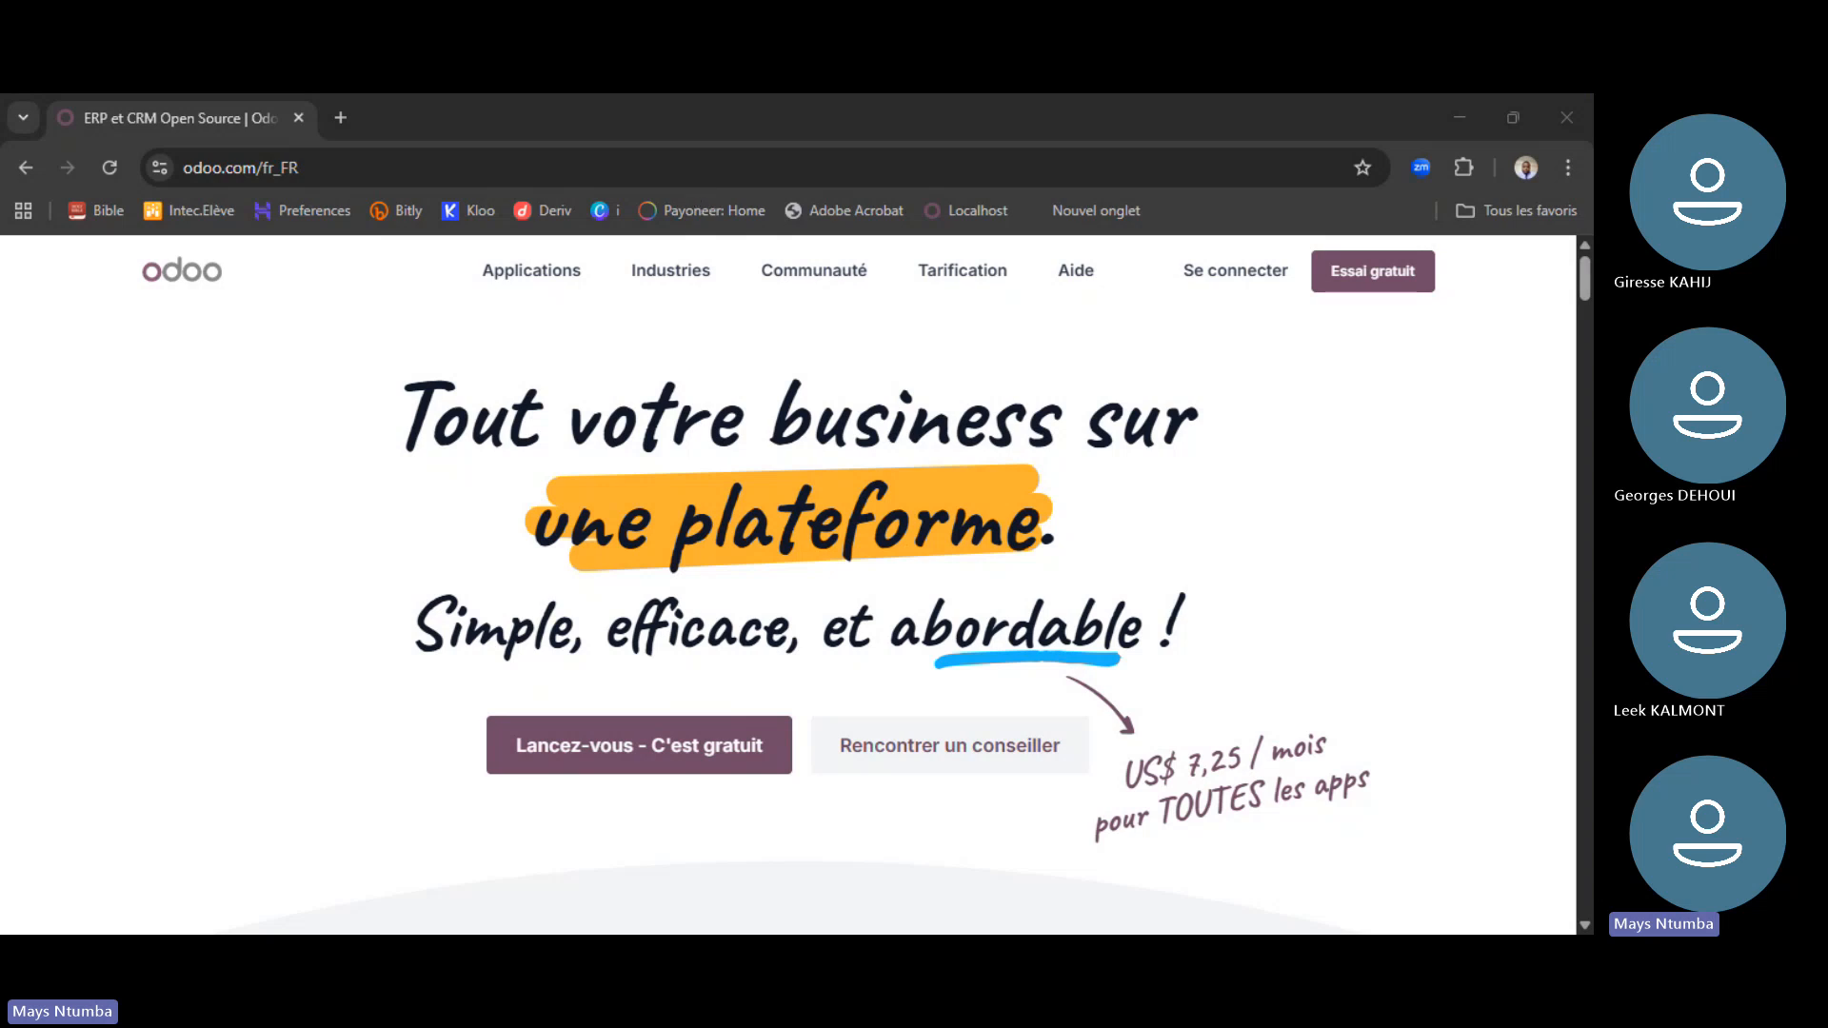
- Scroll down to the homepage app grid and switch on the 'L'enfer sans Odoo' mode
{"action": "left_click", "coordinate": [1185, 544]}
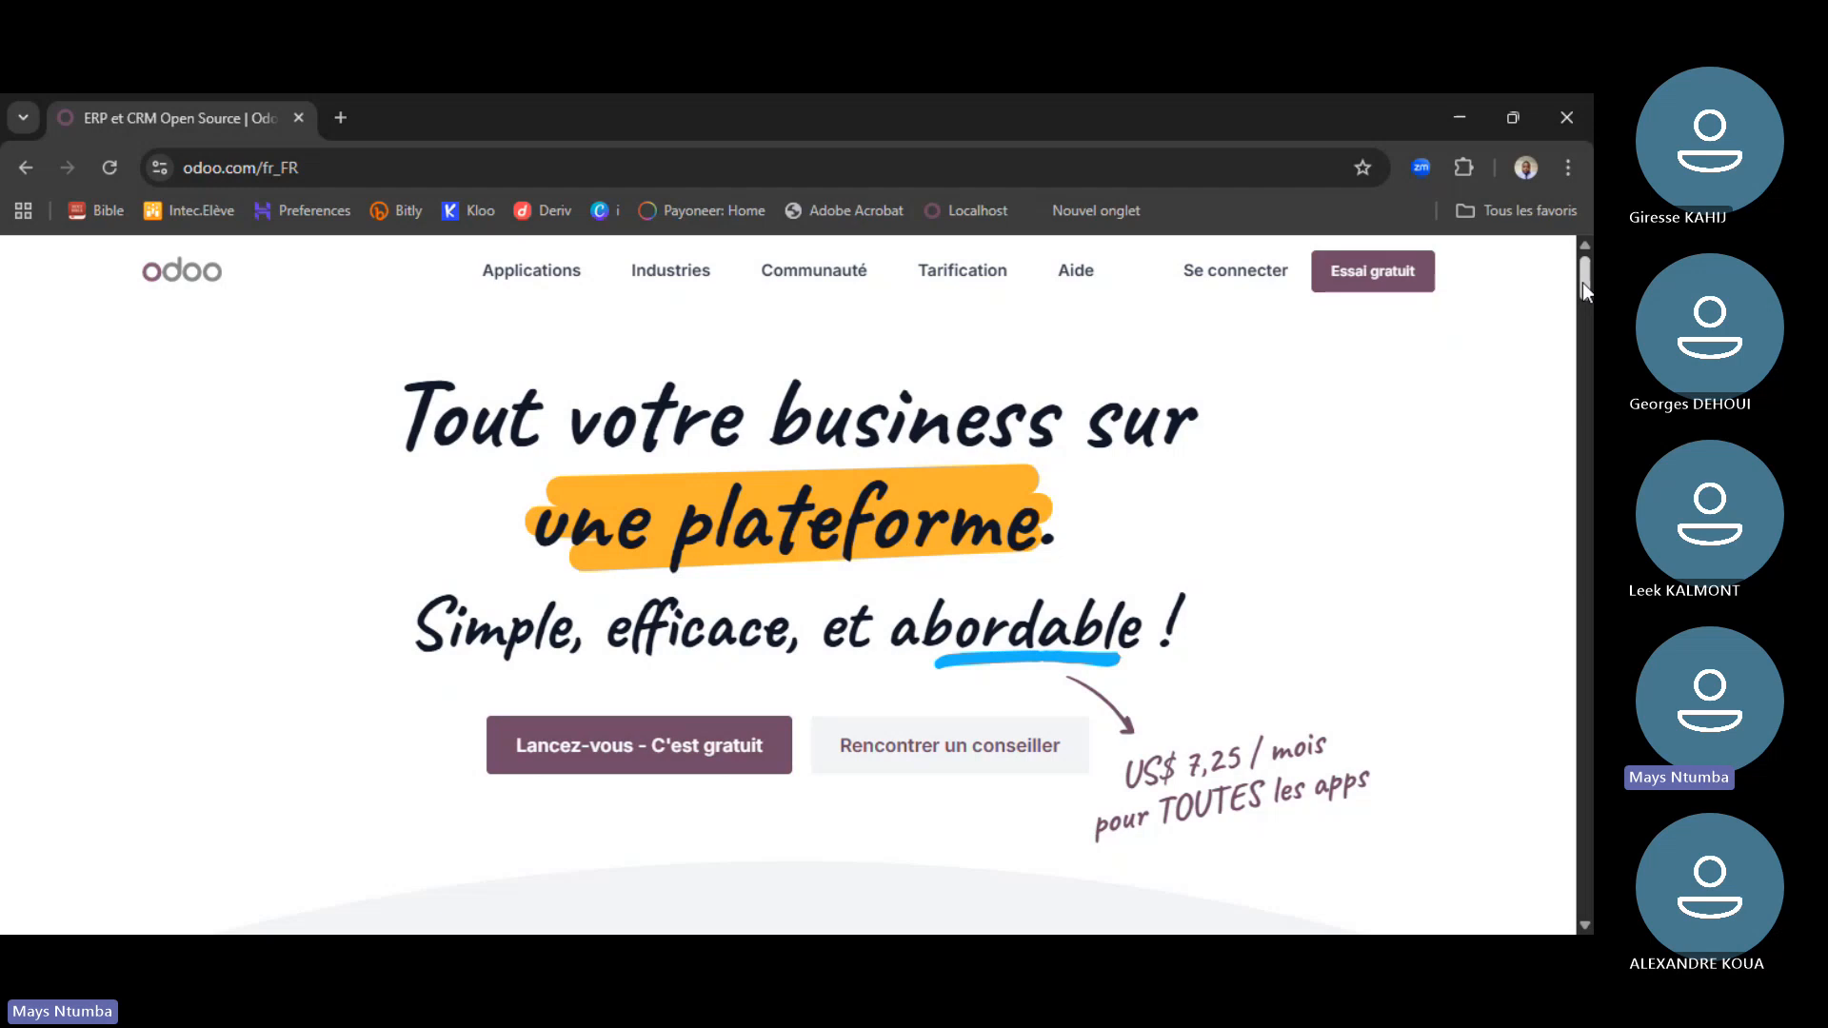
{"action": "left_click_drag", "start_coordinate": [1582, 283], "coordinate": [1583, 270]}
{"action": "left_click_drag", "start_coordinate": [1584, 278], "coordinate": [1585, 255]}
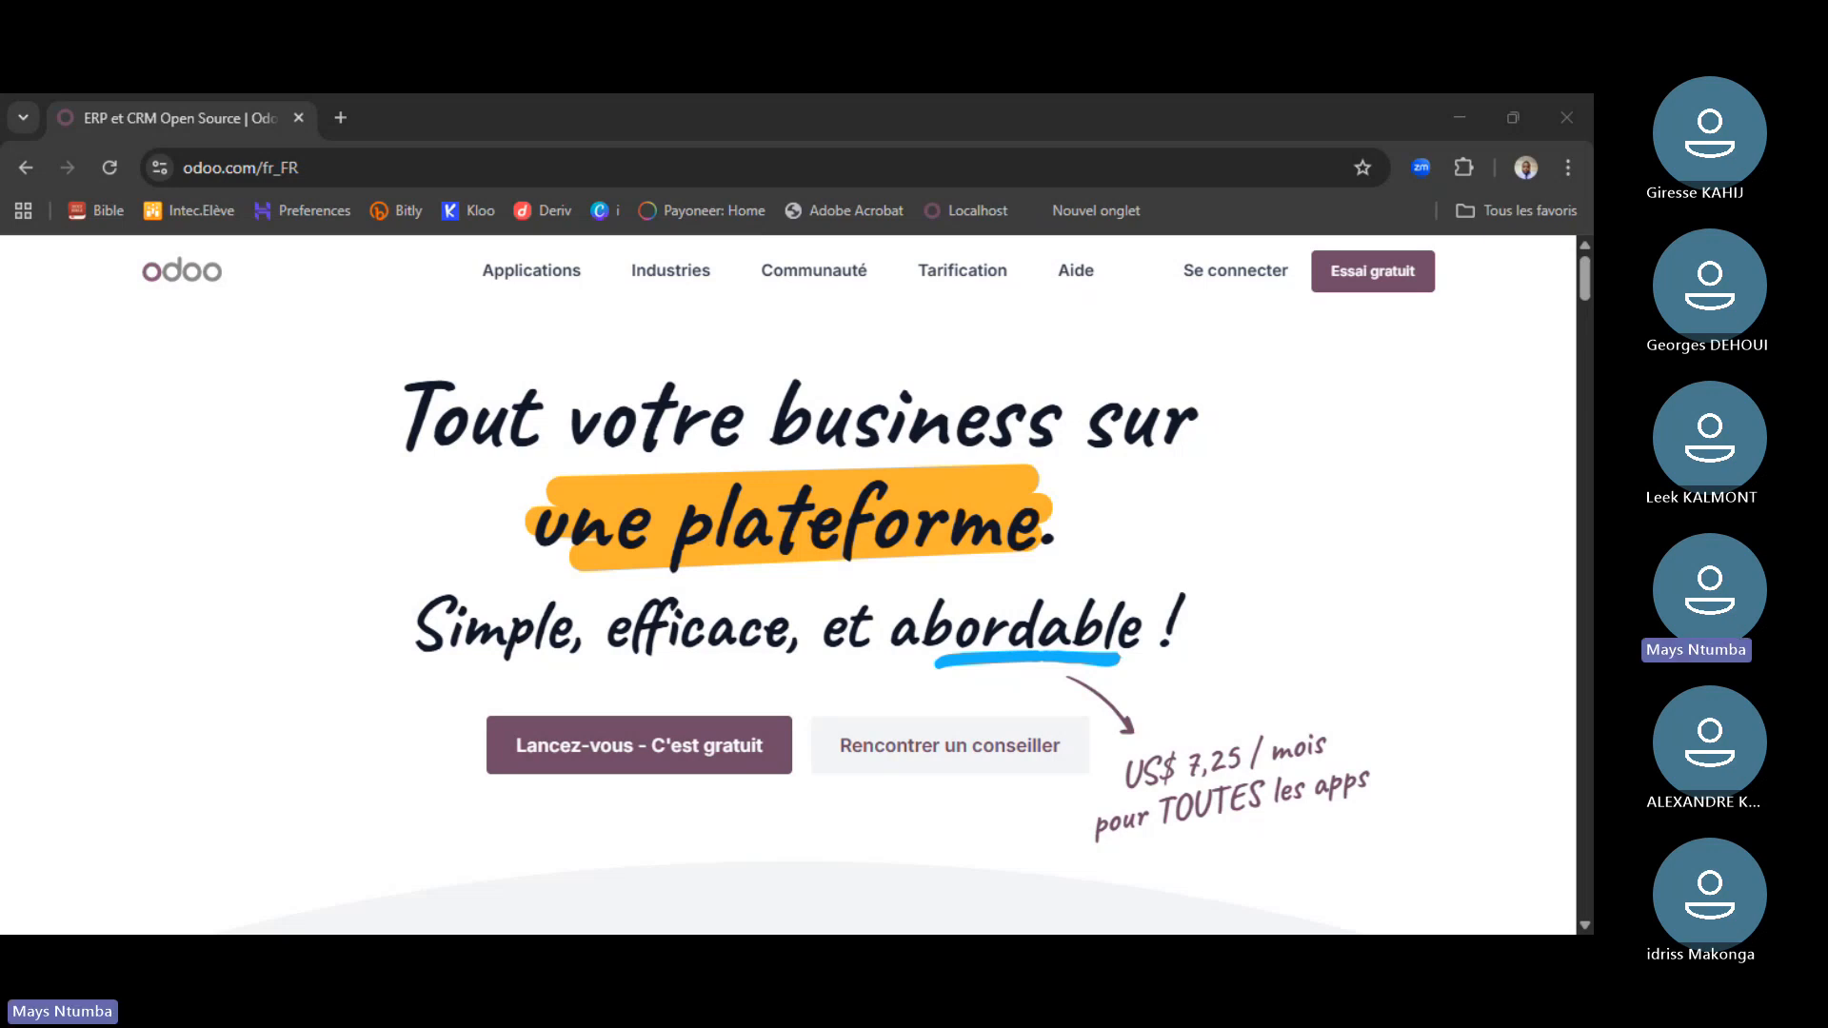
{"action": "left_click", "coordinate": [892, 463]}
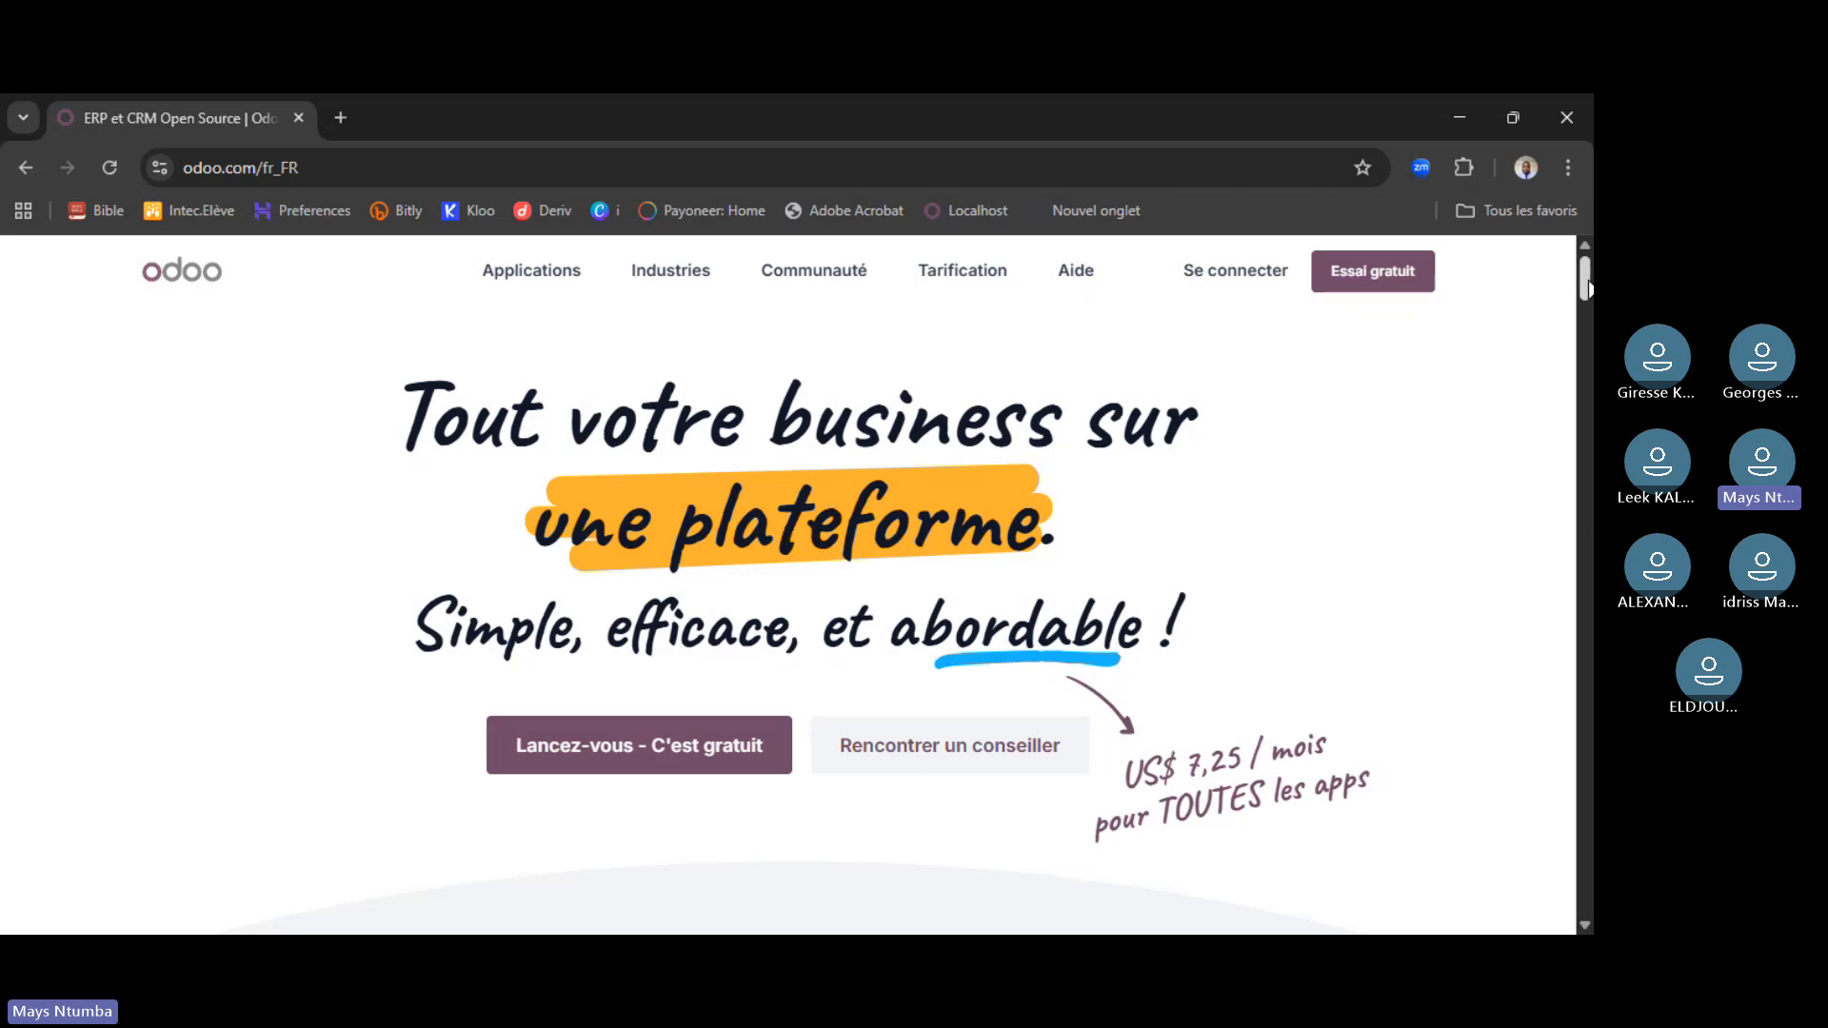
{"action": "left_click_drag", "start_coordinate": [1587, 286], "coordinate": [1587, 331]}
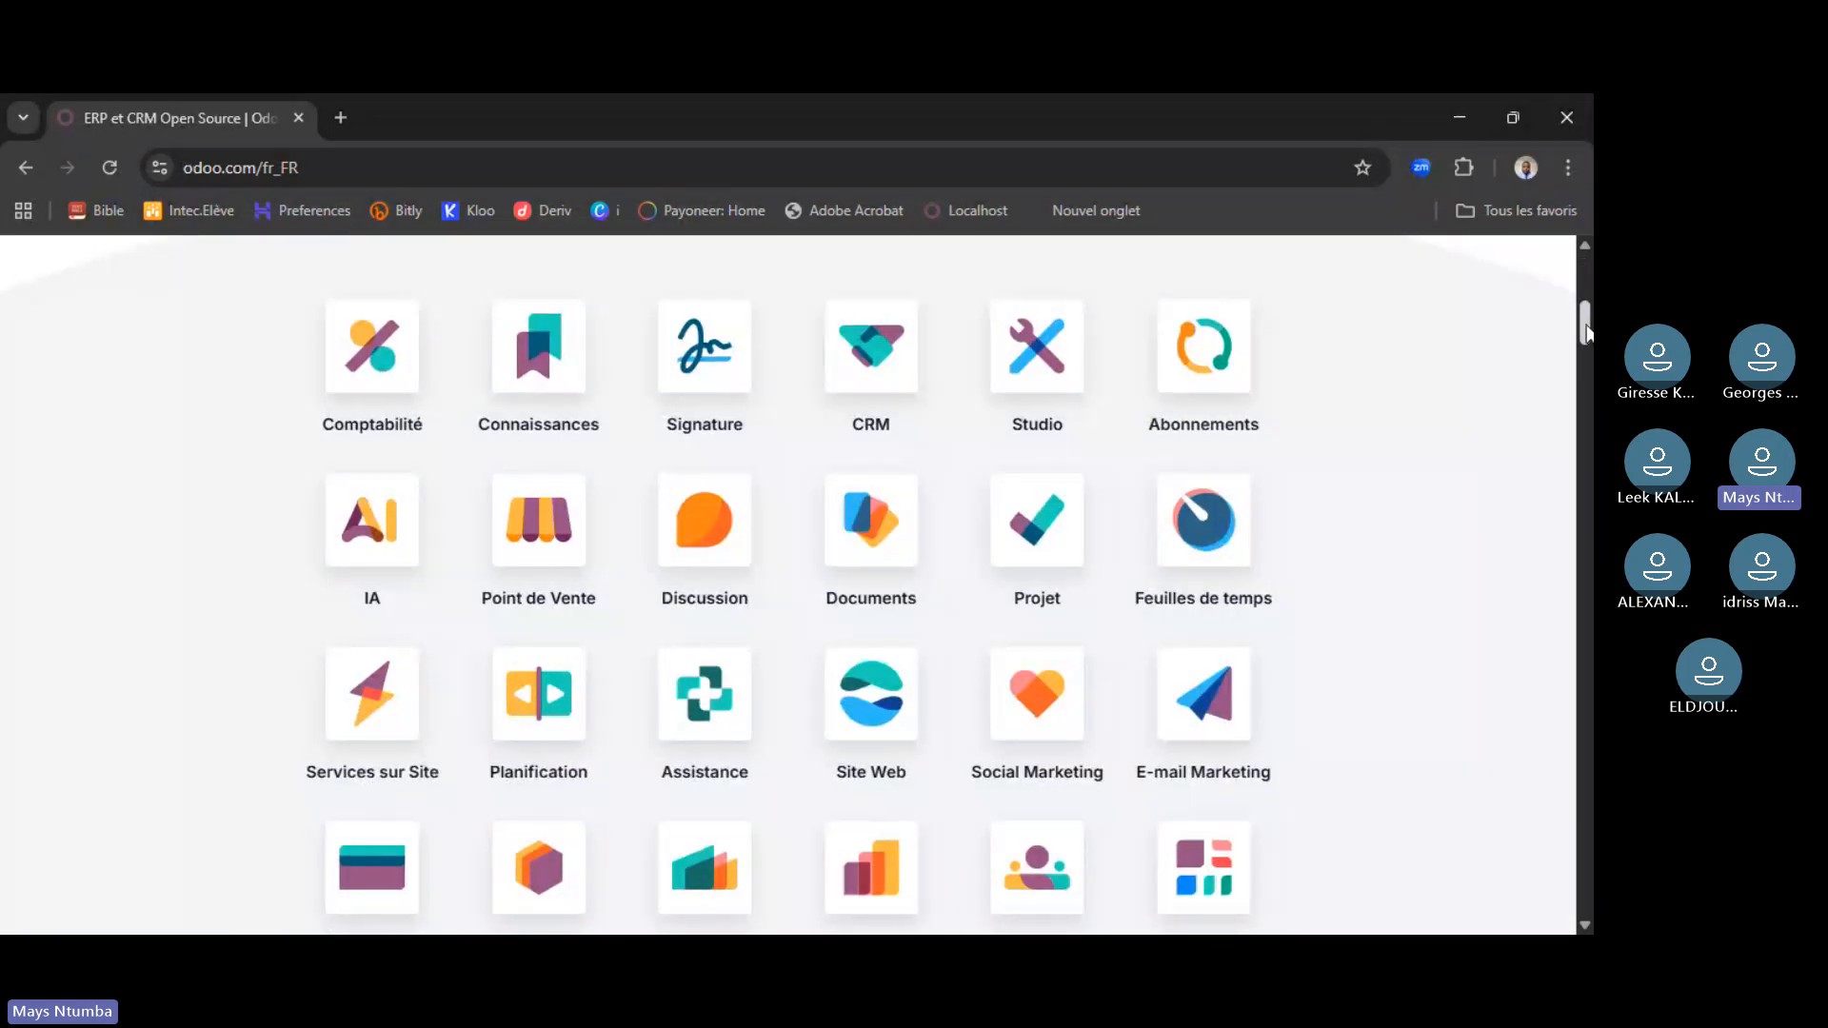
{"action": "left_click_drag", "start_coordinate": [1588, 330], "coordinate": [1588, 345]}
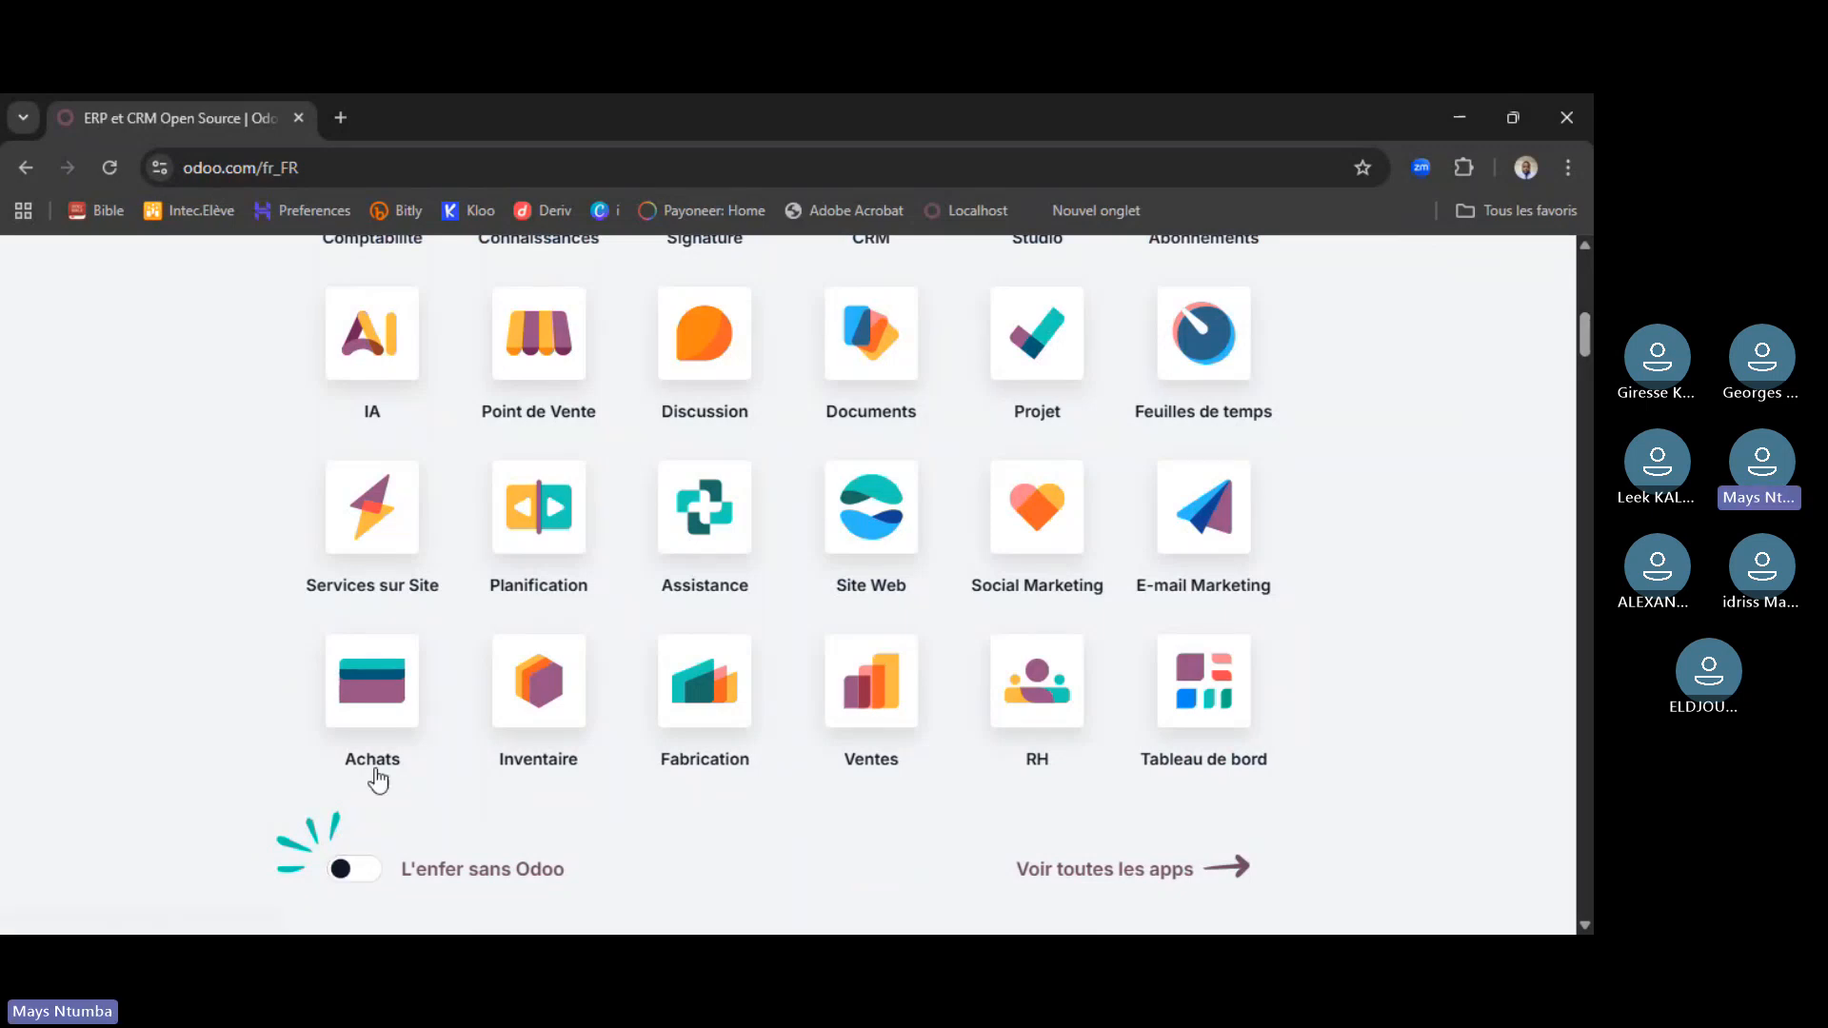
{"action": "left_click", "coordinate": [345, 880]}
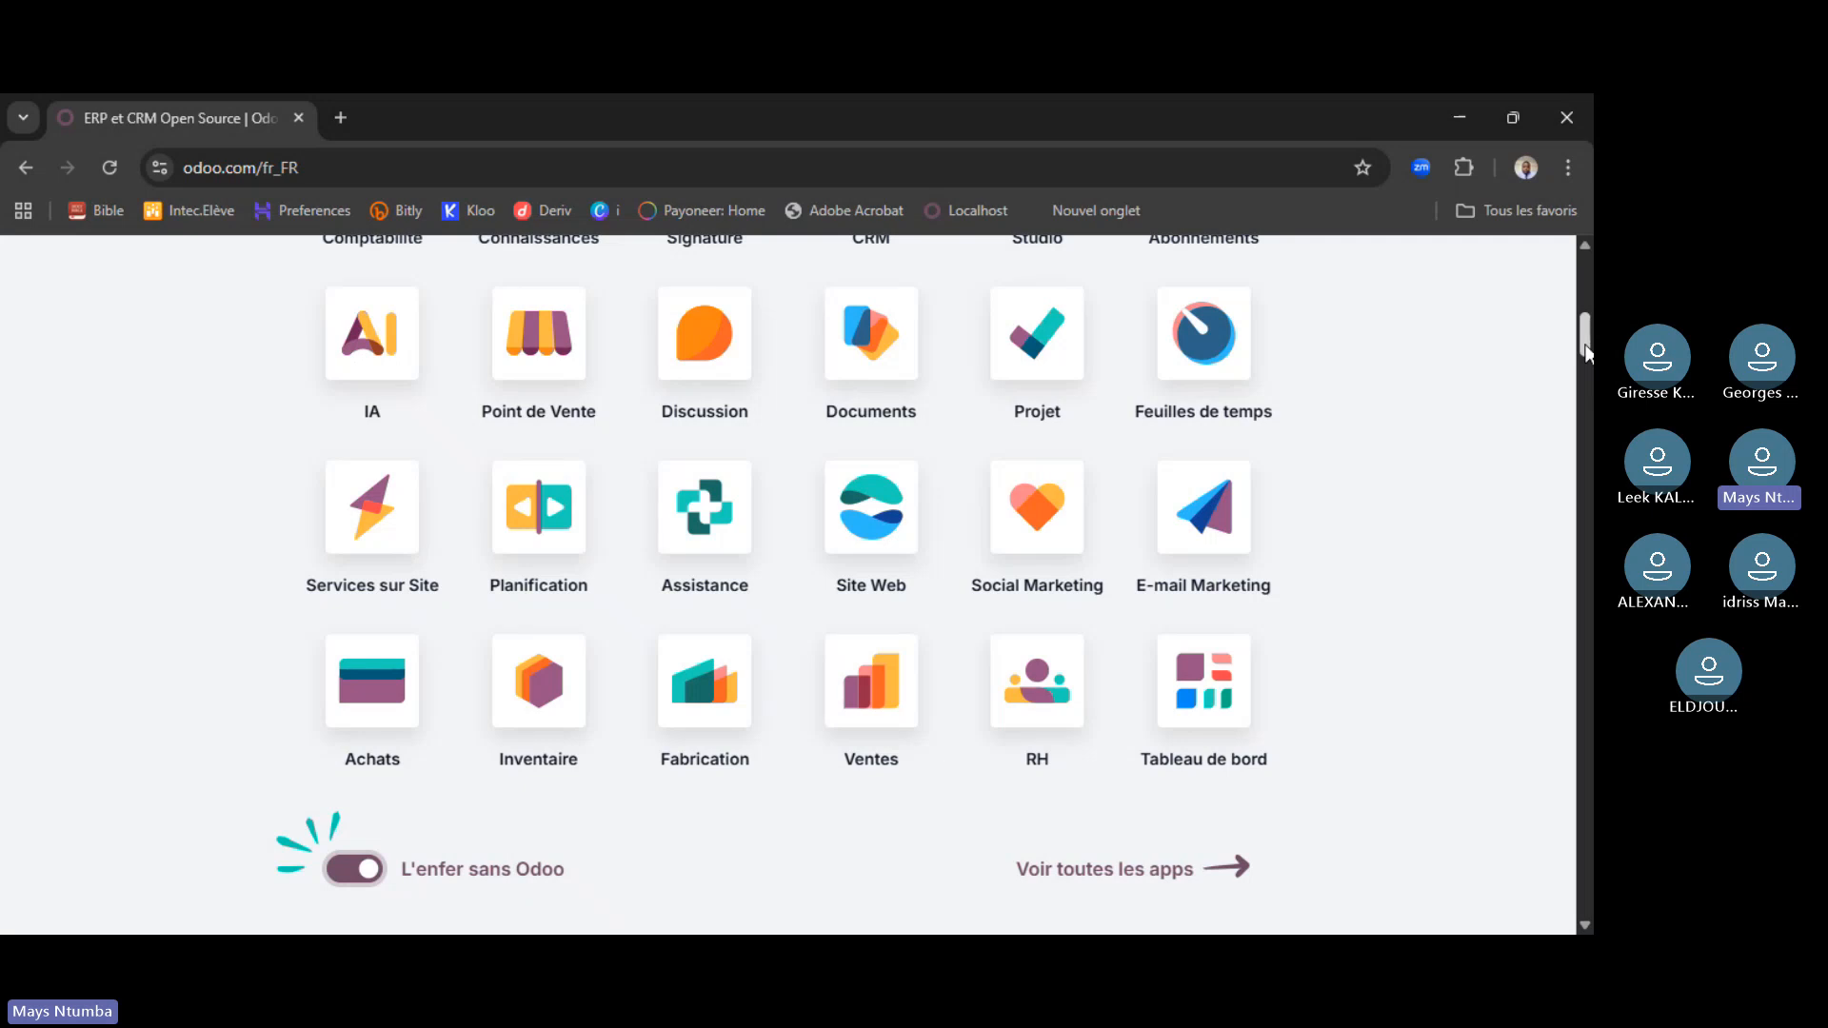
- Toggle 'L'enfer sans Odoo' off and on, reload the homepage, and re-enable the competitor comparison
{"action": "left_click_drag", "start_coordinate": [1586, 354], "coordinate": [1585, 353]}
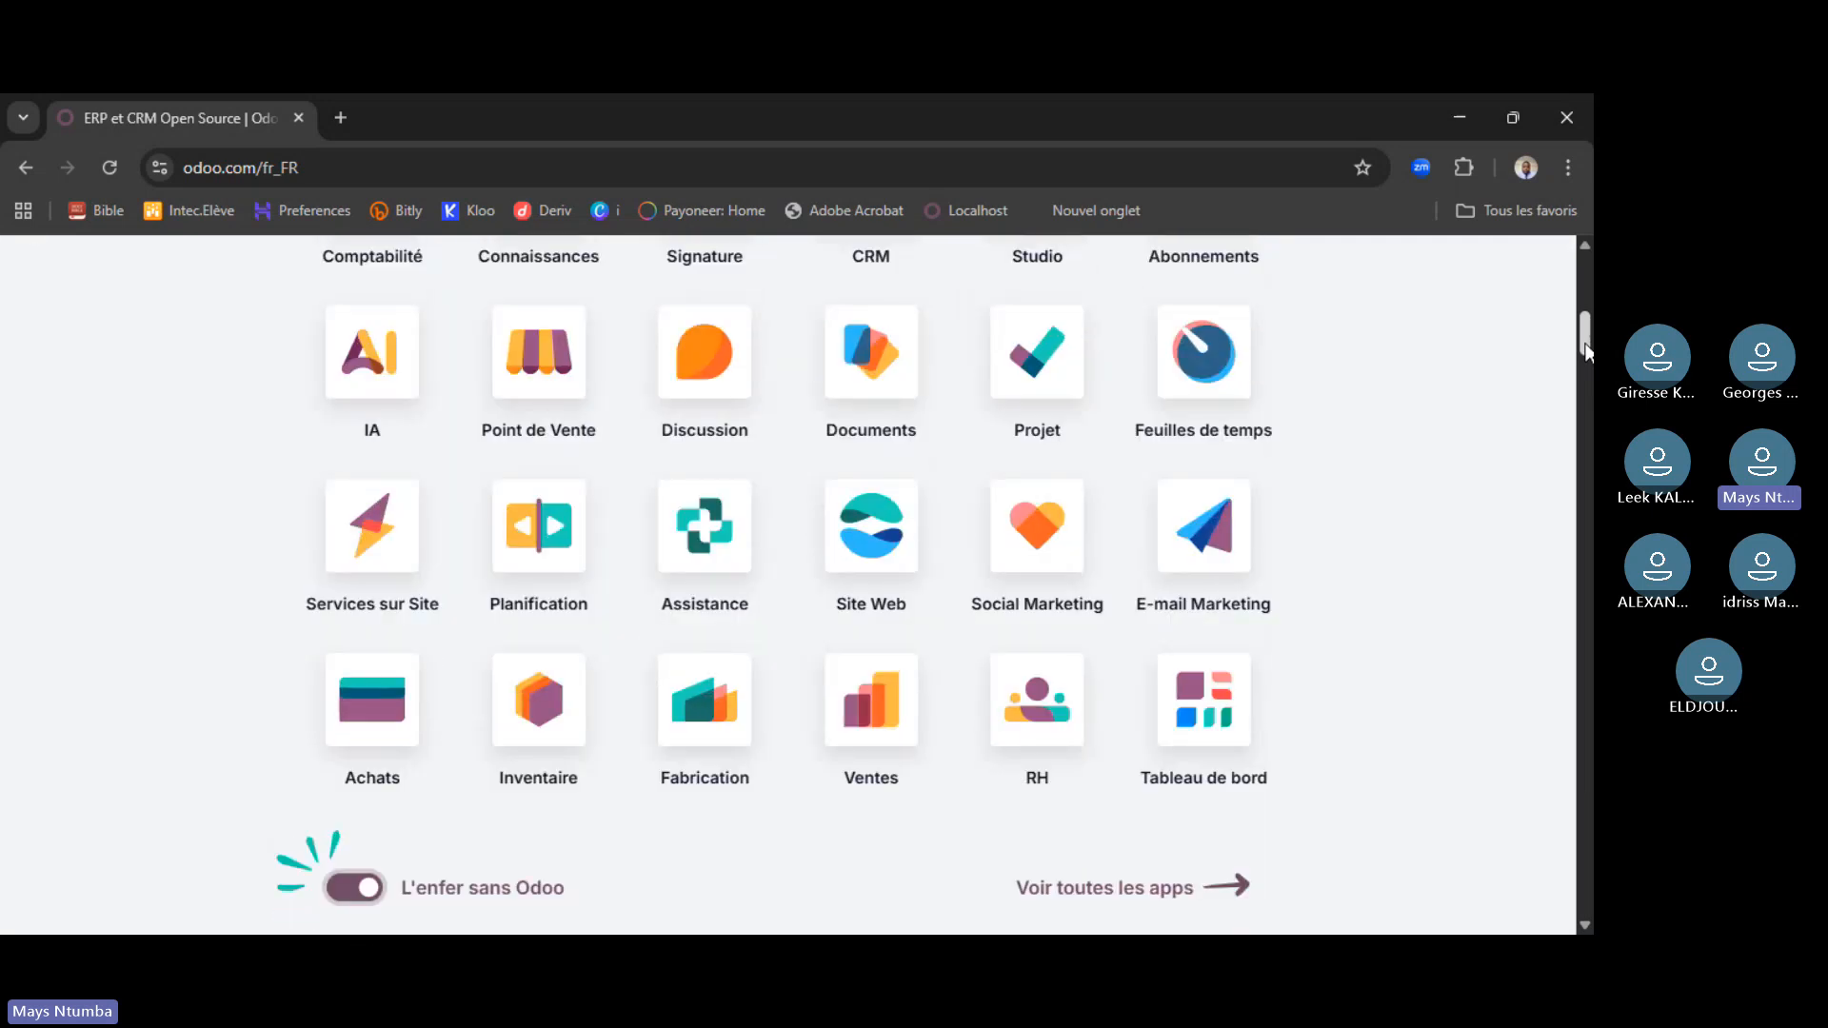
{"action": "left_click", "coordinate": [358, 901]}
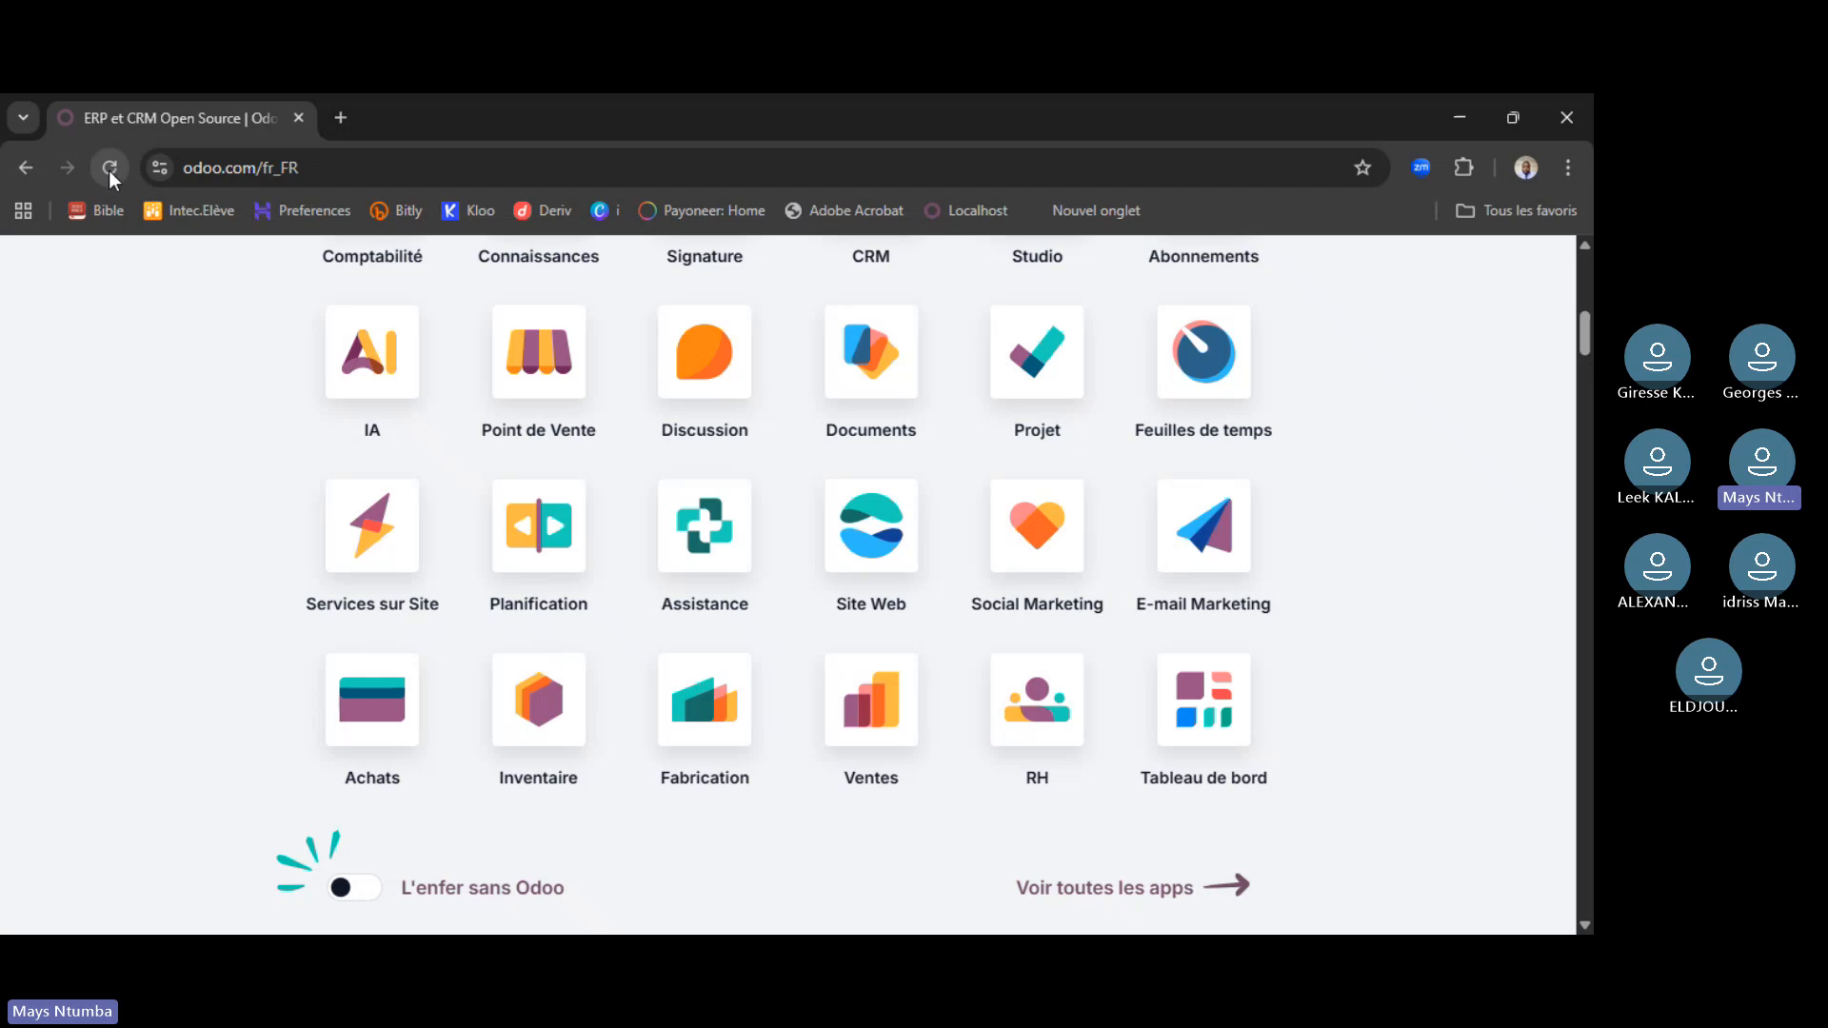
{"action": "left_click", "coordinate": [491, 514]}
{"action": "left_click", "coordinate": [344, 895]}
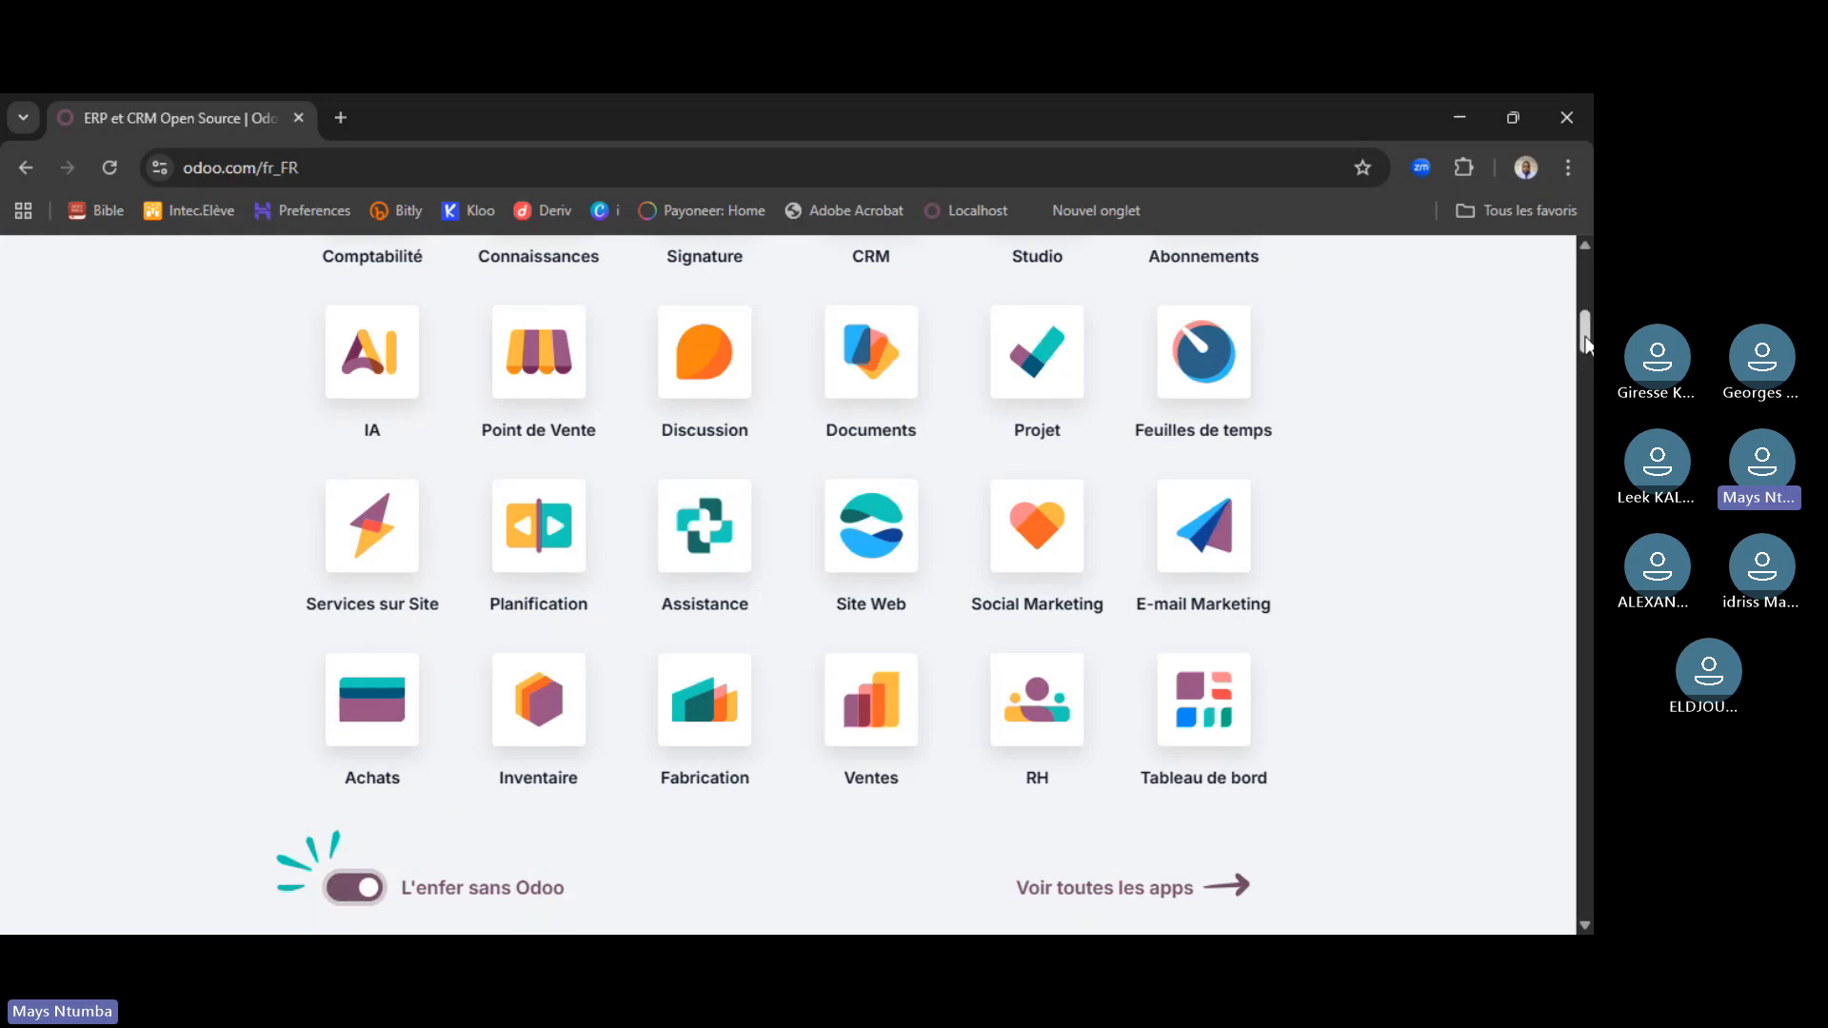
{"action": "scroll", "coordinate": [1583, 329], "scroll_direction": "up", "scroll_amount": 1}
{"action": "scroll", "coordinate": [1583, 333], "scroll_direction": "down", "scroll_amount": 2}
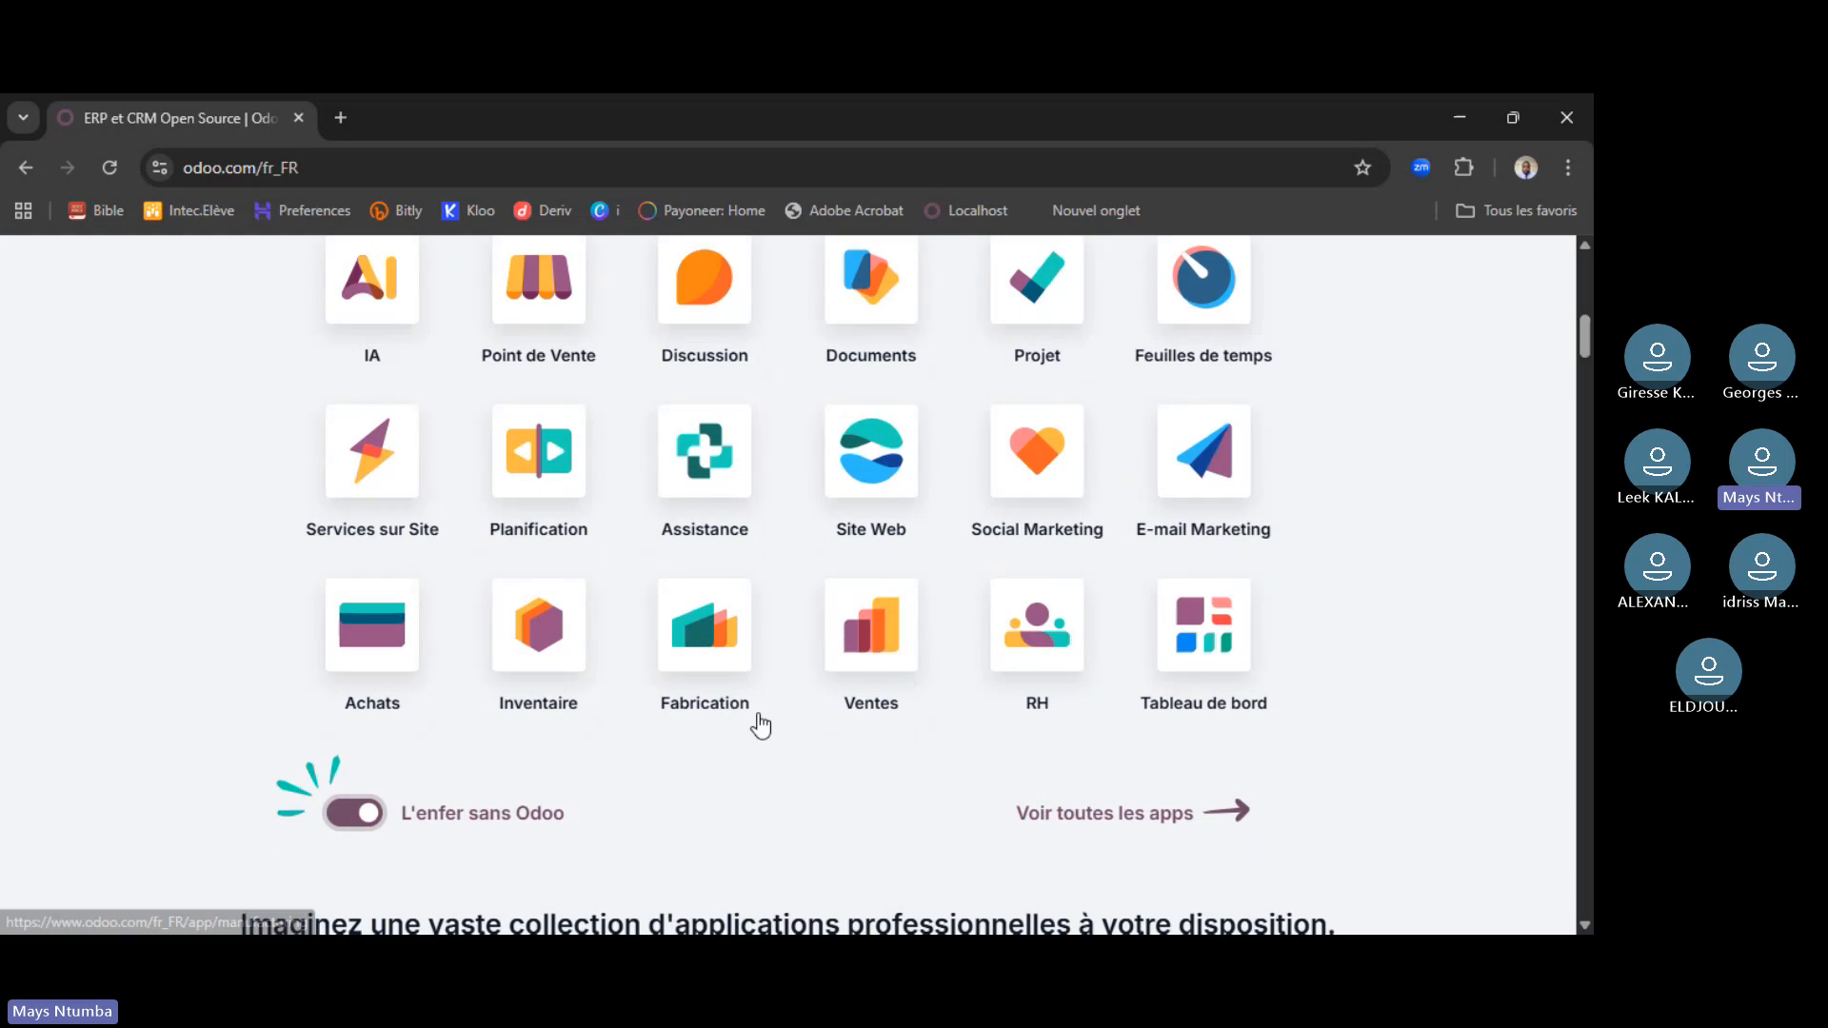
{"action": "left_click", "coordinate": [364, 825]}
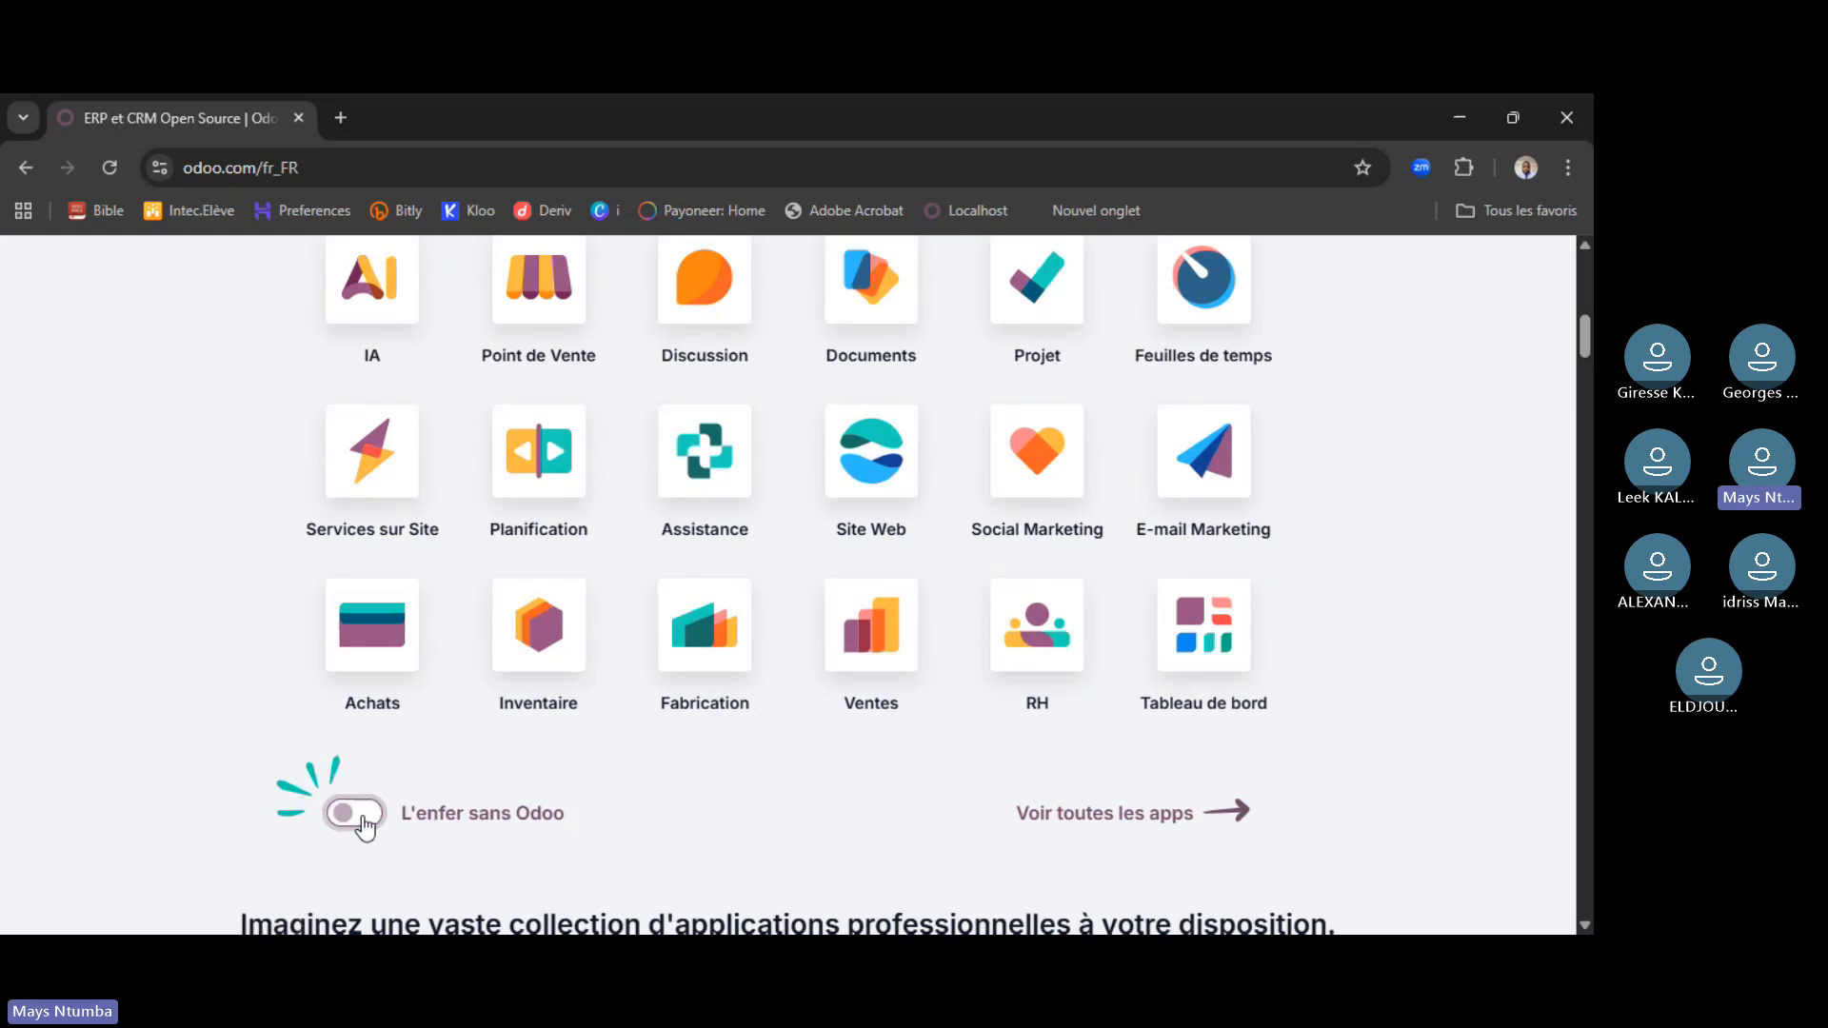
{"action": "left_click", "coordinate": [365, 824]}
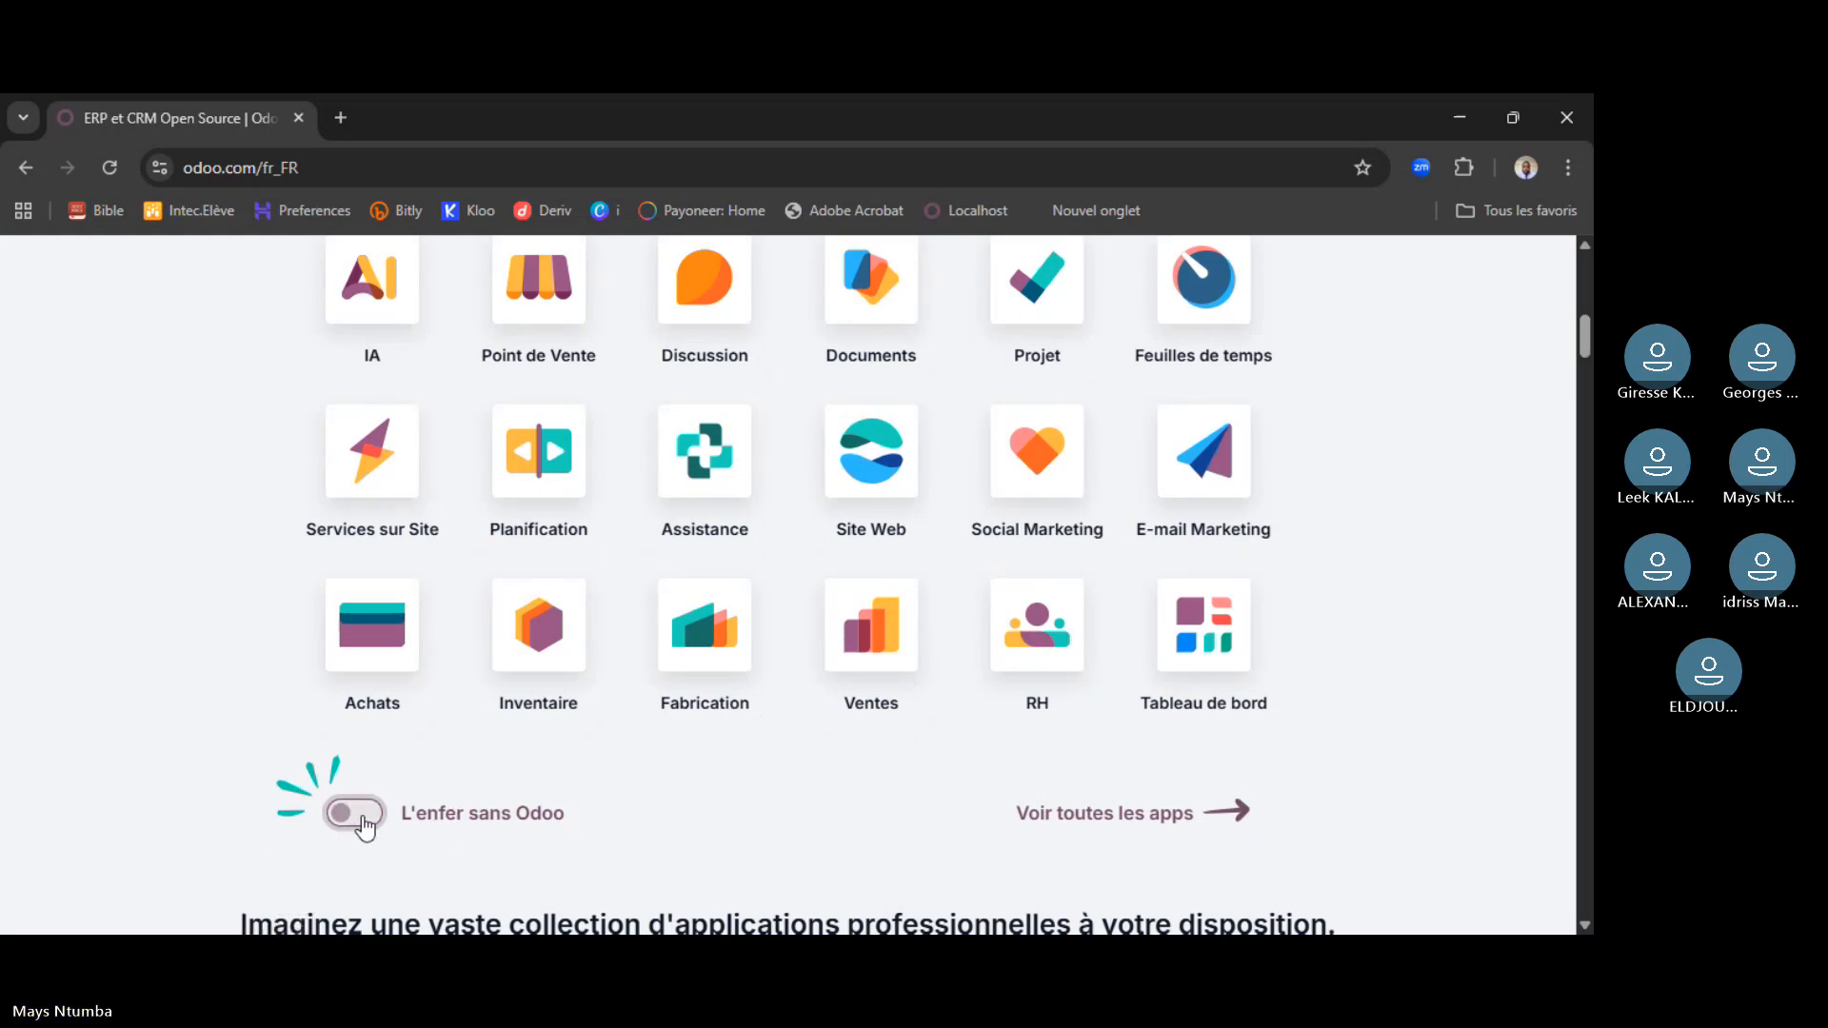
{"action": "left_click", "coordinate": [112, 176]}
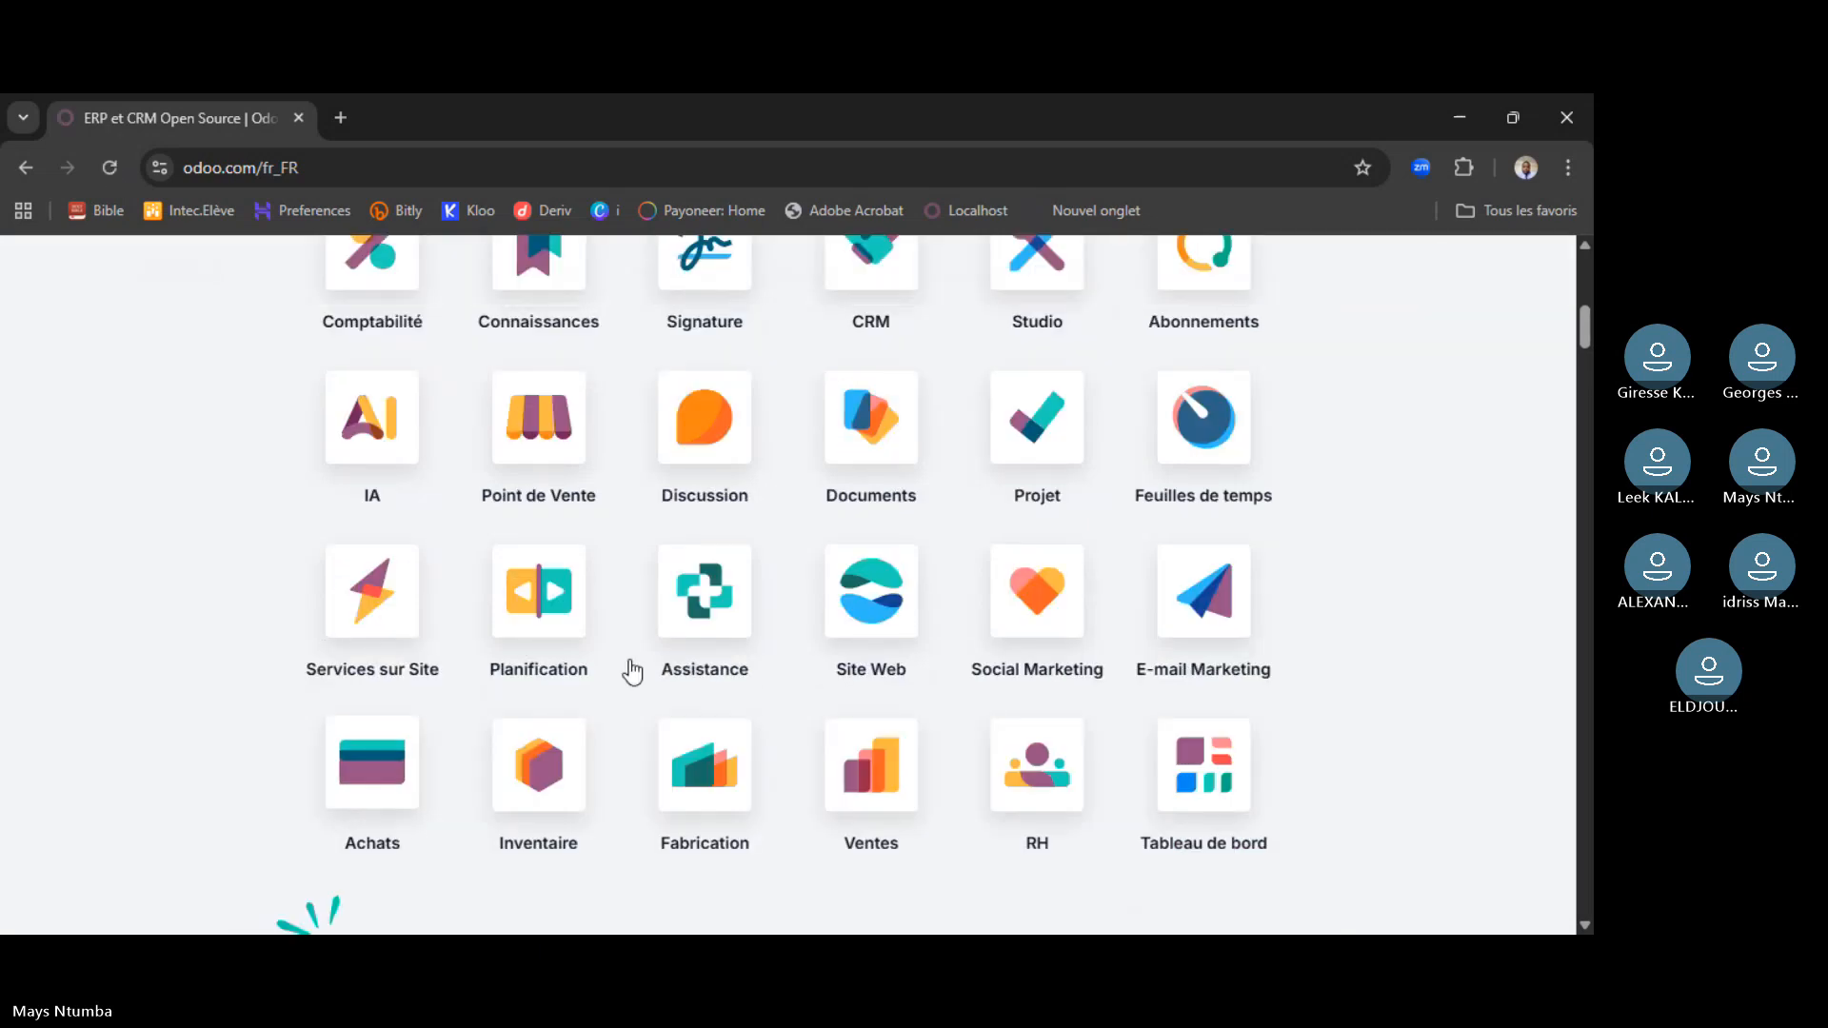
{"action": "left_click_drag", "start_coordinate": [1589, 329], "coordinate": [1588, 341]}
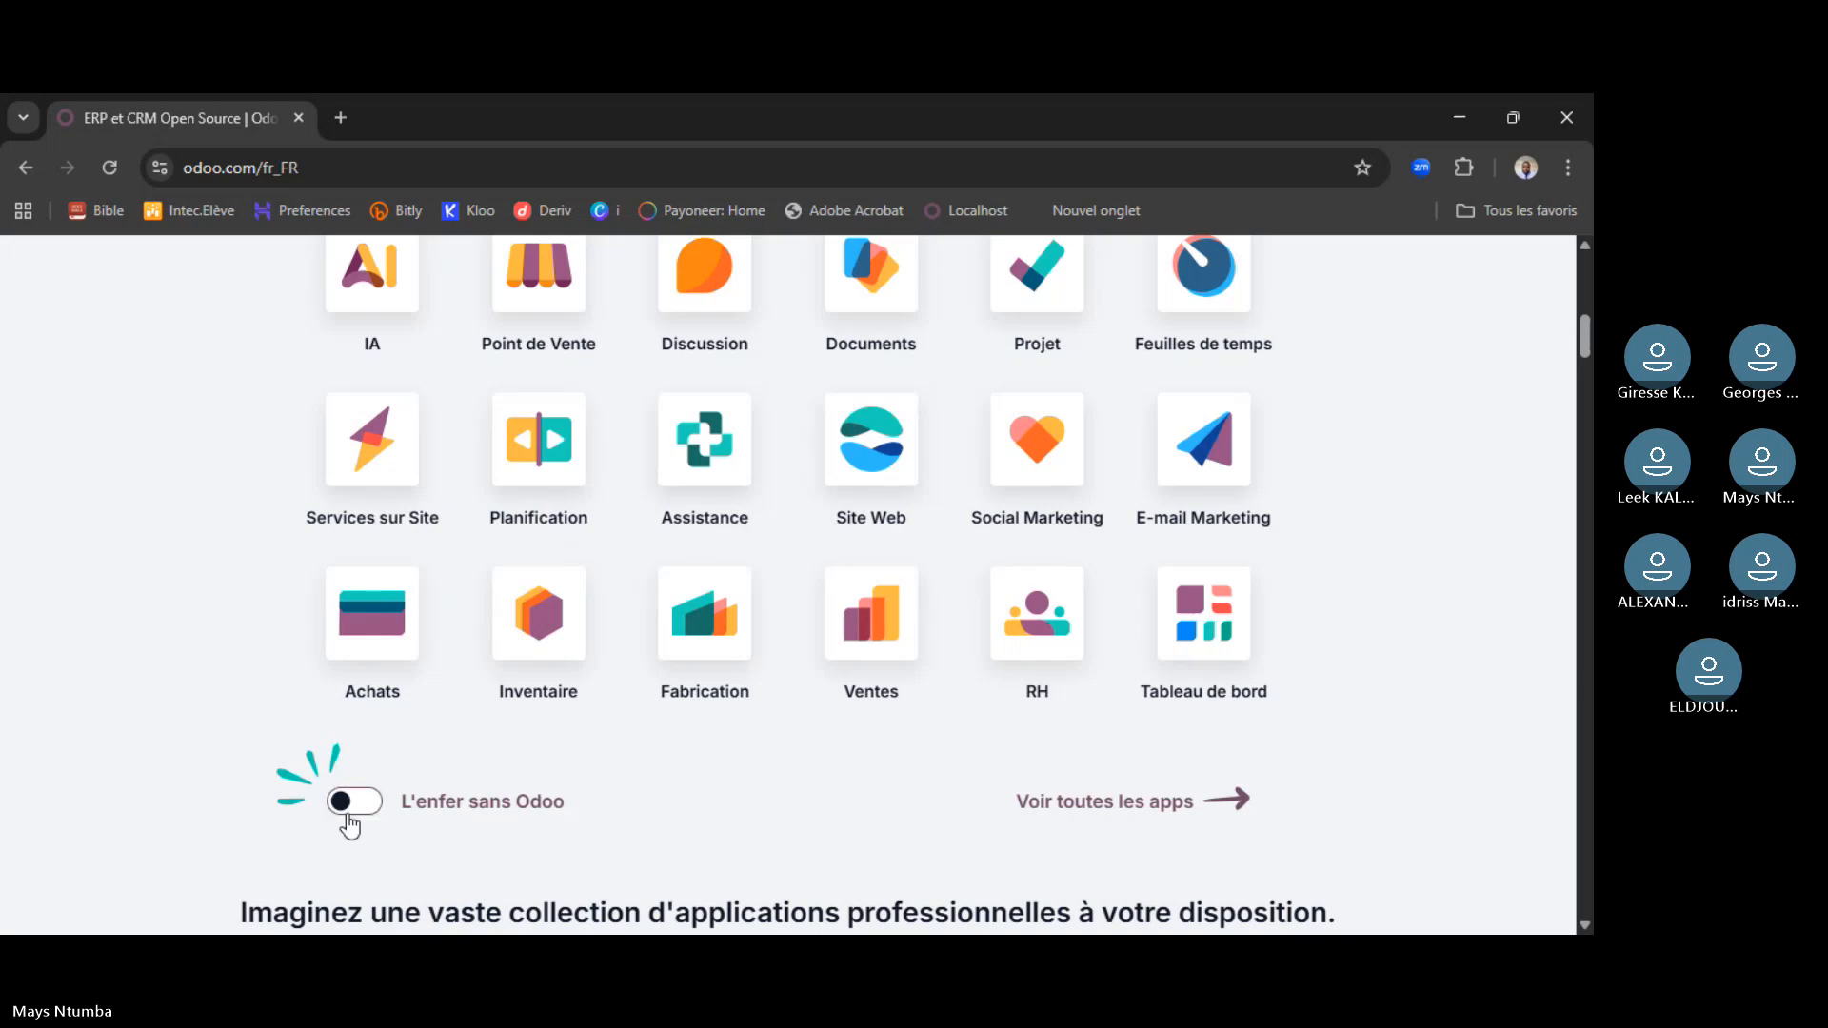
{"action": "left_click", "coordinate": [345, 807]}
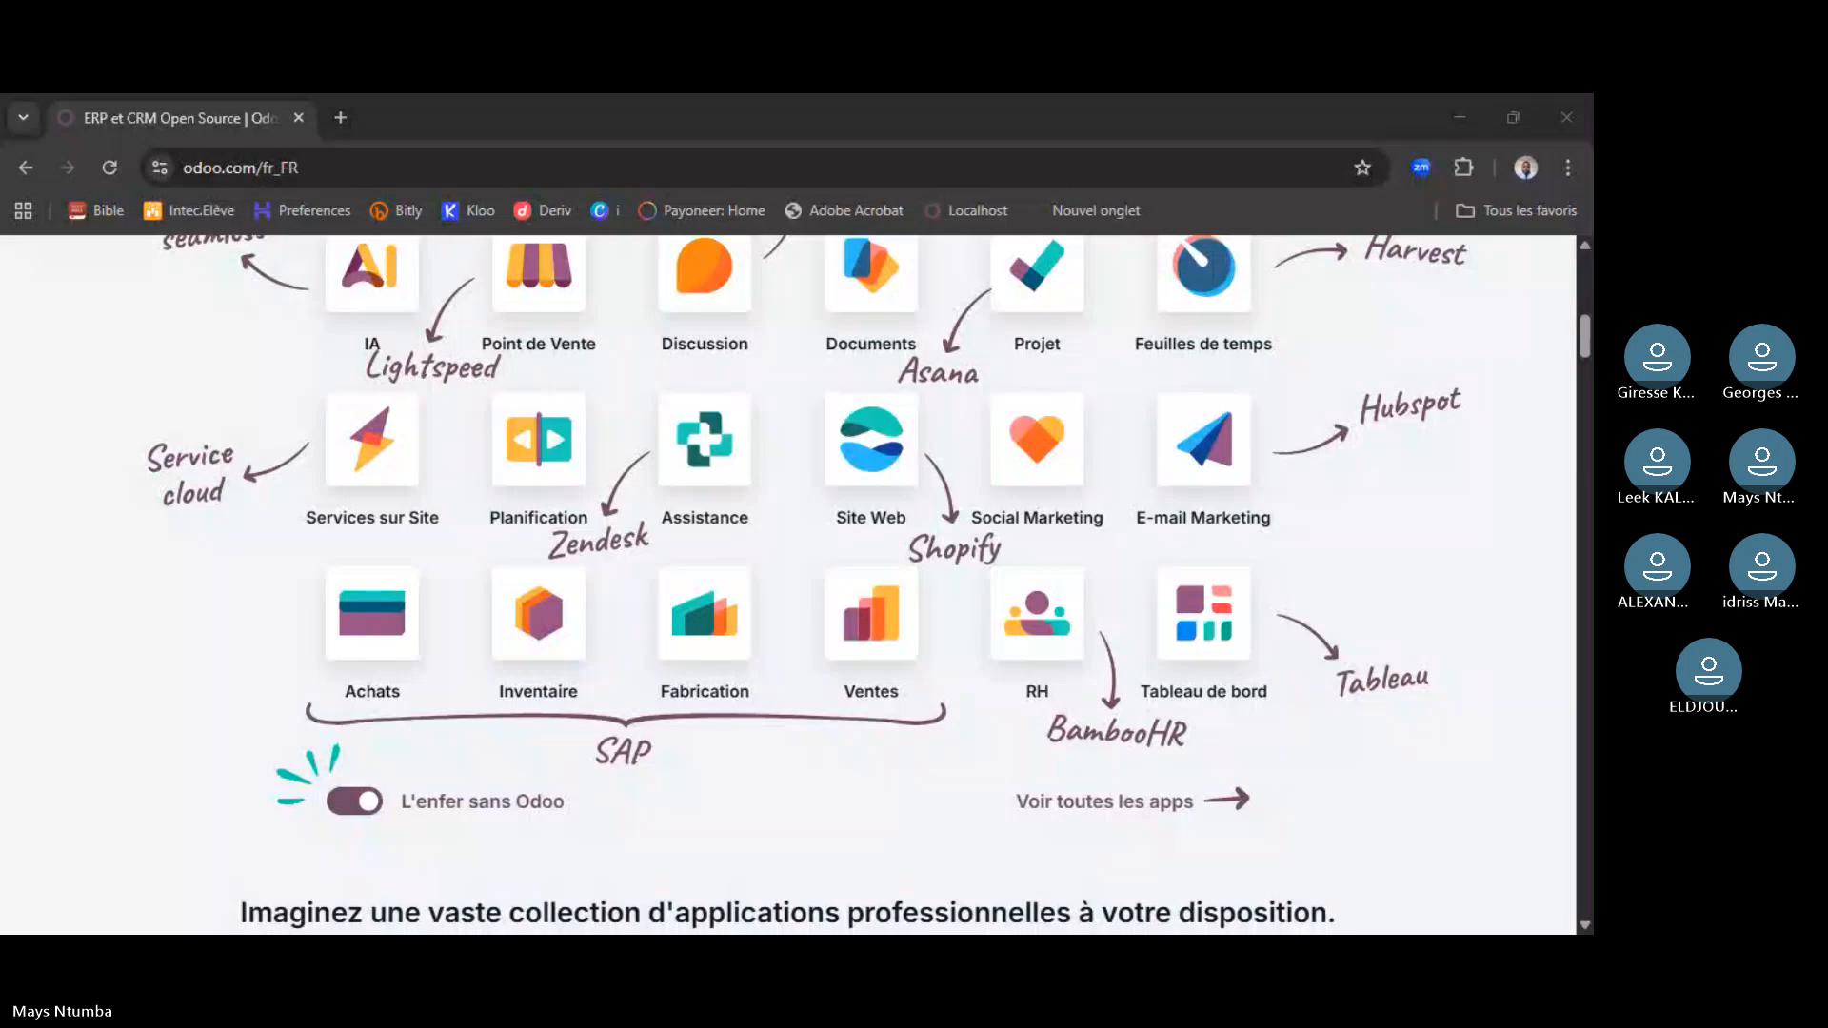
{"action": "left_click", "coordinate": [664, 741]}
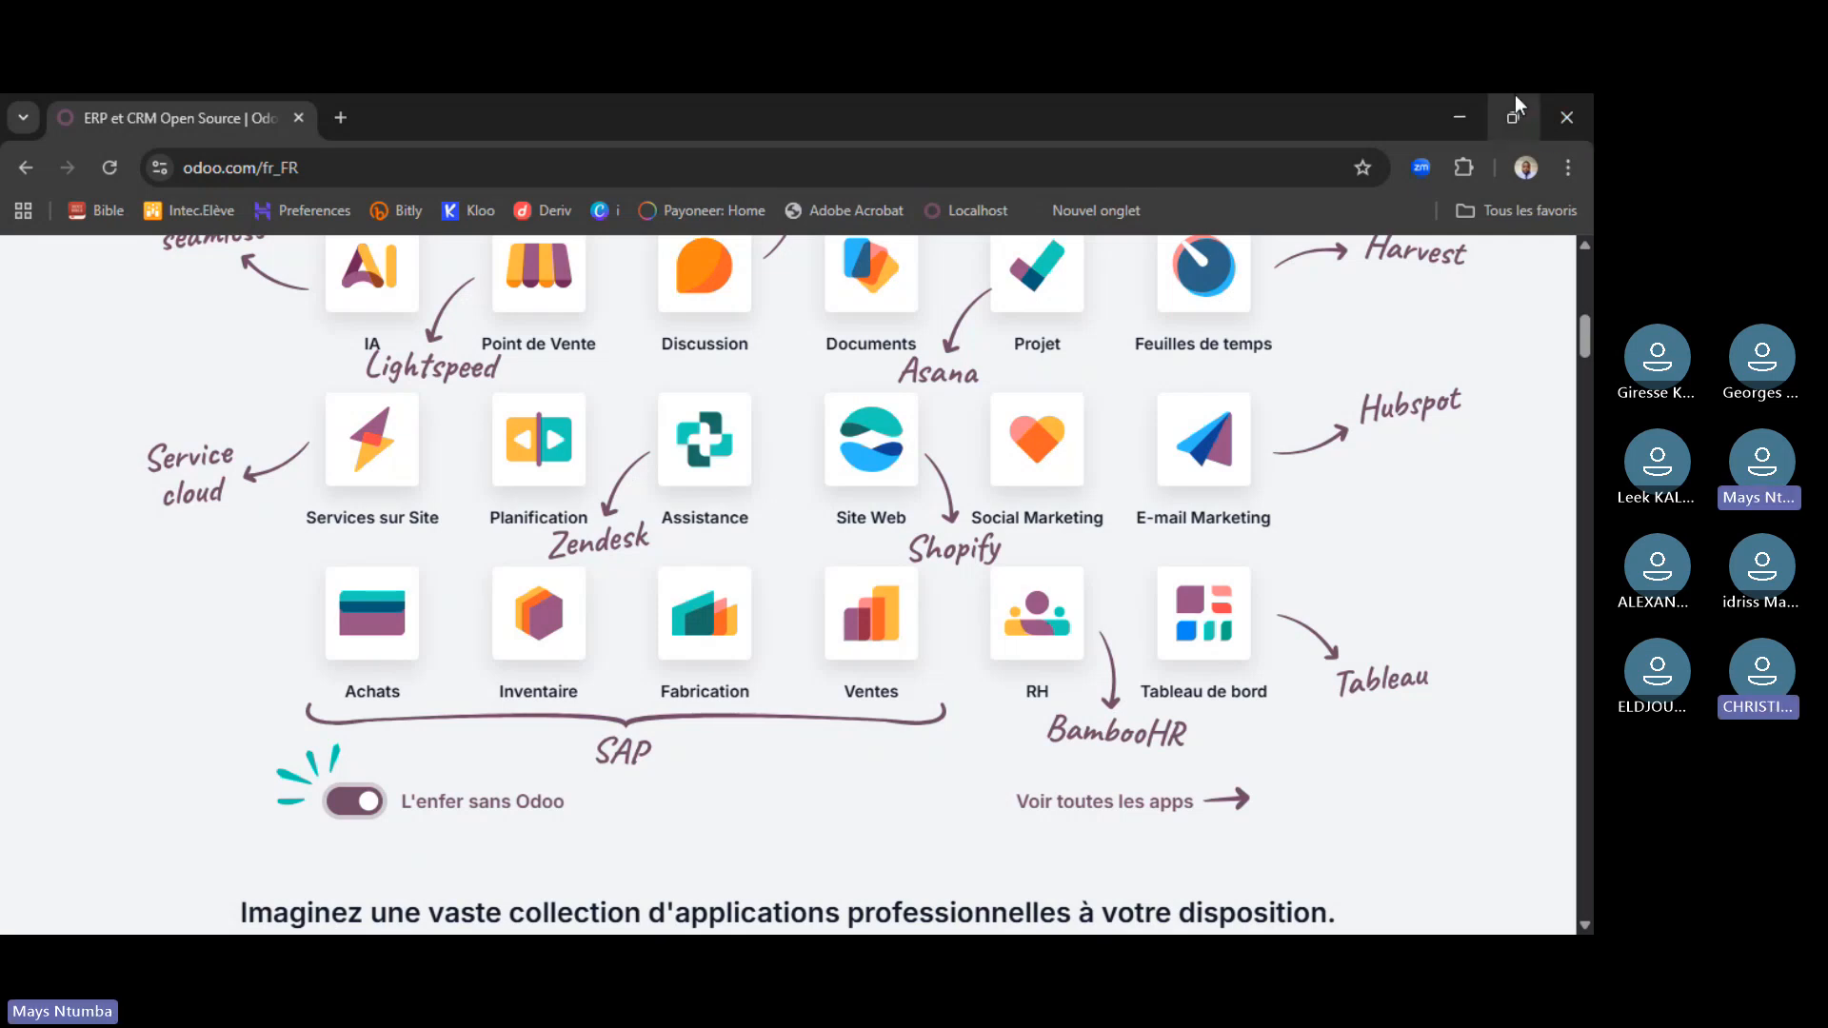
{"action": "scroll", "coordinate": [1298, 474], "scroll_direction": "up", "scroll_amount": 1}
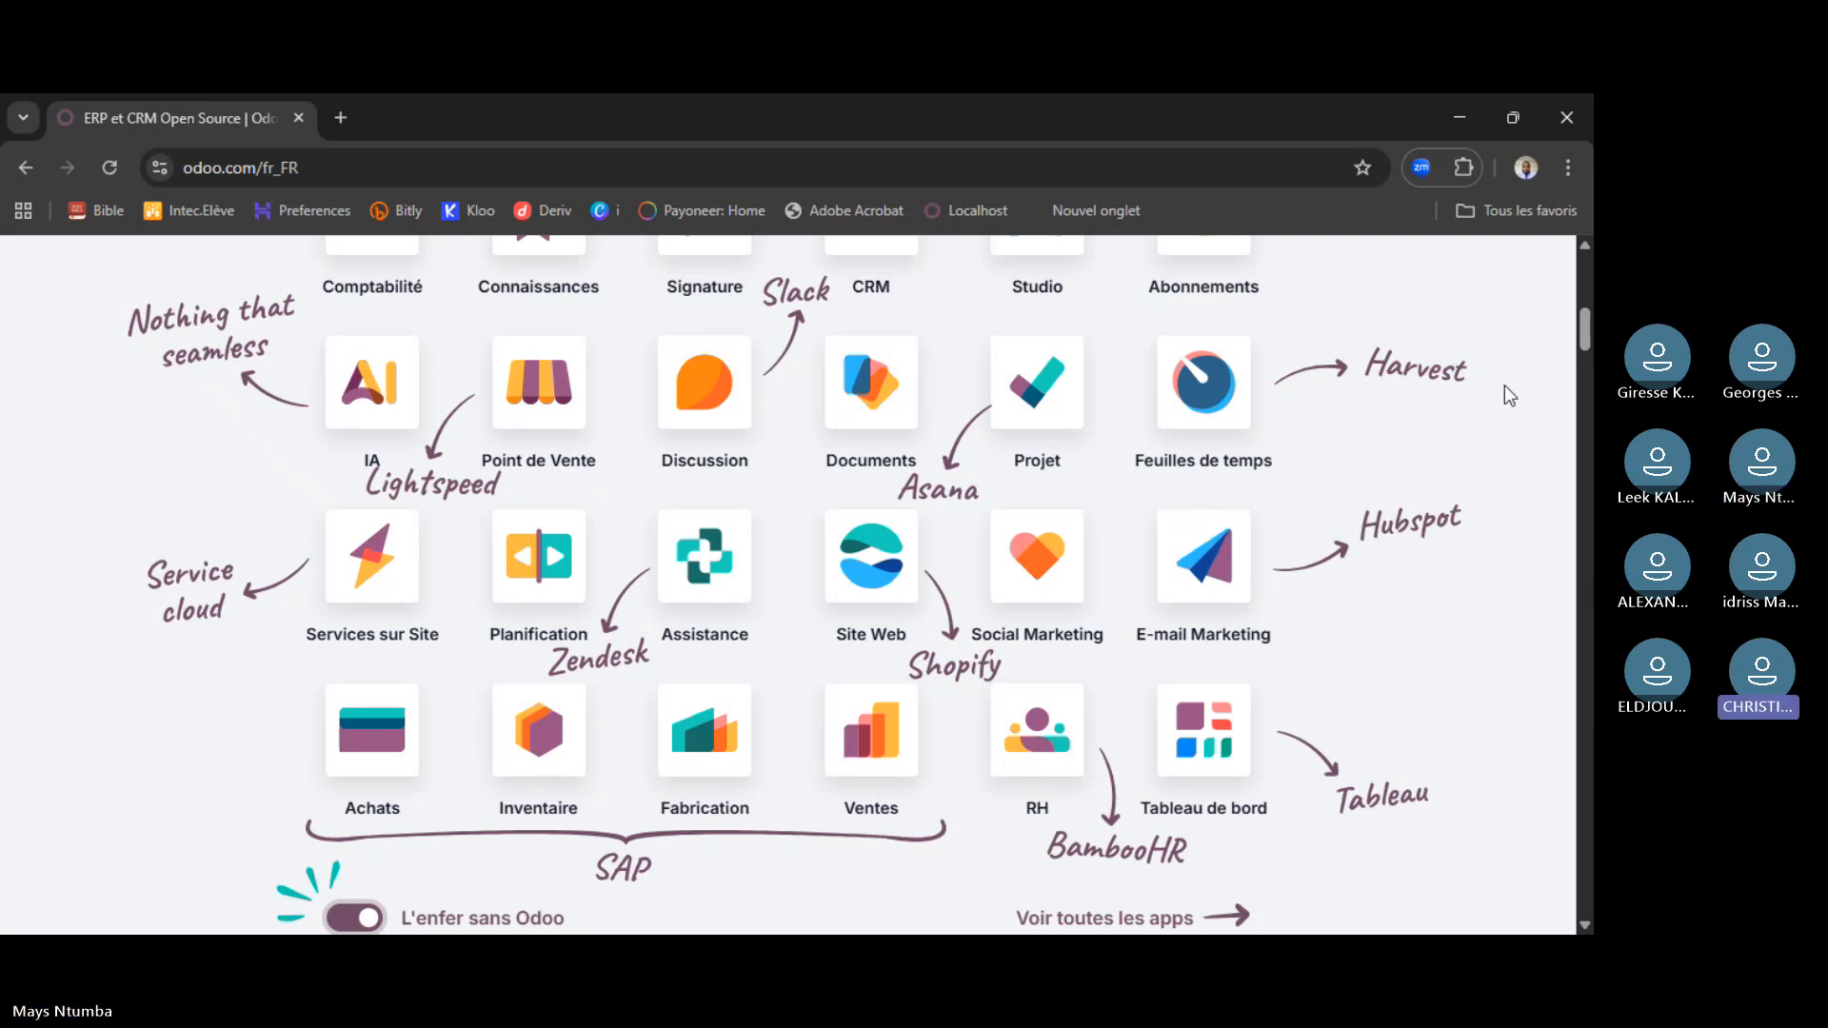
{"action": "scroll", "coordinate": [1510, 395], "scroll_direction": "up", "scroll_amount": 3}
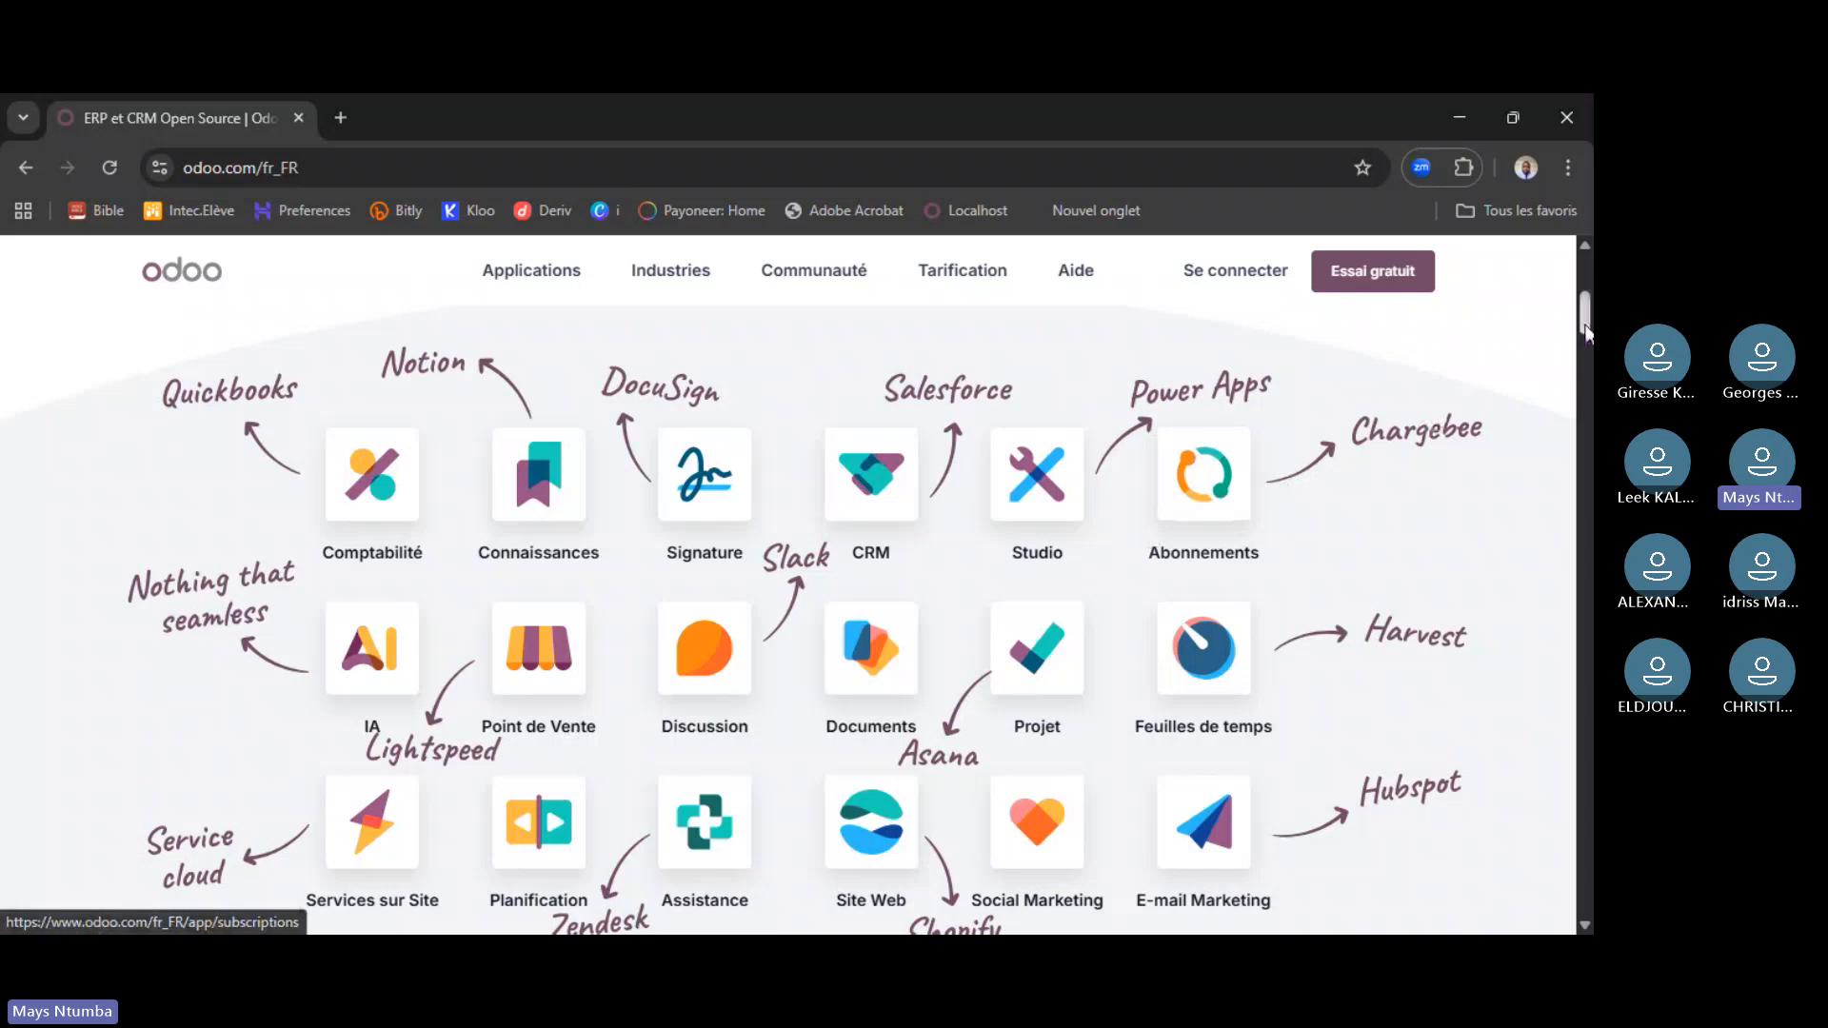
{"action": "left_click_drag", "start_coordinate": [1586, 319], "coordinate": [1588, 354]}
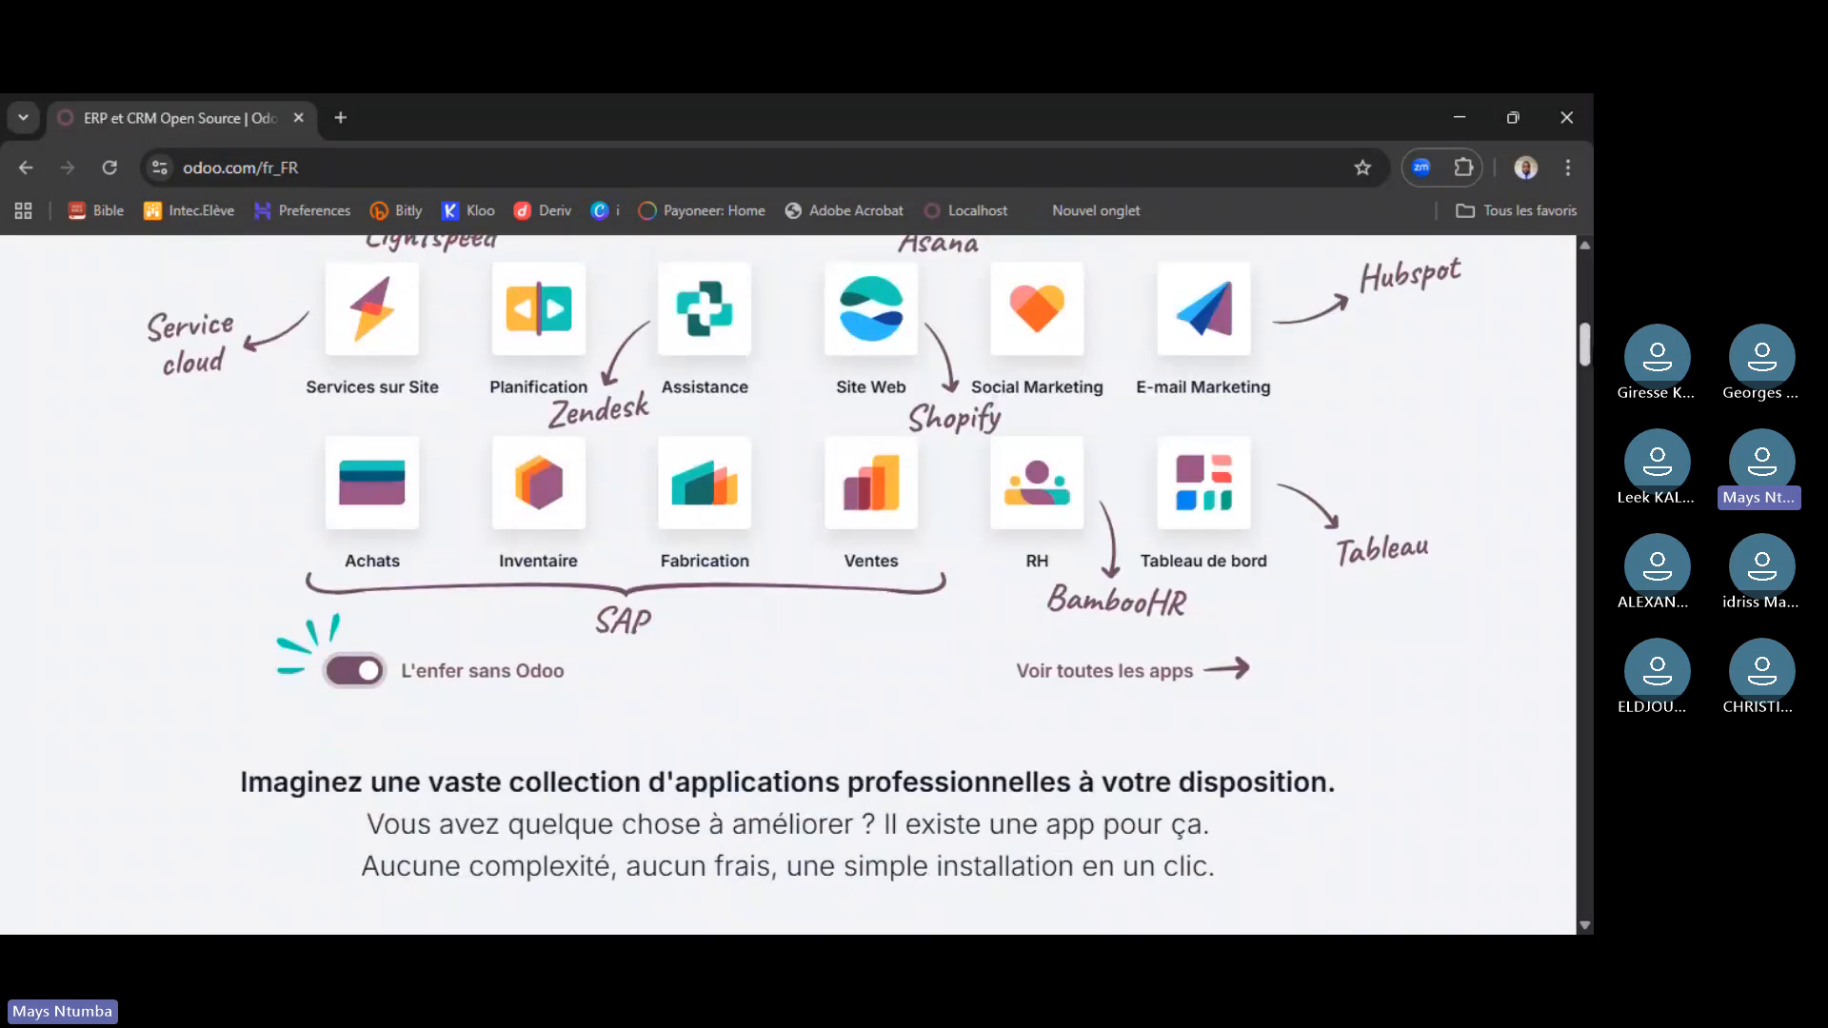
{"action": "scroll", "coordinate": [857, 586], "scroll_direction": "up", "scroll_amount": 4}
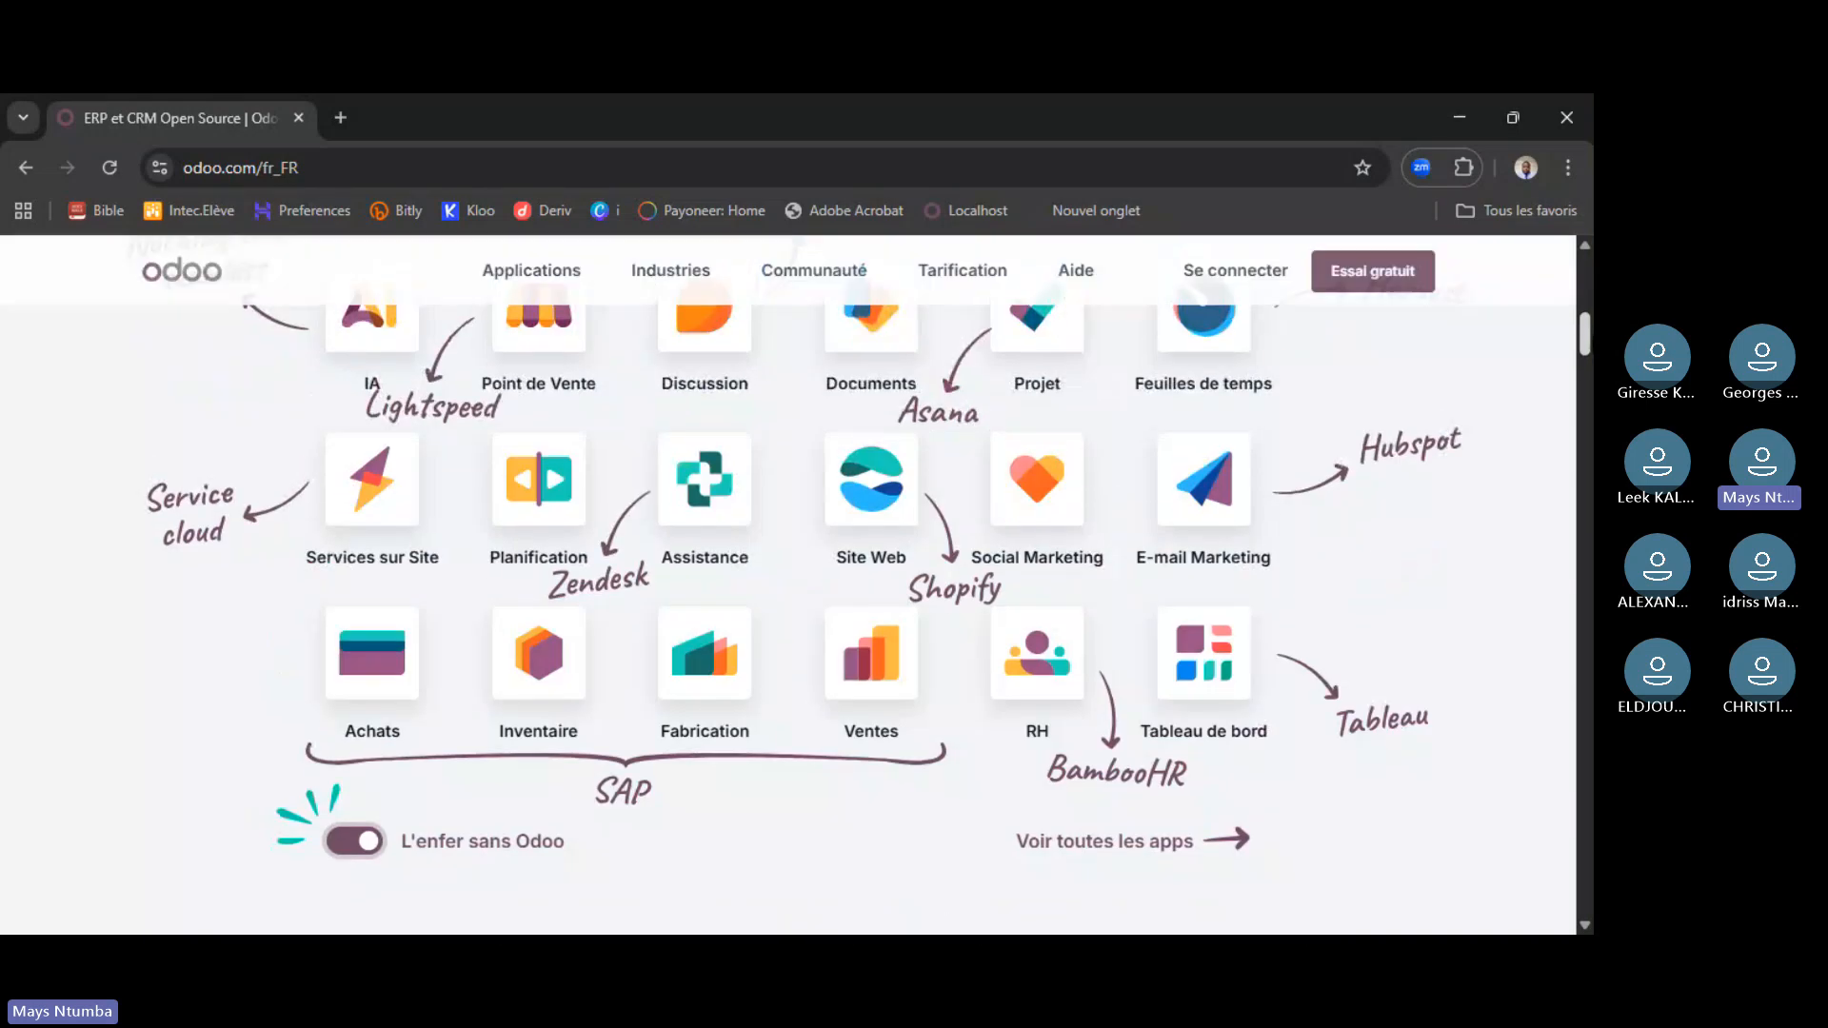
{"action": "scroll", "coordinate": [857, 586], "scroll_direction": "up", "scroll_amount": 1}
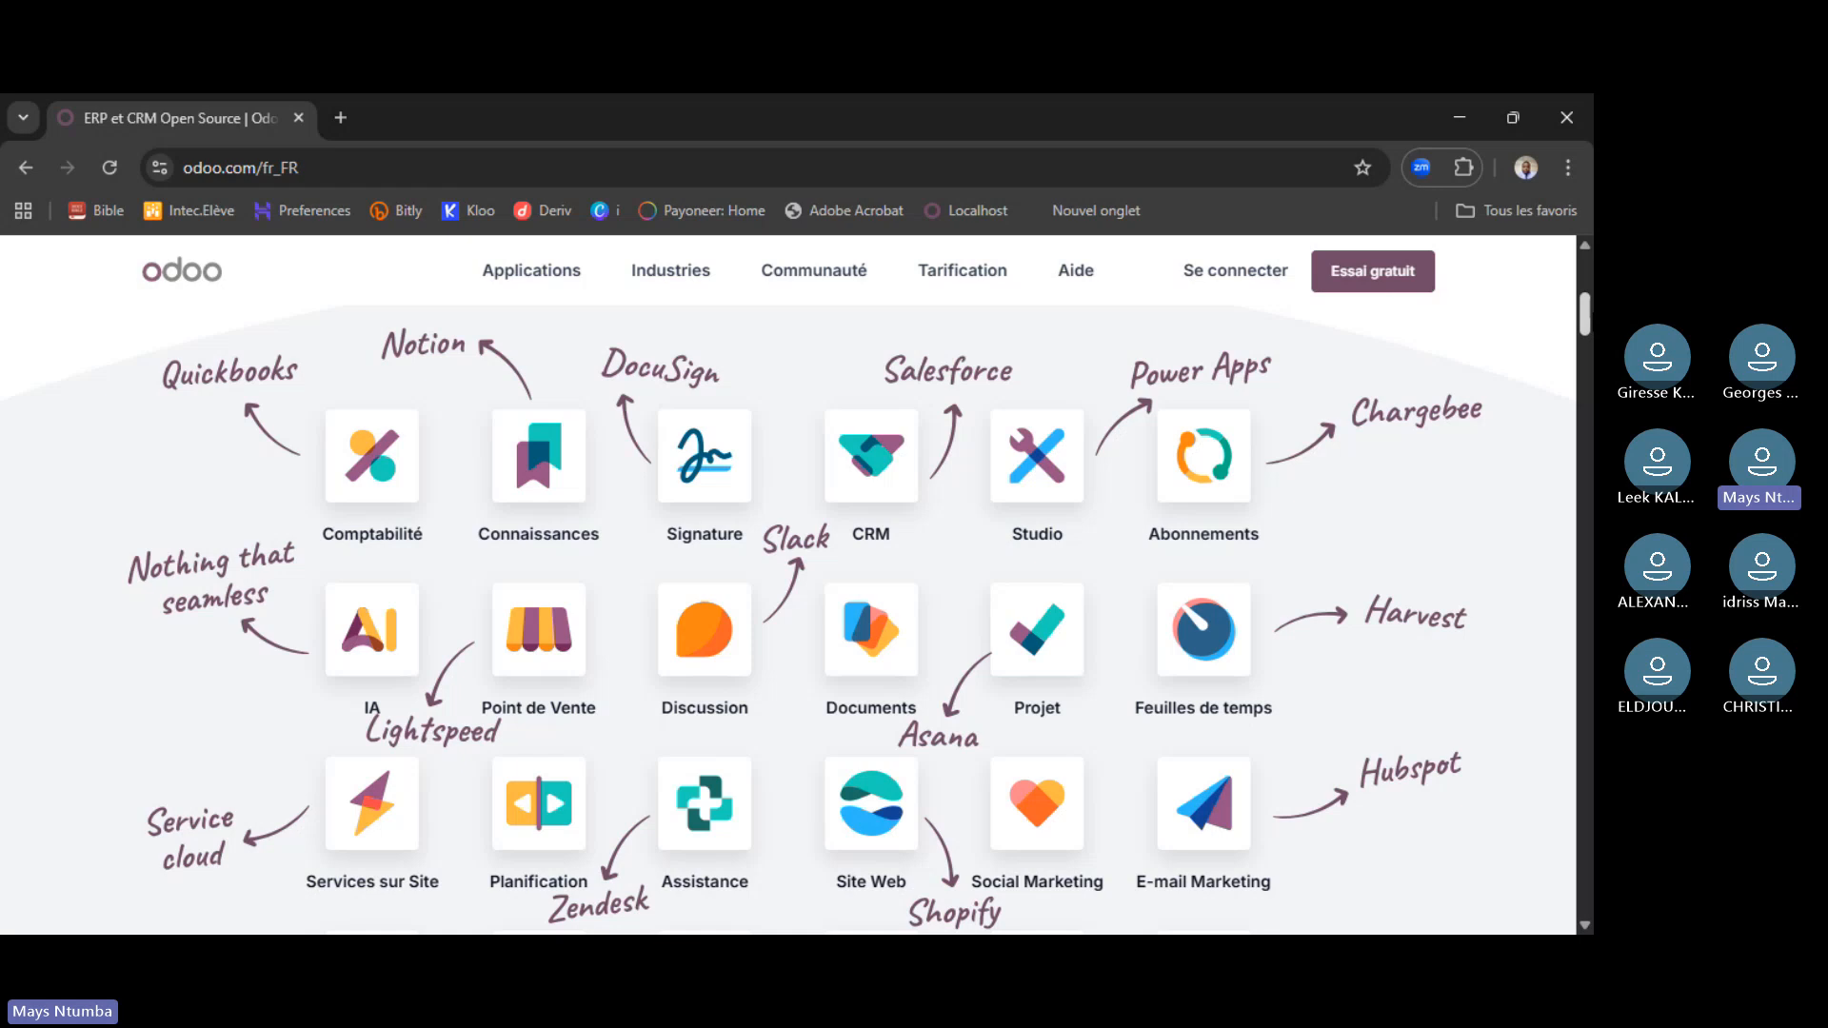
{"action": "mouse_move", "coordinate": [1590, 322]}
{"action": "left_mouse_down"}
{"action": "mouse_move", "coordinate": [1591, 354]}
{"action": "mouse_move", "coordinate": [1592, 334]}
{"action": "left_mouse_up"}
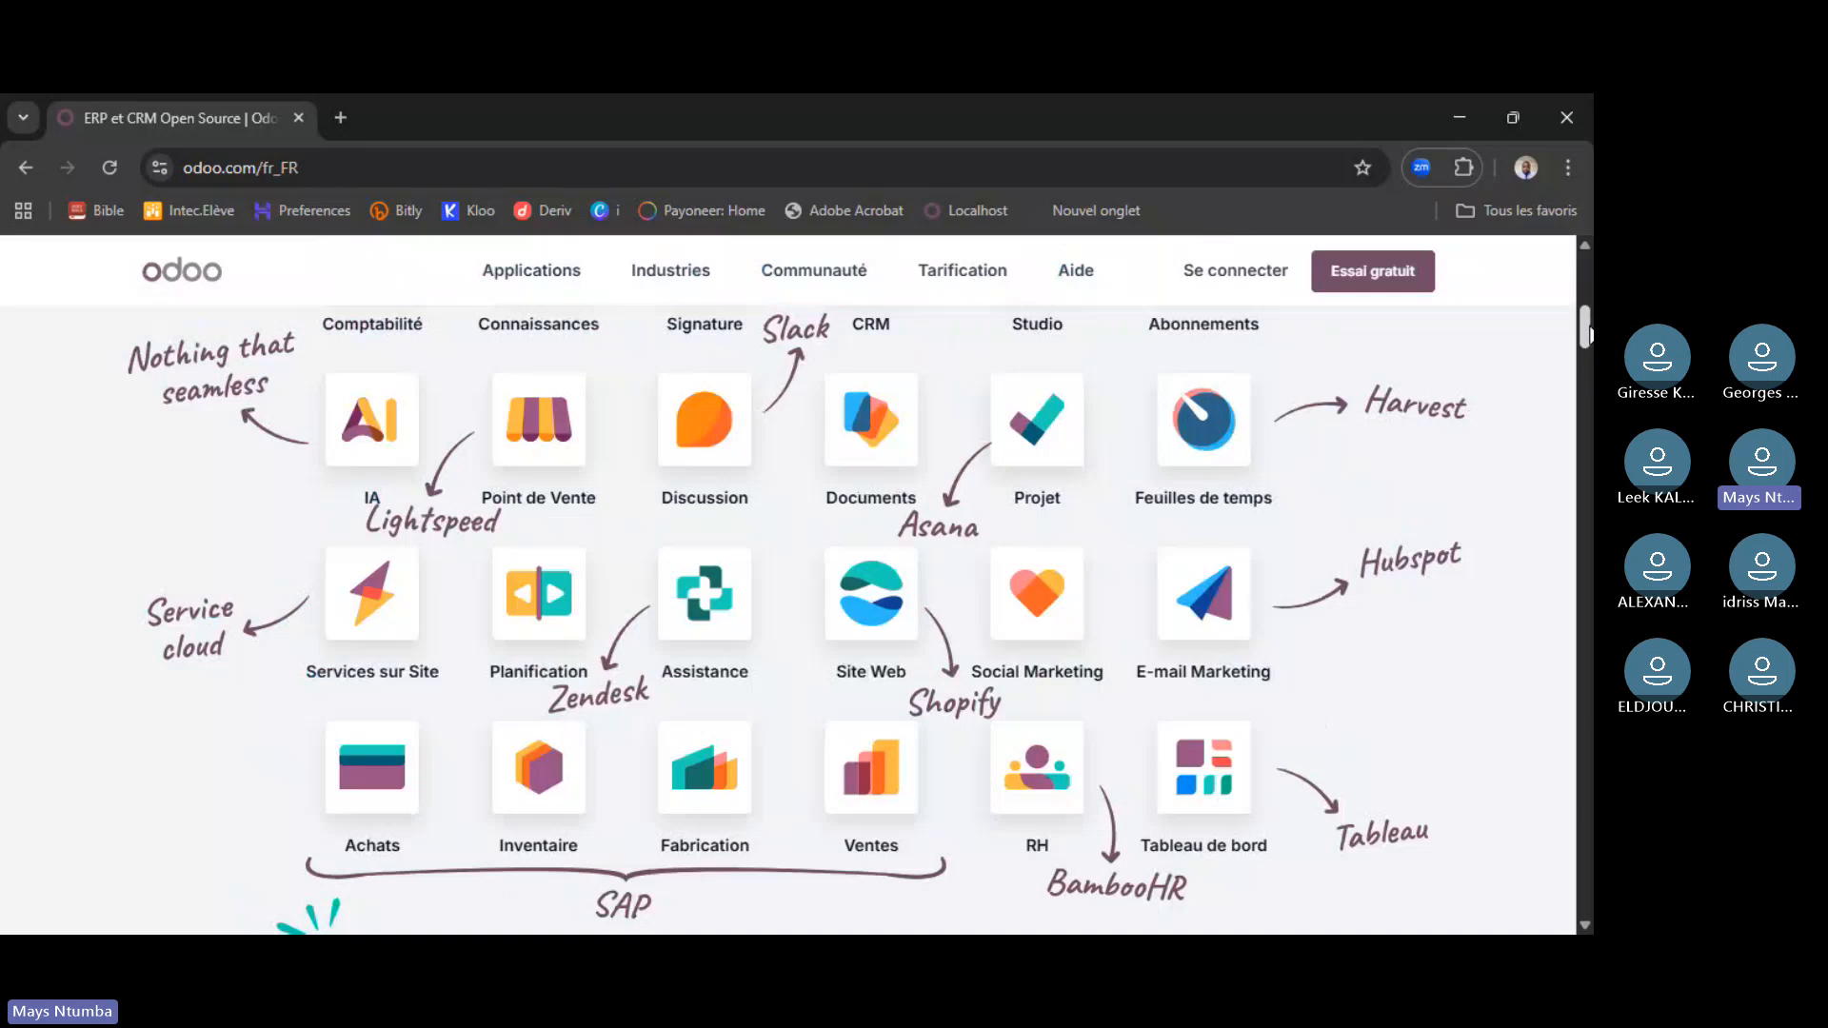
- Open the Tarification page, scroll through the plan cards, and reload it twice
{"action": "left_click", "coordinate": [947, 276]}
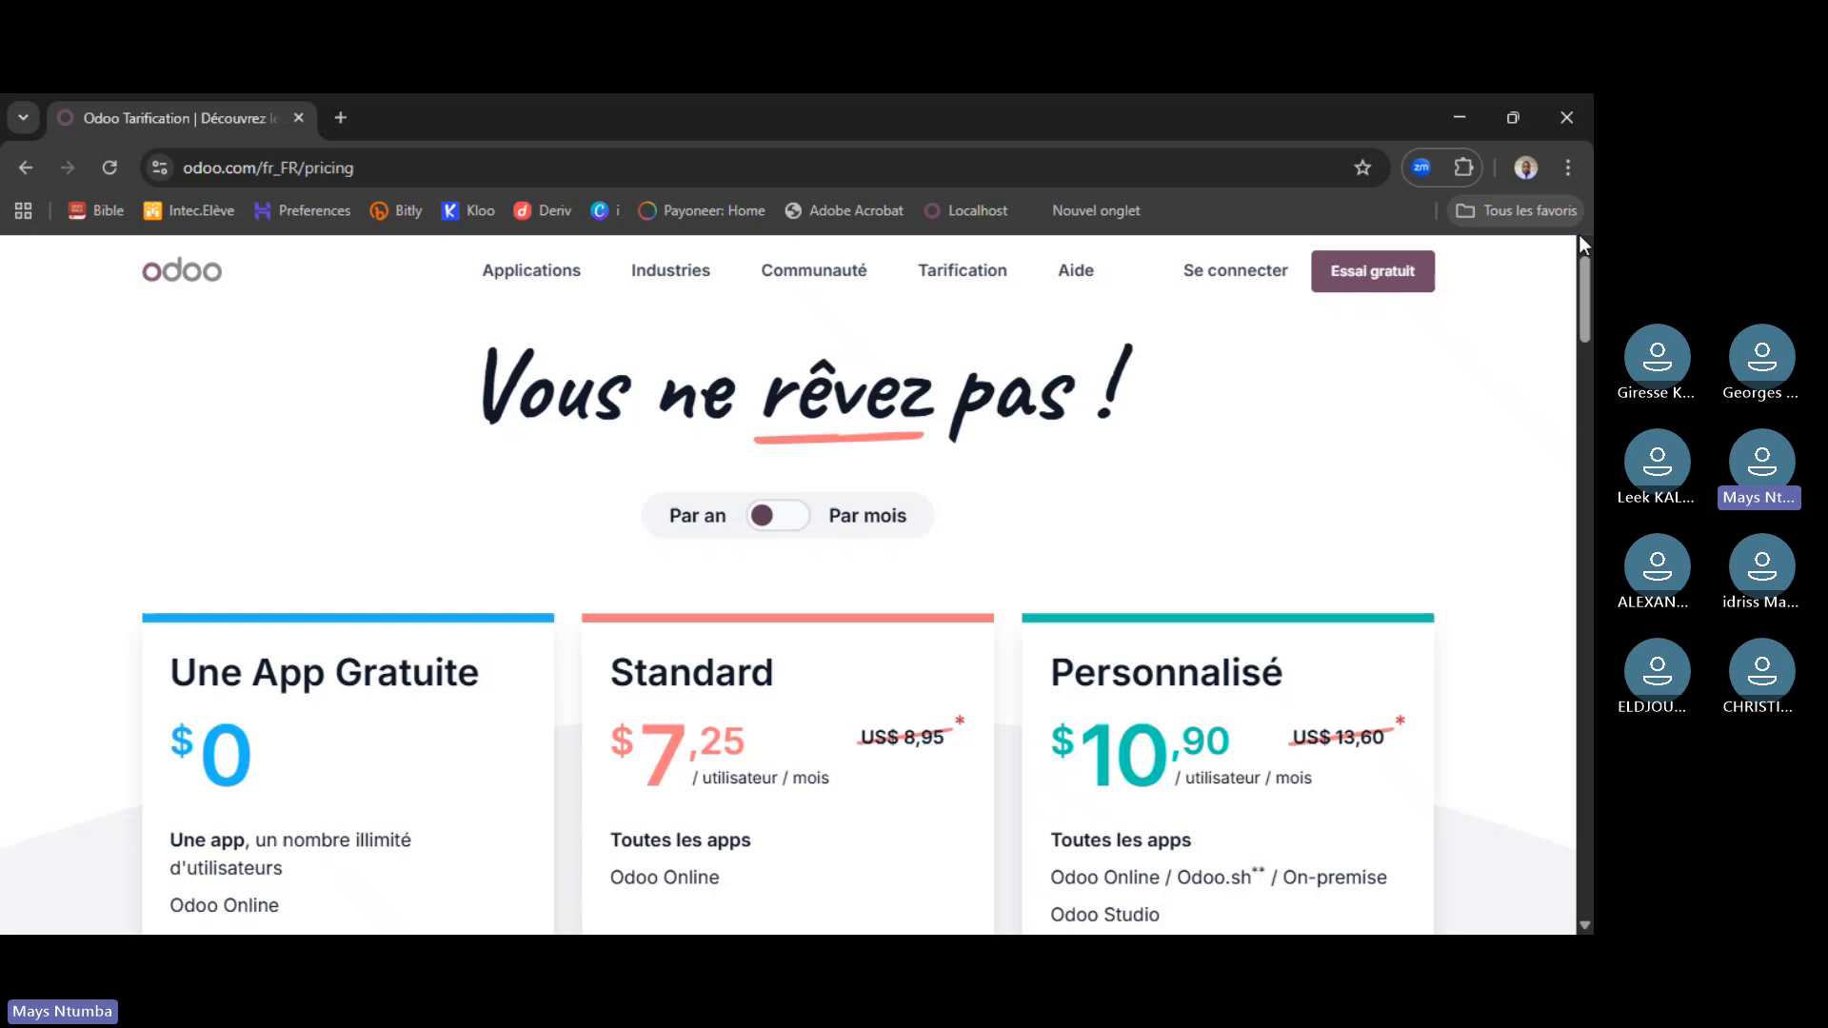
{"action": "scroll", "coordinate": [789, 586], "scroll_direction": "down", "scroll_amount": 2}
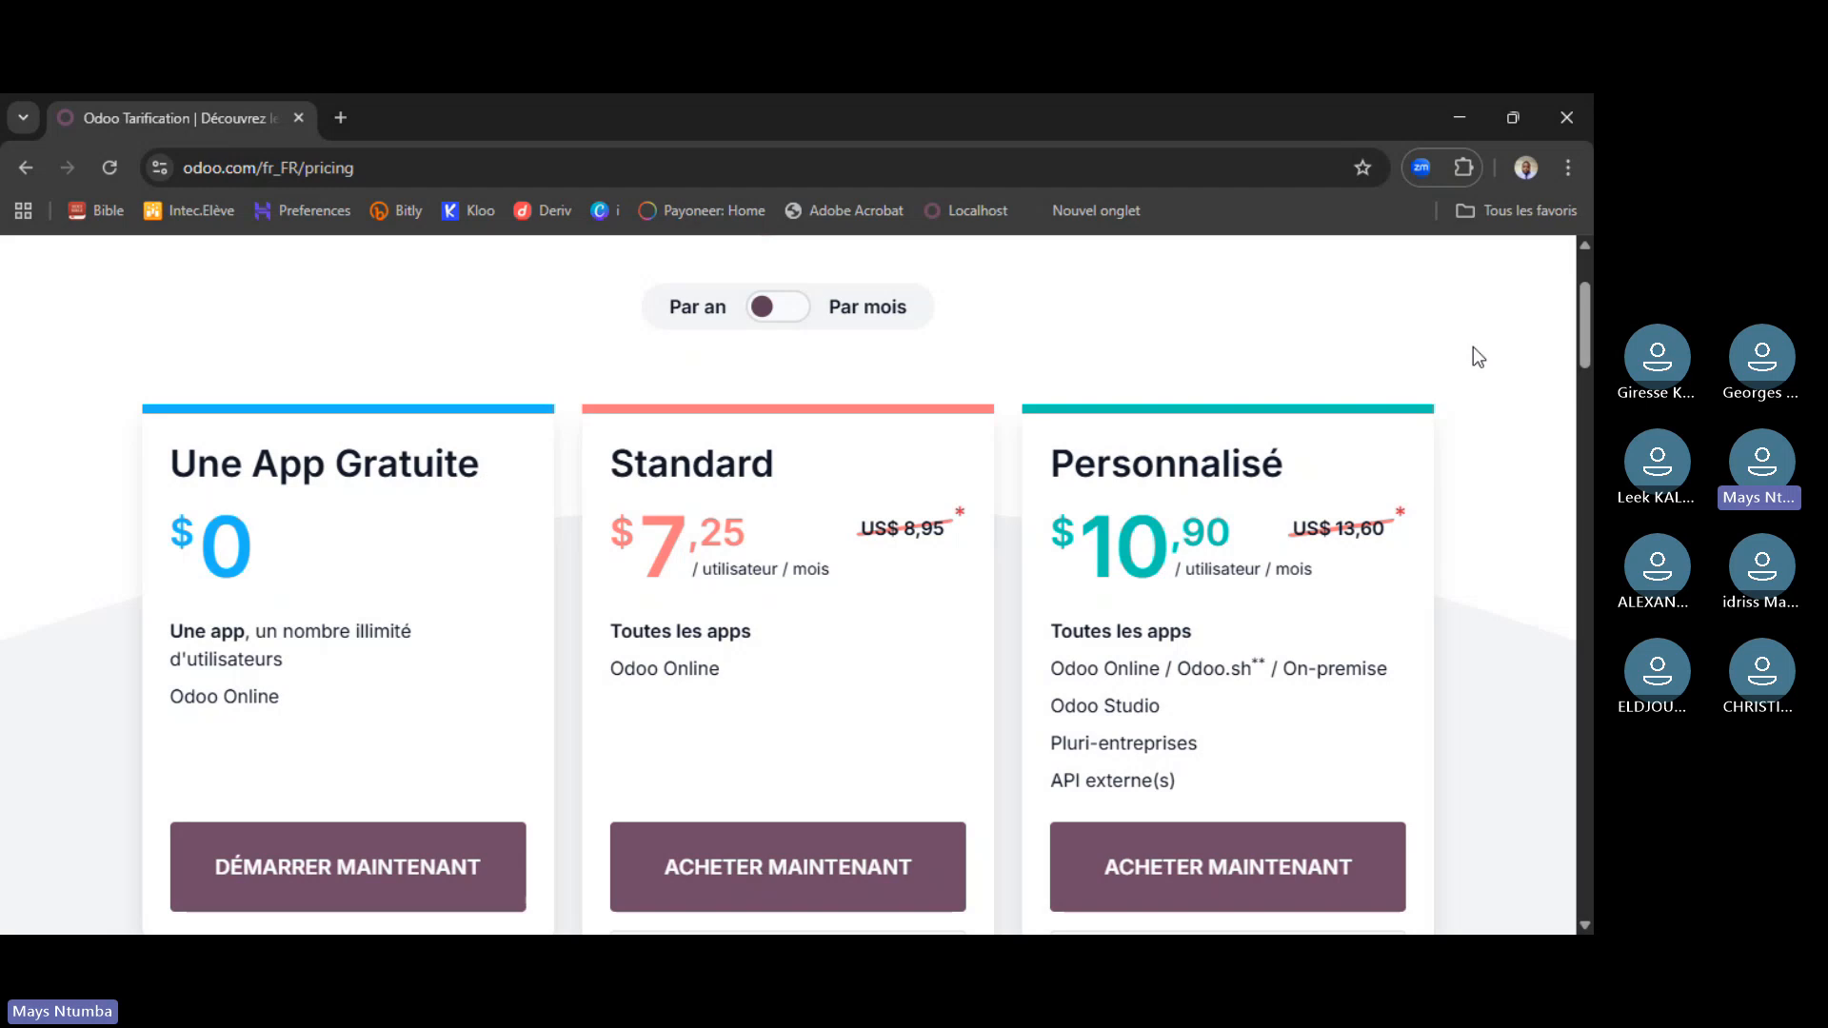
{"action": "left_click_drag", "start_coordinate": [1587, 319], "coordinate": [1587, 340]}
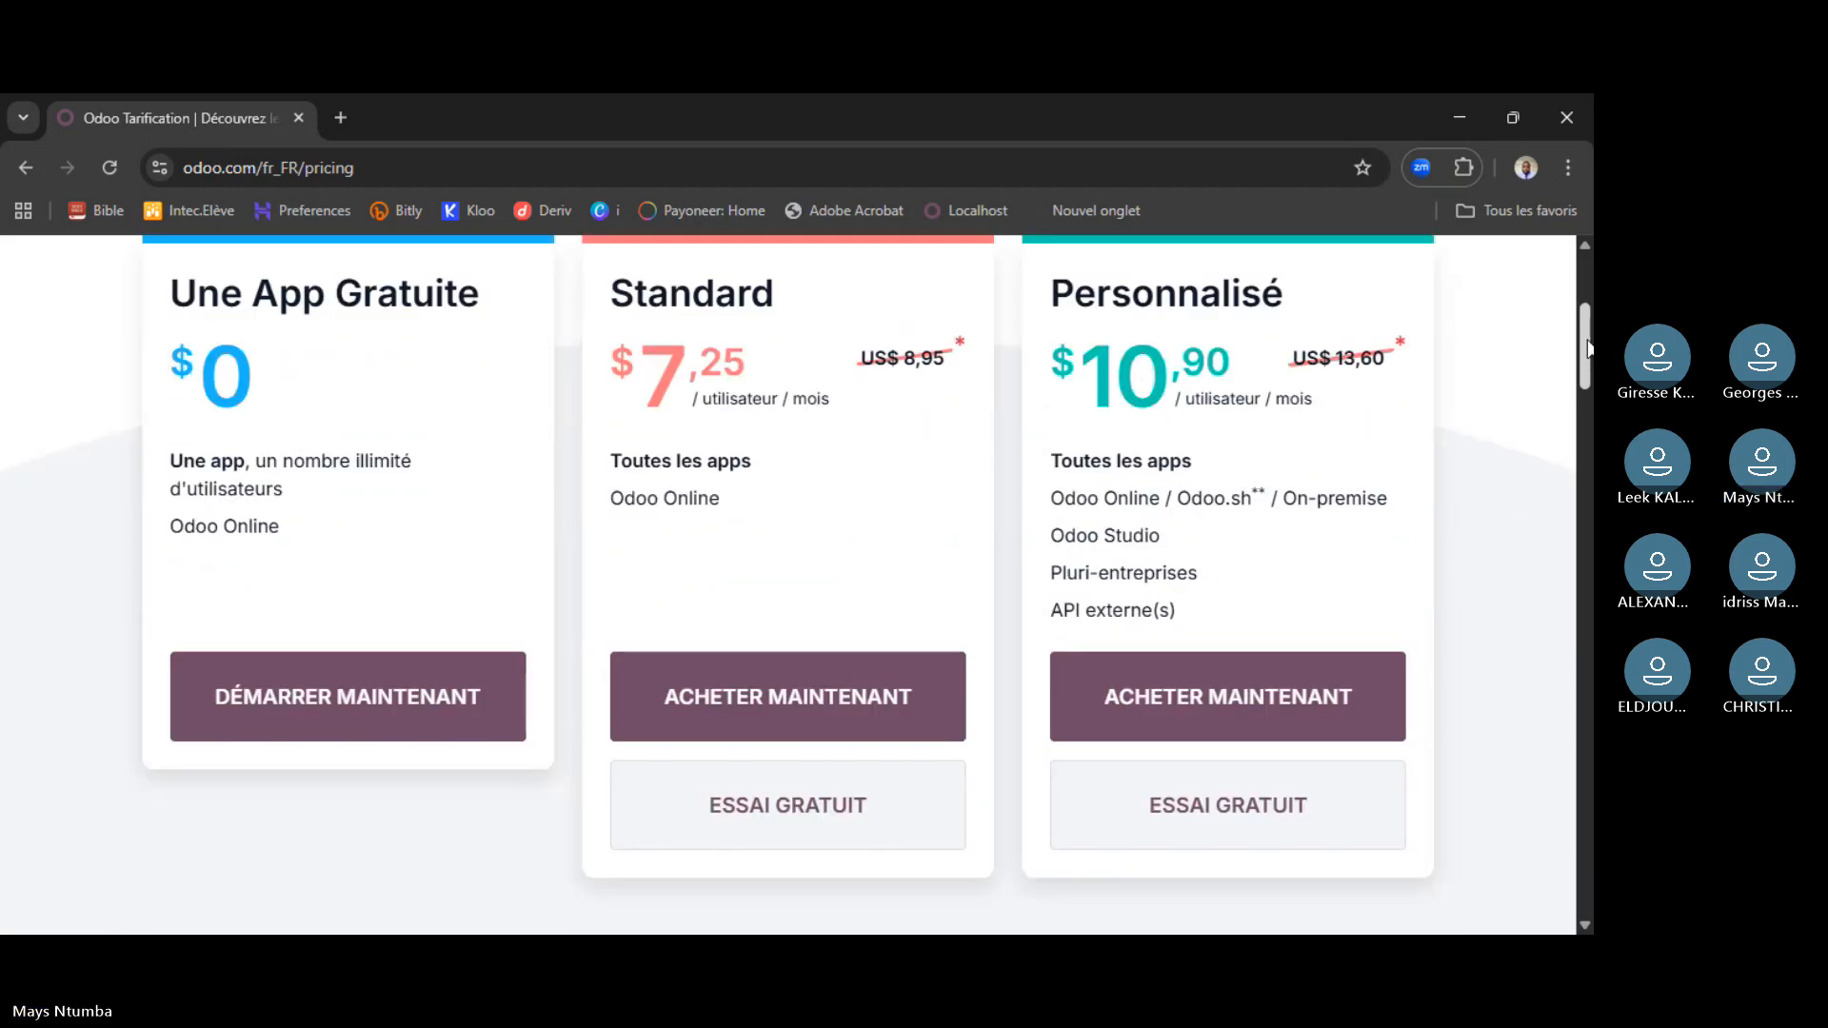
{"action": "scroll", "coordinate": [1587, 347], "scroll_direction": "up", "scroll_amount": 1}
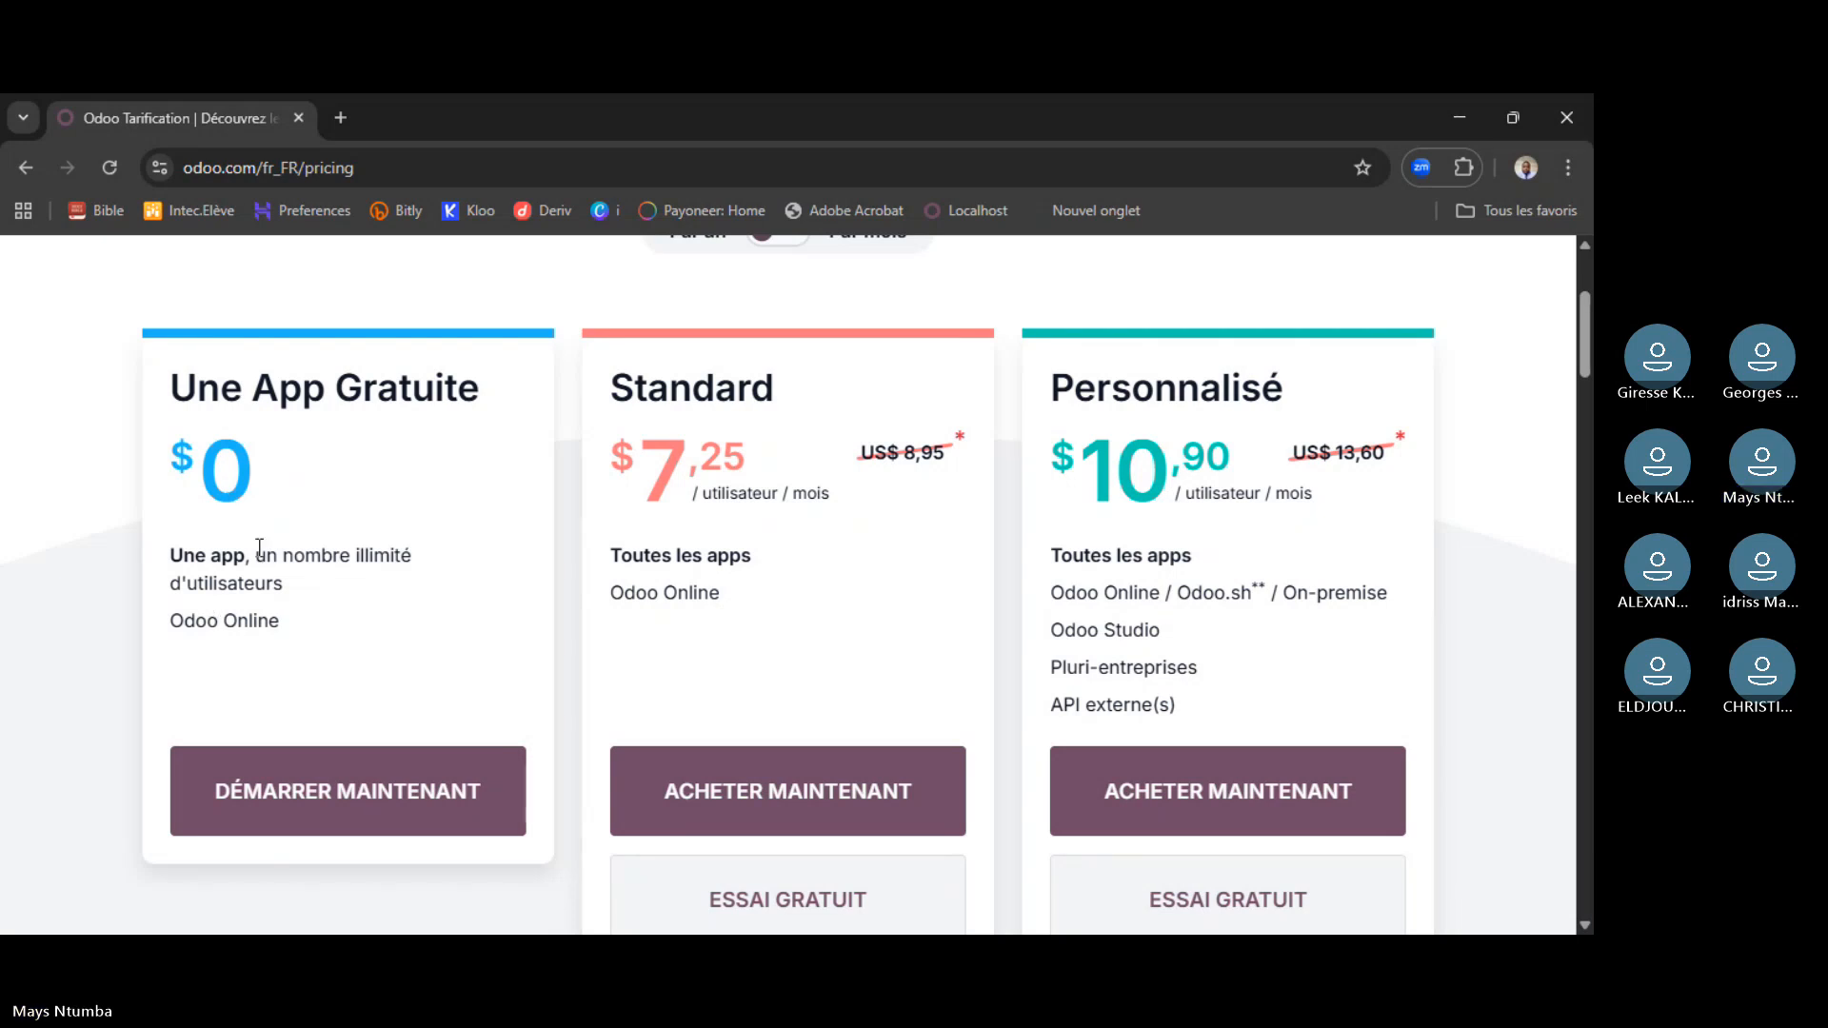
{"action": "scroll", "coordinate": [484, 543], "scroll_direction": "up", "scroll_amount": 3}
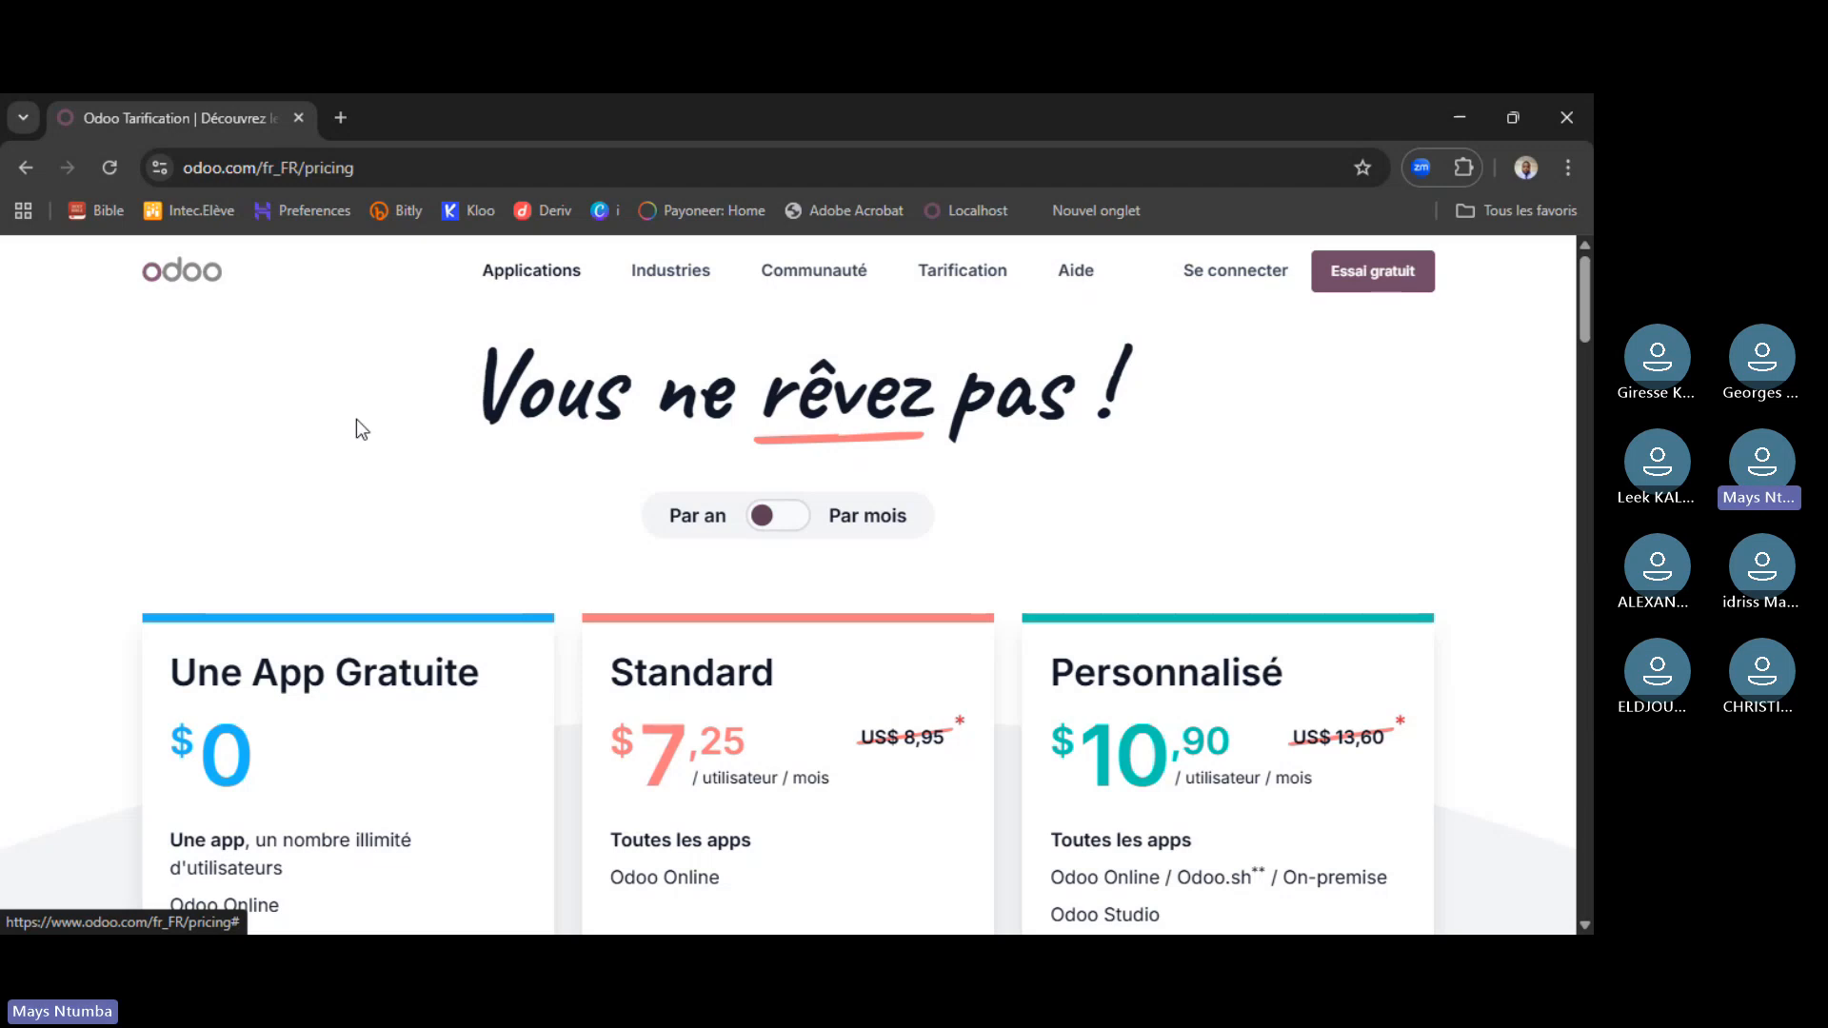
{"action": "left_click", "coordinate": [109, 167]}
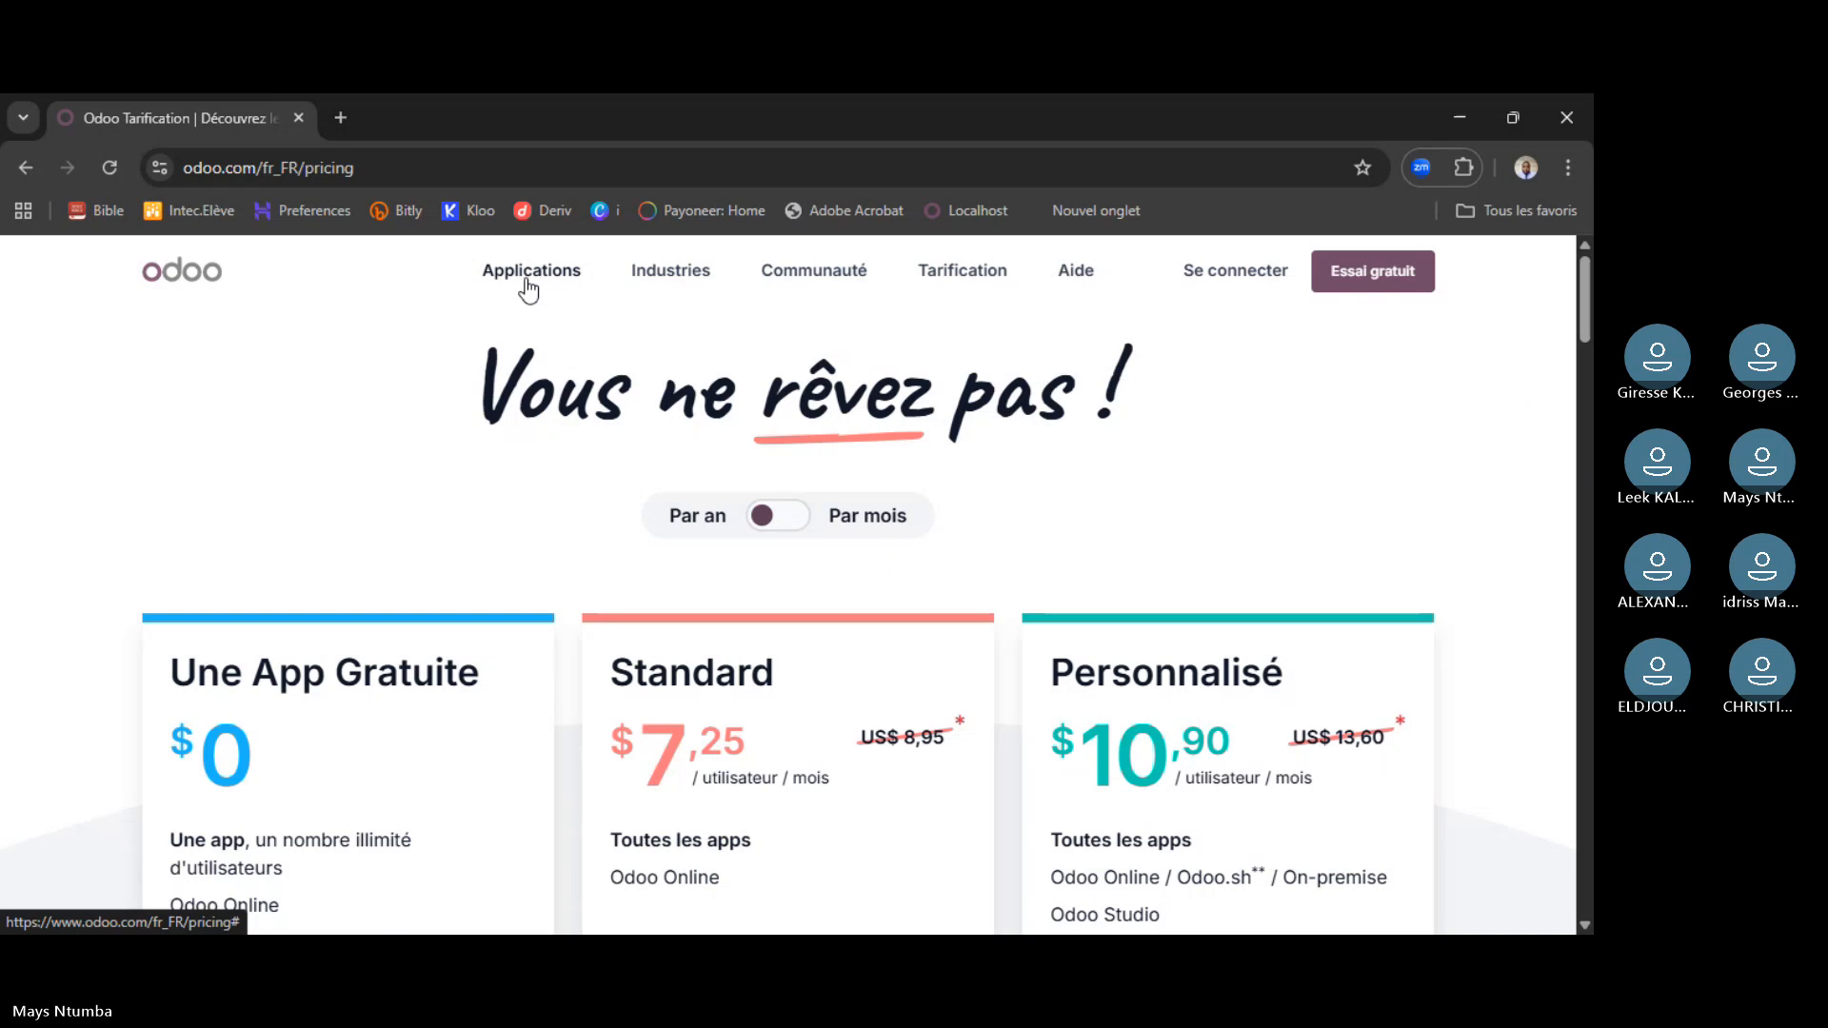
{"action": "left_click", "coordinate": [111, 167]}
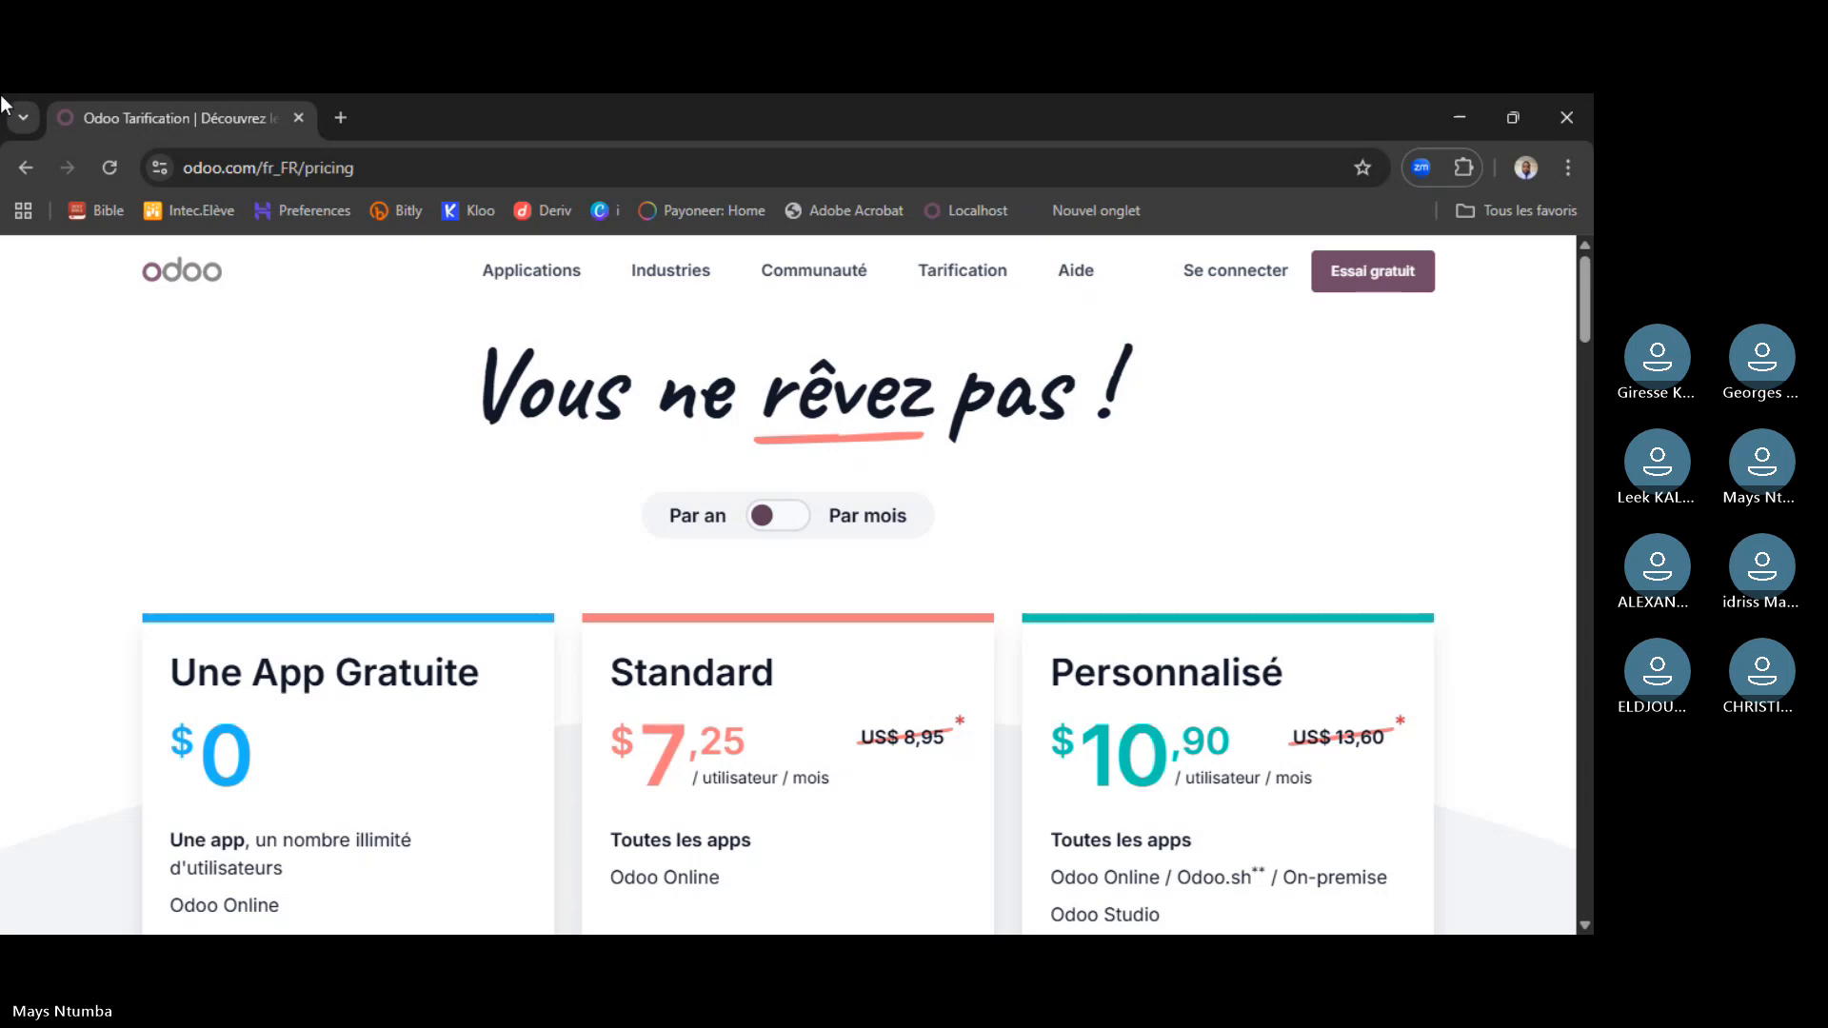
- Go back to the home page and open 'Voir toutes les apps' from the app grid
{"action": "left_click", "coordinate": [20, 175]}
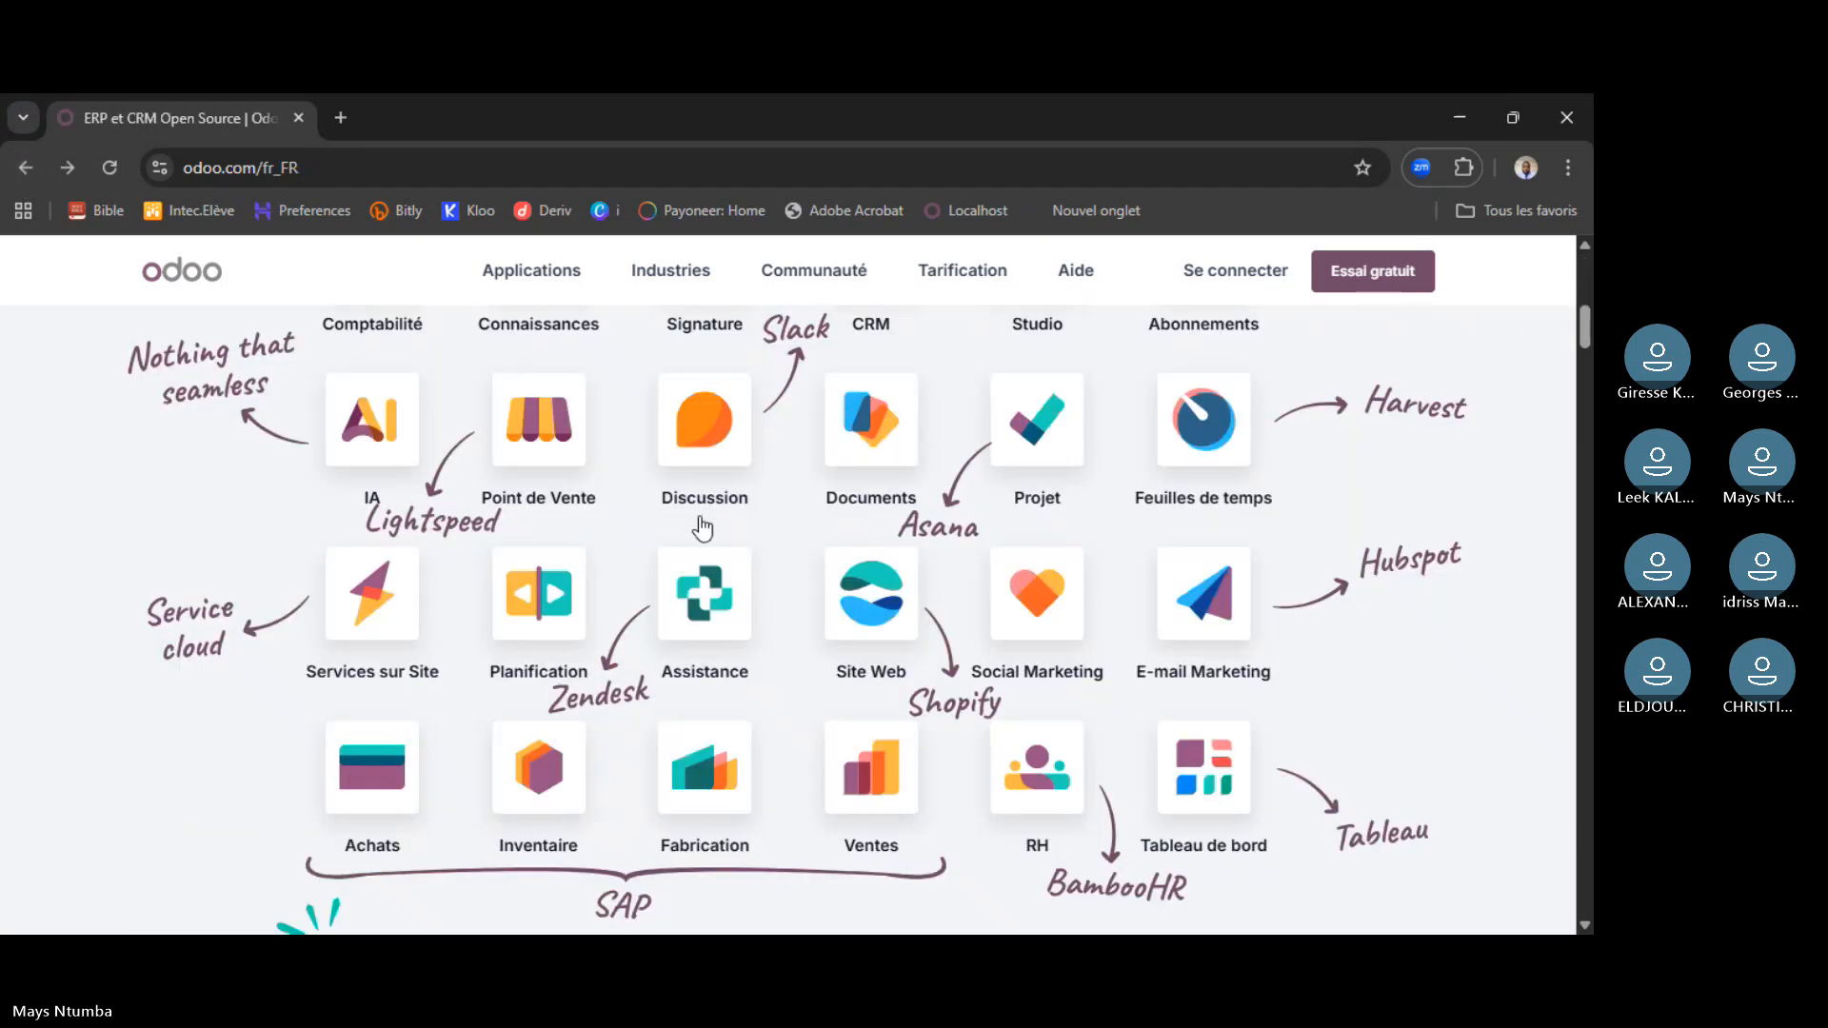
{"action": "scroll", "coordinate": [702, 527], "scroll_direction": "up", "scroll_amount": 10}
{"action": "scroll", "coordinate": [1056, 597], "scroll_direction": "down", "scroll_amount": 10}
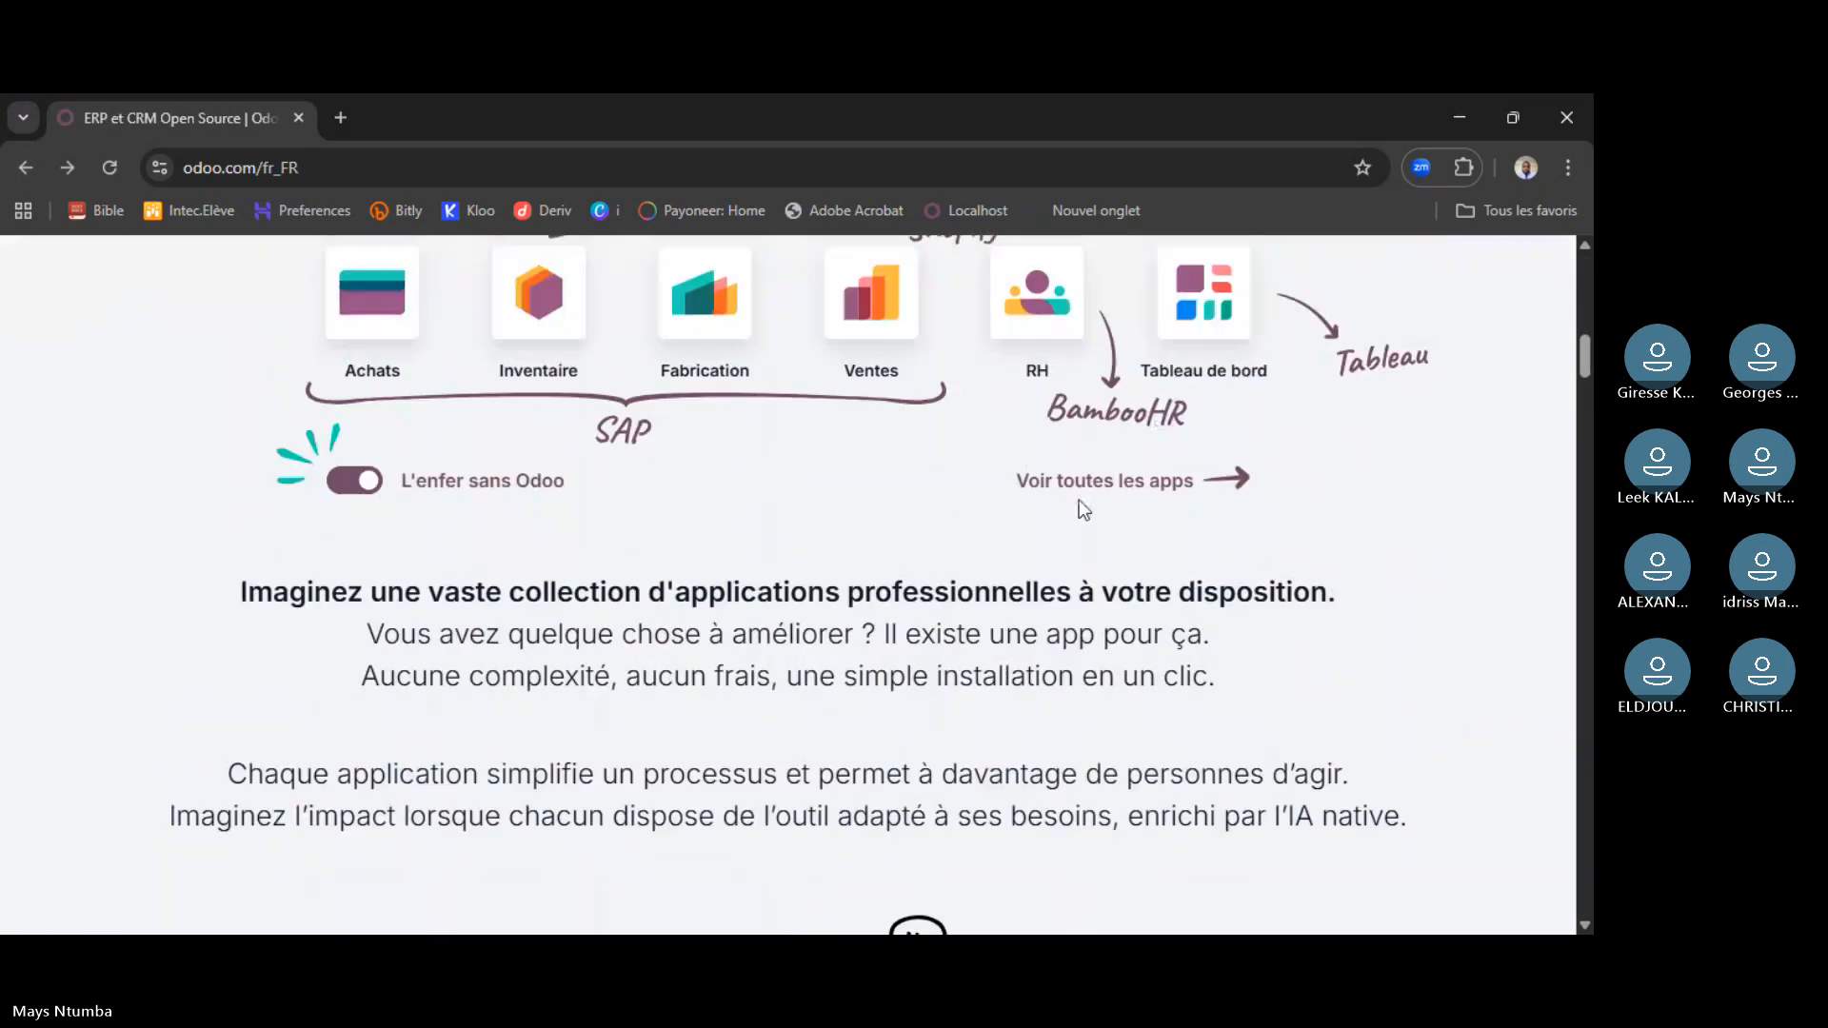
{"action": "left_click", "coordinate": [1074, 482]}
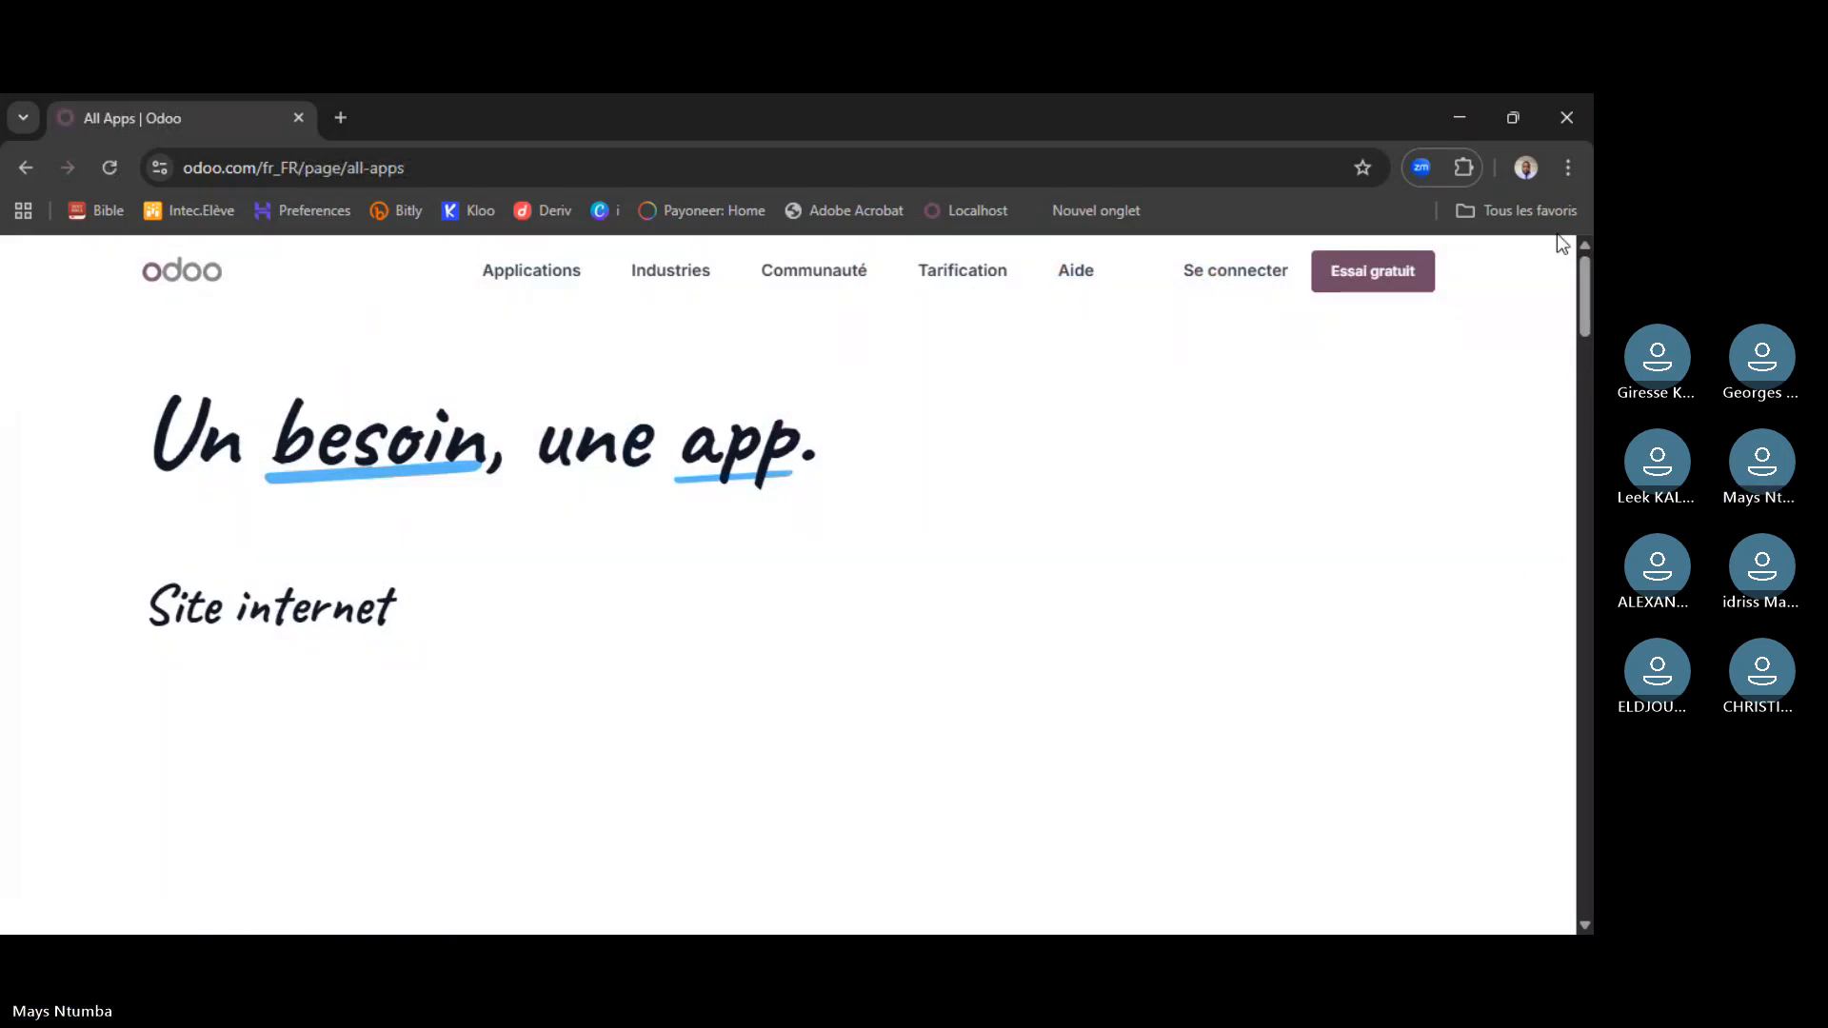
{"action": "scroll", "coordinate": [1557, 233], "scroll_direction": "down", "scroll_amount": 3}
{"action": "scroll", "coordinate": [194, 595], "scroll_direction": "up", "scroll_amount": 2}
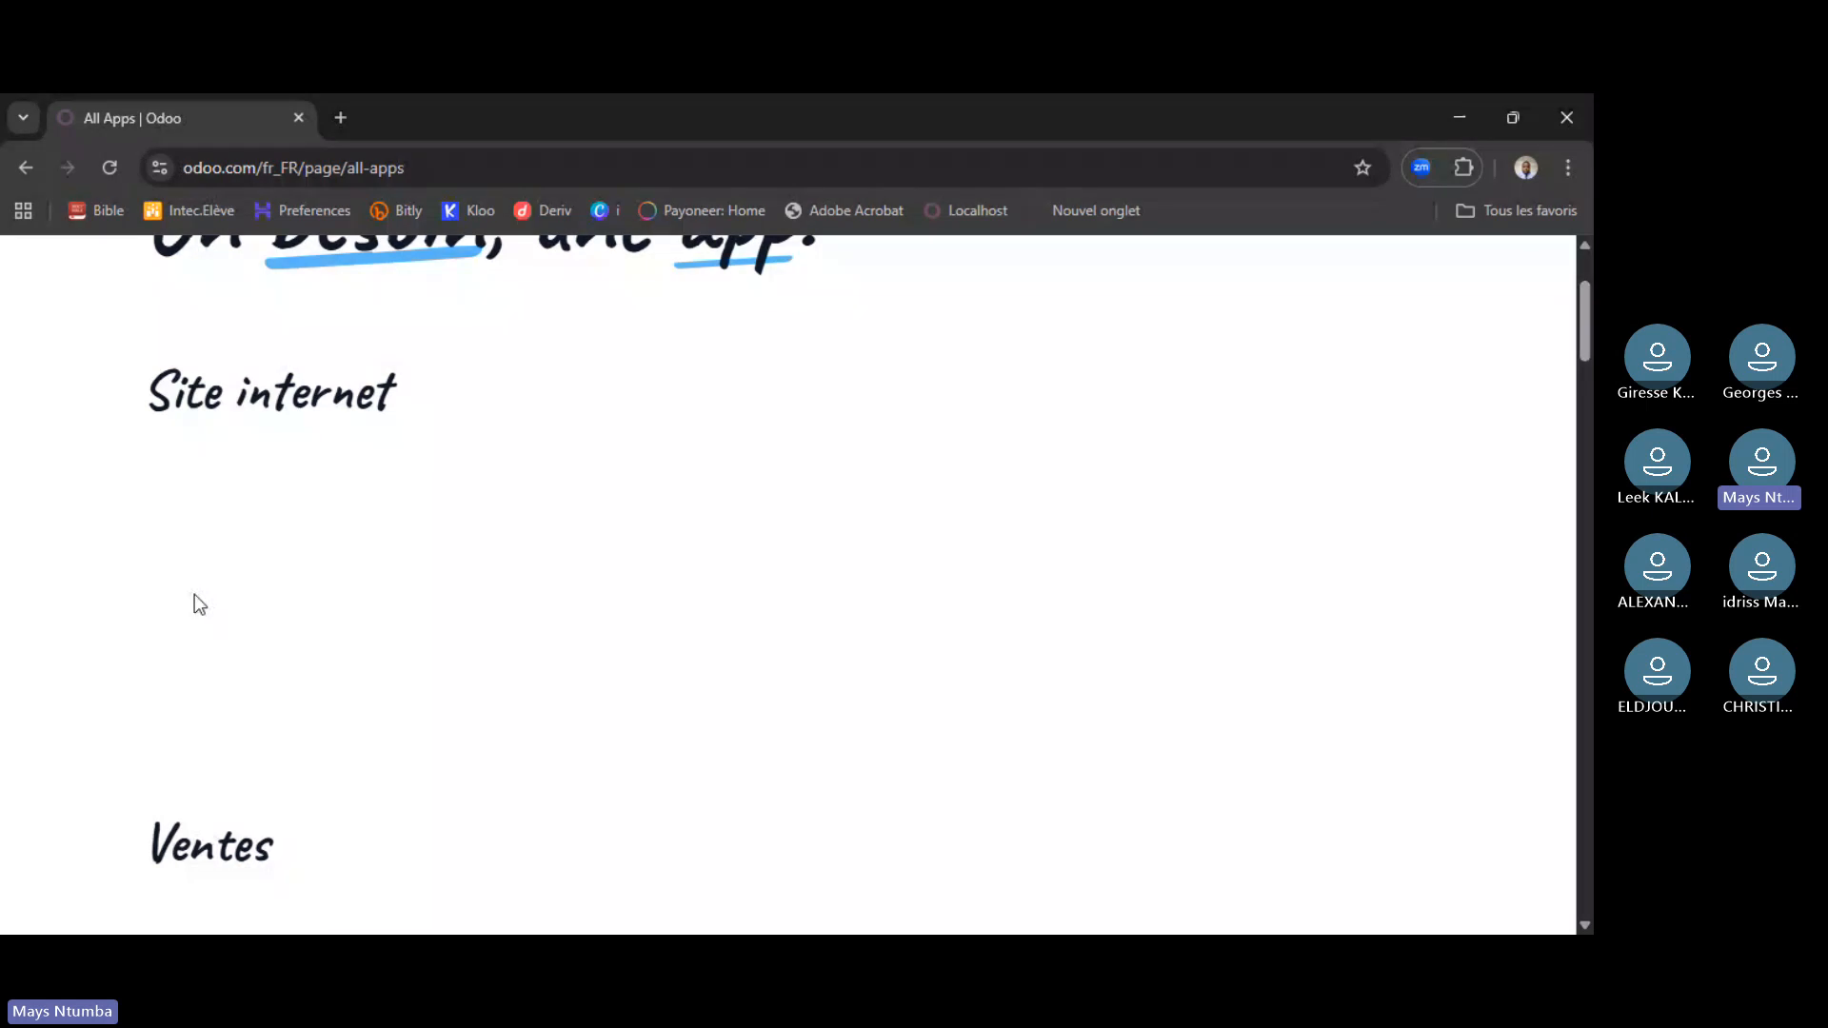
{"action": "left_click", "coordinate": [92, 183]}
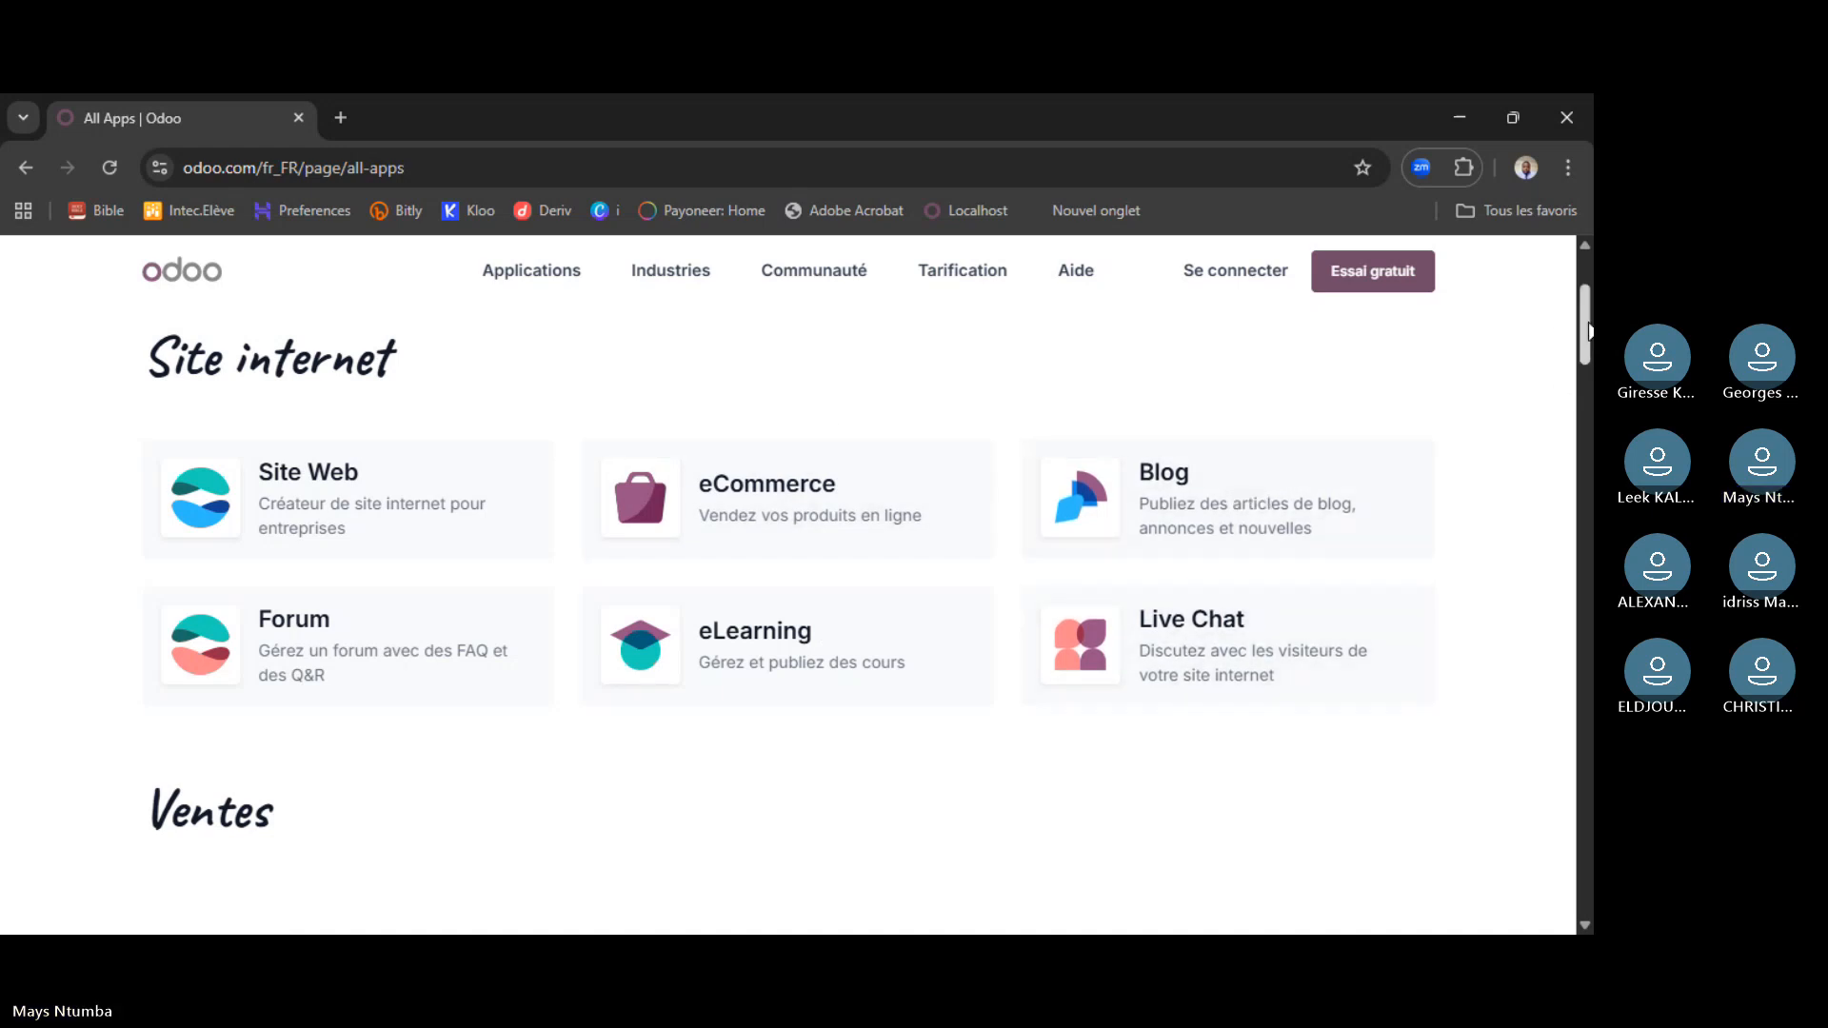
{"action": "scroll", "coordinate": [1589, 330], "scroll_direction": "down", "scroll_amount": 5}
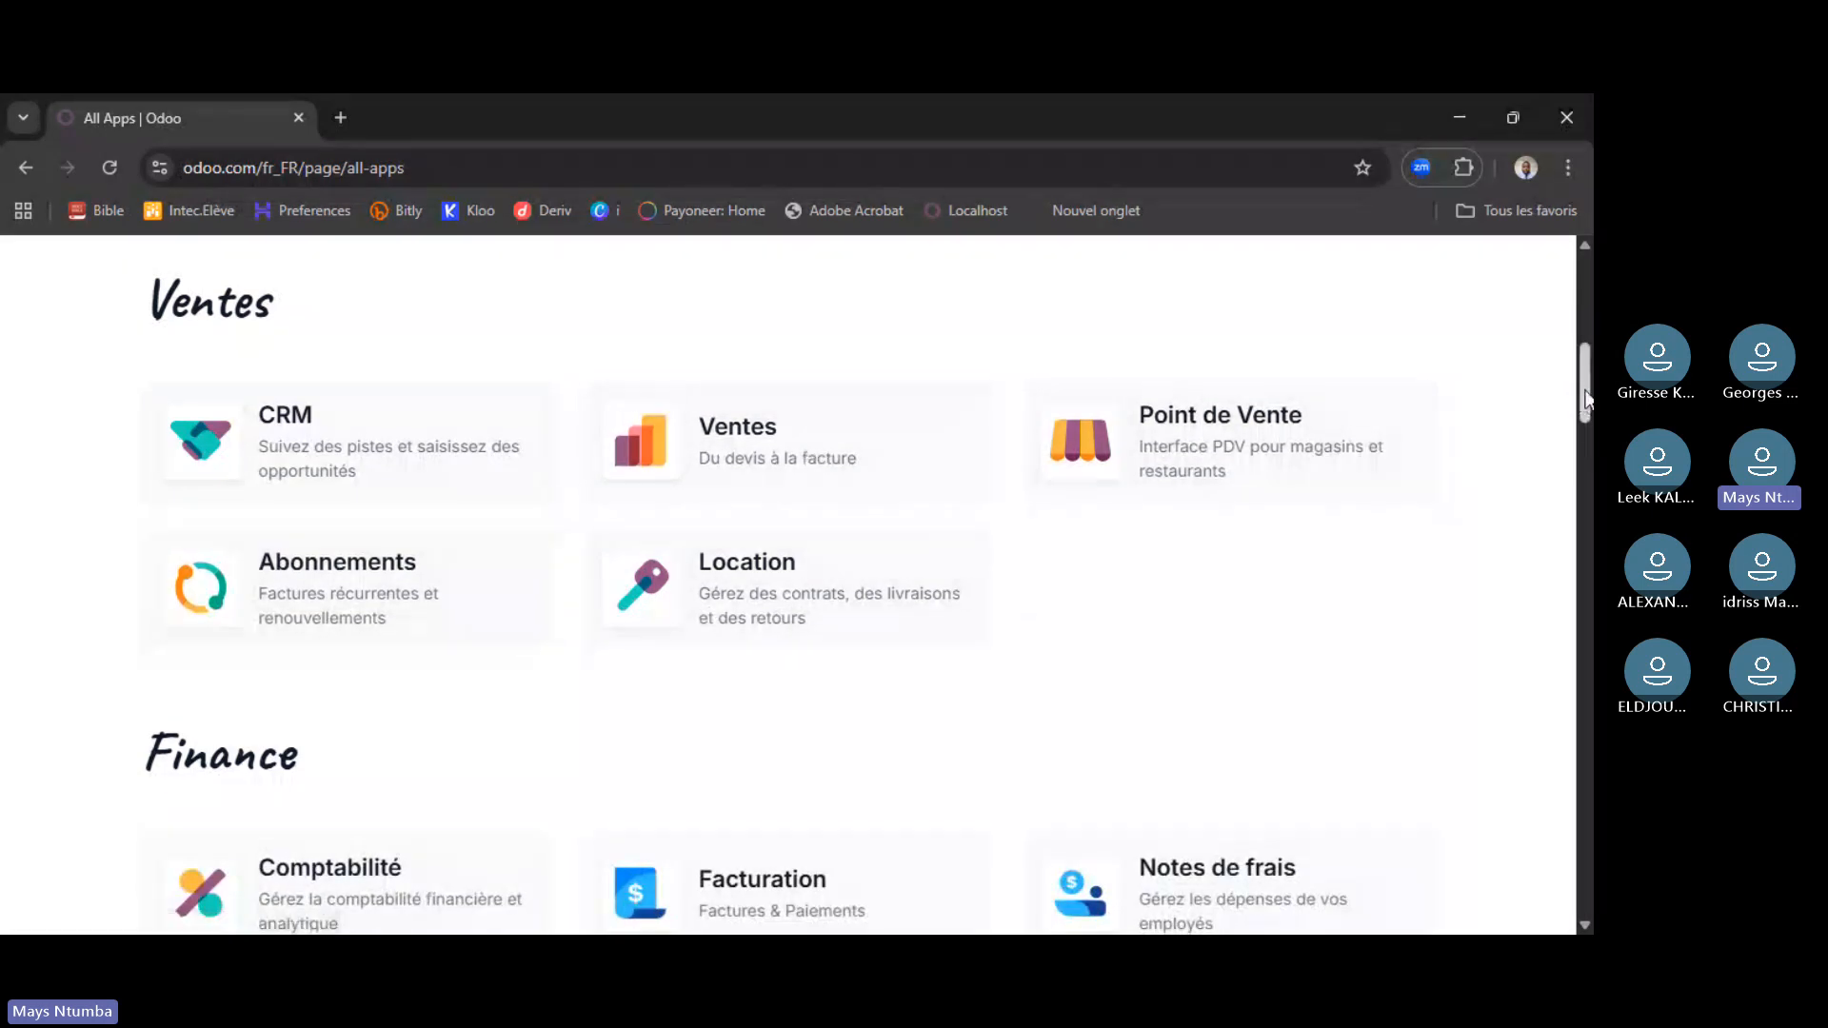
{"action": "scroll", "coordinate": [1584, 404], "scroll_direction": "down", "scroll_amount": 4}
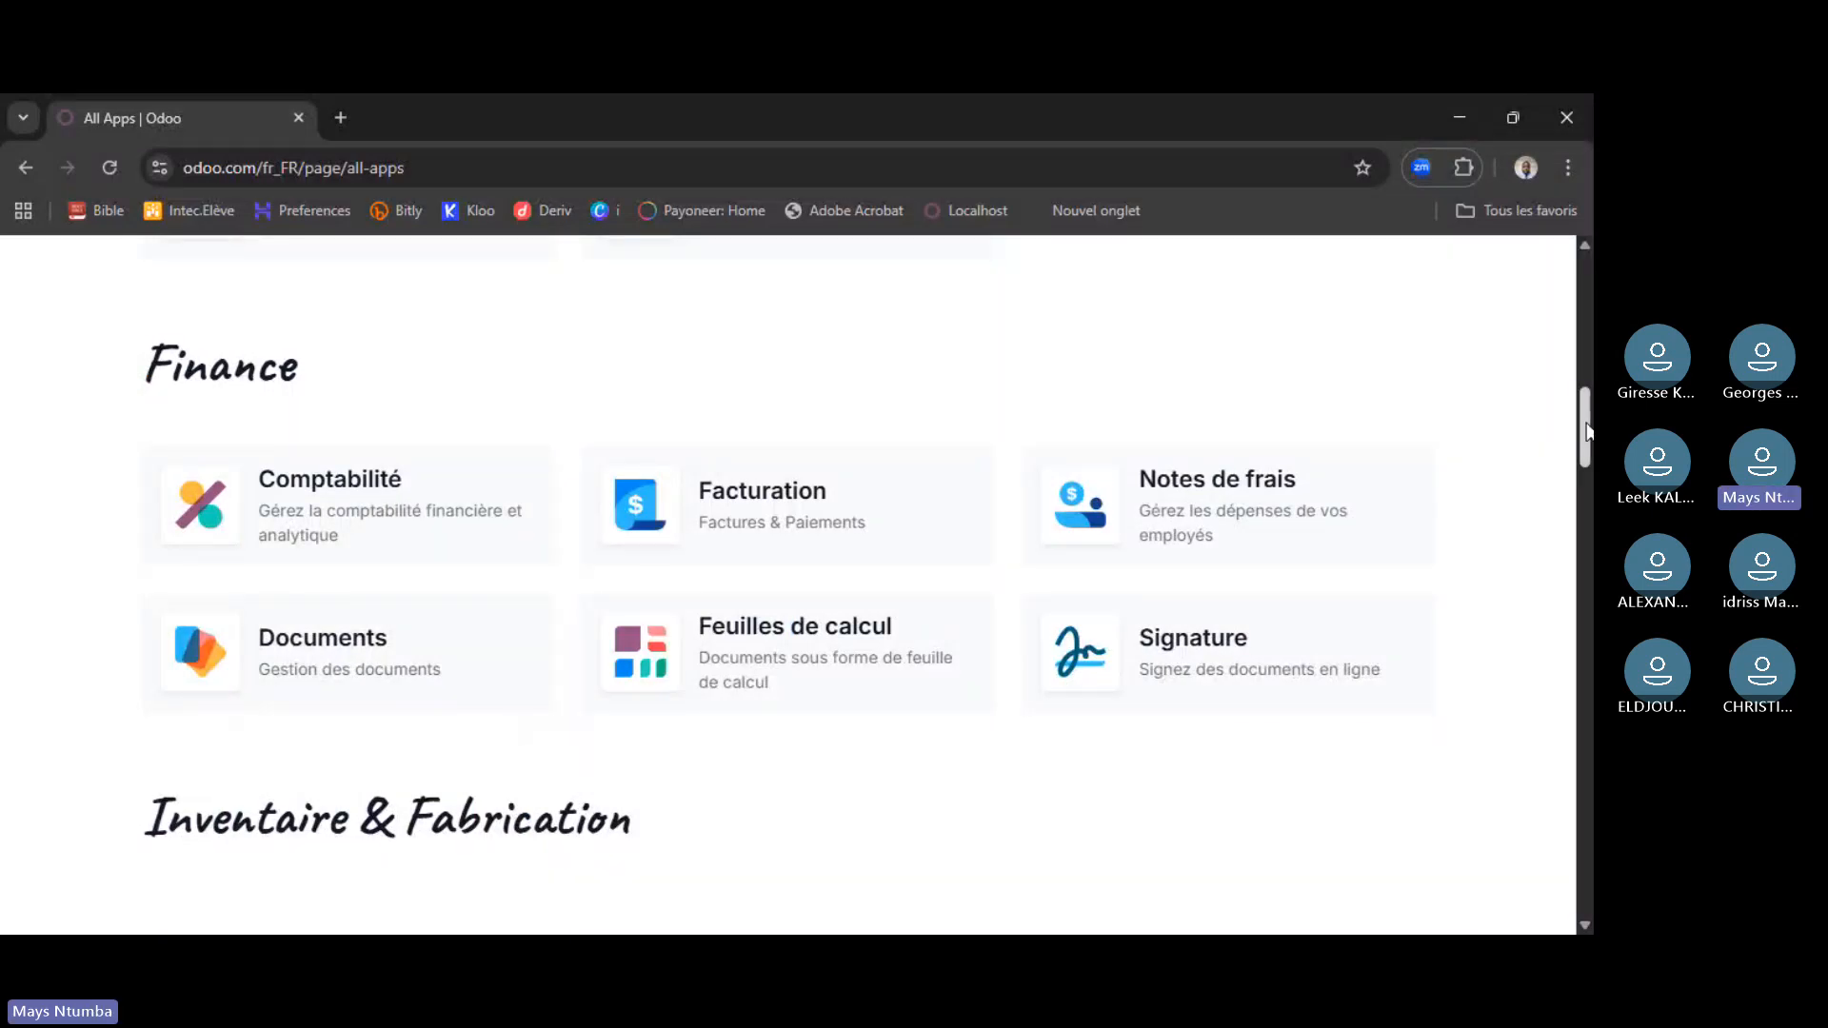
{"action": "left_click_drag", "start_coordinate": [1587, 431], "coordinate": [1586, 296]}
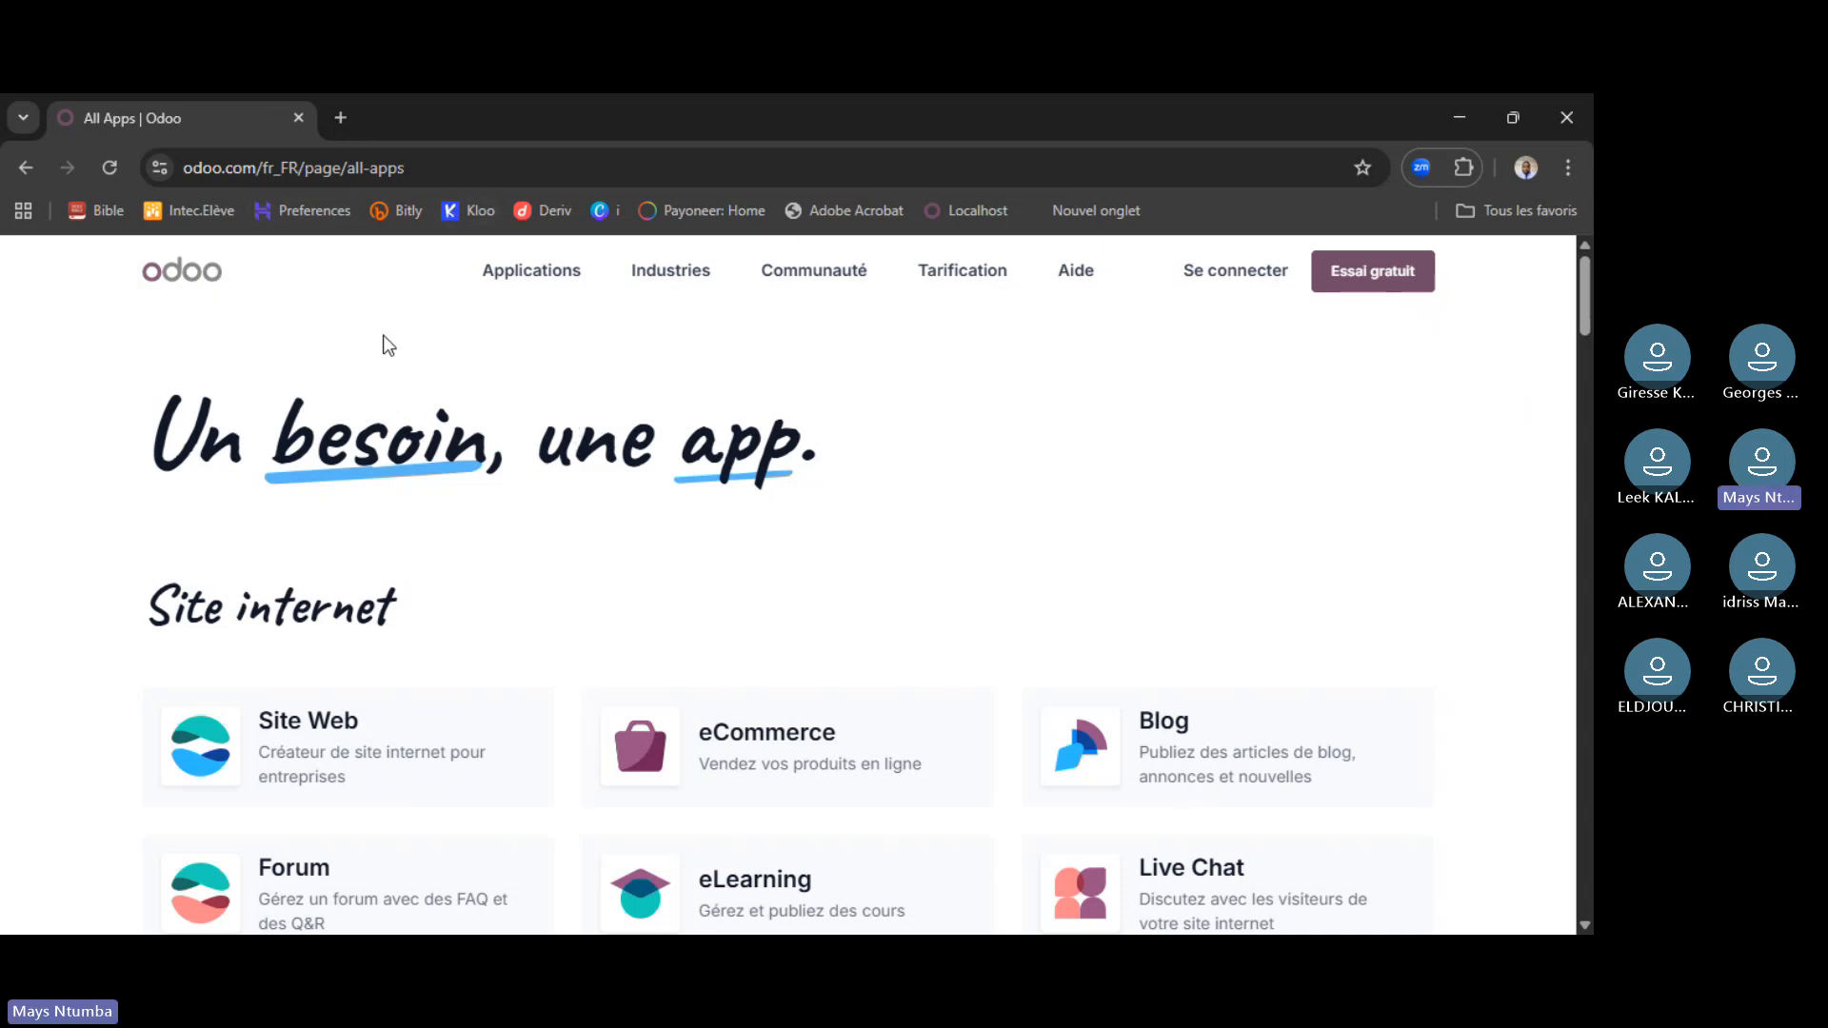
- Open Téléchargement from the Communauté menu, go back, then reopen the download page
{"action": "left_click", "coordinate": [784, 274]}
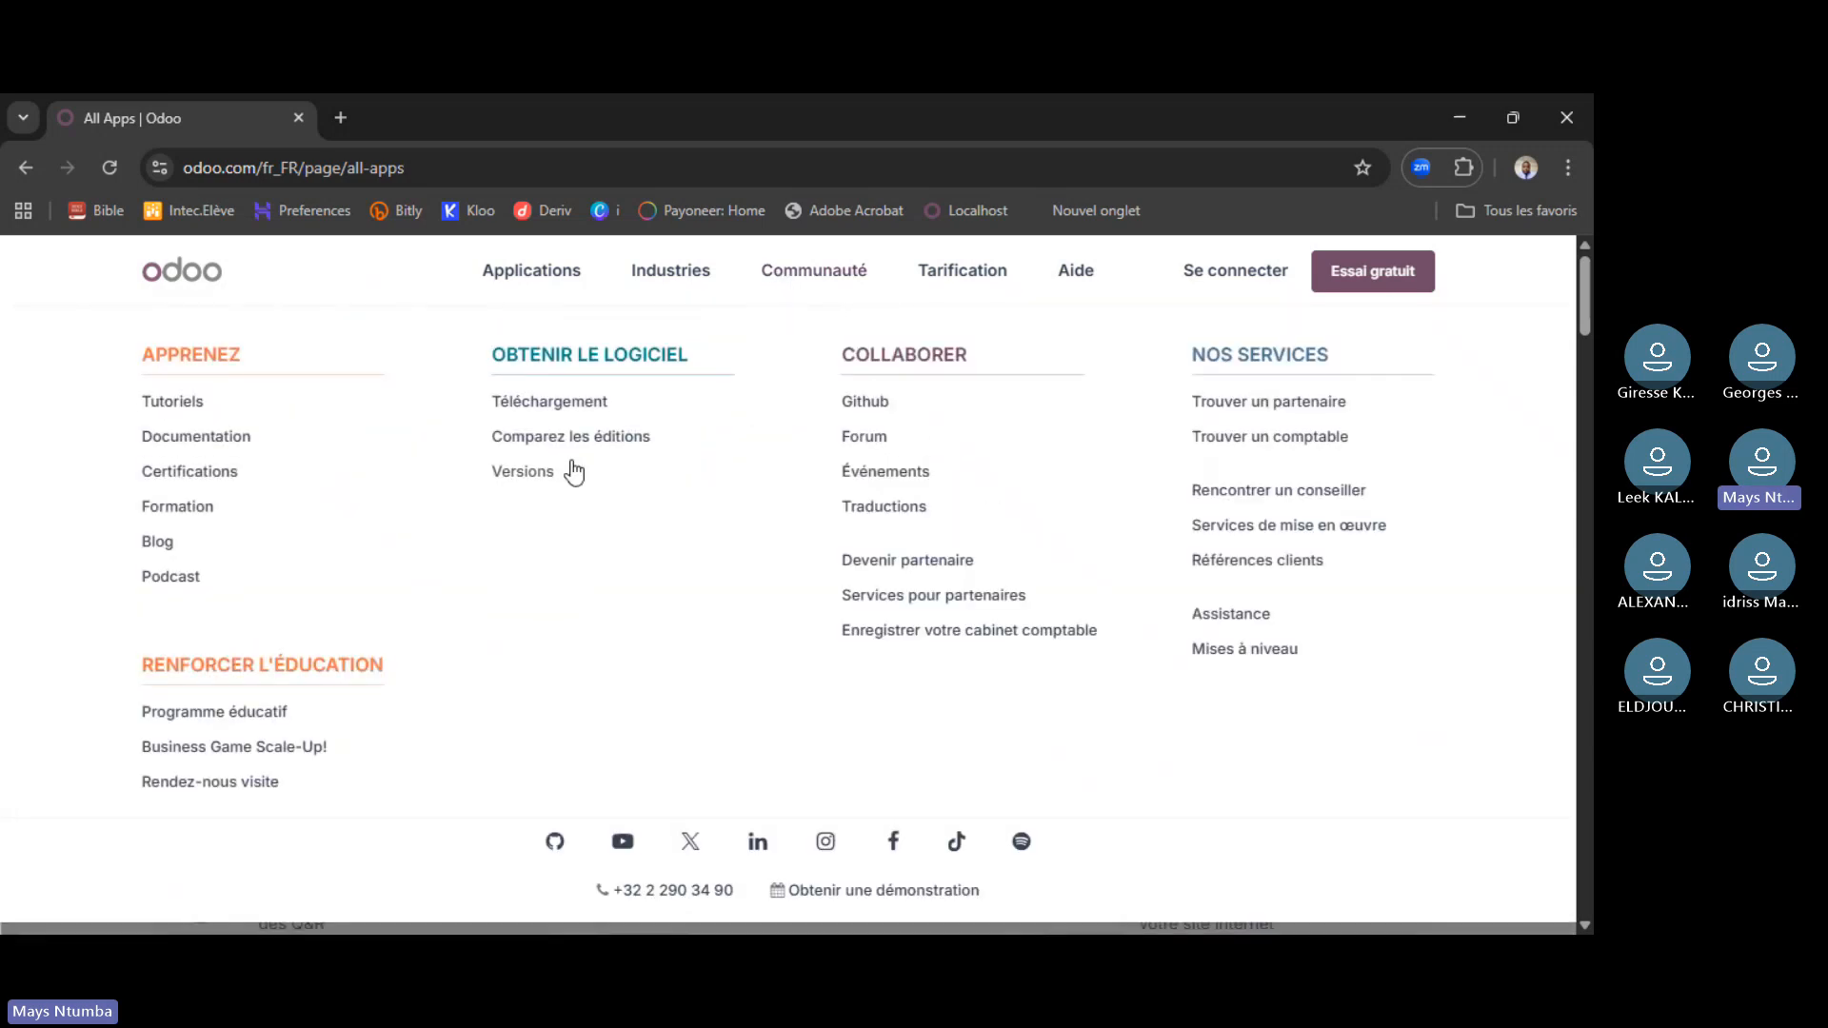
{"action": "left_click", "coordinate": [549, 405]}
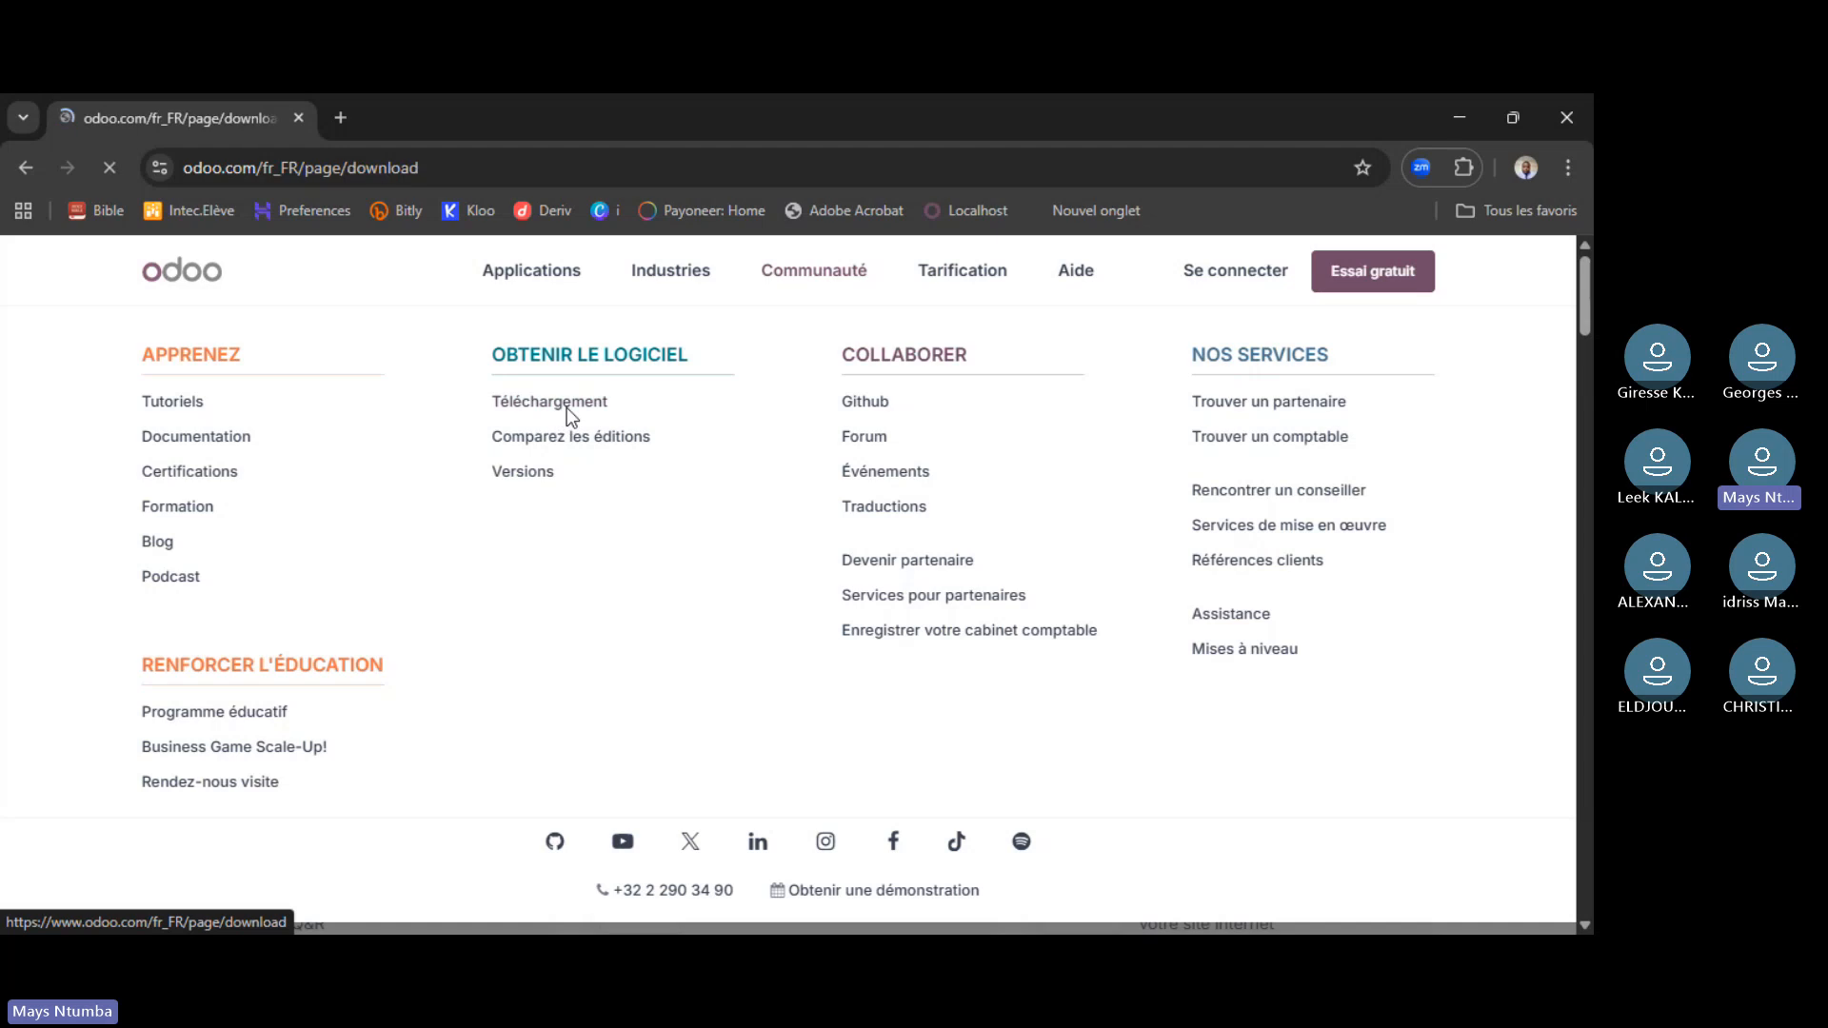
{"action": "scroll", "coordinate": [596, 519], "scroll_direction": "down", "scroll_amount": 3}
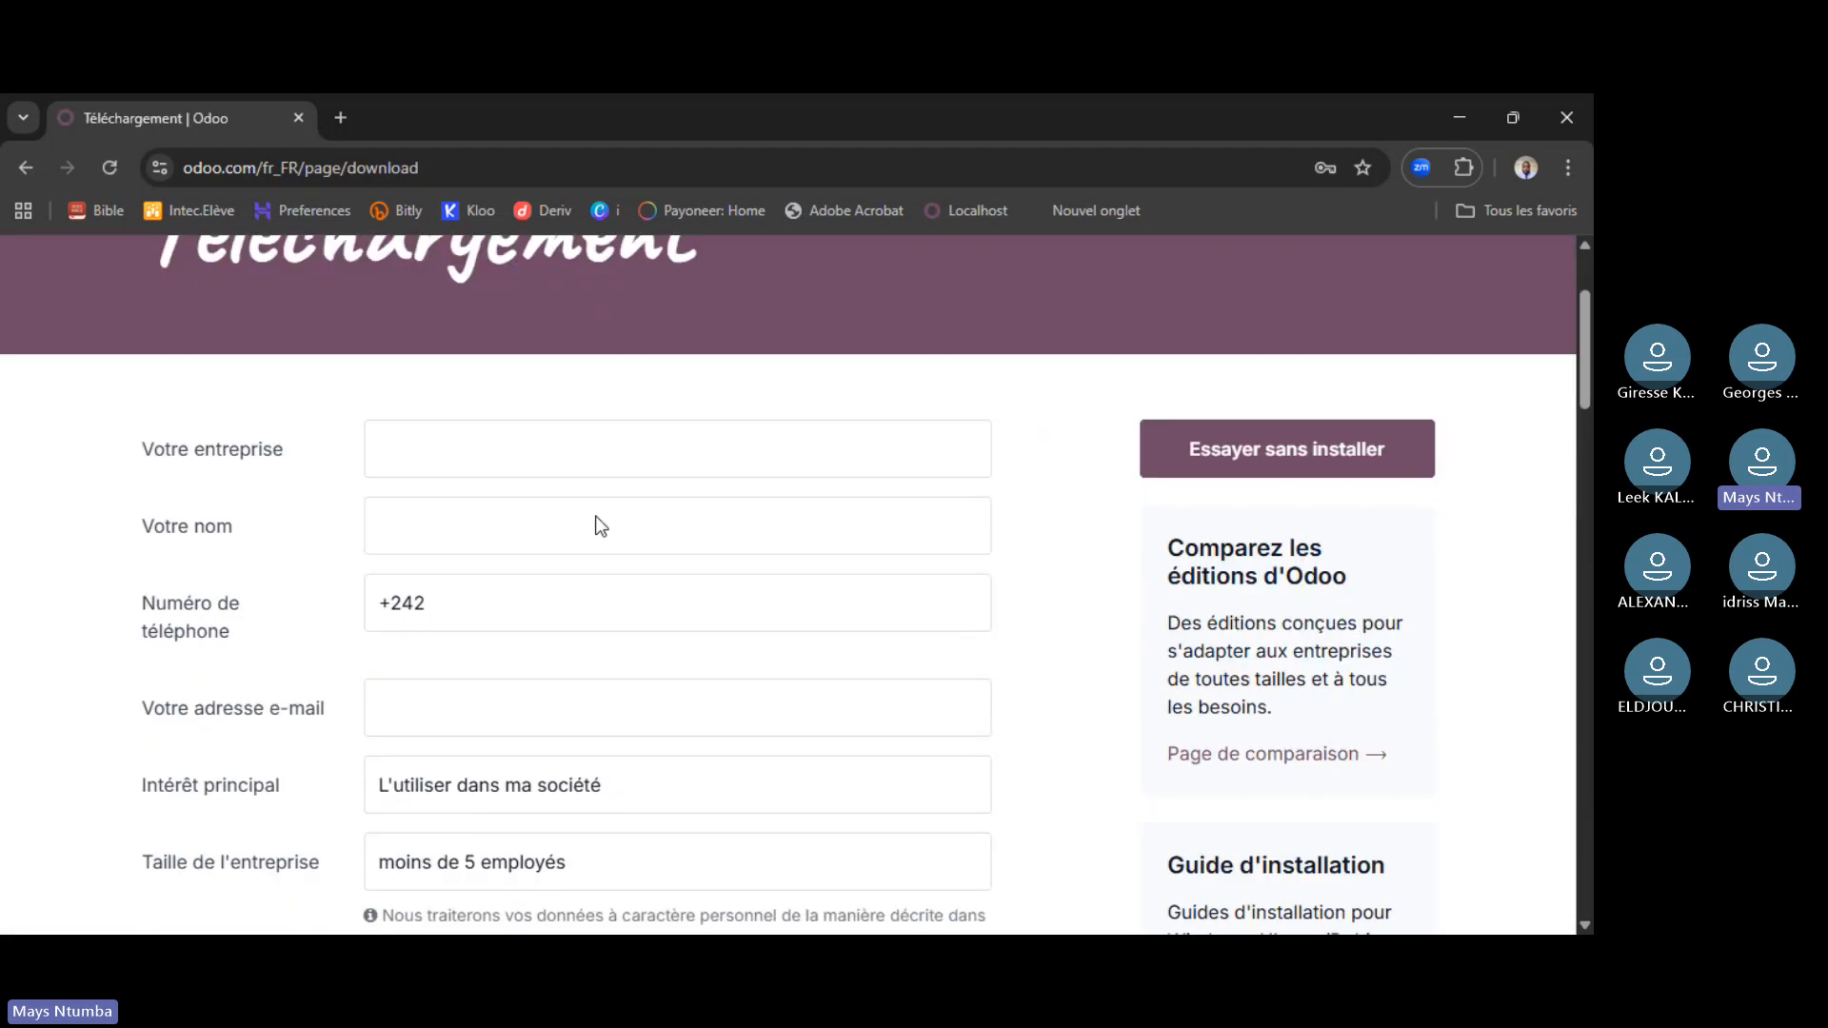
{"action": "scroll", "coordinate": [596, 533], "scroll_direction": "up", "scroll_amount": 3}
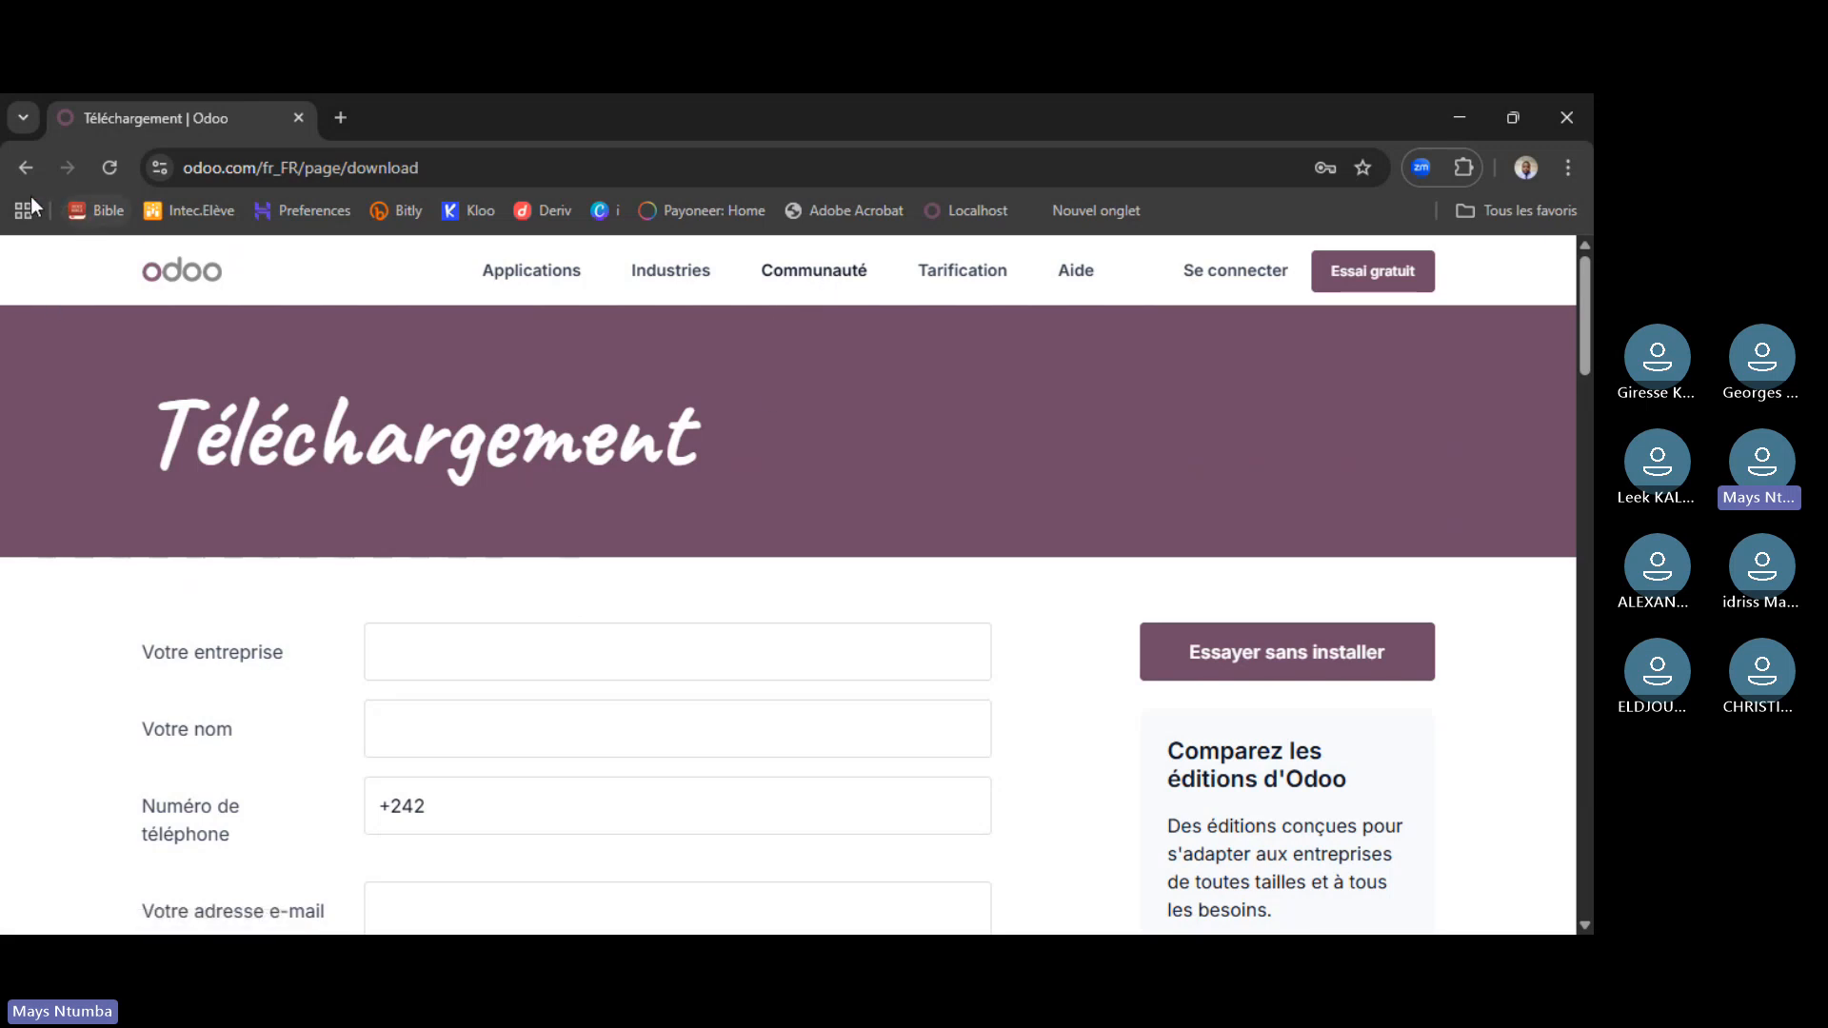
{"action": "left_click", "coordinate": [25, 170]}
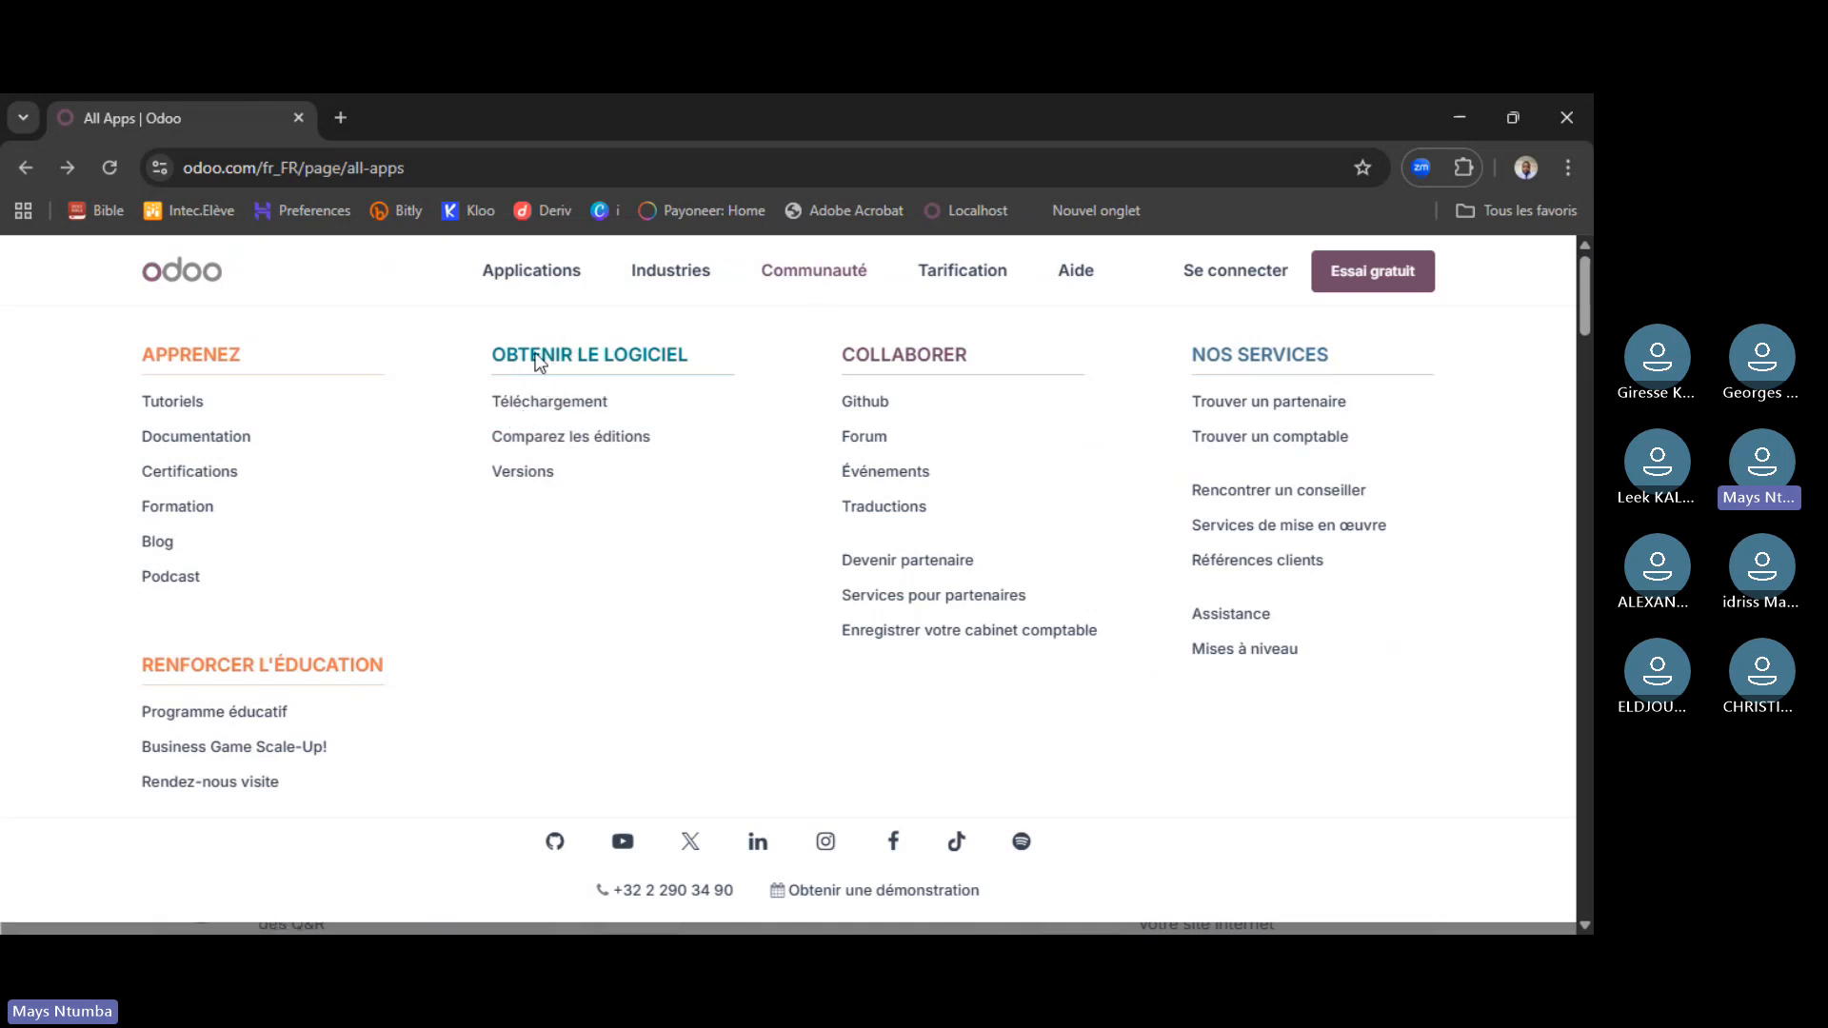
{"action": "left_click", "coordinate": [562, 405]}
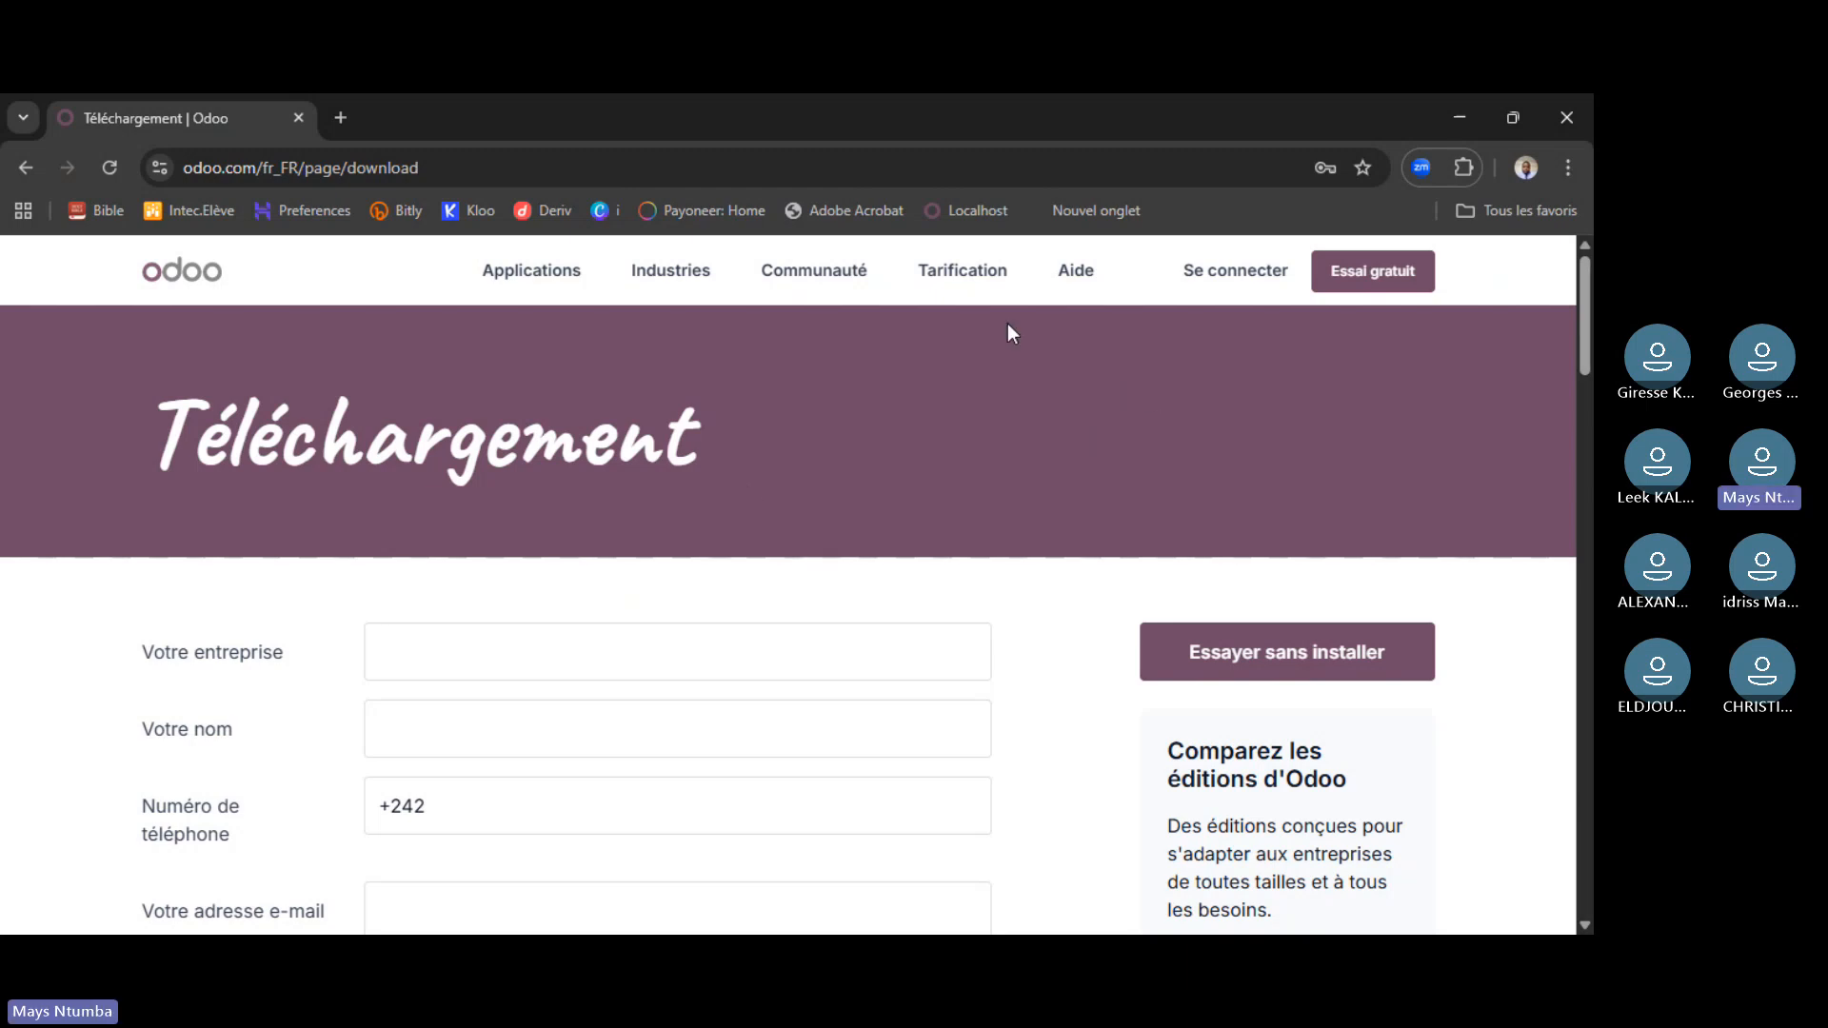
{"action": "scroll", "coordinate": [1175, 564], "scroll_direction": "down", "scroll_amount": 3}
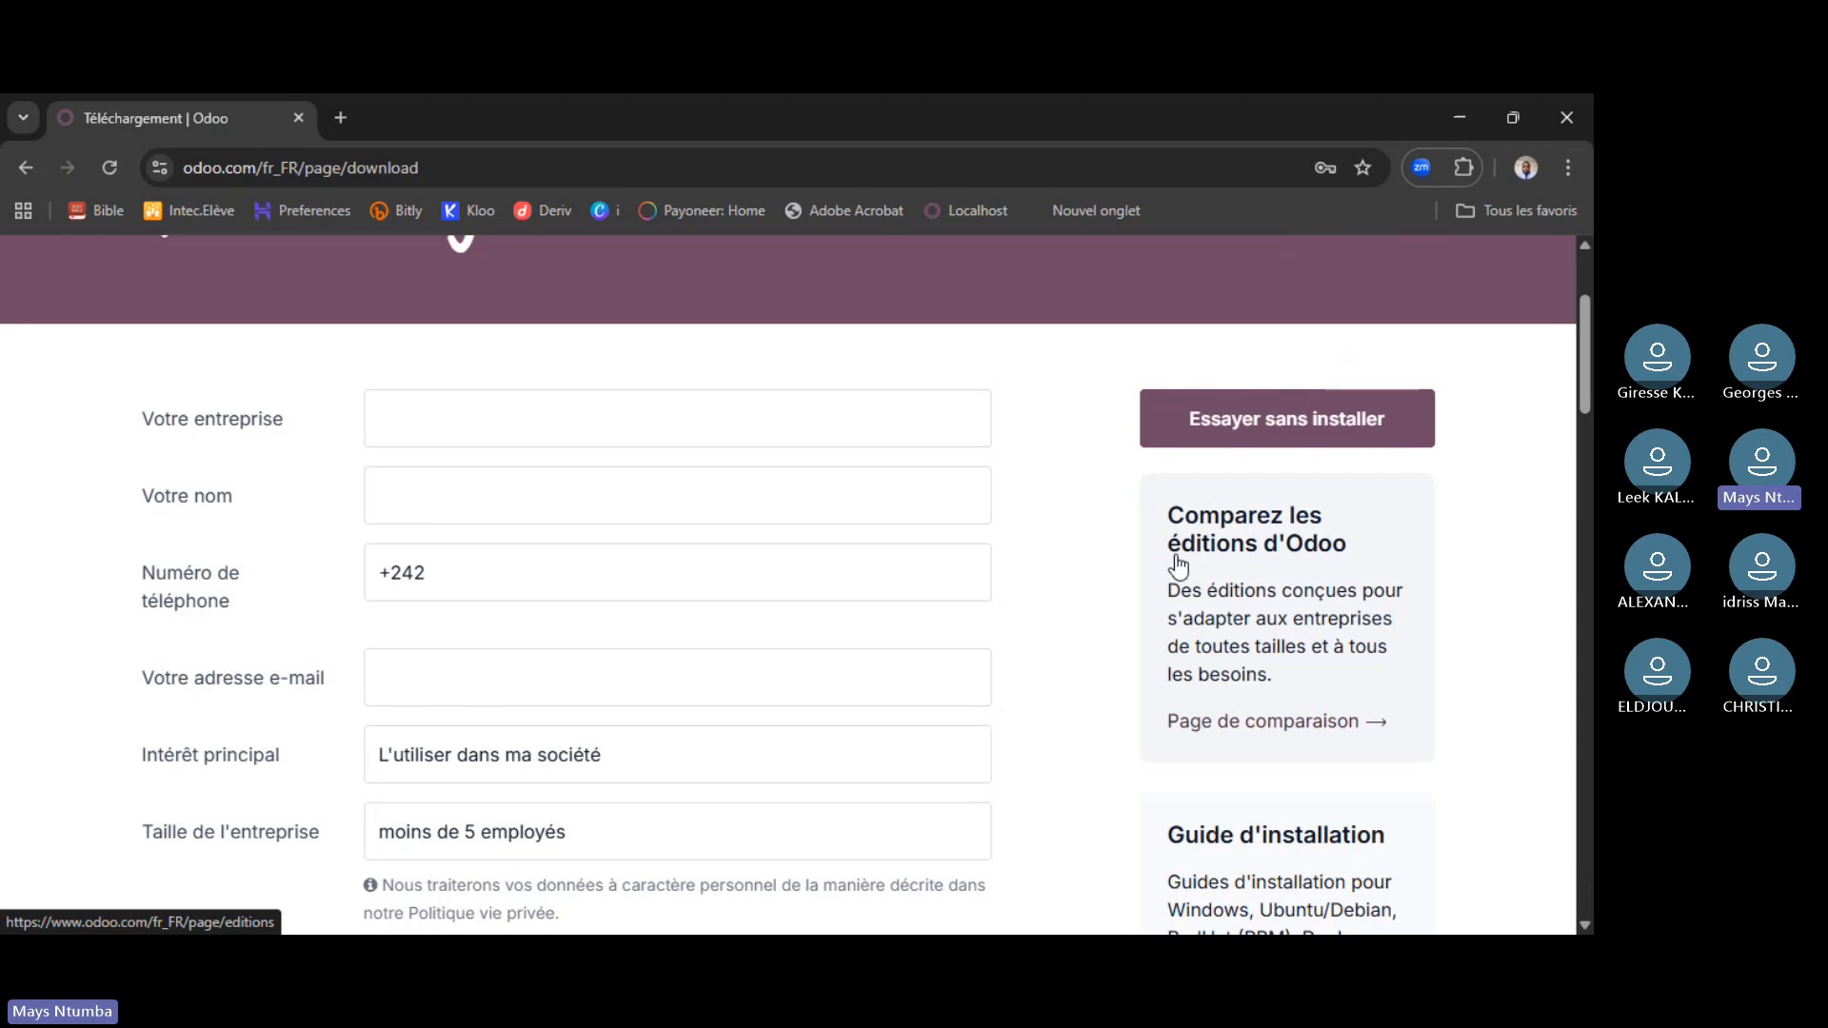
{"action": "scroll", "coordinate": [929, 686], "scroll_direction": "down", "scroll_amount": 1}
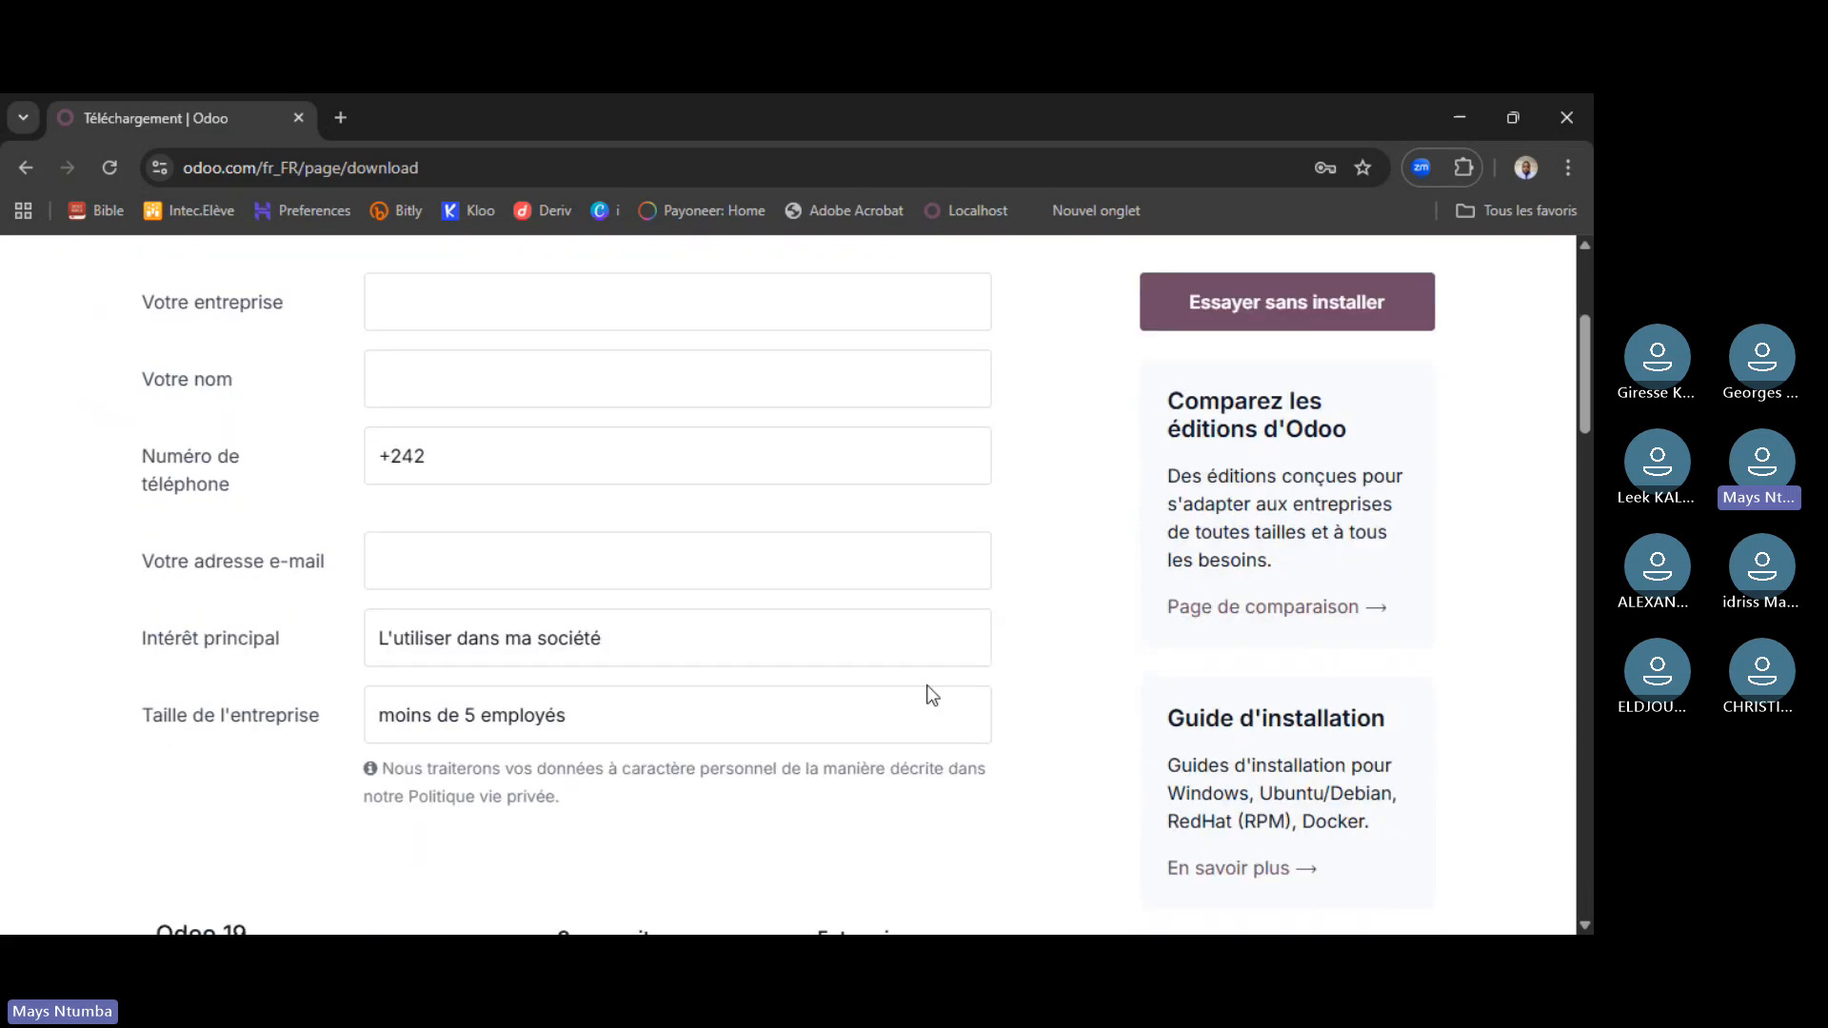
{"action": "scroll", "coordinate": [920, 700], "scroll_direction": "down", "scroll_amount": 2}
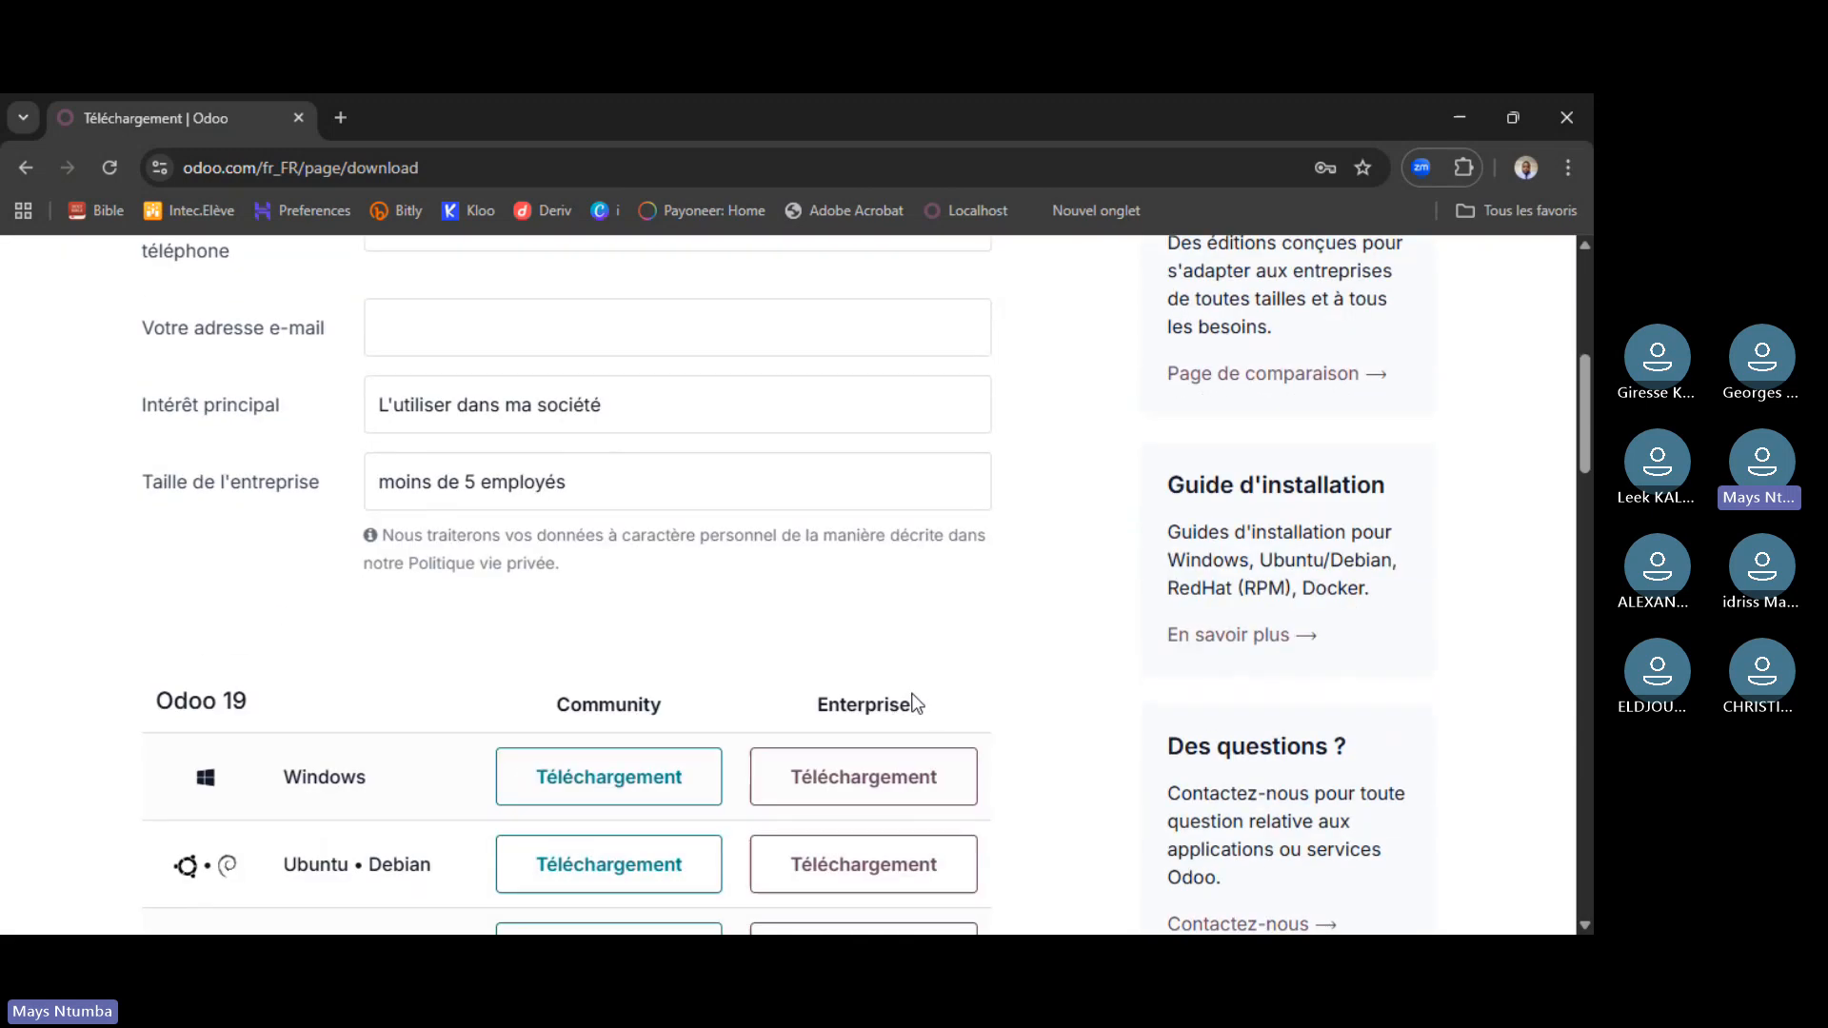
{"action": "scroll", "coordinate": [914, 699], "scroll_direction": "down", "scroll_amount": 1}
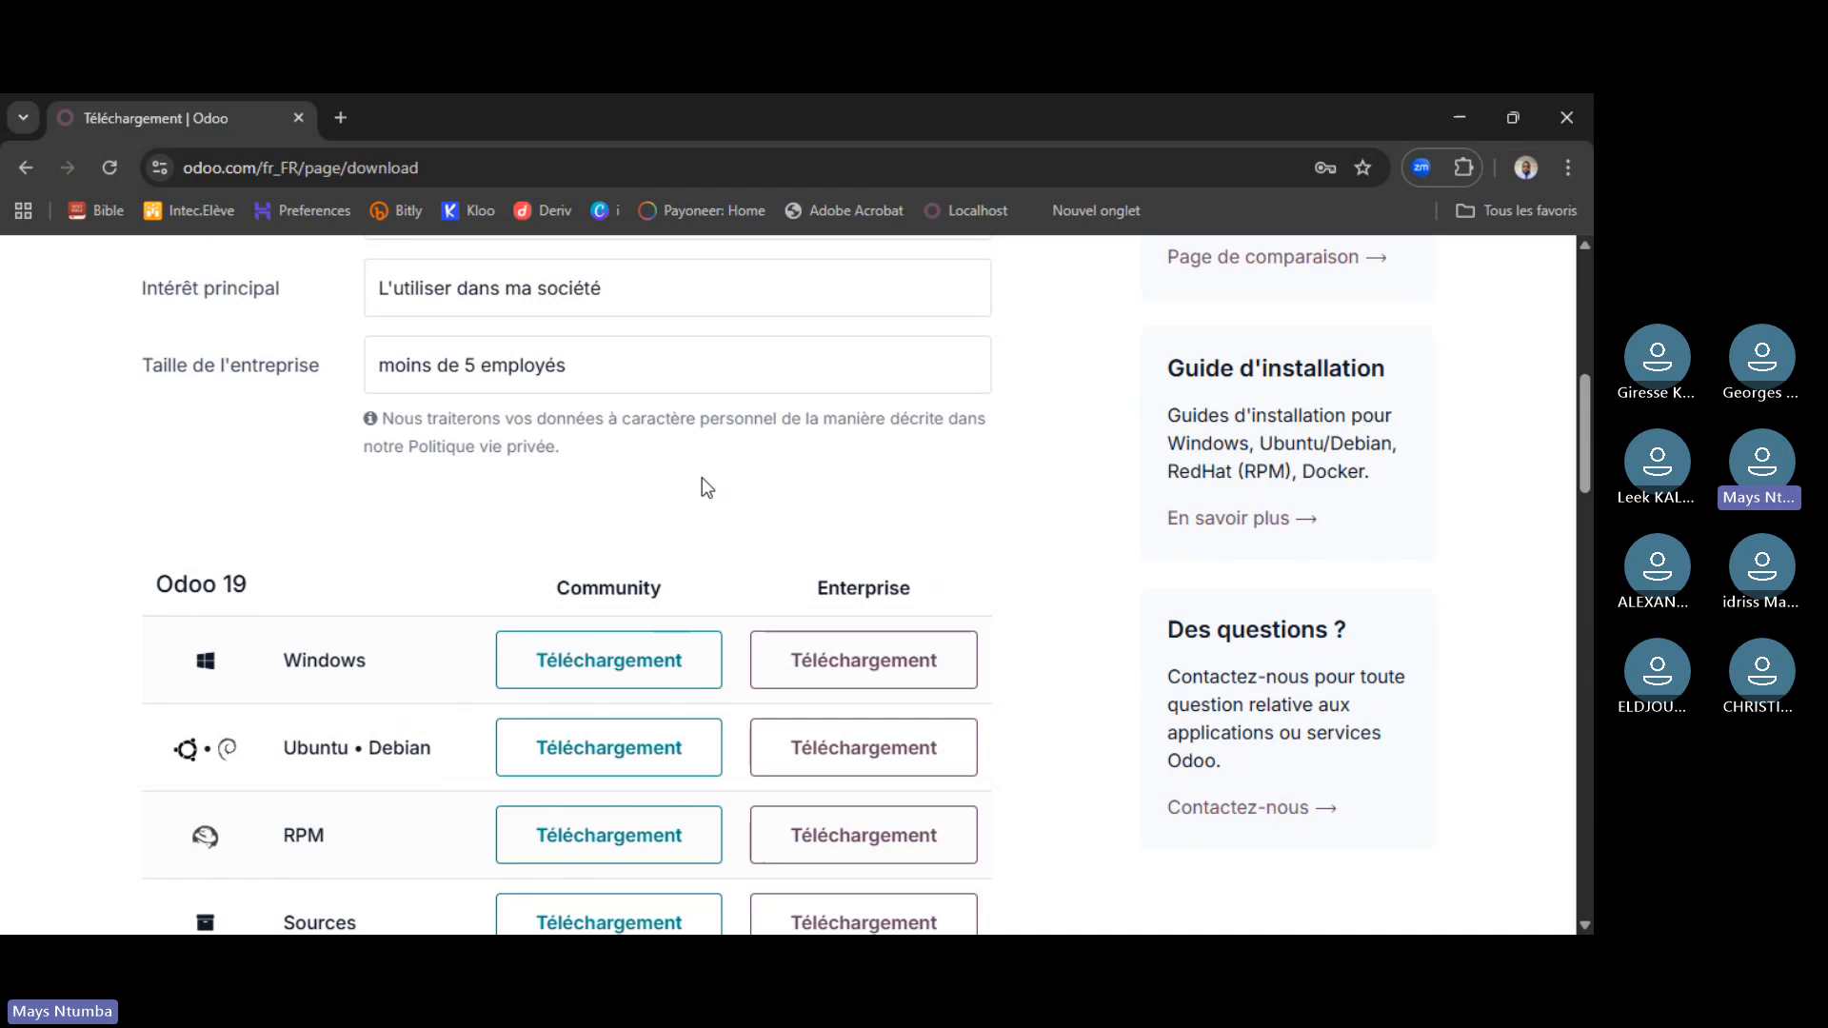
{"action": "scroll", "coordinate": [700, 477], "scroll_direction": "up", "scroll_amount": 1}
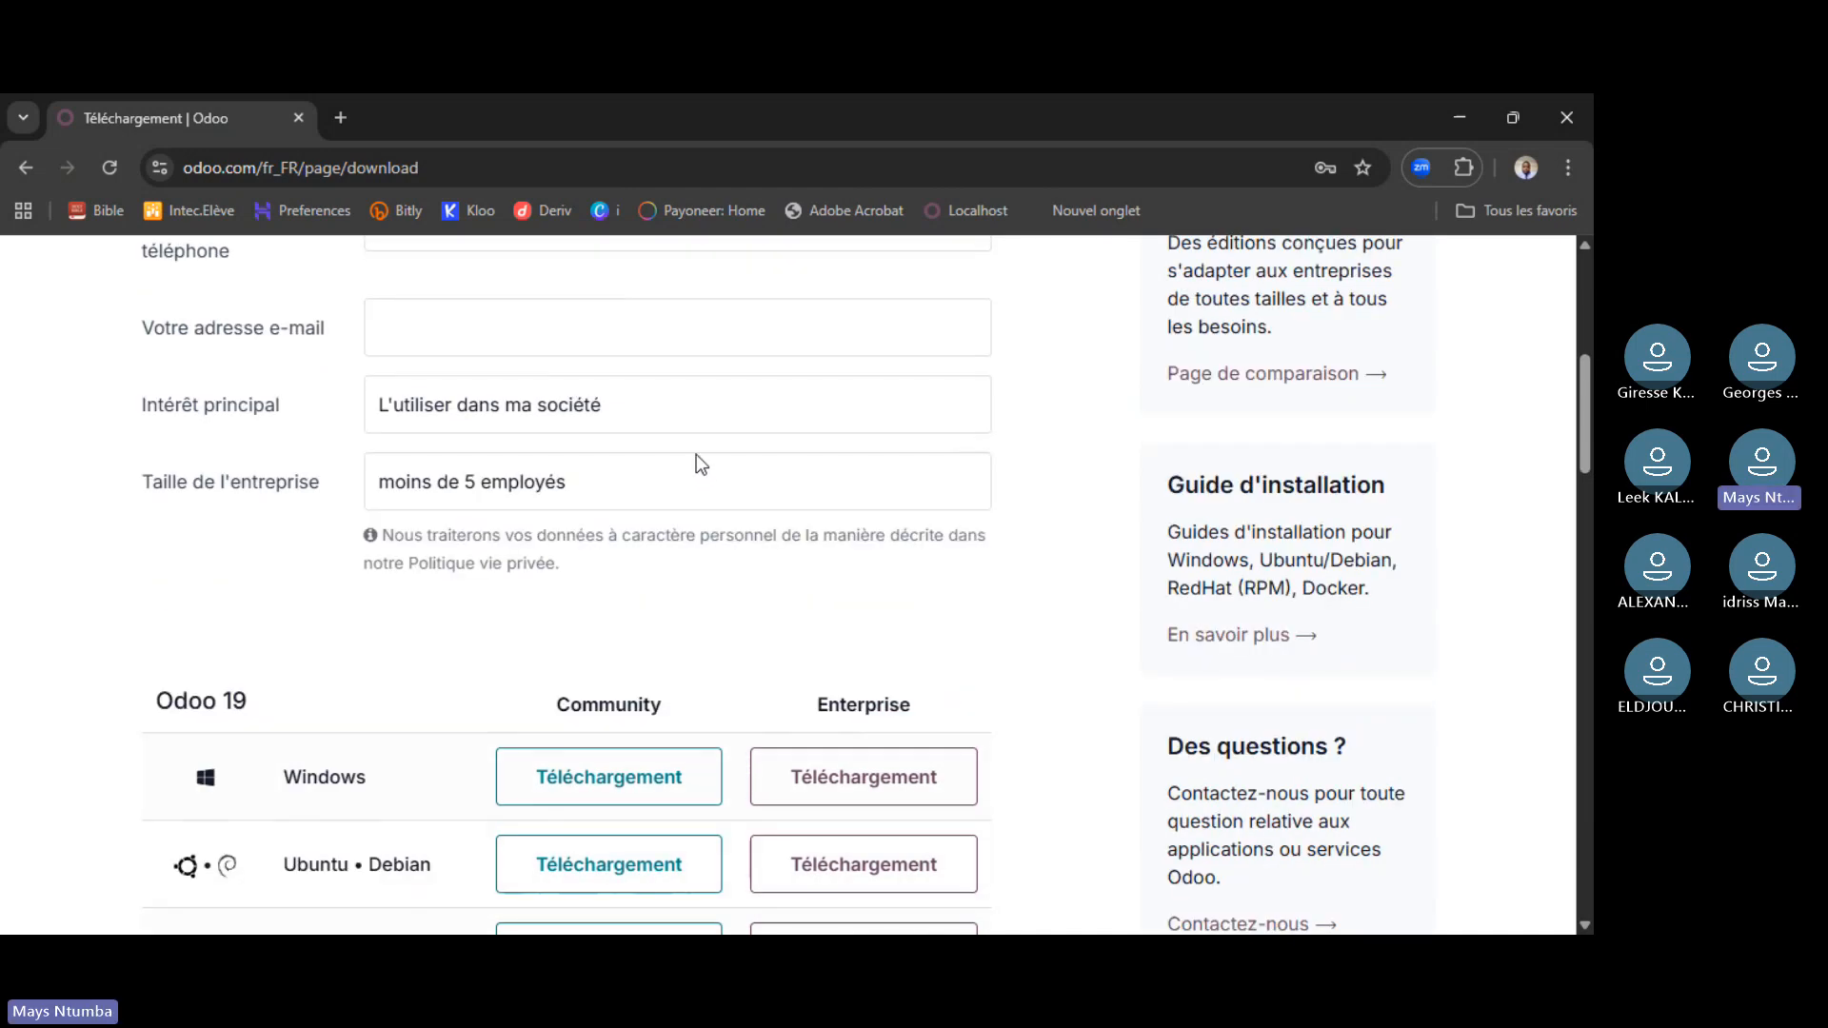
{"action": "scroll", "coordinate": [701, 467], "scroll_direction": "down", "scroll_amount": 7}
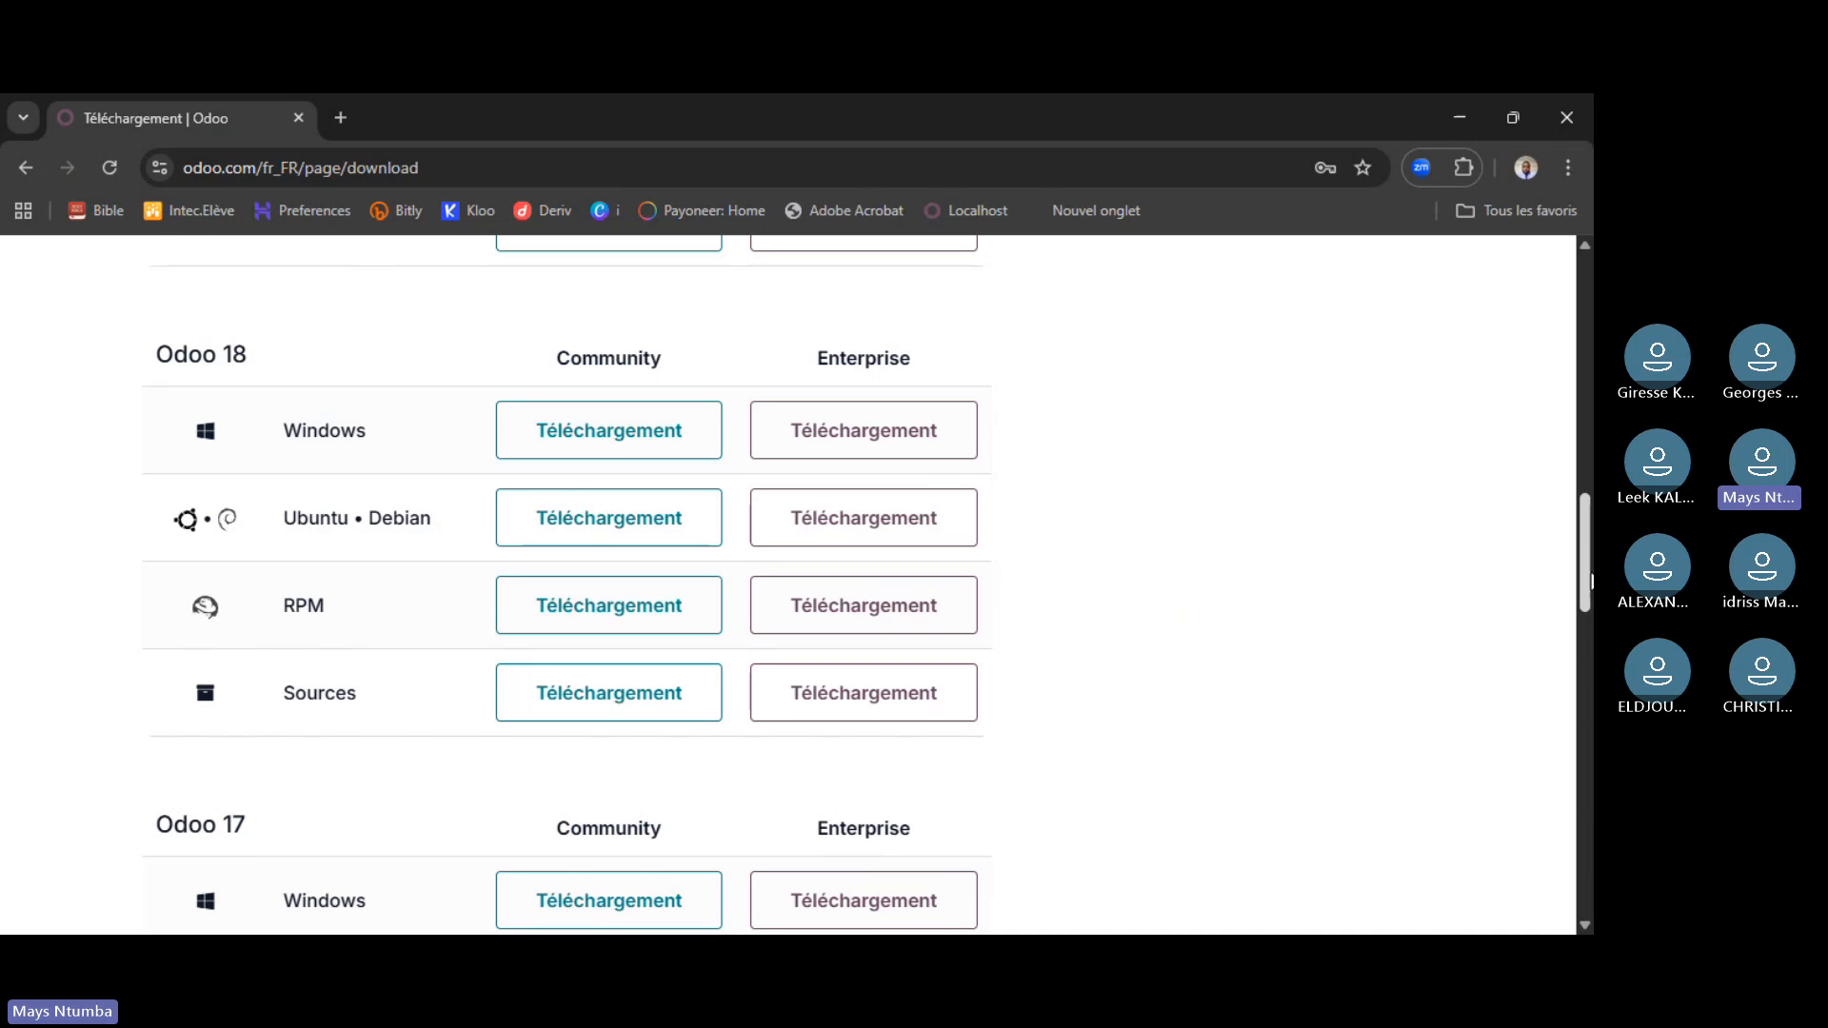
{"action": "left_click_drag", "start_coordinate": [1590, 581], "coordinate": [1585, 343]}
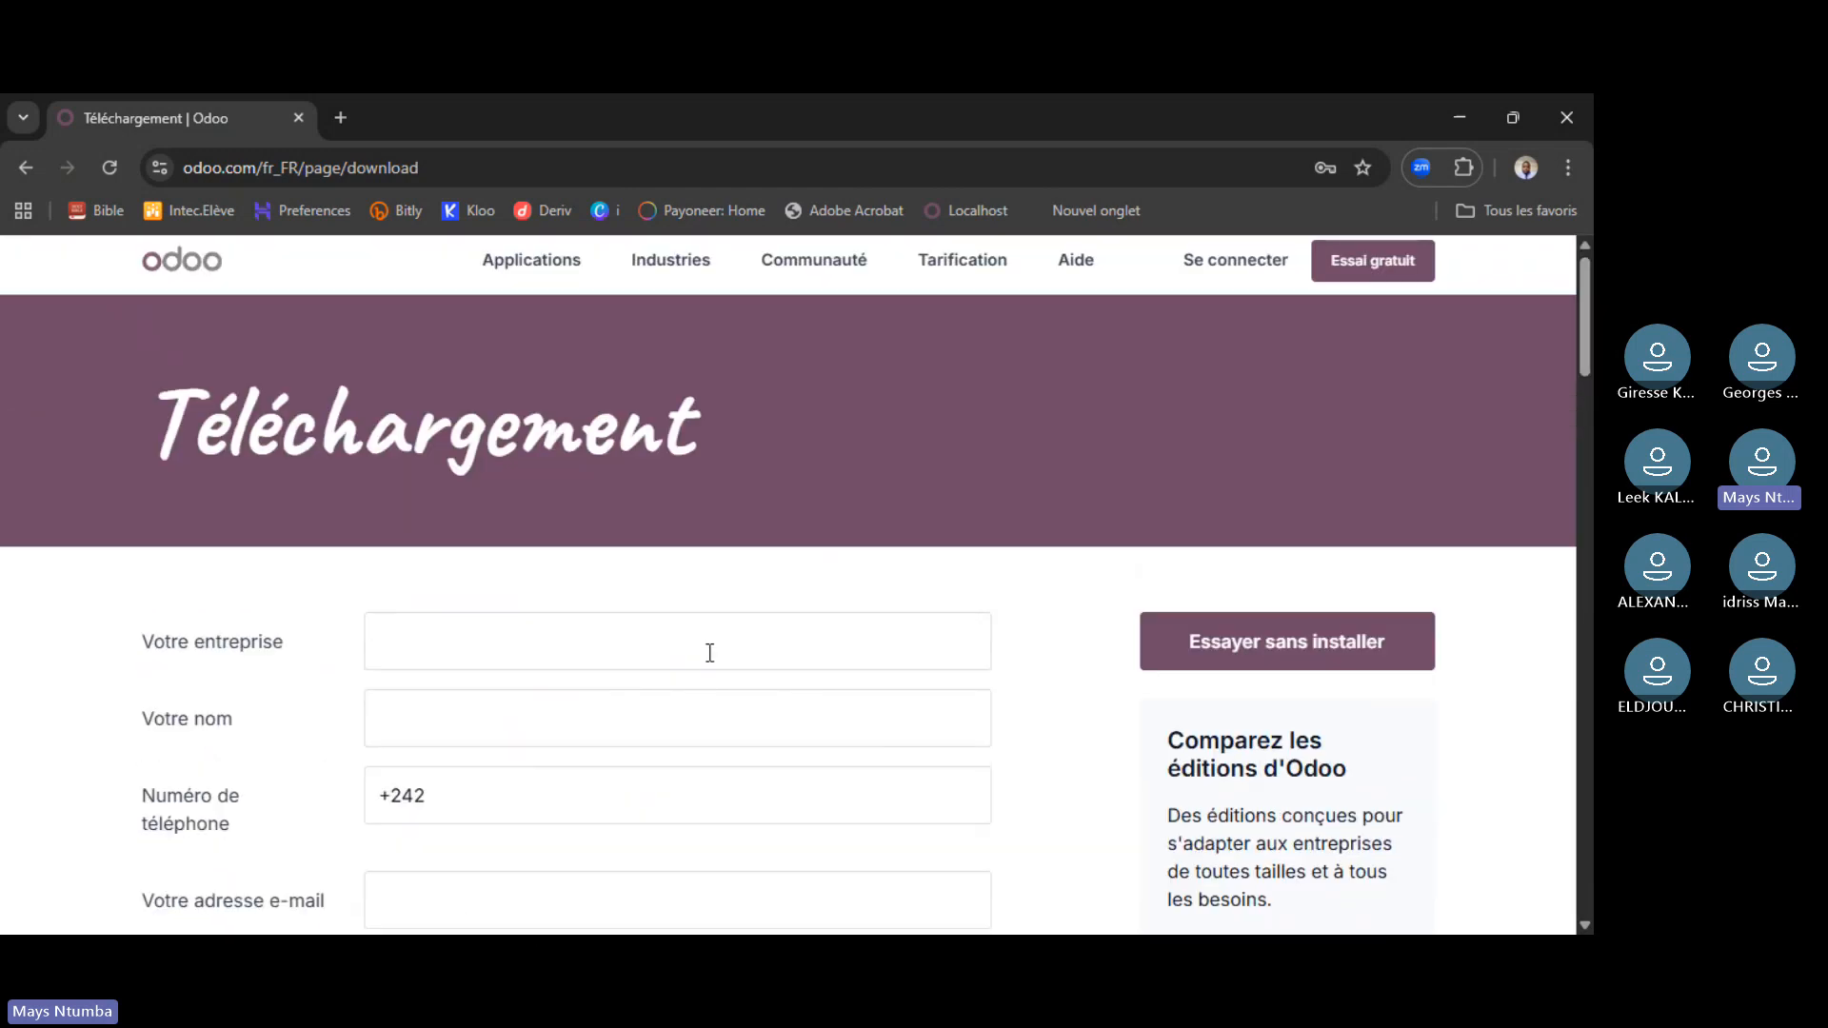
{"action": "scroll", "coordinate": [712, 654], "scroll_direction": "down", "scroll_amount": 1}
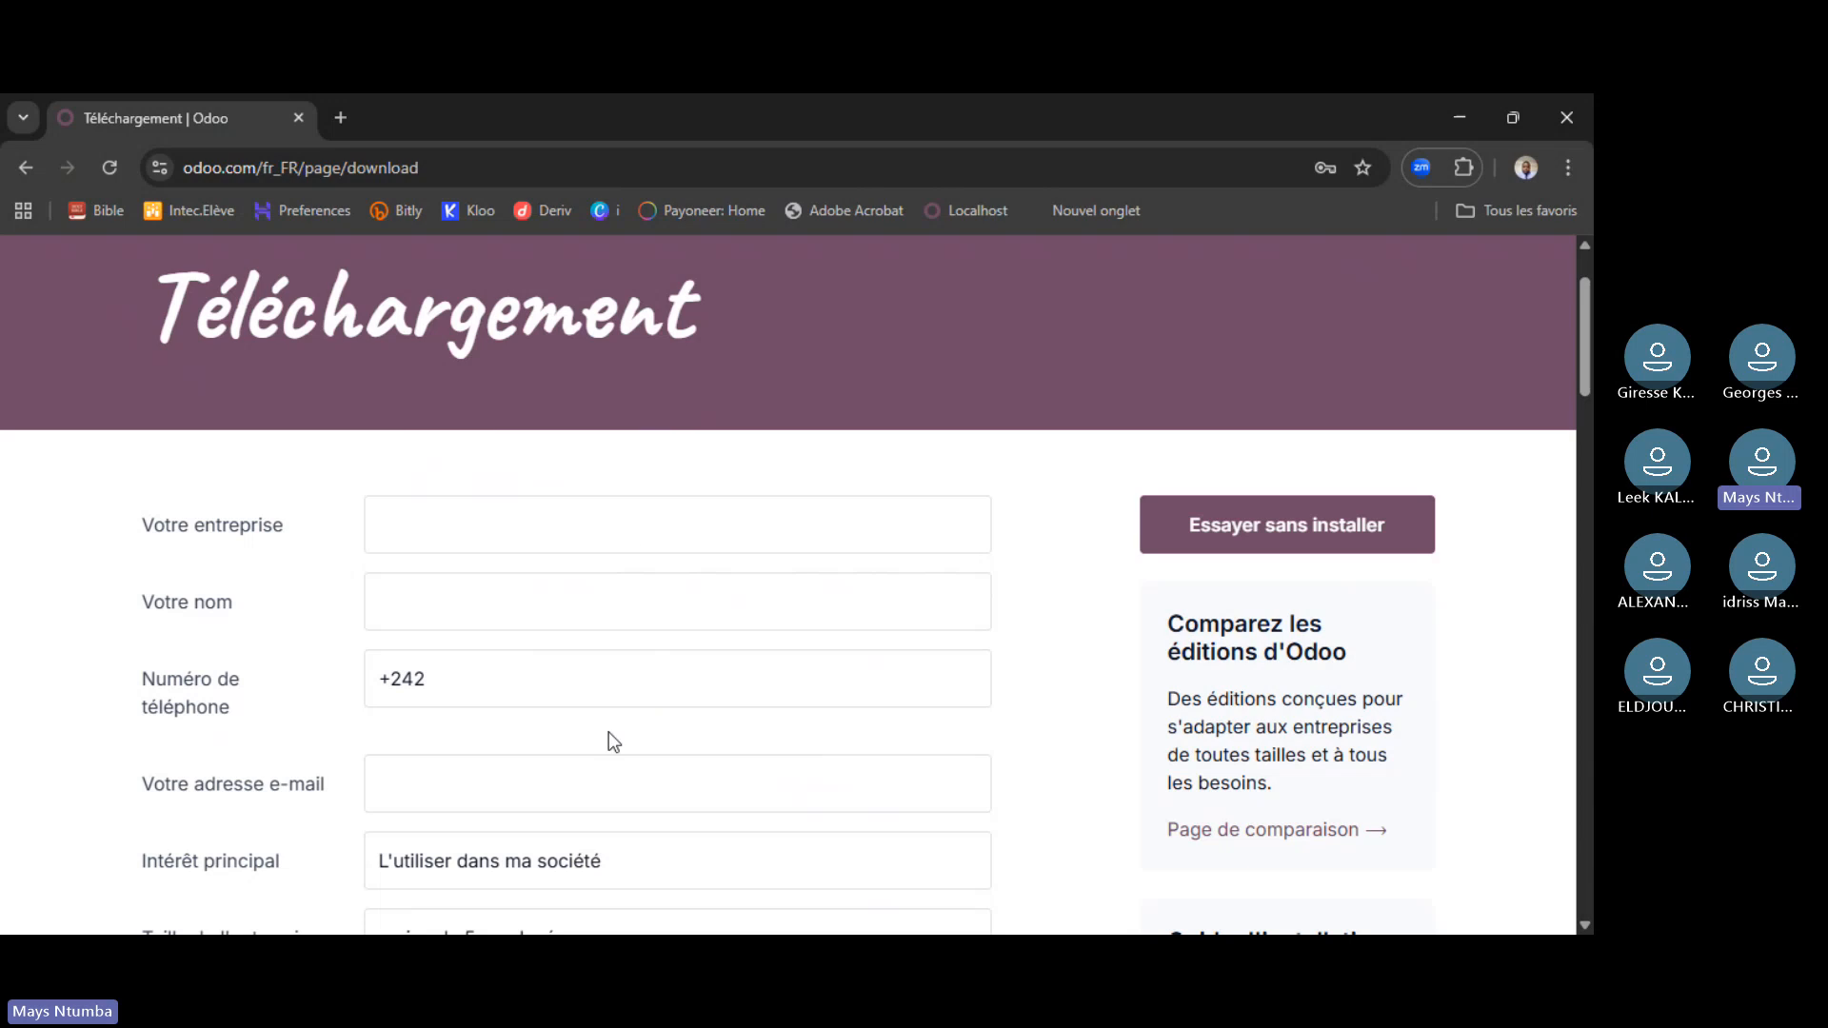
{"action": "scroll", "coordinate": [713, 598], "scroll_direction": "down", "scroll_amount": 1}
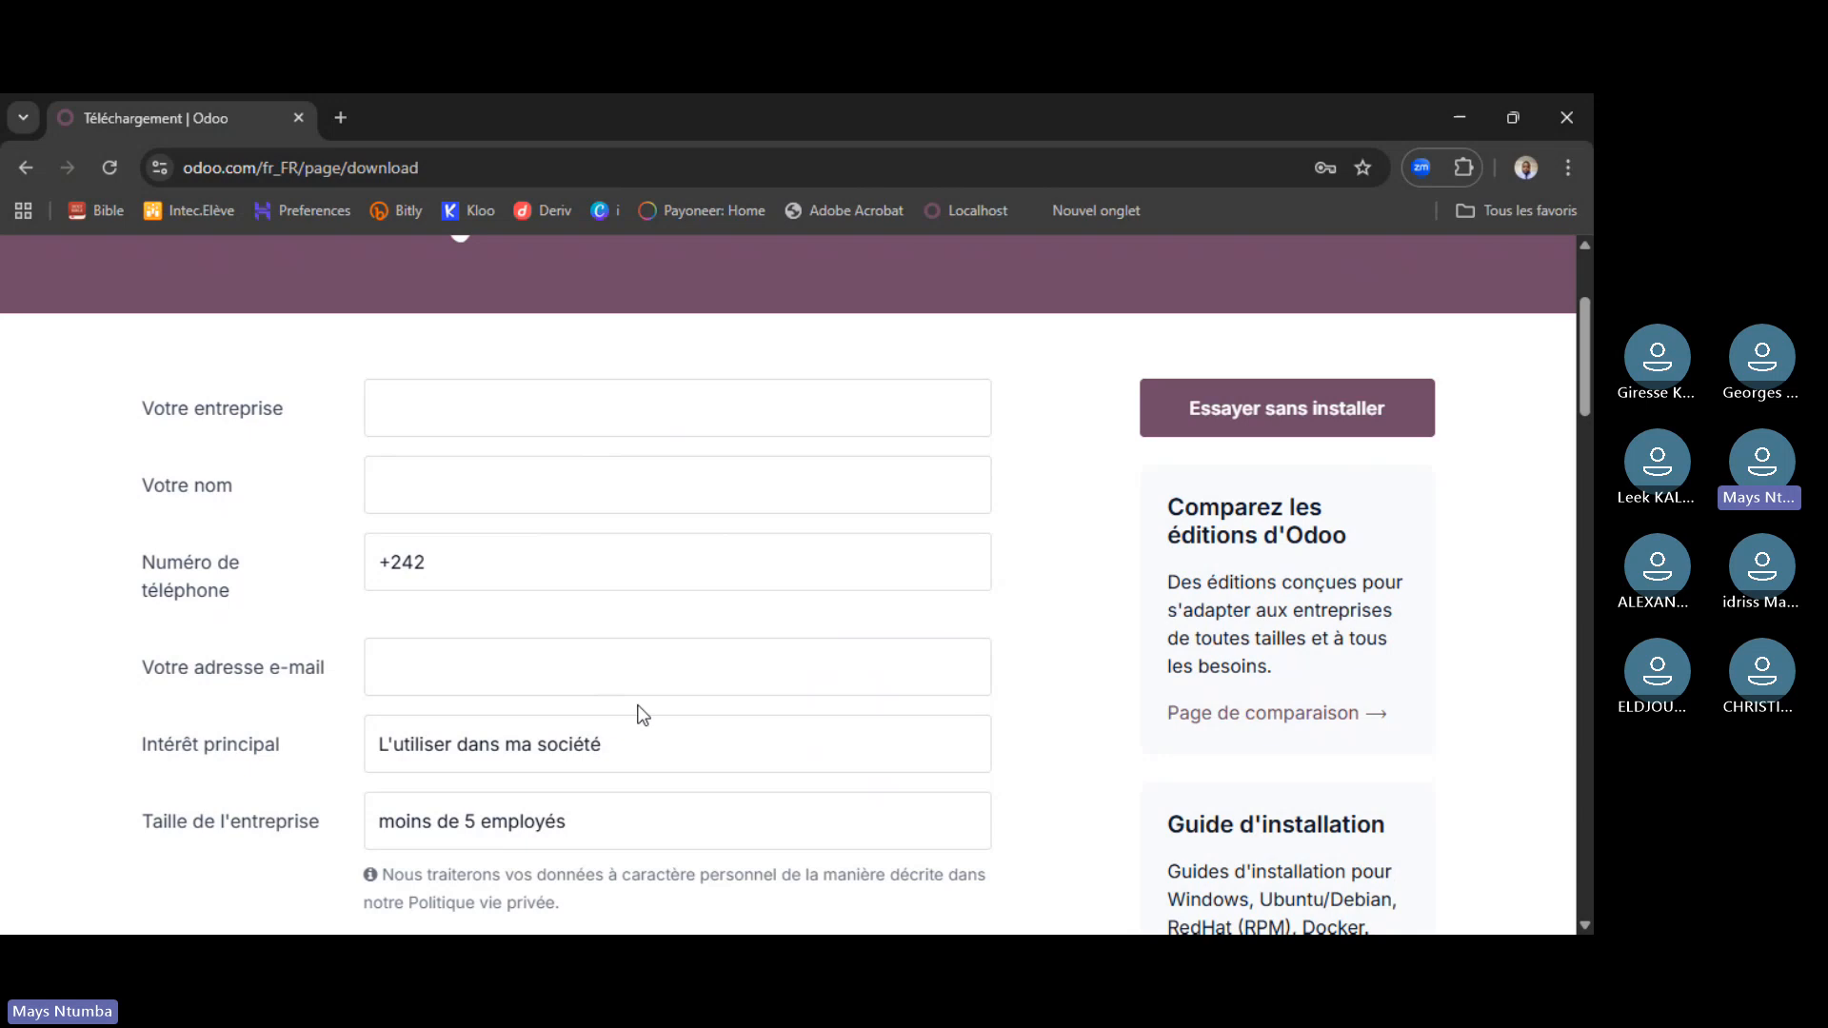
{"action": "scroll", "coordinate": [641, 714], "scroll_direction": "down", "scroll_amount": 1}
{"action": "left_click", "coordinate": [745, 630]}
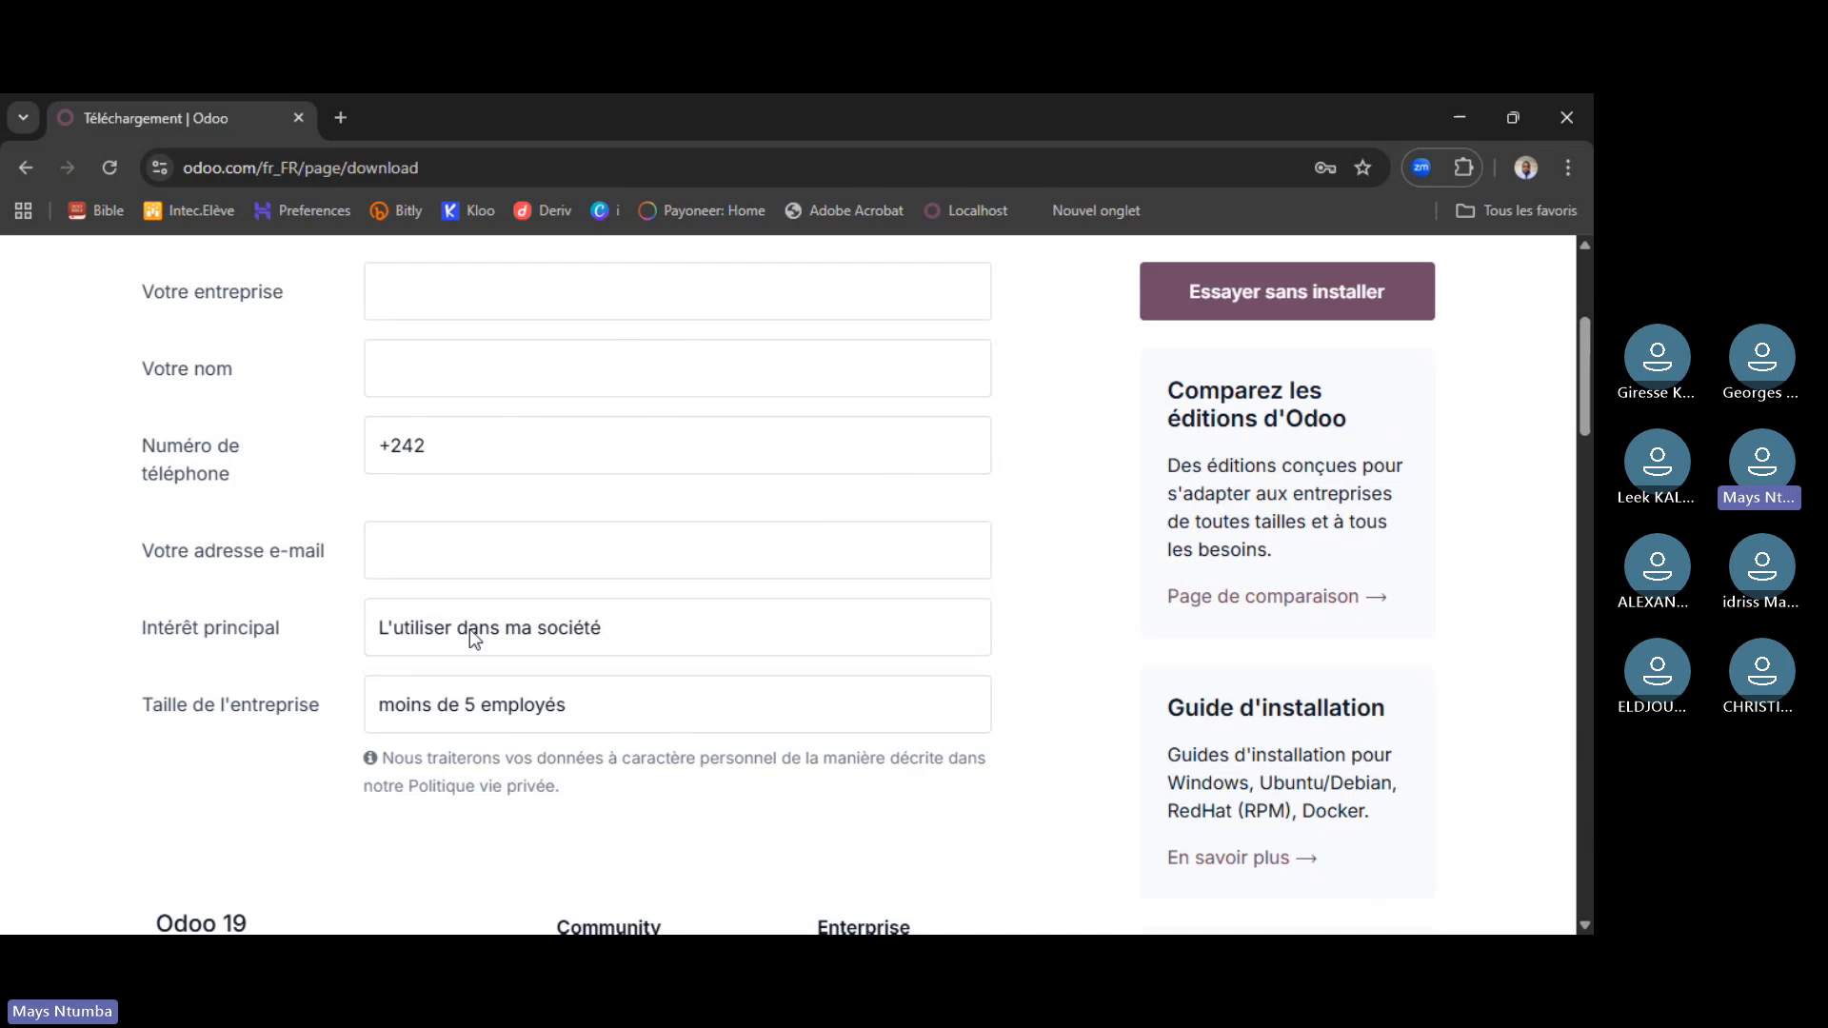
{"action": "scroll", "coordinate": [952, 579], "scroll_direction": "down", "scroll_amount": 2}
{"action": "scroll", "coordinate": [952, 576], "scroll_direction": "down", "scroll_amount": 3}
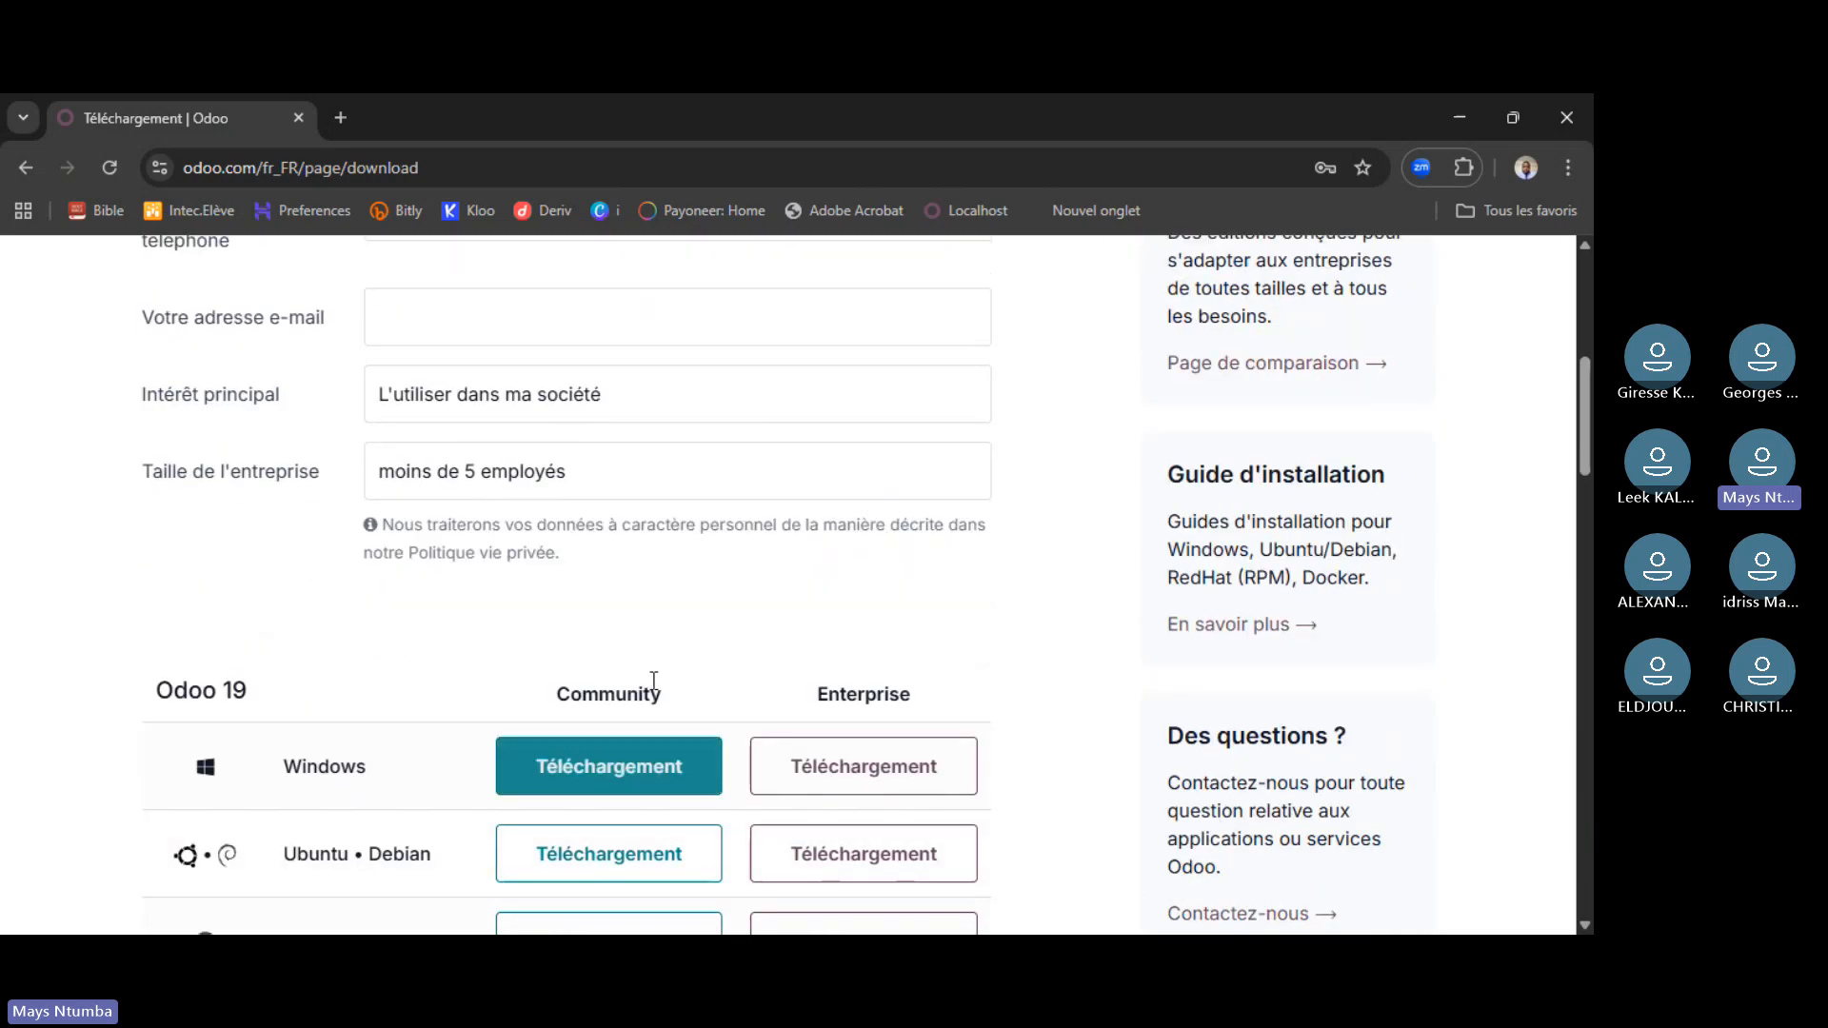
{"action": "scroll", "coordinate": [648, 688], "scroll_direction": "down", "scroll_amount": 1}
{"action": "scroll", "coordinate": [607, 703], "scroll_direction": "down", "scroll_amount": 1}
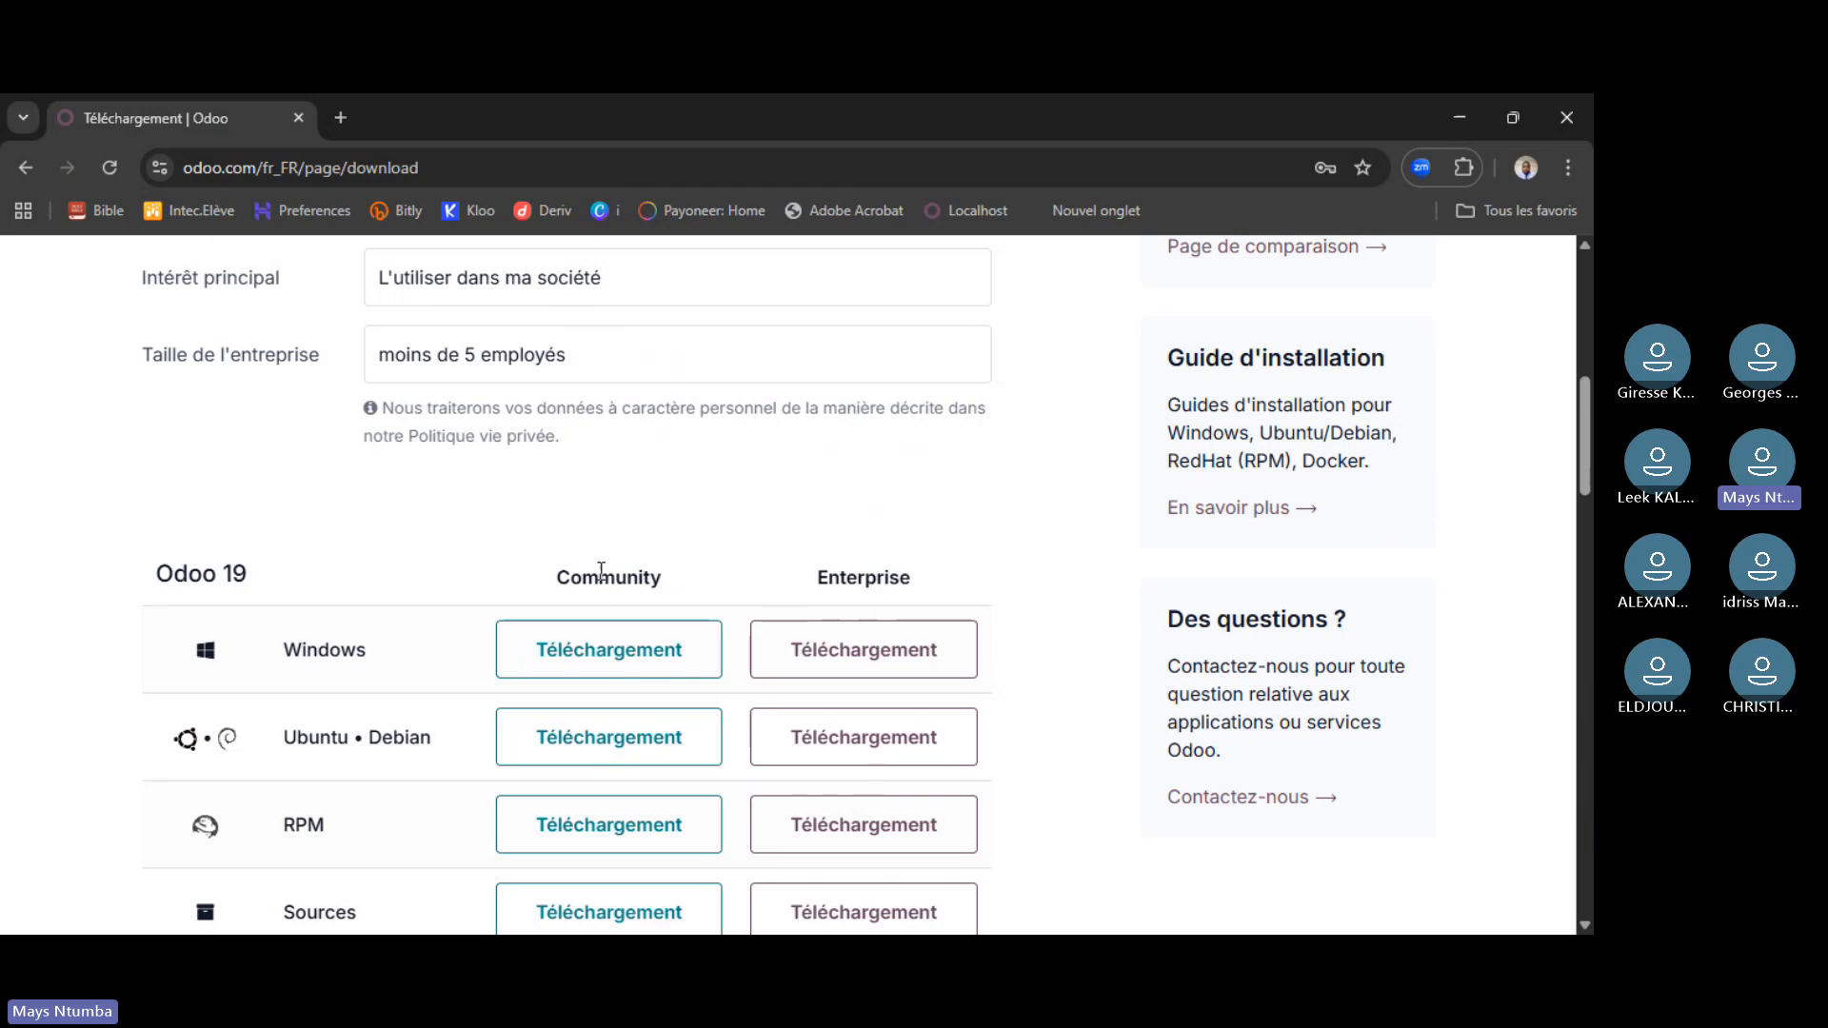
{"action": "left_click_drag", "start_coordinate": [549, 581], "coordinate": [670, 579]}
{"action": "left_click", "coordinate": [662, 575]}
{"action": "left_click", "coordinate": [834, 636]}
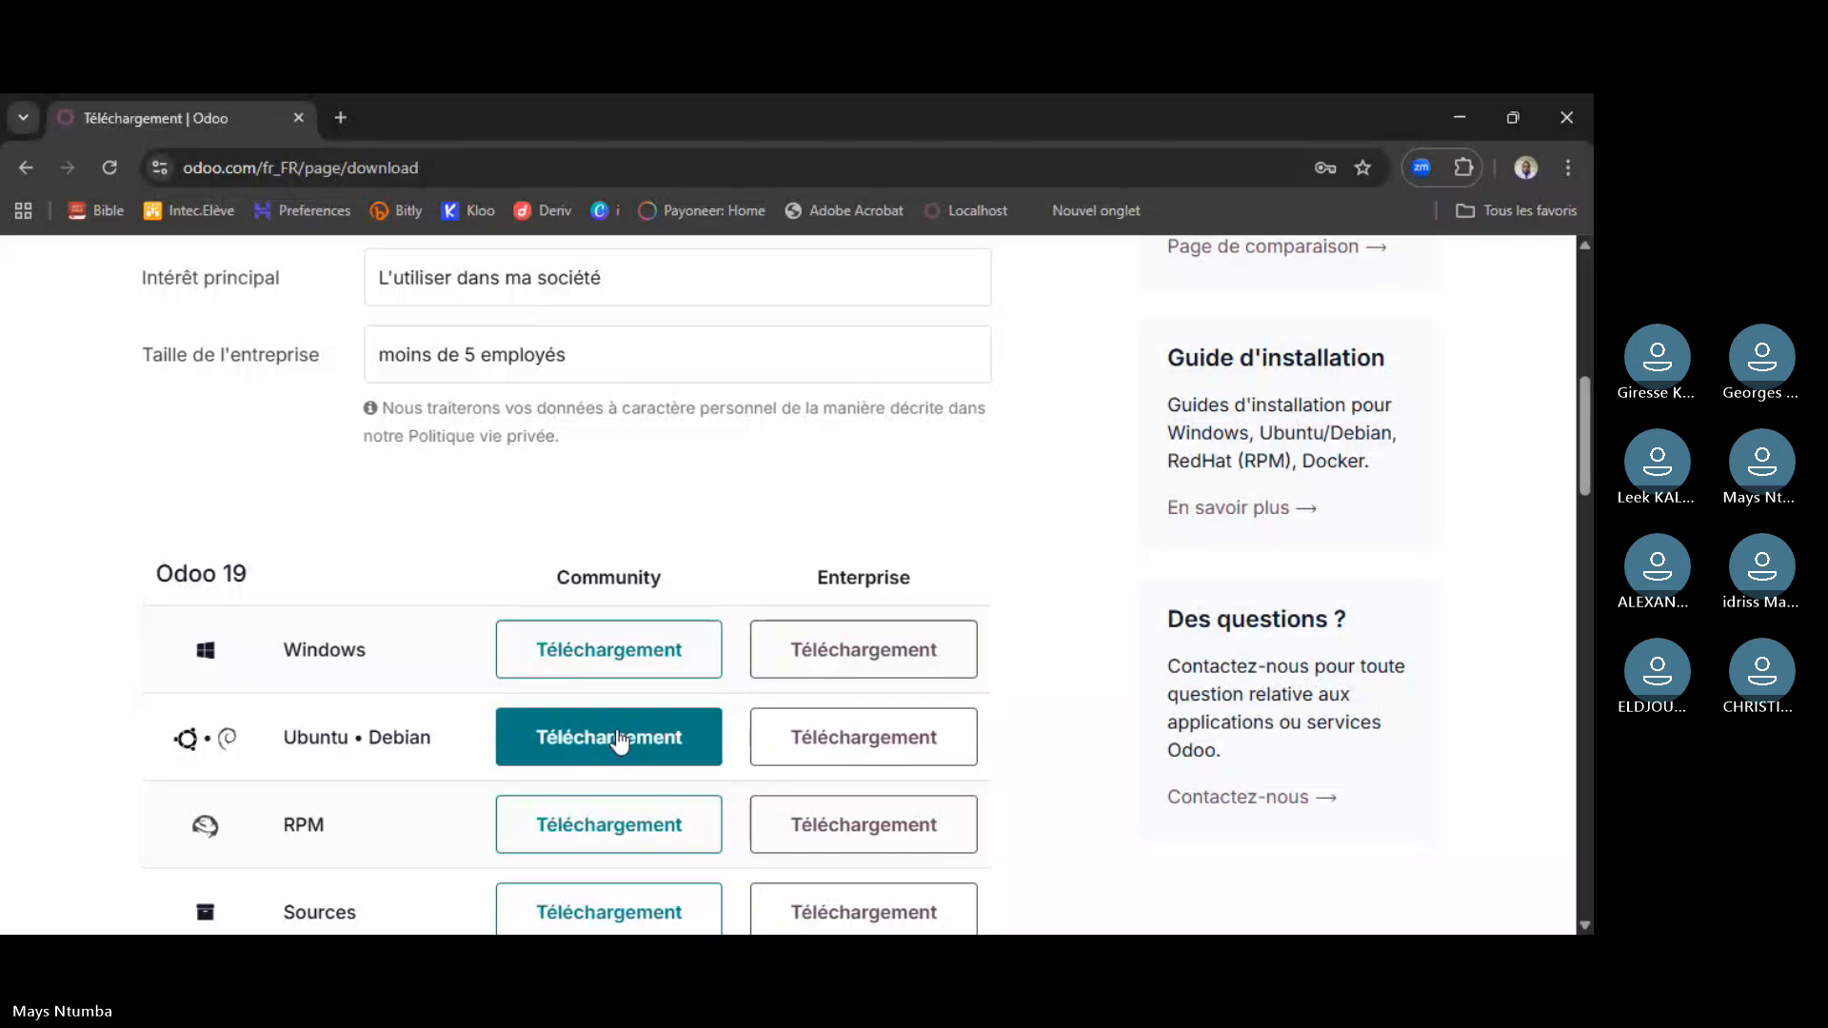
{"action": "left_click", "coordinate": [562, 727]}
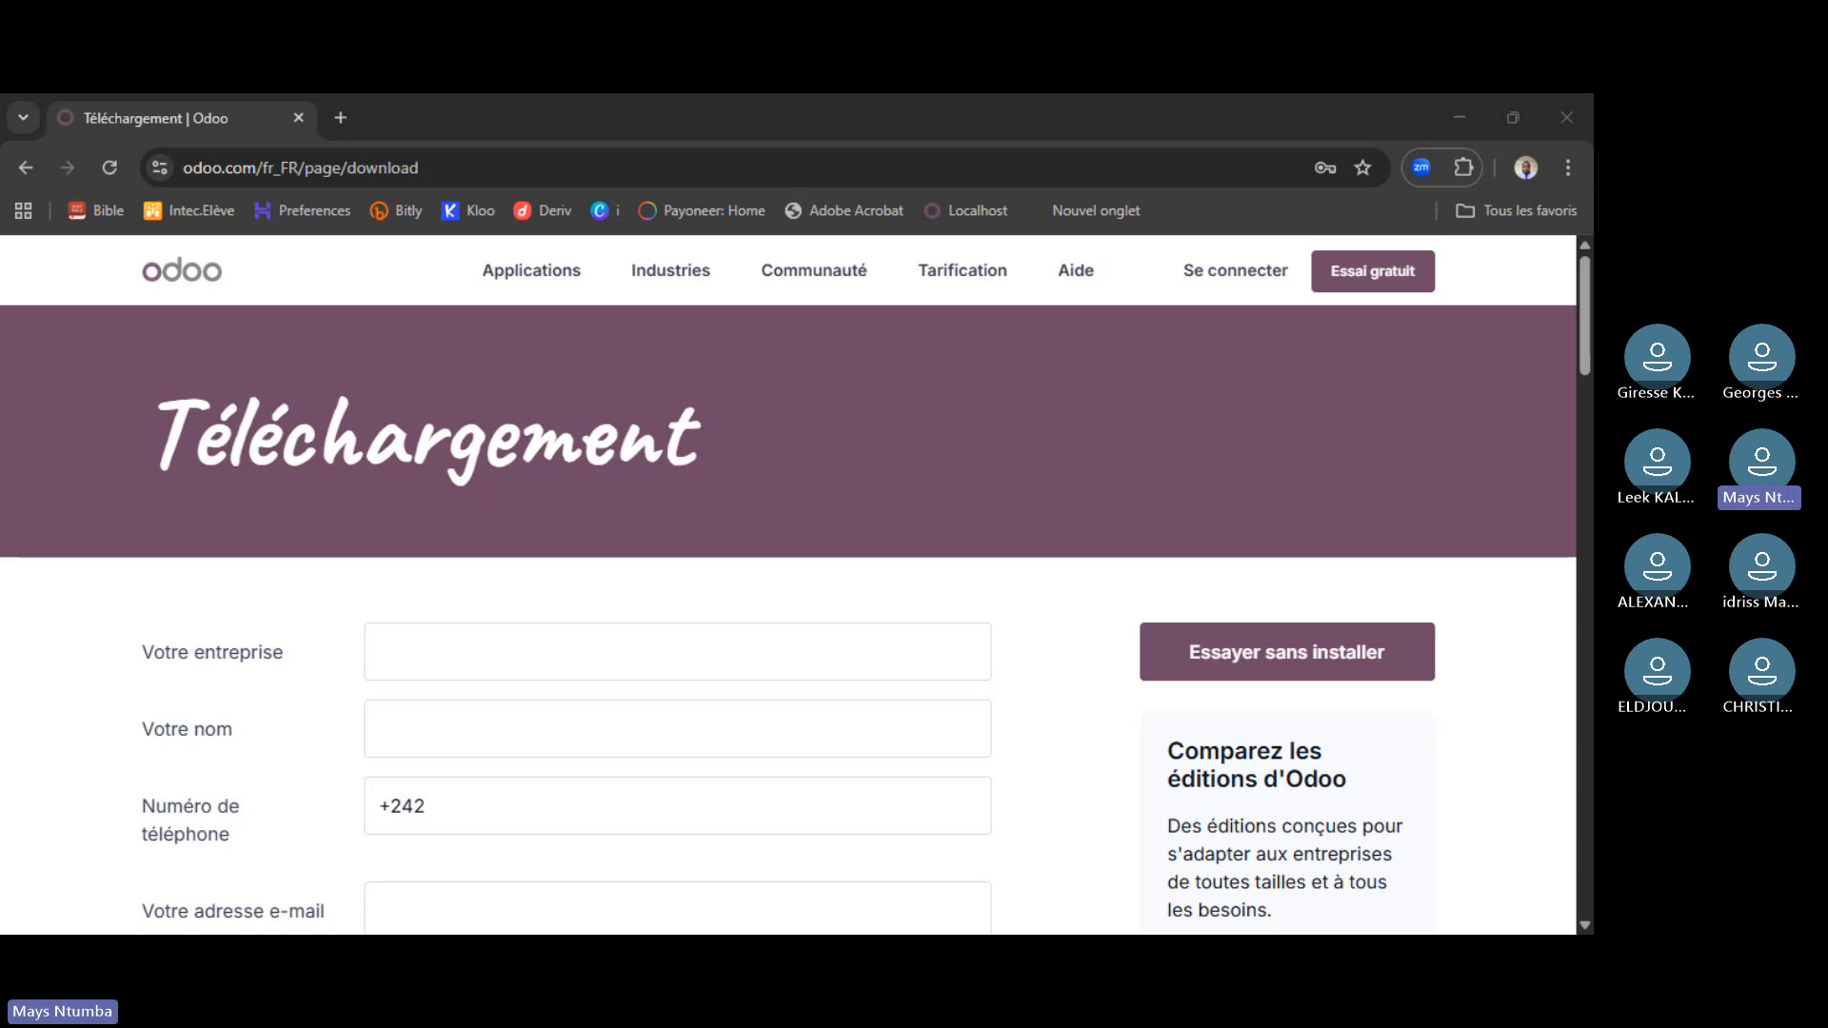
- Open the sign-in page, reload it, and follow 'Vous n'avez pas de compte ?' to sign-up
{"action": "left_click", "coordinate": [1220, 257]}
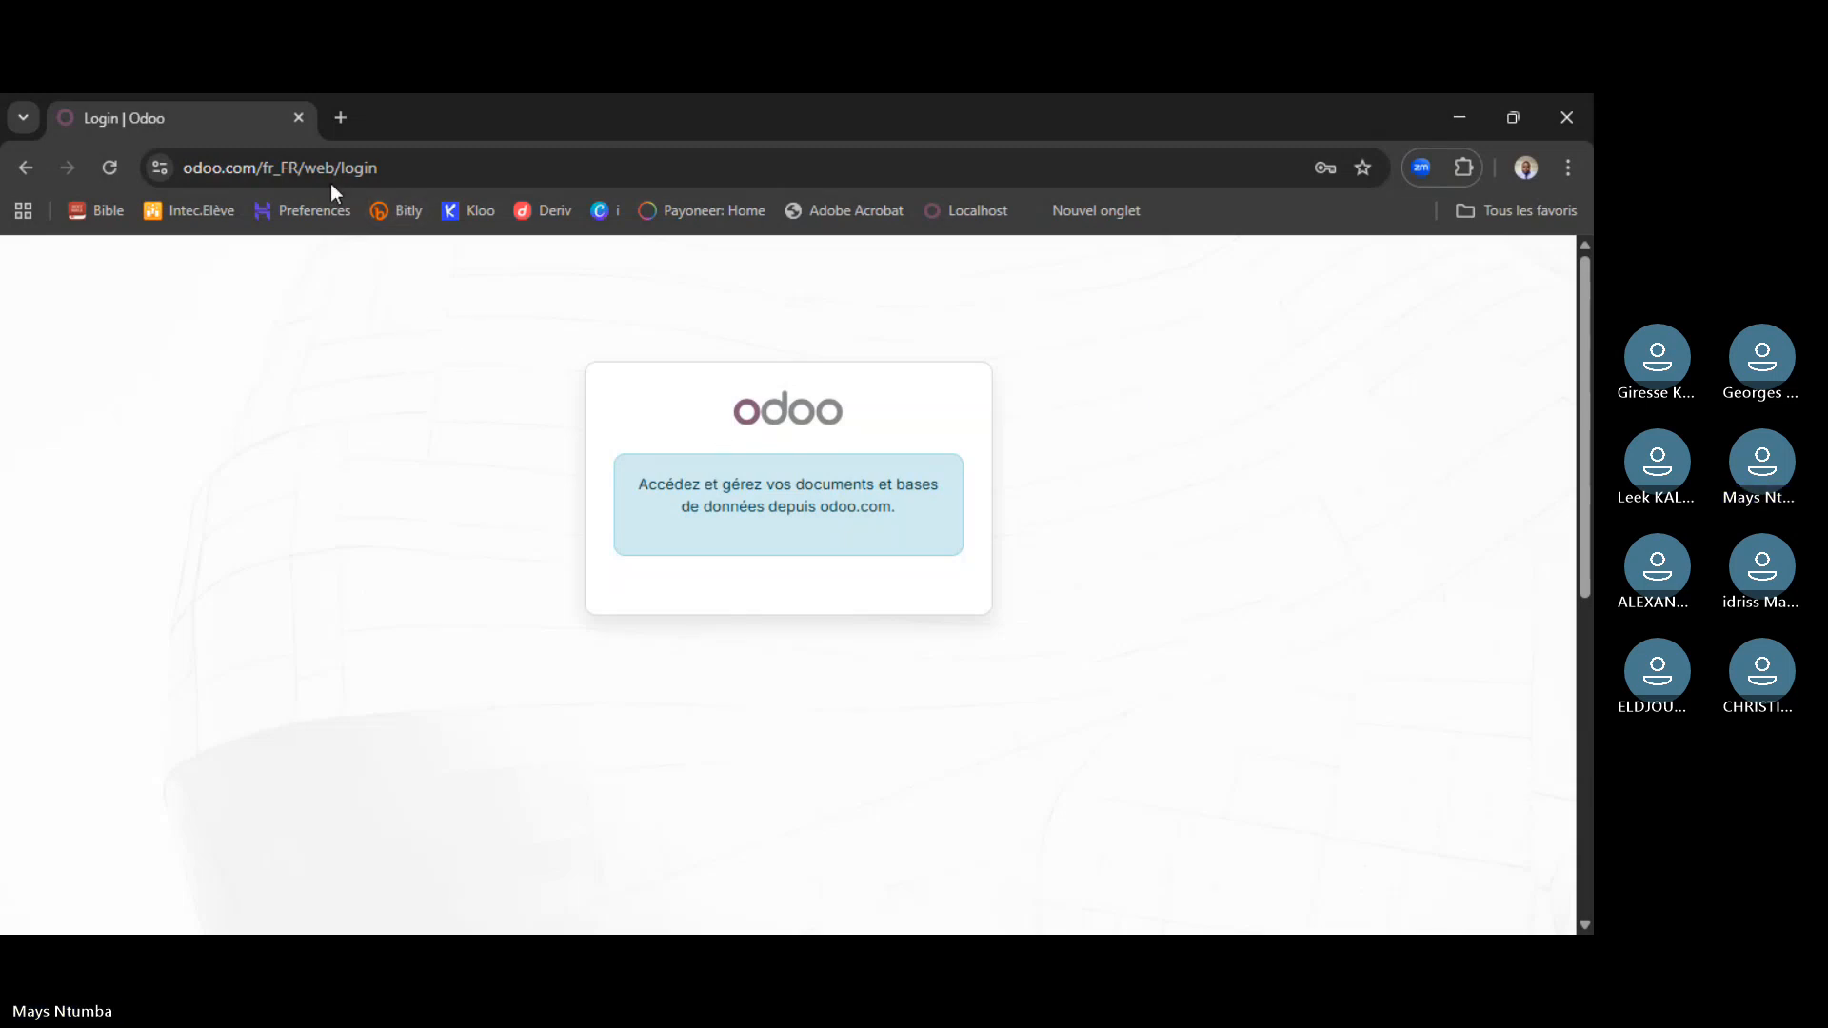
{"action": "left_click", "coordinate": [109, 167]}
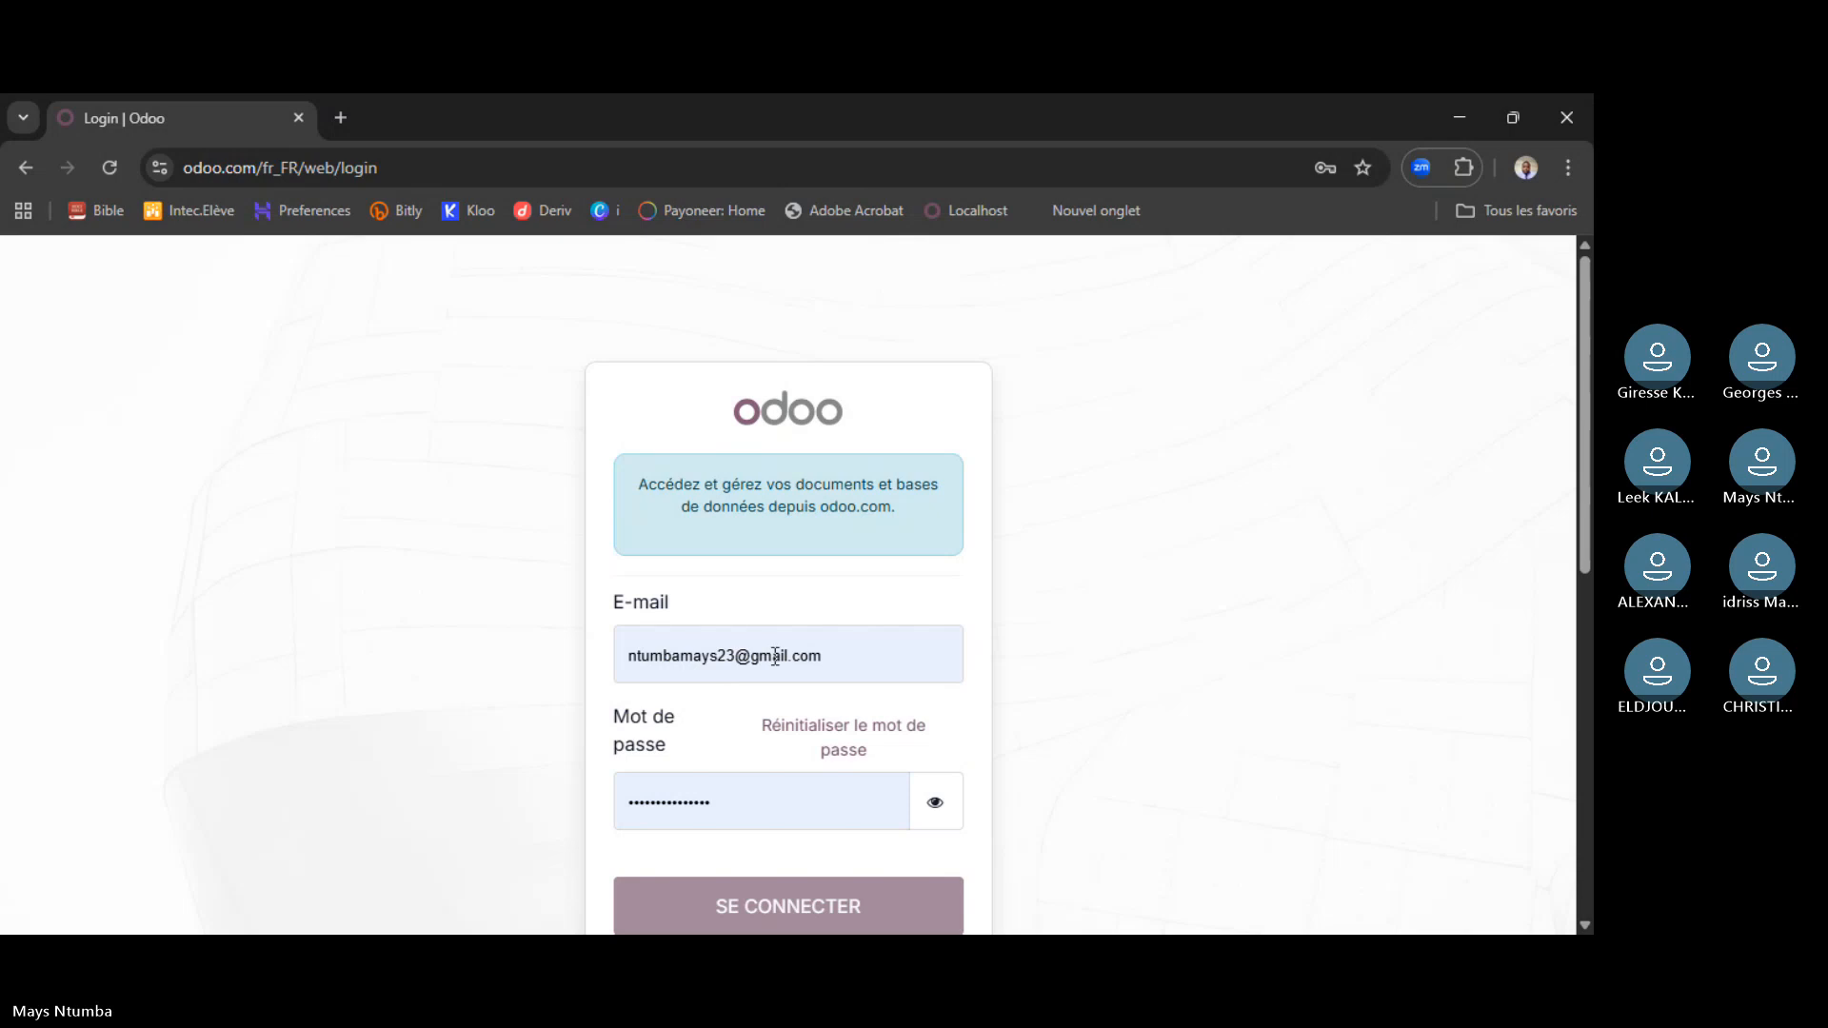
{"action": "scroll", "coordinate": [876, 619], "scroll_direction": "down", "scroll_amount": 3}
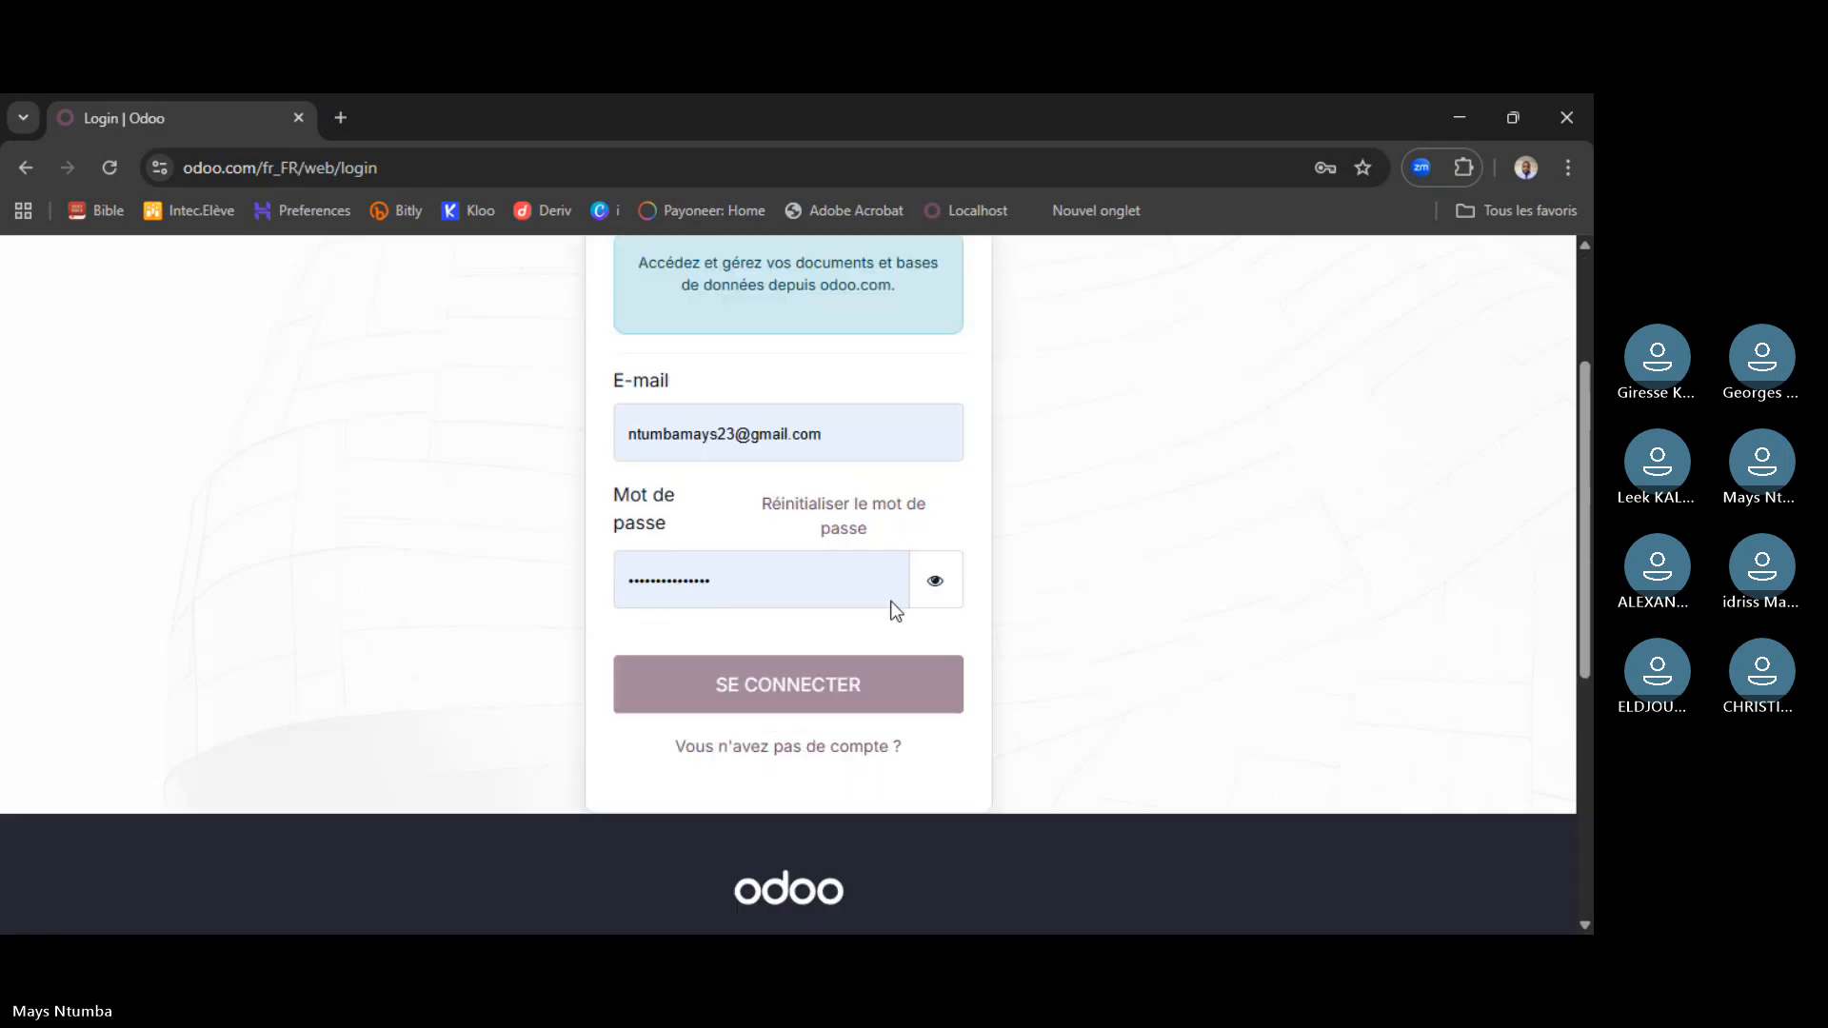
{"action": "left_click", "coordinate": [773, 738]}
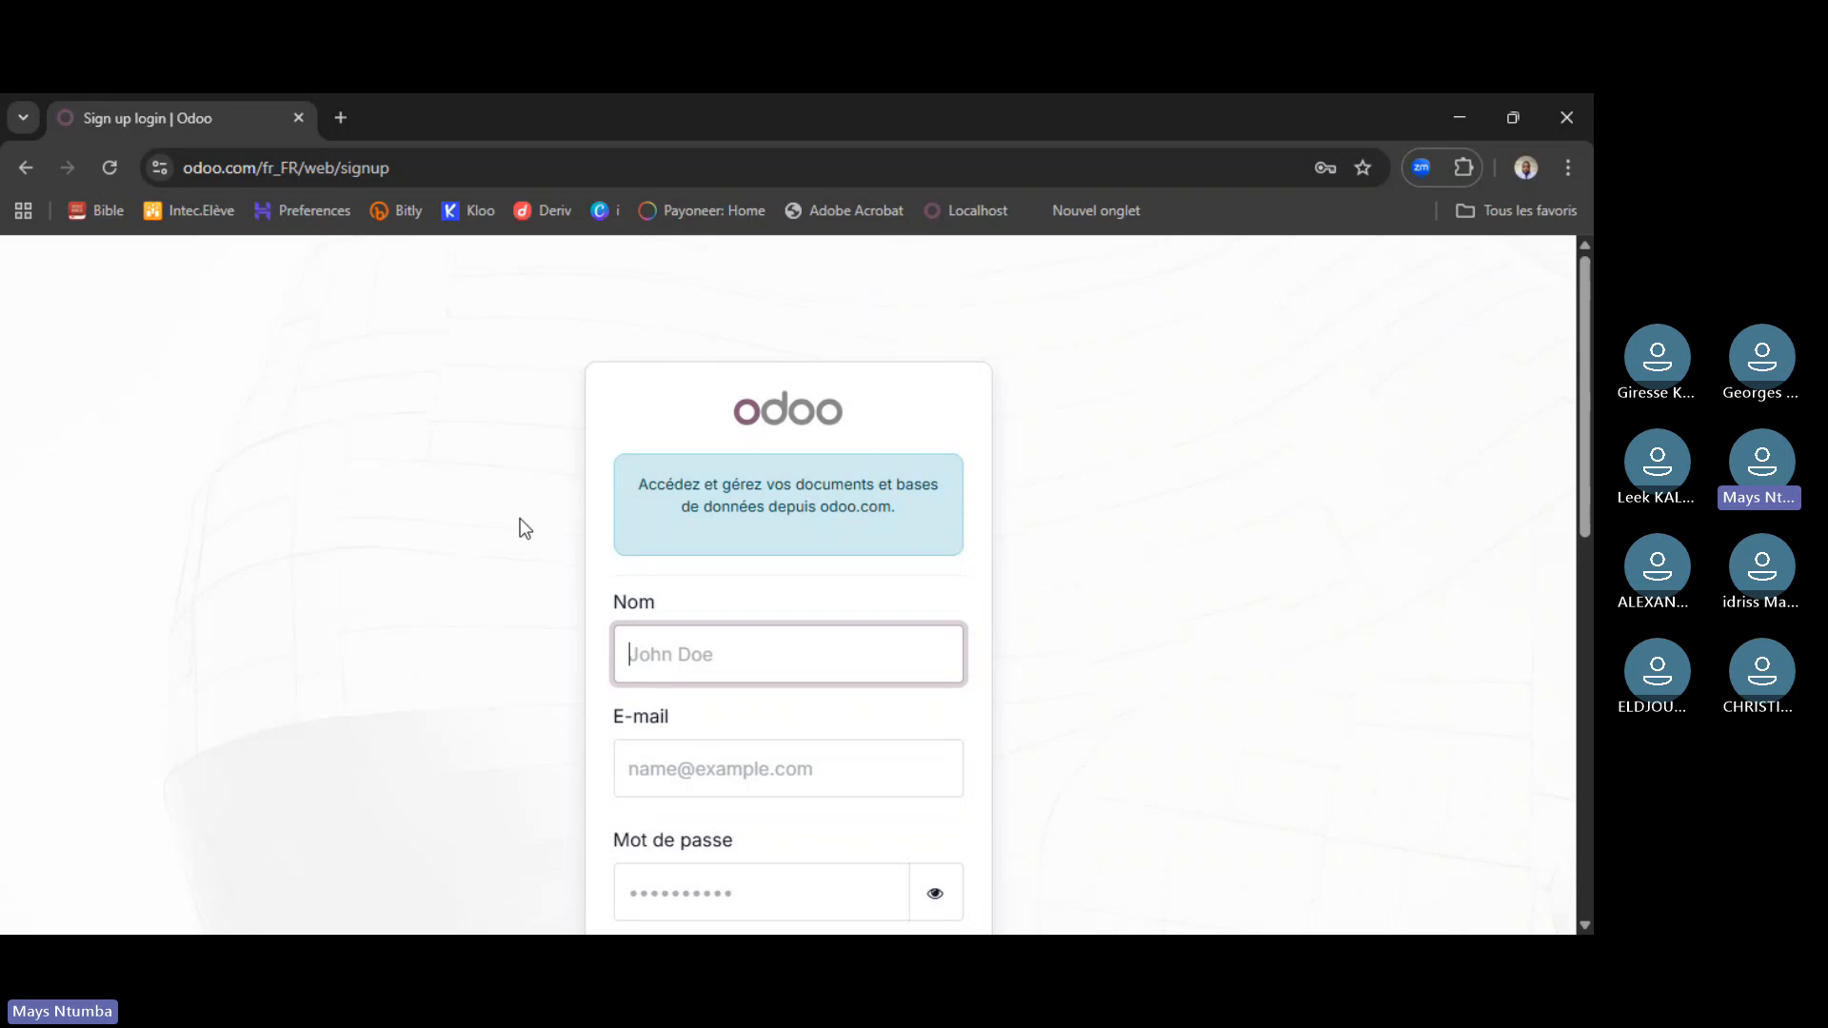
- Enter the user's name in the Nom field of the sign-up form
{"action": "scroll", "coordinate": [524, 529], "scroll_direction": "down", "scroll_amount": 1}
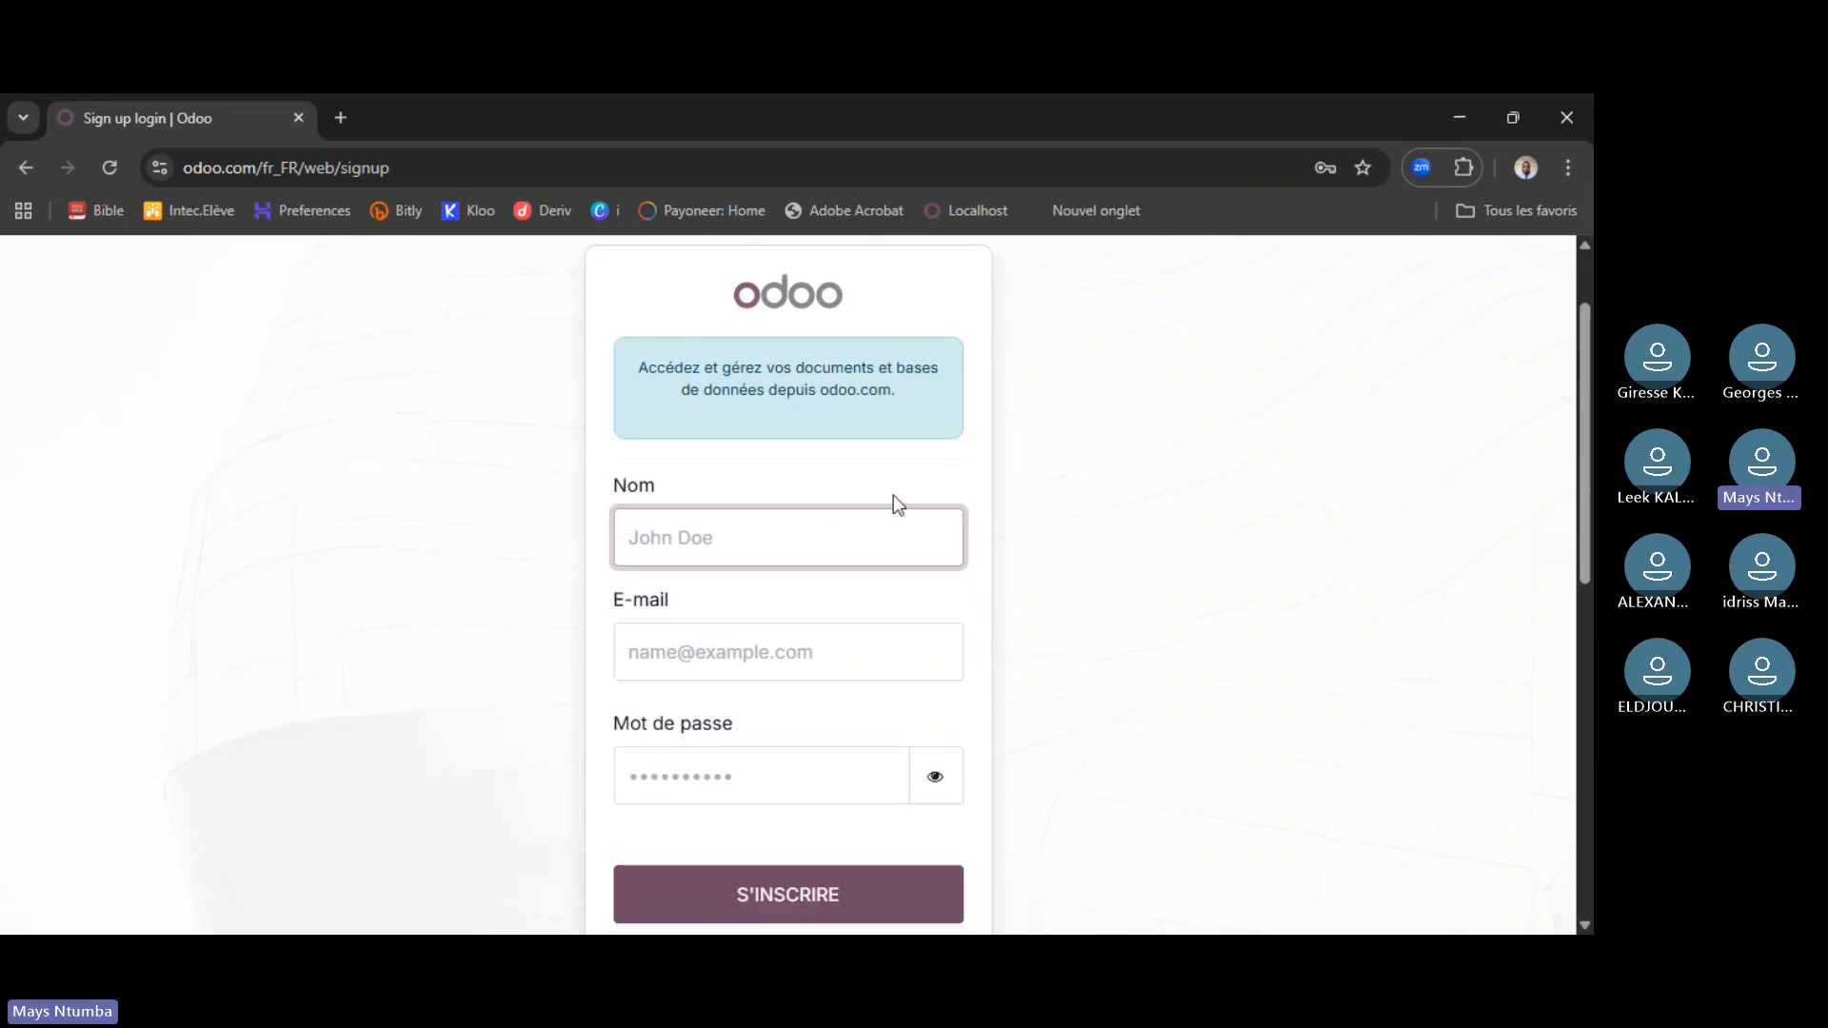
{"action": "type", "text": "M"}
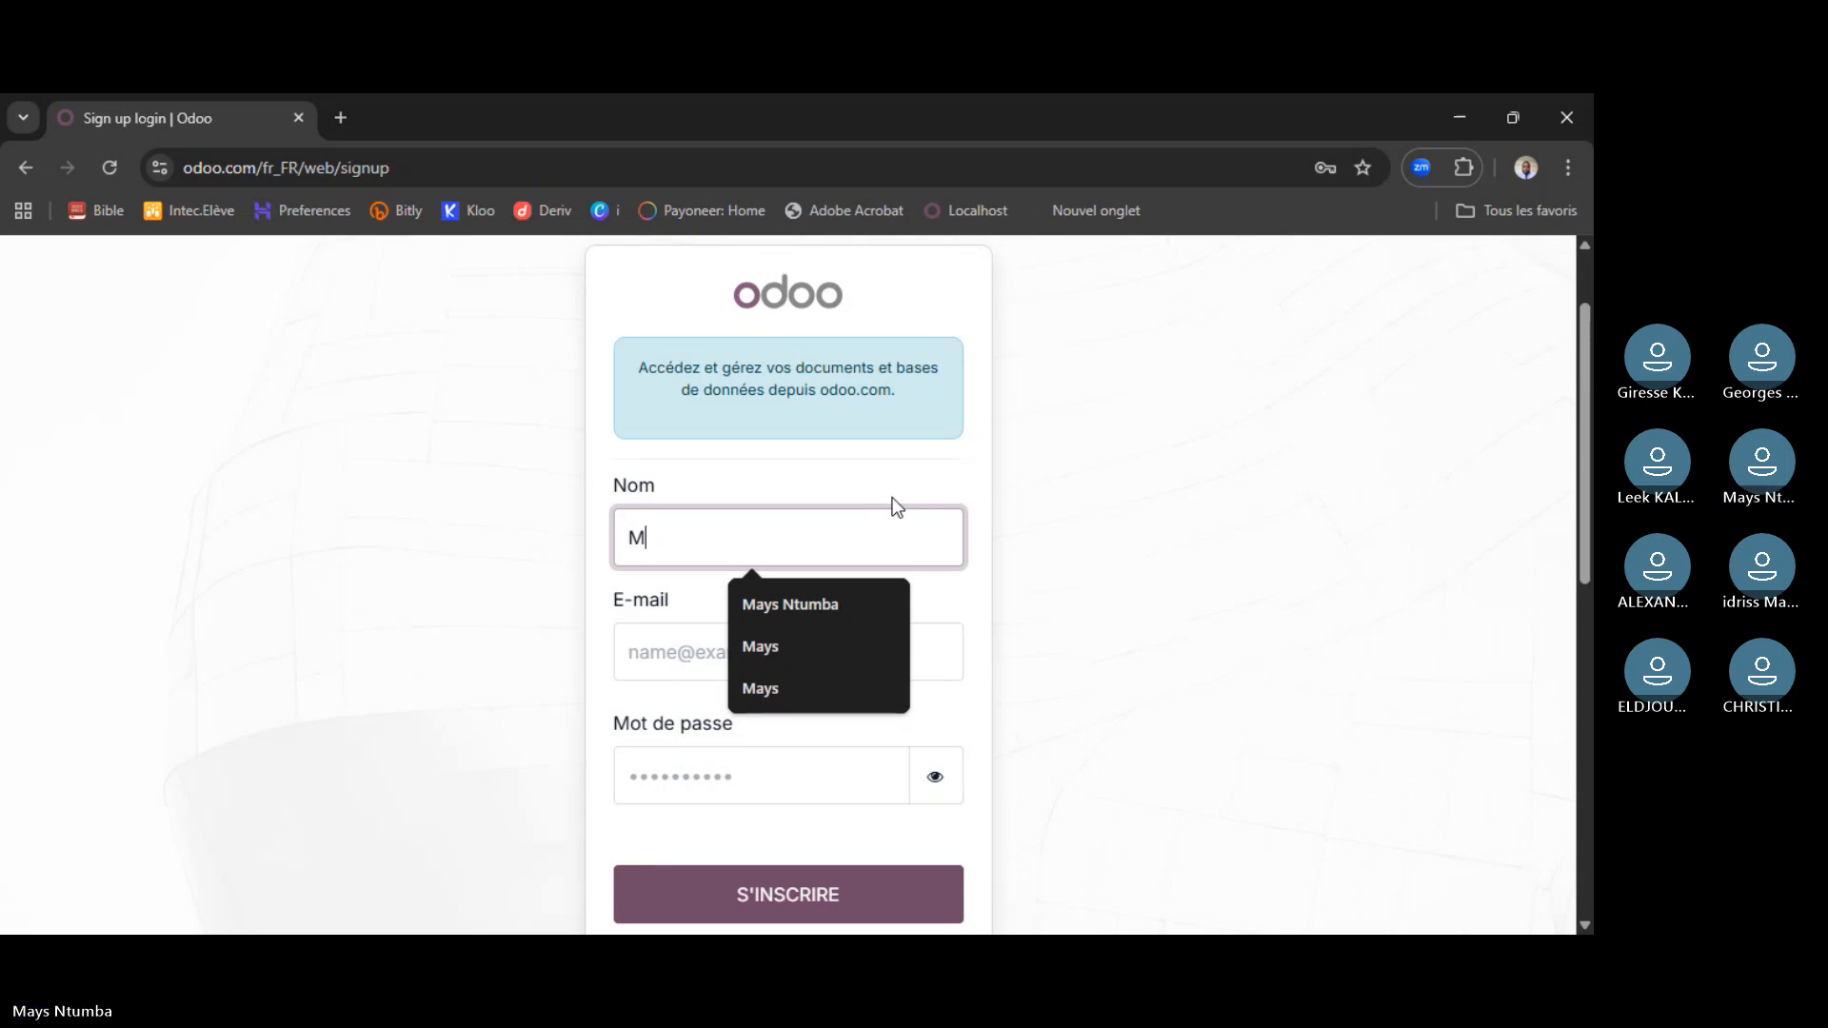
{"action": "type", "text": "a"}
{"action": "key", "text": "BackSpace"}
{"action": "type", "text": "o"}
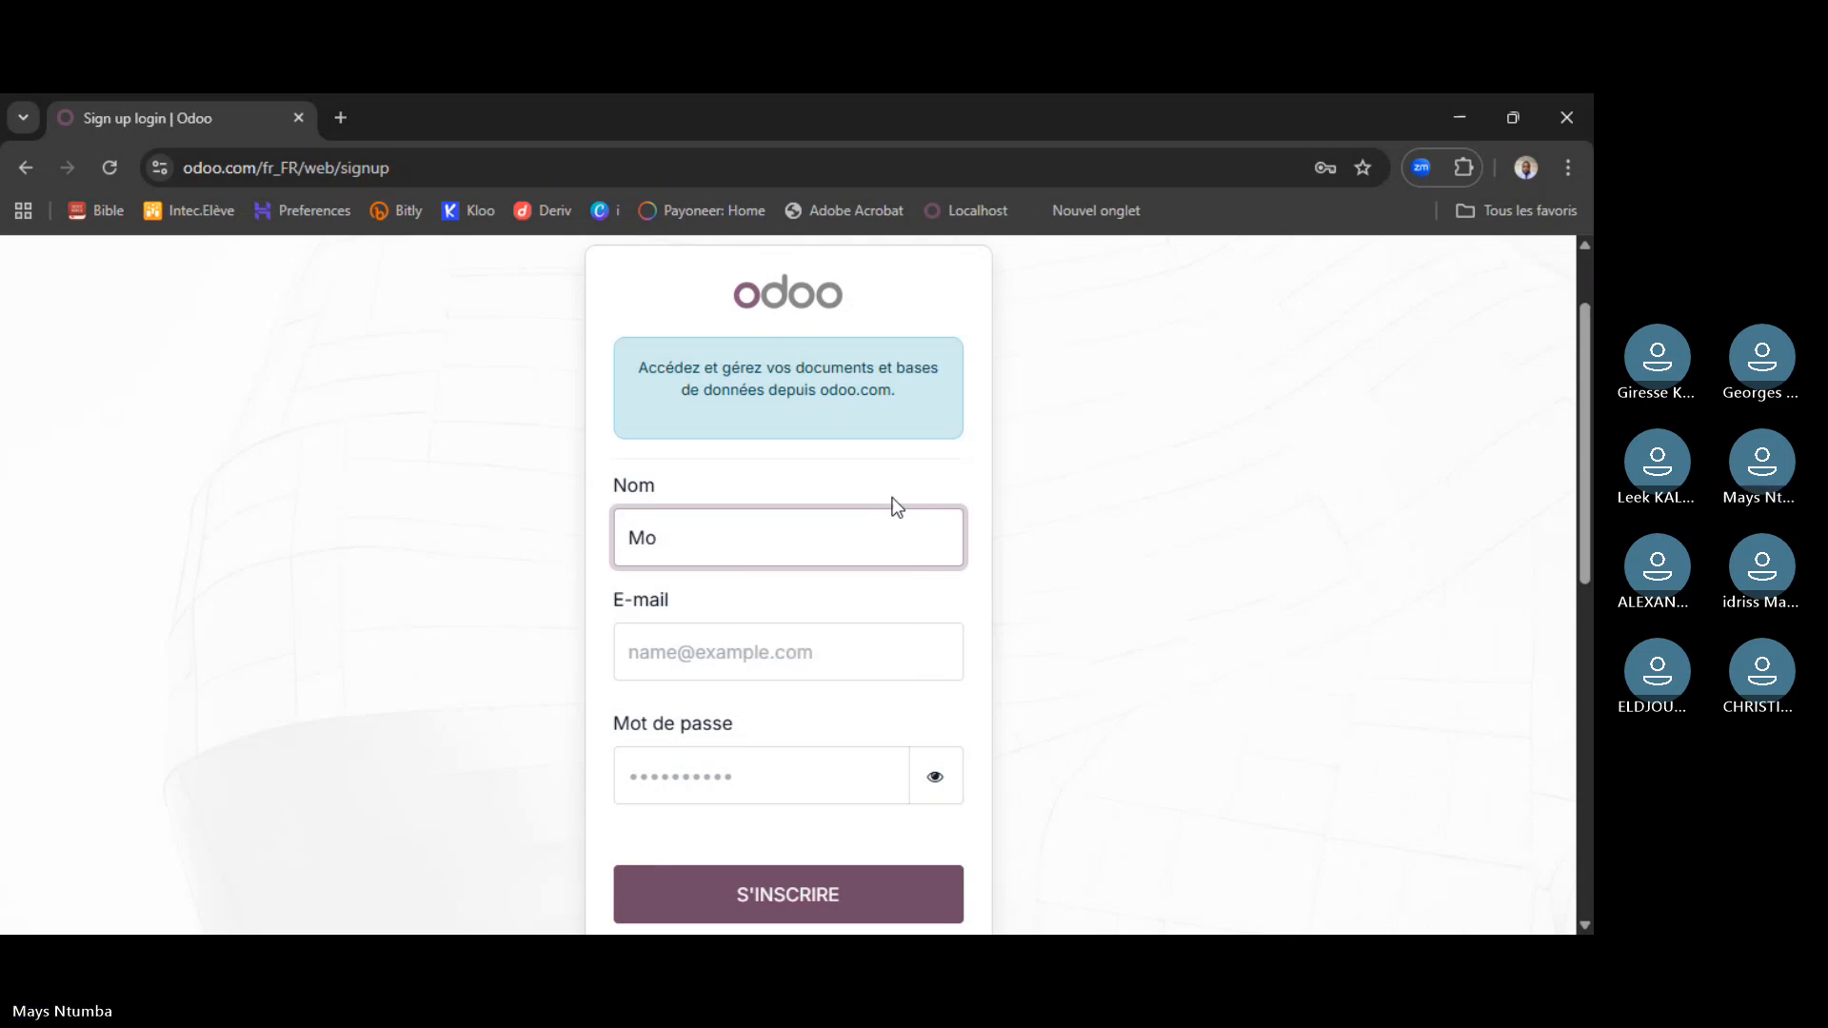
{"action": "type", "text": "tius"}
- Fill in the user's e-mail address in the E-mail field, correcting a typo
{"action": "left_click", "coordinate": [796, 657]}
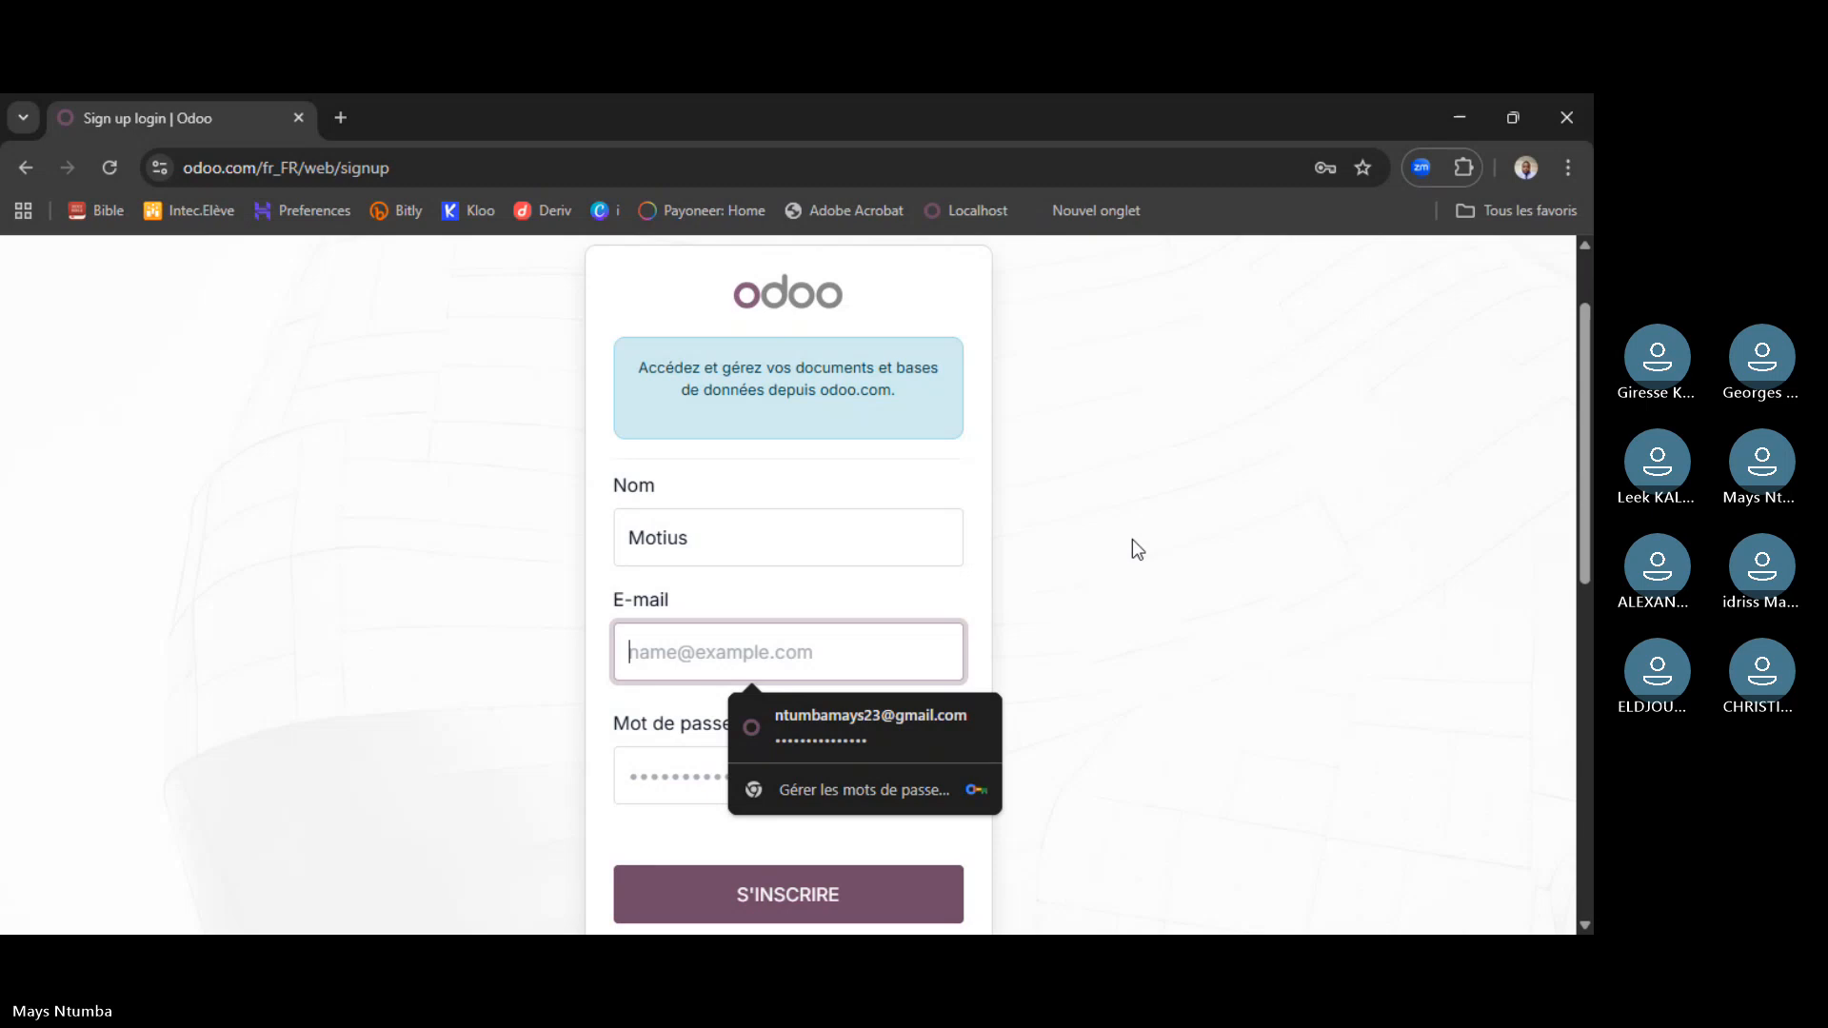
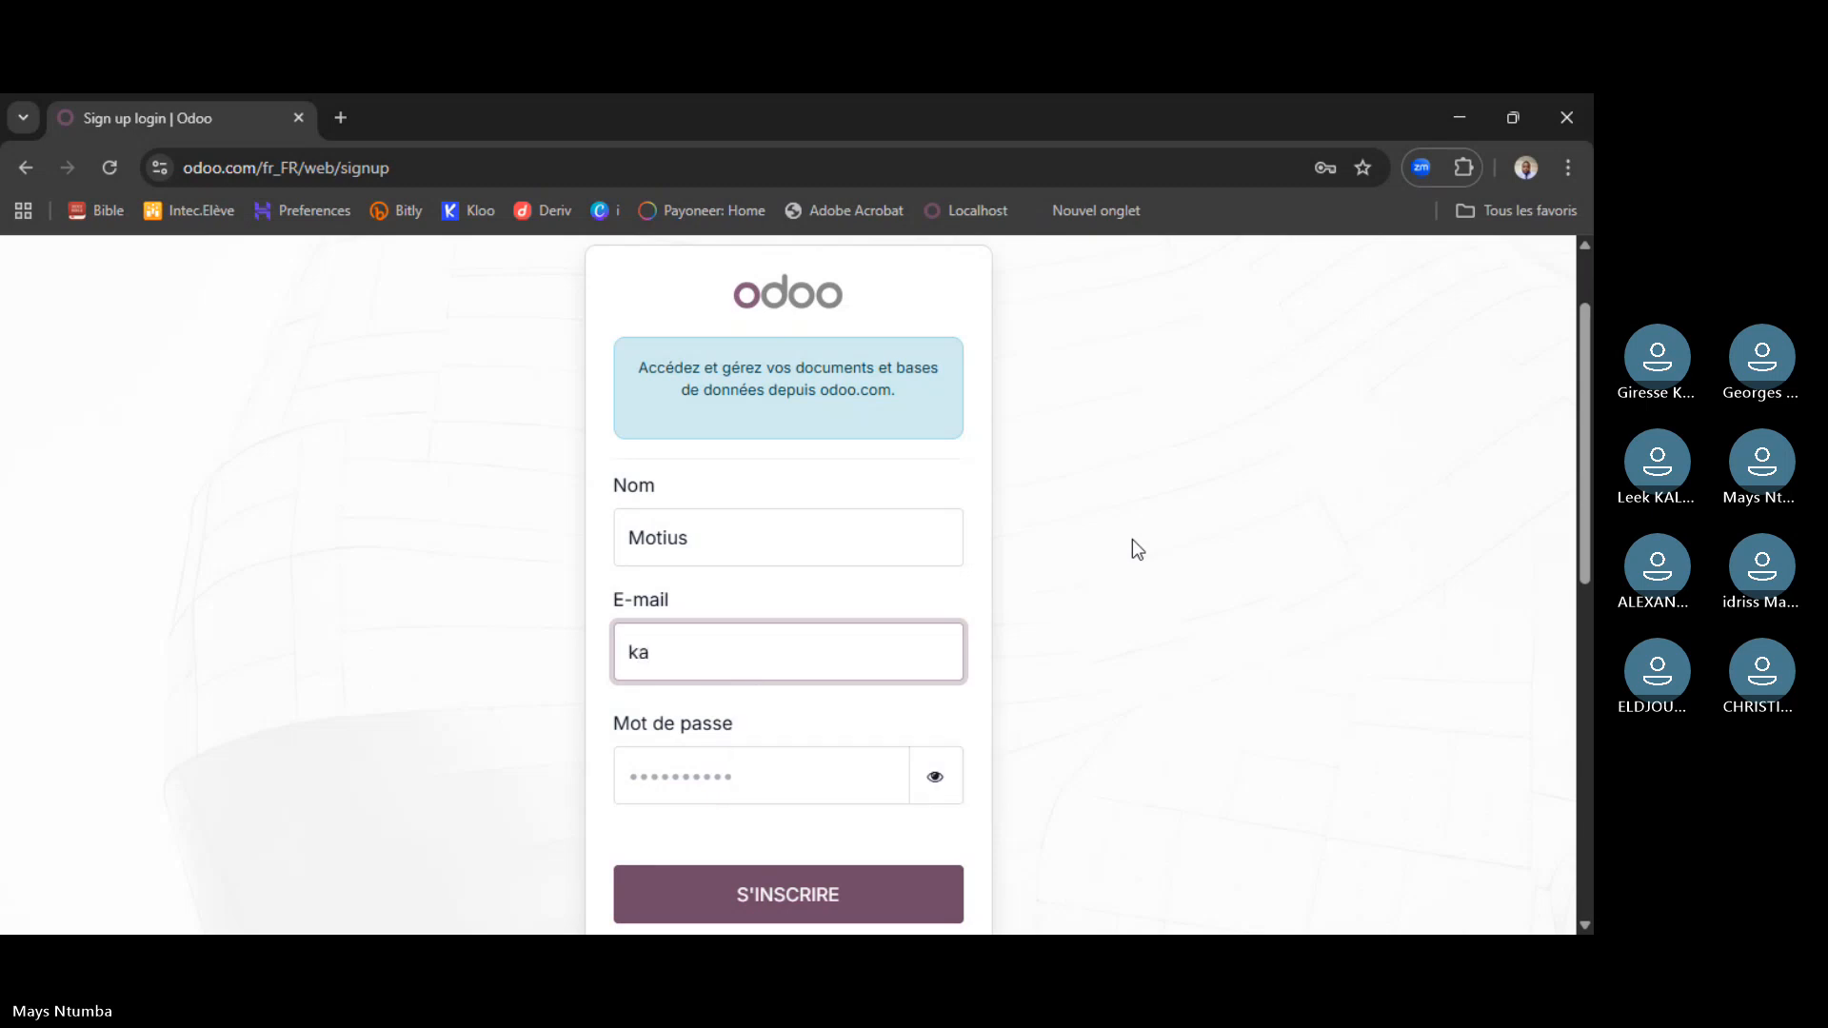
{"action": "key", "text": "ctrl+a"}
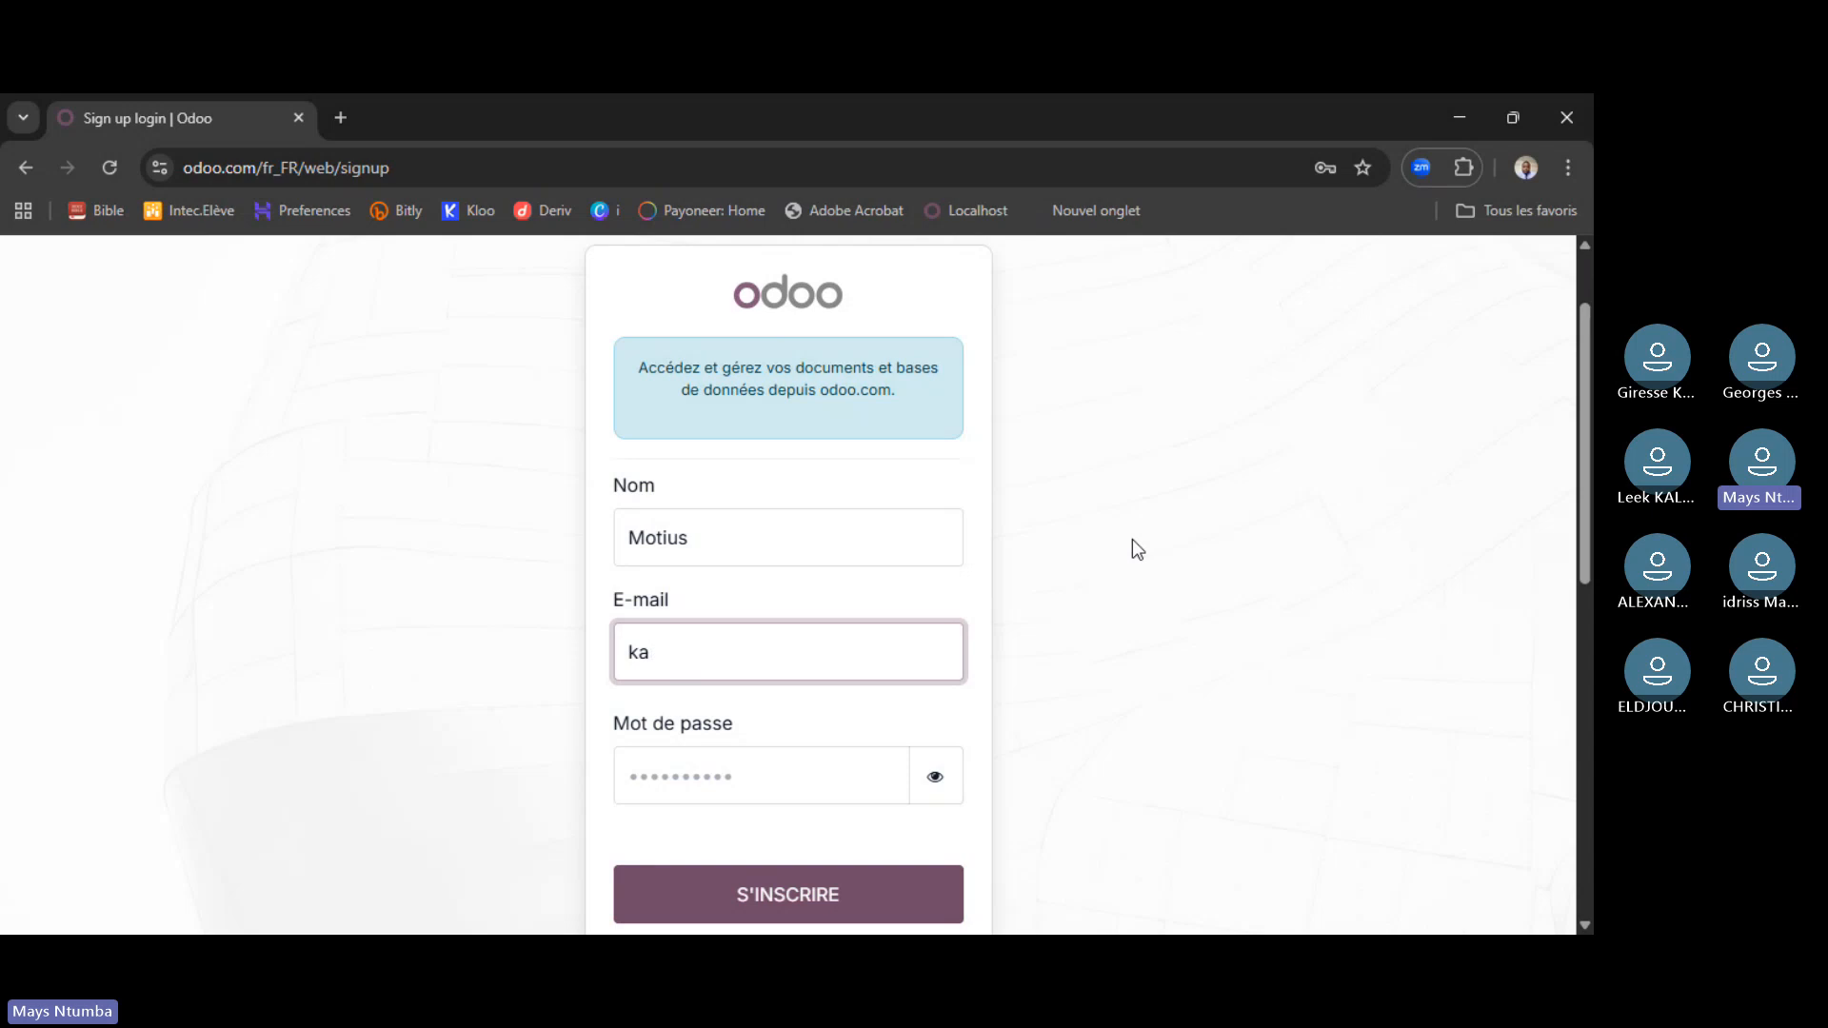
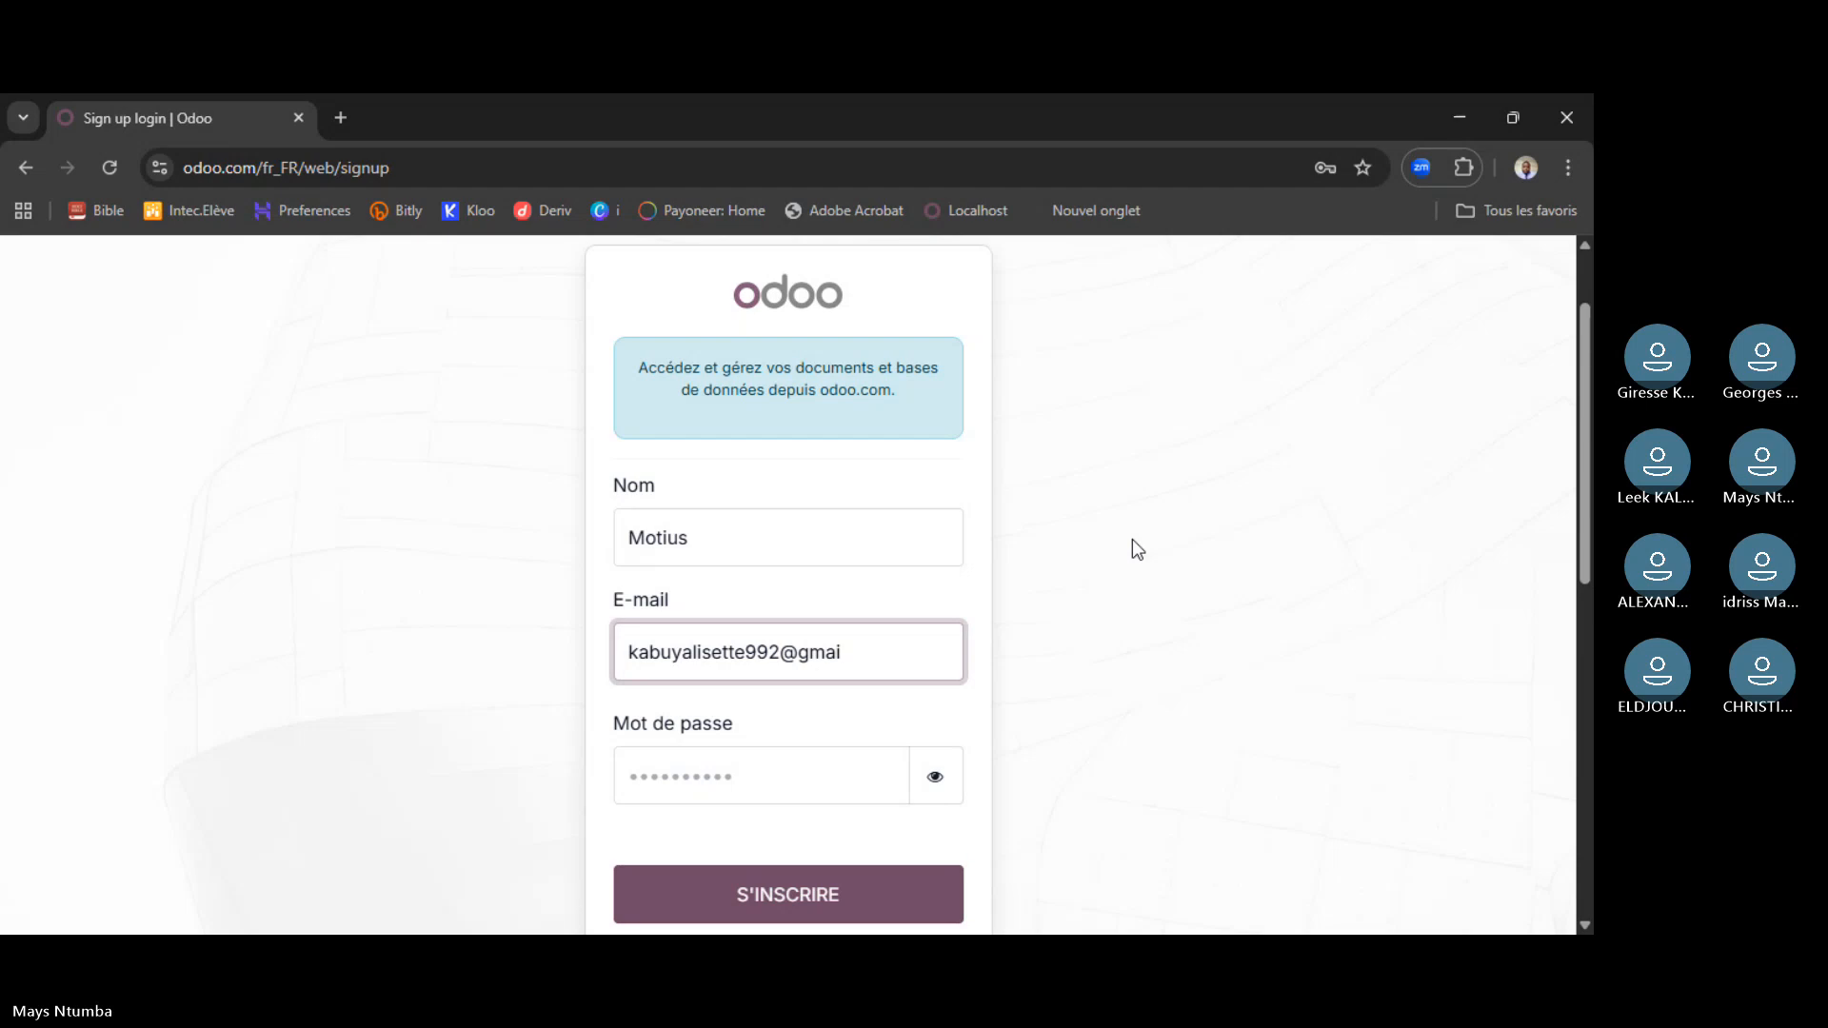
- Type a password in Mot de passe and check the field validation
{"action": "left_click", "coordinate": [883, 768]}
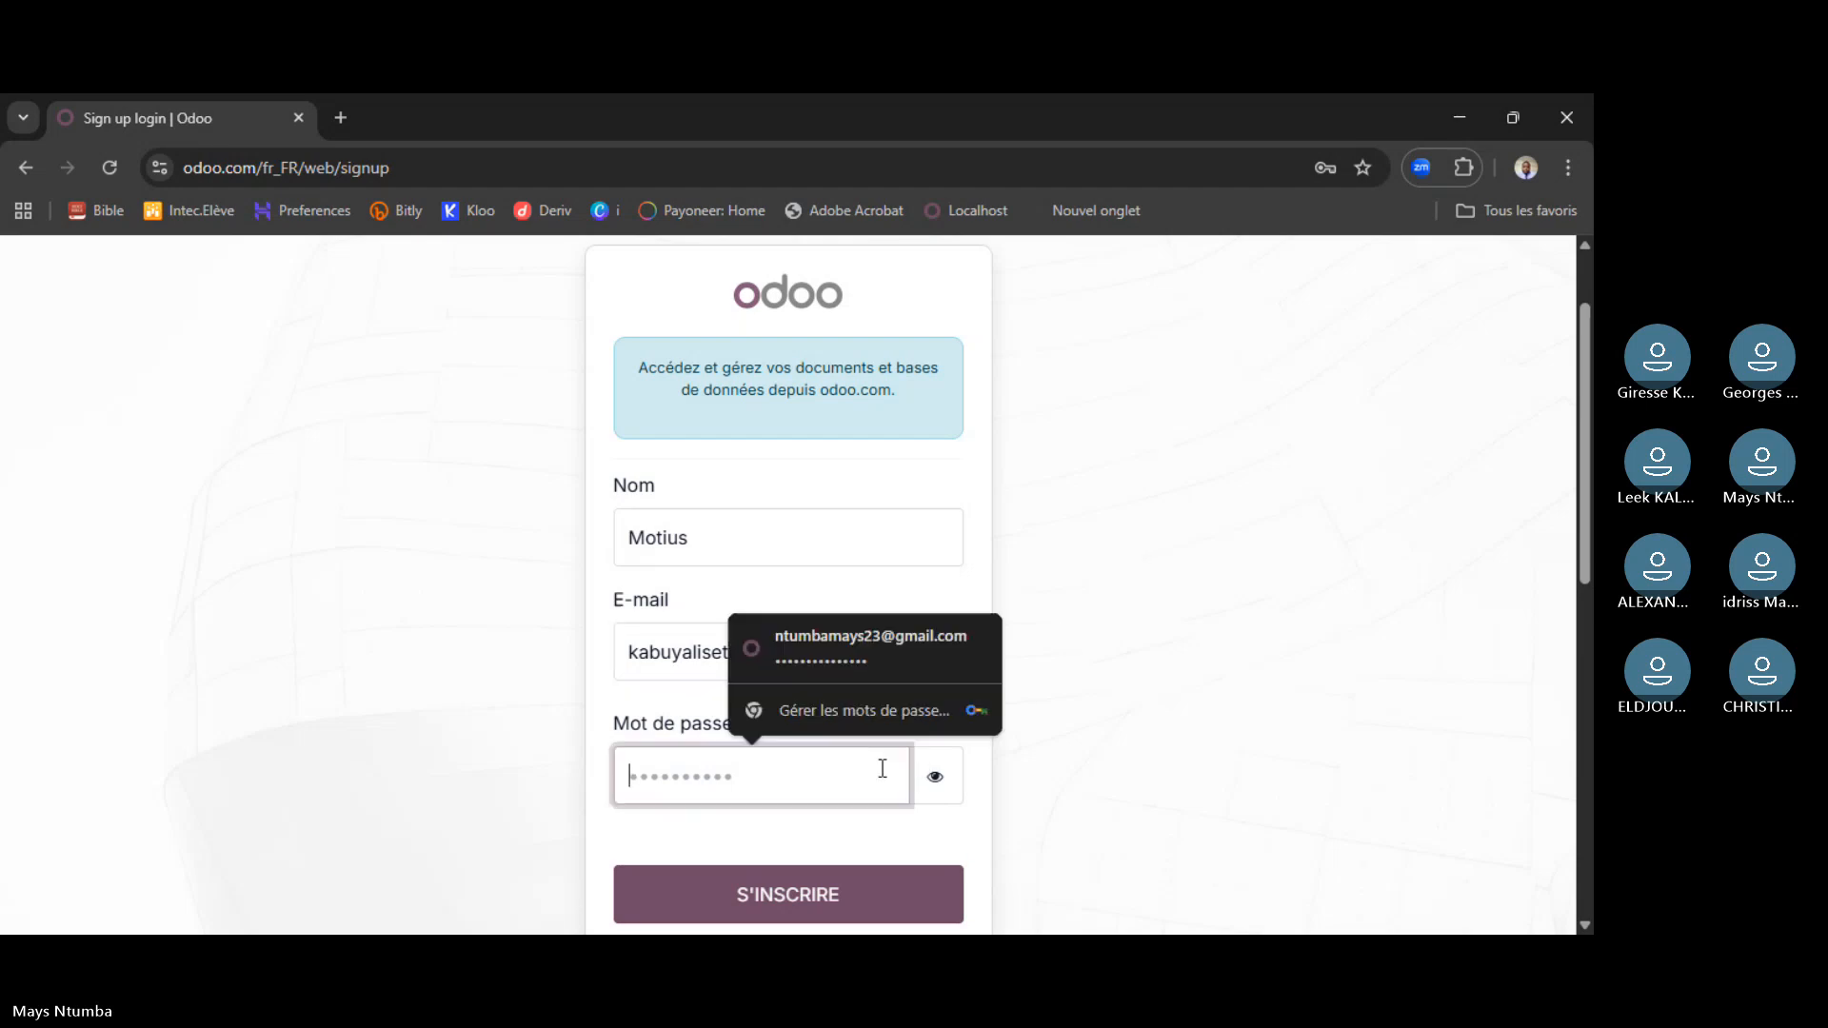
{"action": "key", "text": "Return"}
{"action": "type", "text": "*****"}
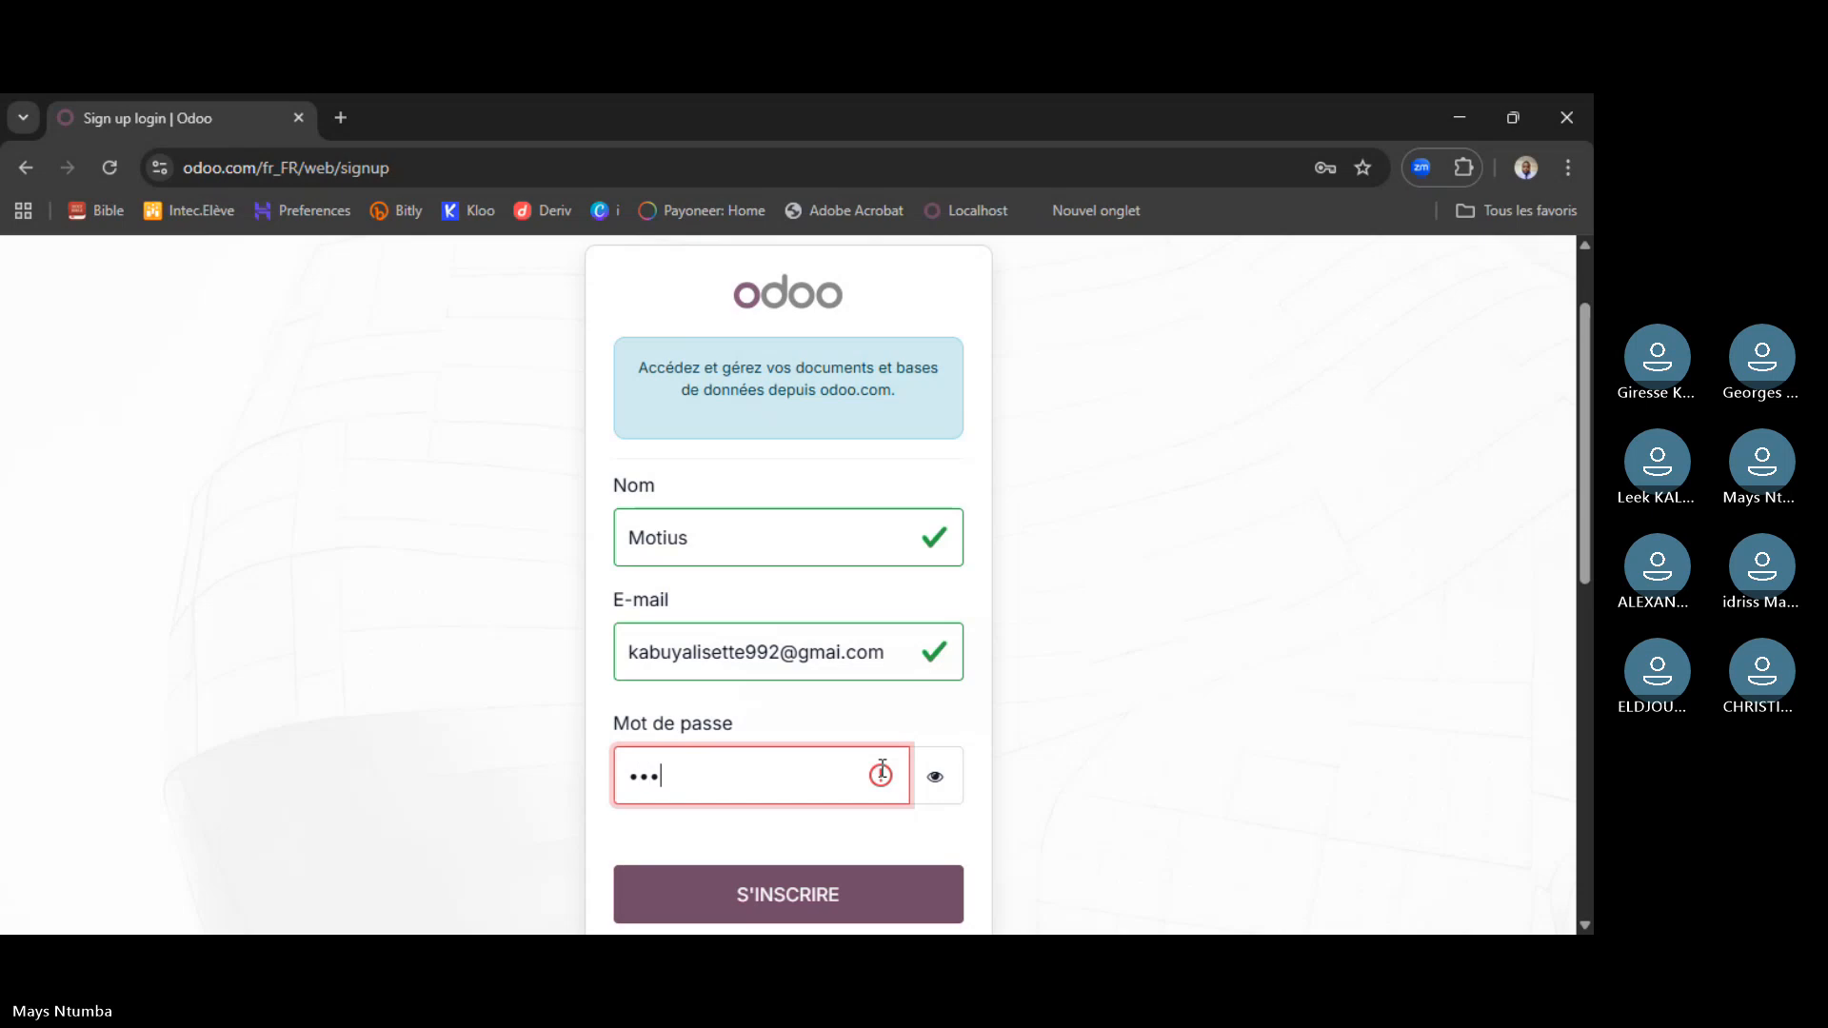
{"action": "type", "text": "**"}
{"action": "left_click", "coordinate": [857, 817]}
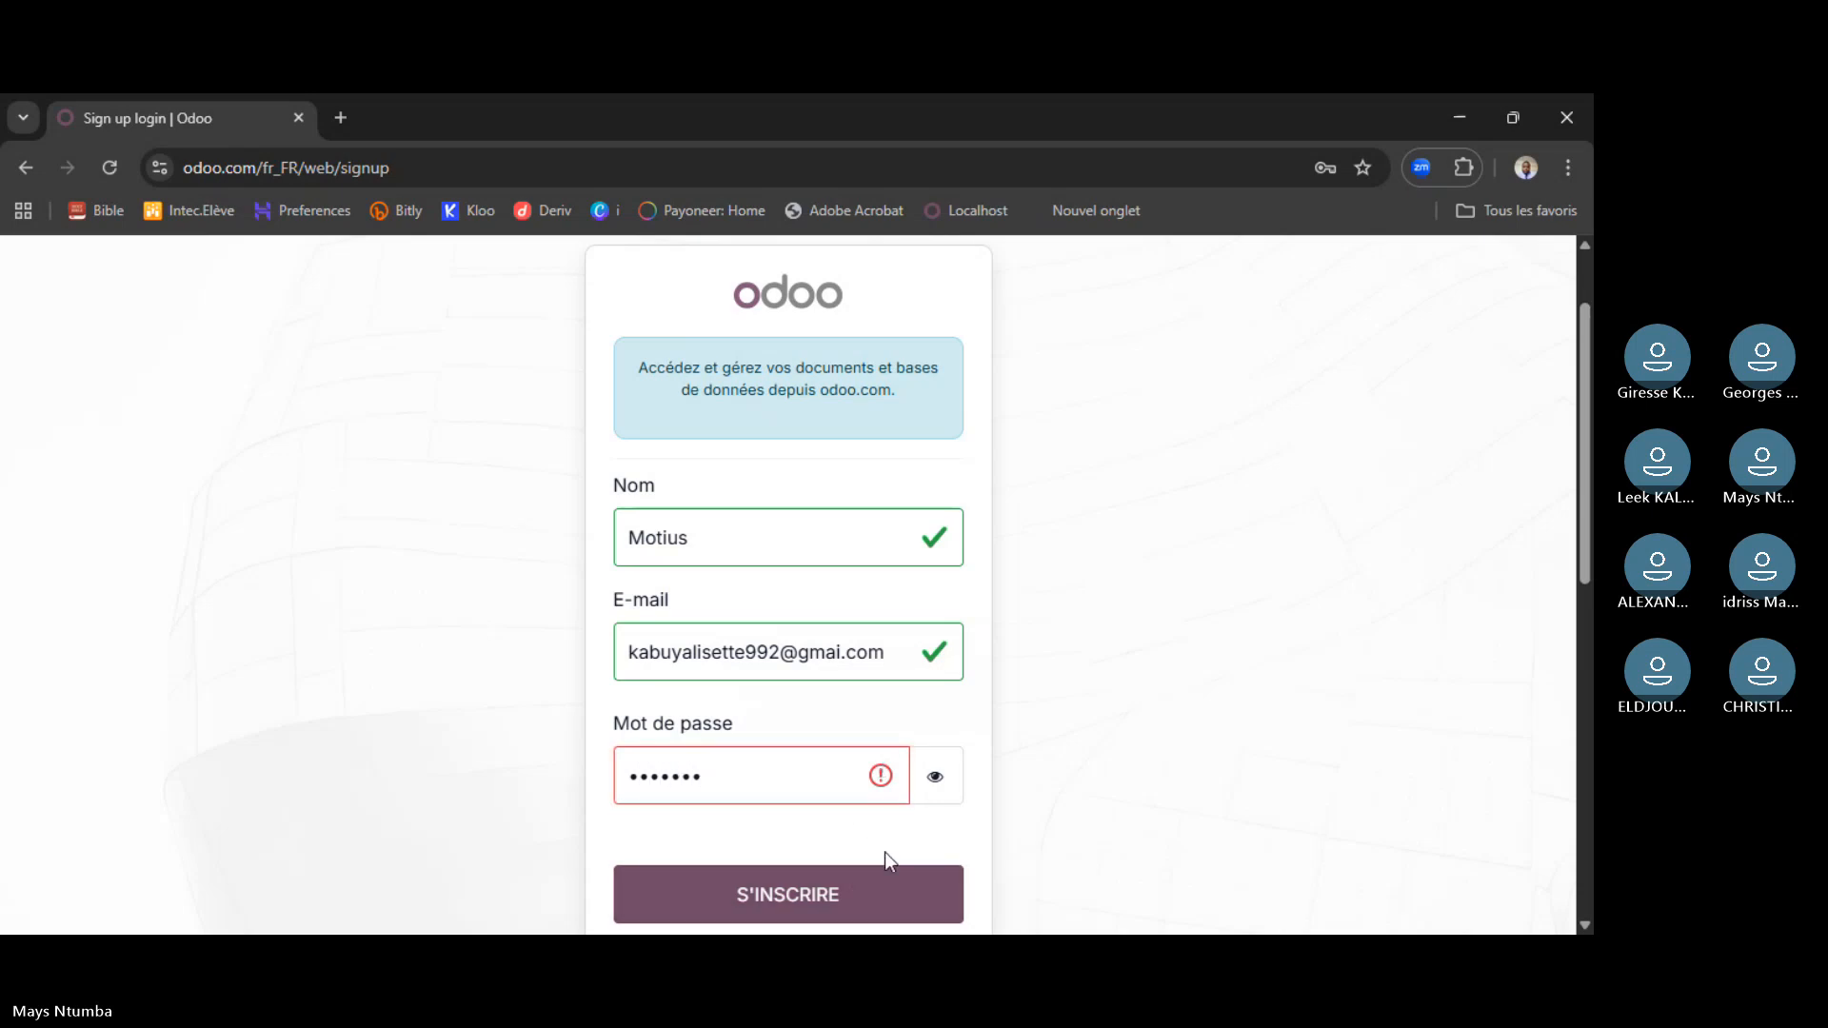
{"action": "left_click", "coordinate": [806, 777]}
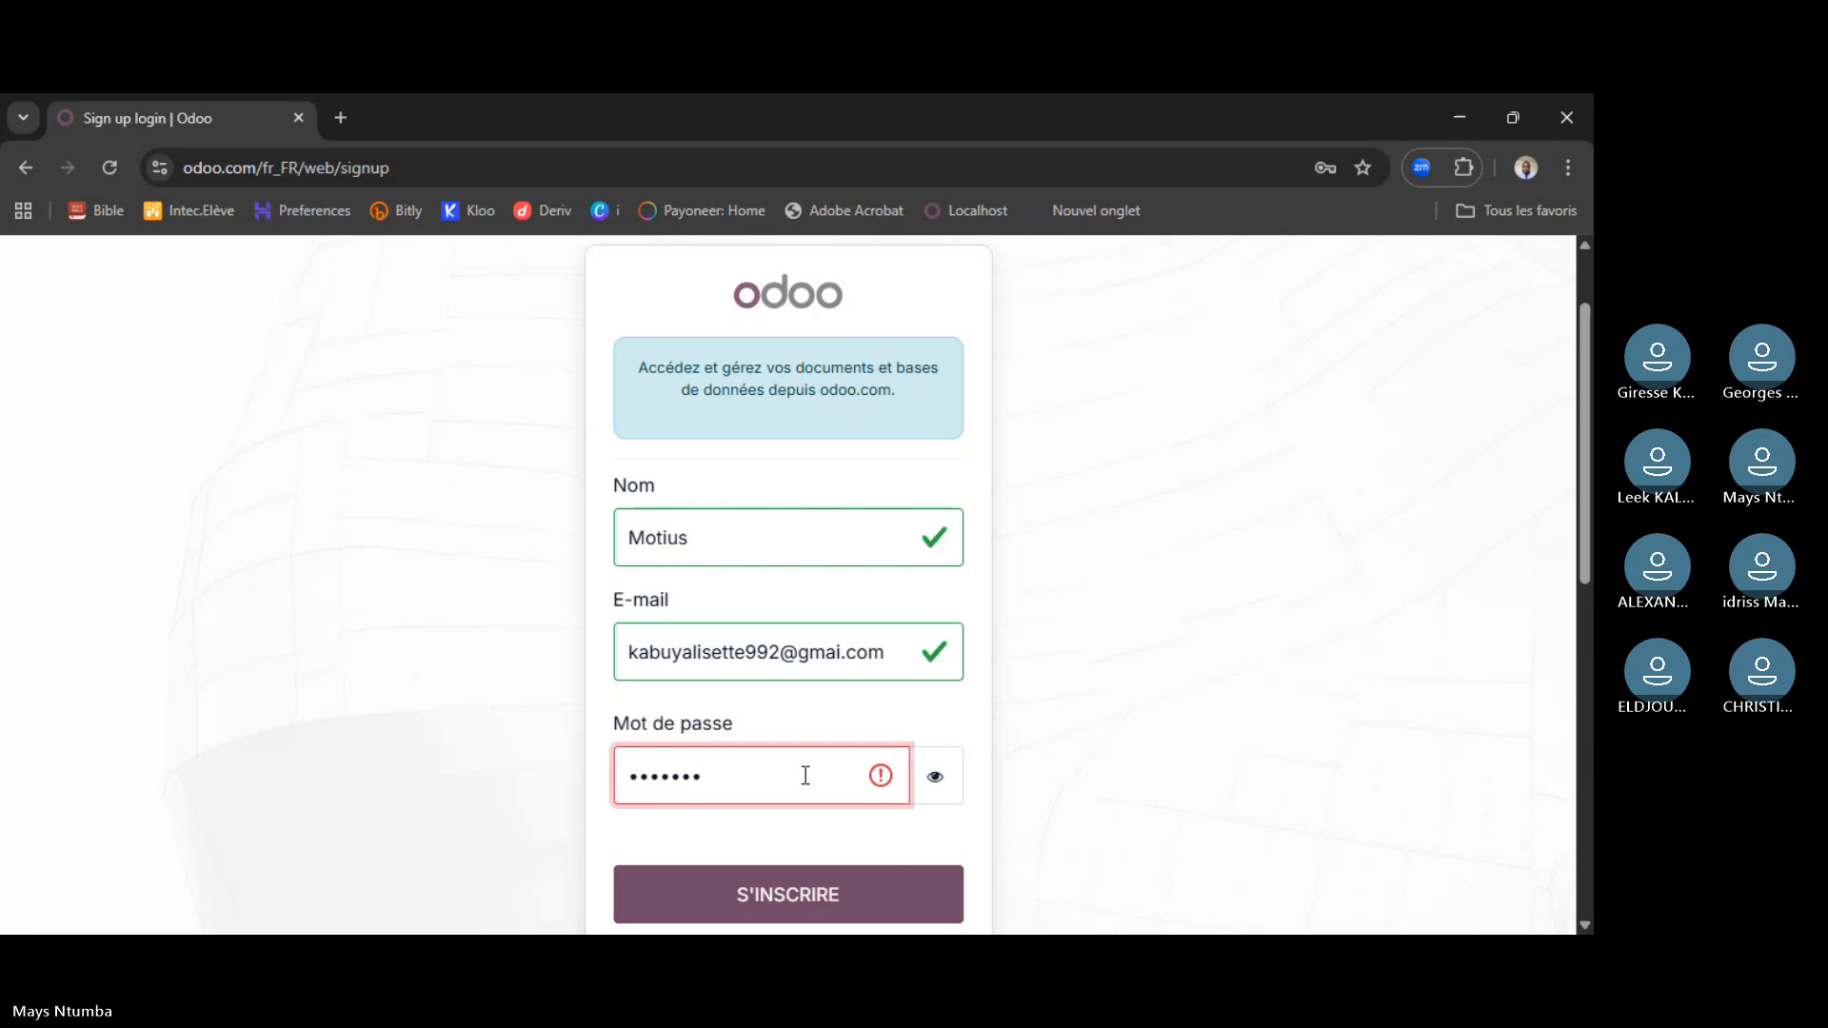
- Finish the password and submit the form with S'INSCRIRE to create the atelier7 database
{"action": "type", "text": "**"}
{"action": "left_click", "coordinate": [765, 903]}
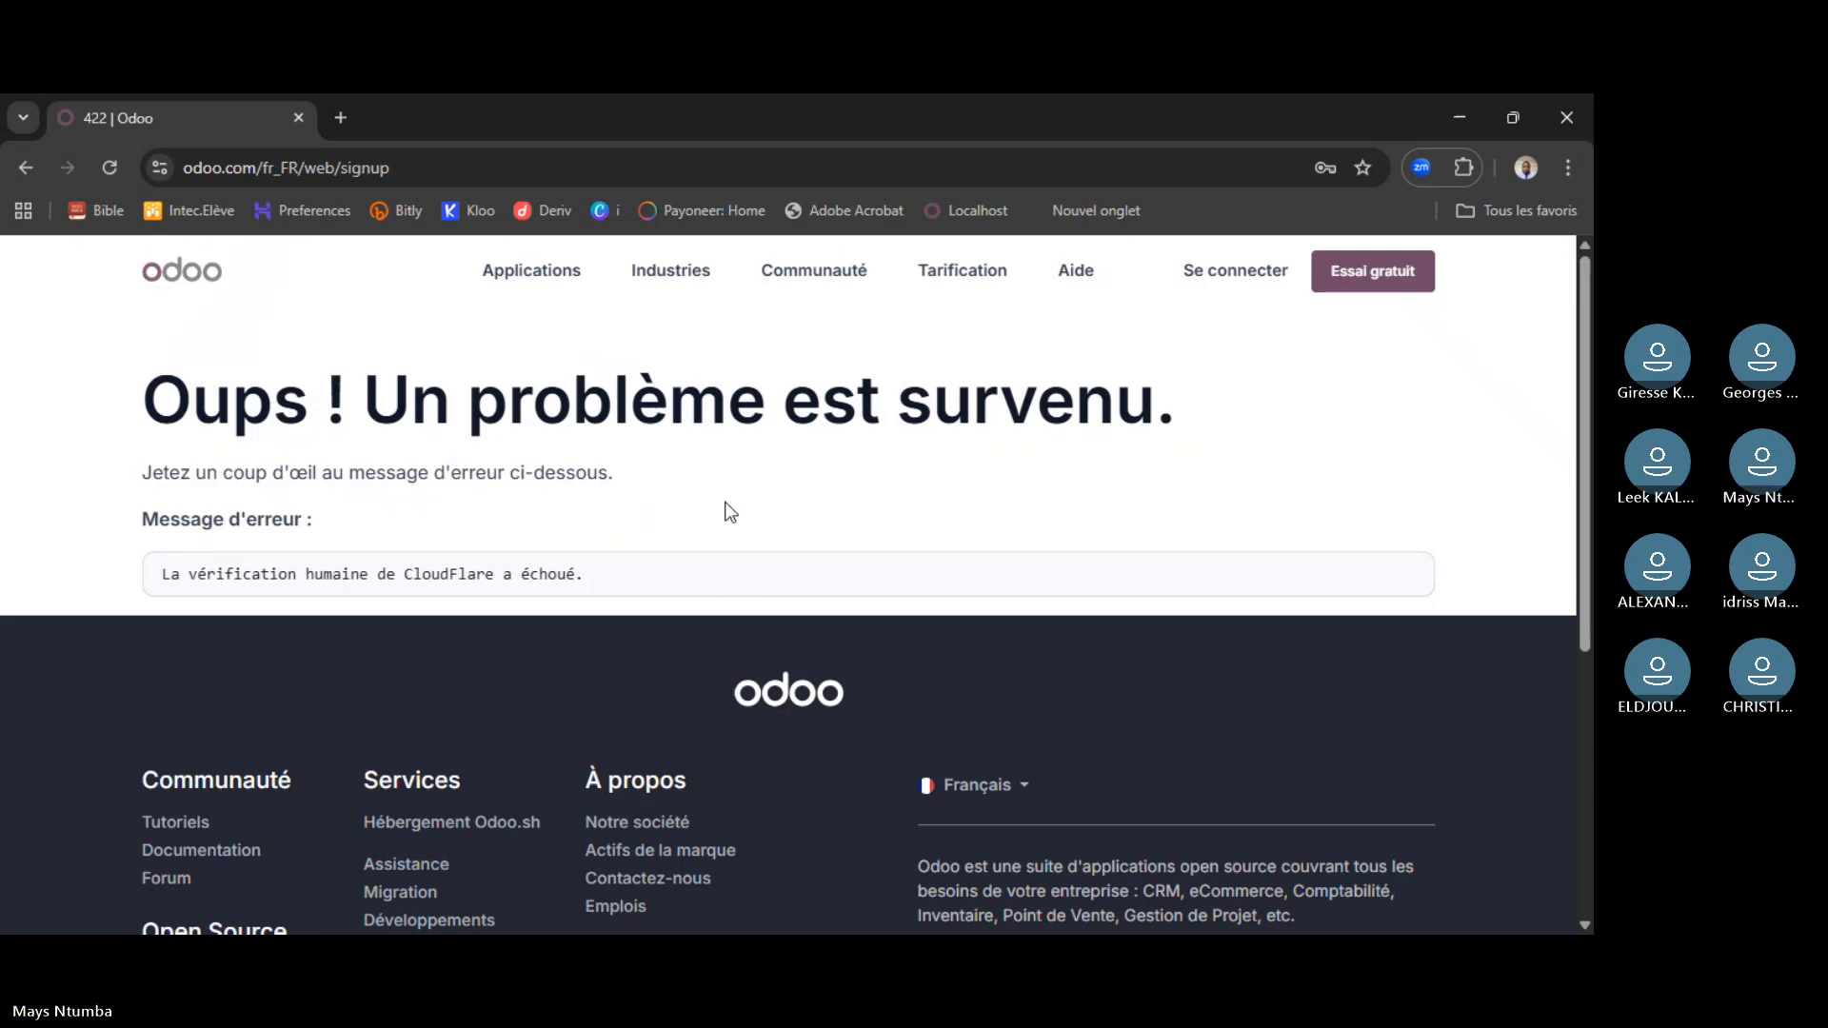
{"action": "scroll", "coordinate": [714, 524], "scroll_direction": "down", "scroll_amount": 1}
{"action": "scroll", "coordinate": [790, 553], "scroll_direction": "down", "scroll_amount": 3}
{"action": "scroll", "coordinate": [876, 585], "scroll_direction": "up", "scroll_amount": 3}
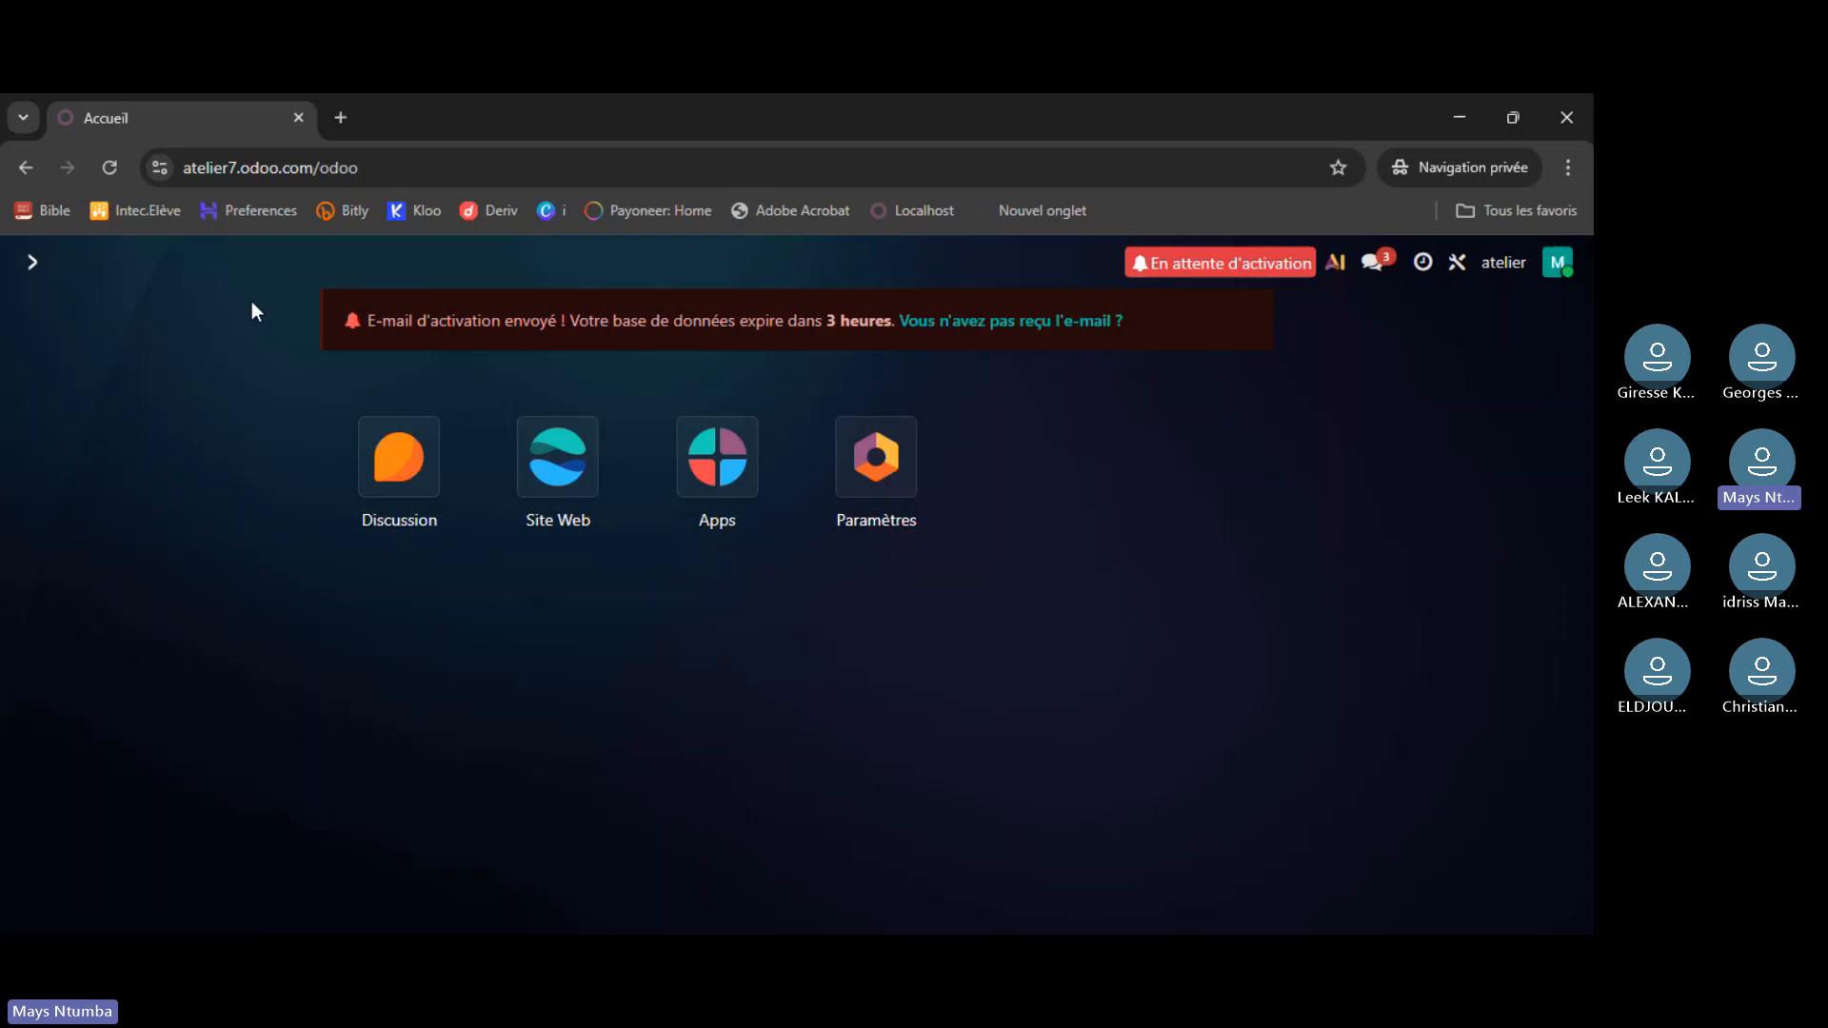
- Open a new private-browsing tab next to the Accueil tab
{"action": "left_click", "coordinate": [339, 118]}
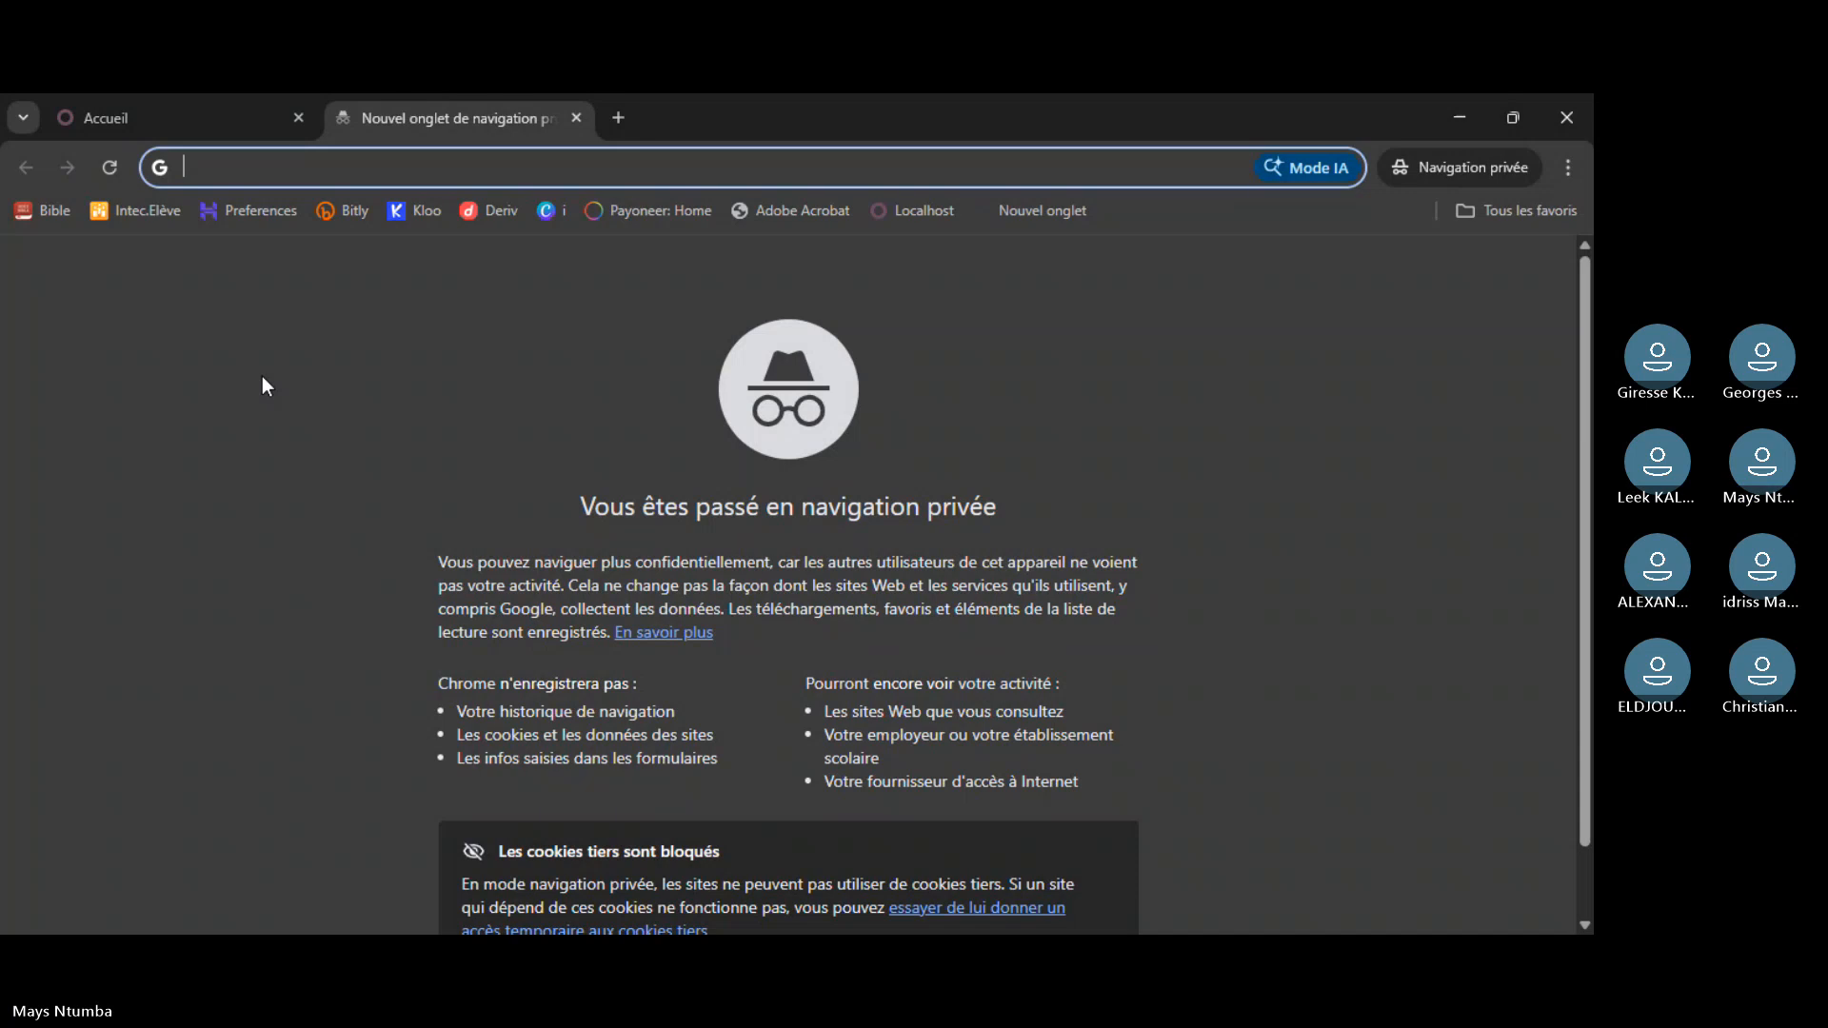
- Load runbot.odoo.com in the new tab
{"action": "type", "text": "runb"}
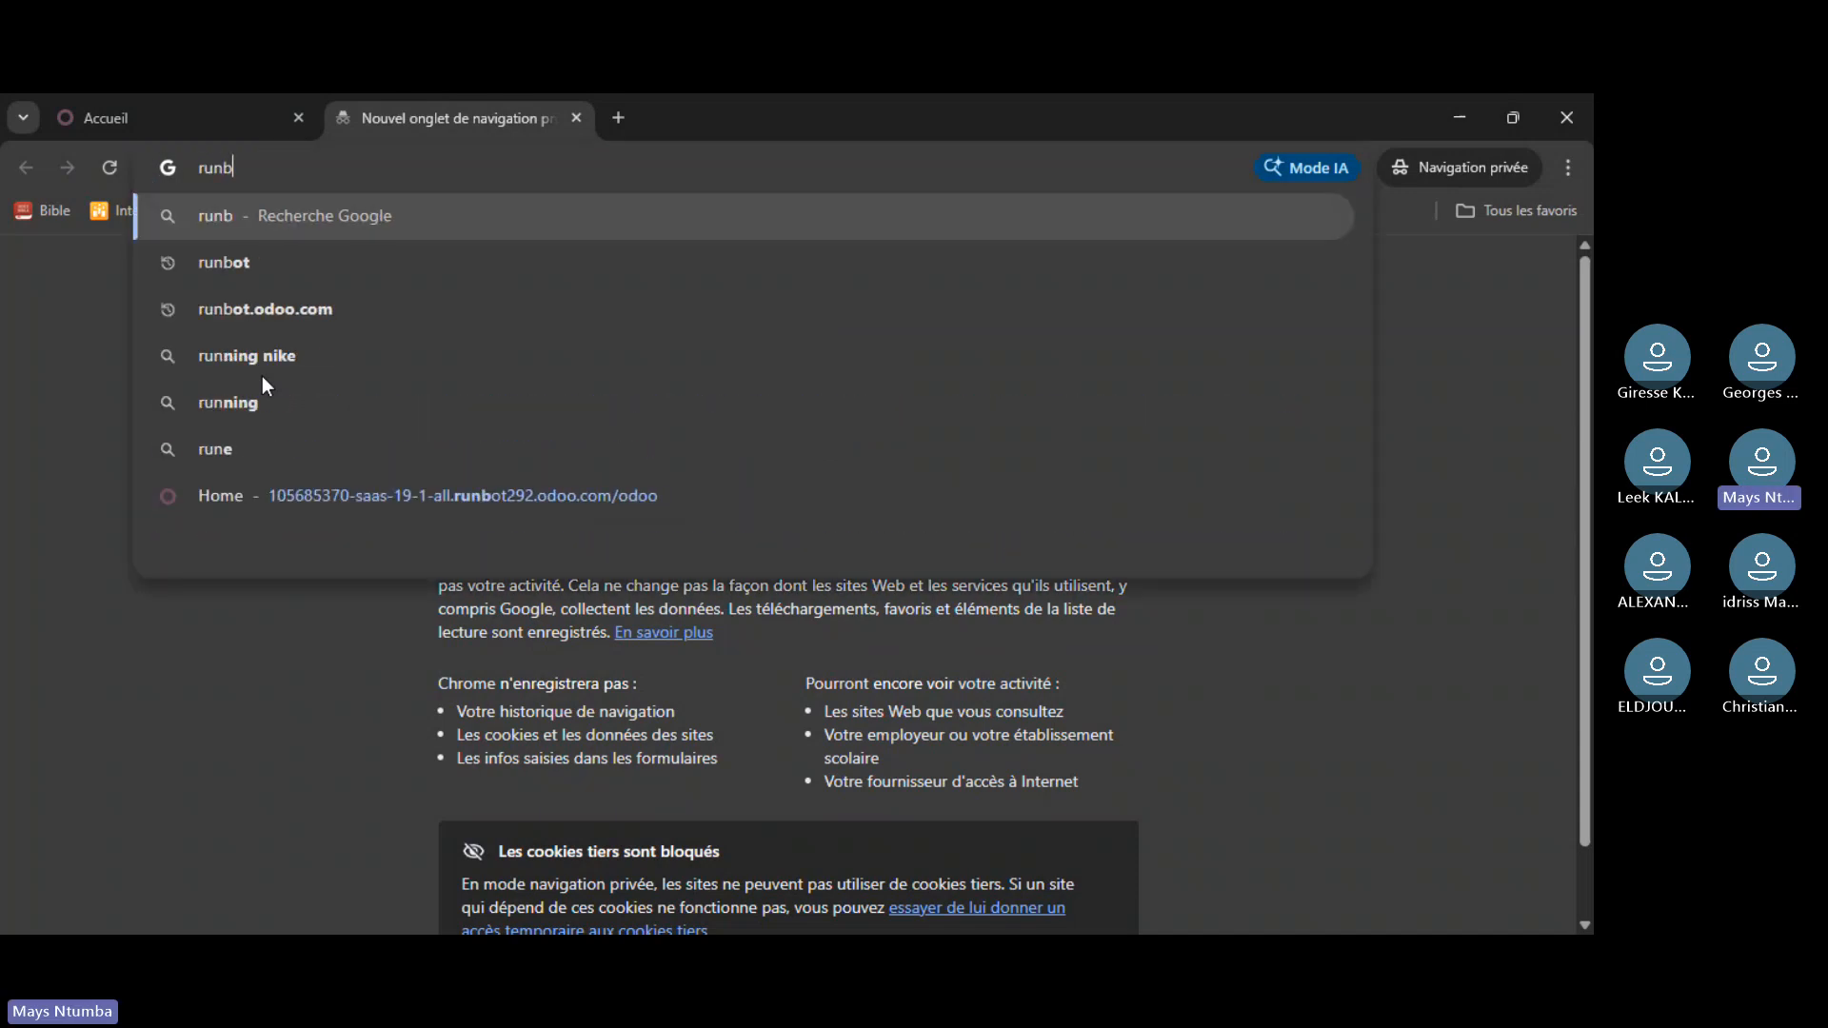
{"action": "type", "text": "ot."}
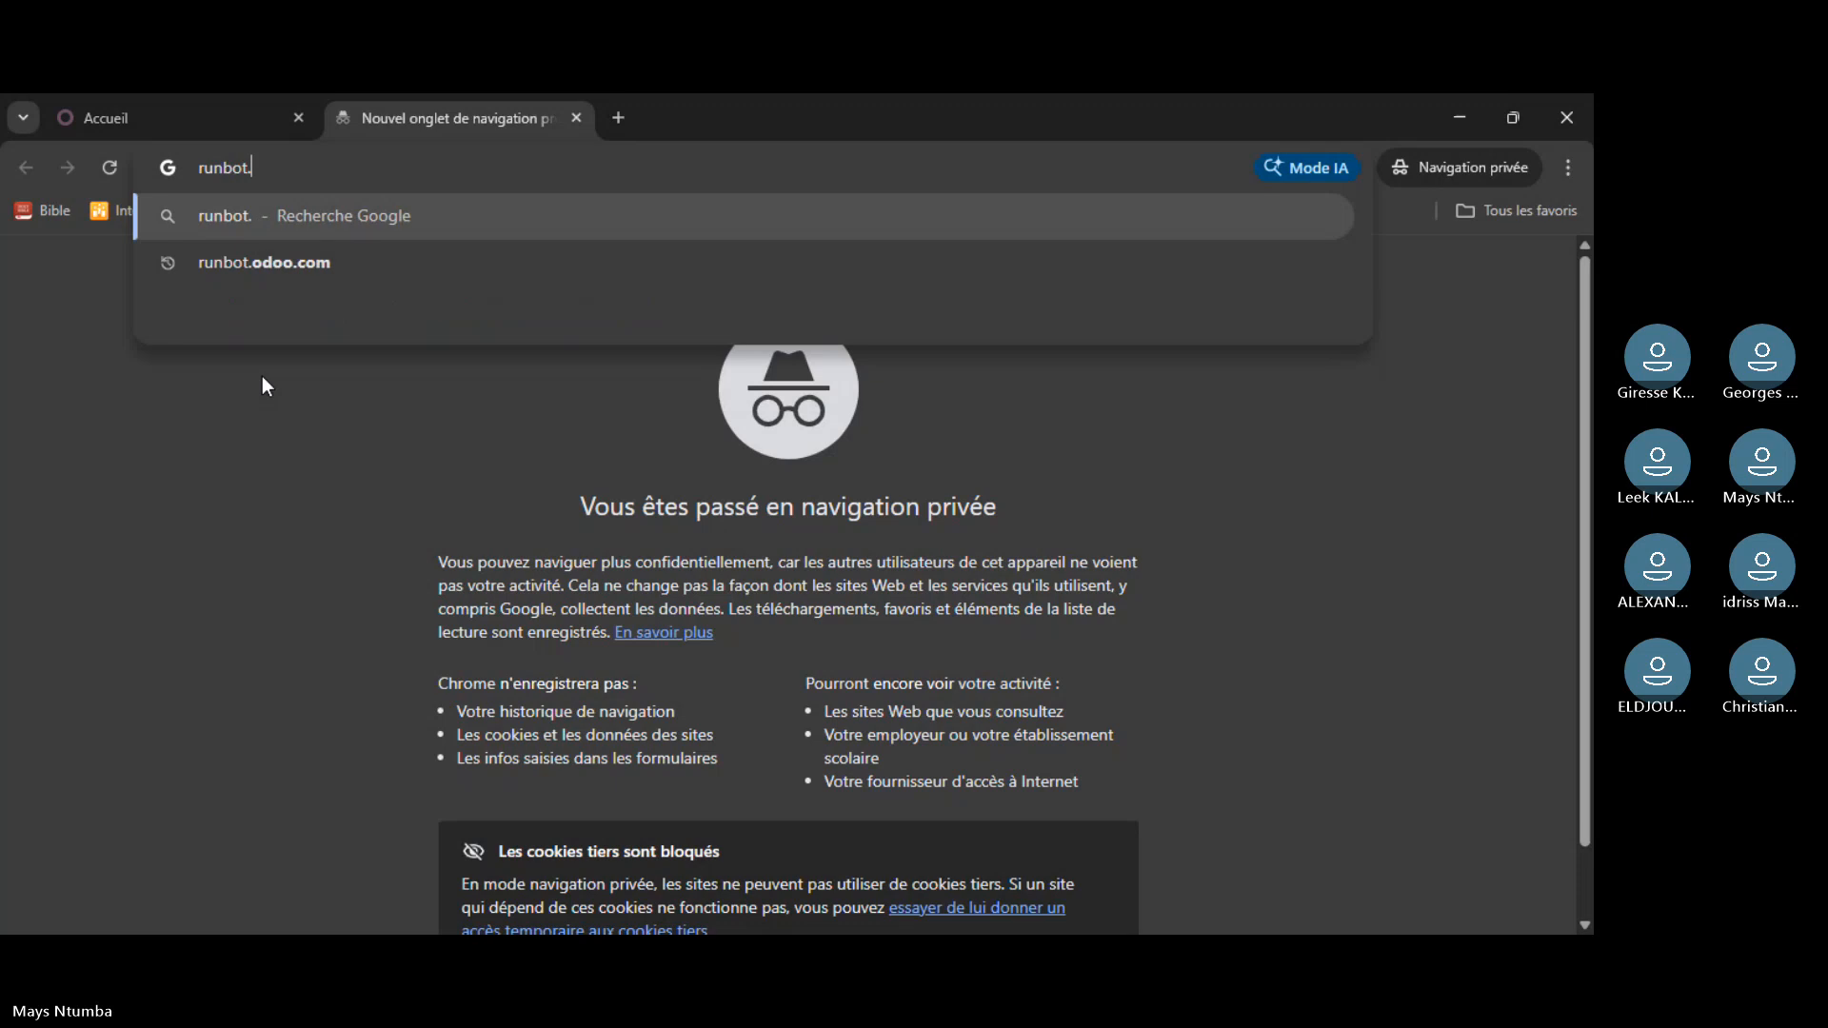
{"action": "type", "text": "odoo"}
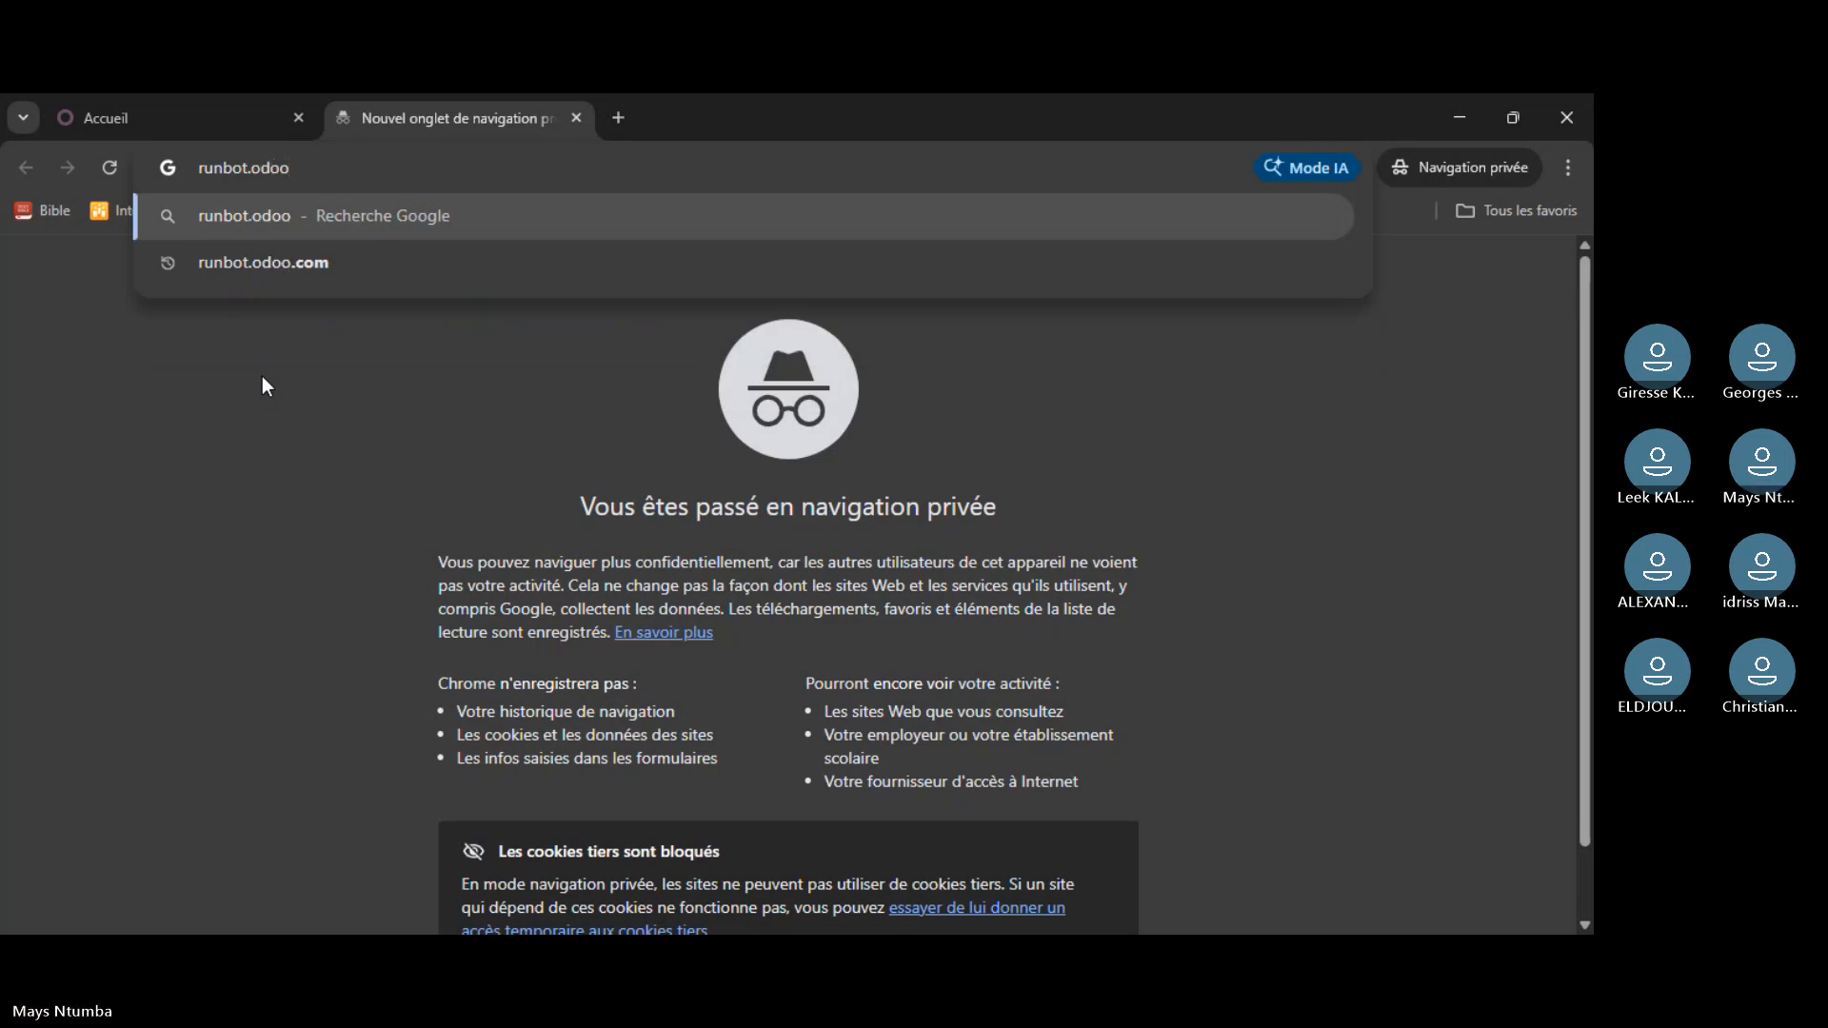
{"action": "type", "text": ".com"}
{"action": "key", "text": "Return"}
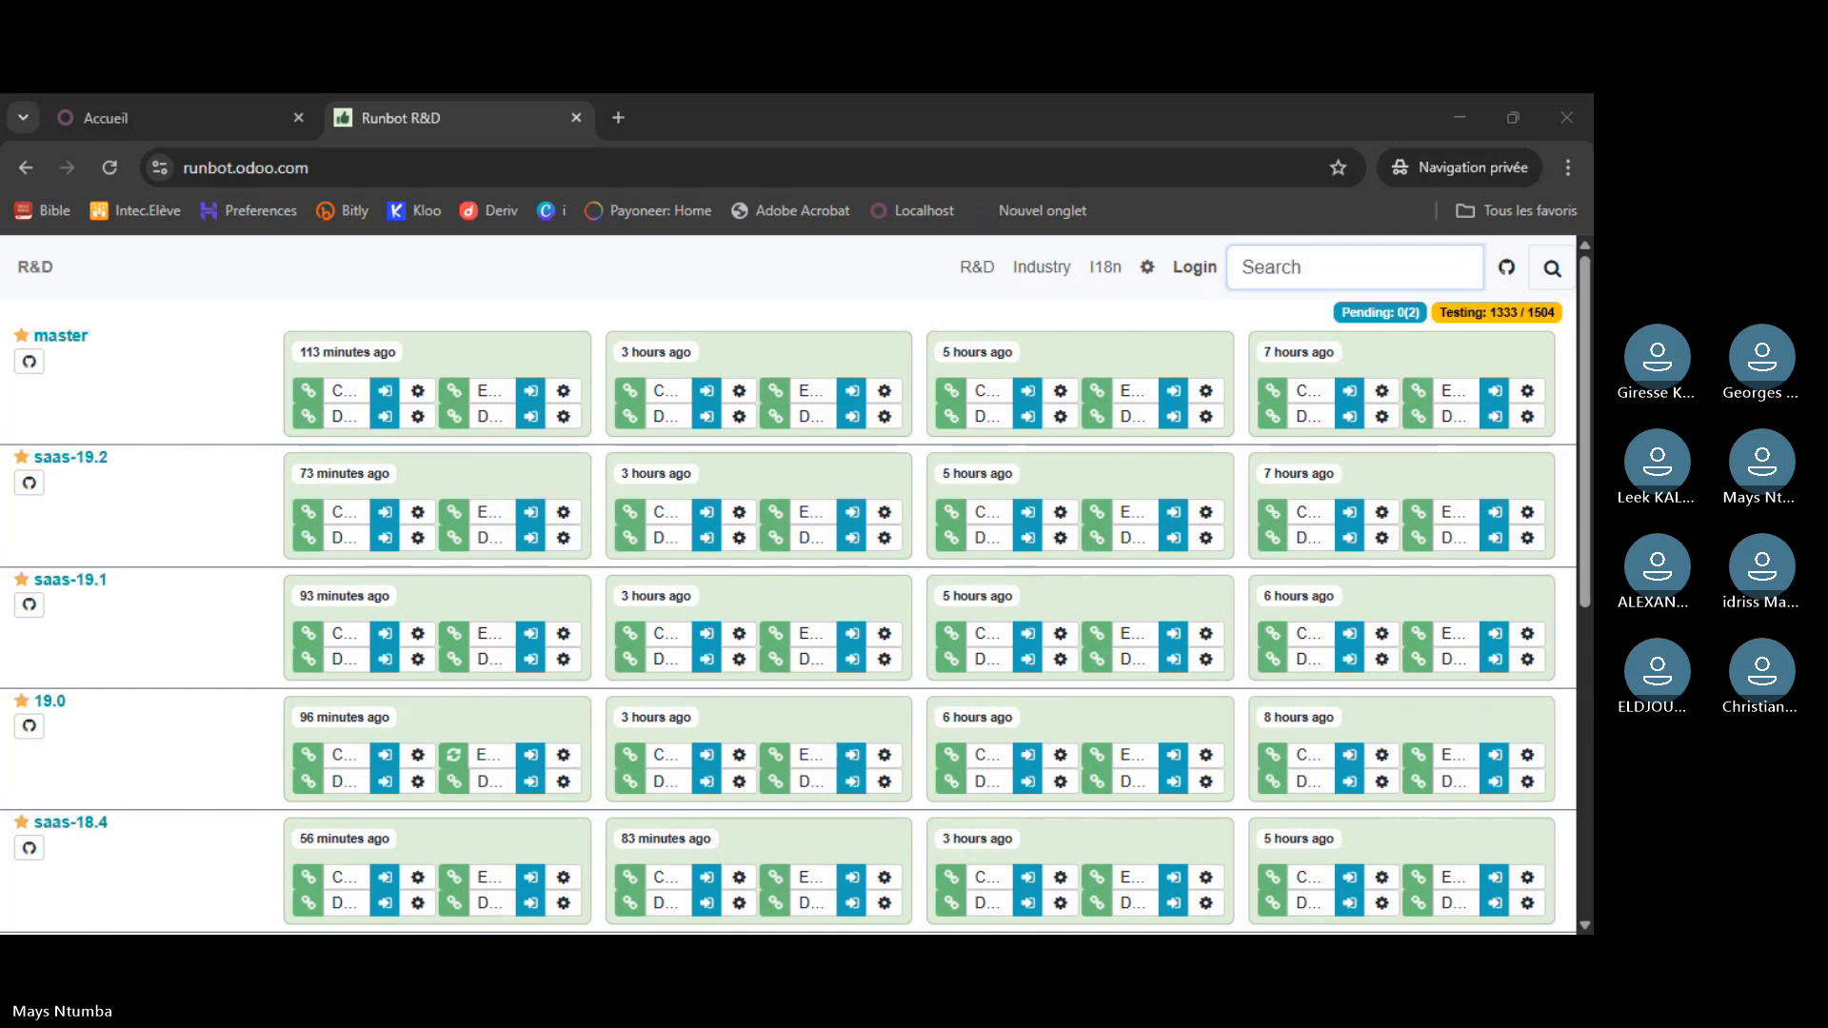
- Scroll the Runbot R&D page down to the older branch builds, including 16.0
{"action": "left_click", "coordinate": [255, 354]}
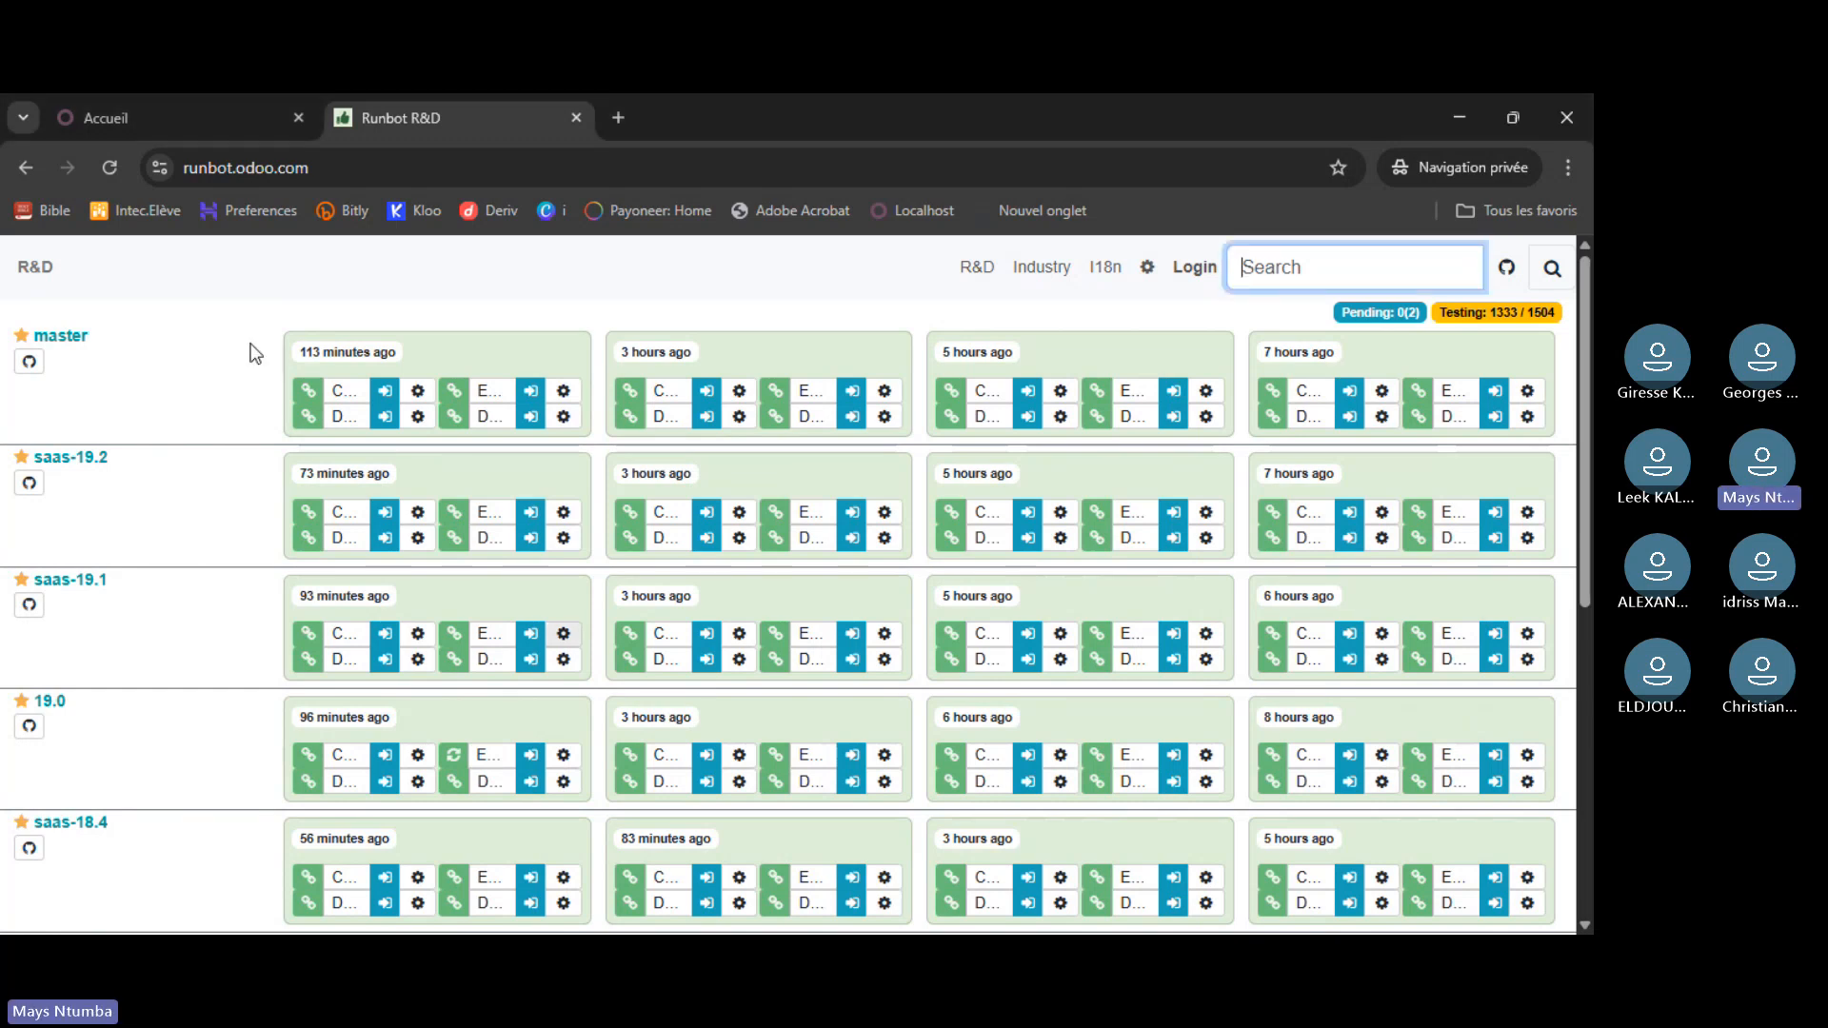
{"action": "scroll", "coordinate": [495, 643], "scroll_direction": "down", "scroll_amount": 5}
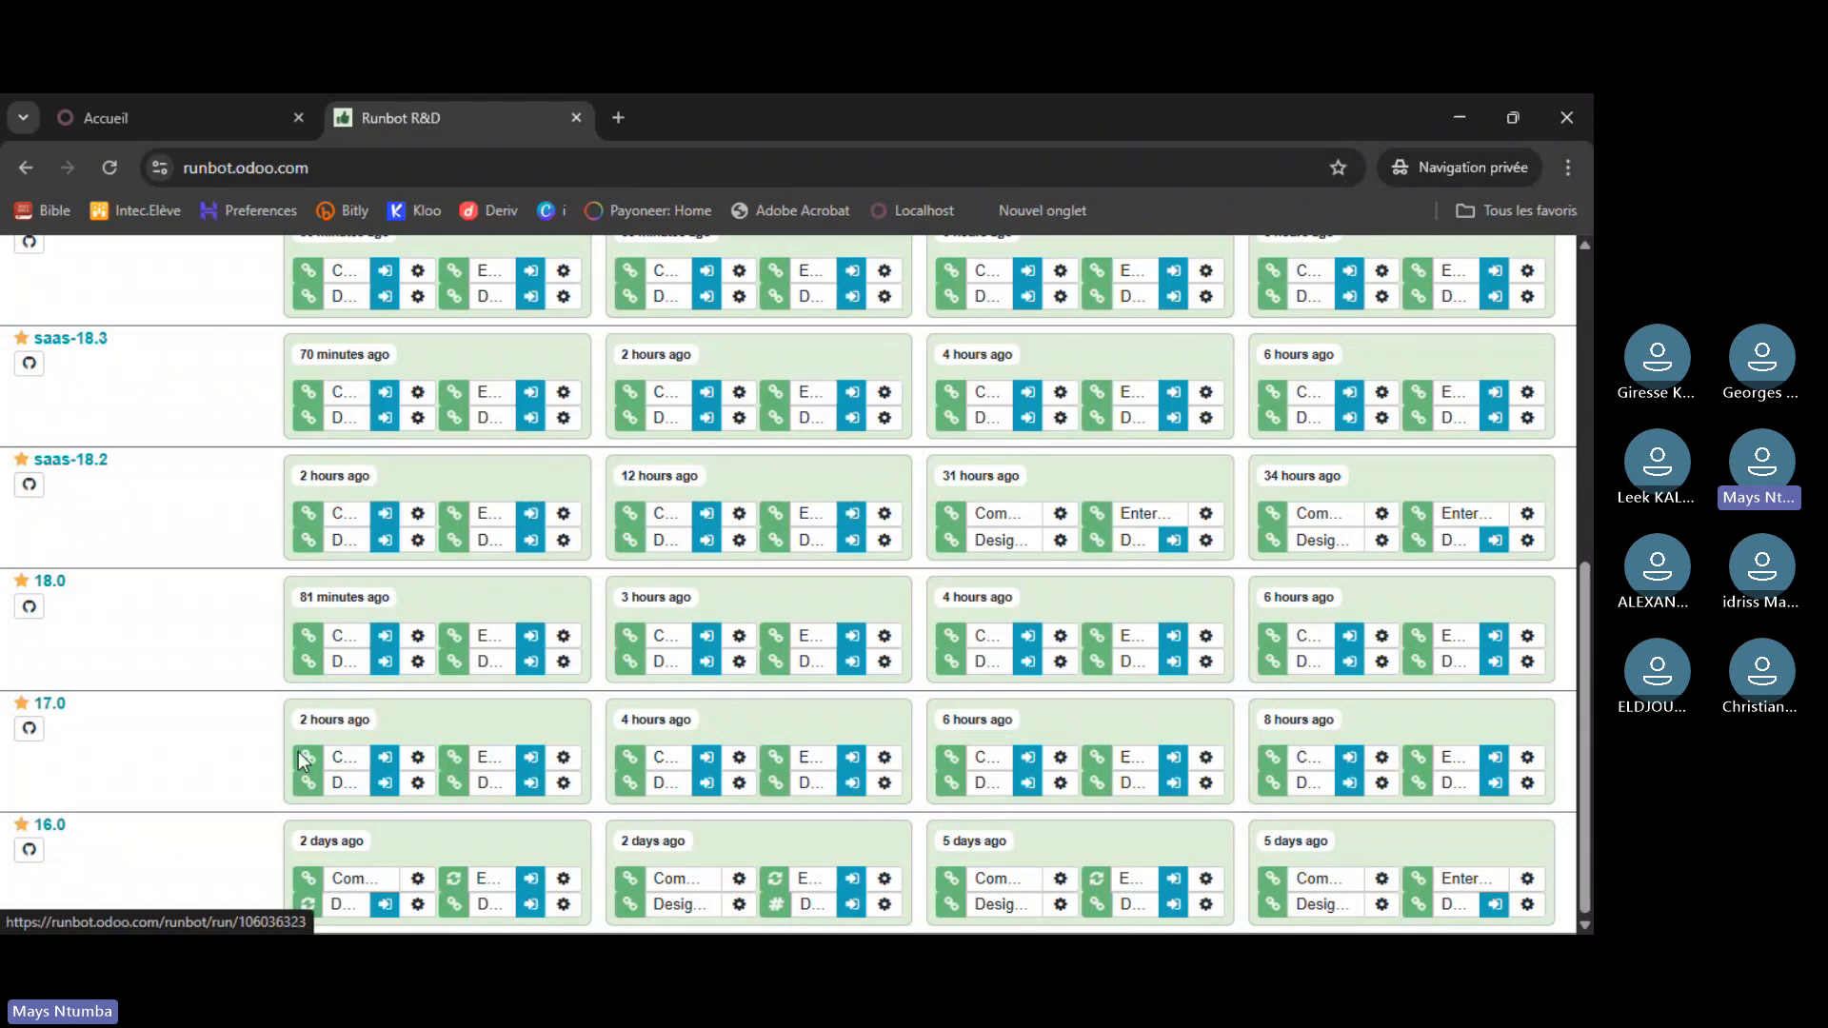
{"action": "scroll", "coordinate": [301, 759], "scroll_direction": "up", "scroll_amount": 5}
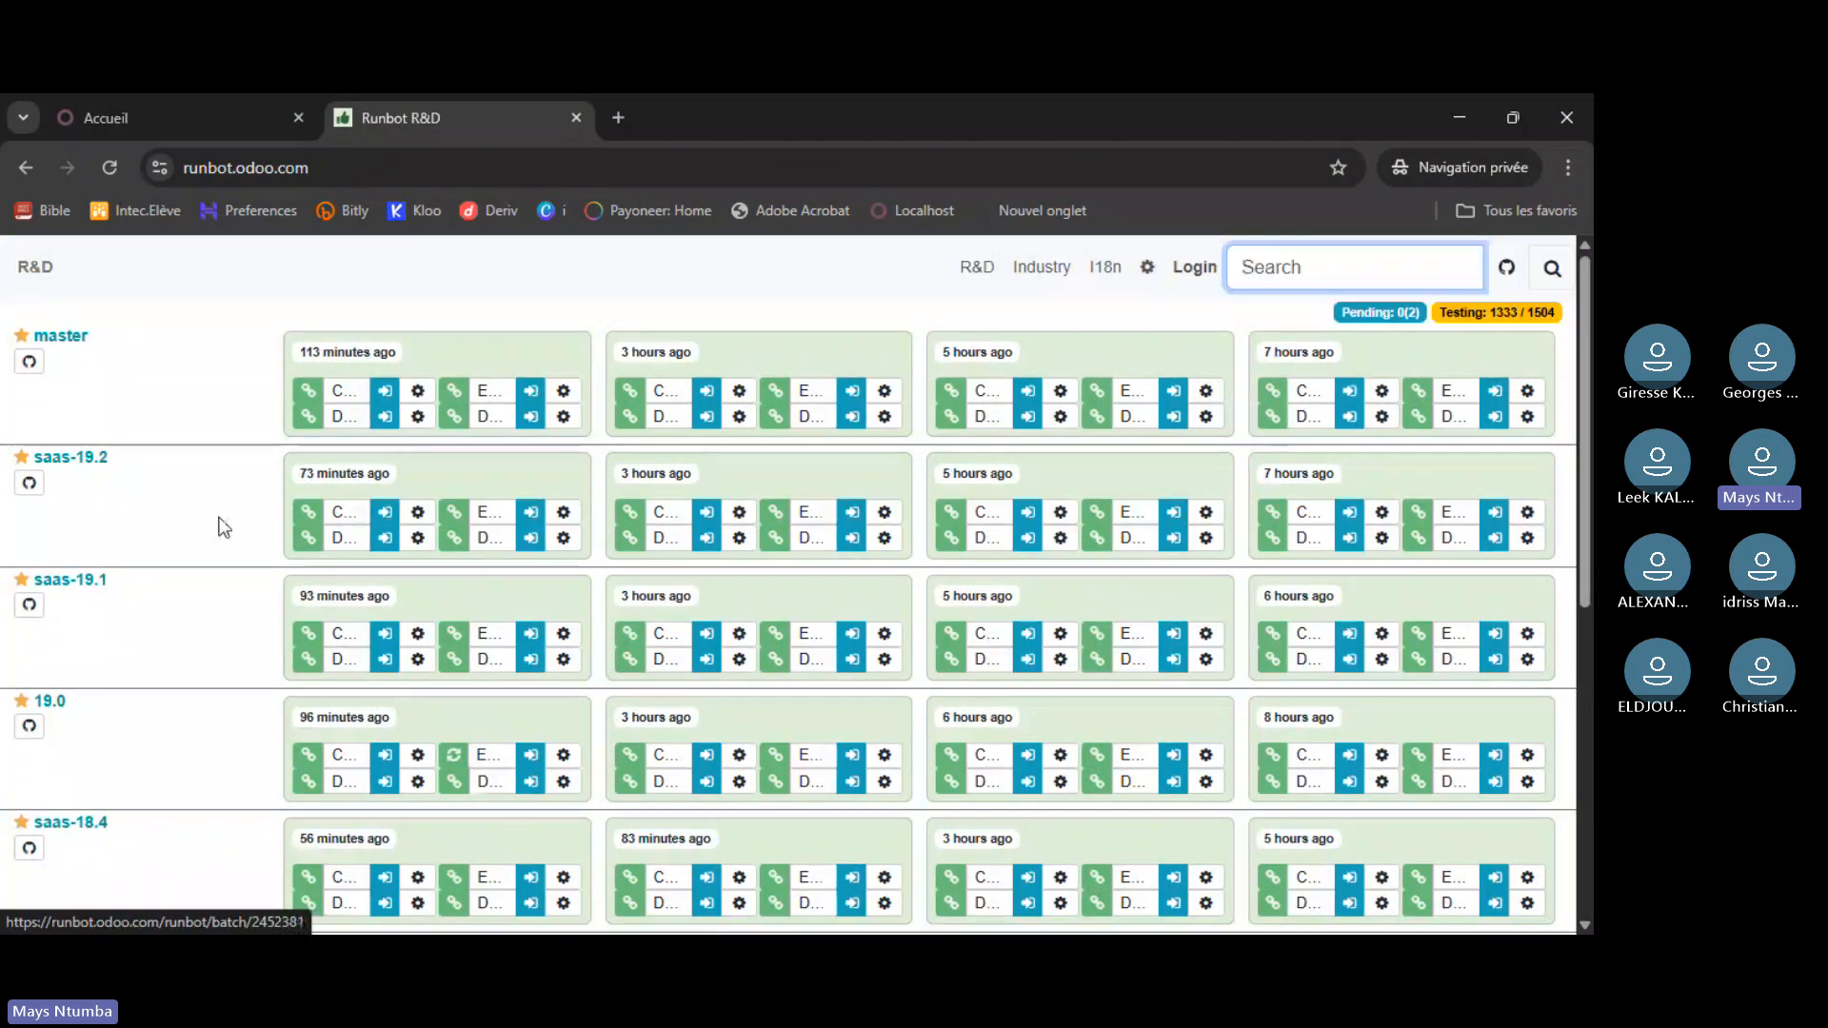
{"action": "scroll", "coordinate": [224, 526], "scroll_direction": "down", "scroll_amount": 5}
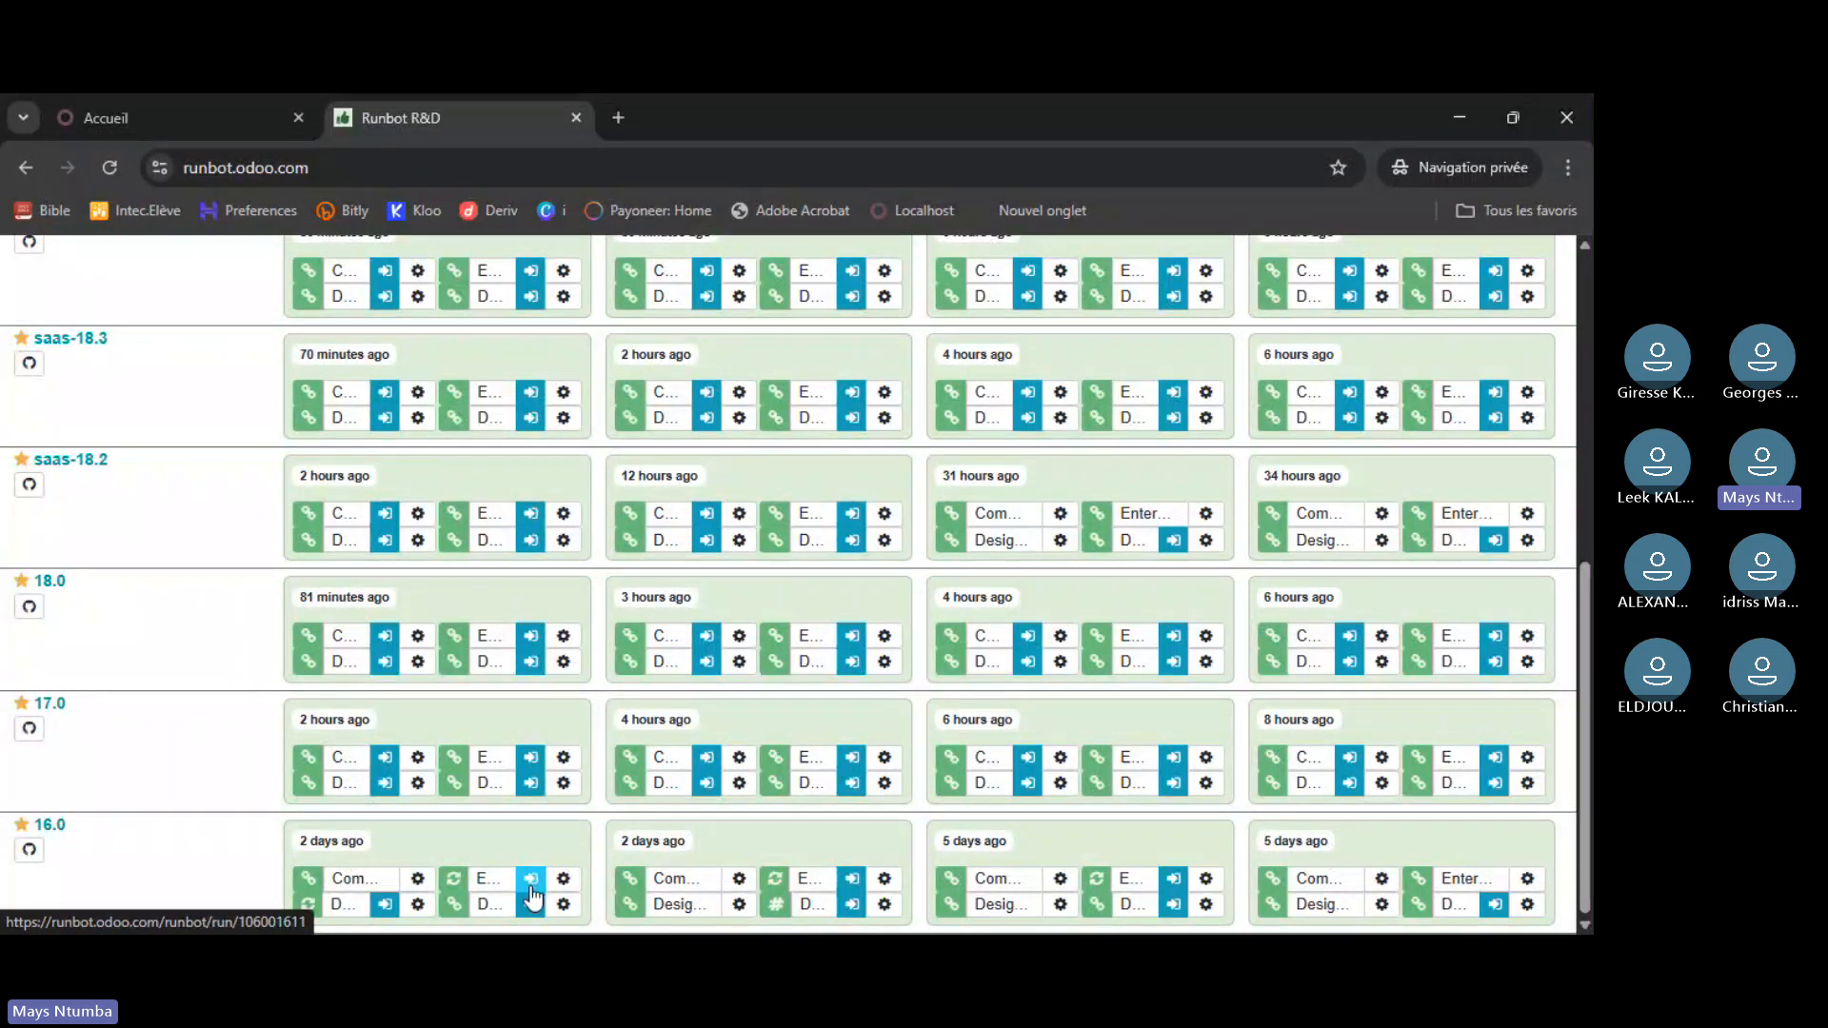
- Open the newest 16.0 build's database and log in with the admin login and its password
{"action": "left_click", "coordinate": [531, 887]}
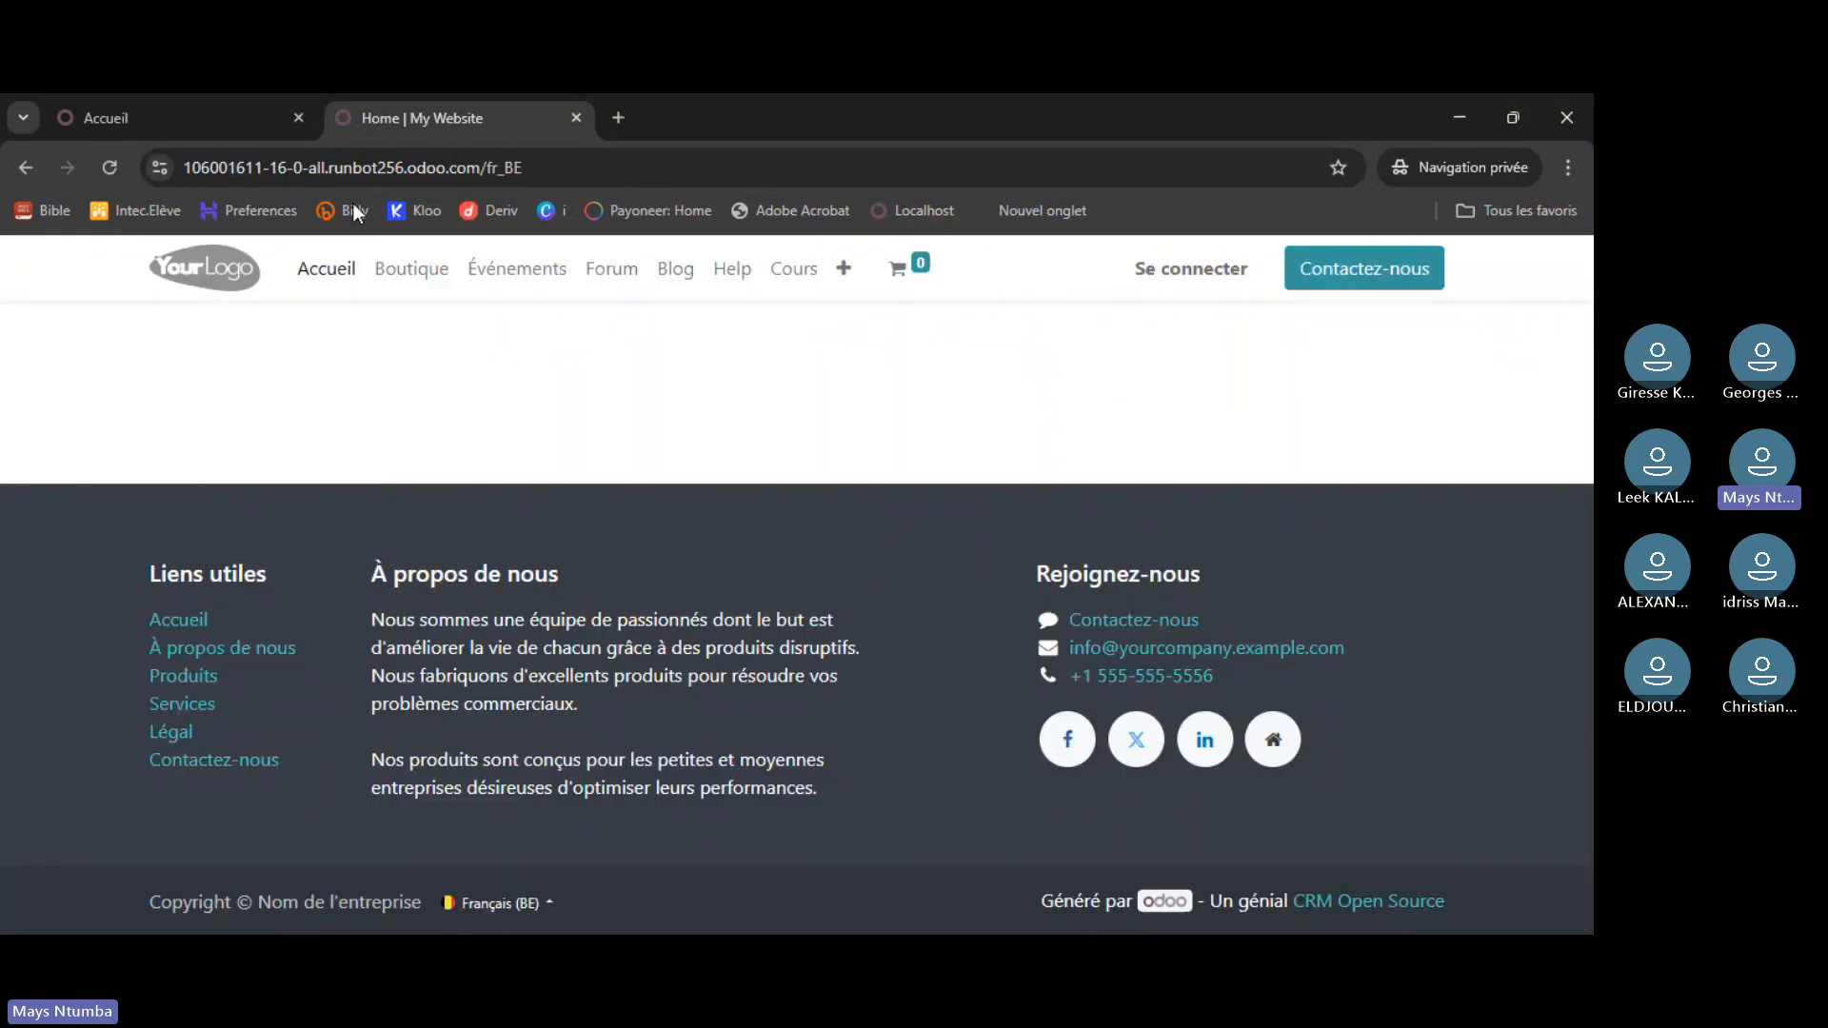
{"action": "left_click", "coordinate": [1192, 278]}
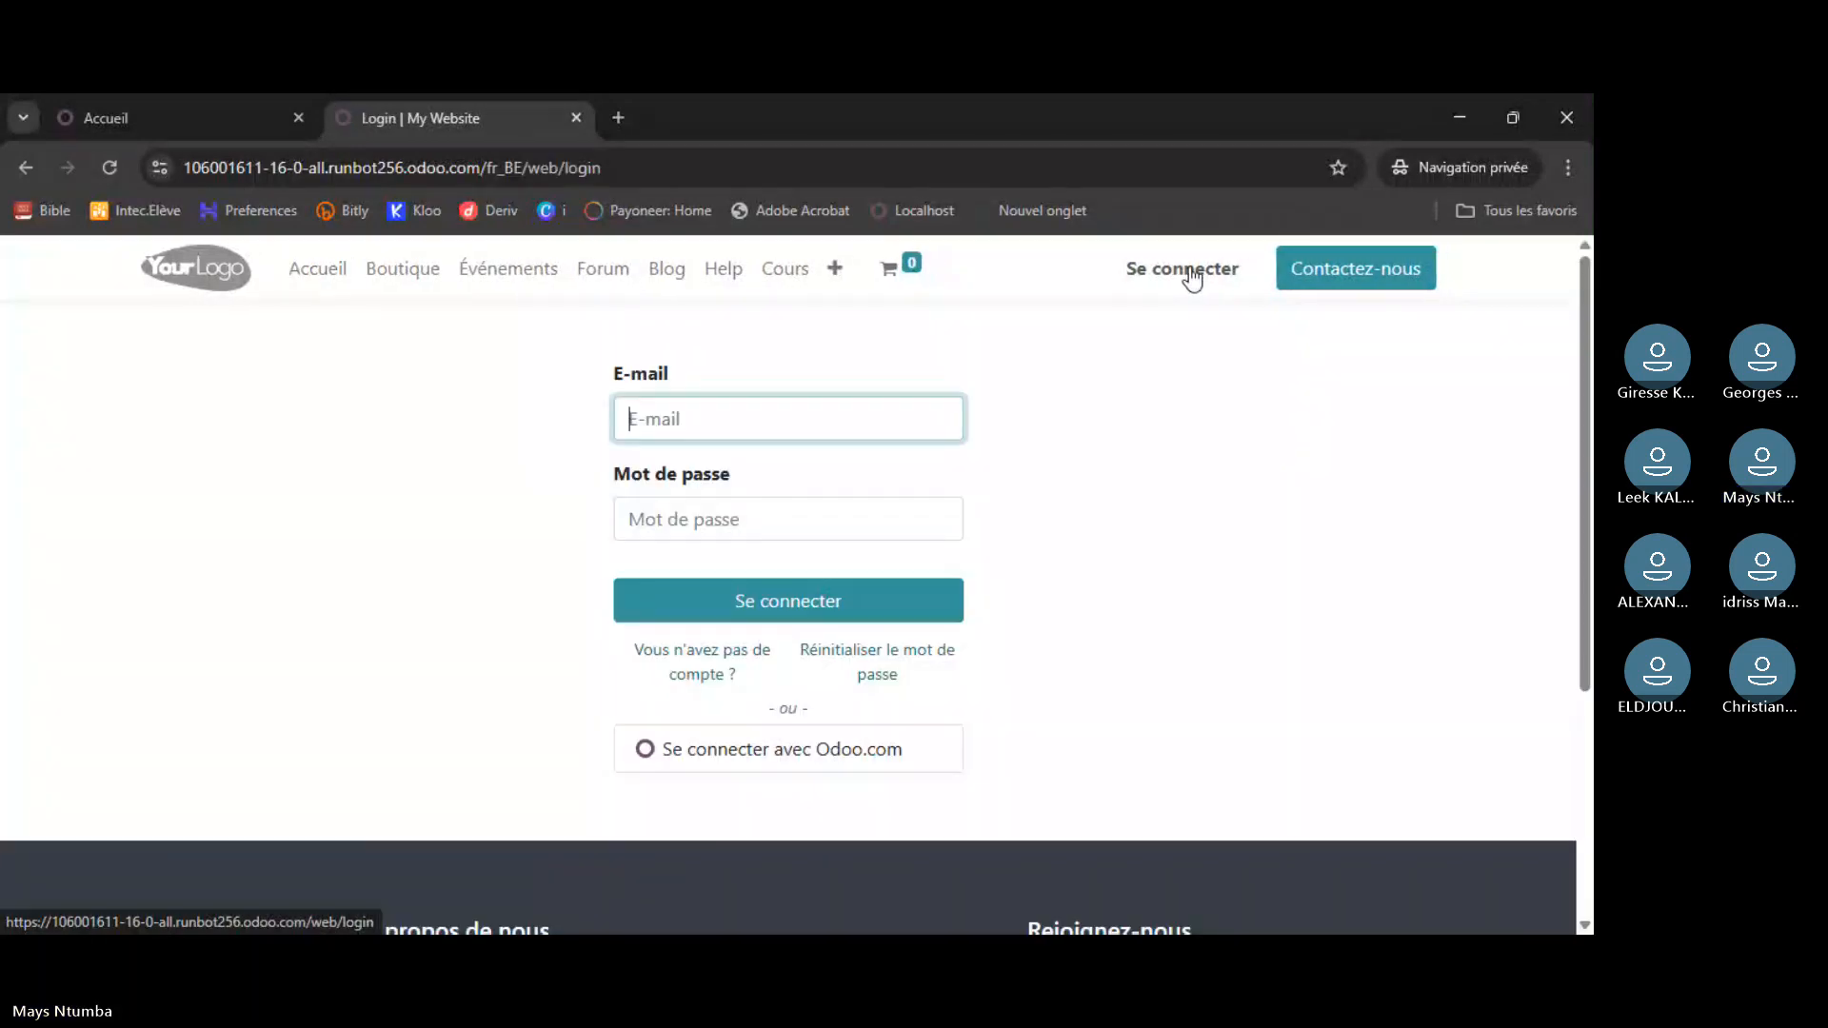
{"action": "type", "text": "ad"}
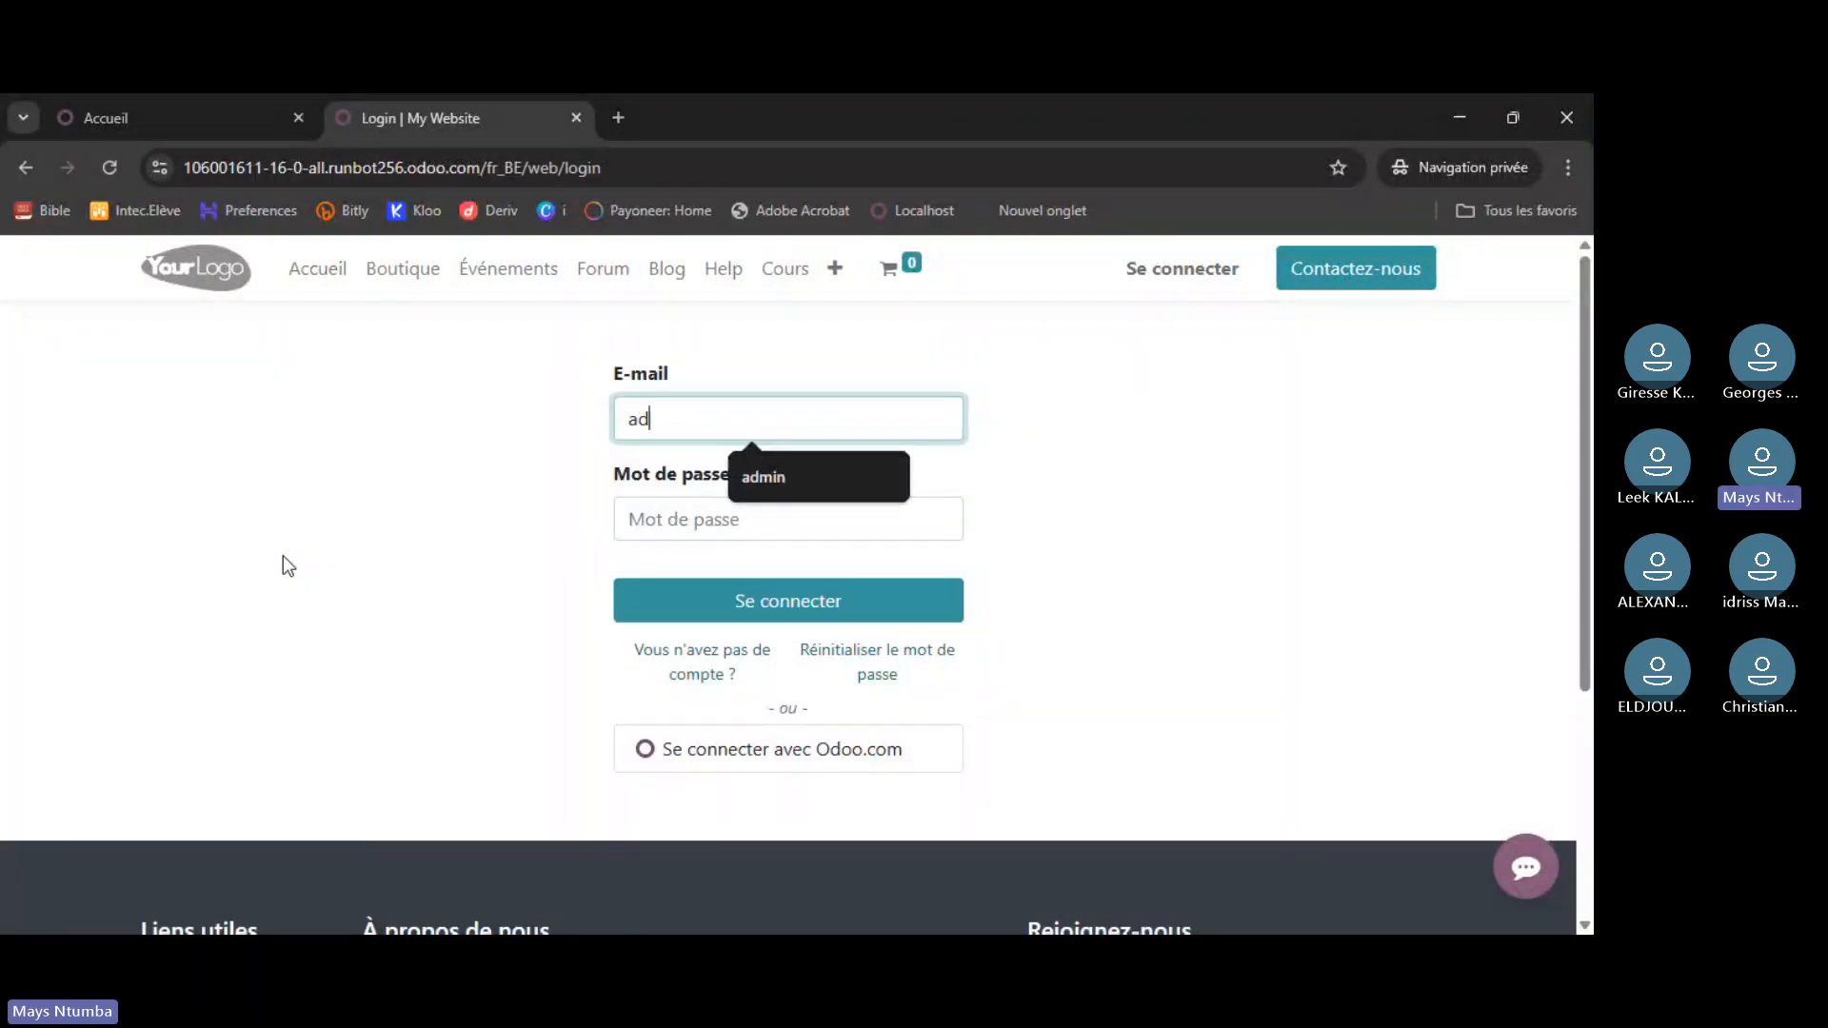
{"action": "type", "text": "min"}
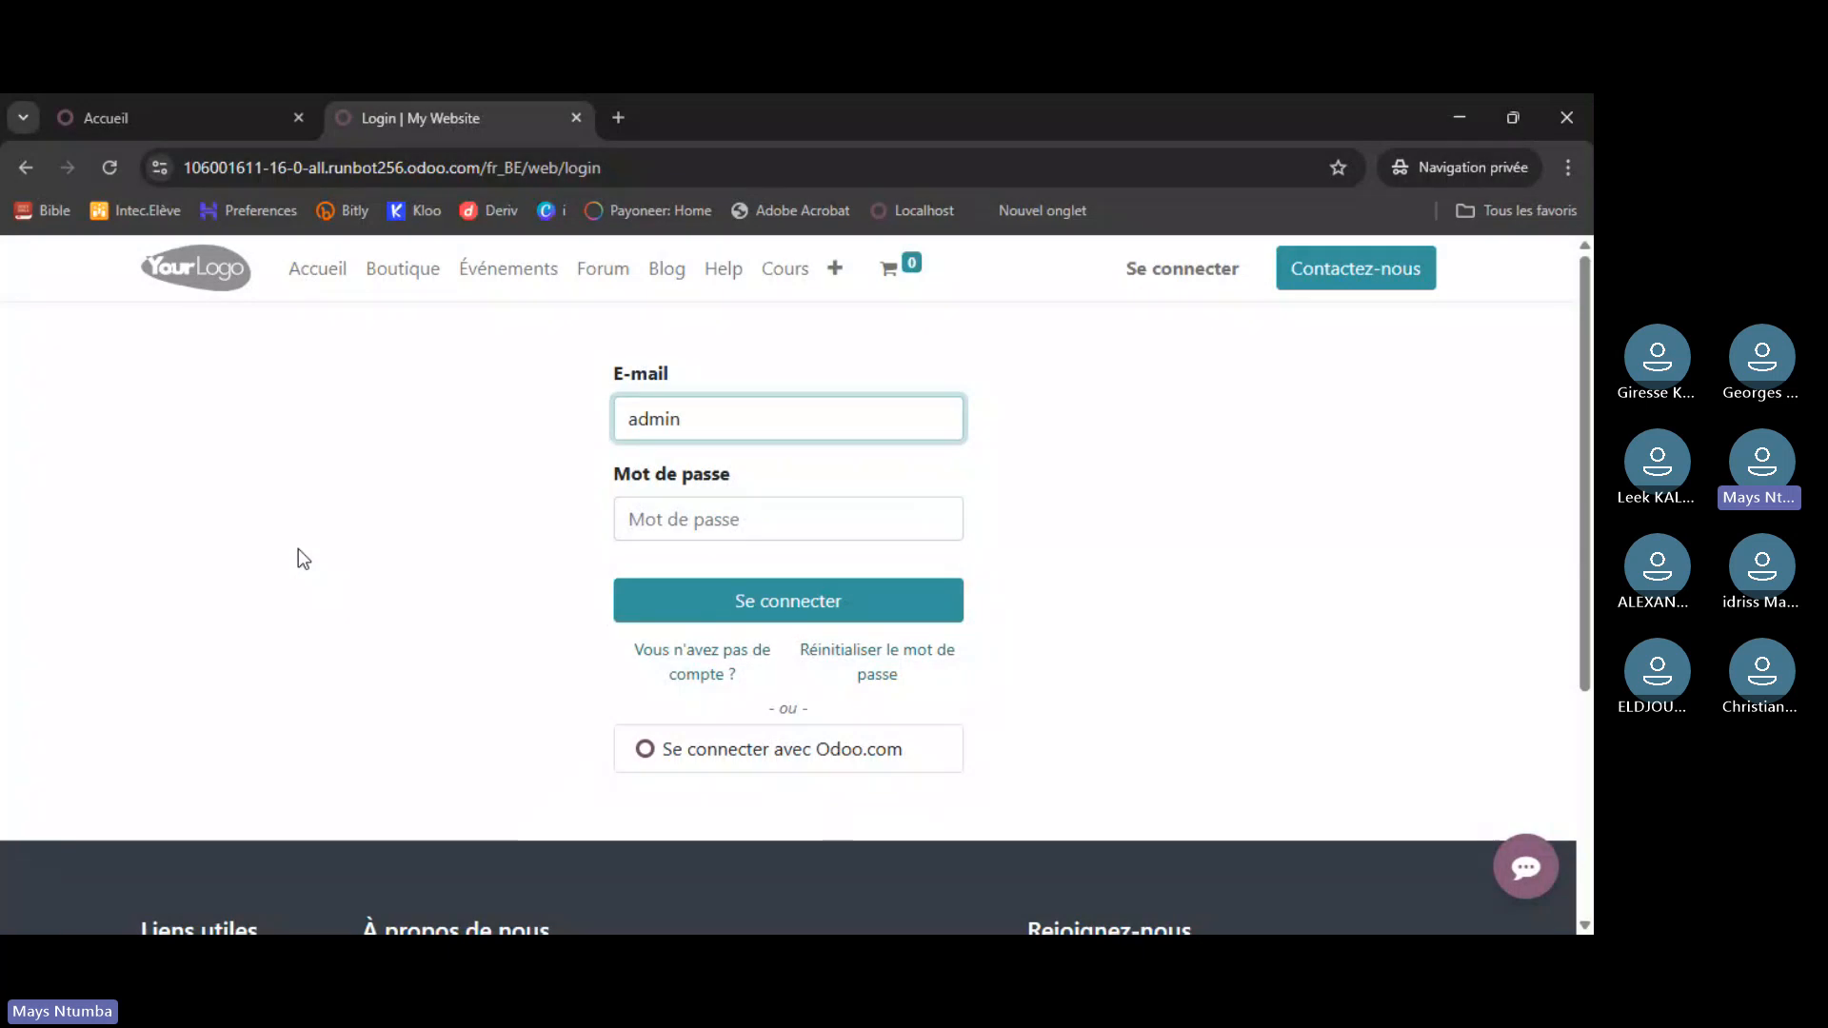
{"action": "left_click", "coordinate": [628, 519]}
{"action": "type", "text": "ad"}
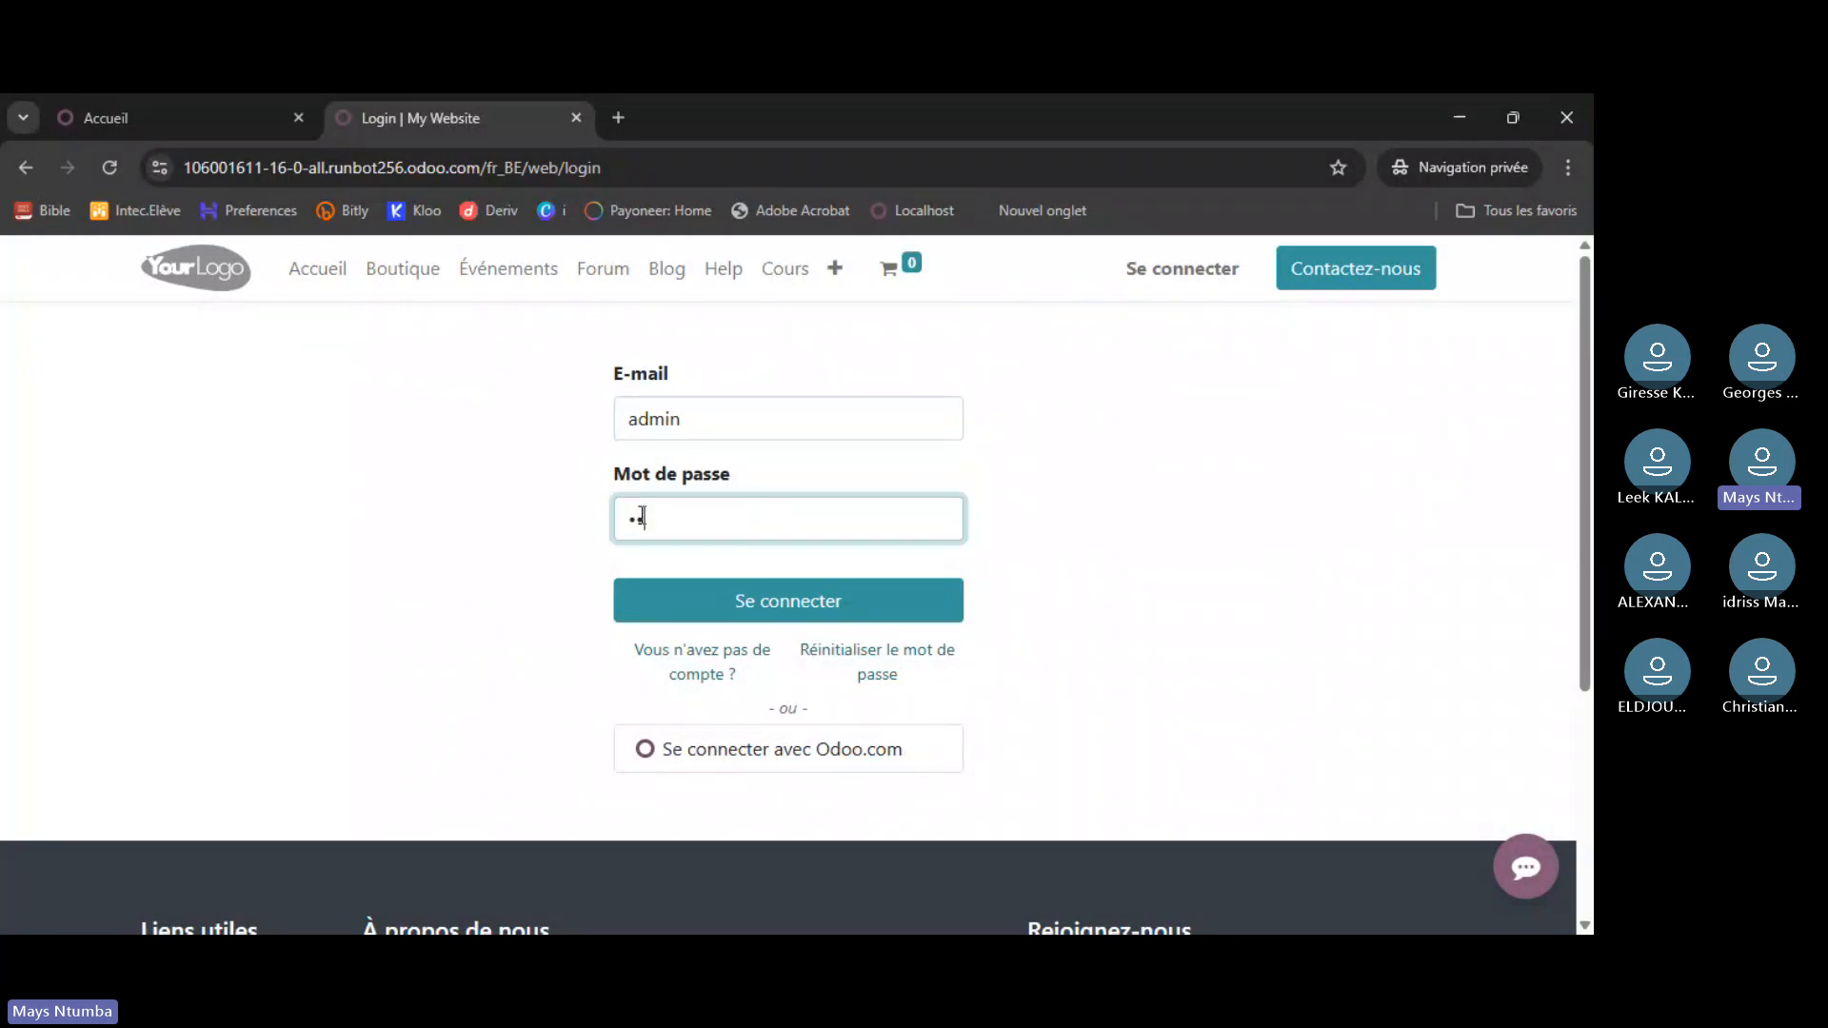
{"action": "type", "text": "min"}
{"action": "key", "text": "Return"}
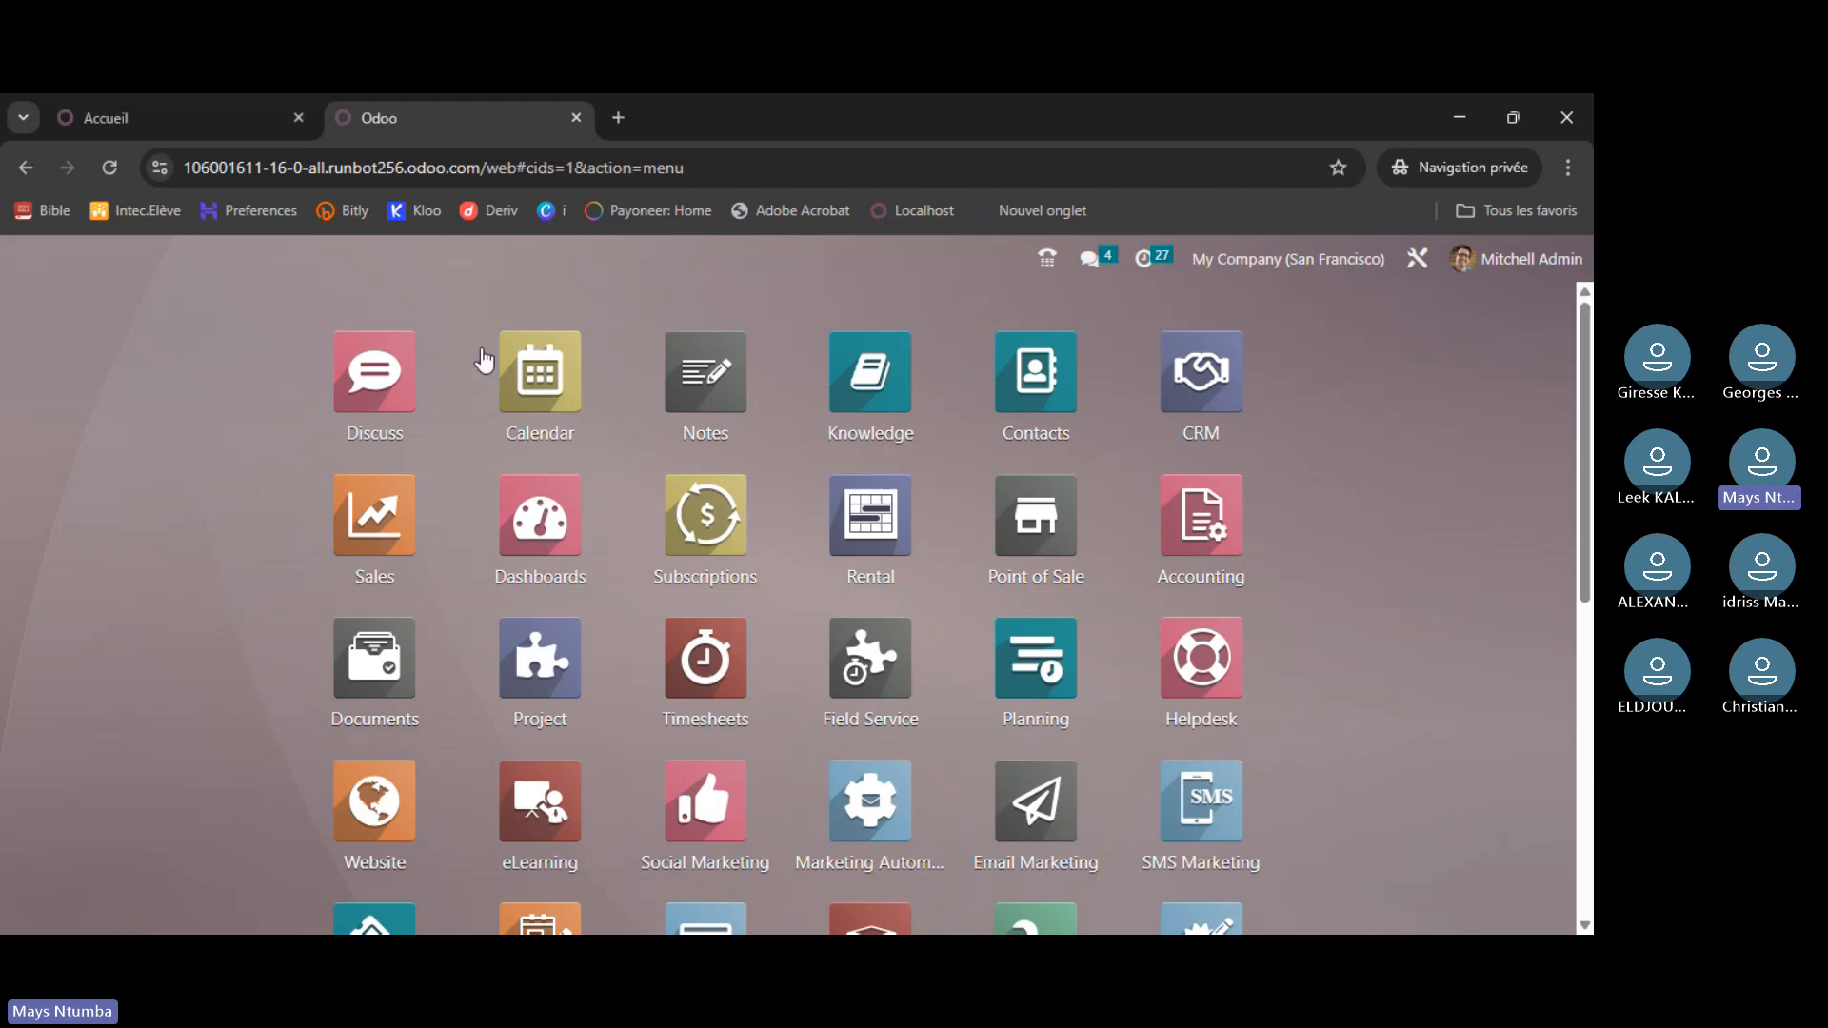
{"action": "scroll", "coordinate": [945, 633], "scroll_direction": "down", "scroll_amount": 5}
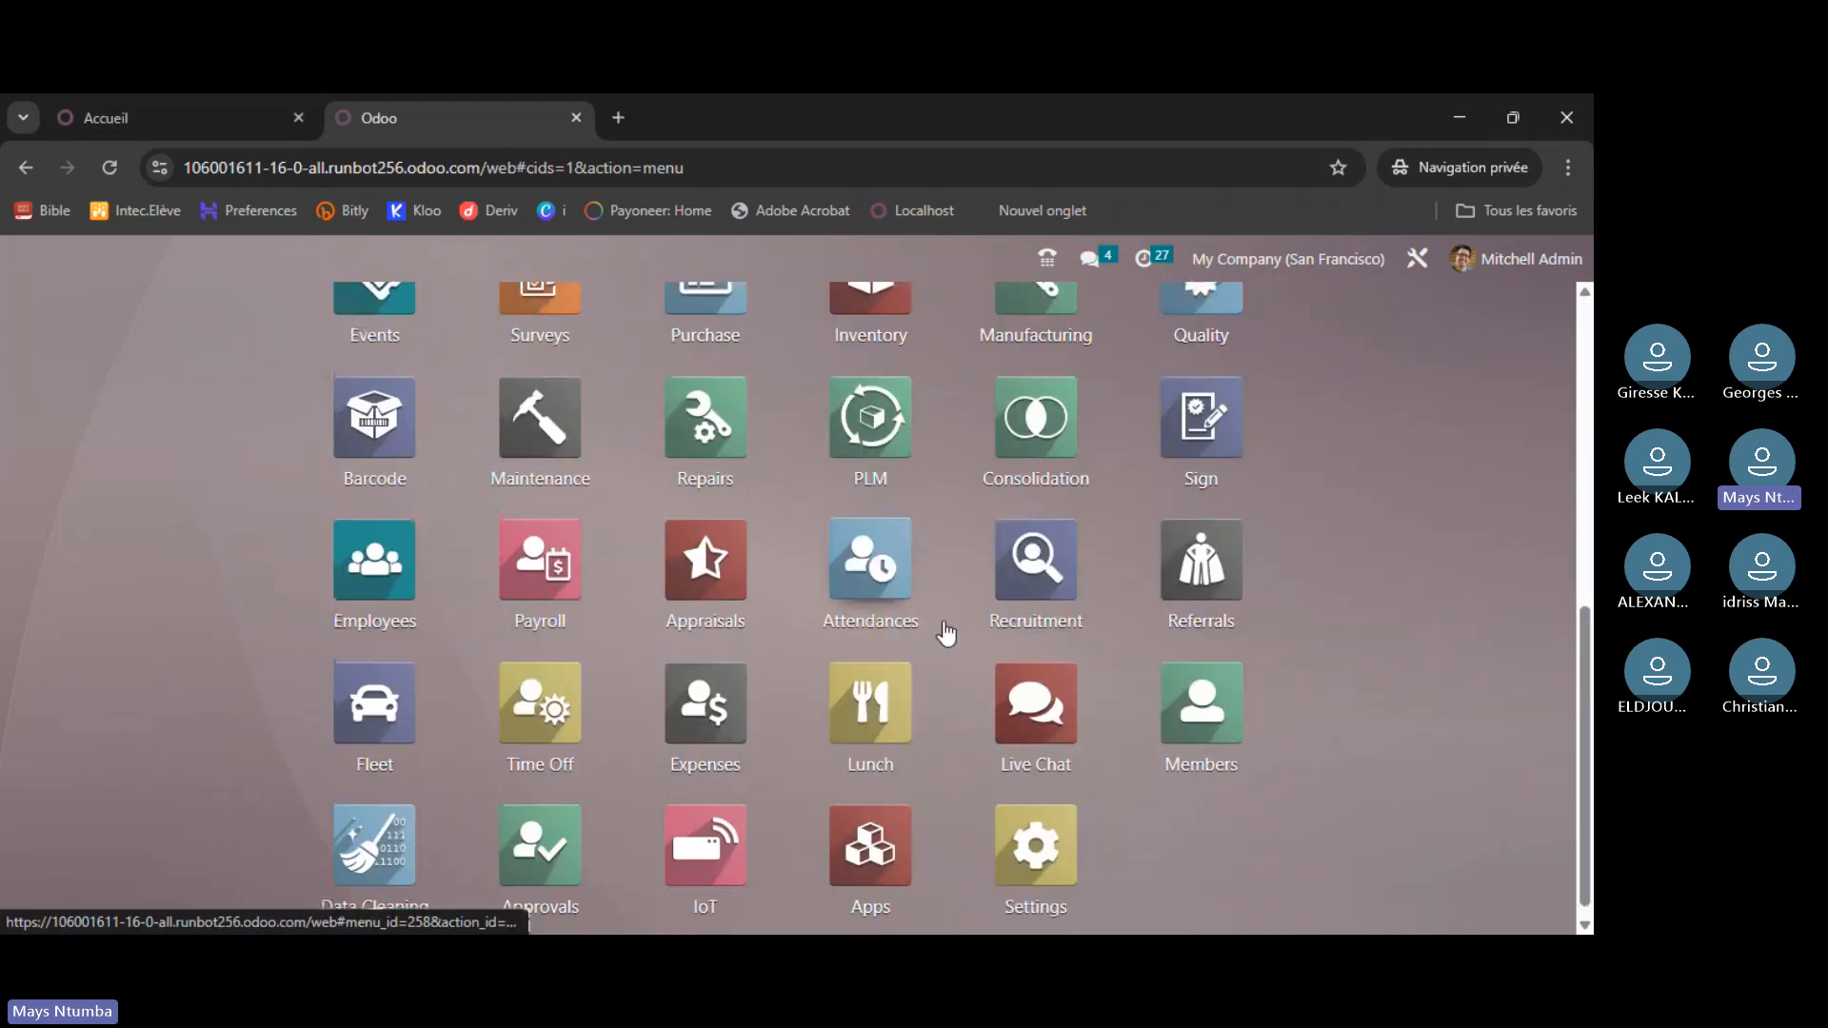
{"action": "scroll", "coordinate": [946, 633], "scroll_direction": "up", "scroll_amount": 4}
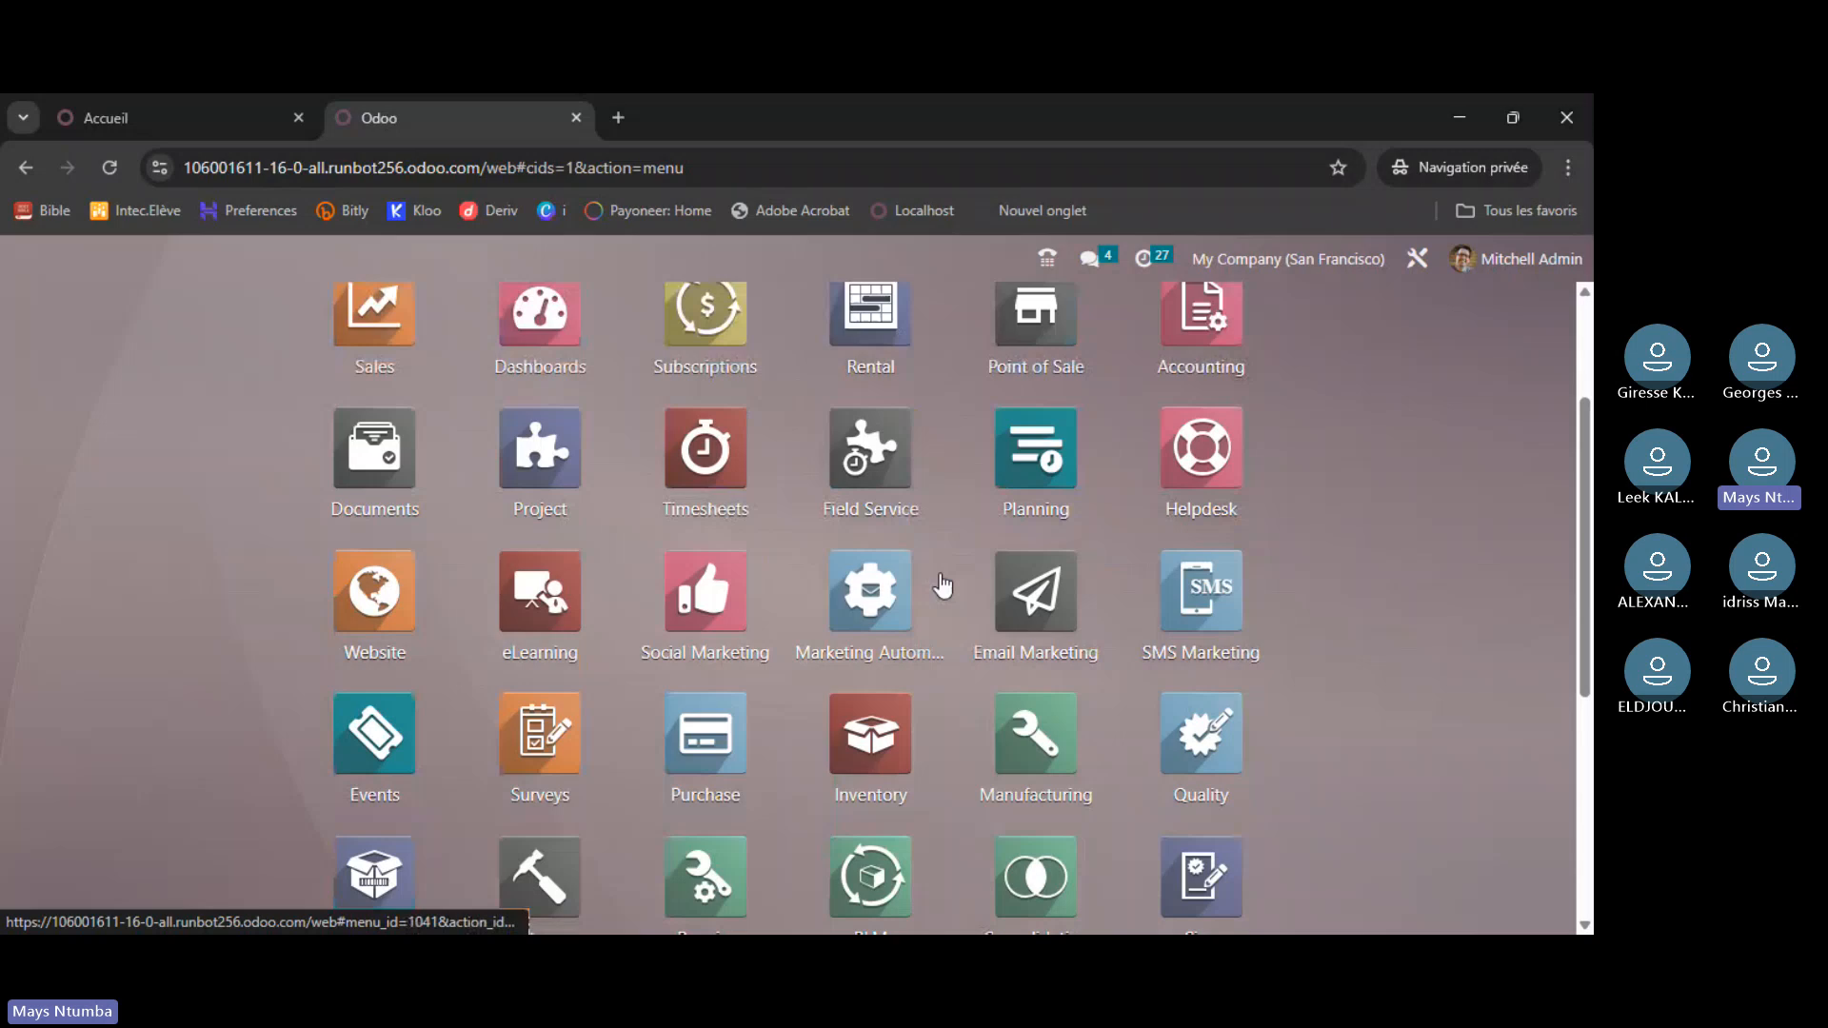
{"action": "scroll", "coordinate": [943, 585], "scroll_direction": "up", "scroll_amount": 2}
{"action": "left_click", "coordinate": [207, 122]}
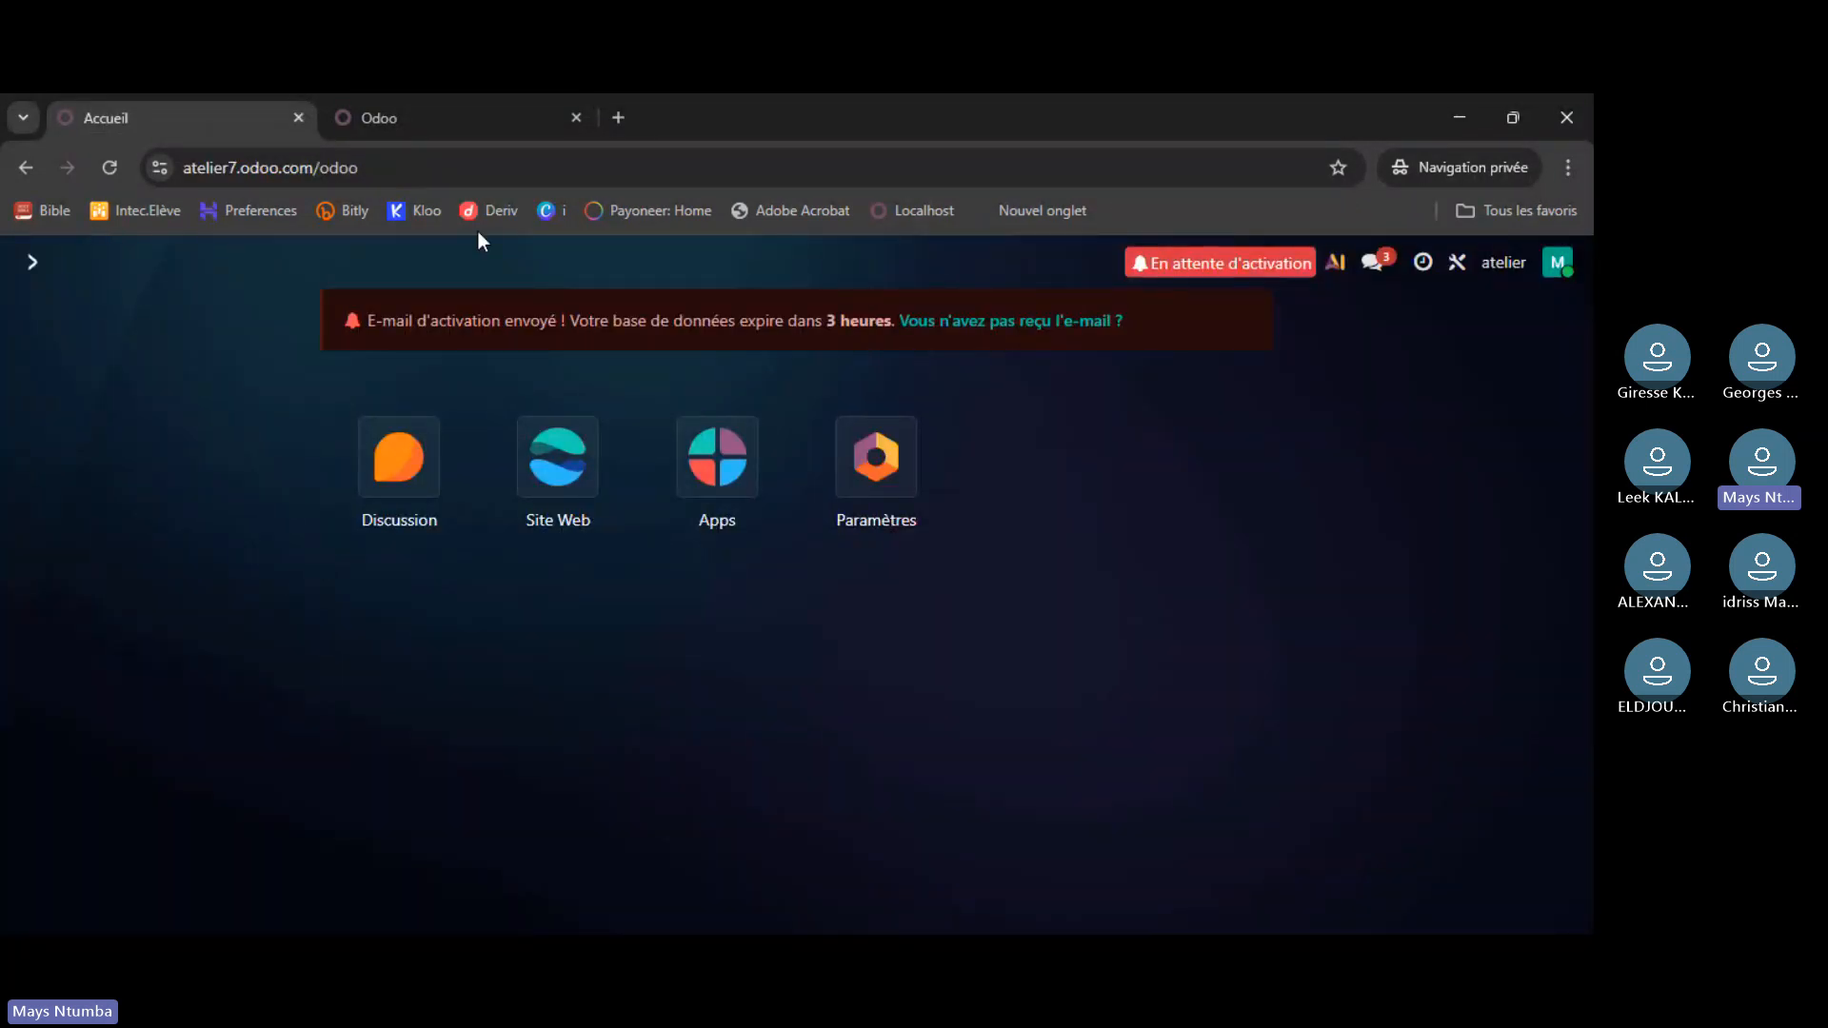
{"action": "key", "text": "ctrl+Tab"}
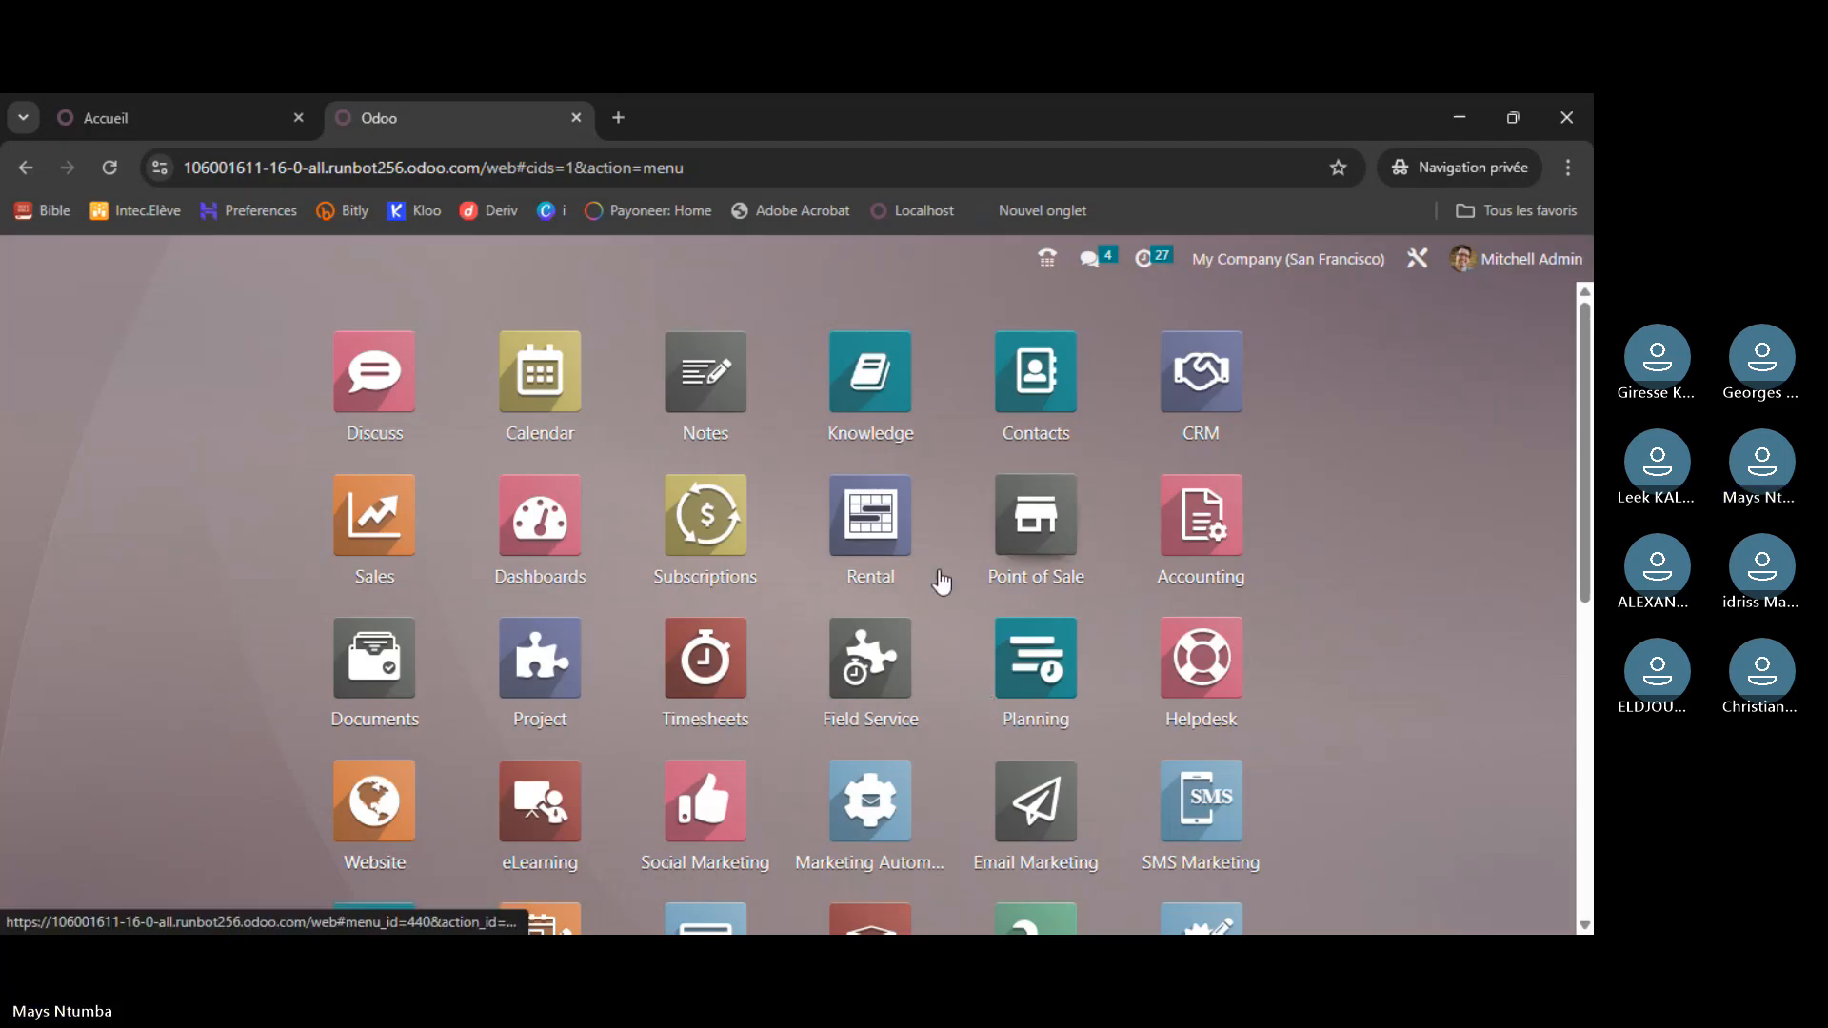
{"action": "scroll", "coordinate": [942, 582], "scroll_direction": "down", "scroll_amount": 5}
{"action": "scroll", "coordinate": [942, 582], "scroll_direction": "up", "scroll_amount": 5}
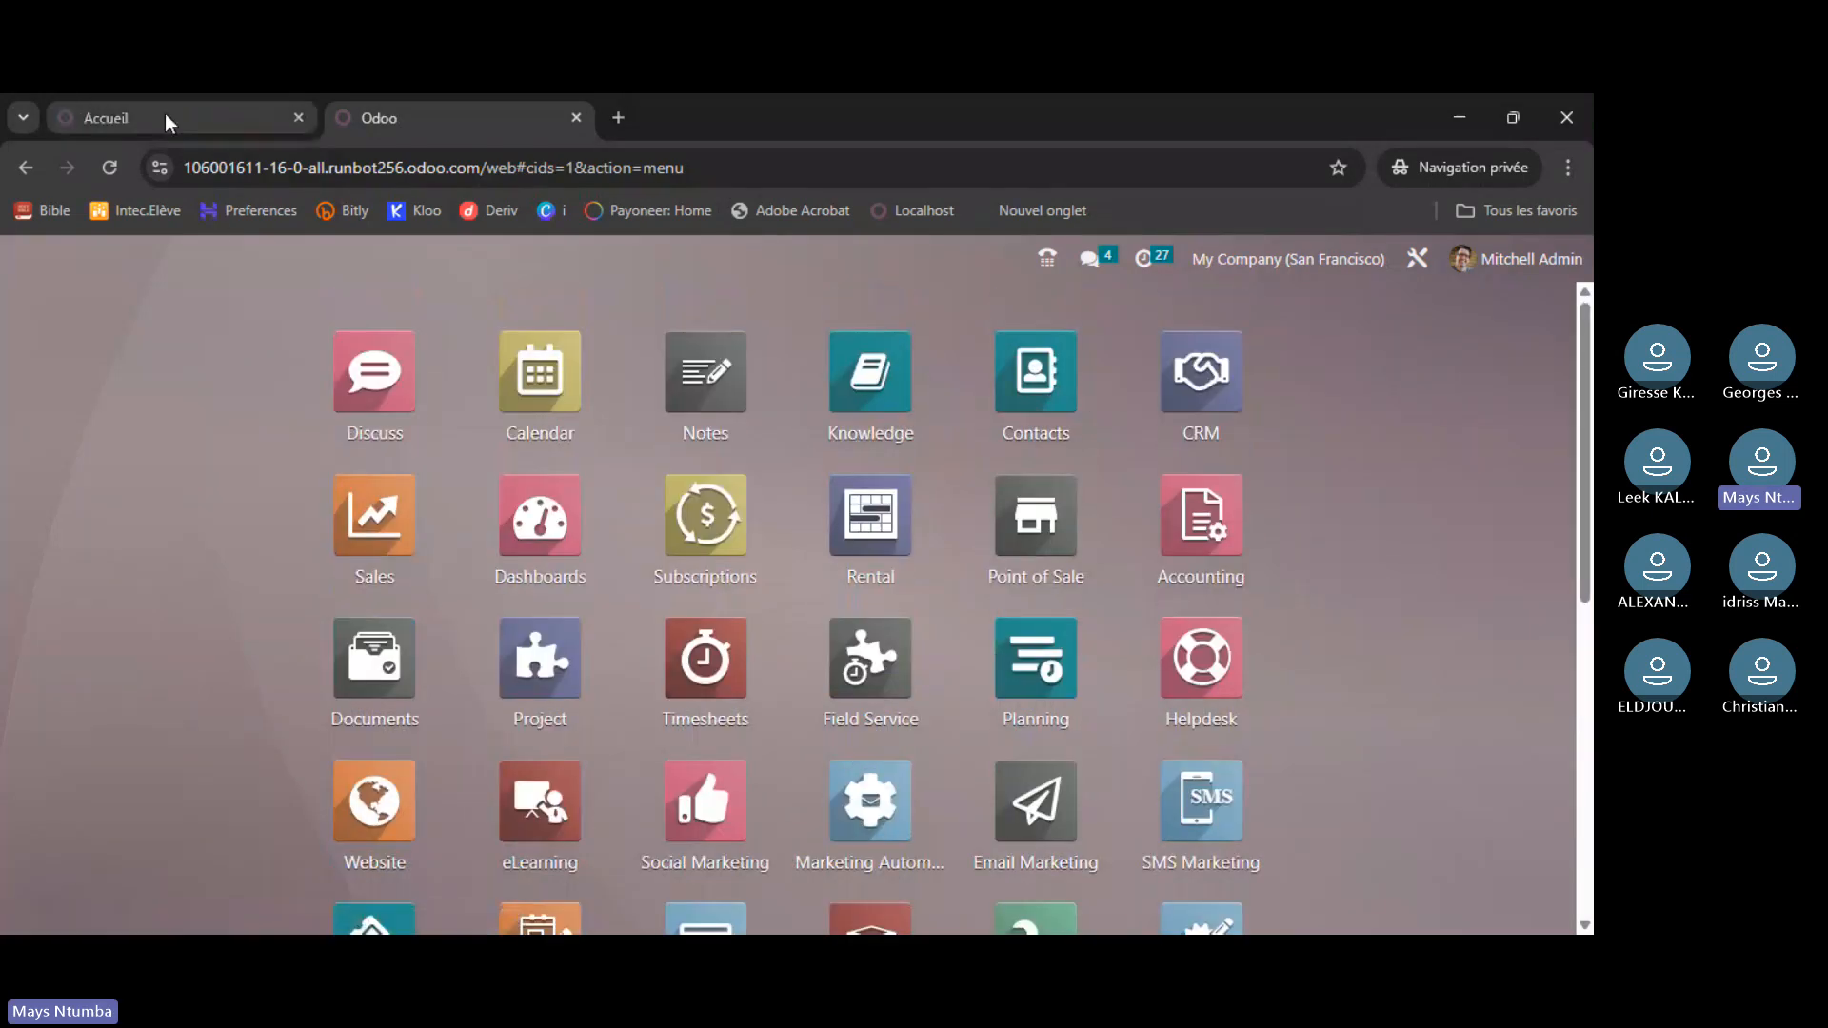
{"action": "left_click", "coordinate": [164, 114]}
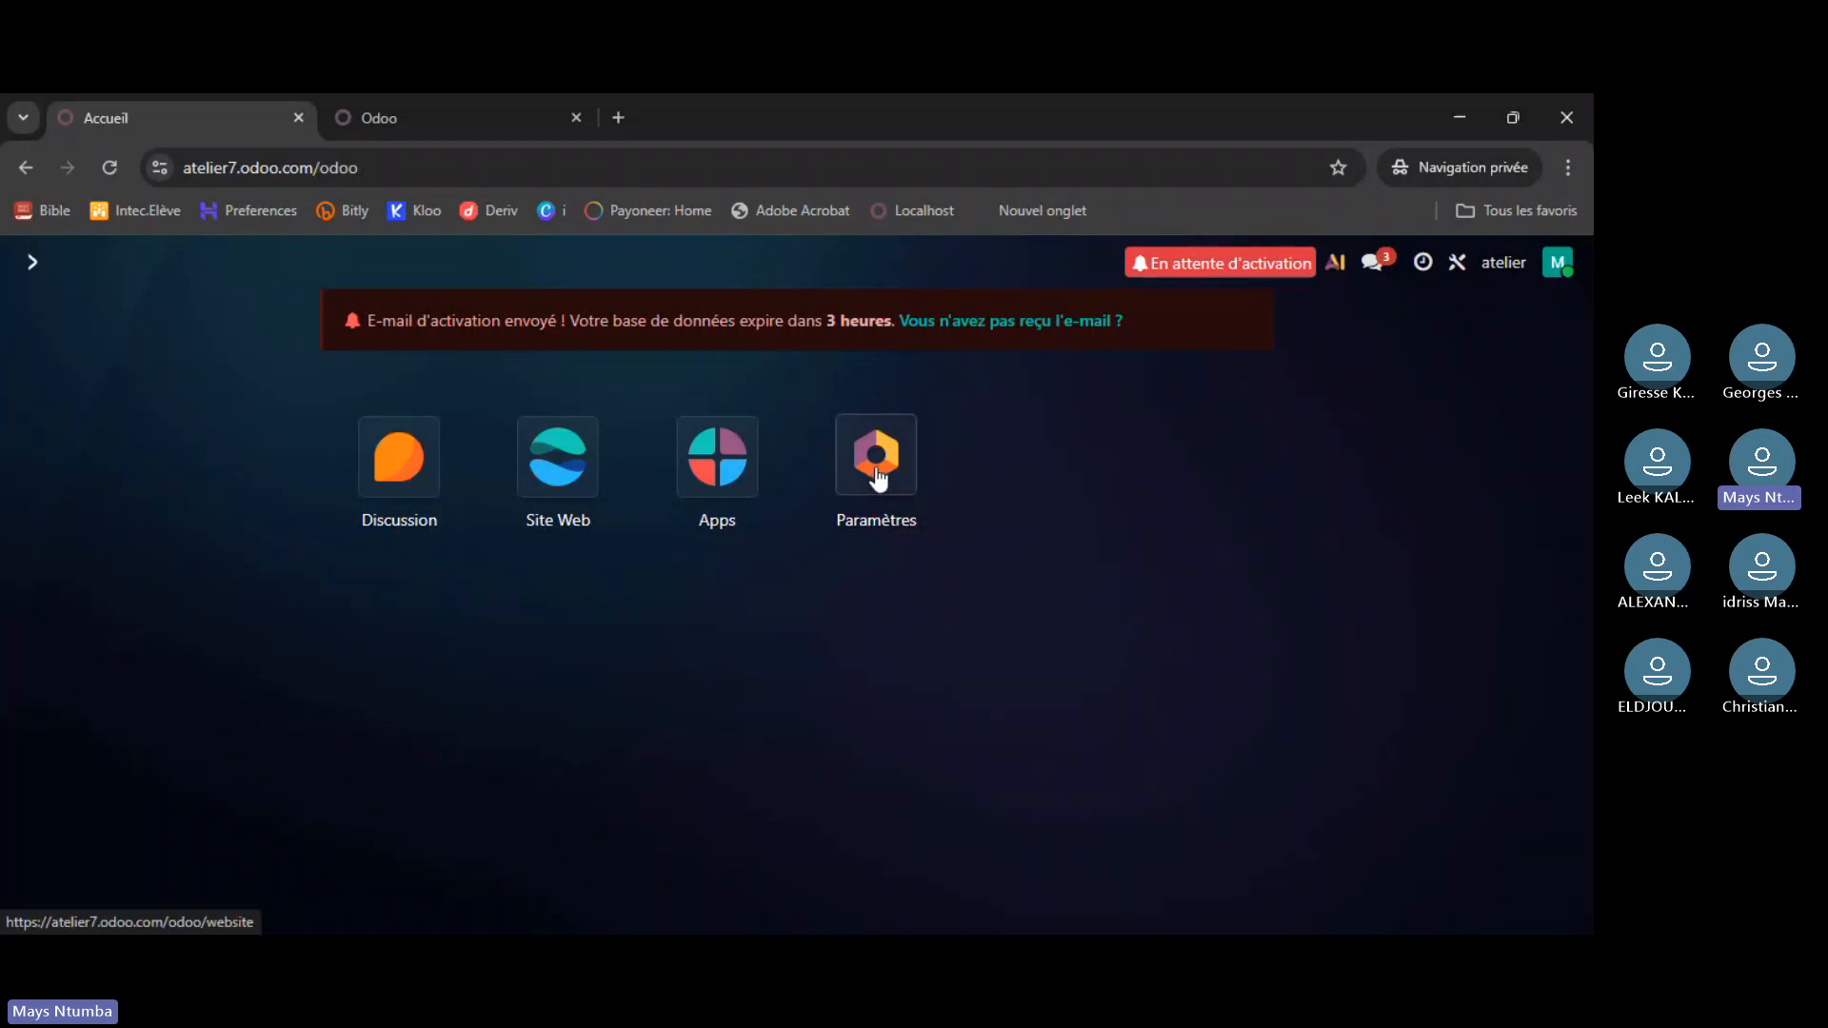
{"action": "left_click", "coordinate": [448, 122]}
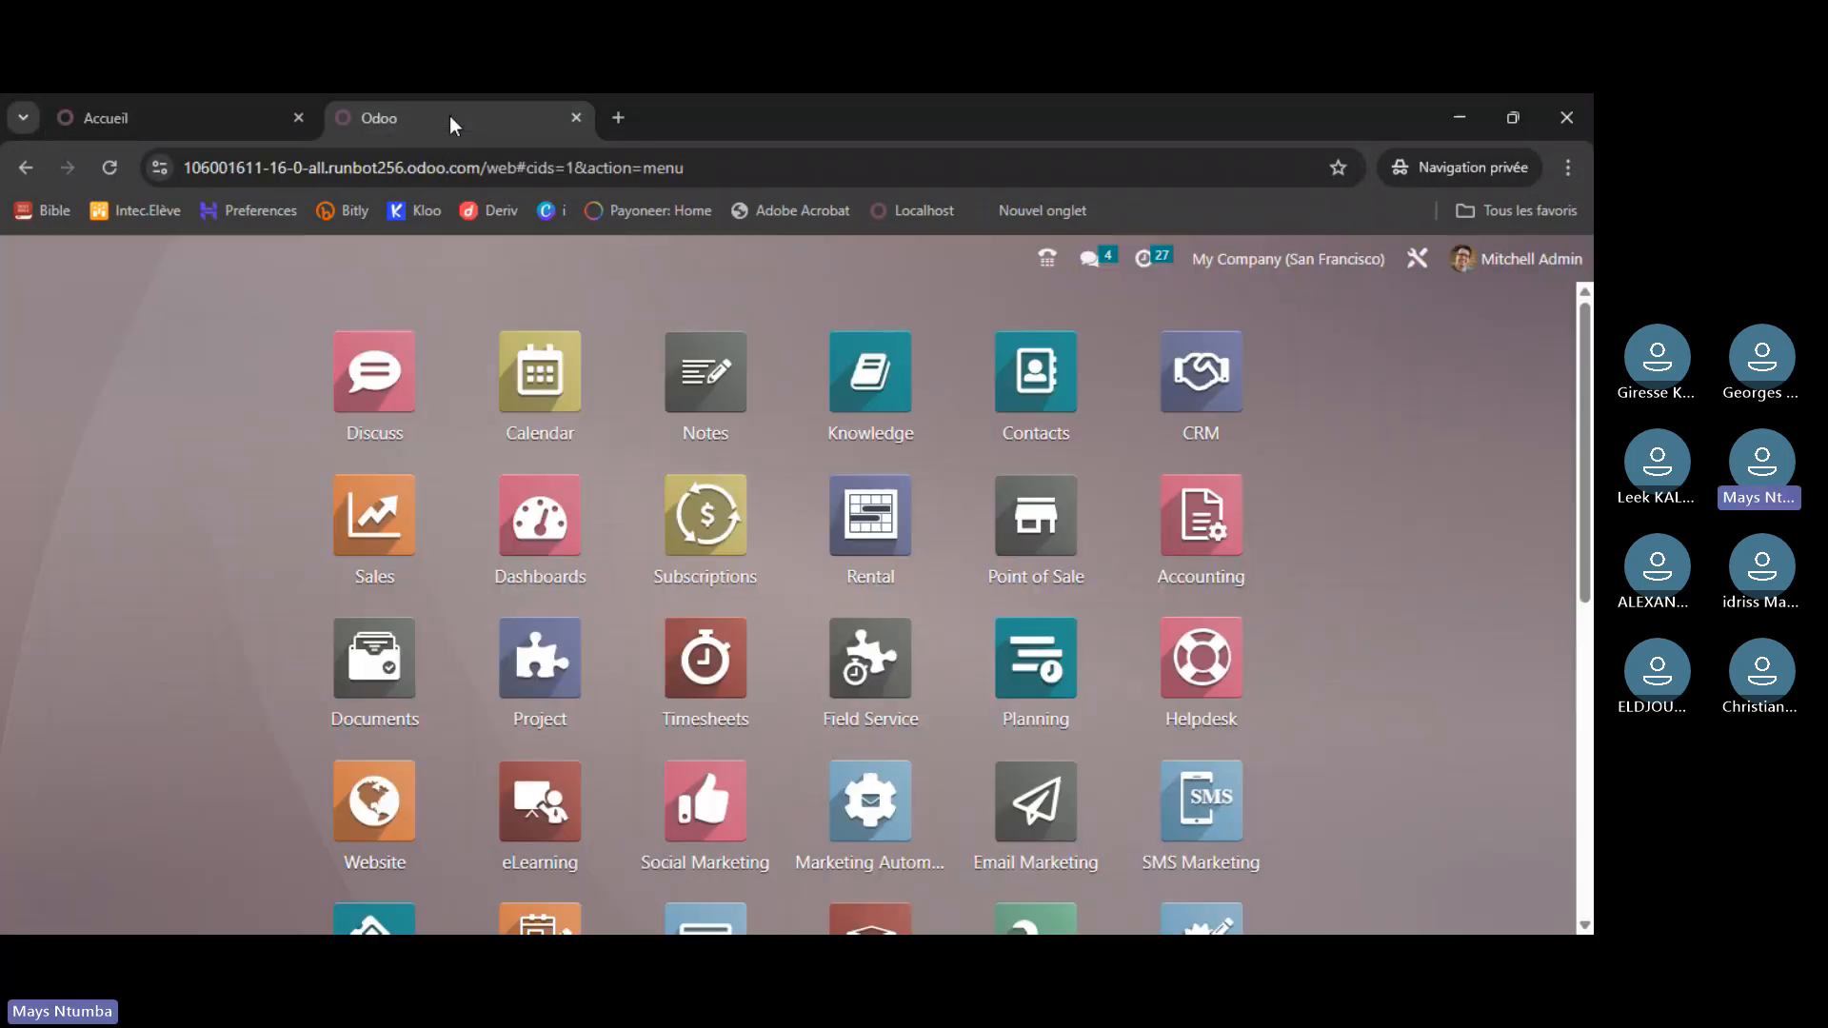
{"action": "left_click", "coordinate": [25, 168]}
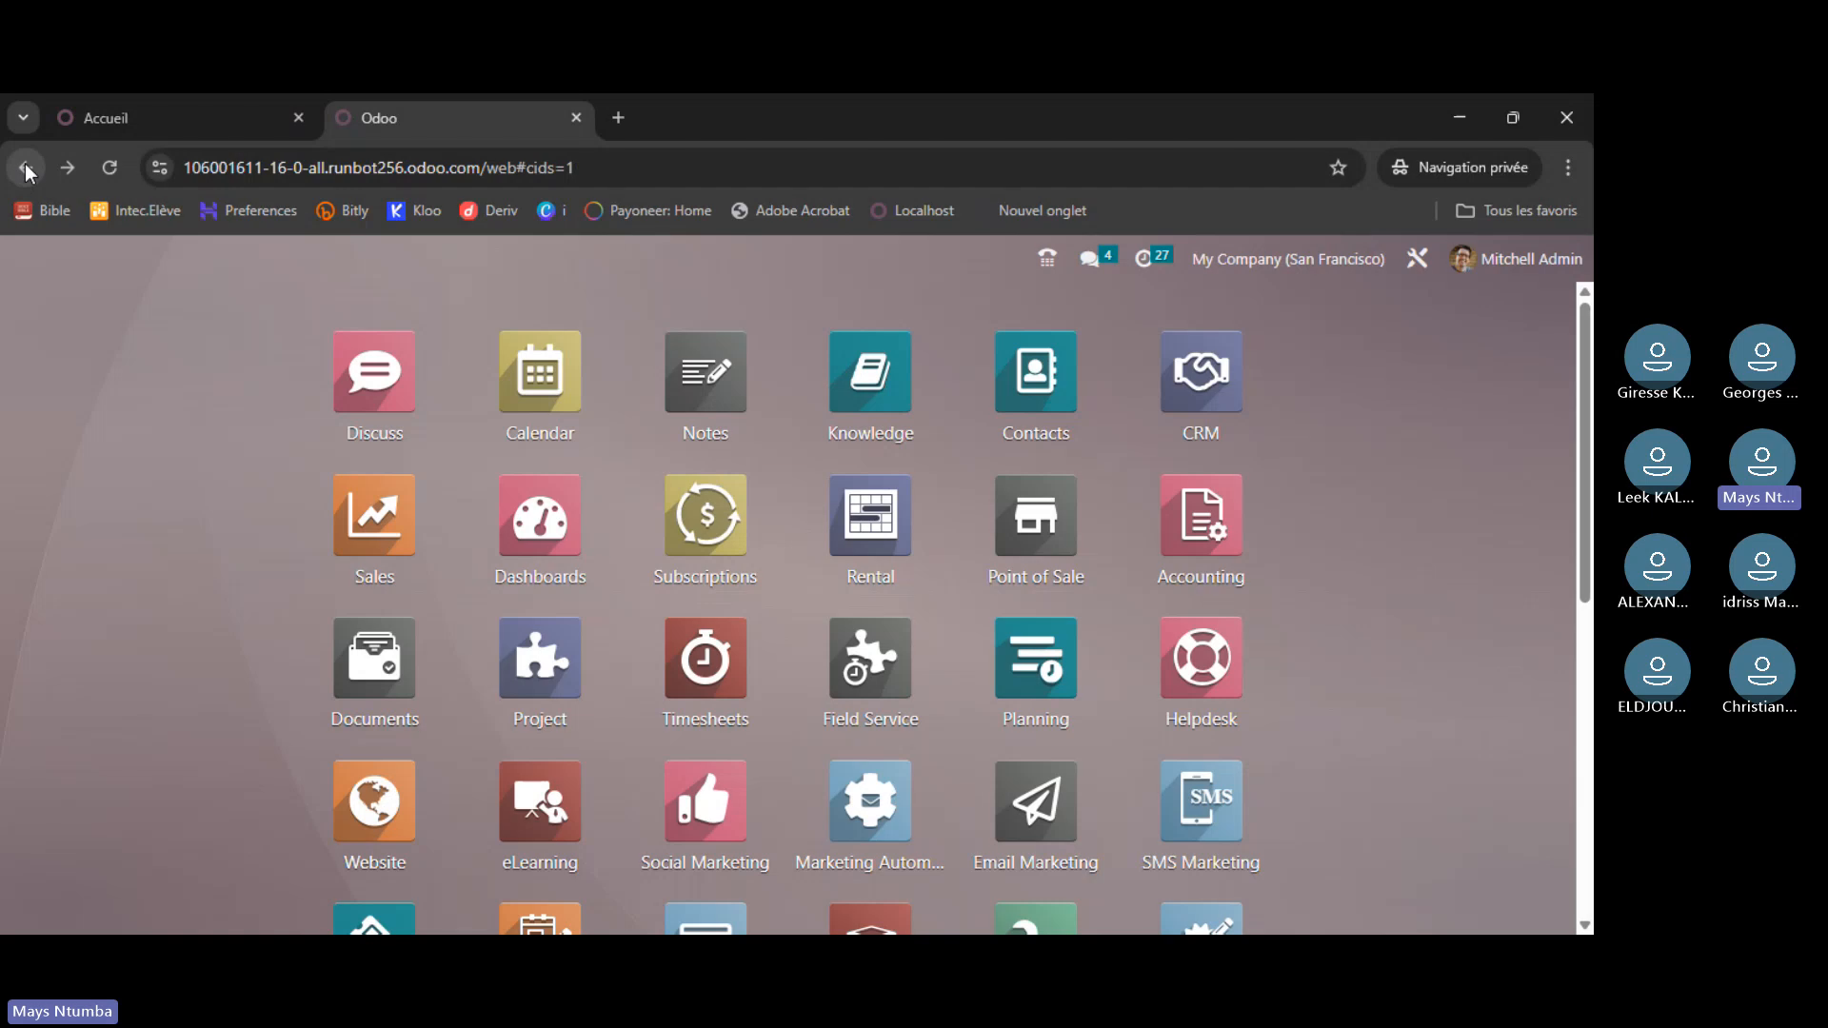
- Go back to the Runbot build list and open the newest 18.0 build's database
{"action": "left_click", "coordinate": [31, 168]}
{"action": "left_click", "coordinate": [31, 168]}
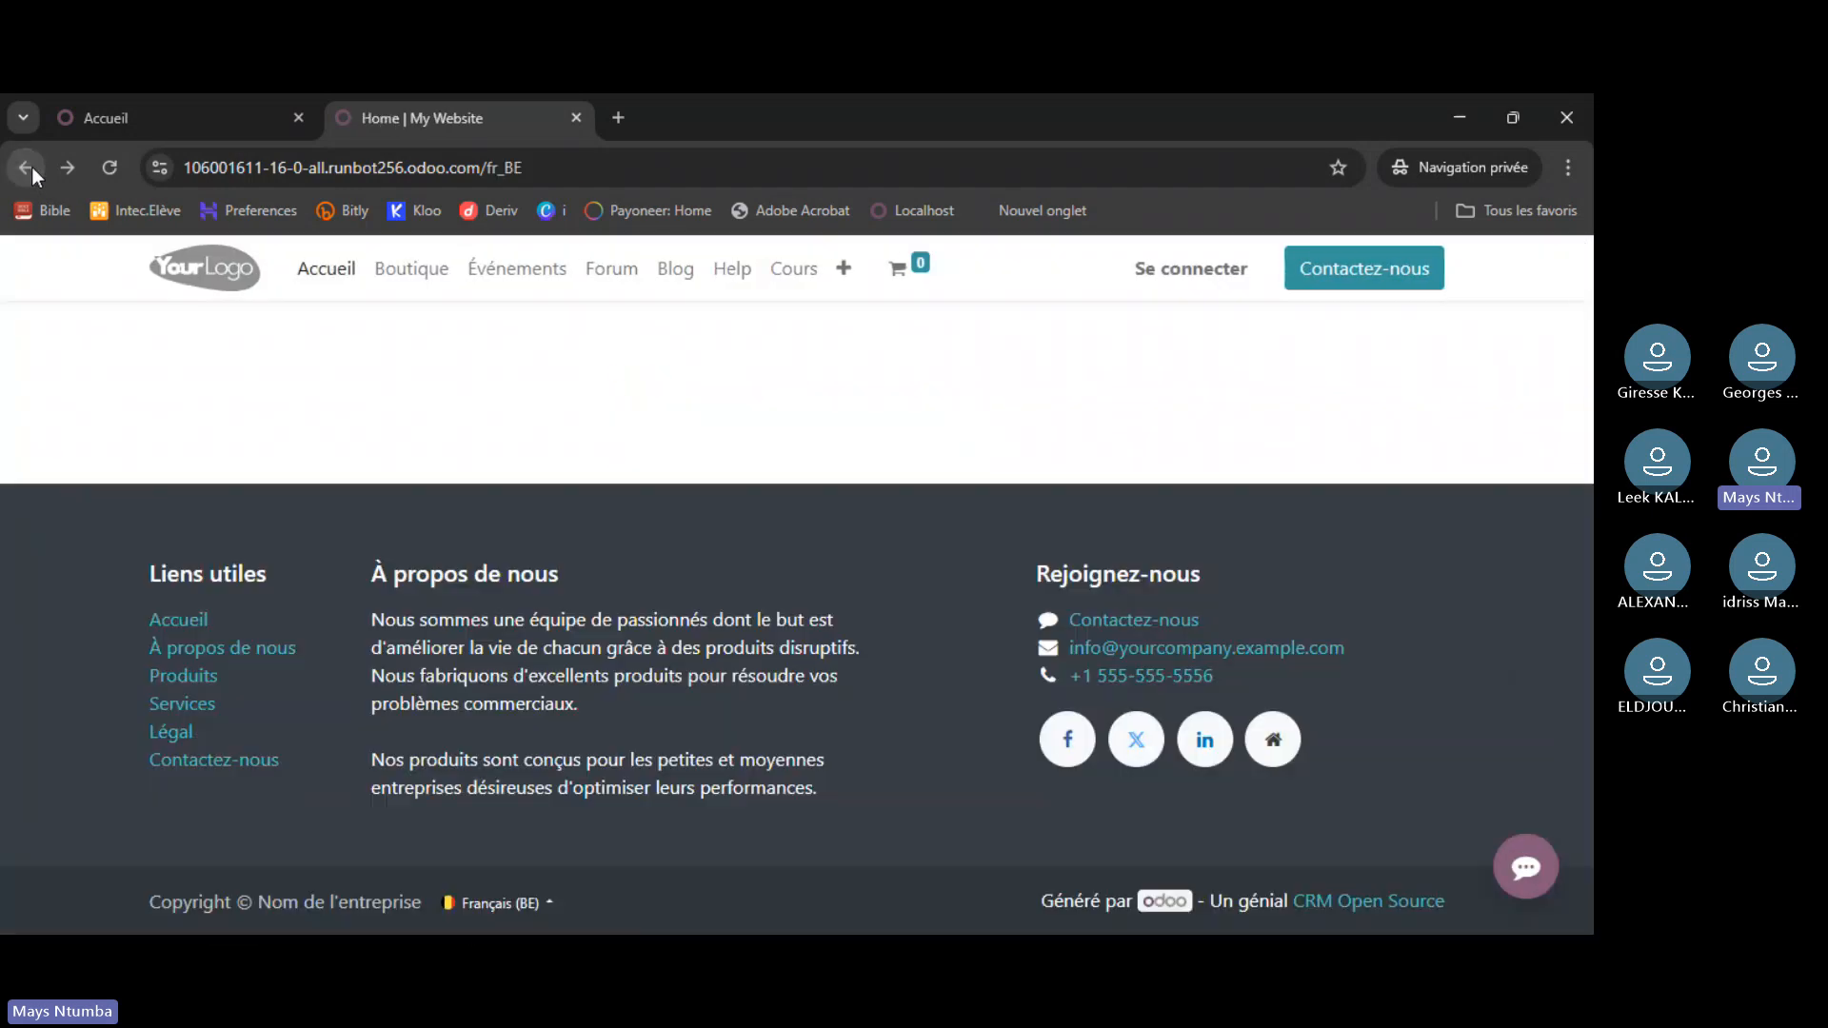
{"action": "left_click", "coordinate": [32, 168]}
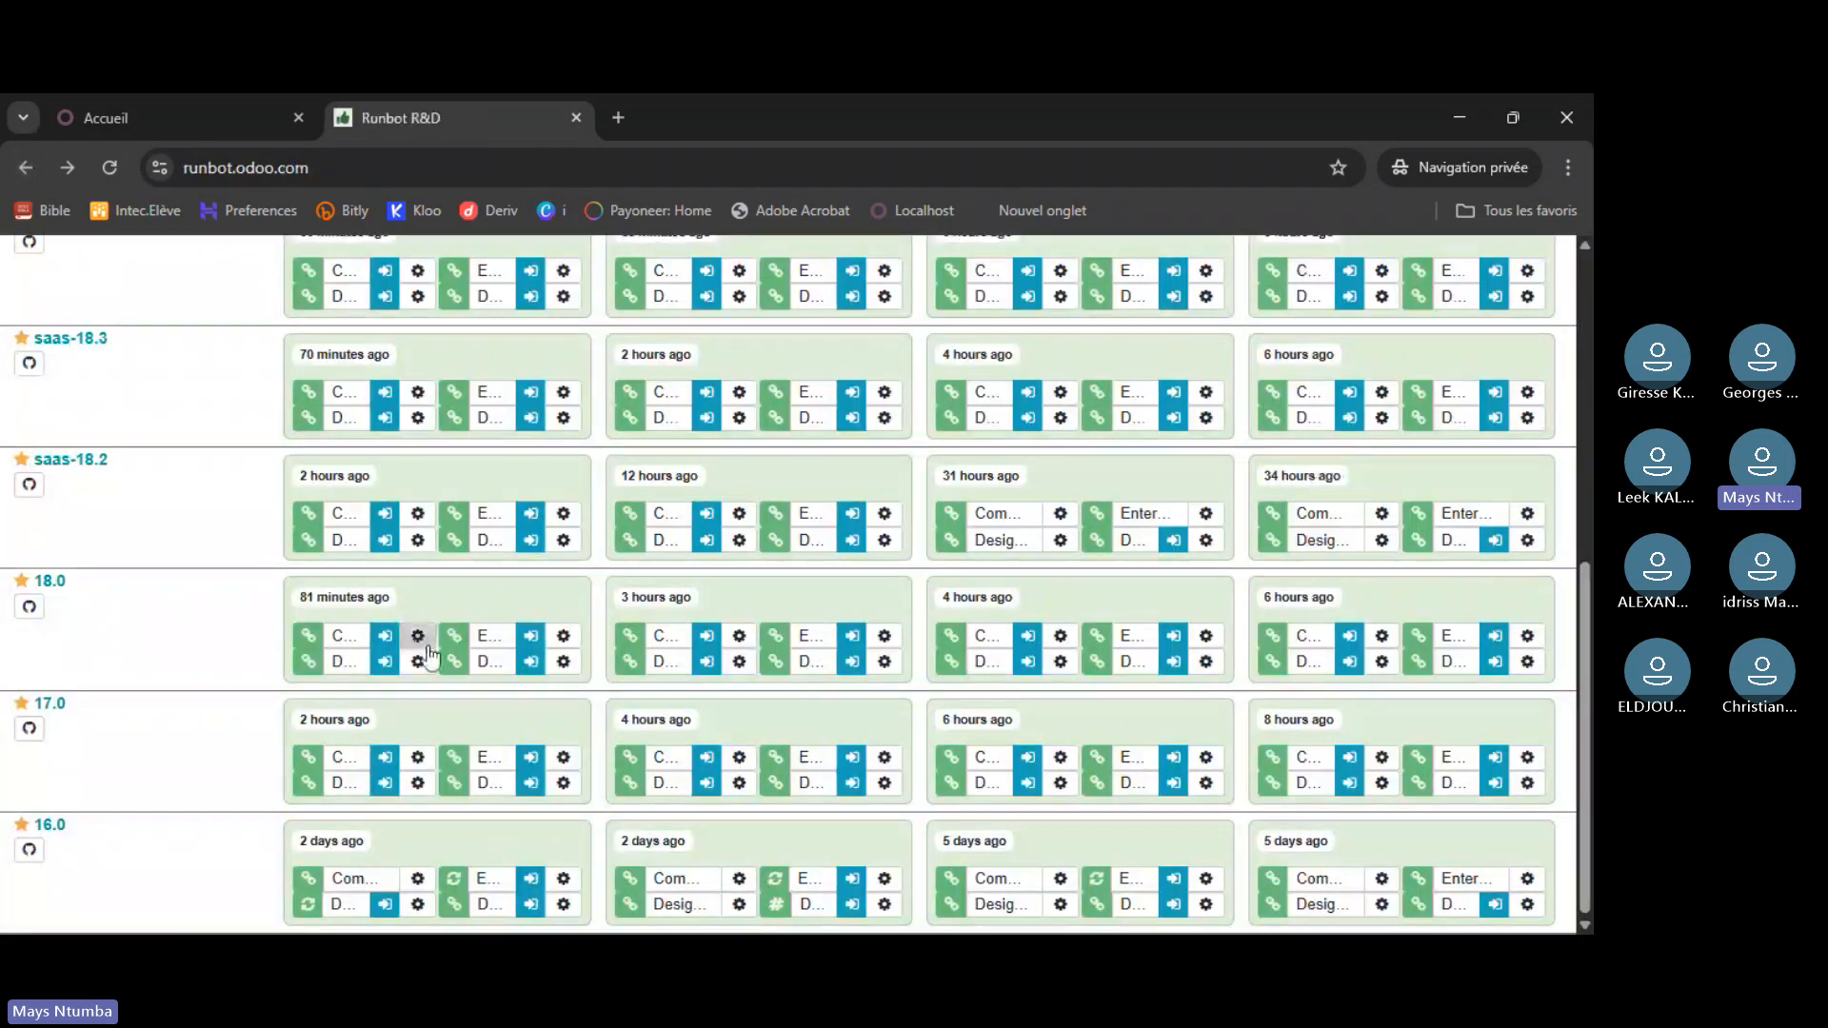
{"action": "scroll", "coordinate": [153, 655], "scroll_direction": "down", "scroll_amount": 1}
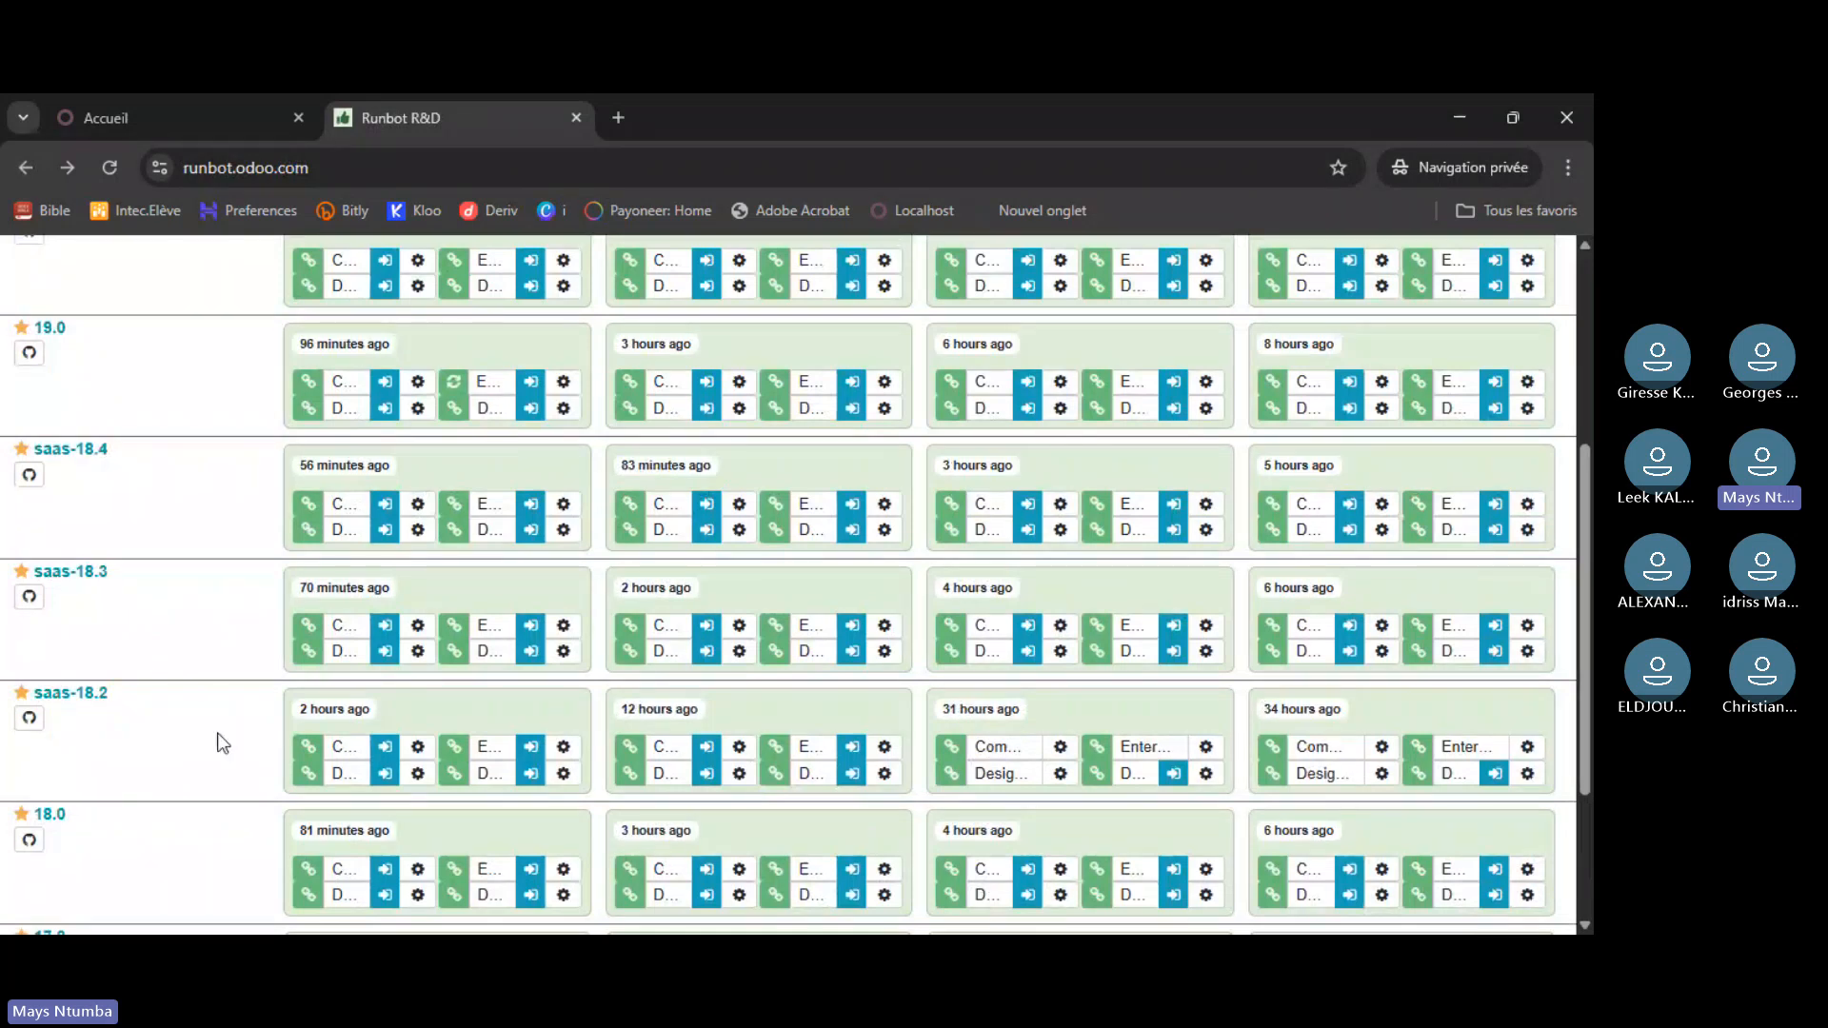
{"action": "scroll", "coordinate": [238, 729], "scroll_direction": "down", "scroll_amount": 1}
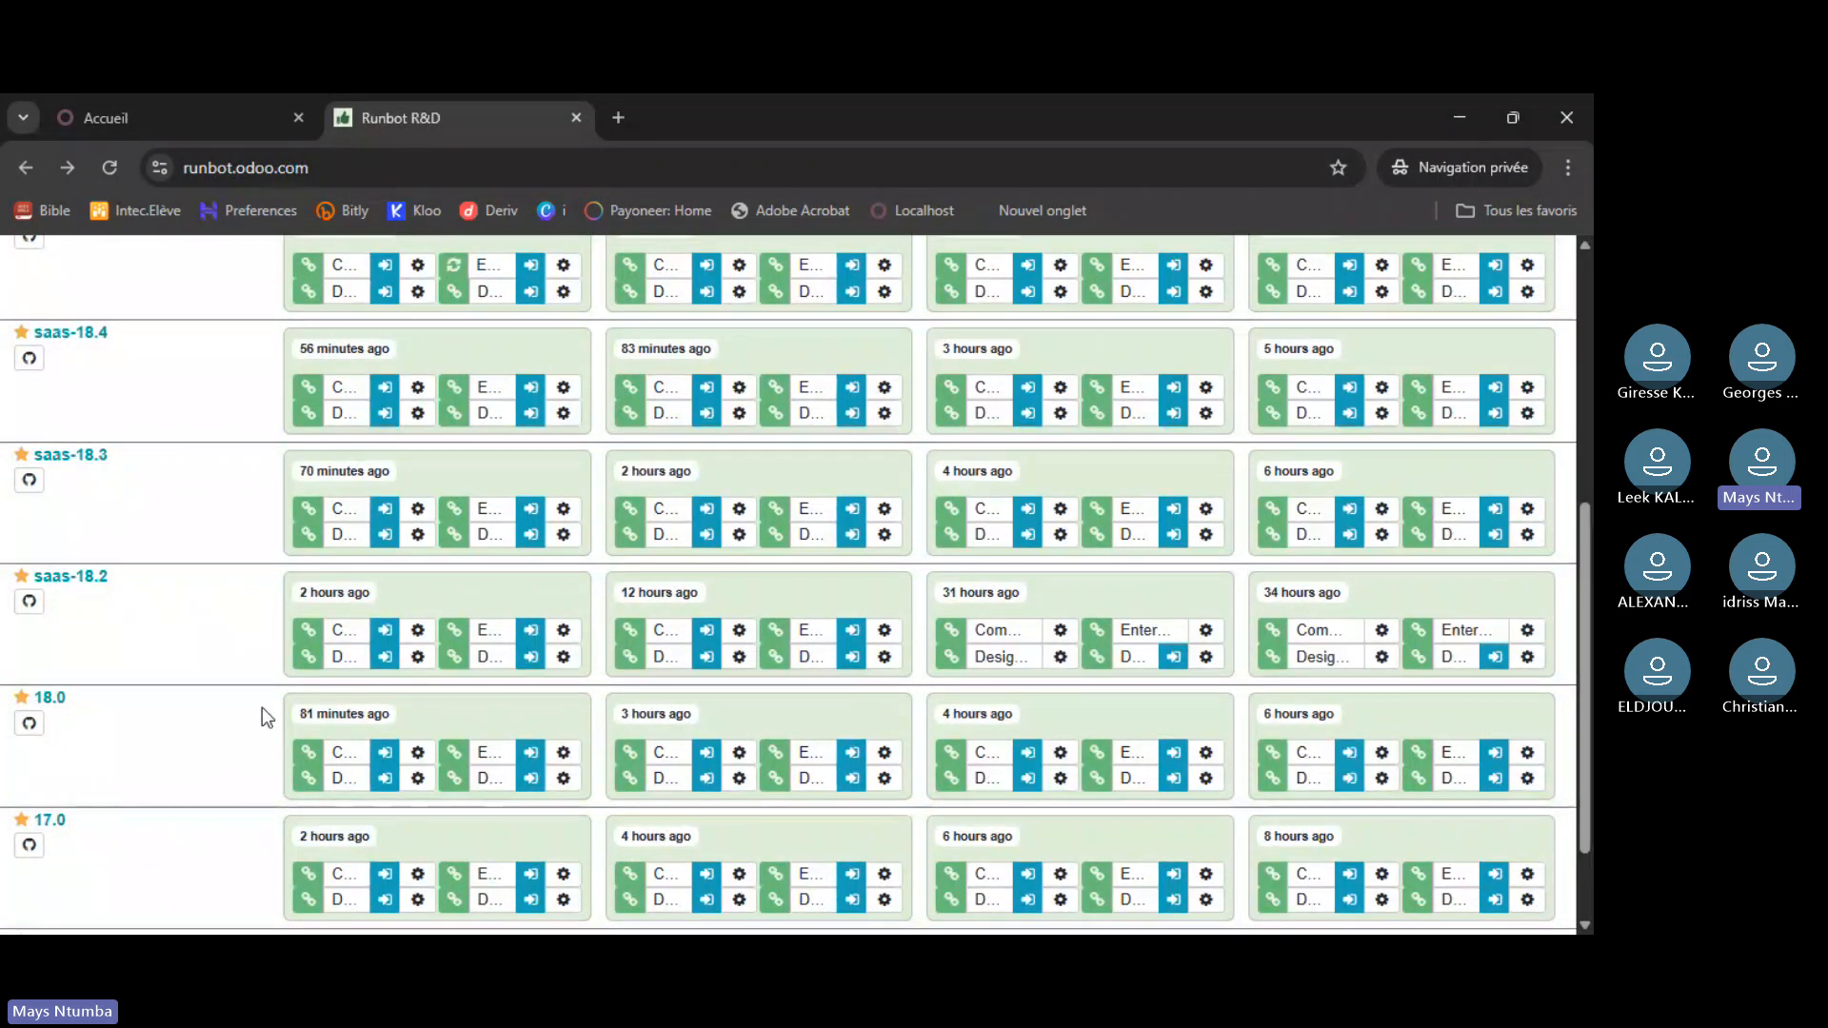
{"action": "left_click", "coordinate": [534, 755]}
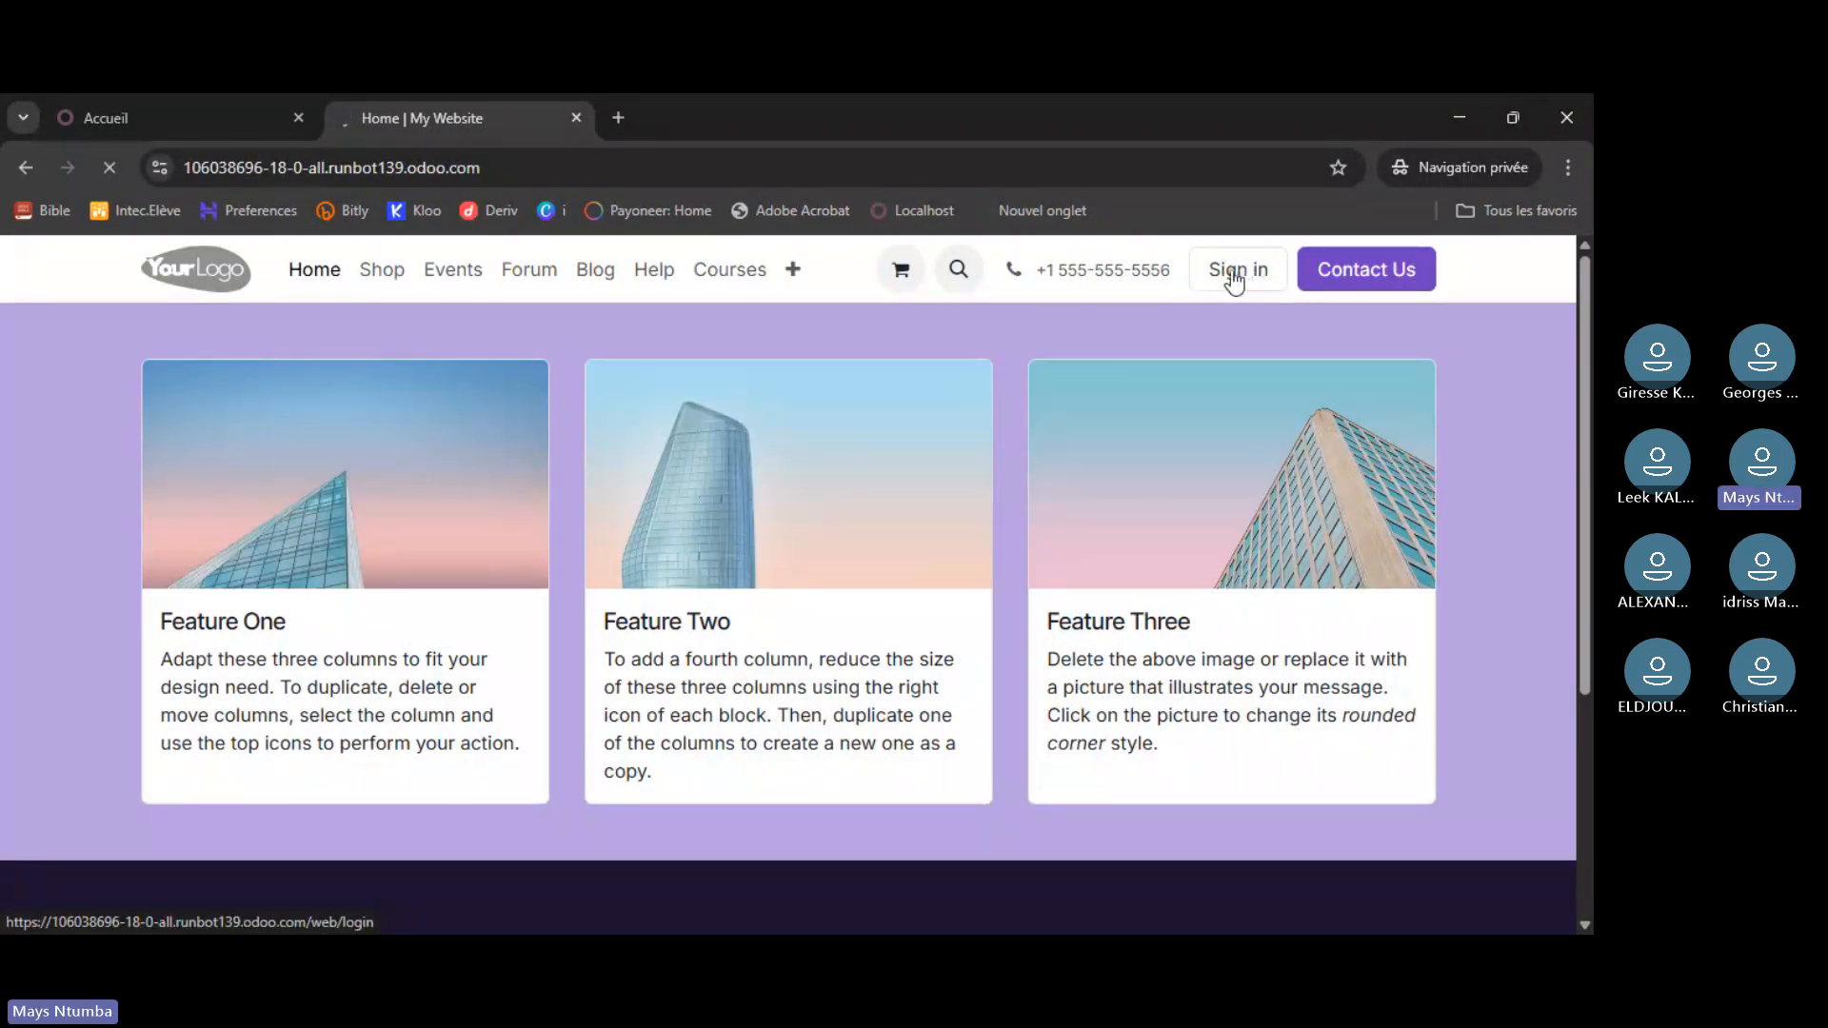
- Sign in to the 18.0 runbot database with the admin login and its password
{"action": "left_click", "coordinate": [1265, 284]}
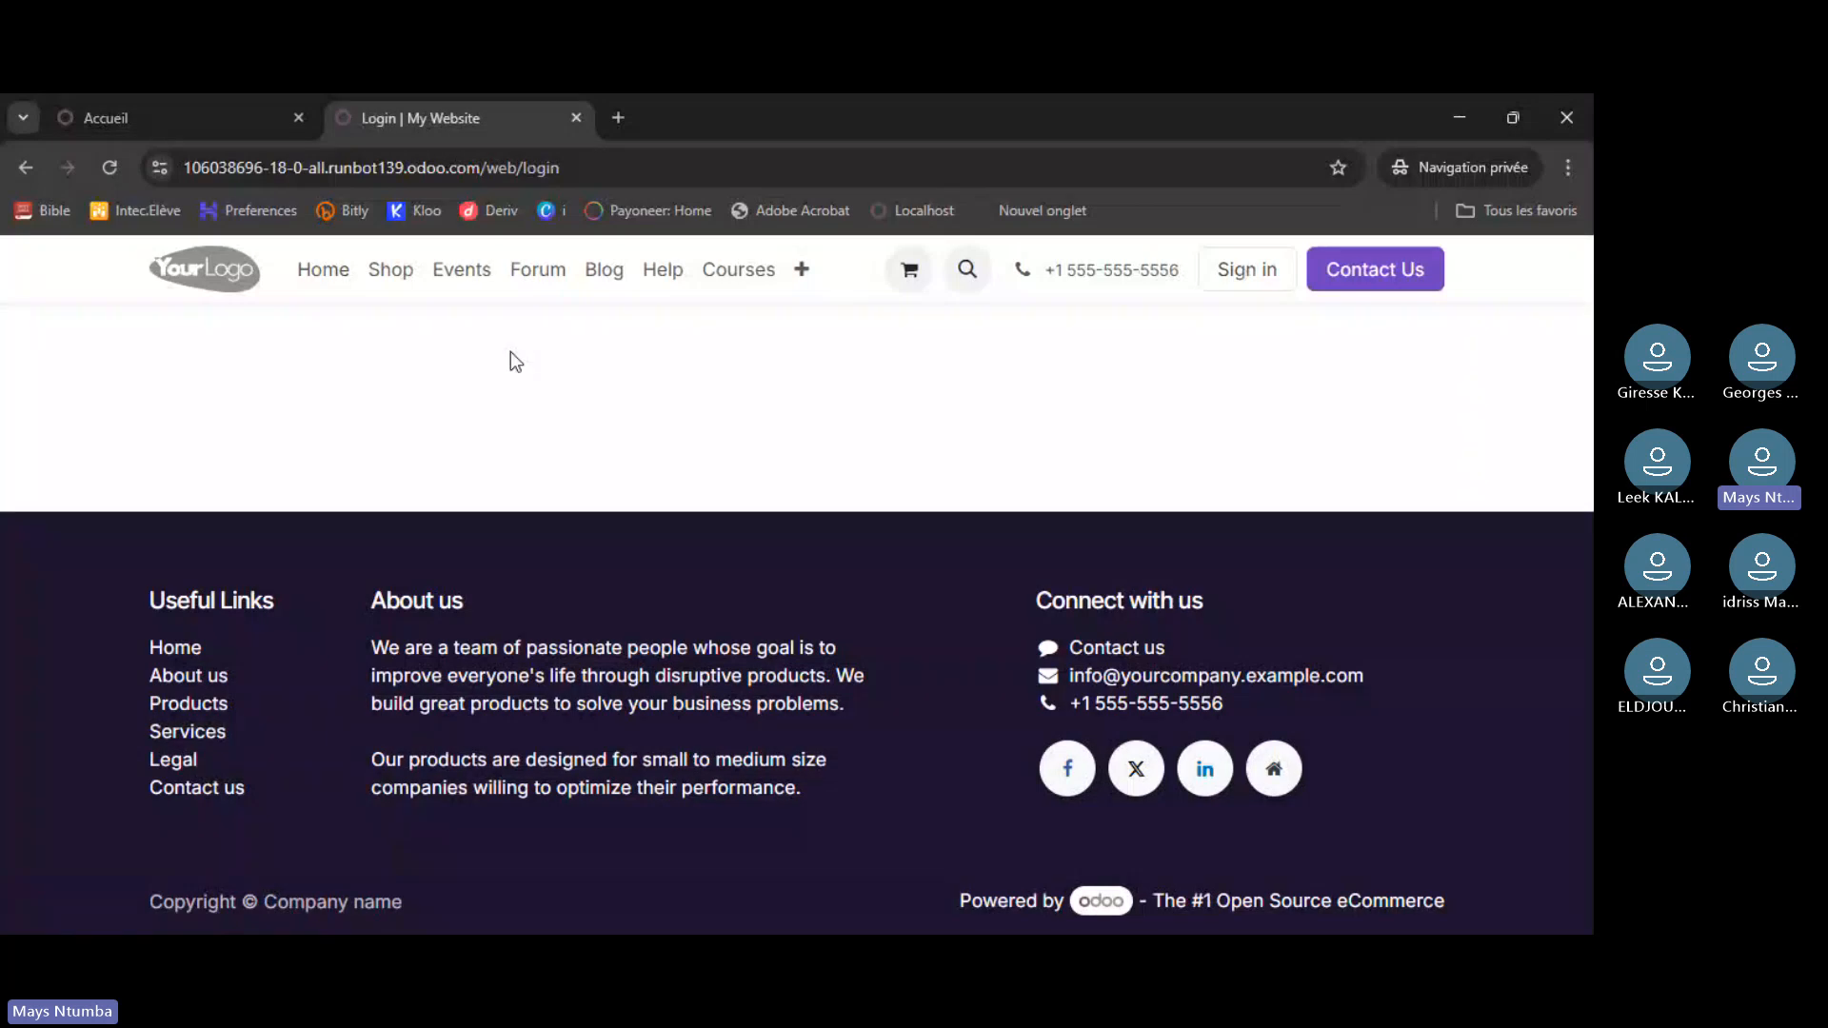
{"action": "type", "text": "admin"}
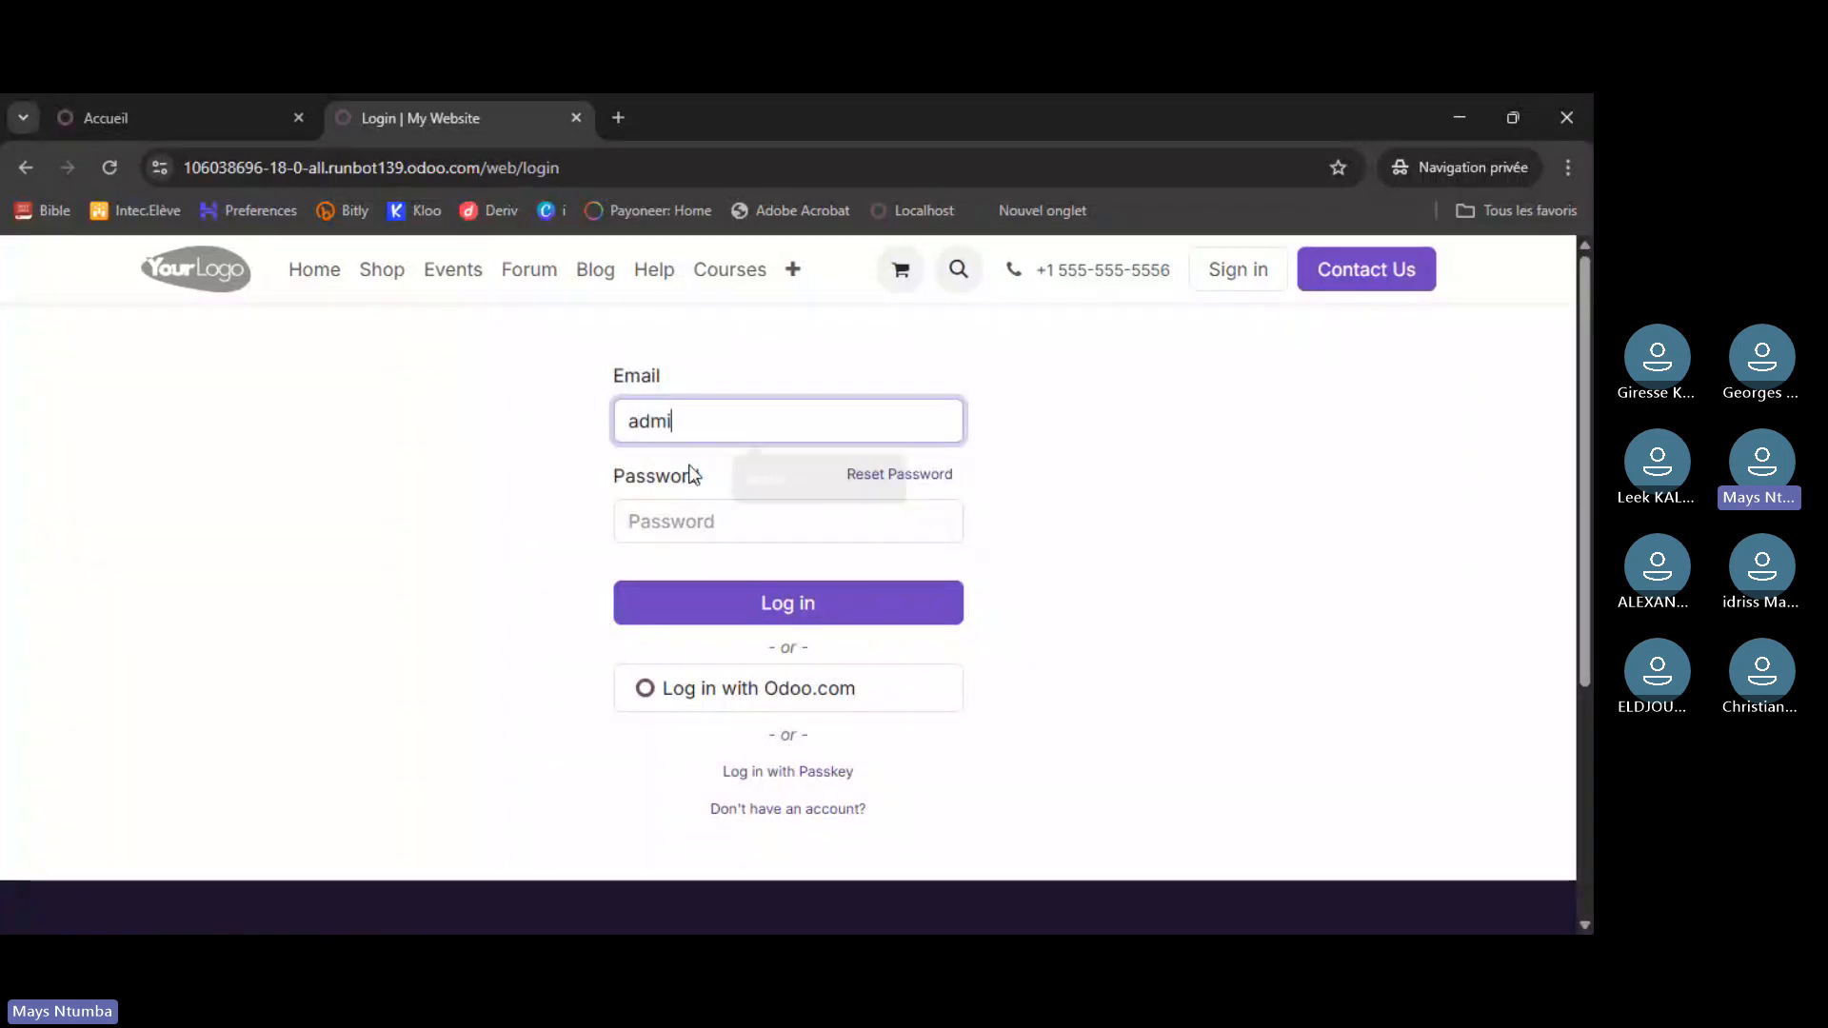
{"action": "left_click", "coordinate": [719, 518]}
{"action": "type", "text": "ad"}
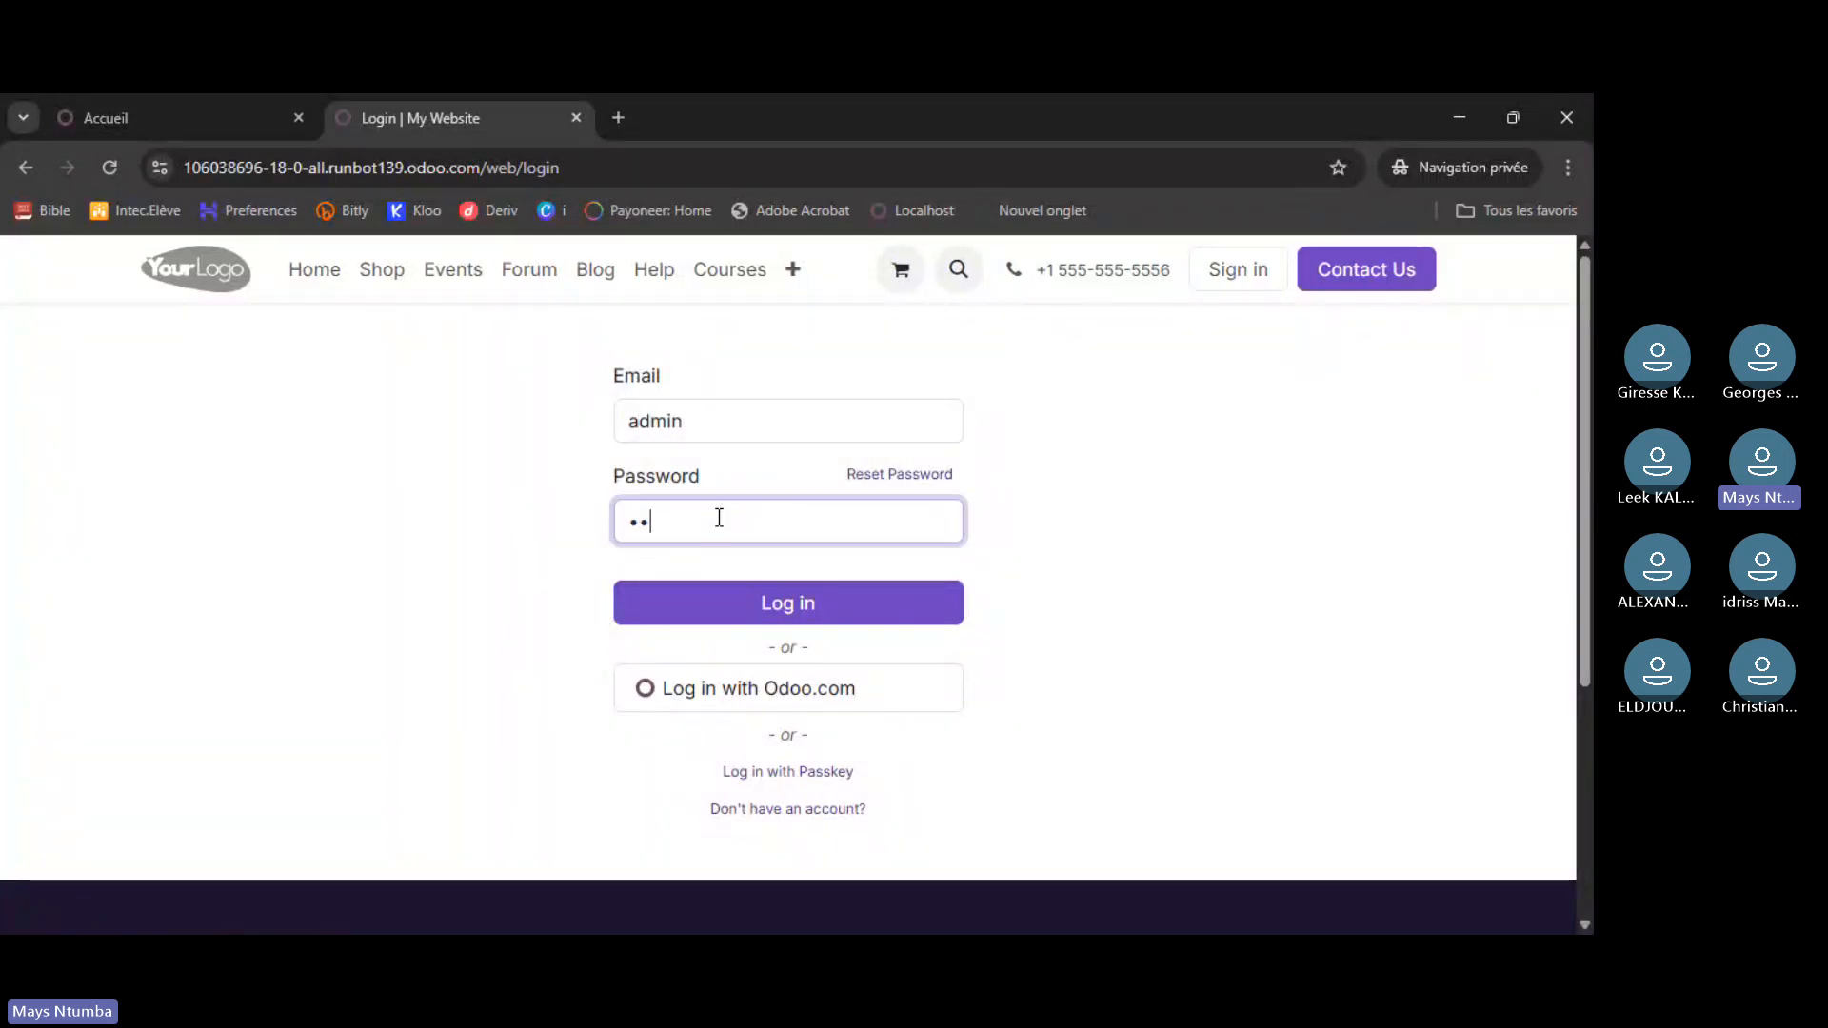
{"action": "type", "text": "min"}
{"action": "key", "text": "Return"}
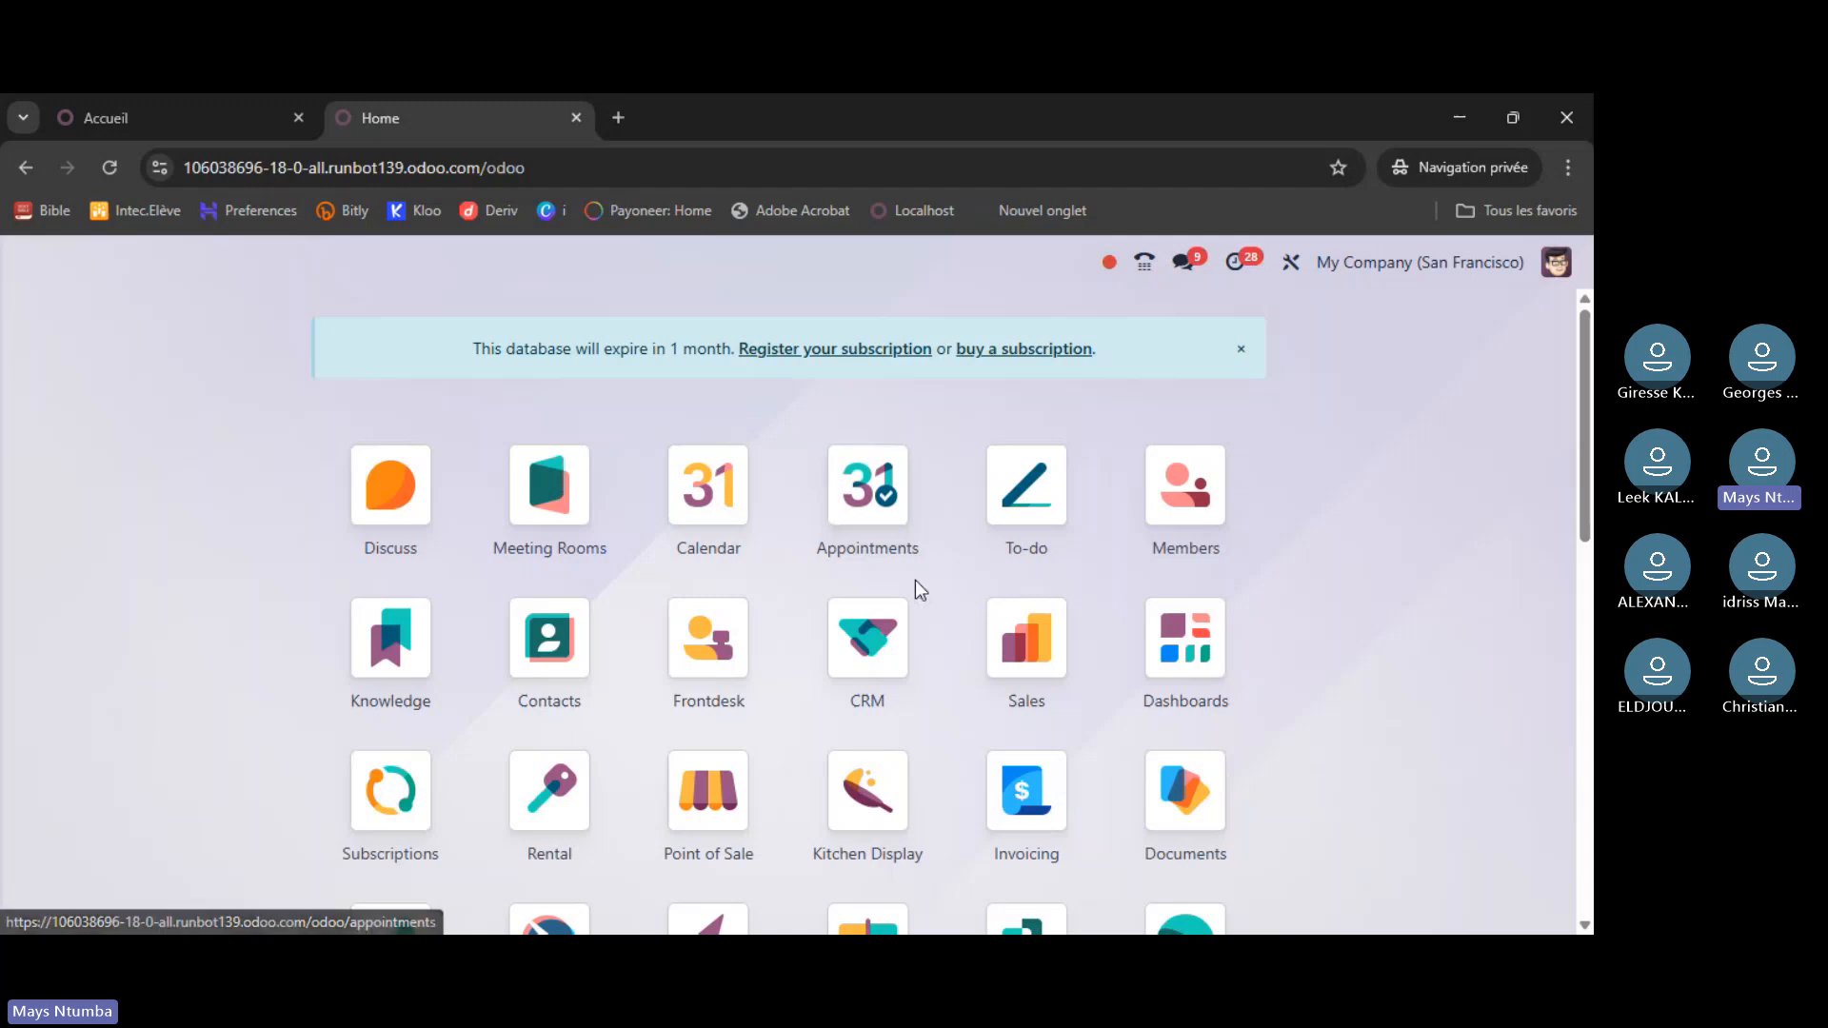
- Dismiss the one-month database expiry notice on the 18.0 app grid
{"action": "scroll", "coordinate": [906, 594], "scroll_direction": "down", "scroll_amount": 4}
{"action": "scroll", "coordinate": [914, 594], "scroll_direction": "down", "scroll_amount": 5}
{"action": "scroll", "coordinate": [923, 604], "scroll_direction": "up", "scroll_amount": 9}
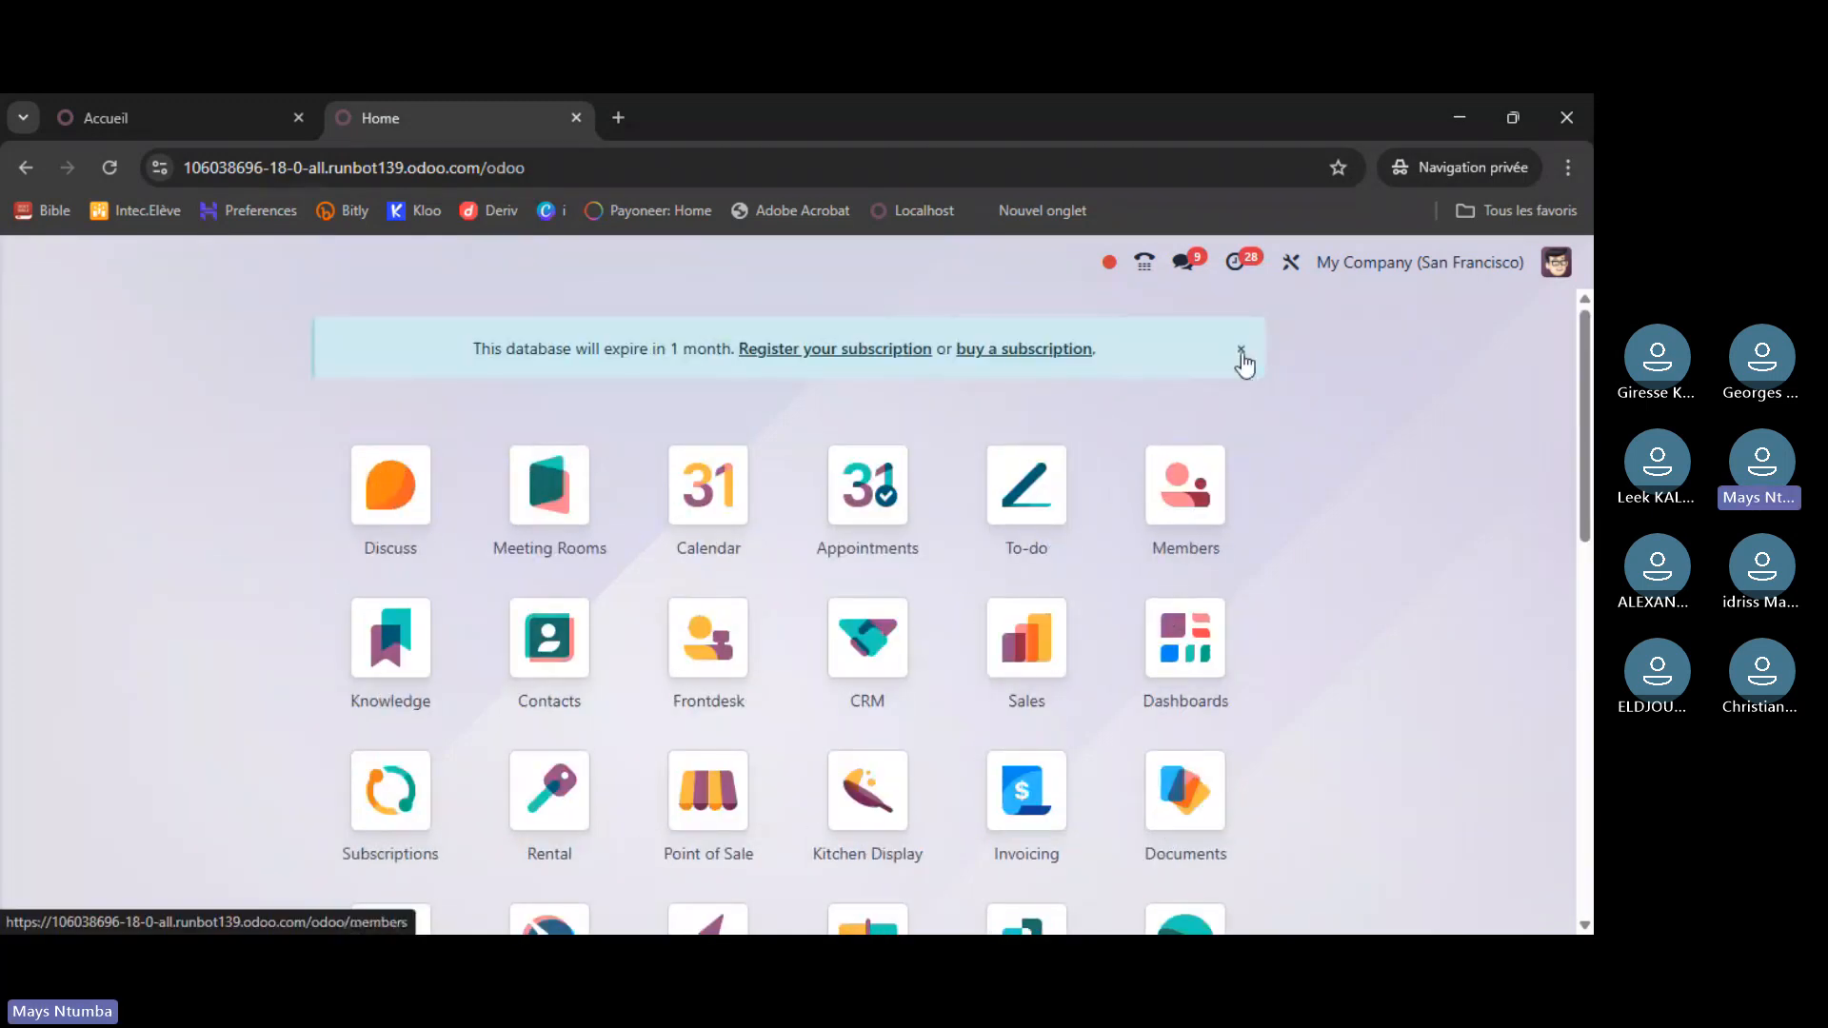
{"action": "left_click", "coordinate": [1242, 350]}
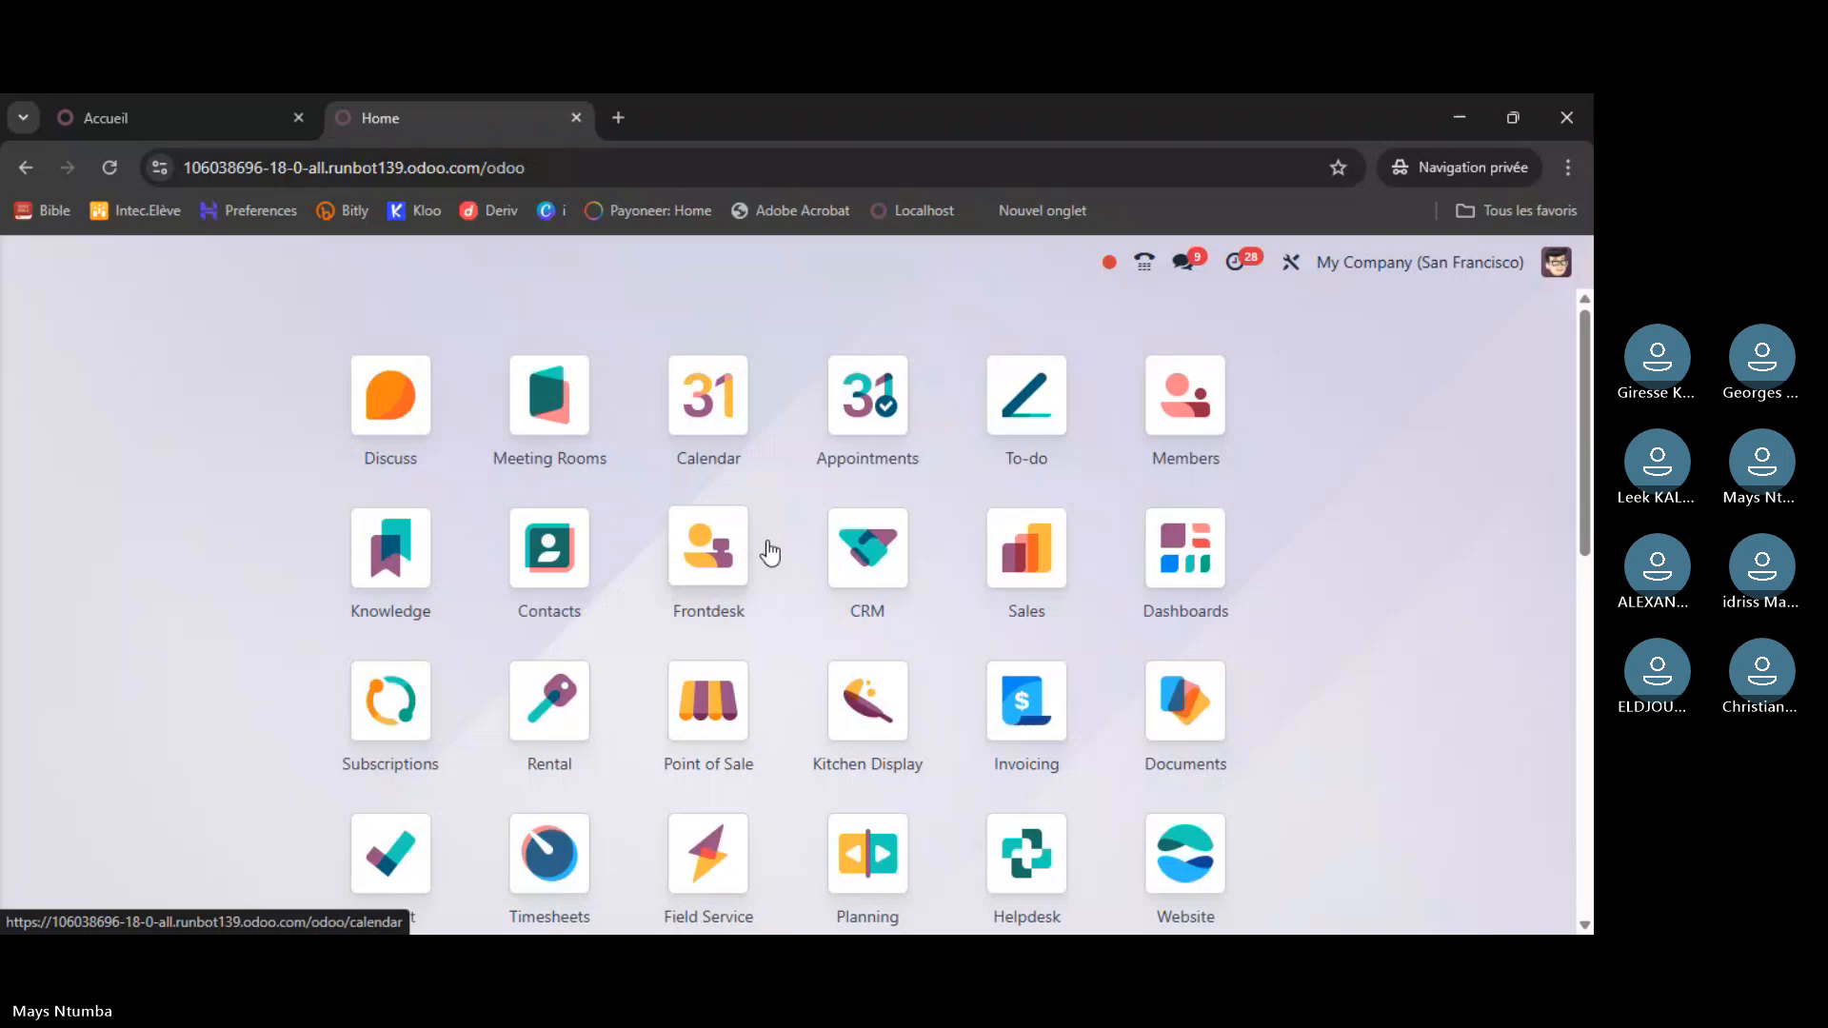
- Compare with the trial database tab, then return to the 18.0 build's public website home
{"action": "key", "text": "ctrl+shift+Tab"}
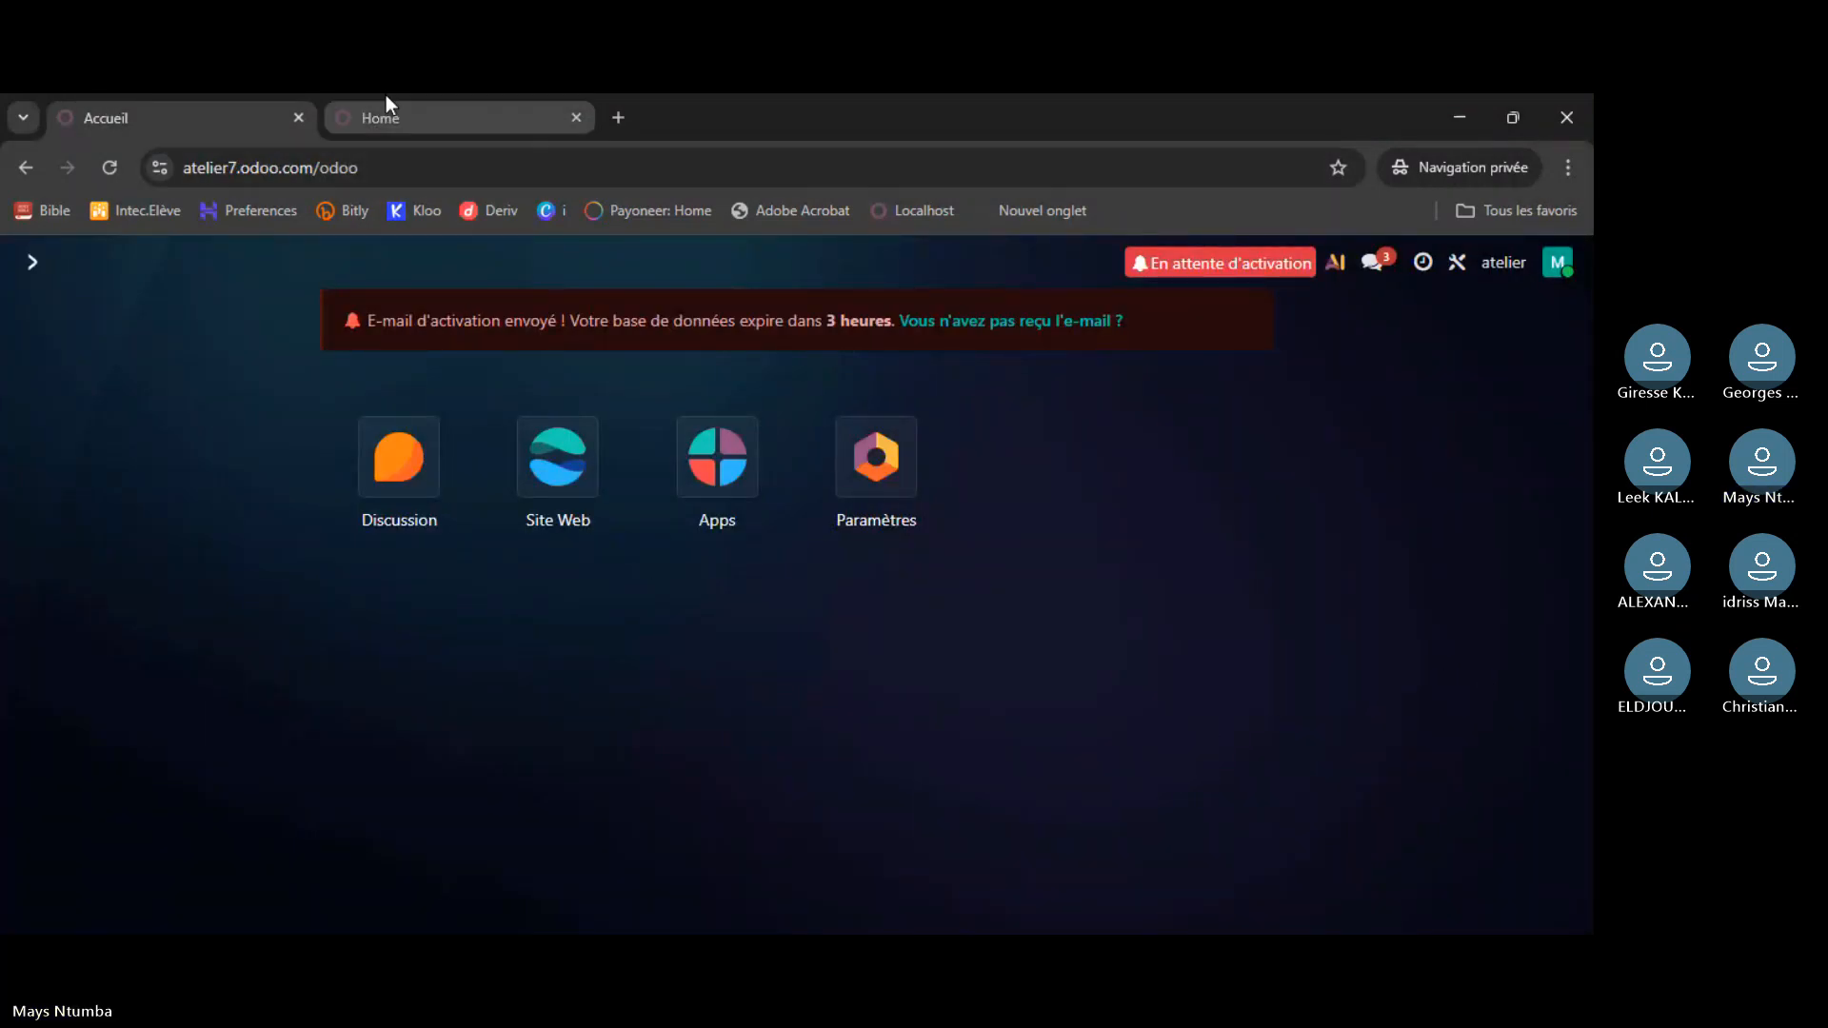
{"action": "left_click", "coordinate": [405, 116]}
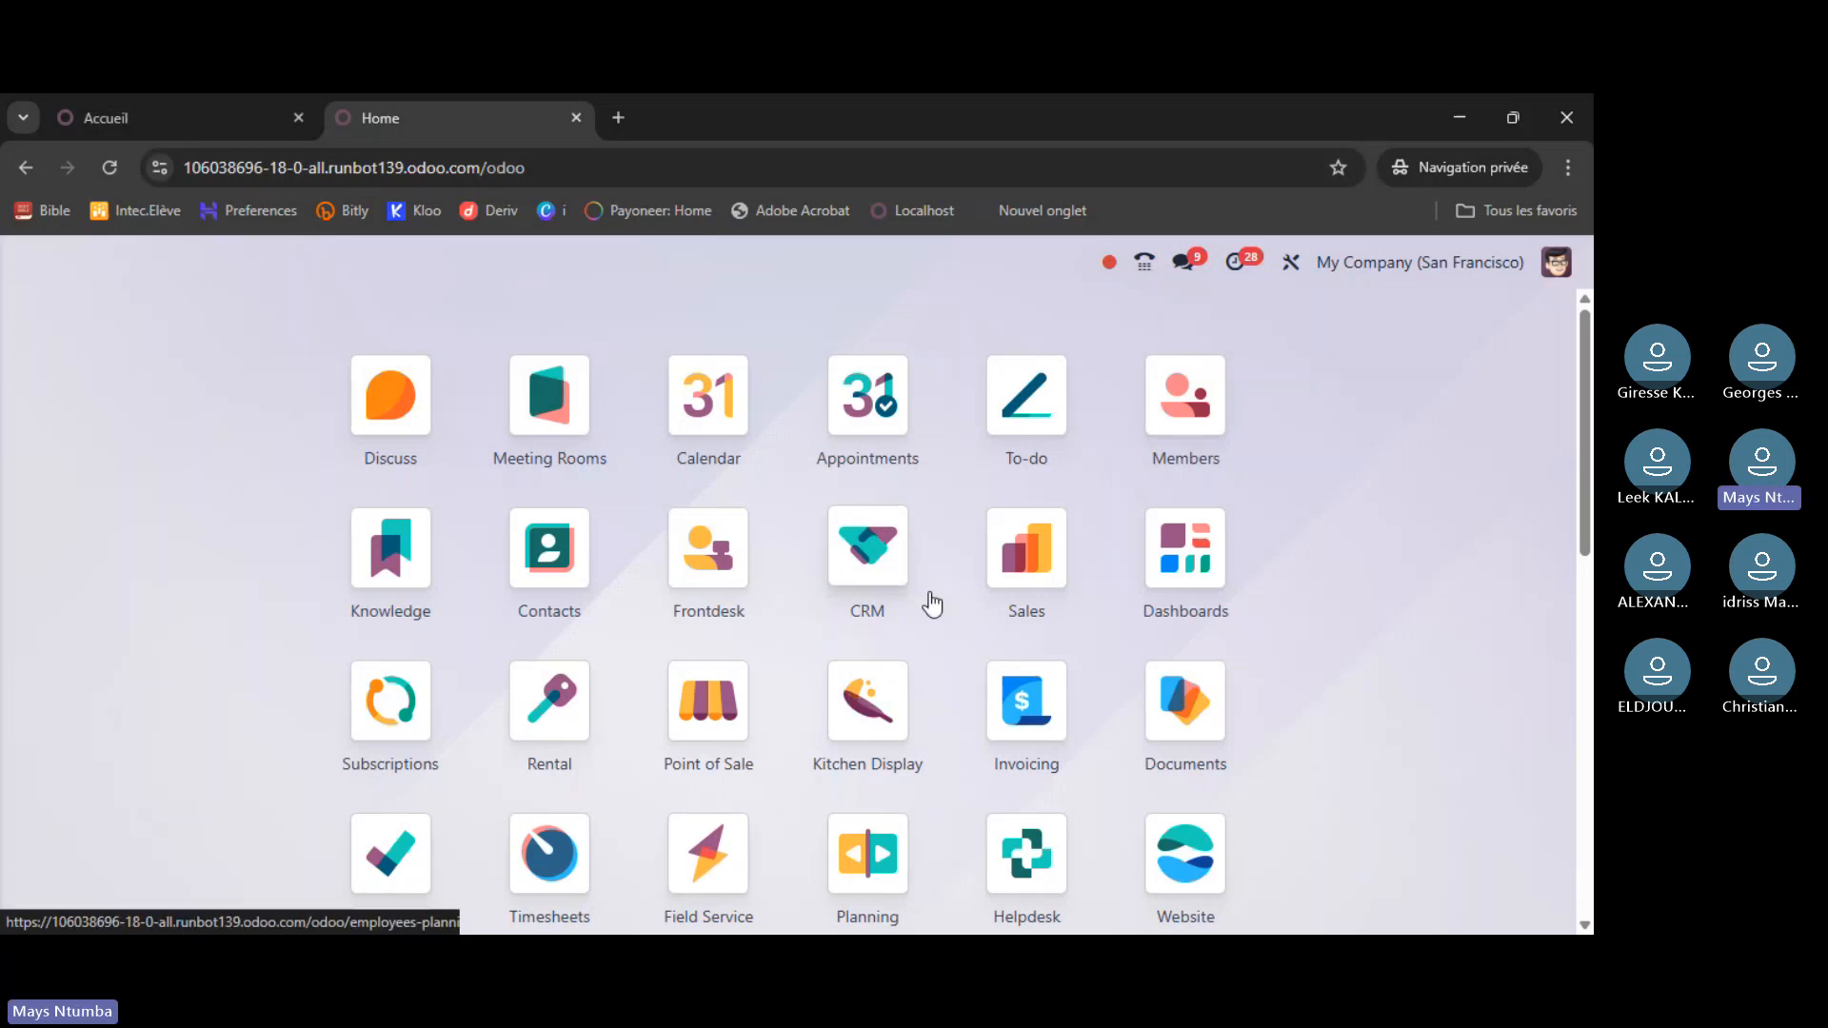
{"action": "scroll", "coordinate": [932, 605], "scroll_direction": "down", "scroll_amount": 10}
{"action": "scroll", "coordinate": [751, 641], "scroll_direction": "up", "scroll_amount": 10}
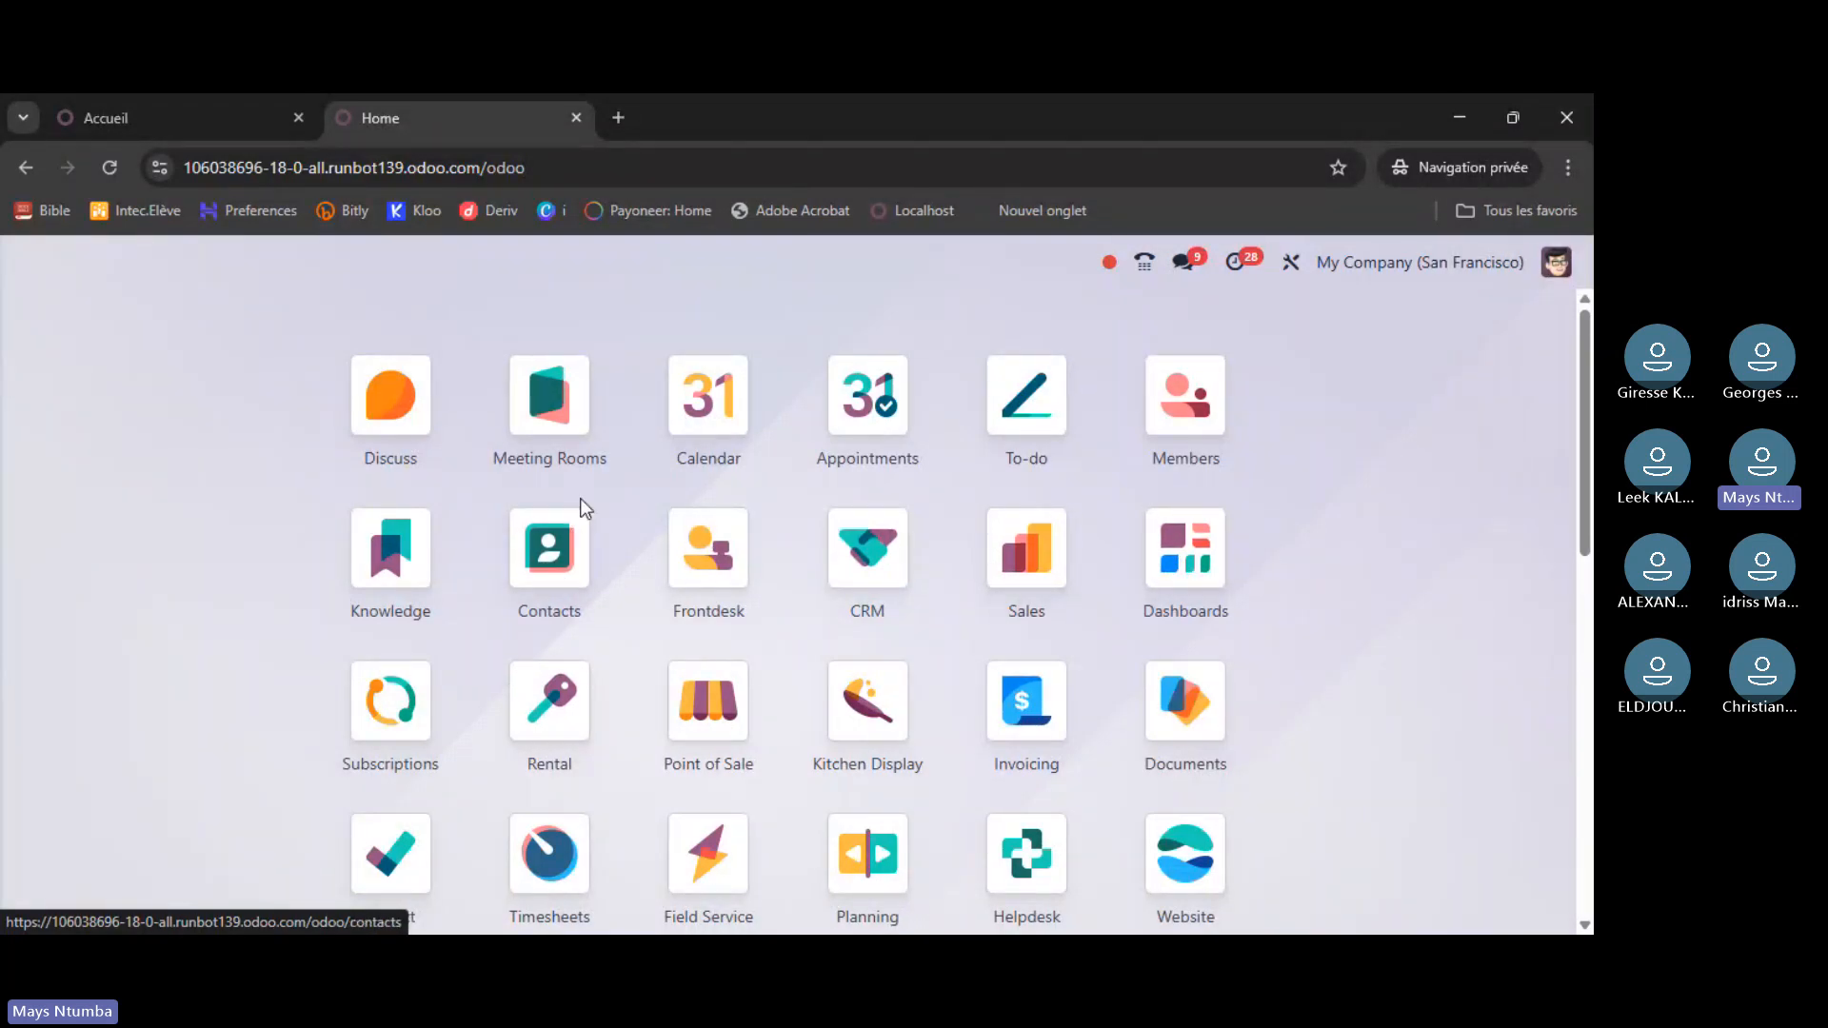
{"action": "scroll", "coordinate": [624, 484], "scroll_direction": "down", "scroll_amount": 5}
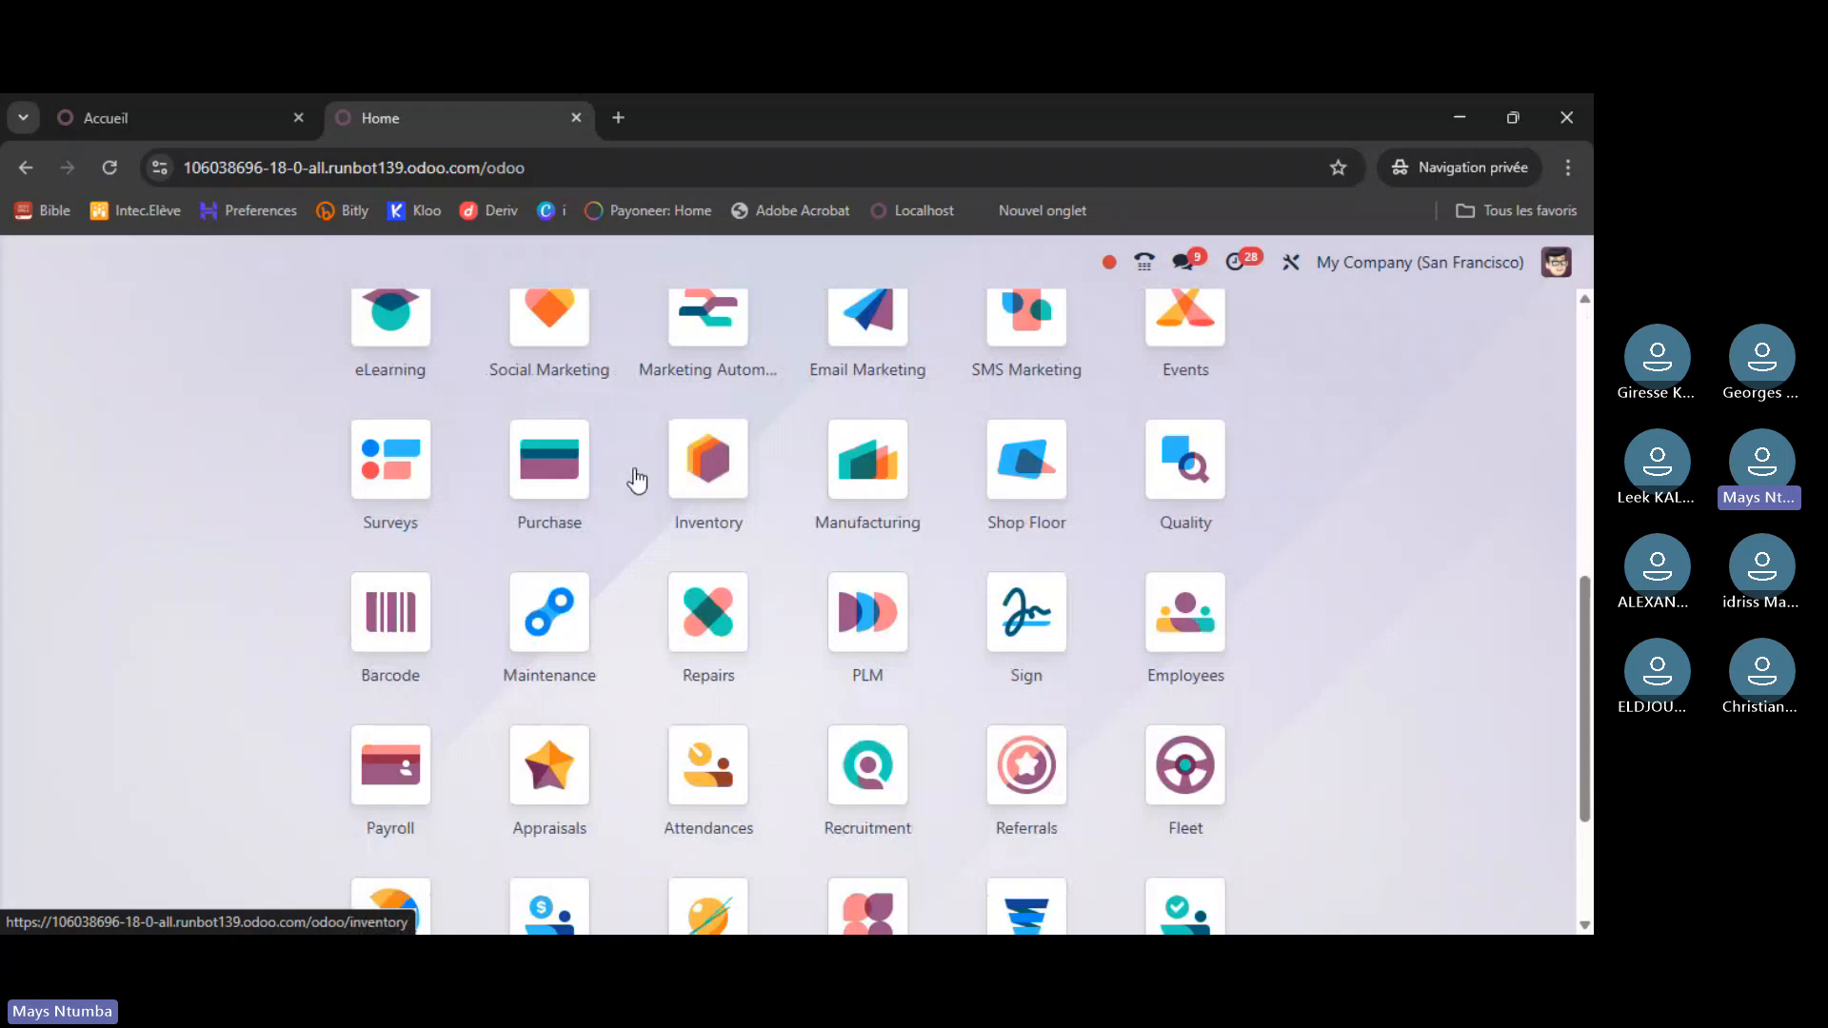
{"action": "scroll", "coordinate": [636, 481], "scroll_direction": "down", "scroll_amount": 5}
{"action": "scroll", "coordinate": [719, 632], "scroll_direction": "up", "scroll_amount": 15}
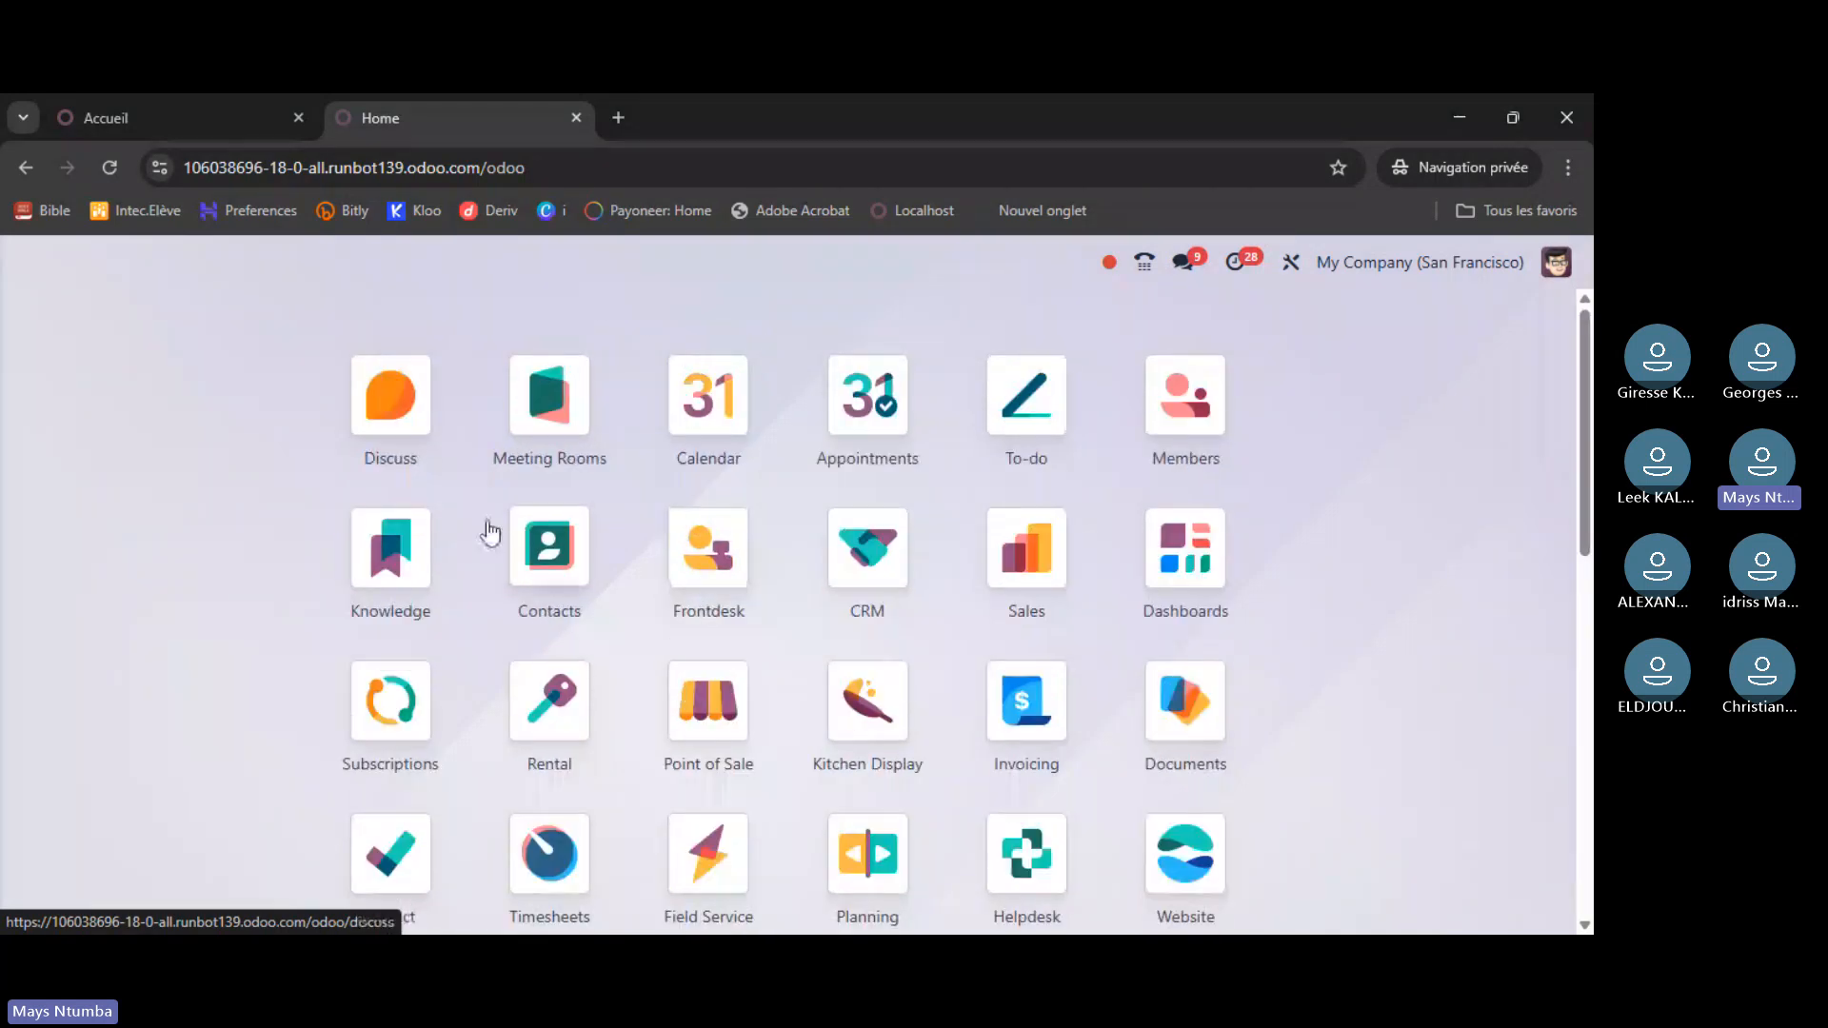
{"action": "left_click", "coordinate": [27, 170]}
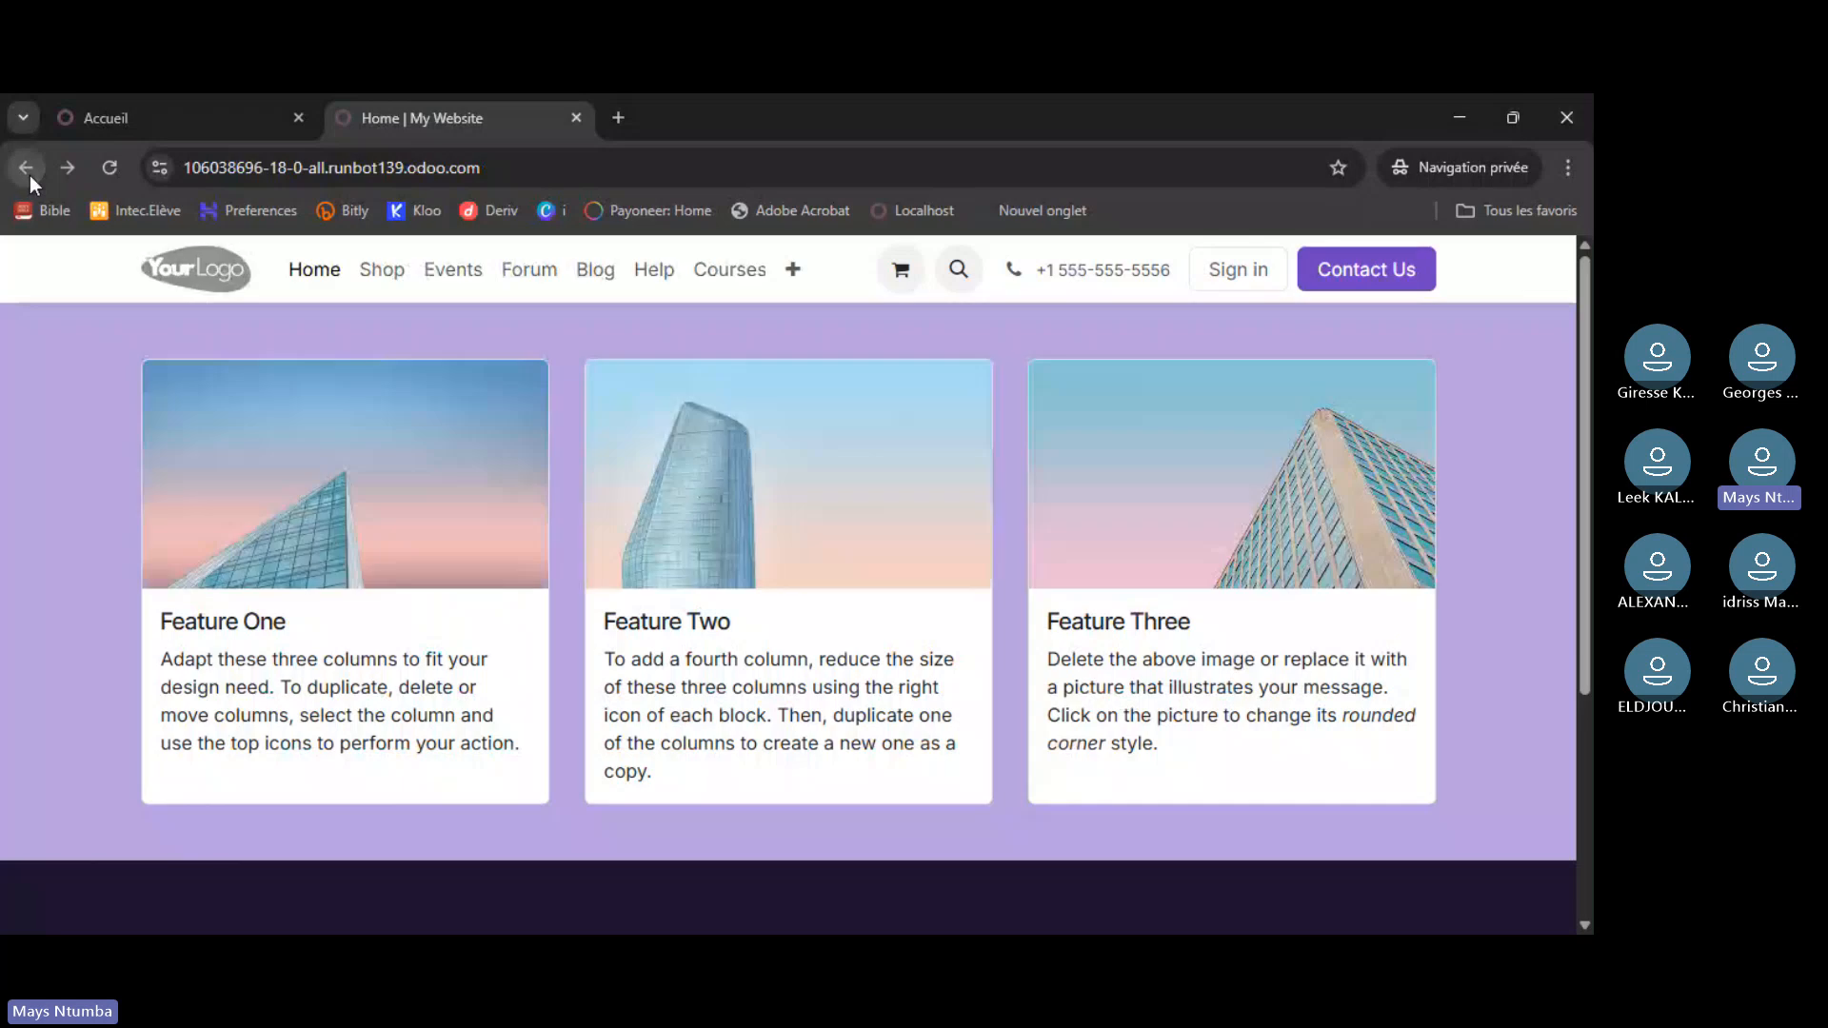
- Return to Runbot R&D and open the newest saas-19.2 build's database
{"action": "left_click", "coordinate": [29, 174]}
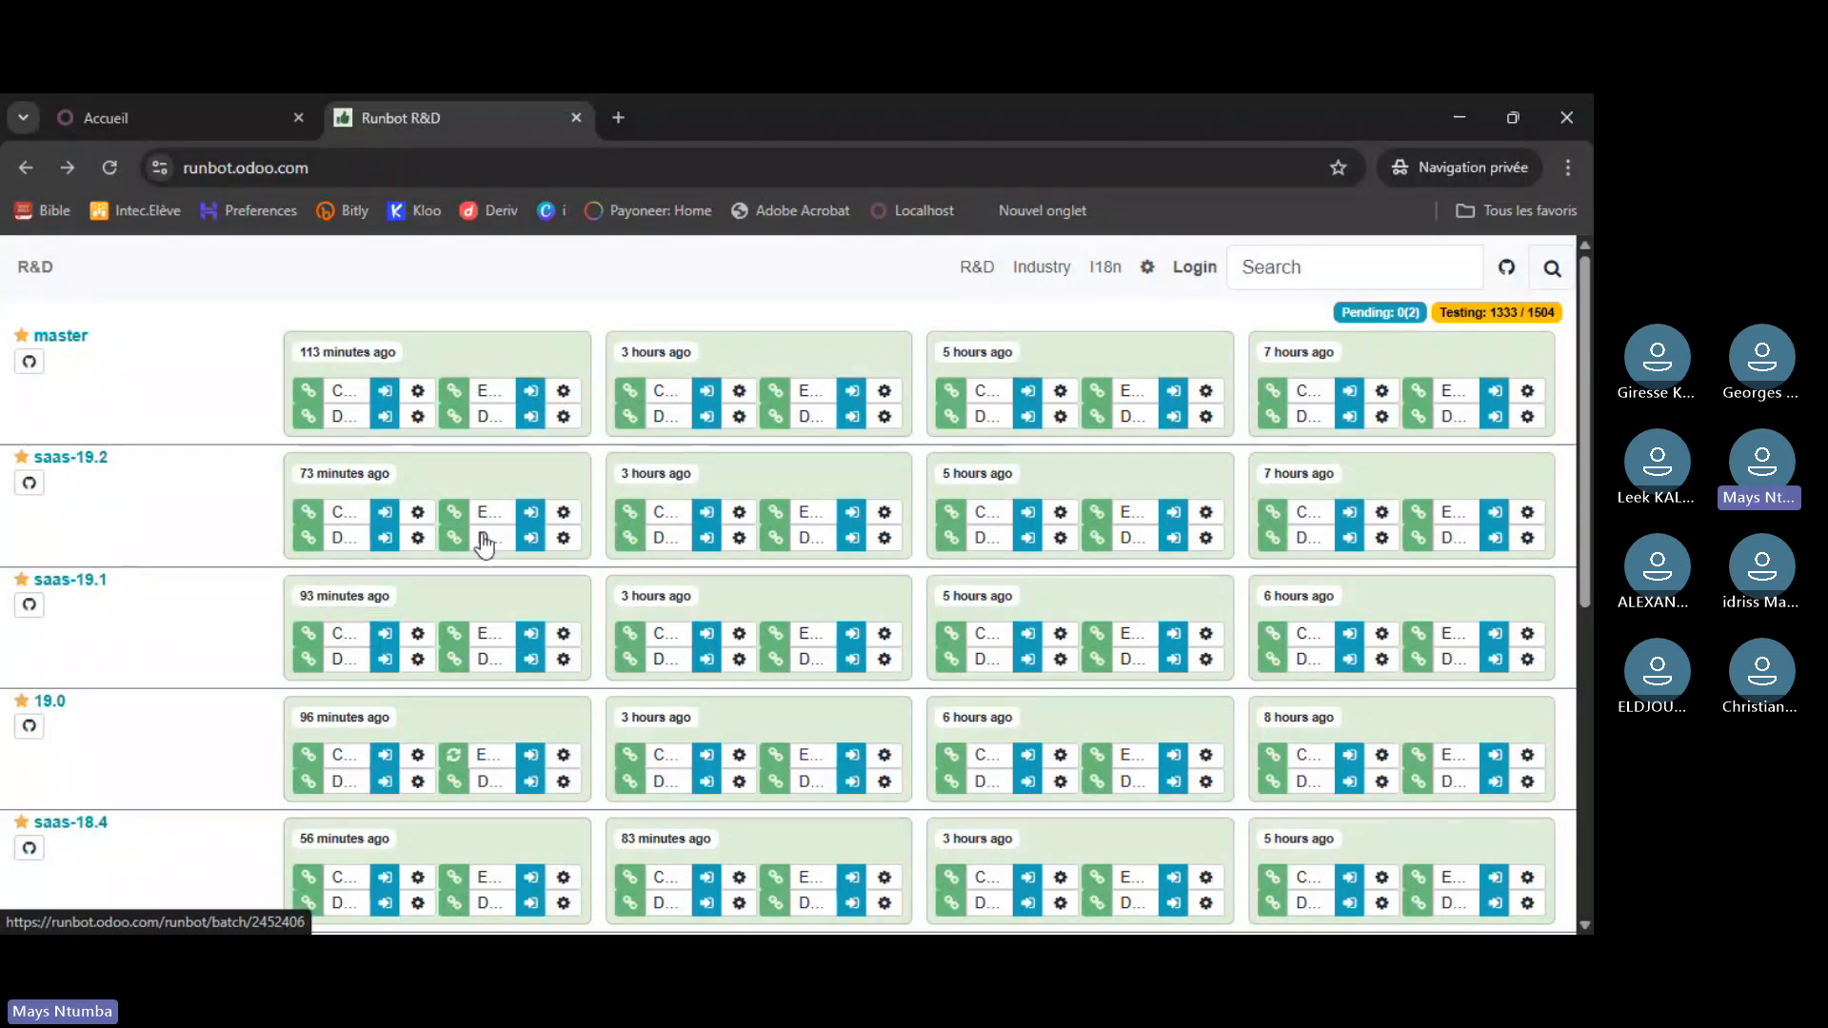
{"action": "left_click", "coordinate": [624, 596]}
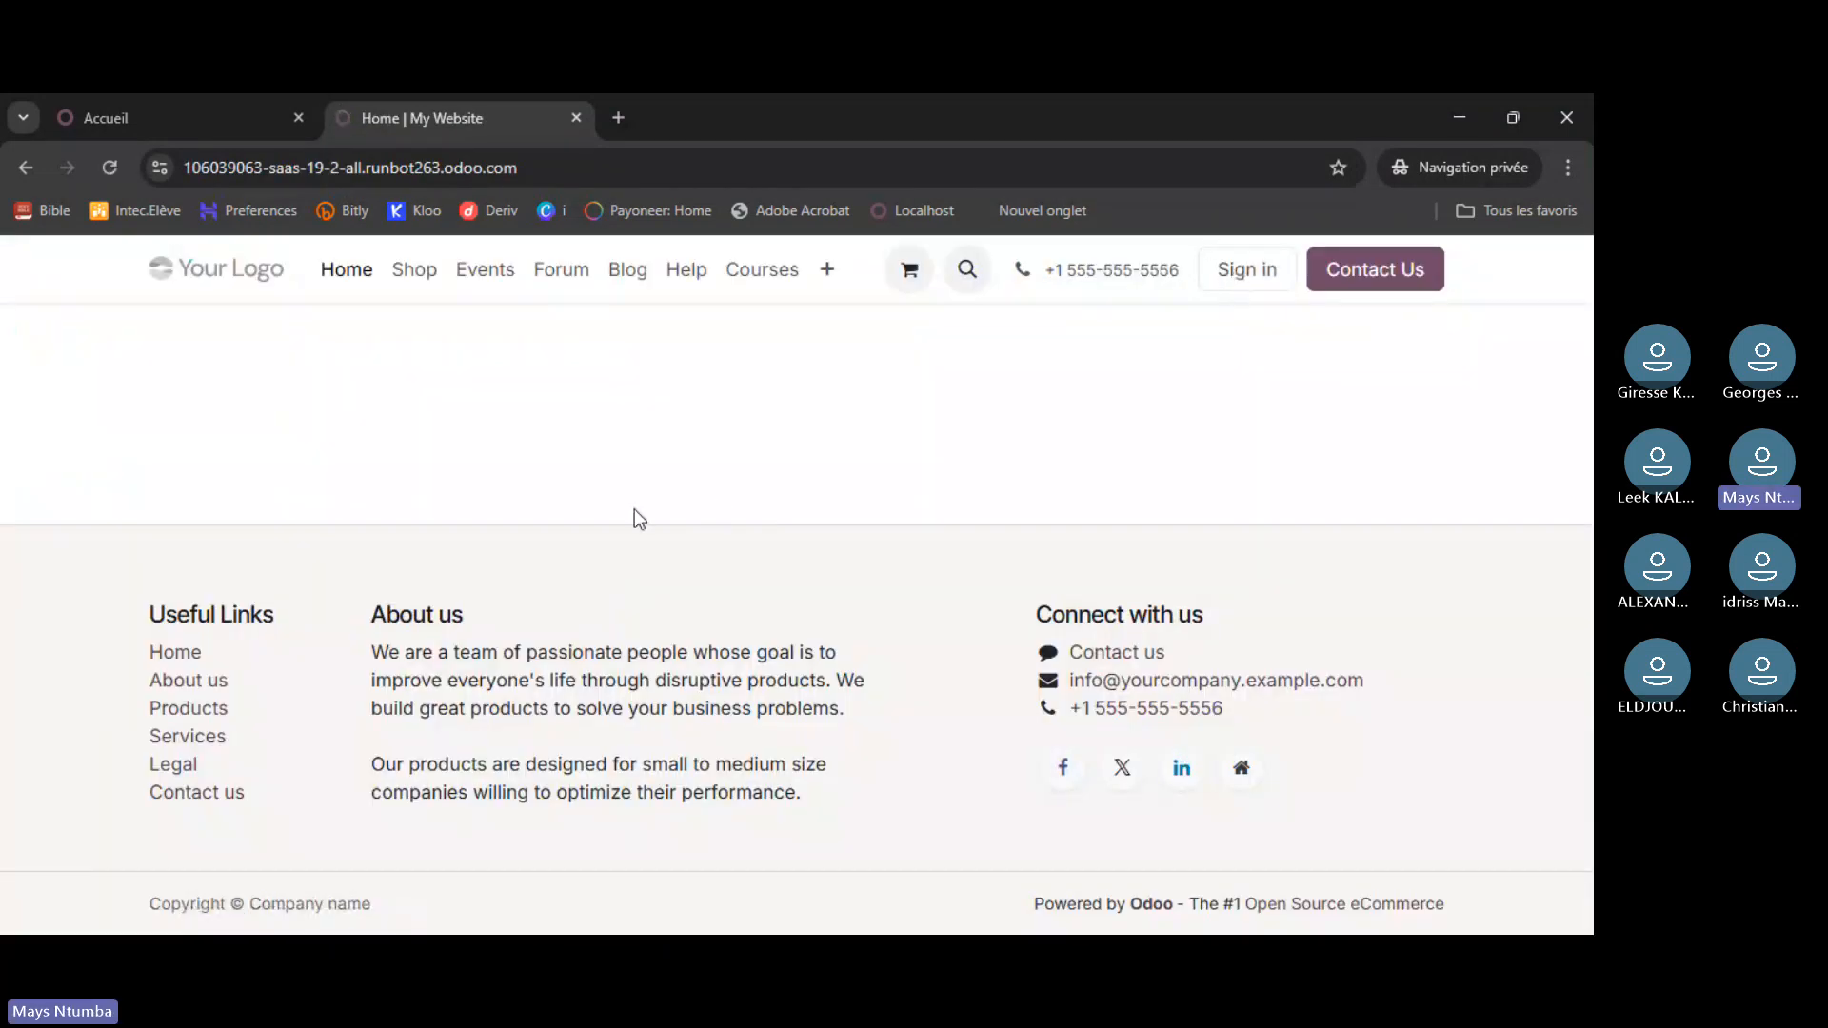
- Sign in to the saas-19.2 runbot database with the admin credentials
{"action": "left_click", "coordinate": [1248, 269]}
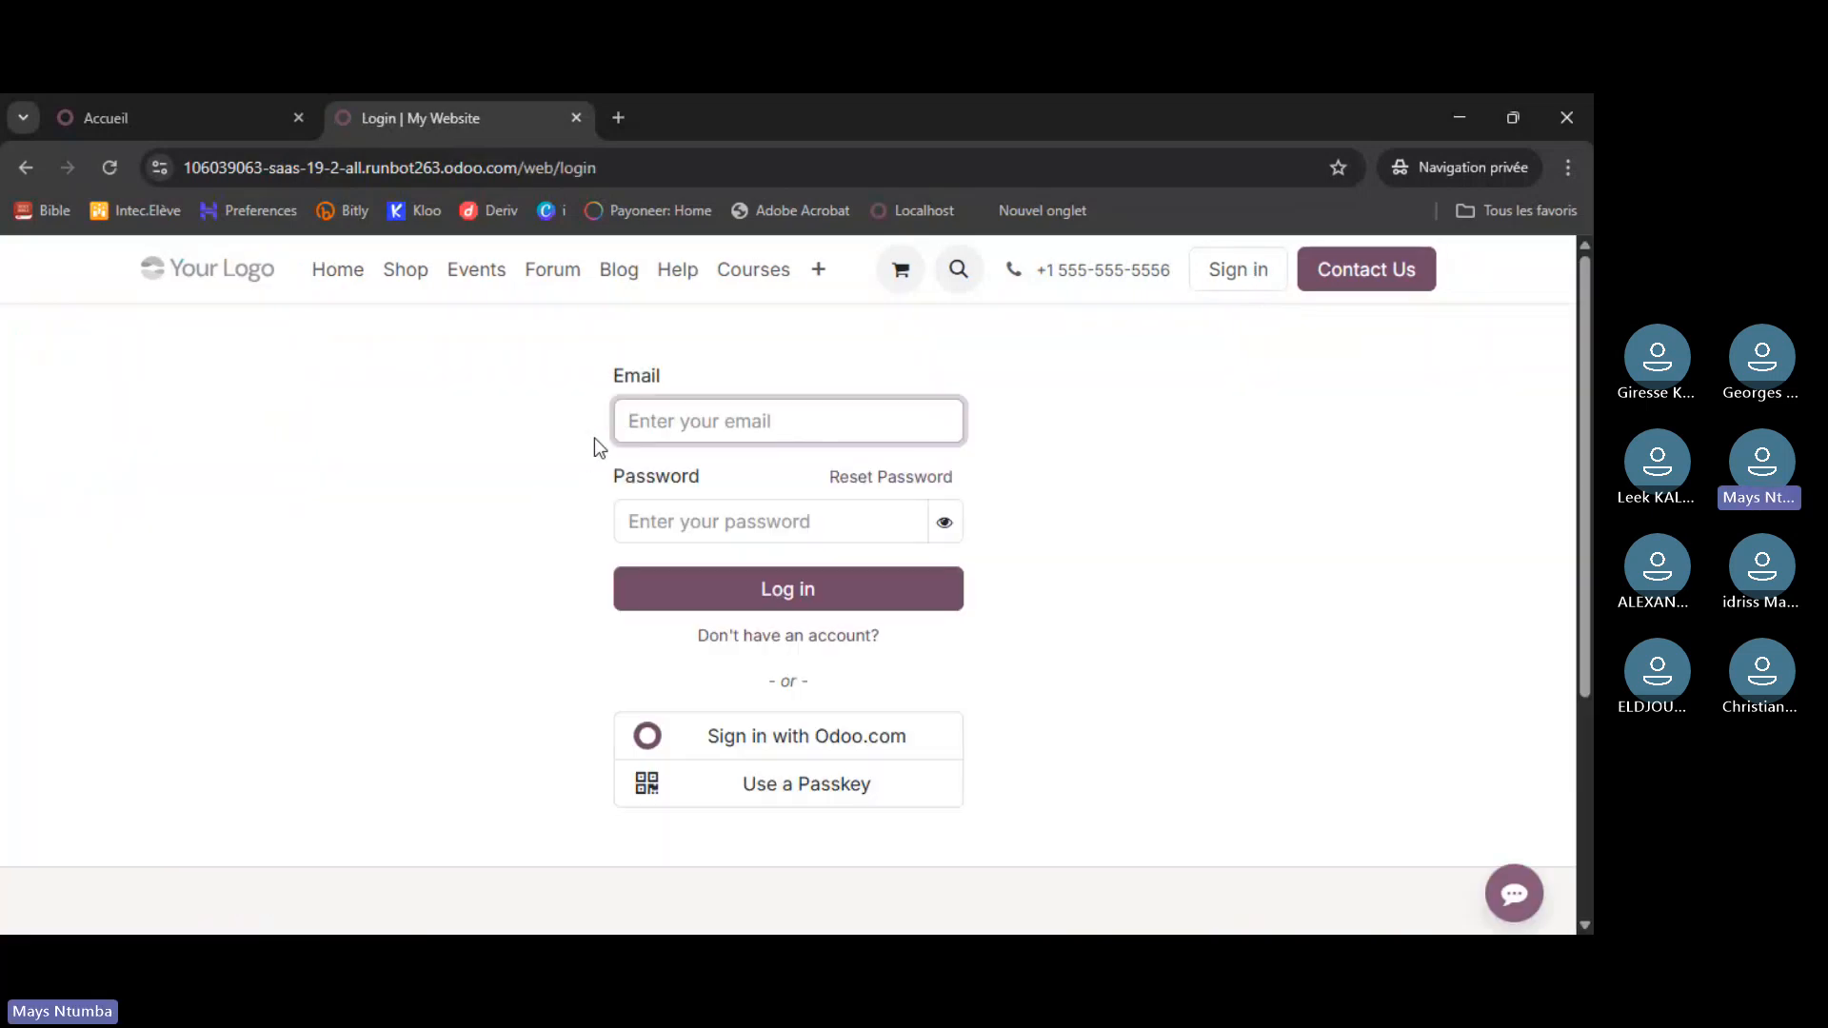
{"action": "type", "text": "ad"}
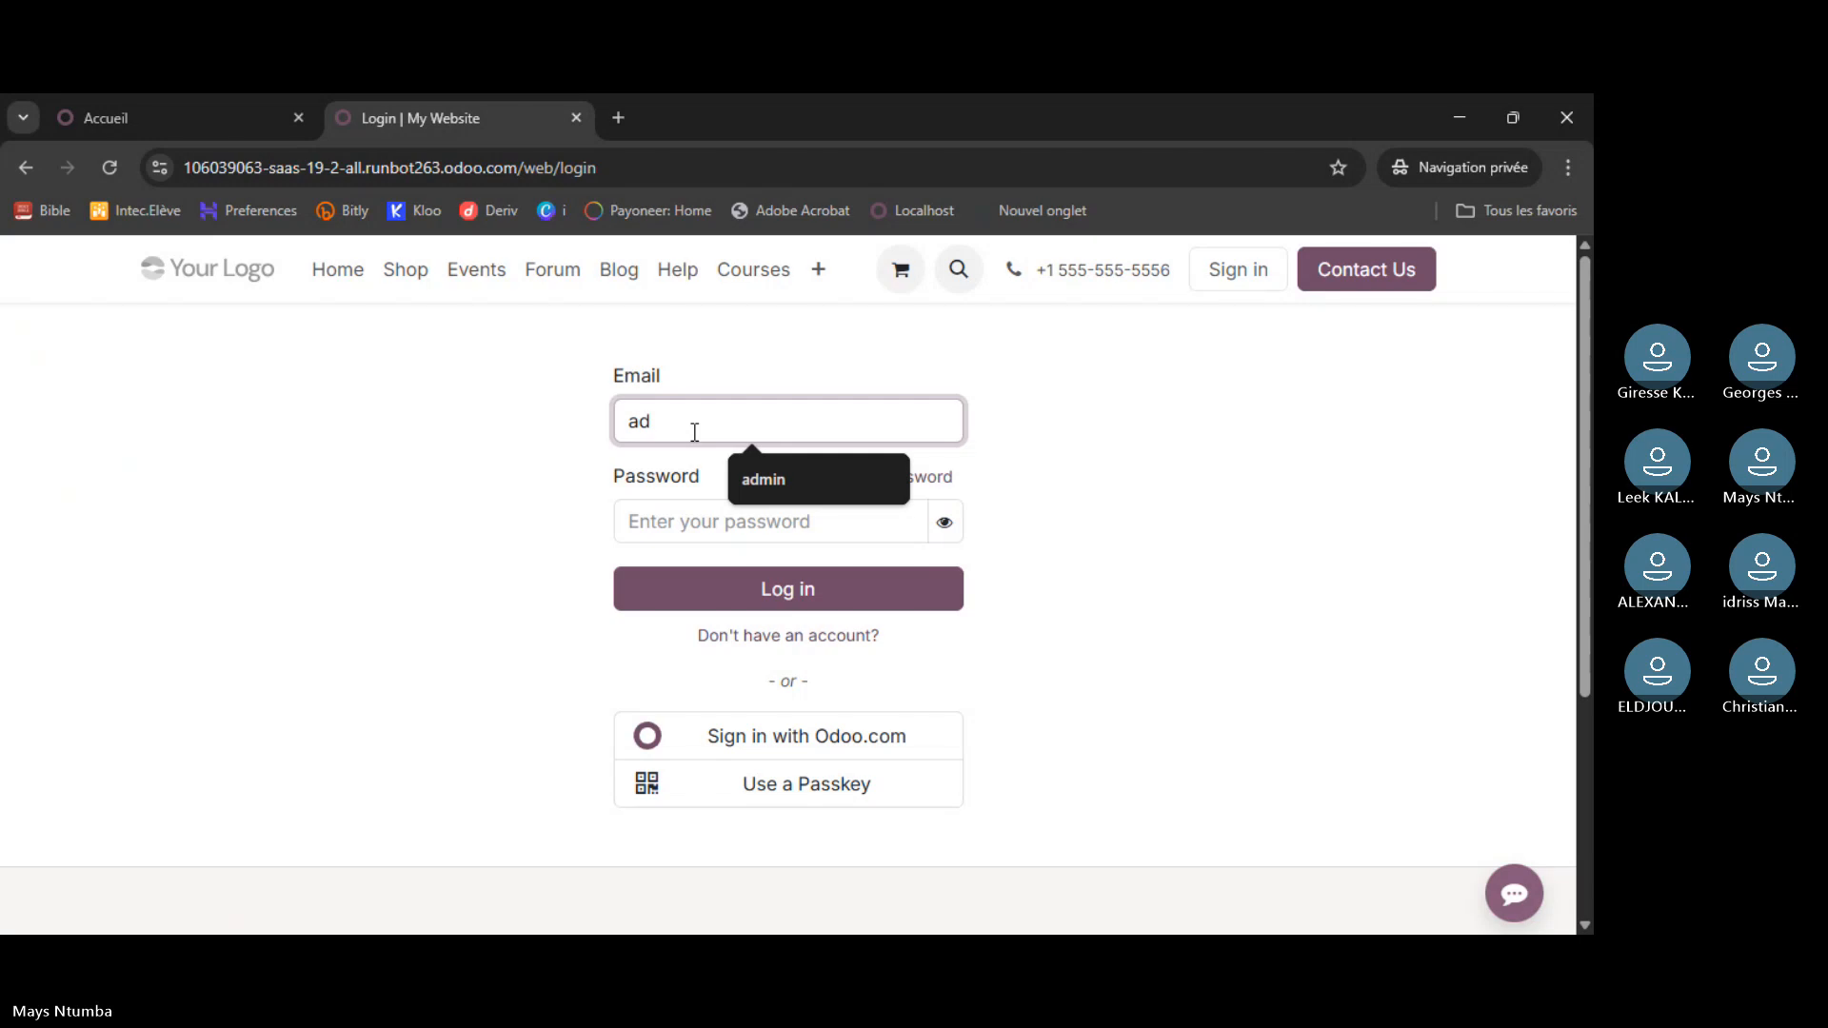
{"action": "type", "text": "min"}
{"action": "left_click", "coordinate": [666, 526]}
{"action": "type", "text": "admin"}
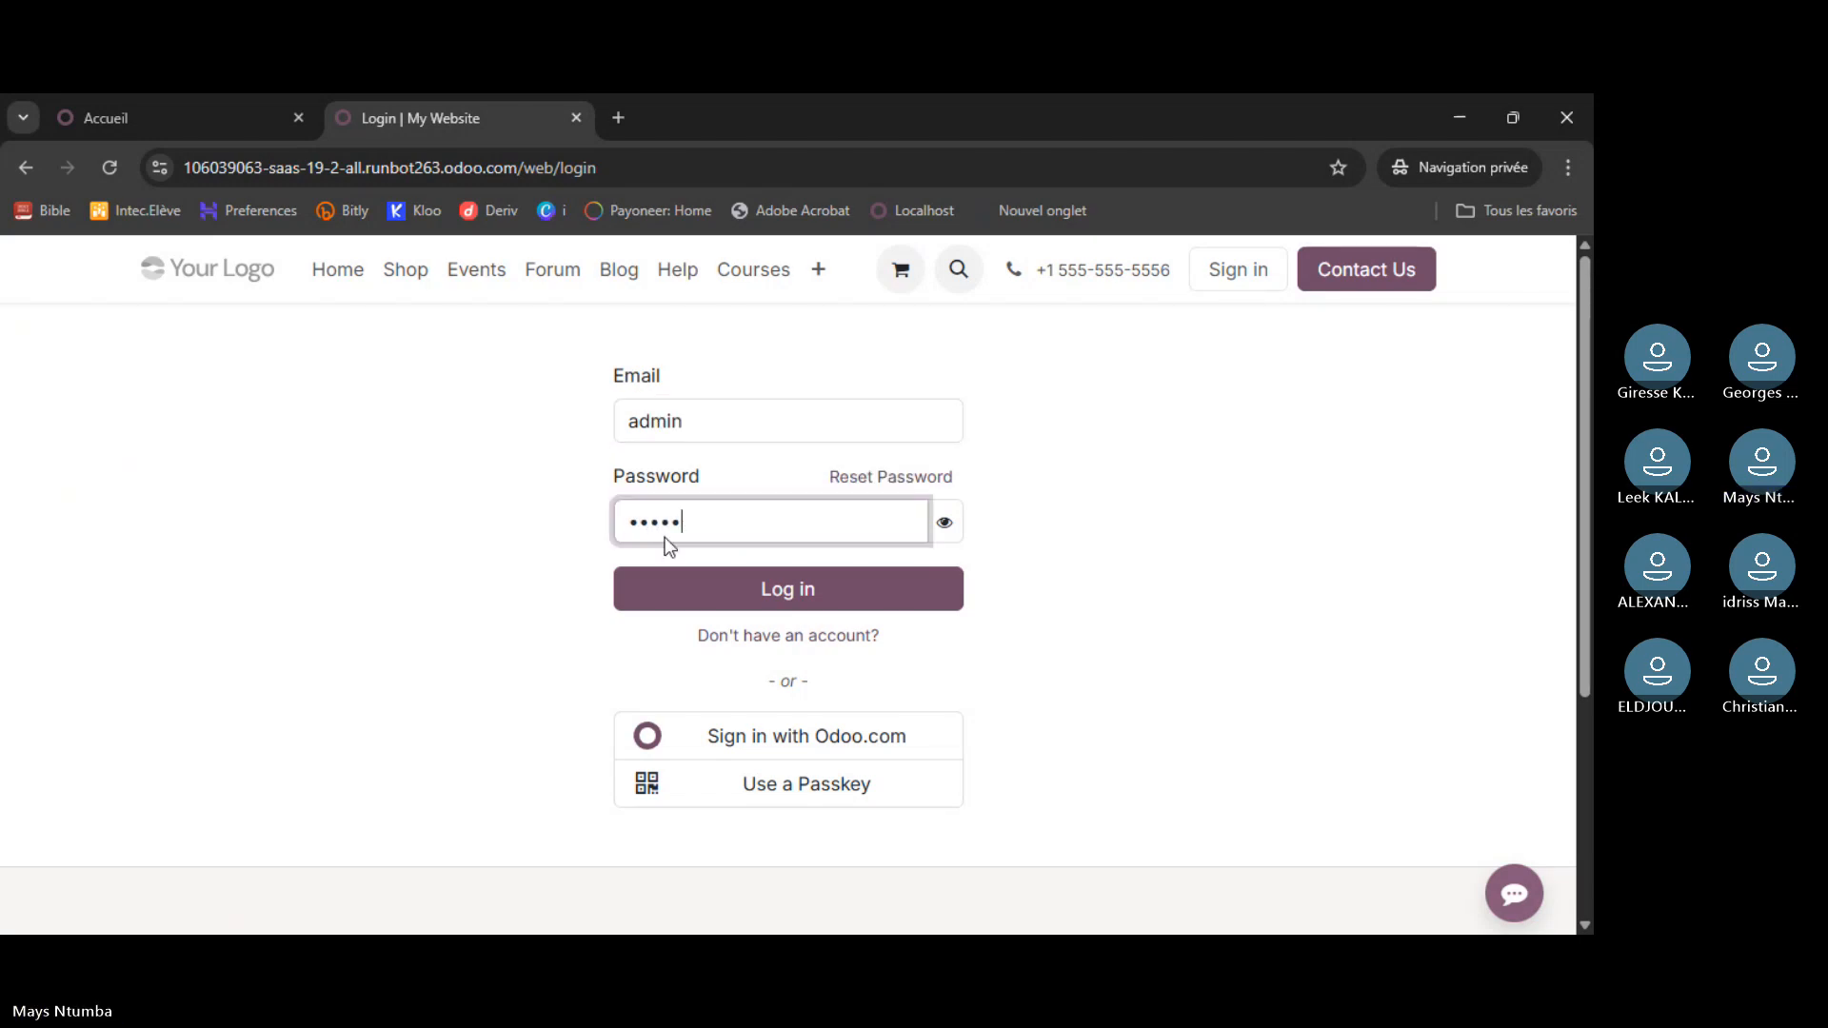
{"action": "key", "text": "Return"}
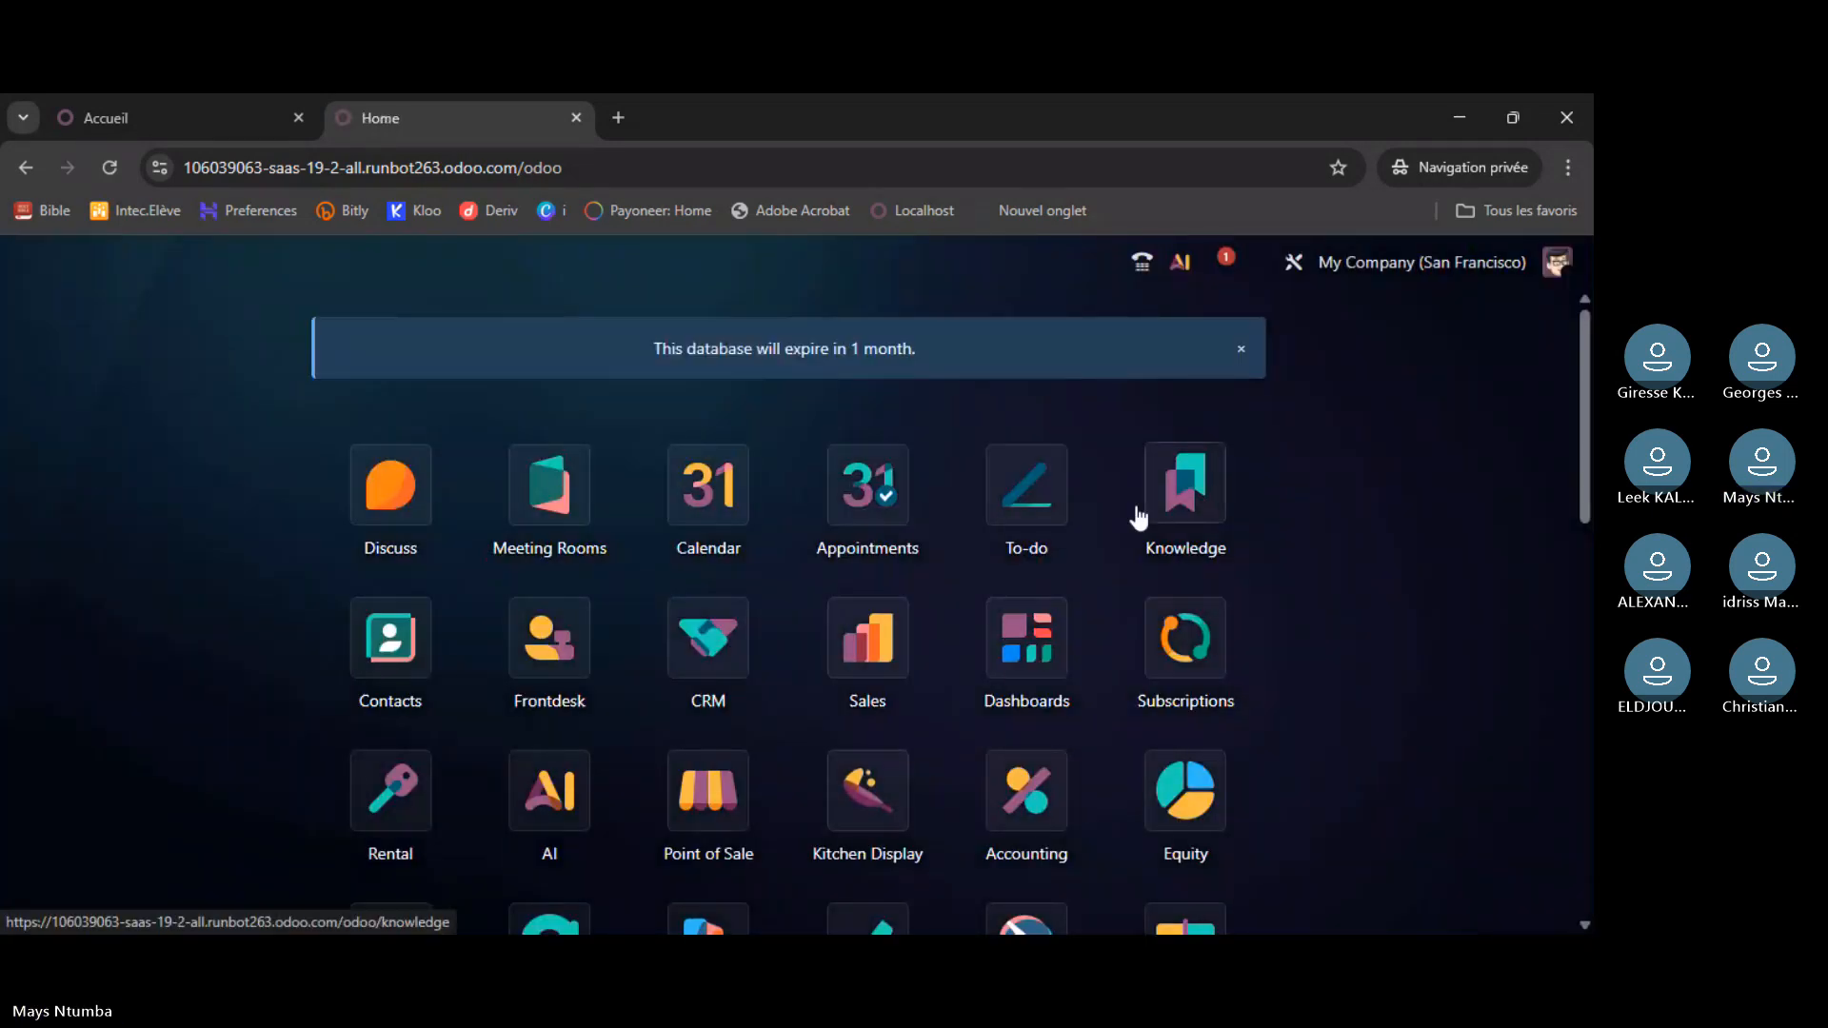
- Flip between the trial and runbot tabs, then reload the atelier7 trial database page
{"action": "scroll", "coordinate": [1139, 533], "scroll_direction": "down", "scroll_amount": 10}
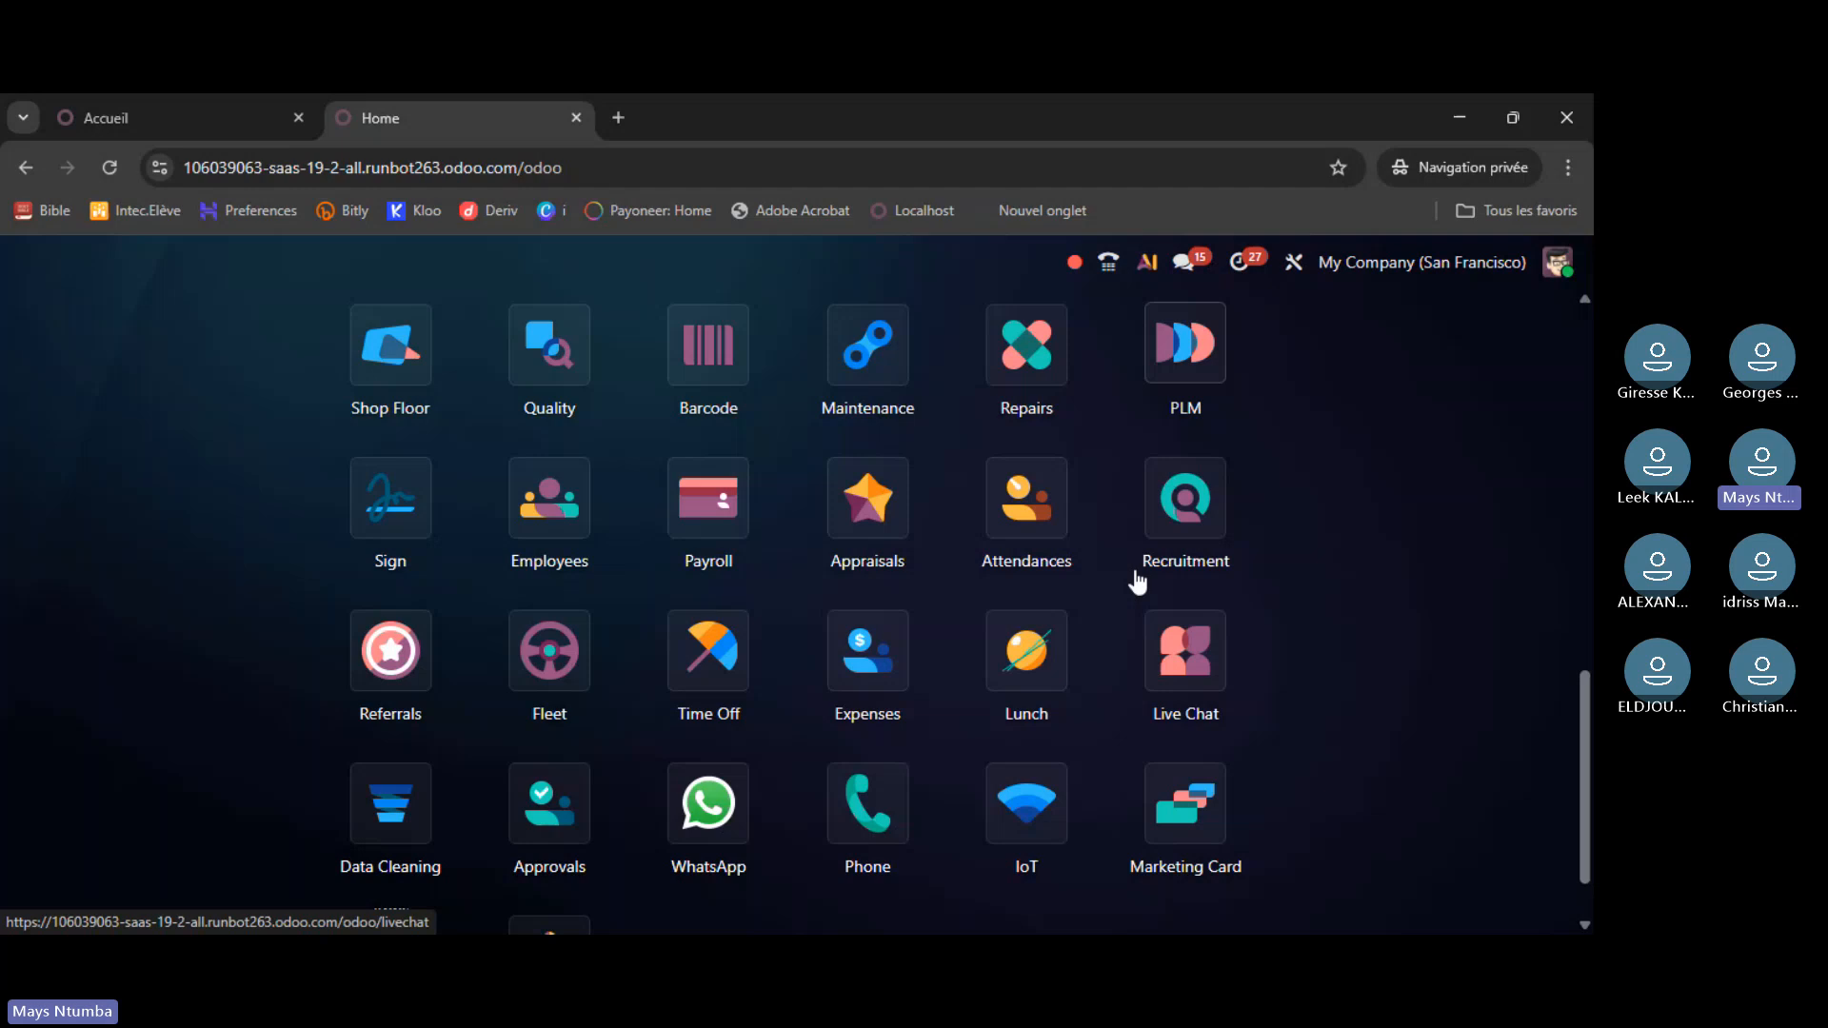
{"action": "scroll", "coordinate": [1139, 572], "scroll_direction": "up", "scroll_amount": 10}
{"action": "left_click", "coordinate": [212, 116]}
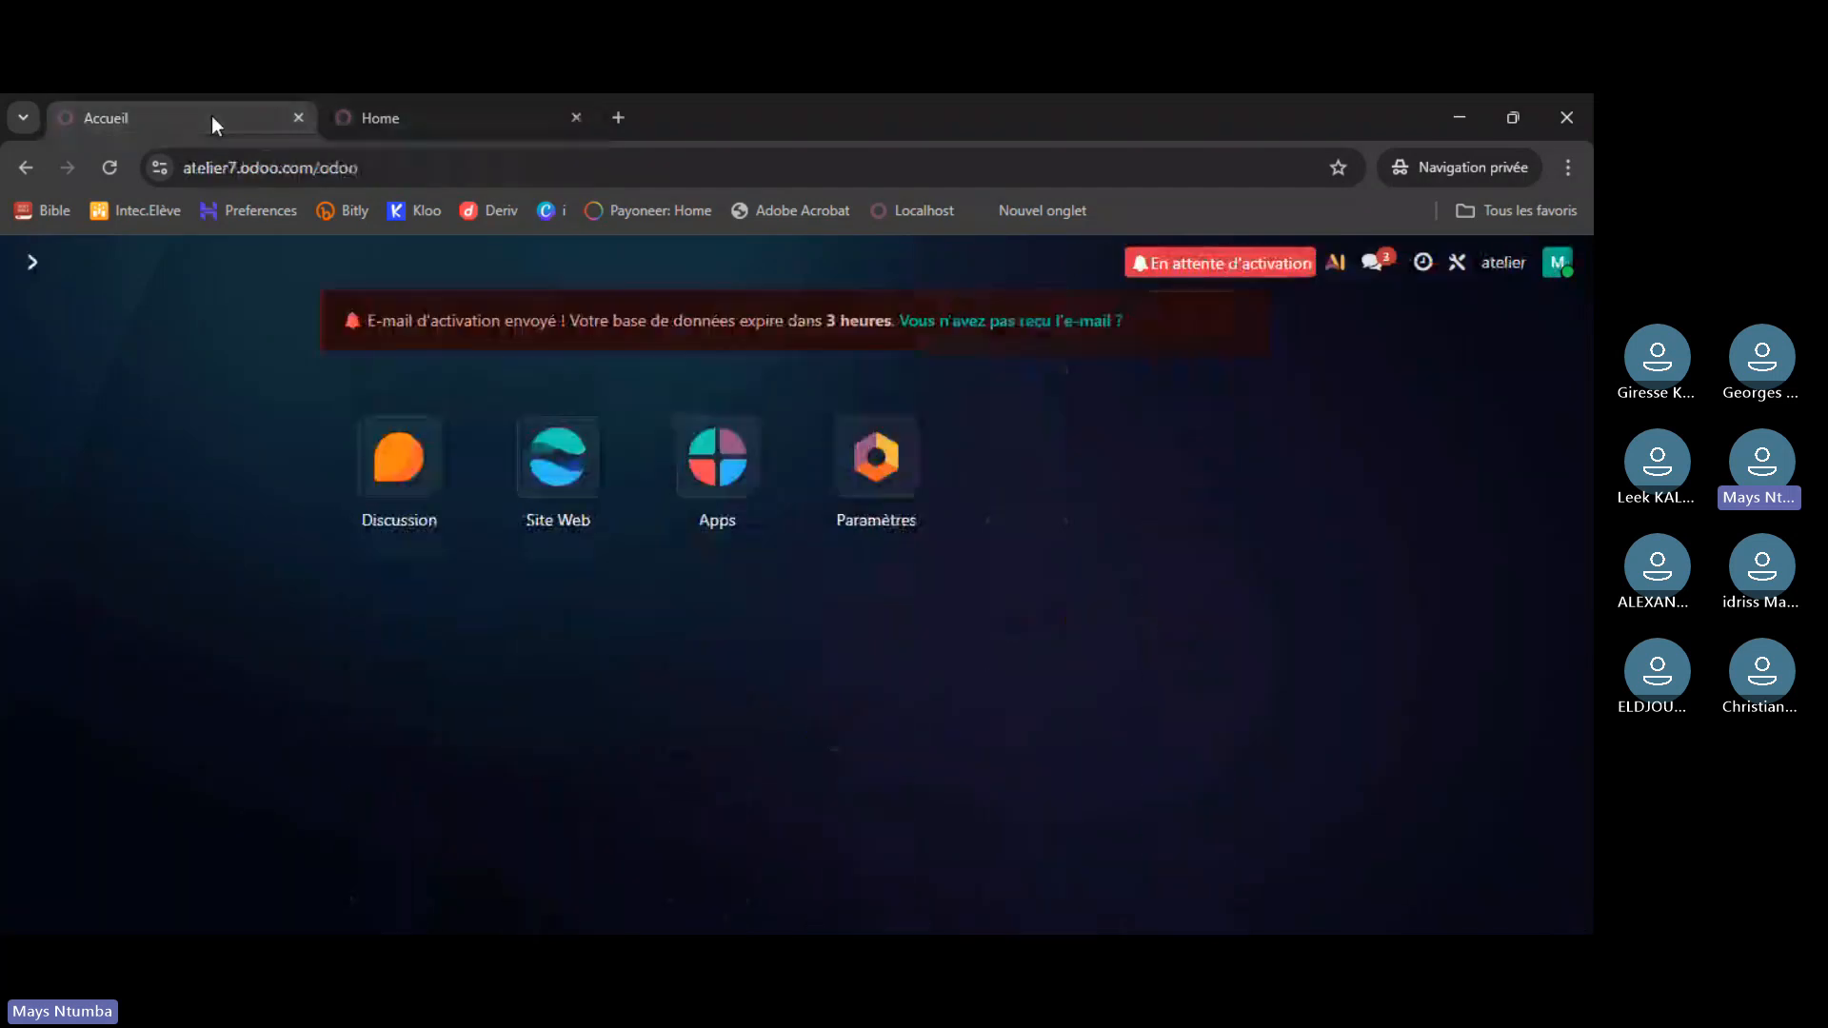
{"action": "left_click", "coordinate": [435, 120]}
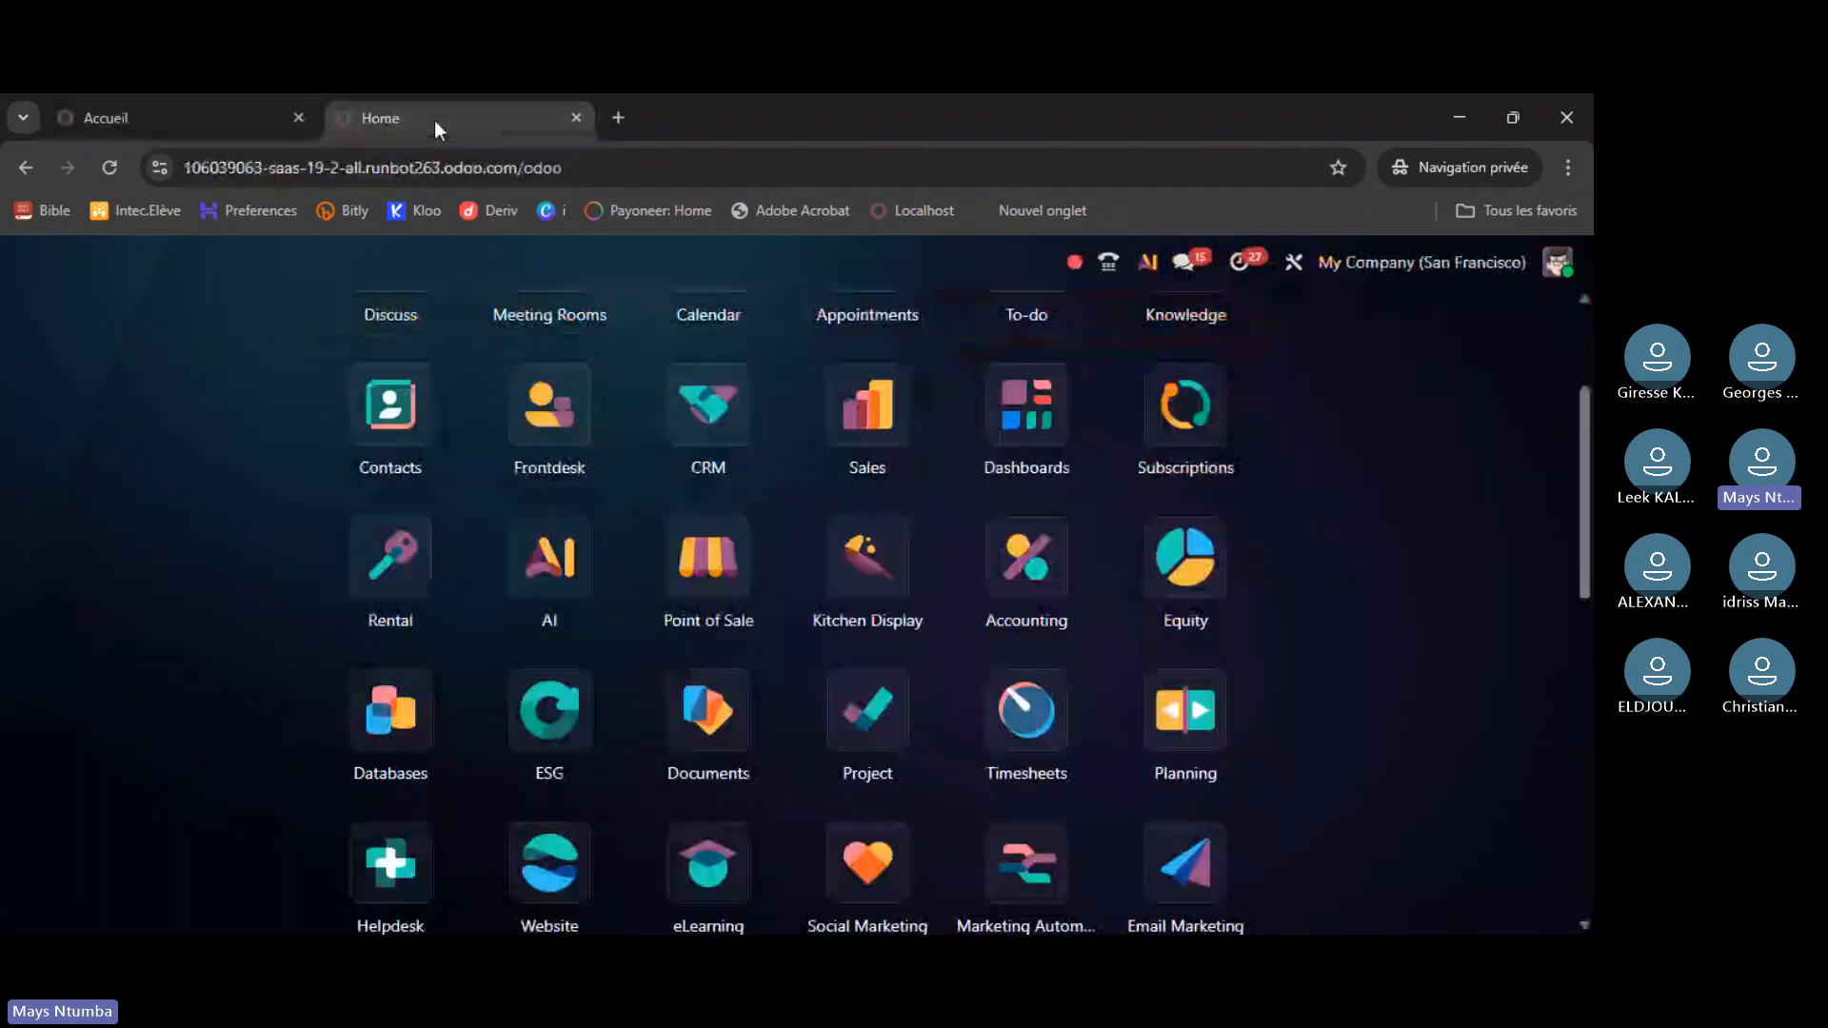
{"action": "left_click", "coordinate": [185, 112]}
{"action": "left_click", "coordinate": [482, 124]}
{"action": "left_click", "coordinate": [236, 122]}
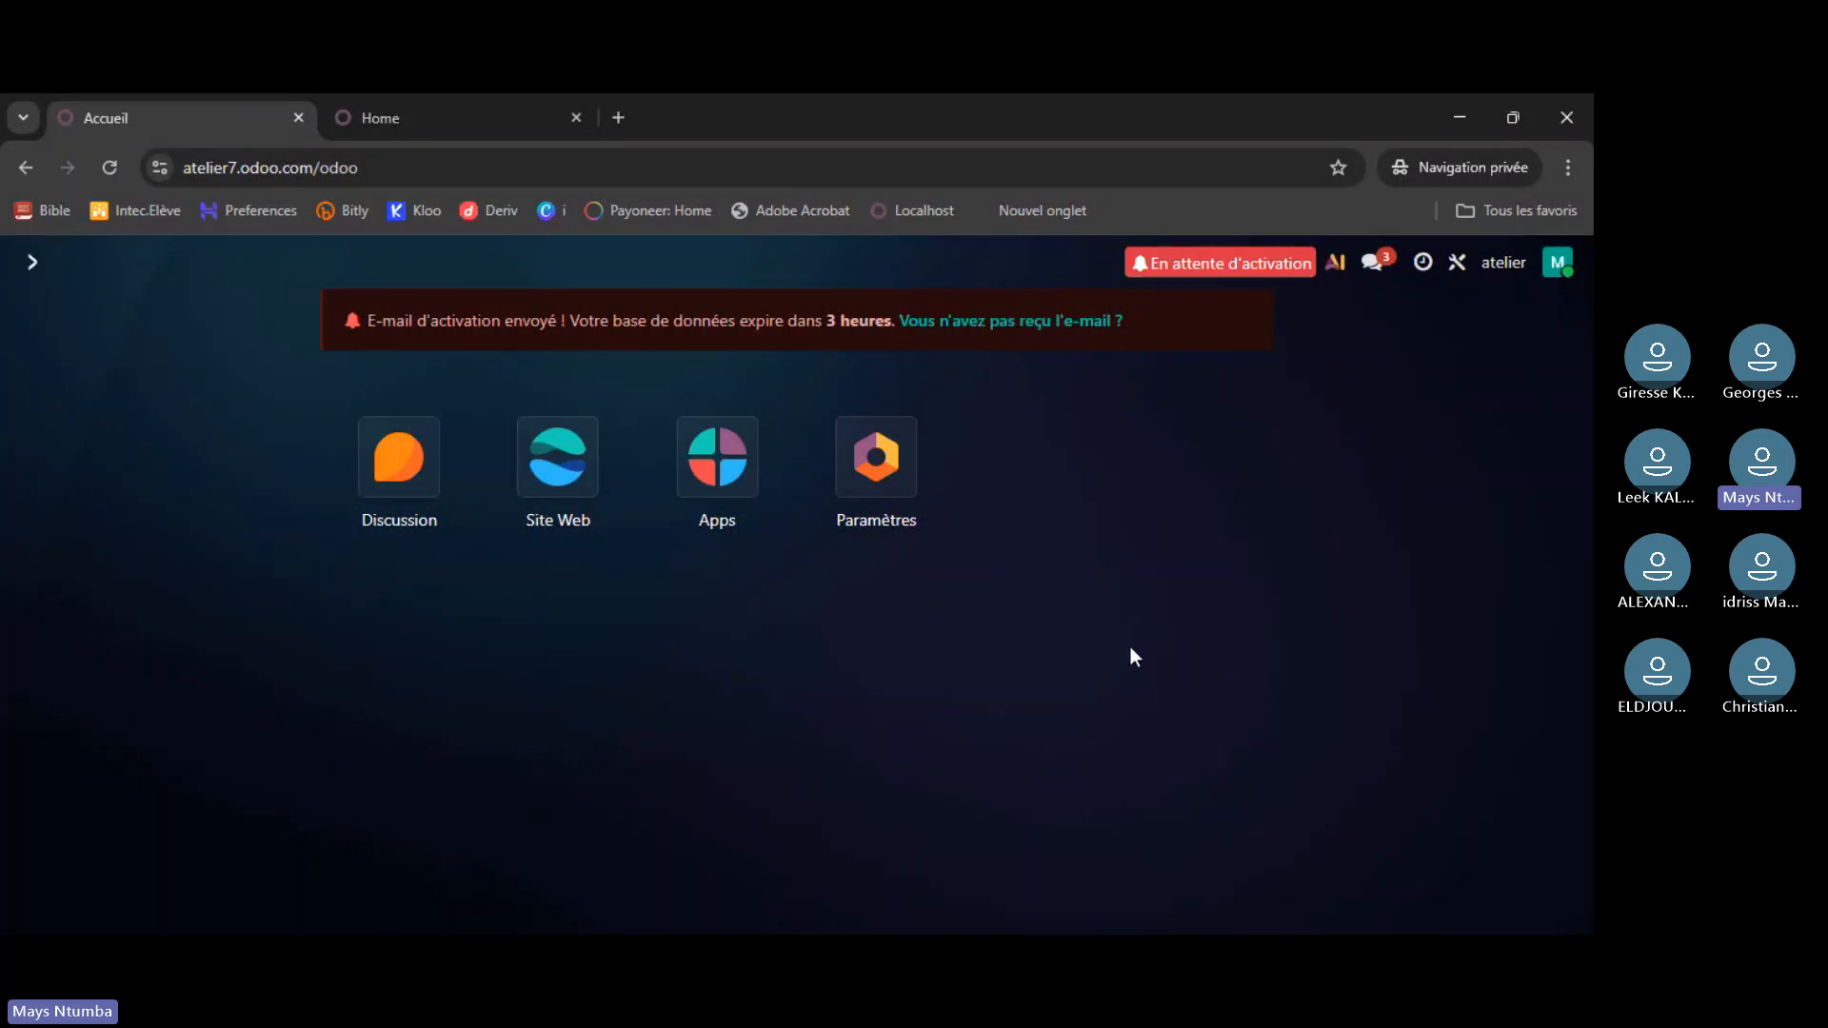
{"action": "left_click", "coordinate": [104, 168]}
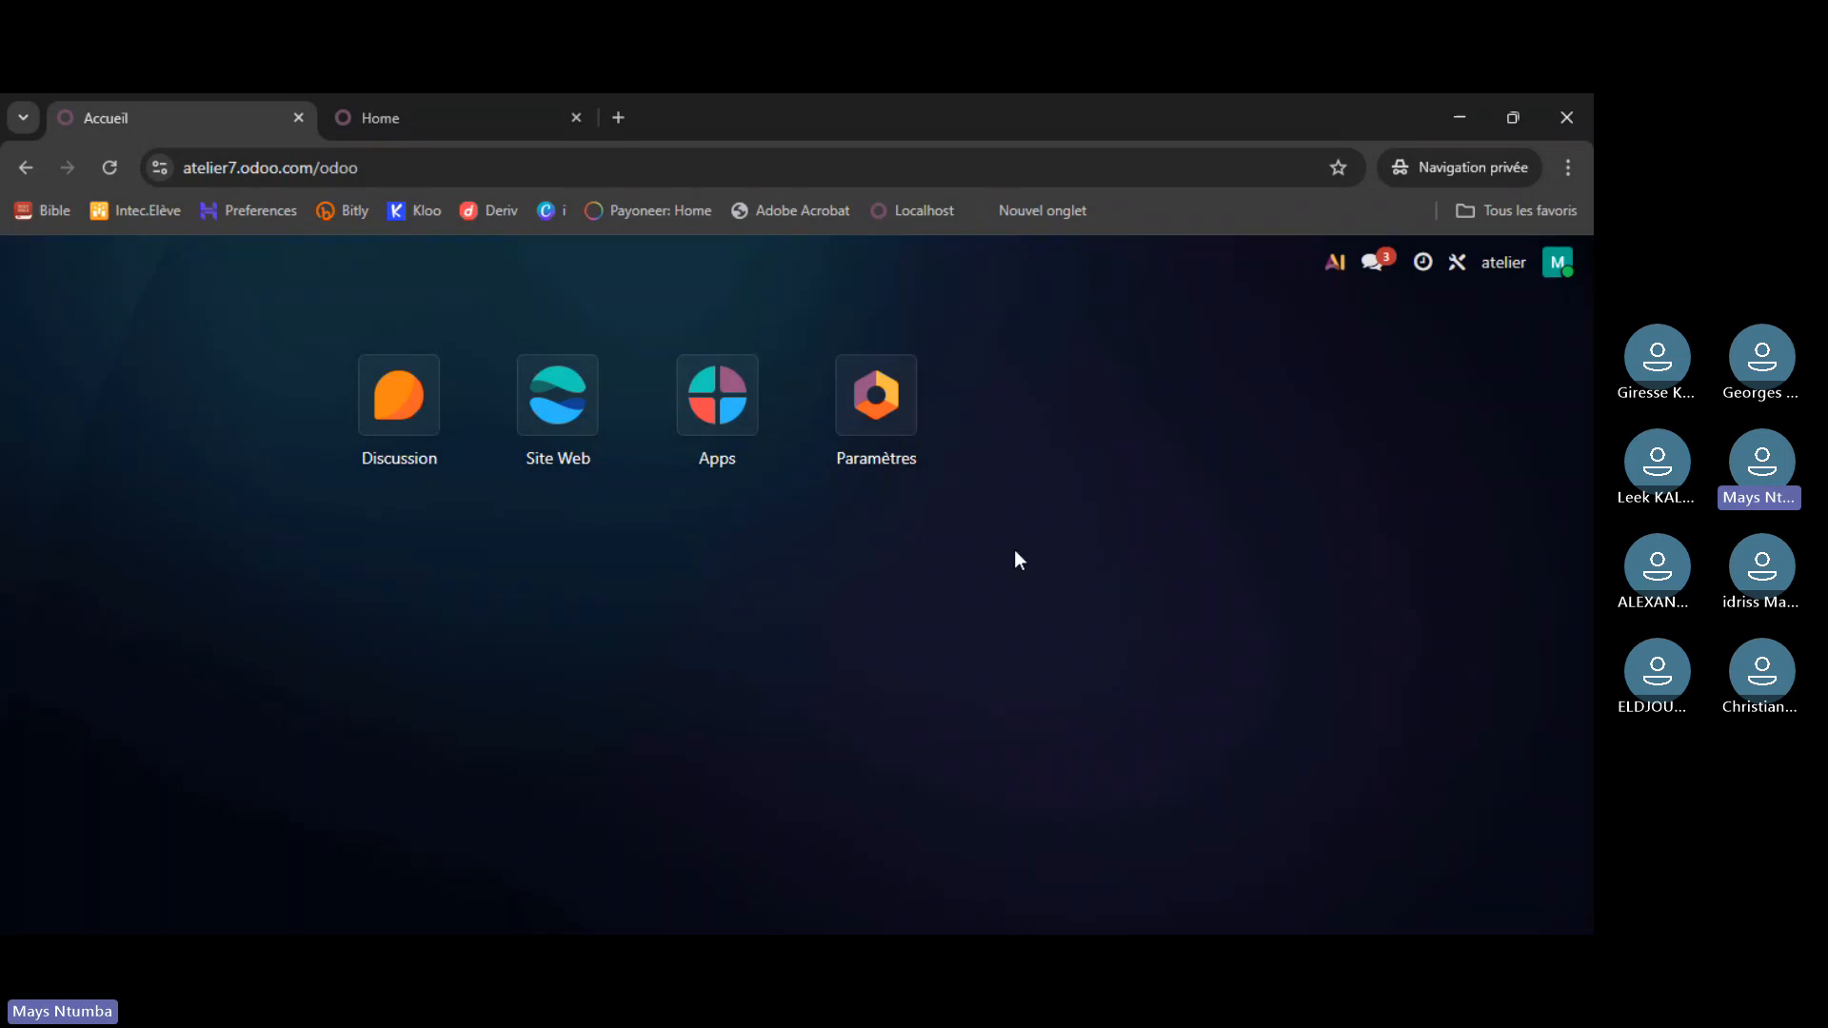
{"action": "left_click", "coordinate": [444, 95]}
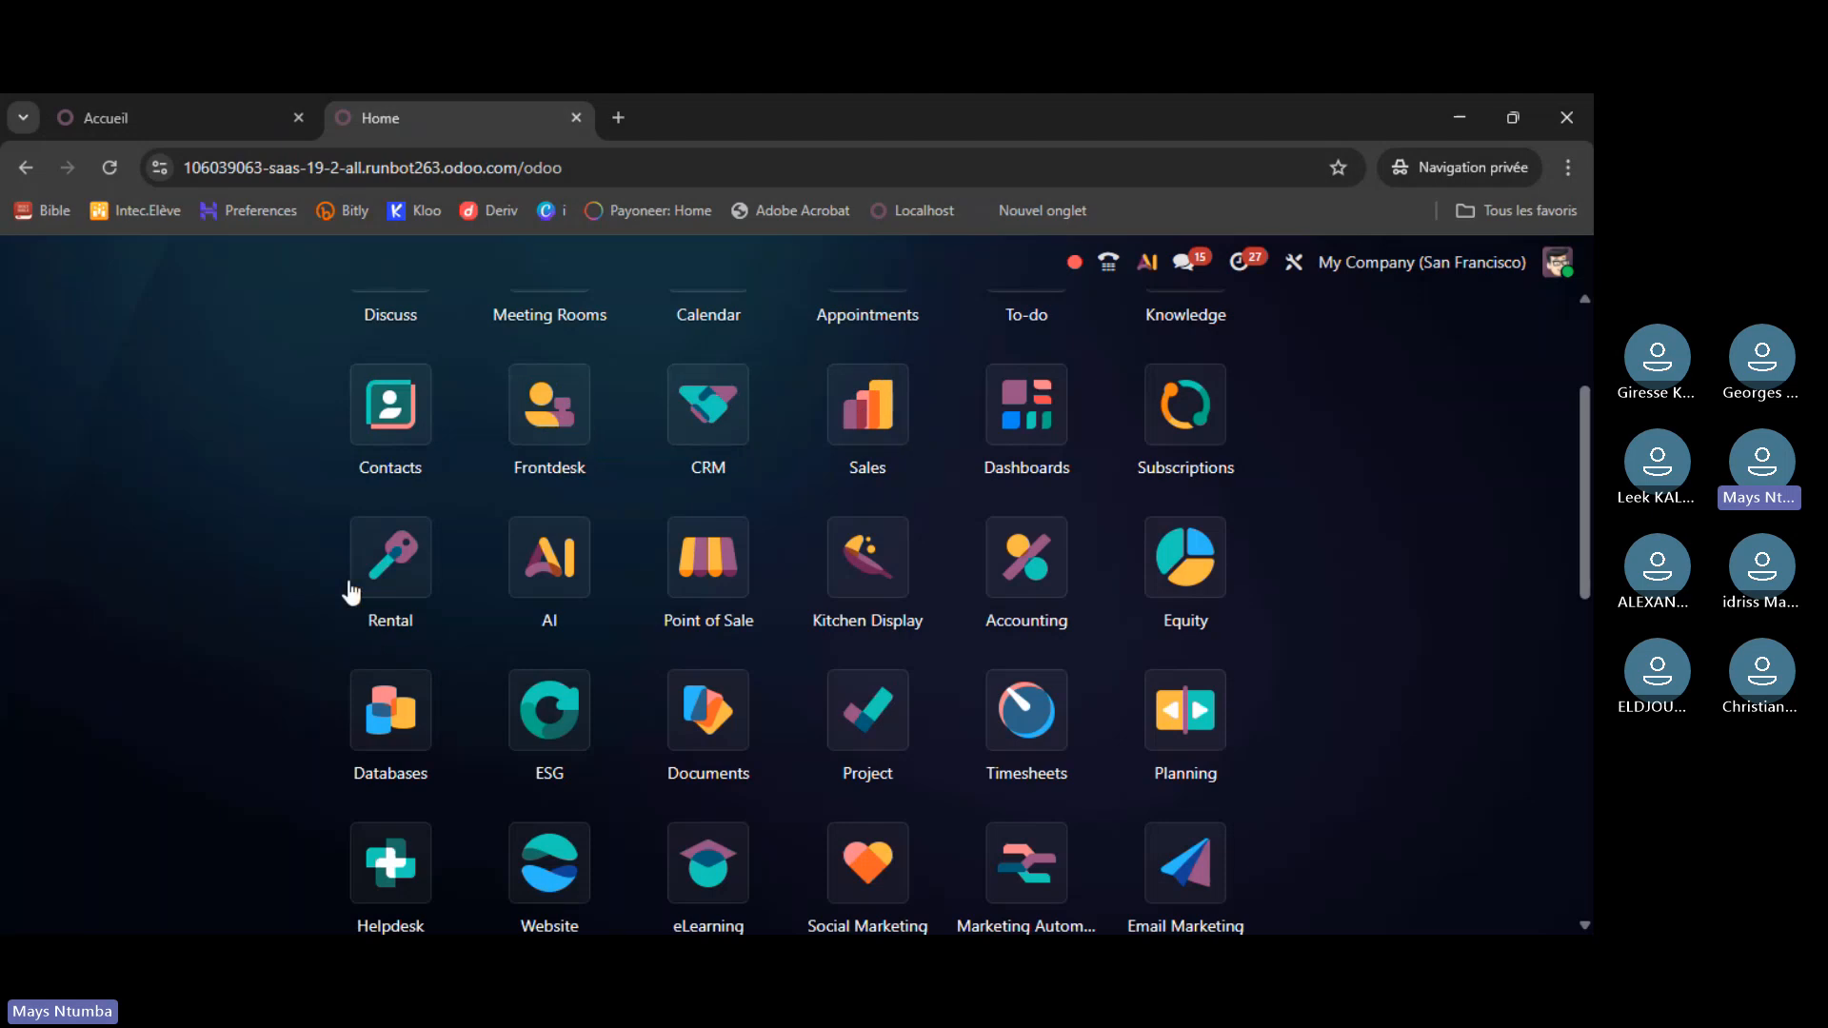
{"action": "scroll", "coordinate": [585, 550], "scroll_direction": "up", "scroll_amount": 3}
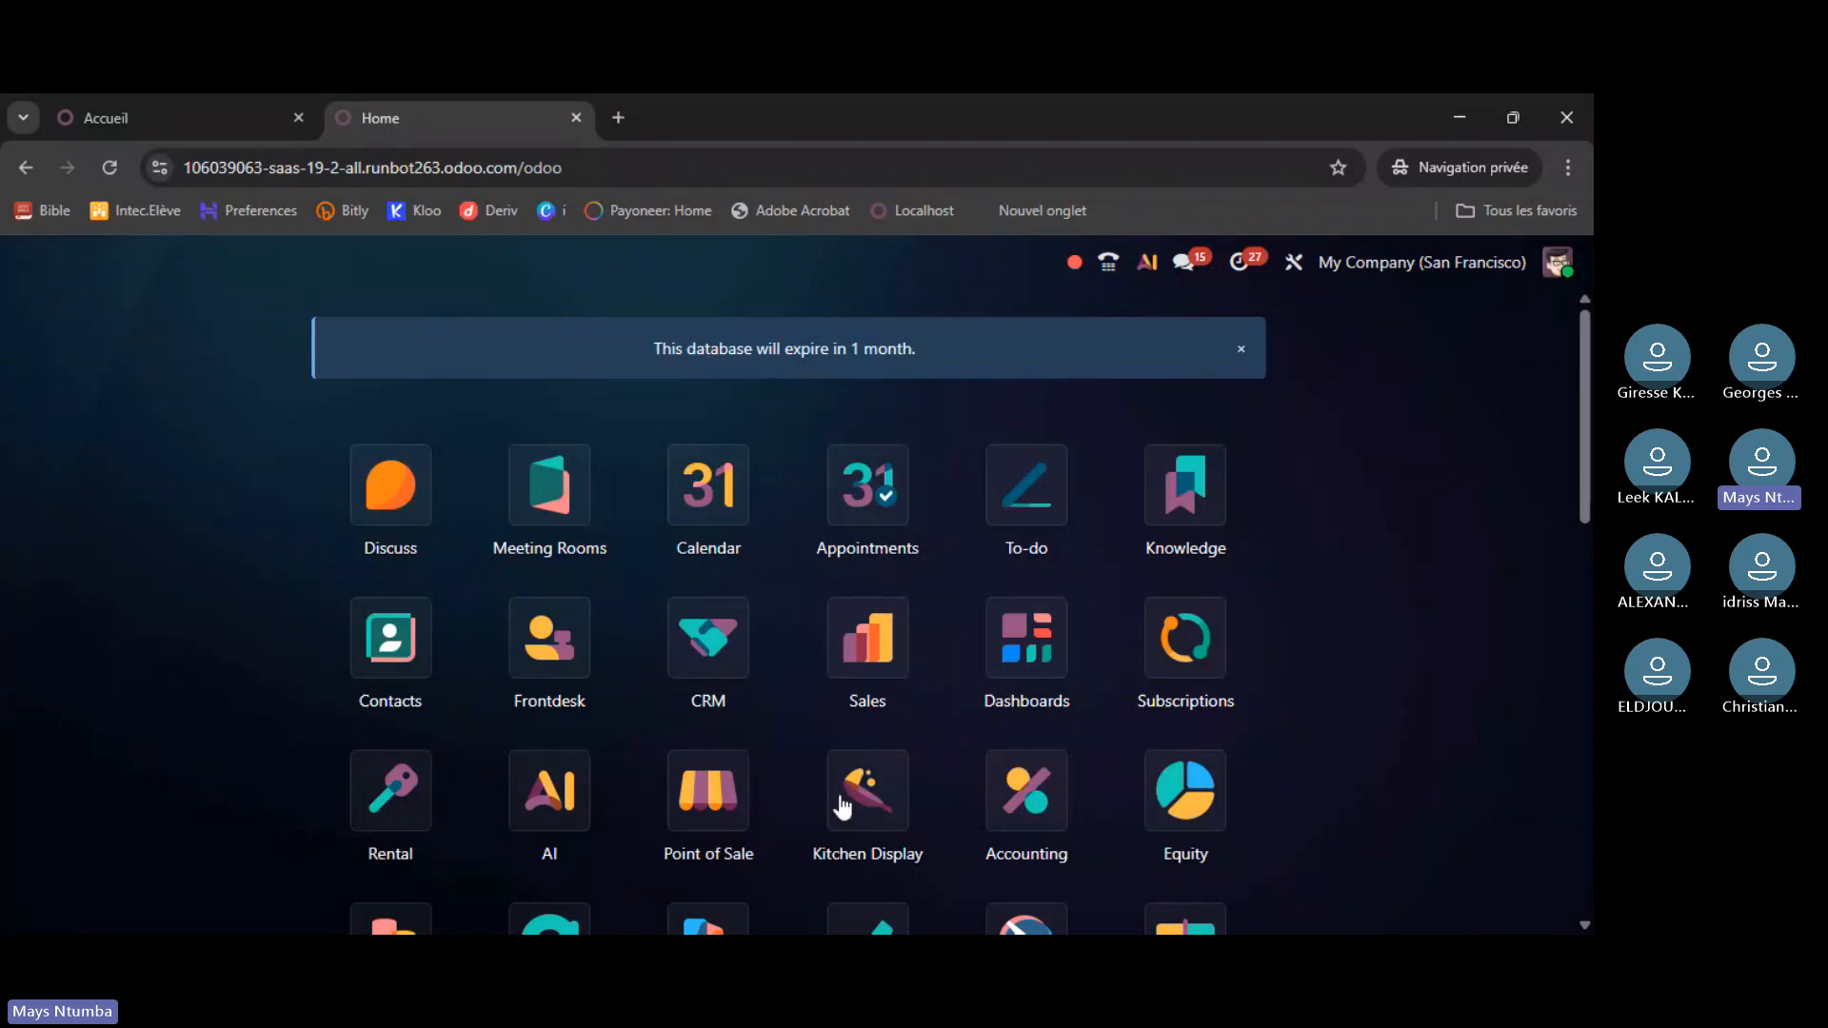
{"action": "scroll", "coordinate": [902, 571], "scroll_direction": "down", "scroll_amount": 3}
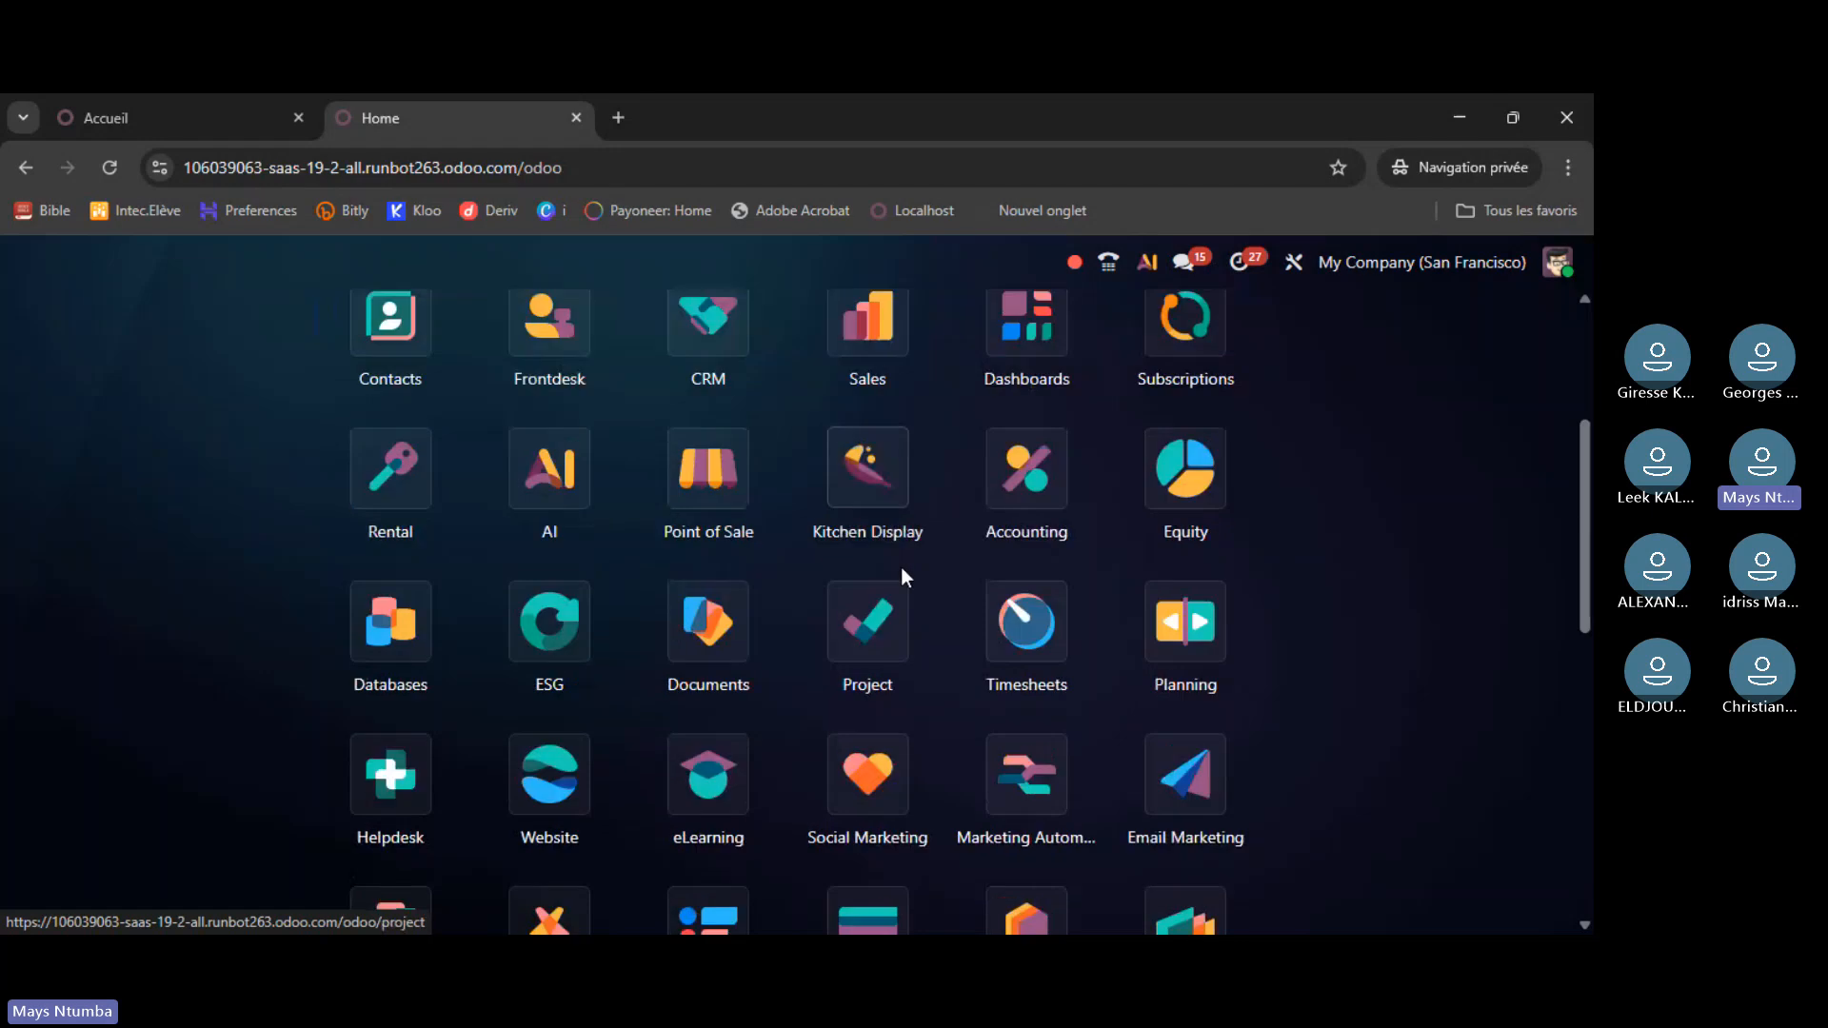
{"action": "scroll", "coordinate": [902, 576], "scroll_direction": "down", "scroll_amount": 4}
{"action": "scroll", "coordinate": [905, 578], "scroll_direction": "down", "scroll_amount": 5}
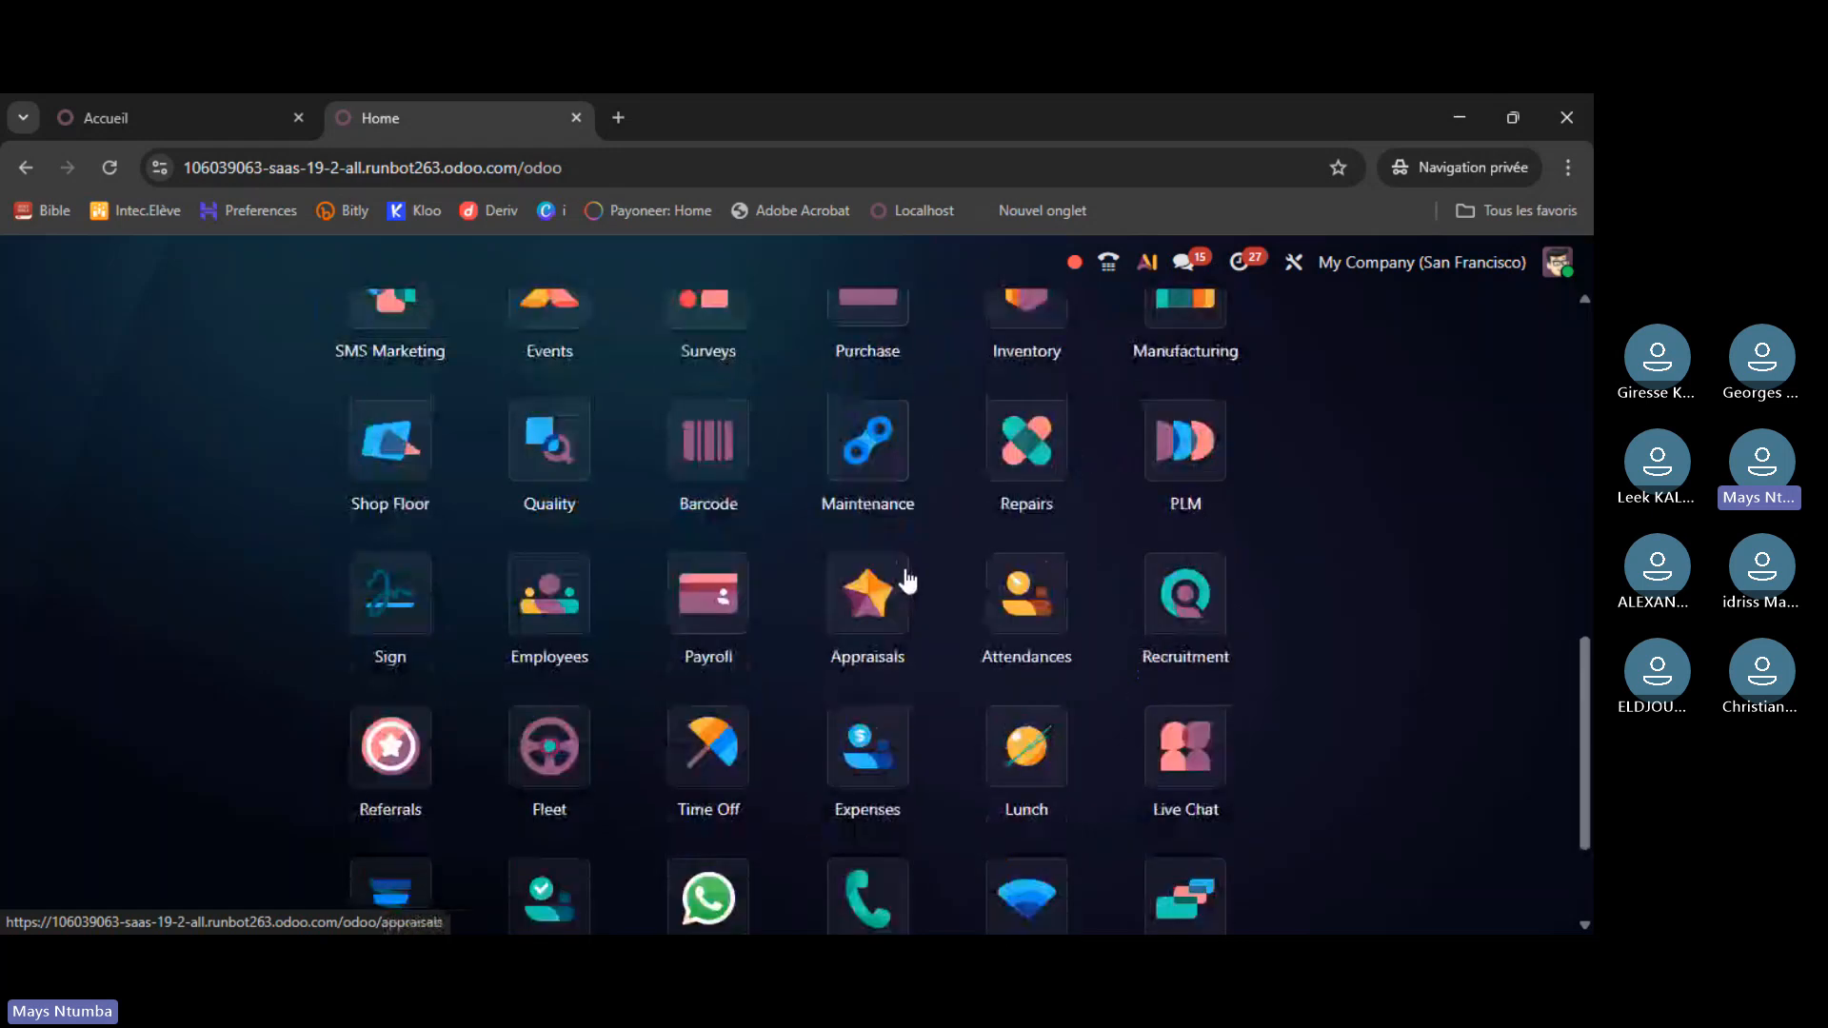
{"action": "scroll", "coordinate": [893, 617], "scroll_direction": "down", "scroll_amount": 1}
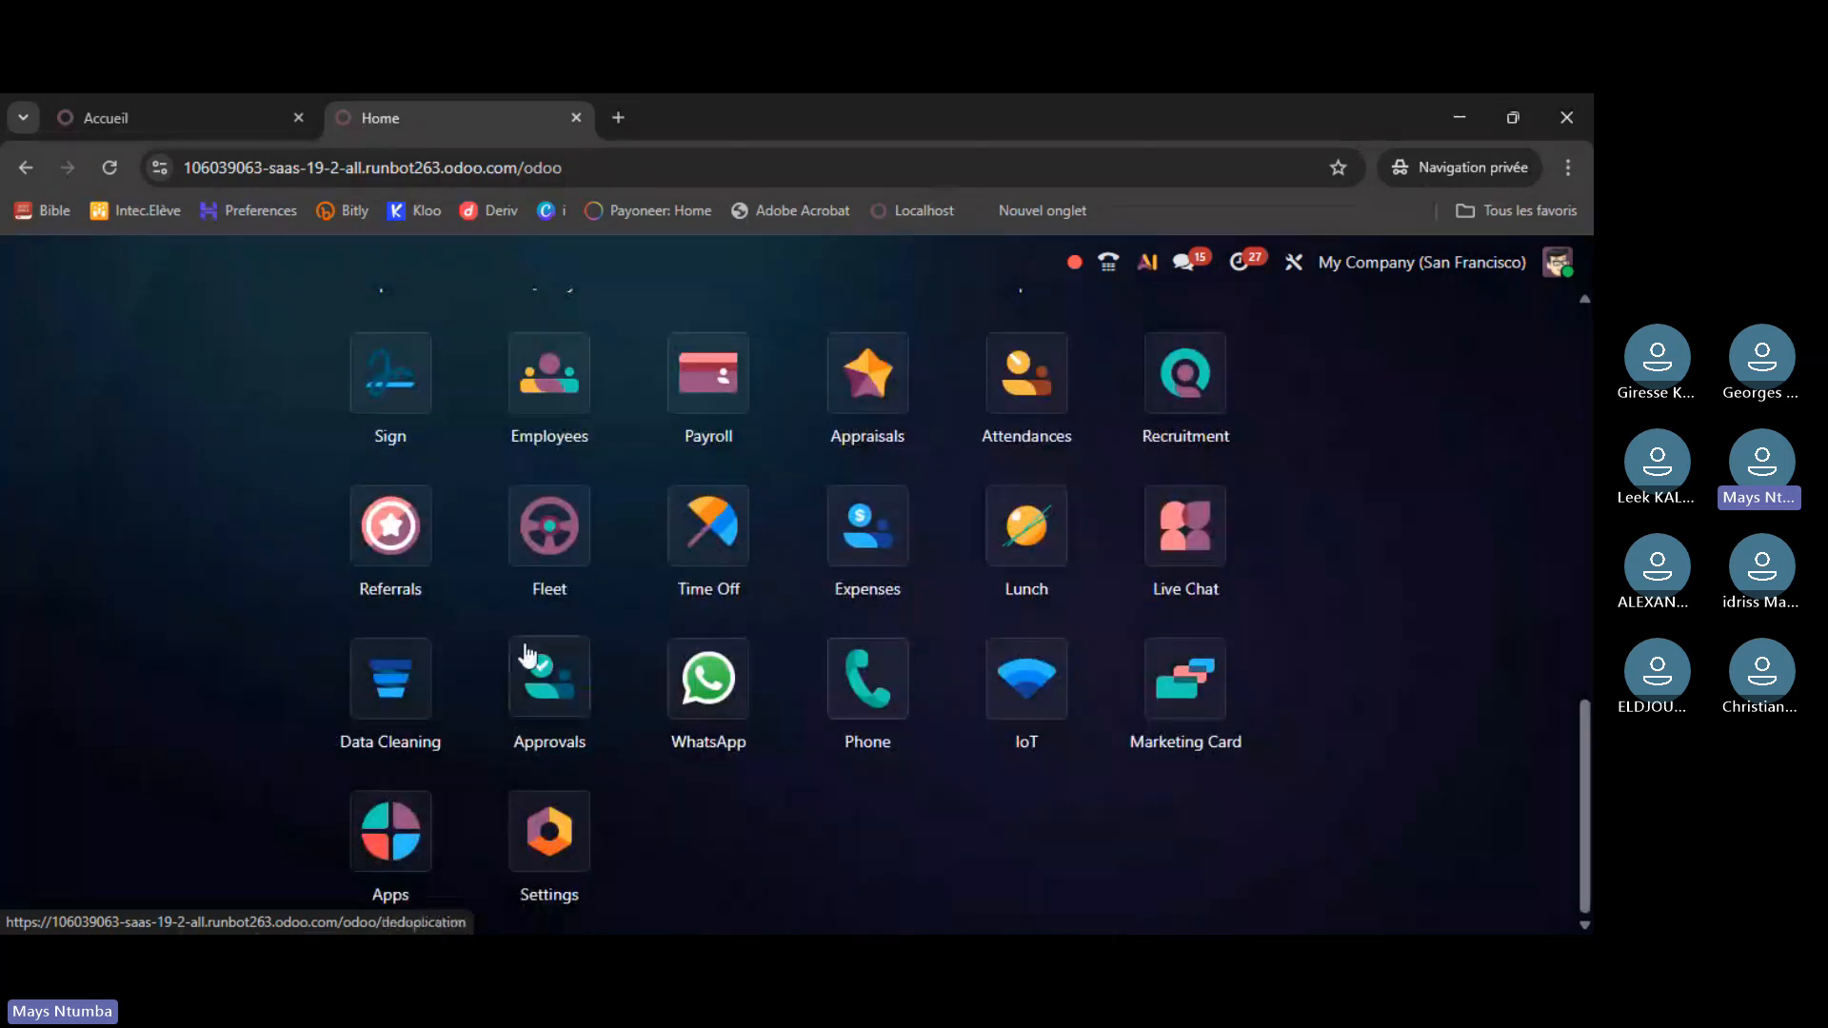
{"action": "scroll", "coordinate": [527, 655], "scroll_direction": "up", "scroll_amount": 13}
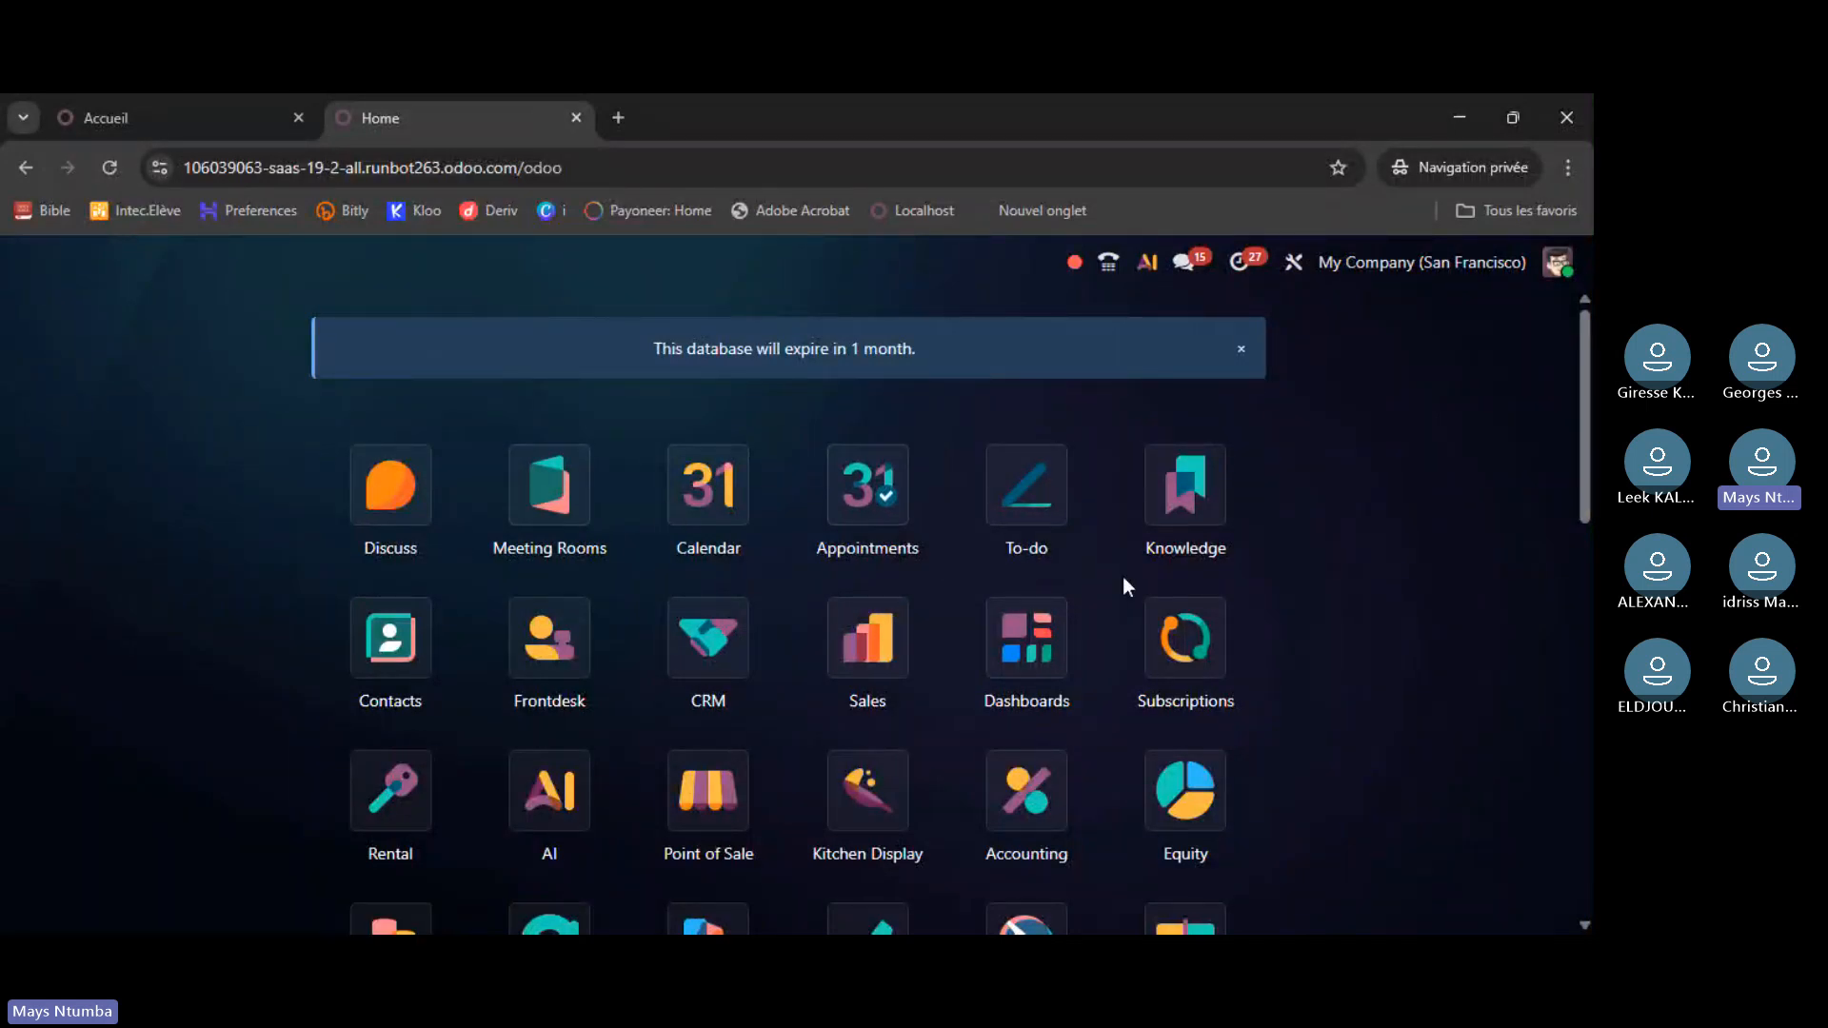
{"action": "scroll", "coordinate": [1149, 536], "scroll_direction": "down", "scroll_amount": 3}
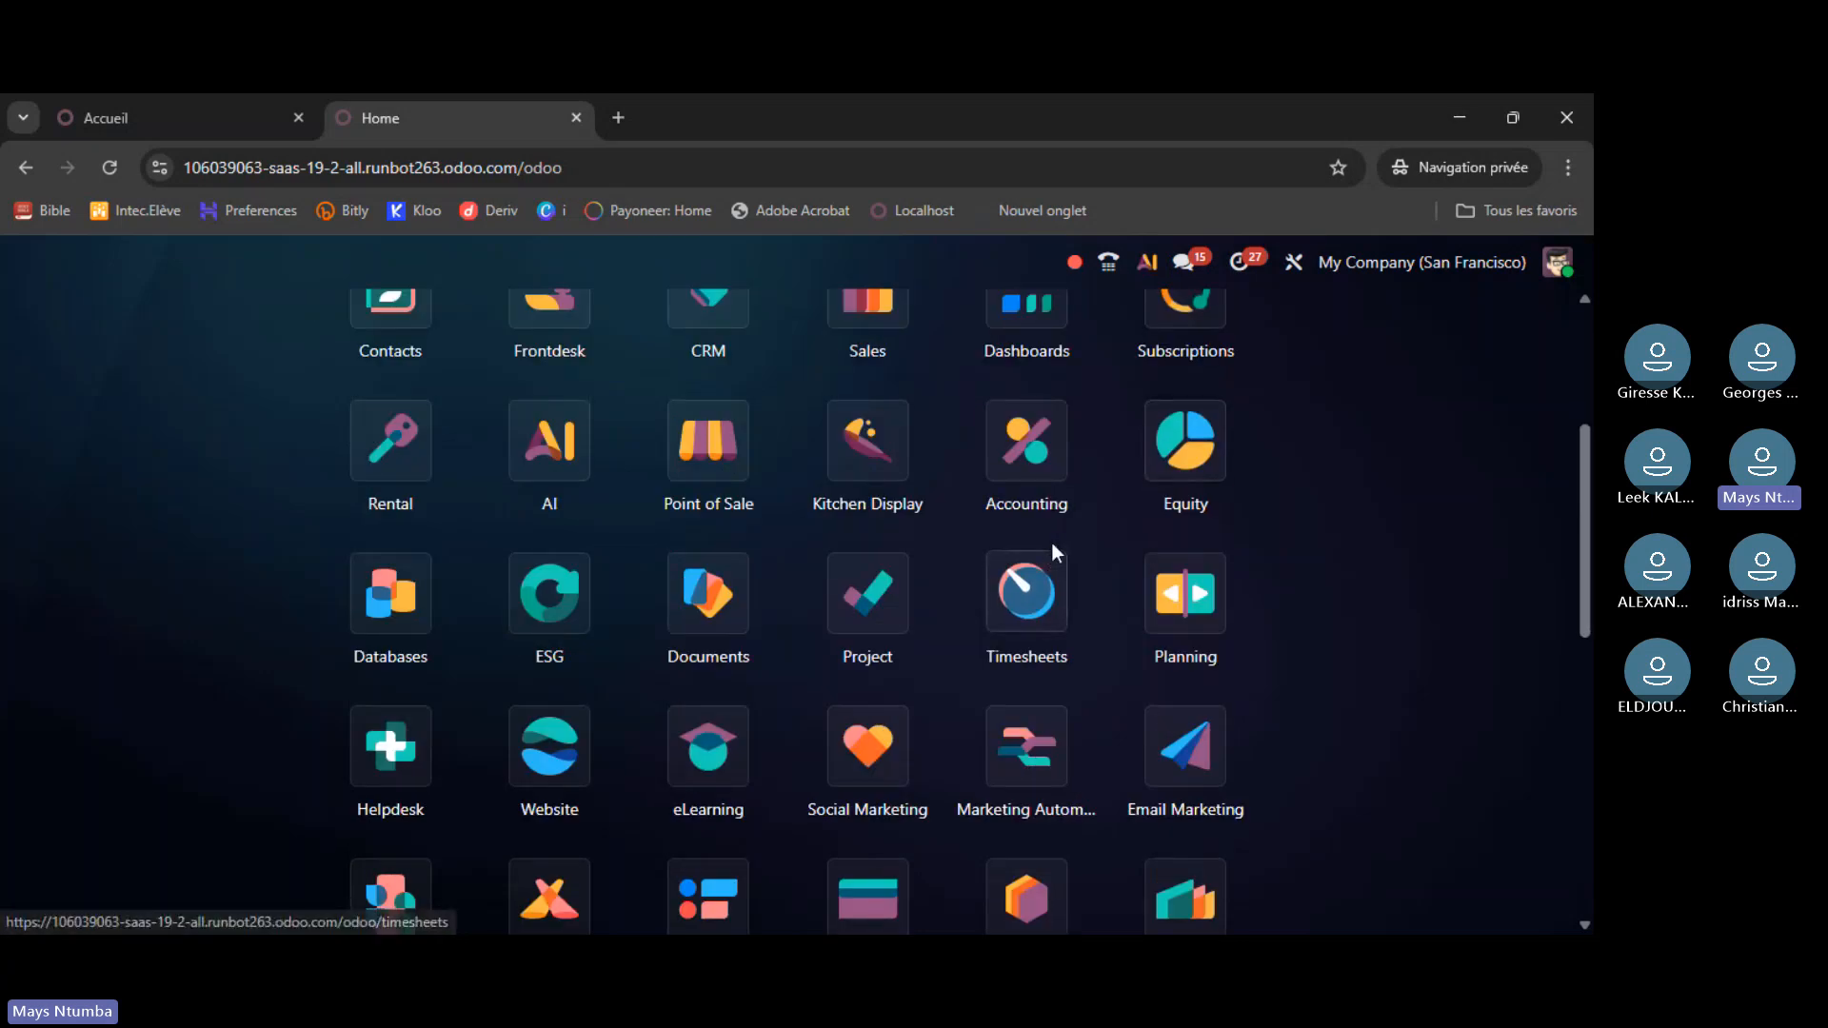
{"action": "scroll", "coordinate": [1048, 539], "scroll_direction": "up", "scroll_amount": 3}
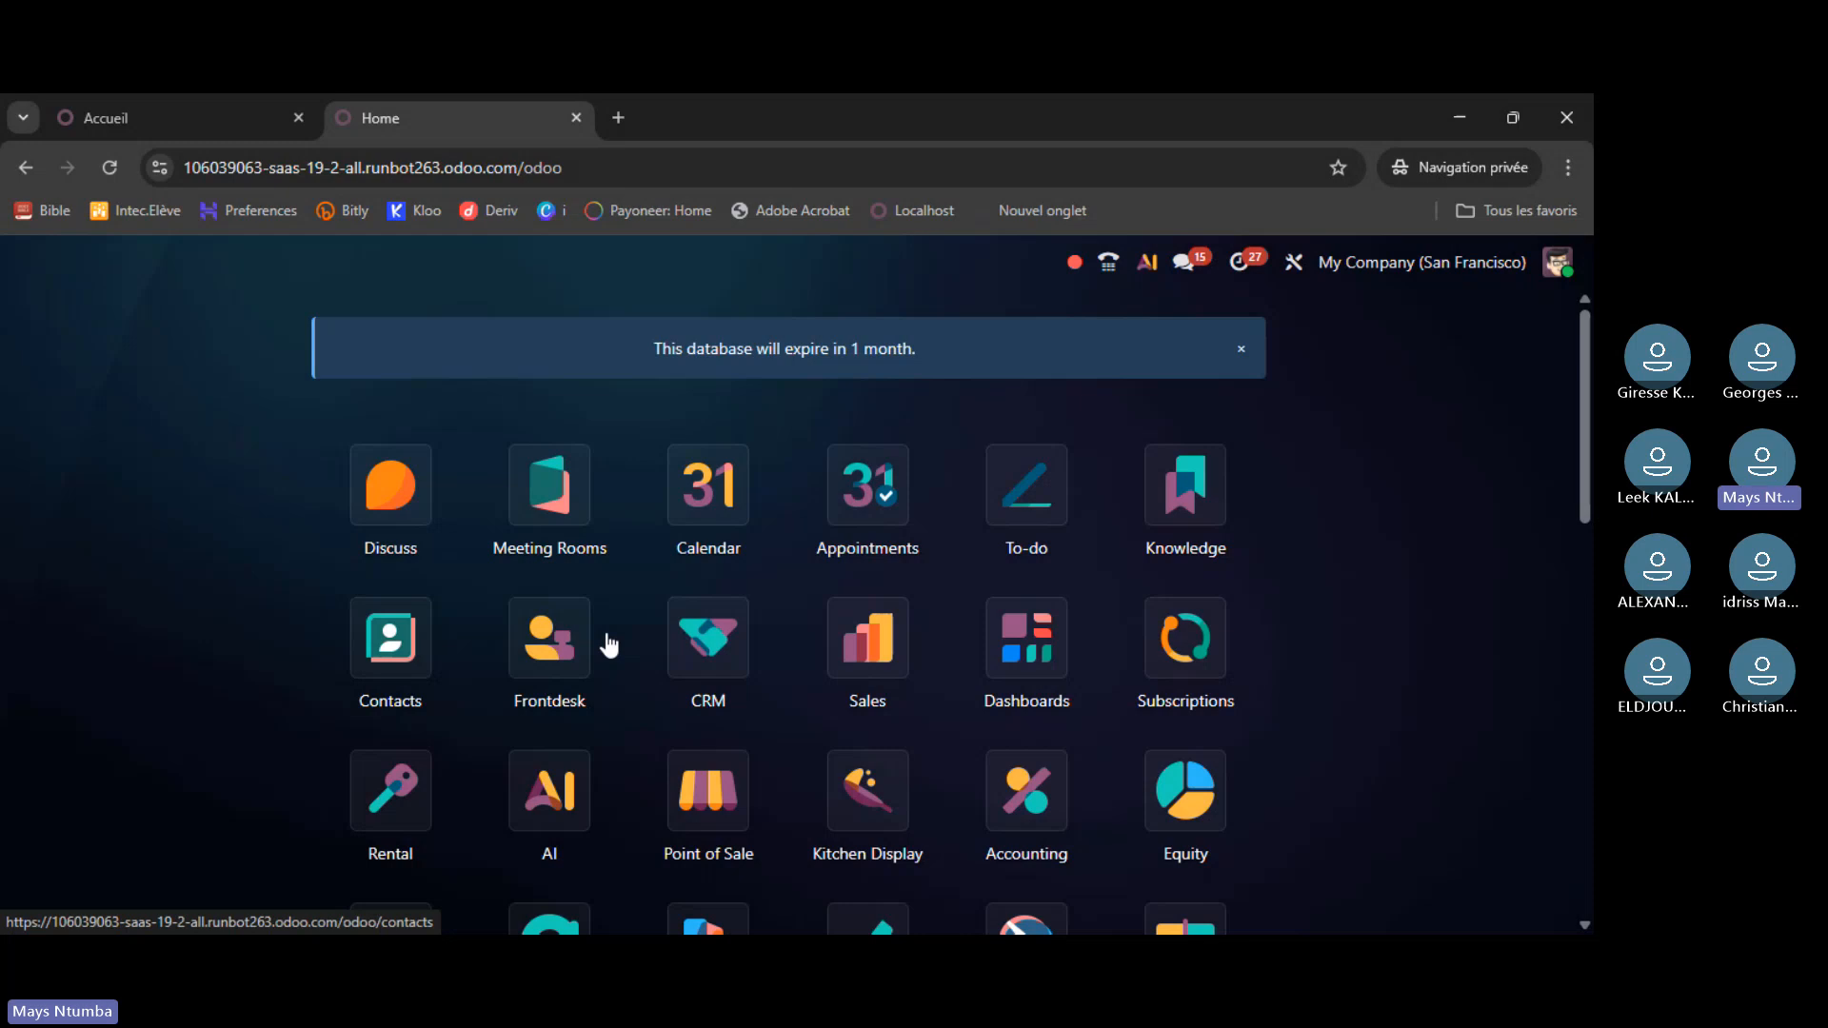
- Open Contacts in the saas-19.2 runbot database and scroll through its 160 contacts
{"action": "left_click", "coordinate": [386, 650]}
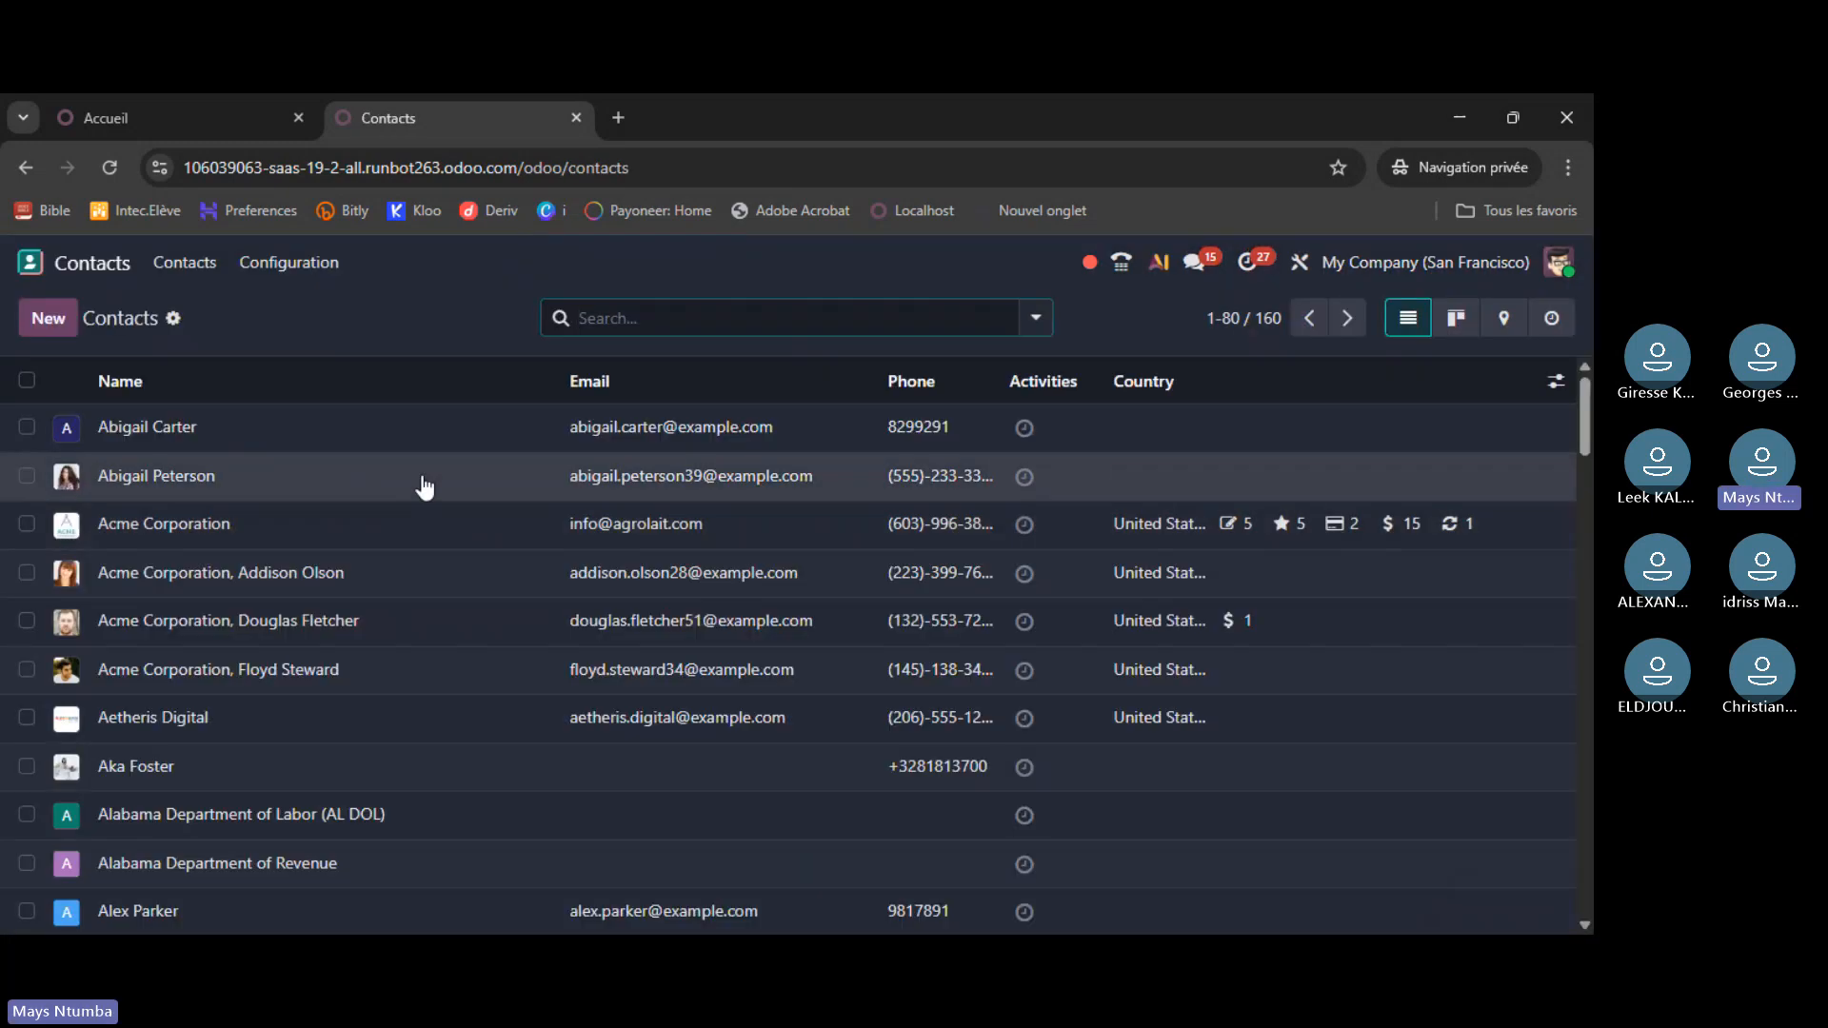
{"action": "scroll", "coordinate": [419, 491], "scroll_direction": "down", "scroll_amount": 10}
{"action": "scroll", "coordinate": [416, 530], "scroll_direction": "down", "scroll_amount": 15}
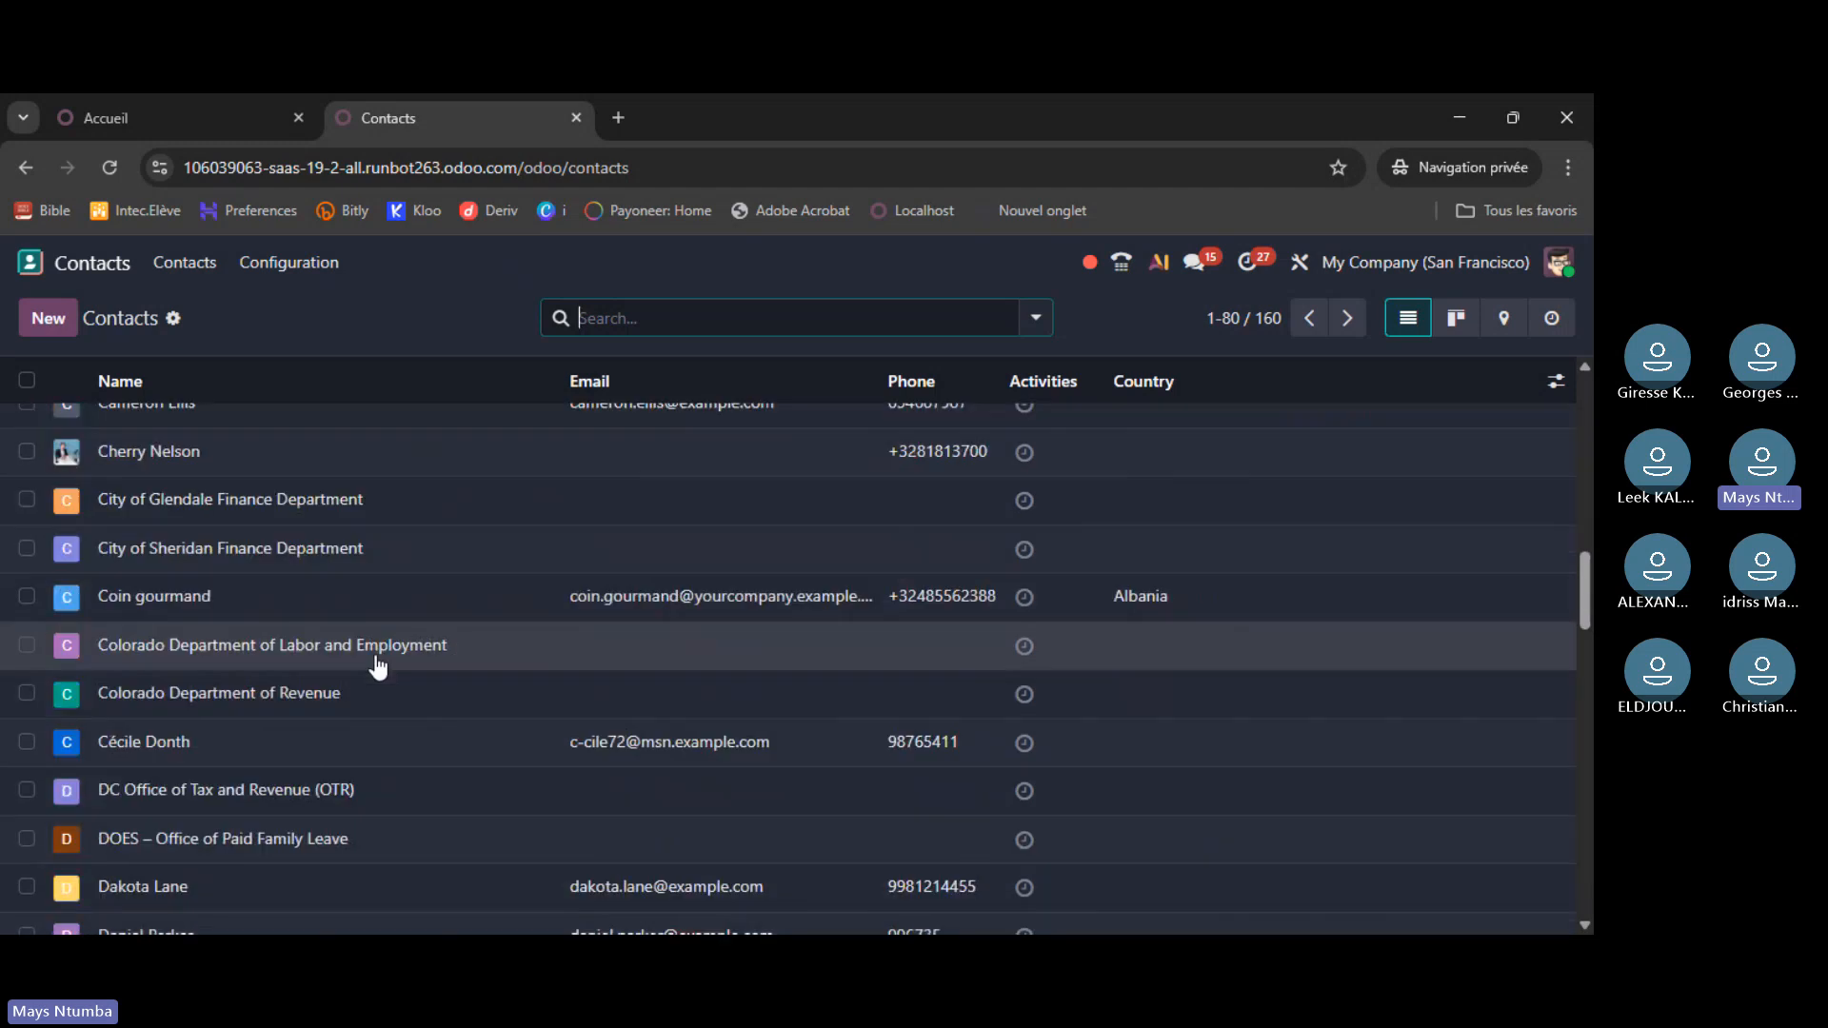
{"action": "scroll", "coordinate": [377, 712], "scroll_direction": "down", "scroll_amount": 4}
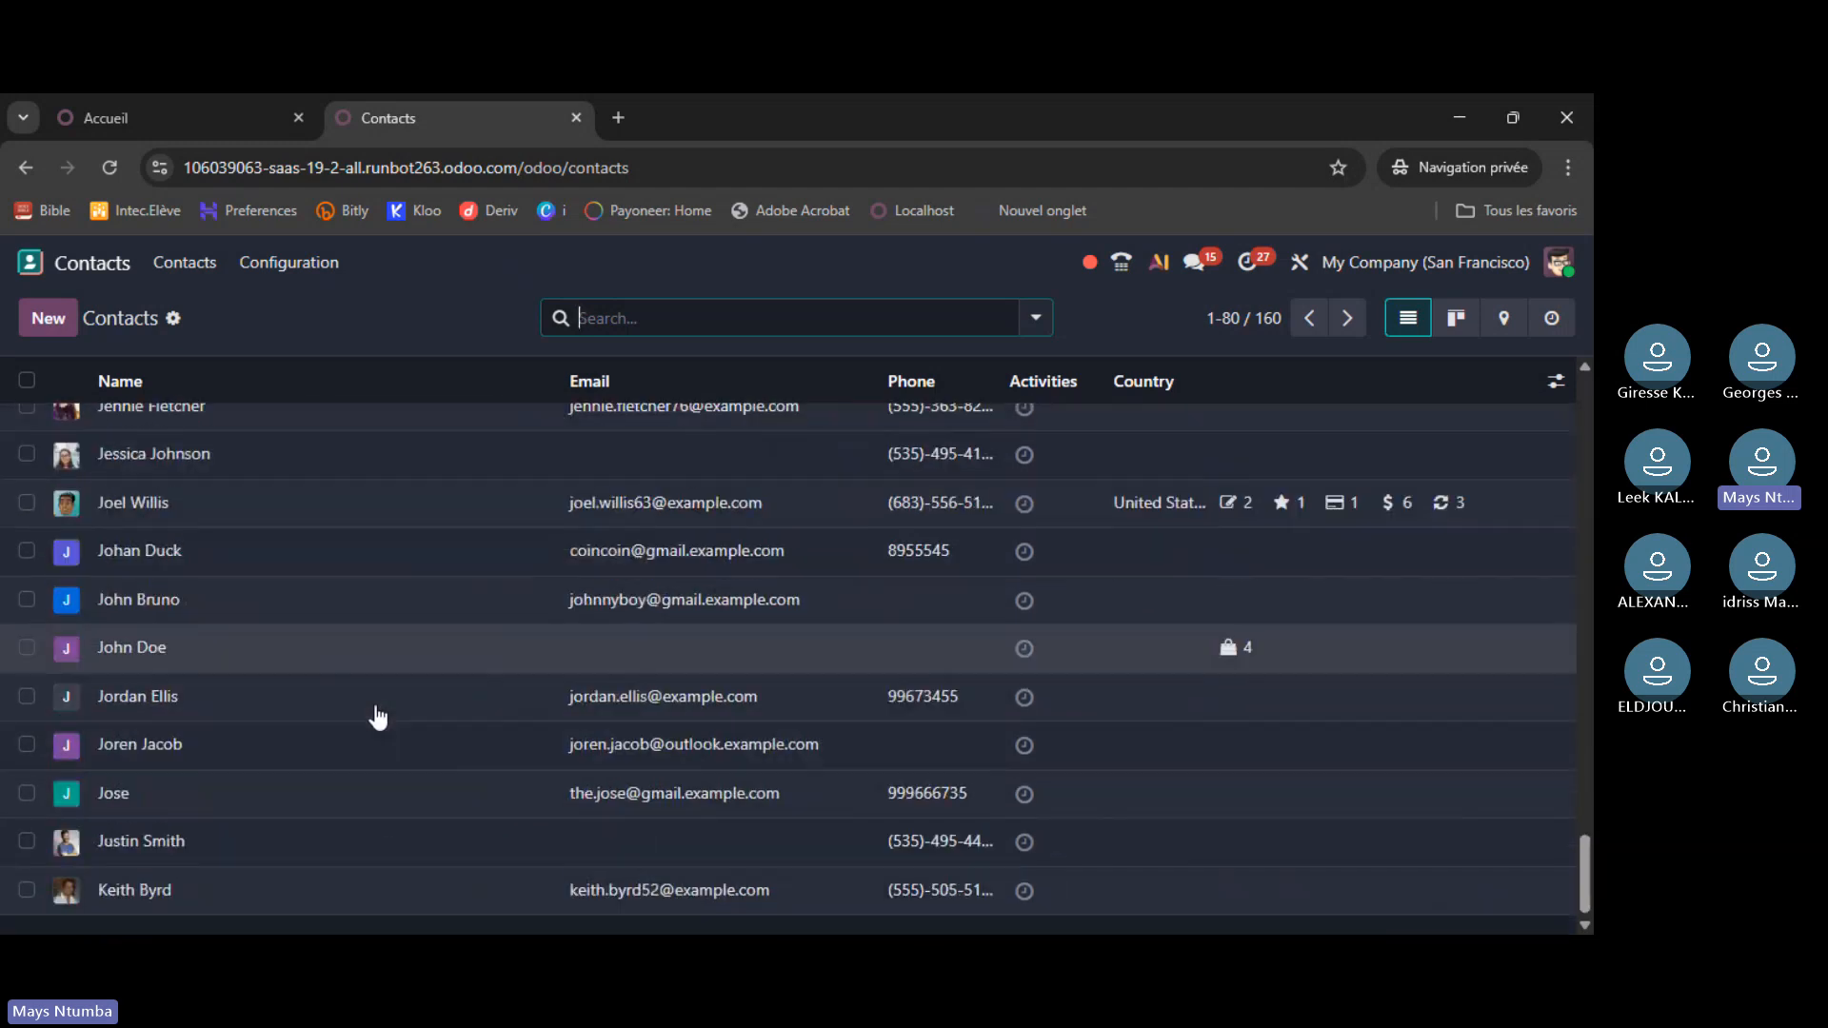
{"action": "scroll", "coordinate": [374, 695], "scroll_direction": "up", "scroll_amount": 15}
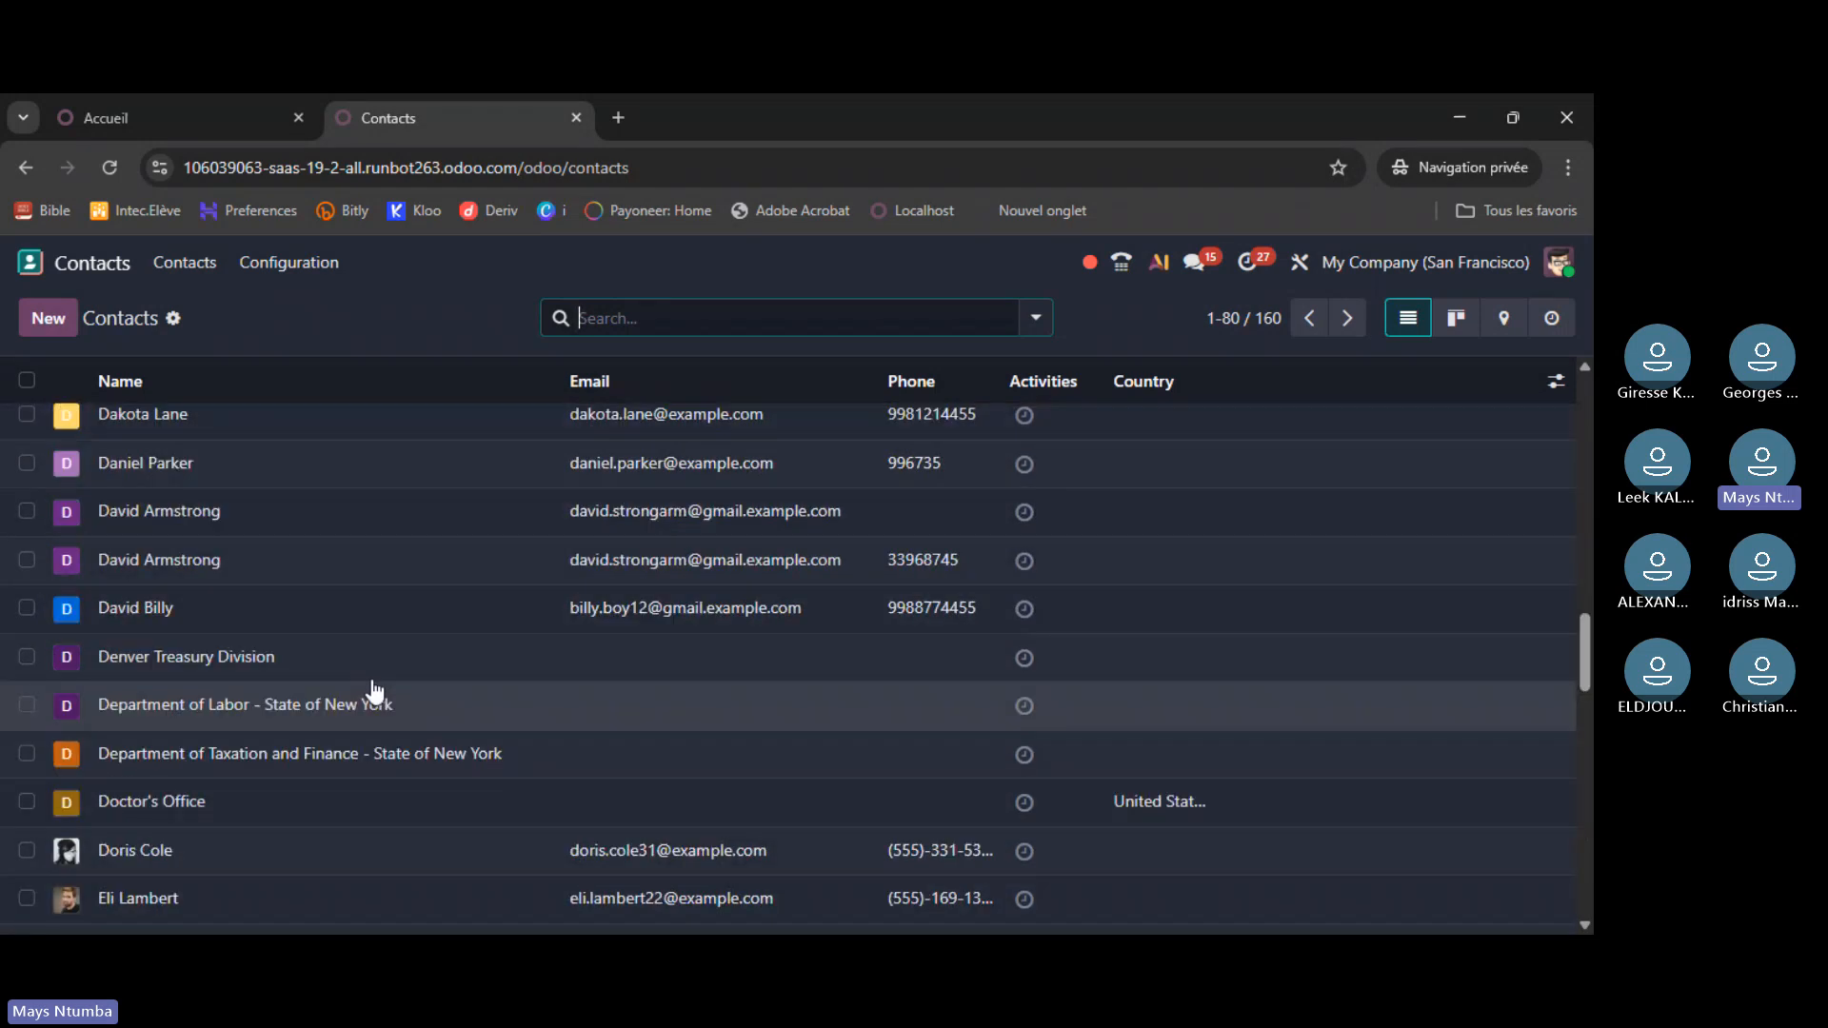
{"action": "scroll", "coordinate": [370, 685], "scroll_direction": "up", "scroll_amount": 10}
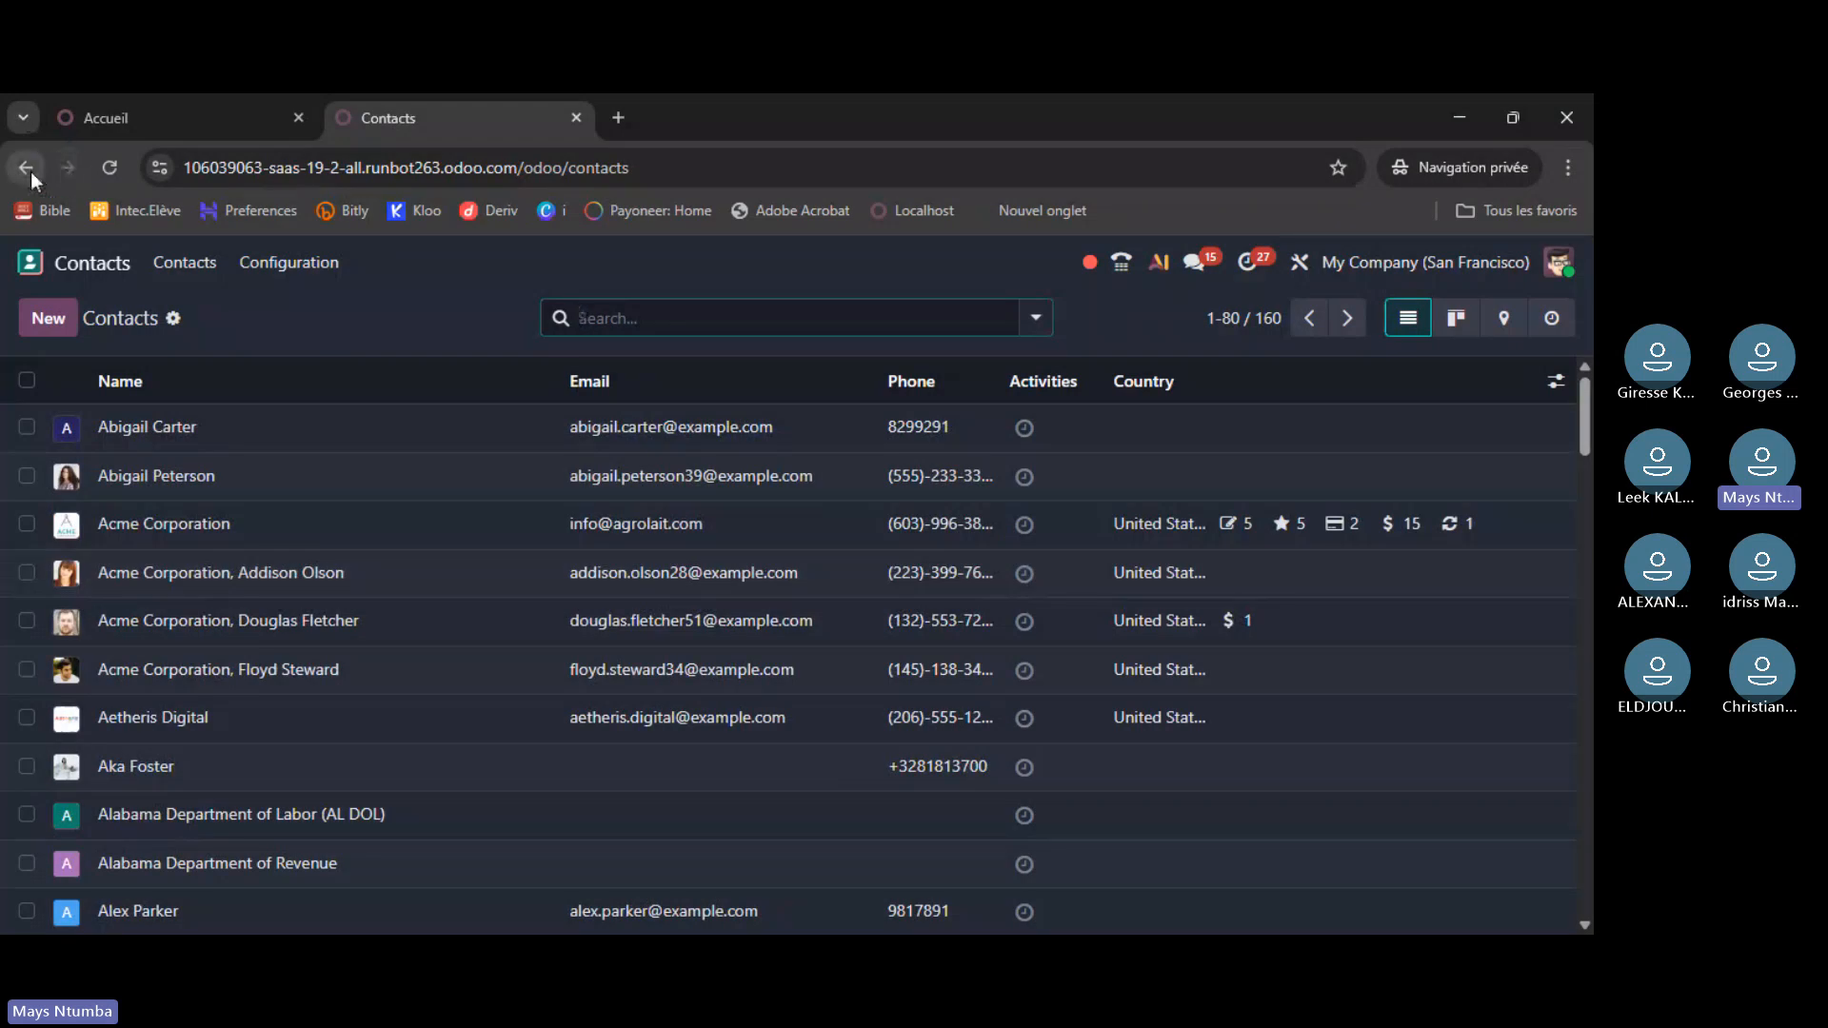
- Return the runbot tab to its app home and load demo.odoo.com in a new tab
{"action": "left_click", "coordinate": [31, 171]}
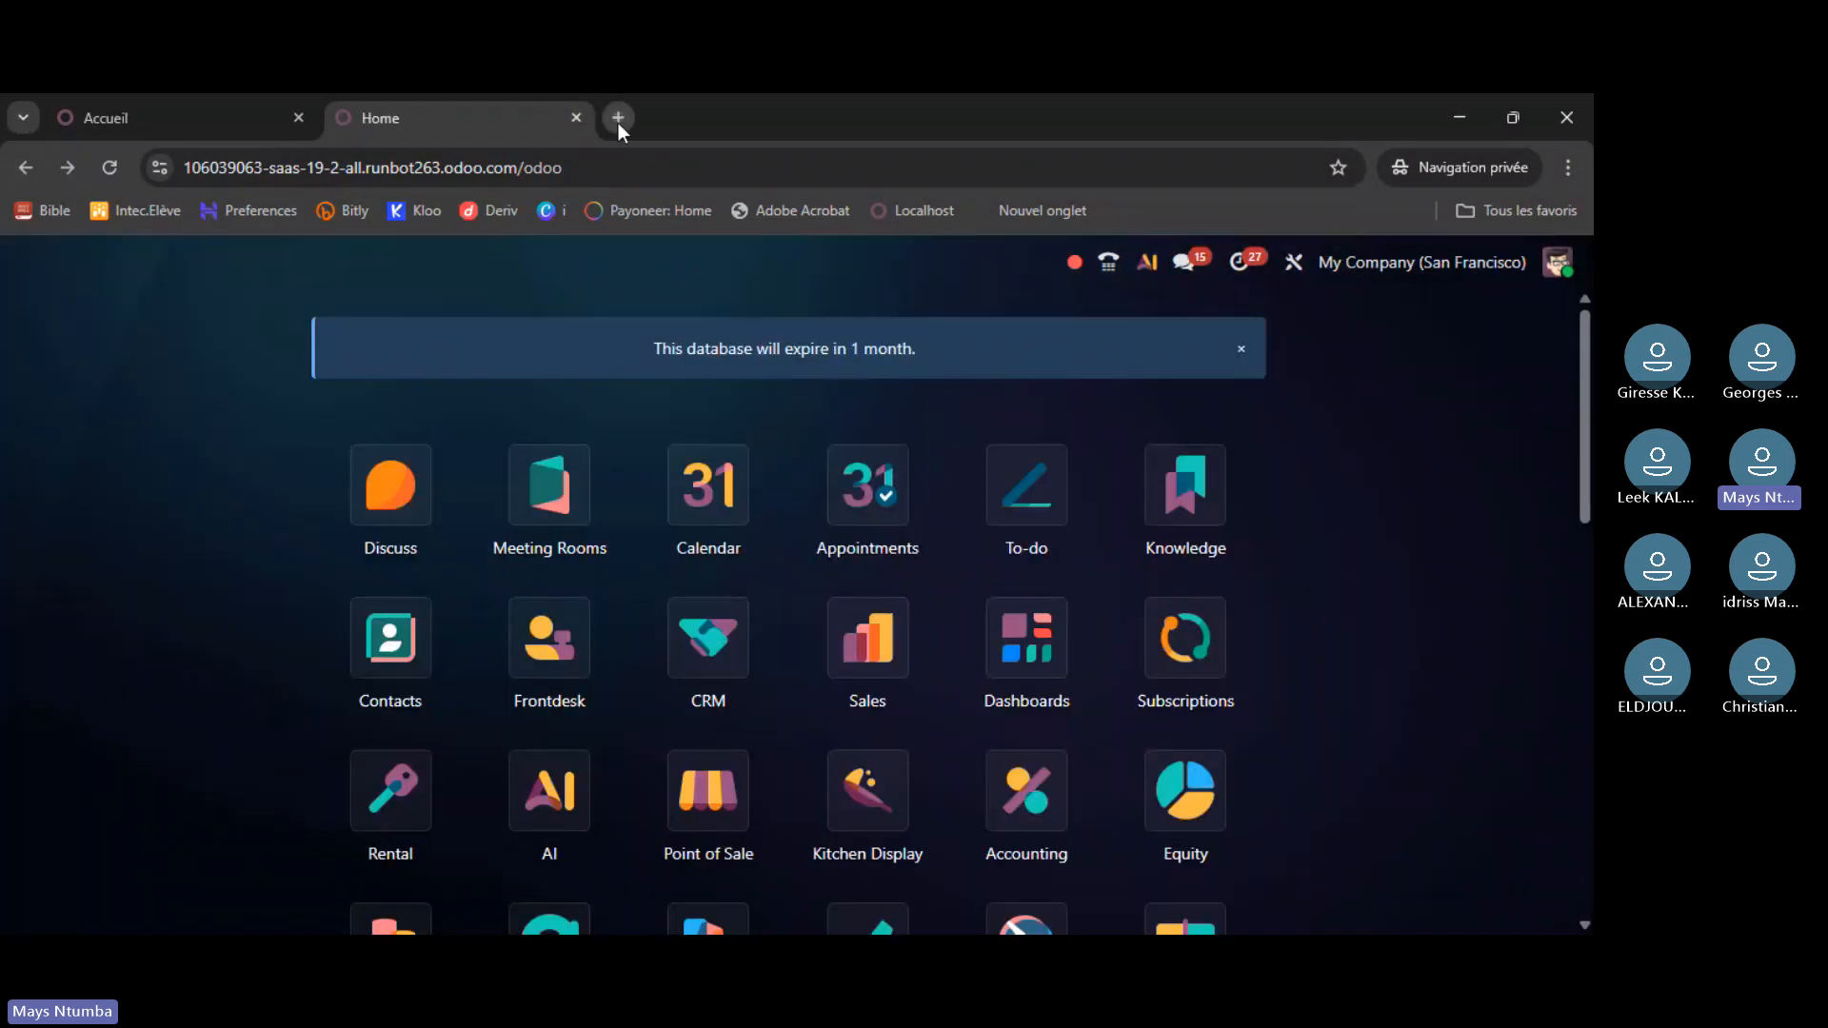
{"action": "left_click", "coordinate": [619, 119]}
{"action": "type", "text": "de"}
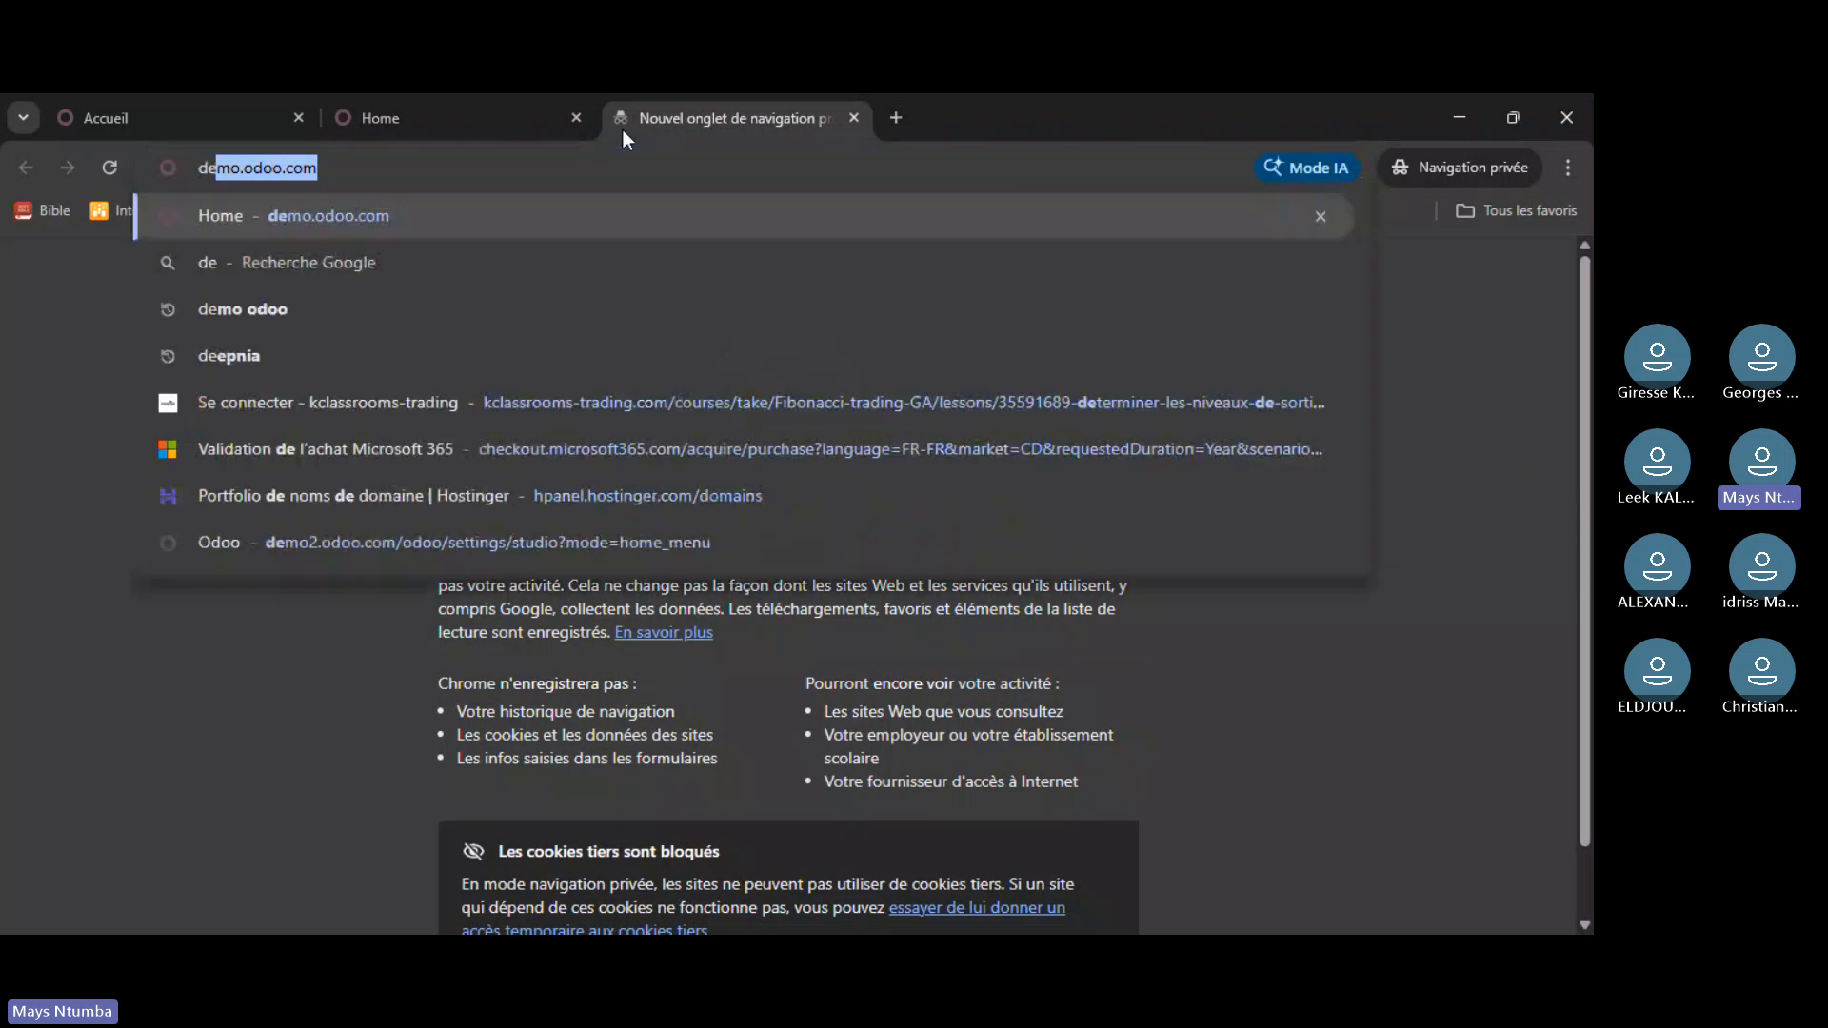
{"action": "type", "text": "mo"}
{"action": "key", "text": "End"}
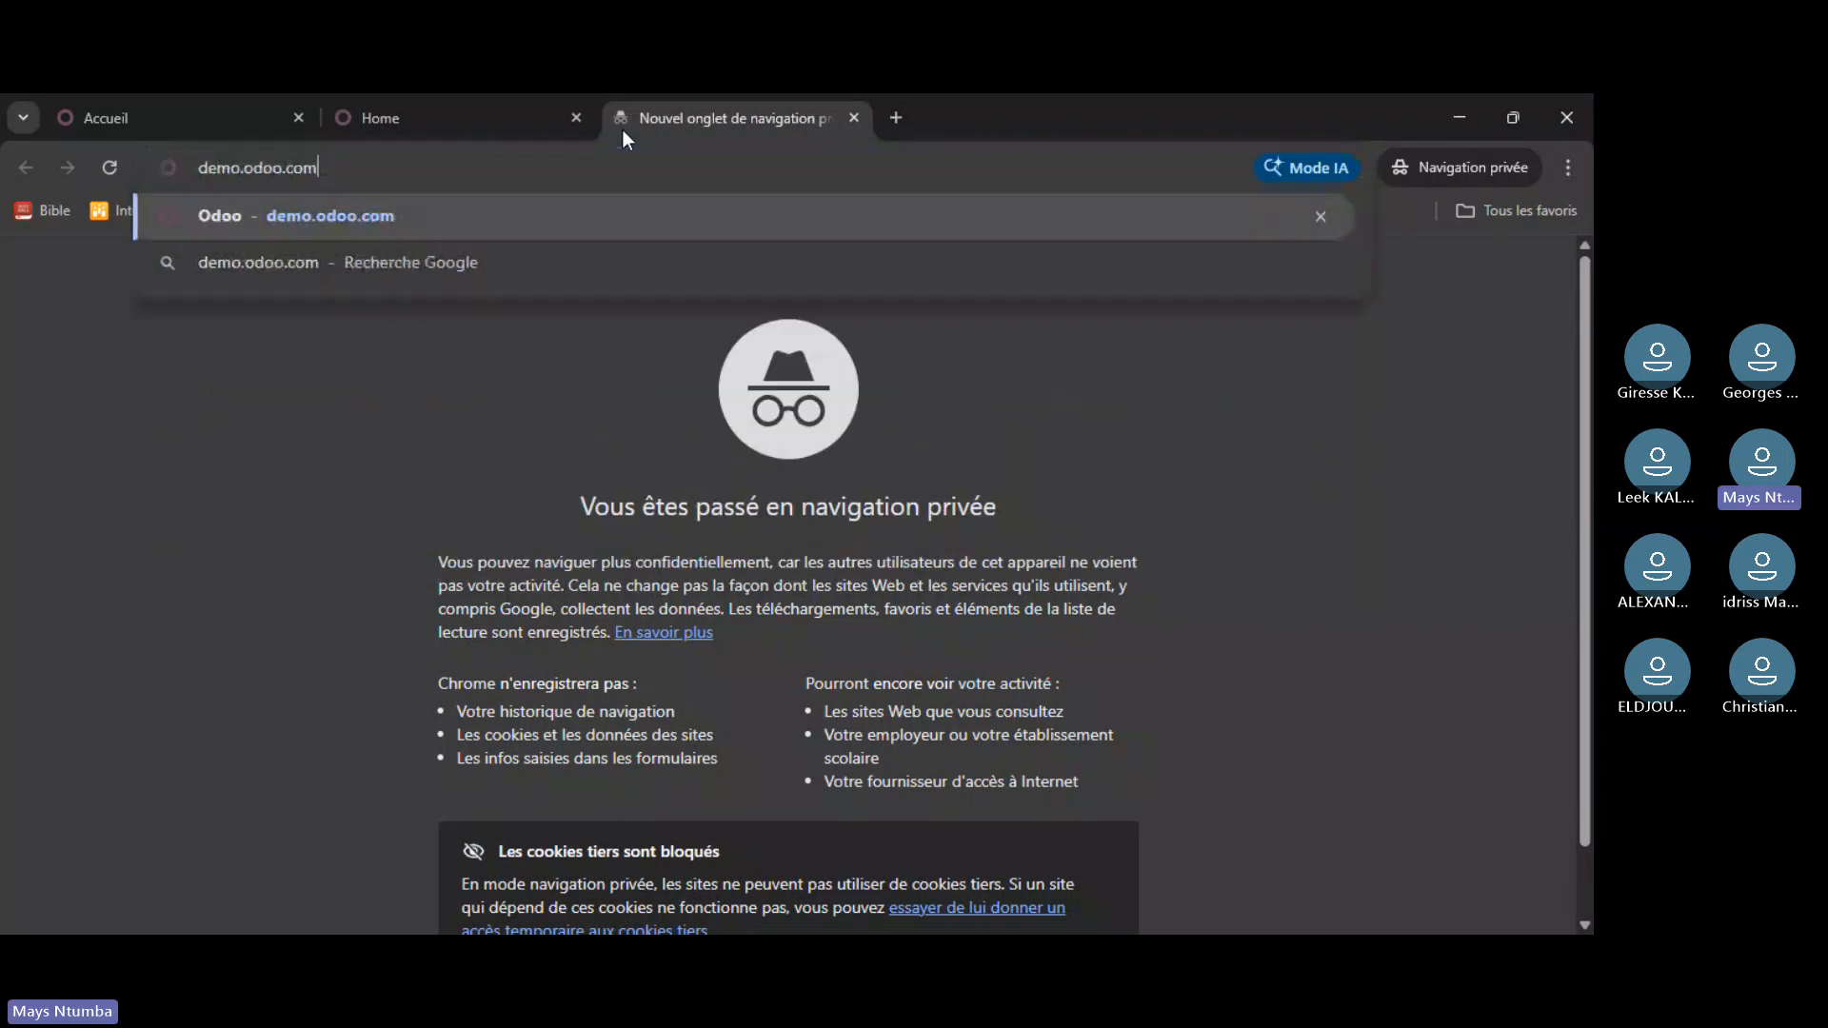
{"action": "key", "text": "Return"}
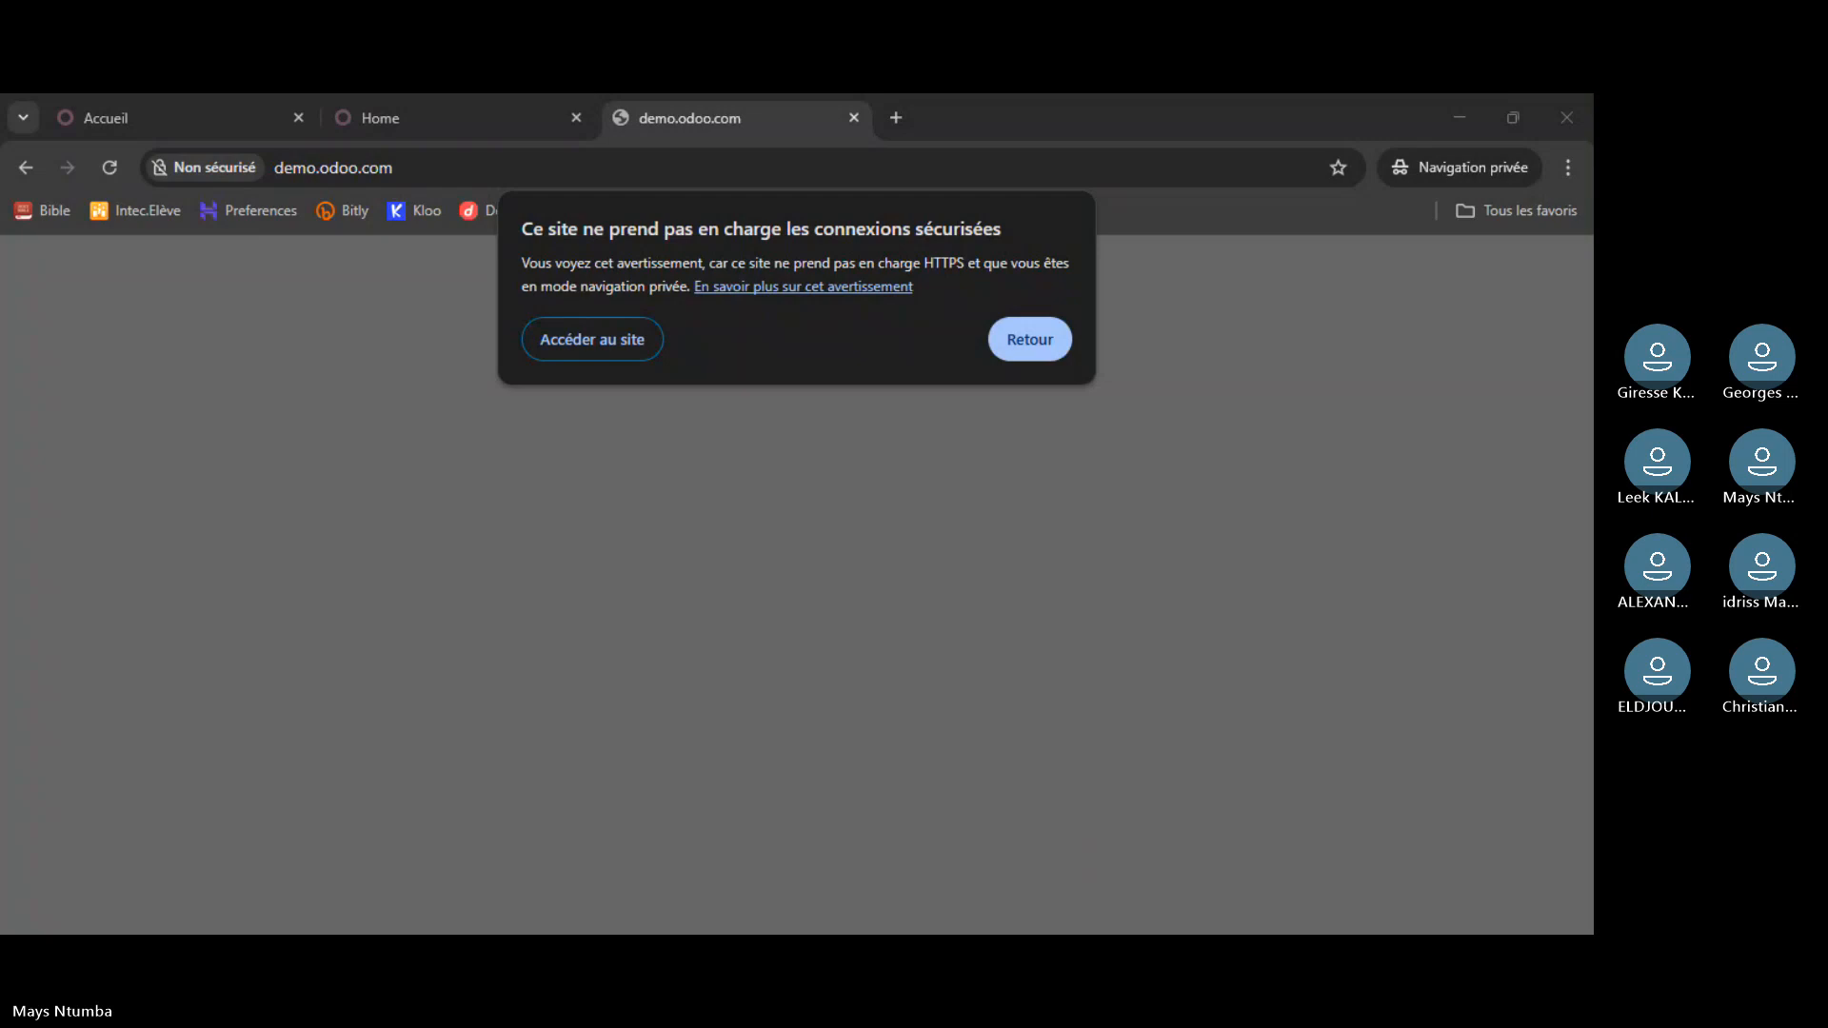
{"action": "left_click", "coordinate": [599, 346]}
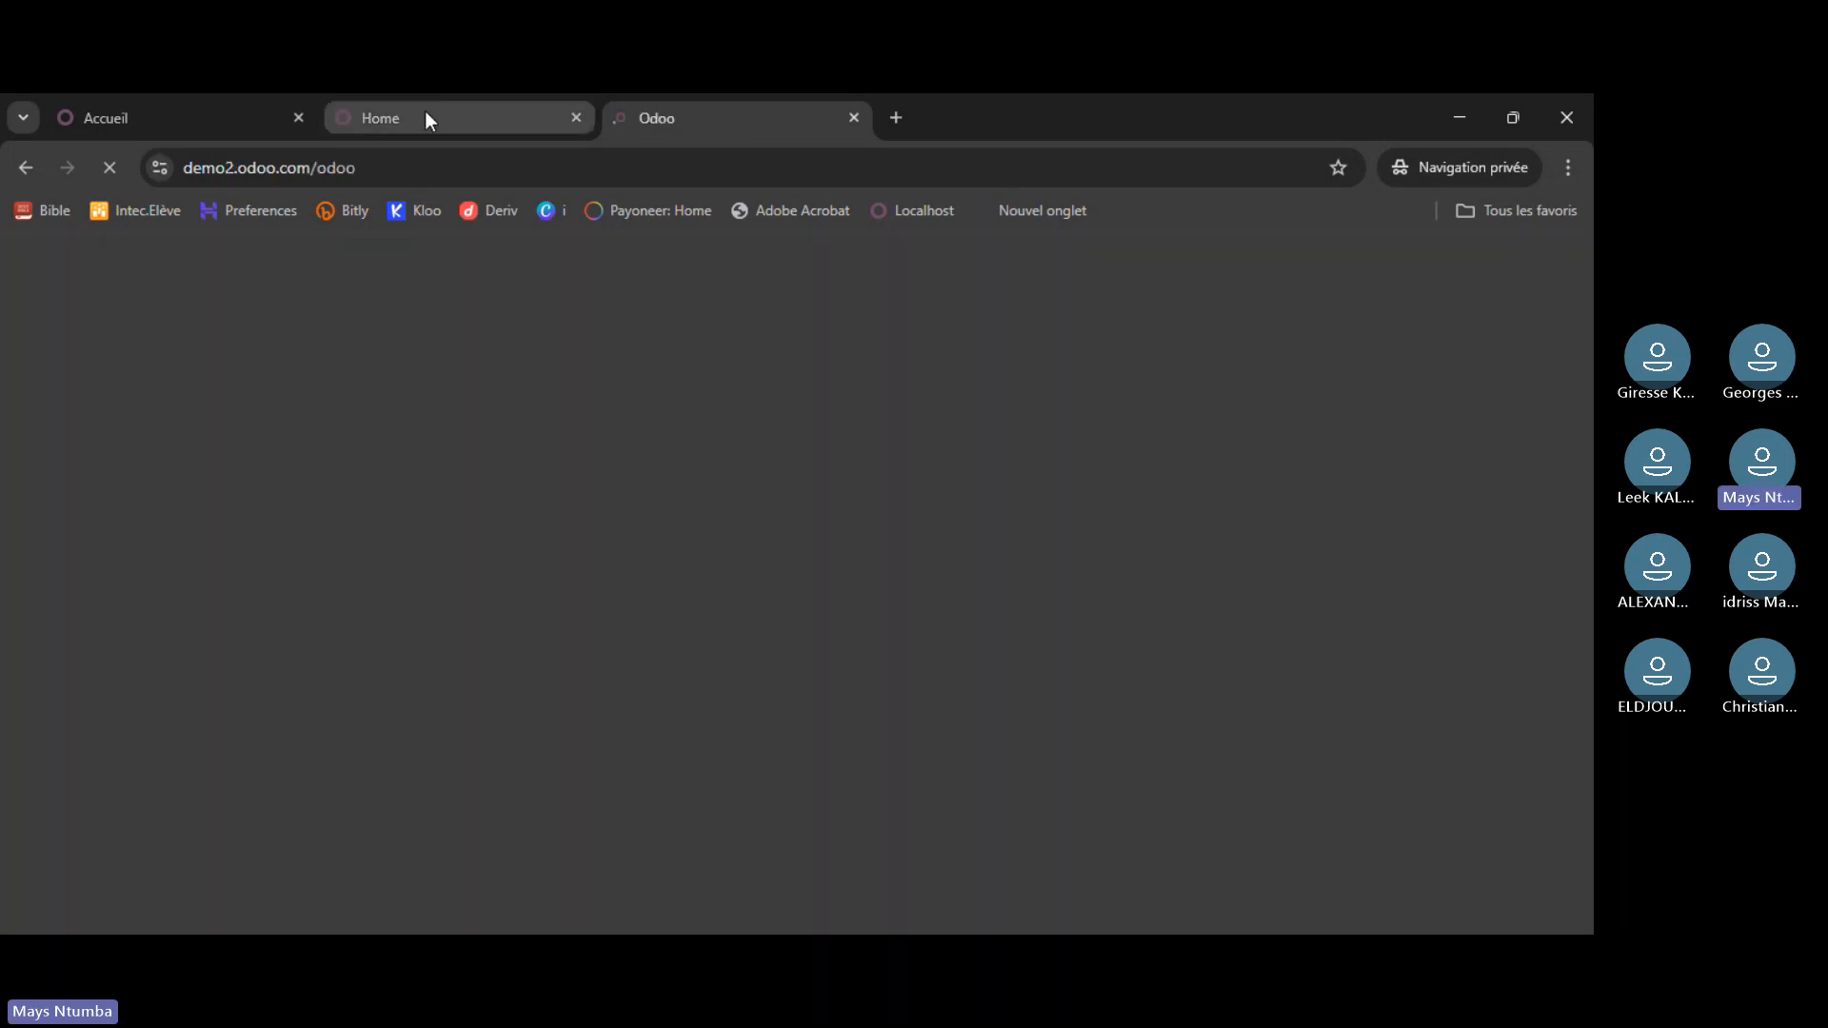
- Switch to the runbot database tab and scroll through its app grid
{"action": "left_click", "coordinate": [427, 120]}
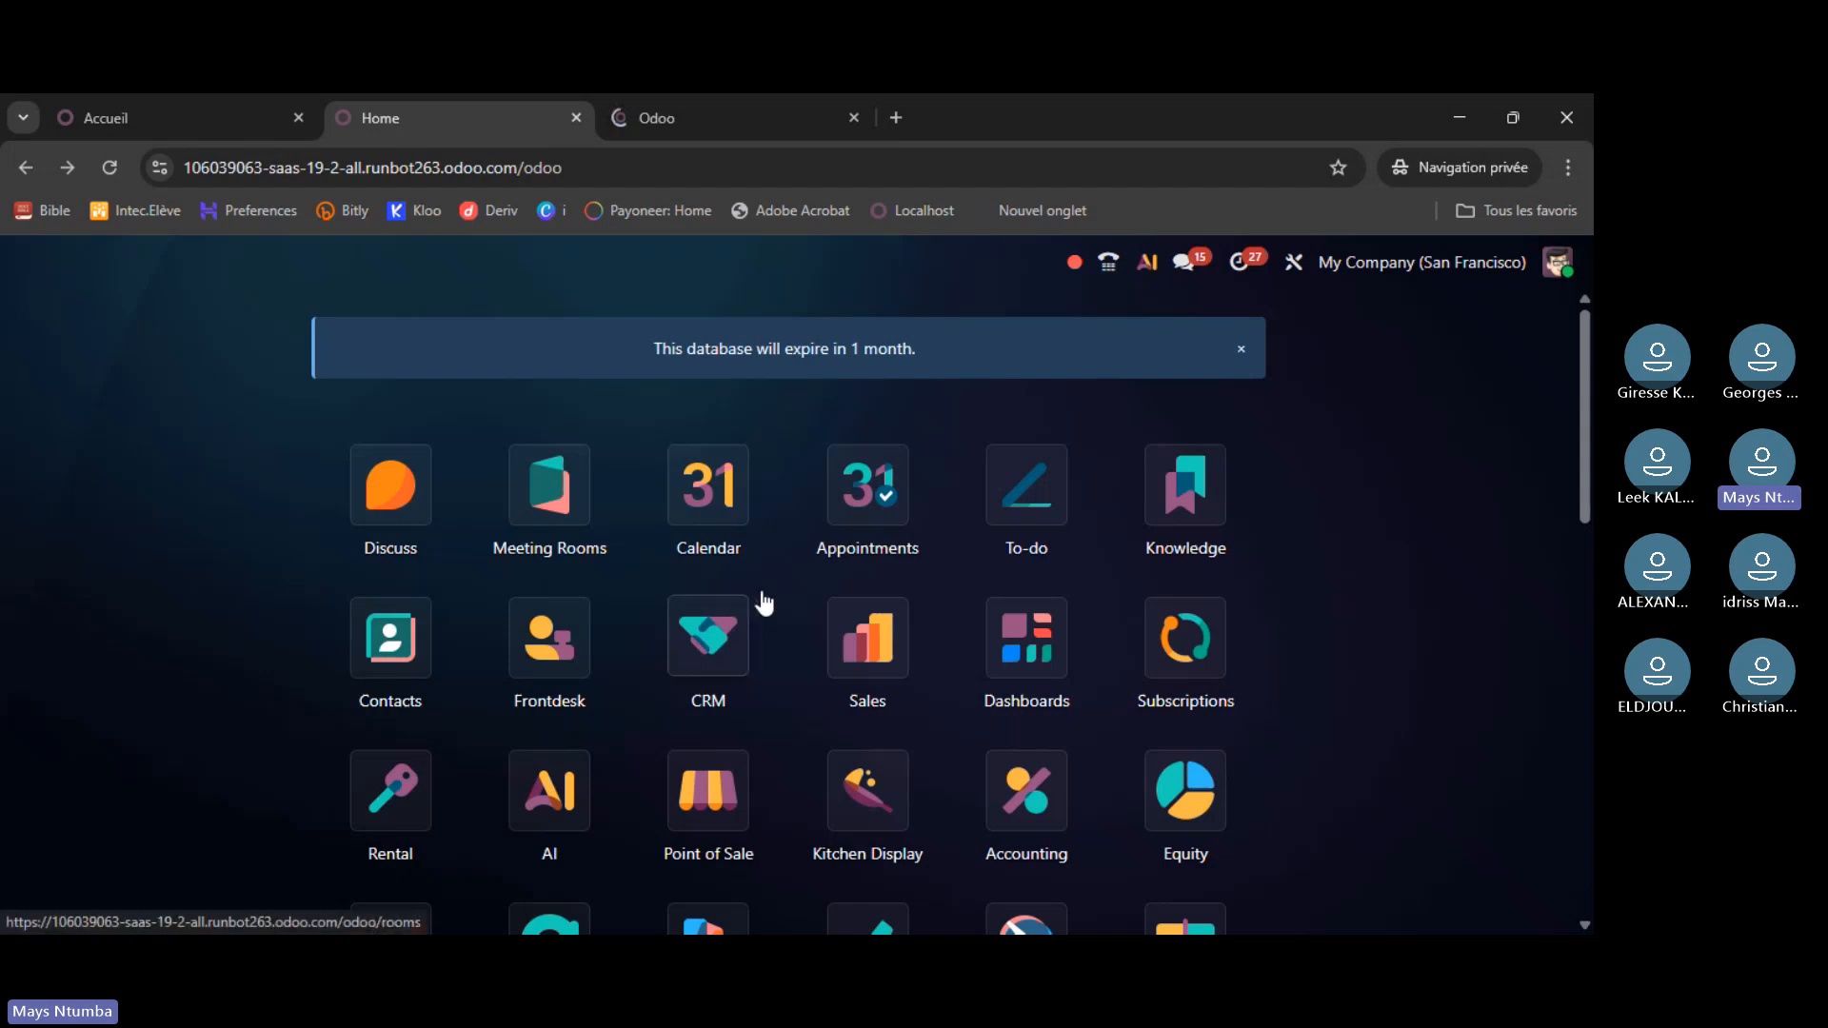
{"action": "scroll", "coordinate": [940, 580], "scroll_direction": "down", "scroll_amount": 1}
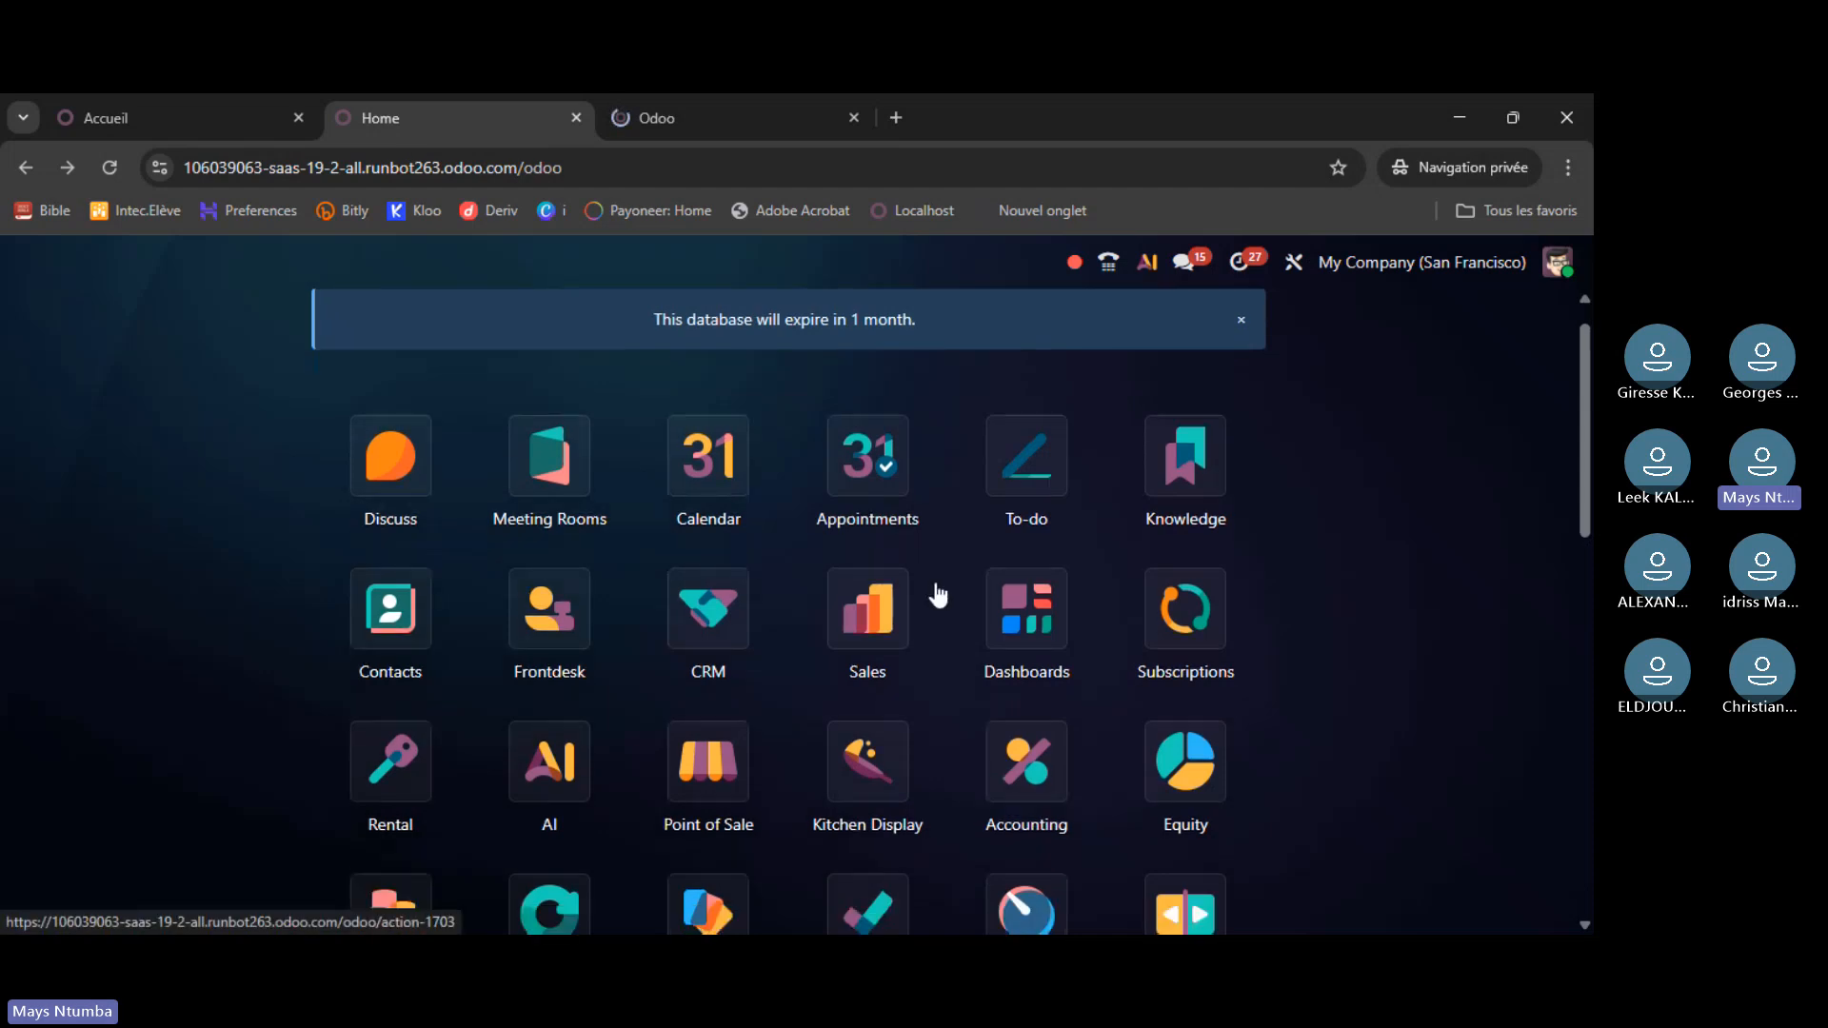
{"action": "scroll", "coordinate": [938, 596], "scroll_direction": "down", "scroll_amount": 5}
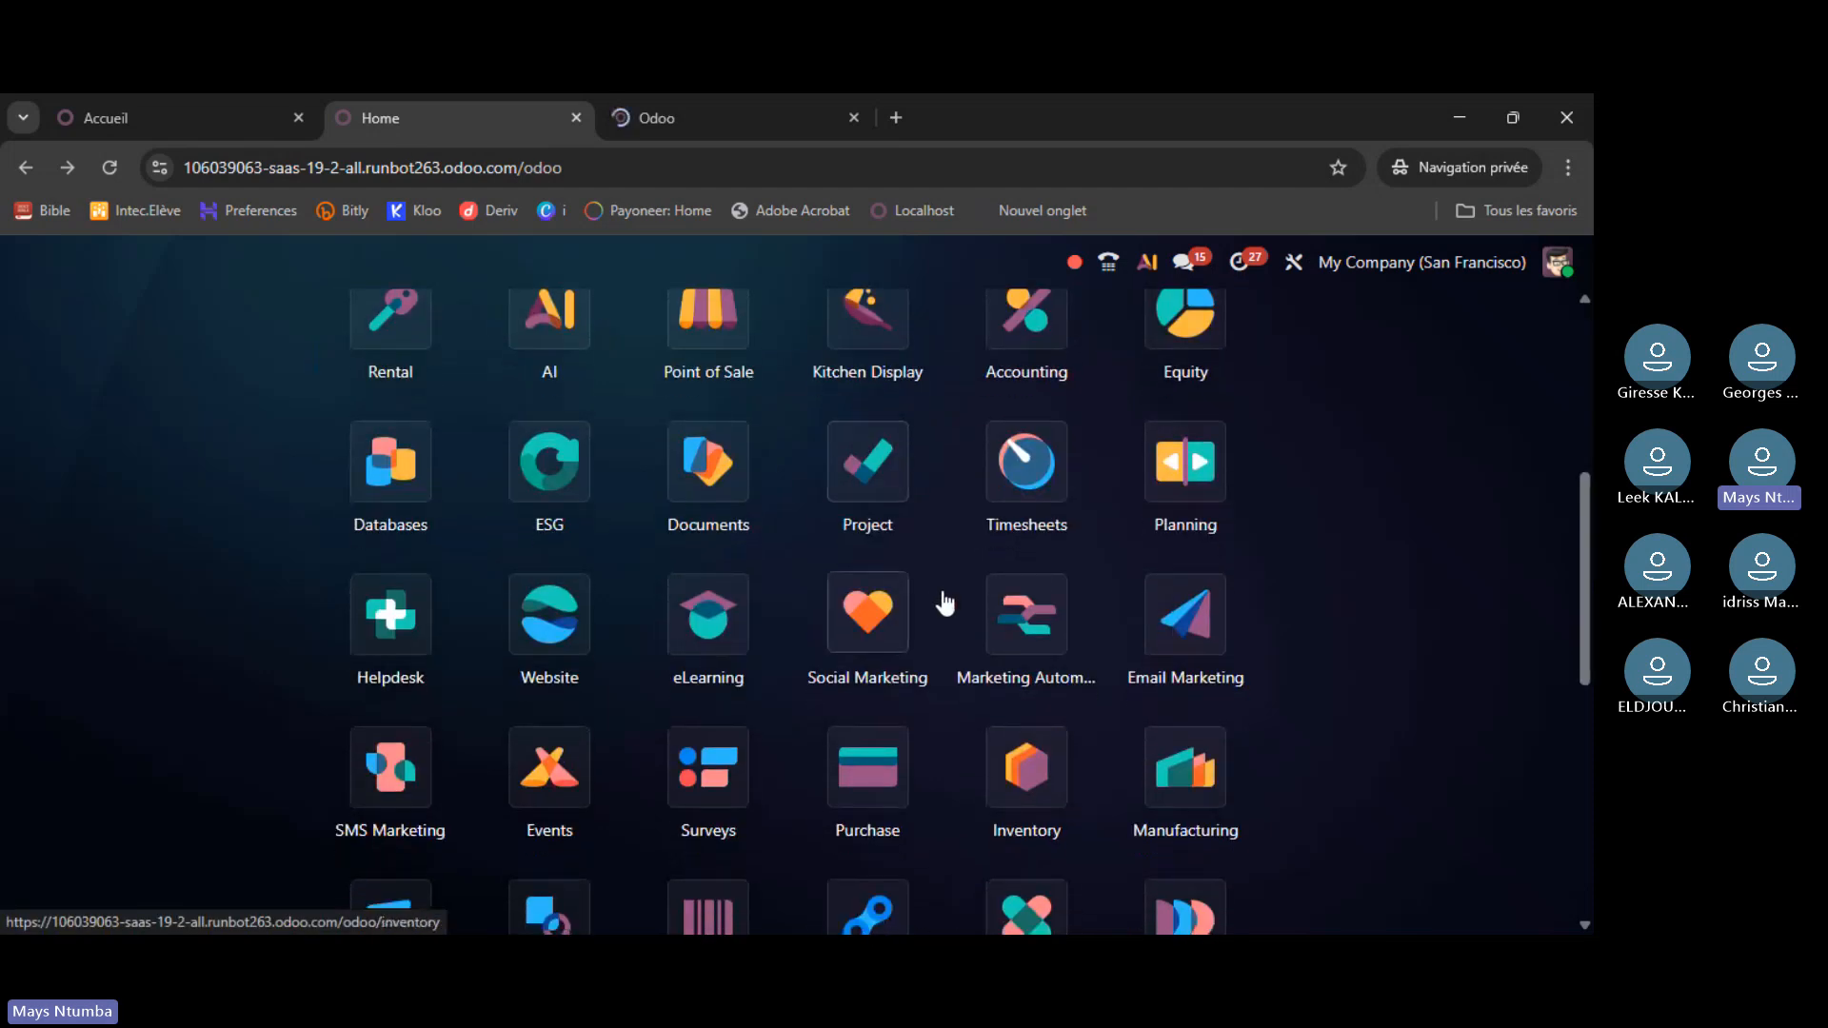
{"action": "scroll", "coordinate": [945, 603], "scroll_direction": "down", "scroll_amount": 2}
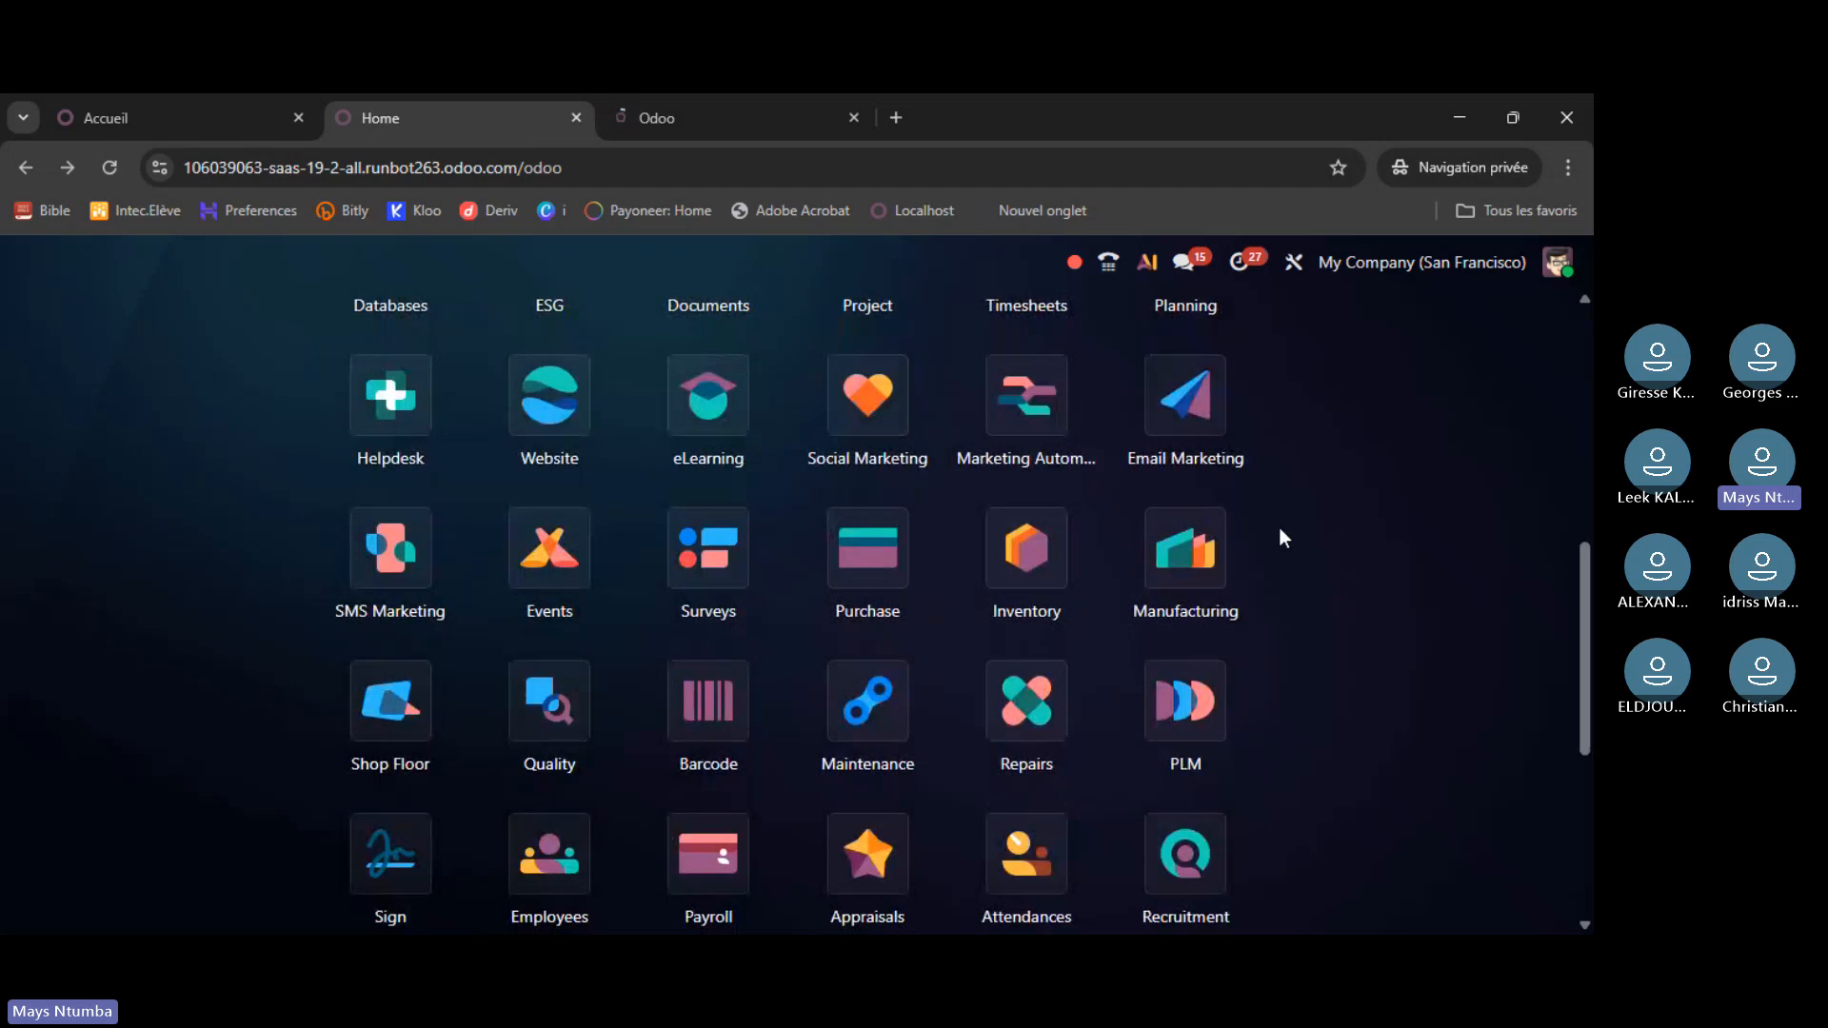
{"action": "scroll", "coordinate": [1278, 531], "scroll_direction": "down", "scroll_amount": 3}
{"action": "scroll", "coordinate": [1274, 530], "scroll_direction": "up", "scroll_amount": 10}
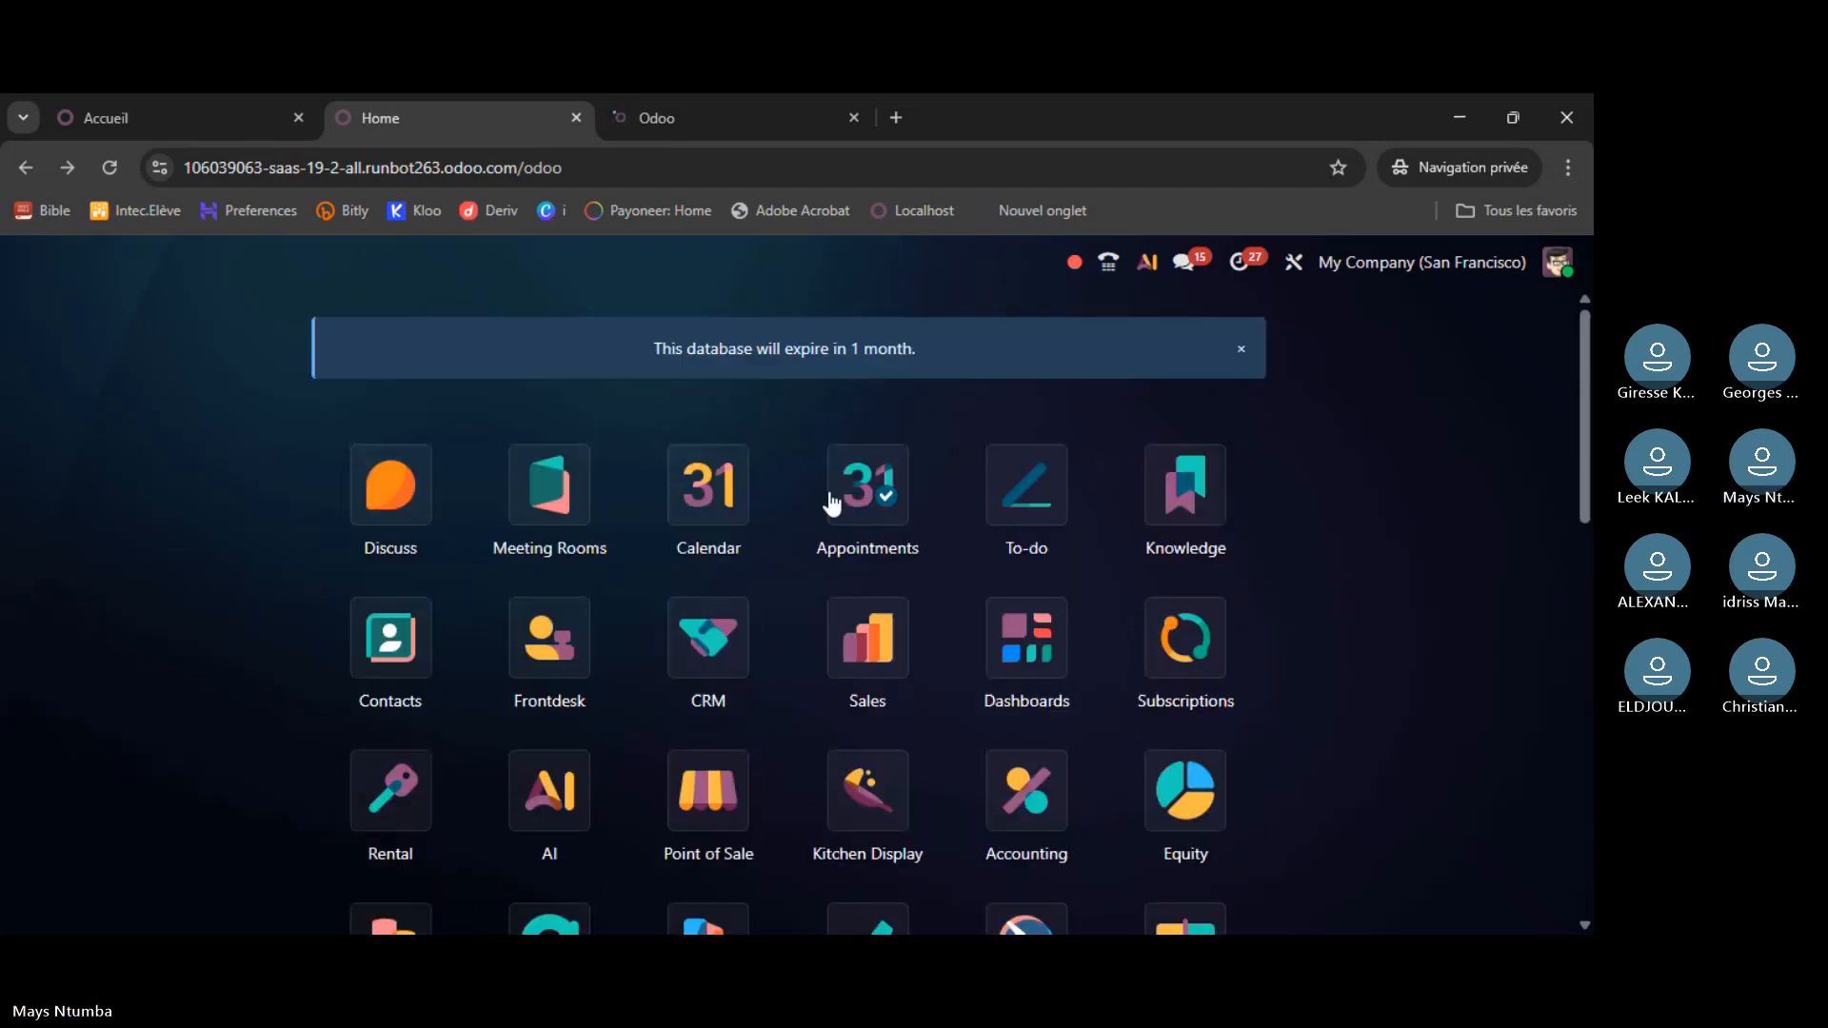
- Review the demo2.odoo.com app grid, then return to the atelier7 trial home
{"action": "left_click", "coordinate": [672, 114]}
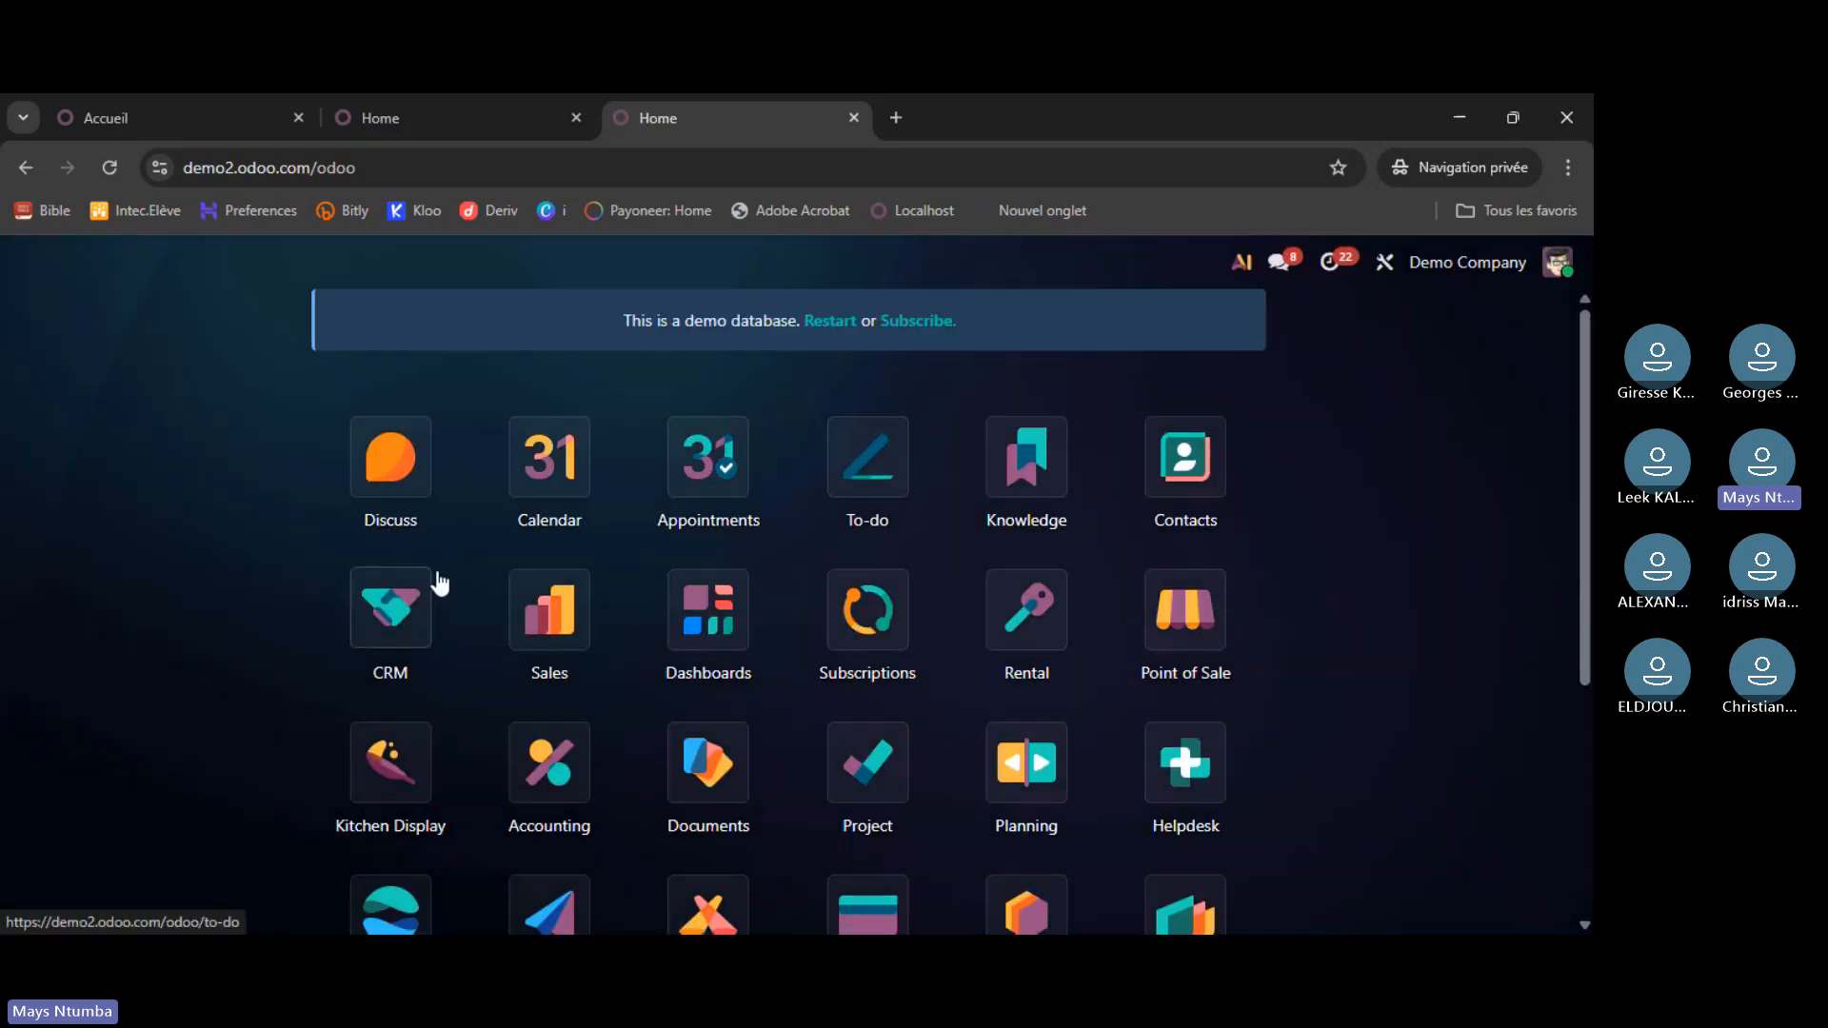
{"action": "scroll", "coordinate": [1444, 582], "scroll_direction": "down", "scroll_amount": 1}
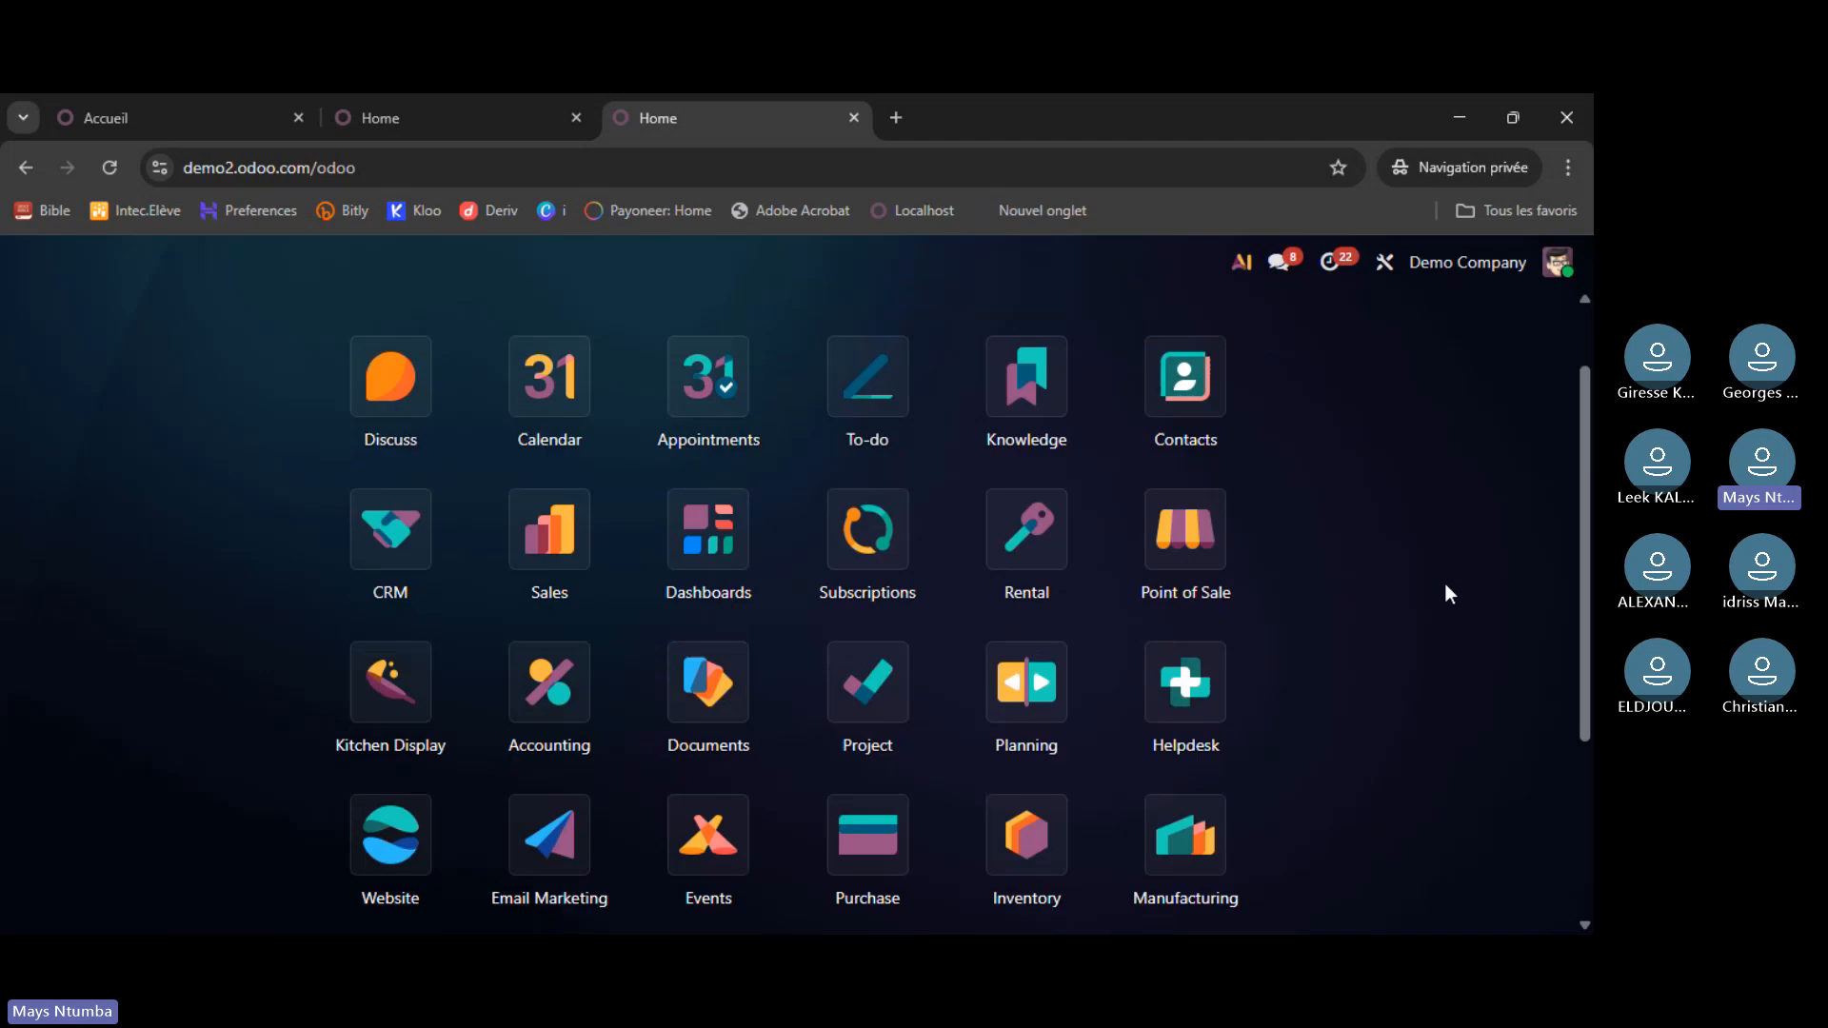
{"action": "scroll", "coordinate": [1438, 590], "scroll_direction": "down", "scroll_amount": 4}
{"action": "scroll", "coordinate": [1424, 610], "scroll_direction": "up", "scroll_amount": 5}
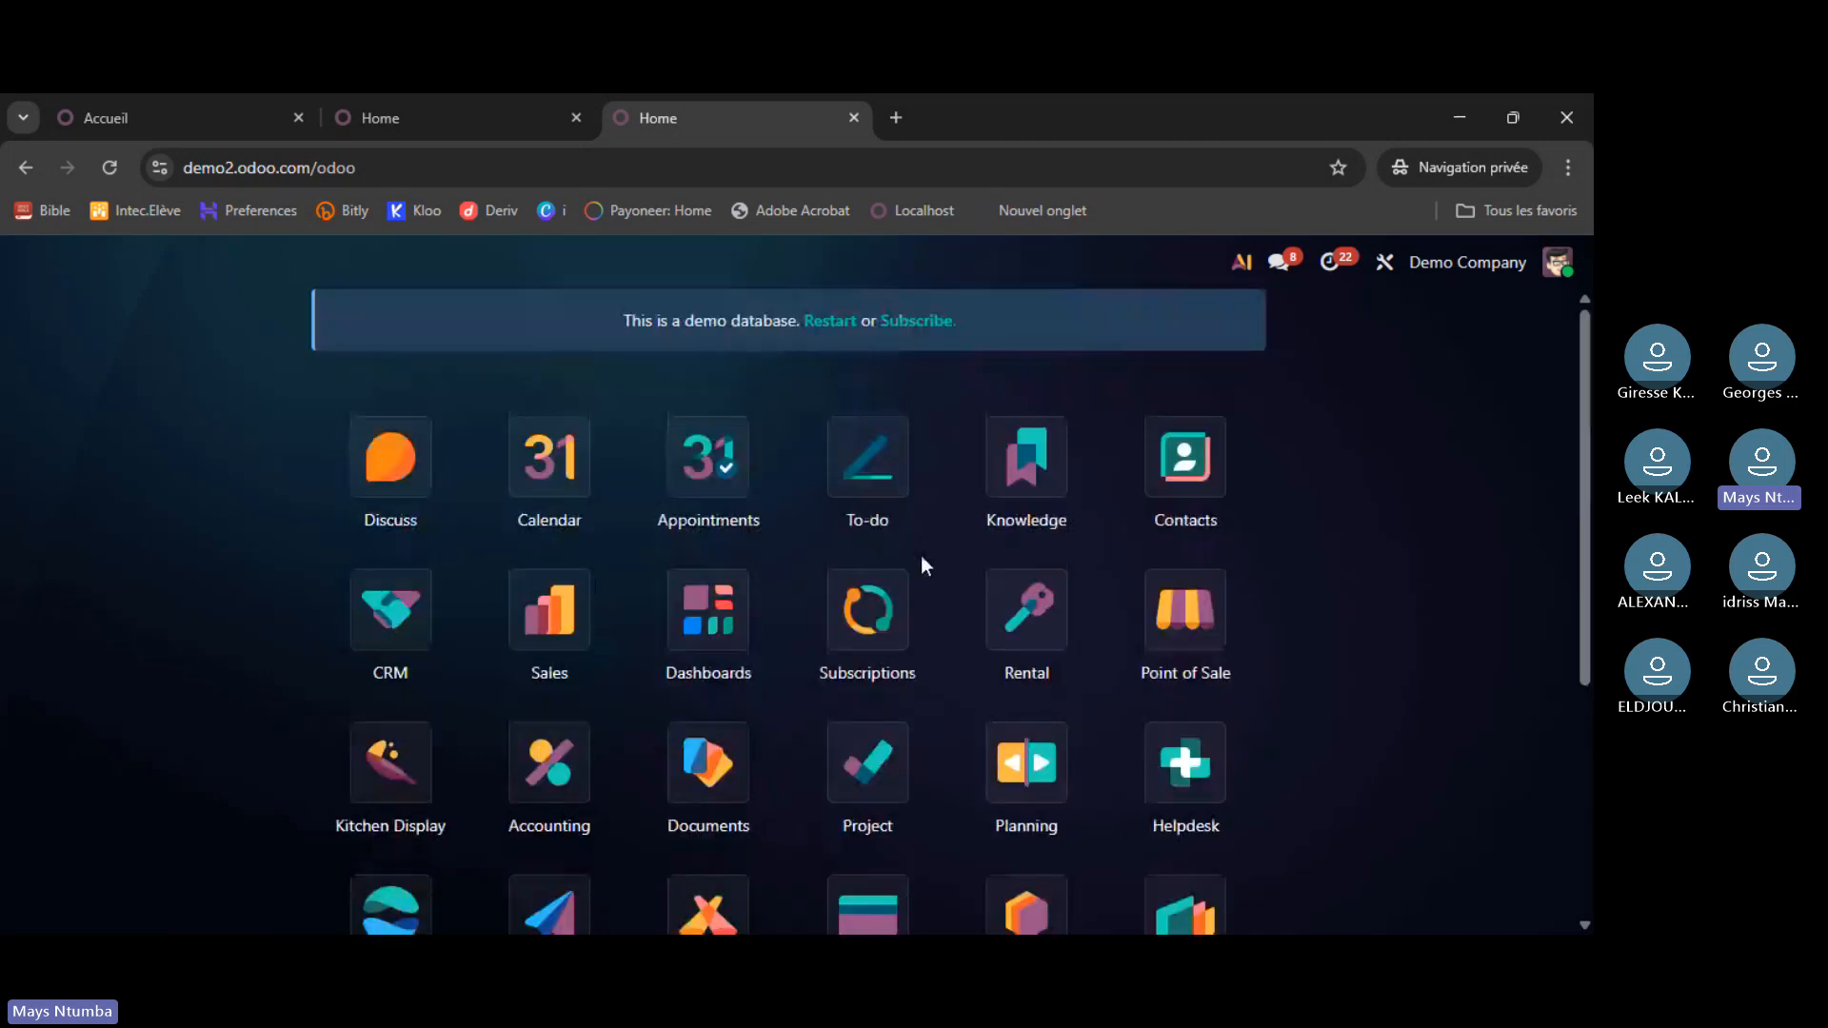
{"action": "left_click", "coordinate": [169, 121]}
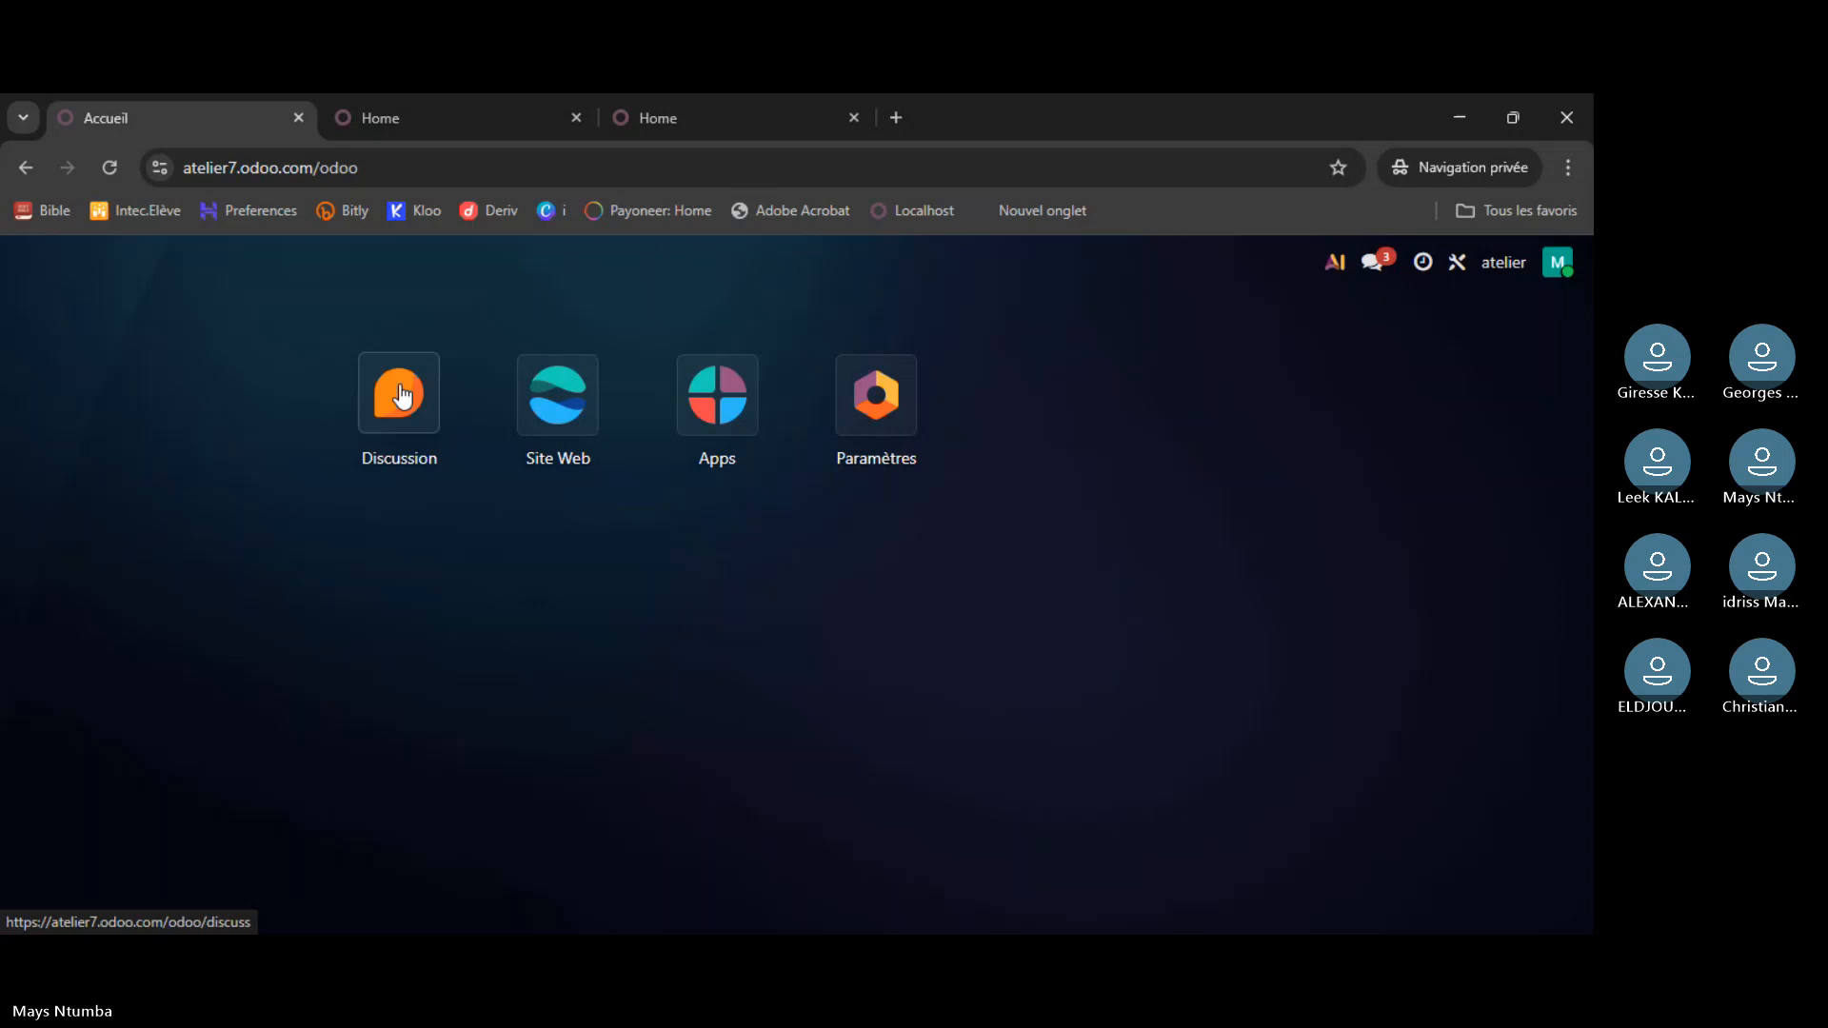
- Compare the runbot and demo2 app grids by switching between their Home tabs
{"action": "left_click", "coordinate": [466, 101]}
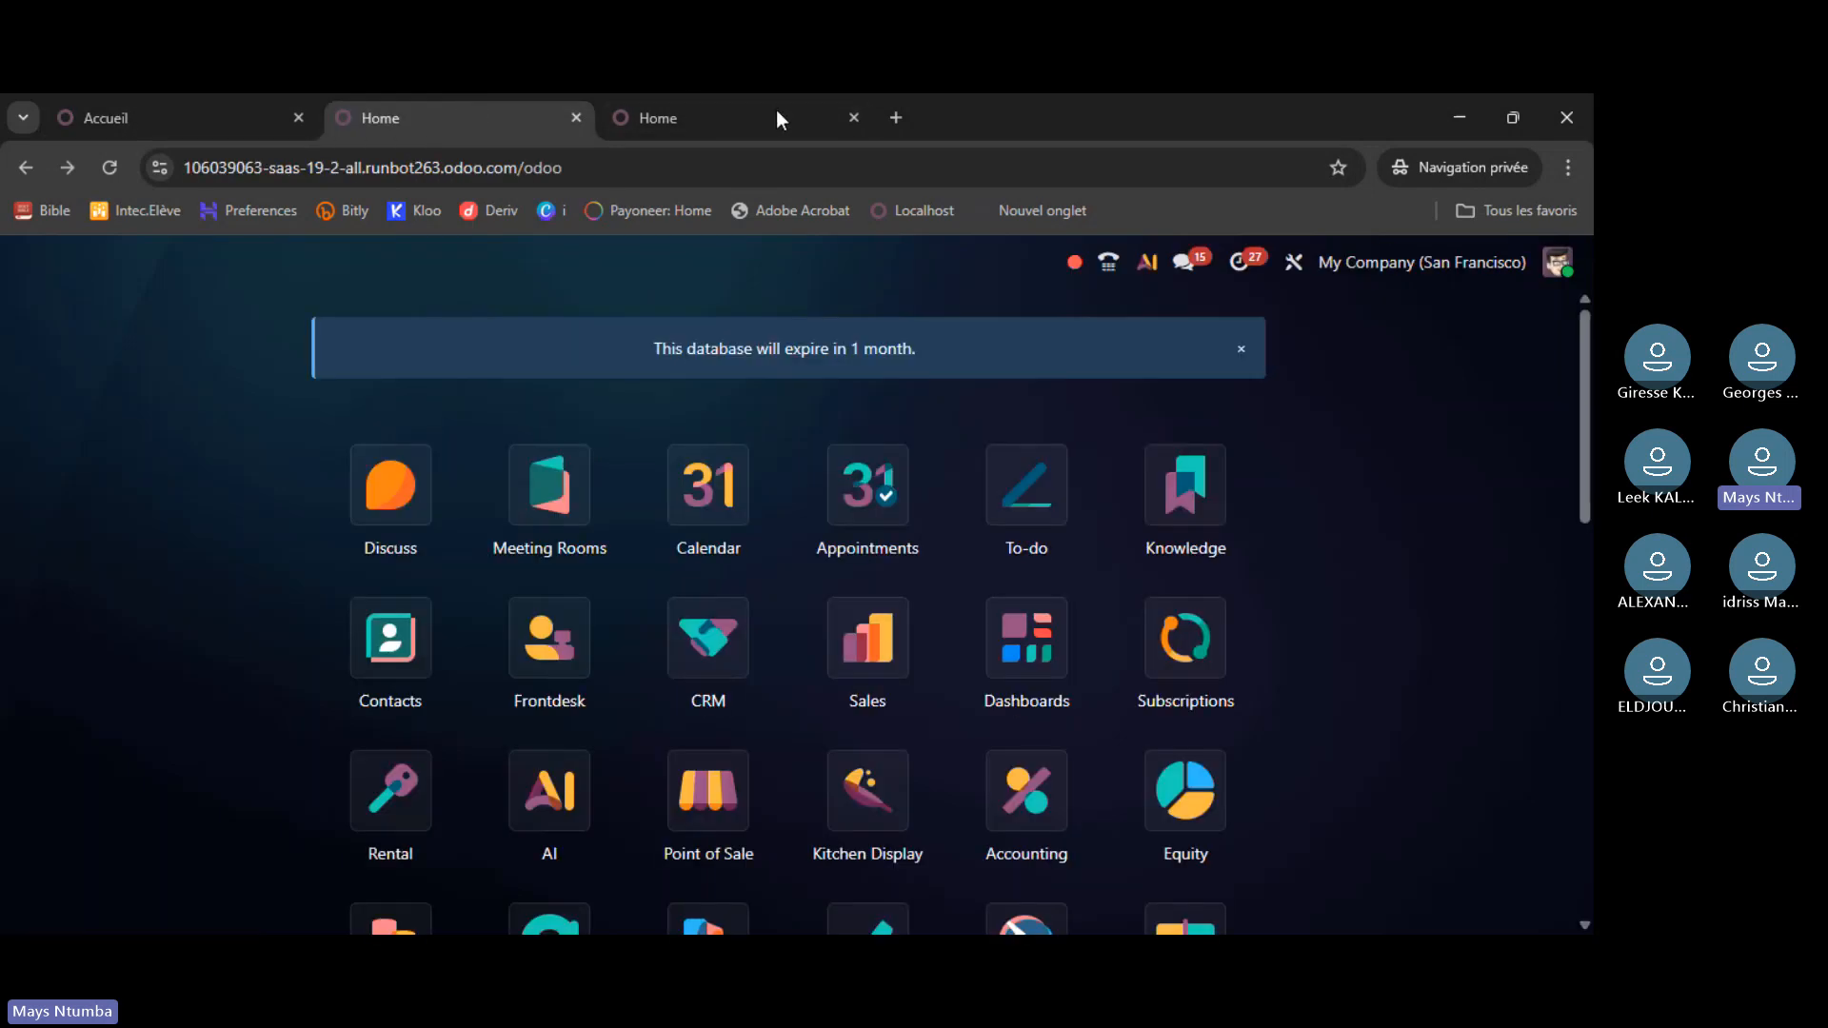
{"action": "left_click", "coordinate": [672, 122]}
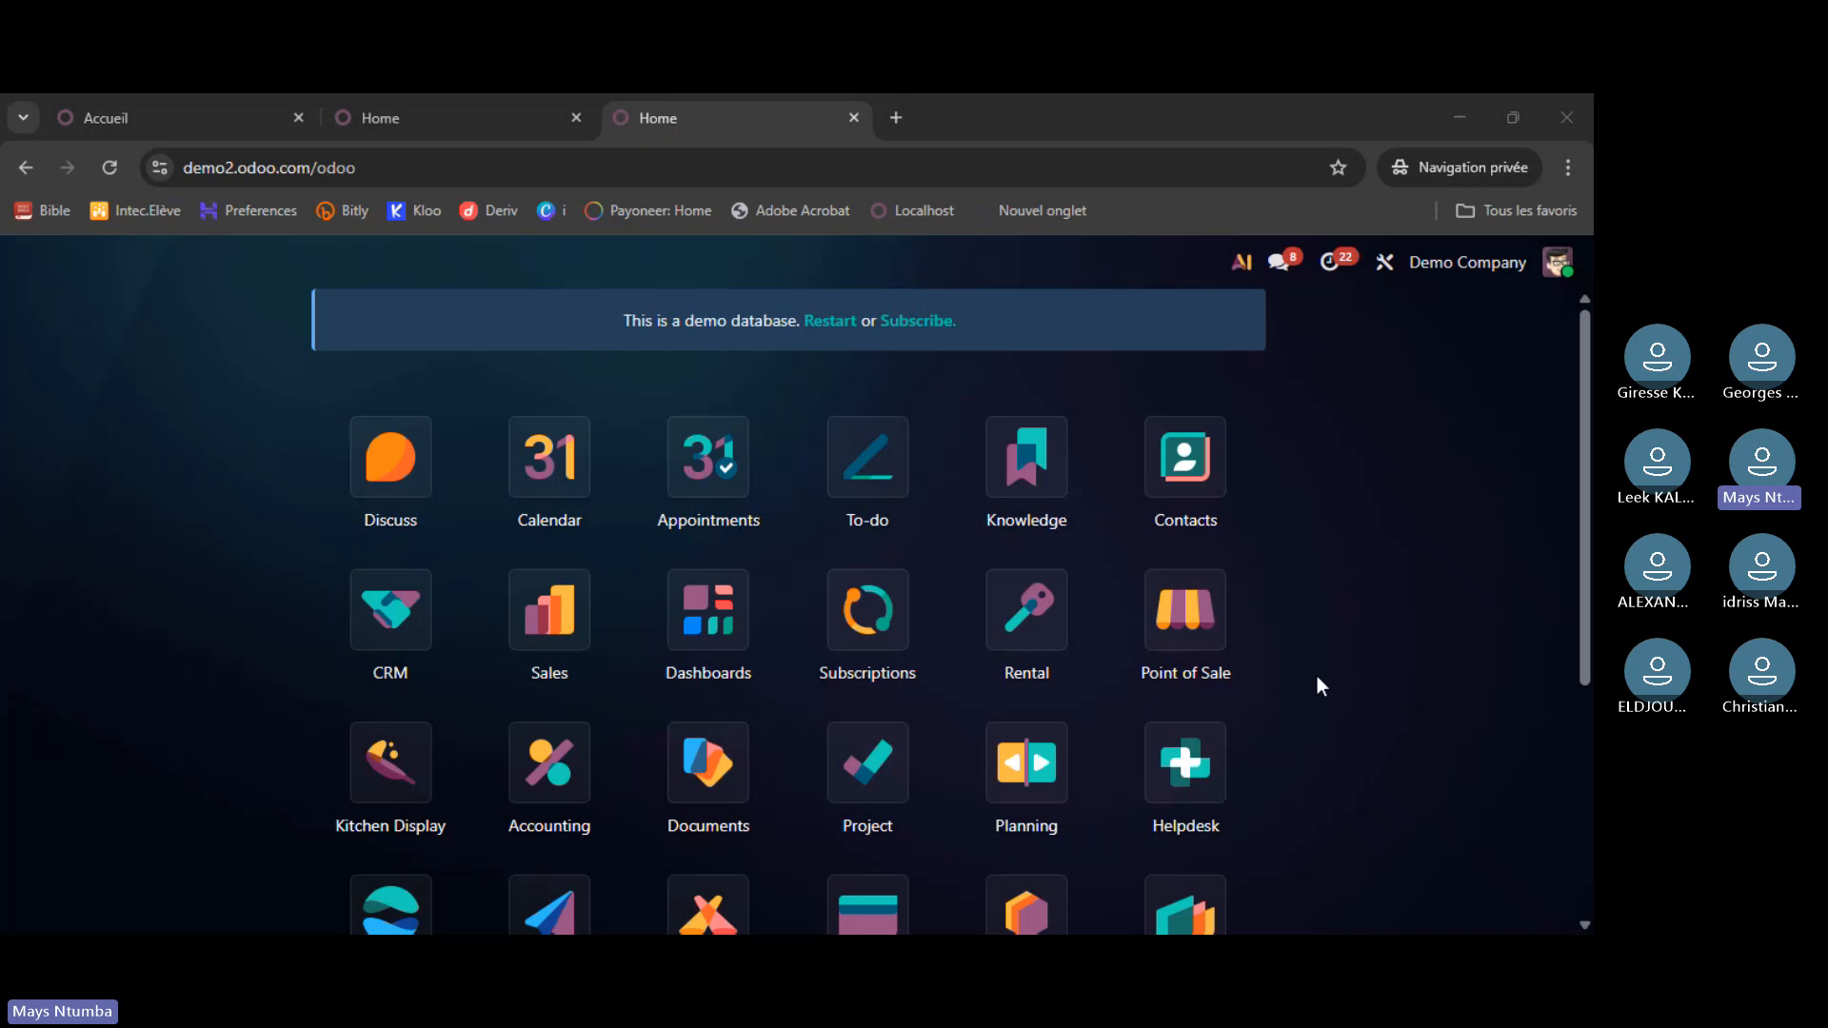
{"action": "scroll", "coordinate": [1283, 673], "scroll_direction": "down", "scroll_amount": 5}
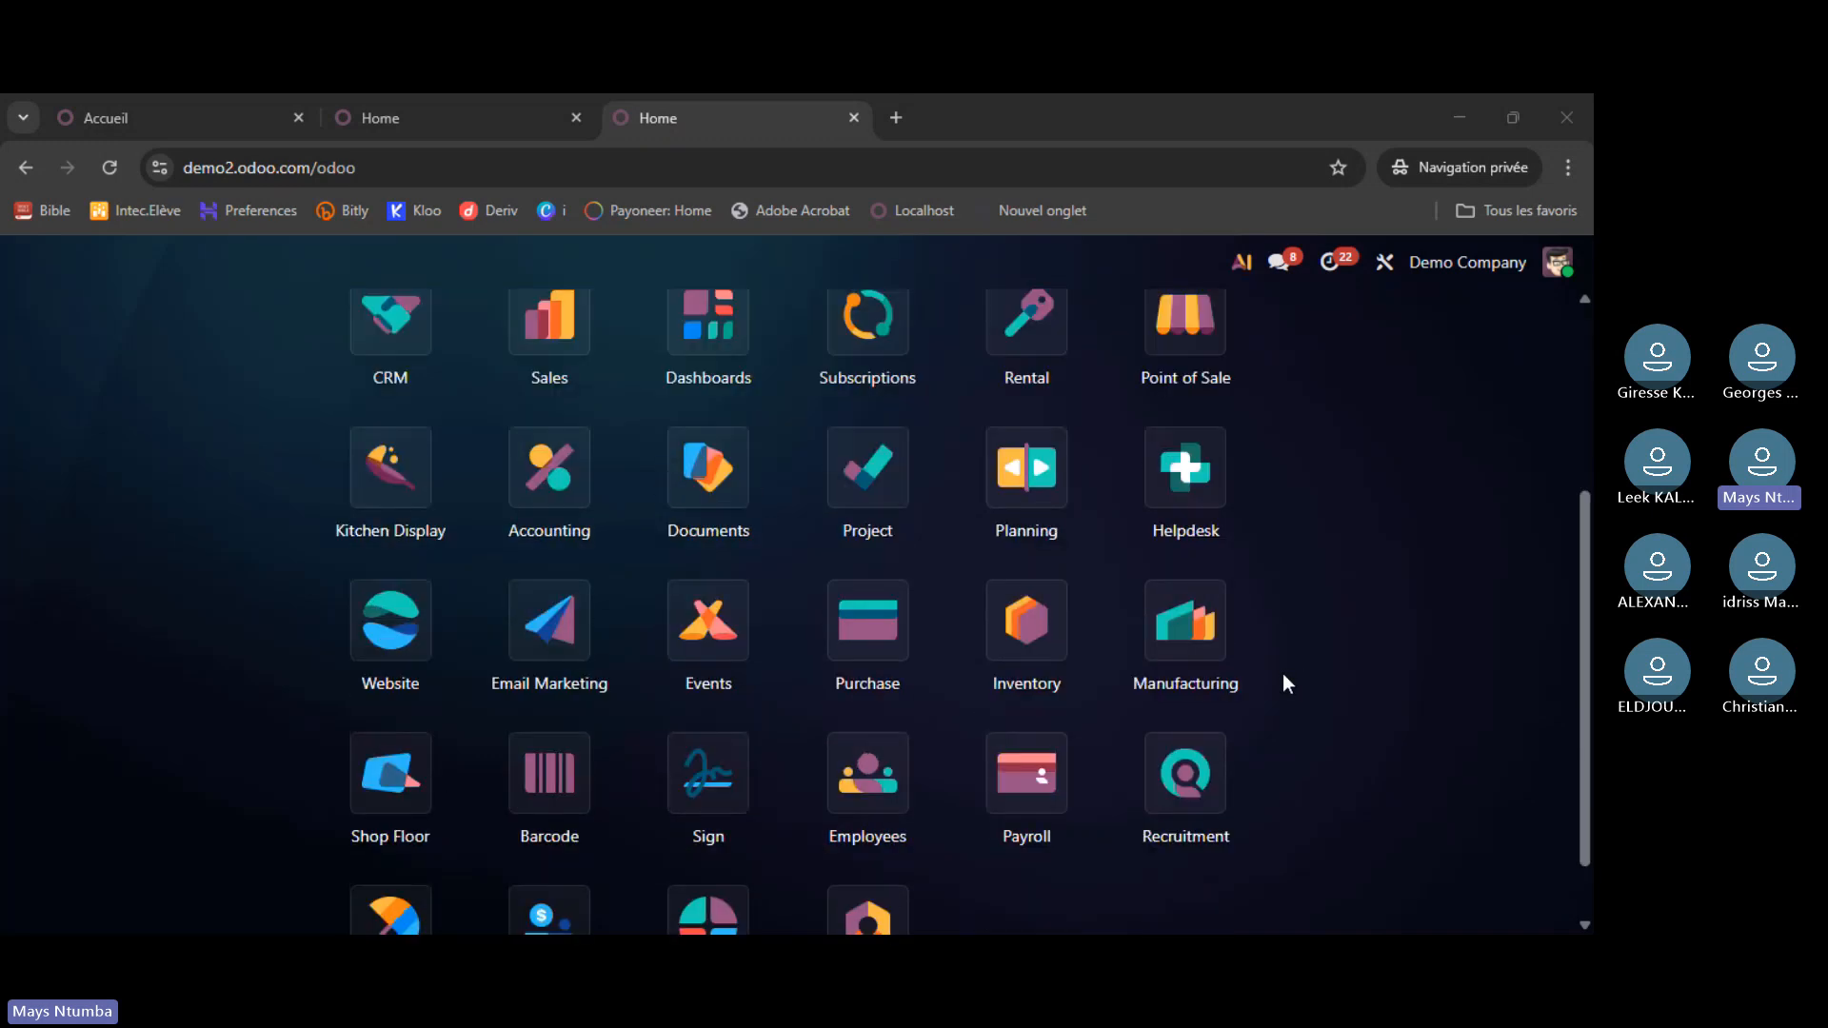
{"action": "scroll", "coordinate": [1288, 682], "scroll_direction": "up", "scroll_amount": 5}
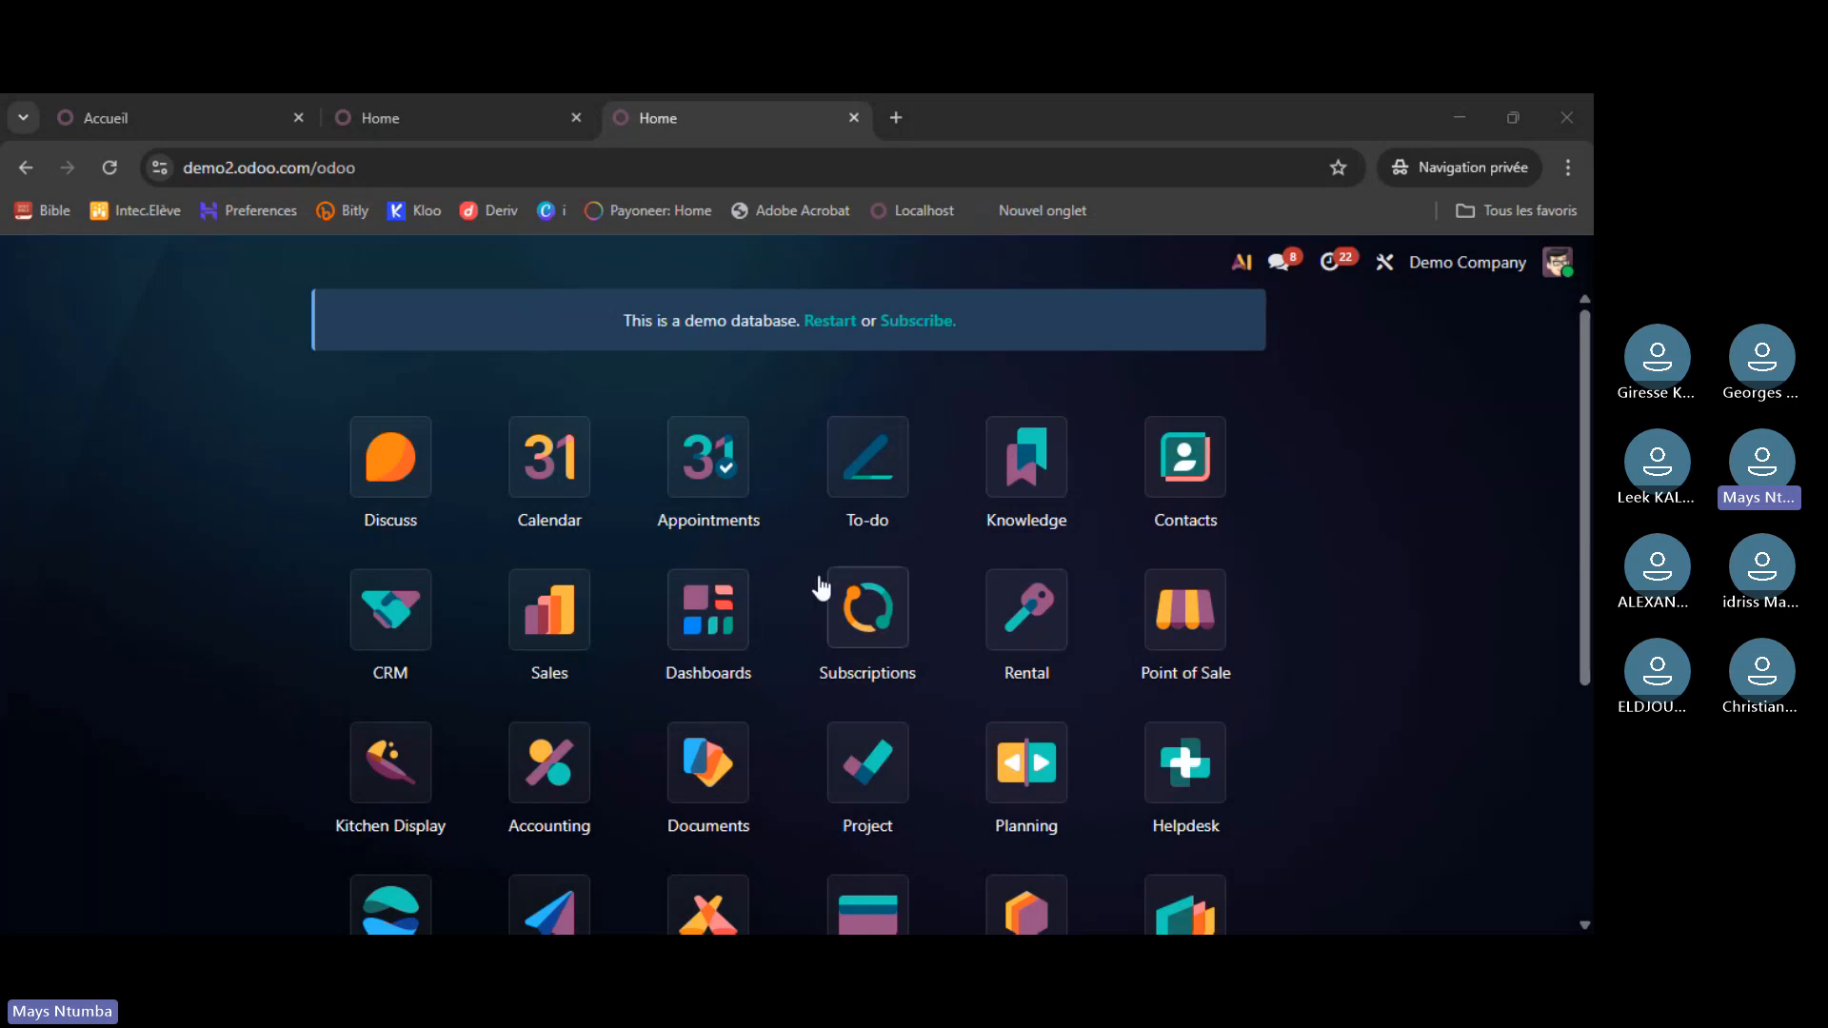
{"action": "scroll", "coordinate": [996, 534], "scroll_direction": "down", "scroll_amount": 4}
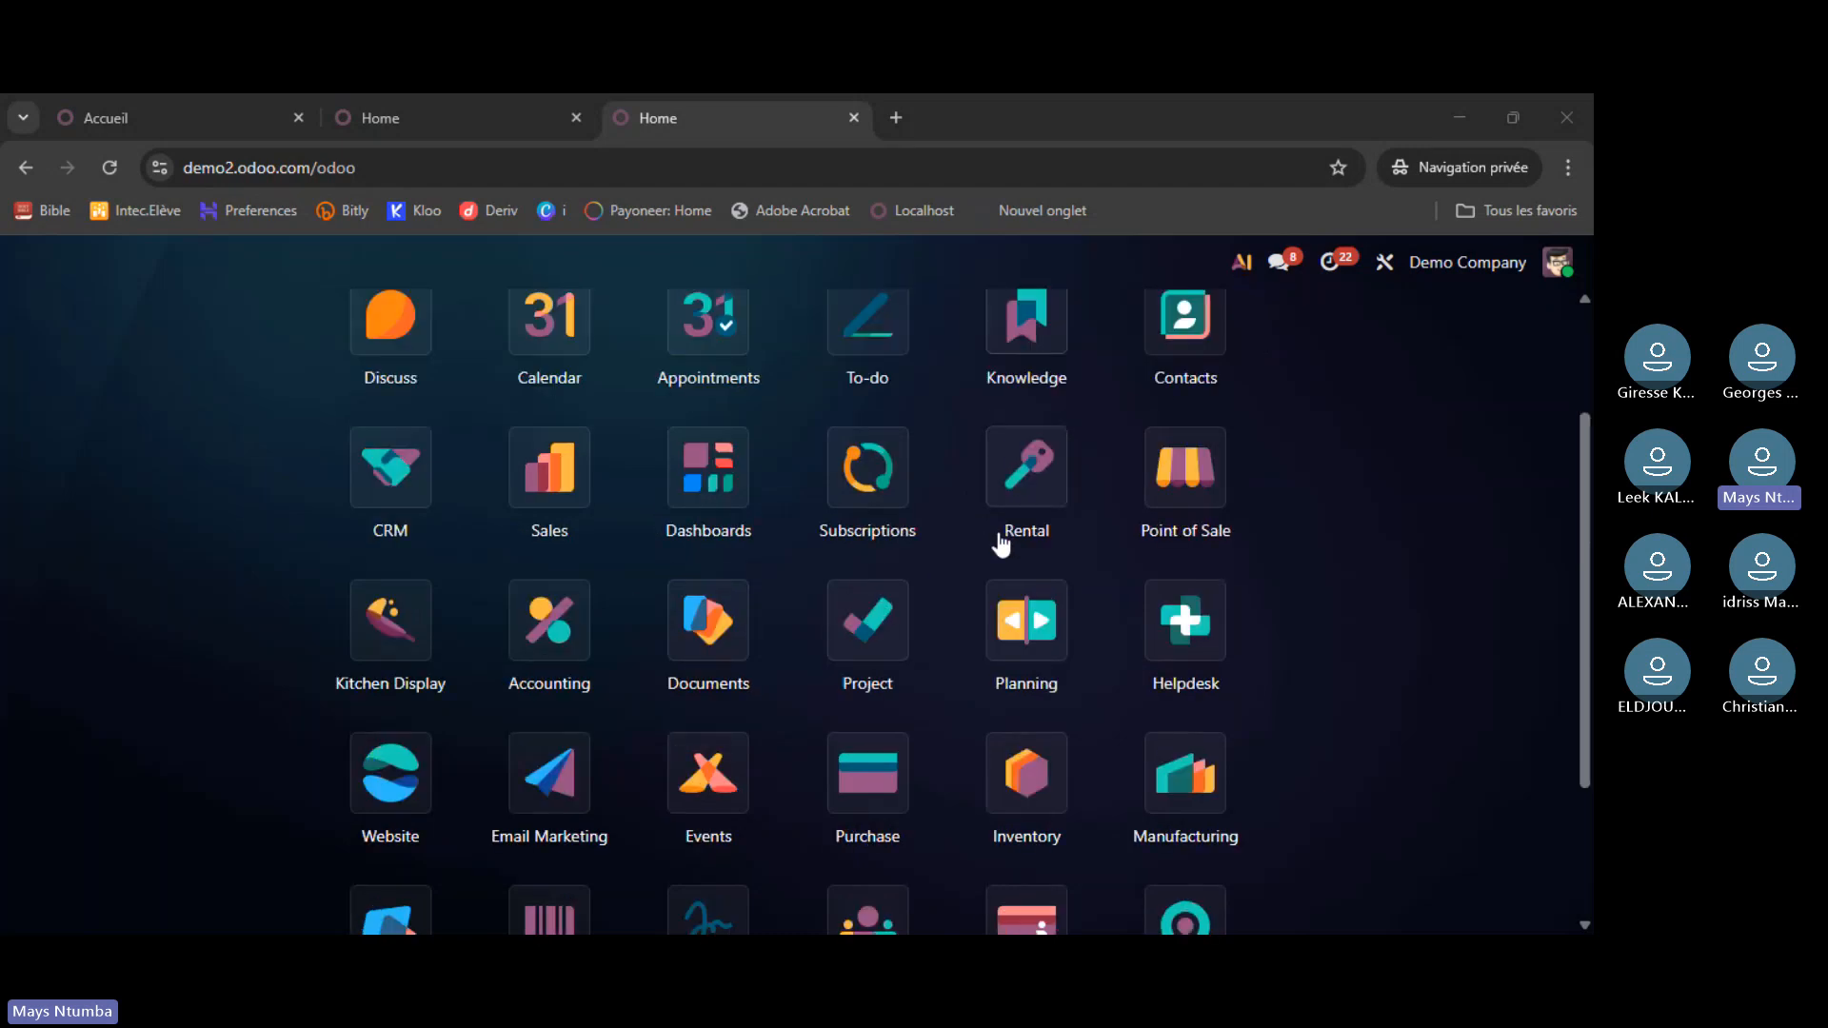
{"action": "scroll", "coordinate": [1002, 546], "scroll_direction": "up", "scroll_amount": 4}
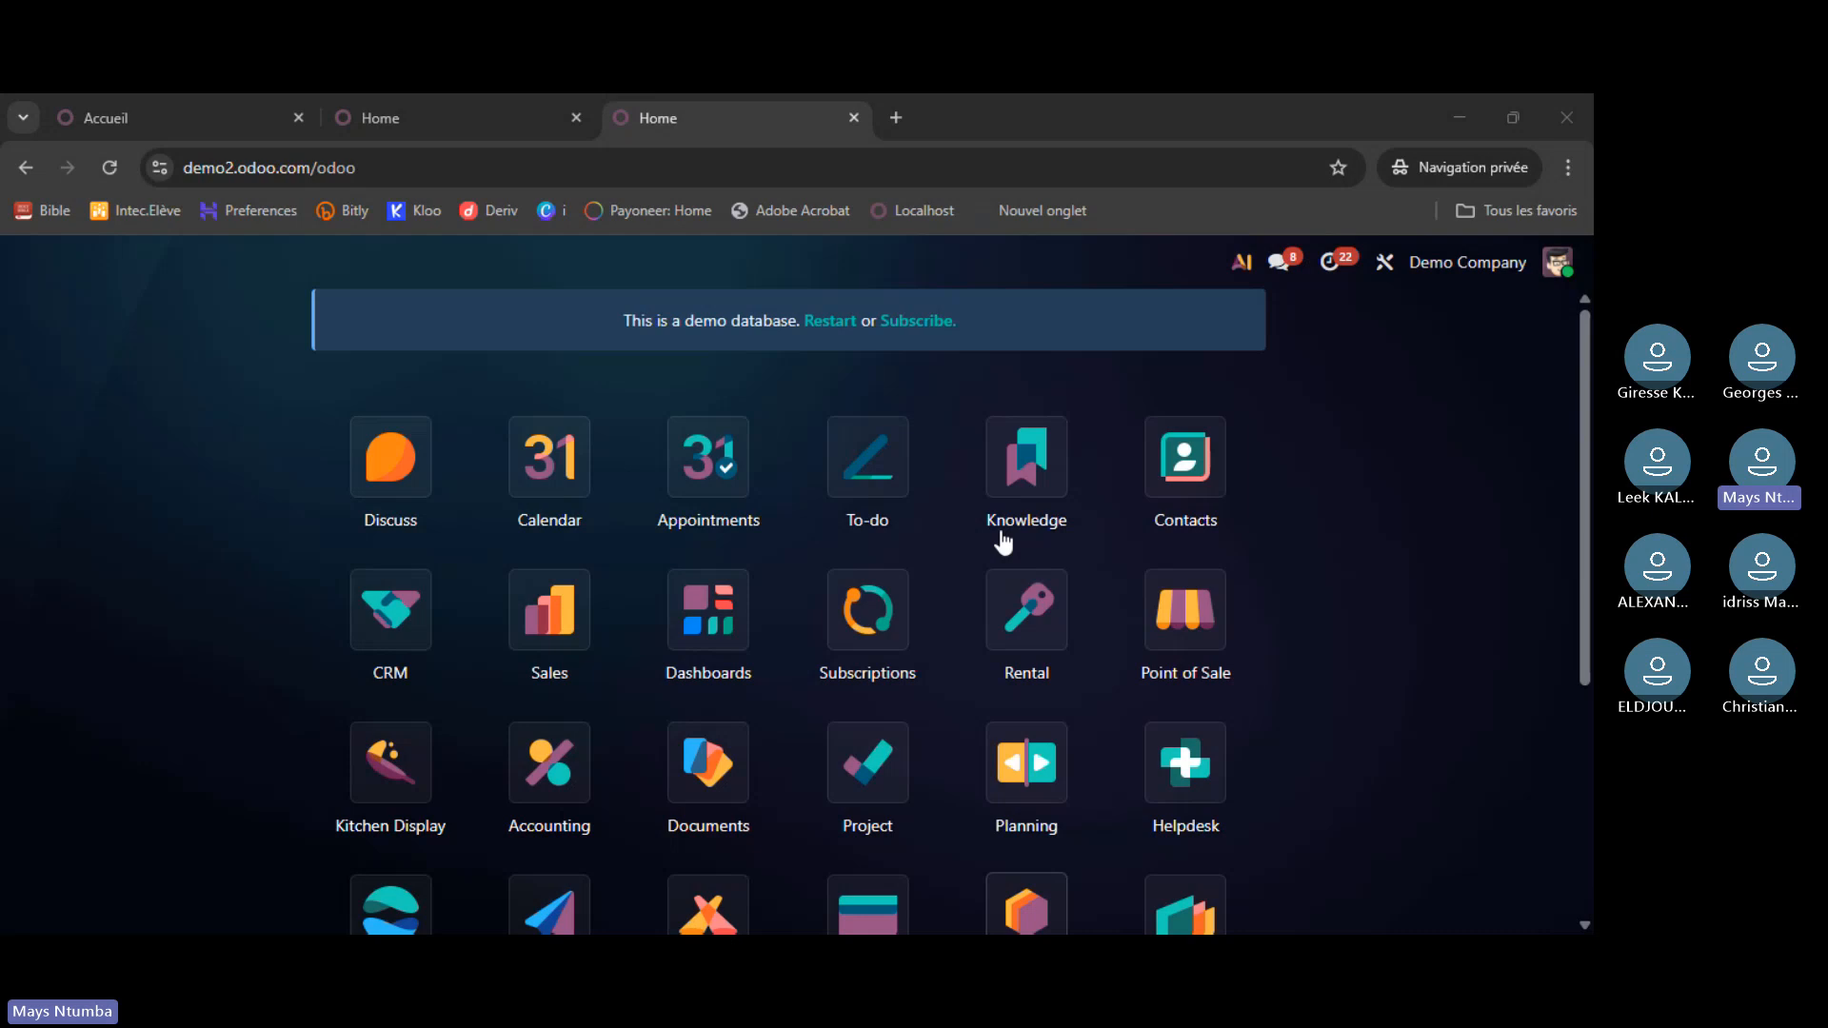
{"action": "key", "text": "ctrl+shift+Tab"}
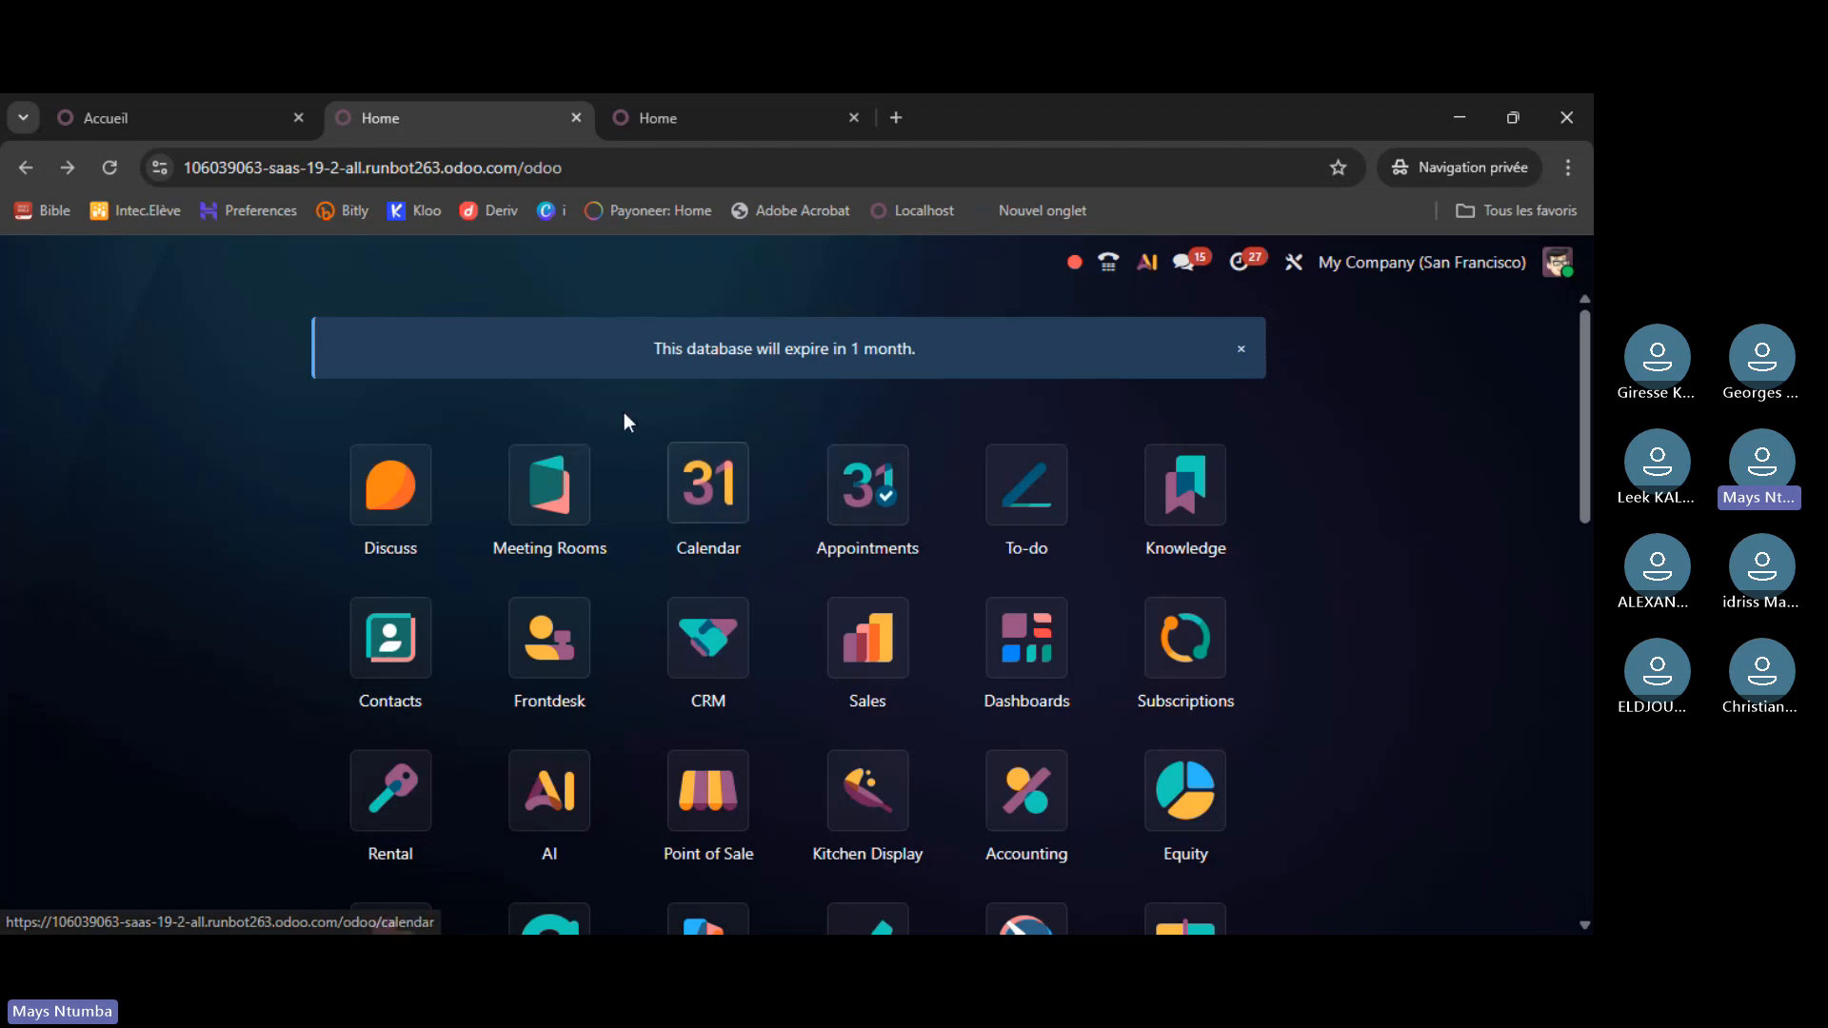
{"action": "scroll", "coordinate": [667, 476], "scroll_direction": "down", "scroll_amount": 1}
{"action": "scroll", "coordinate": [684, 522], "scroll_direction": "down", "scroll_amount": 8}
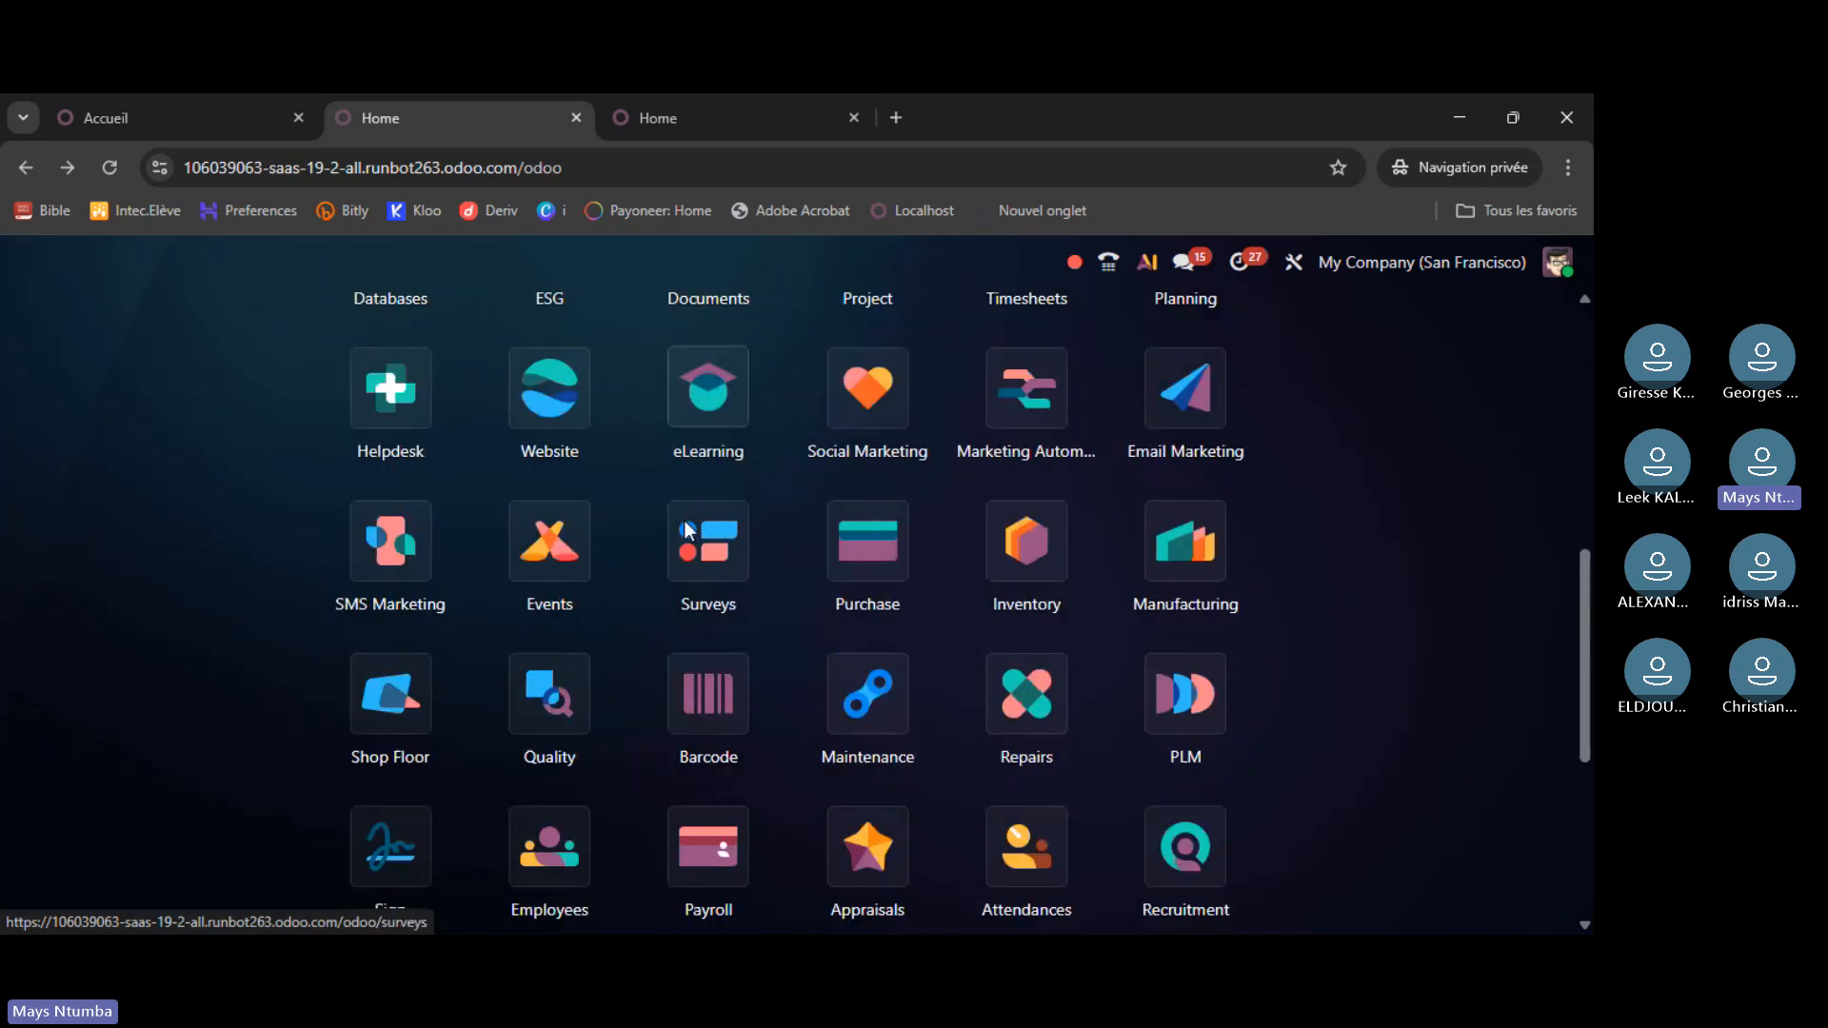
{"action": "scroll", "coordinate": [684, 522], "scroll_direction": "down", "scroll_amount": 2}
{"action": "scroll", "coordinate": [676, 528], "scroll_direction": "up", "scroll_amount": 10}
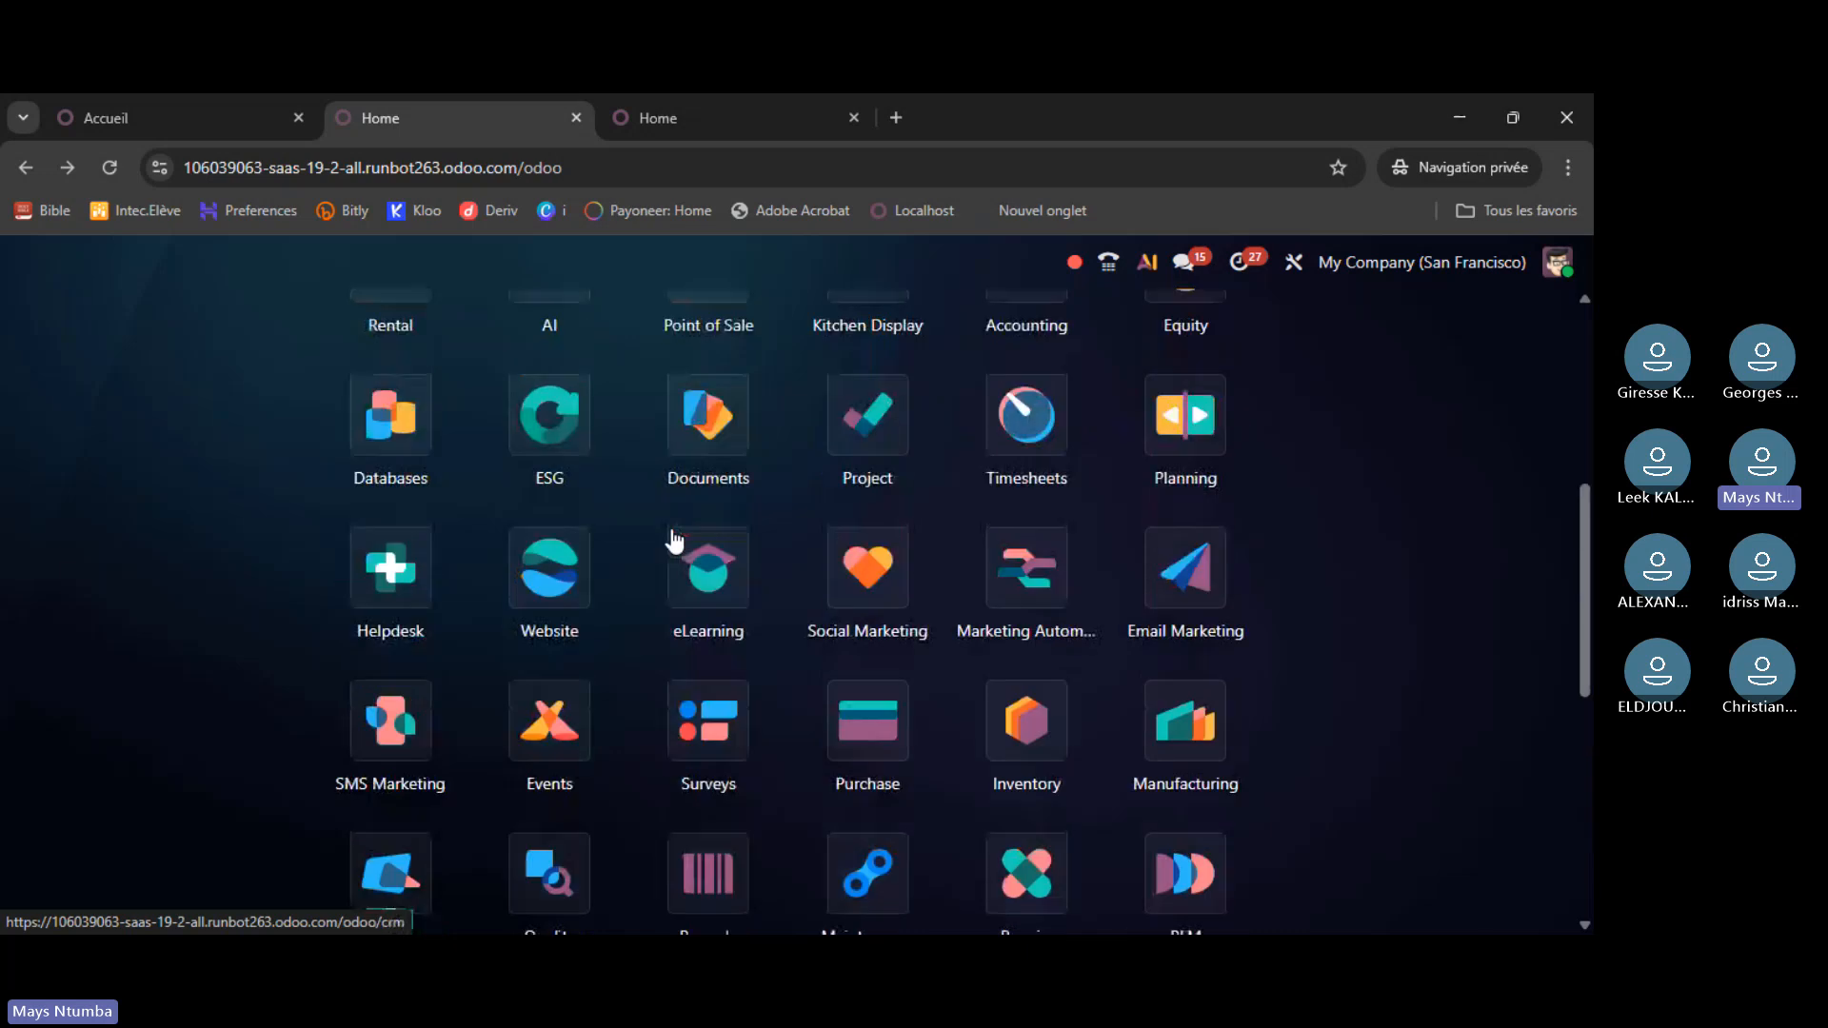
- Go back to the demo2 database and restart it from its demo banner
{"action": "left_click", "coordinate": [666, 117]}
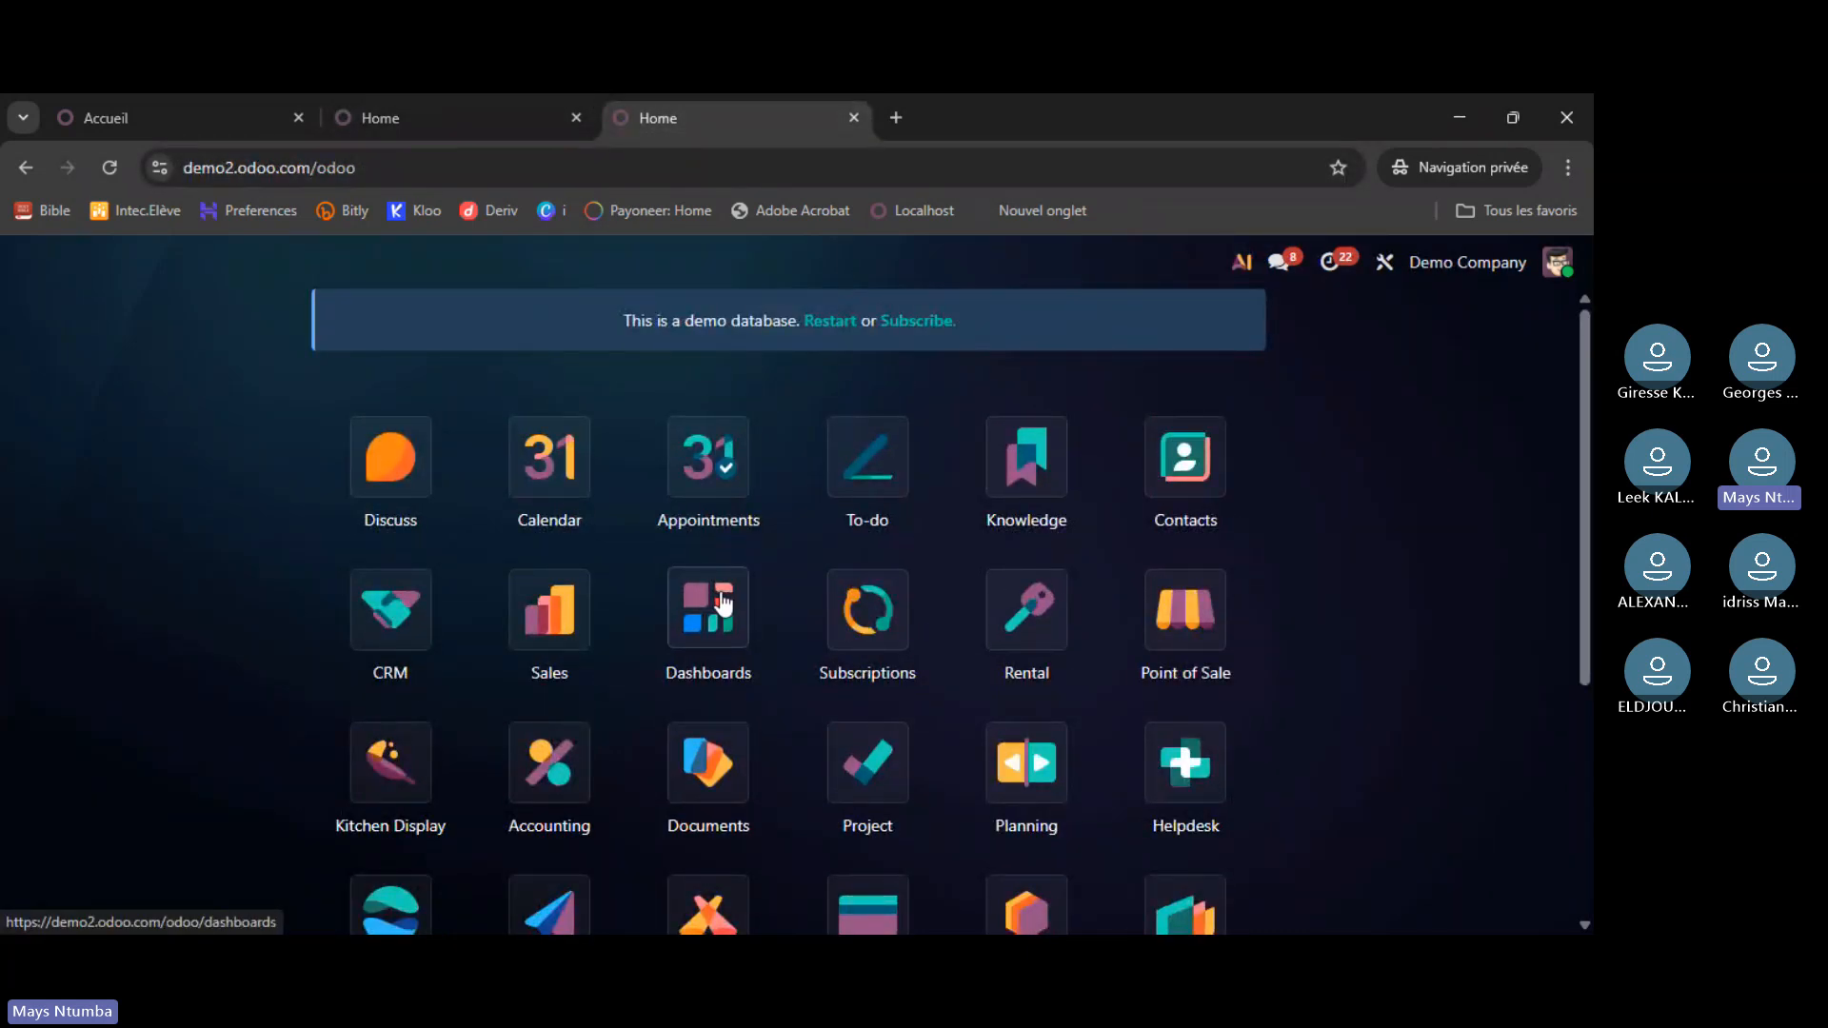
{"action": "scroll", "coordinate": [710, 614], "scroll_direction": "down", "scroll_amount": 3}
{"action": "scroll", "coordinate": [705, 621], "scroll_direction": "up", "scroll_amount": 3}
{"action": "scroll", "coordinate": [700, 624], "scroll_direction": "up", "scroll_amount": 1}
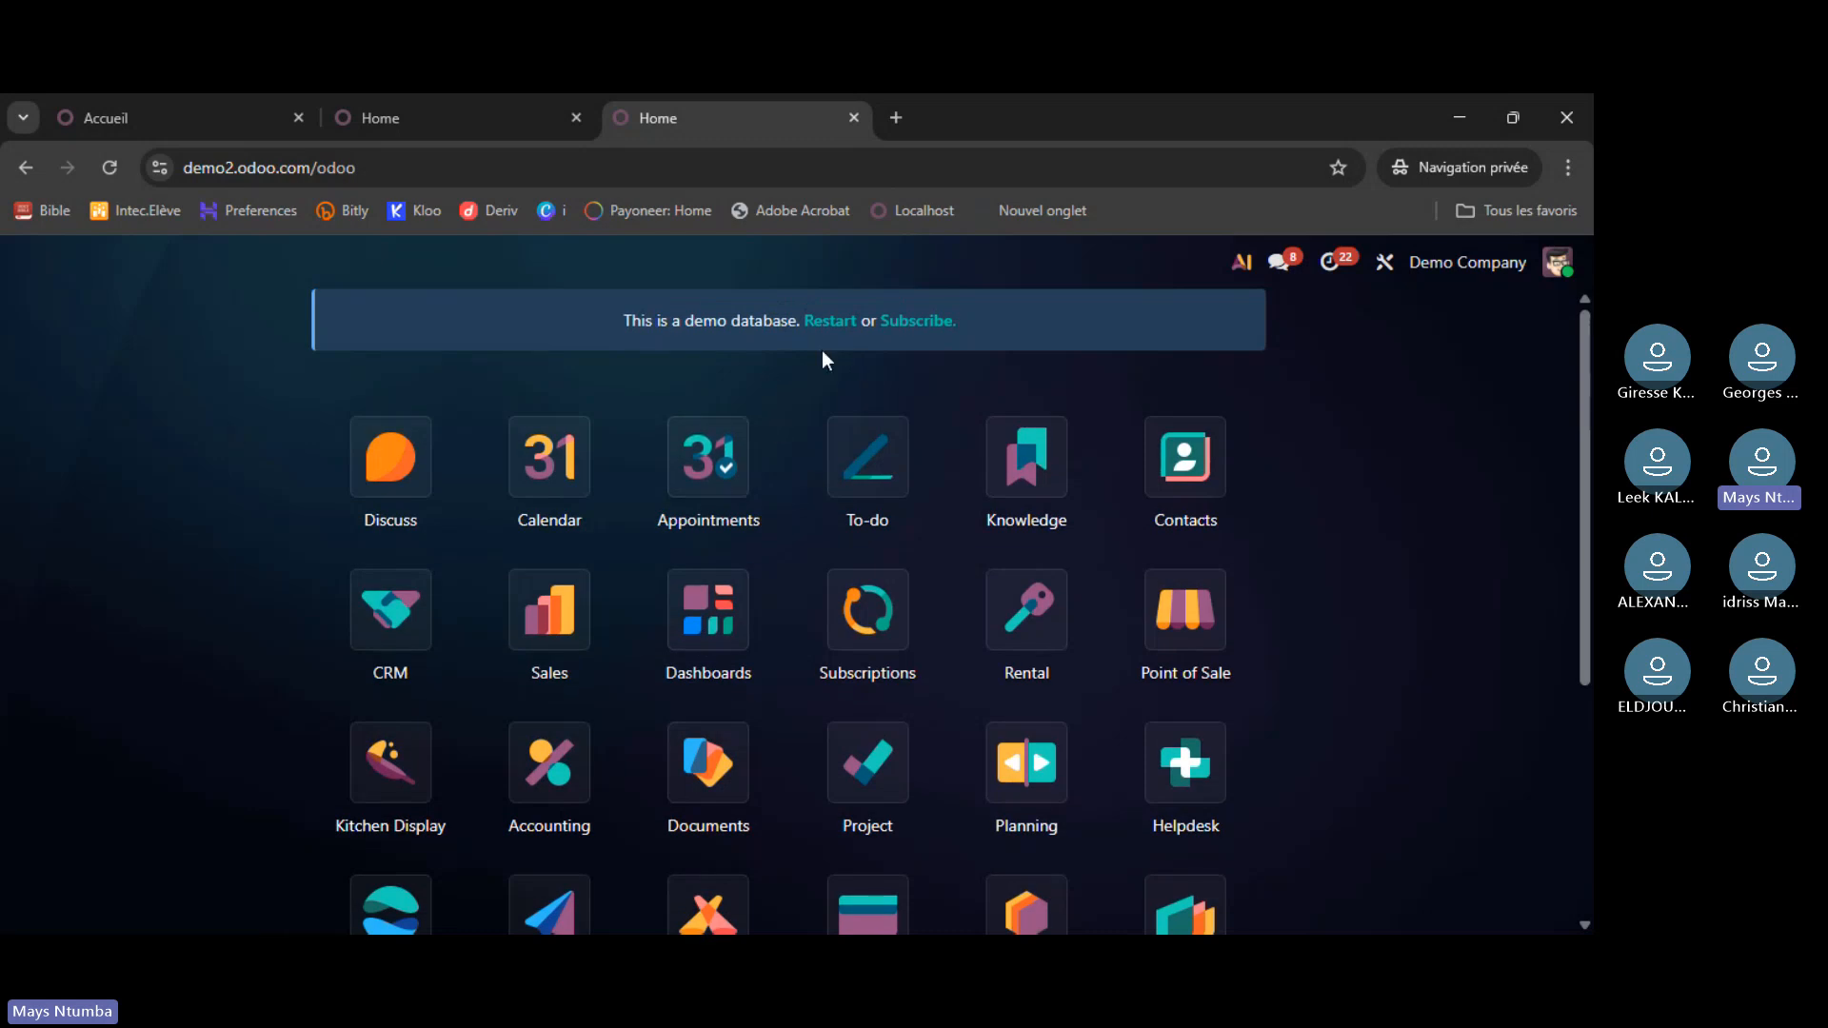
{"action": "left_click", "coordinate": [825, 324]}
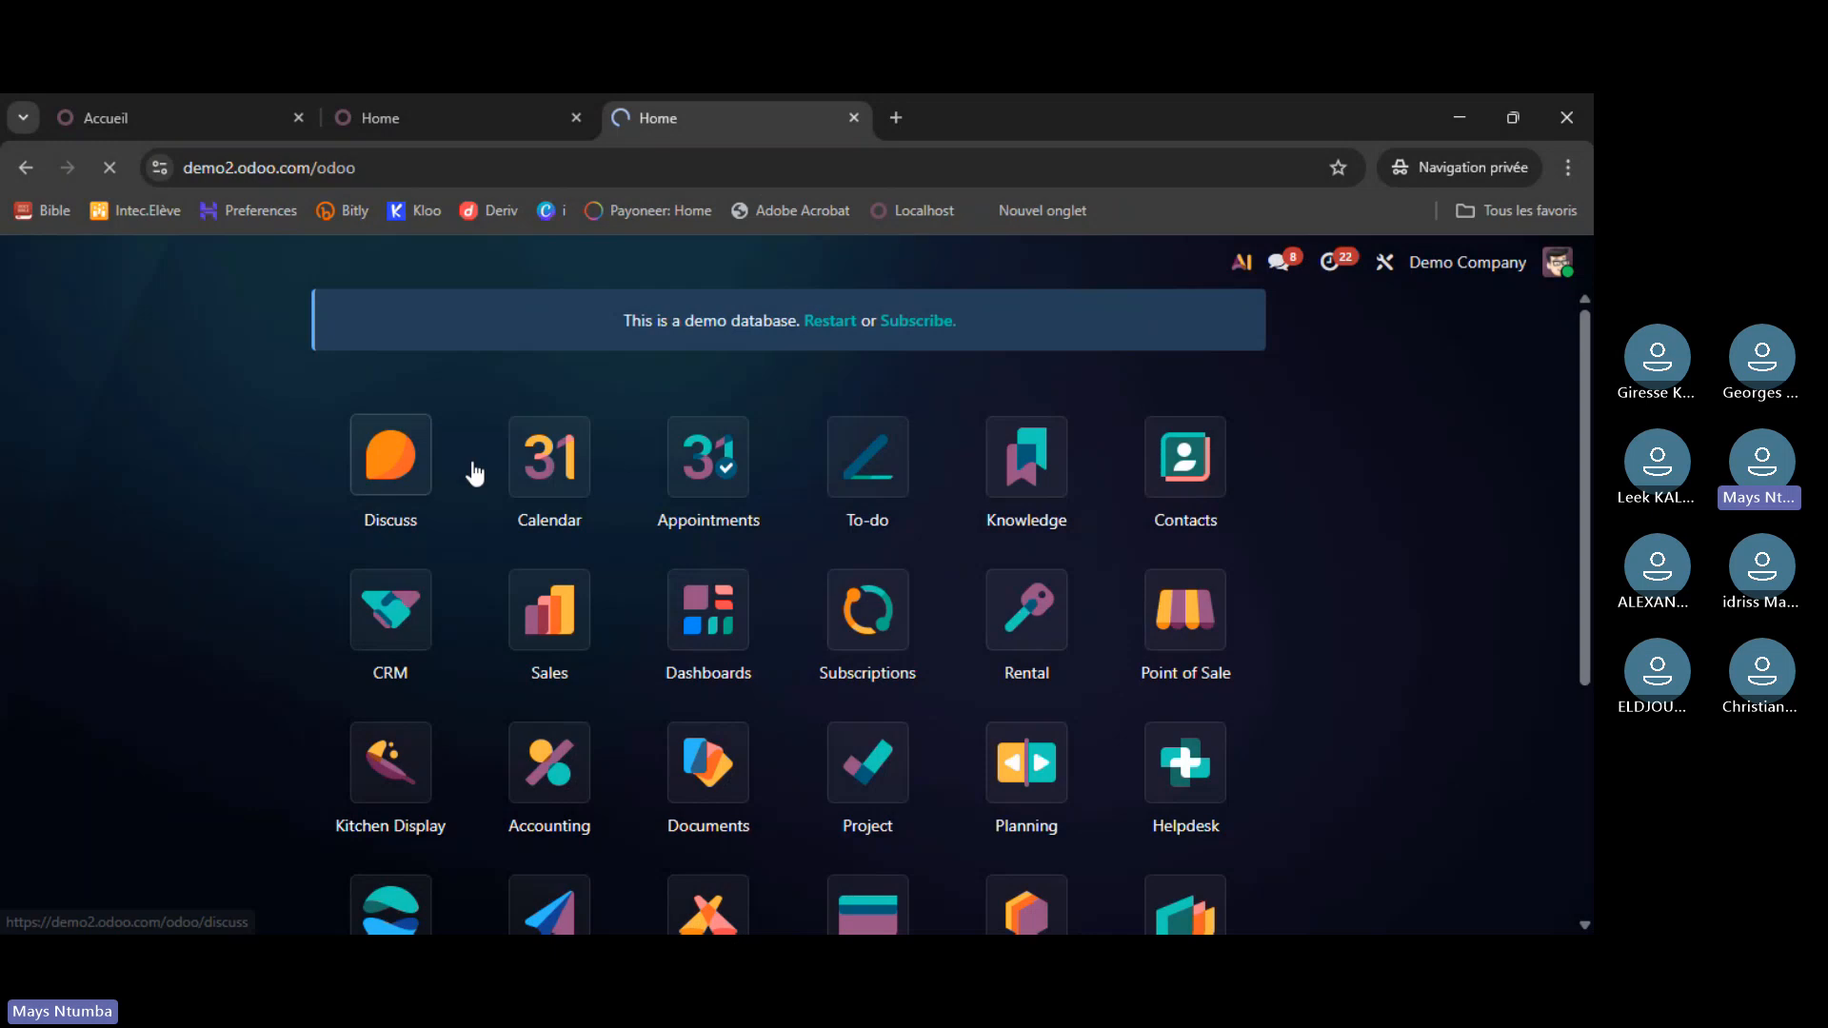
- Close the runbot and demo2 Home tabs, keeping only the atelier7 trial Accueil tab
{"action": "left_click", "coordinate": [484, 123]}
{"action": "left_click", "coordinate": [176, 117]}
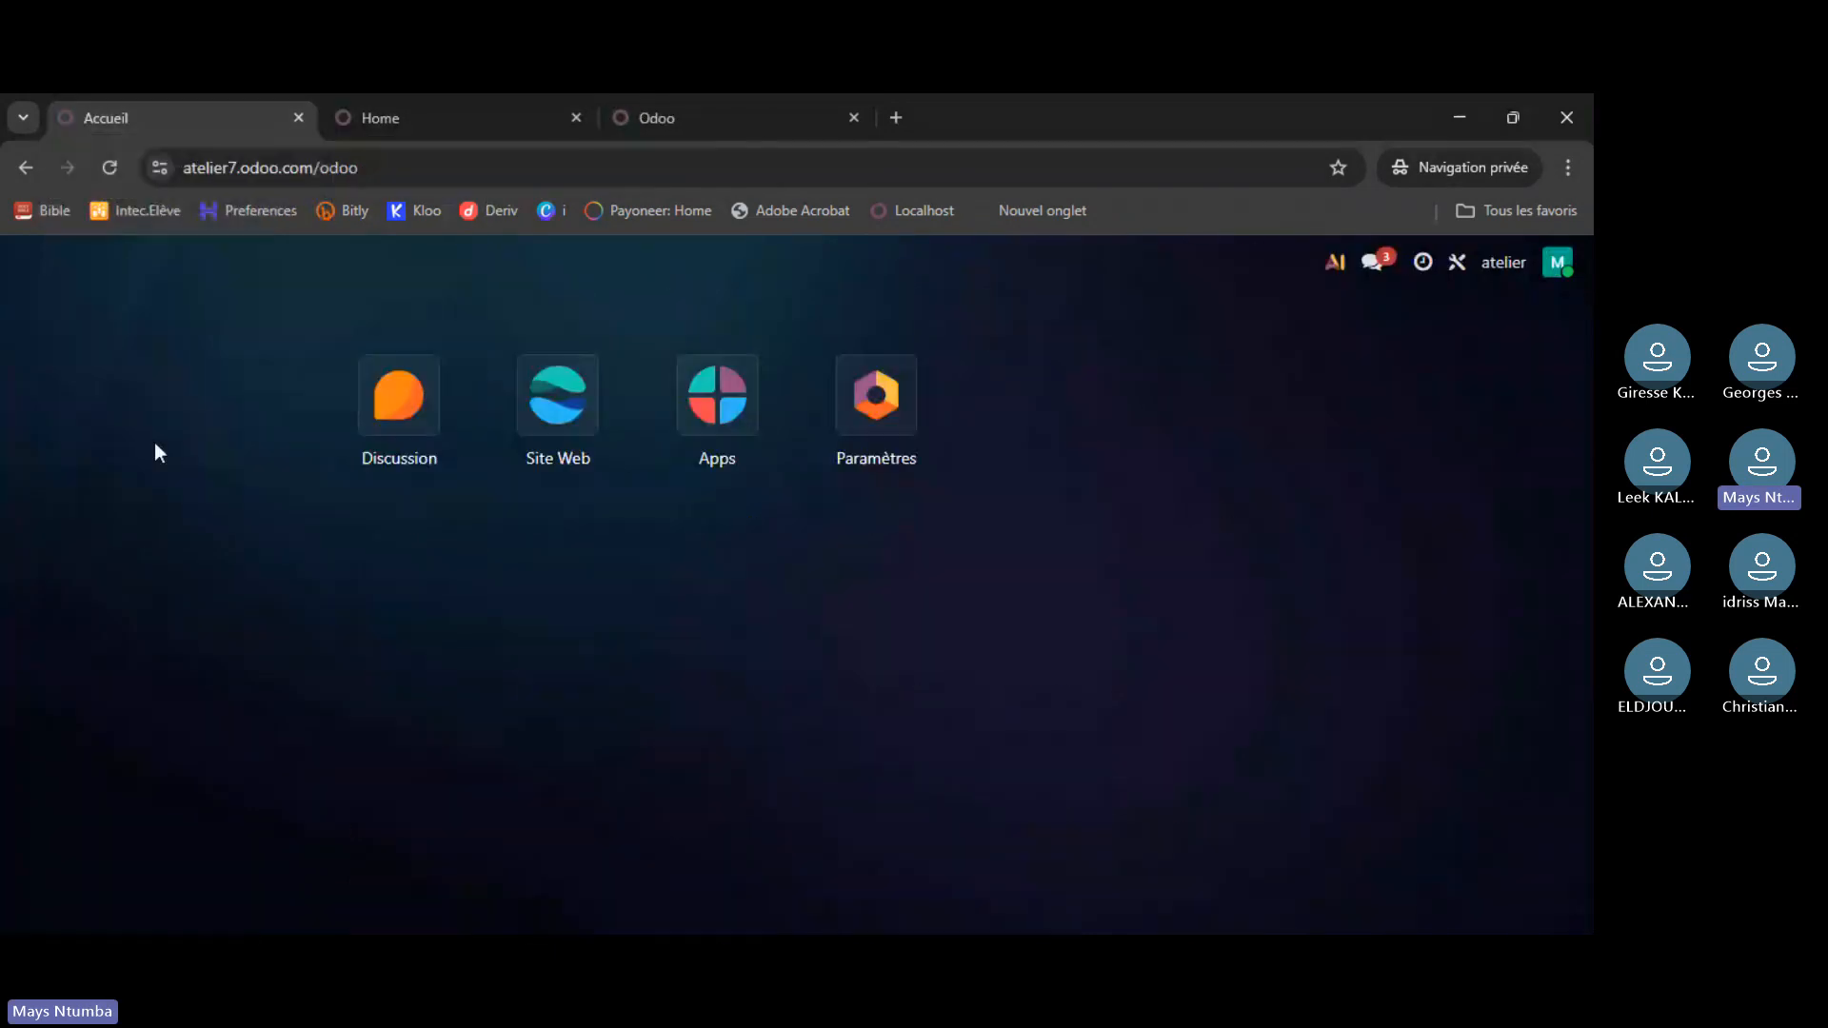
{"action": "left_click", "coordinate": [438, 116]}
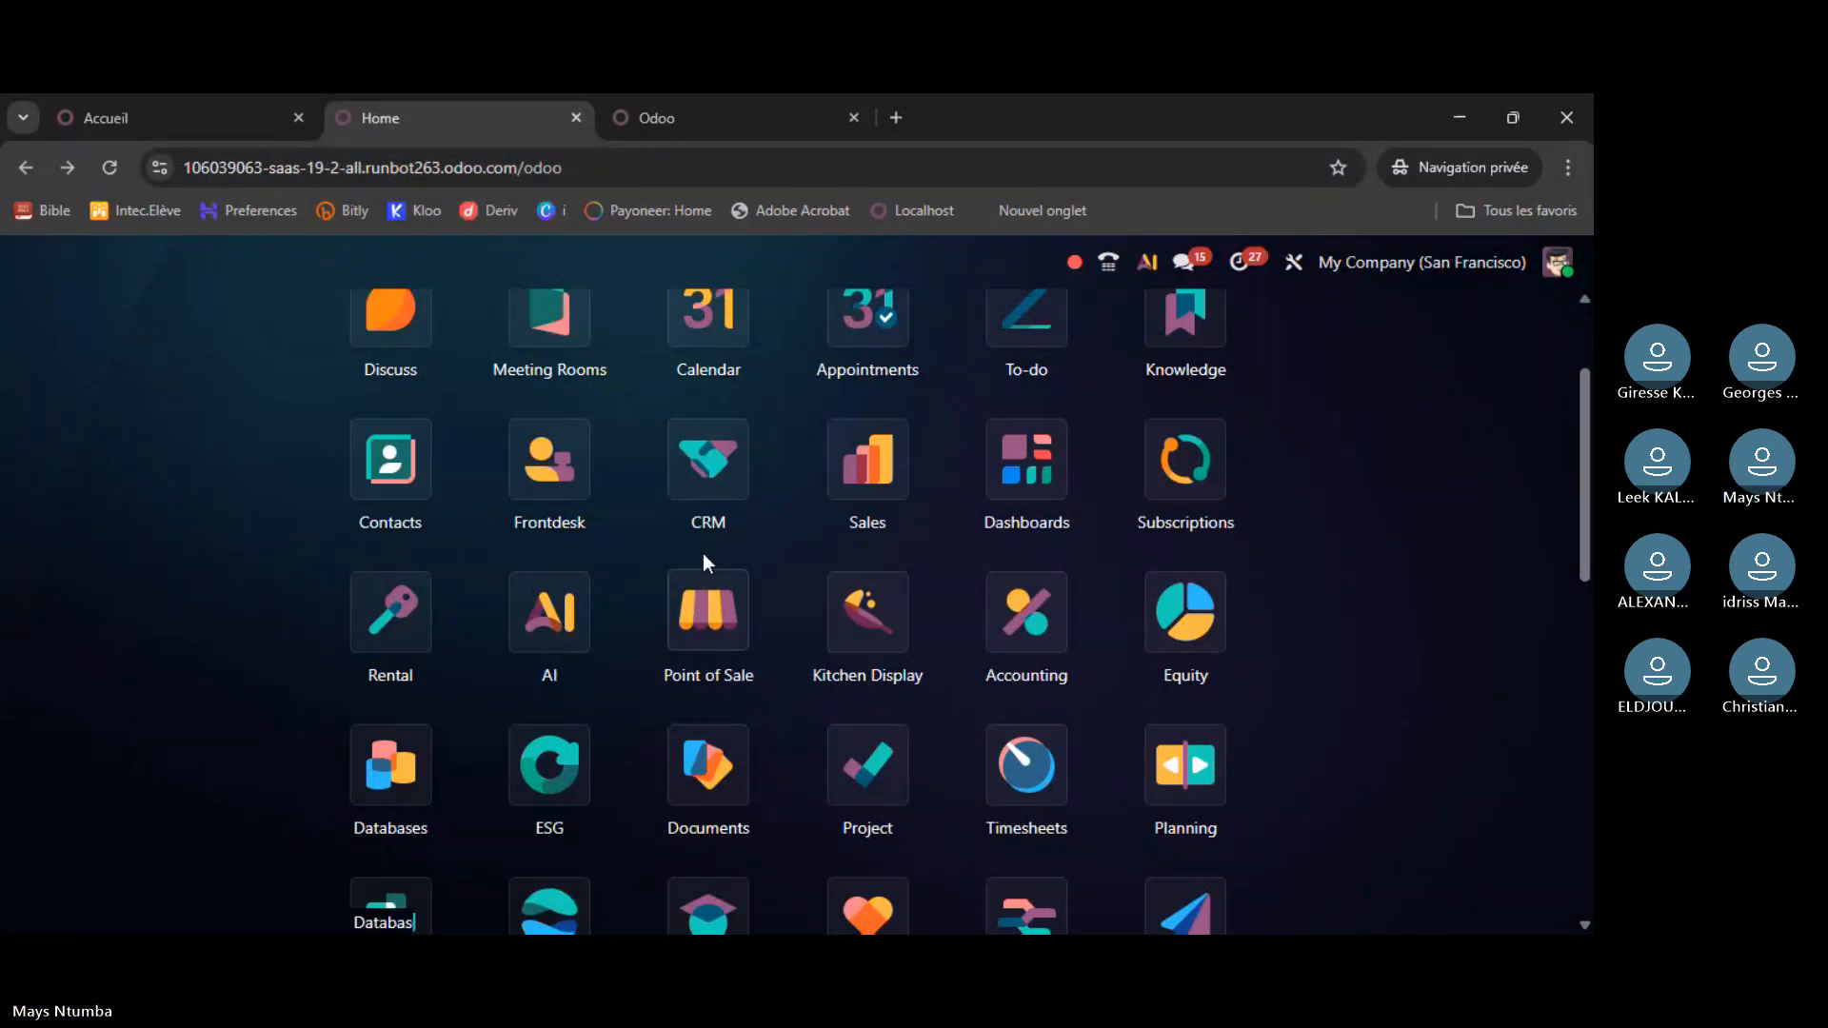
{"action": "scroll", "coordinate": [703, 552], "scroll_direction": "up", "scroll_amount": 2}
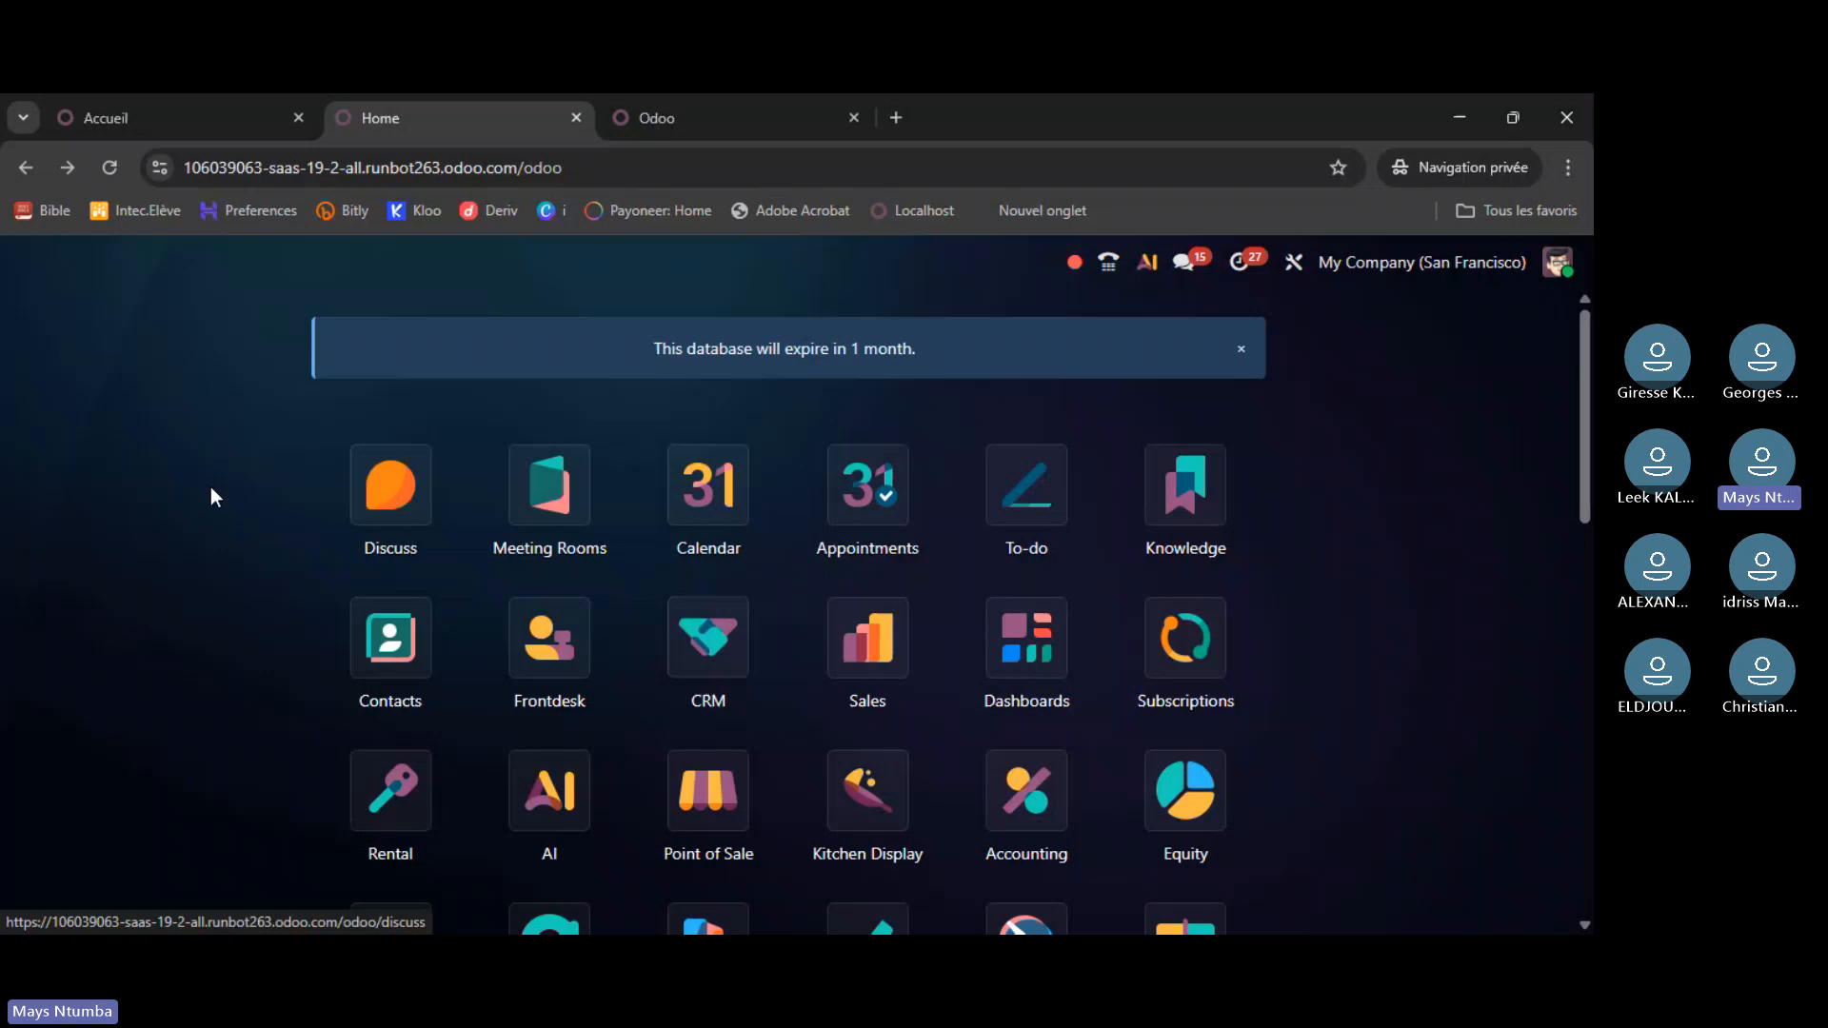
{"action": "left_click", "coordinate": [575, 118]}
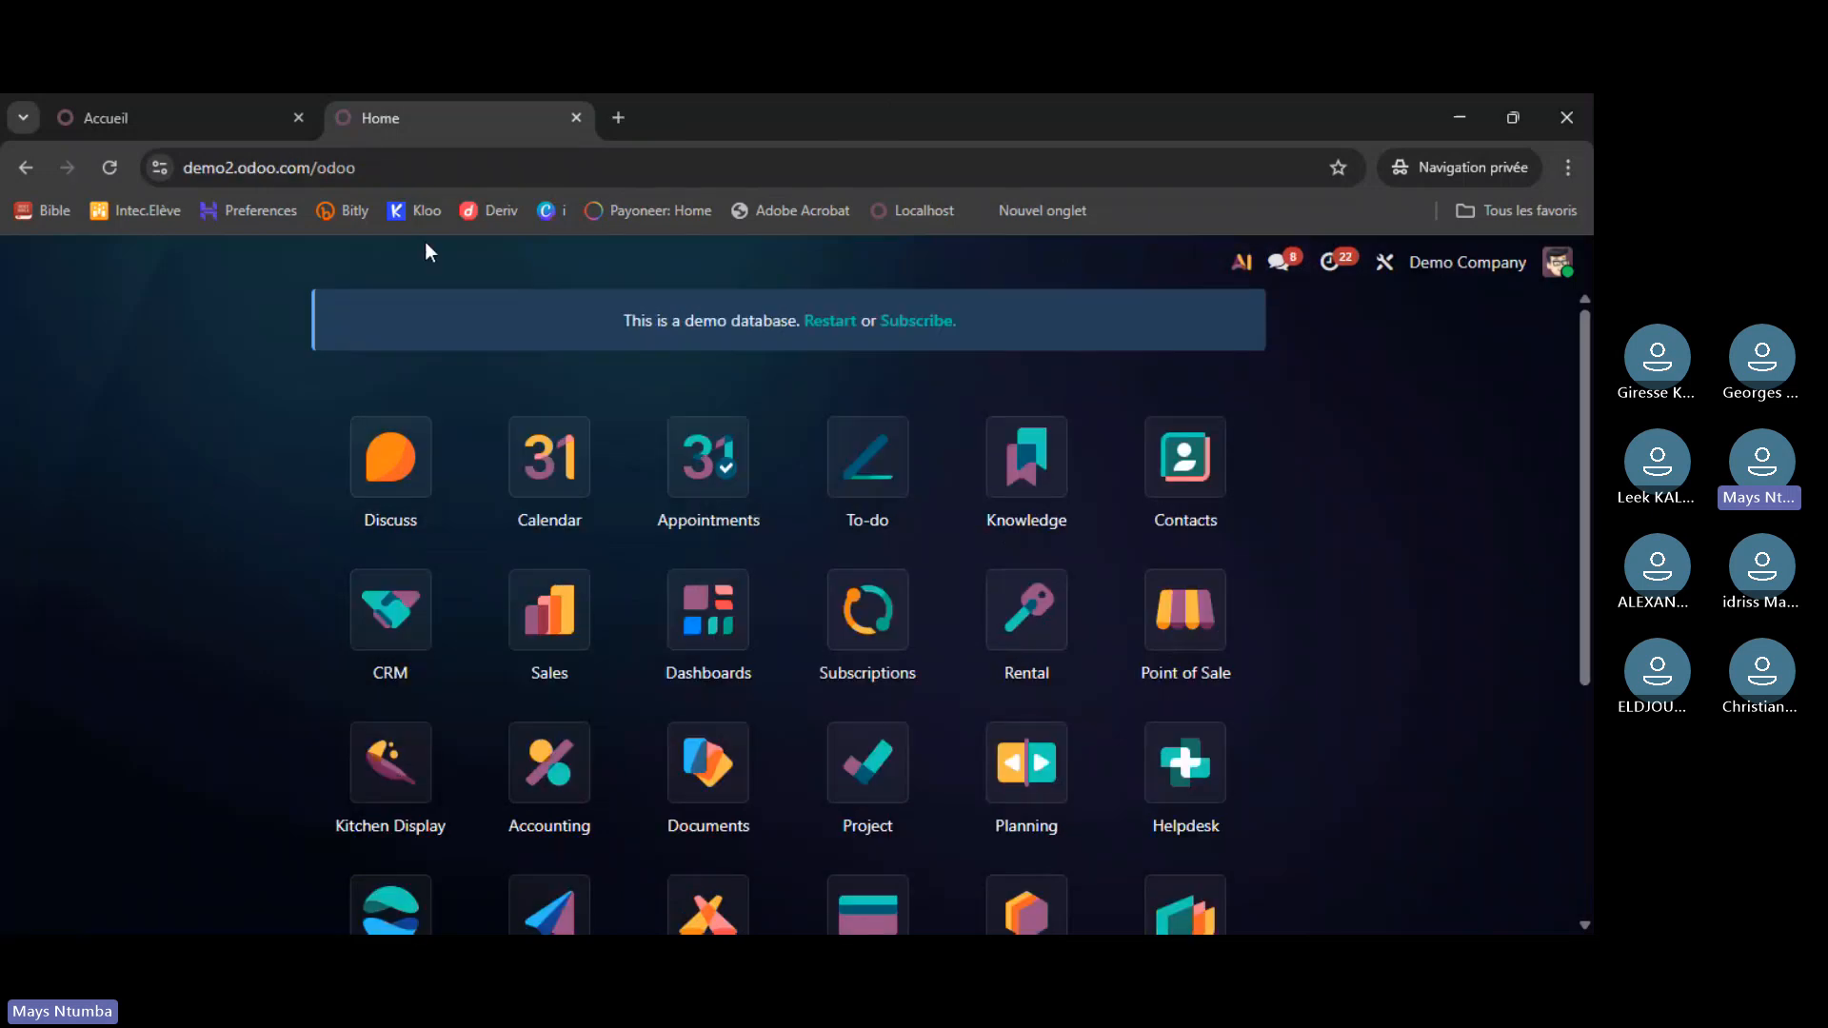
{"action": "left_click", "coordinate": [574, 118]}
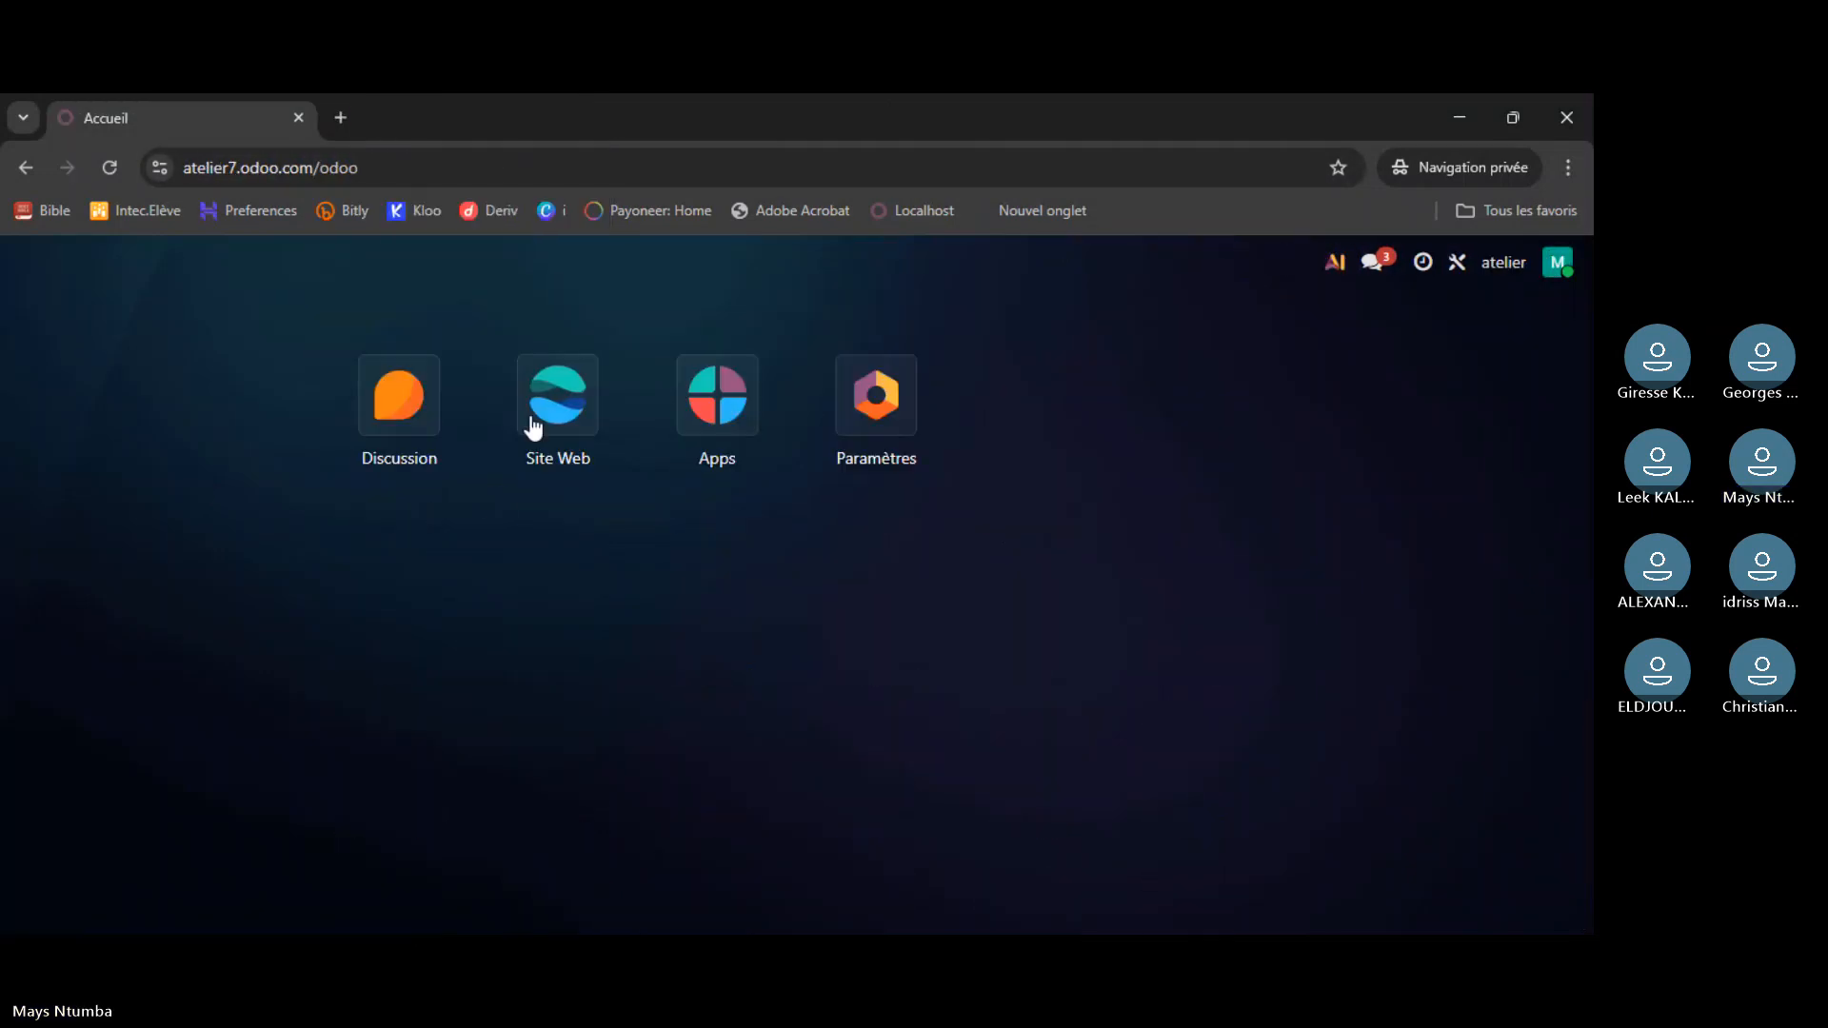
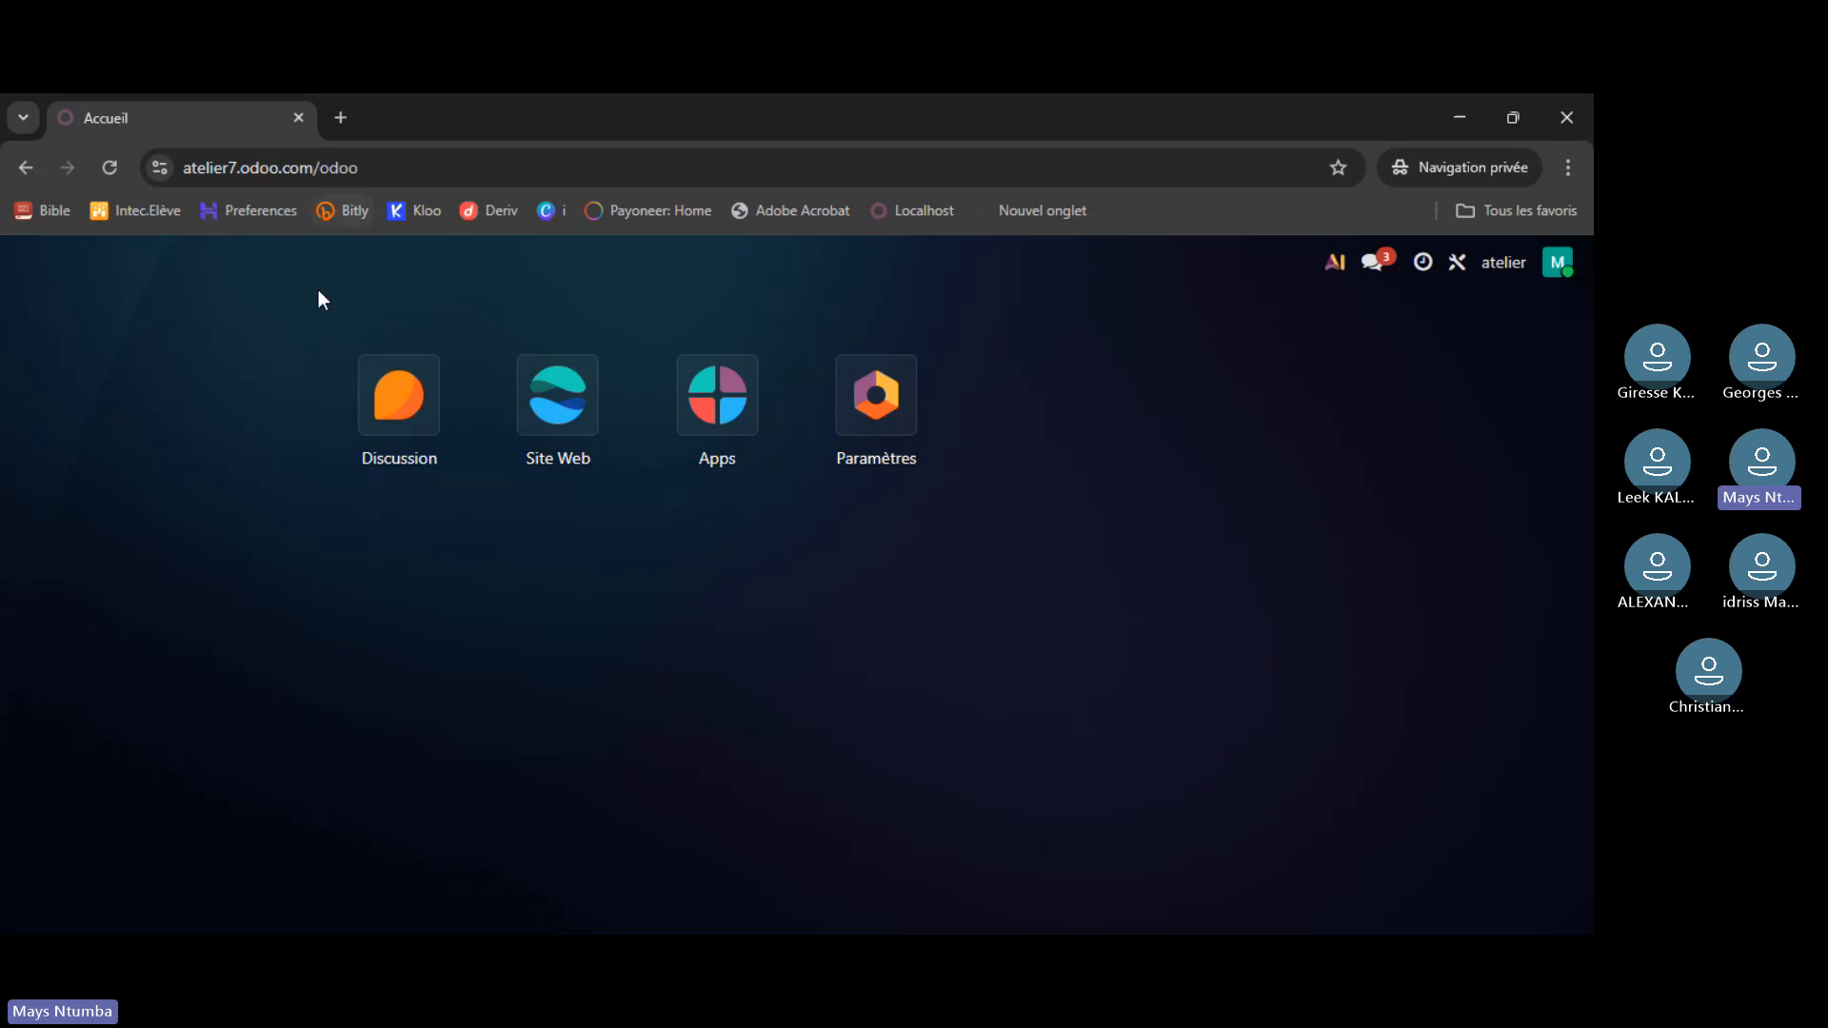
- Load odoo.com in a new private tab and go to Téléchargement from the Communauté menu
{"action": "left_click", "coordinate": [342, 118]}
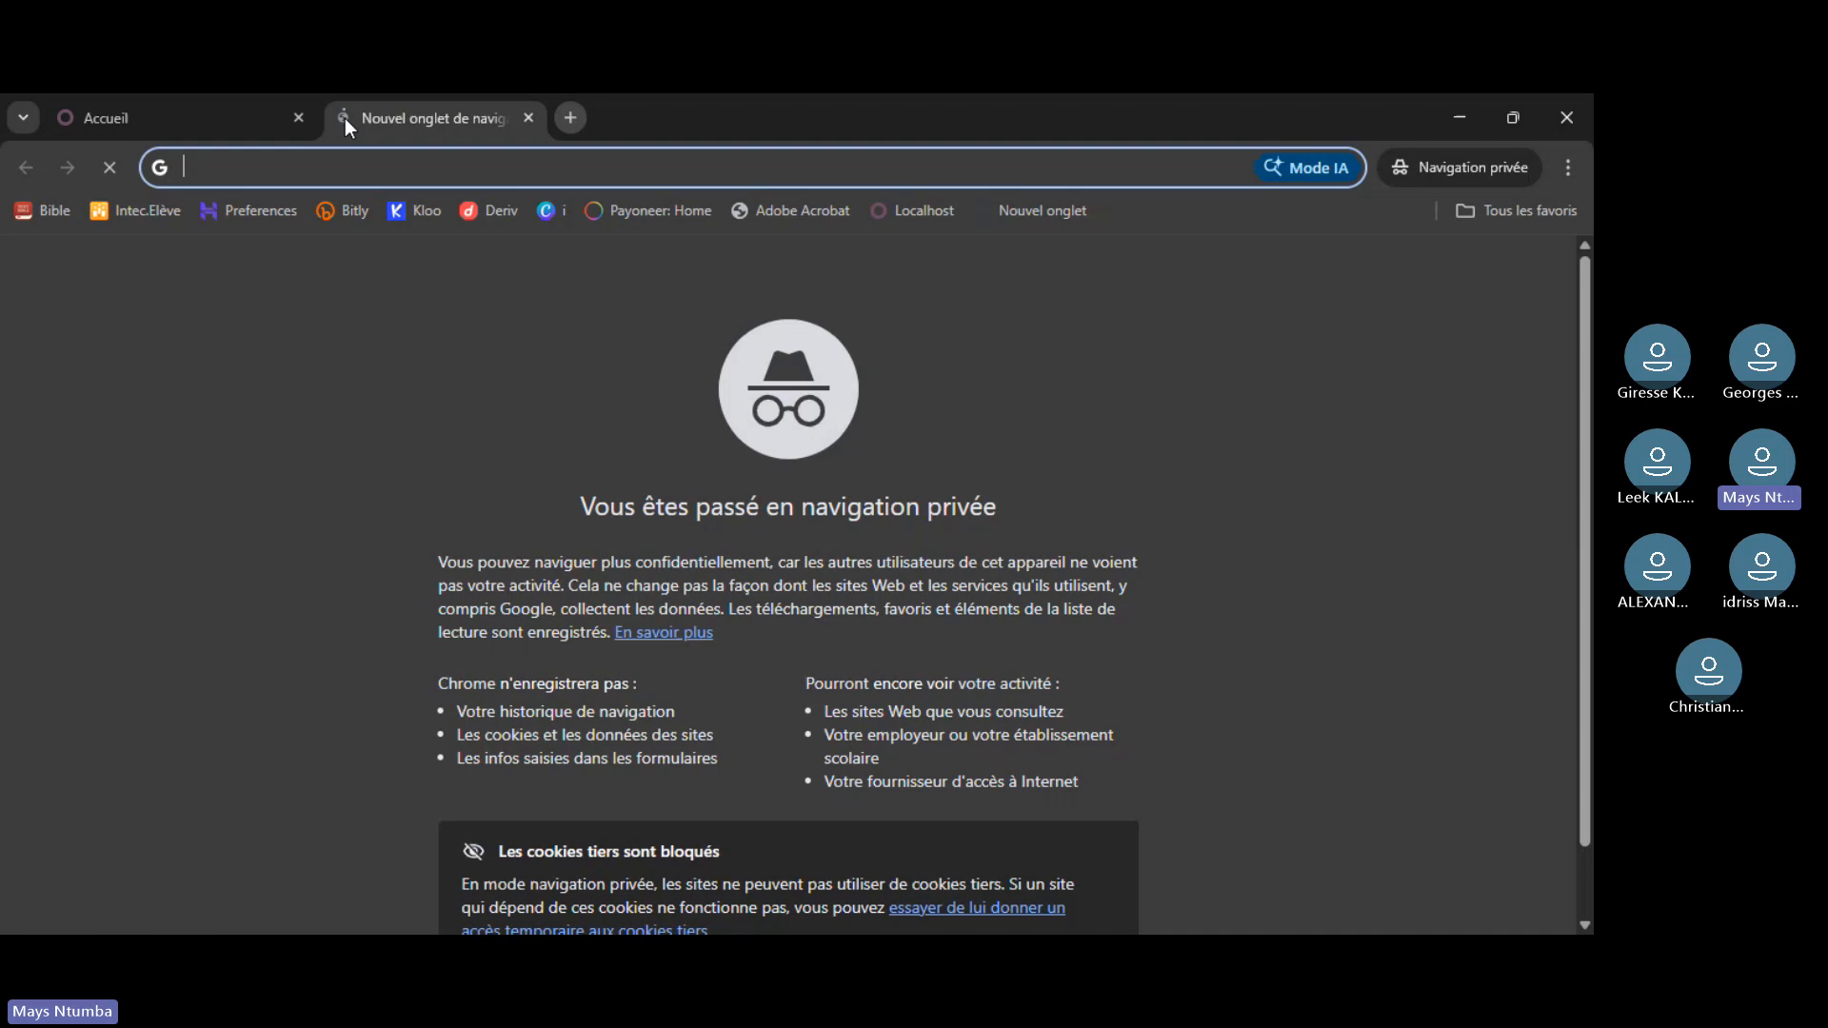
{"action": "type", "text": "odoo.com"}
{"action": "key", "text": "Return"}
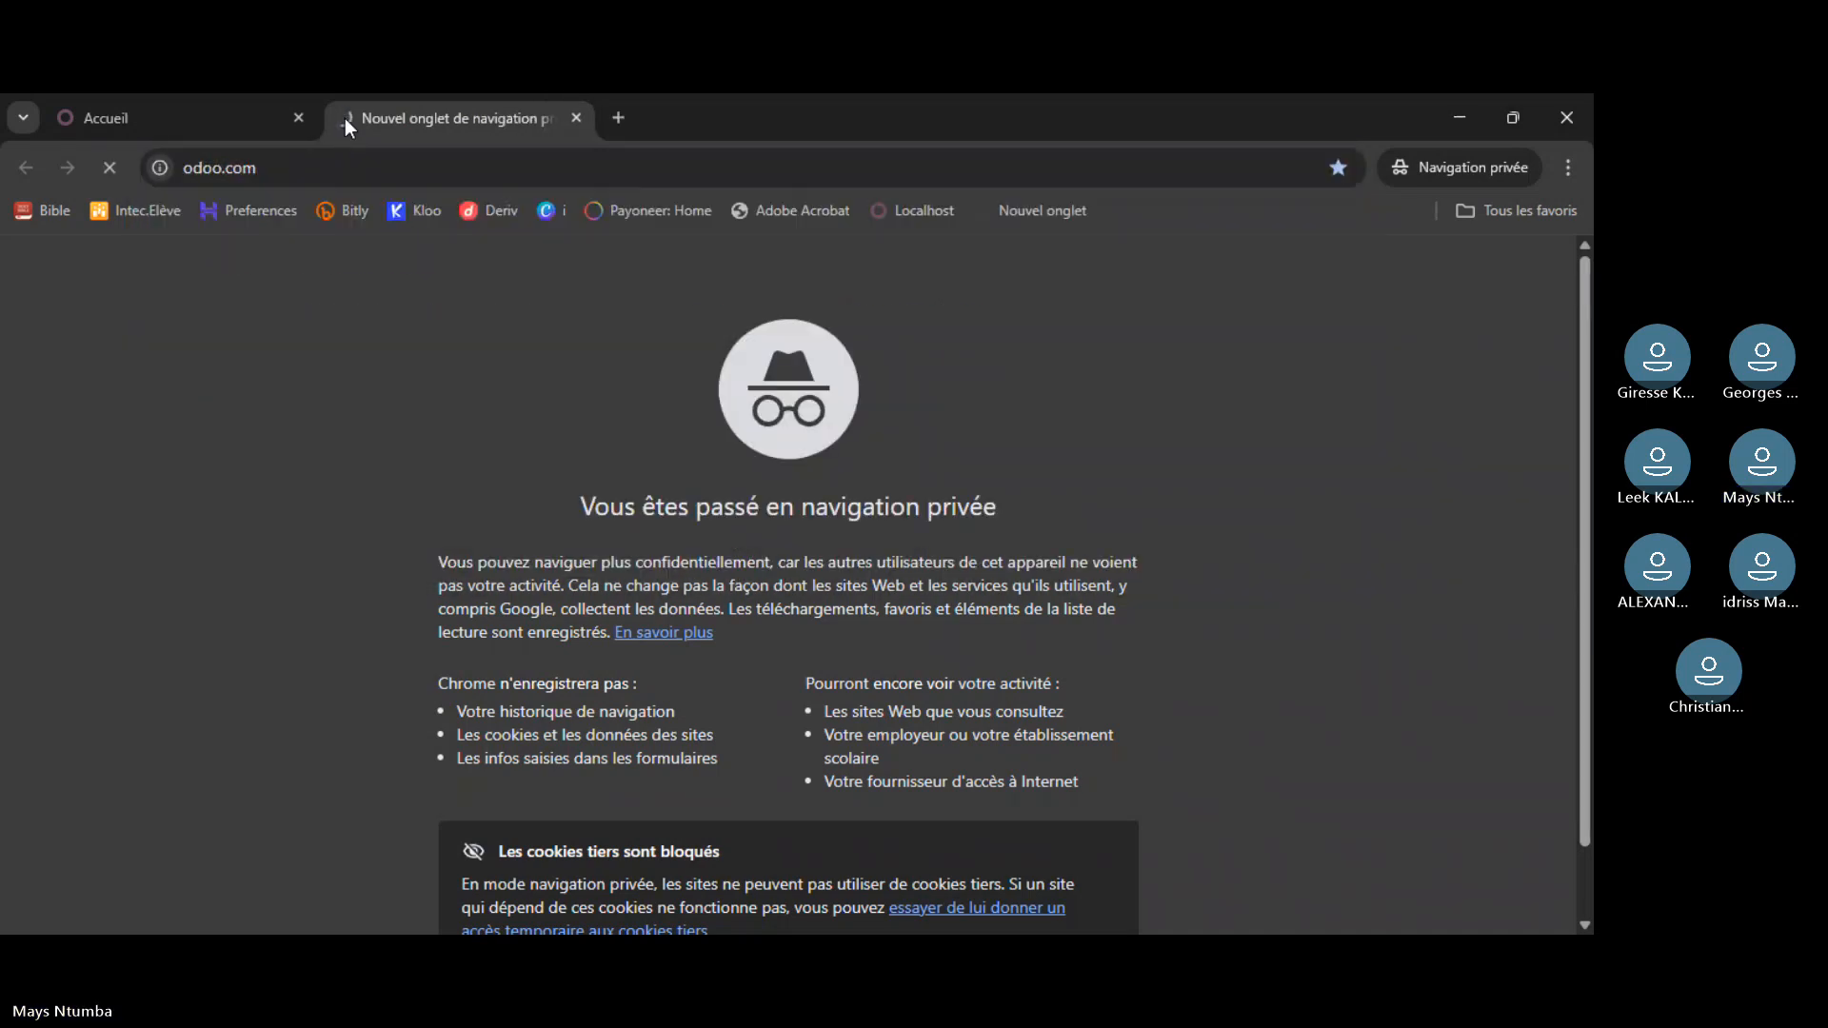
{"action": "left_click", "coordinate": [821, 274]}
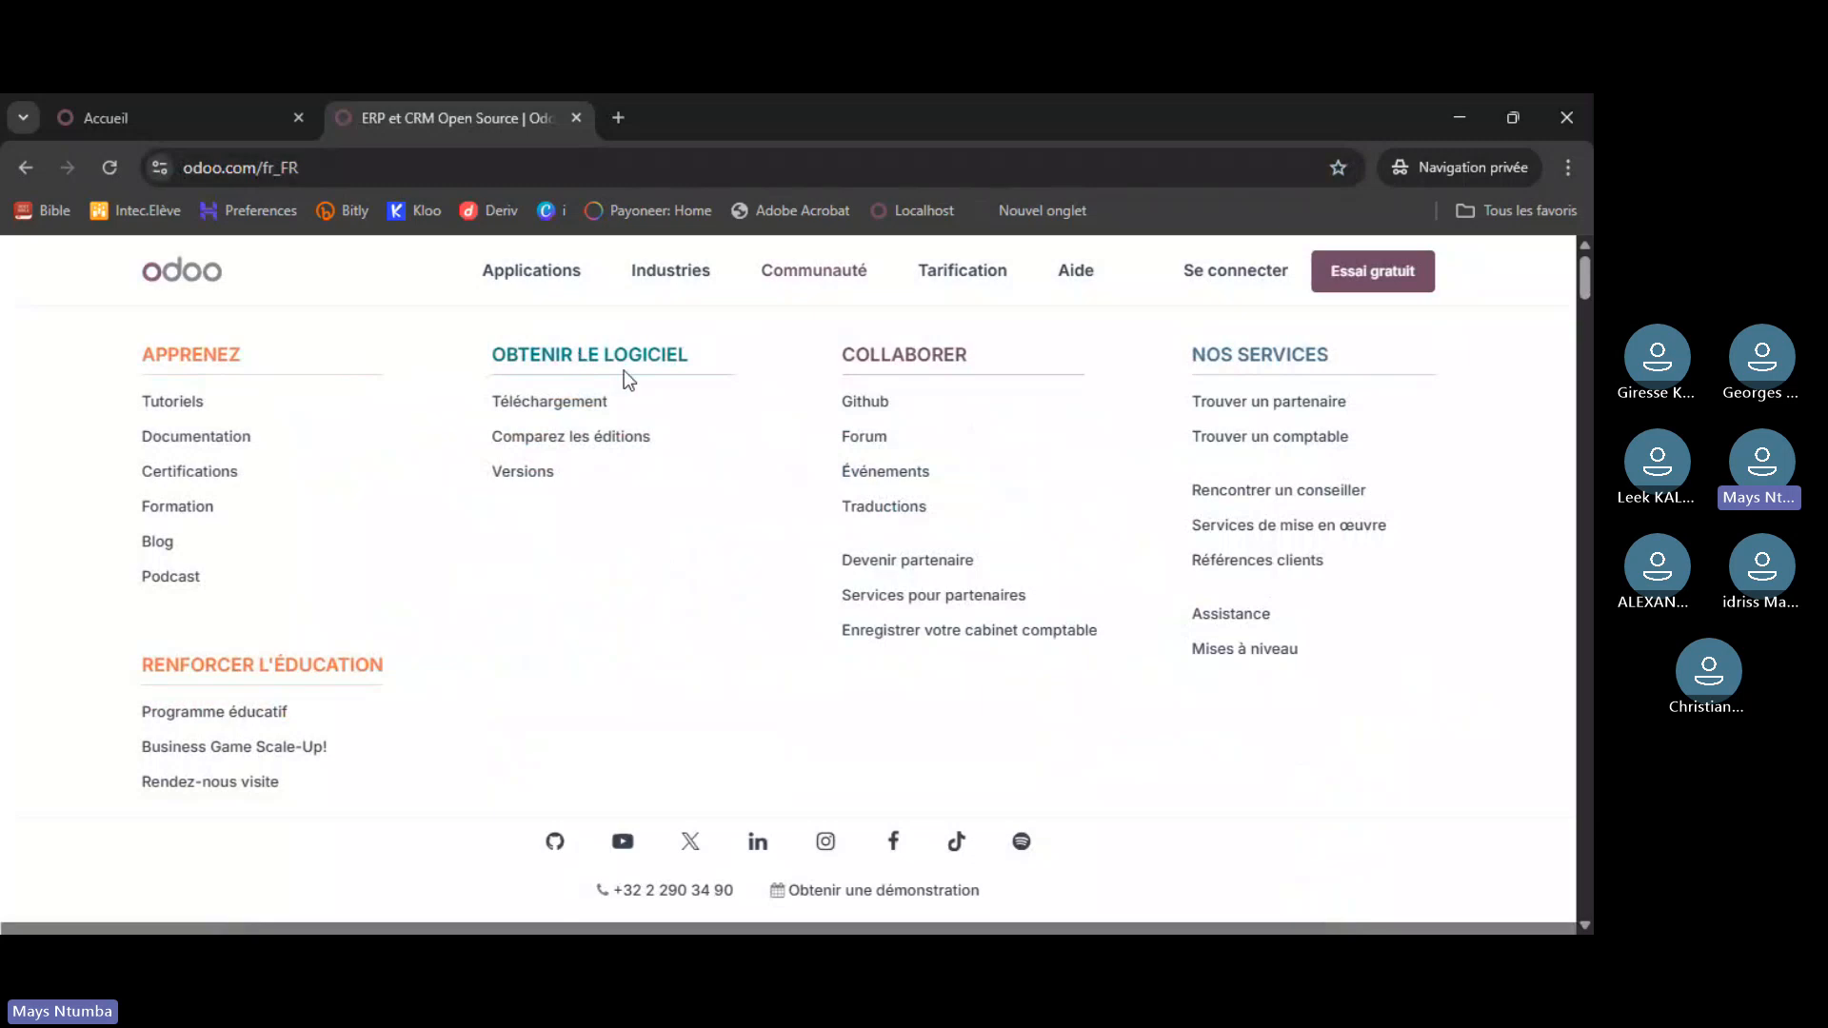
{"action": "left_click", "coordinate": [548, 407]}
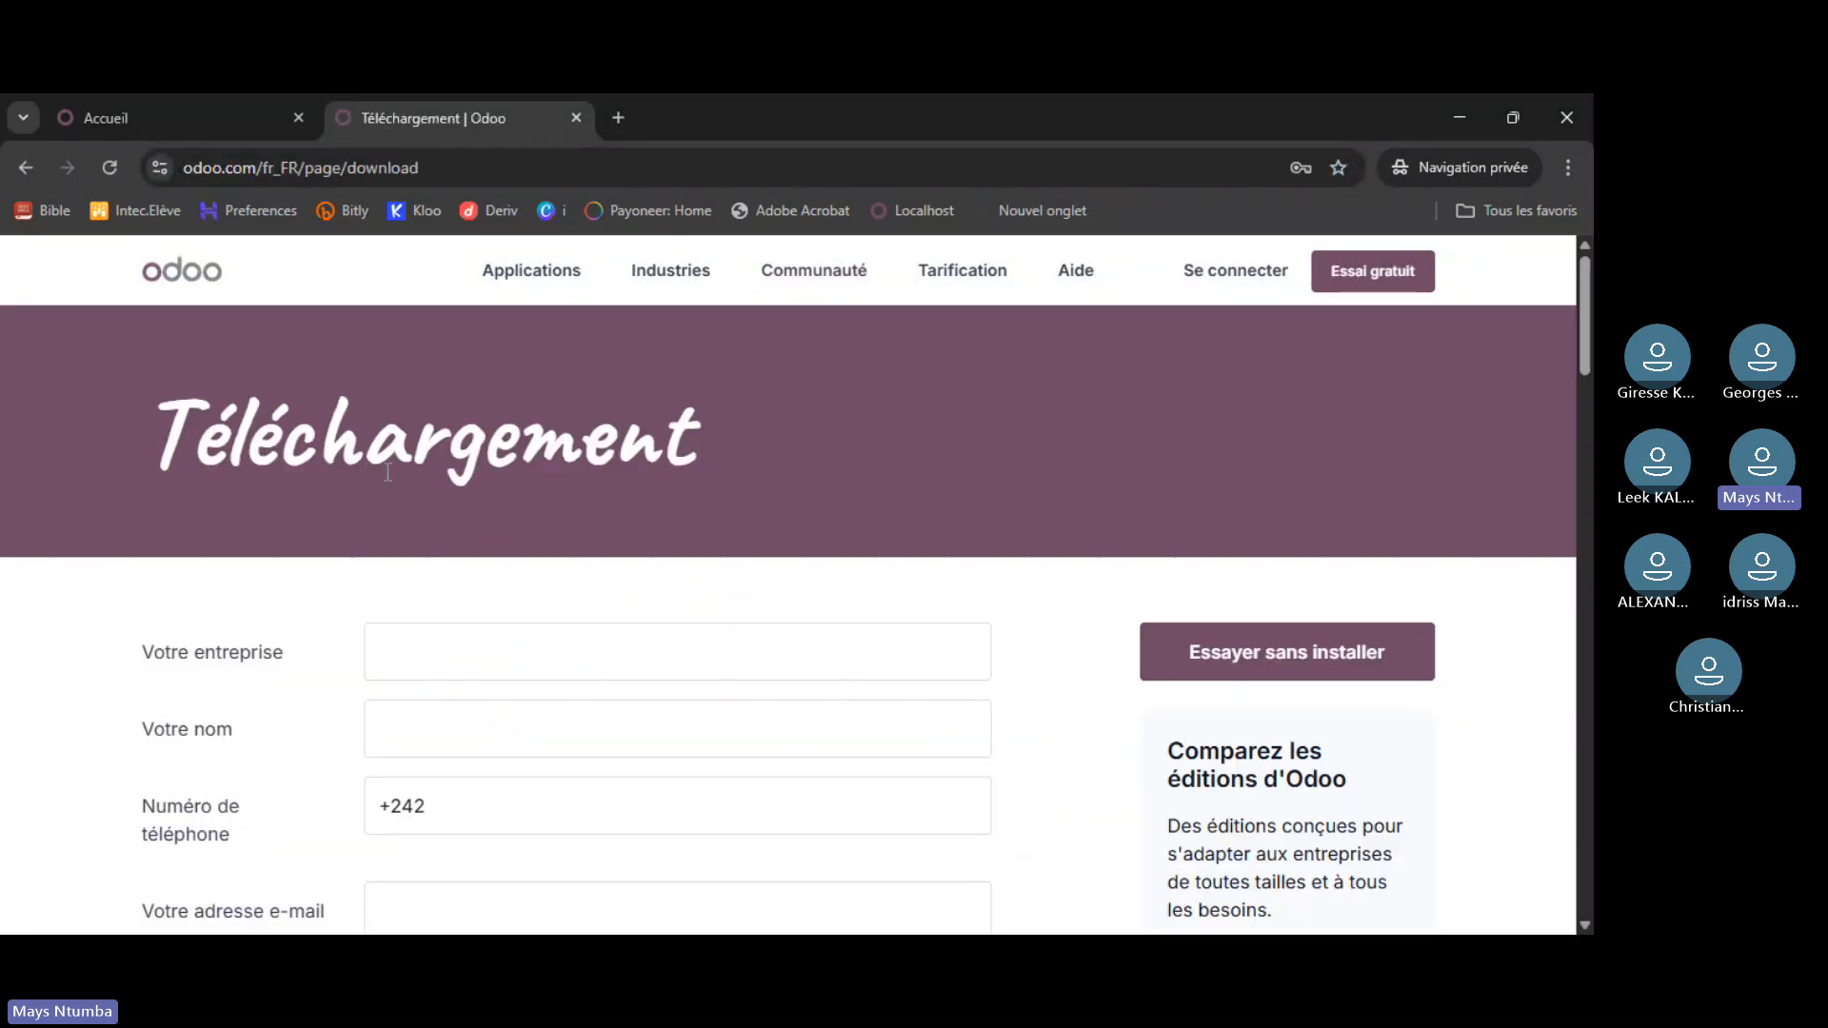
- Scroll to the Odoo 19 table and start the Community download for Windows
{"action": "scroll", "coordinate": [907, 442], "scroll_direction": "down", "scroll_amount": 1}
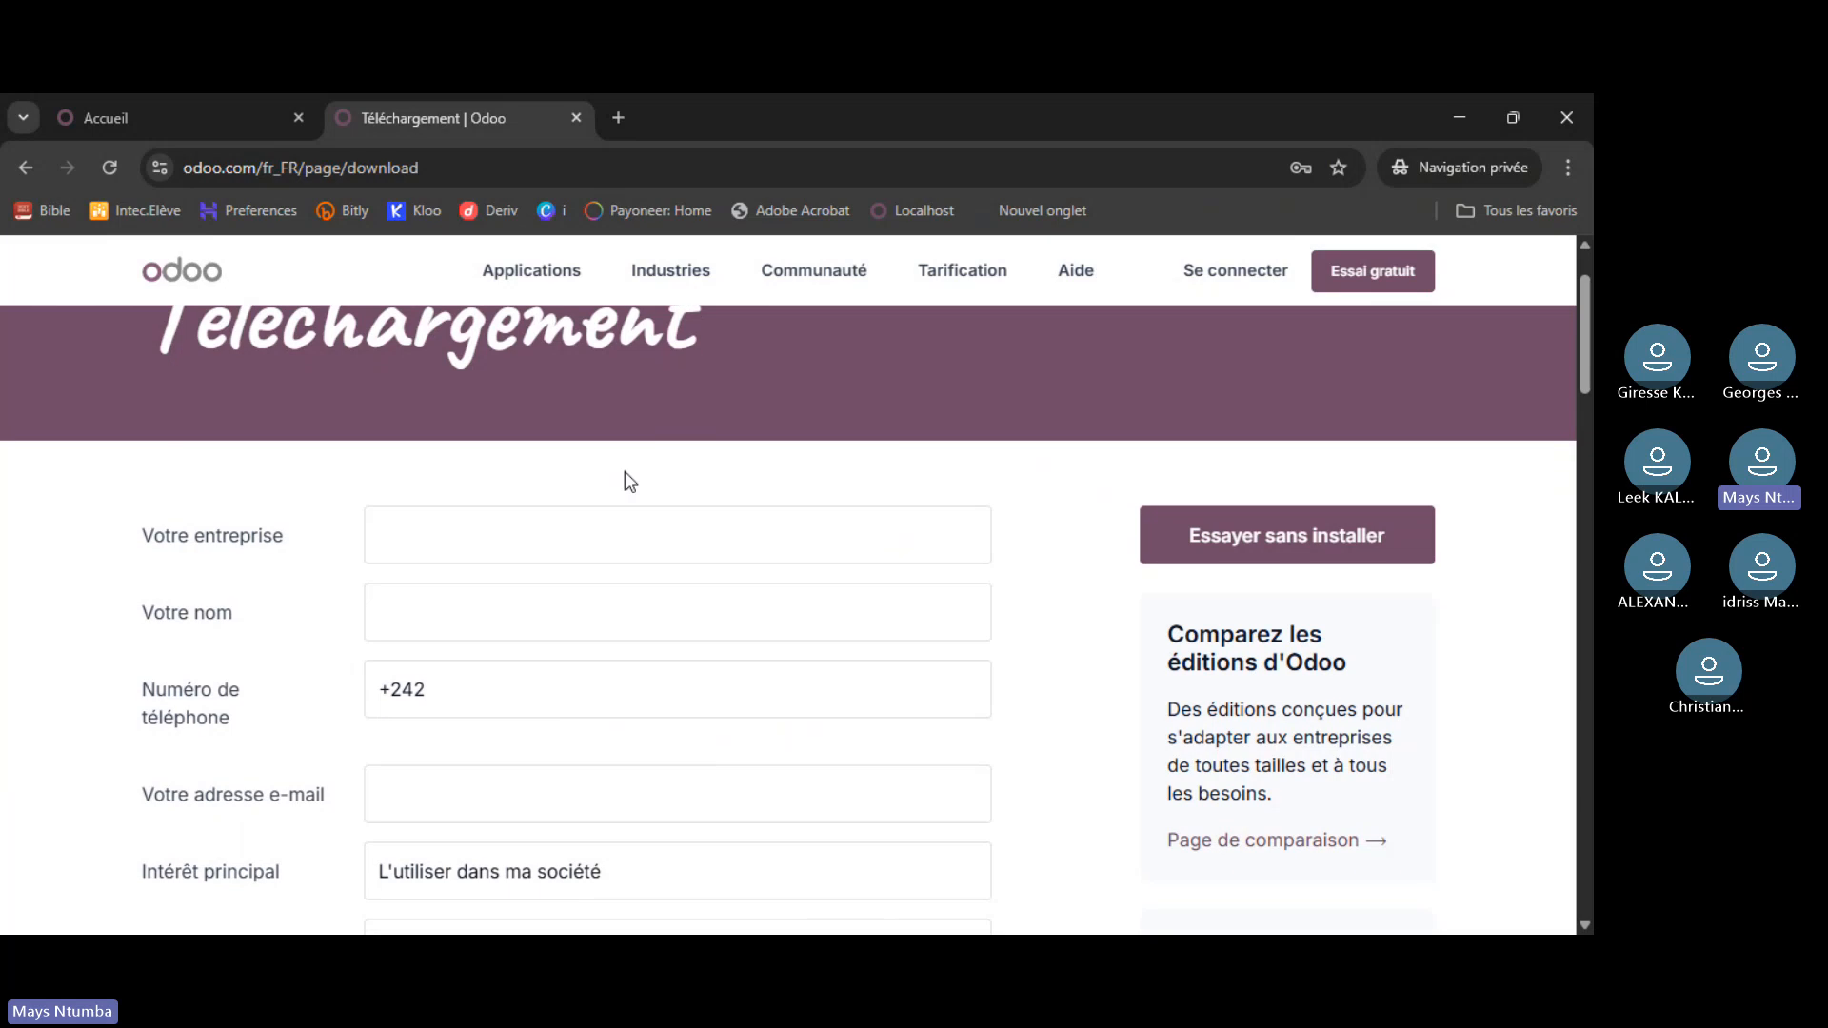
{"action": "scroll", "coordinate": [624, 471], "scroll_direction": "down", "scroll_amount": 1}
{"action": "scroll", "coordinate": [719, 537], "scroll_direction": "down", "scroll_amount": 1}
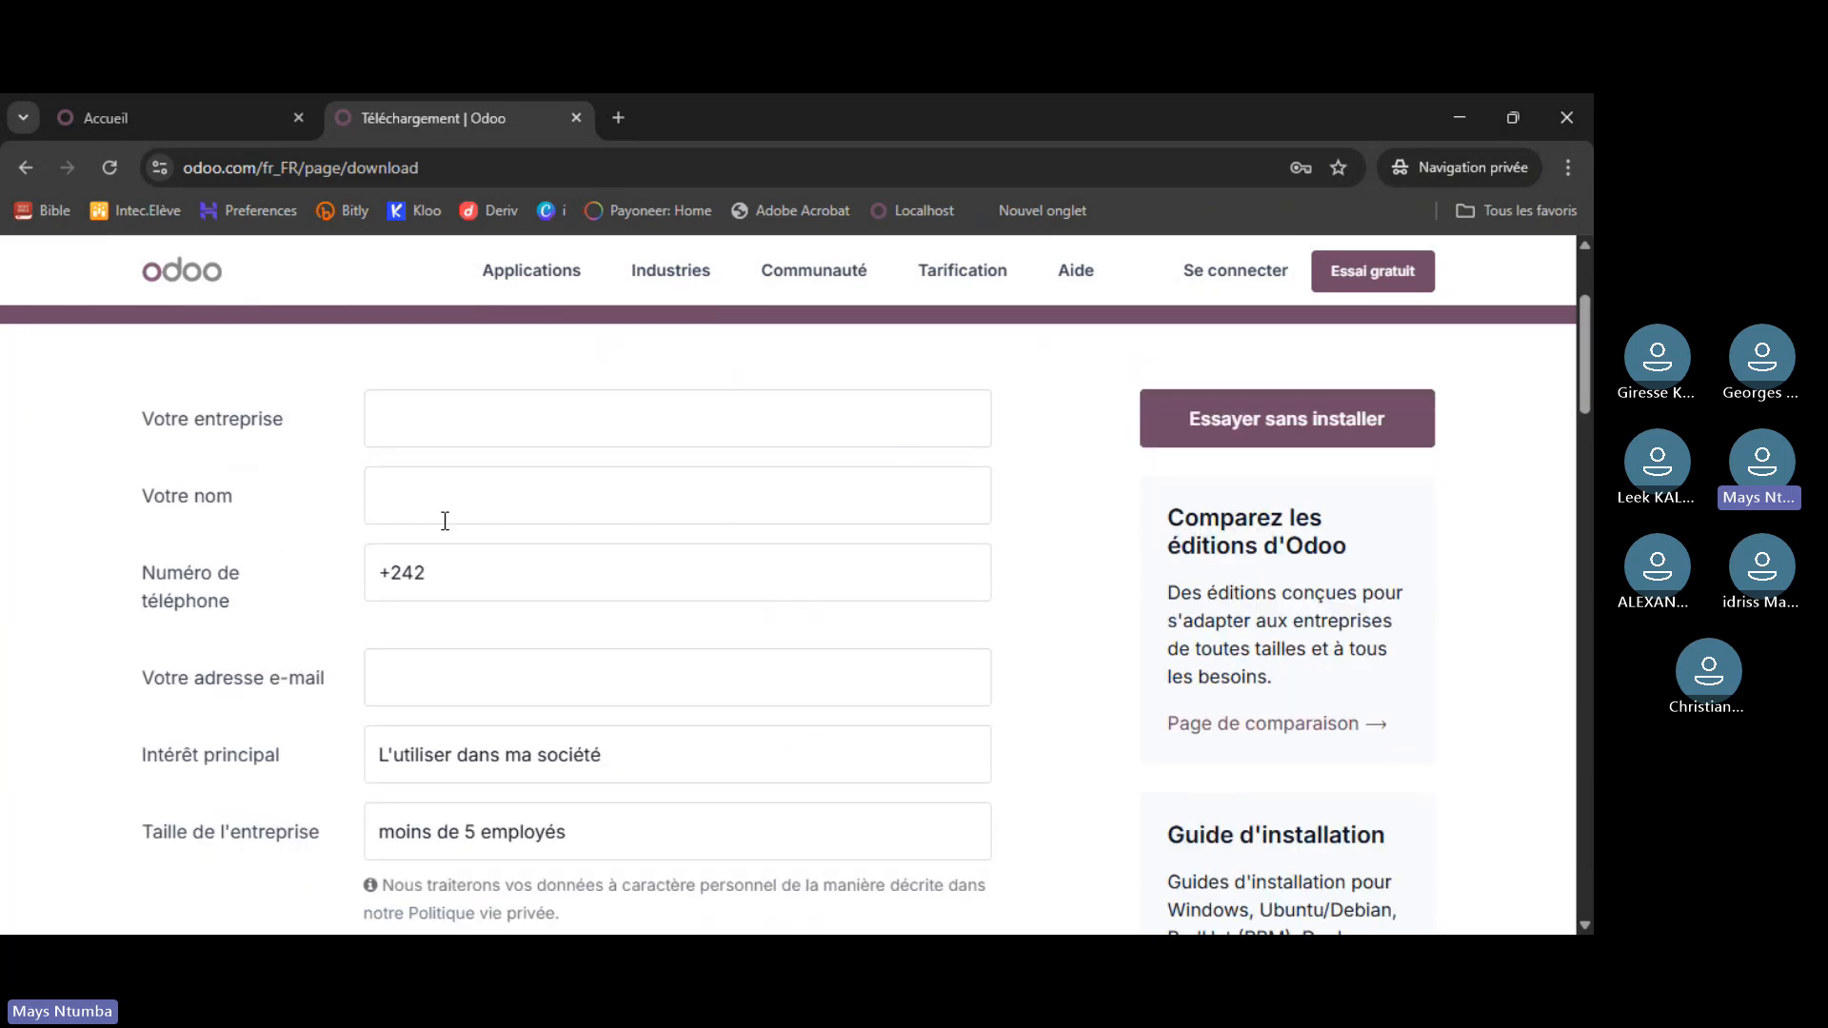
{"action": "scroll", "coordinate": [457, 644], "scroll_direction": "down", "scroll_amount": 5}
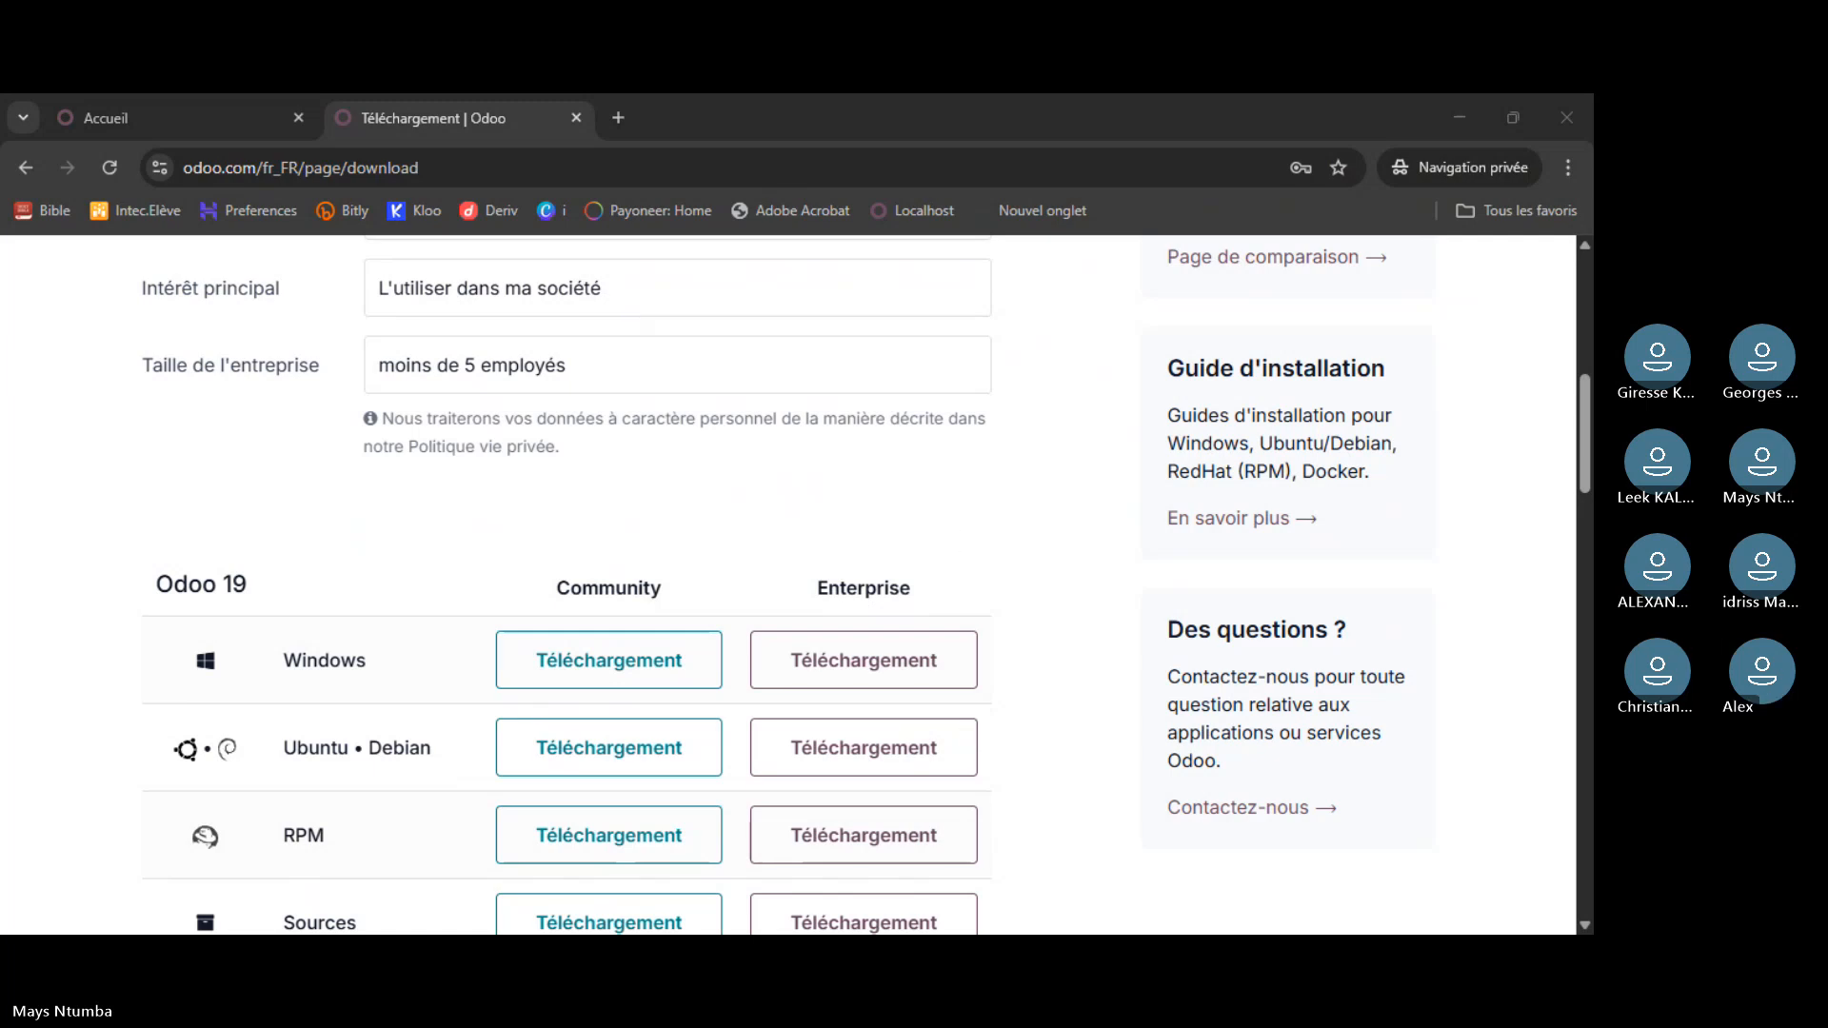
{"action": "scroll", "coordinate": [775, 400], "scroll_direction": "down", "scroll_amount": 1}
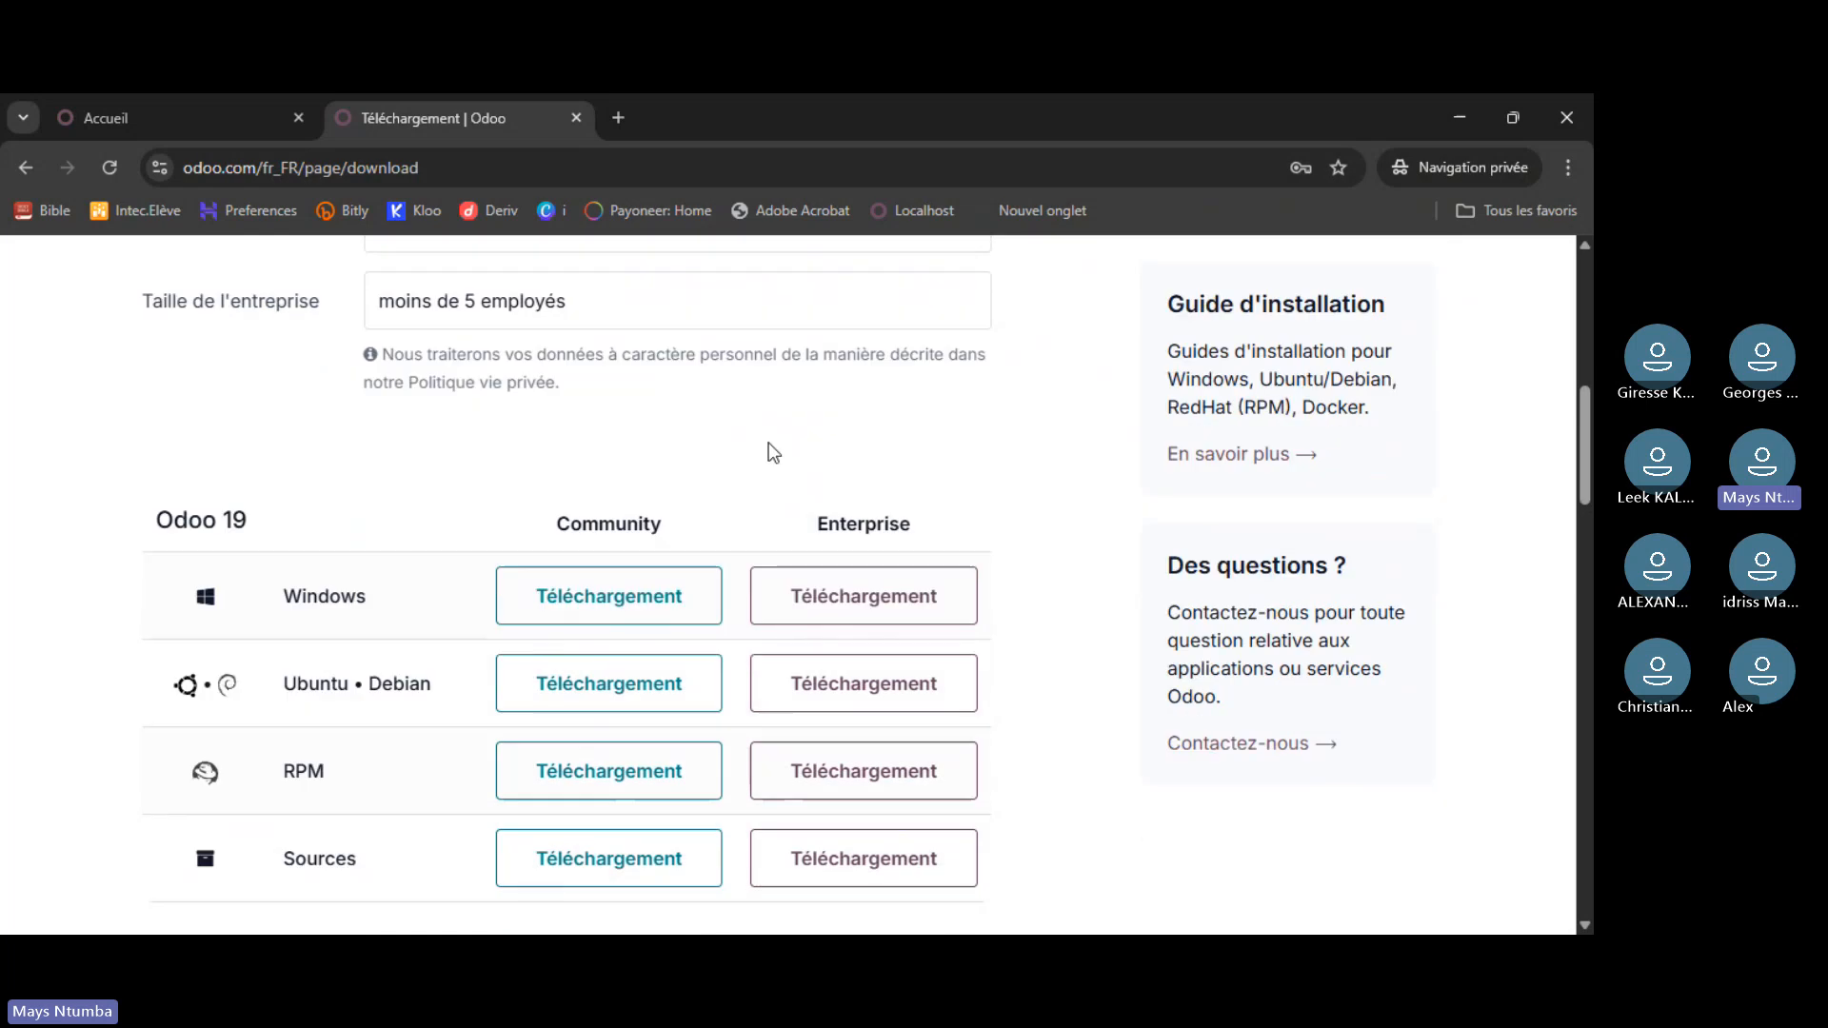
{"action": "left_click", "coordinate": [626, 552]}
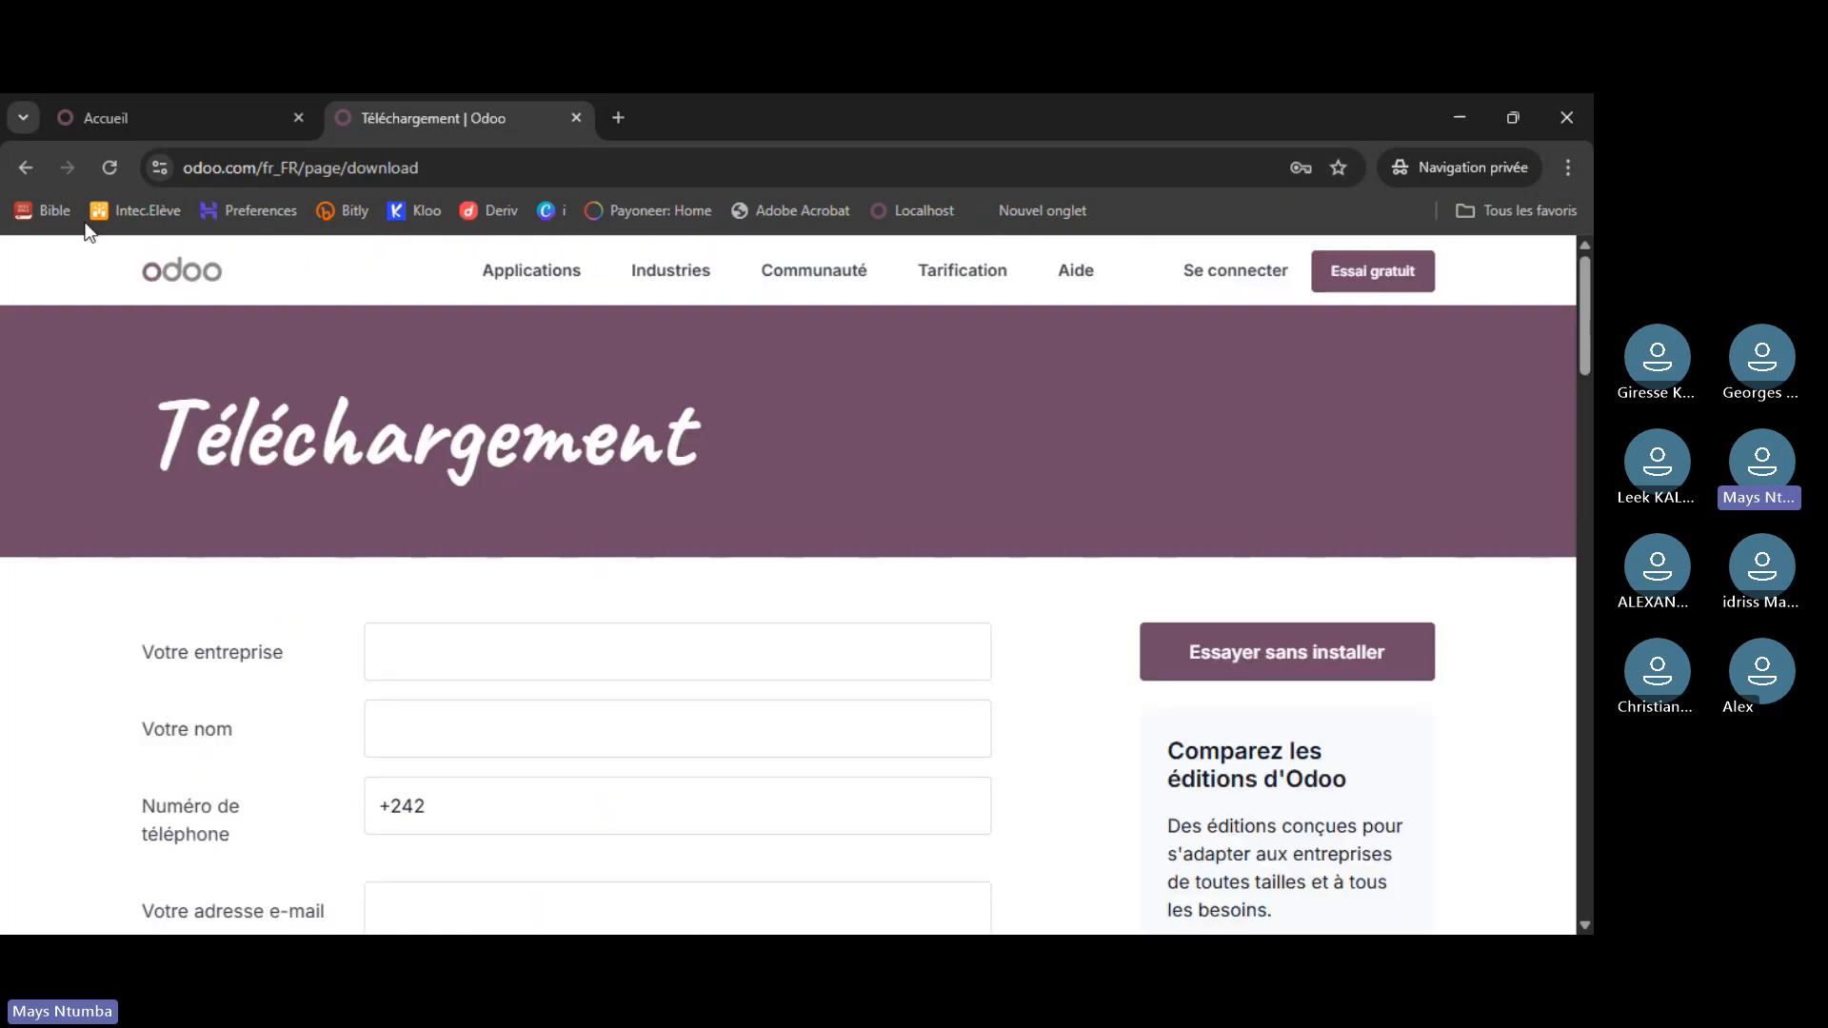
- Switch between the Accueil and Téléchargement tabs while the downloaded Odoo installer opens with Français proposed
{"action": "left_click", "coordinate": [181, 122]}
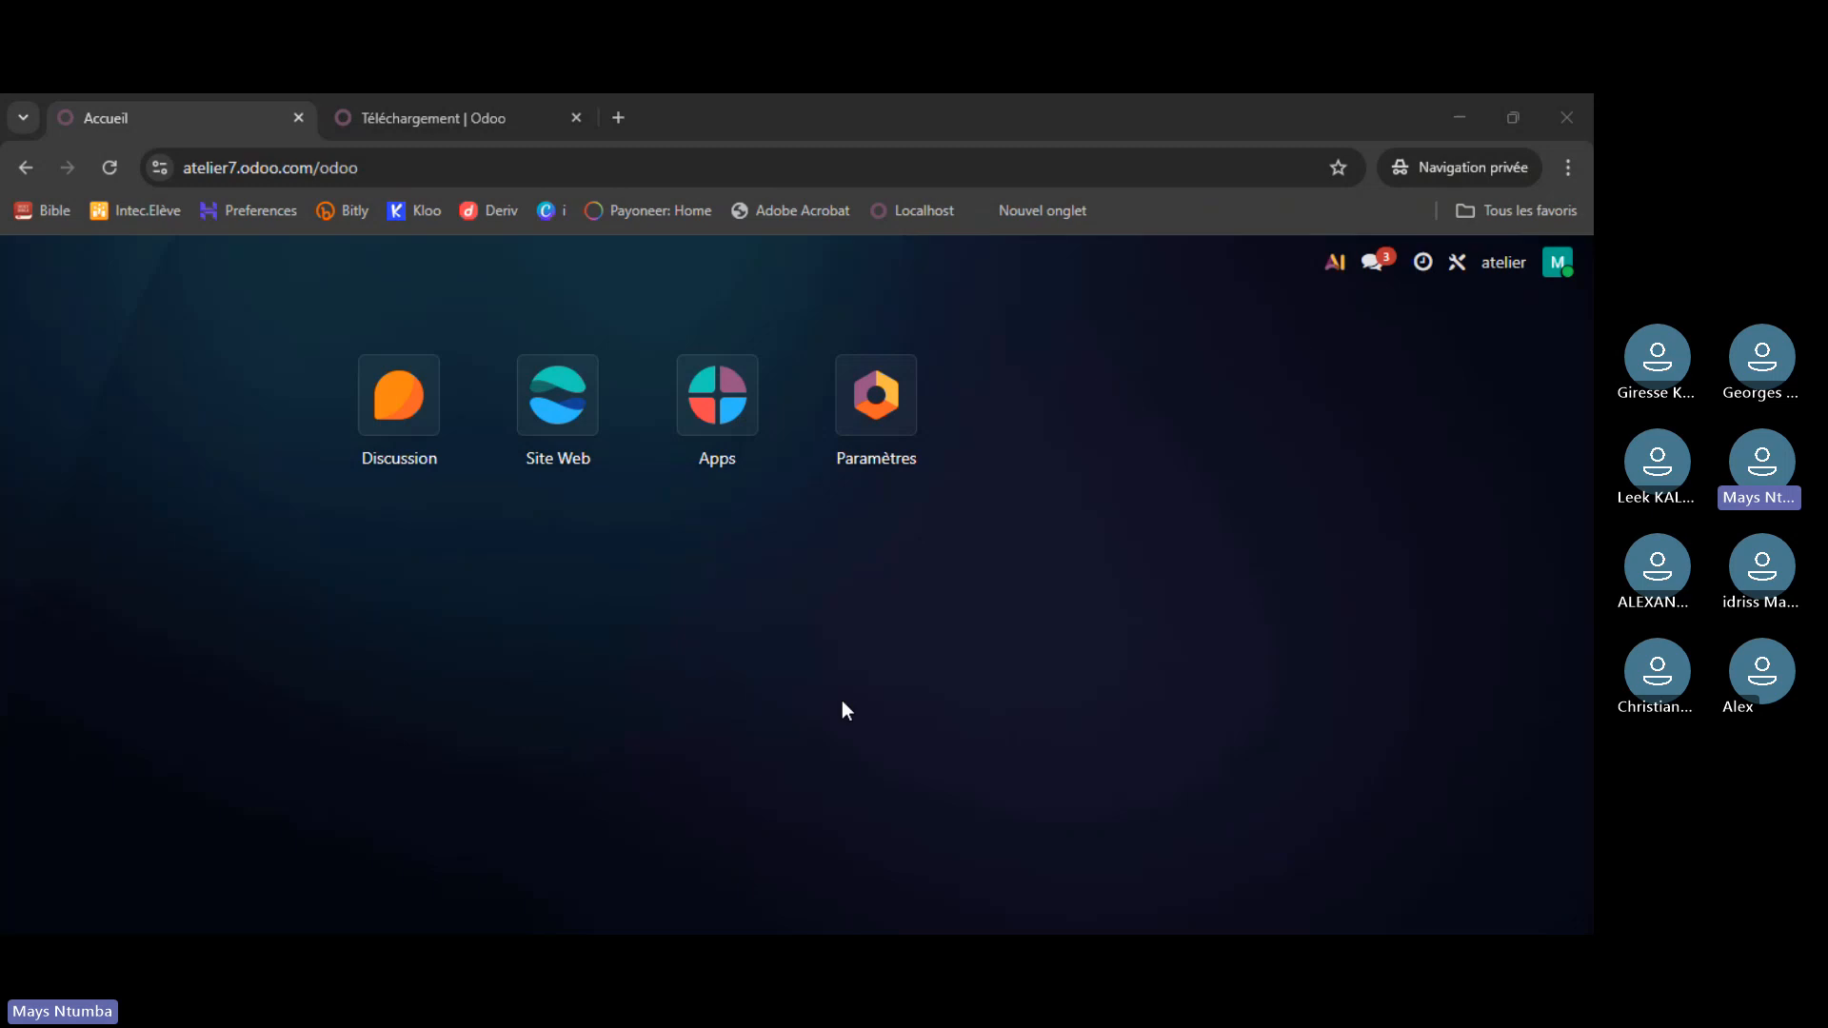
{"action": "left_click", "coordinate": [588, 882]}
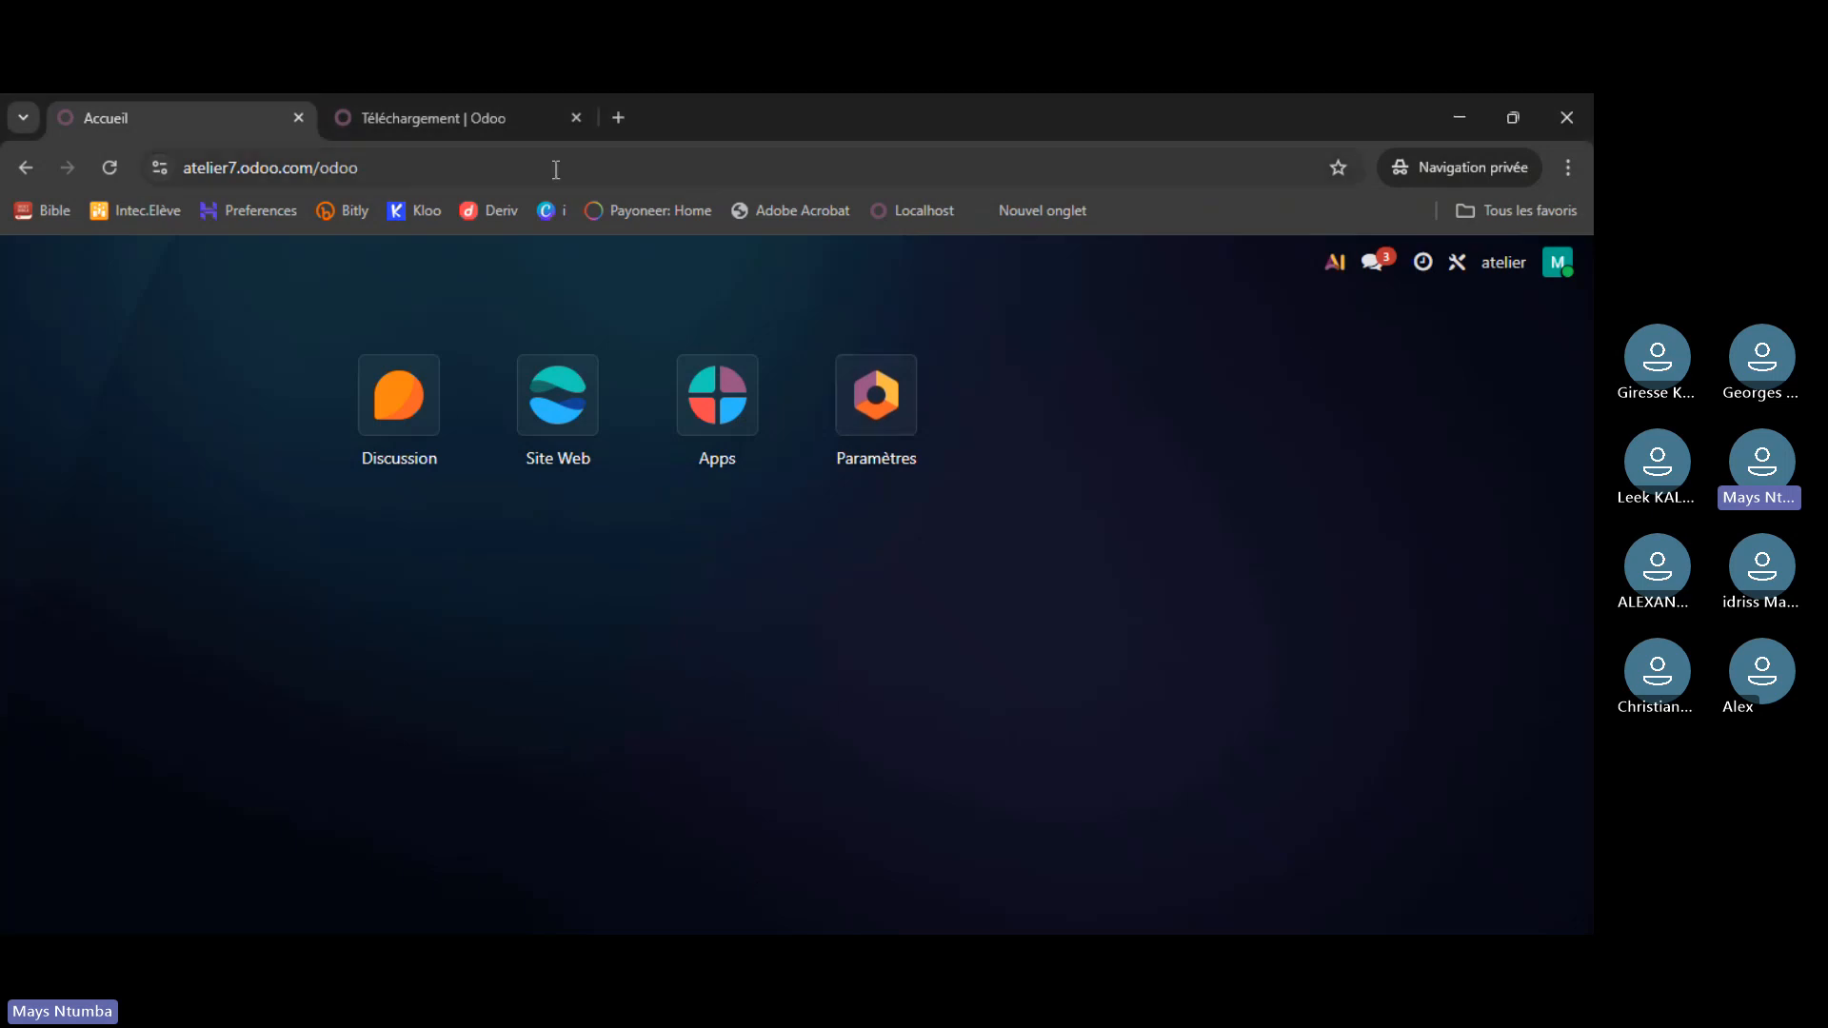
{"action": "left_click", "coordinate": [527, 128]}
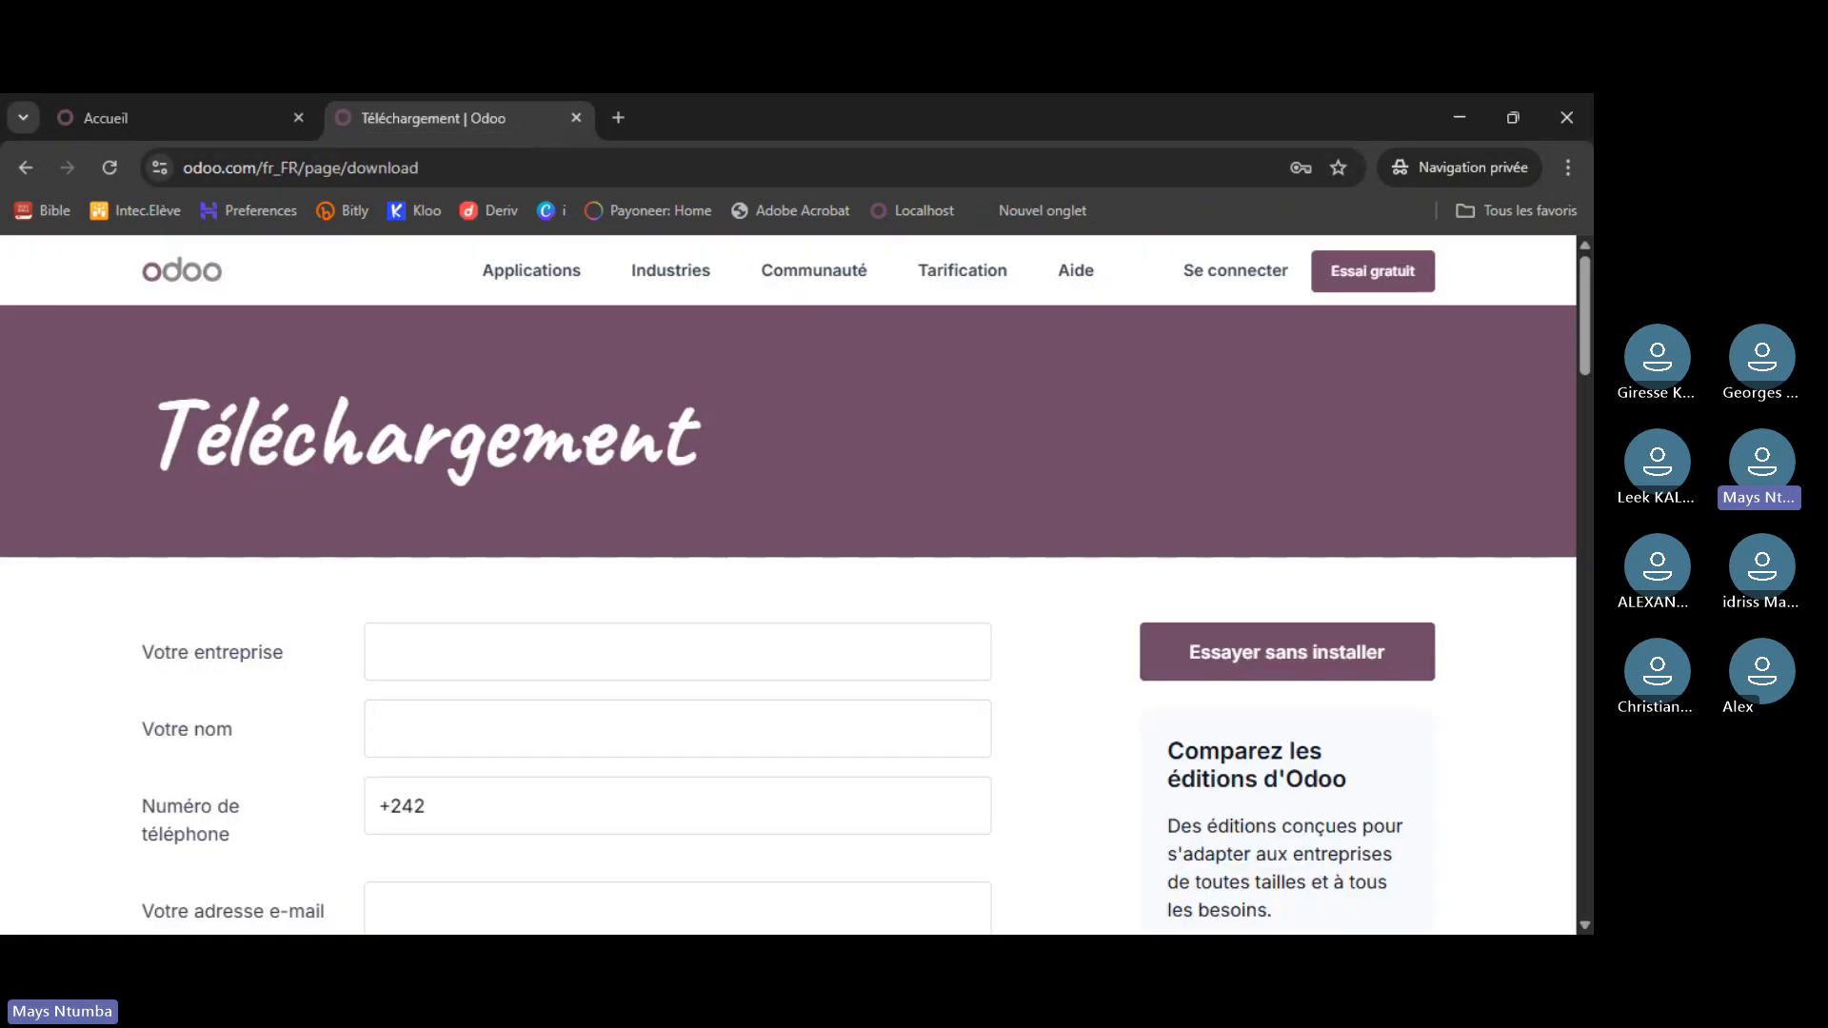
{"action": "key", "text": "alt+Tab"}
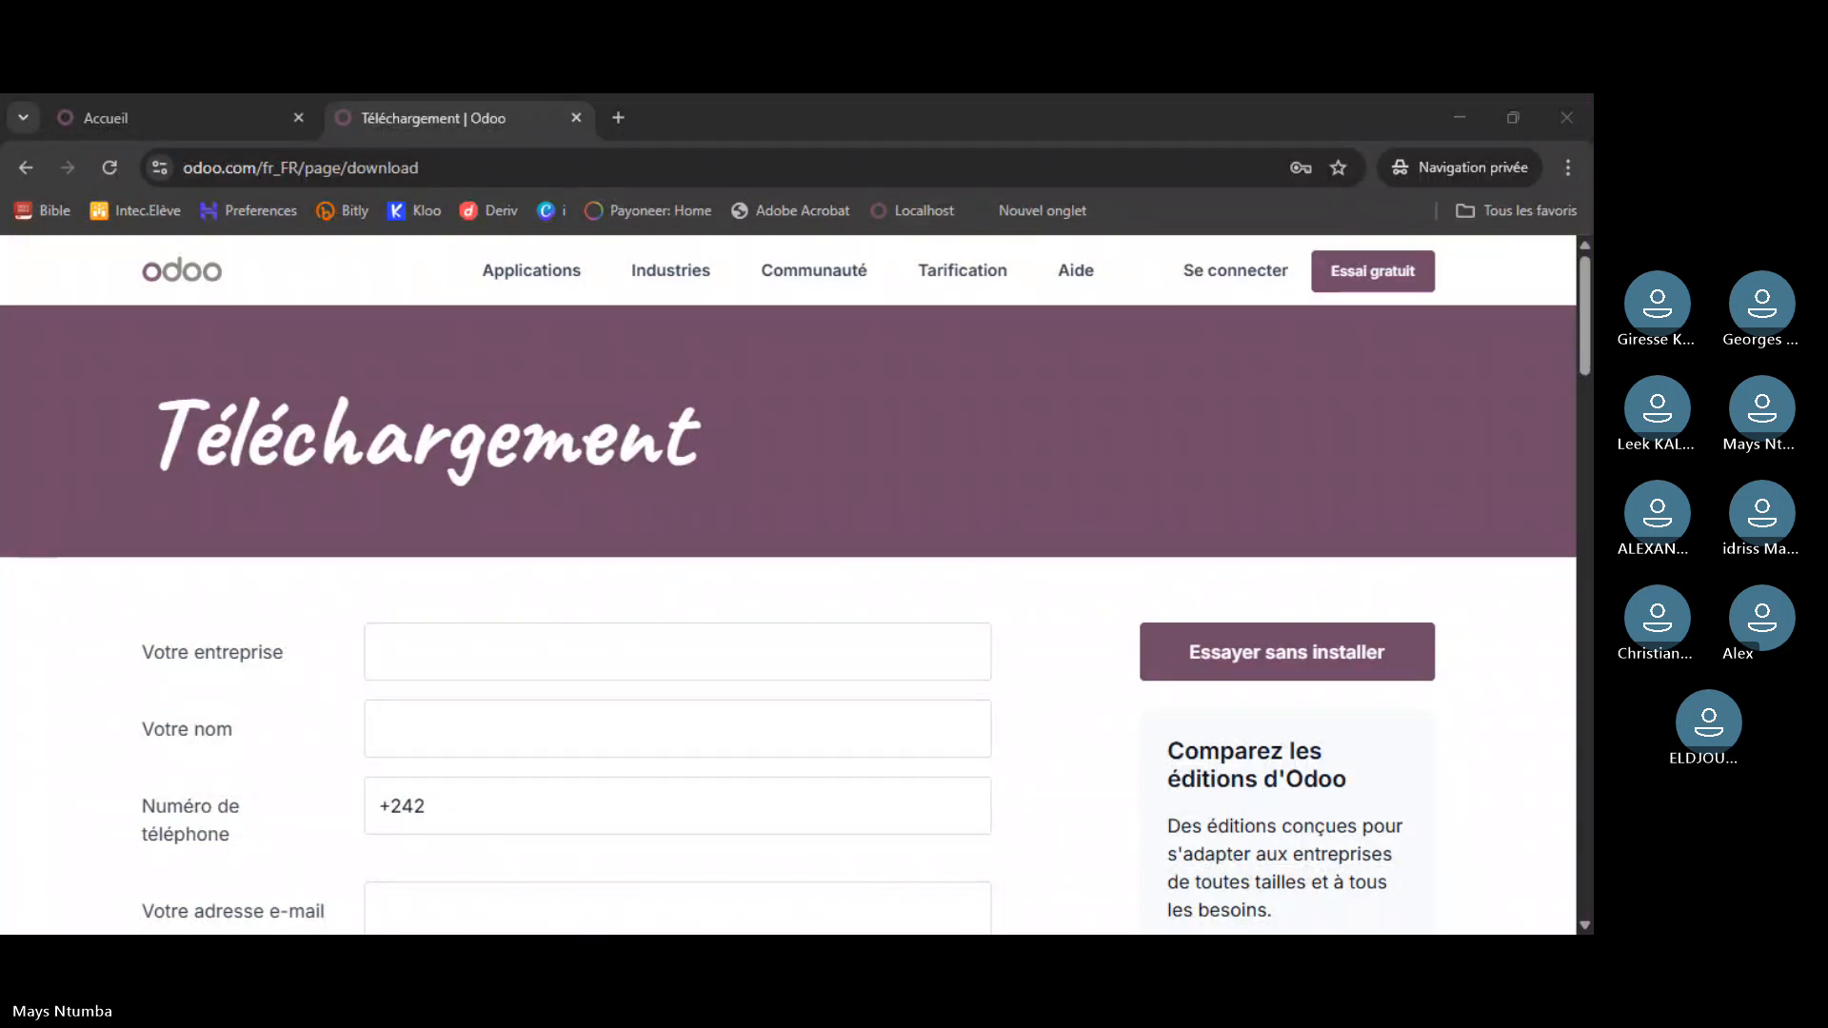
{"action": "left_click", "coordinate": [170, 127]}
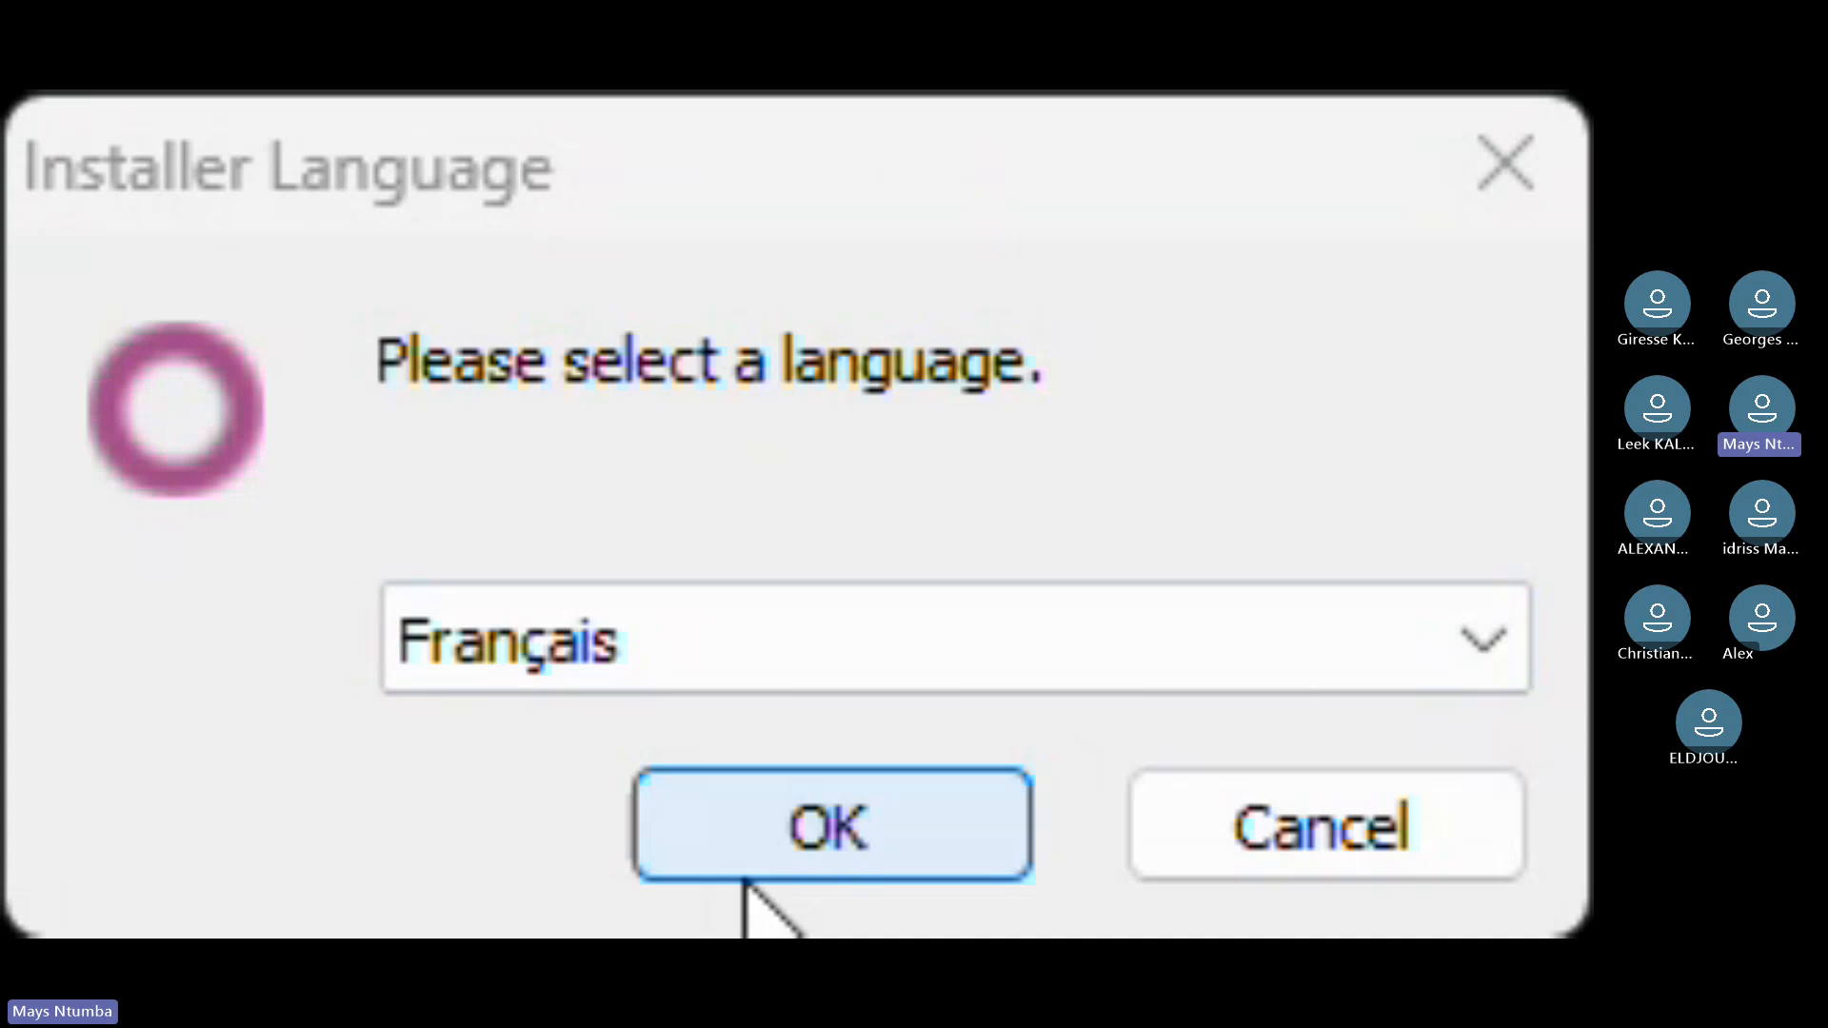
- Confirm Français as the installer language
{"action": "left_click", "coordinate": [1000, 720]}
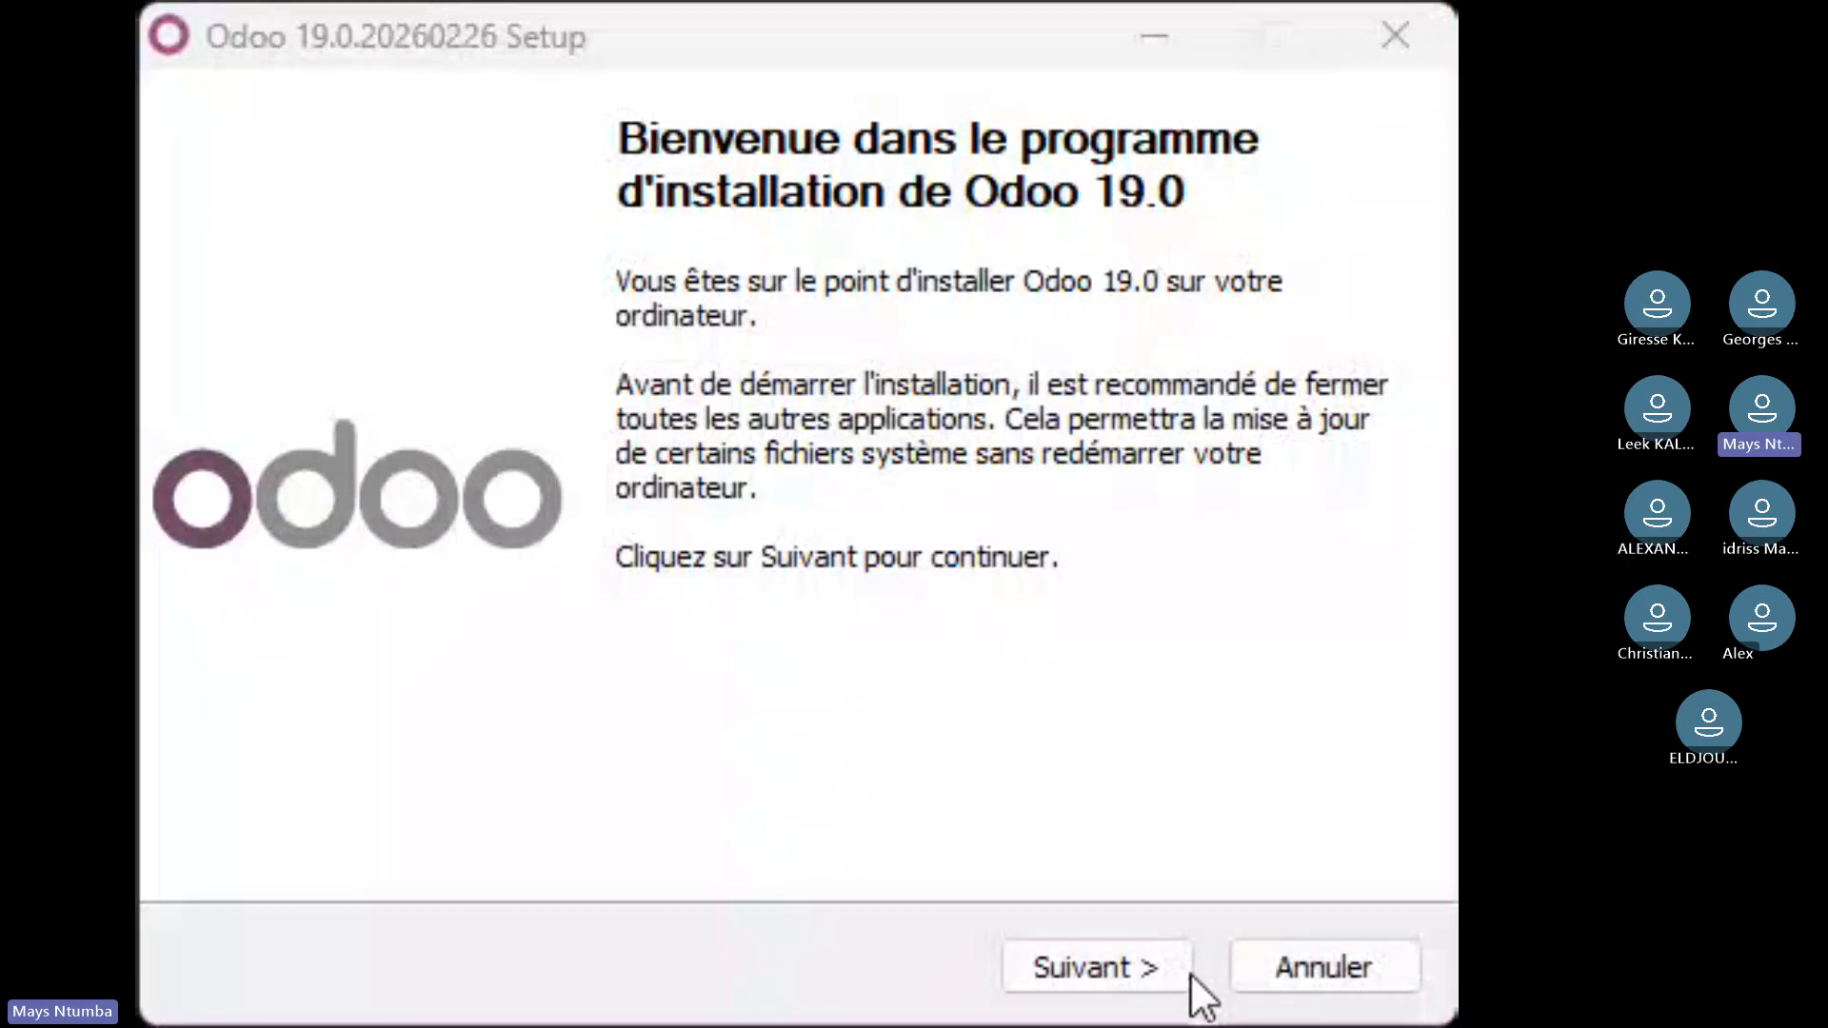
- Accept the licence, keep only Serveur Odoo, and install into C:\Program Files\Odoo 19.0.20260226
{"action": "left_click", "coordinate": [1162, 981]}
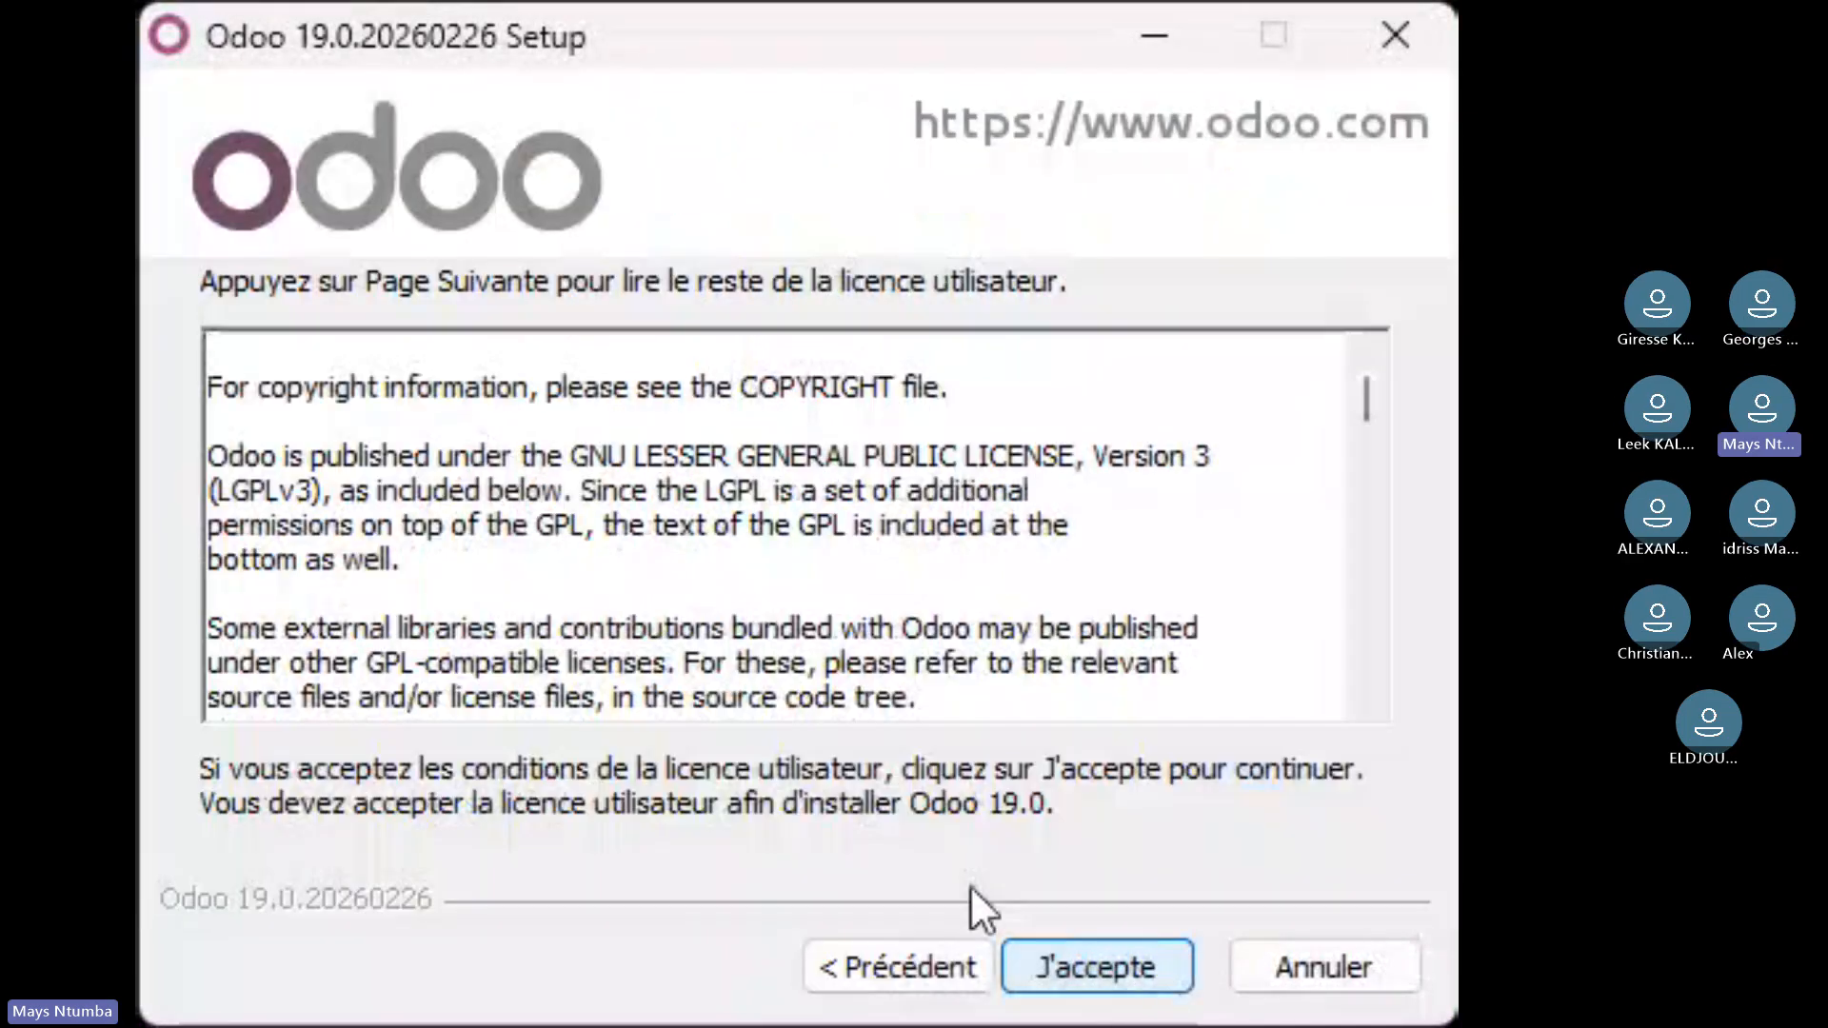
{"action": "left_click", "coordinate": [1071, 979]}
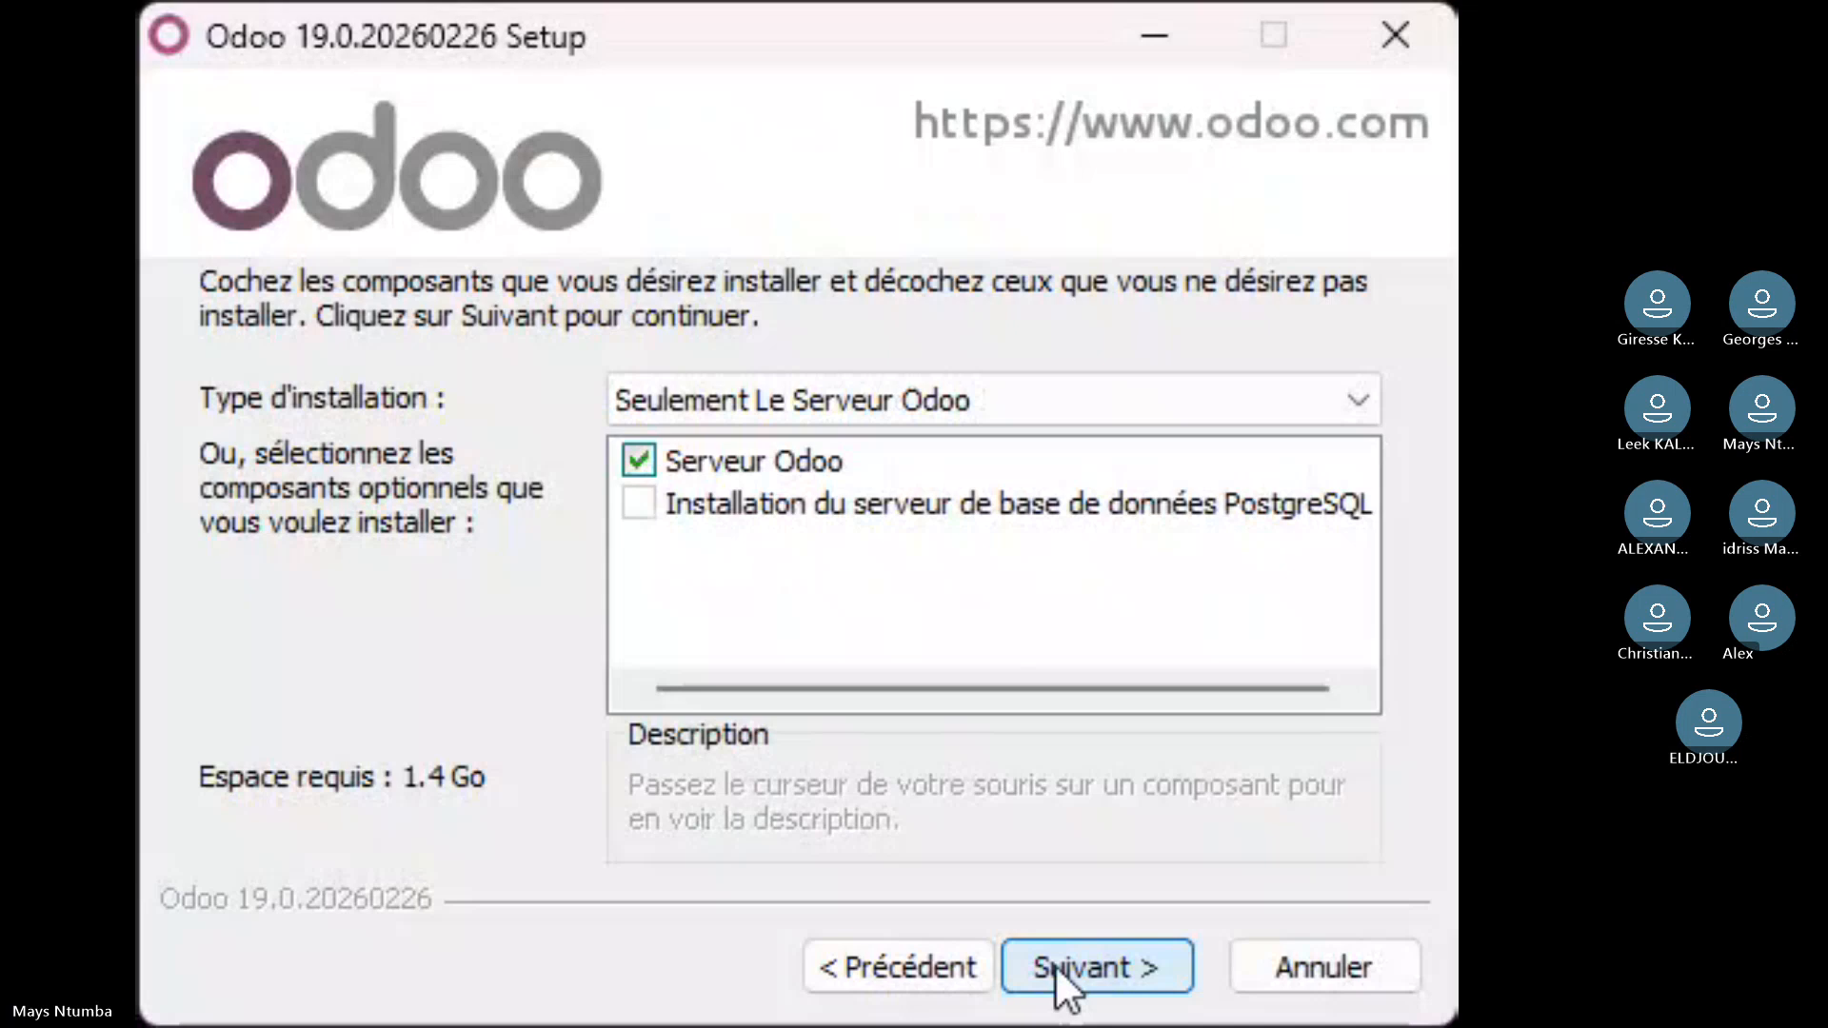
{"action": "left_click", "coordinate": [685, 504]}
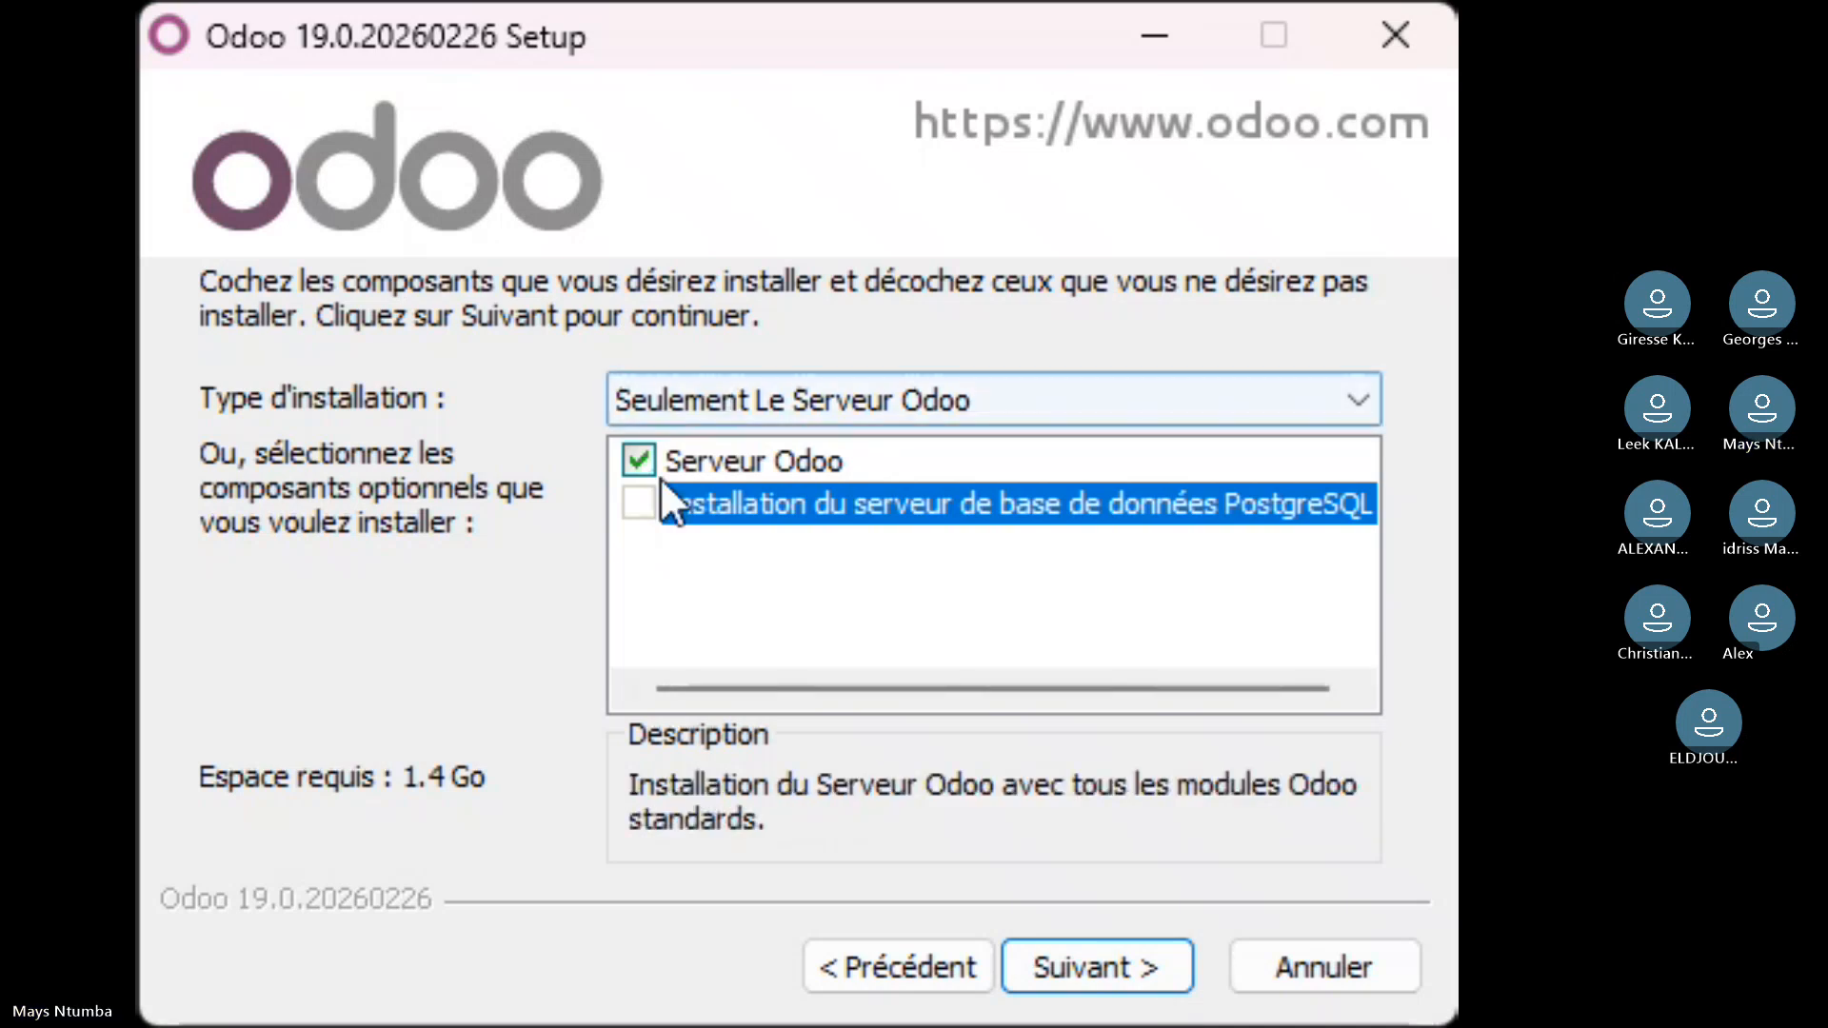
{"action": "left_click", "coordinate": [670, 501]}
{"action": "left_click", "coordinate": [766, 461]}
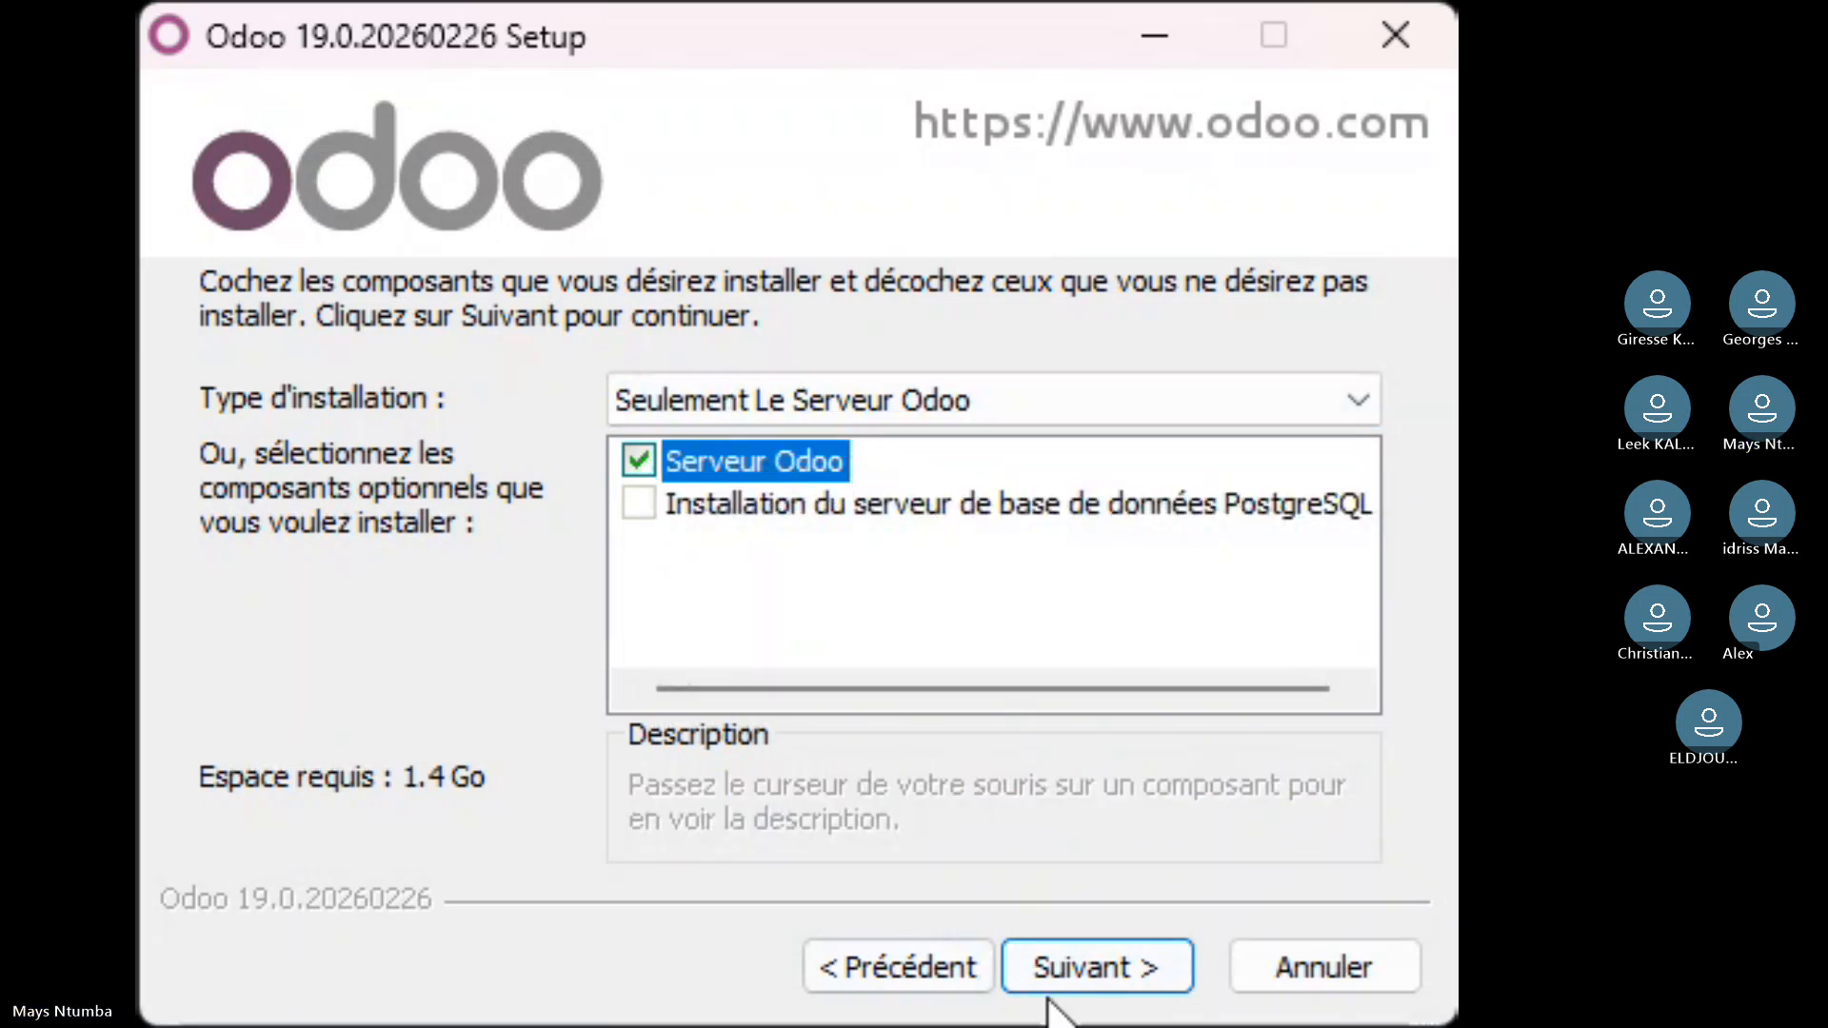
{"action": "left_click", "coordinate": [1082, 971]}
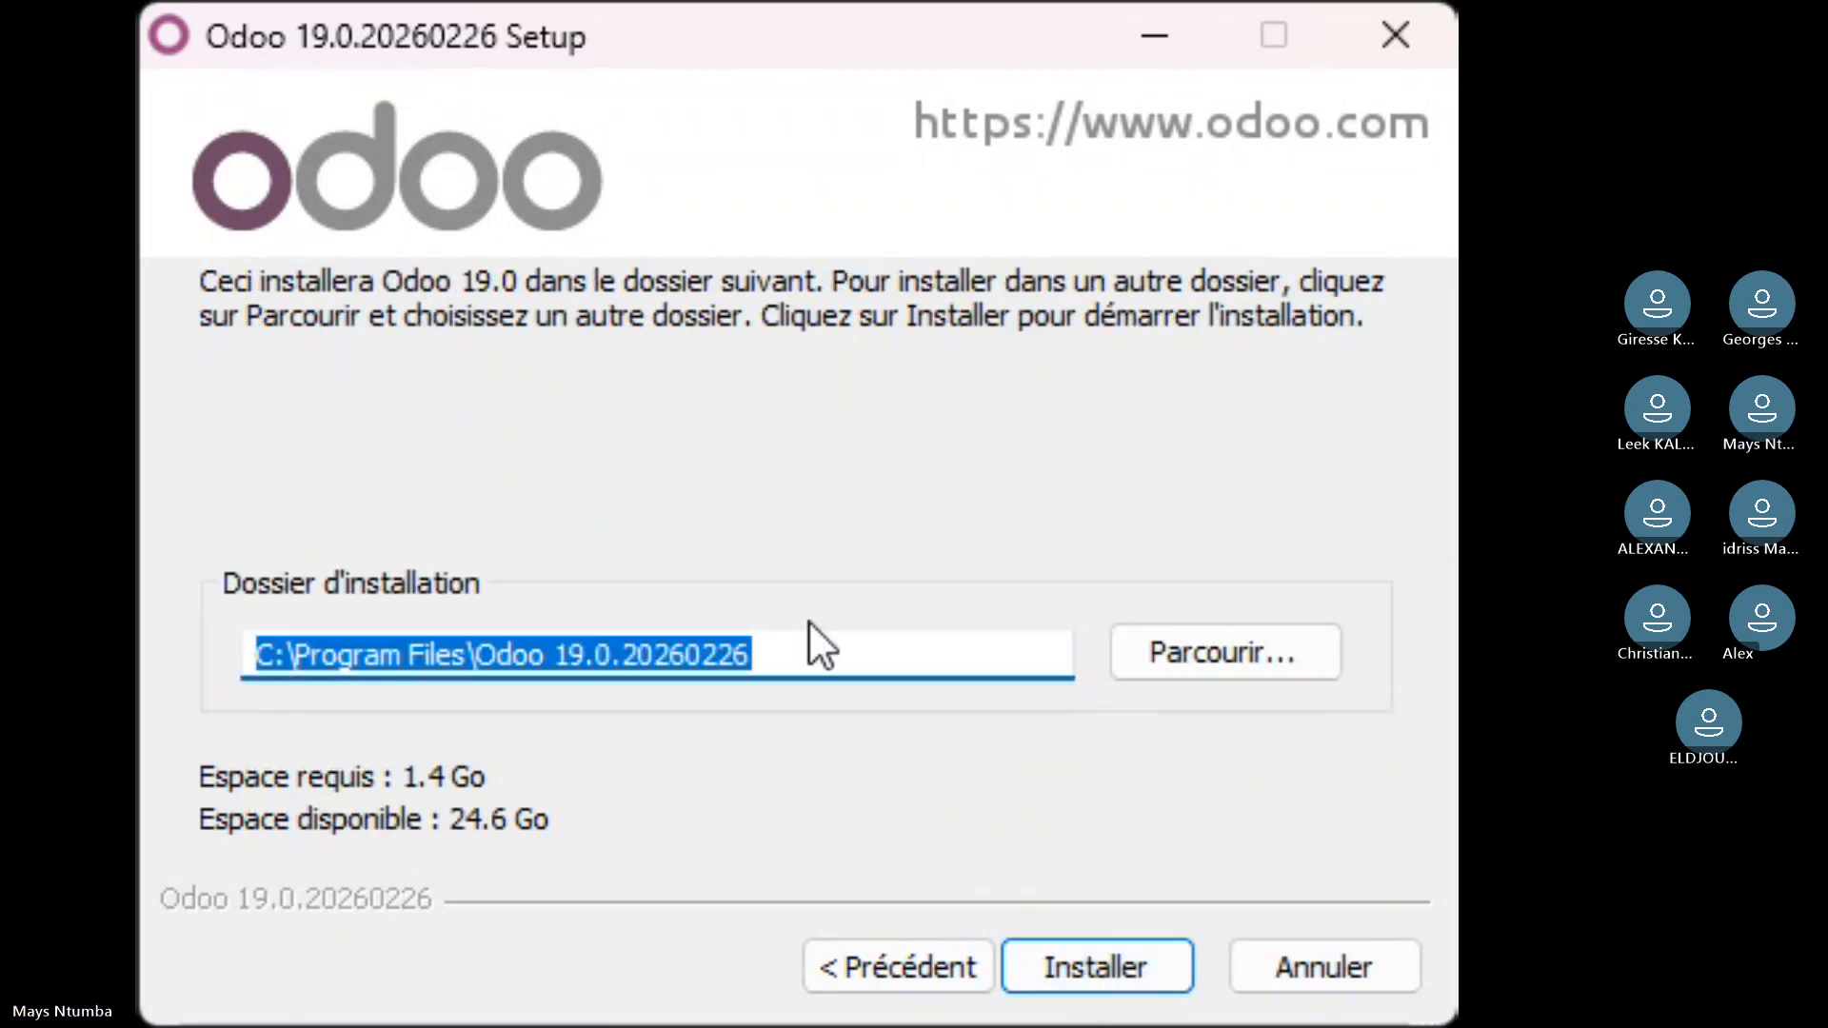
{"action": "left_click", "coordinate": [1095, 952]}
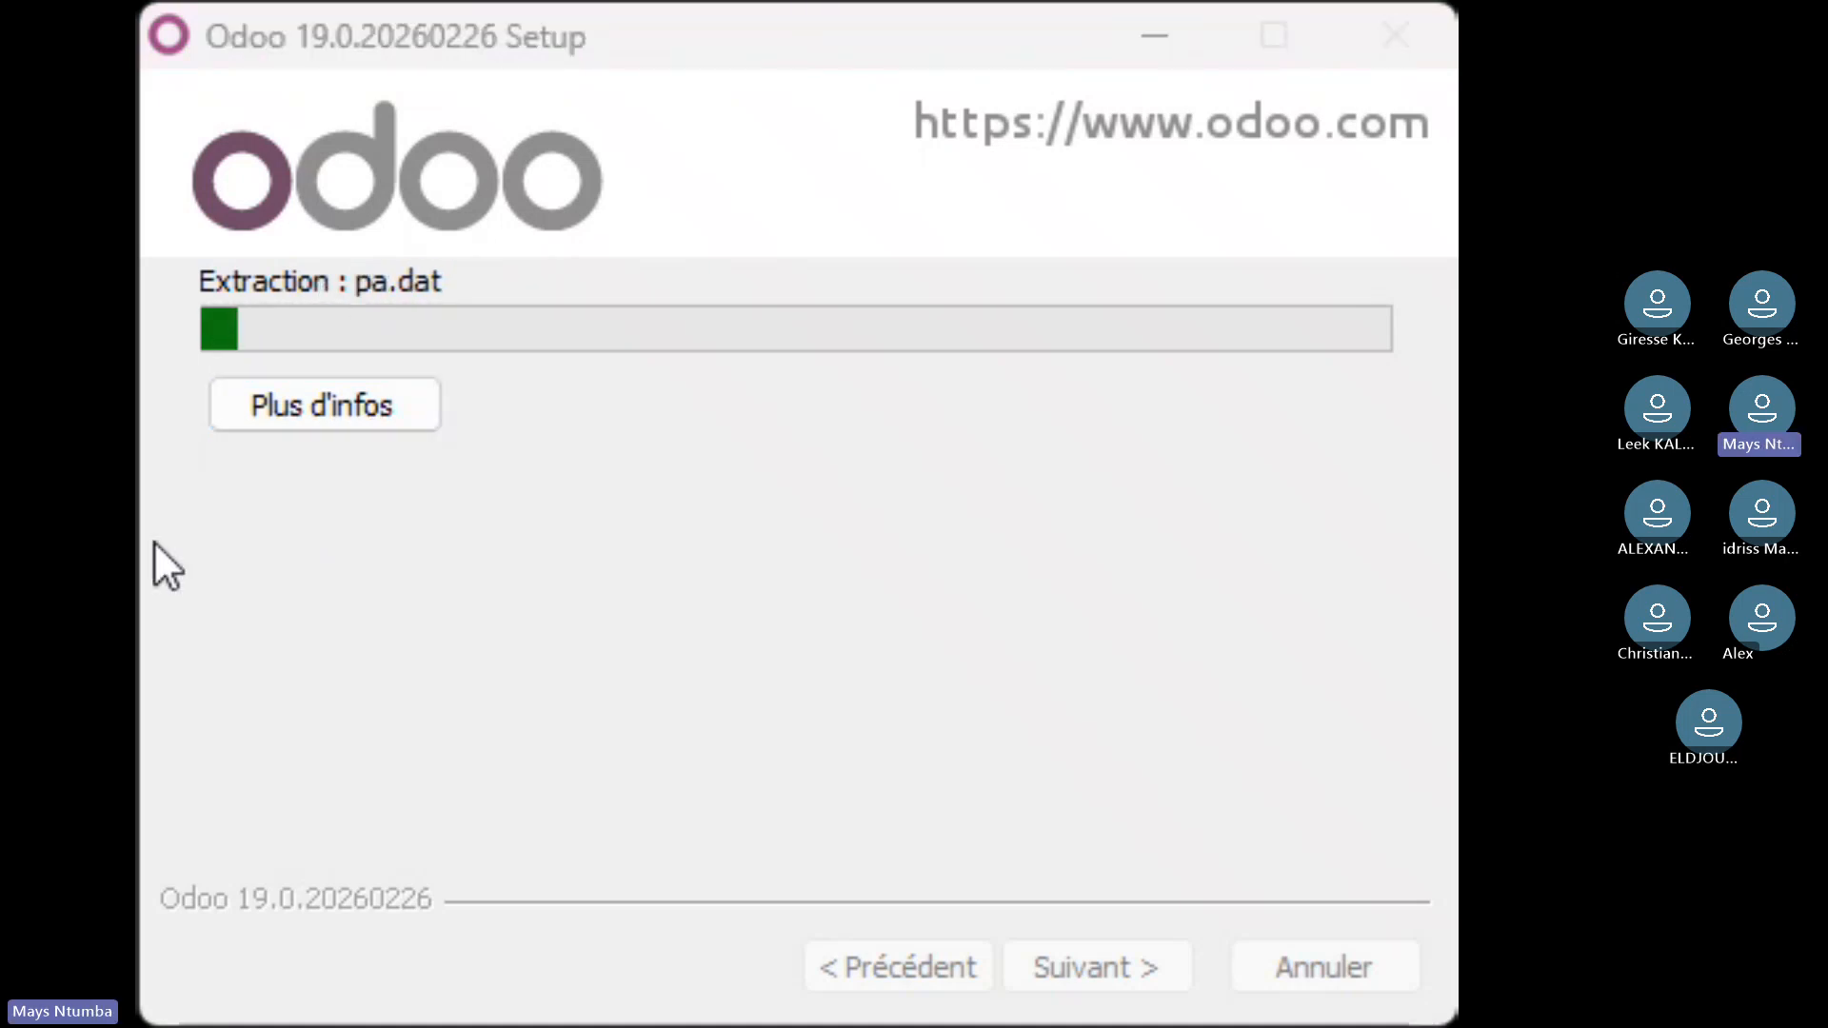
- Wait for the Odoo 19.0 file extraction to finish until the progress bar reads Terminé
{"action": "left_click", "coordinate": [827, 54]}
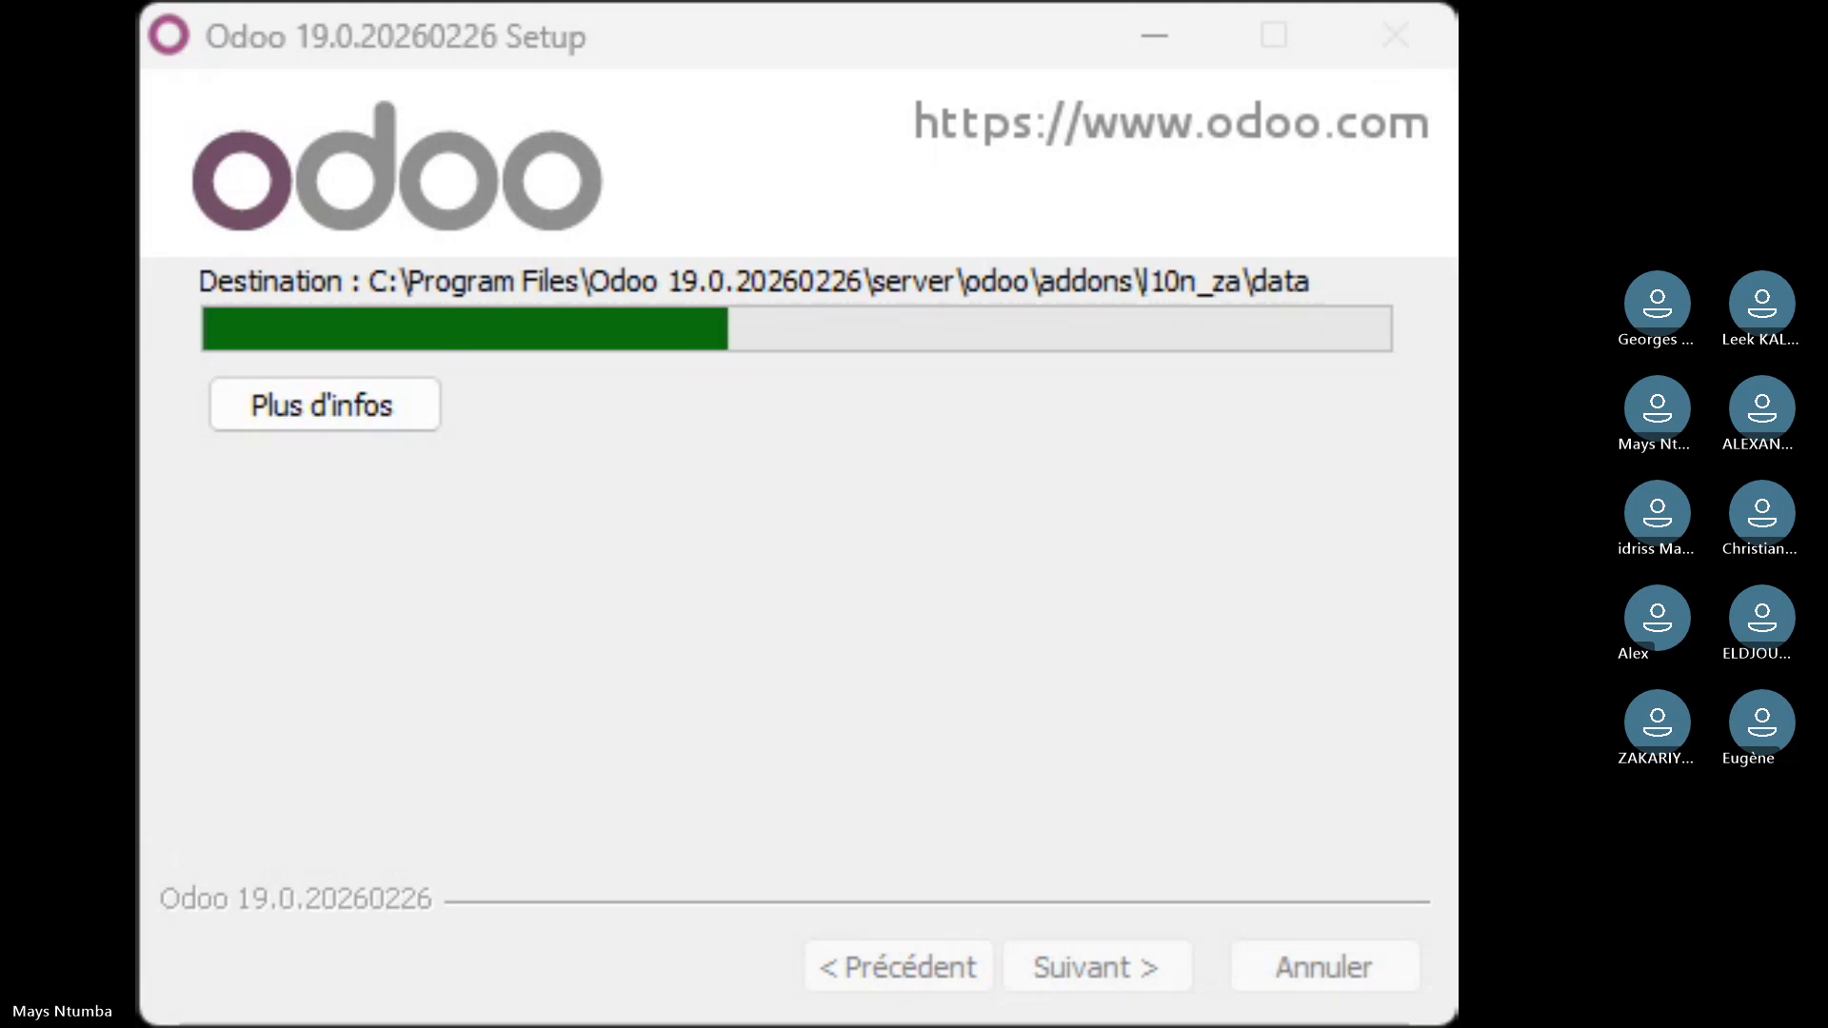
{"action": "left_click", "coordinate": [695, 450]}
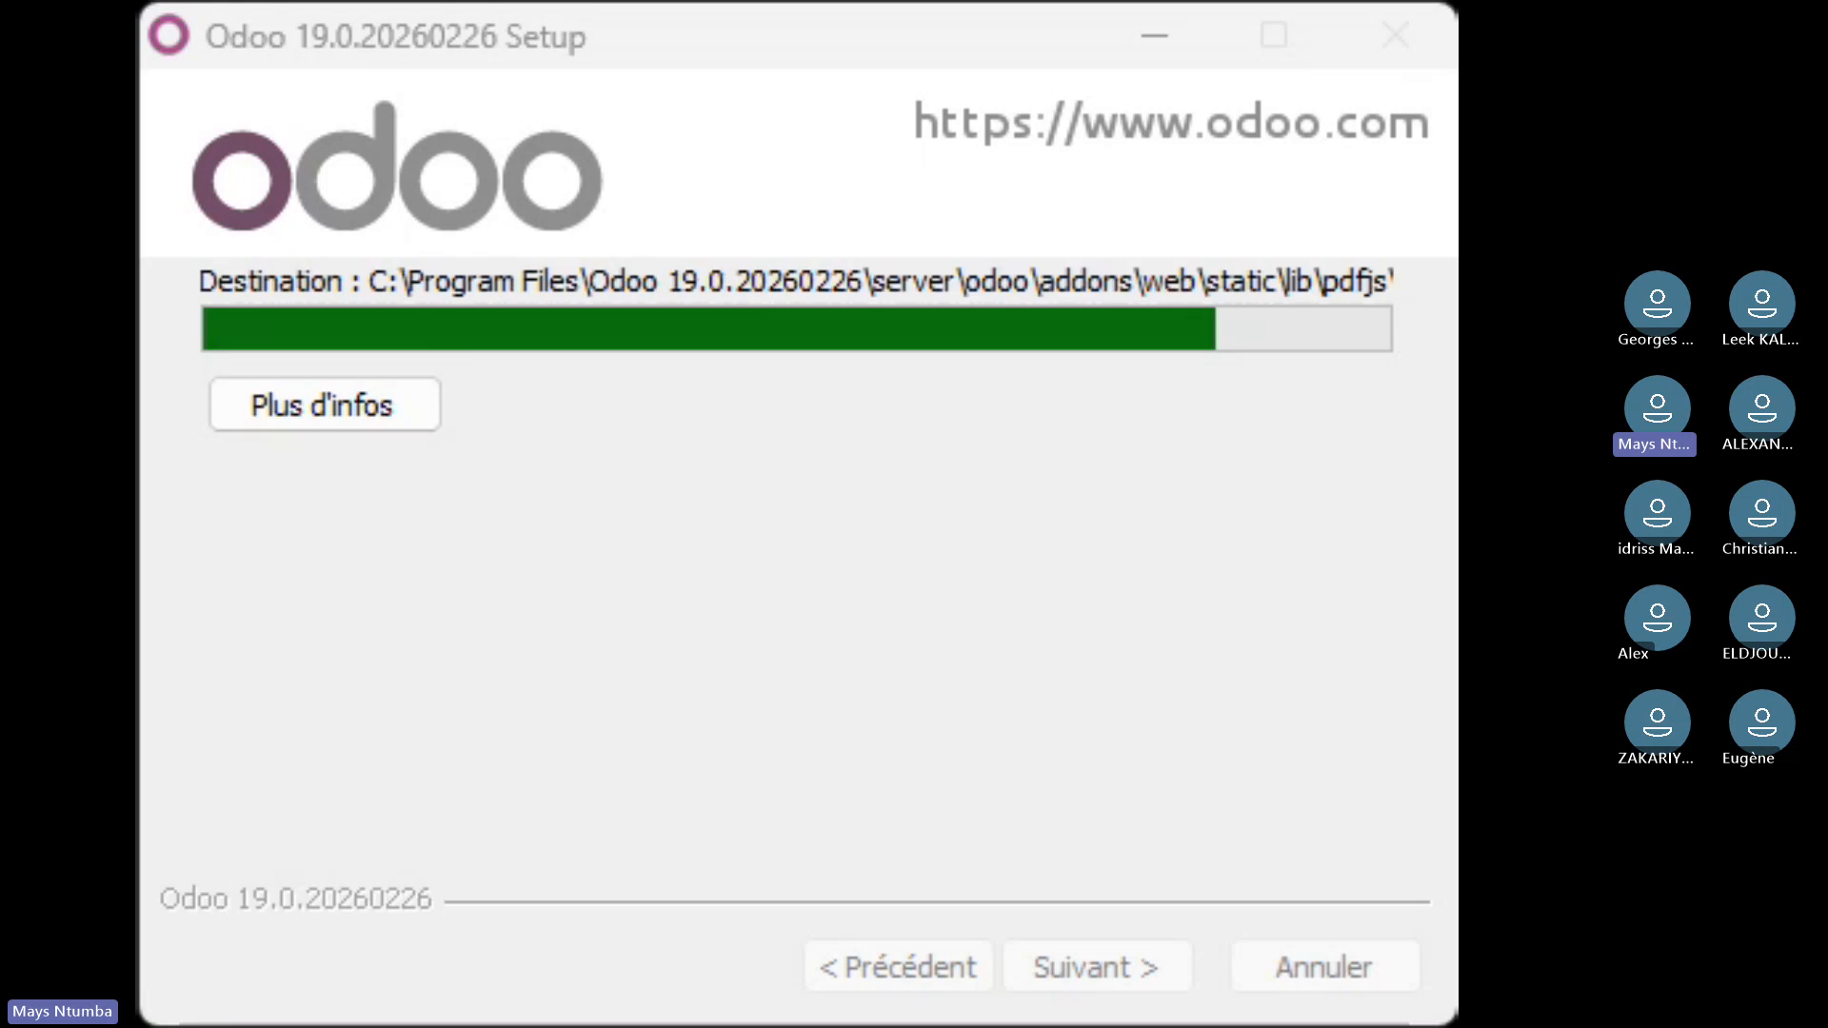
{"action": "key", "text": "alt+Tab"}
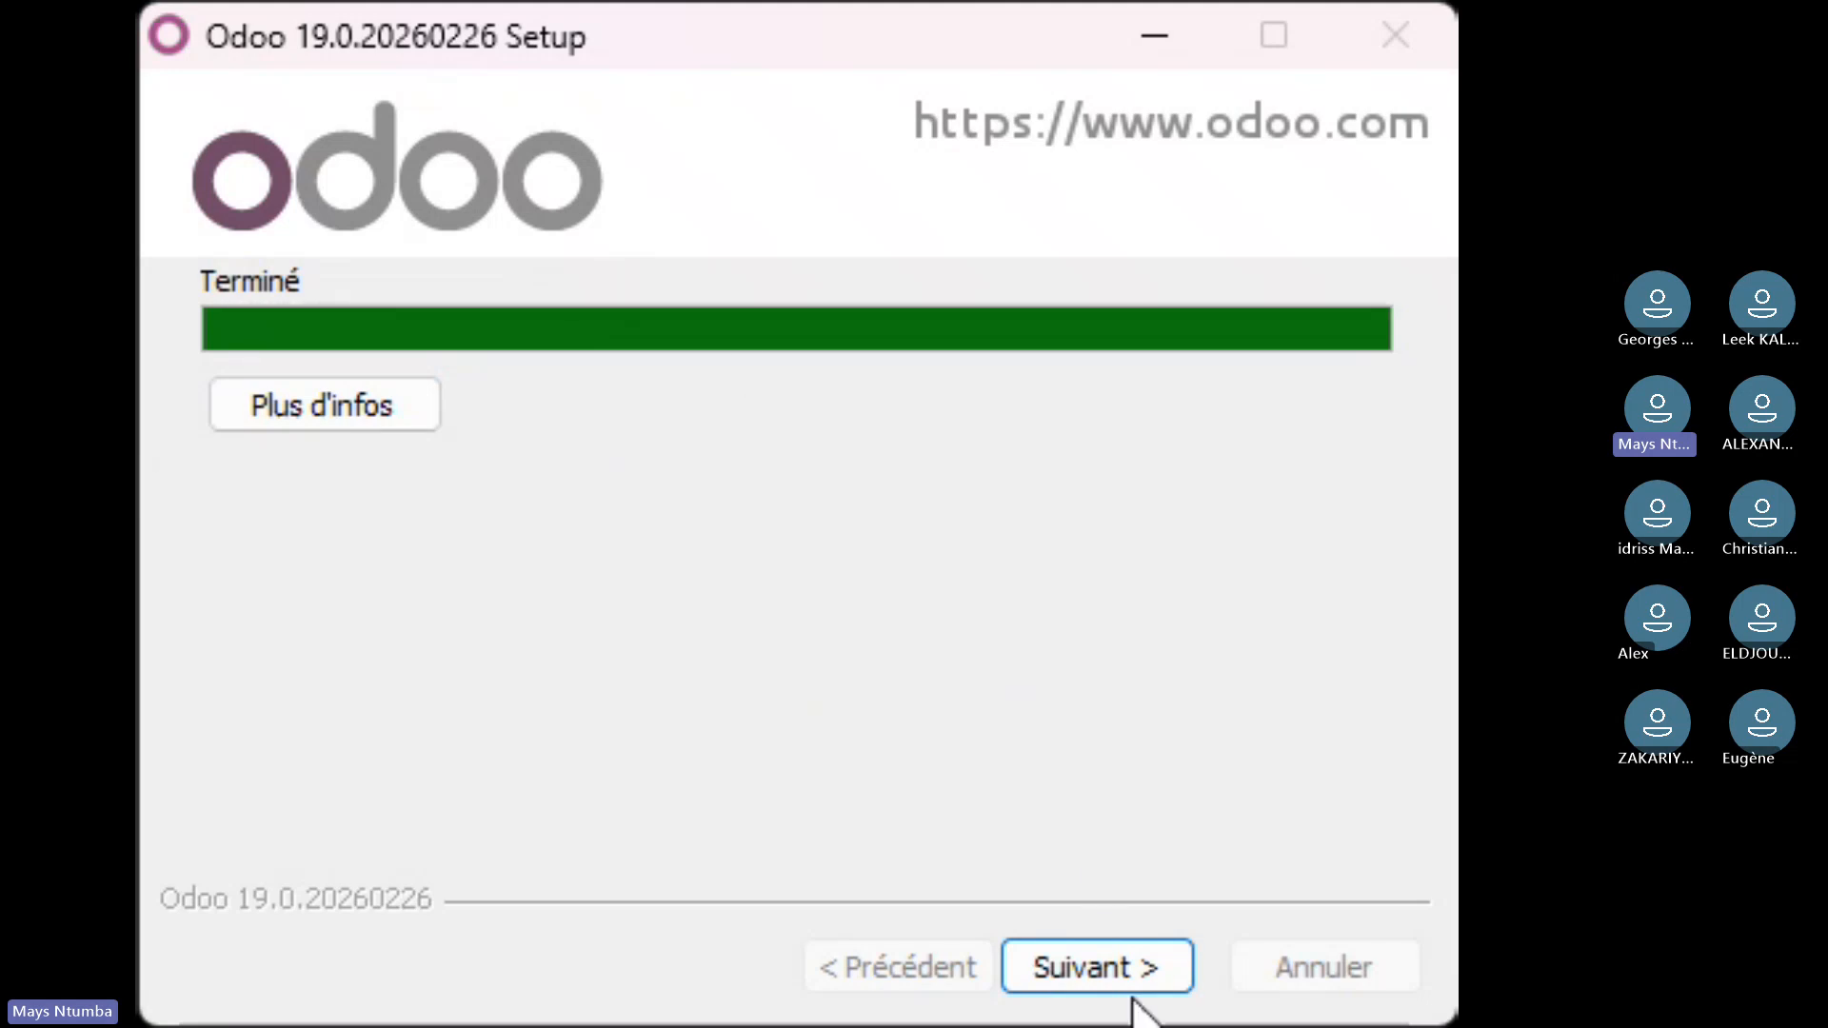
- Finish the setup with Démarrer Odoo kept checked so localhost:8069 opens in the browser
{"action": "left_click", "coordinate": [1131, 952]}
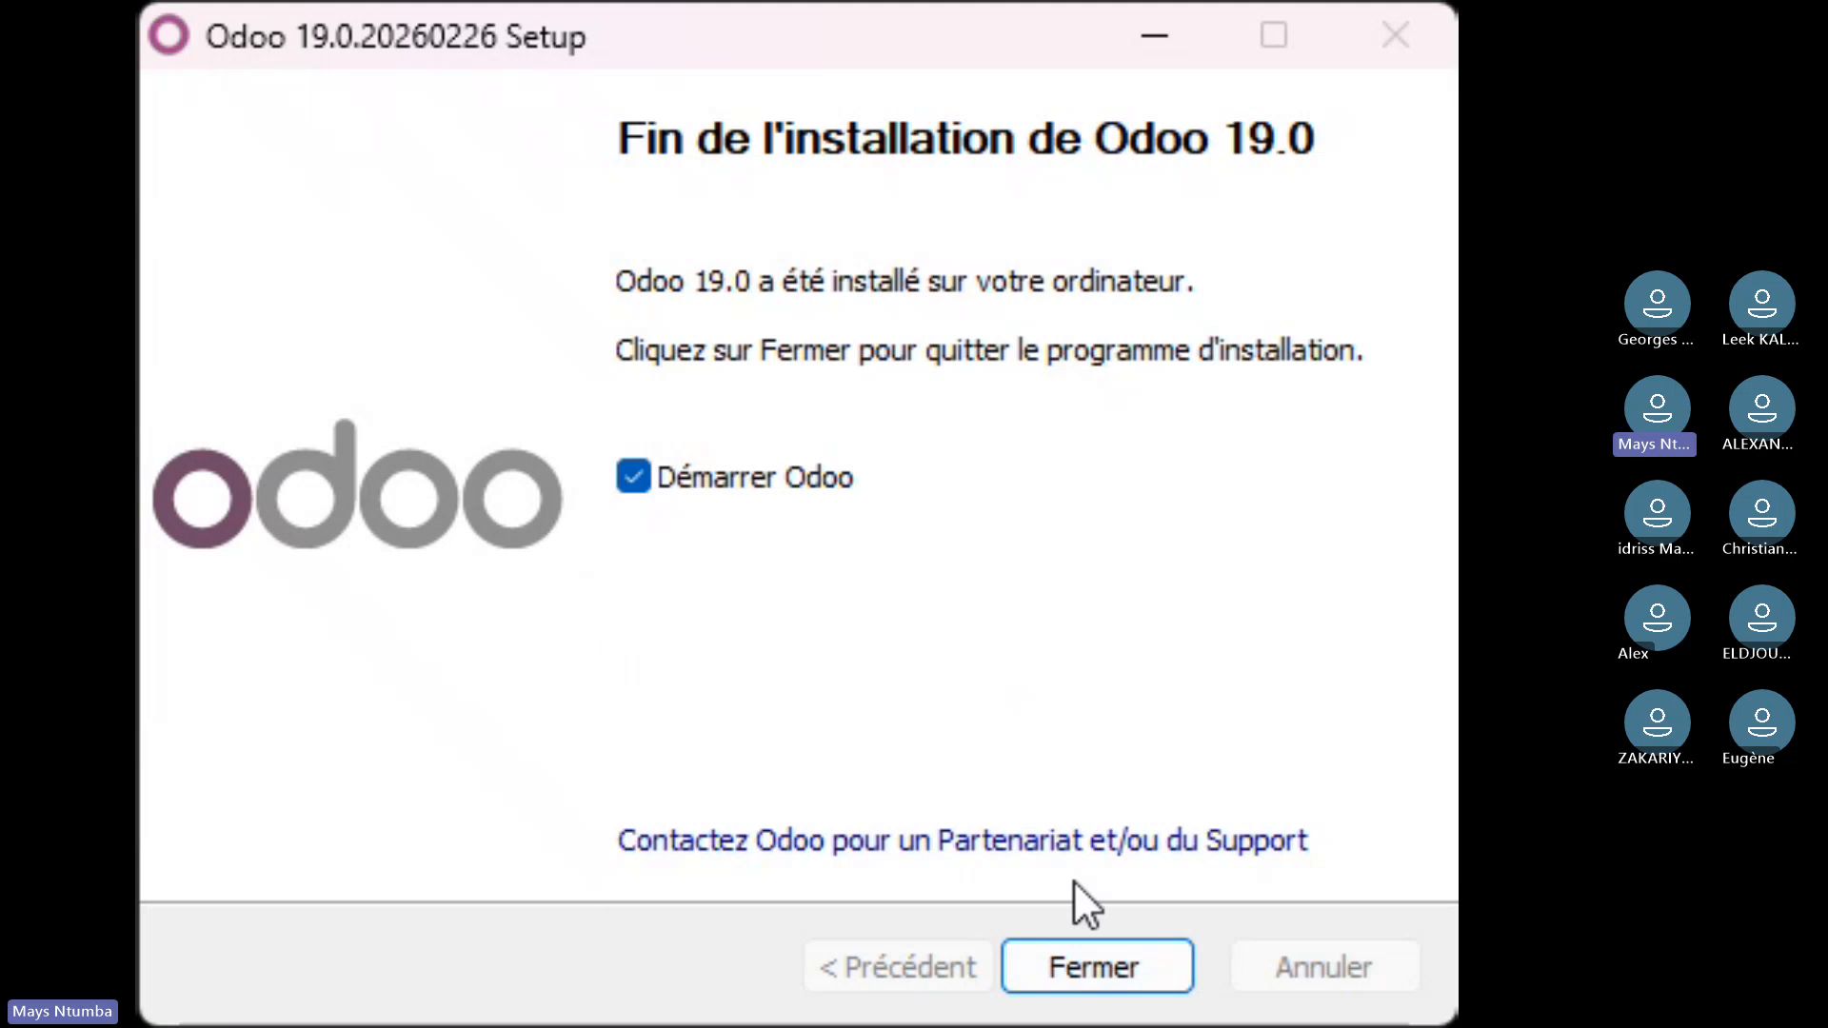
{"action": "left_click", "coordinate": [1078, 963]}
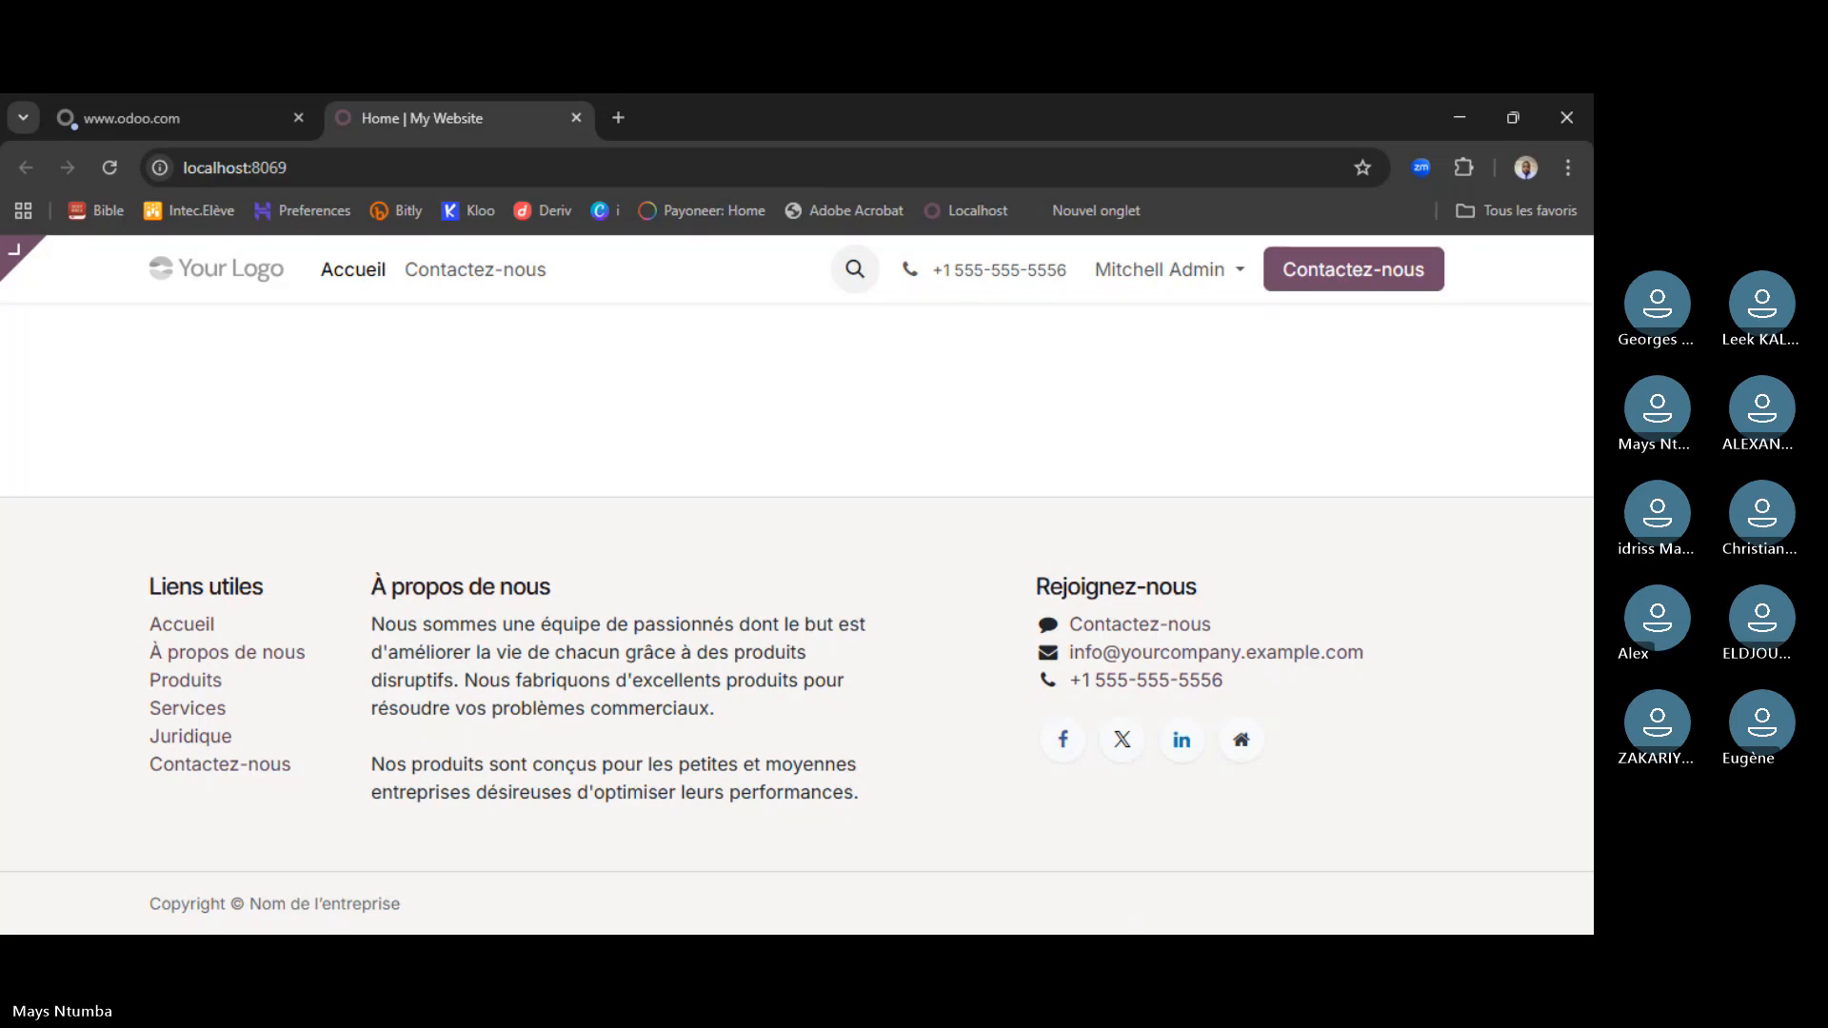
- Open the local home page in the Site Web backend and show the apps menu
{"action": "mouse_move", "coordinate": [15, 253]}
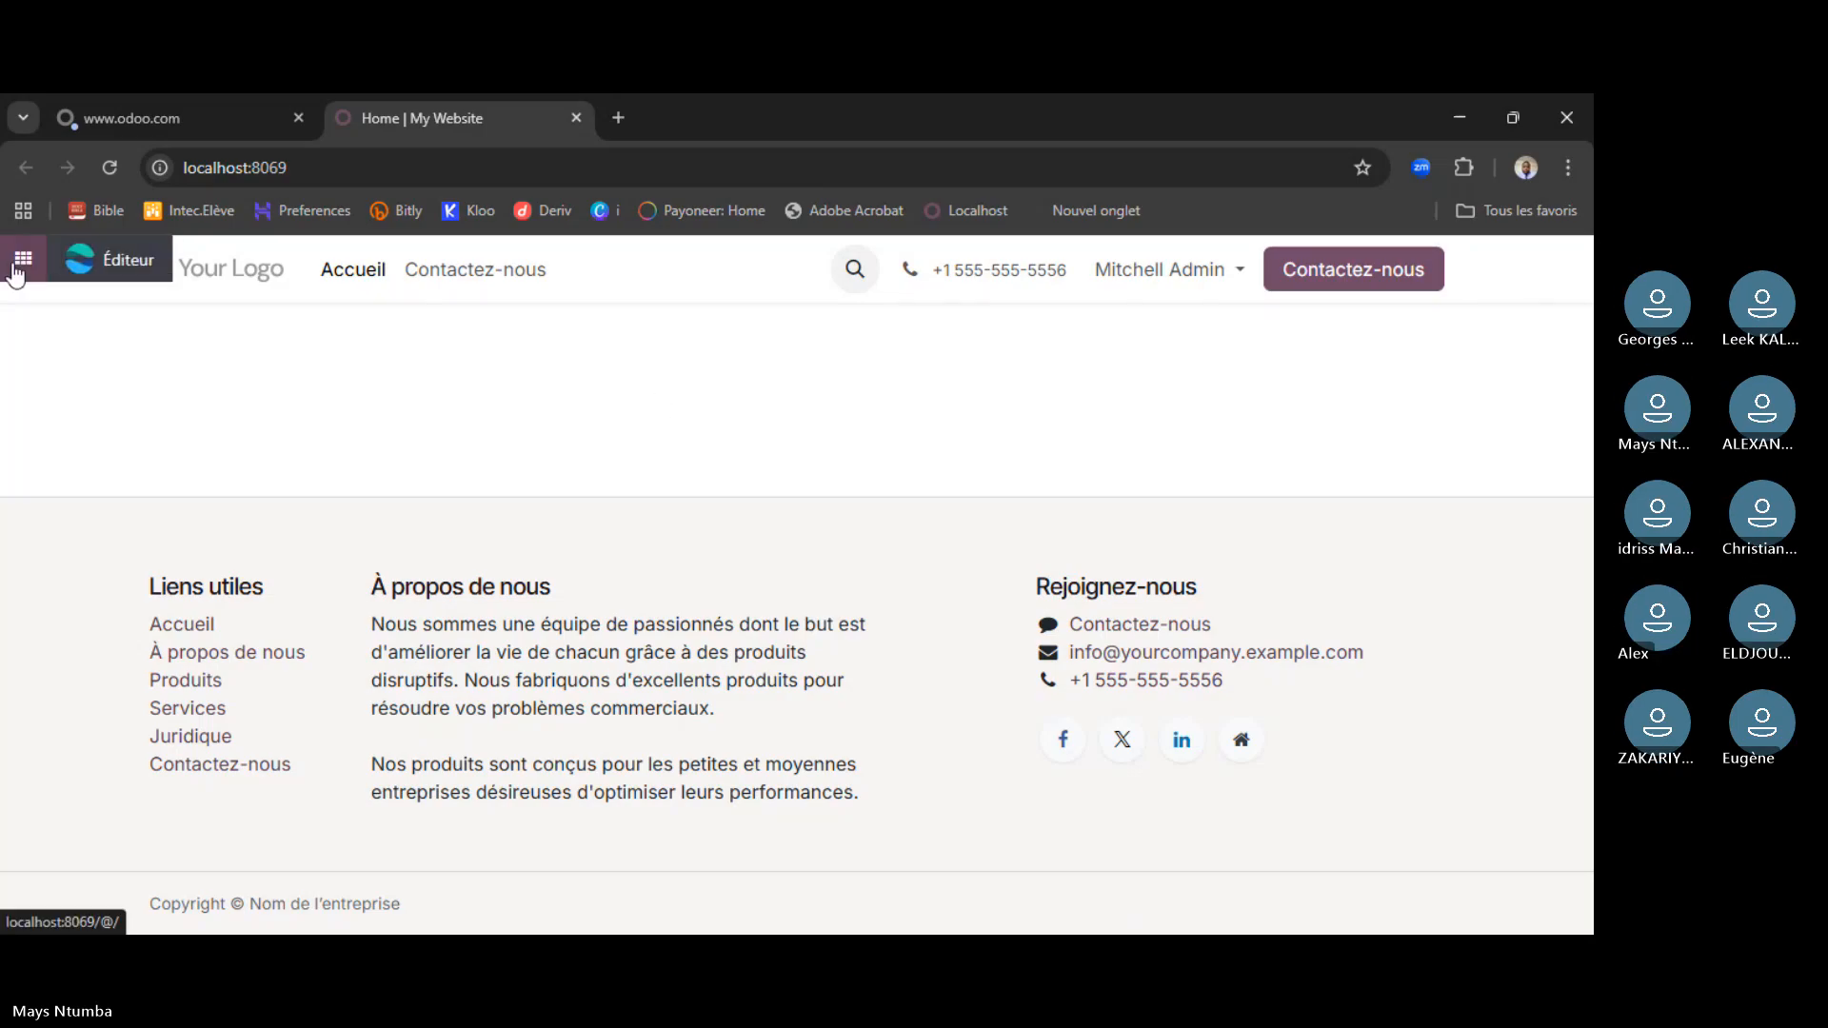
{"action": "left_click", "coordinate": [102, 271]}
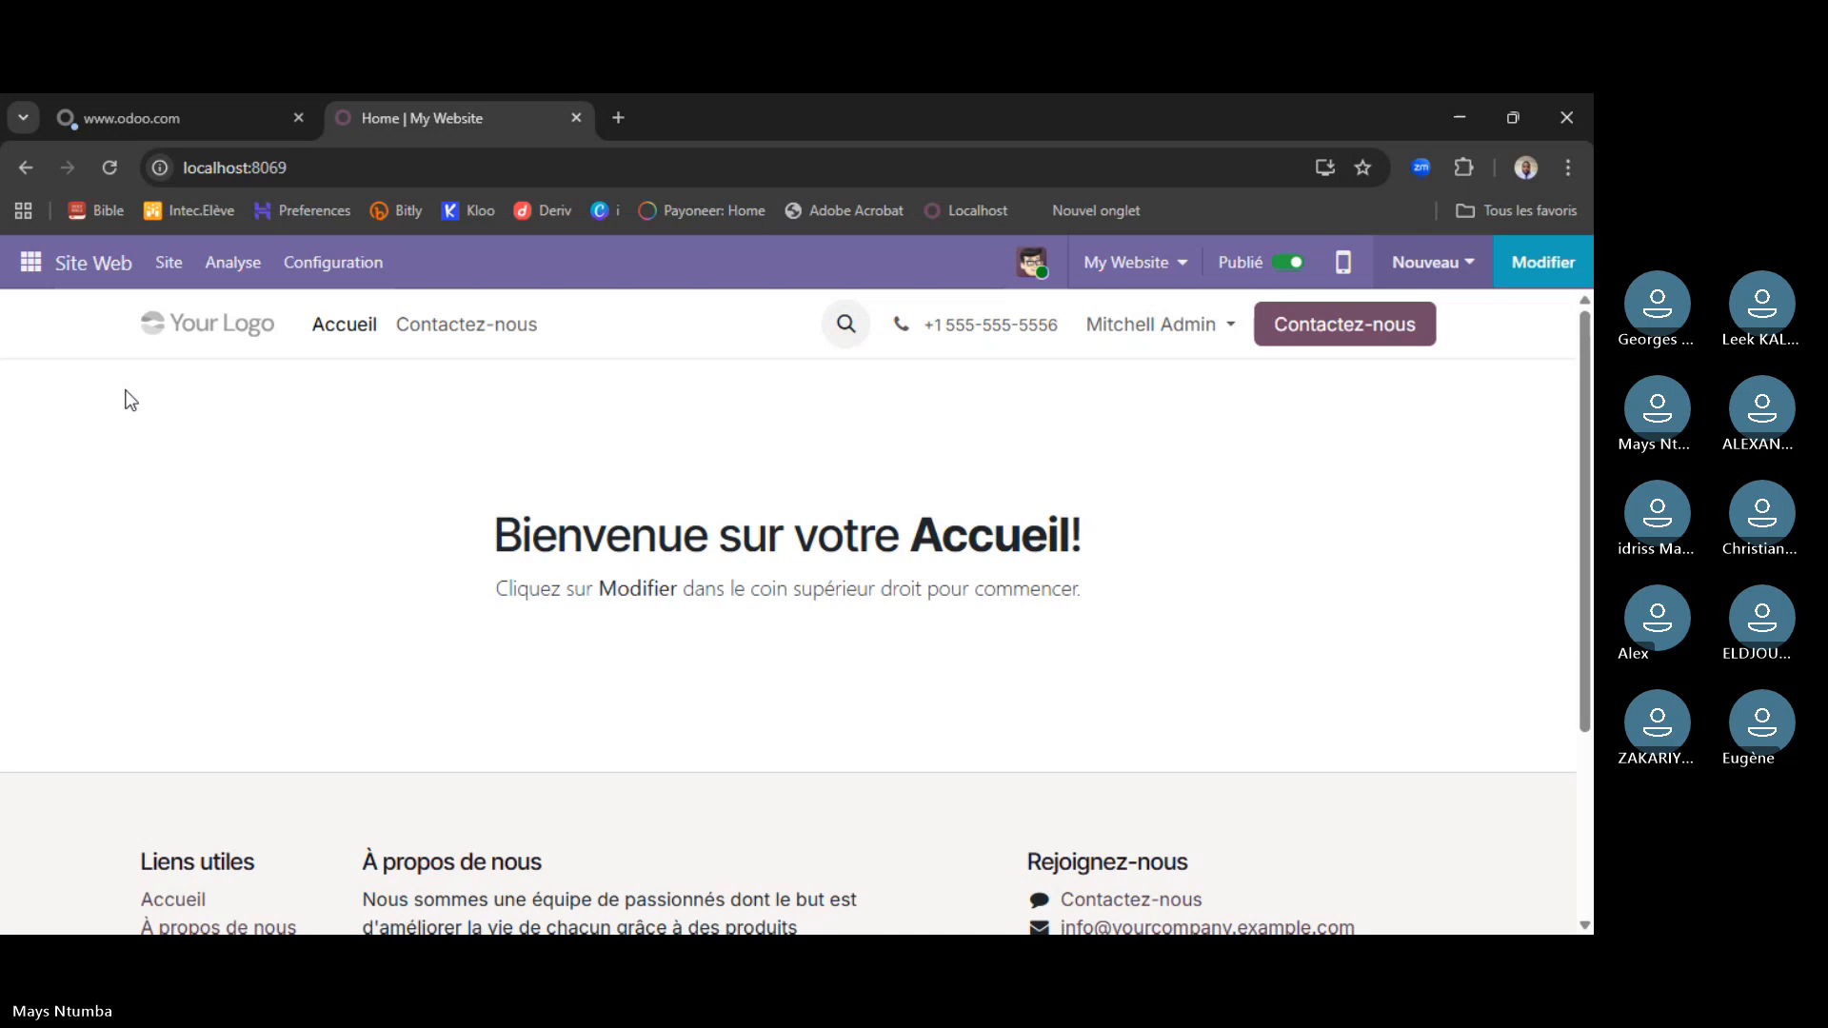
{"action": "left_click", "coordinate": [42, 279]}
{"action": "left_click", "coordinate": [44, 275]}
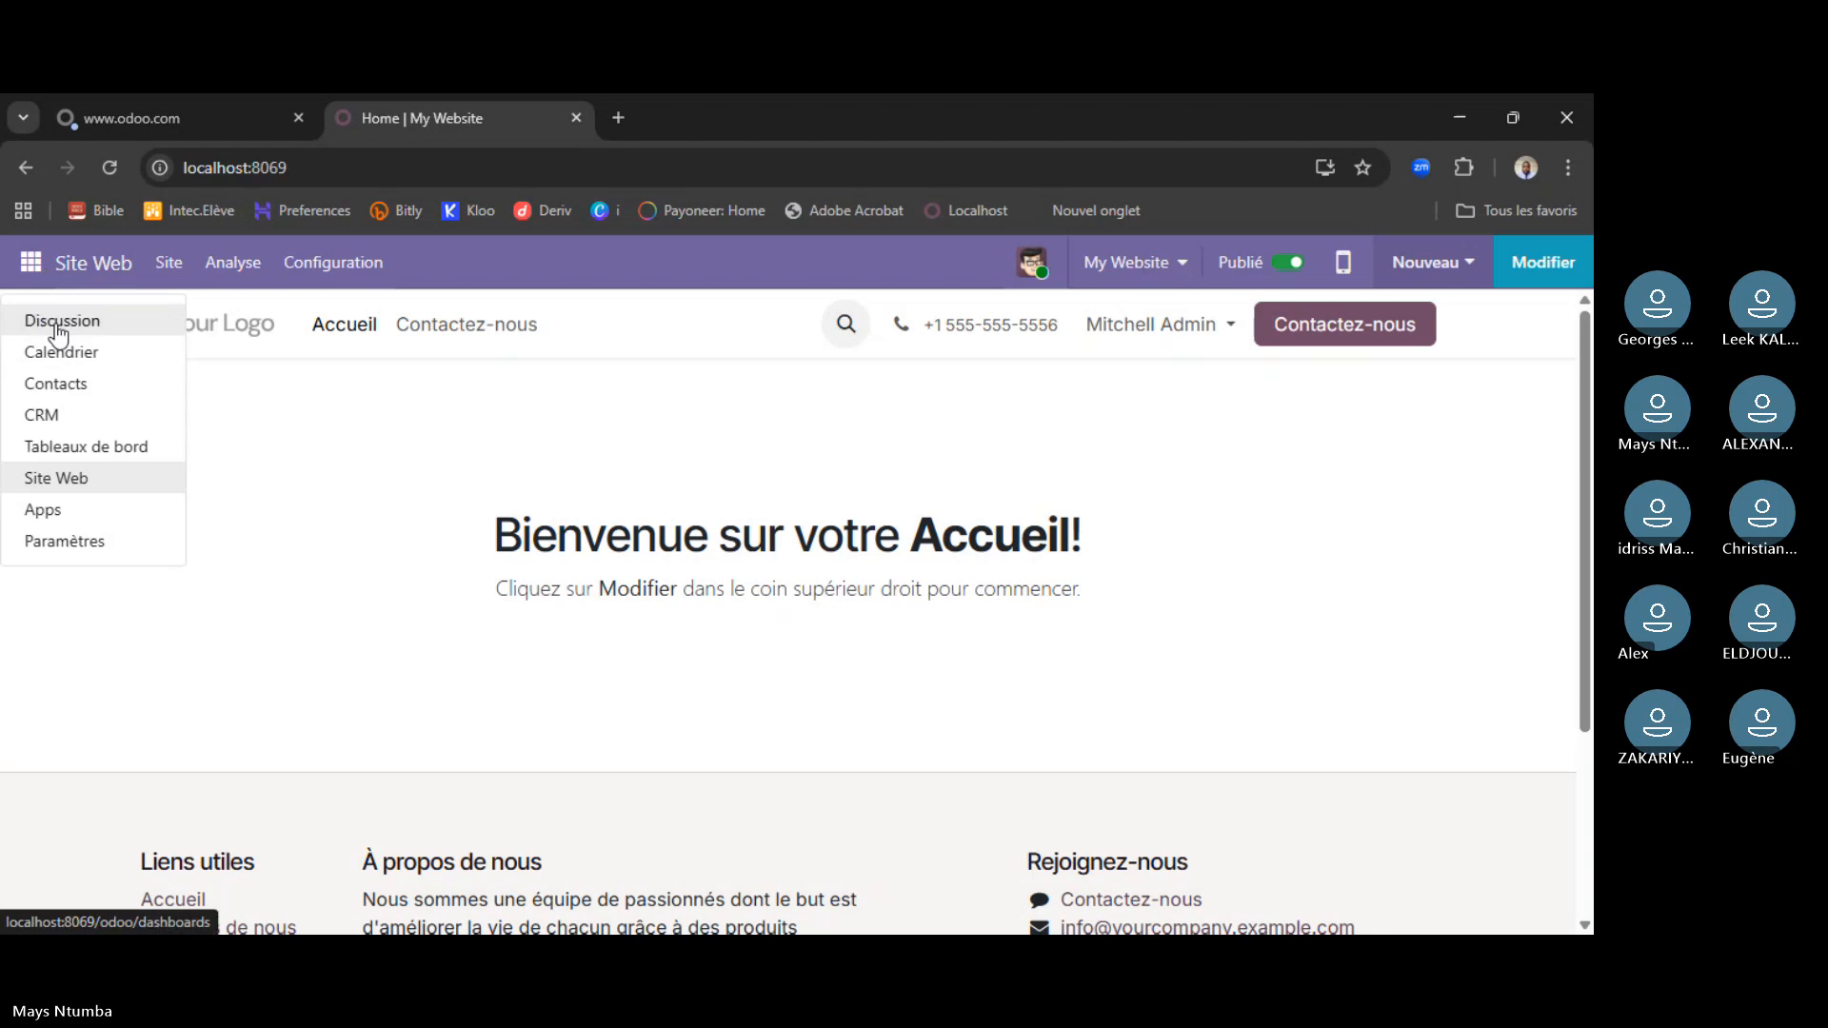
- Go through Paramètres to the Apps page and browse its 54 French app cards
{"action": "left_click", "coordinate": [67, 542]}
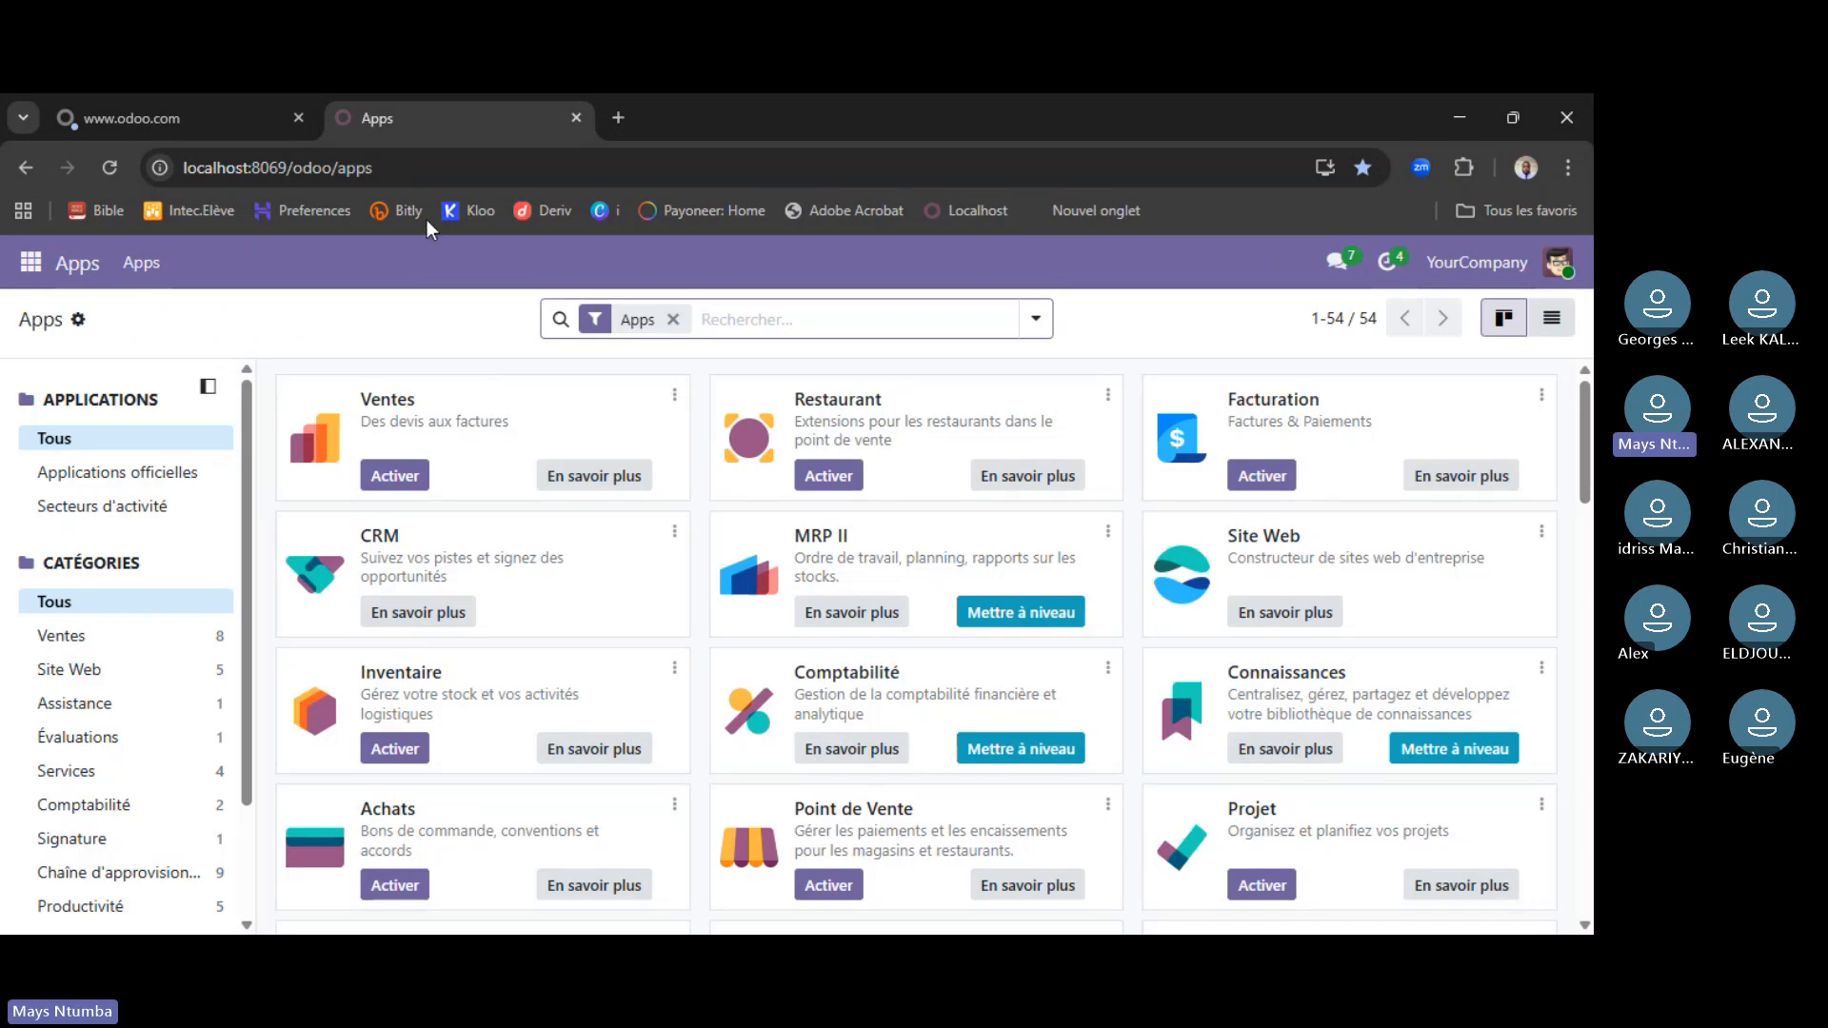
{"action": "scroll", "coordinate": [724, 657], "scroll_direction": "down", "scroll_amount": 3}
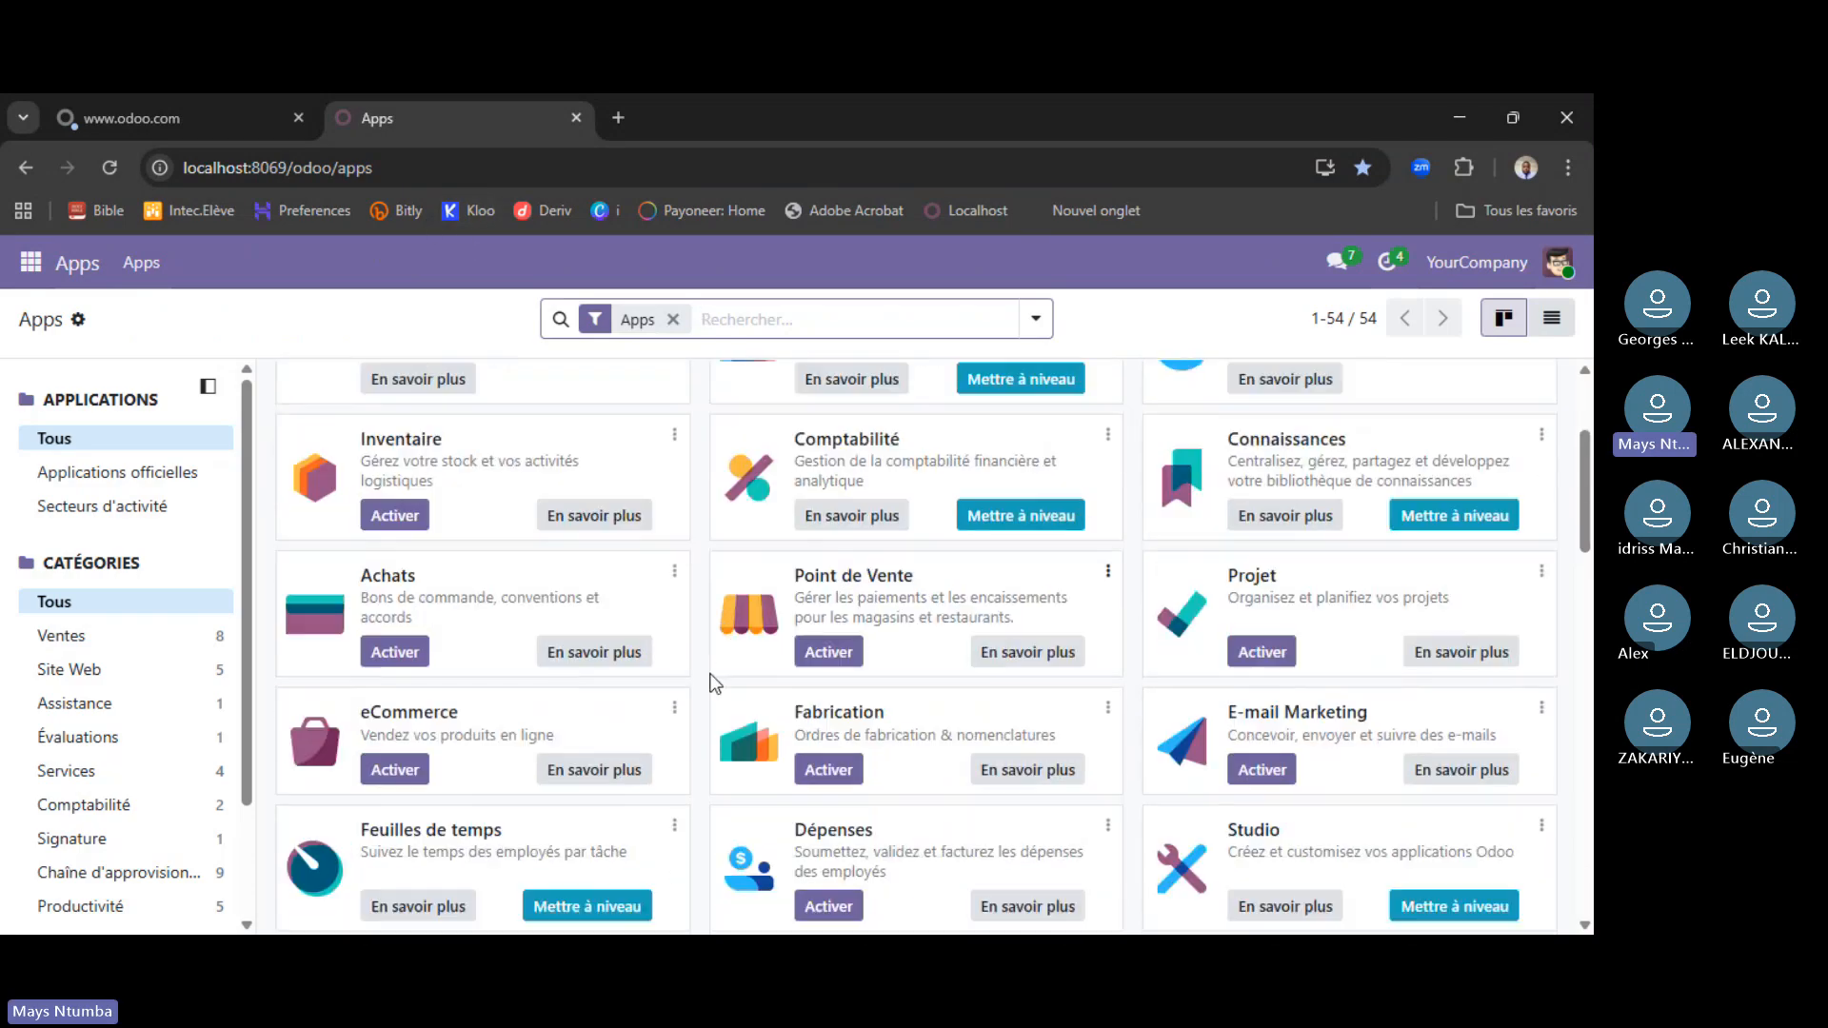
{"action": "scroll", "coordinate": [715, 678], "scroll_direction": "down", "scroll_amount": 6}
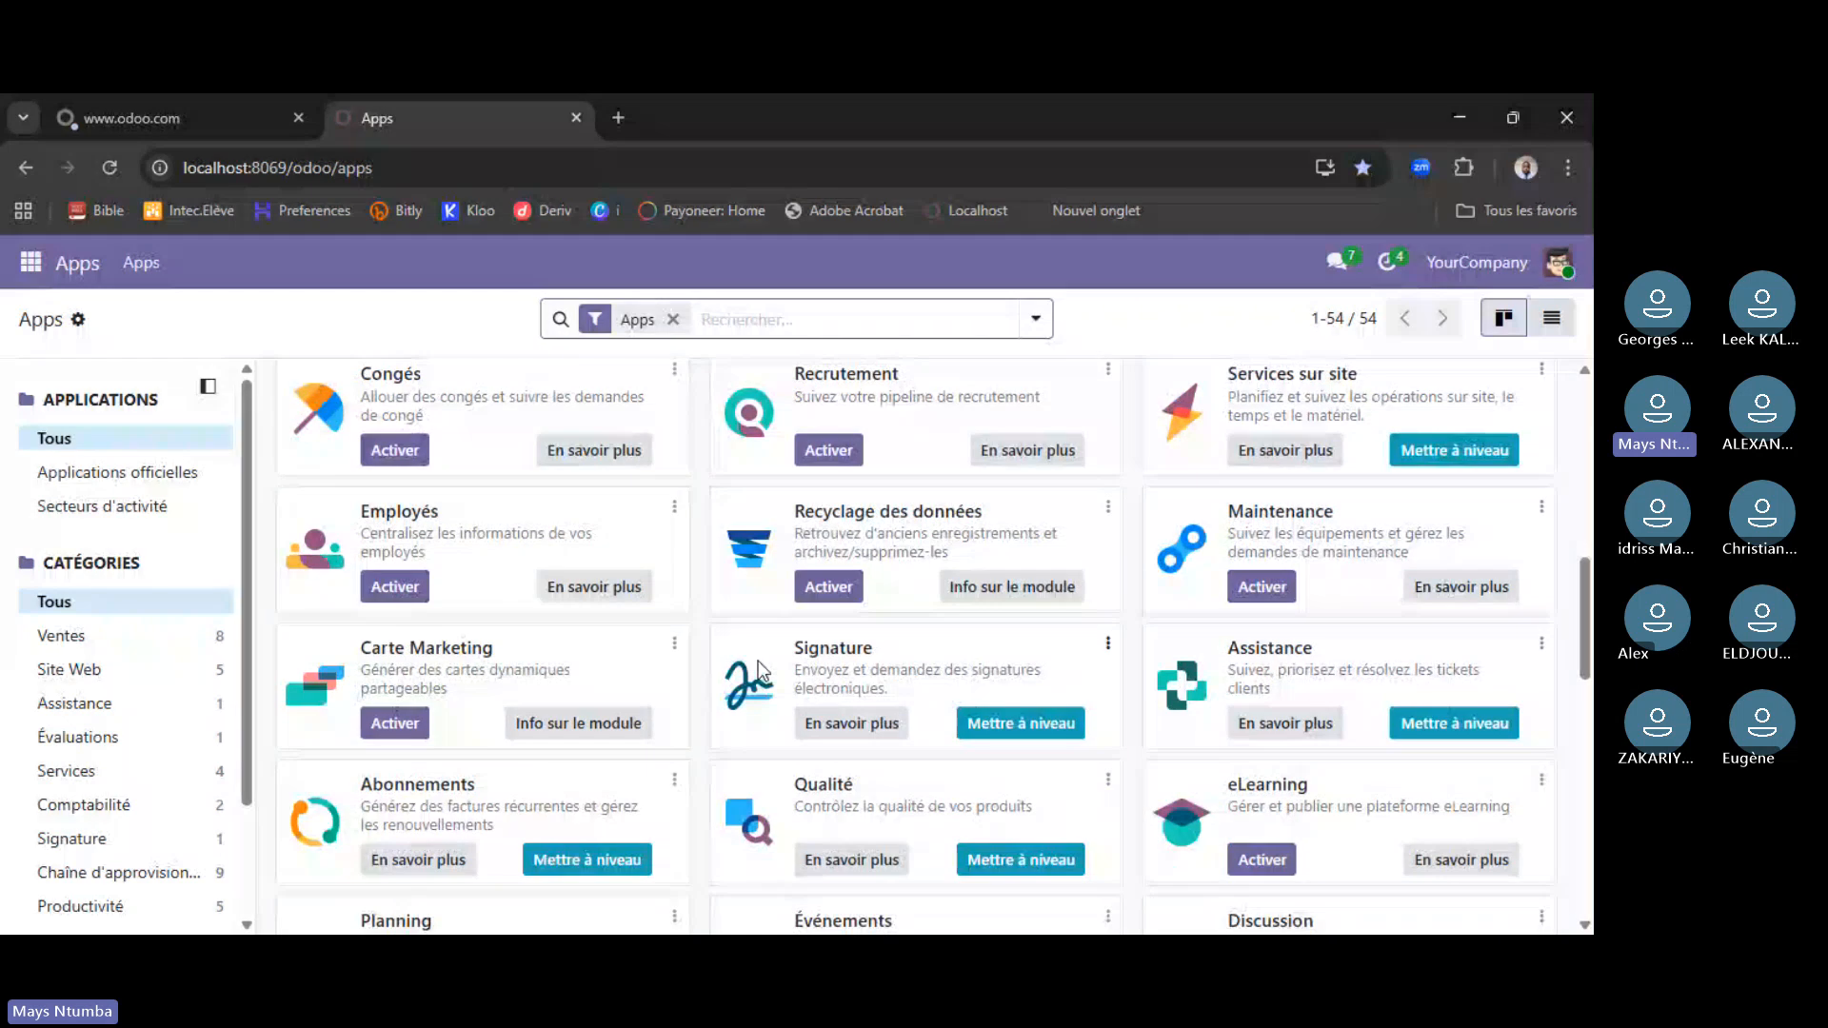
{"action": "scroll", "coordinate": [757, 677], "scroll_direction": "down", "scroll_amount": 10}
{"action": "scroll", "coordinate": [738, 700], "scroll_direction": "up", "scroll_amount": 10}
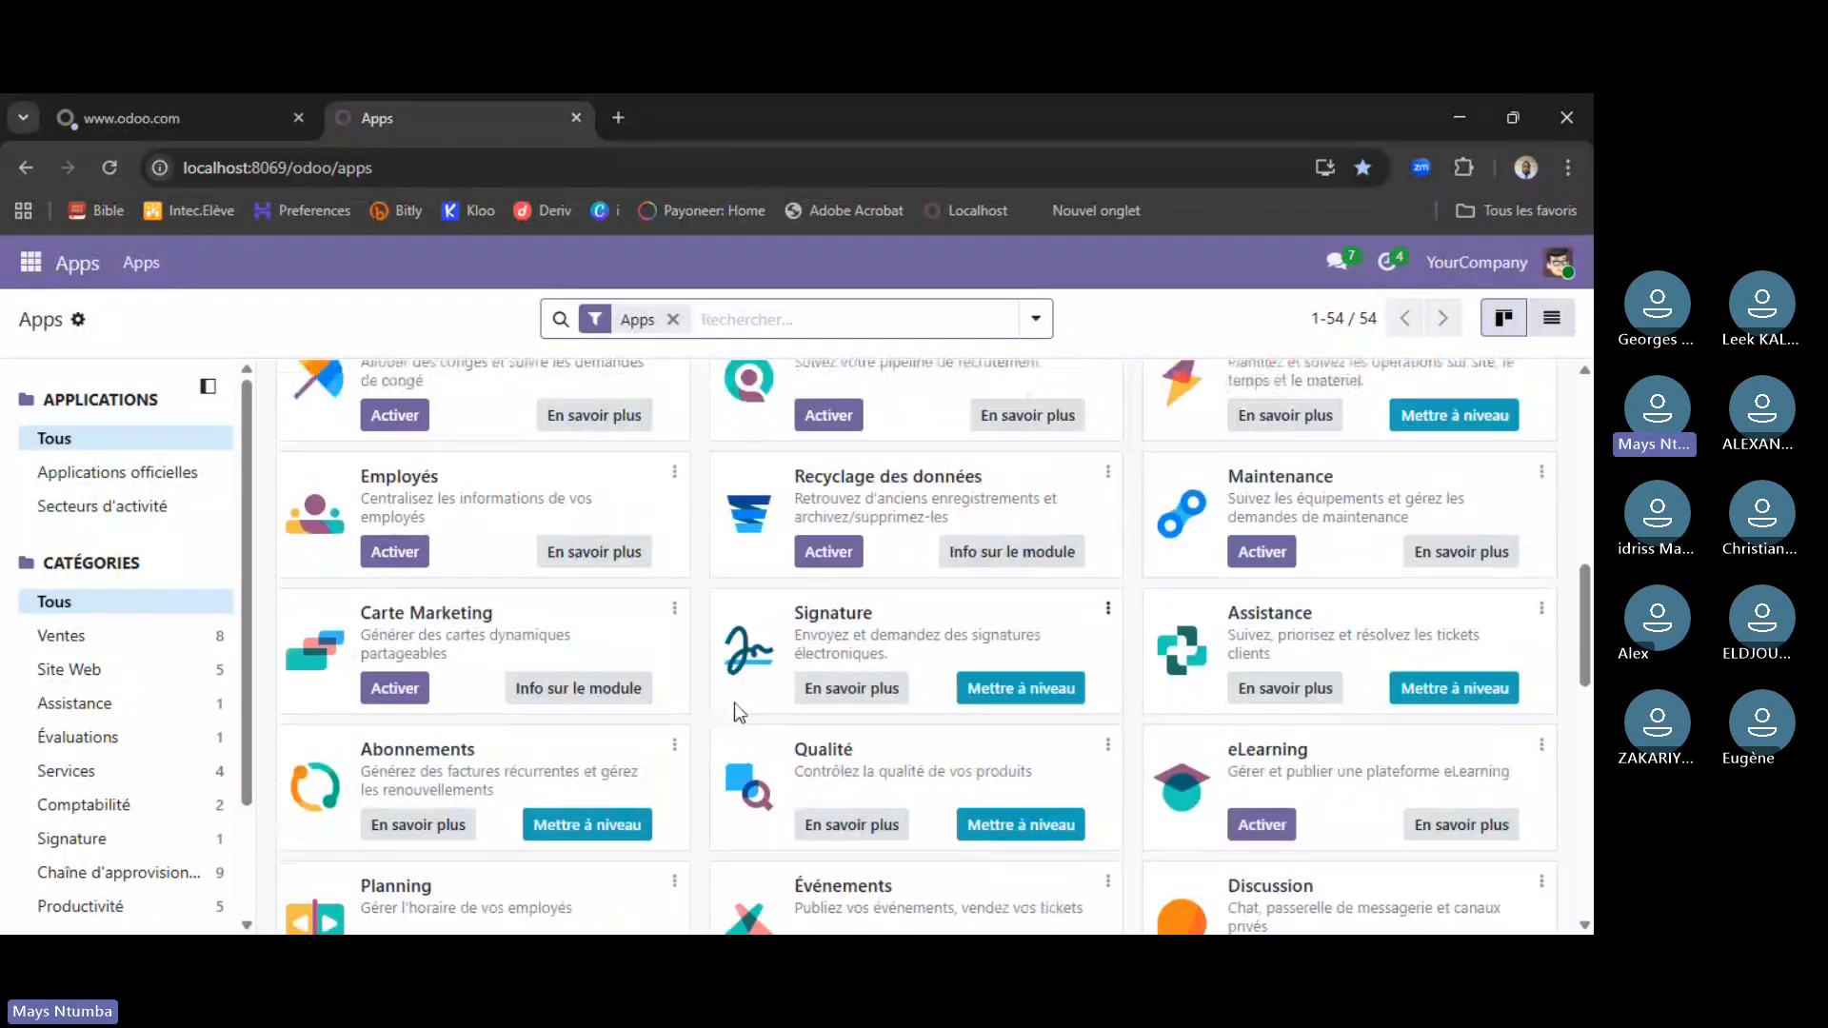
{"action": "scroll", "coordinate": [734, 703], "scroll_direction": "up", "scroll_amount": 8}
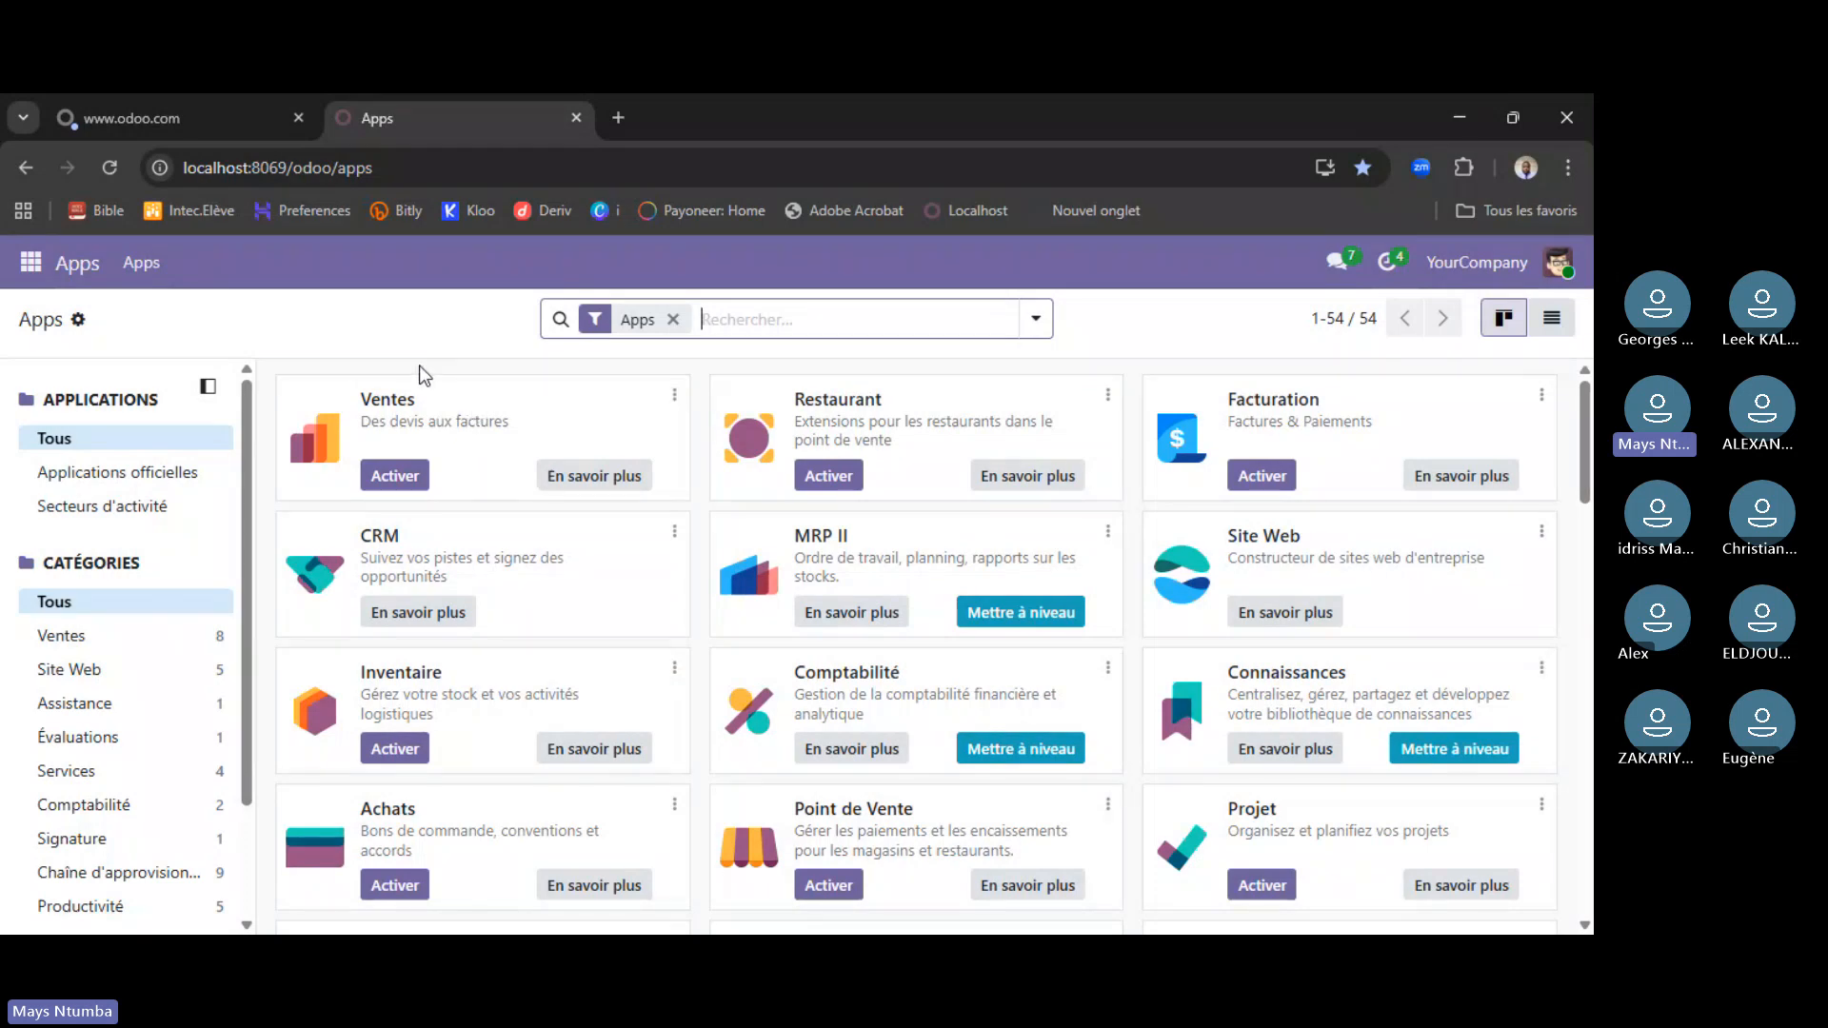
{"action": "scroll", "coordinate": [862, 615], "scroll_direction": "down", "scroll_amount": 1}
{"action": "scroll", "coordinate": [862, 617], "scroll_direction": "down", "scroll_amount": 5}
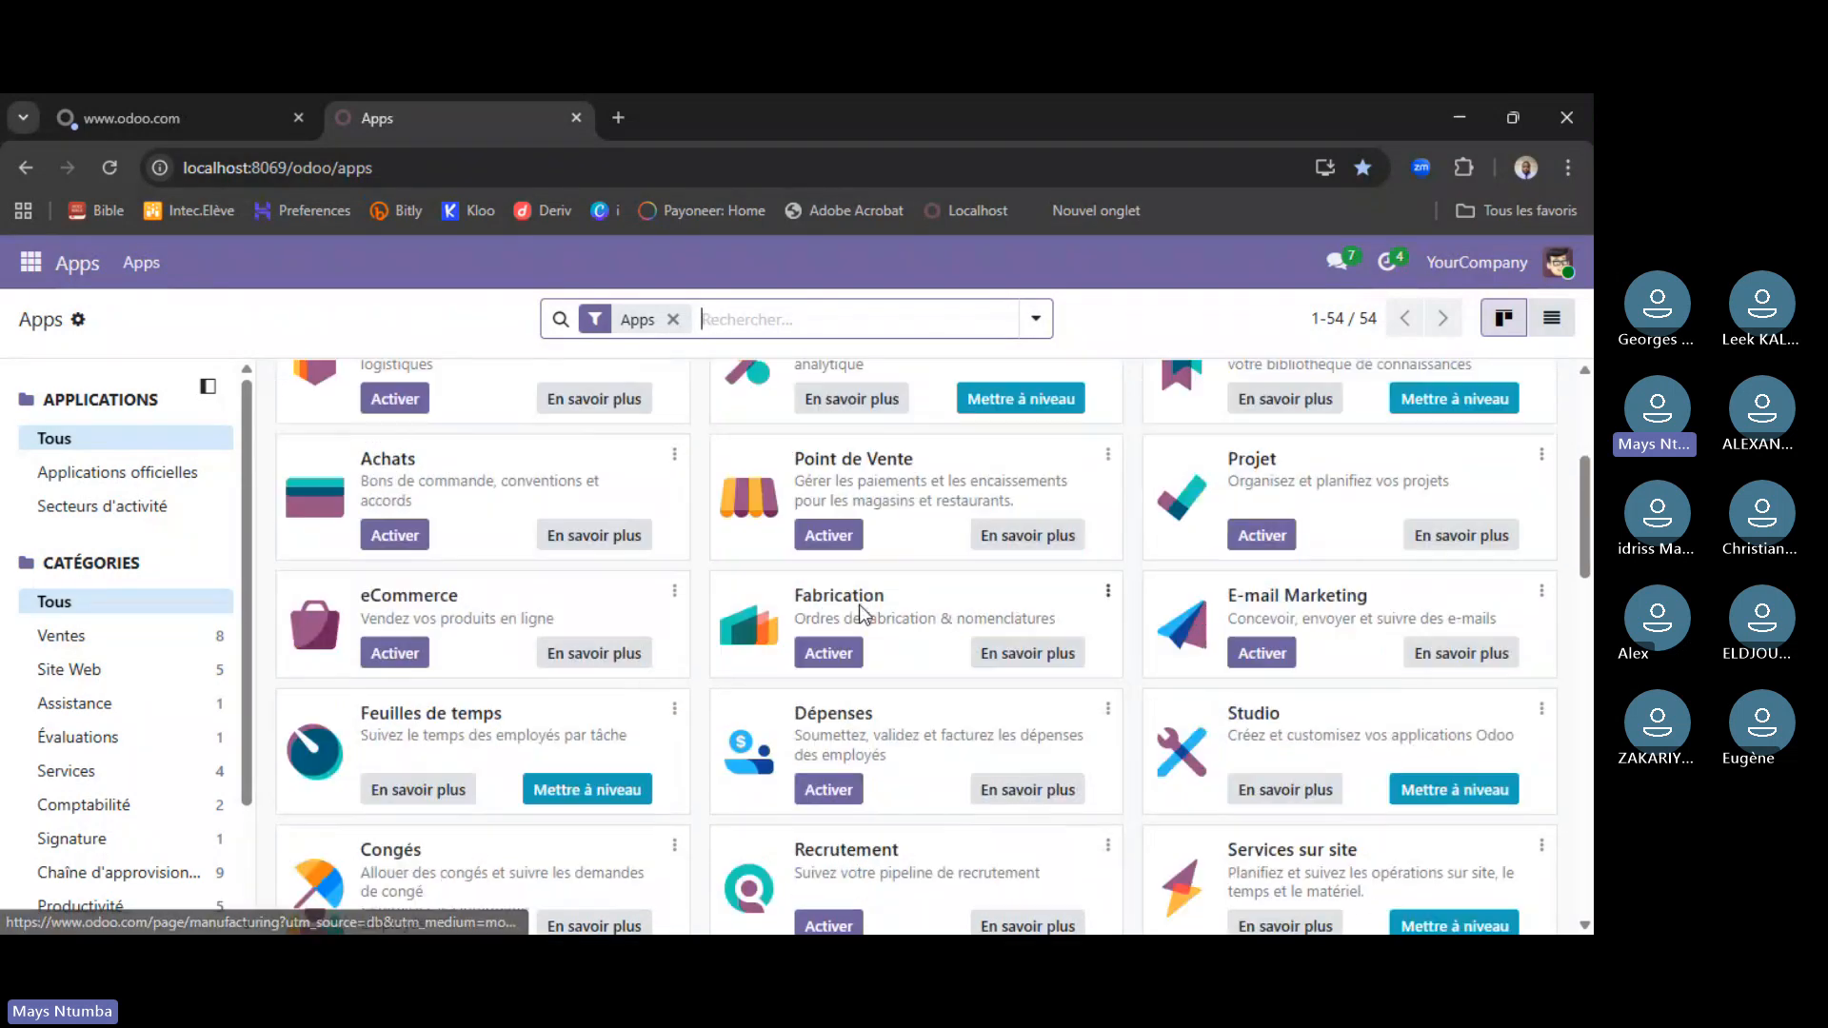
{"action": "scroll", "coordinate": [859, 611], "scroll_direction": "down", "scroll_amount": 1}
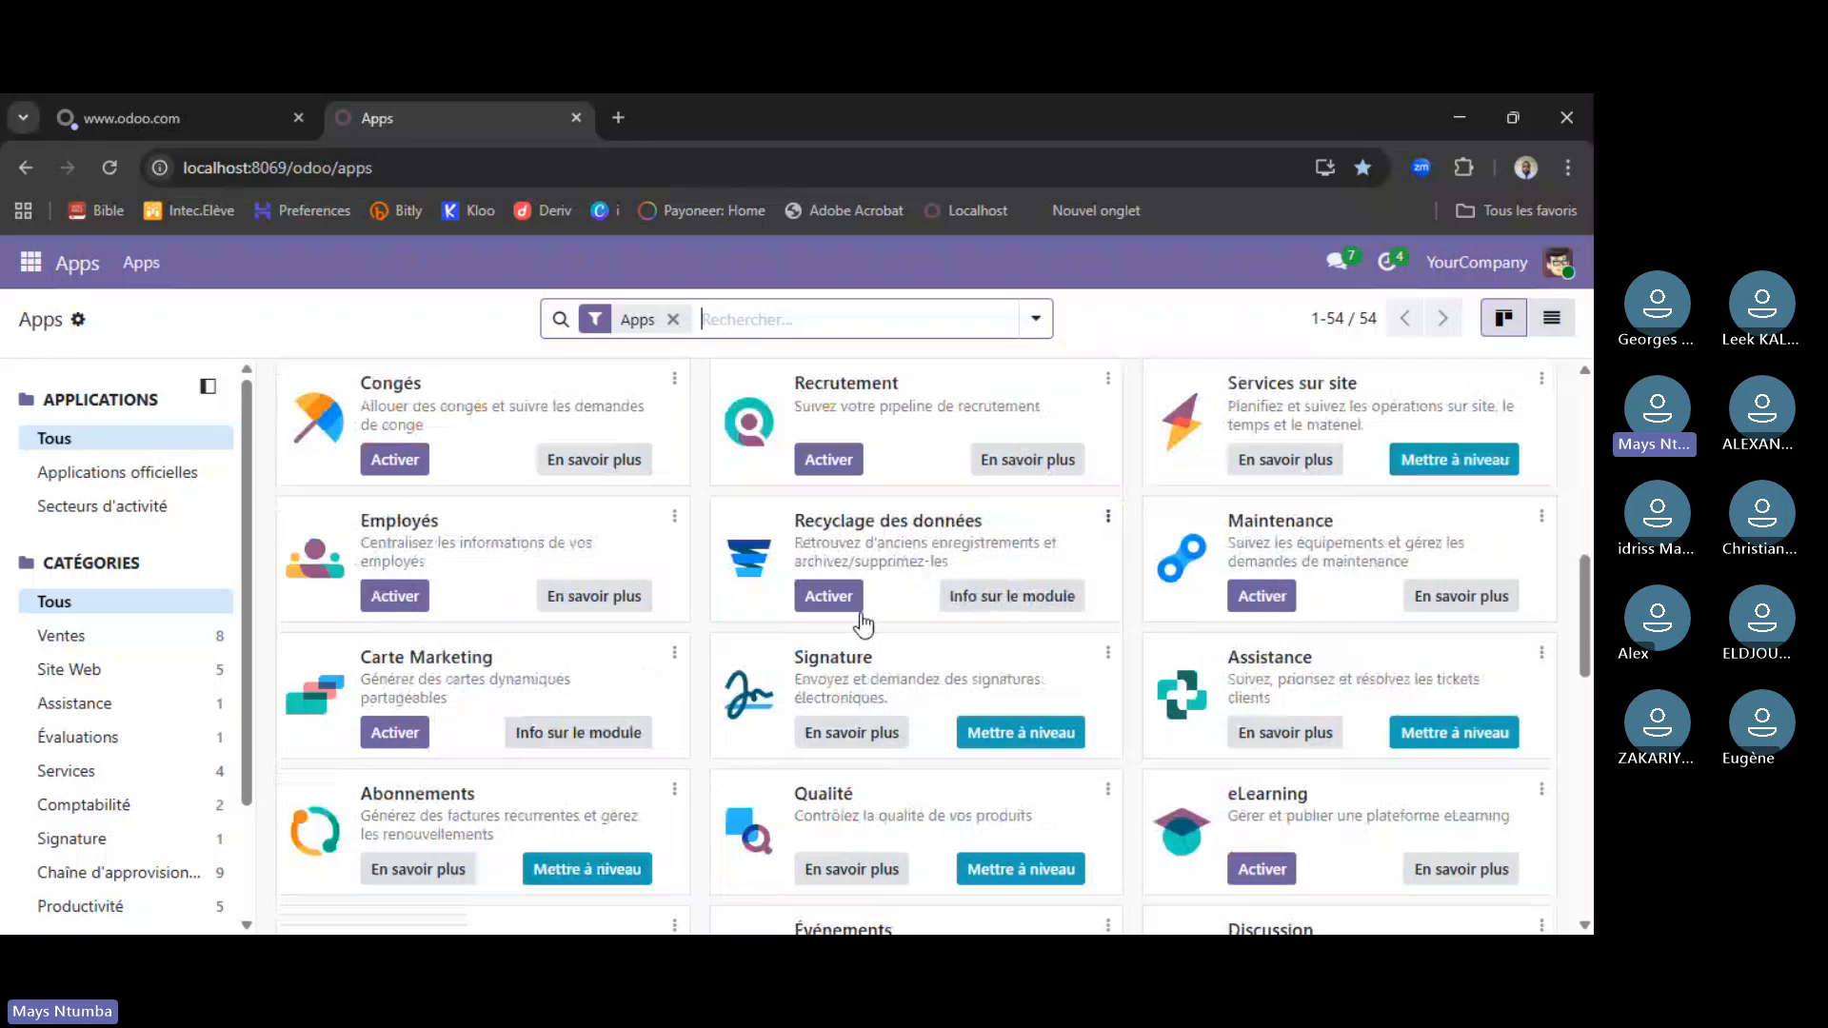
{"action": "scroll", "coordinate": [862, 624], "scroll_direction": "down", "scroll_amount": 1}
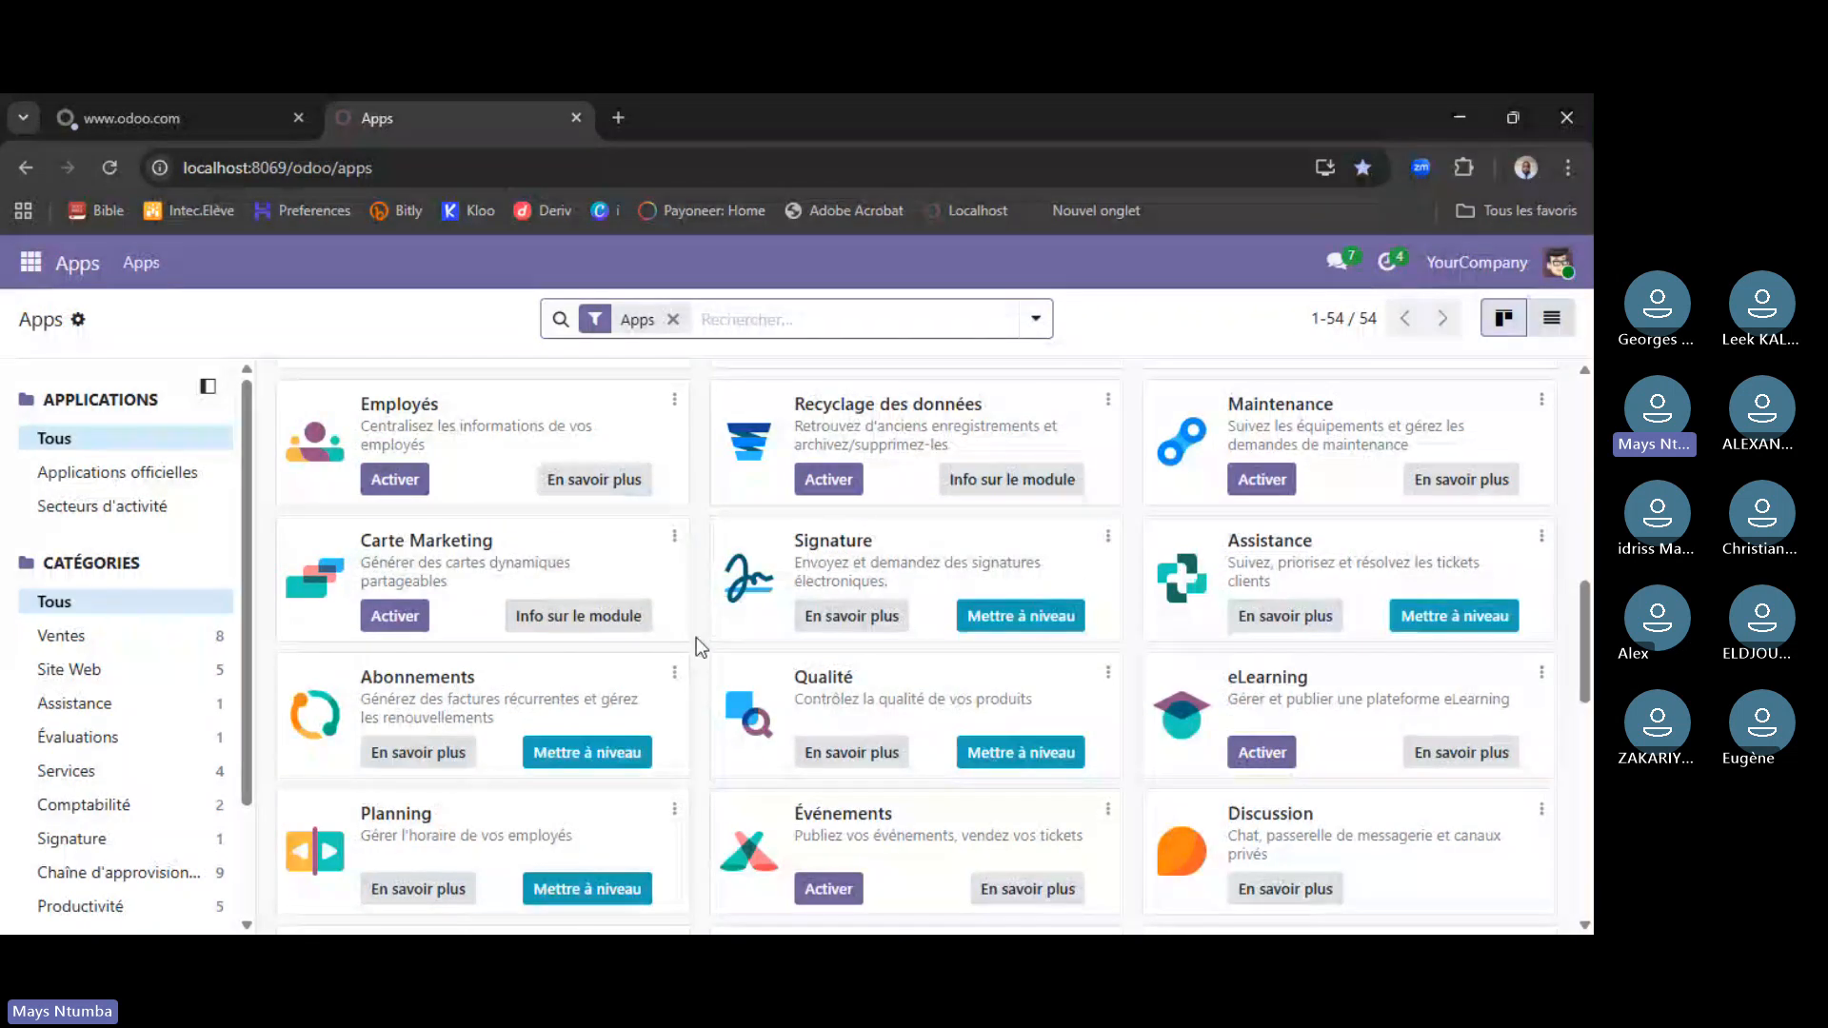
{"action": "scroll", "coordinate": [571, 628], "scroll_direction": "up", "scroll_amount": 8}
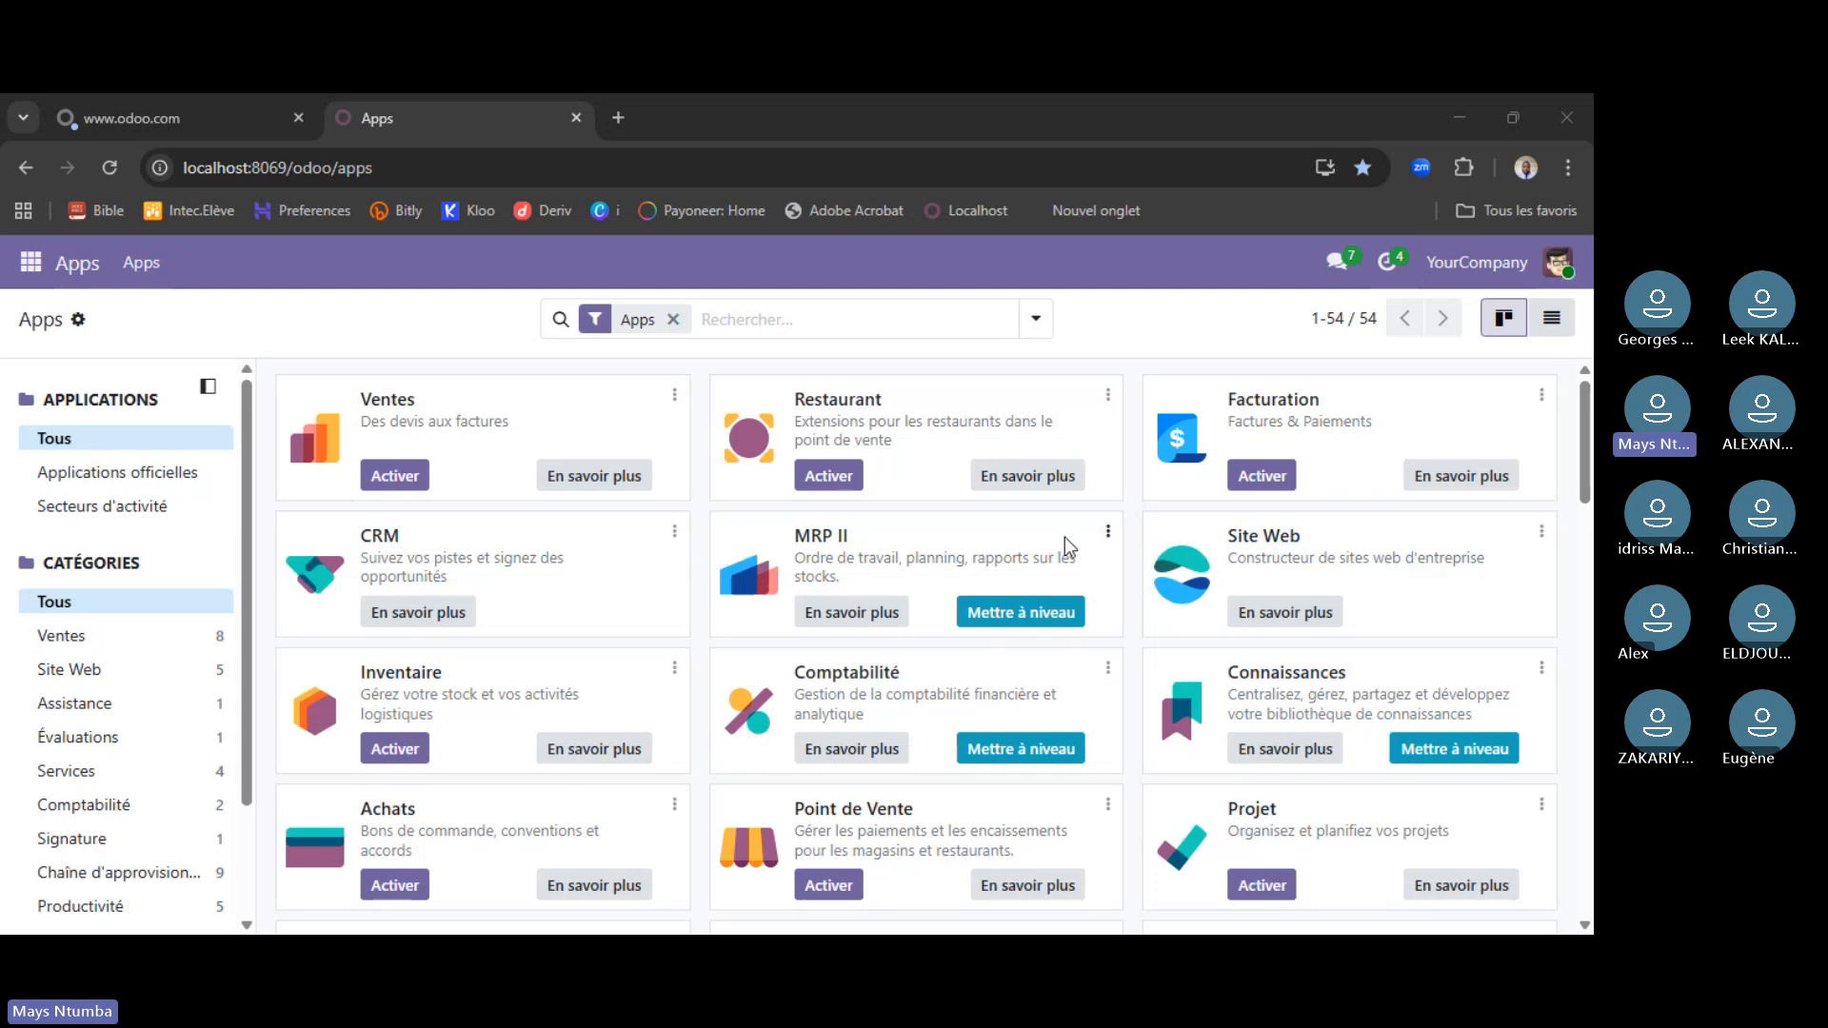
- Scroll up and down through the local Apps list to review the app cards
{"action": "scroll", "coordinate": [1029, 571], "scroll_direction": "down", "scroll_amount": 2}
{"action": "scroll", "coordinate": [1028, 571], "scroll_direction": "down", "scroll_amount": 6}
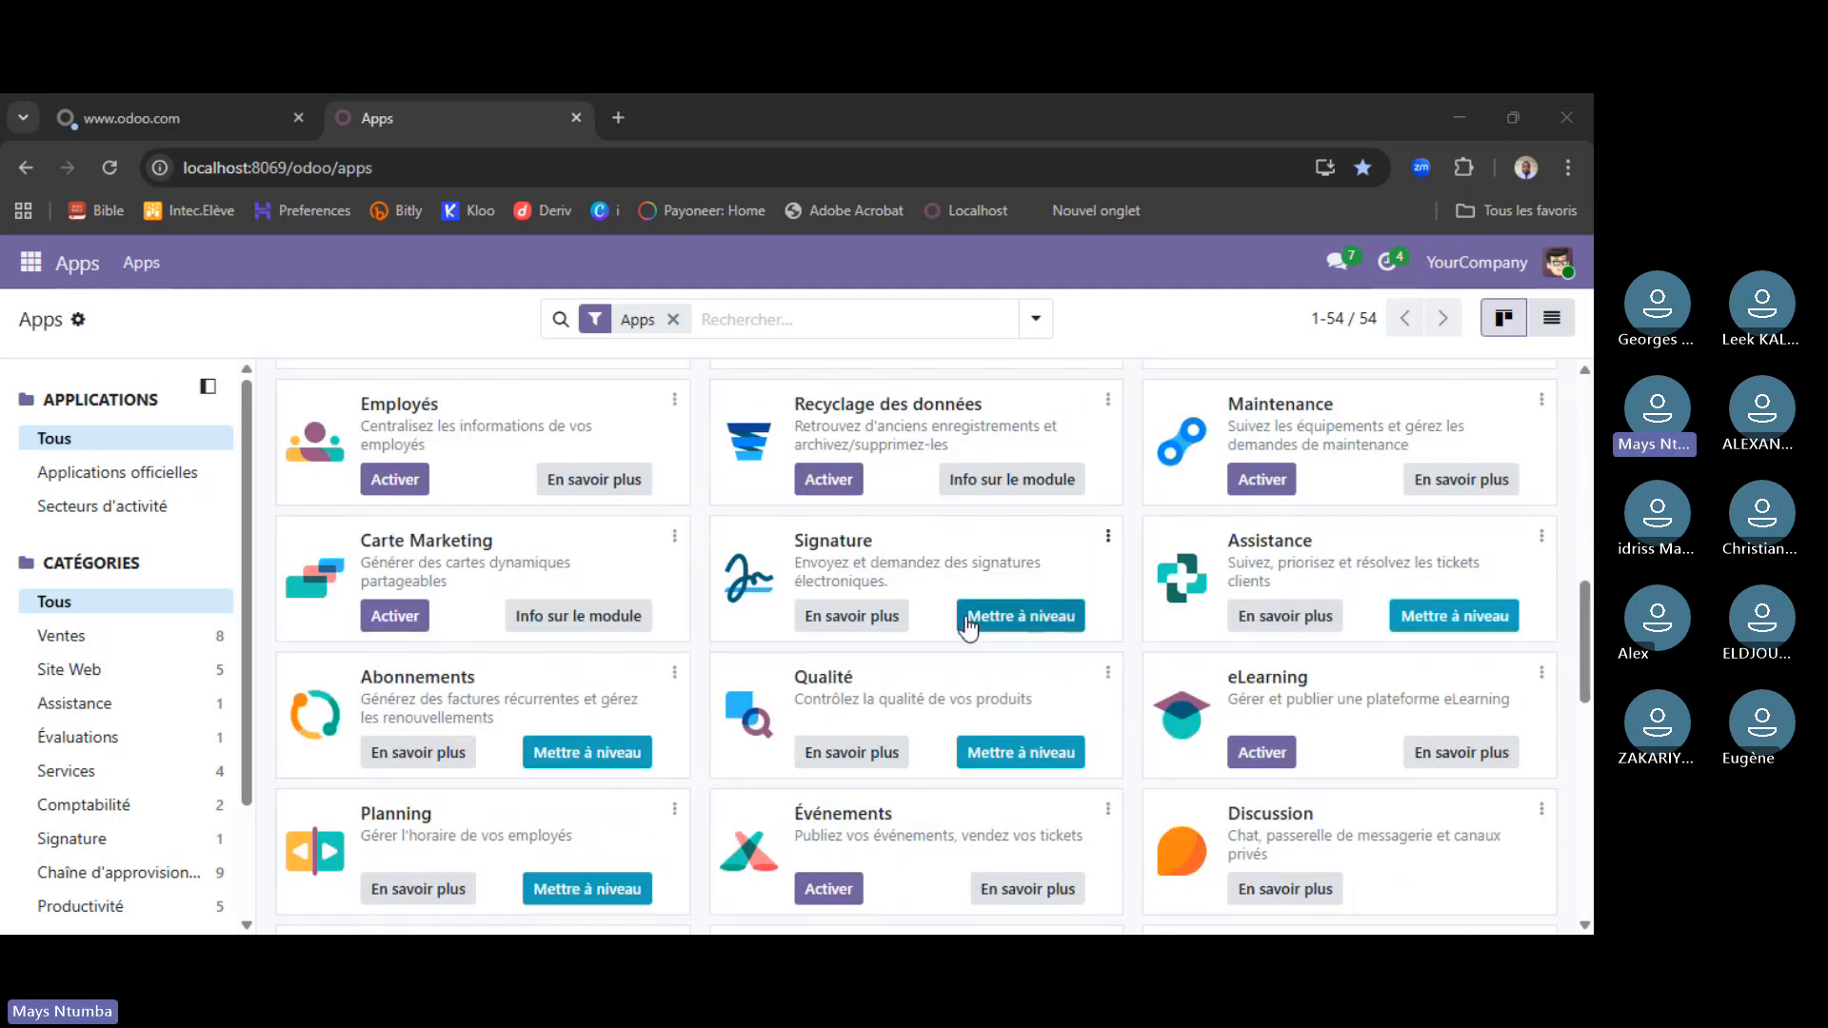
{"action": "scroll", "coordinate": [829, 533], "scroll_direction": "up", "scroll_amount": 2}
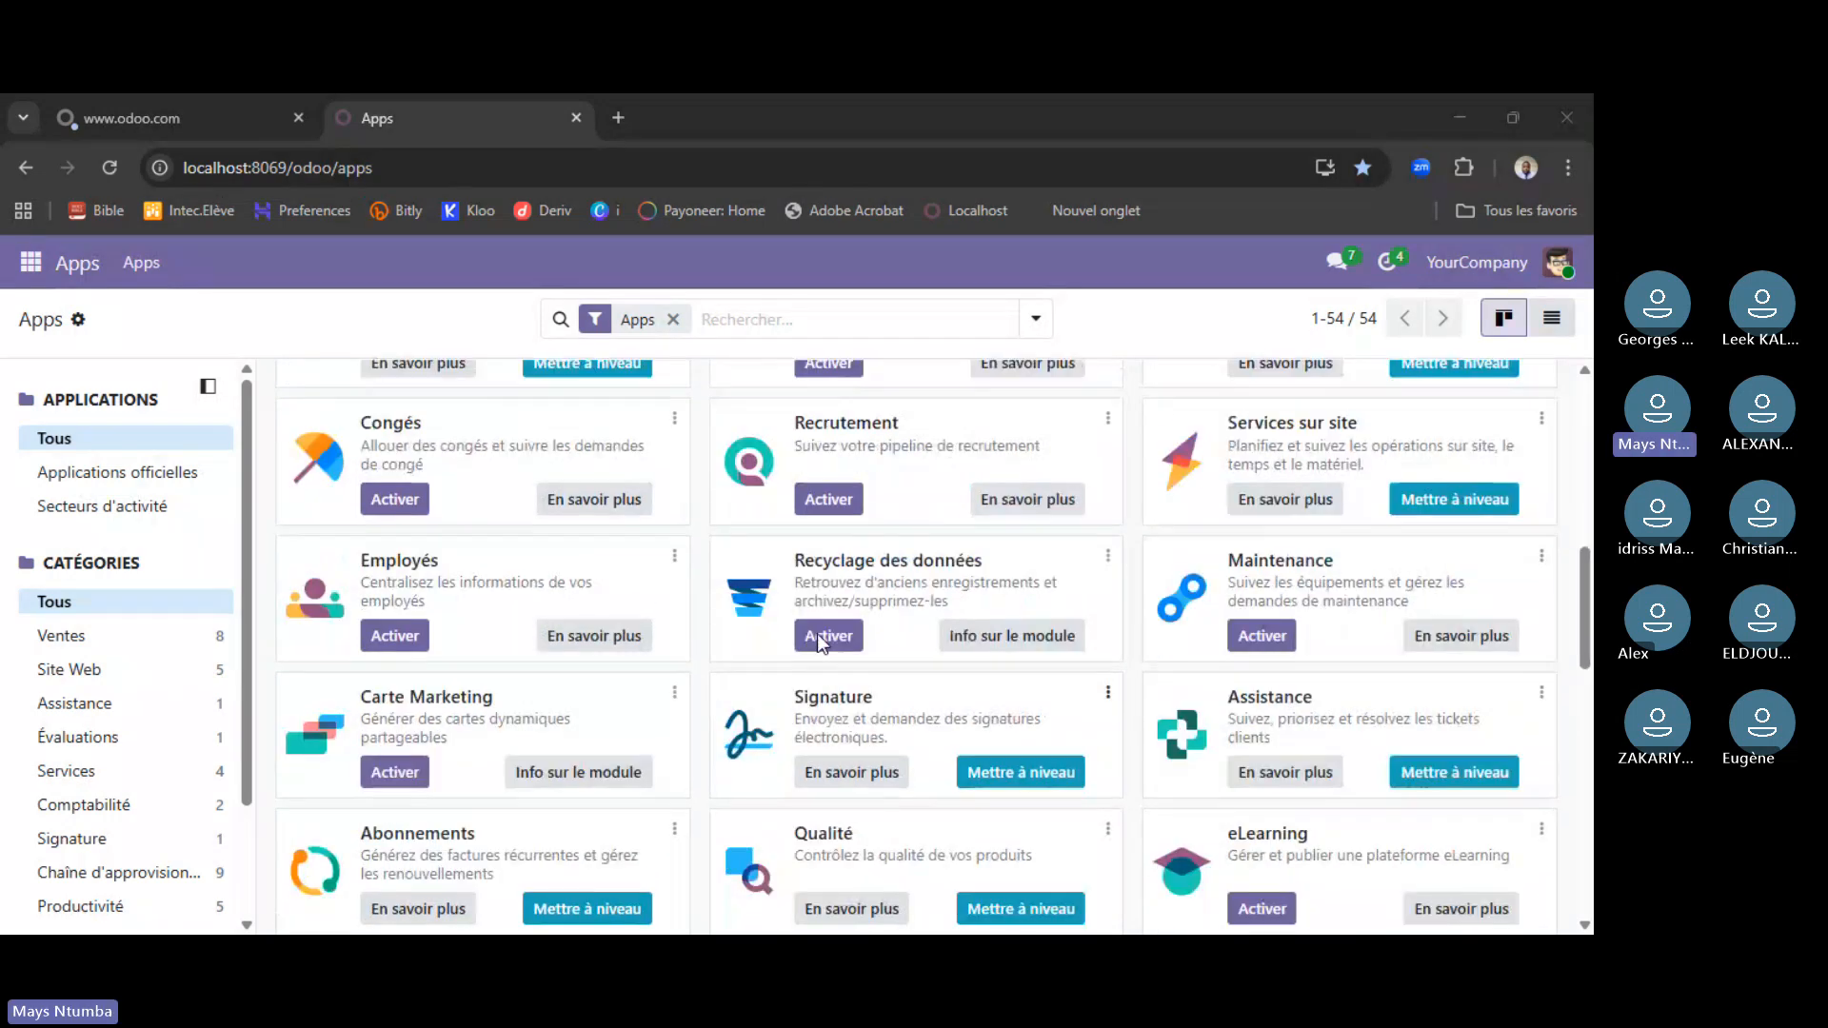
{"action": "scroll", "coordinate": [746, 594], "scroll_direction": "up", "scroll_amount": 6}
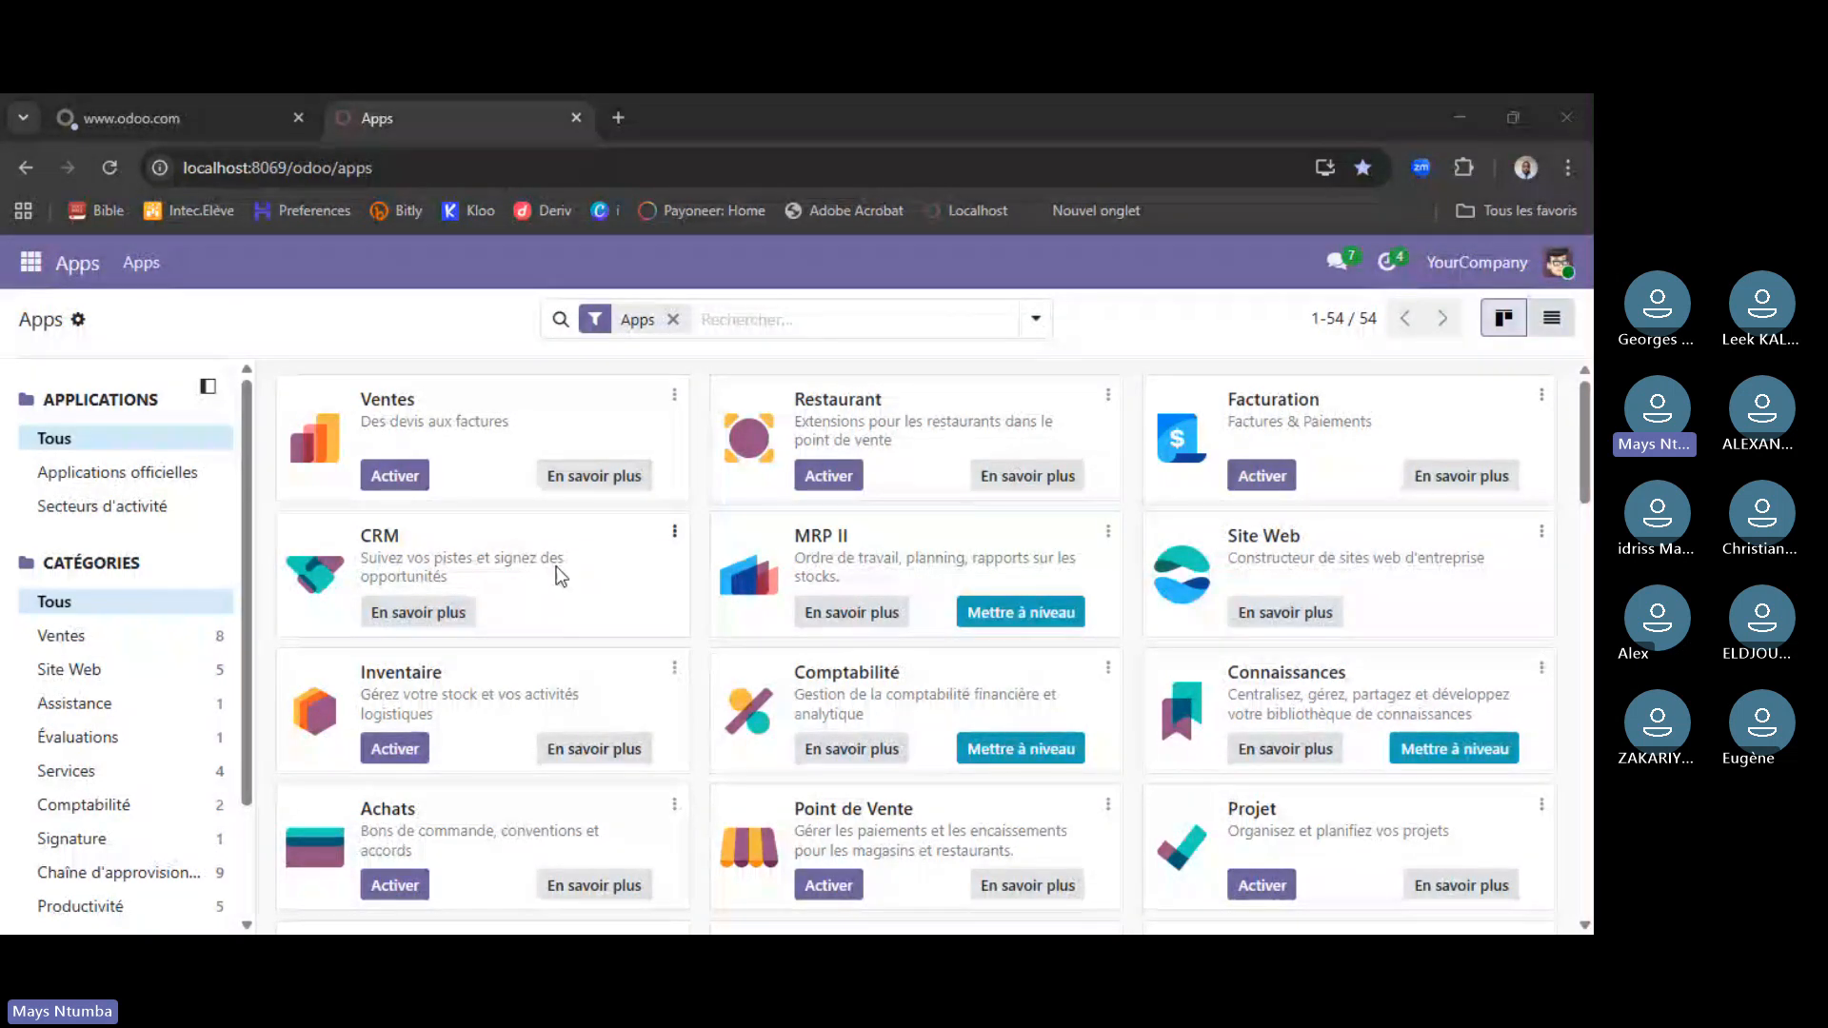
{"action": "scroll", "coordinate": [695, 596], "scroll_direction": "down", "scroll_amount": 7}
{"action": "scroll", "coordinate": [696, 590], "scroll_direction": "up", "scroll_amount": 7}
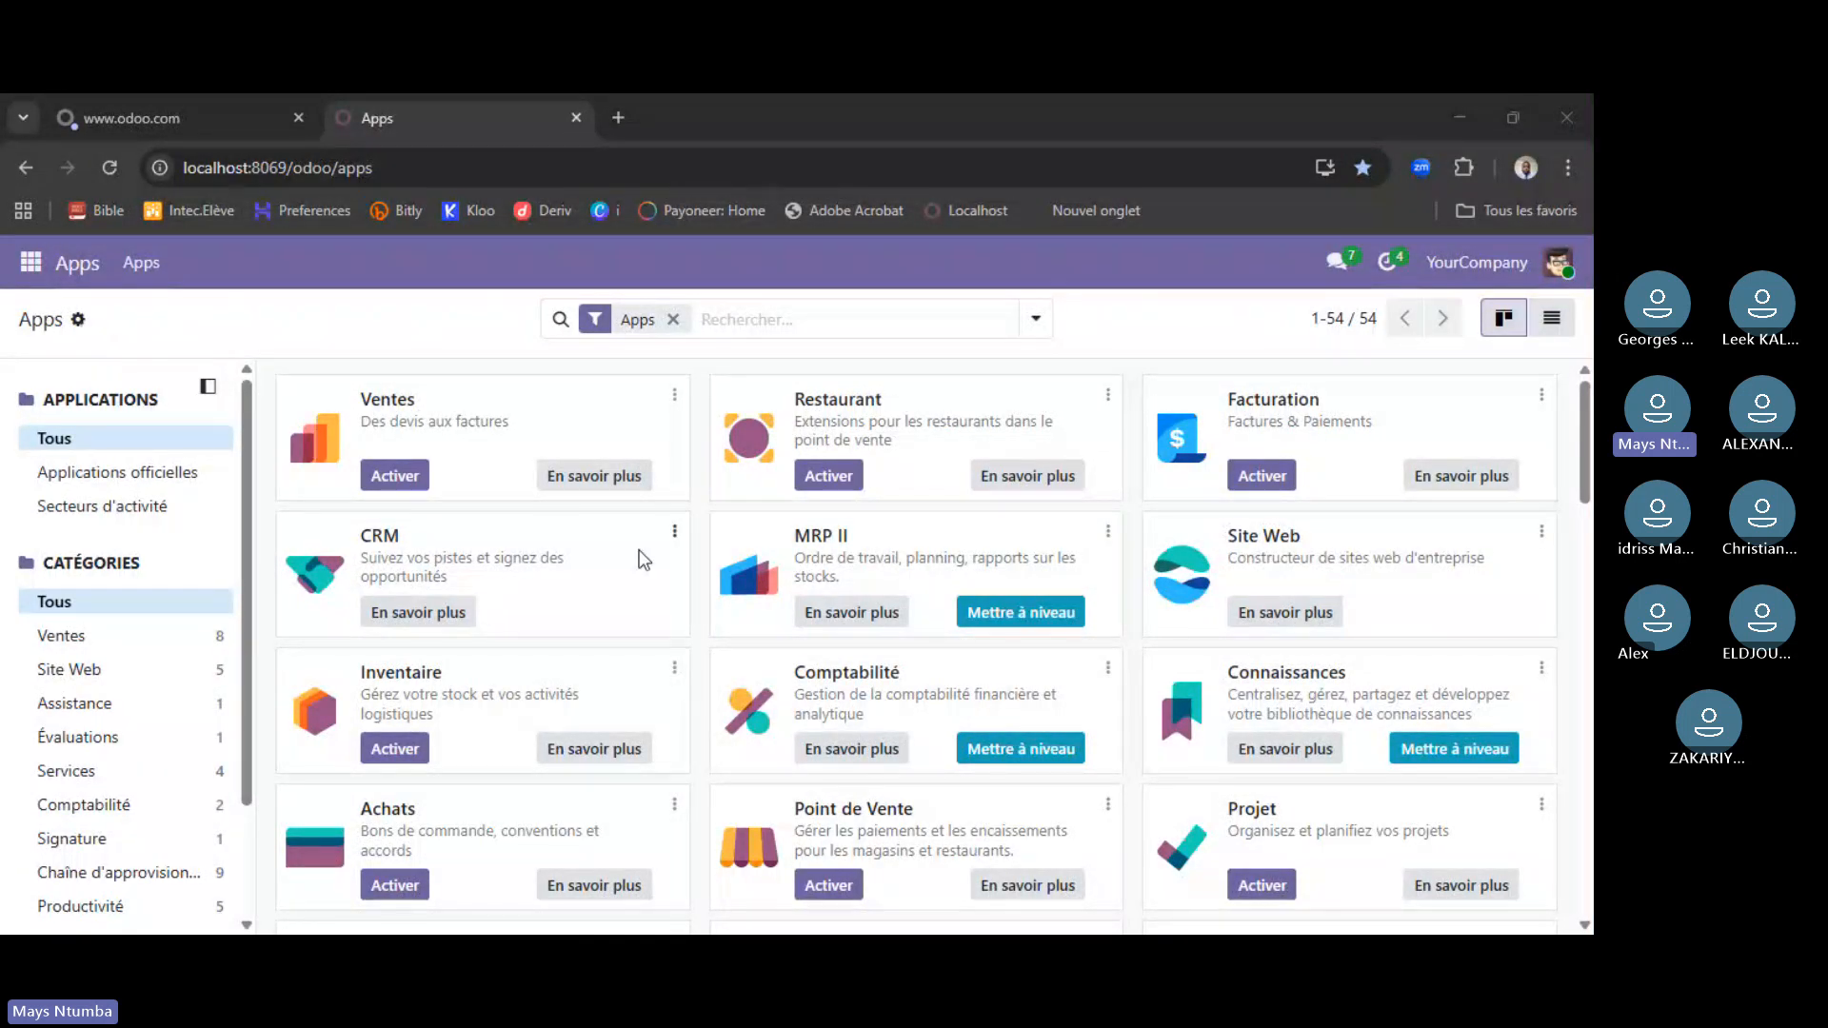
{"action": "scroll", "coordinate": [642, 556], "scroll_direction": "down", "scroll_amount": 8}
{"action": "scroll", "coordinate": [642, 556], "scroll_direction": "up", "scroll_amount": 8}
{"action": "left_click", "coordinate": [253, 620]}
{"action": "scroll", "coordinate": [229, 686], "scroll_direction": "down", "scroll_amount": 3}
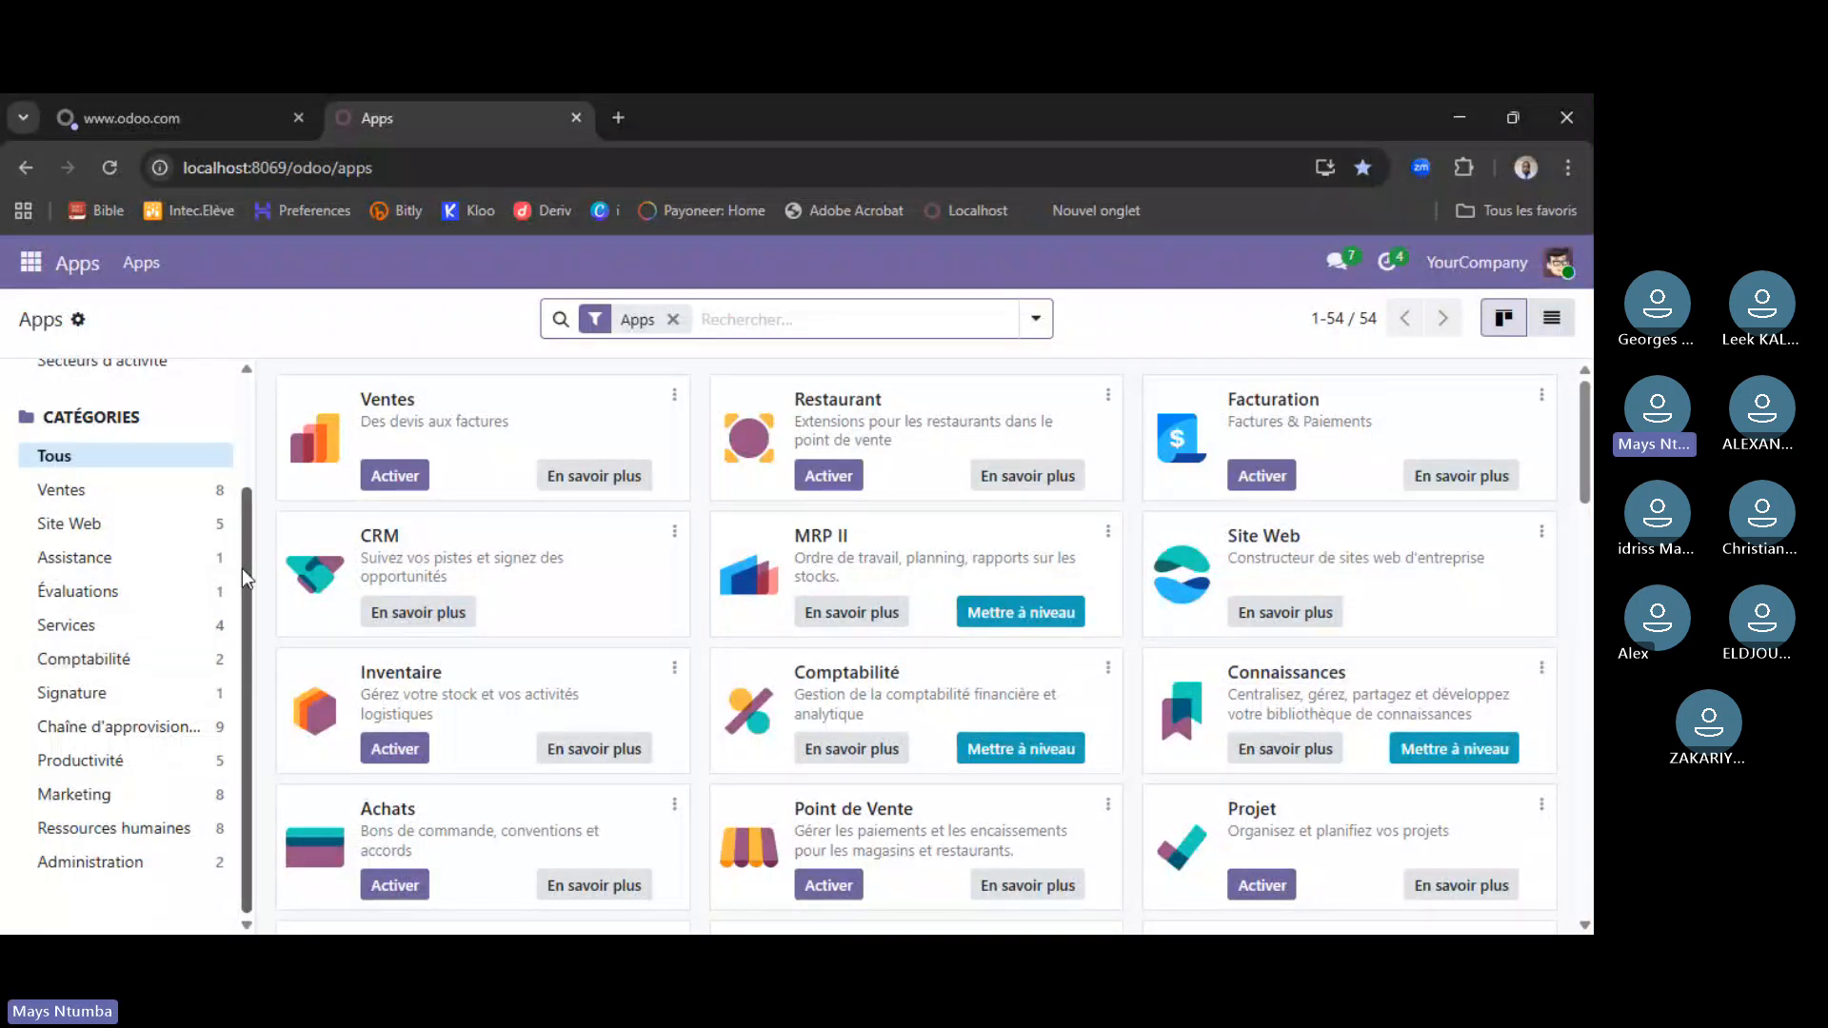
{"action": "left_click_drag", "start_coordinate": [245, 576], "coordinate": [275, 433]}
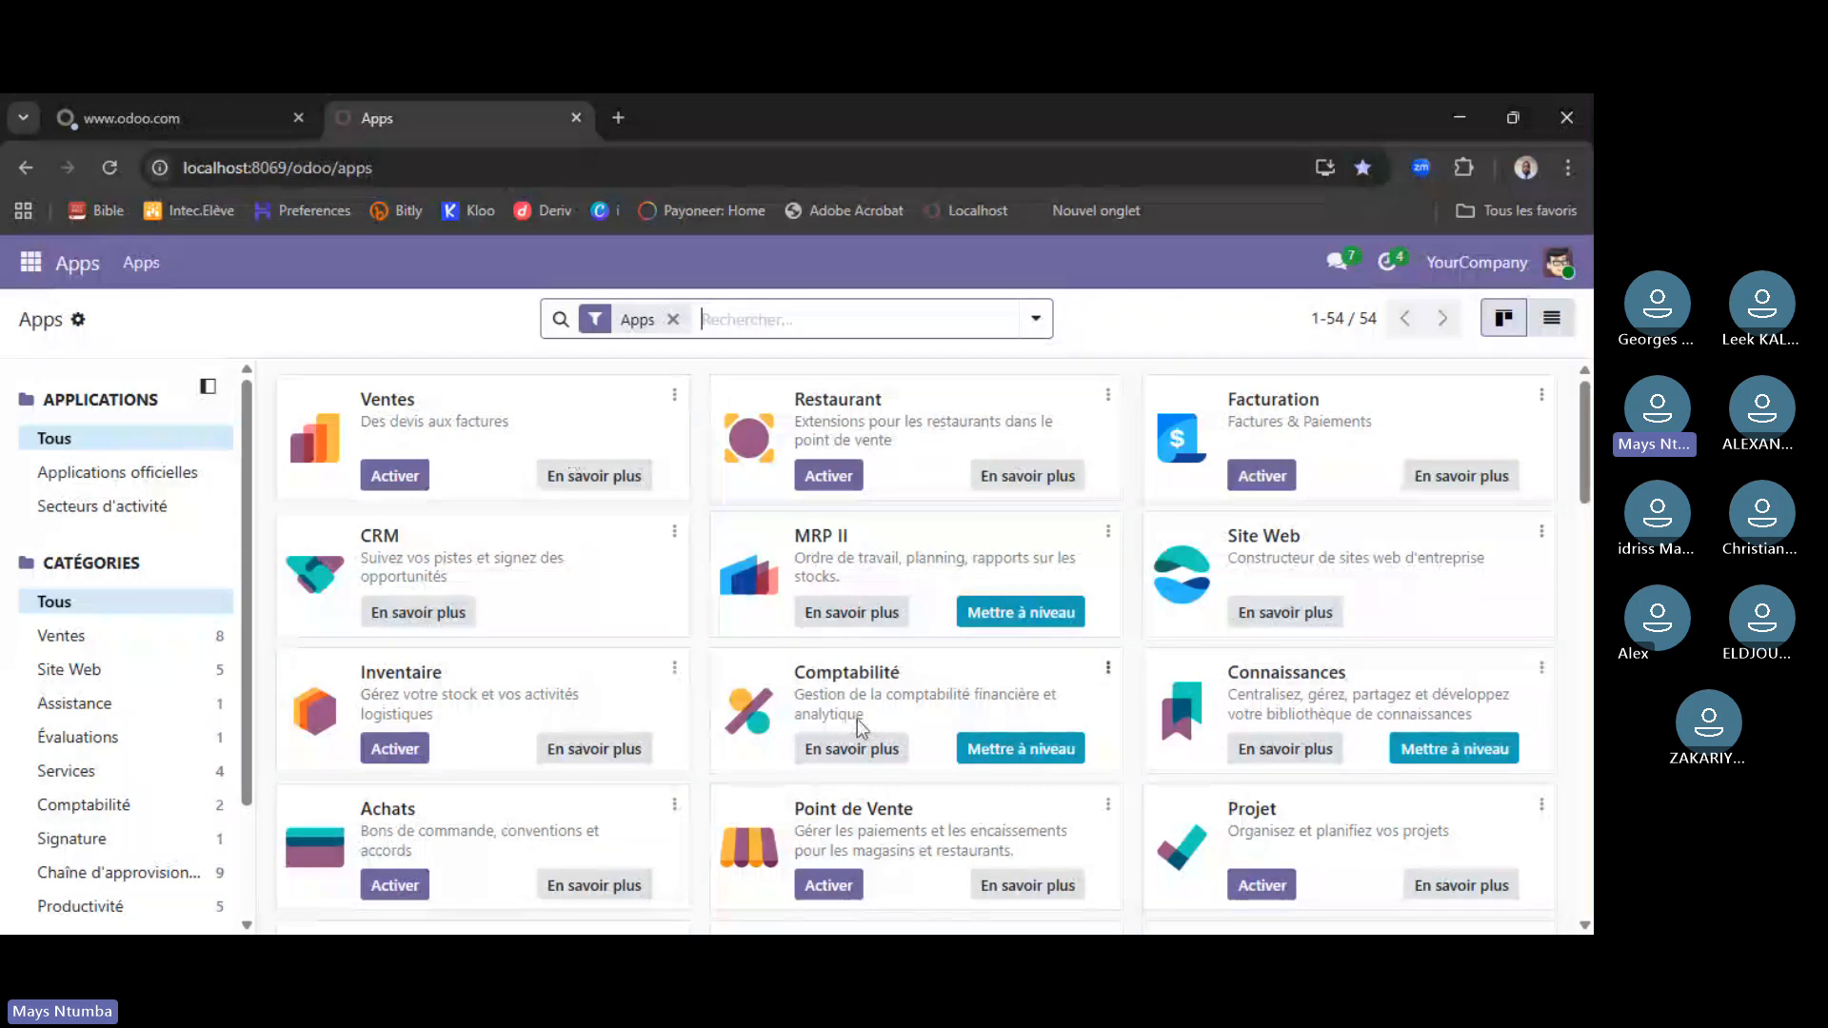
{"action": "scroll", "coordinate": [861, 732], "scroll_direction": "down", "scroll_amount": 5}
{"action": "scroll", "coordinate": [869, 711], "scroll_direction": "up", "scroll_amount": 5}
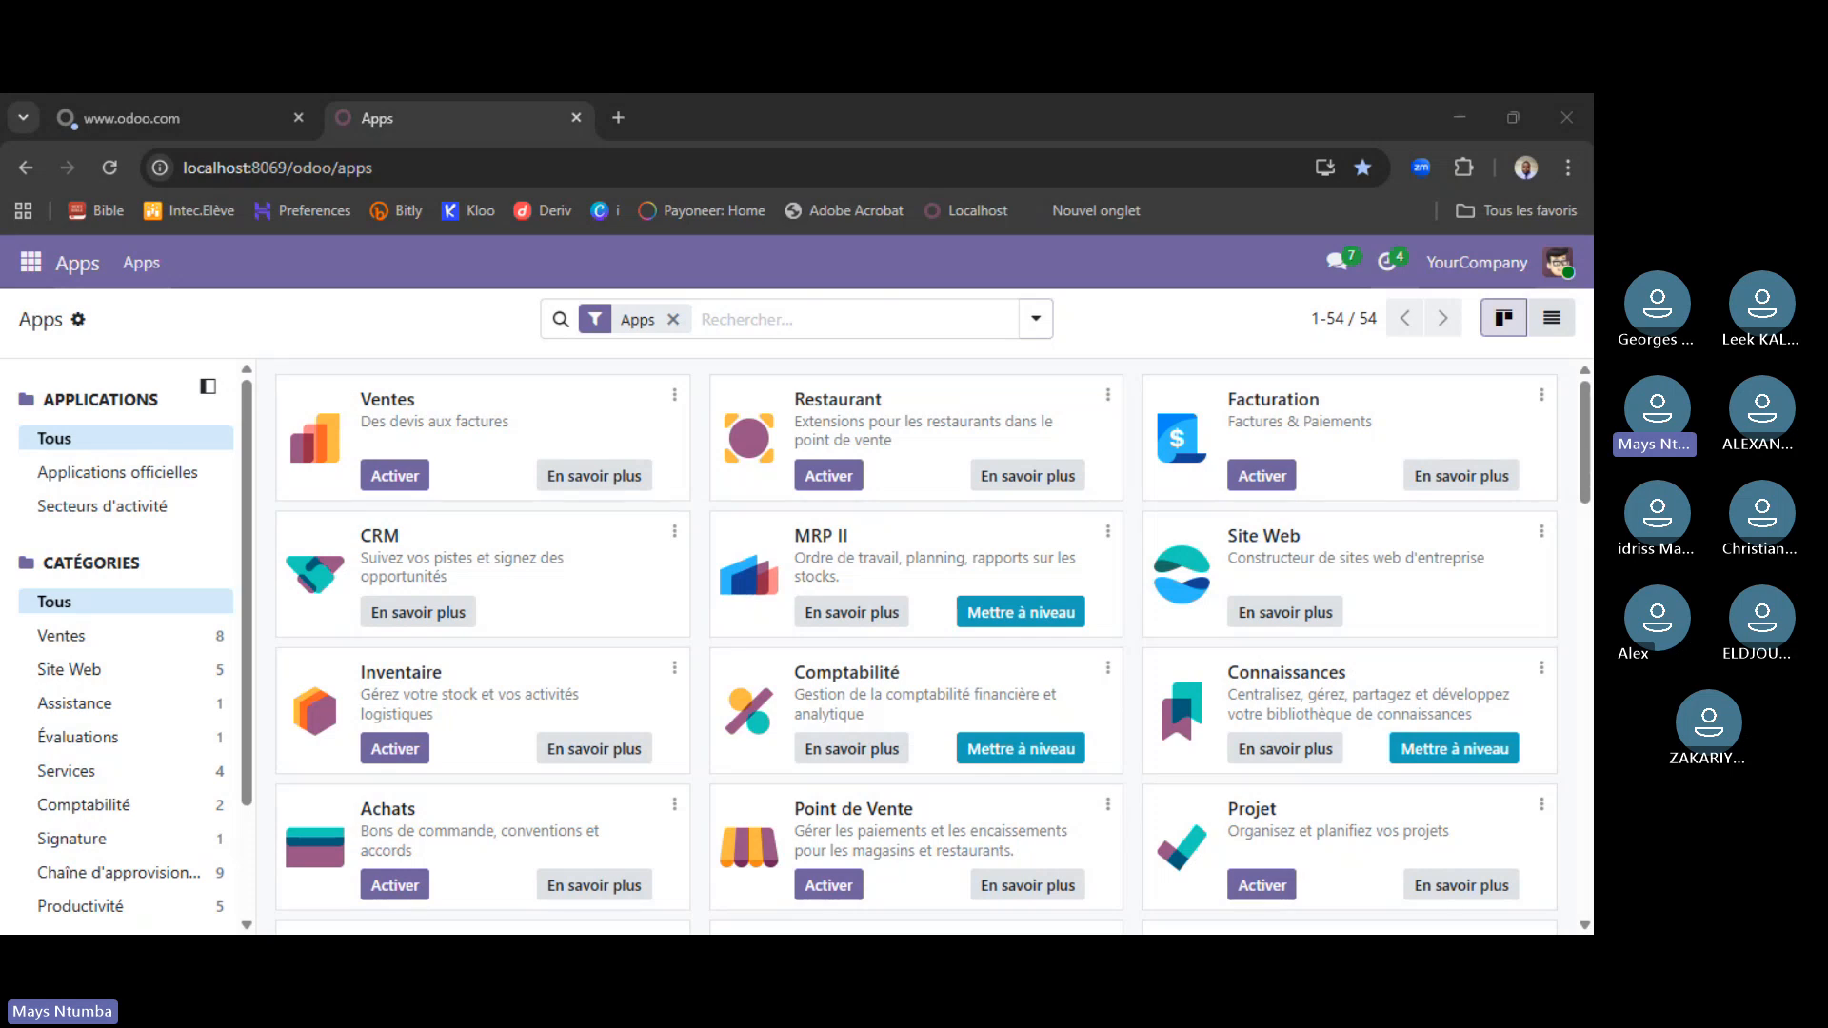
- Close the online odoo.com tab and select the localhost Apps page address
{"action": "left_click", "coordinate": [636, 880]}
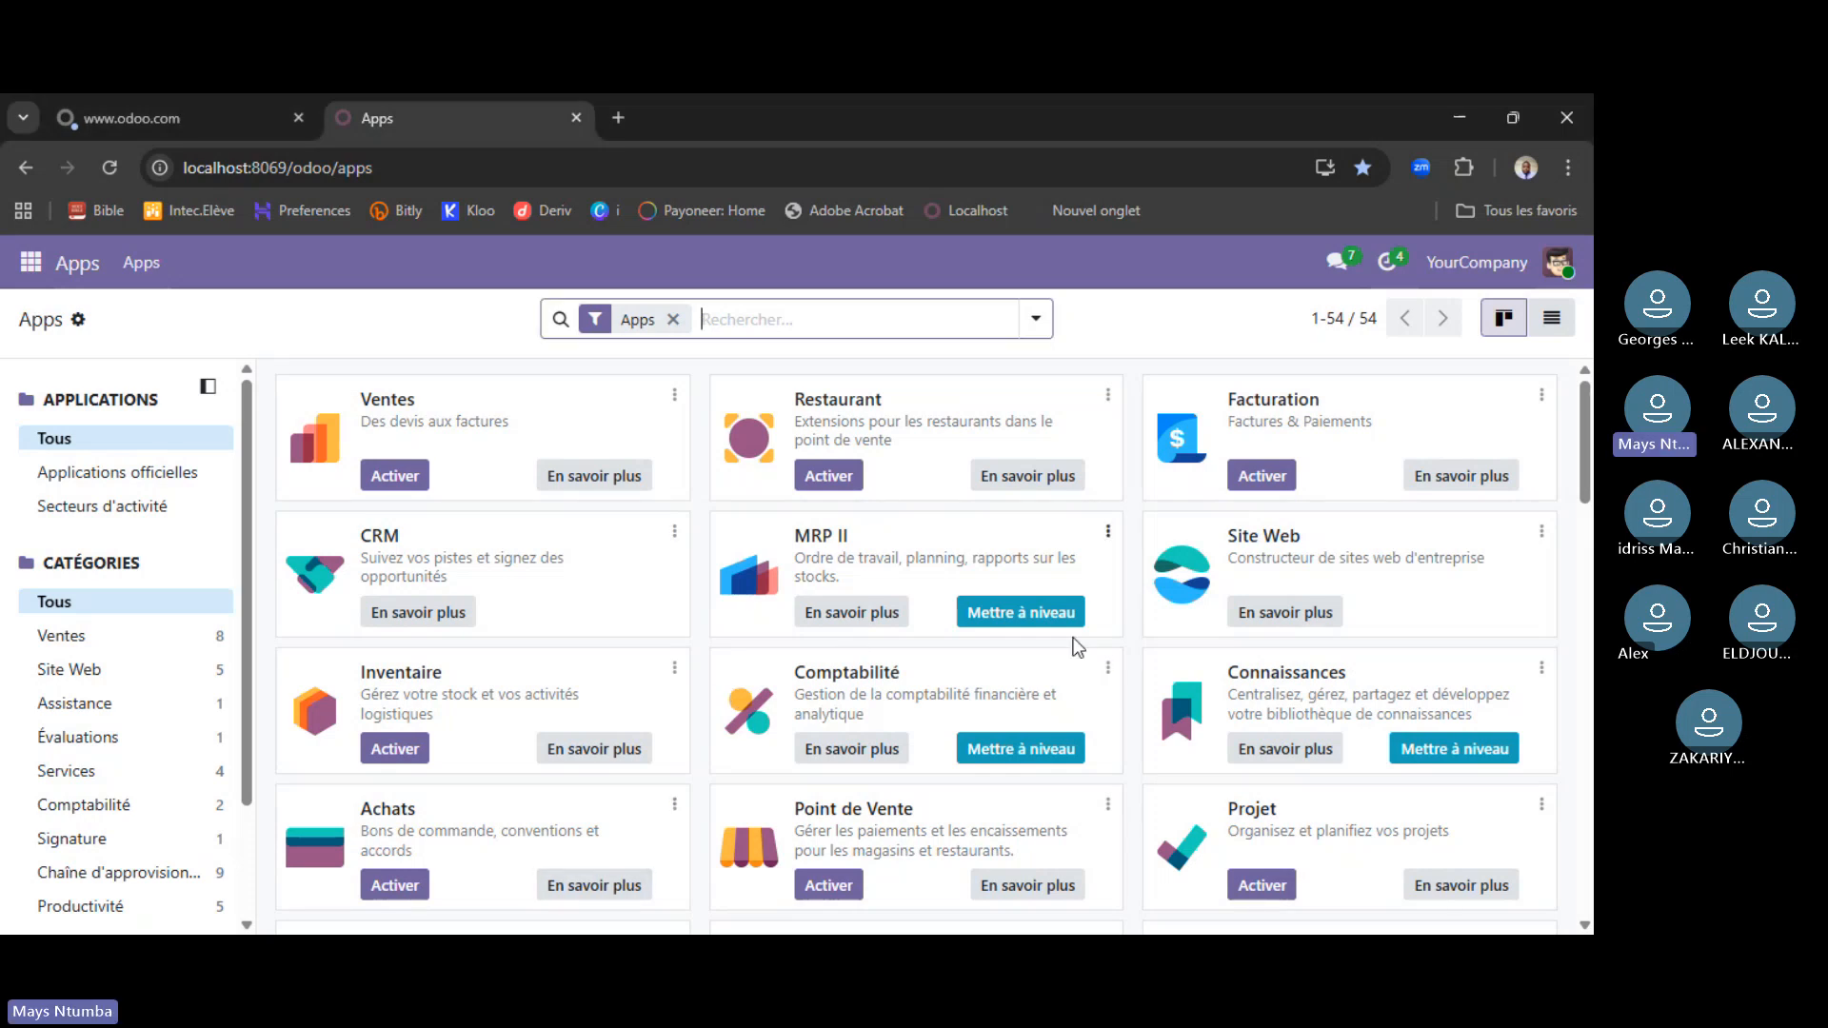
{"action": "scroll", "coordinate": [1057, 667], "scroll_direction": "down", "scroll_amount": 4}
{"action": "scroll", "coordinate": [1052, 676], "scroll_direction": "up", "scroll_amount": 4}
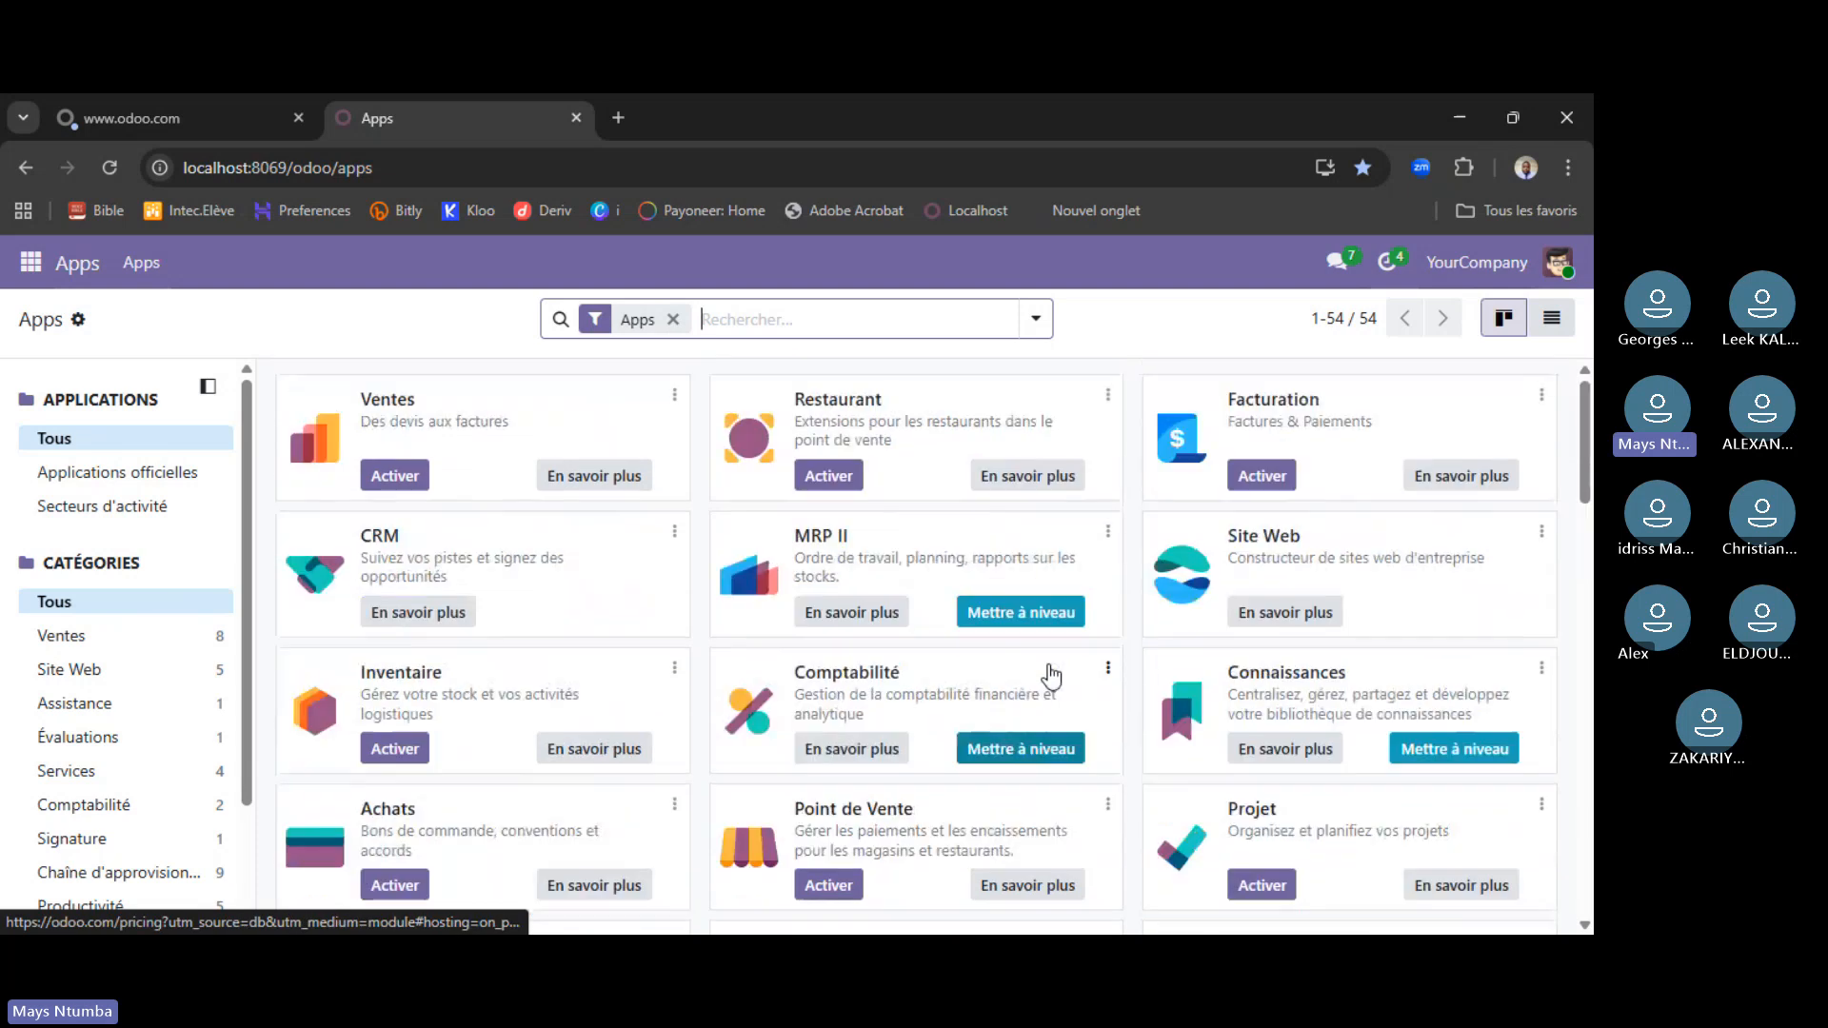
{"action": "left_click", "coordinate": [247, 118]}
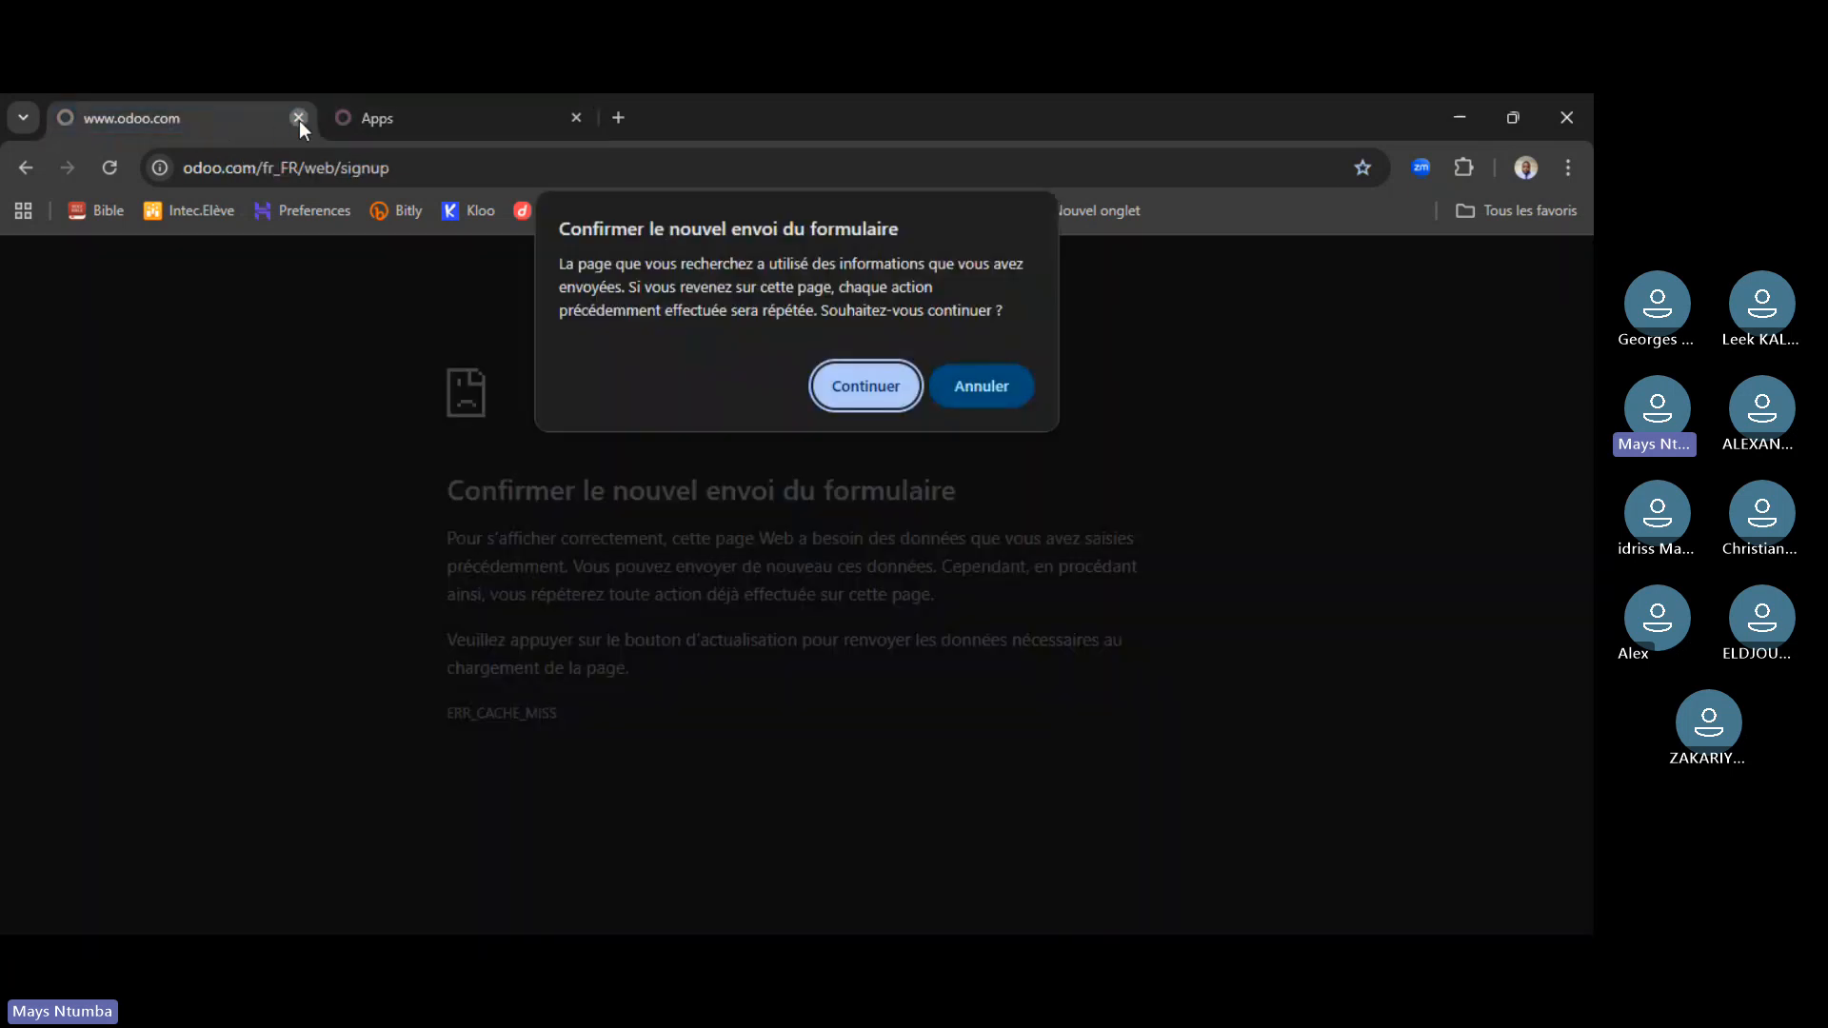
{"action": "left_click", "coordinate": [299, 118]}
{"action": "left_click", "coordinate": [497, 169]}
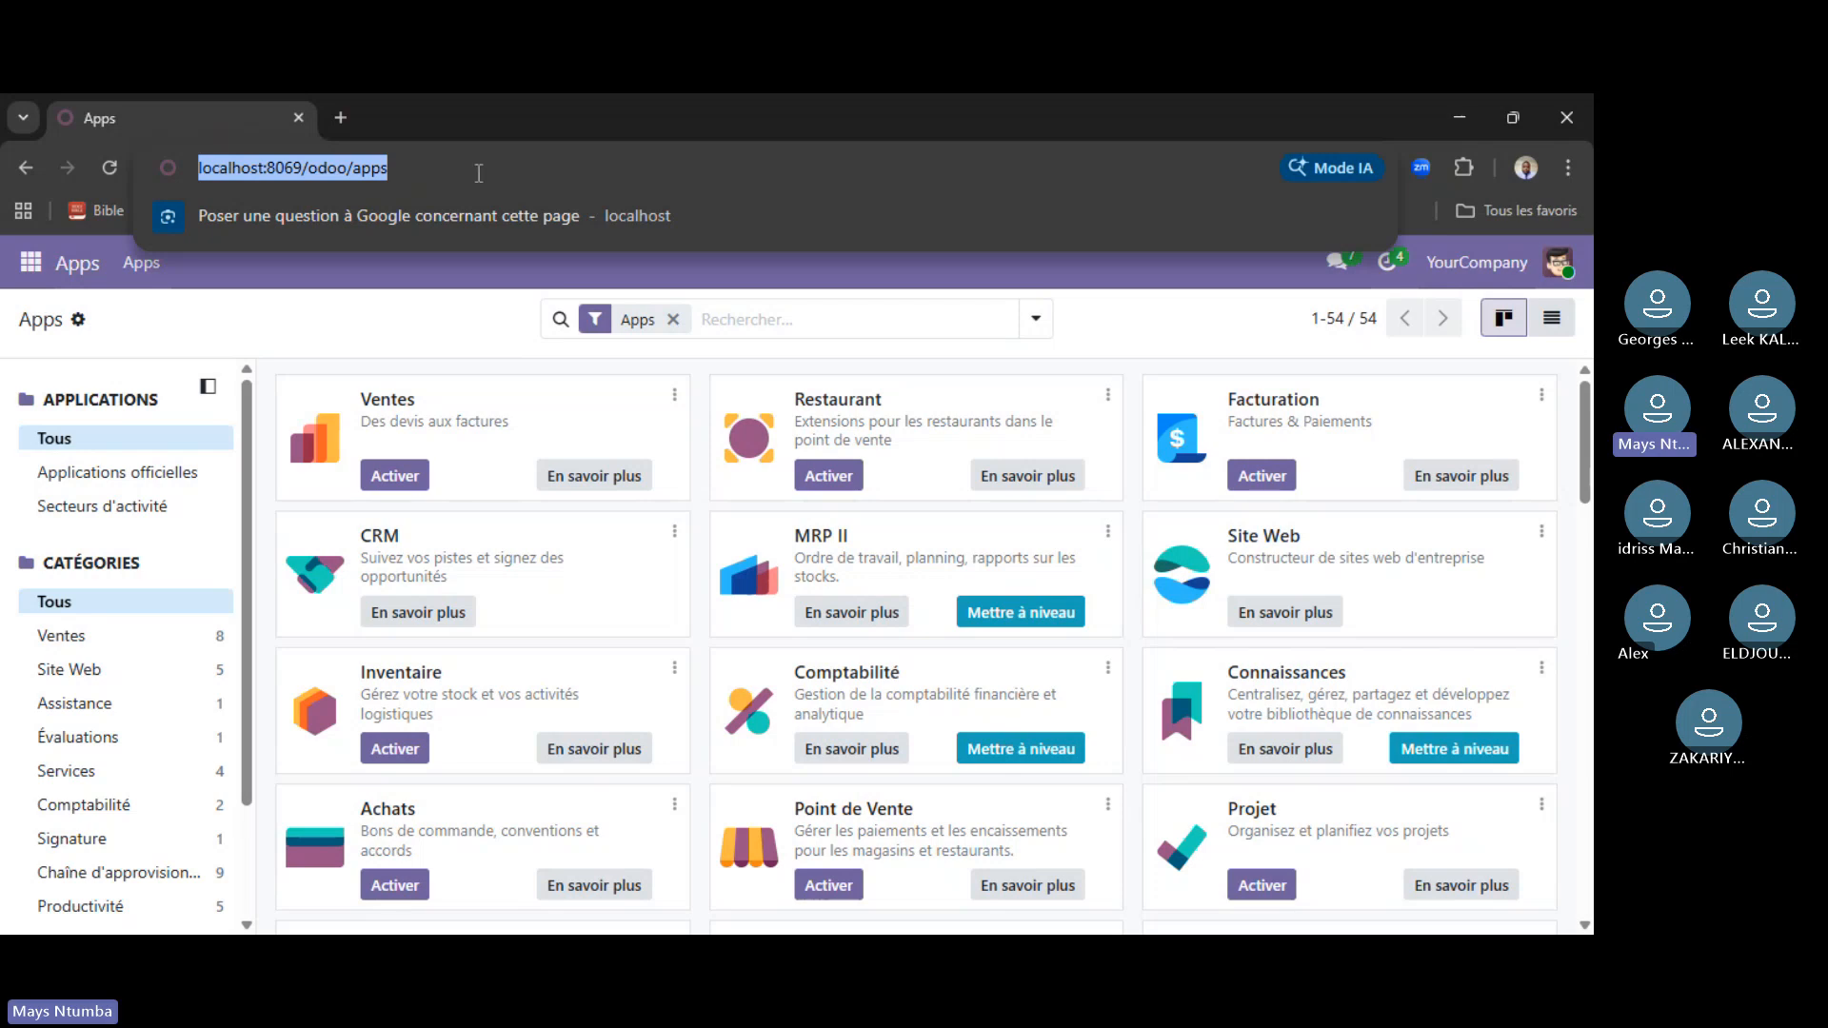
- Close the local Odoo Apps tab in the browser
{"action": "left_click", "coordinate": [298, 117]}
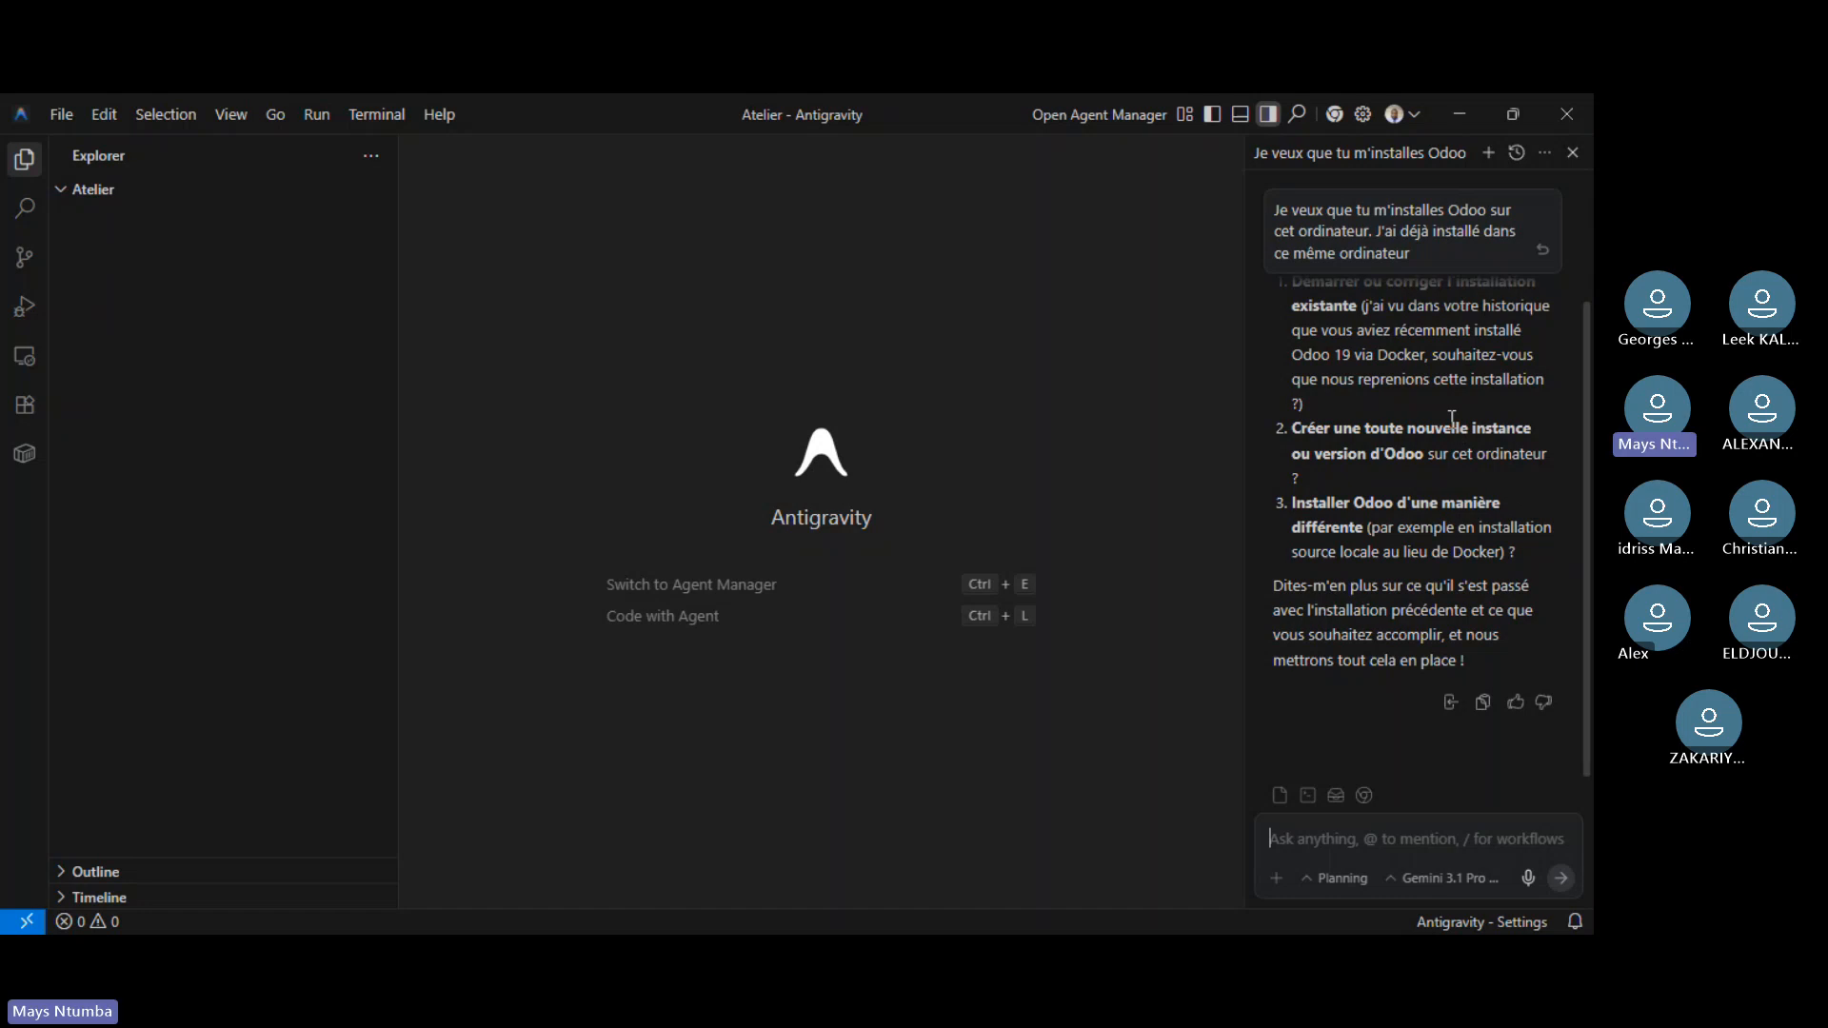
- Send the agent the request 'installe odoo sur cet ordinateur'
{"action": "scroll", "coordinate": [1452, 417], "scroll_direction": "up", "scroll_amount": 3}
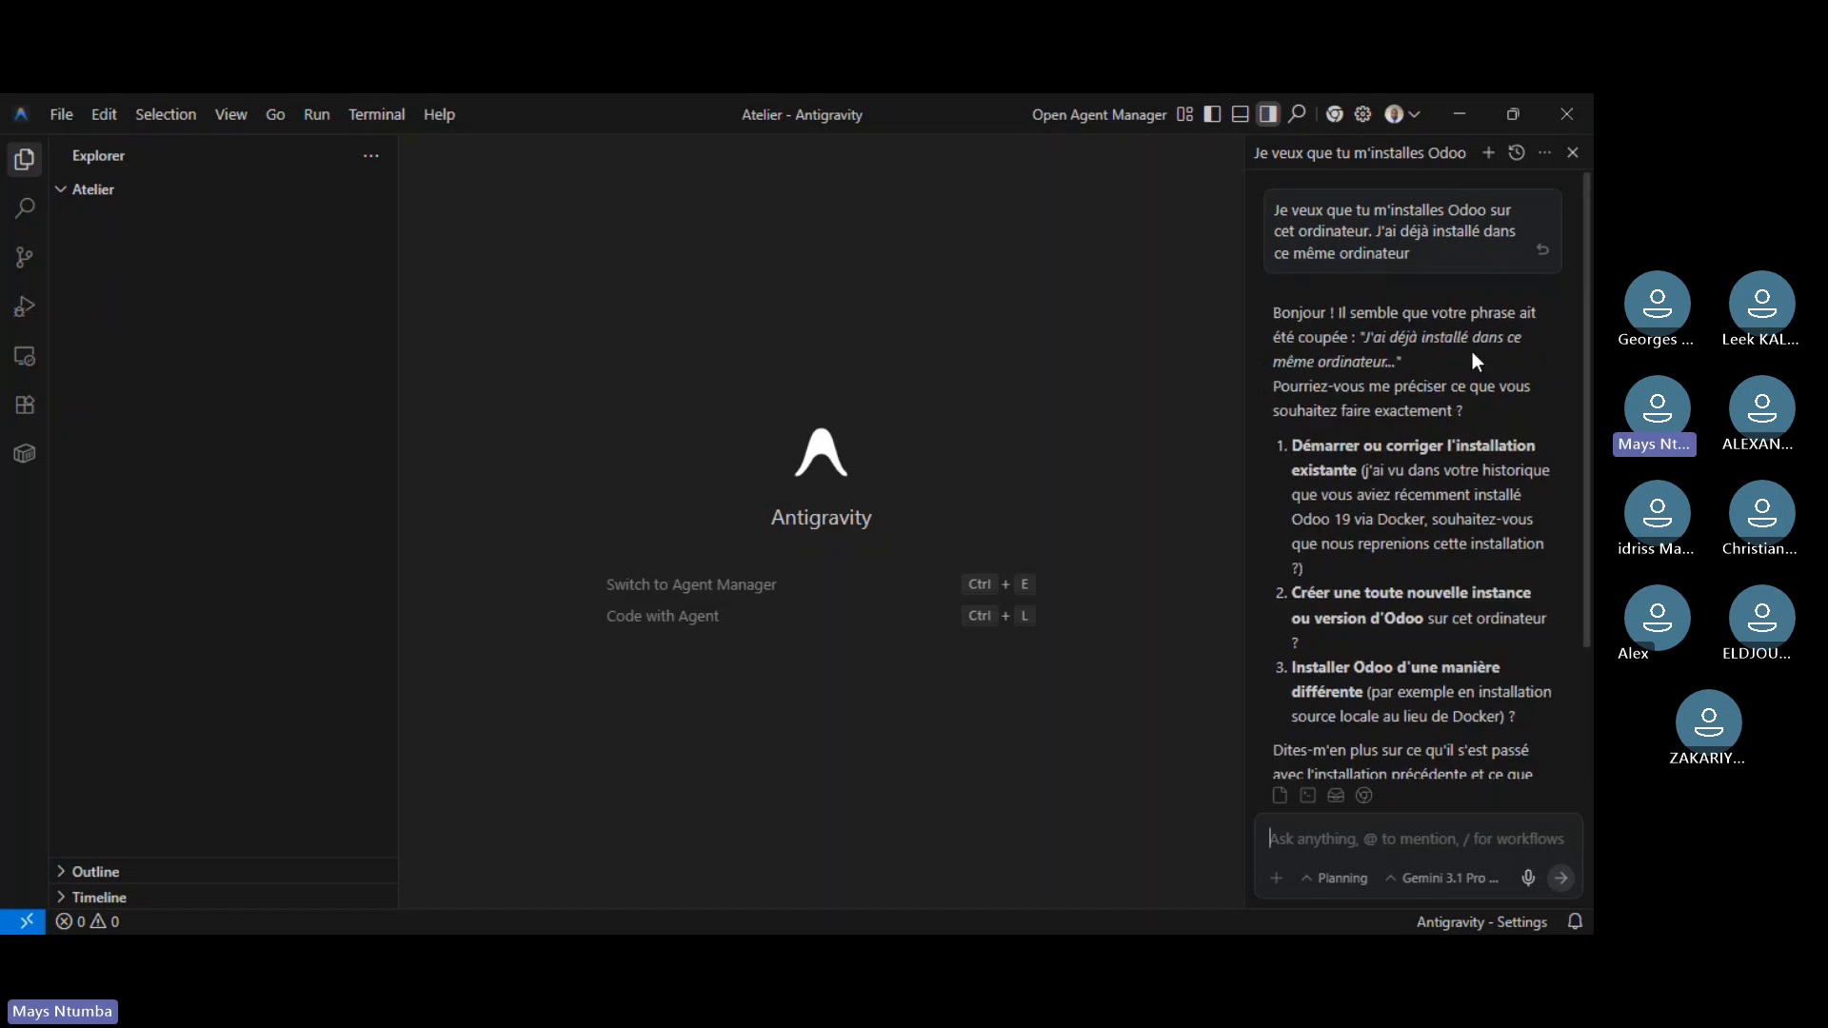
{"action": "scroll", "coordinate": [1436, 473], "scroll_direction": "down", "scroll_amount": 2}
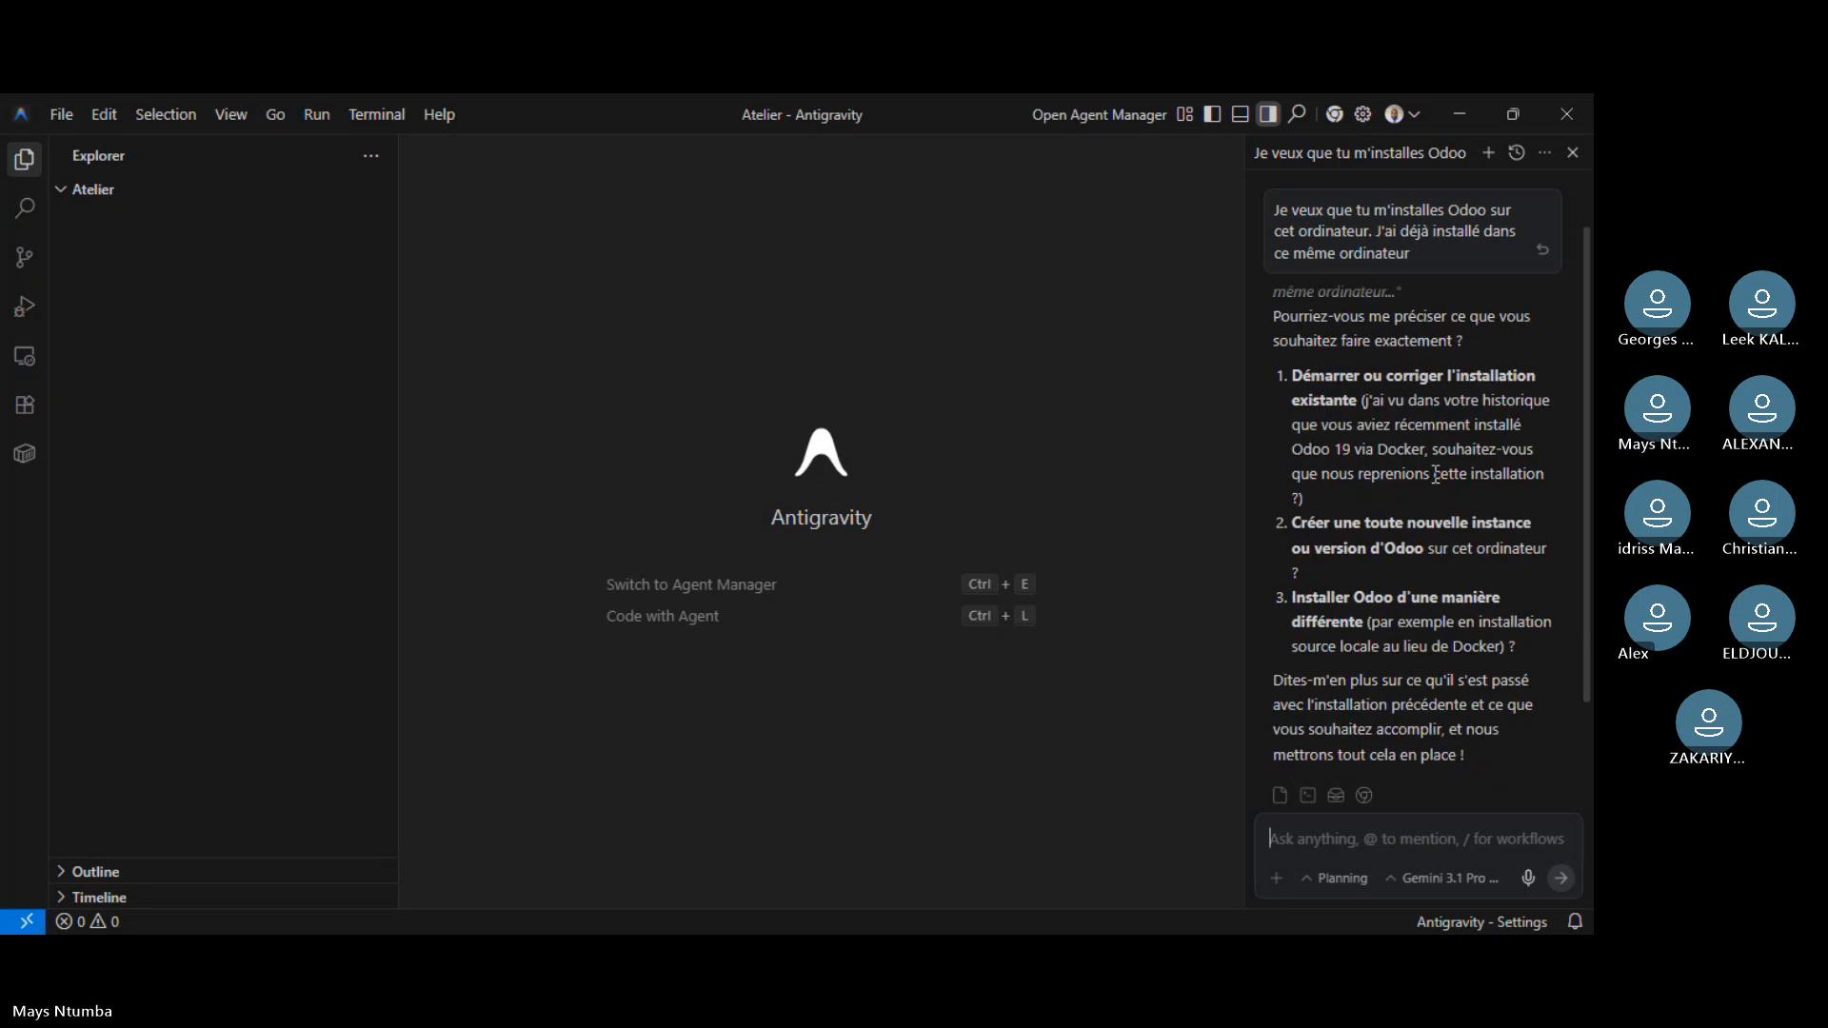
{"action": "scroll", "coordinate": [1436, 474], "scroll_direction": "down", "scroll_amount": 2}
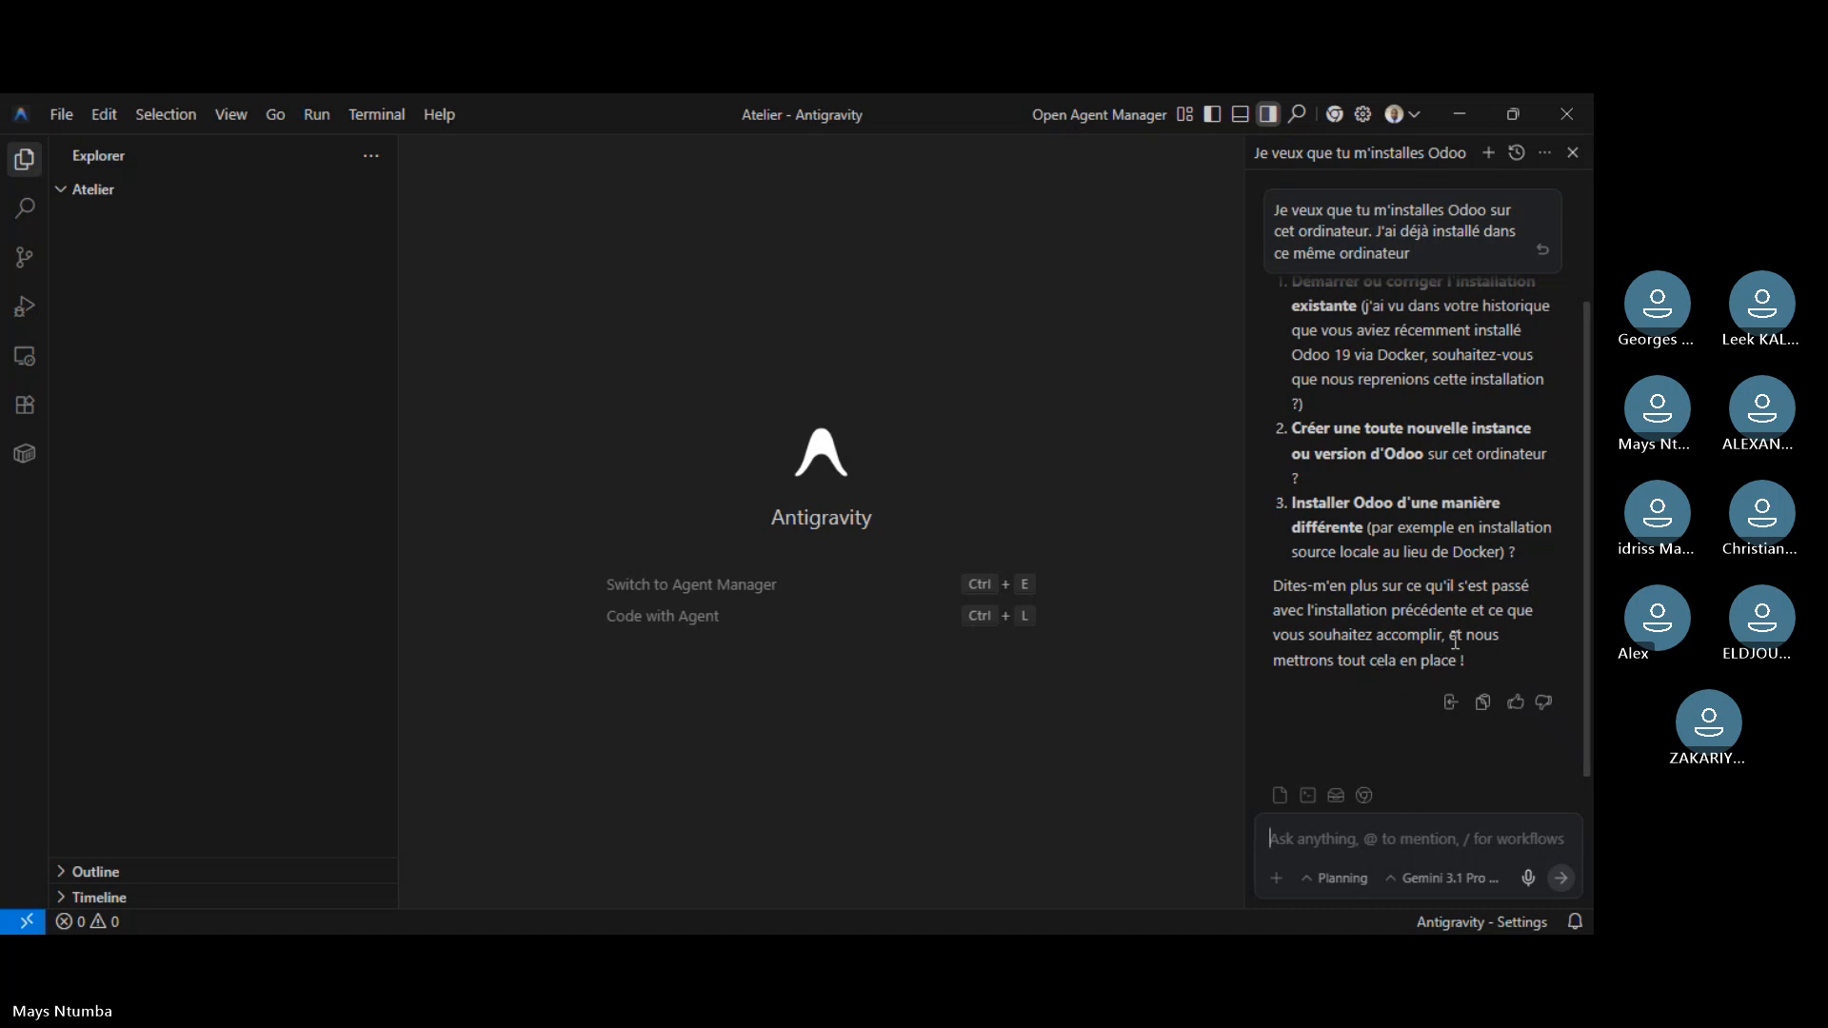
{"action": "type", "text": "i"}
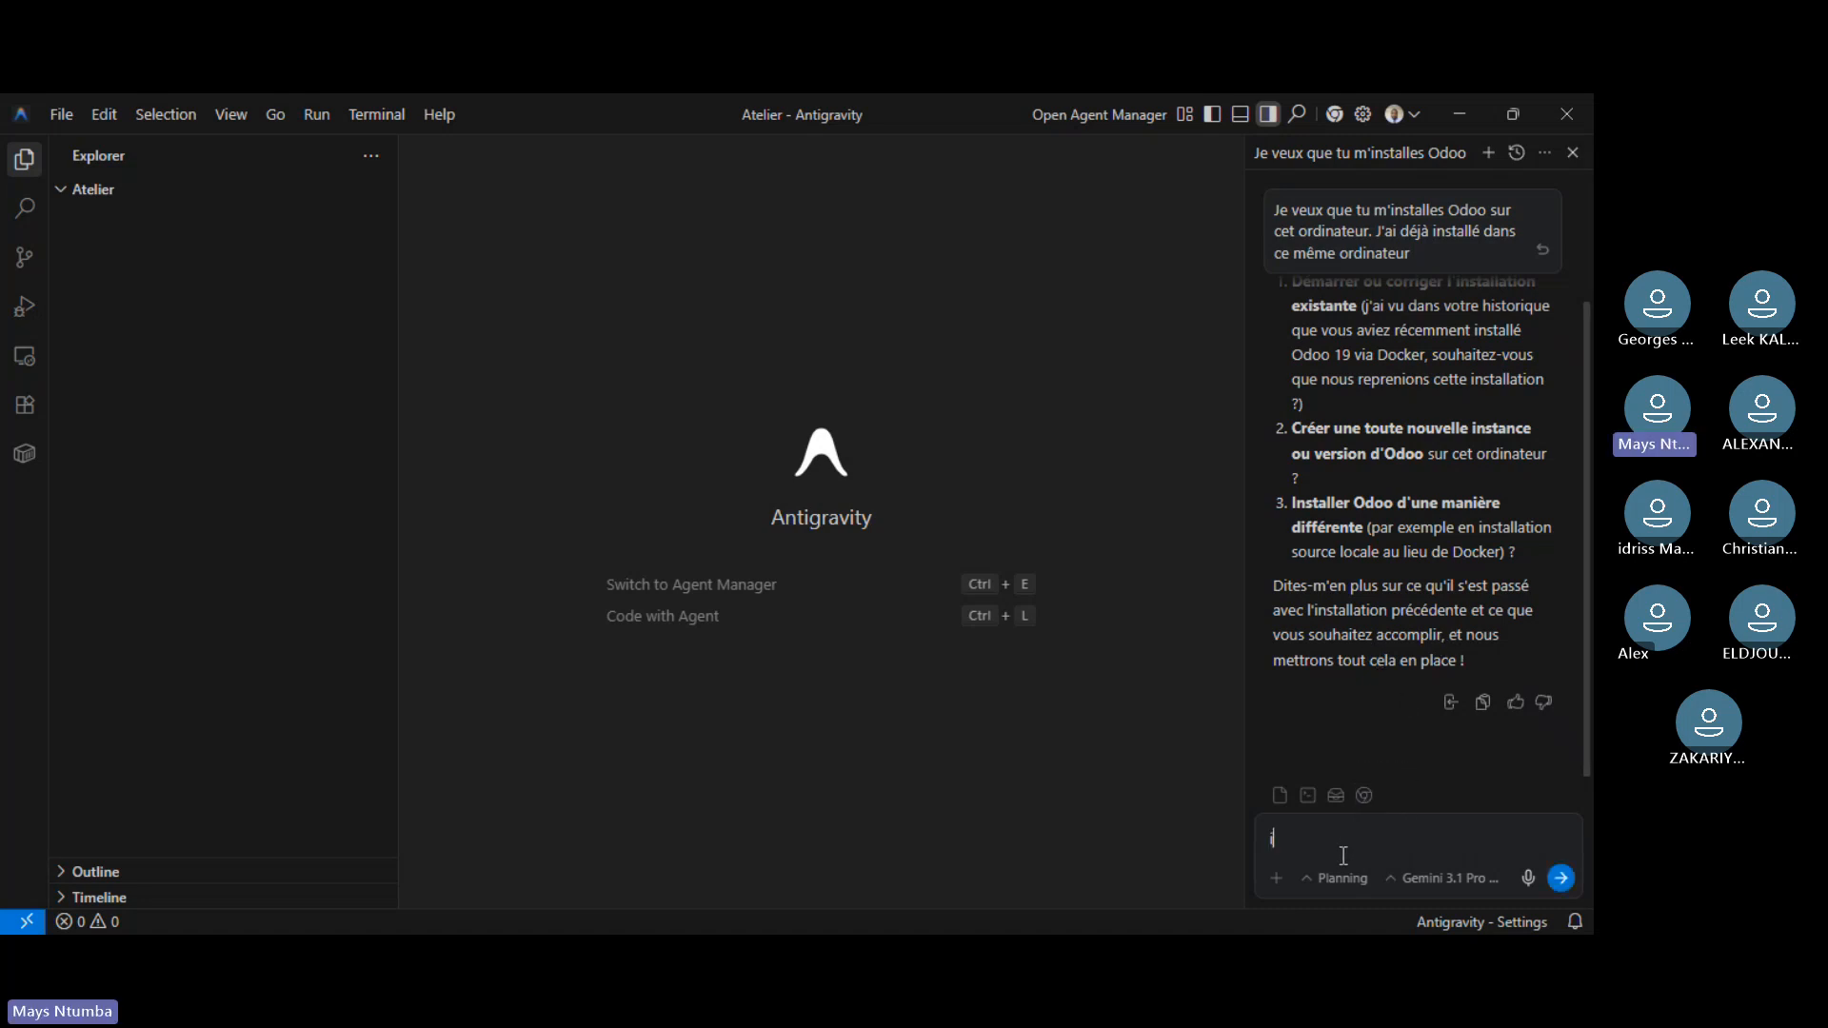
{"action": "type", "text": "nstalle odoo sur"}
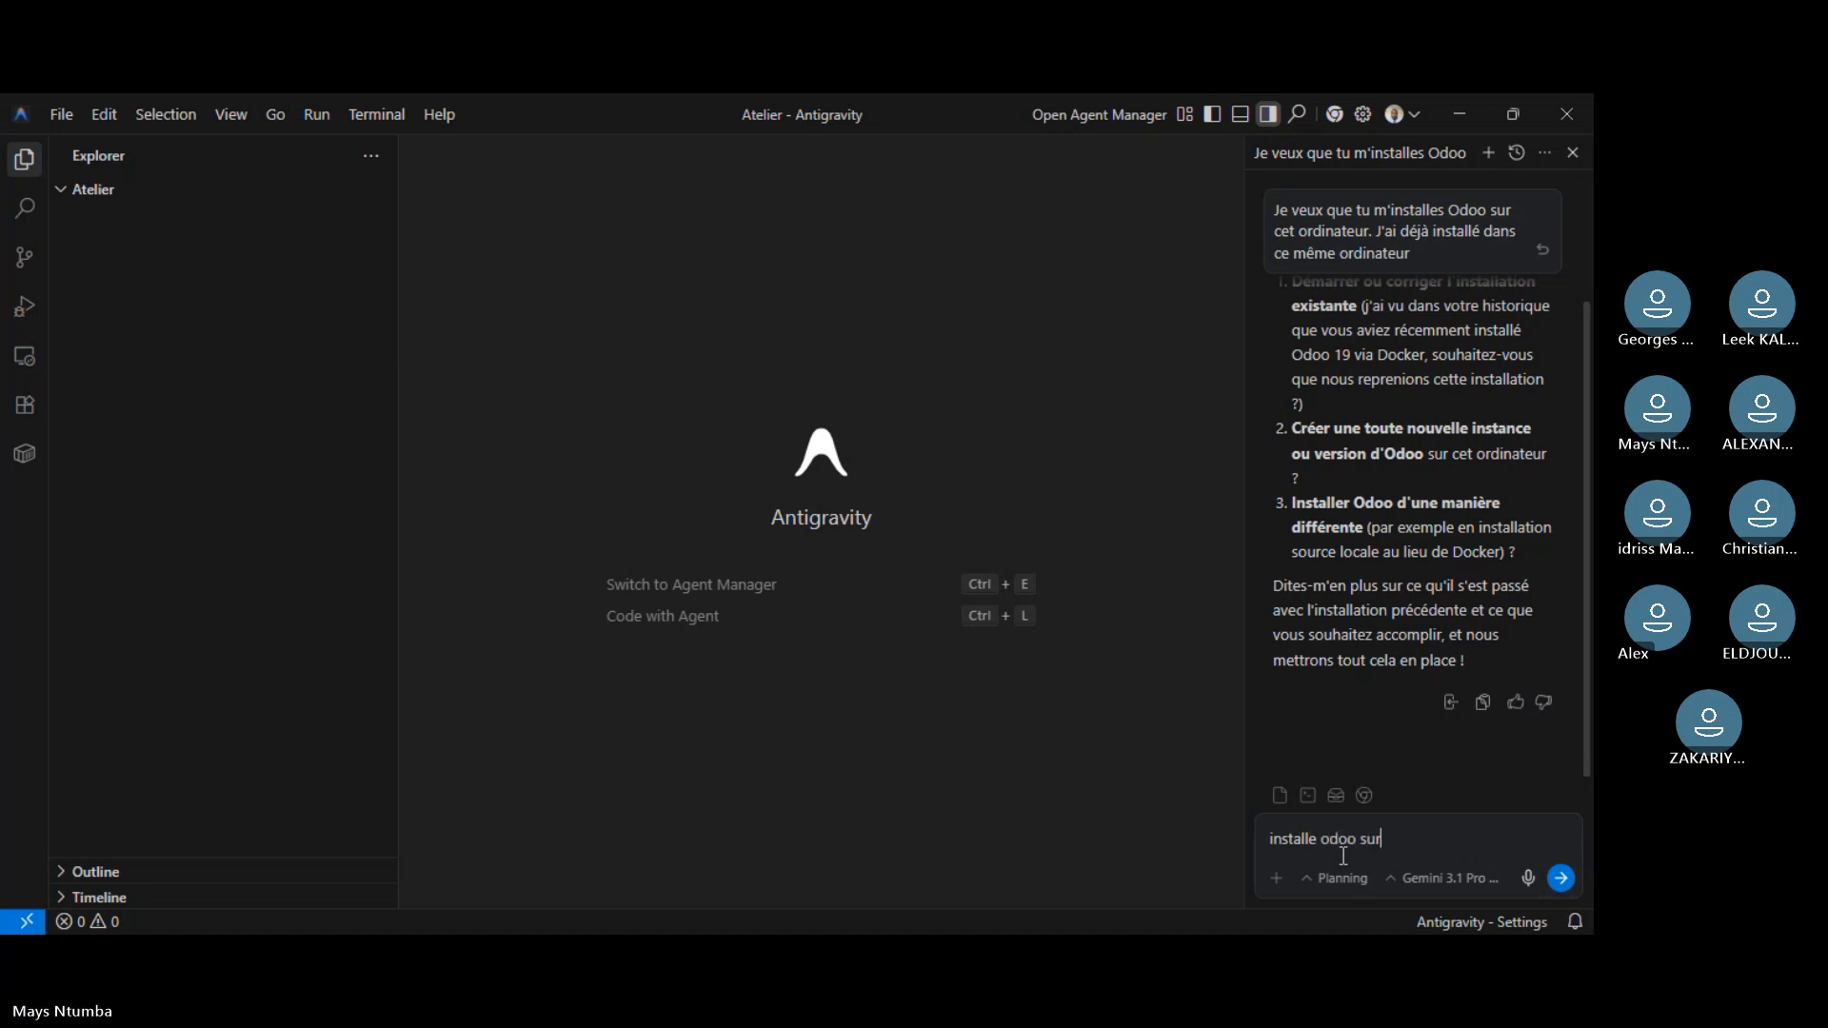
{"action": "type", "text": " cet "}
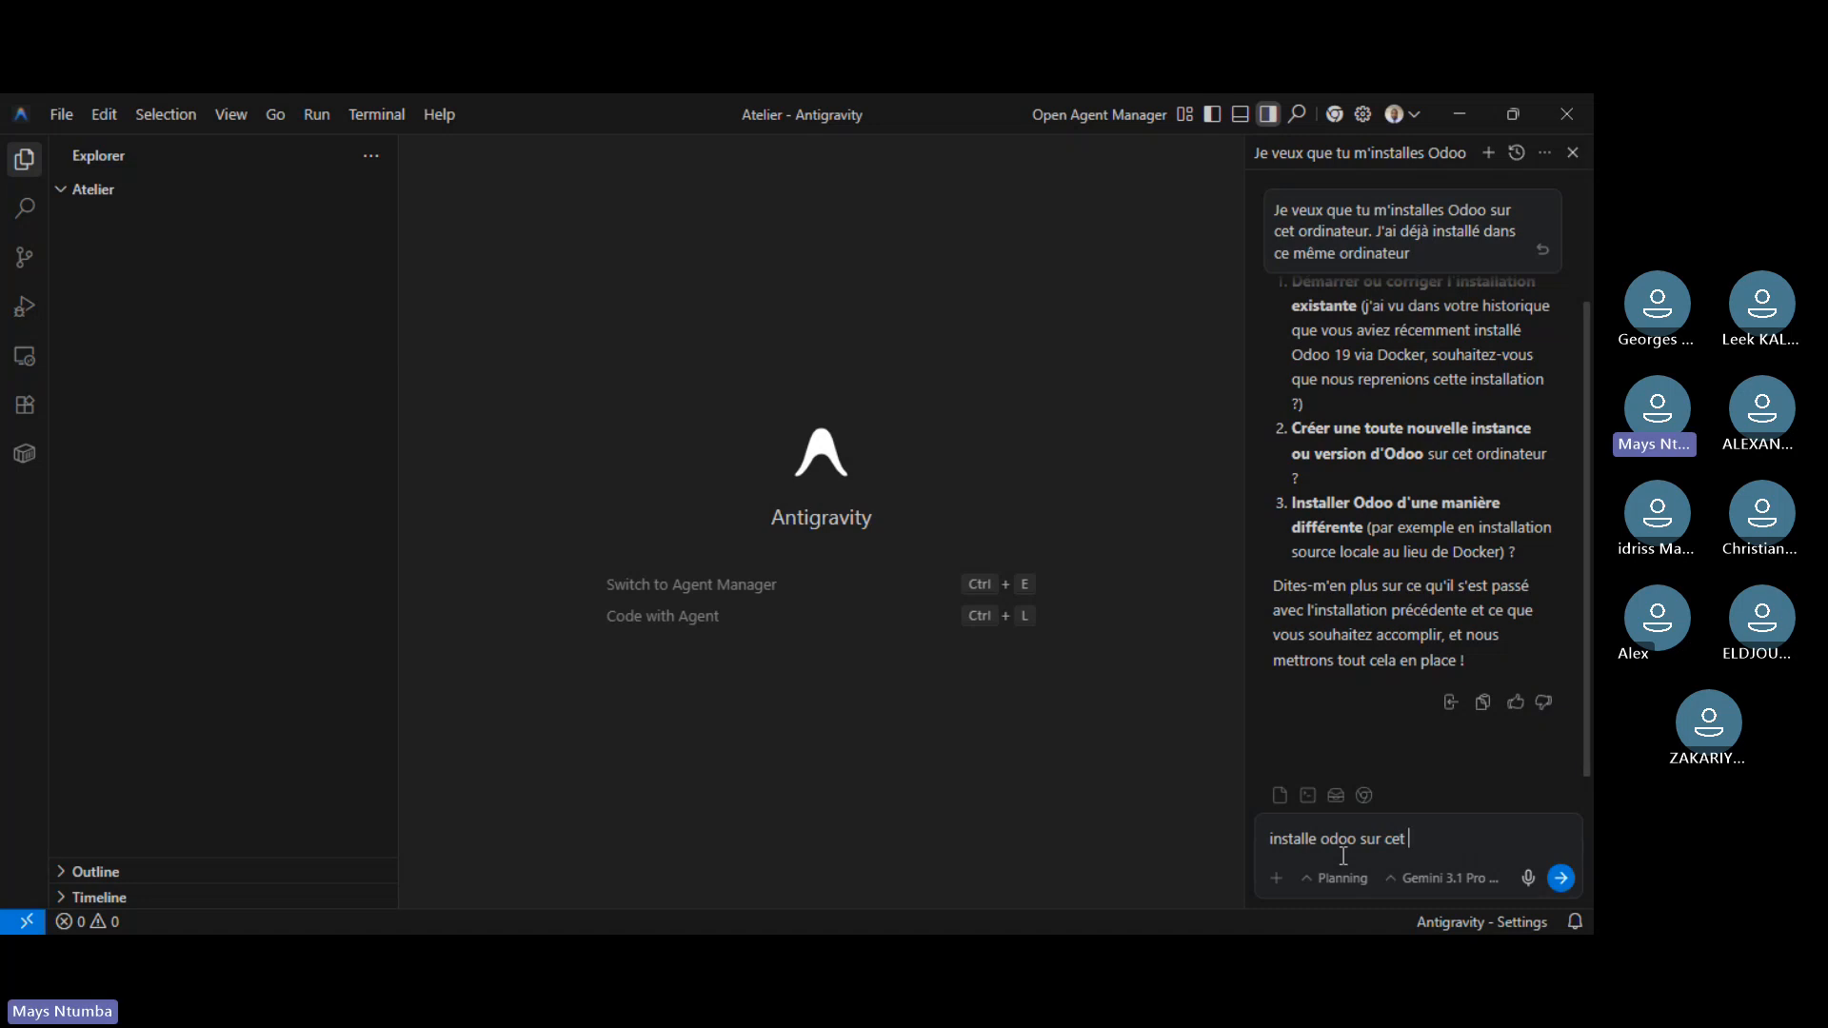
{"action": "type", "text": "ordina"}
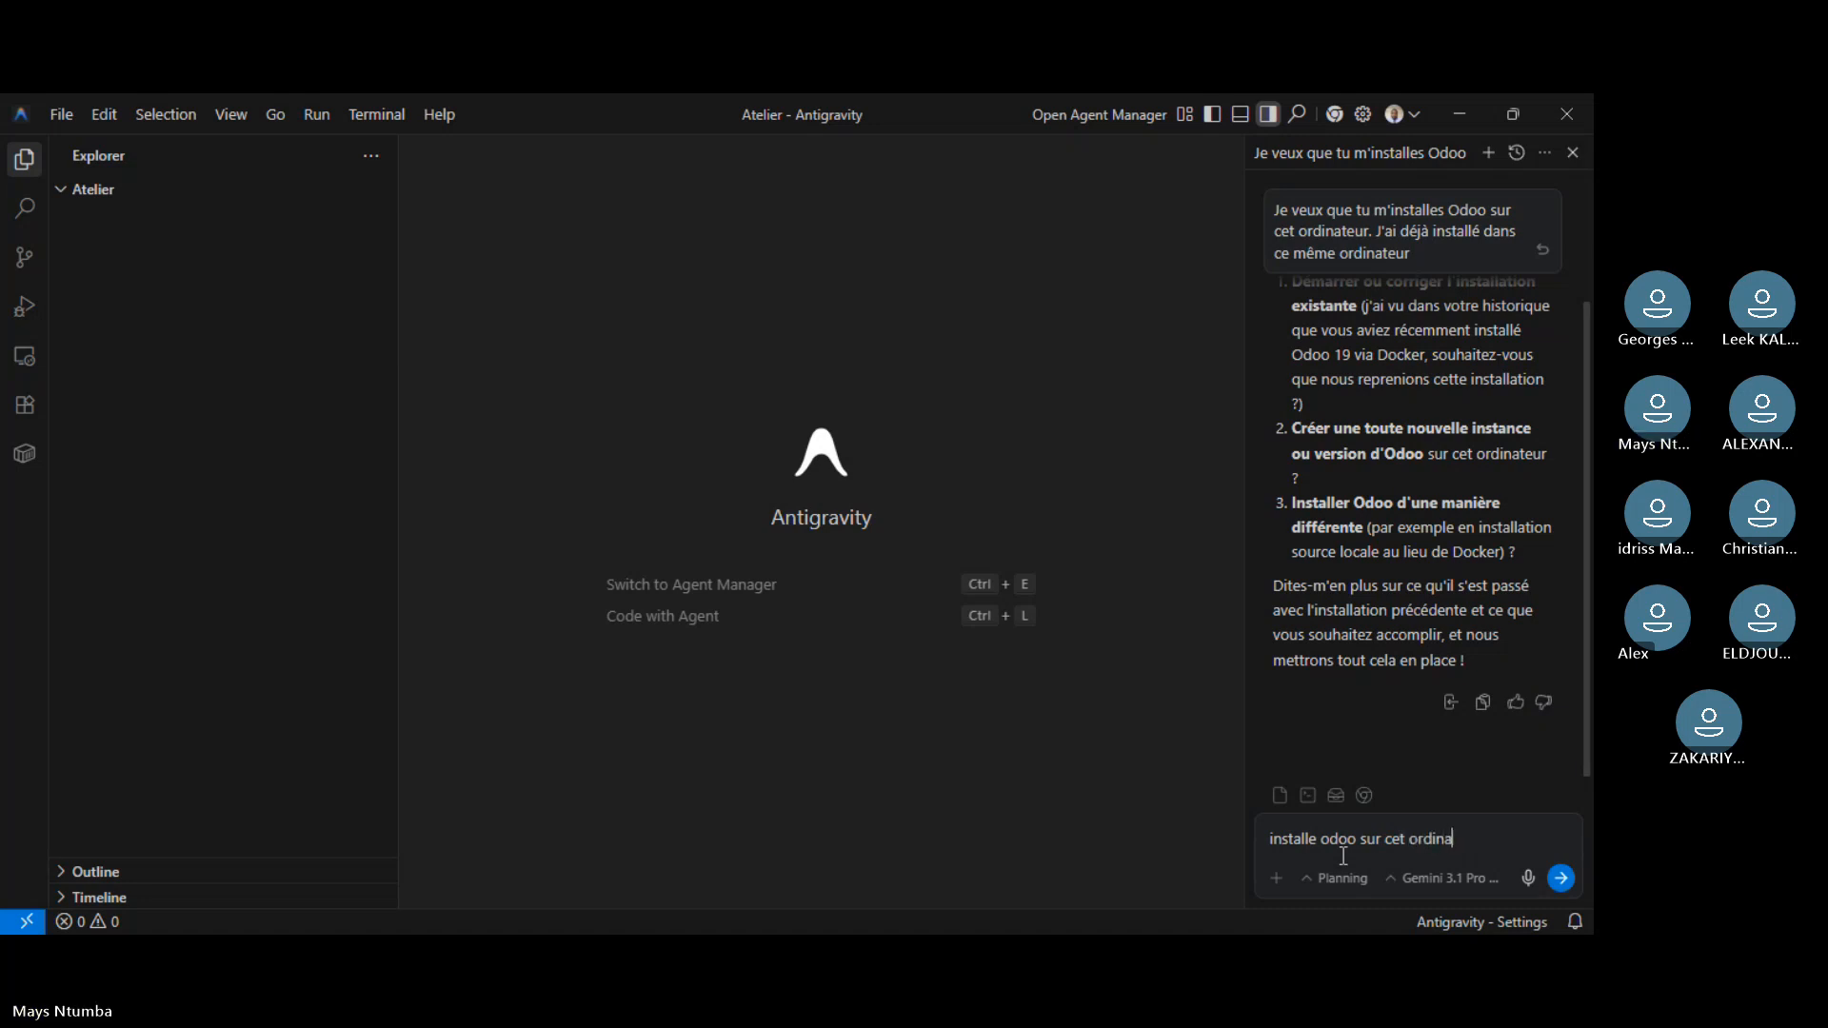
{"action": "type", "text": "teur"}
{"action": "key", "text": "Return"}
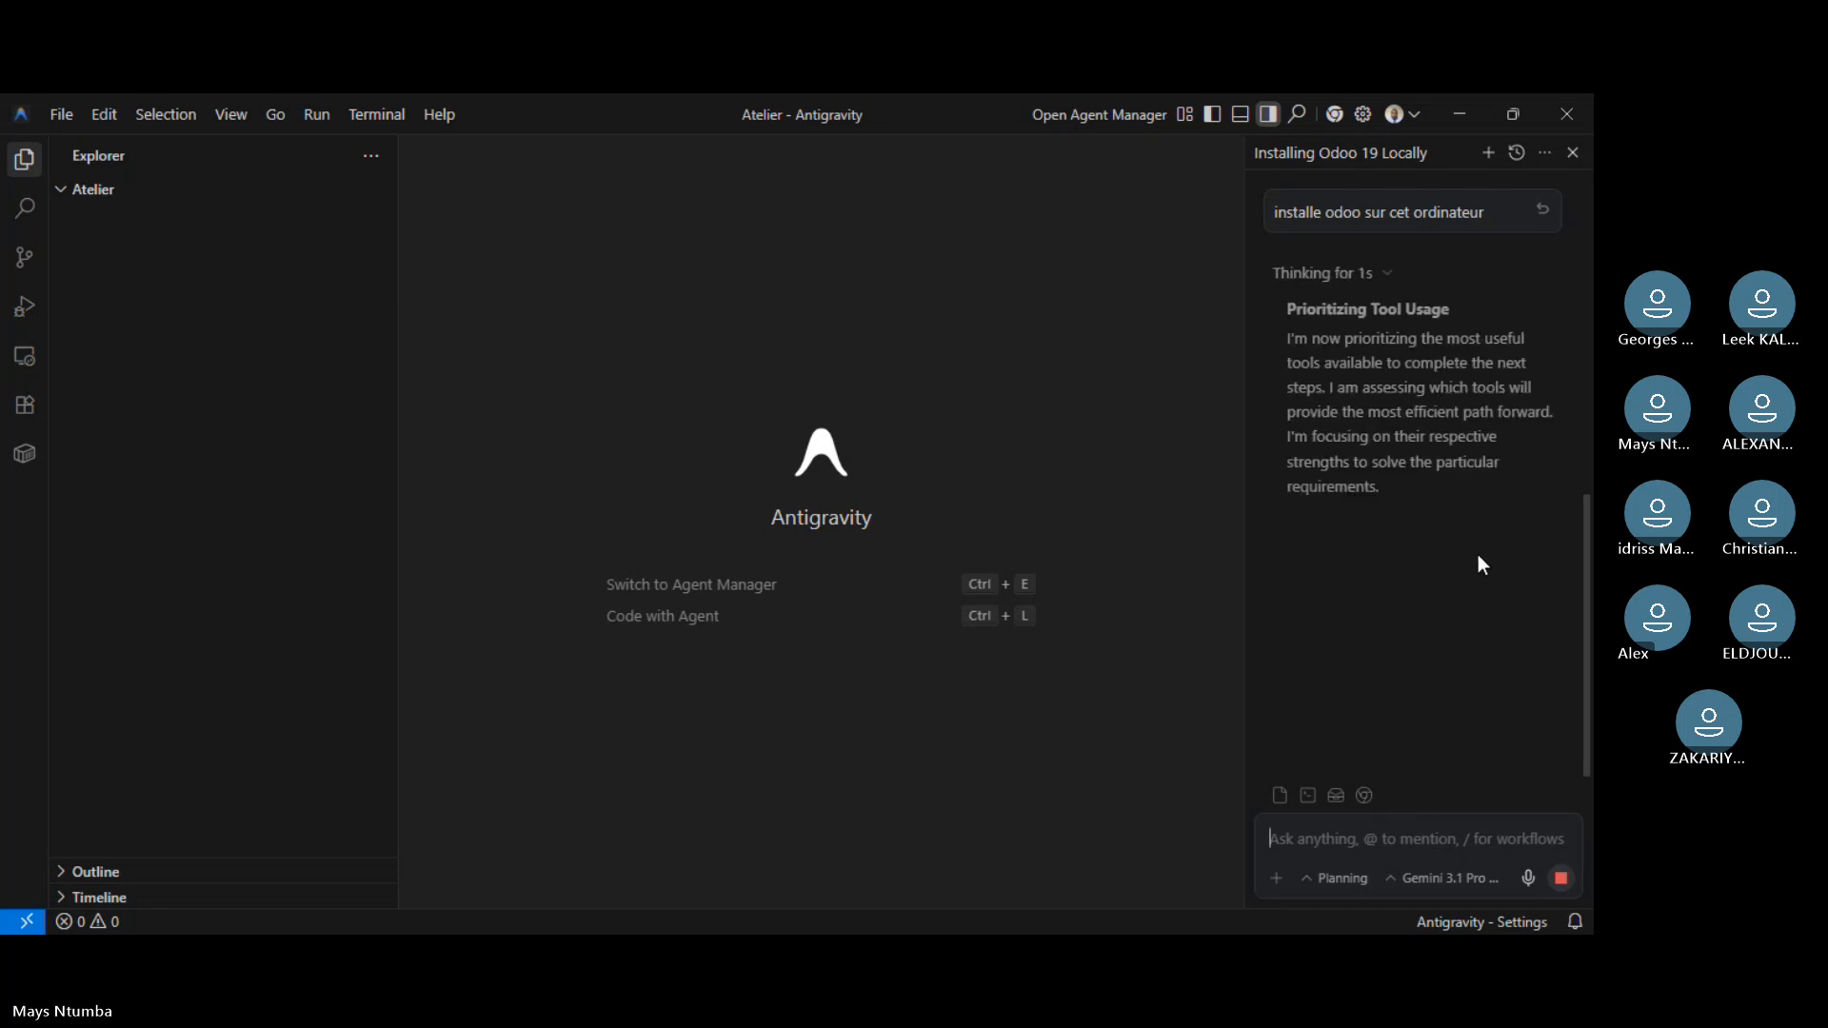
- Approve the agent's docker --version and docker ps -a commands
{"action": "scroll", "coordinate": [1295, 502], "scroll_direction": "up", "scroll_amount": 3}
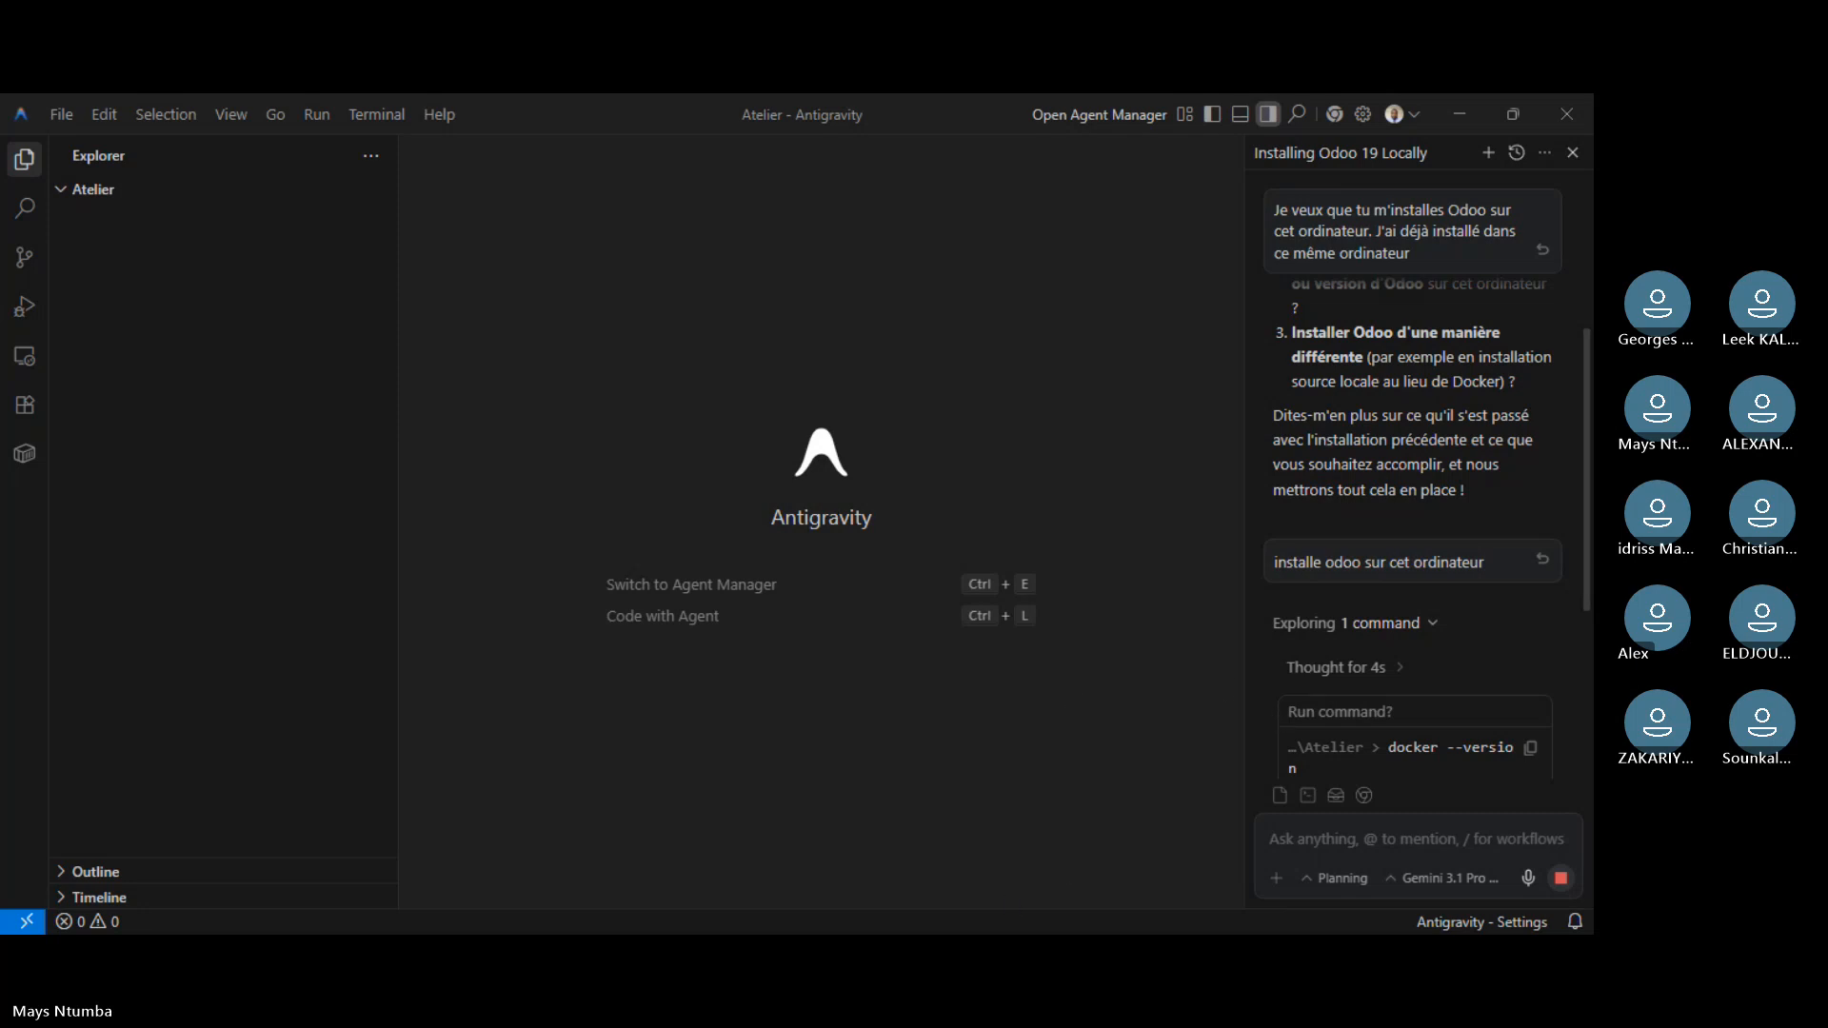
{"action": "left_click", "coordinate": [1142, 894]}
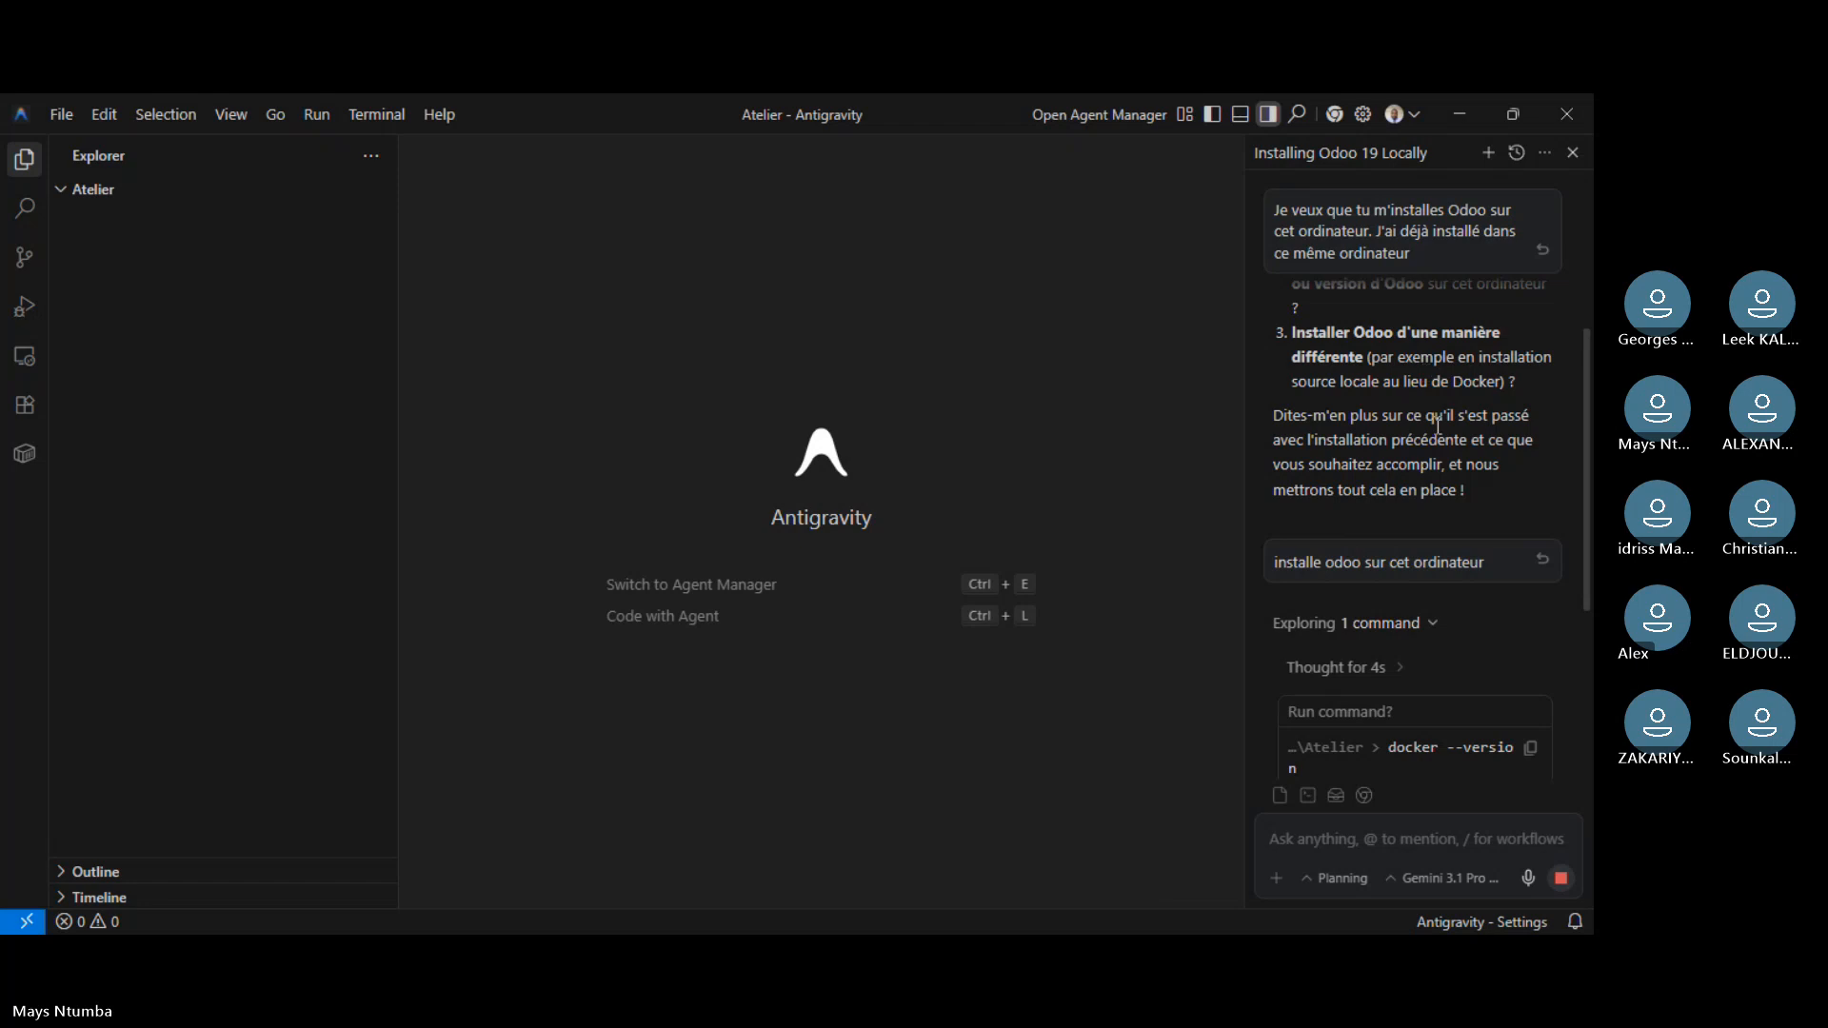
{"action": "scroll", "coordinate": [1444, 447], "scroll_direction": "down", "scroll_amount": 4}
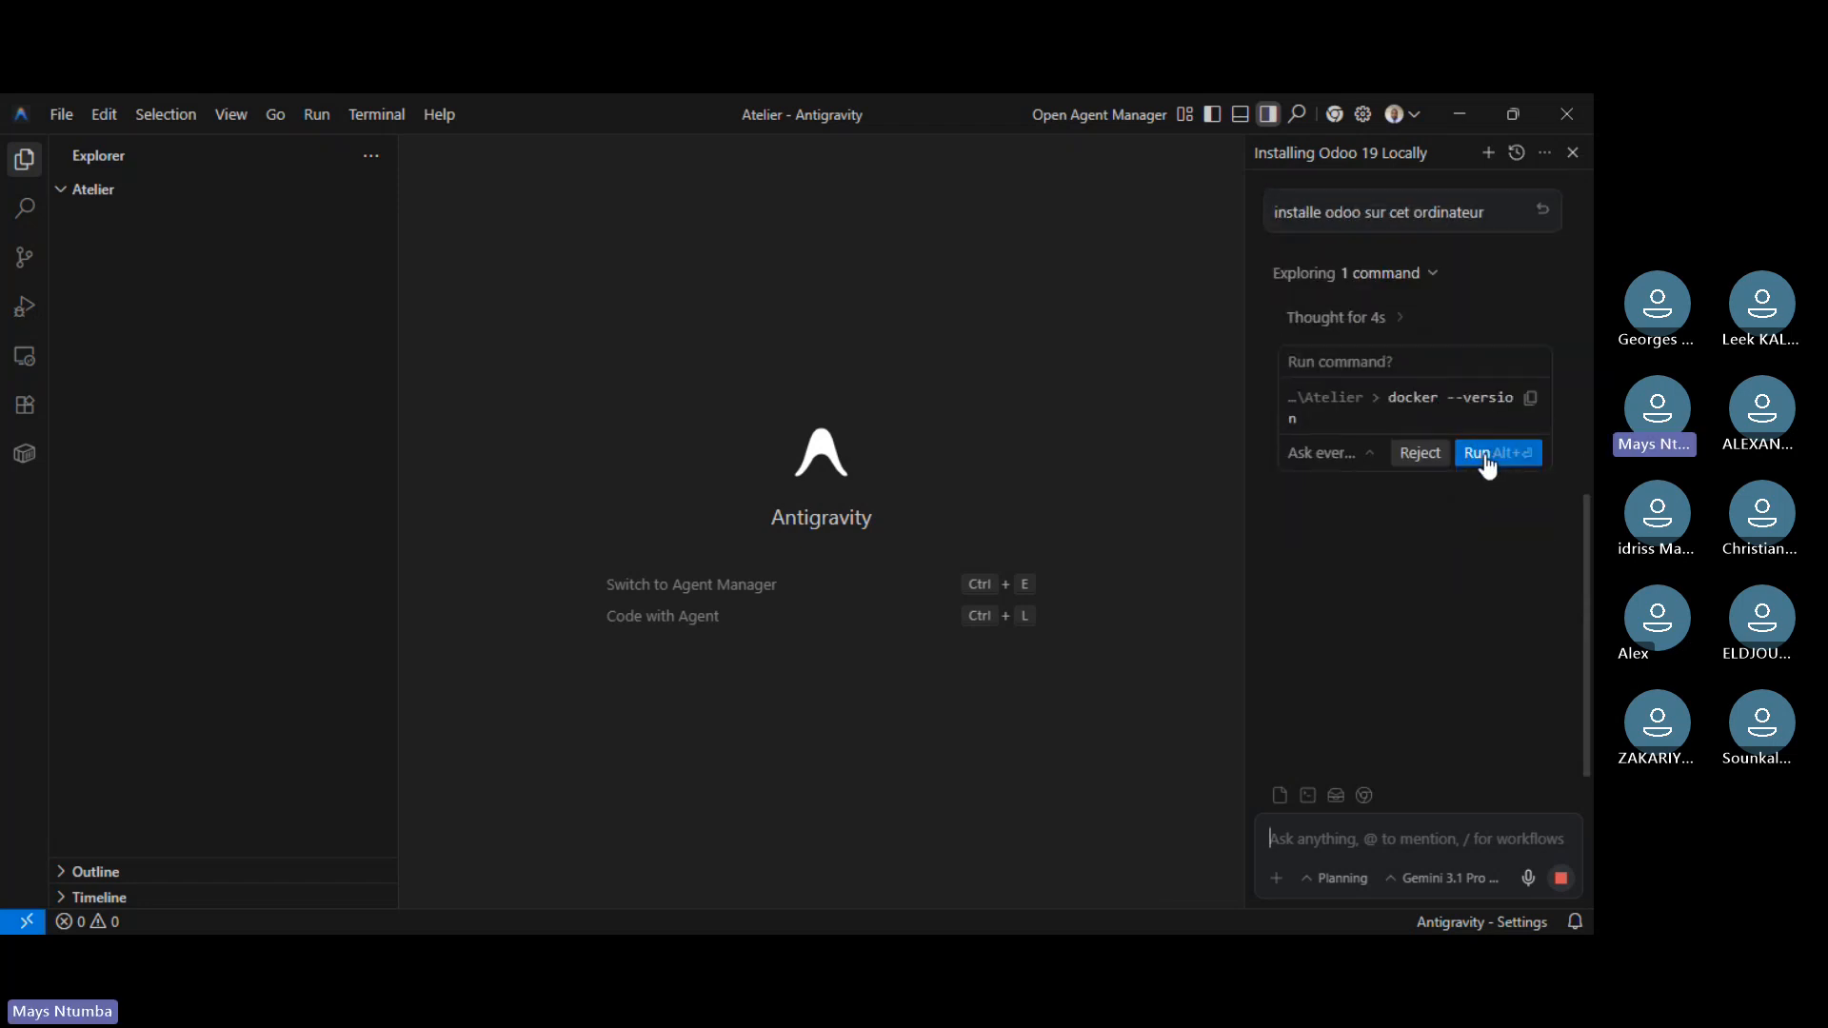
{"action": "left_click", "coordinate": [1491, 455]}
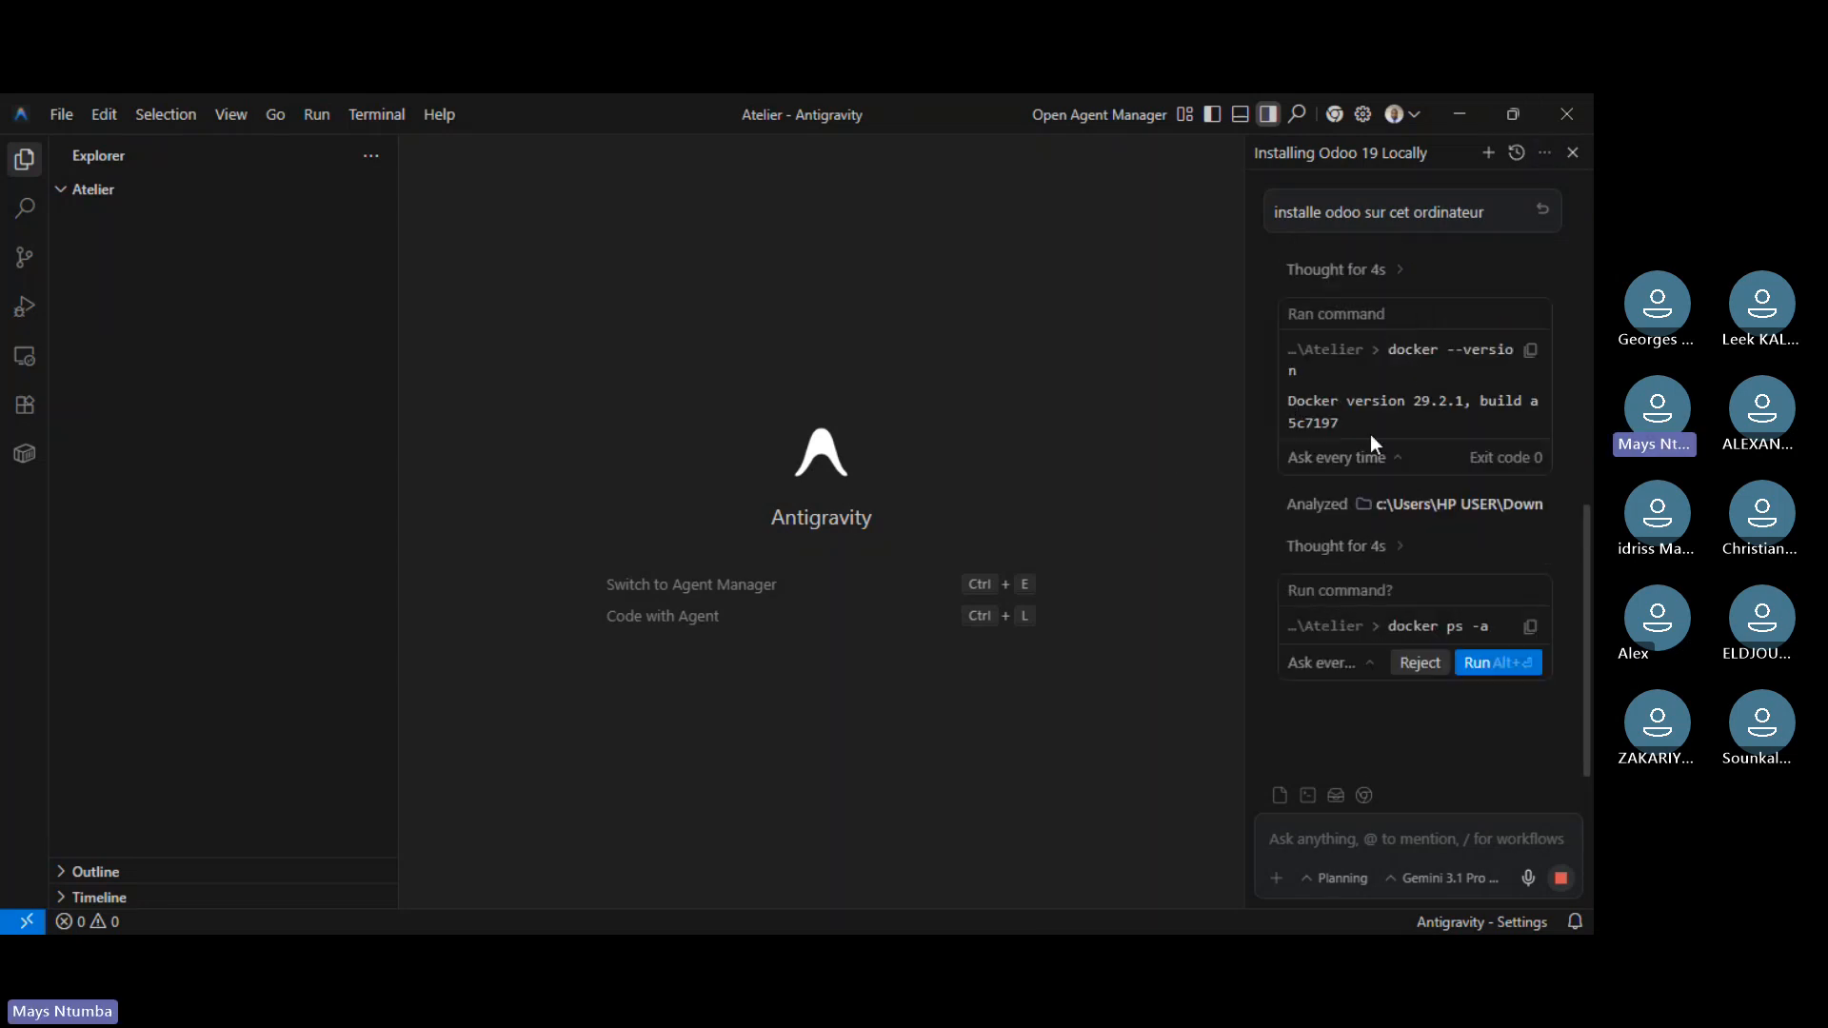
{"action": "left_click", "coordinate": [1489, 662]}
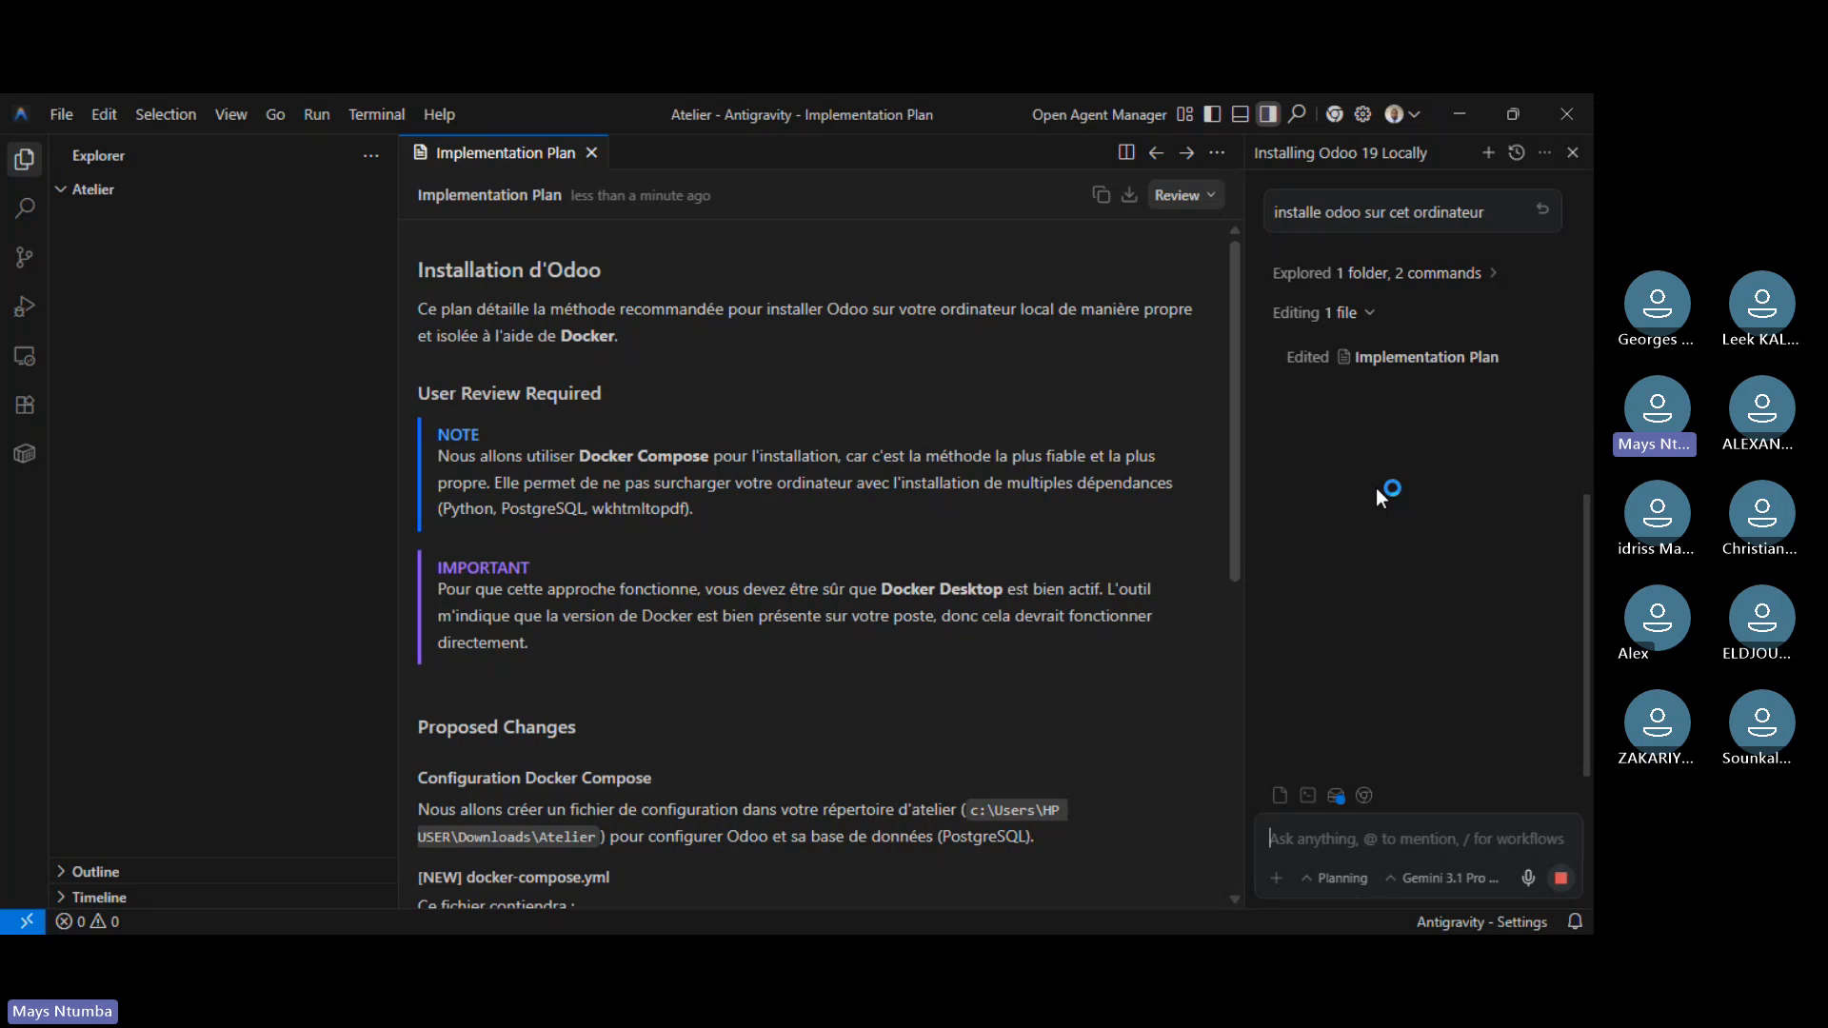
{"action": "scroll", "coordinate": [740, 461], "scroll_direction": "down", "scroll_amount": 1}
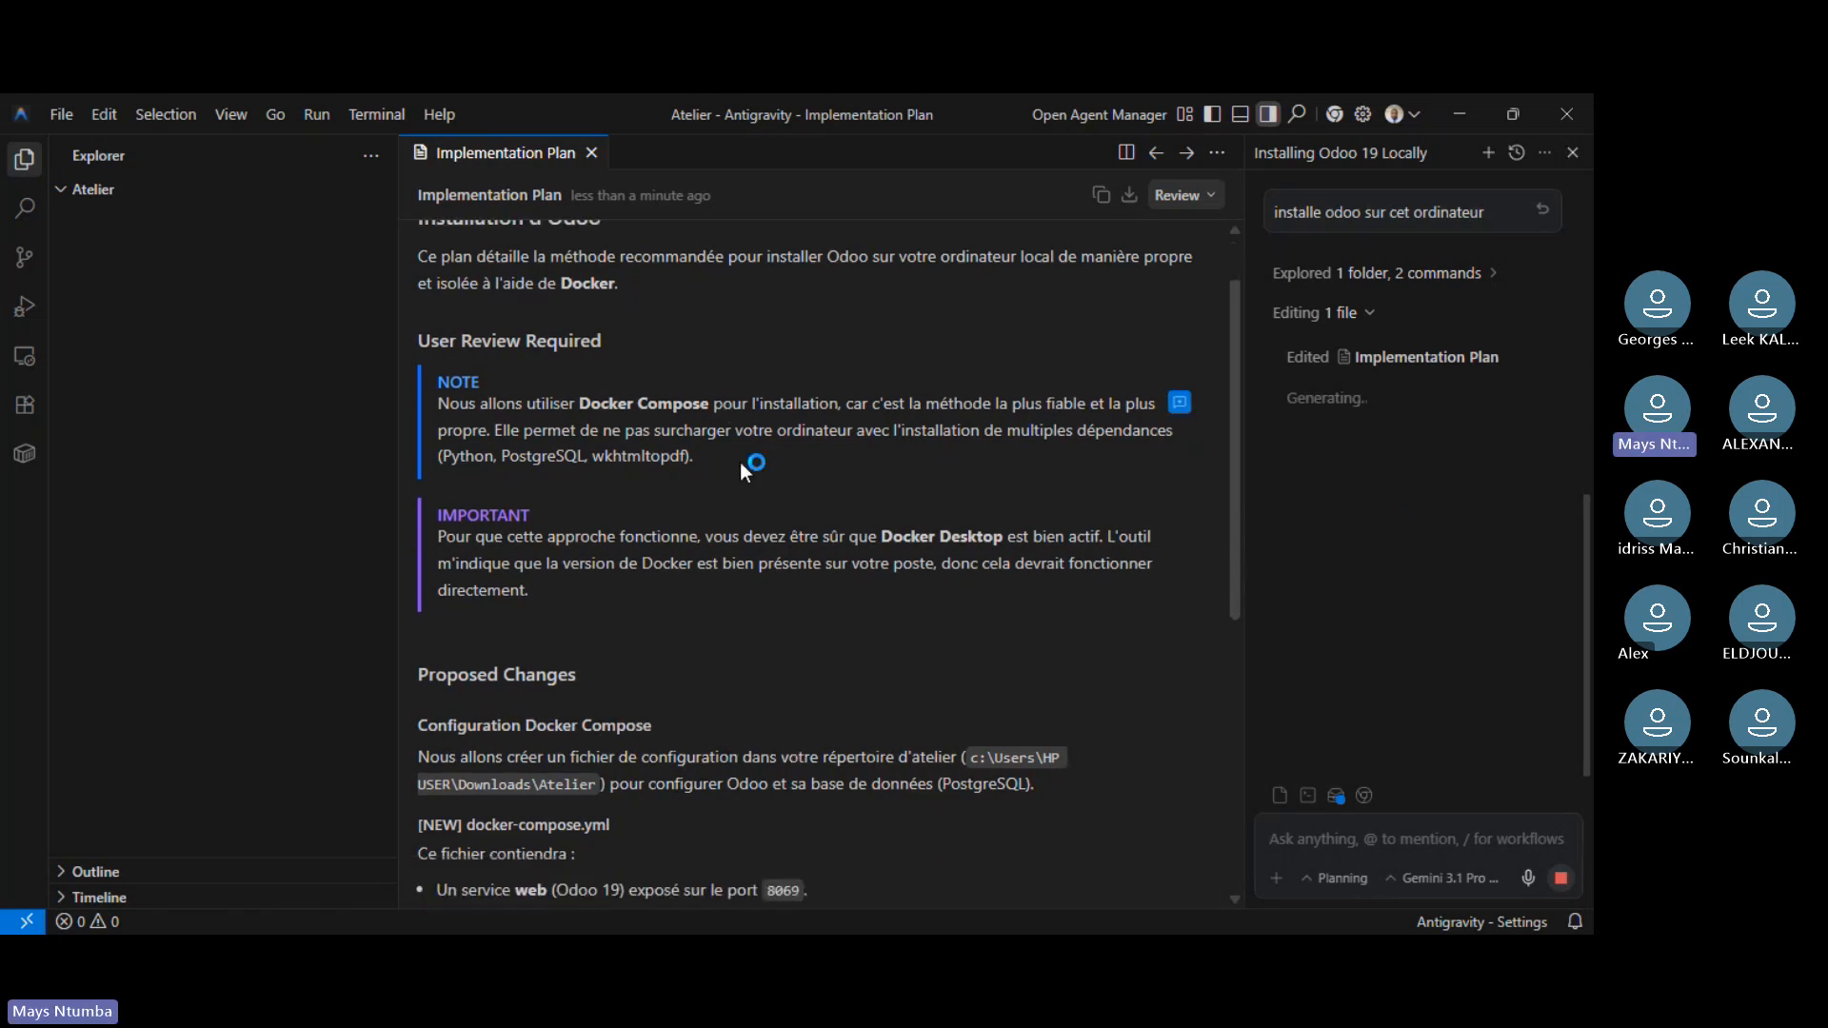
{"action": "scroll", "coordinate": [748, 457], "scroll_direction": "down", "scroll_amount": 10}
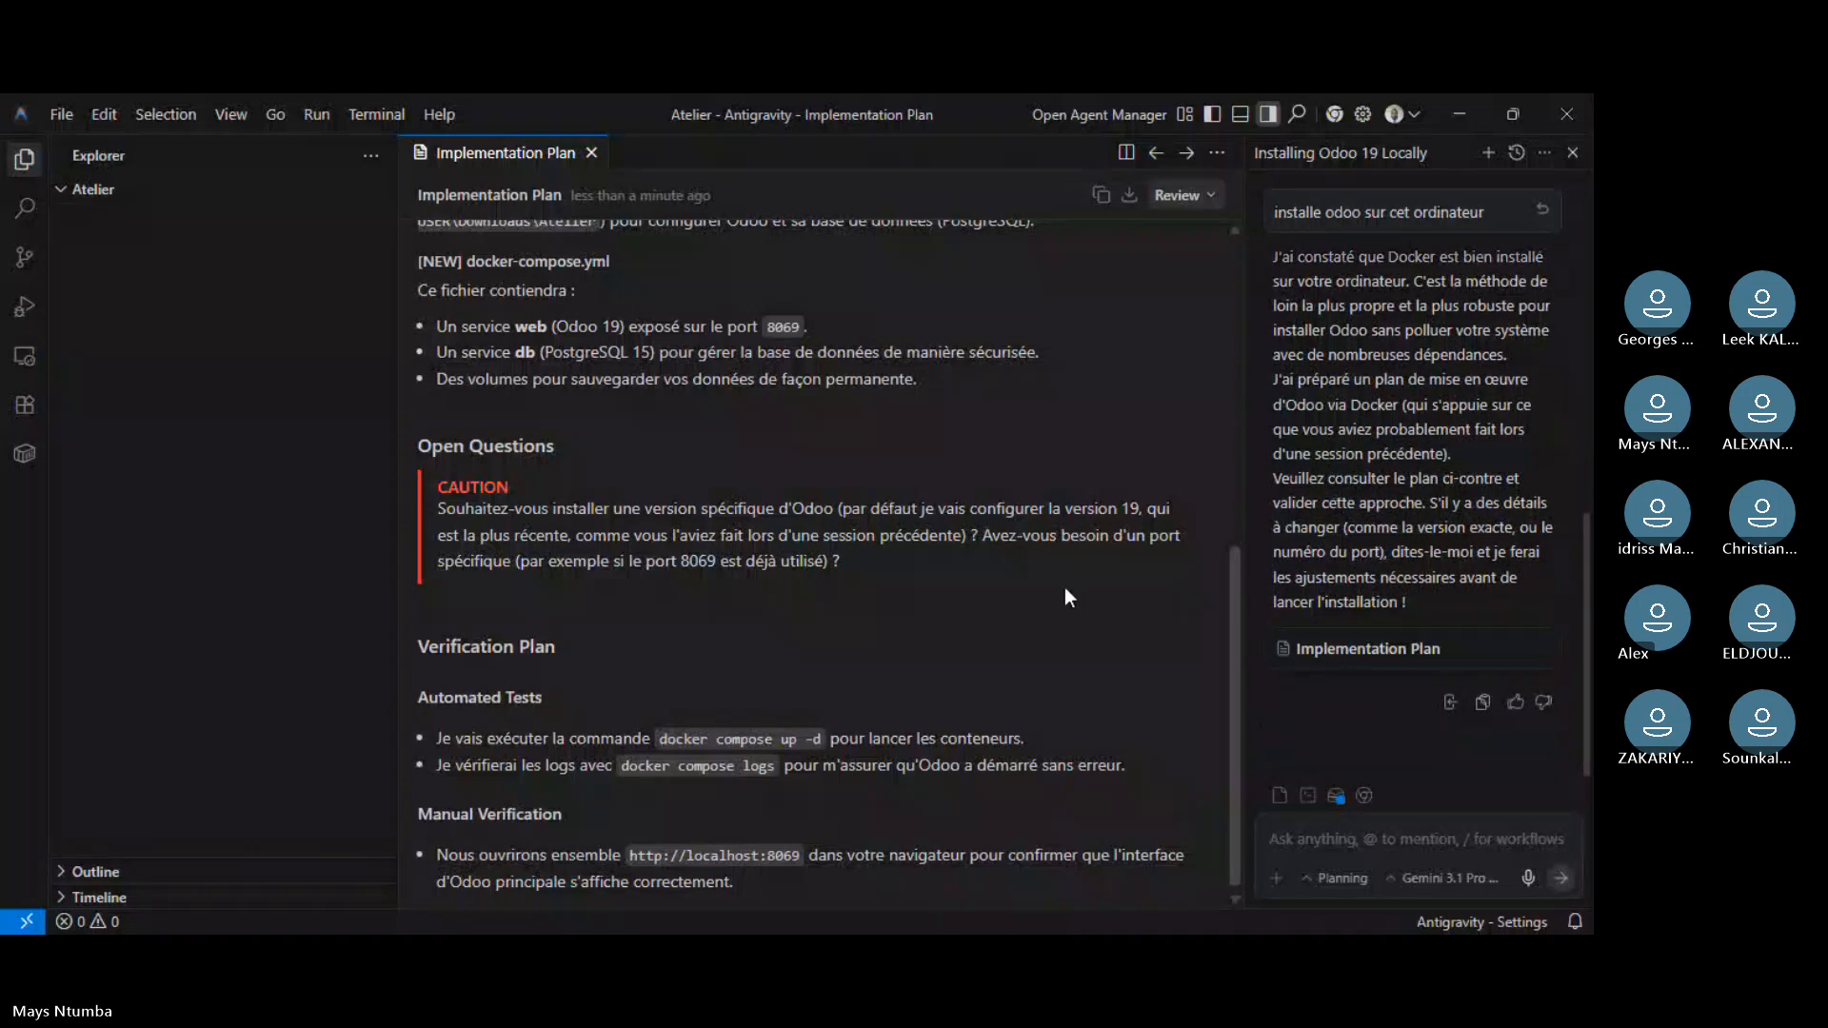
{"action": "scroll", "coordinate": [1065, 590], "scroll_direction": "up", "scroll_amount": 6}
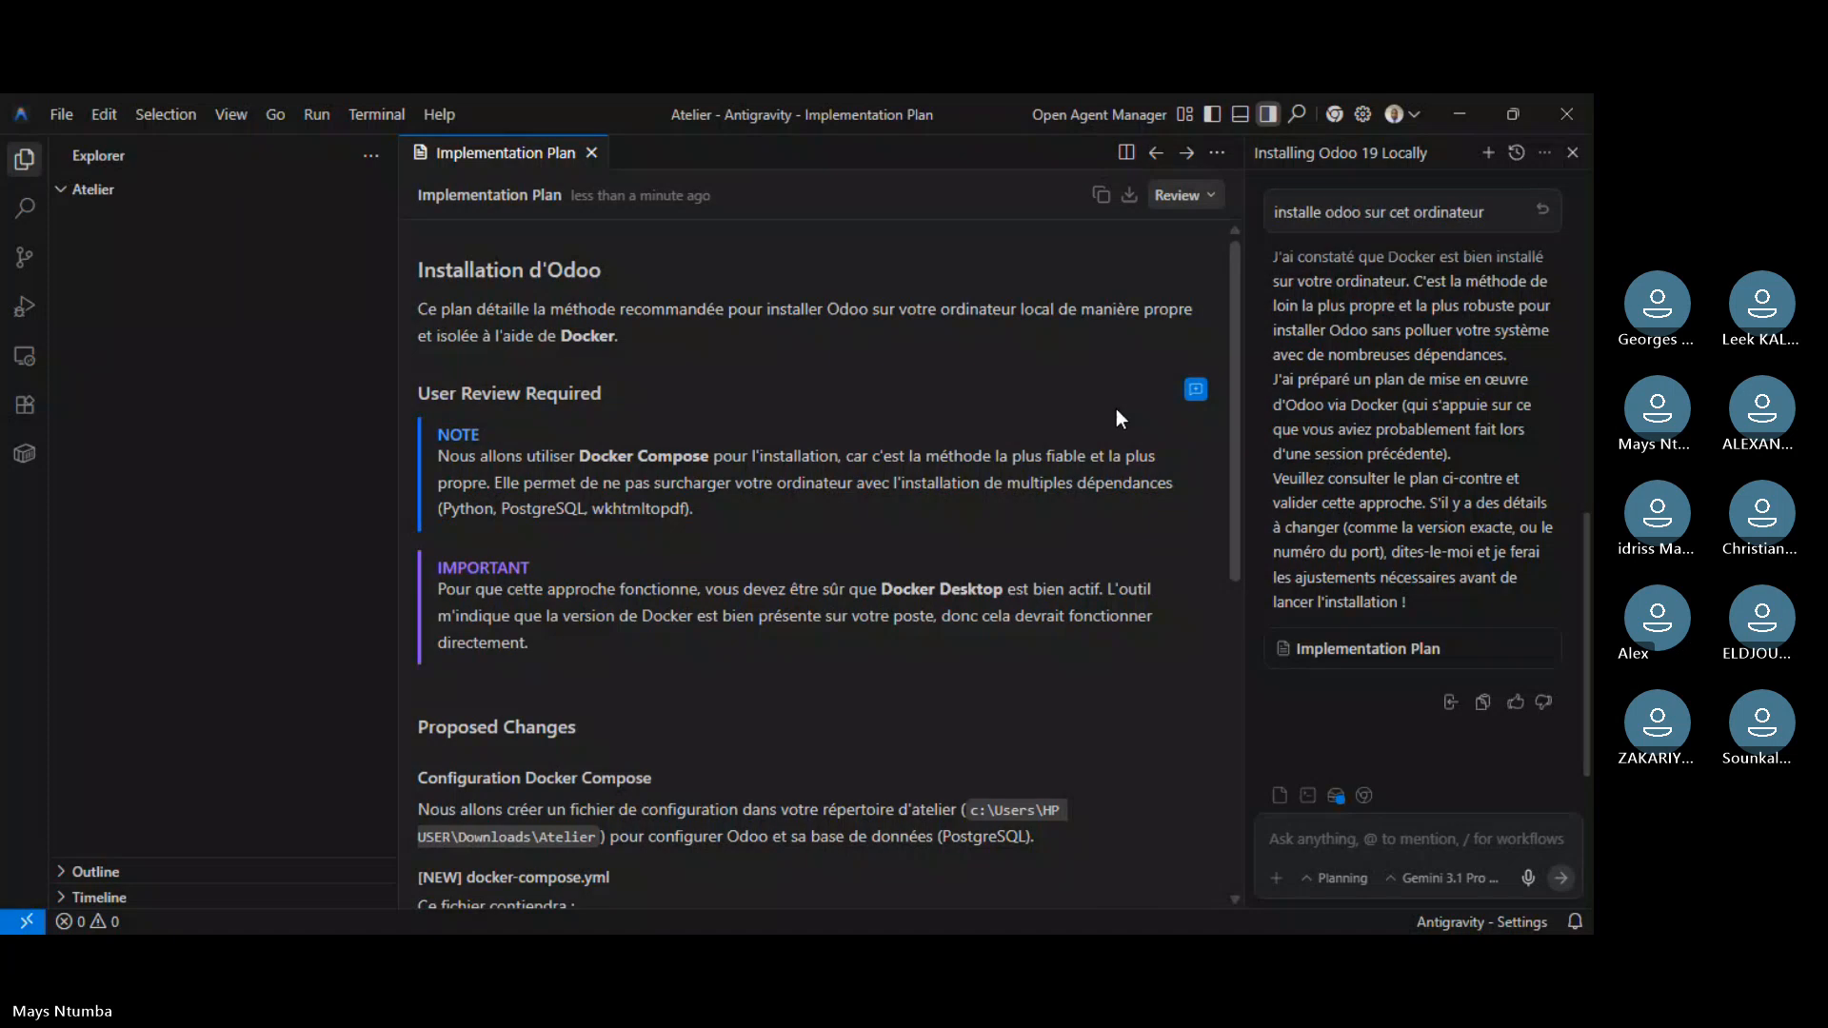
{"action": "scroll", "coordinate": [1116, 409], "scroll_direction": "down", "scroll_amount": 5}
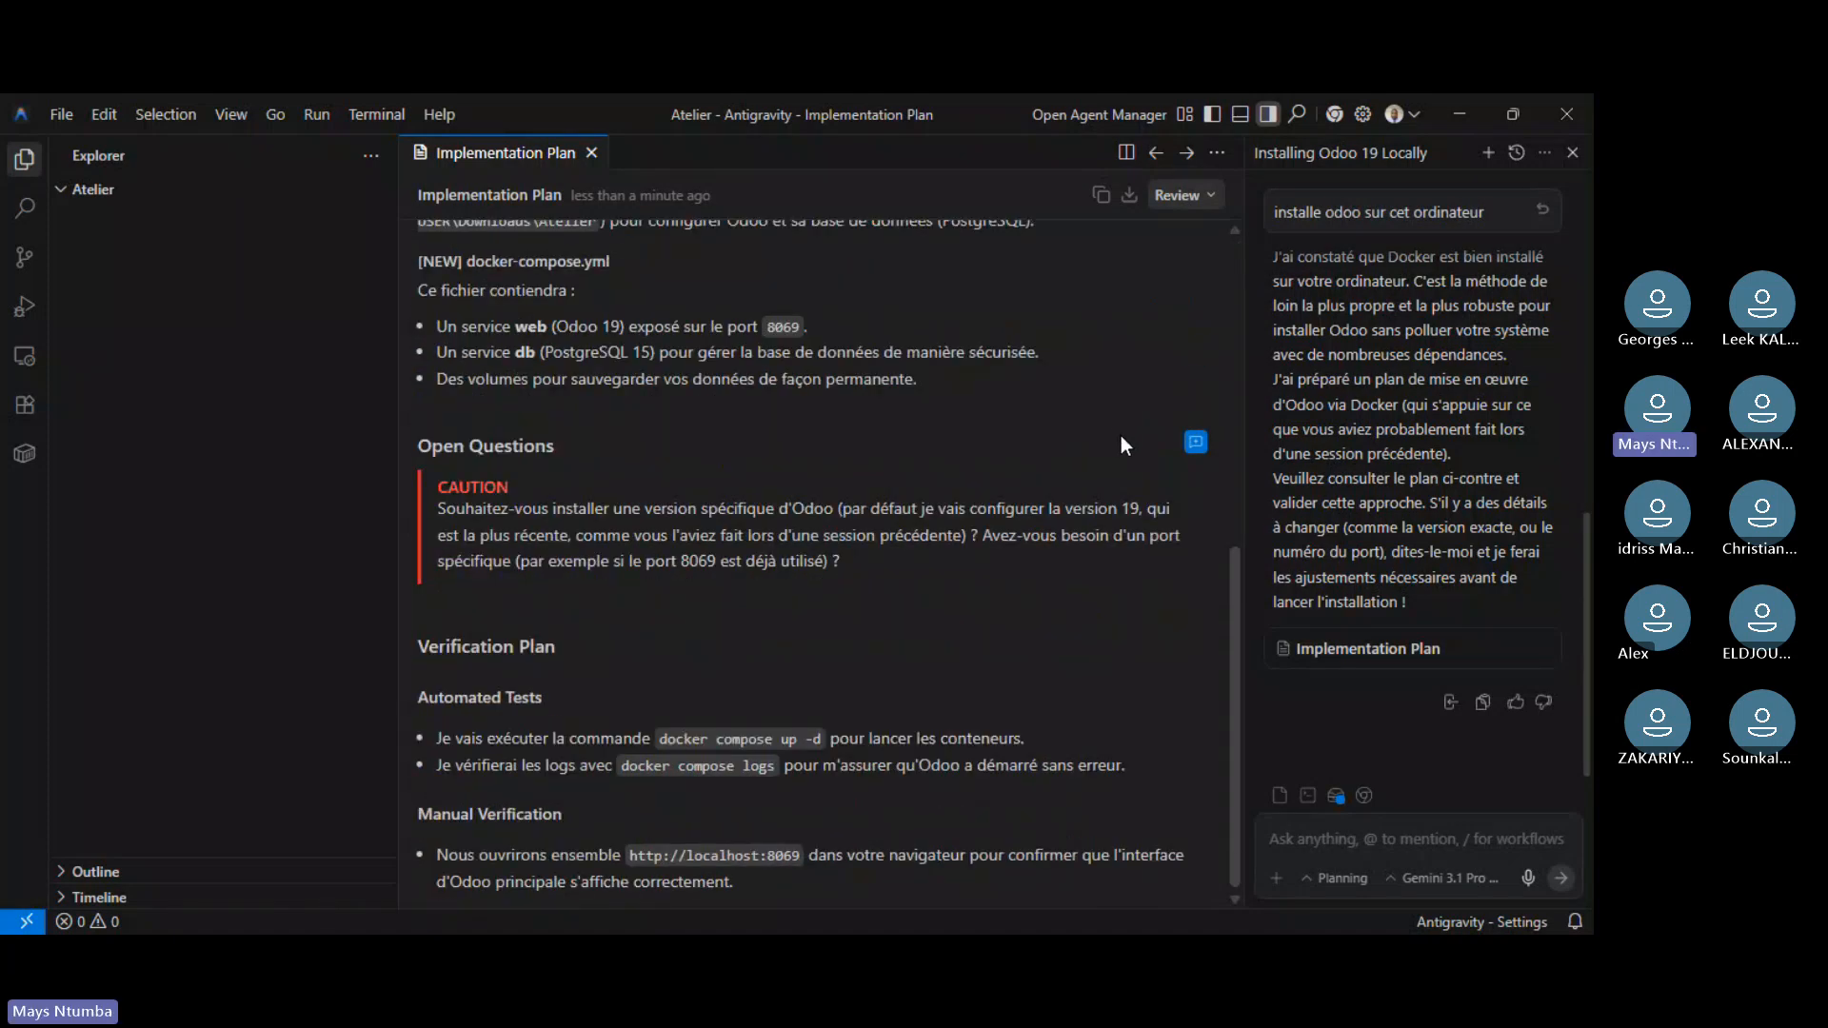
{"action": "scroll", "coordinate": [1352, 560], "scroll_direction": "up", "scroll_amount": 2}
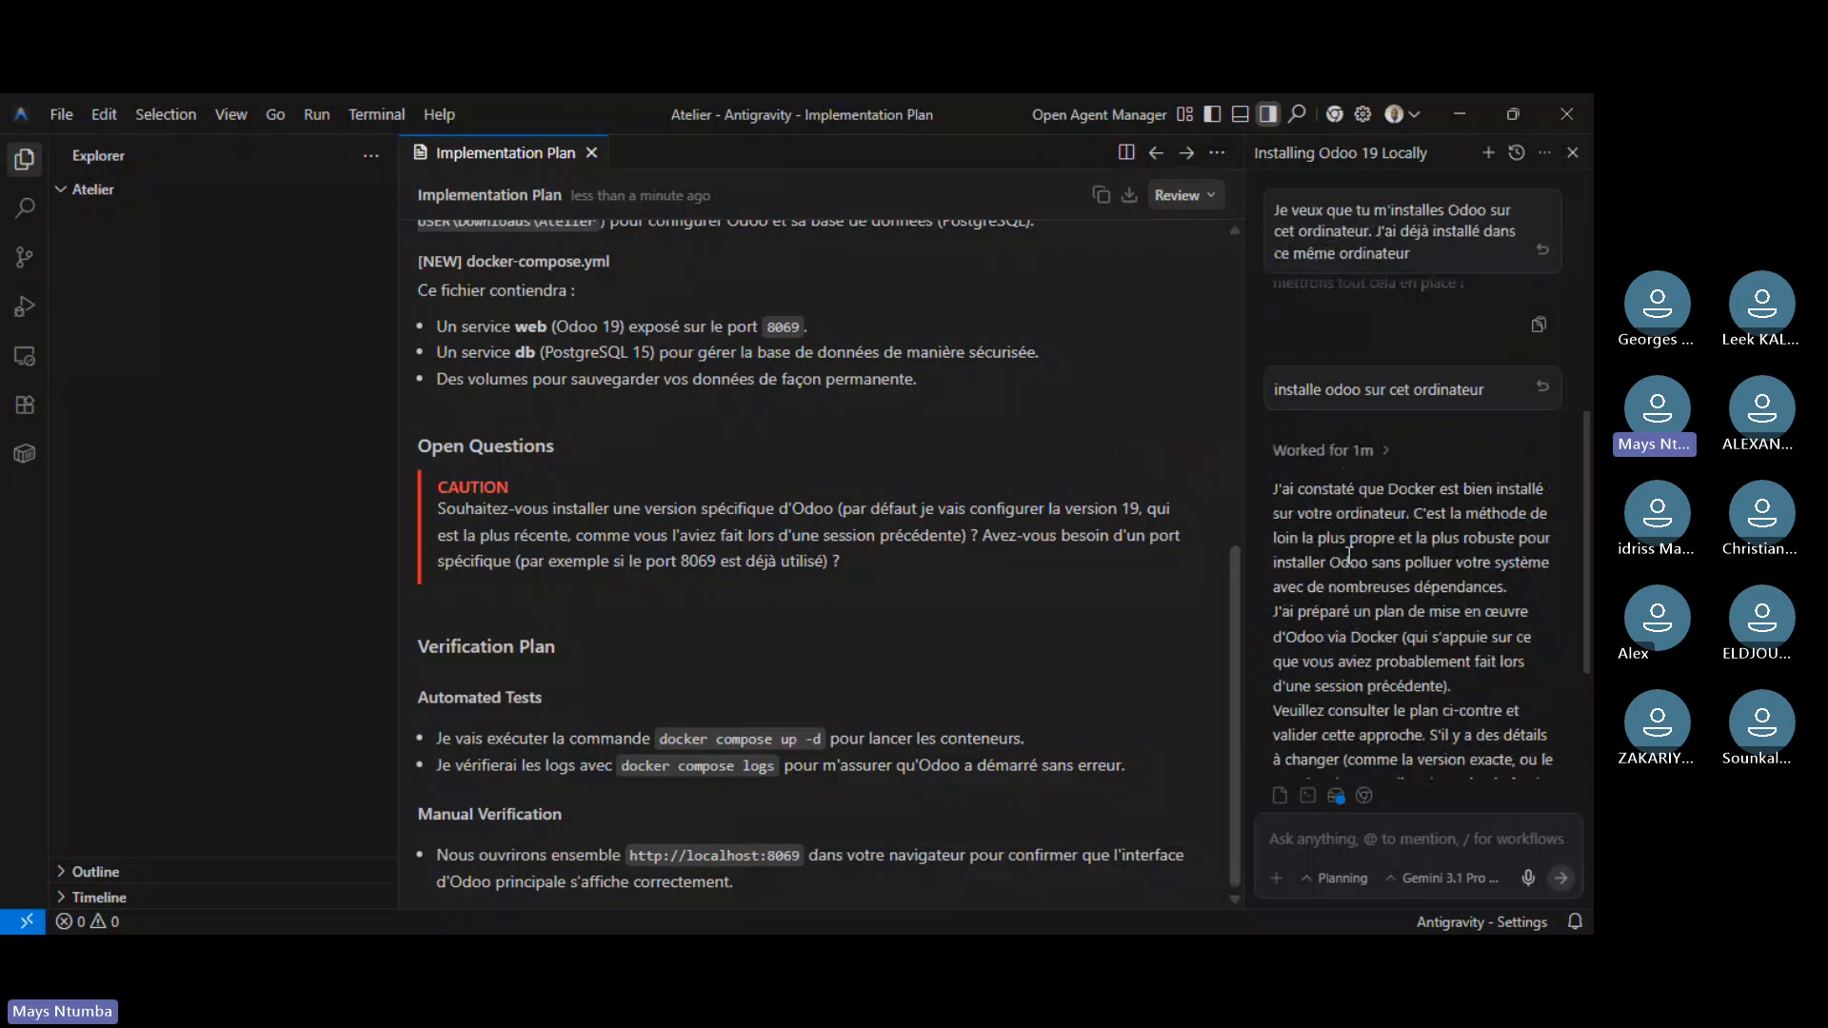
{"action": "scroll", "coordinate": [1348, 552], "scroll_direction": "up", "scroll_amount": 2}
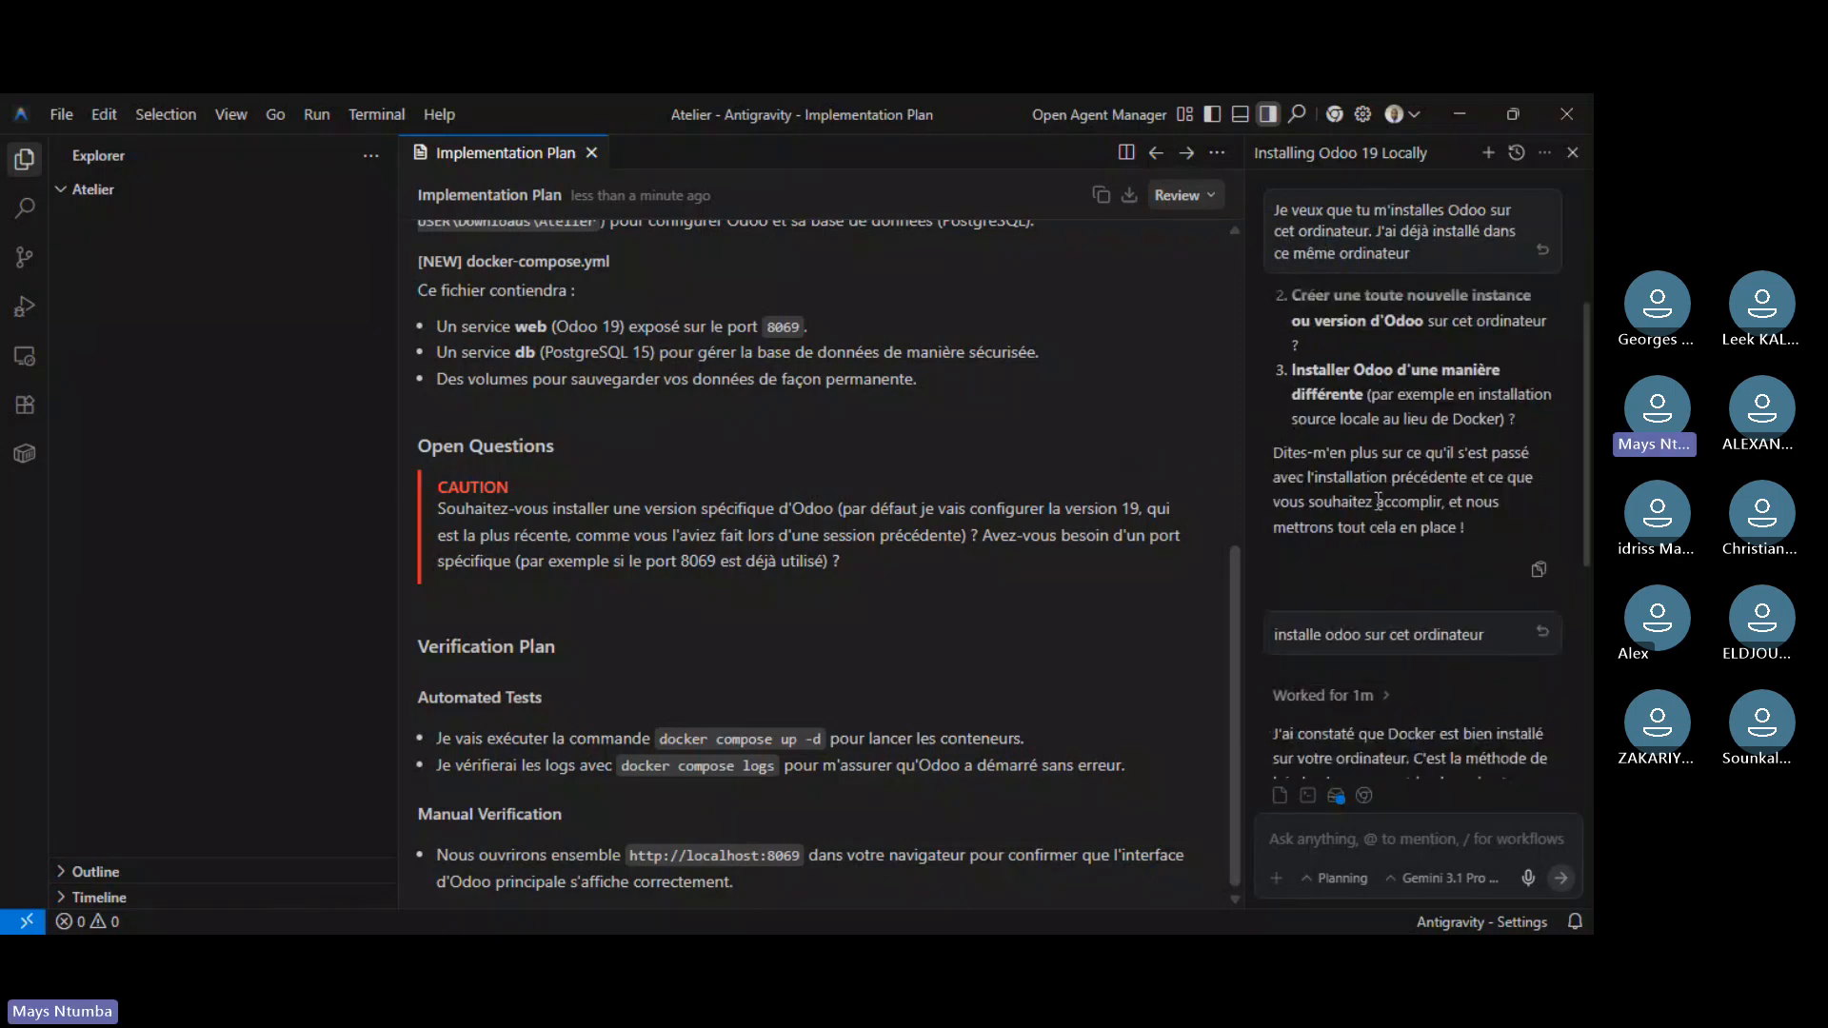
{"action": "scroll", "coordinate": [1385, 407], "scroll_direction": "up", "scroll_amount": 3}
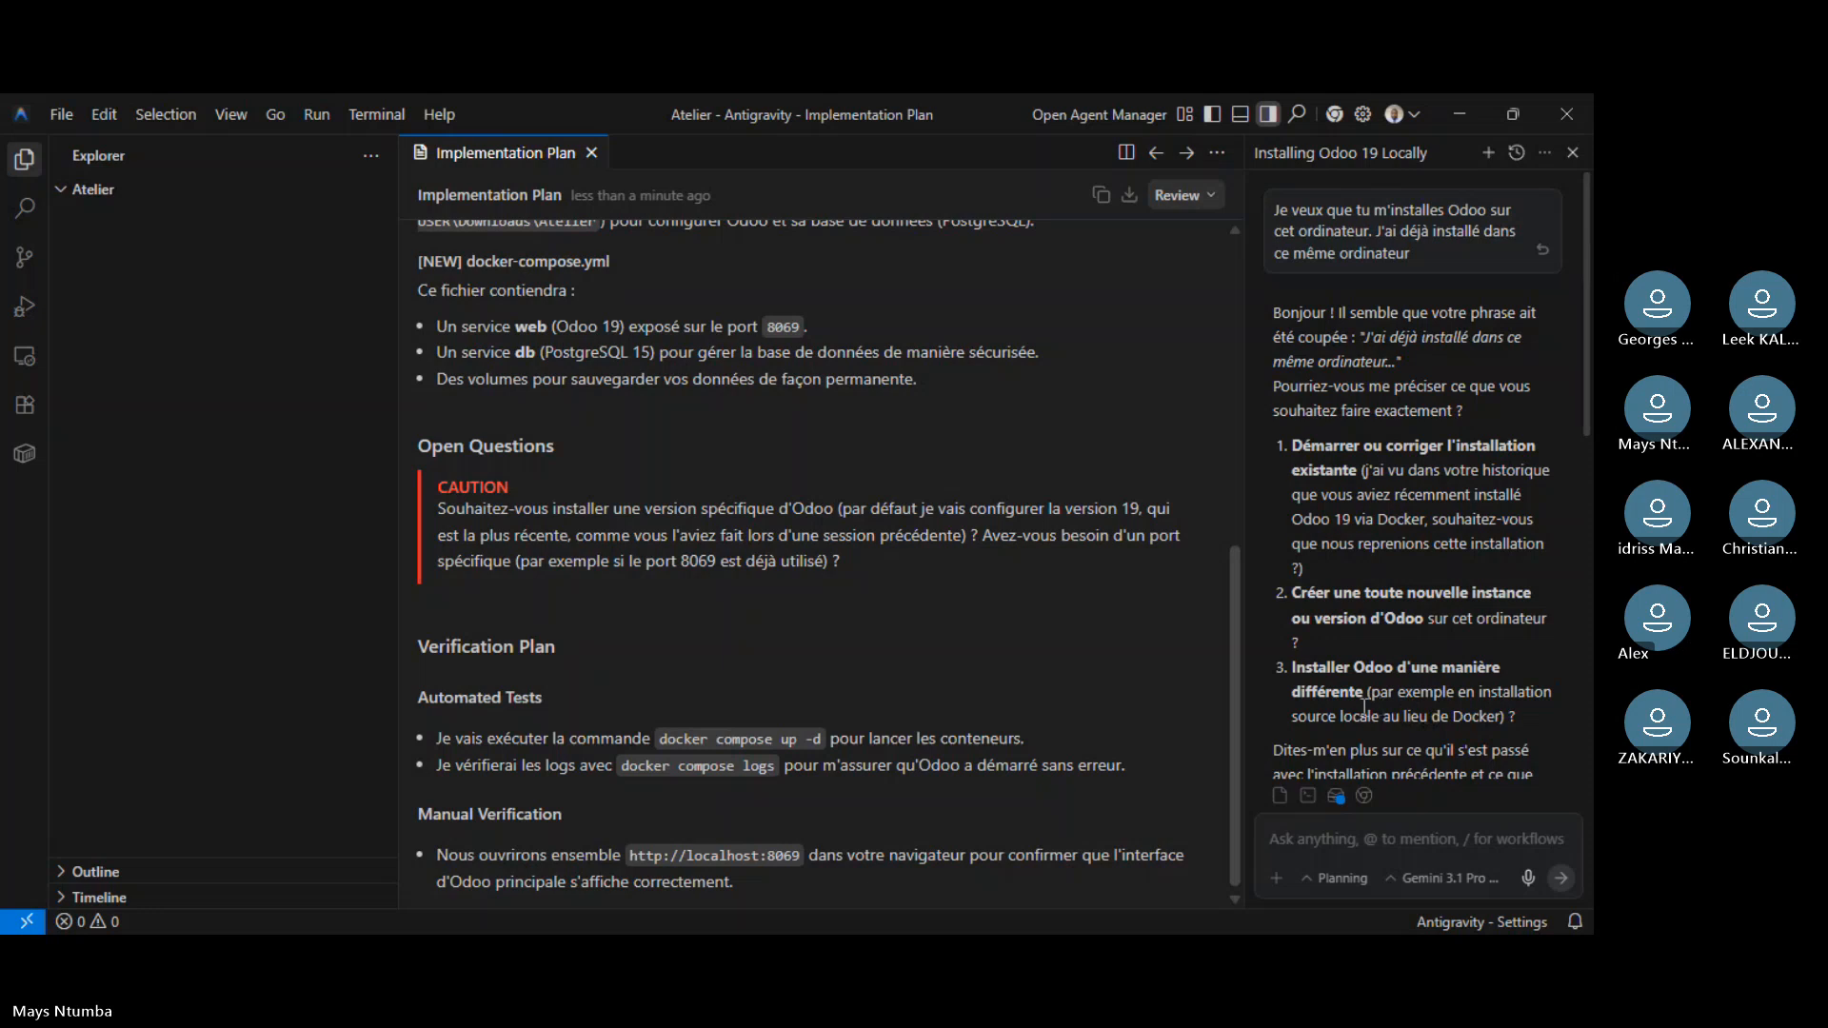
{"action": "scroll", "coordinate": [1466, 617], "scroll_direction": "down", "scroll_amount": 10}
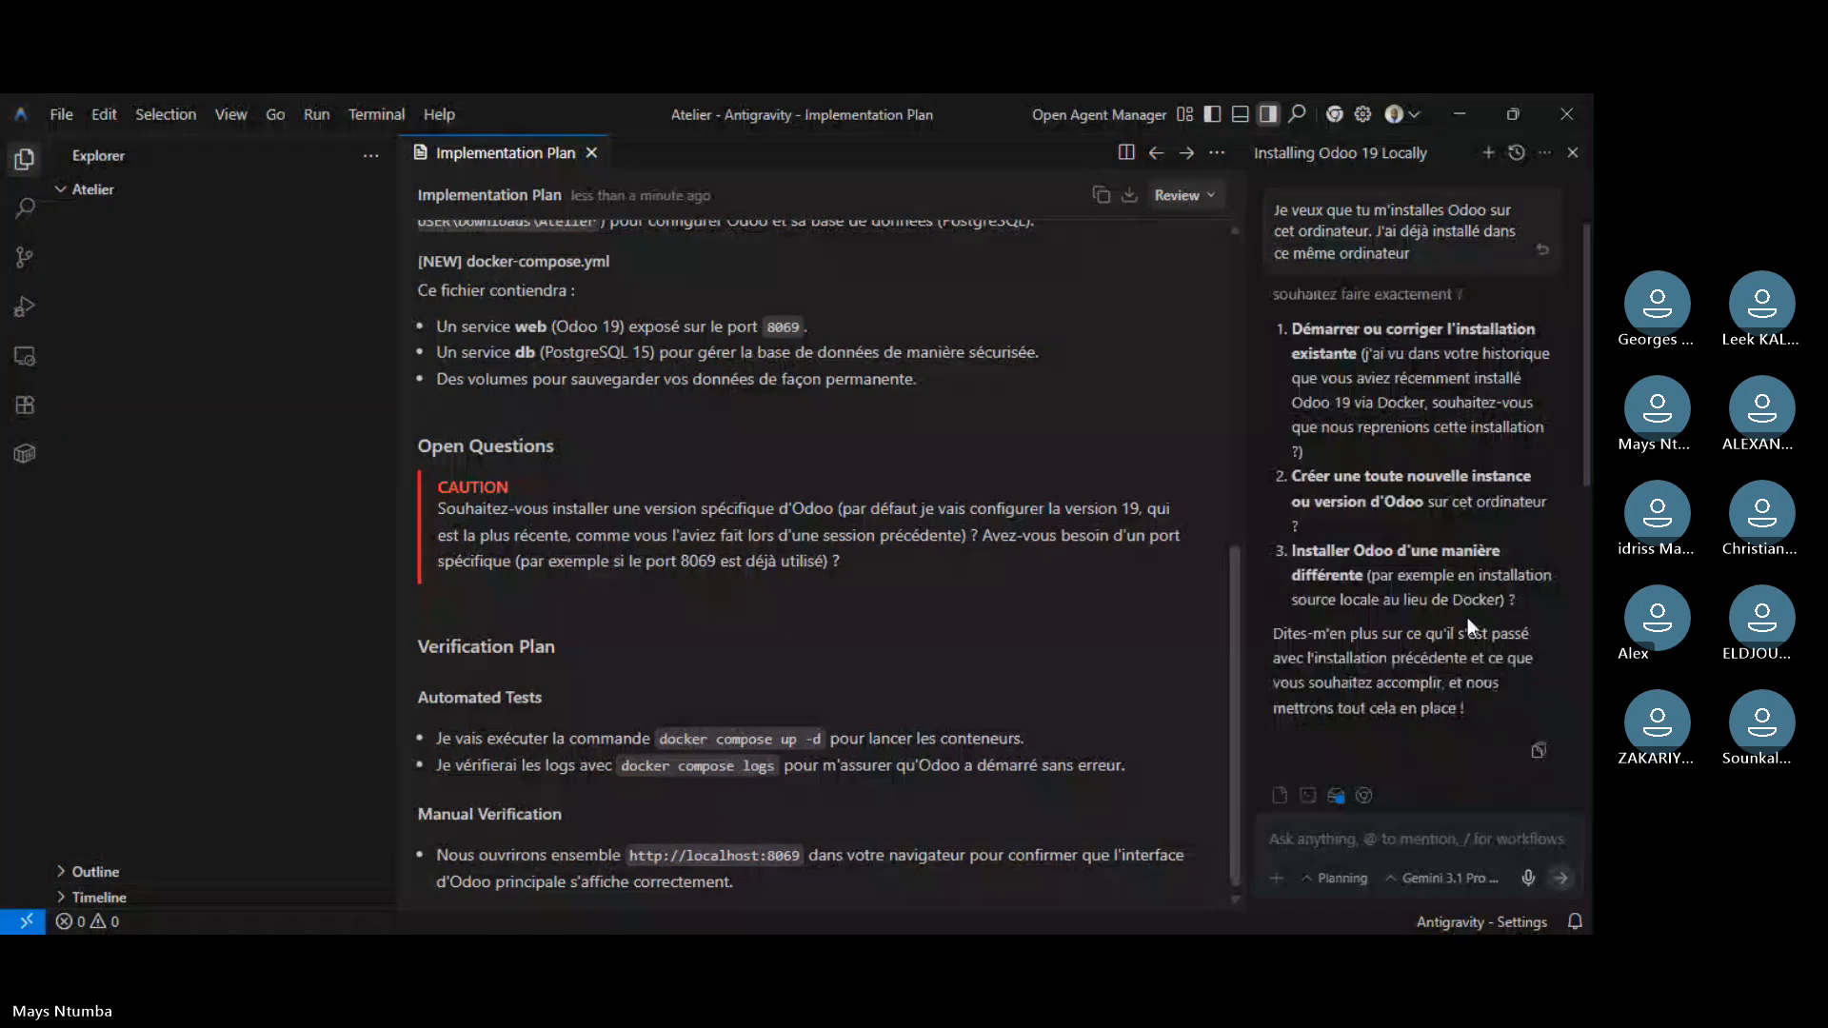
- Reply to the agent with 'installer pour une nouvelle fois' to request a fresh install
{"action": "left_click", "coordinate": [1387, 844]}
{"action": "type", "text": "i"}
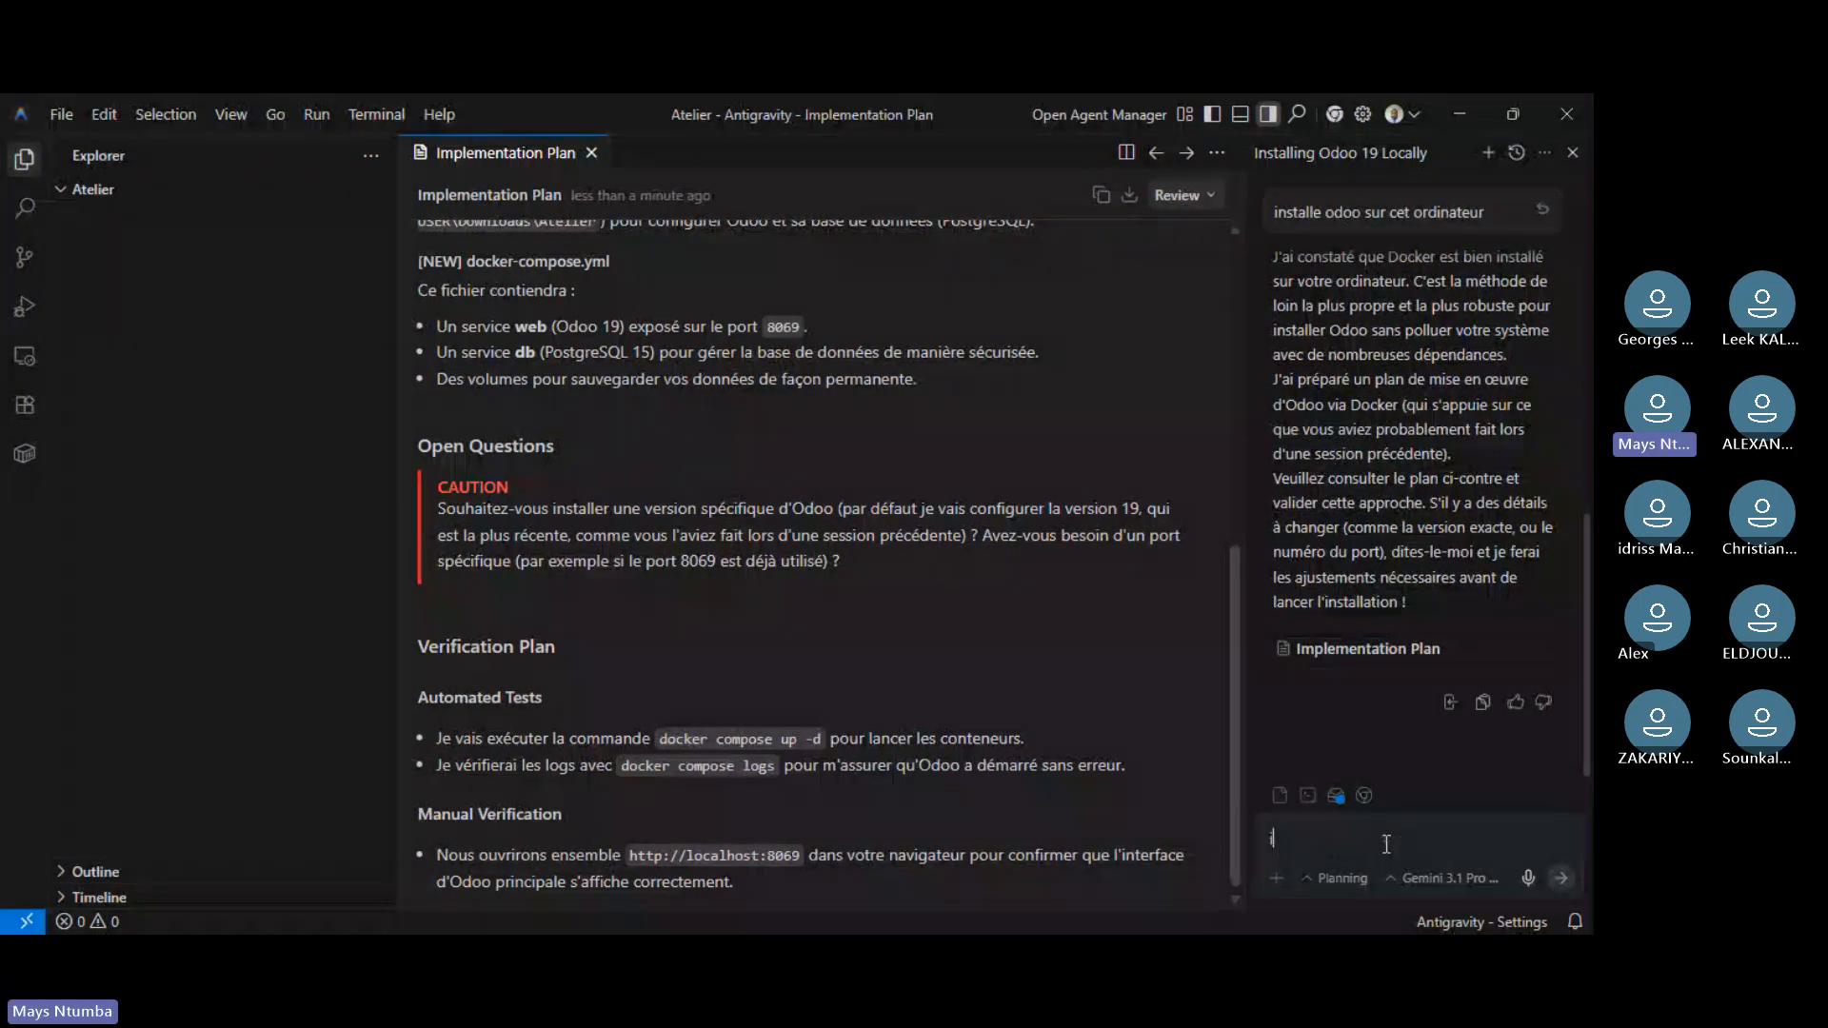
{"action": "type", "text": "nstall"}
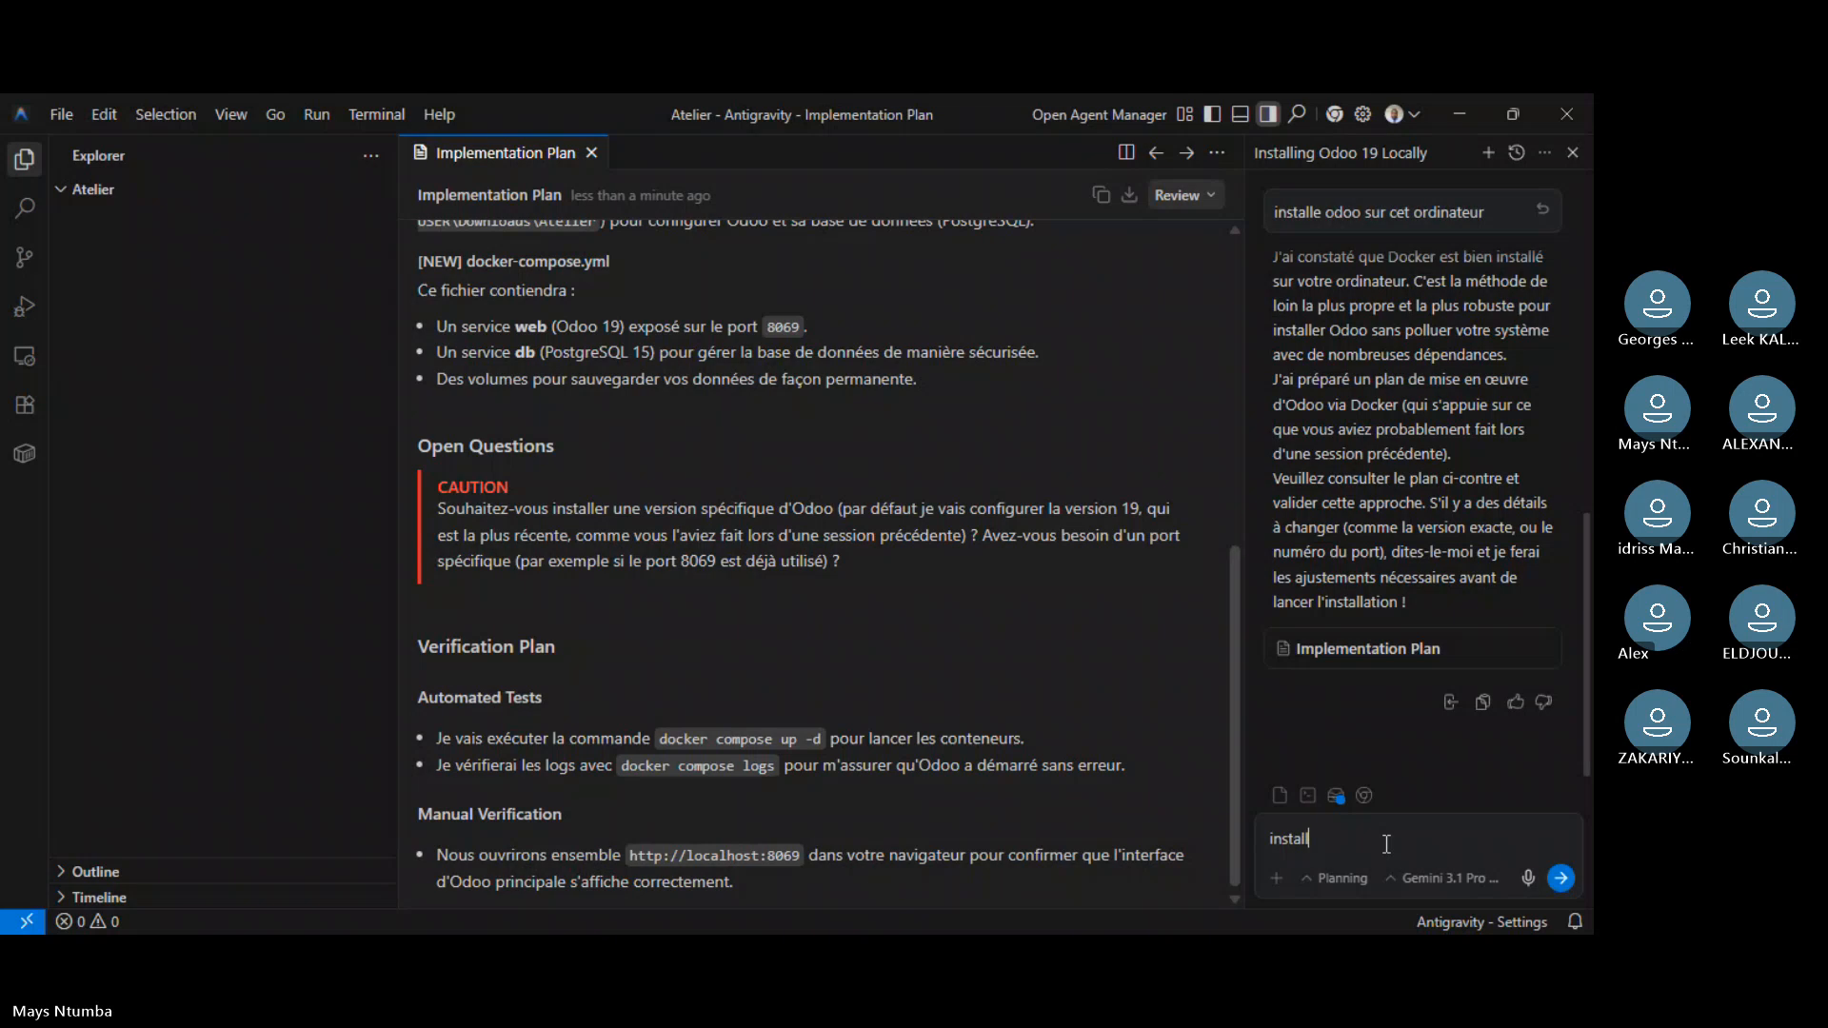
{"action": "type", "text": "er pour une nouvelle fo"}
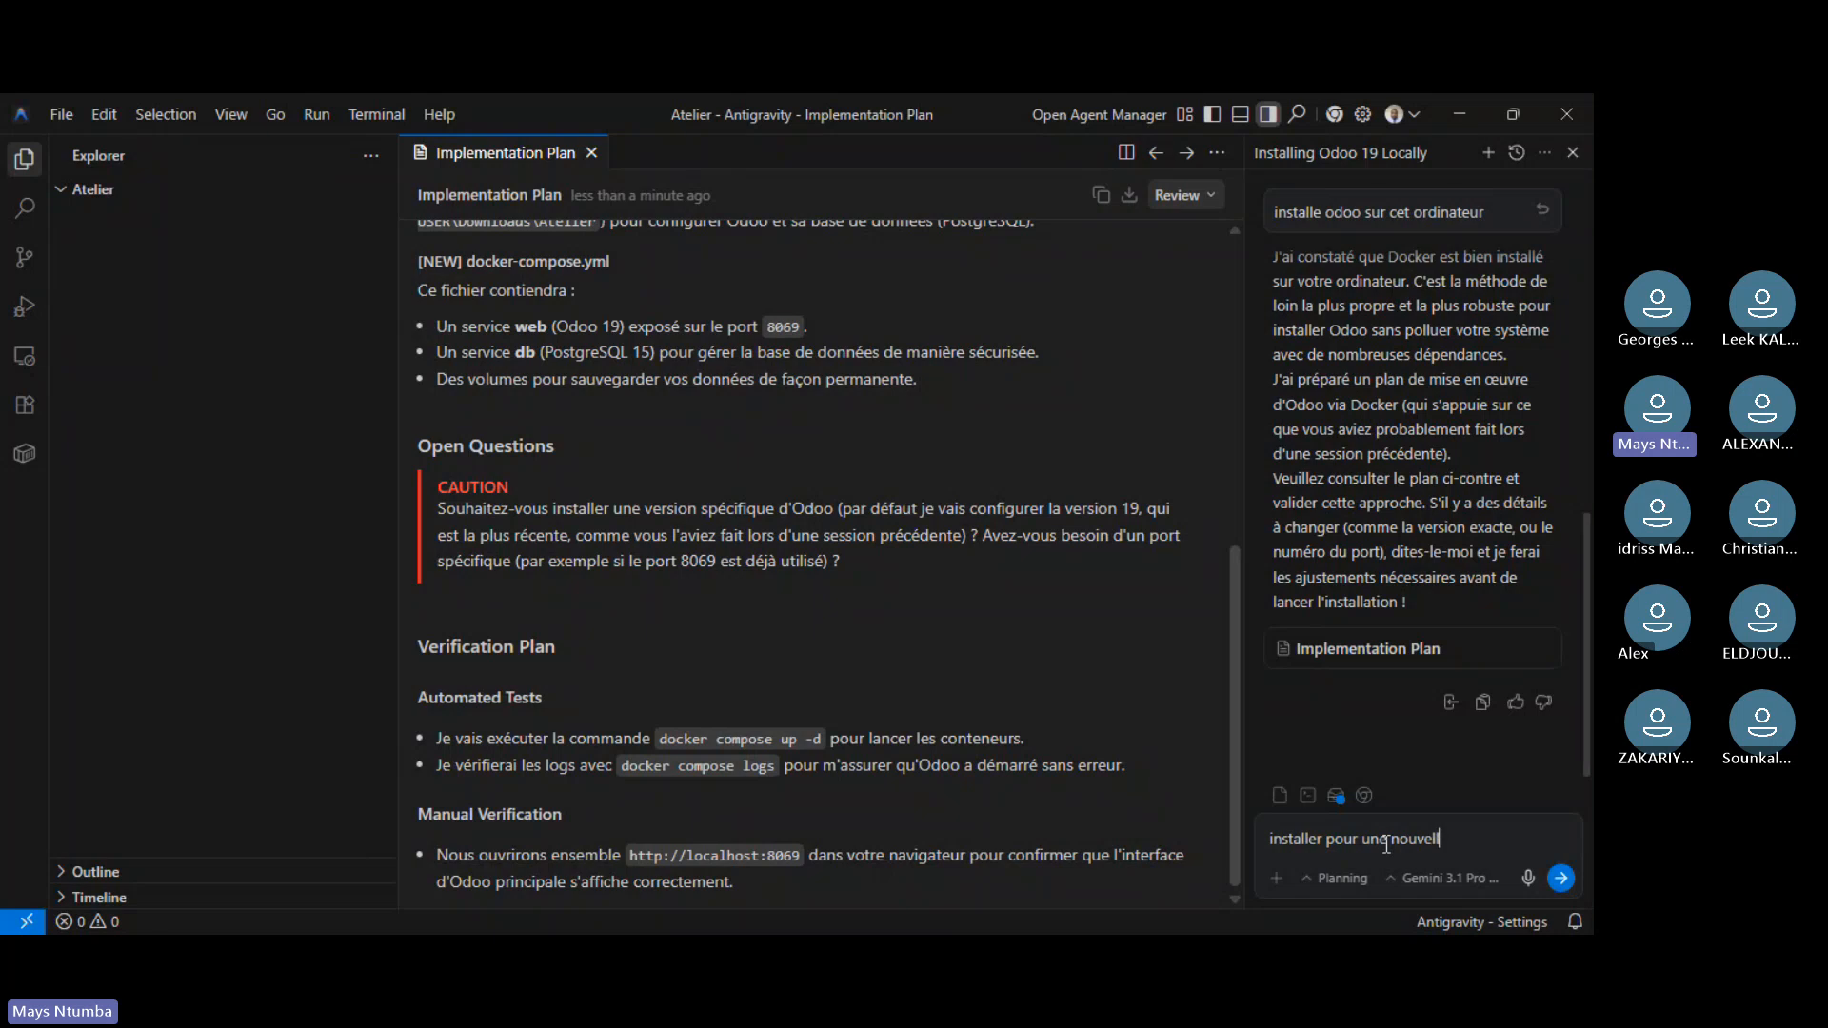
{"action": "type", "text": "is"}
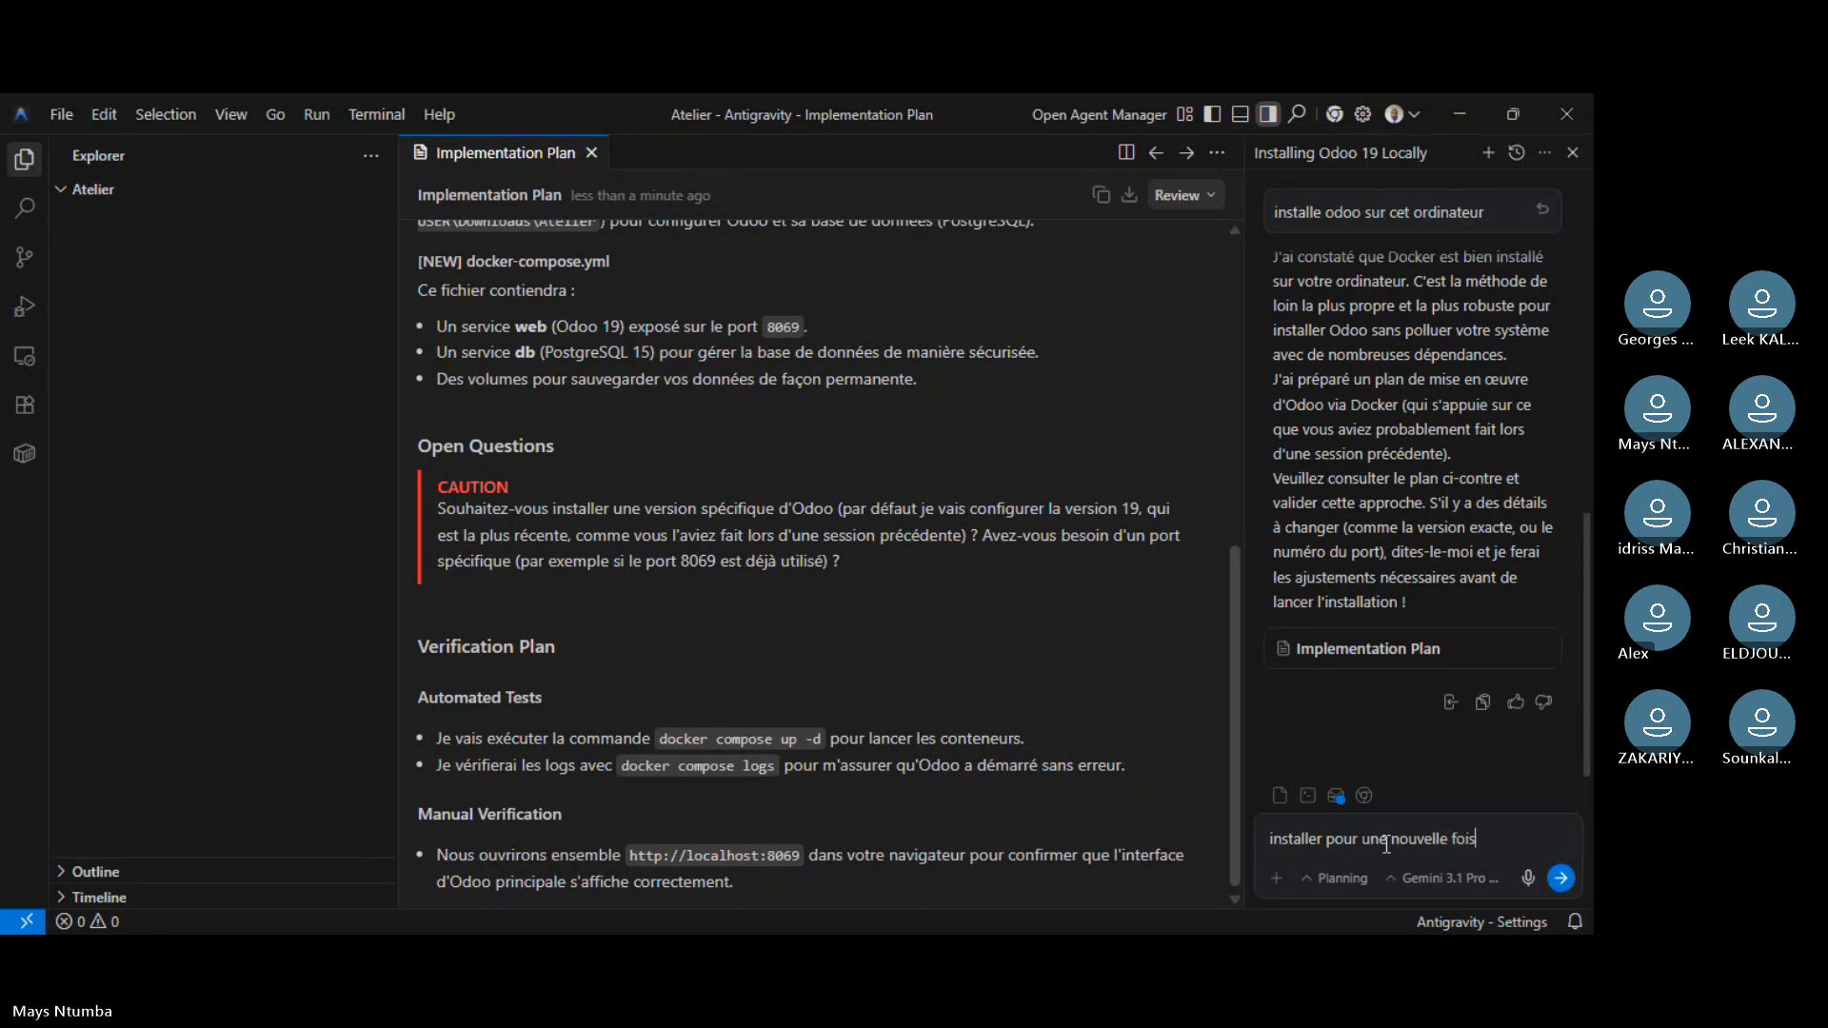
{"action": "key", "text": "Return"}
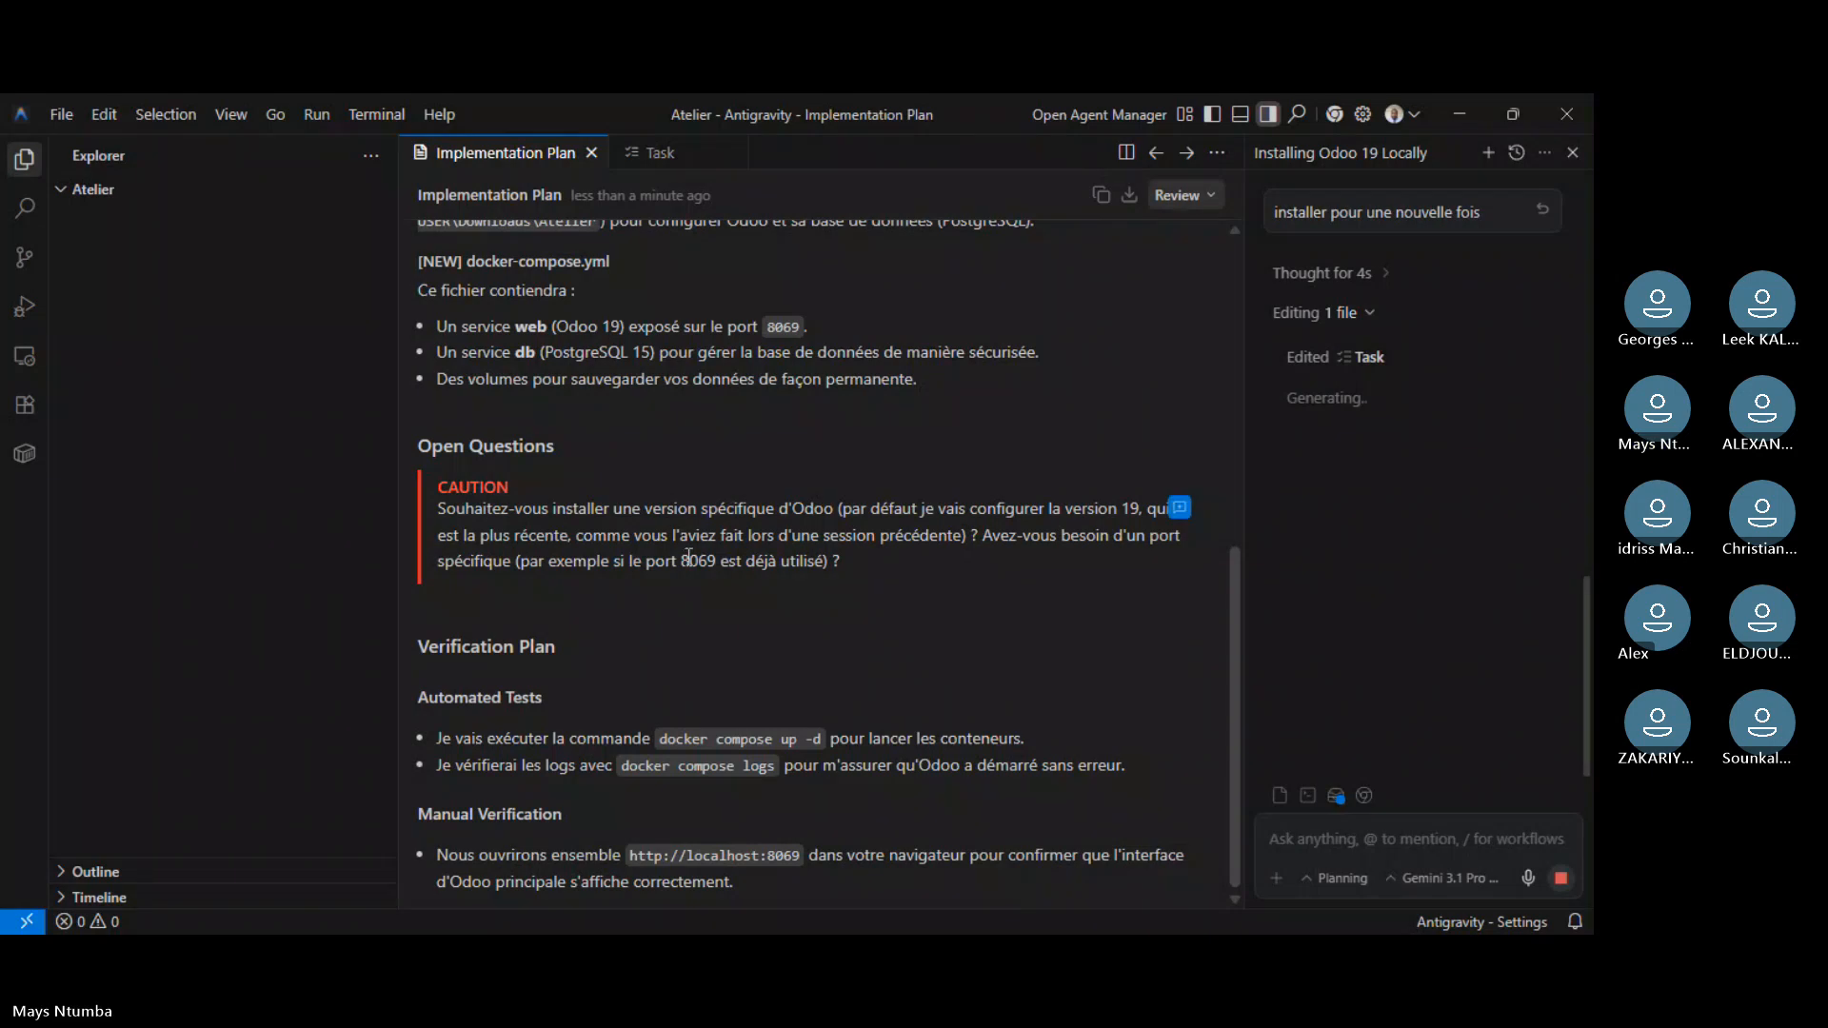
- Scroll through the Implementation Plan while the agent writes docker-compose.yml
{"action": "scroll", "coordinate": [687, 554], "scroll_direction": "up", "scroll_amount": 2}
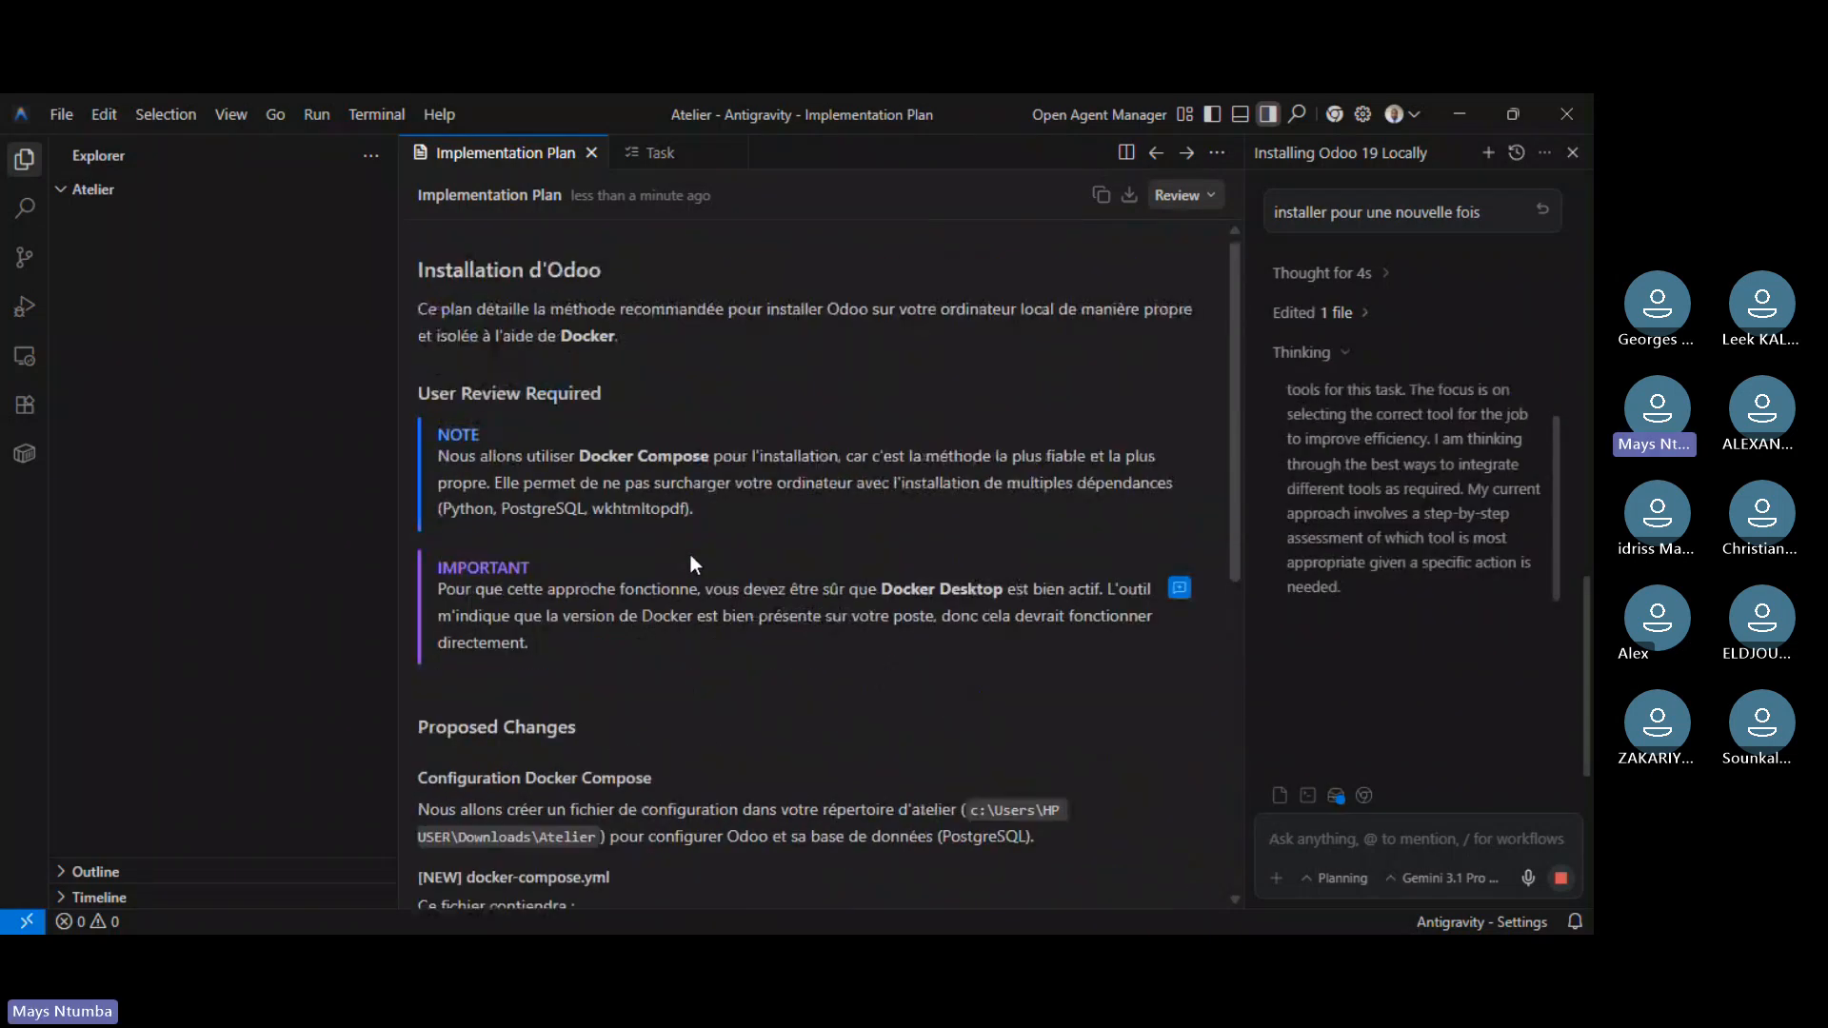
{"action": "scroll", "coordinate": [700, 564], "scroll_direction": "down", "scroll_amount": 6}
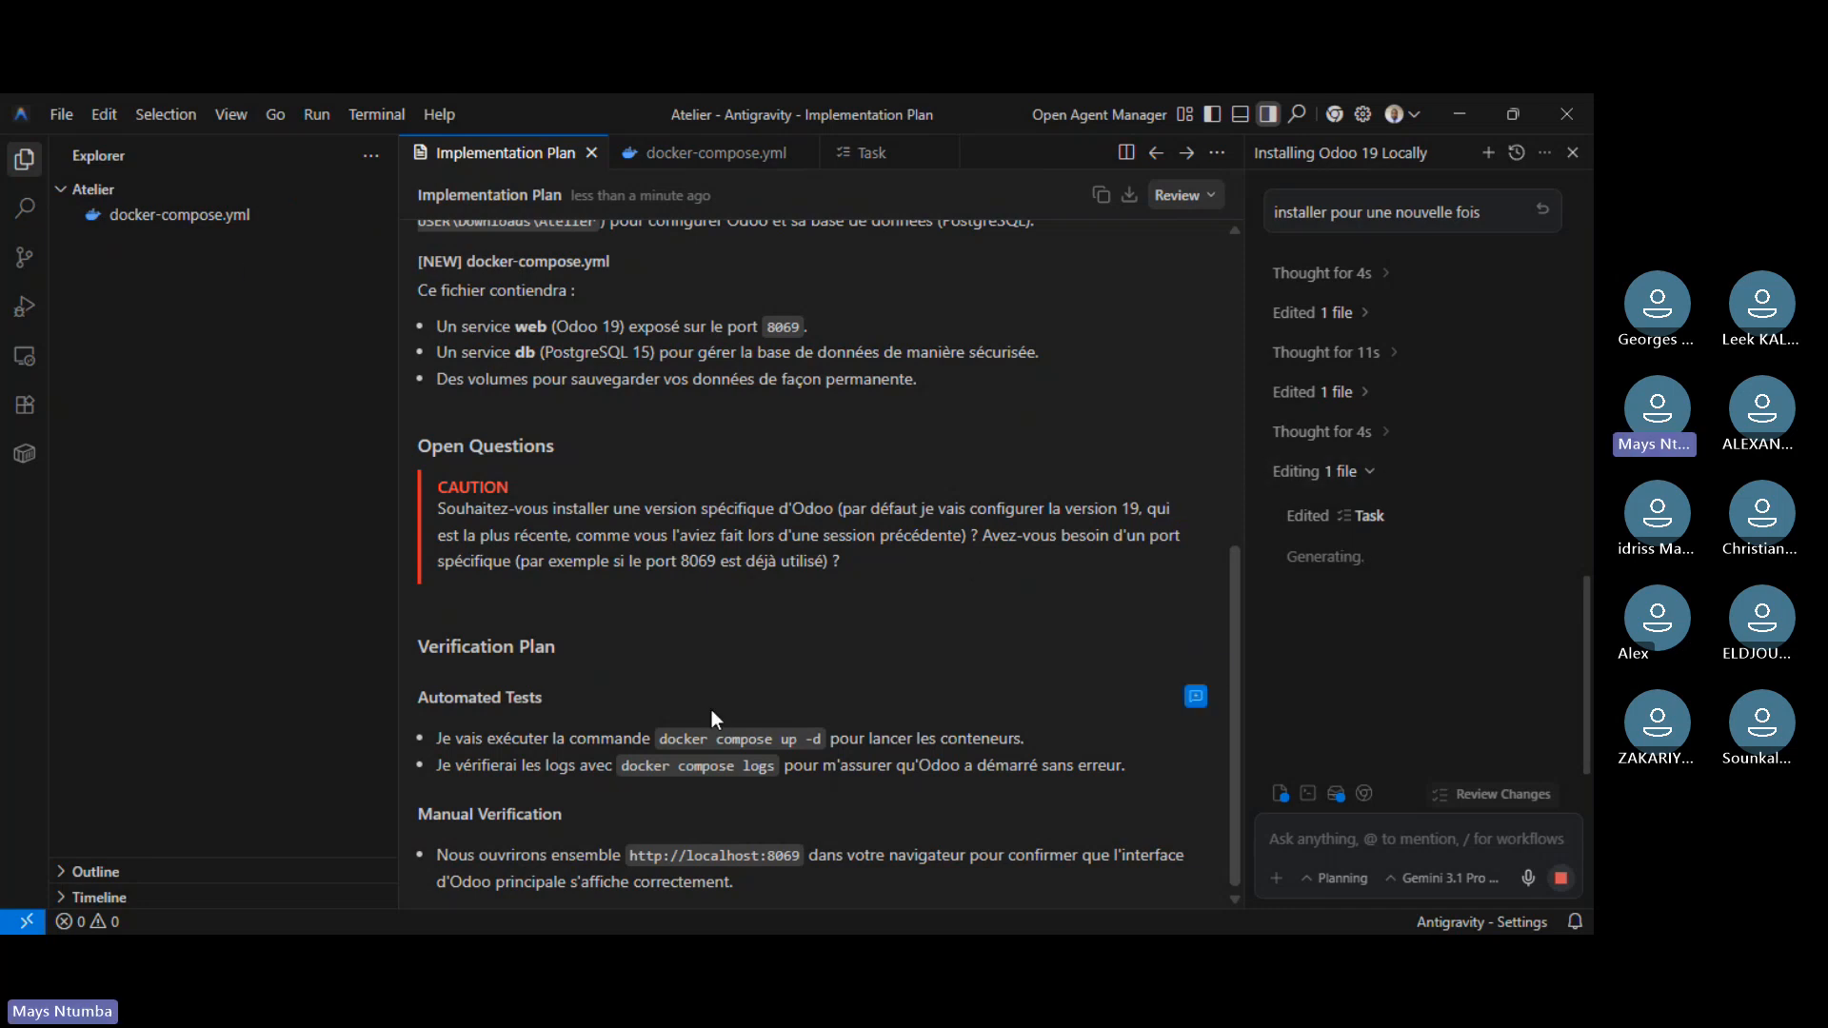
{"action": "scroll", "coordinate": [705, 697], "scroll_direction": "up", "scroll_amount": 4}
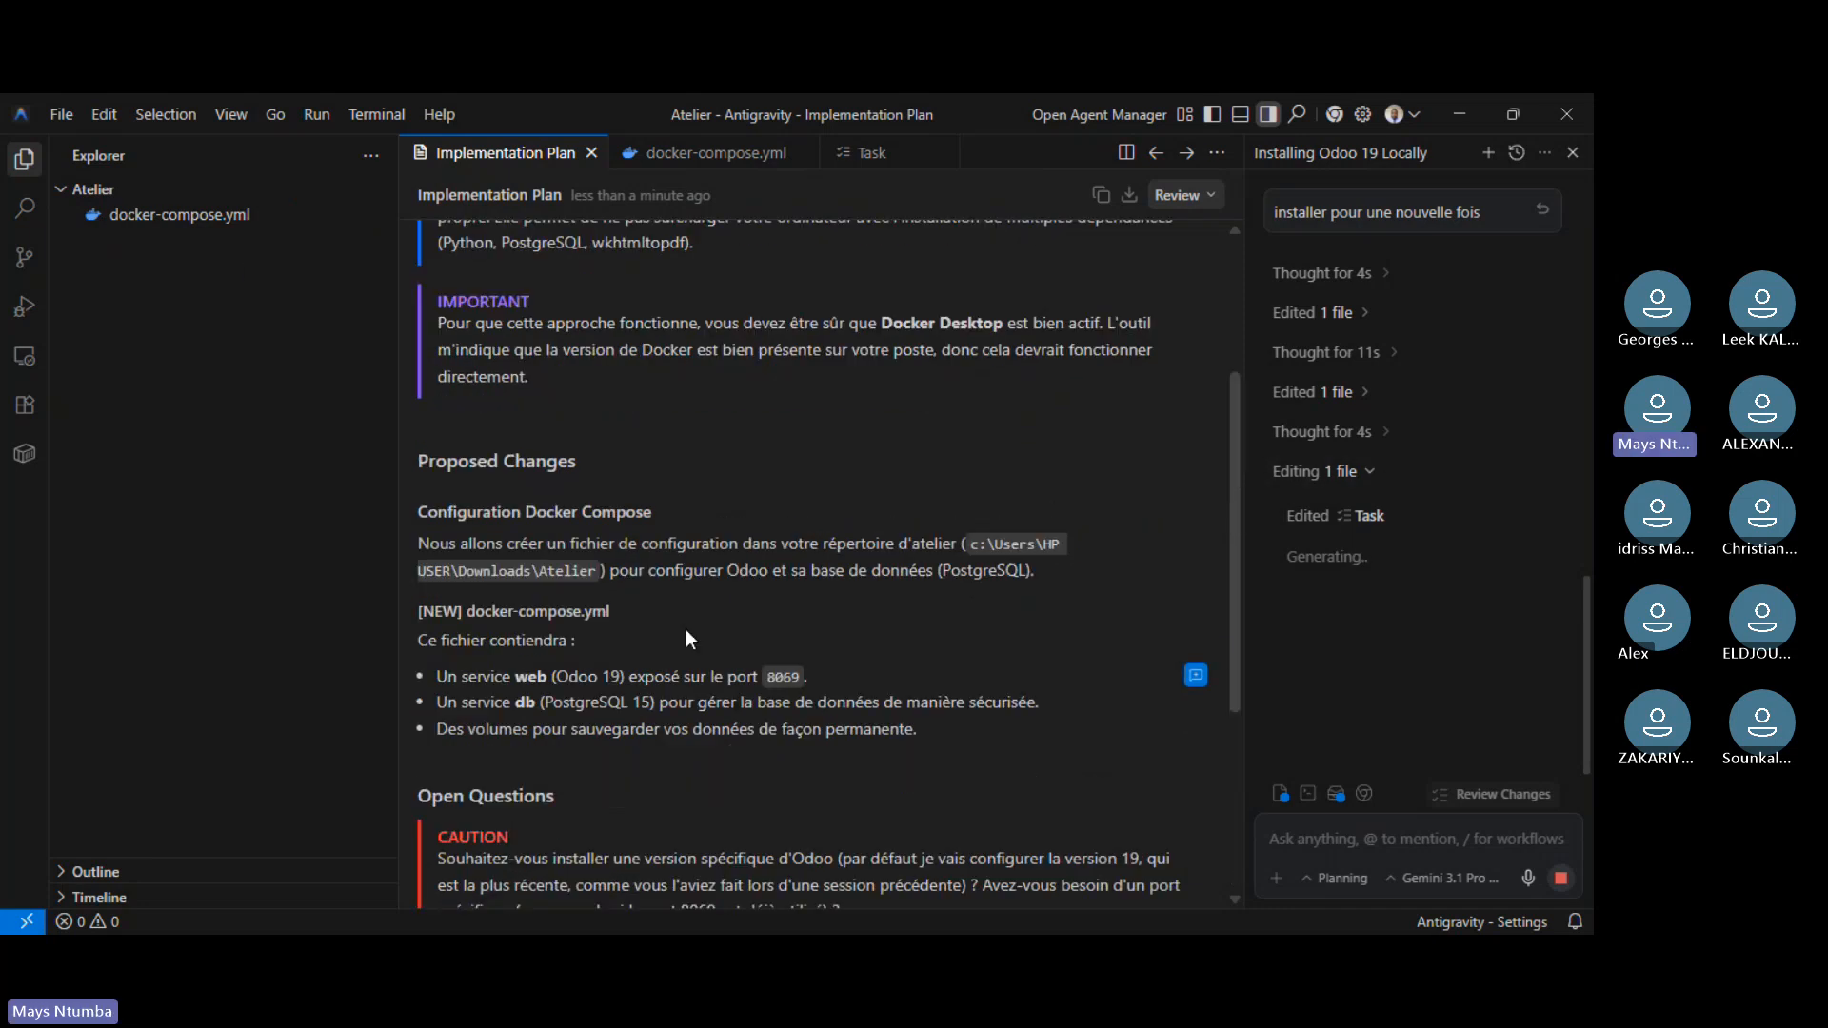
{"action": "scroll", "coordinate": [686, 631], "scroll_direction": "up", "scroll_amount": 3}
{"action": "scroll", "coordinate": [684, 617], "scroll_direction": "down", "scroll_amount": 2}
{"action": "scroll", "coordinate": [685, 619], "scroll_direction": "down", "scroll_amount": 4}
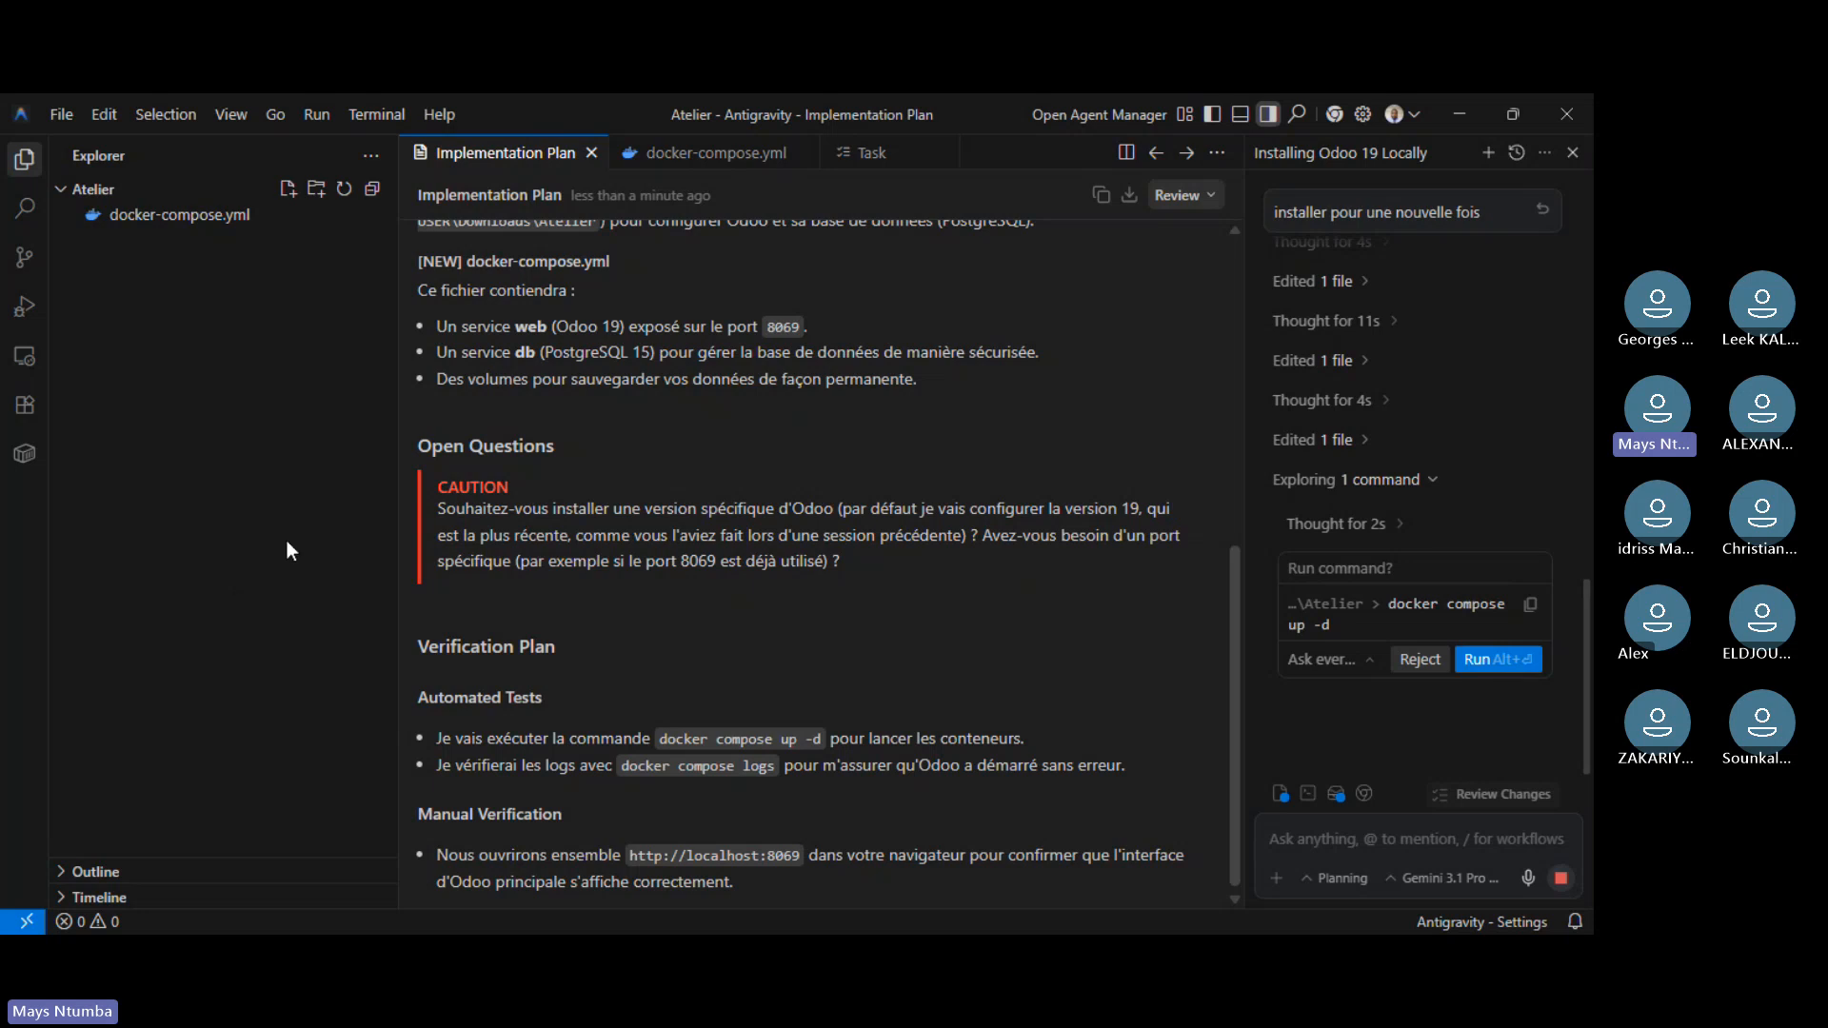
- Approve docker compose up -d to start the Odoo web and database containers
{"action": "left_click", "coordinate": [1483, 669]}
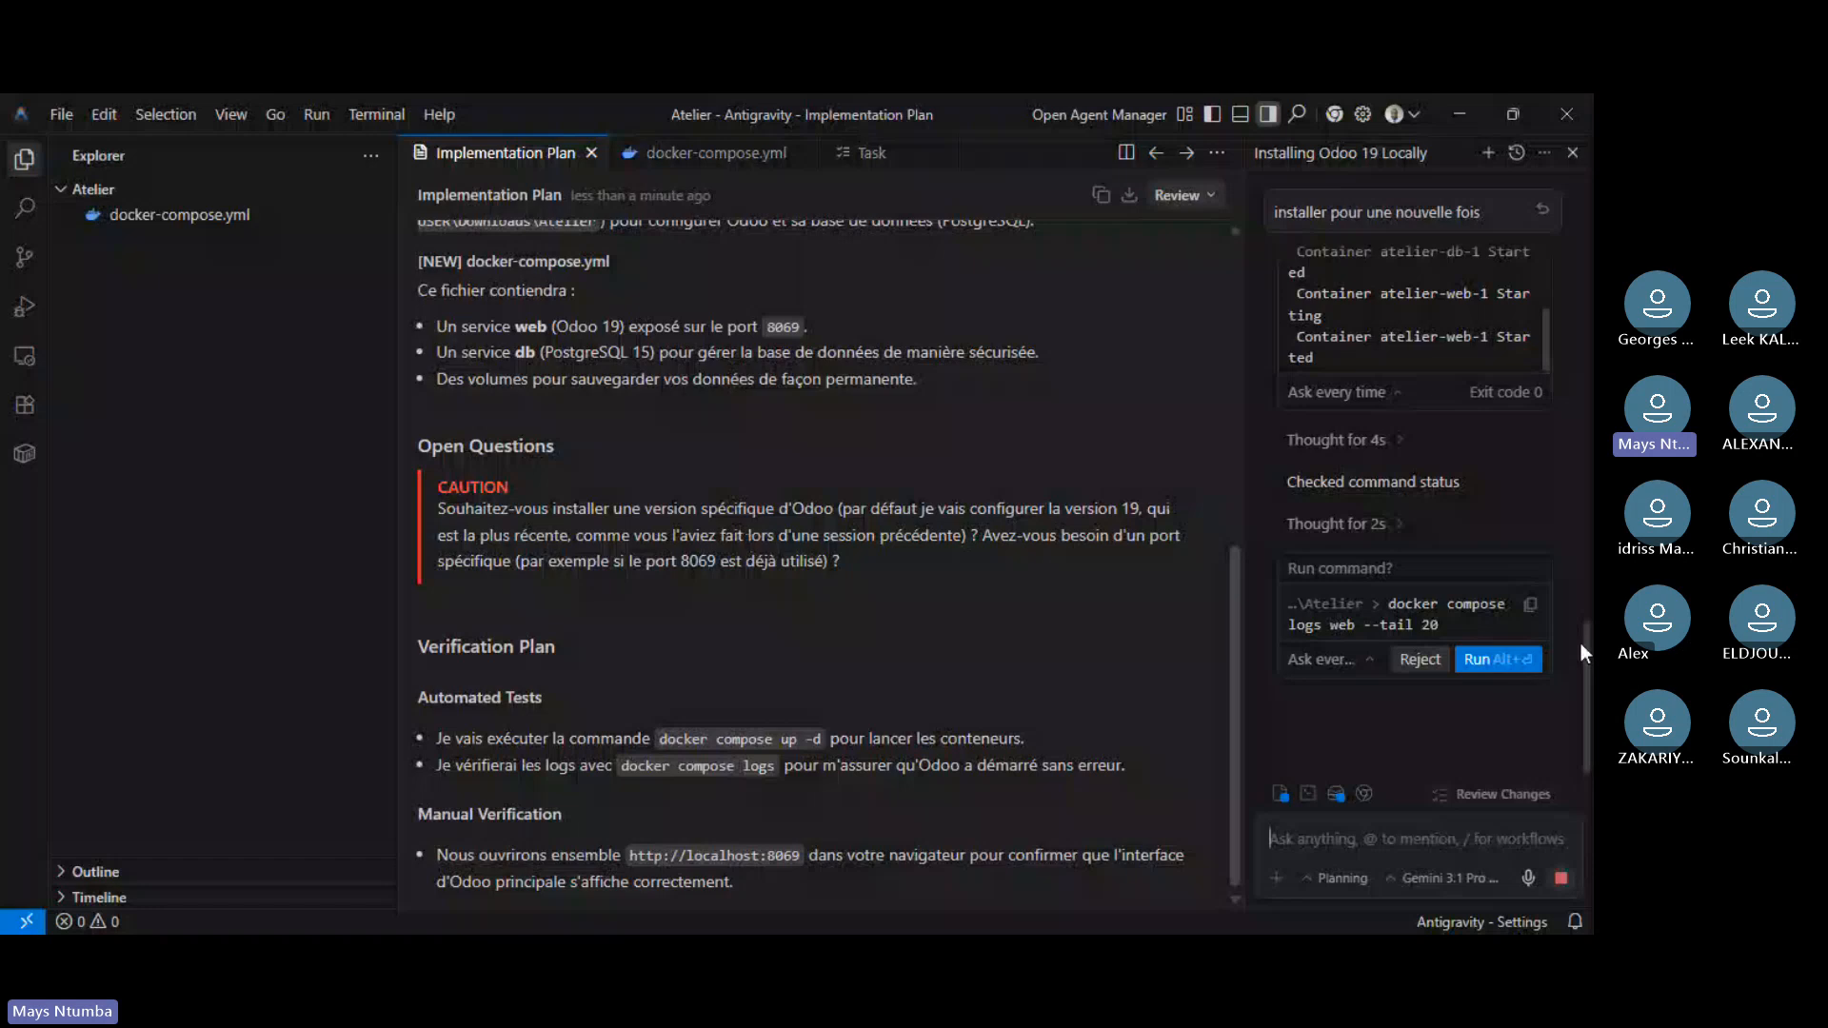
- Approve docker compose logs web --tail 20 and review the agent's completion report
{"action": "left_click", "coordinate": [1509, 661]}
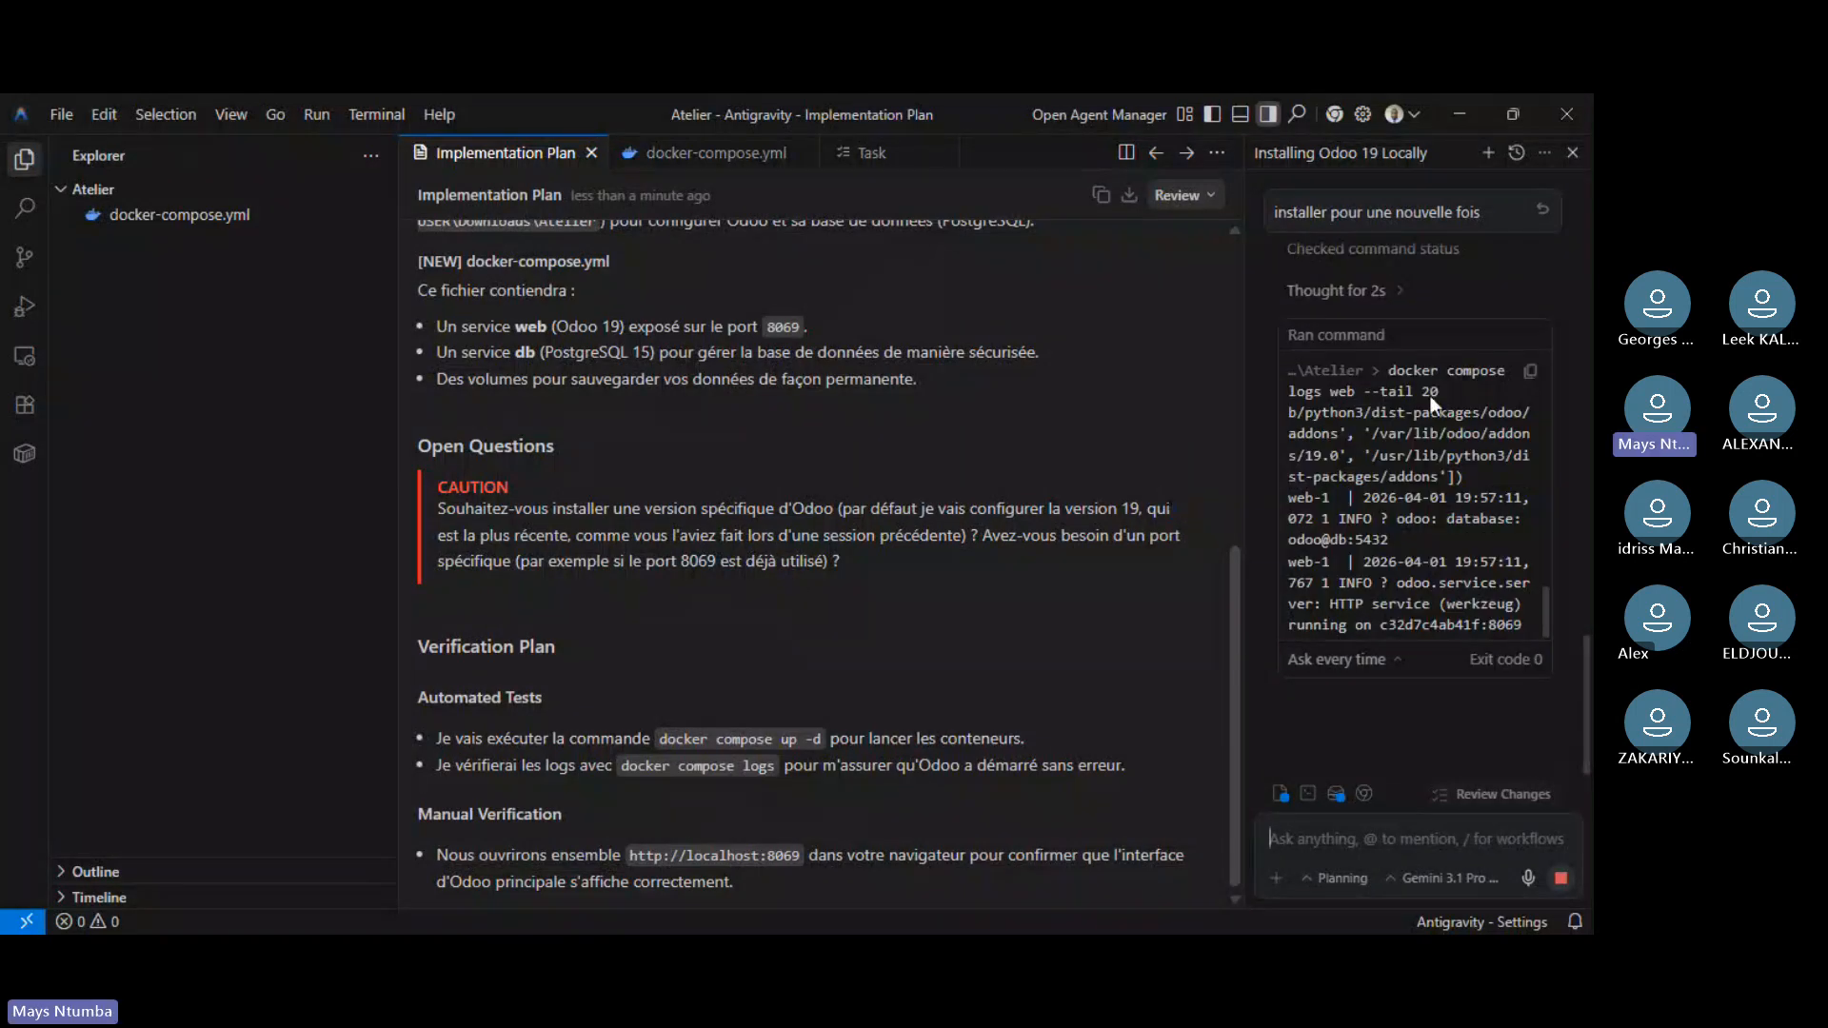
{"action": "scroll", "coordinate": [1496, 483], "scroll_direction": "up", "scroll_amount": 5}
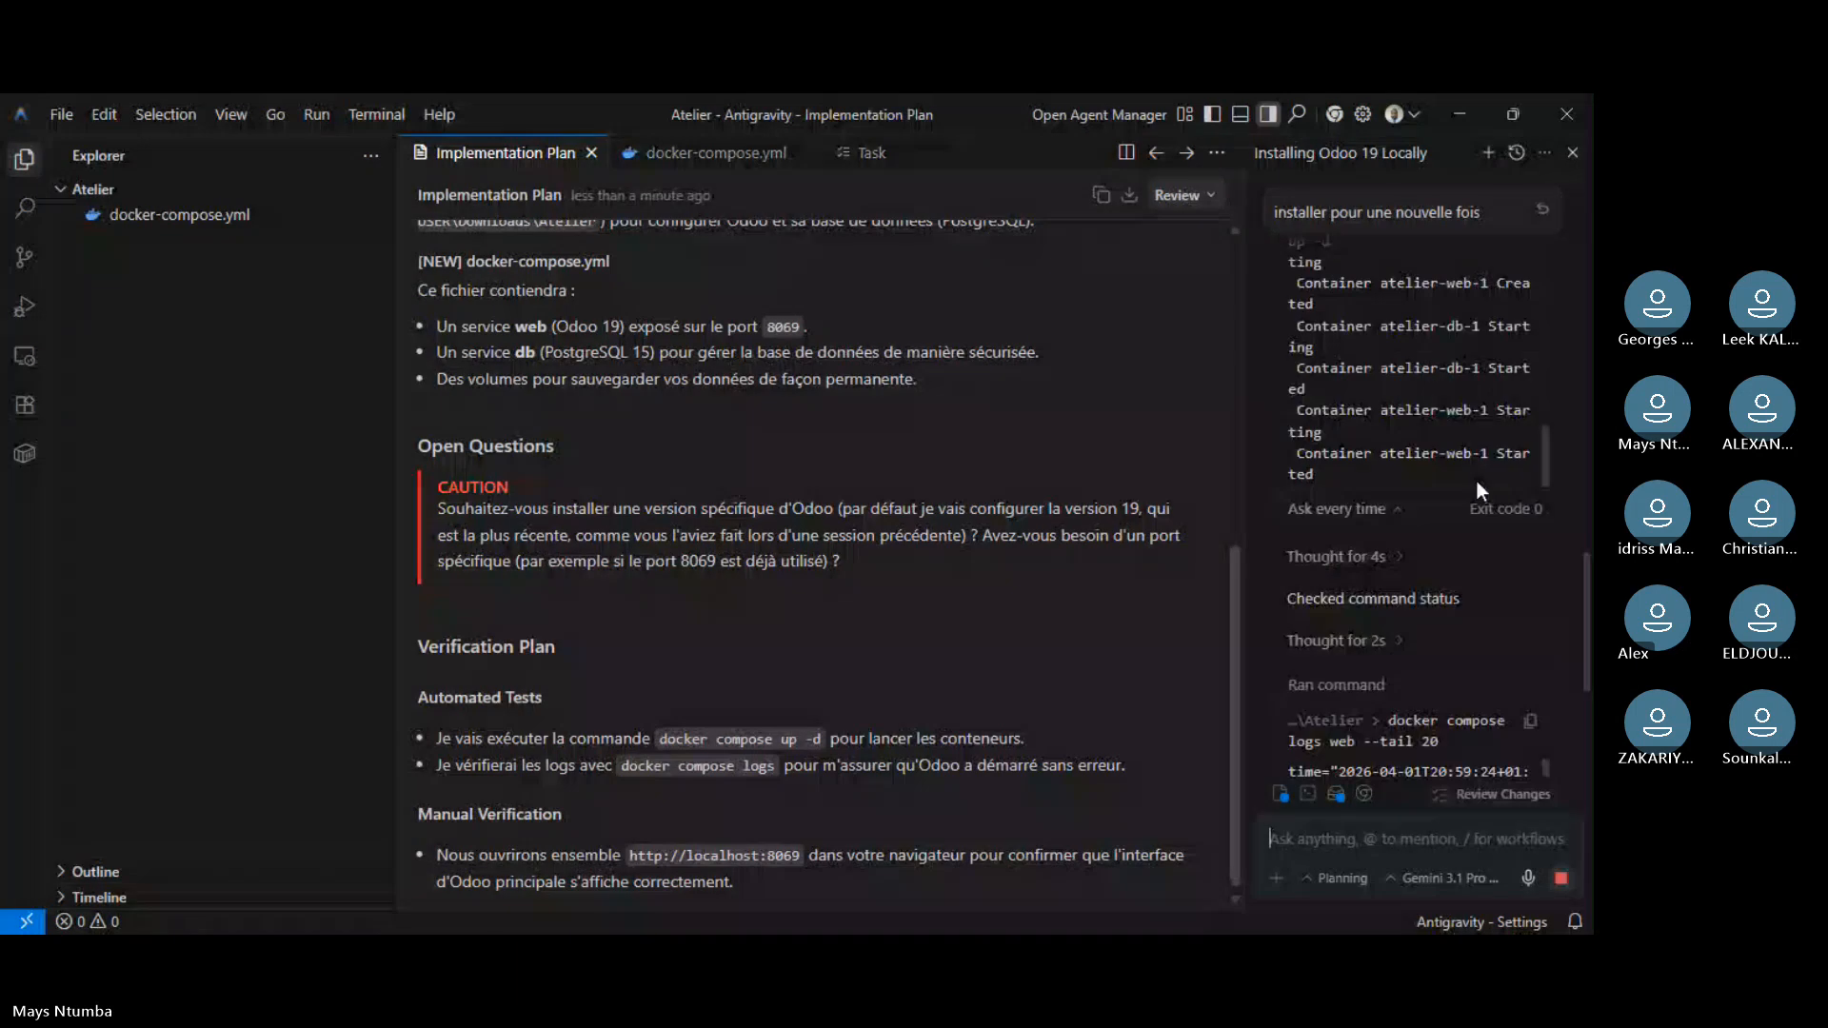
{"action": "scroll", "coordinate": [1489, 585], "scroll_direction": "down", "scroll_amount": 7}
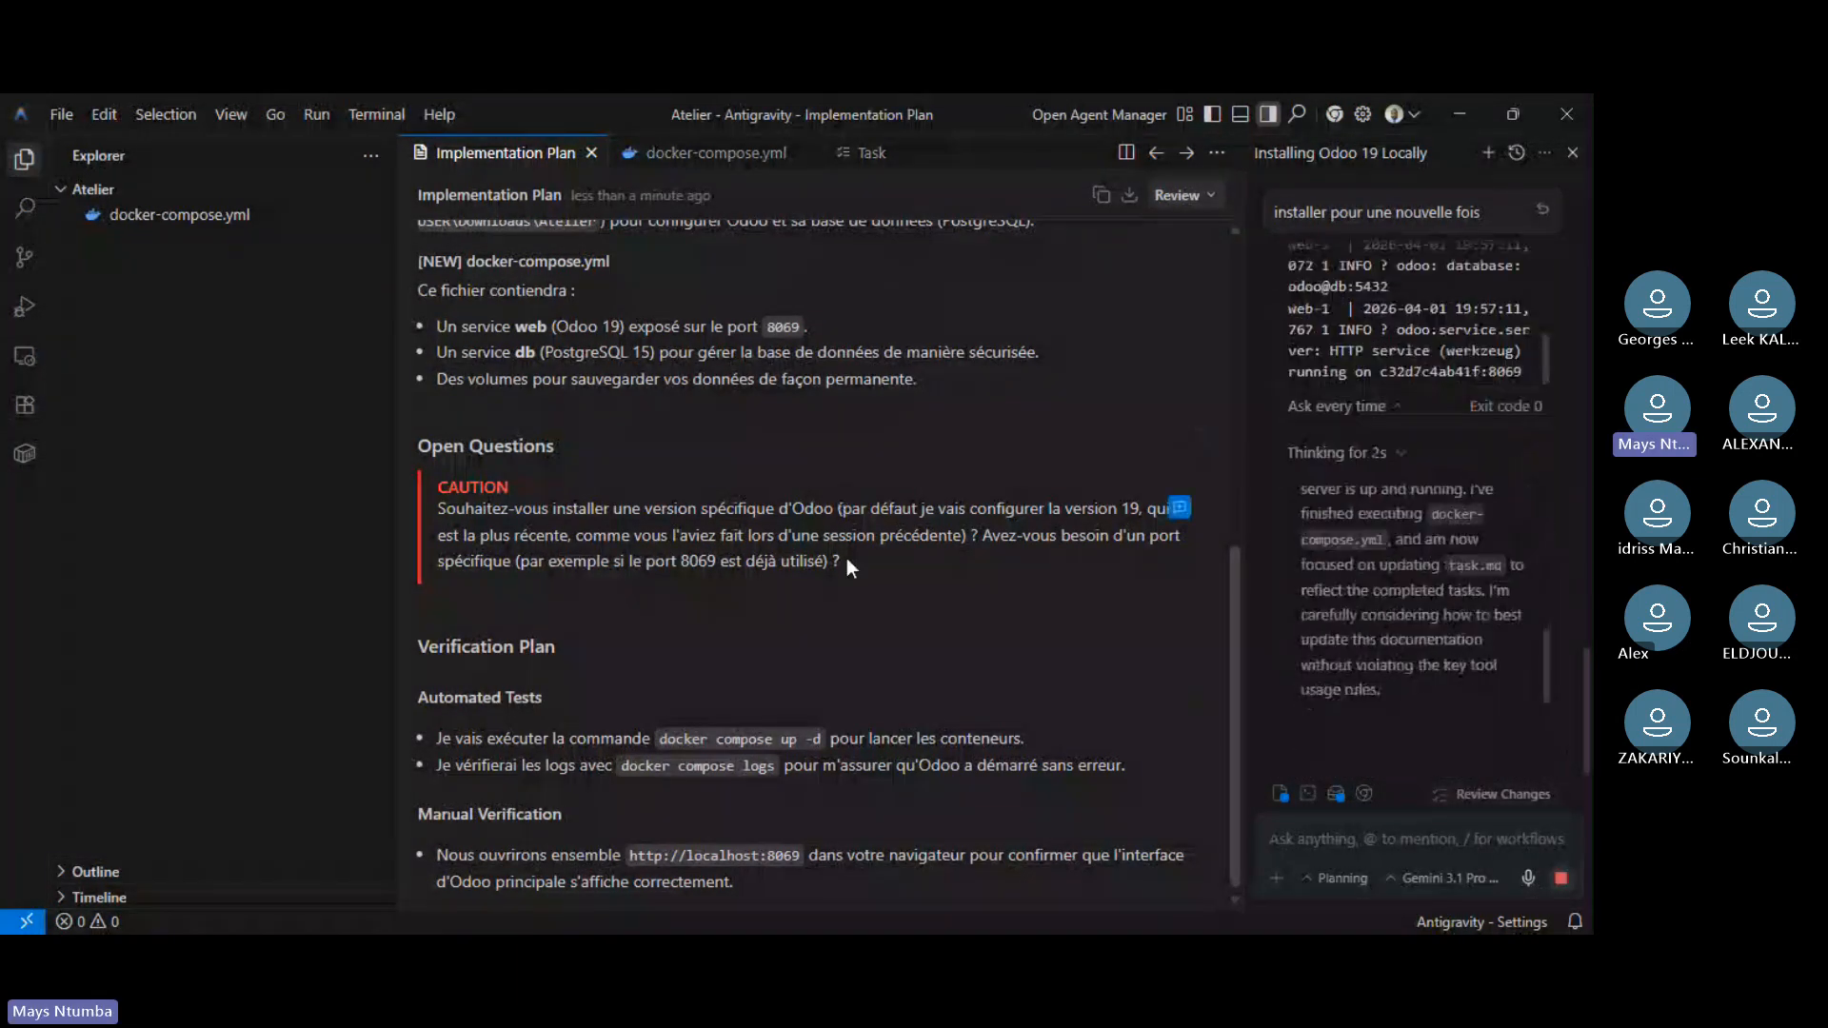
{"action": "scroll", "coordinate": [828, 471], "scroll_direction": "up", "scroll_amount": 5}
{"action": "scroll", "coordinate": [827, 470], "scroll_direction": "up", "scroll_amount": 1}
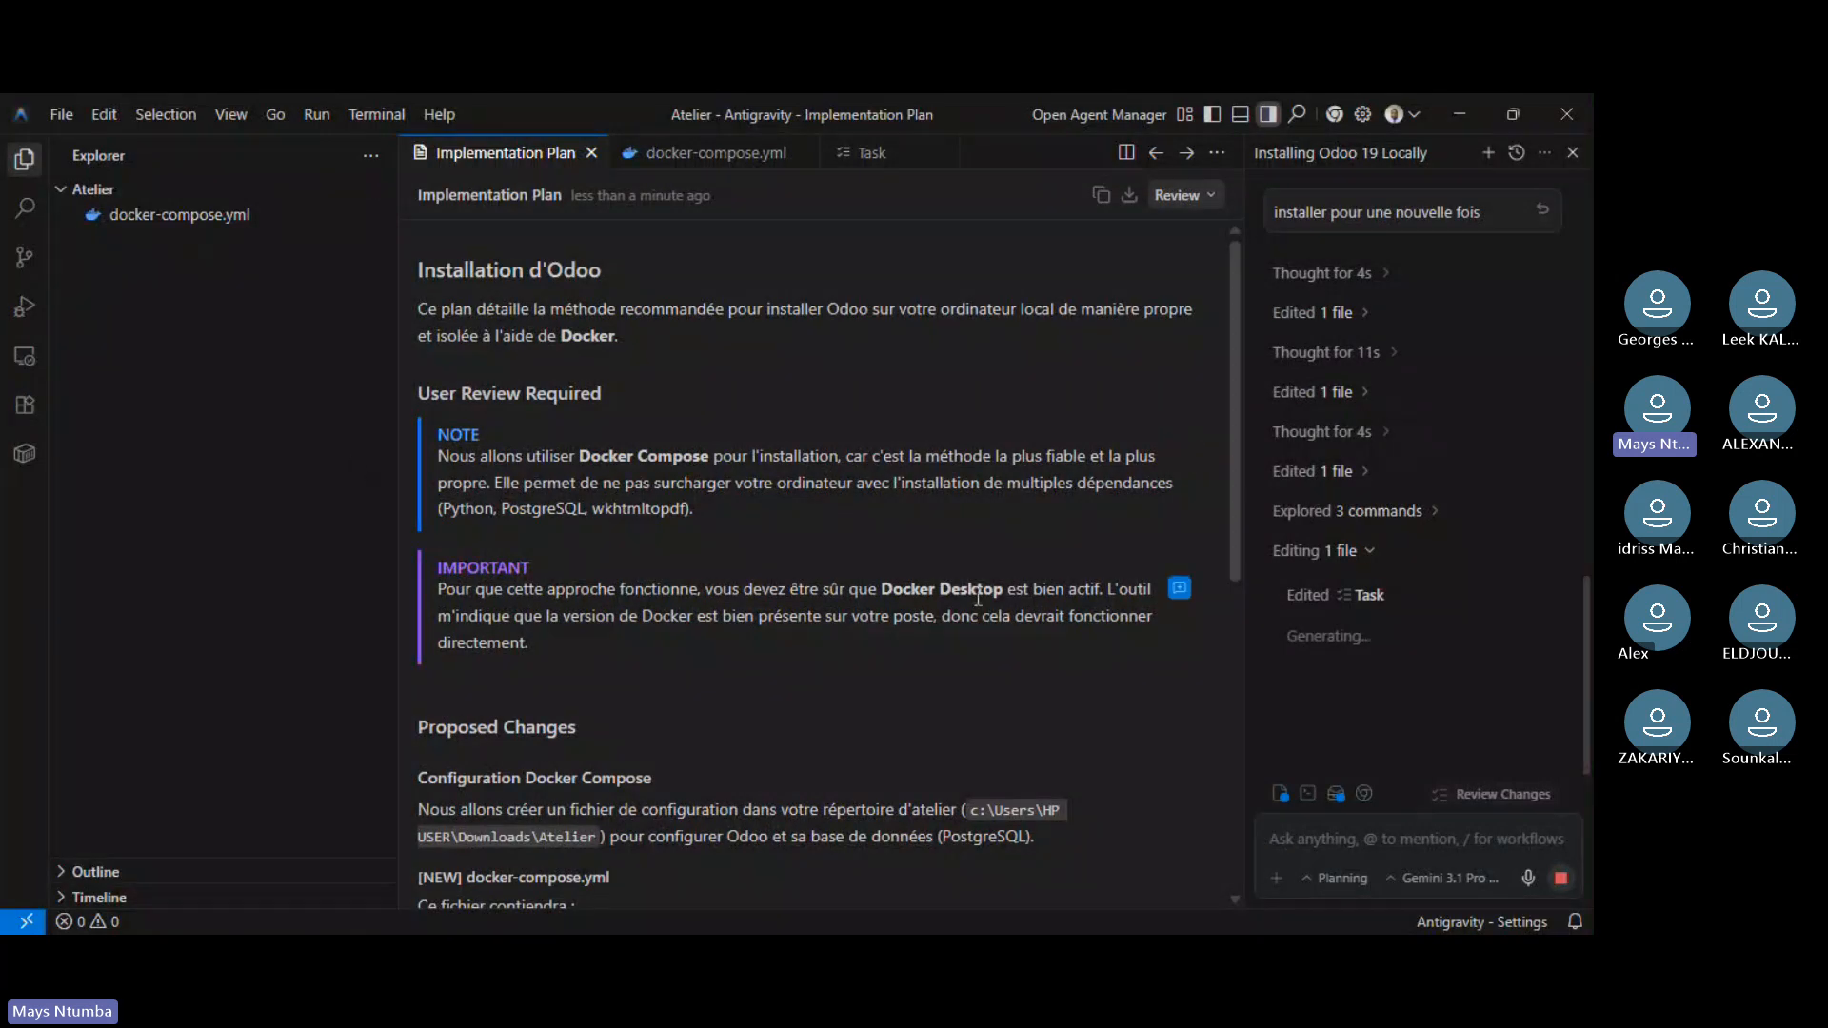
{"action": "scroll", "coordinate": [978, 598], "scroll_direction": "down", "scroll_amount": 5}
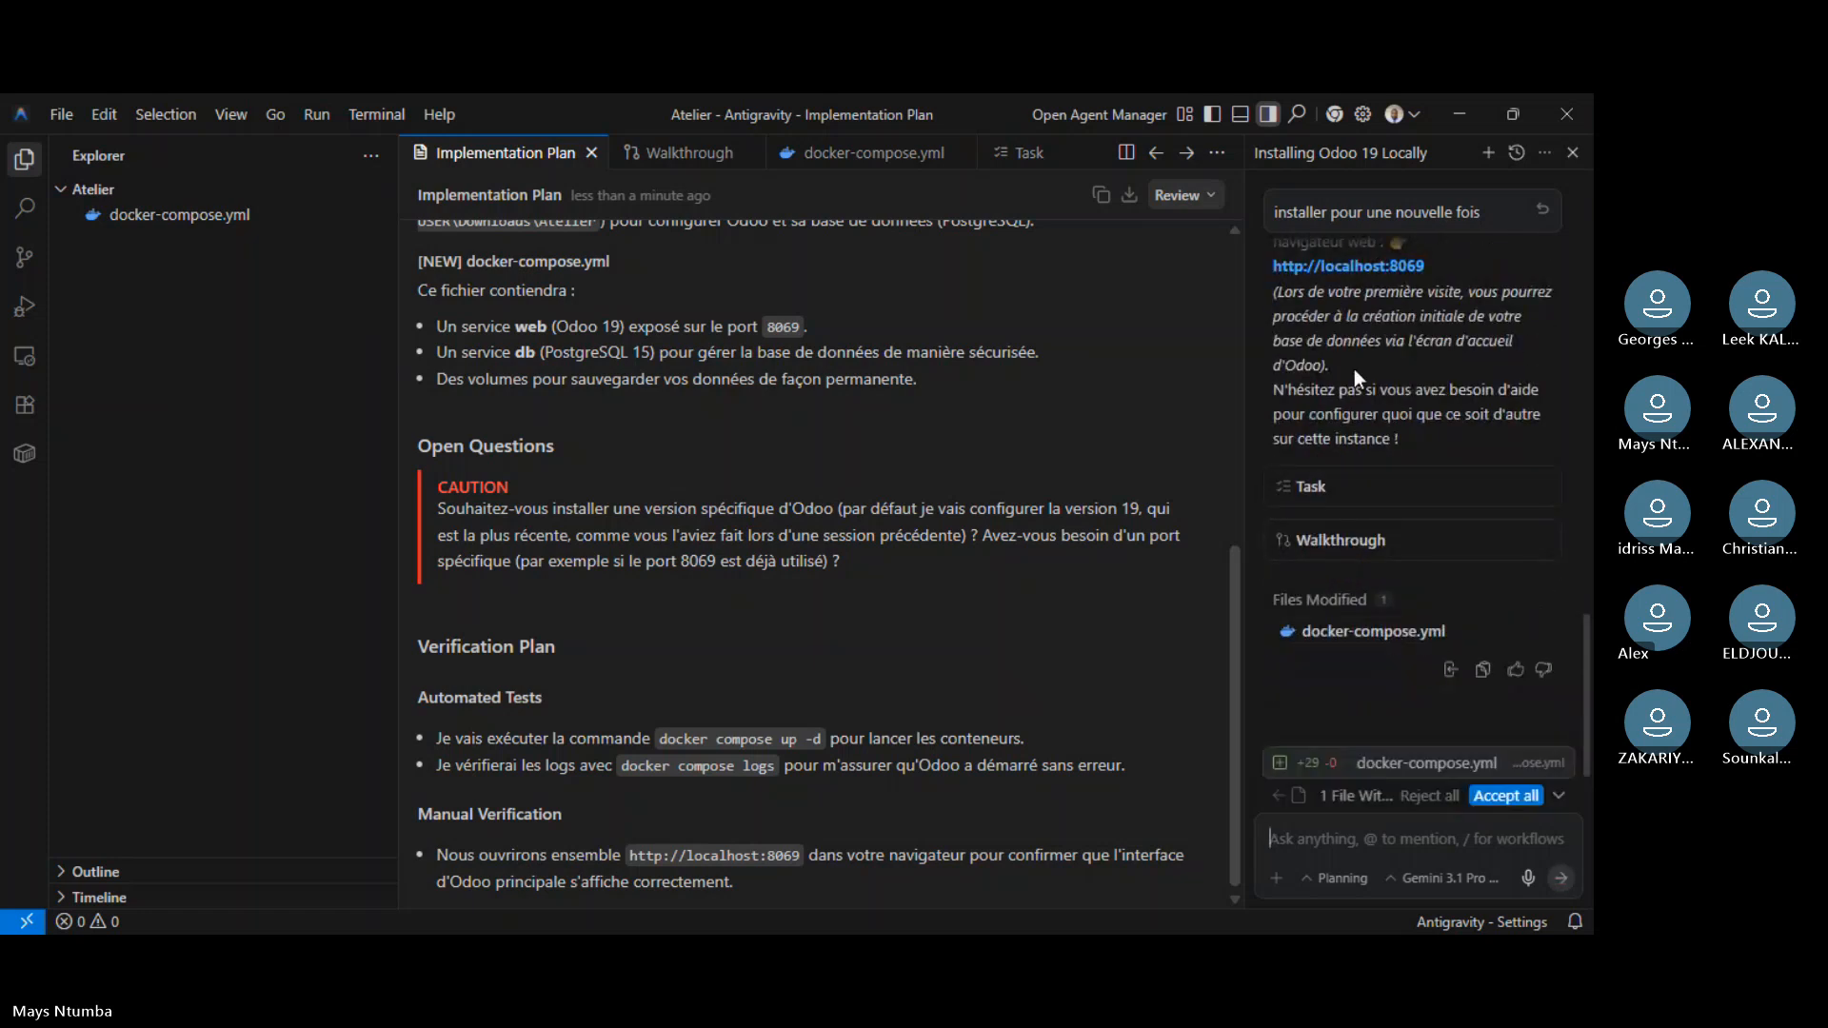
- Scroll through the localhost:8069 database creation form with database name 'data'
{"action": "scroll", "coordinate": [1348, 390], "scroll_direction": "up", "scroll_amount": 2}
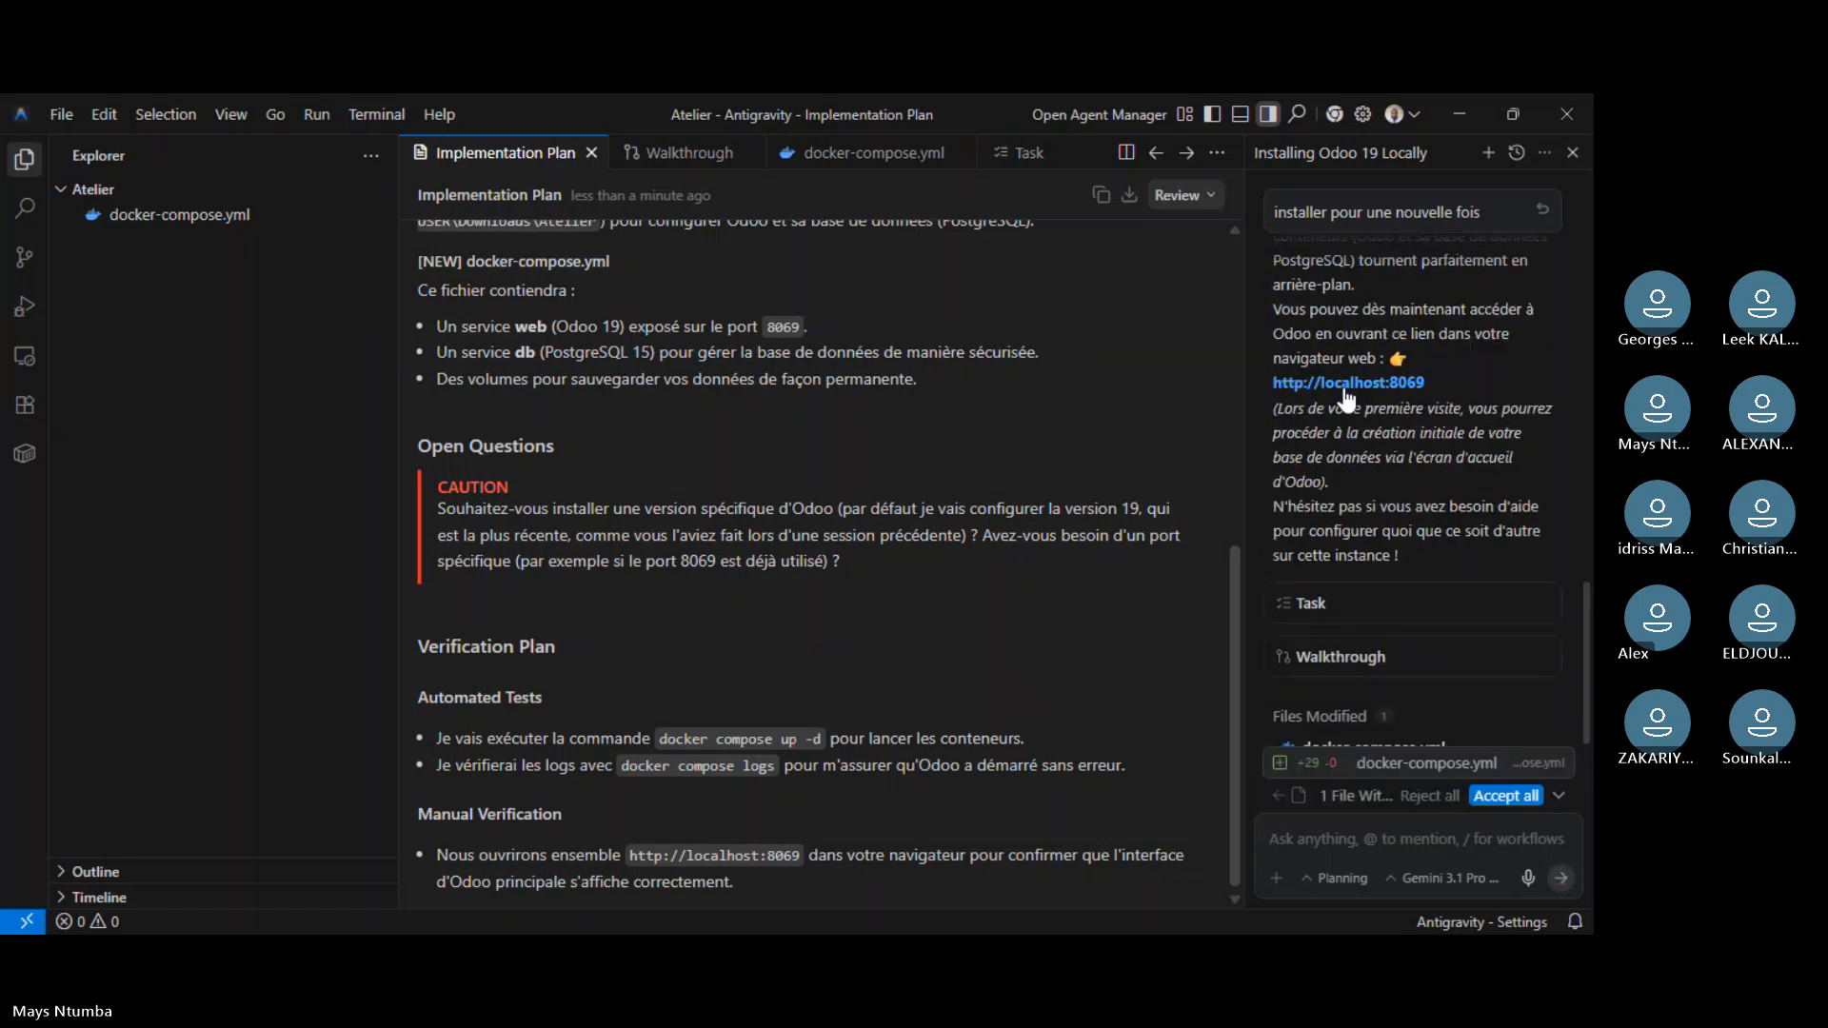
{"action": "scroll", "coordinate": [1348, 398], "scroll_direction": "up", "scroll_amount": 2}
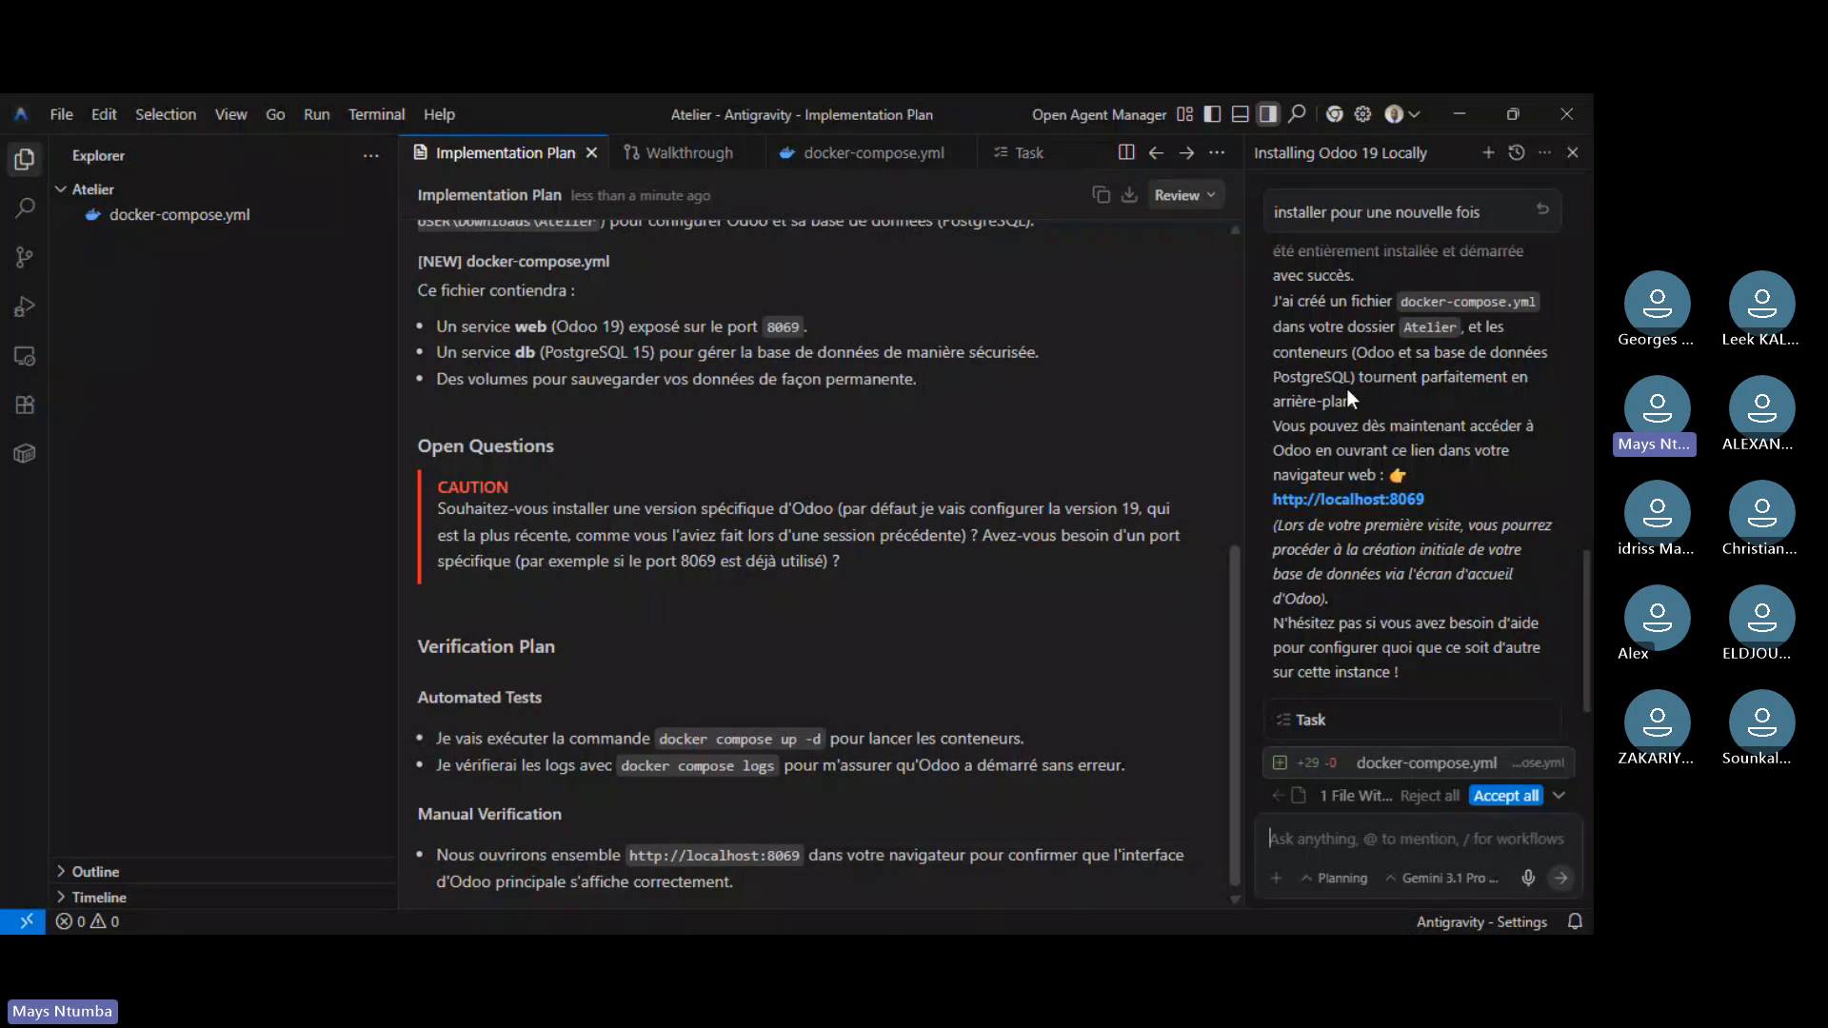
{"action": "scroll", "coordinate": [1362, 371], "scroll_direction": "up", "scroll_amount": 2}
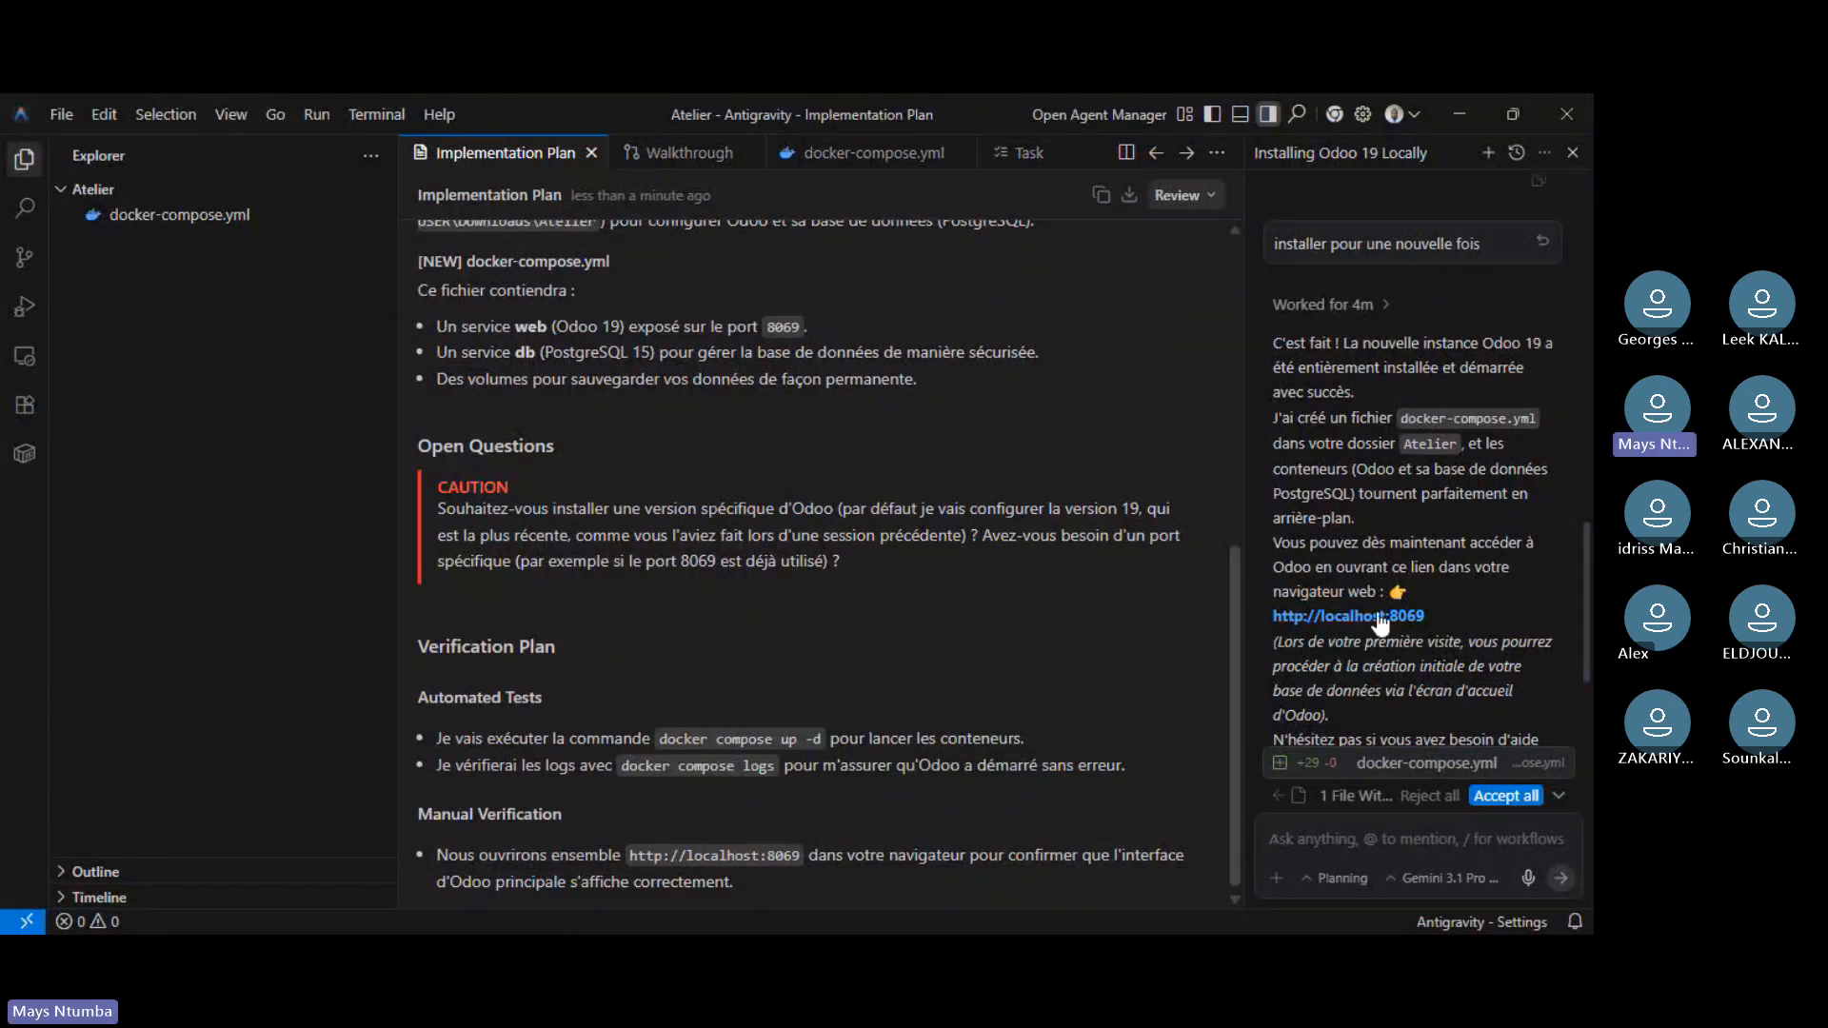
{"action": "scroll", "coordinate": [1410, 589], "scroll_direction": "down", "scroll_amount": 1}
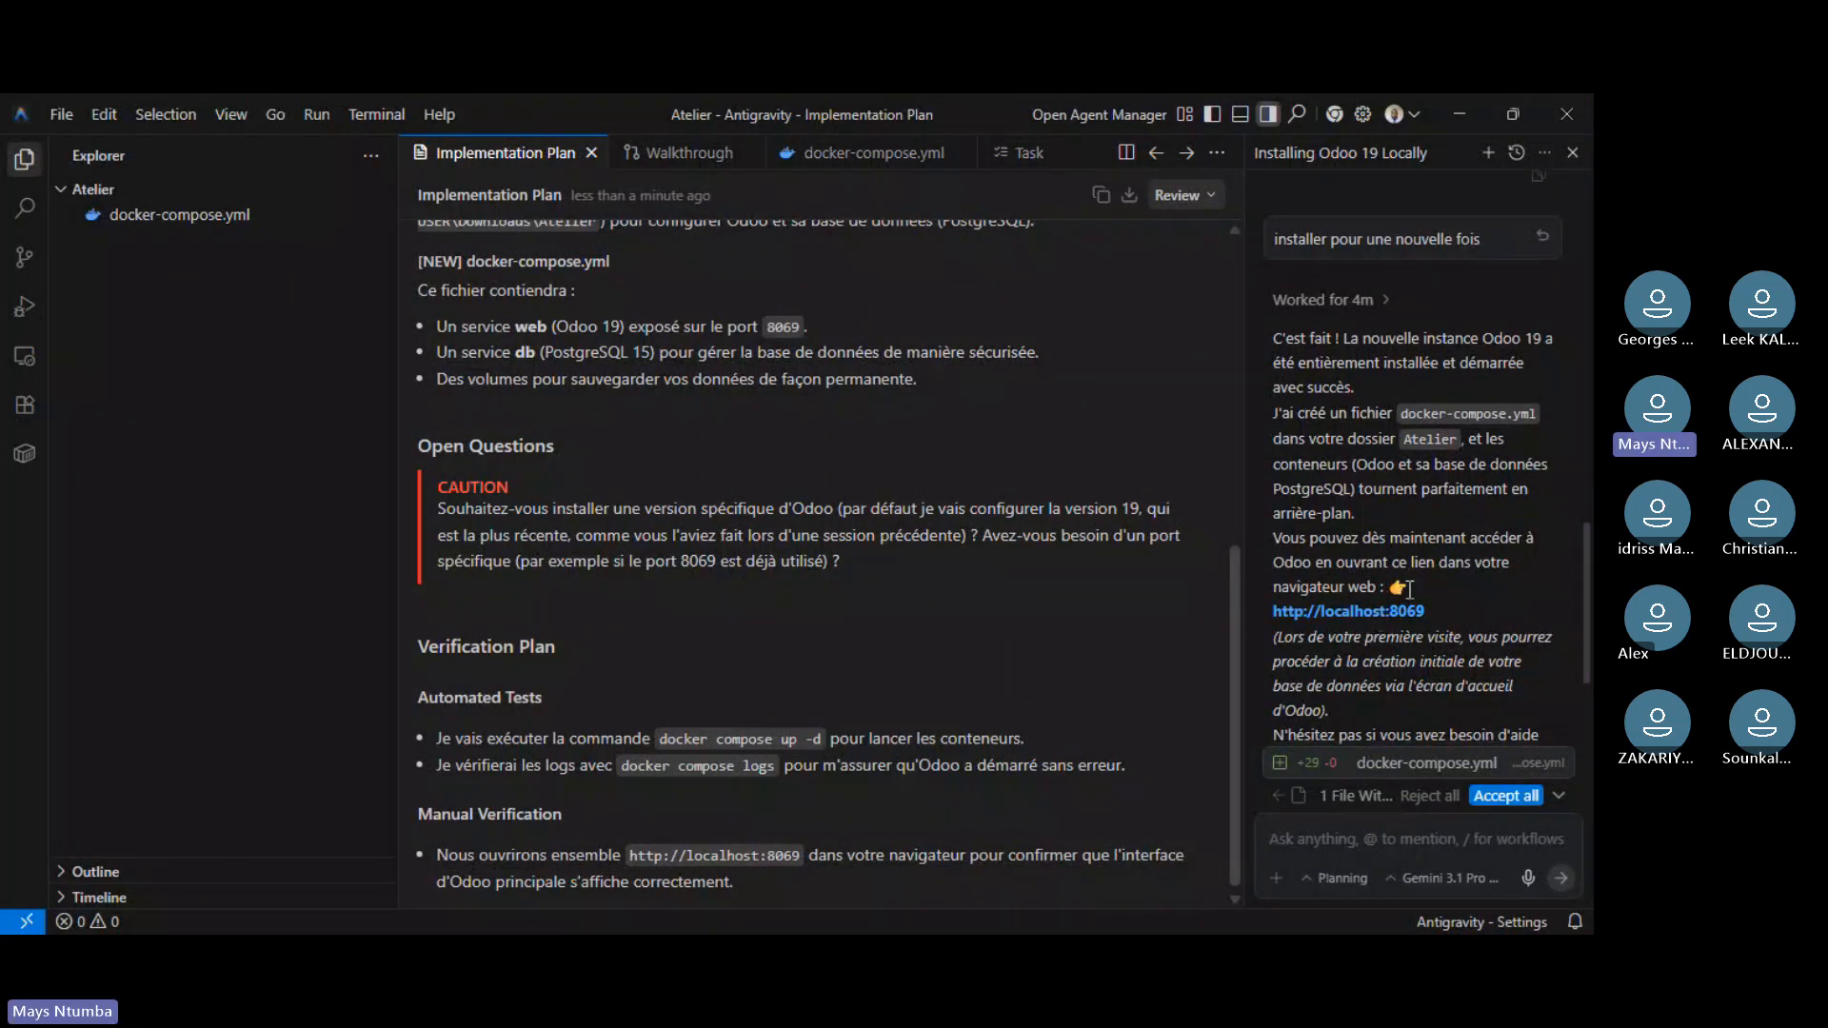
{"action": "scroll", "coordinate": [1410, 589], "scroll_direction": "down", "scroll_amount": 5}
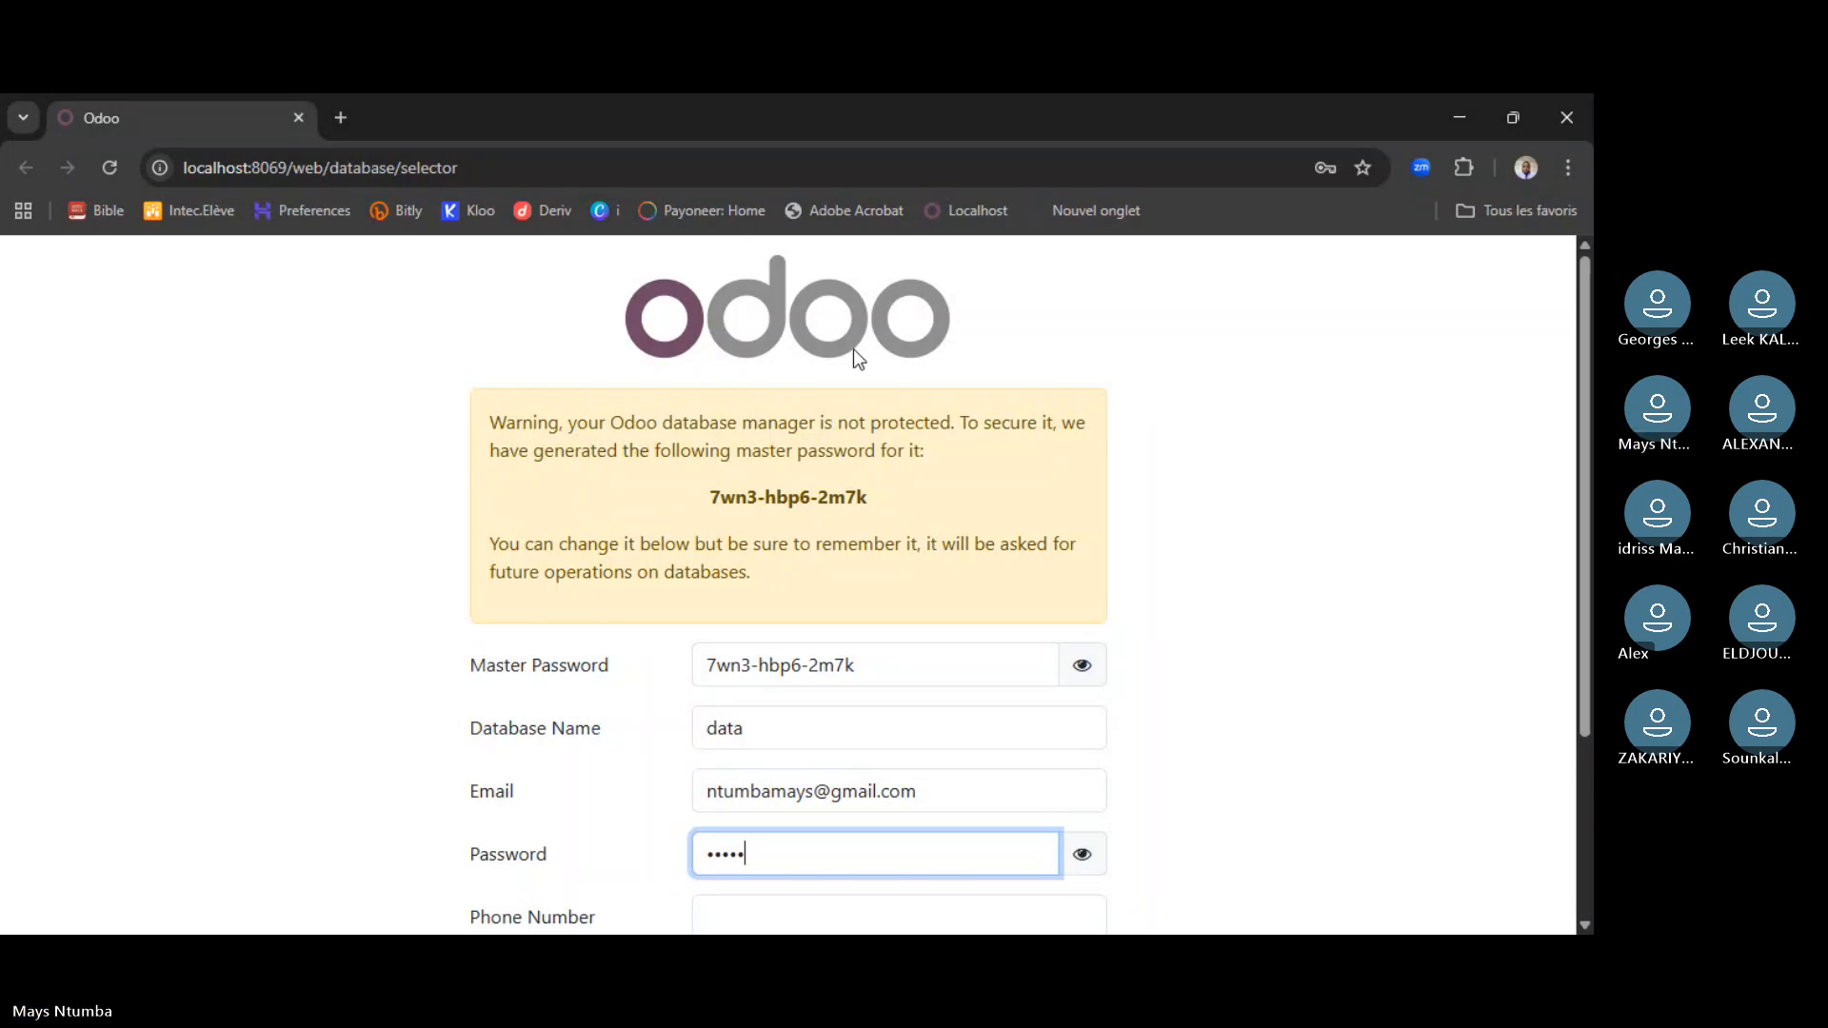
- Replace the form's Email field with the admin email address
{"action": "scroll", "coordinate": [351, 580], "scroll_direction": "down", "scroll_amount": 3}
{"action": "scroll", "coordinate": [465, 543], "scroll_direction": "up", "scroll_amount": 3}
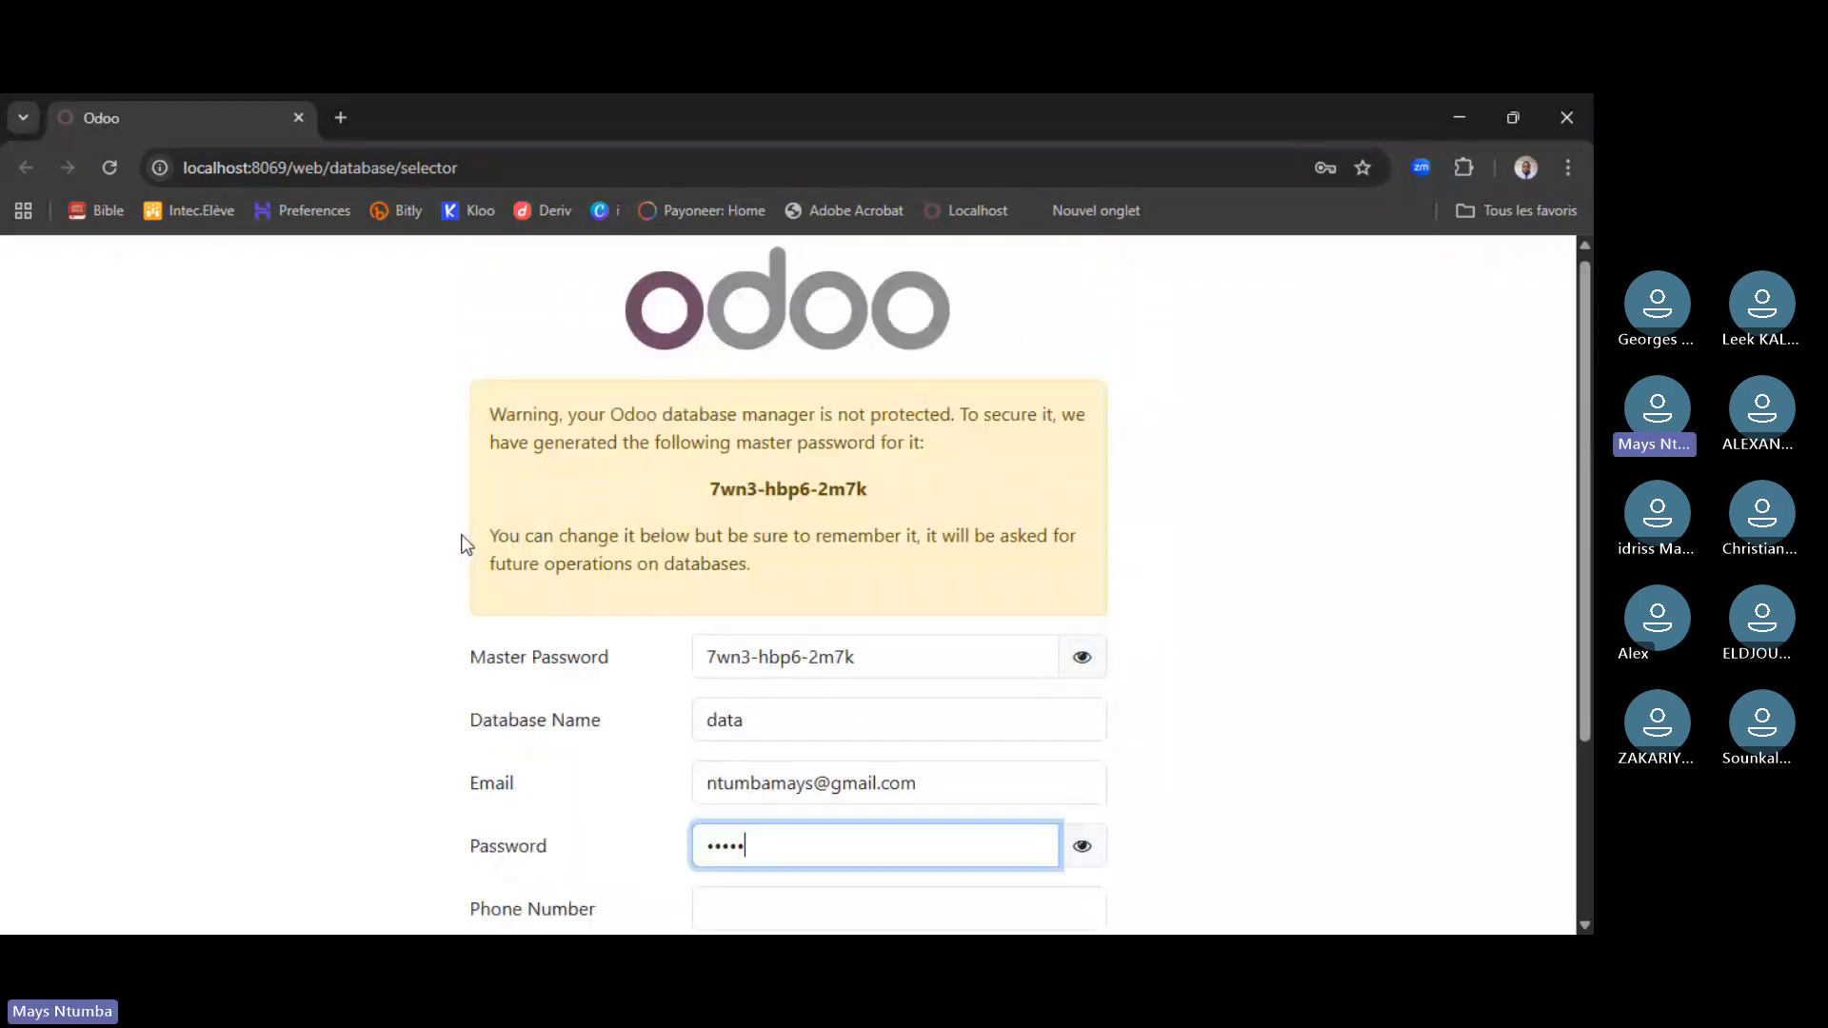
{"action": "scroll", "coordinate": [1173, 360], "scroll_direction": "down", "scroll_amount": 1}
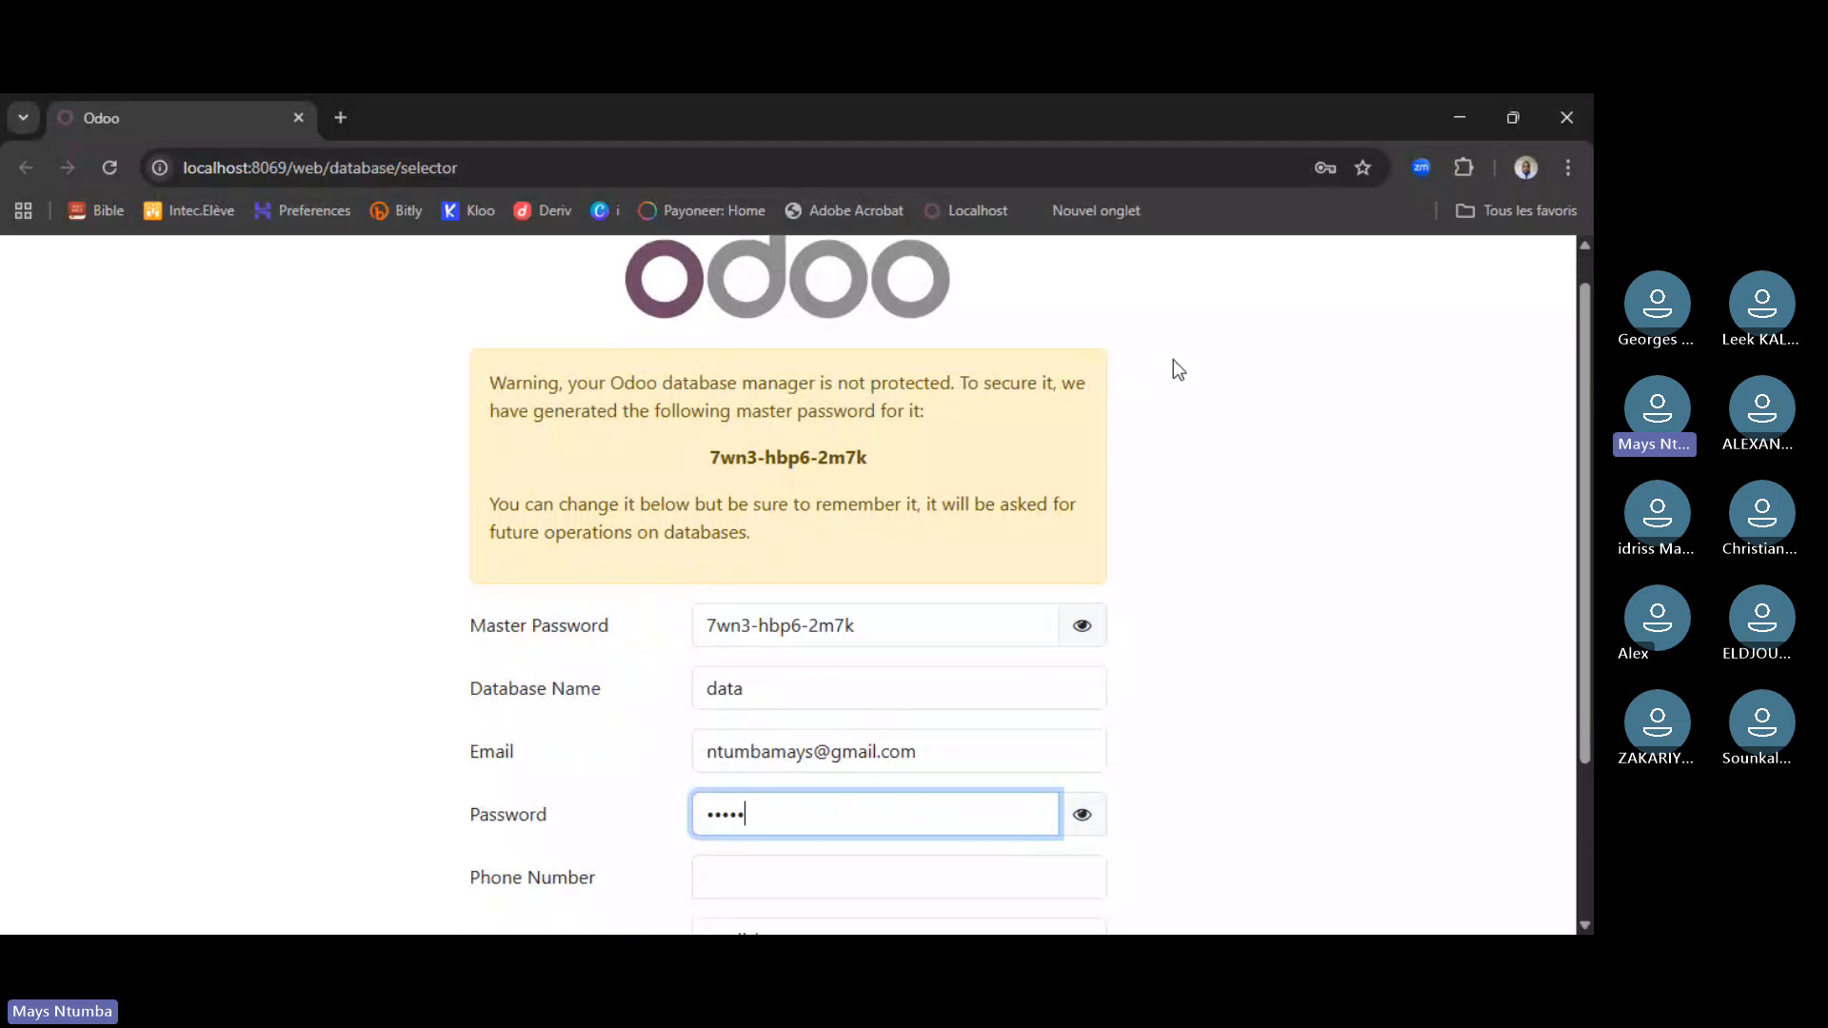
{"action": "scroll", "coordinate": [1173, 361], "scroll_direction": "down", "scroll_amount": 2}
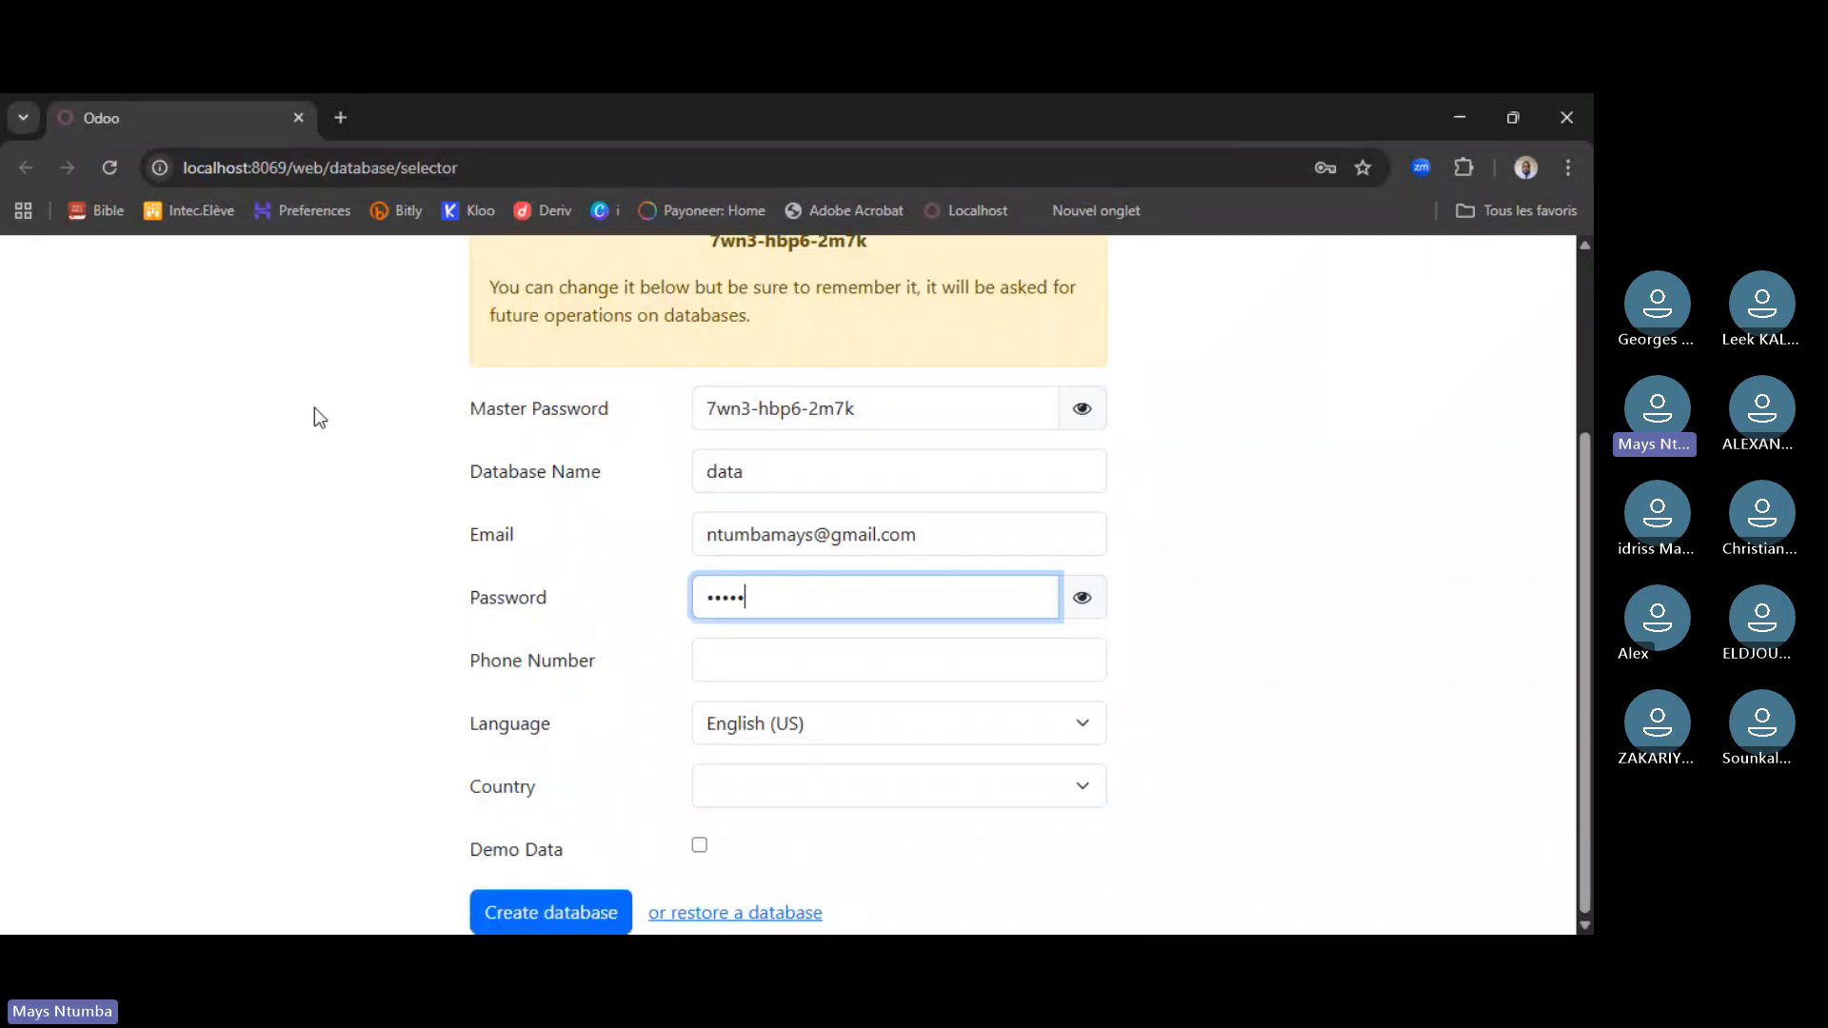
{"action": "scroll", "coordinate": [314, 408], "scroll_direction": "up", "scroll_amount": 1}
{"action": "scroll", "coordinate": [367, 438], "scroll_direction": "up", "scroll_amount": 1}
{"action": "scroll", "coordinate": [375, 439], "scroll_direction": "down", "scroll_amount": 1}
{"action": "scroll", "coordinate": [910, 383], "scroll_direction": "up", "scroll_amount": 3}
{"action": "scroll", "coordinate": [493, 498], "scroll_direction": "down", "scroll_amount": 3}
{"action": "triple_click", "coordinate": [939, 550]}
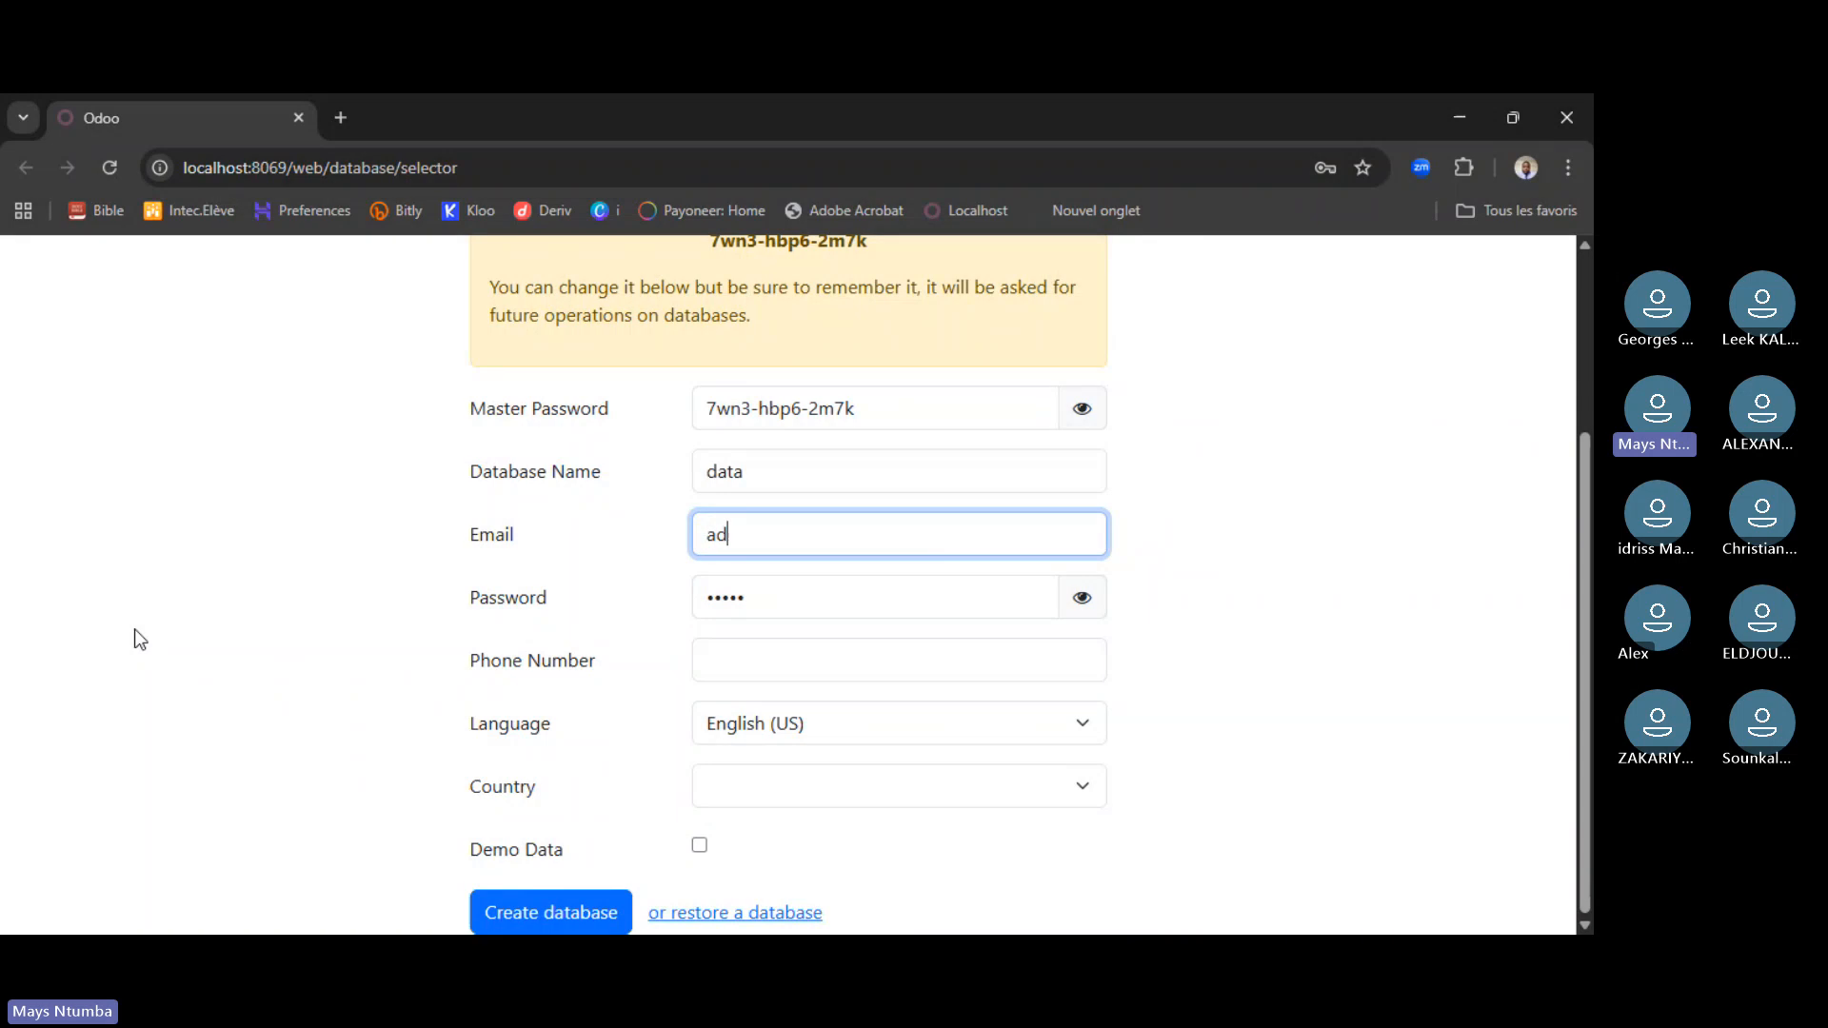
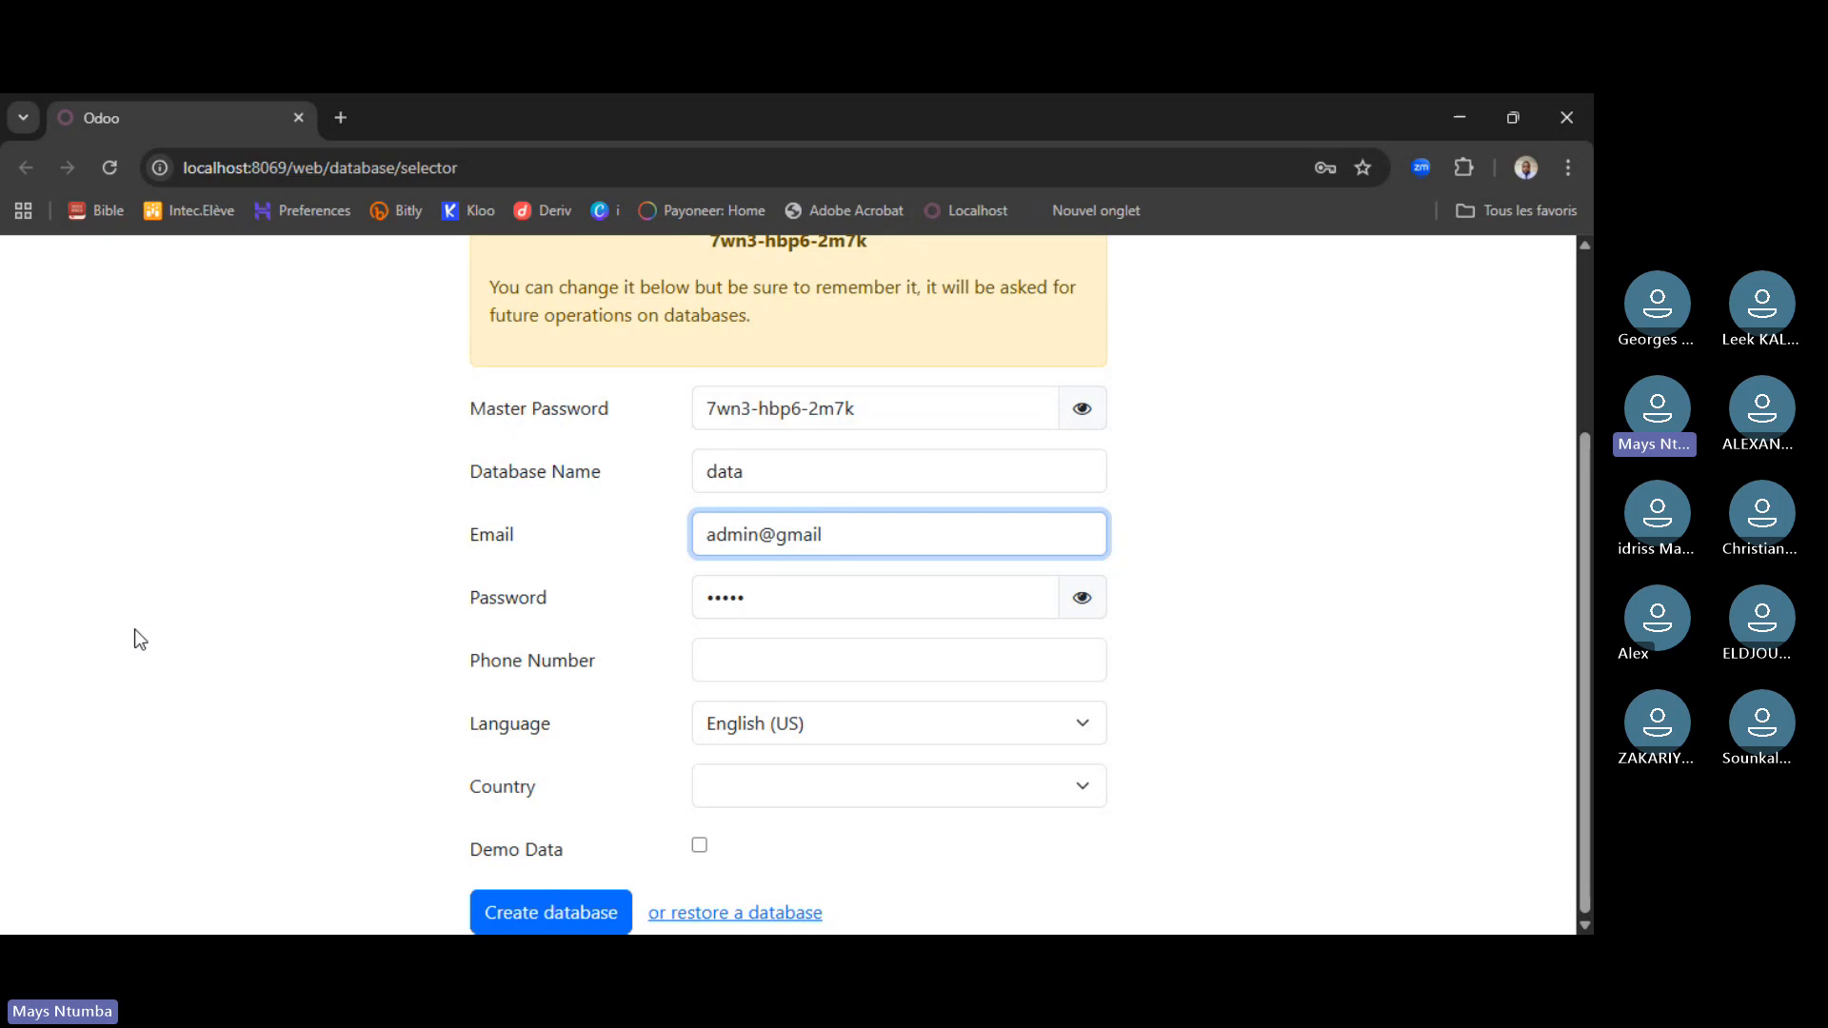
- Set language to French (CA) and country to Congo (DRC), then create the database
{"action": "triple_click", "coordinate": [809, 531]}
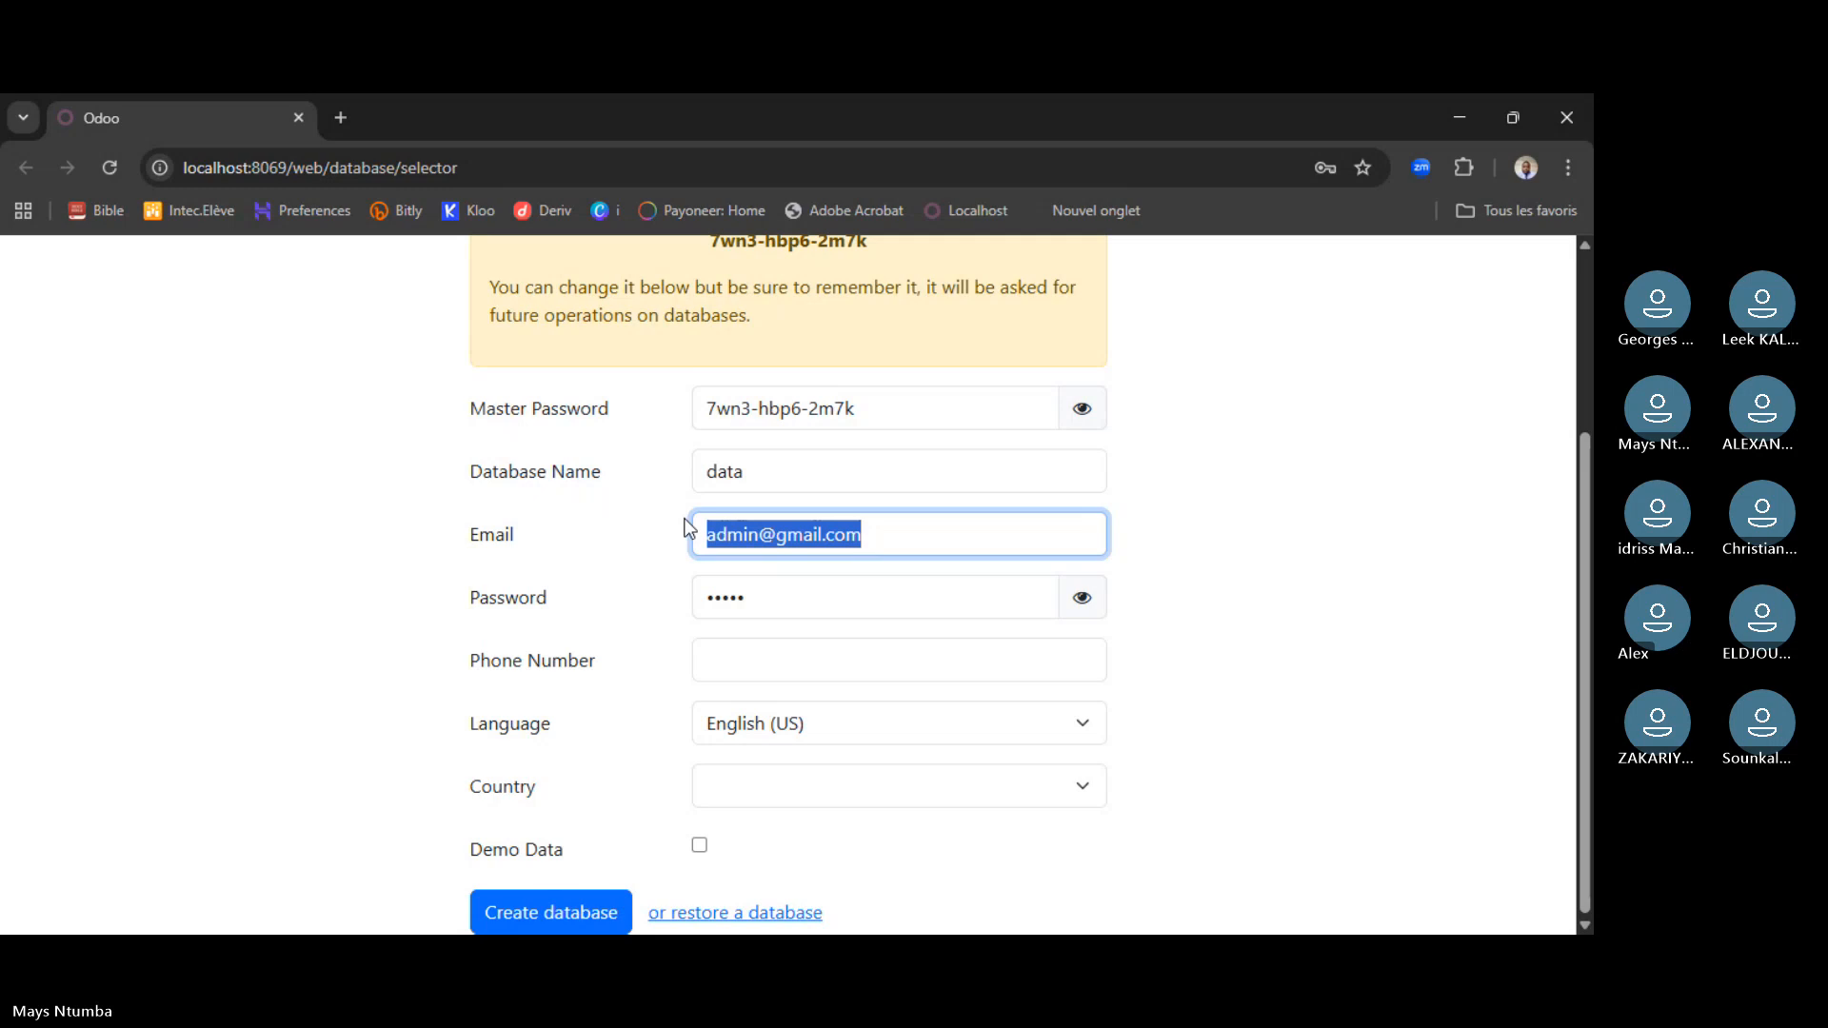
{"action": "left_click", "coordinate": [878, 727]}
{"action": "key", "text": "f"}
{"action": "key", "text": "Down"}
{"action": "key", "text": "Down"}
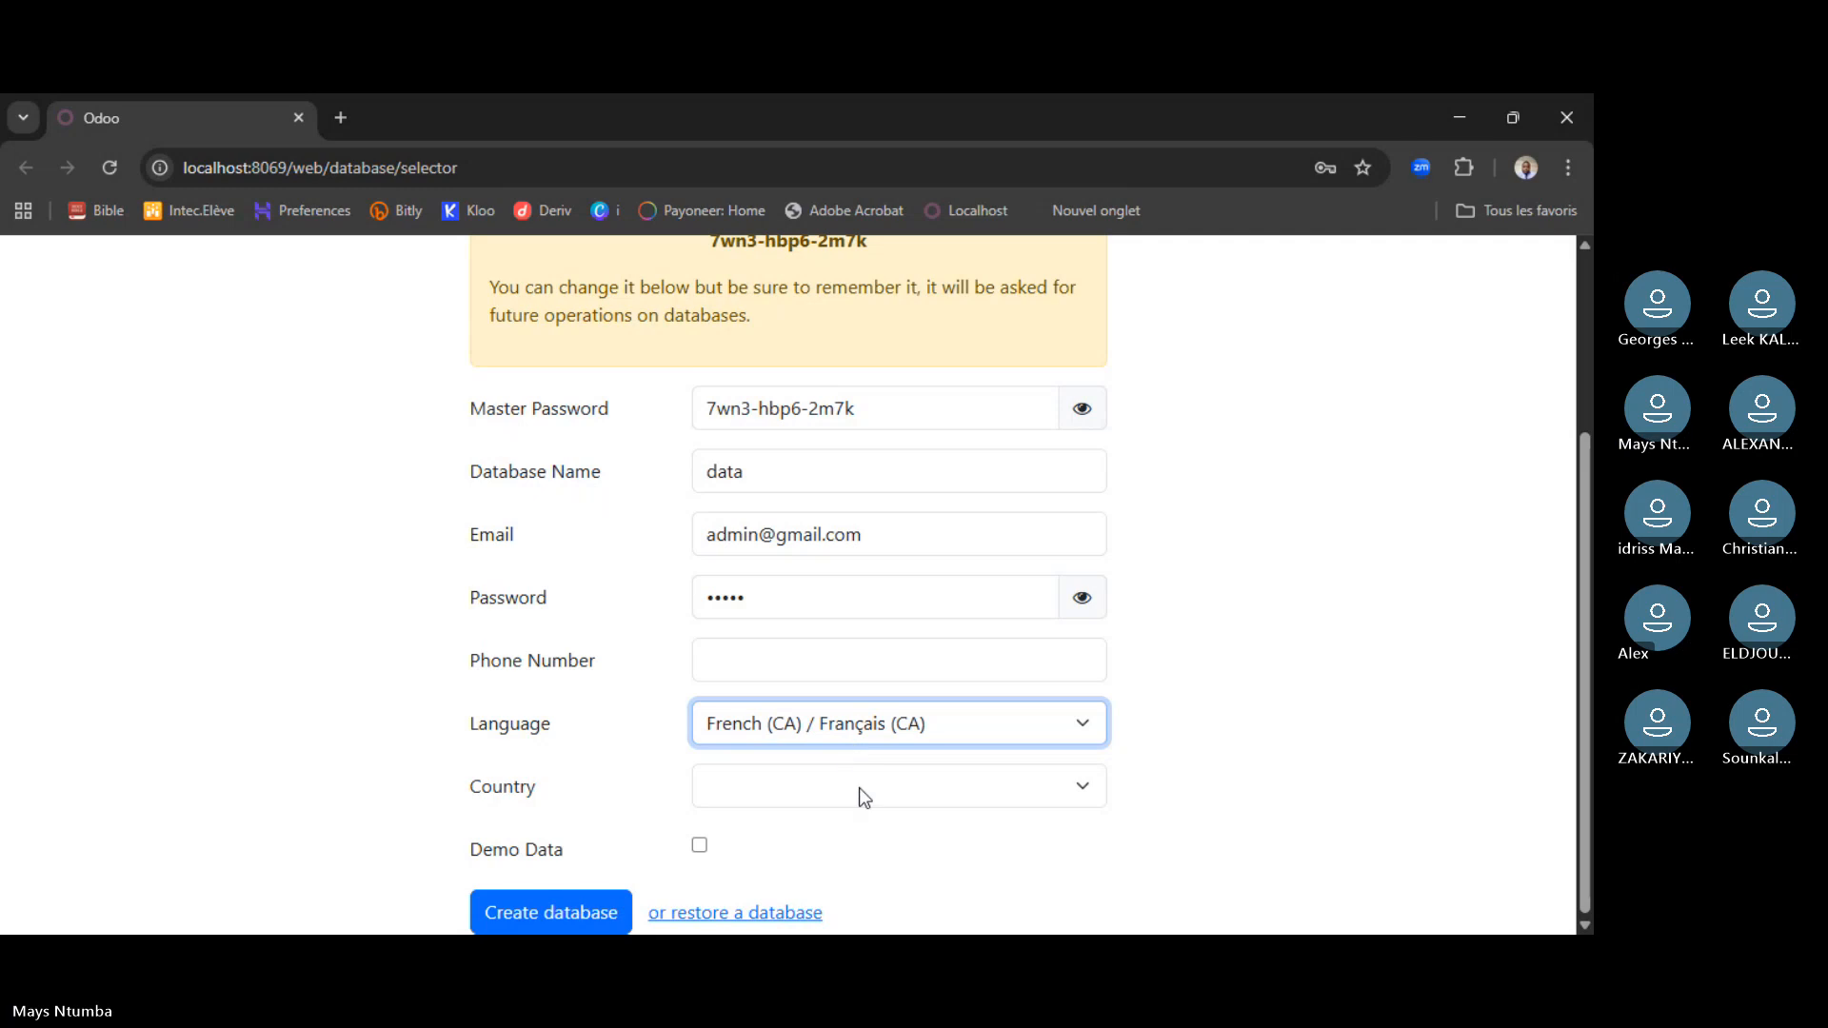
{"action": "left_click", "coordinate": [1089, 787]}
{"action": "type", "text": "con"}
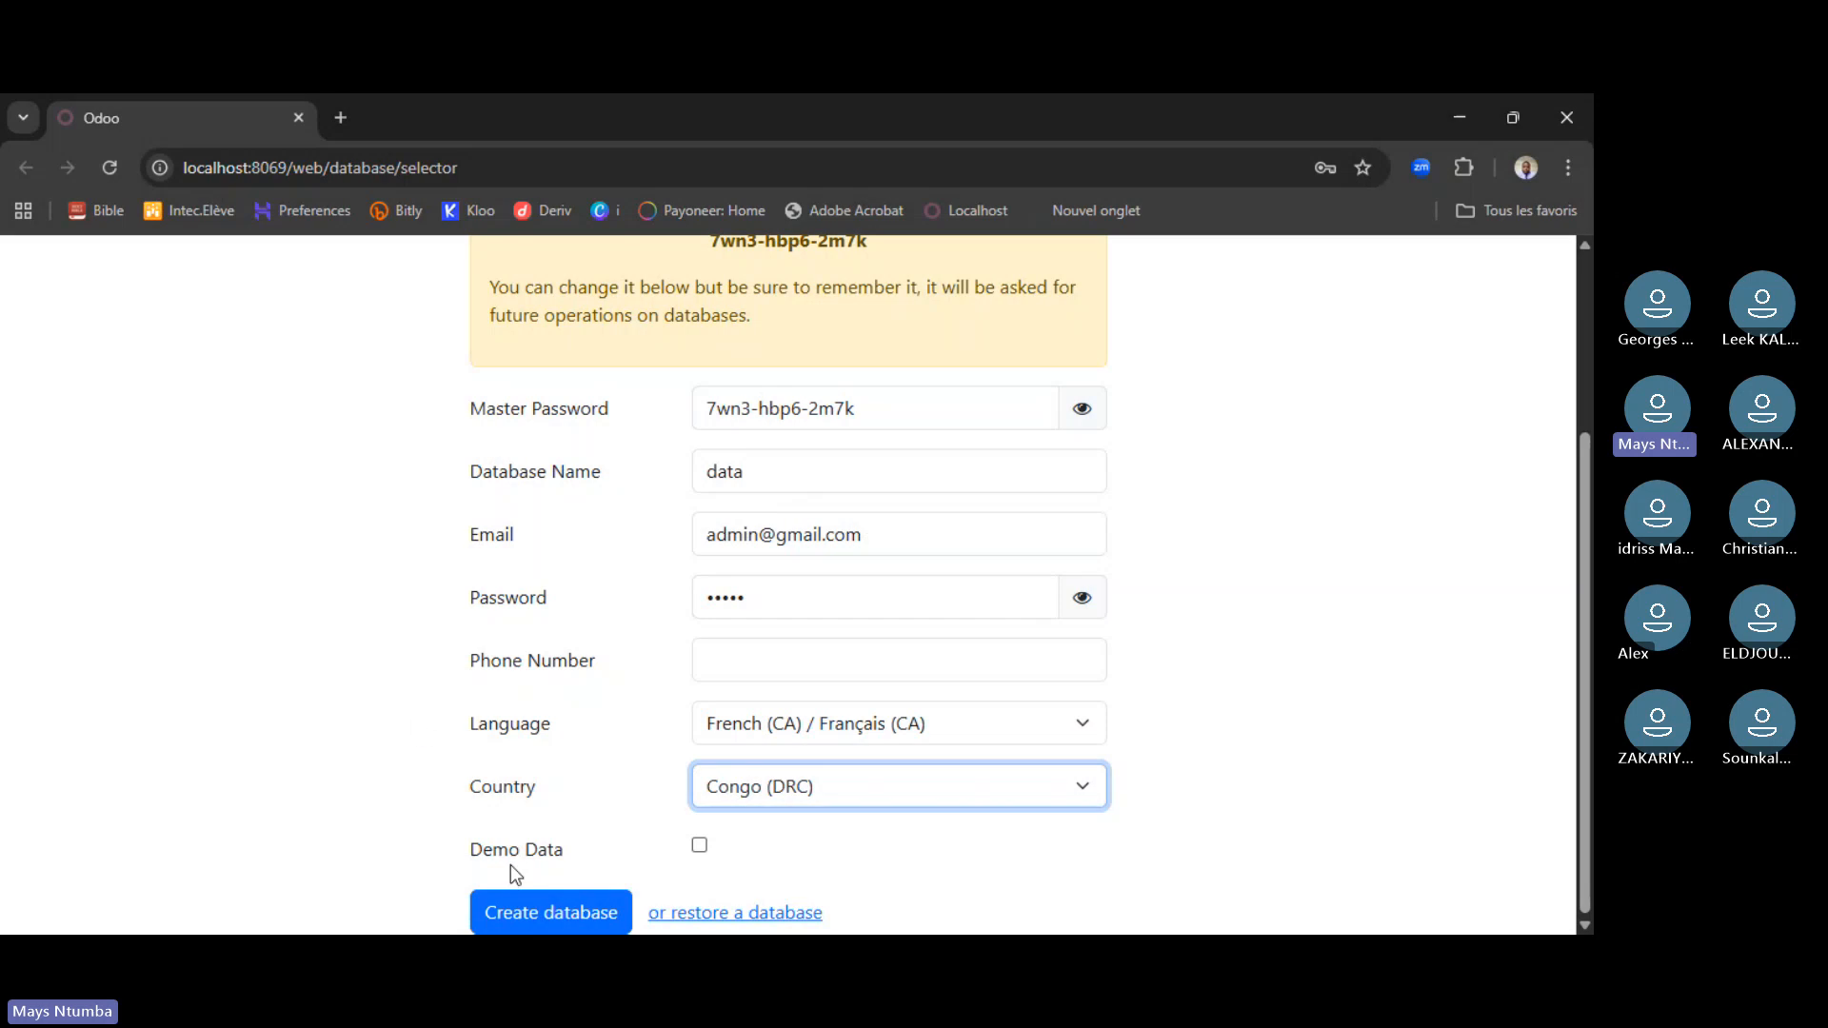
{"action": "left_click", "coordinate": [554, 900]}
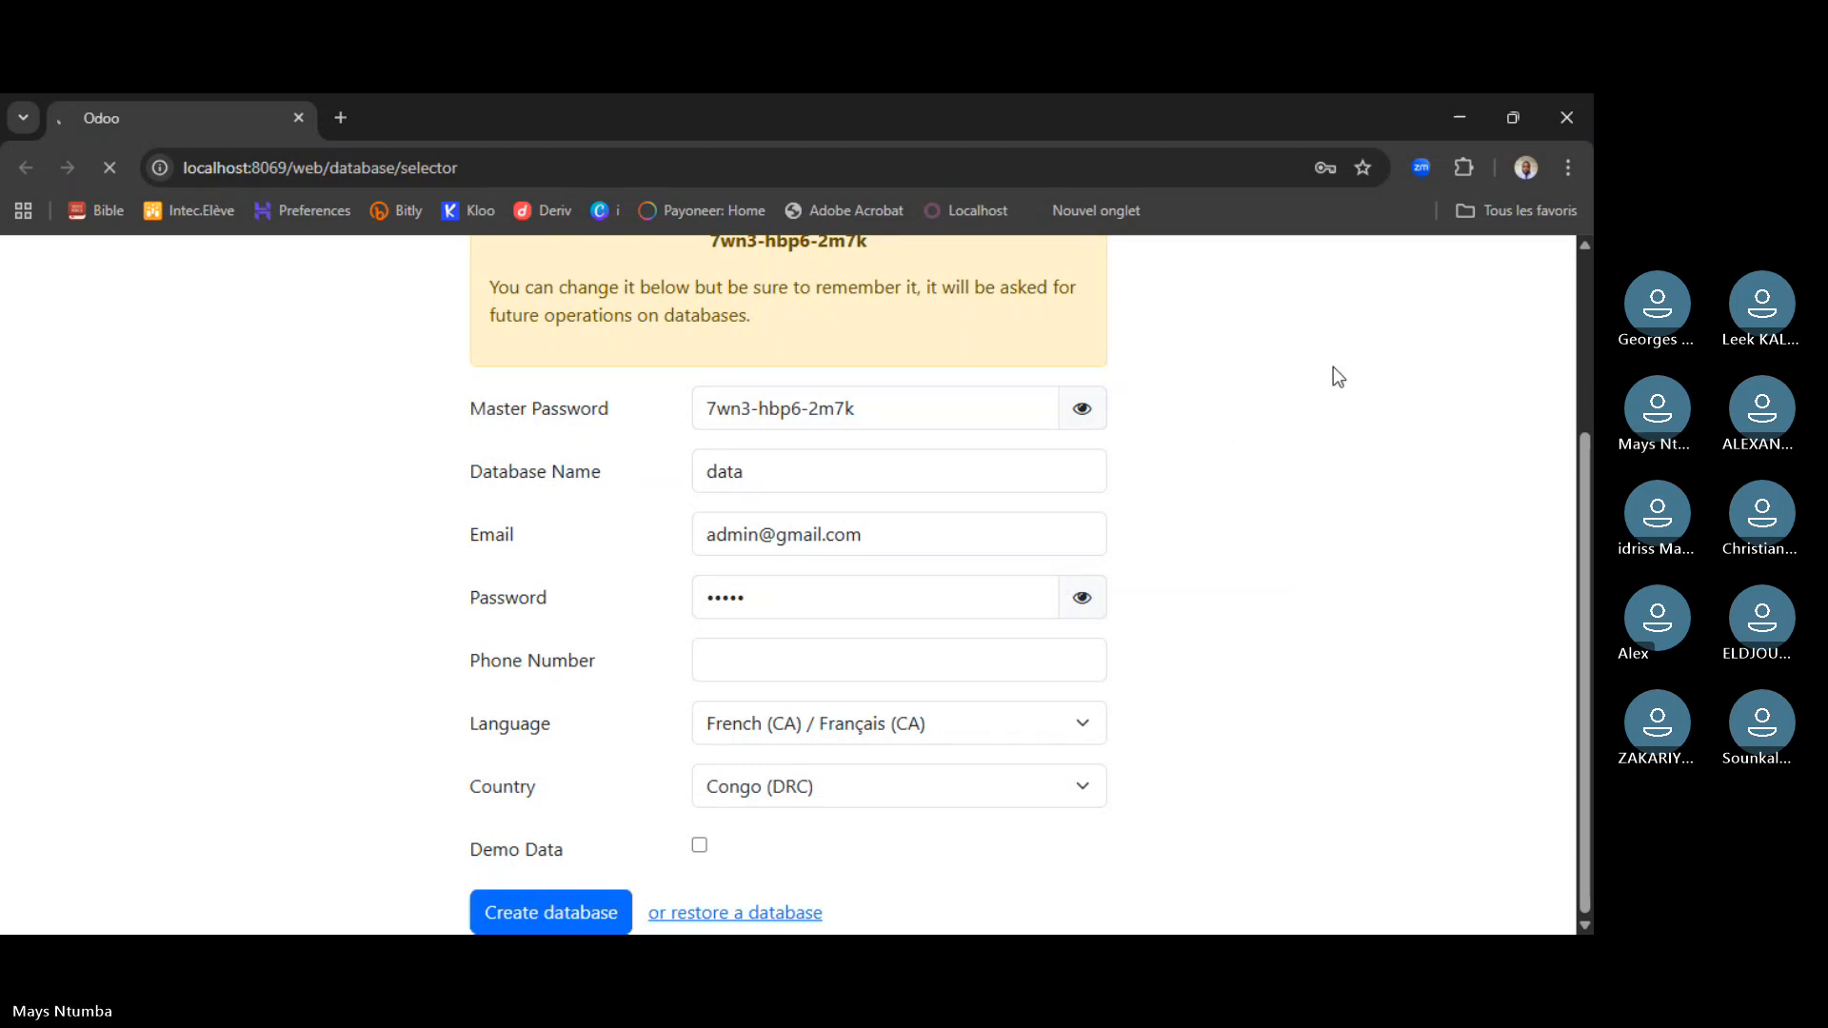
- Scroll through the new database's French Apps list at localhost:8069/odoo/apps
{"action": "scroll", "coordinate": [1586, 526], "scroll_direction": "up", "scroll_amount": 3}
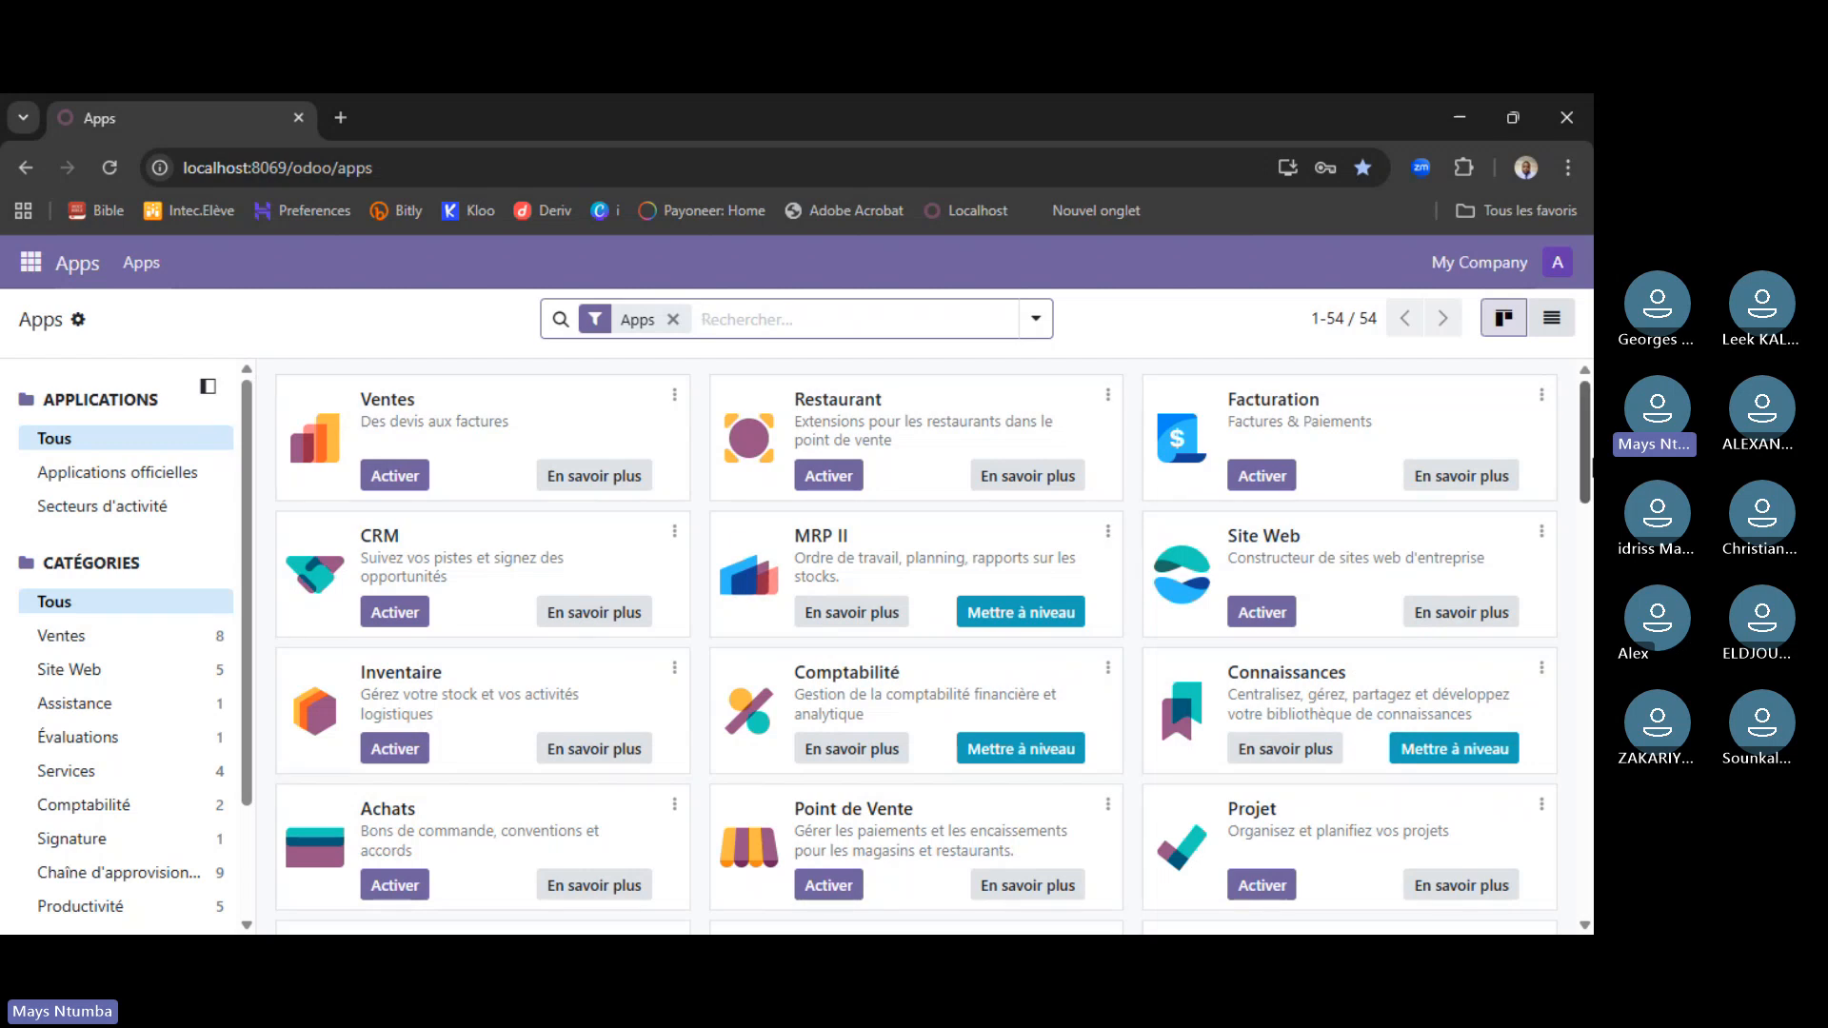
{"action": "scroll", "coordinate": [1585, 478], "scroll_direction": "down", "scroll_amount": 1}
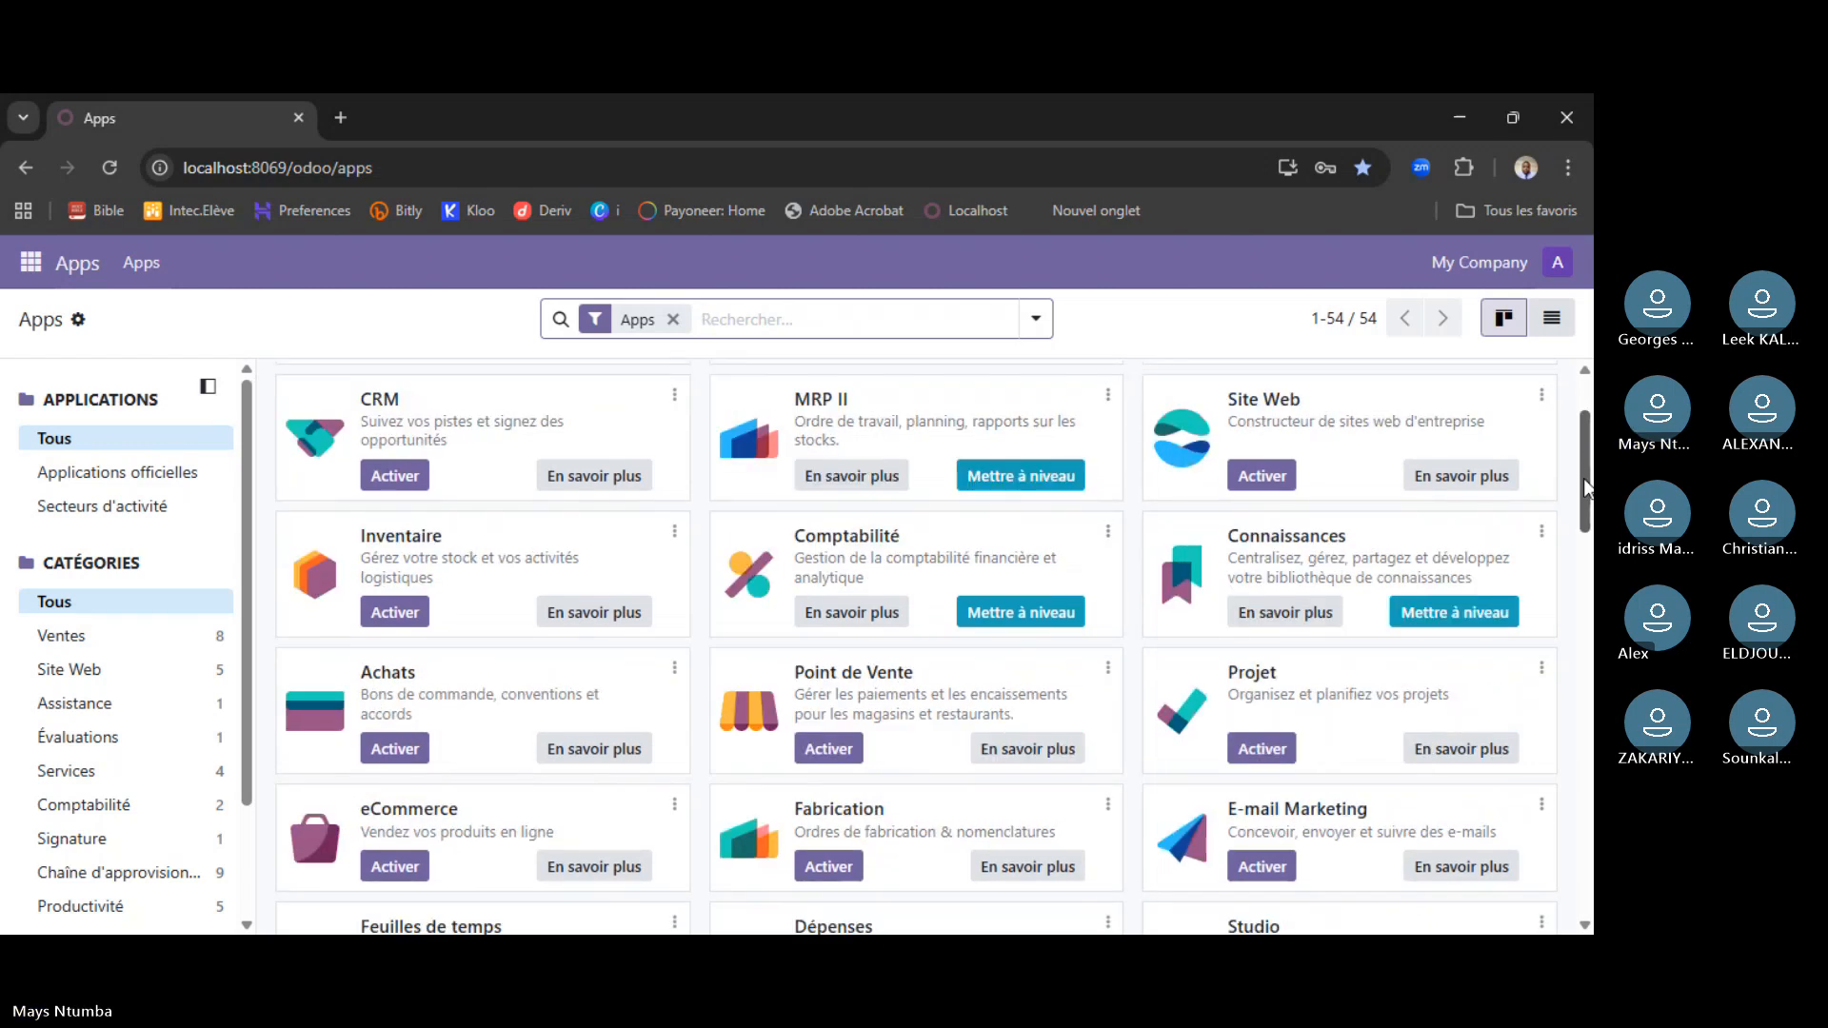
{"action": "mouse_move", "coordinate": [1585, 478]}
{"action": "left_mouse_down"}
{"action": "mouse_move", "coordinate": [1580, 820]}
{"action": "mouse_move", "coordinate": [1585, 443]}
{"action": "left_mouse_up"}
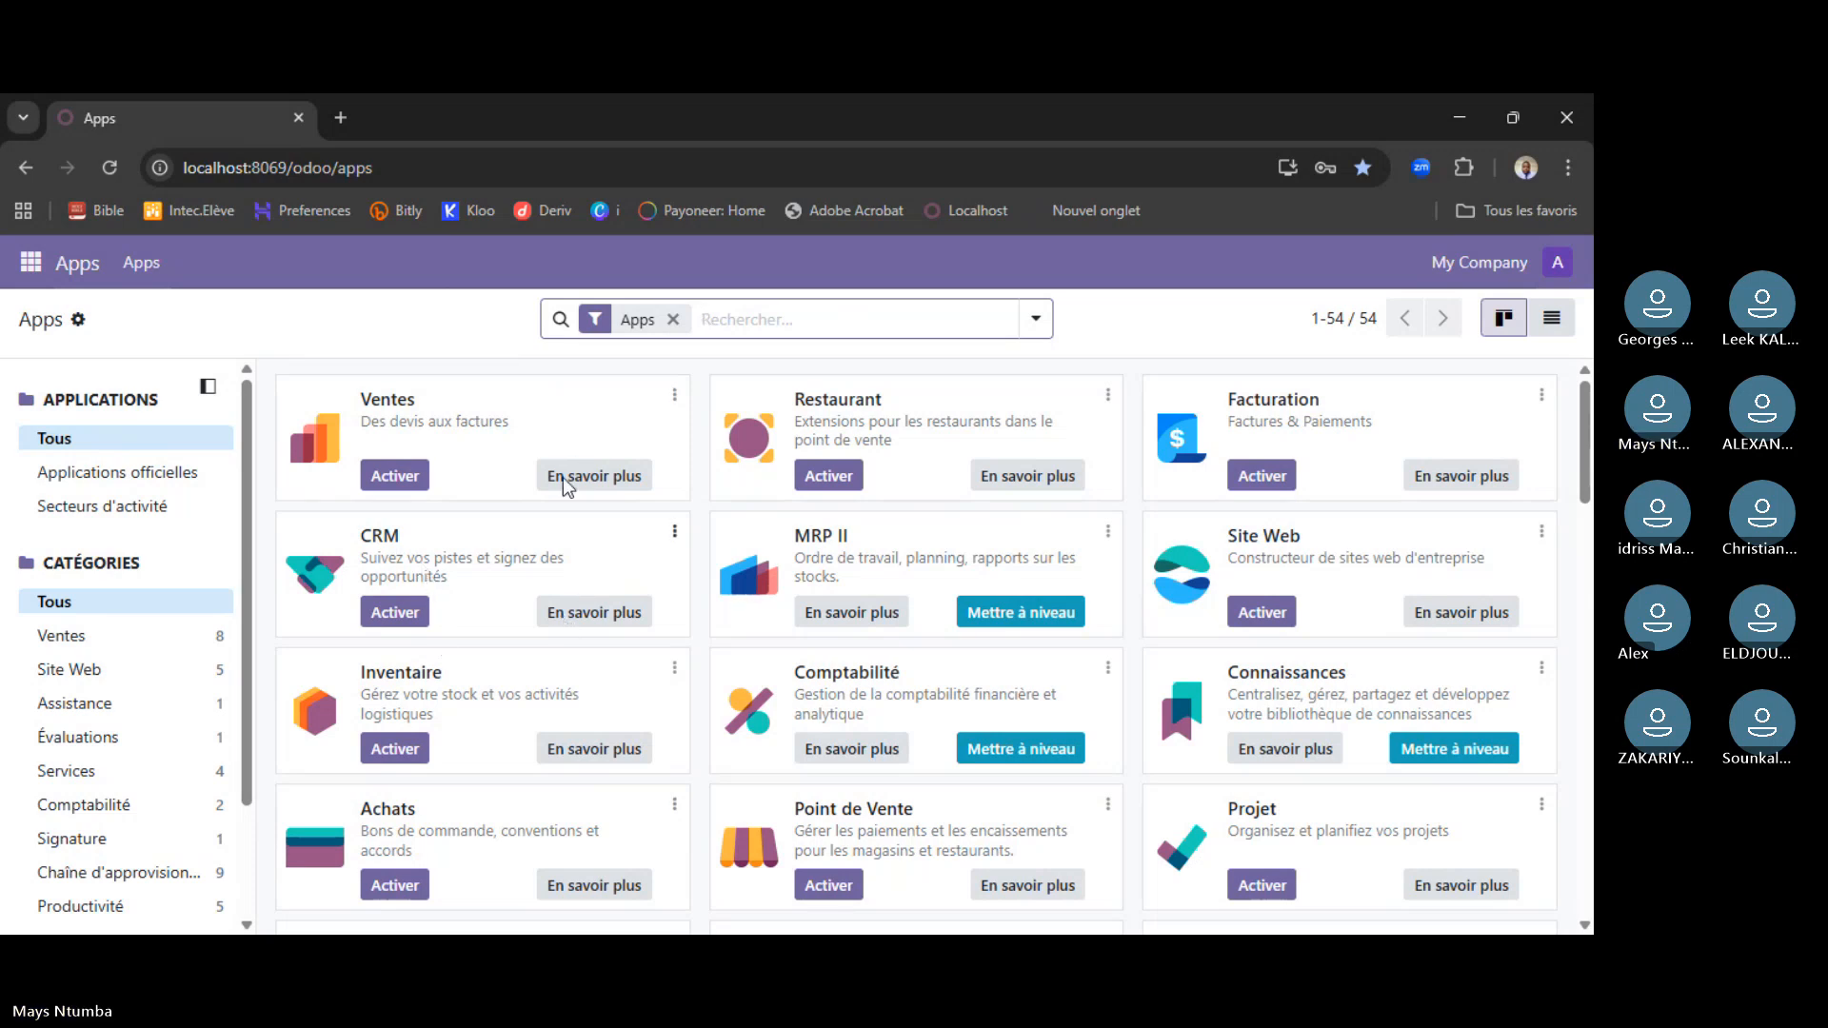
- Close the old local Apps browser window and bring up the atelier7.odoo.com home screen
{"action": "left_click", "coordinate": [512, 174]}
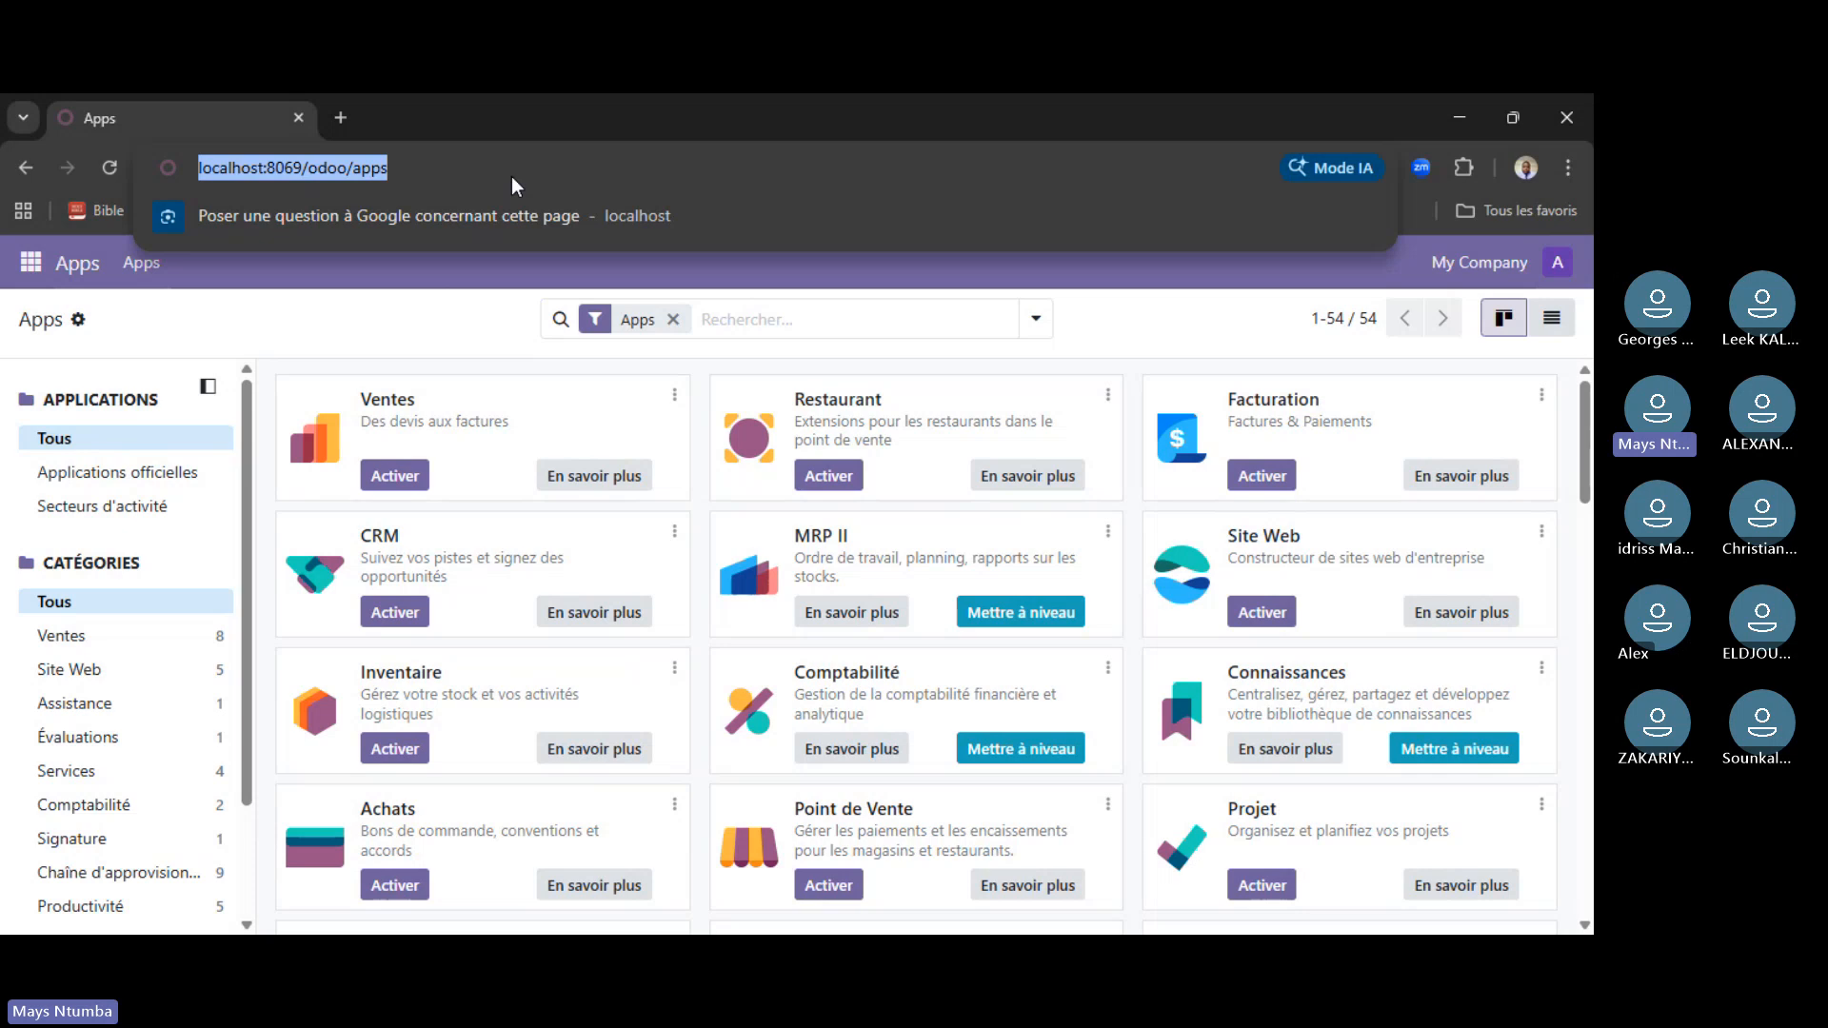
{"action": "left_click", "coordinate": [298, 117]}
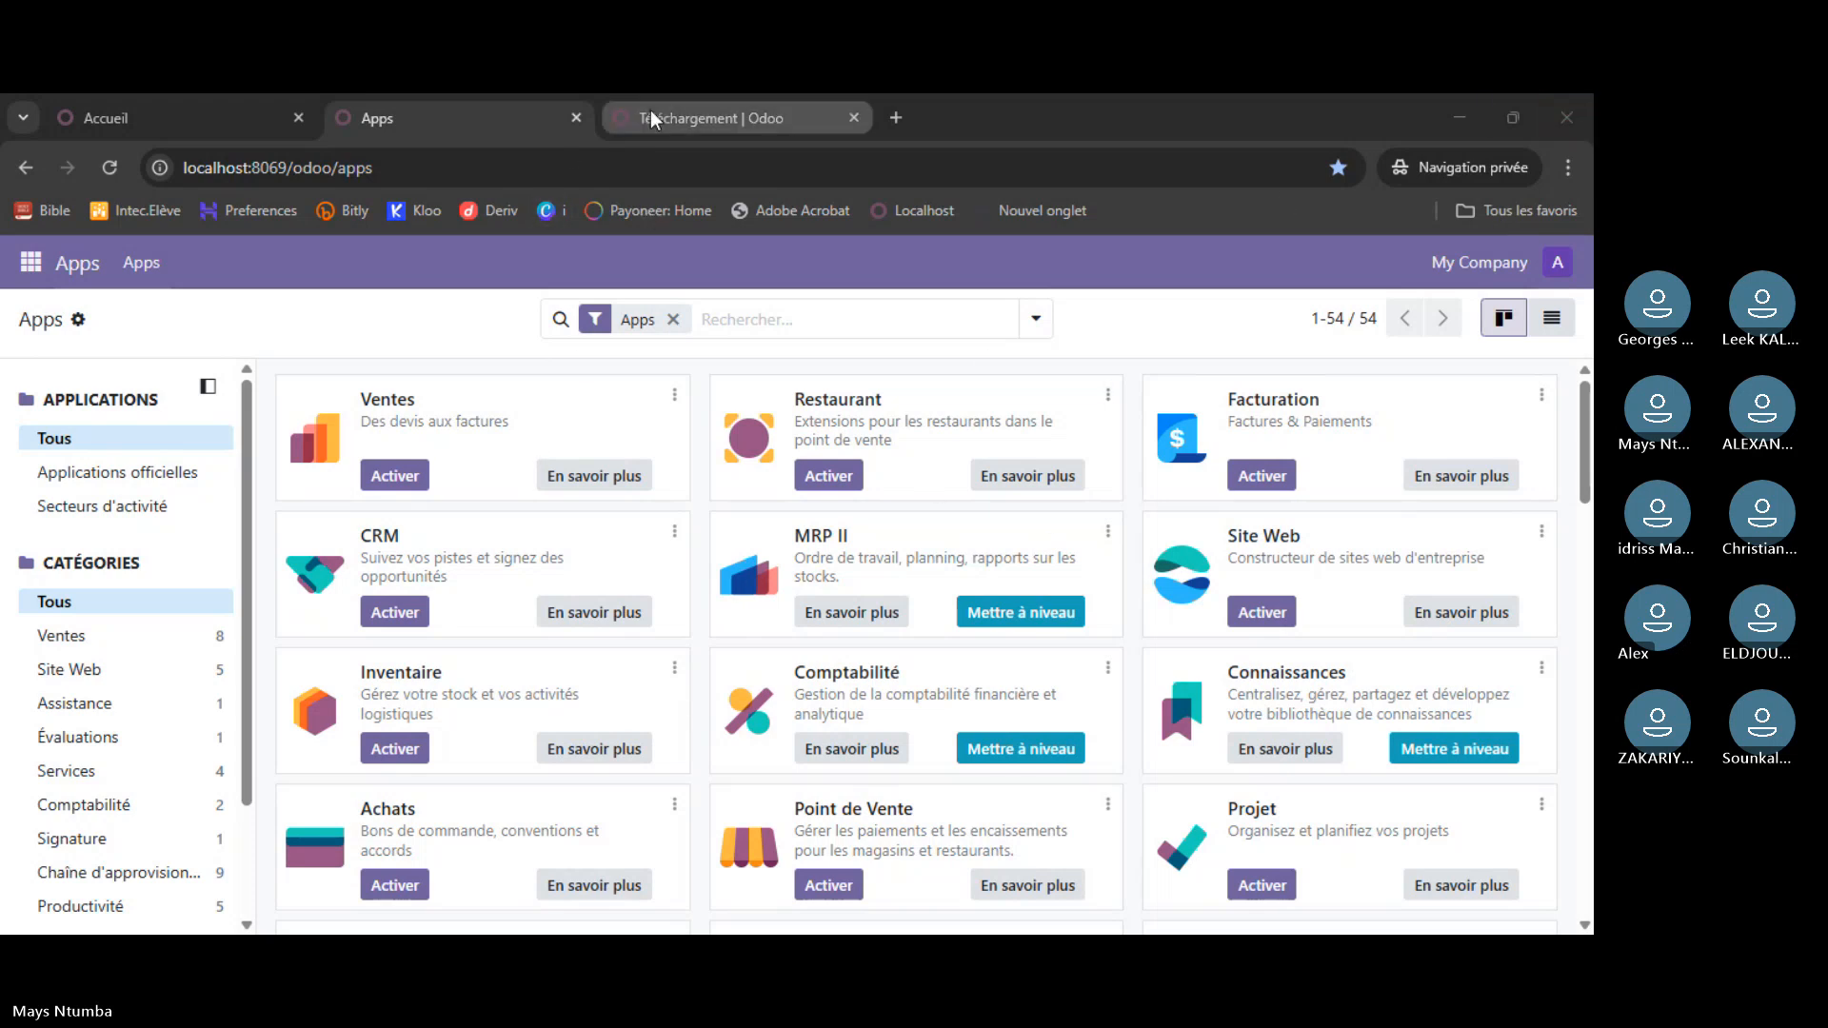
{"action": "left_click", "coordinate": [212, 116]}
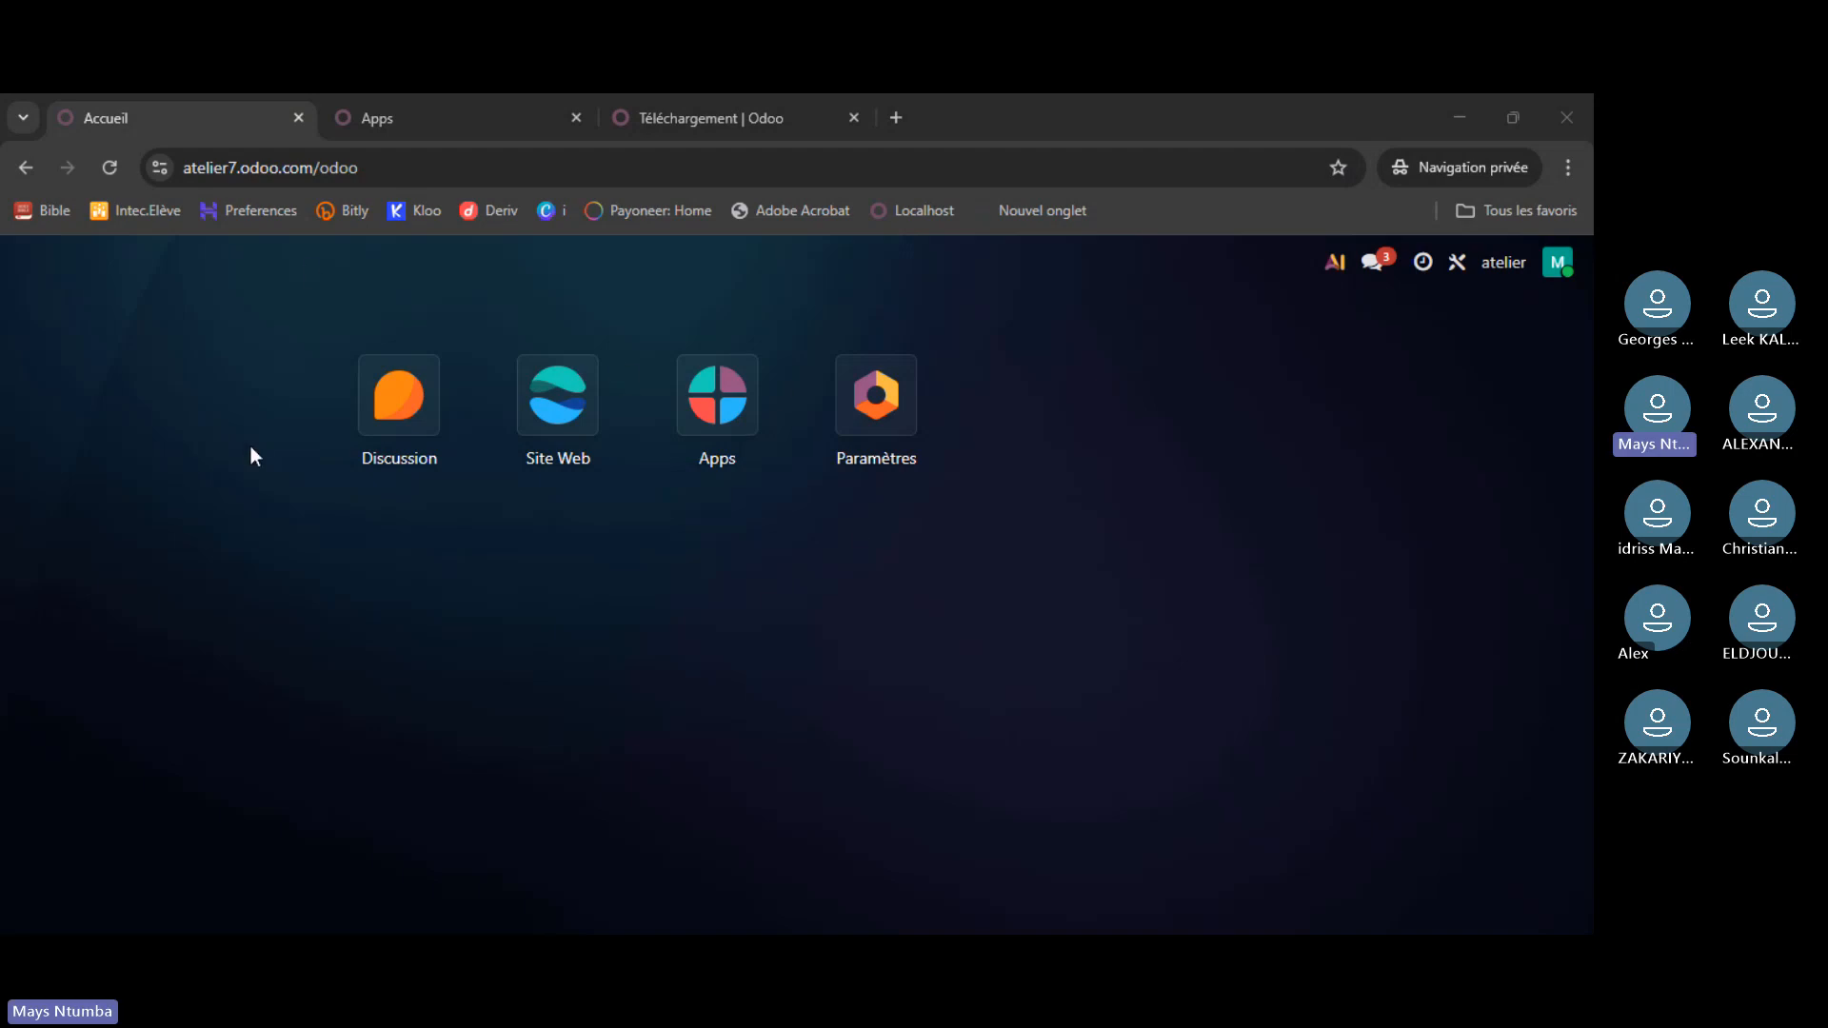
- Check the local French Apps list, then return to the online instance's home screen
{"action": "left_click", "coordinate": [478, 124]}
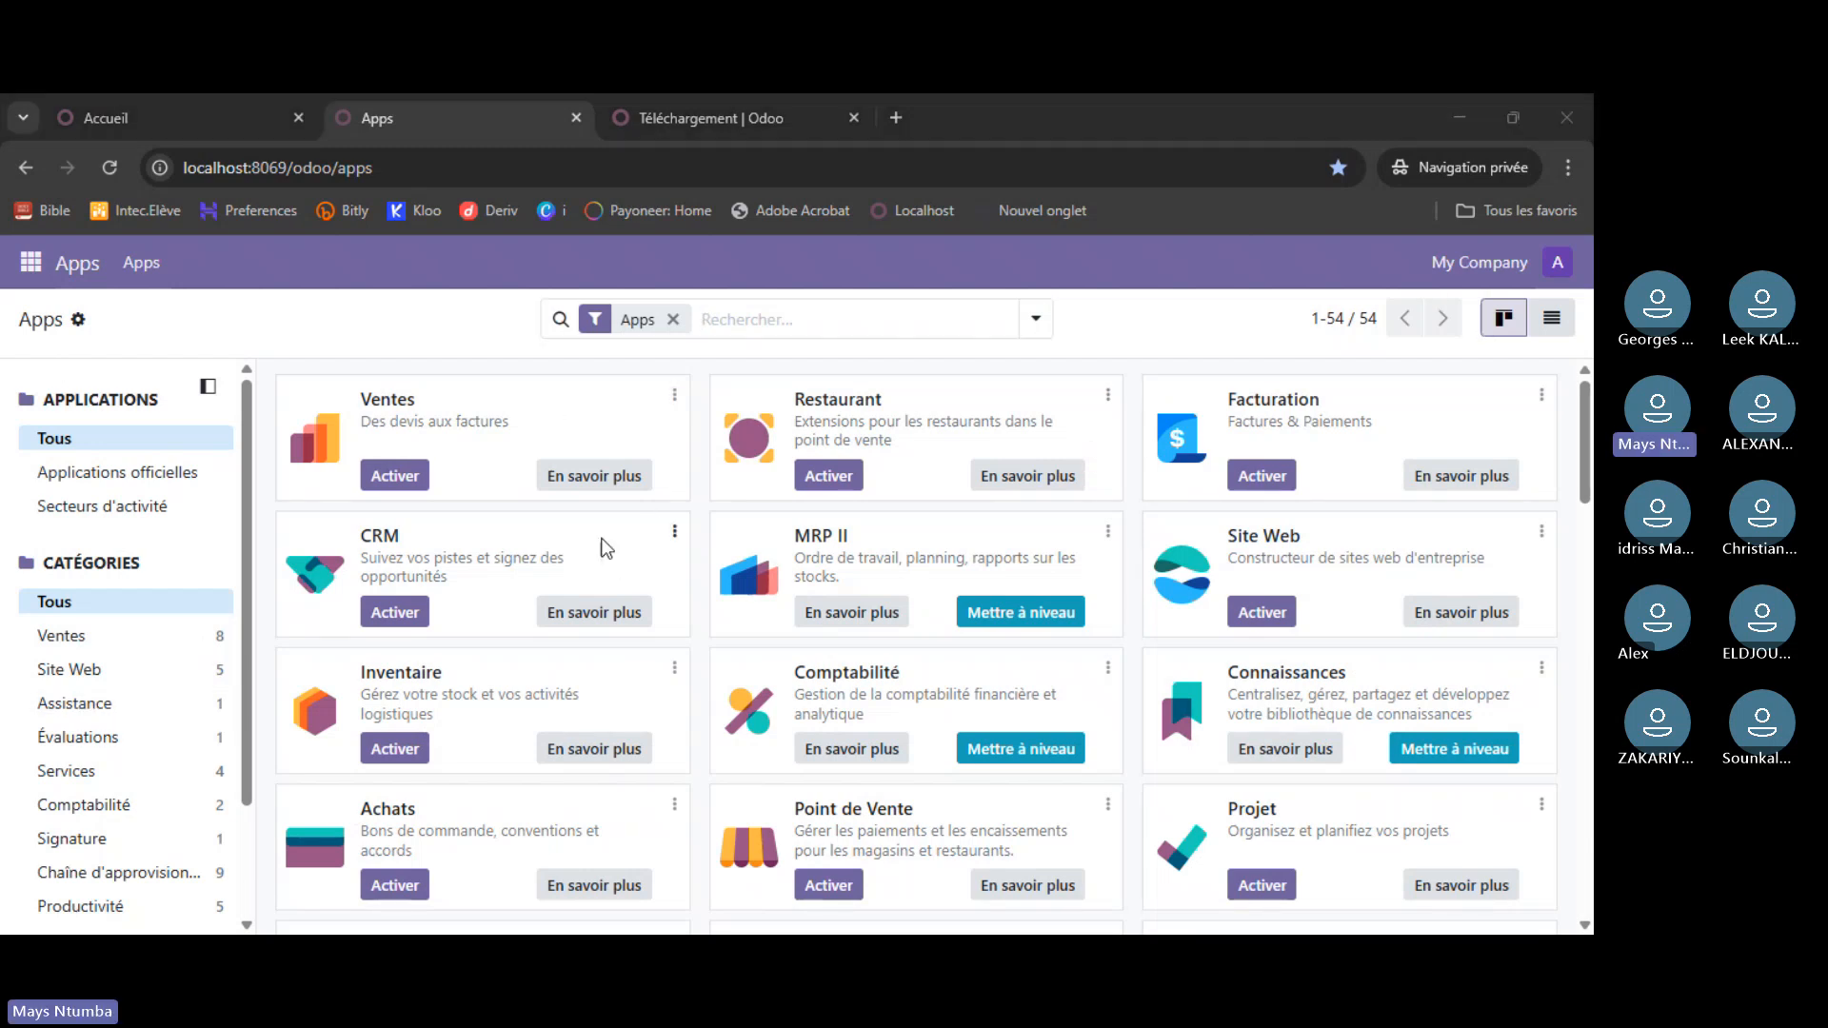
{"action": "mouse_move", "coordinate": [1585, 454]}
{"action": "left_mouse_down"}
{"action": "mouse_move", "coordinate": [1581, 547]}
{"action": "mouse_move", "coordinate": [1579, 451]}
{"action": "left_mouse_up"}
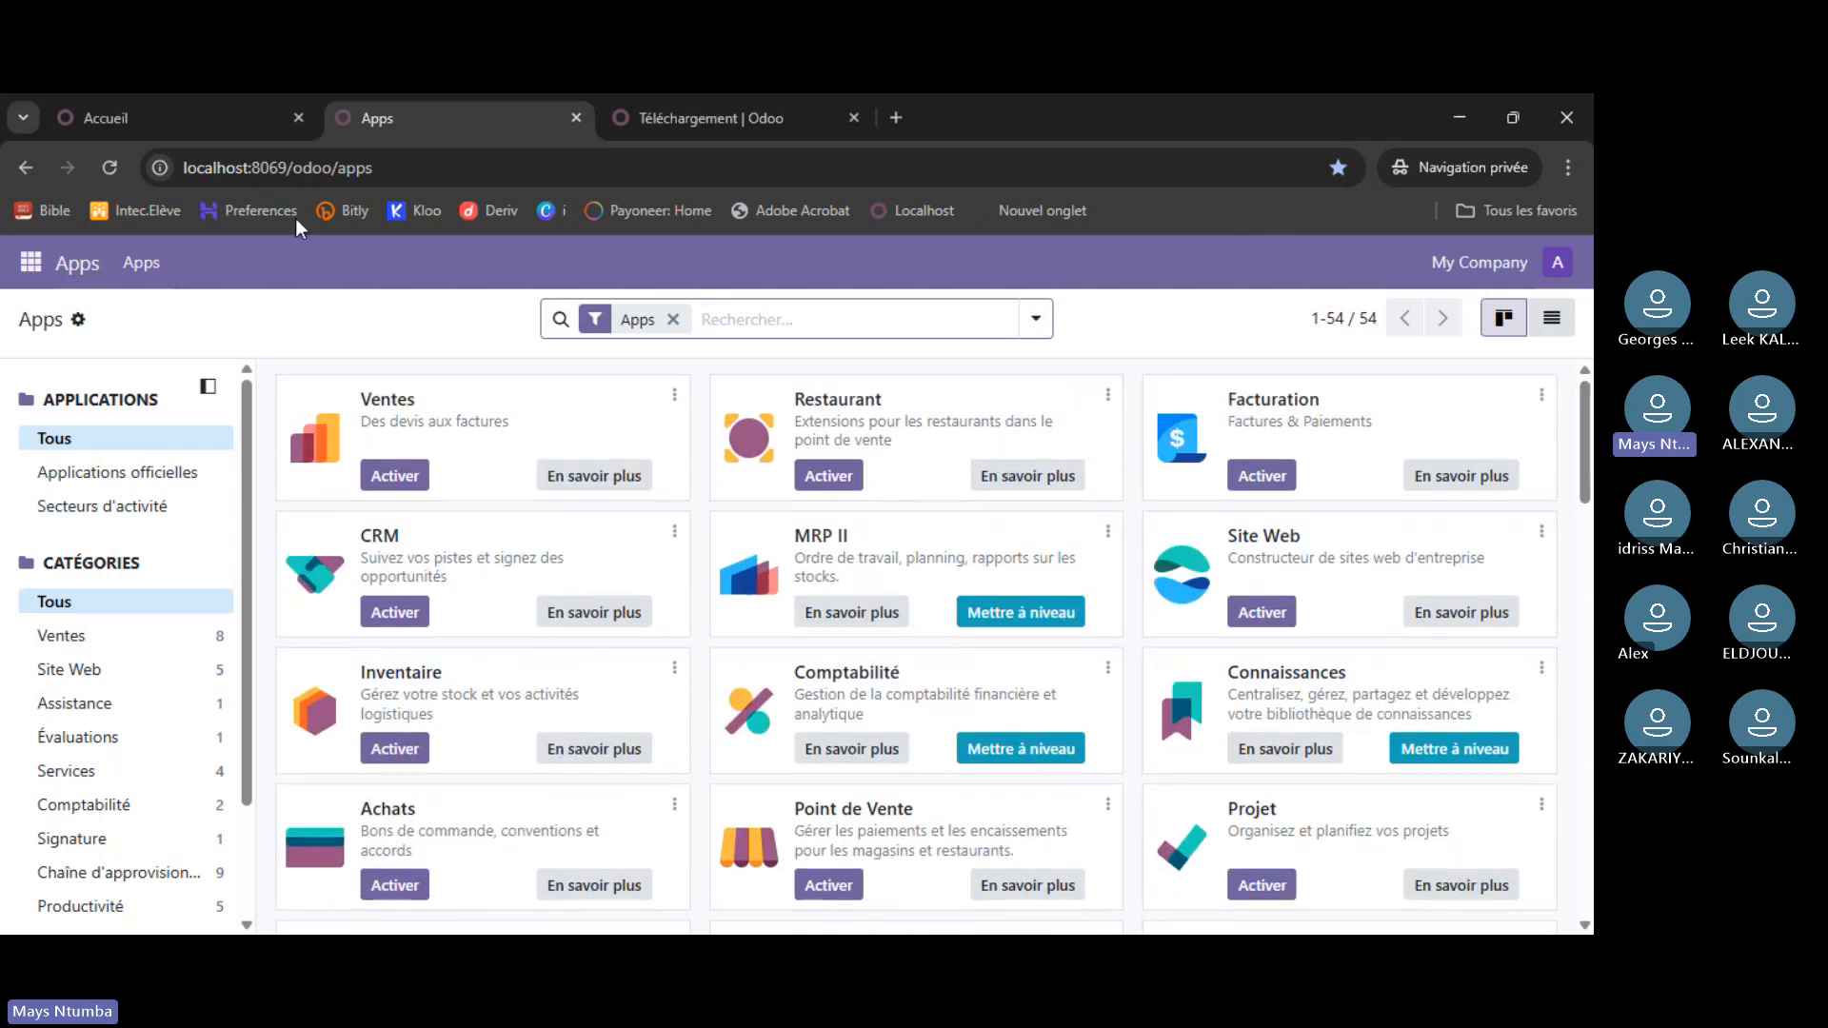
{"action": "left_click", "coordinate": [196, 122]}
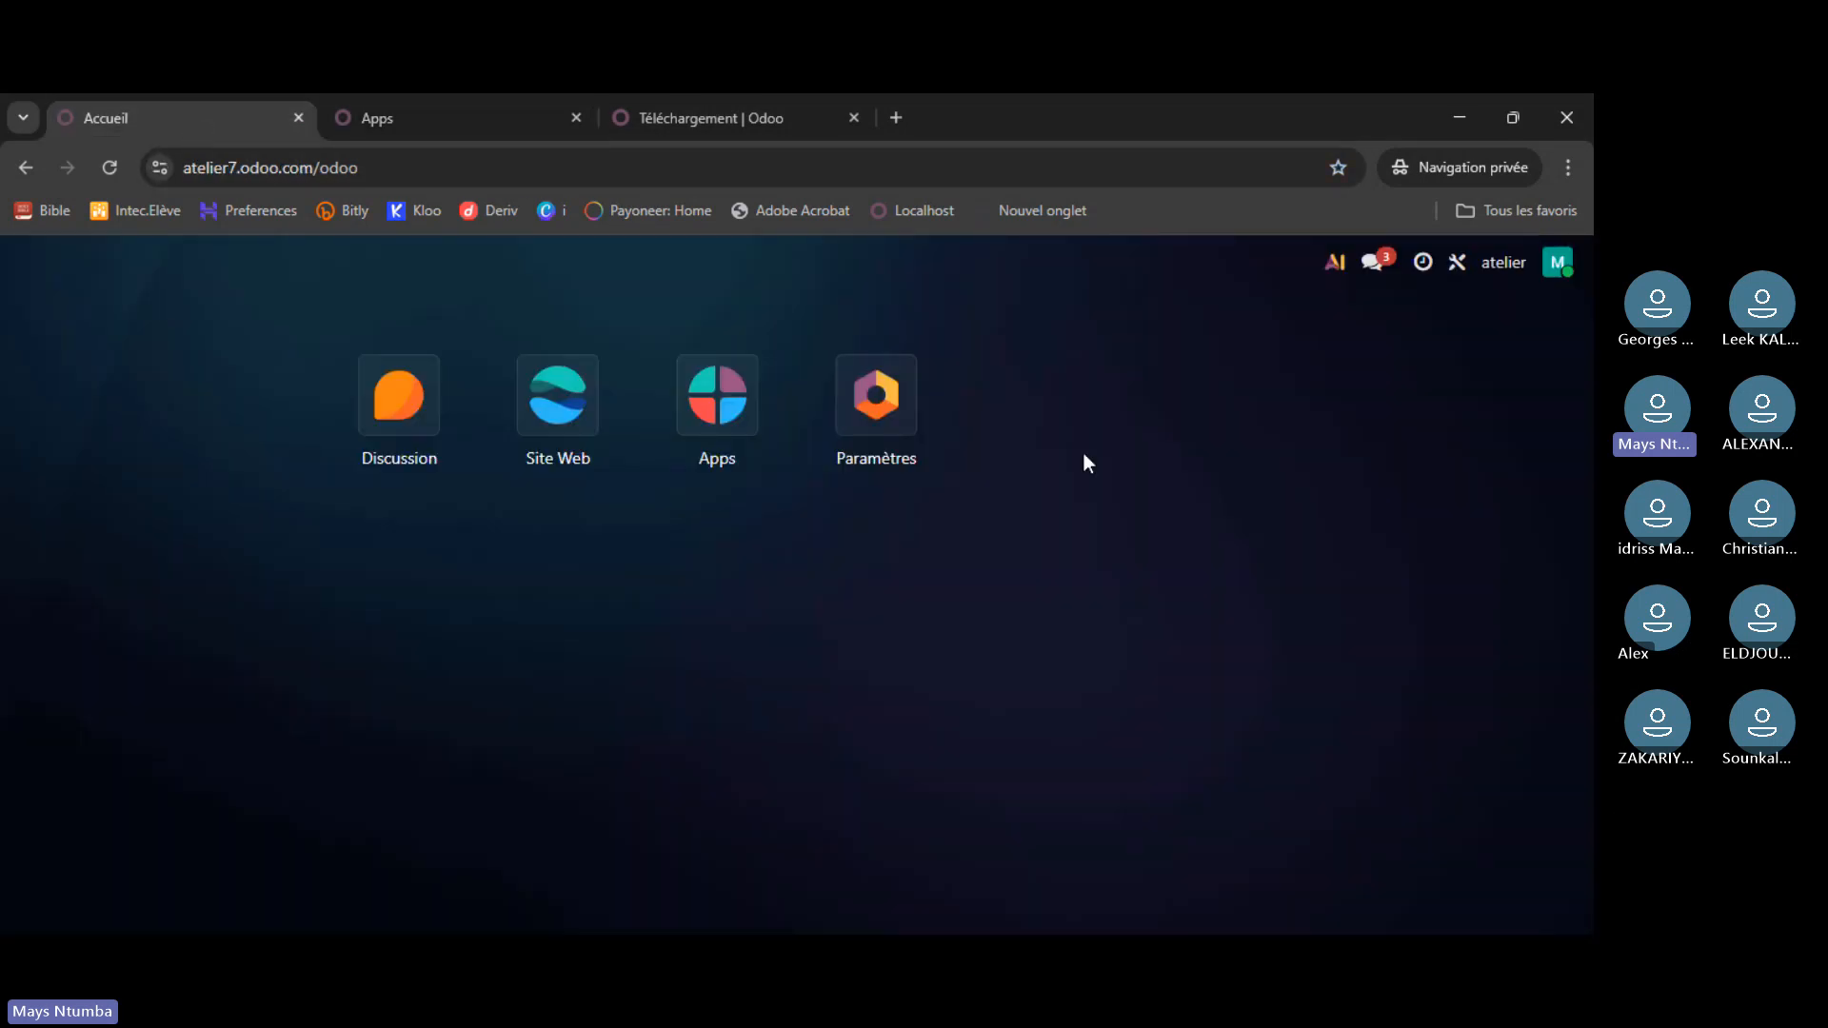
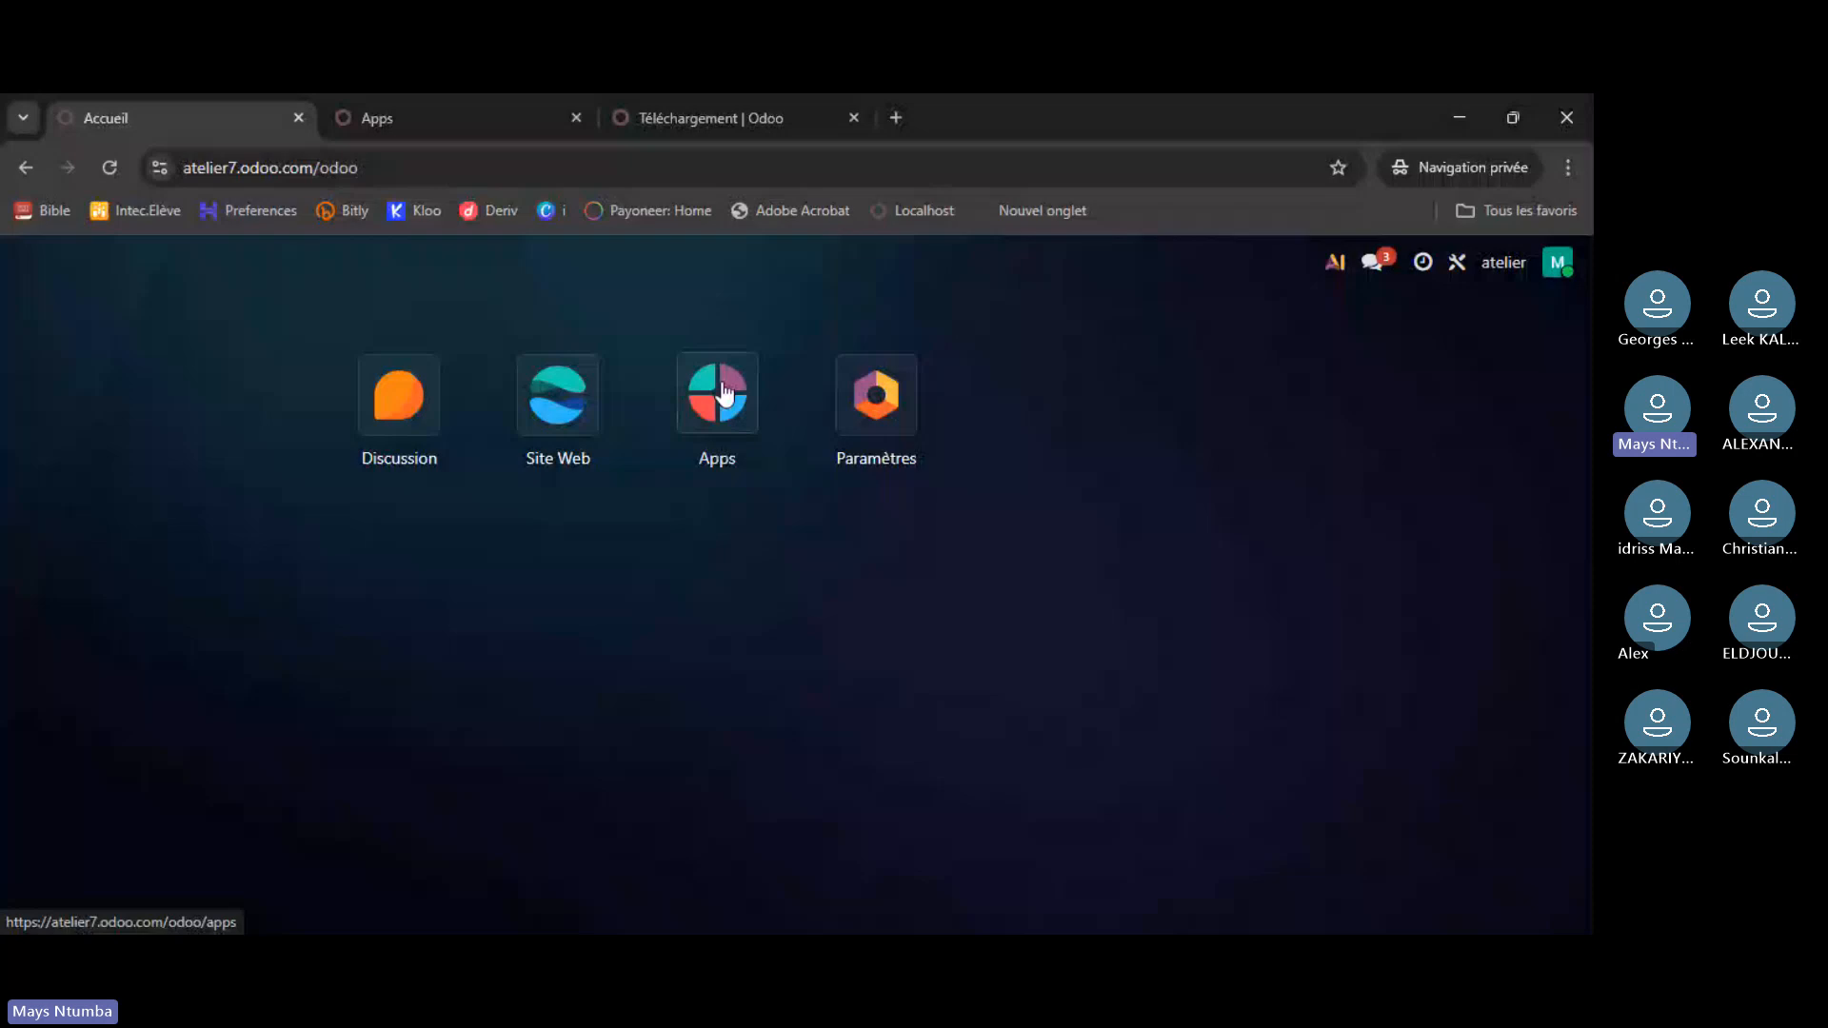
- Open and reload the Apps catalogue on the atelier7 instance
{"action": "left_click", "coordinate": [731, 393]}
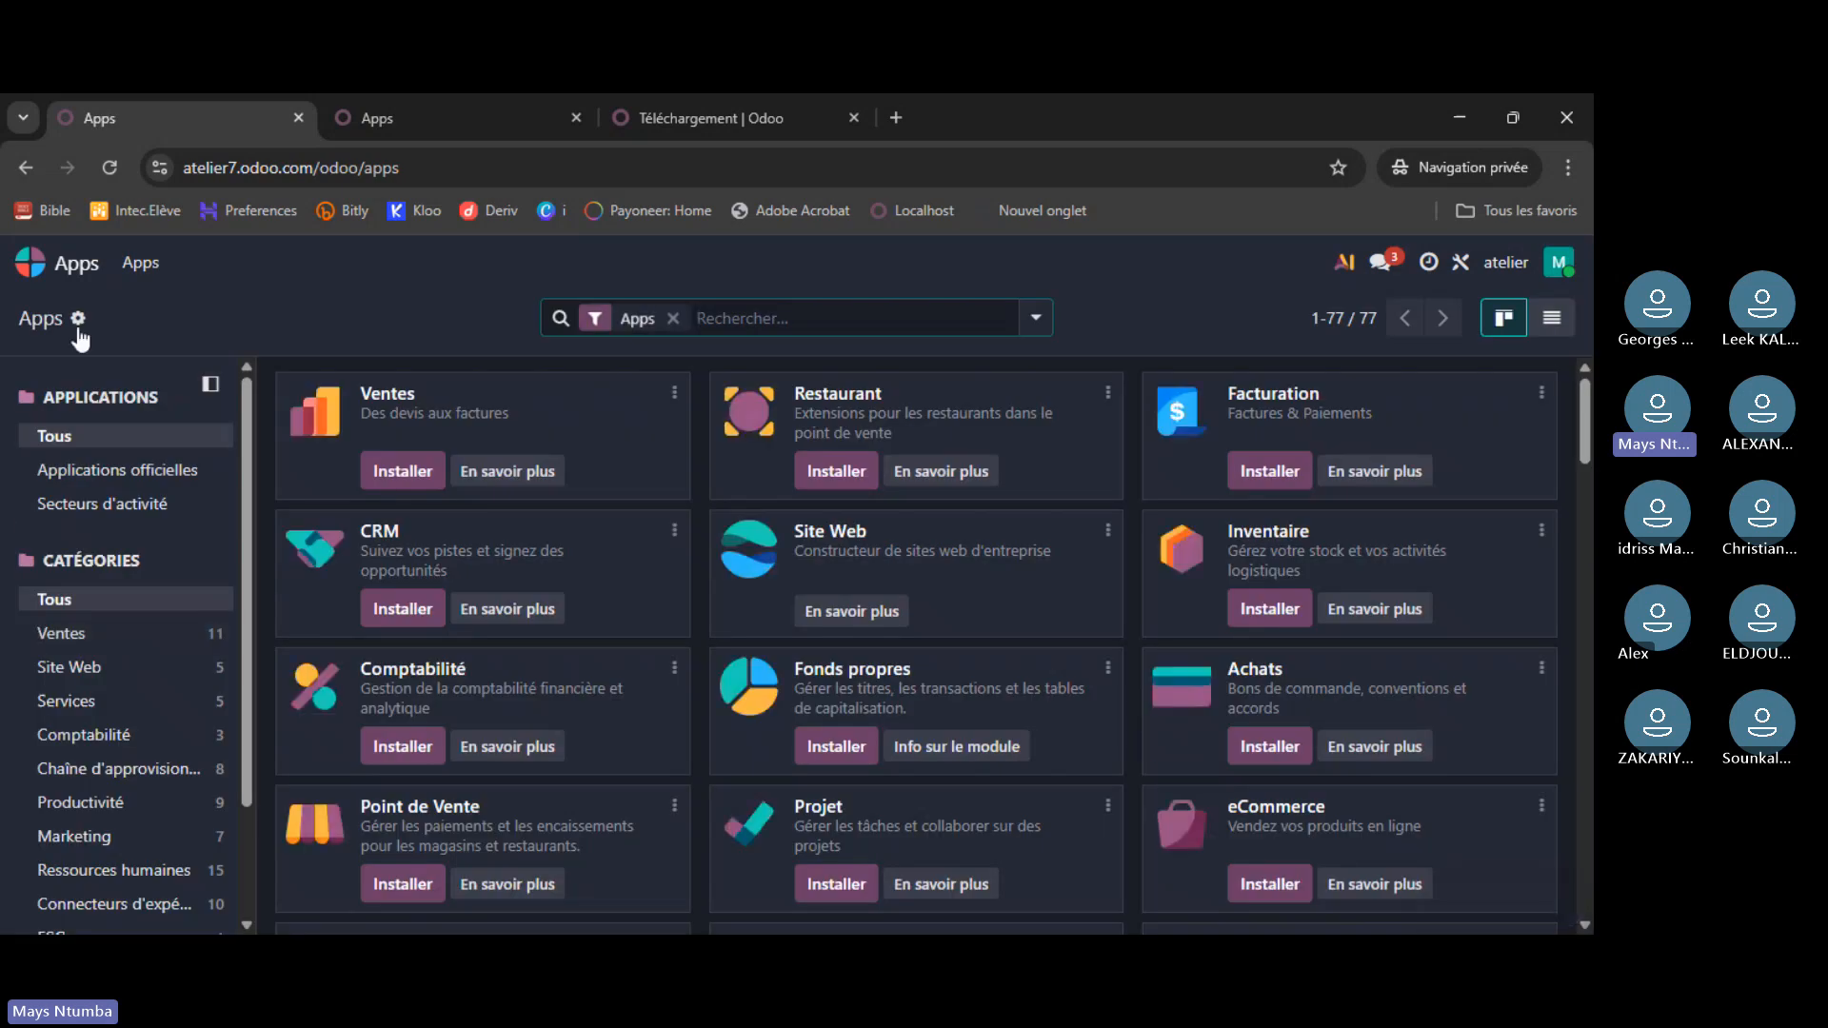
{"action": "left_click", "coordinate": [71, 267]}
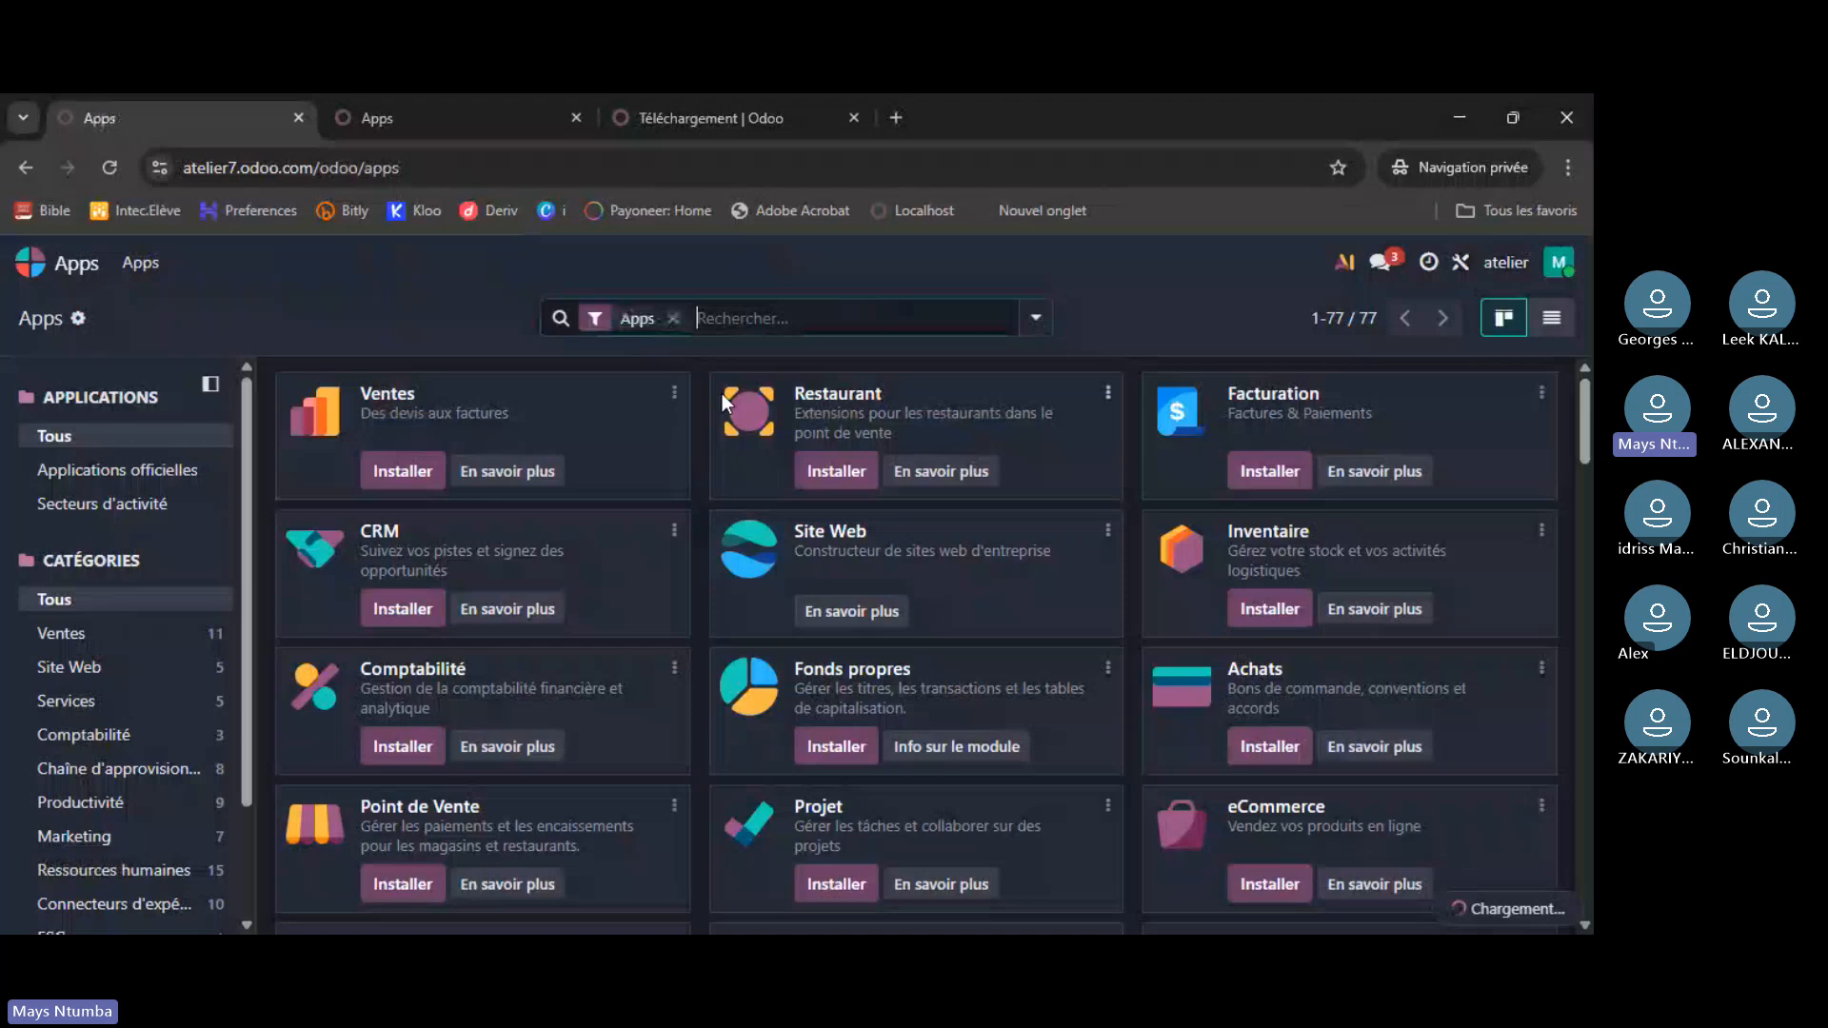
{"action": "scroll", "coordinate": [444, 539], "scroll_direction": "down", "scroll_amount": 5}
- Compare the atelier7 Apps list with the localhost Apps list, switching between tabs
{"action": "left_click", "coordinate": [493, 118]}
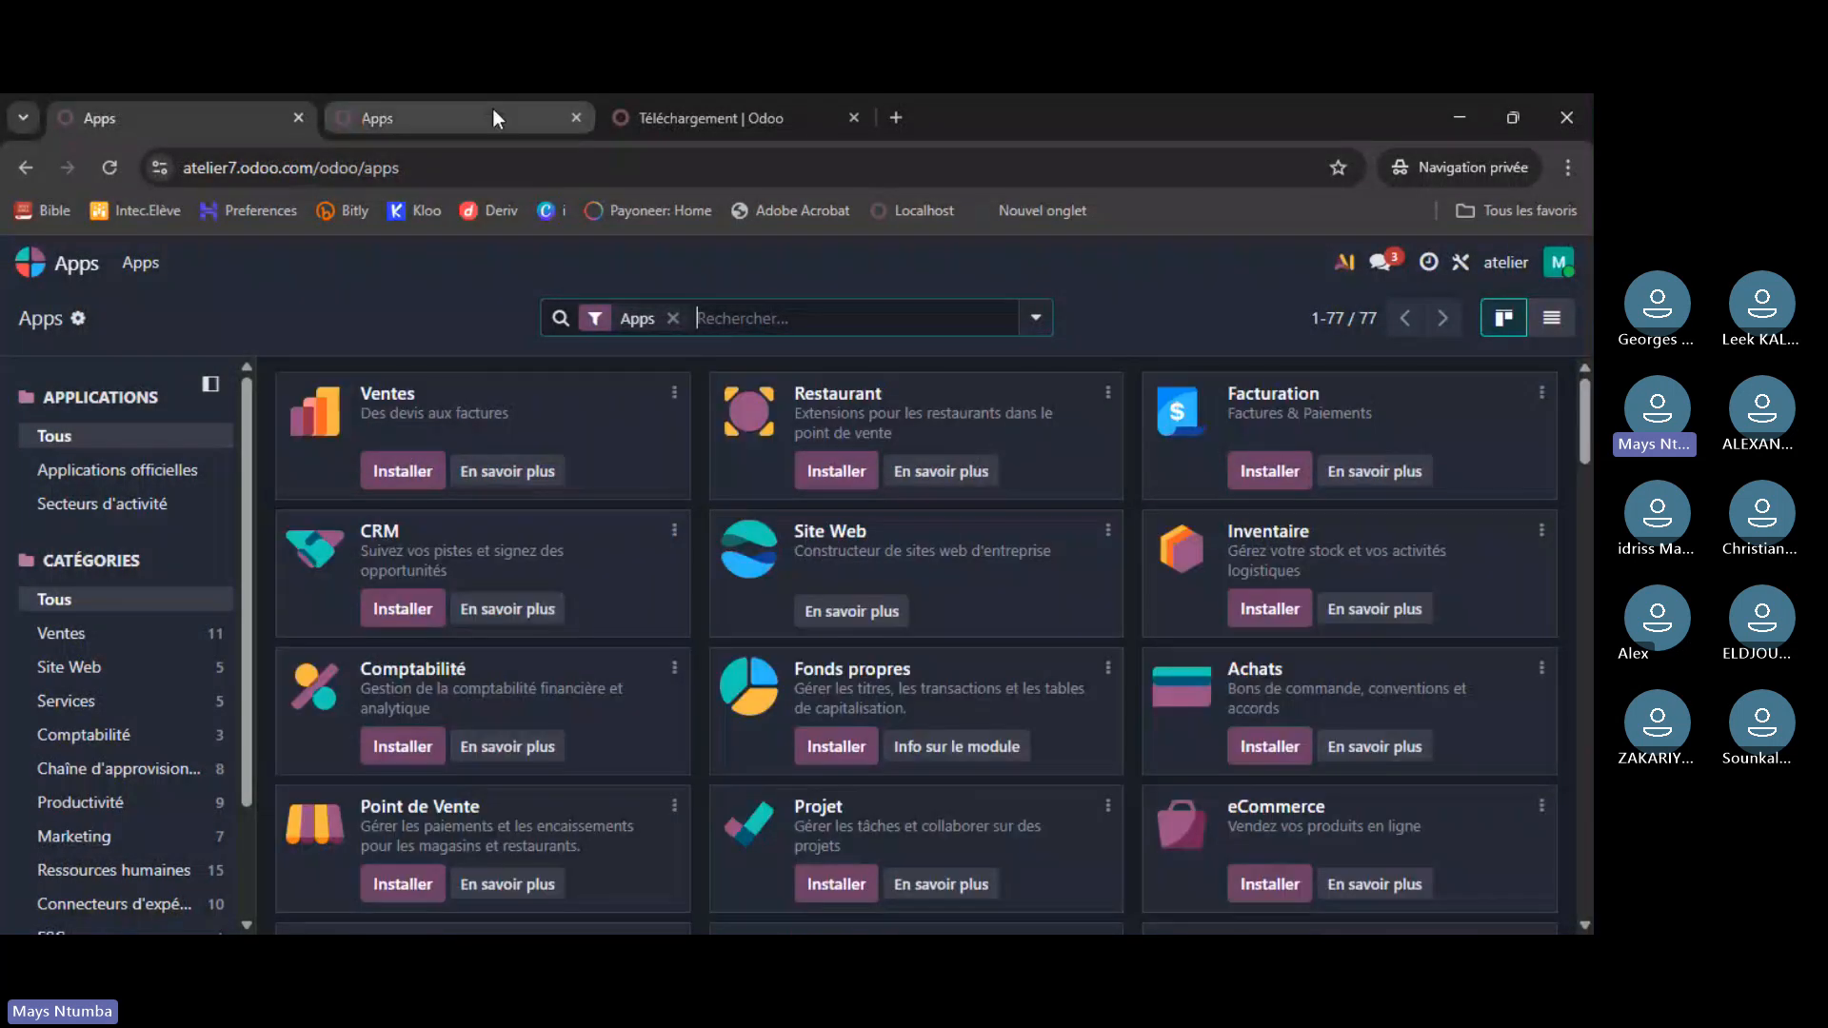
{"action": "left_click", "coordinate": [492, 112]}
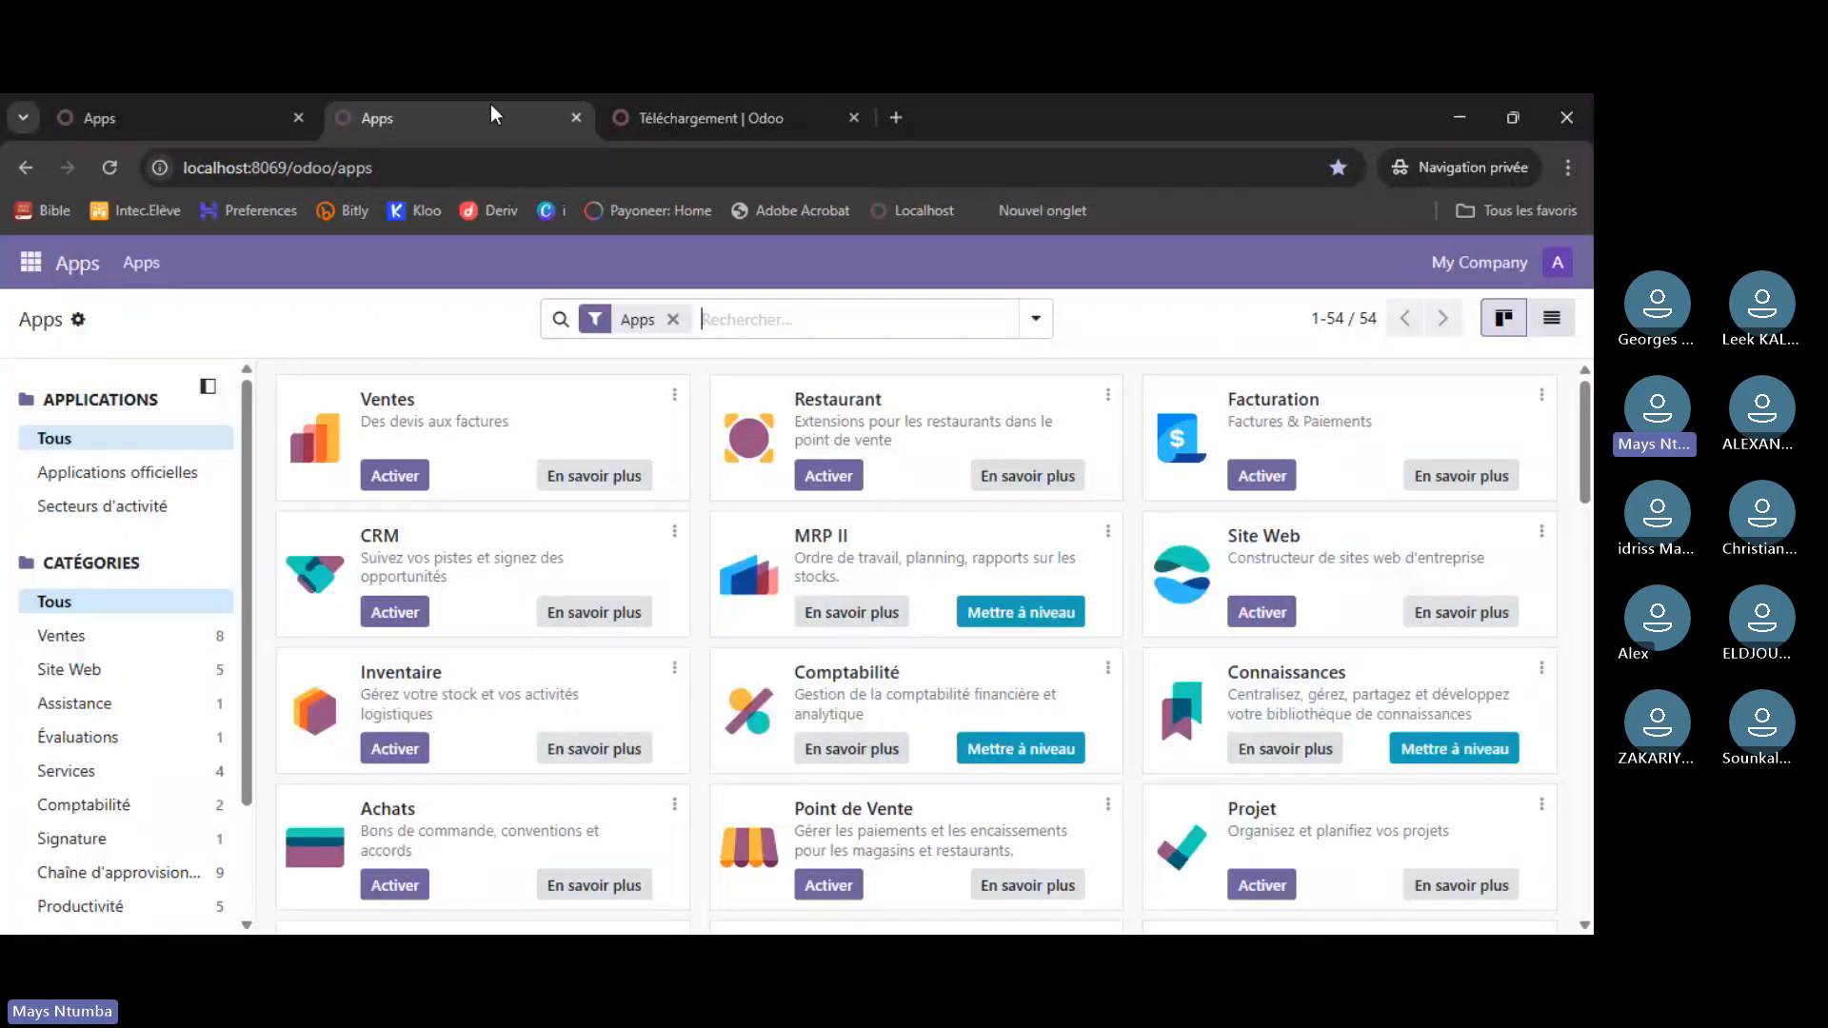
{"action": "scroll", "coordinate": [314, 562], "scroll_direction": "down", "scroll_amount": 2}
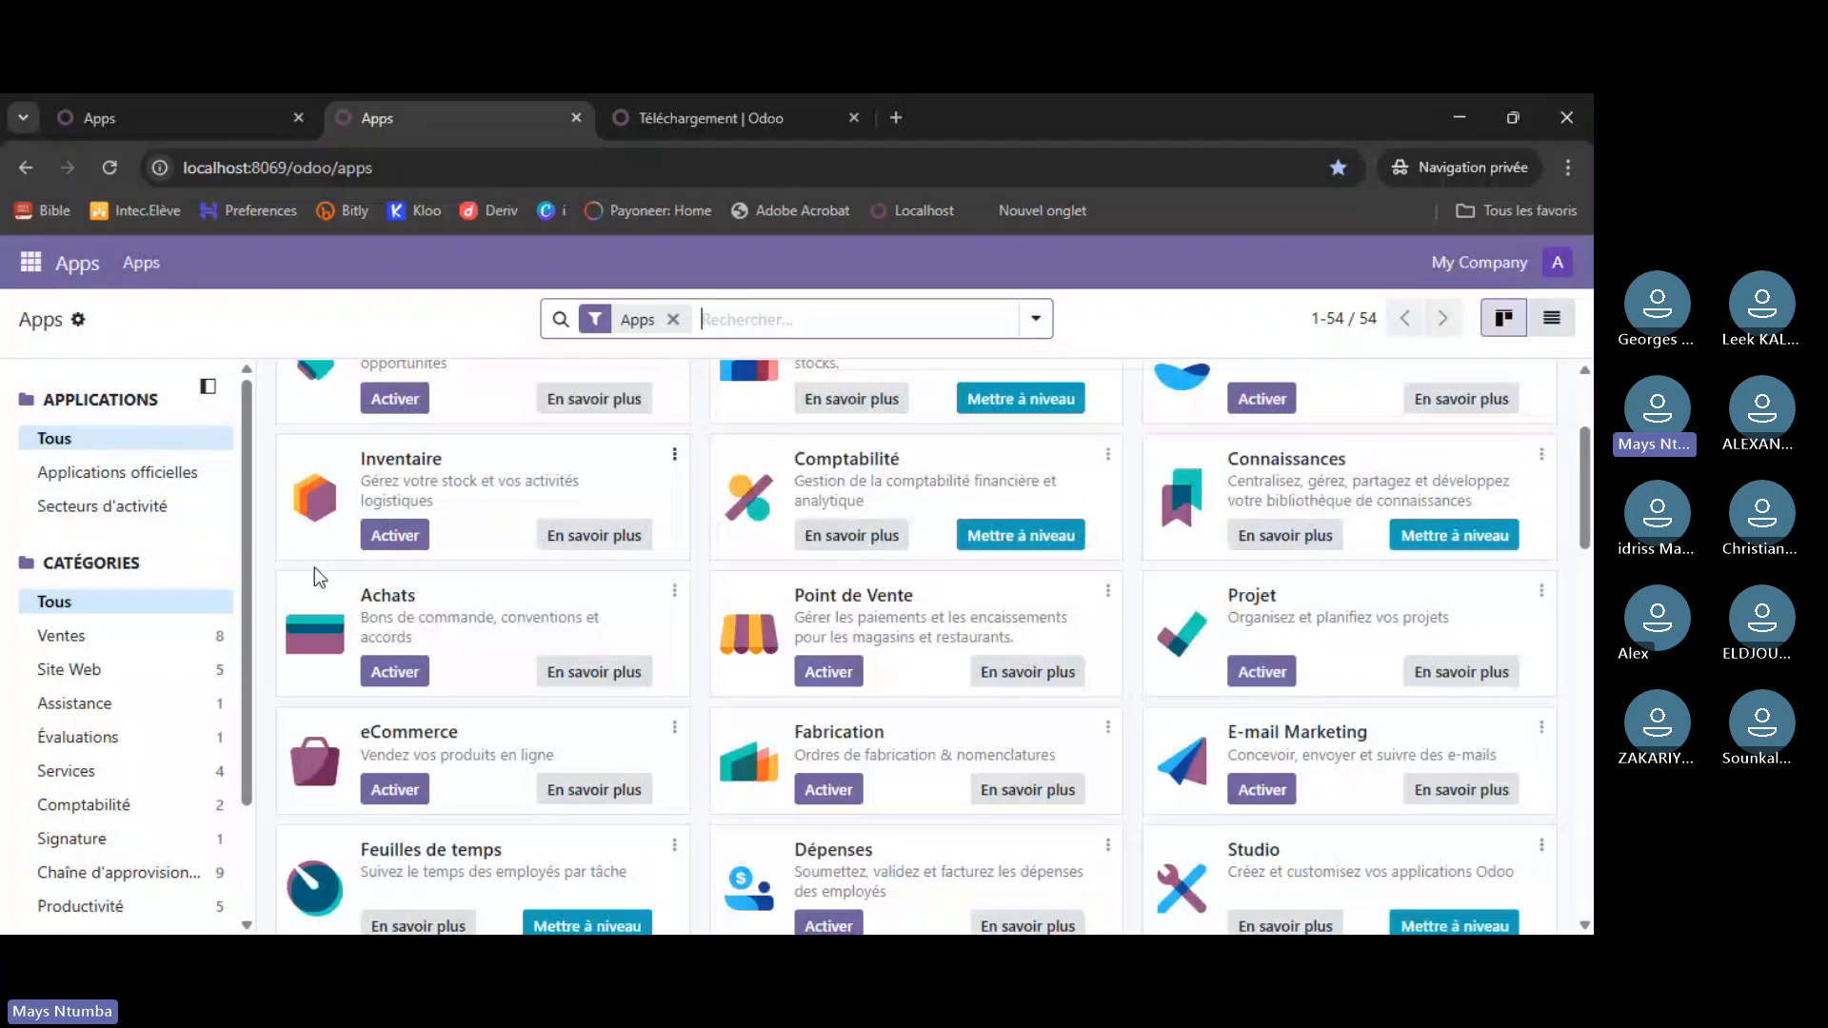
{"action": "scroll", "coordinate": [314, 568], "scroll_direction": "down", "scroll_amount": 9}
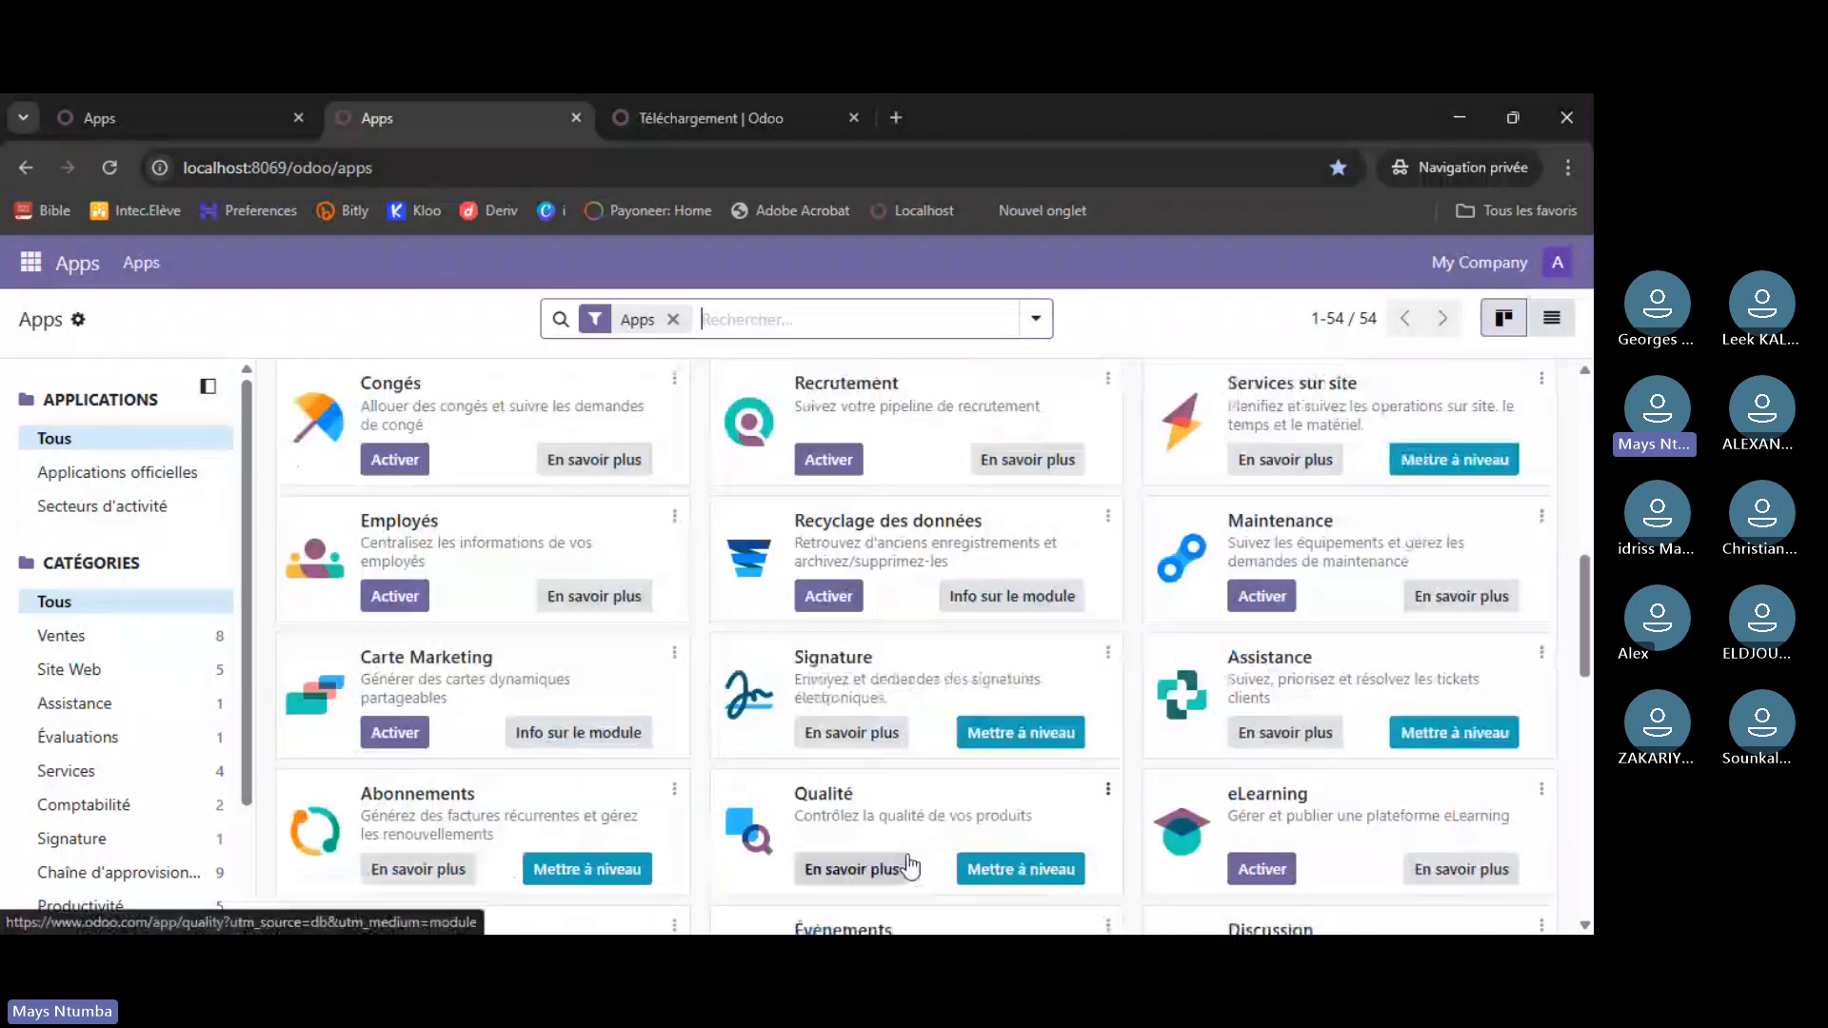
{"action": "scroll", "coordinate": [779, 705], "scroll_direction": "up", "scroll_amount": 12}
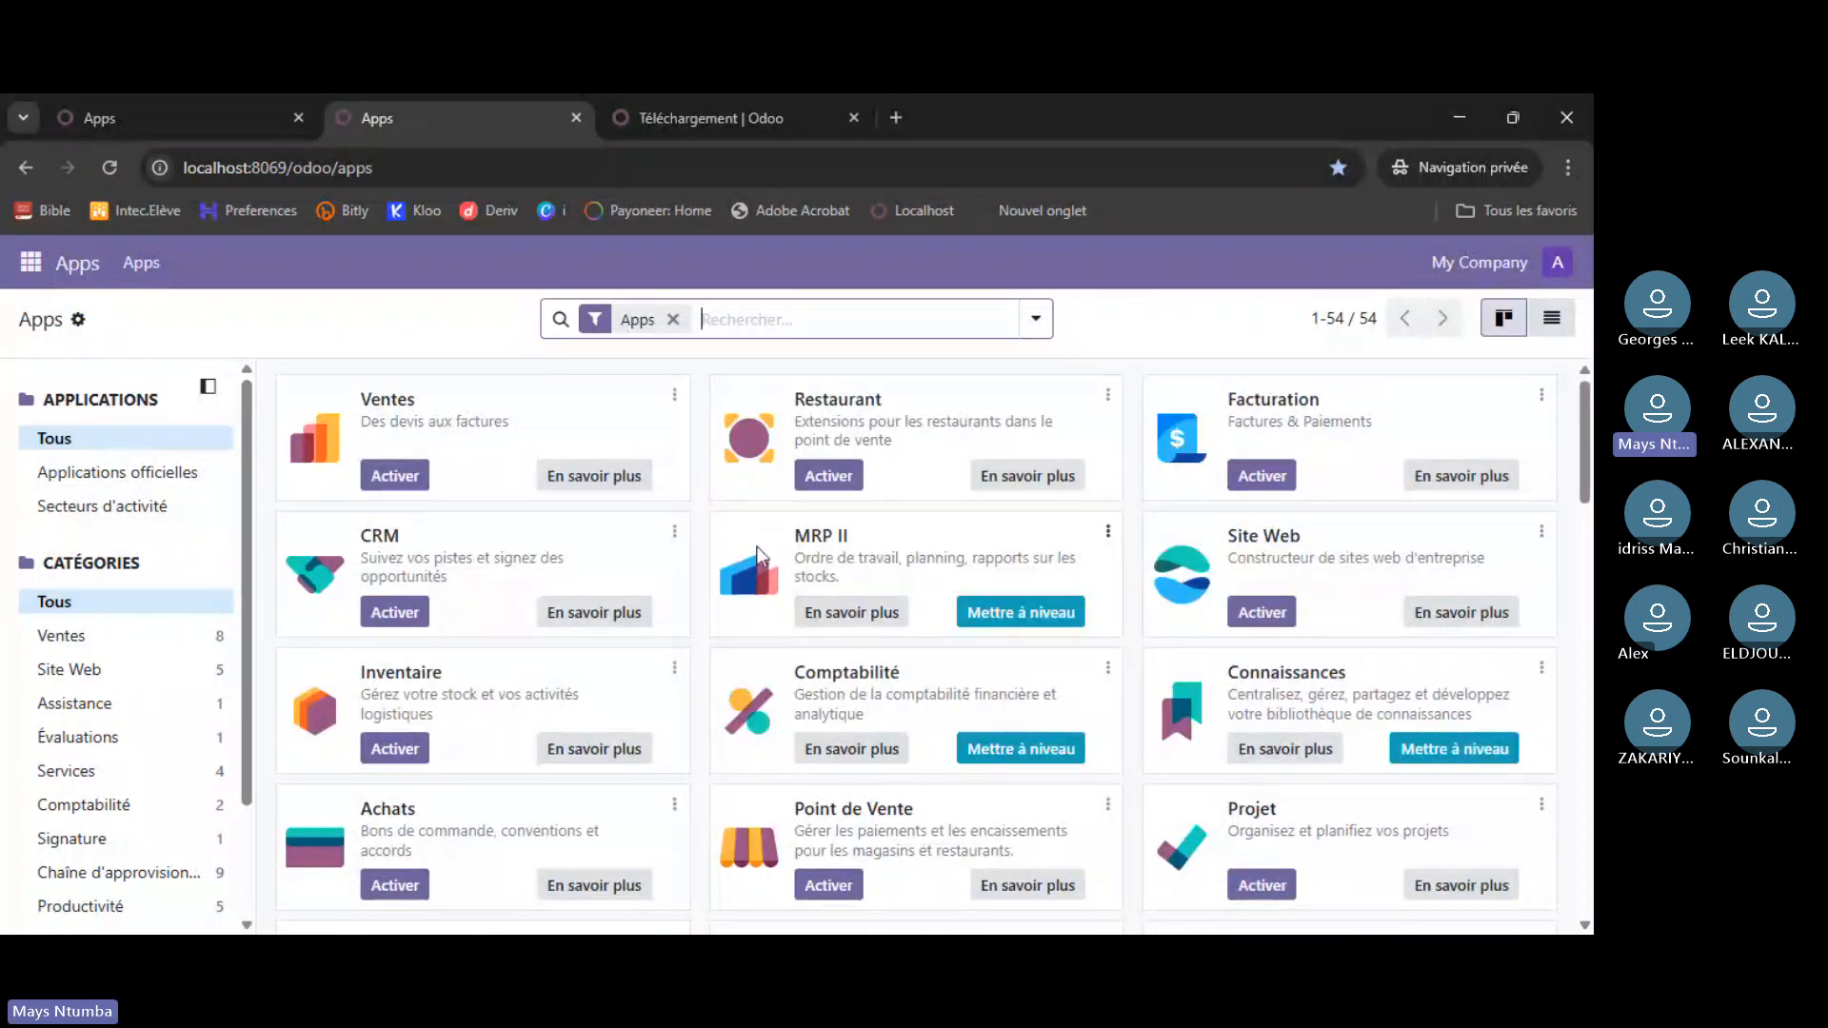
{"action": "left_click", "coordinate": [133, 99]}
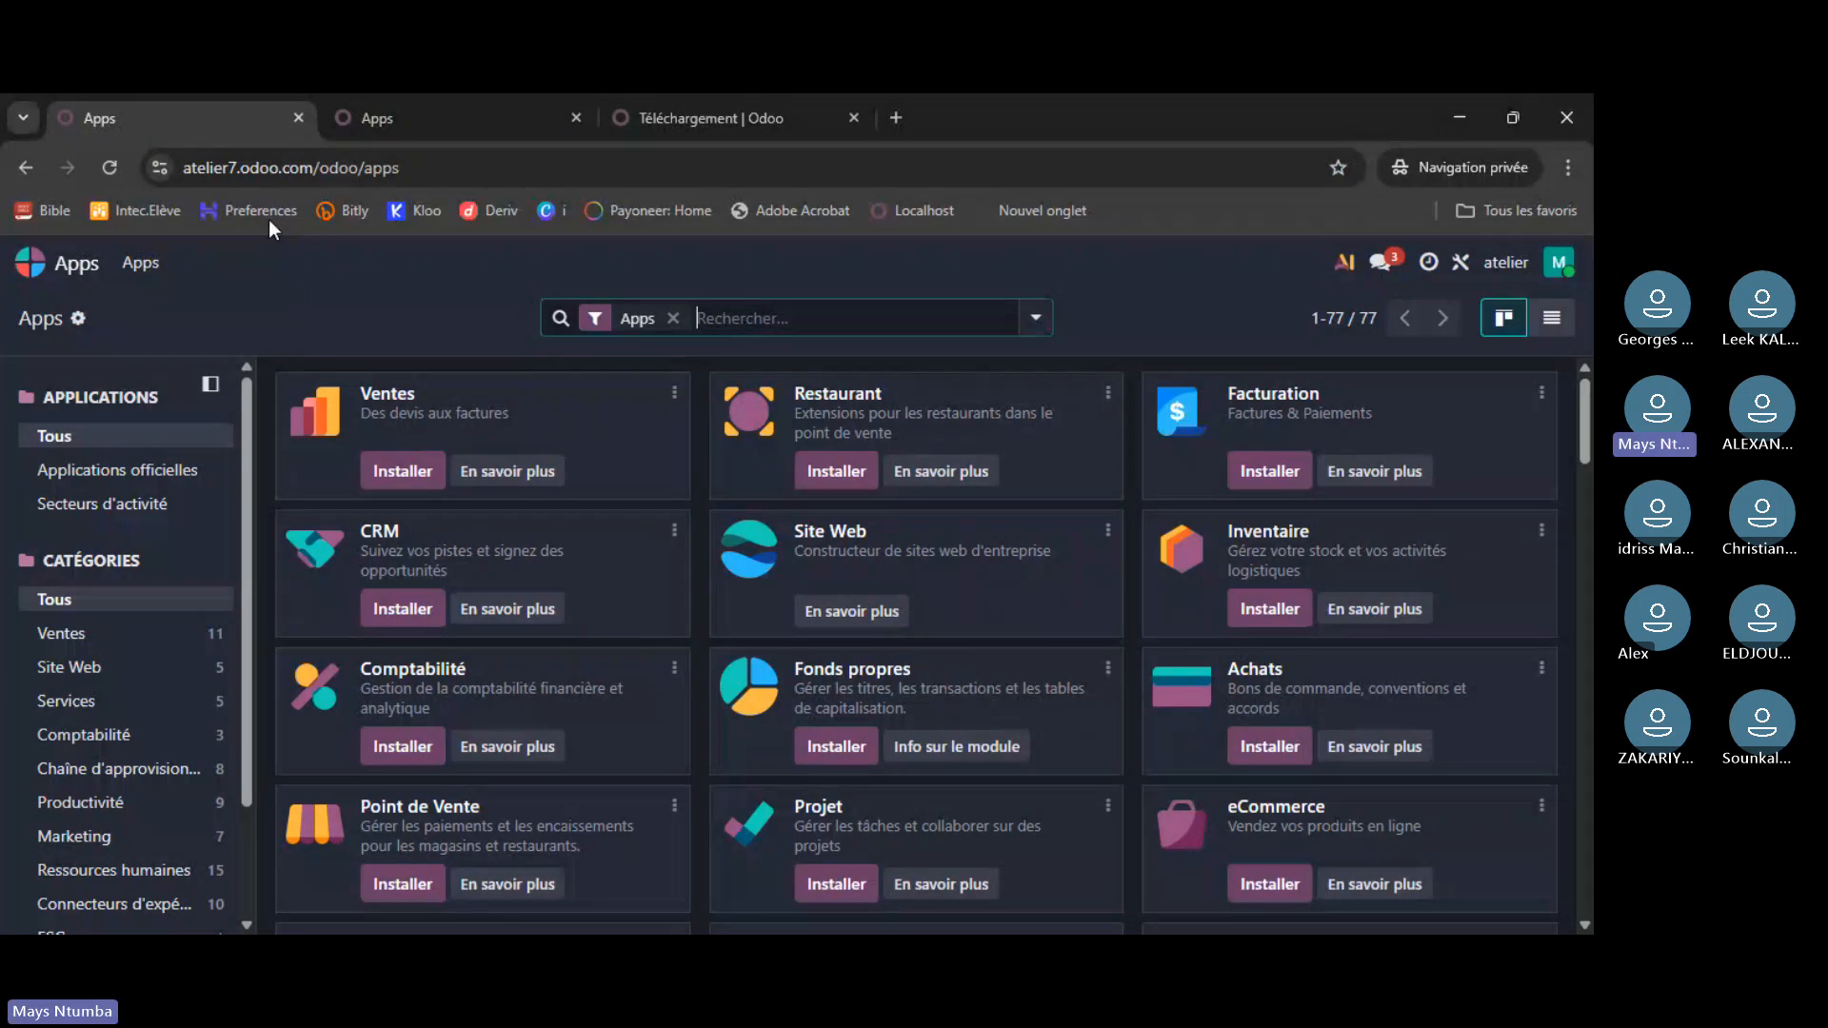
{"action": "left_click", "coordinate": [324, 129]}
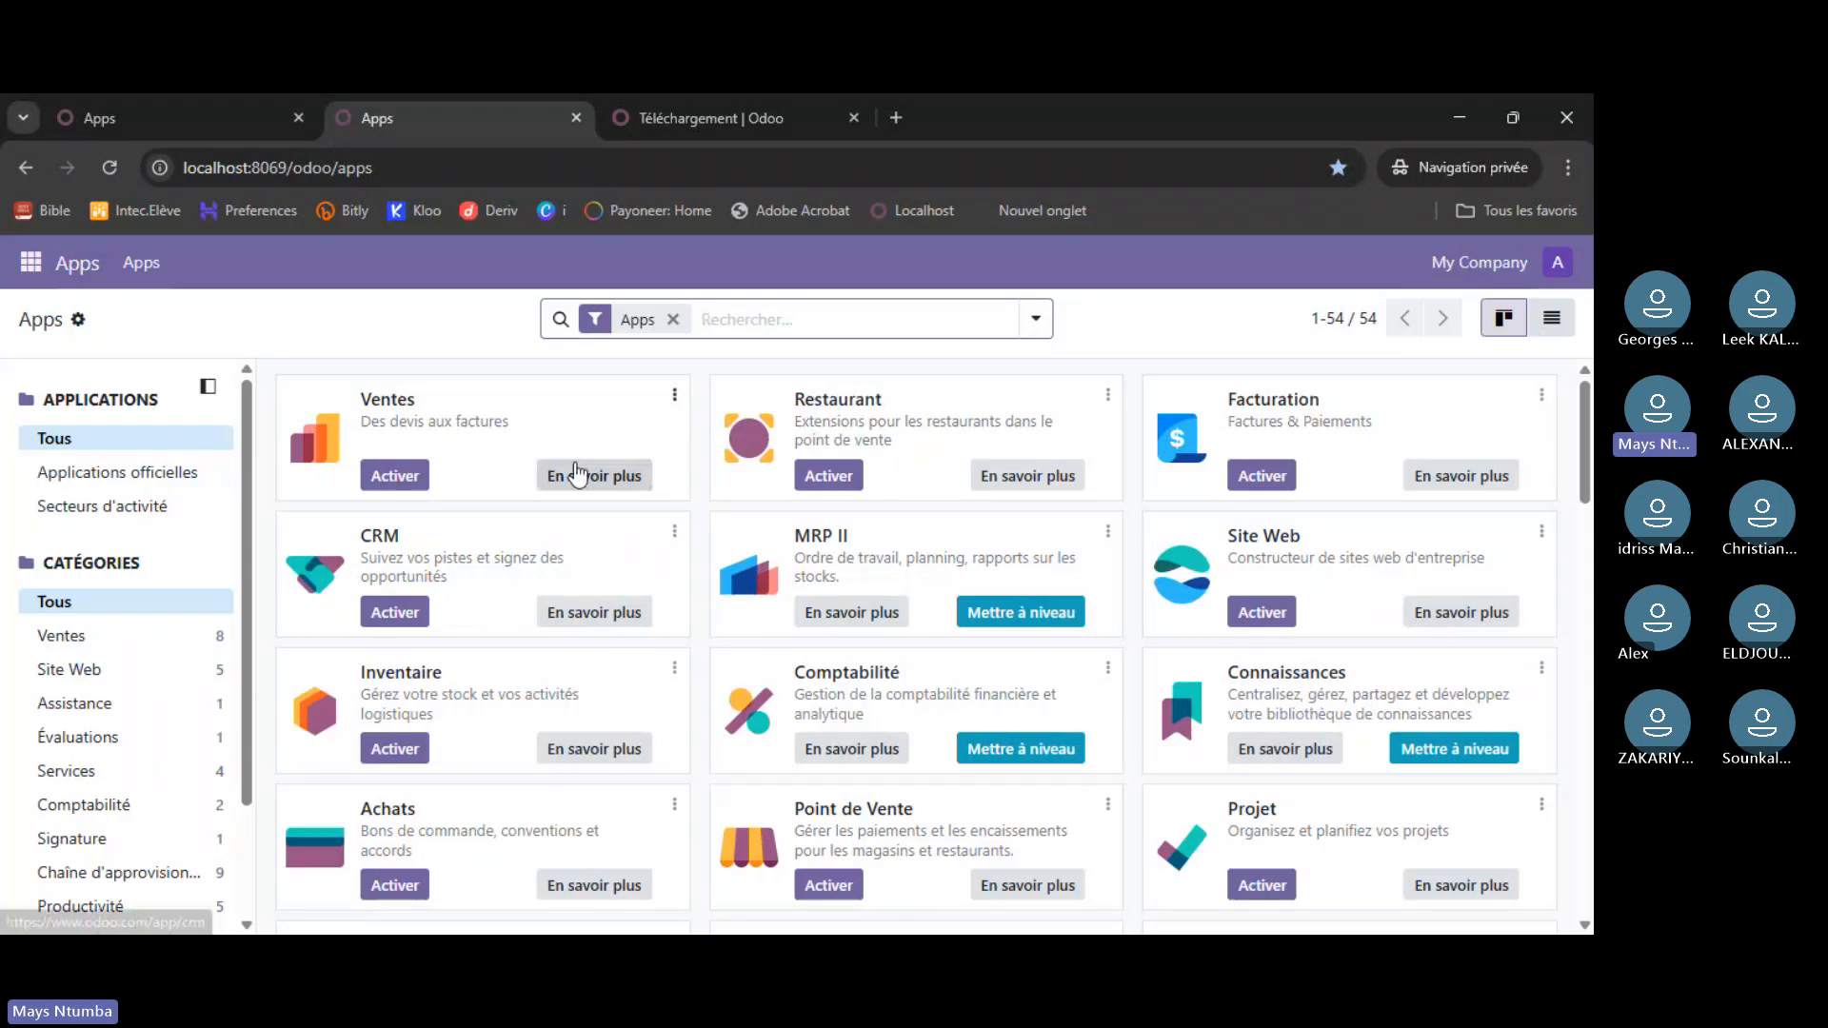
{"action": "left_click", "coordinate": [315, 126]}
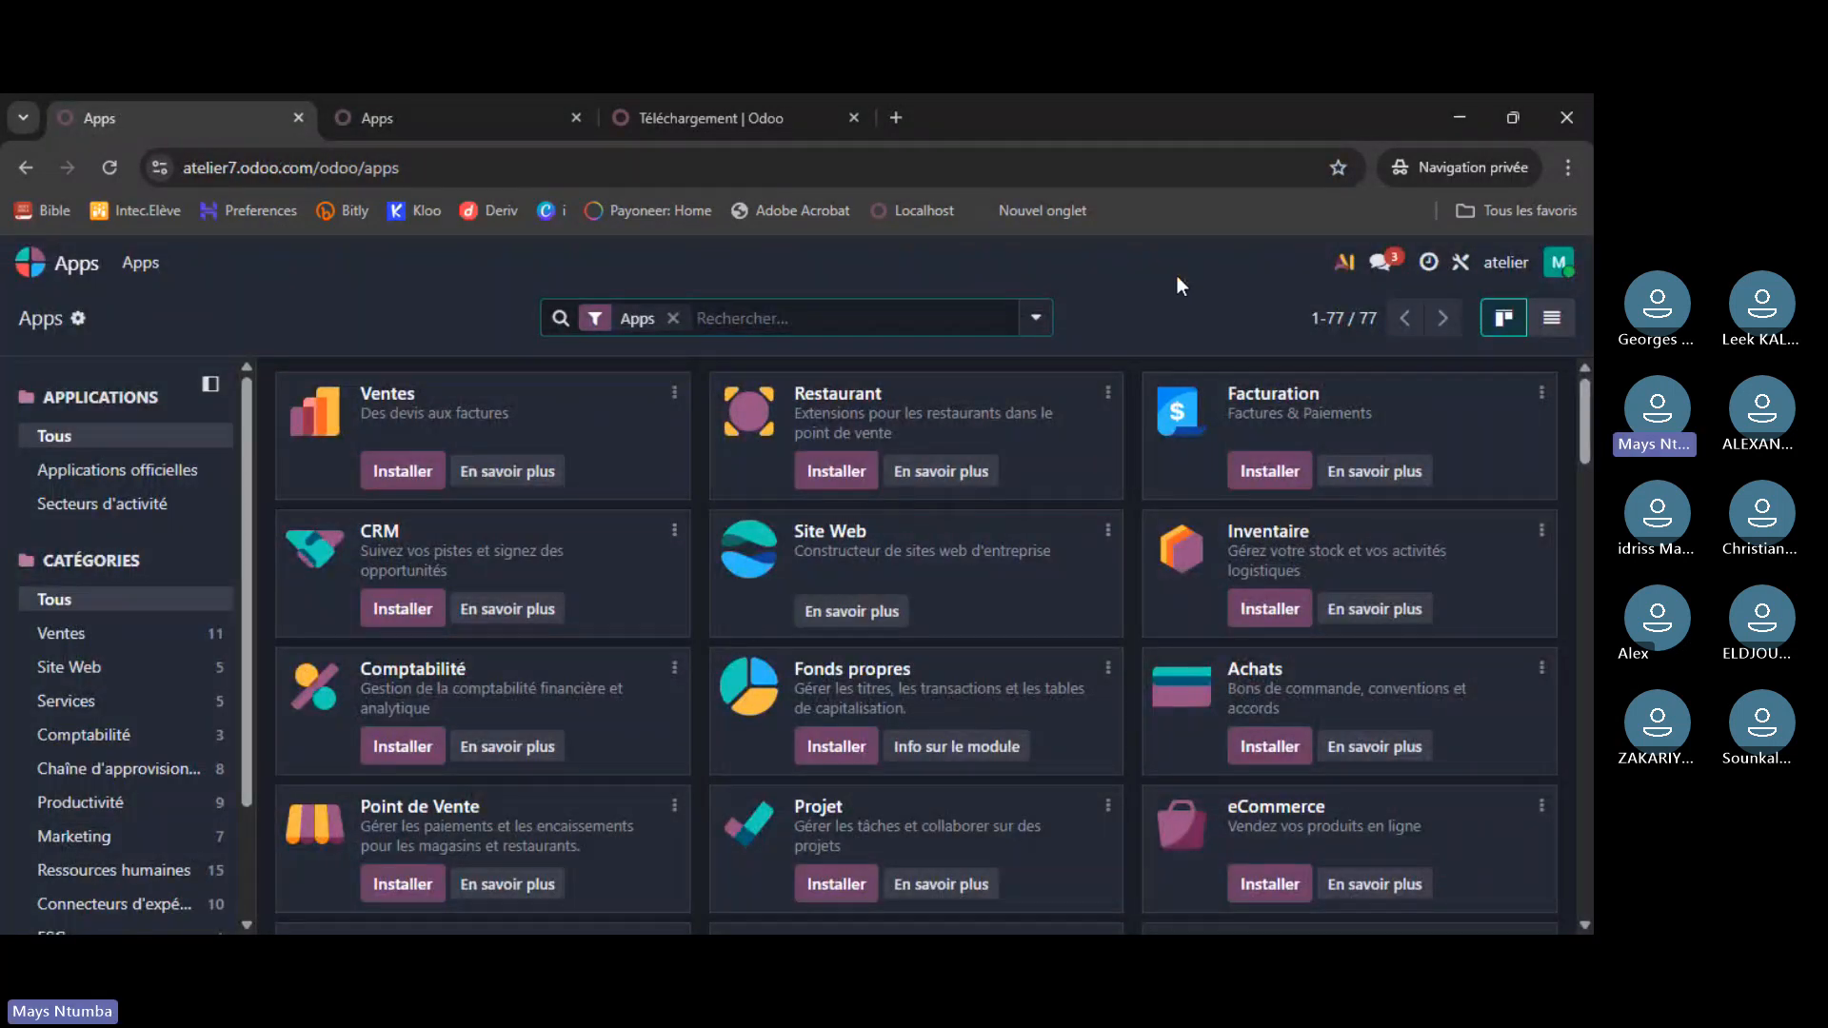
{"action": "scroll", "coordinate": [833, 467], "scroll_direction": "down", "scroll_amount": 8}
{"action": "scroll", "coordinate": [833, 471], "scroll_direction": "down", "scroll_amount": 2}
{"action": "scroll", "coordinate": [848, 474], "scroll_direction": "up", "scroll_amount": 9}
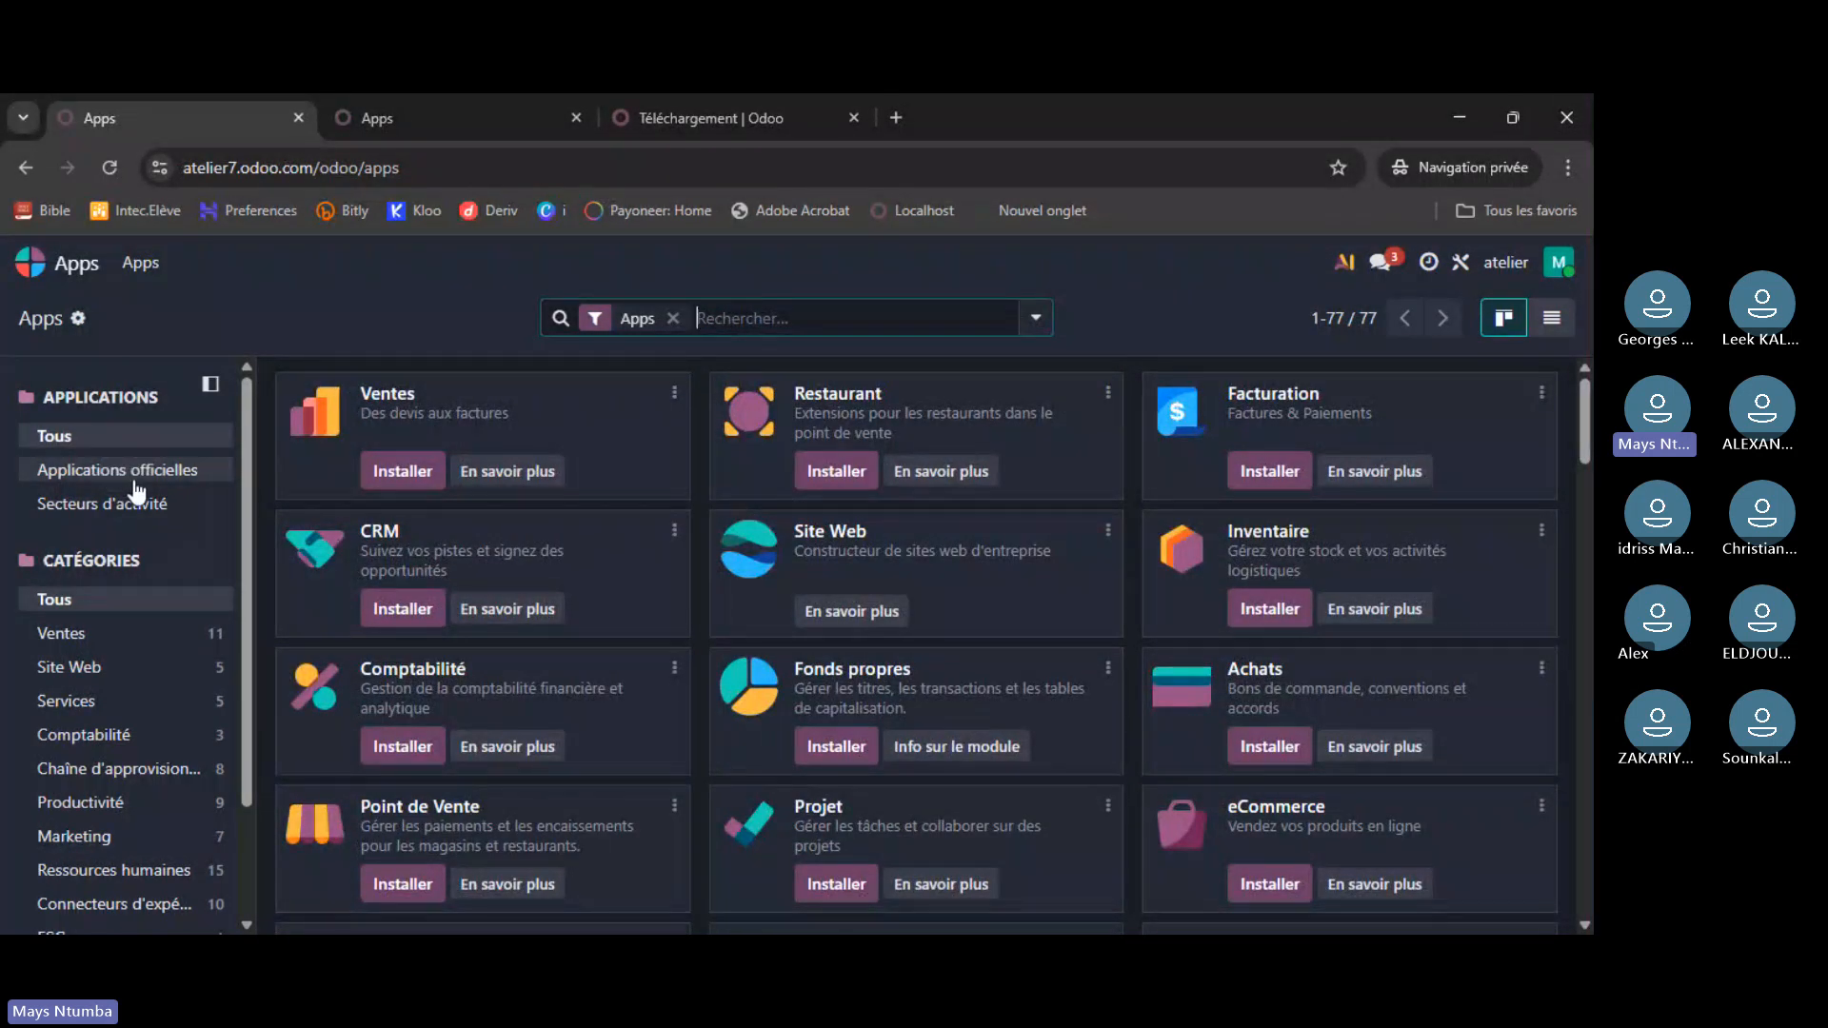
- Filter the atelier7 catalogue to 'Applications officielles' and browse the 77 apps
{"action": "left_click", "coordinate": [90, 470]}
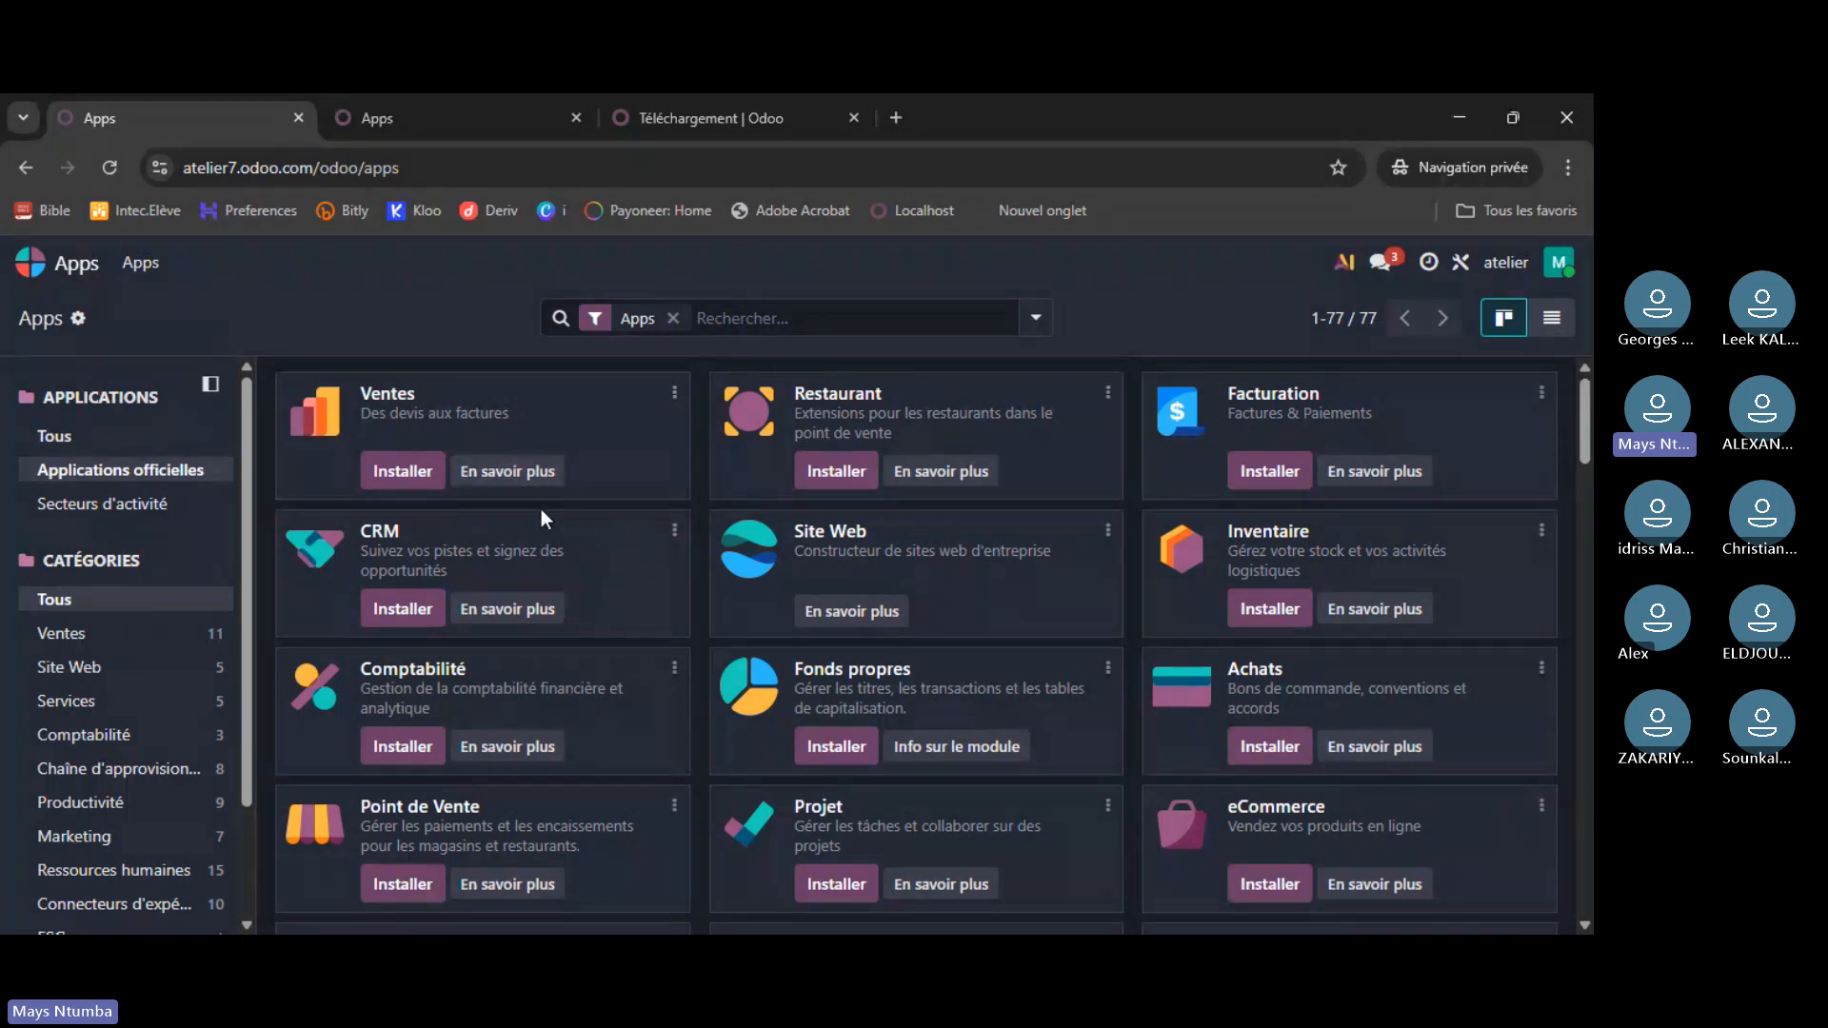
{"action": "scroll", "coordinate": [543, 513], "scroll_direction": "down", "scroll_amount": 5}
{"action": "scroll", "coordinate": [547, 517], "scroll_direction": "down", "scroll_amount": 3}
{"action": "scroll", "coordinate": [546, 518], "scroll_direction": "up", "scroll_amount": 9}
- Try the 'Secteurs d'activité' and 'Tous' filters and the Actions menu, then return home
{"action": "left_click", "coordinate": [182, 512]}
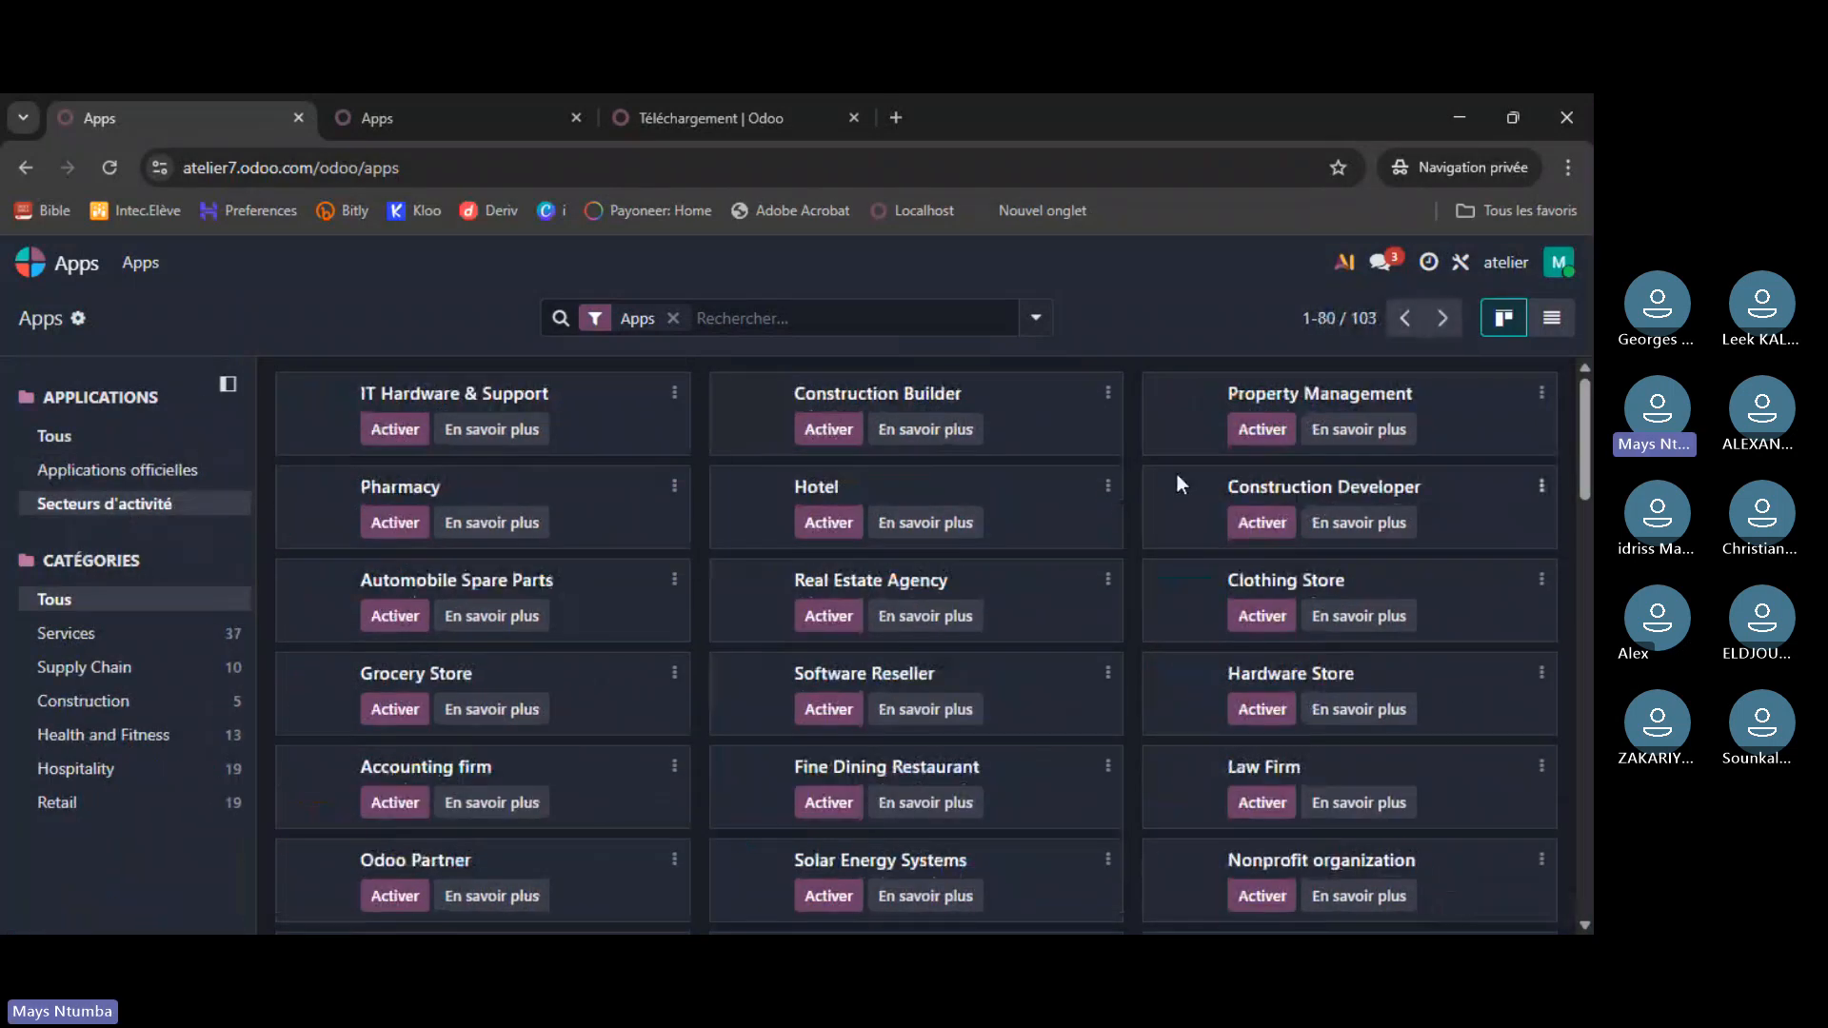
{"action": "left_click", "coordinate": [76, 438]}
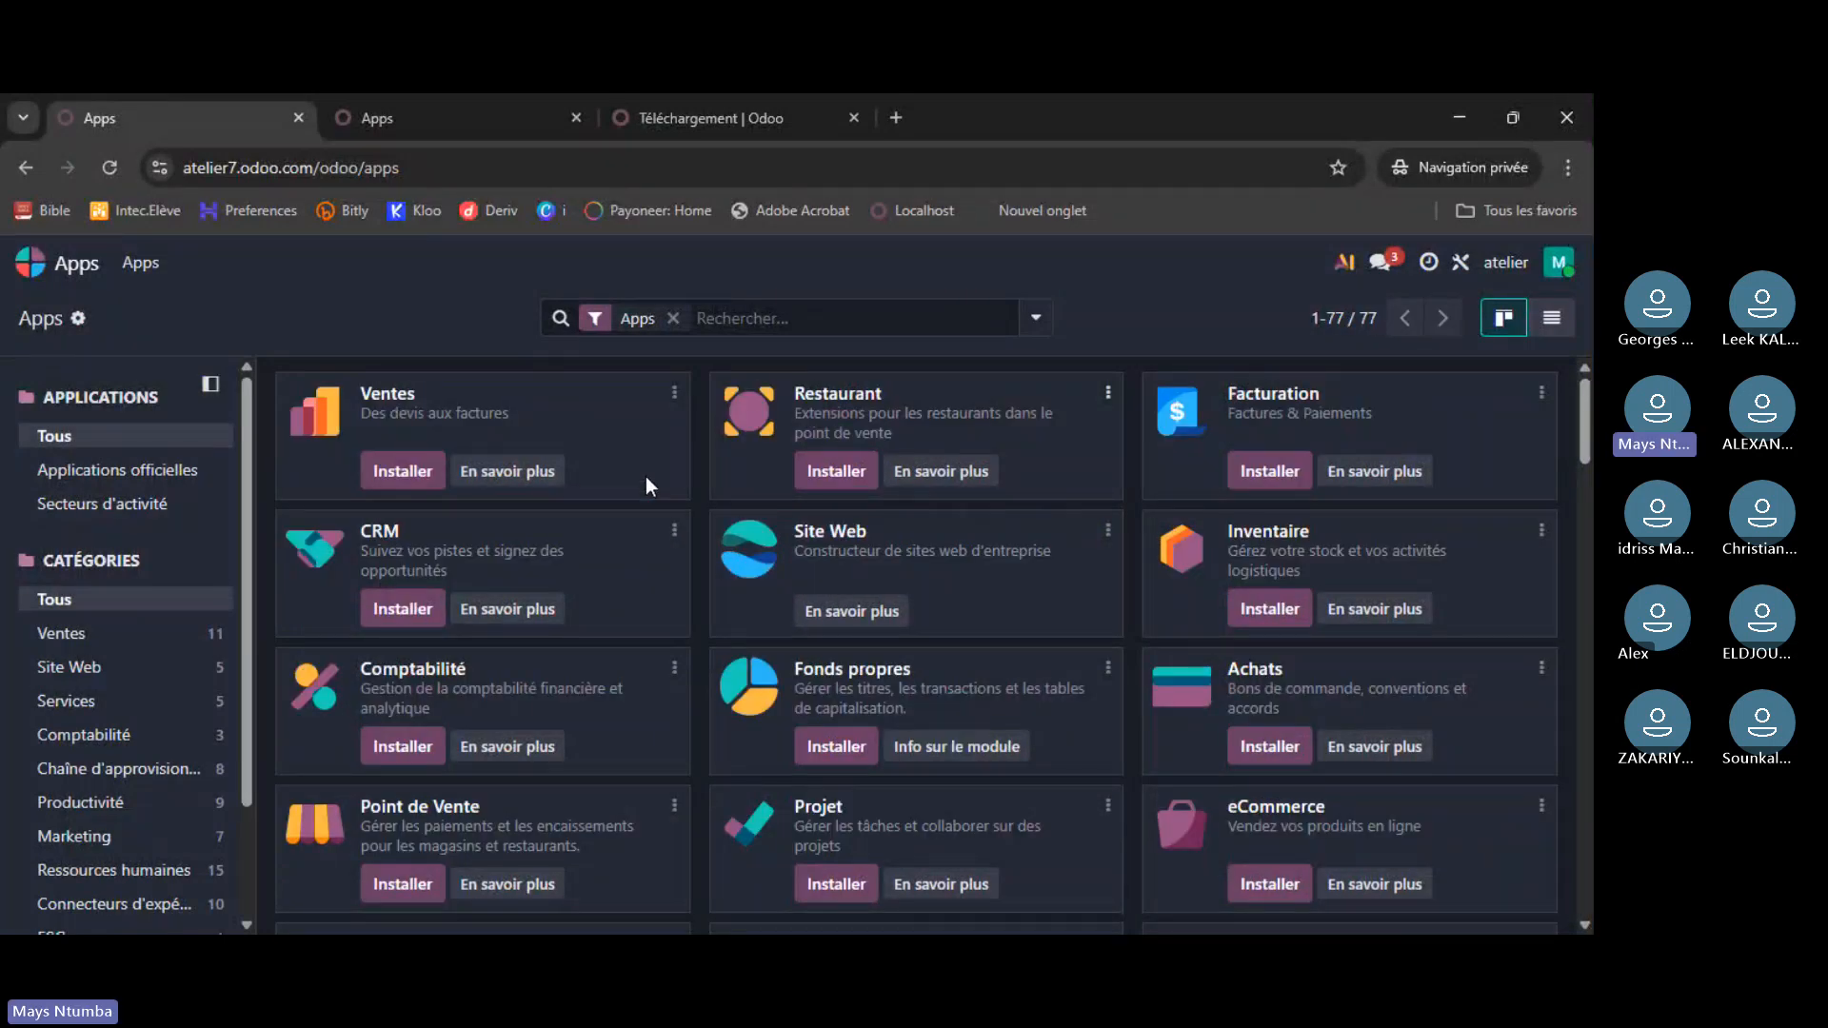
{"action": "left_click", "coordinate": [78, 320]}
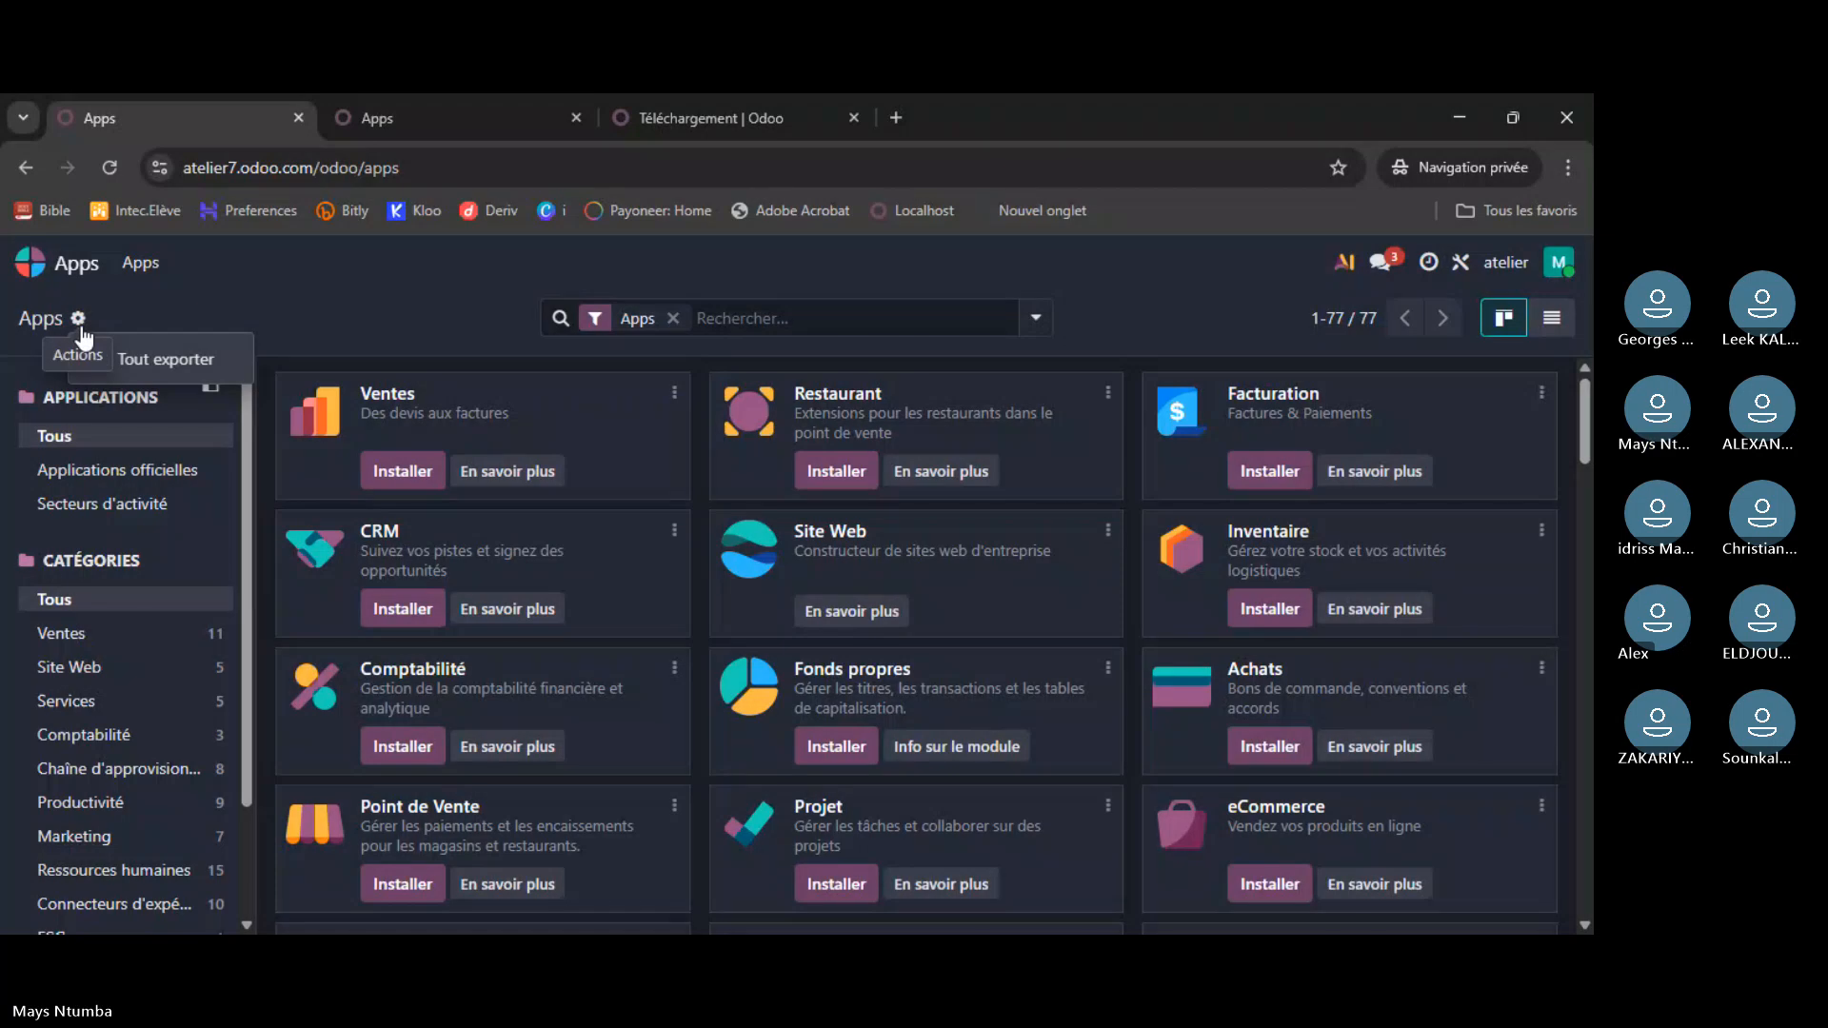
{"action": "left_click", "coordinate": [80, 326]}
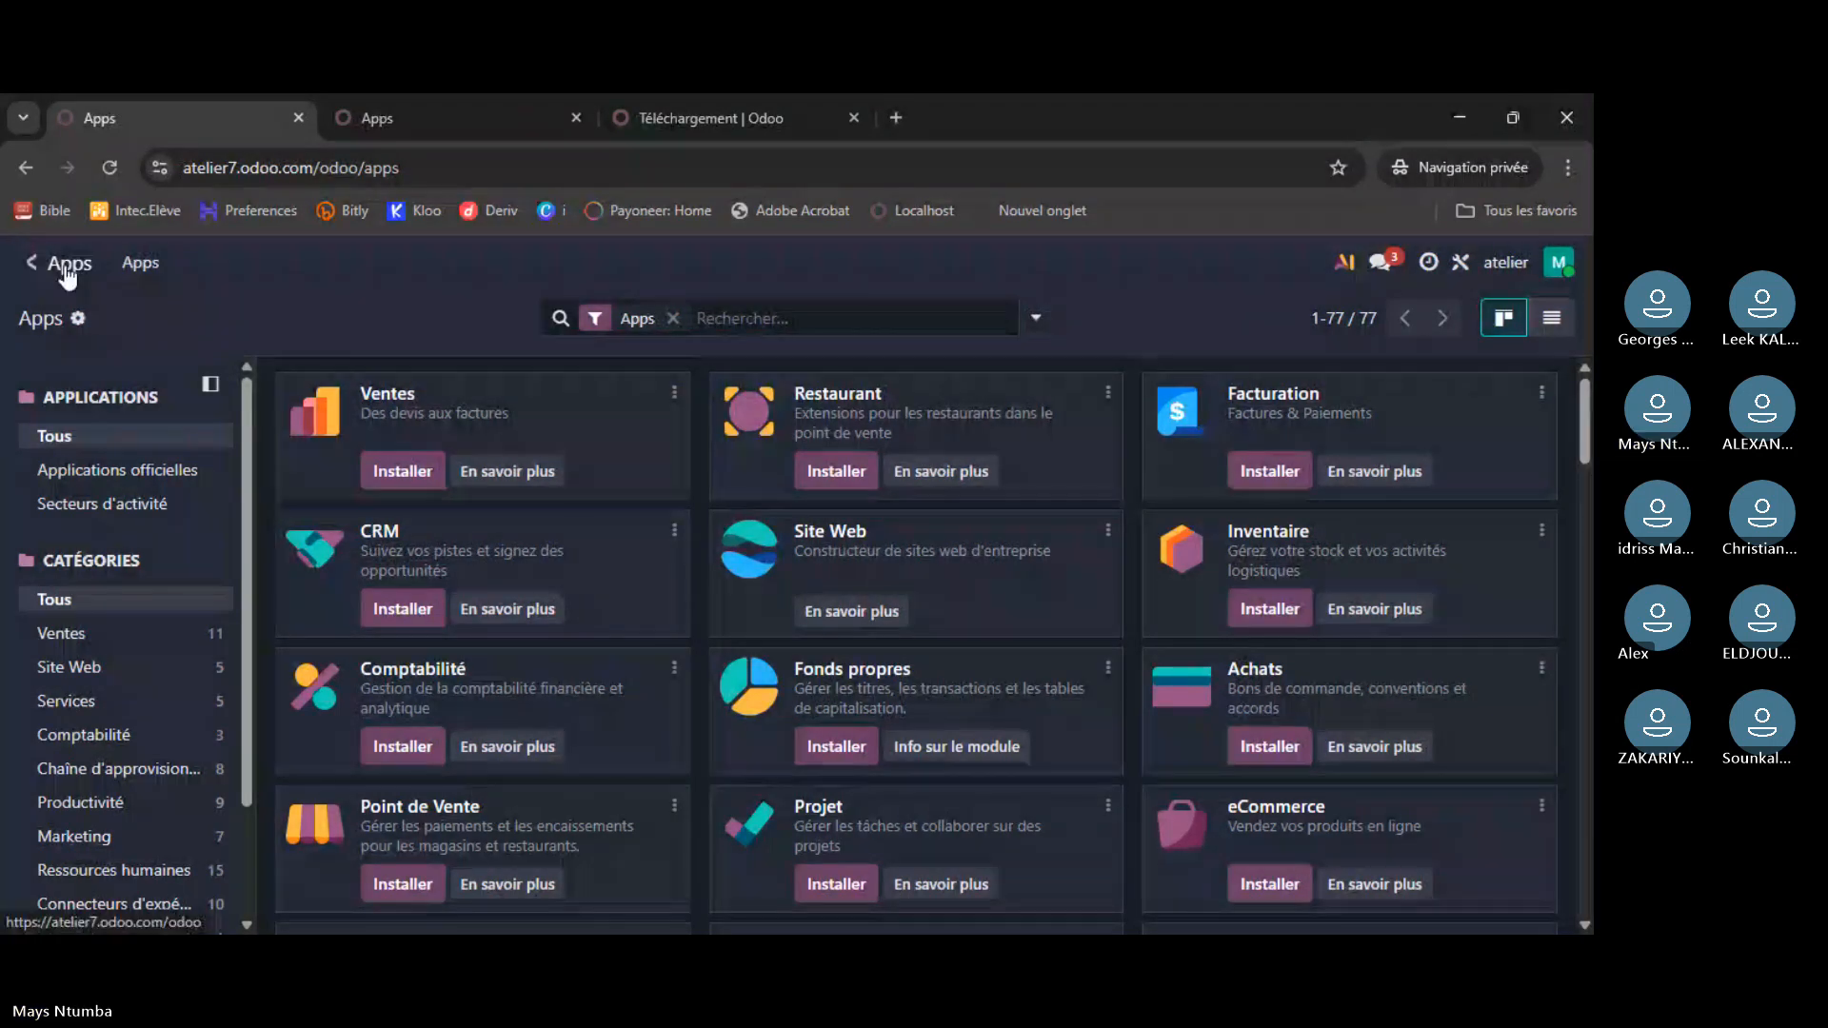
{"action": "left_click", "coordinate": [34, 263]}
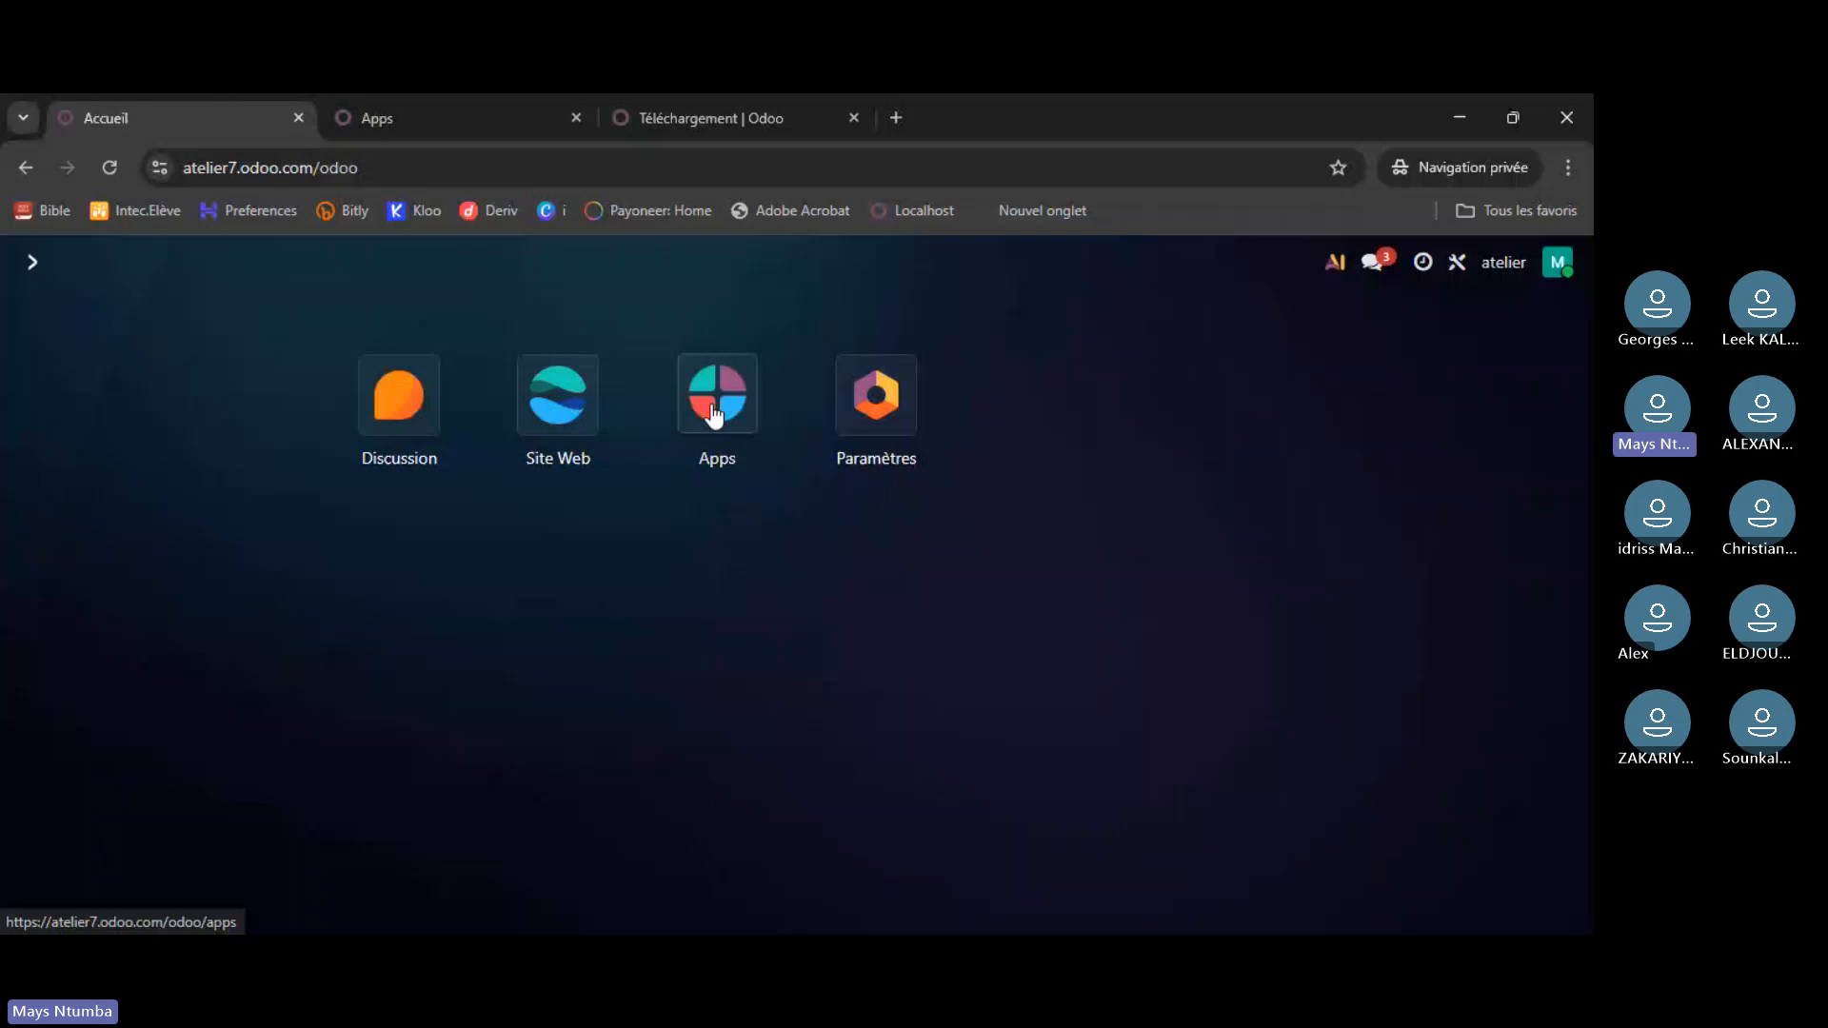
- Reopen the Apps catalogue and dismiss the custom filter dialog unused
{"action": "left_click", "coordinate": [715, 417]}
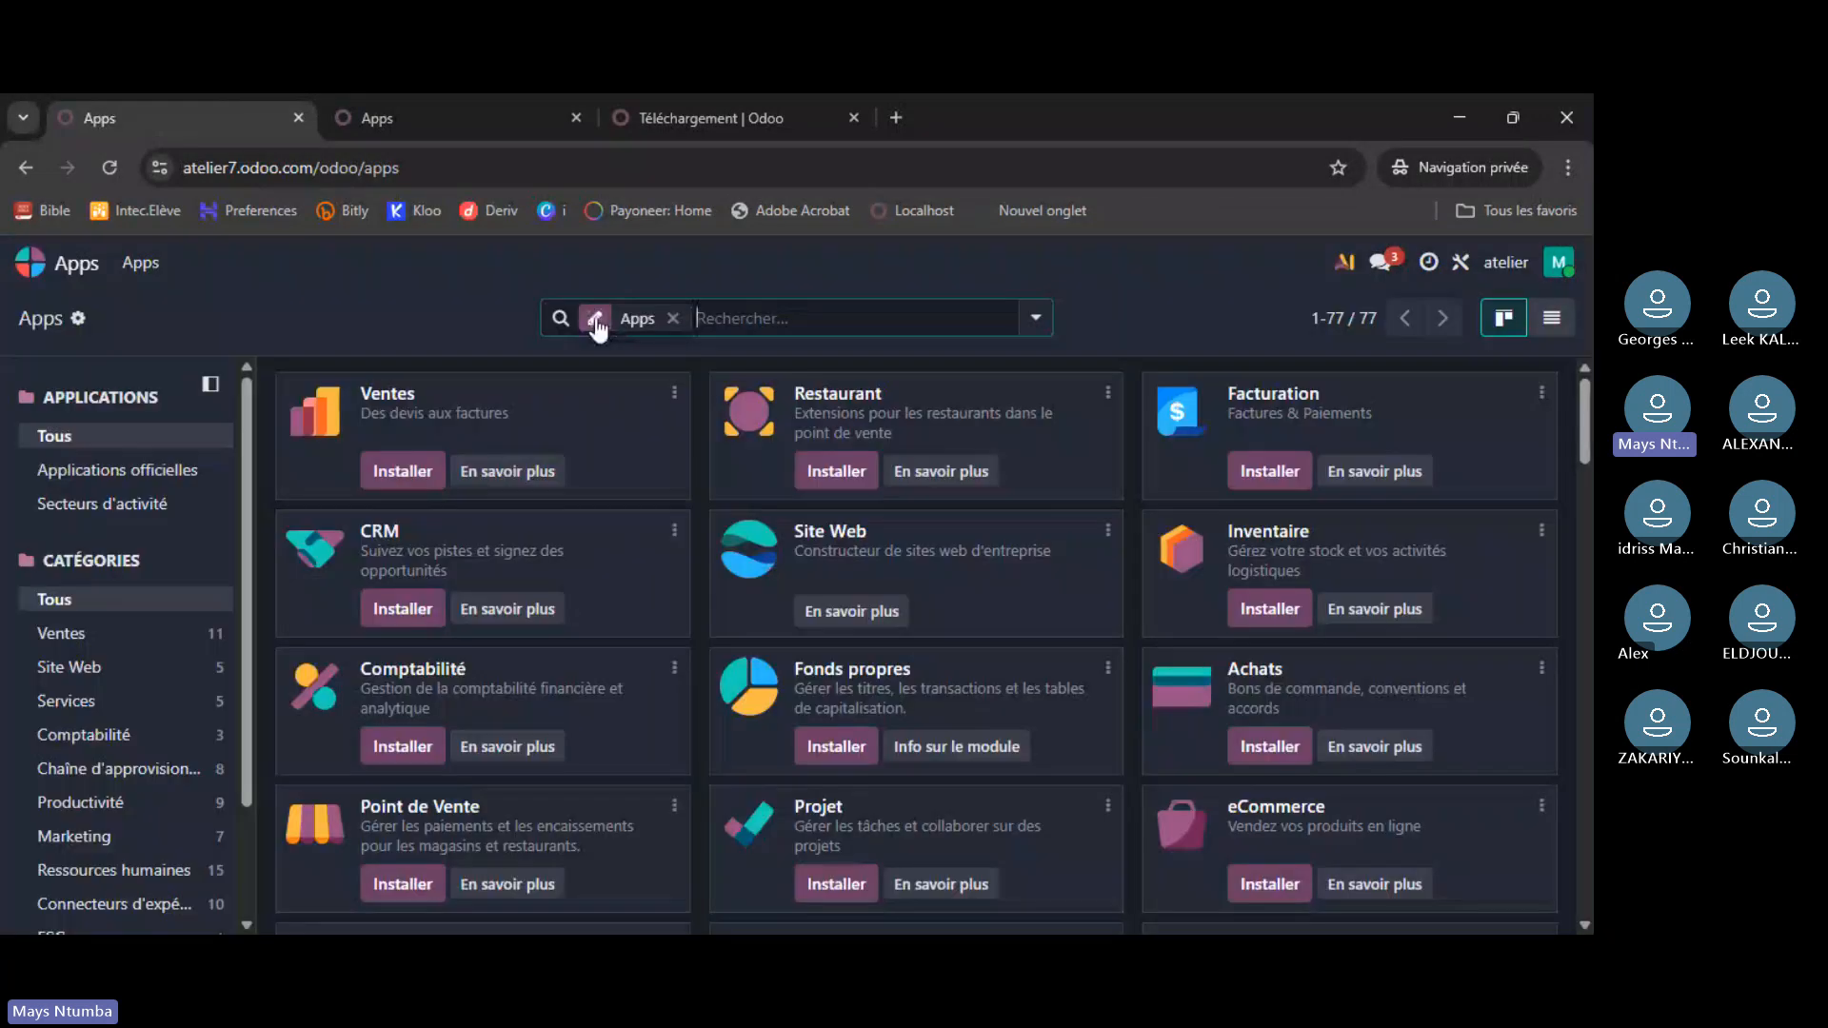
{"action": "left_click", "coordinate": [596, 321]}
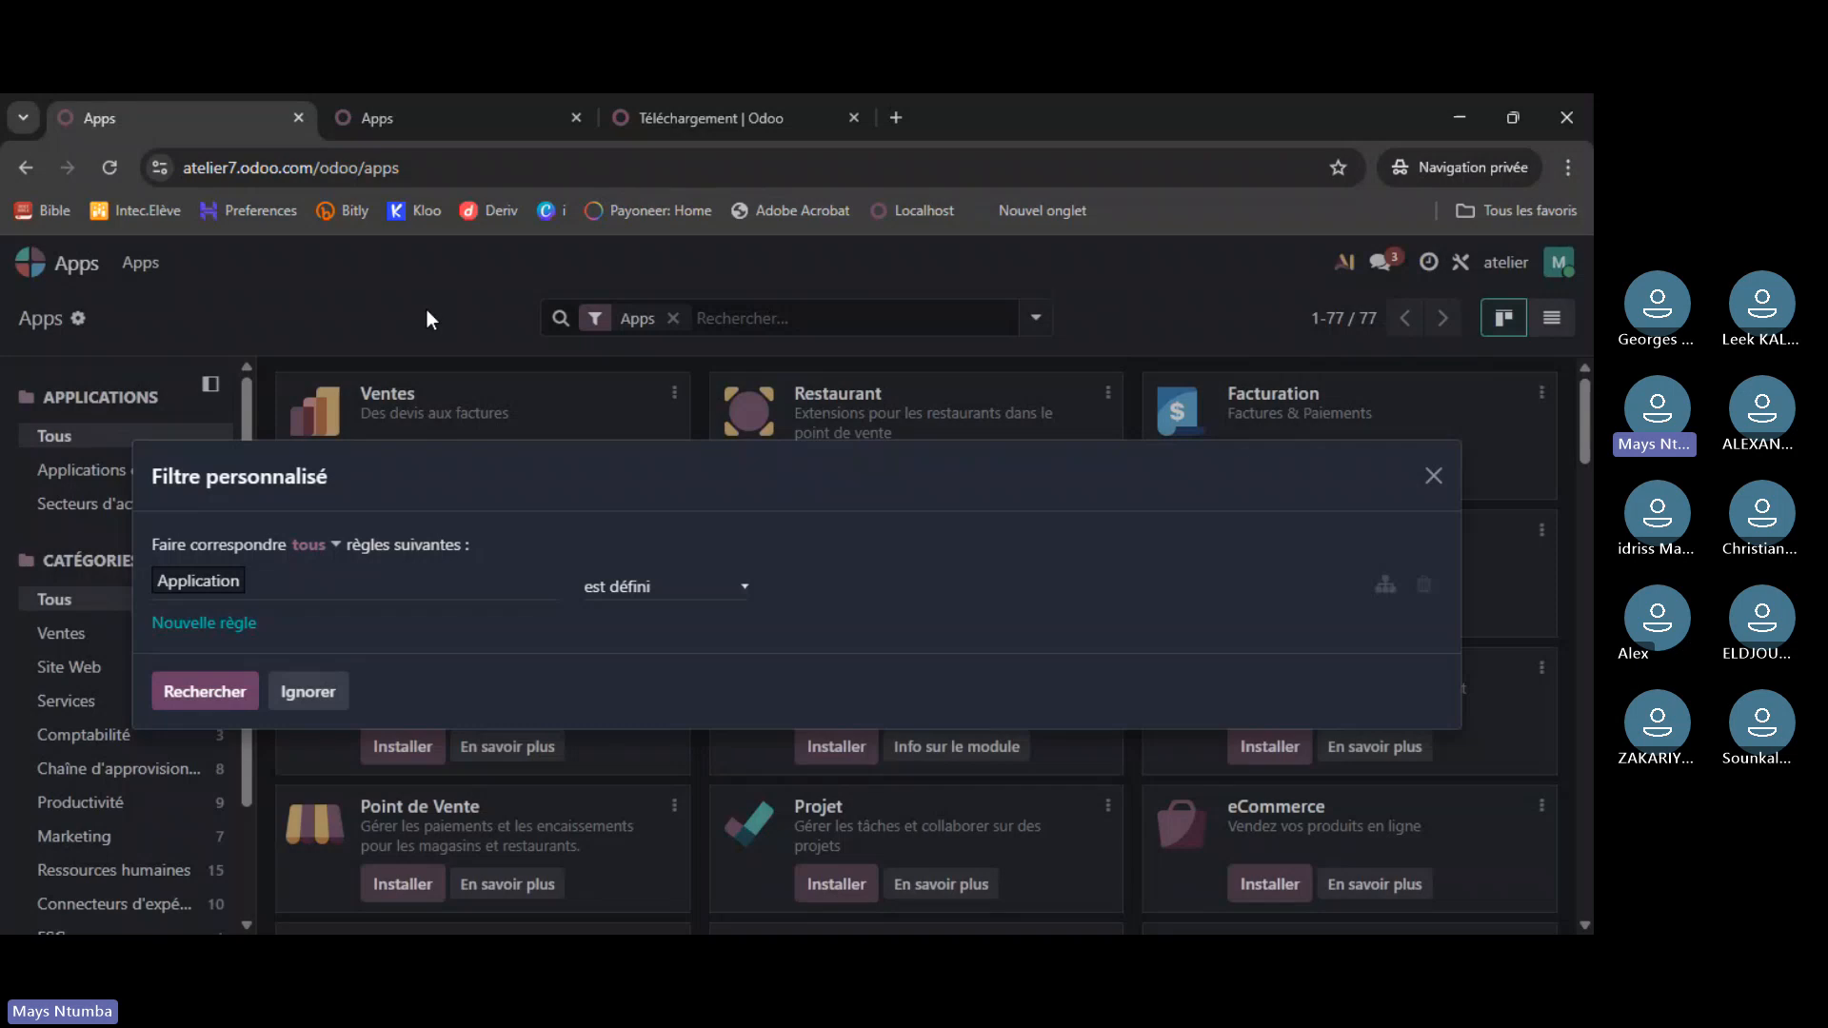
{"action": "left_click", "coordinate": [1433, 475]}
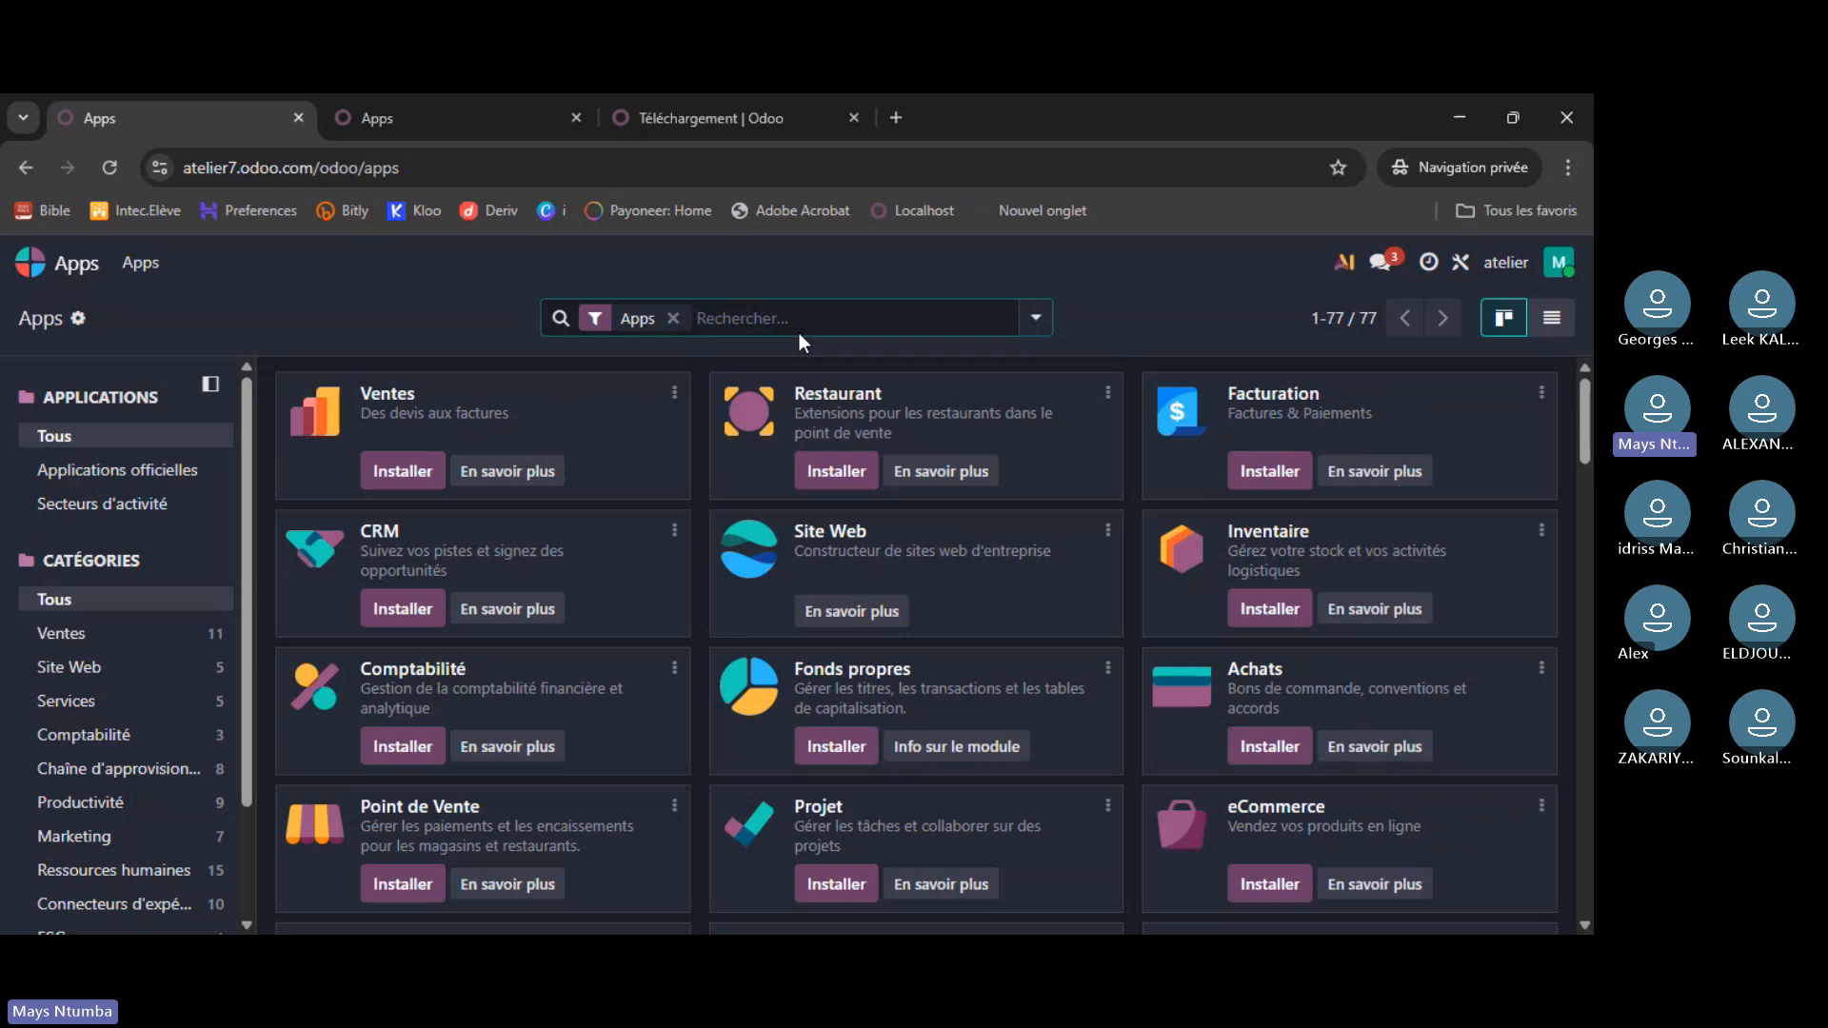
- Search the apps for 'comptabilité', then remove that Module search facet
{"action": "left_click", "coordinate": [796, 318]}
{"action": "type", "text": "c"}
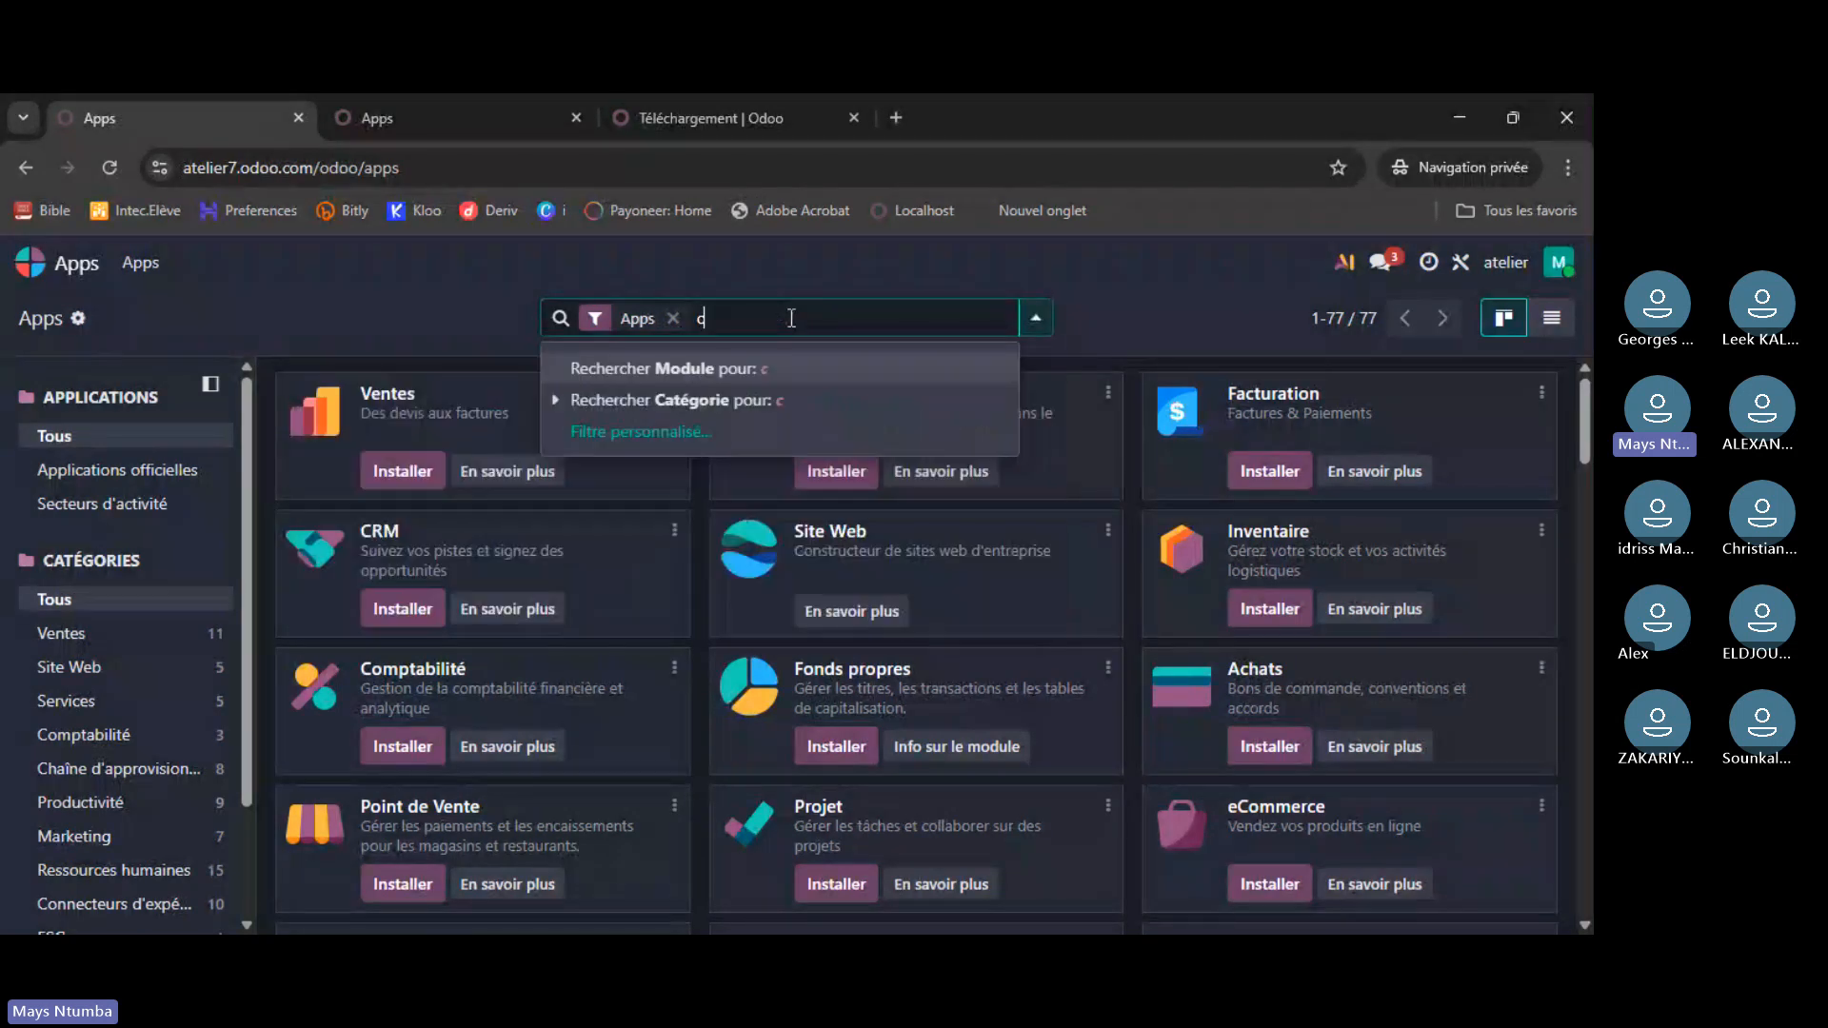
{"action": "type", "text": "omptab"}
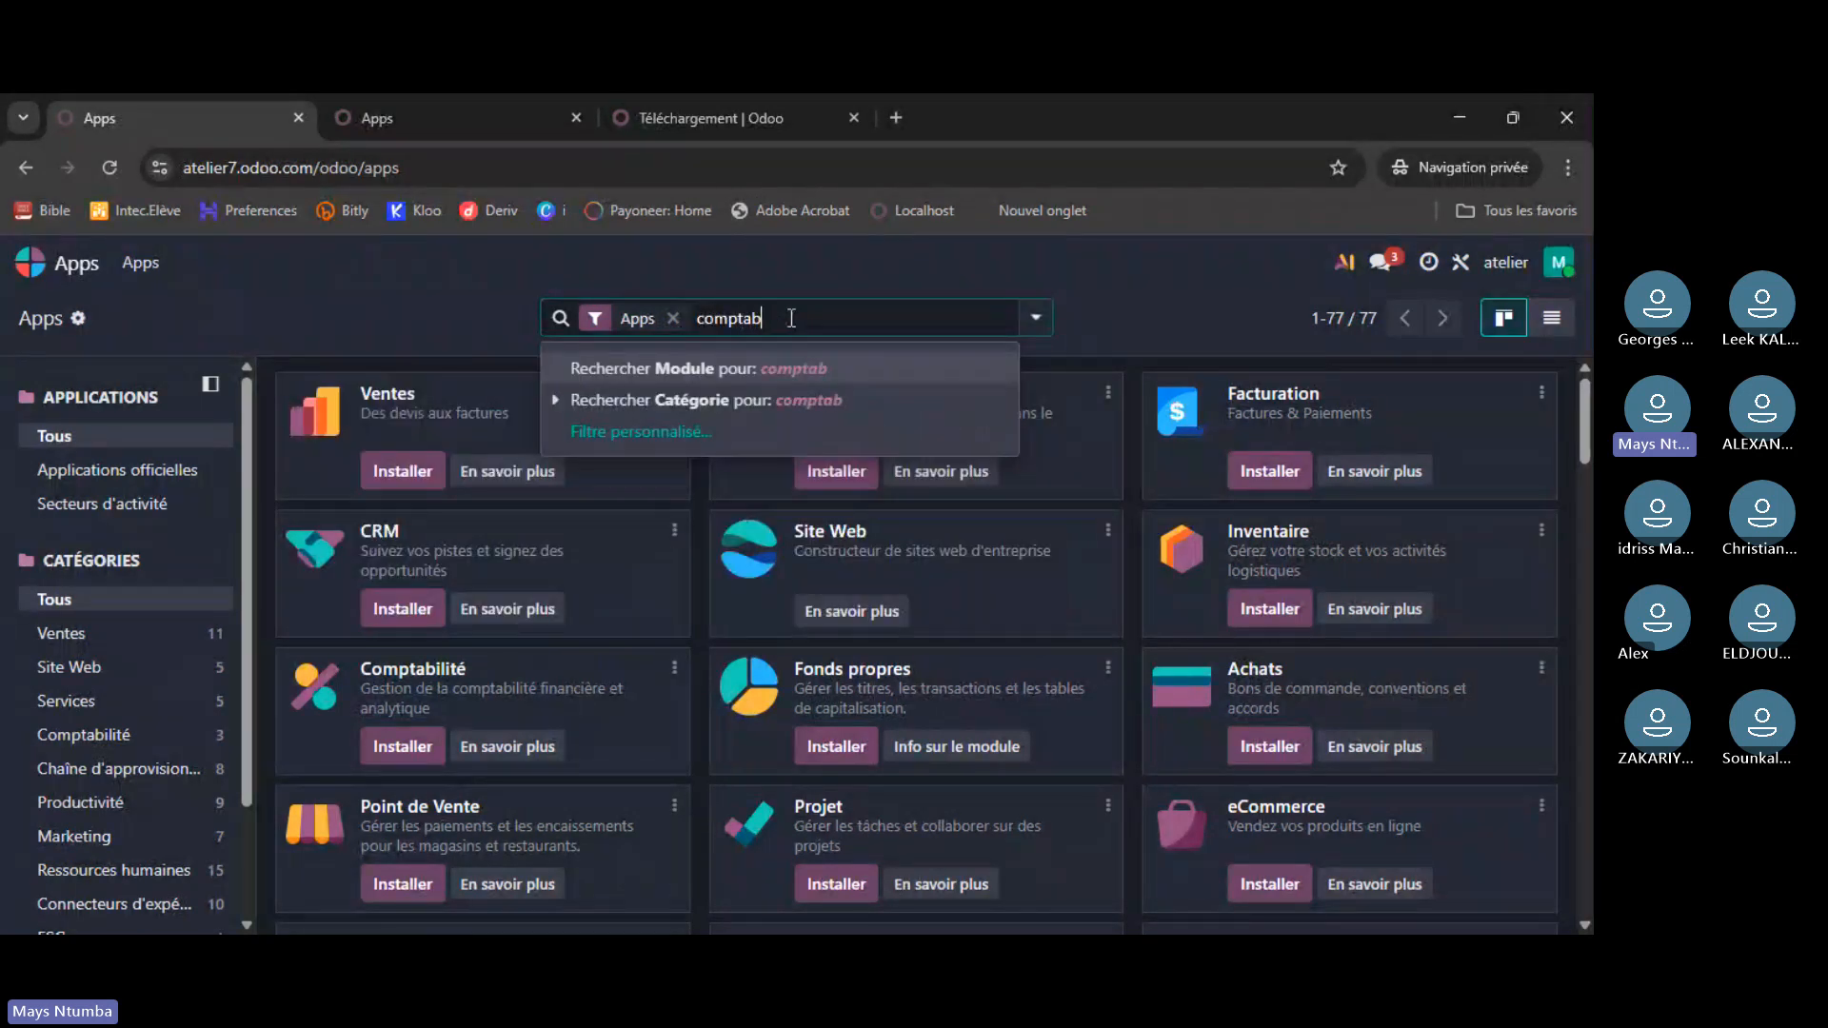
{"action": "type", "text": "ilité"}
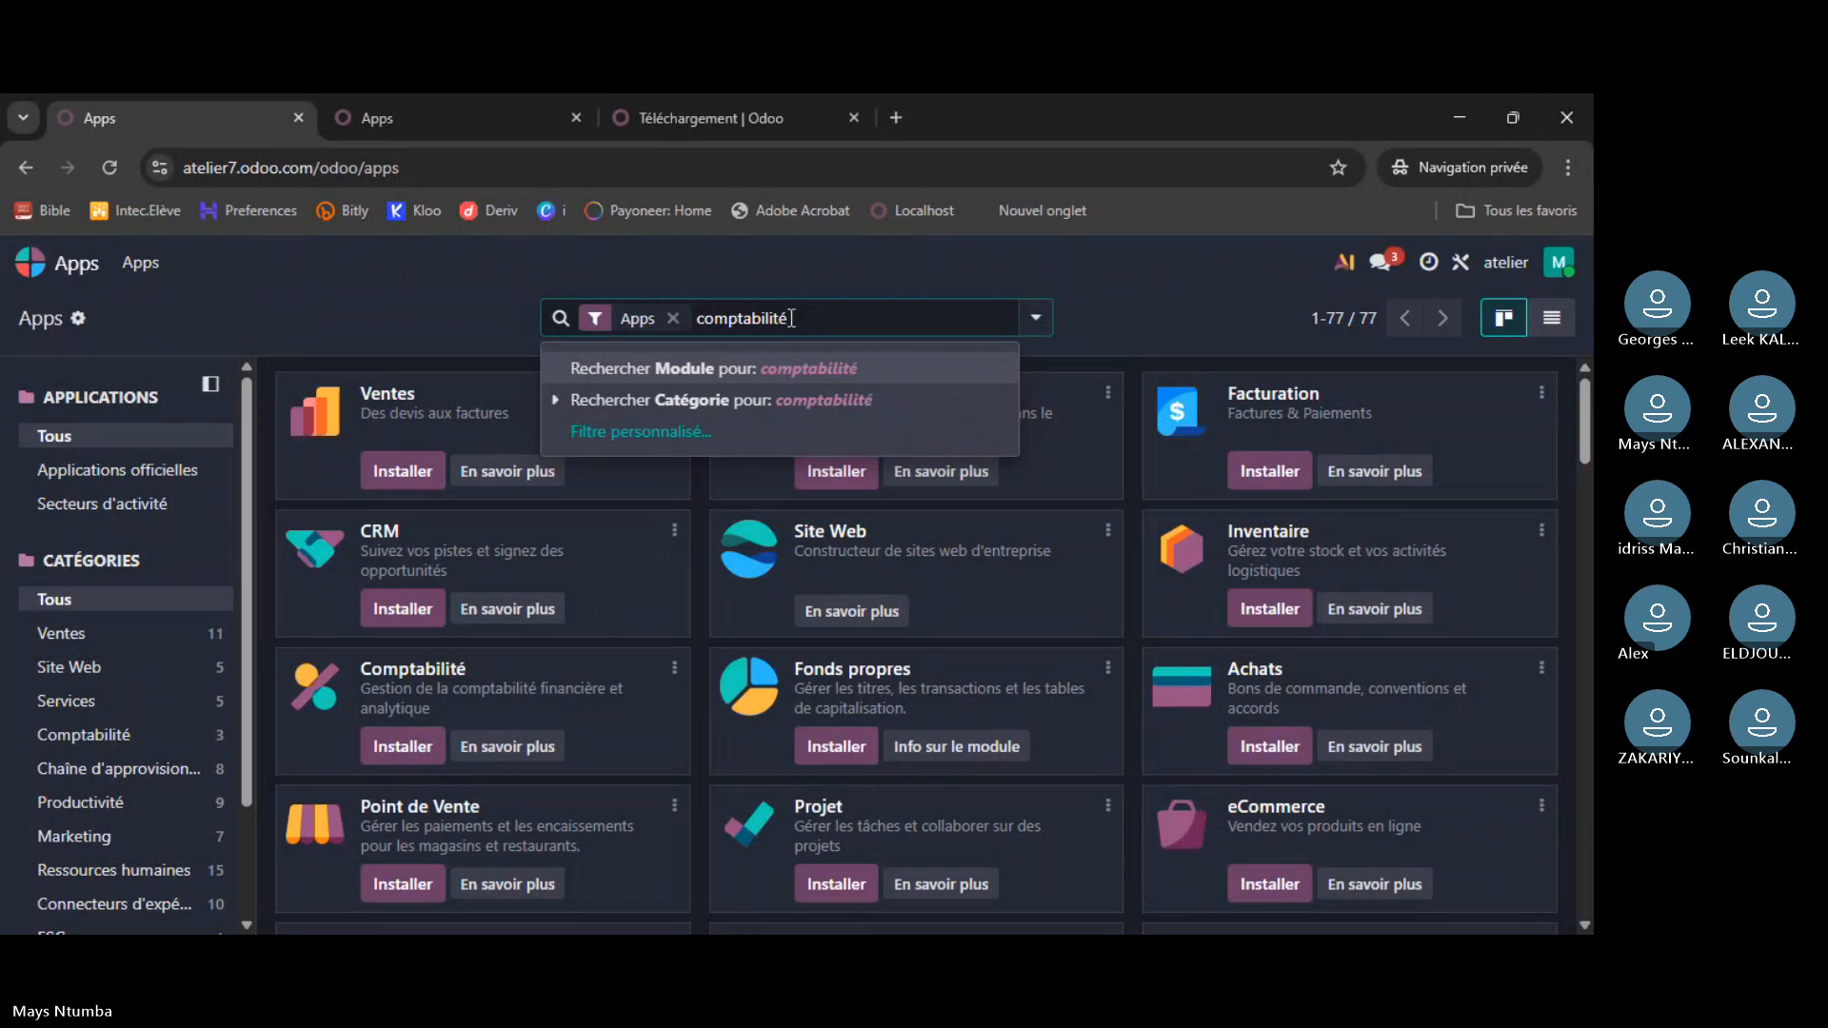
{"action": "key", "text": "Return"}
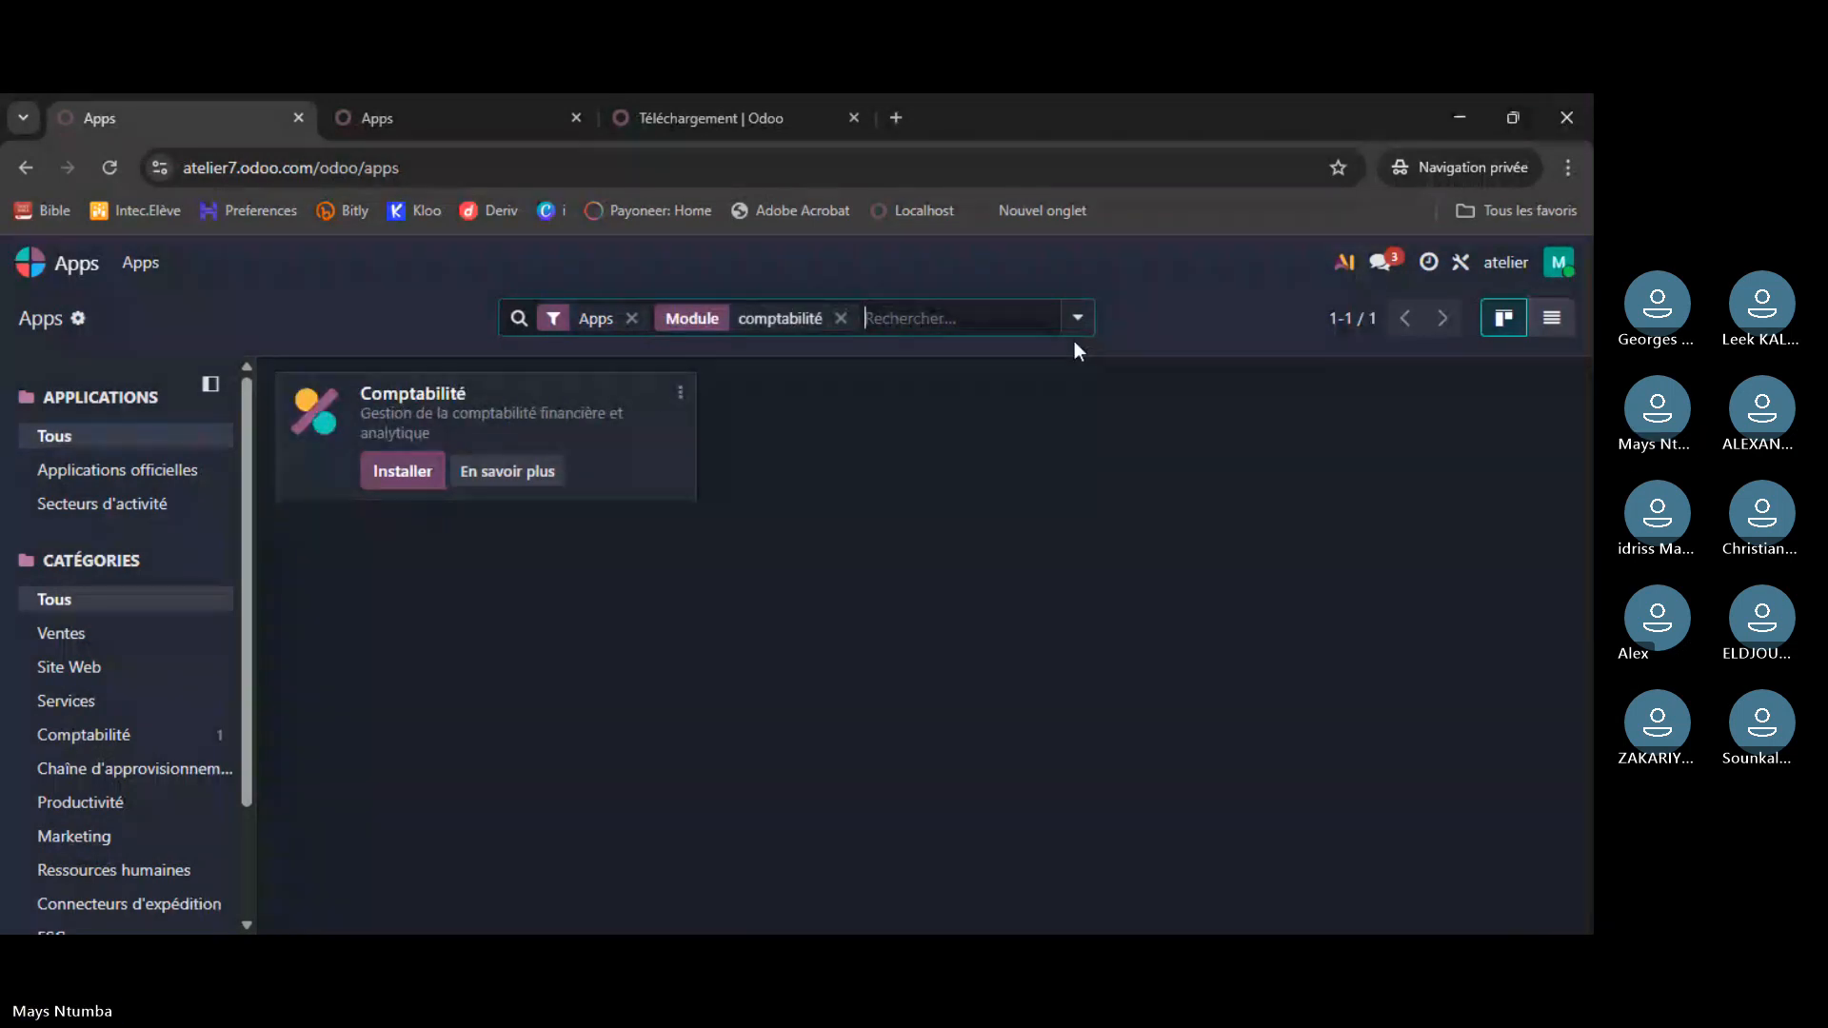
{"action": "left_click", "coordinate": [841, 318]}
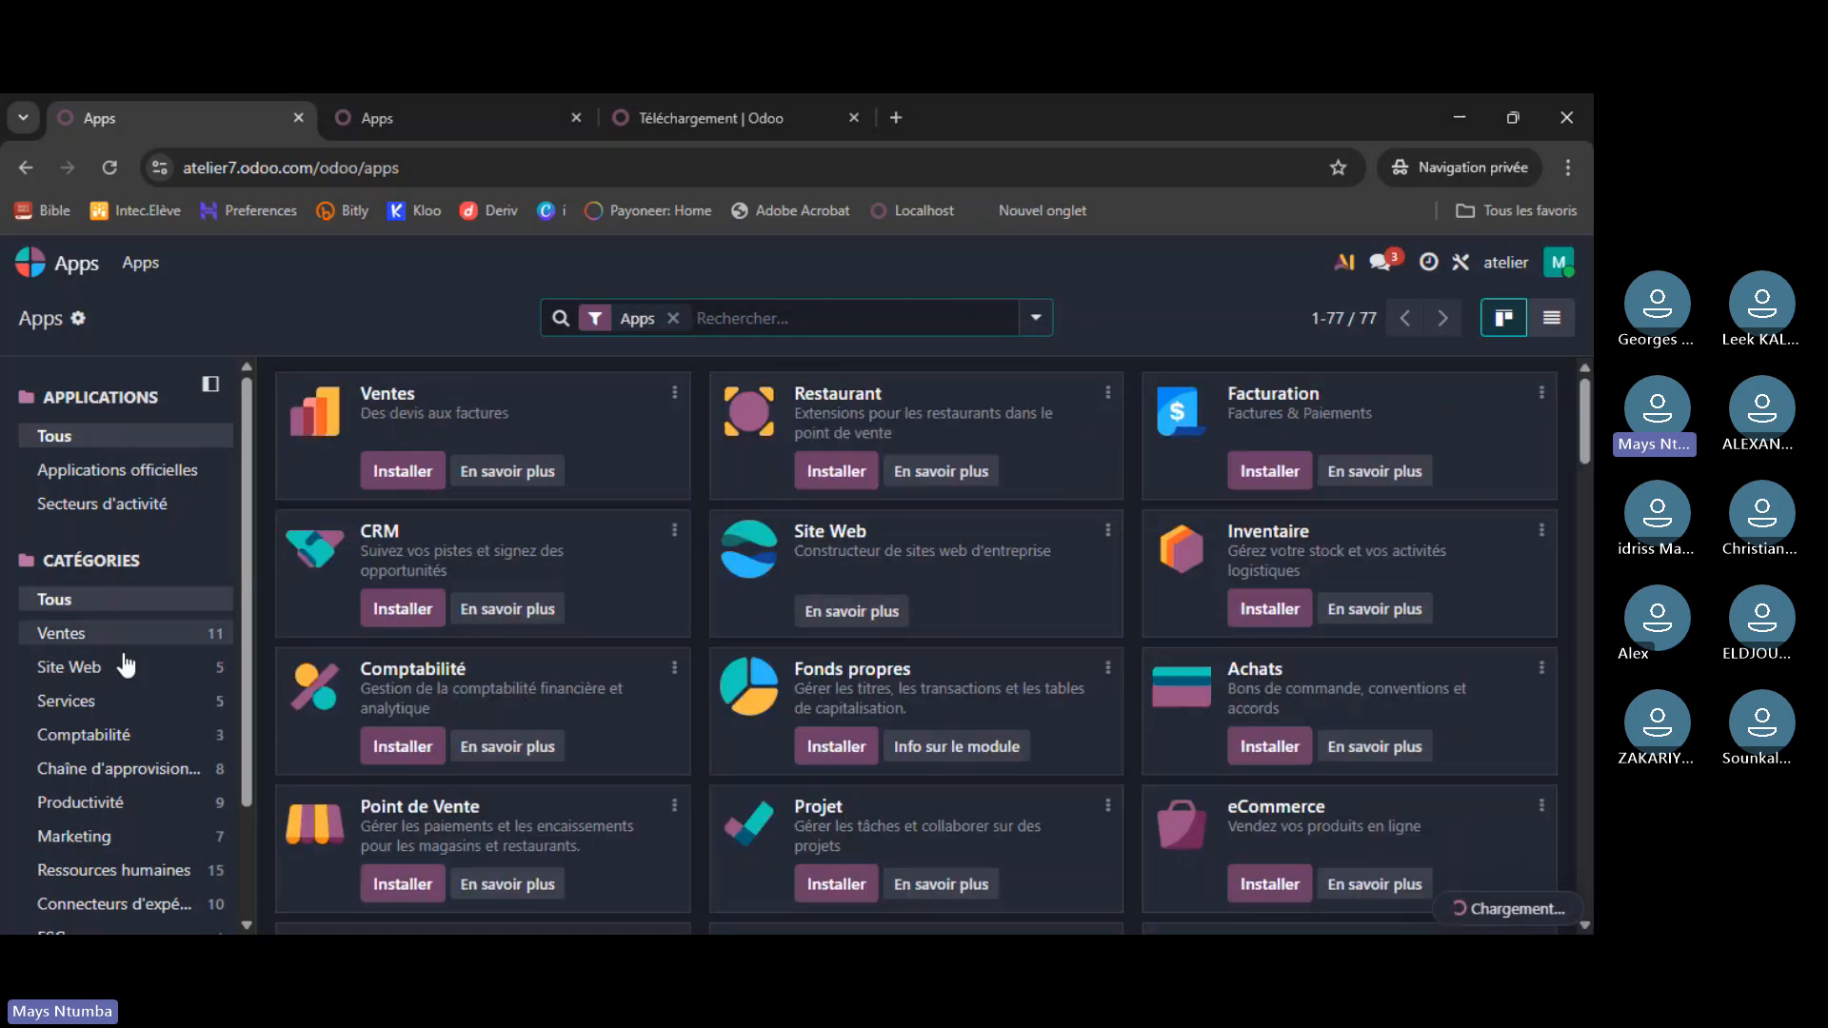
{"action": "scroll", "coordinate": [124, 664], "scroll_direction": "down", "scroll_amount": 3}
- Compare the Ventes category apps on the online and local instances
{"action": "left_click", "coordinate": [133, 490]}
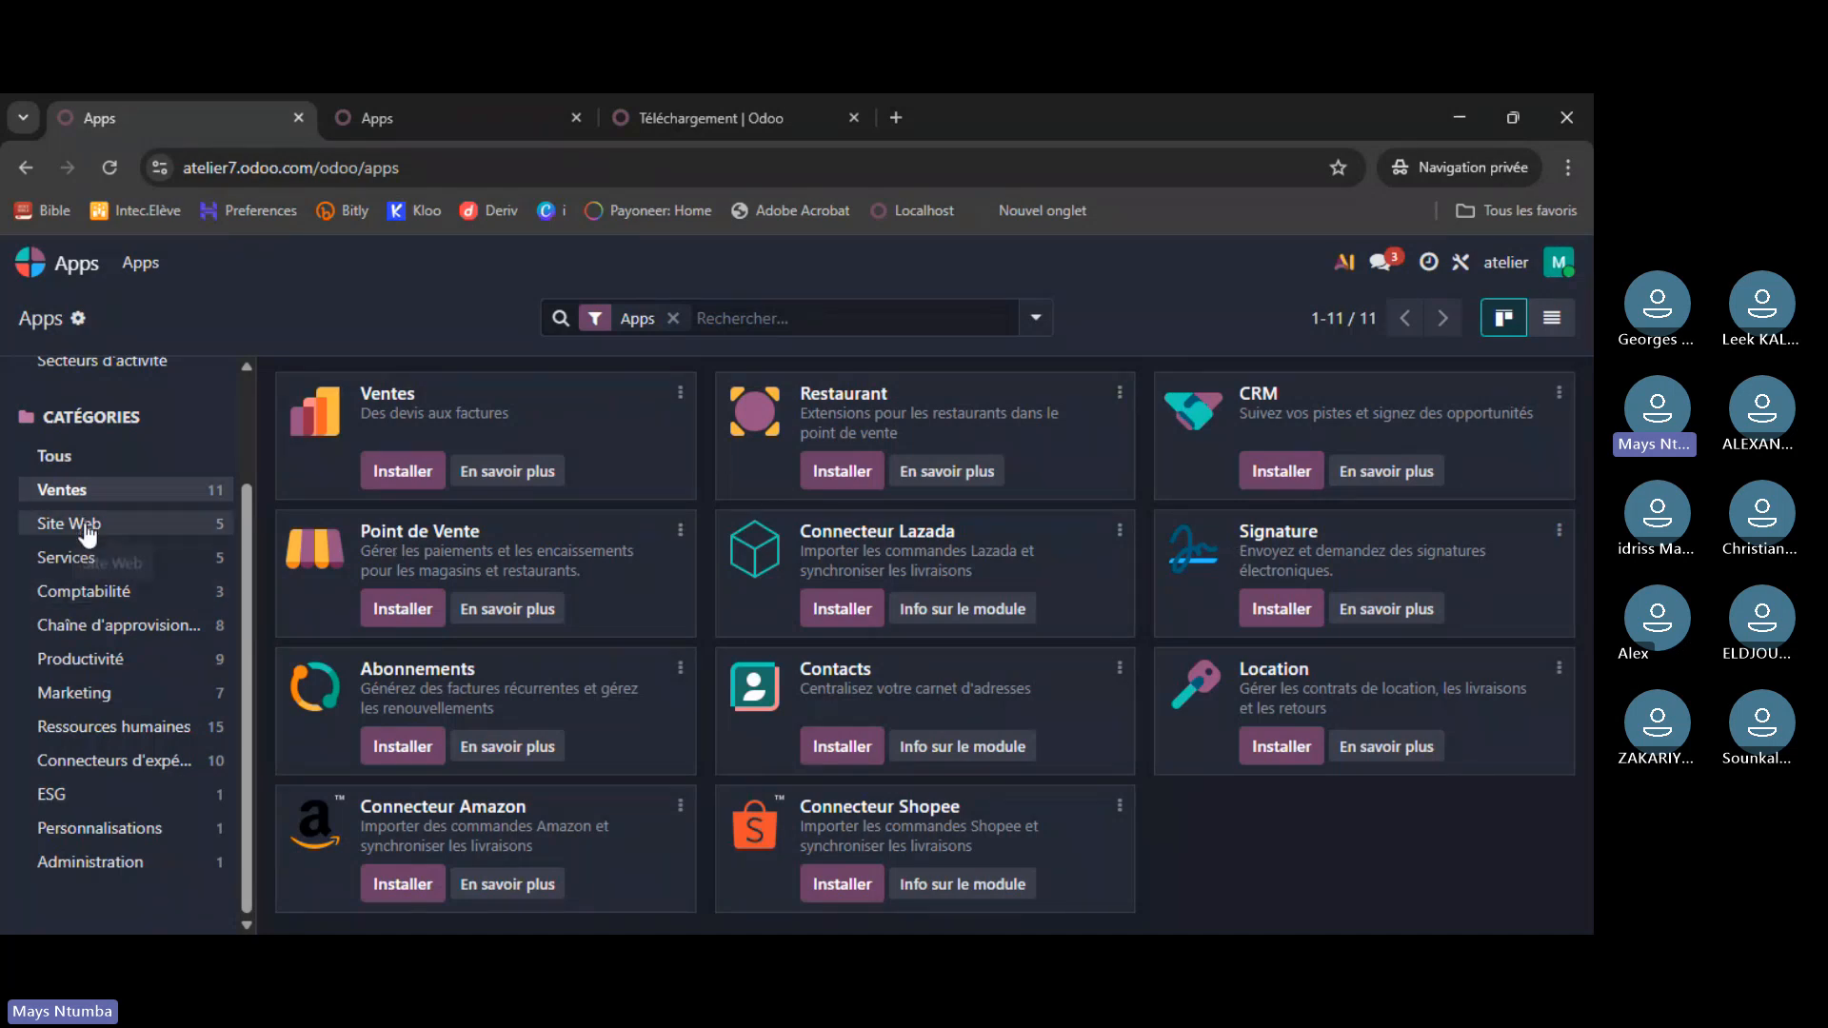
{"action": "left_click", "coordinate": [501, 115]}
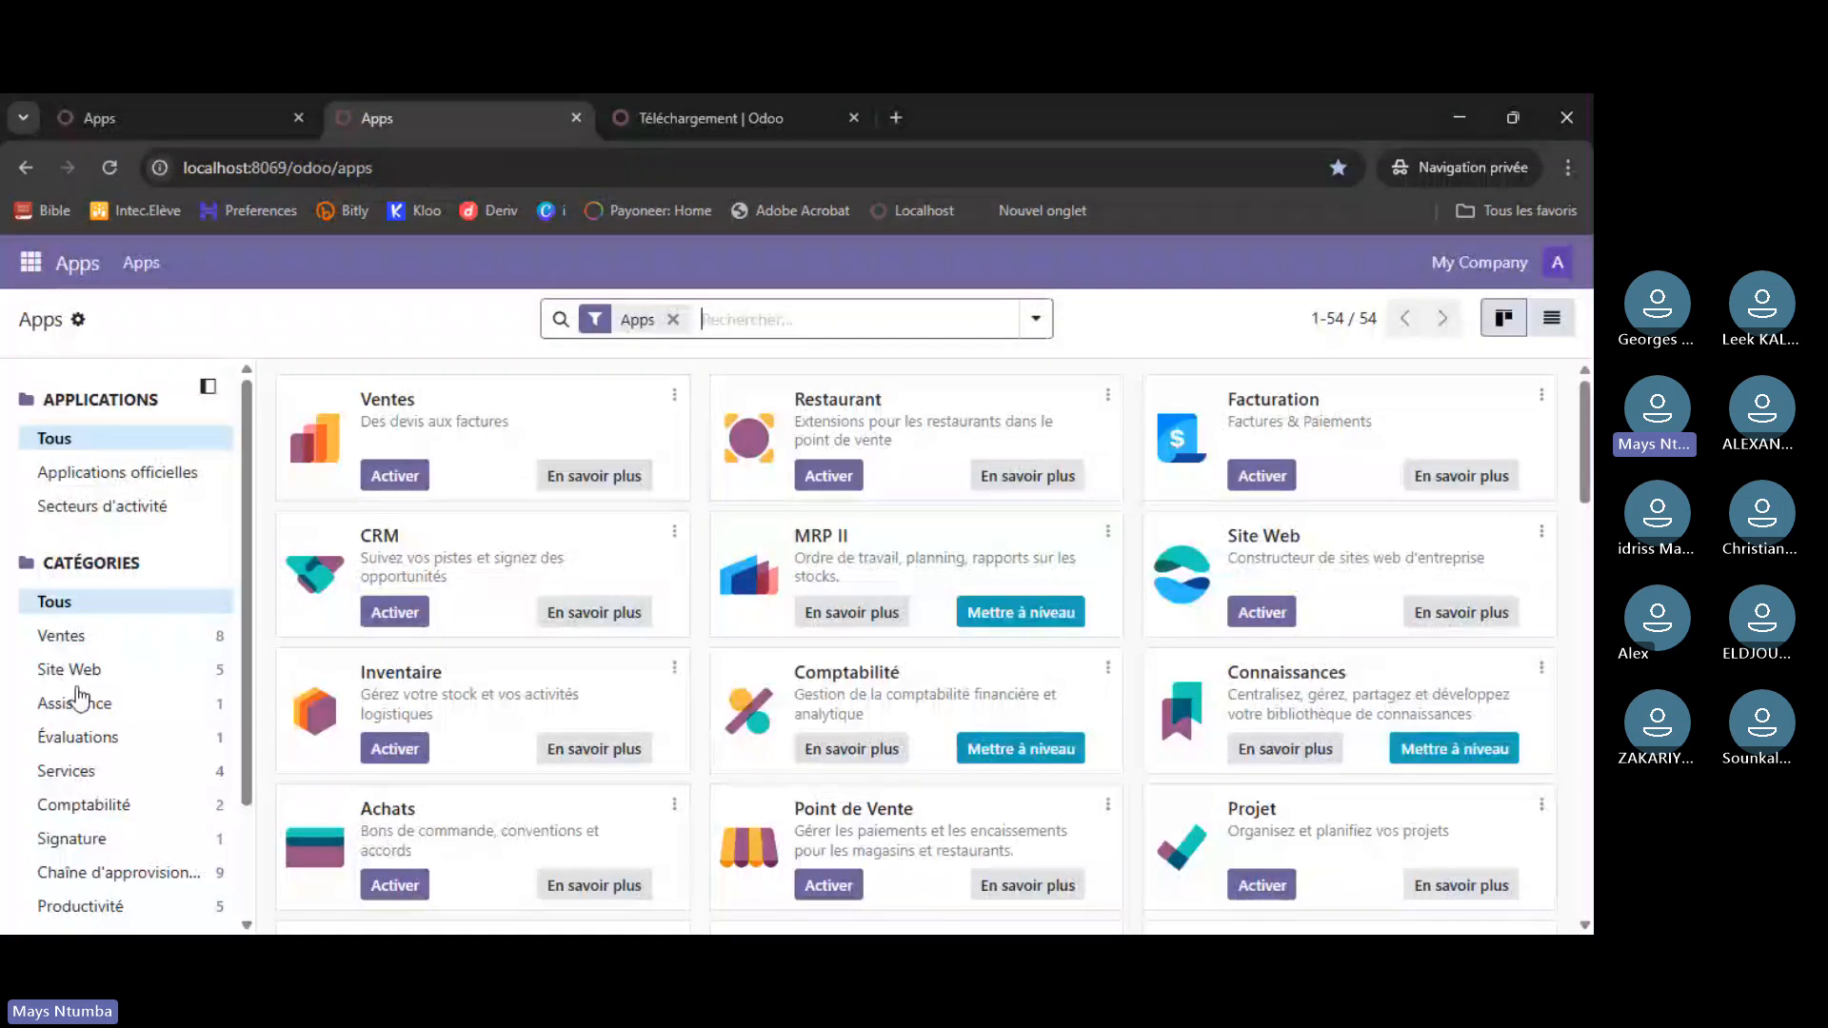
{"action": "left_click", "coordinate": [104, 635]}
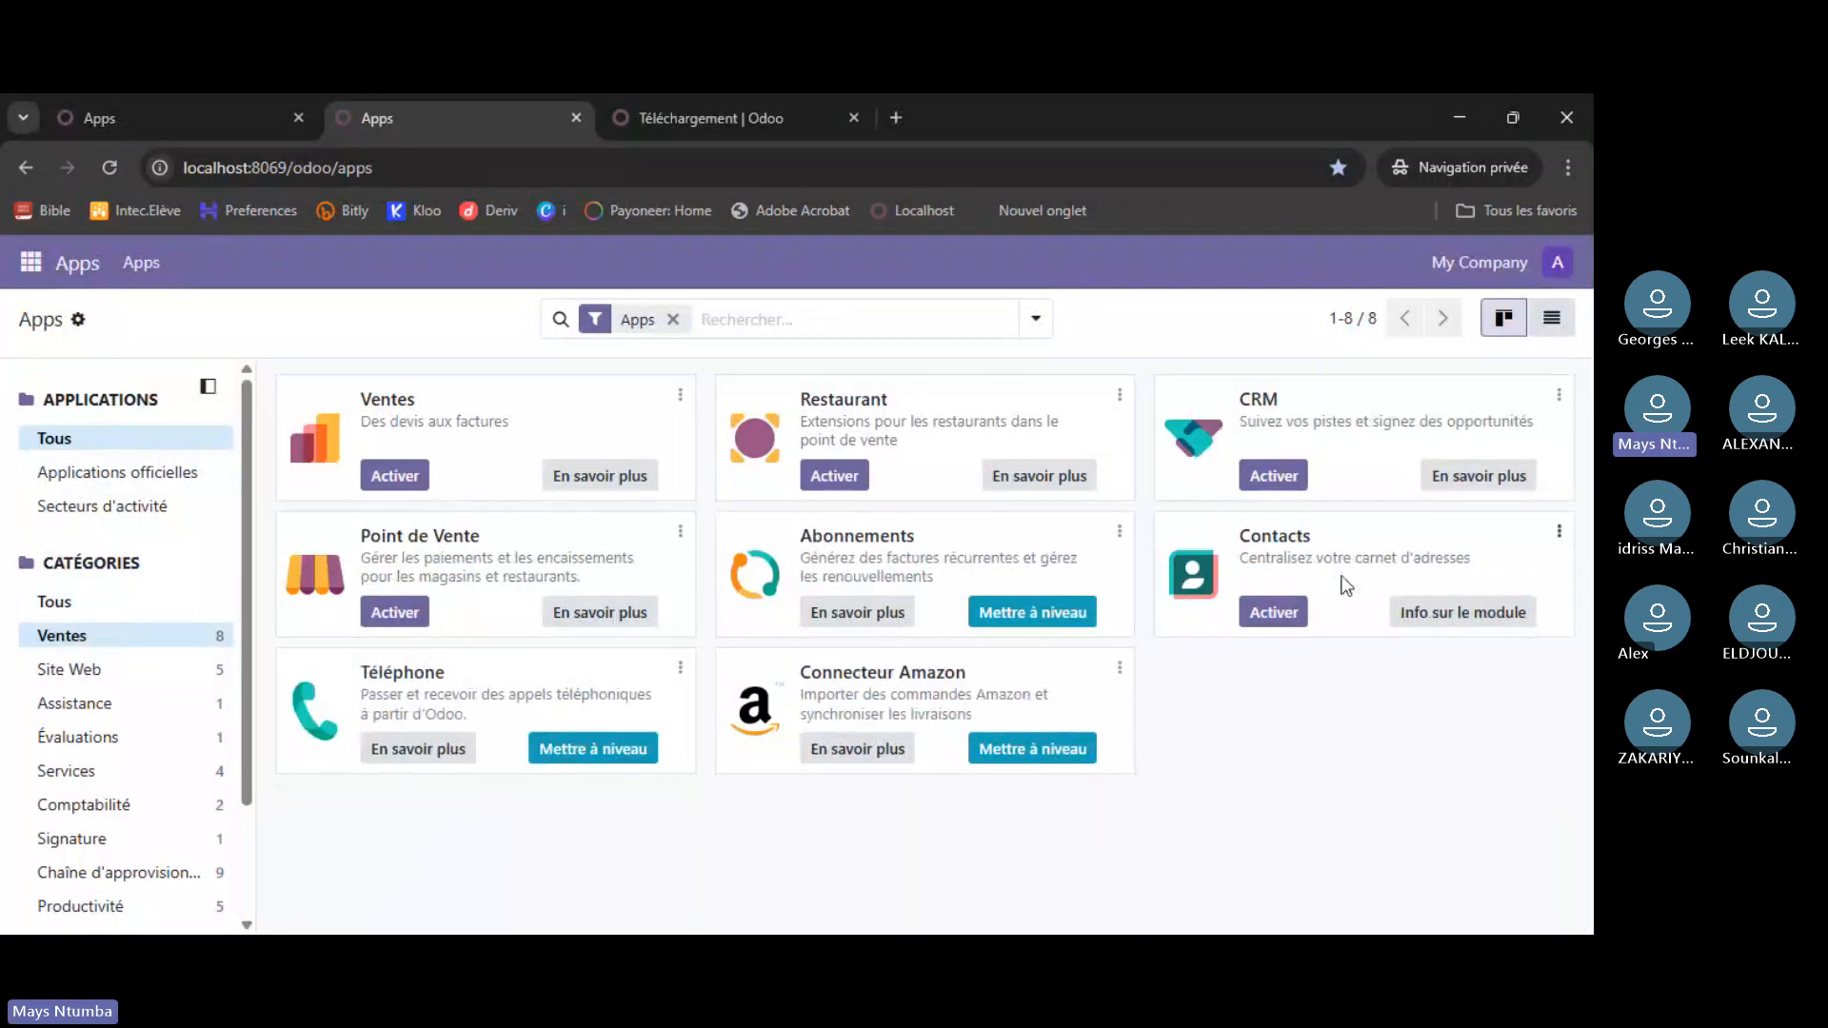
{"action": "left_click", "coordinate": [224, 115]}
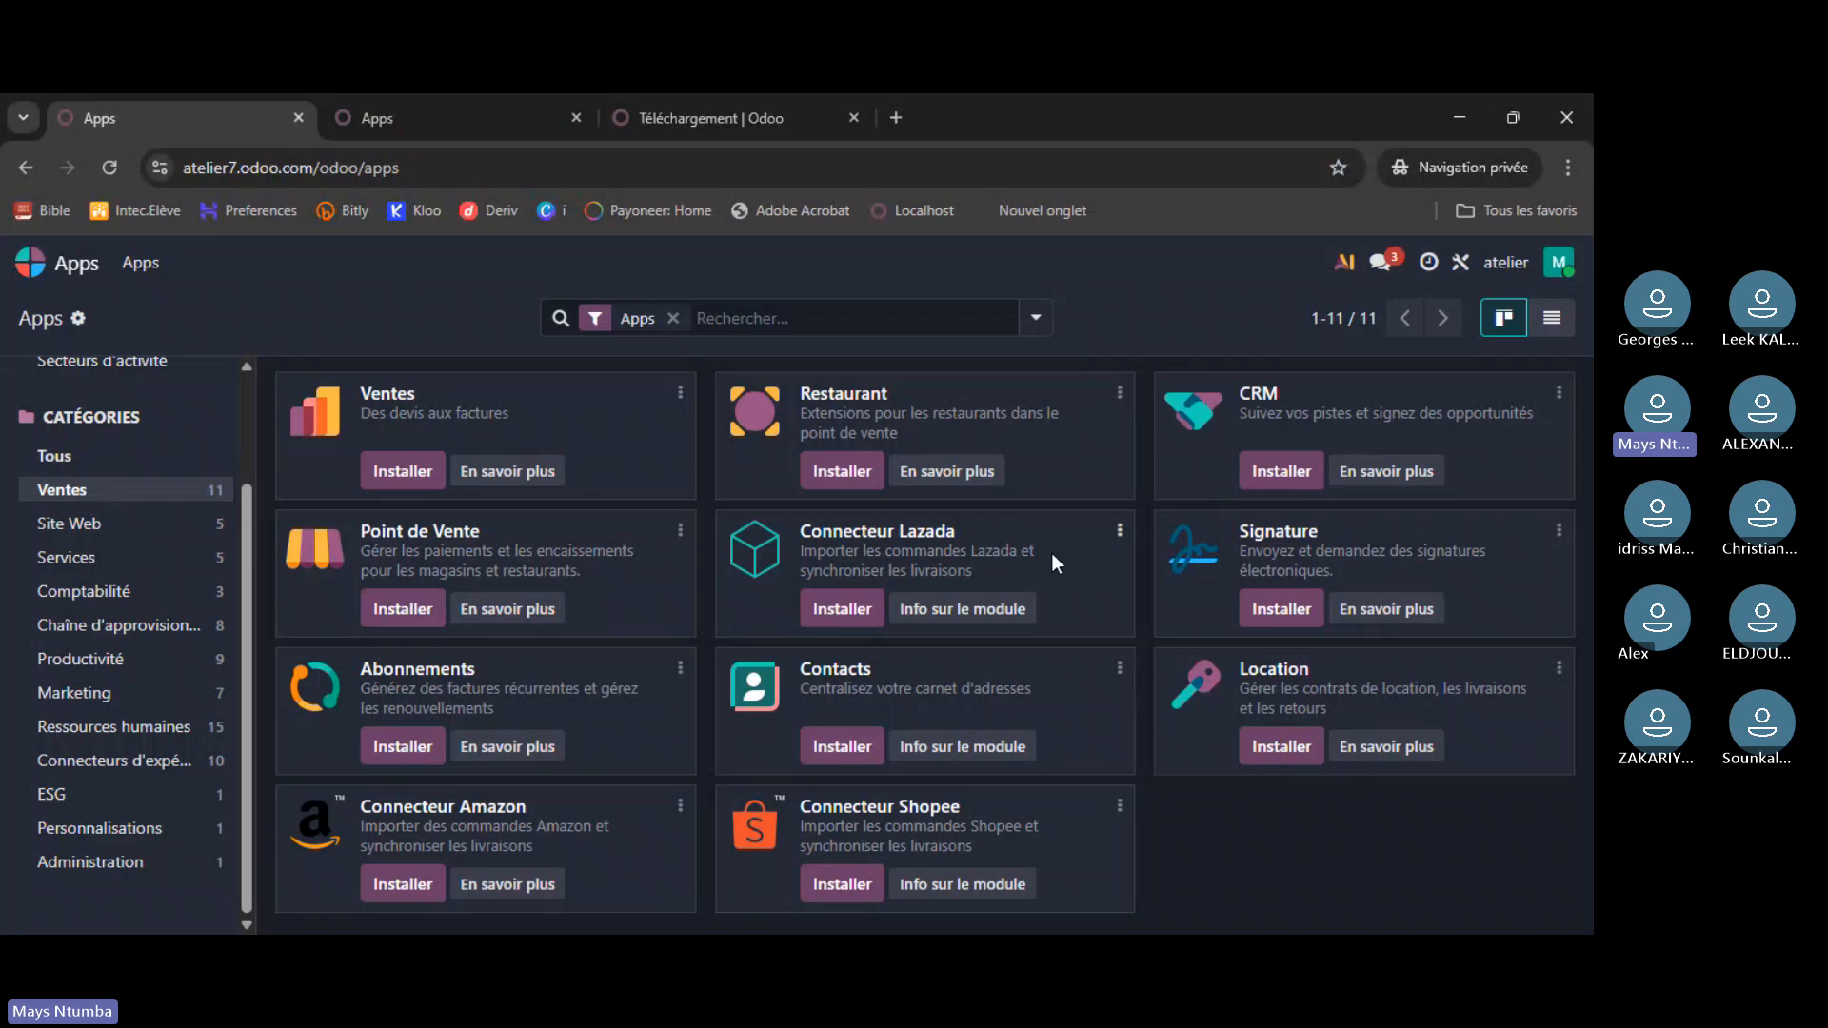
{"action": "left_click", "coordinate": [430, 126]}
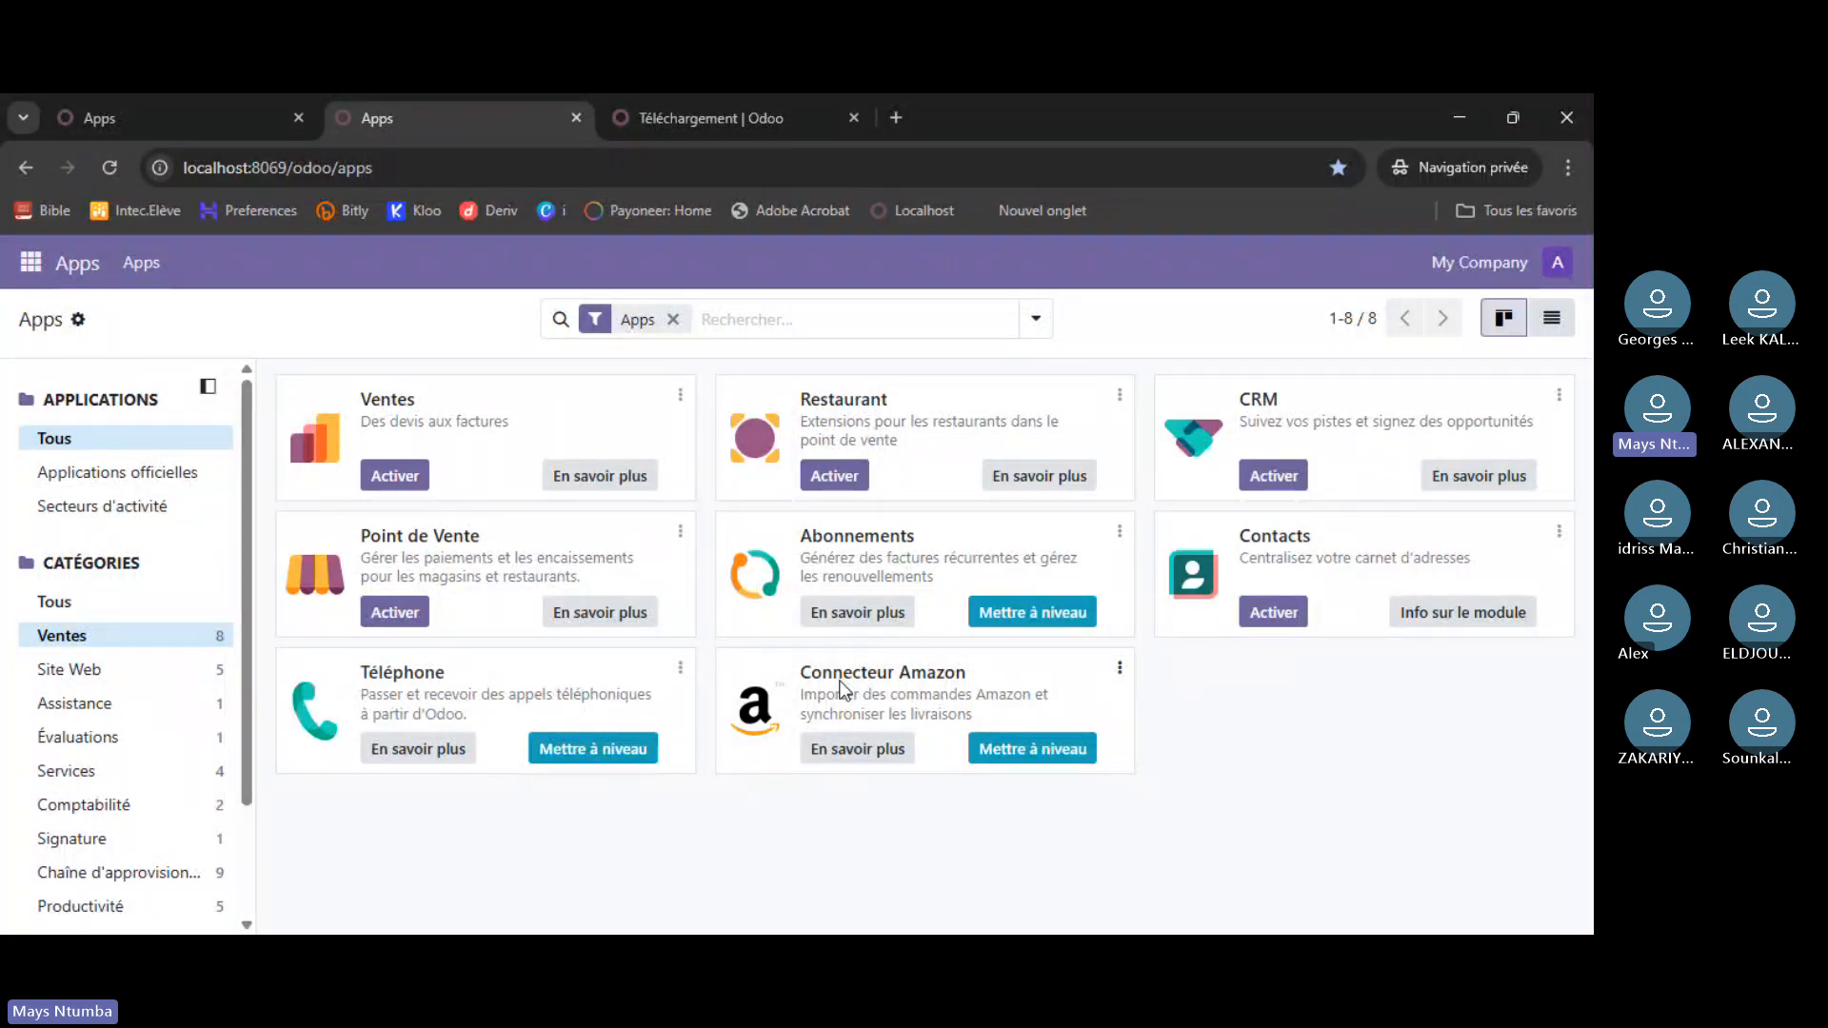
{"action": "left_click", "coordinate": [195, 118]}
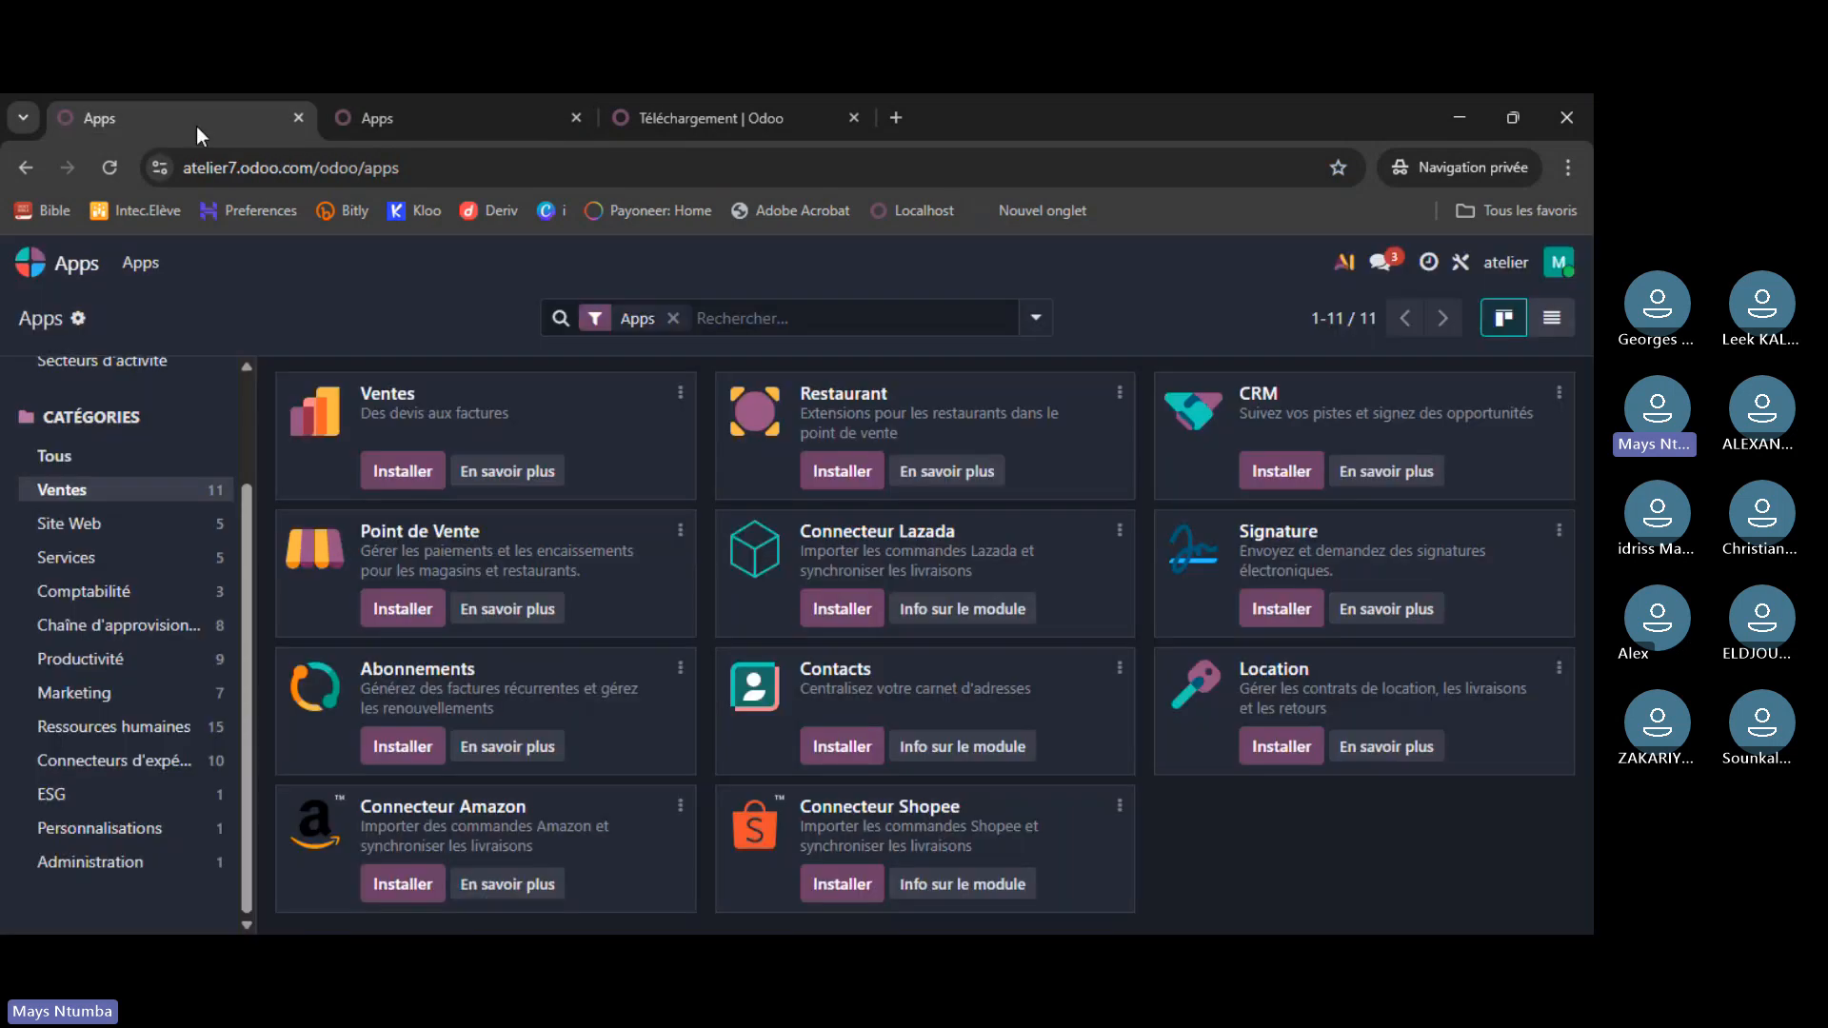
- Compare the Site Web category on both instances, then view Services and Comptabilité online
{"action": "left_click", "coordinate": [110, 522]}
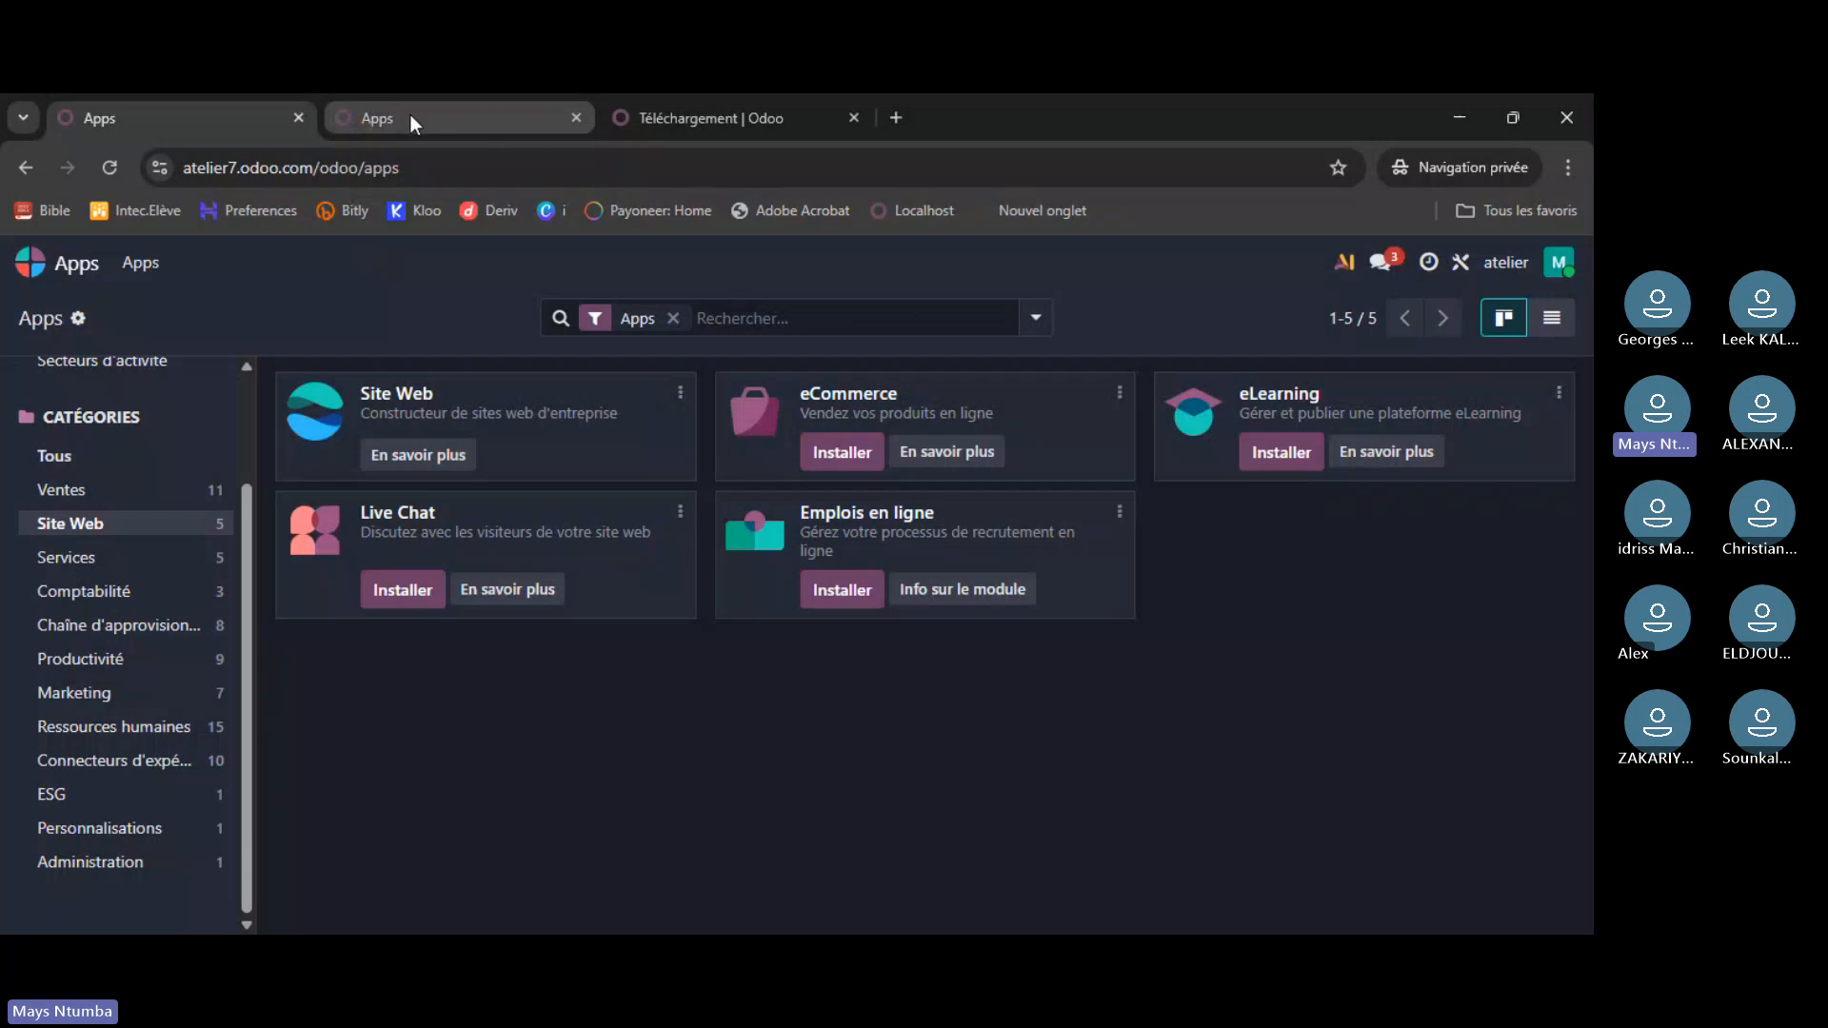
{"action": "left_click", "coordinate": [410, 116]}
{"action": "left_click", "coordinate": [57, 670]}
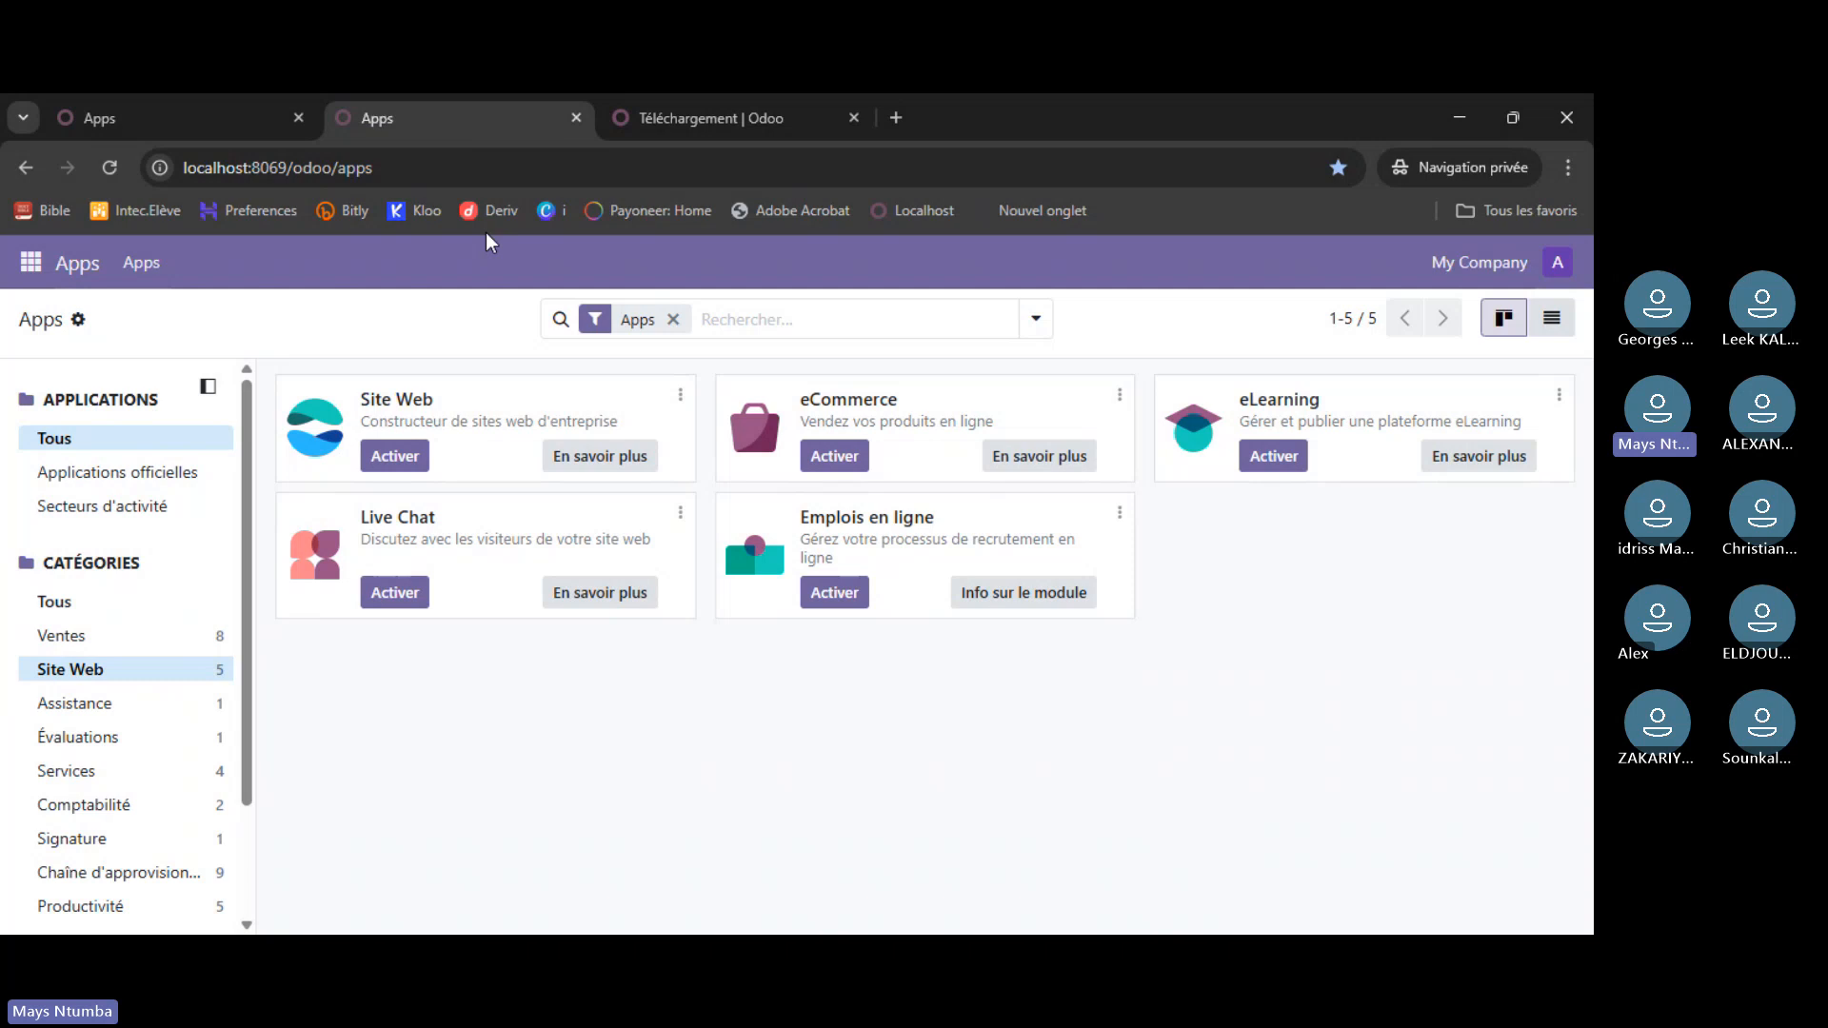
{"action": "left_click", "coordinate": [146, 104]}
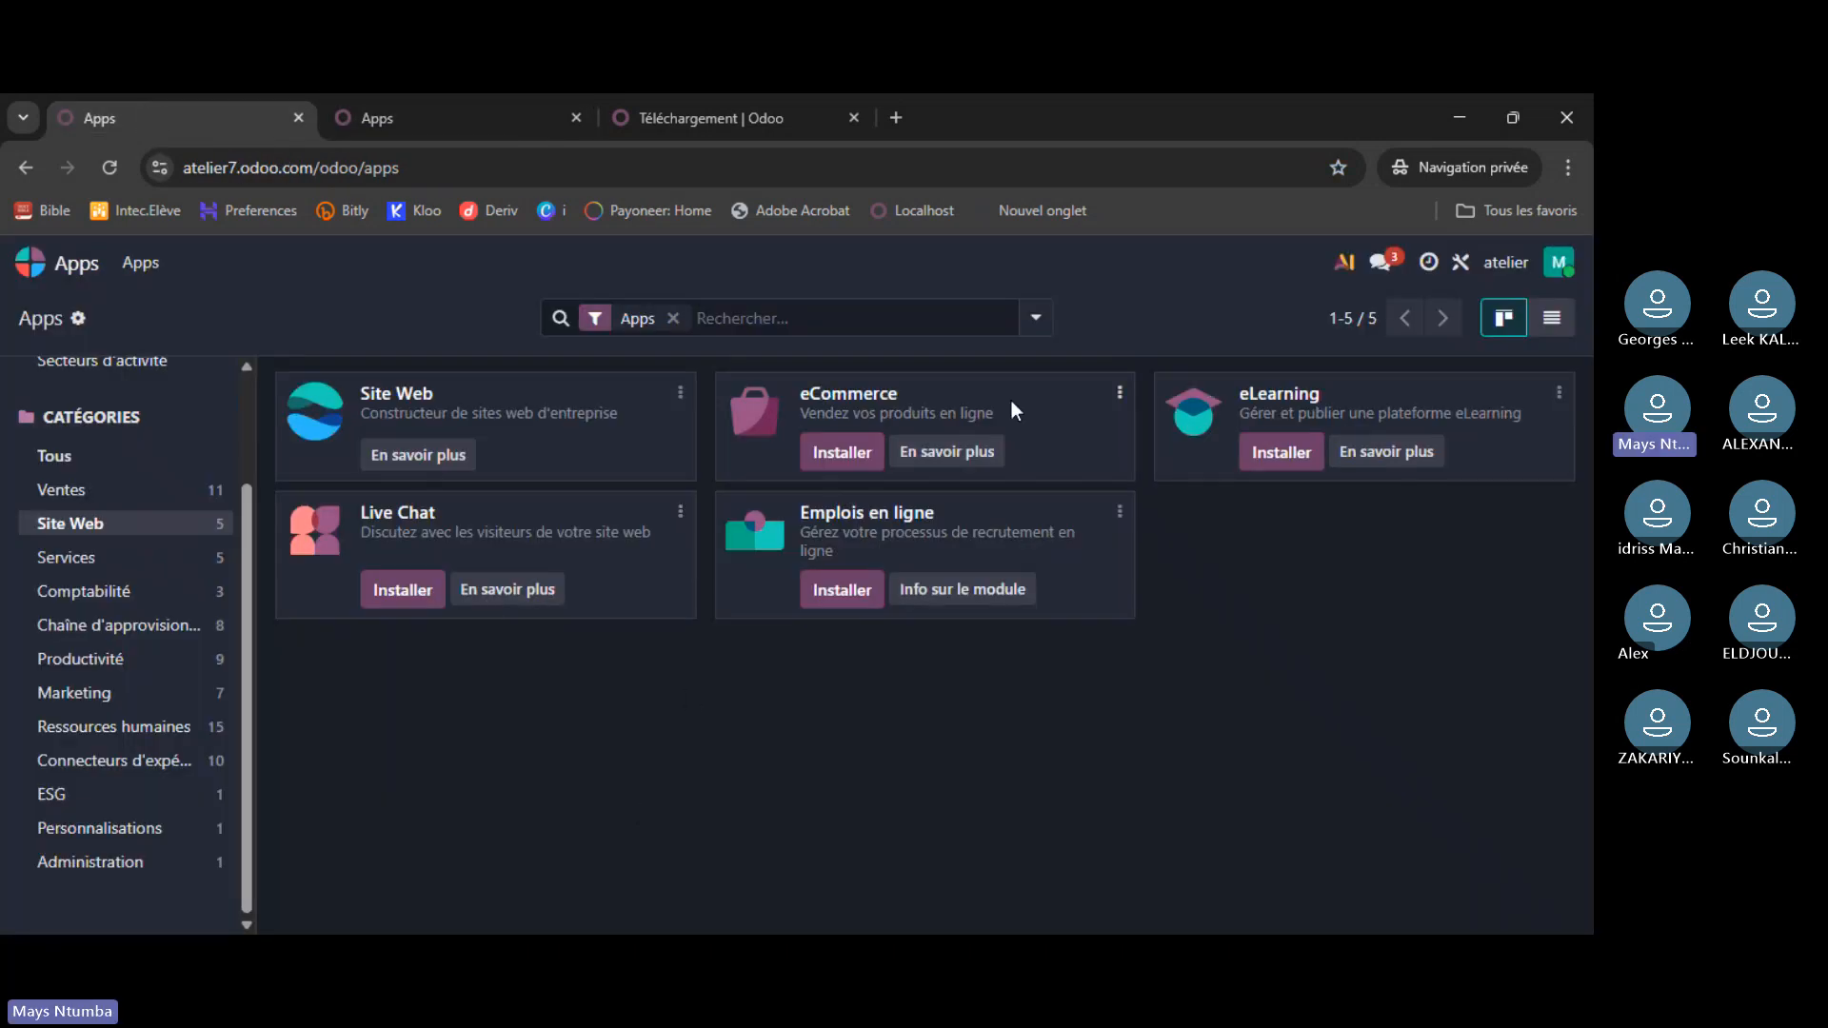
{"action": "left_click", "coordinate": [65, 564]}
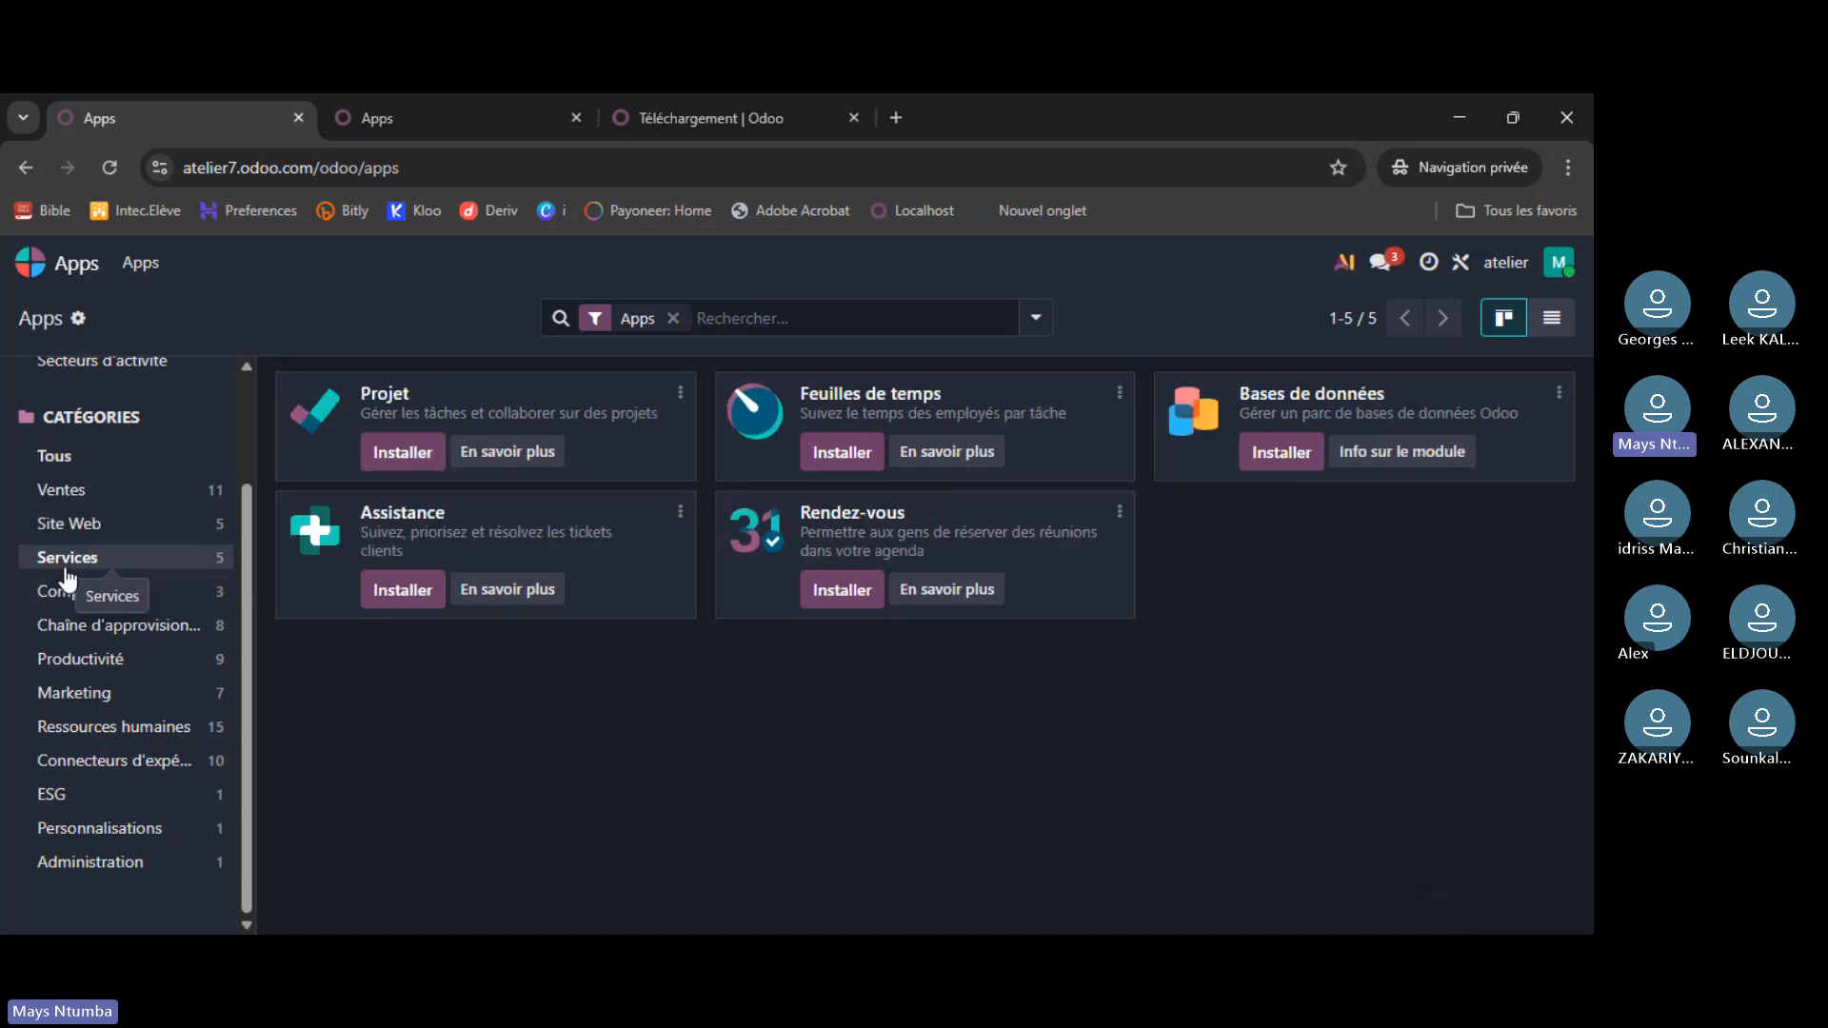
{"action": "left_click", "coordinate": [91, 601]}
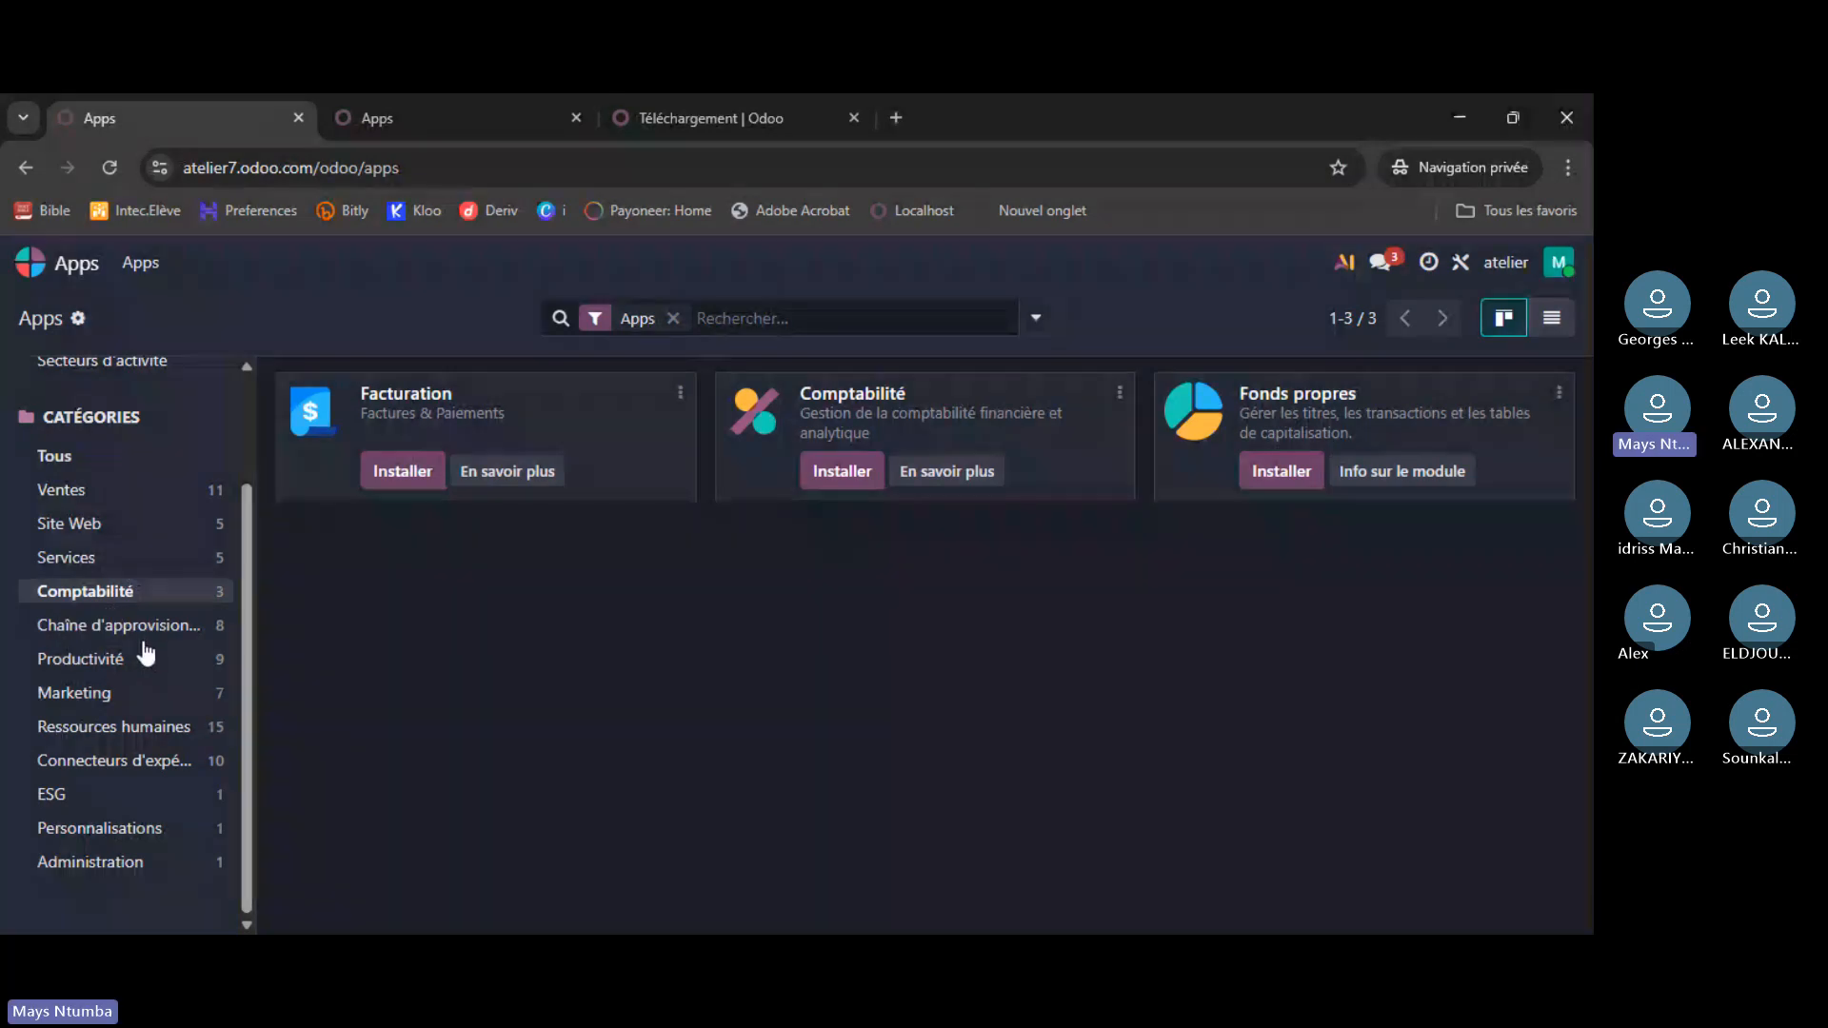
- On the local instance, browse Assistance, Évaluations, Services and Comptabilité categories
{"action": "left_click", "coordinate": [468, 125]}
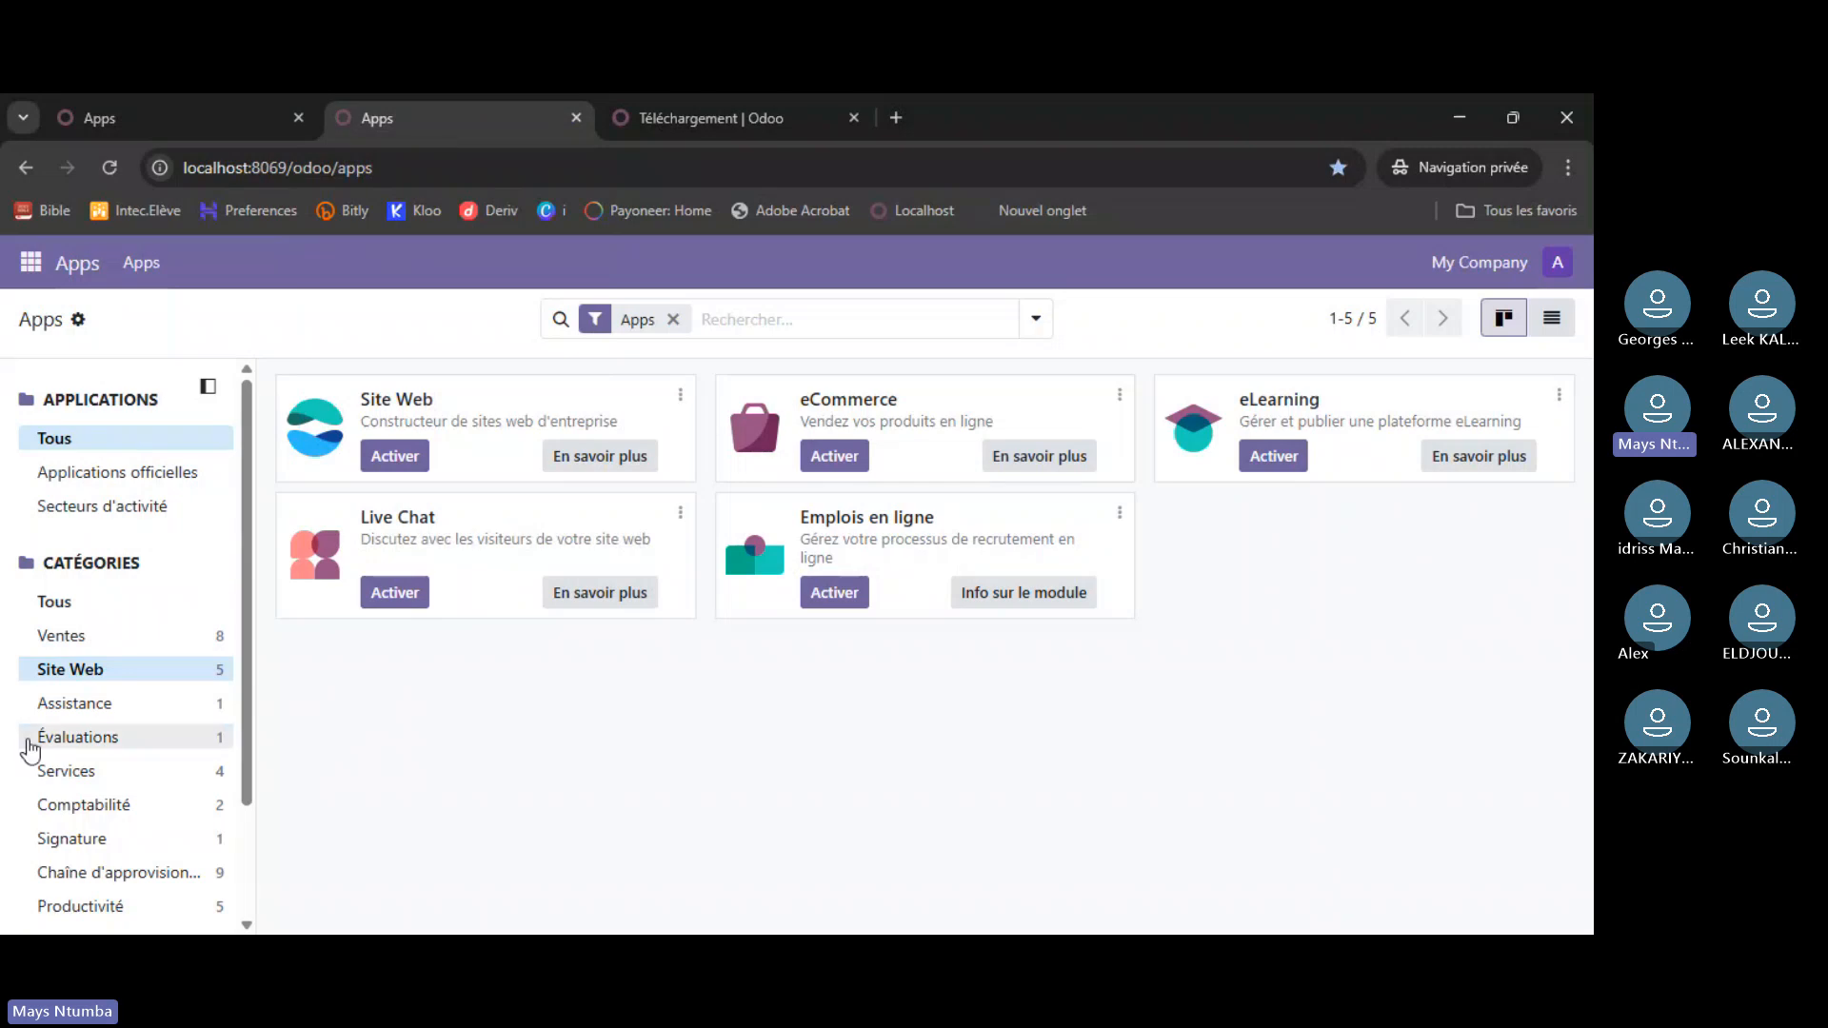
{"action": "left_click", "coordinate": [69, 705]}
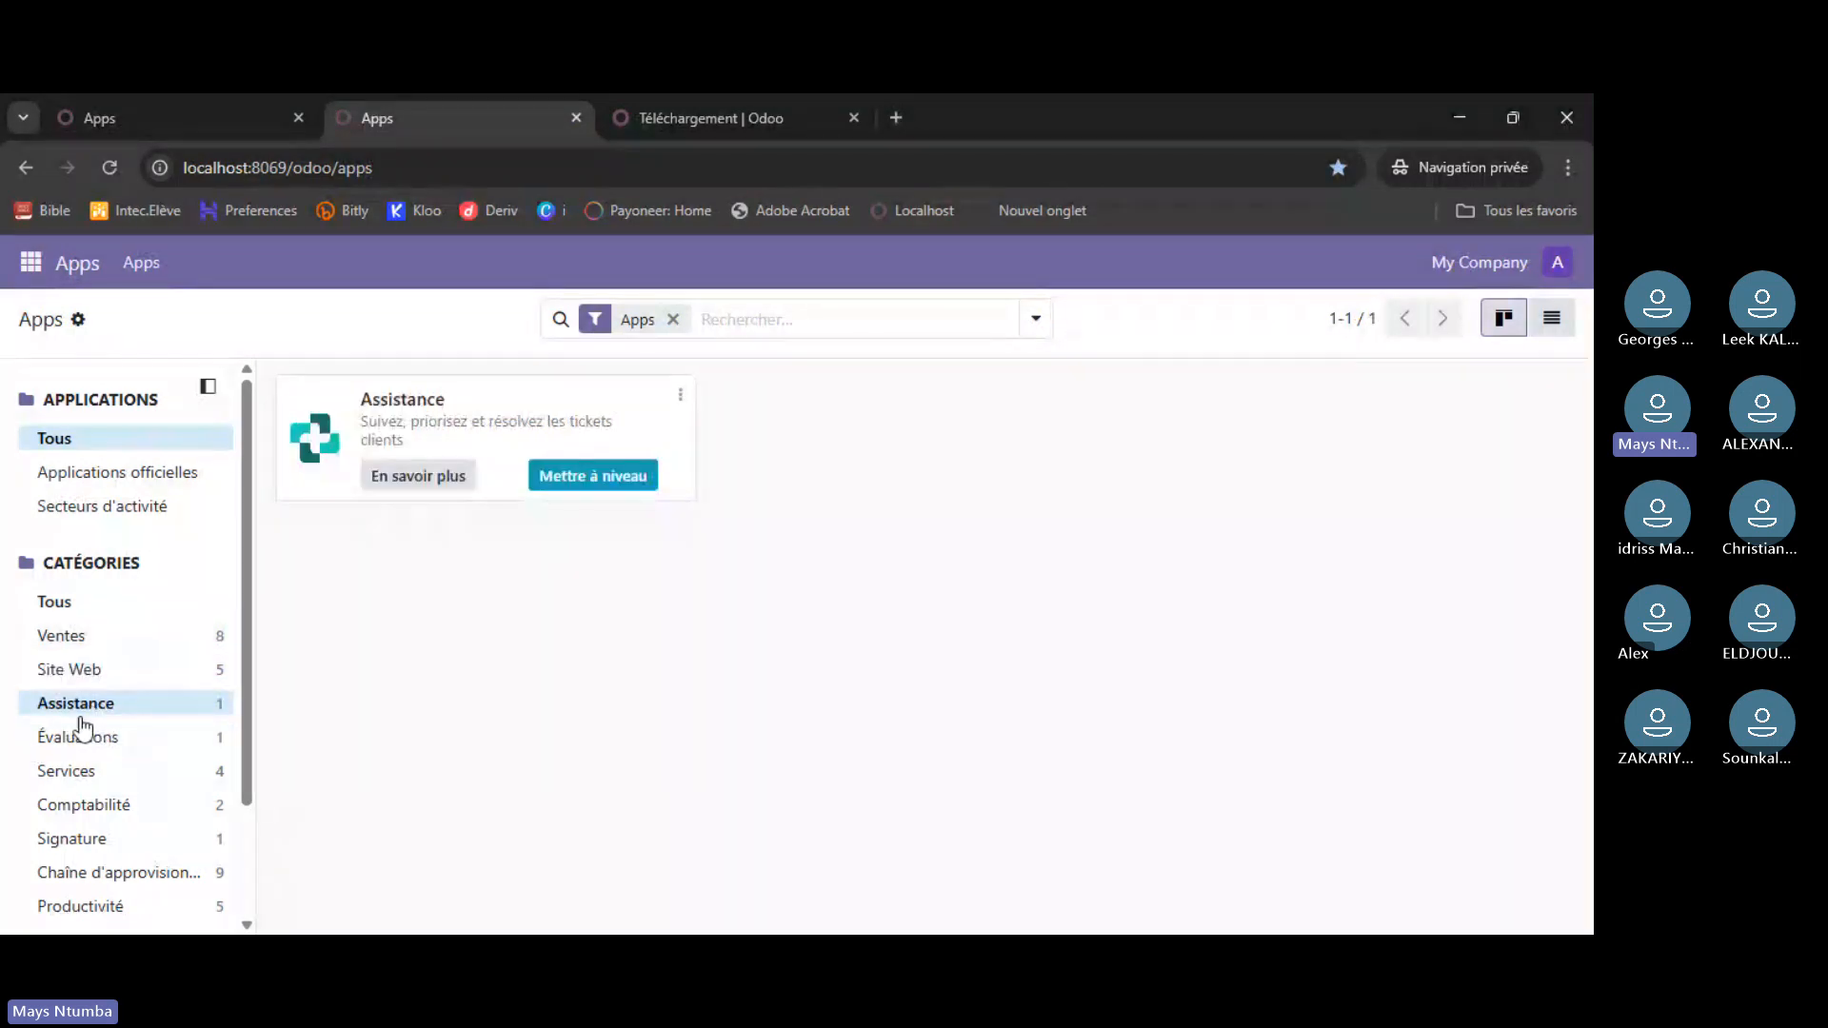
{"action": "left_click", "coordinate": [99, 741]}
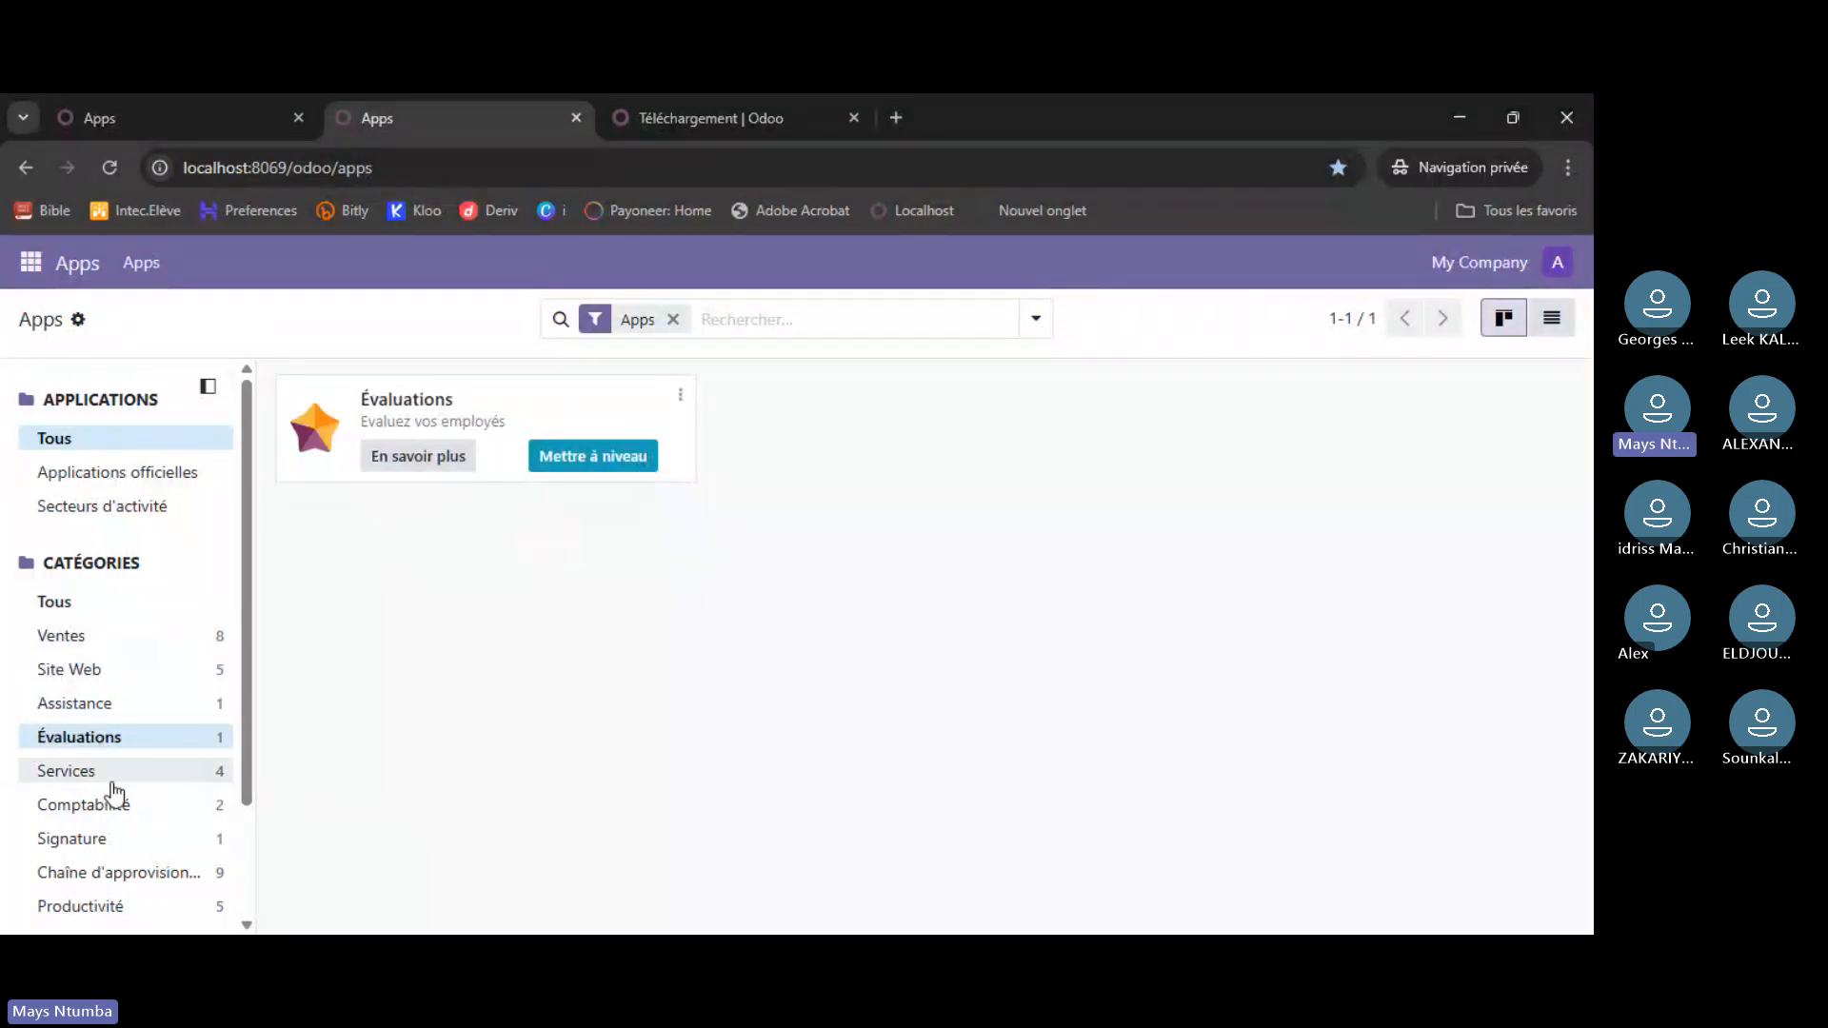
{"action": "left_click", "coordinate": [114, 783]}
{"action": "left_click", "coordinate": [118, 808]}
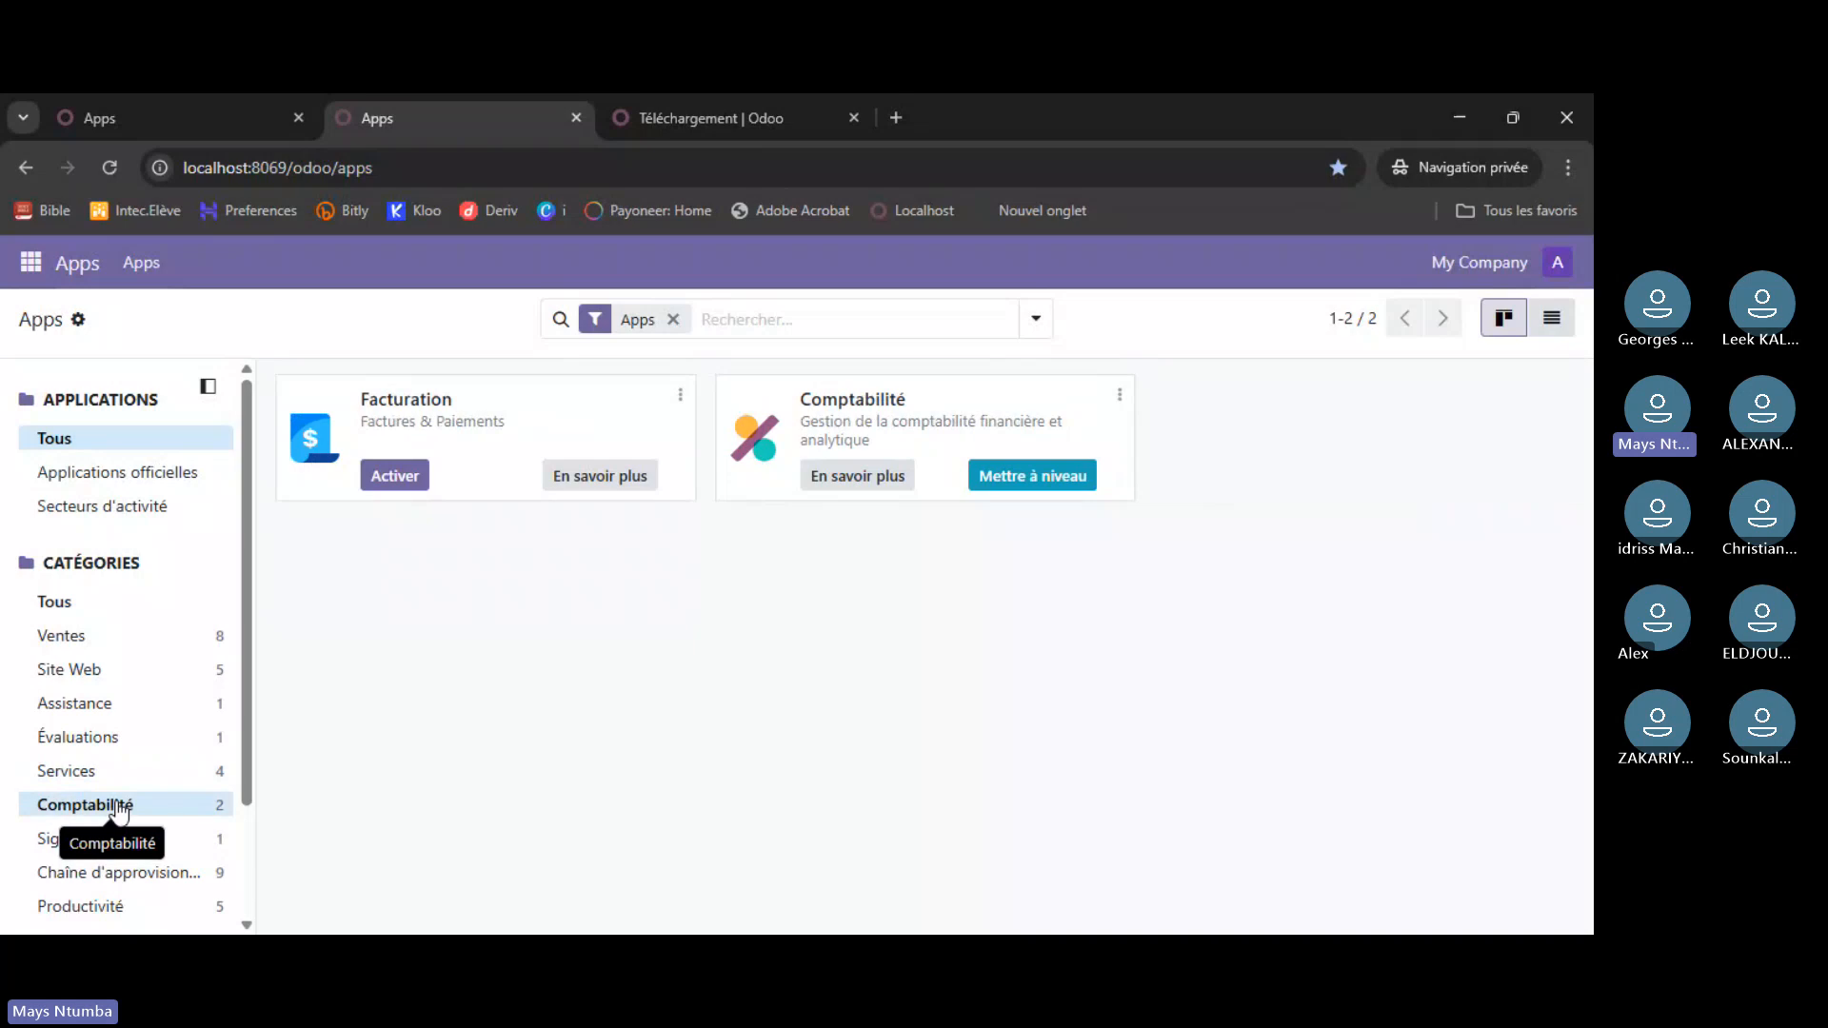
{"action": "scroll", "coordinate": [116, 732], "scroll_direction": "down", "scroll_amount": 2}
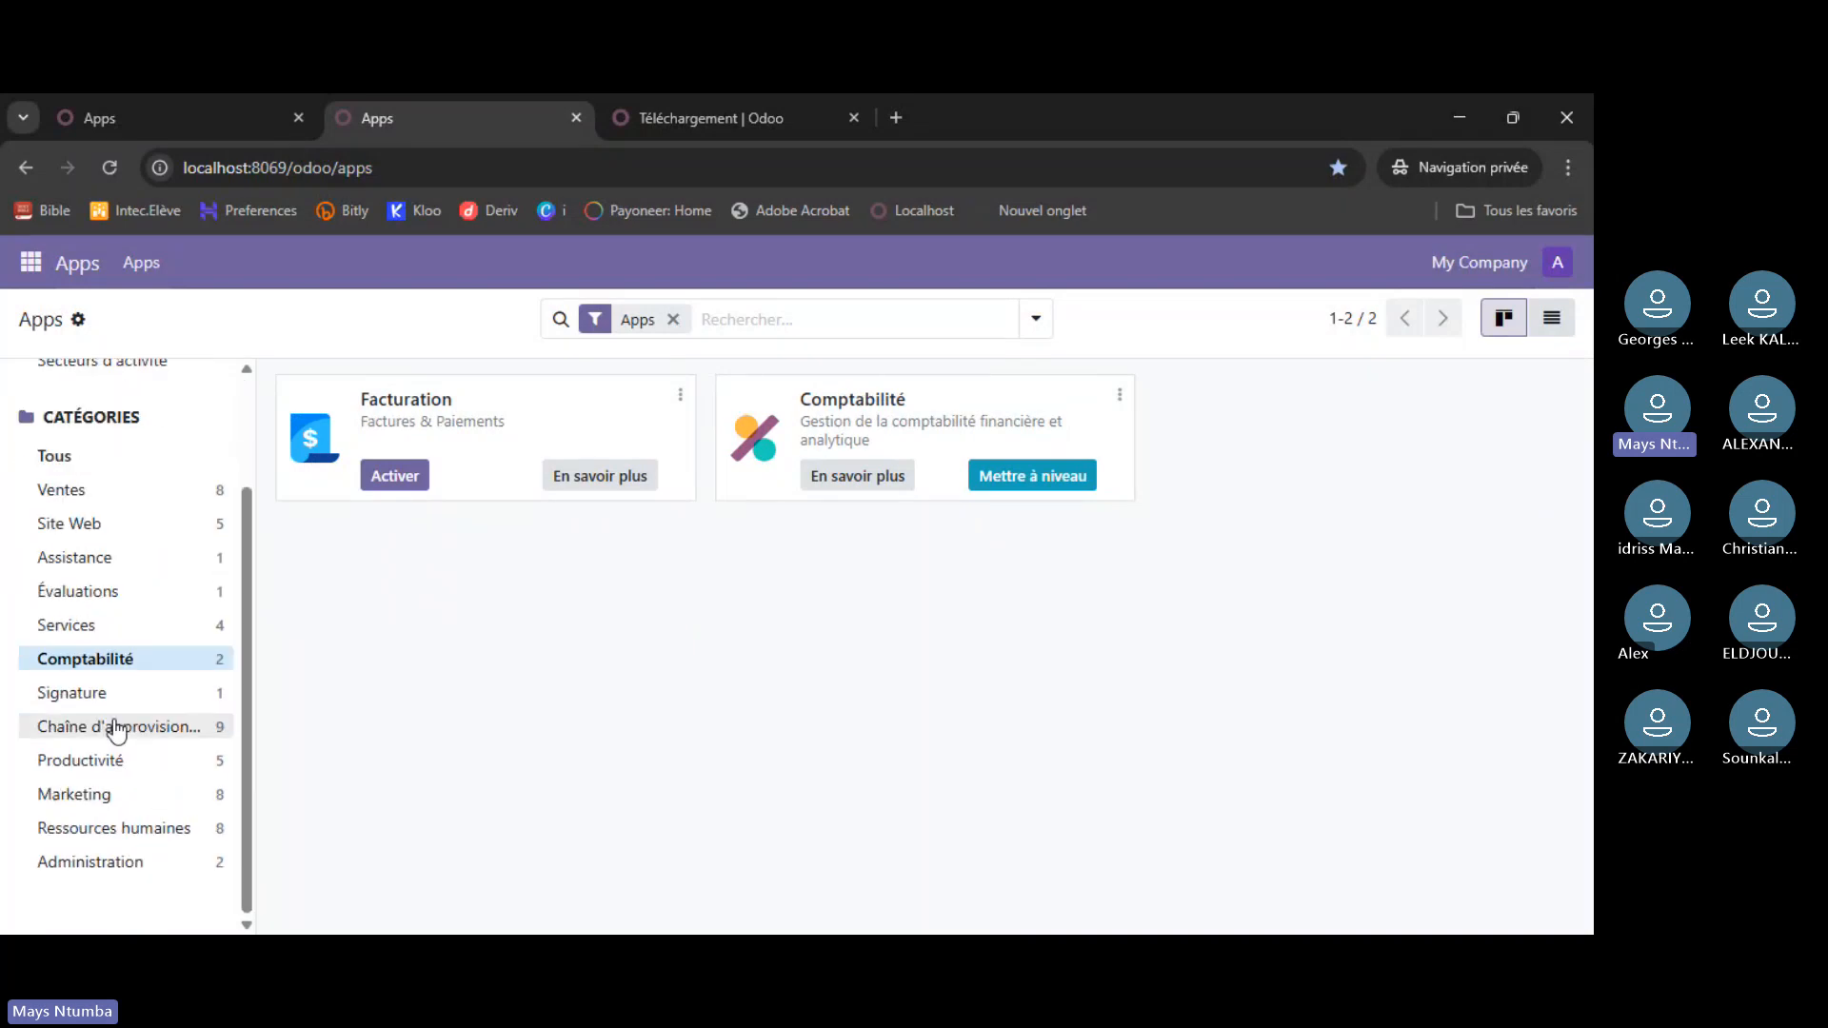
{"action": "scroll", "coordinate": [116, 732], "scroll_direction": "up", "scroll_amount": 2}
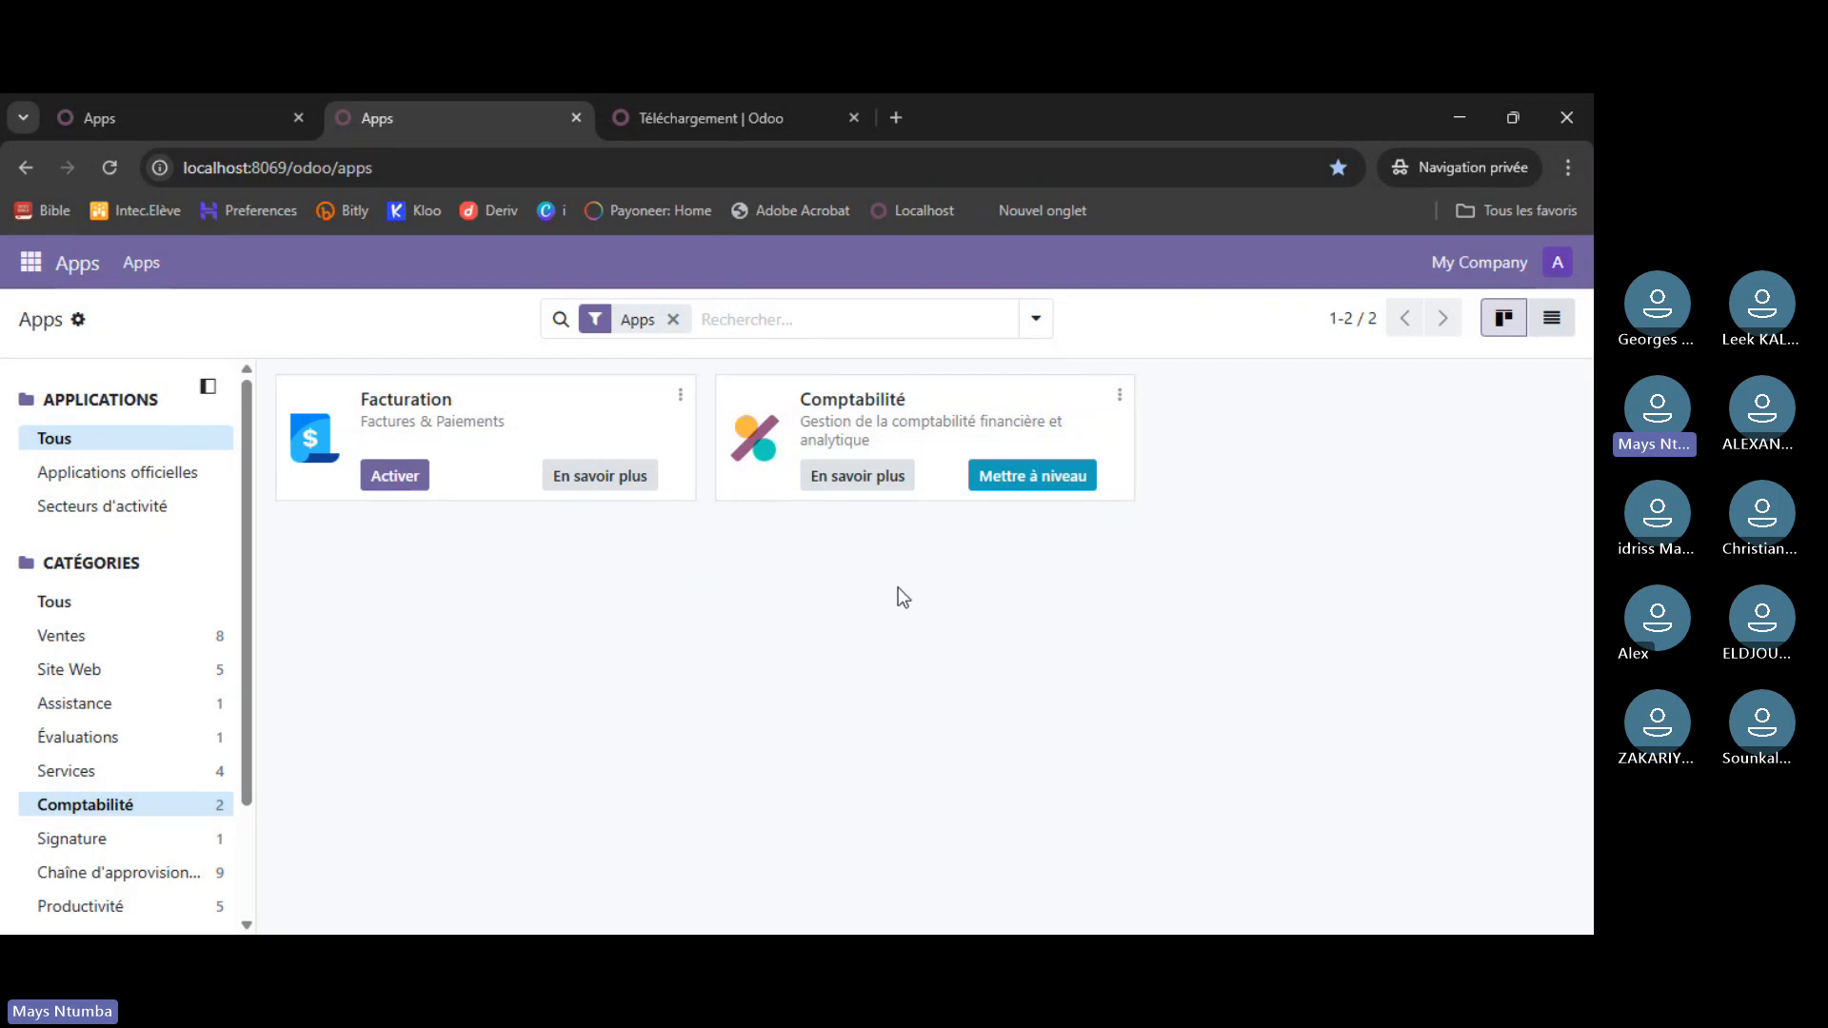
- On atelier7, go to Apps from the home menu and start installing Ventes
{"action": "left_click", "coordinate": [175, 110]}
{"action": "left_click", "coordinate": [73, 245]}
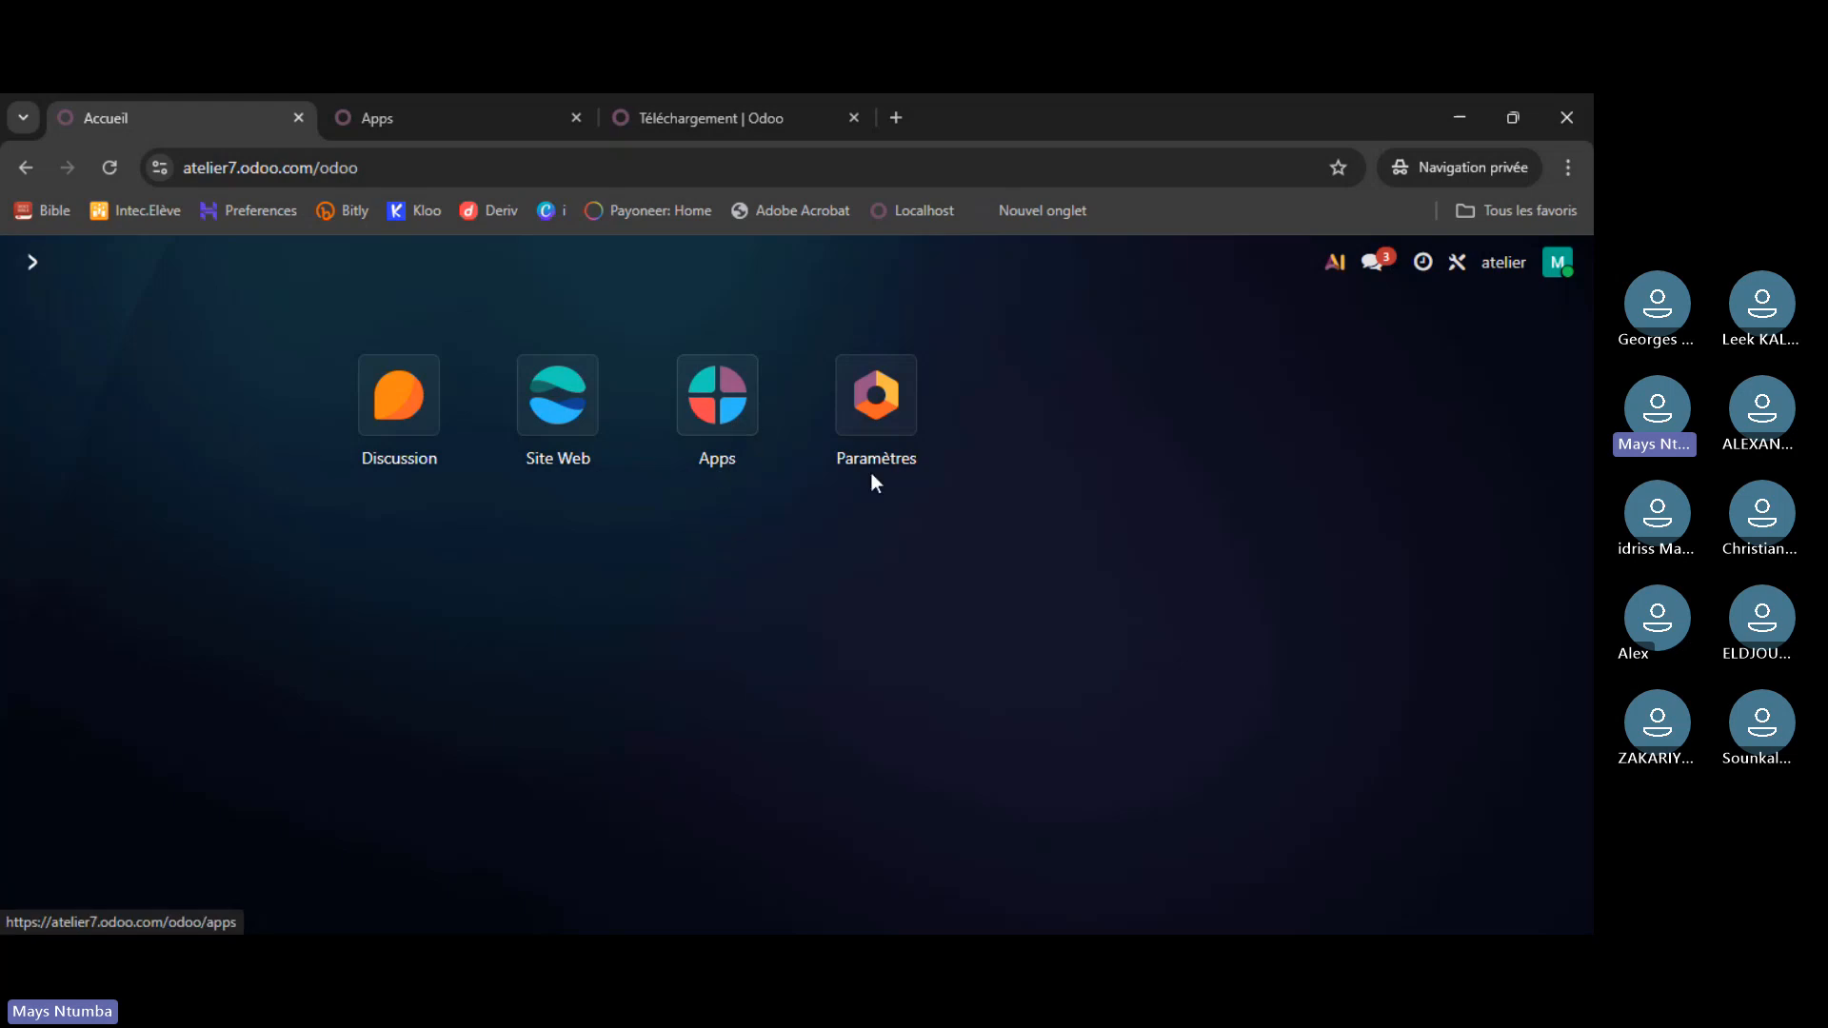
{"action": "left_click", "coordinate": [718, 417]}
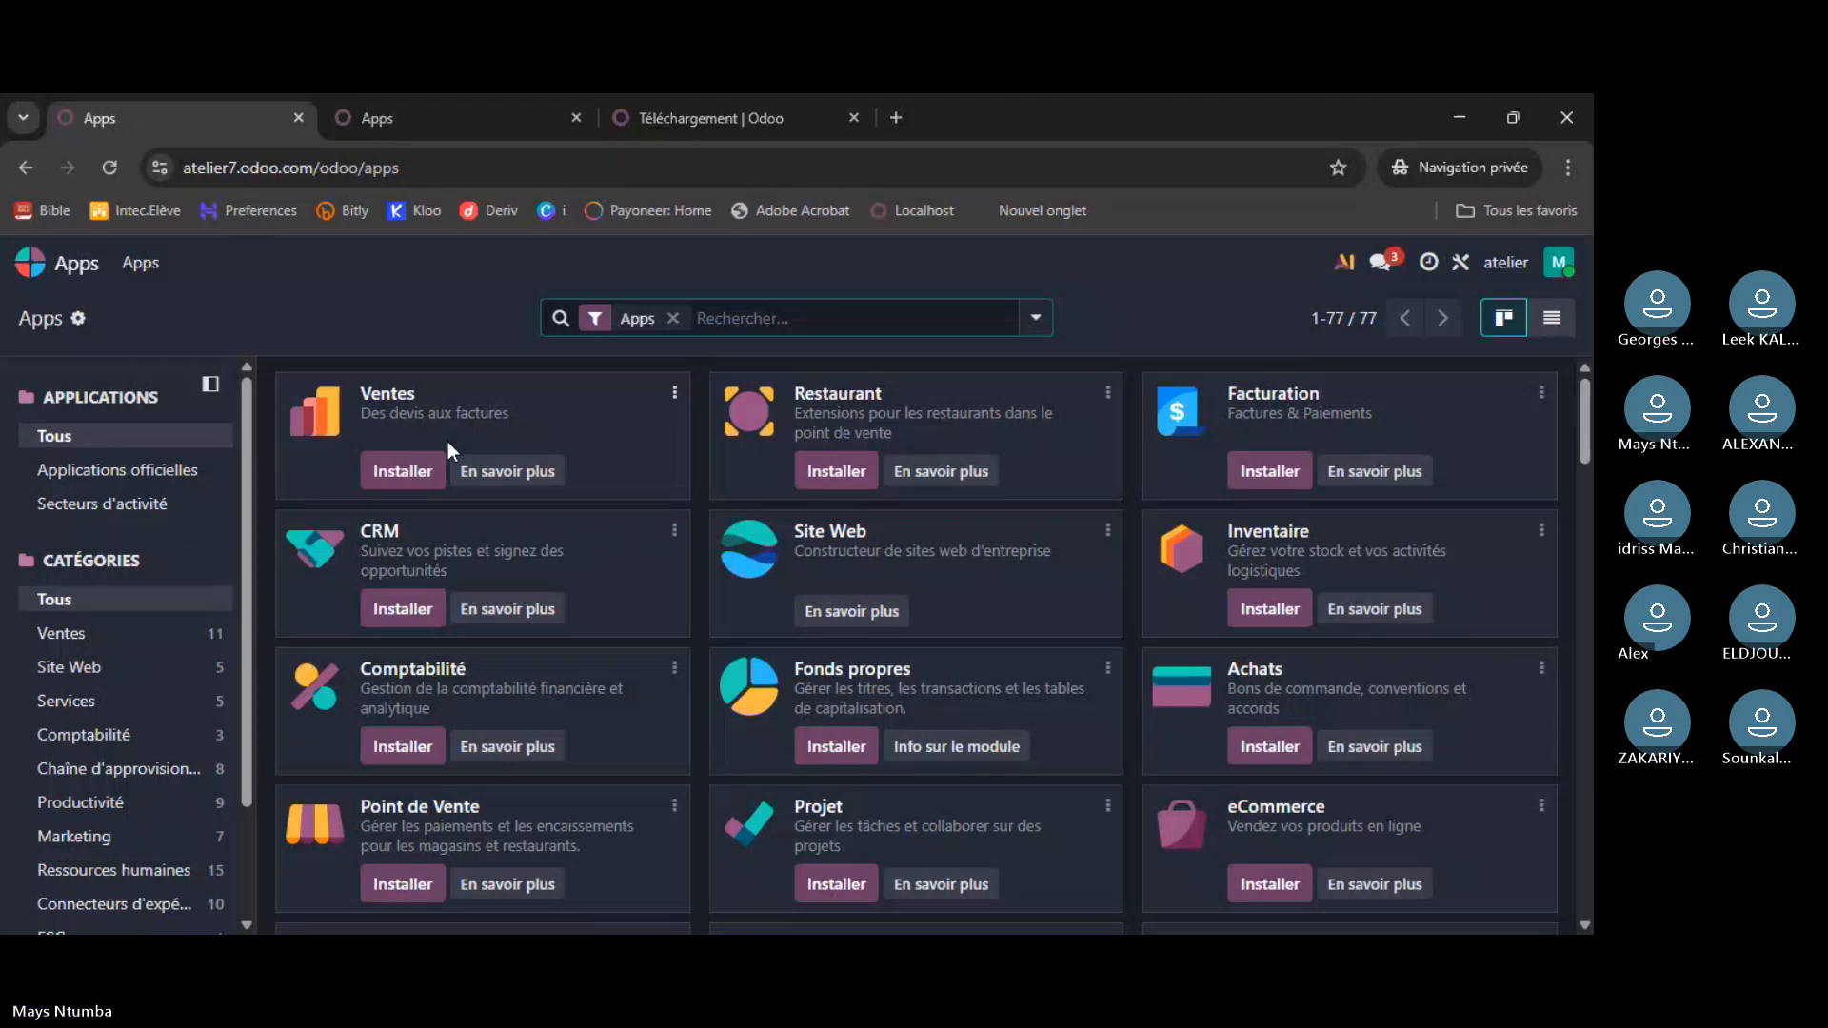
{"action": "left_click", "coordinate": [414, 470]}
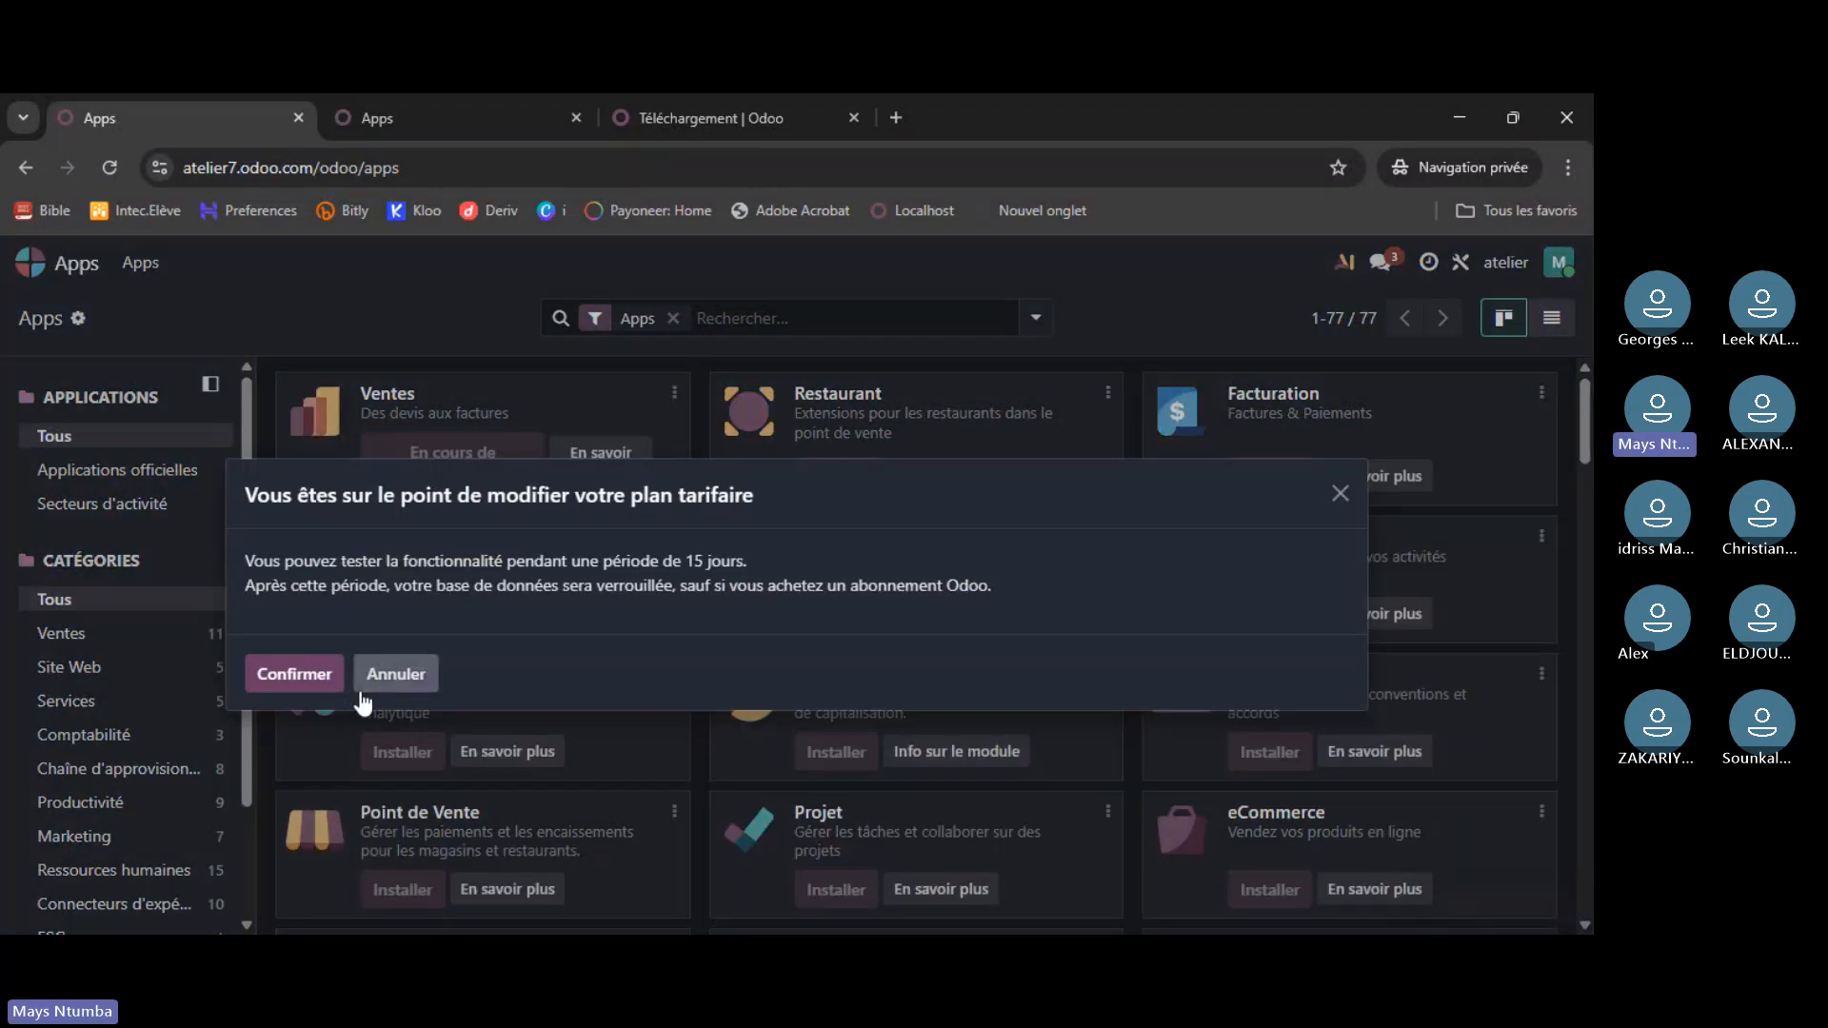
- Confirm the pricing-plan change for Ventes and return to the localhost Apps page
{"action": "left_click", "coordinate": [309, 676]}
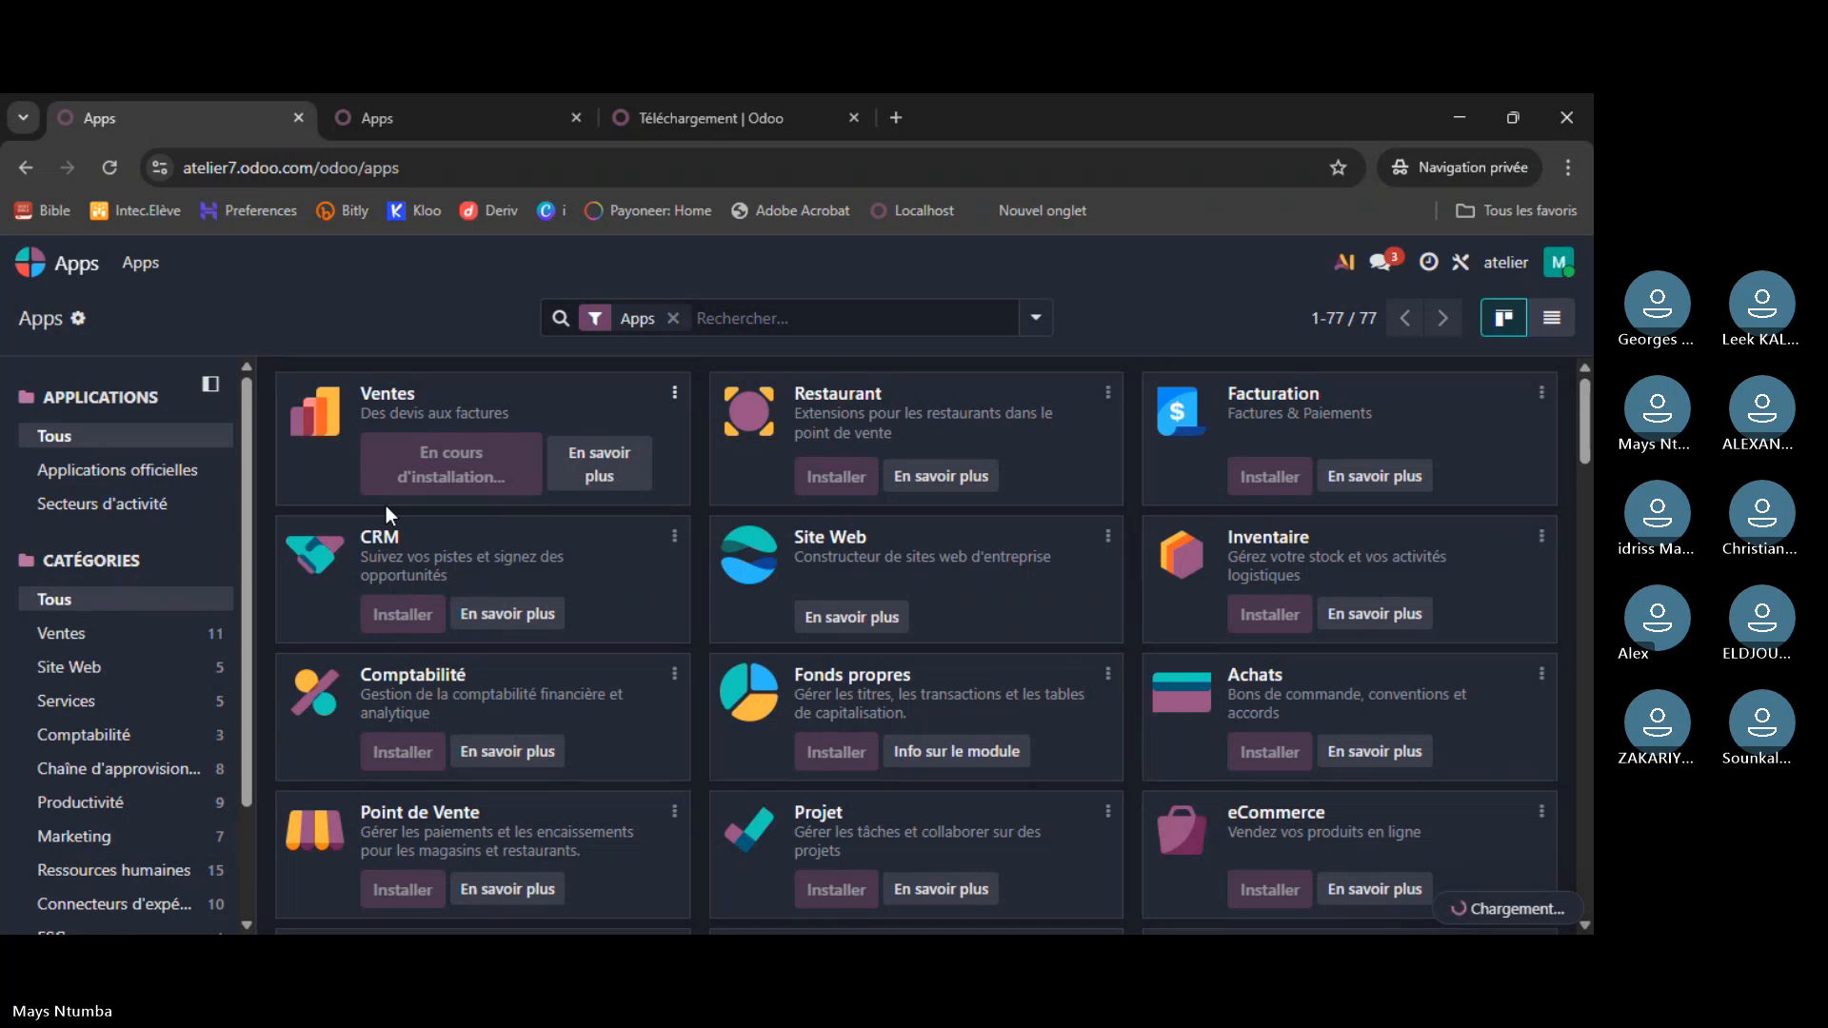
{"action": "left_click", "coordinate": [383, 120]}
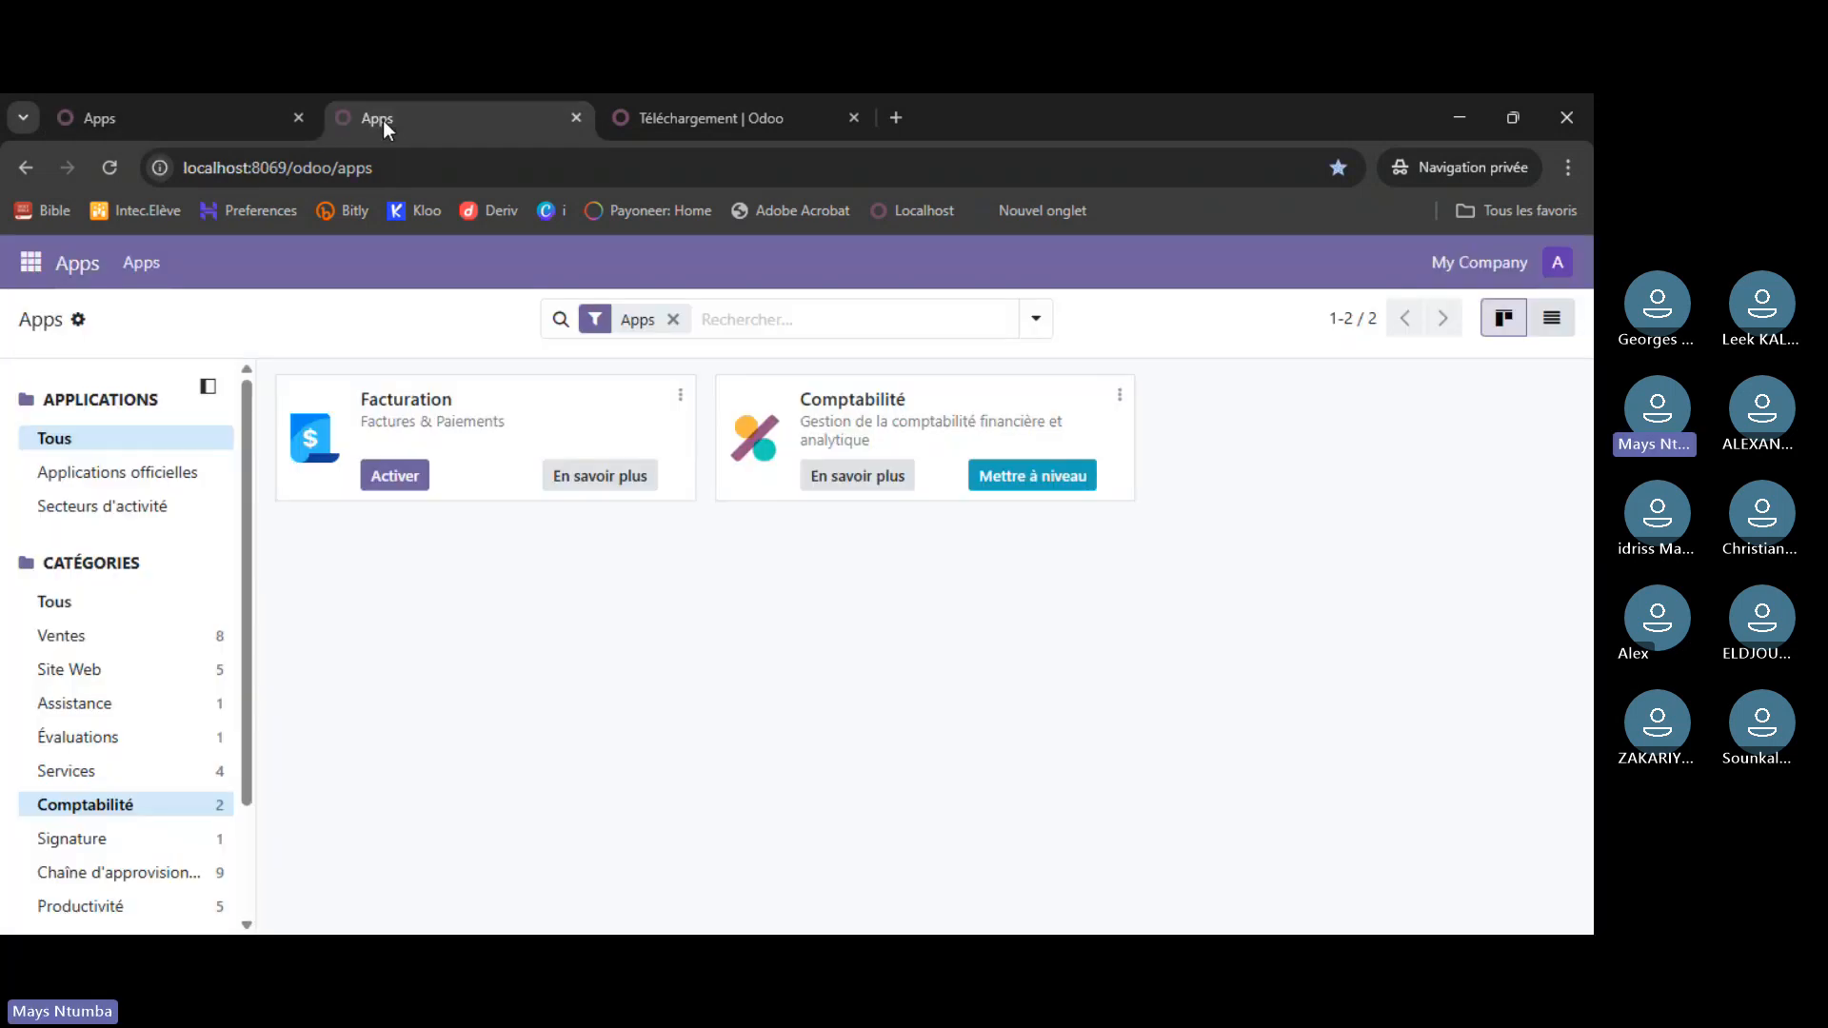
- Show the local Ventes category and activate the Ventes app there
{"action": "left_click", "coordinate": [121, 636]}
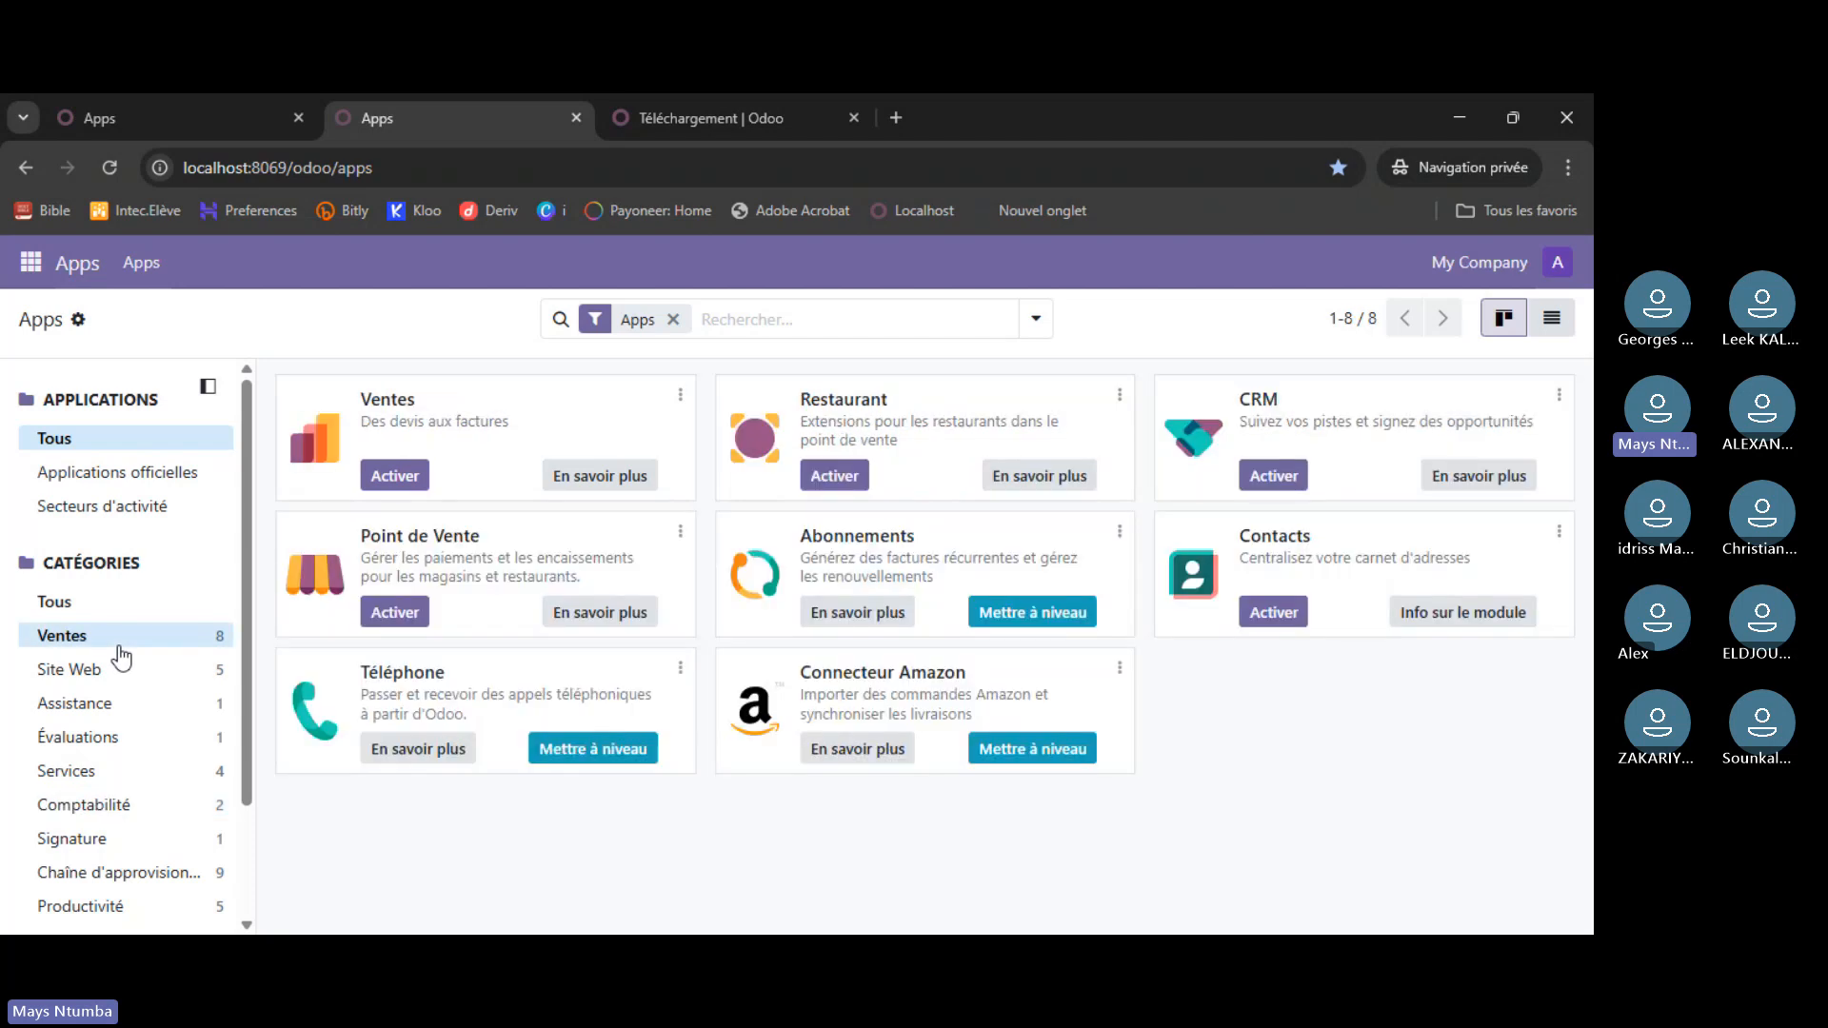
{"action": "left_click", "coordinate": [391, 481]}
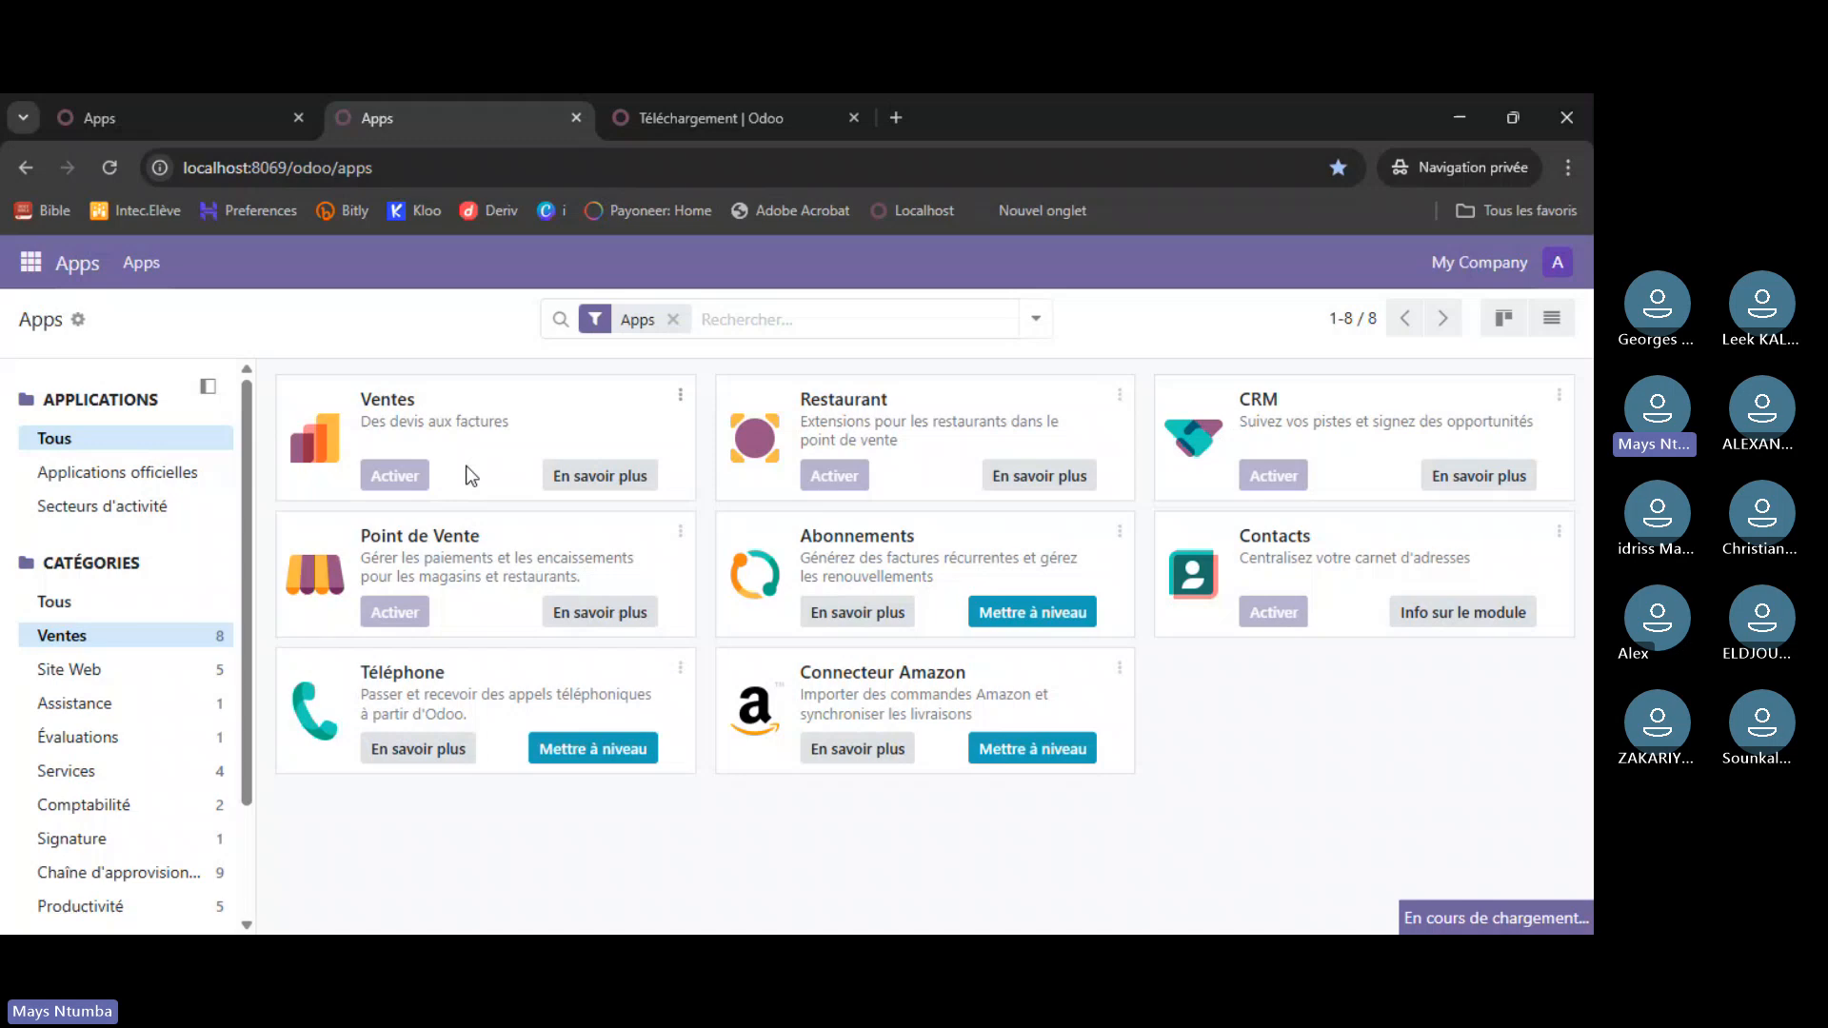
{"action": "left_click", "coordinate": [218, 131]}
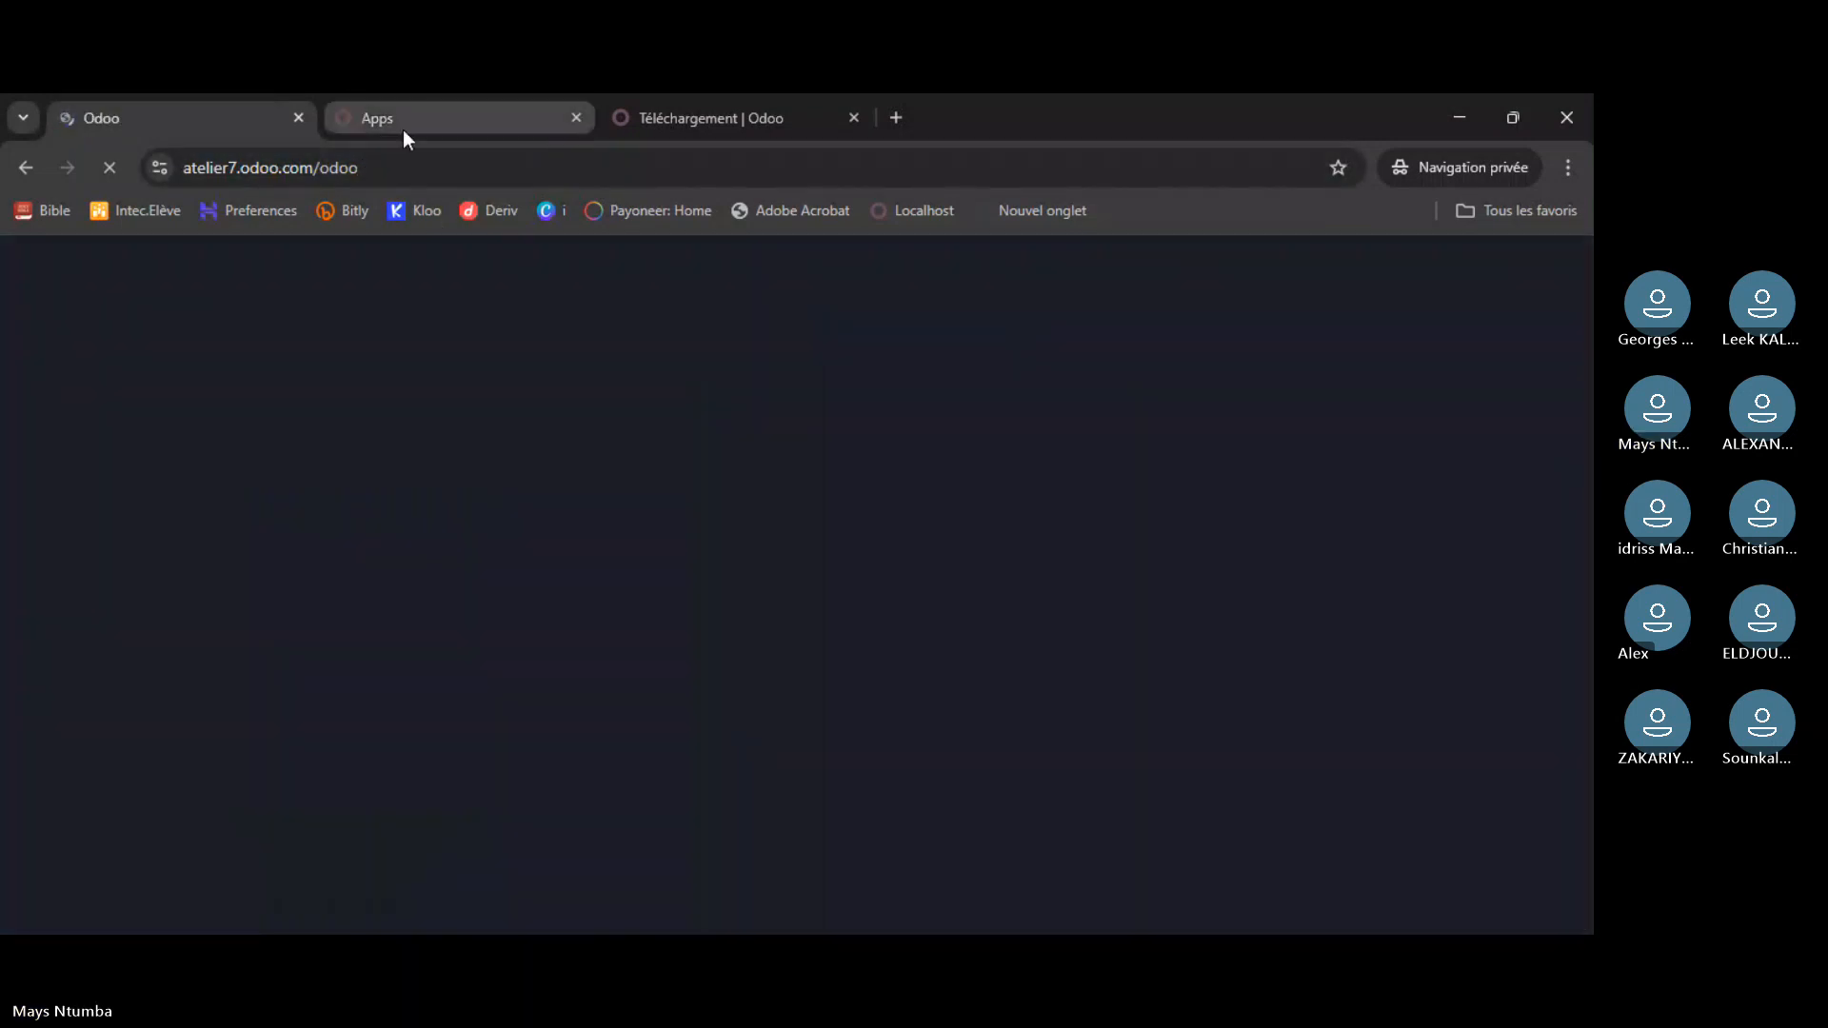
{"action": "left_click", "coordinate": [403, 129]}
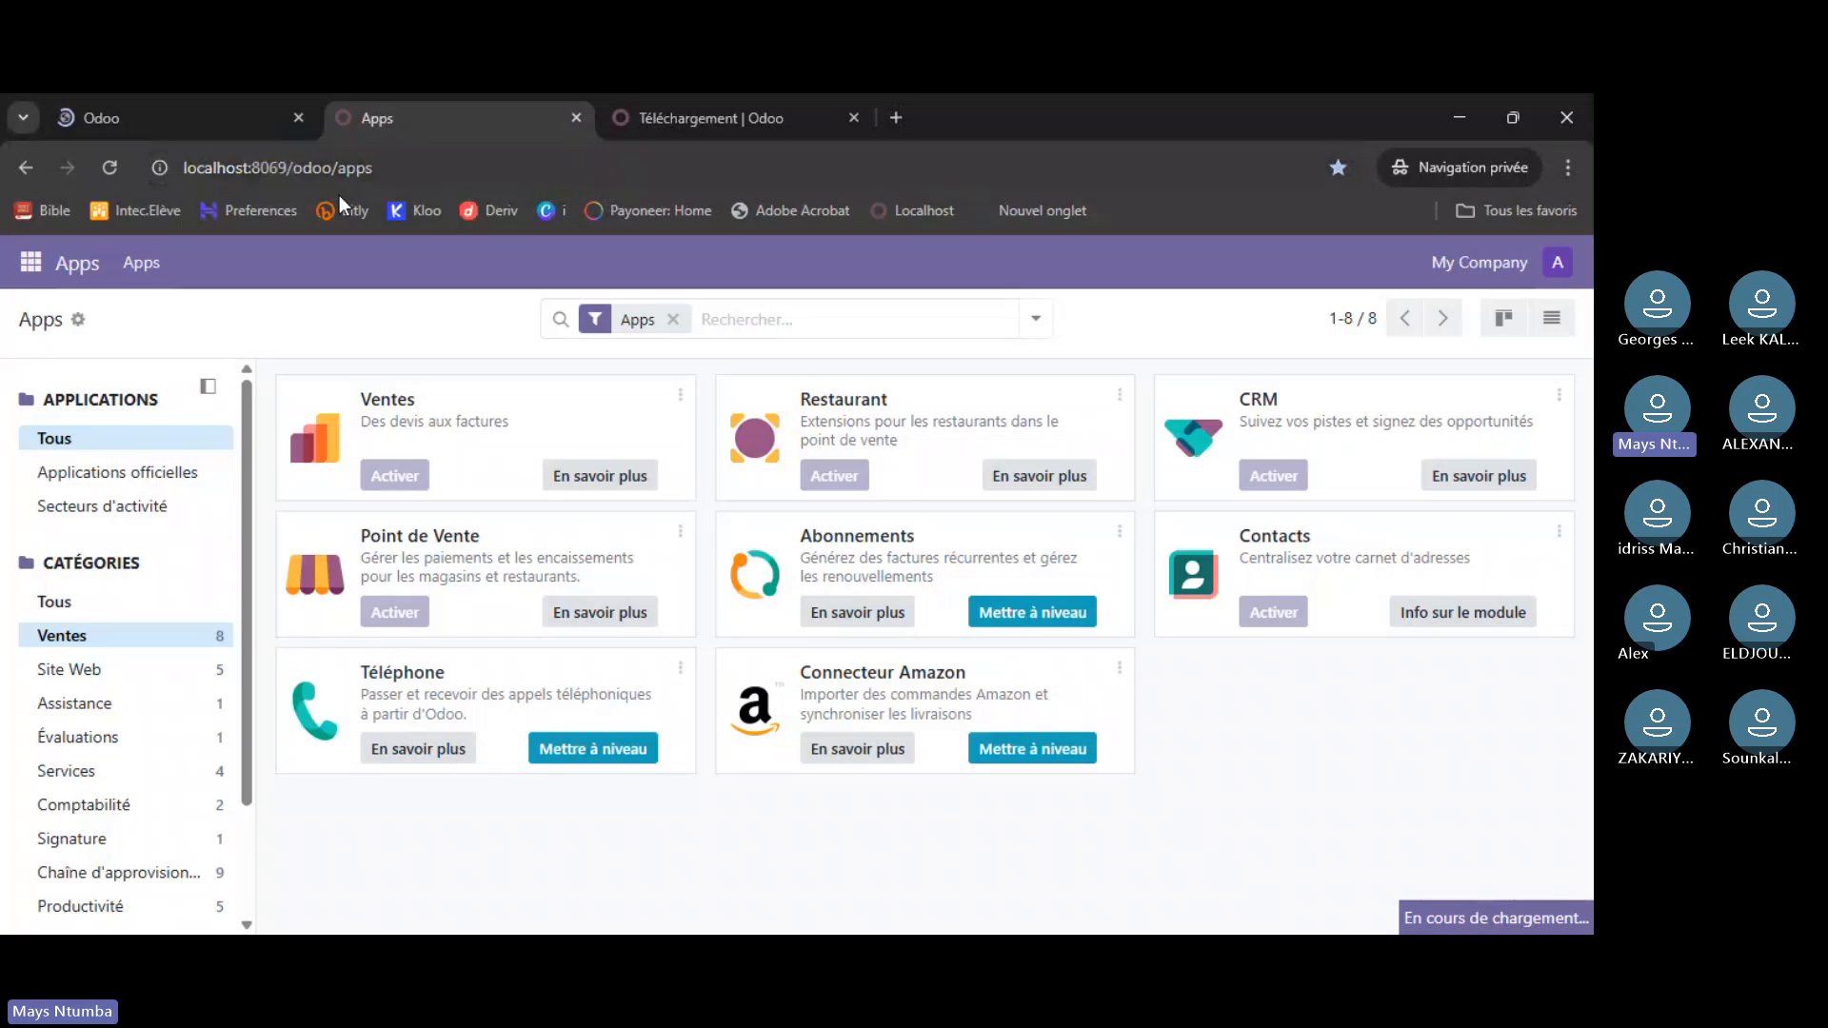
- Check the still-loading atelier7 tab, then close the Téléchargement | Odoo download tab
{"action": "left_click", "coordinate": [157, 128]}
{"action": "left_click", "coordinate": [465, 128]}
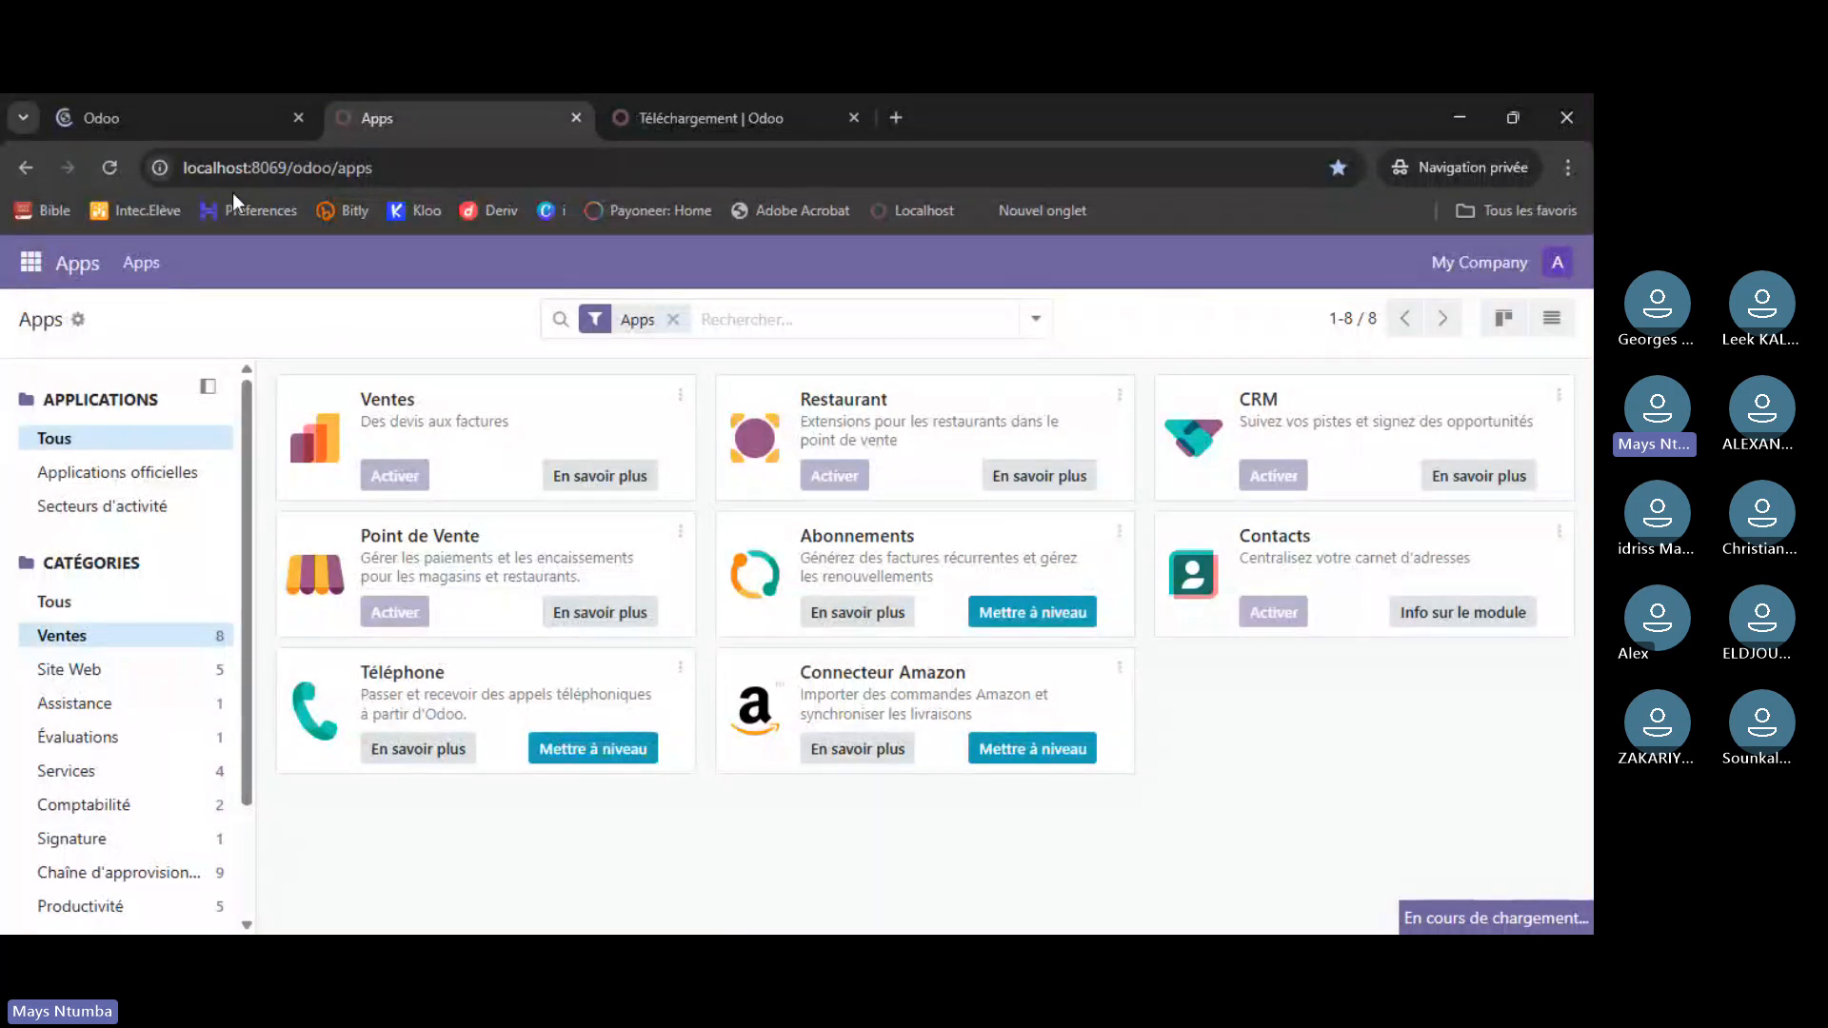
{"action": "left_click", "coordinate": [171, 117]}
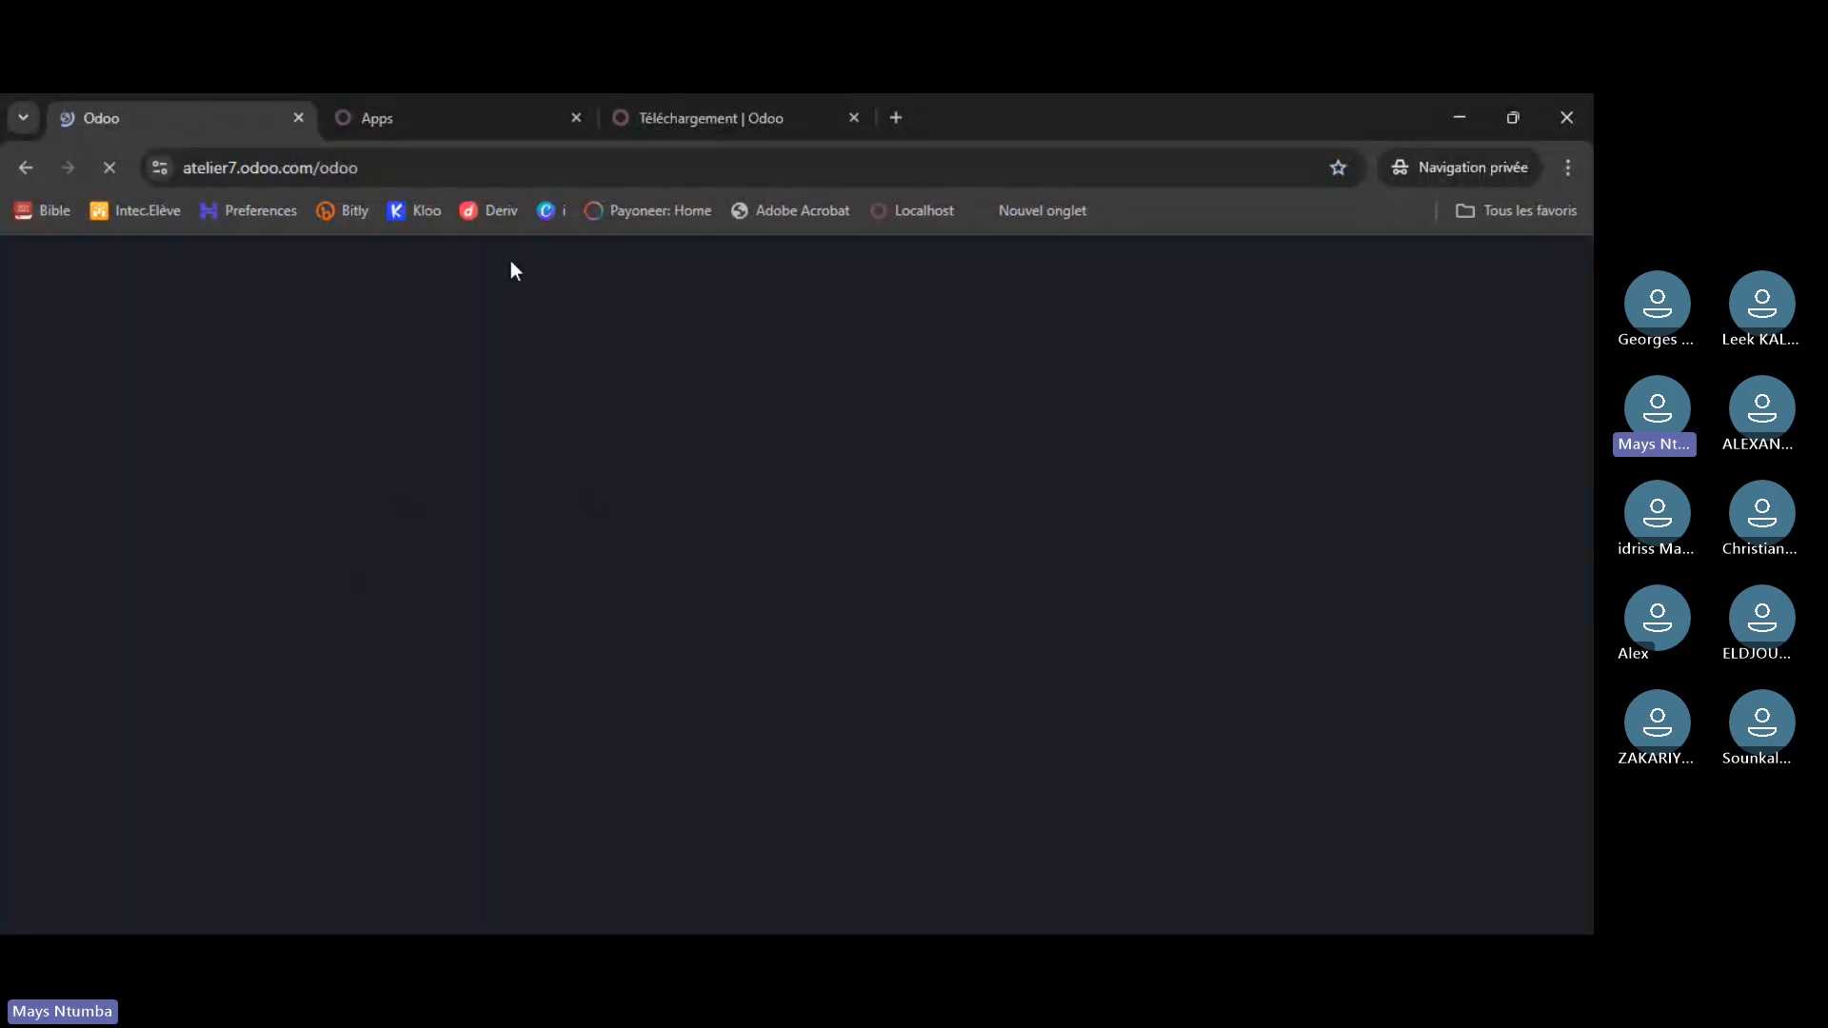
{"action": "left_click", "coordinate": [443, 115]}
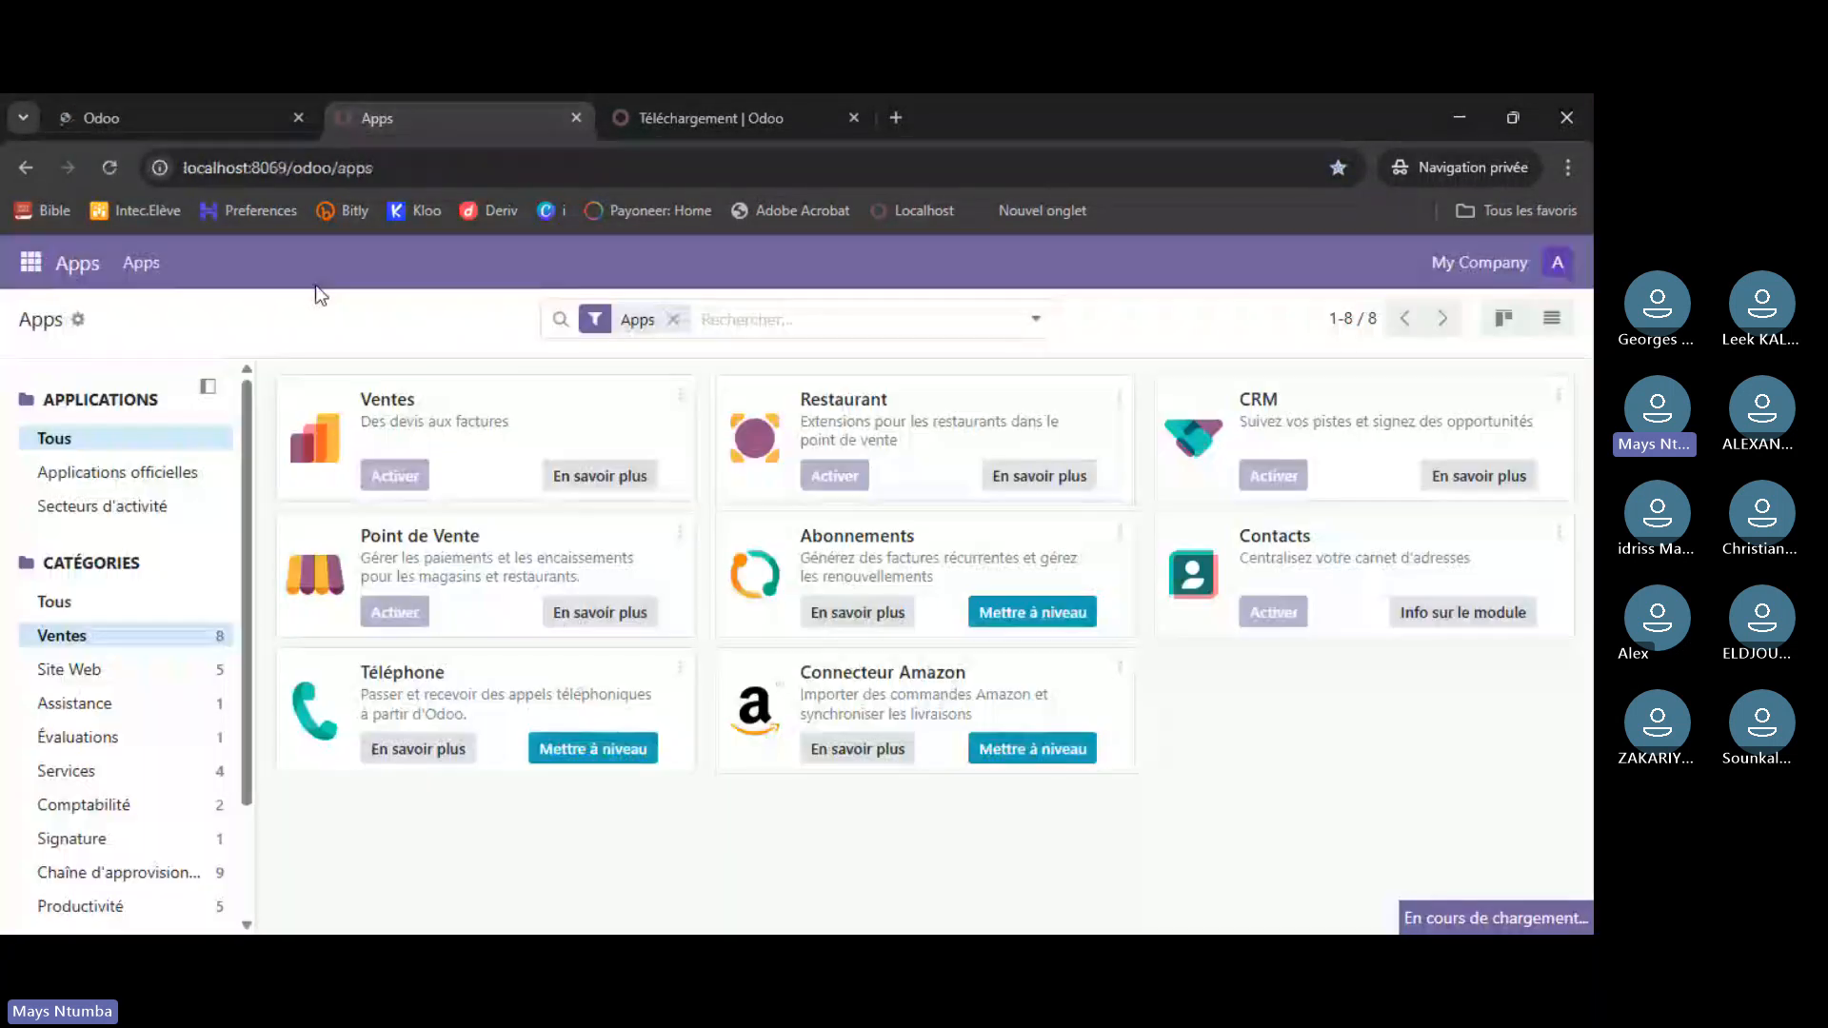
{"action": "left_click", "coordinate": [698, 115]}
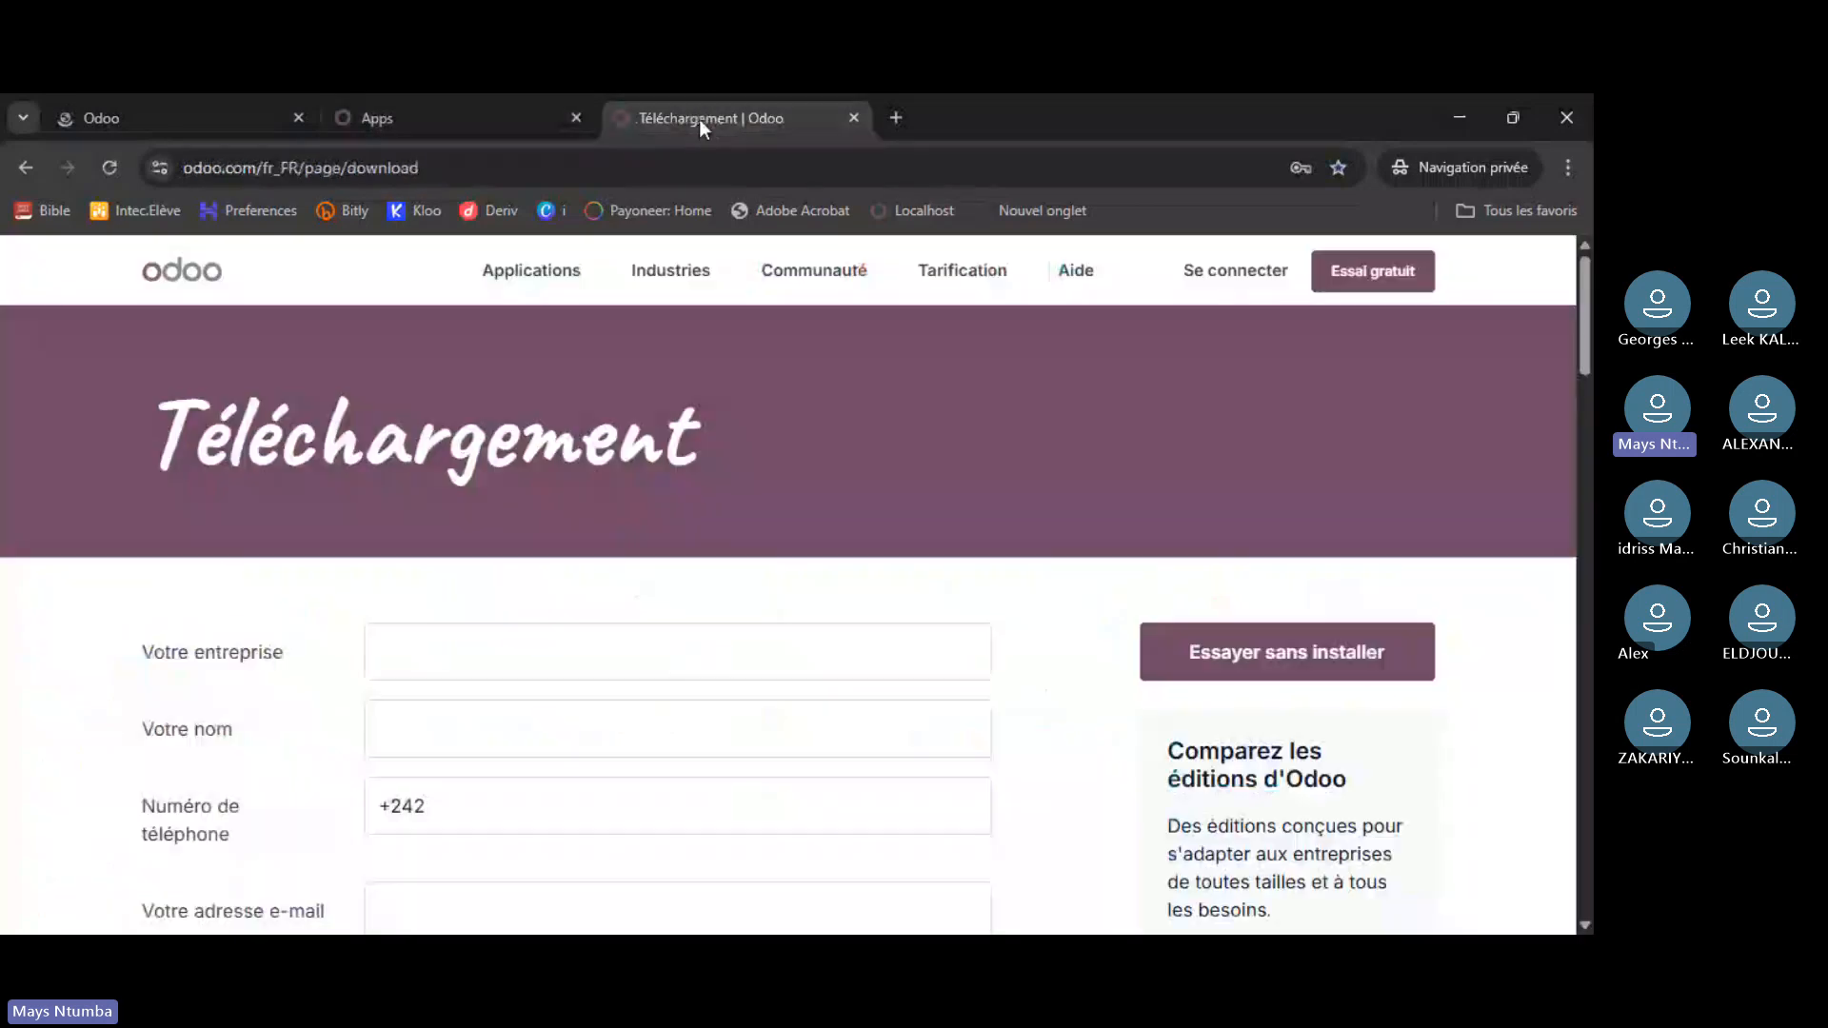
{"action": "left_click", "coordinate": [855, 119]}
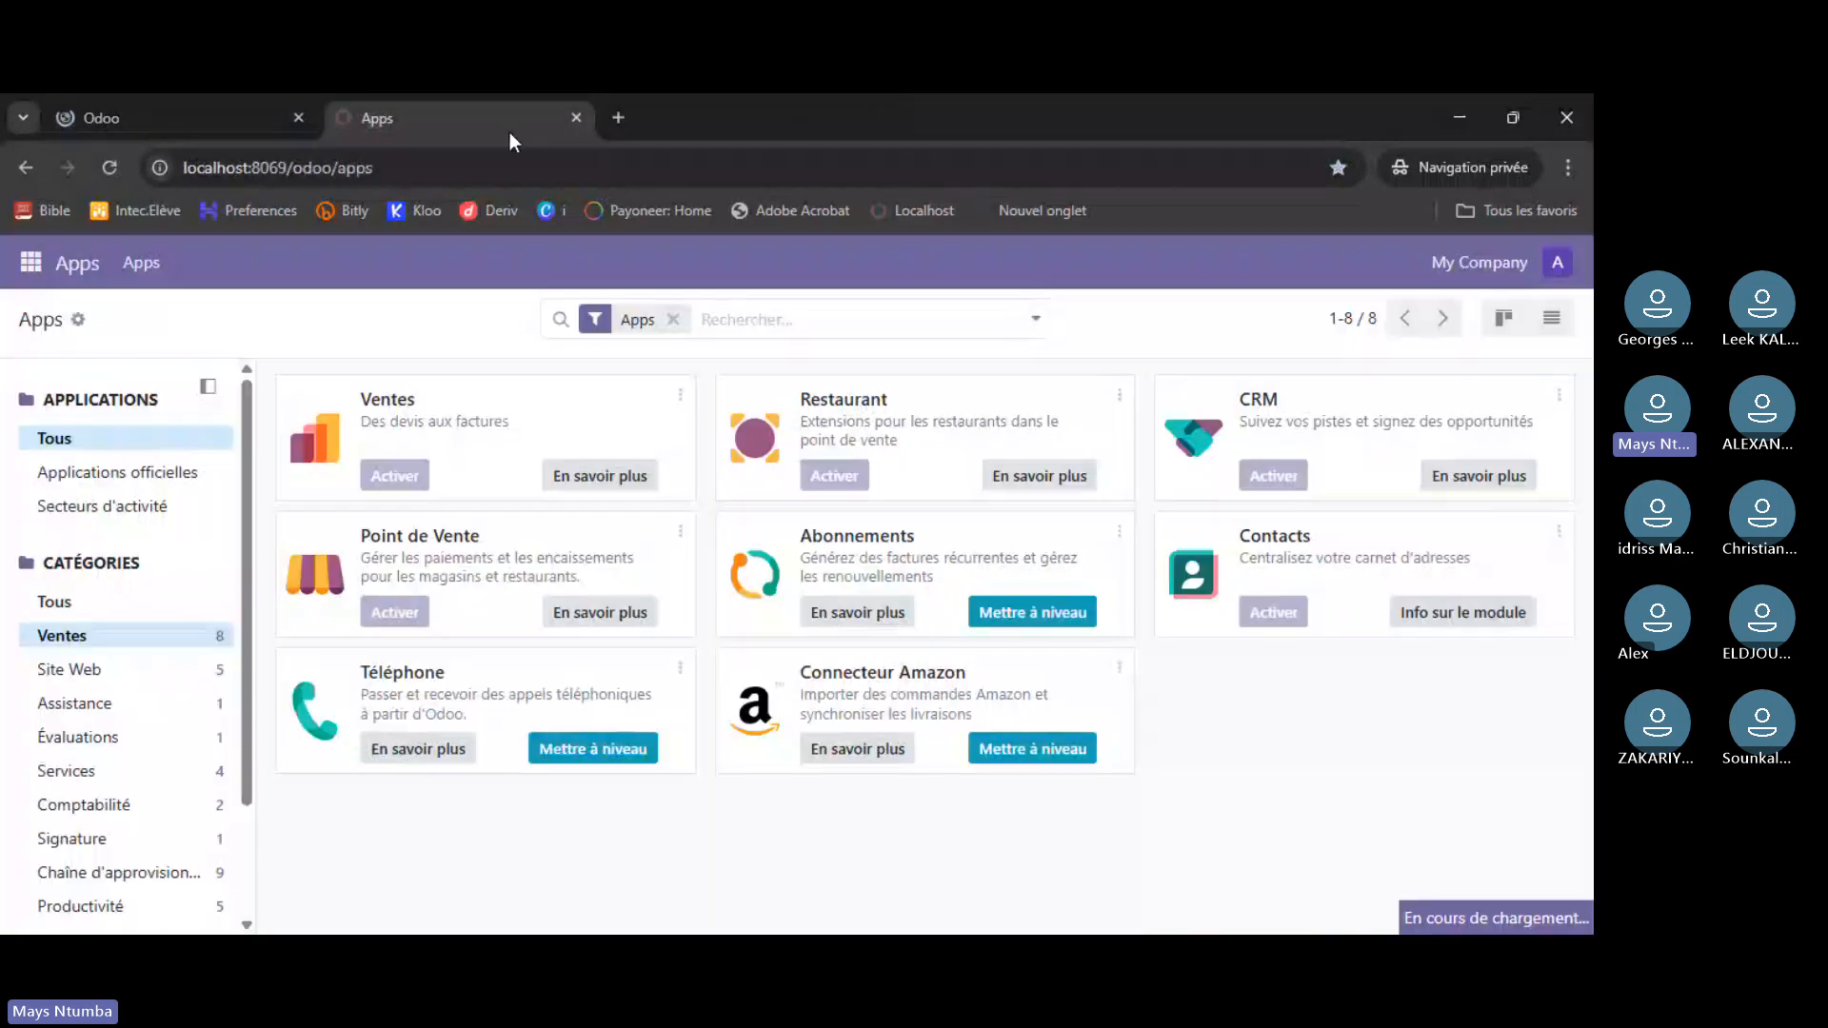
- Check the online trial instance while the local Ventes install finishes
{"action": "left_click", "coordinate": [254, 120]}
{"action": "left_click", "coordinate": [436, 114]}
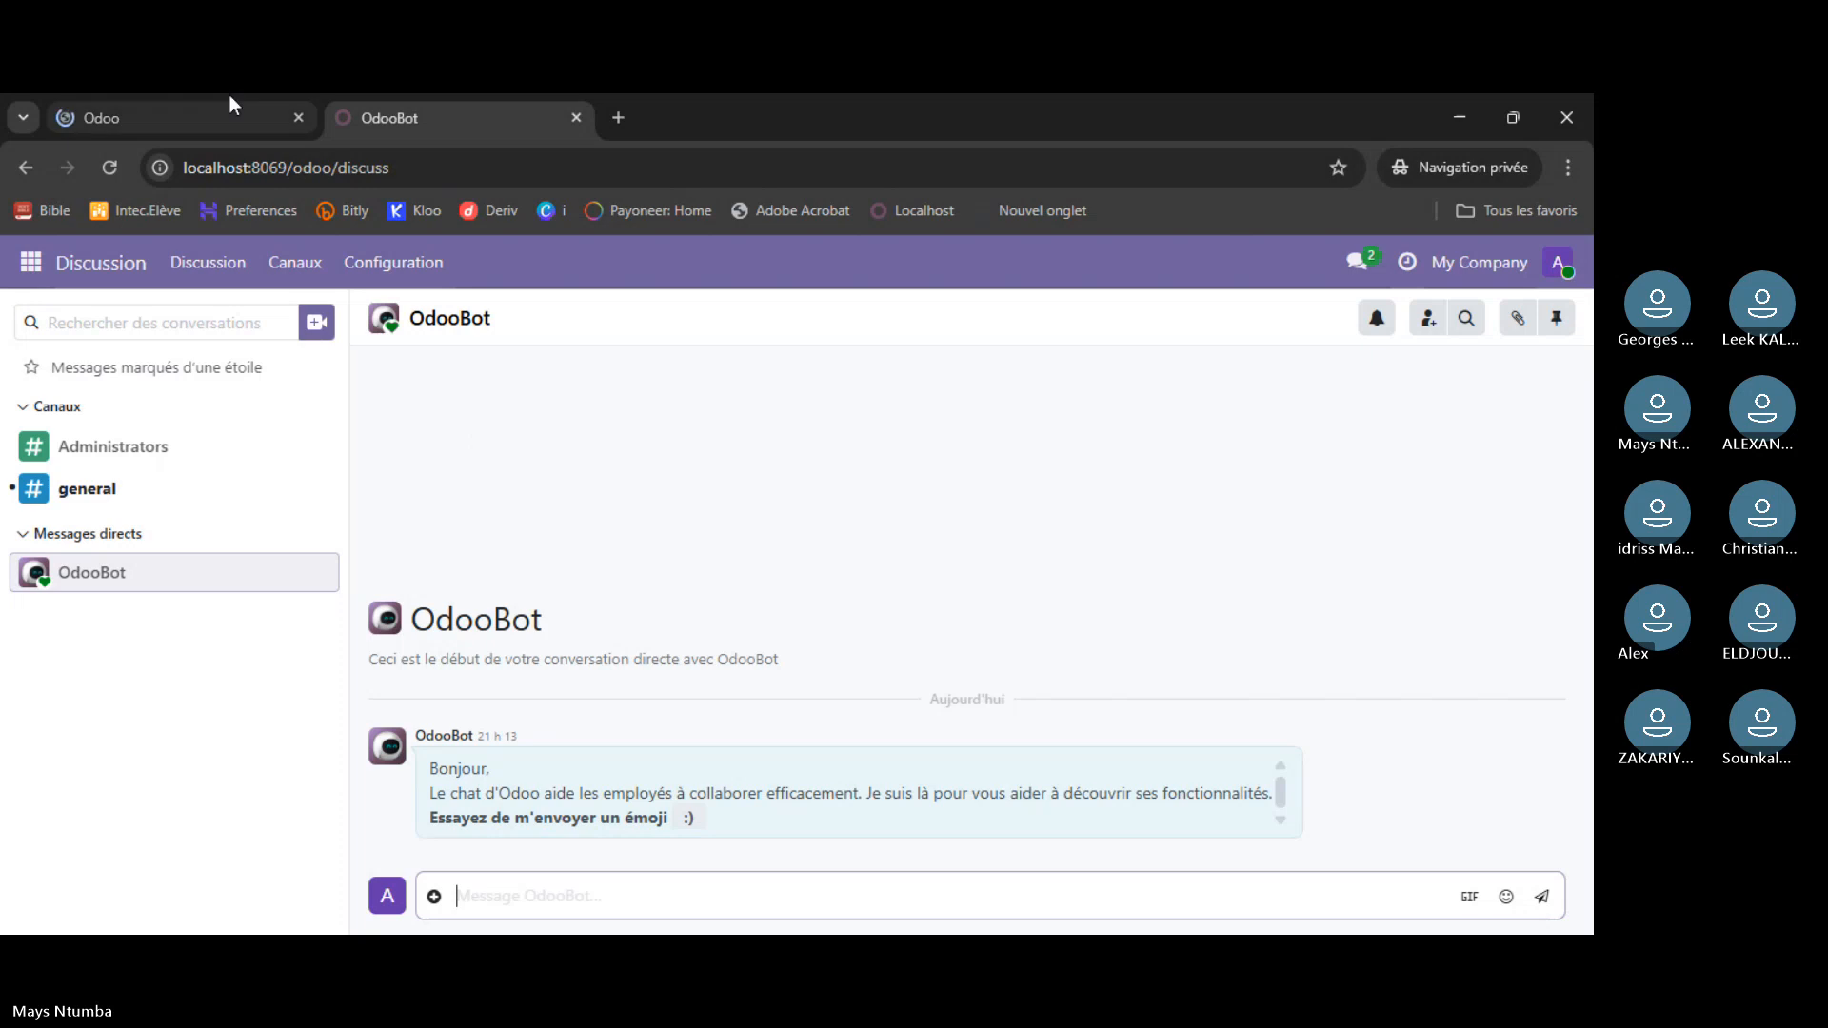
{"action": "left_click", "coordinate": [196, 97]}
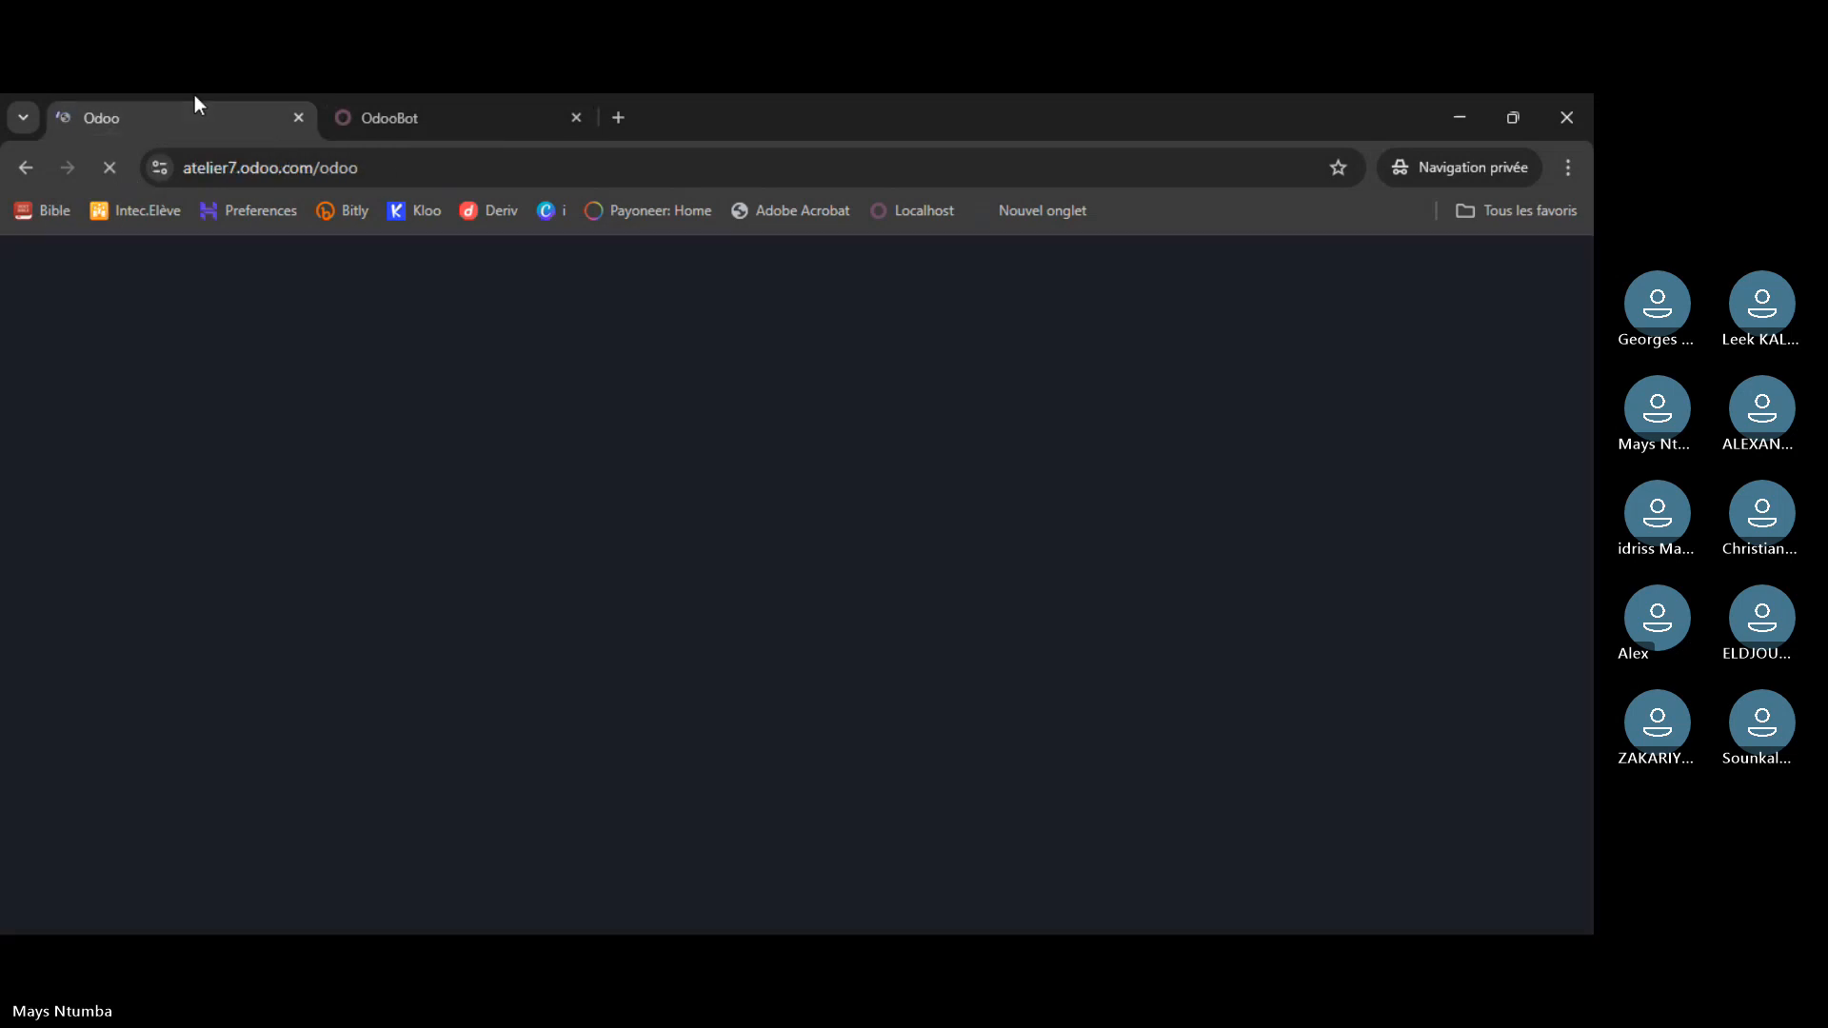
{"action": "left_click", "coordinate": [436, 133]}
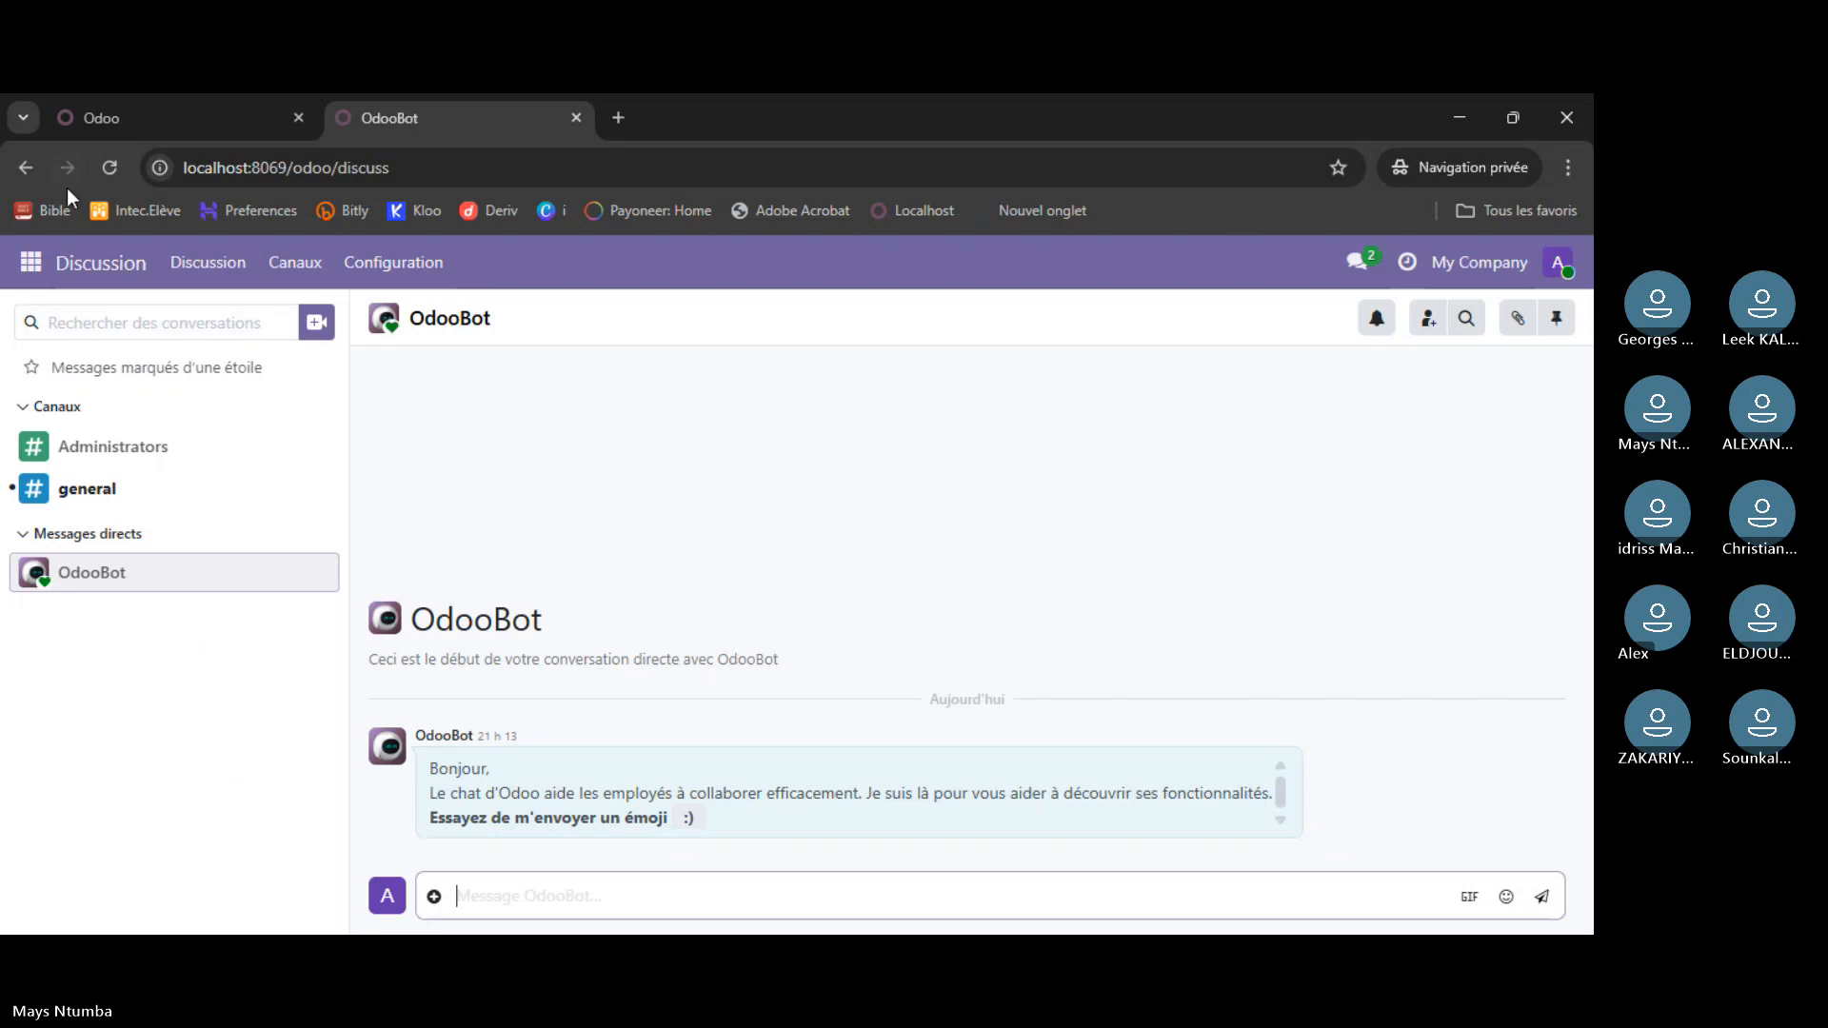
- Reopen the local Apps catalogue and app menu showing newly added Ventes, Tableaux de bord, Facturation
{"action": "left_click", "coordinate": [31, 264]}
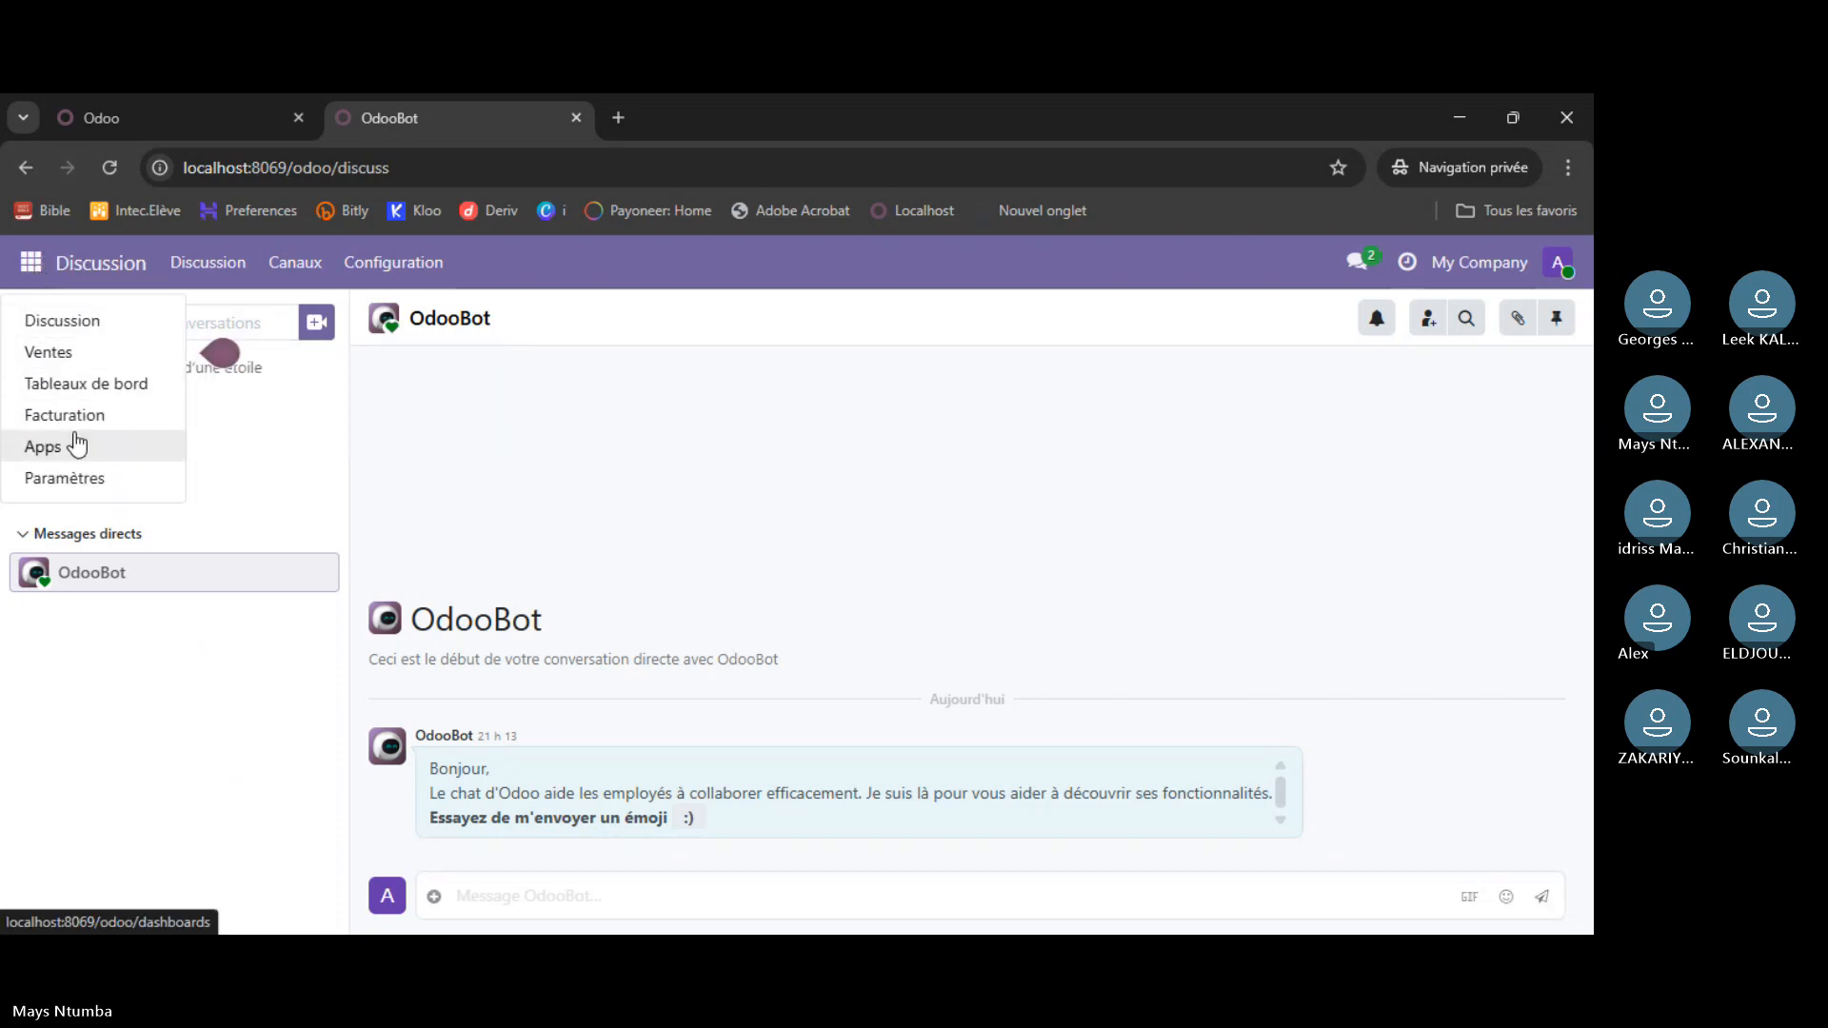
{"action": "left_click", "coordinate": [43, 447]}
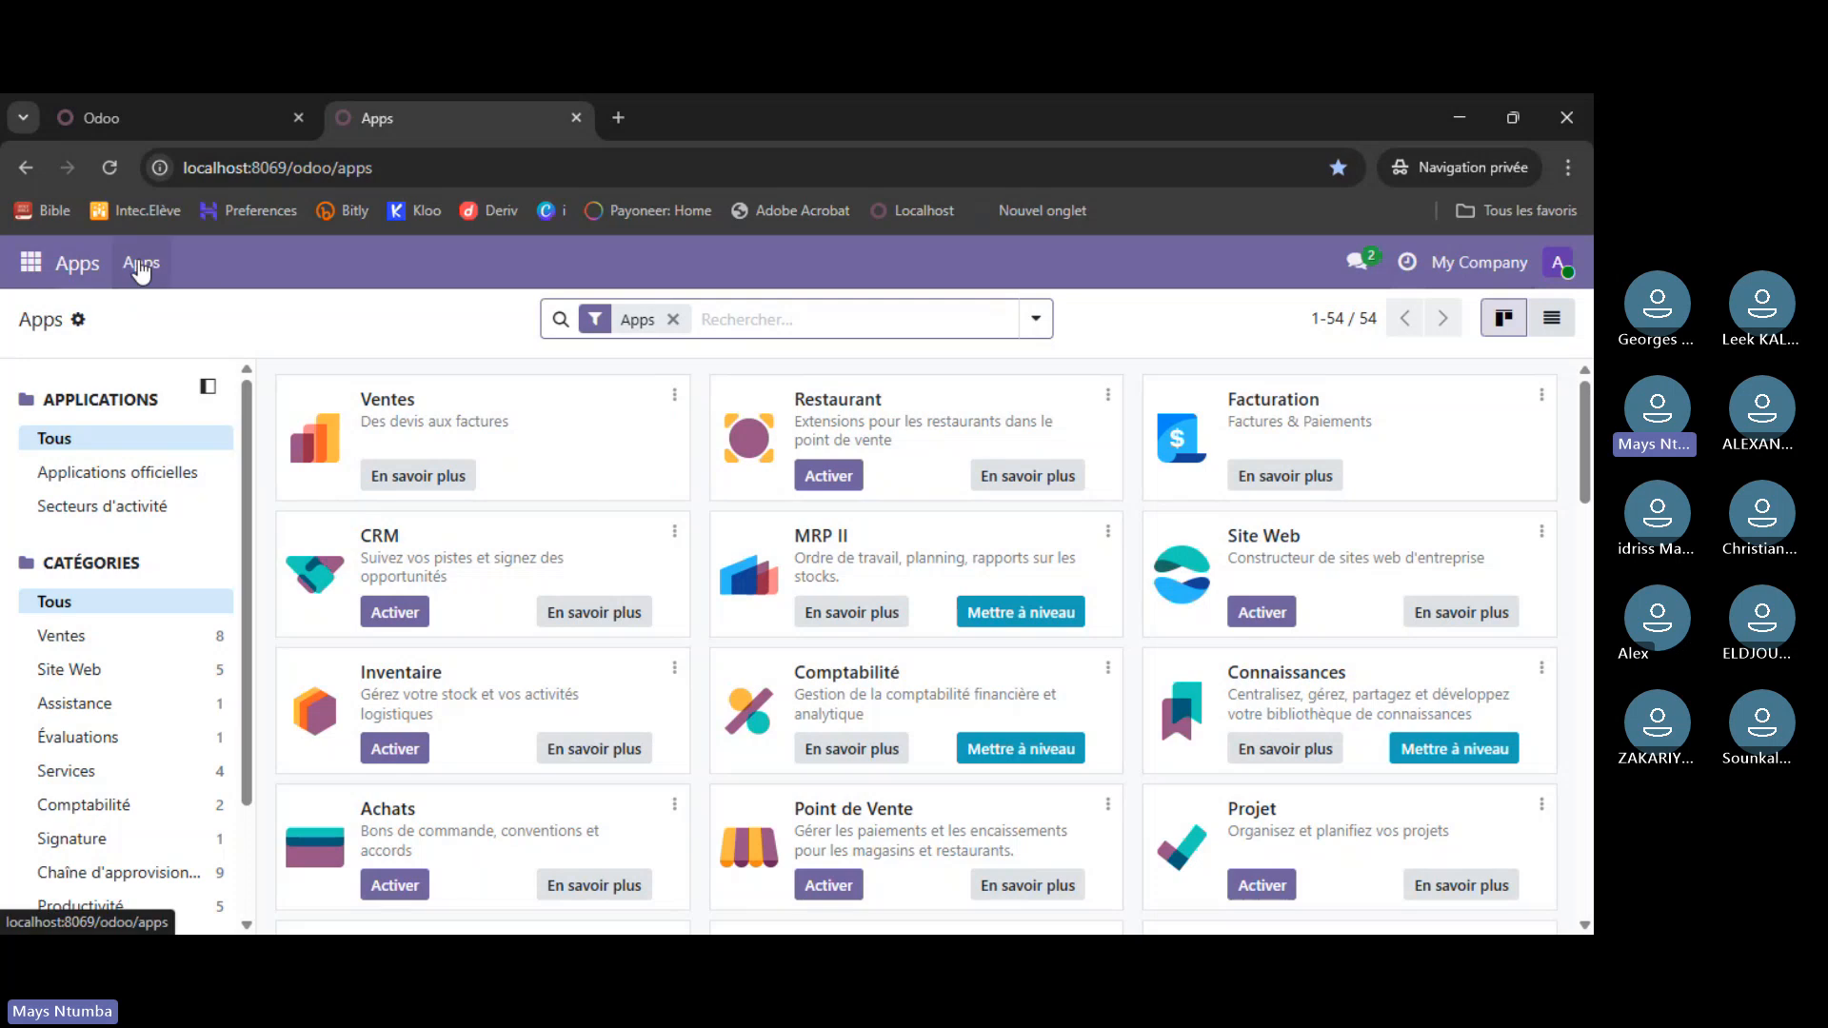
{"action": "left_click", "coordinate": [71, 269]}
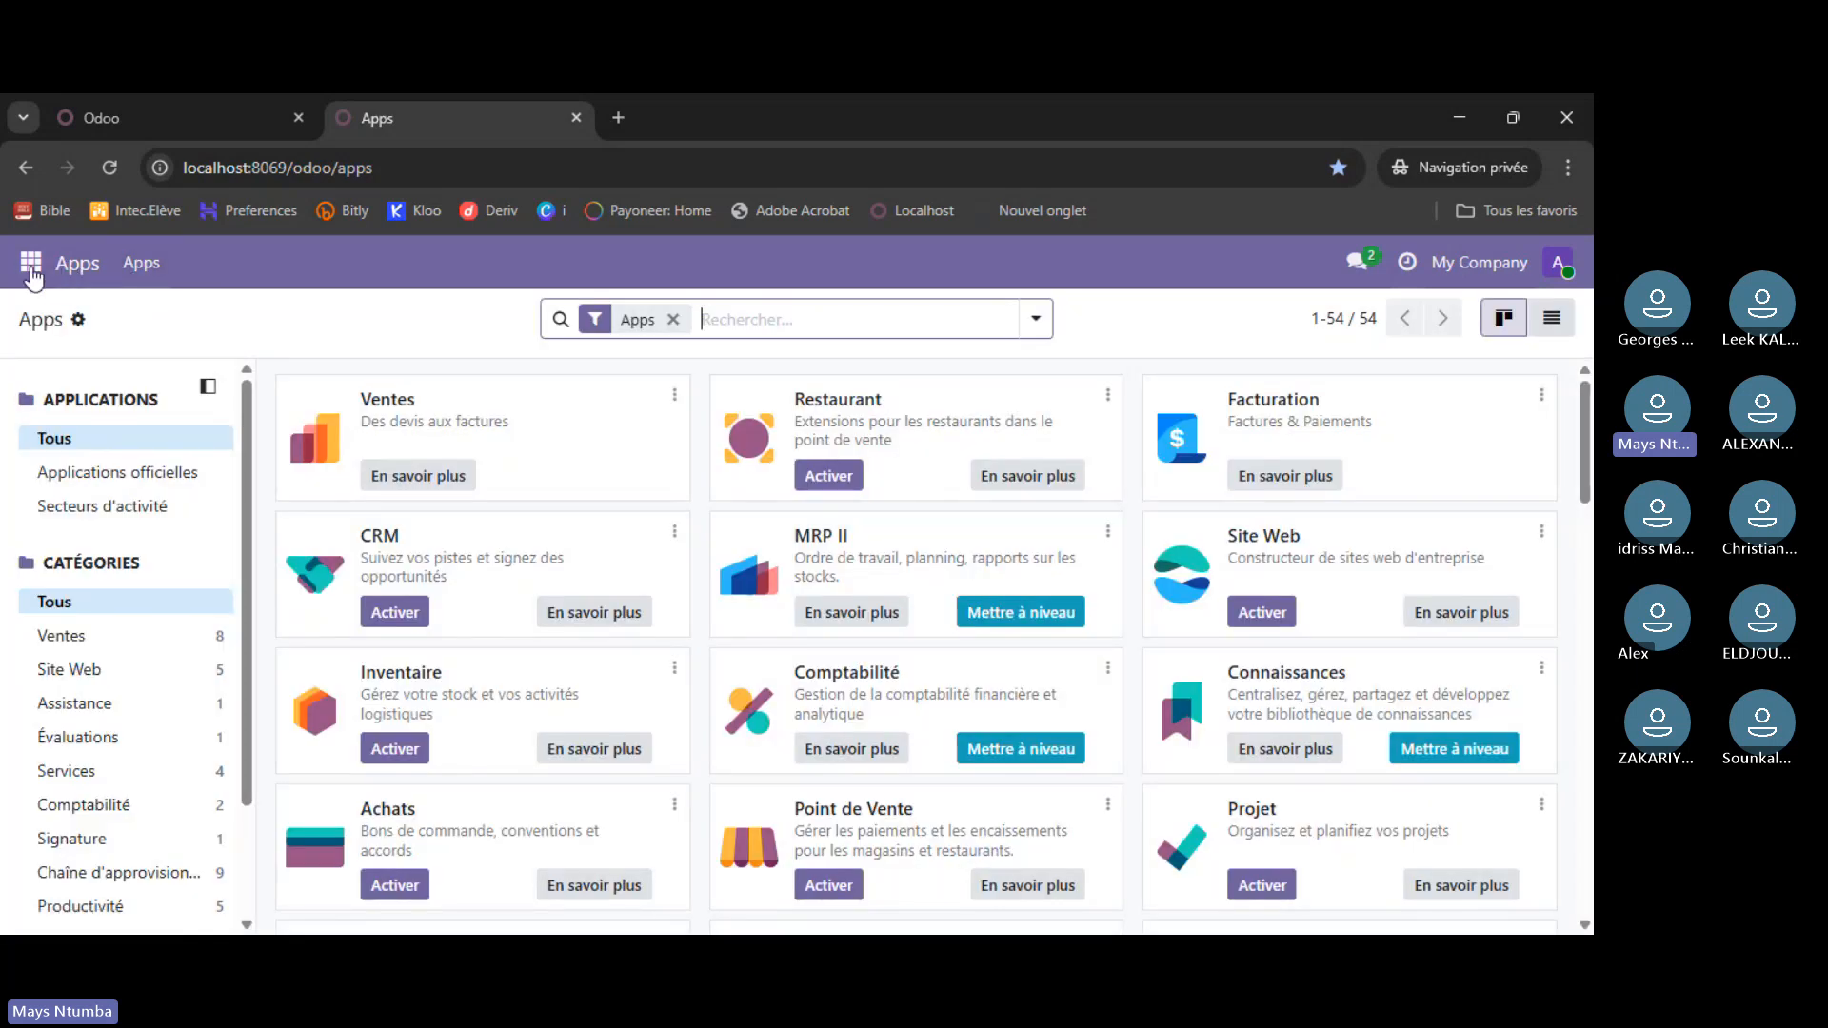
{"action": "left_click", "coordinate": [30, 265]}
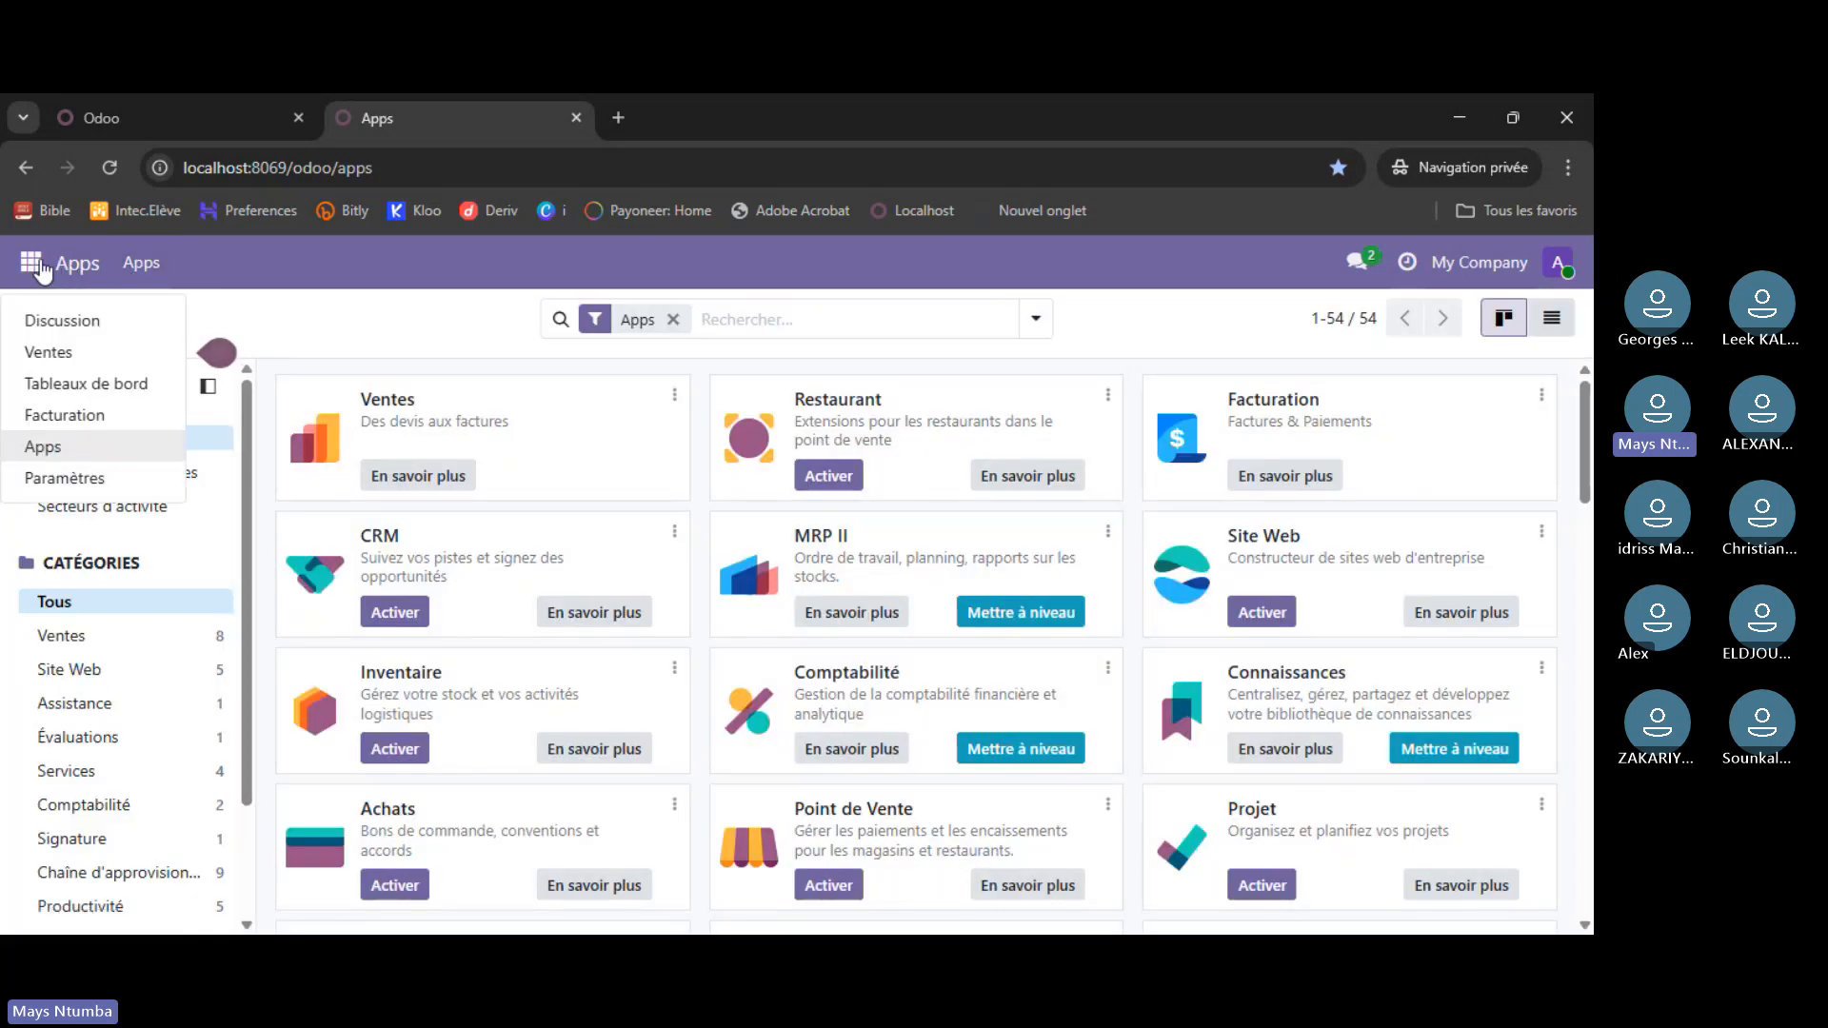
{"action": "mouse_move", "coordinate": [91, 352]}
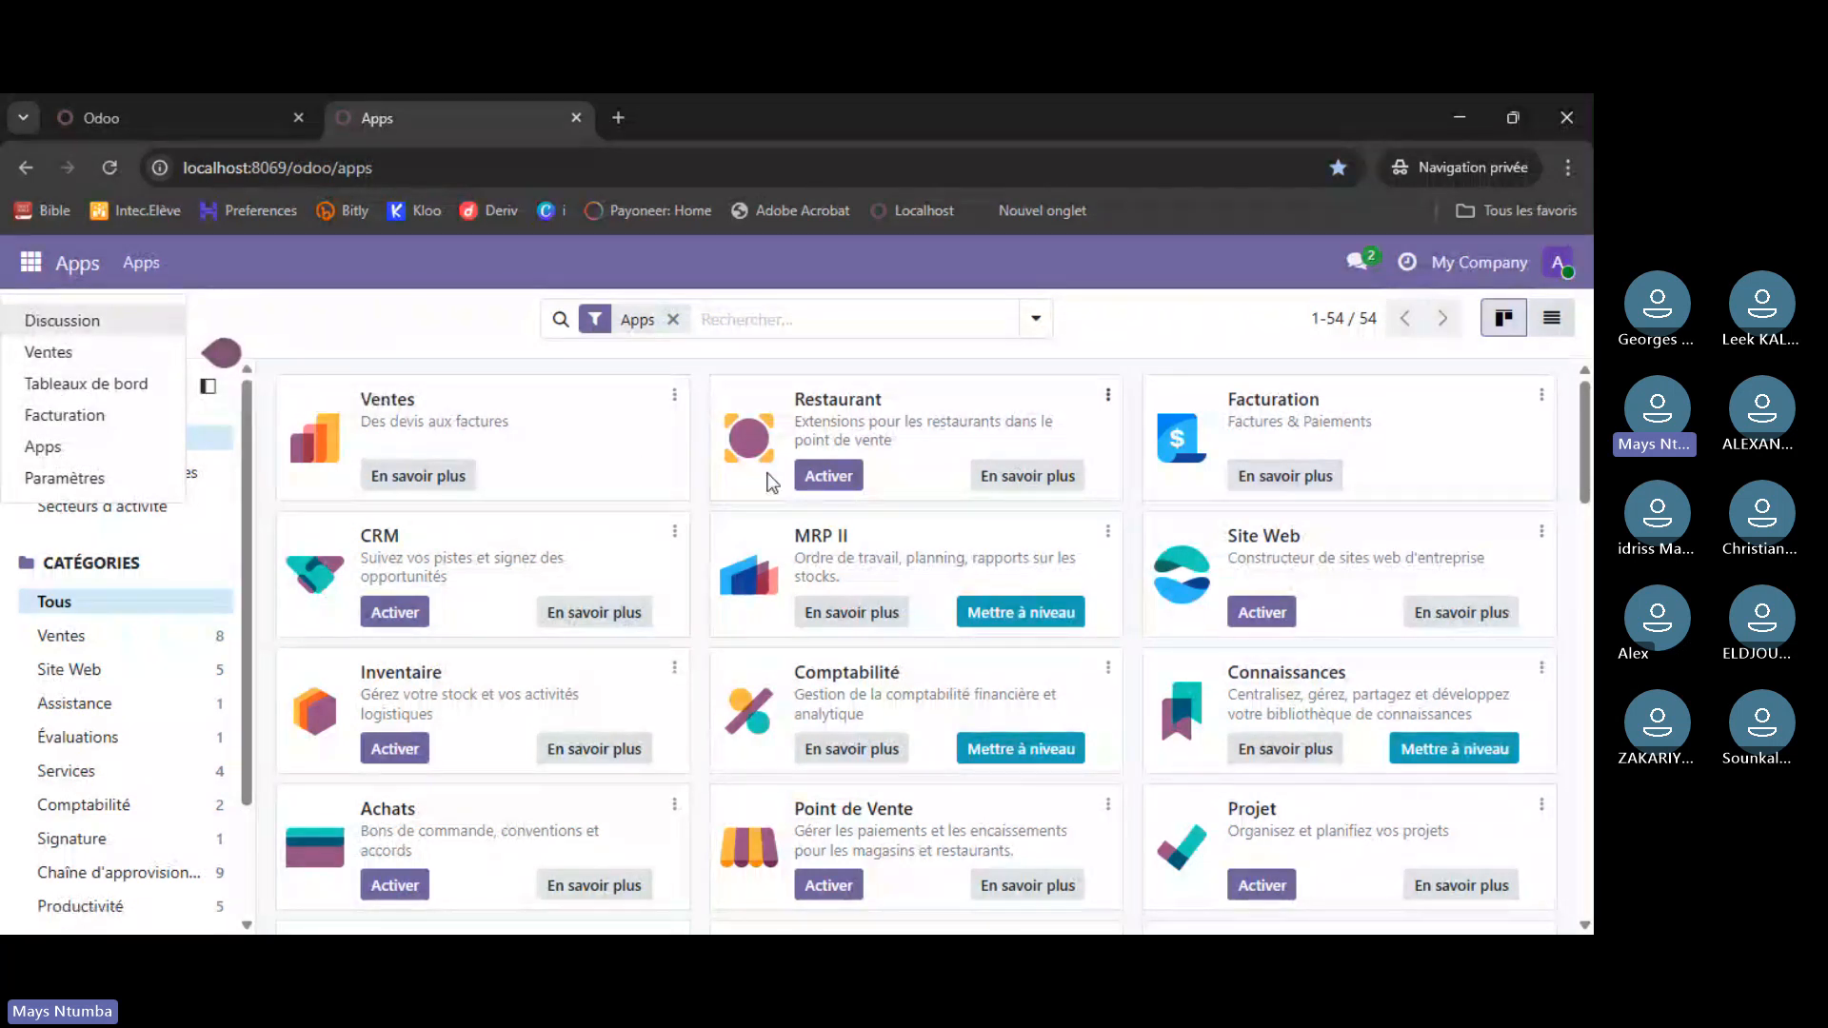
- Activate CRM locally, then switch to the atelier7 home screen
{"action": "left_click", "coordinate": [394, 612]}
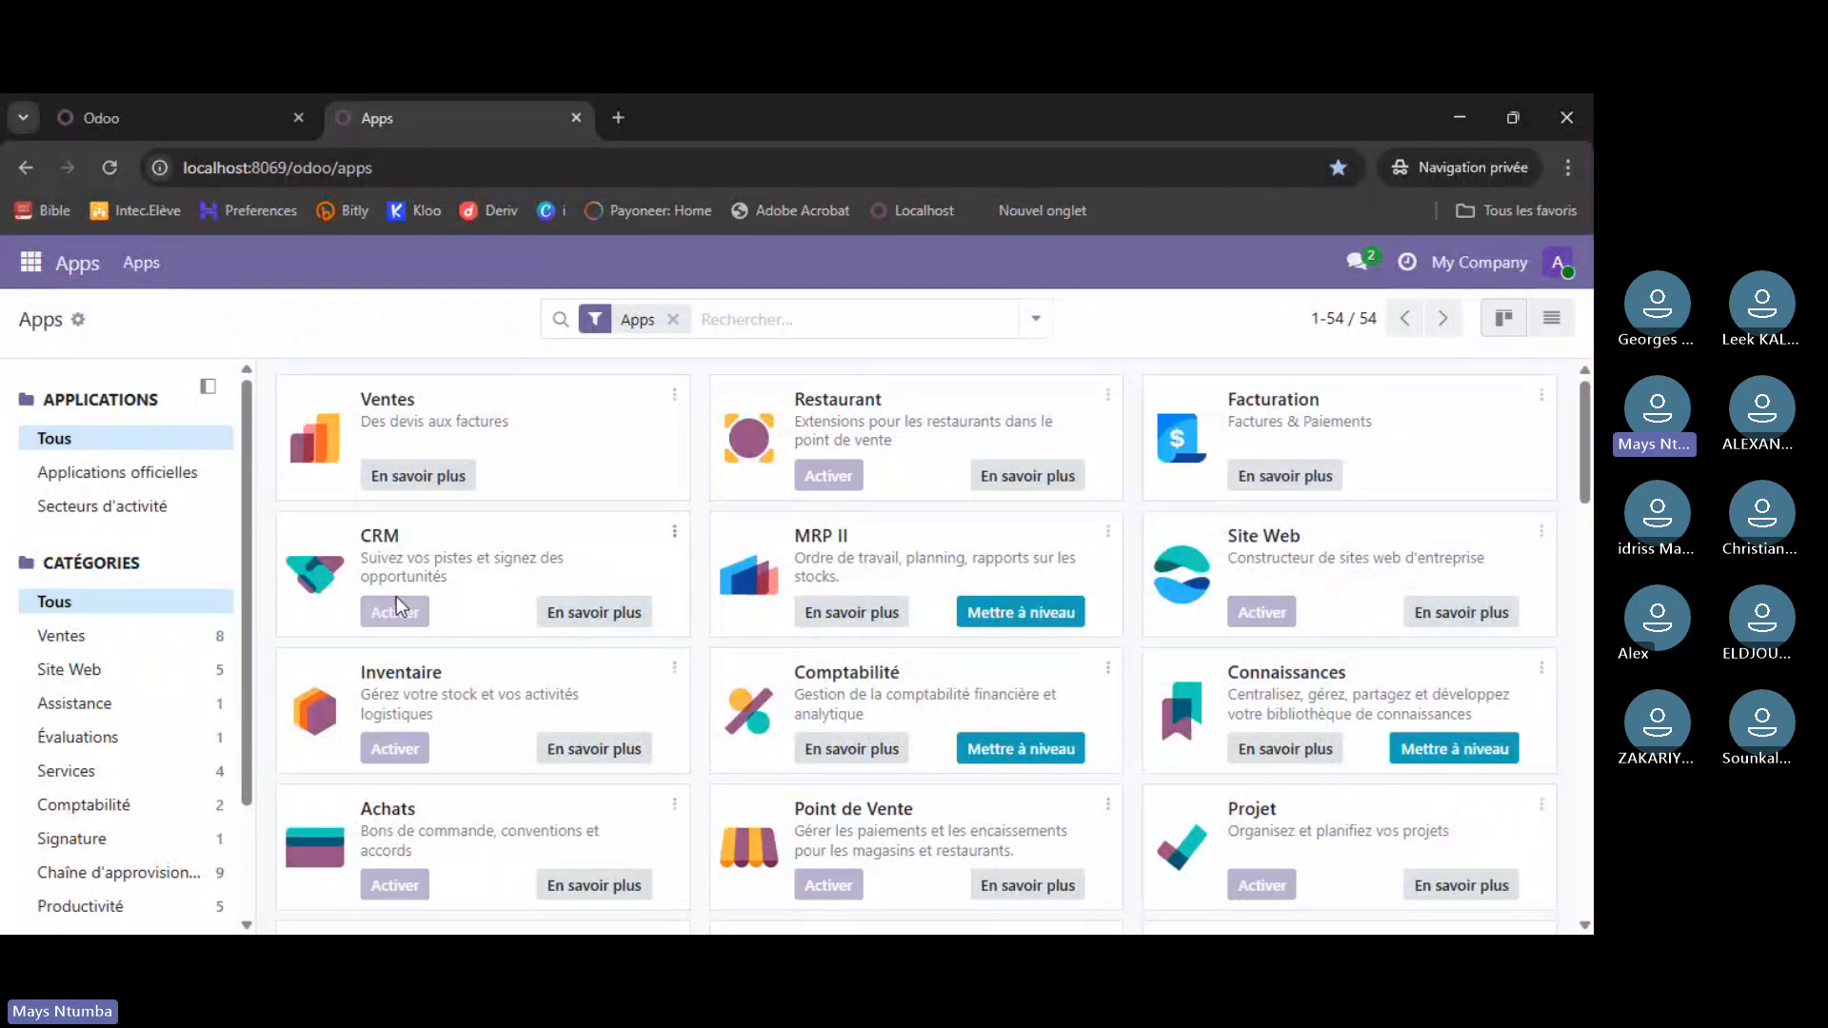
{"action": "left_click", "coordinate": [161, 118]}
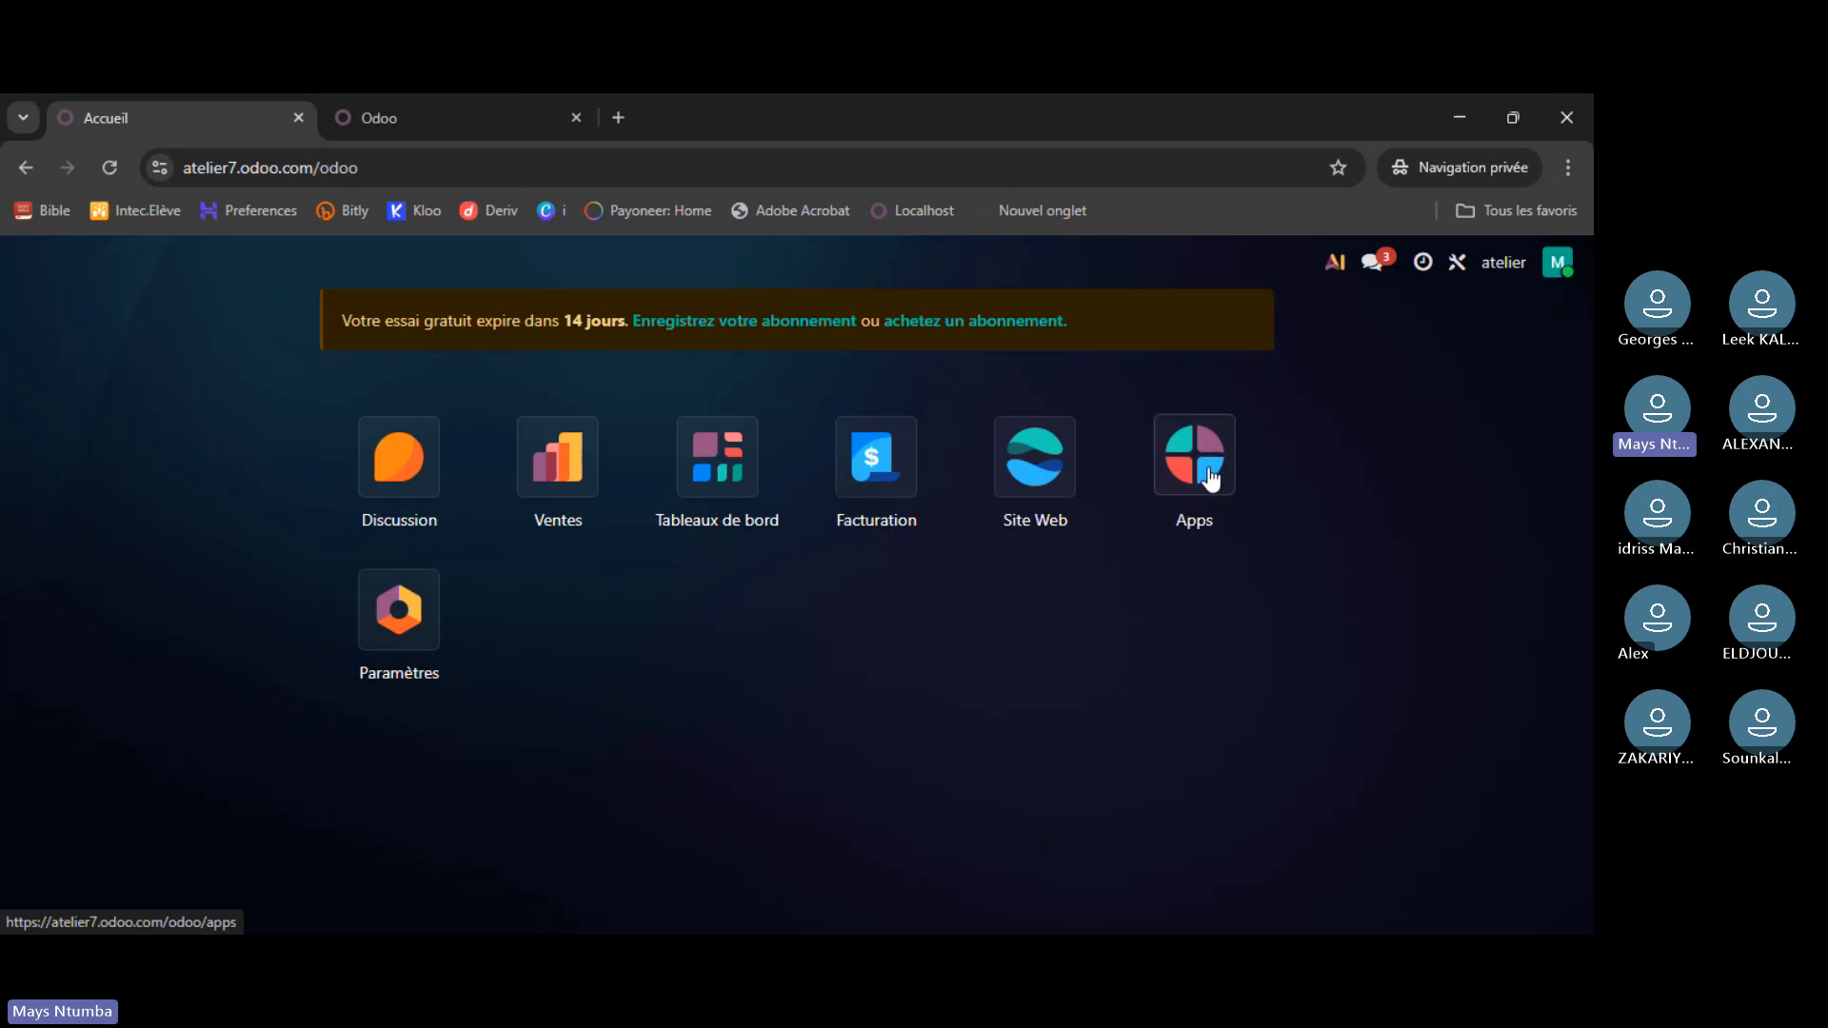
- On atelier7, install E-mail Marketing from the Marketing category, accepting the plan change
{"action": "left_click", "coordinate": [1210, 479]}
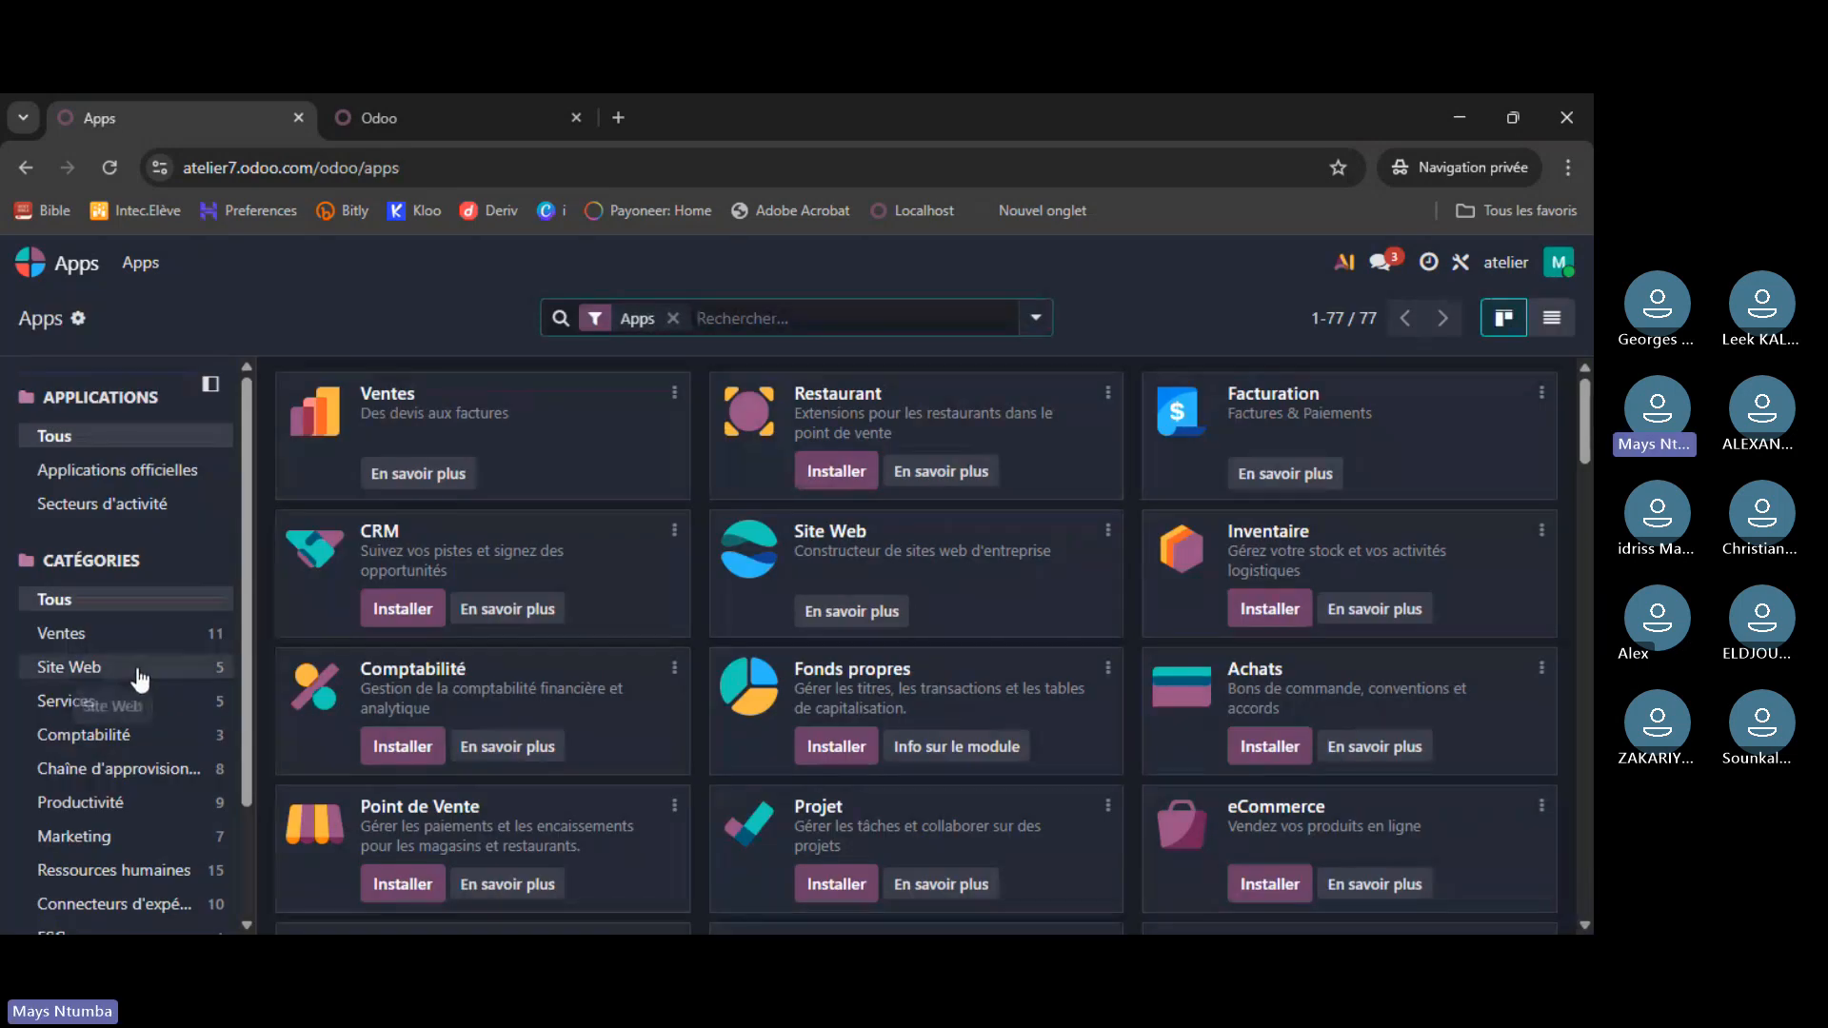
{"action": "left_click", "coordinate": [140, 678]}
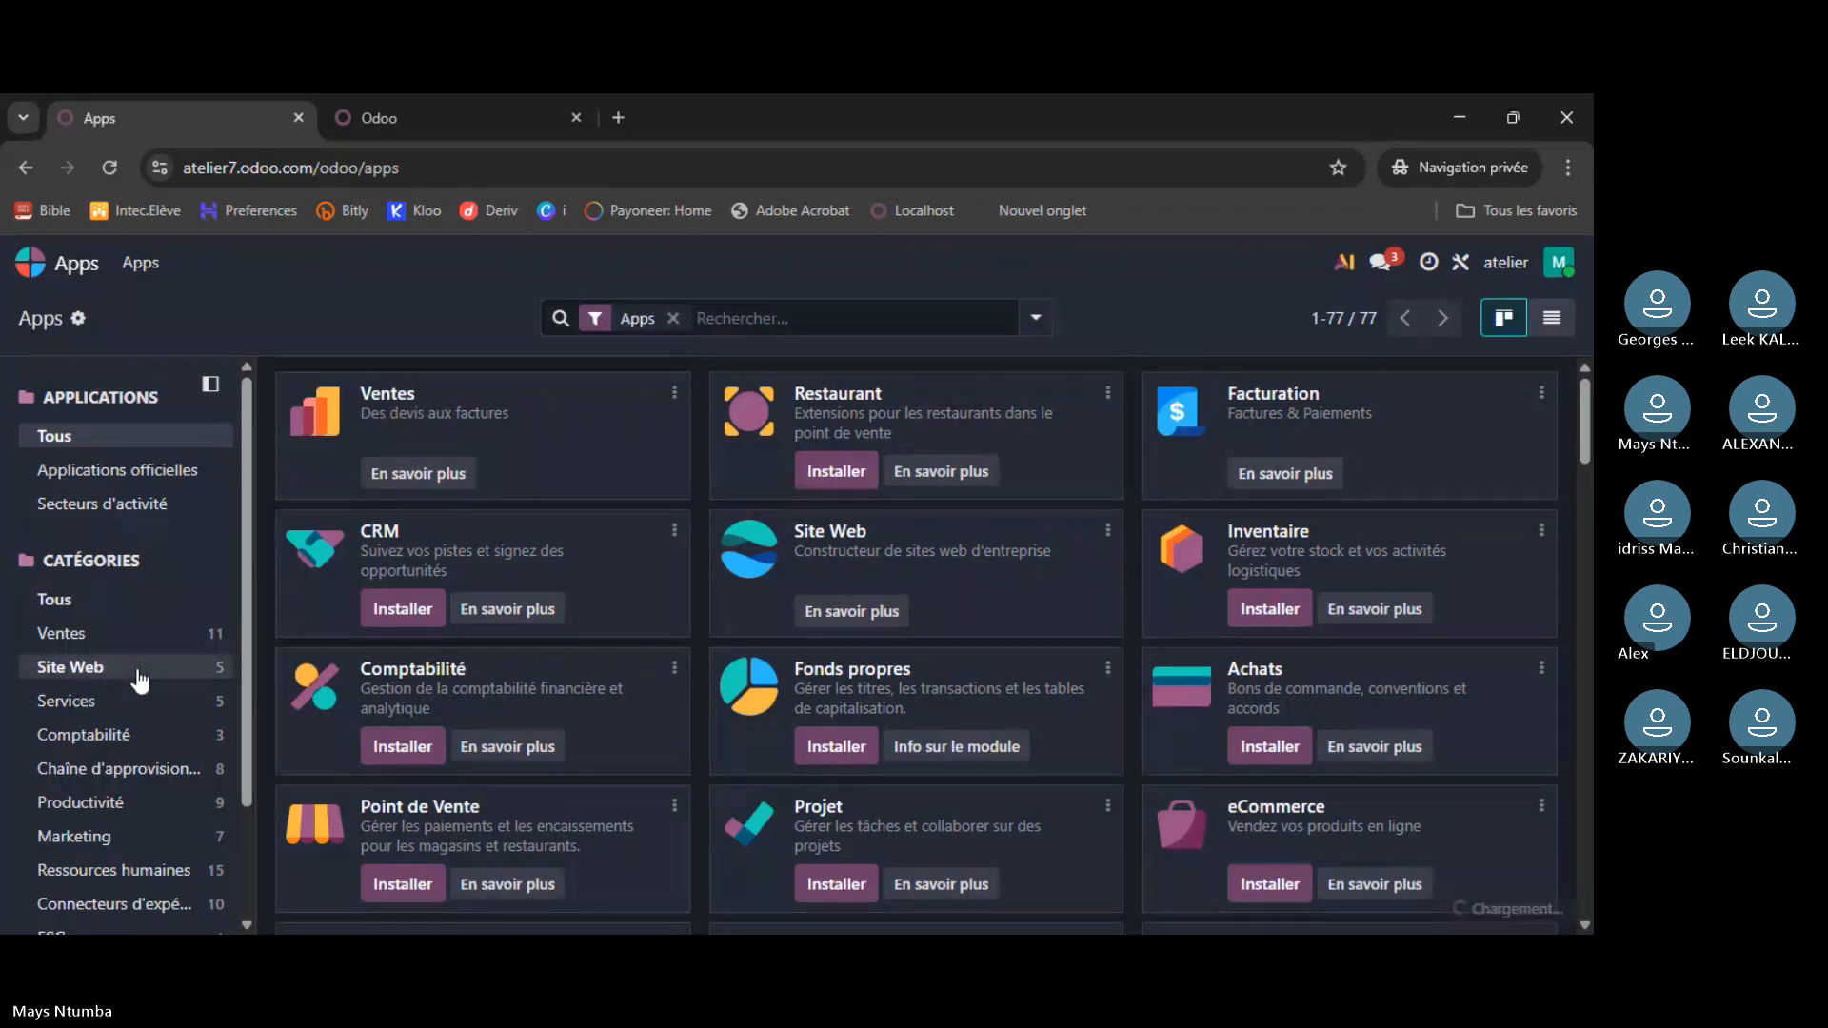
{"action": "left_click", "coordinate": [141, 846]}
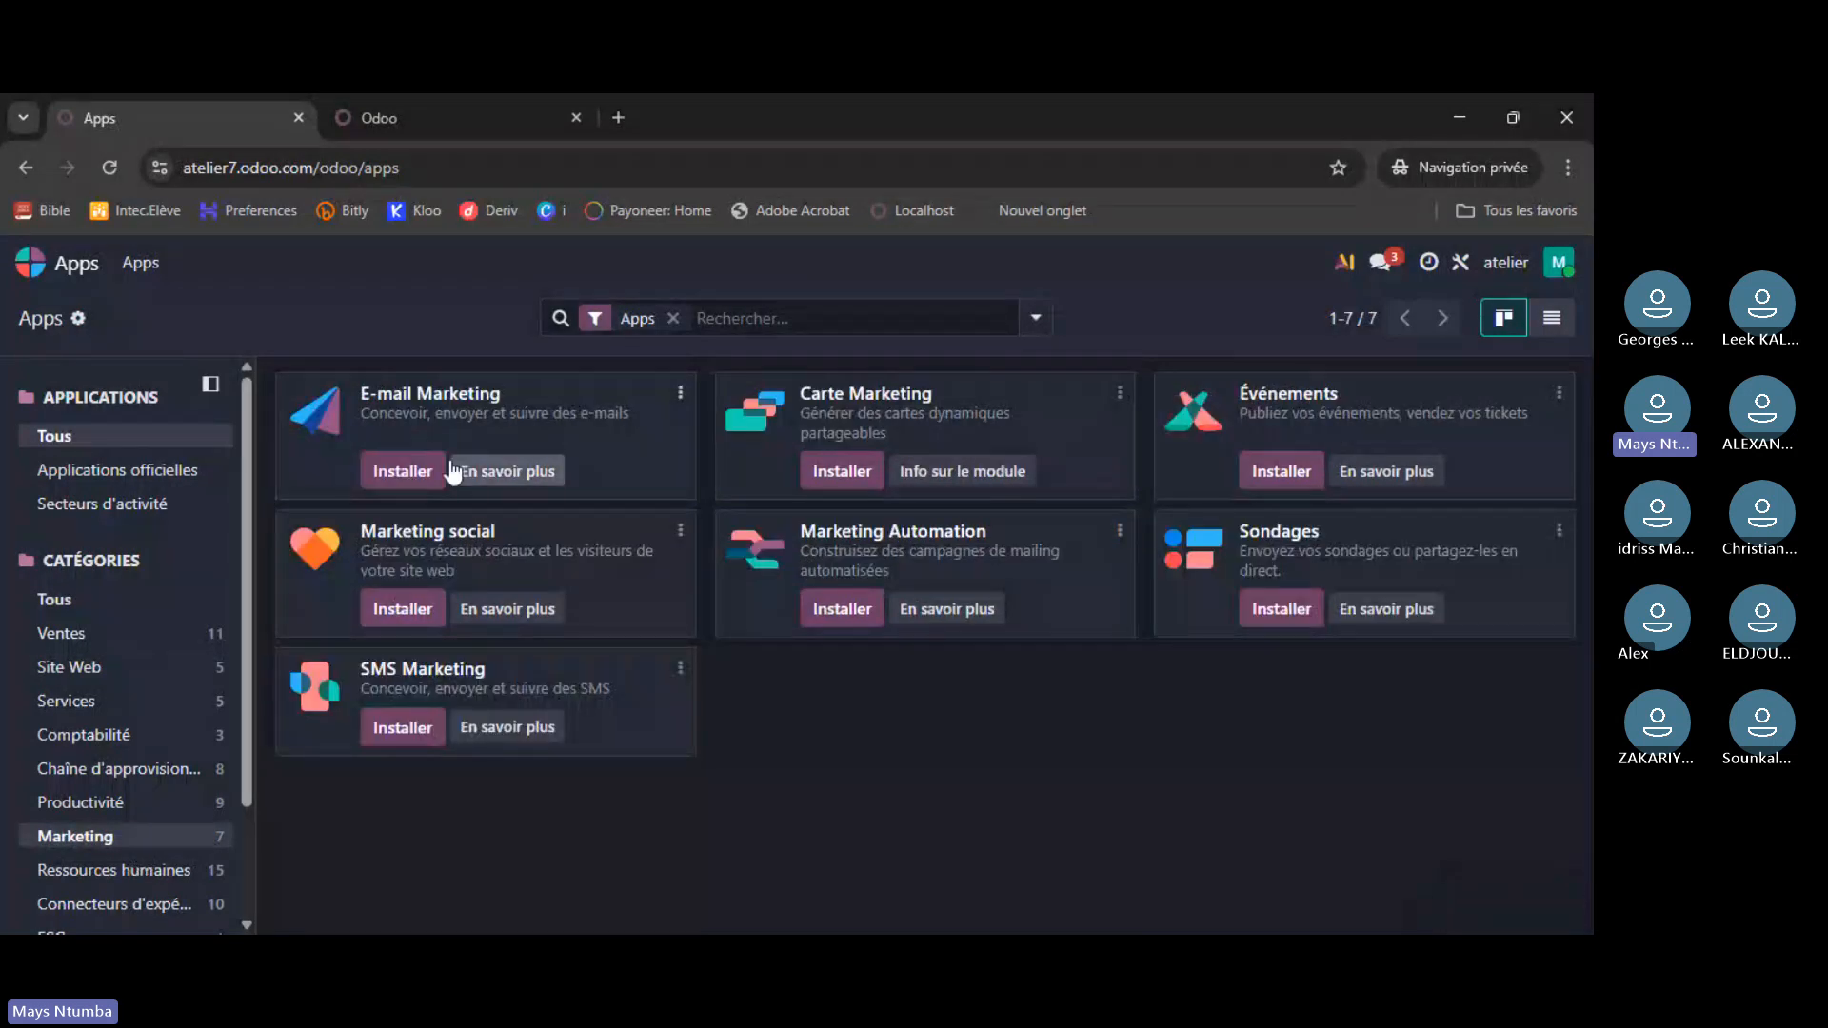
{"action": "left_click", "coordinate": [401, 473]}
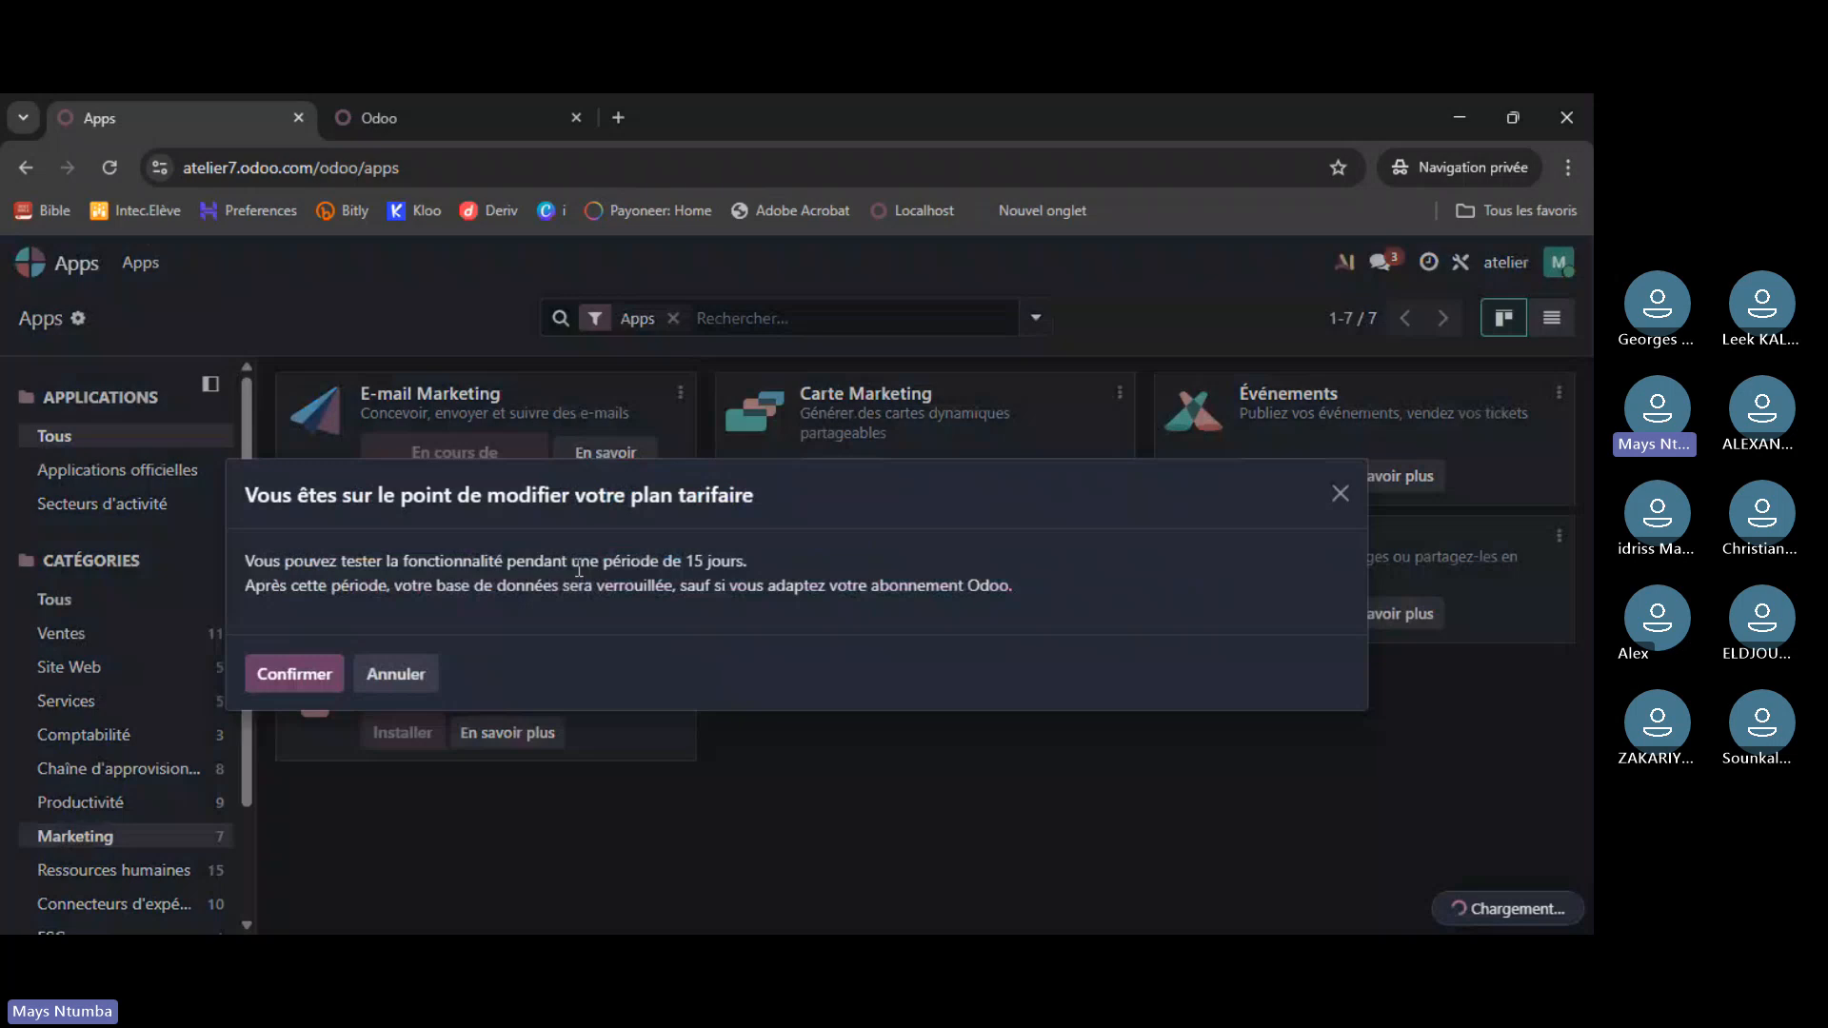
{"action": "left_click", "coordinate": [314, 680]}
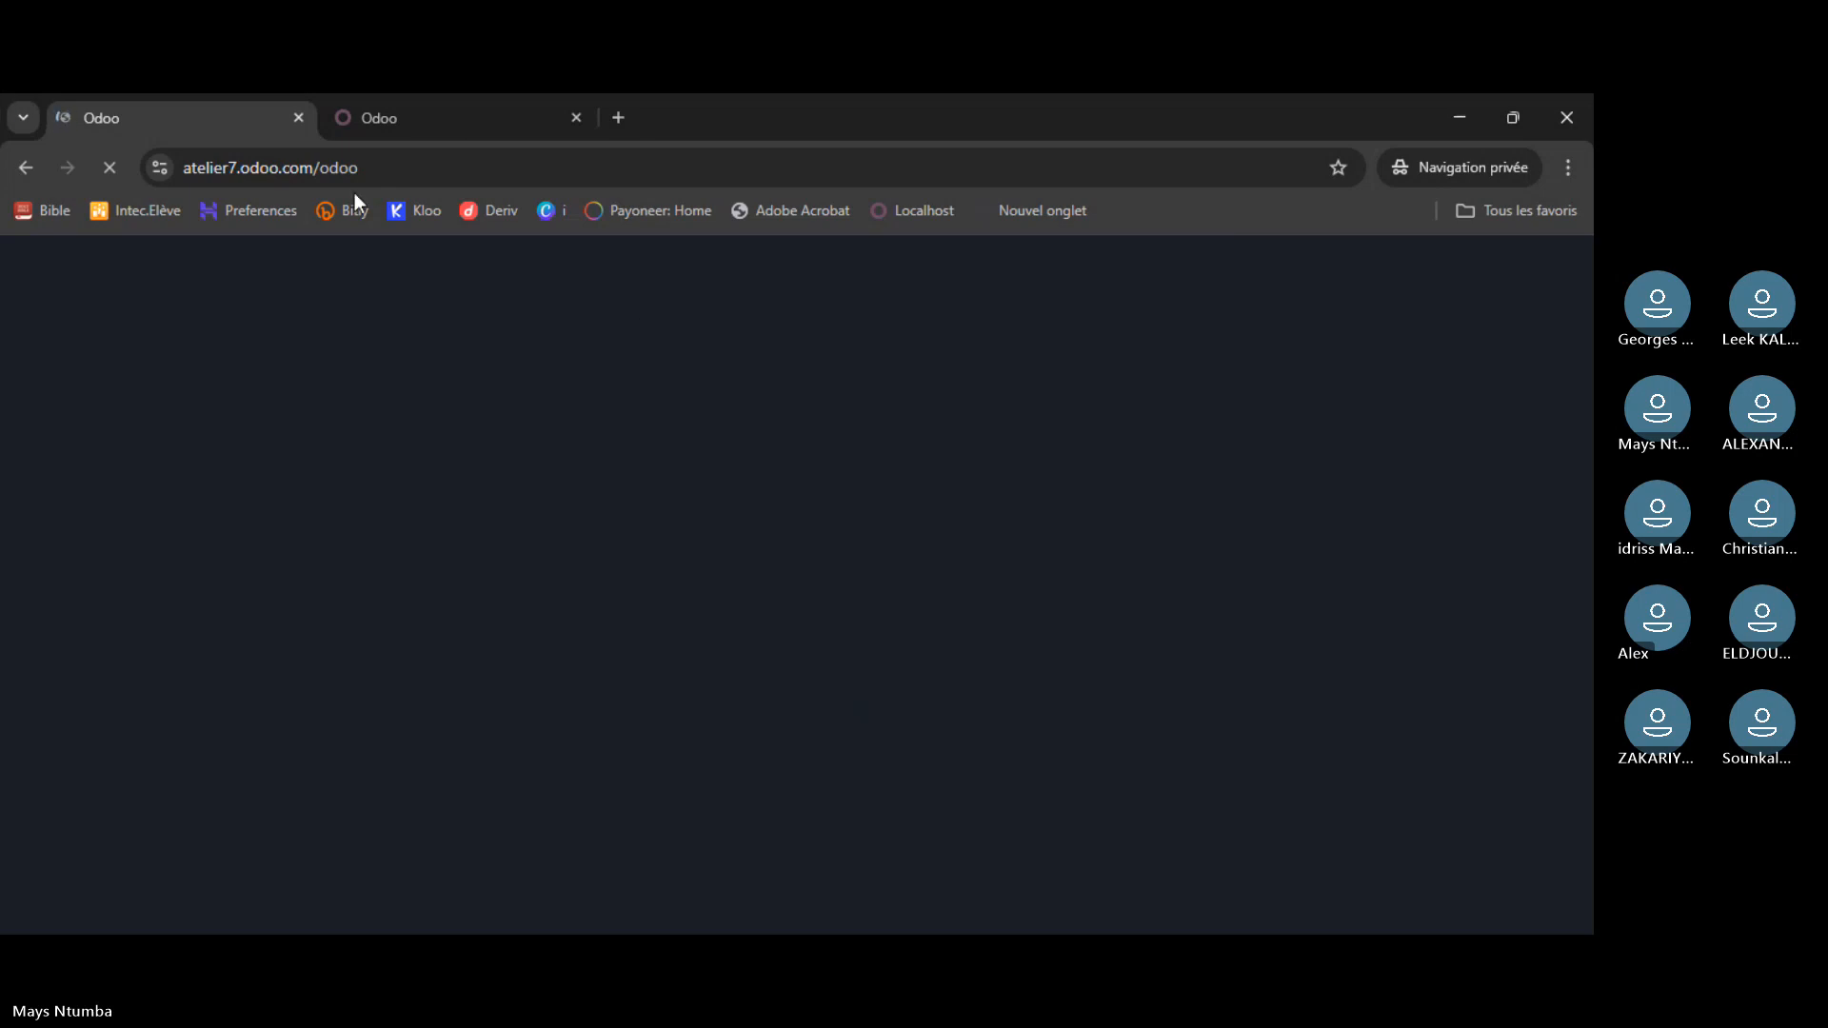
- On the local instance, browse the Comptabilité and Marketing apps and activate E-mail Marketing
{"action": "left_click", "coordinate": [457, 116]}
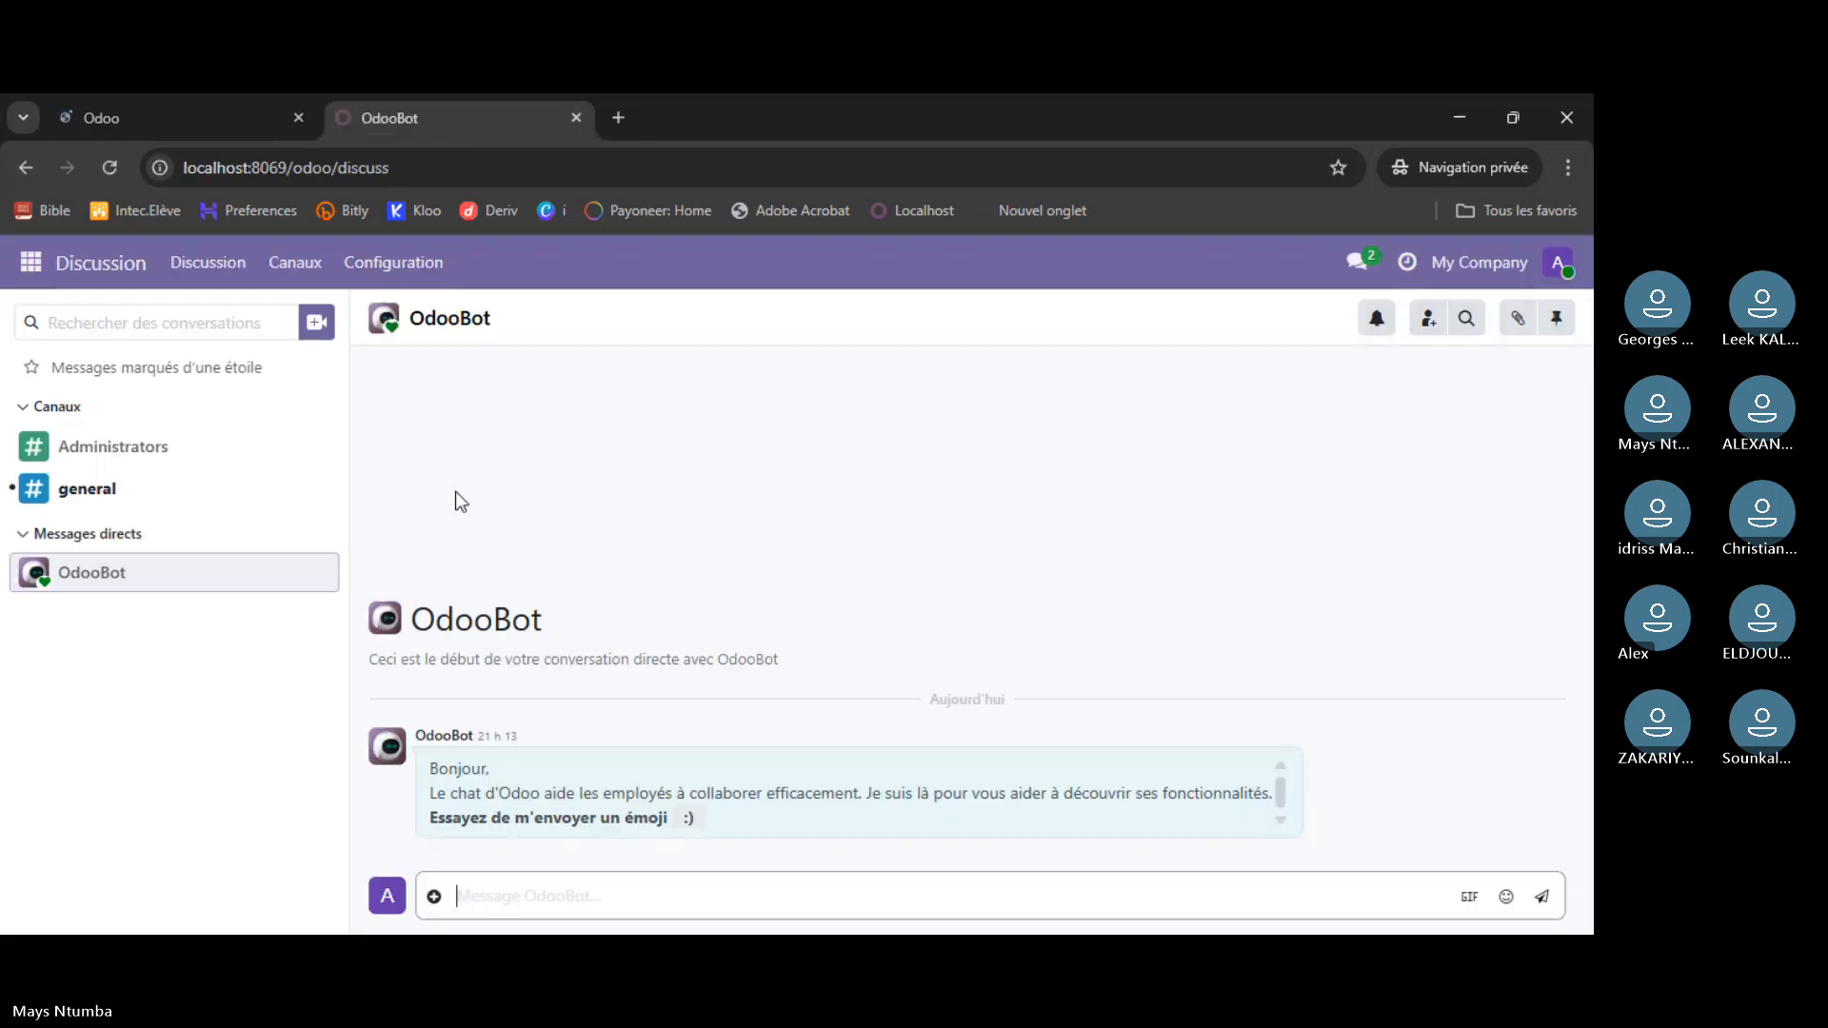
{"action": "left_click", "coordinate": [29, 267]}
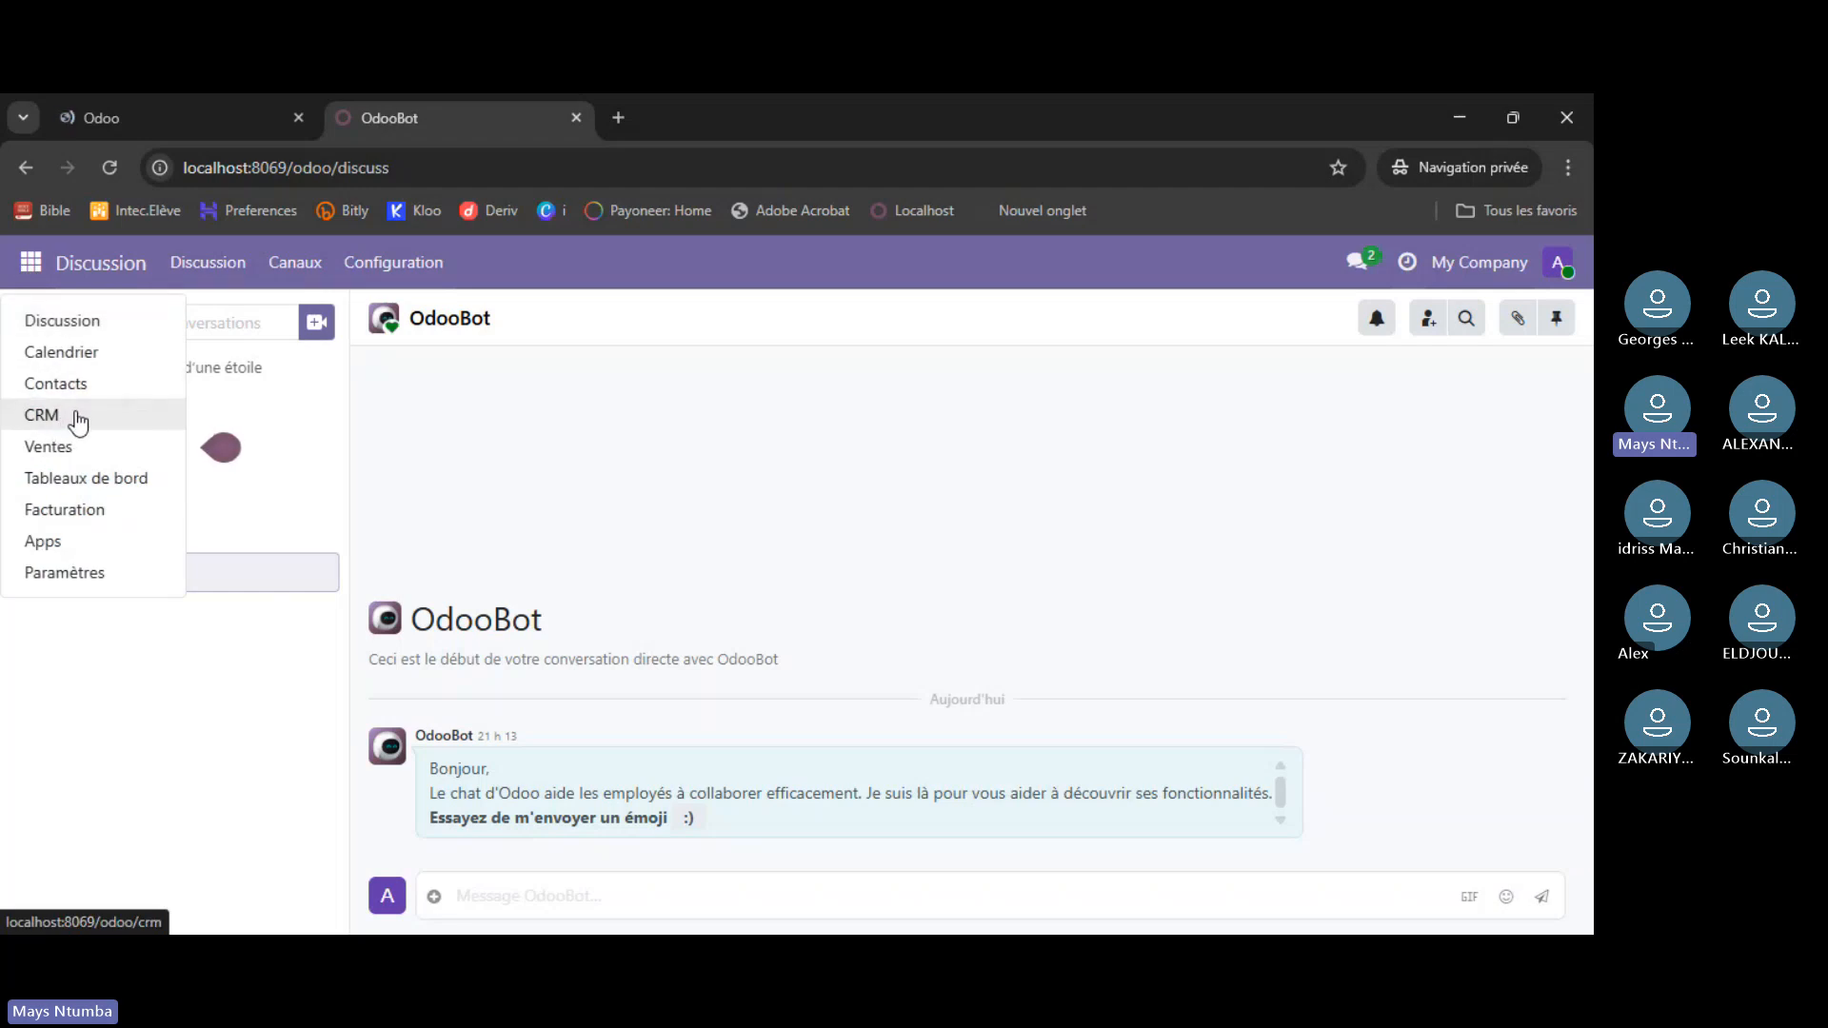
{"action": "left_click", "coordinate": [59, 549]}
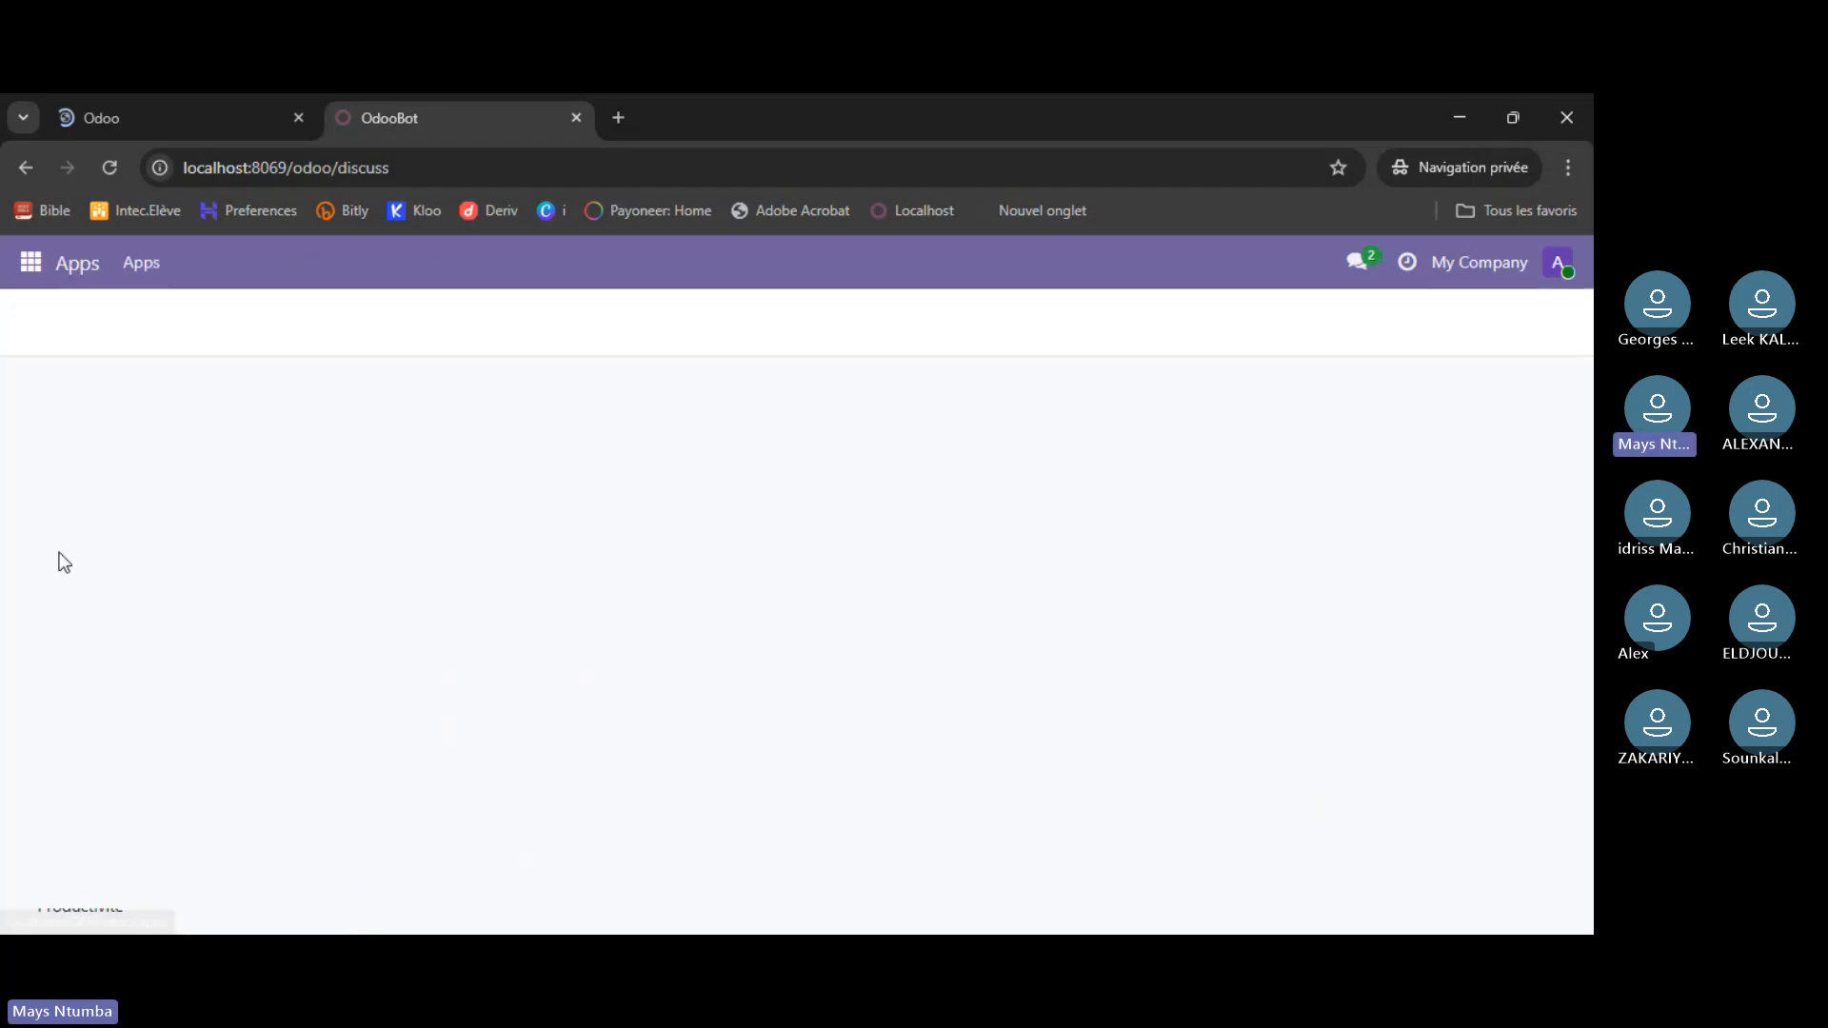
{"action": "left_click", "coordinate": [84, 805]}
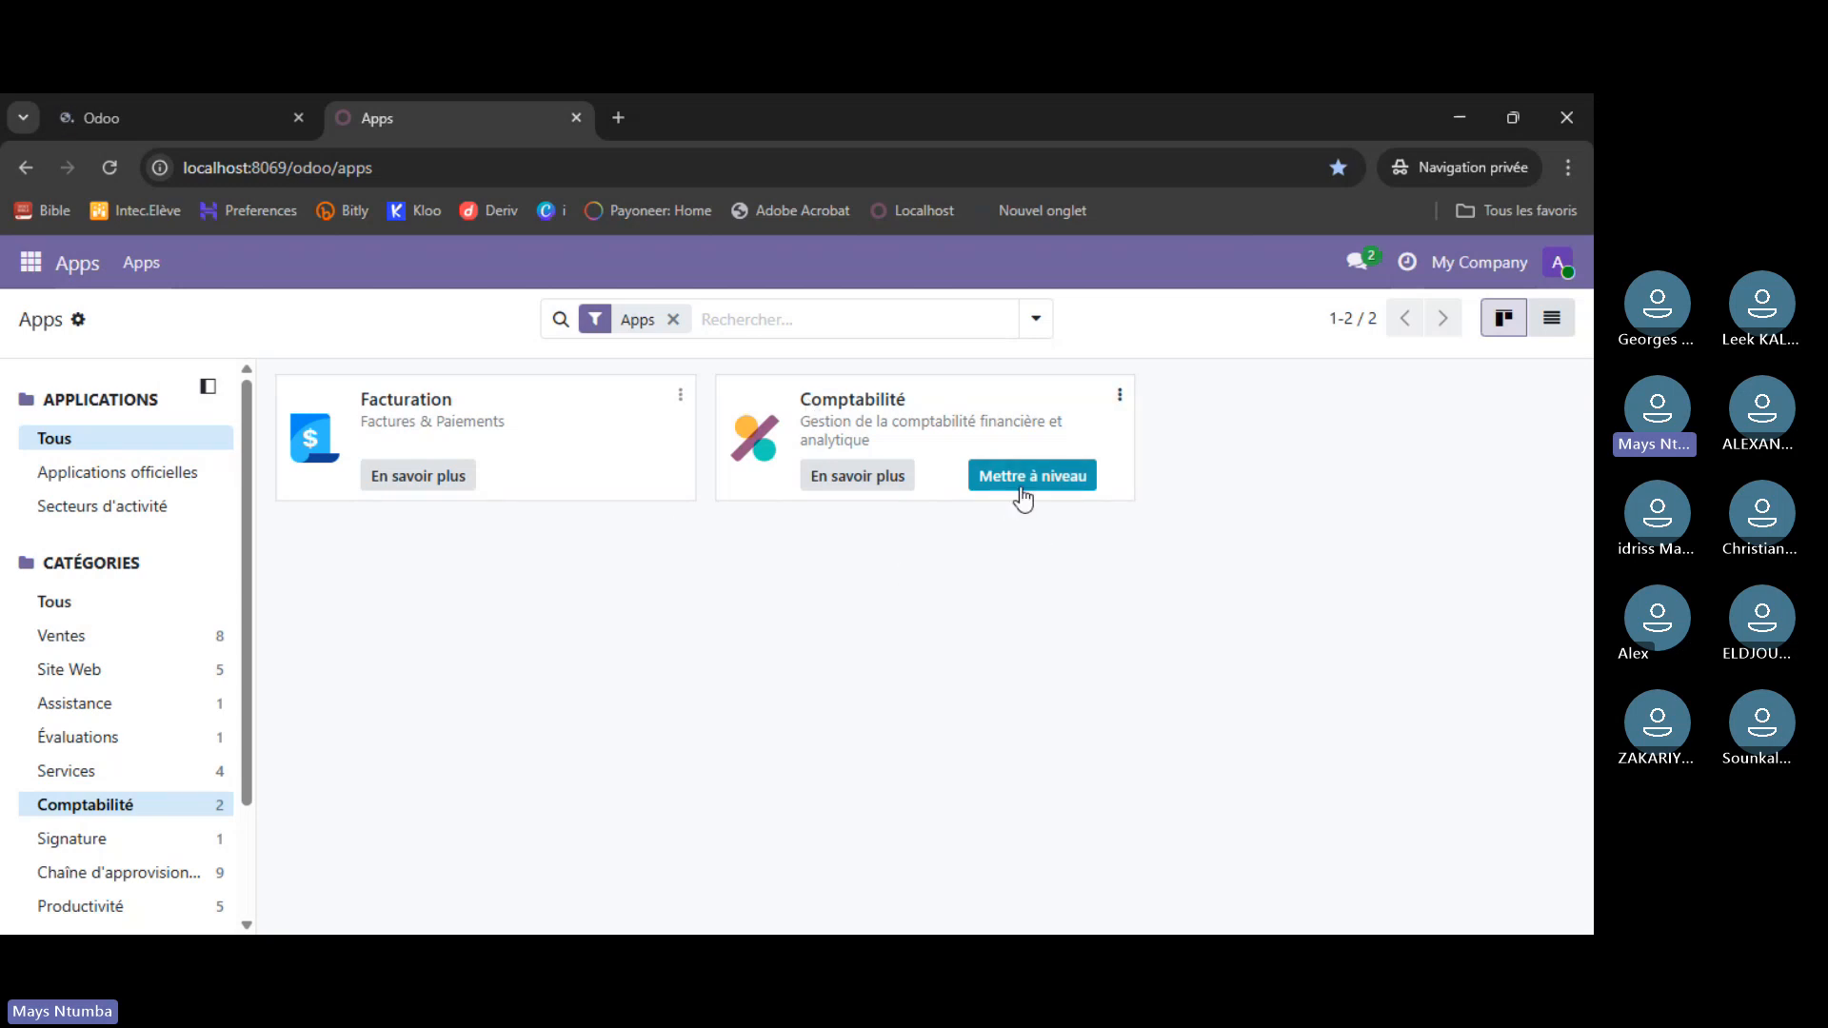
{"action": "left_click", "coordinate": [1119, 398]}
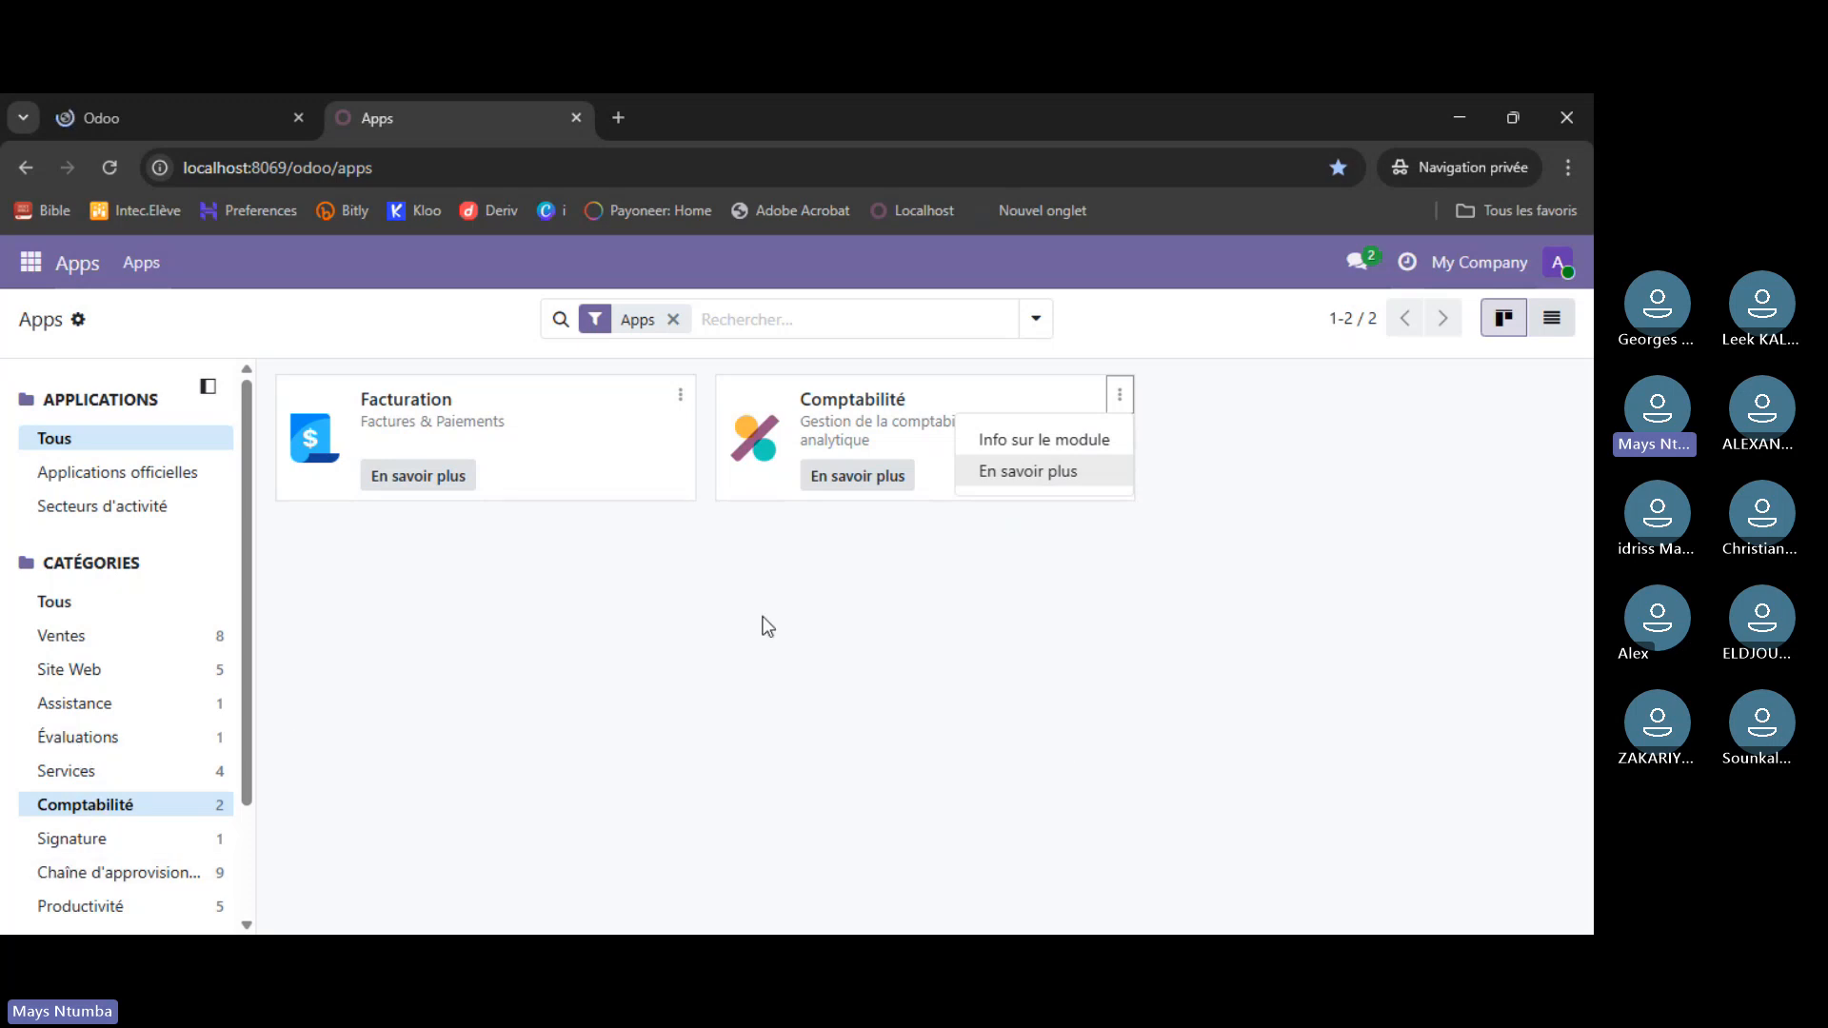
{"action": "left_click", "coordinate": [1171, 661]}
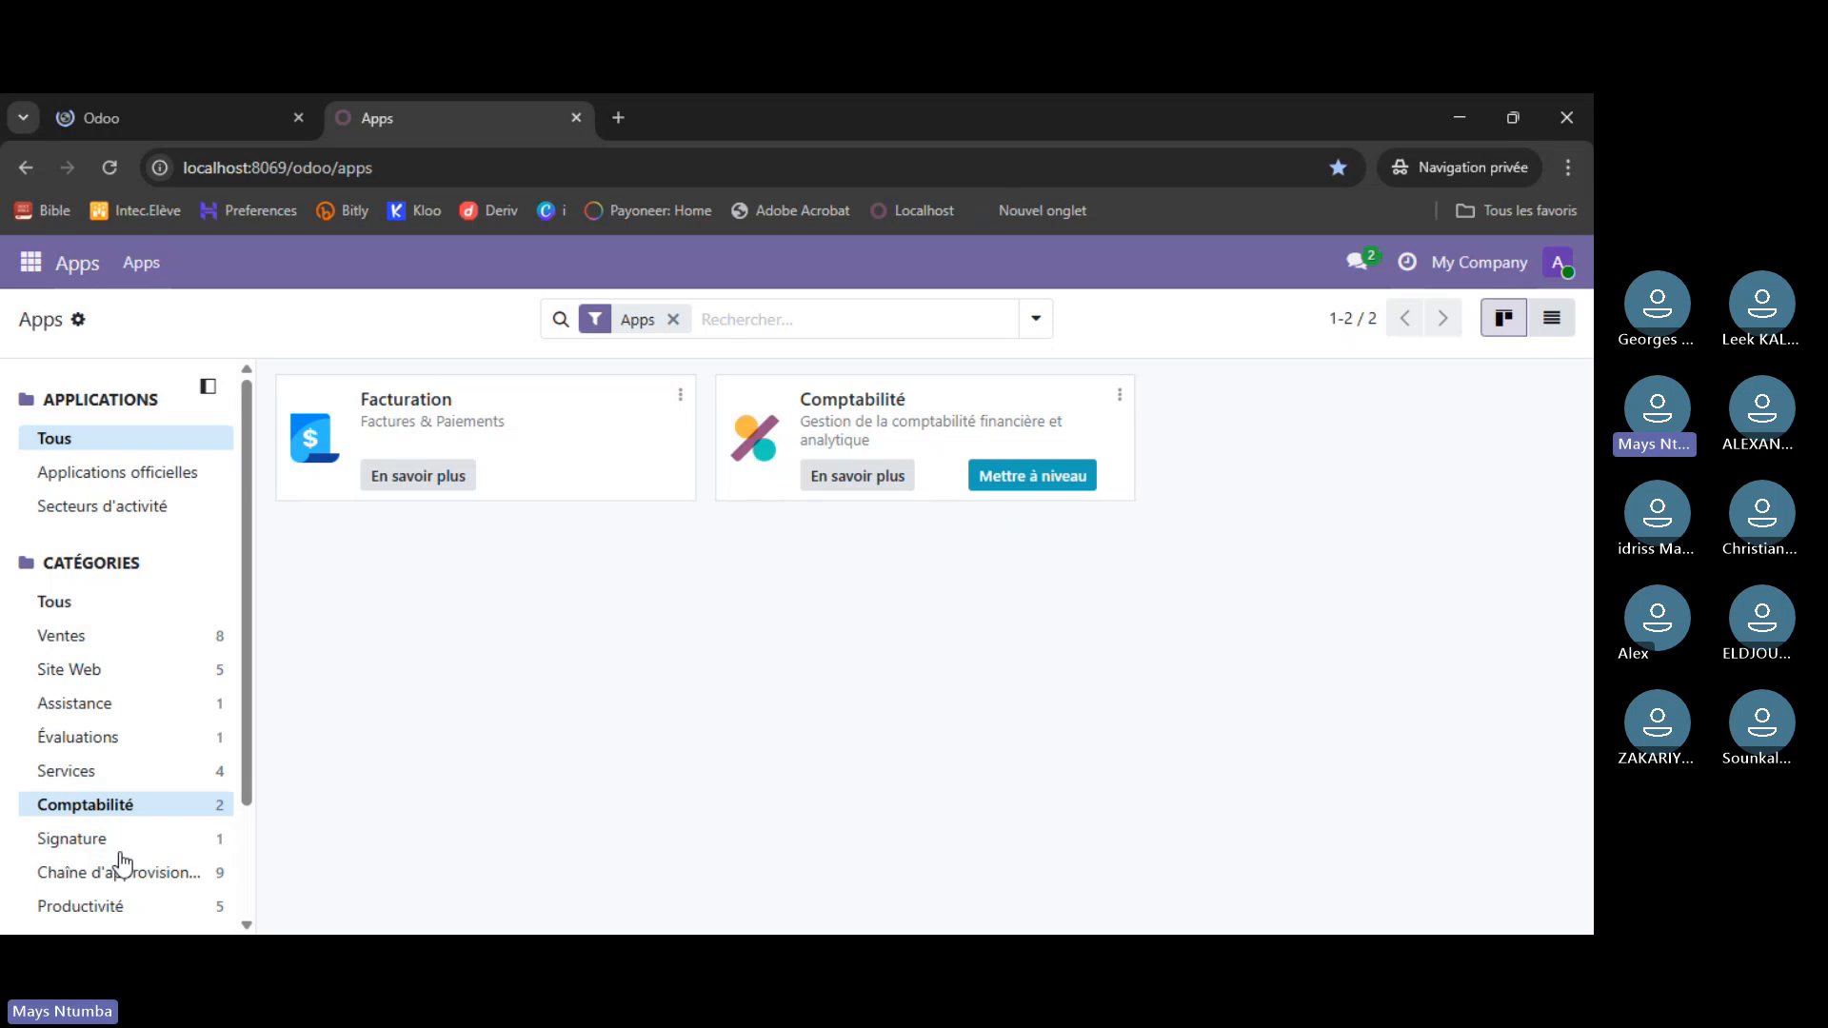
{"action": "scroll", "coordinate": [121, 862], "scroll_direction": "down", "scroll_amount": 2}
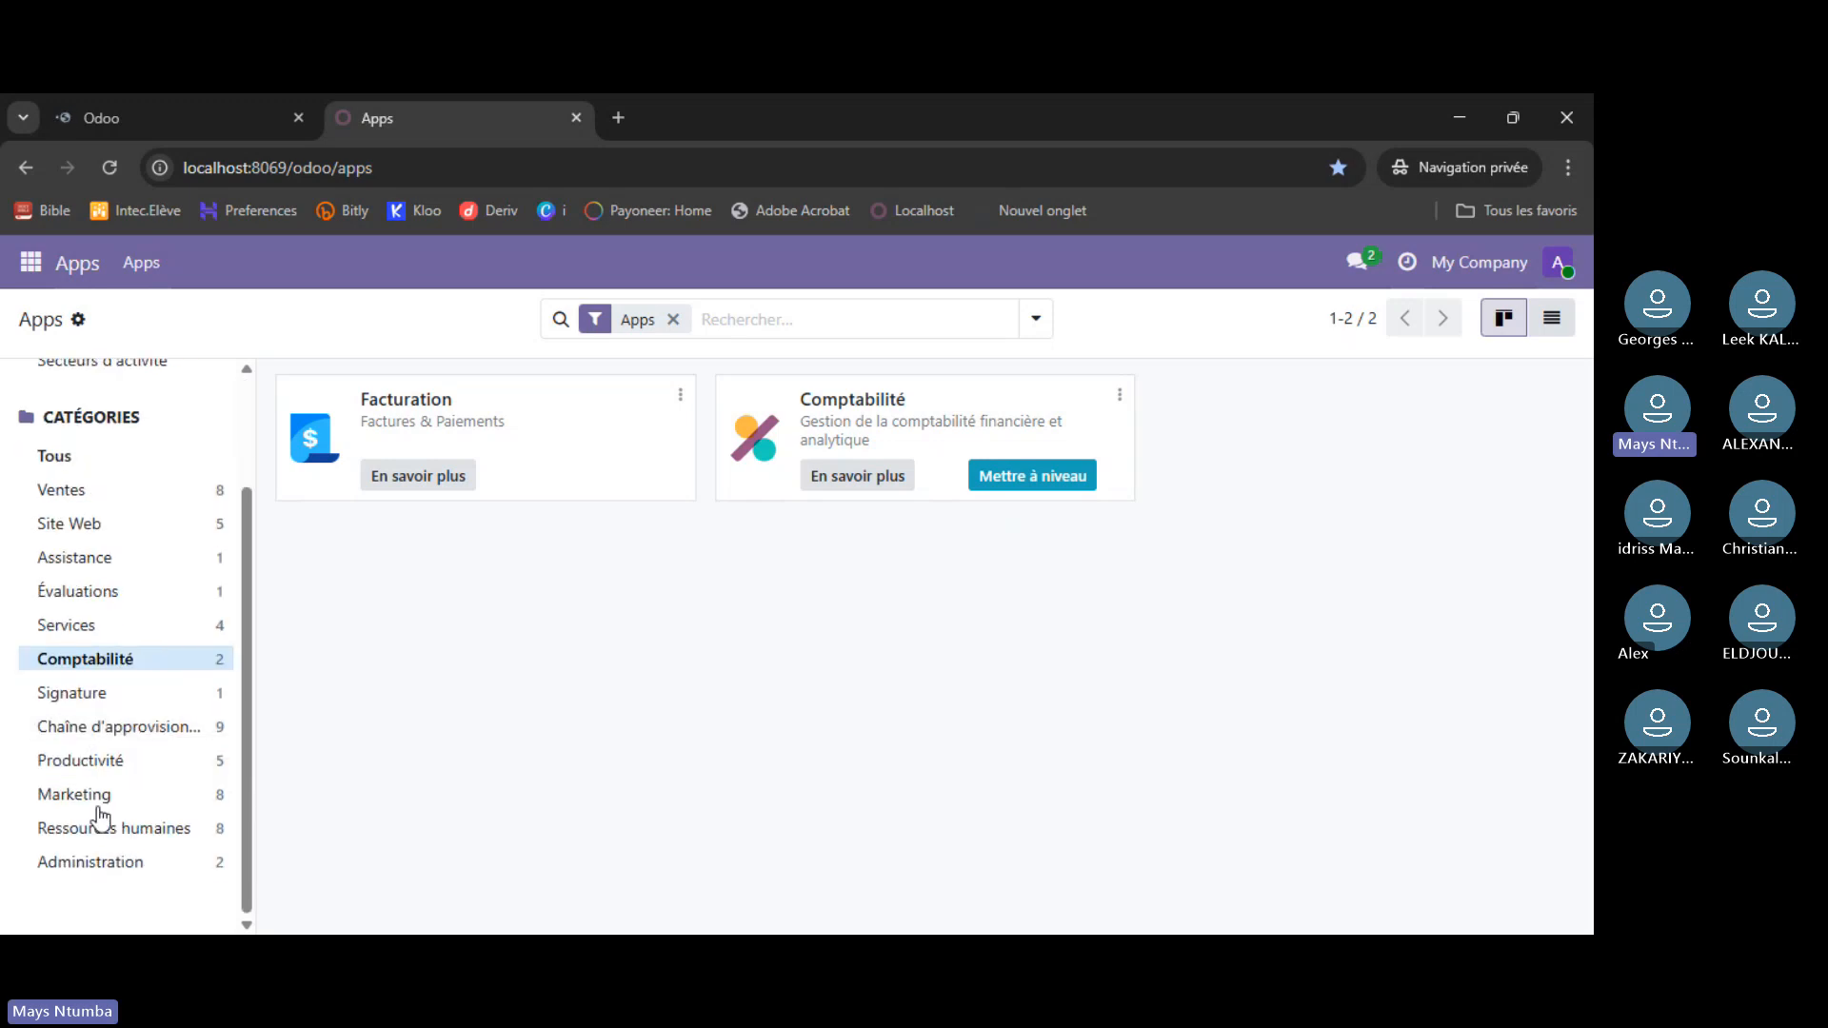
{"action": "left_click", "coordinate": [95, 798]}
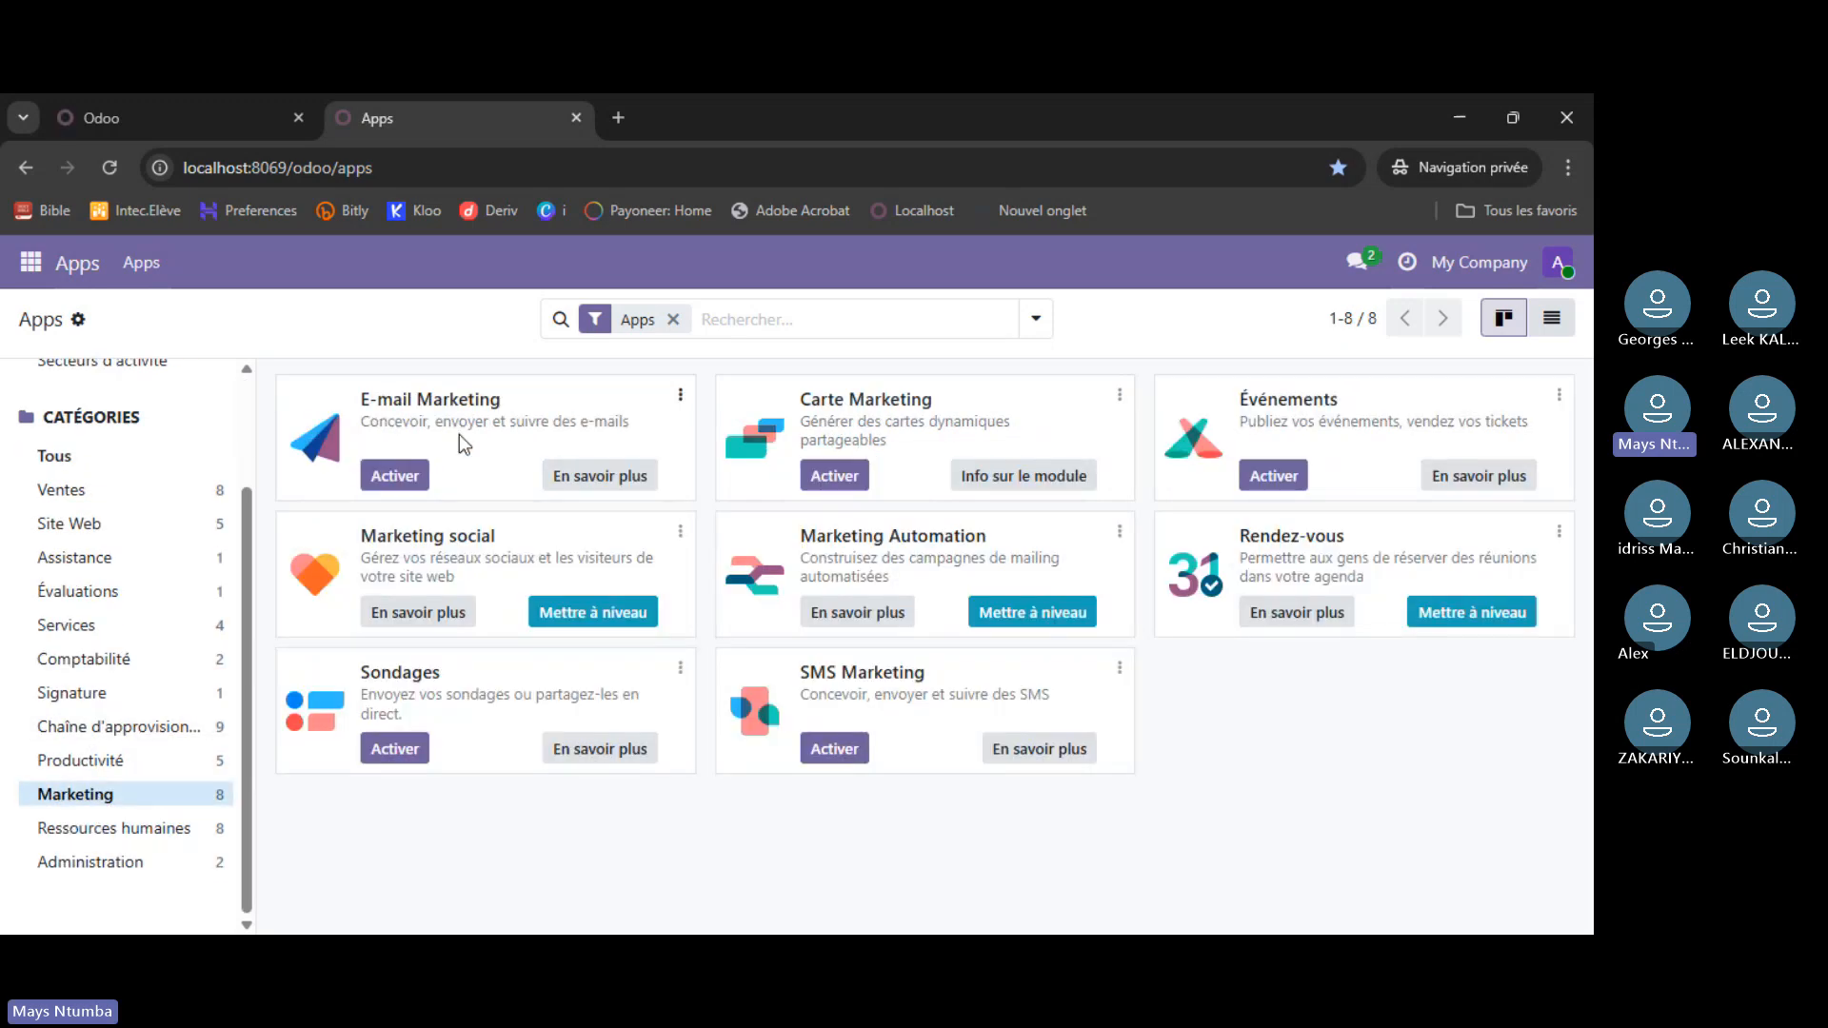
{"action": "left_click", "coordinate": [396, 476]}
- Confirm E-mail Marketing is installed among the local instance's Marketing apps, then go back to the trial tab
{"action": "left_click", "coordinate": [151, 113]}
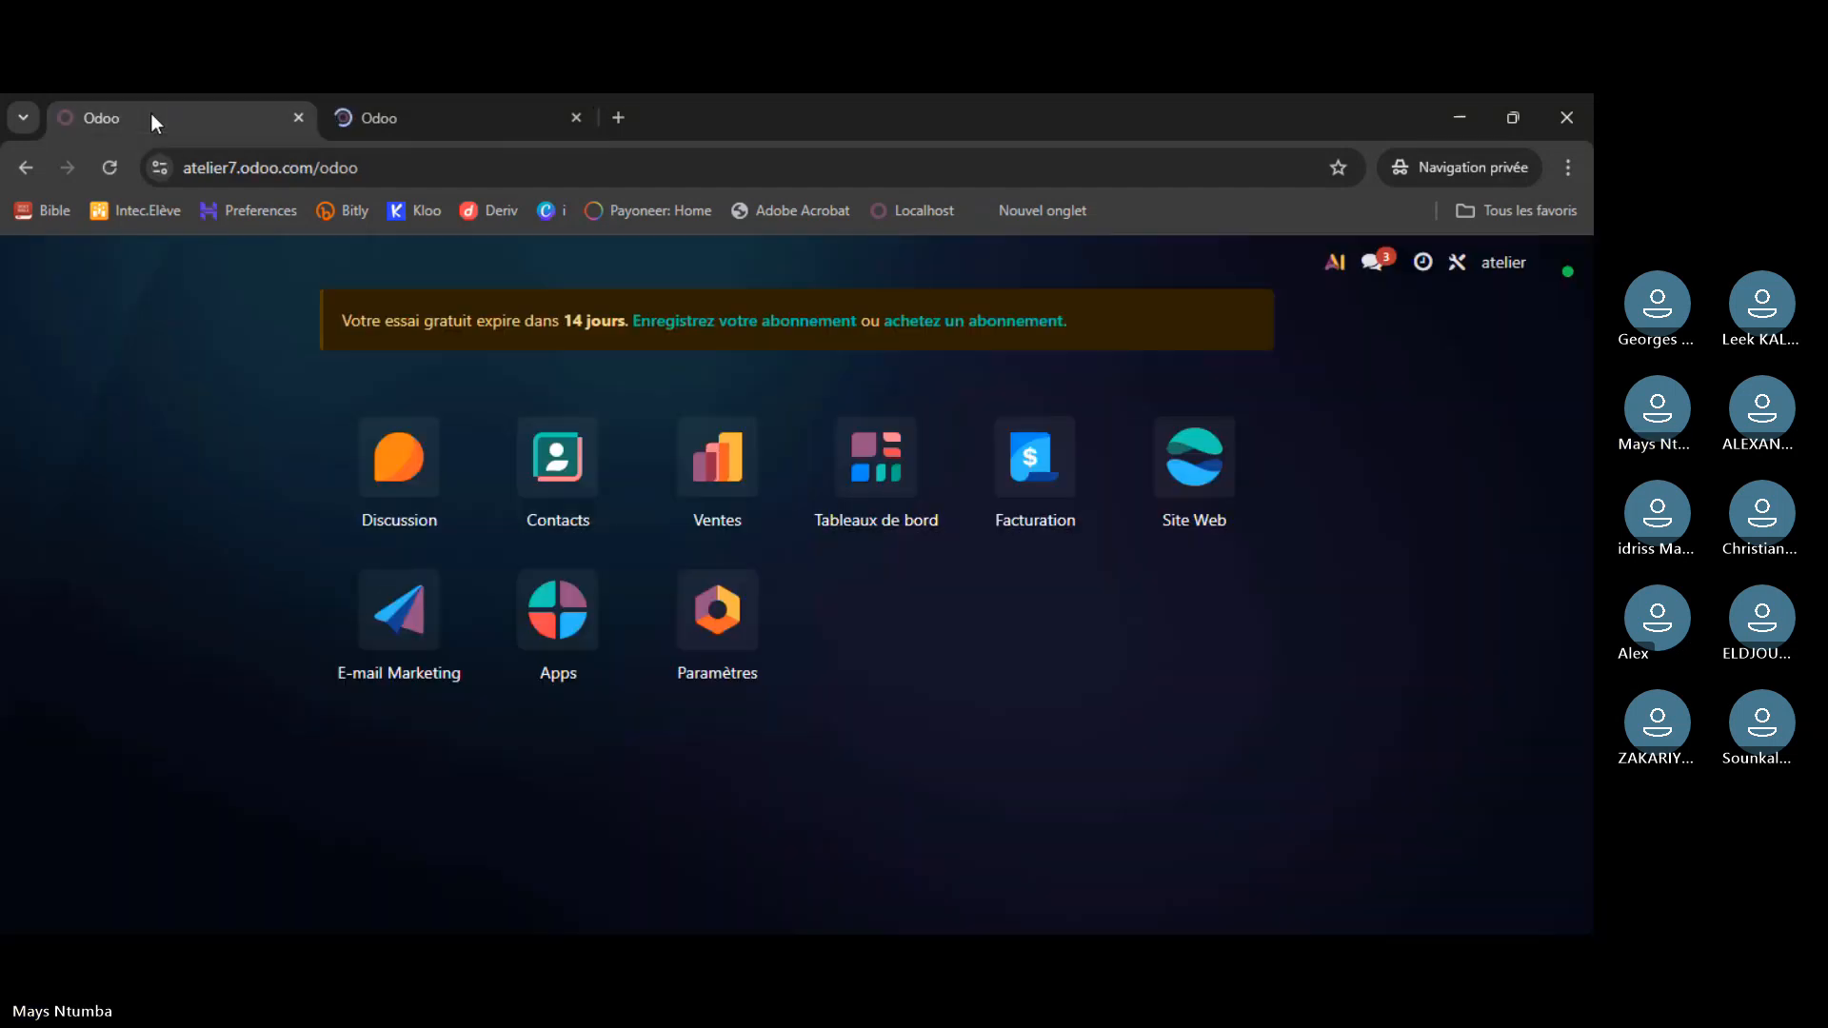
{"action": "left_click", "coordinate": [473, 122]}
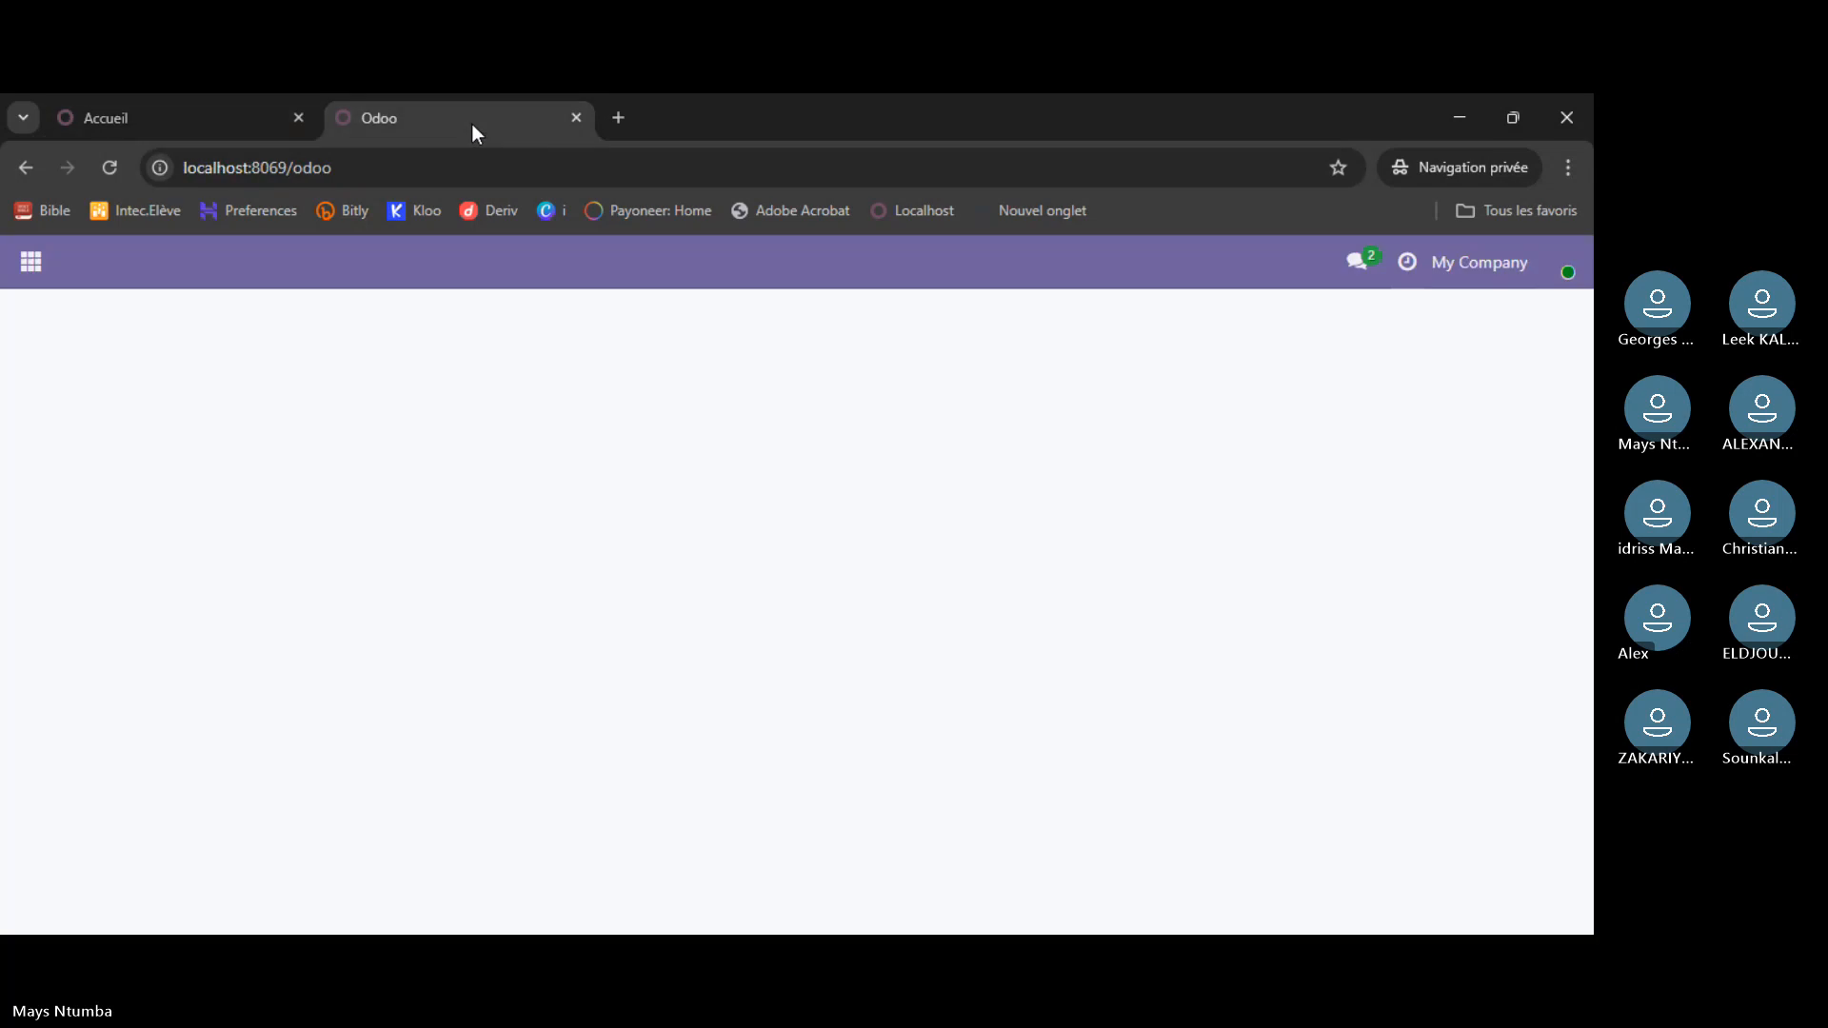
{"action": "left_click", "coordinate": [31, 262]}
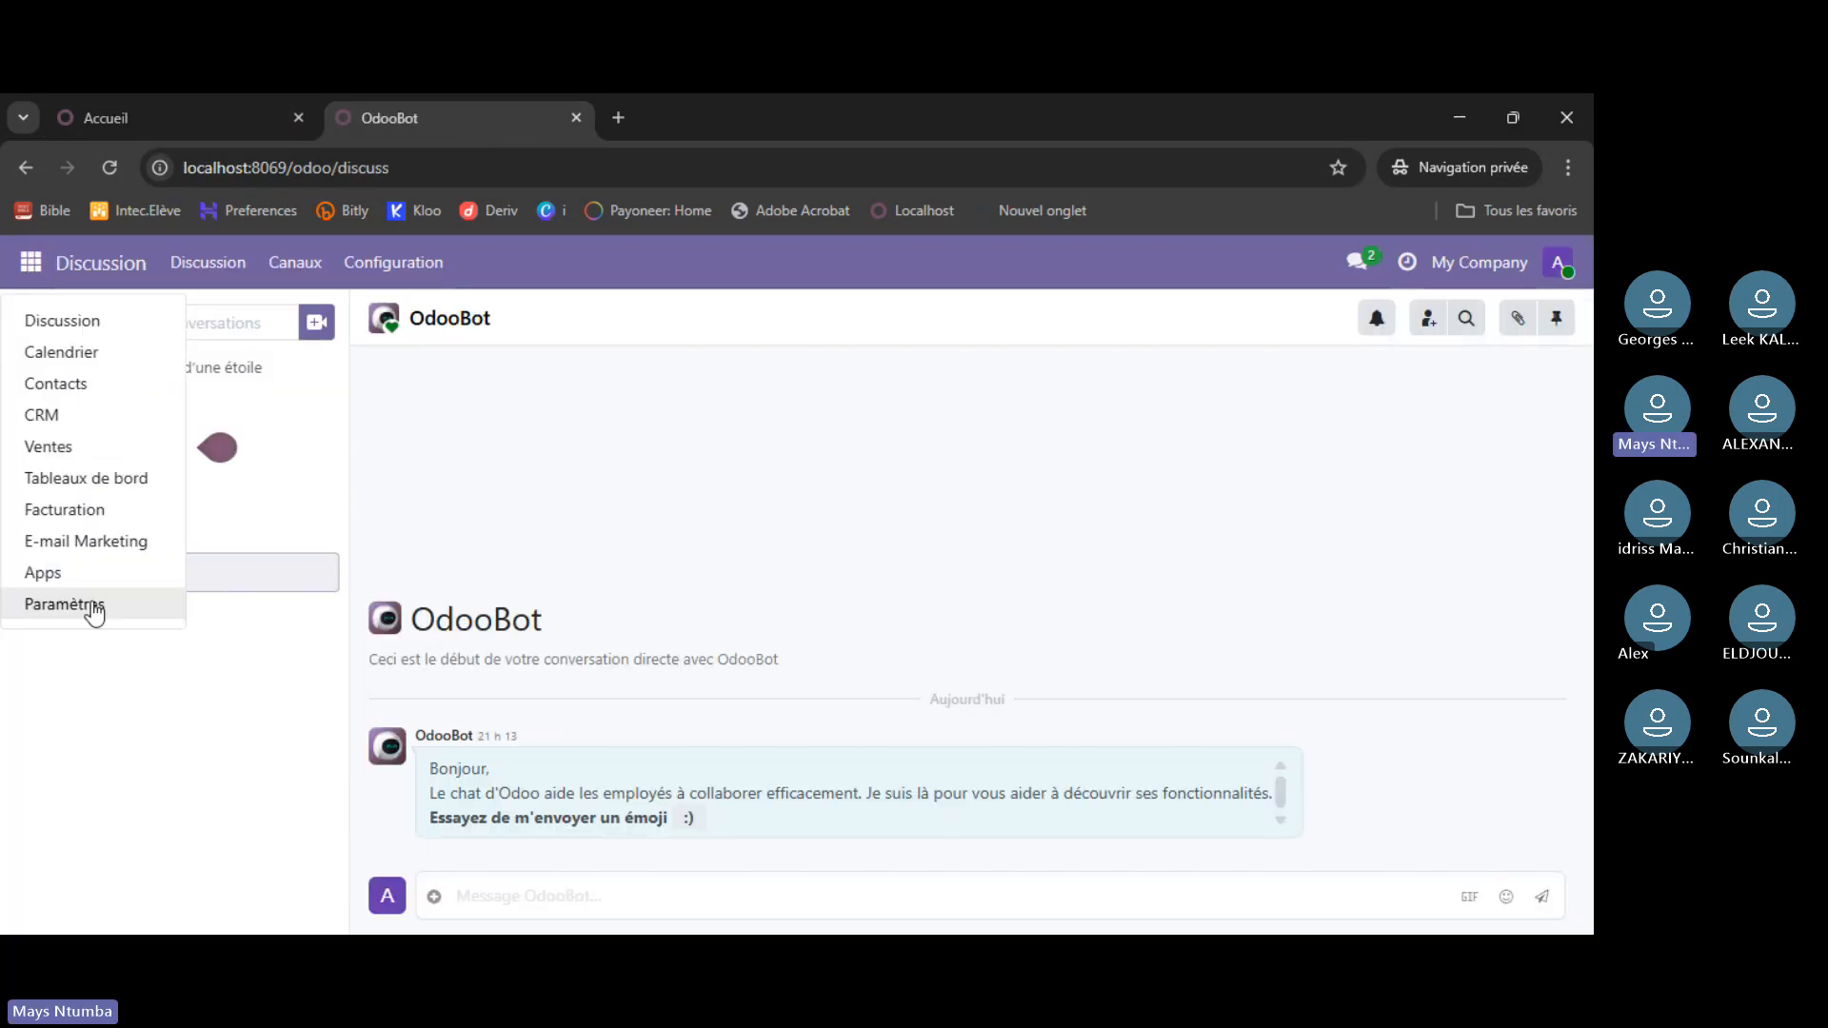
{"action": "left_click", "coordinate": [95, 573]}
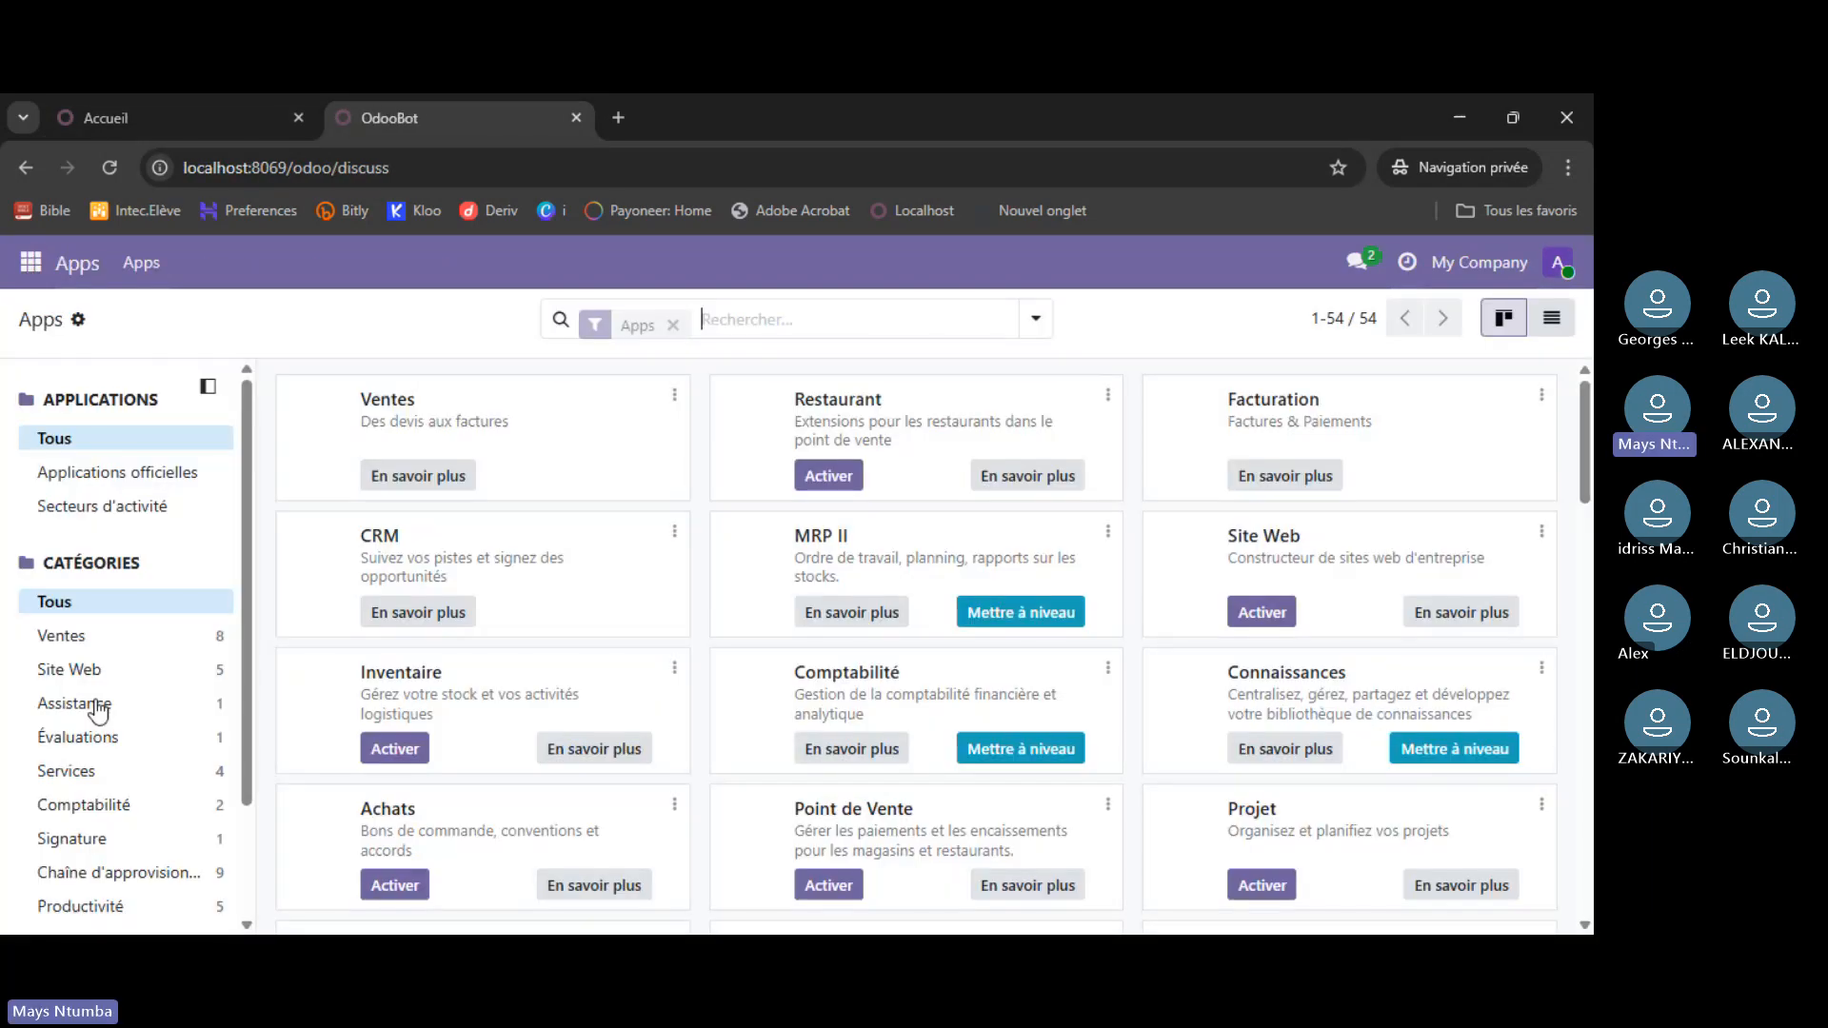
{"action": "scroll", "coordinate": [110, 890], "scroll_direction": "down", "scroll_amount": 2}
{"action": "left_click", "coordinate": [109, 798]}
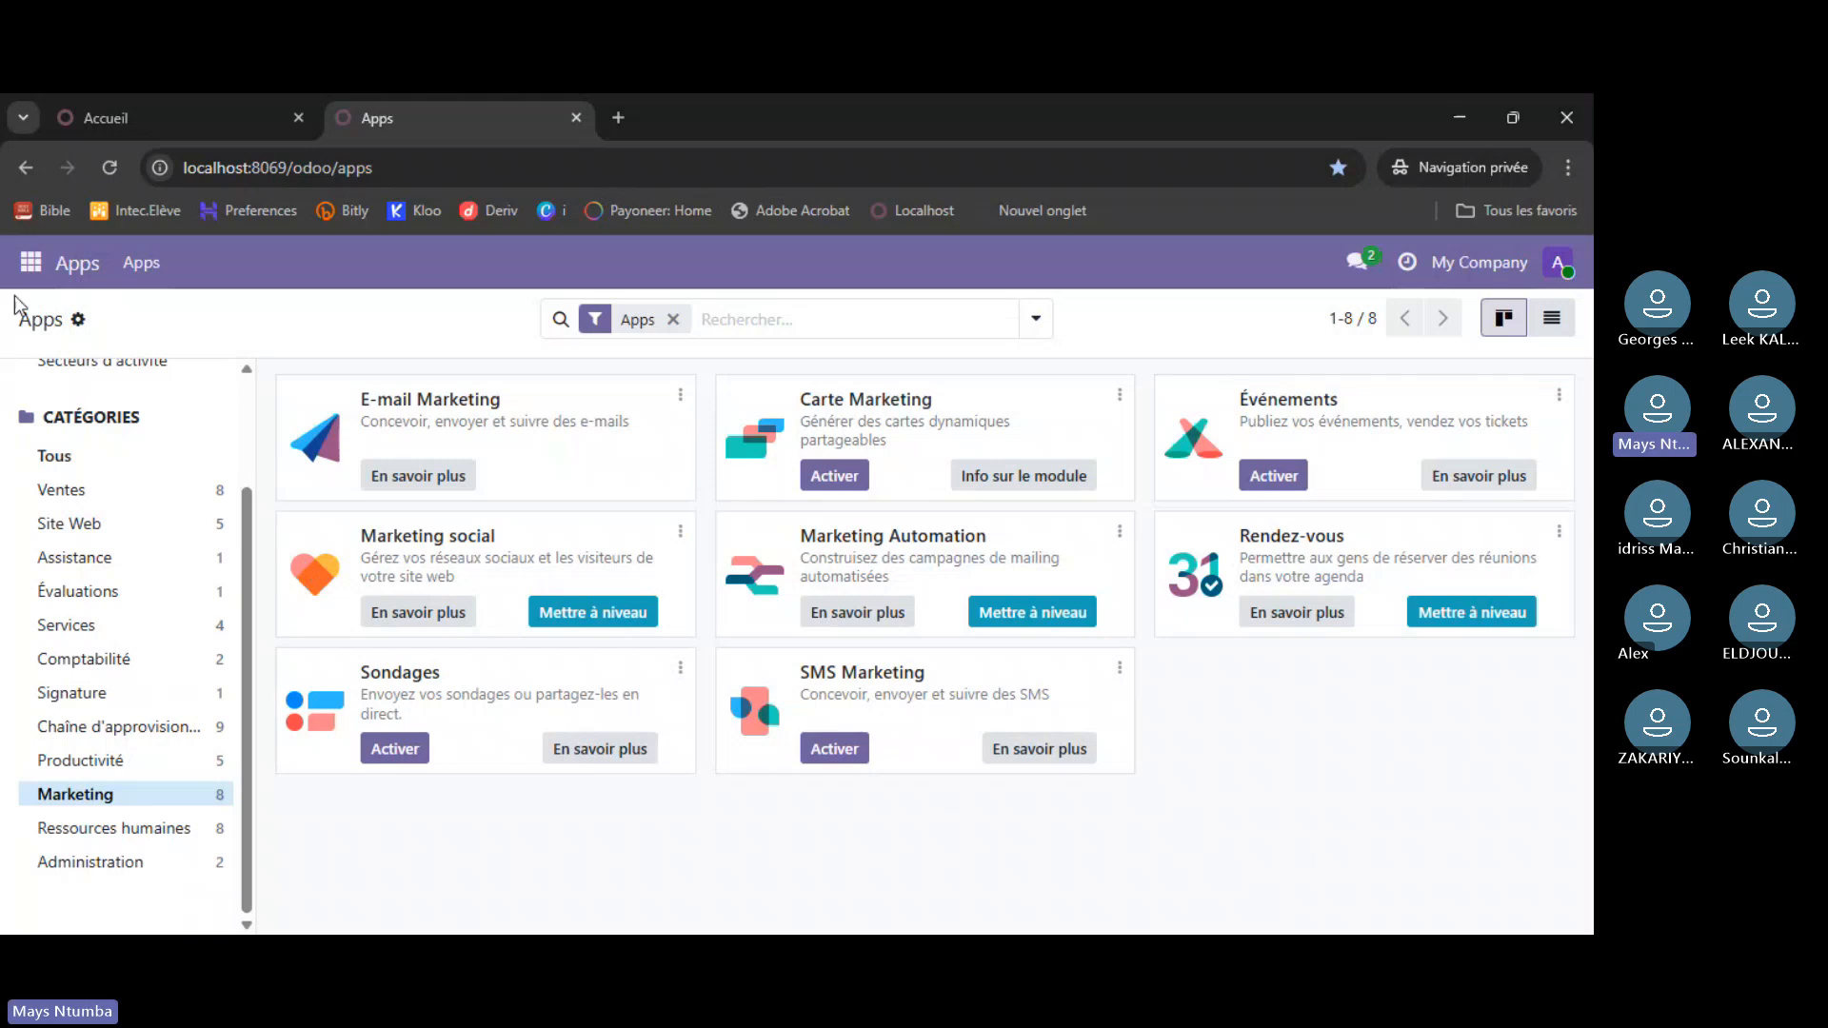
{"action": "left_click", "coordinate": [107, 120]}
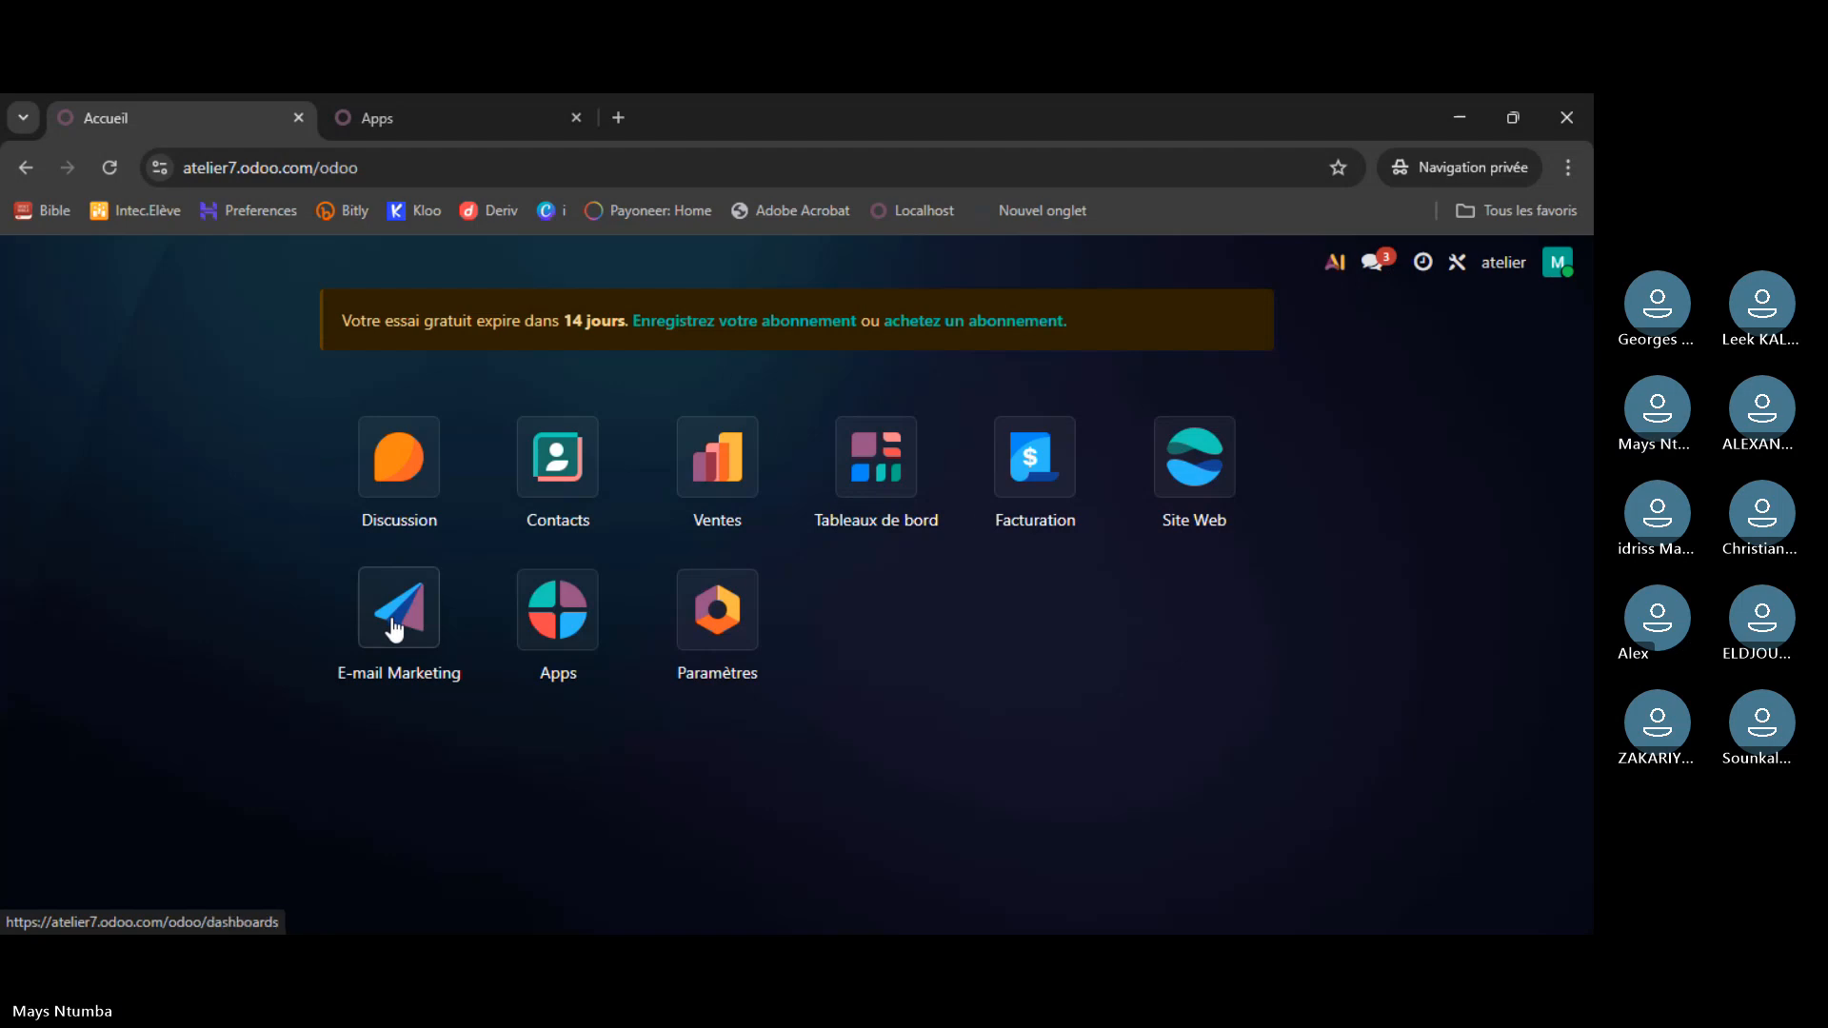
- View the trial instance's Apps catalogue as a list, scroll through it, then return to cards
{"action": "left_click", "coordinate": [540, 638]}
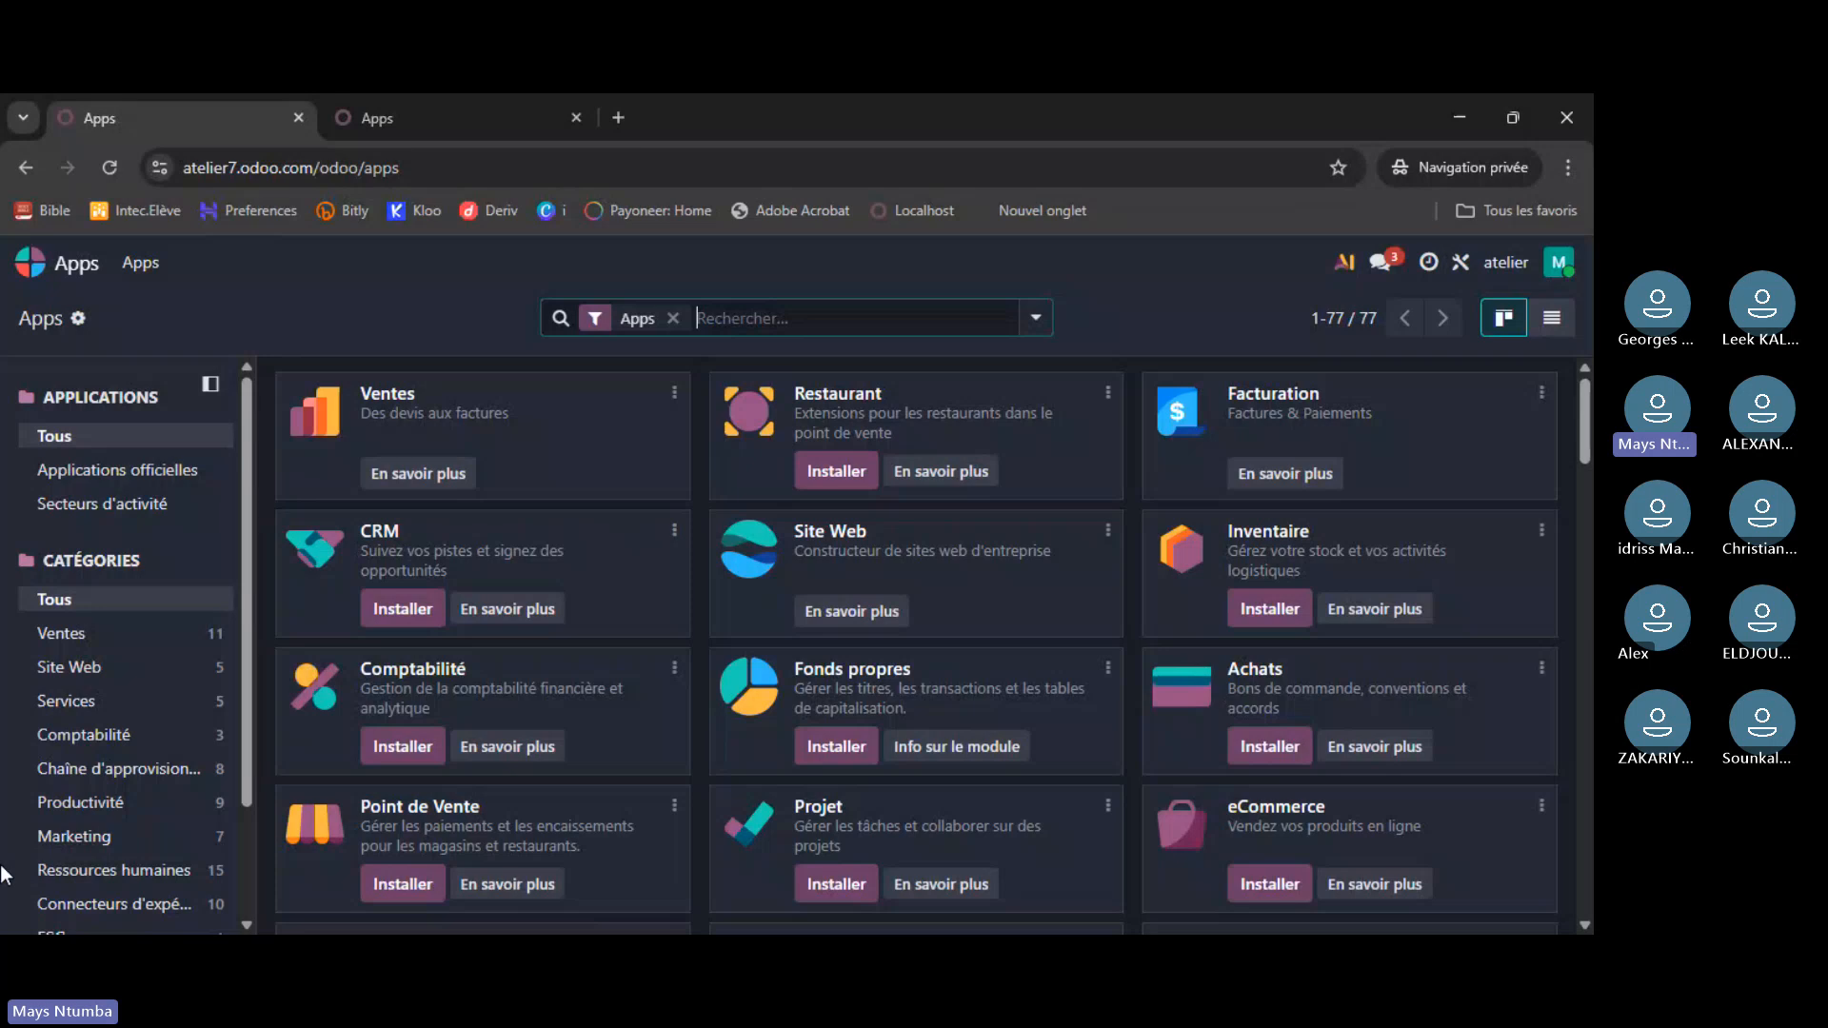
{"action": "left_click", "coordinate": [31, 264]}
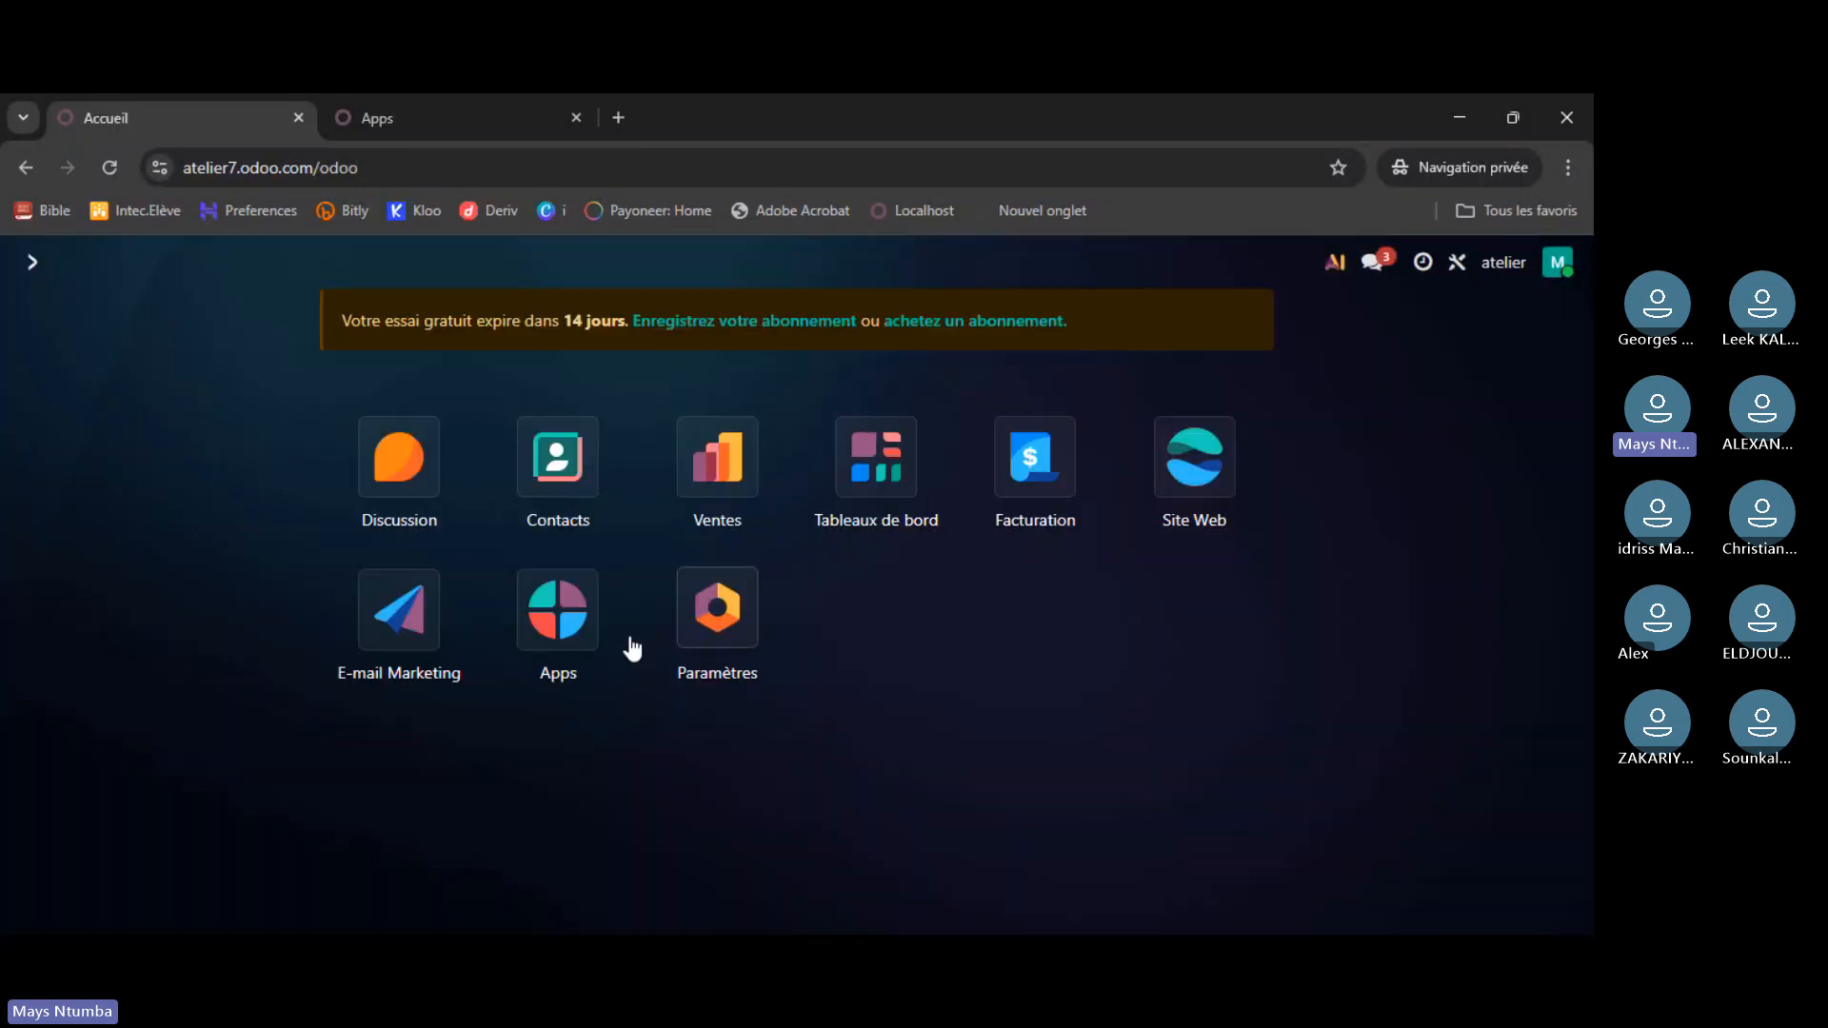
{"action": "left_click", "coordinate": [540, 609]}
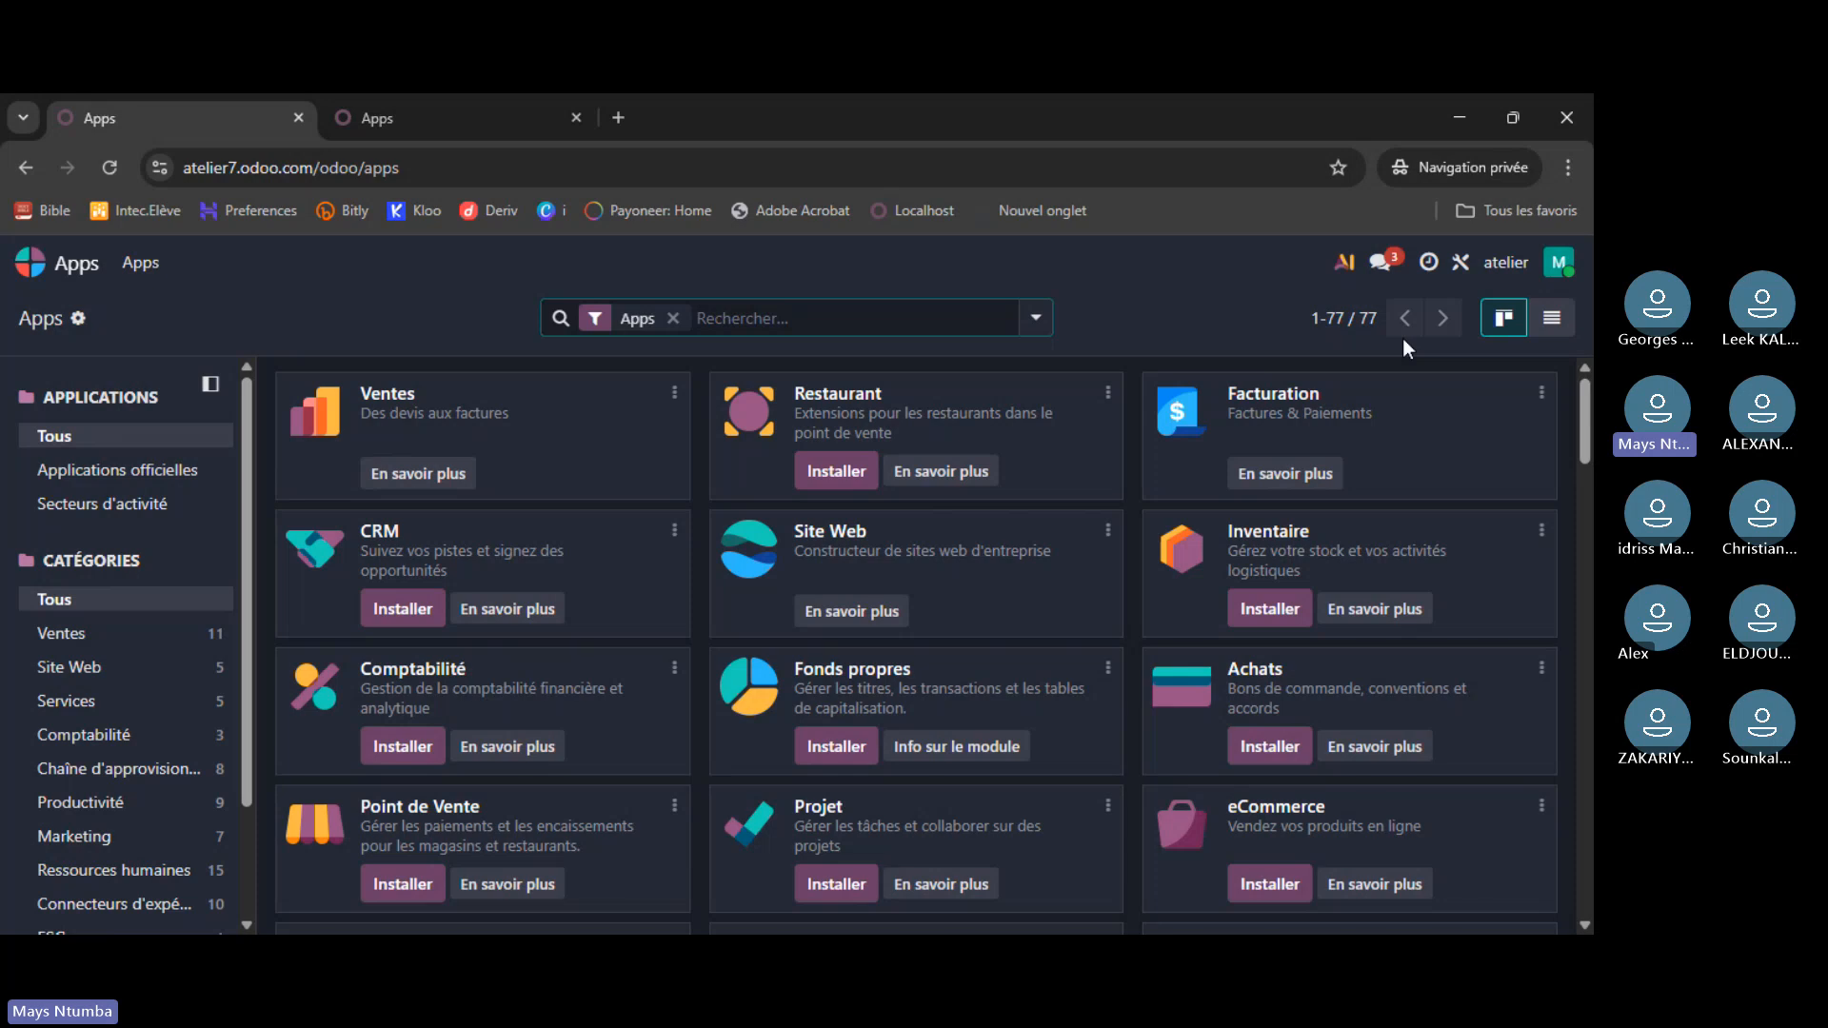
{"action": "left_click", "coordinate": [1555, 332]}
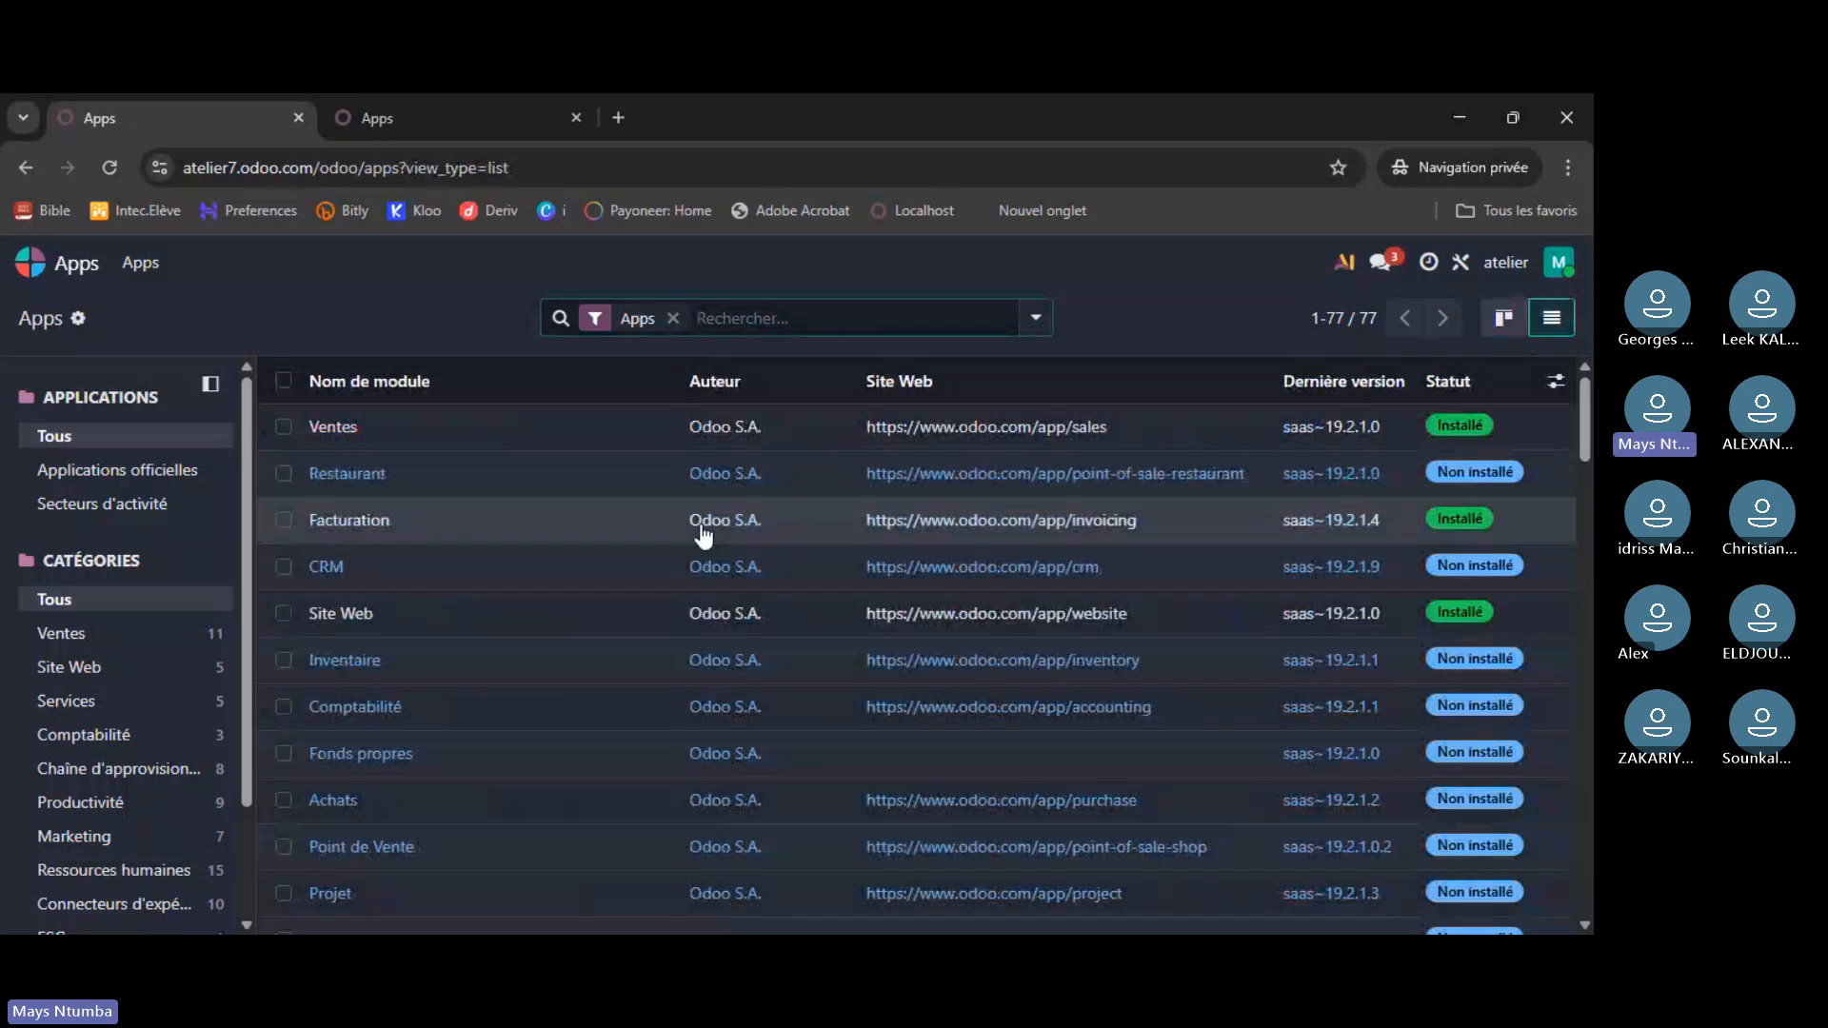
{"action": "scroll", "coordinate": [702, 575], "scroll_direction": "down", "scroll_amount": 5}
{"action": "scroll", "coordinate": [700, 590], "scroll_direction": "down", "scroll_amount": 5}
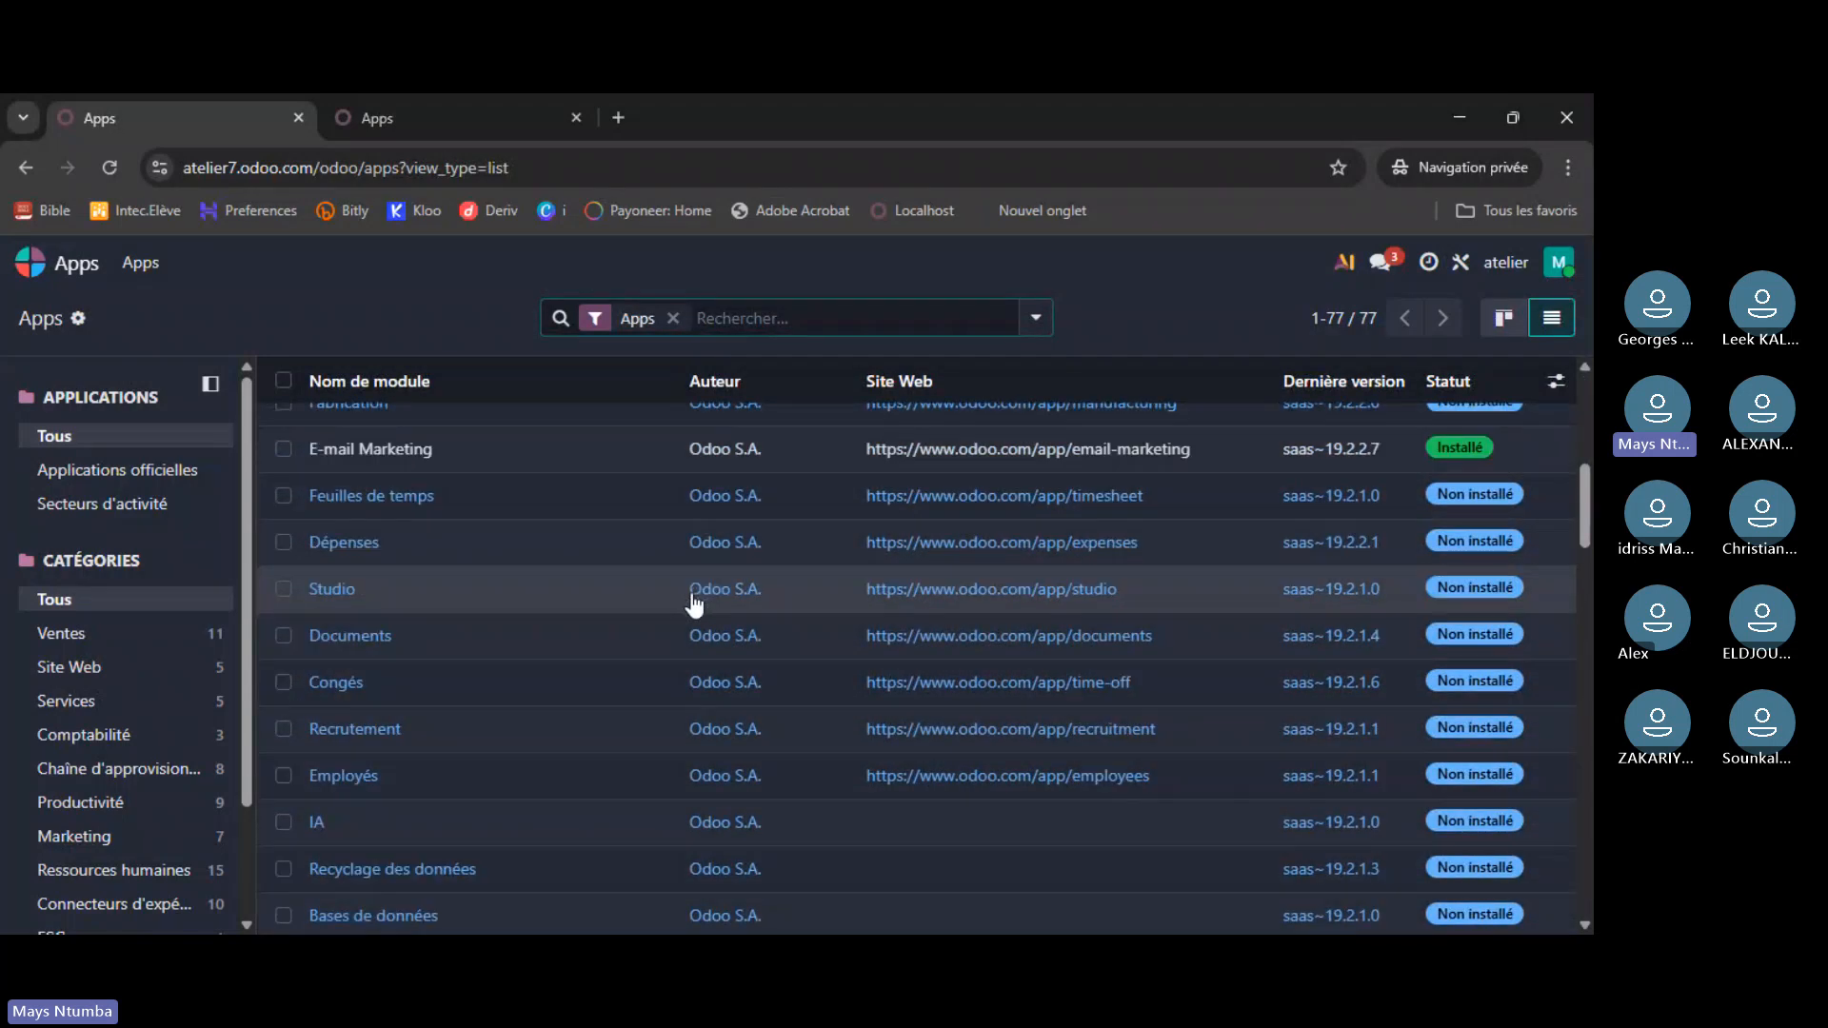
{"action": "scroll", "coordinate": [700, 610], "scroll_direction": "up", "scroll_amount": 8}
{"action": "scroll", "coordinate": [700, 621], "scroll_direction": "up", "scroll_amount": 3}
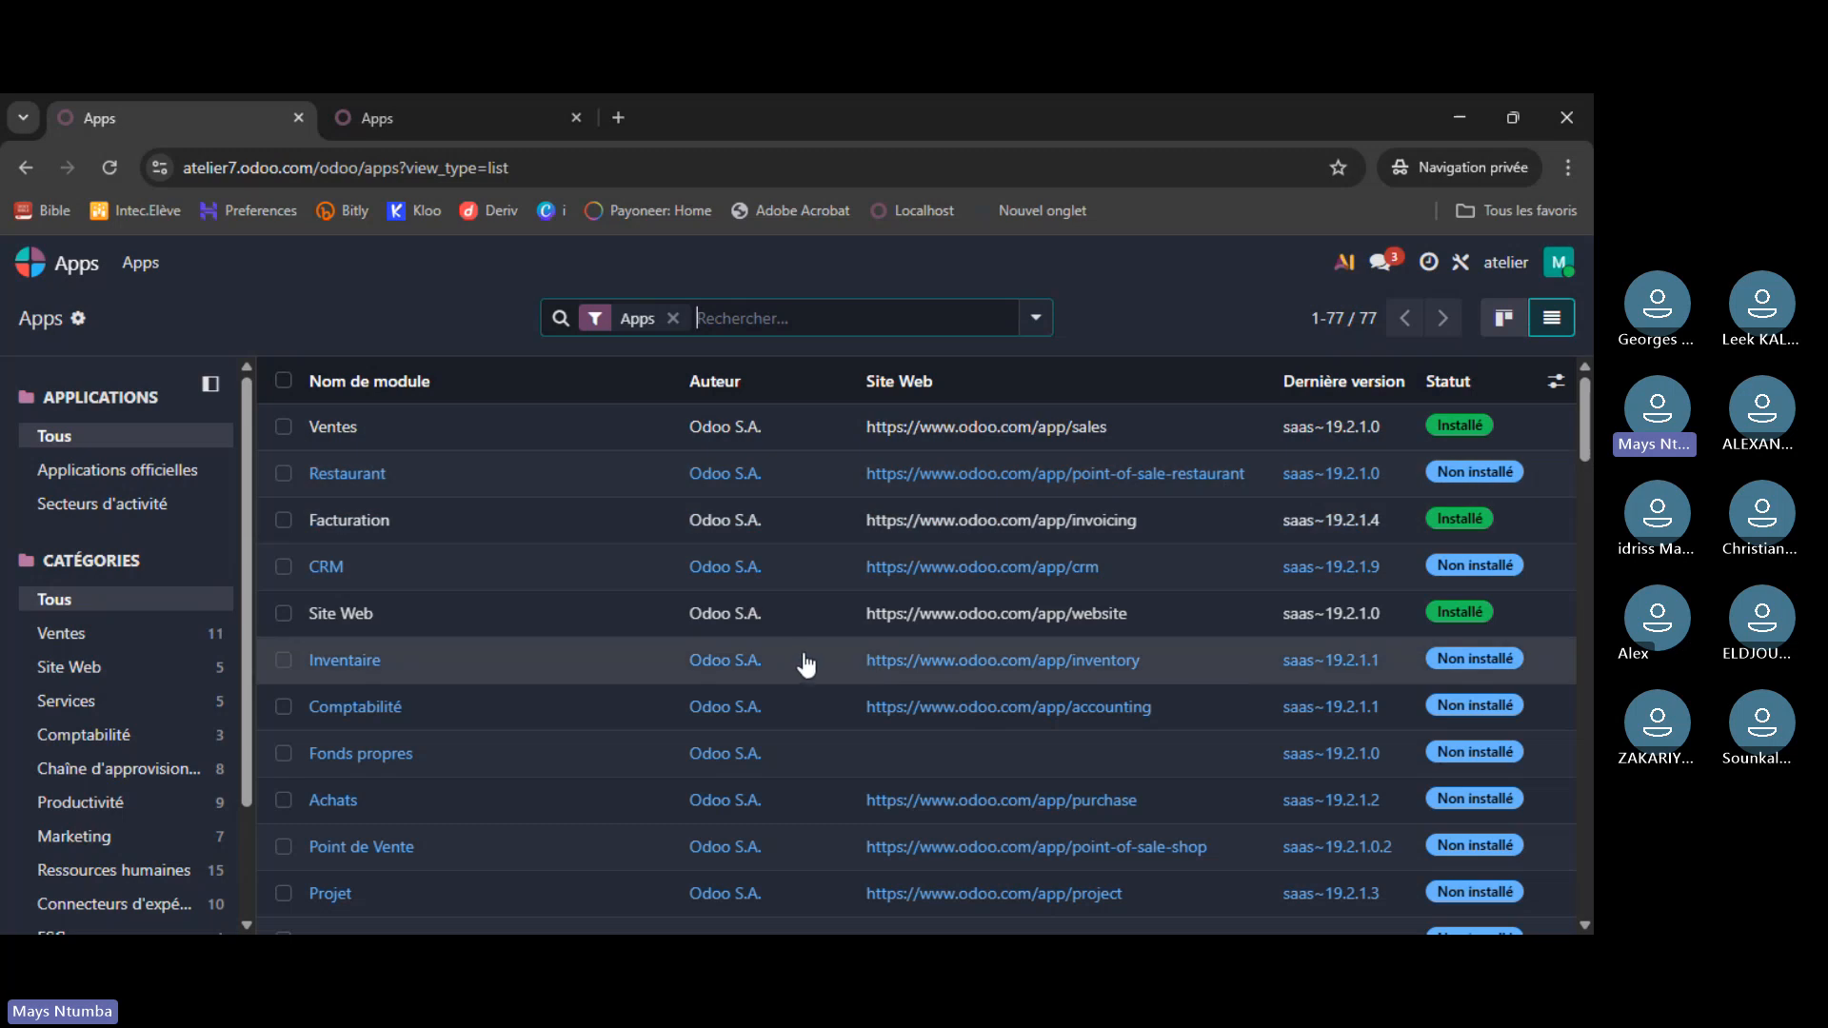
{"action": "scroll", "coordinate": [794, 657], "scroll_direction": "down", "scroll_amount": 4}
{"action": "scroll", "coordinate": [793, 657], "scroll_direction": "down", "scroll_amount": 4}
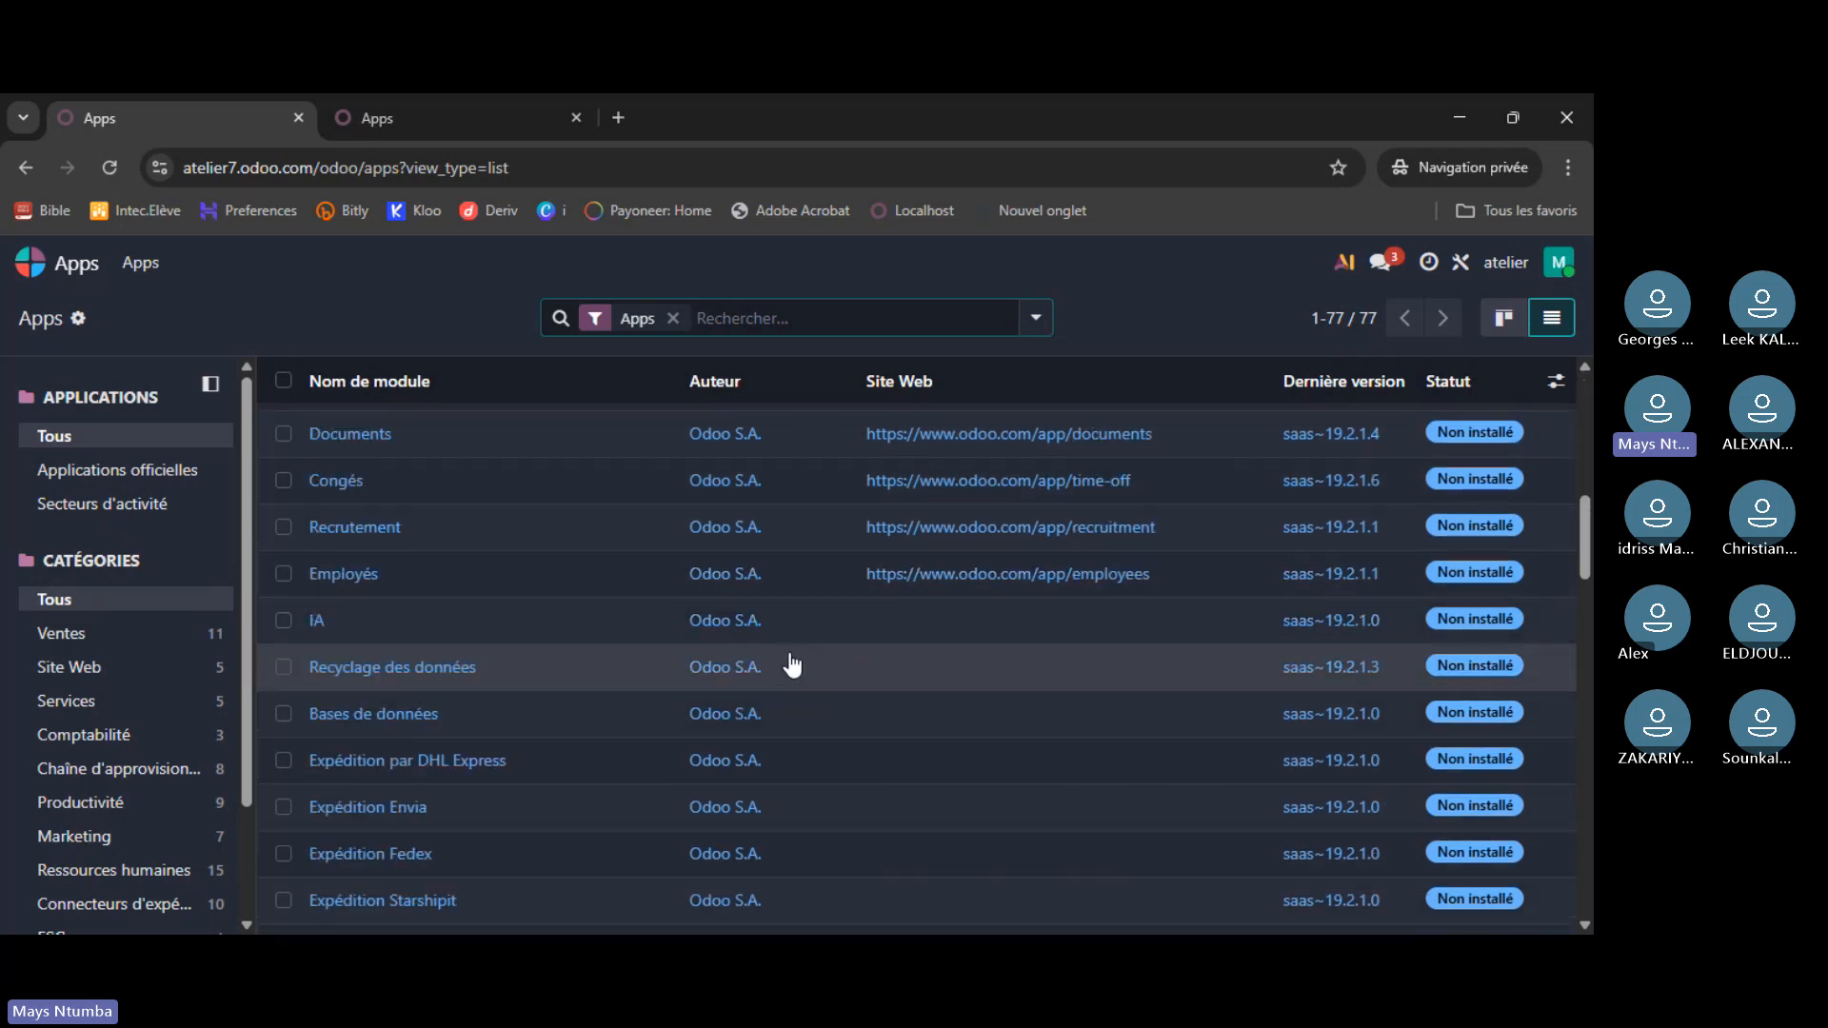
{"action": "scroll", "coordinate": [789, 662], "scroll_direction": "up", "scroll_amount": 8}
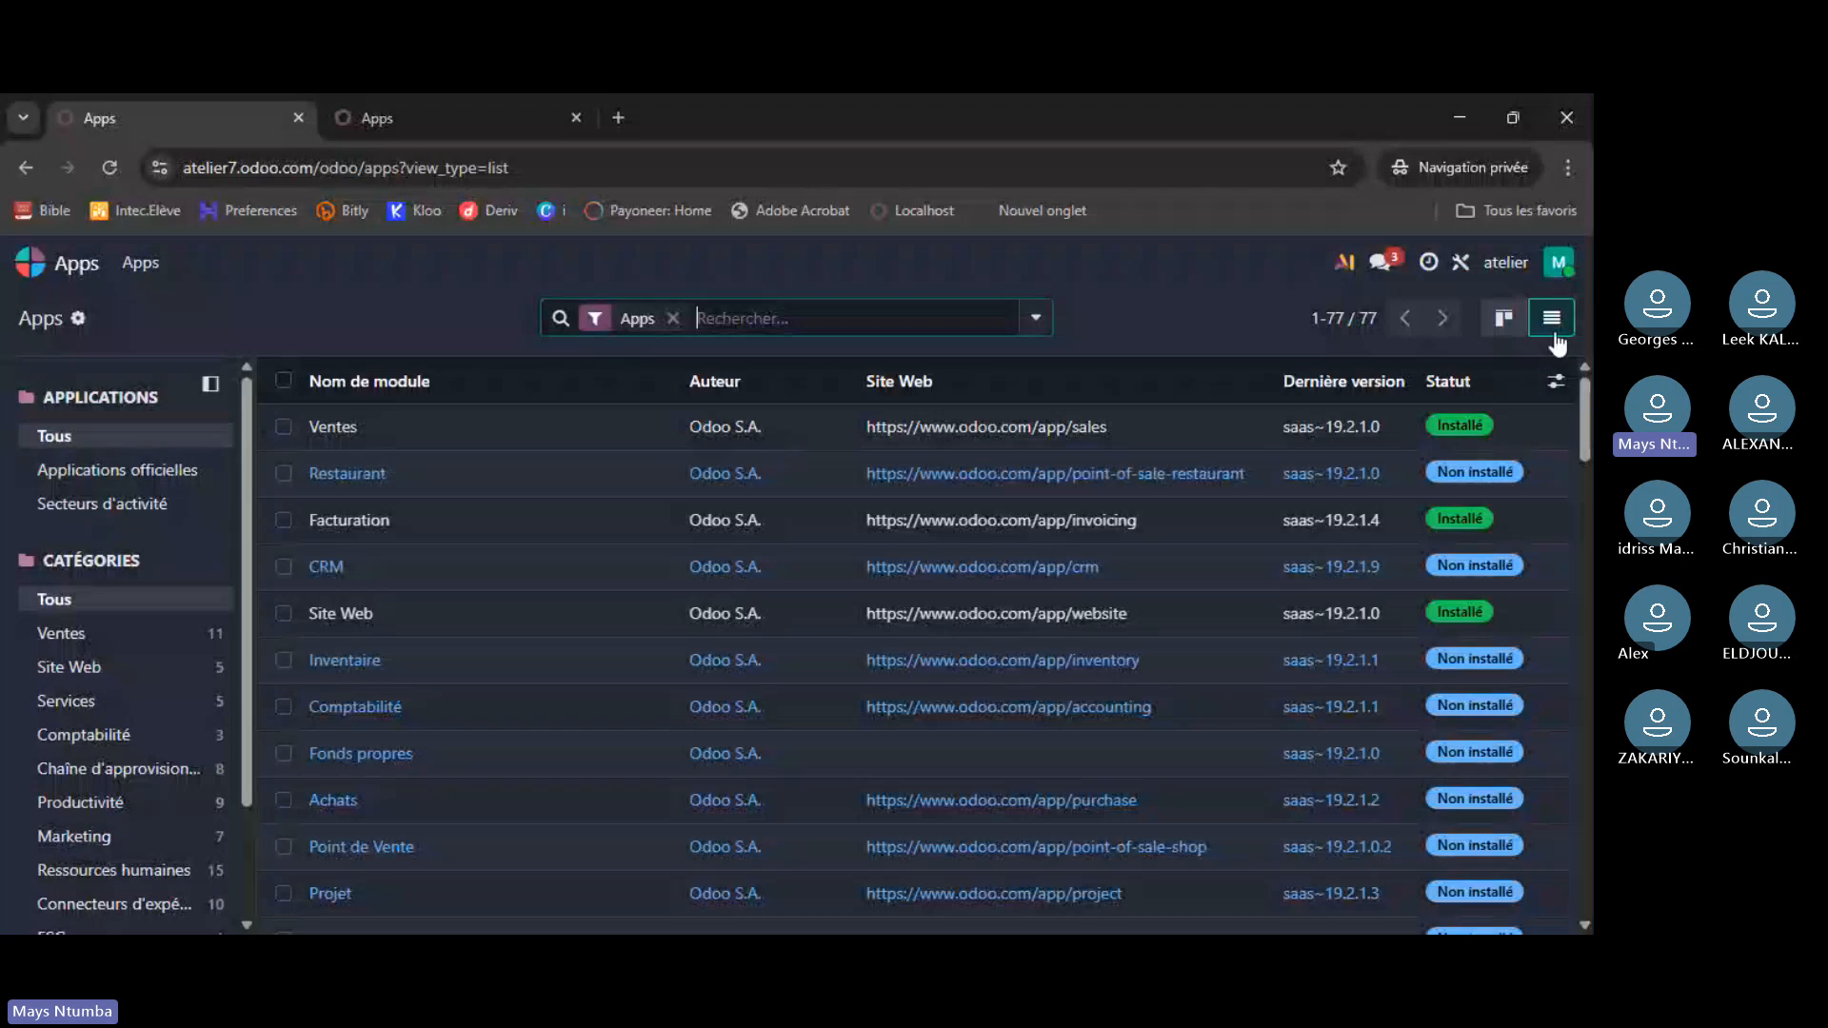
{"action": "left_click", "coordinate": [1506, 329]}
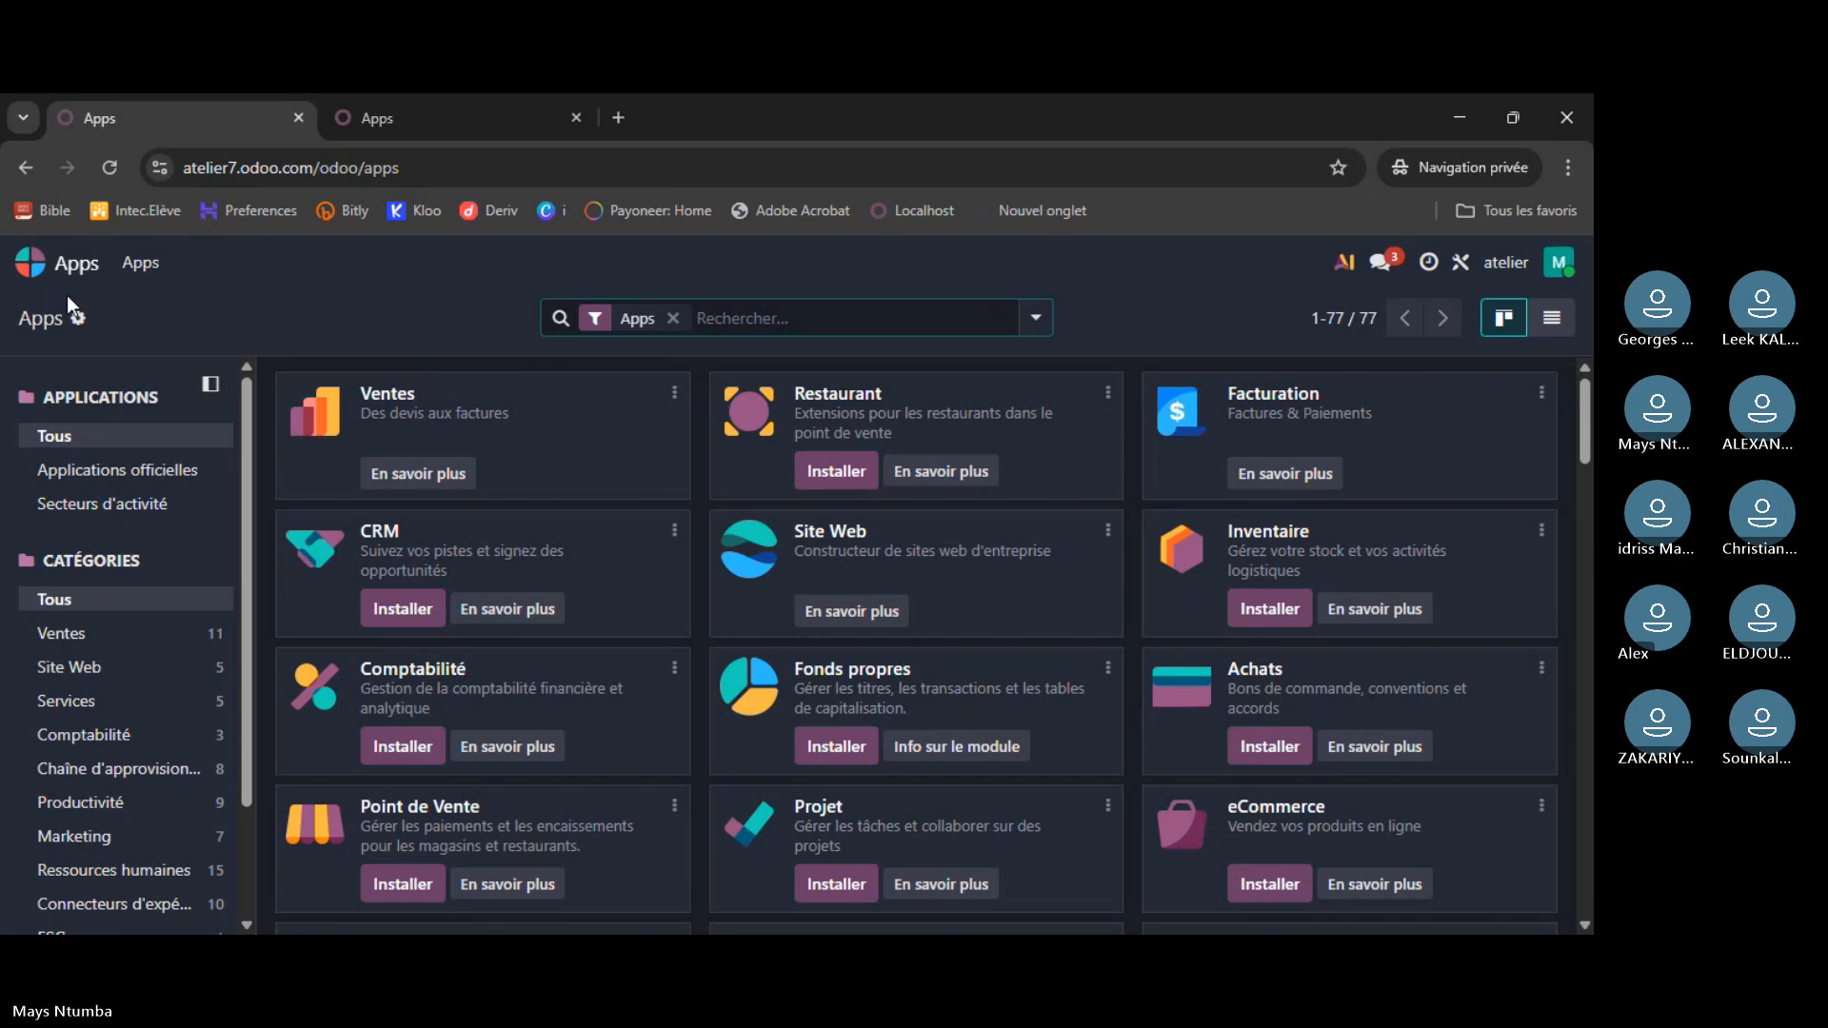
- Toggle the local instance's apps between list and cards, then go back to the trial home menu
{"action": "left_click", "coordinate": [429, 113]}
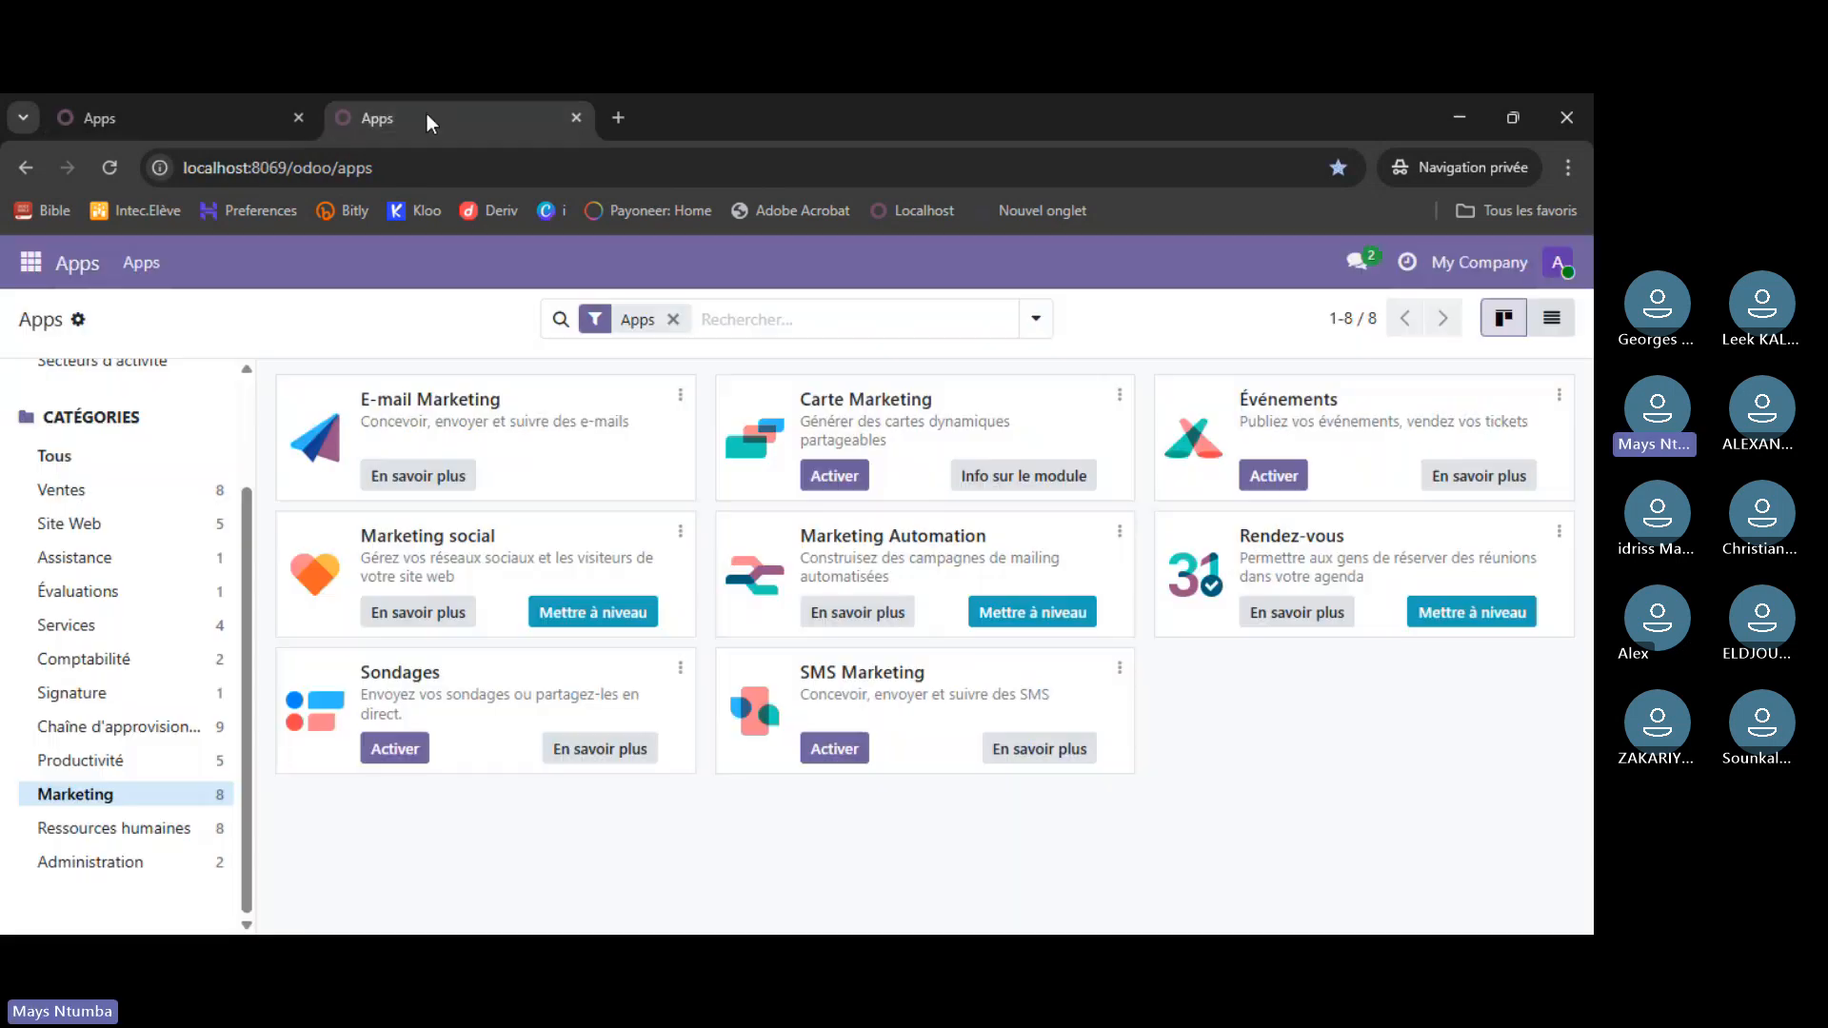
{"action": "left_click", "coordinate": [1557, 329]}
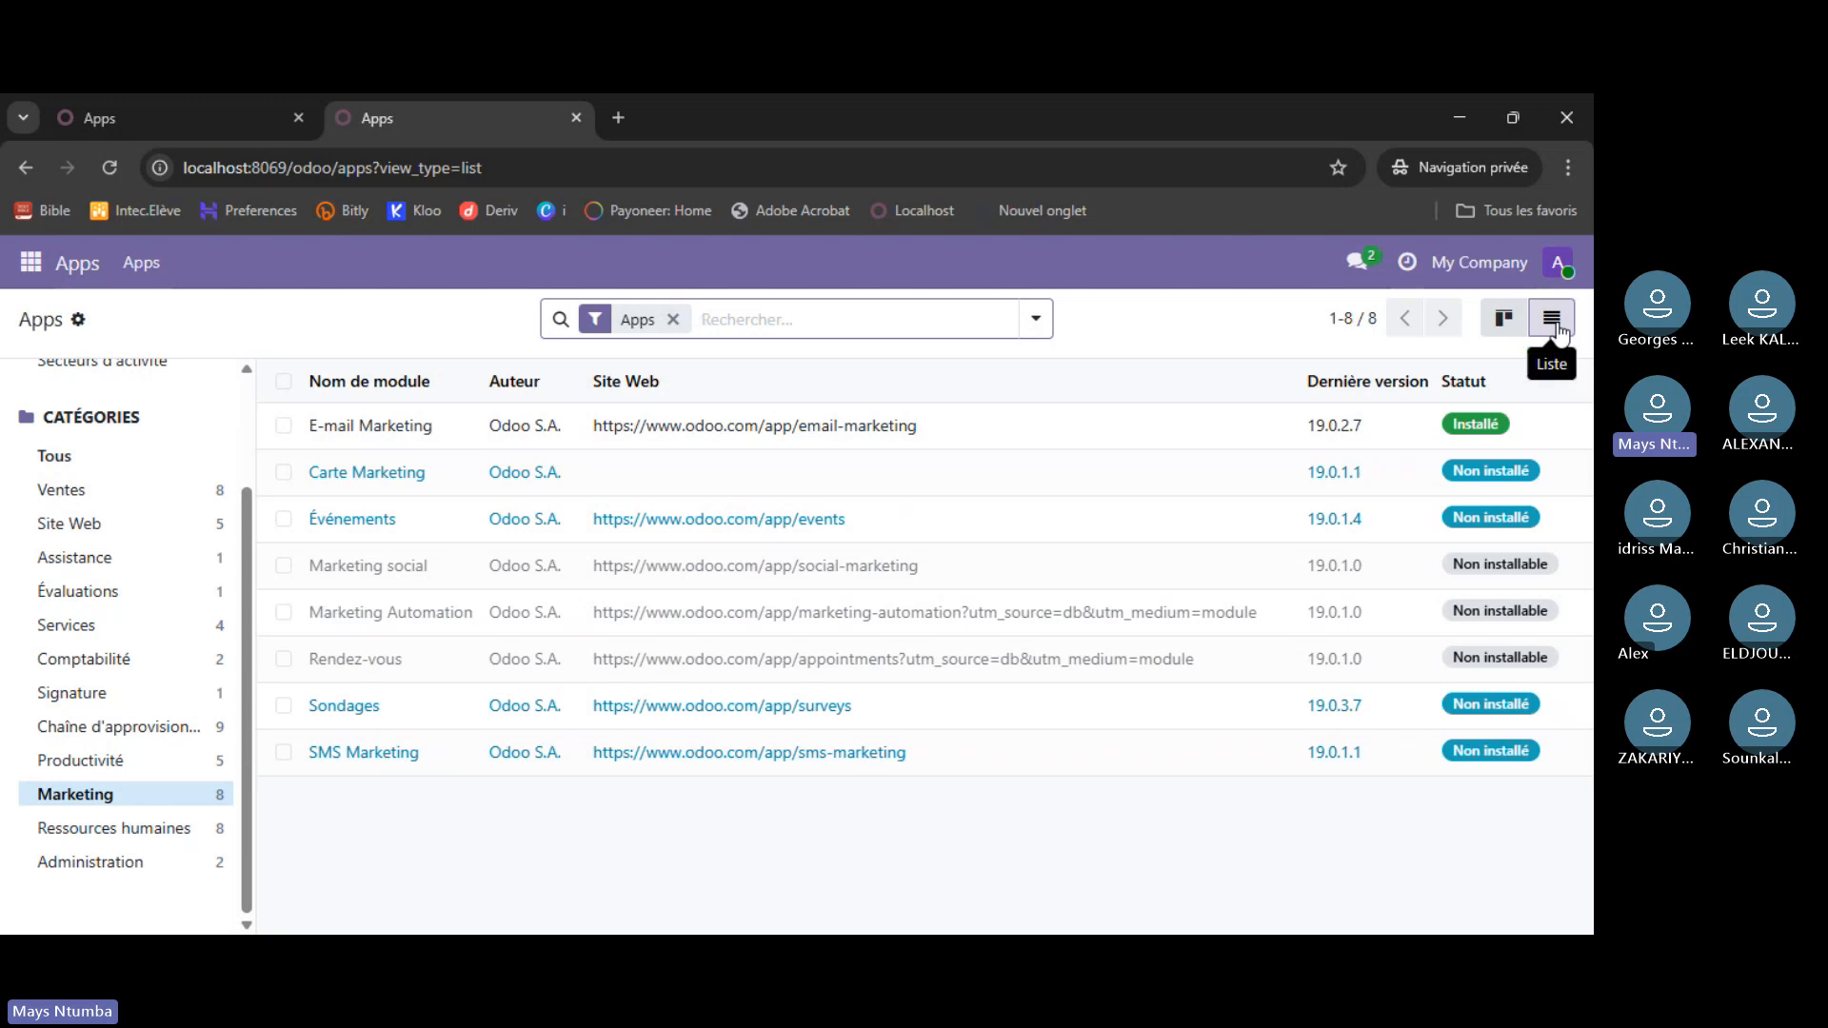
{"action": "left_click", "coordinate": [1506, 325]}
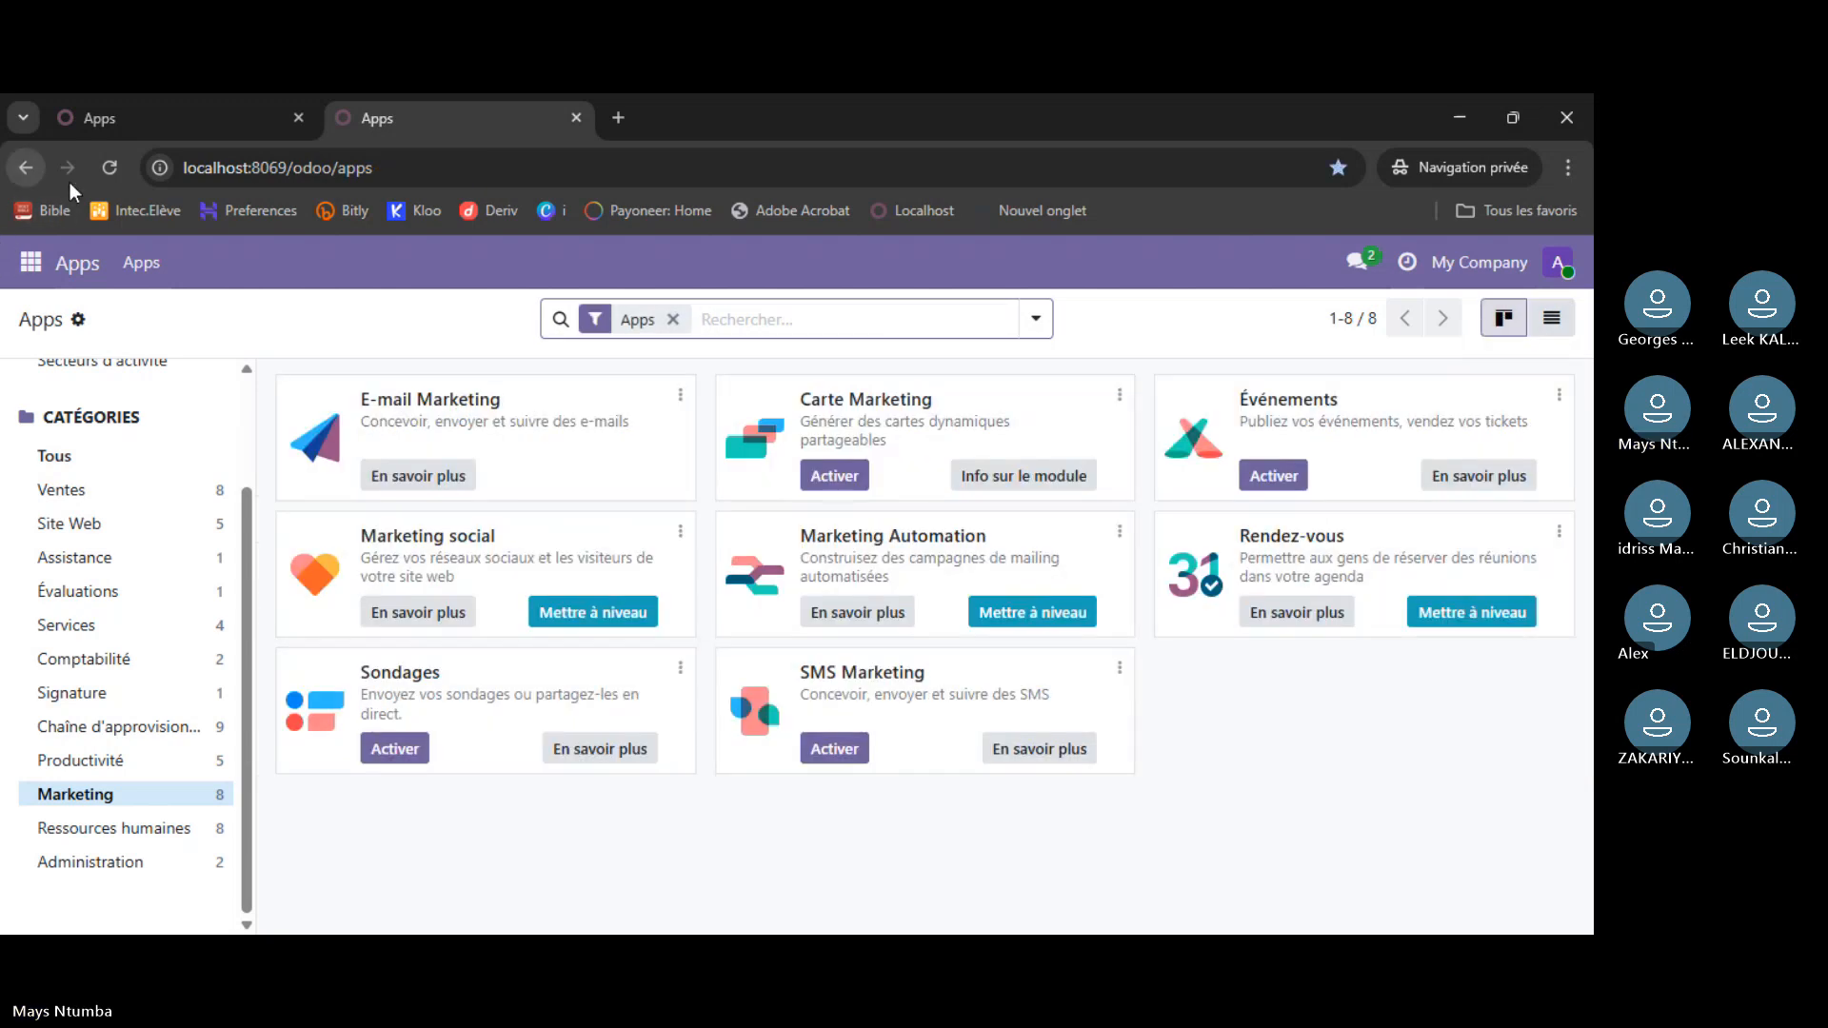
{"action": "left_click", "coordinate": [181, 113]}
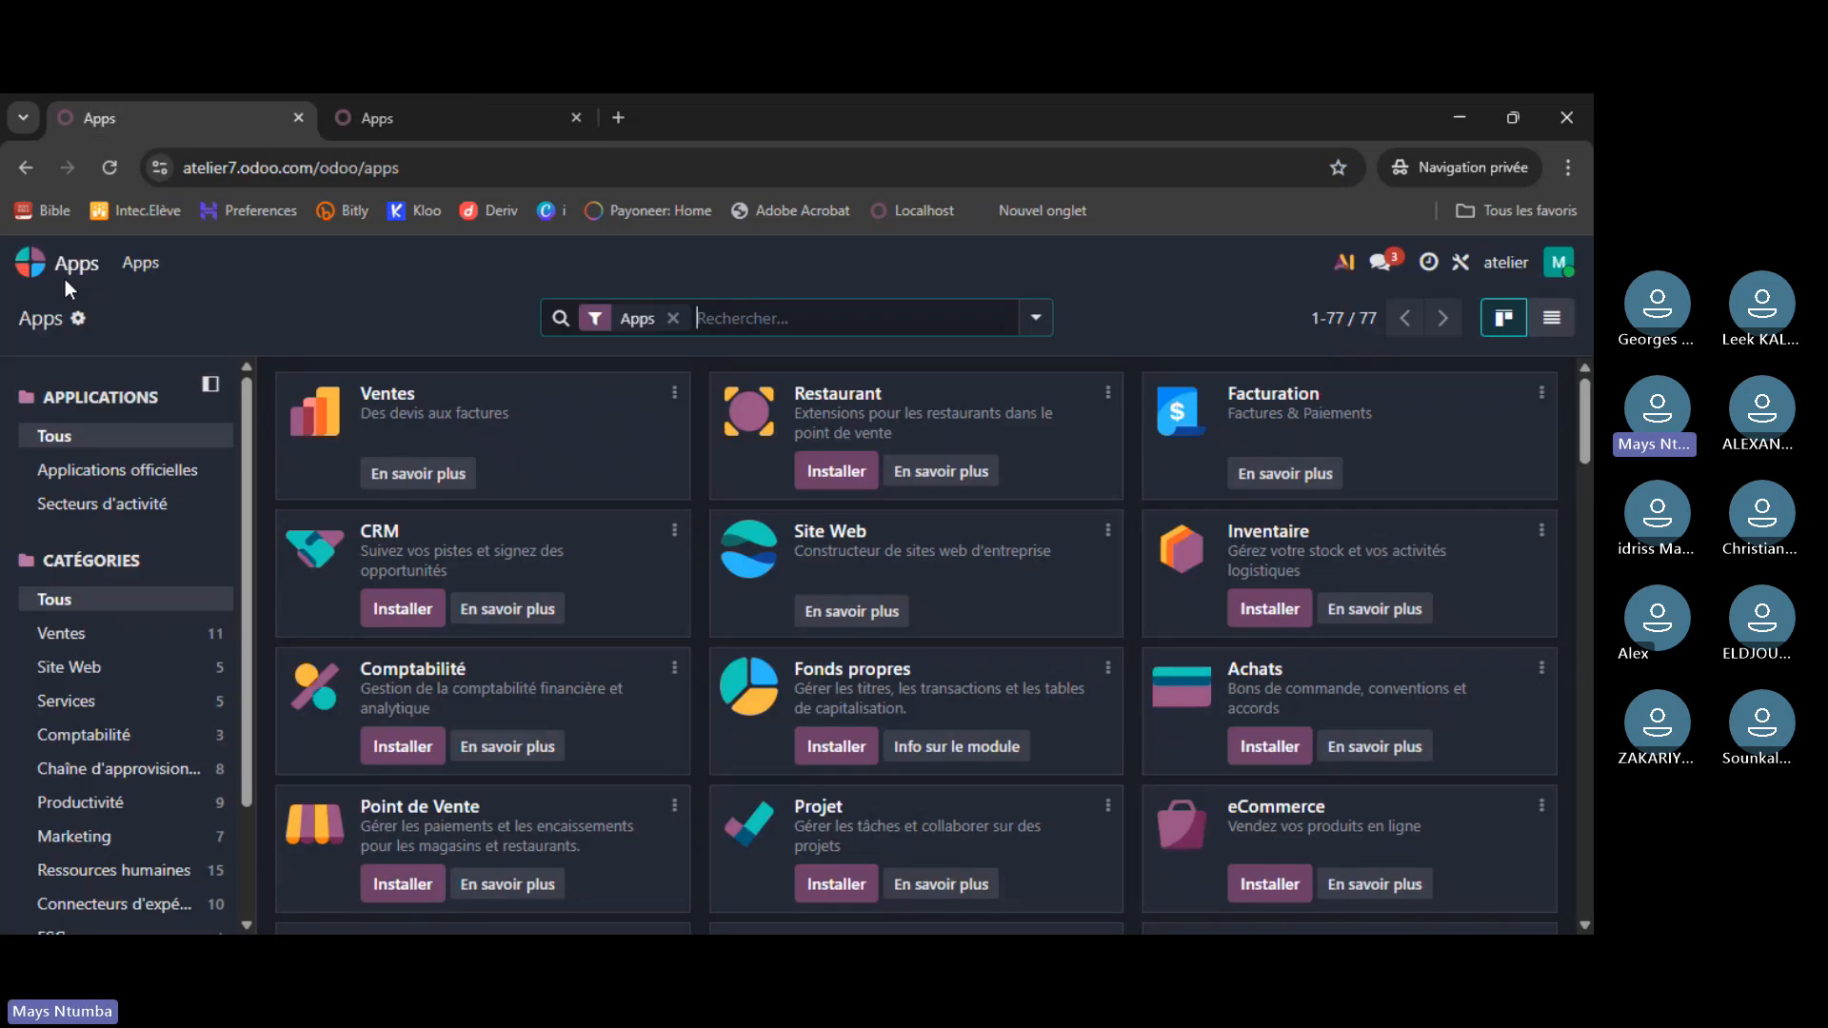
{"action": "left_click", "coordinate": [38, 264]}
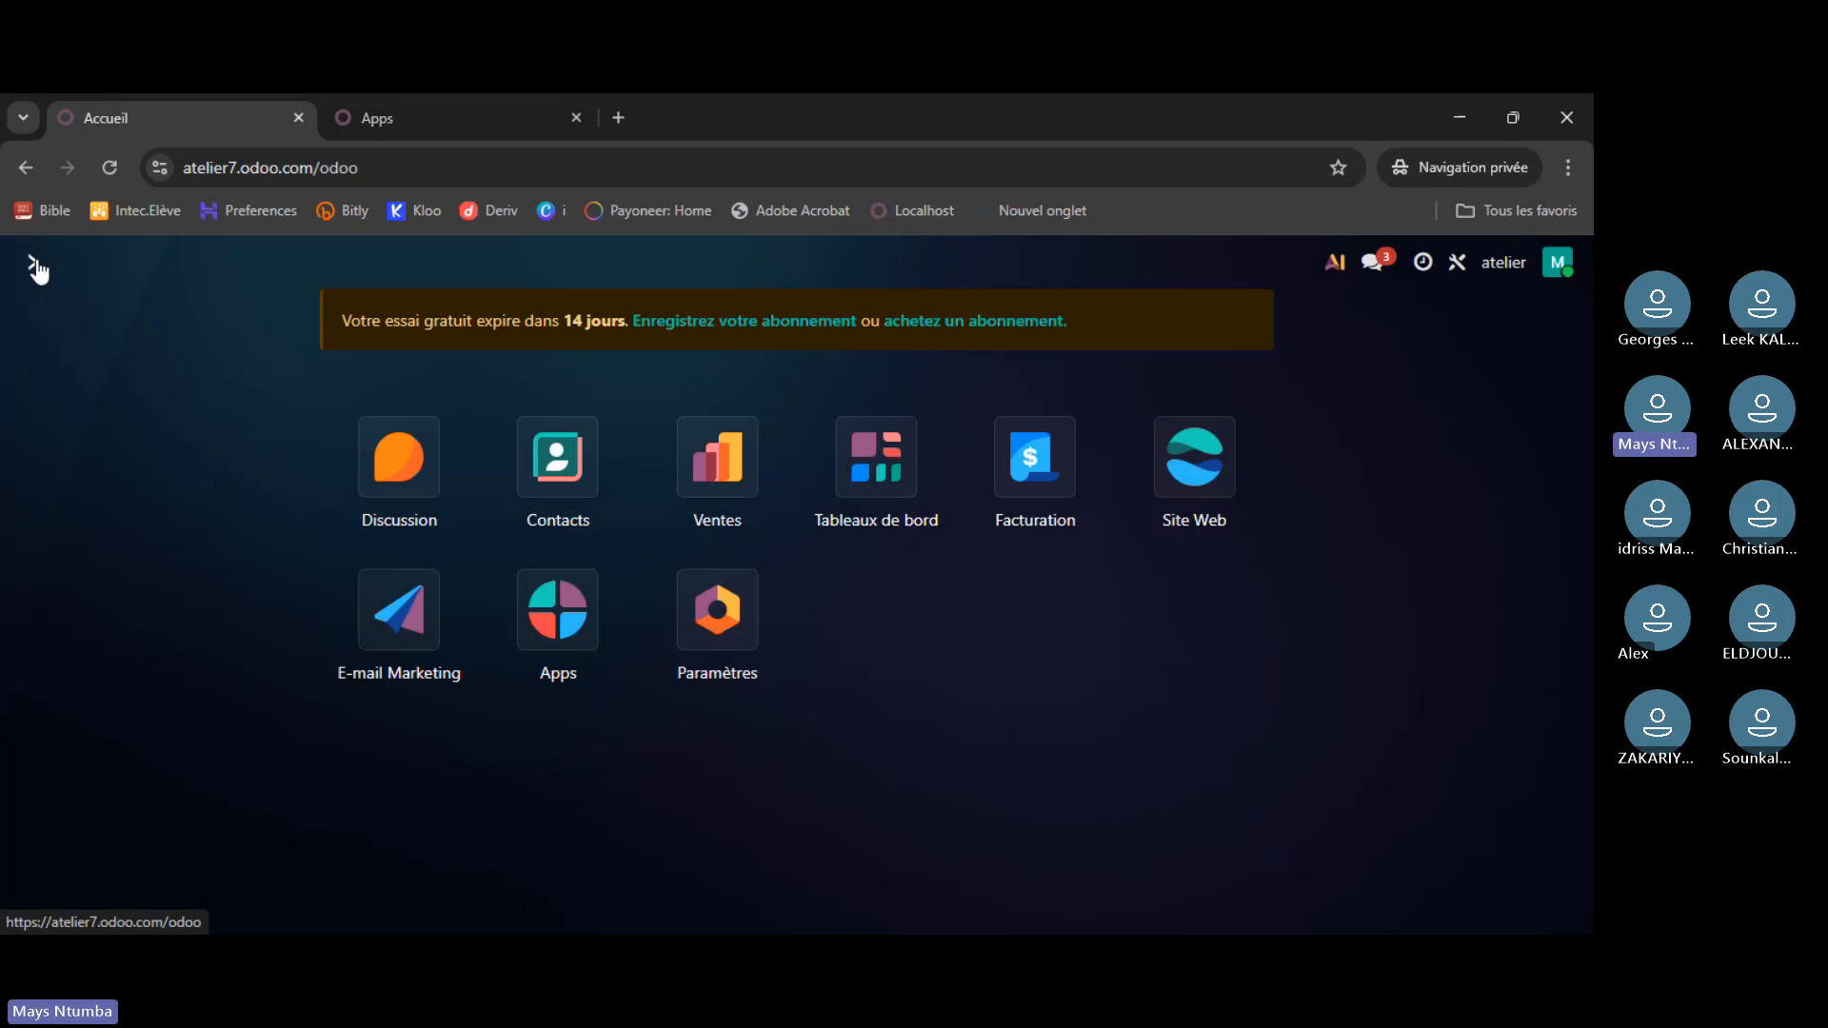
{"action": "left_click", "coordinate": [34, 269]}
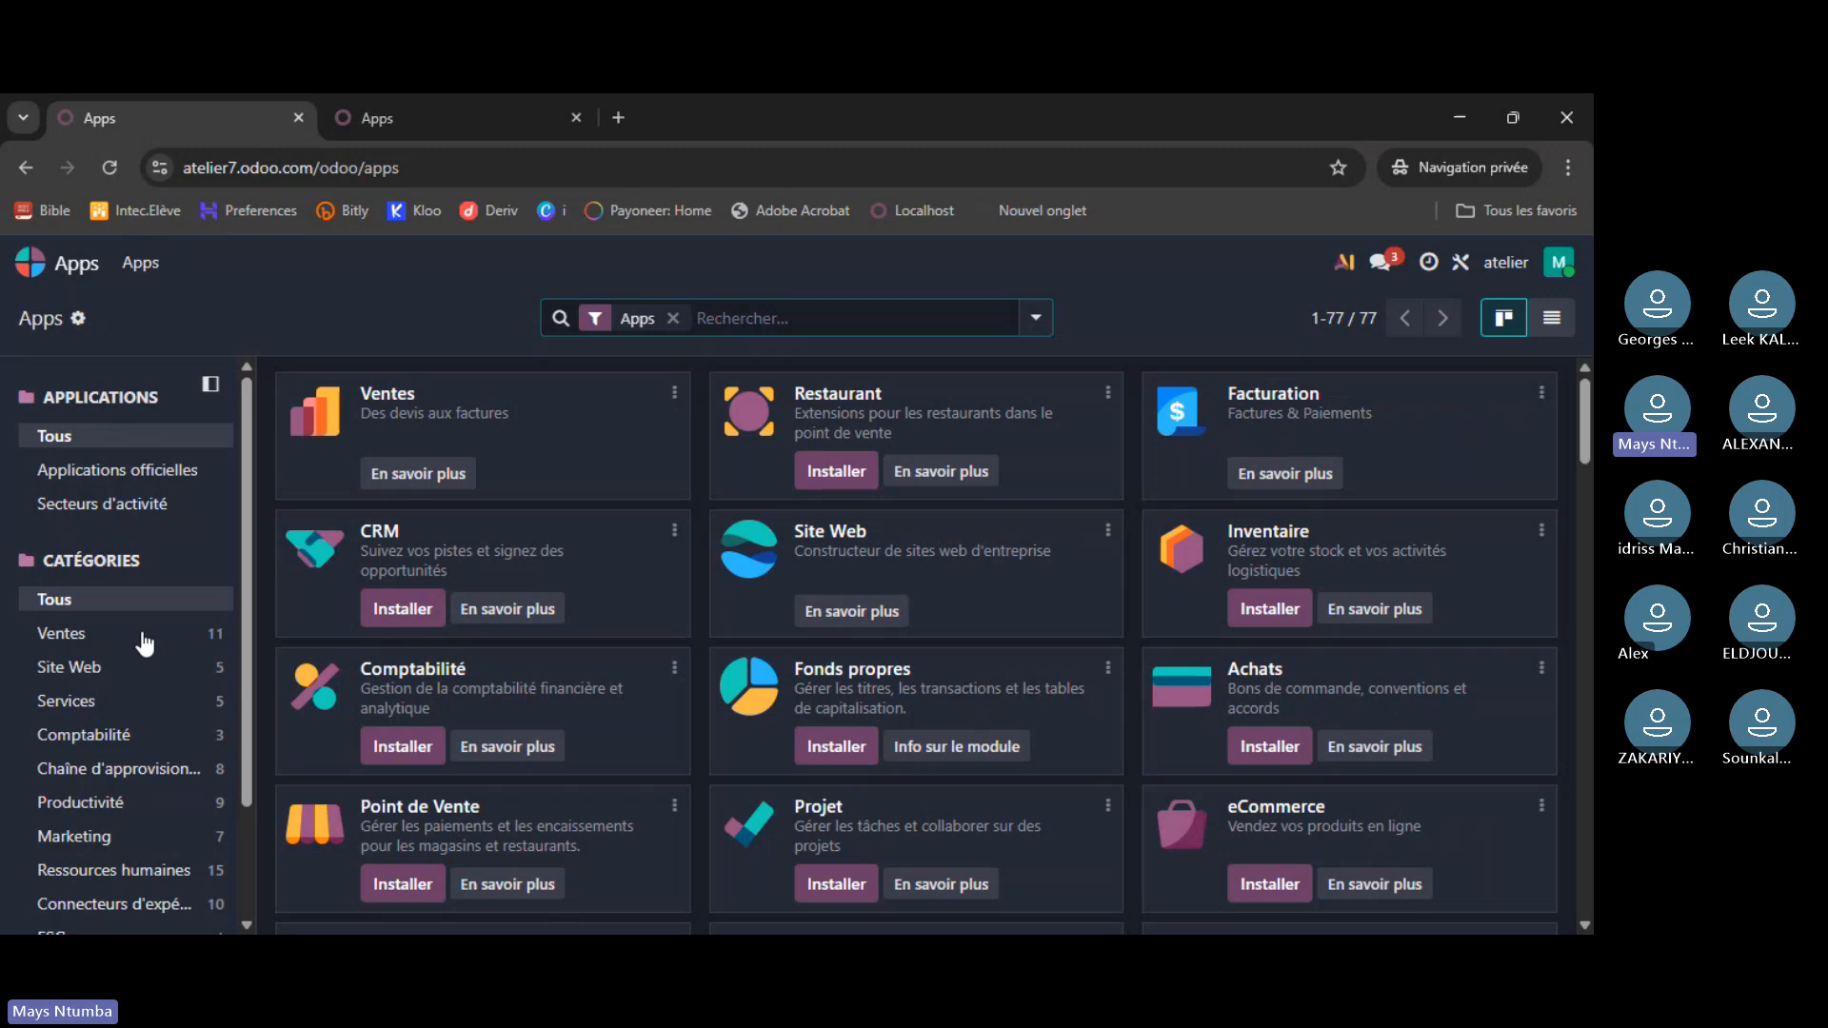
{"action": "scroll", "coordinate": [1048, 768], "scroll_direction": "down", "scroll_amount": 4}
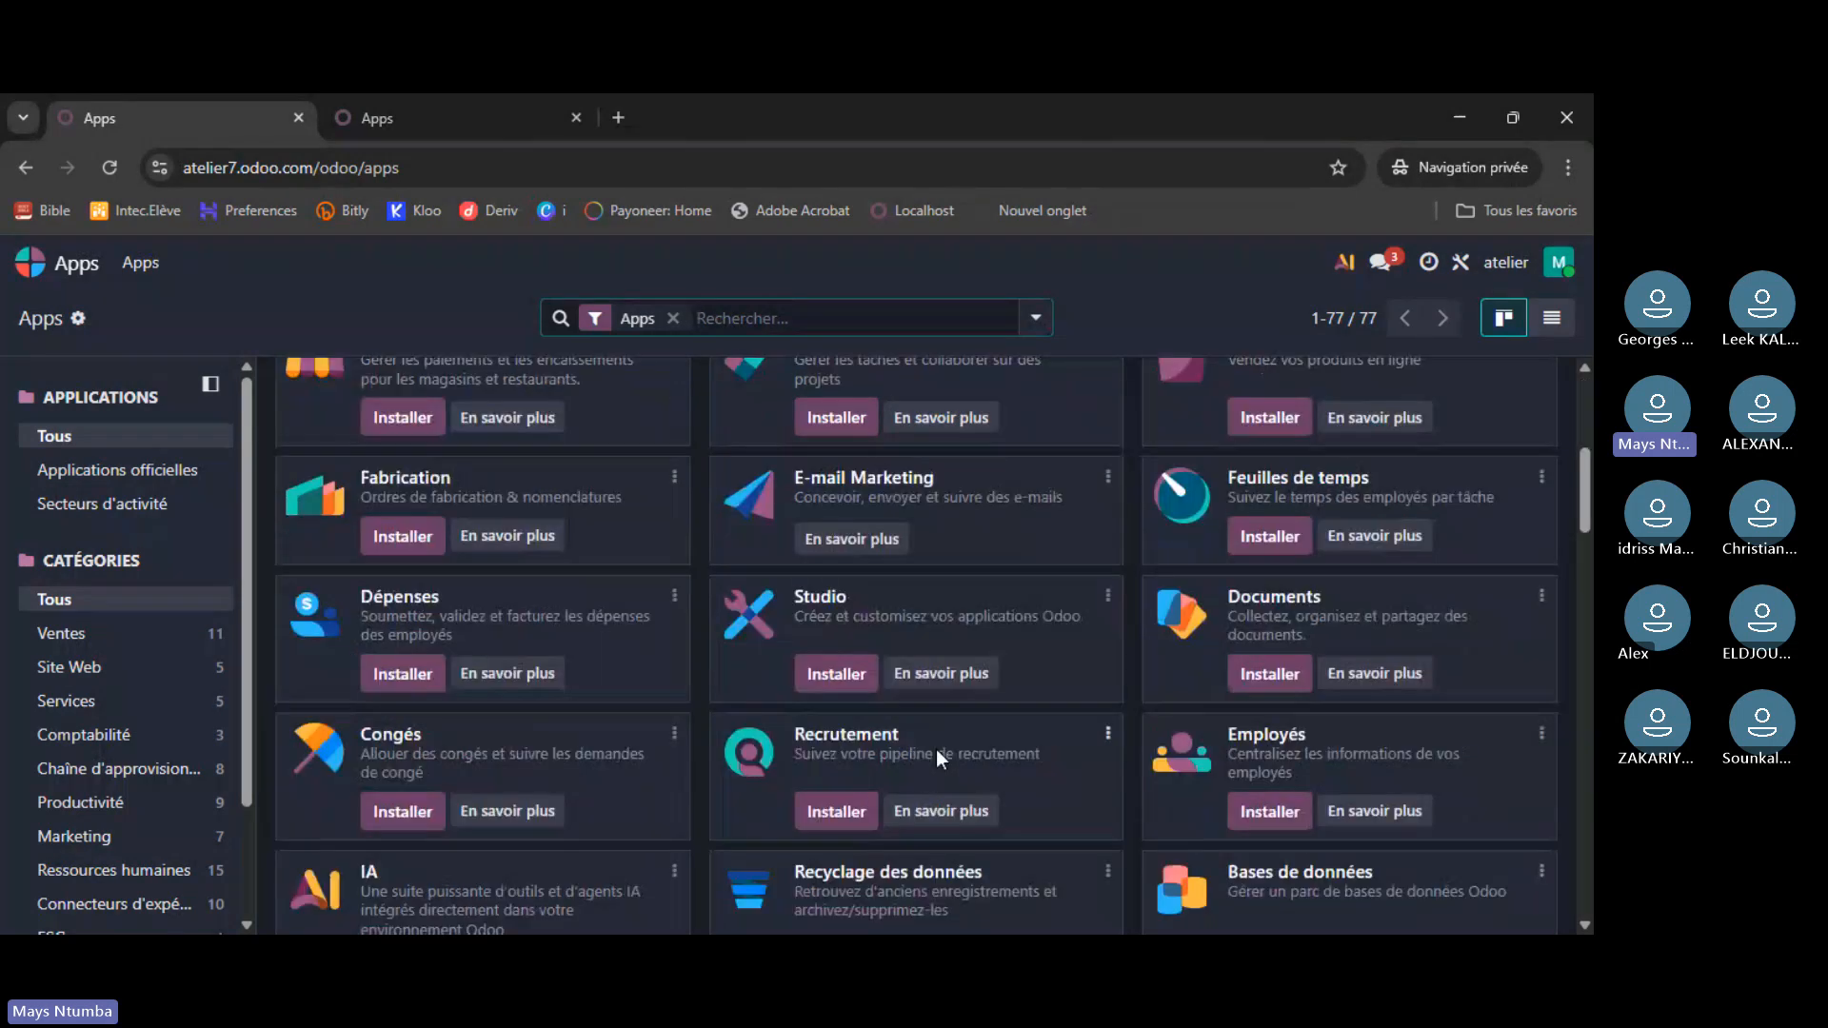
{"action": "scroll", "coordinate": [939, 759], "scroll_direction": "up", "scroll_amount": 4}
{"action": "left_click", "coordinate": [26, 263]}
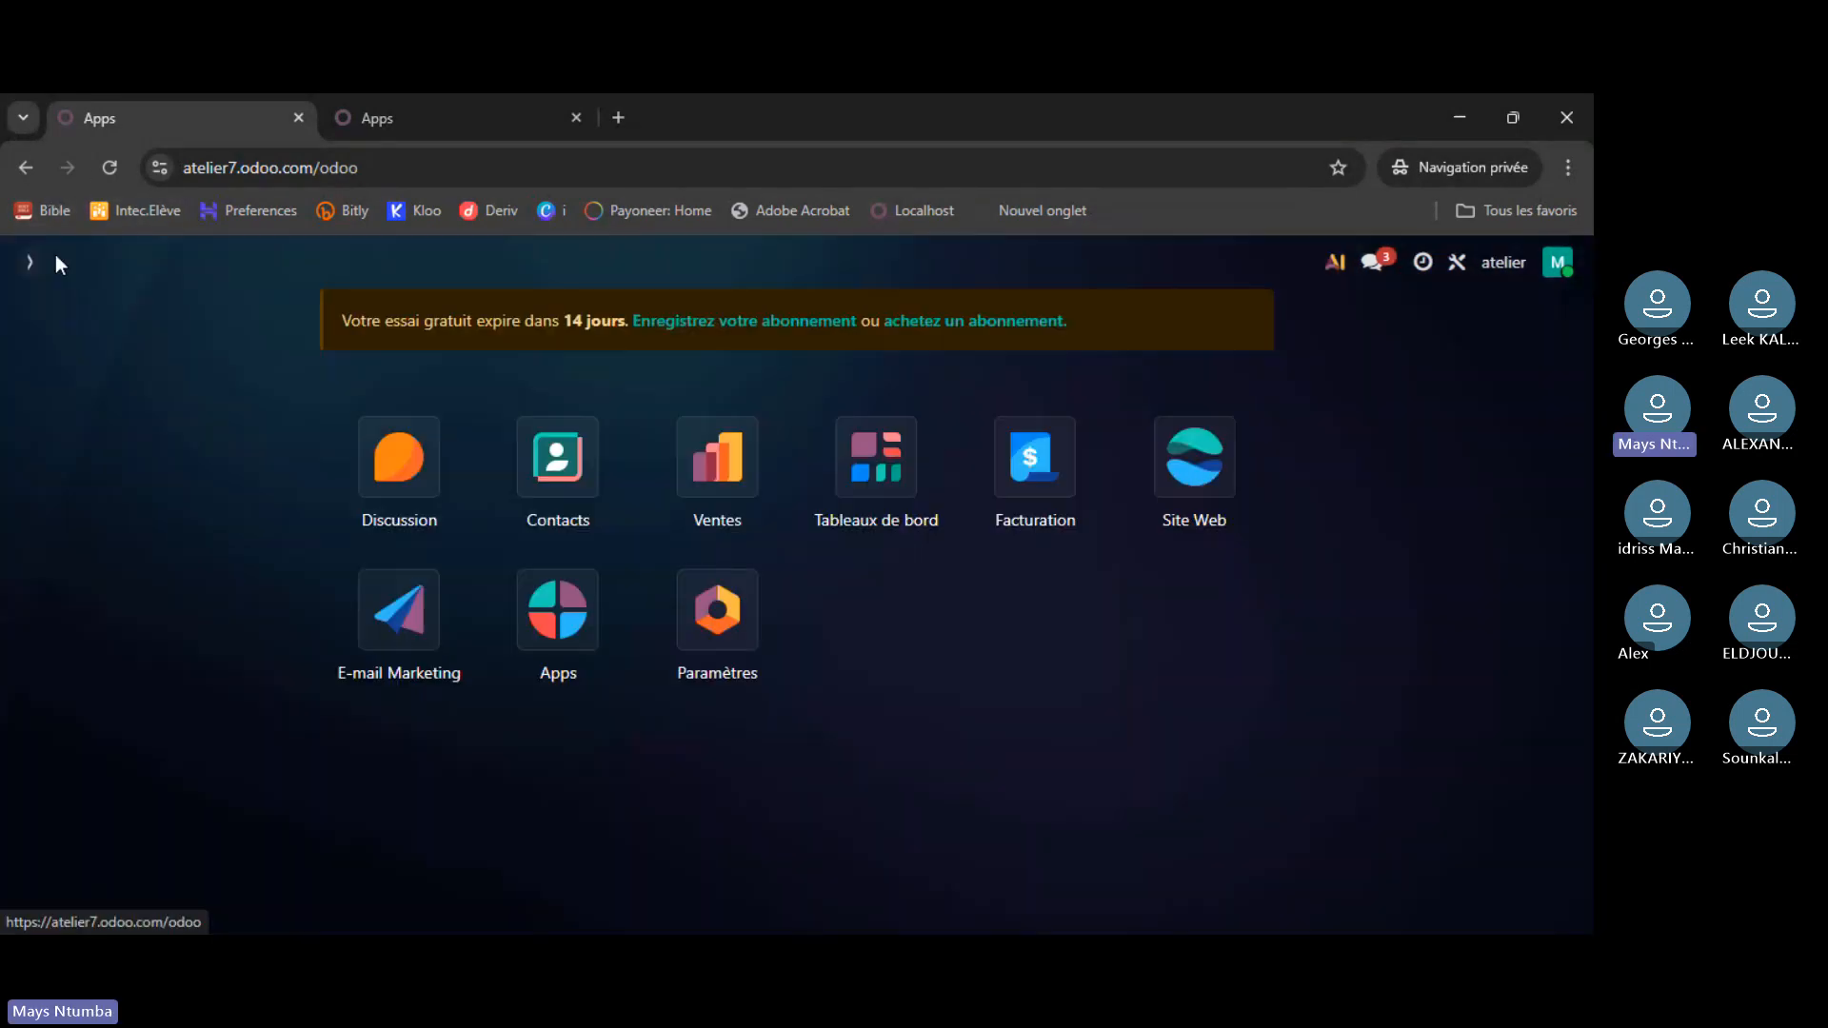
{"action": "left_click", "coordinate": [711, 460]}
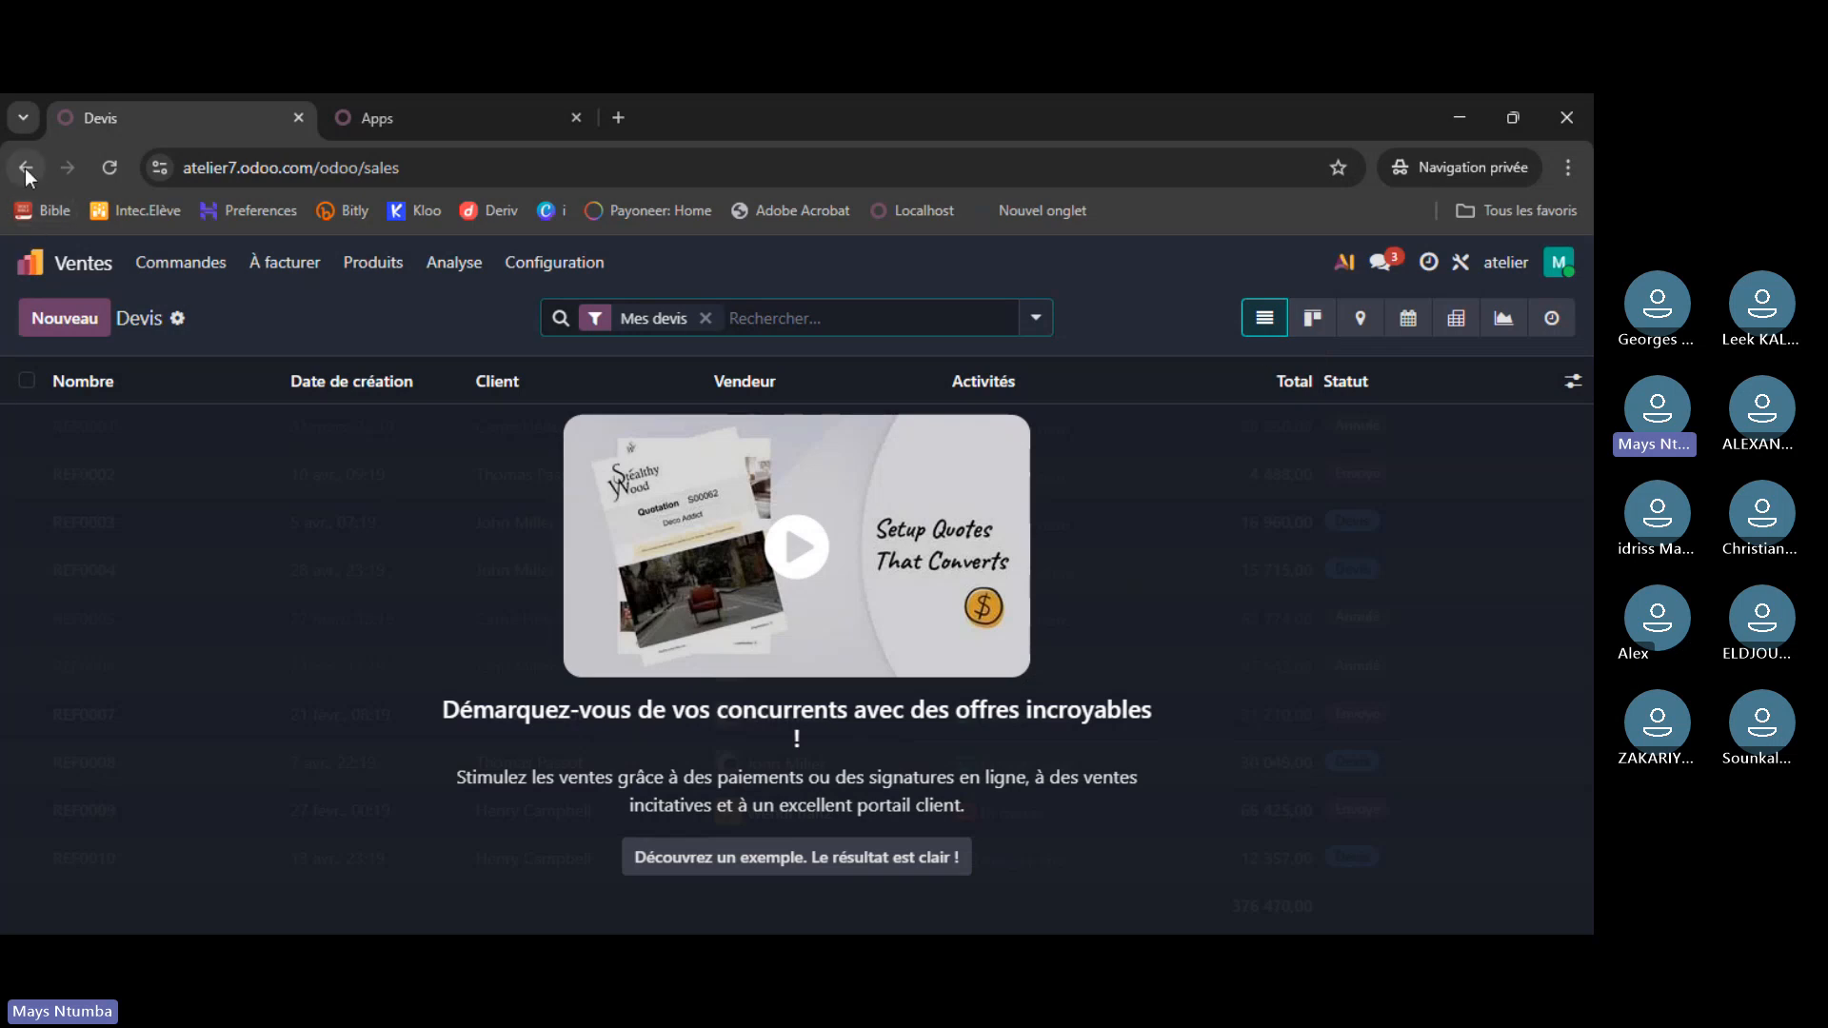
{"action": "left_click", "coordinate": [31, 262]}
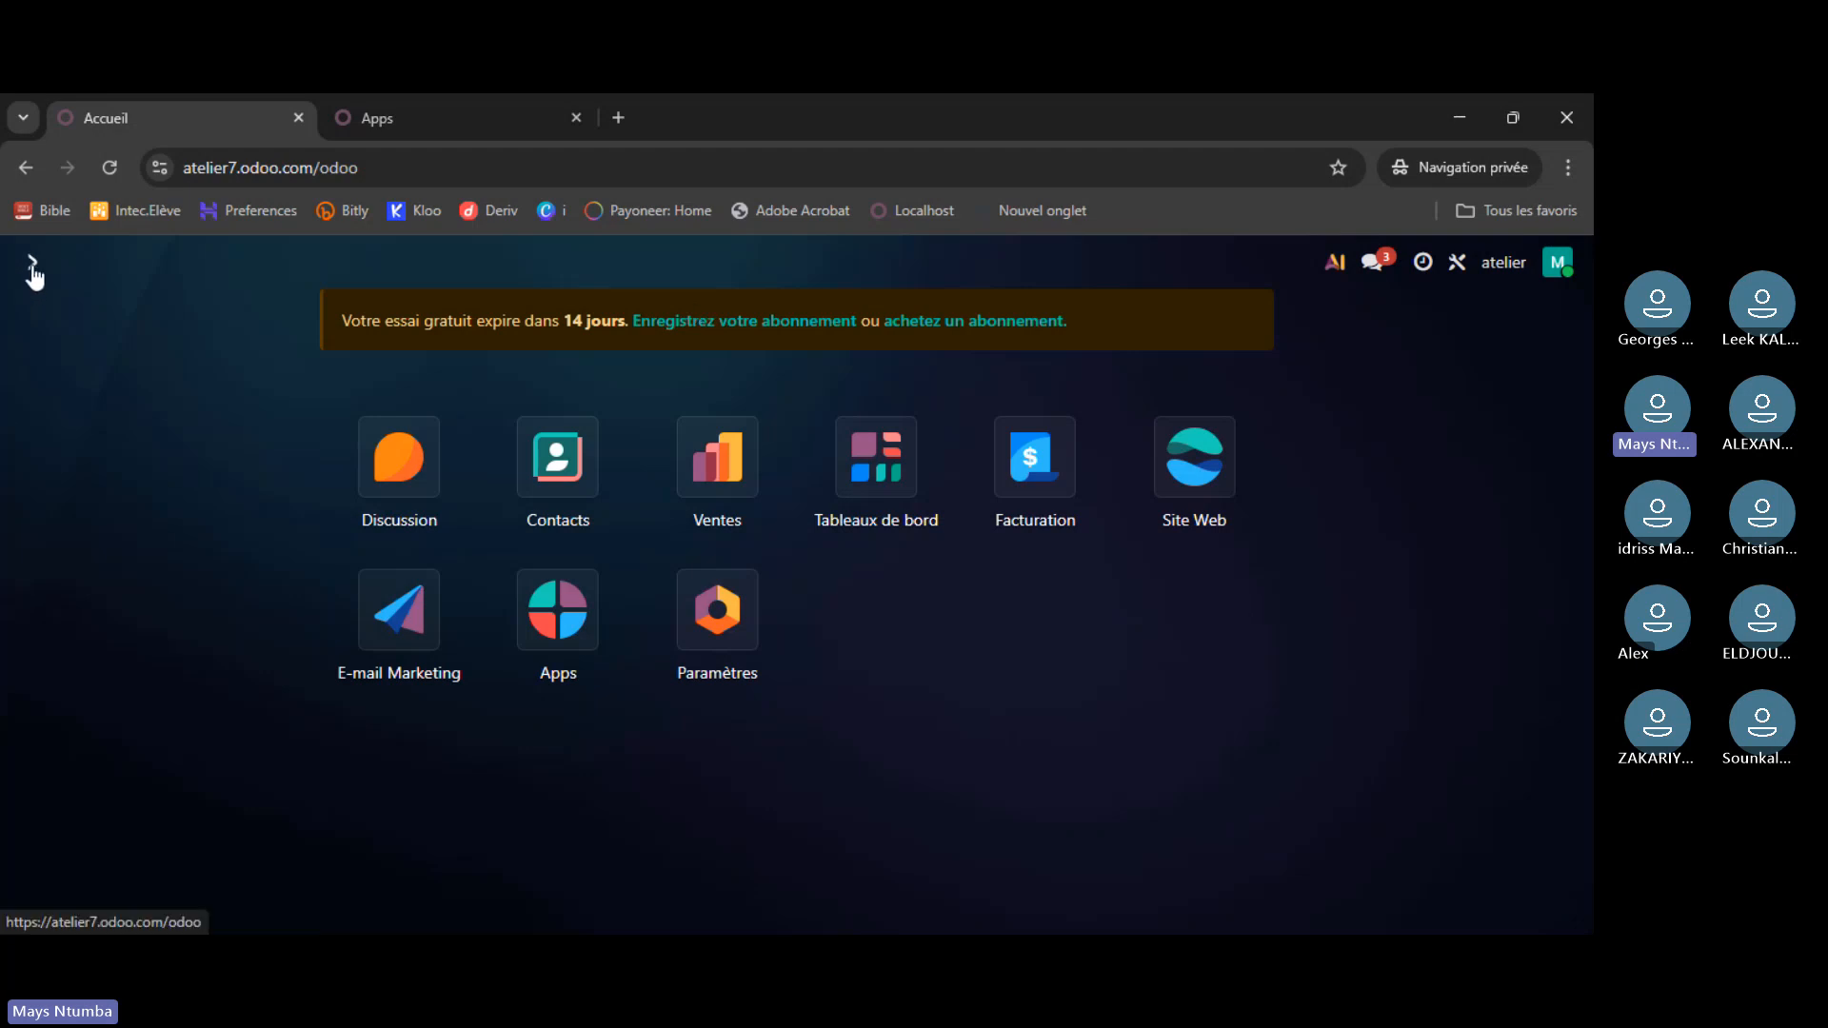
{"action": "left_click", "coordinate": [31, 272]}
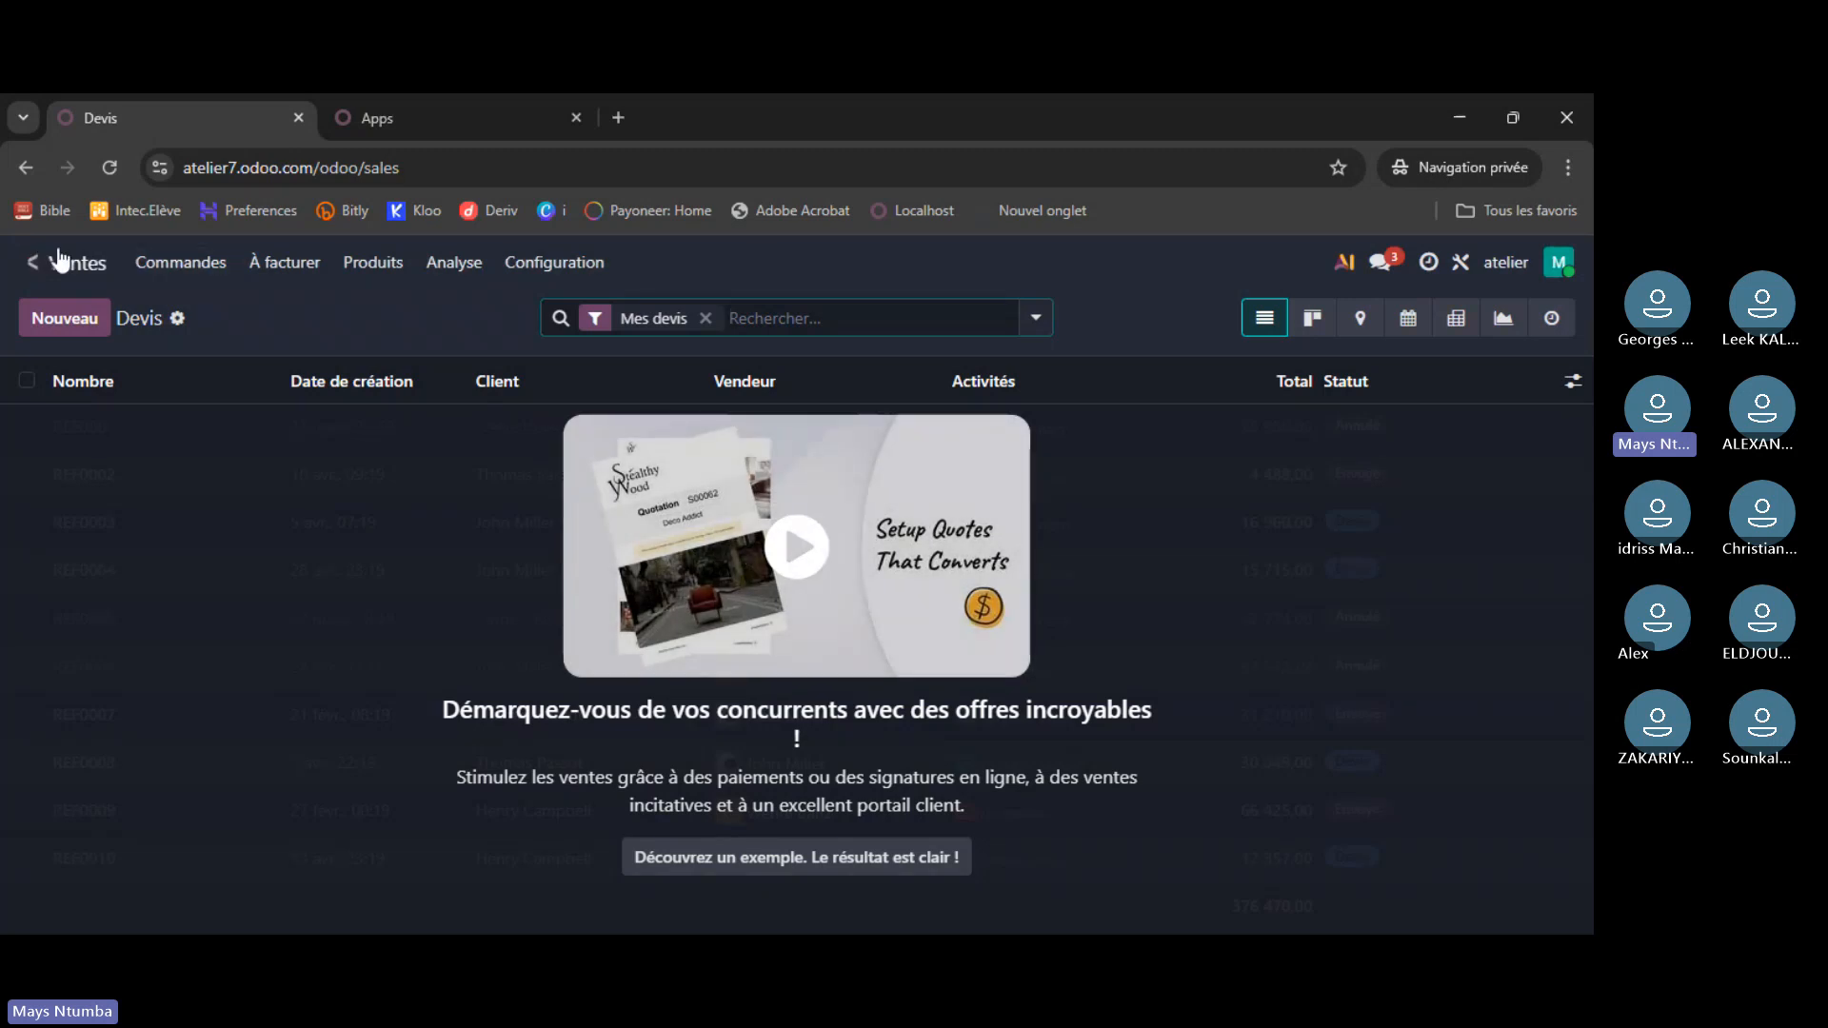
{"action": "left_click", "coordinate": [28, 271]}
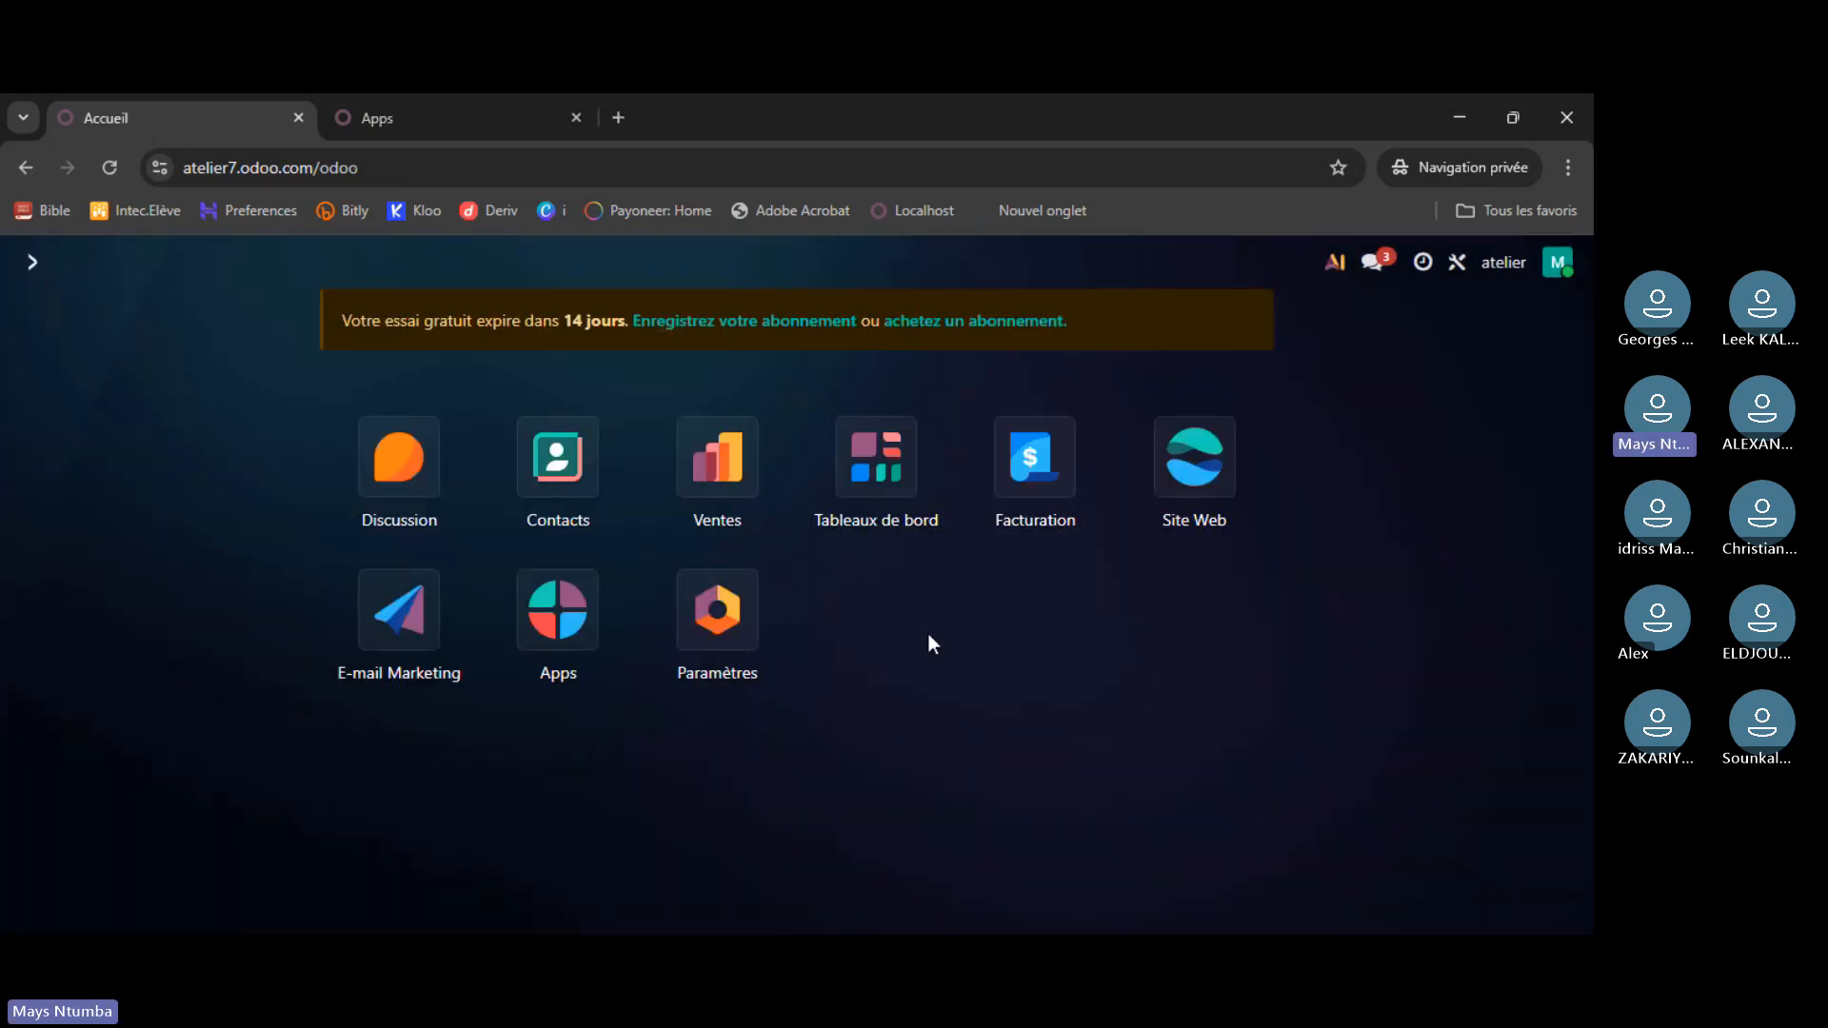
{"action": "left_click", "coordinate": [1024, 476]}
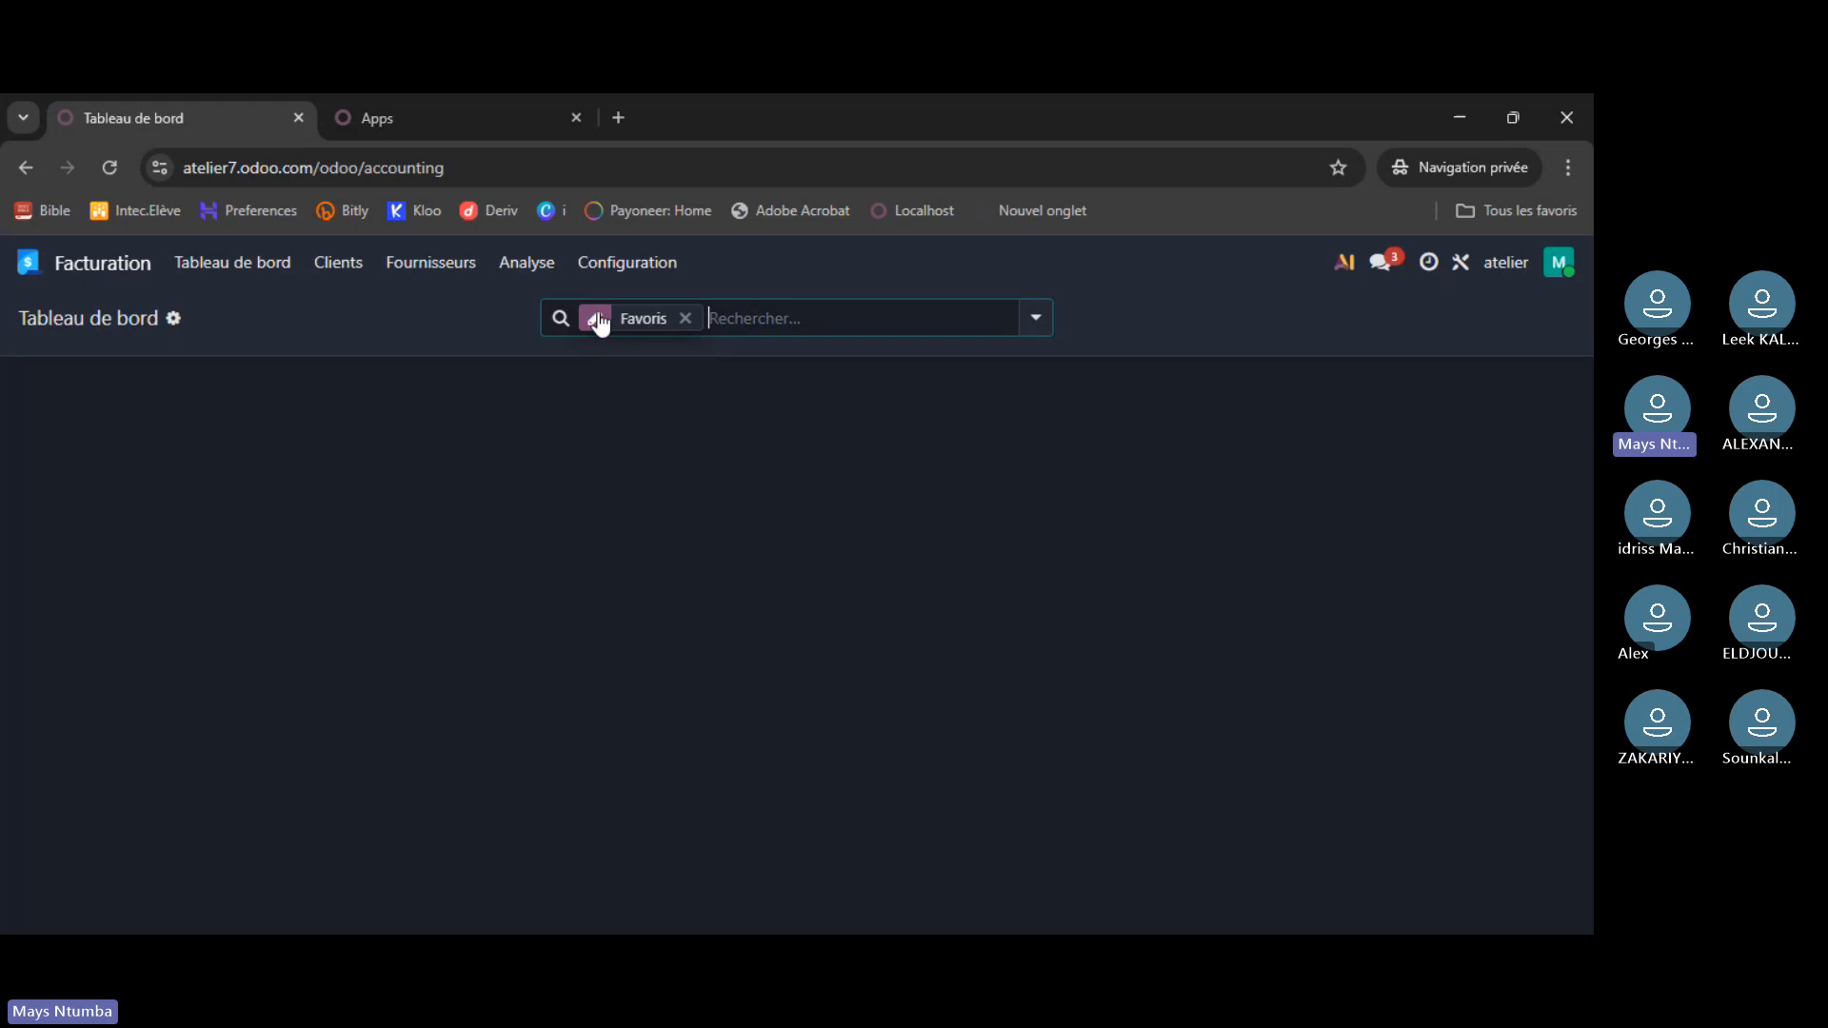
{"action": "left_click", "coordinate": [687, 322]}
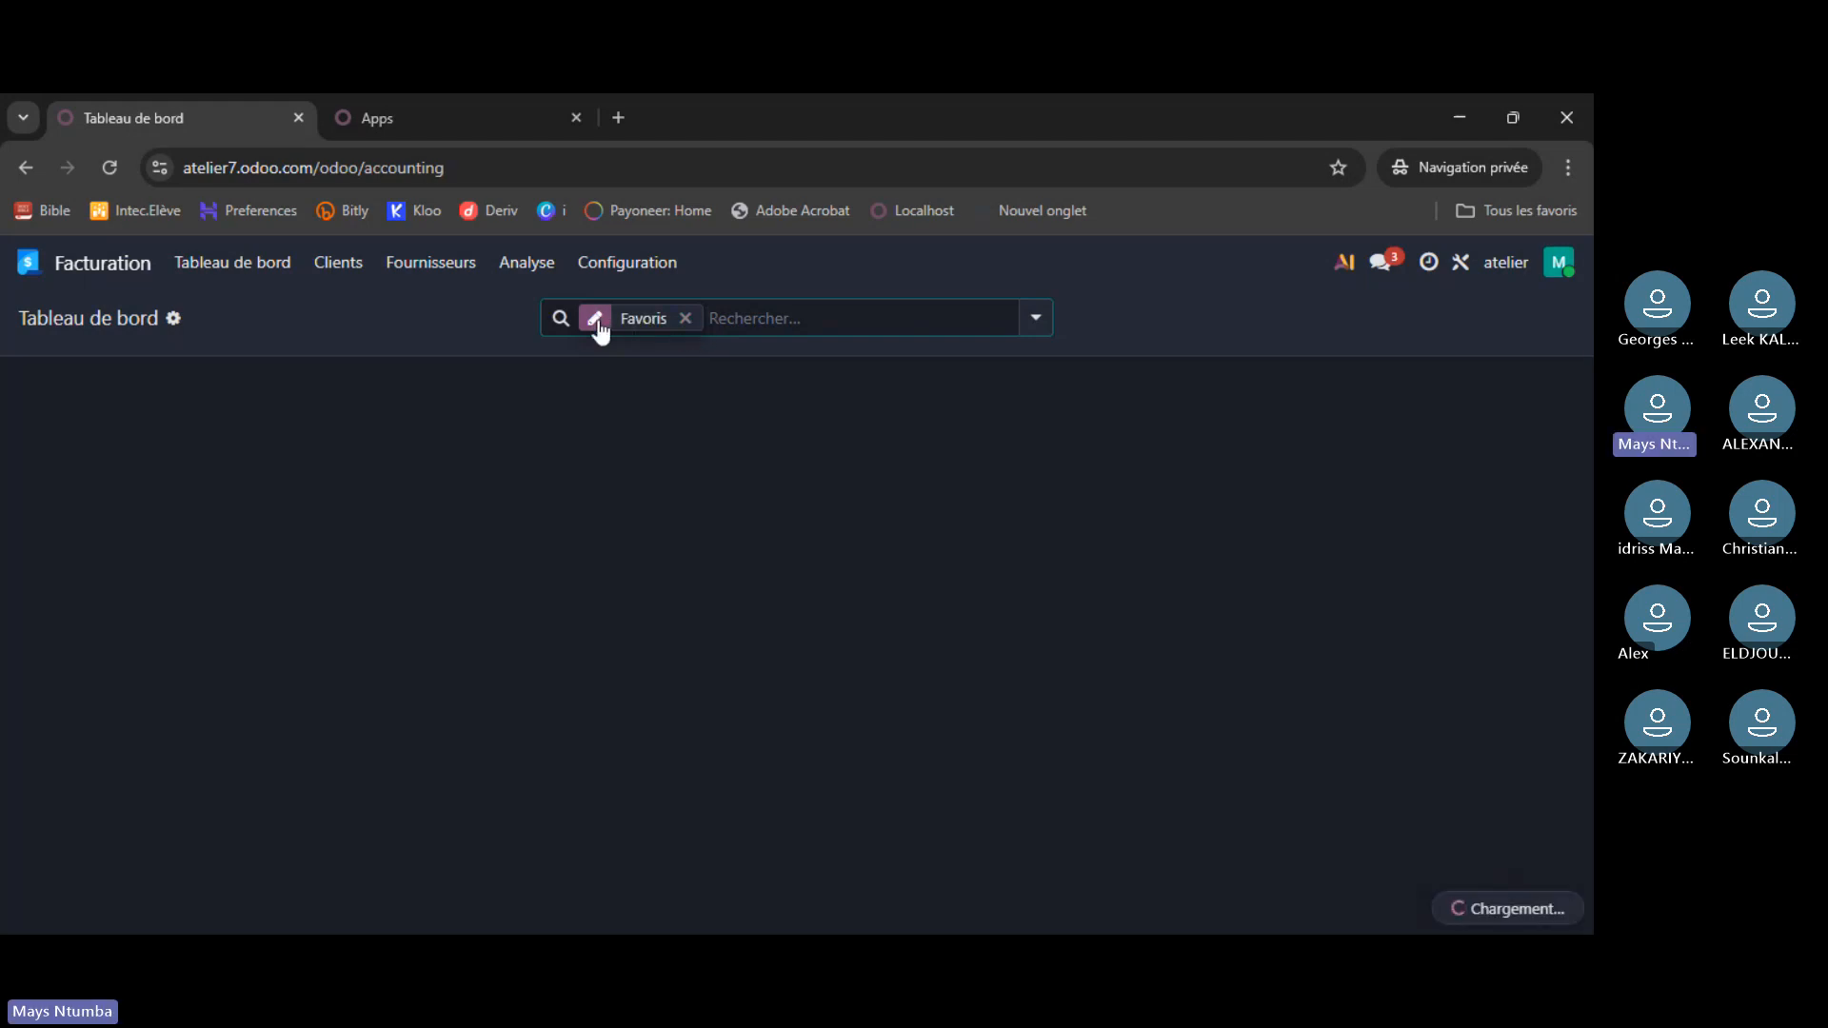
{"action": "left_click", "coordinate": [34, 264]}
{"action": "left_click", "coordinate": [32, 262]}
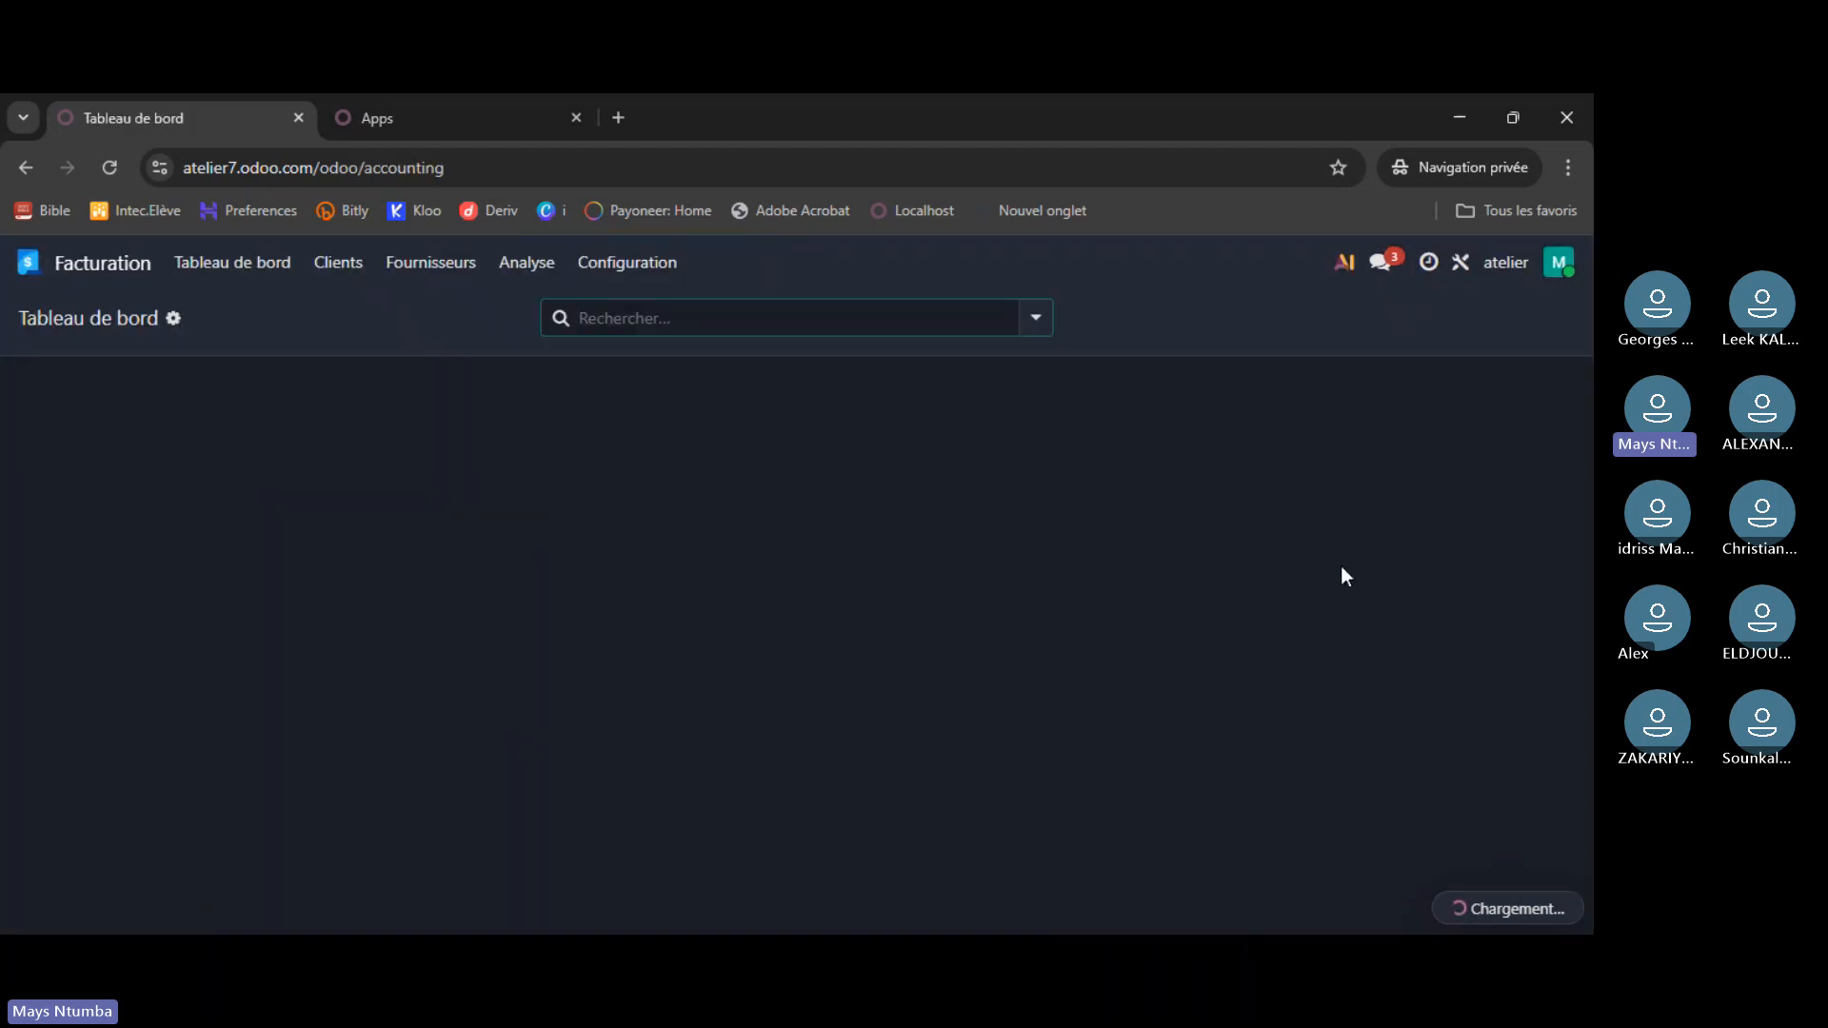
{"action": "left_click", "coordinate": [29, 262]}
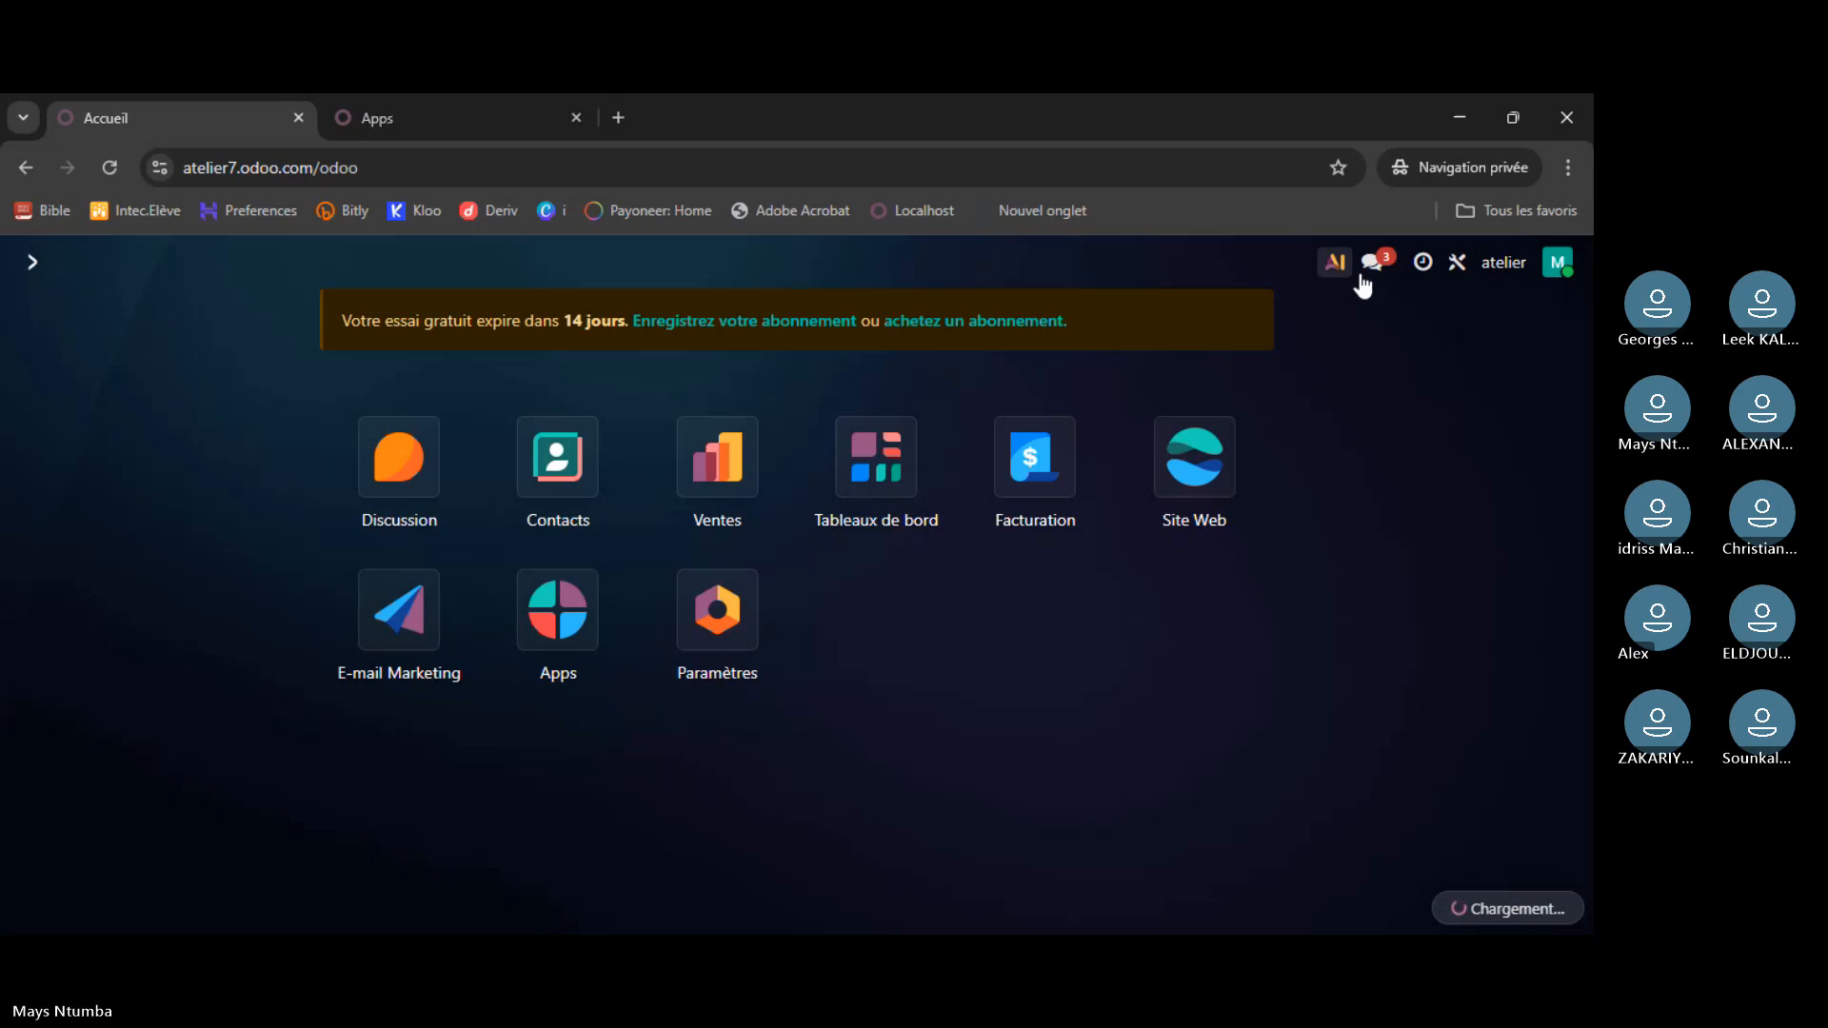
- Open the user account menu again to reach its Aide entry
{"action": "left_click", "coordinate": [1559, 264]}
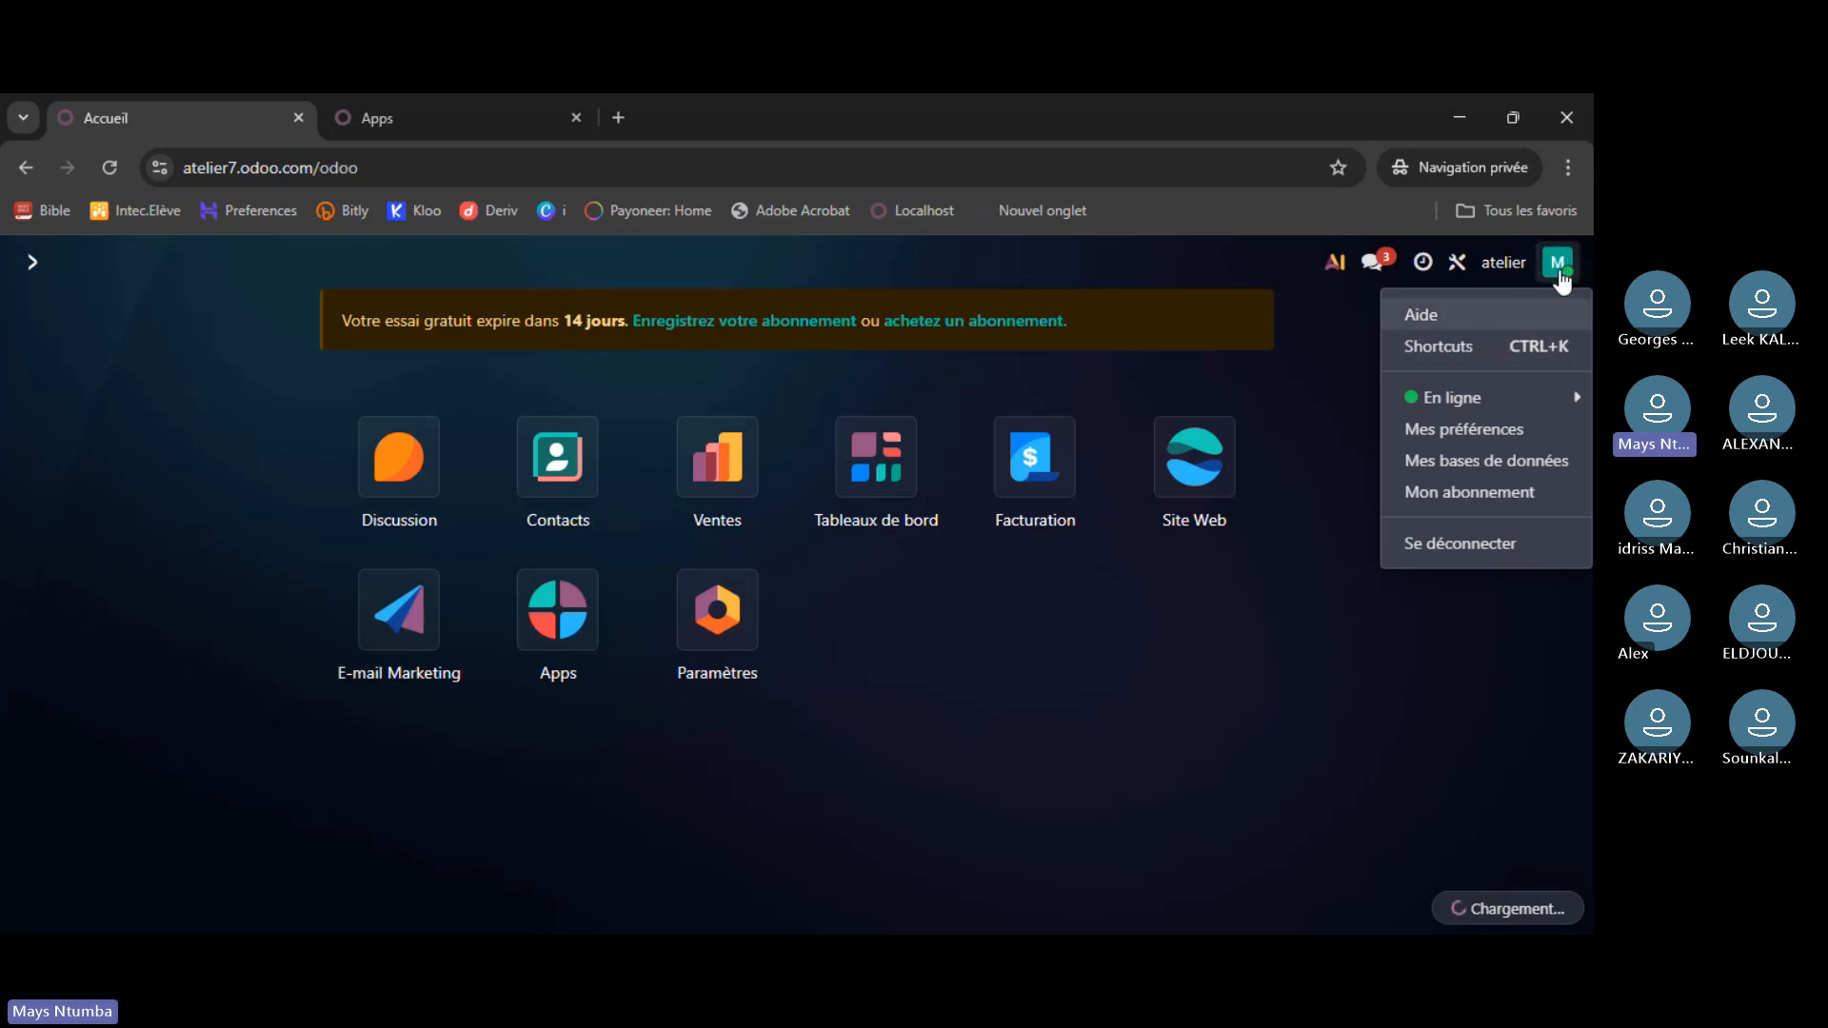
{"action": "left_click", "coordinate": [1560, 273]}
{"action": "left_click", "coordinate": [1558, 272]}
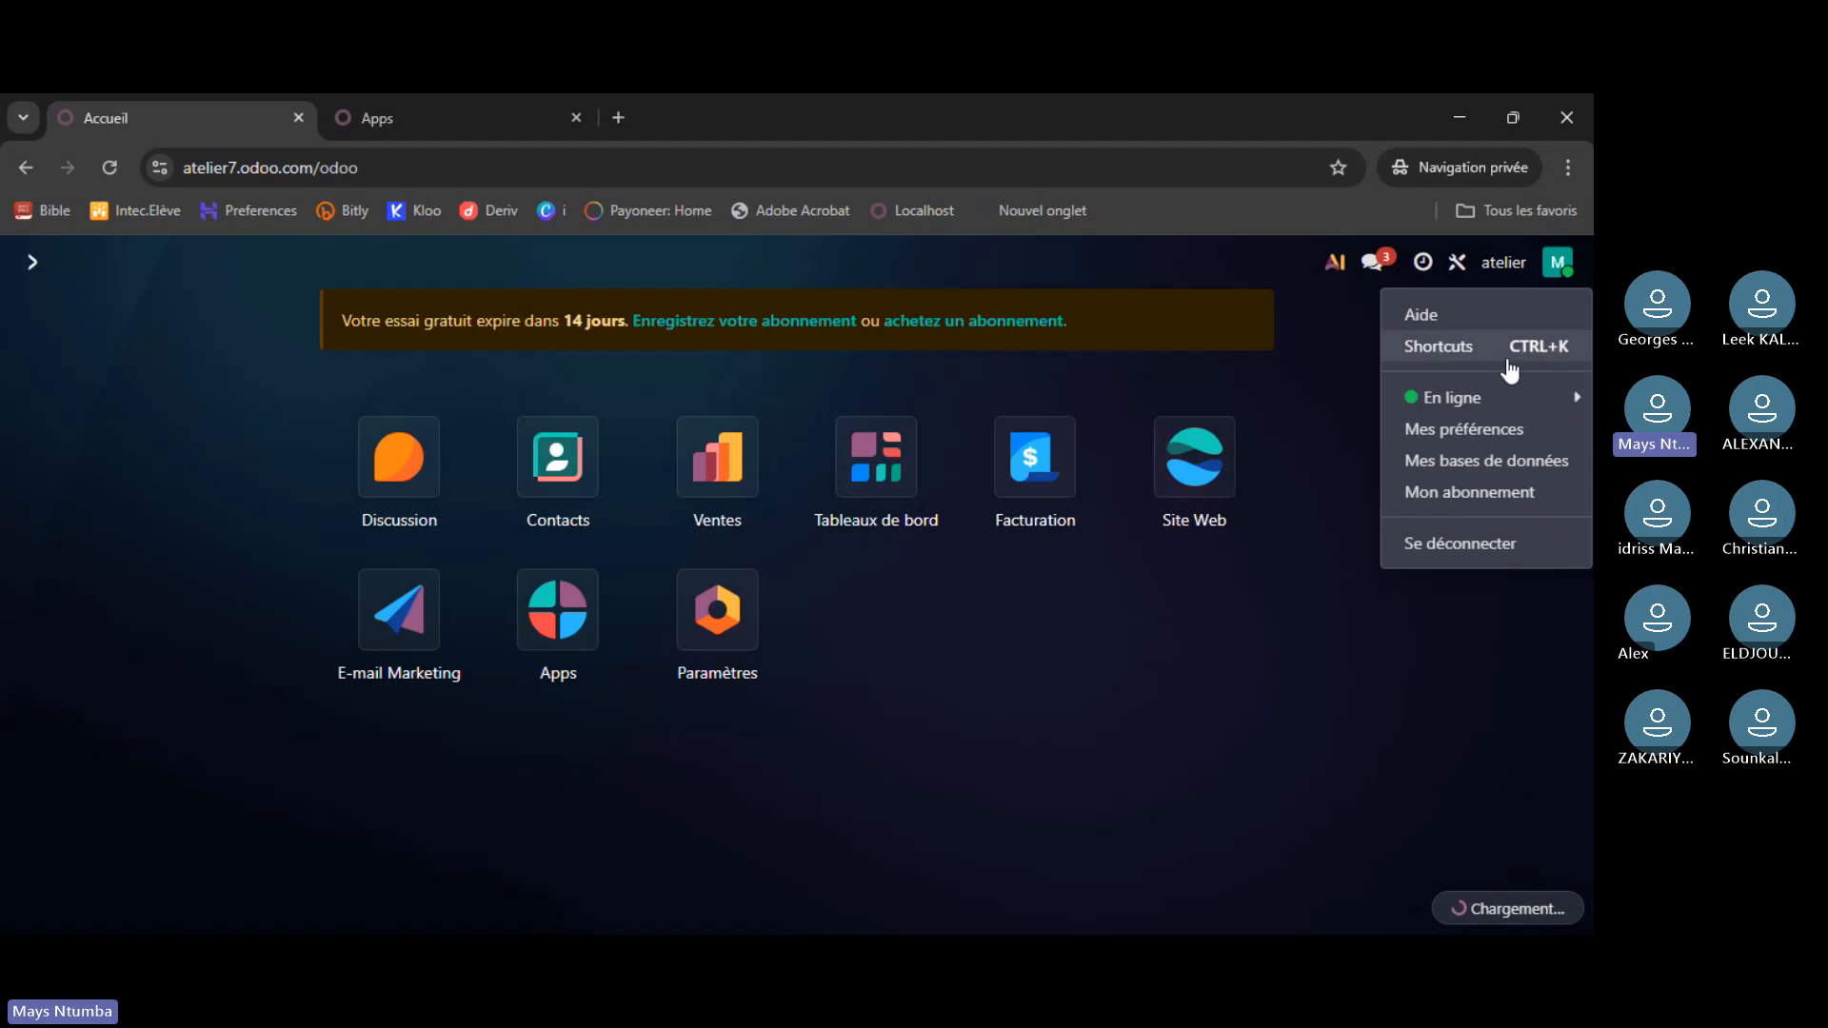
{"action": "mouse_move", "coordinate": [1498, 405]}
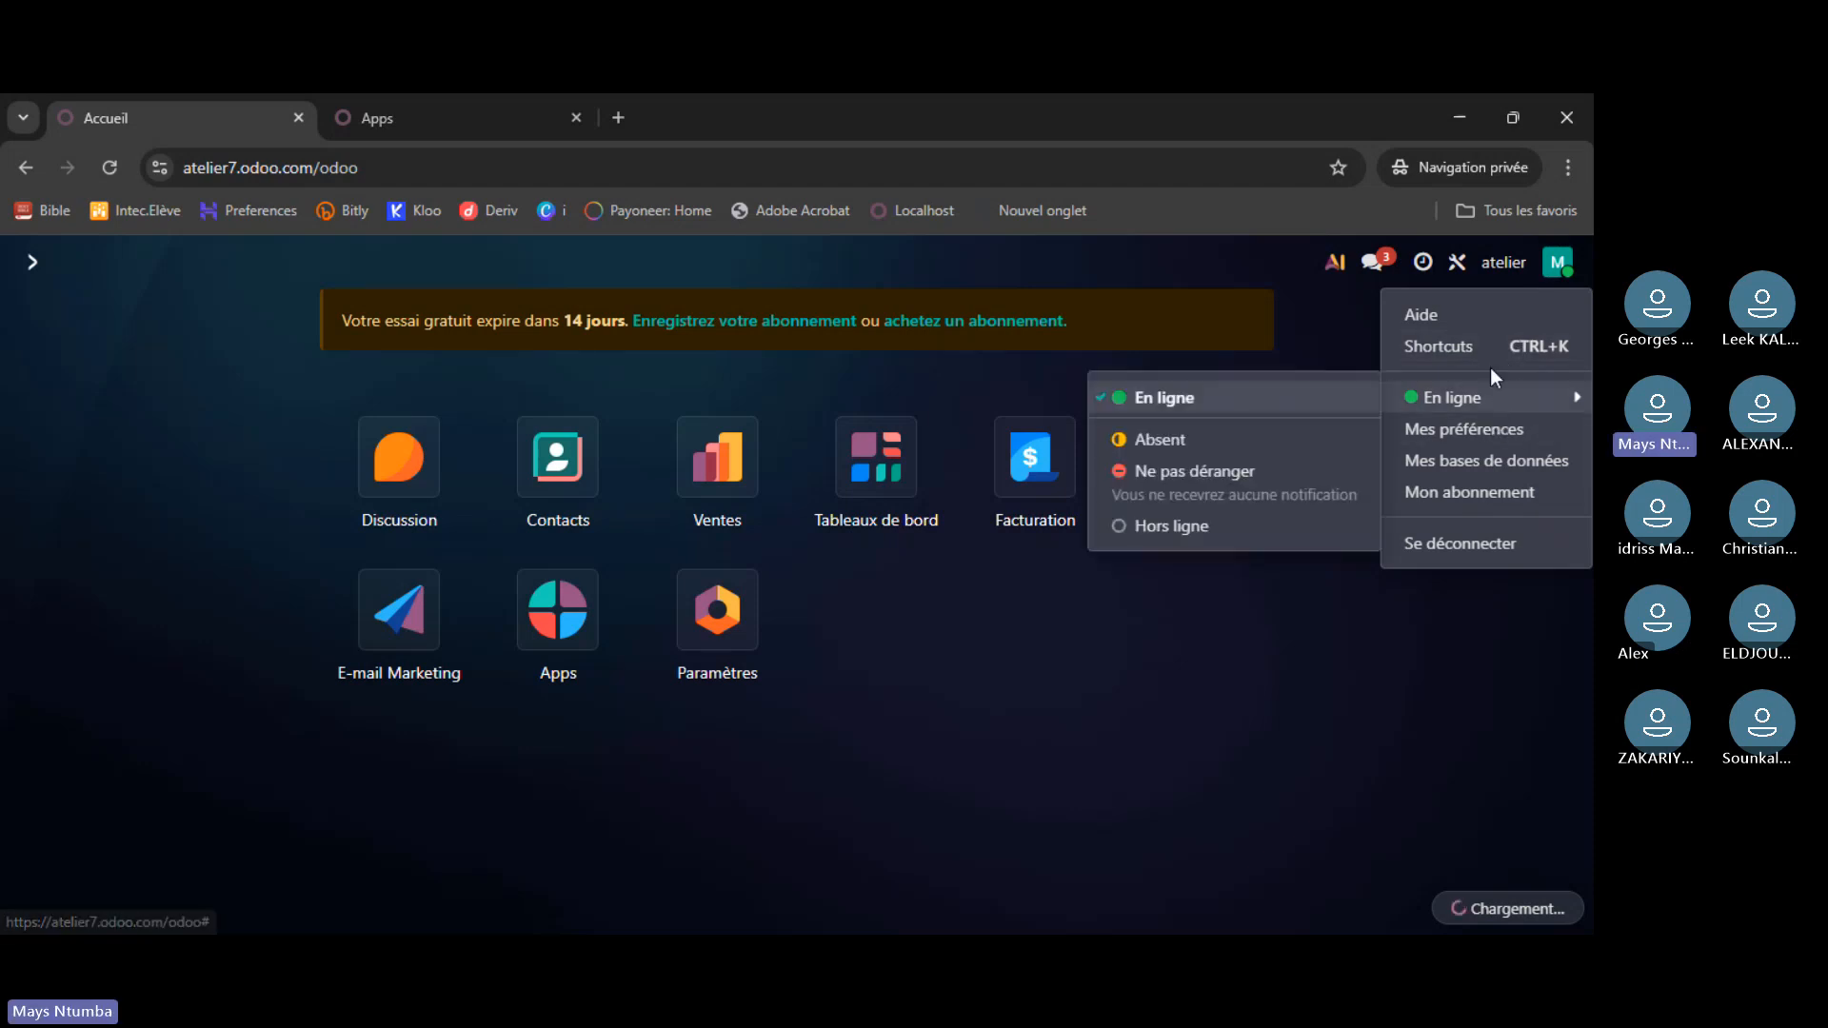
- Open the Odoo help page in a new tab and look through it, including the AI question field
{"action": "left_click", "coordinate": [1489, 316]}
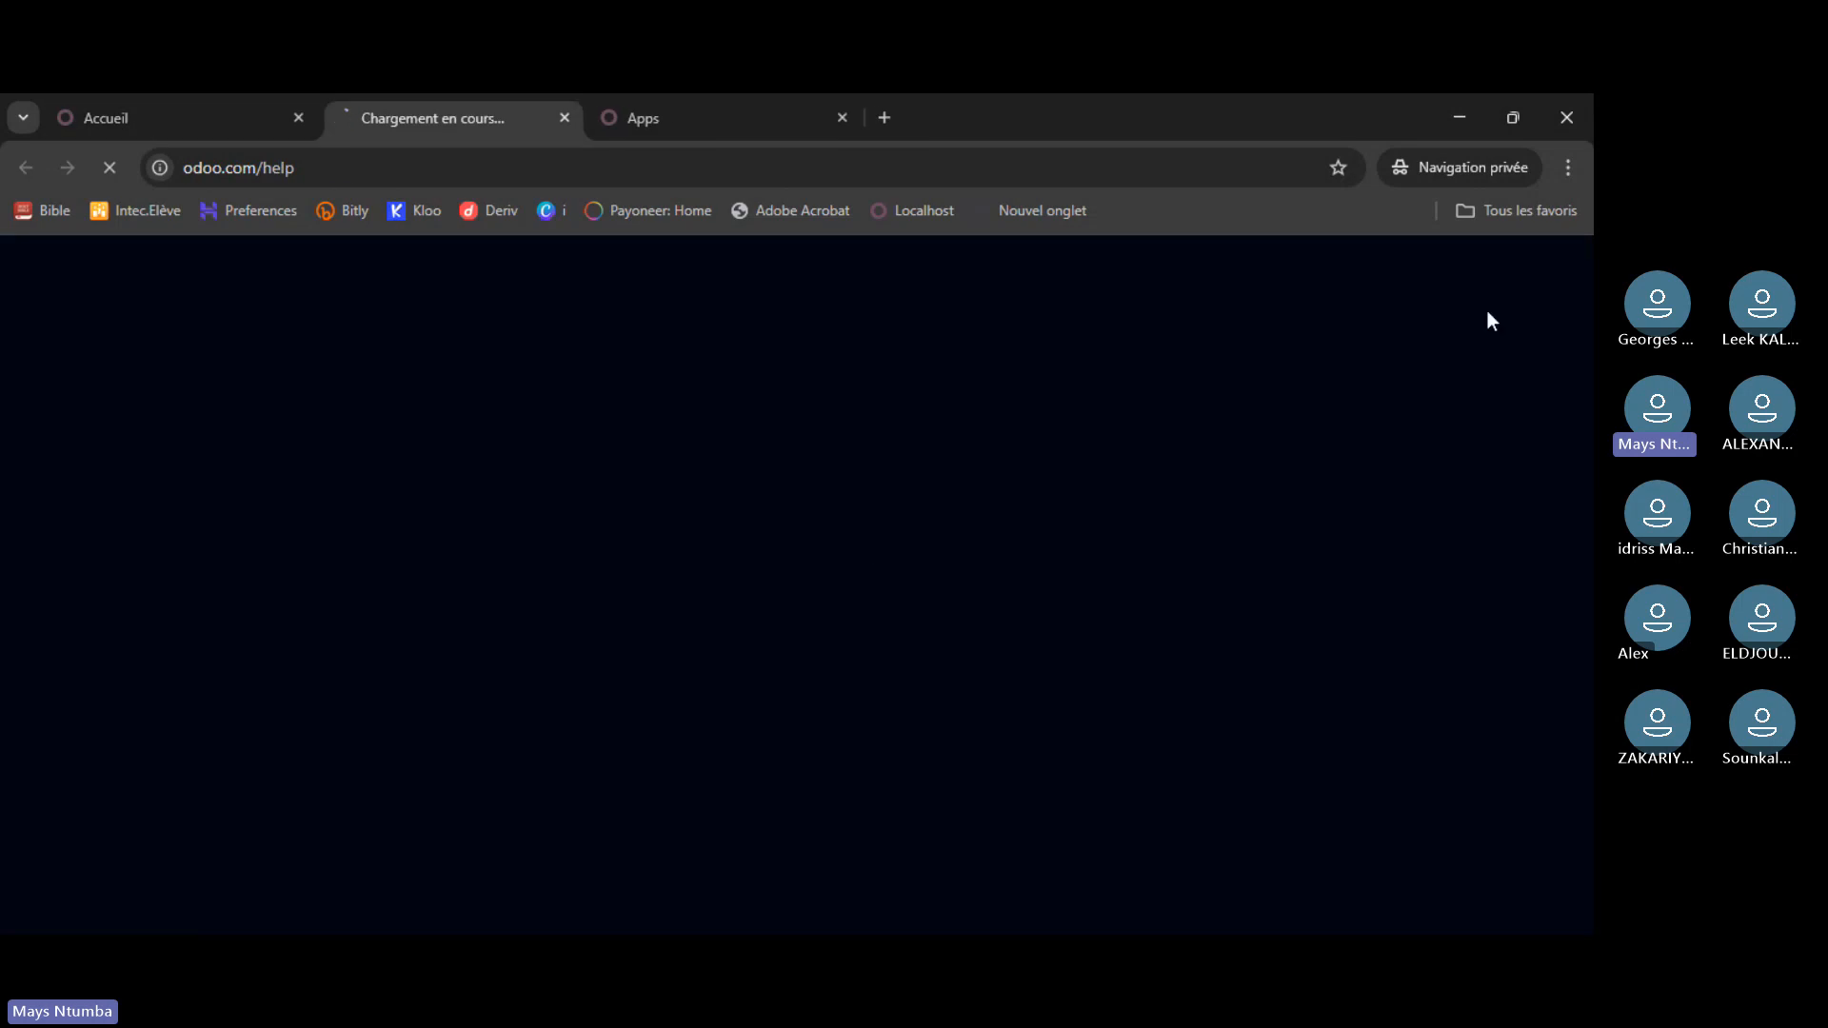
{"action": "left_click", "coordinate": [216, 118]}
{"action": "left_click", "coordinate": [454, 120]}
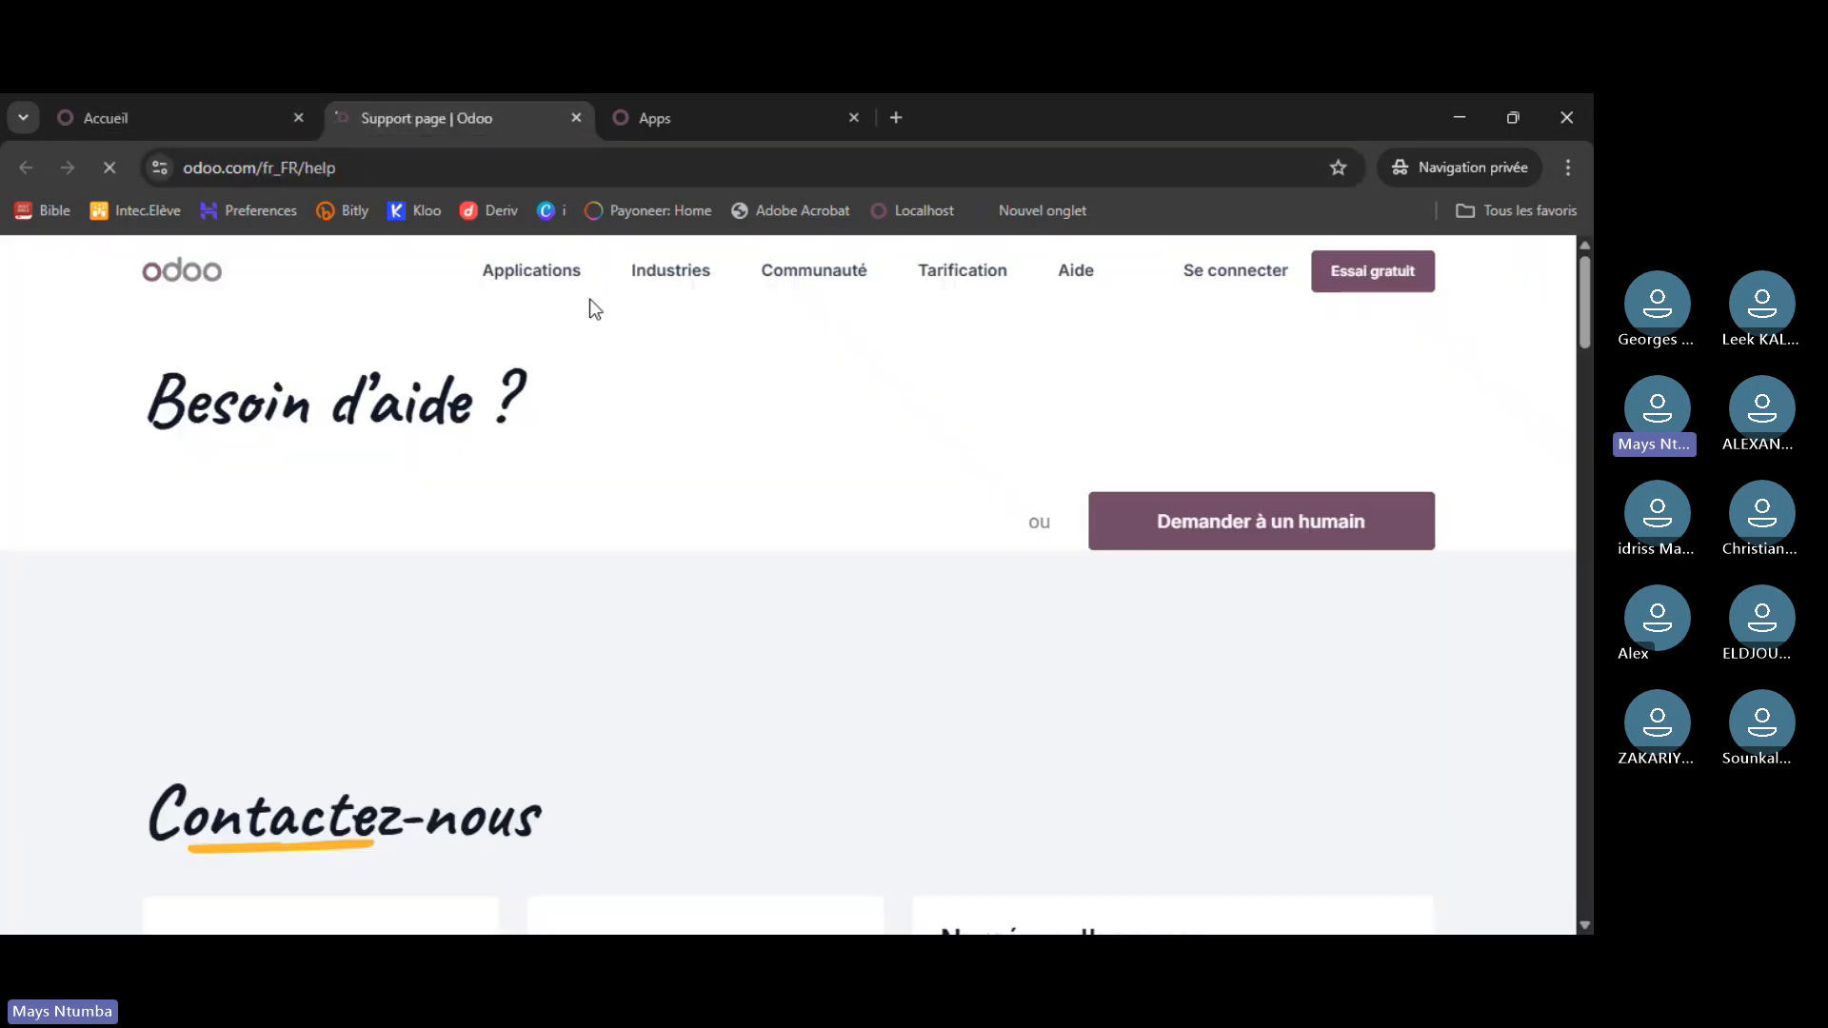
{"action": "scroll", "coordinate": [632, 470], "scroll_direction": "down", "scroll_amount": 8}
{"action": "scroll", "coordinate": [632, 469], "scroll_direction": "up", "scroll_amount": 8}
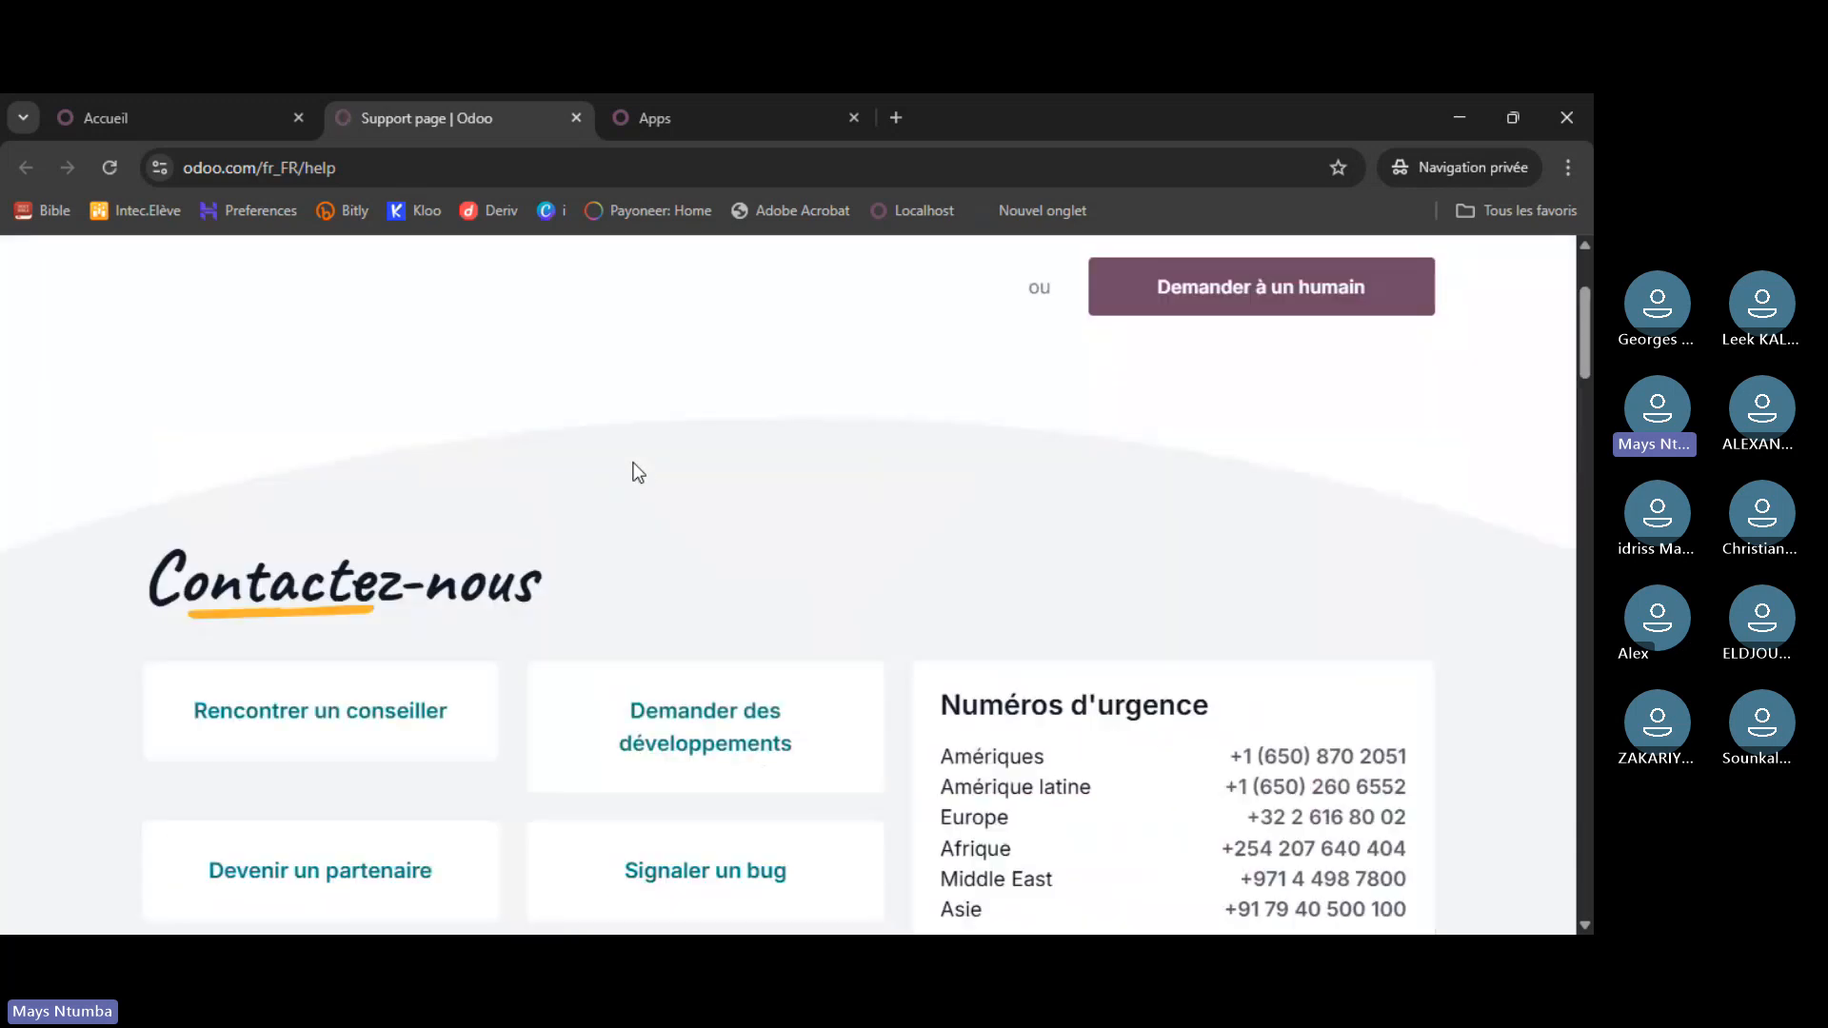
{"action": "scroll", "coordinate": [638, 454], "scroll_direction": "down", "scroll_amount": 5}
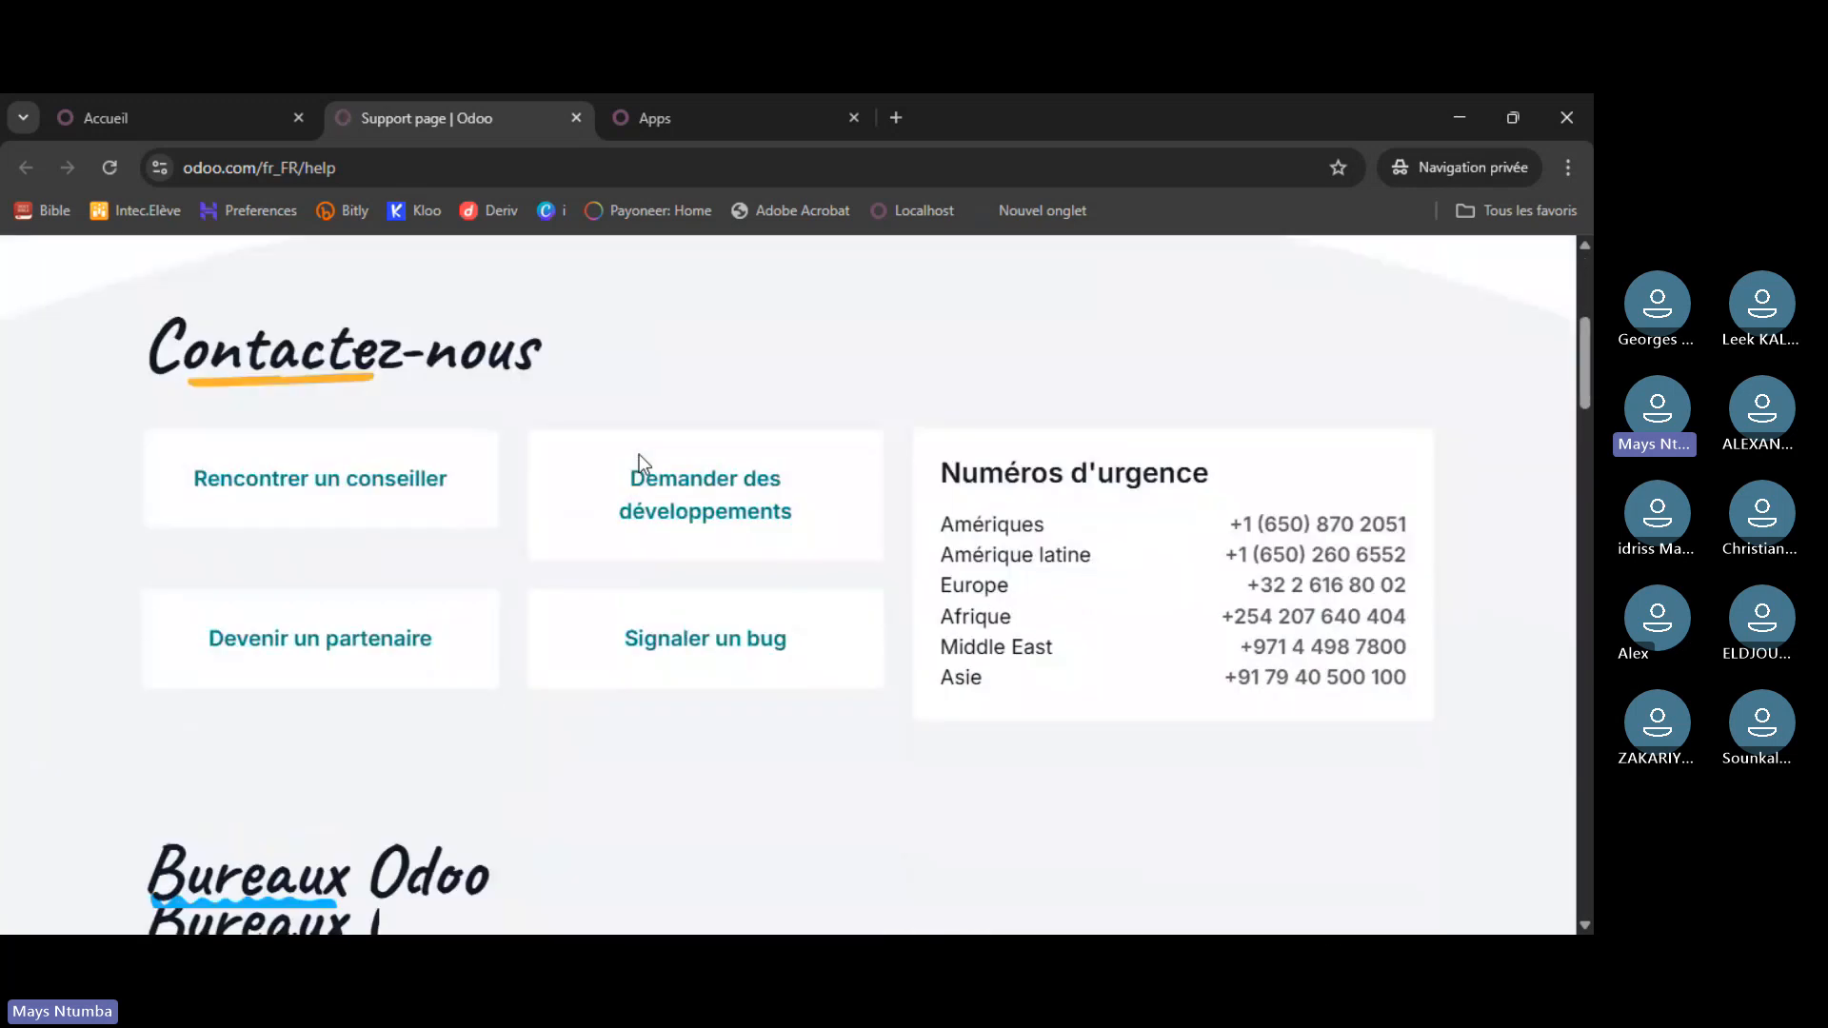
{"action": "scroll", "coordinate": [638, 454], "scroll_direction": "up", "scroll_amount": 5}
{"action": "left_click", "coordinate": [188, 116]}
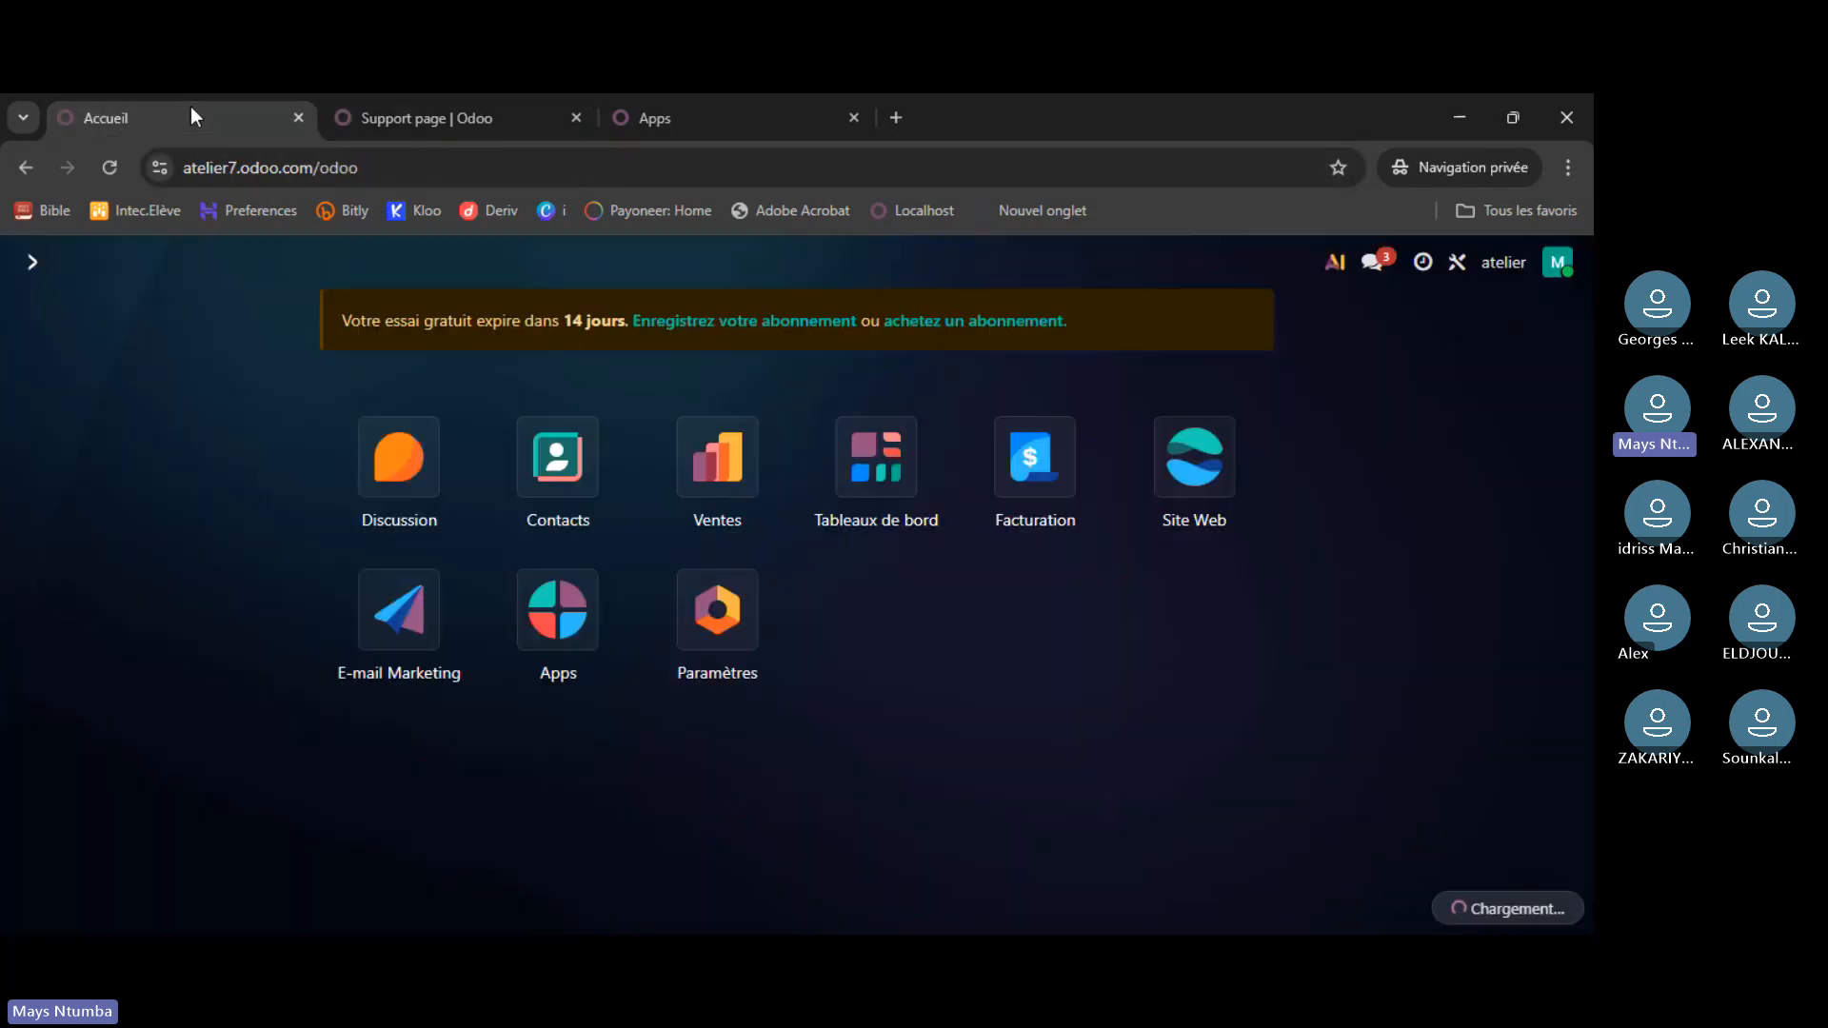
{"action": "left_click", "coordinate": [423, 118]}
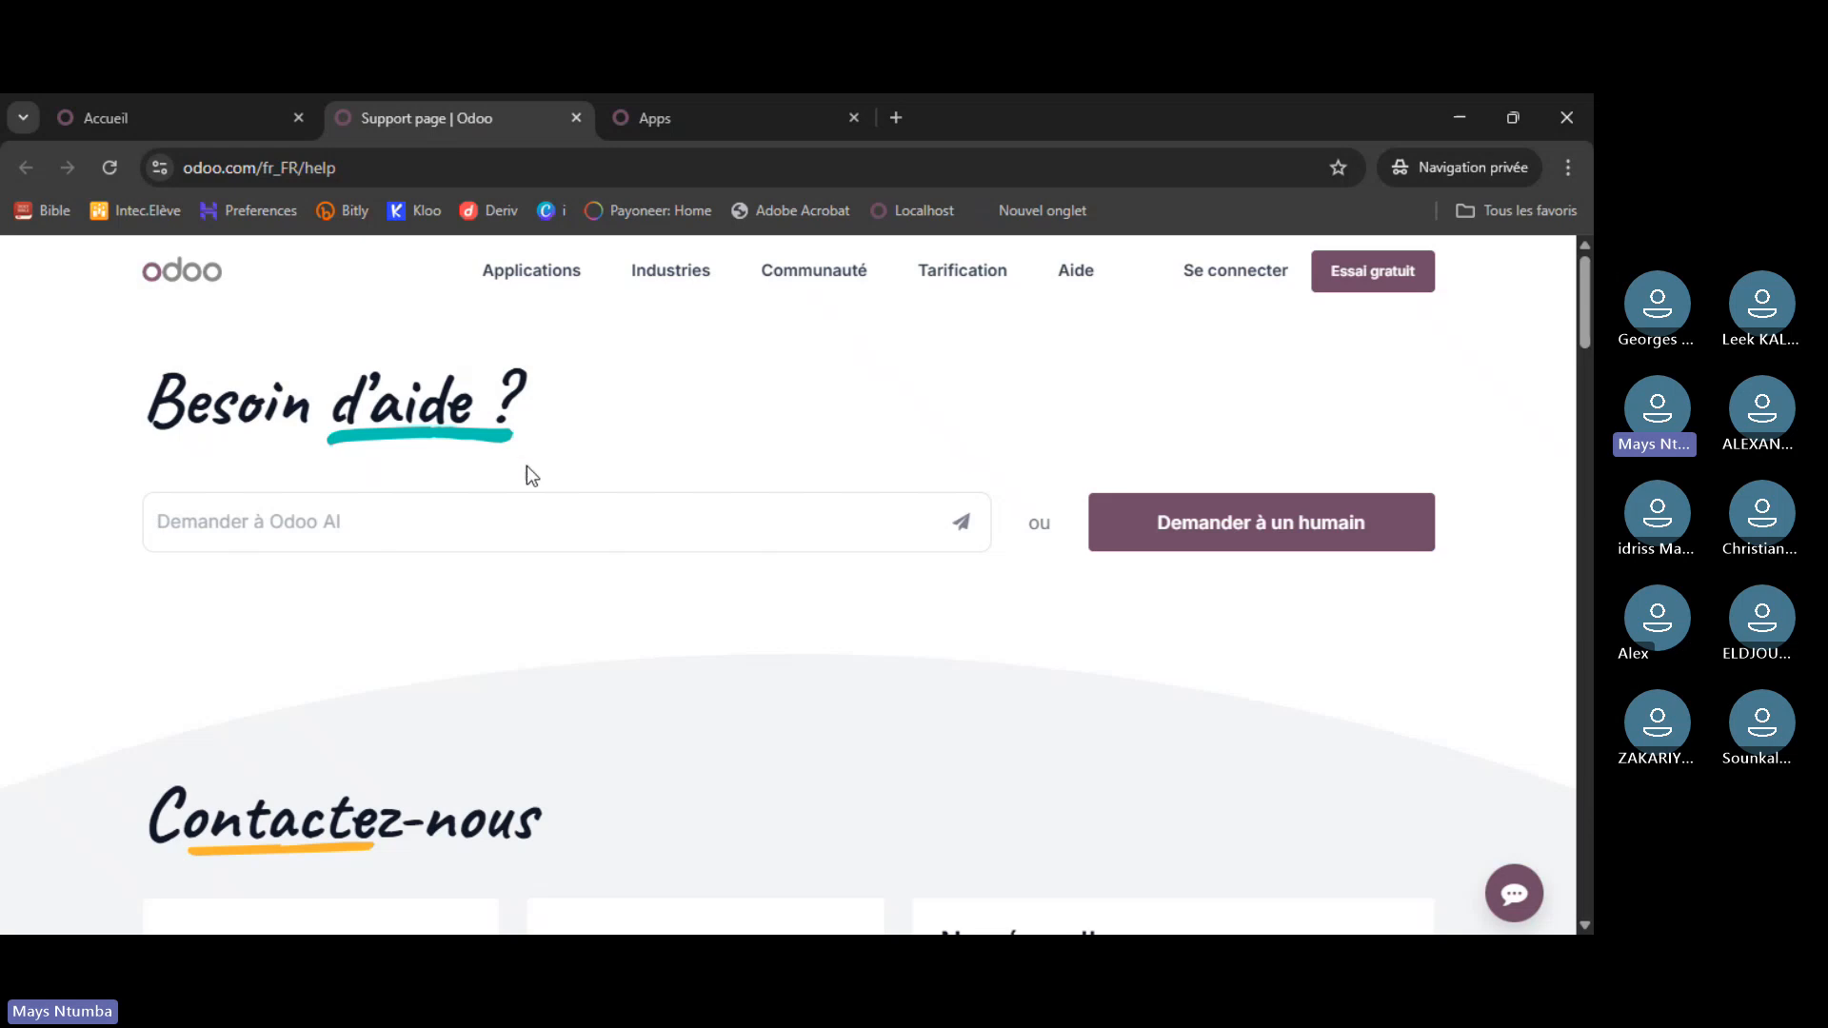
{"action": "left_click", "coordinate": [478, 502]}
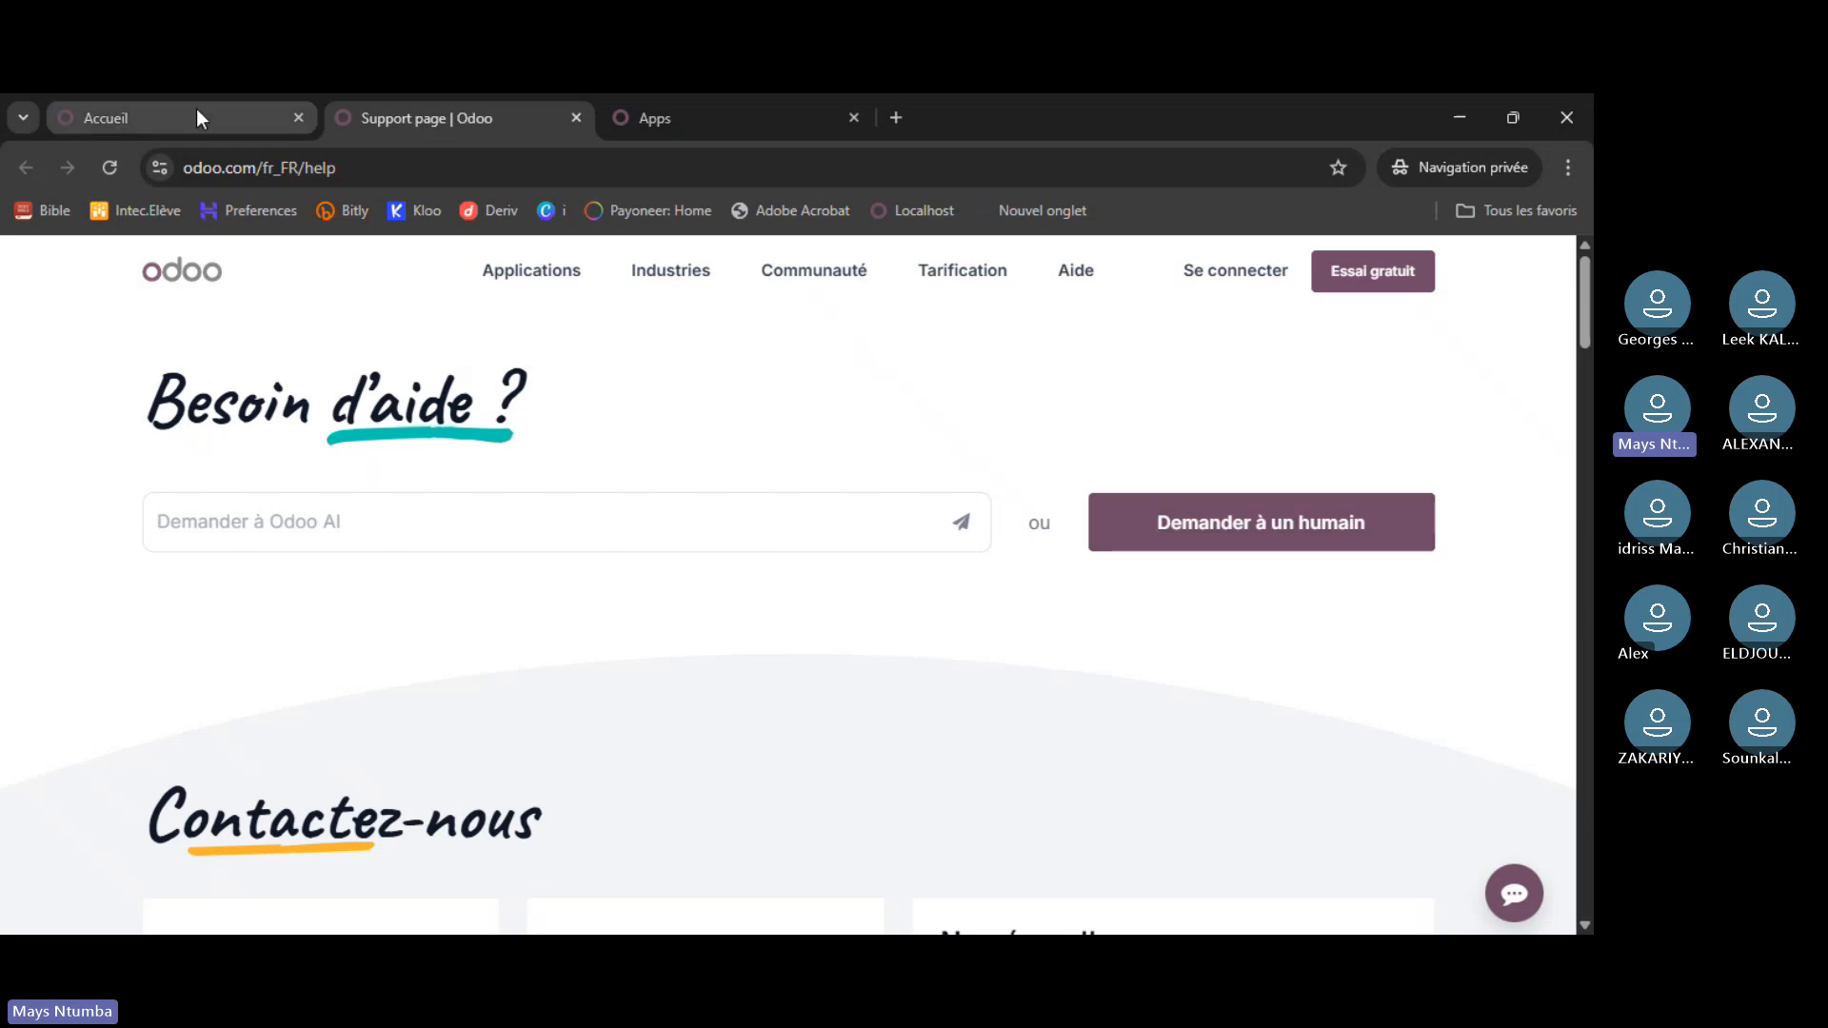
{"action": "left_click", "coordinate": [198, 117]}
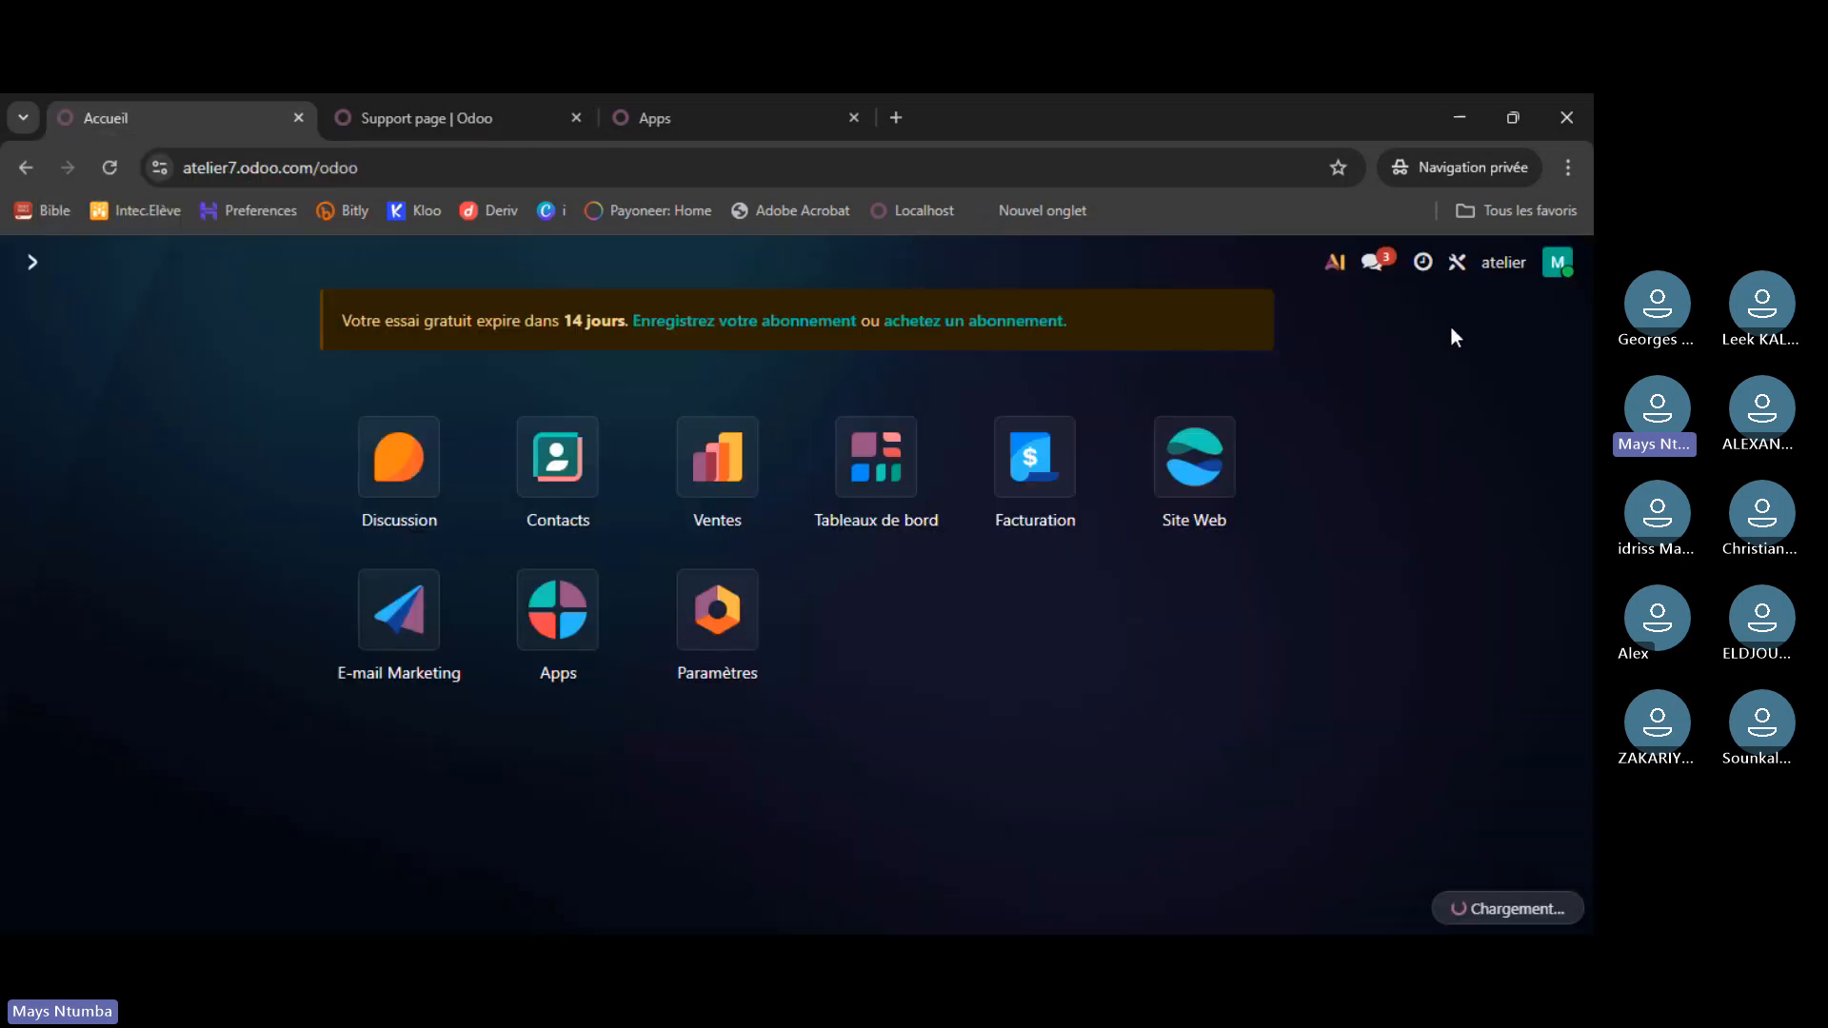
- Try the Ctrl+K command palette, then check the status options and keep the status En ligne
{"action": "left_click", "coordinate": [1558, 261]}
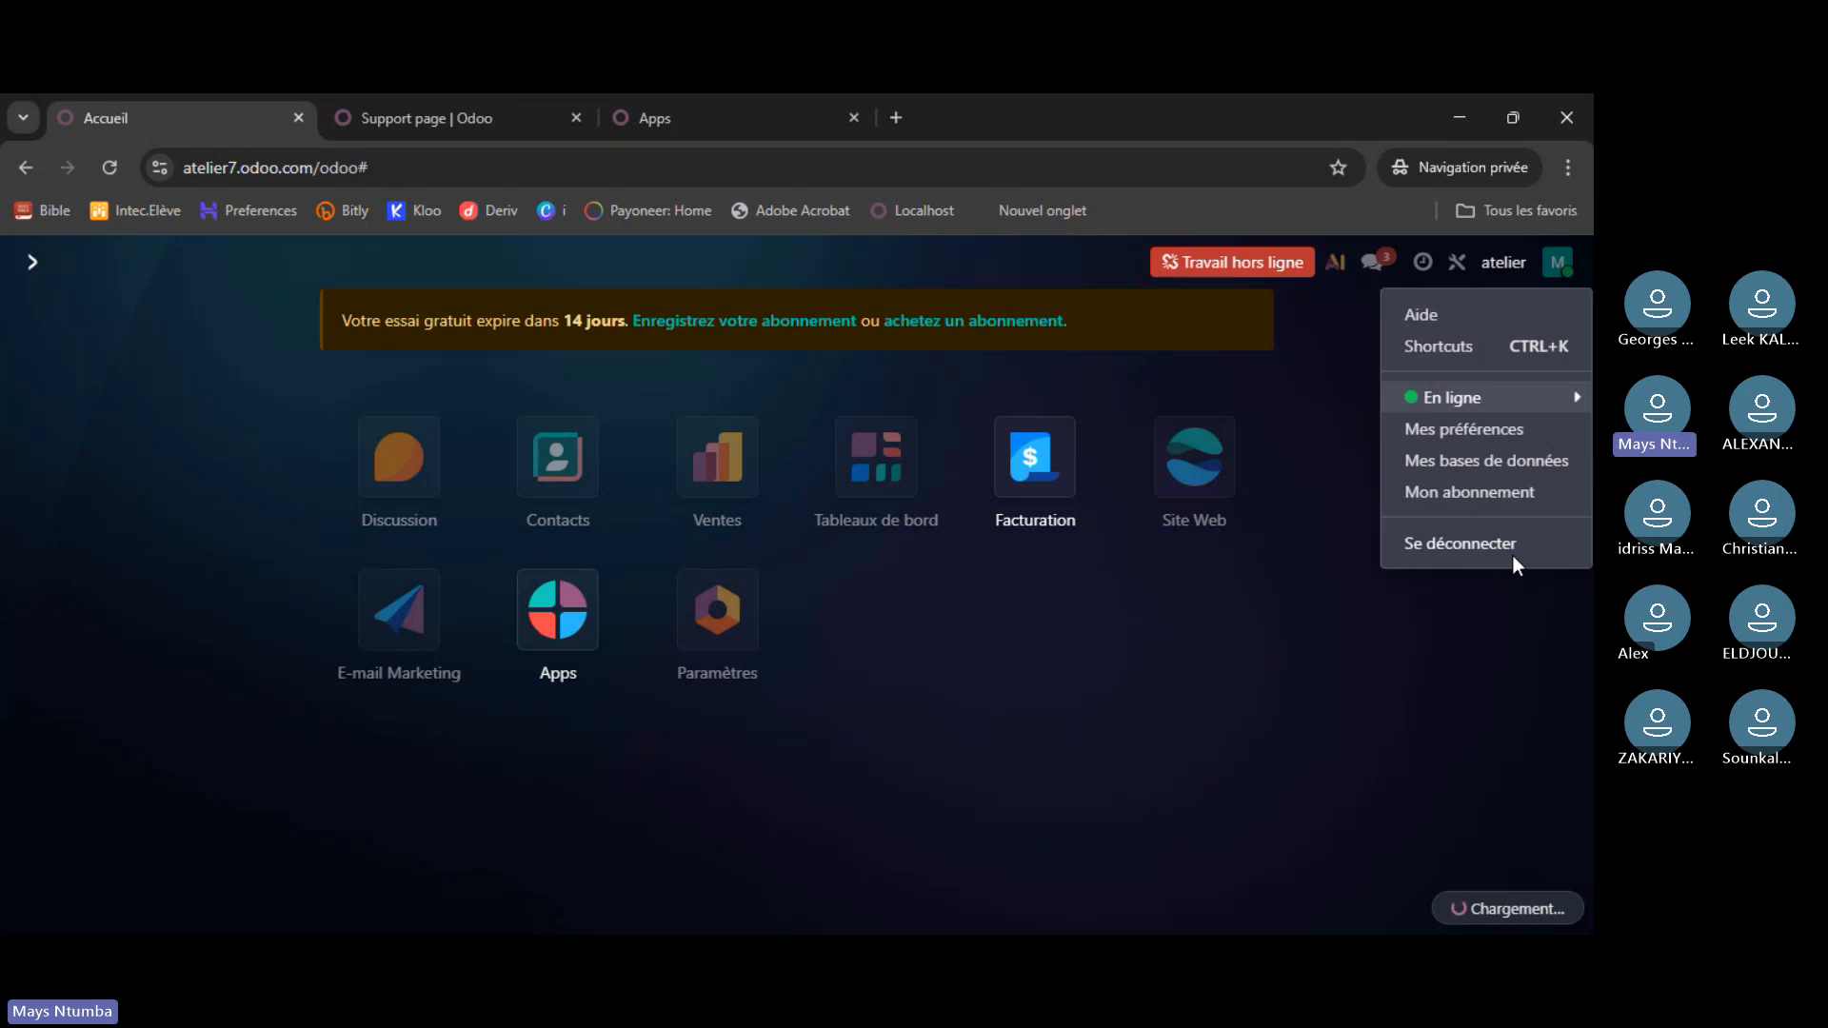
{"action": "key", "text": "ctrl+k"}
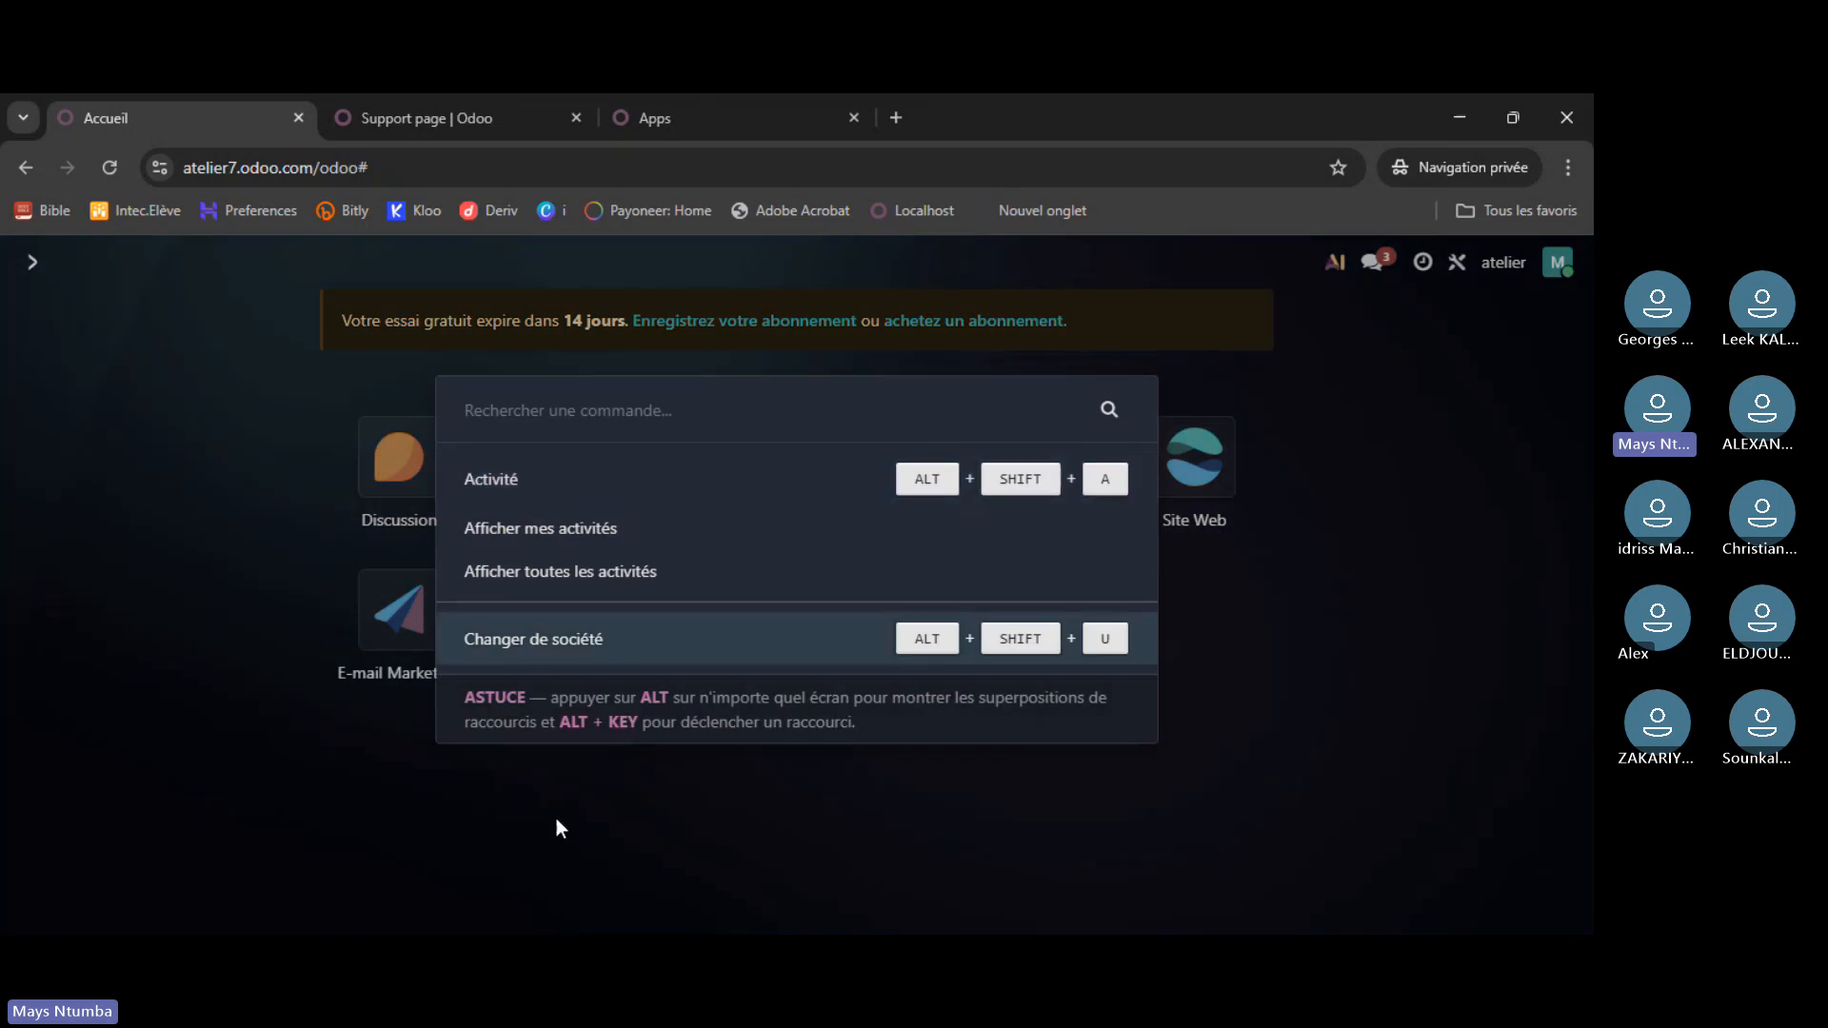
{"action": "left_click", "coordinate": [1400, 367]}
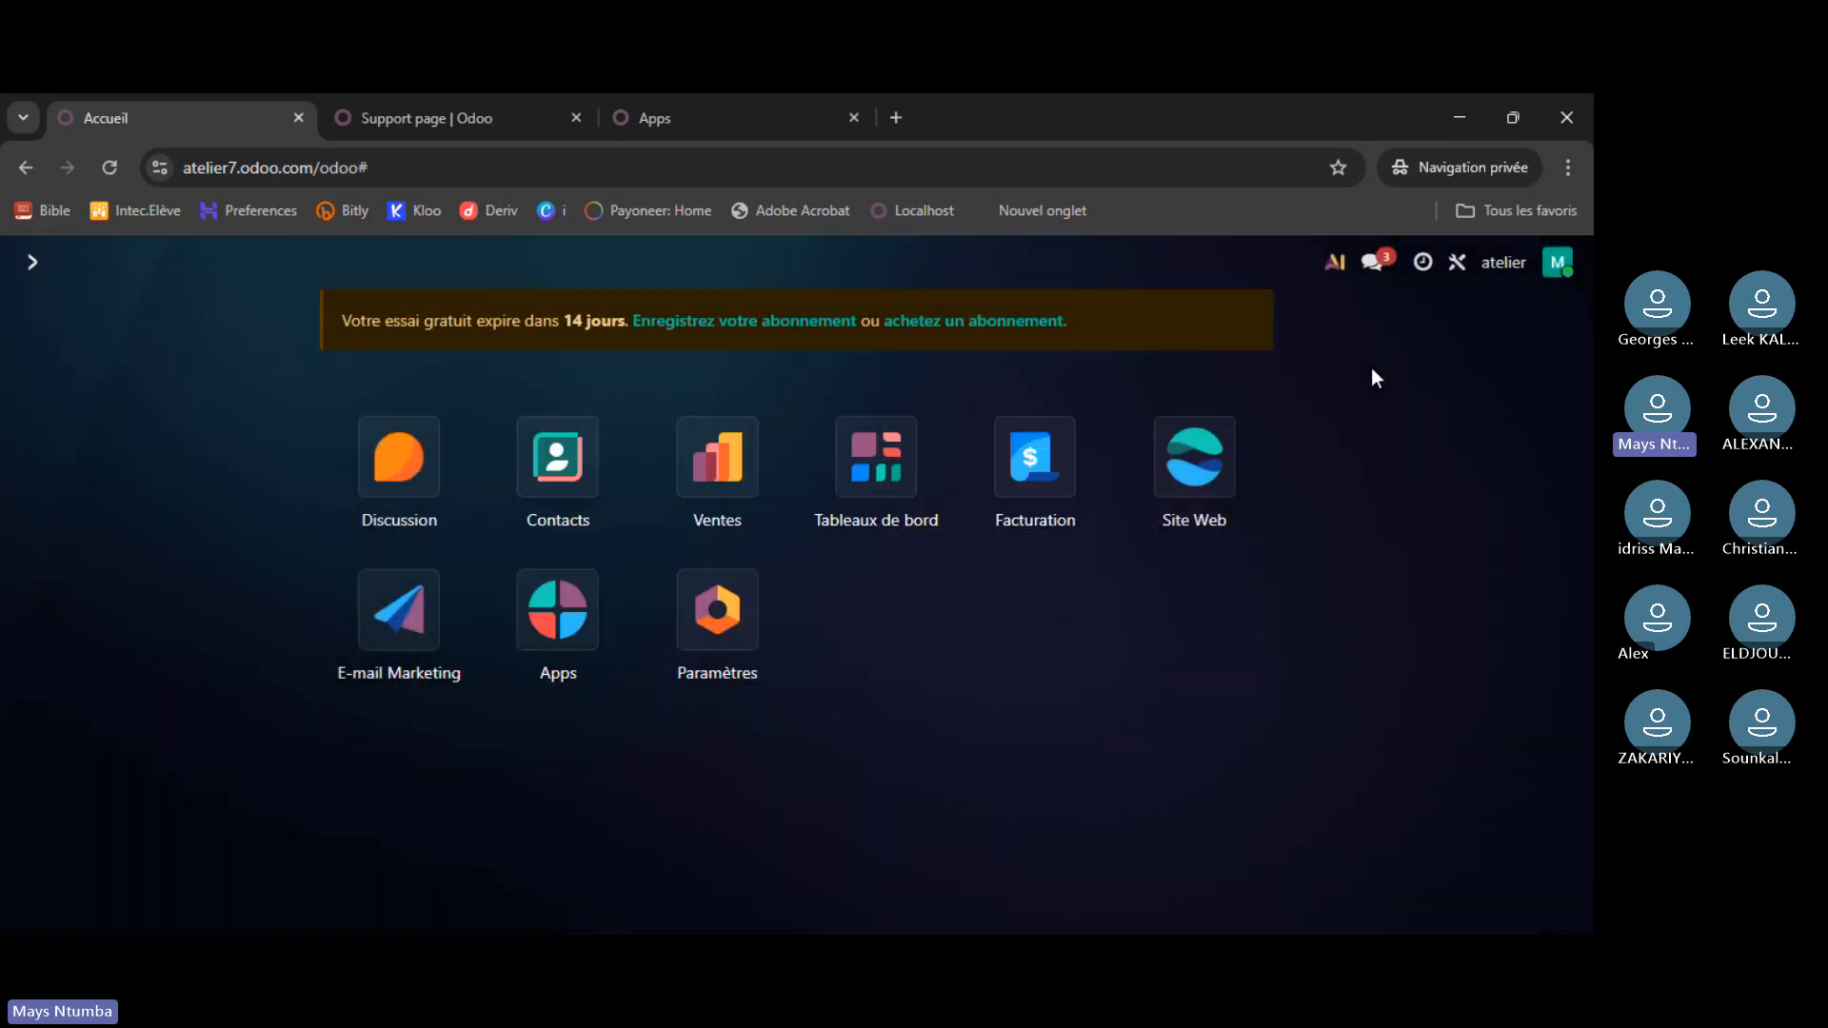
{"action": "left_click", "coordinate": [1558, 262]}
{"action": "mouse_move", "coordinate": [1478, 400]}
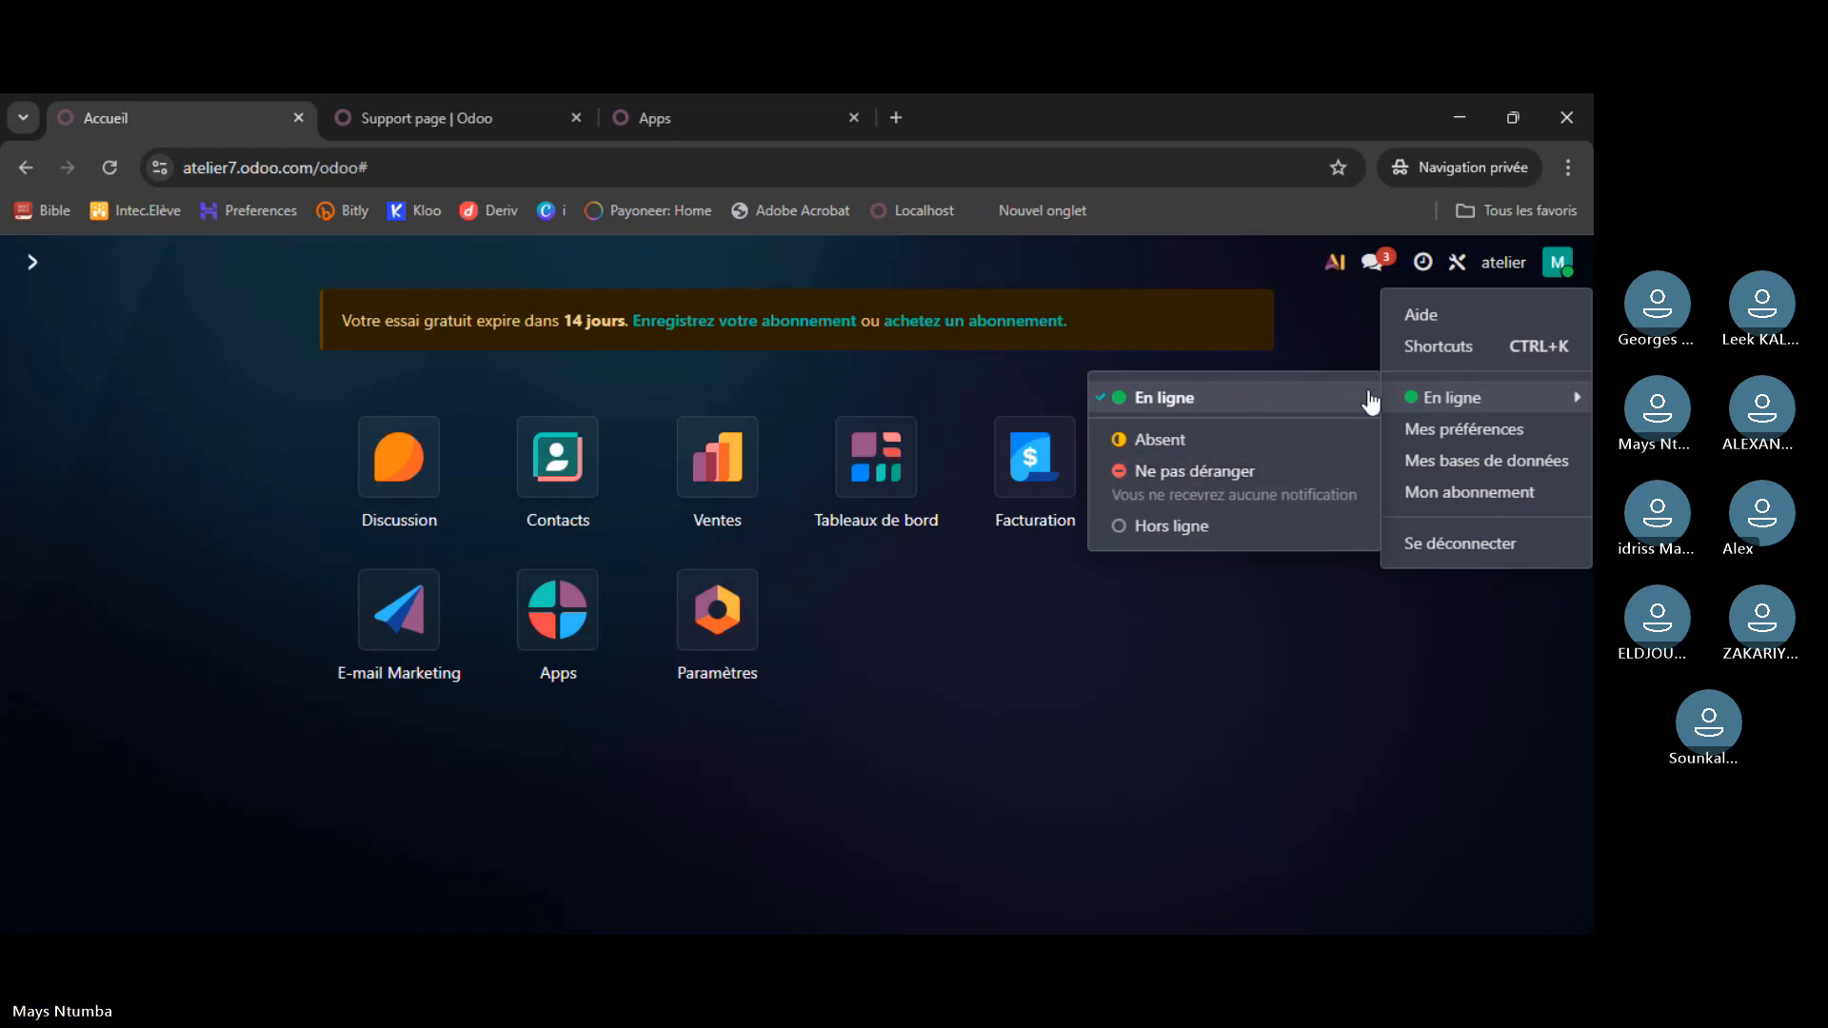
{"action": "left_click", "coordinate": [1436, 410]}
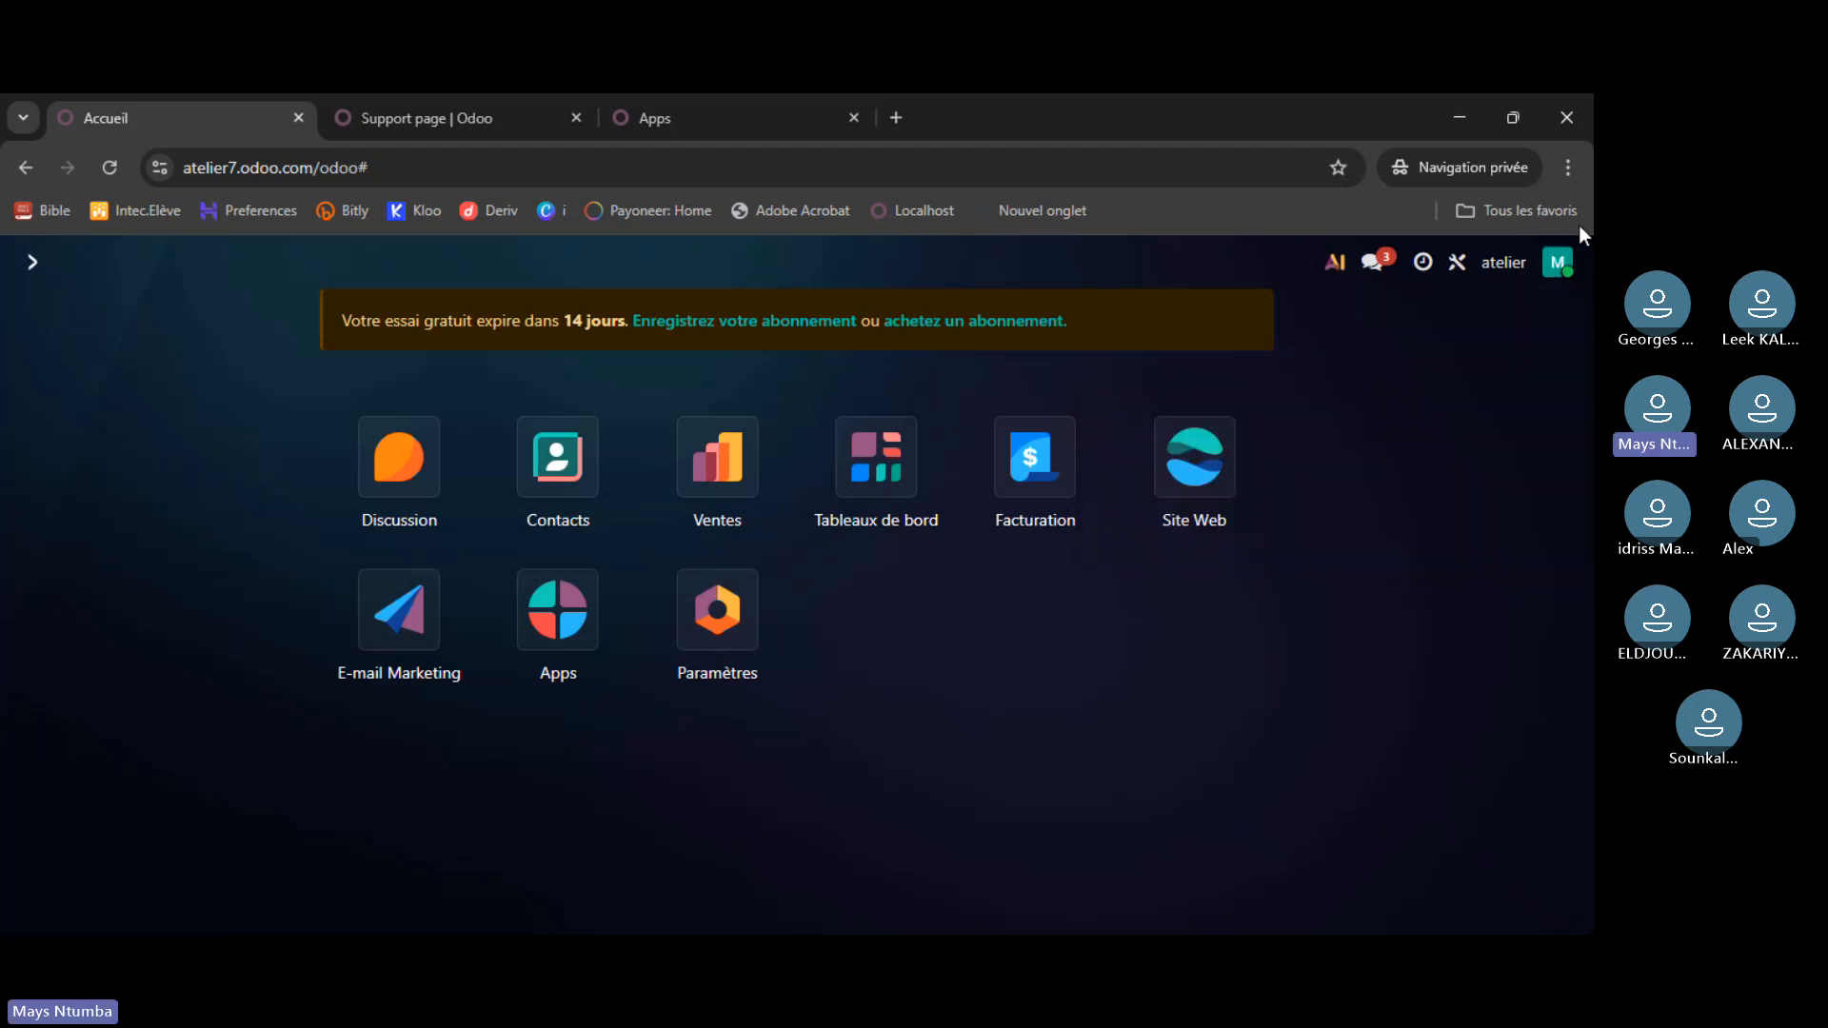
{"action": "left_click", "coordinate": [1557, 269]}
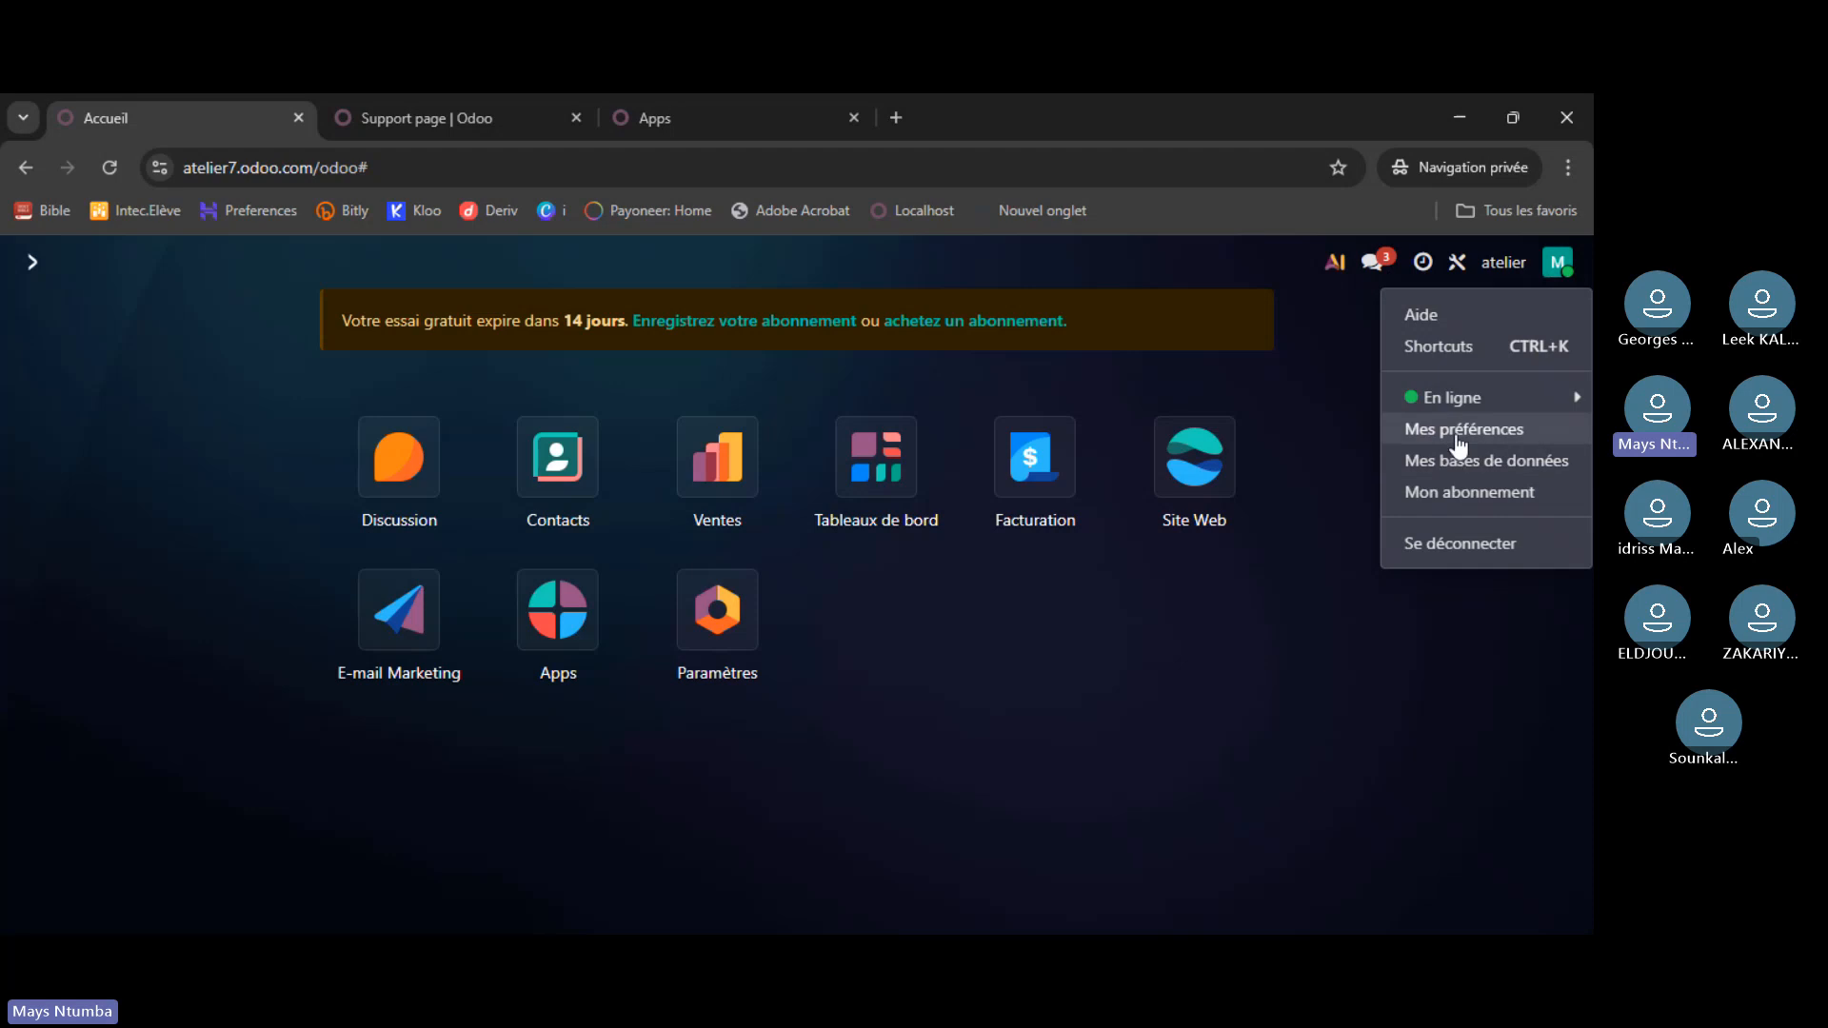
- In Mes préférences, review the Langue choices, keep French, and start adding a new language
{"action": "left_click", "coordinate": [1457, 442]}
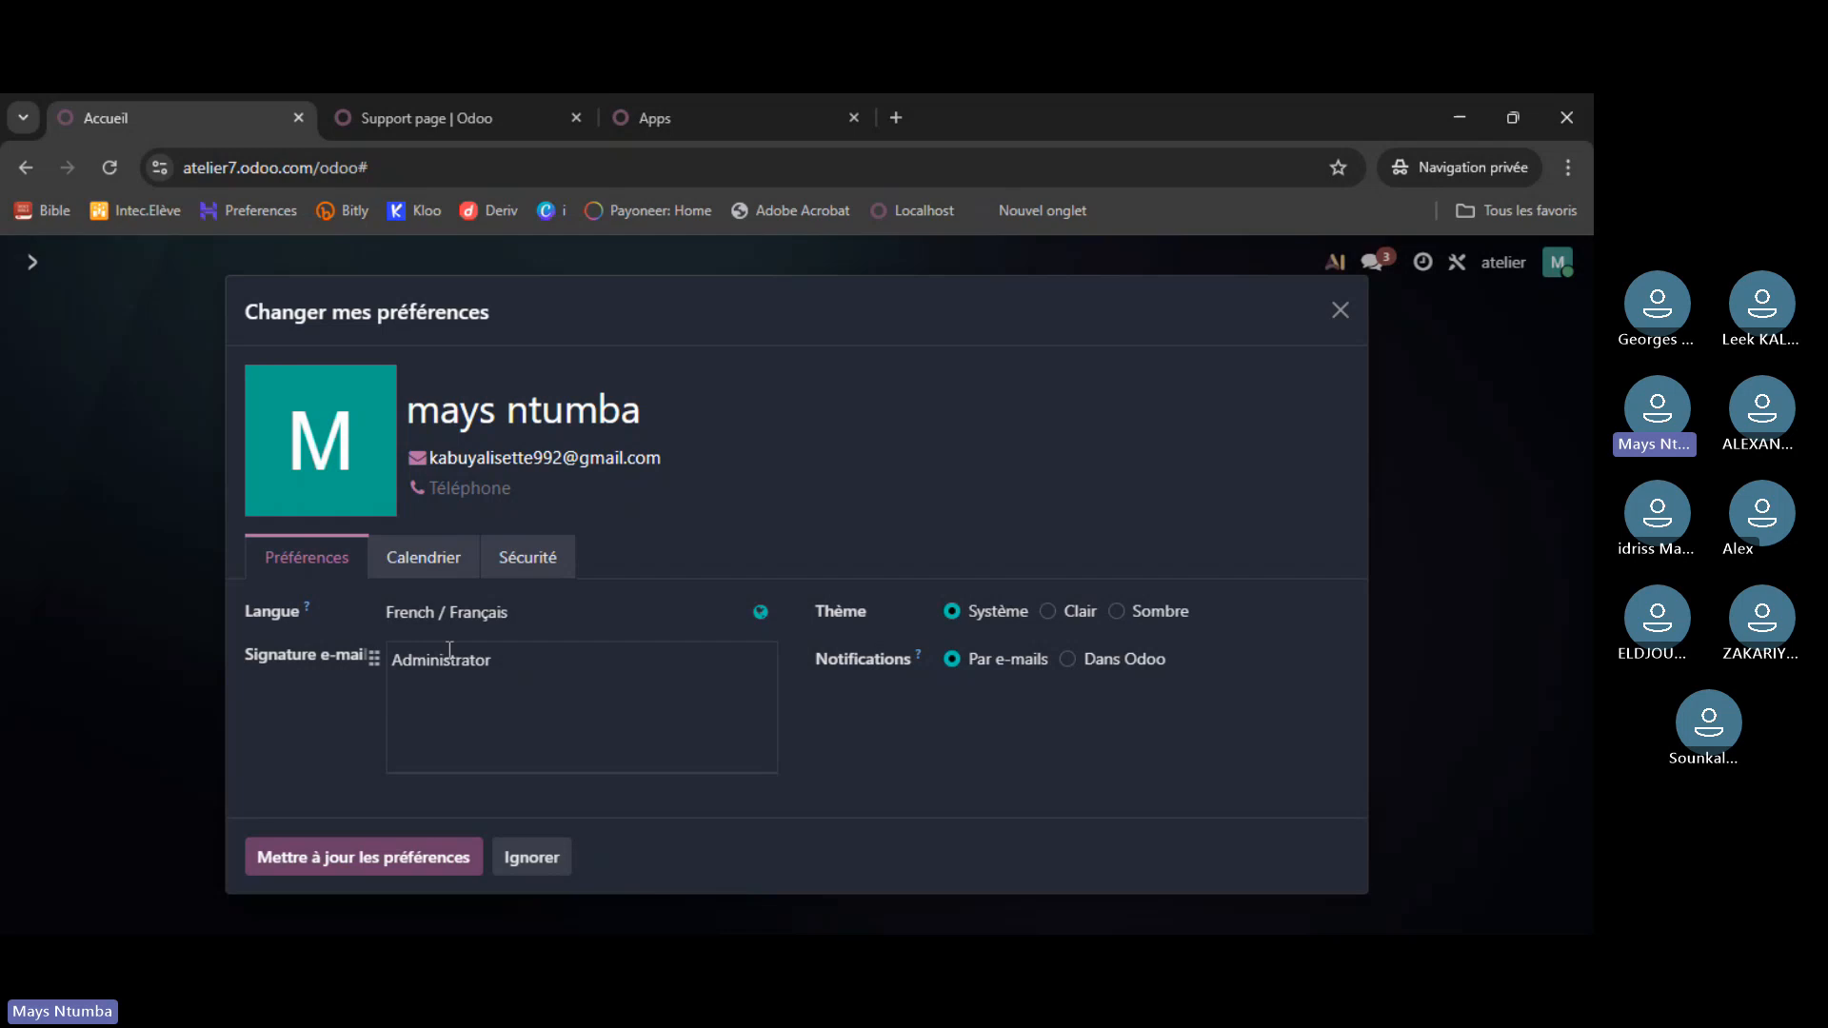
{"action": "left_click", "coordinate": [569, 614]}
{"action": "left_click", "coordinate": [568, 612]}
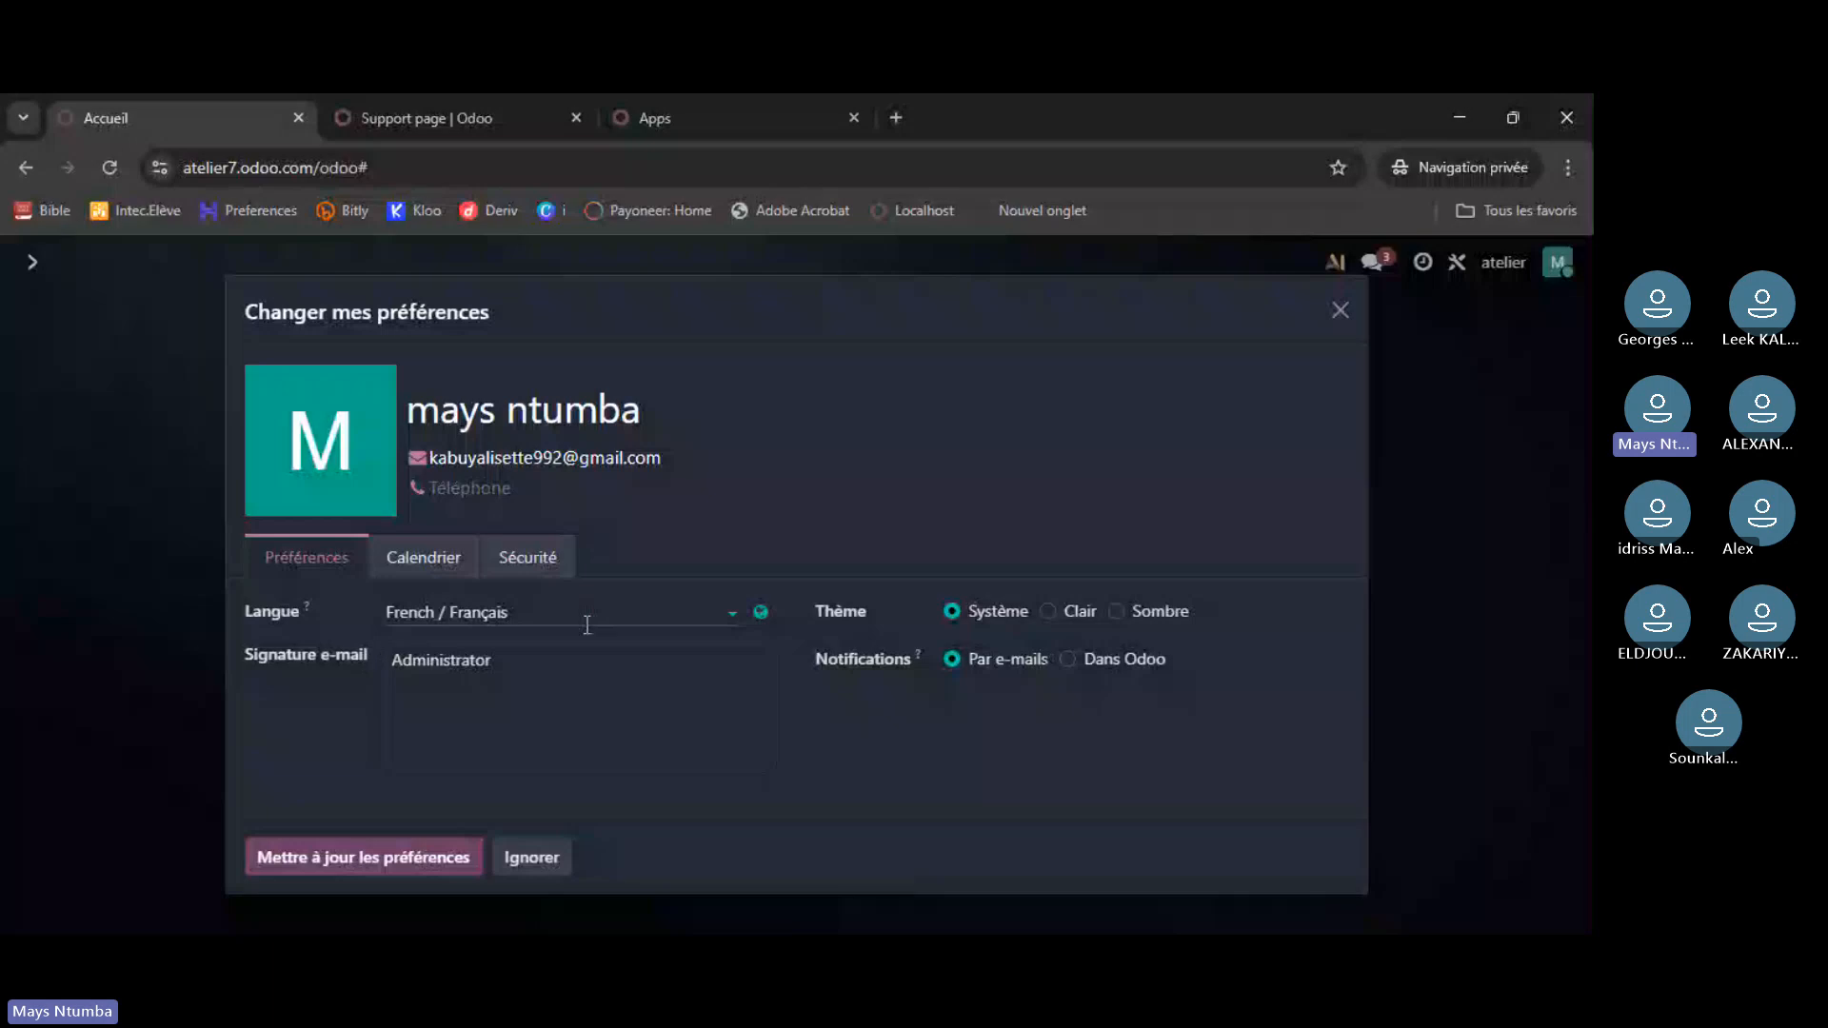
{"action": "left_click", "coordinate": [572, 614]}
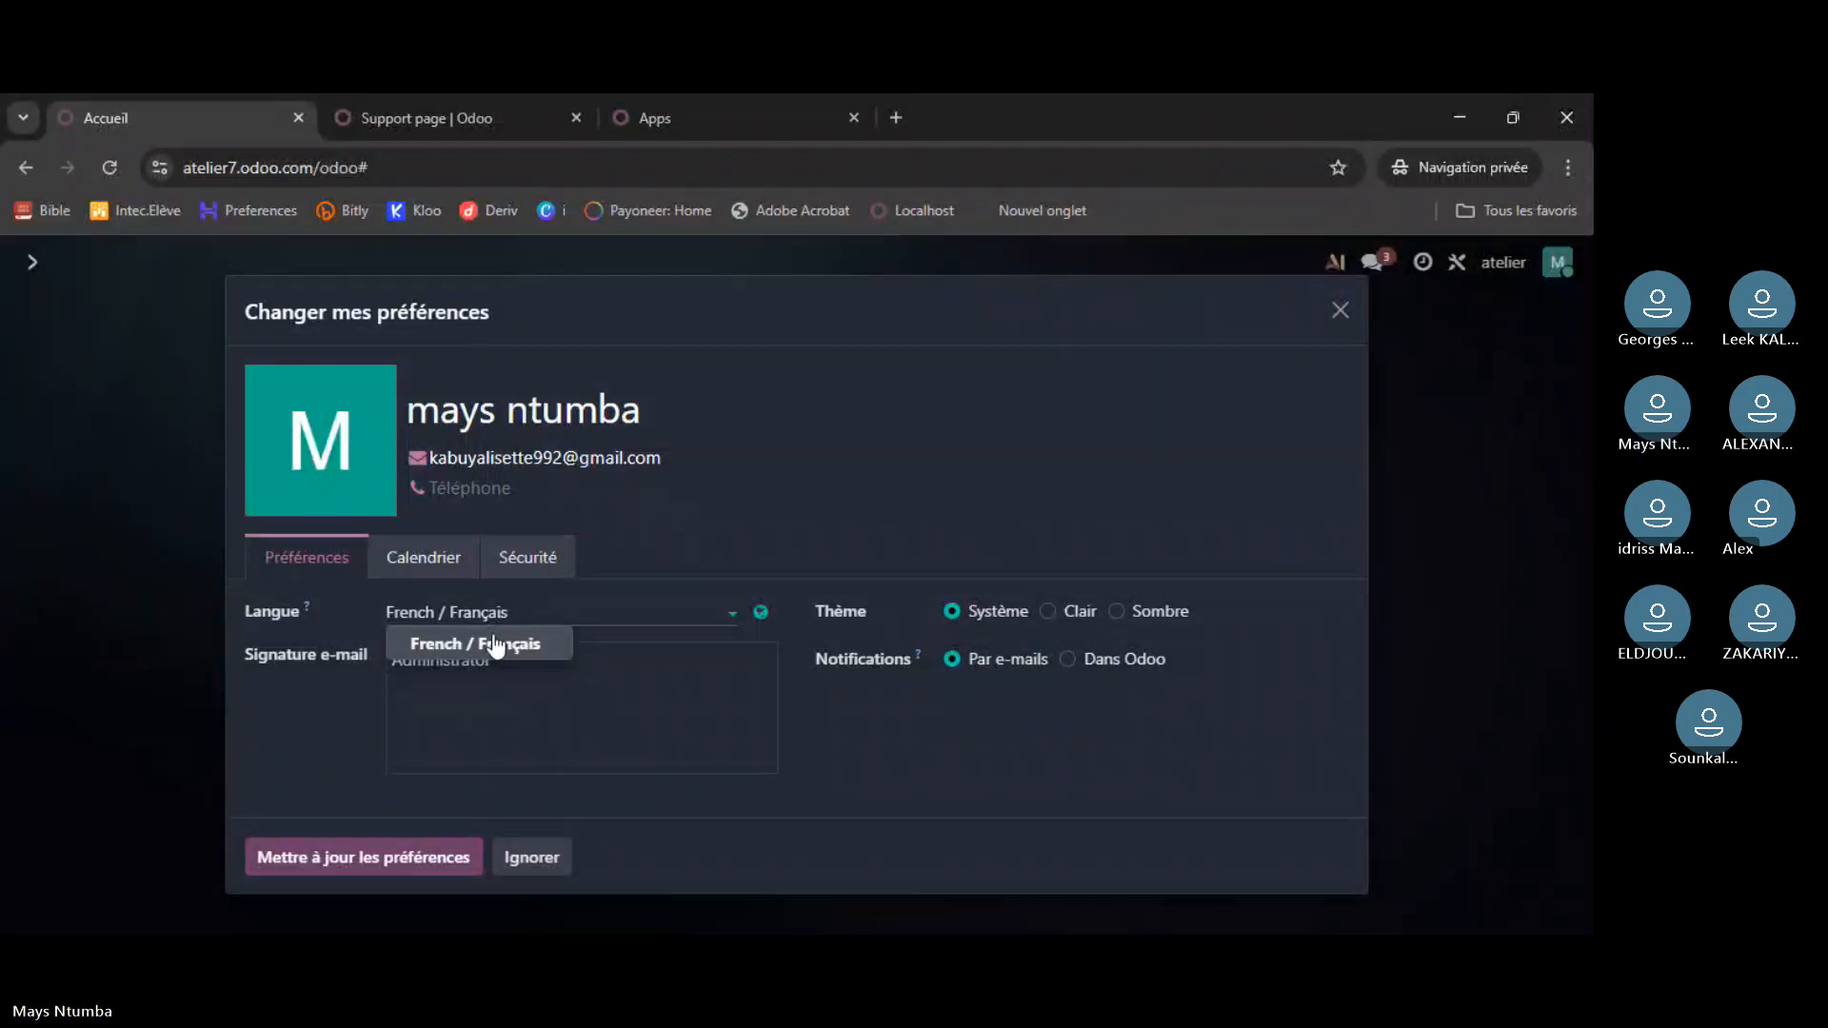
{"action": "left_click", "coordinate": [529, 614]}
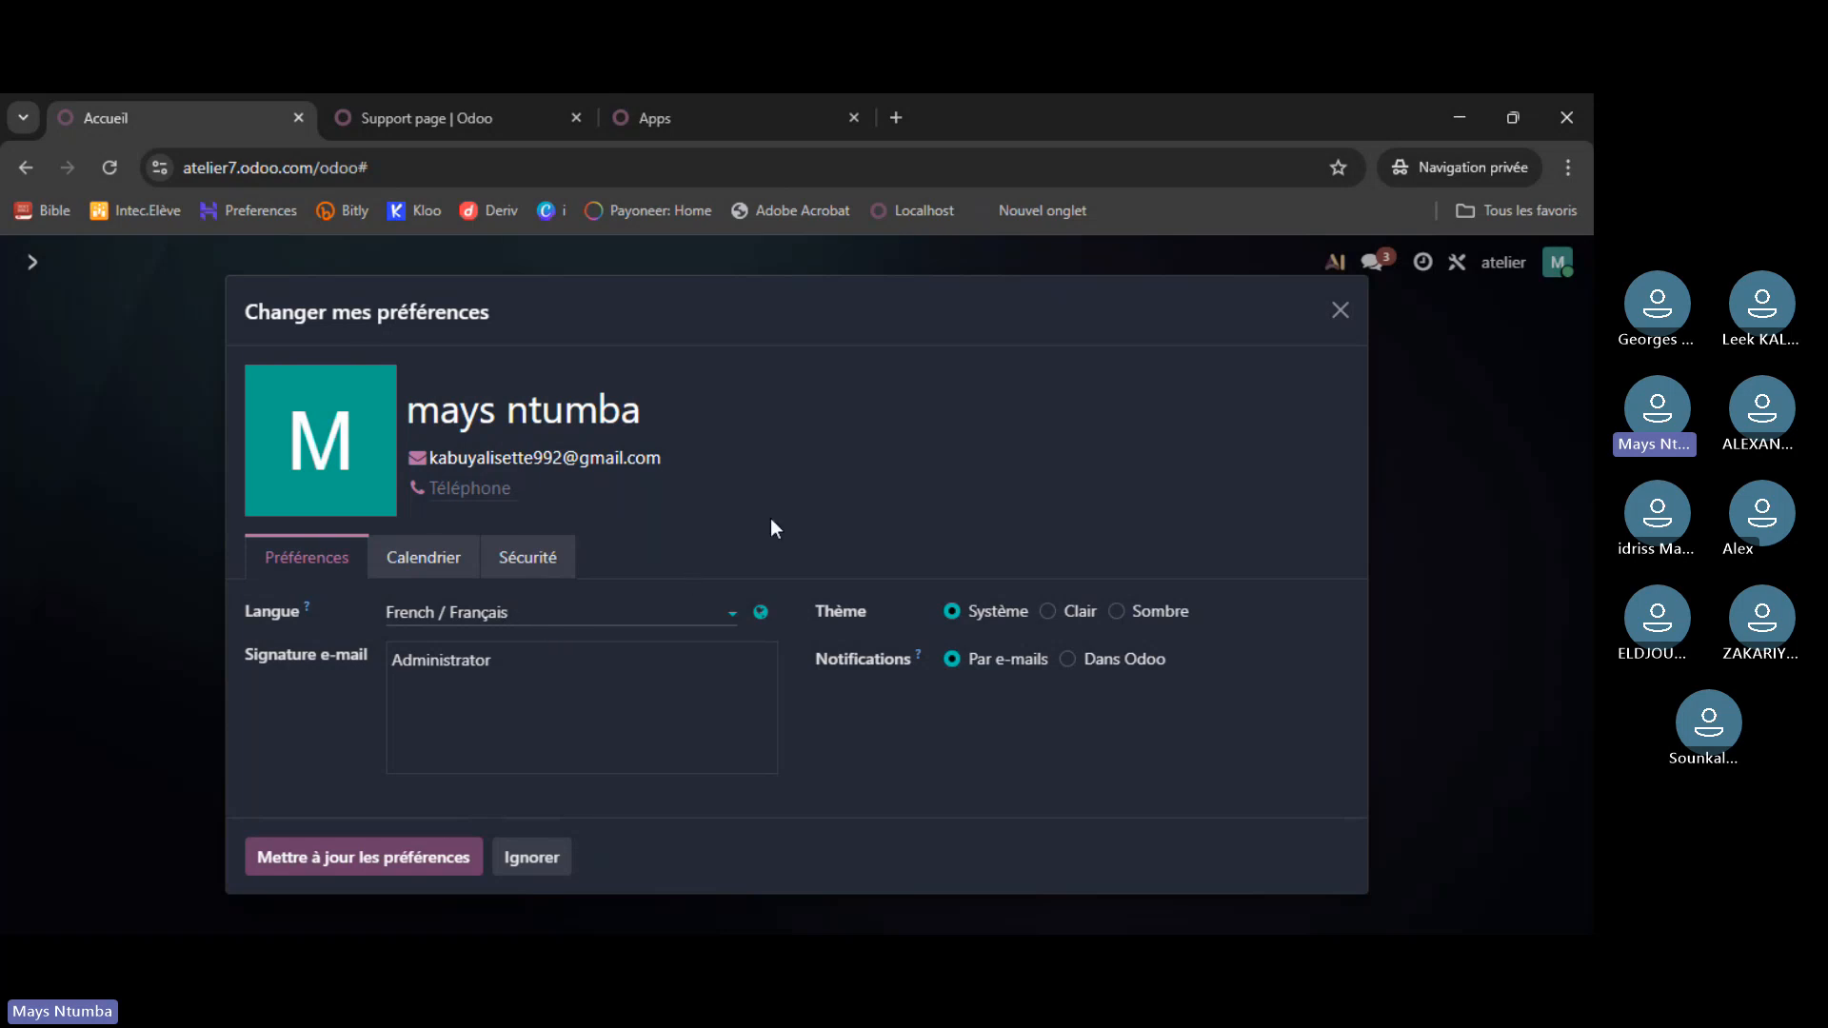
{"action": "left_click", "coordinate": [763, 613]}
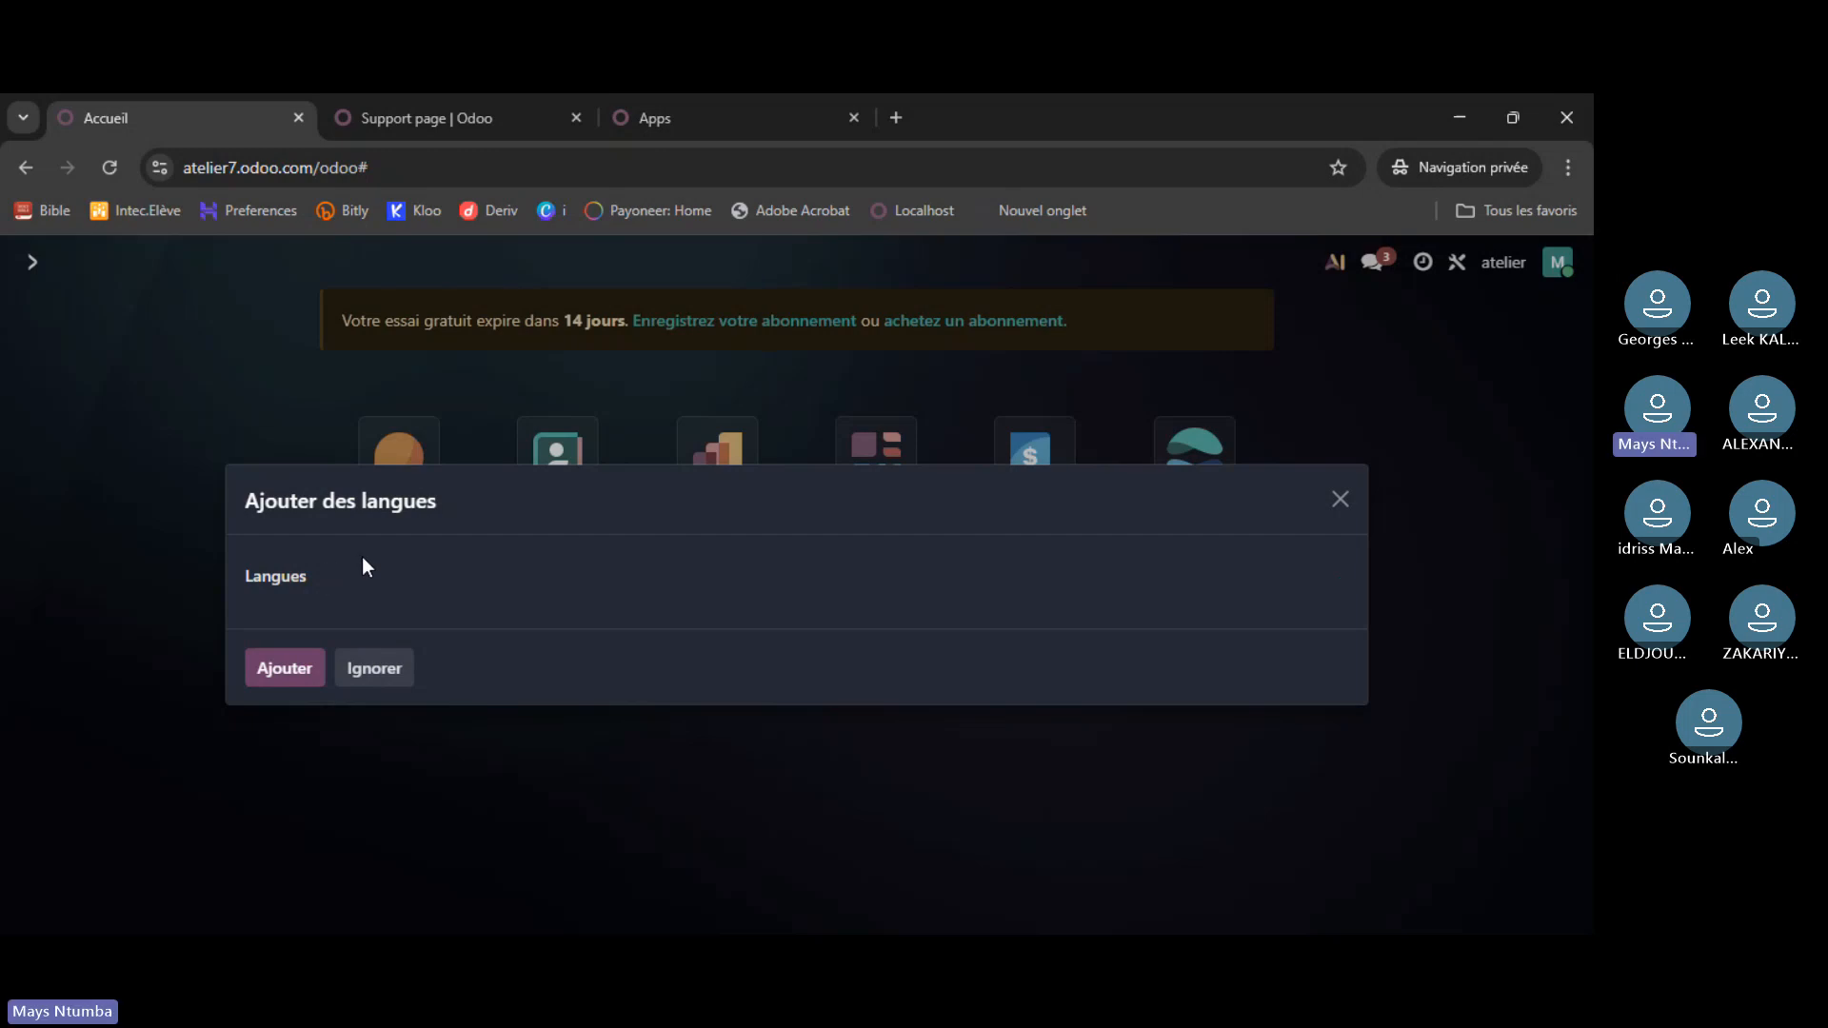
- Search 'eng' in Langues and install English without switching the interface language
{"action": "left_click", "coordinate": [361, 571]}
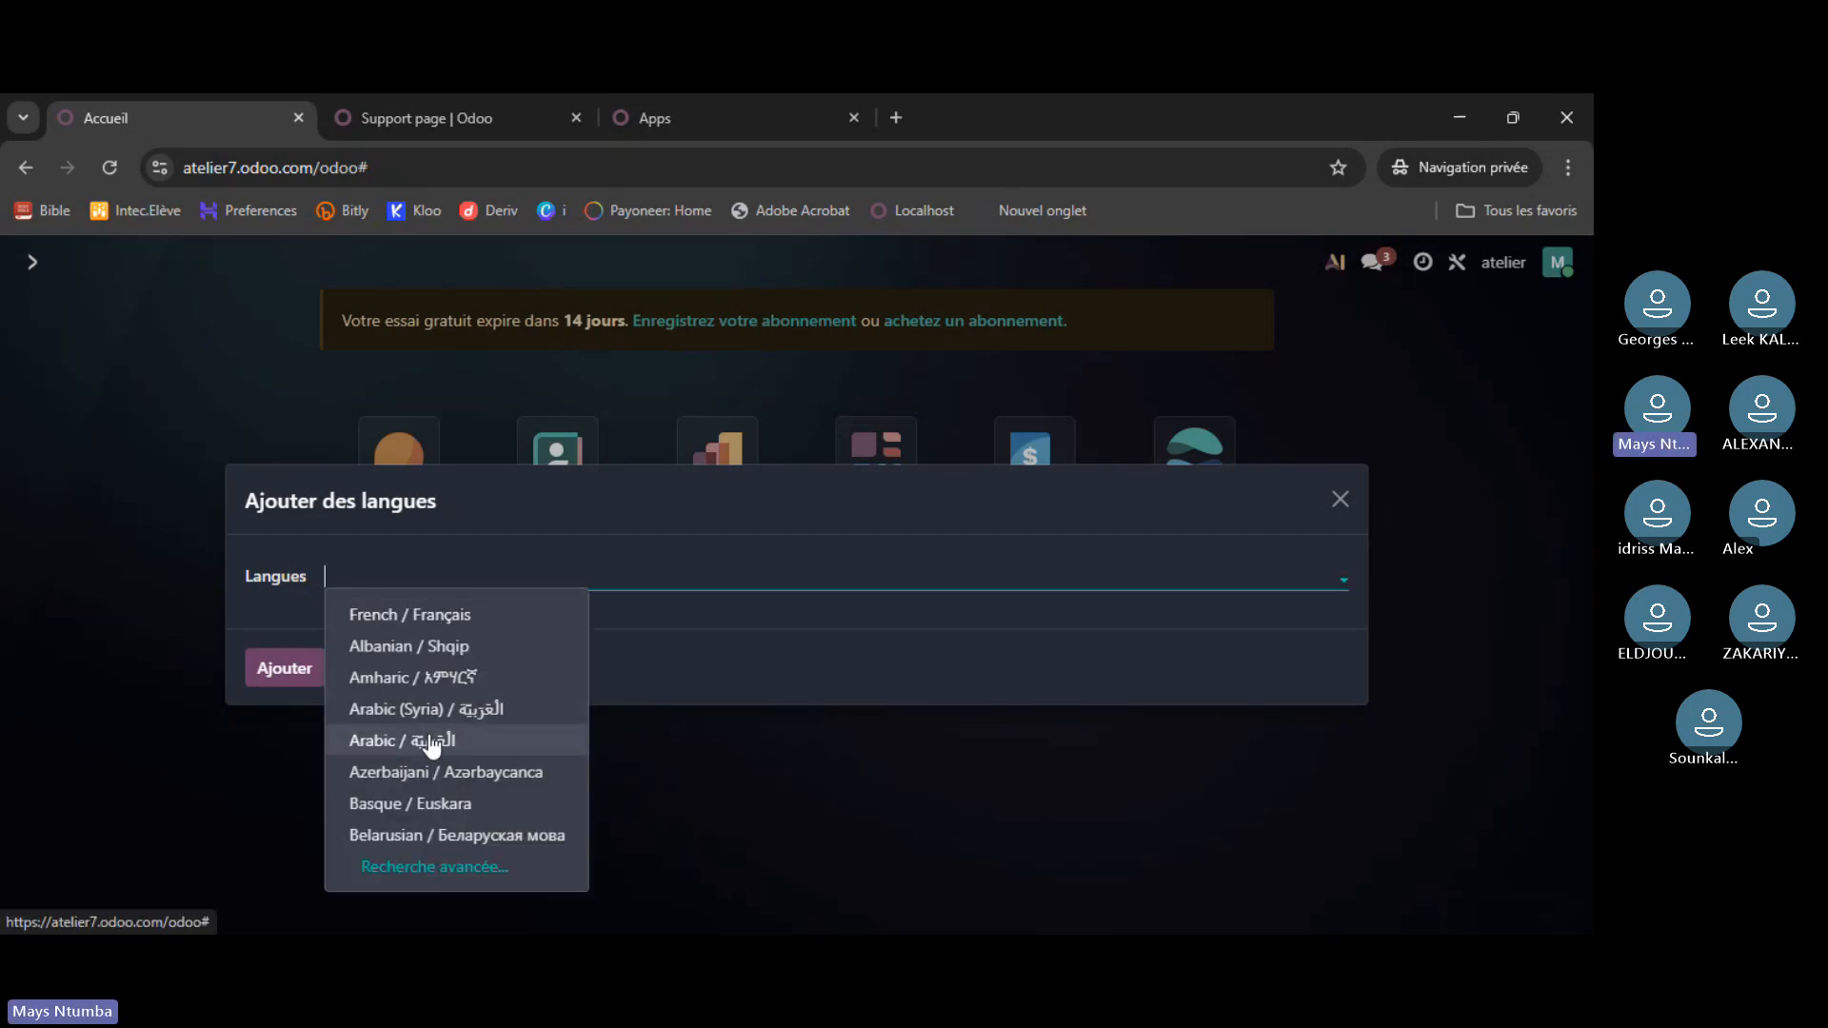
{"action": "type", "text": "f"}
{"action": "key", "text": "BackSpace"}
{"action": "type", "text": "eng"}
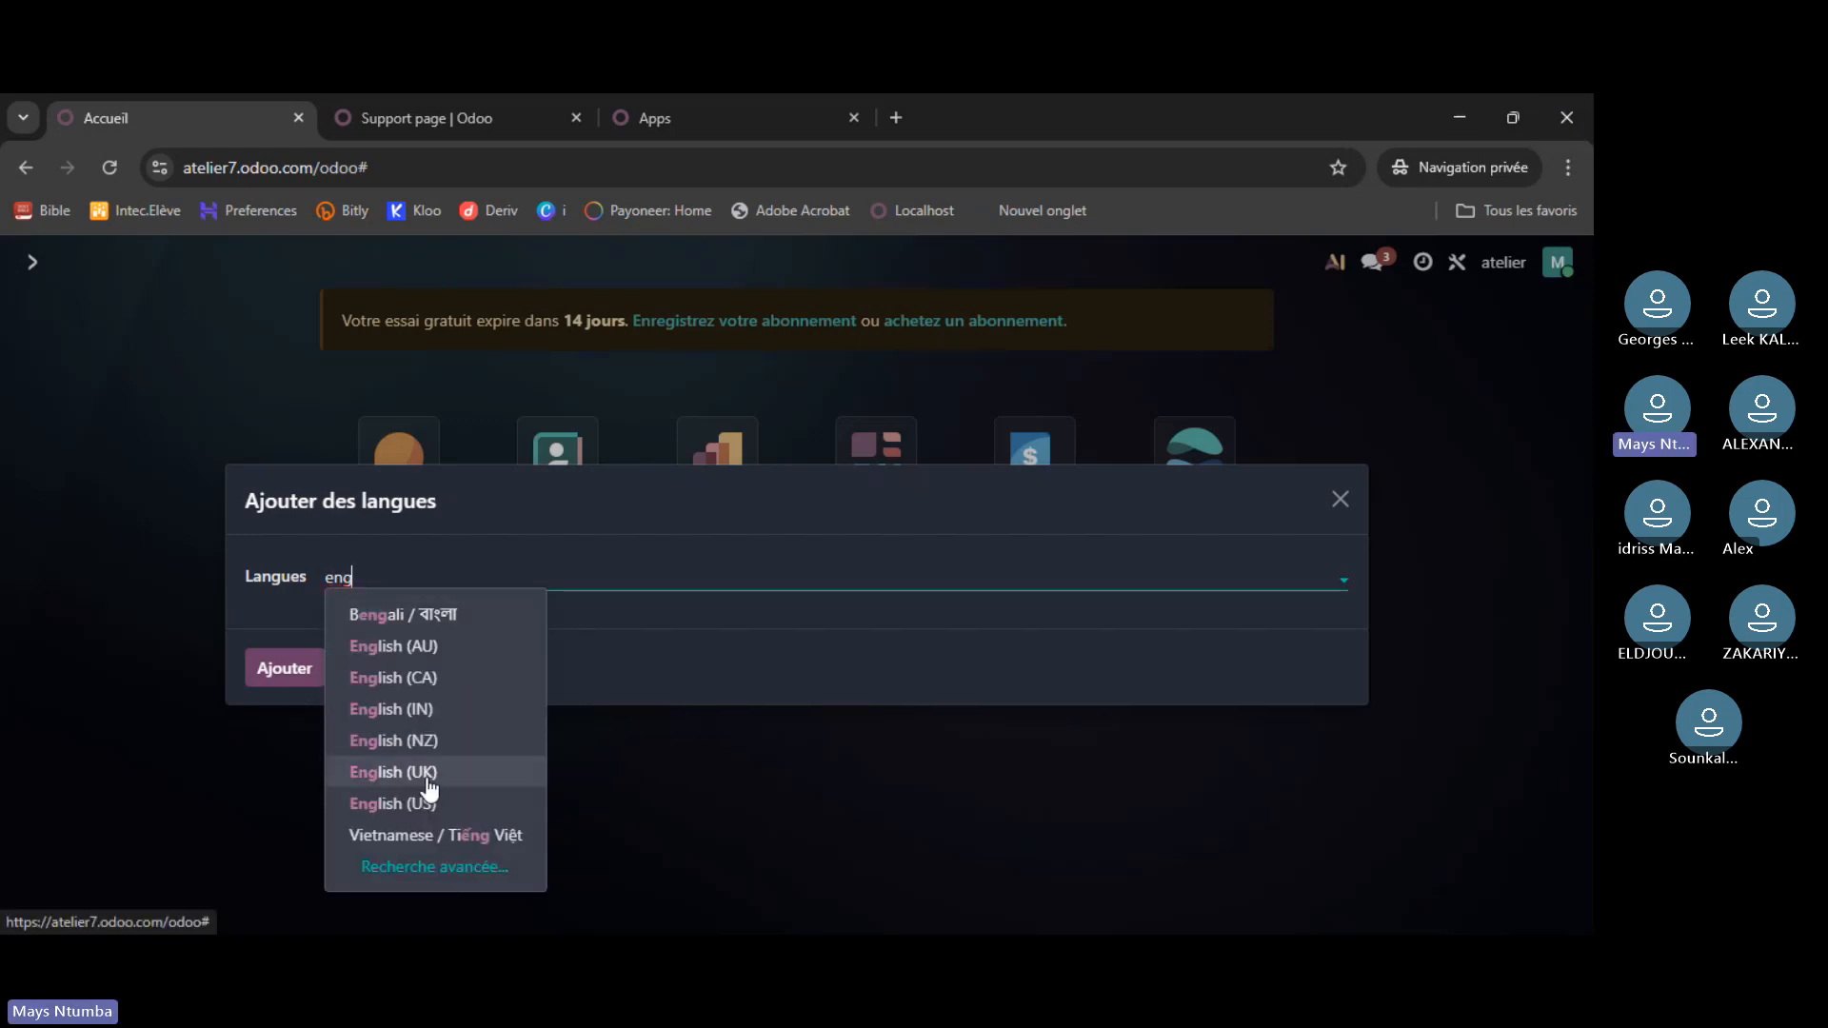
{"action": "left_click", "coordinate": [428, 787]}
{"action": "left_click", "coordinate": [300, 671]}
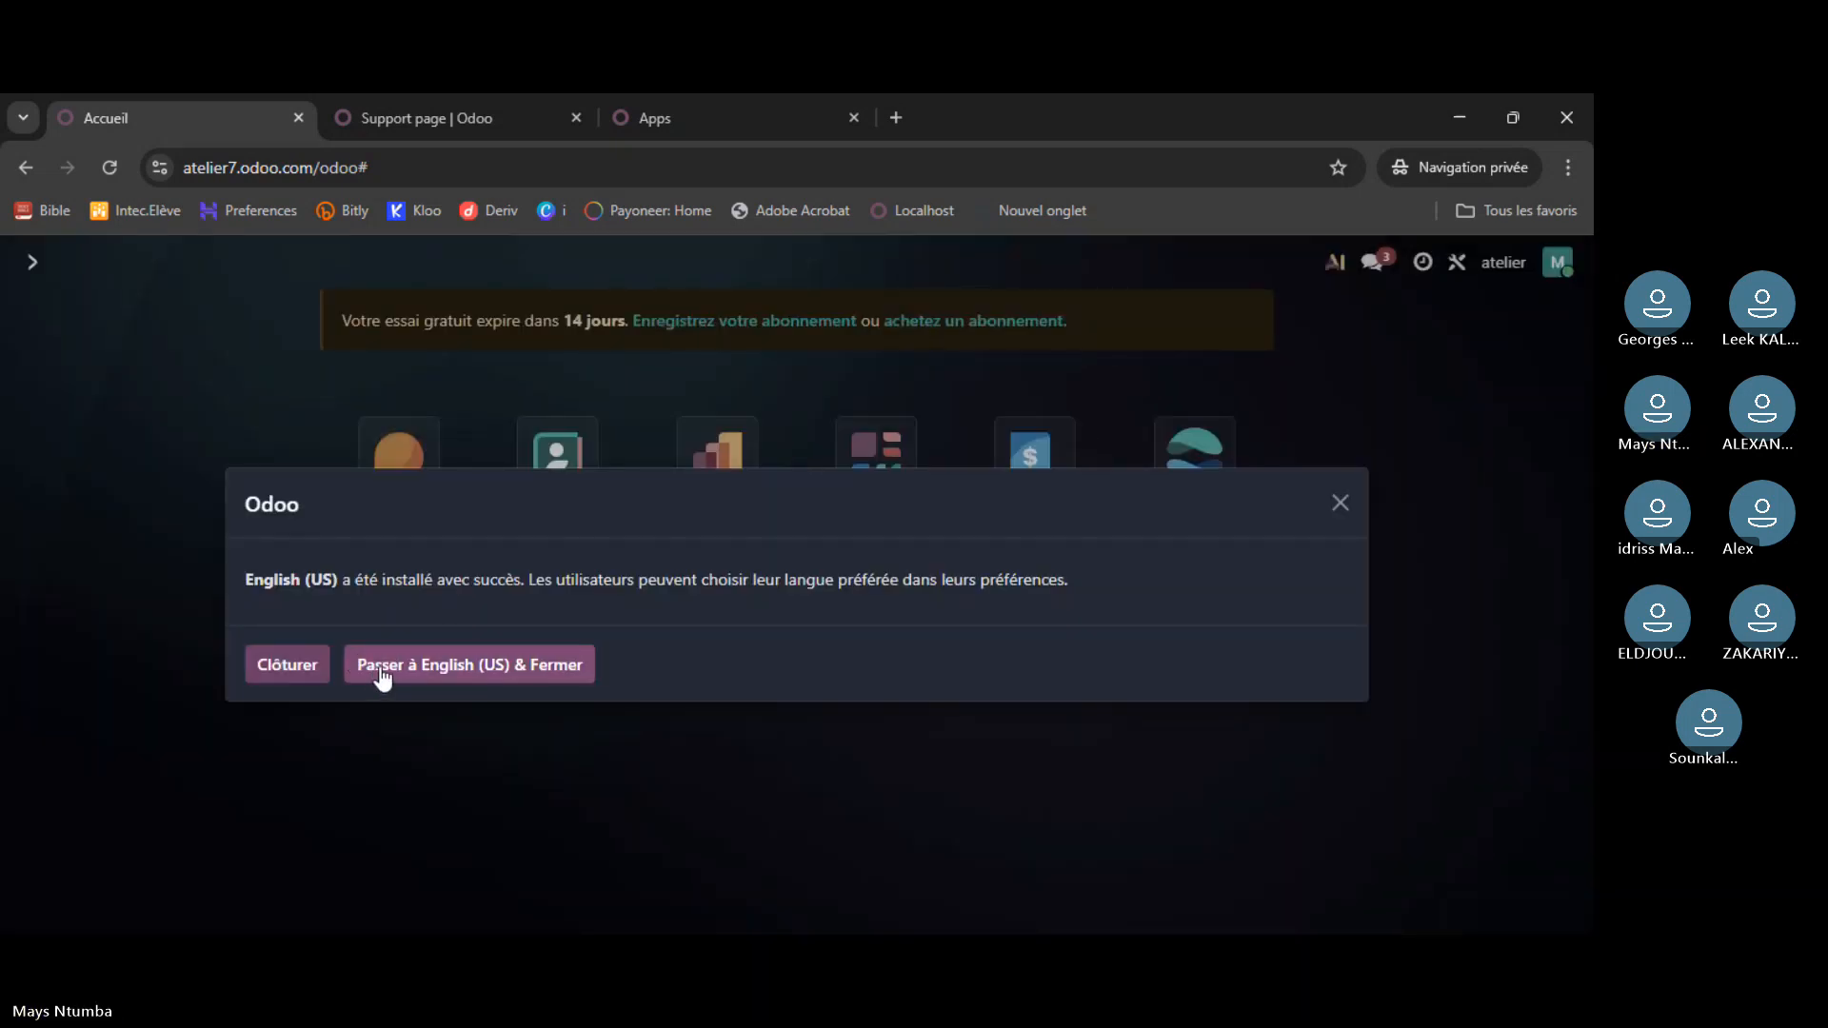
{"action": "left_click", "coordinate": [309, 667]}
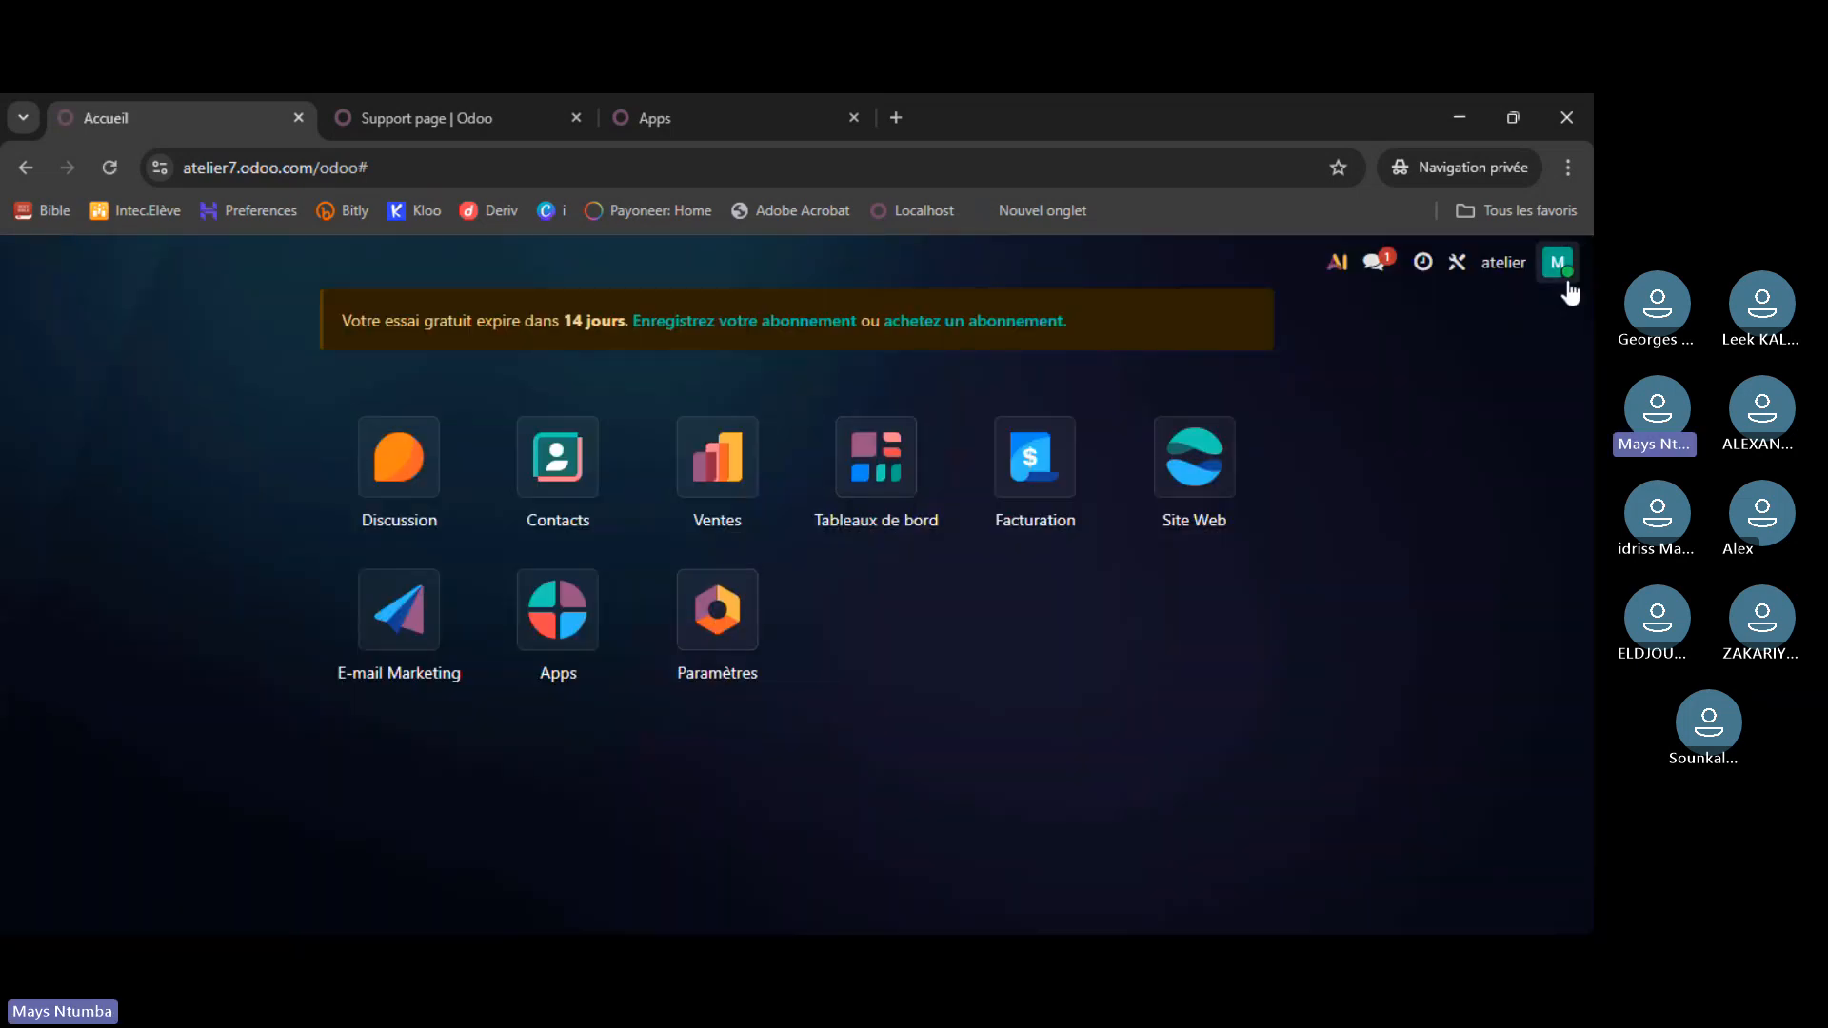
- Reopen Mes préférences and keep French / Français as the interface language
{"action": "left_click", "coordinate": [1558, 263]}
{"action": "left_click", "coordinate": [1457, 461]}
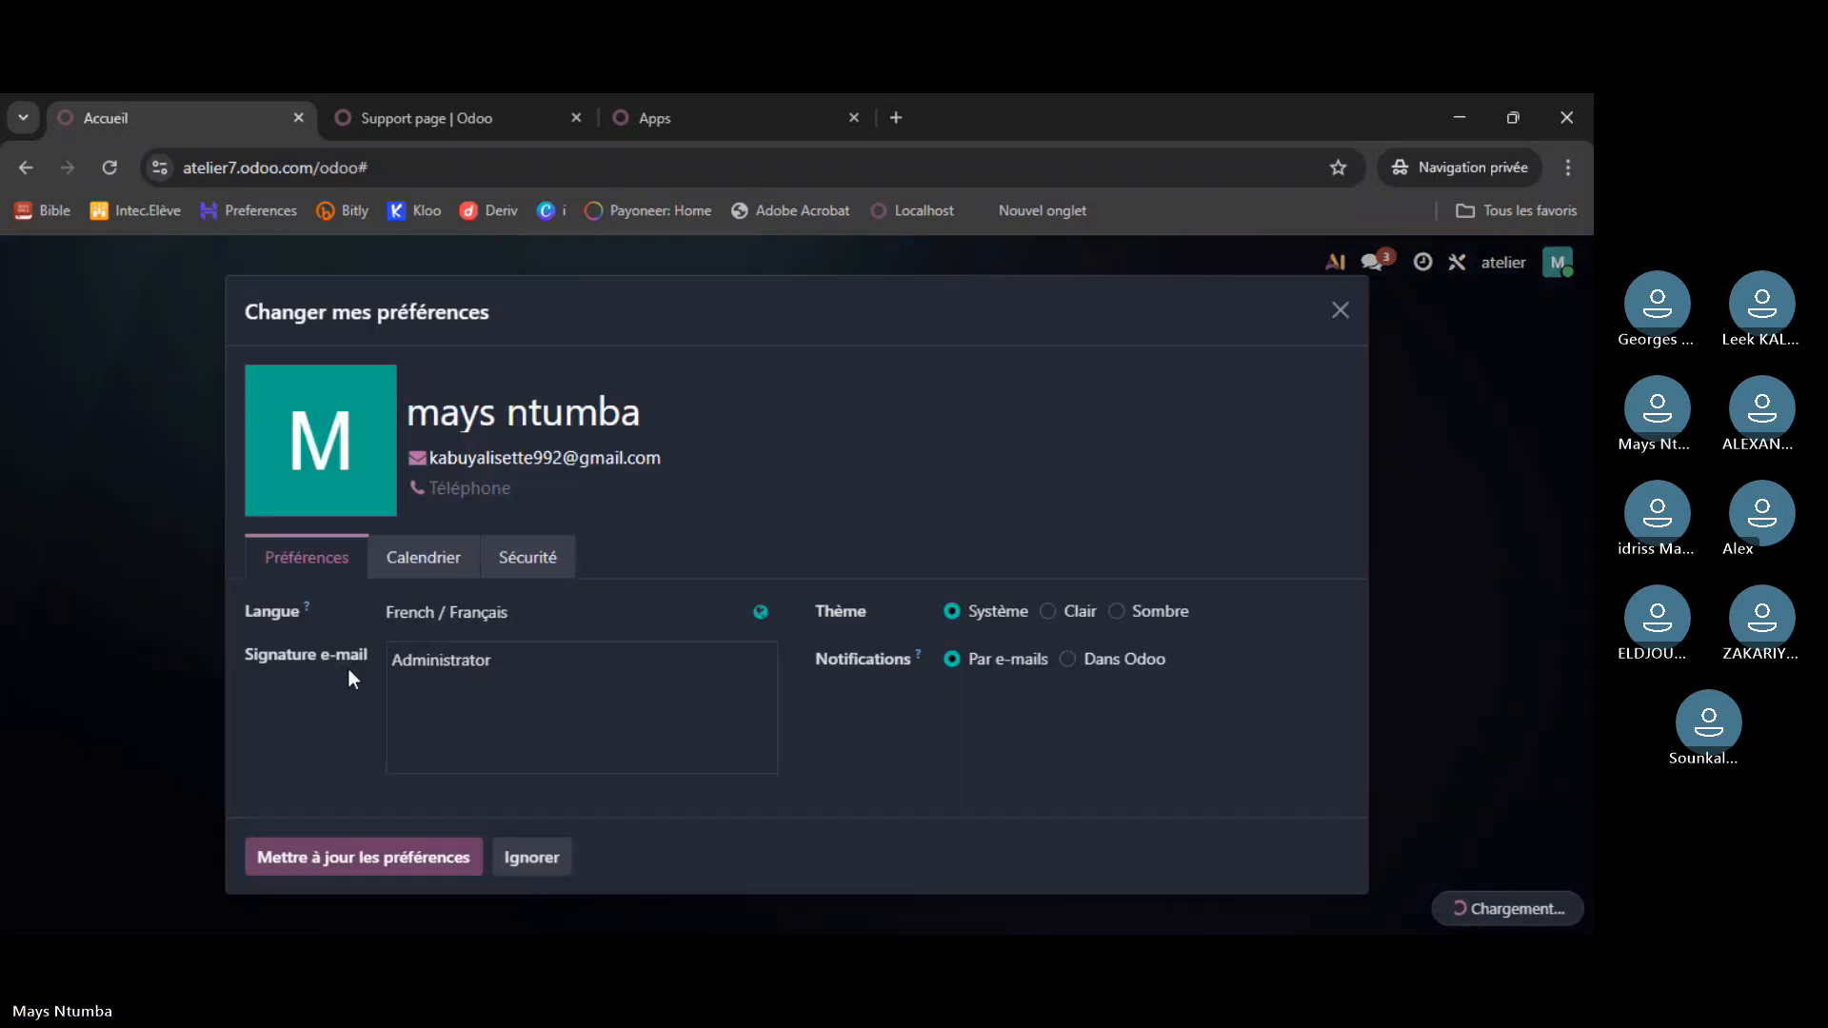
{"action": "left_click", "coordinate": [534, 615]}
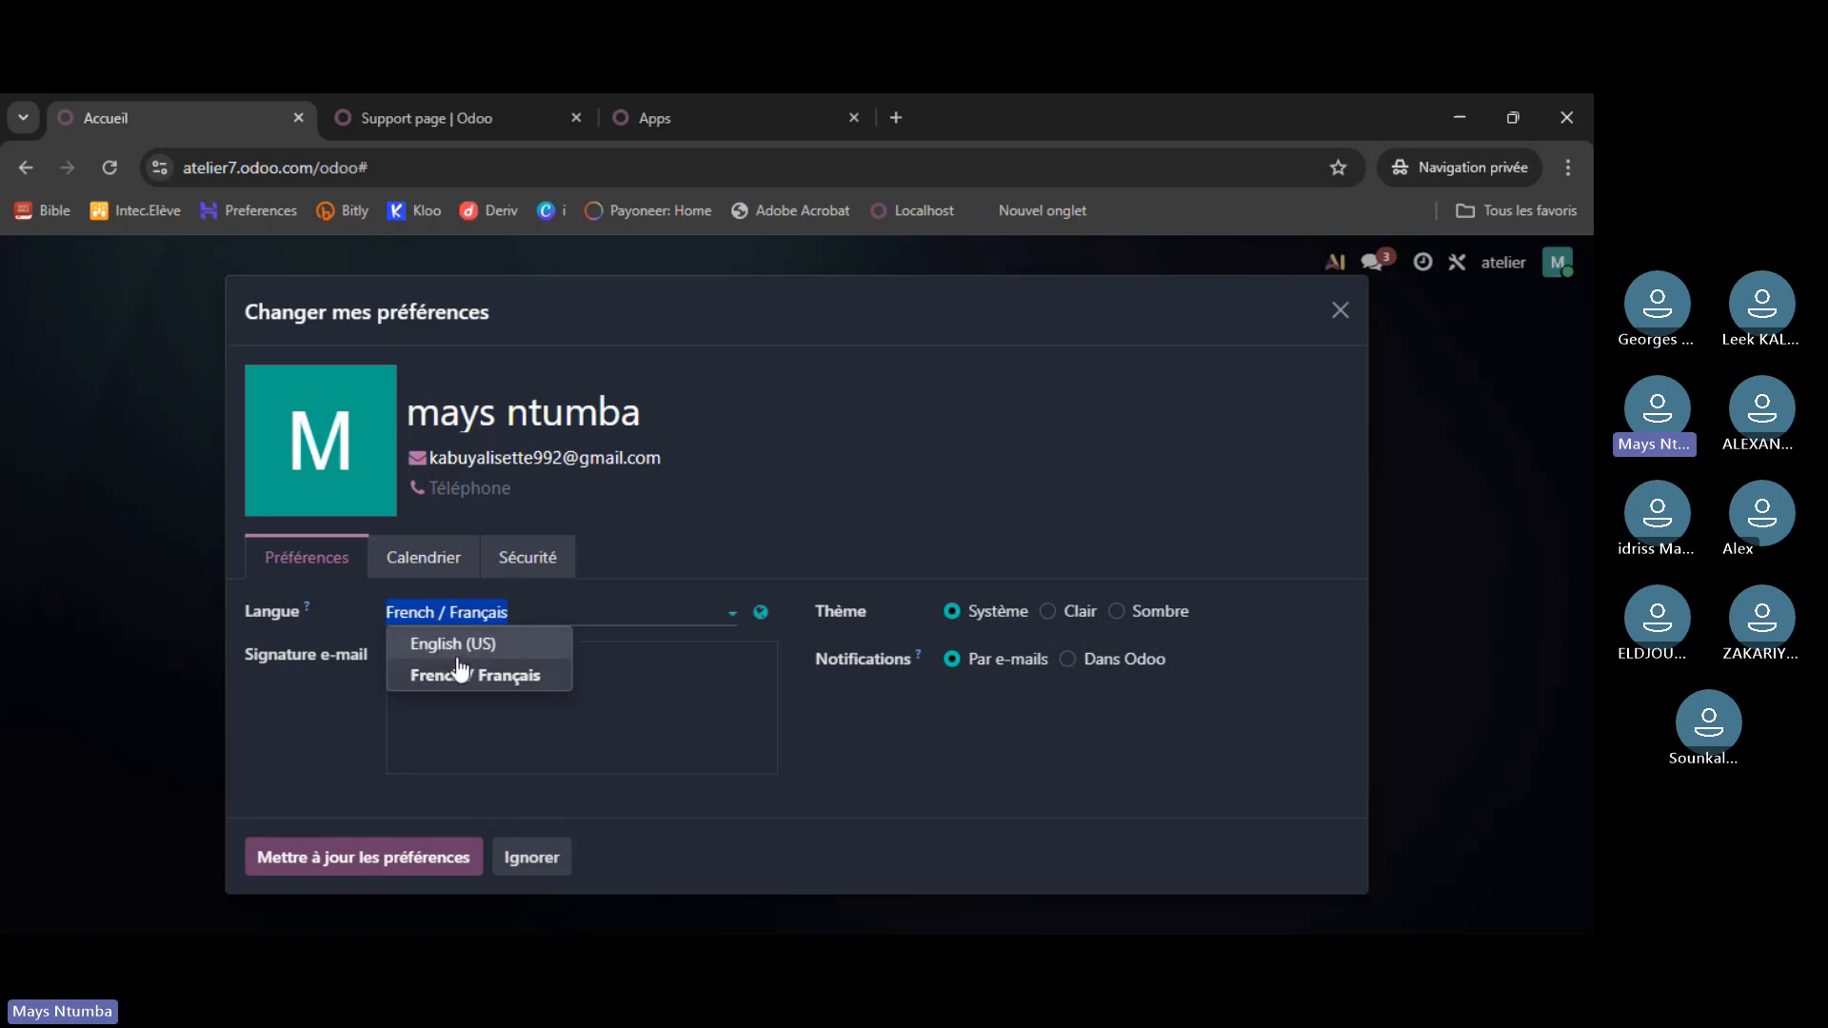
{"action": "left_click", "coordinate": [541, 604]}
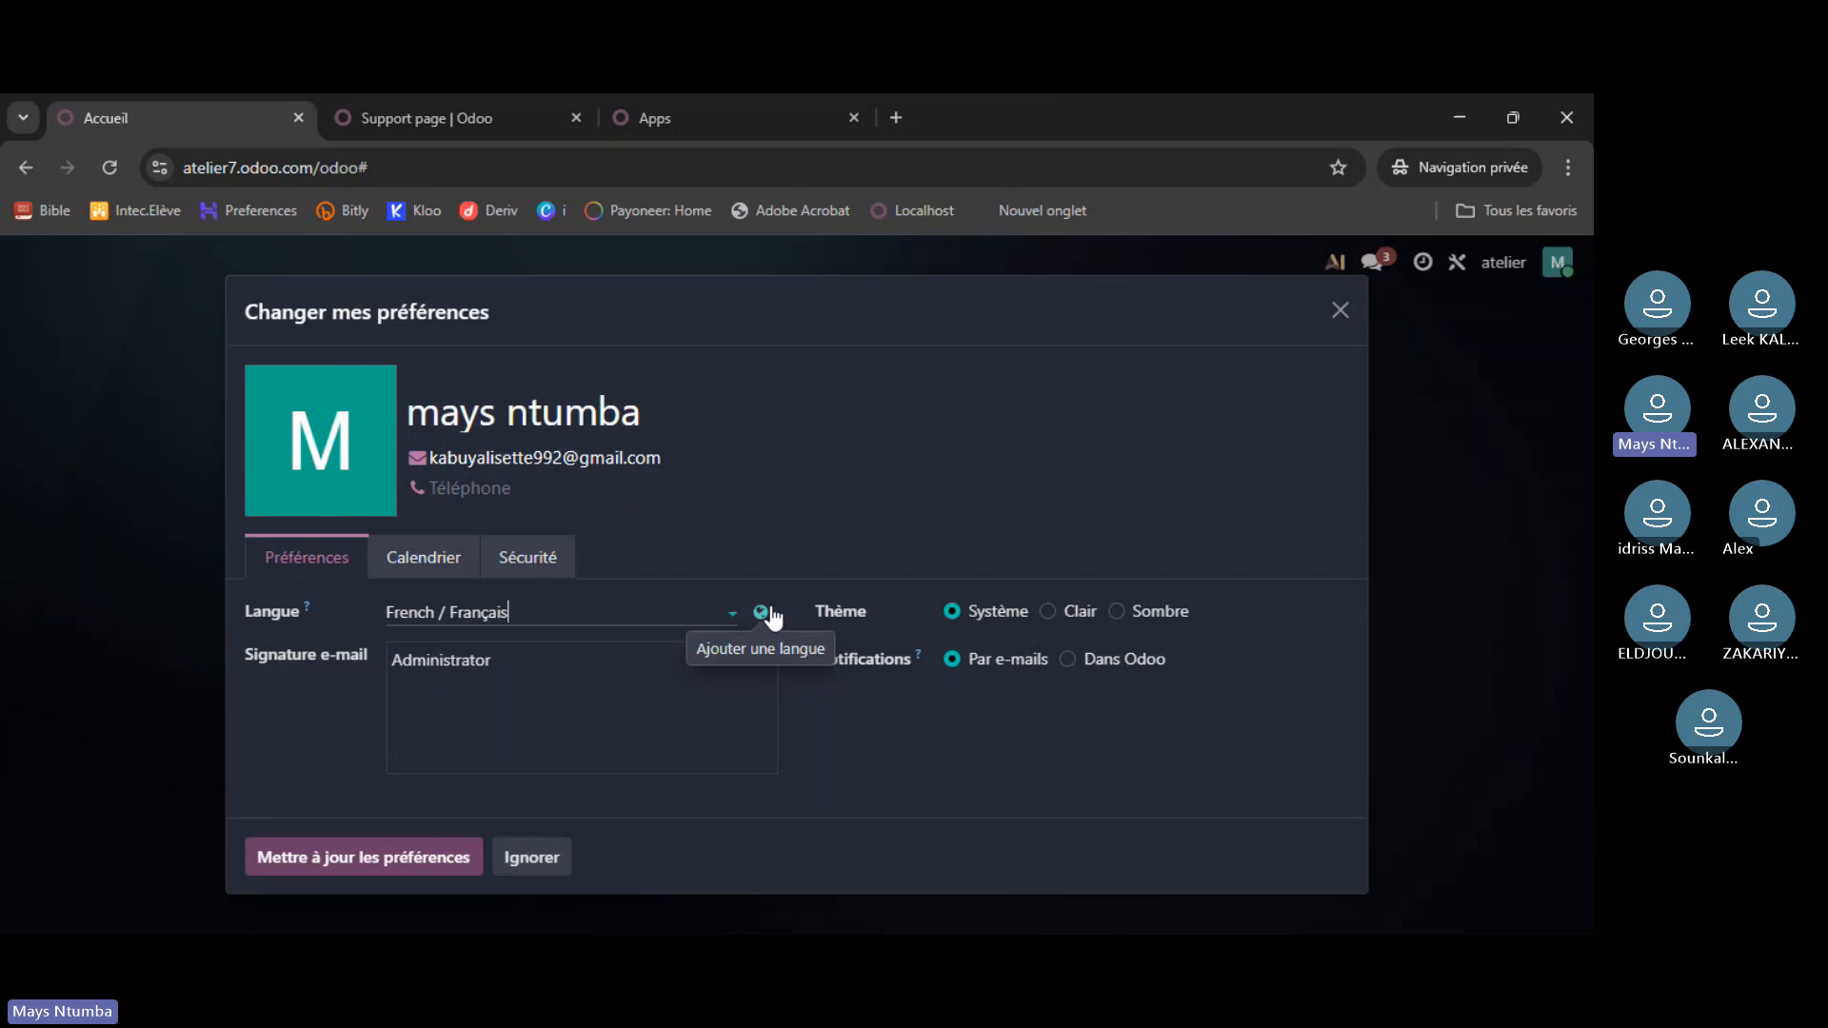
- Close the preferences and visit Mes bases de données, then return to the atelier home screen
{"action": "left_click", "coordinate": [1341, 316]}
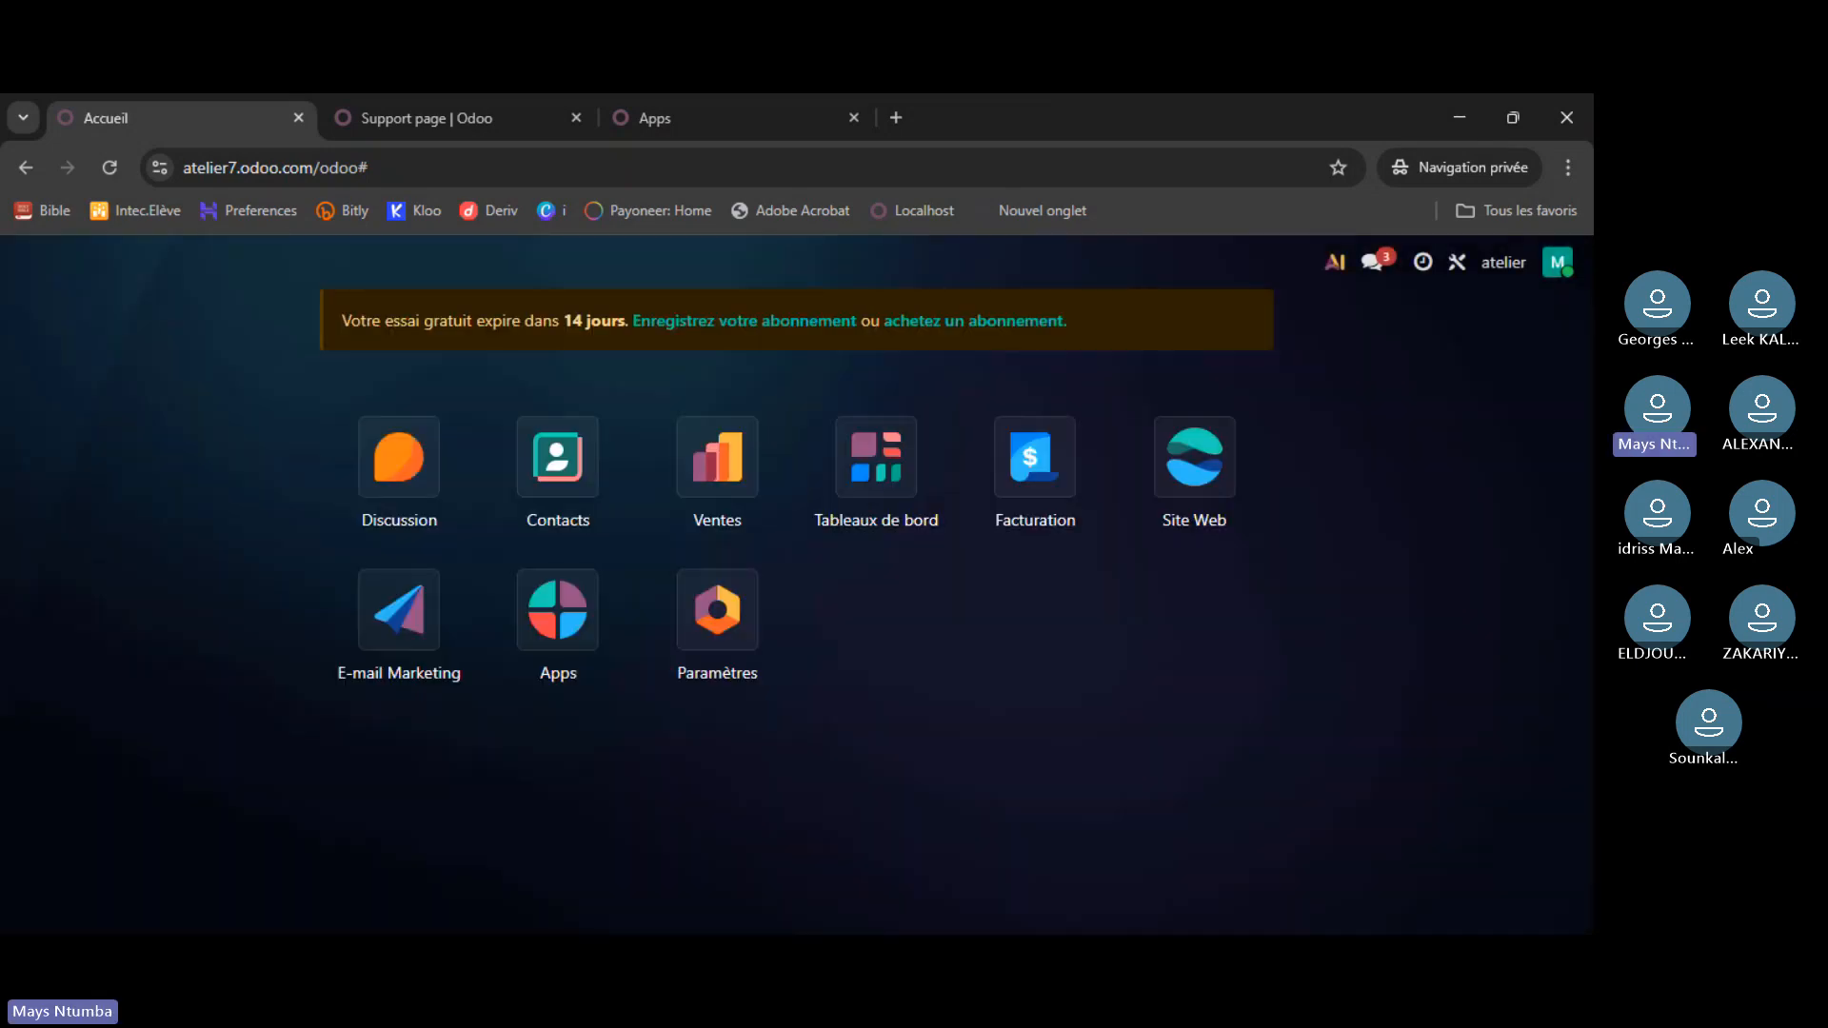
{"action": "left_click", "coordinate": [1558, 264]}
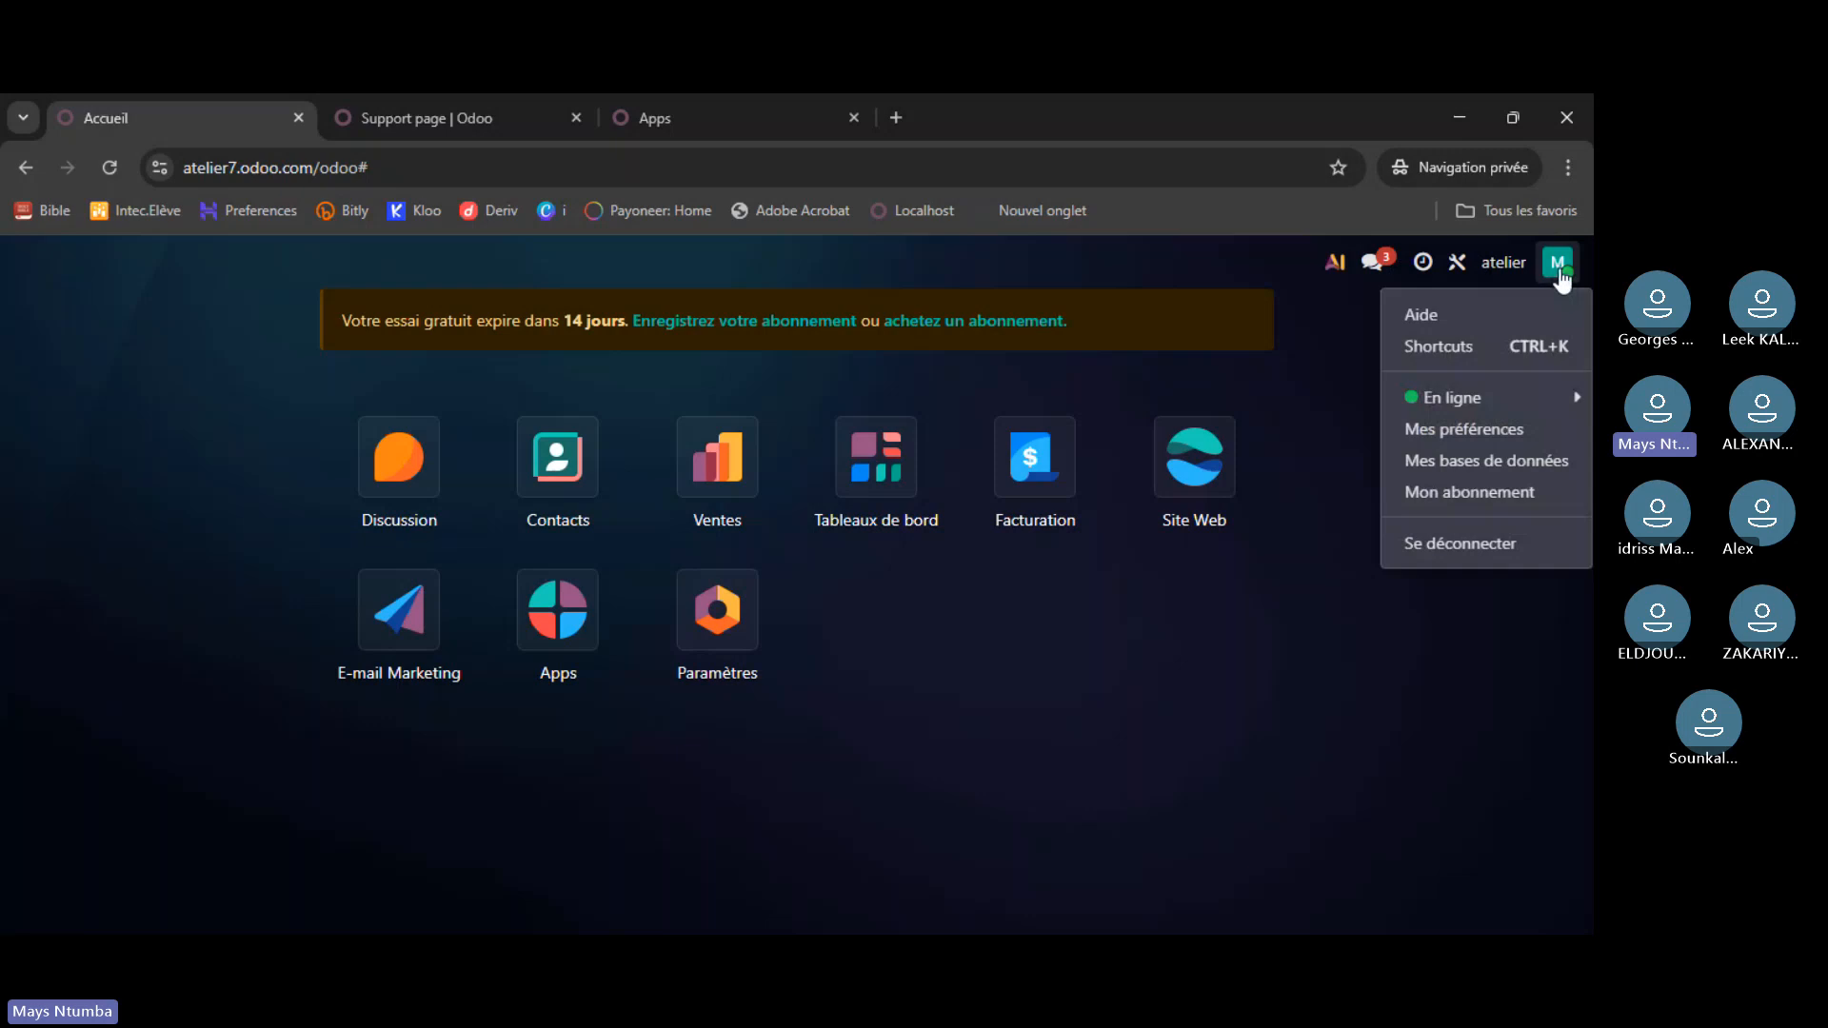
{"action": "left_click", "coordinate": [1464, 464]}
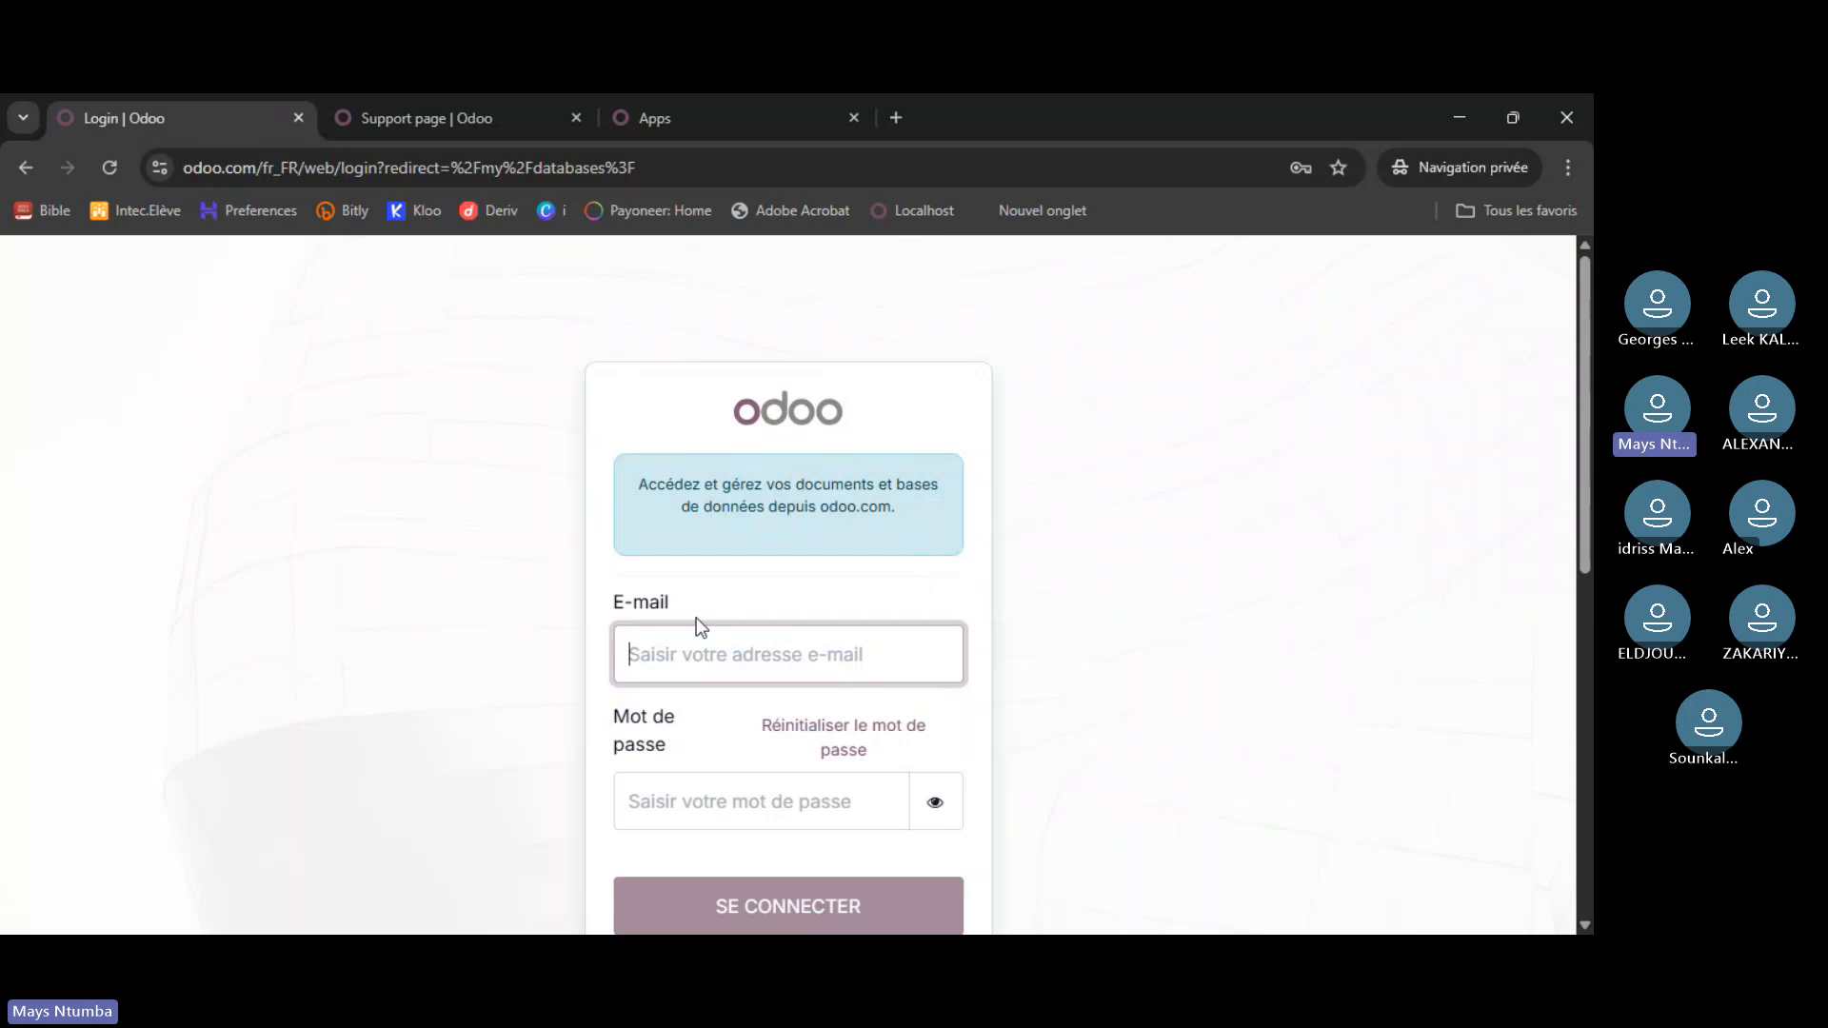
{"action": "scroll", "coordinate": [658, 619], "scroll_direction": "down", "scroll_amount": 3}
{"action": "scroll", "coordinate": [667, 619], "scroll_direction": "up", "scroll_amount": 3}
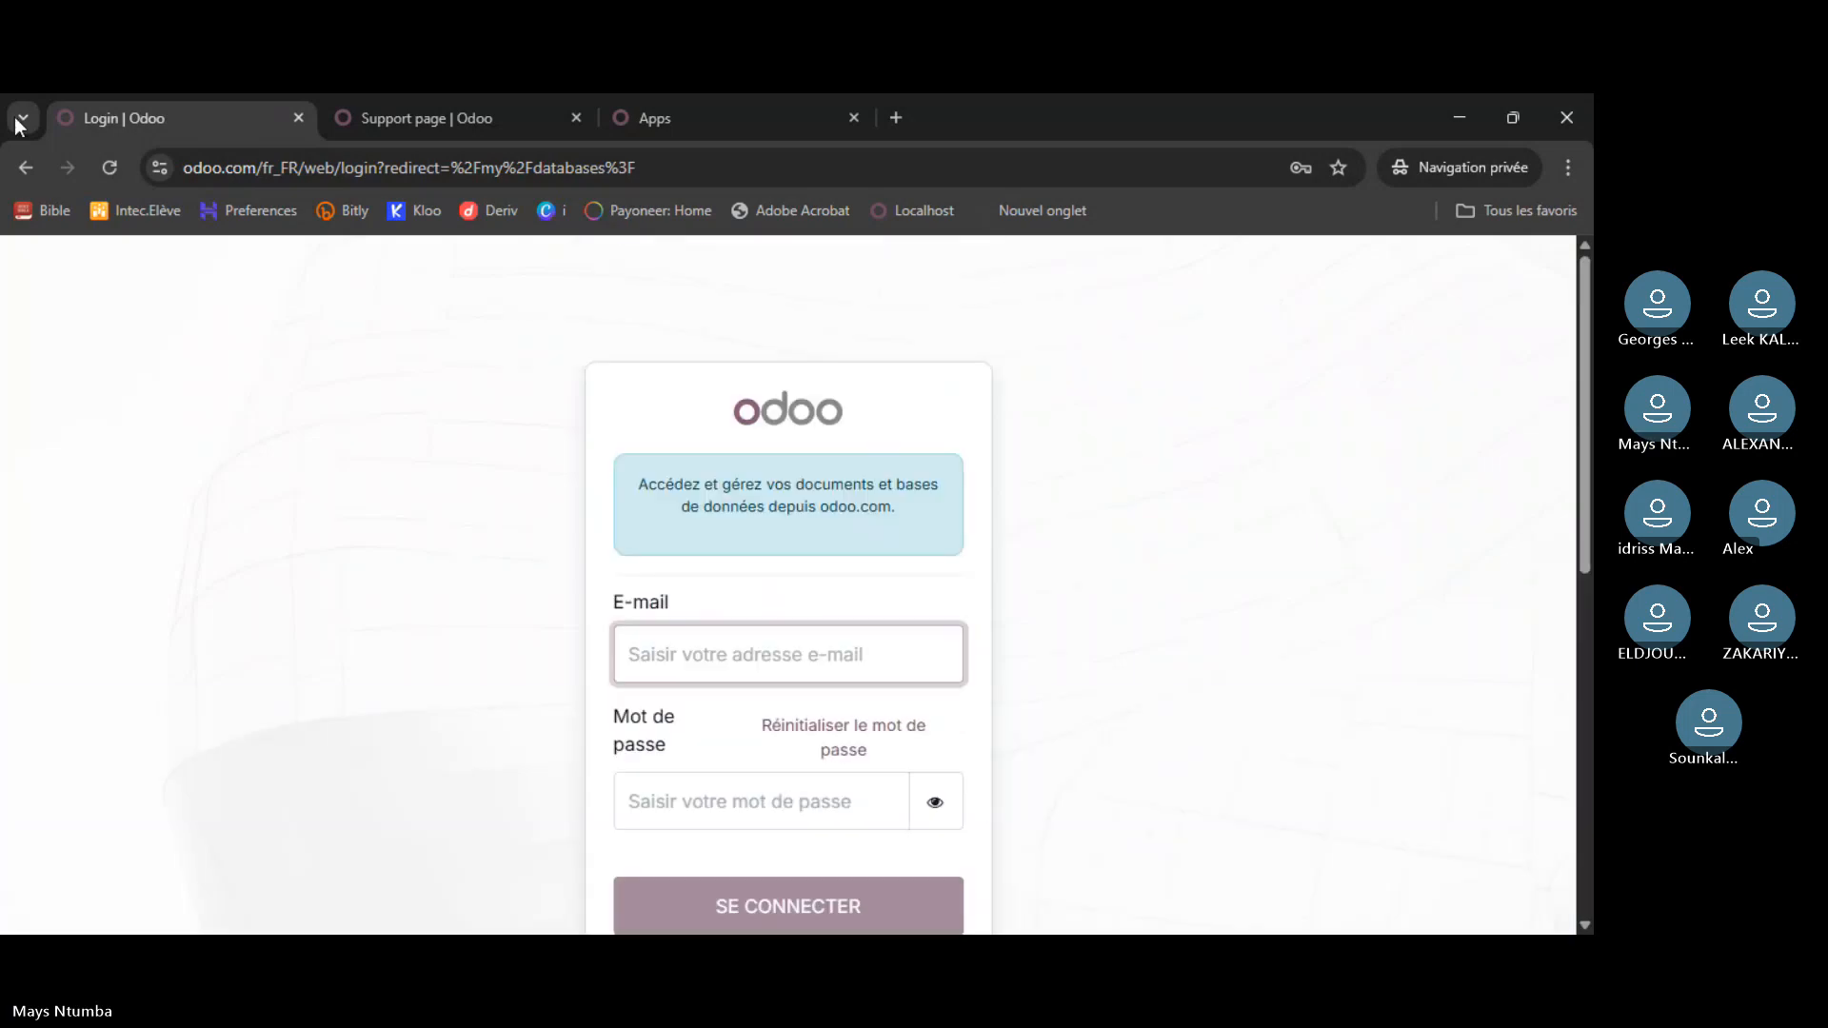
{"action": "left_click", "coordinate": [29, 169]}
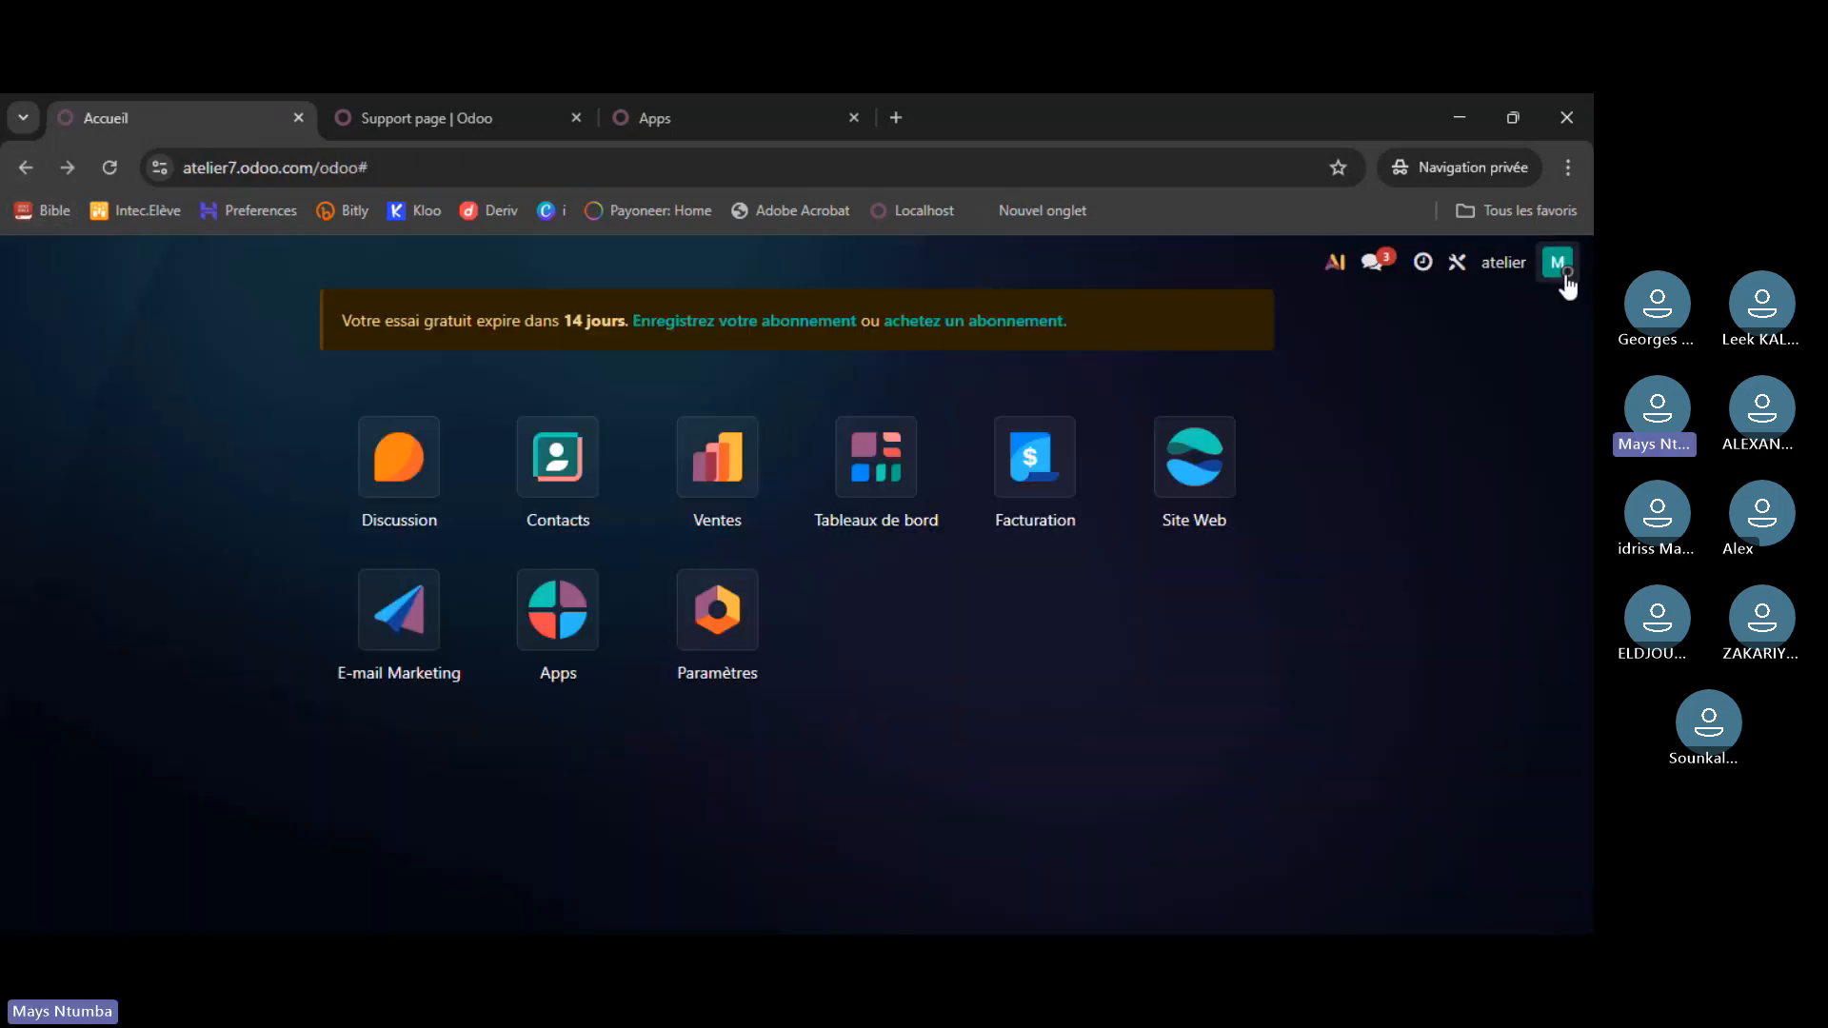
- Set the user status to En ligne and revisit the databases list before returning home
{"action": "left_click", "coordinate": [1558, 263]}
{"action": "mouse_move", "coordinate": [1452, 399]}
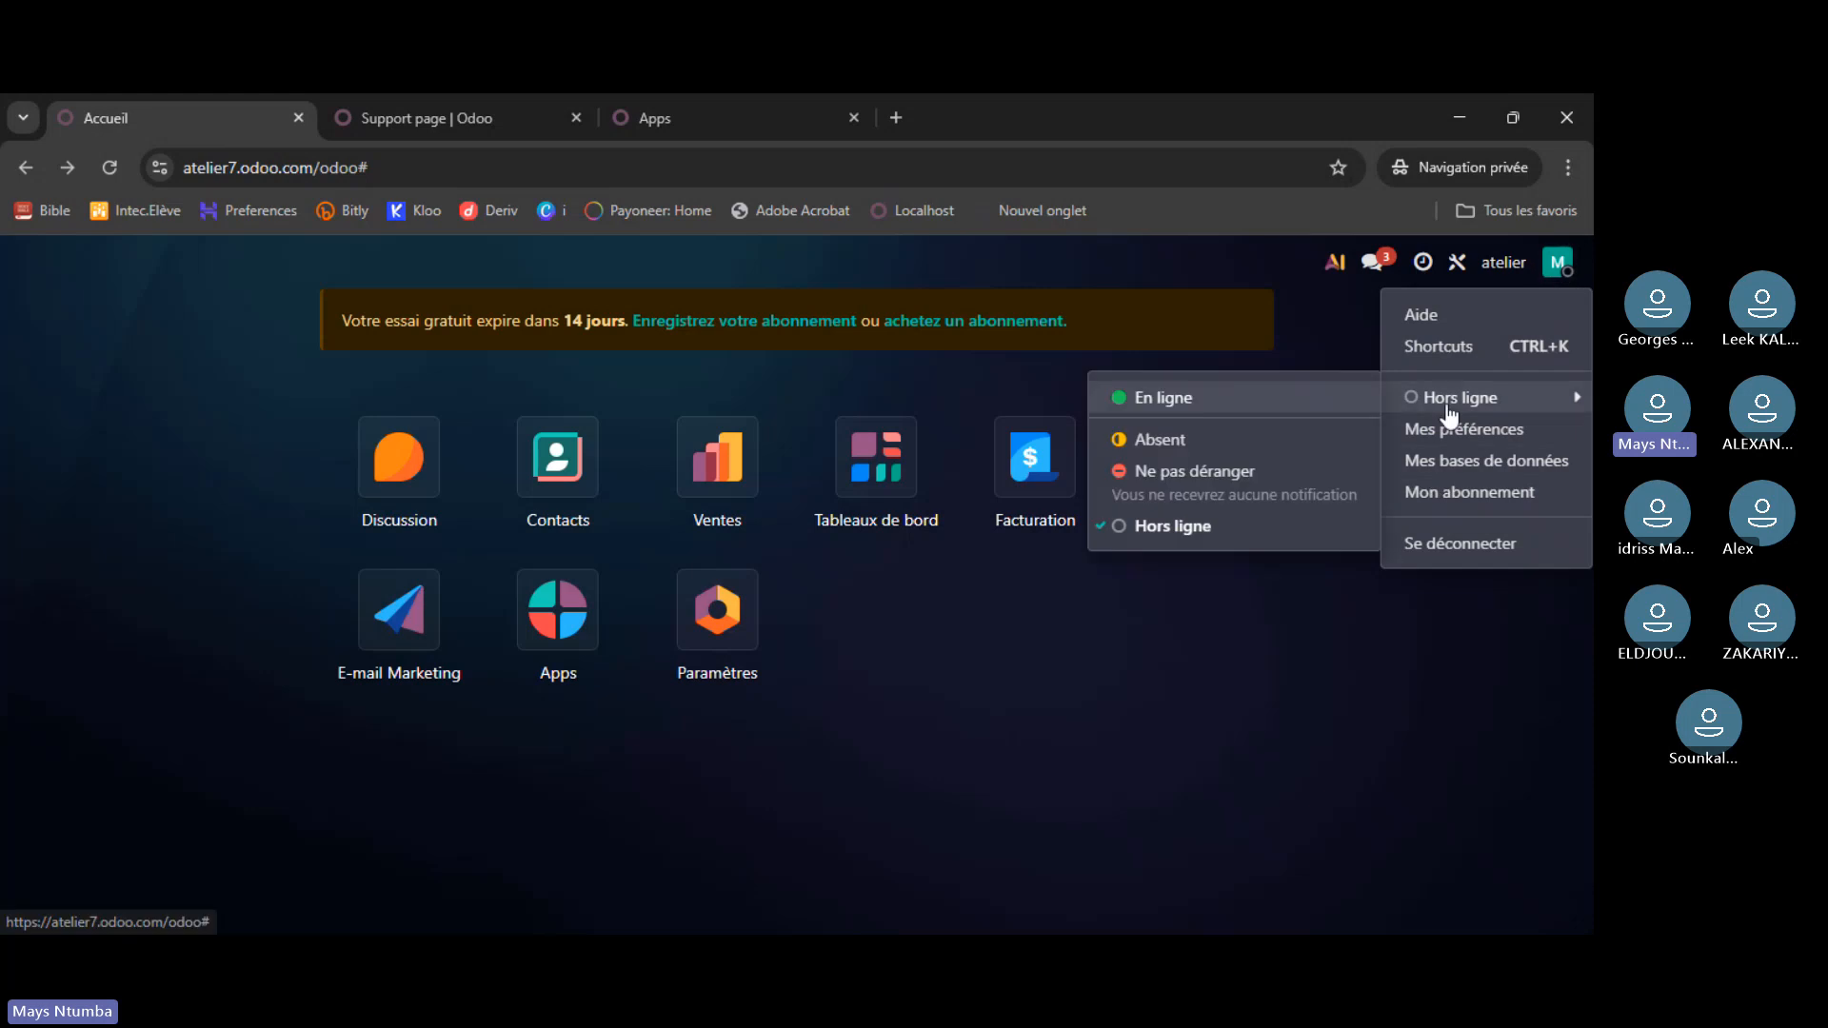
{"action": "left_click", "coordinate": [1162, 398]}
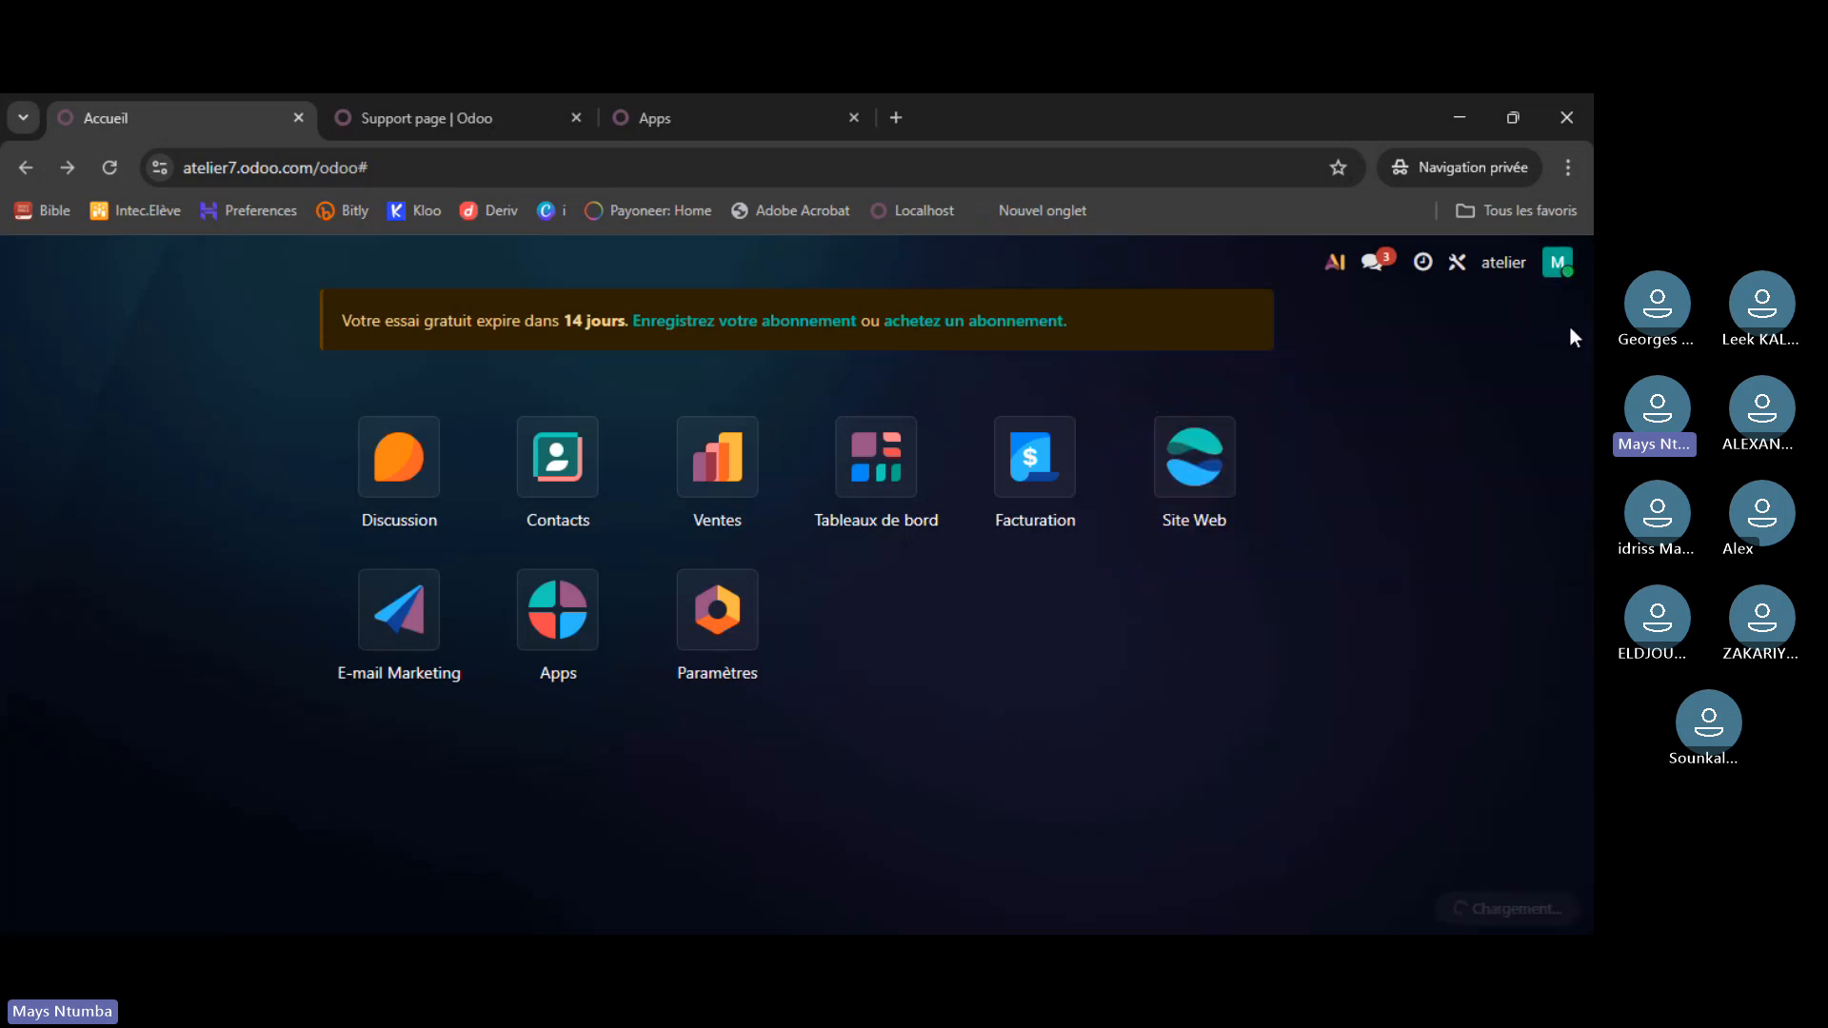
{"action": "left_click", "coordinate": [1567, 272]}
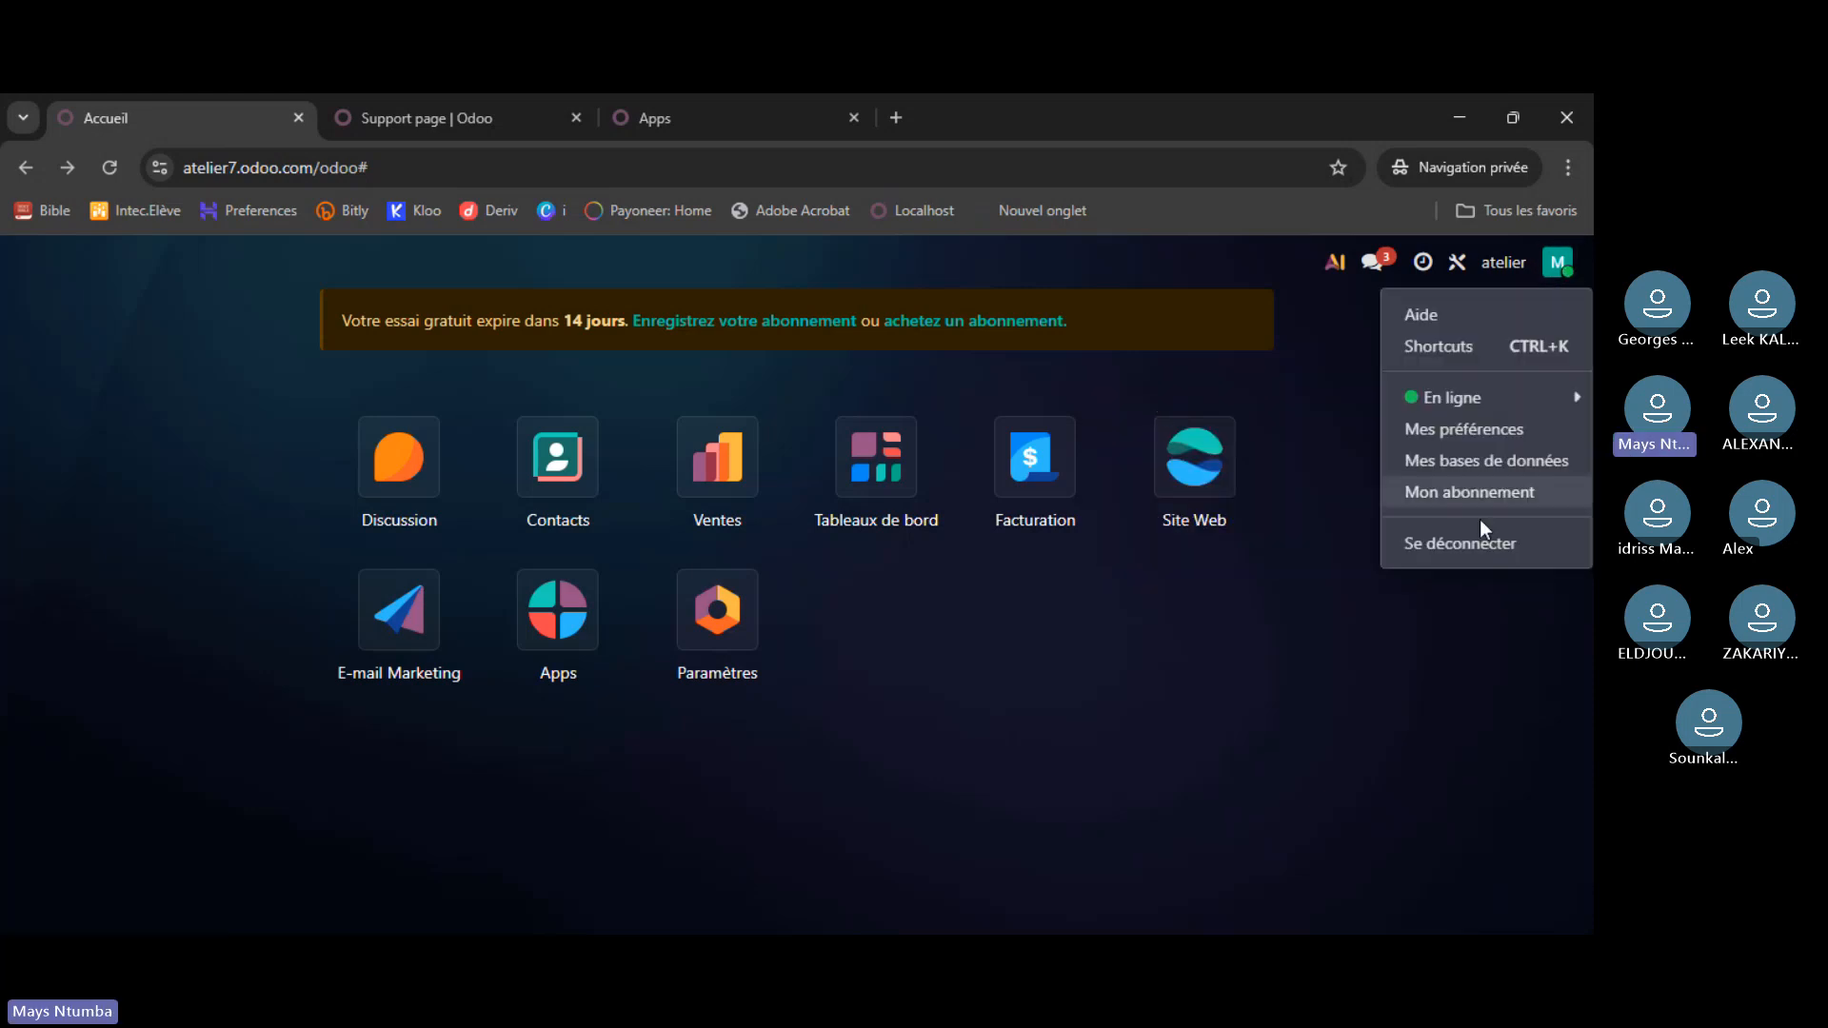
{"action": "left_click", "coordinate": [1476, 462]}
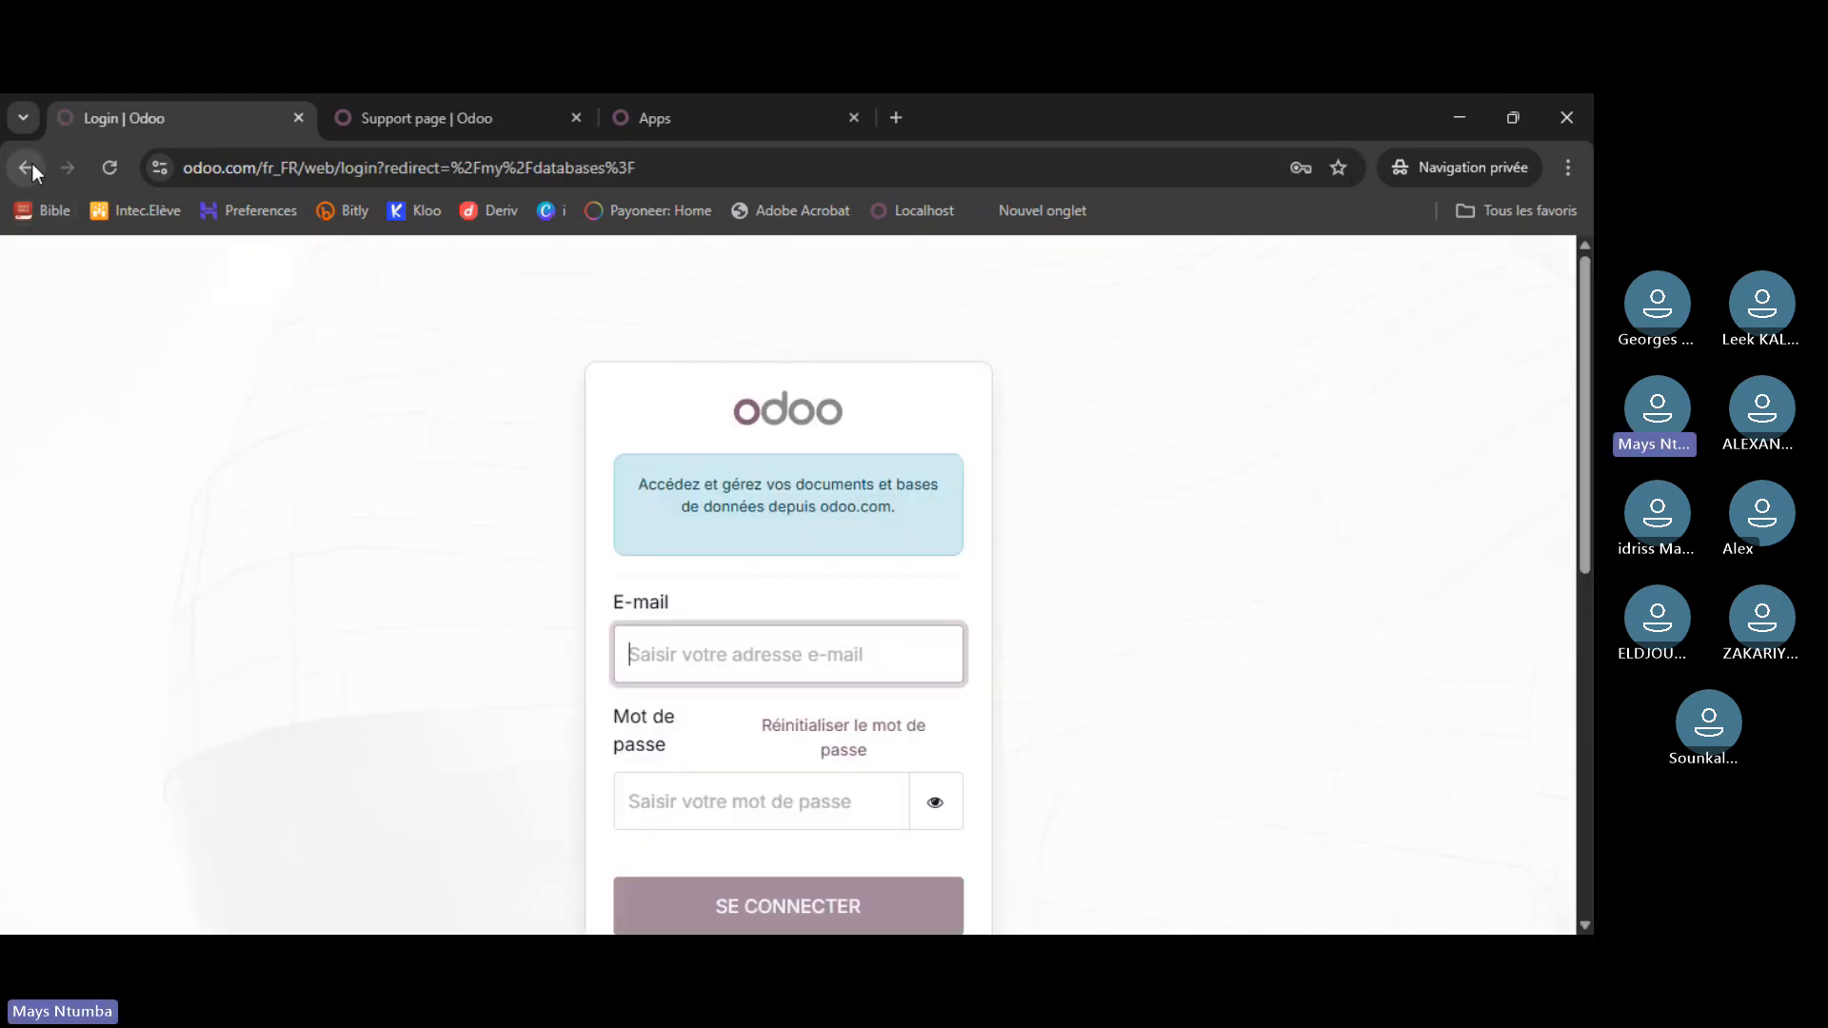
{"action": "left_click", "coordinate": [26, 168]}
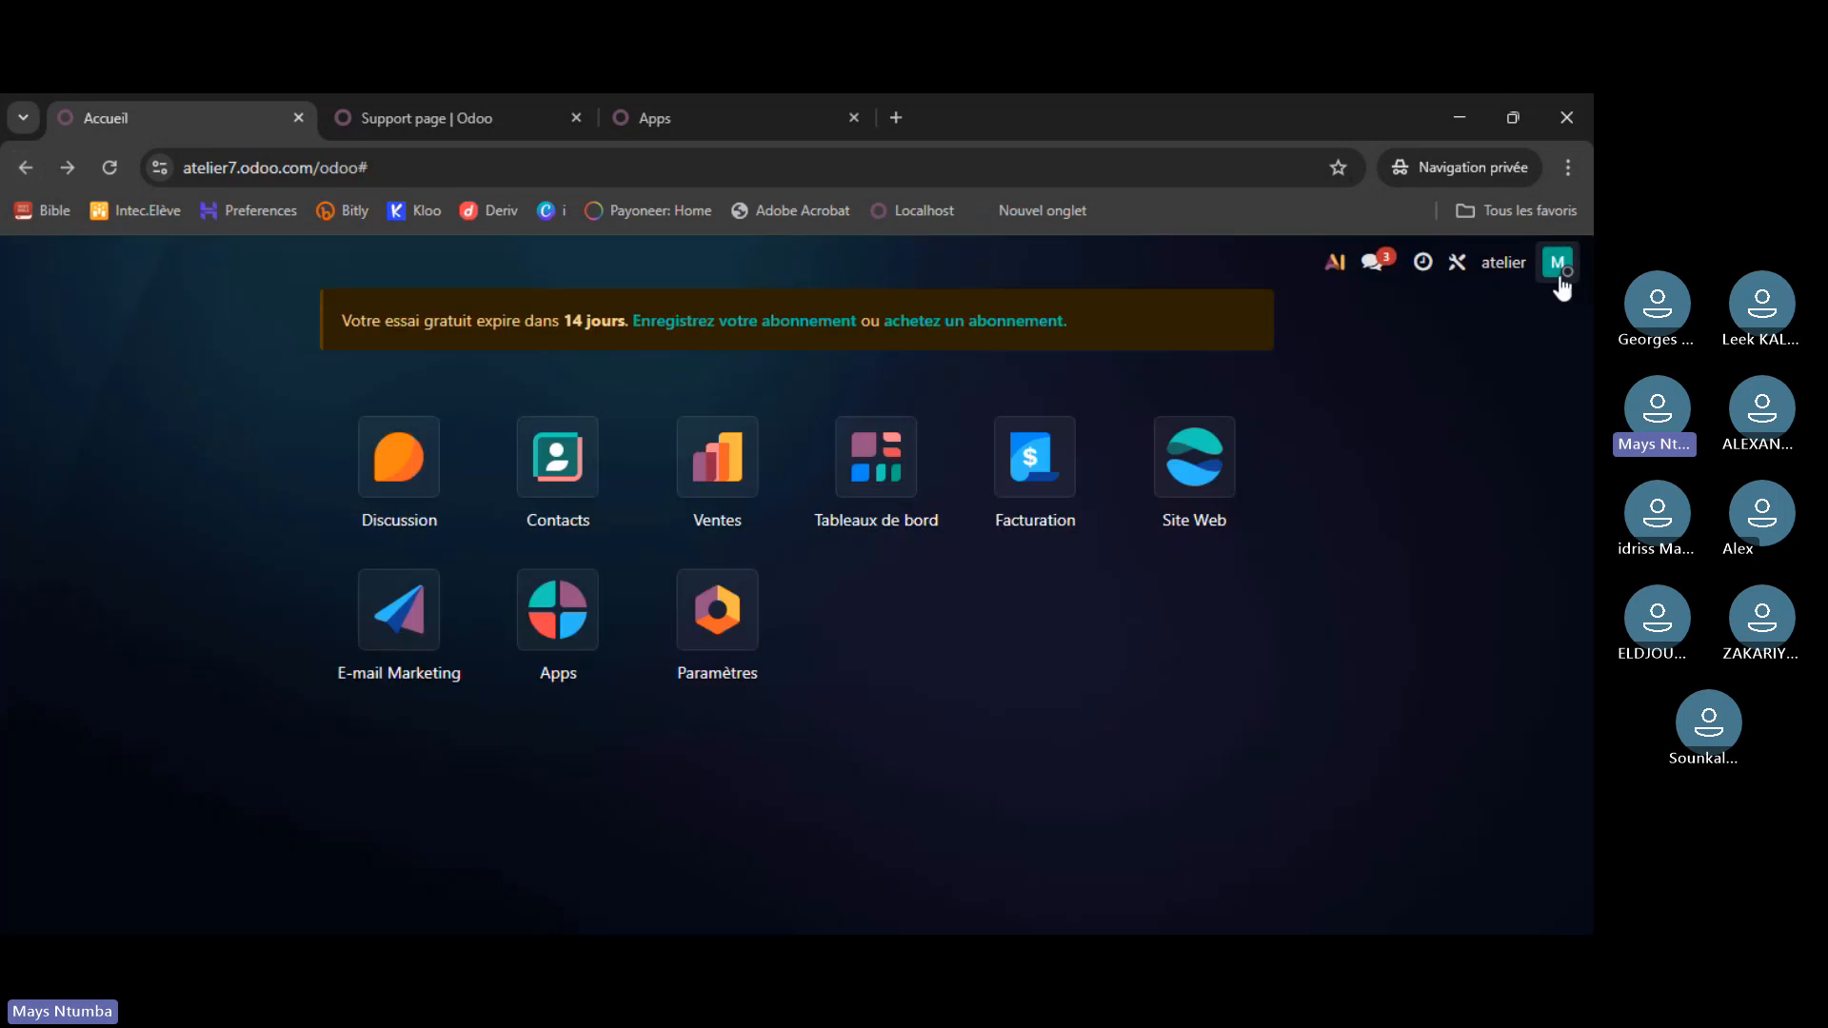
- Visit the Mon abonnement subscription page, then return home and close the user menu
{"action": "left_click", "coordinate": [1558, 262]}
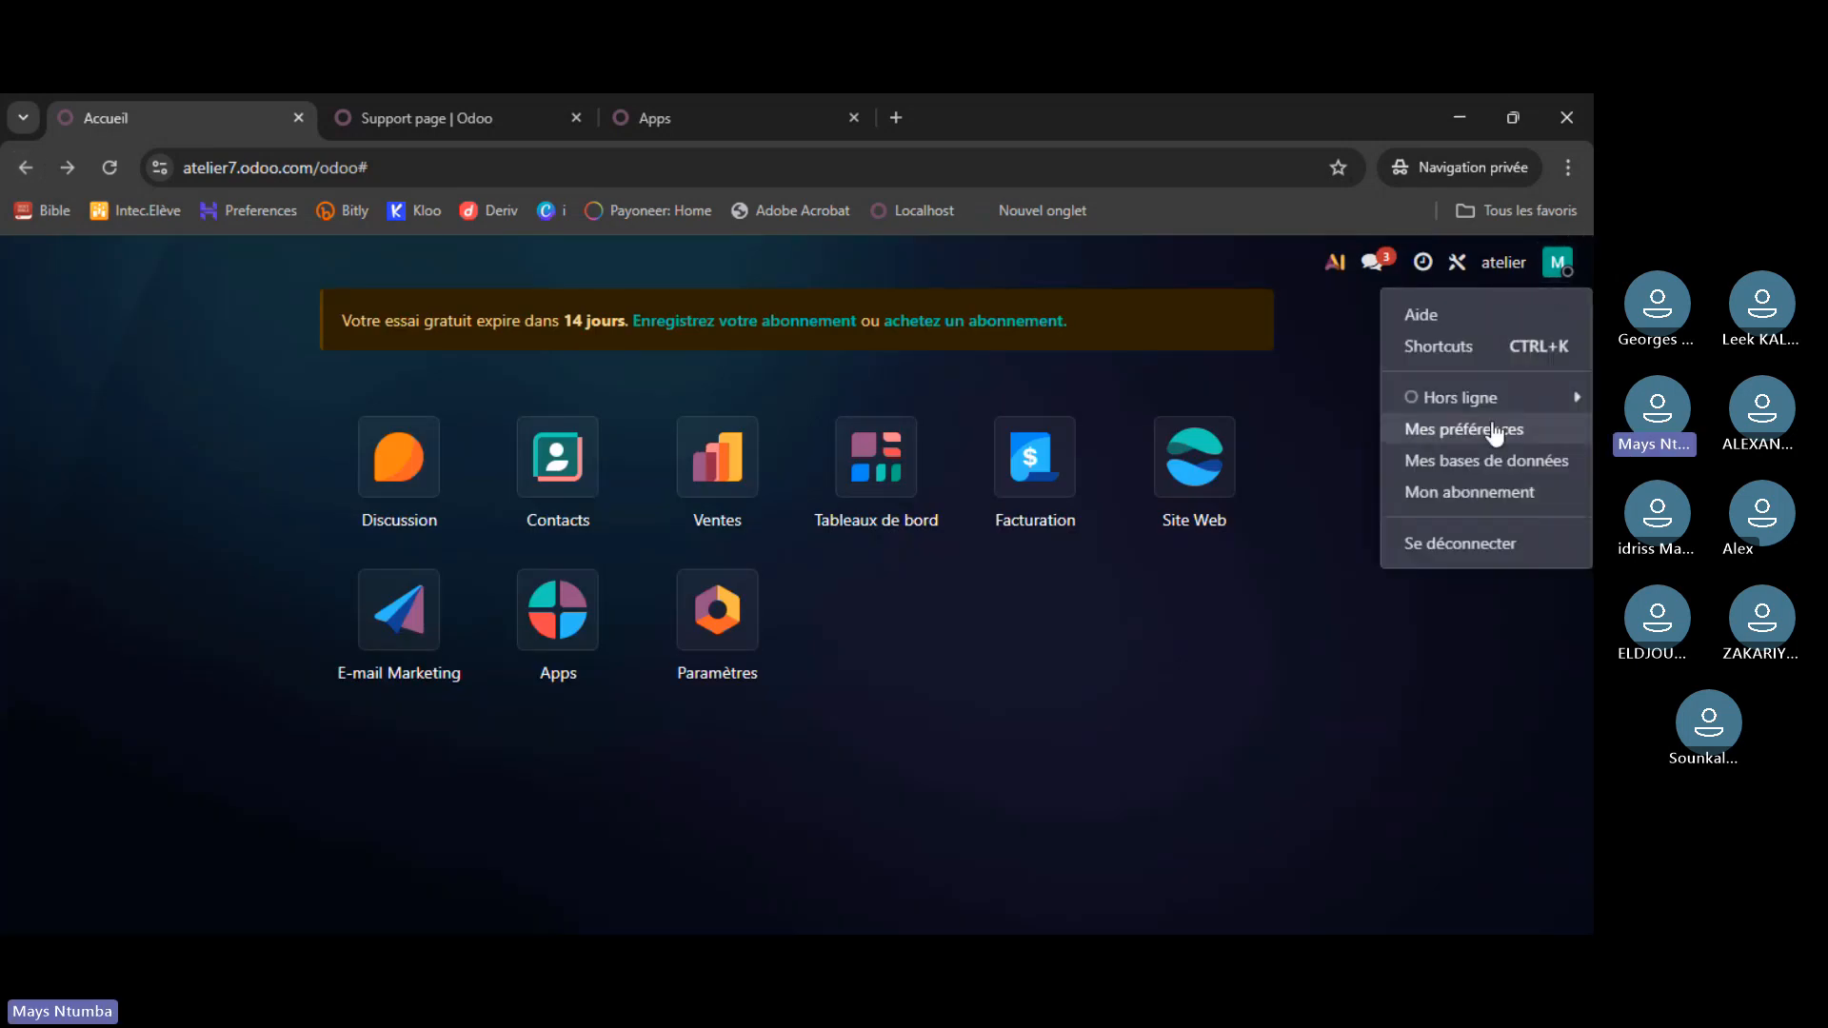
{"action": "left_click", "coordinate": [1479, 502]}
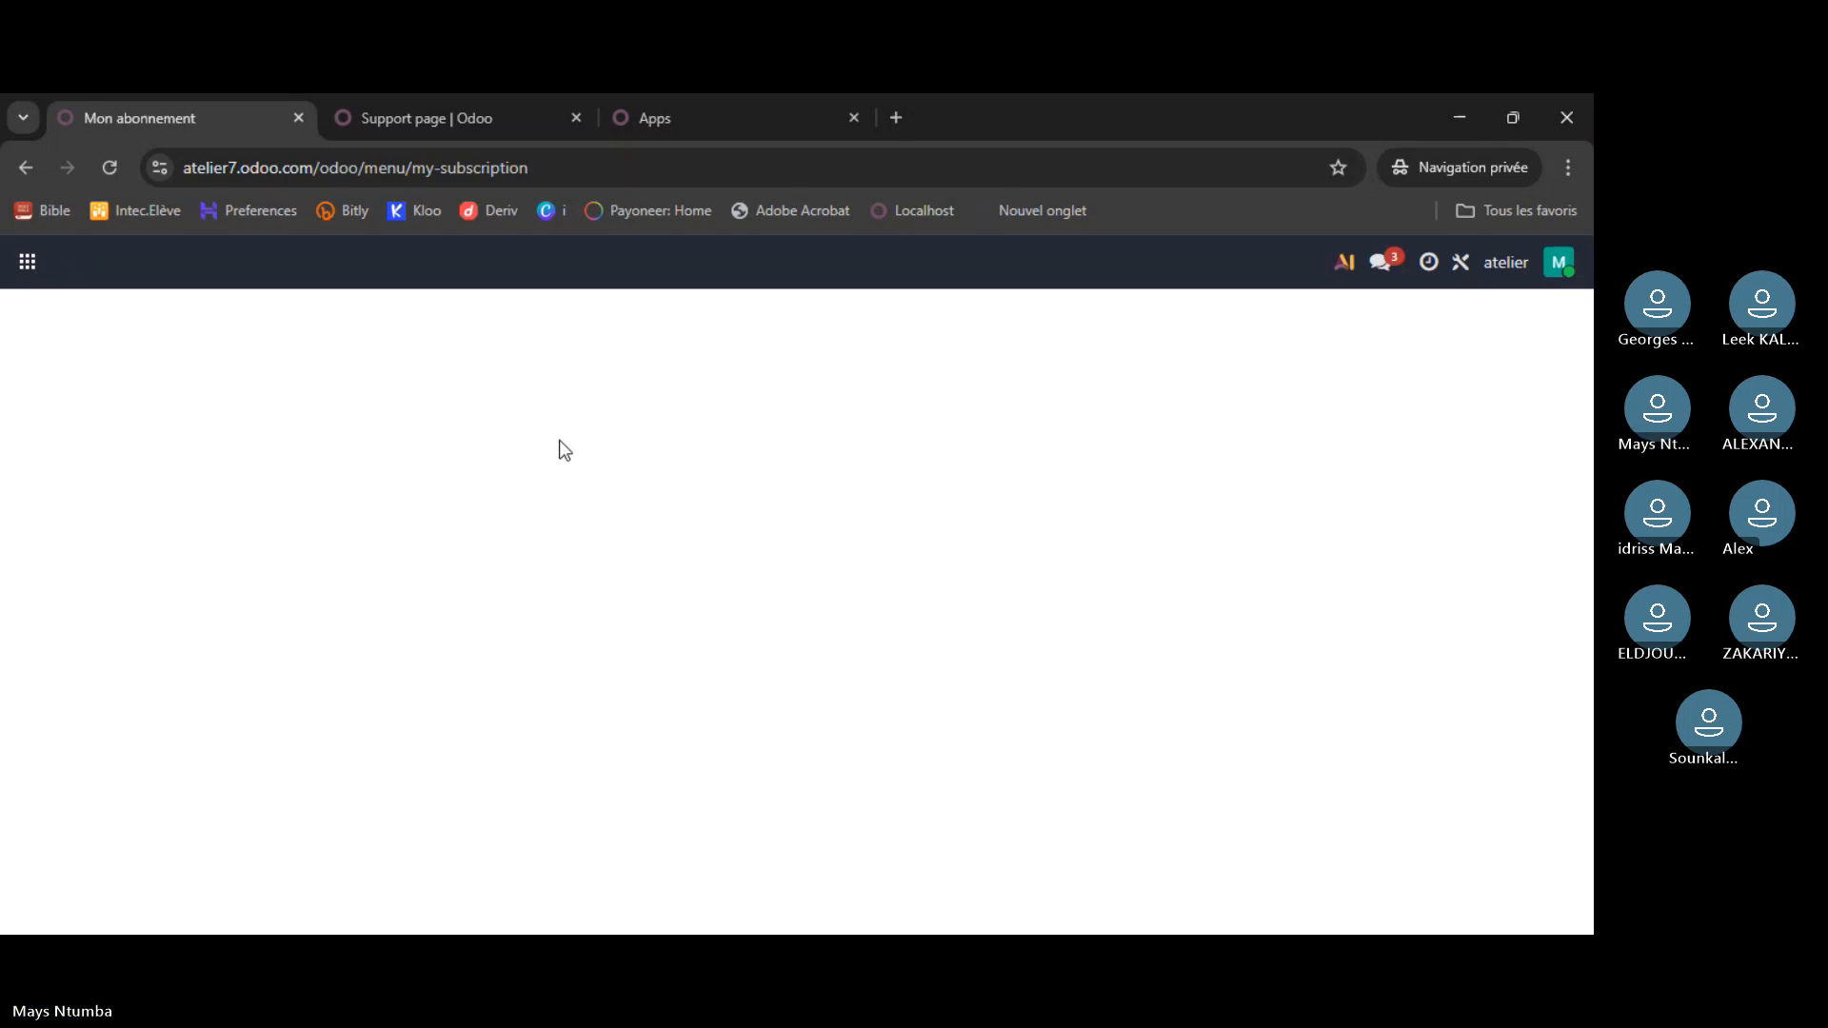
{"action": "left_click", "coordinate": [26, 168]}
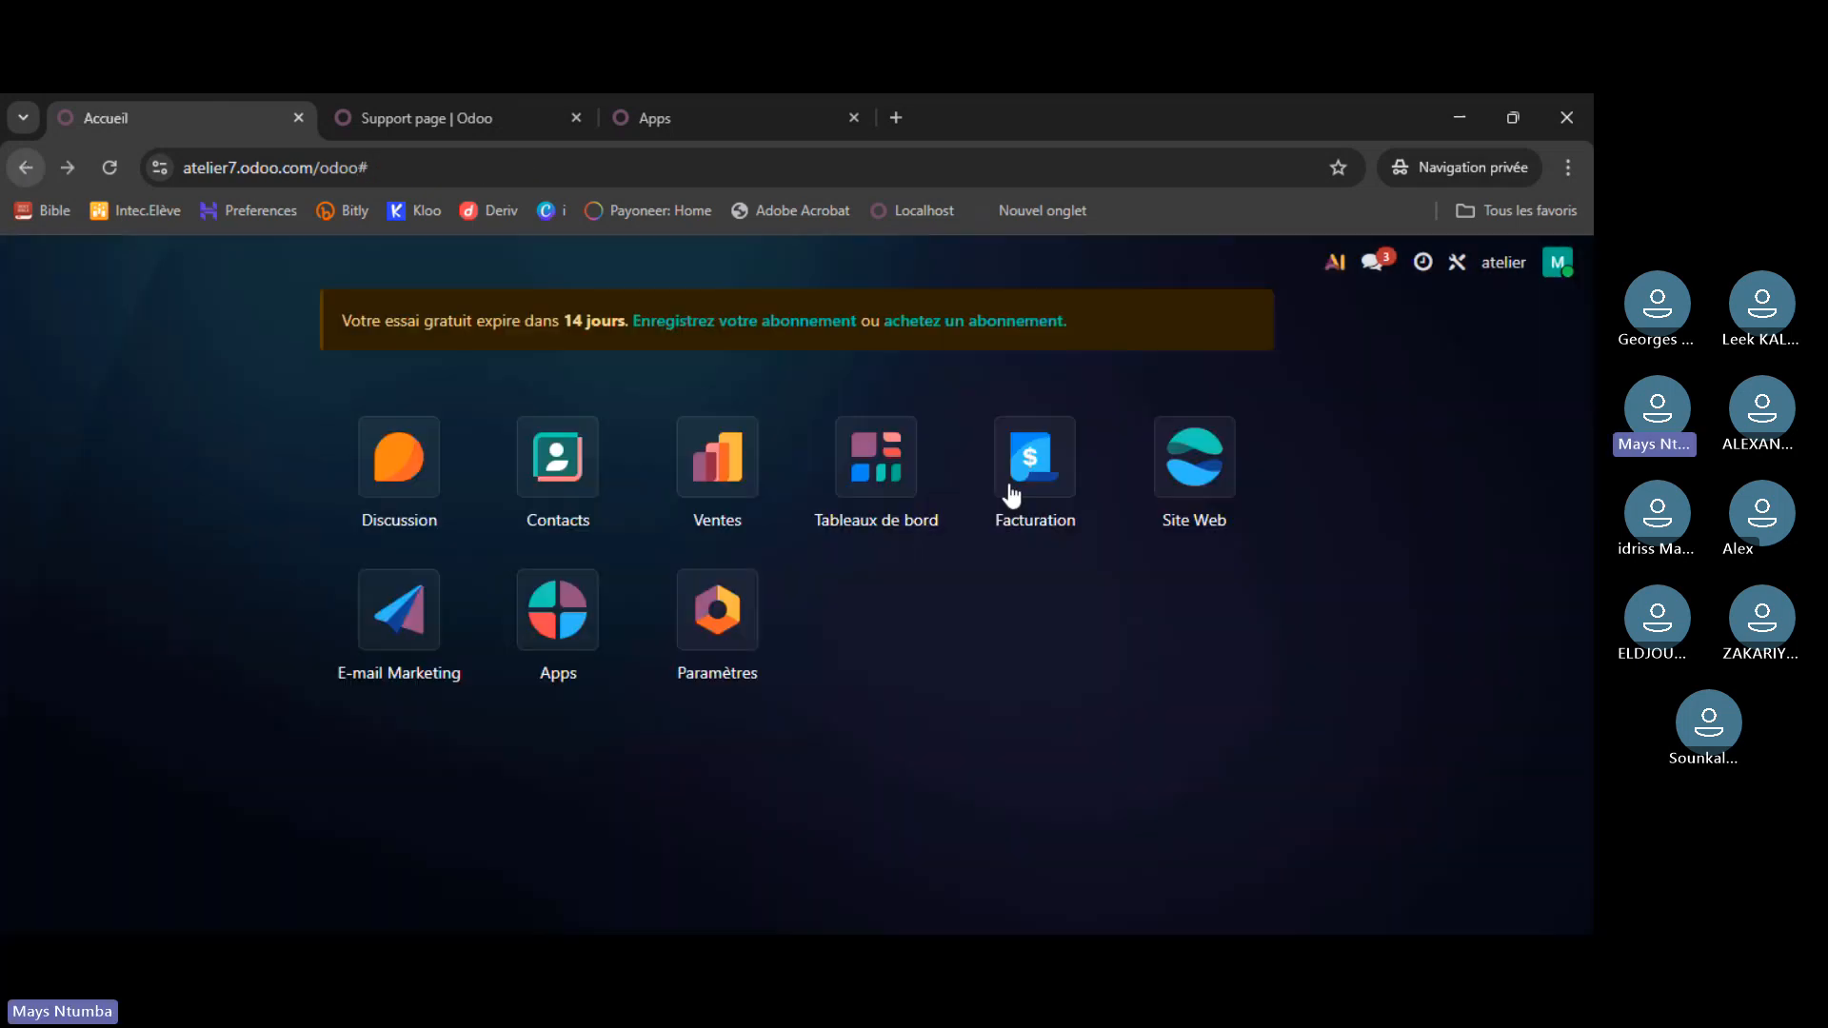
{"action": "left_click", "coordinate": [1573, 268]}
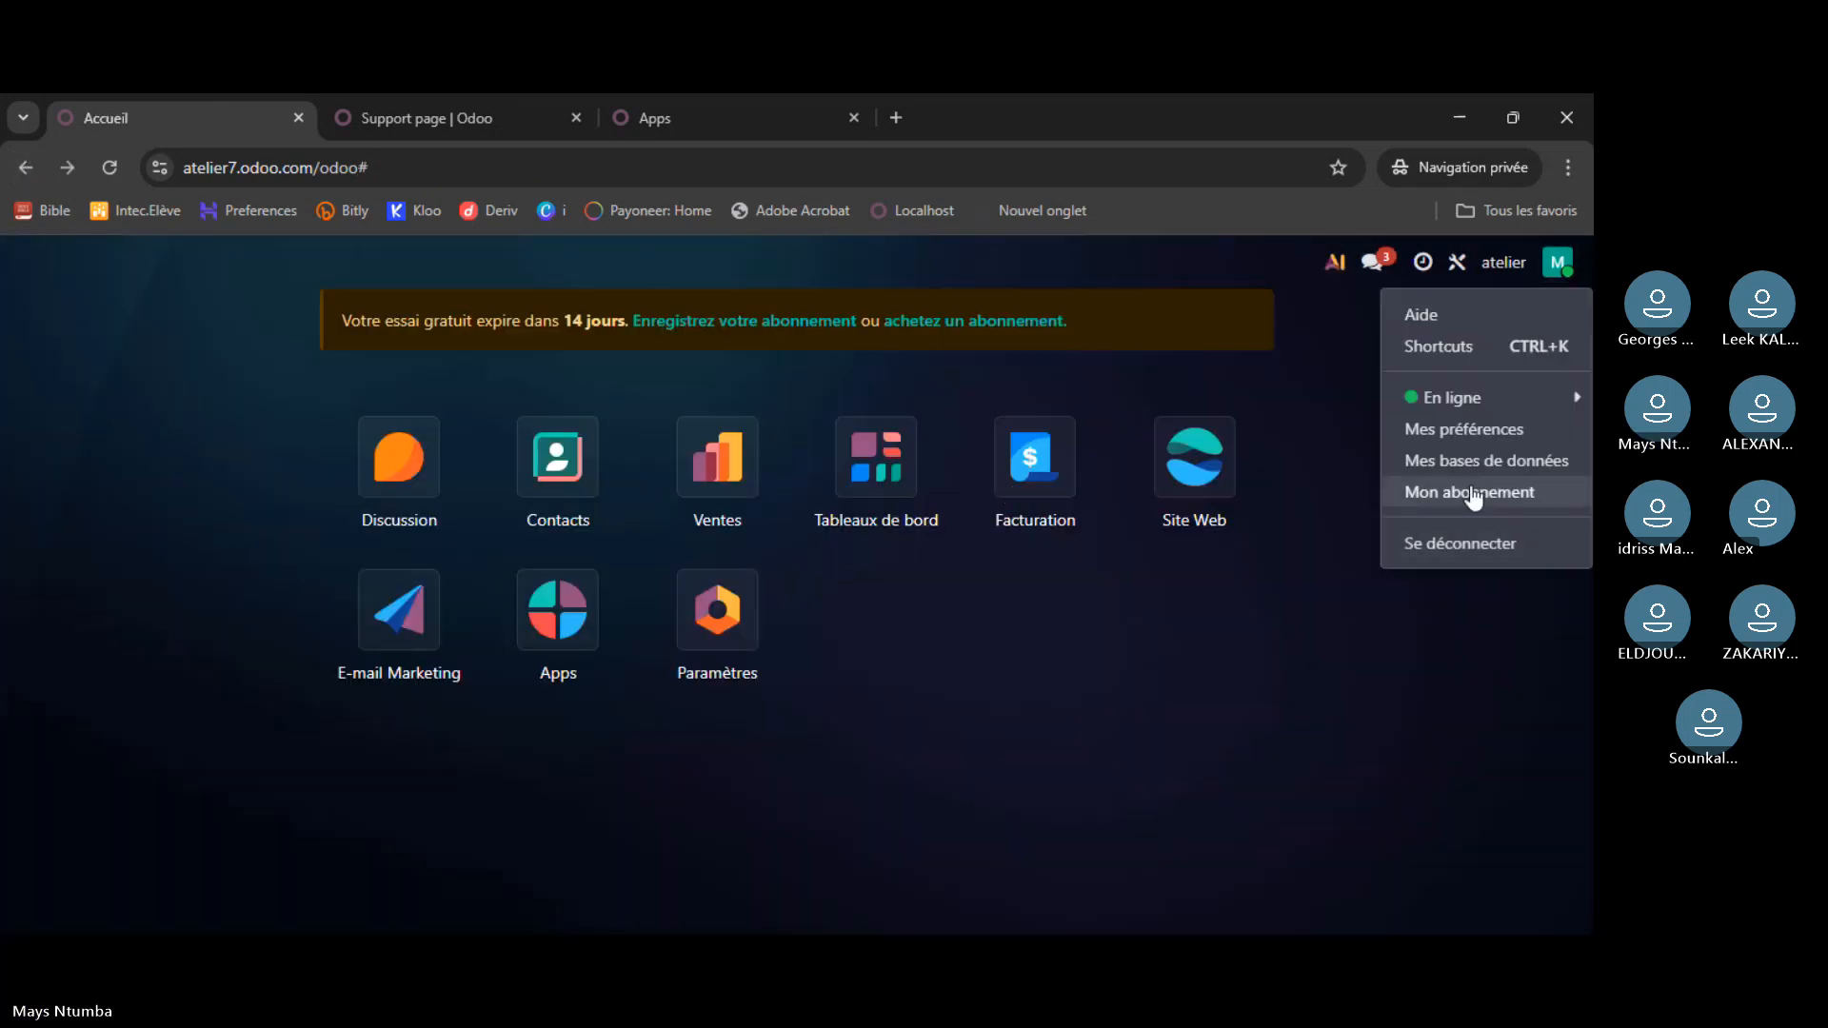
{"action": "left_click", "coordinate": [1481, 648]}
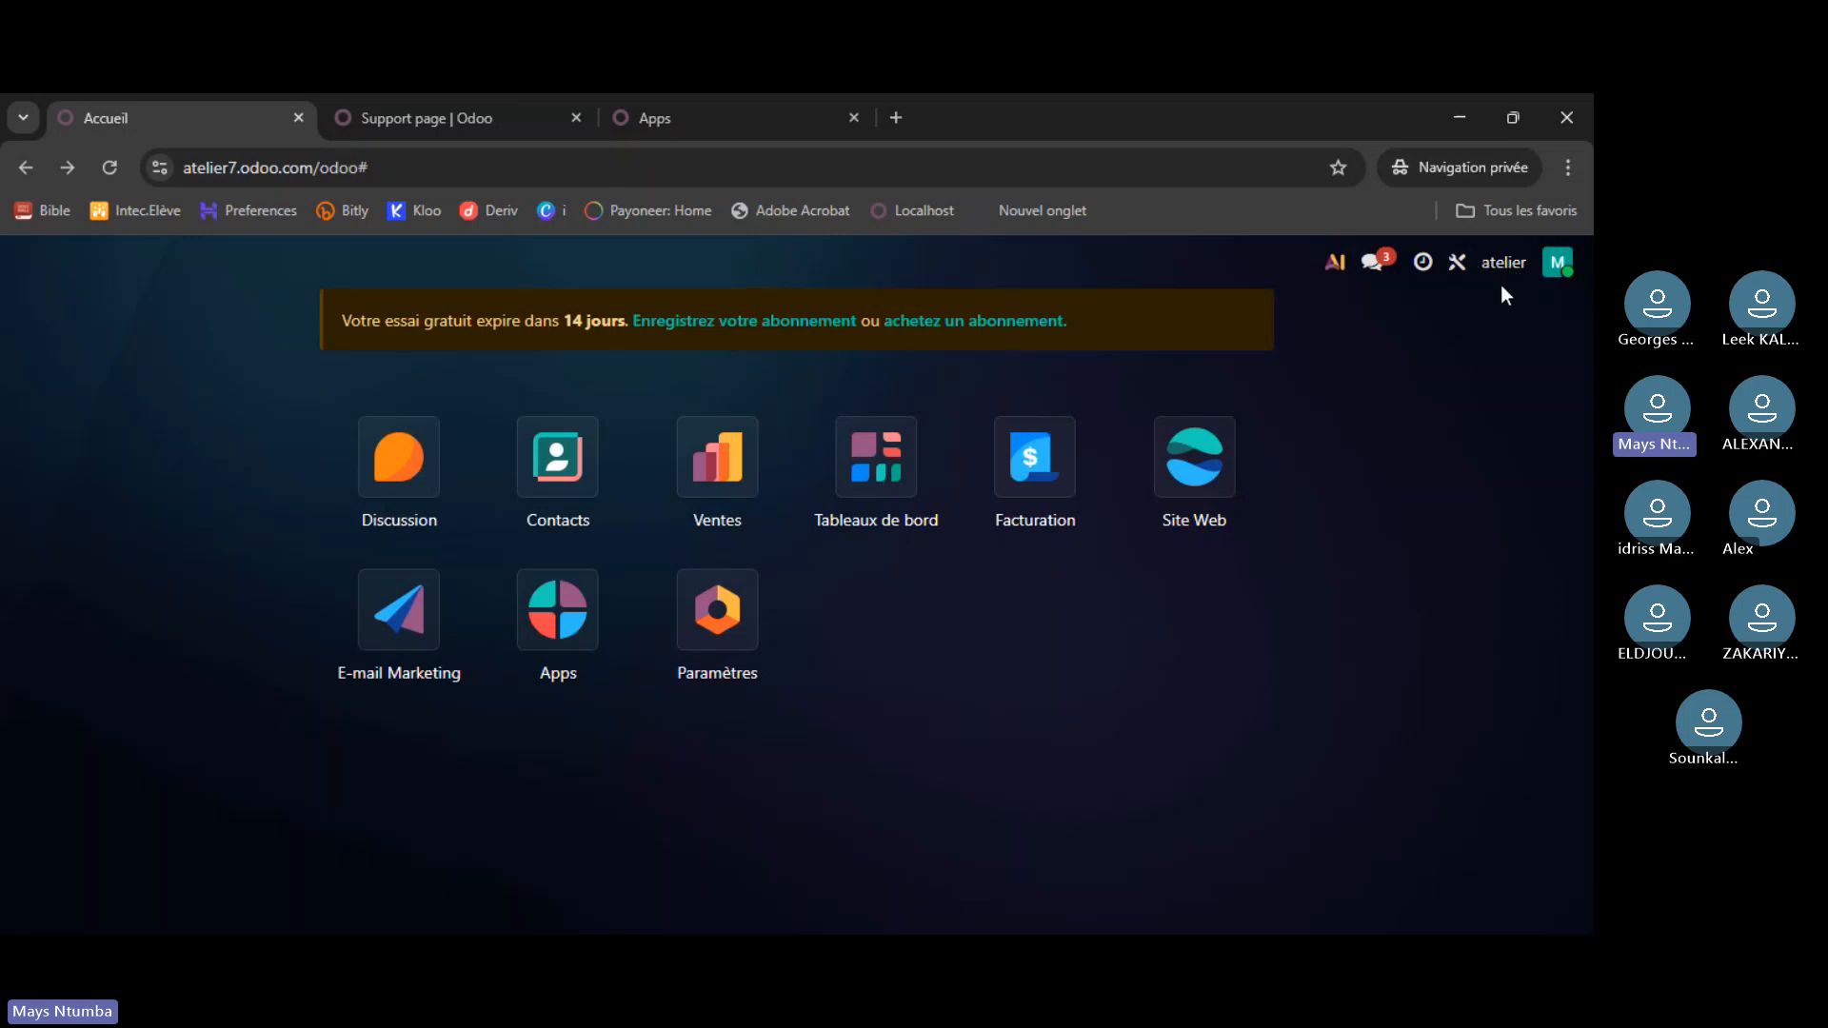
- Open the Odoo pricing page and highlight the Odoo Online, Odoo Studio and Pluri-entreprises lines
{"action": "left_click", "coordinate": [737, 95]}
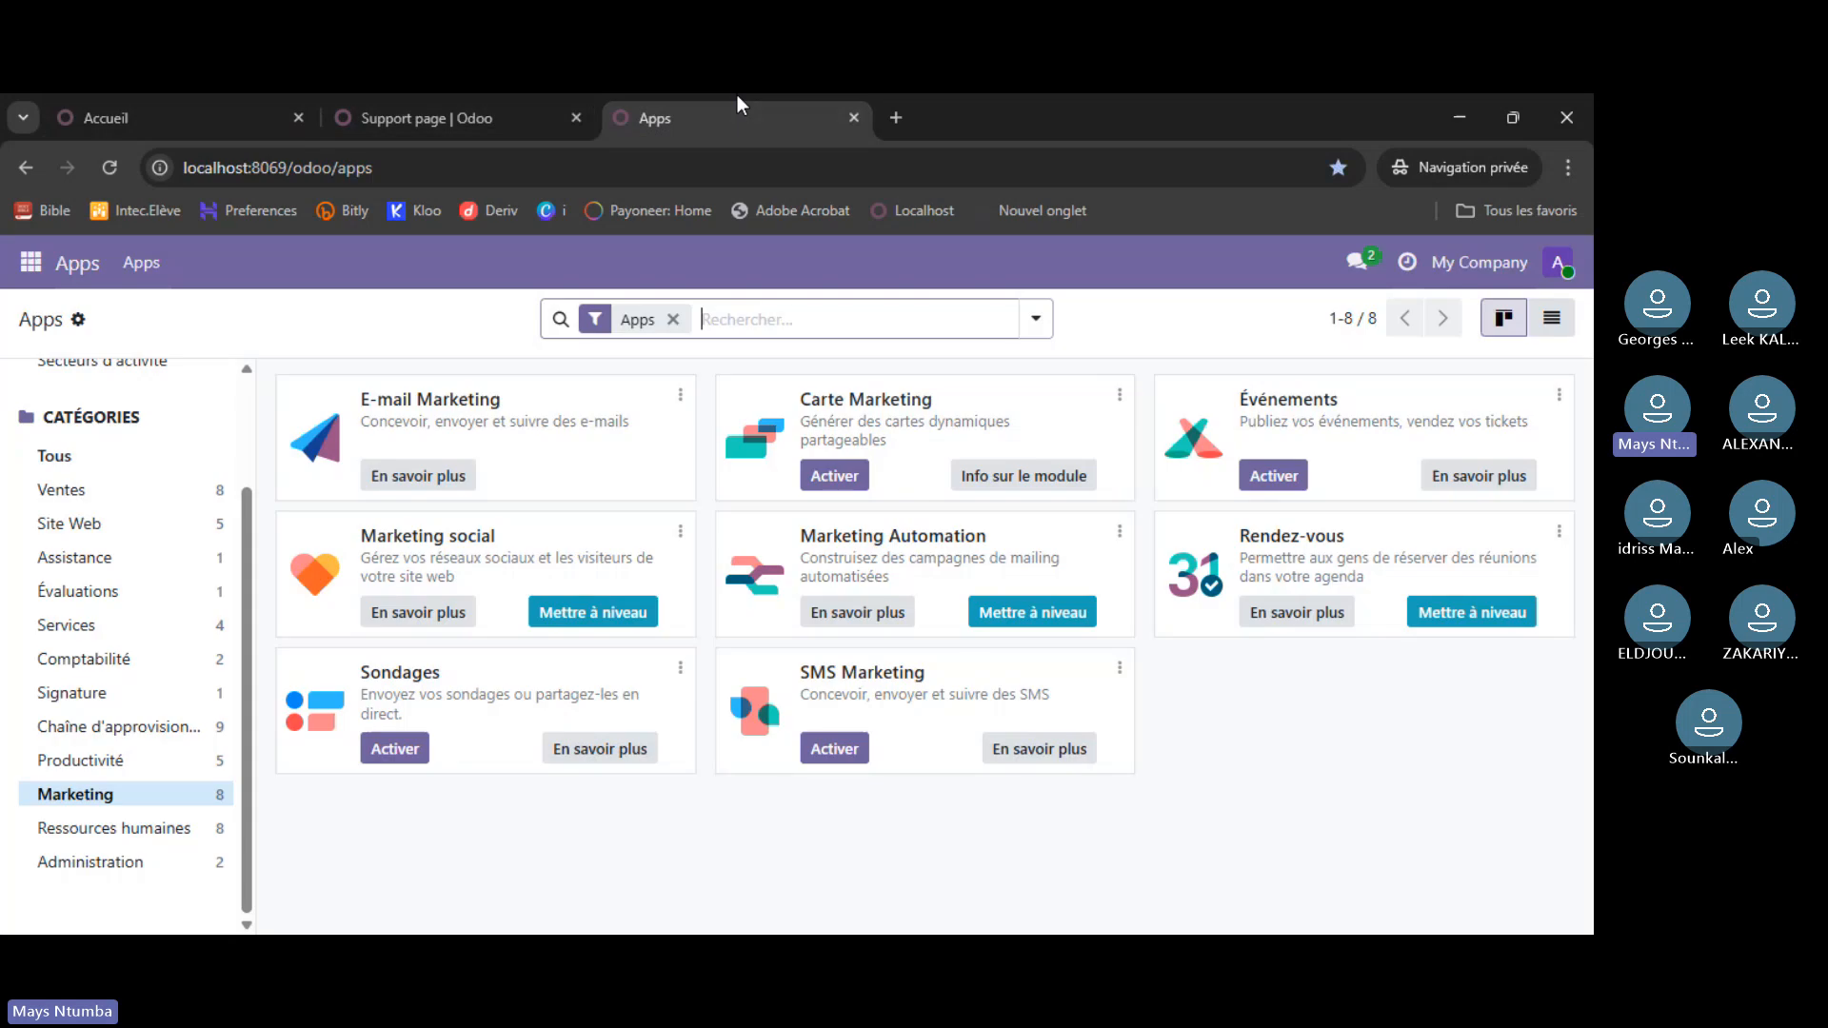
{"action": "key", "text": "ctrl+shift+Tab"}
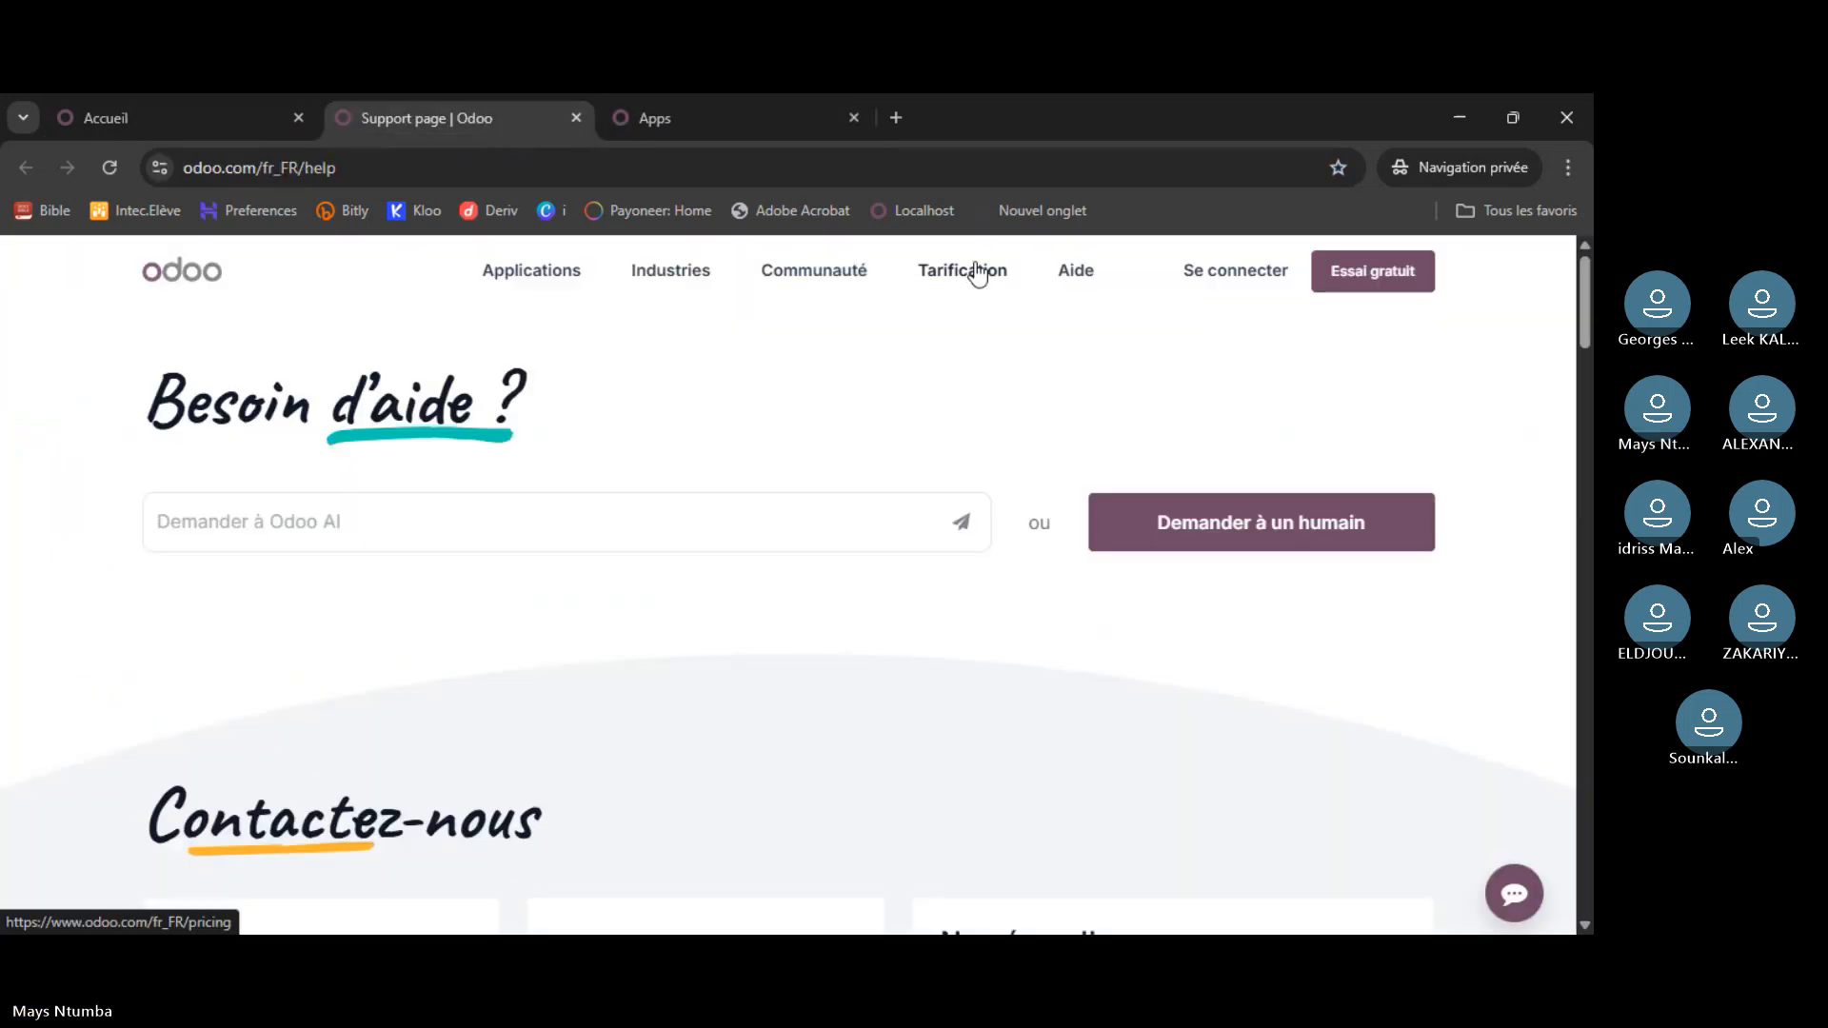
{"action": "left_click", "coordinate": [978, 275]}
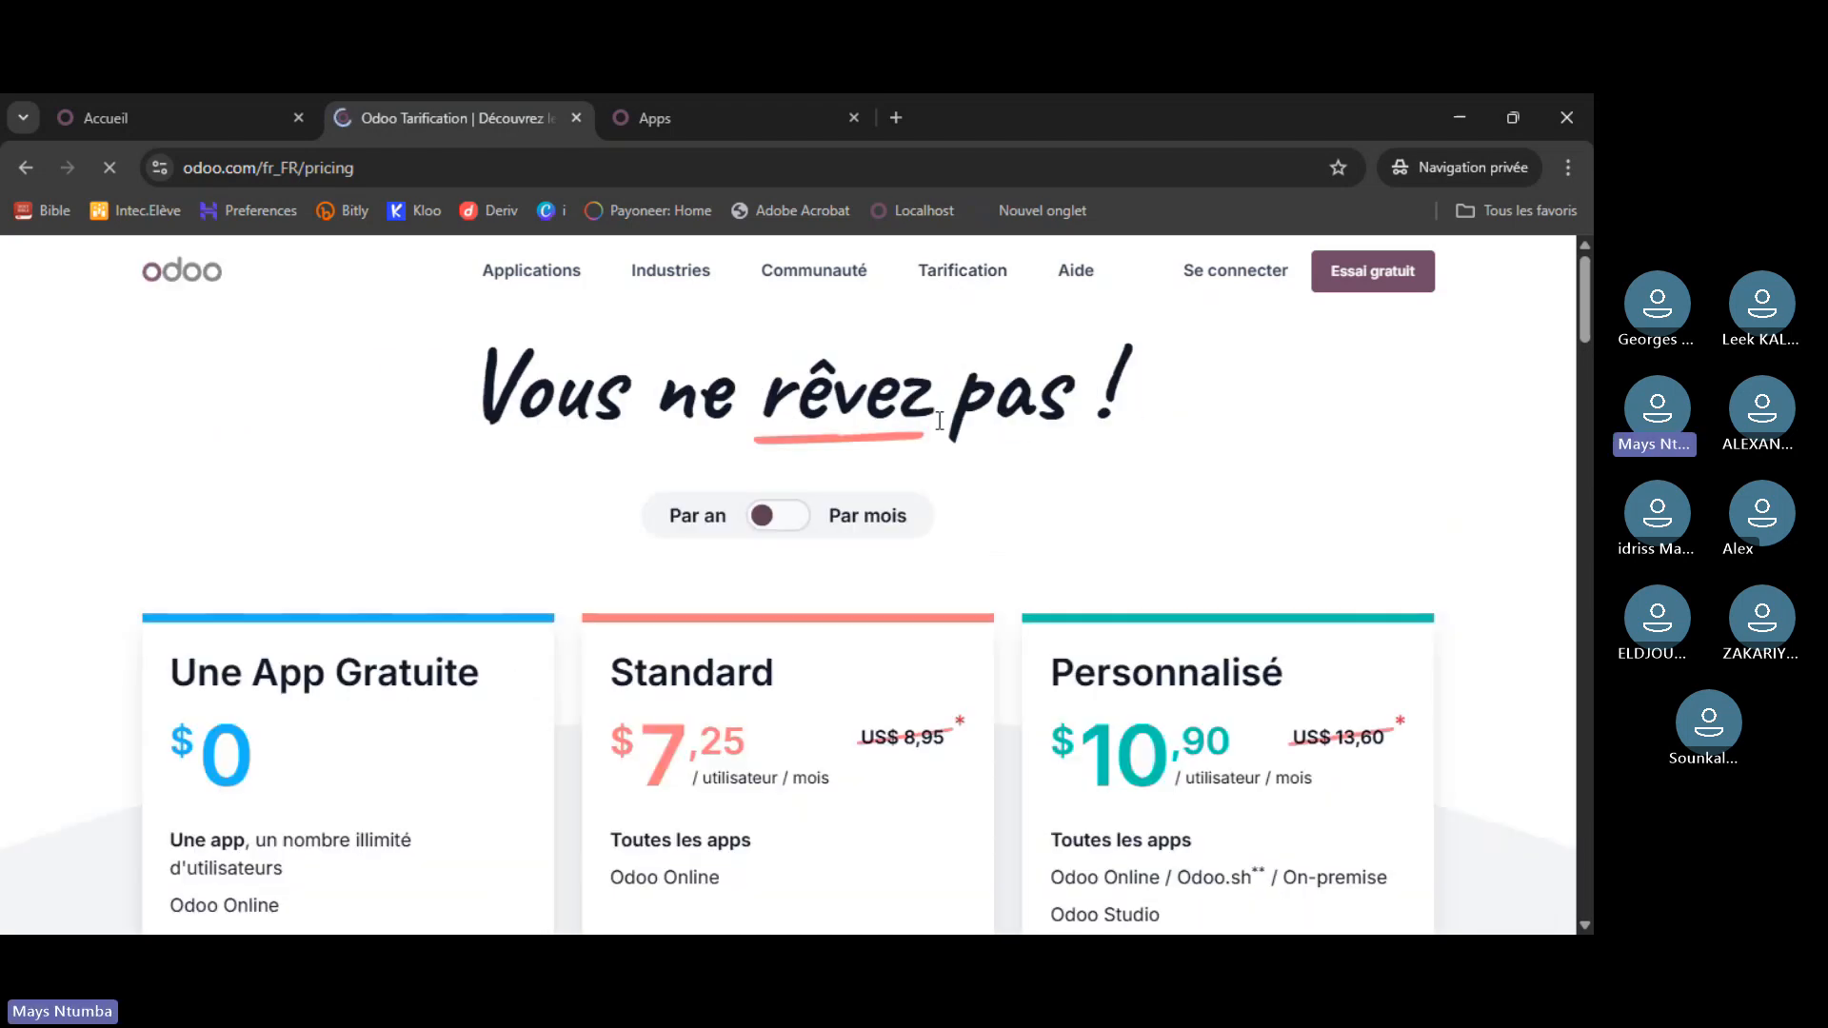
{"action": "scroll", "coordinate": [895, 422], "scroll_direction": "down", "scroll_amount": 3}
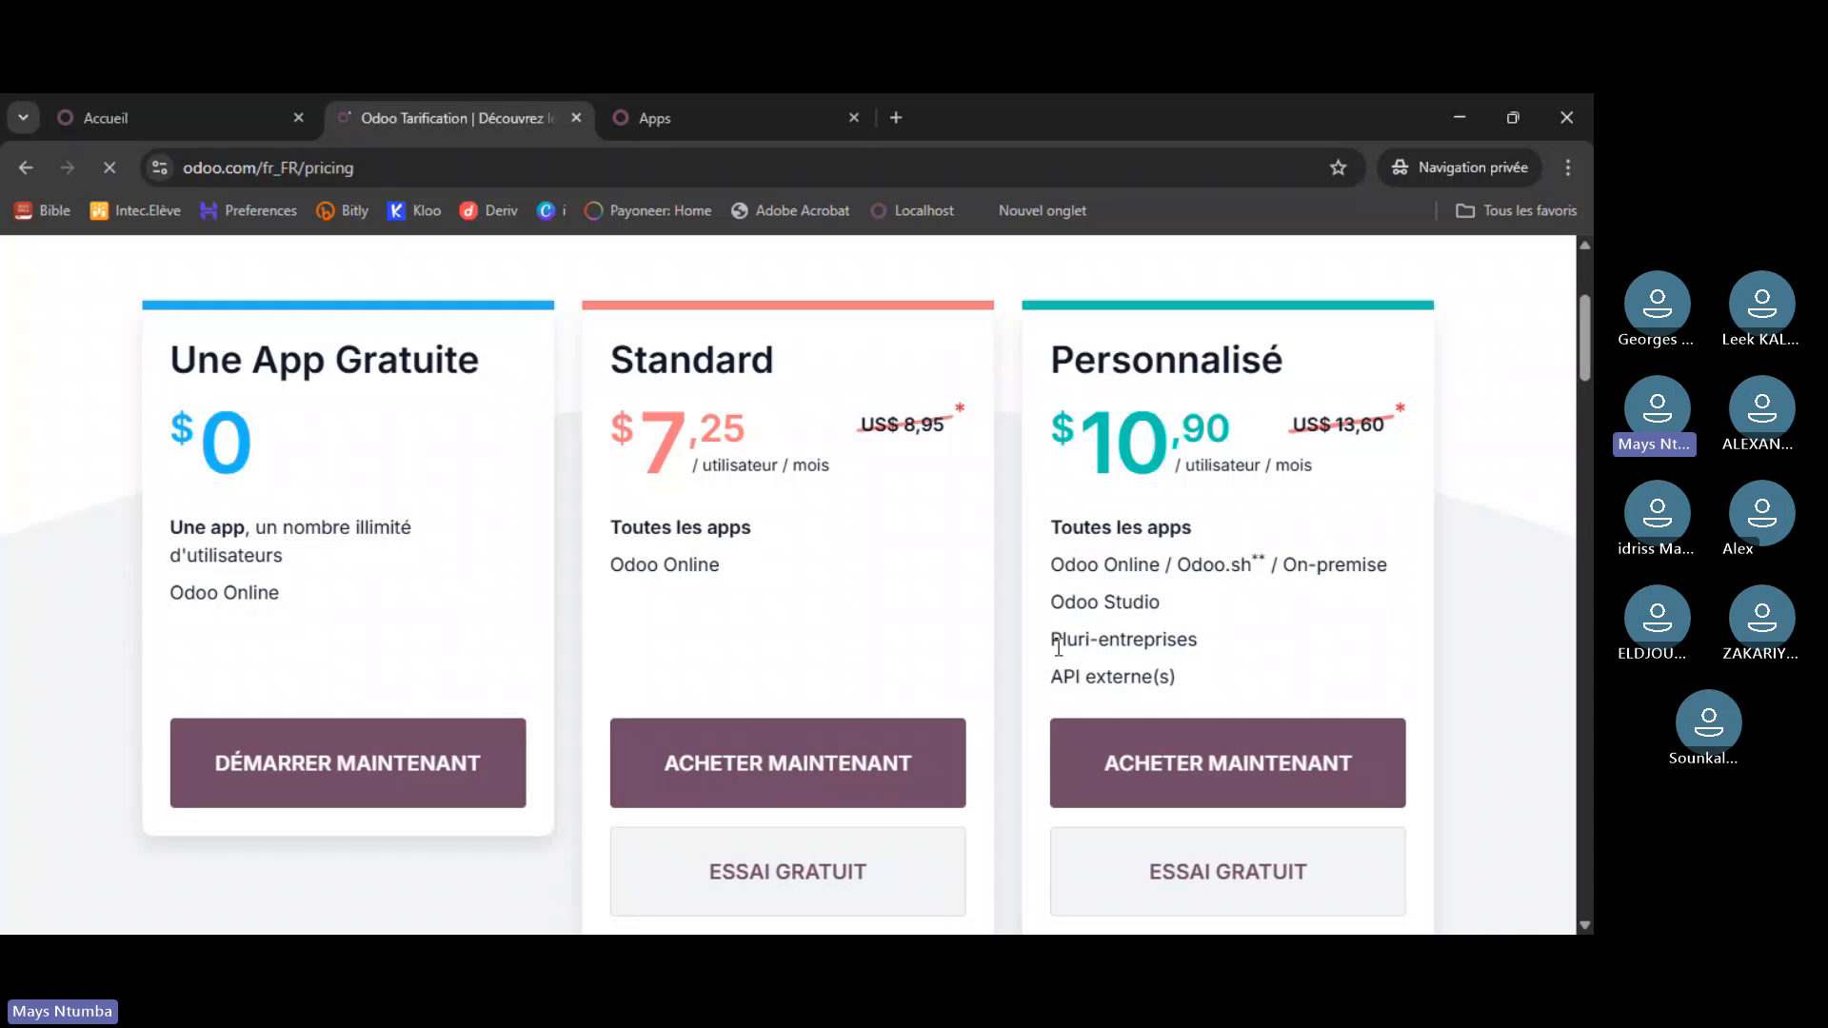
{"action": "left_click_drag", "start_coordinate": [1052, 639], "coordinate": [1198, 638]}
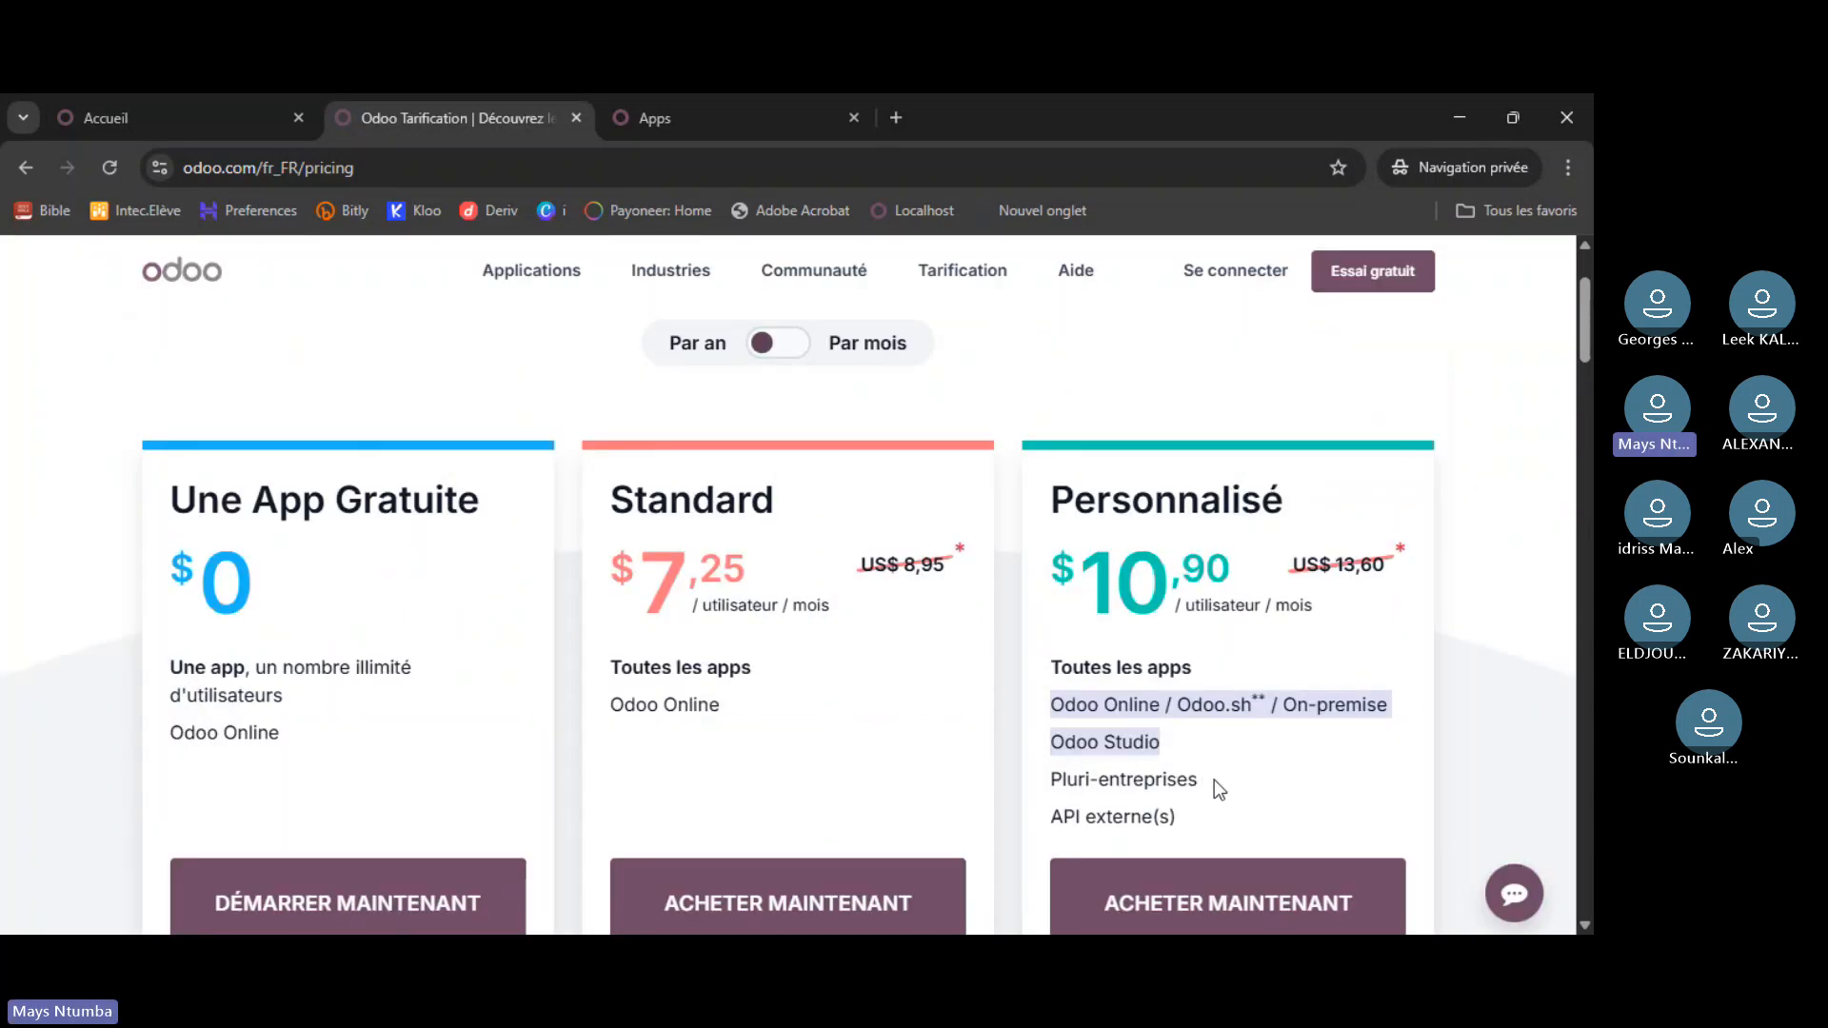
{"action": "left_click_drag", "start_coordinate": [1214, 780], "coordinate": [1055, 782]}
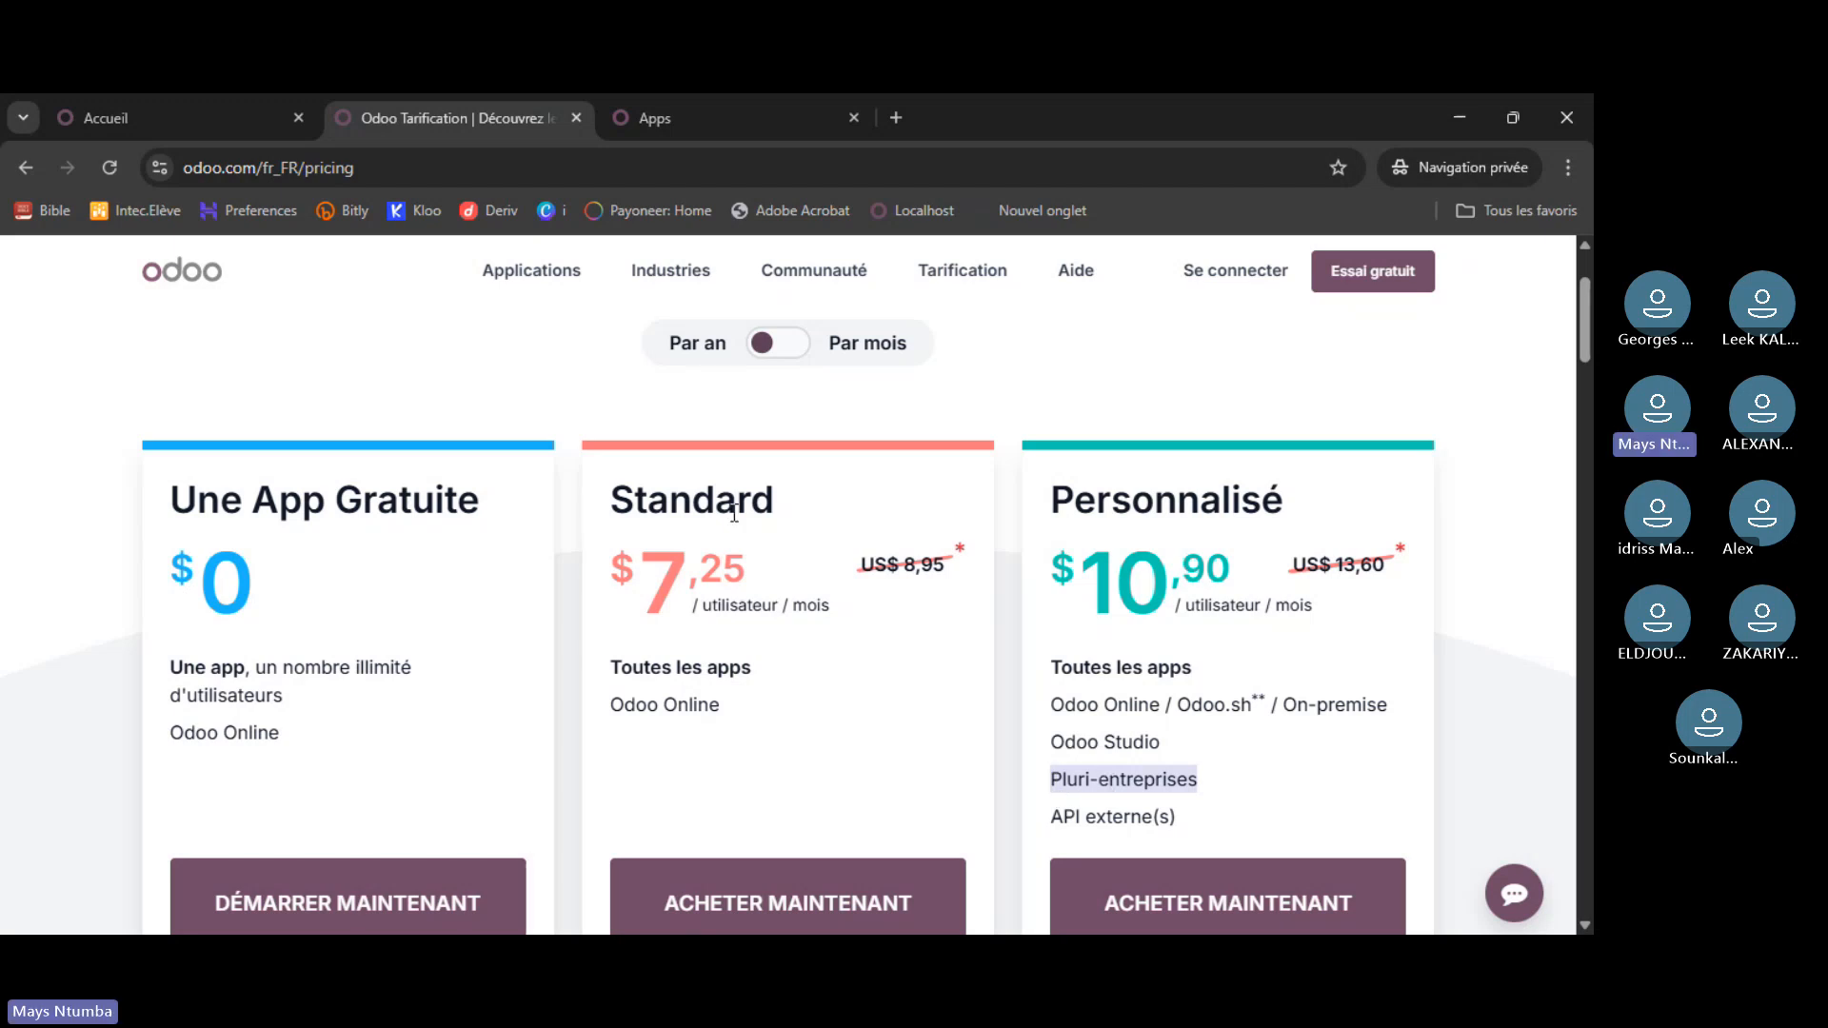
{"action": "scroll", "coordinate": [779, 658], "scroll_direction": "down", "scroll_amount": 1}
{"action": "scroll", "coordinate": [778, 657], "scroll_direction": "up", "scroll_amount": 3}
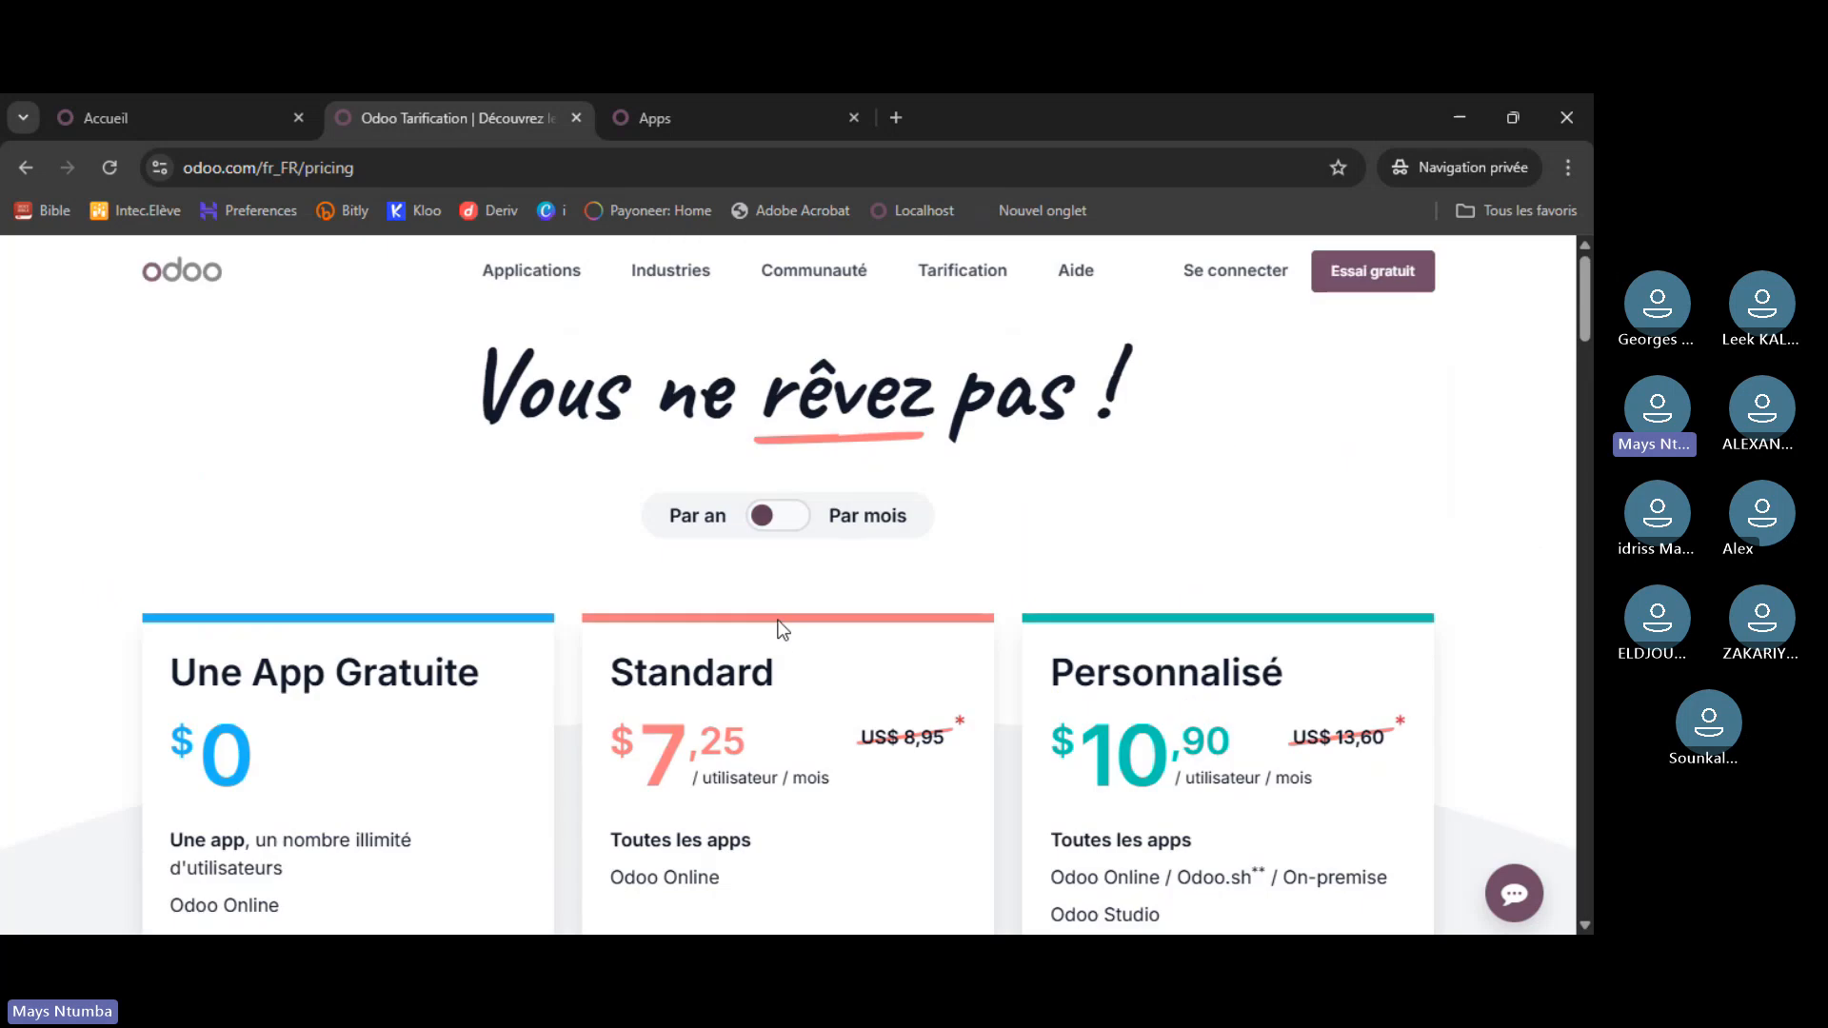
{"action": "scroll", "coordinate": [774, 630], "scroll_direction": "down", "scroll_amount": 2}
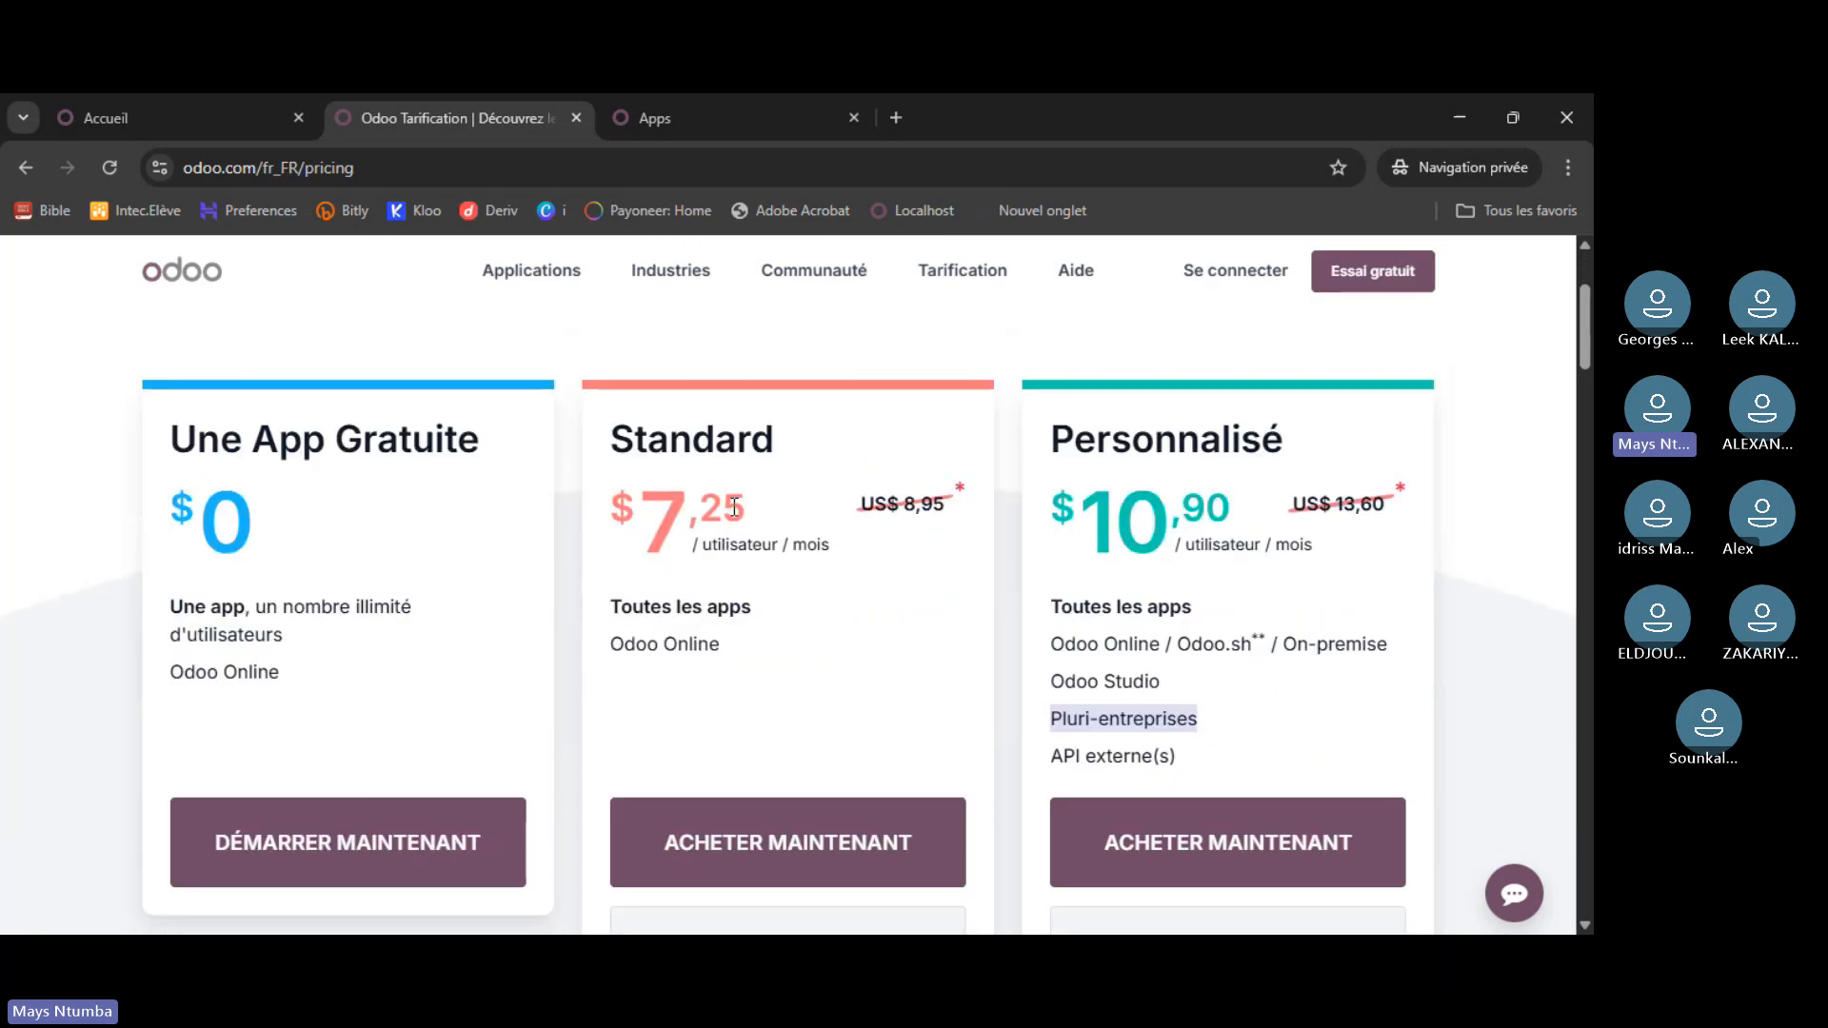
{"action": "left_click", "coordinate": [173, 104]}
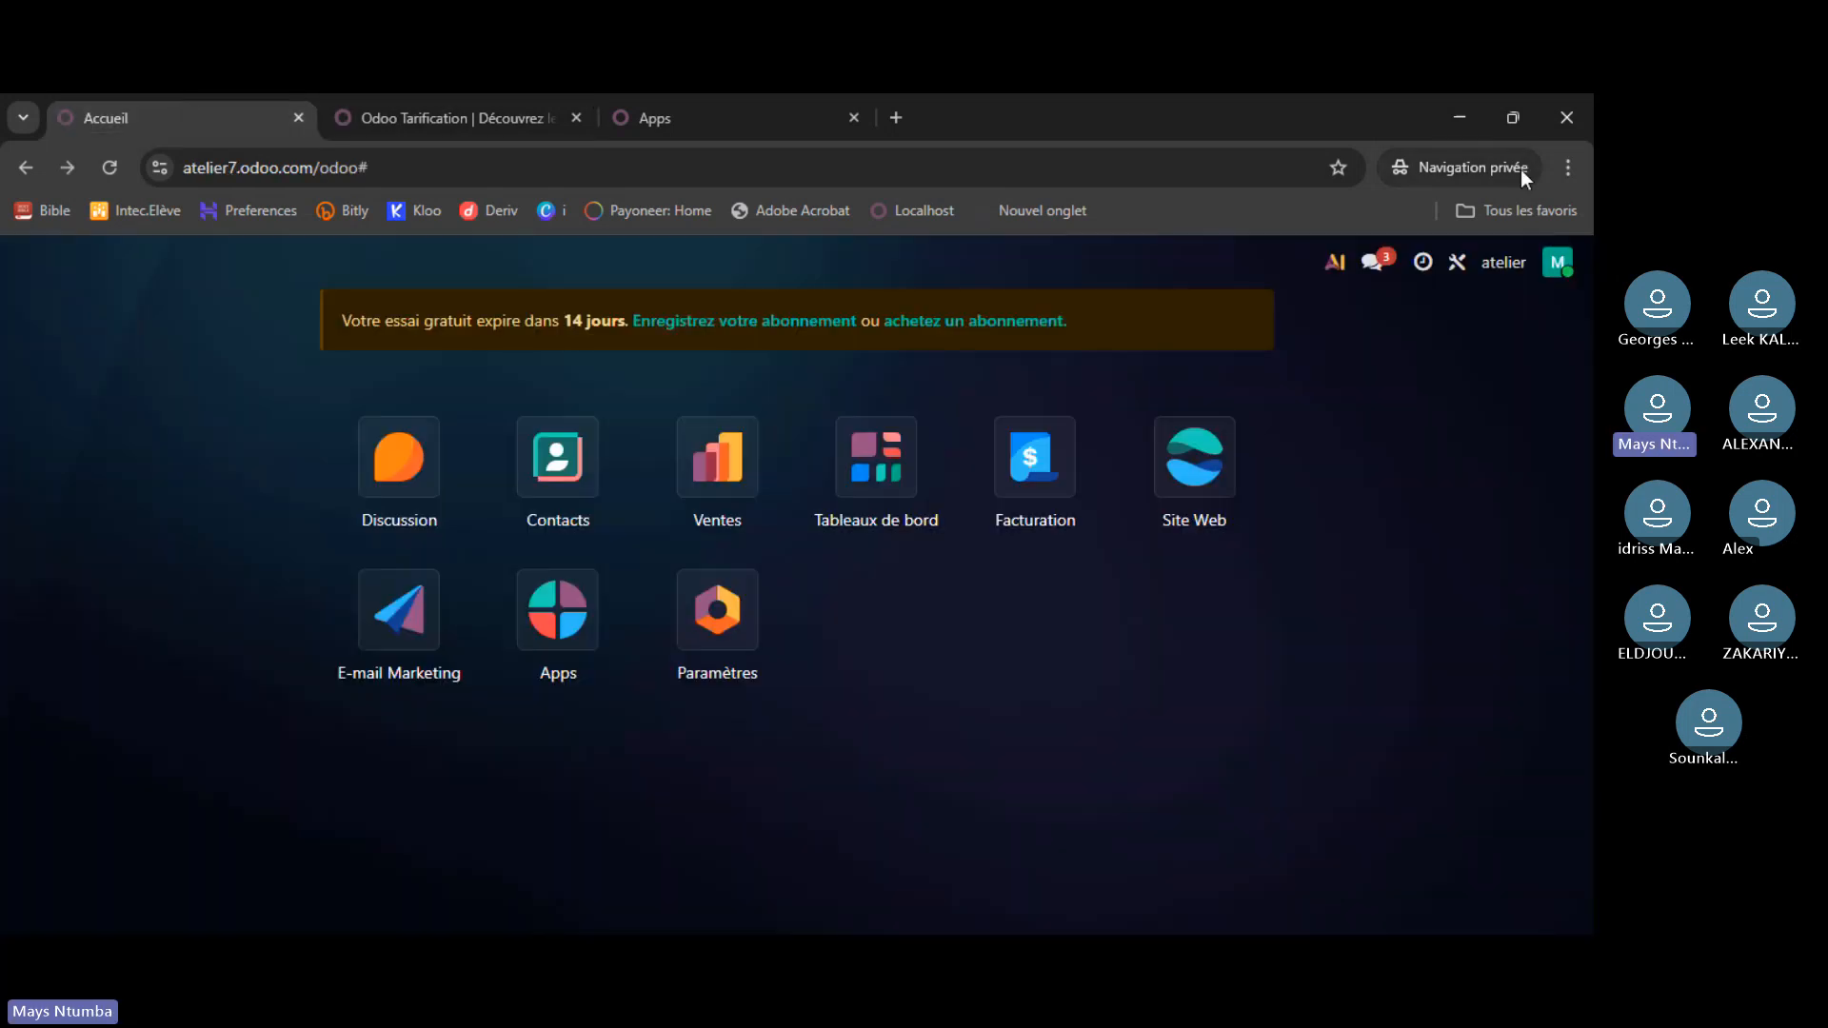
- Glance at the user menu and pricing tab, then open atelier7's Apps catalogue of 77 apps
{"action": "left_click", "coordinate": [1558, 263]}
{"action": "left_click", "coordinate": [1558, 263]}
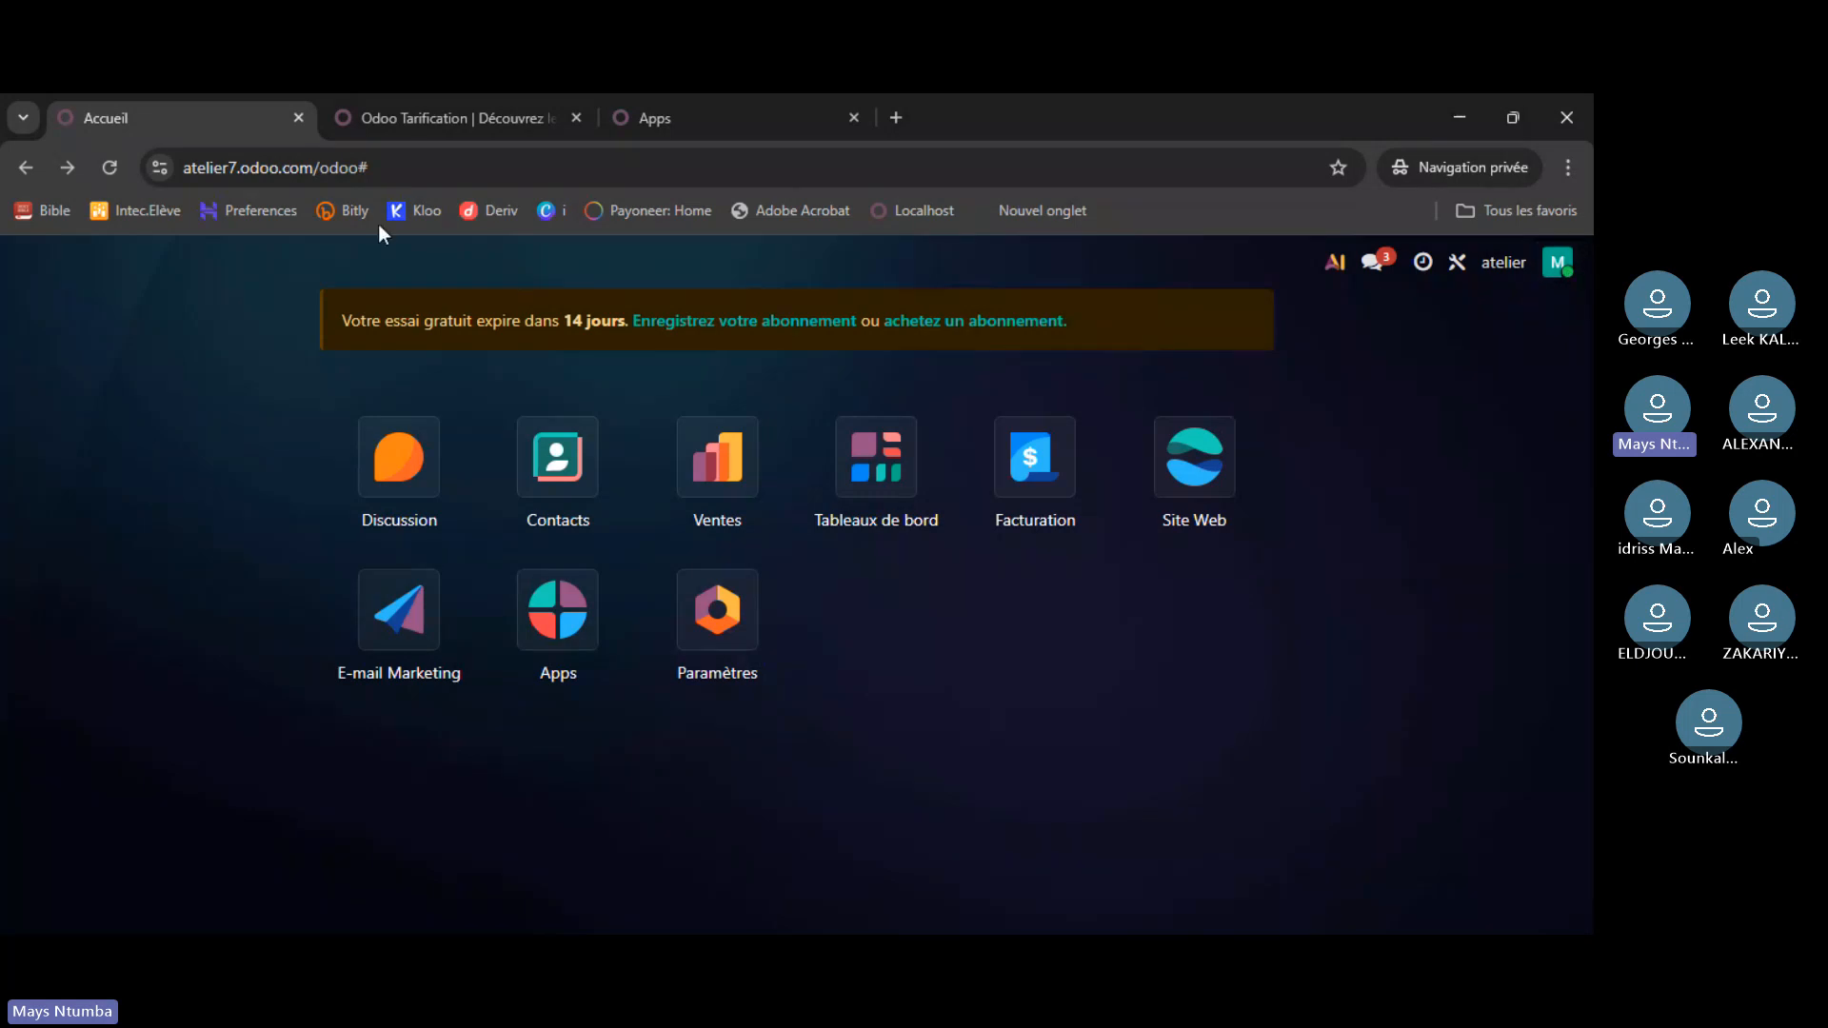
{"action": "left_click", "coordinate": [433, 110]}
{"action": "left_click", "coordinate": [147, 107]}
{"action": "left_click", "coordinate": [553, 644]}
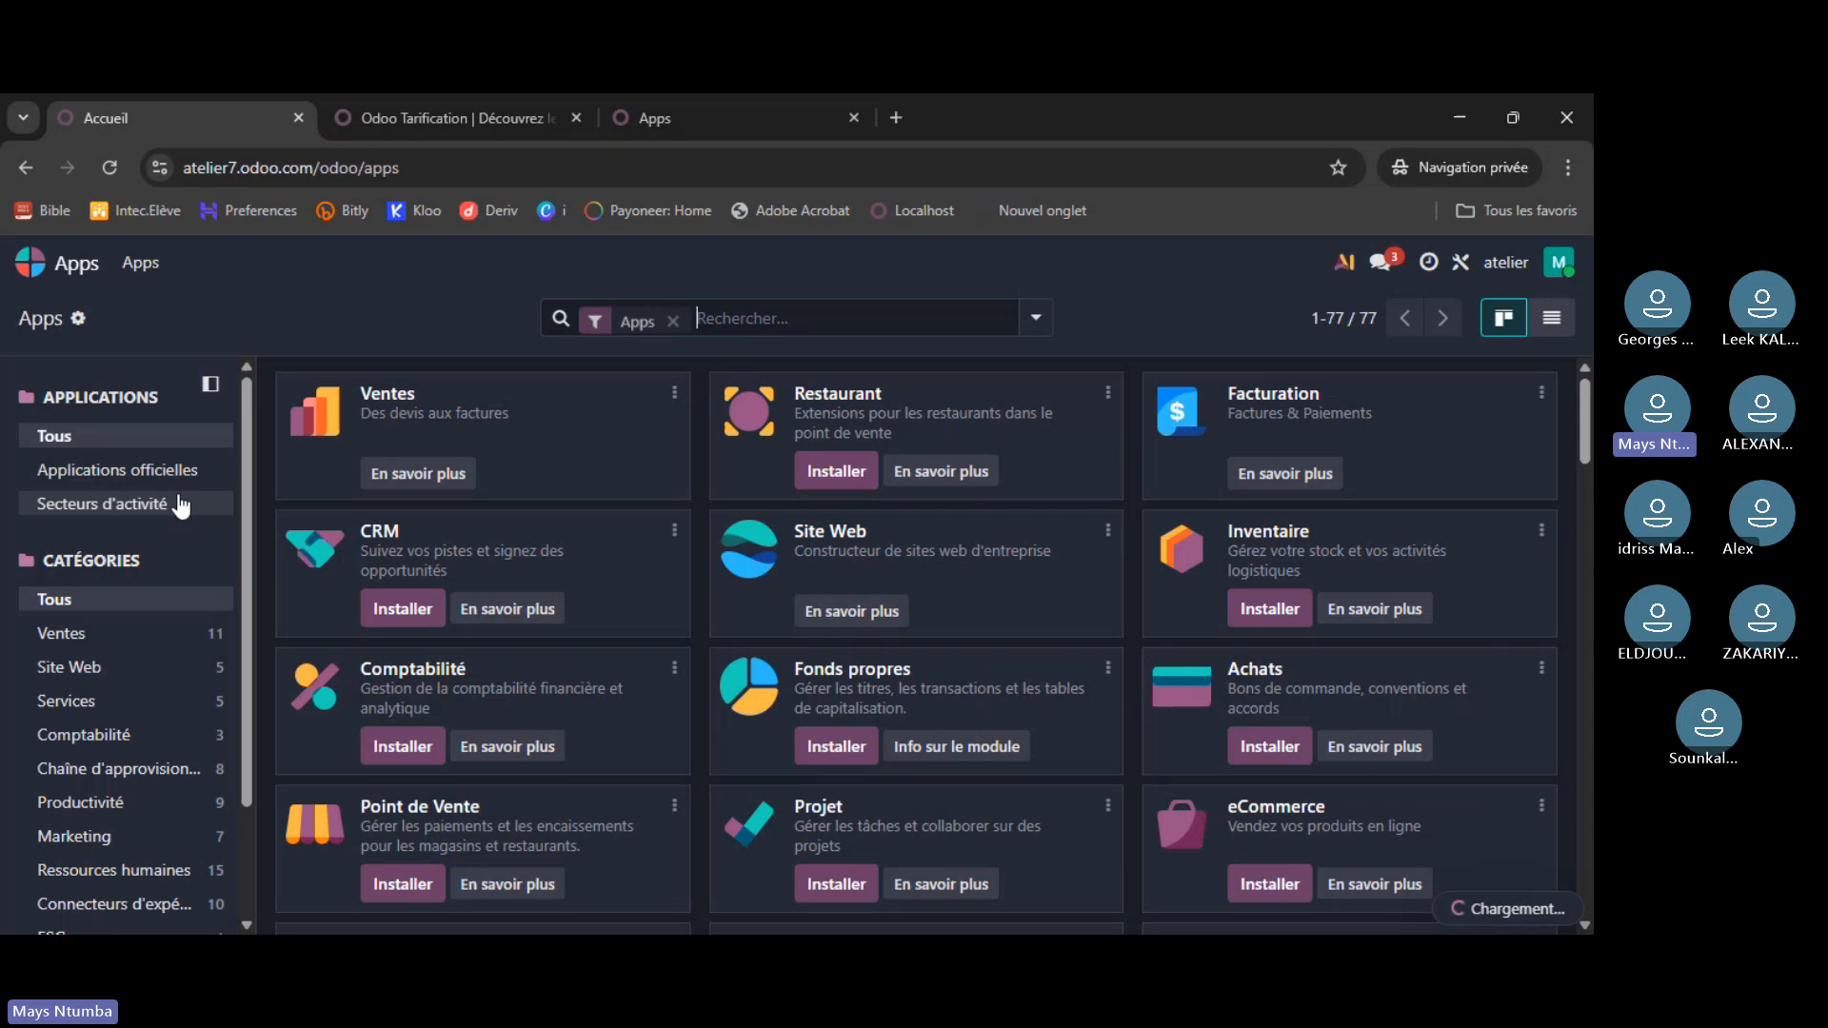
- Search the Apps for 'studio' and start installing it, but cancel the pricing plan change
{"action": "type", "text": "studi"}
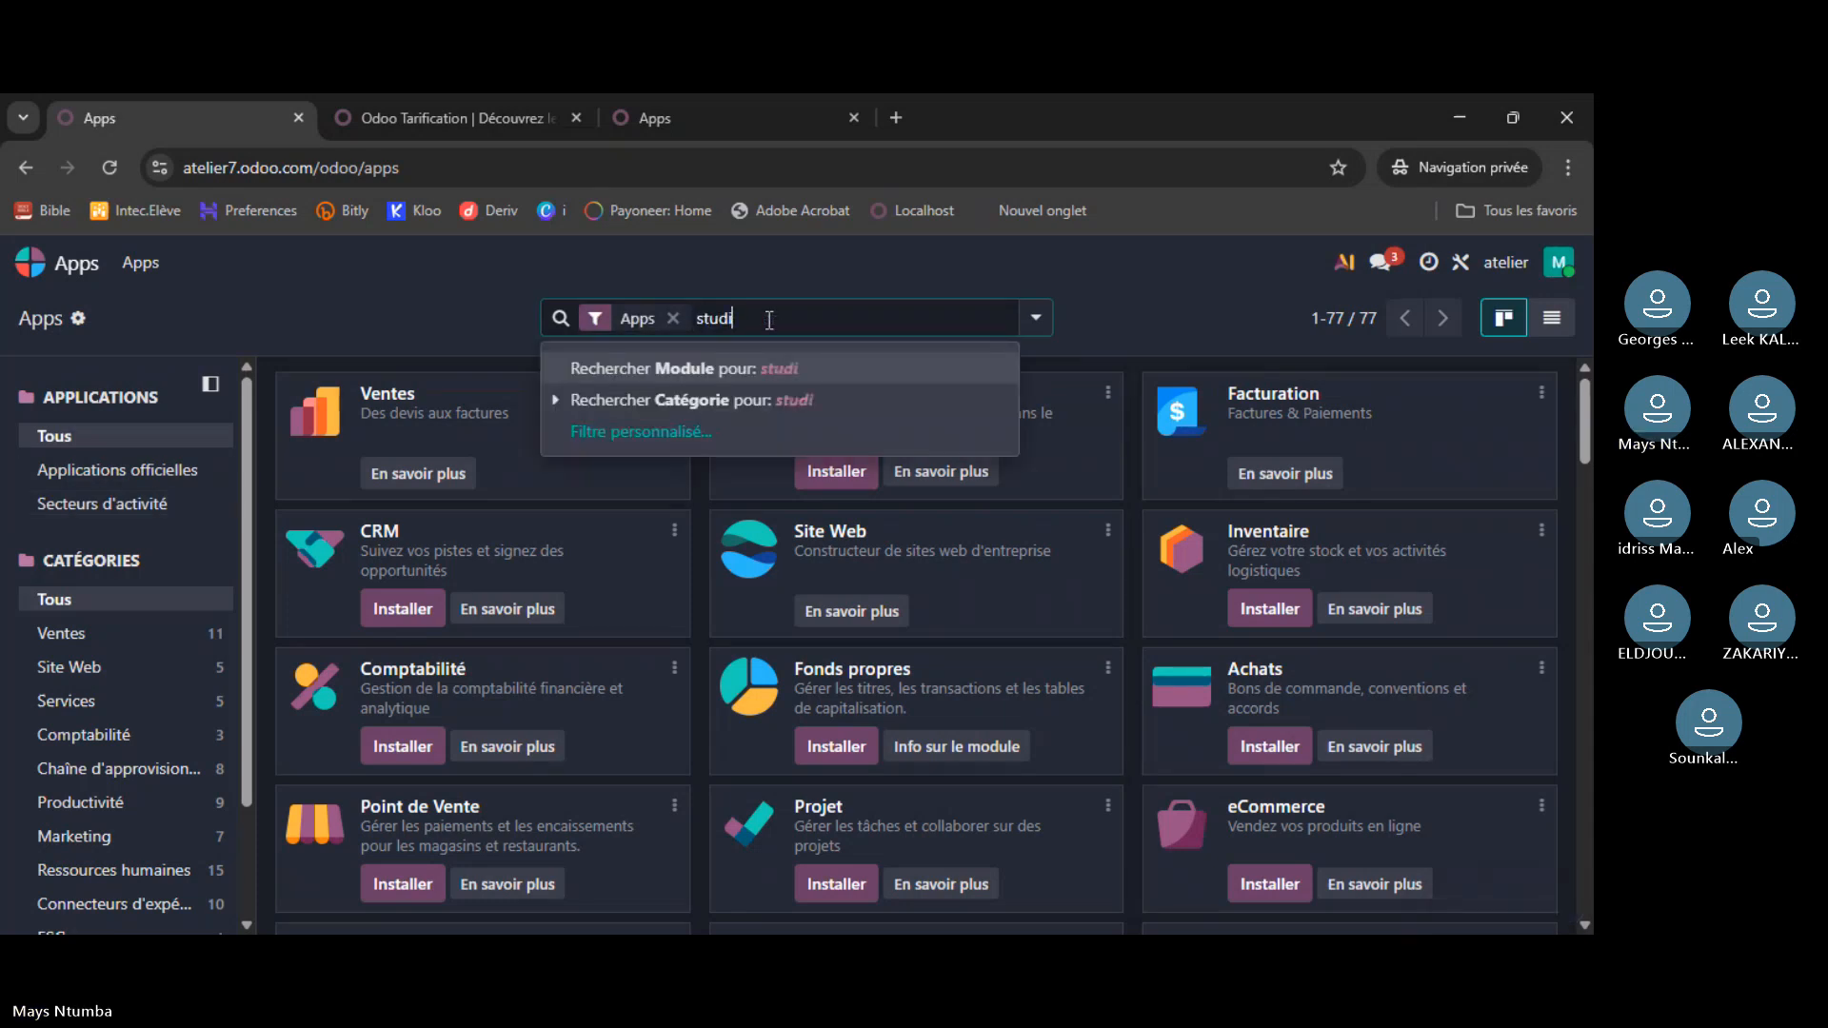
{"action": "type", "text": "o"}
{"action": "key", "text": "Return"}
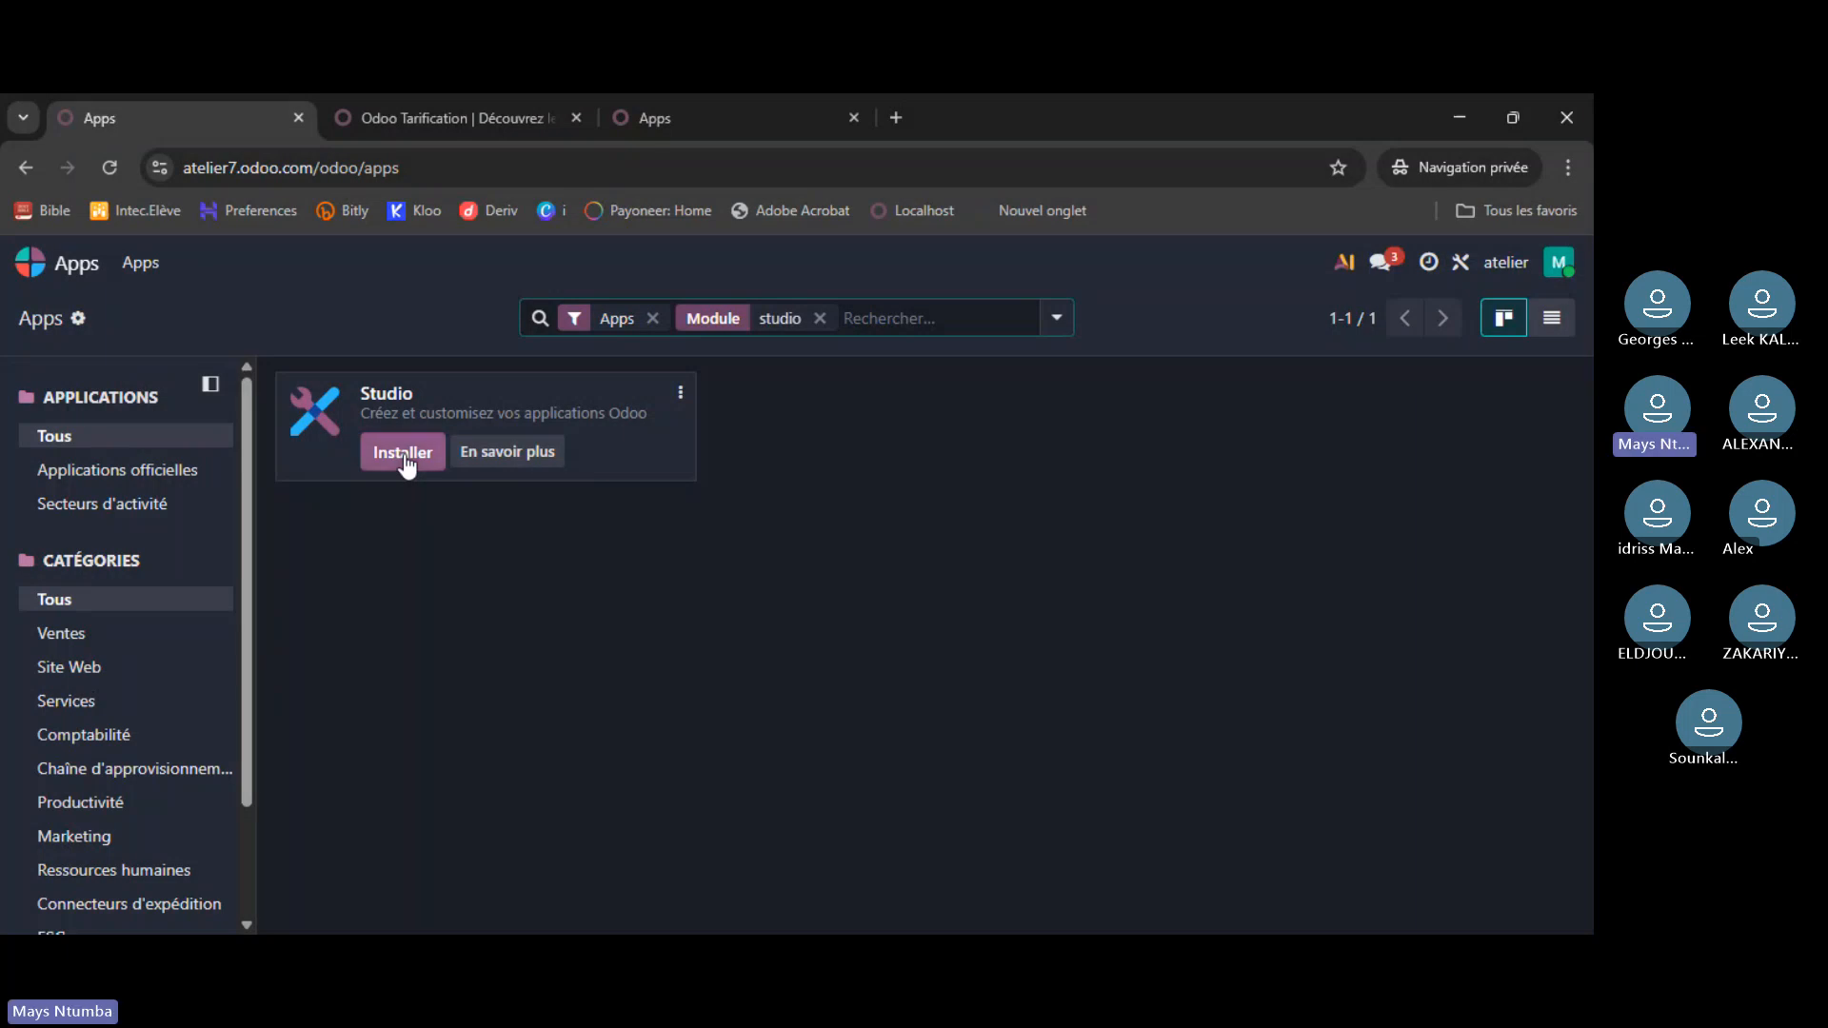
{"action": "left_click", "coordinate": [402, 454]}
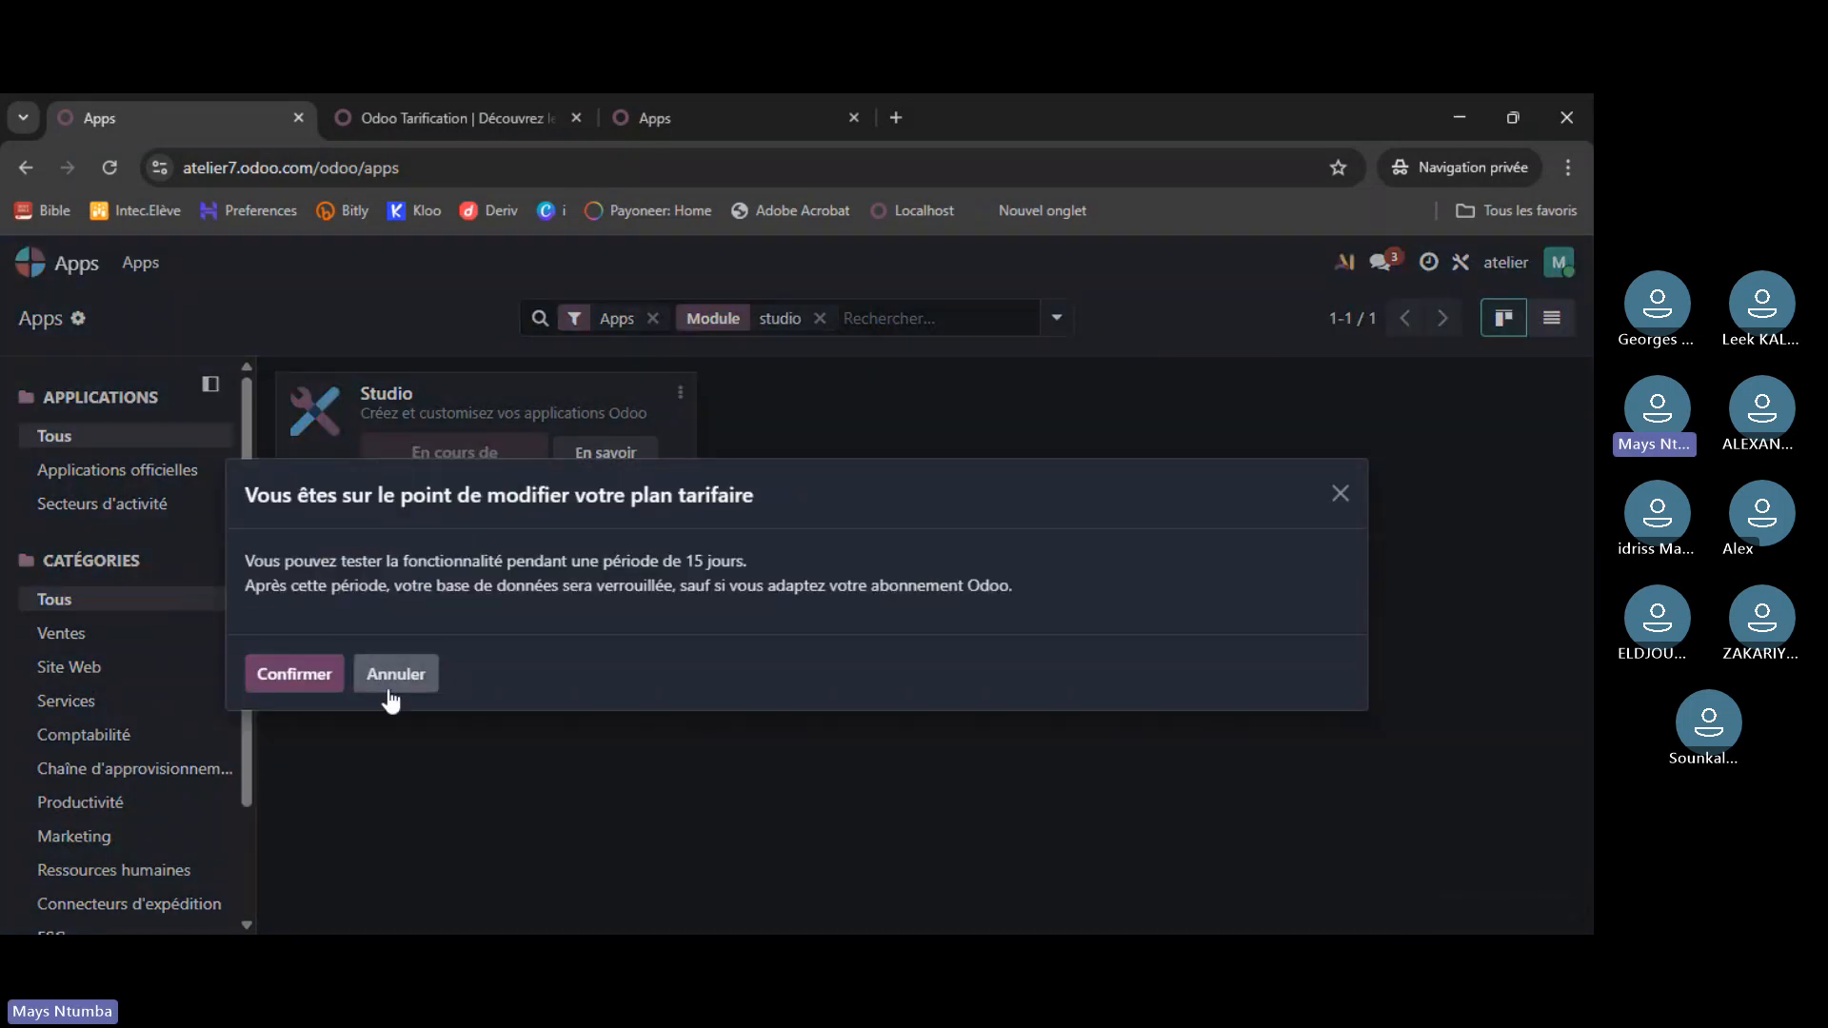
{"action": "left_click", "coordinate": [417, 678]}
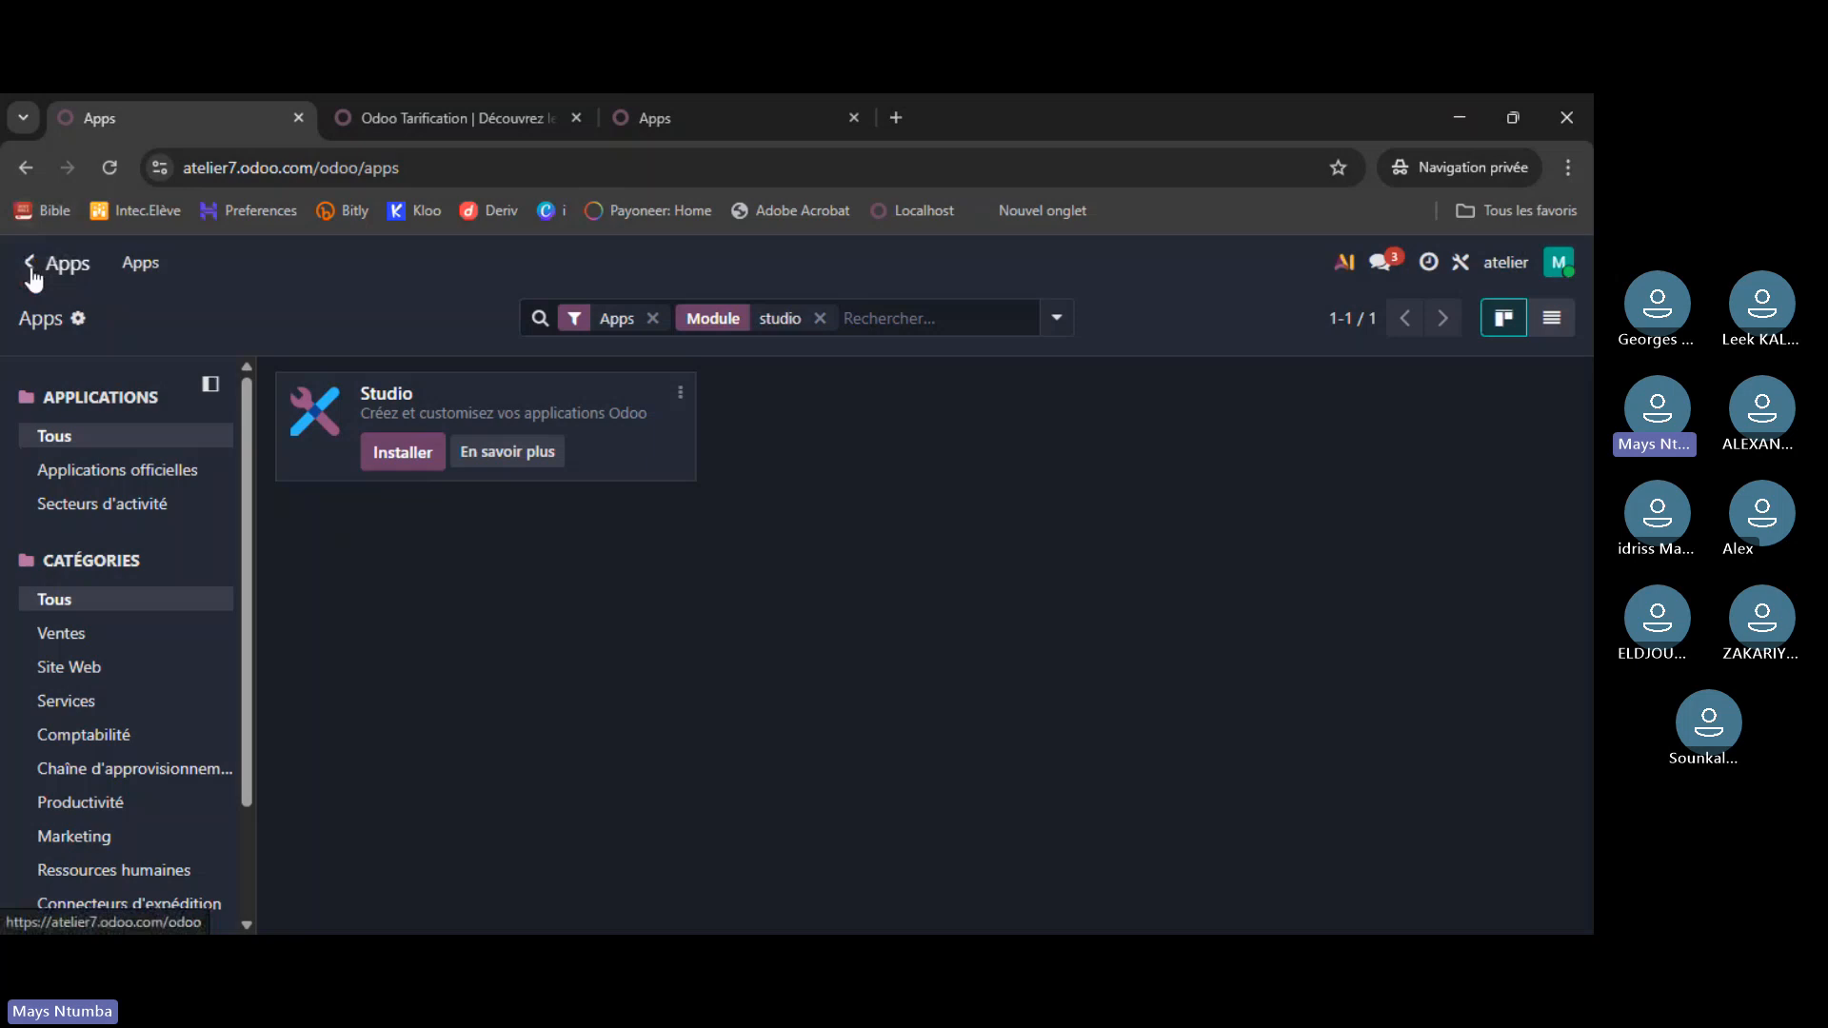
- From the home screen, open the Studio promotion dialog twice and dismiss it with Ignorer
{"action": "left_click", "coordinate": [30, 265]}
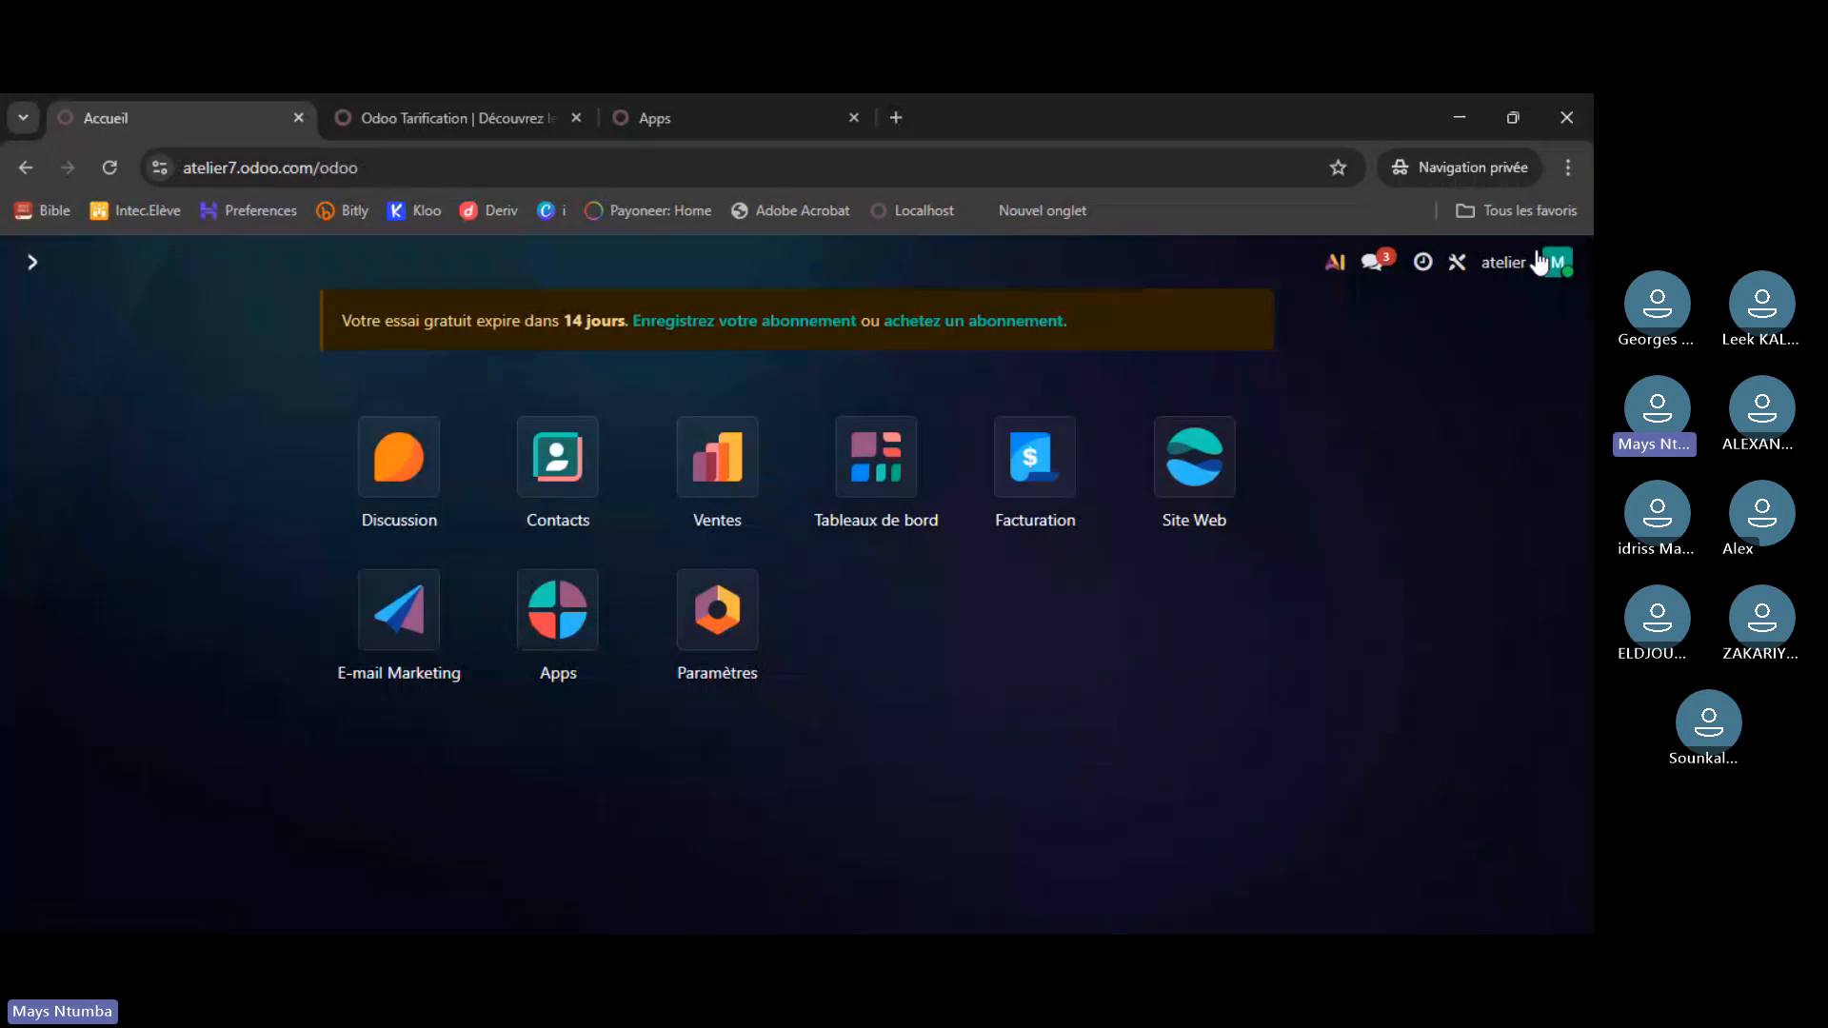
{"action": "left_click", "coordinate": [1458, 264]}
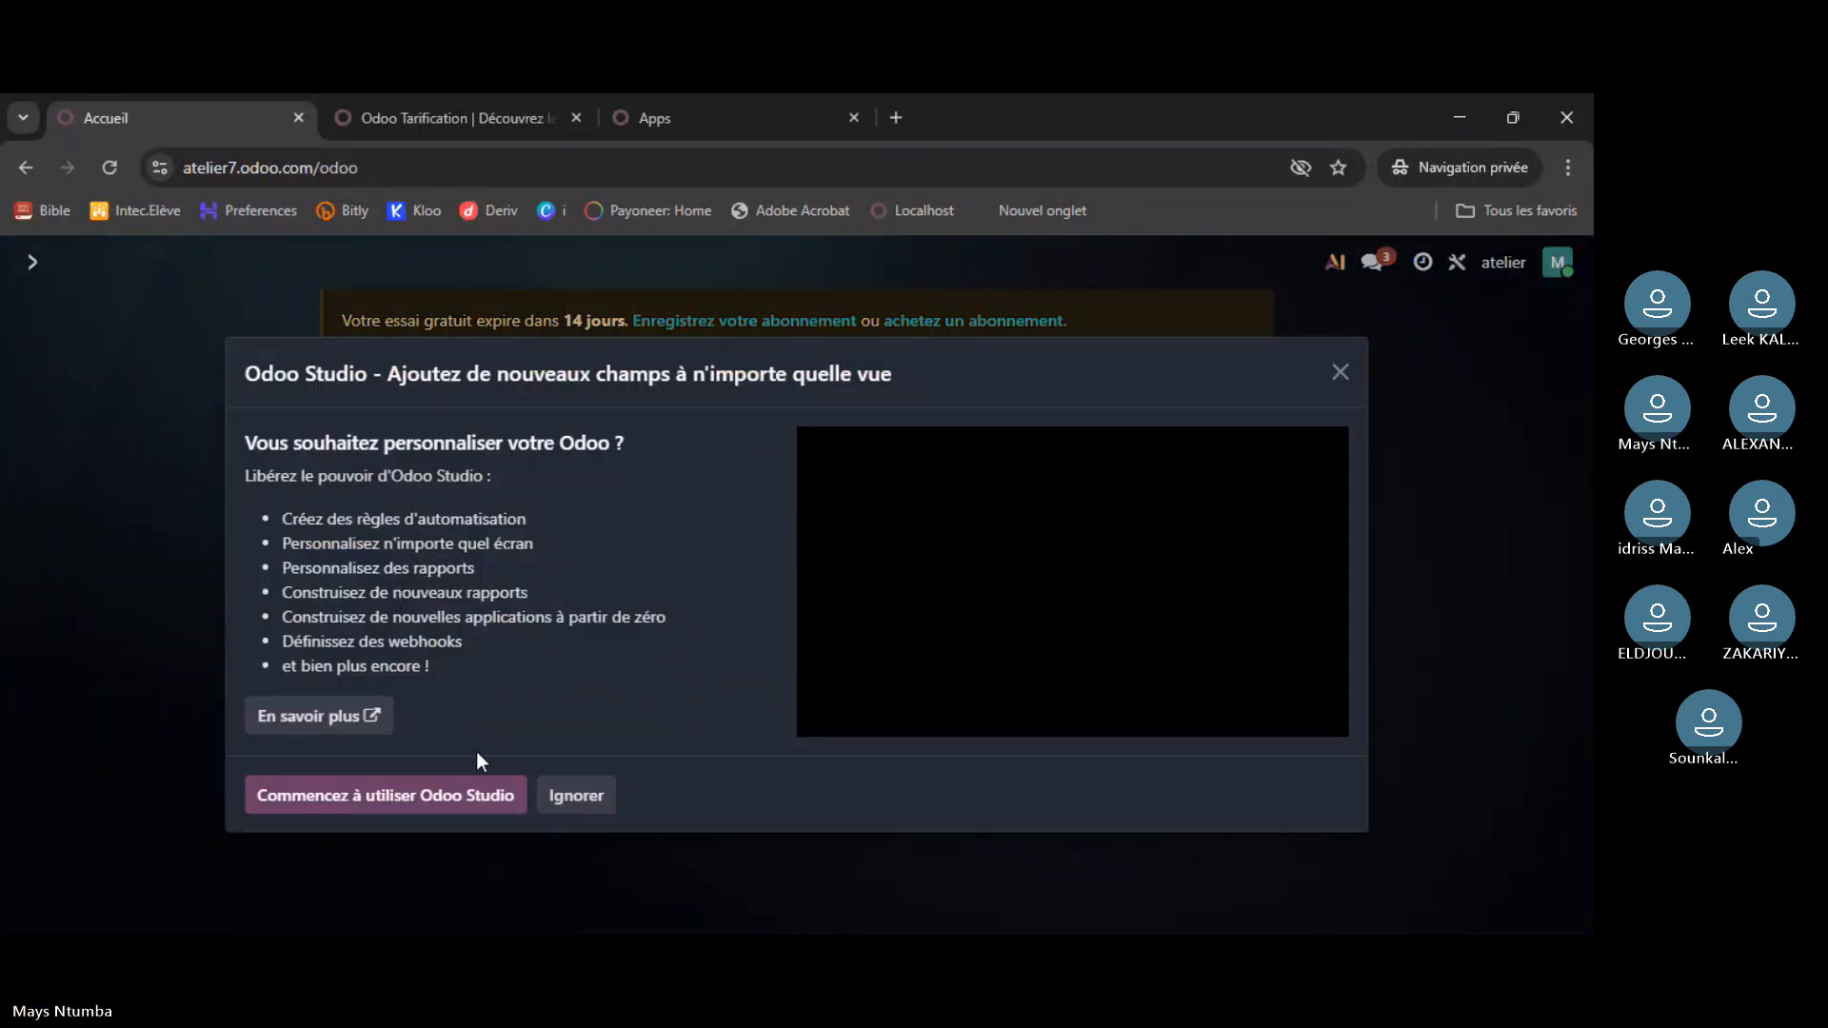
{"action": "left_click", "coordinate": [1343, 377]}
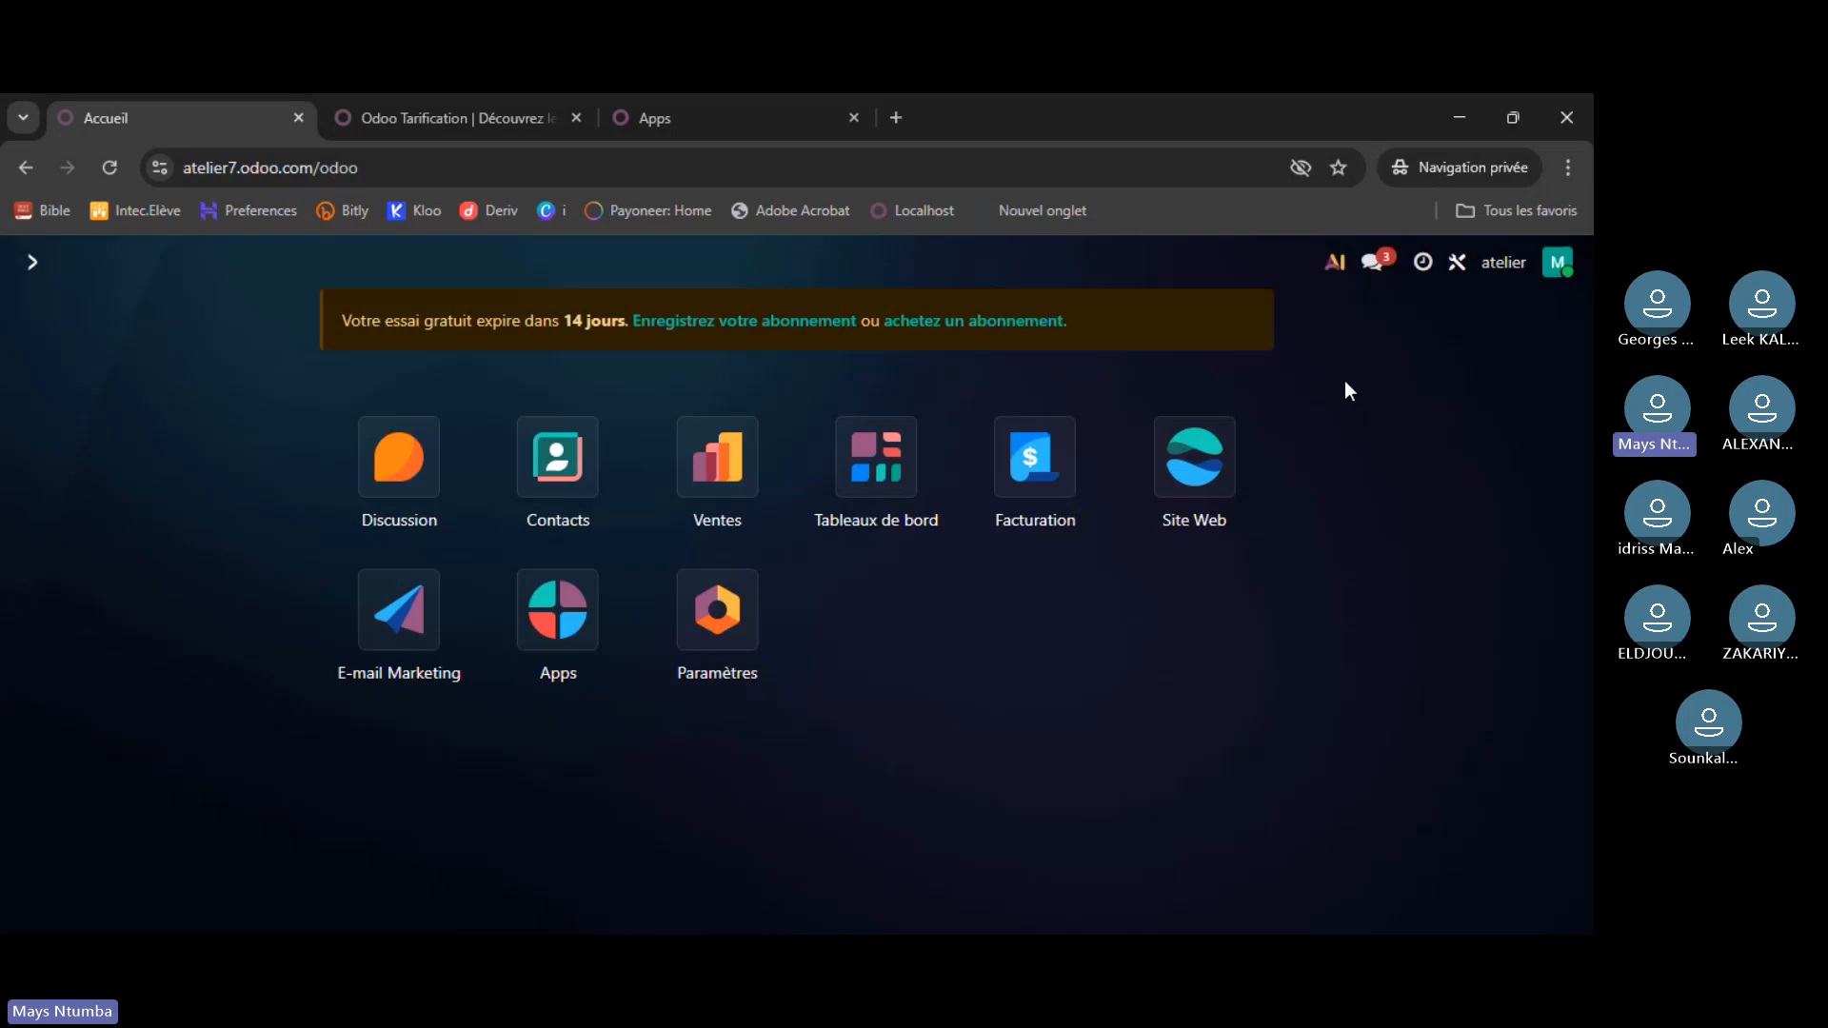
{"action": "left_click", "coordinate": [1458, 264]}
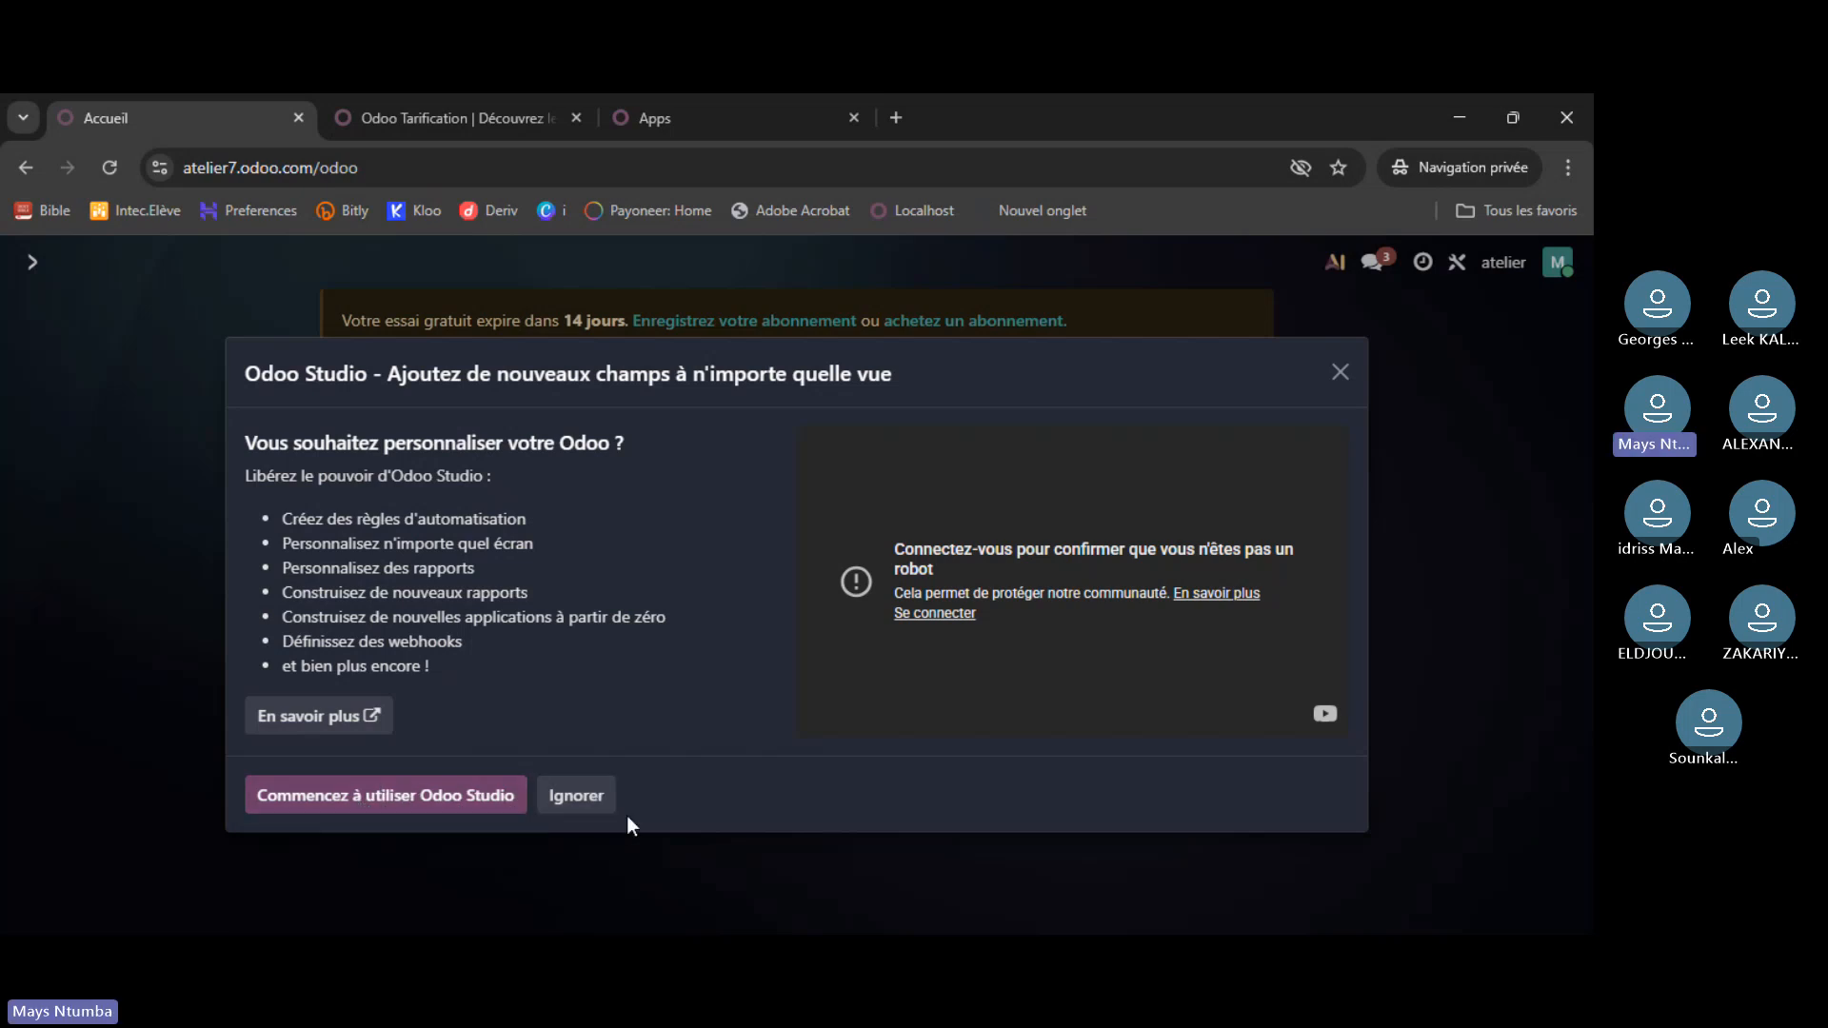
{"action": "left_click", "coordinate": [591, 800]}
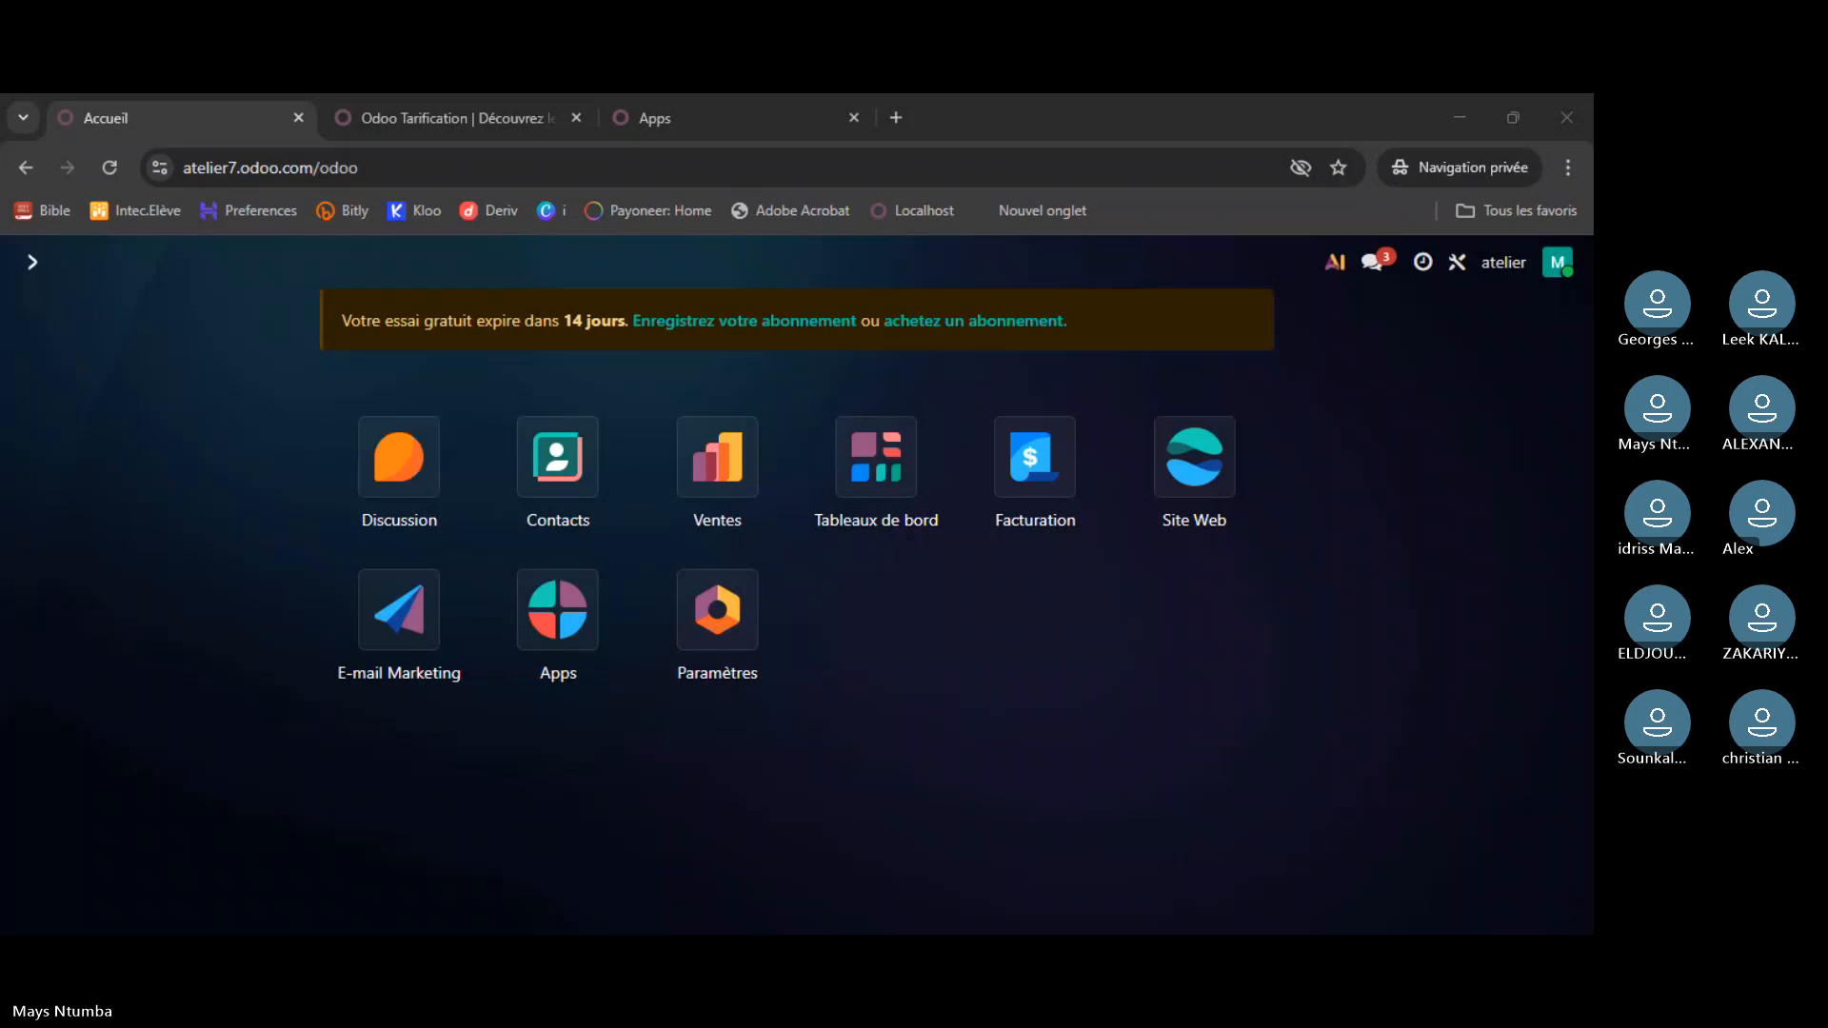
- Open the Studio customisation offer and close its promotion dialog
{"action": "left_click", "coordinate": [585, 842]}
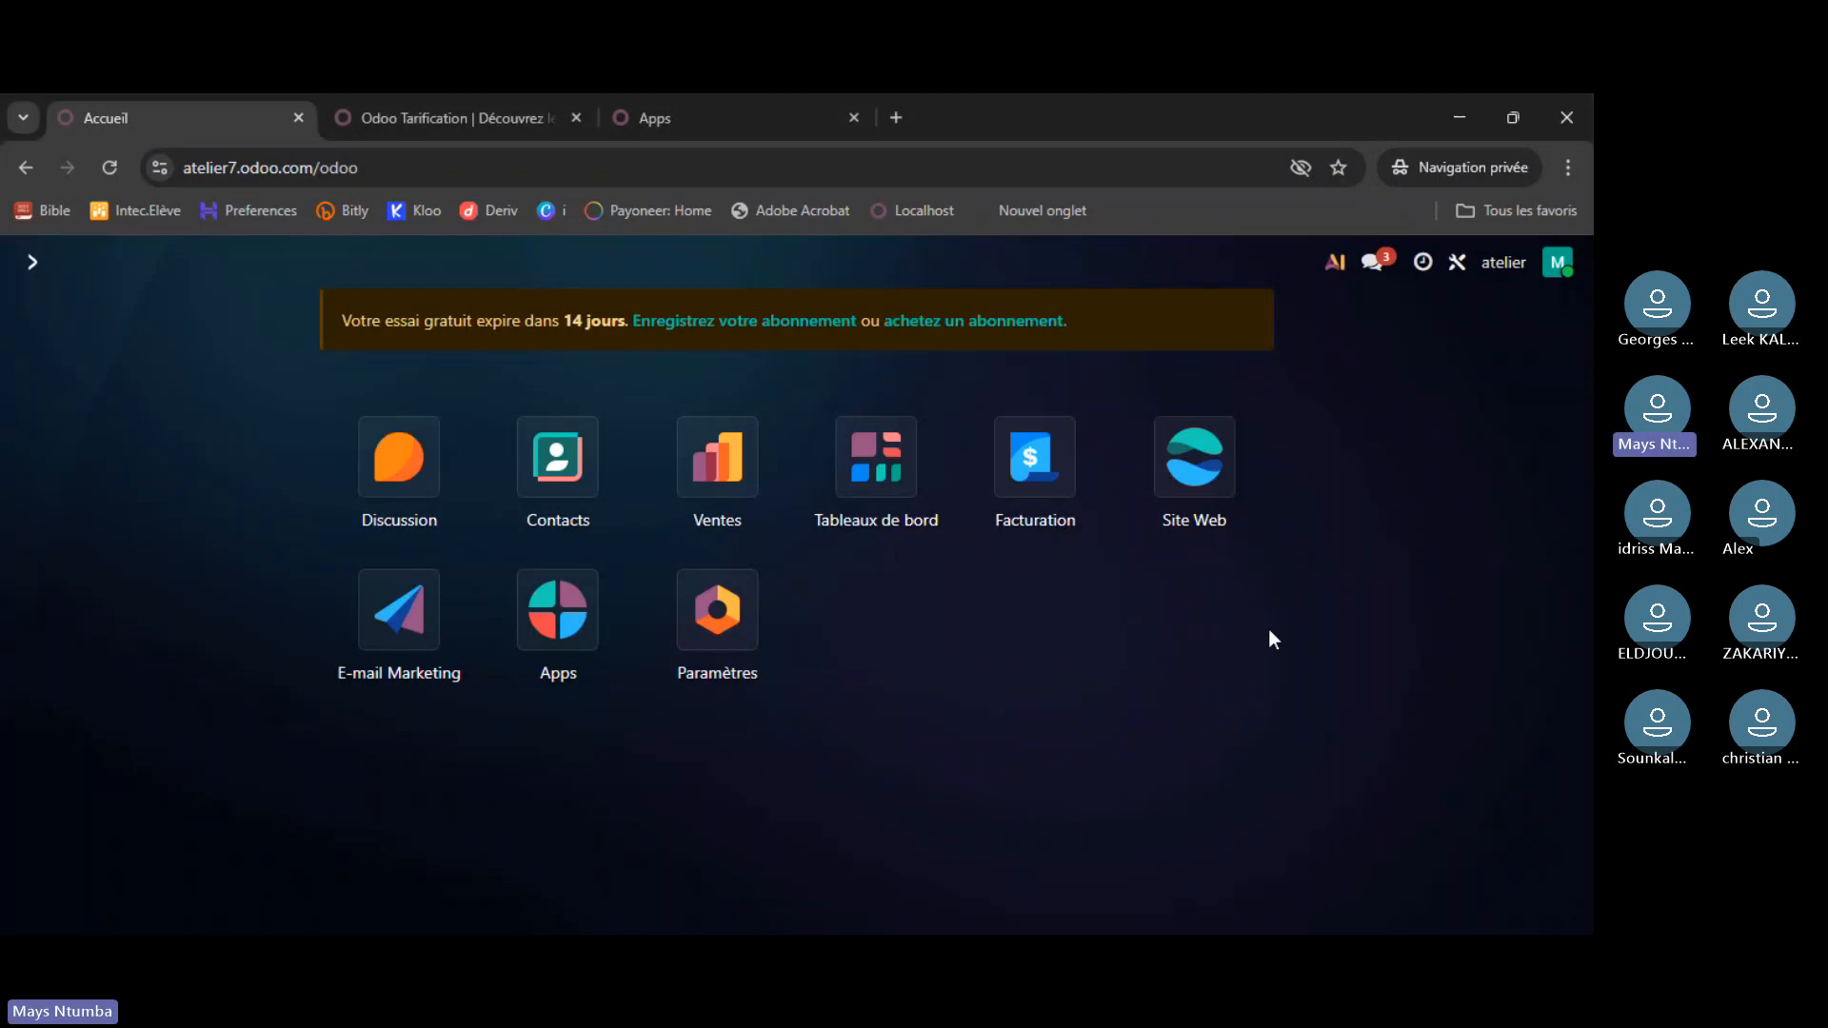
{"action": "left_click", "coordinate": [1458, 266]}
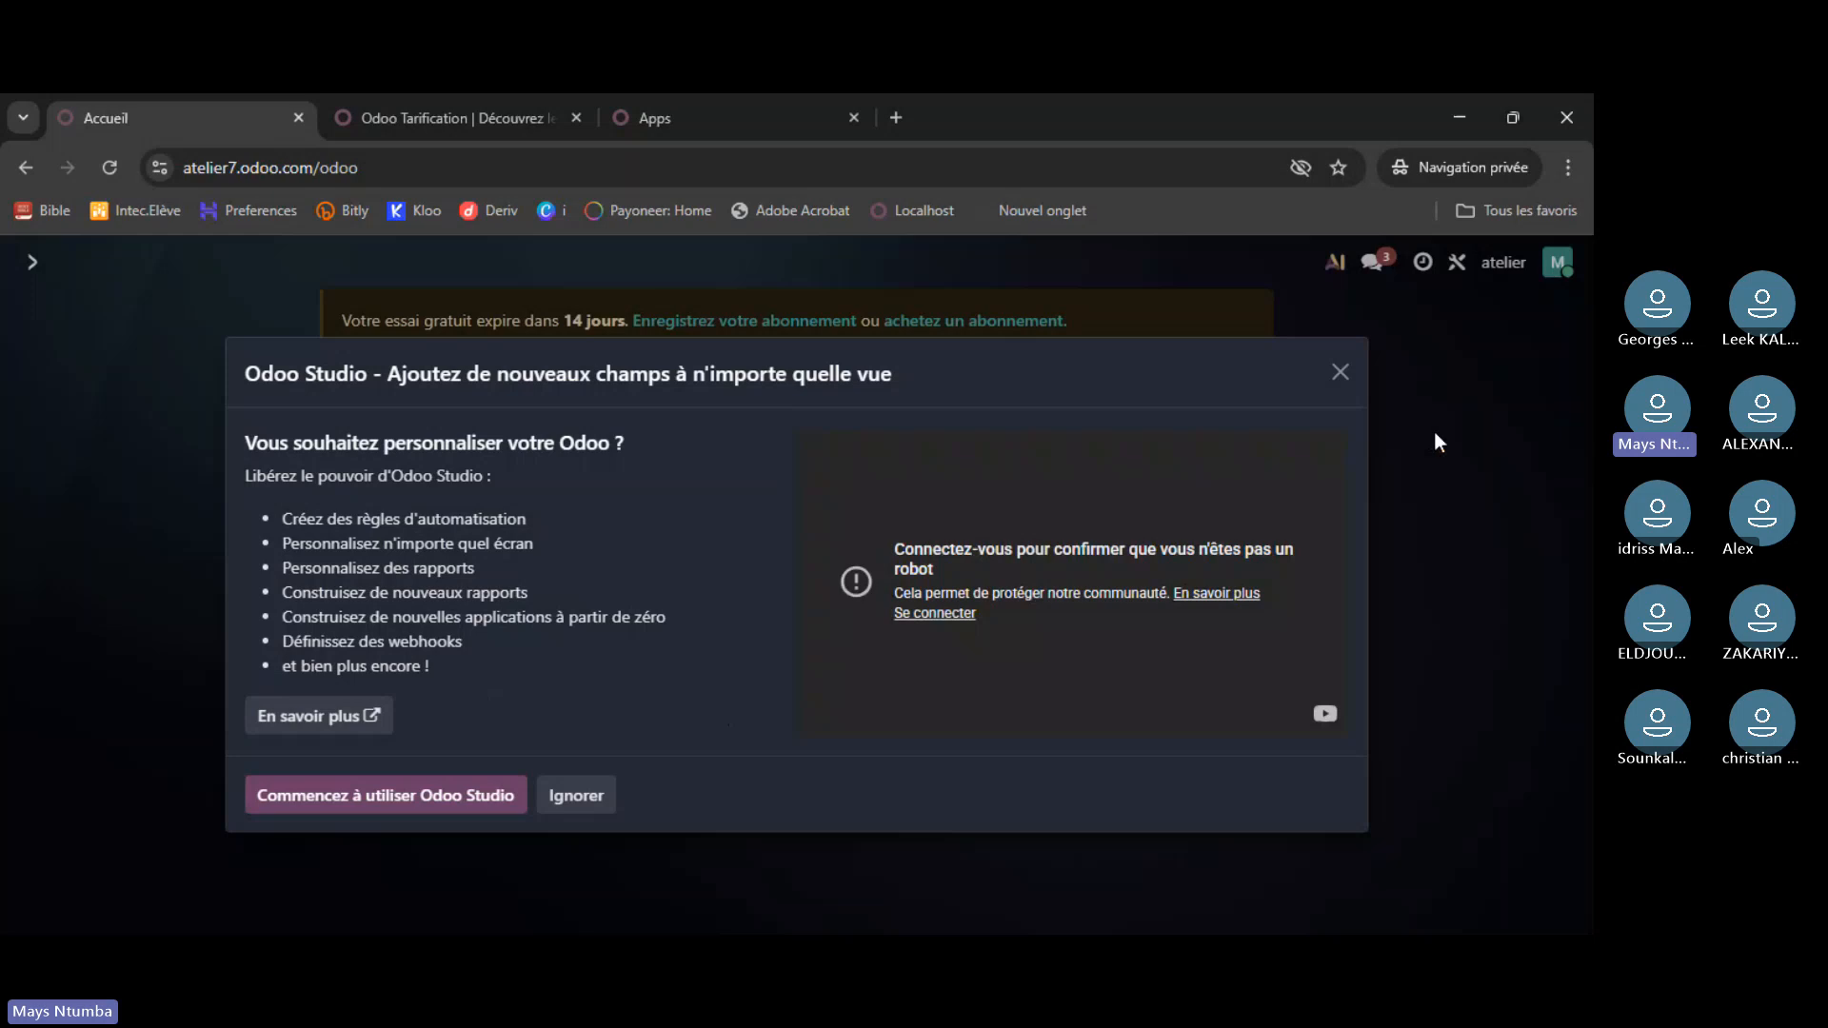
{"action": "left_click", "coordinate": [1341, 373]}
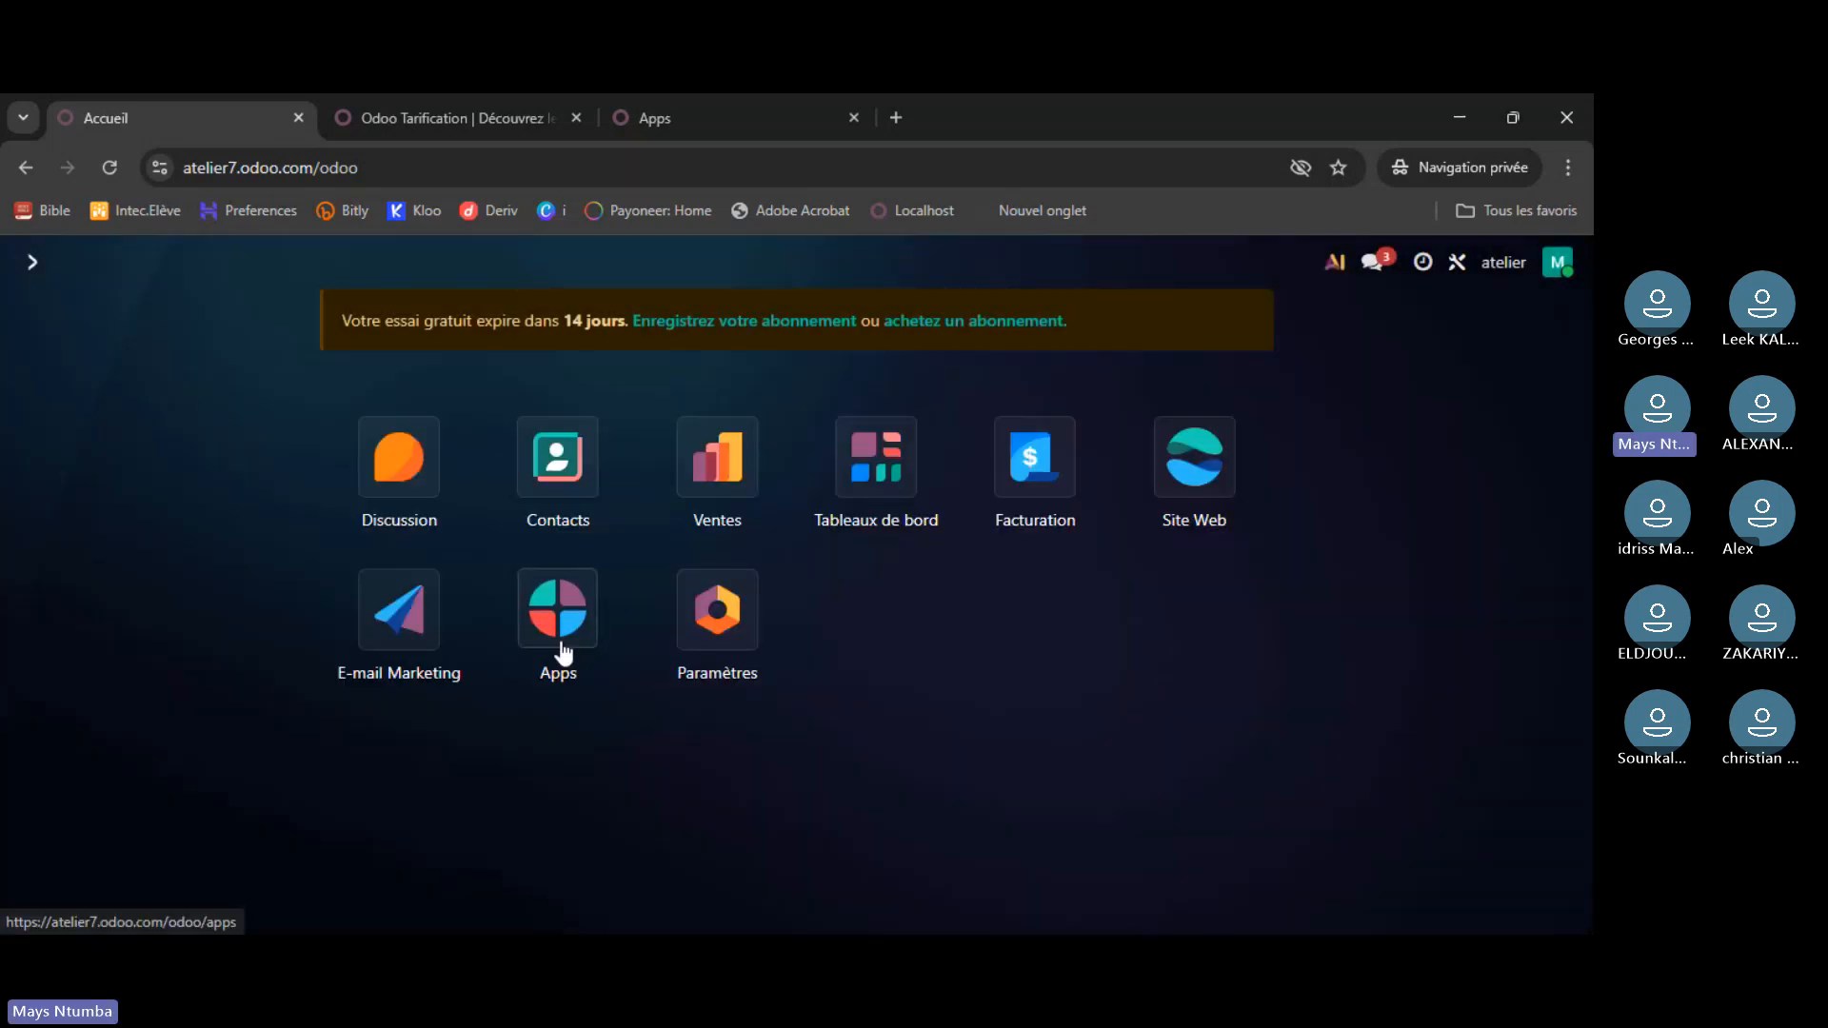
- Search the Apps for 'studio', install the Studio app and confirm the pricing plan
{"action": "left_click", "coordinate": [564, 653]}
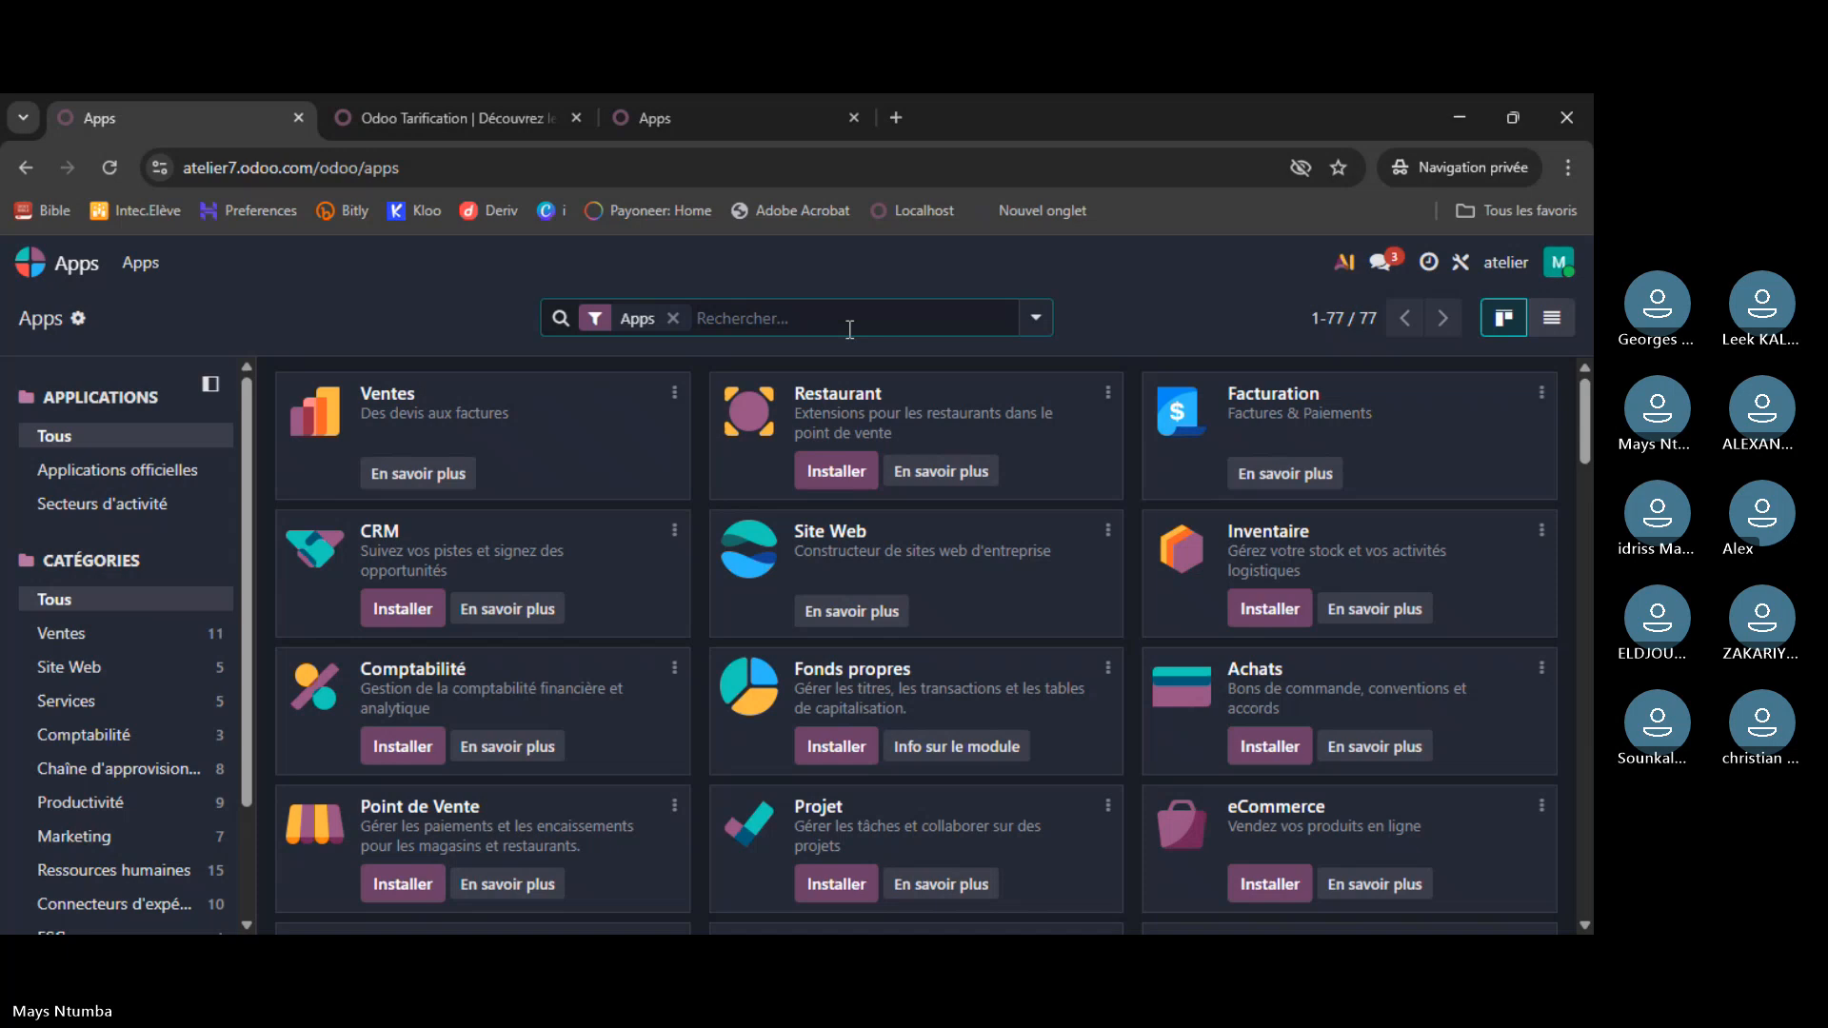
{"action": "type", "text": "studi"}
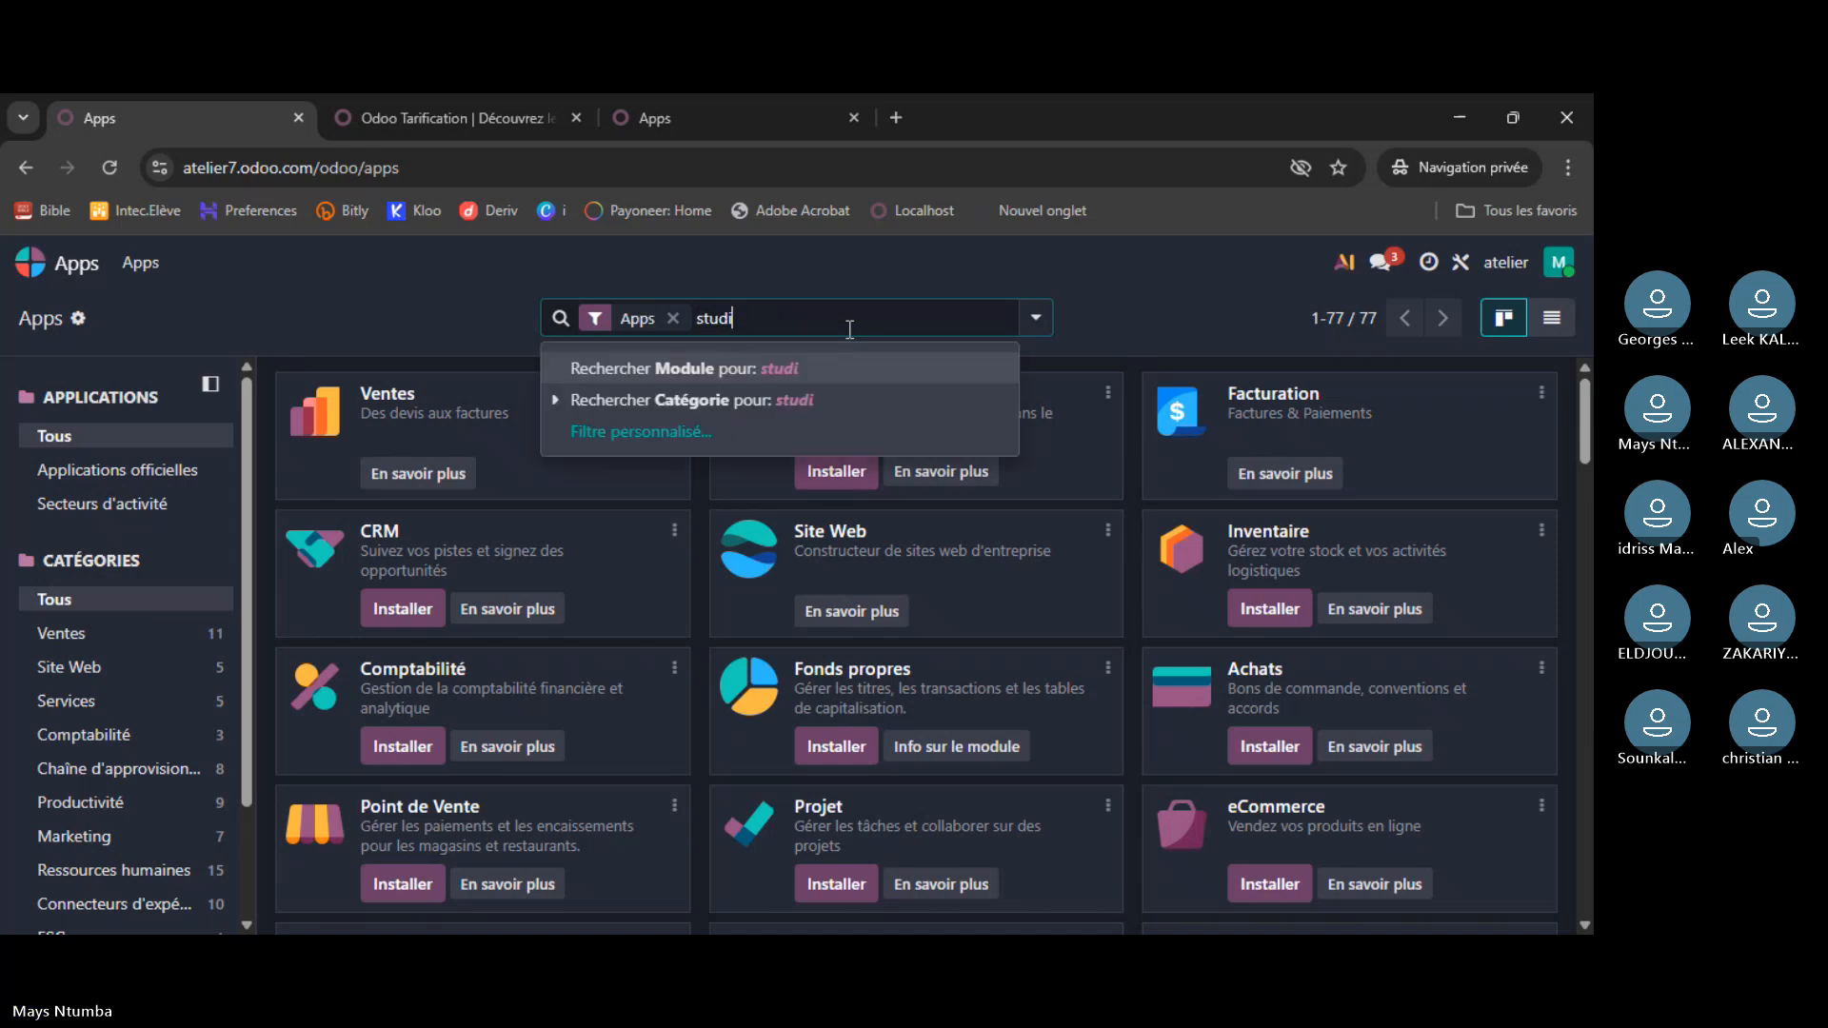
{"action": "type", "text": "o"}
{"action": "key", "text": "Return"}
{"action": "left_click", "coordinate": [415, 454]}
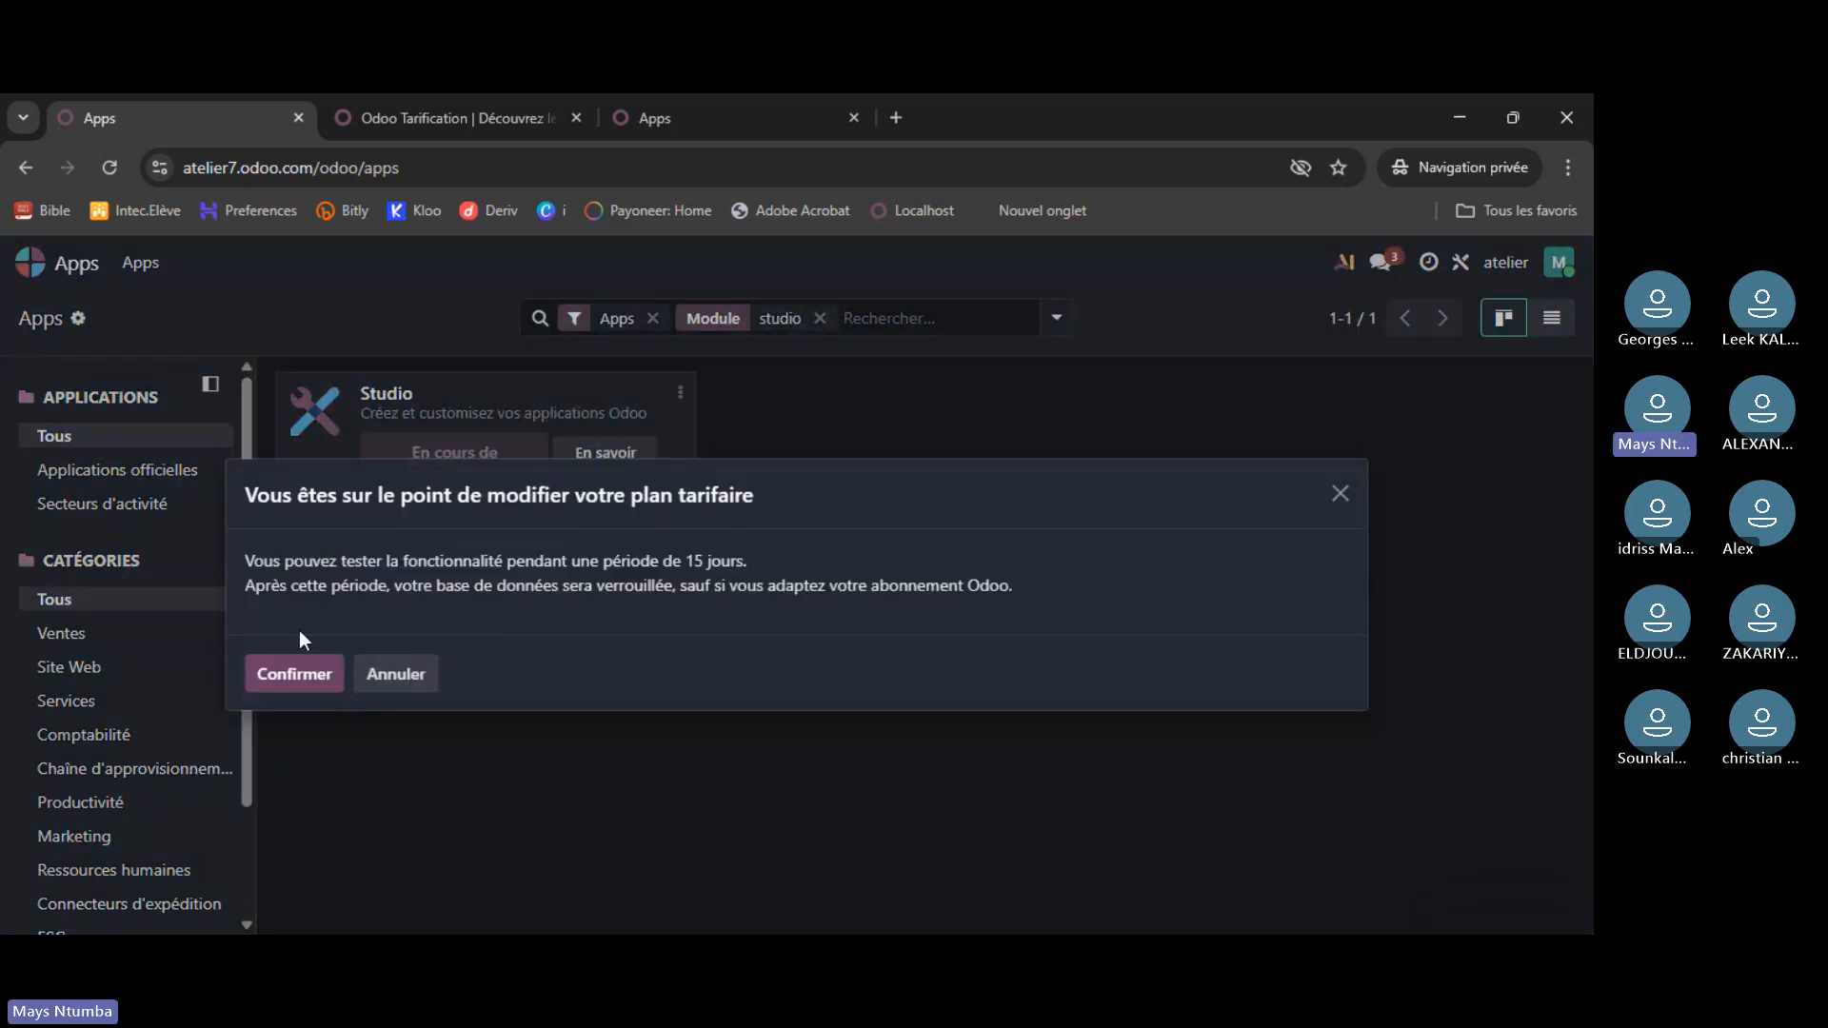
{"action": "left_click", "coordinate": [294, 673]}
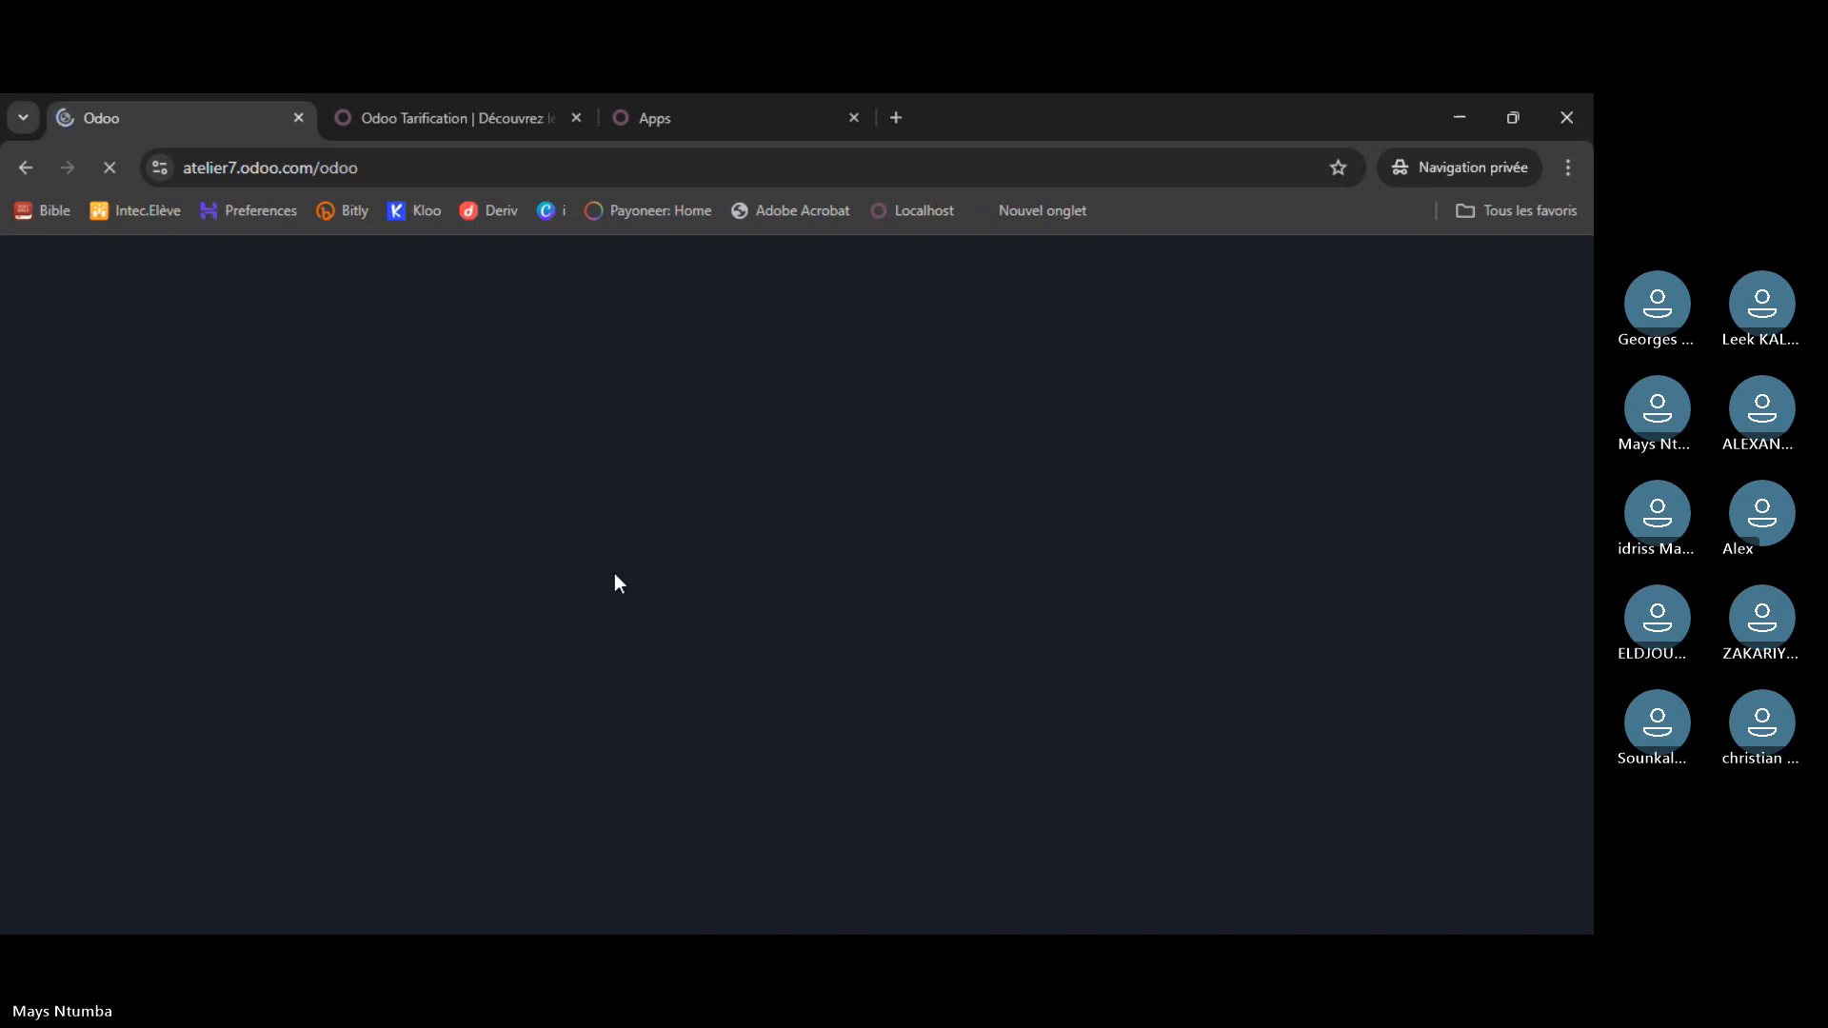
- Search the local Apps for a 'studio' module, clear the filter, and move the pricing tab after Apps
{"action": "left_click", "coordinate": [411, 117]}
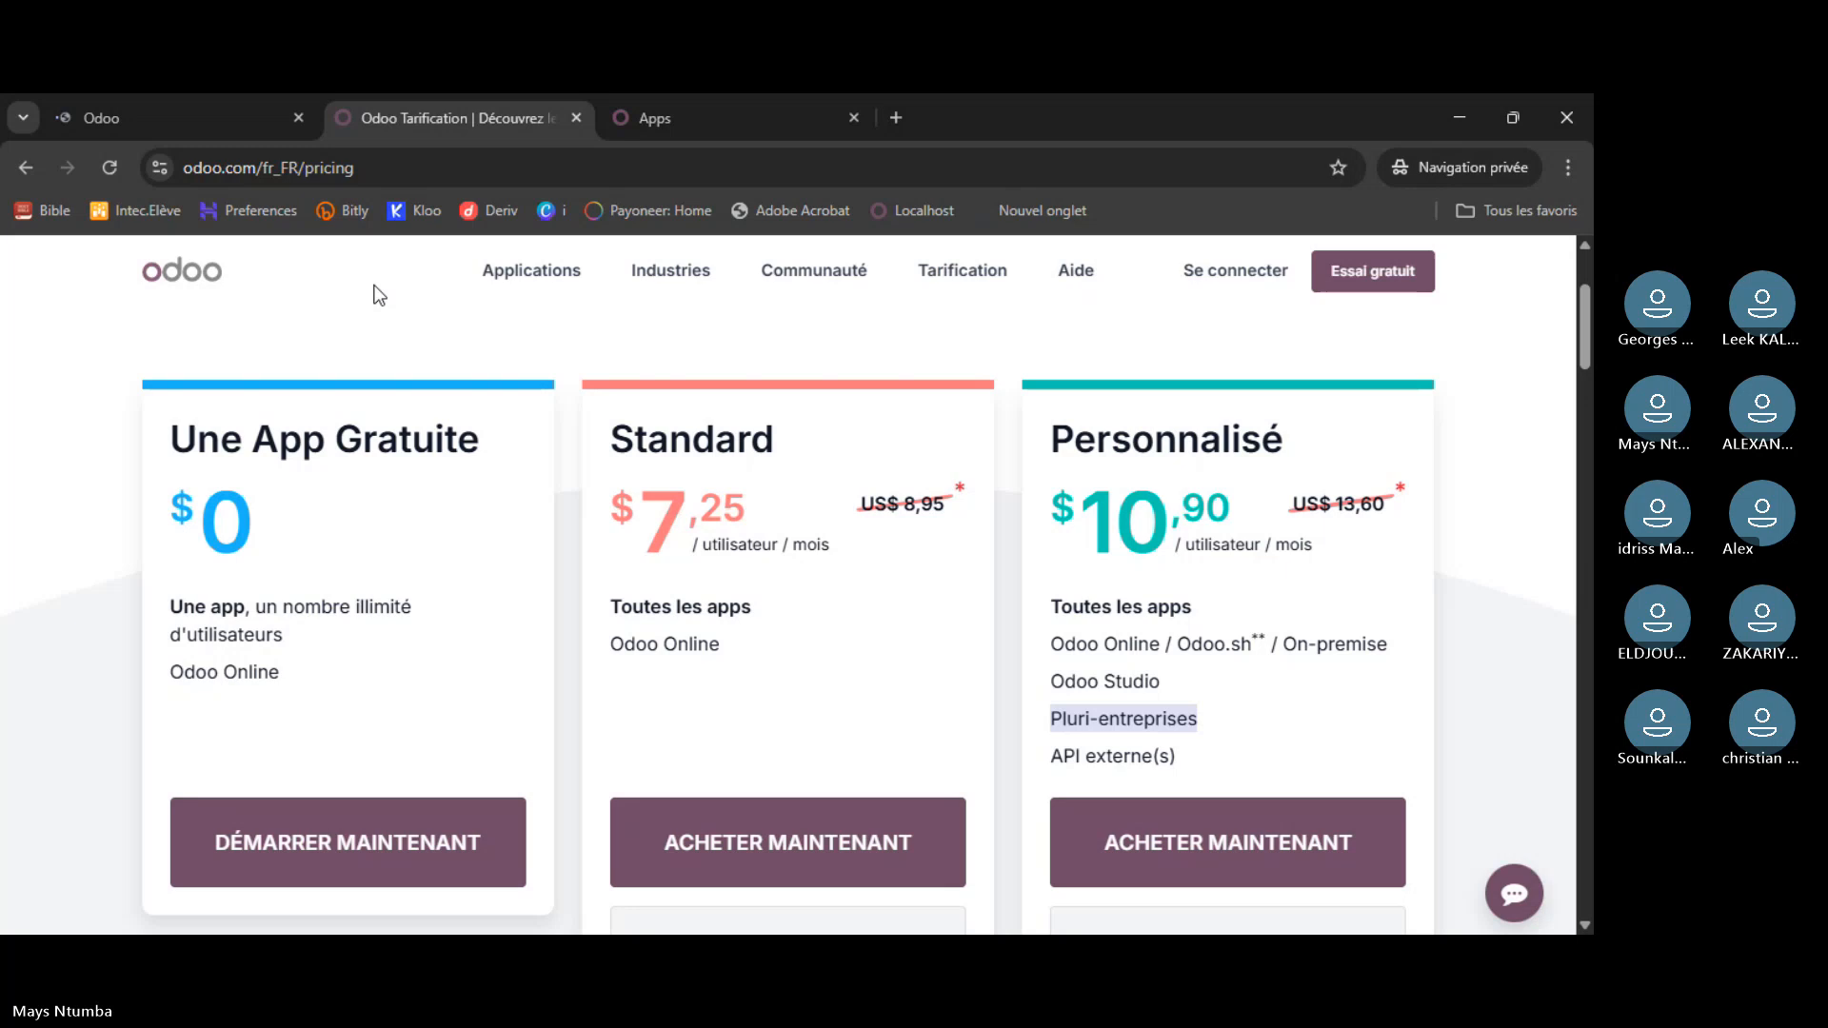
{"action": "left_click", "coordinate": [644, 124]}
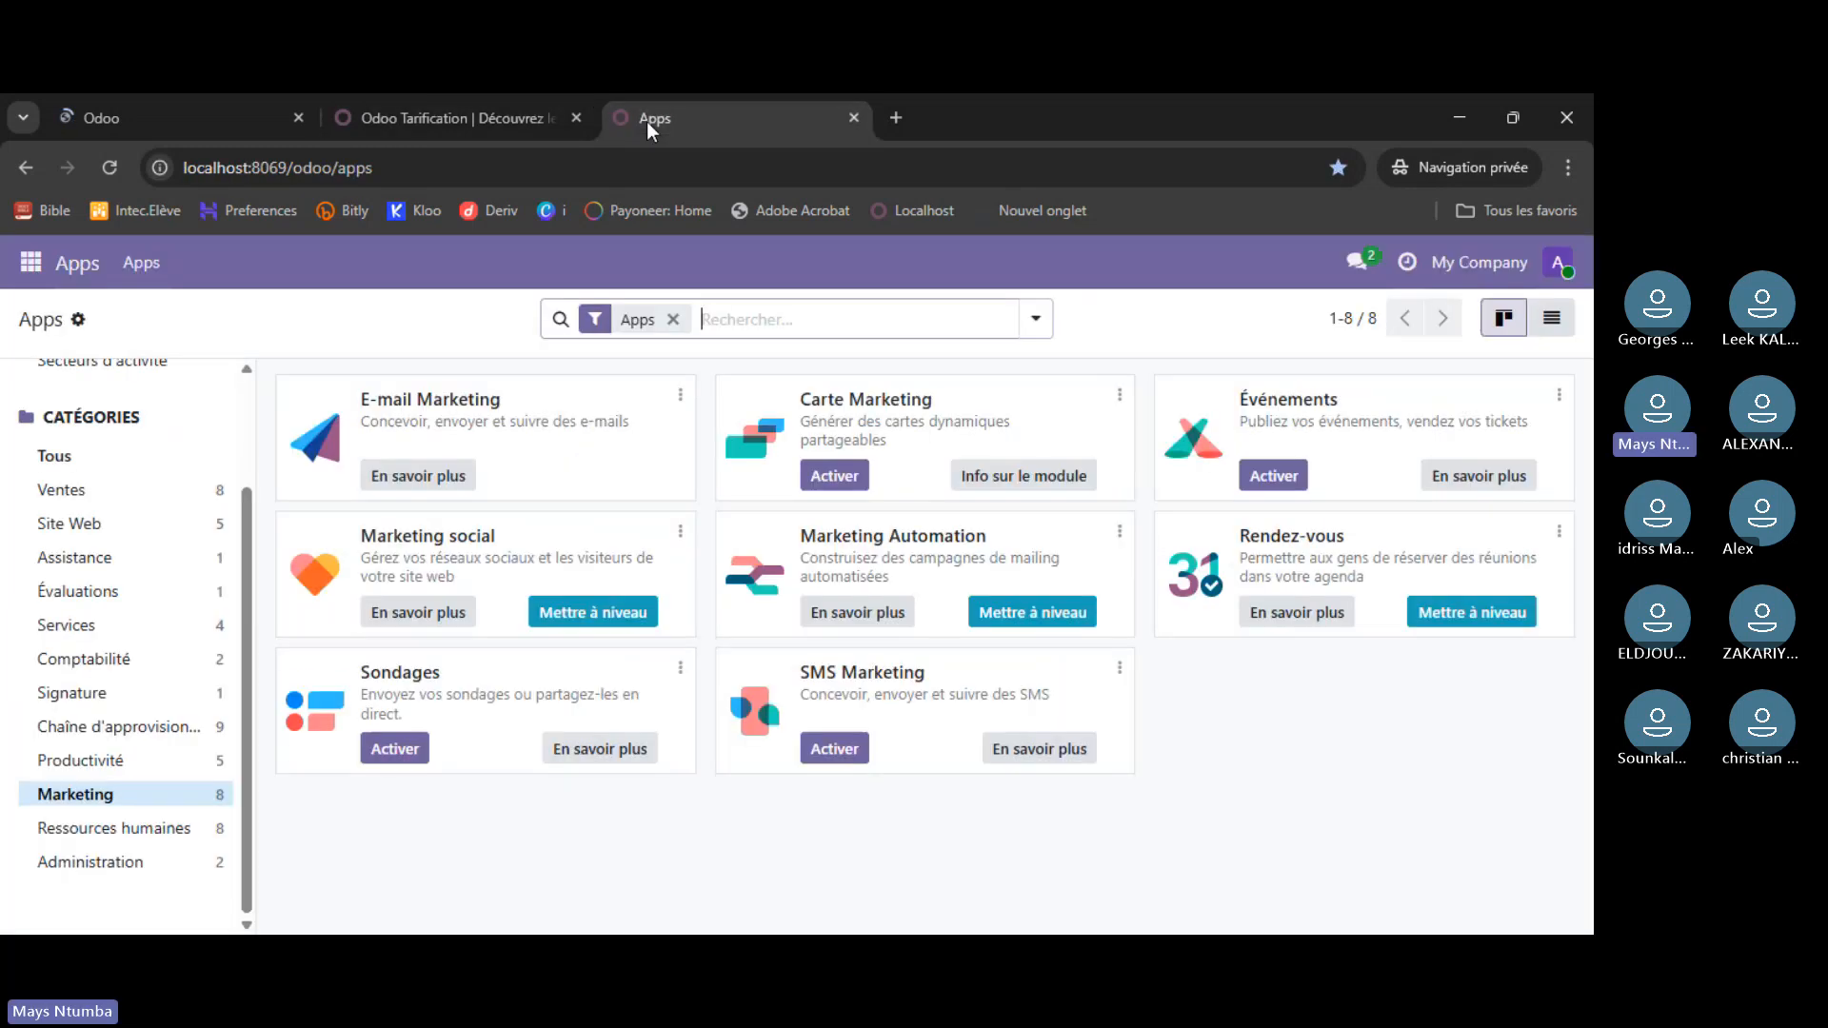
{"action": "left_click", "coordinate": [739, 315]}
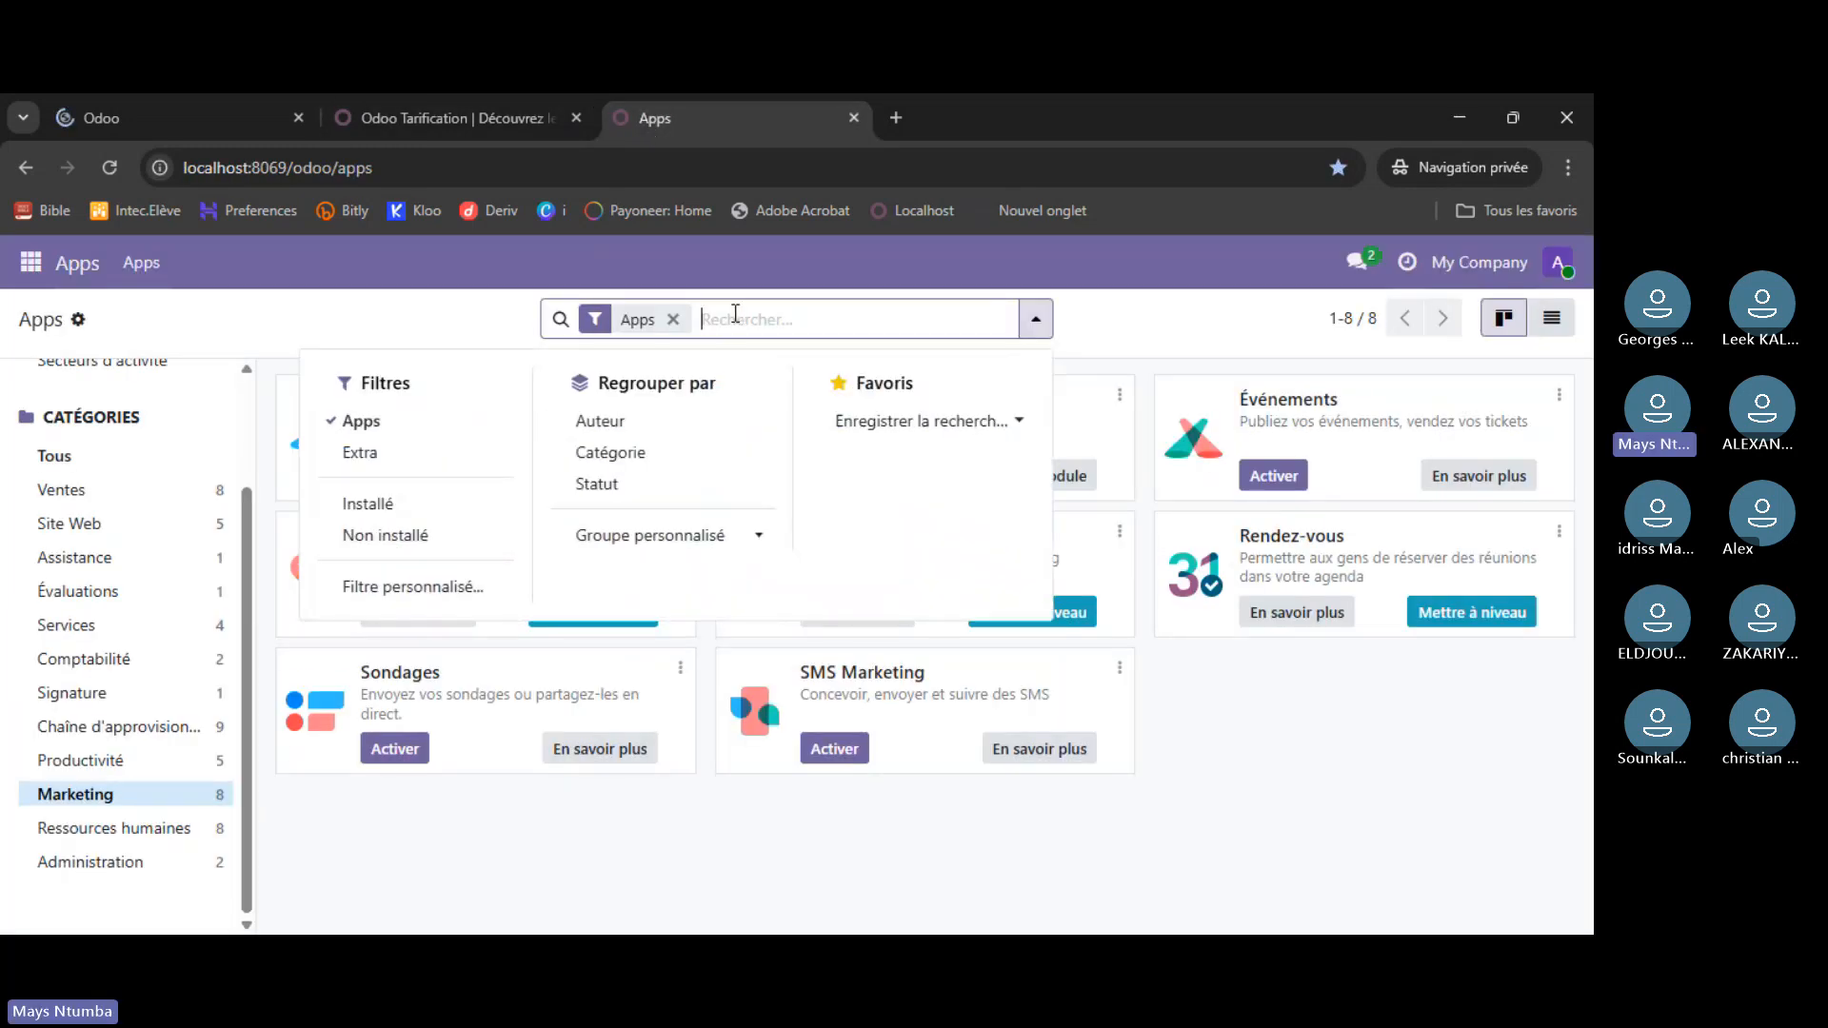
{"action": "type", "text": "studio"}
{"action": "key", "text": "Return"}
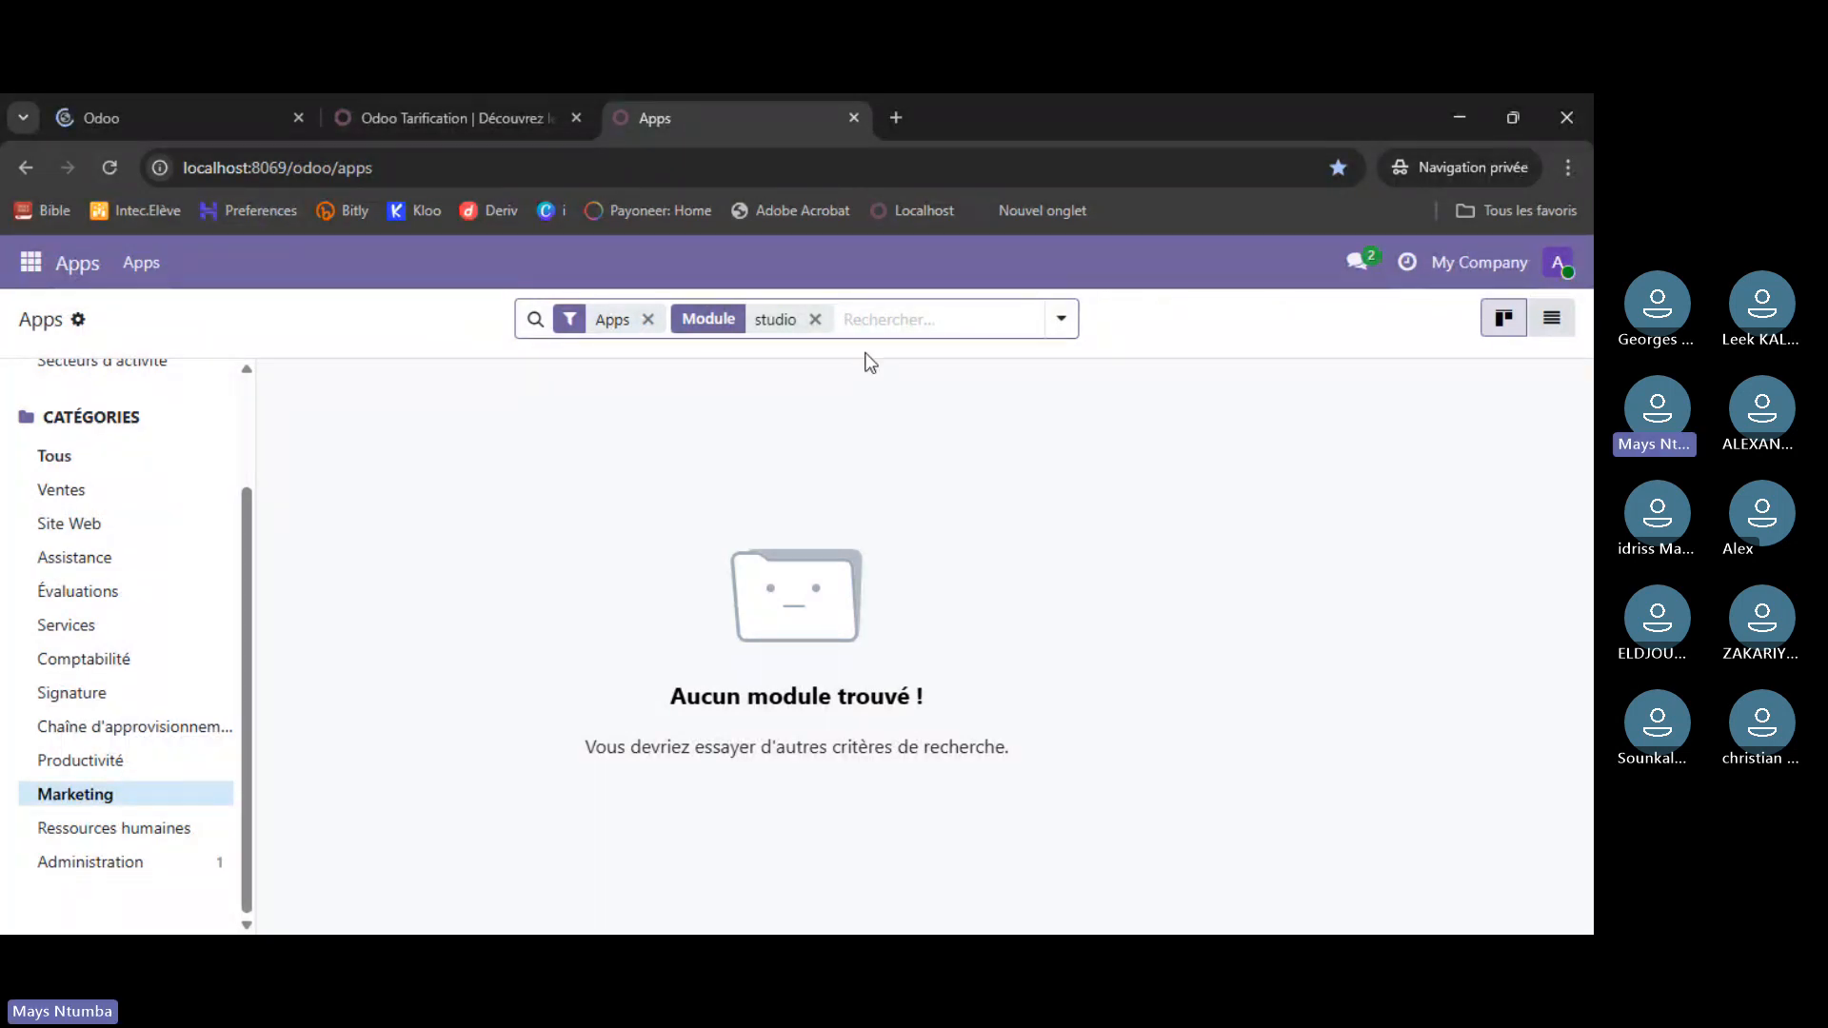
{"action": "left_click", "coordinate": [817, 322]}
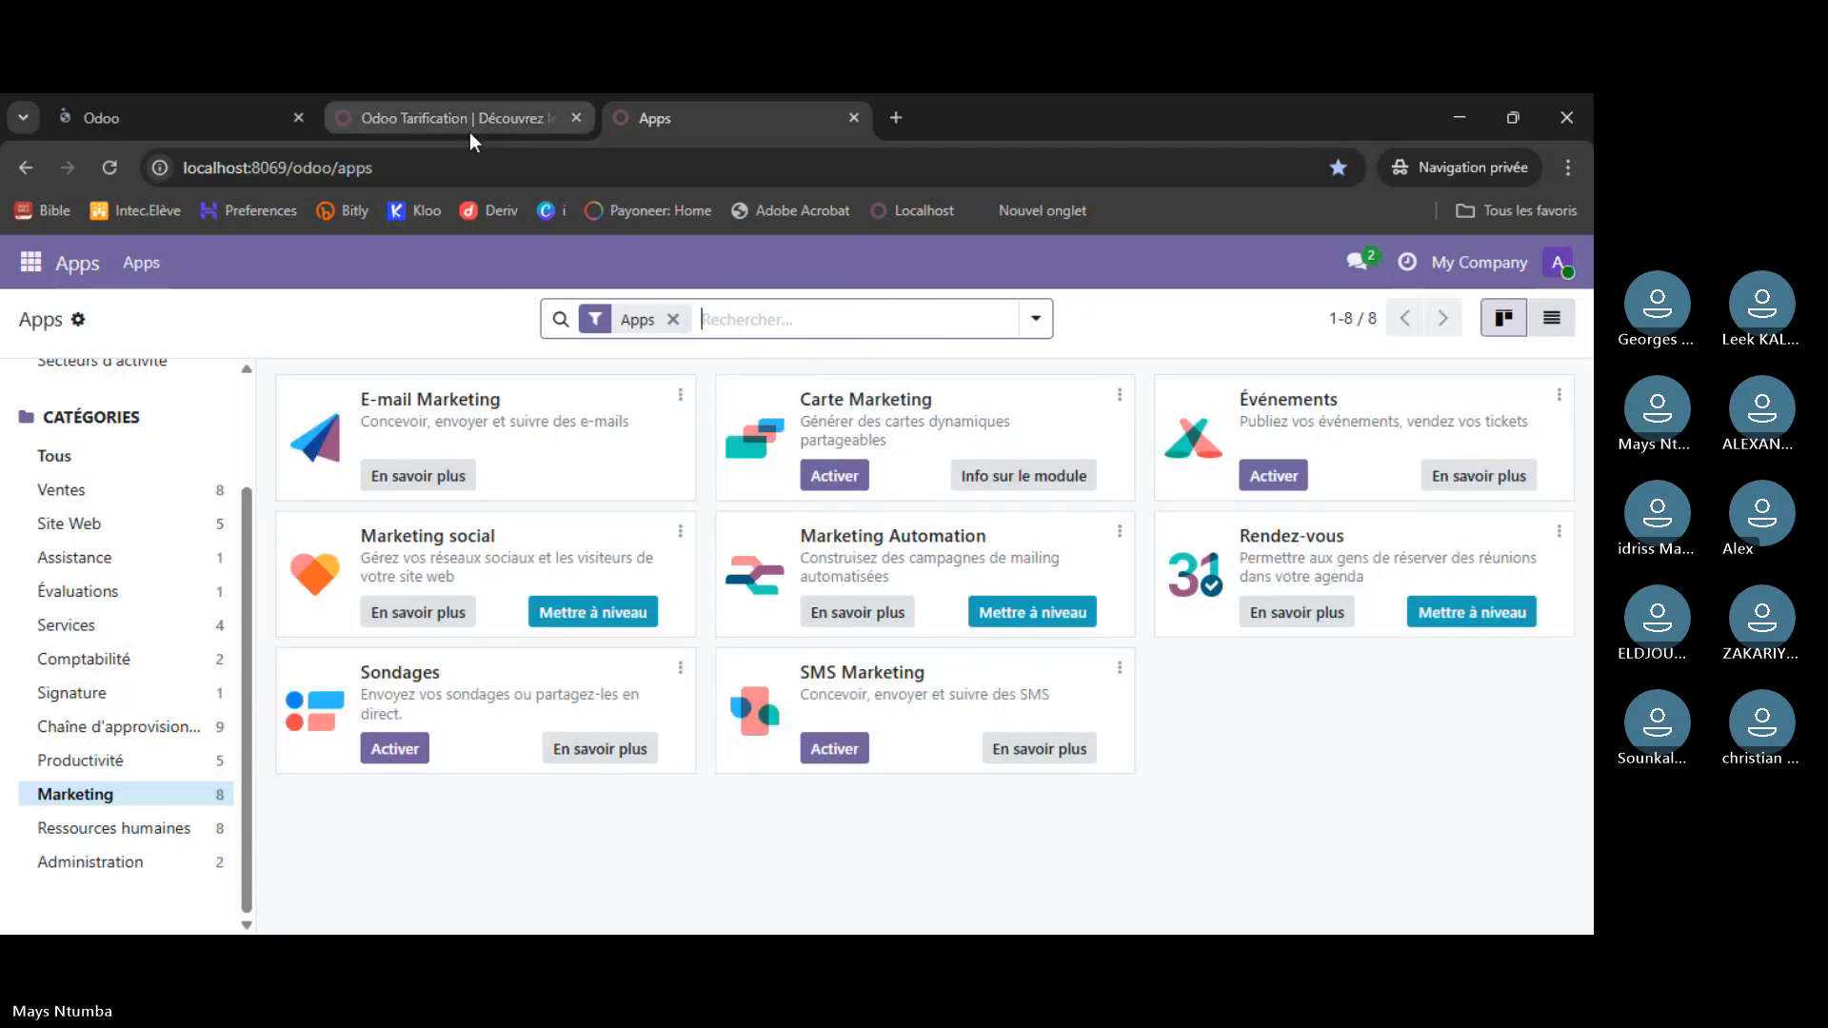
{"action": "left_click_drag", "start_coordinate": [470, 133], "coordinate": [529, 122]}
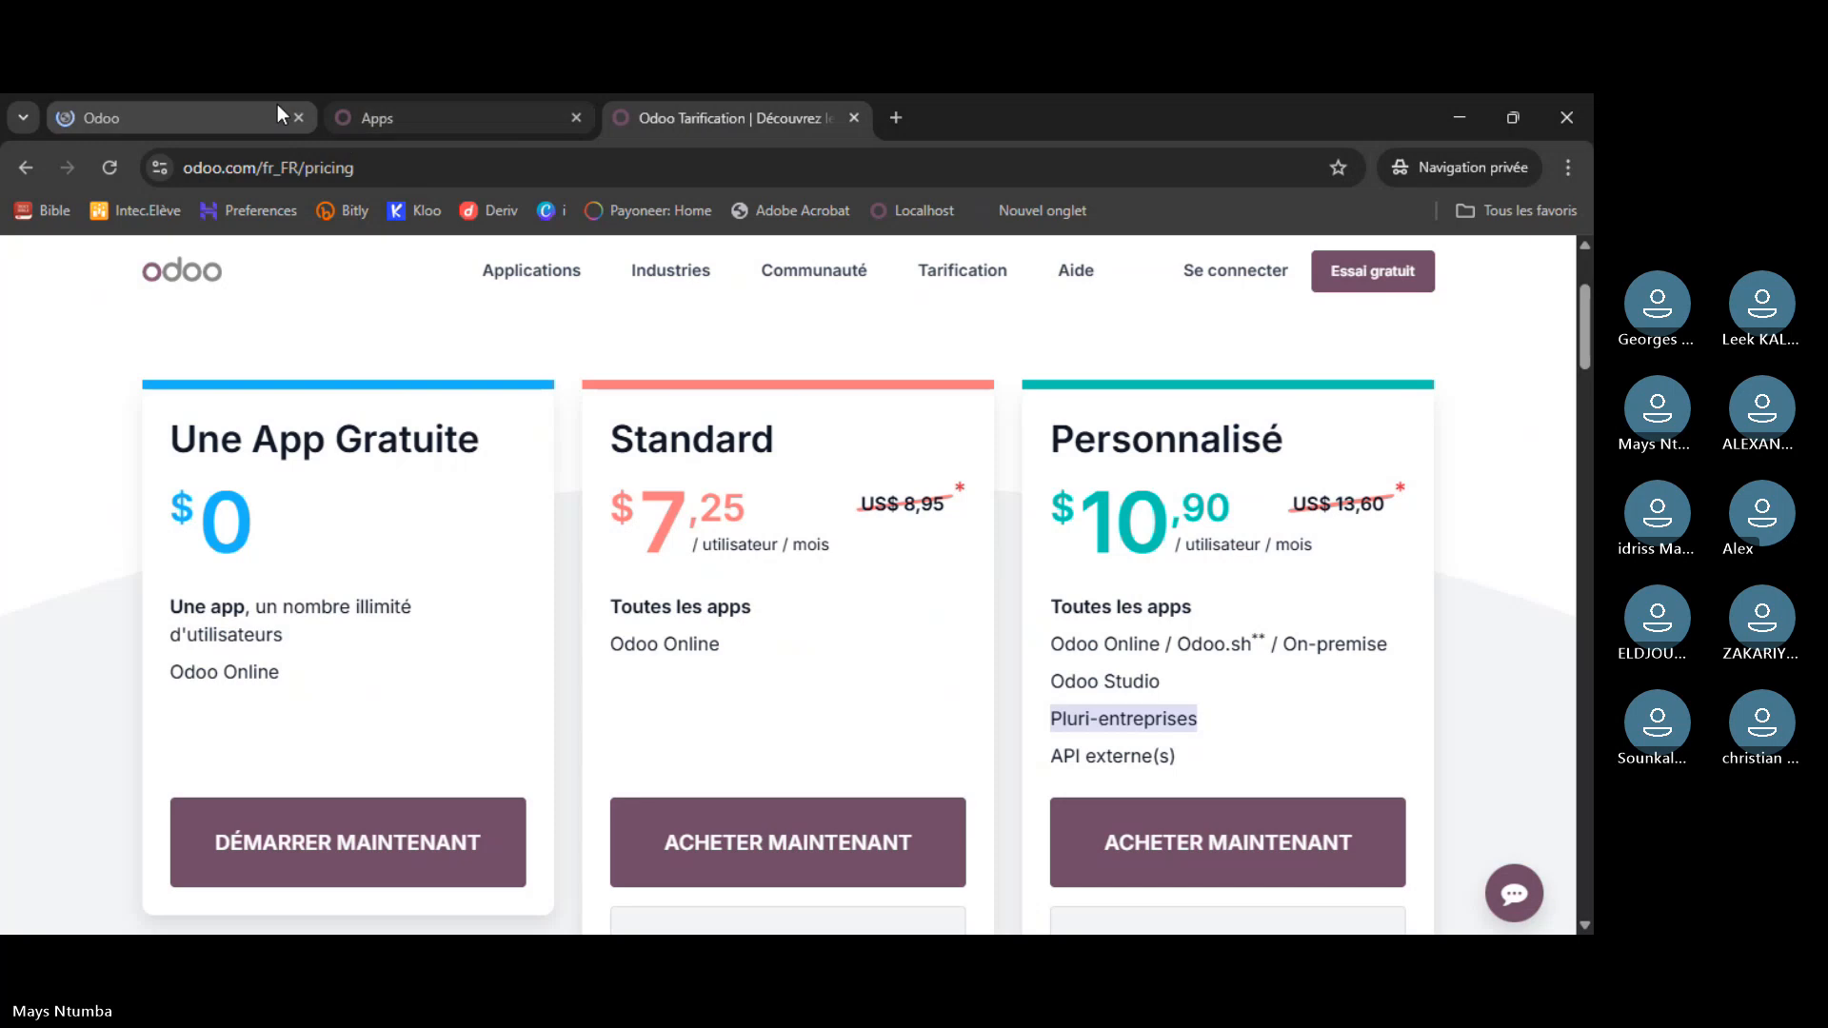
- Scroll up the local Apps page, check the account menu without logging out, then return to atelier7
{"action": "left_click", "coordinate": [215, 124]}
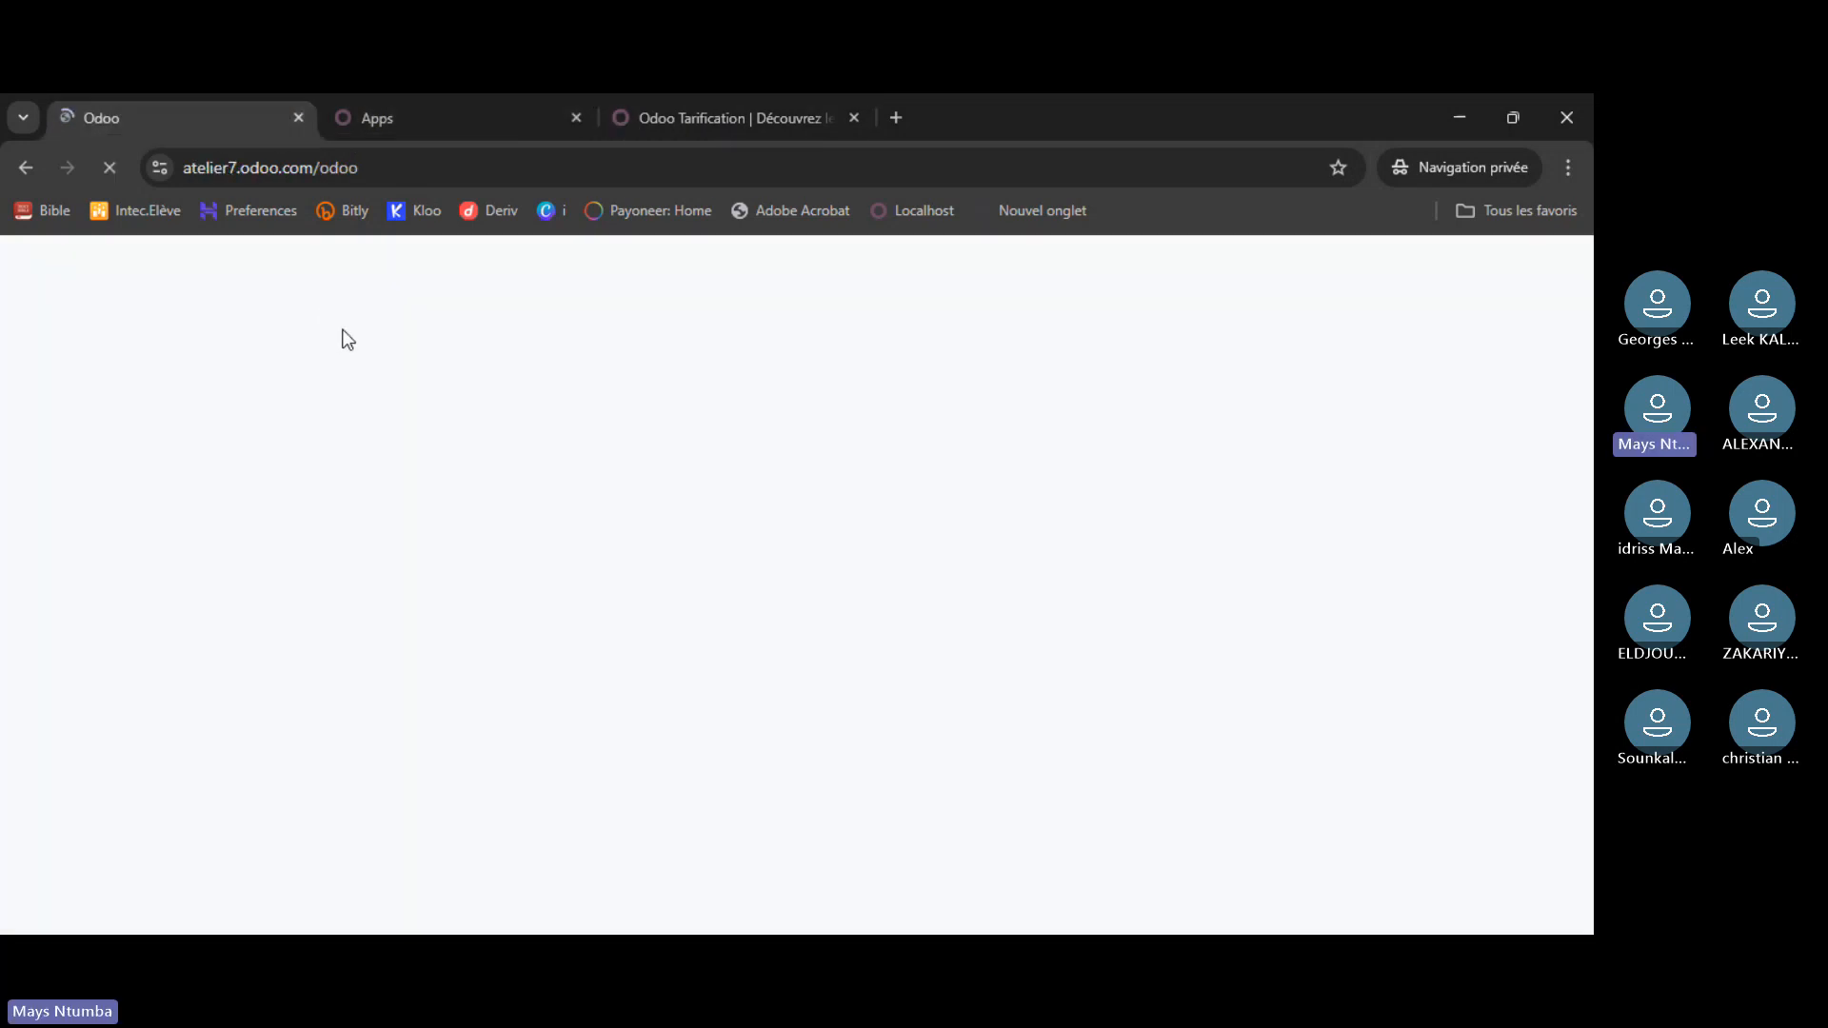
{"action": "left_click", "coordinate": [419, 116]}
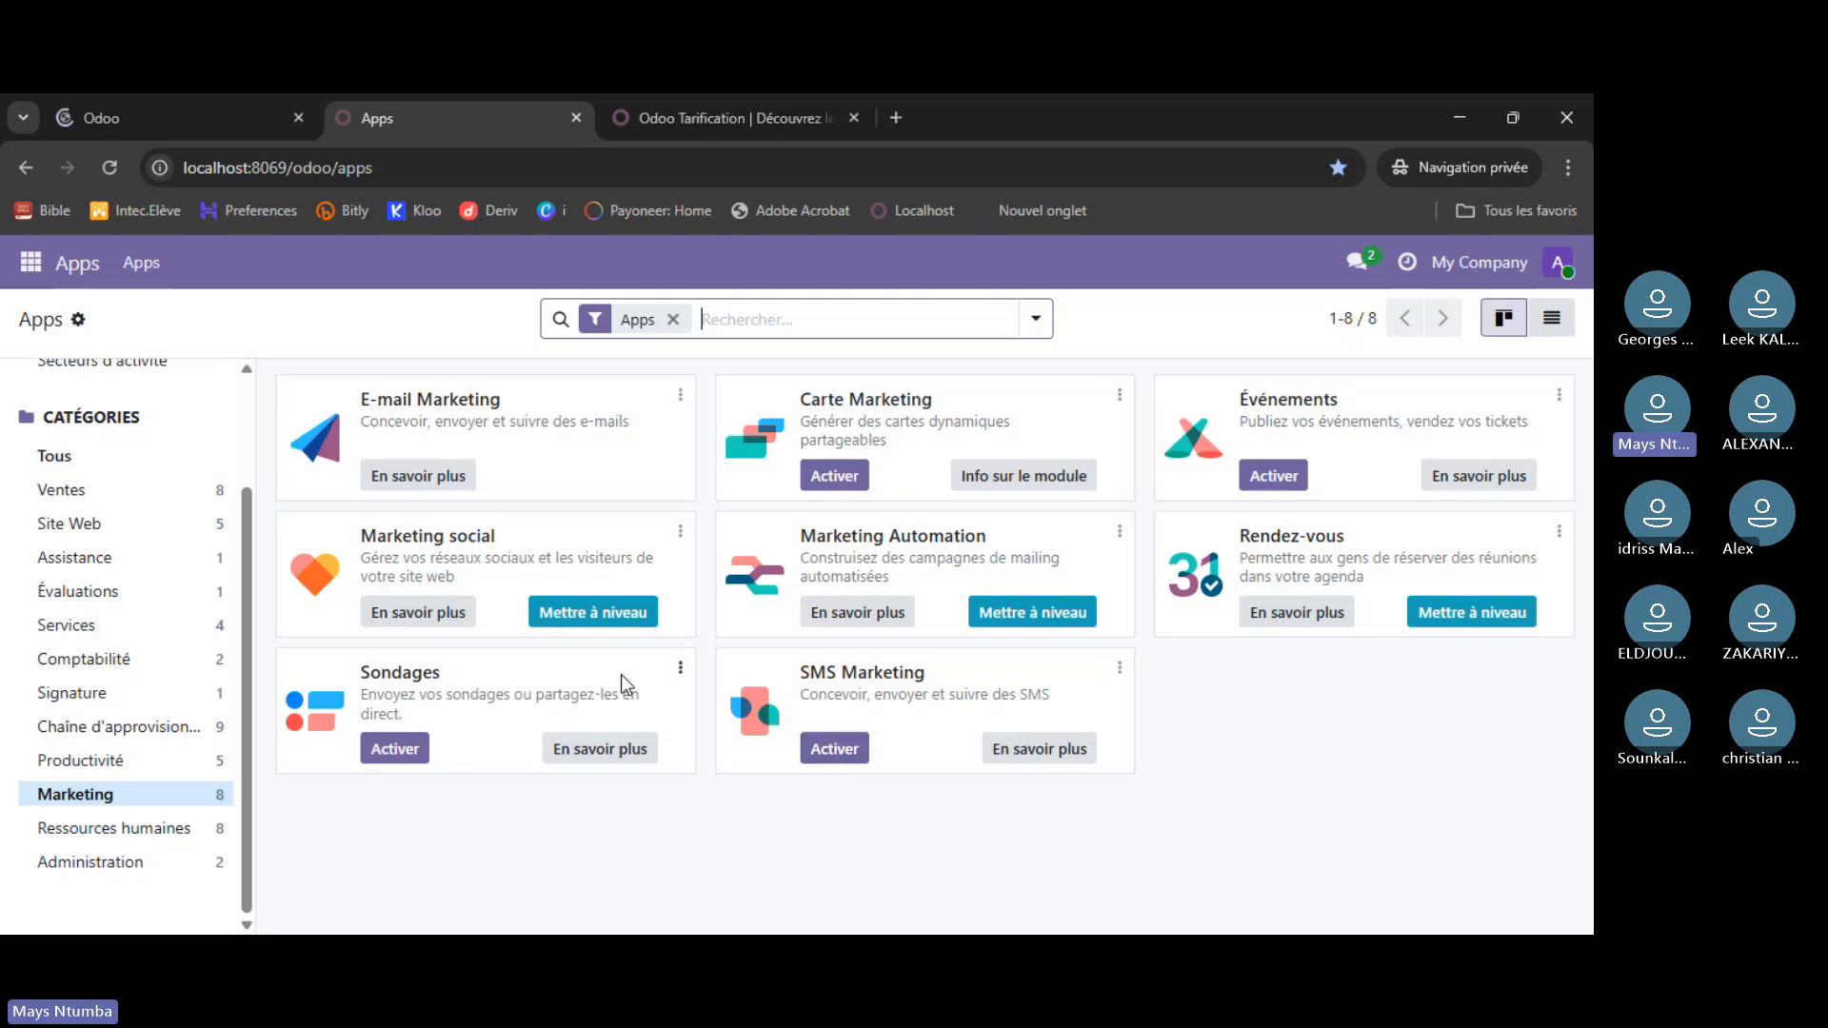
{"action": "scroll", "coordinate": [242, 607], "scroll_direction": "up", "scroll_amount": 1}
{"action": "scroll", "coordinate": [243, 608], "scroll_direction": "up", "scroll_amount": 2}
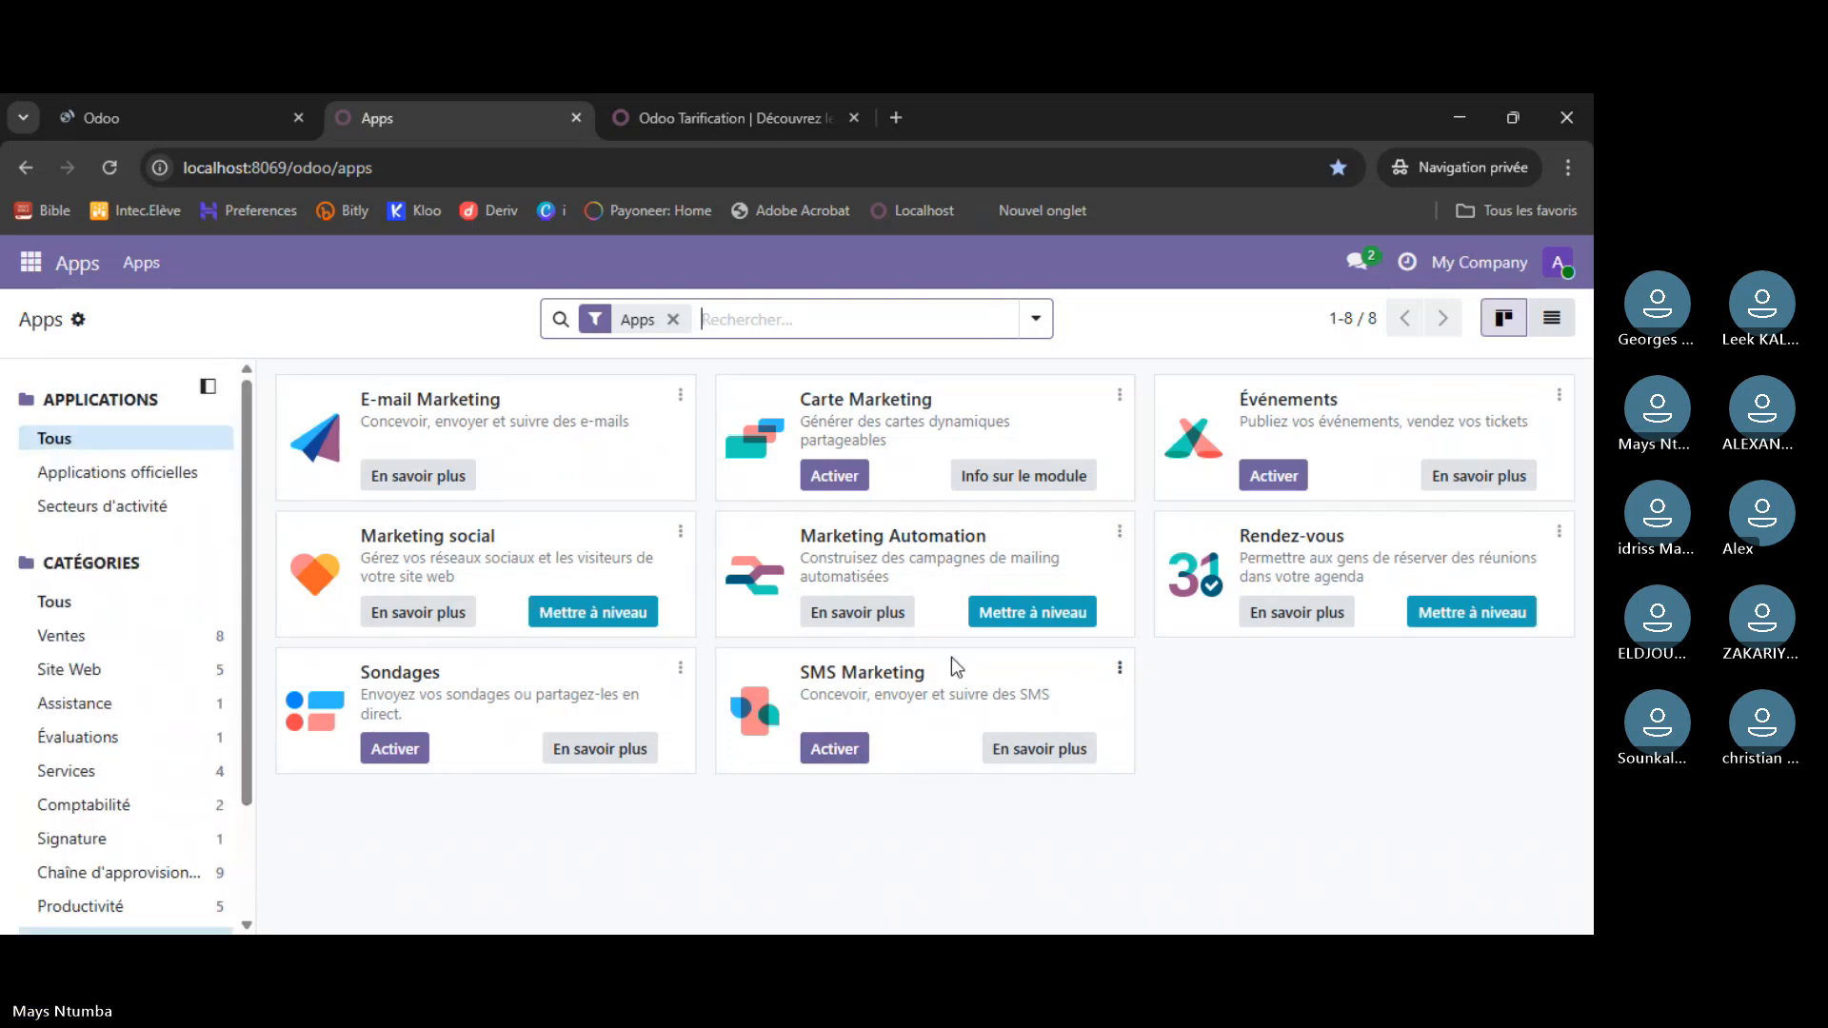
{"action": "left_click", "coordinate": [1562, 266]}
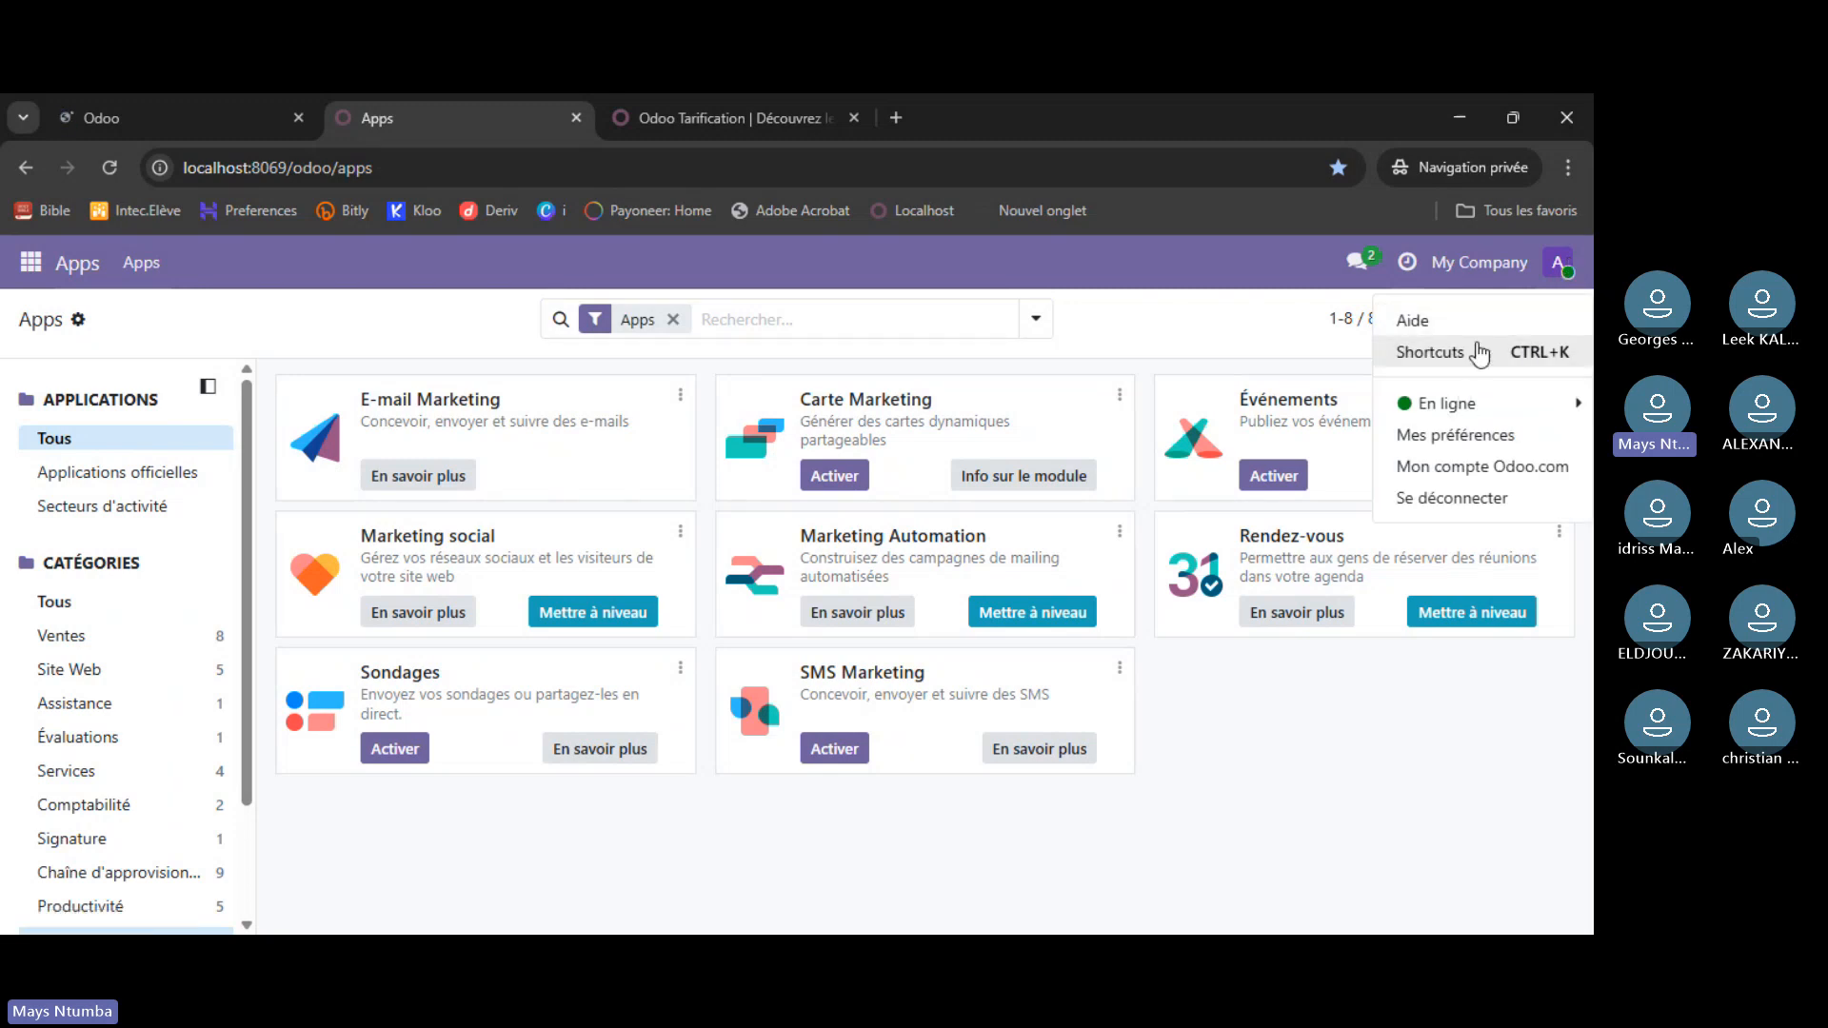
{"action": "mouse_move", "coordinate": [1463, 412]}
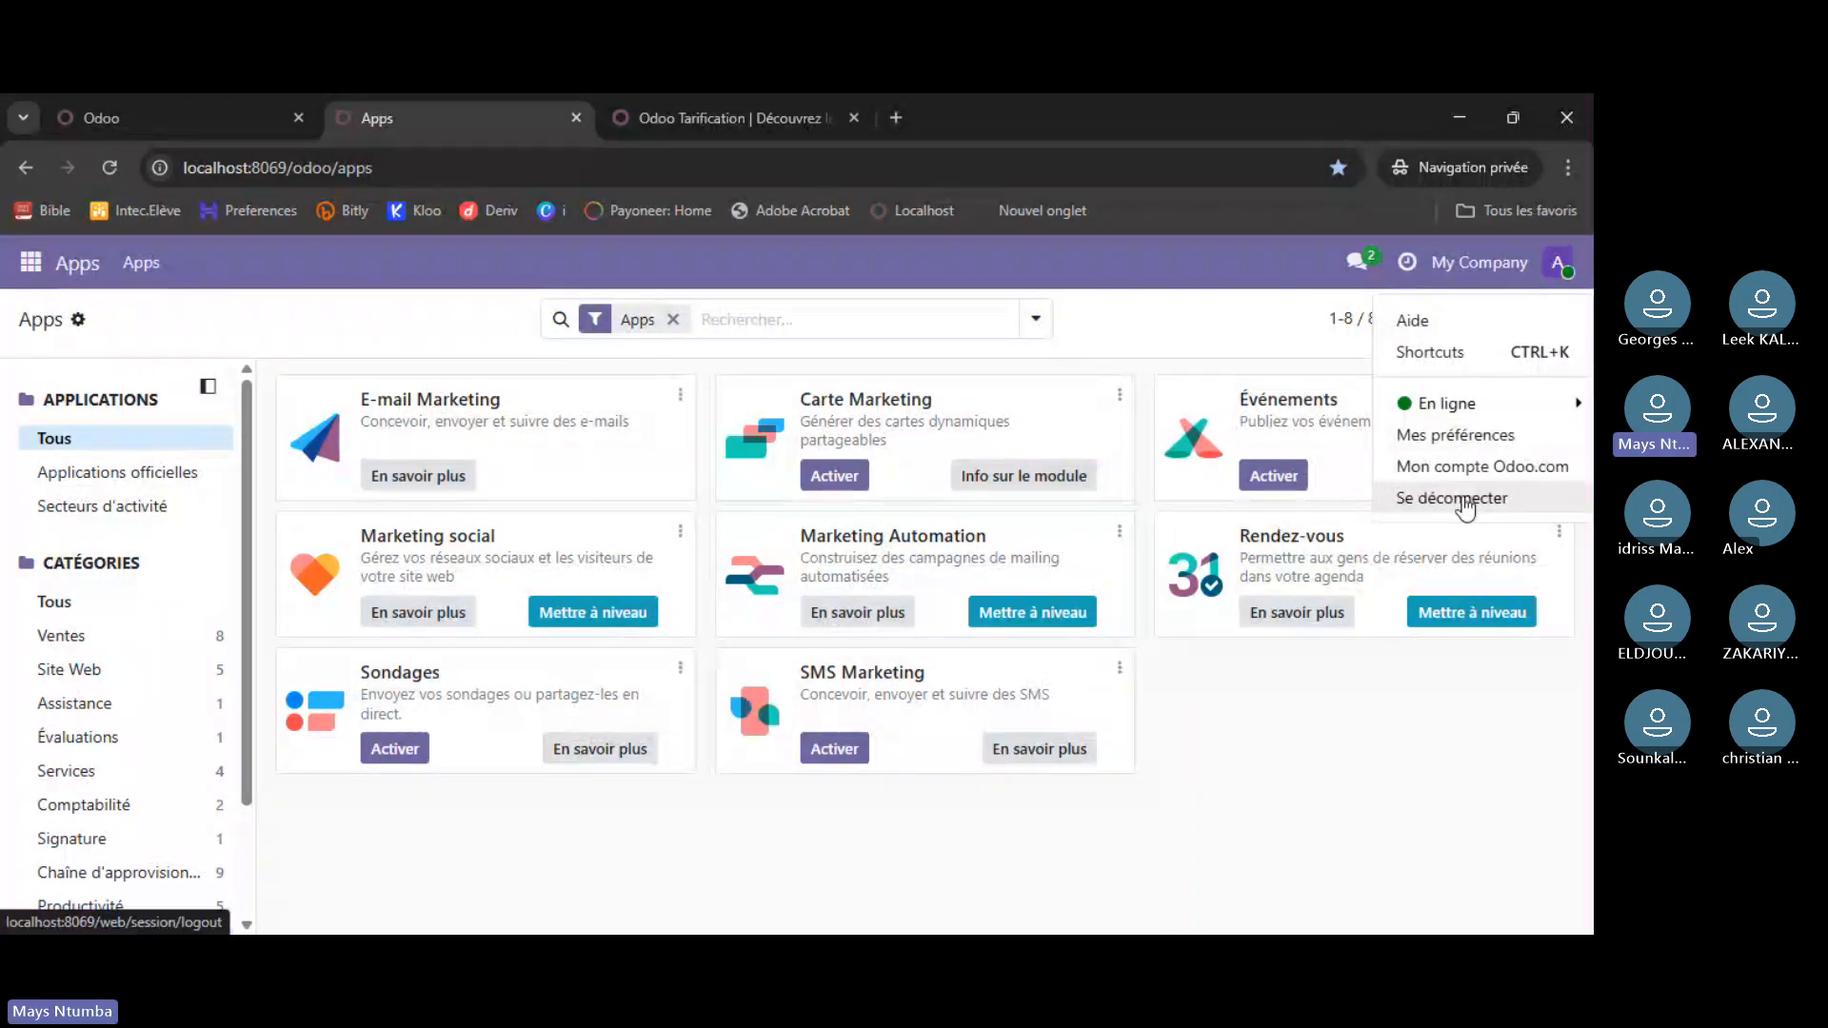
{"action": "left_click", "coordinate": [1471, 272]}
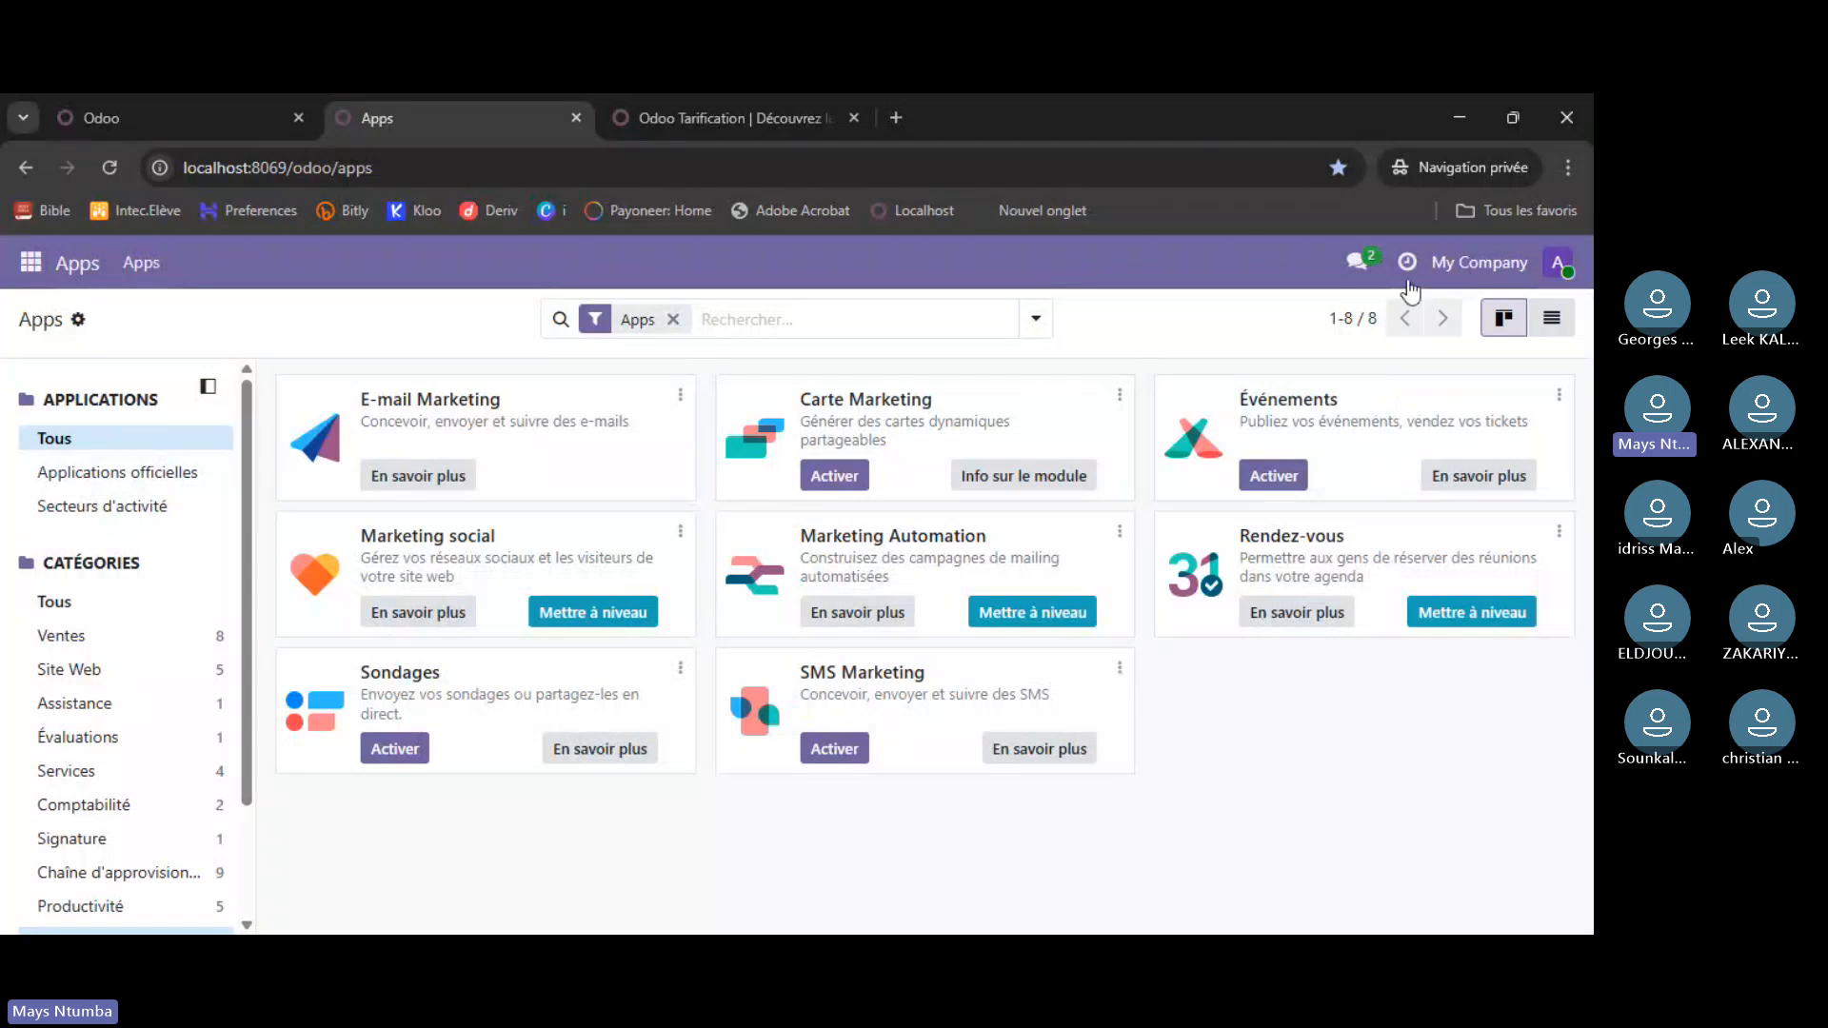
{"action": "left_click", "coordinate": [211, 124]}
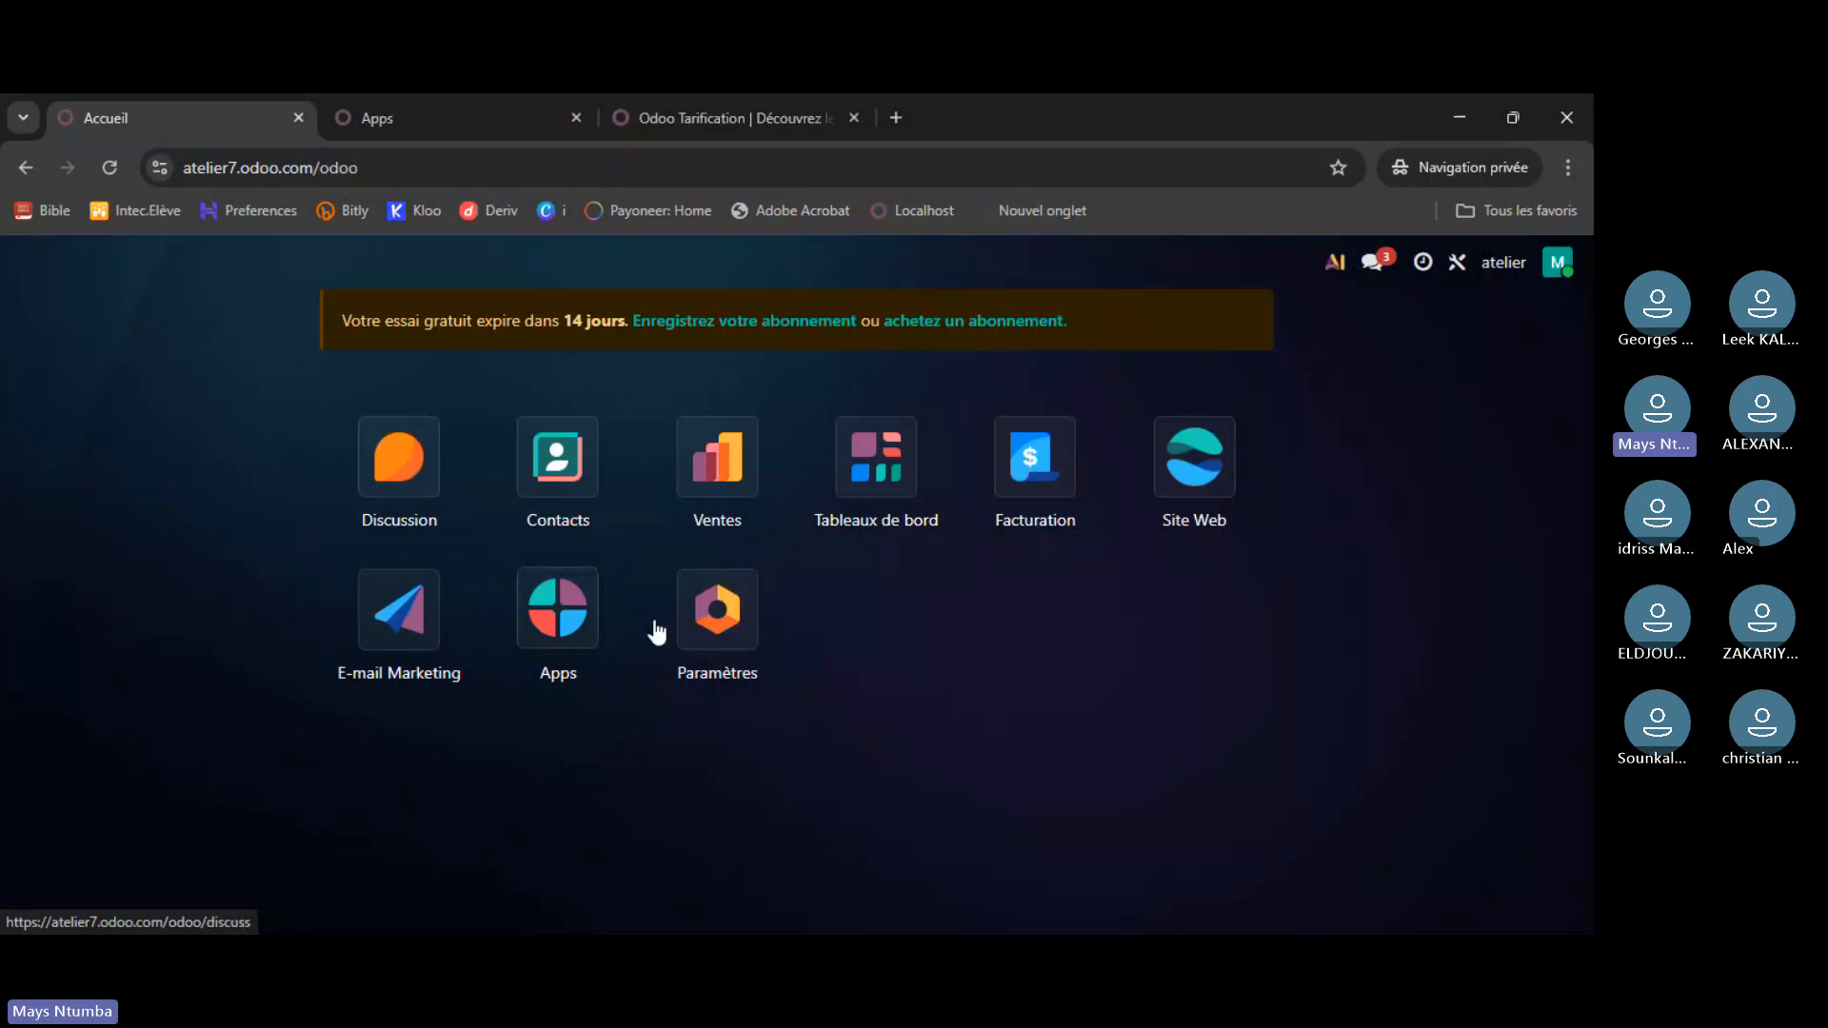
- In Studio, set the home menu background to the Masteryall image and view the result
{"action": "left_click", "coordinate": [1459, 264]}
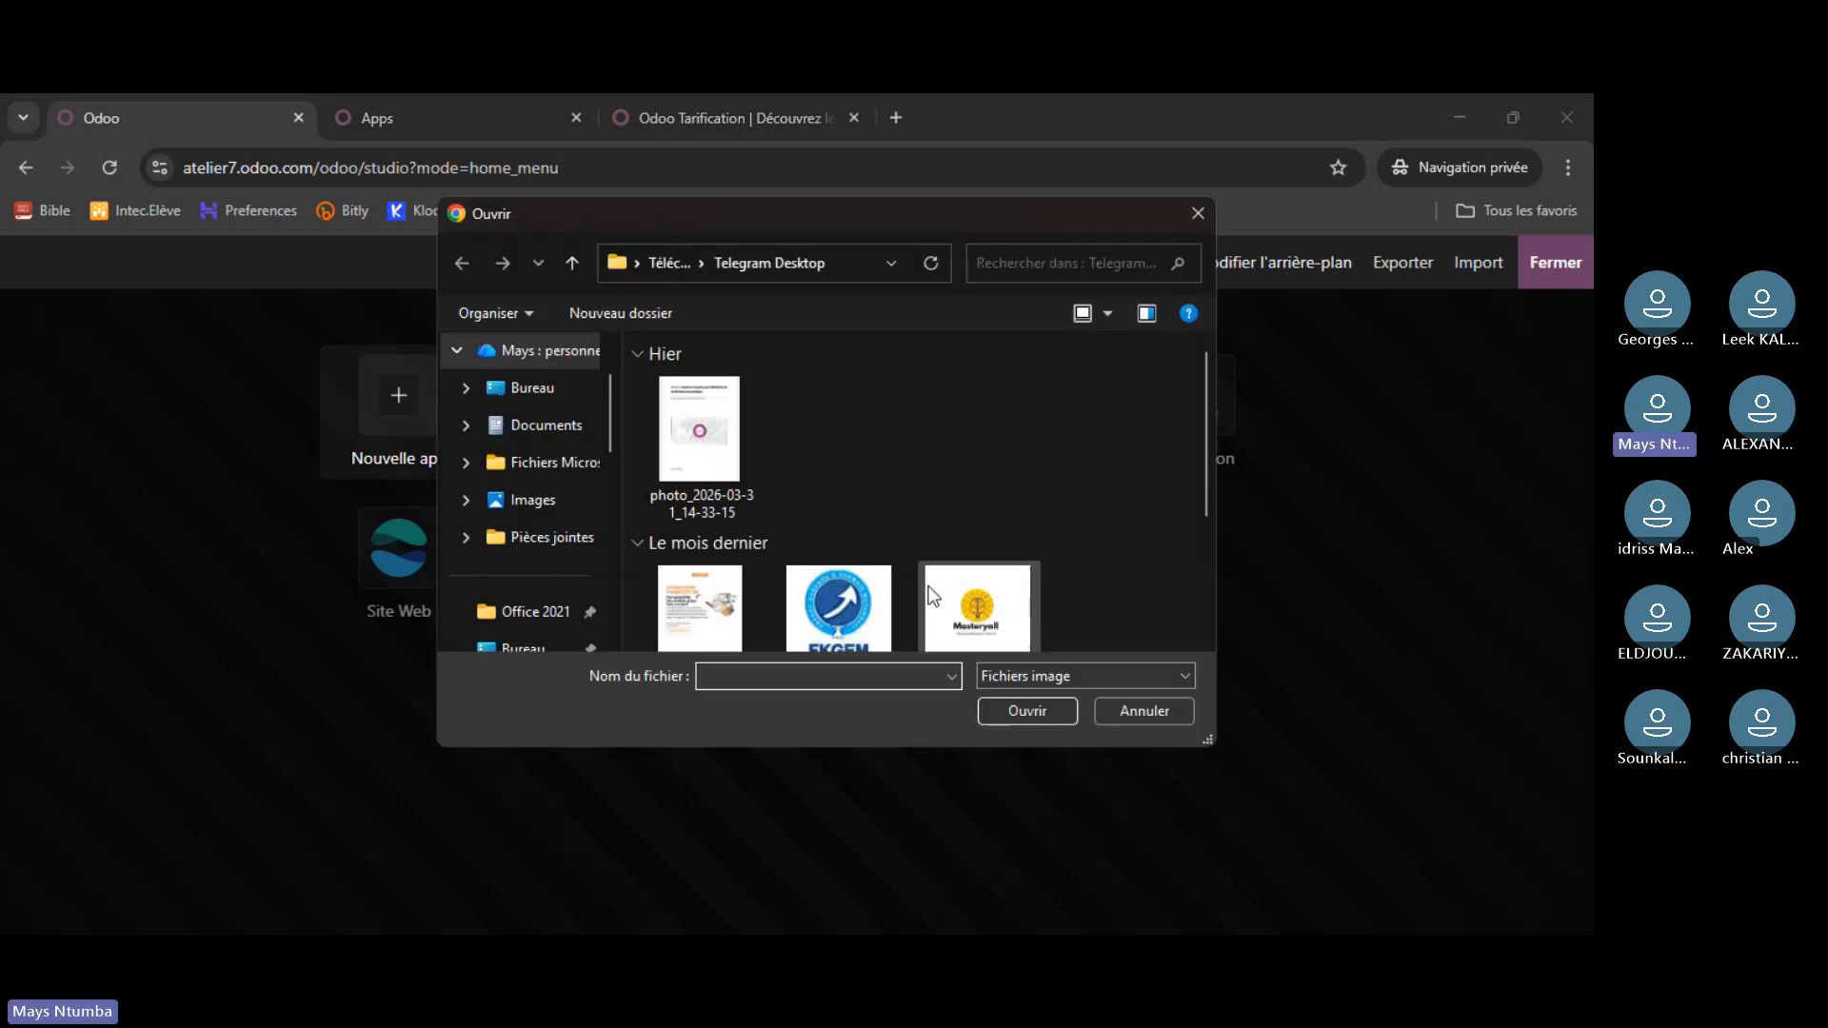
{"action": "left_click", "coordinate": [983, 611]}
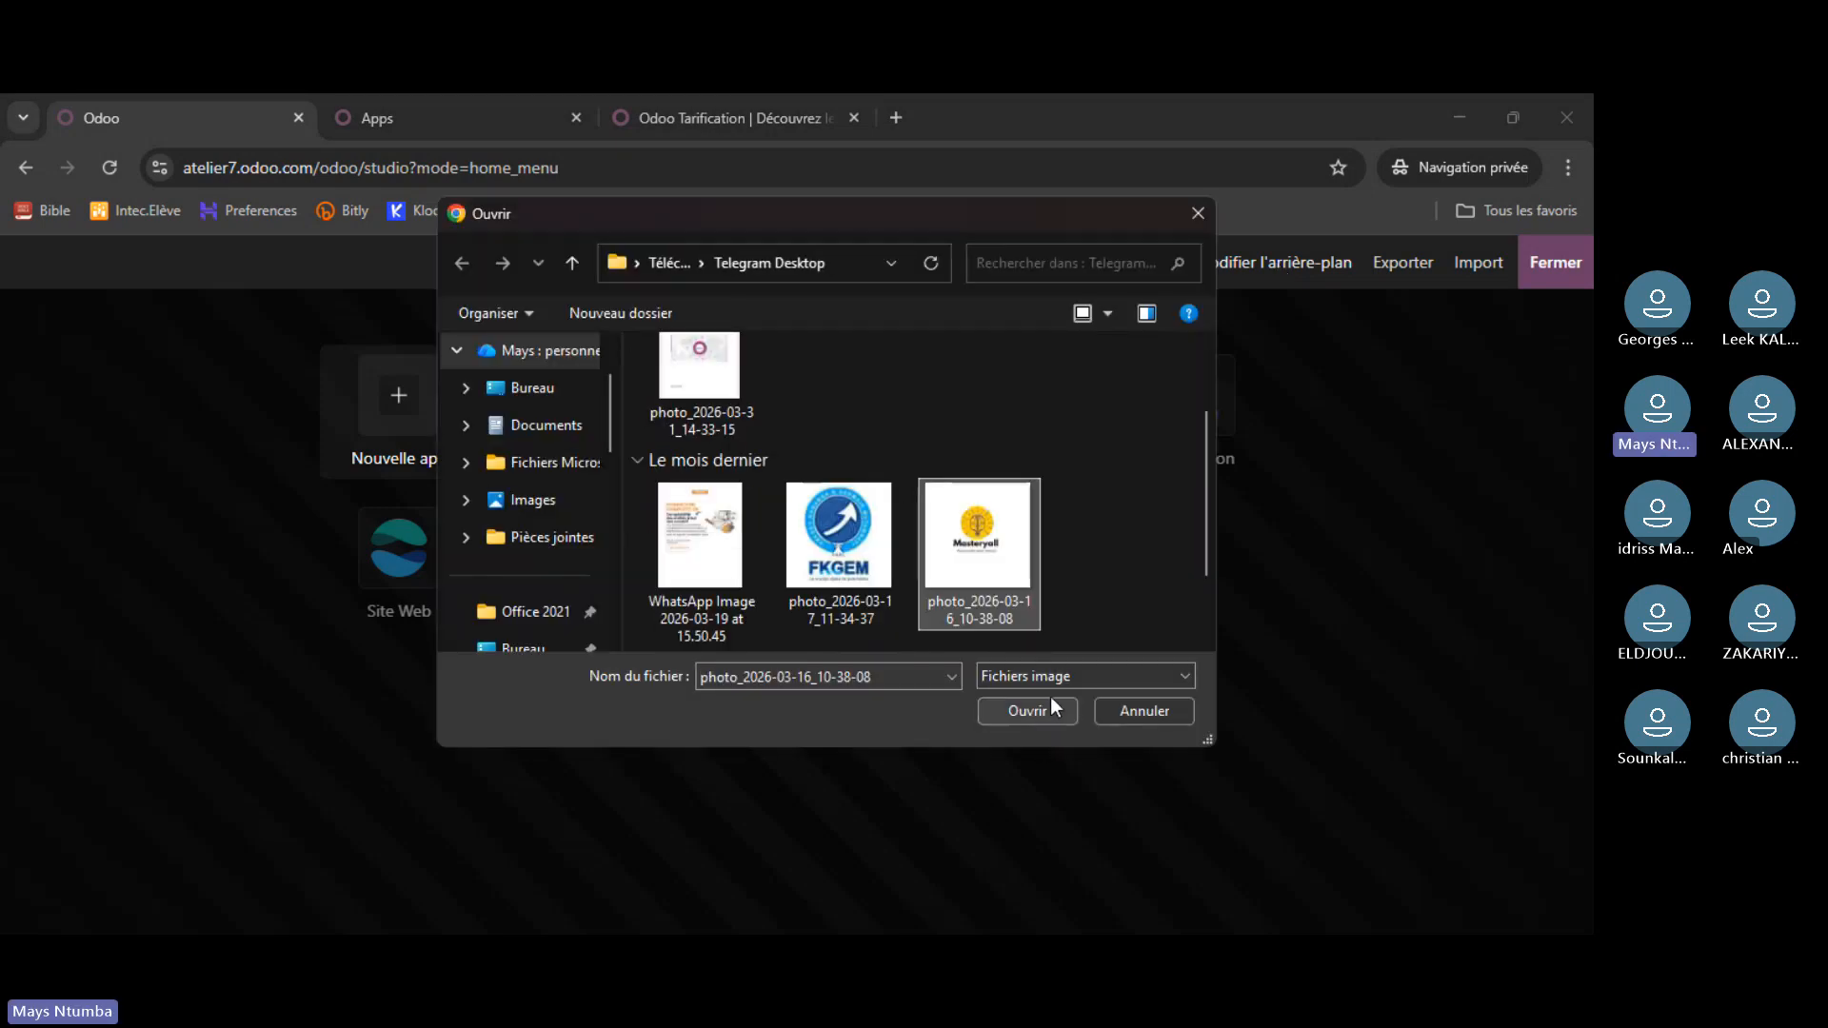
{"action": "left_click", "coordinate": [1047, 712]}
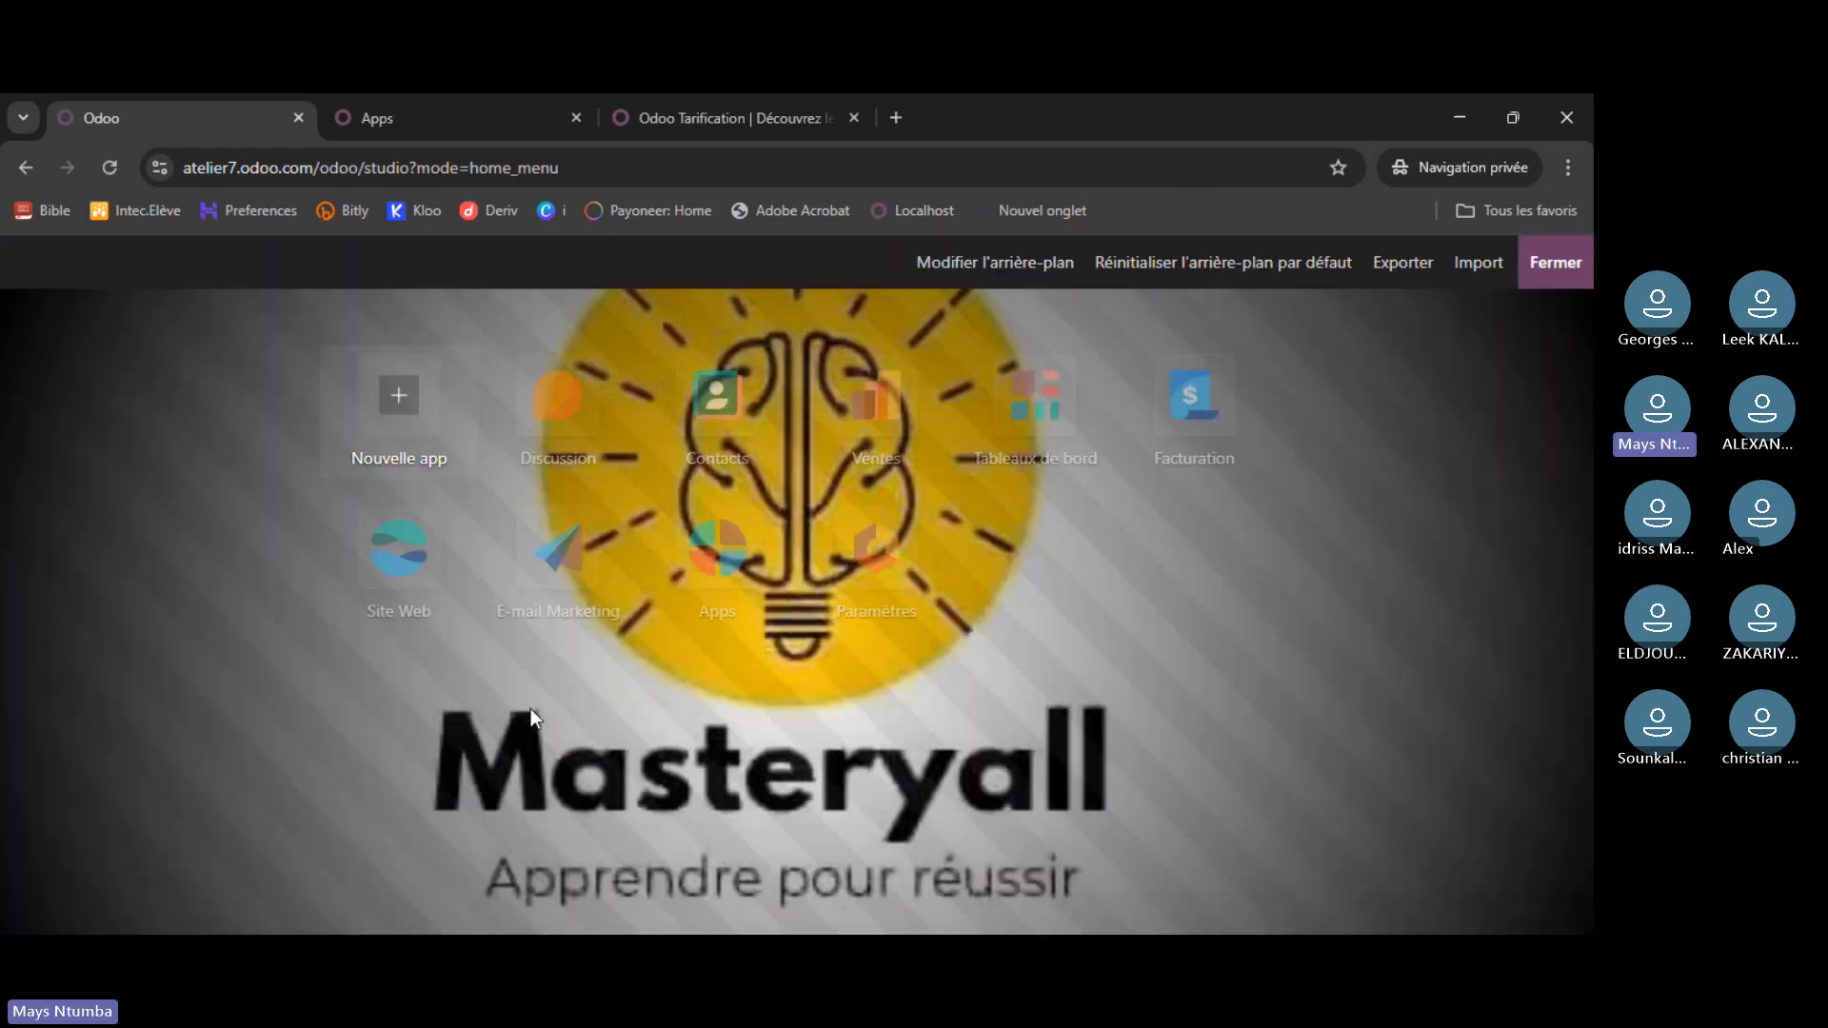
{"action": "left_click", "coordinate": [1547, 274]}
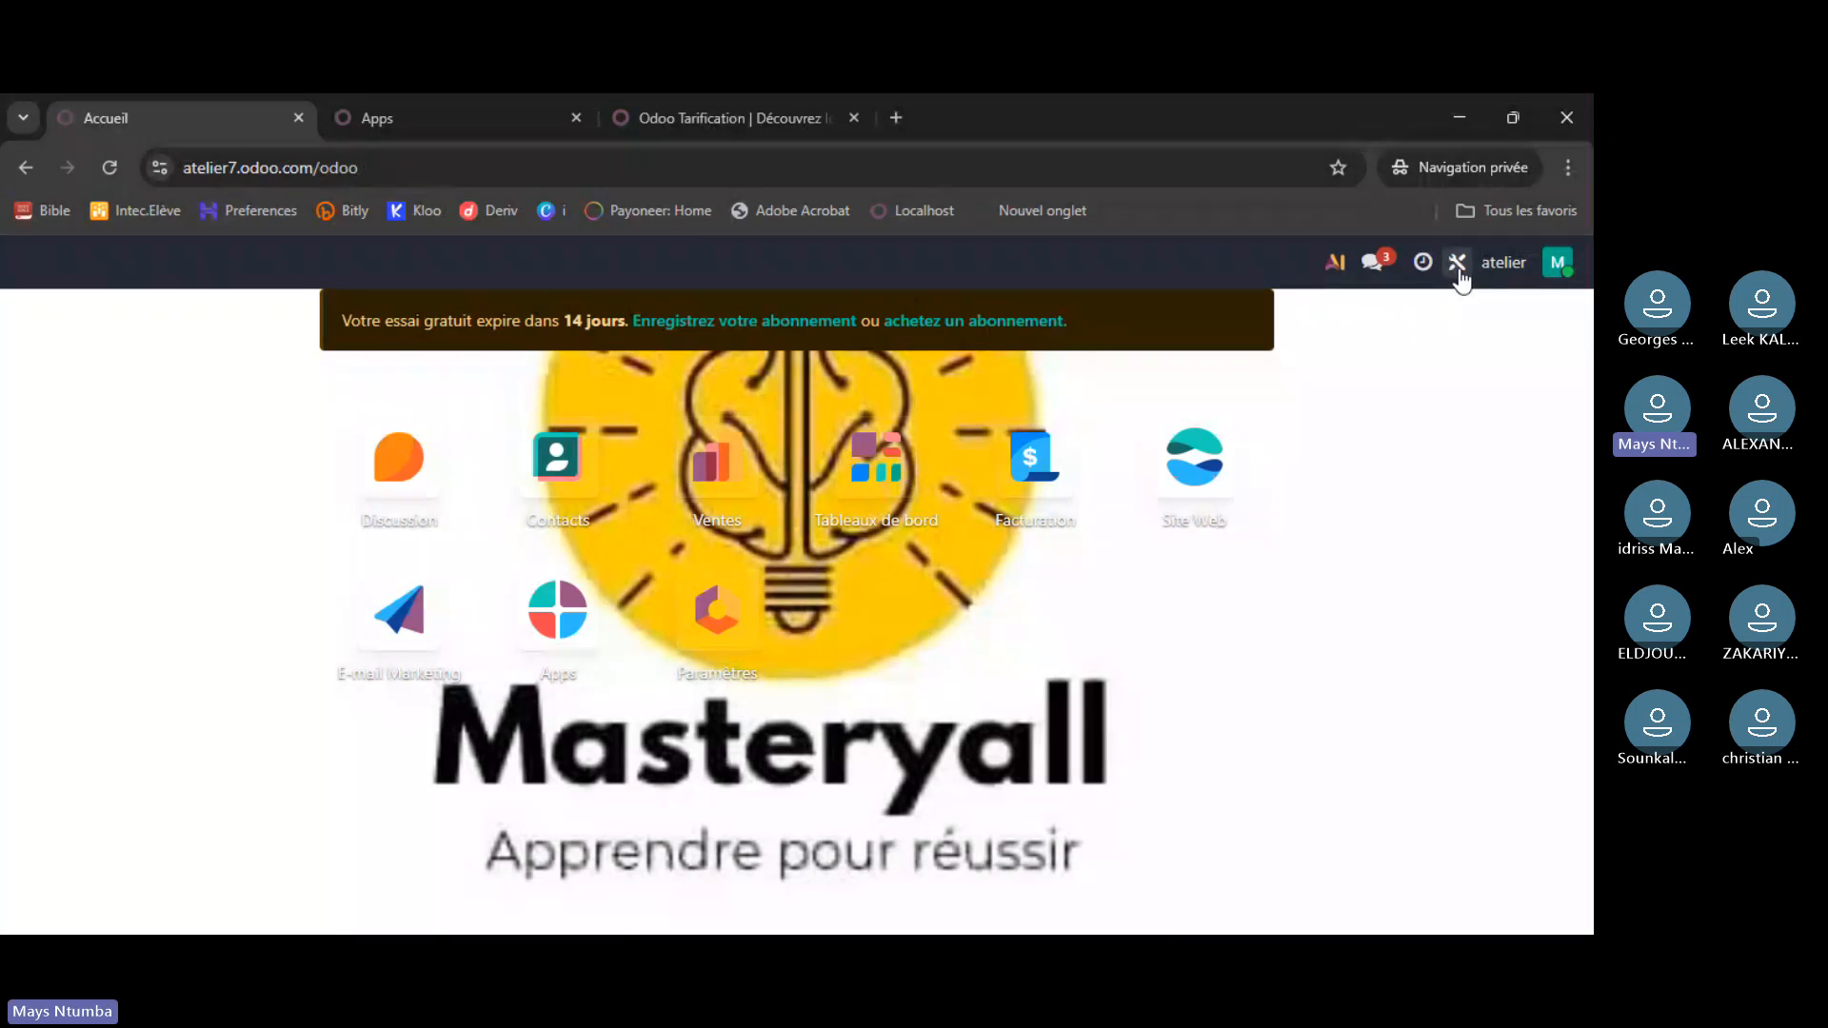
- Reset the home menu background to the default in Studio and close Studio
{"action": "left_click", "coordinate": [1458, 264]}
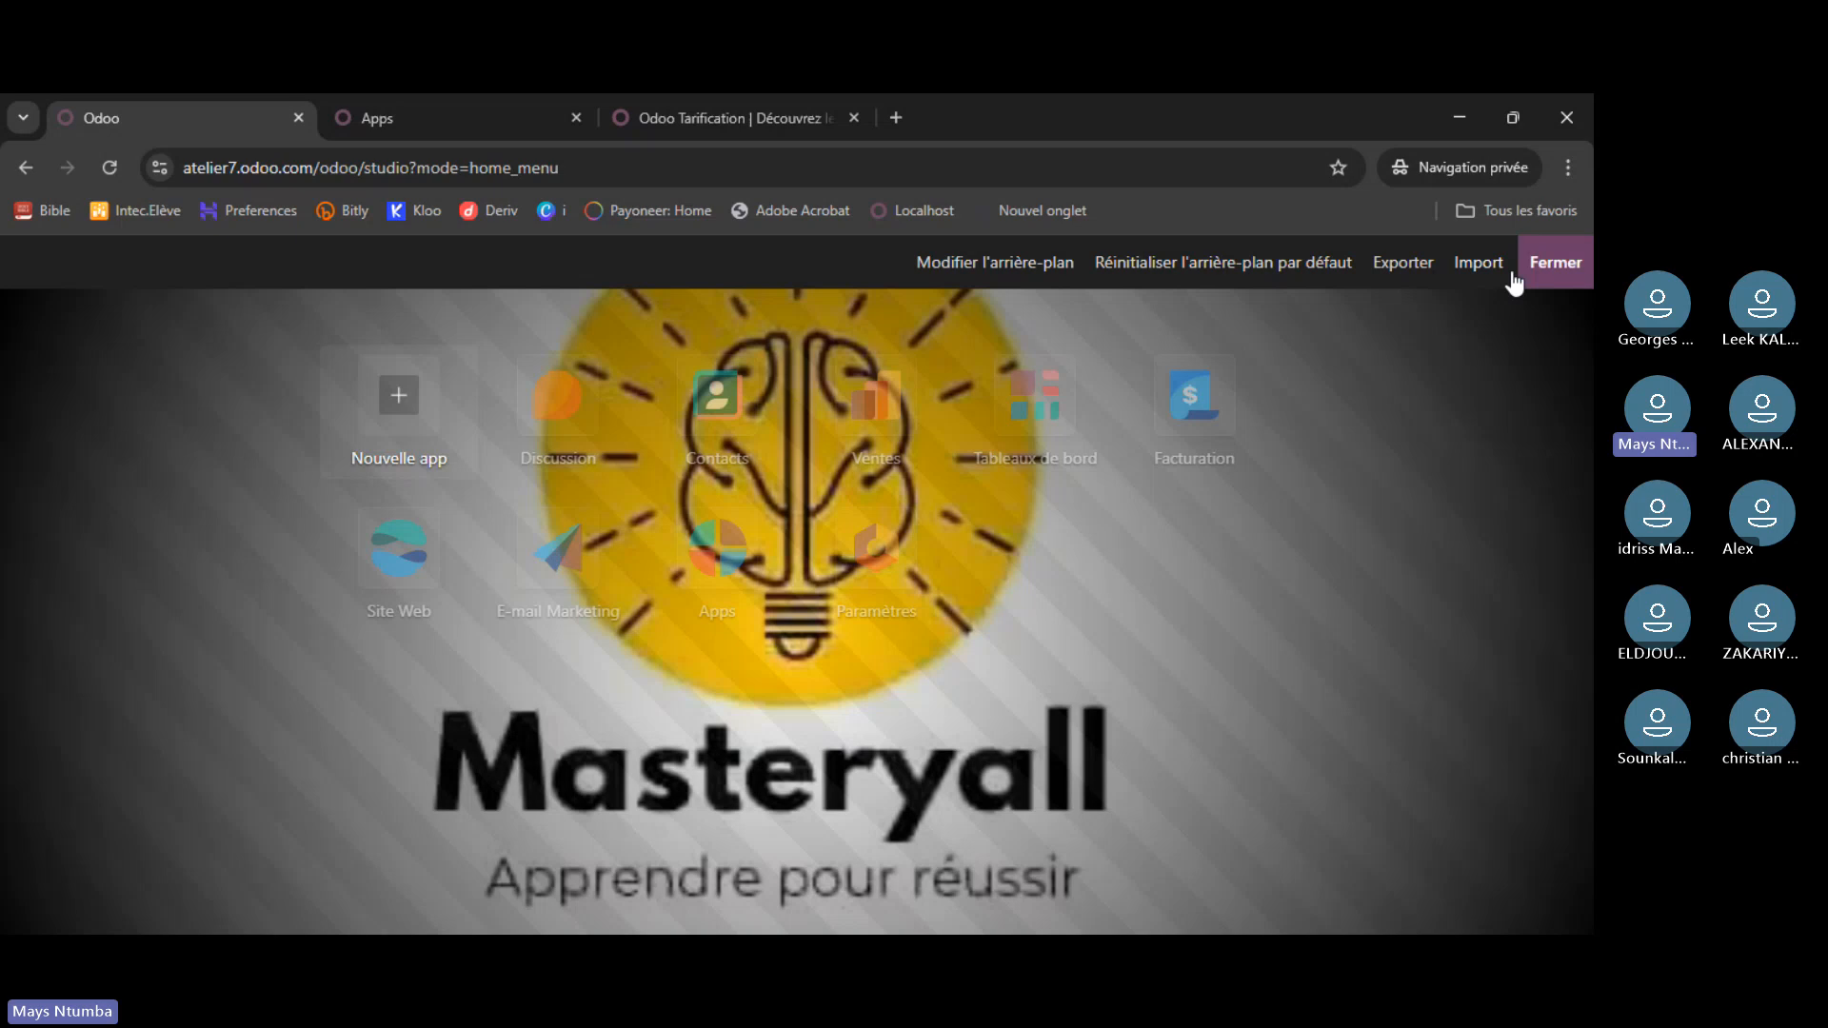
{"action": "left_click", "coordinate": [1150, 271]}
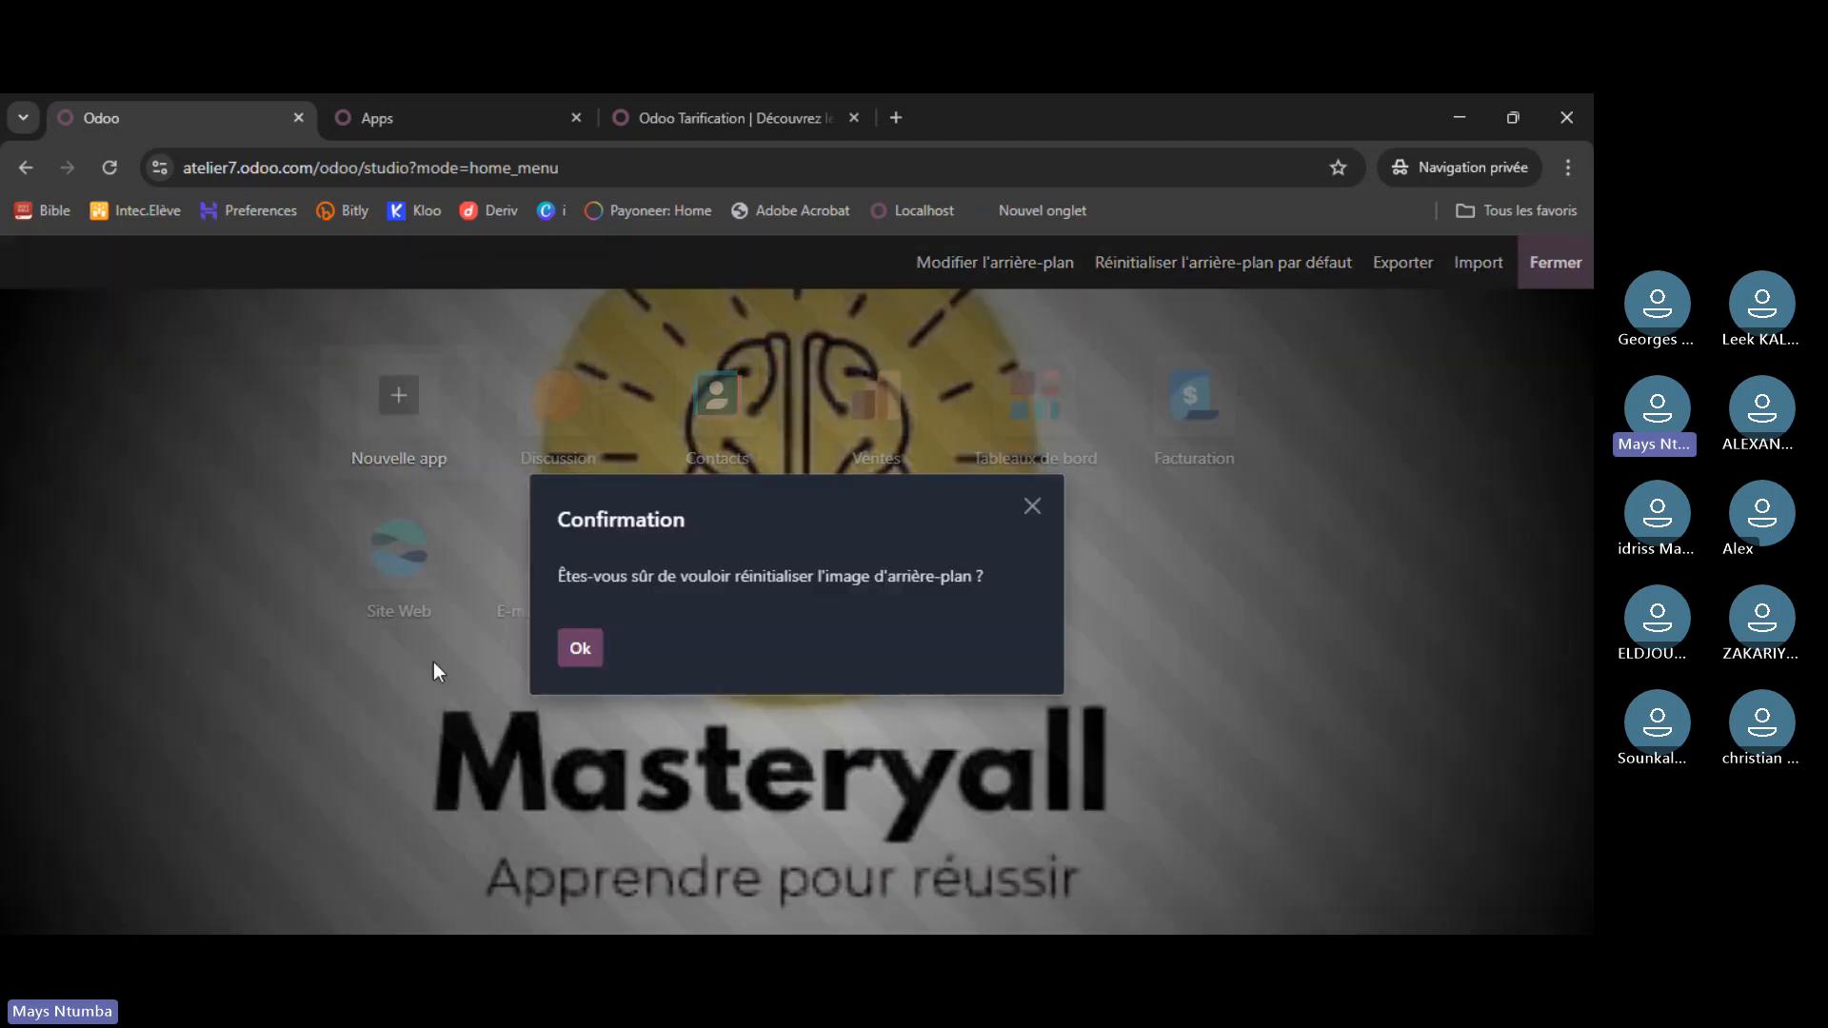
{"action": "left_click", "coordinate": [583, 653]}
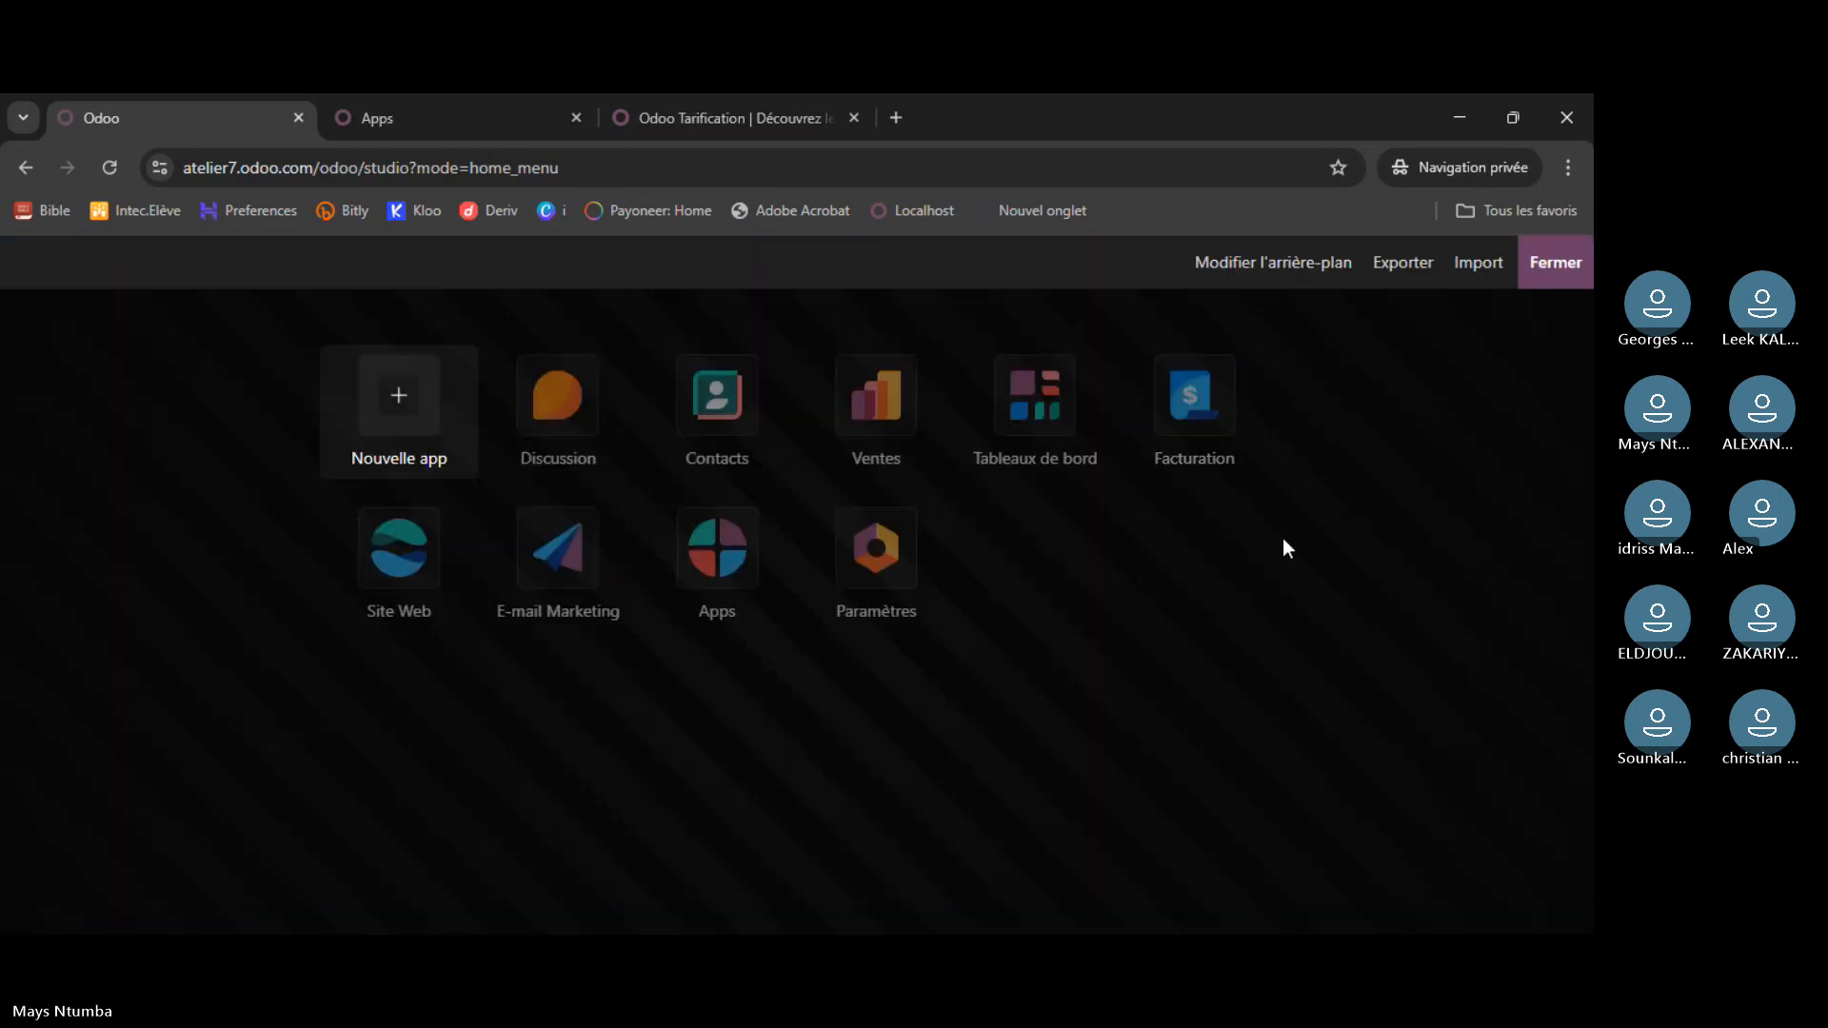
{"action": "left_click", "coordinate": [1556, 264]}
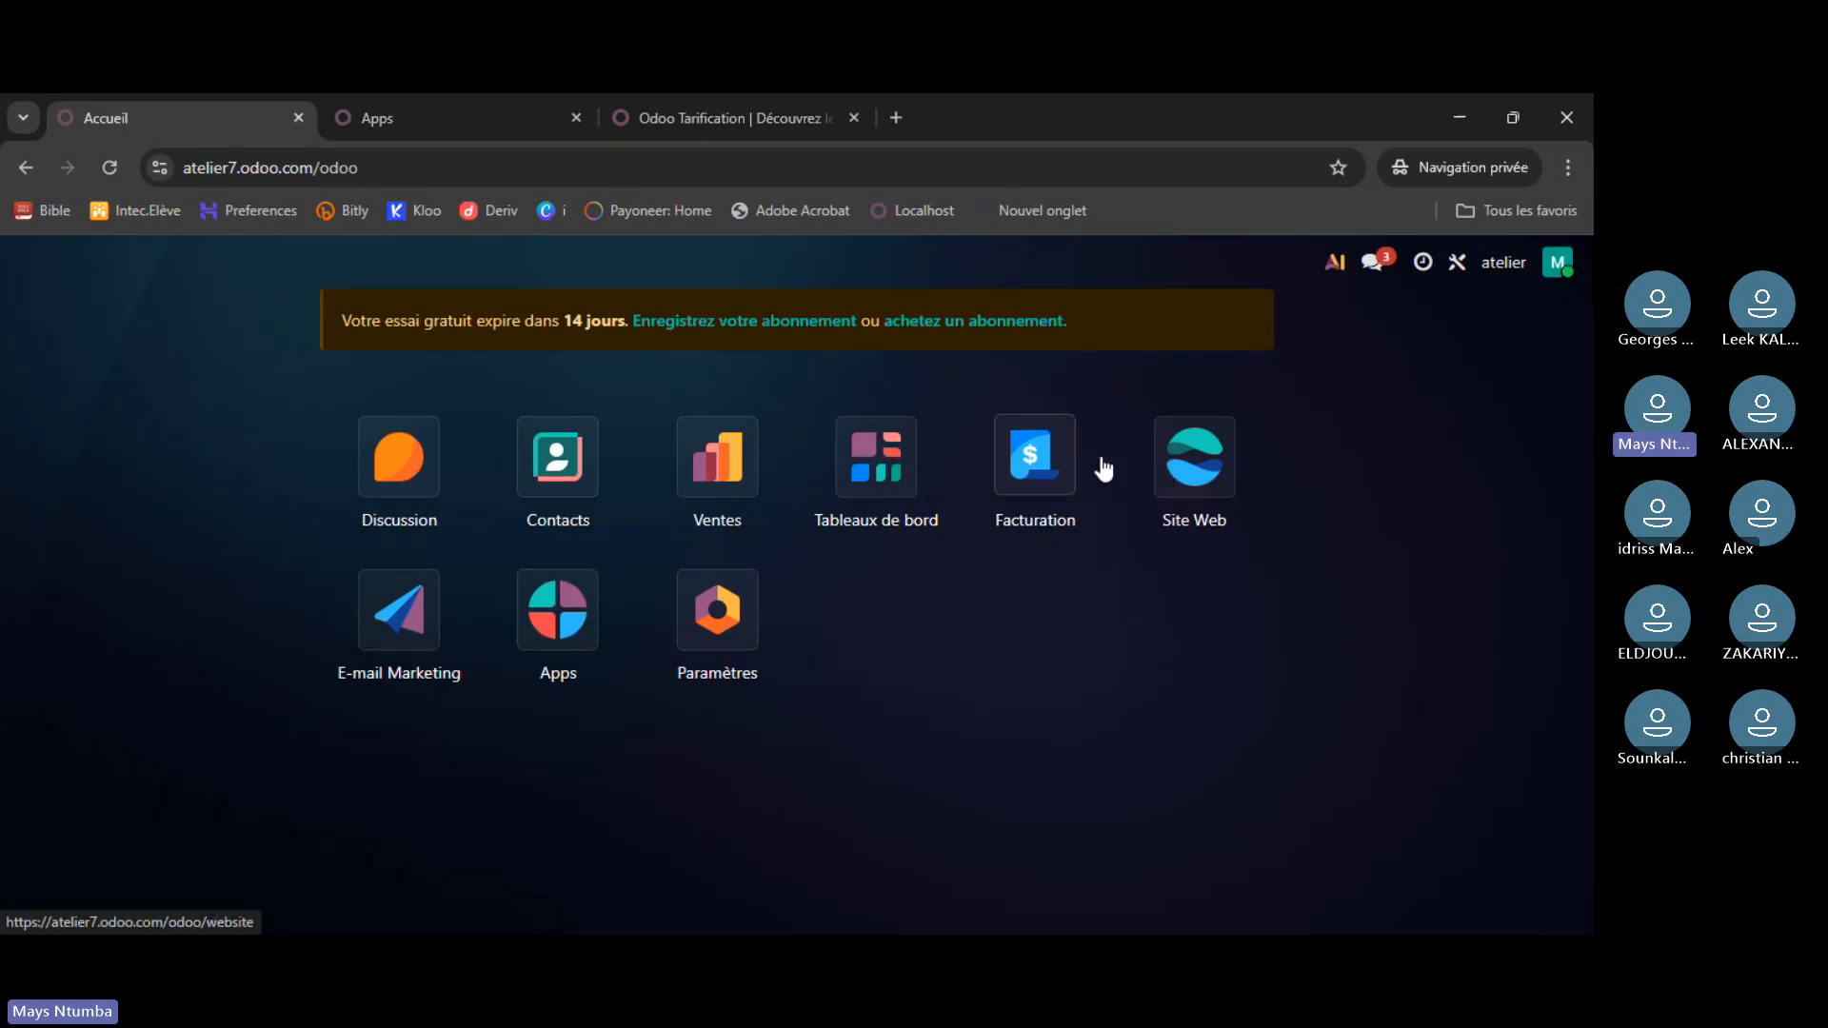
- Check the activities list, which has nothing pending, then open a new private browsing tab
{"action": "left_click", "coordinate": [1425, 264]}
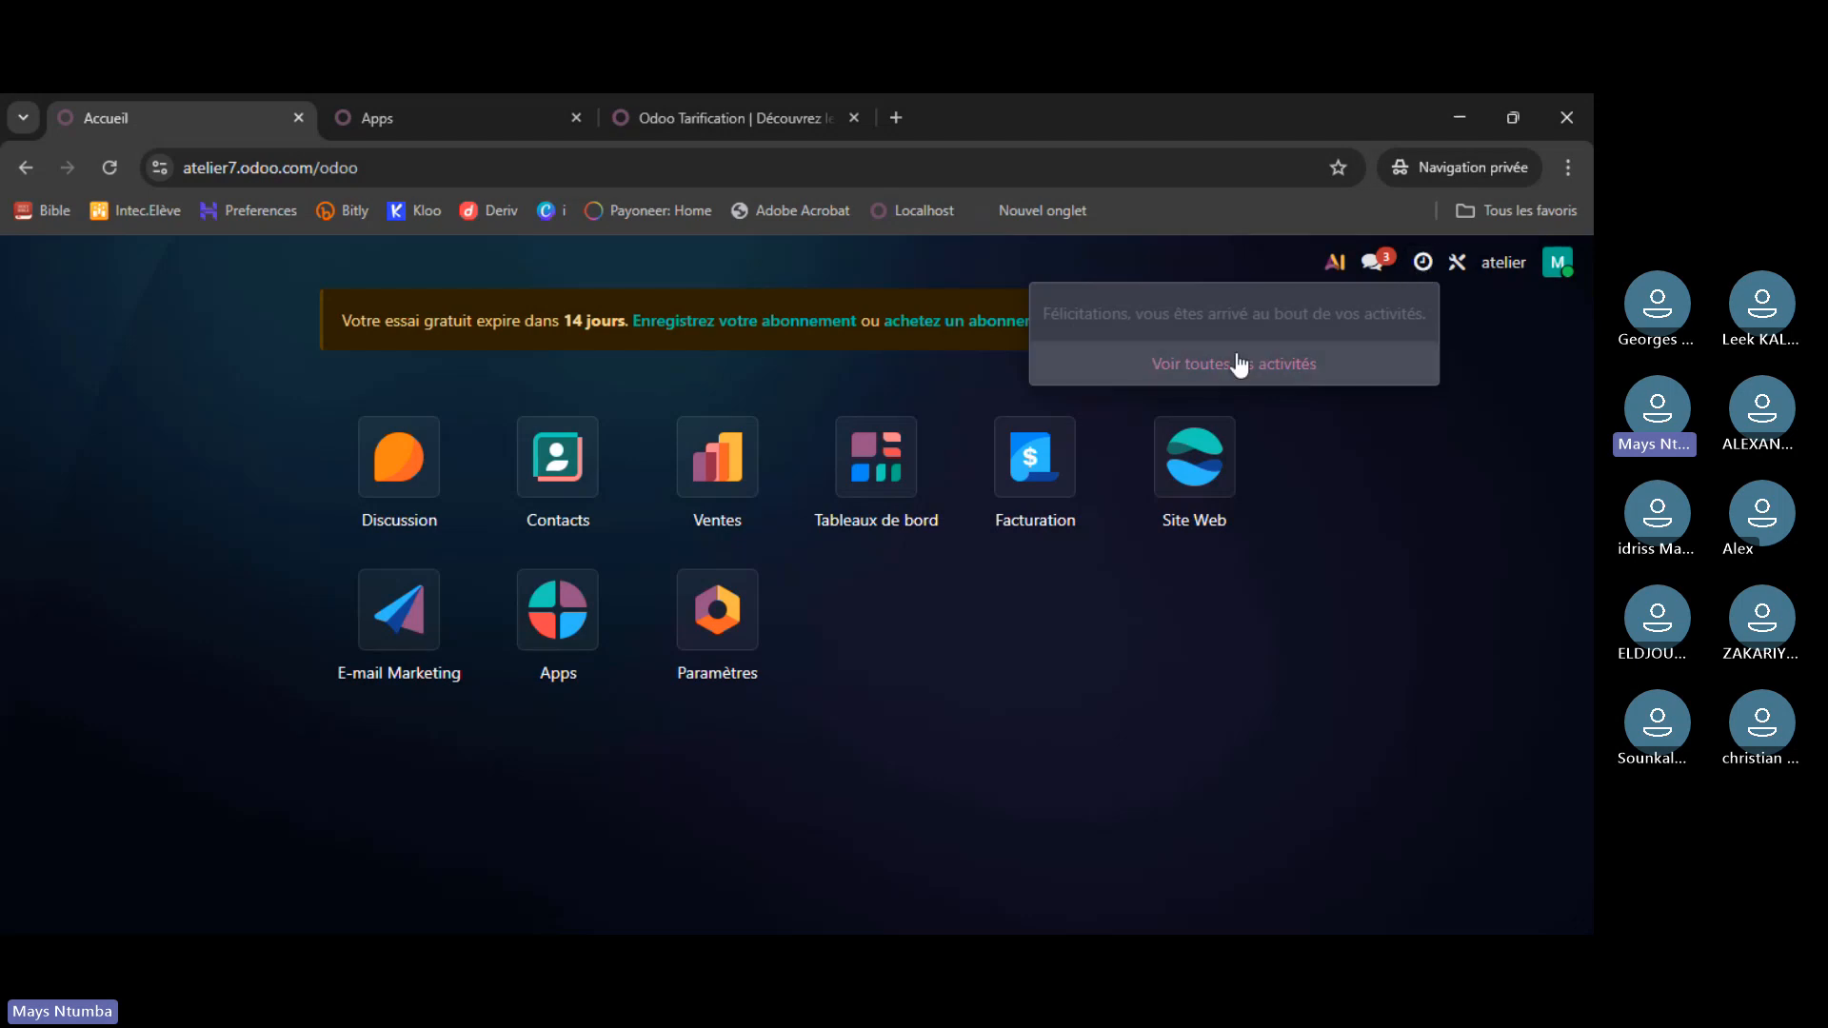
{"action": "left_click", "coordinate": [1428, 266]}
{"action": "left_click", "coordinate": [1429, 268]}
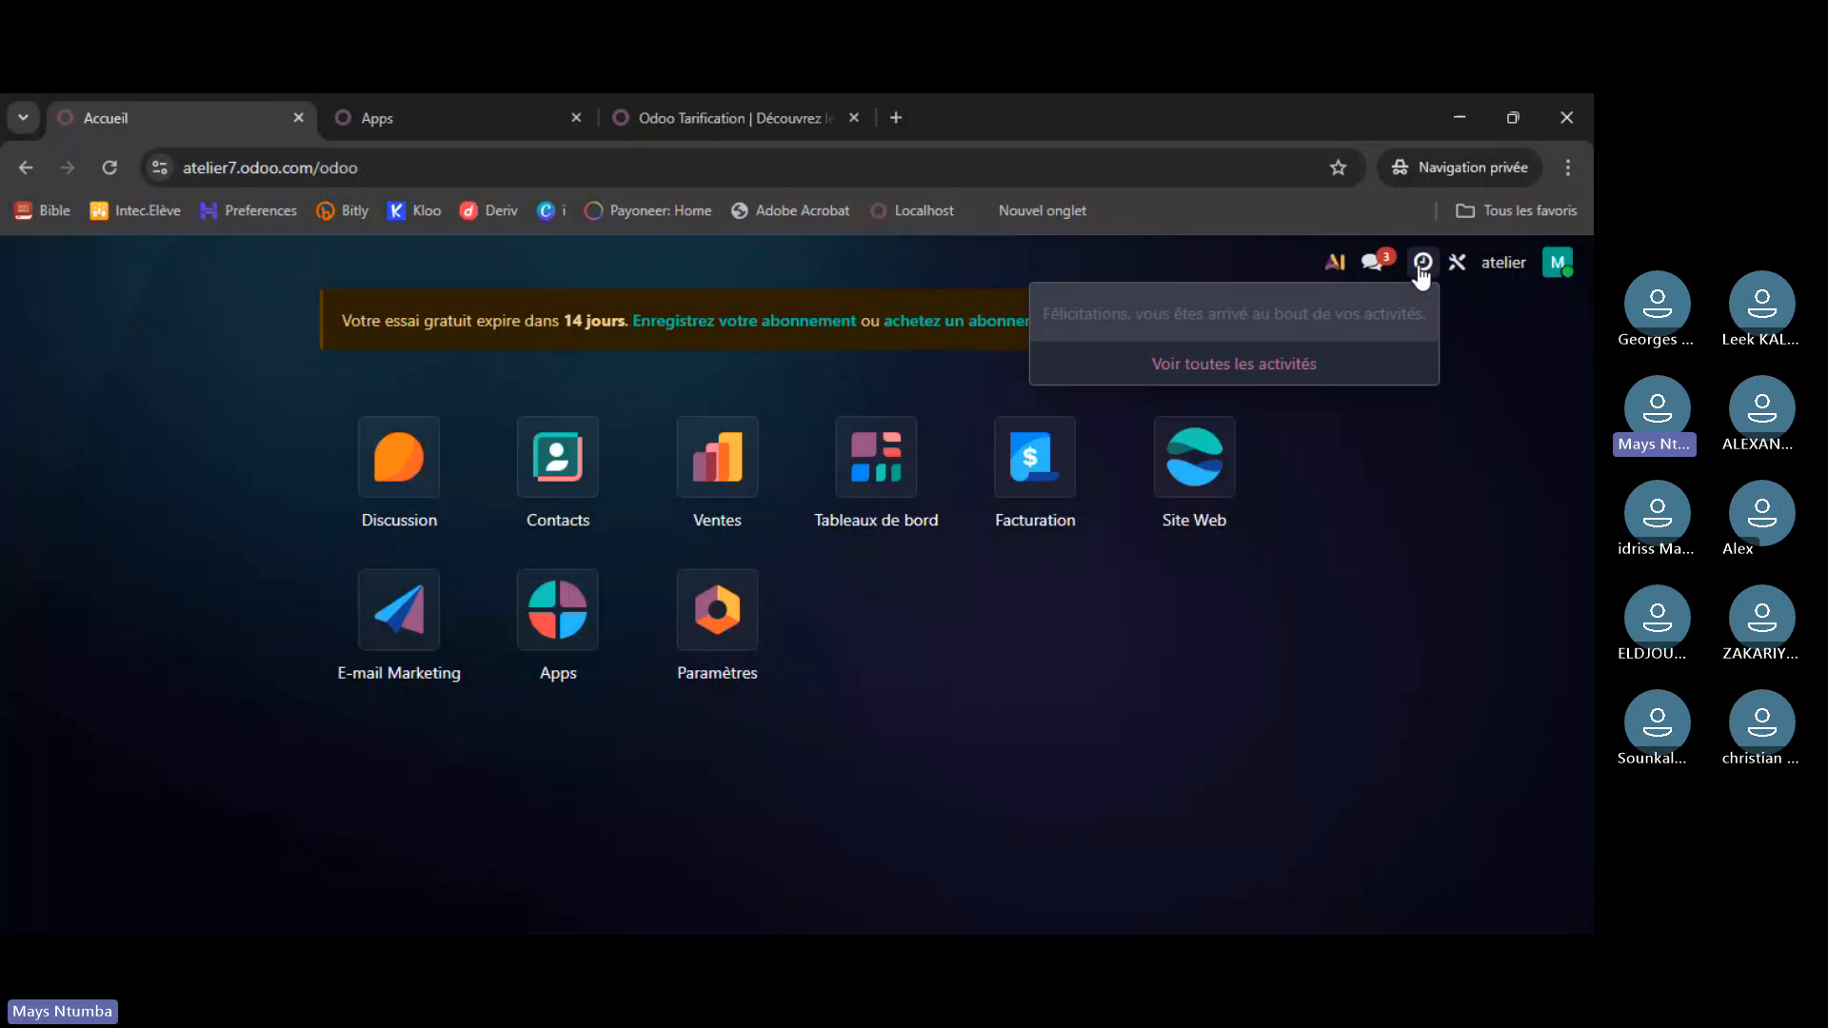
{"action": "left_click", "coordinate": [1495, 366]}
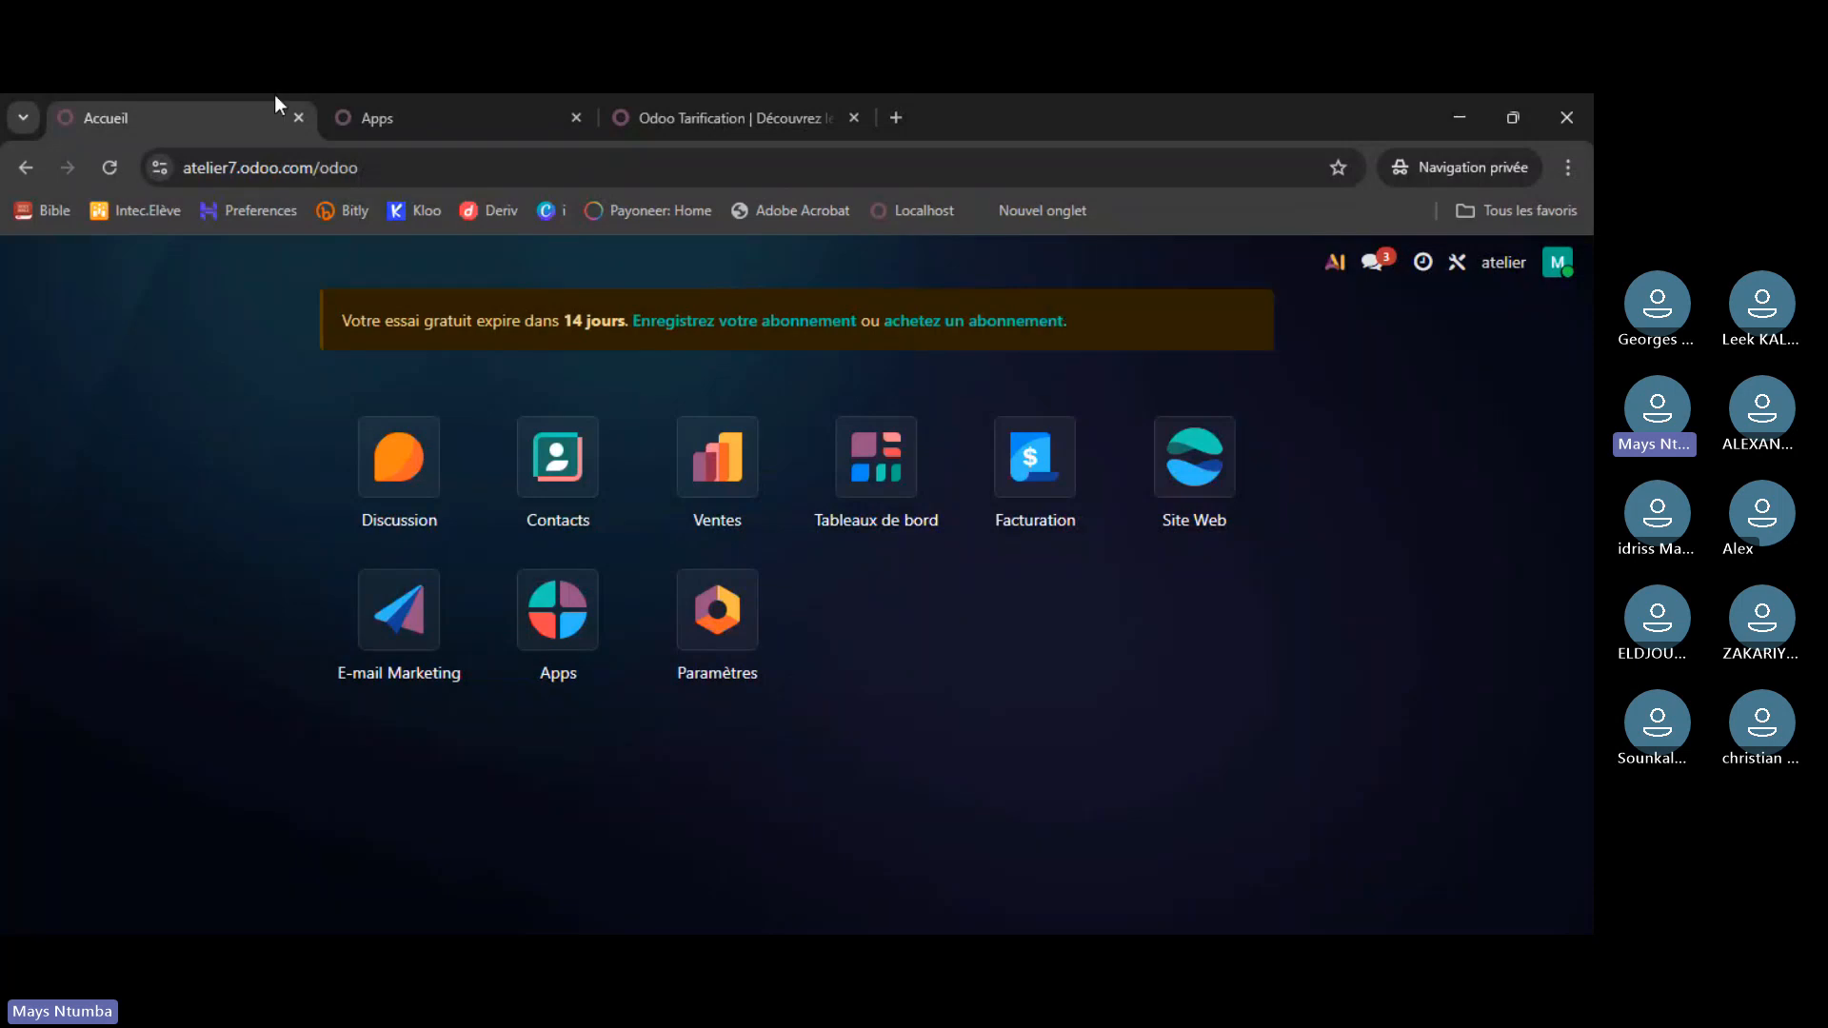
{"action": "left_click", "coordinate": [899, 121]}
- Go to runbot.odoo.com via the omnibox suggestion and move the loading tab before the pricing tab
{"action": "type", "text": "r"}
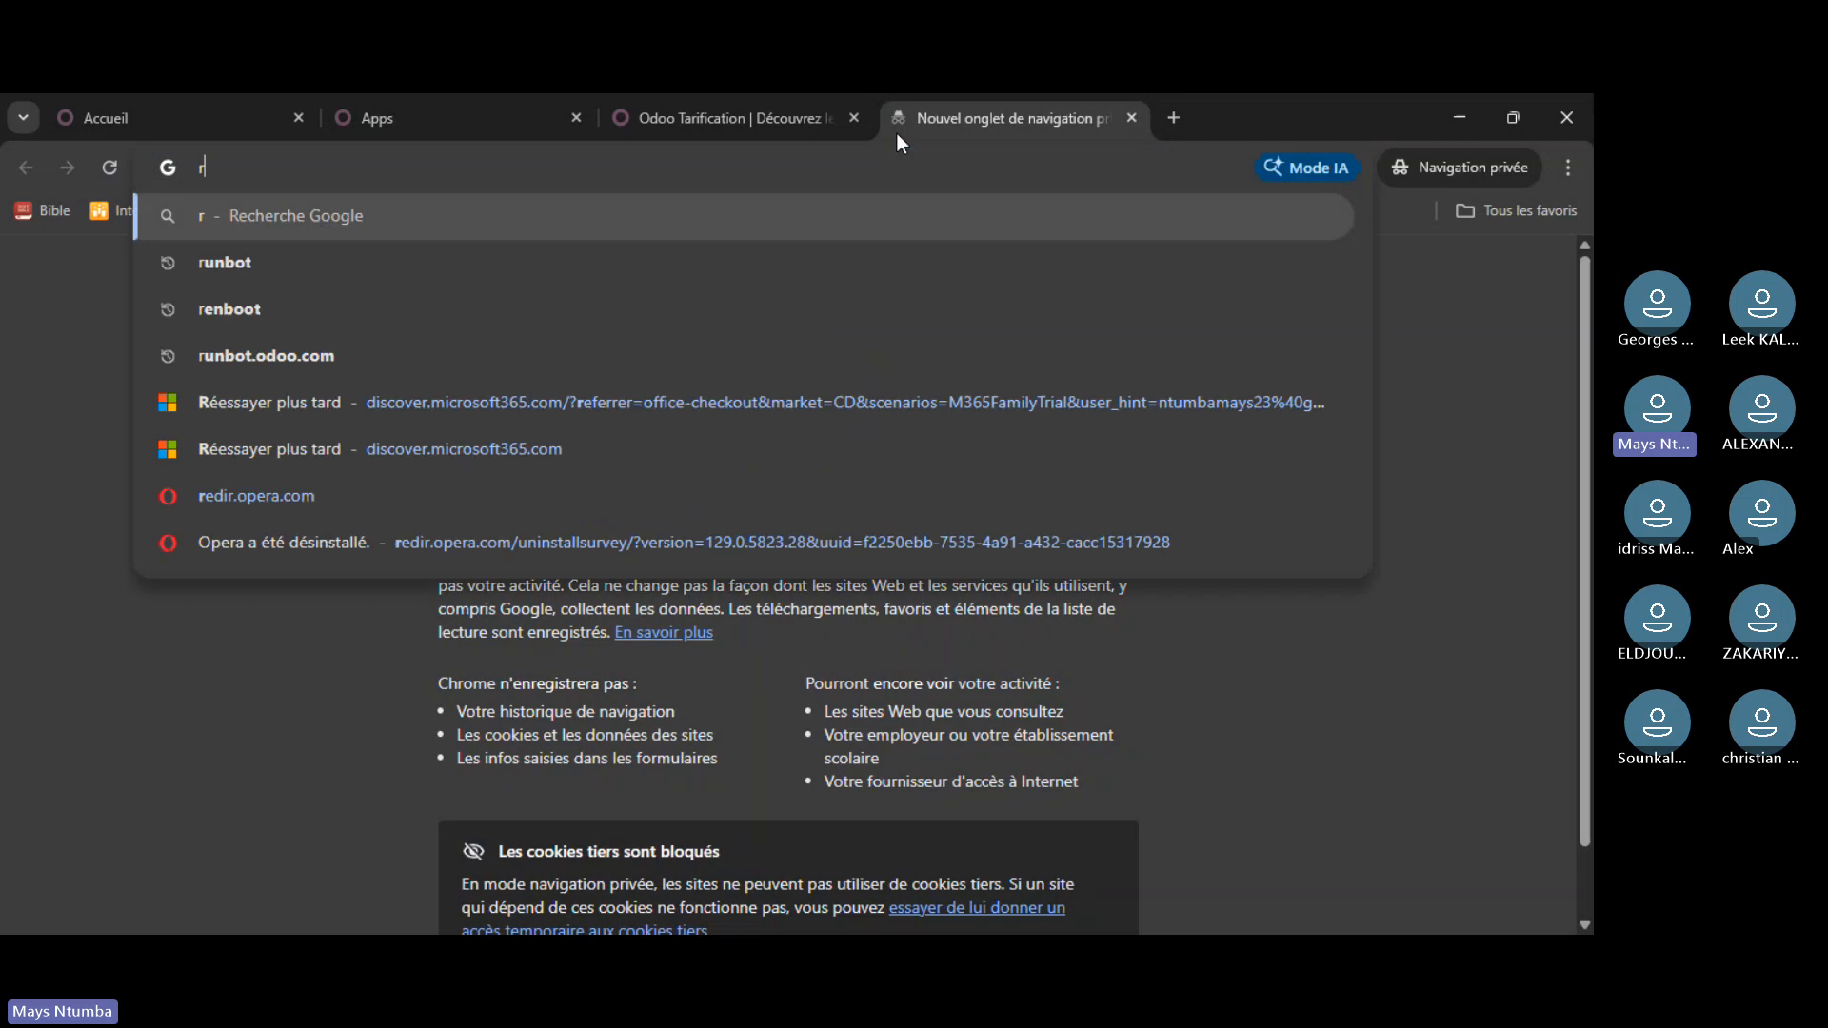
{"action": "type", "text": "unbo"}
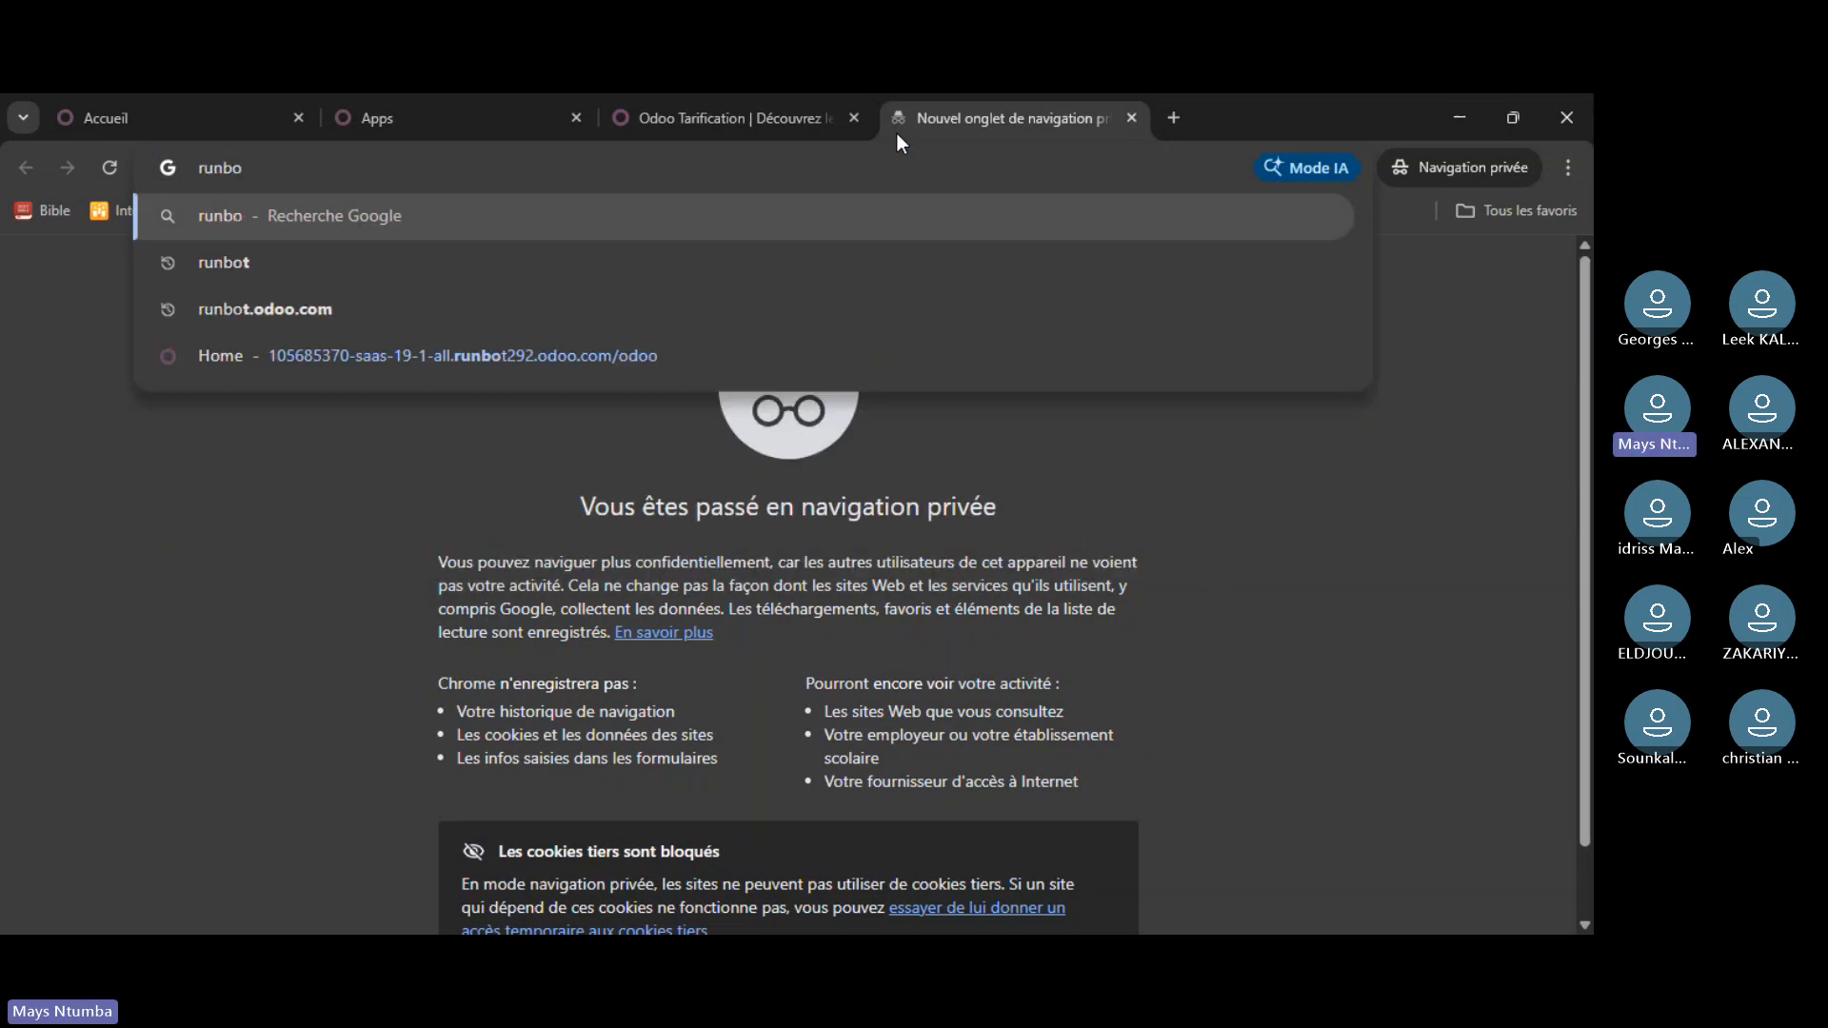
{"action": "key", "text": "Down"}
{"action": "key", "text": "Down"}
{"action": "key", "text": "Return"}
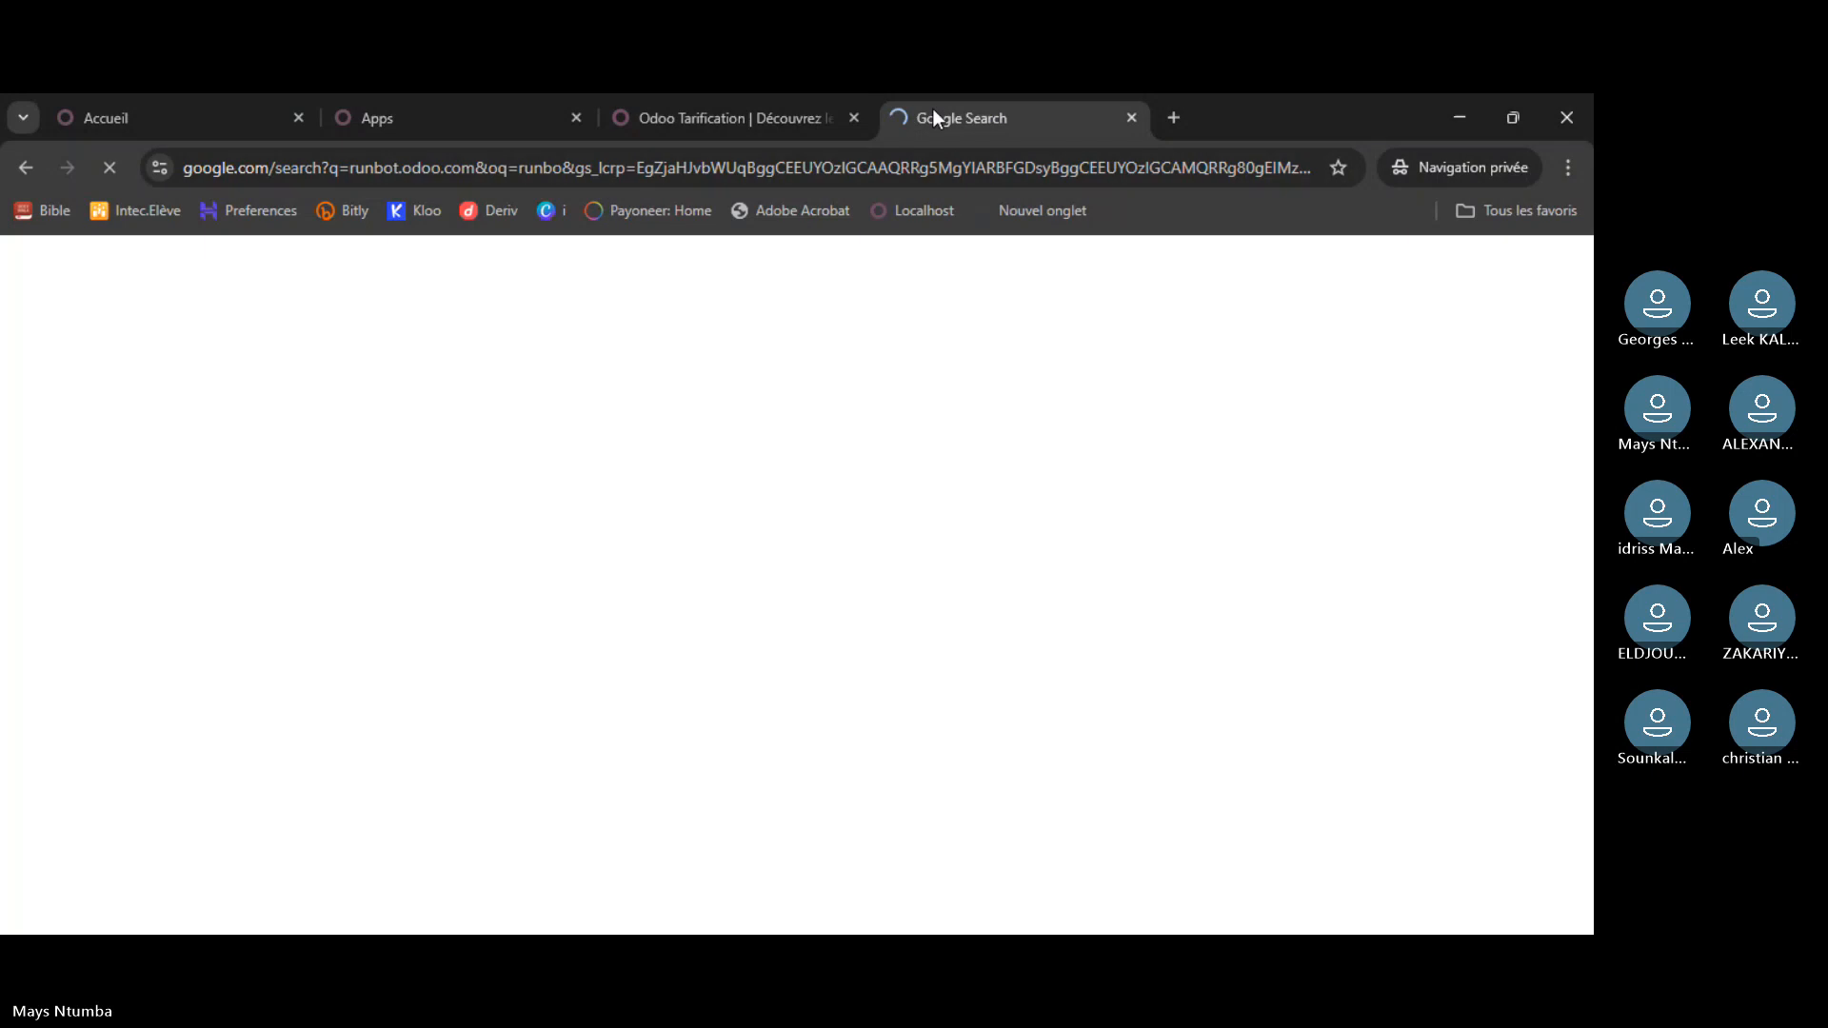
{"action": "left_click_drag", "start_coordinate": [924, 109], "coordinate": [737, 111]}
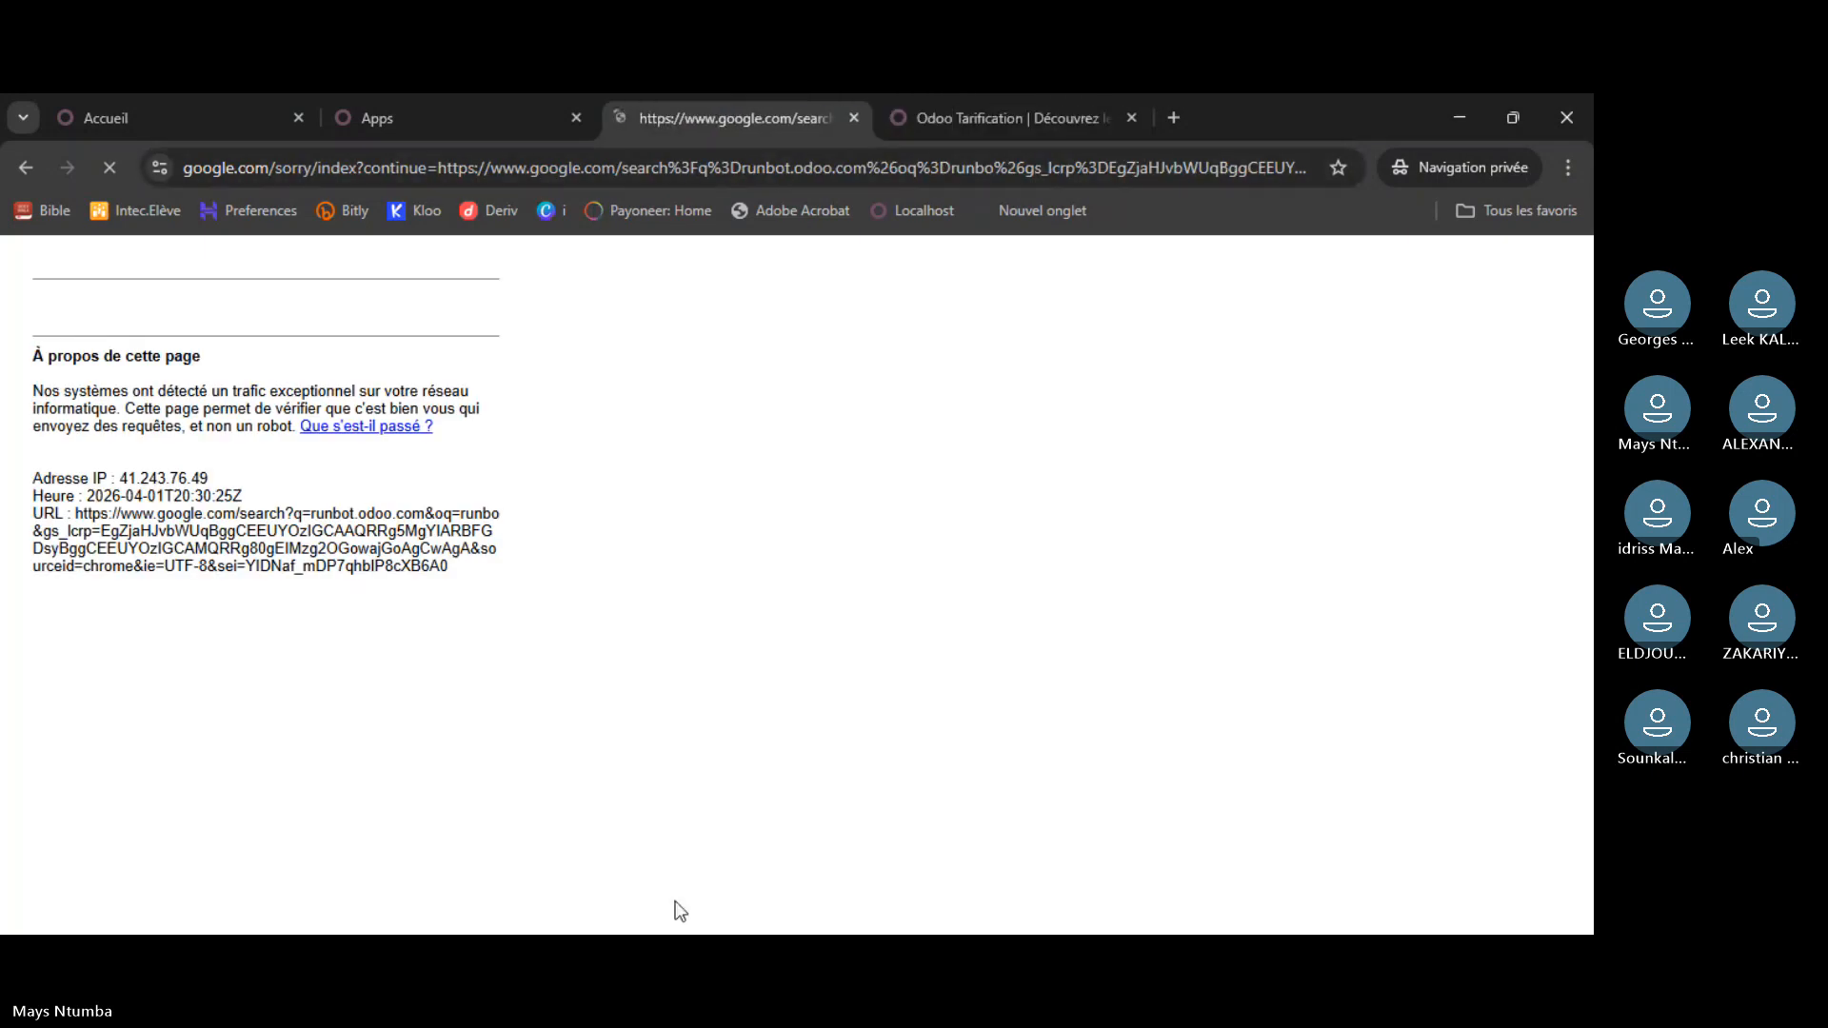
- Pass the reCAPTCHA check by selecting the bicycle pictures and submitting the challenge
{"action": "left_click", "coordinate": [53, 363]}
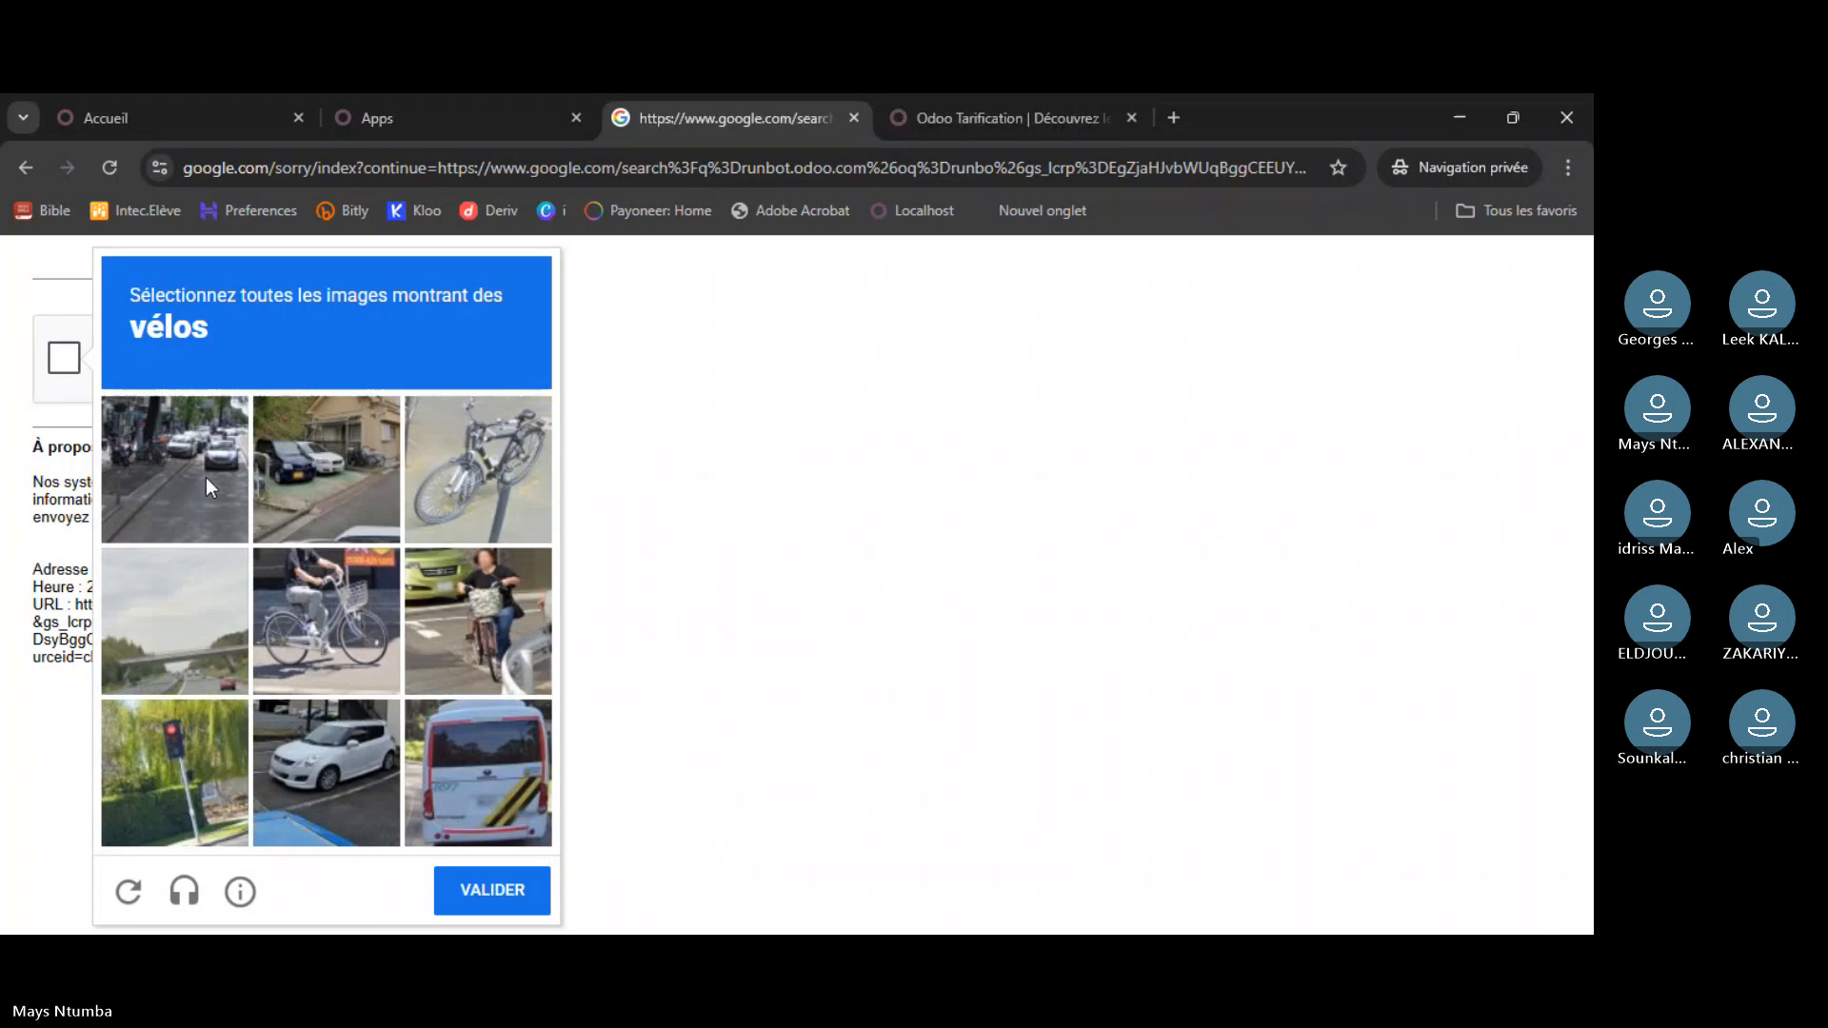
{"action": "left_click", "coordinate": [206, 476]}
{"action": "left_click", "coordinate": [169, 503]}
{"action": "left_click", "coordinate": [518, 471]}
{"action": "left_click", "coordinate": [363, 643]}
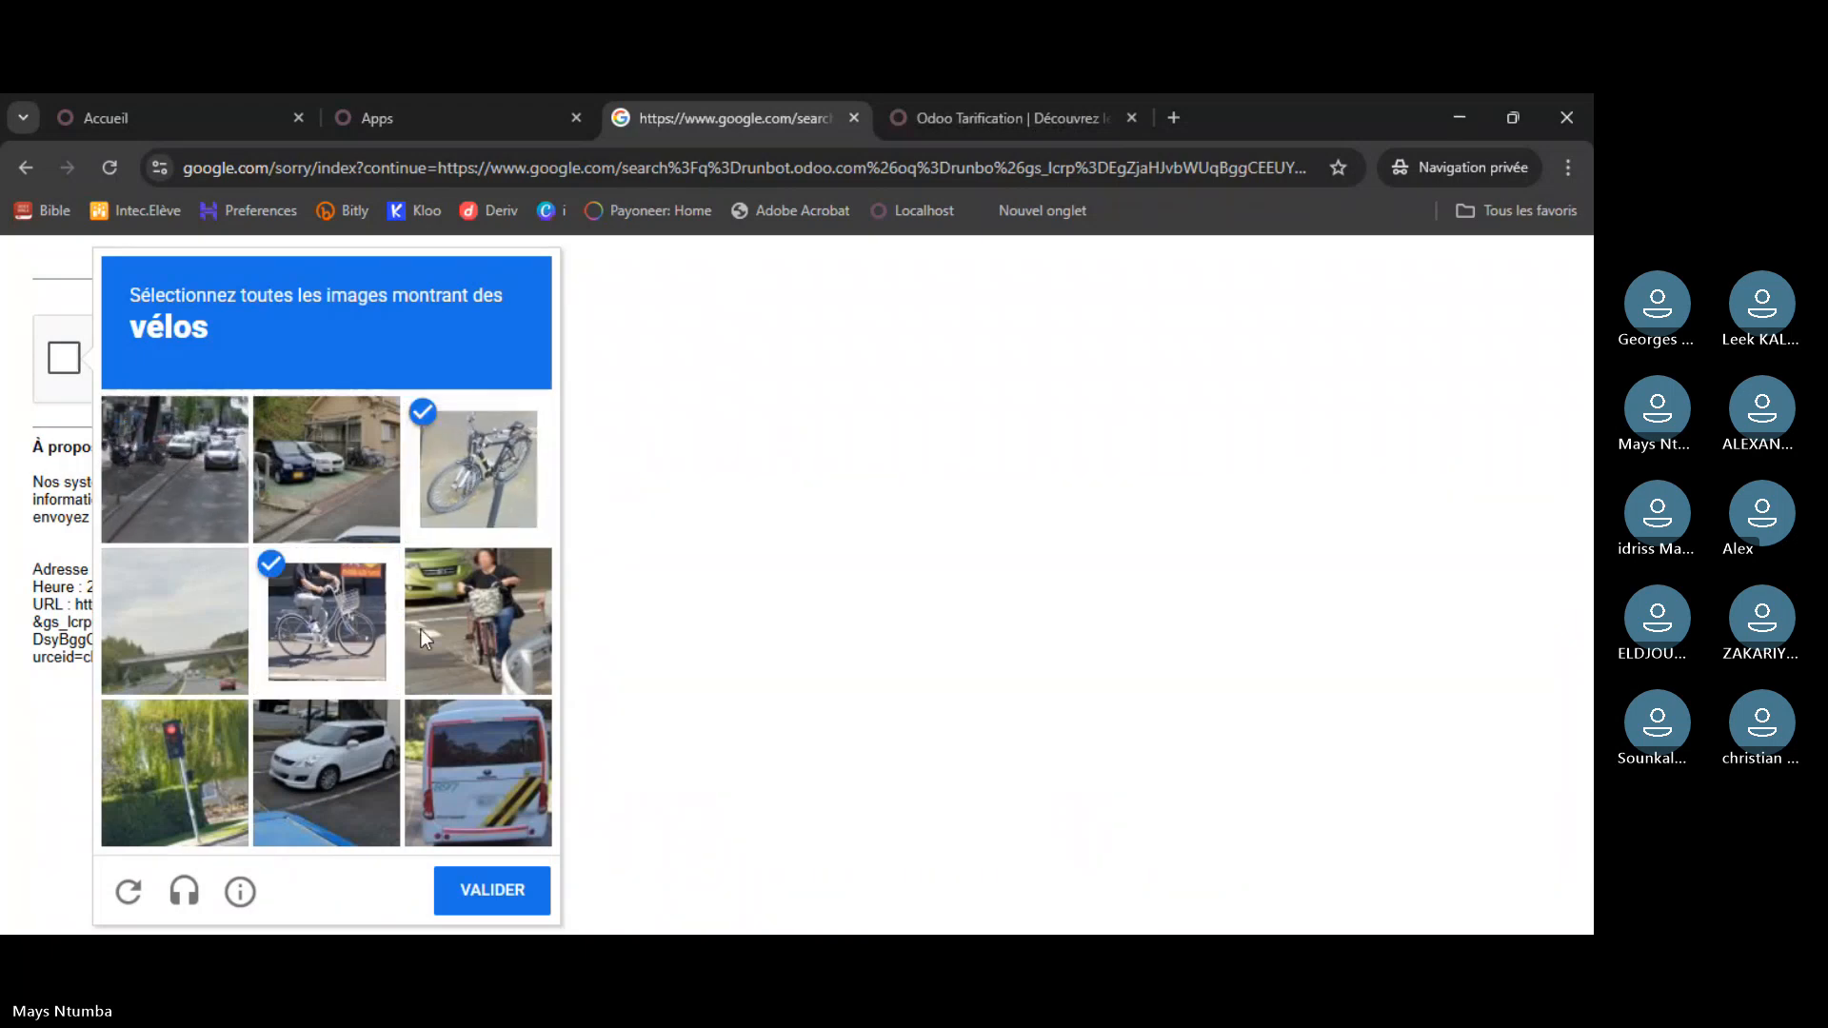
{"action": "left_click", "coordinate": [421, 630]}
{"action": "left_click", "coordinate": [522, 893]}
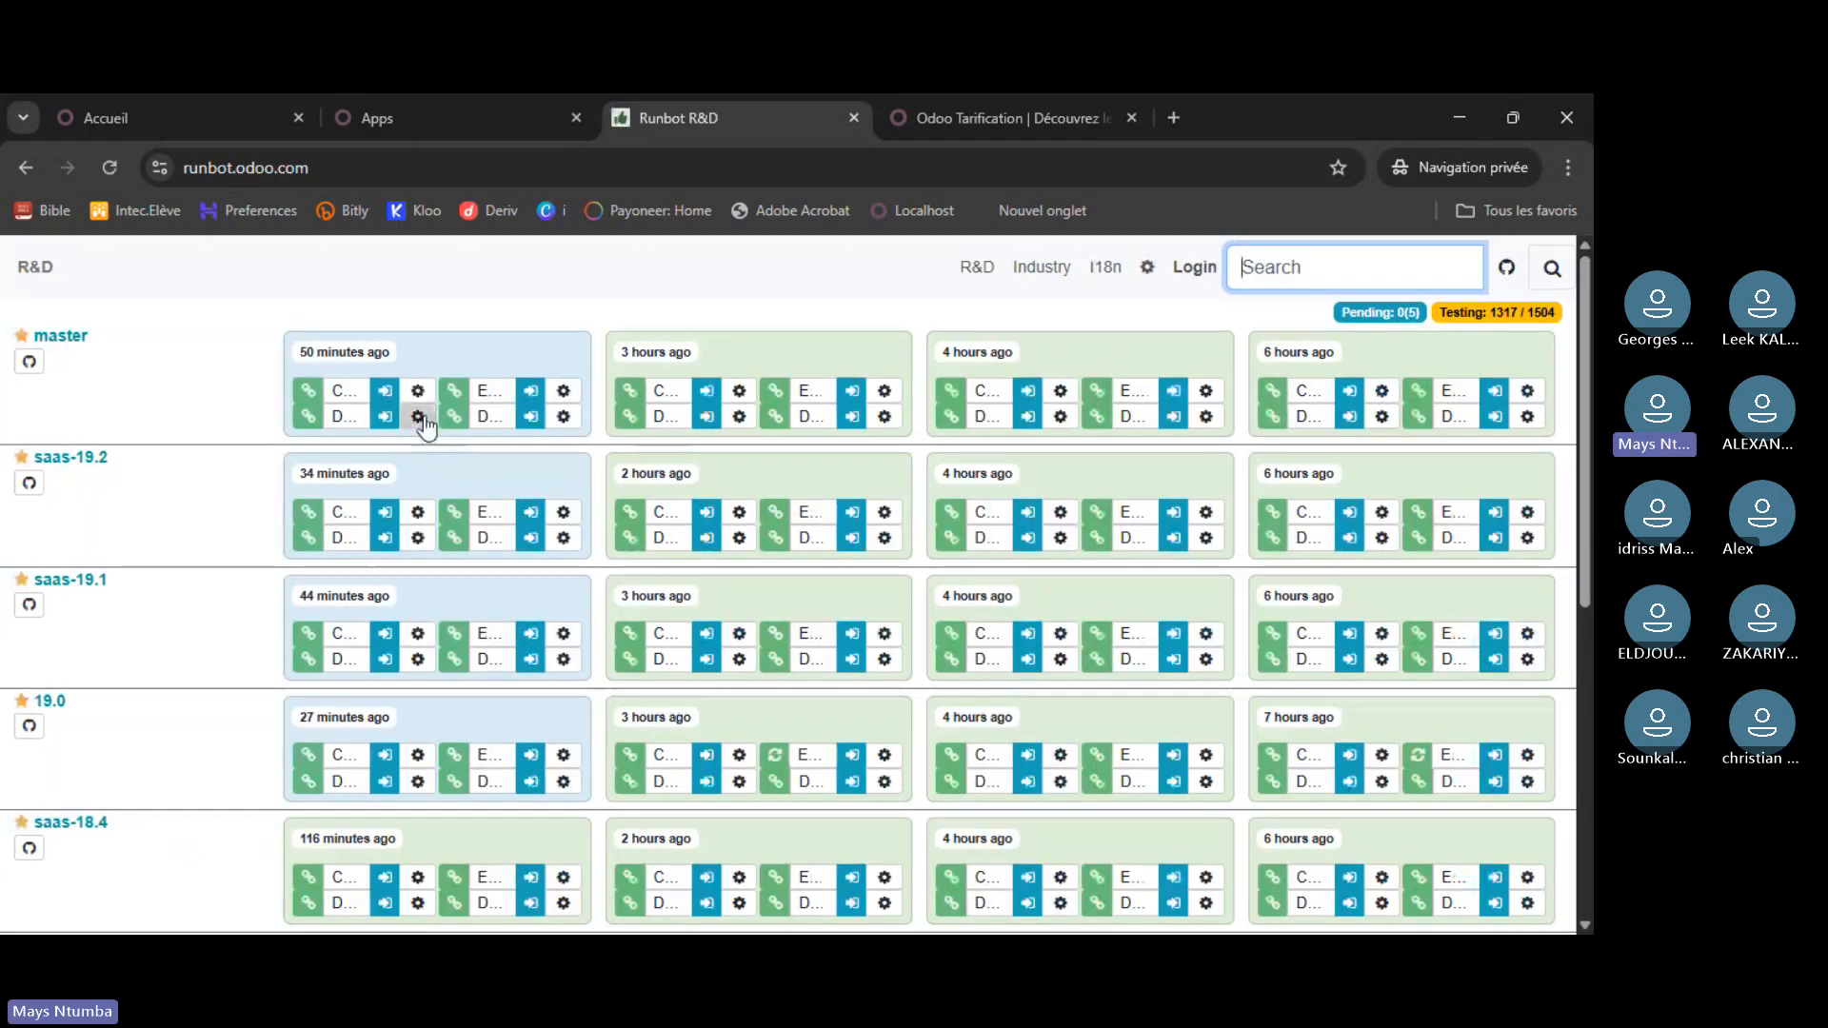
- Open a saas-19.2 runbot build, log in with the administrator account, then return to the atelier7 tab
{"action": "left_click", "coordinate": [529, 515]}
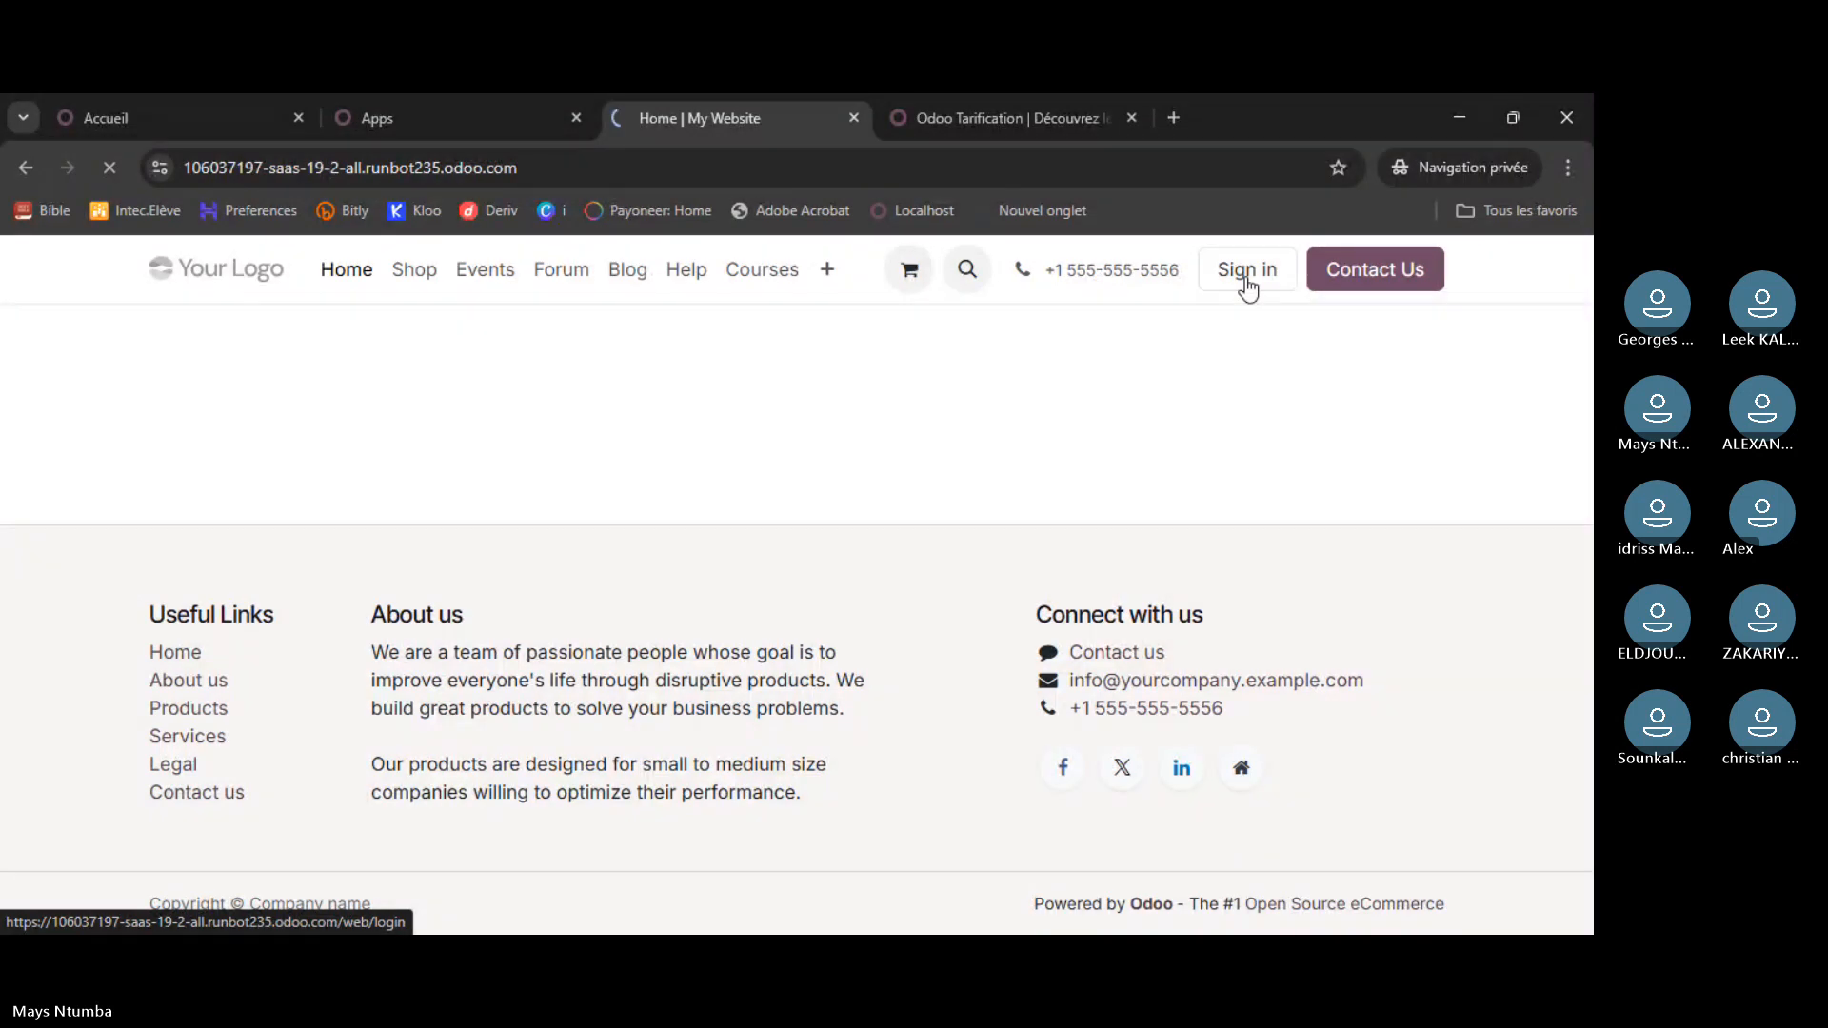
{"action": "left_click", "coordinate": [1247, 277]}
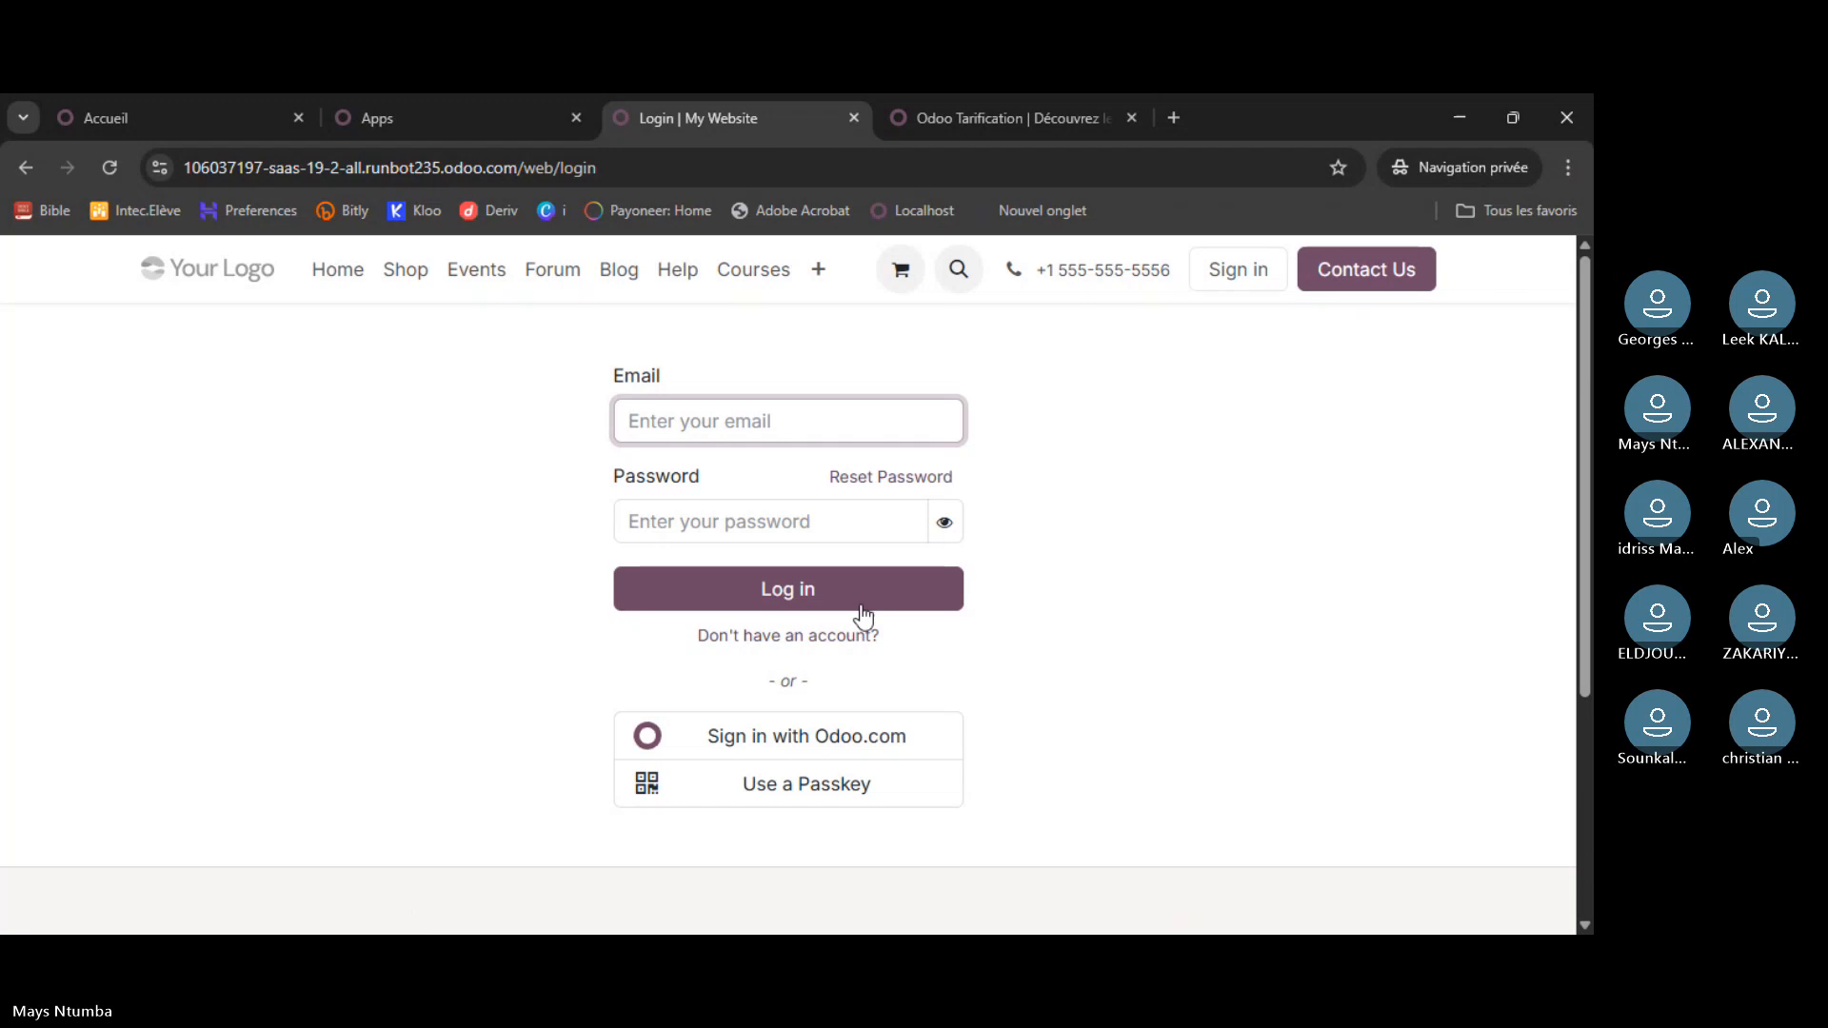
{"action": "type", "text": "admin"}
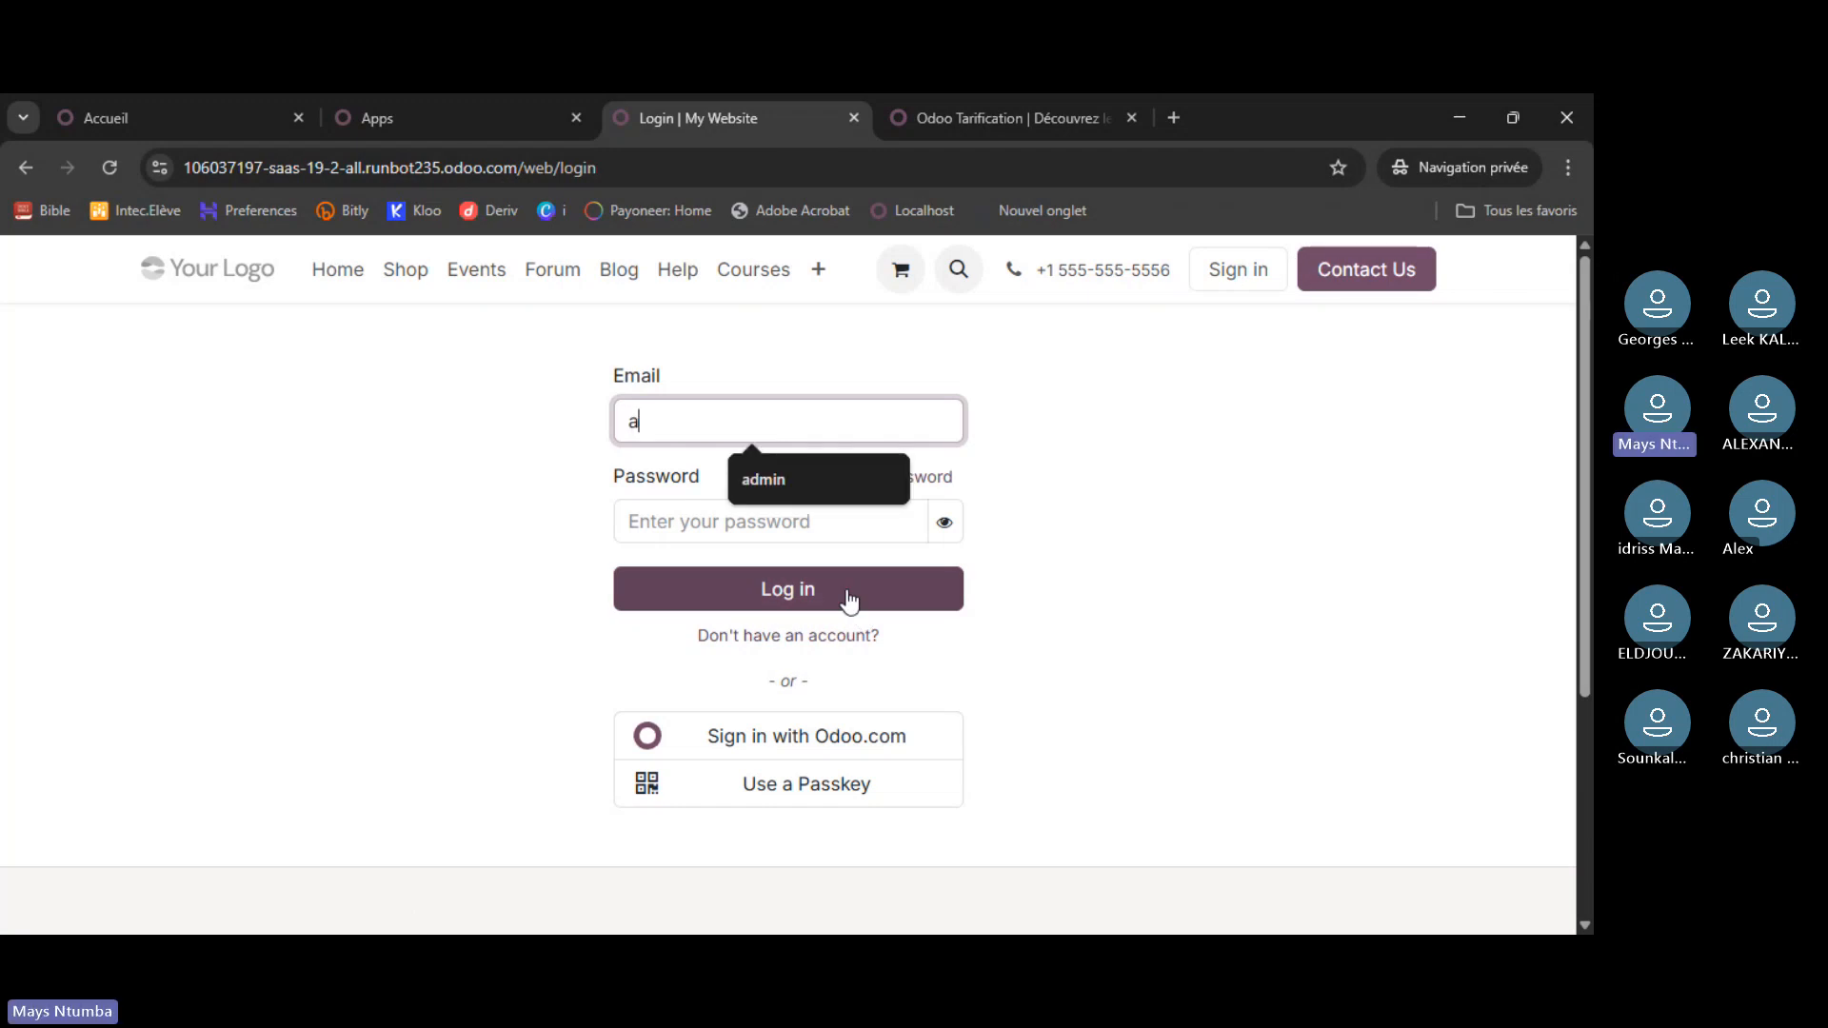
{"action": "left_click", "coordinate": [764, 529]}
{"action": "type", "text": "admin"}
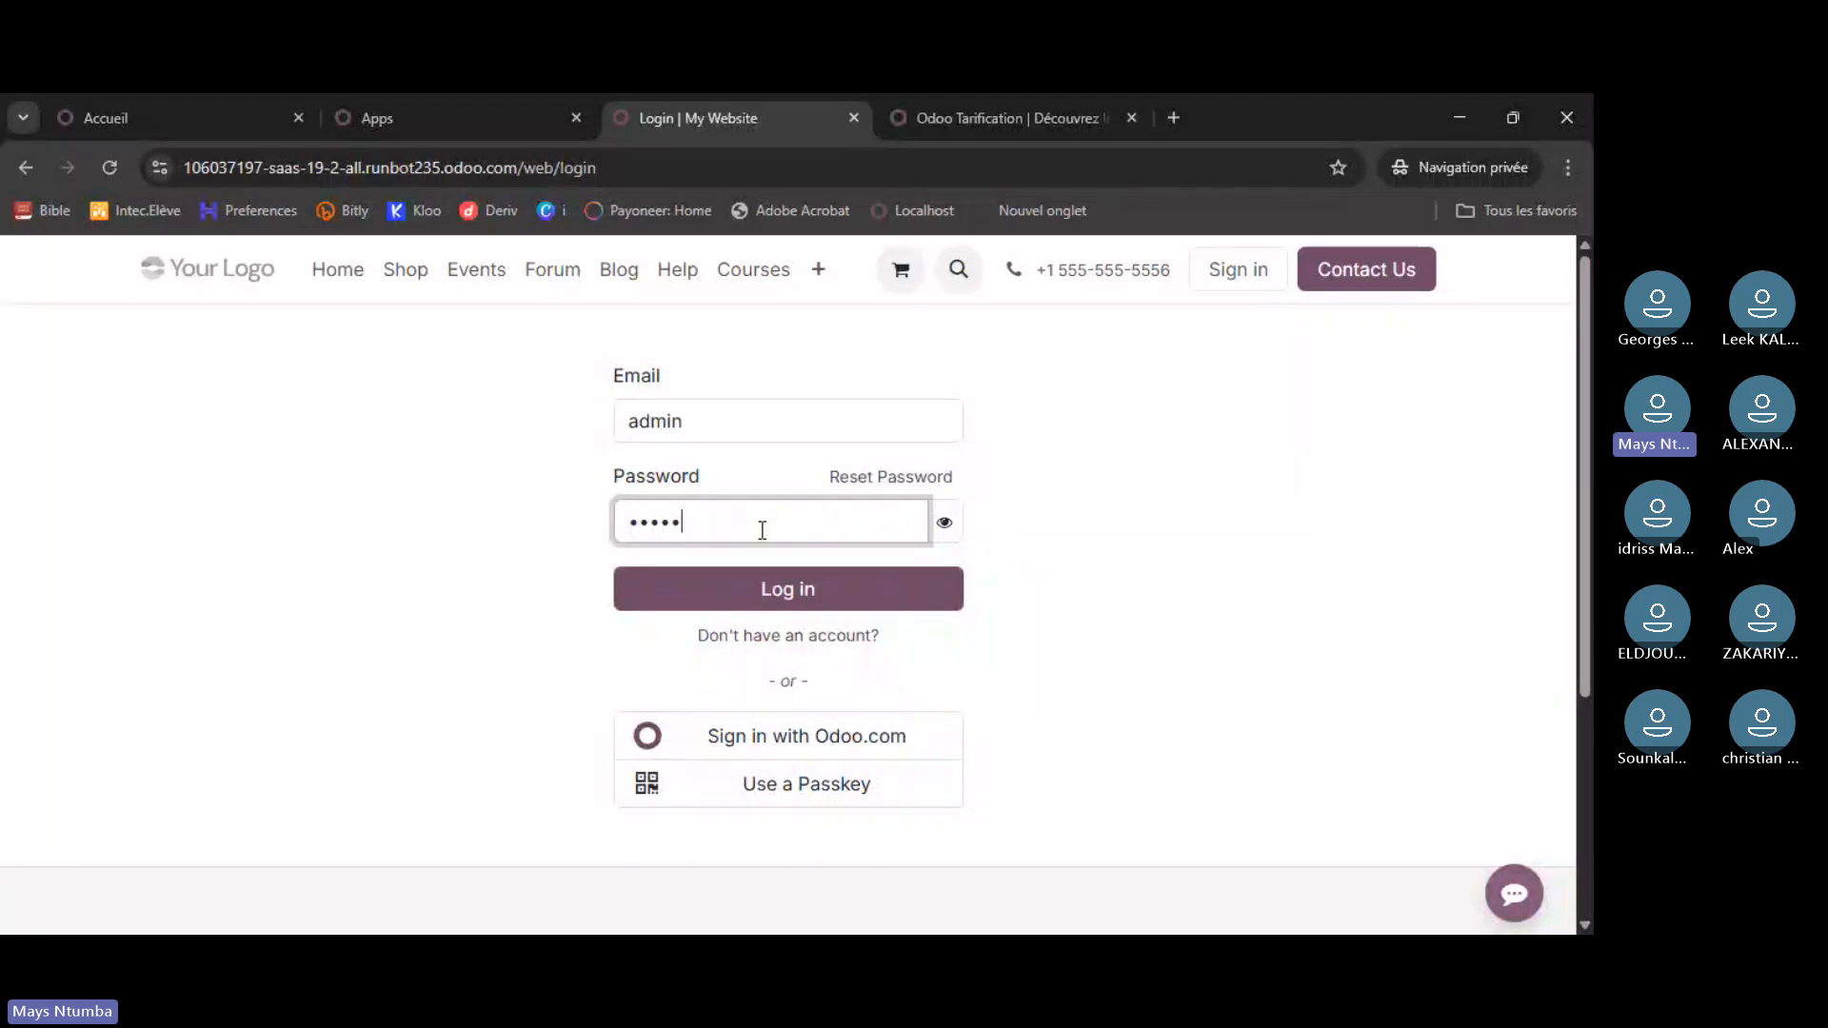
{"action": "key", "text": "Return"}
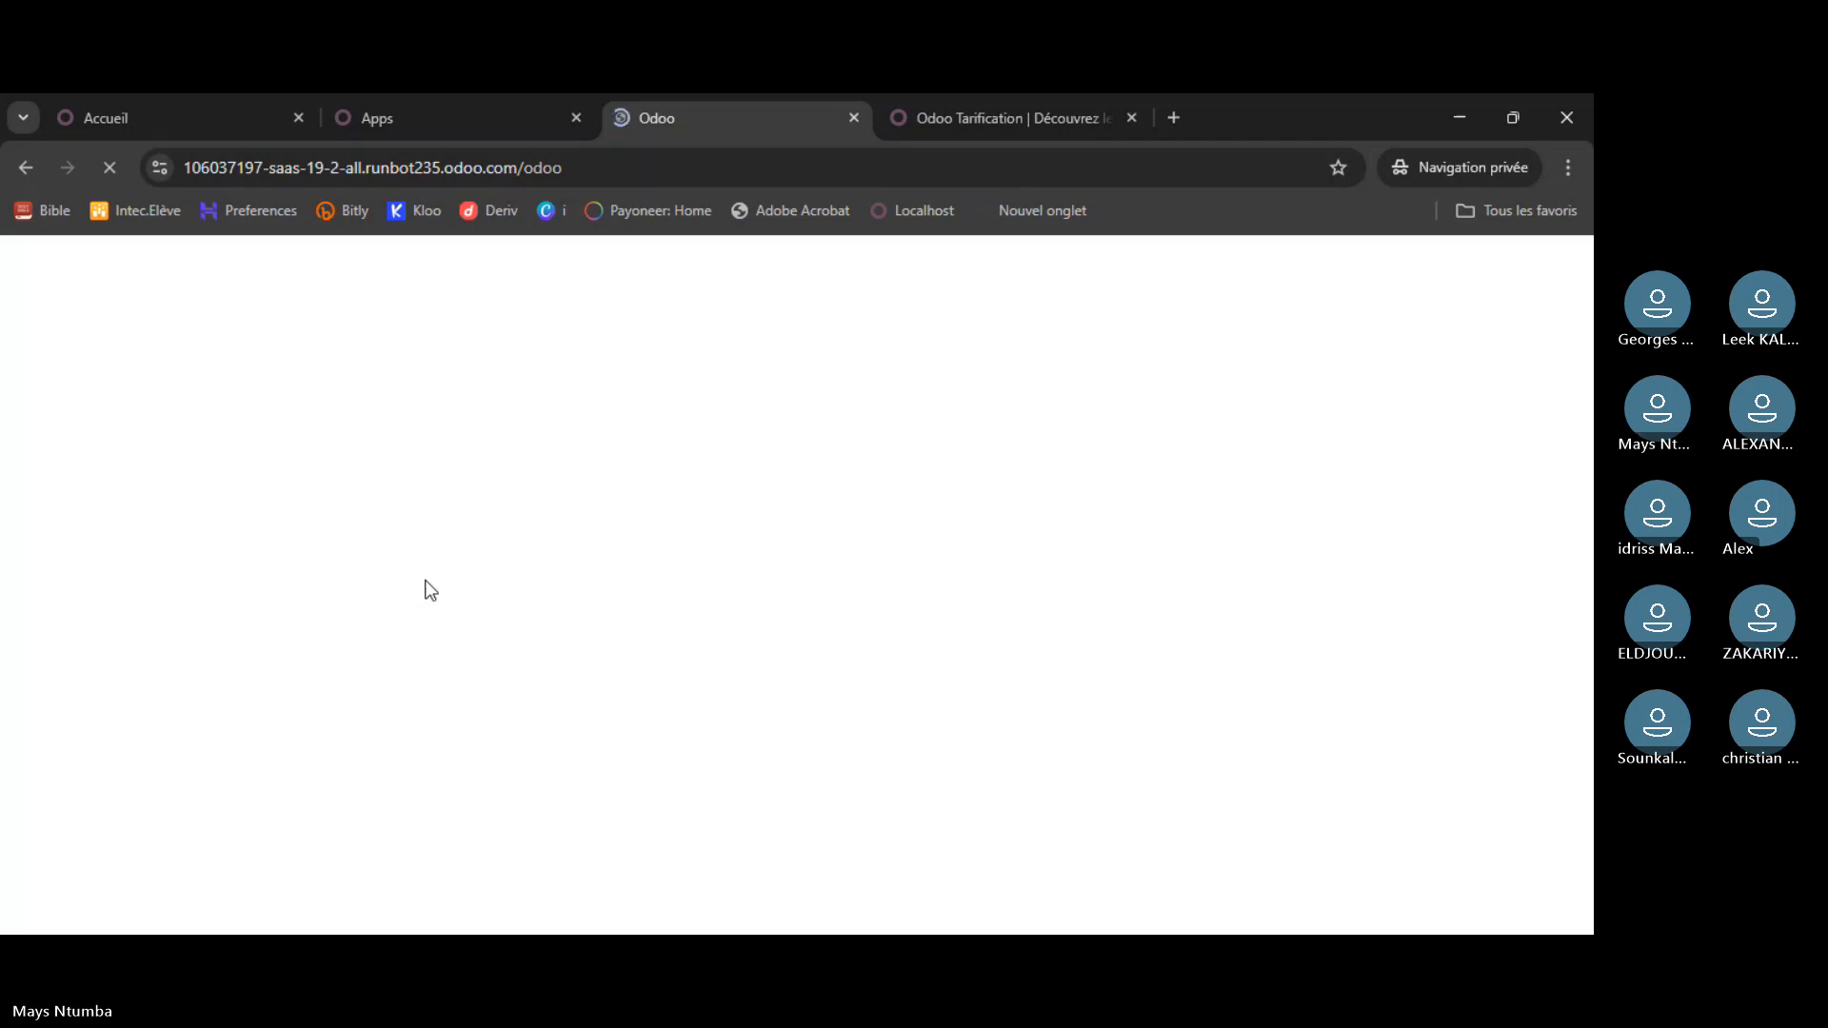
{"action": "left_click", "coordinate": [470, 114]}
{"action": "left_click", "coordinate": [169, 120]}
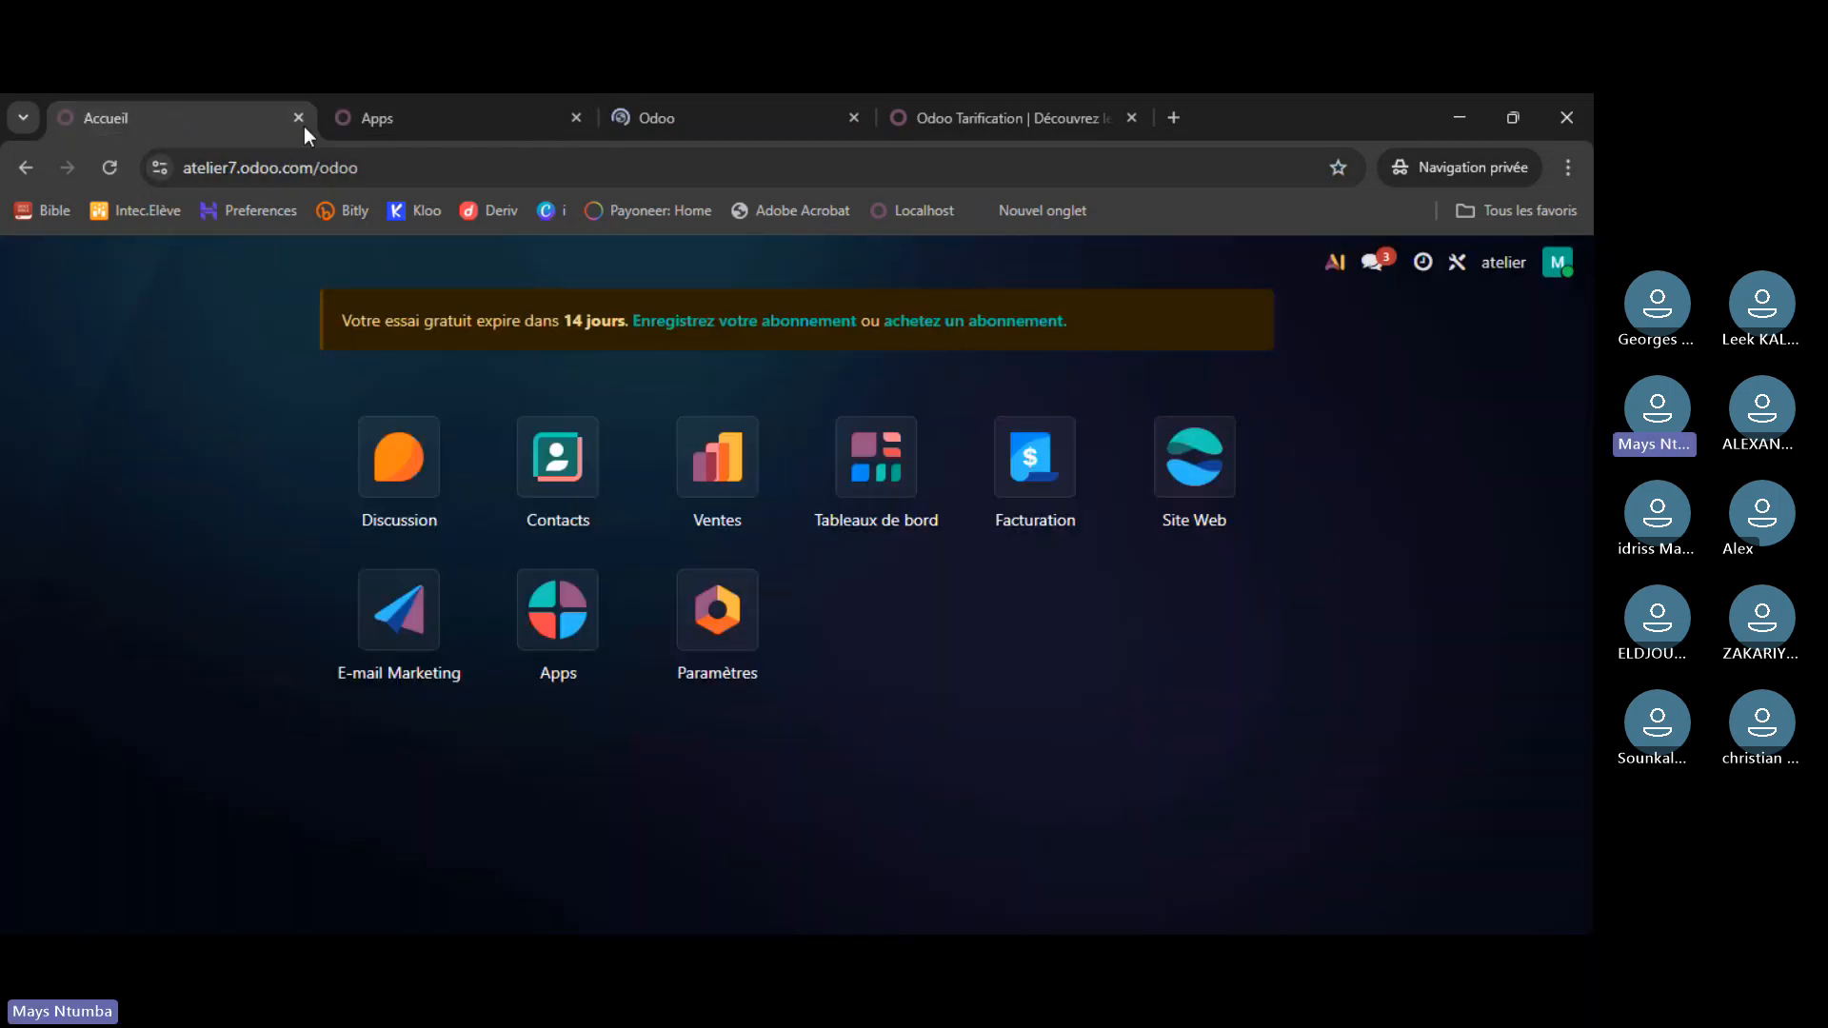
- Flip between the Apps and atelier7 tabs, view pending activities, then show the runbot instance tab
{"action": "left_click", "coordinate": [413, 124]}
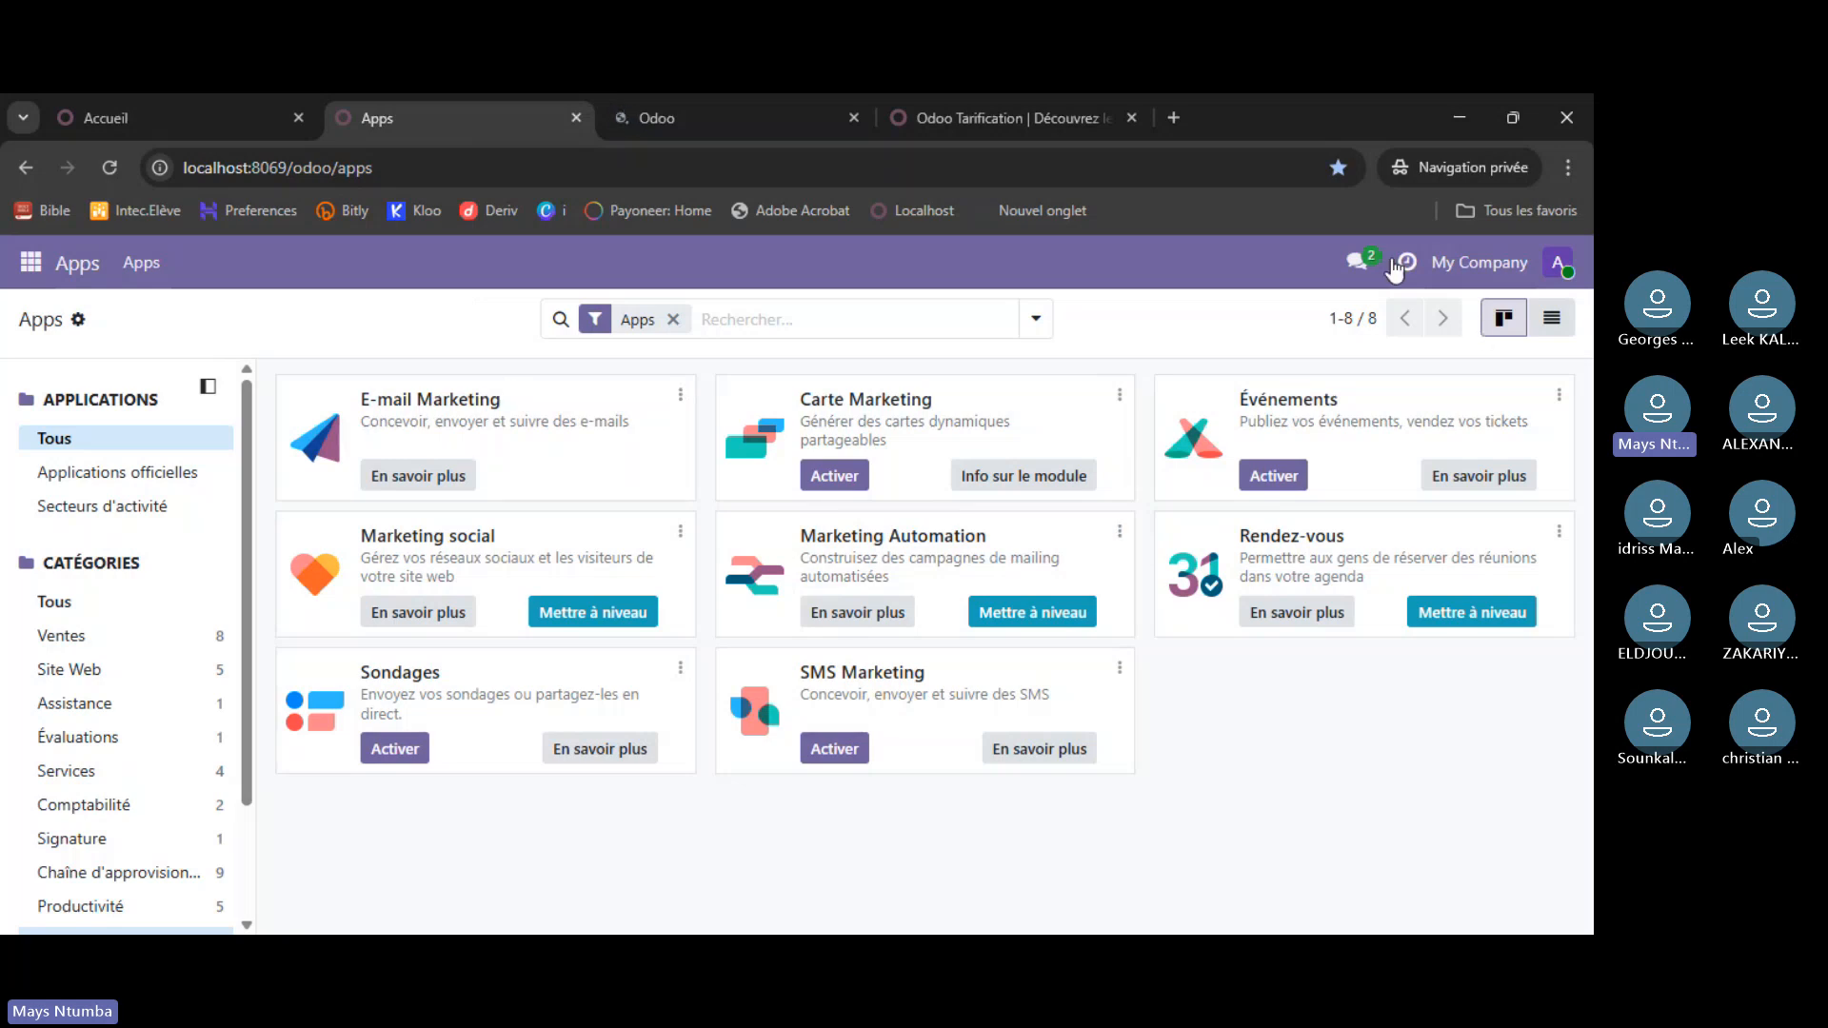
{"action": "left_click", "coordinate": [164, 112]}
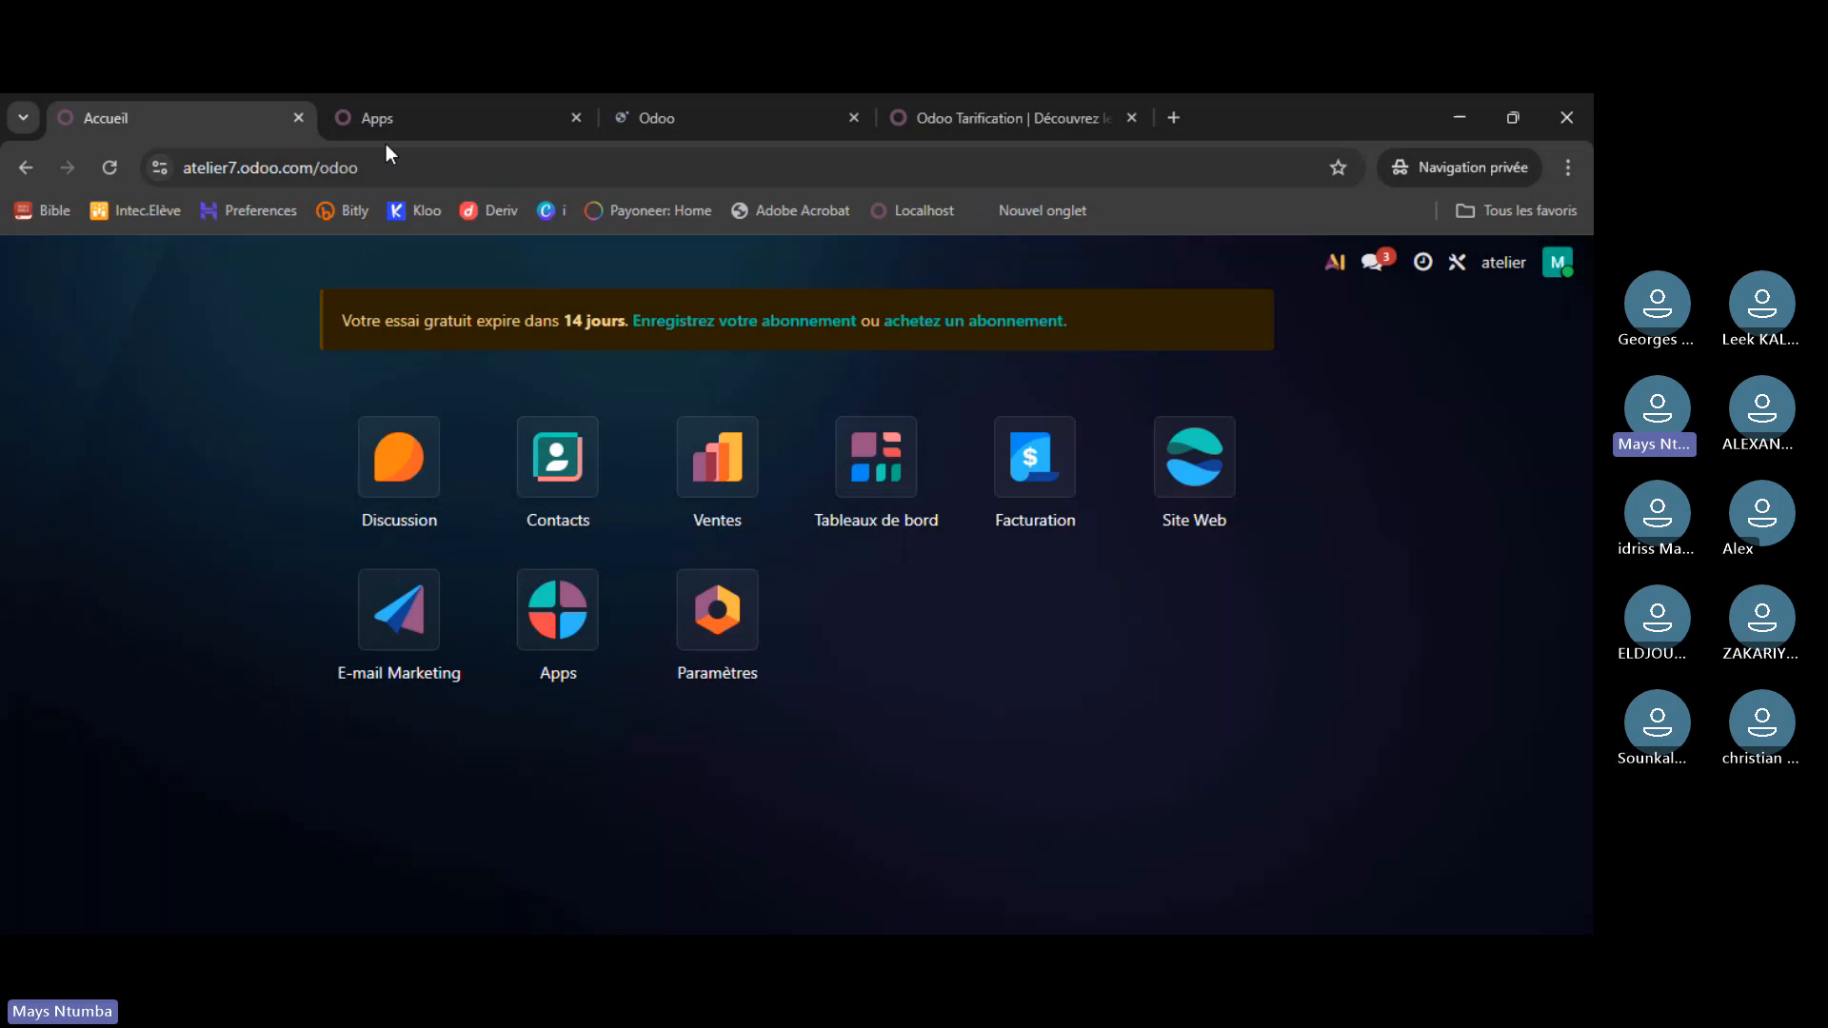
{"action": "left_click", "coordinate": [425, 105]}
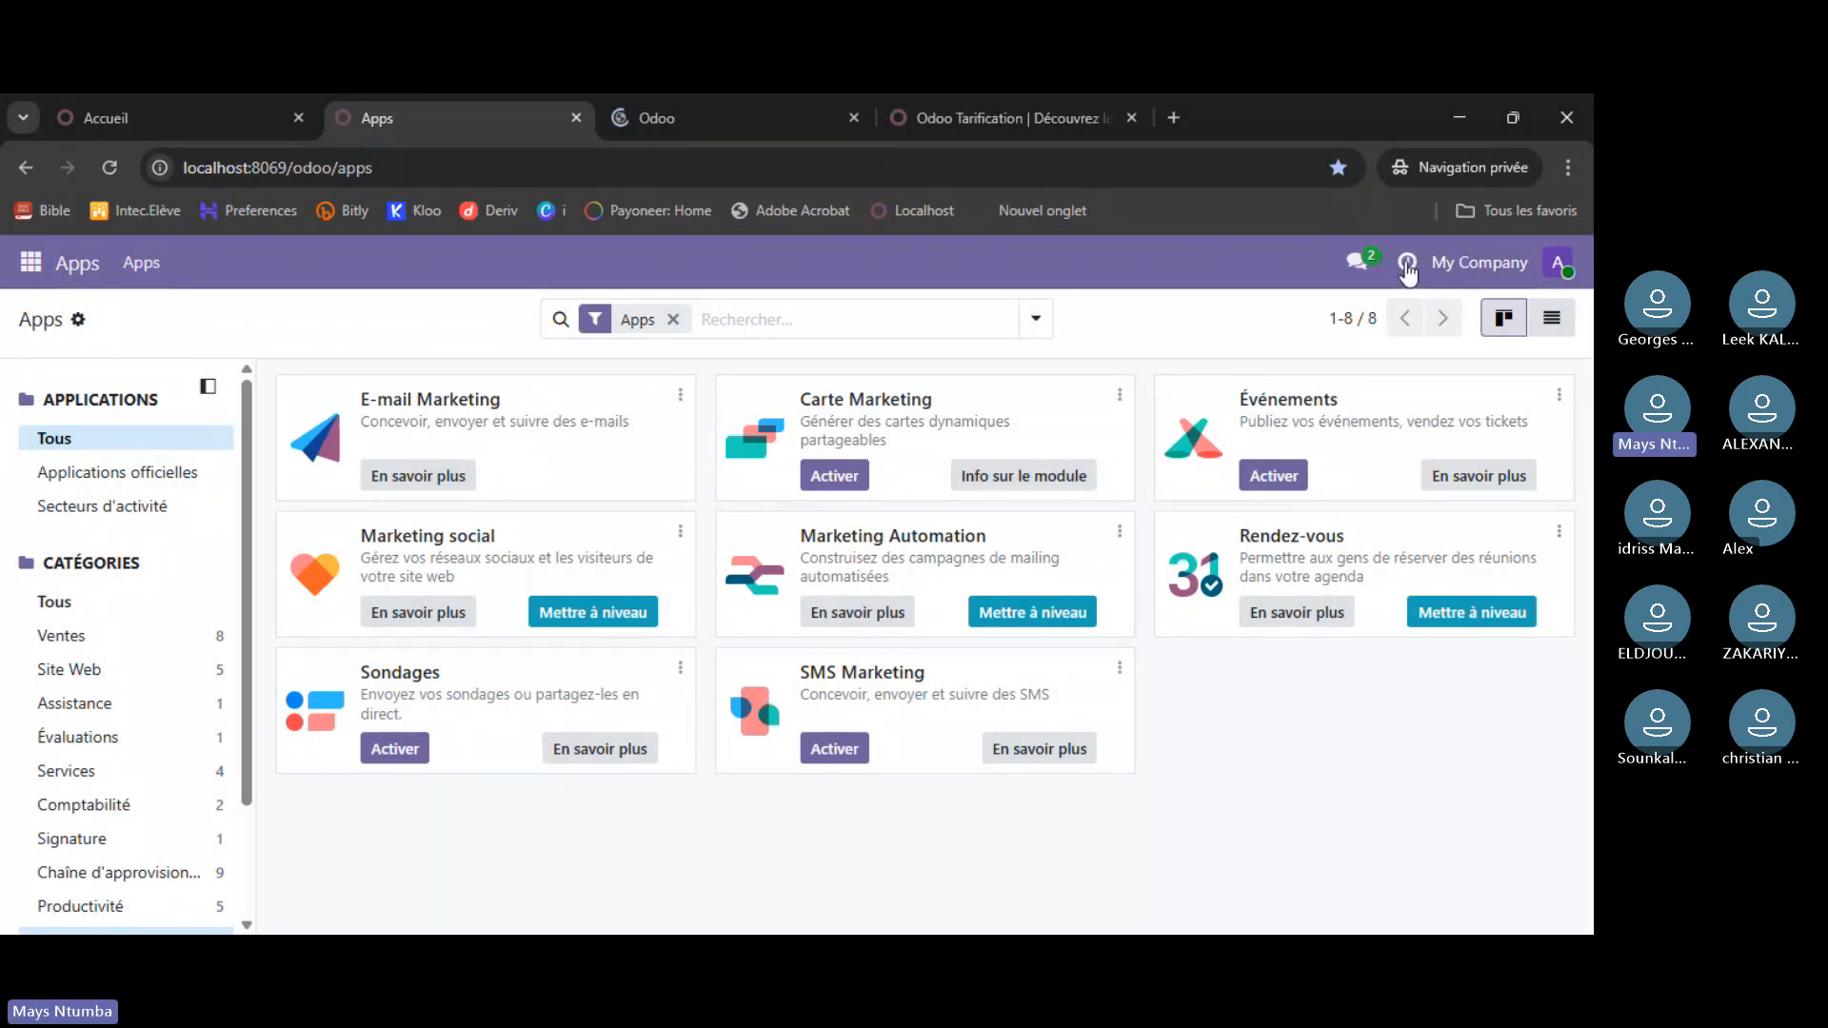
{"action": "left_click", "coordinate": [1414, 264]}
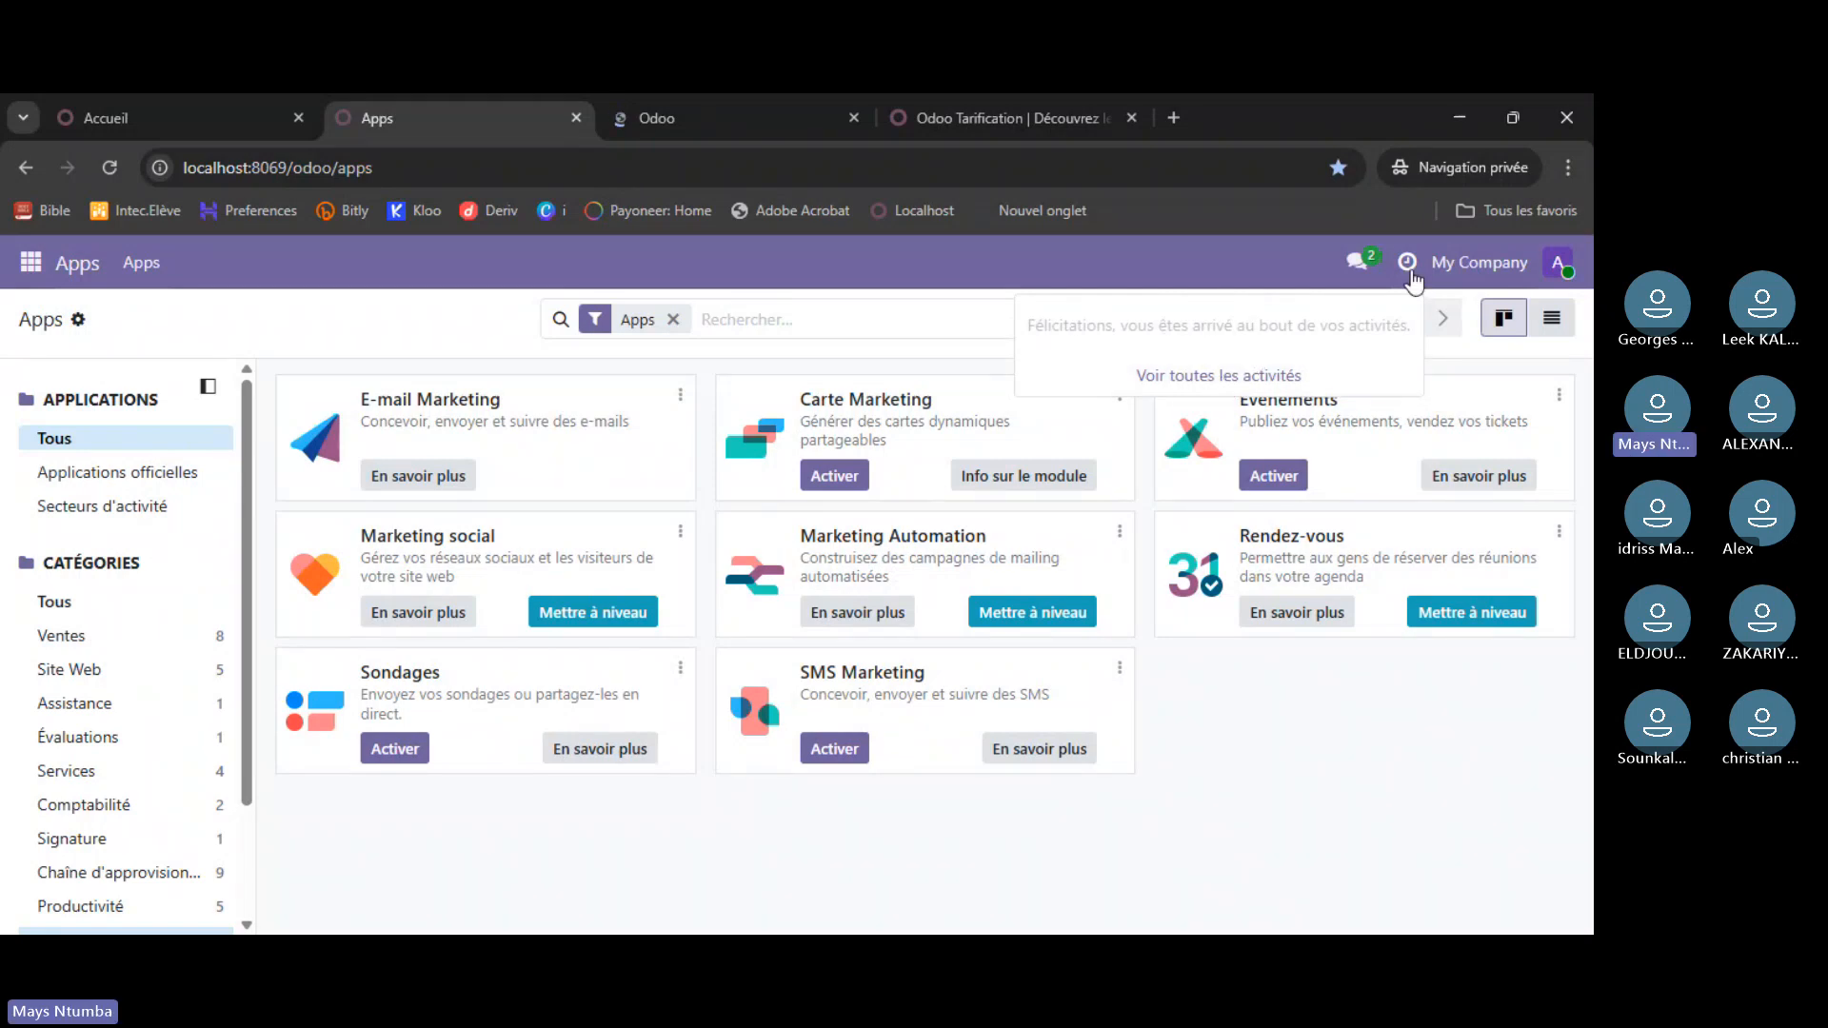
{"action": "left_click", "coordinate": [617, 114]}
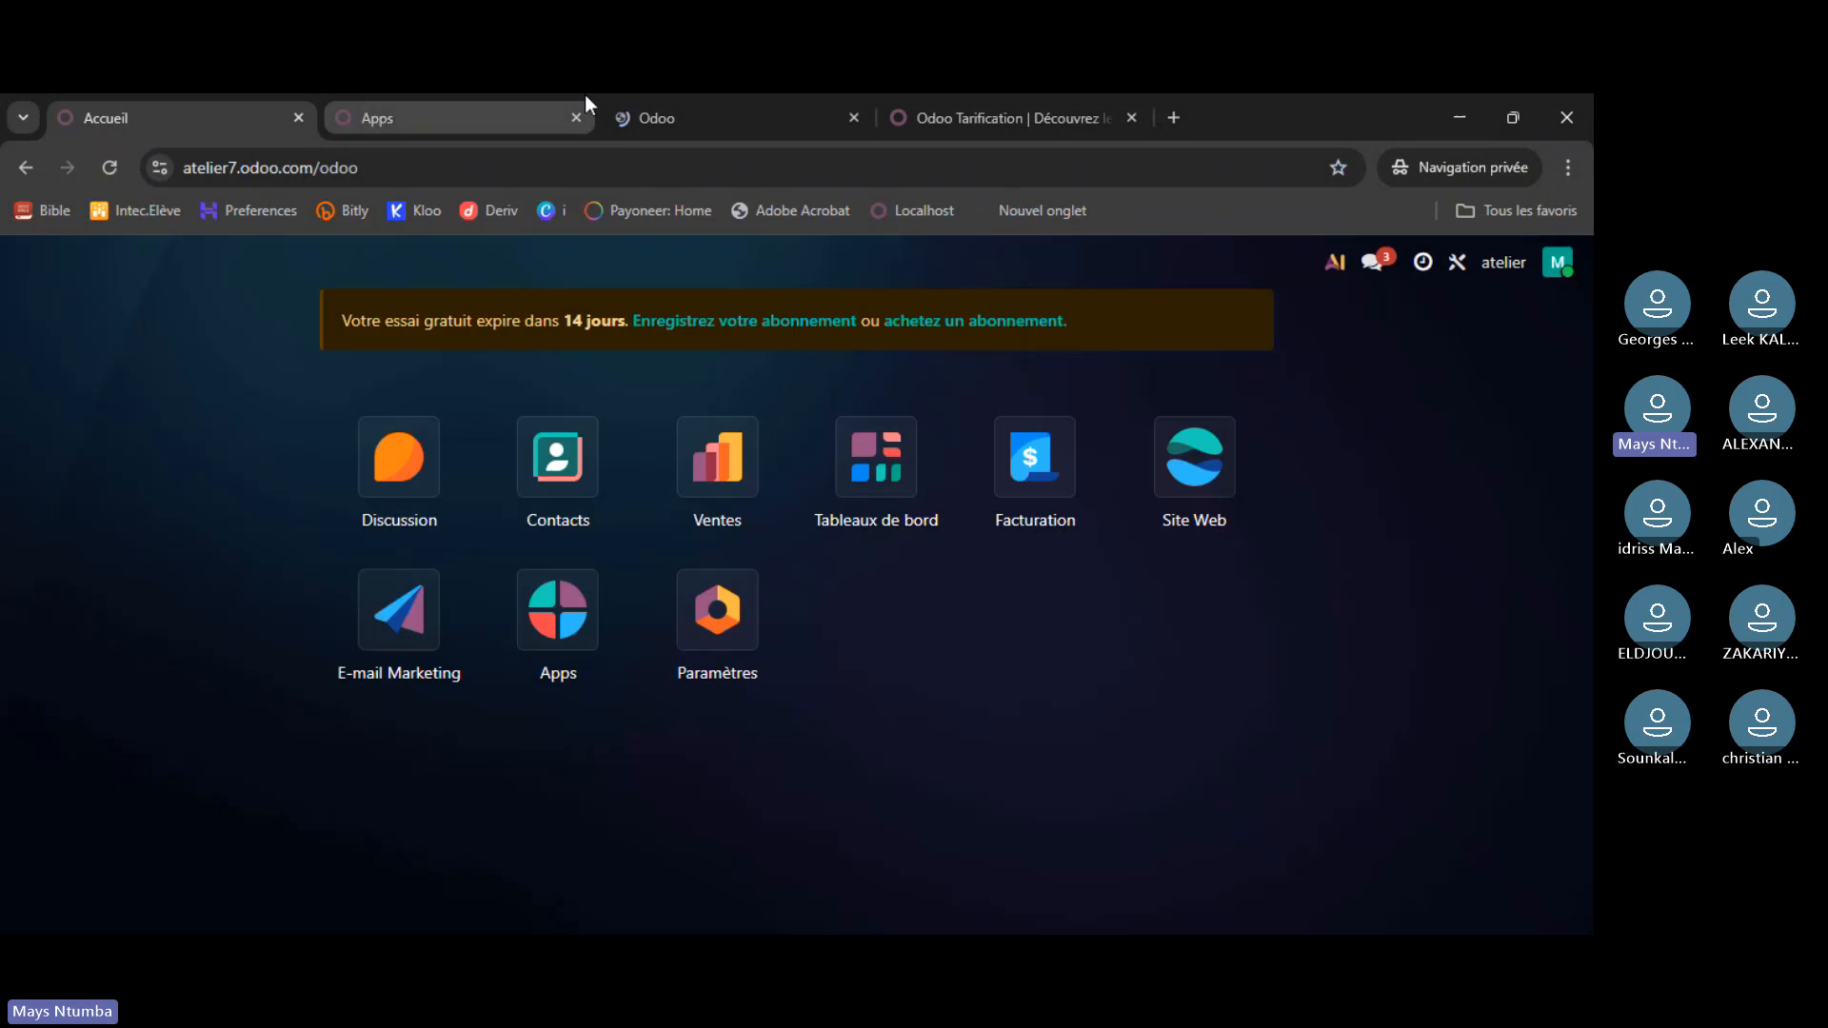
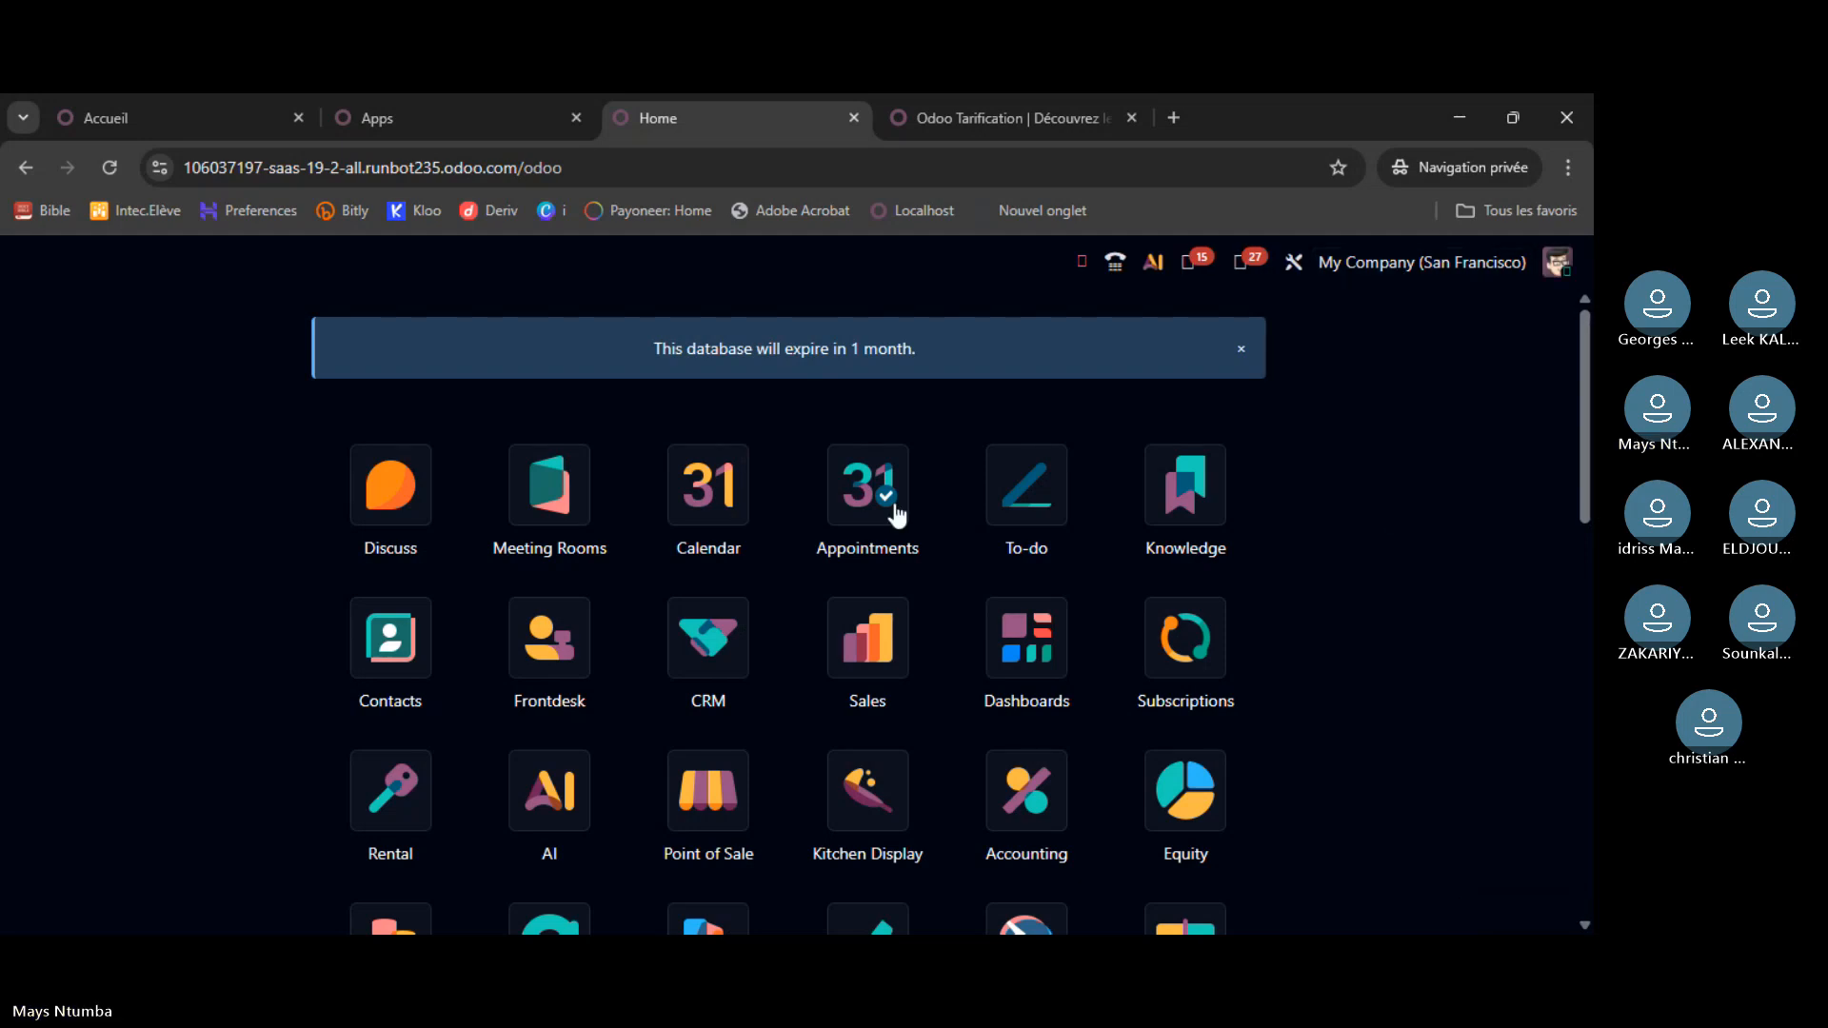
- Check the runbot demo's company list and user menu, keep San Francisco, then show localhost Apps
{"action": "scroll", "coordinate": [943, 546], "scroll_direction": "down", "scroll_amount": 2}
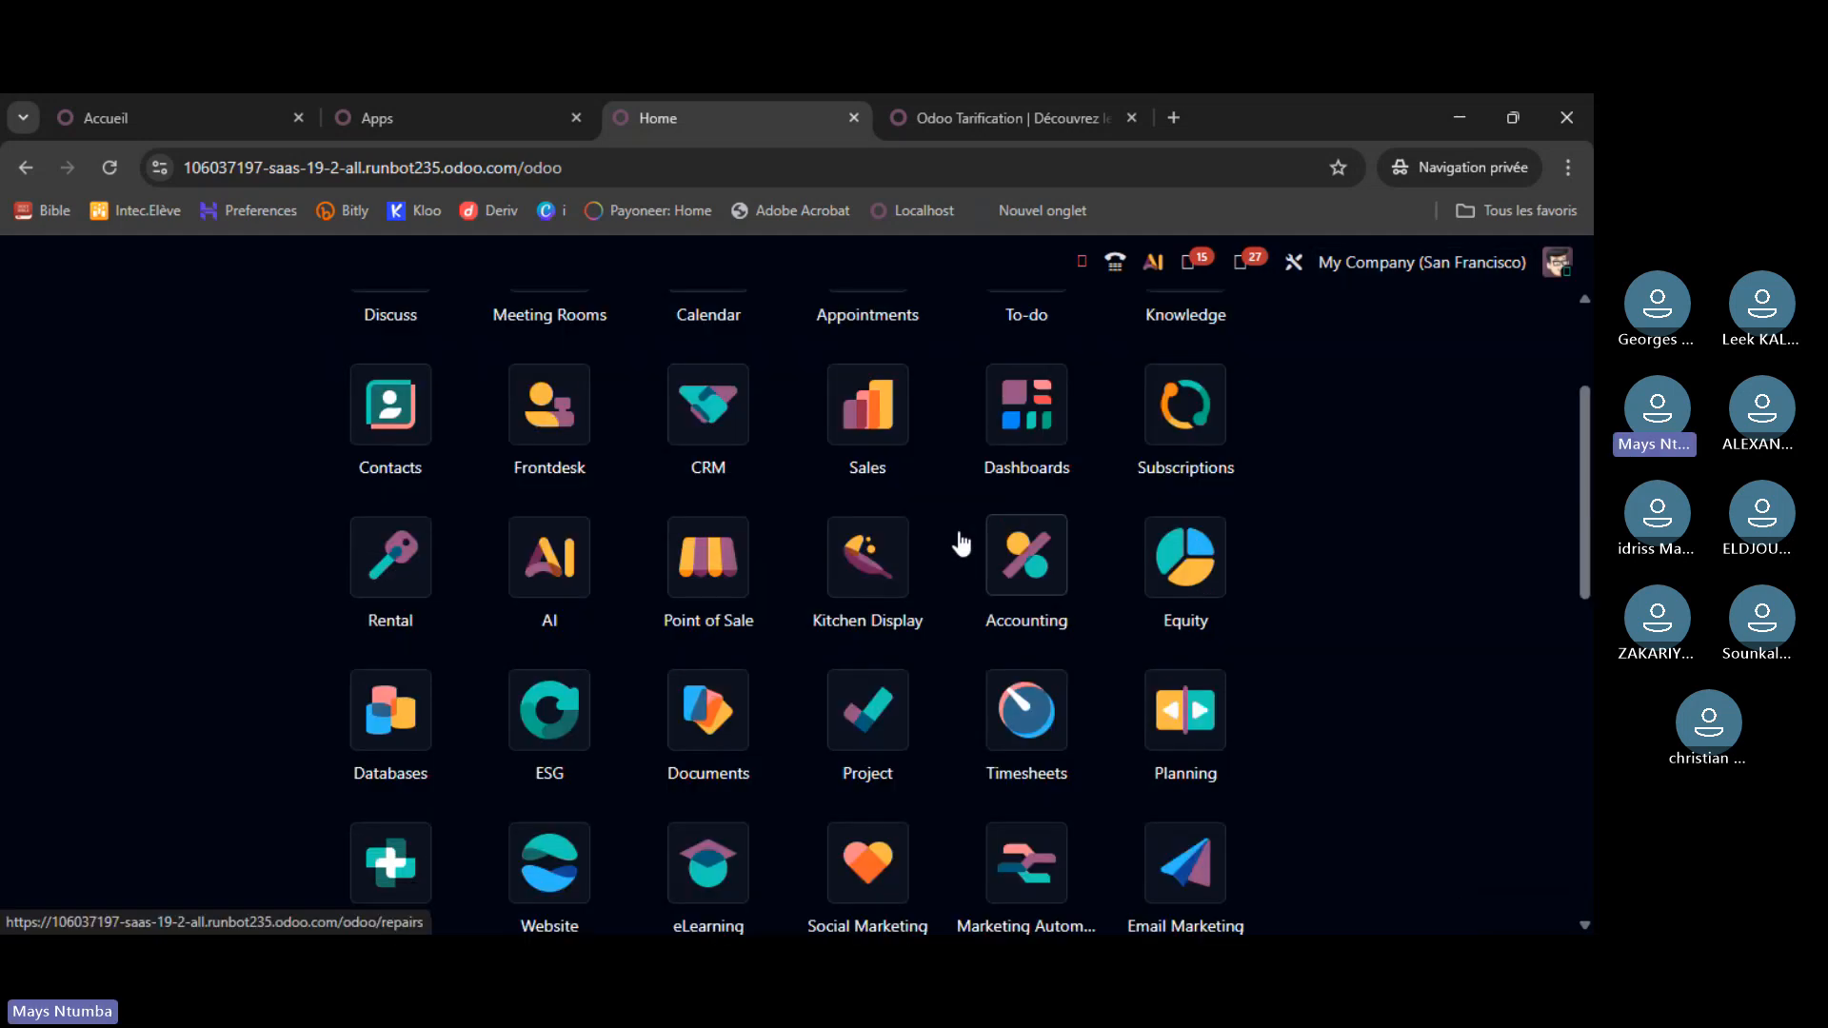
{"action": "scroll", "coordinate": [962, 543], "scroll_direction": "up", "scroll_amount": 2}
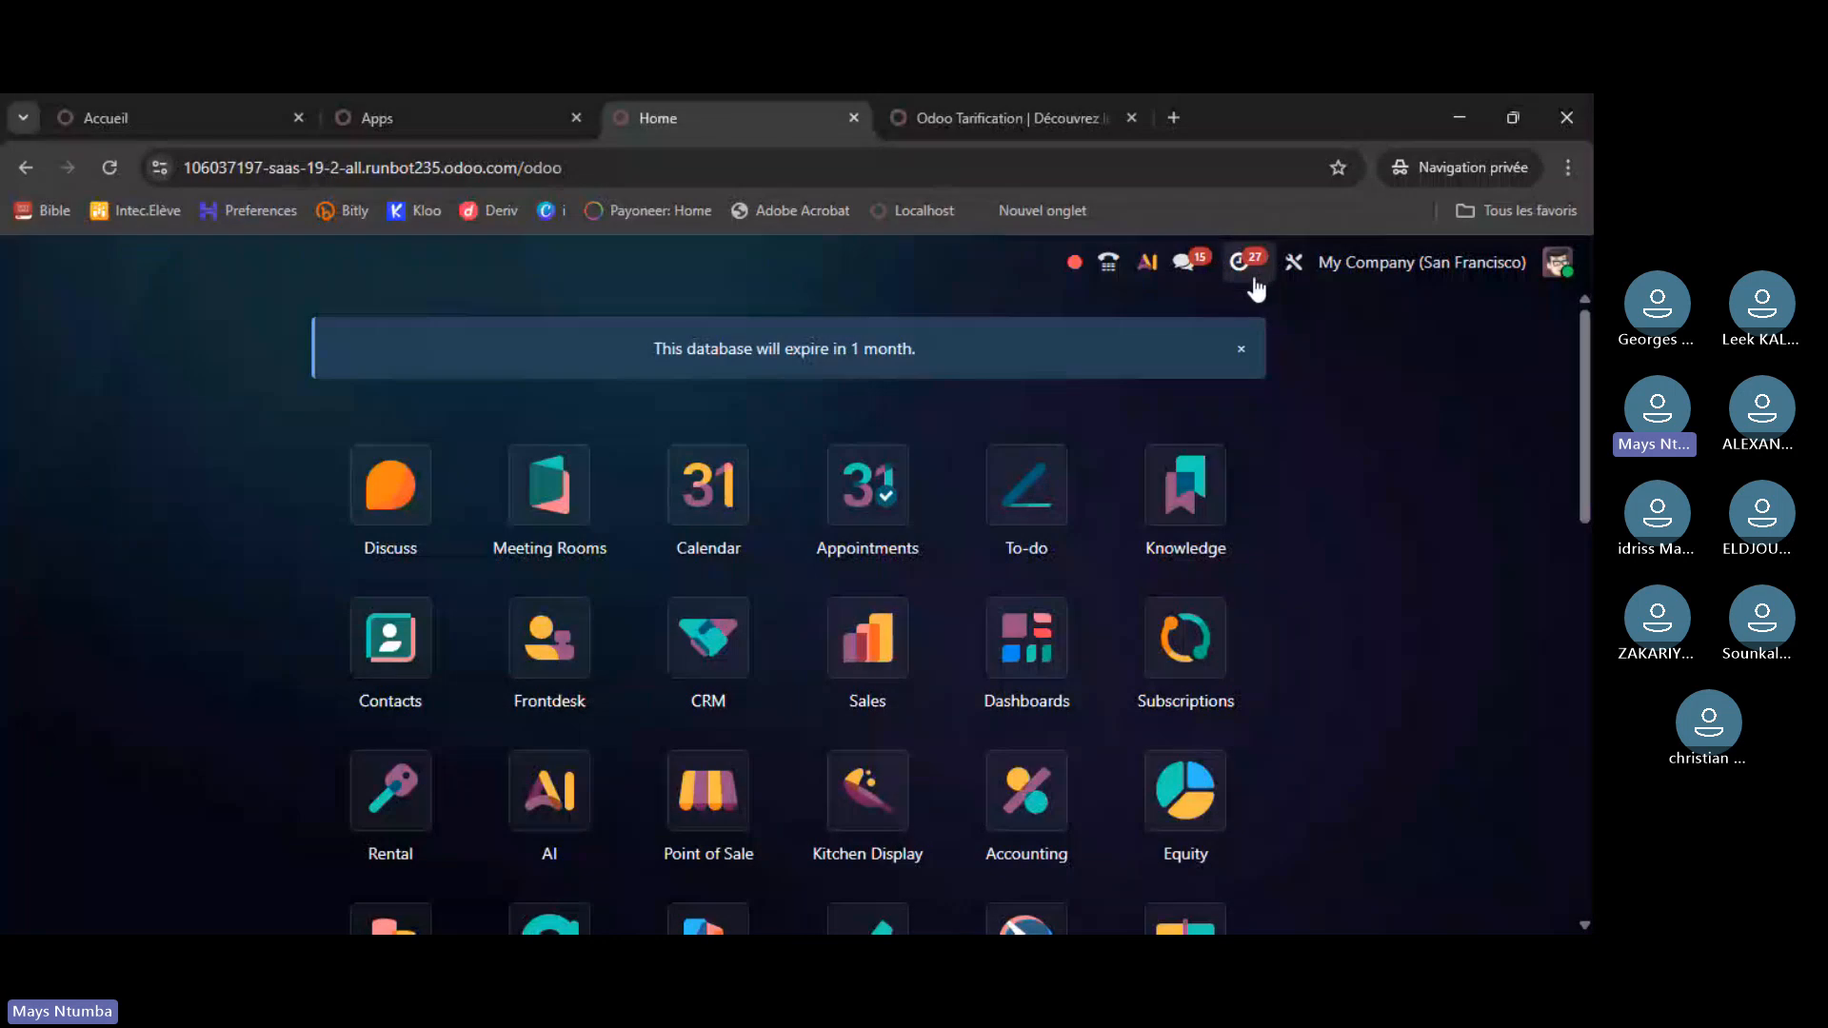
{"action": "left_click", "coordinate": [1435, 266]}
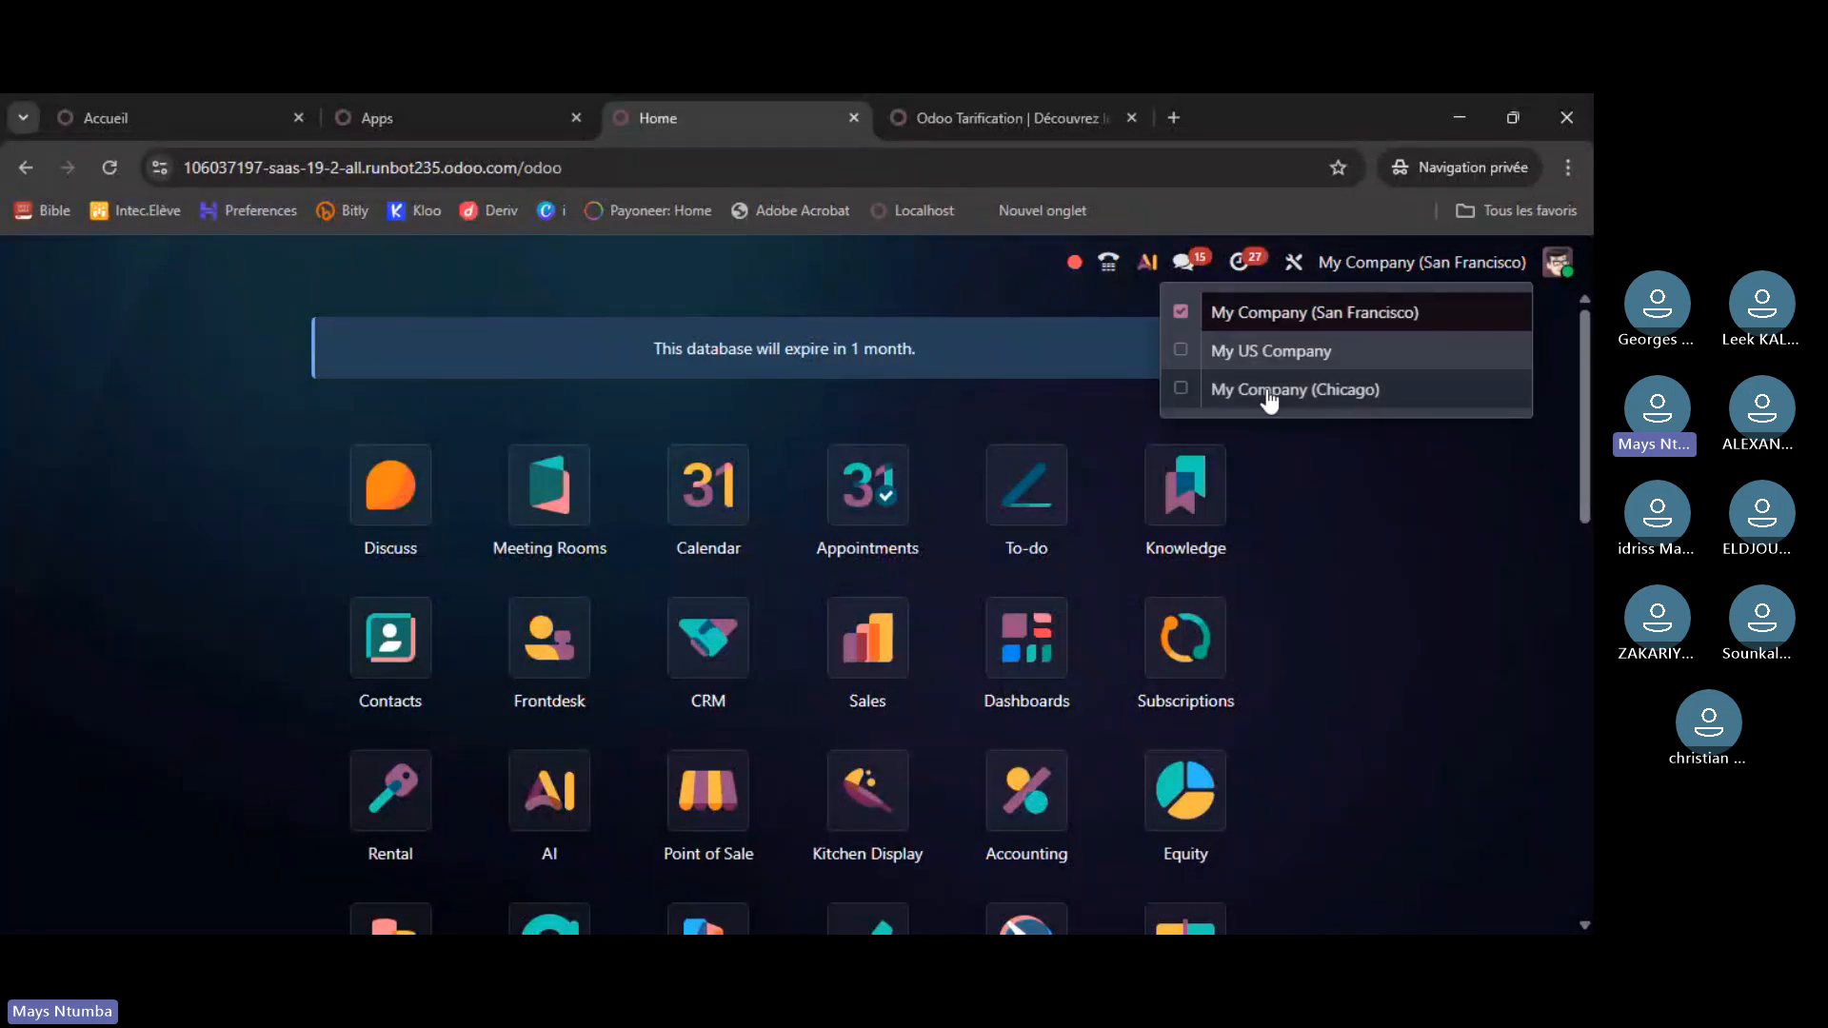
{"action": "left_click", "coordinate": [1472, 266]}
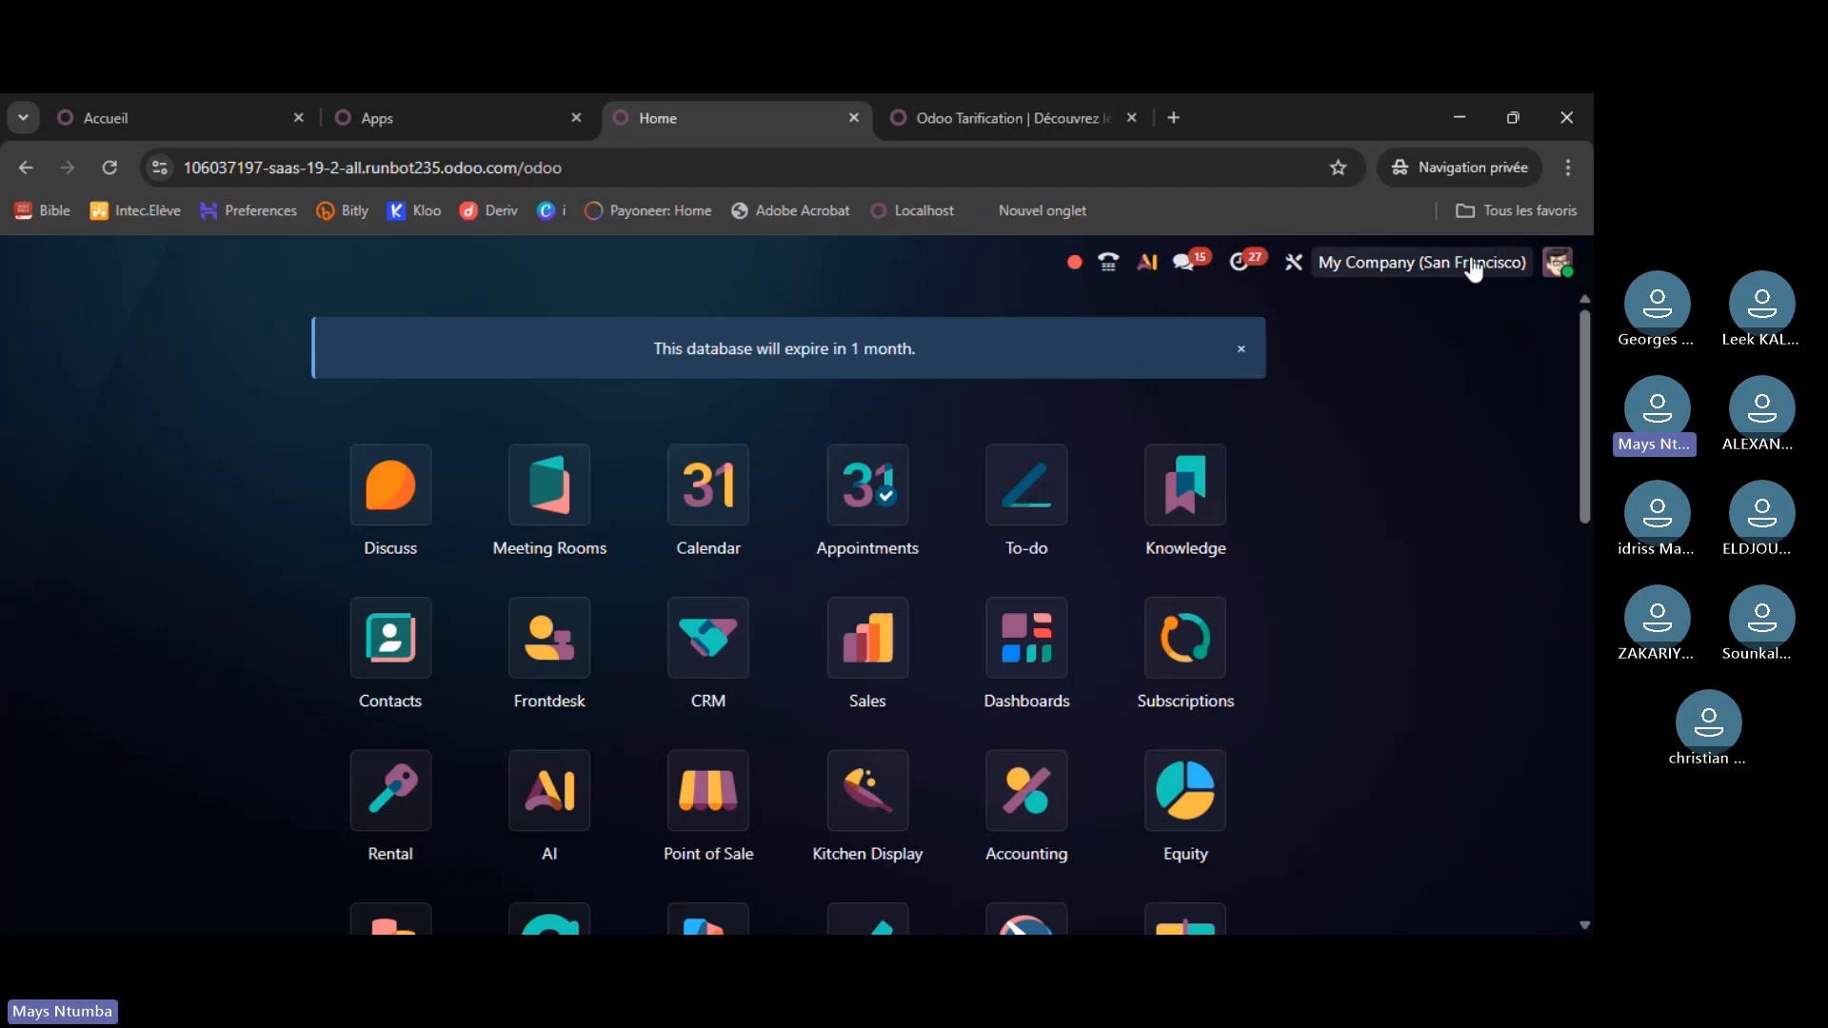
{"action": "left_click", "coordinate": [1475, 270]}
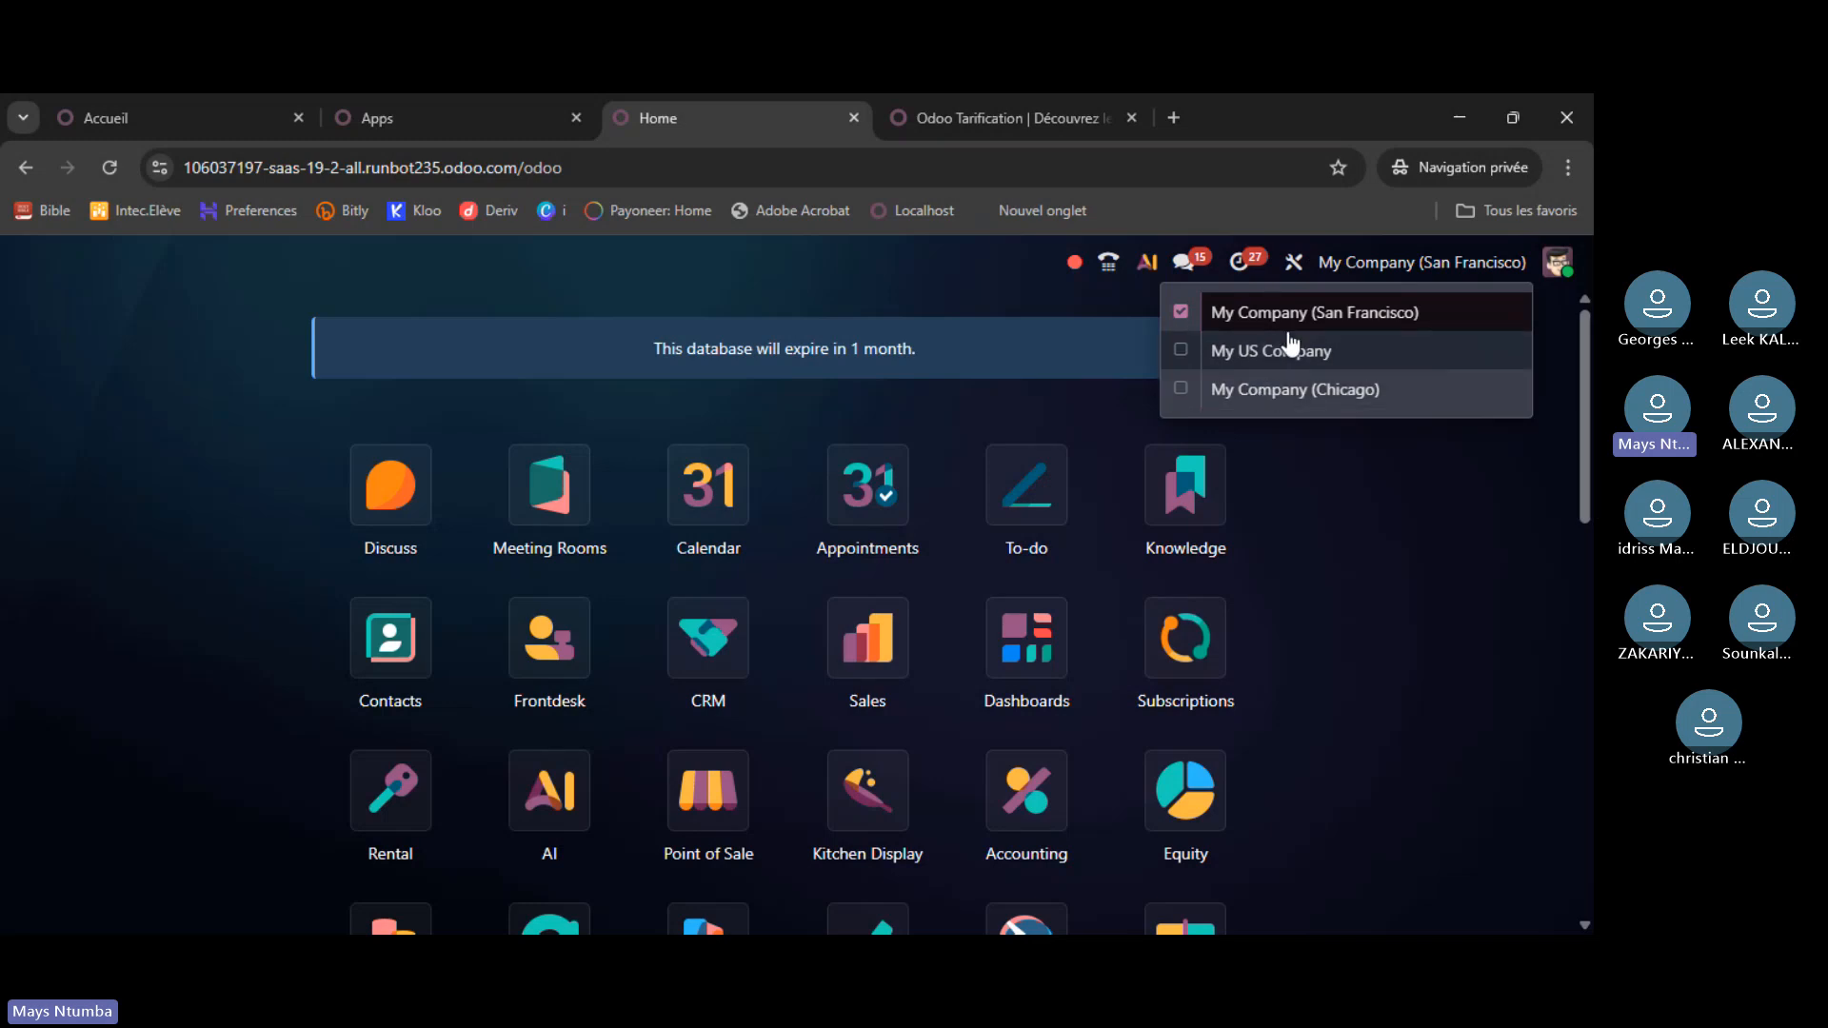
{"action": "left_click", "coordinate": [1529, 272]}
{"action": "left_click", "coordinate": [1562, 272]}
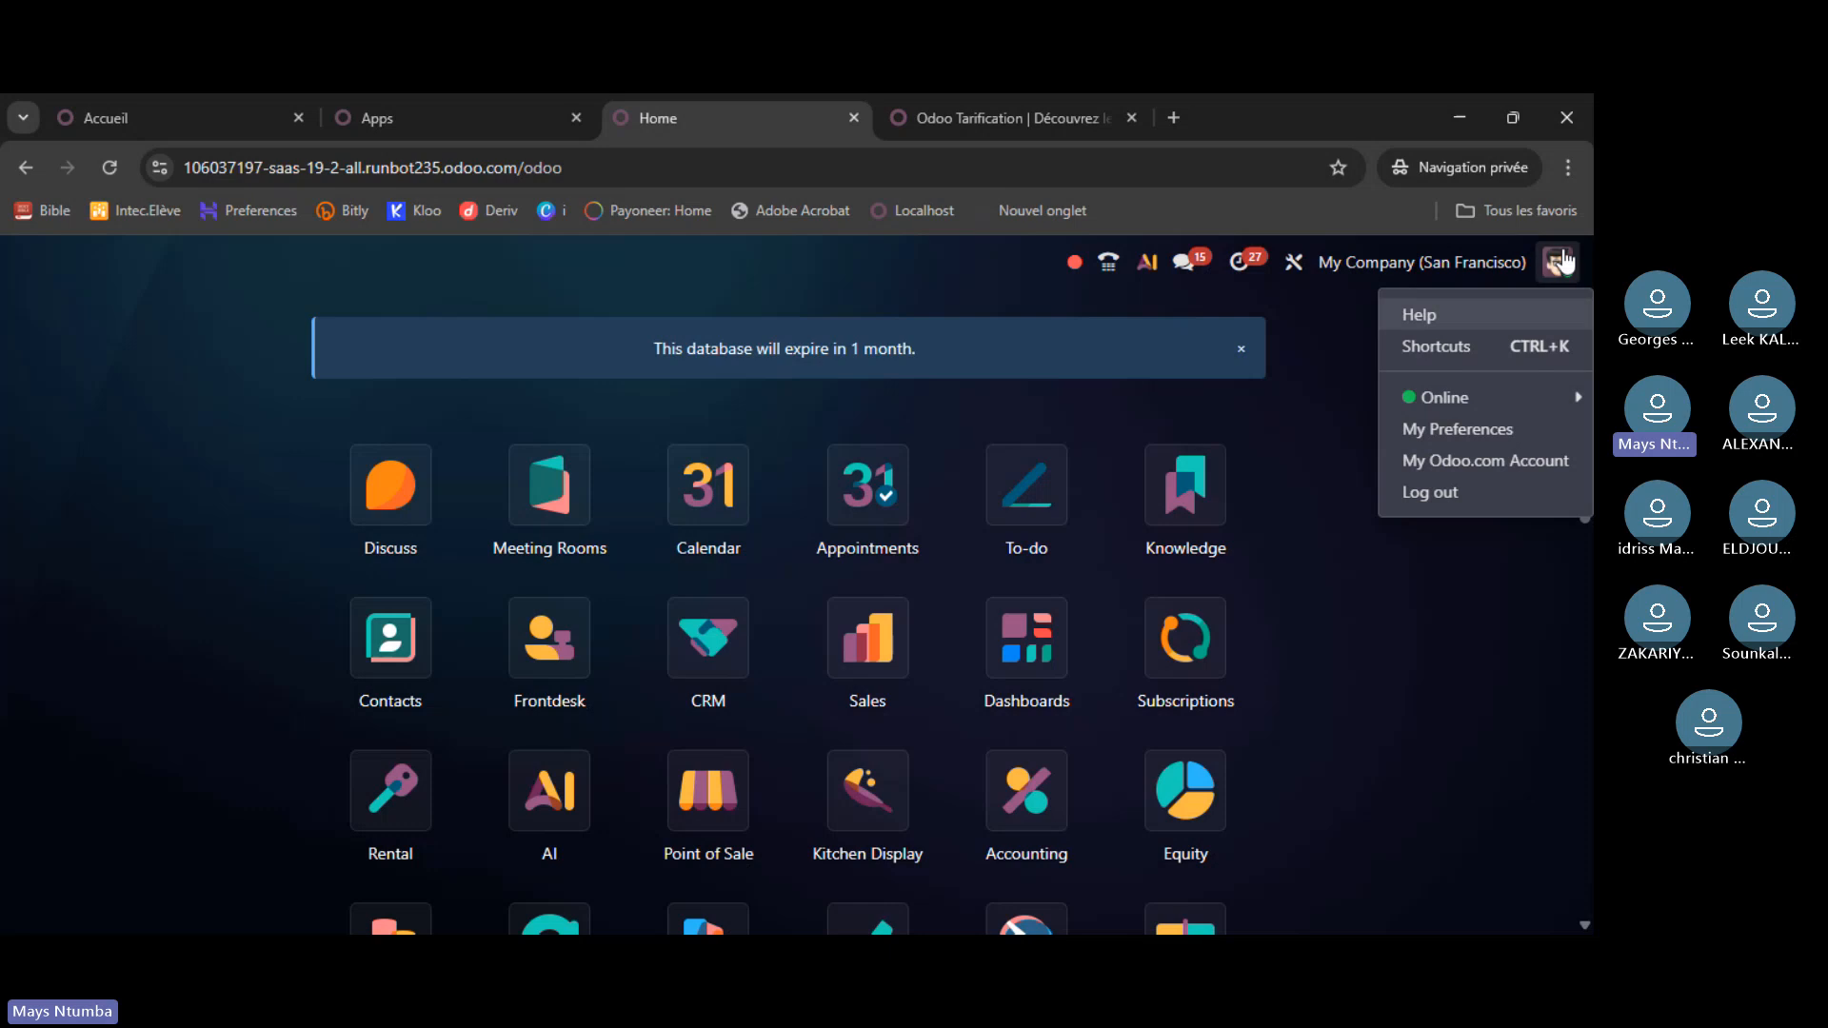
{"action": "left_click", "coordinate": [1559, 268]}
{"action": "left_click", "coordinate": [1385, 270]}
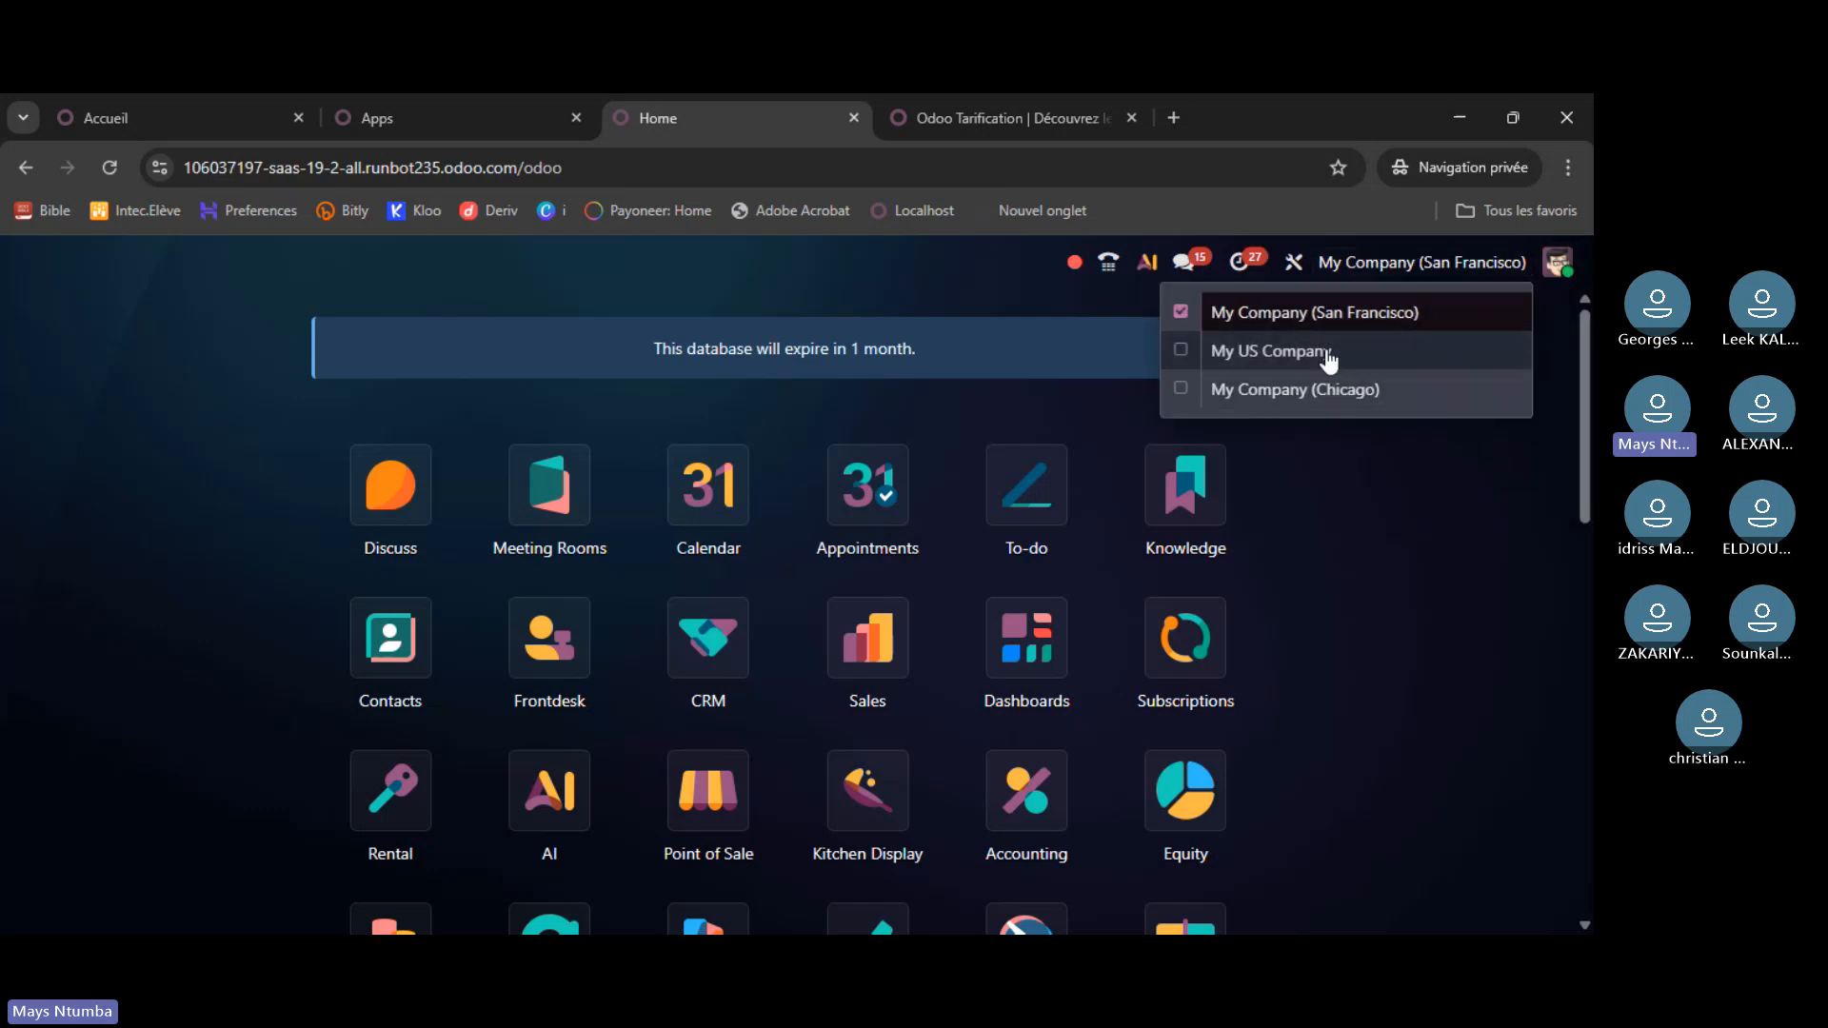
{"action": "left_click", "coordinate": [1441, 273]}
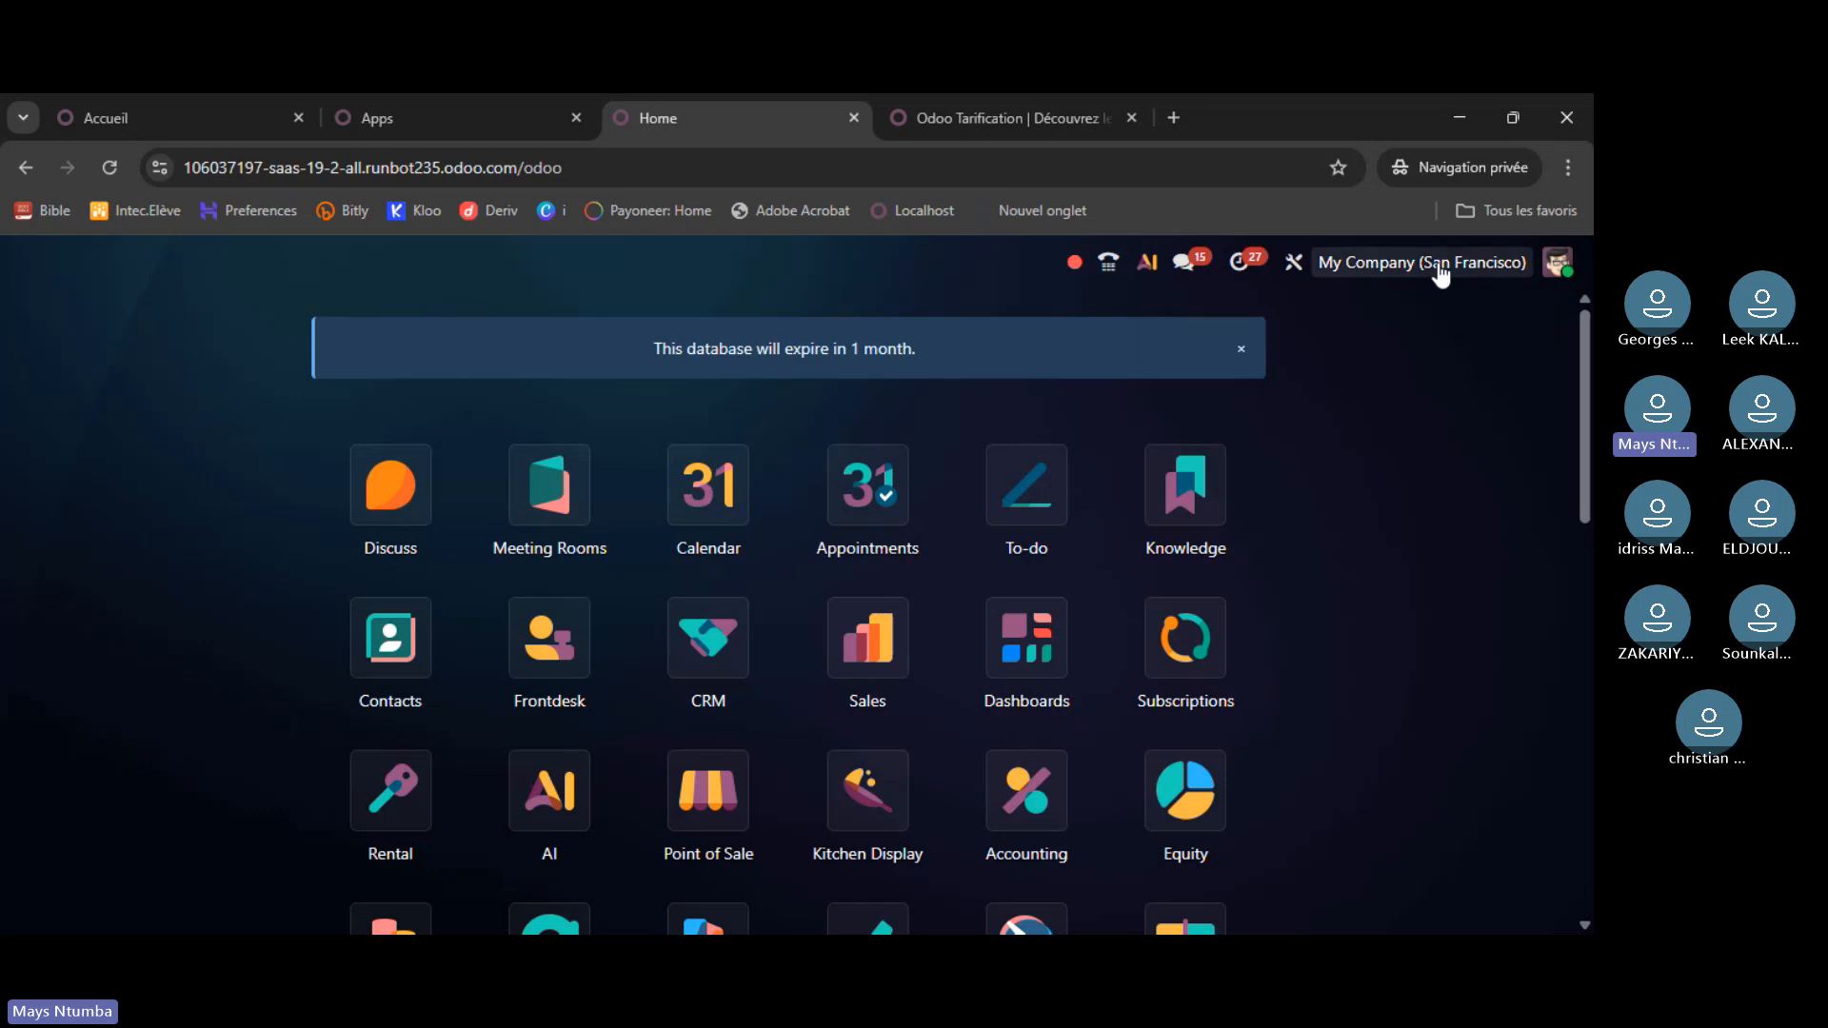
{"action": "left_click", "coordinate": [500, 118]}
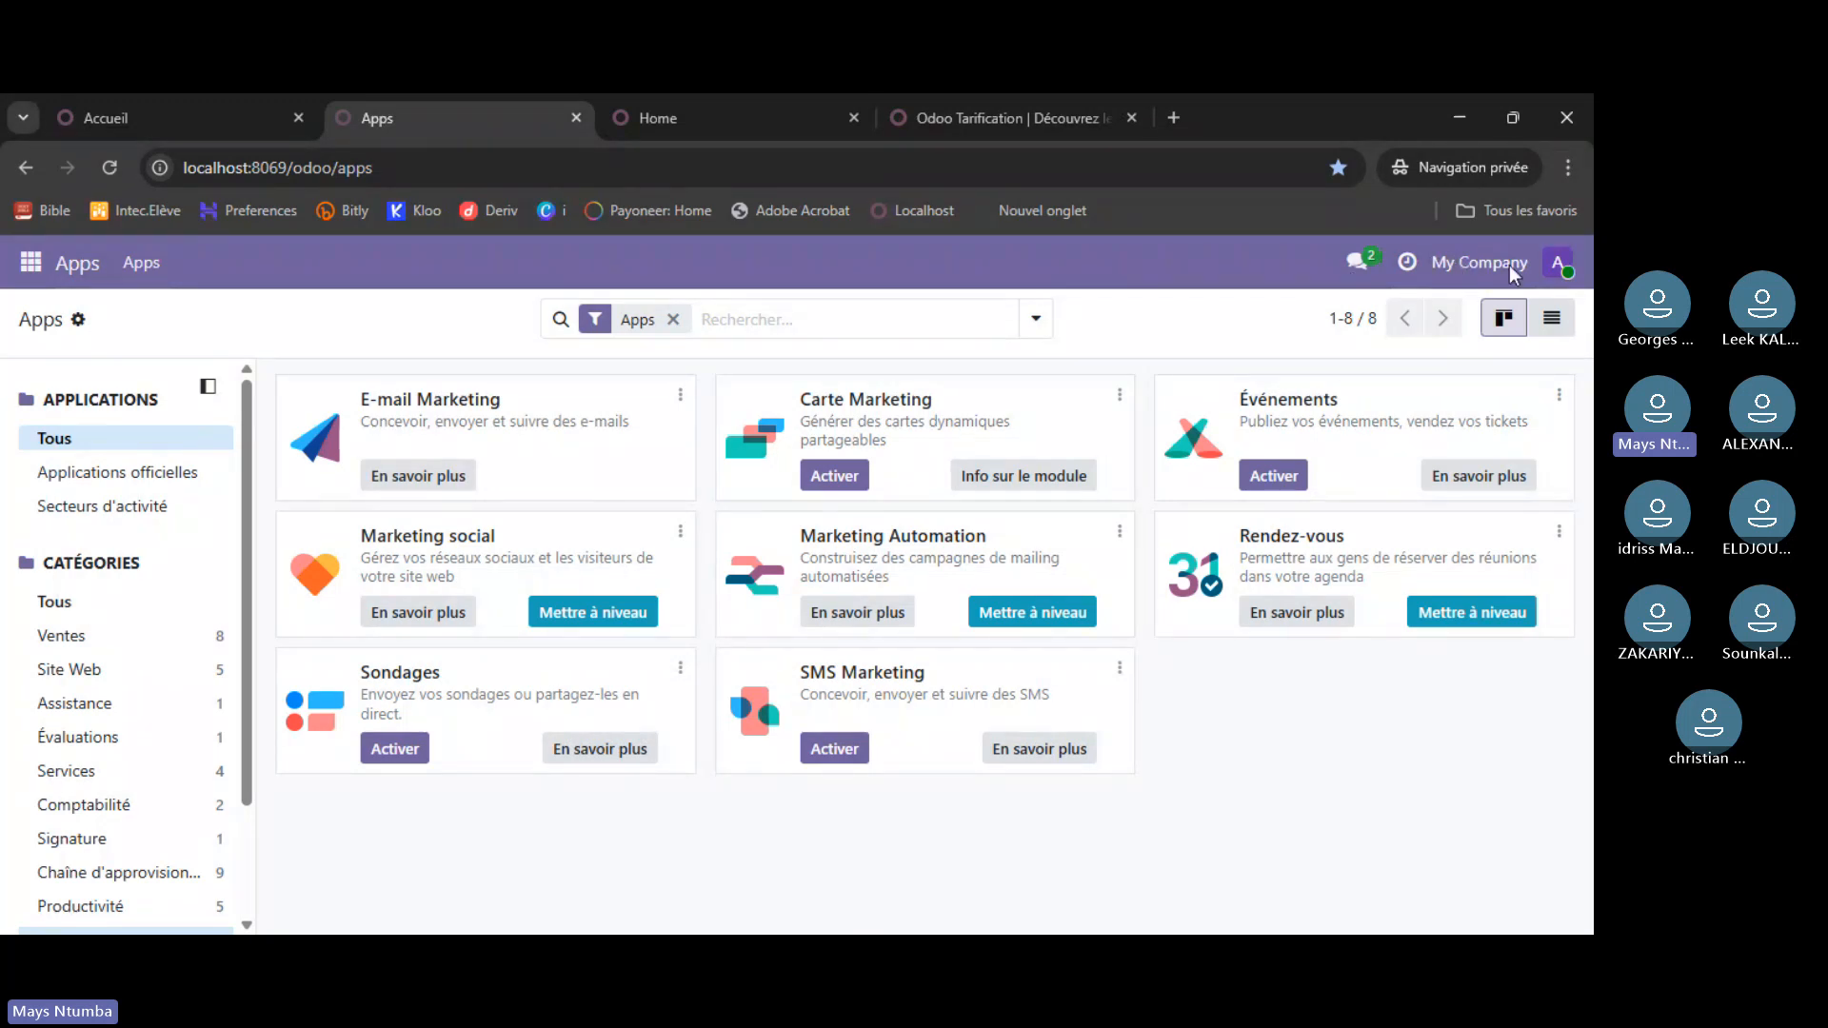
- Compare the atelier home screen with the Odoo pricing page, ending on the runbot demo home
{"action": "left_click", "coordinate": [186, 130]}
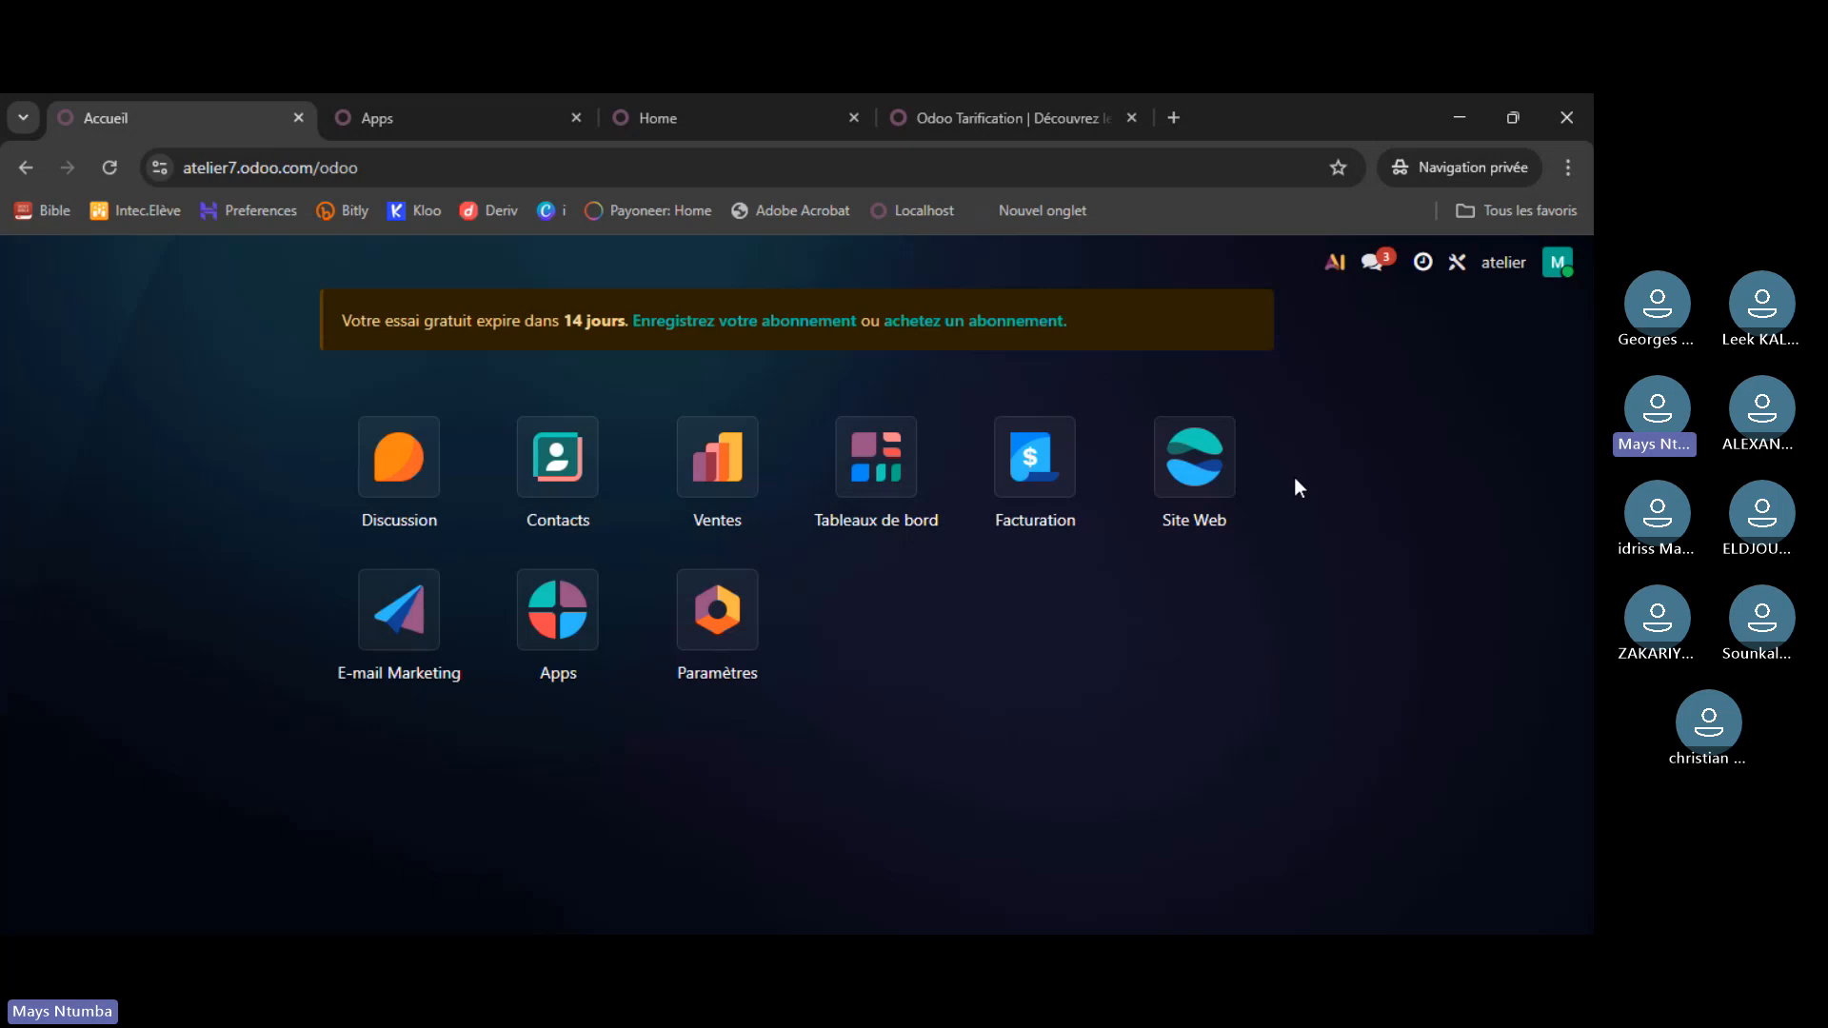
{"action": "left_click", "coordinate": [1048, 119]}
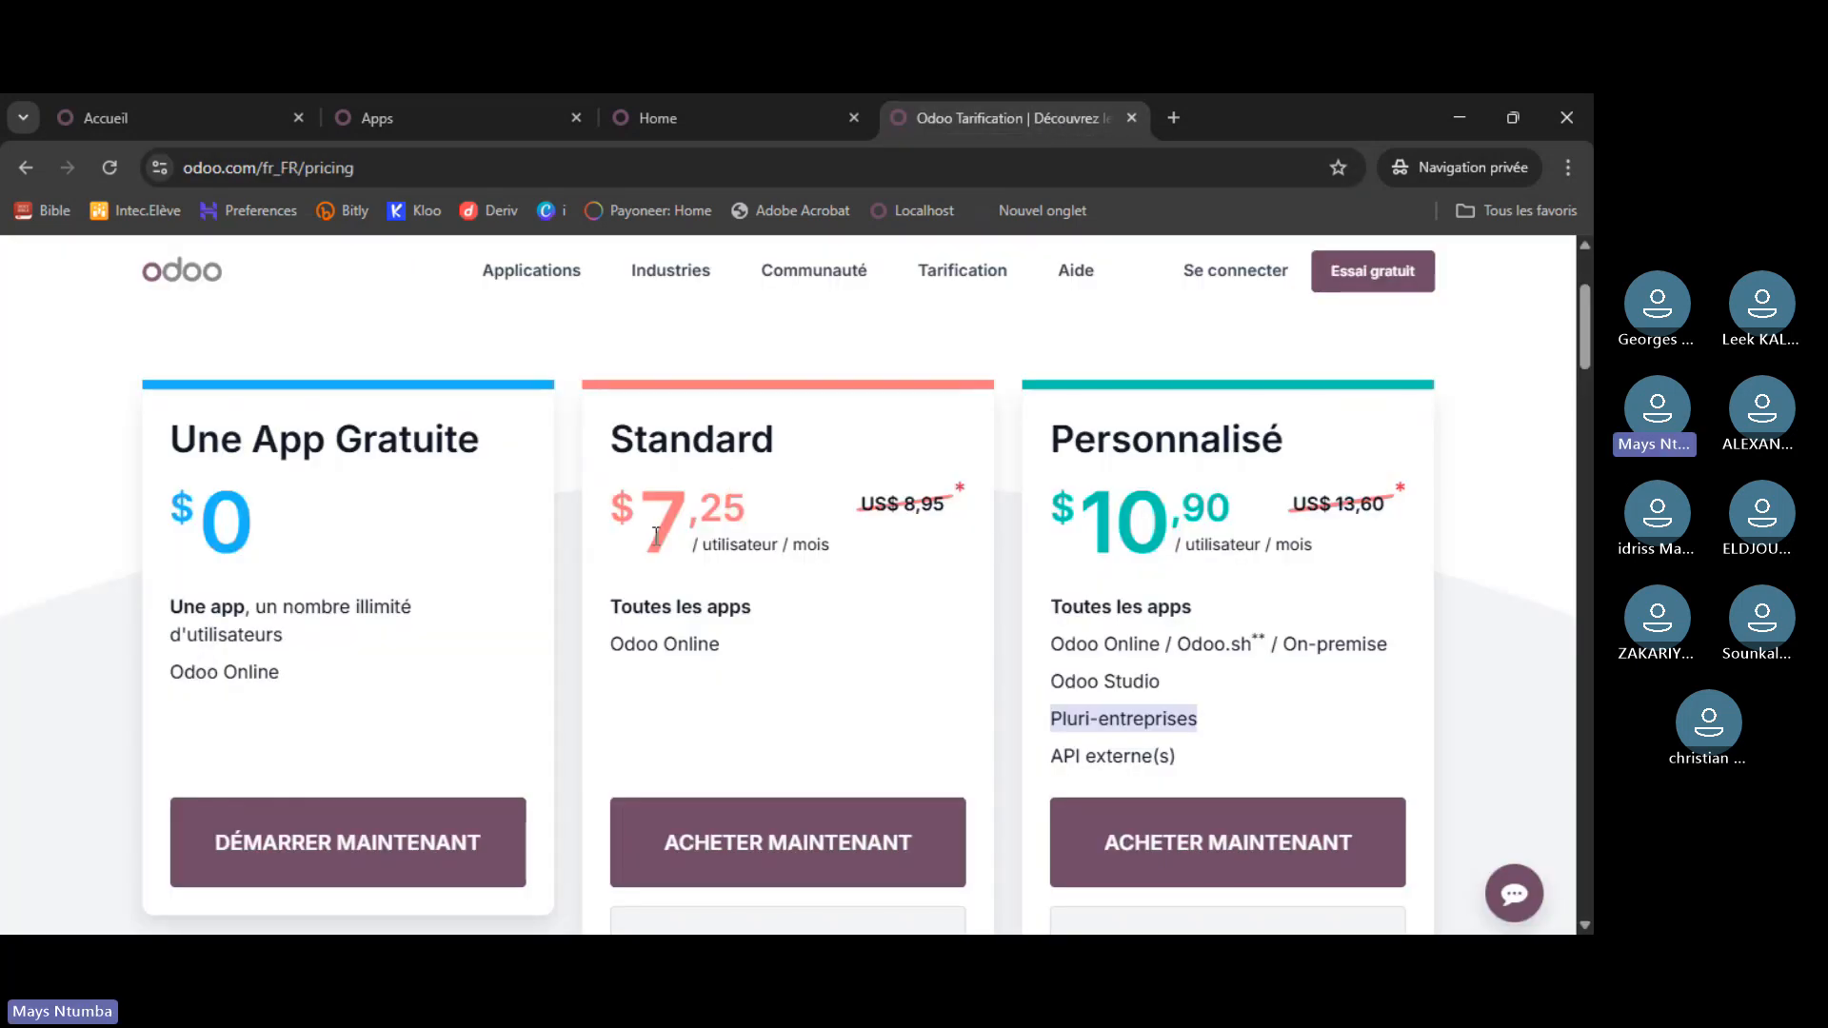
{"action": "left_click", "coordinate": [231, 110]}
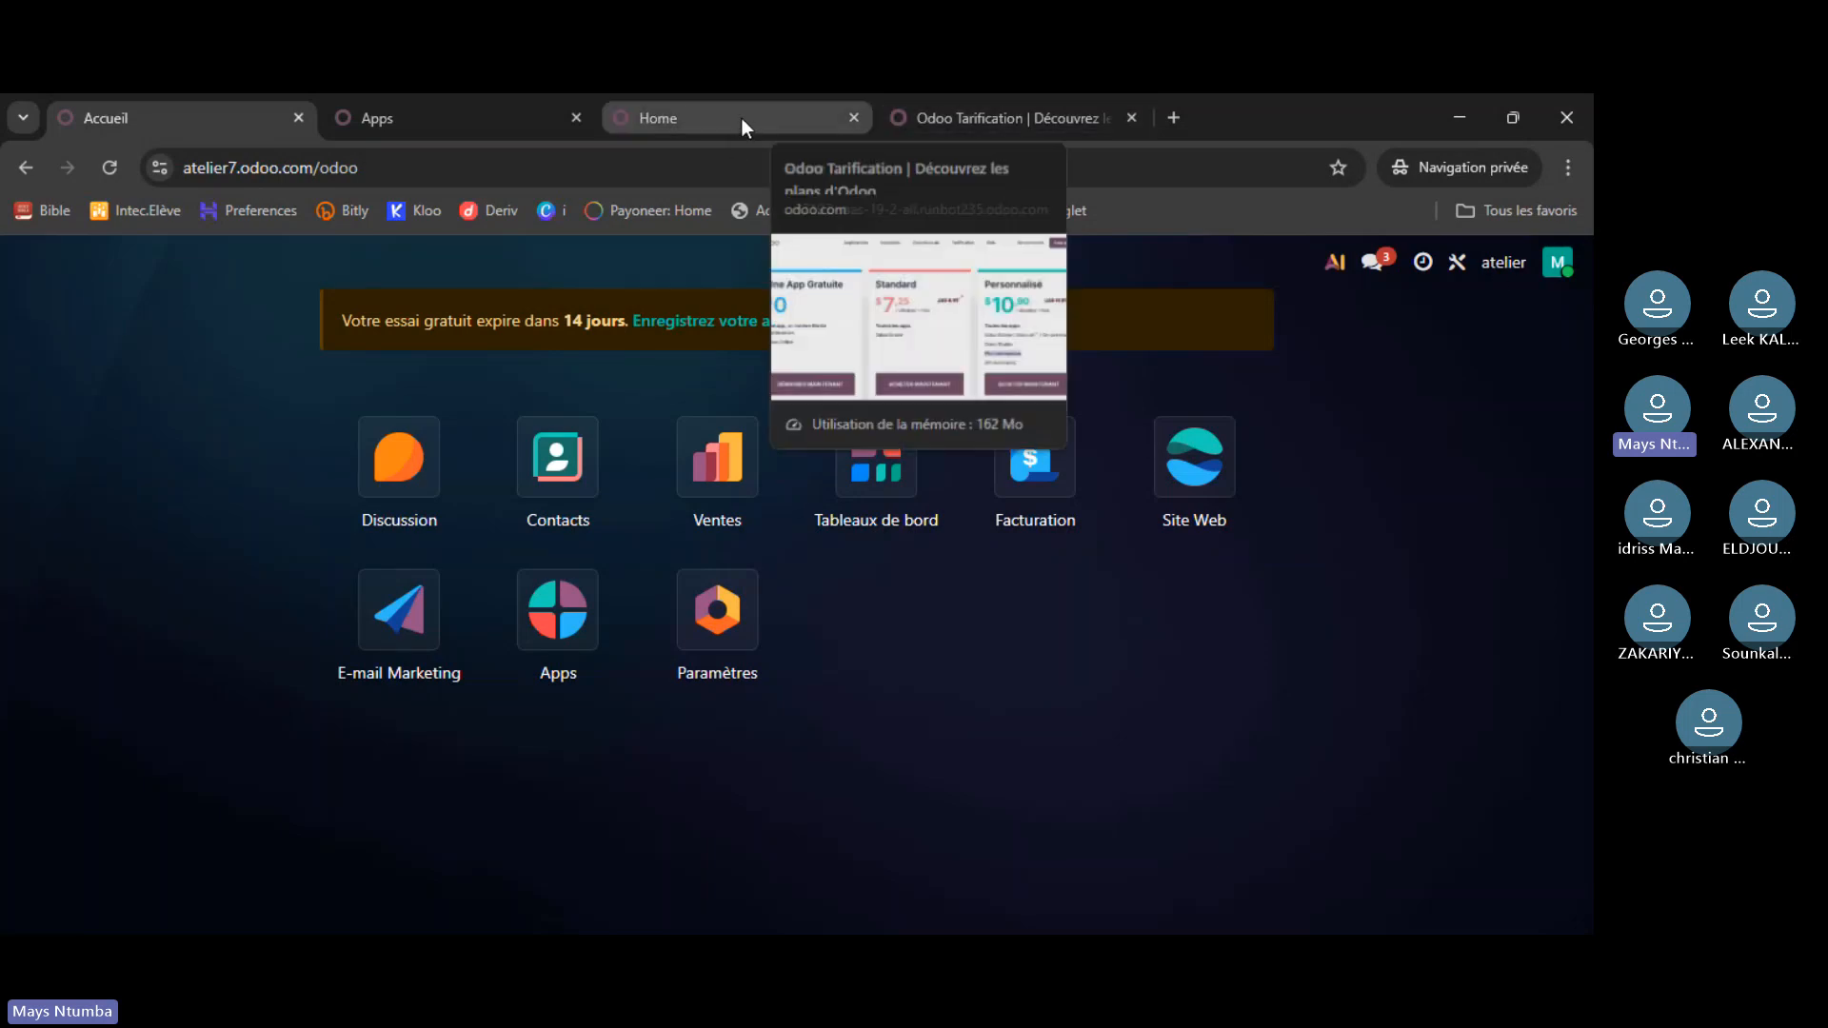
{"action": "left_click", "coordinate": [987, 118]}
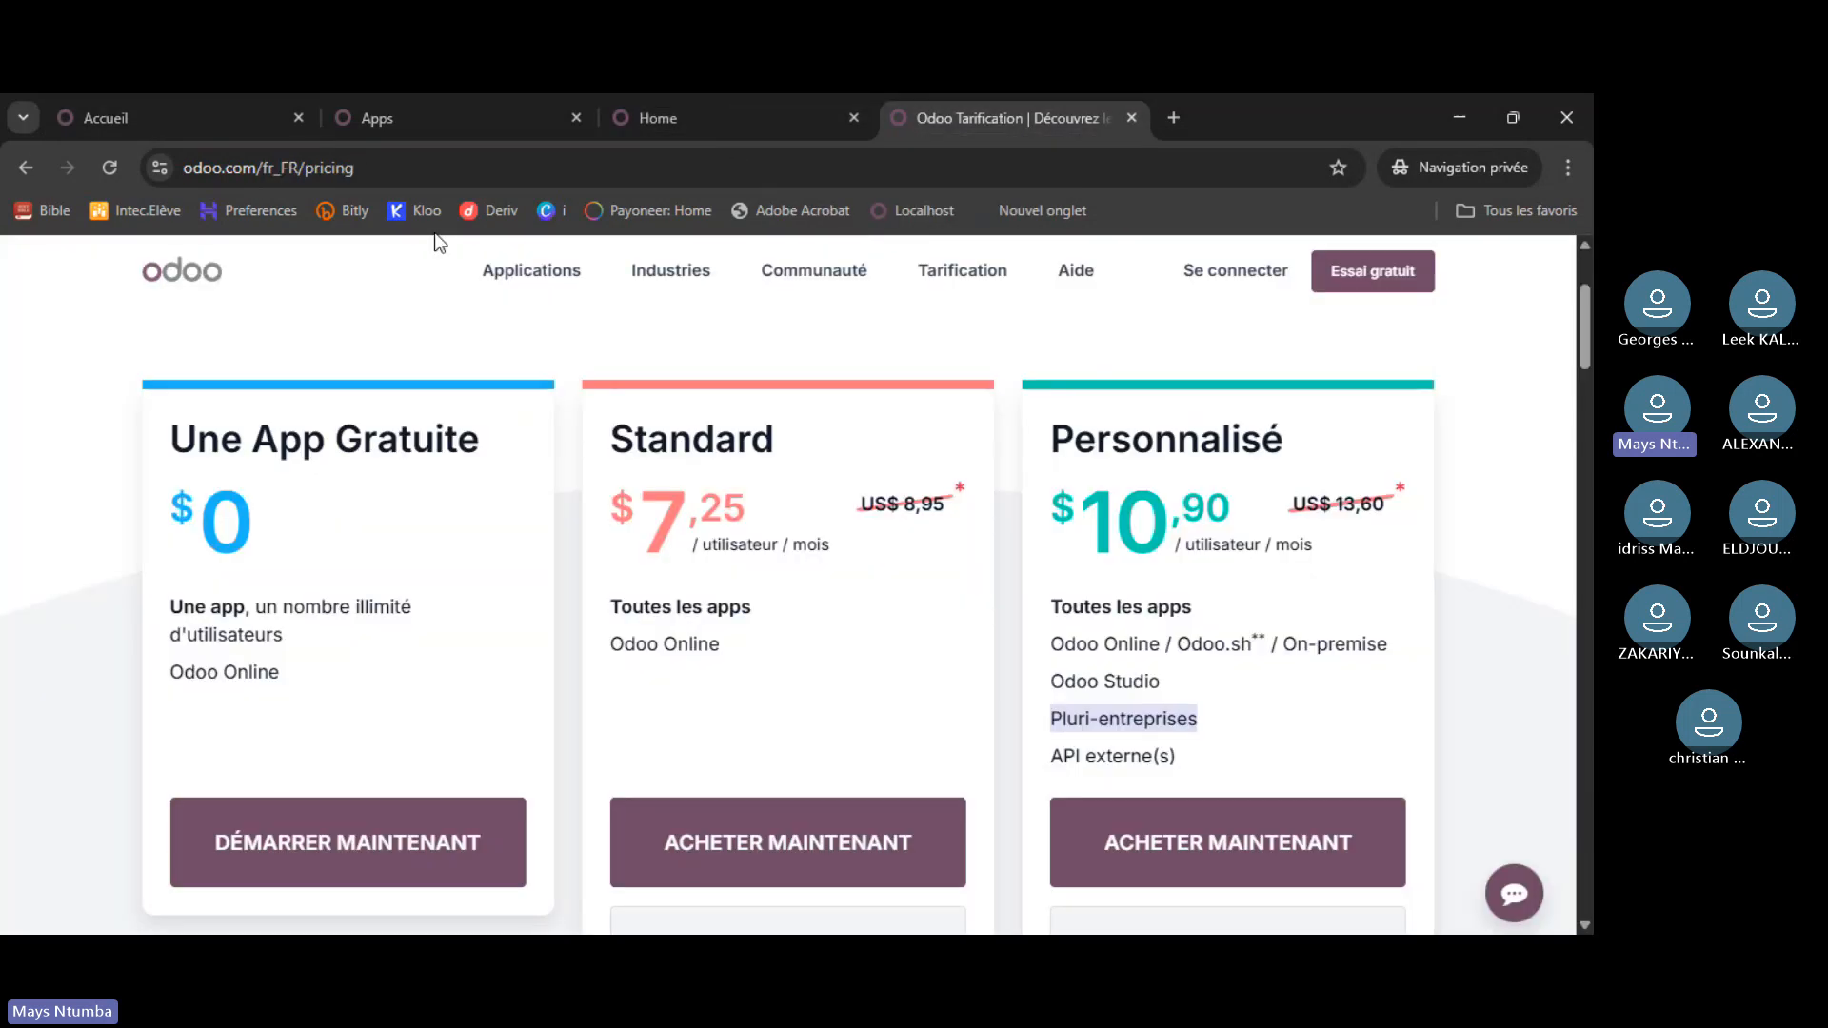
{"action": "left_click", "coordinate": [196, 116]}
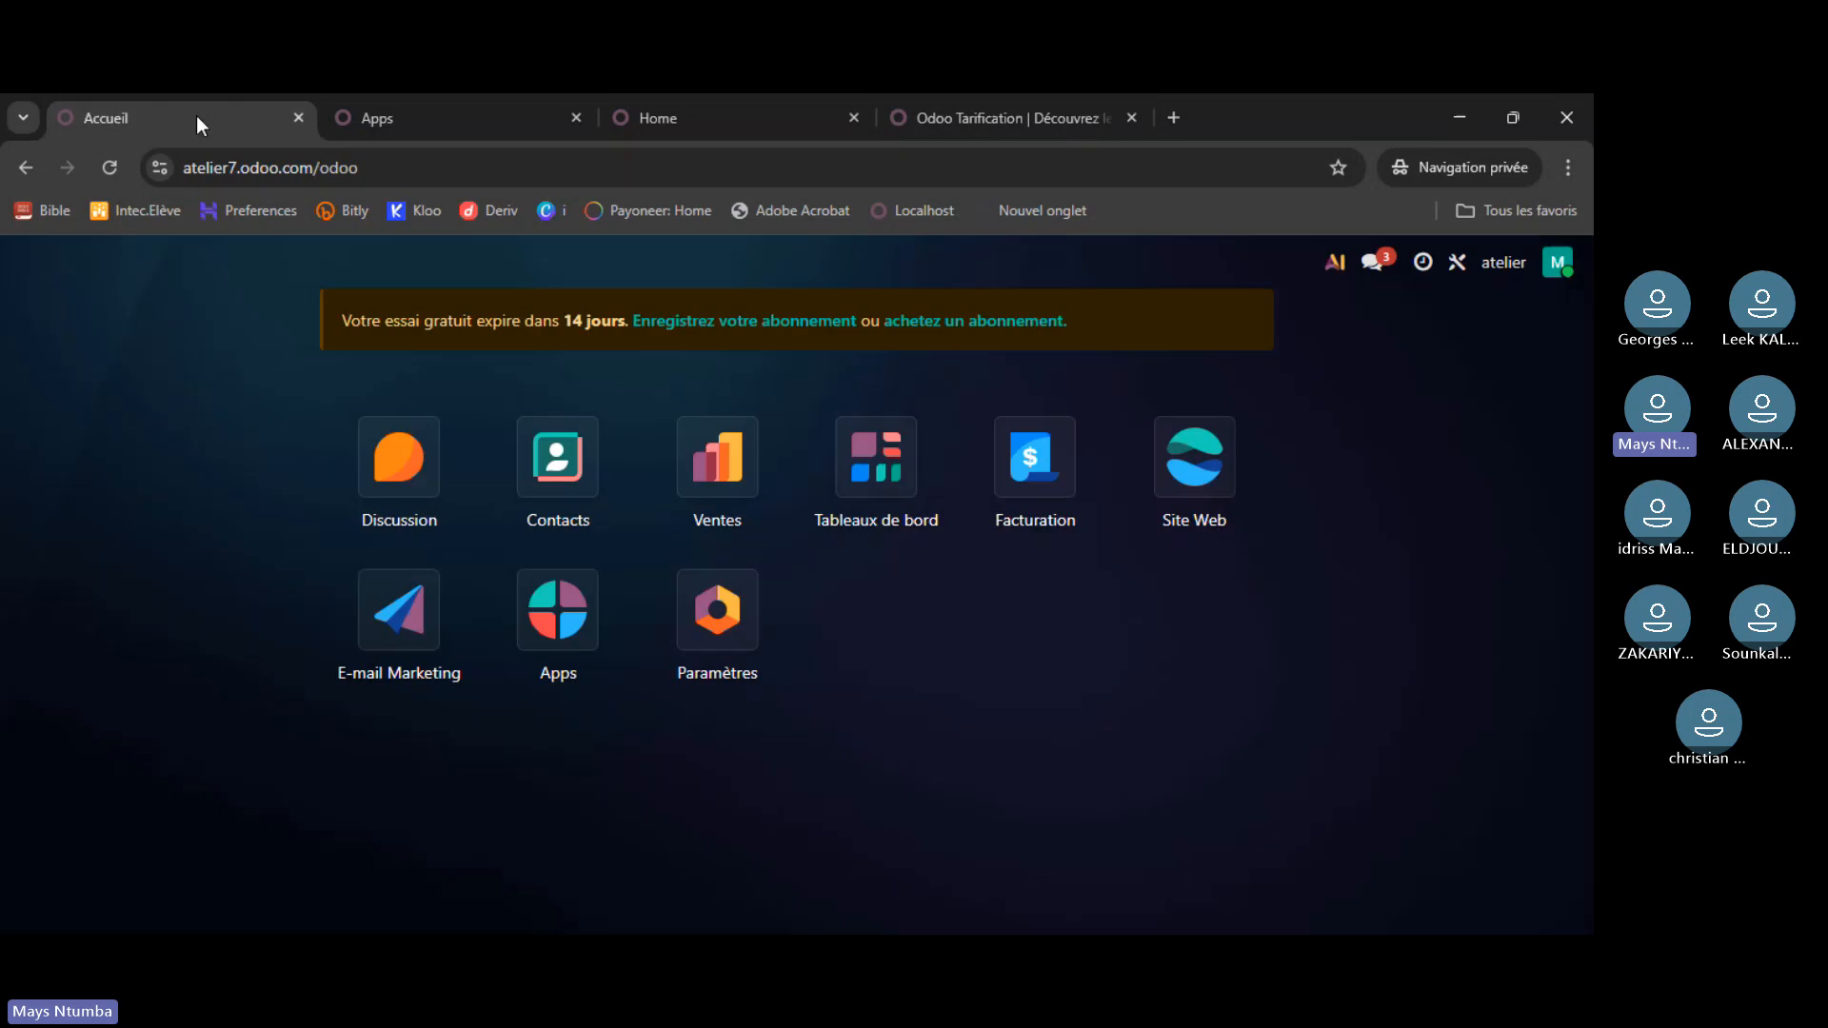
{"action": "left_click", "coordinate": [764, 118]}
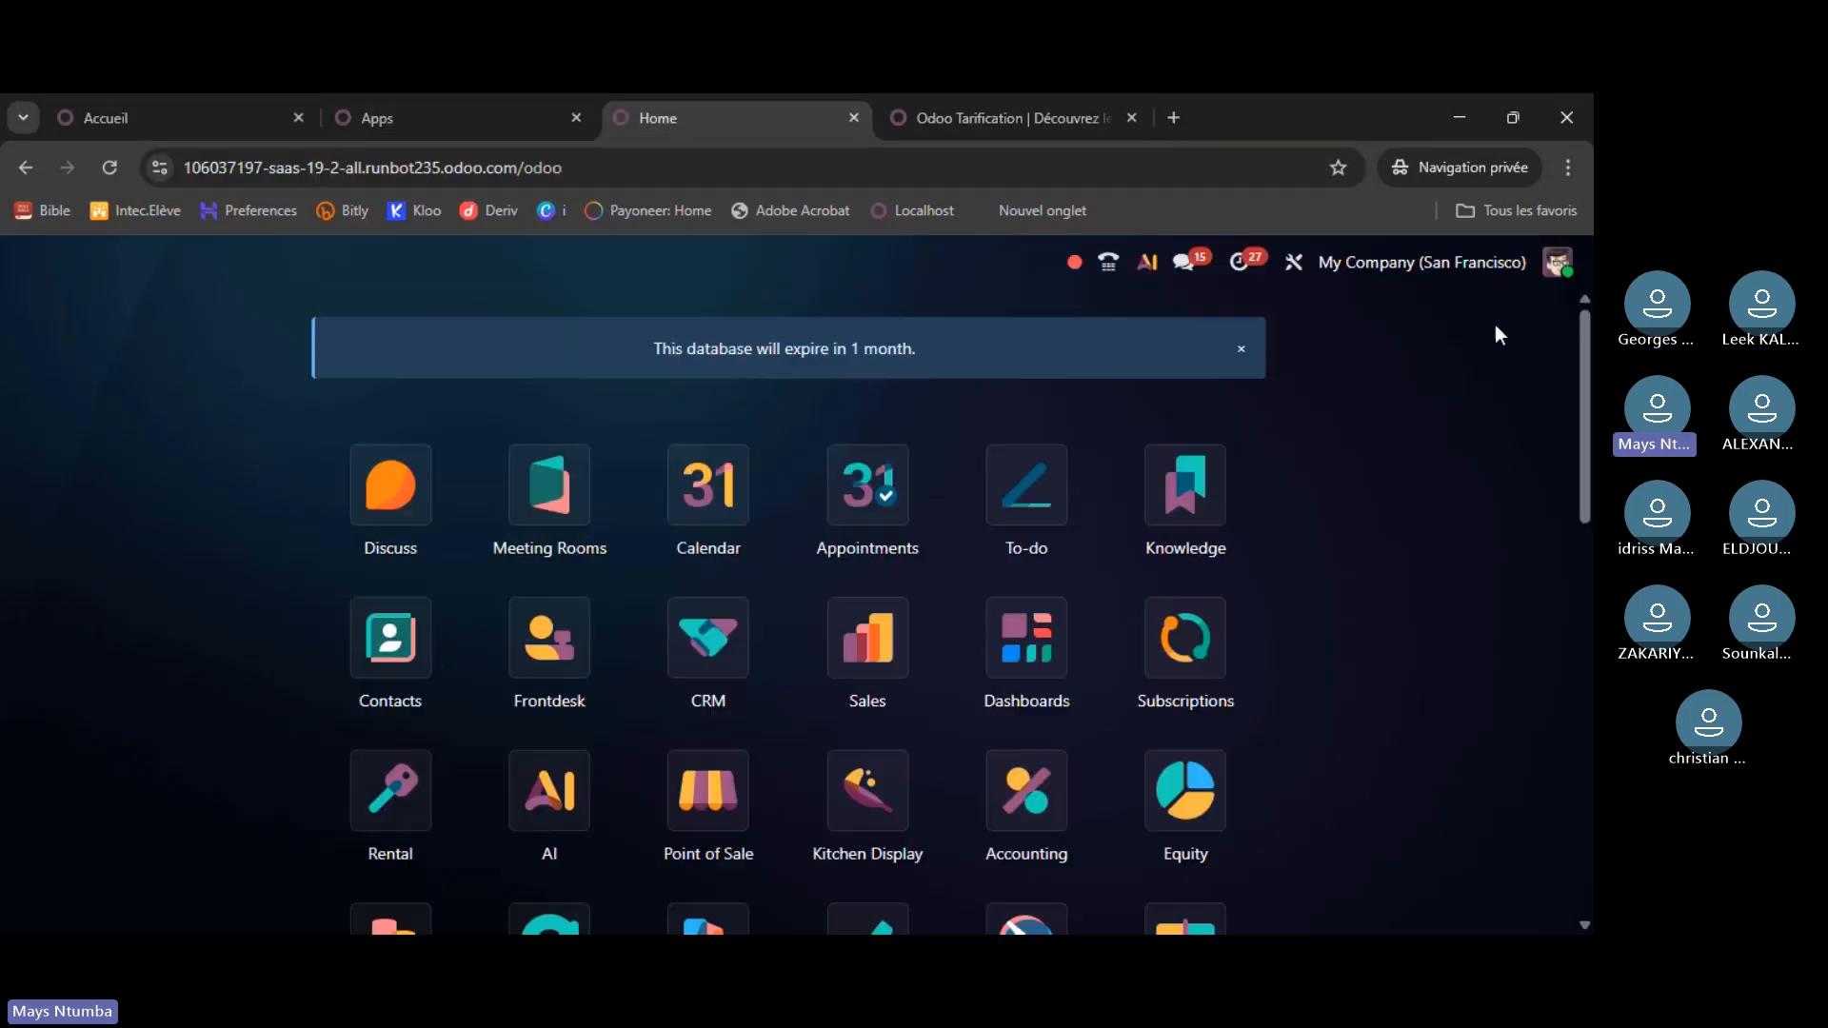
{"action": "left_click", "coordinate": [1424, 269]}
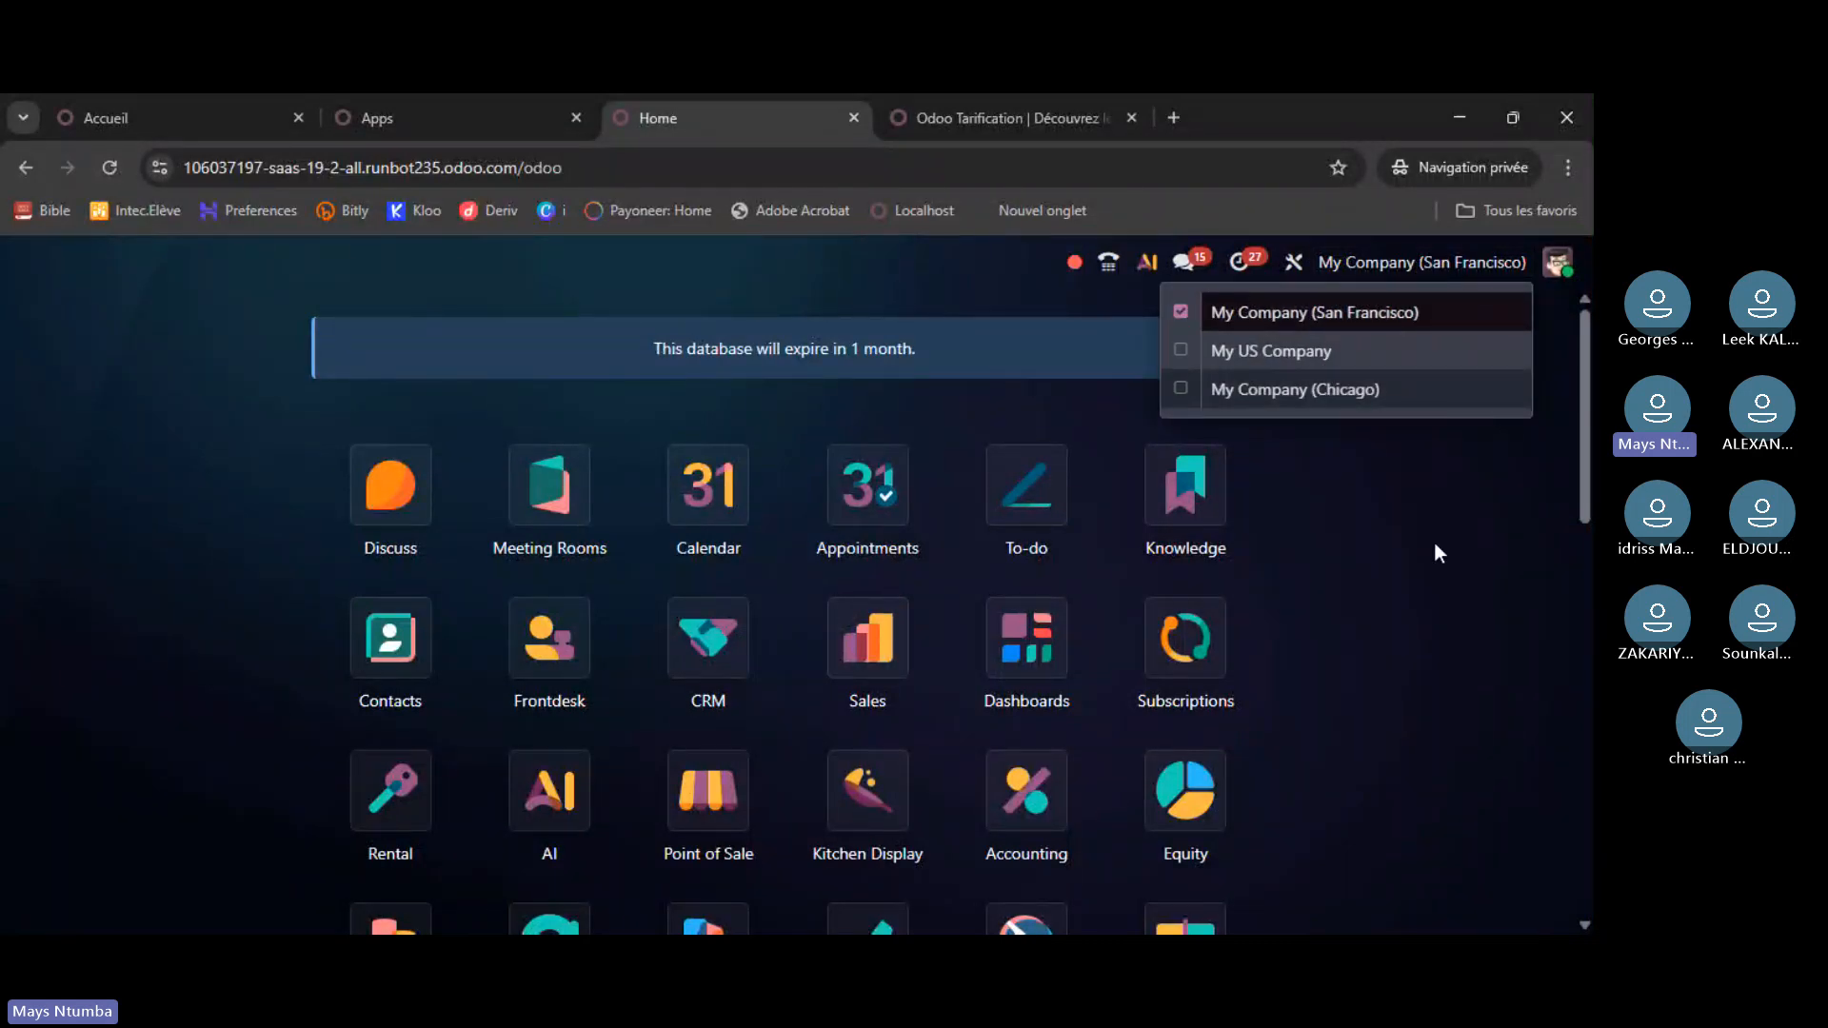
{"action": "left_click", "coordinate": [1493, 553]}
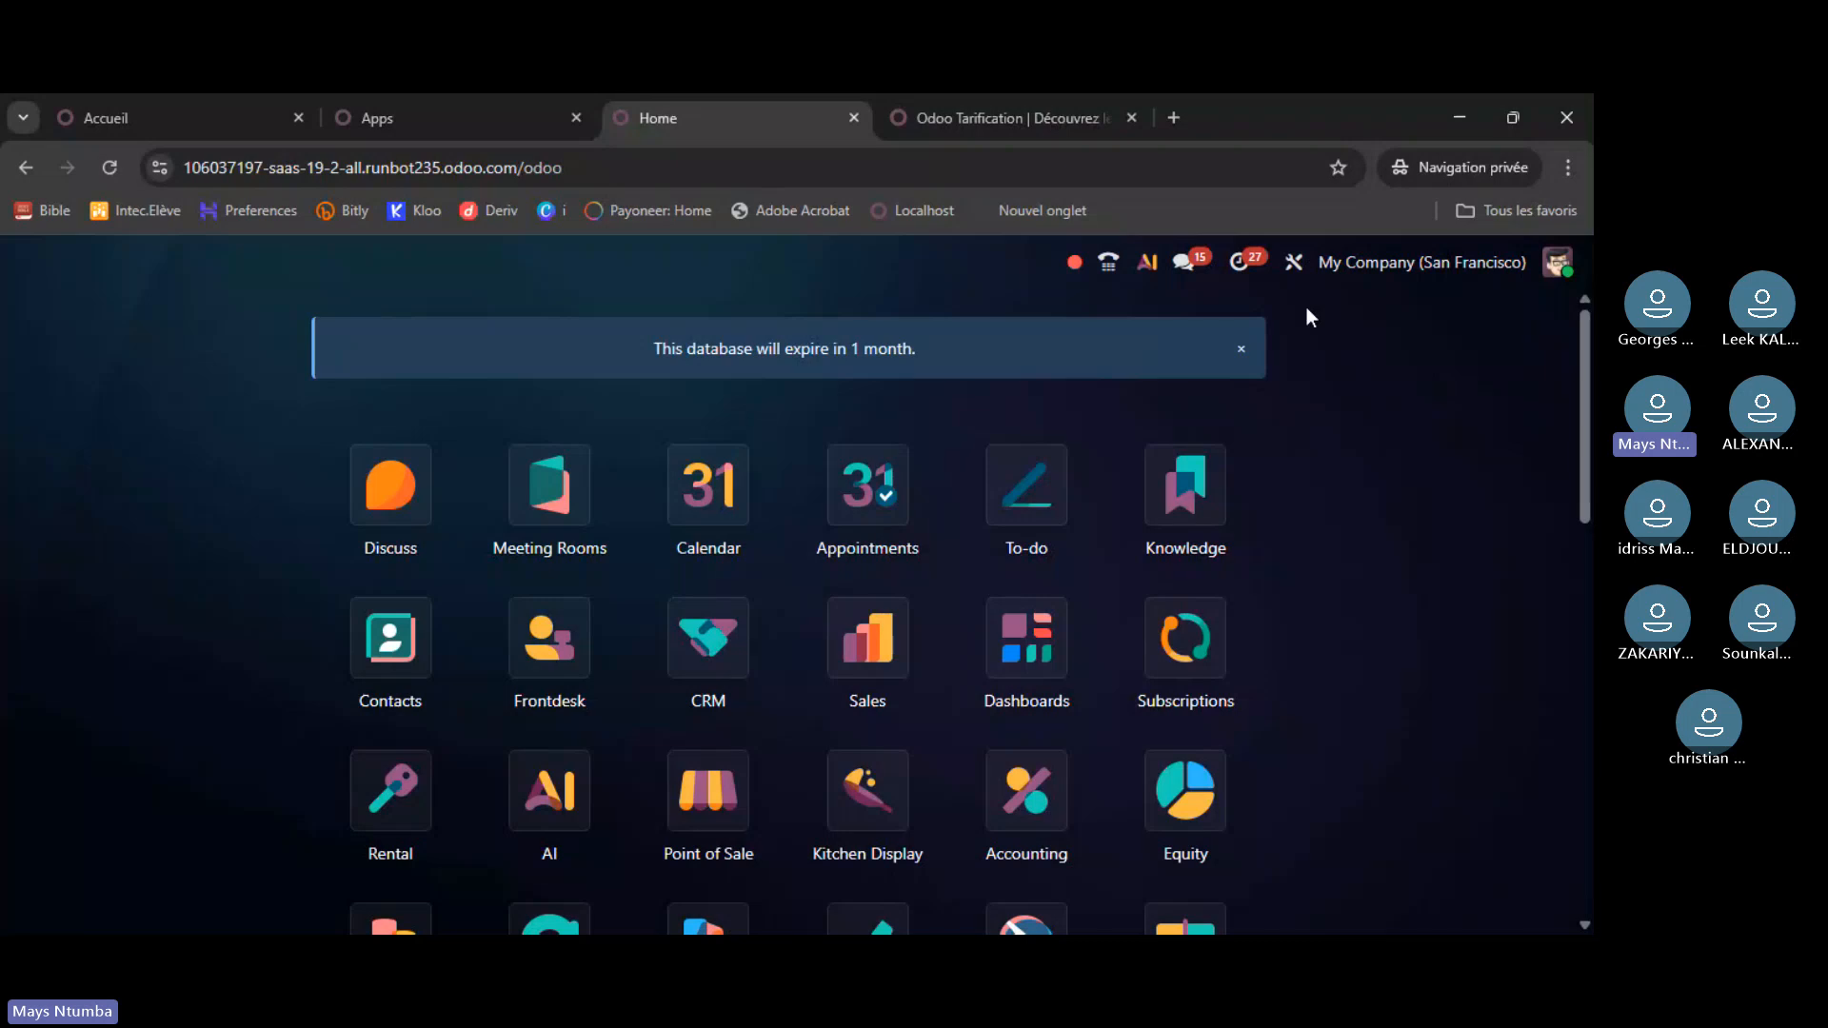
{"action": "left_click", "coordinate": [1295, 263]}
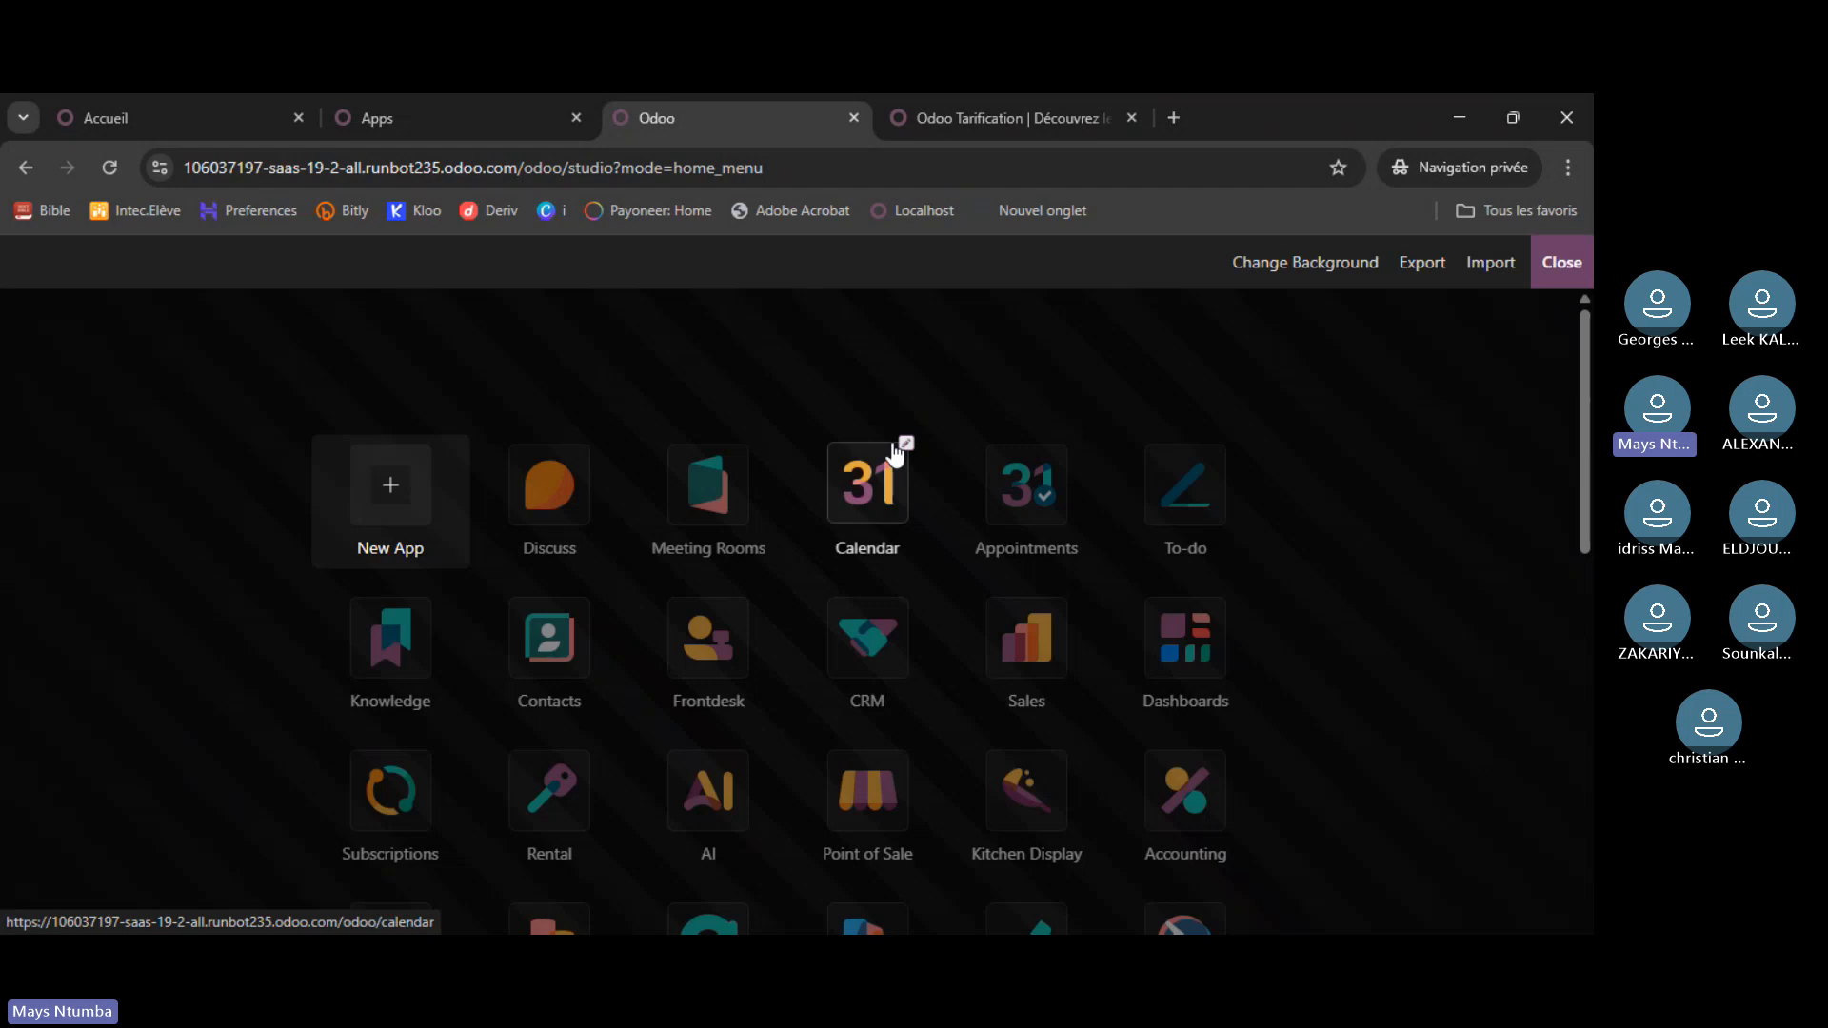
{"action": "scroll", "coordinate": [1257, 390], "scroll_direction": "down", "scroll_amount": 5}
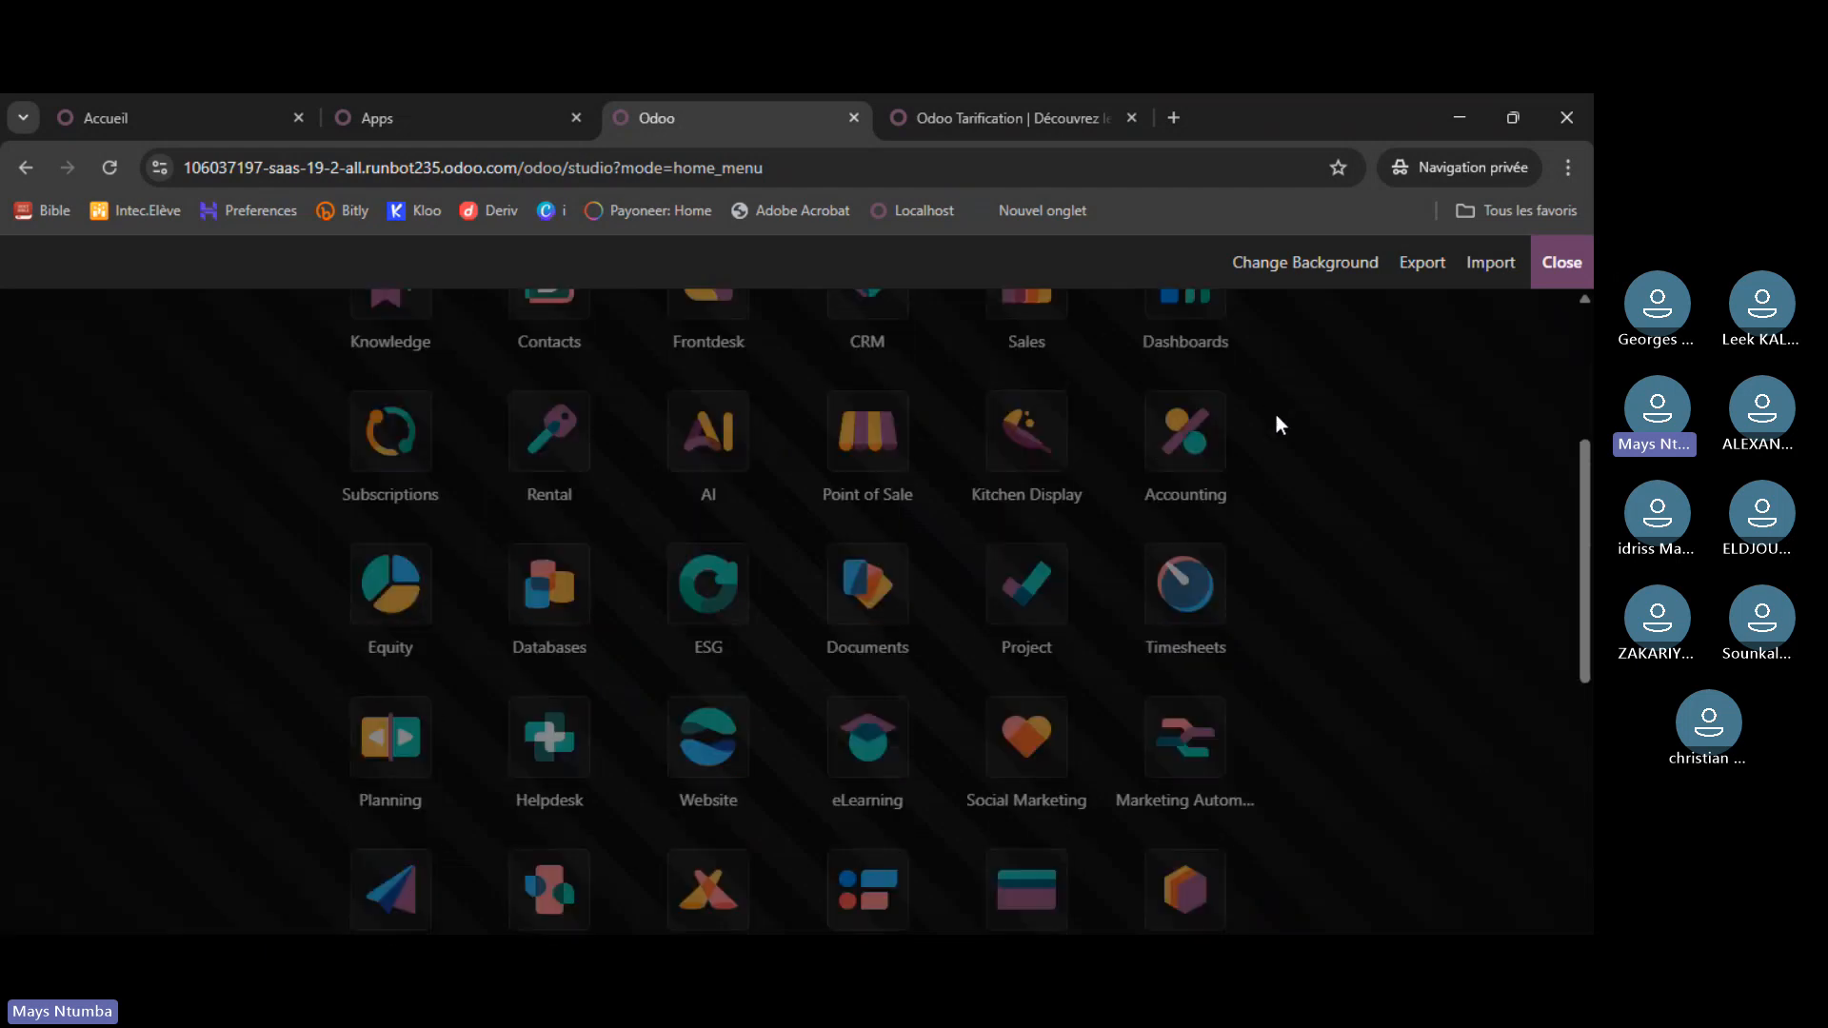
{"action": "scroll", "coordinate": [1304, 416], "scroll_direction": "up", "scroll_amount": 5}
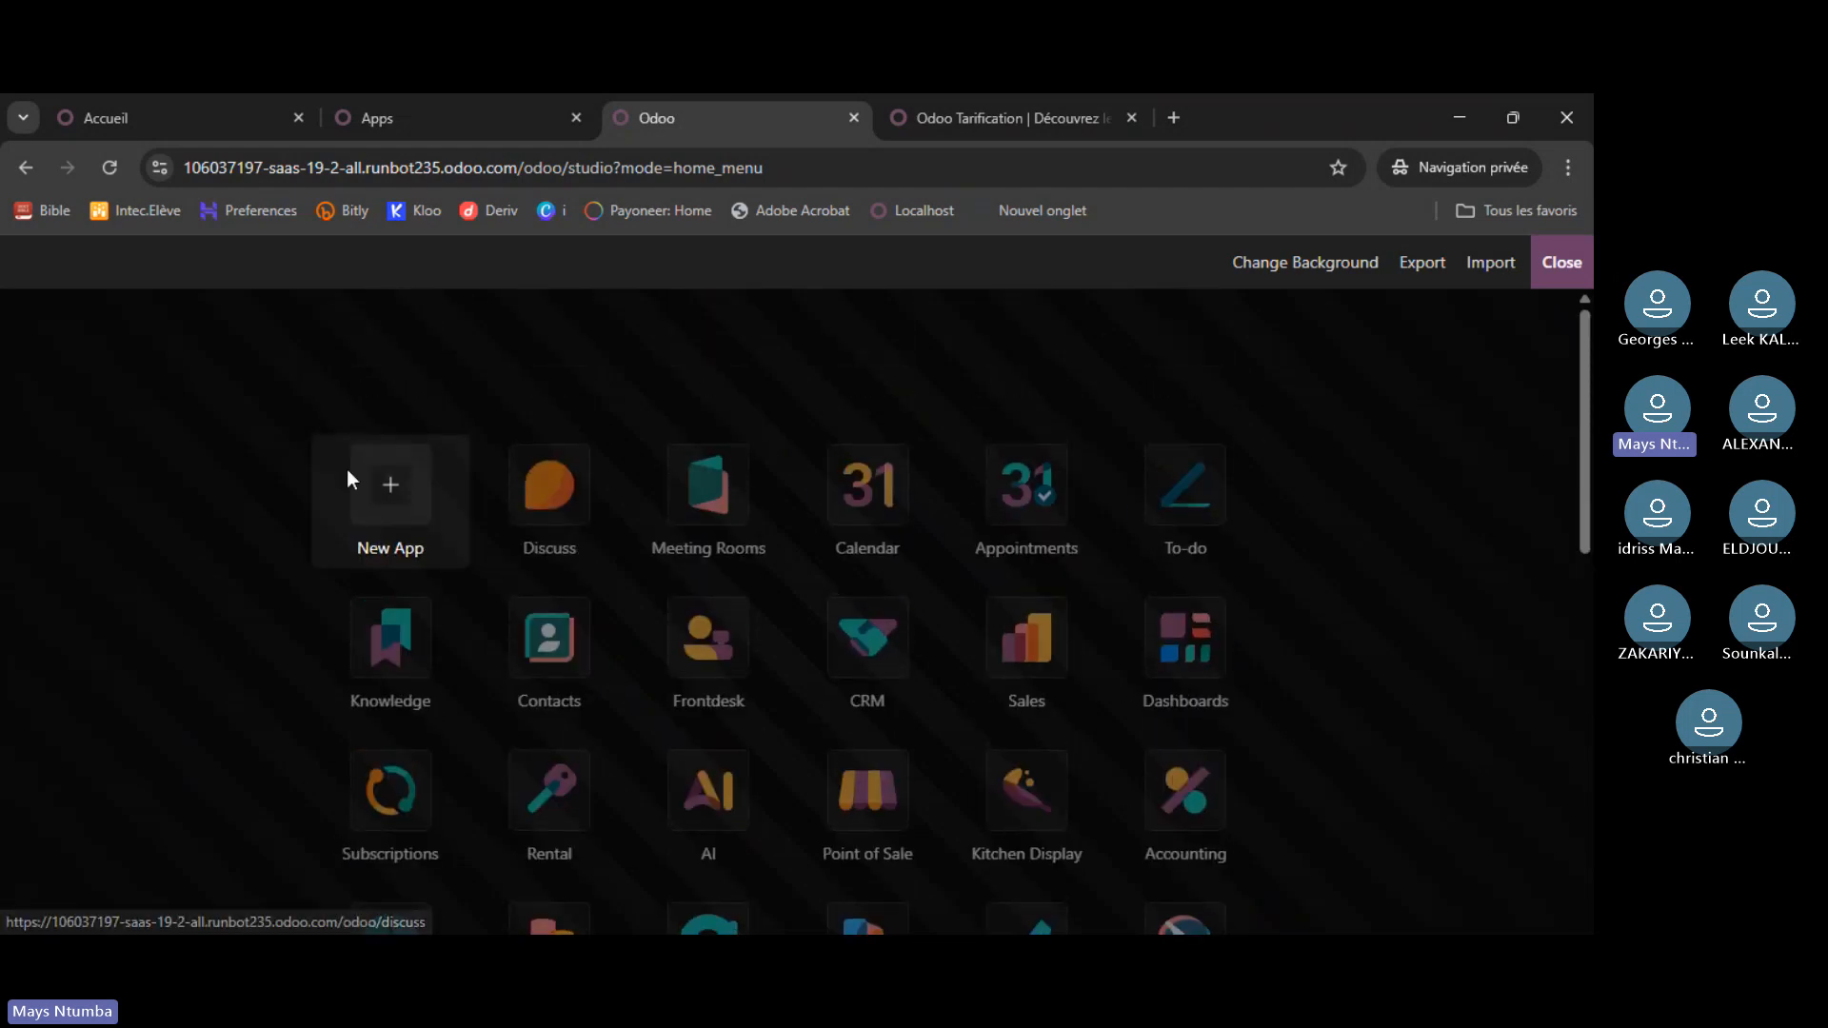
{"action": "left_click", "coordinate": [1560, 262]}
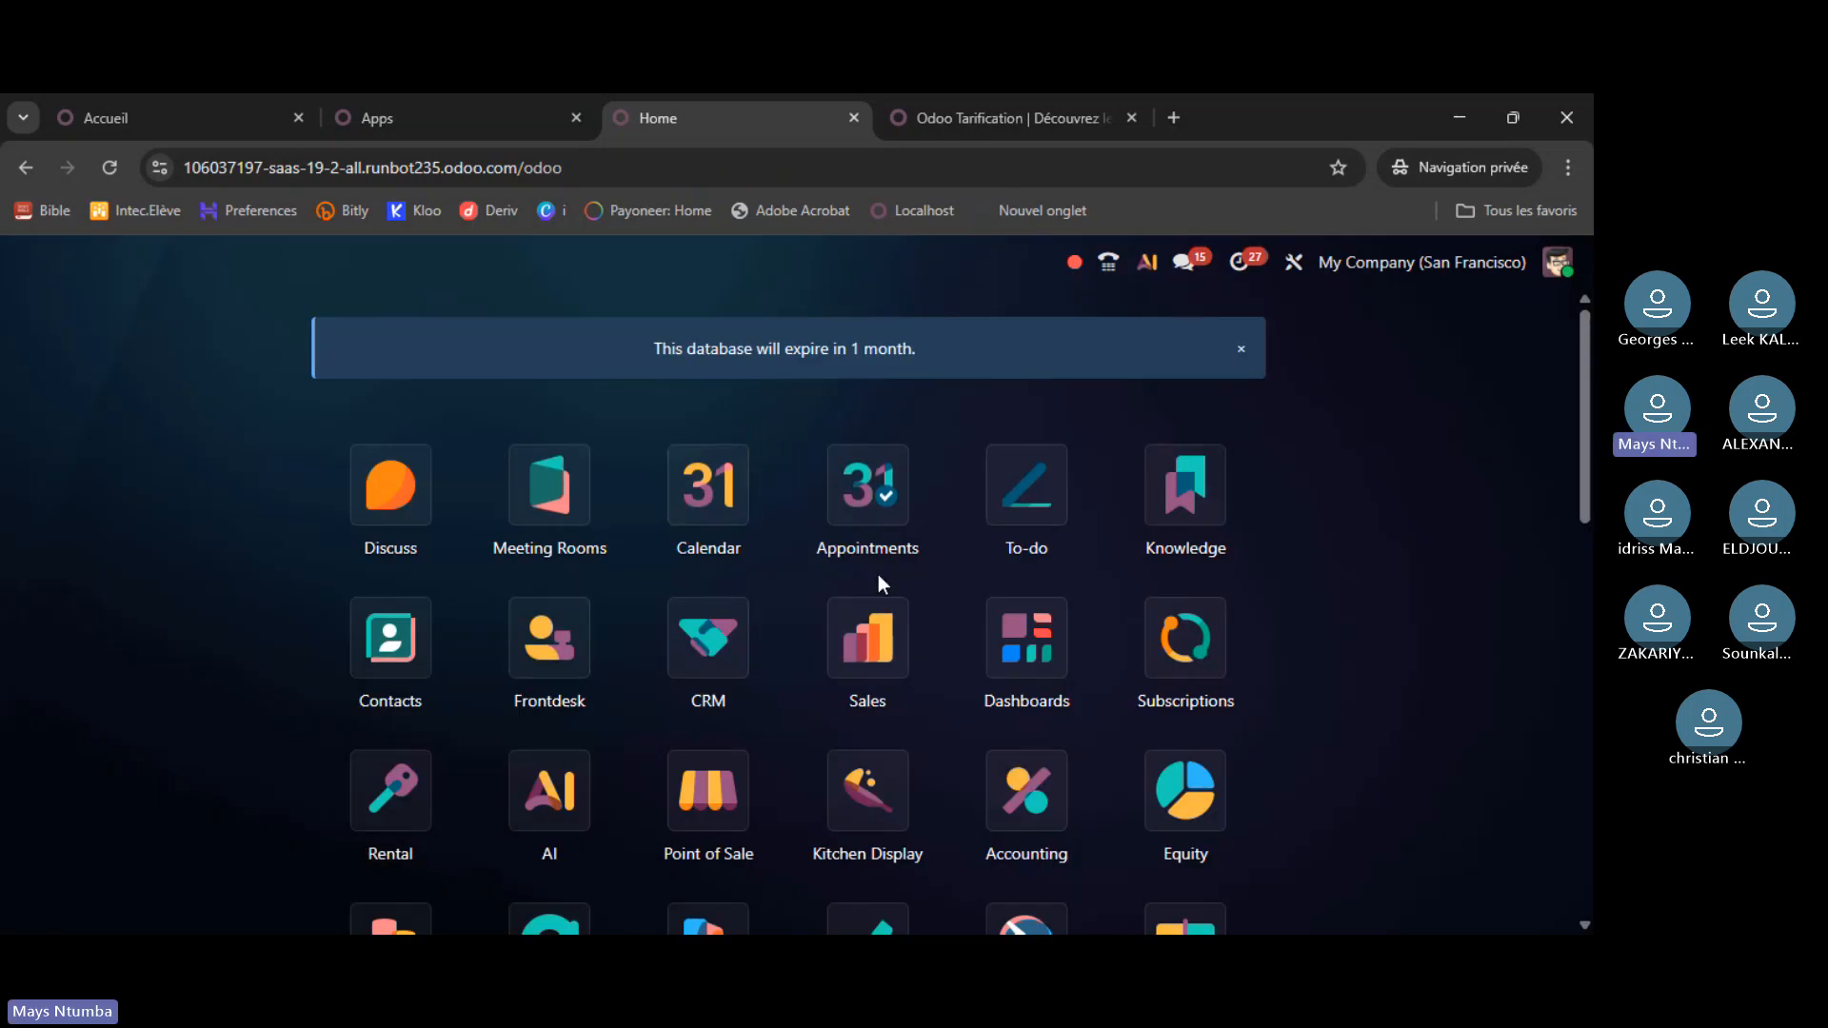
{"action": "scroll", "coordinate": [869, 534], "scroll_direction": "down", "scroll_amount": 2}
{"action": "scroll", "coordinate": [861, 542], "scroll_direction": "up", "scroll_amount": 2}
{"action": "scroll", "coordinate": [1095, 400], "scroll_direction": "up", "scroll_amount": 1}
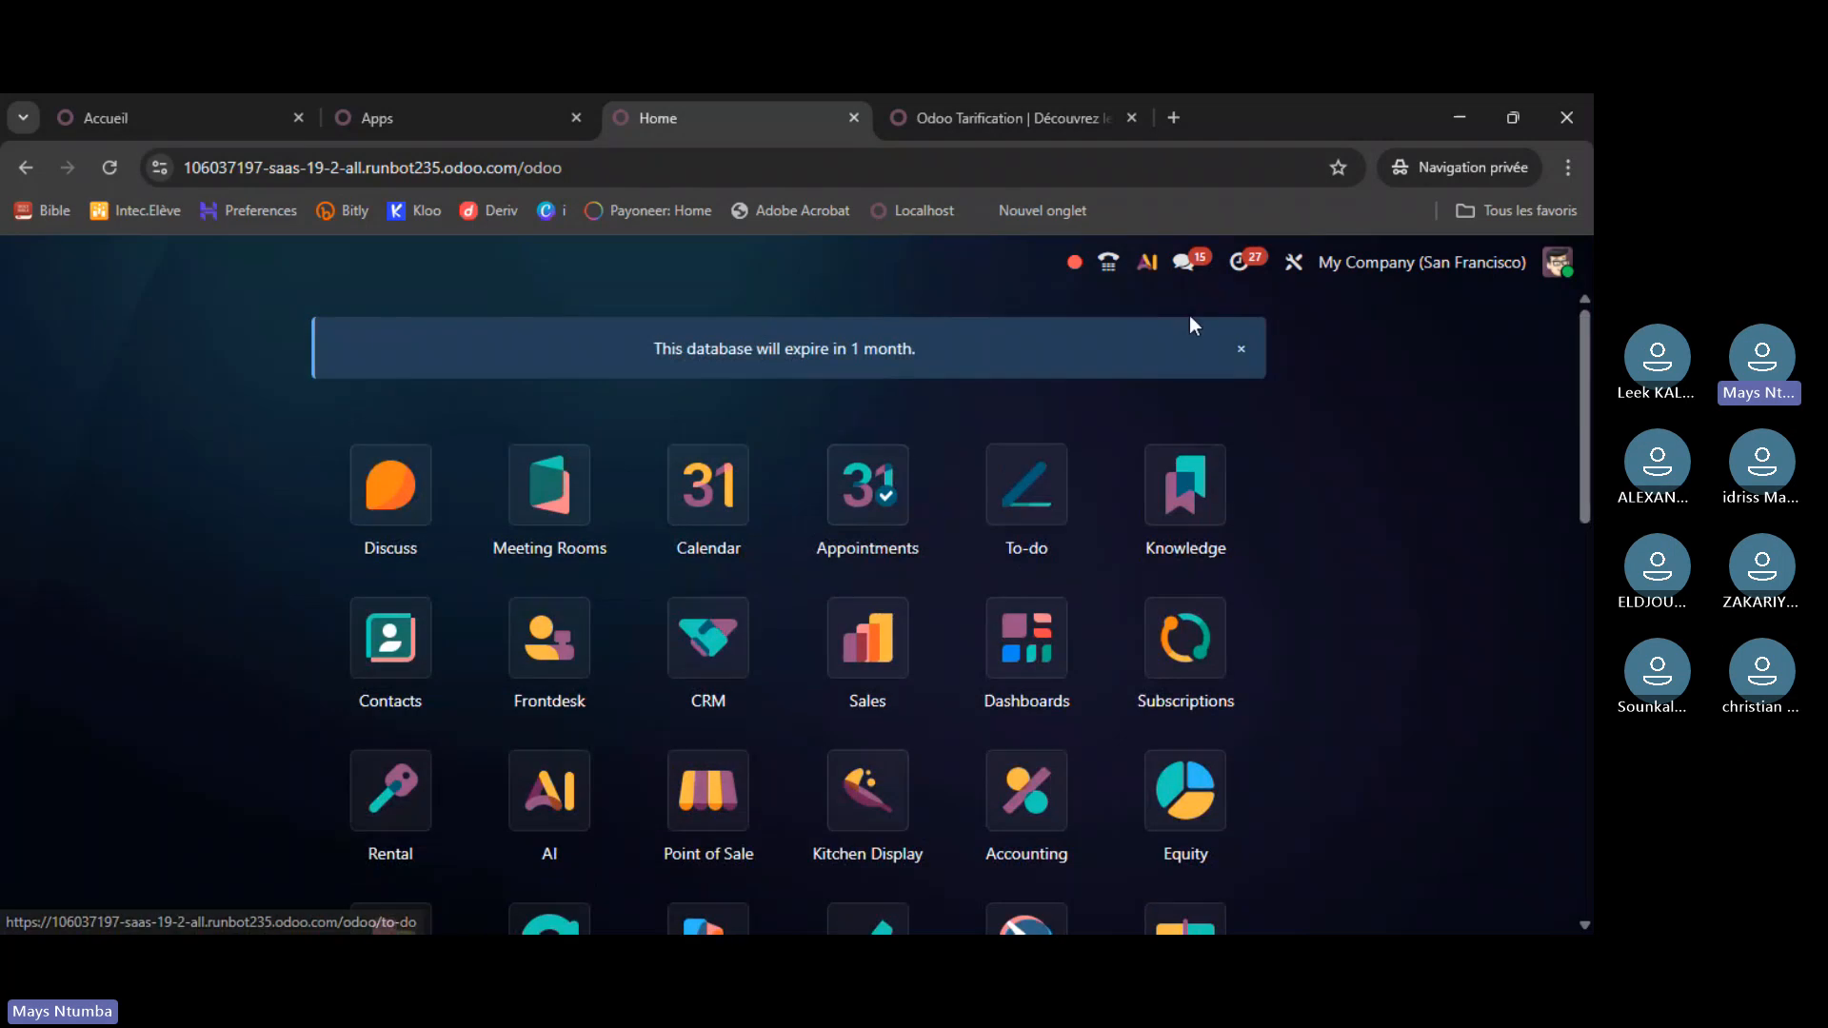
{"action": "left_click", "coordinate": [1246, 274]}
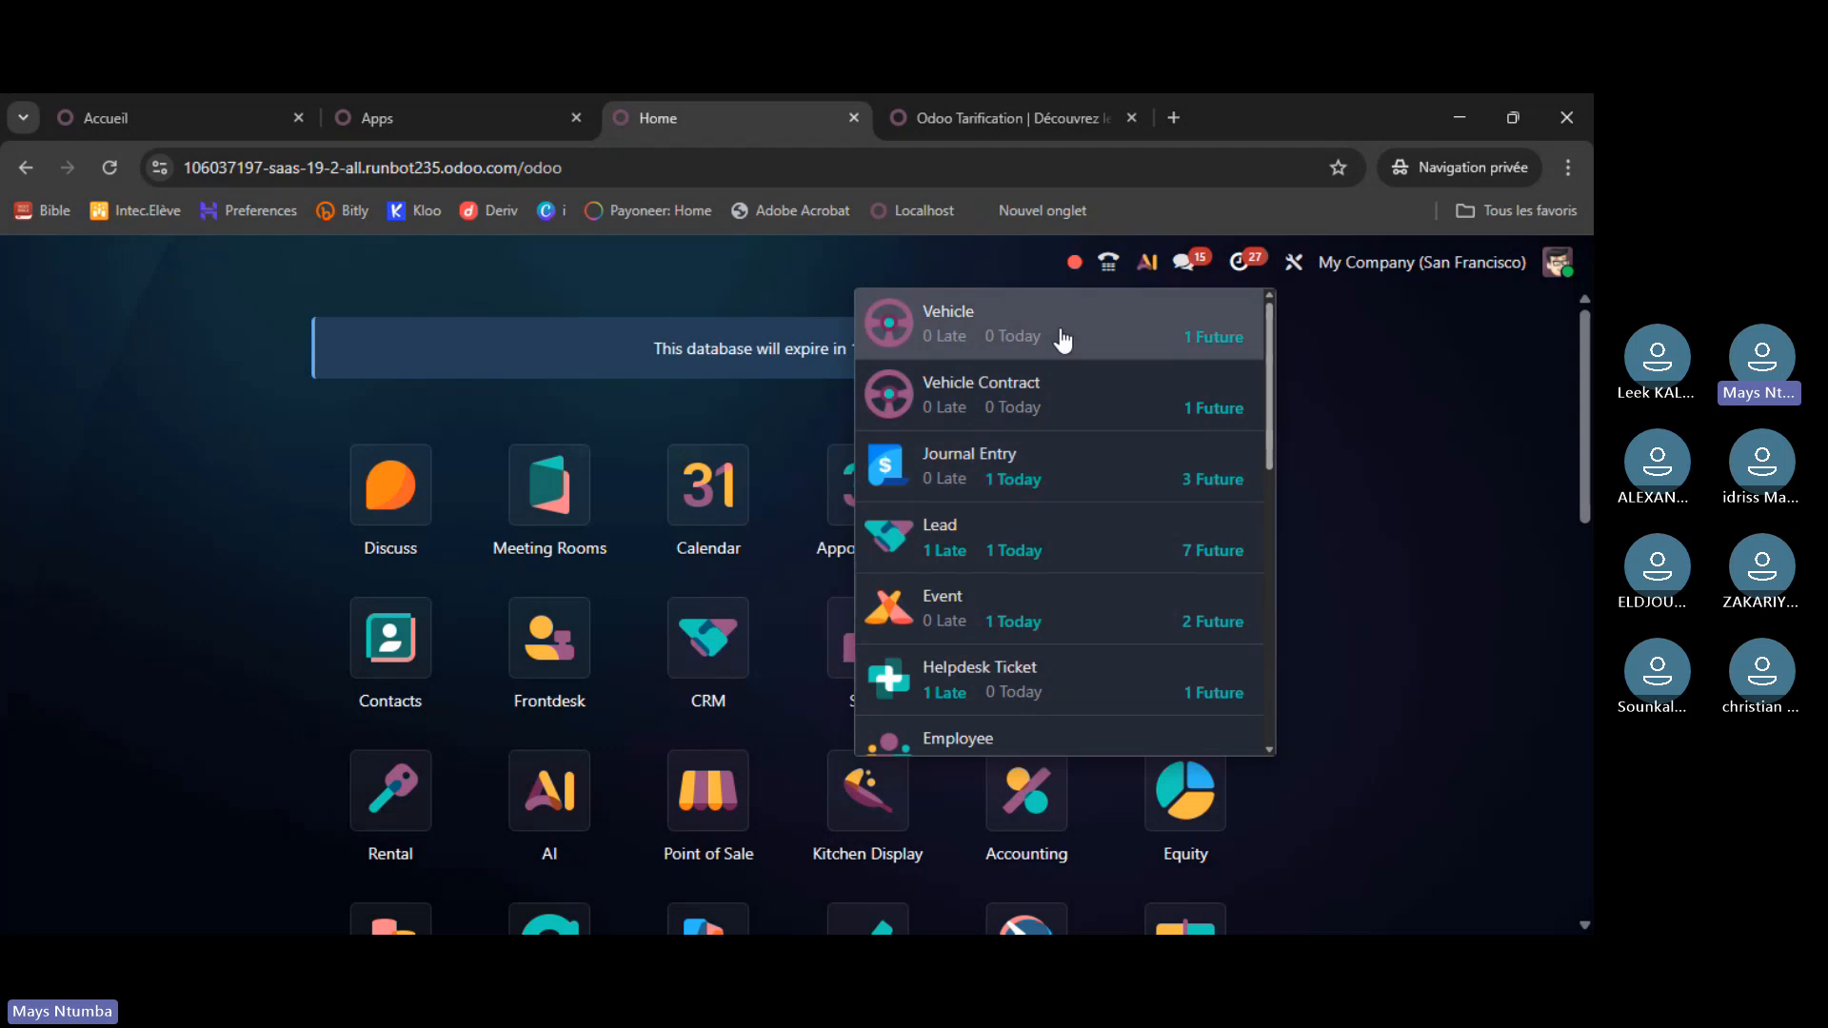
{"action": "scroll", "coordinate": [1021, 393], "scroll_direction": "down", "scroll_amount": 2}
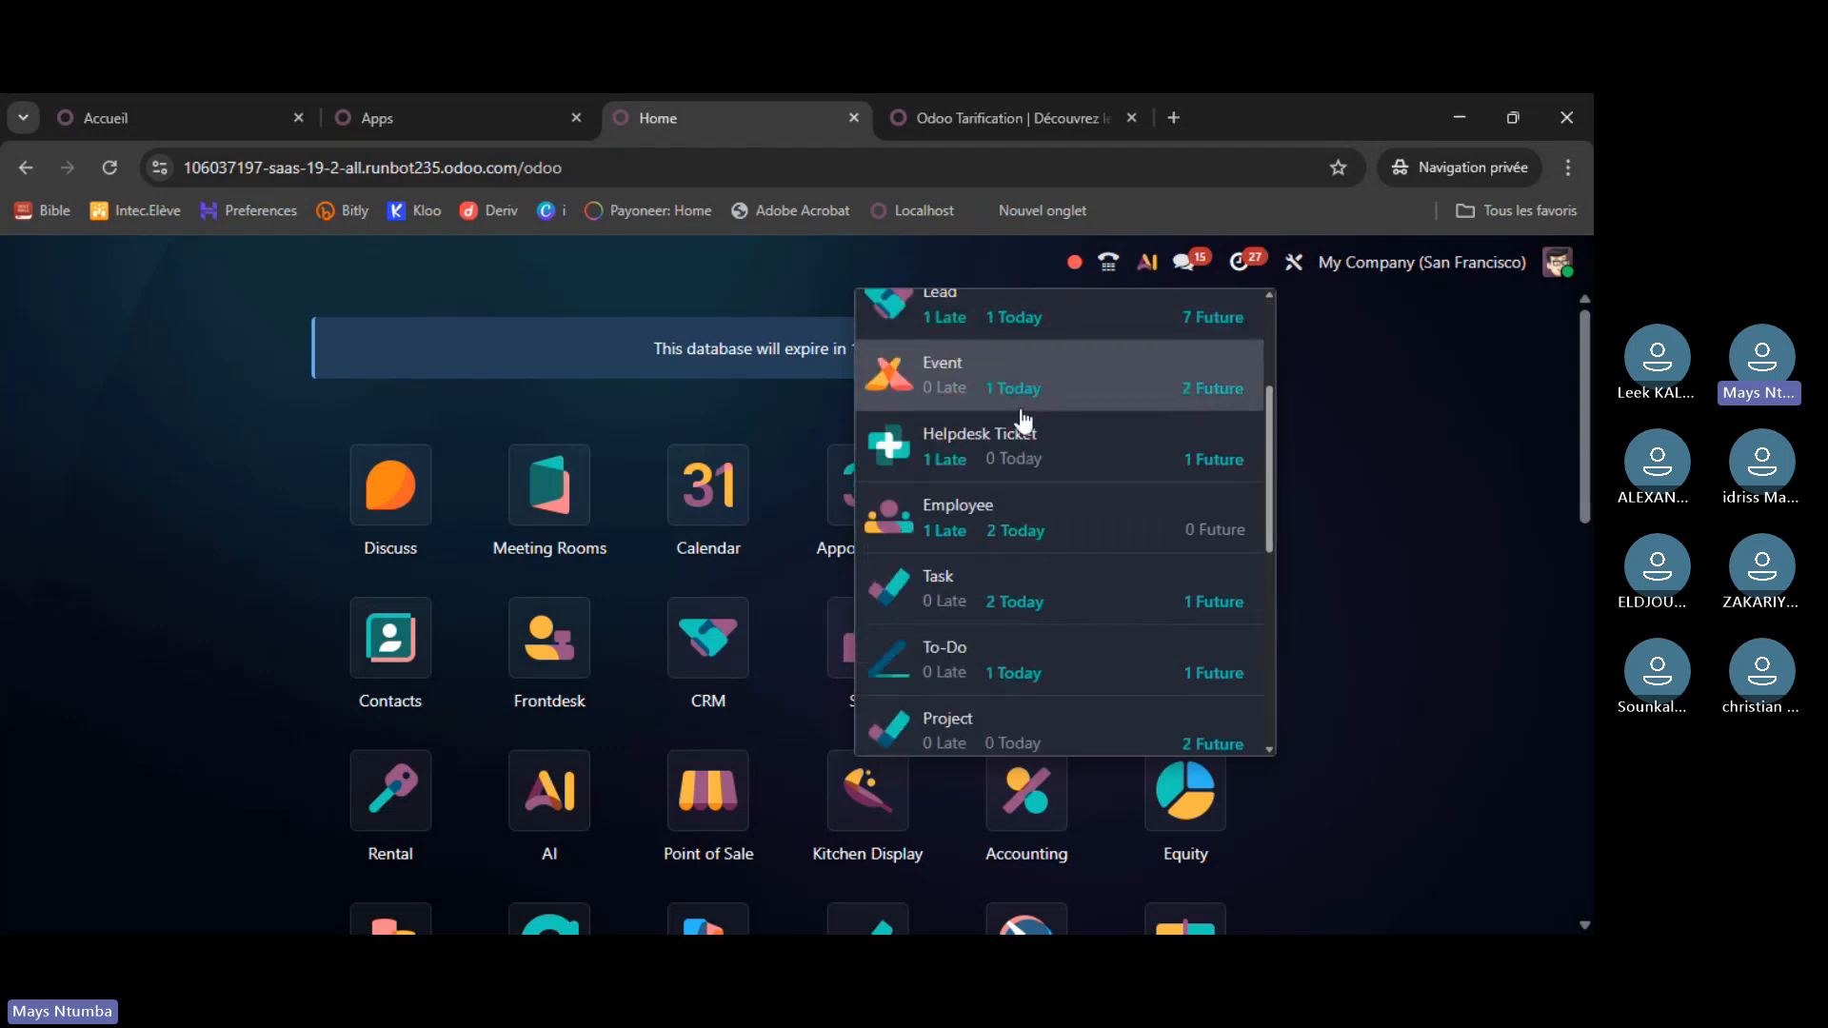
{"action": "scroll", "coordinate": [1048, 441], "scroll_direction": "down", "scroll_amount": 1}
{"action": "scroll", "coordinate": [1049, 448], "scroll_direction": "down", "scroll_amount": 4}
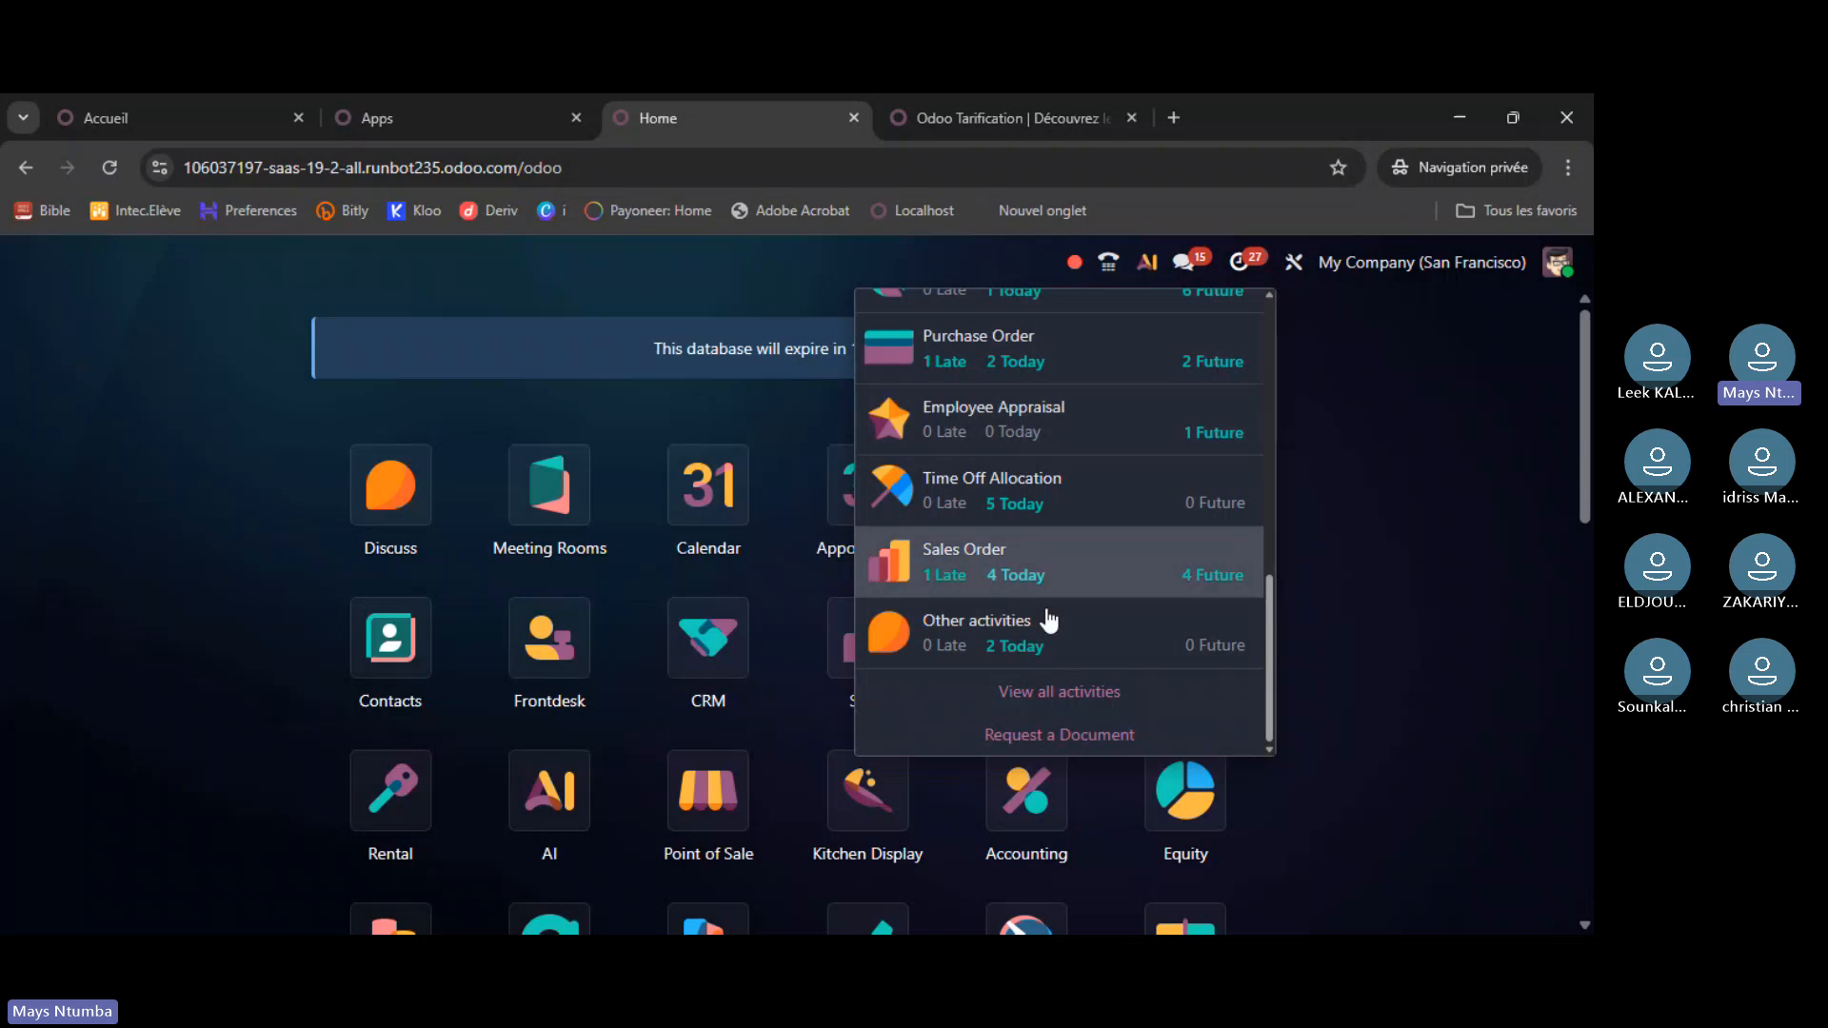
{"action": "scroll", "coordinate": [1013, 644], "scroll_direction": "up", "scroll_amount": 5}
{"action": "scroll", "coordinate": [1015, 653], "scroll_direction": "up", "scroll_amount": 2}
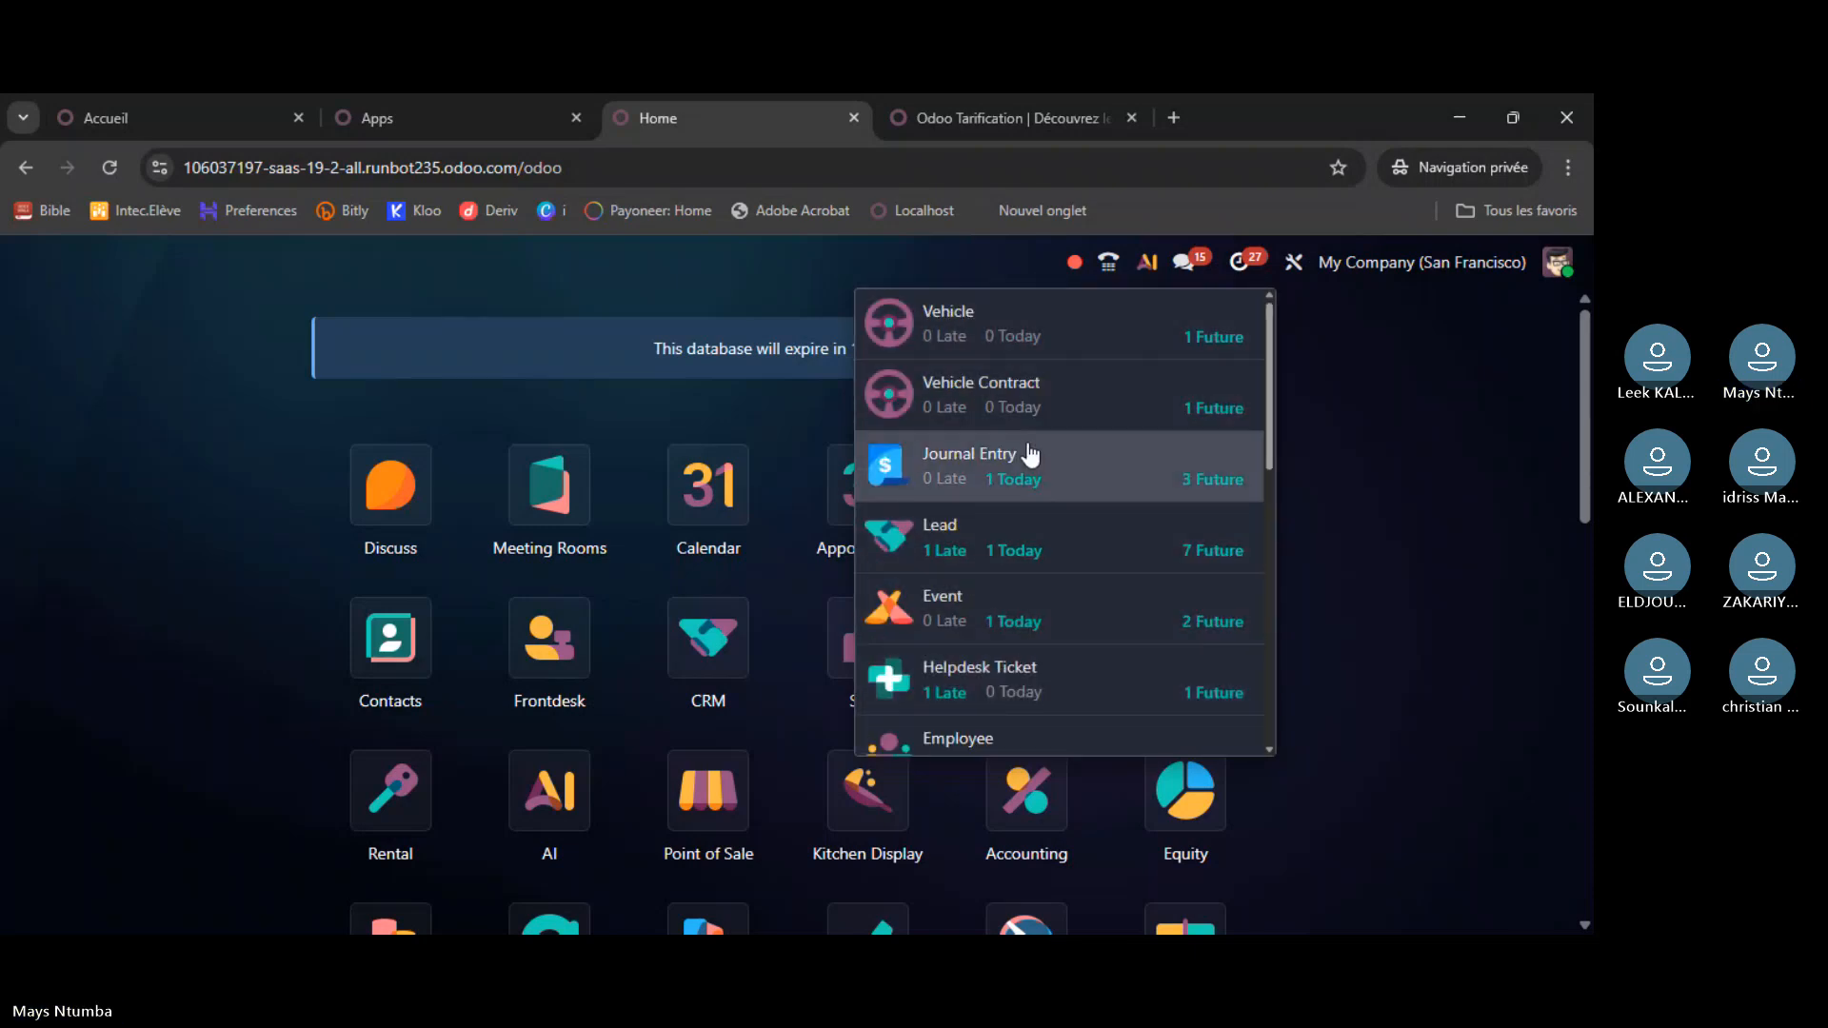
{"action": "scroll", "coordinate": [1027, 459], "scroll_direction": "down", "scroll_amount": 2}
{"action": "scroll", "coordinate": [1024, 463], "scroll_direction": "down", "scroll_amount": 5}
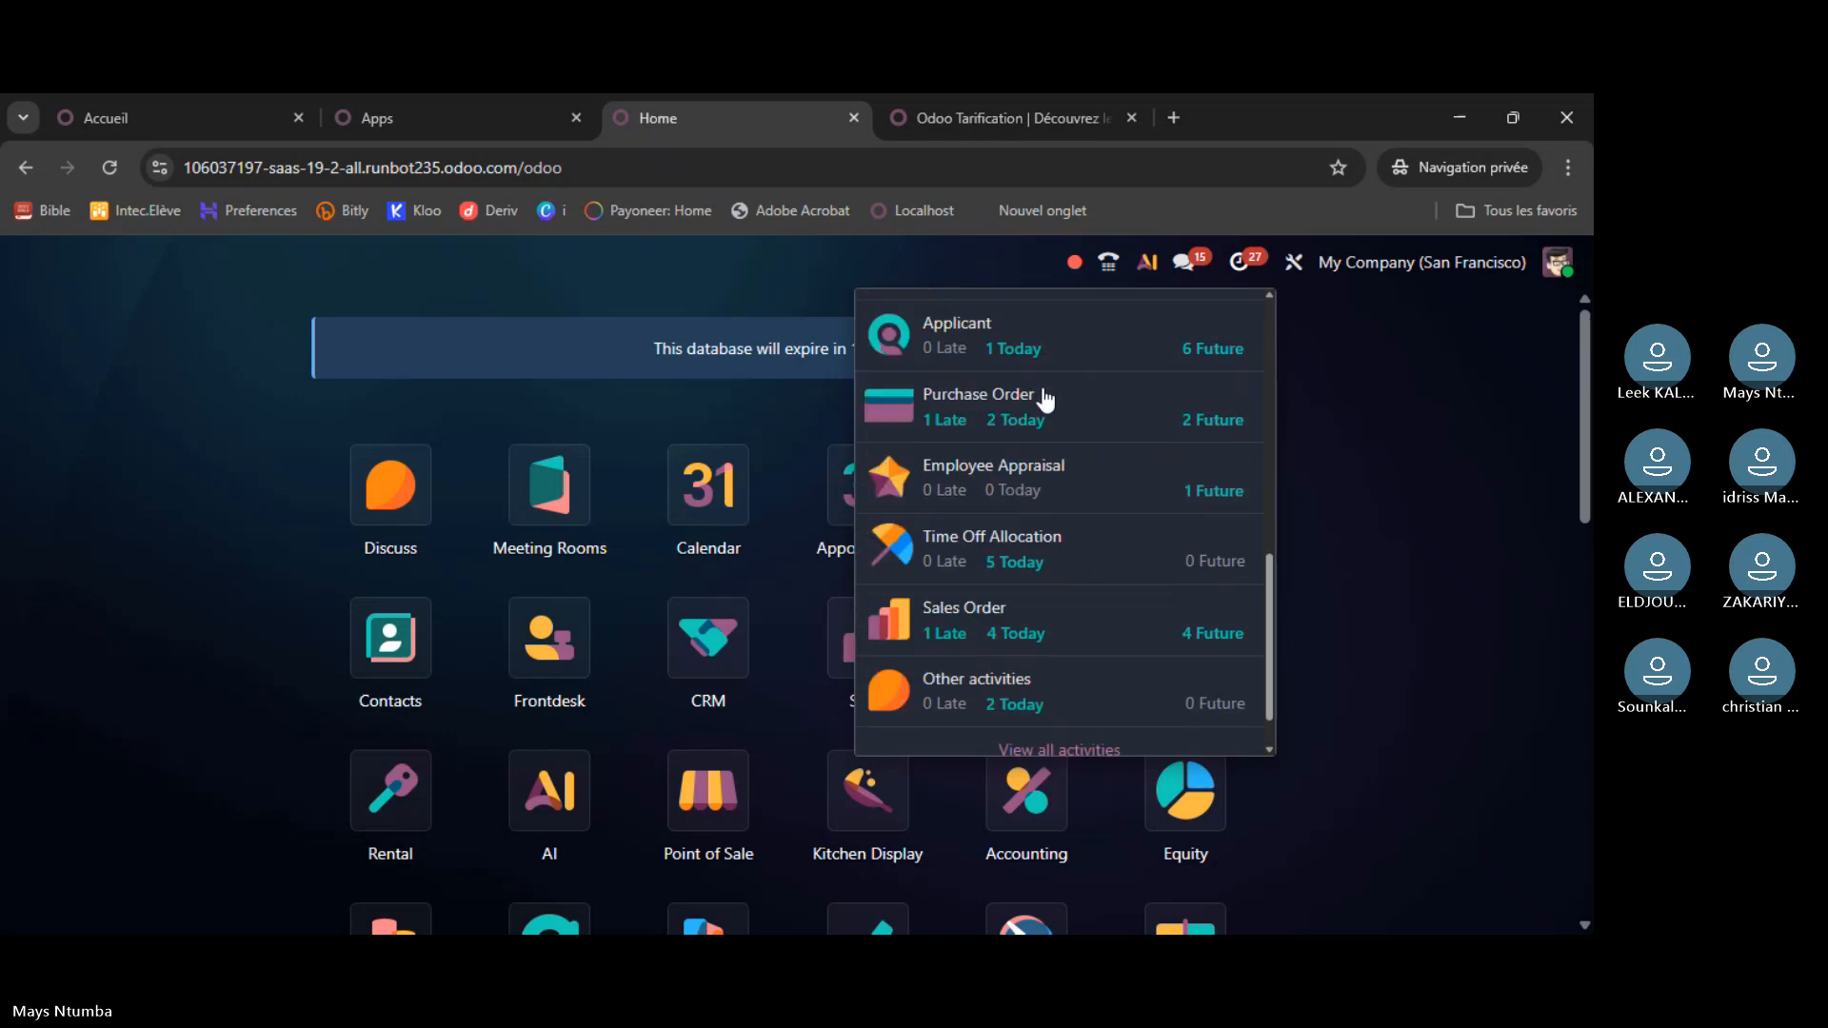
{"action": "scroll", "coordinate": [1009, 428], "scroll_direction": "up", "scroll_amount": 7}
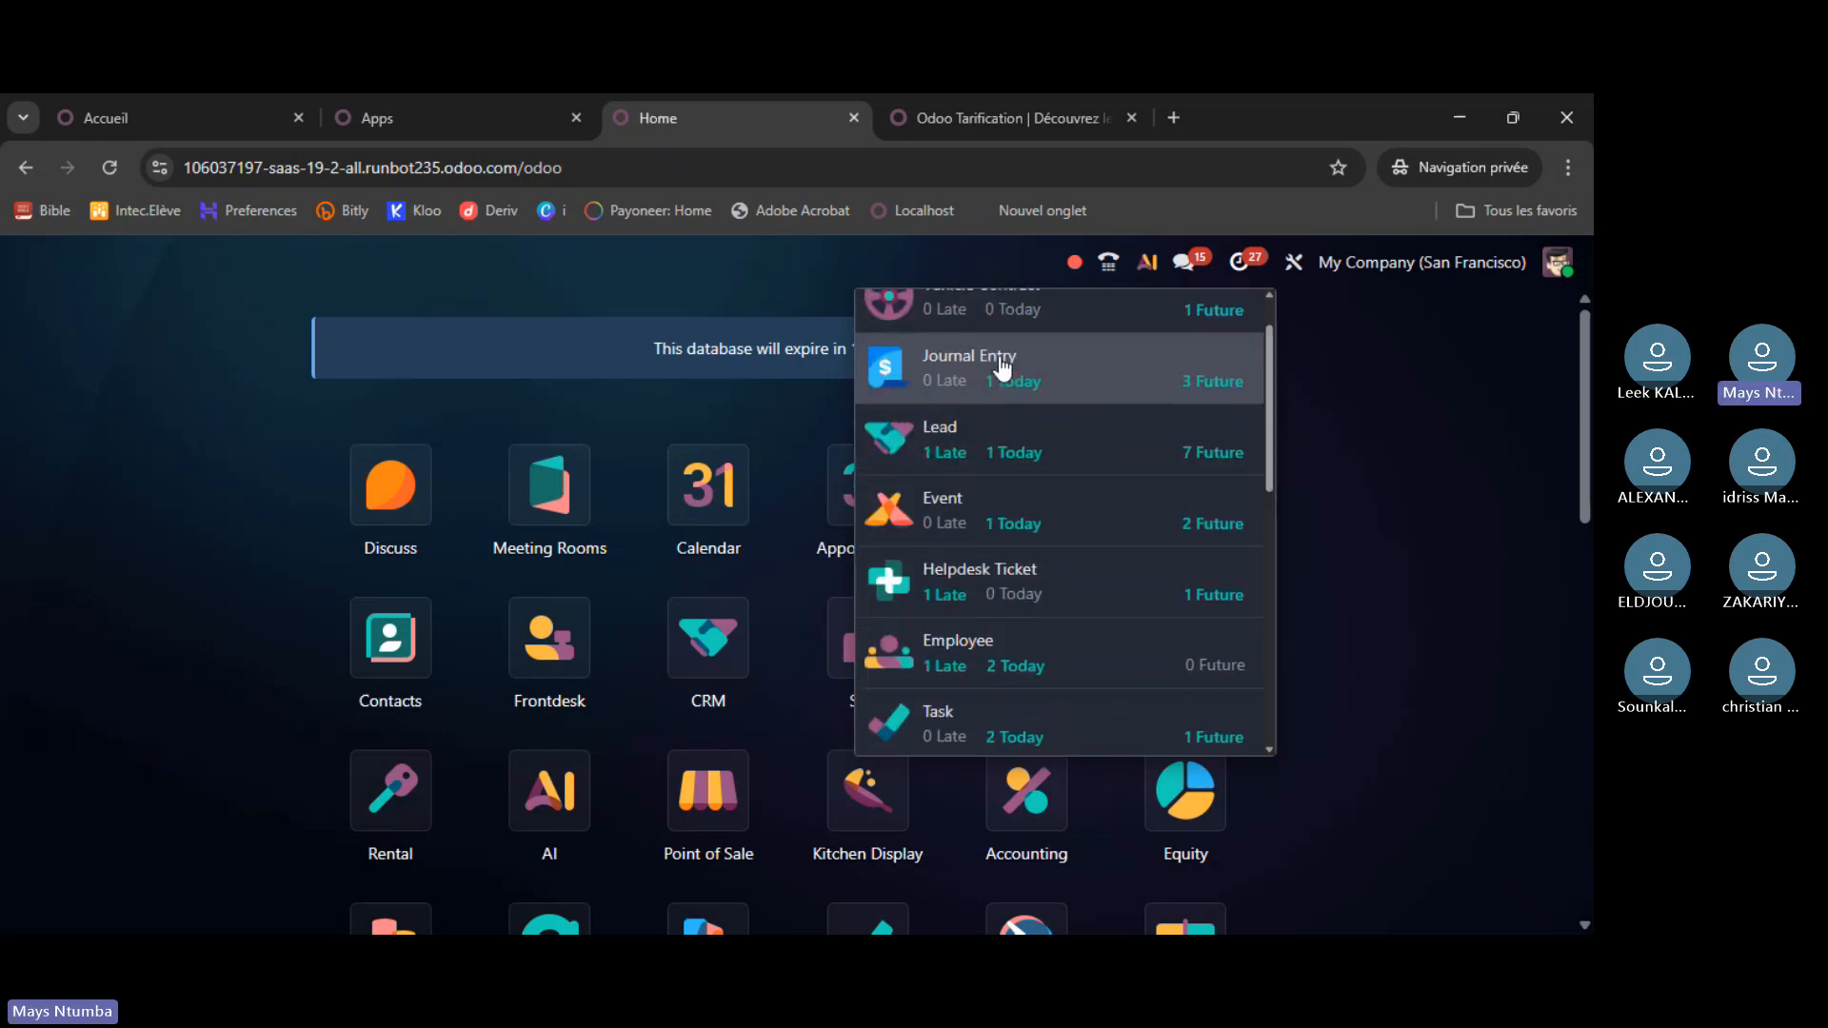
{"action": "left_click", "coordinate": [1253, 263]}
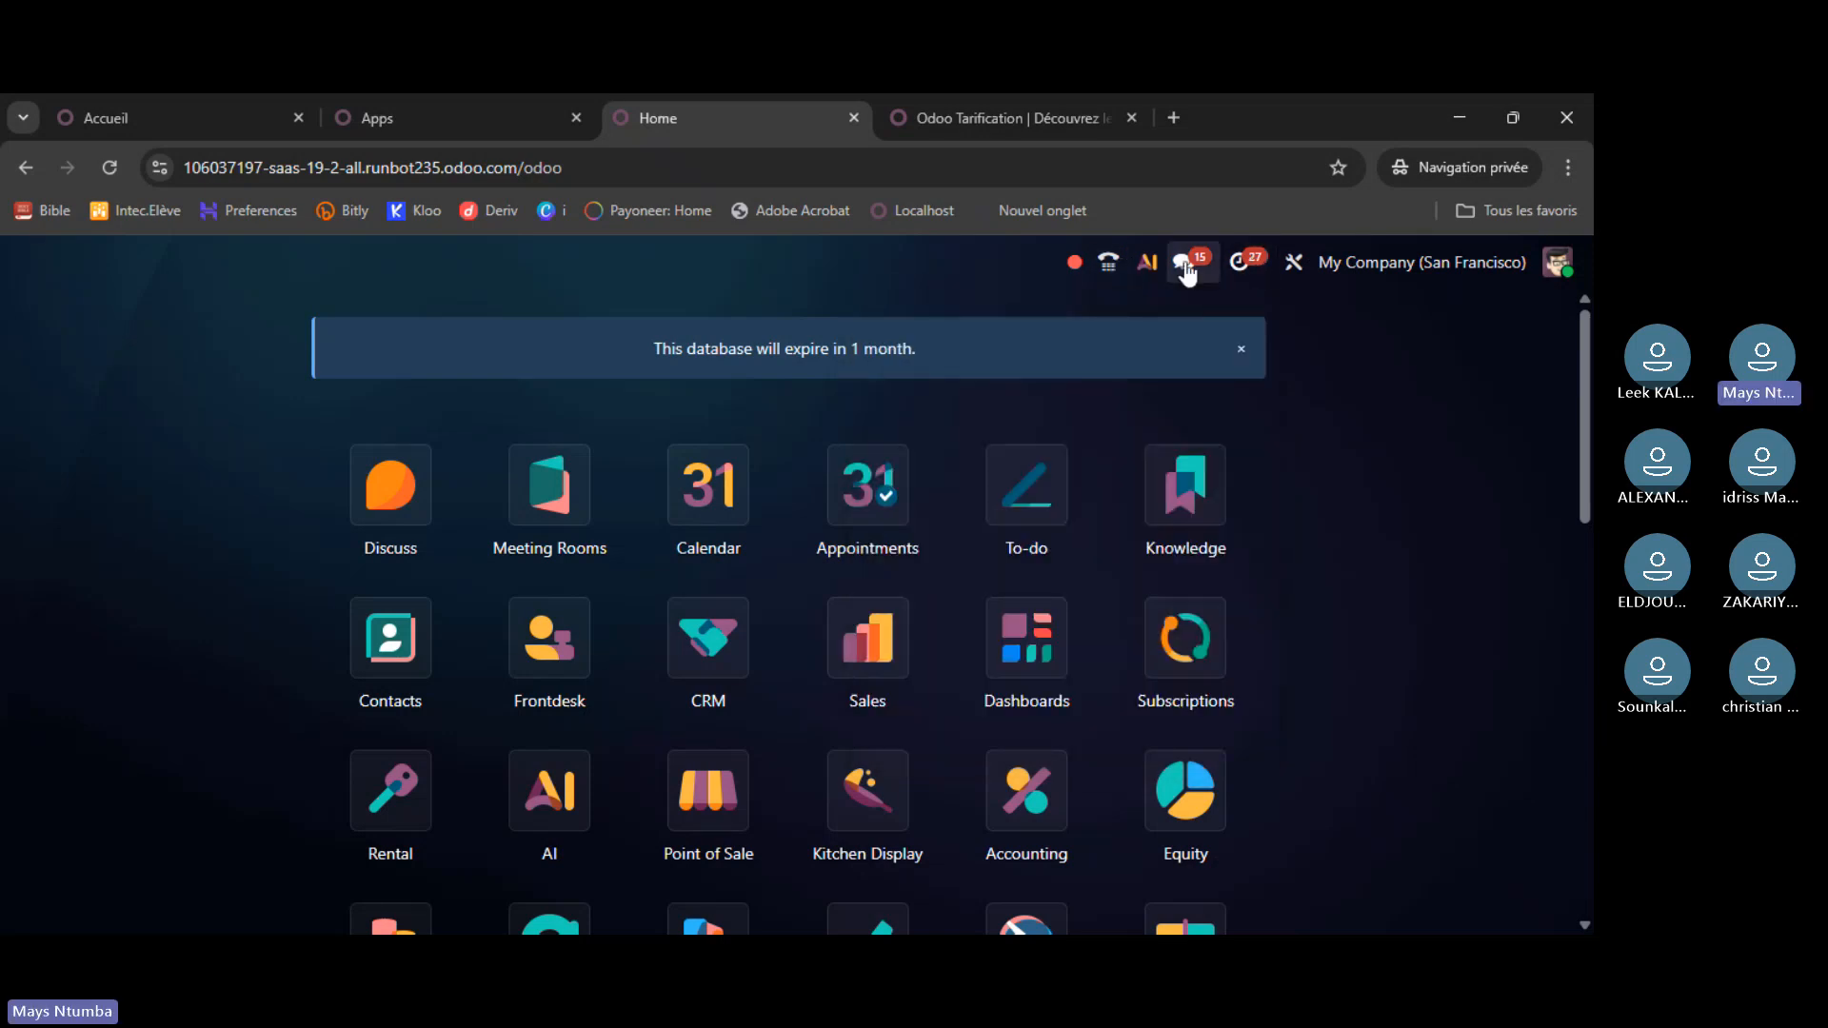
{"action": "left_click", "coordinate": [1184, 265]}
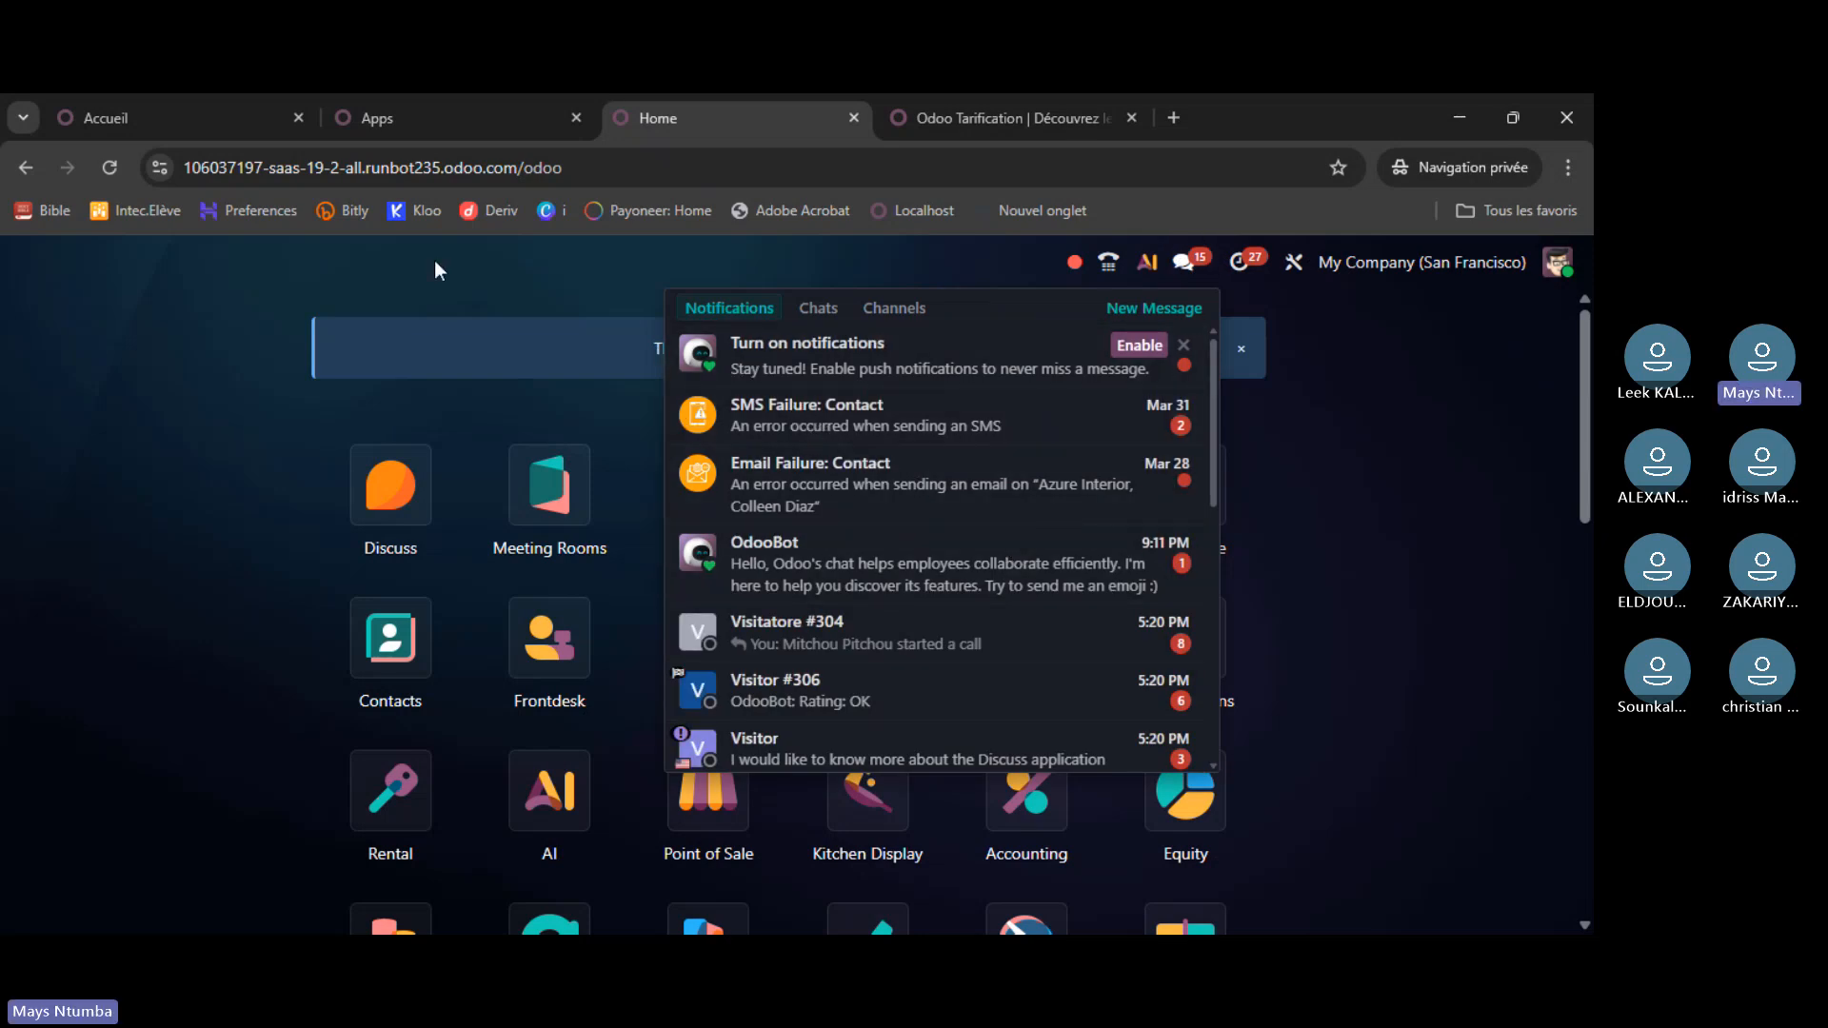
{"action": "left_click", "coordinate": [287, 471]}
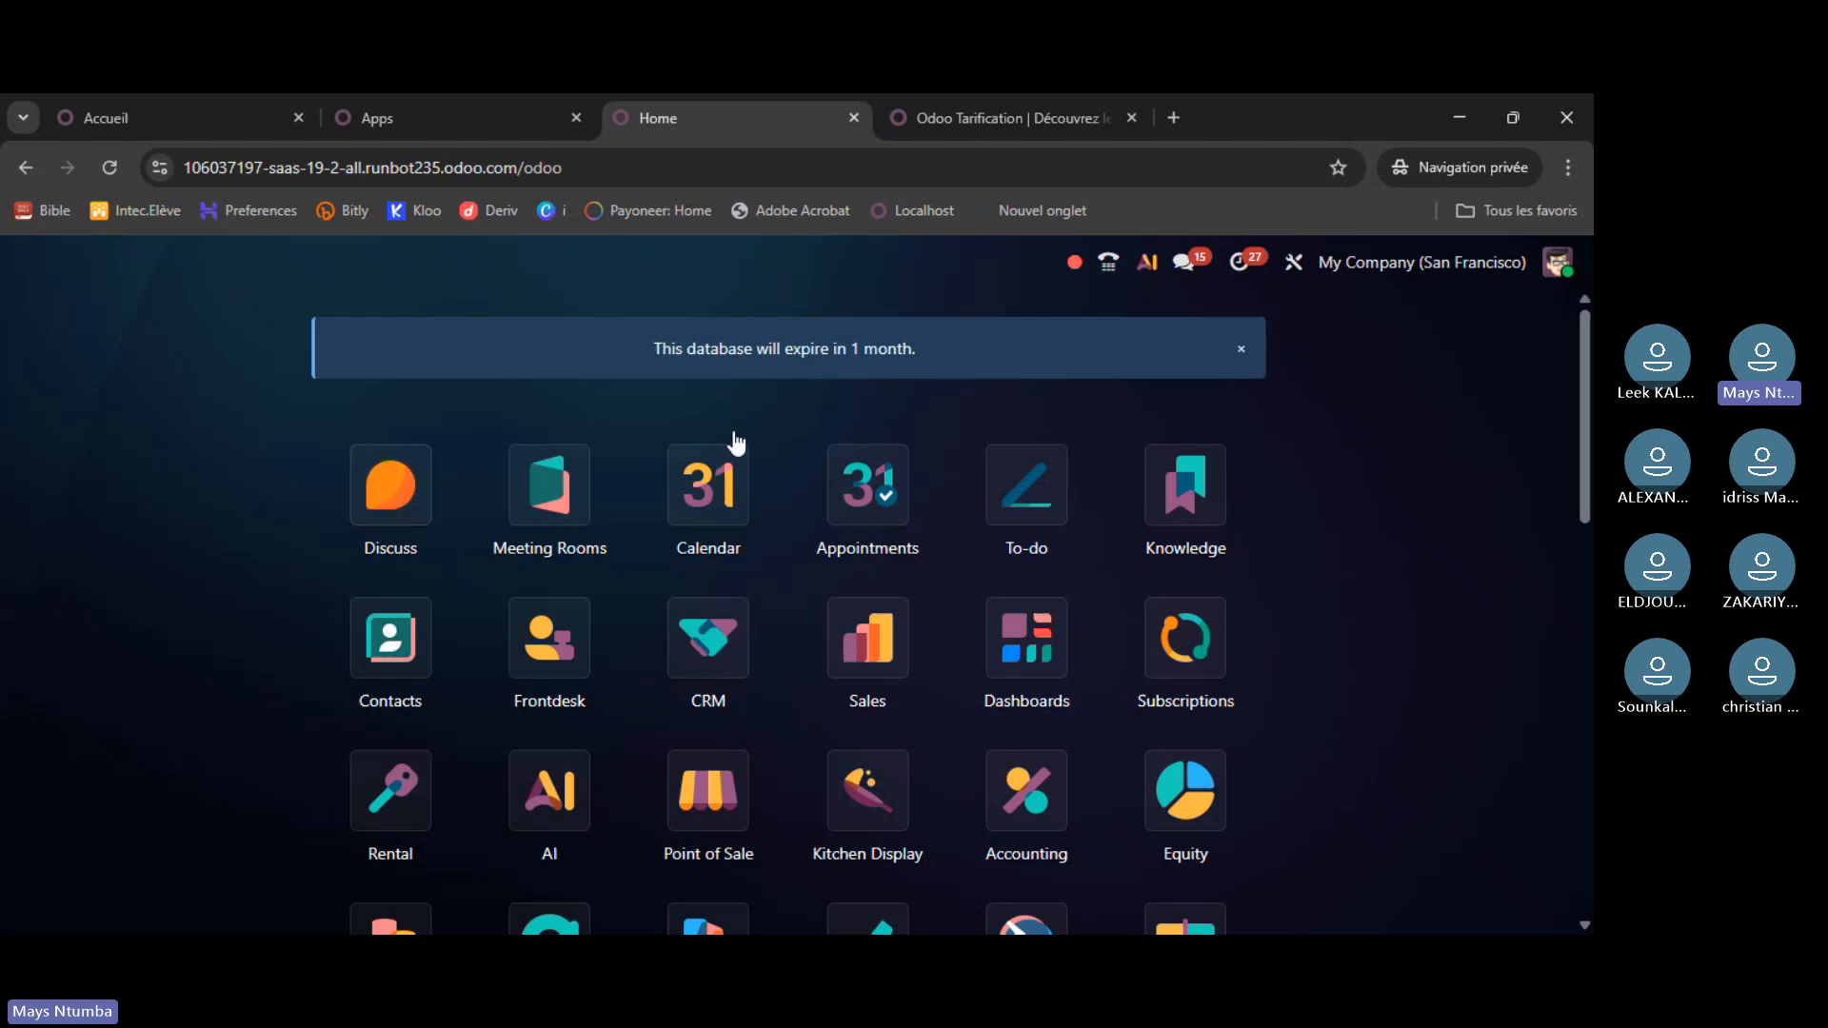
- Search the localhost Apps list for modules matching 'discussion', check messages, then clear the search
{"action": "left_click", "coordinate": [516, 113]}
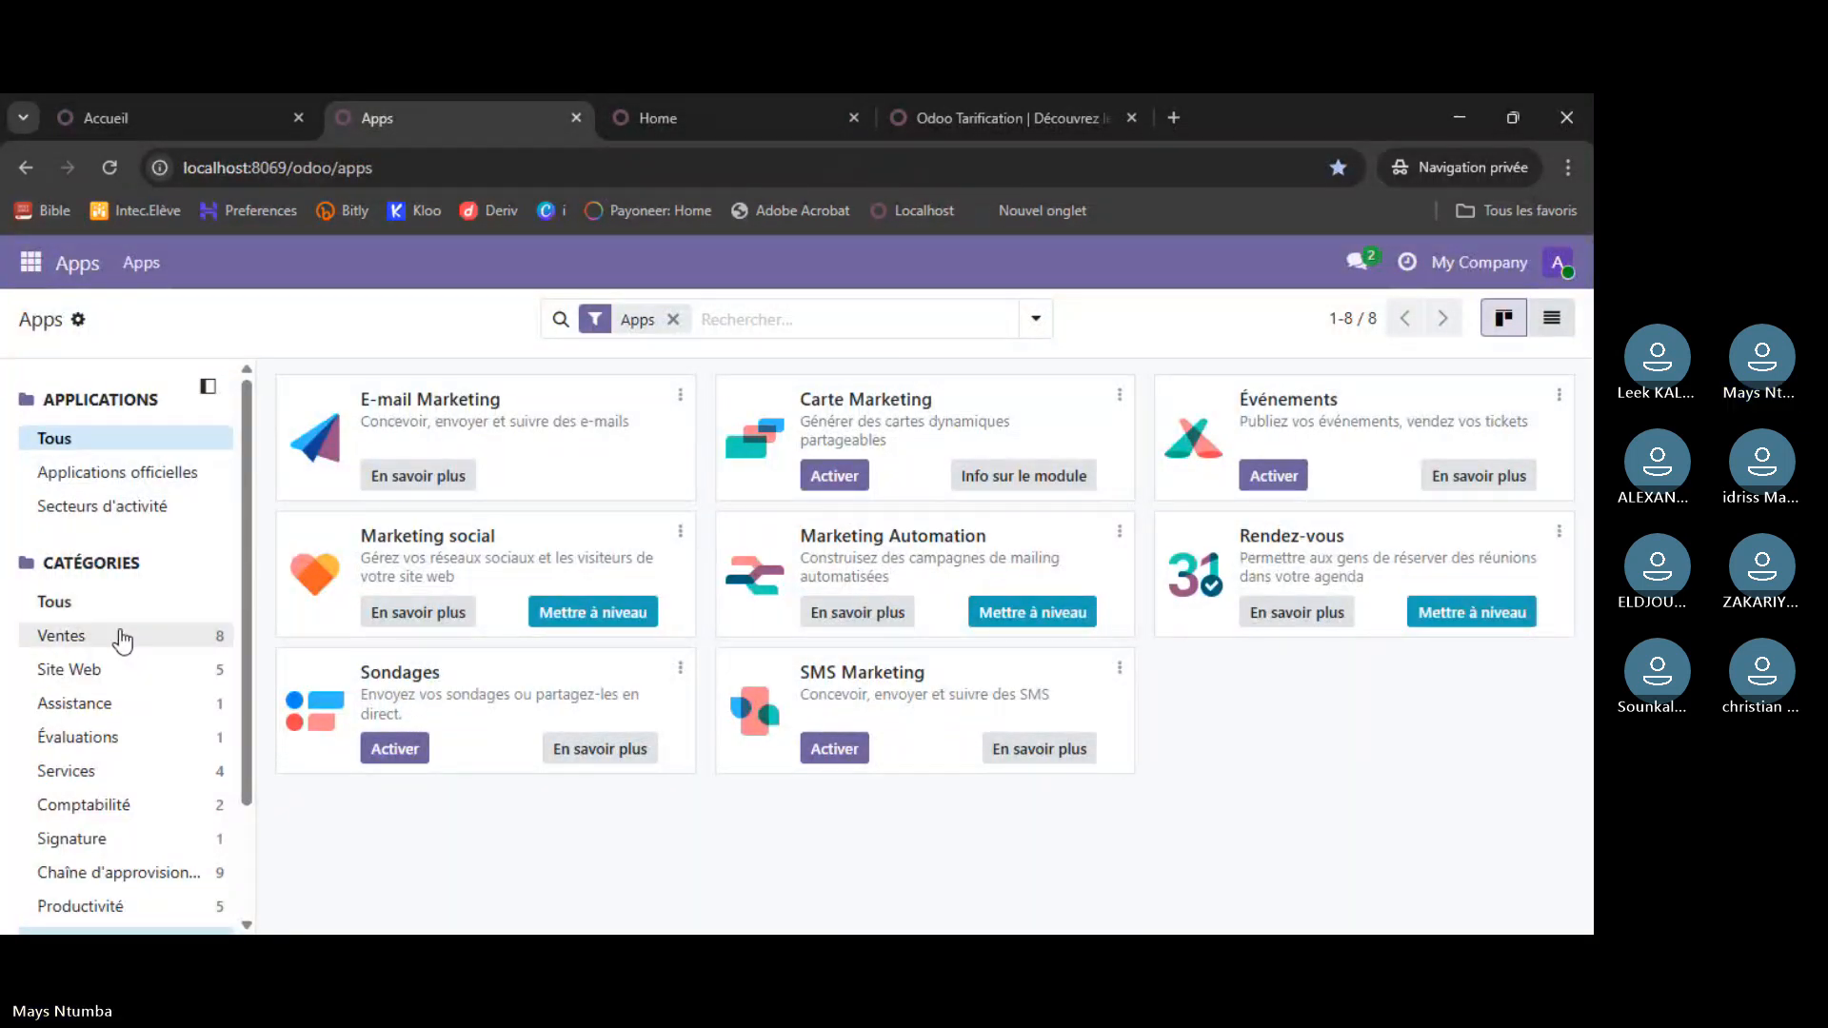
{"action": "left_click", "coordinate": [787, 320]}
{"action": "type", "text": "discu"}
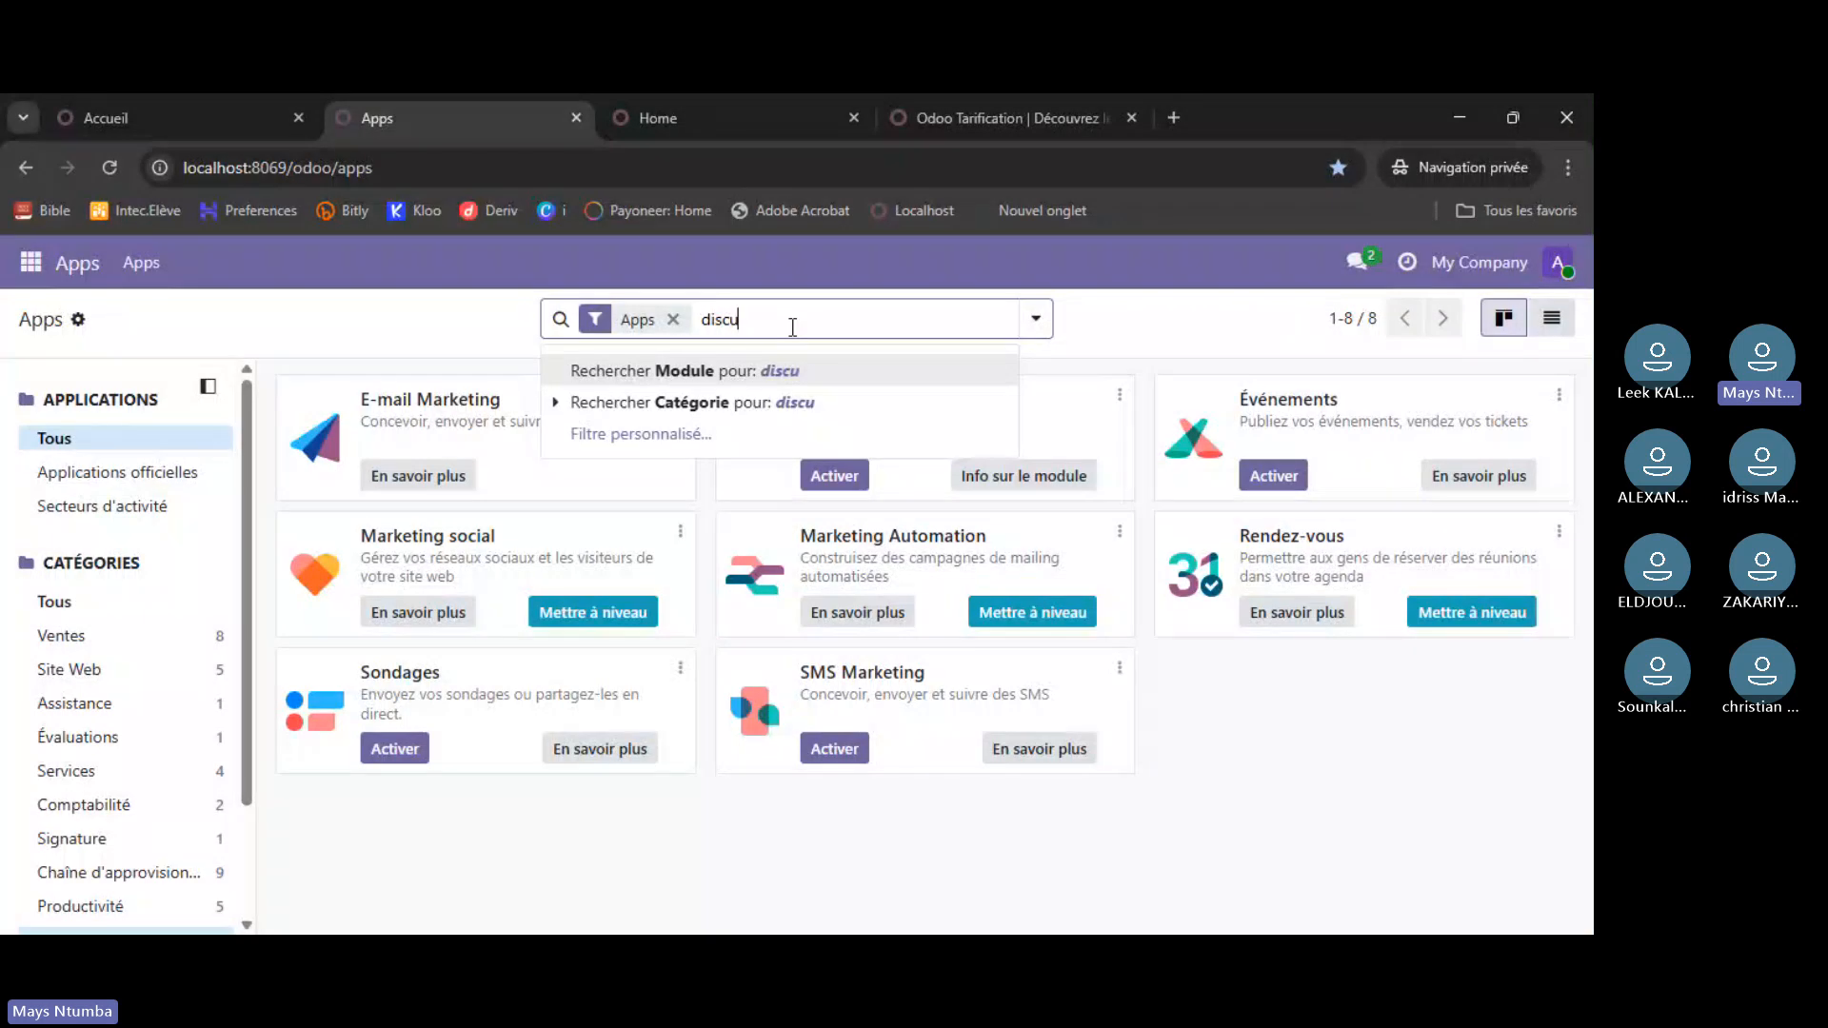
{"action": "type", "text": "ssion"}
{"action": "key", "text": "Return"}
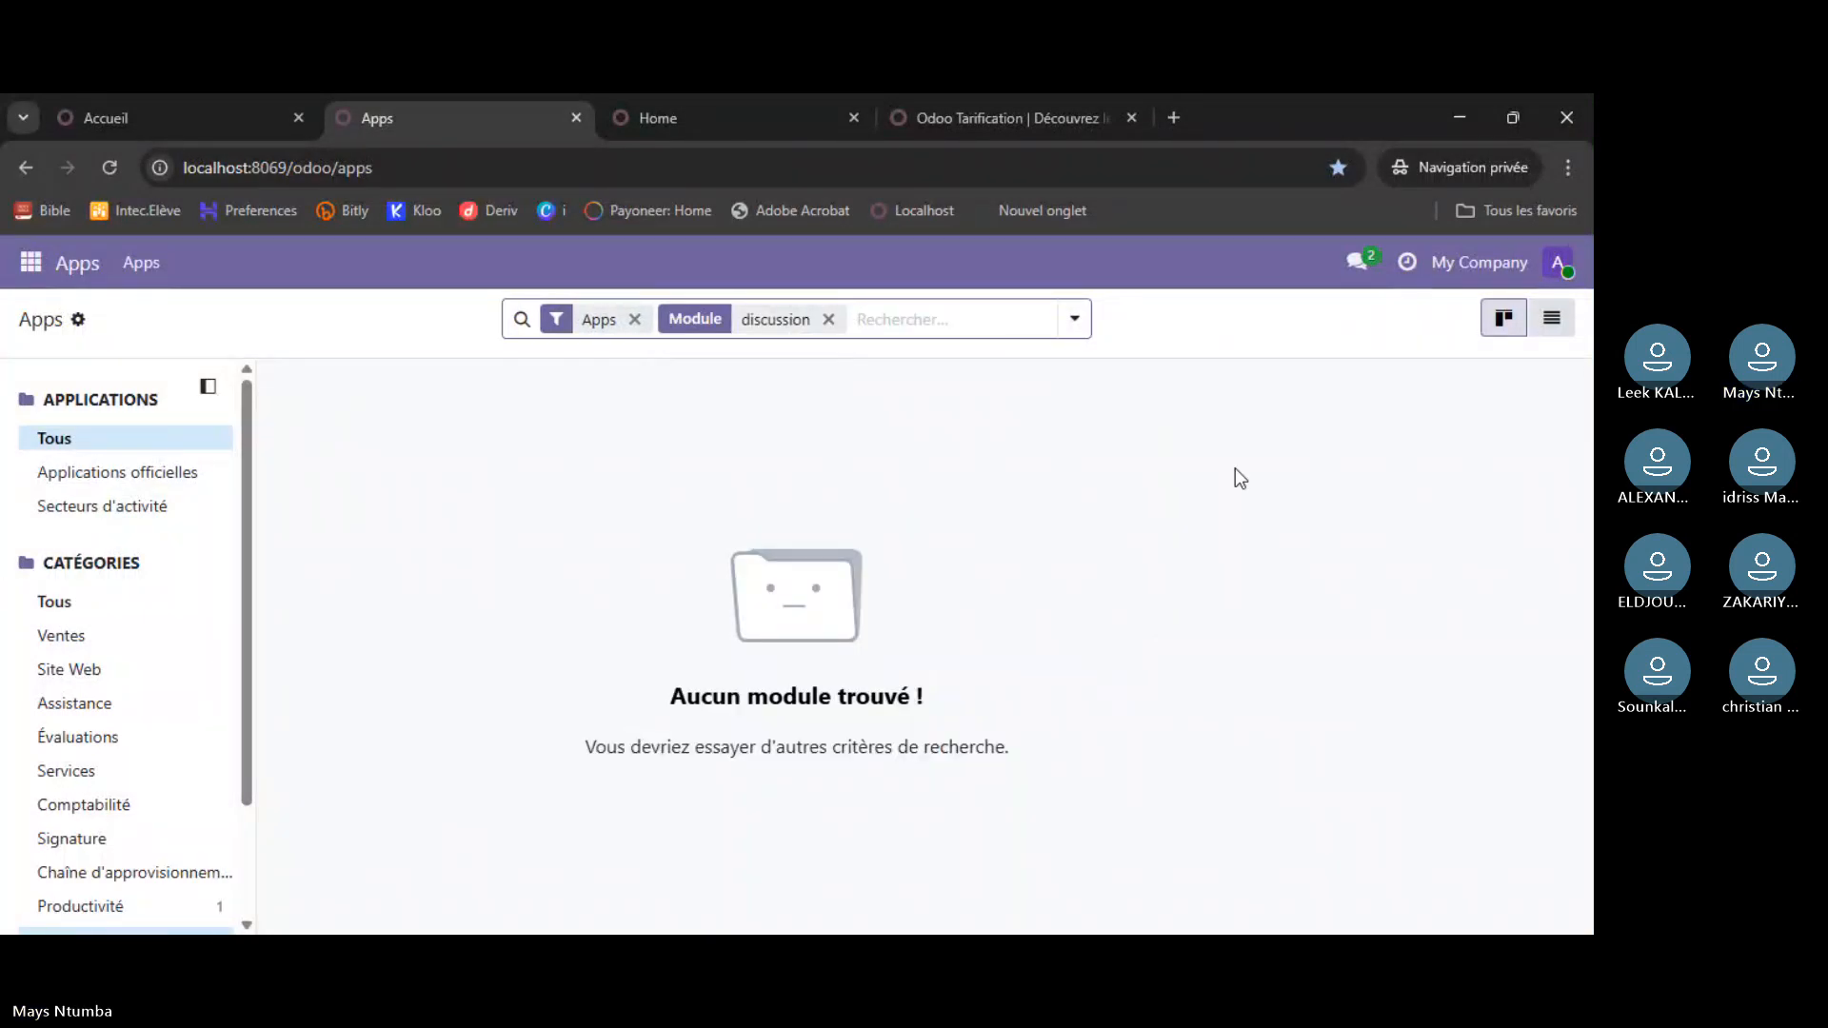
{"action": "left_click", "coordinate": [1356, 259]}
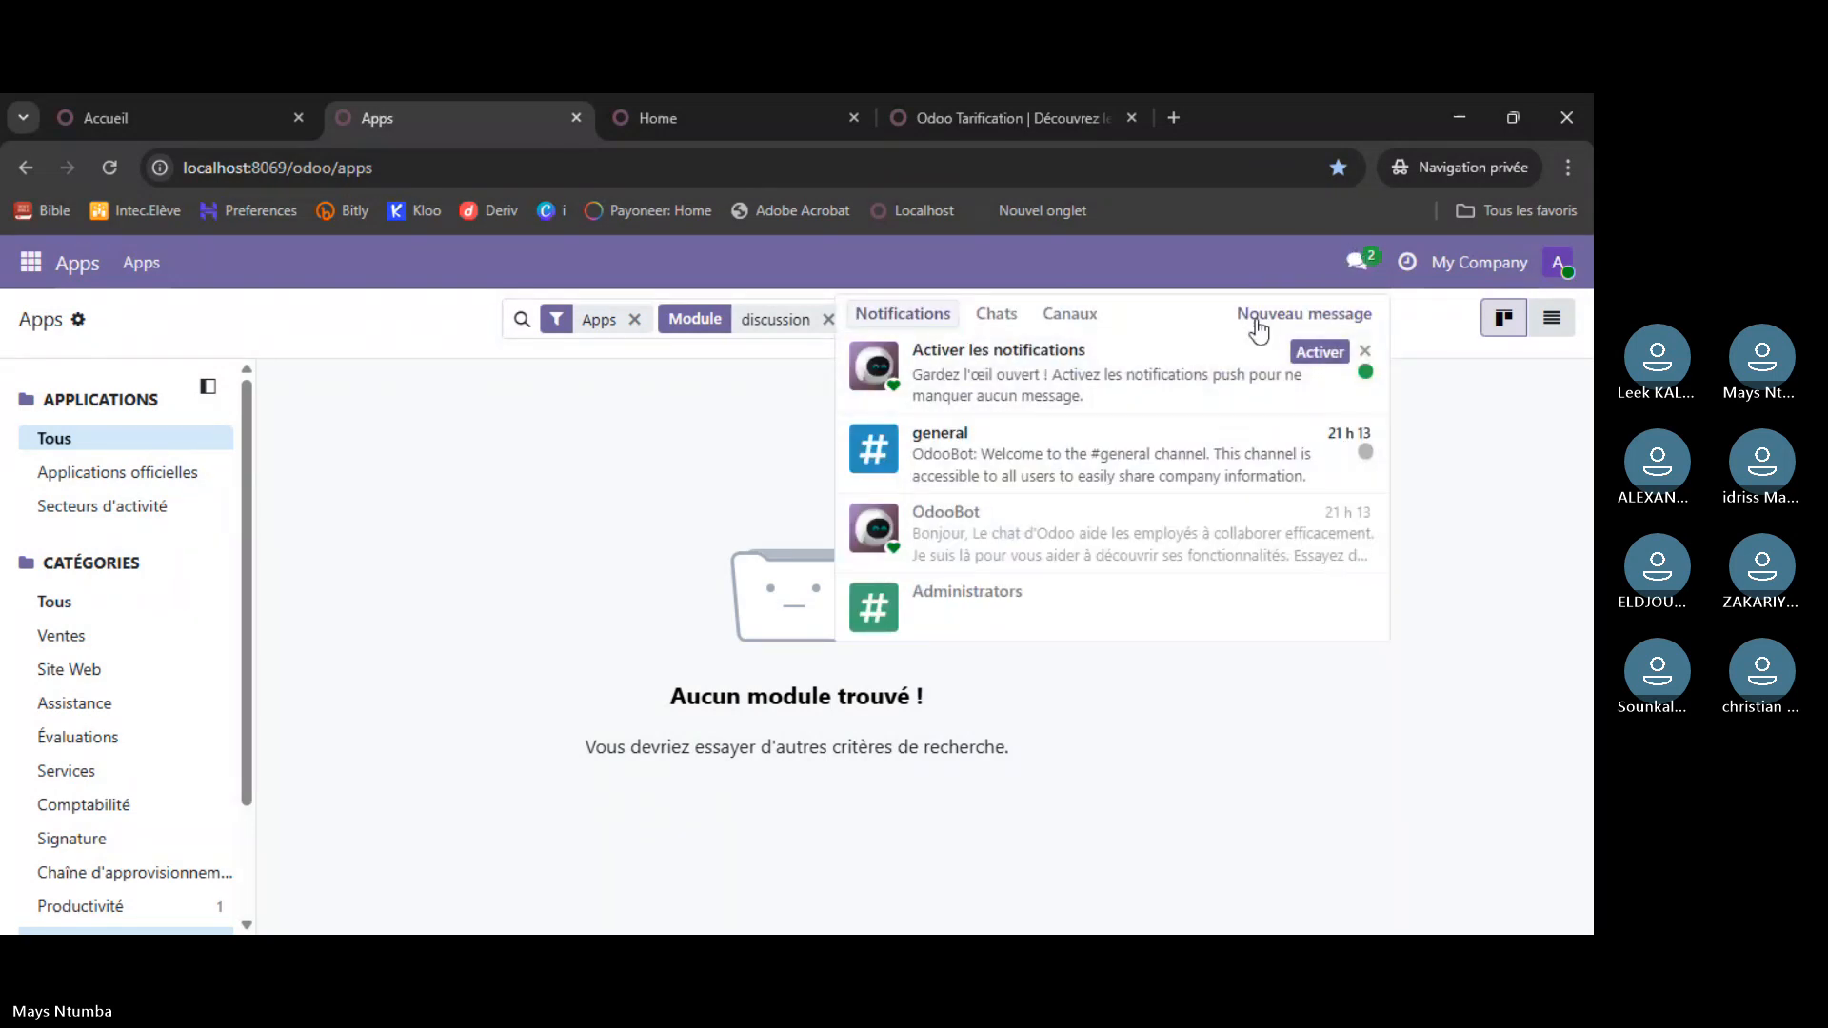
{"action": "left_click", "coordinate": [762, 420]}
{"action": "left_click", "coordinate": [828, 319]}
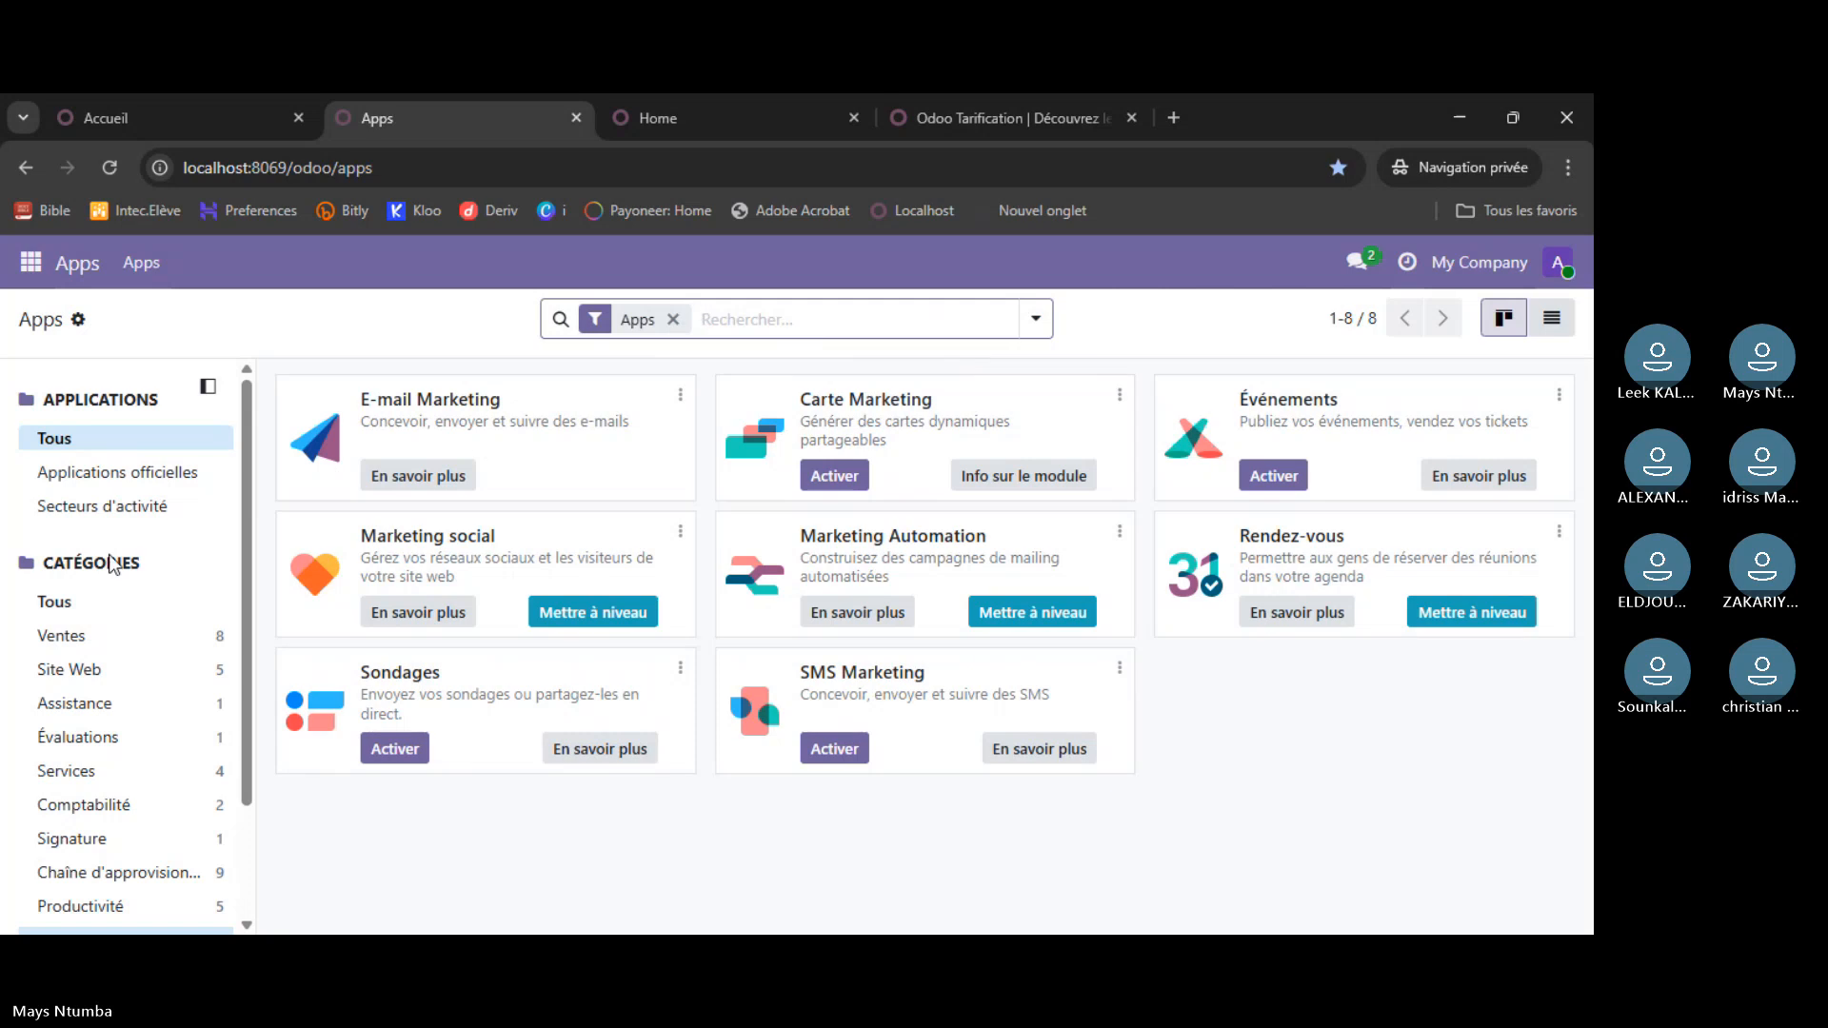
- Show all 54 localhost apps and open Discussion from the installed apps list
{"action": "left_click", "coordinate": [101, 604]}
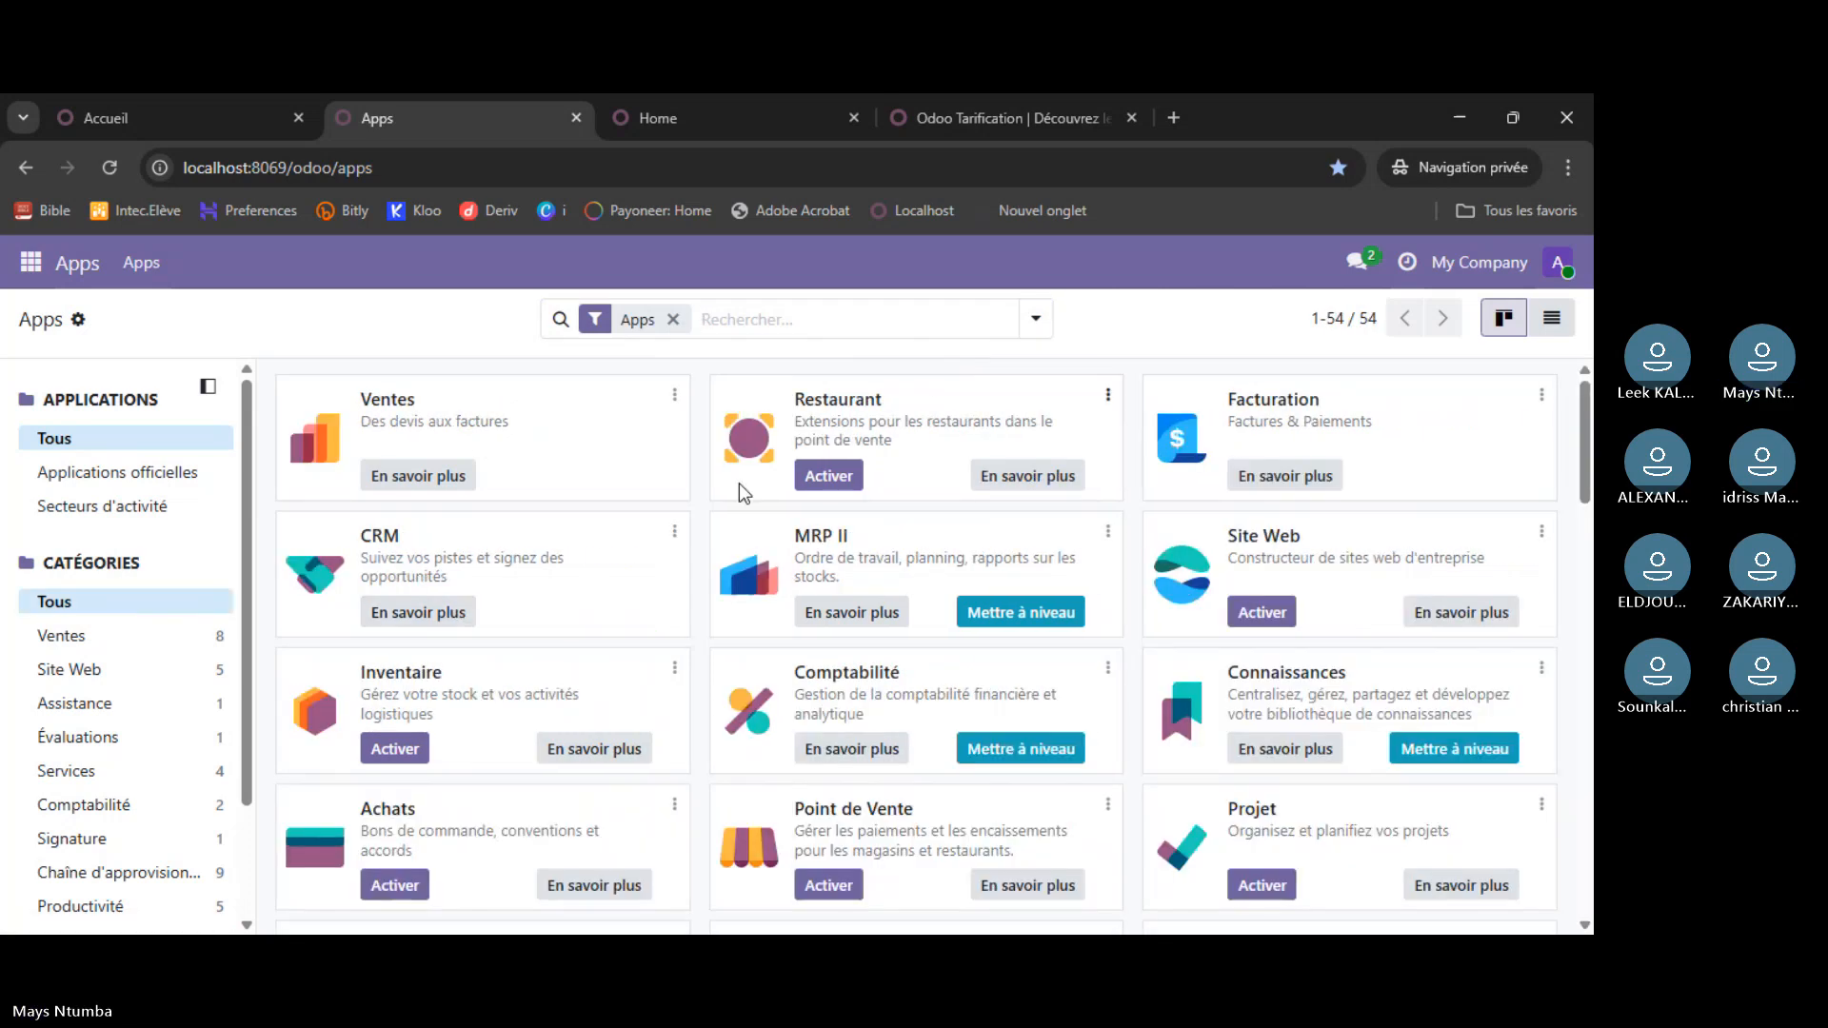
{"action": "scroll", "coordinate": [766, 534], "scroll_direction": "down", "scroll_amount": 1}
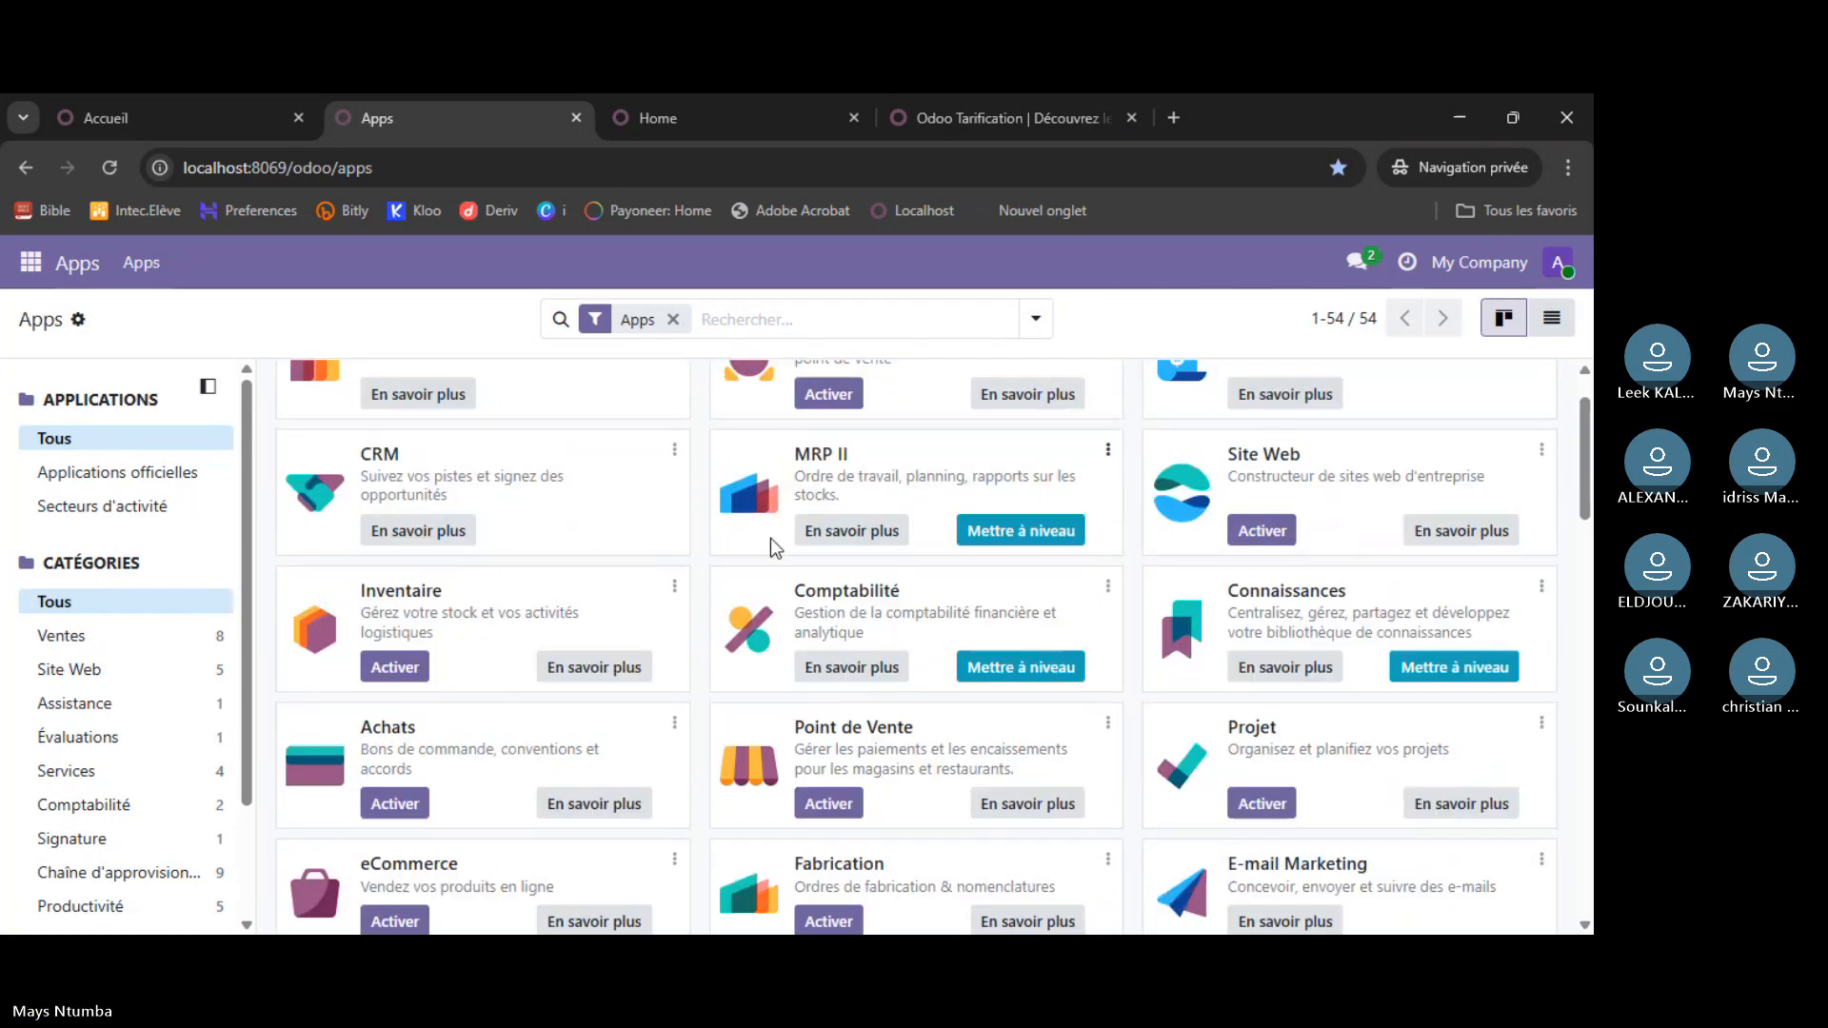
{"action": "scroll", "coordinate": [771, 543], "scroll_direction": "down", "scroll_amount": 10}
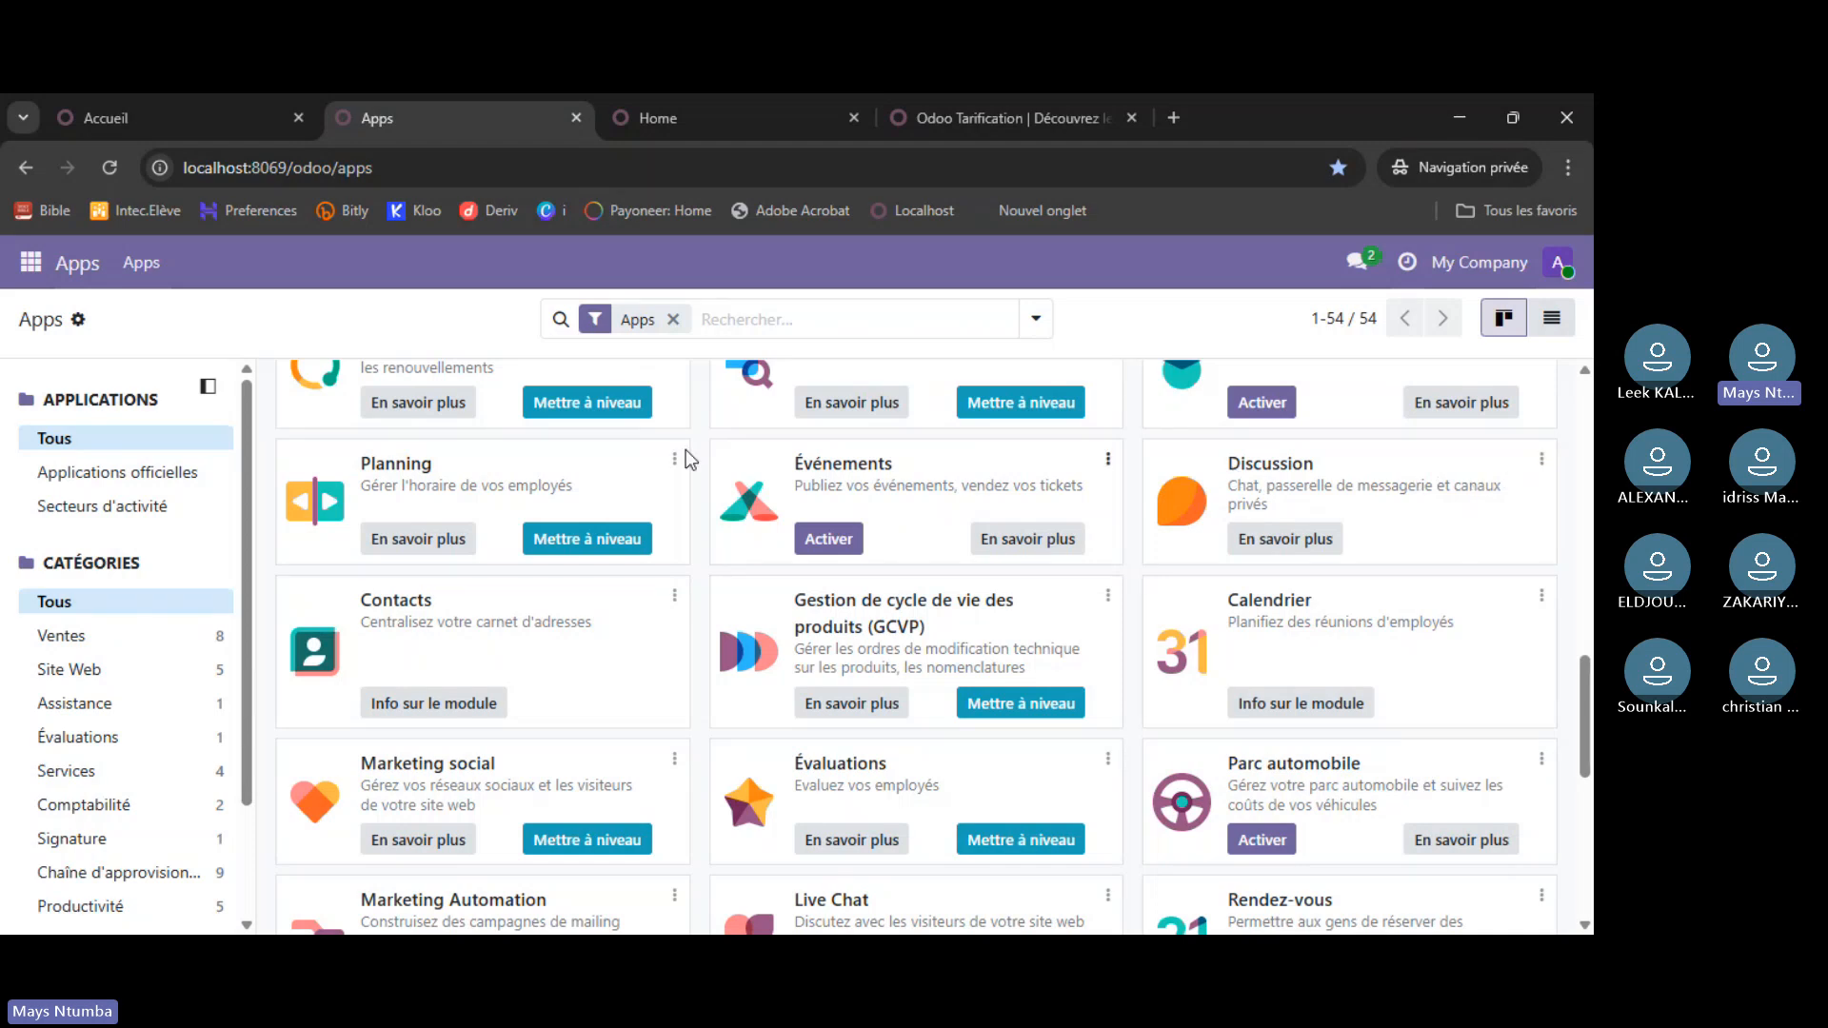
{"action": "left_click", "coordinate": [63, 270]}
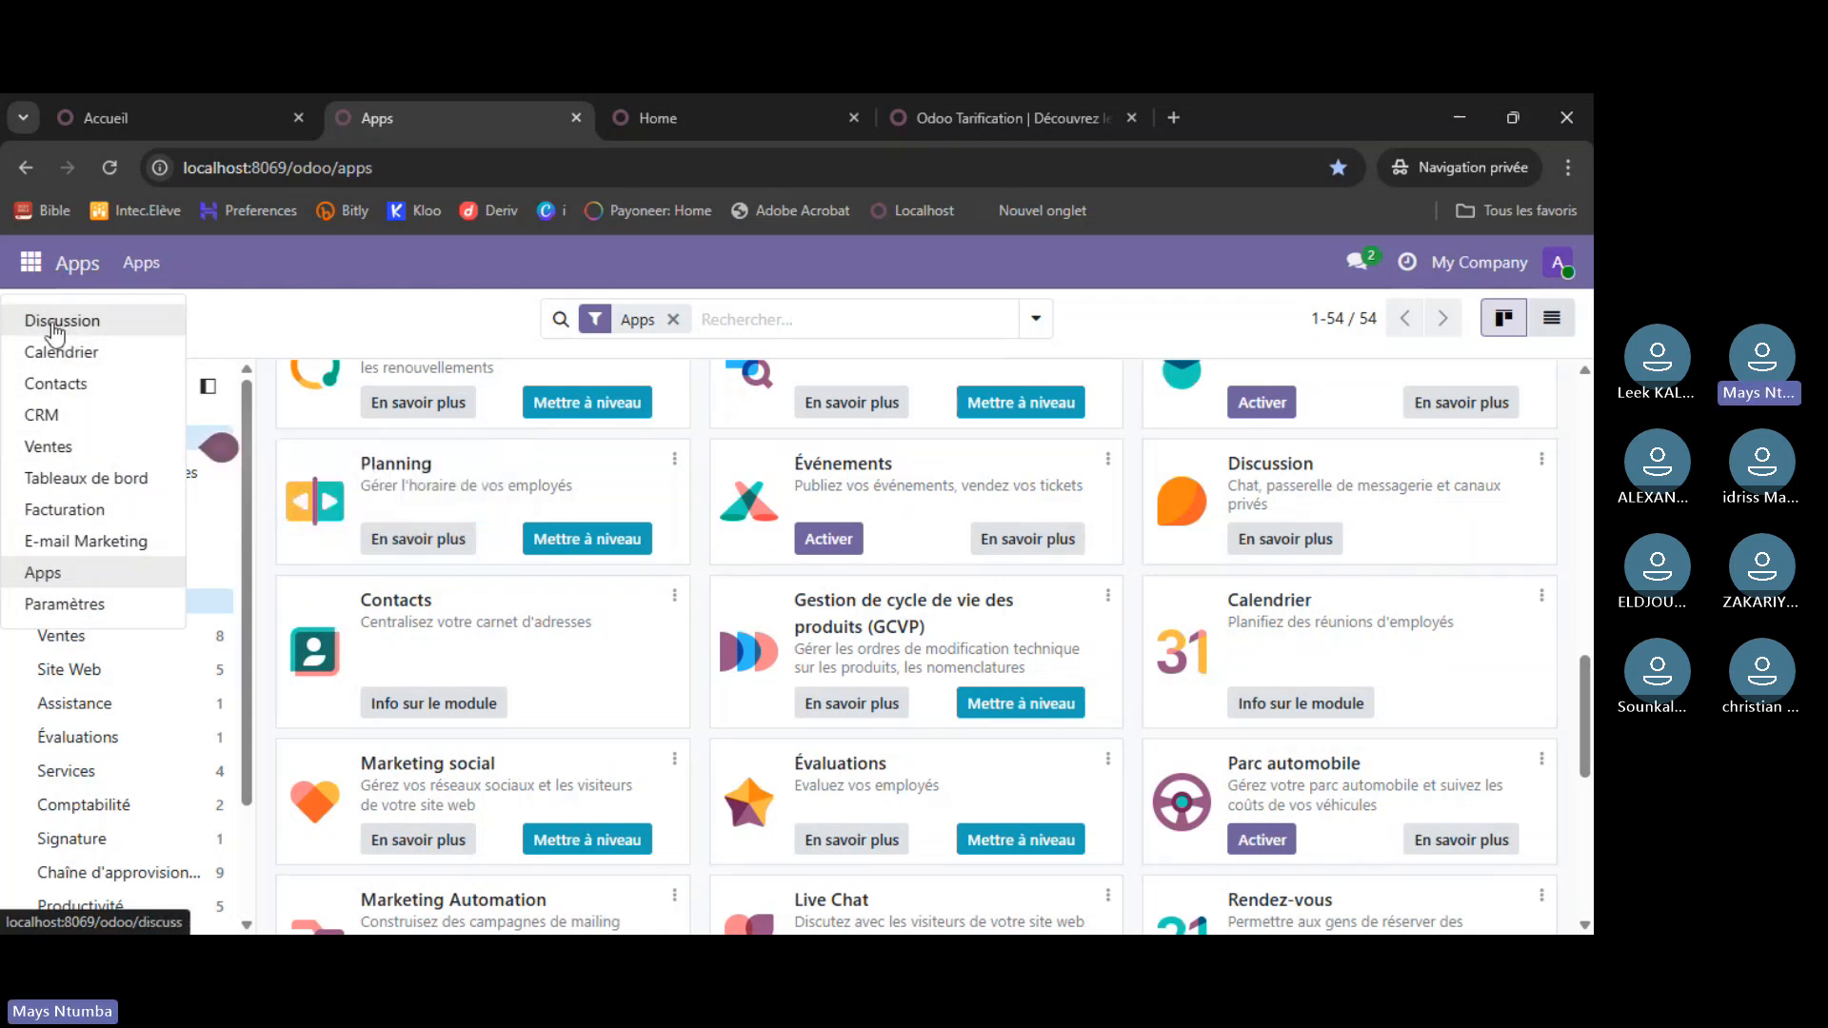
{"action": "left_click", "coordinate": [86, 324]}
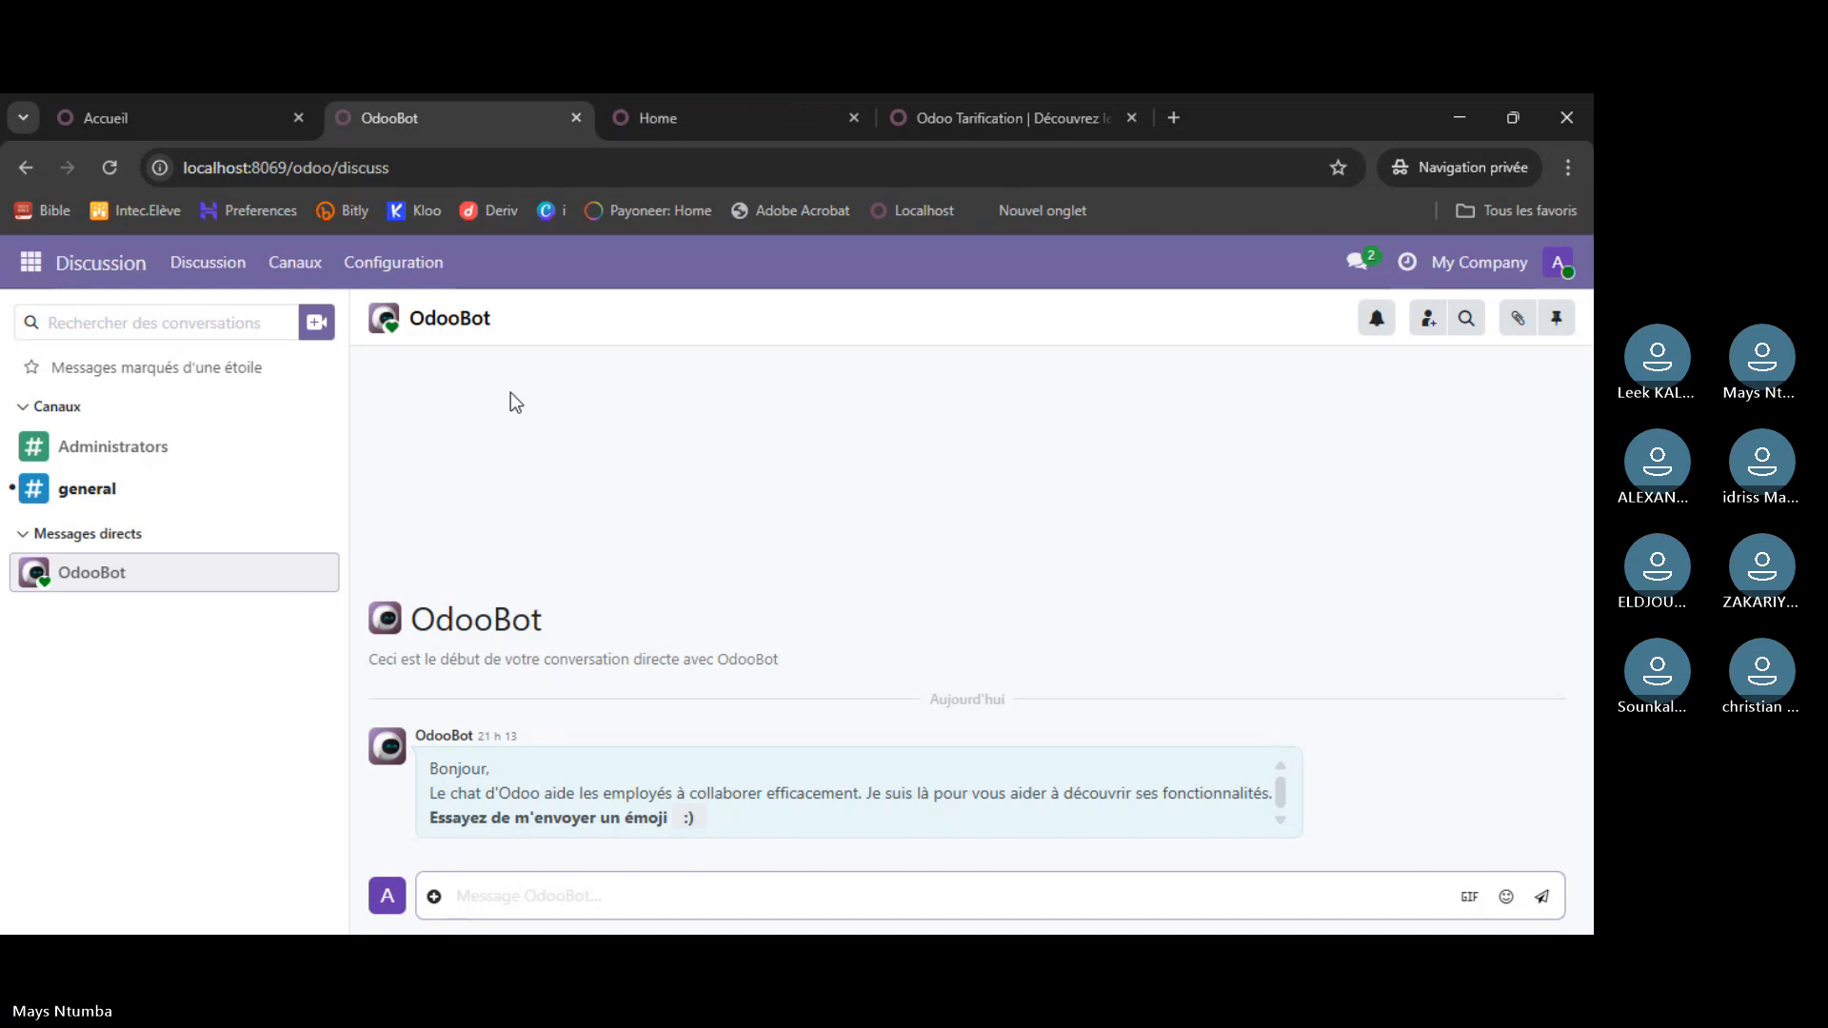
- Open Discussion on the atelier instance and view its messages list
{"action": "left_click", "coordinate": [186, 120]}
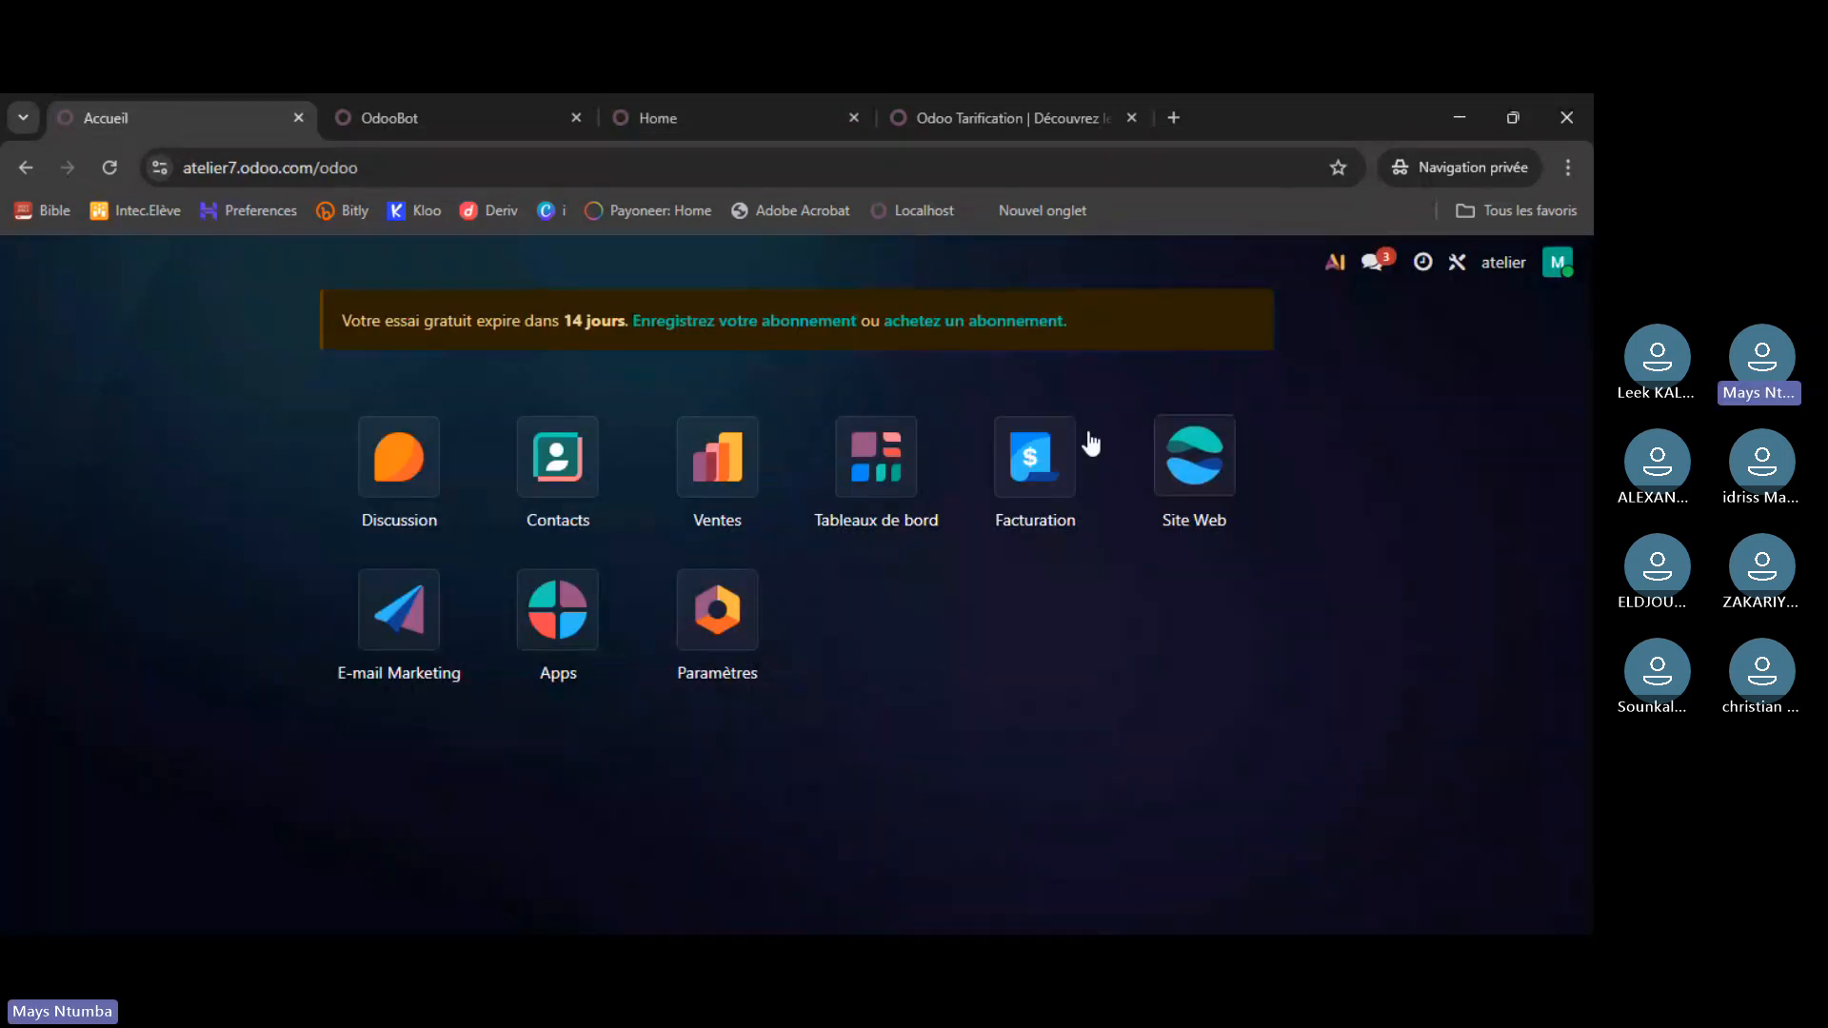
{"action": "left_click", "coordinate": [405, 465]}
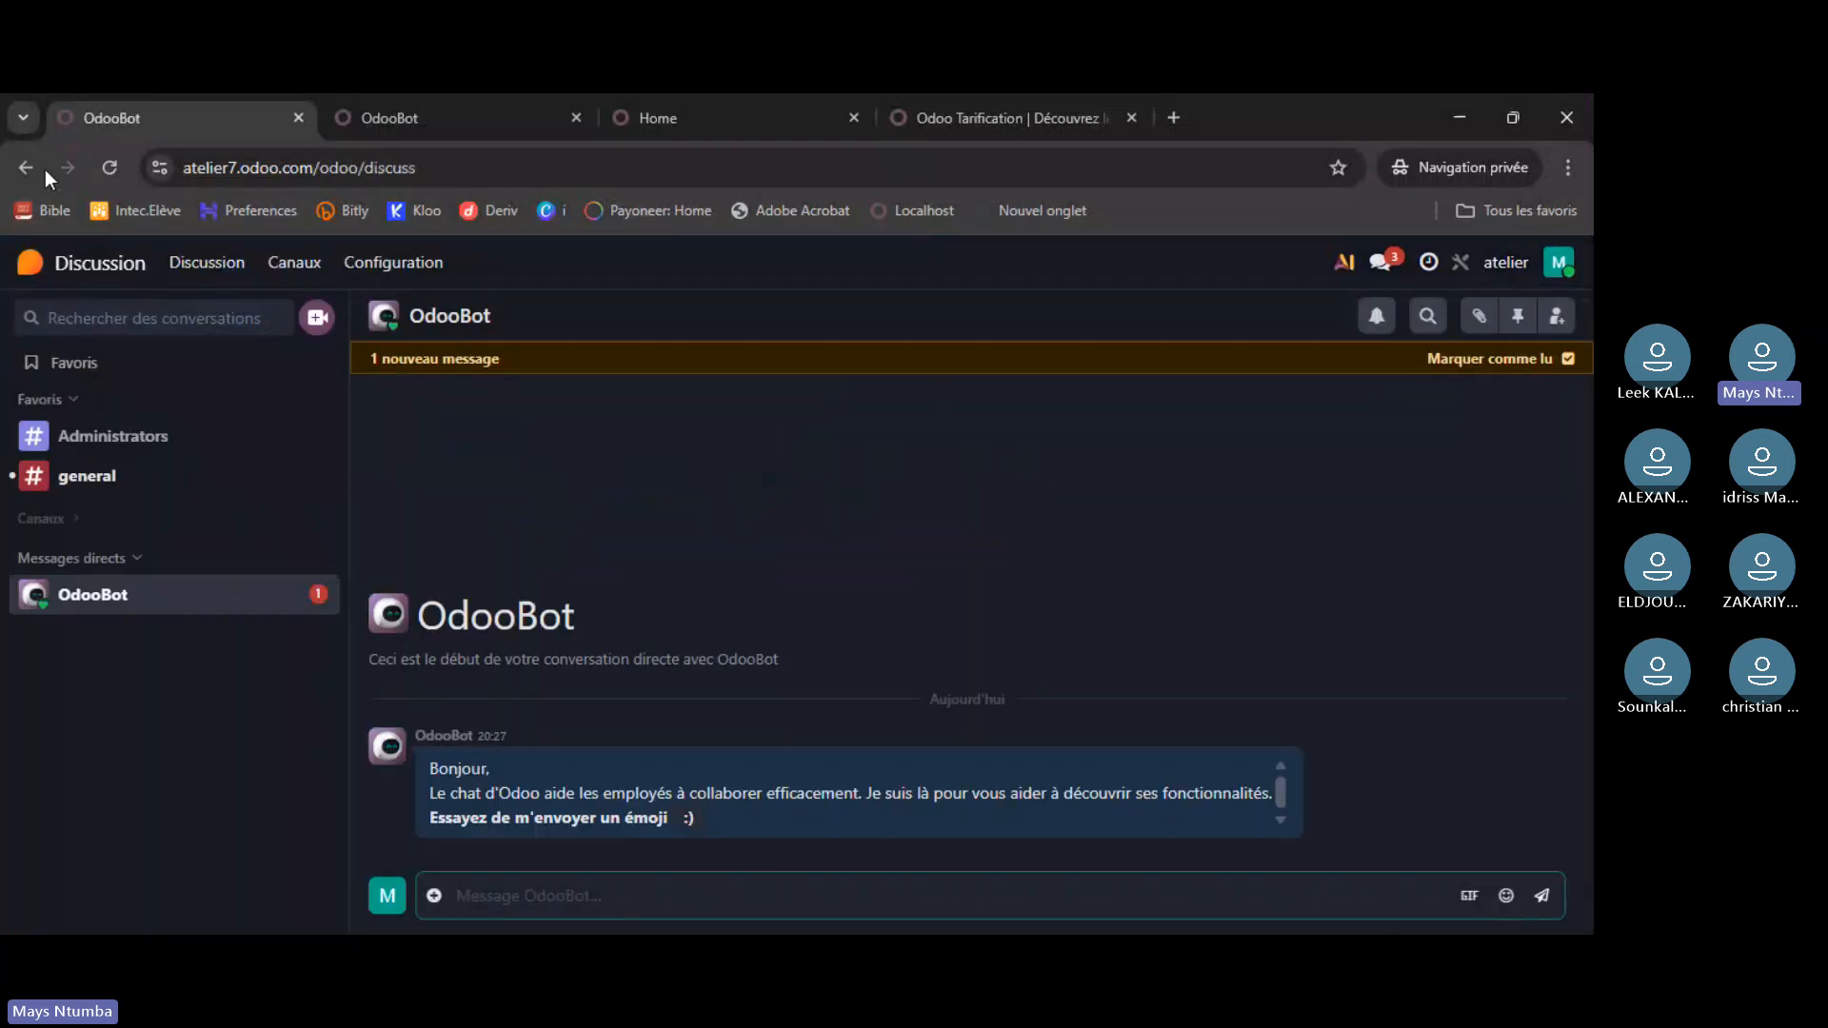
{"action": "left_click", "coordinate": [1377, 264]}
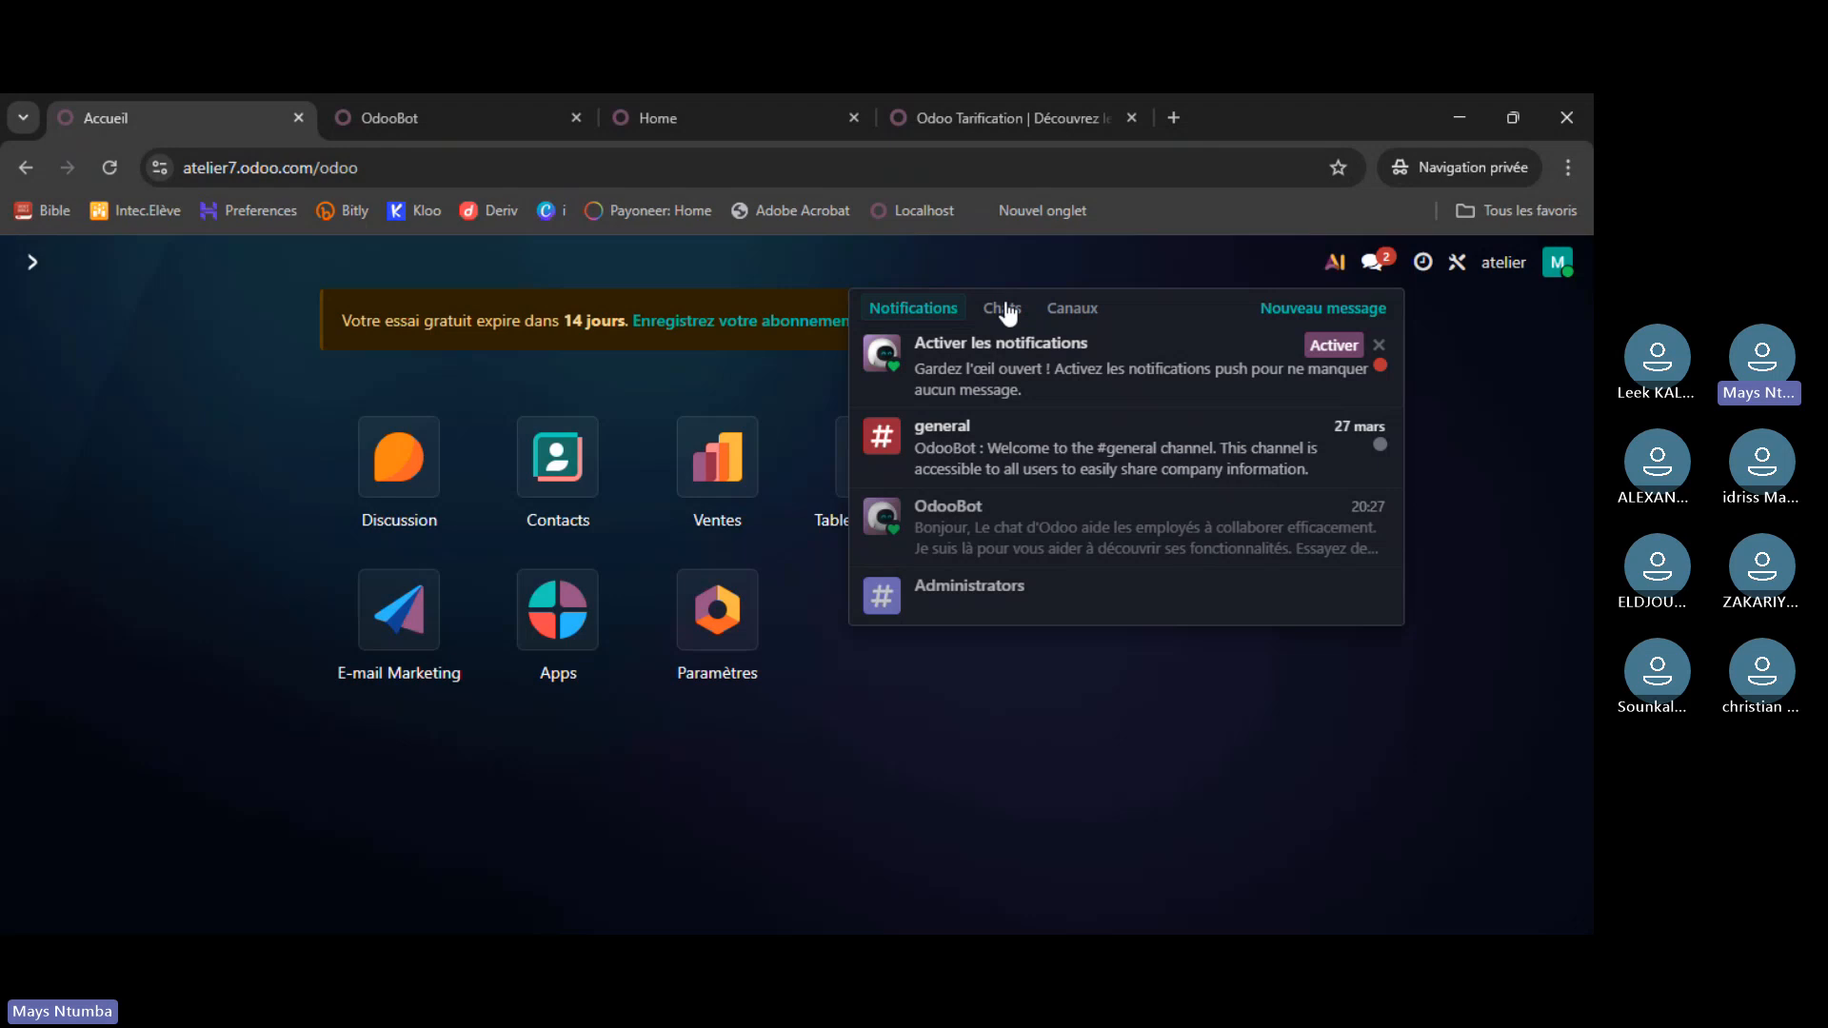
- Browse the Chats, Channels and Notifications filters, then open the OdooBot chat in Discussion
{"action": "left_click", "coordinate": [1005, 310]}
{"action": "left_click", "coordinate": [1082, 319]}
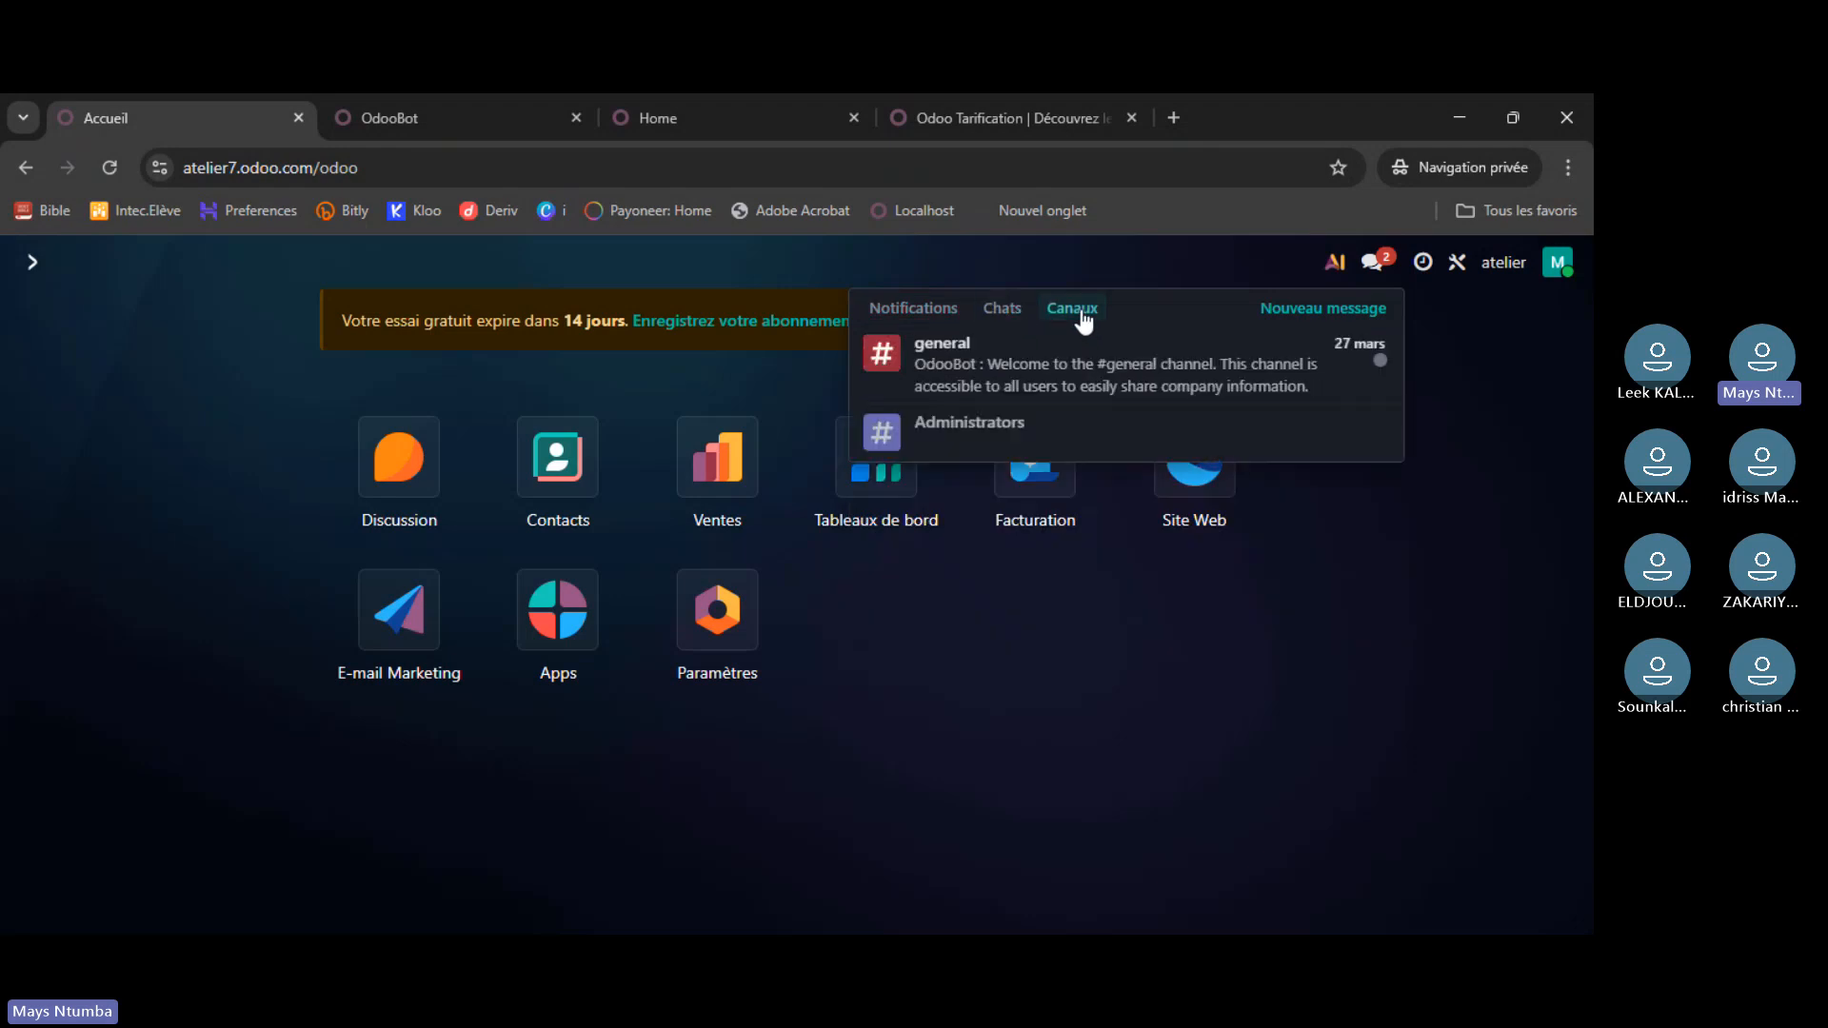
{"action": "left_click", "coordinate": [941, 315]}
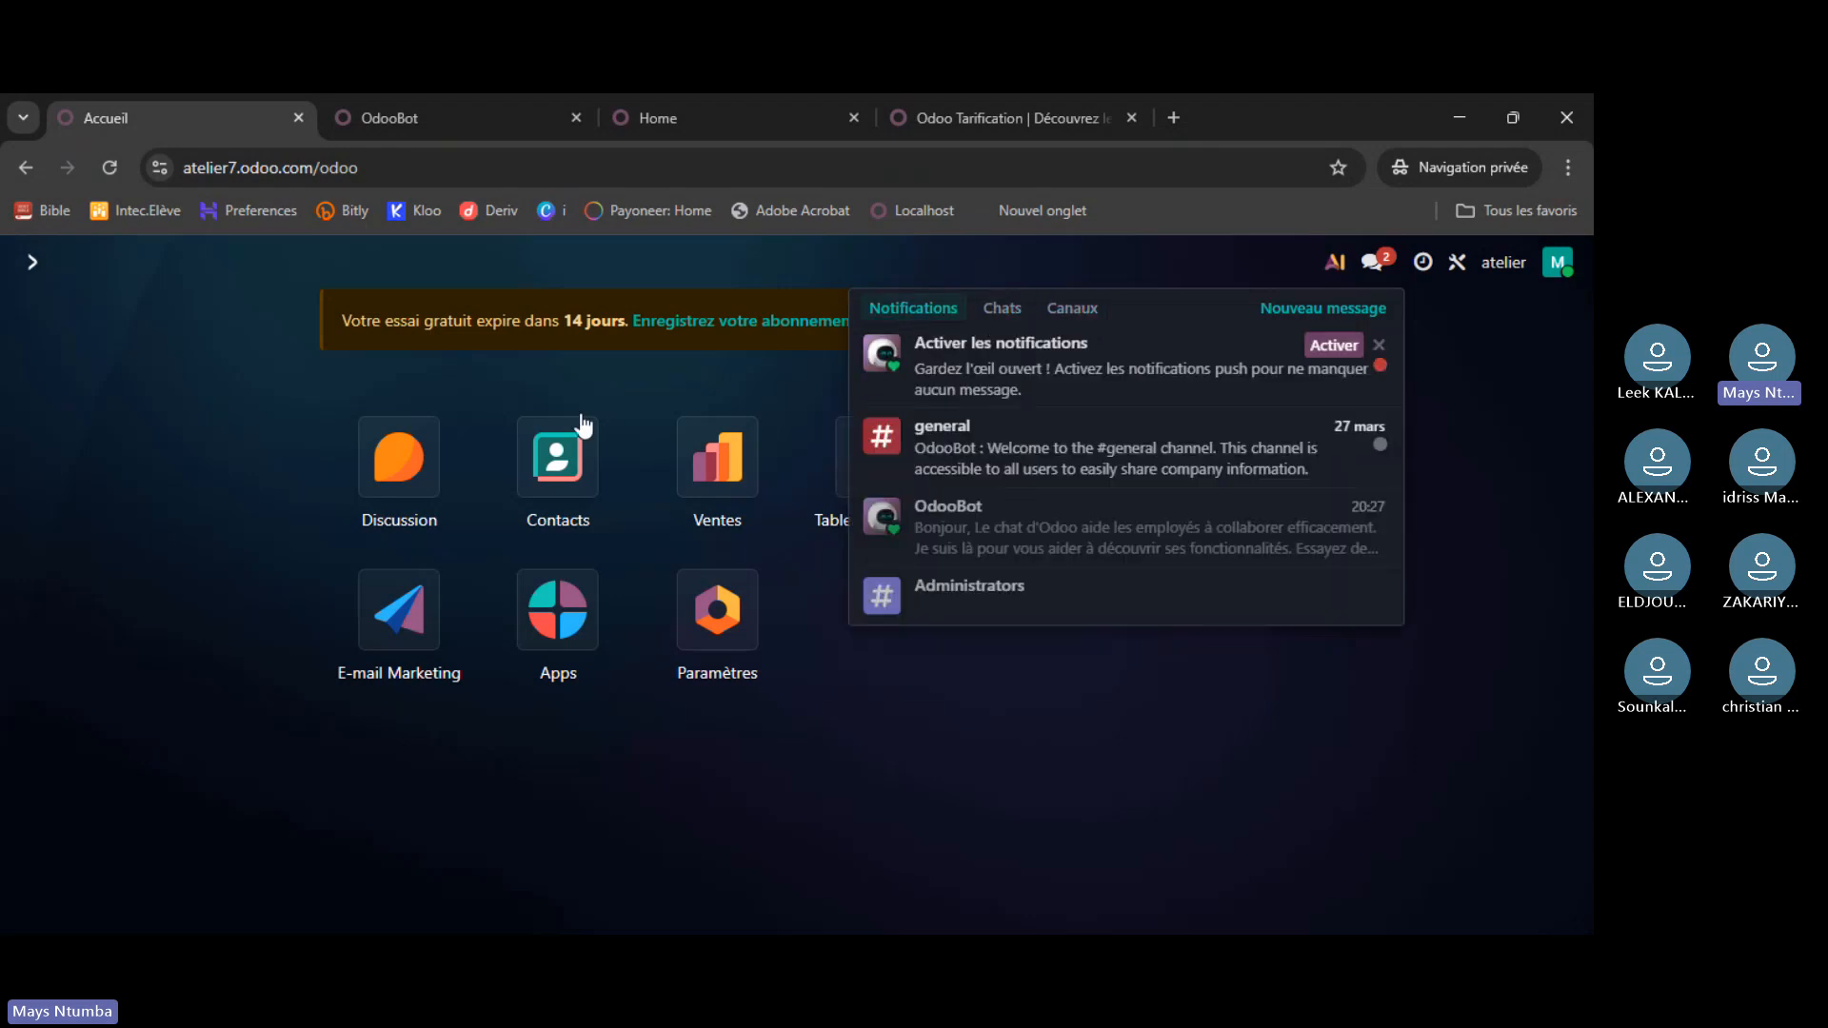
{"action": "left_click", "coordinate": [1474, 575]}
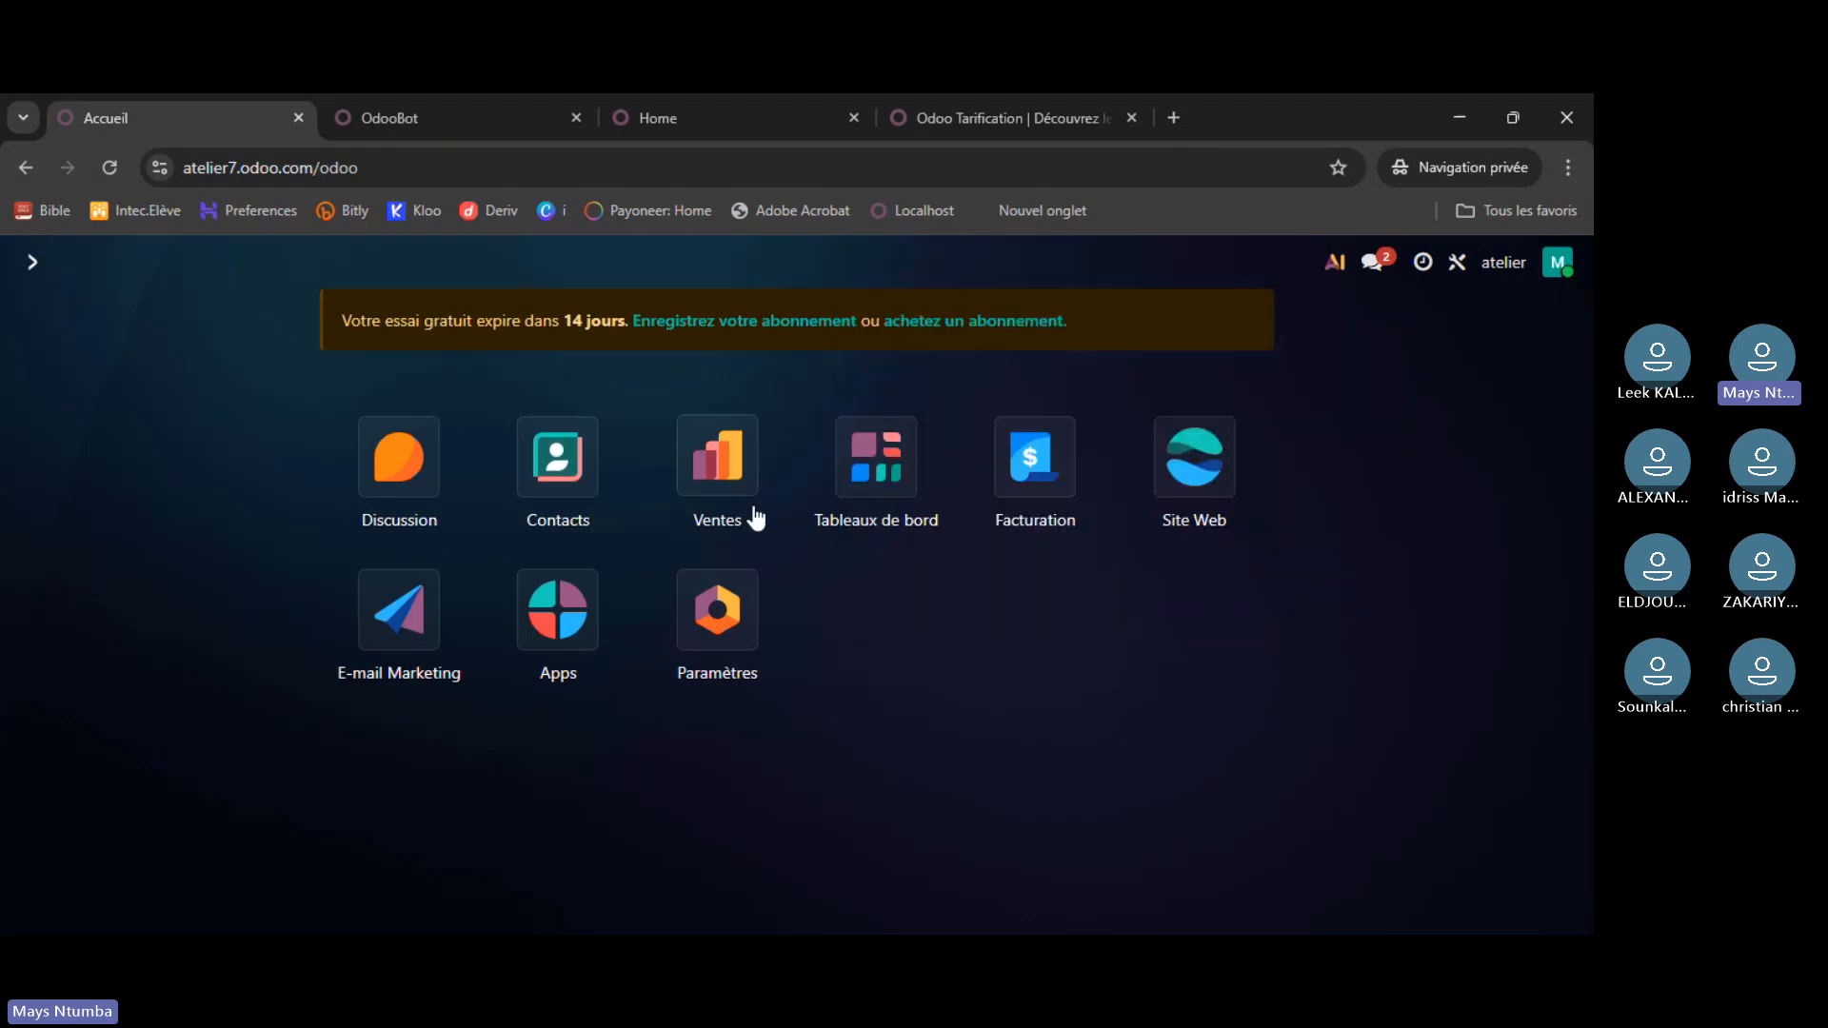
{"action": "left_click", "coordinate": [378, 466]}
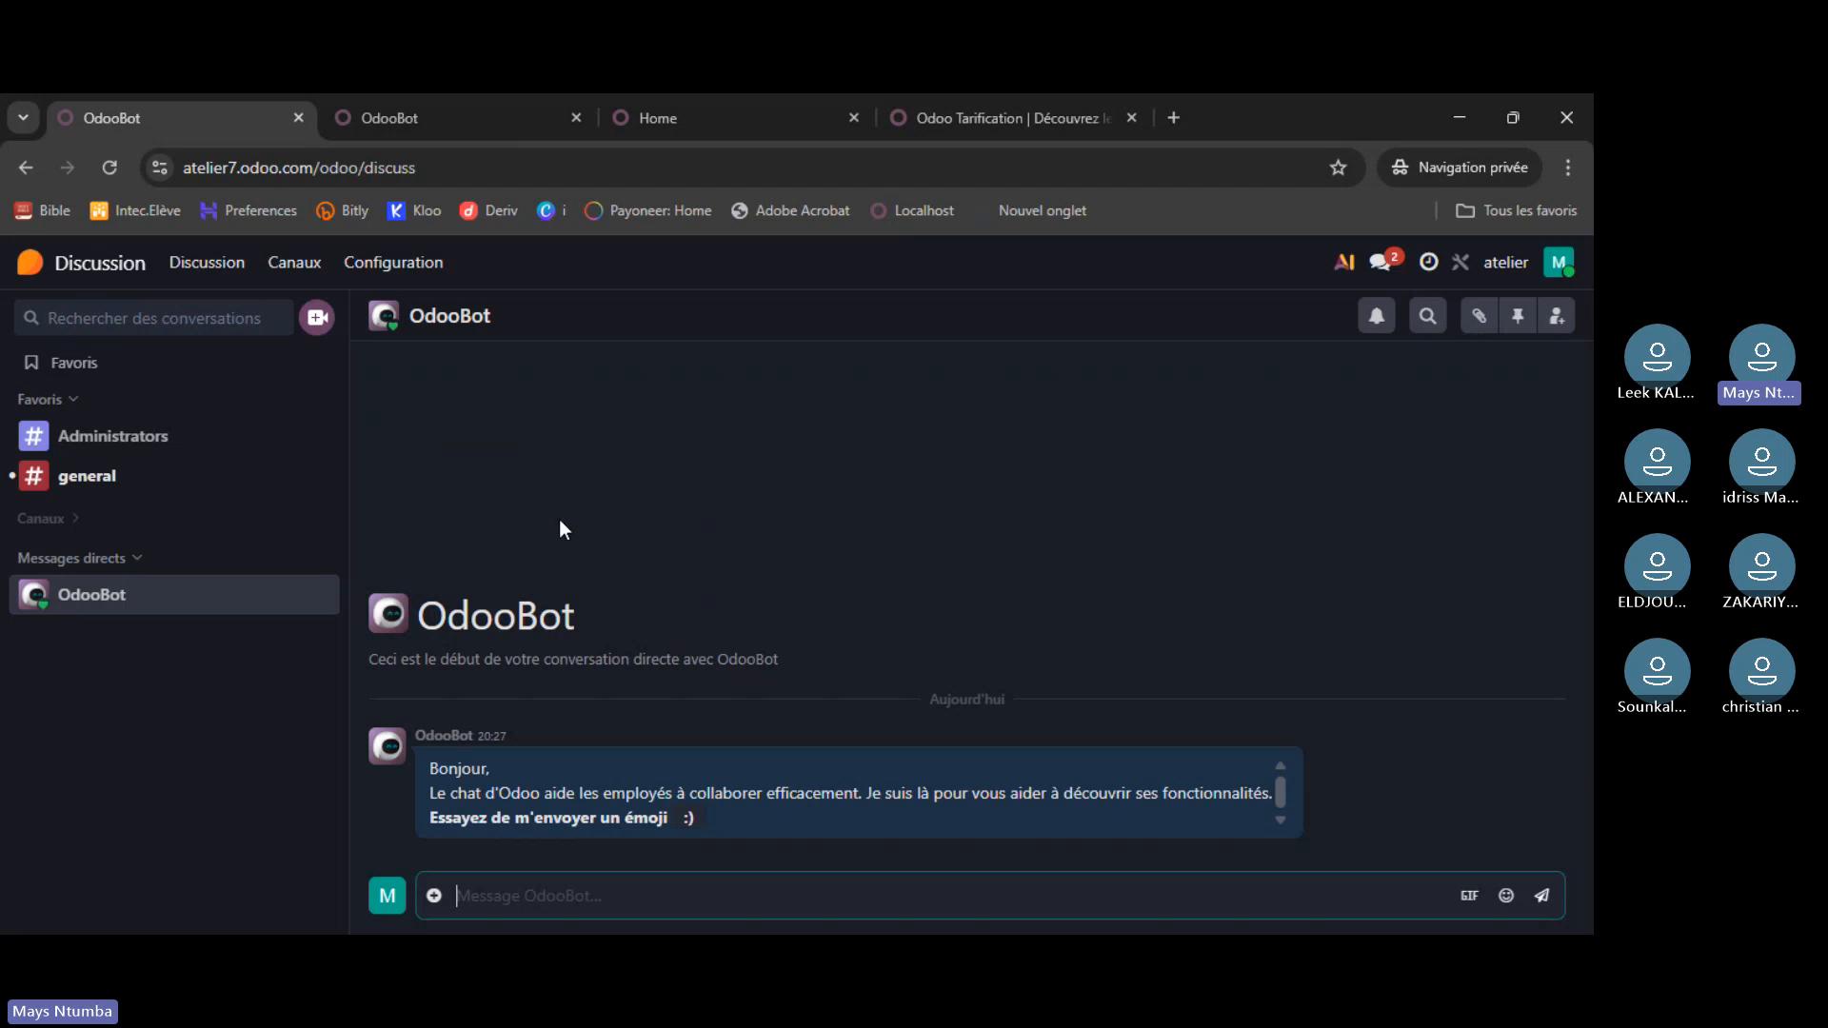
{"action": "left_click", "coordinate": [947, 878]}
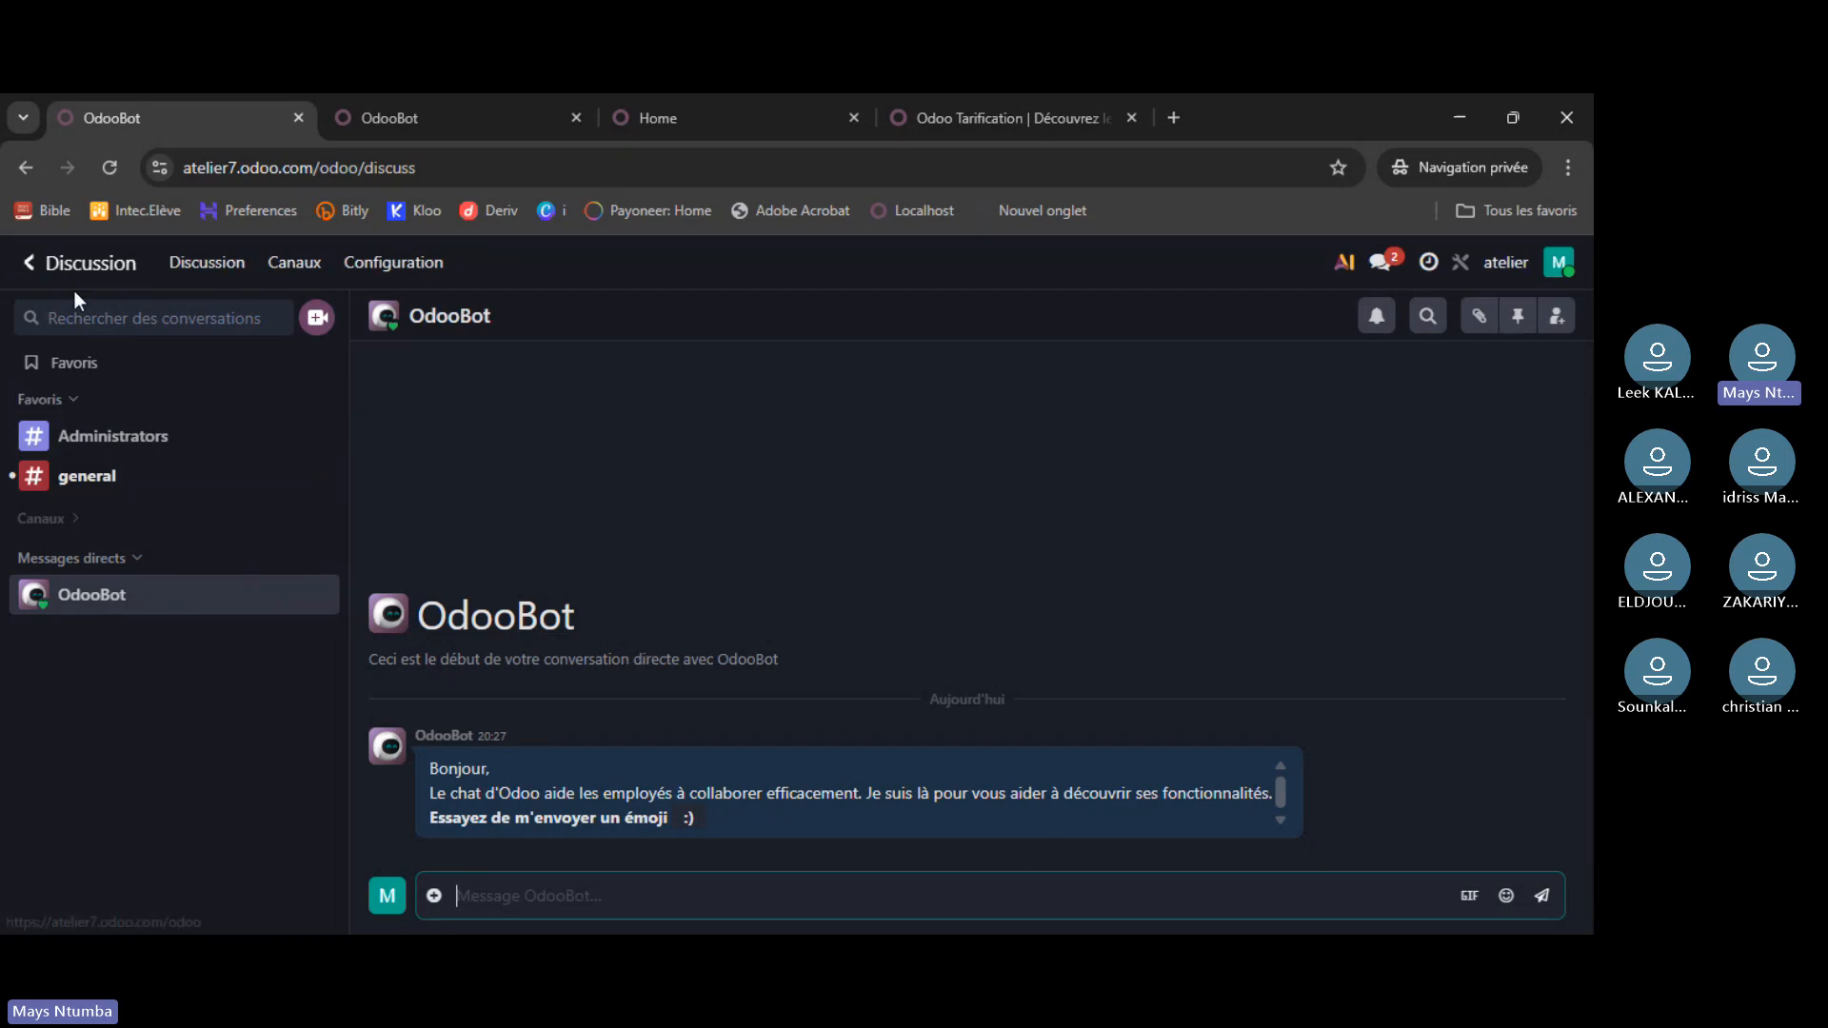
- Compare localhost and atelier Discussion pages, opening the atelier Administrators channel
{"action": "left_click", "coordinate": [466, 105]}
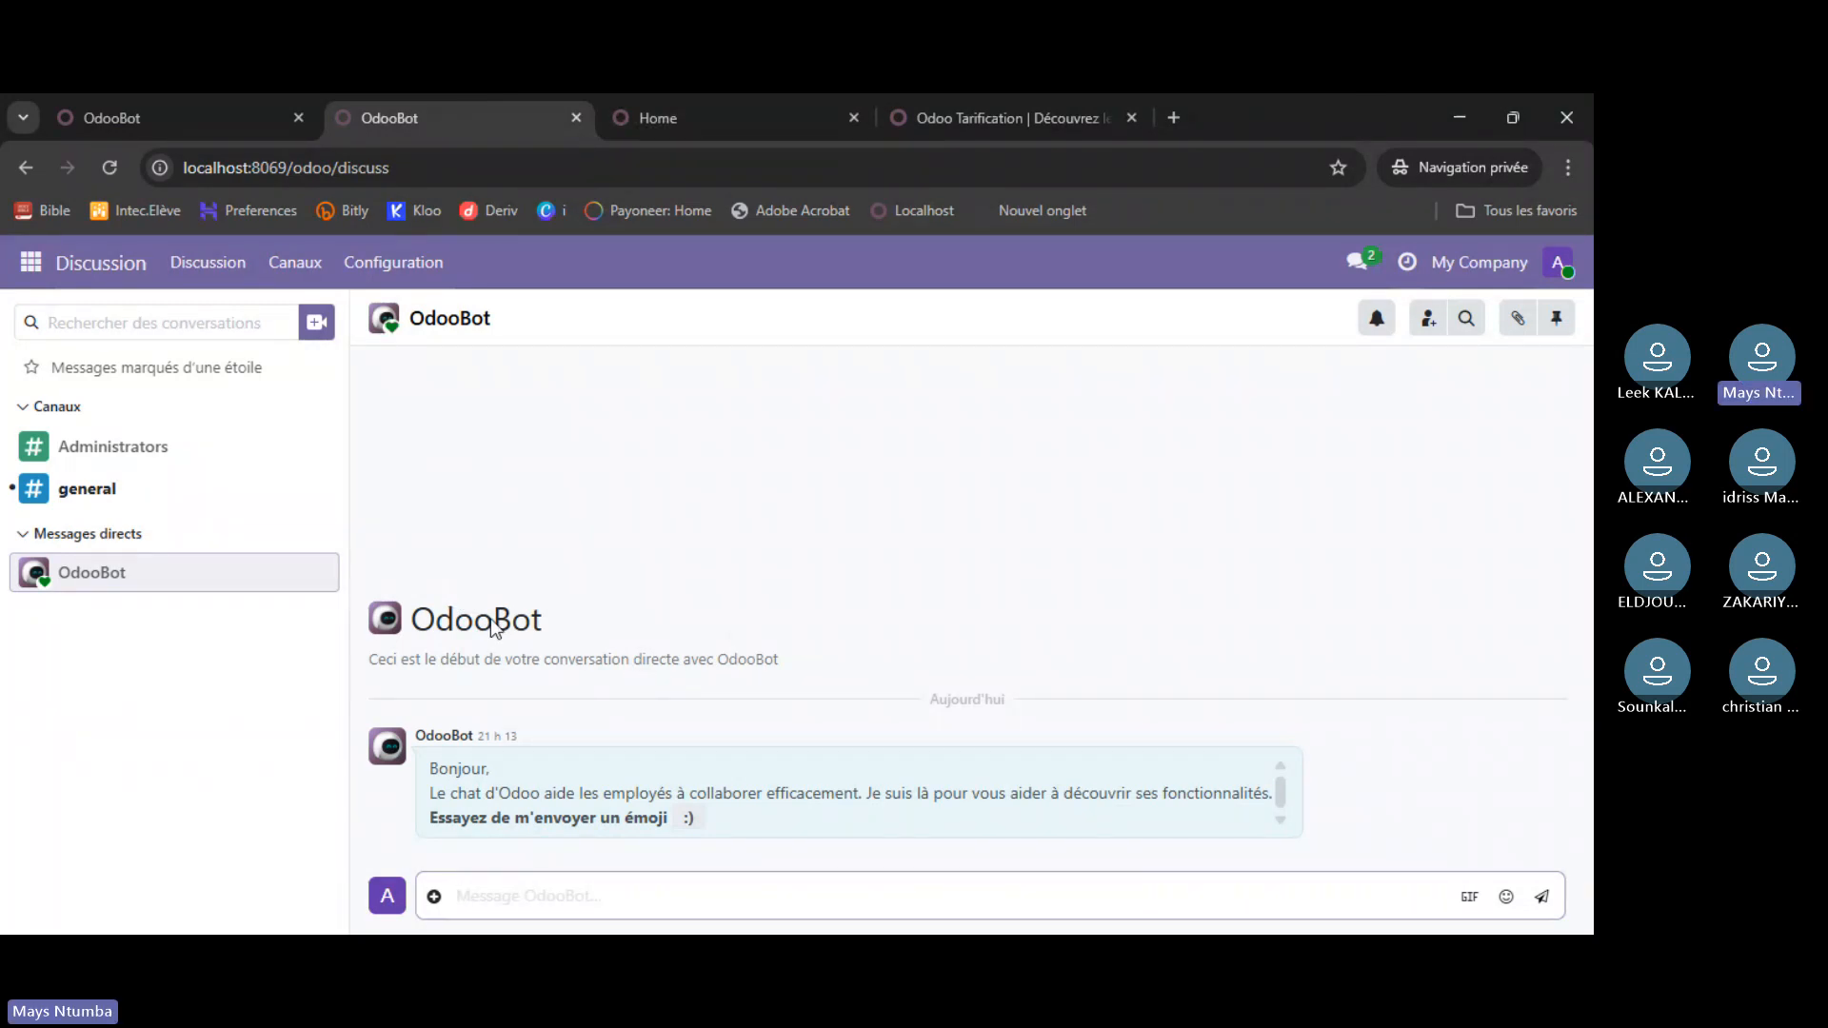
{"action": "left_click", "coordinate": [149, 112]}
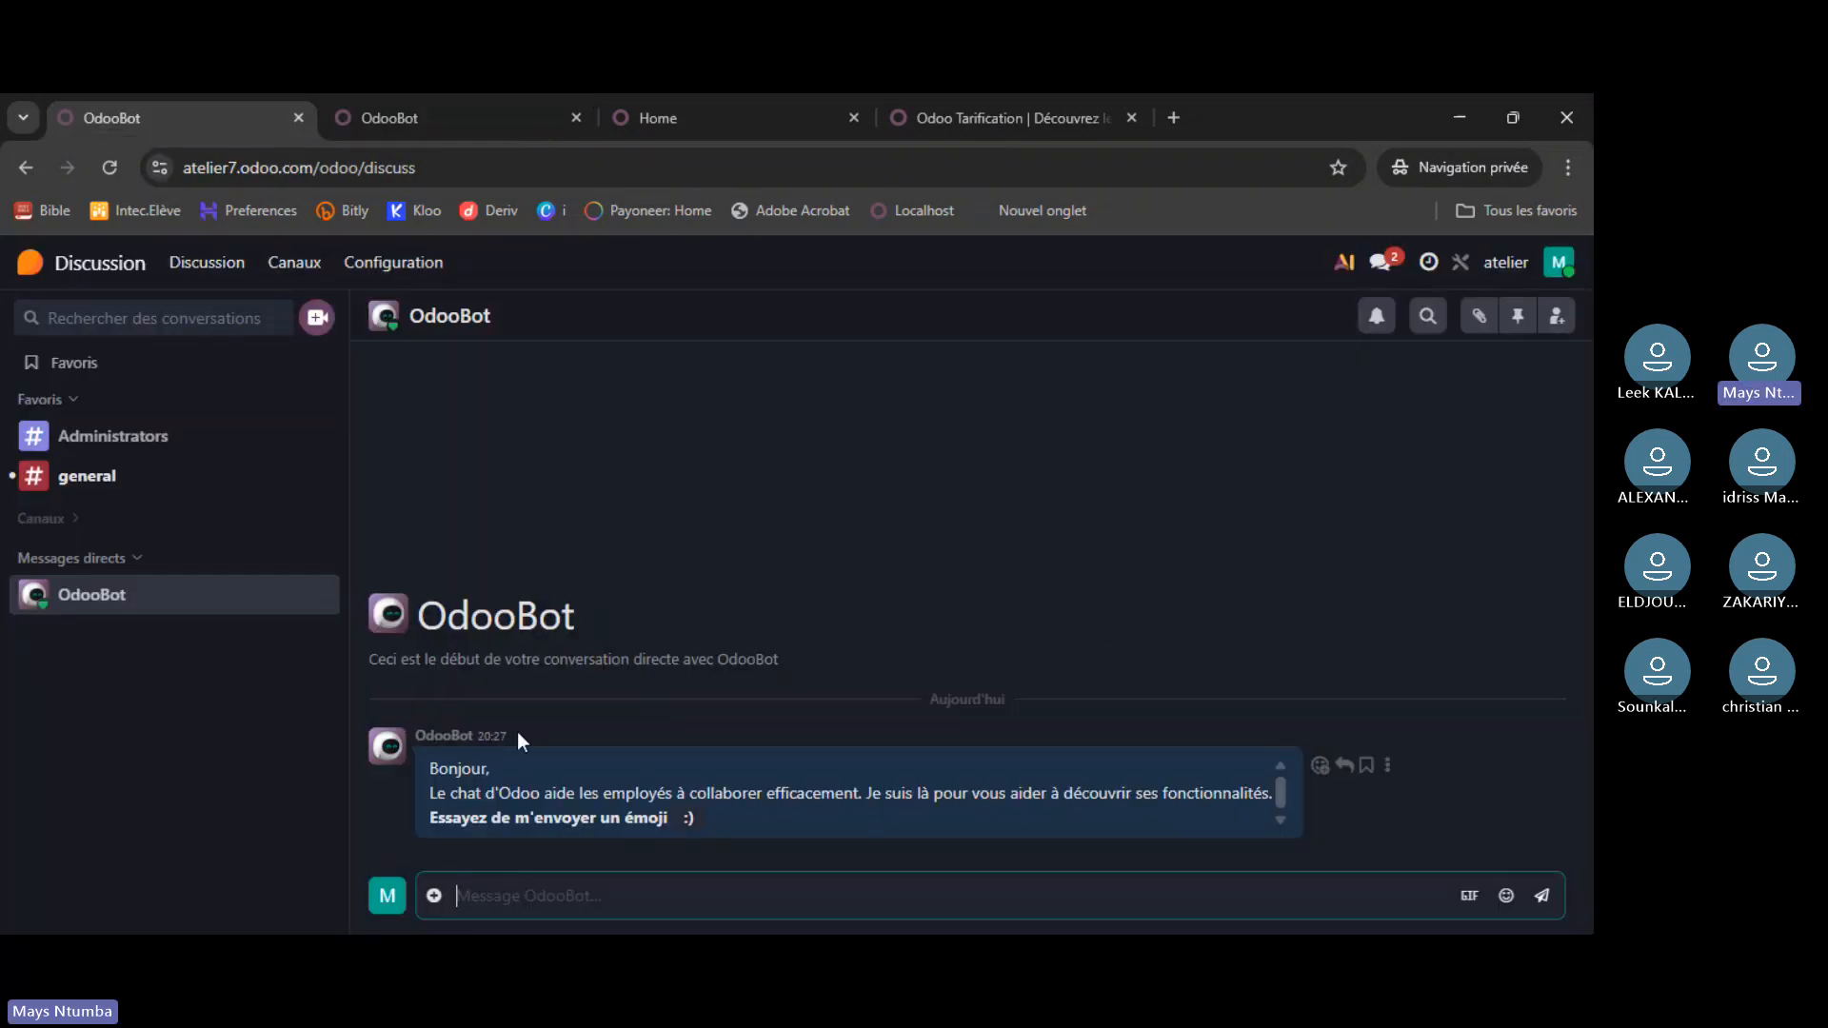
{"action": "left_click", "coordinate": [152, 447]}
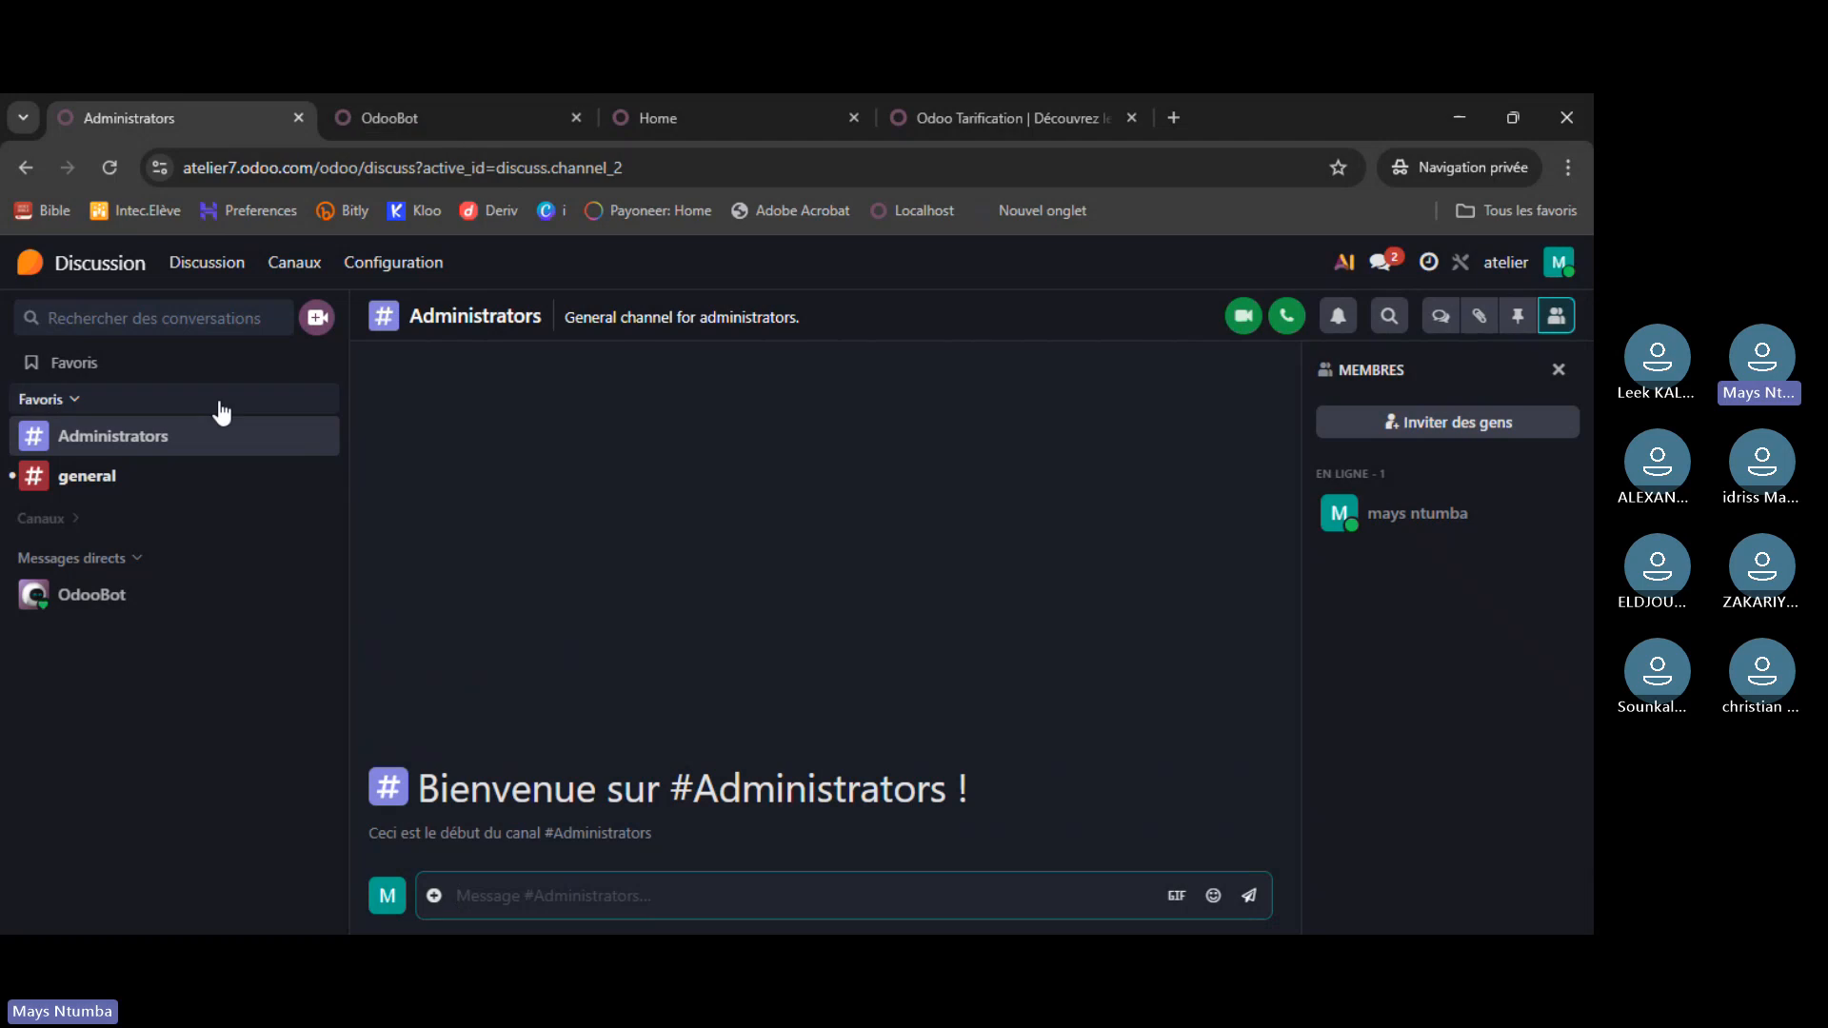
{"action": "left_click", "coordinate": [446, 124]}
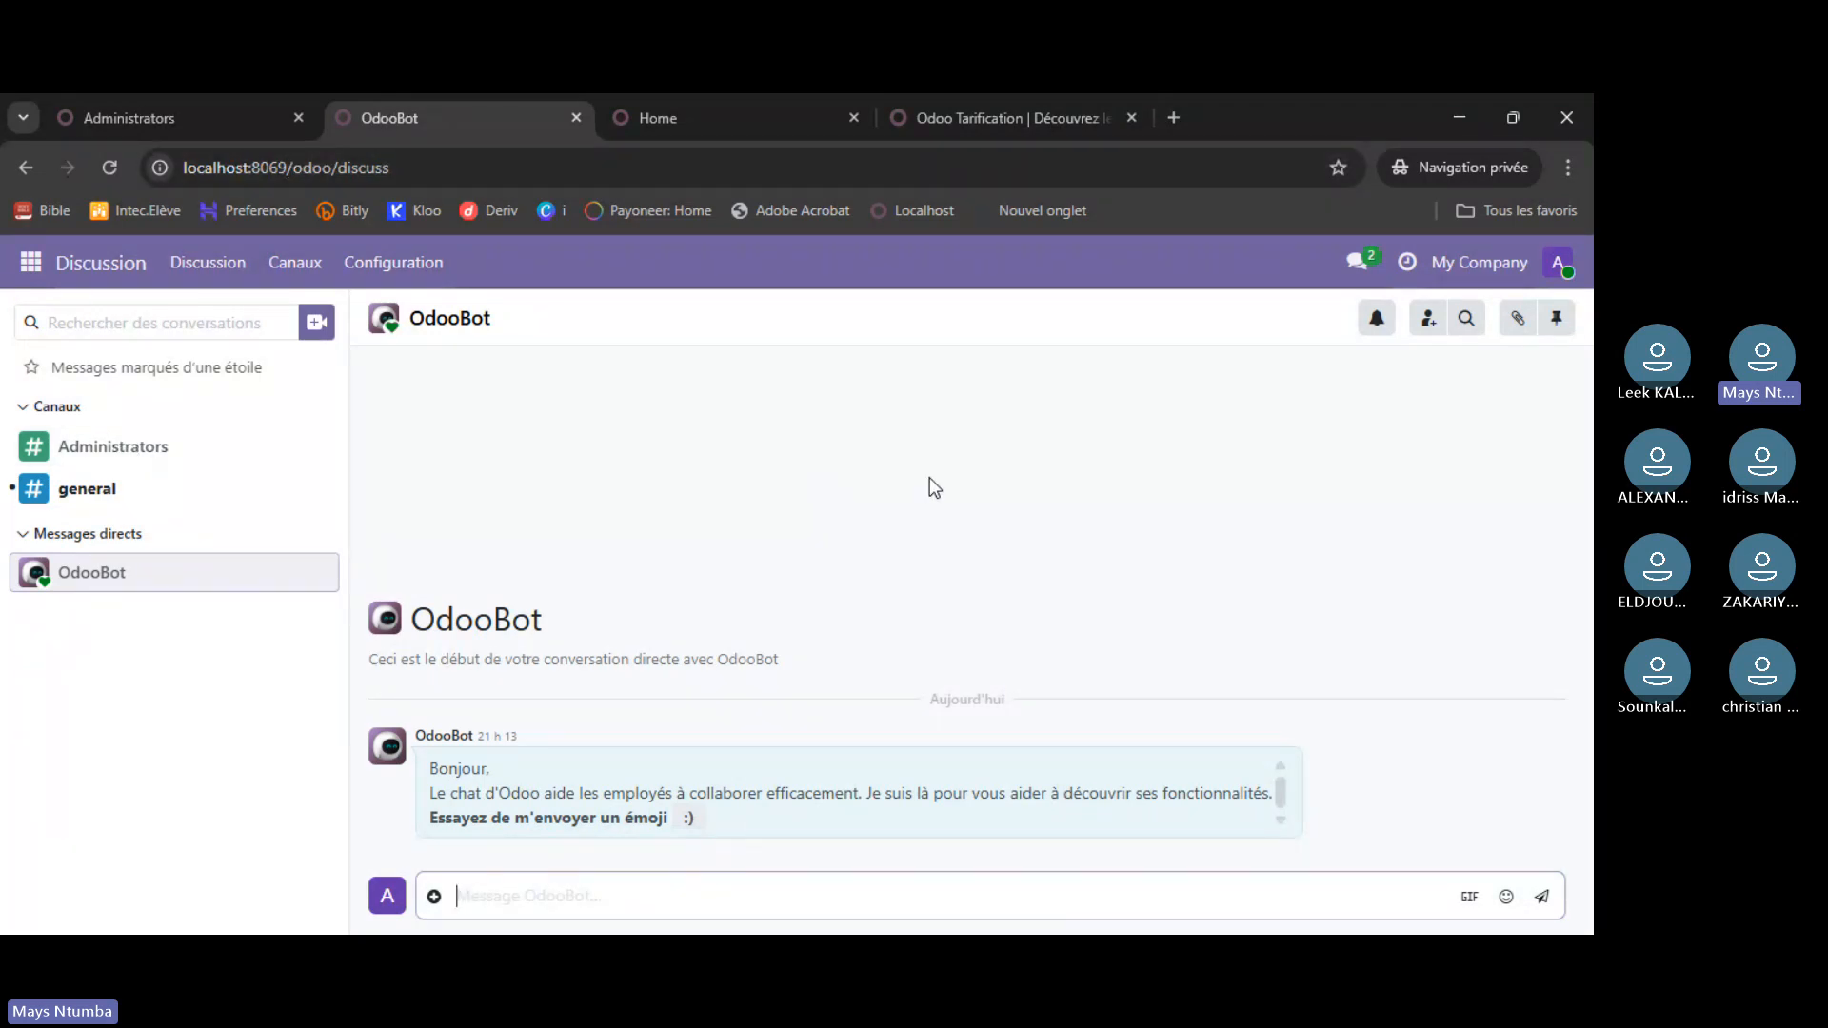
{"action": "left_click", "coordinate": [191, 118]}
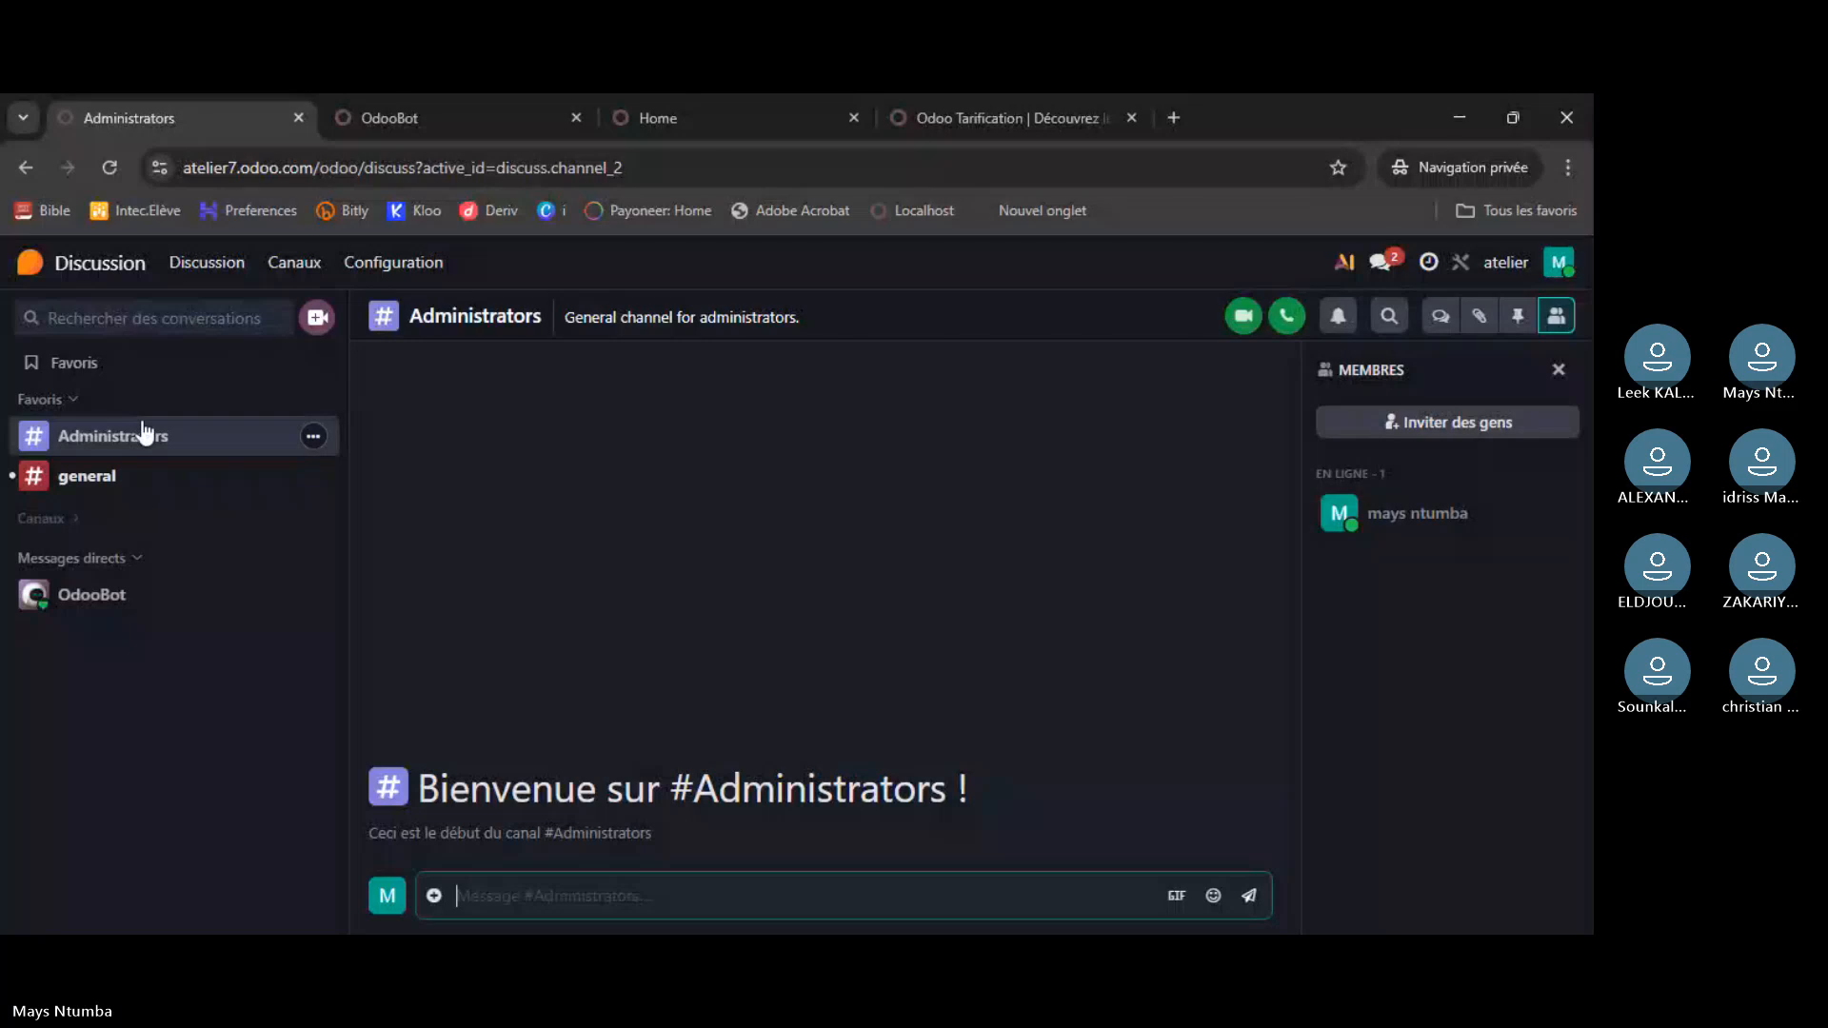
- Open #general, browse public channels, then reopen Discussion from the home menu
{"action": "left_click", "coordinate": [108, 481]}
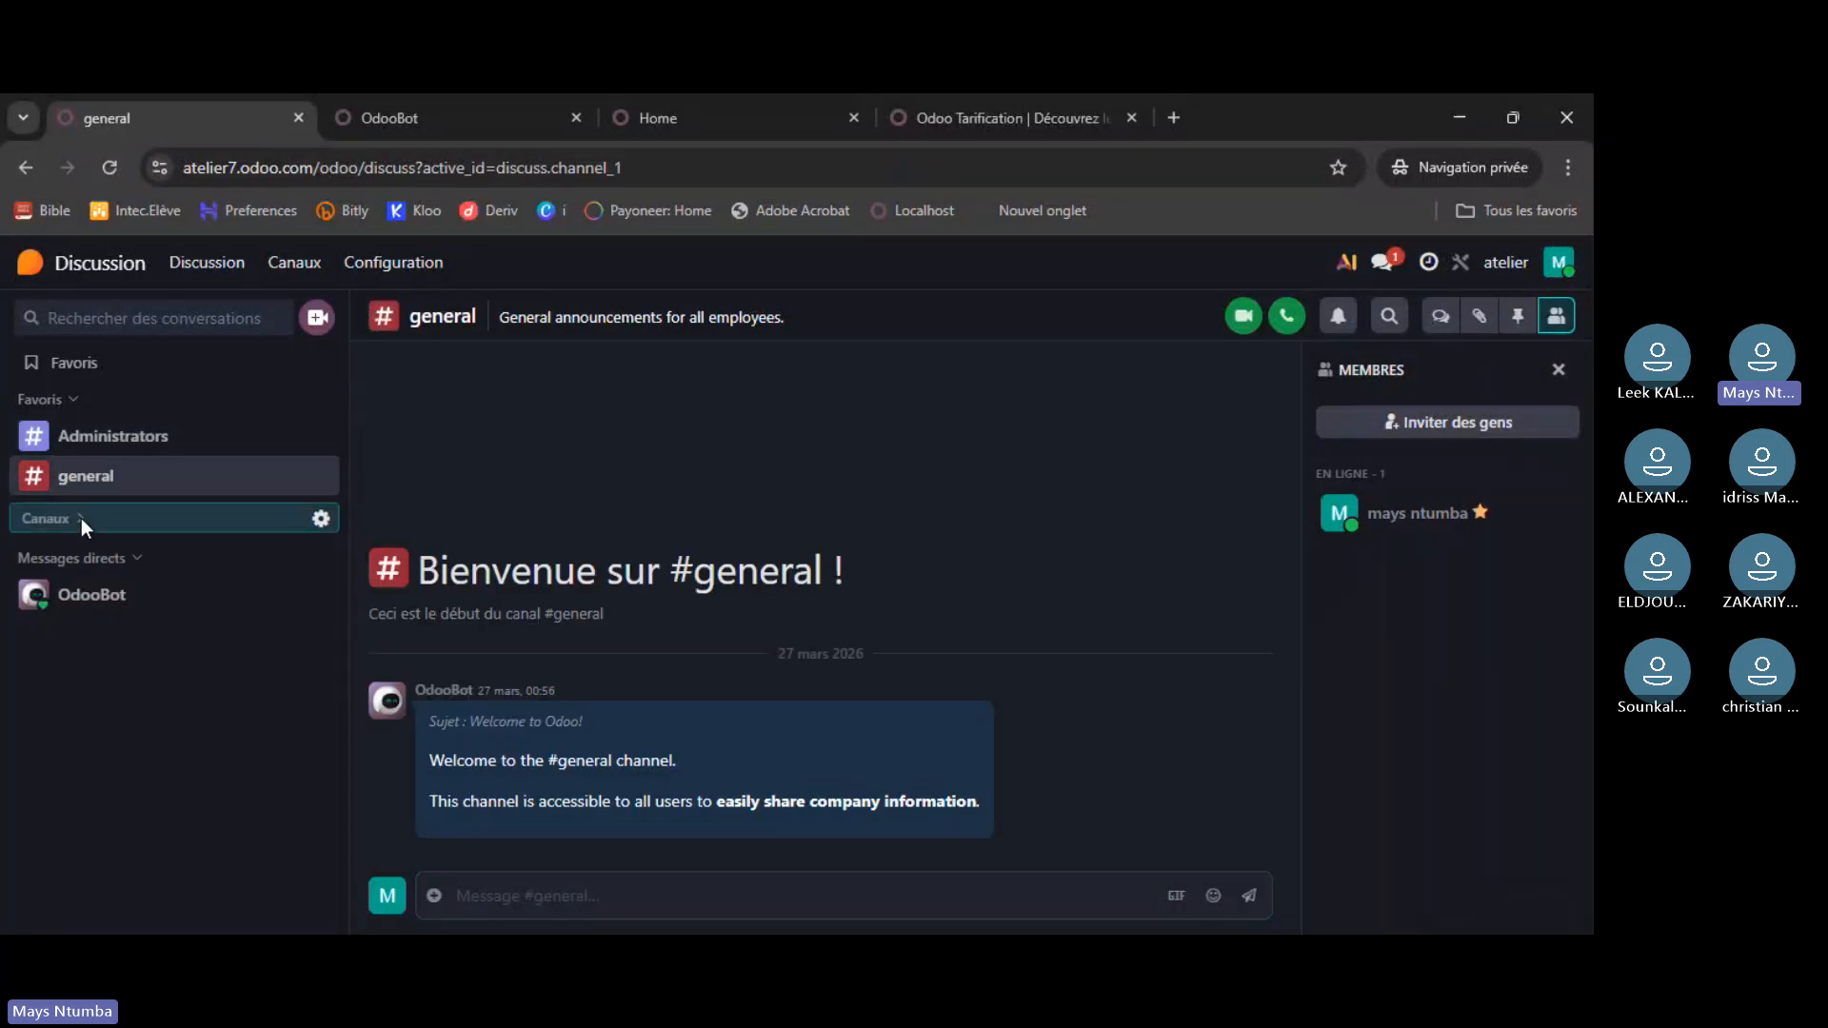
{"action": "left_click", "coordinate": [321, 520]}
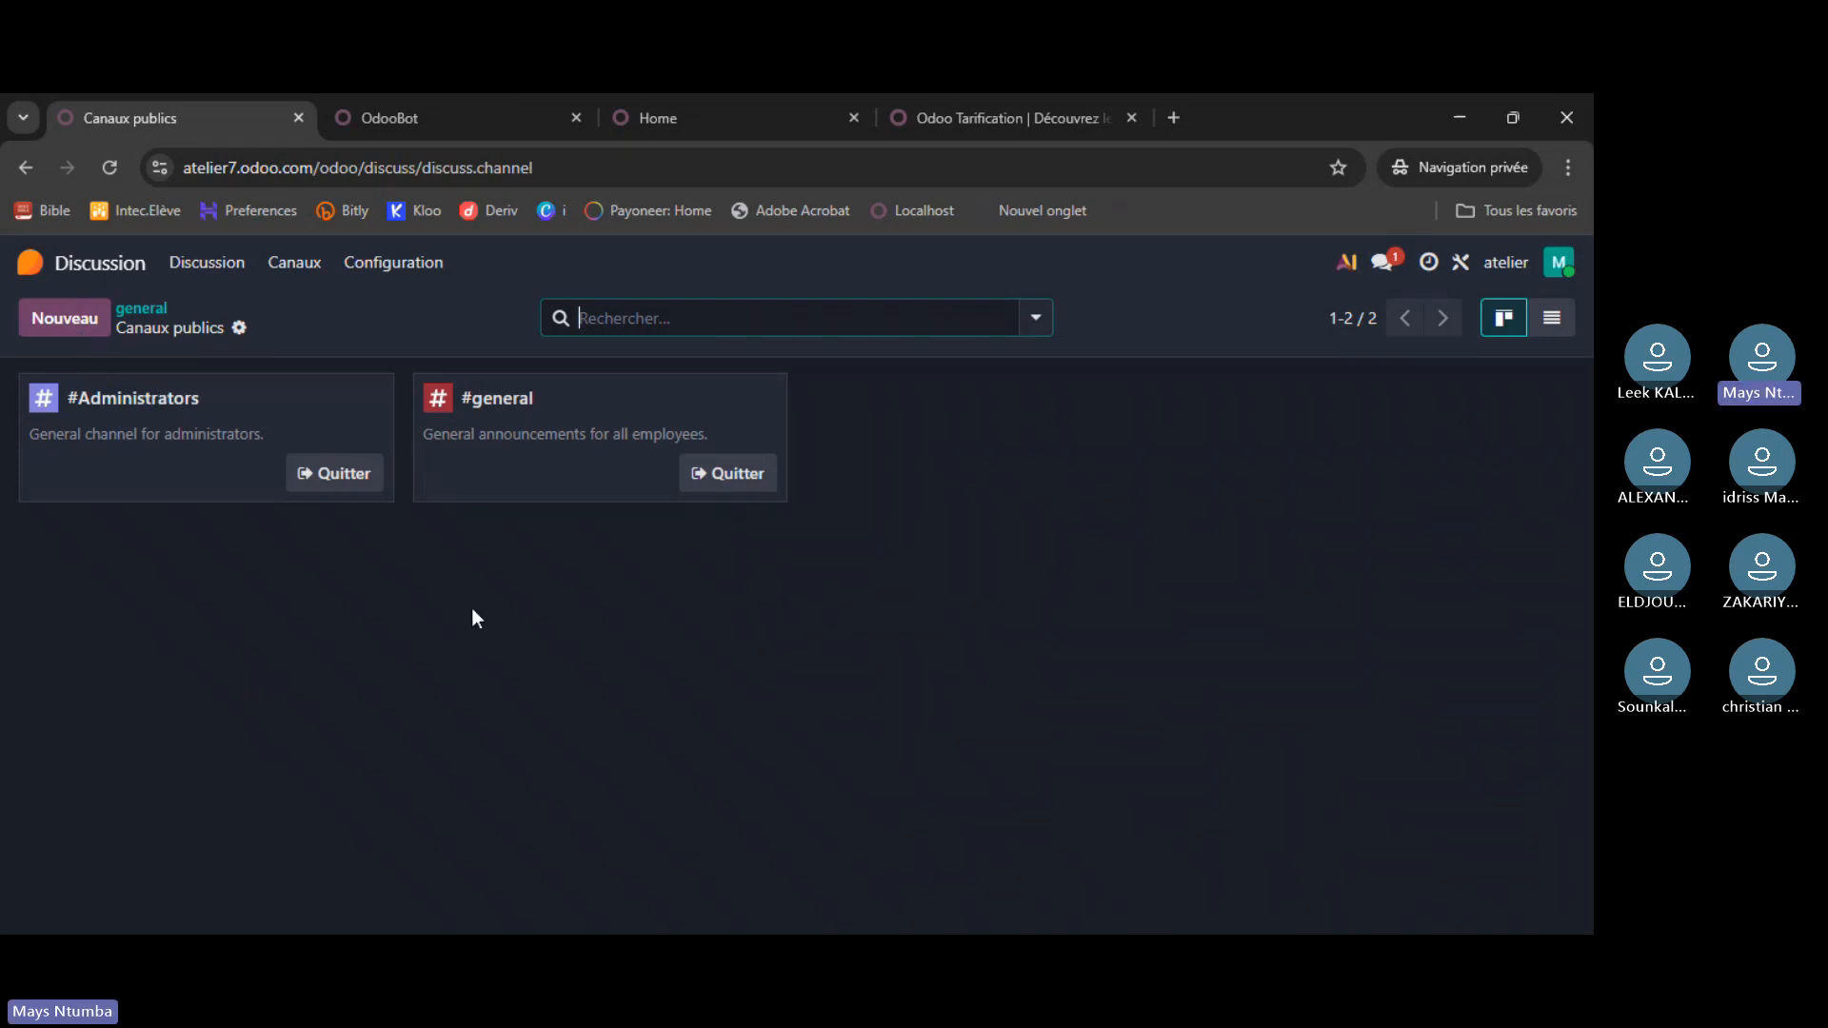
{"action": "left_click", "coordinate": [38, 262]}
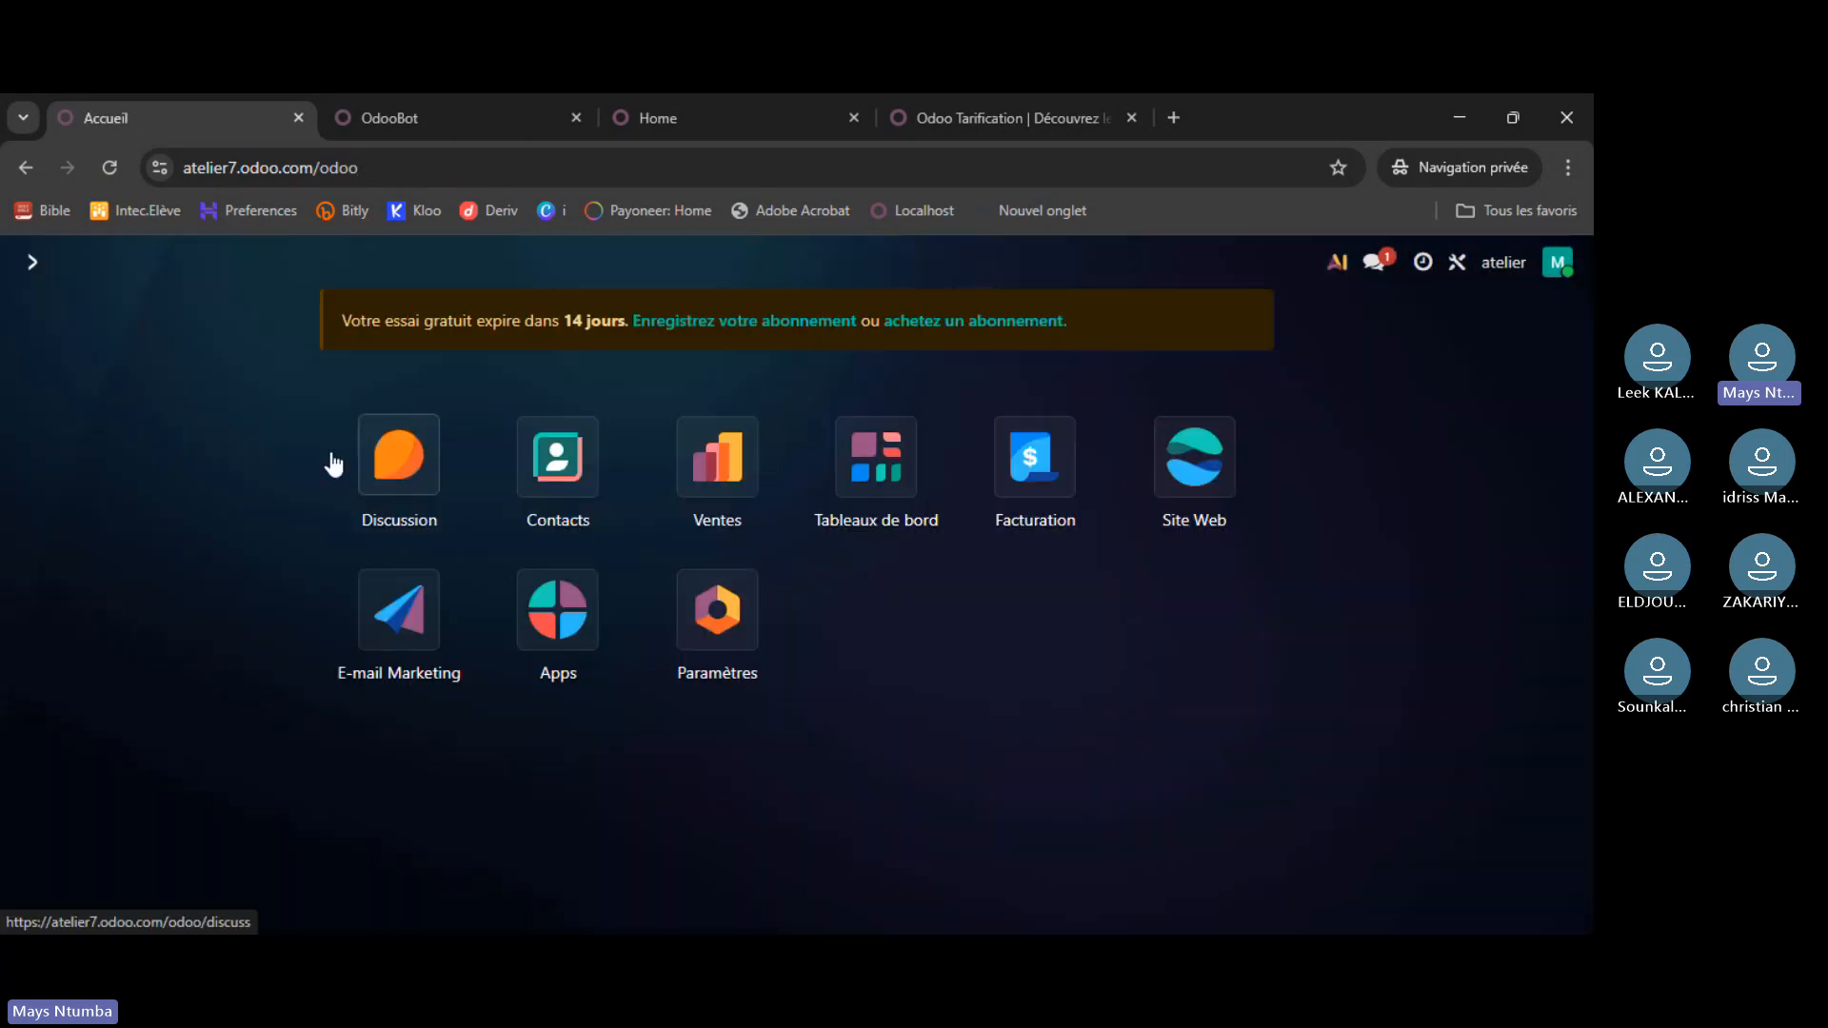
{"action": "left_click", "coordinate": [362, 463]}
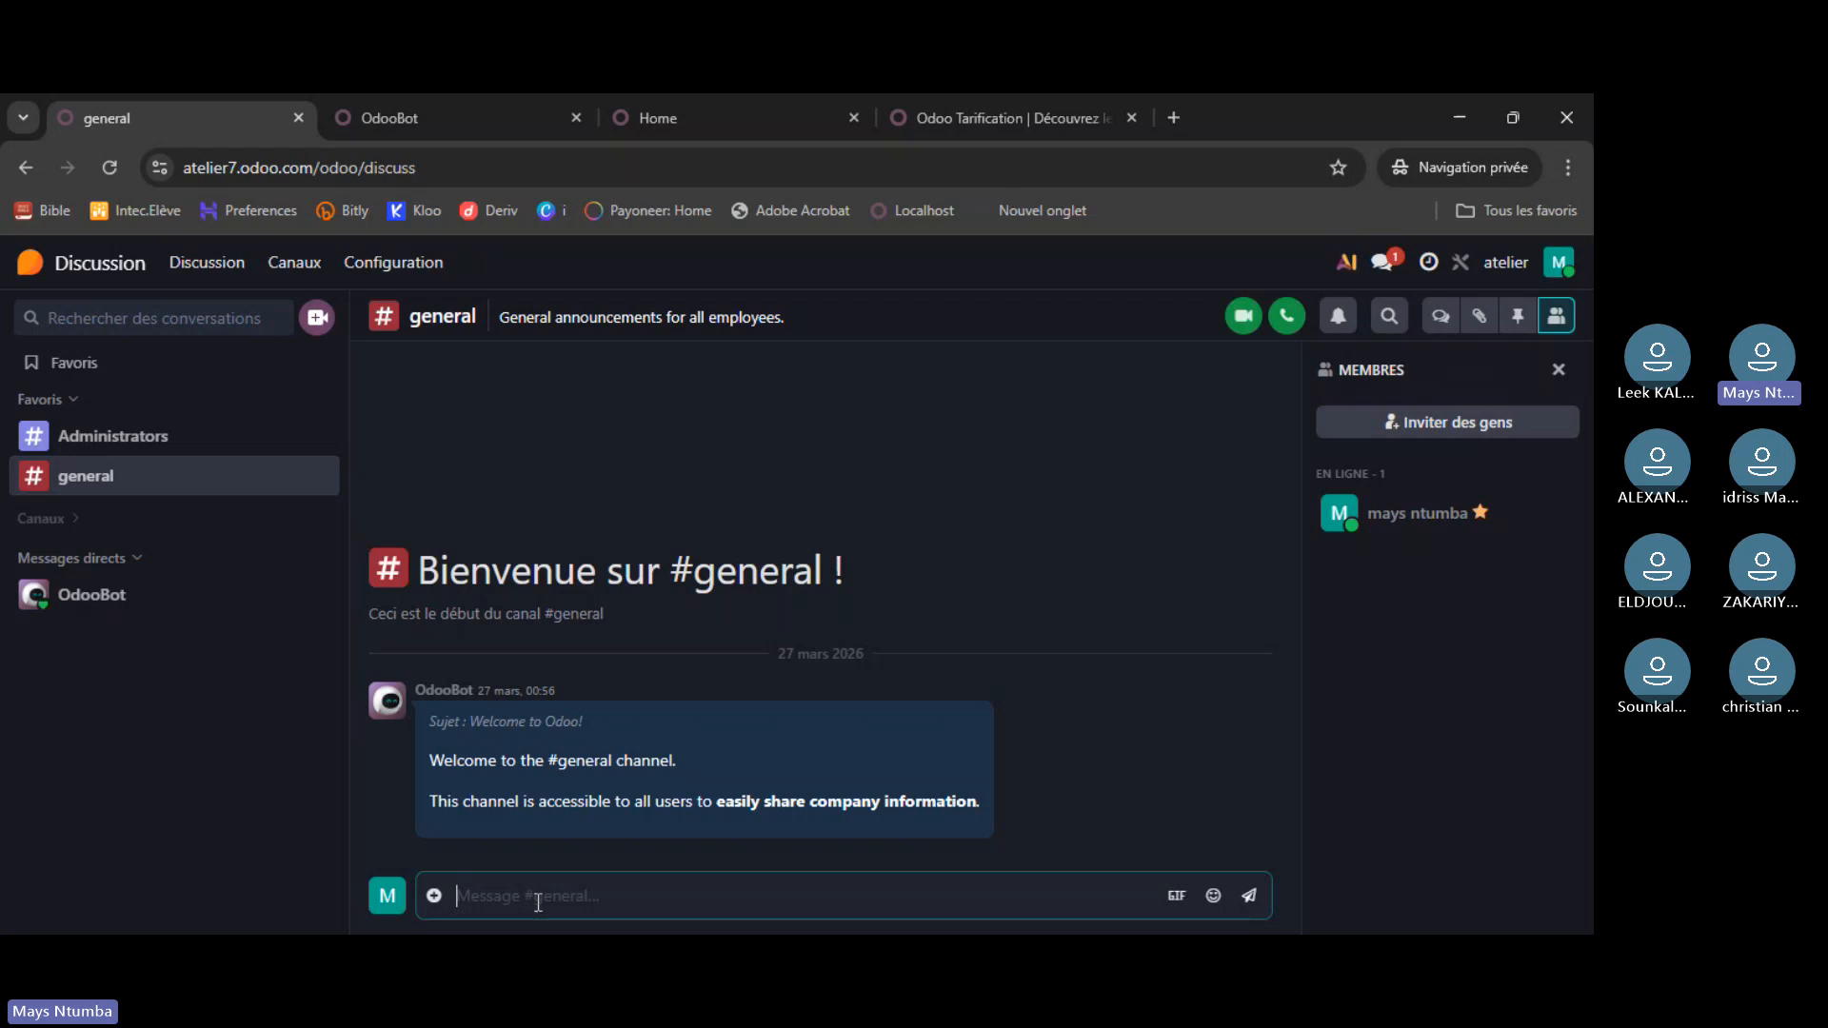
- Run the /who command in the atelier #general and Administrators channels
{"action": "type", "text": "/"}
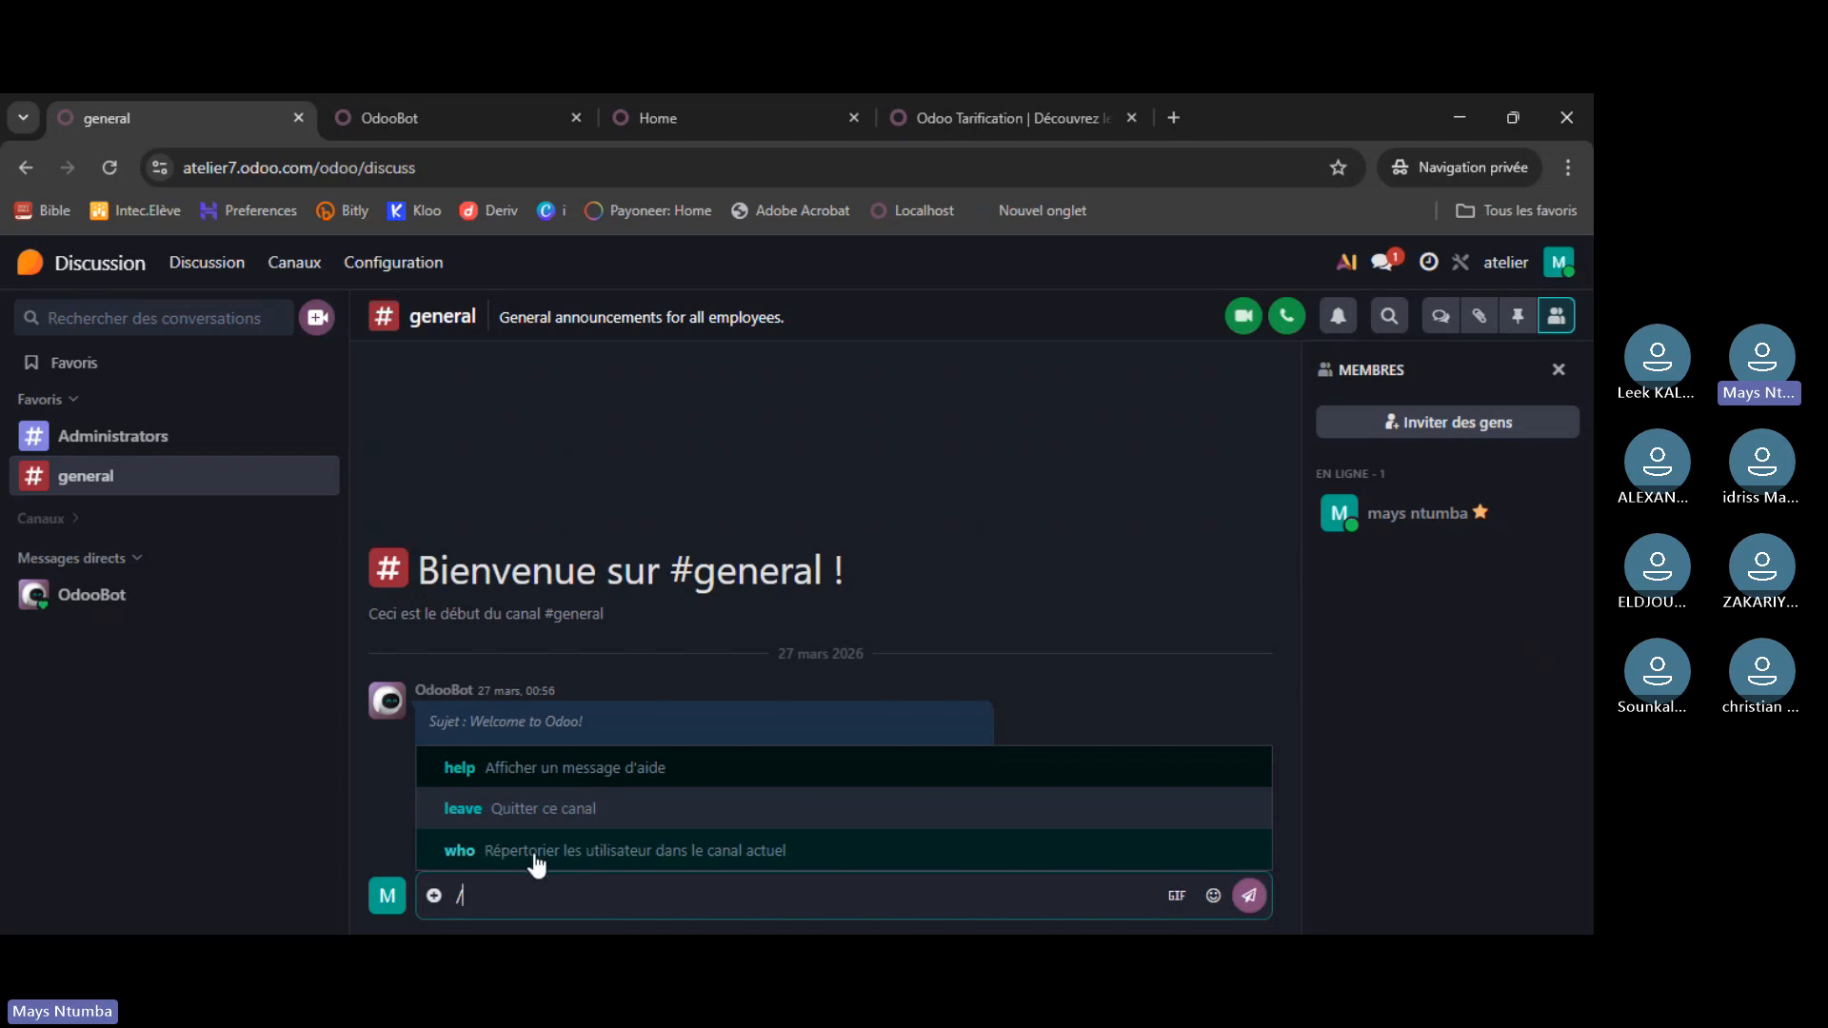
{"action": "left_click", "coordinate": [582, 852]}
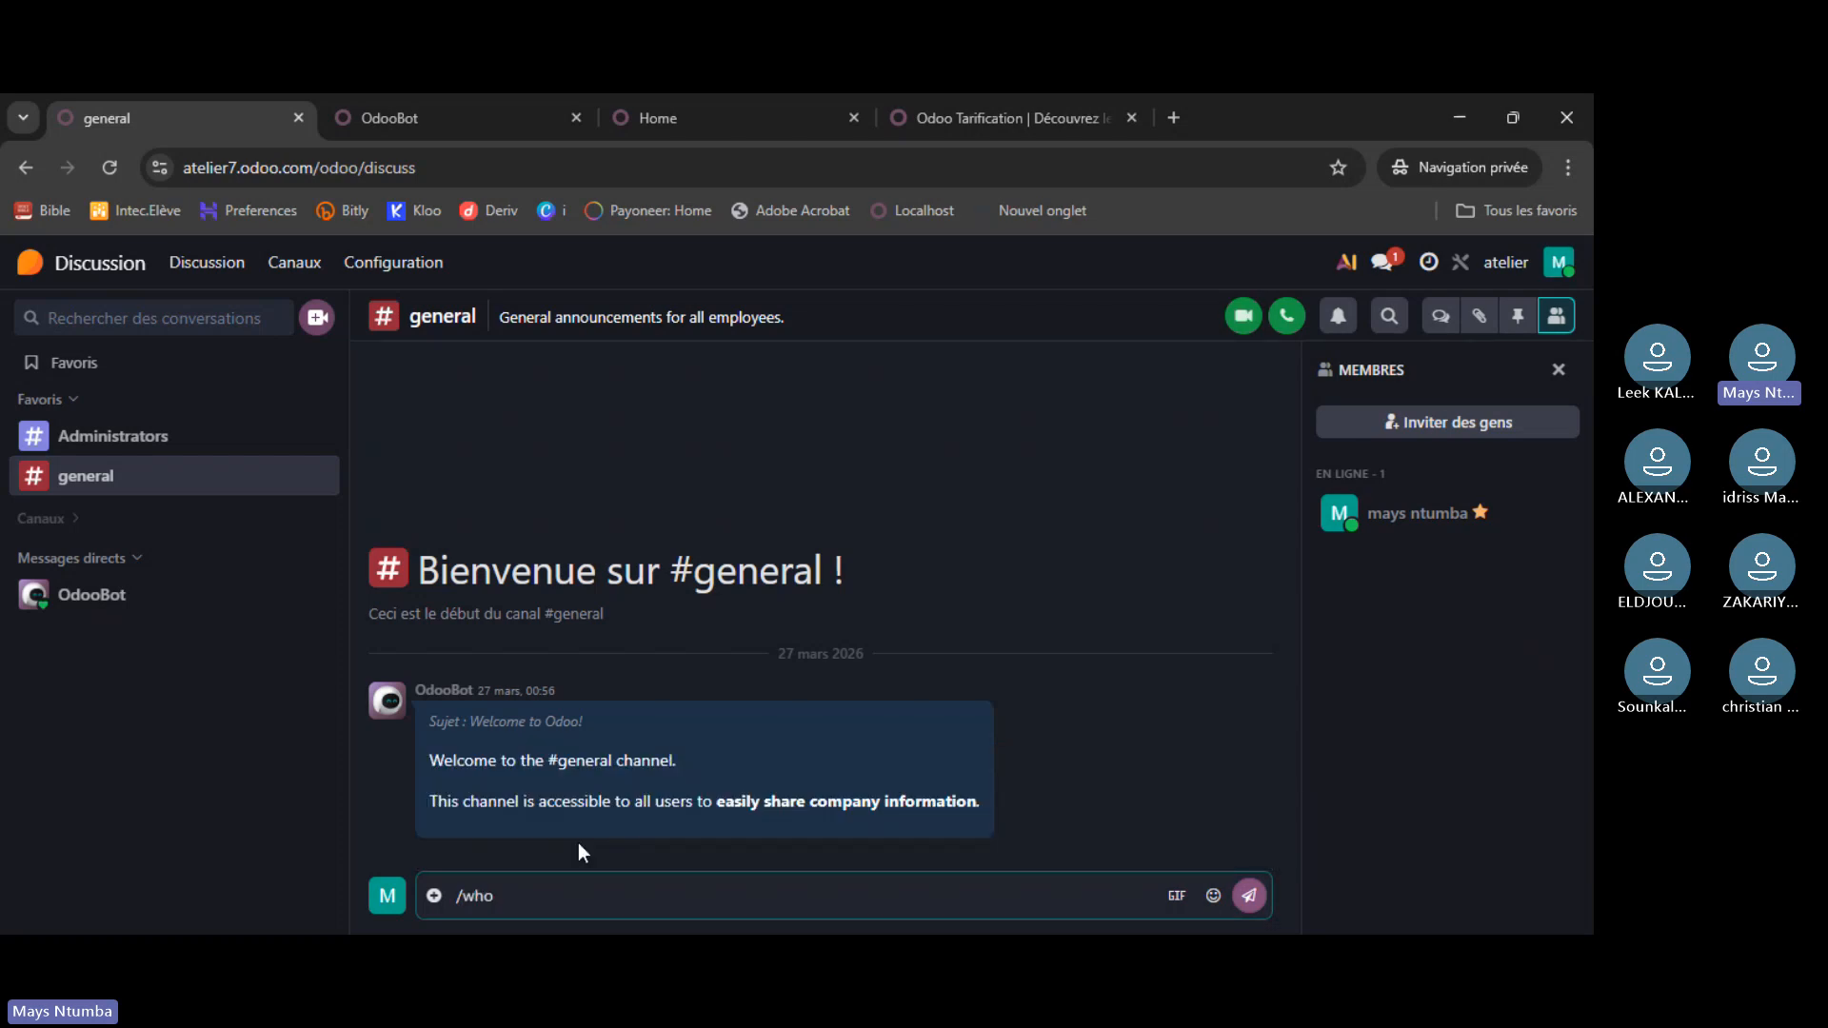
{"action": "key", "text": "Return"}
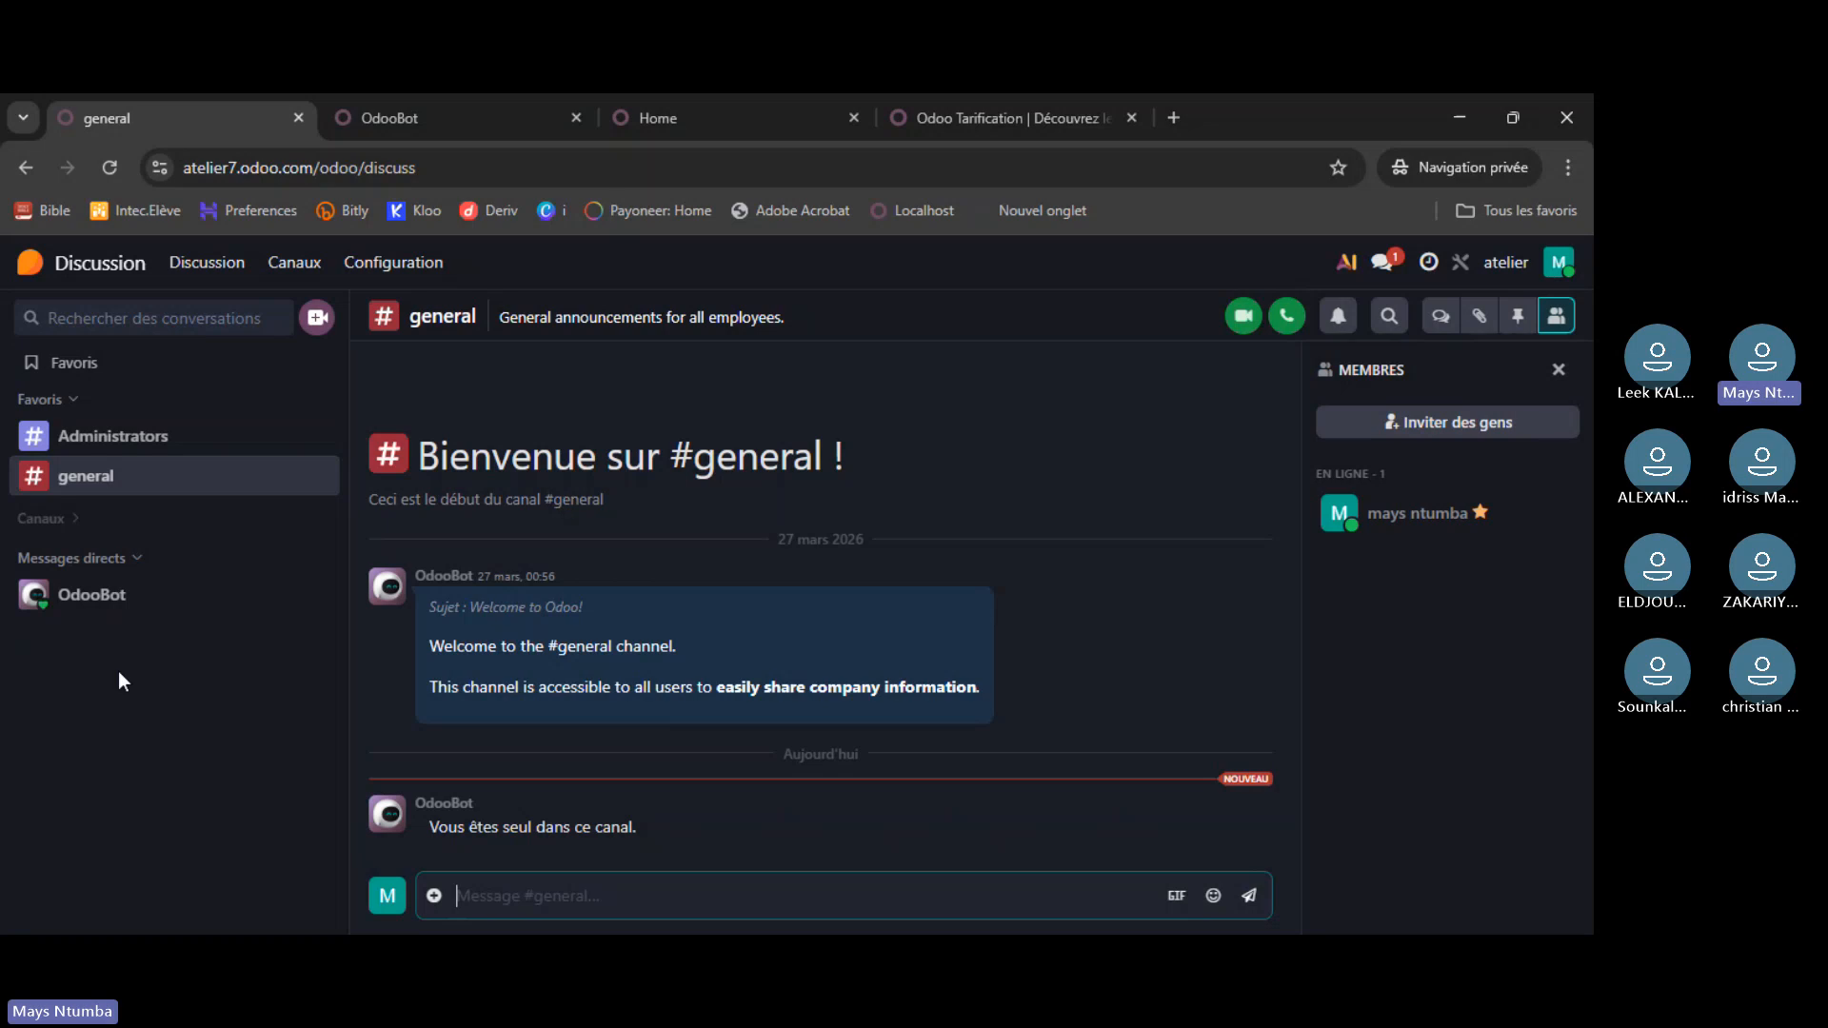
{"action": "left_click", "coordinate": [131, 434]}
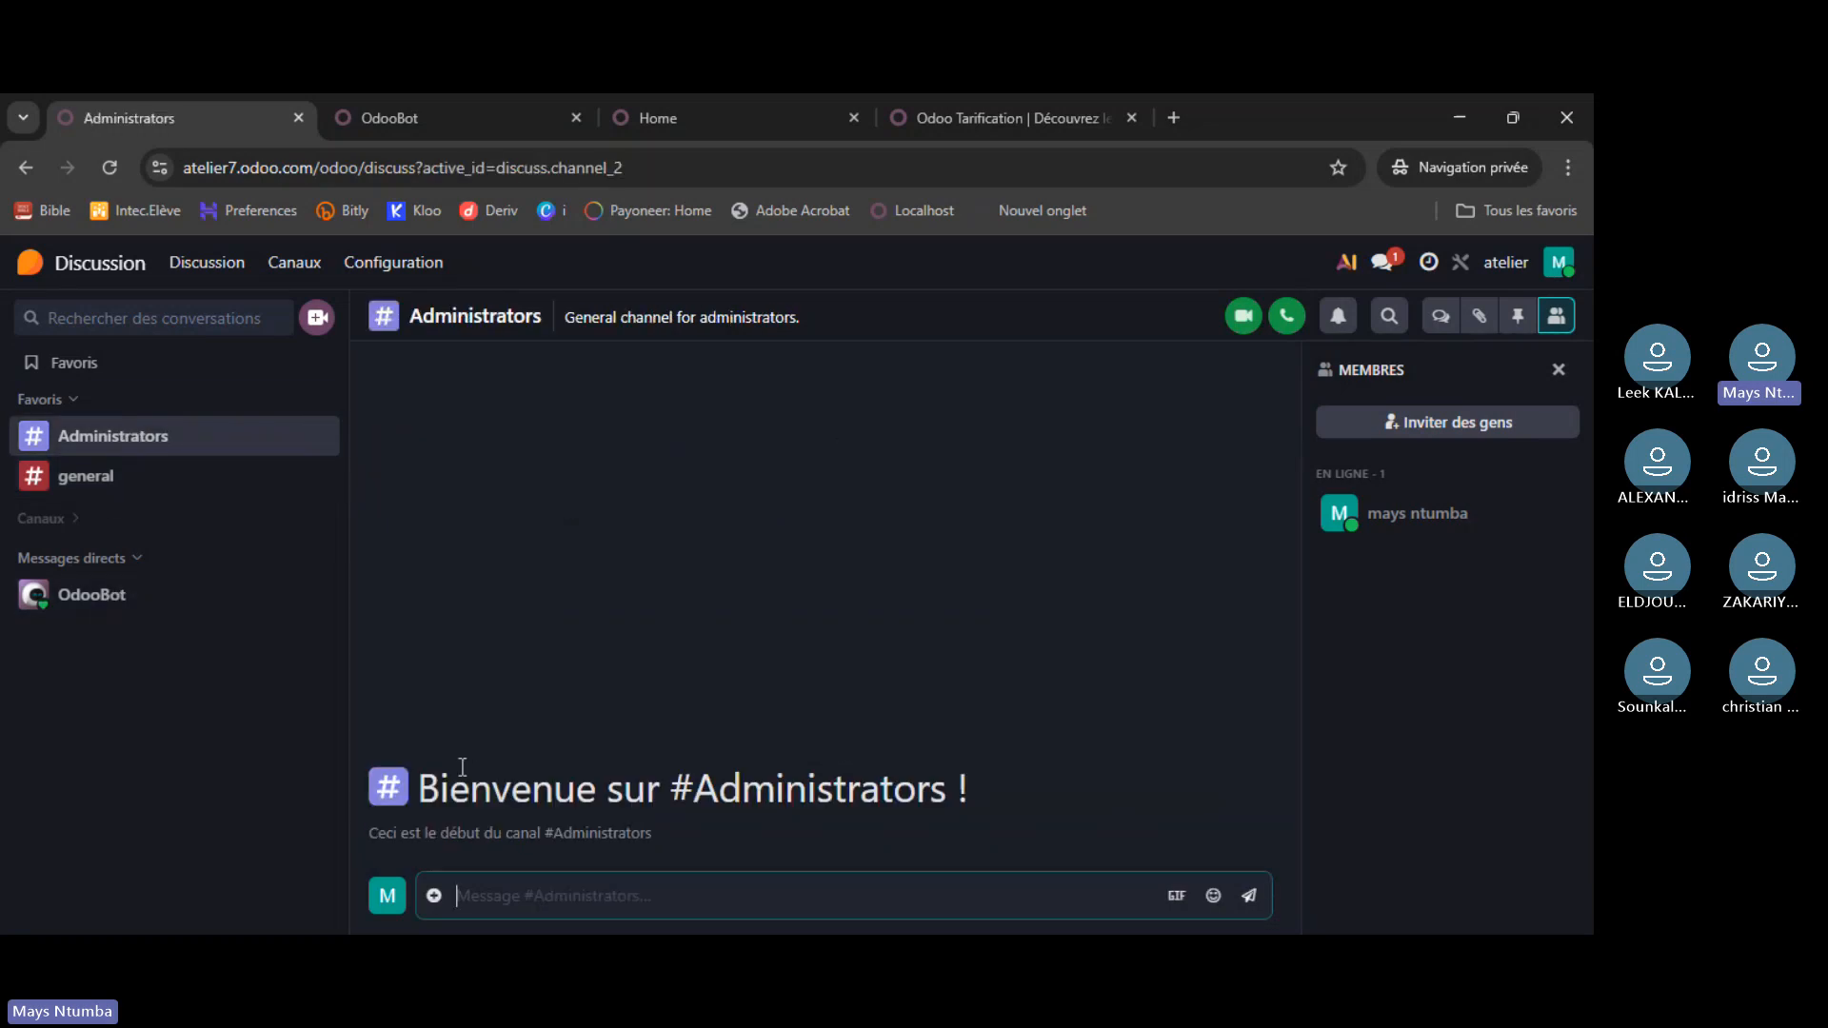
{"action": "type", "text": "/"}
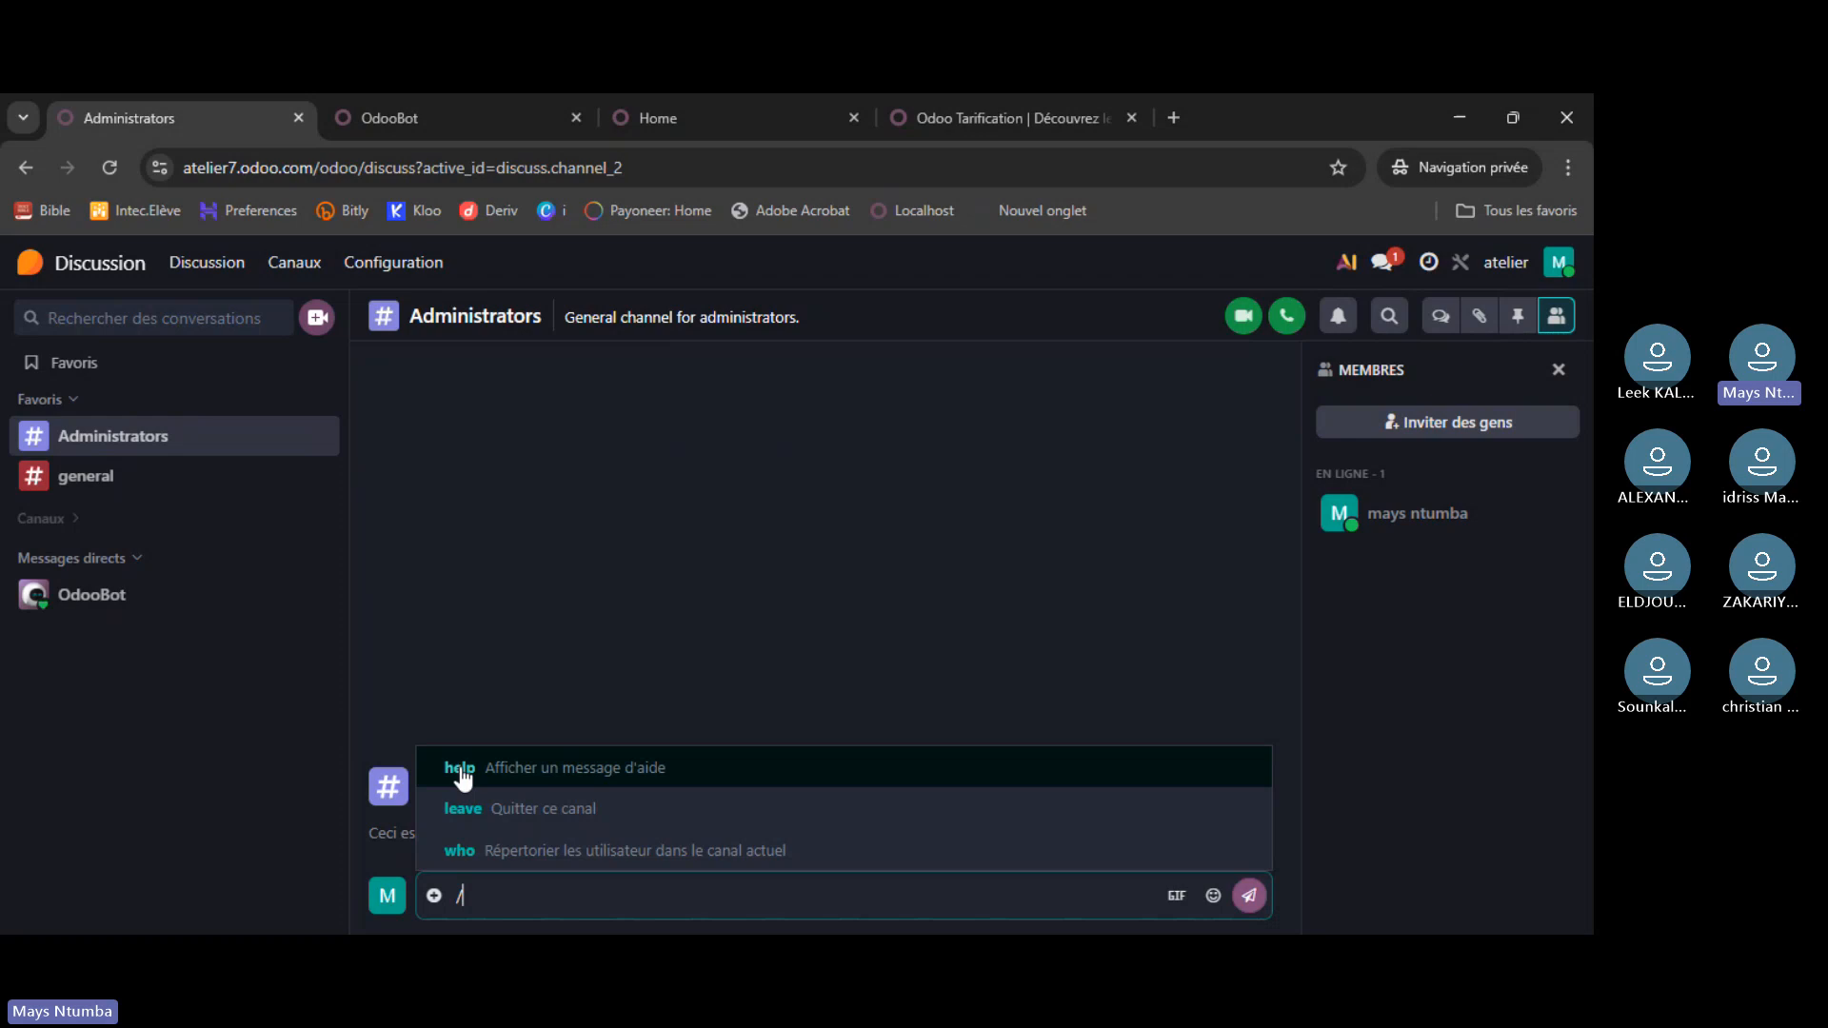
{"action": "left_click", "coordinate": [533, 852]}
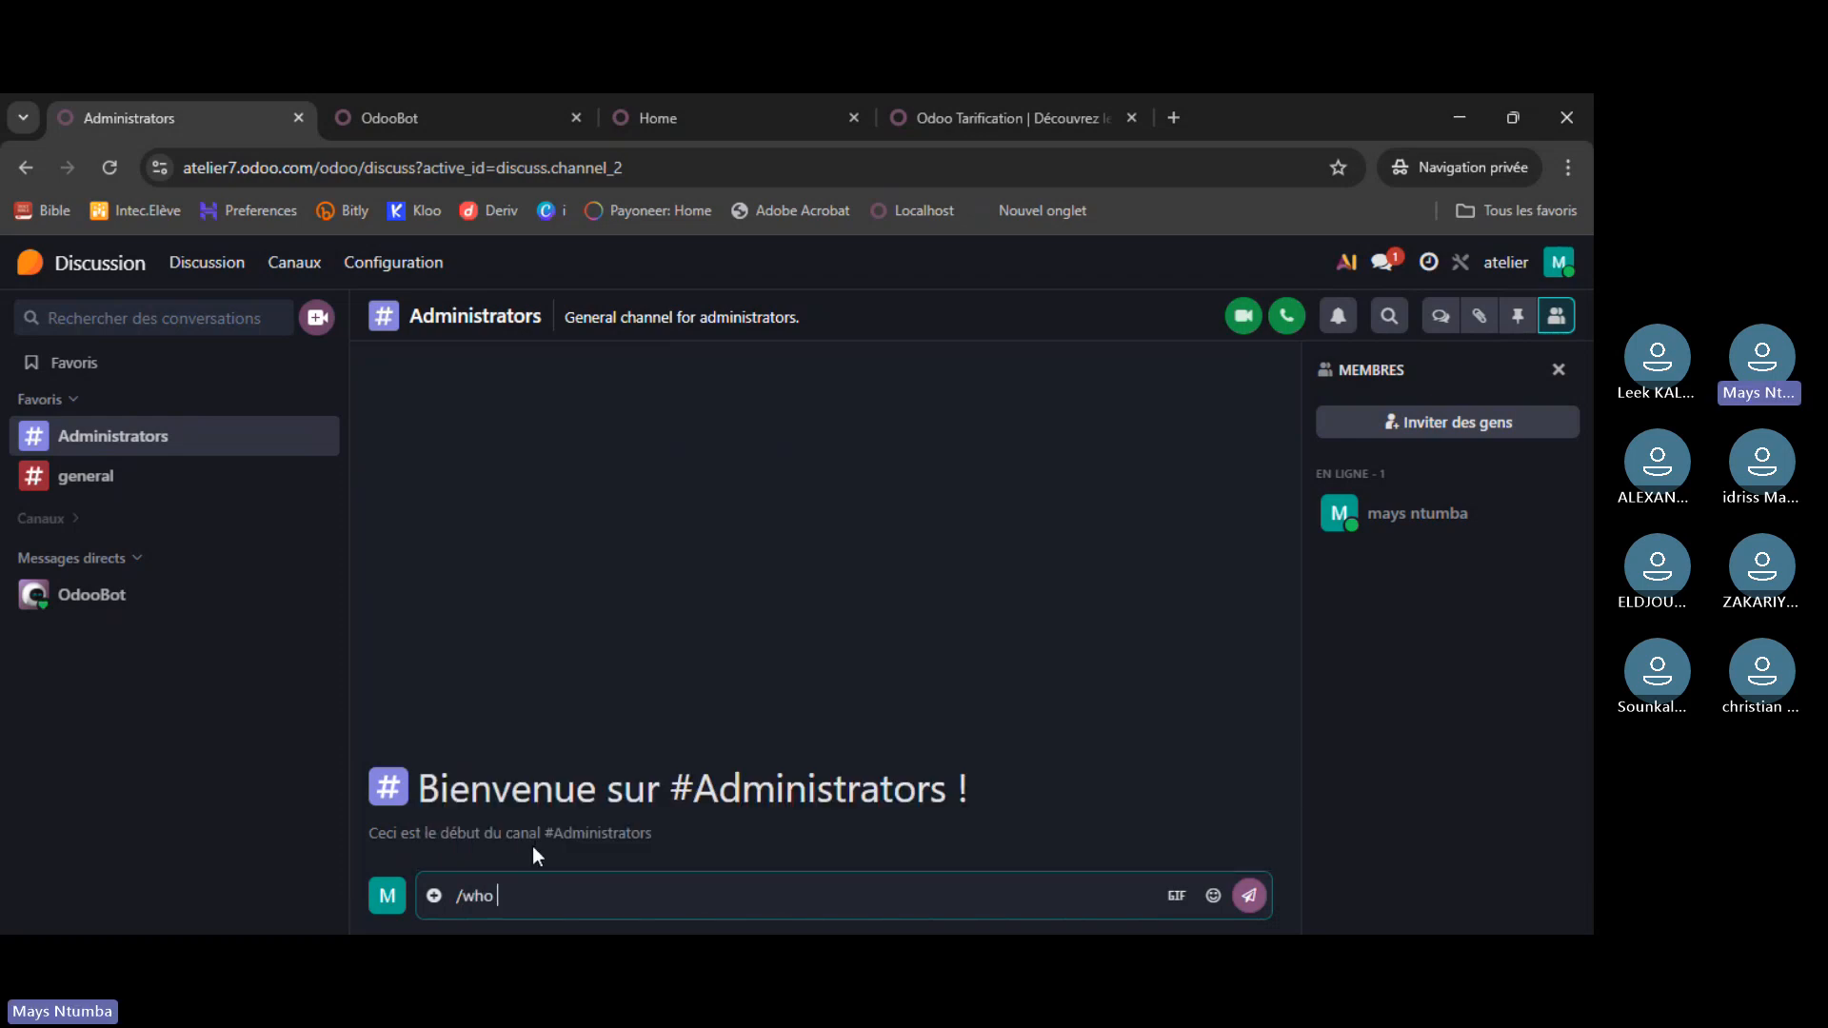
{"action": "key", "text": "Return"}
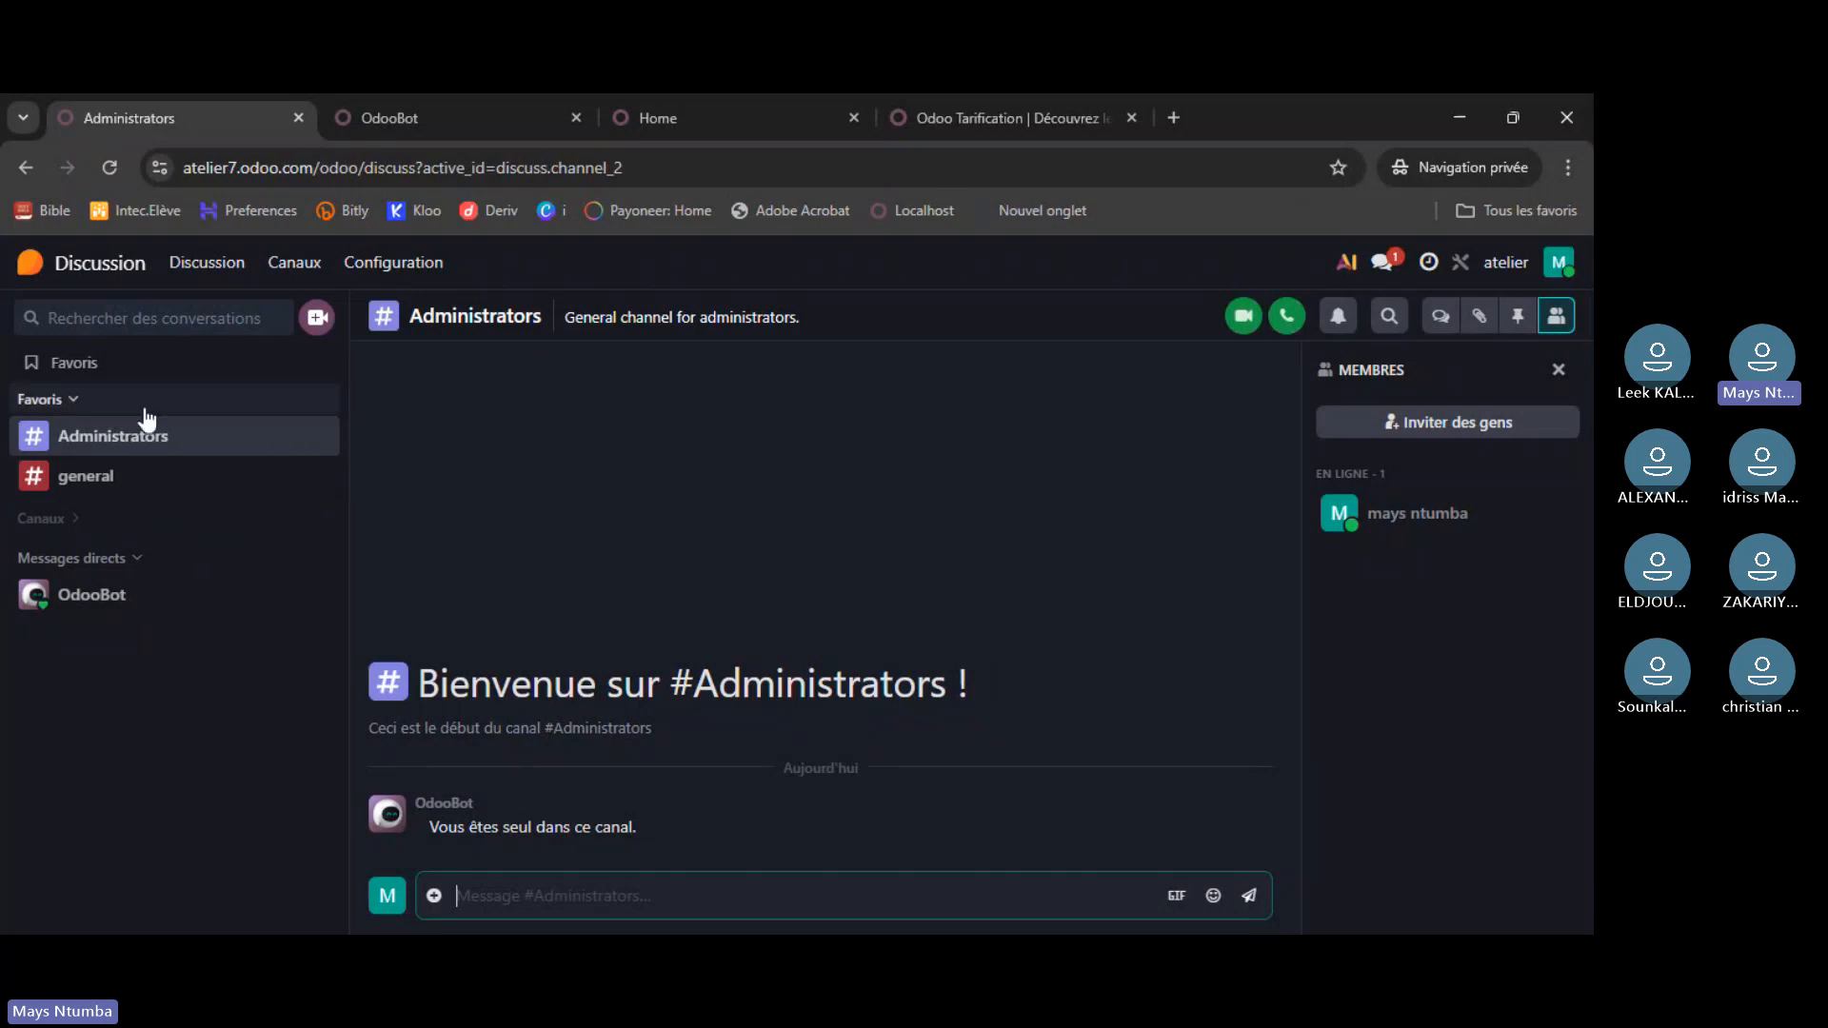
- Run /who in the localhost OdooBot chat, then show the runbot demo's app menu
{"action": "left_click", "coordinate": [414, 112]}
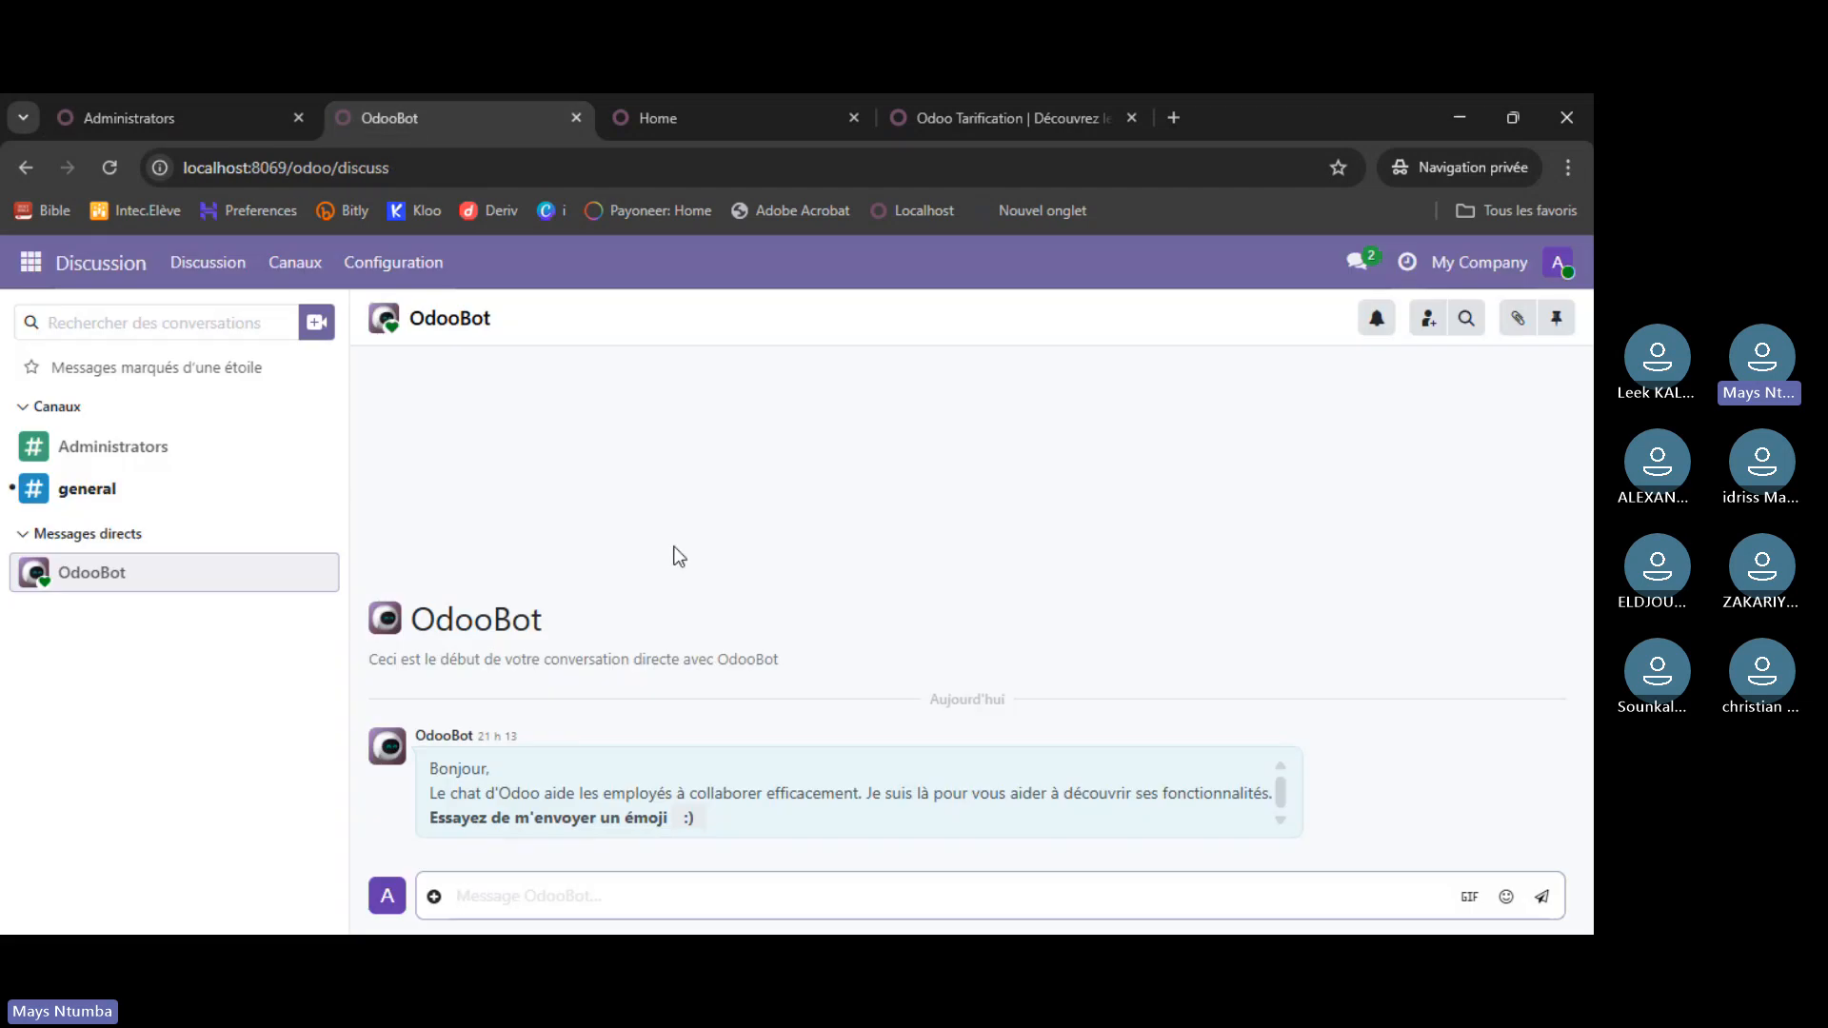
{"action": "type", "text": "/"}
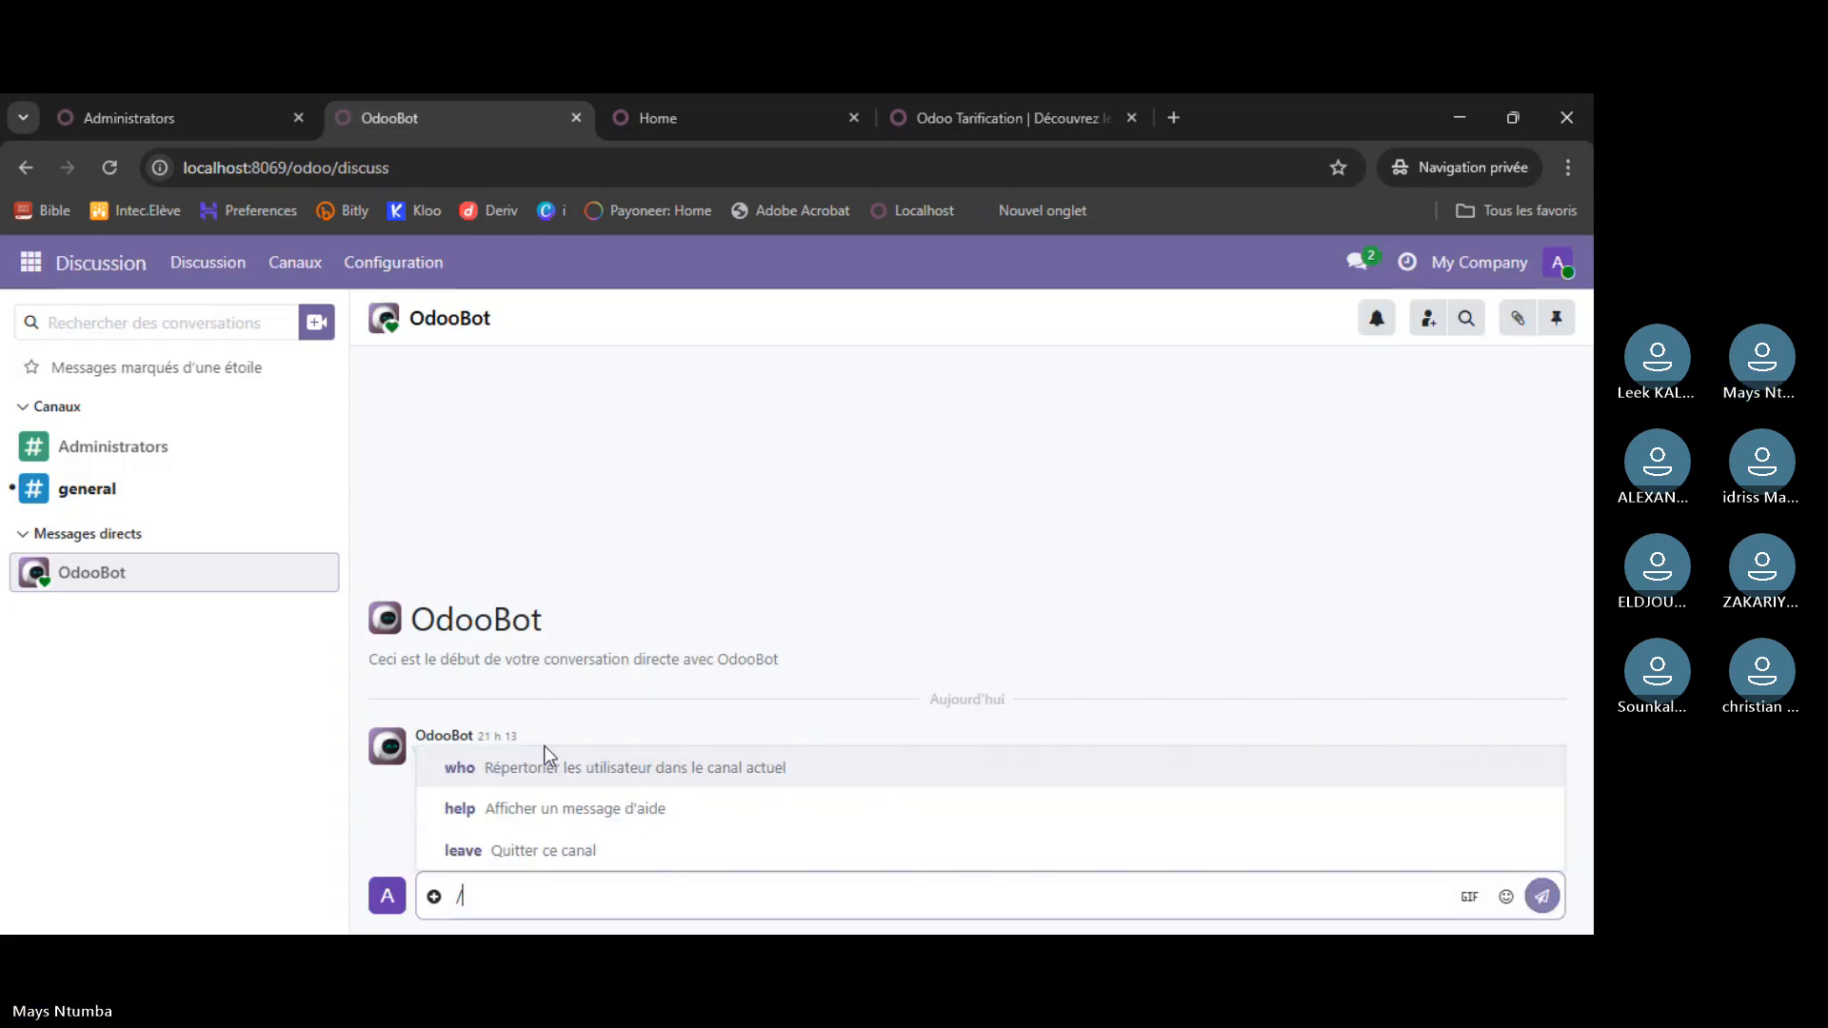
{"action": "left_click", "coordinate": [516, 767]}
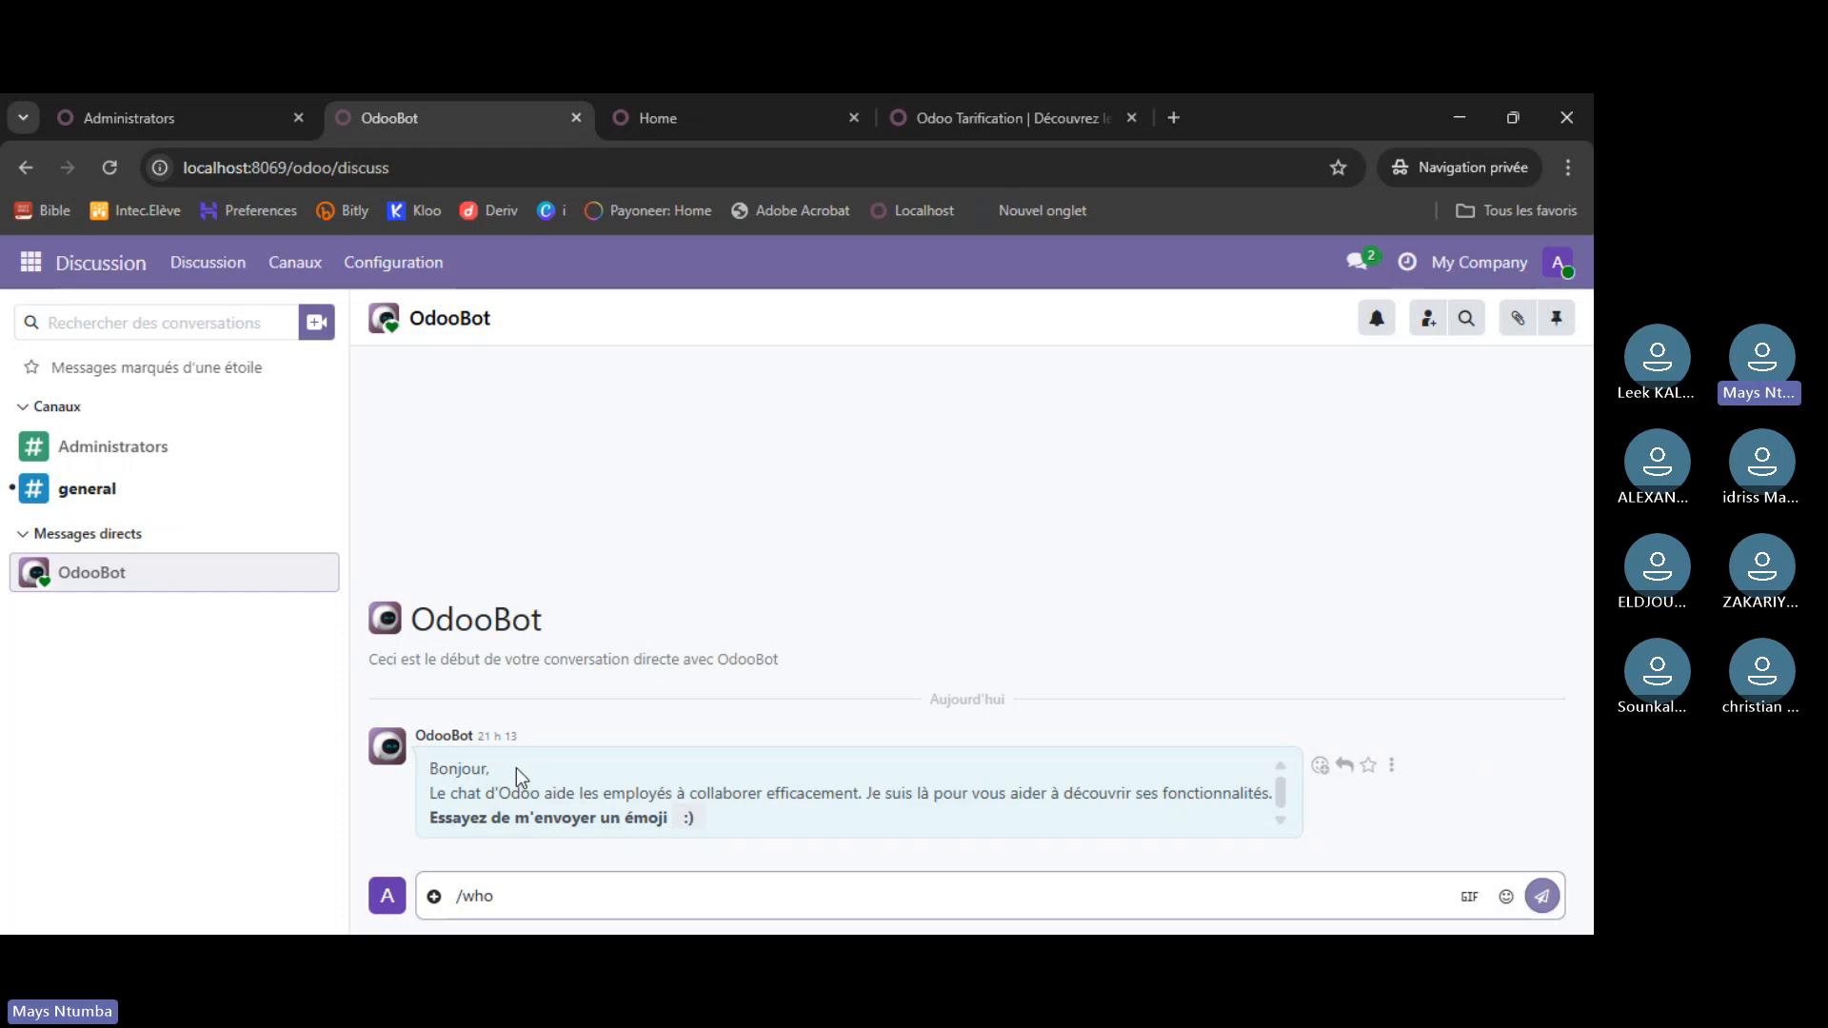
{"action": "key", "text": "Return"}
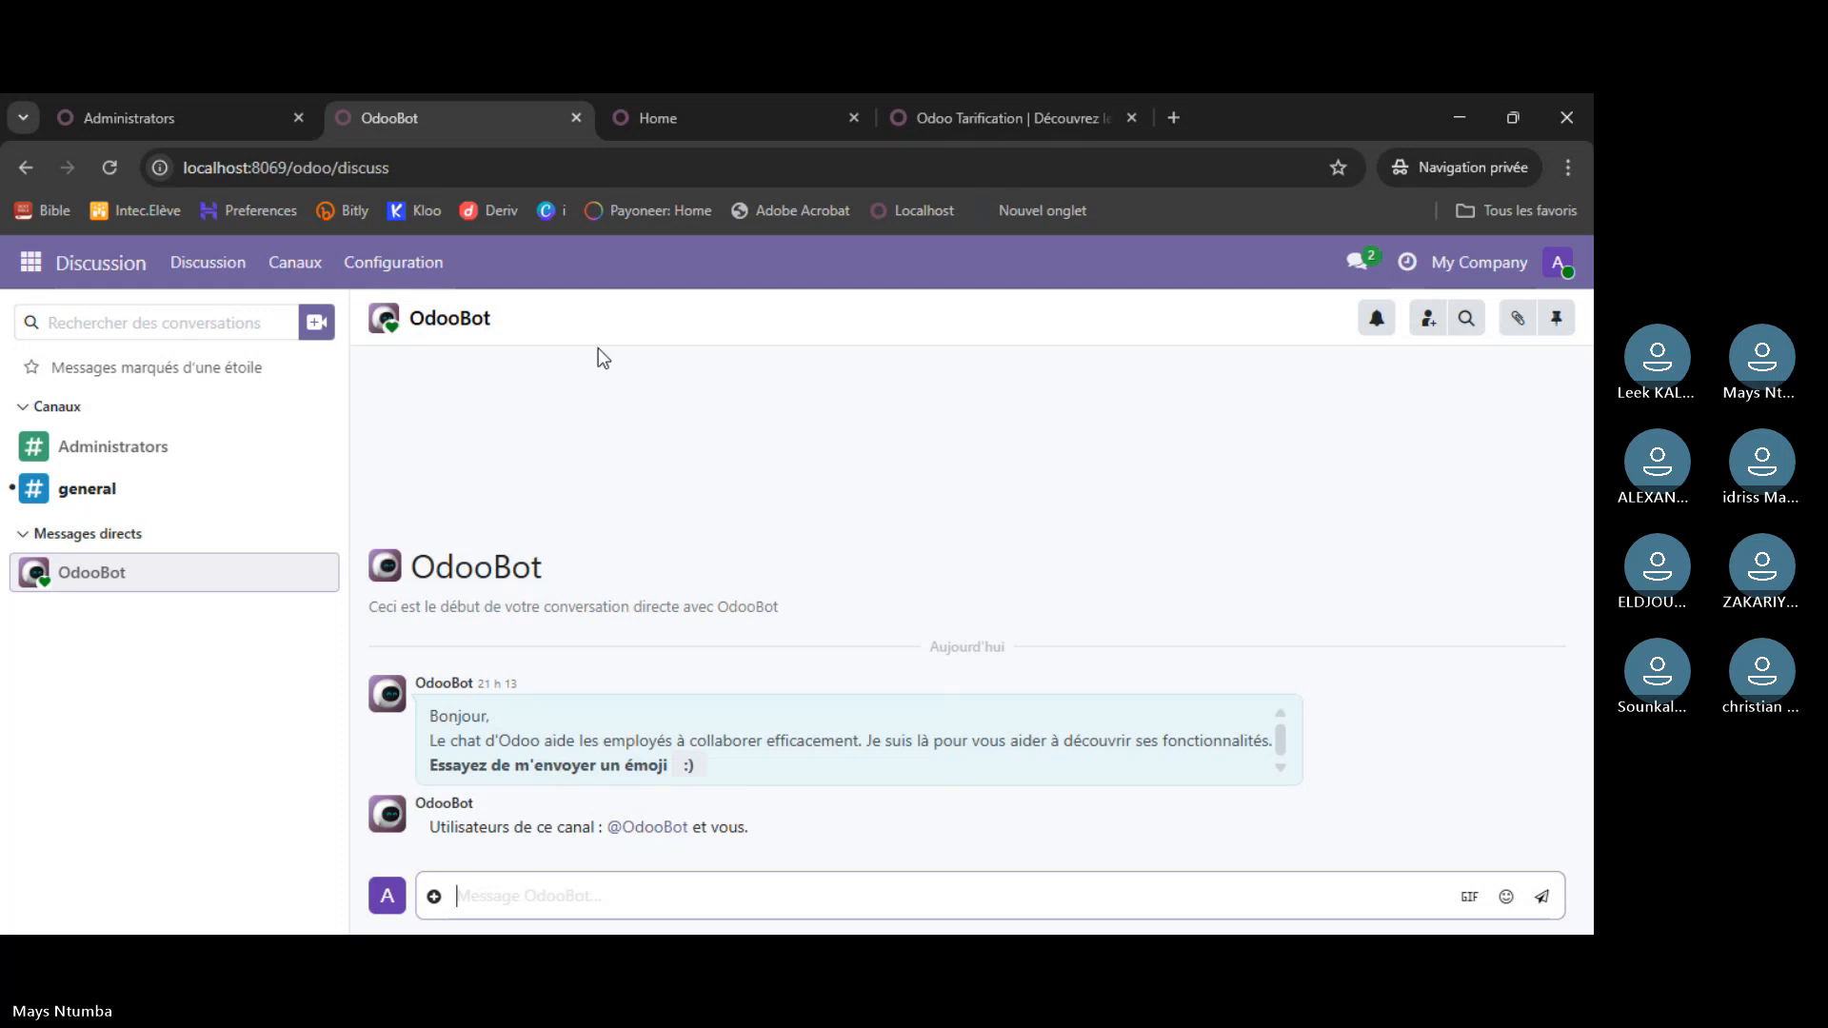
{"action": "left_click", "coordinate": [668, 105]}
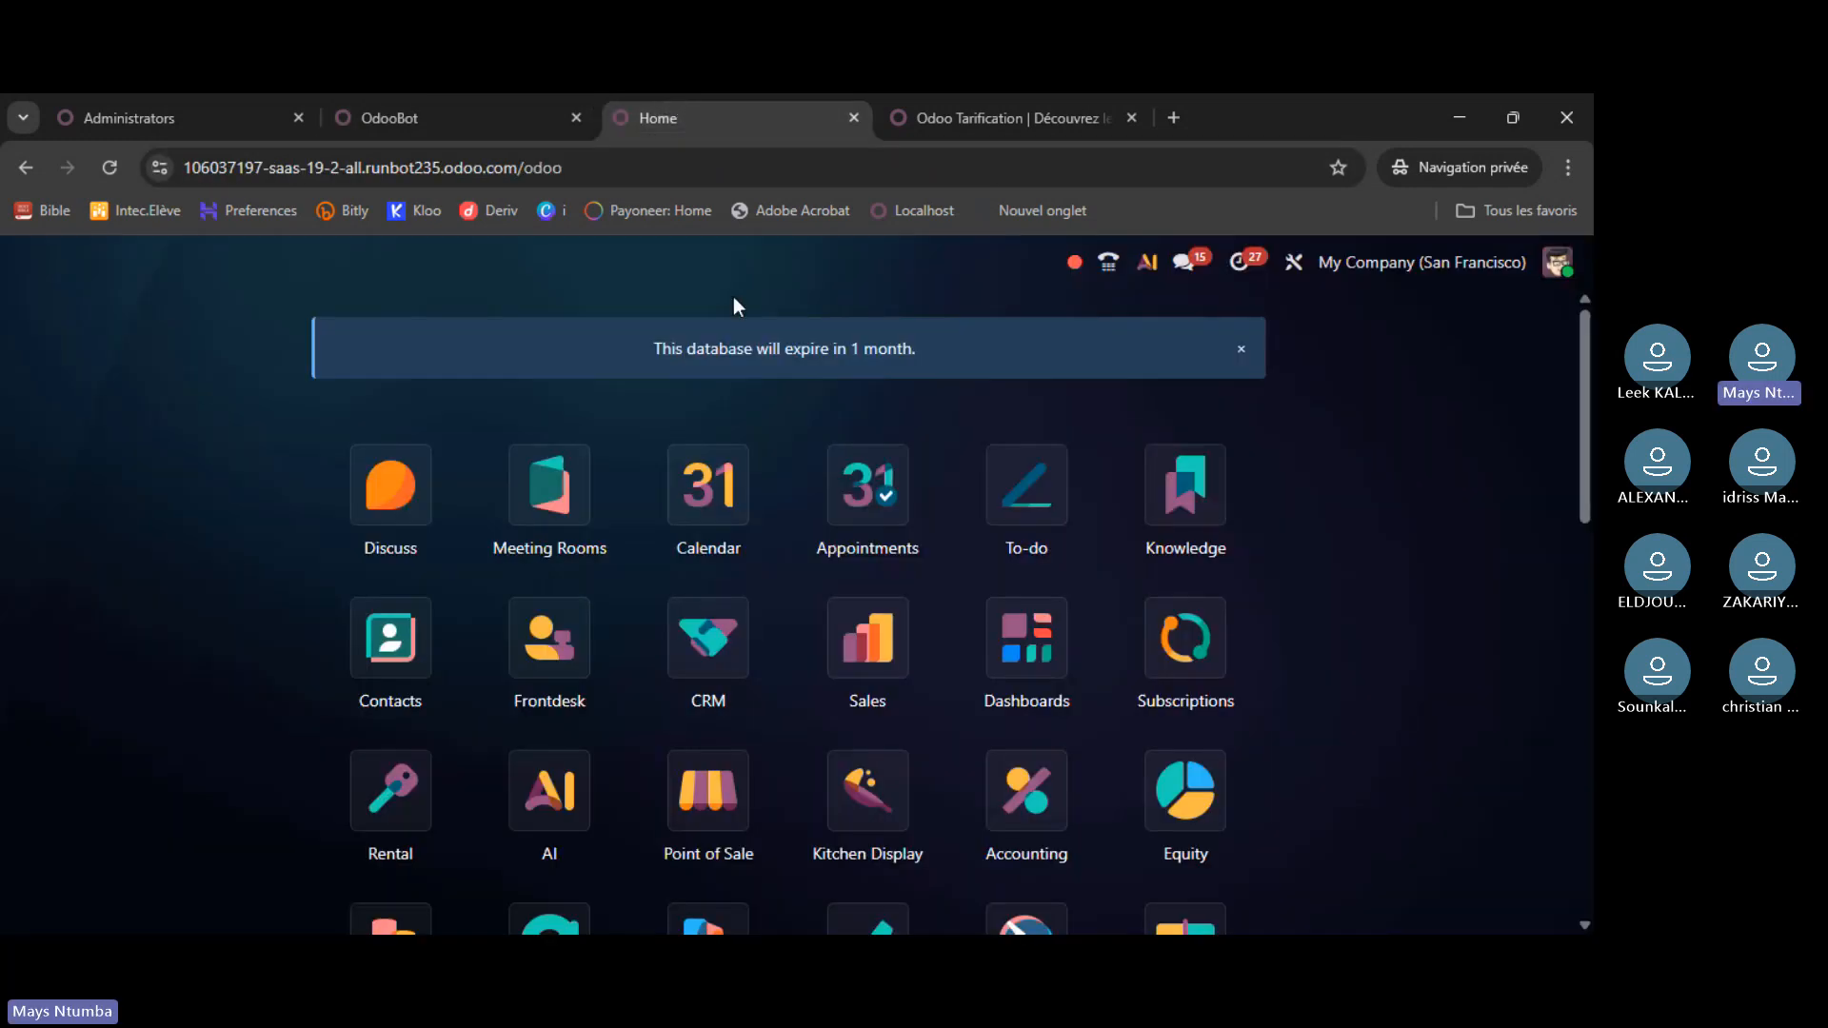
- Open the runbot demo's Discuss and run /who in the Administrators channel
{"action": "left_click", "coordinate": [407, 501]}
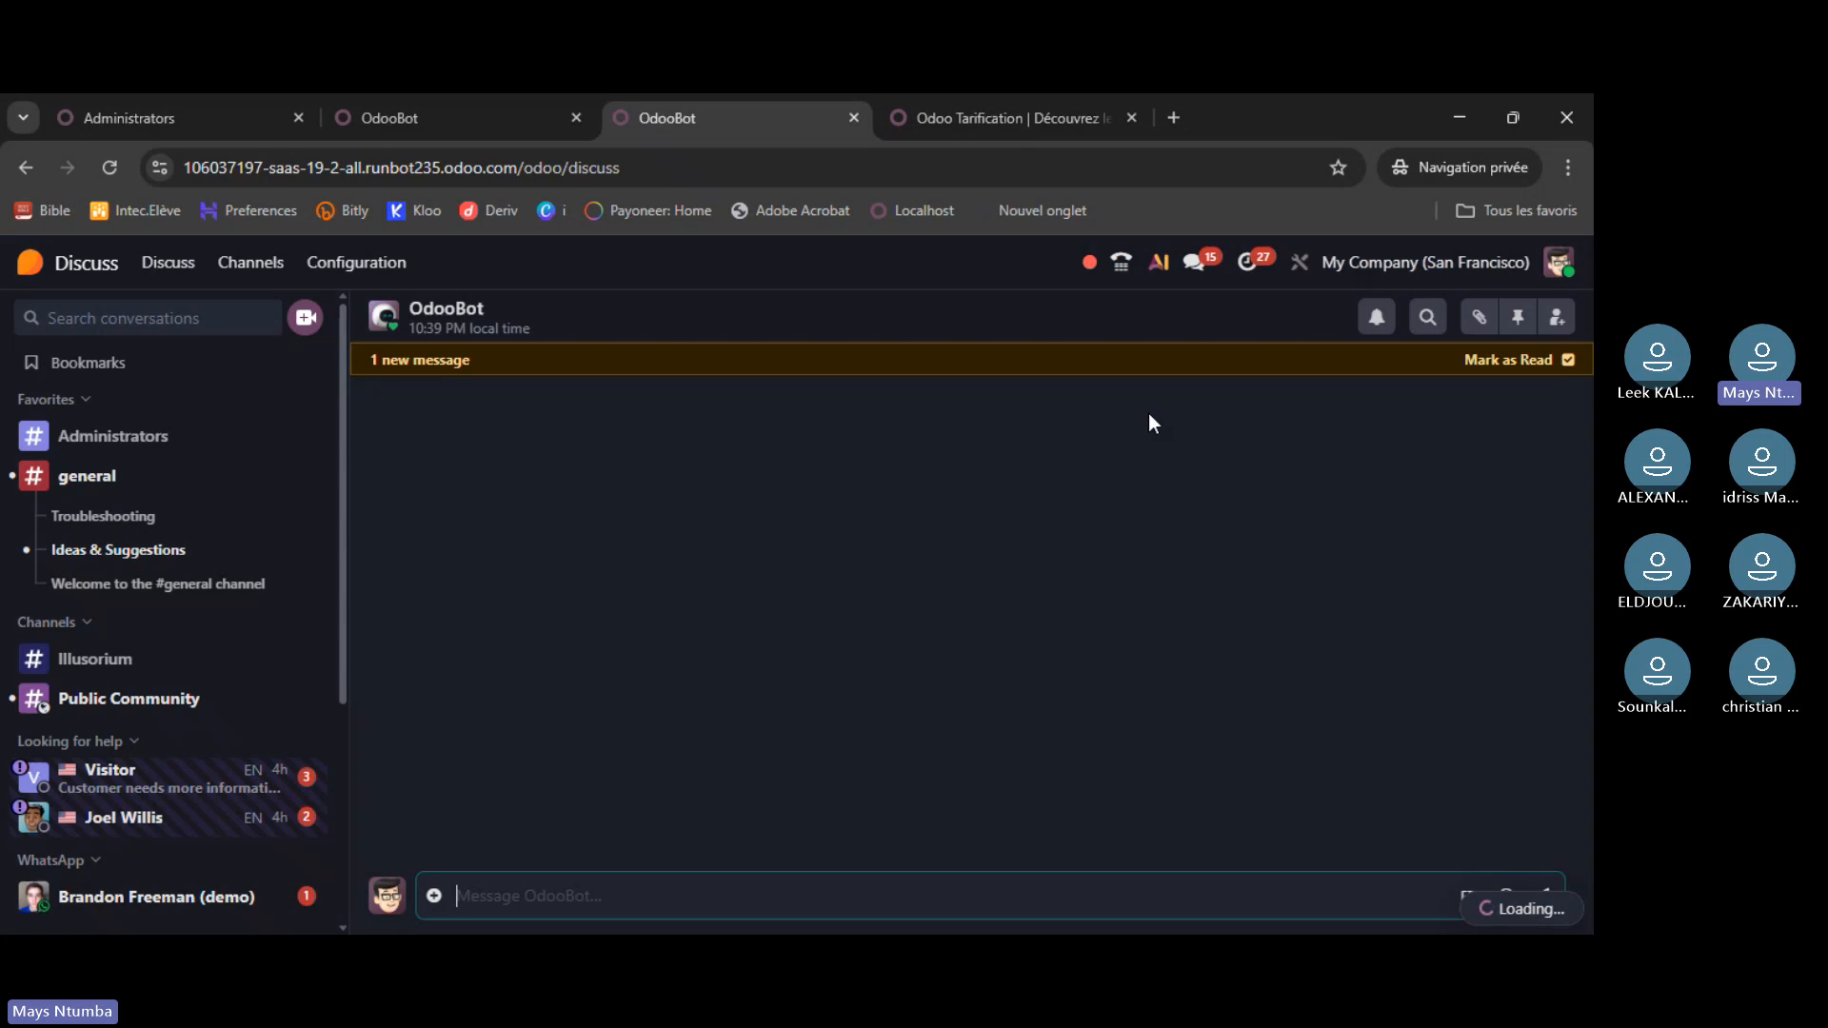
{"action": "left_click", "coordinate": [140, 440]}
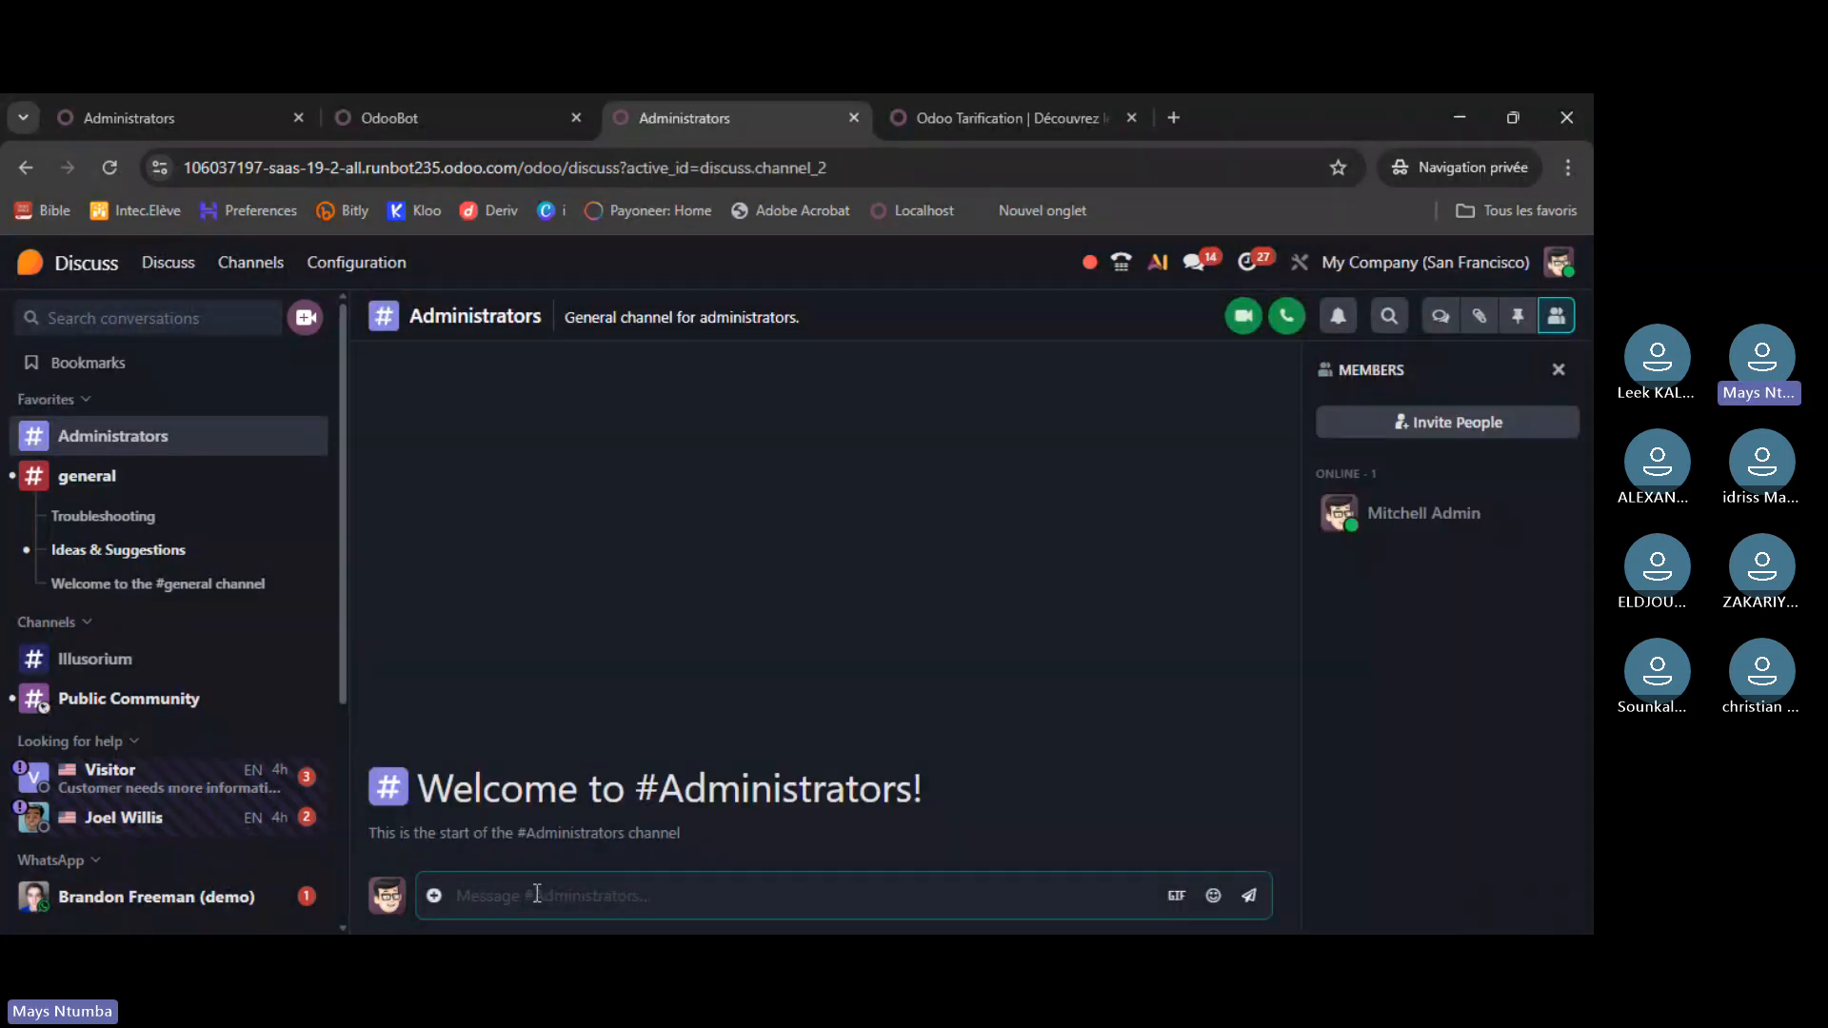
{"action": "type", "text": "/"}
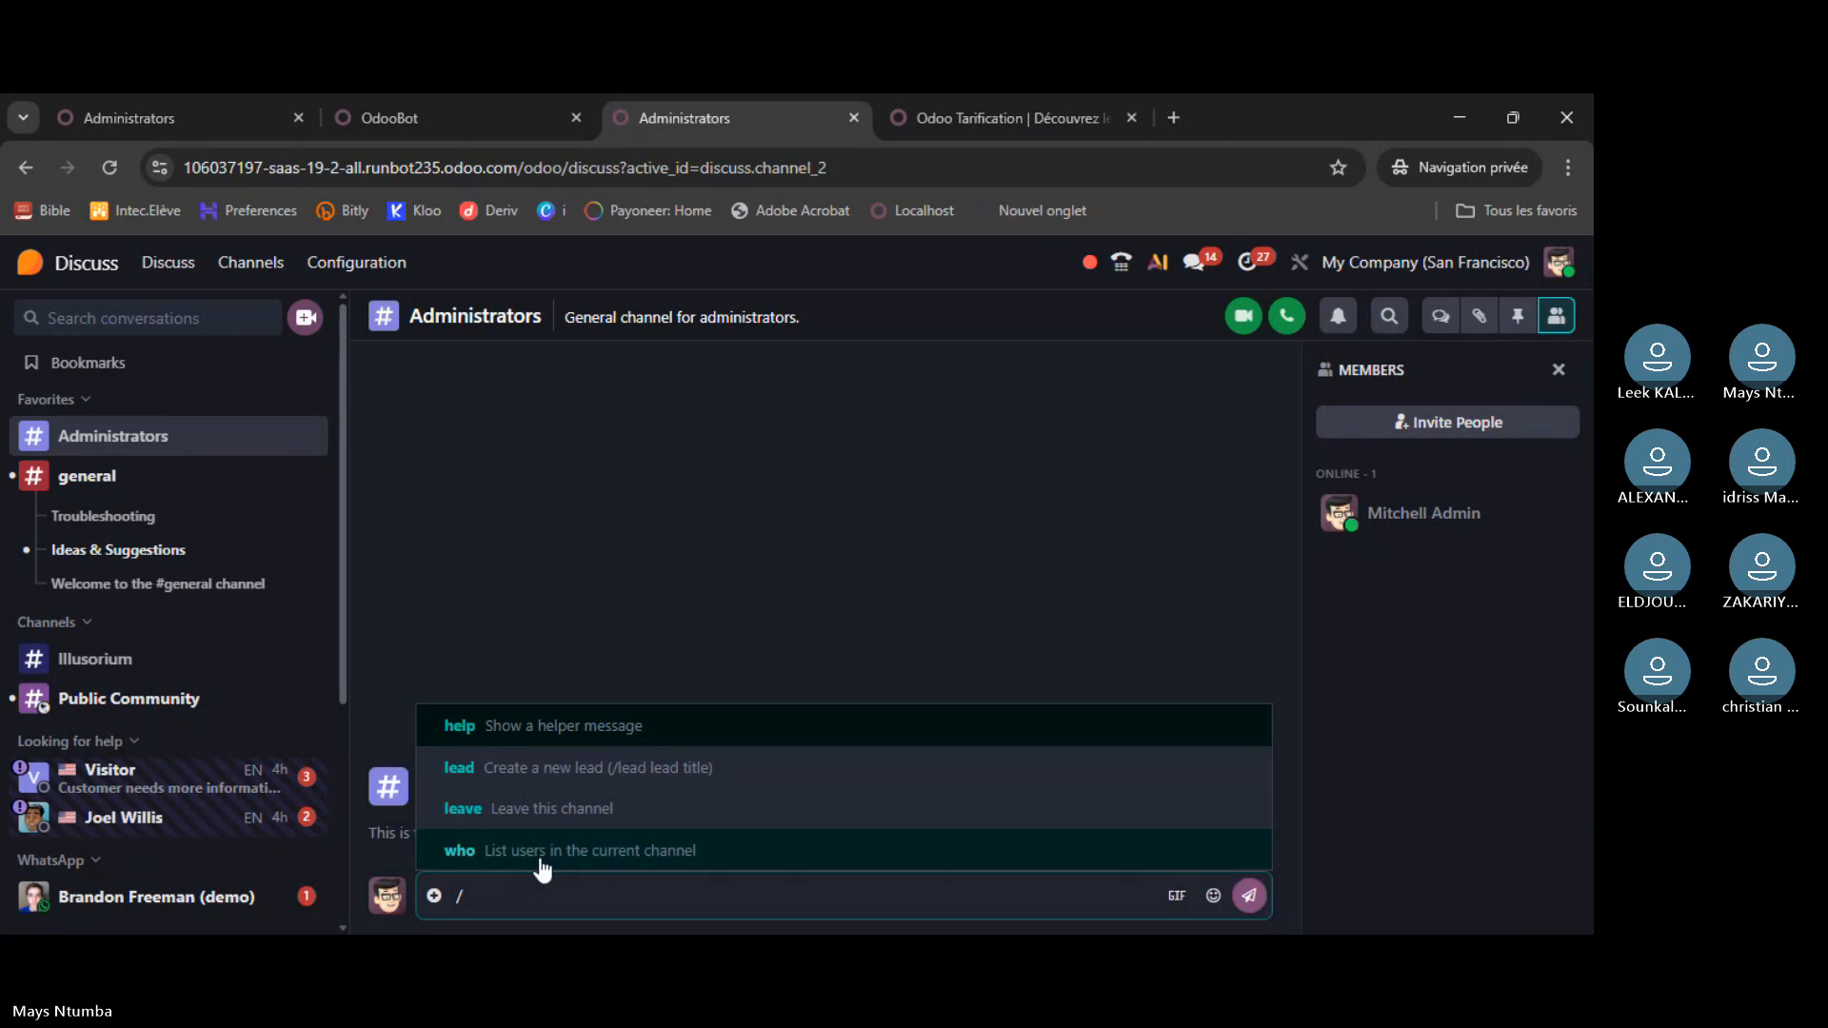
{"action": "left_click", "coordinate": [539, 851]}
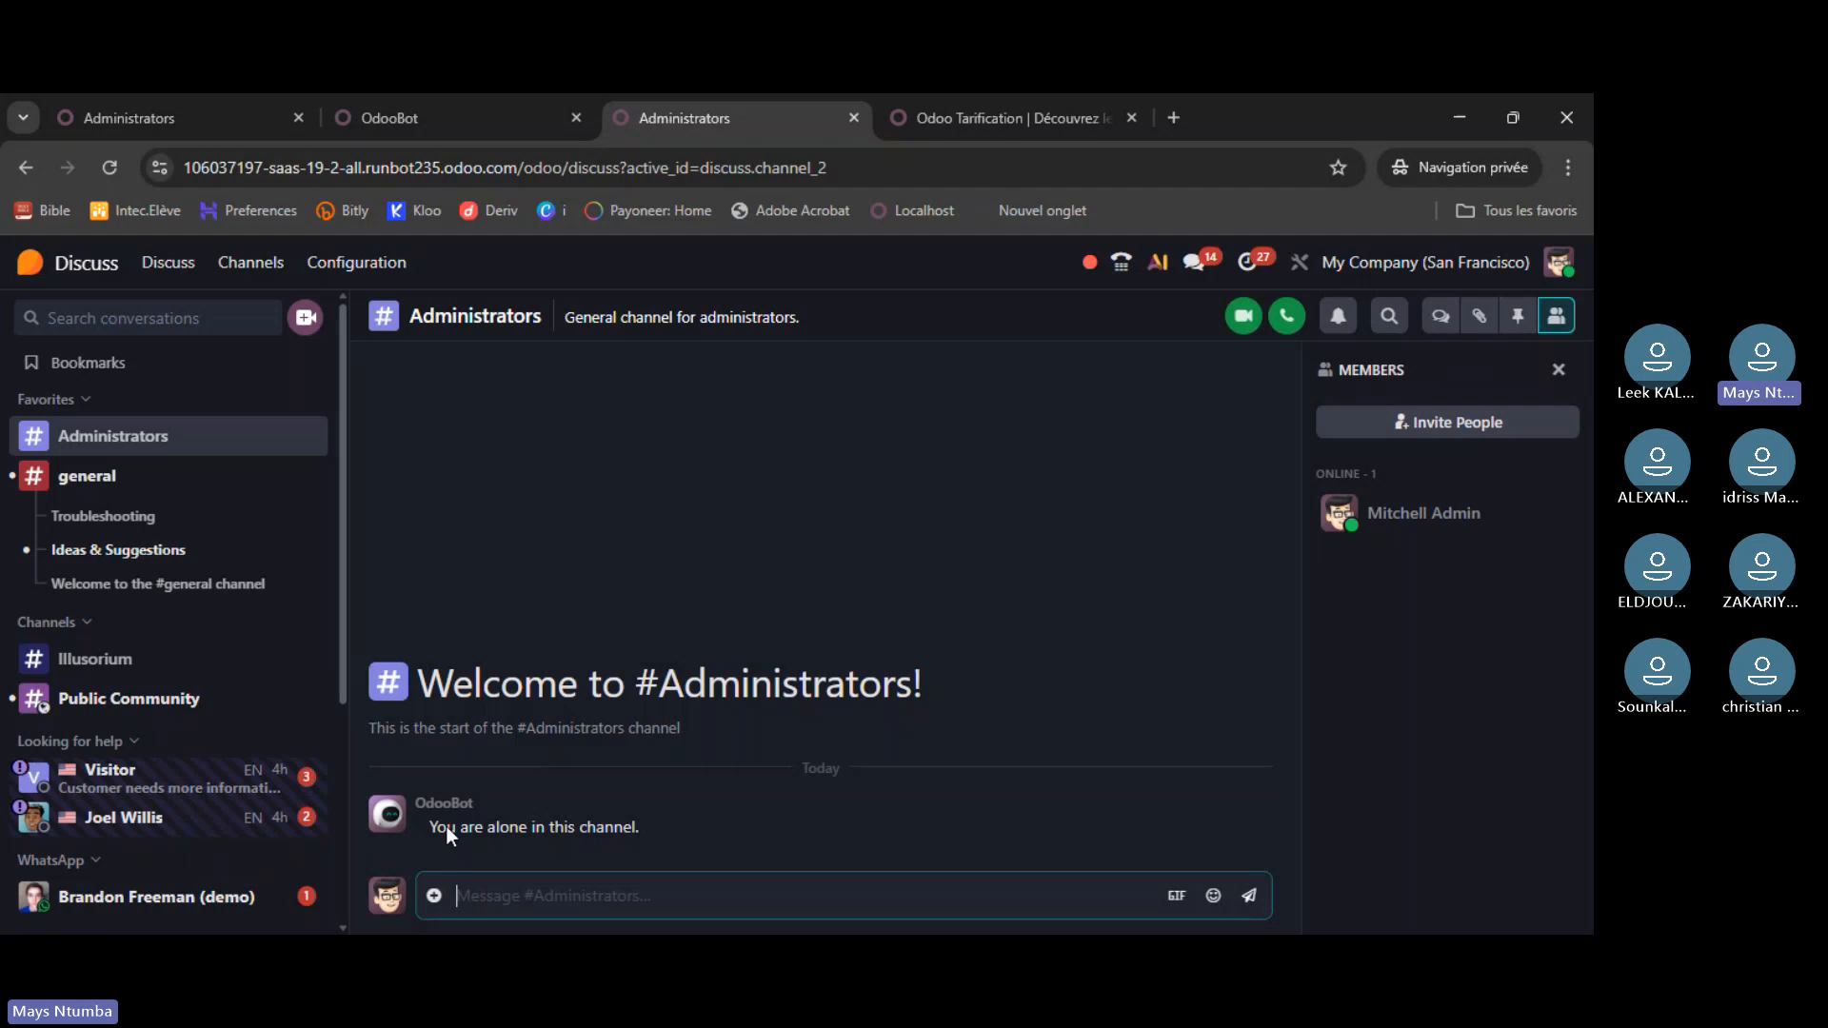
- Run /who in #general, scroll back through the chat, then return to the localhost OdooBot chat
{"action": "left_click", "coordinate": [199, 482]}
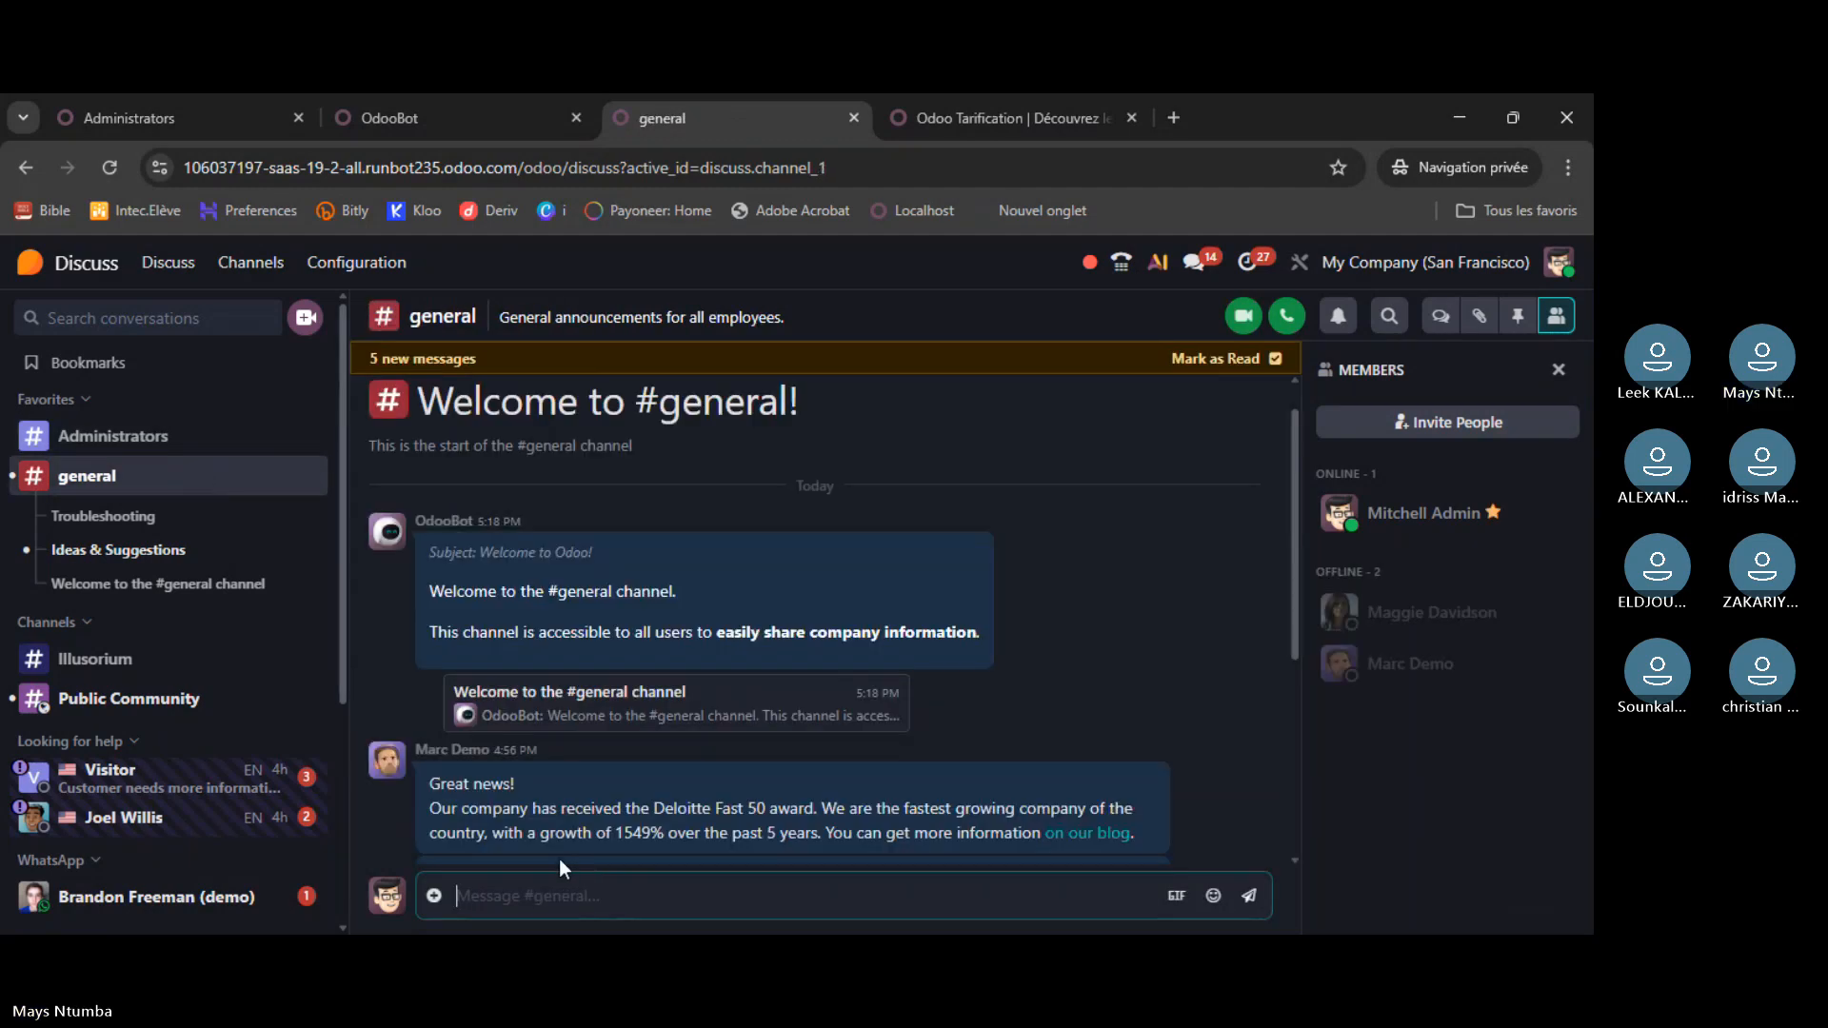
{"action": "type", "text": "/who"}
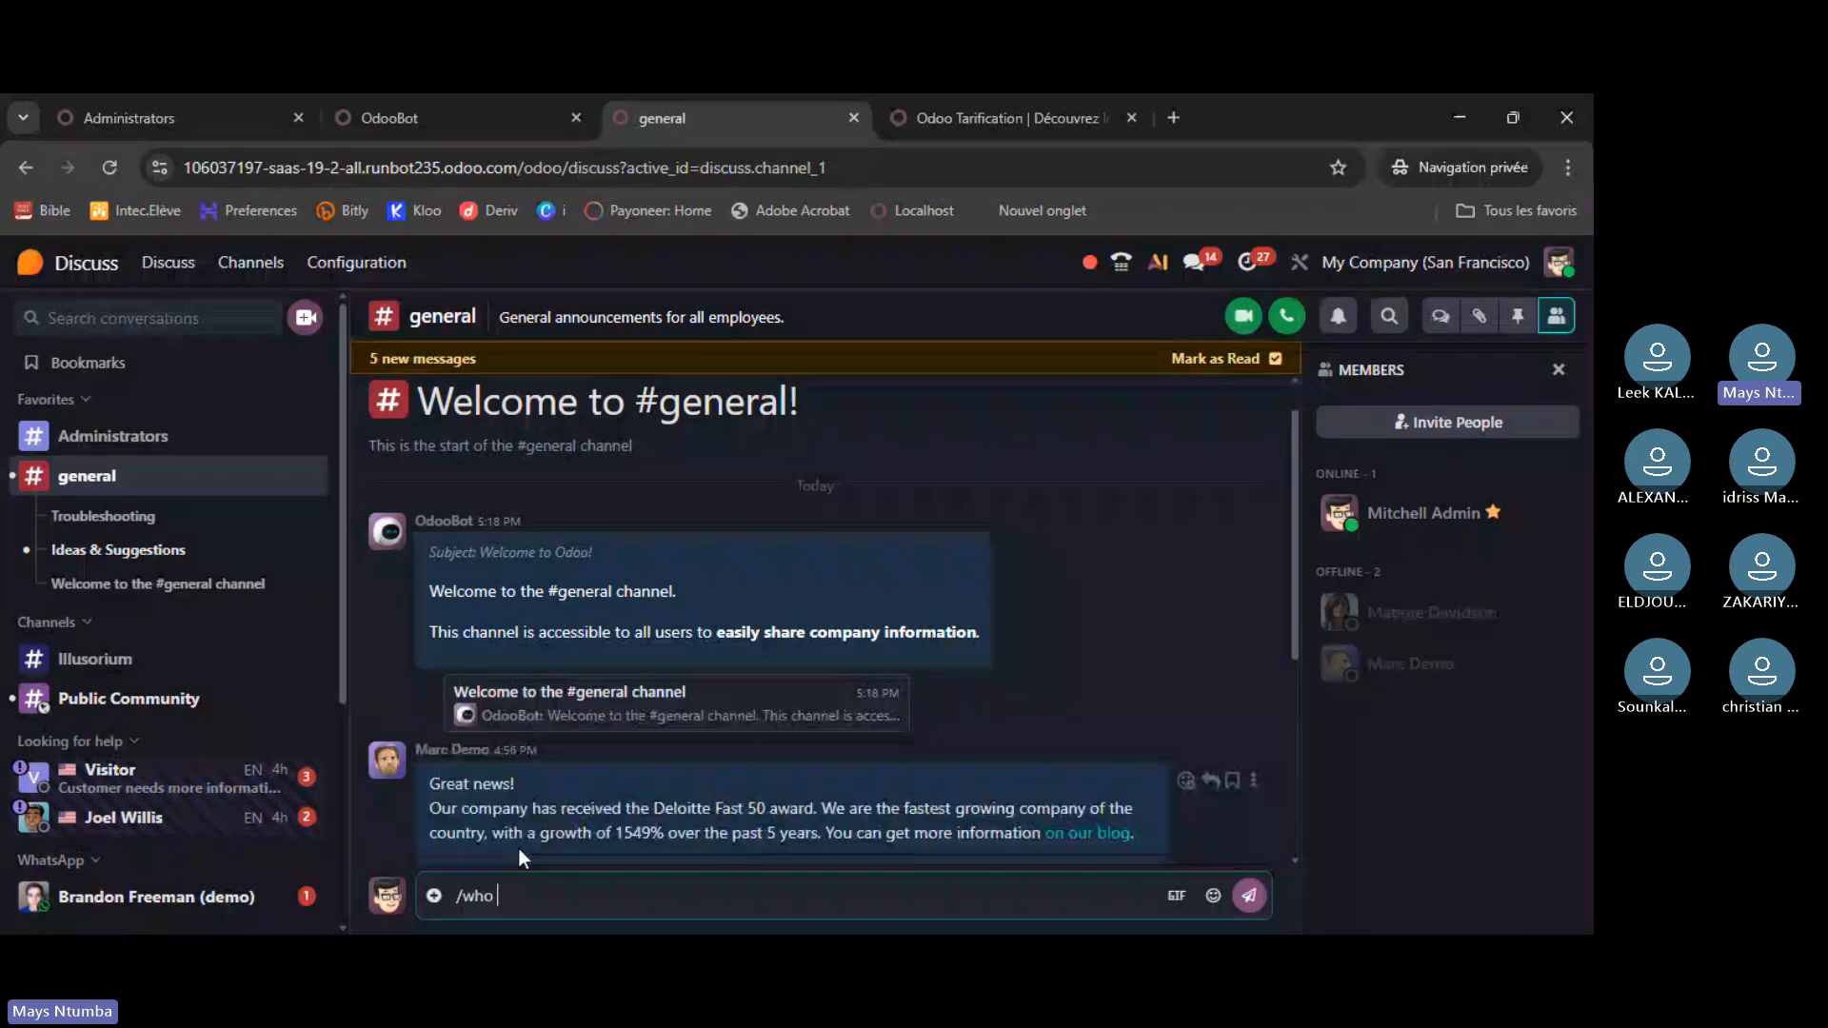
{"action": "left_click", "coordinate": [518, 848]}
{"action": "key", "text": "Return"}
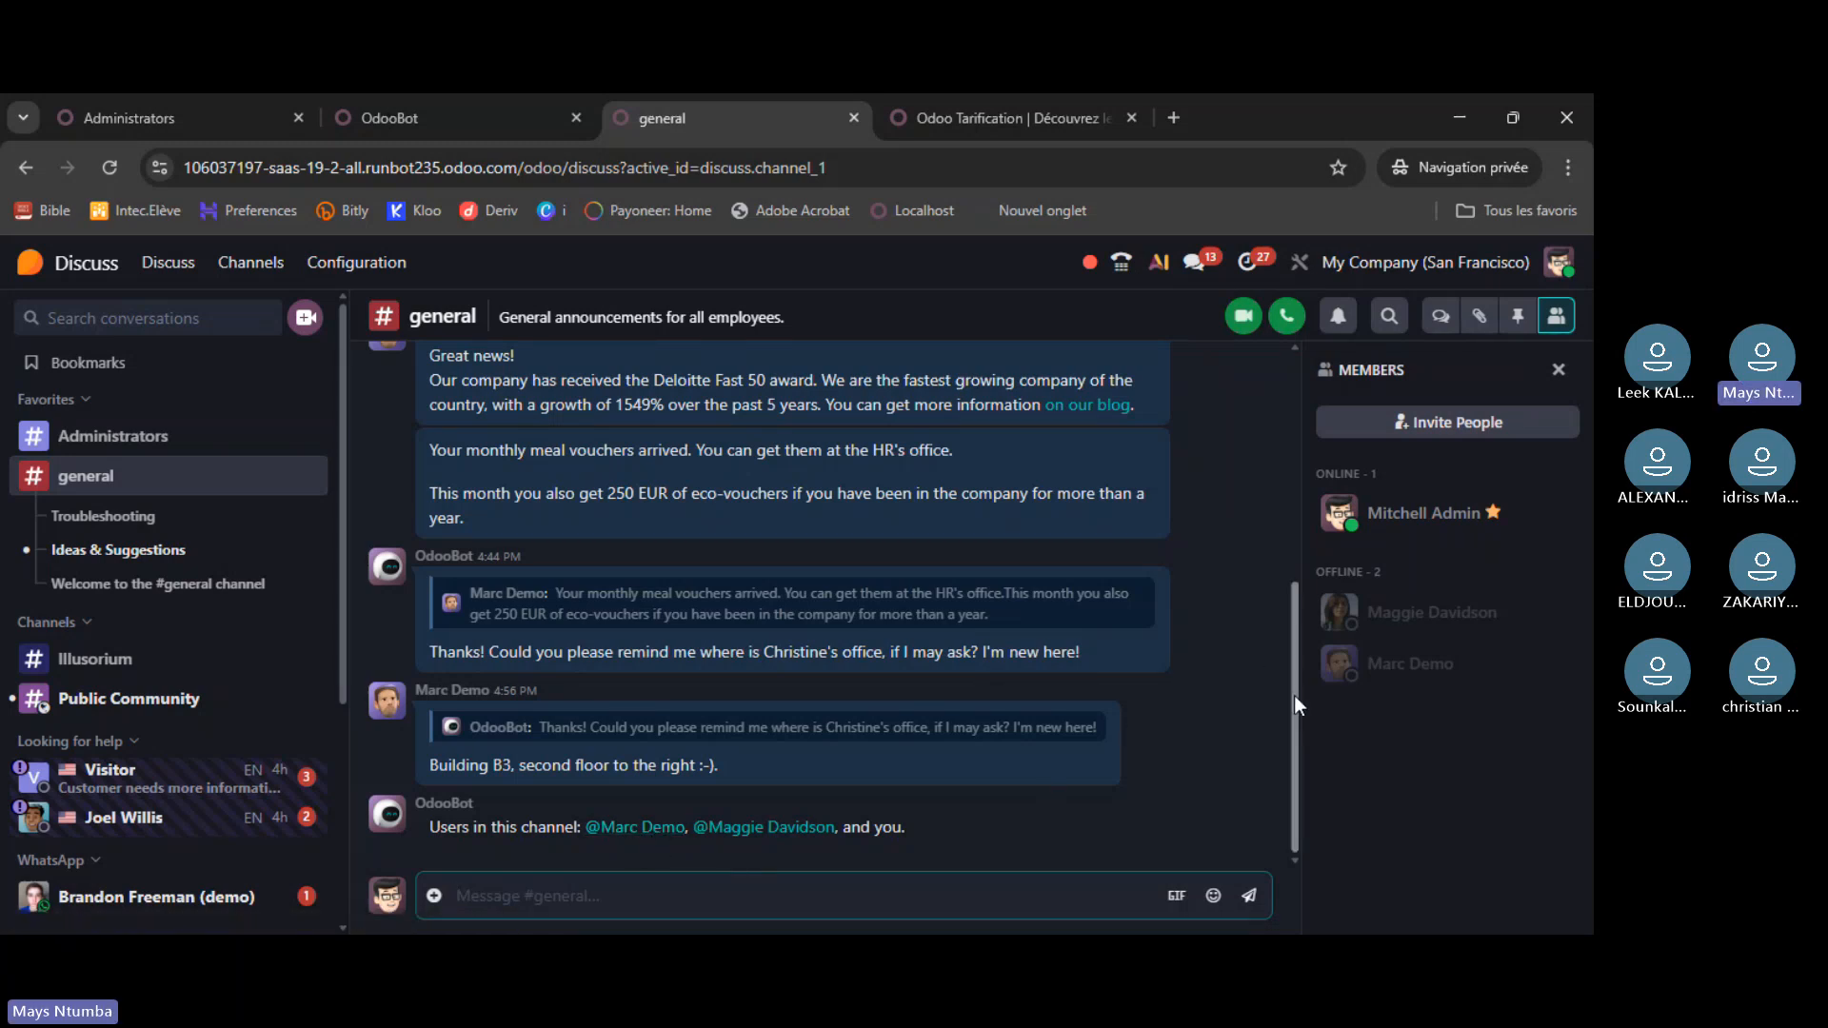
{"action": "left_click_drag", "start_coordinate": [1294, 695], "coordinate": [785, 205]}
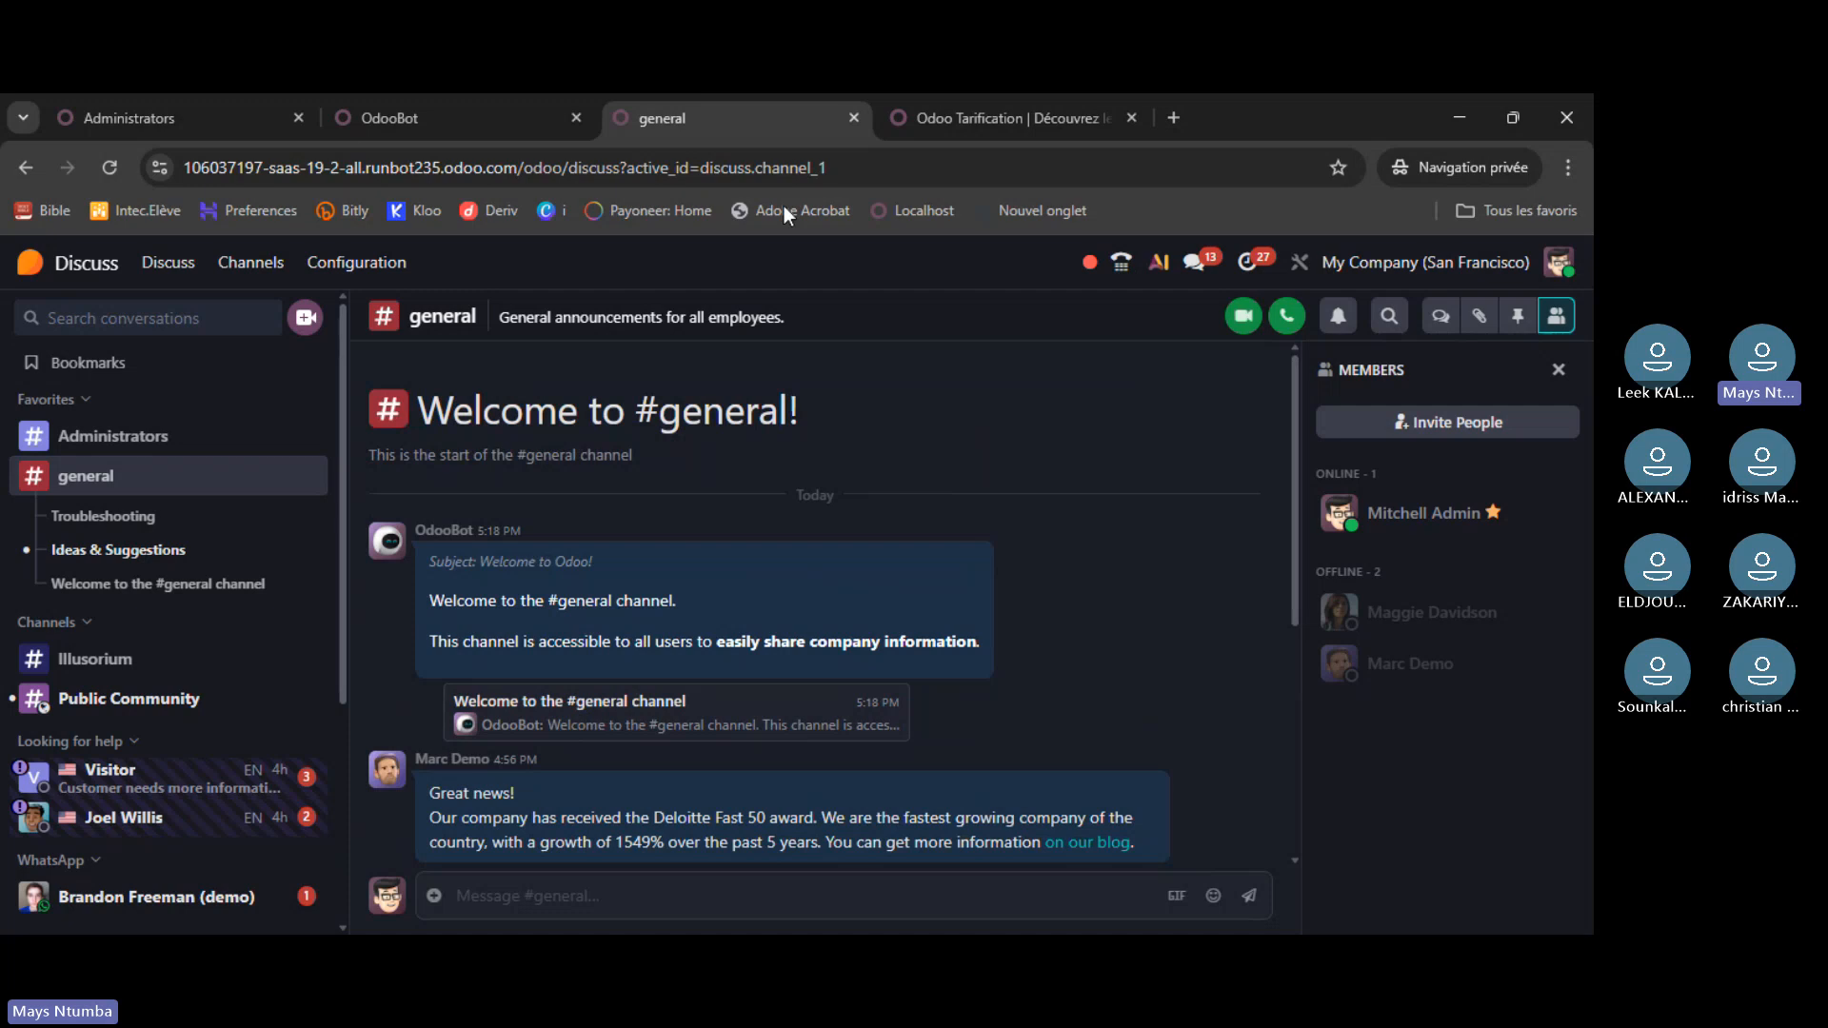
{"action": "left_click", "coordinate": [442, 116]}
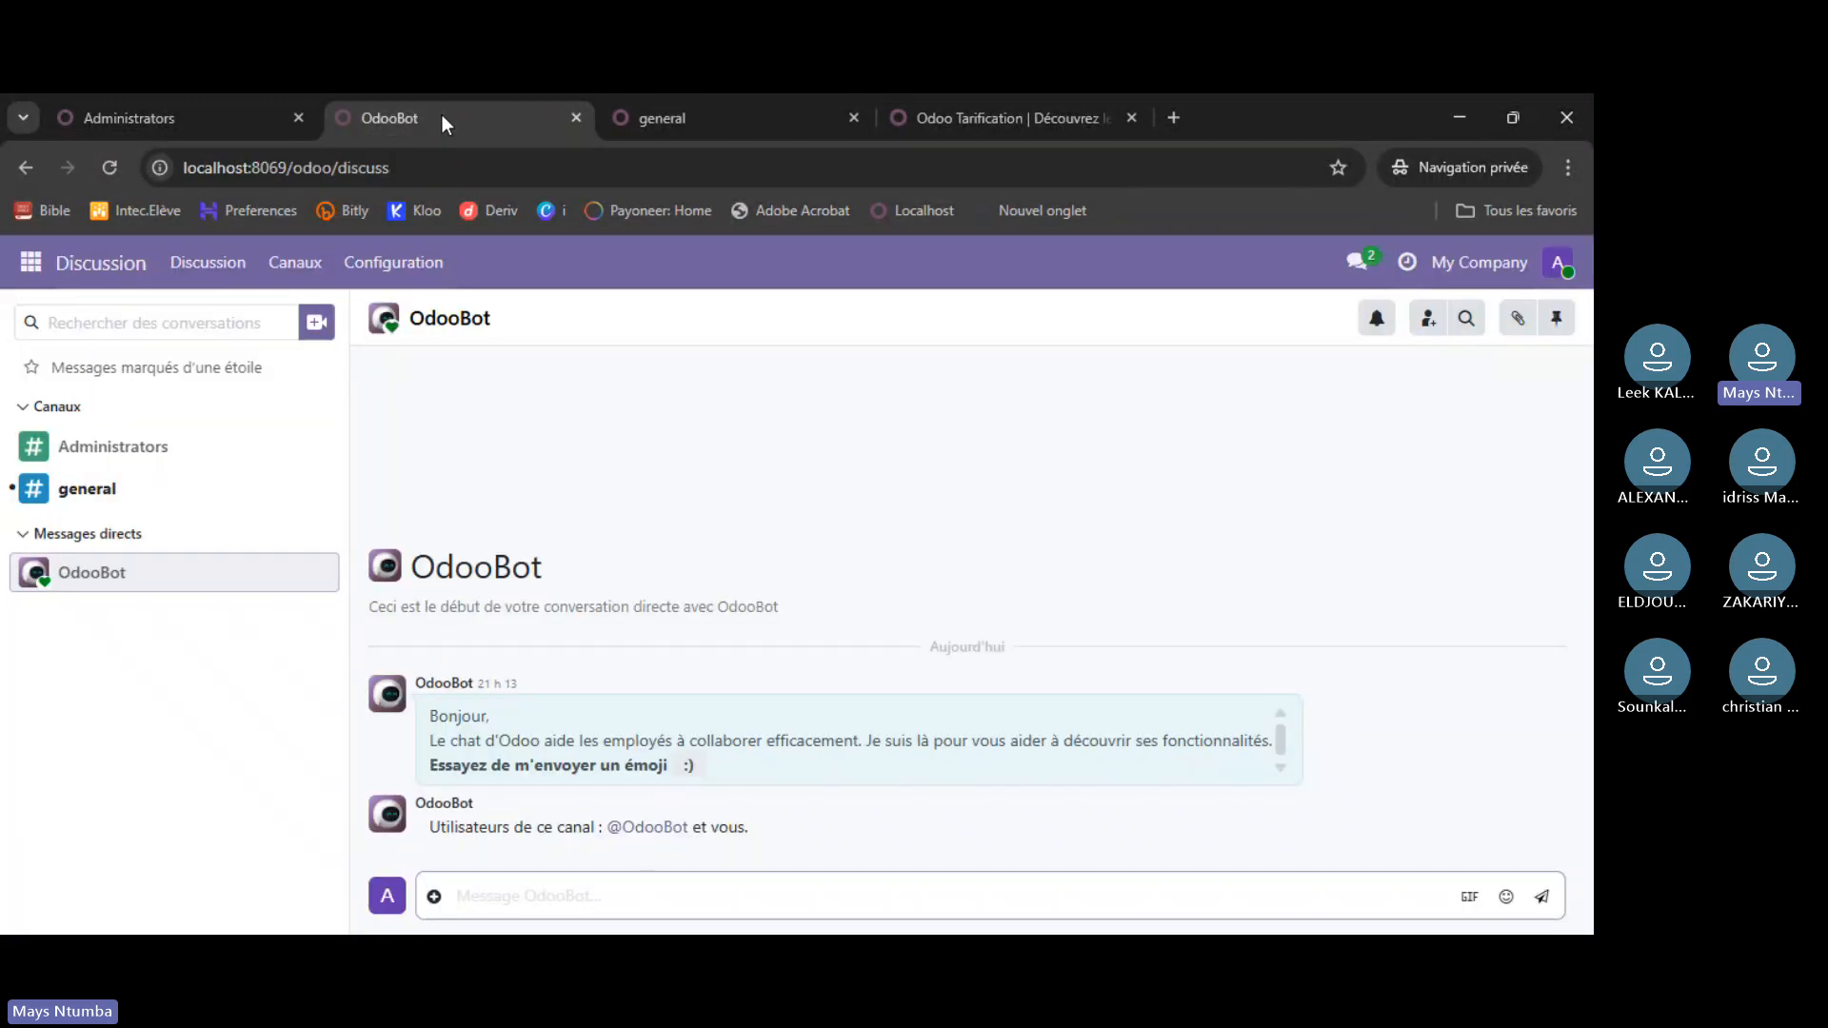
- Return to the atelier home menu, check the messages list, and open the Ask AI panel
{"action": "left_click", "coordinate": [186, 122]}
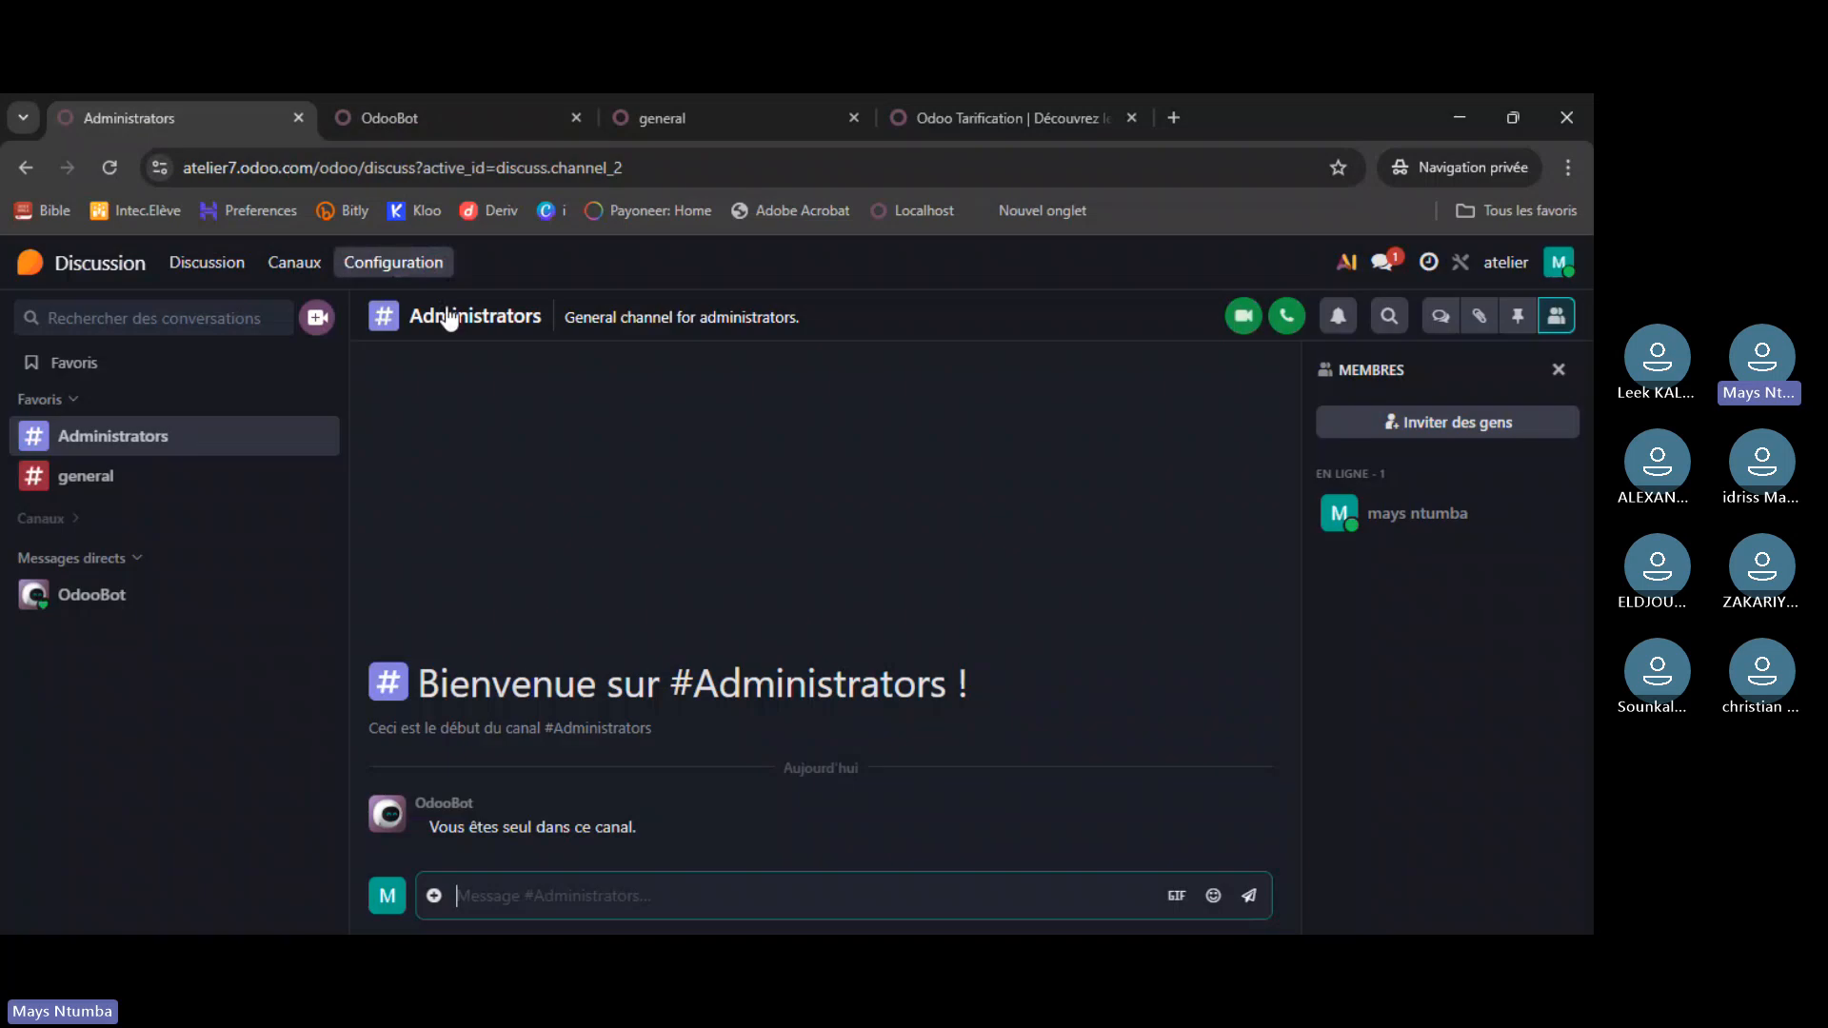
{"action": "left_click", "coordinate": [30, 263]}
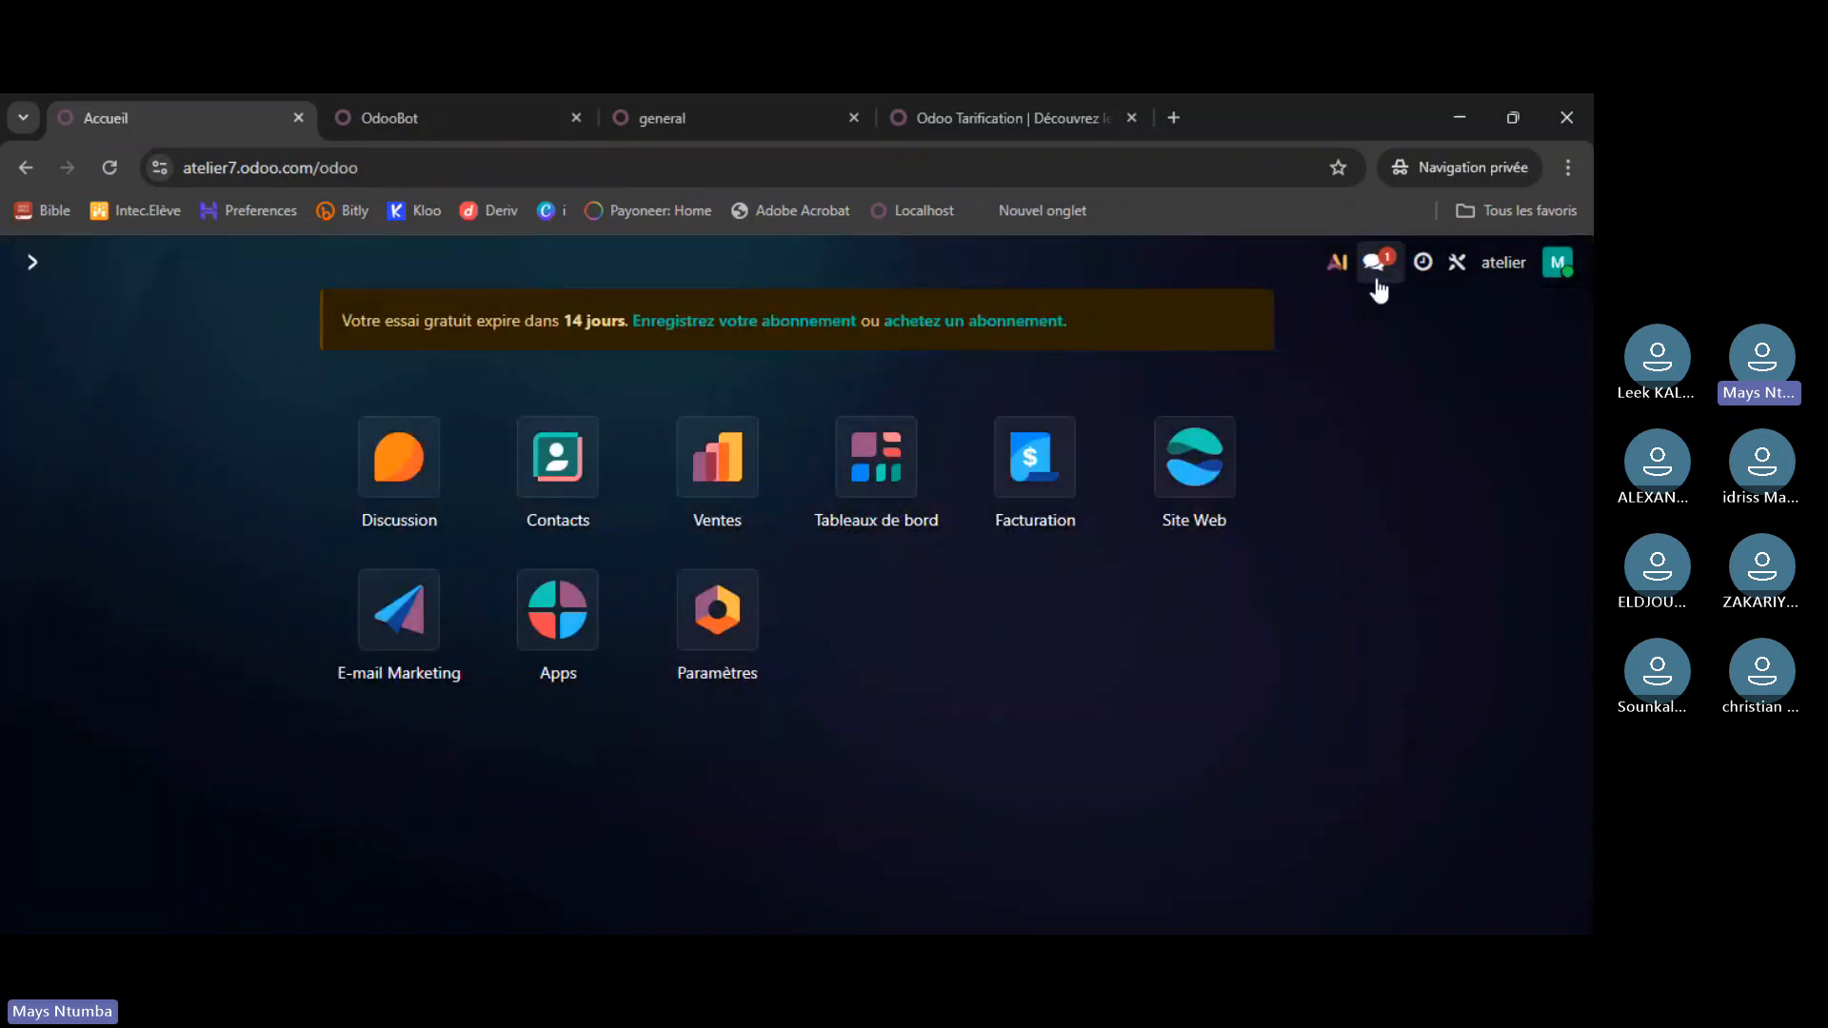
{"action": "left_click", "coordinate": [1376, 264]}
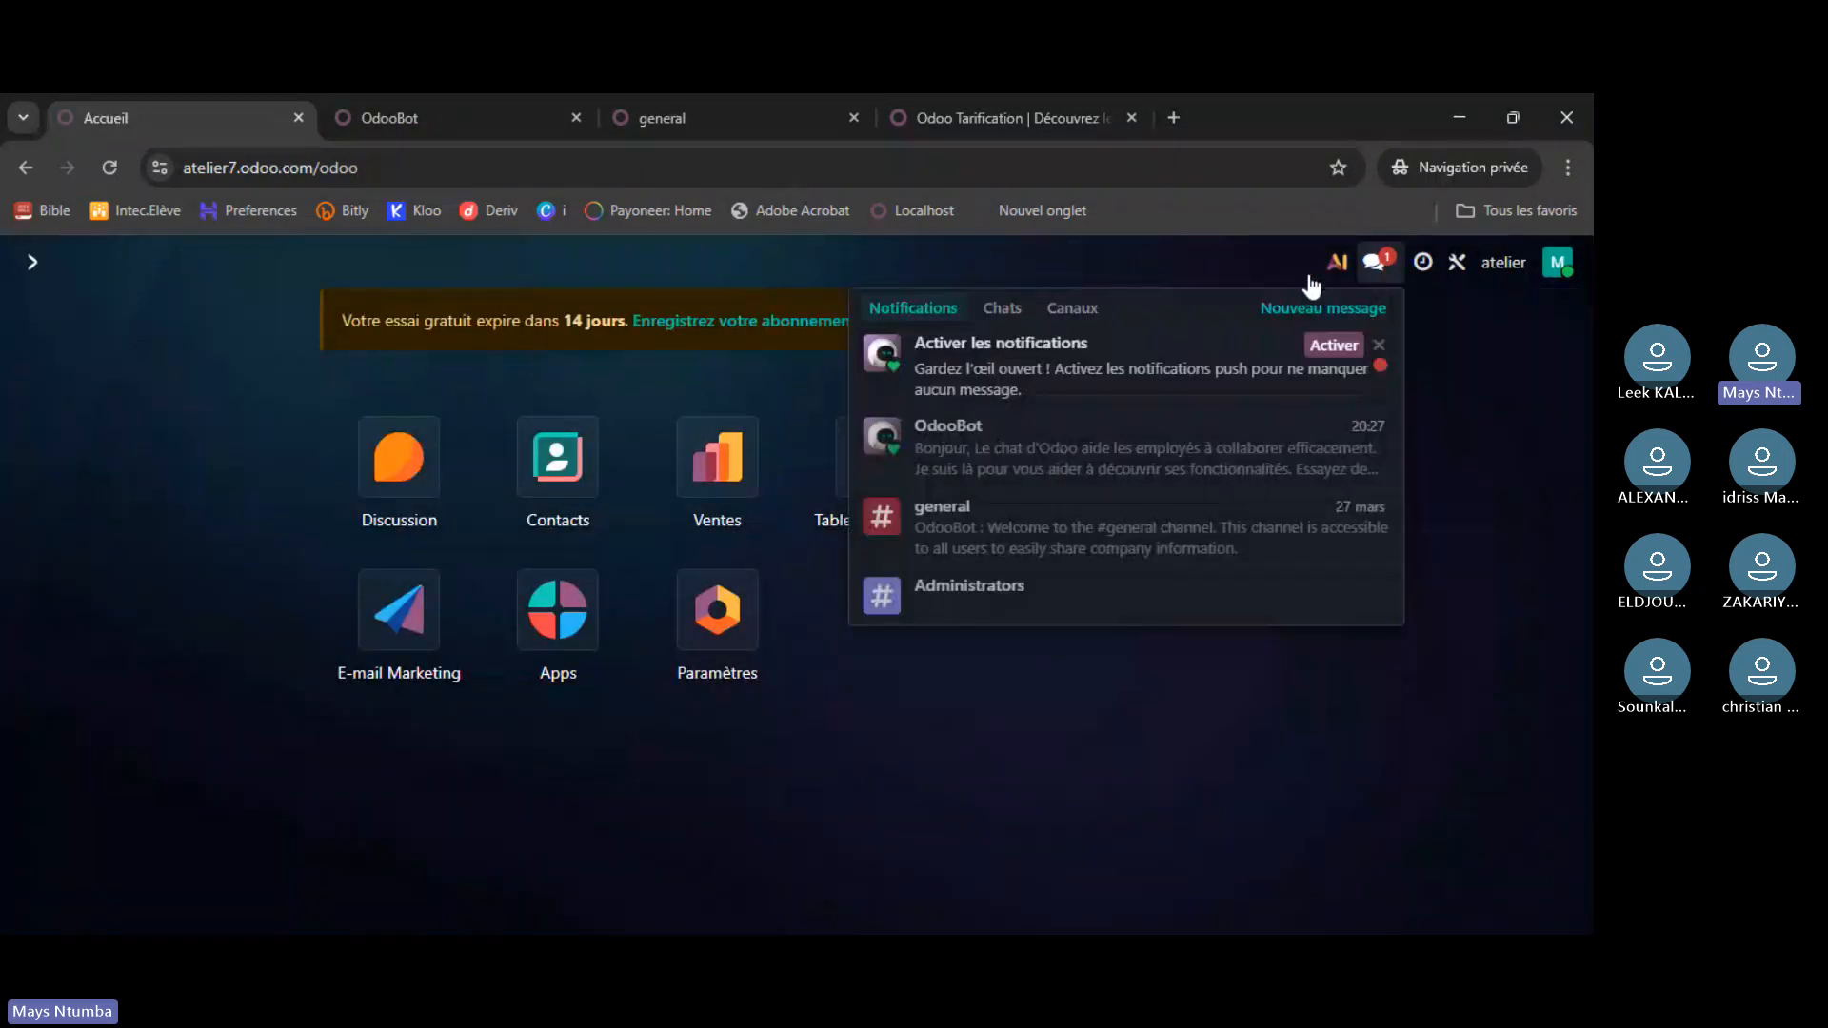
{"action": "left_click", "coordinate": [1375, 264]}
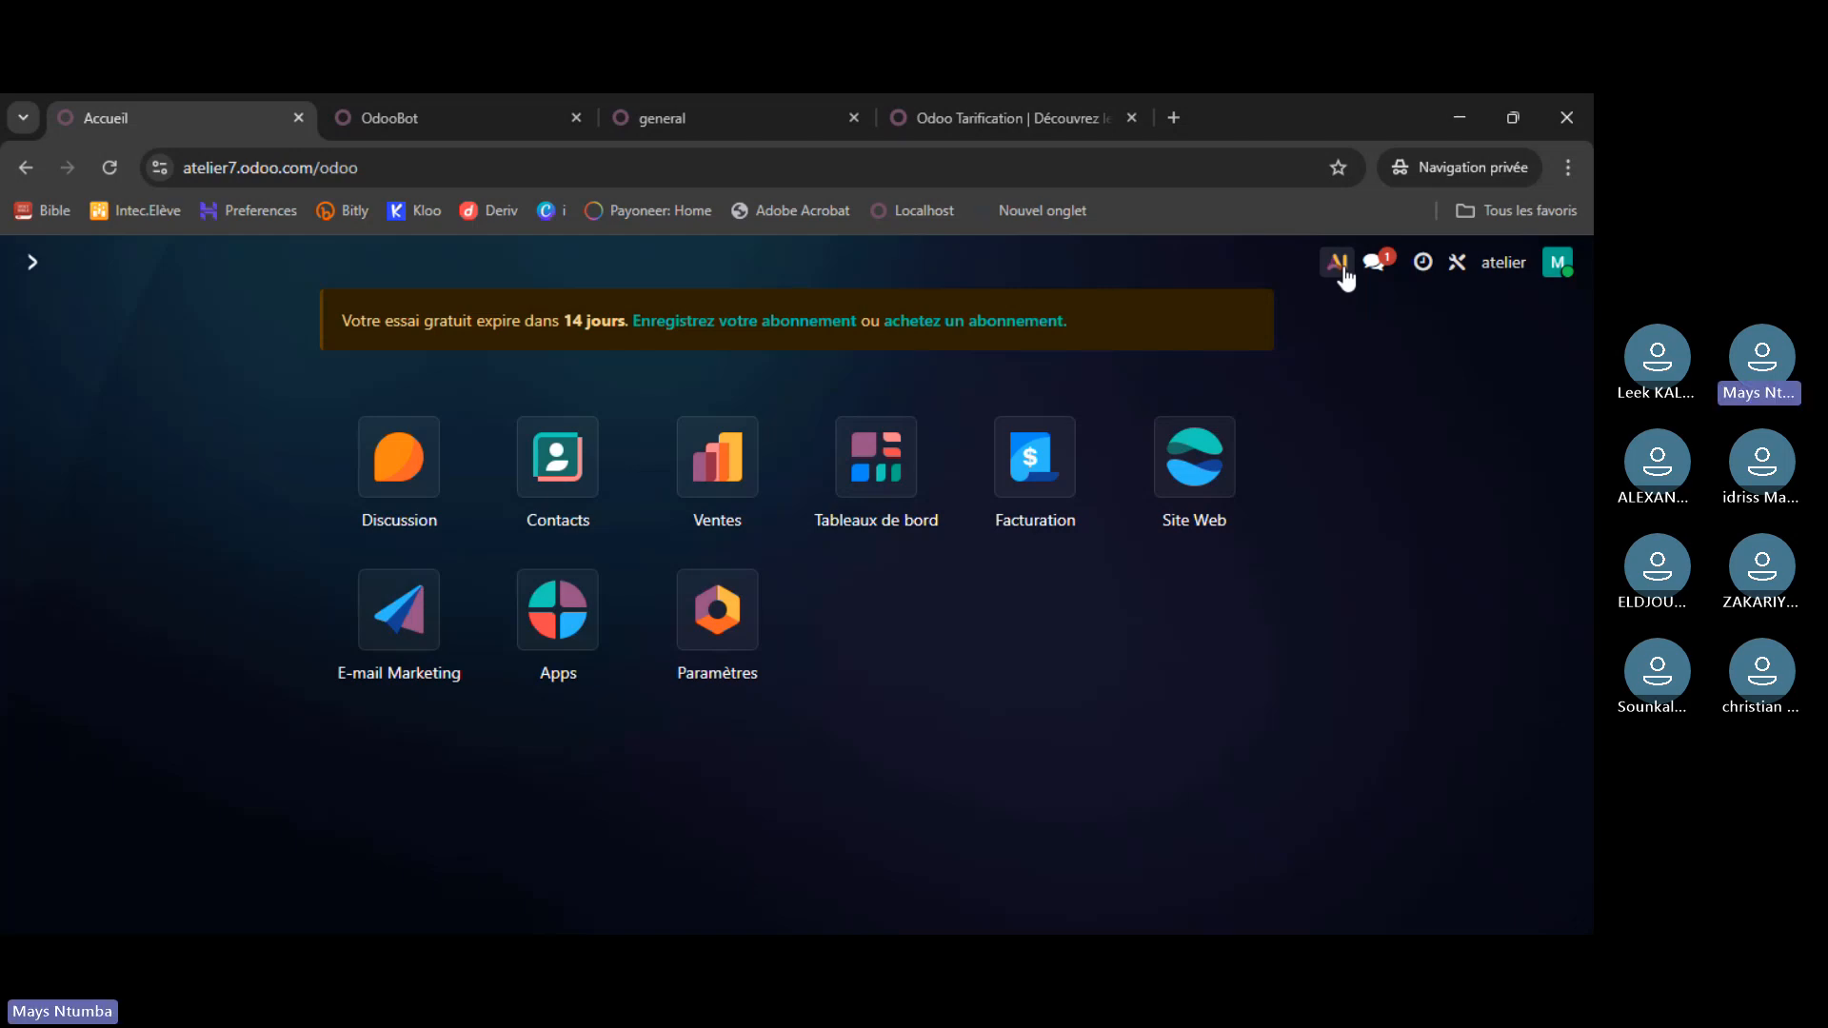
{"action": "left_click", "coordinate": [1342, 272]}
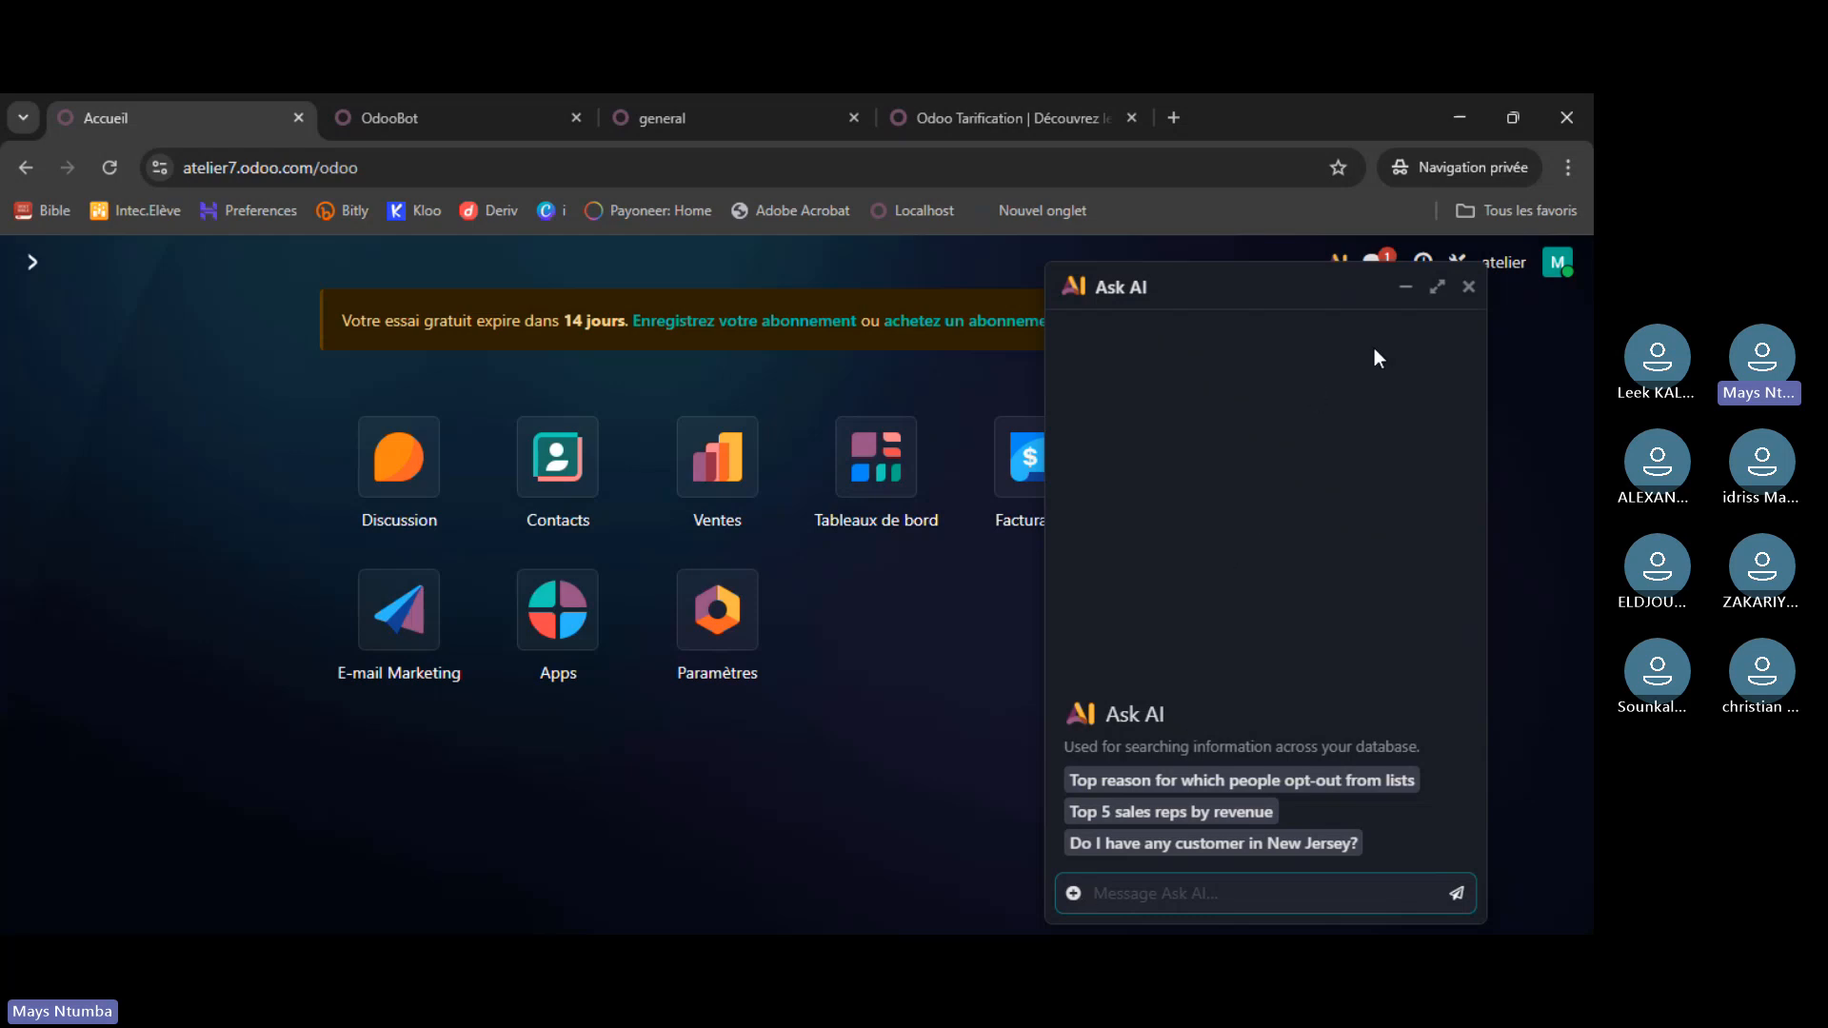
{"action": "left_click", "coordinate": [1297, 290]}
{"action": "left_click", "coordinate": [1406, 287]}
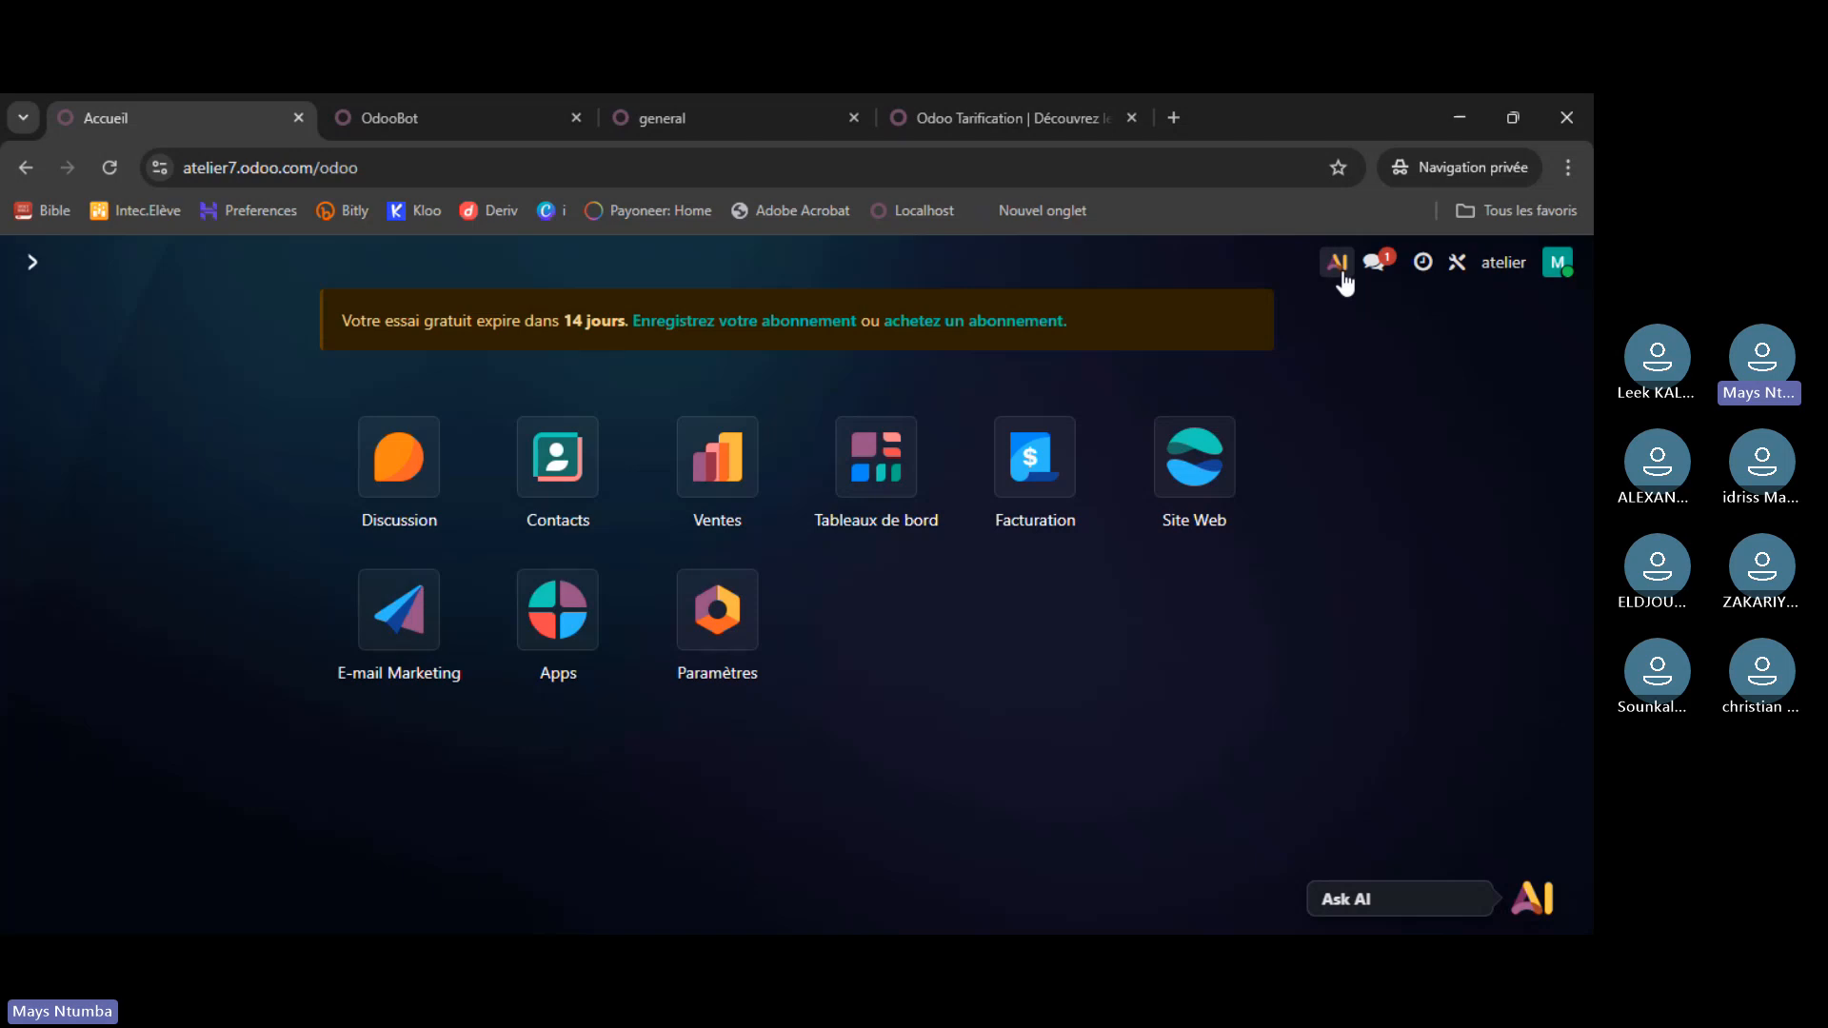
{"action": "left_click", "coordinate": [1341, 271]}
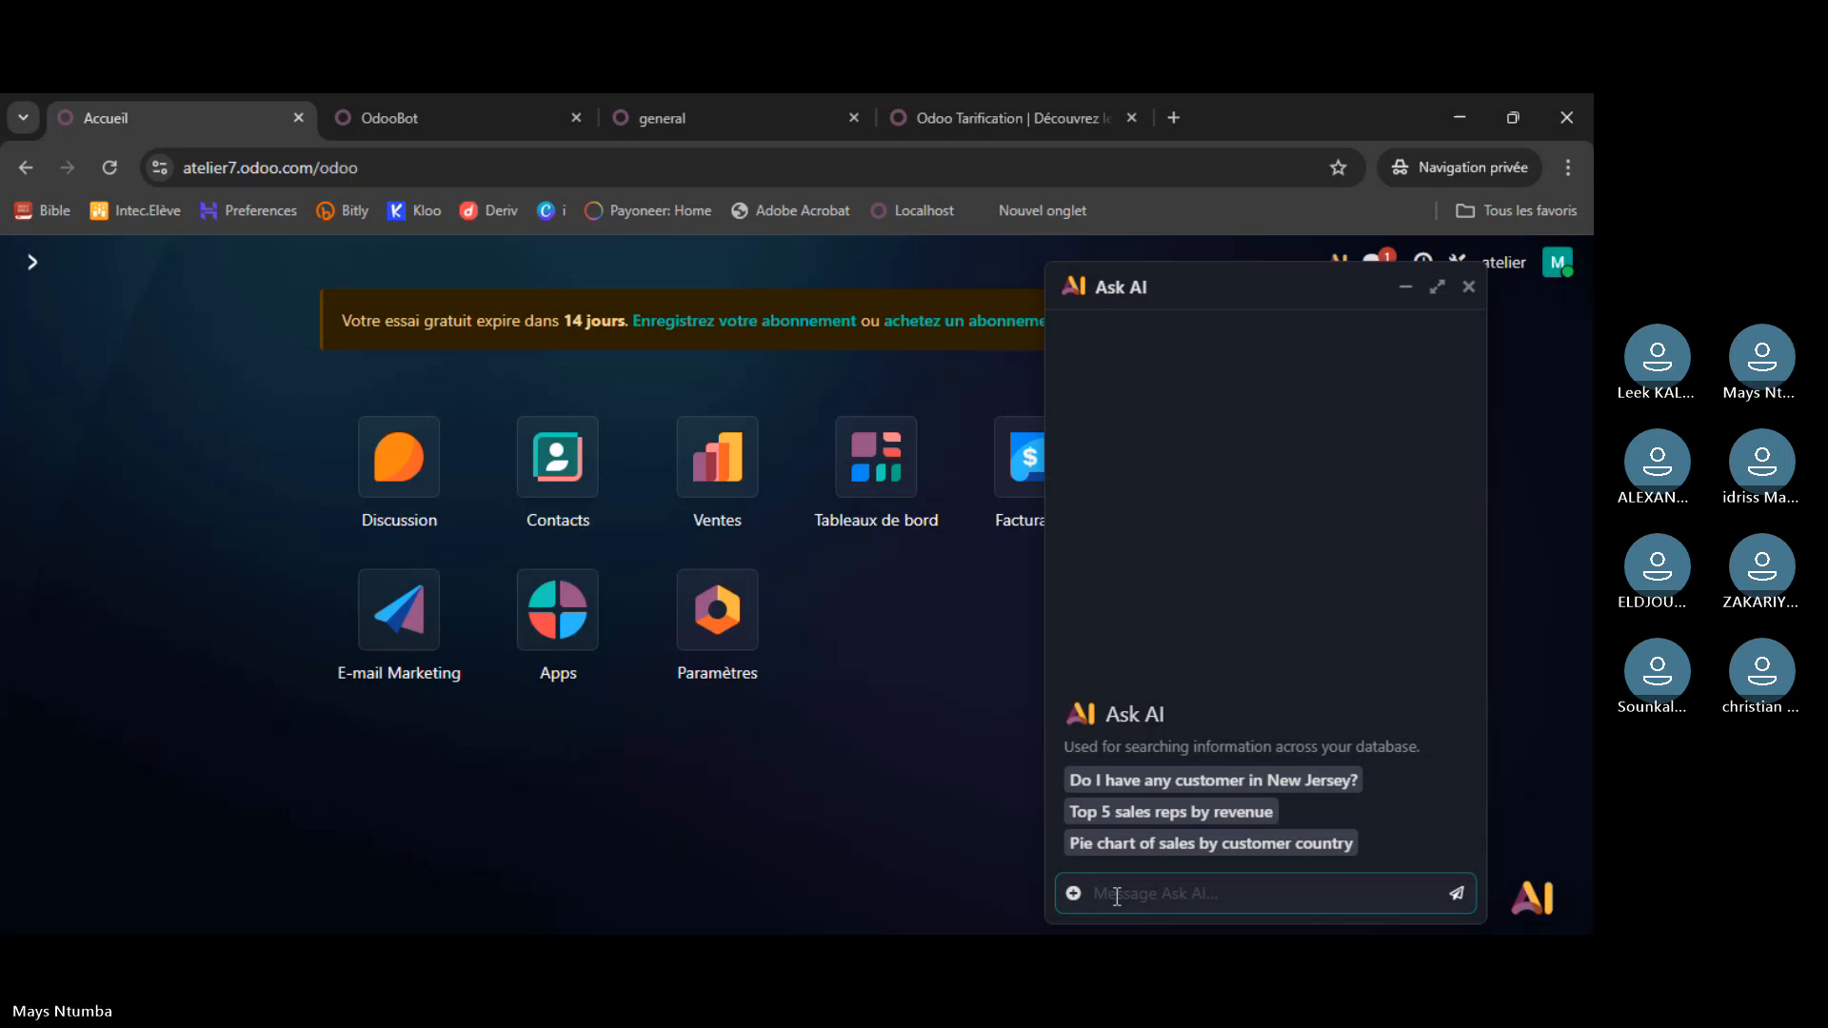
- Ask the AI in French: 'accède dans l'app email marketing'
{"action": "type", "text": "acc de"}
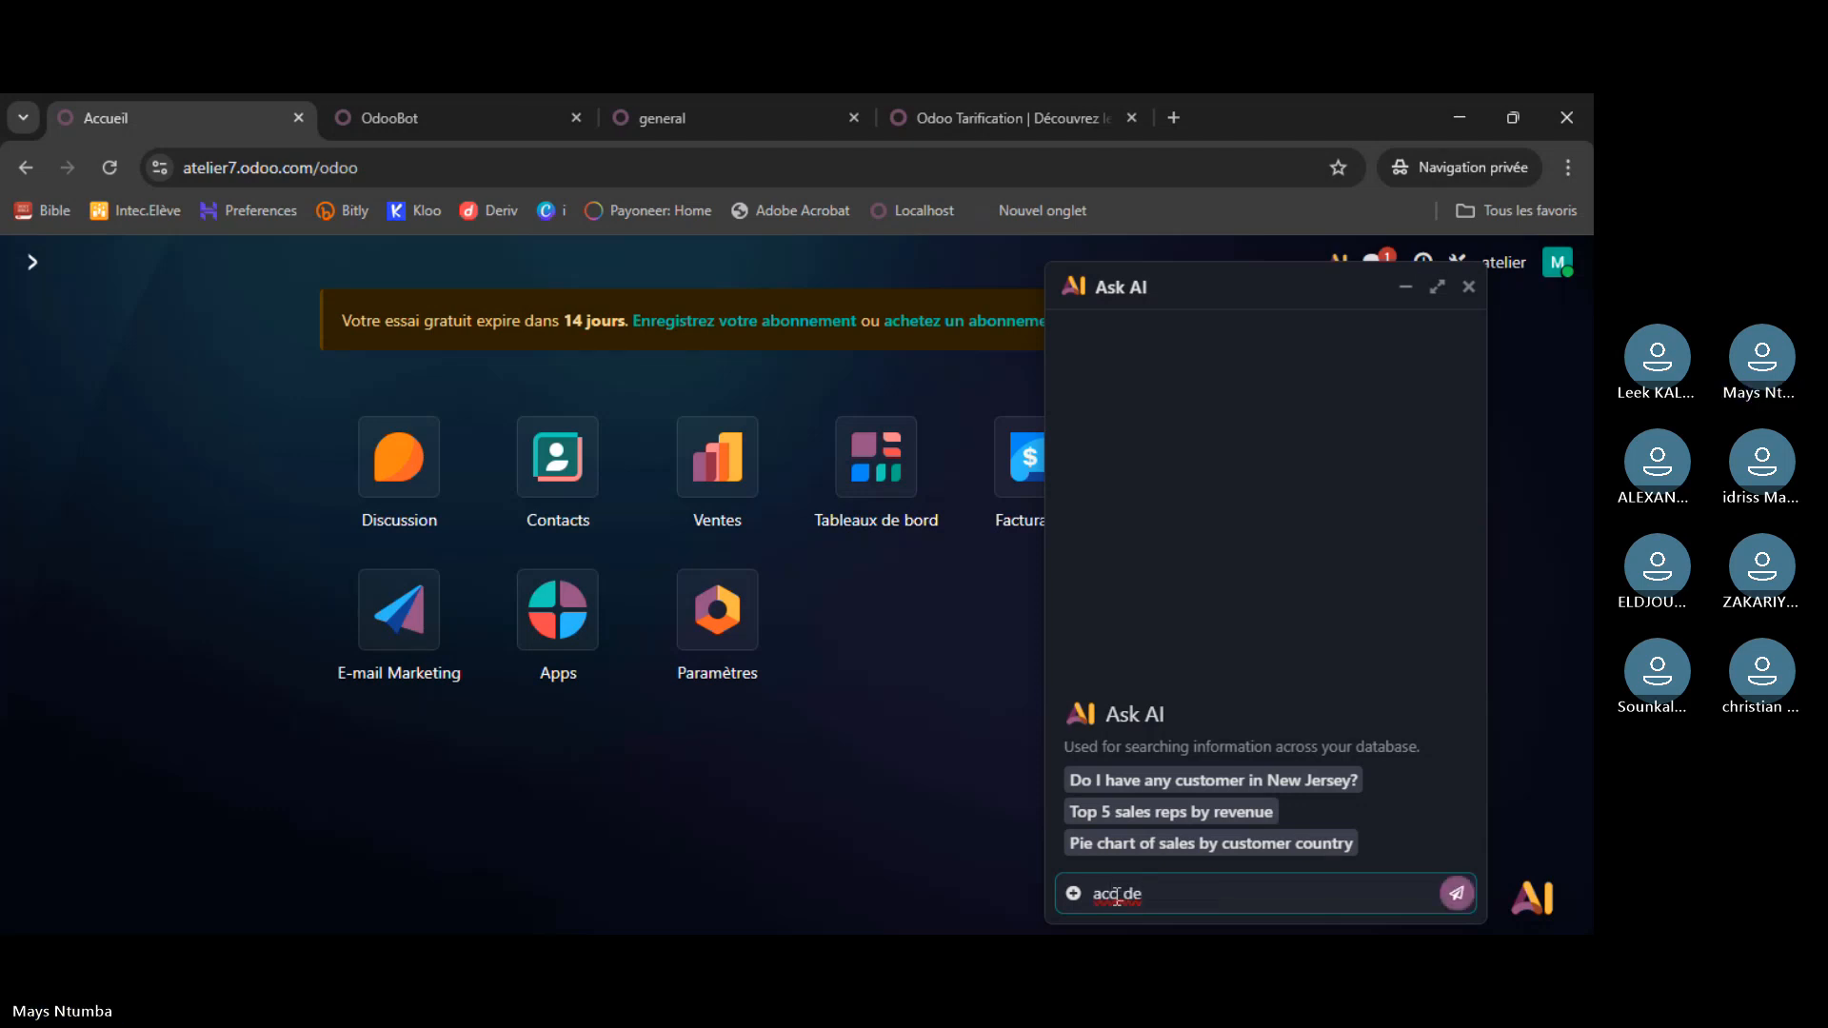
{"action": "key", "text": "BackSpace"}
{"action": "key", "text": "BackSpace"}
{"action": "key", "text": "BackSpace"}
{"action": "type", "text": "ède dans l'app m"}
{"action": "key", "text": "BackSpace"}
{"action": "type", "text": "emai"}
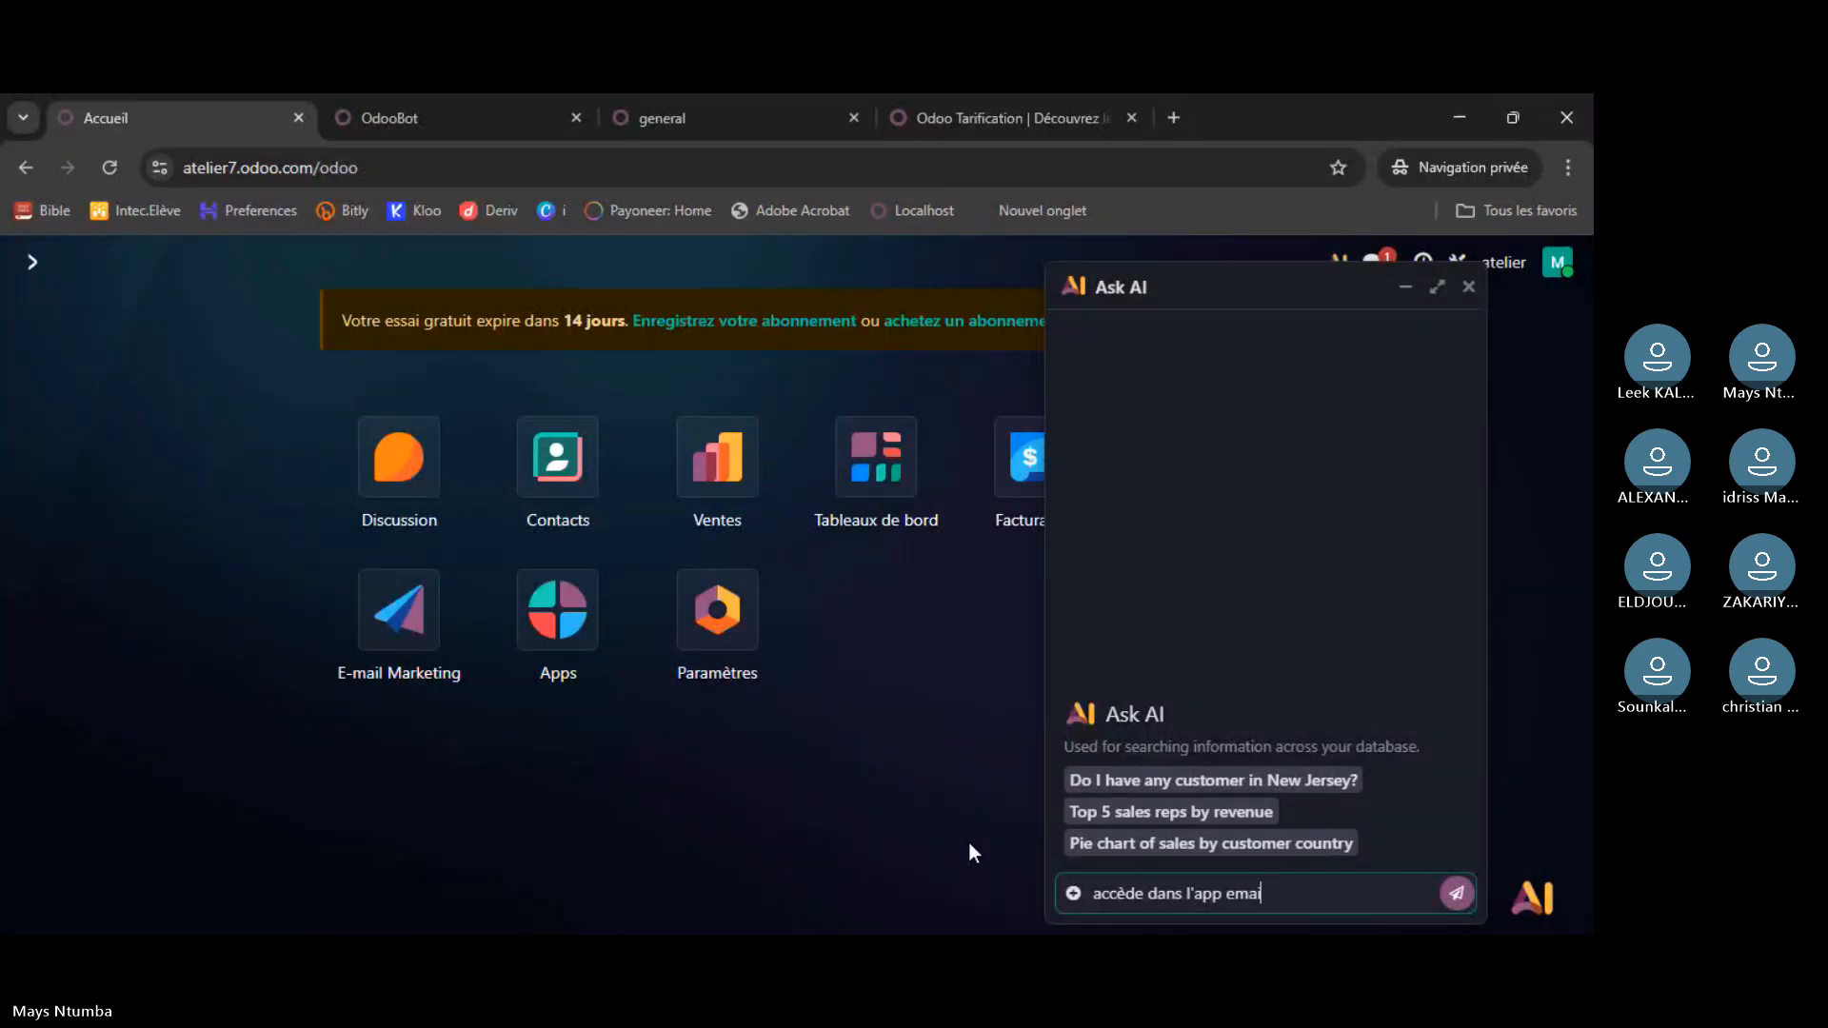
{"action": "type", "text": " marketing"}
{"action": "key", "text": "Left"}
{"action": "key", "text": "Left"}
{"action": "key", "text": "Left"}
{"action": "key", "text": "Left"}
{"action": "key", "text": "Left"}
{"action": "key", "text": "Left"}
{"action": "key", "text": "Left"}
{"action": "key", "text": "Left"}
{"action": "key", "text": "Left"}
{"action": "type", "text": "l"}
{"action": "key", "text": "Return"}
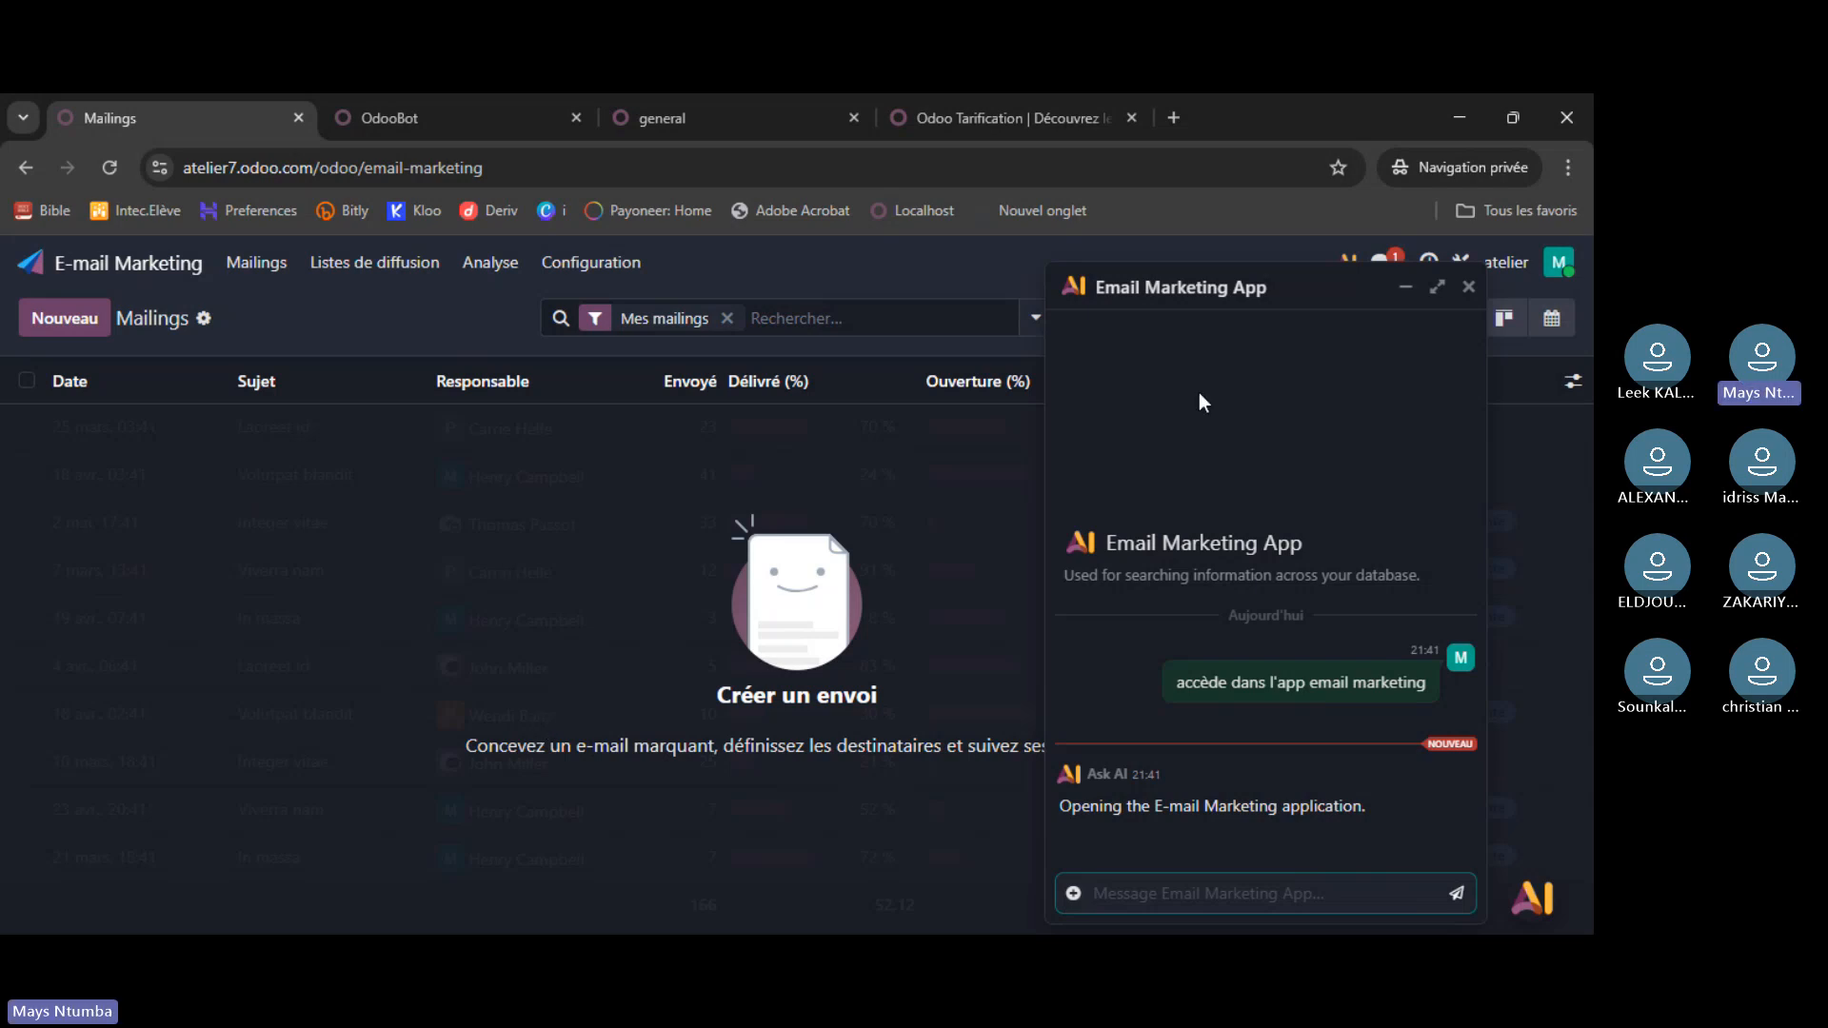
- Close the AI chat and return to the atelier home app grid
{"action": "left_click_drag", "start_coordinate": [1341, 291], "coordinate": [1118, 368]}
{"action": "key", "text": "Escape"}
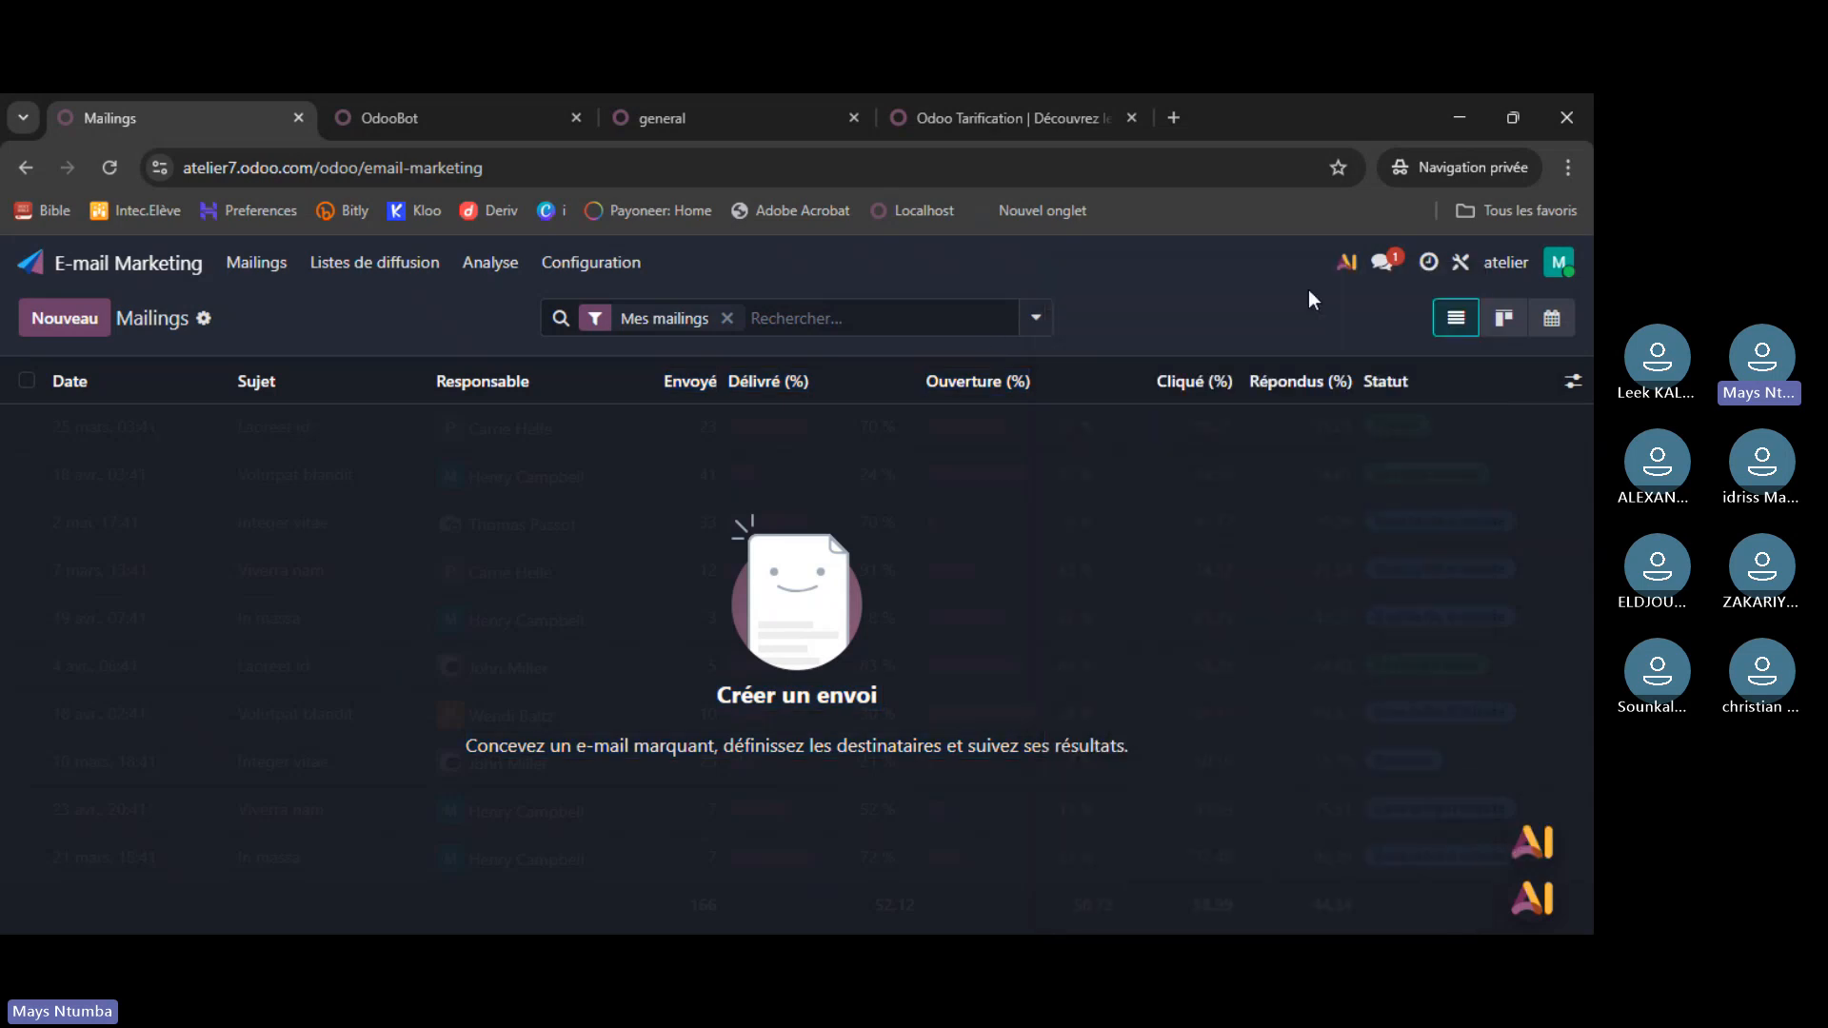
{"action": "left_click", "coordinate": [50, 269]}
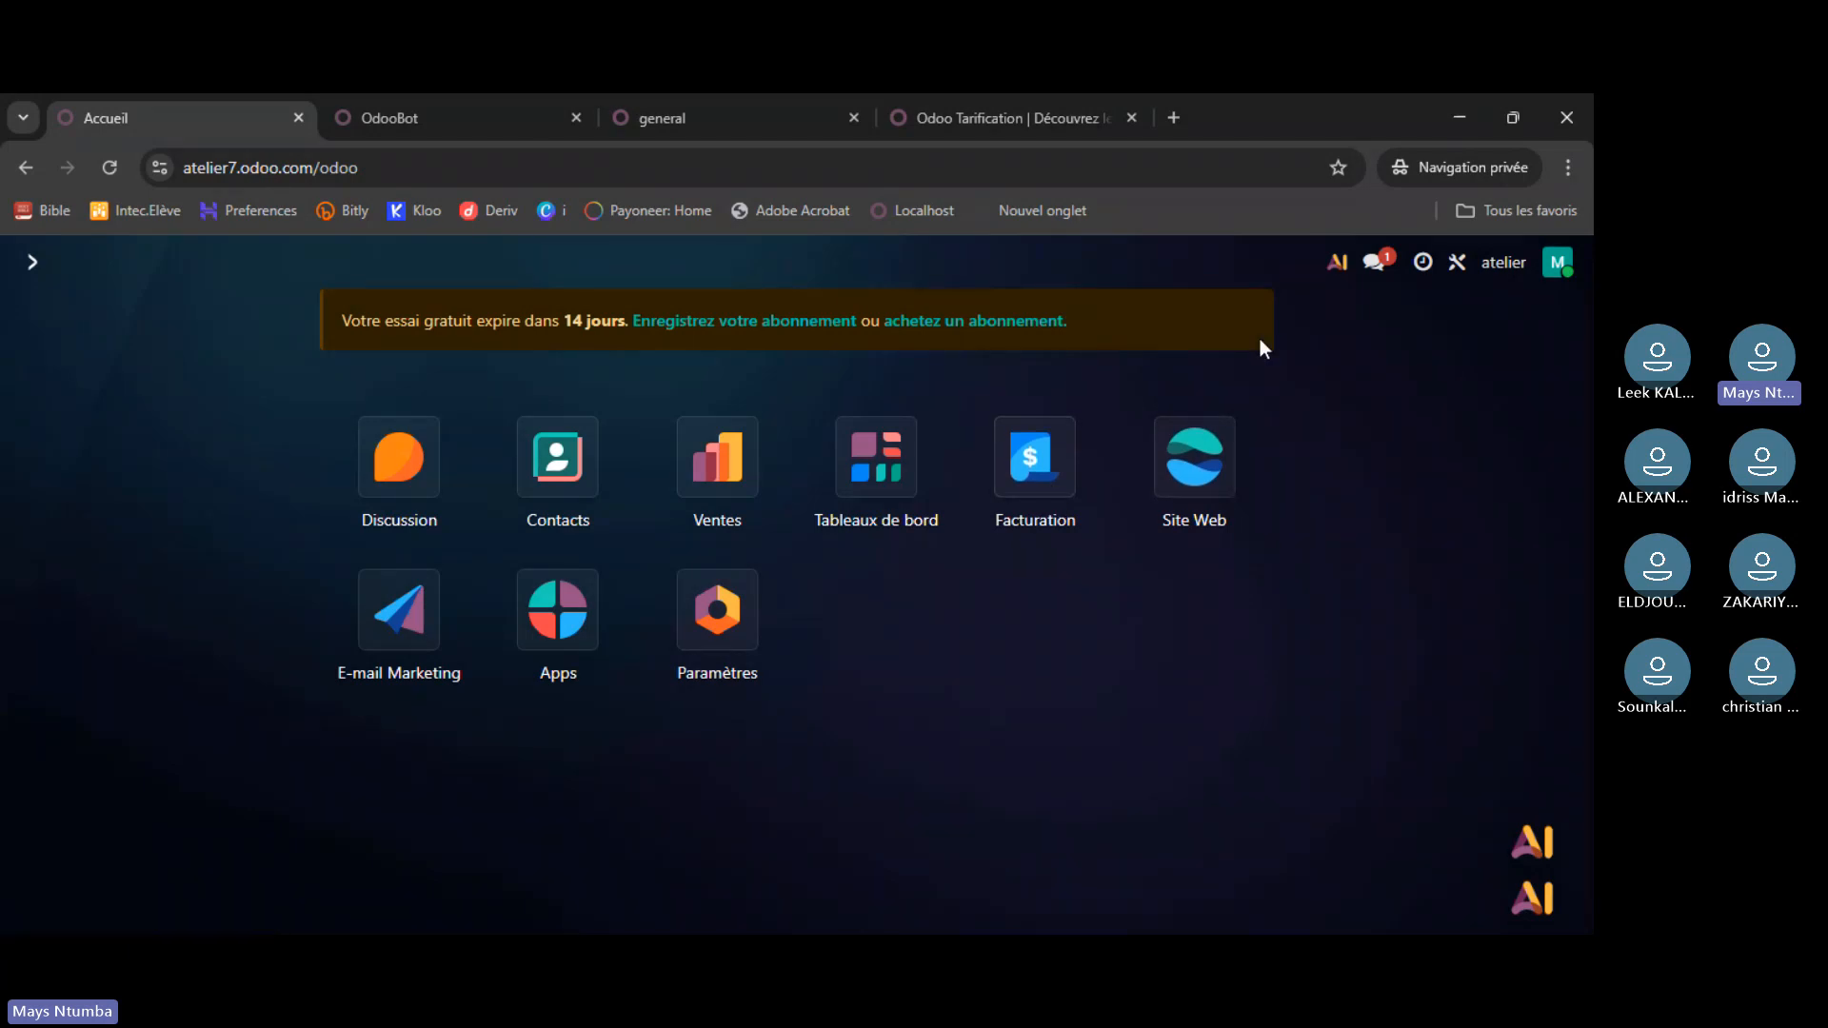
- Ask Odoo's AI assistant 'aide moi à utiliser l'app facturation' for invoicing help
{"action": "left_click", "coordinate": [1337, 267]}
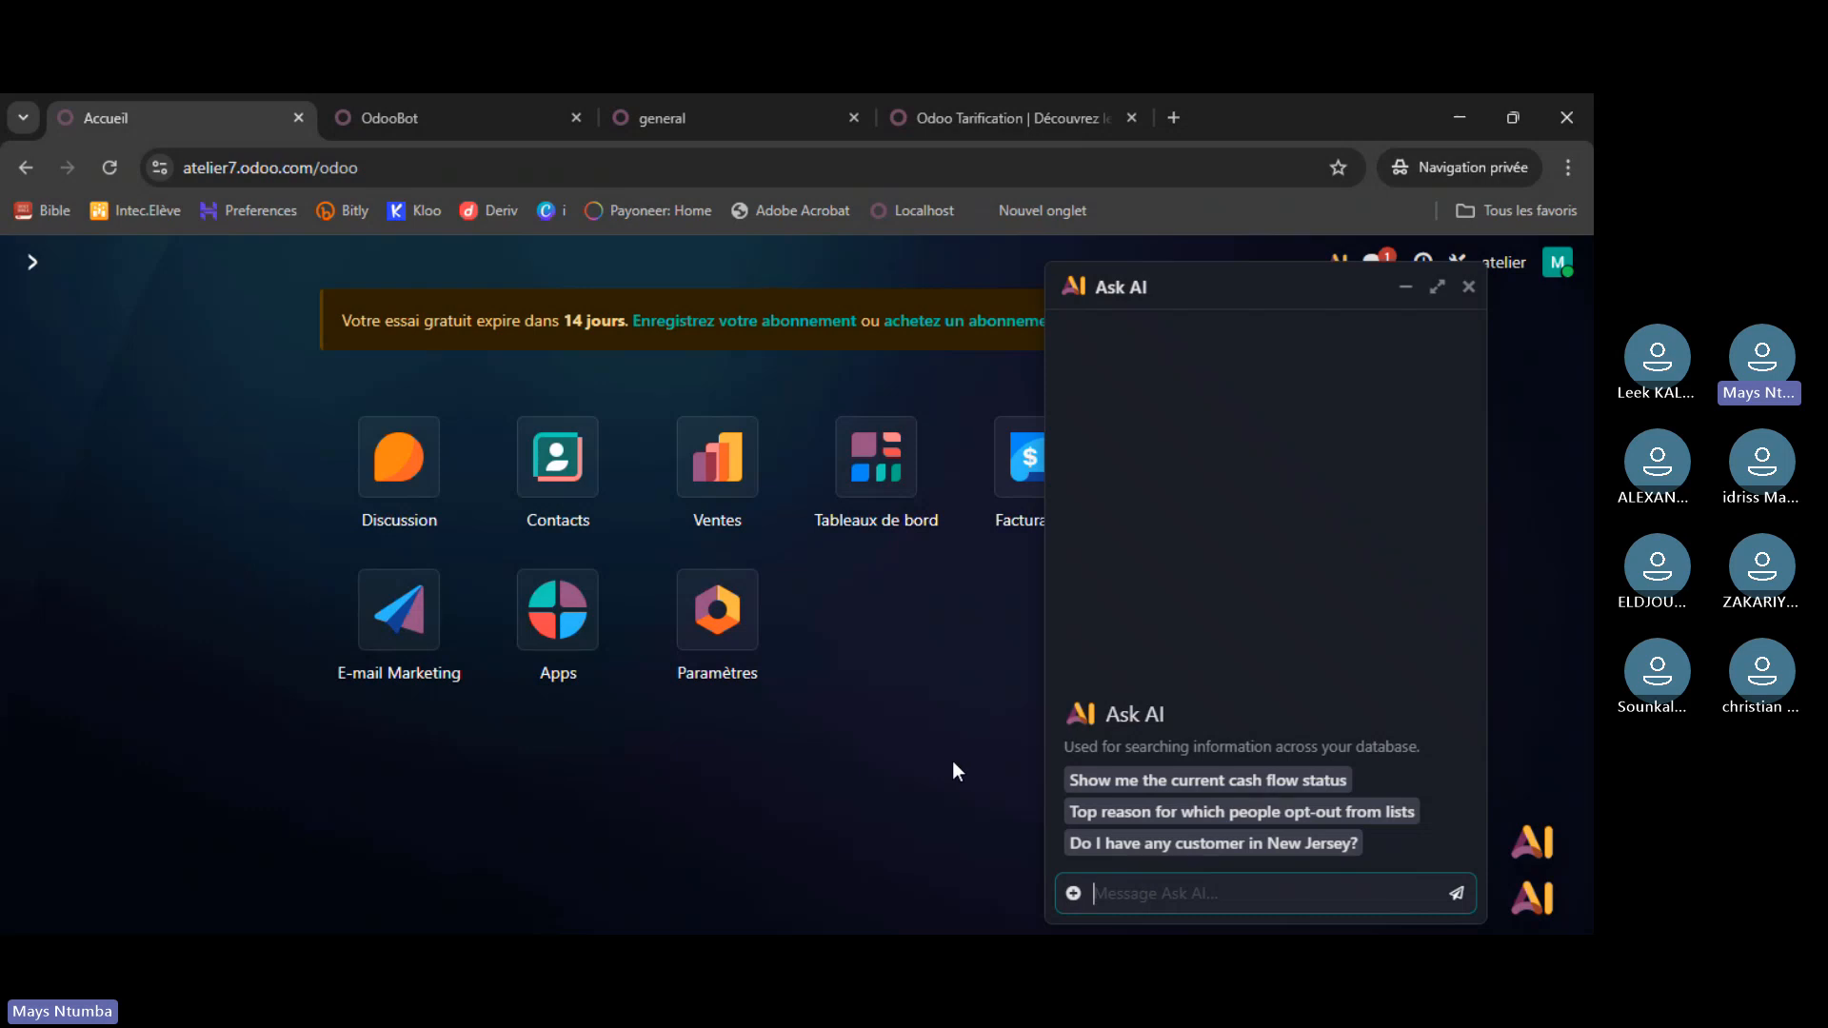
{"action": "type", "text": "aide moi"}
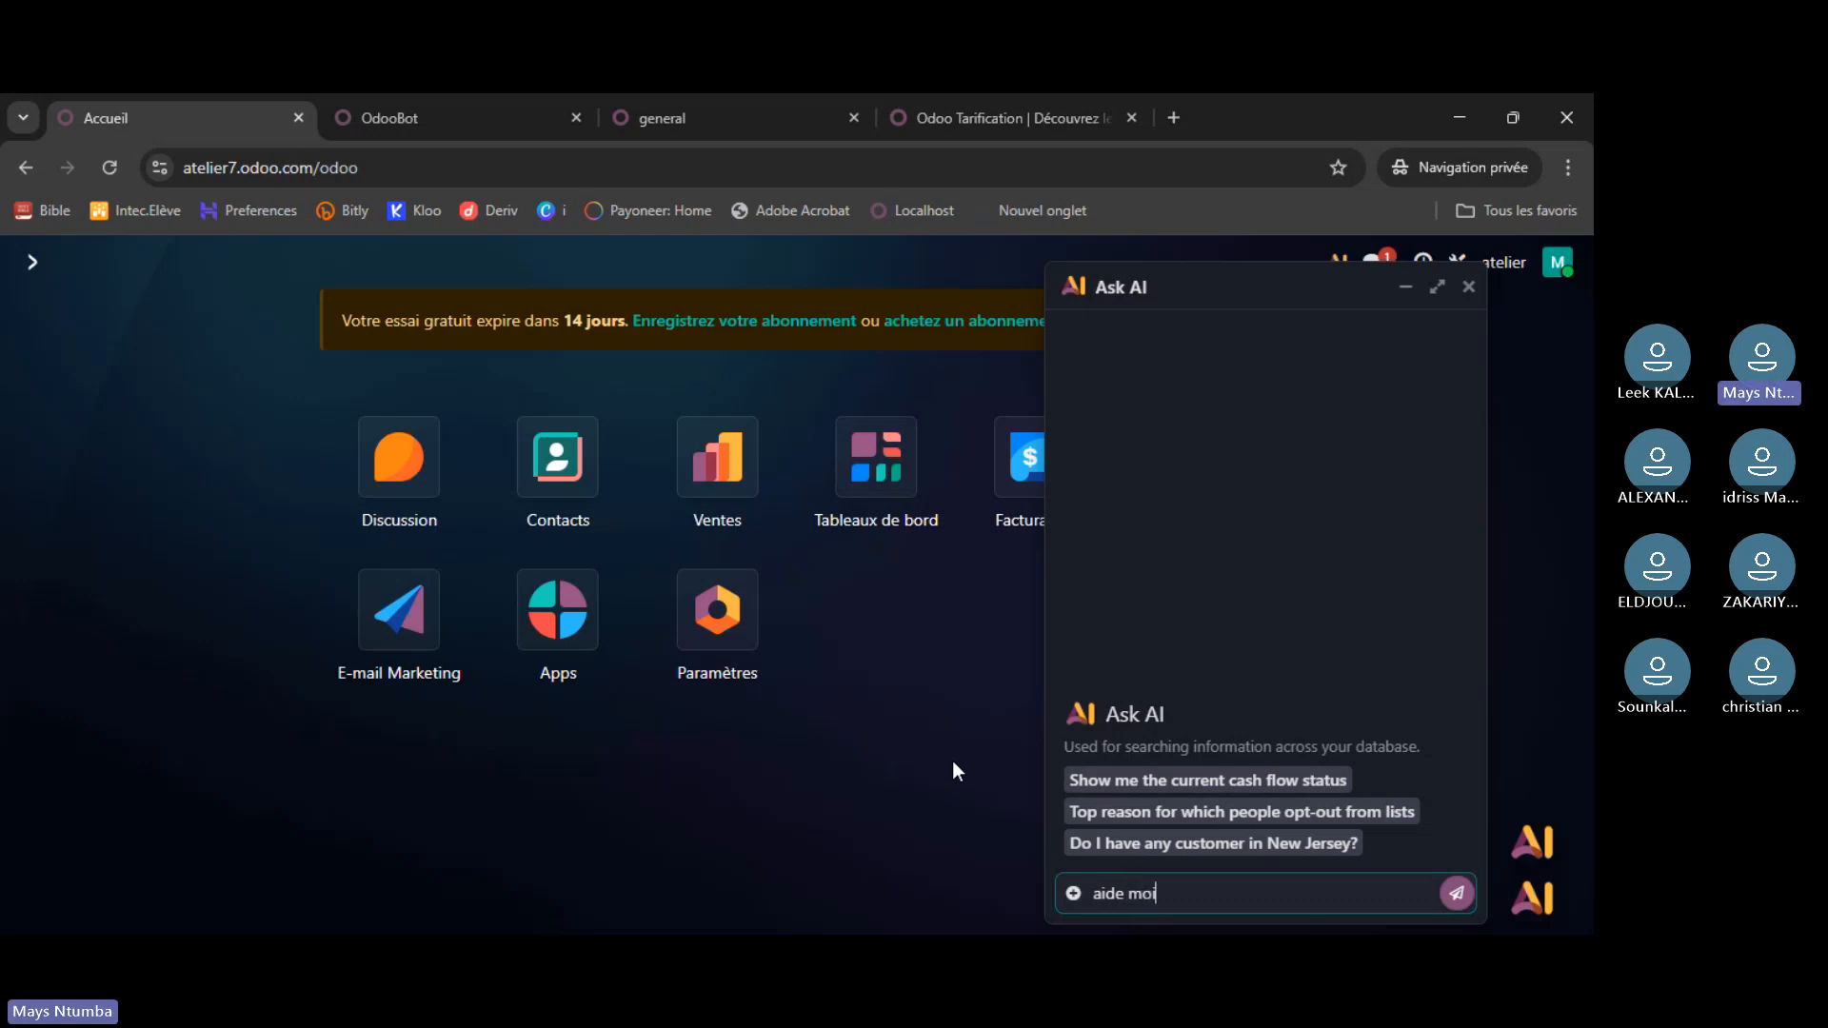
{"action": "type", "text": " à utiliser l'app facturati"}
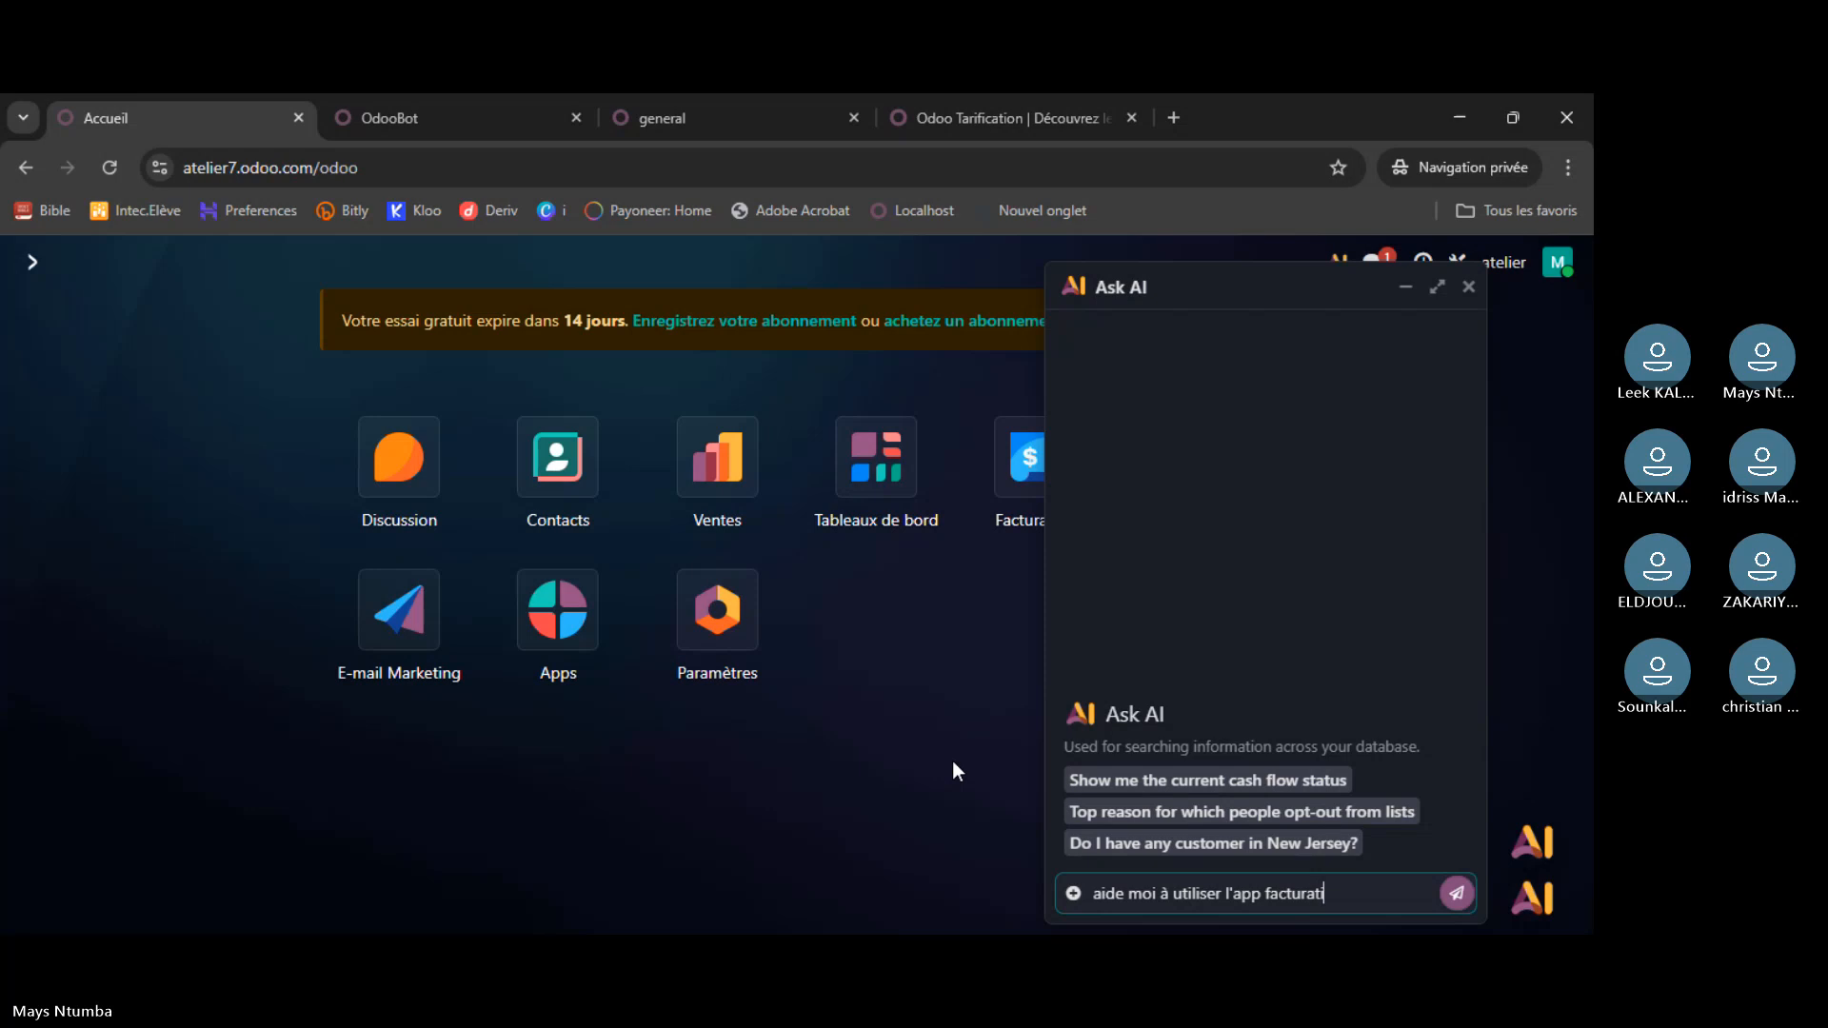
{"action": "type", "text": "on"}
{"action": "key", "text": "Return"}
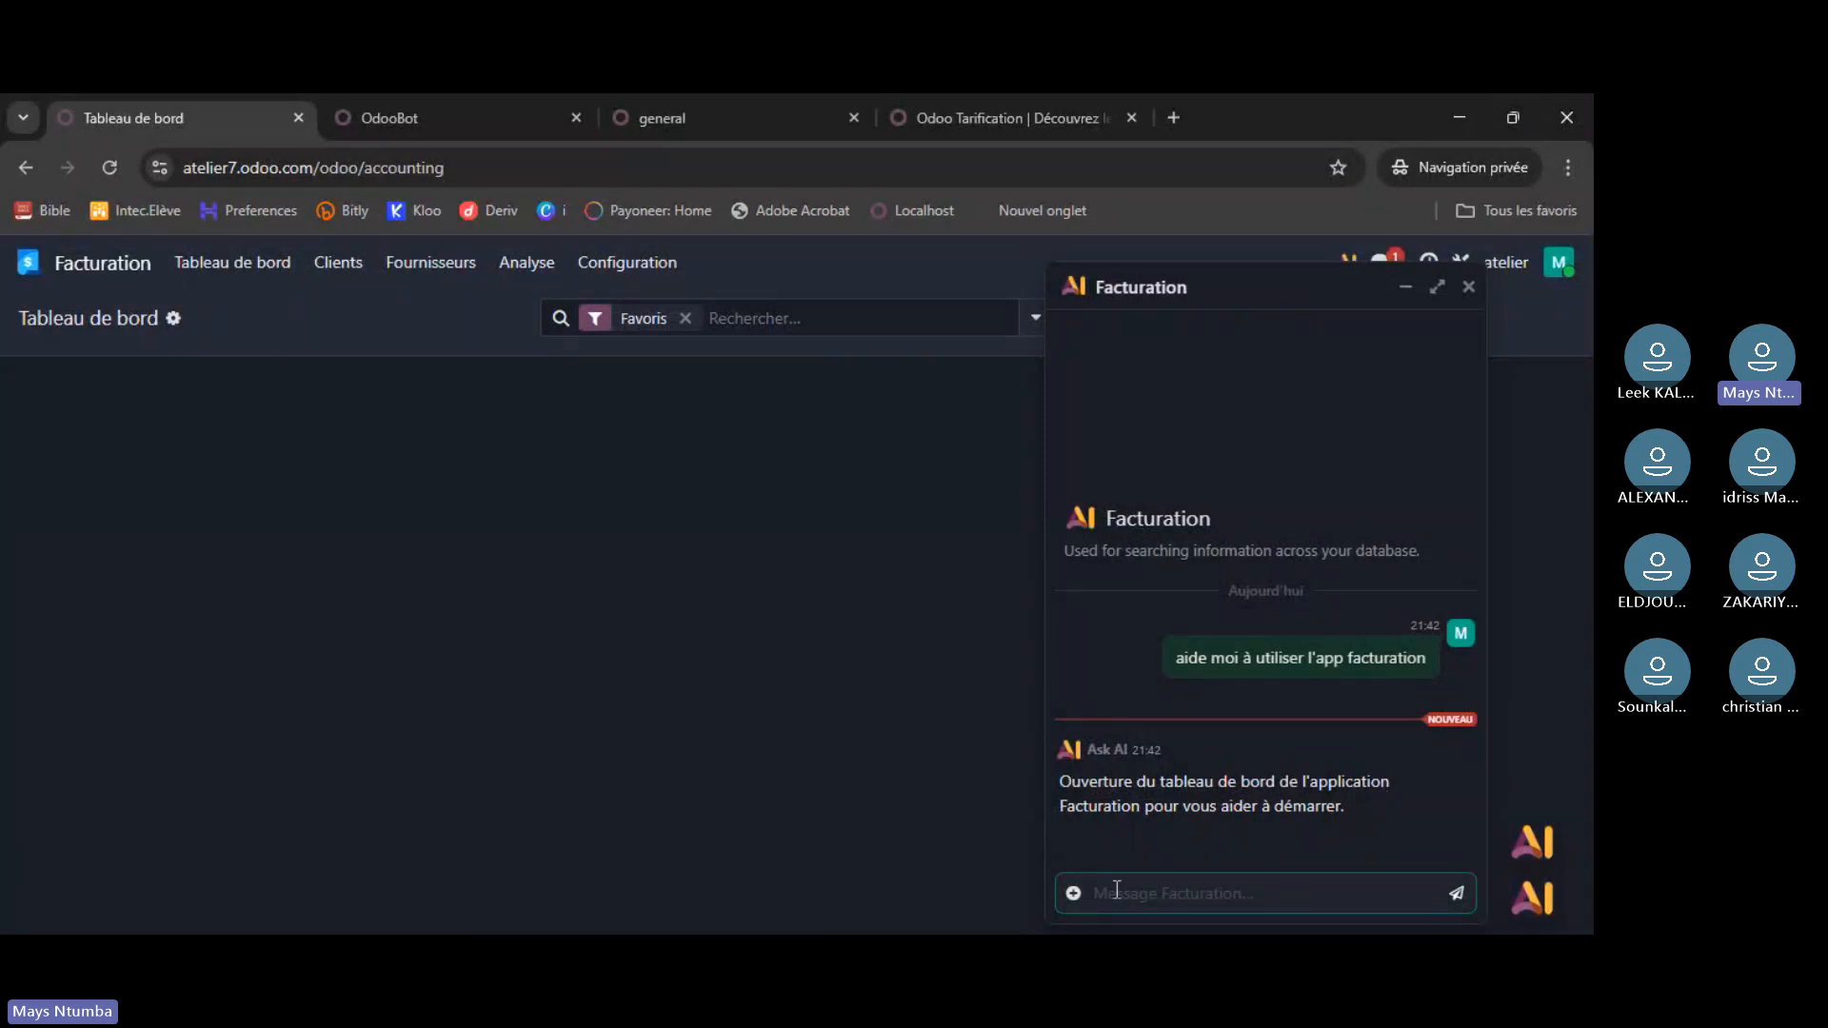
- Ask the AI 'comment créer une facture dans cette app', then close the chat
{"action": "type", "text": "comm"}
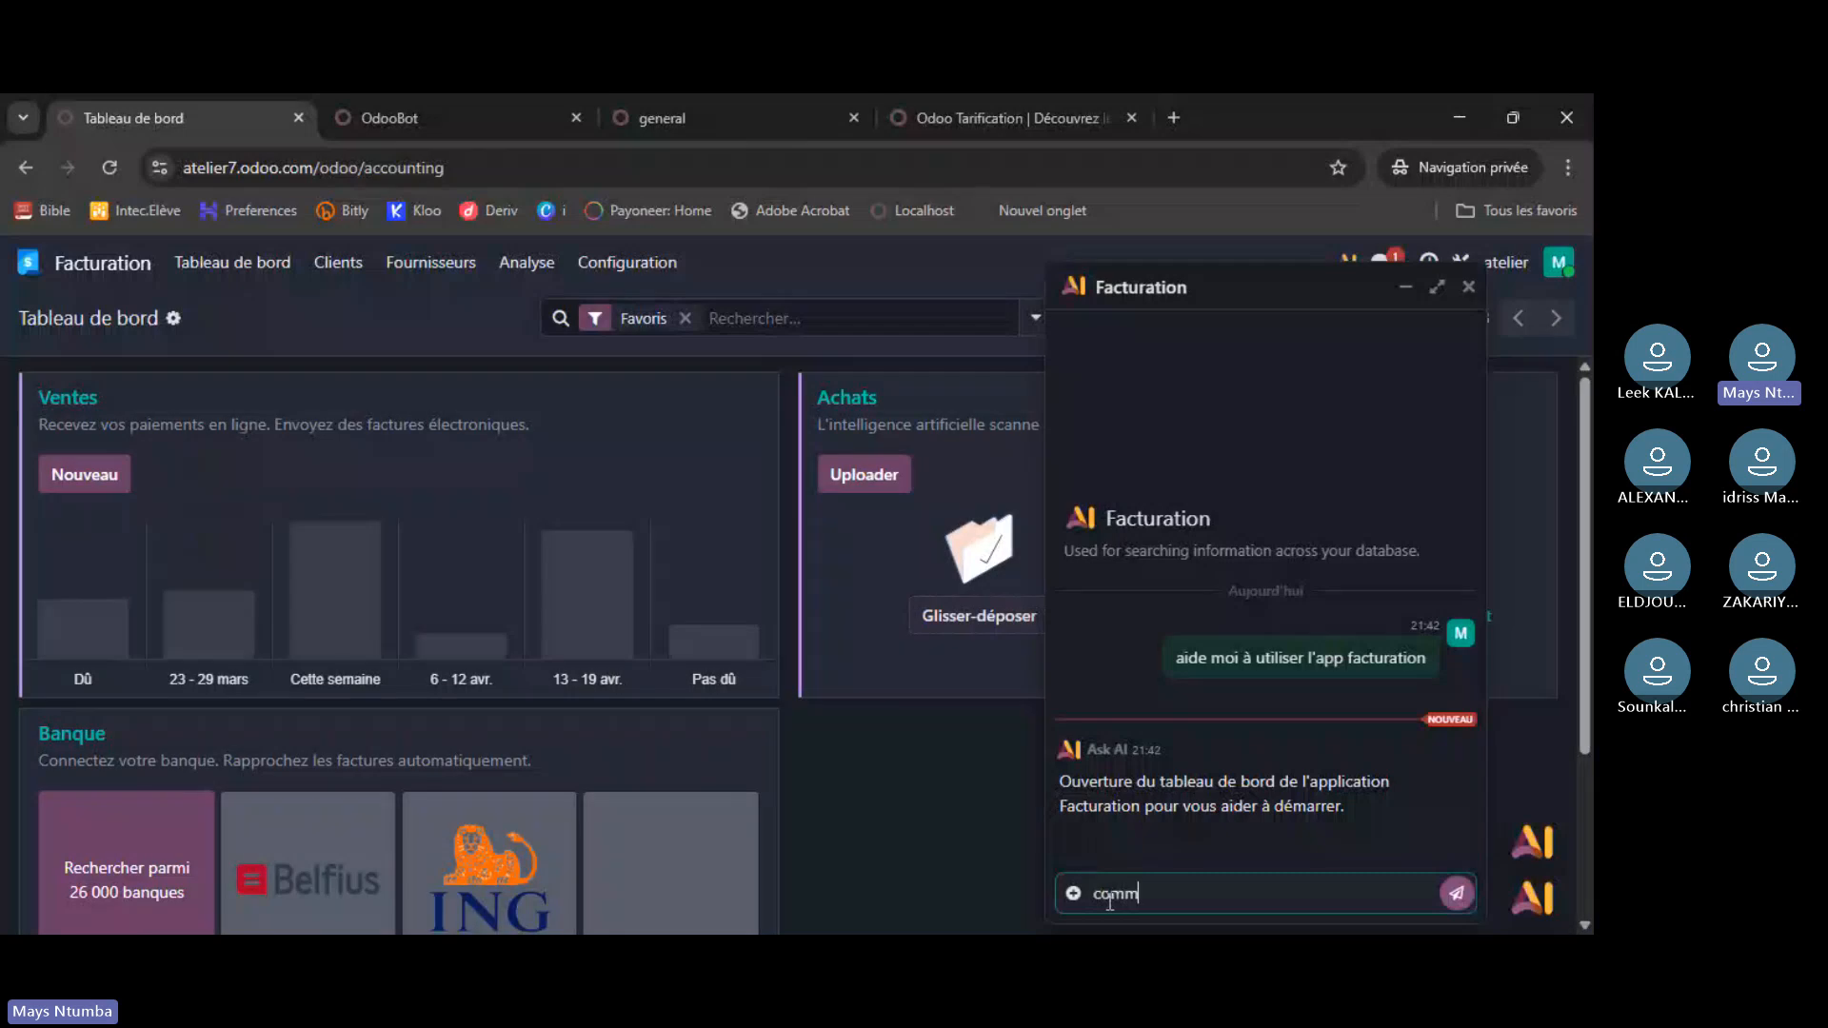
{"action": "type", "text": "ent cr"}
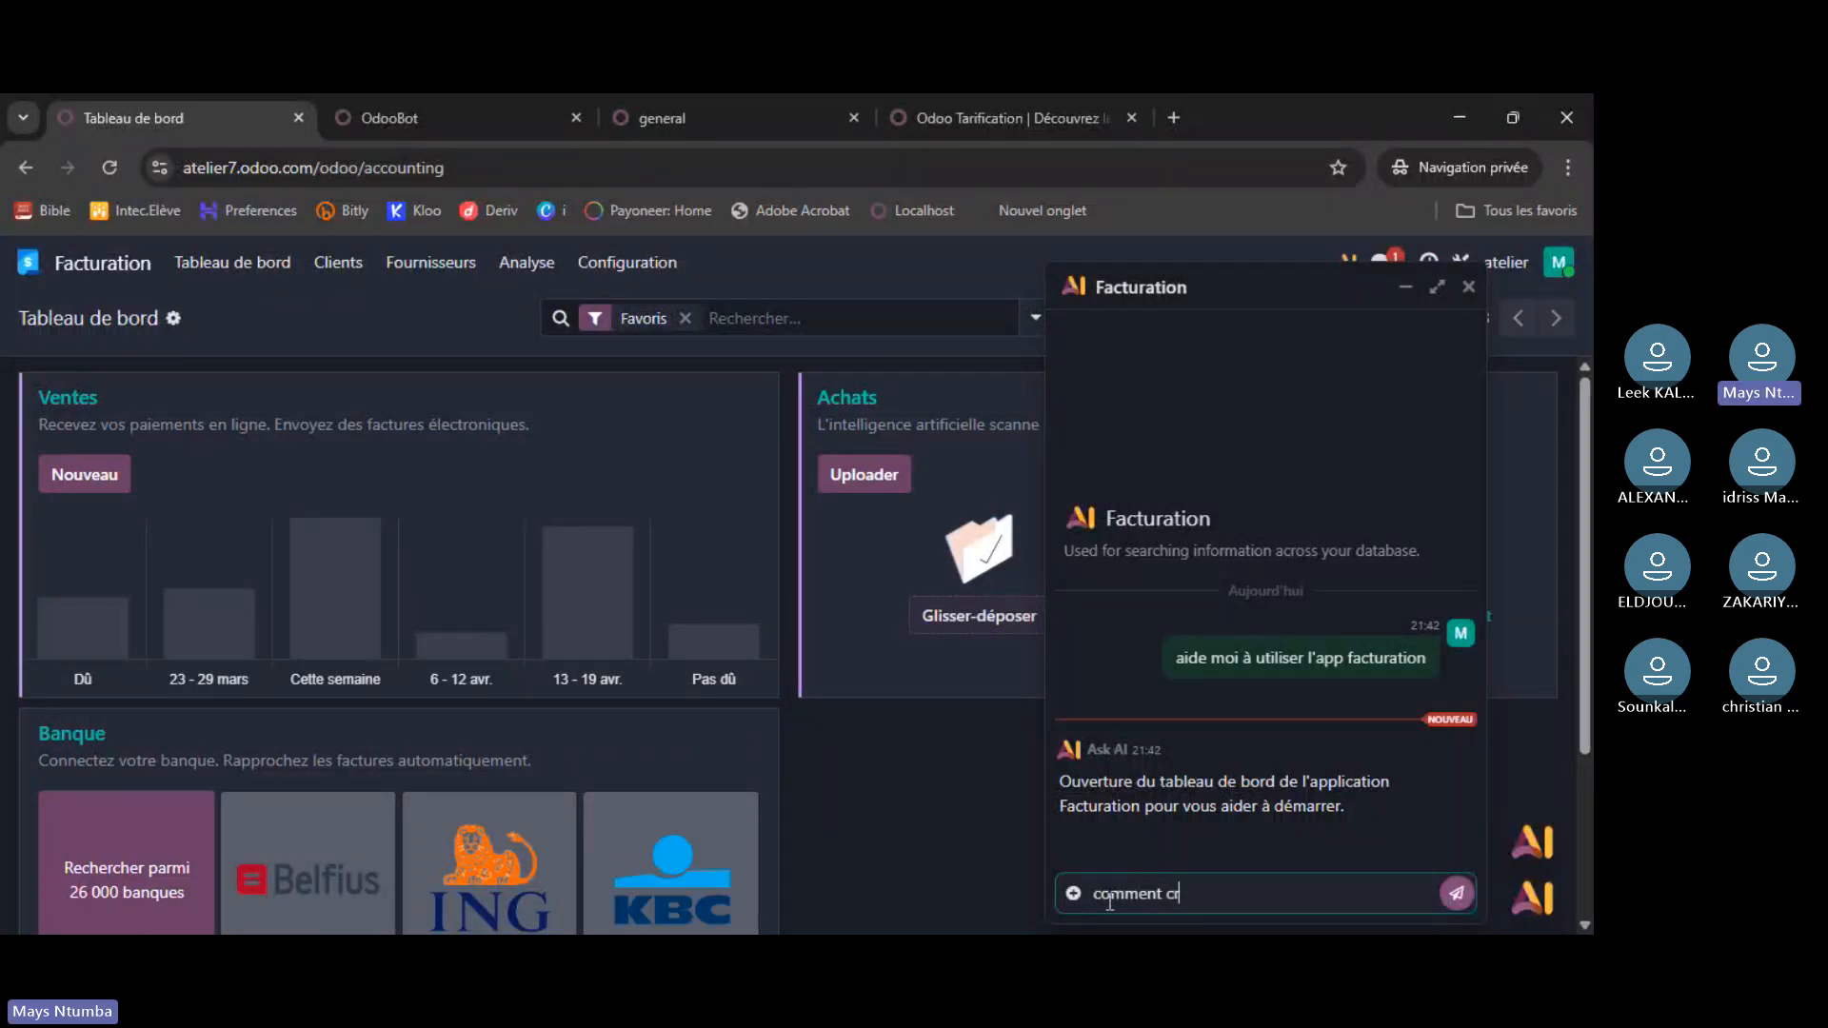
{"action": "type", "text": "éer une facture d"}
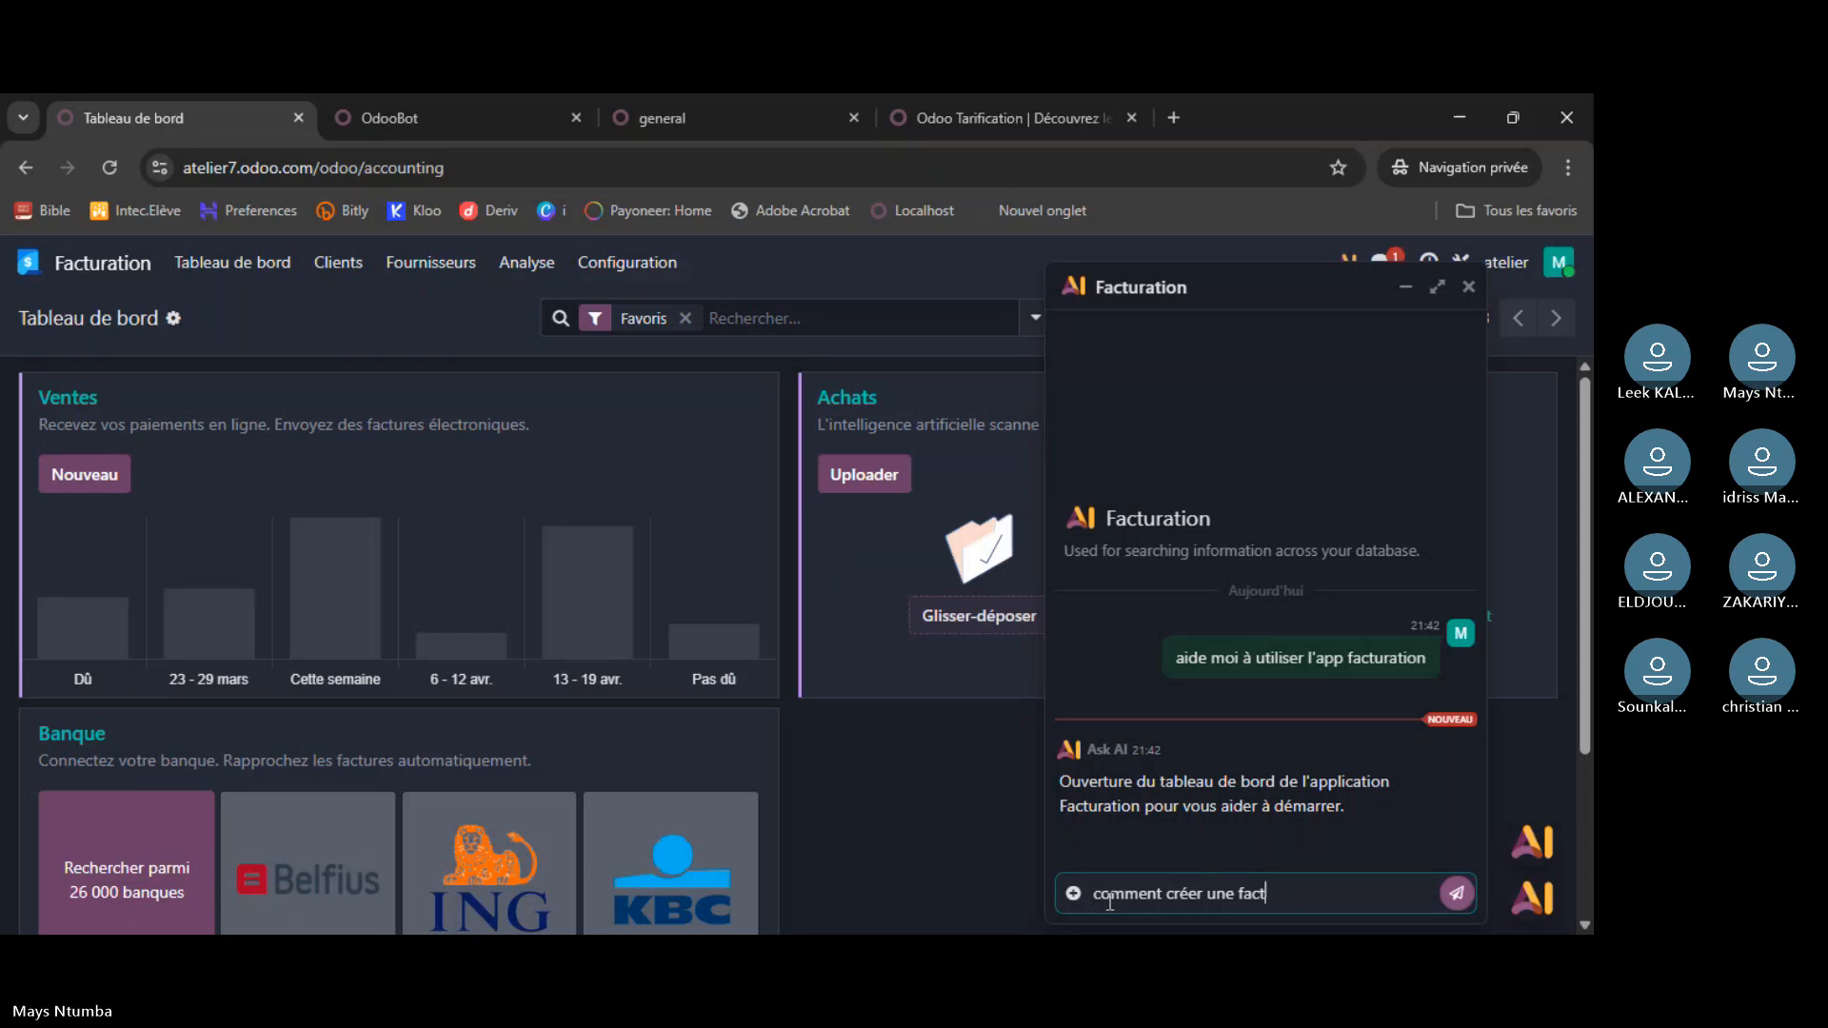
{"action": "type", "text": "n"}
{"action": "type", "text": "s cet"}
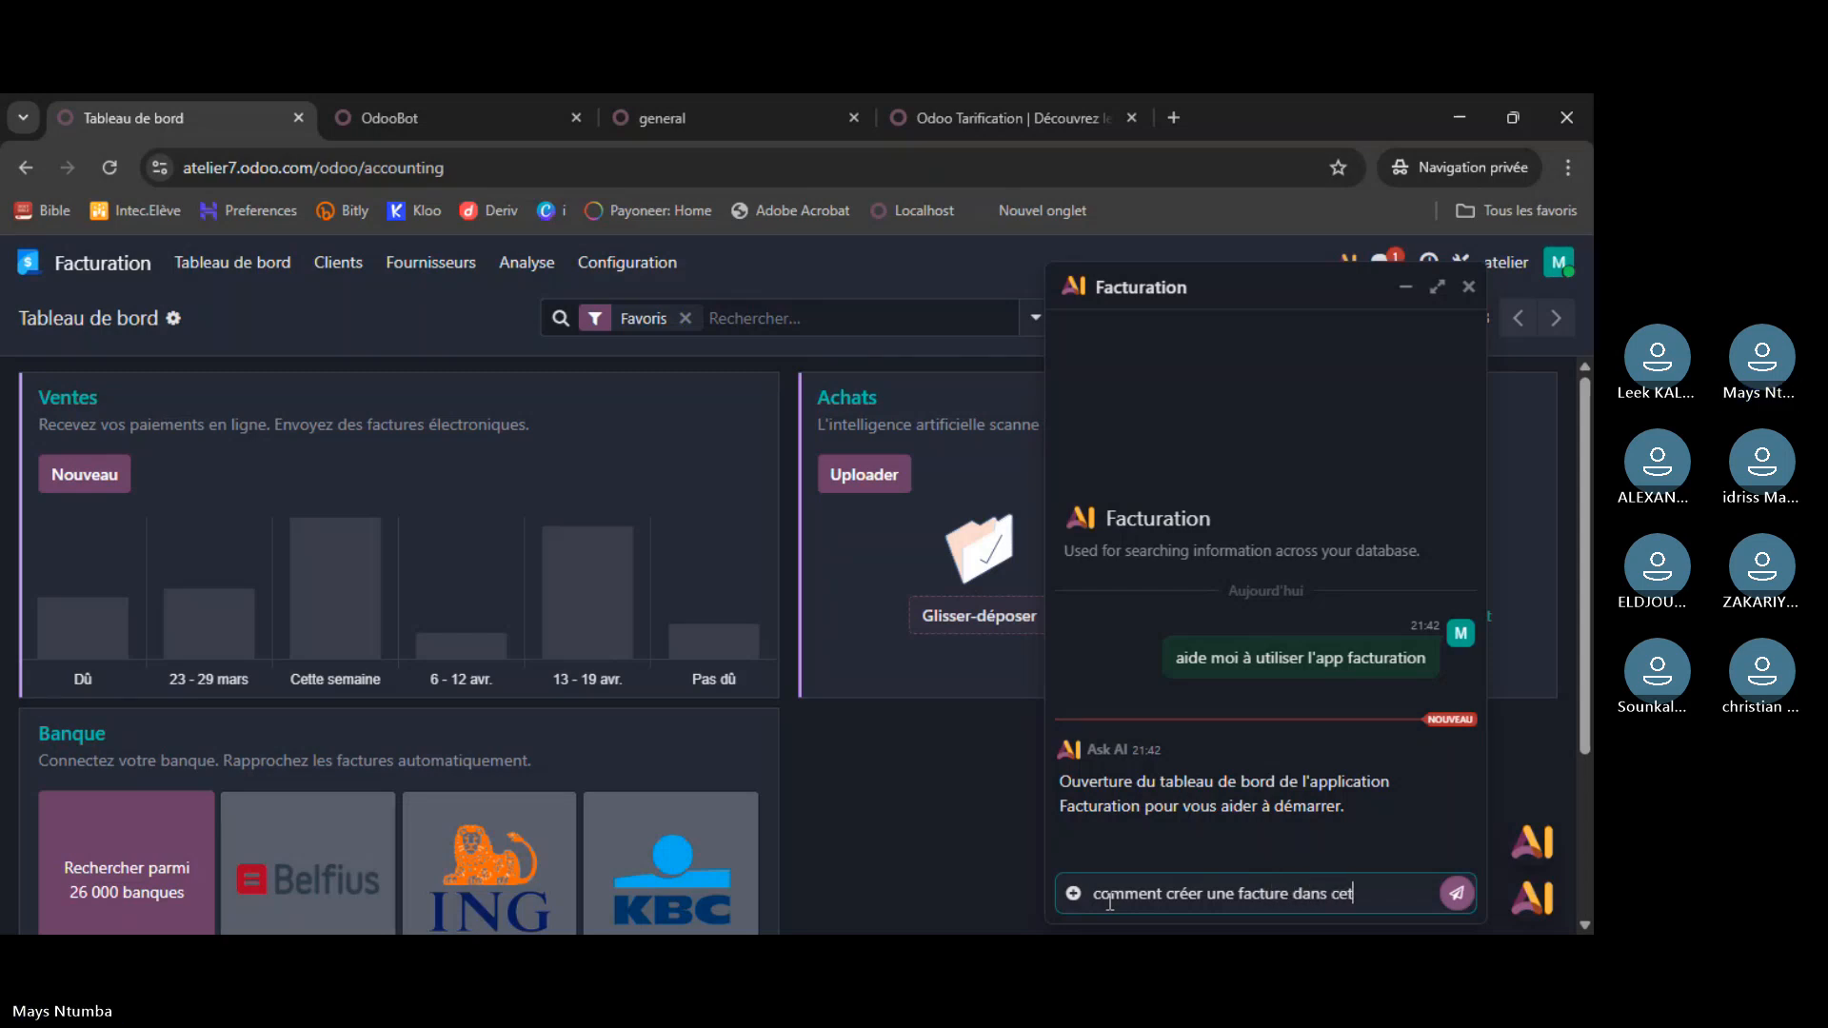
{"action": "type", "text": "te app"}
{"action": "key", "text": "Return"}
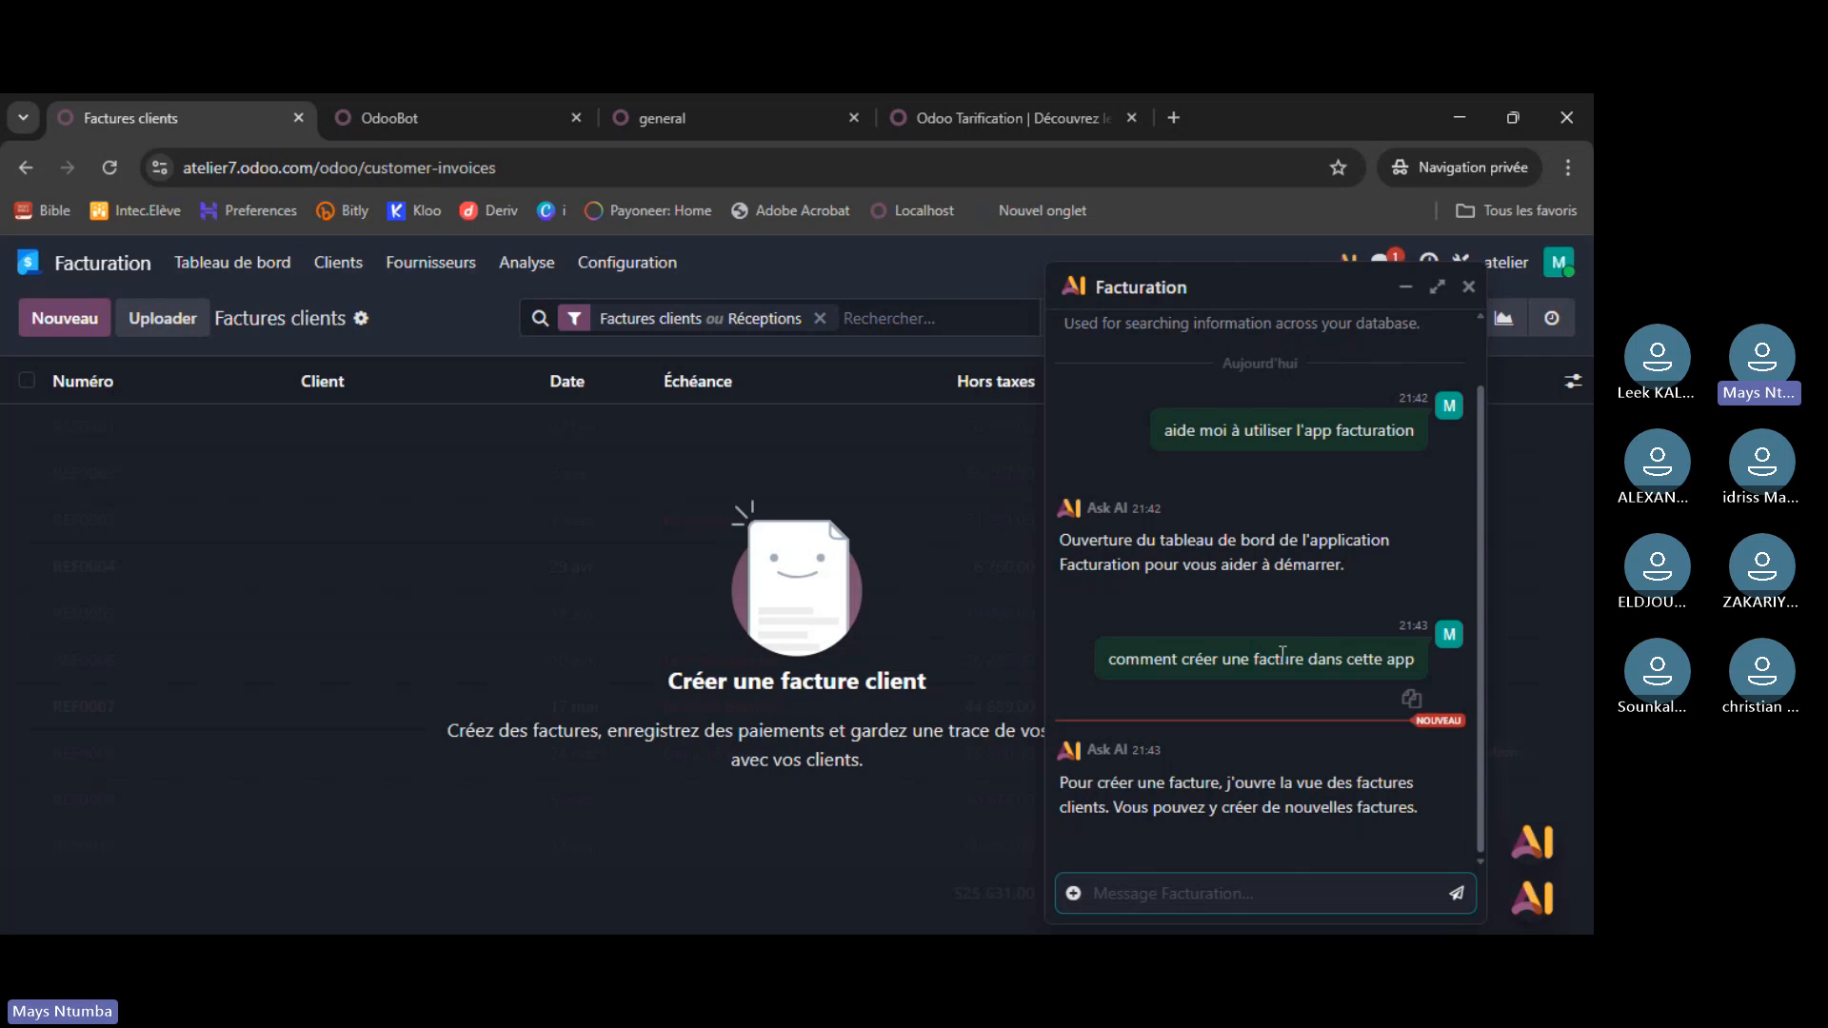
{"action": "scroll", "coordinate": [1466, 533], "scroll_direction": "up", "scroll_amount": 1}
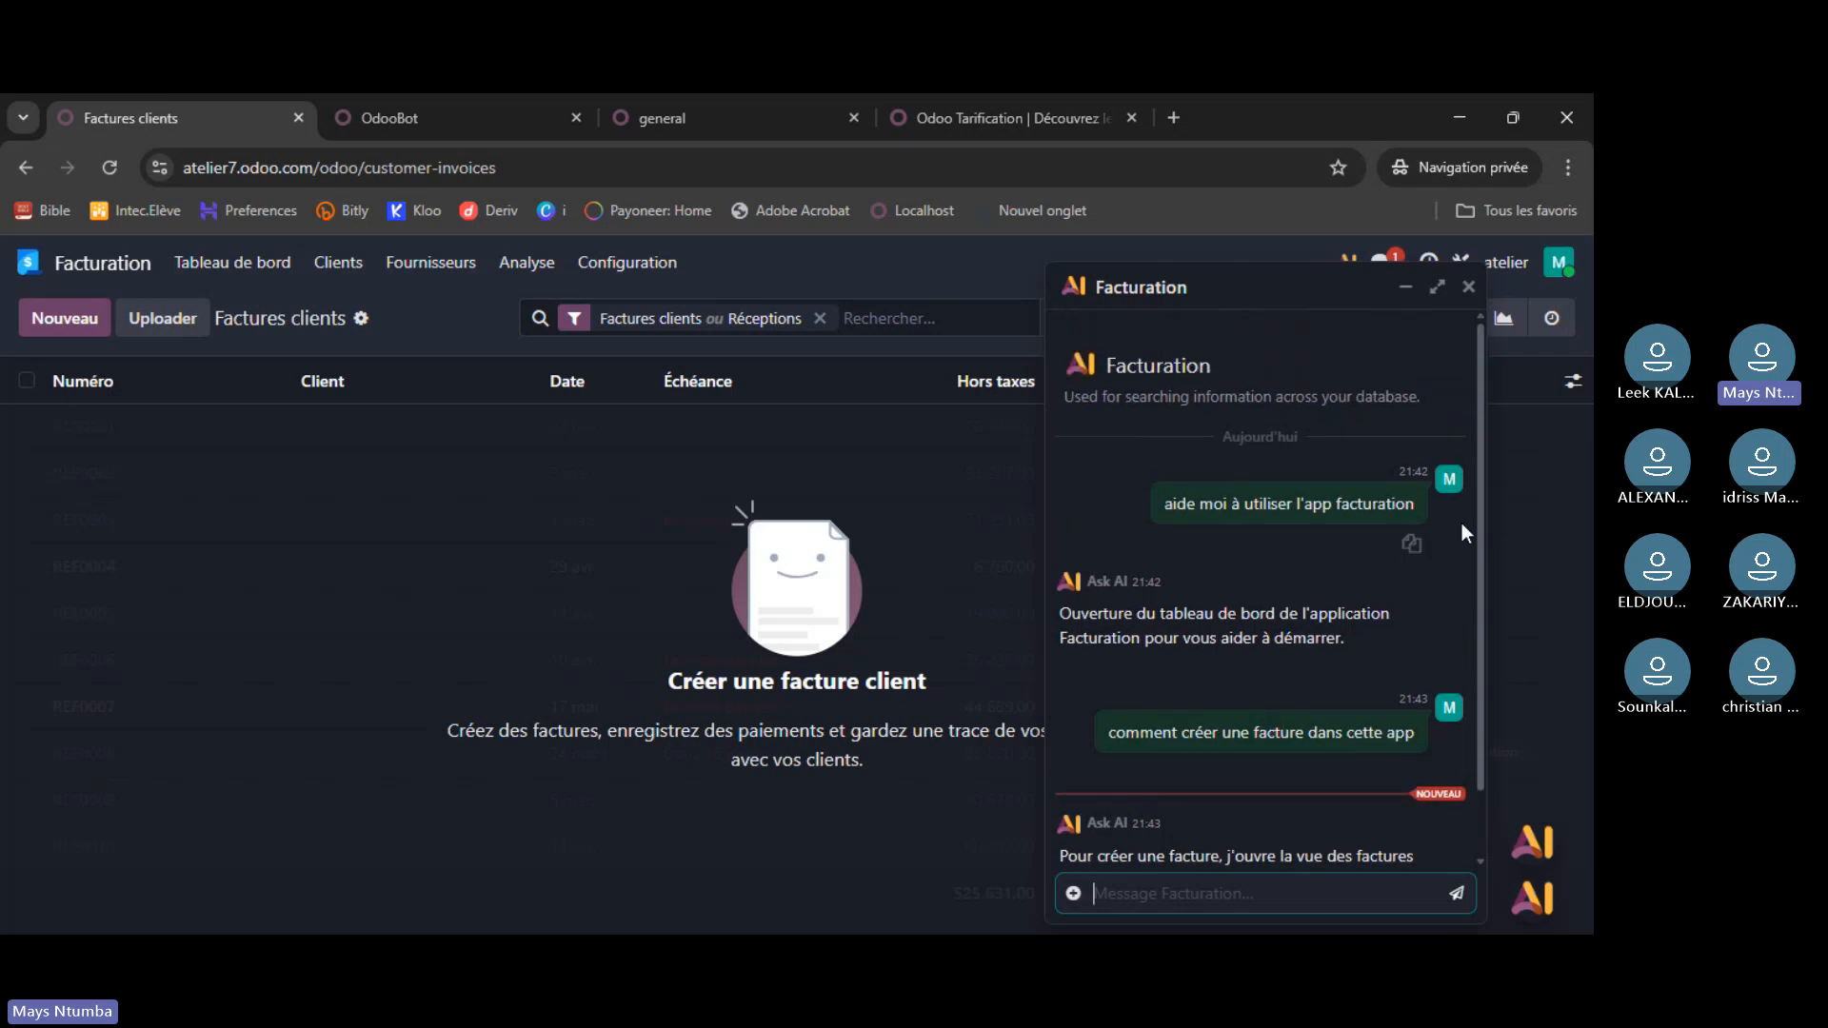
{"action": "left_click", "coordinate": [1469, 288]}
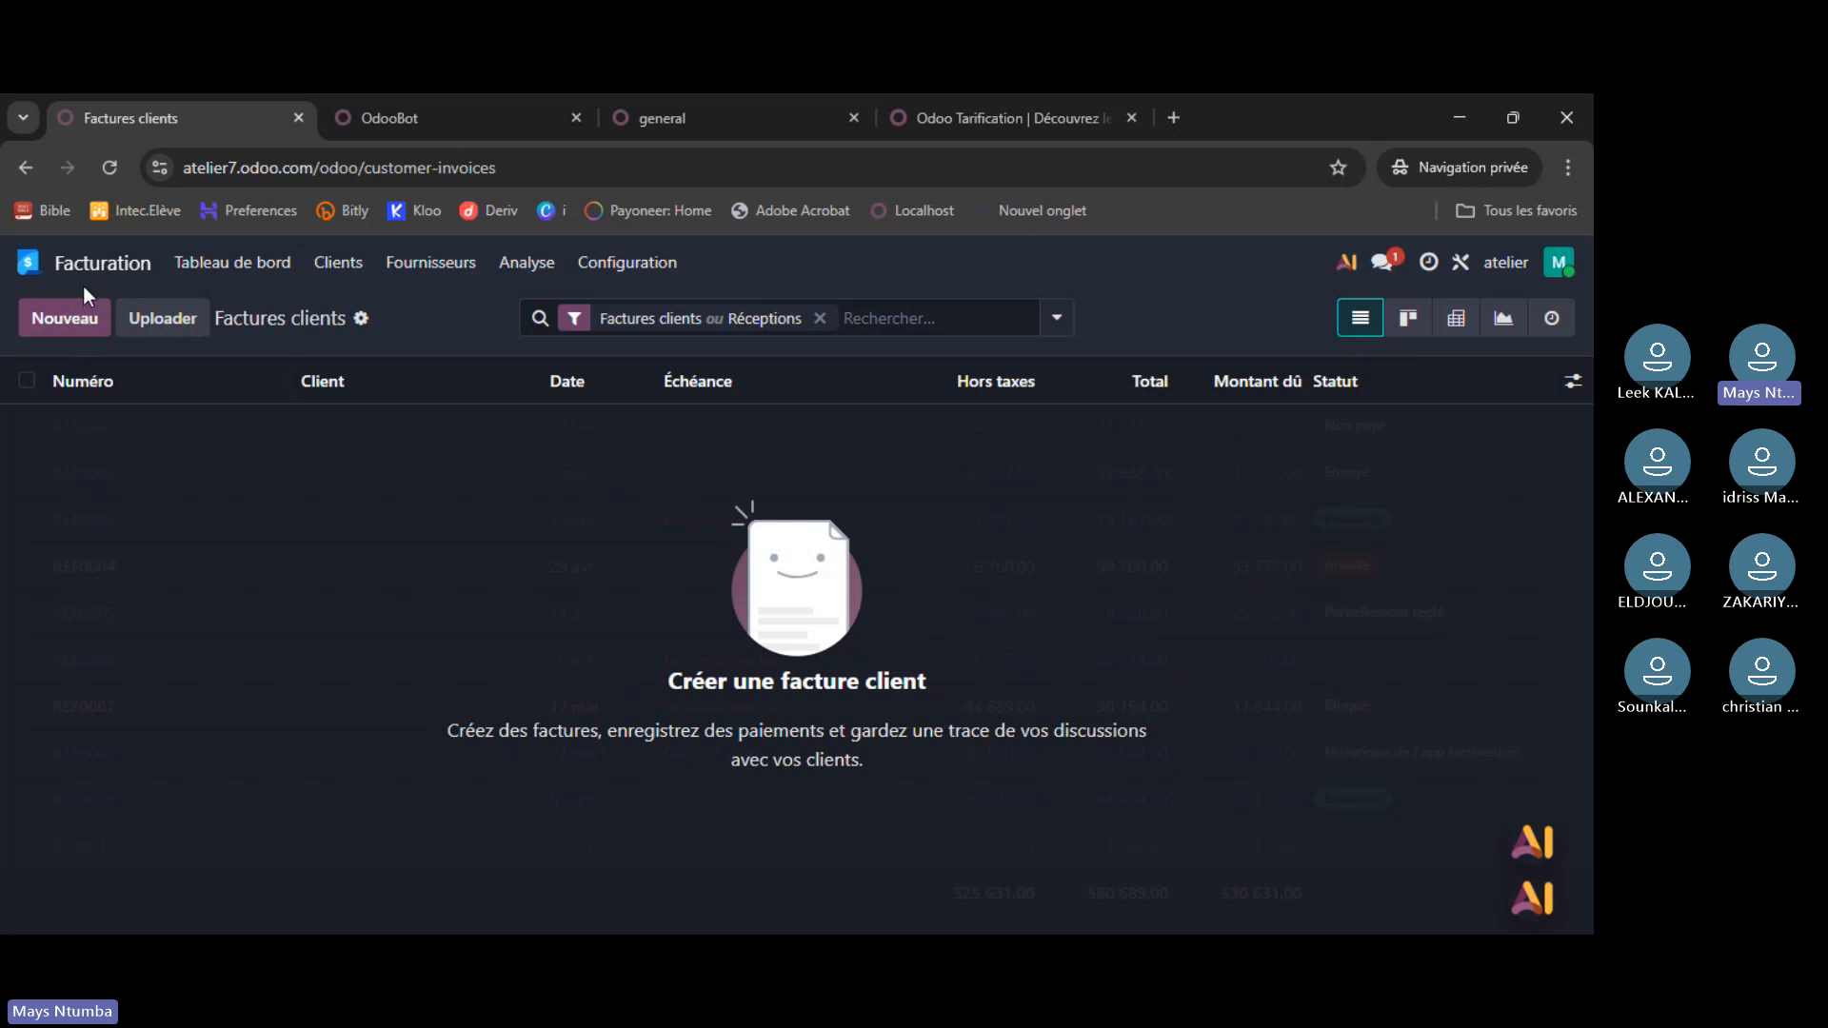
- Return to the home app grid, dismissing the Ask AI bubble and the Oups error
{"action": "left_click", "coordinate": [29, 263]}
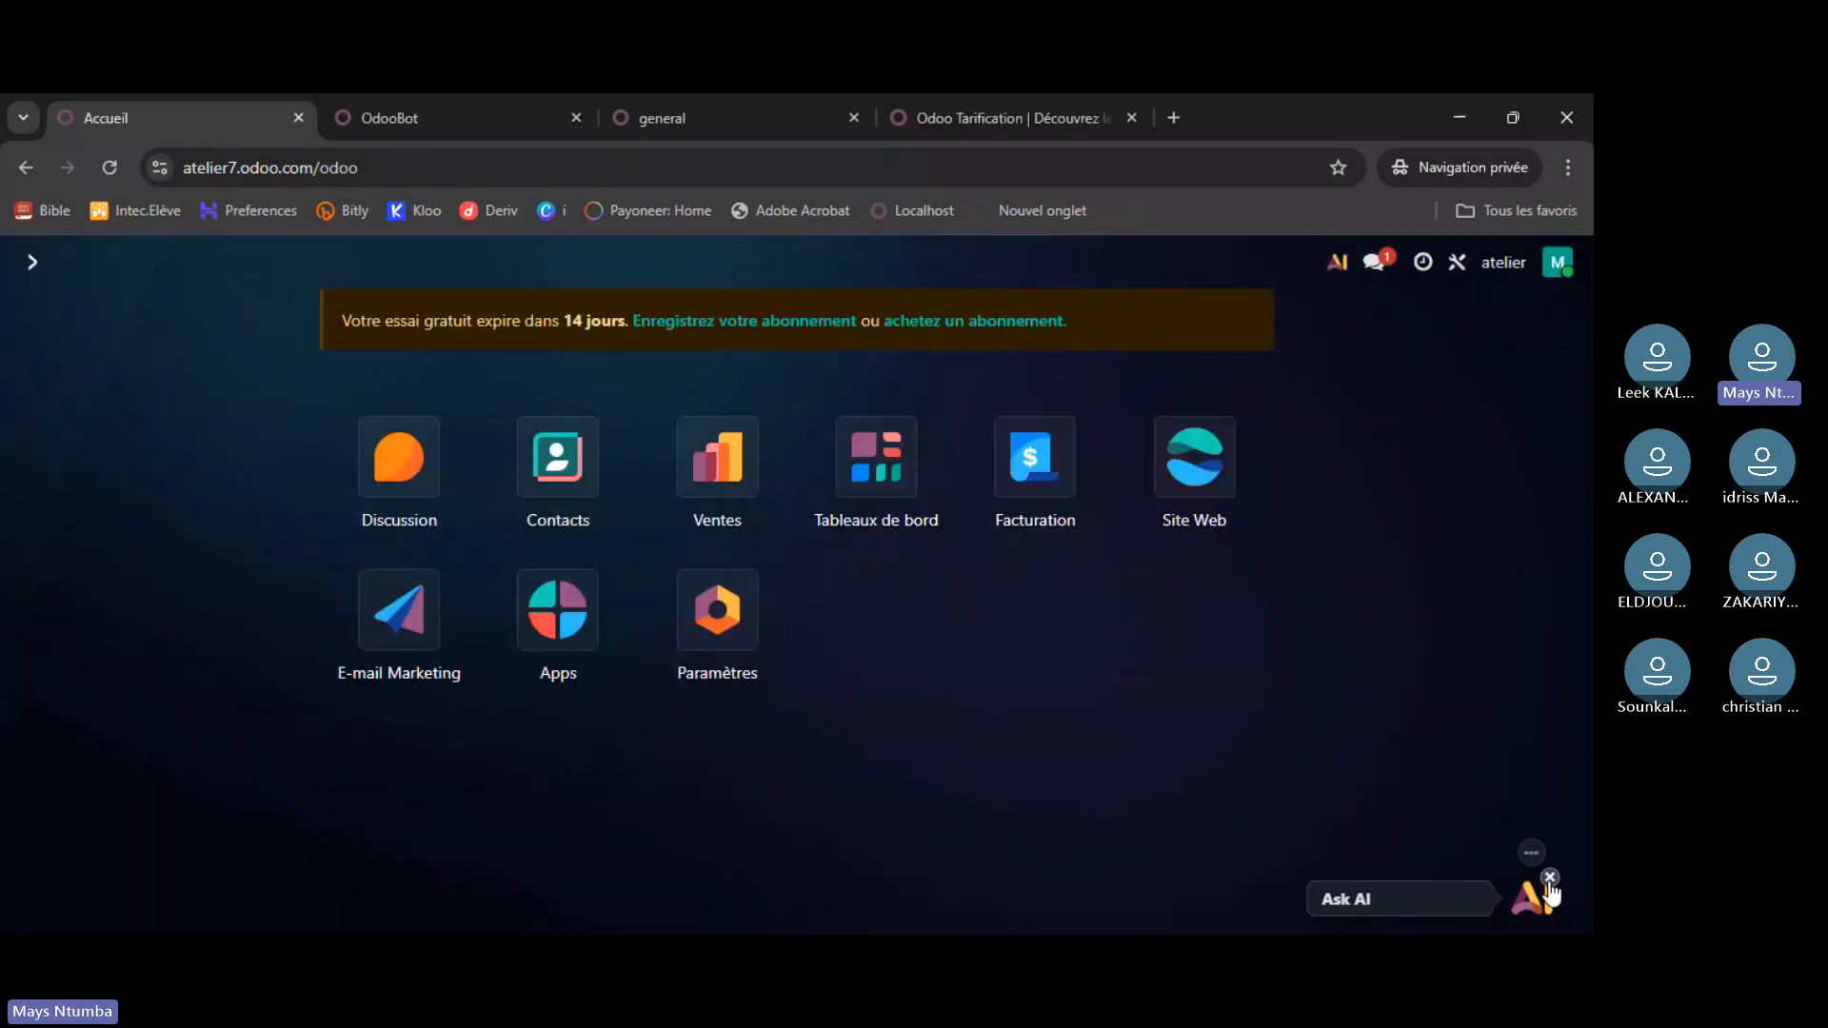
{"action": "left_click", "coordinate": [1551, 881]}
{"action": "left_click", "coordinate": [596, 685]}
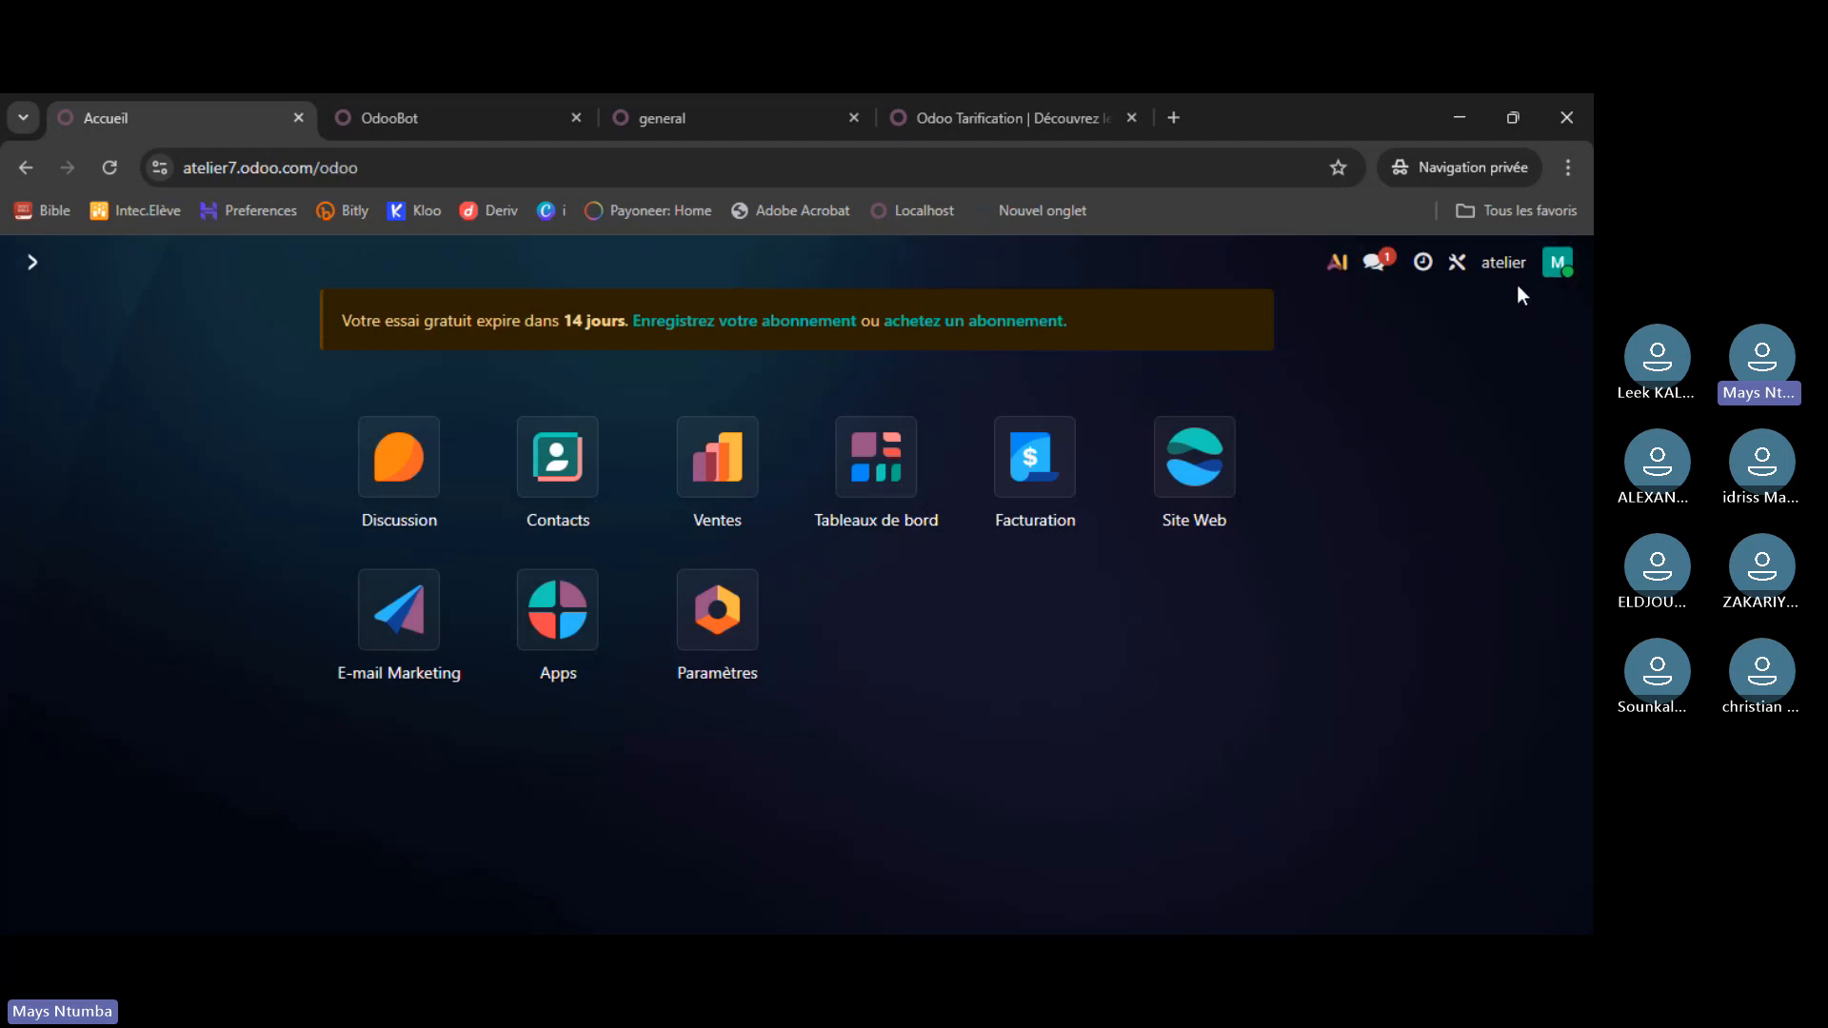
- Look through the user avatar menu and close it again
{"action": "left_click", "coordinate": [1560, 268]}
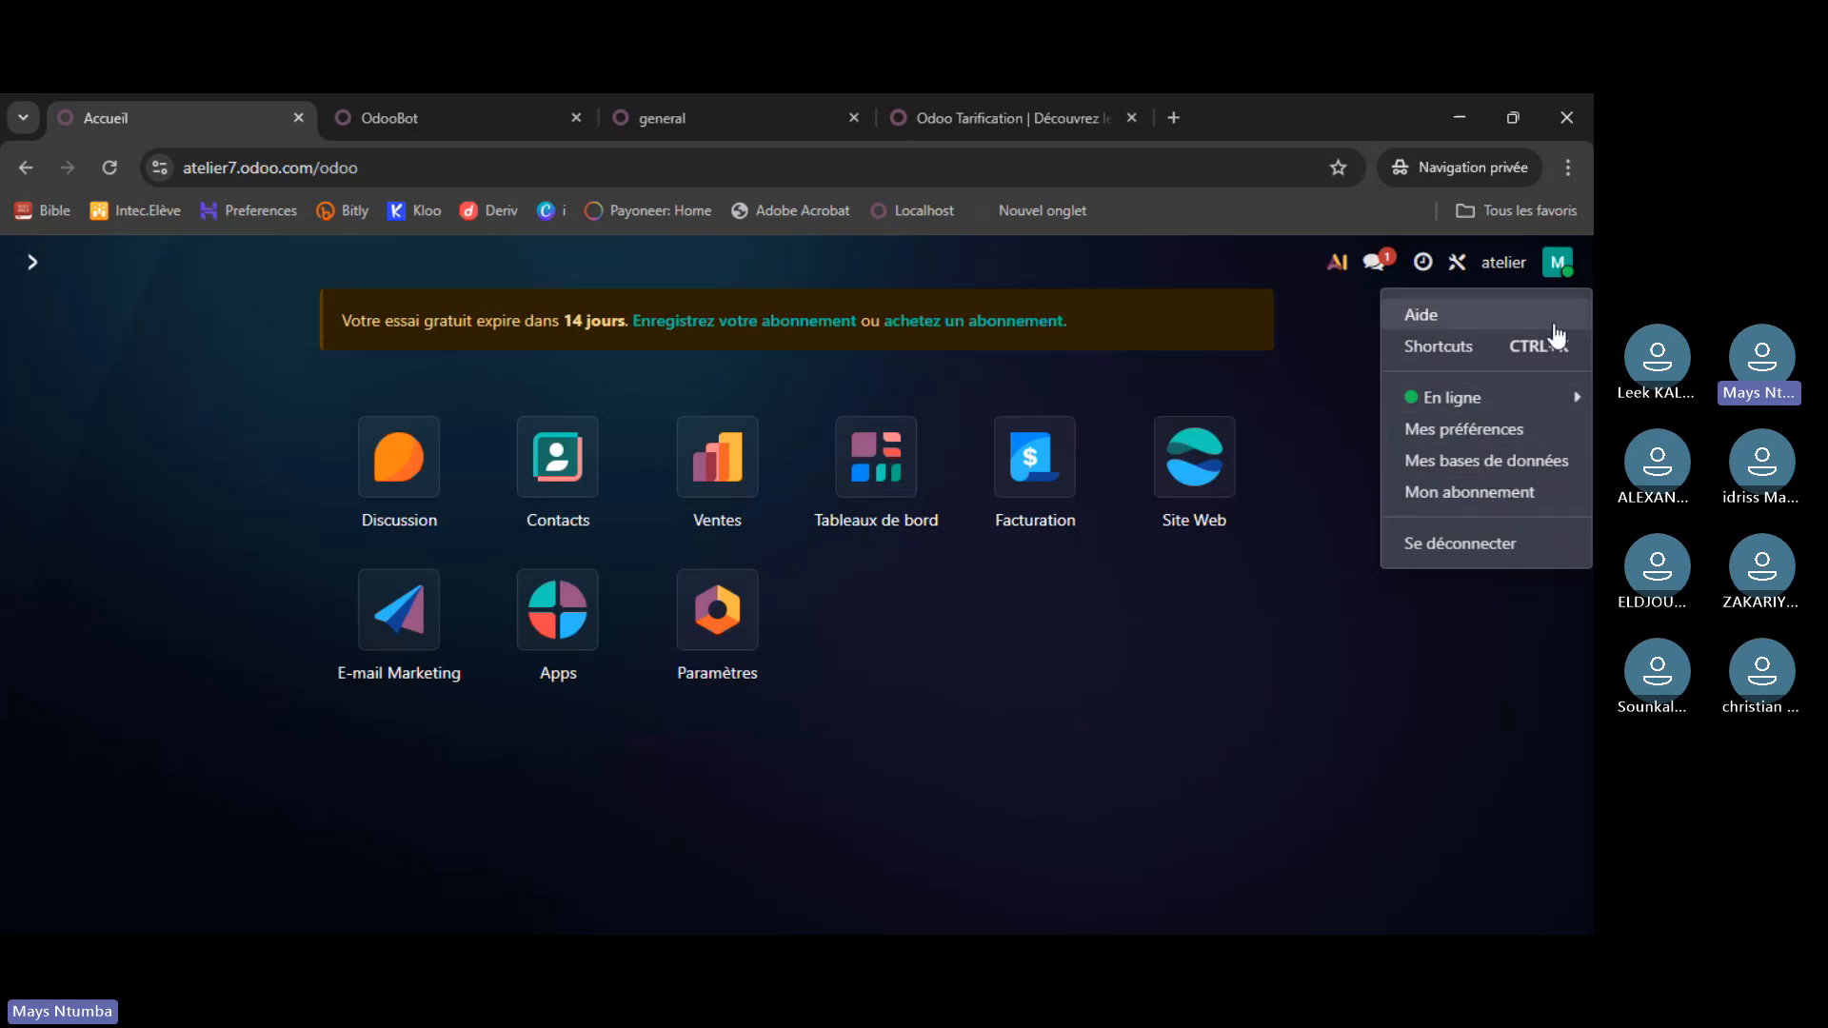
{"action": "left_click", "coordinate": [1557, 274]}
{"action": "left_click", "coordinate": [1557, 274]}
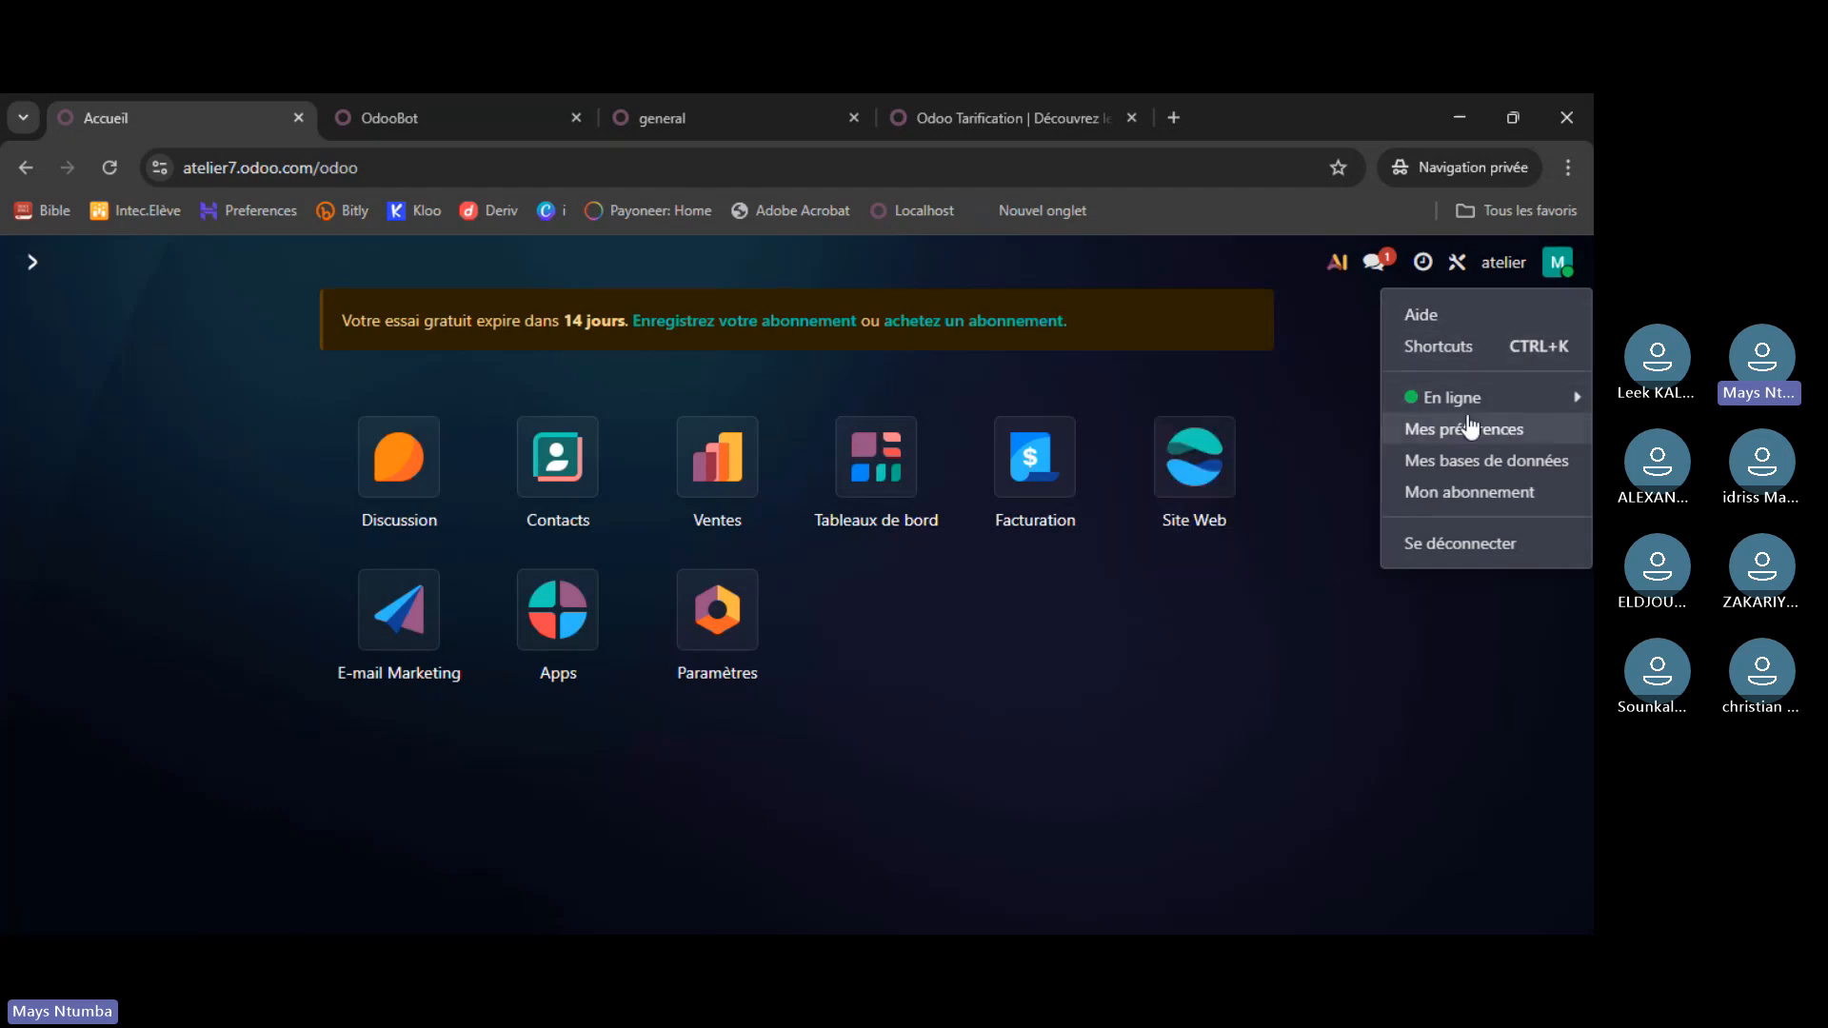
{"action": "mouse_move", "coordinate": [1499, 407]}
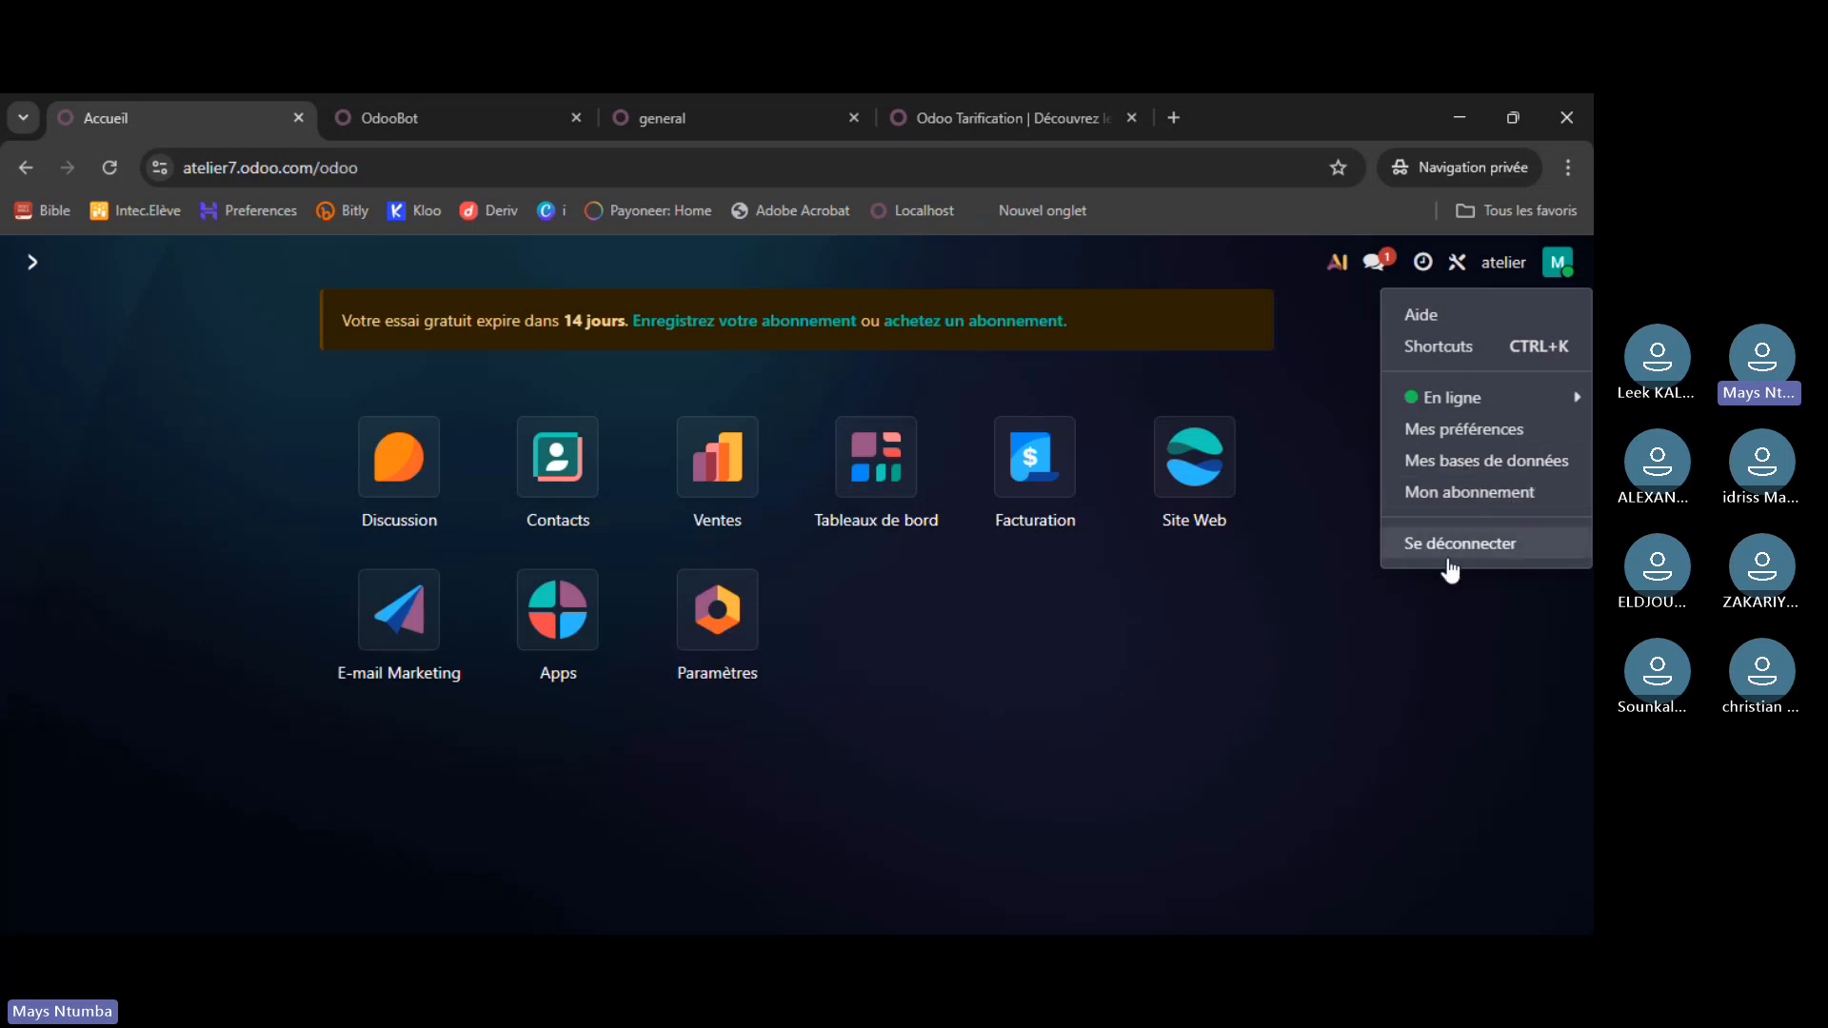
{"action": "left_click", "coordinate": [1453, 667]}
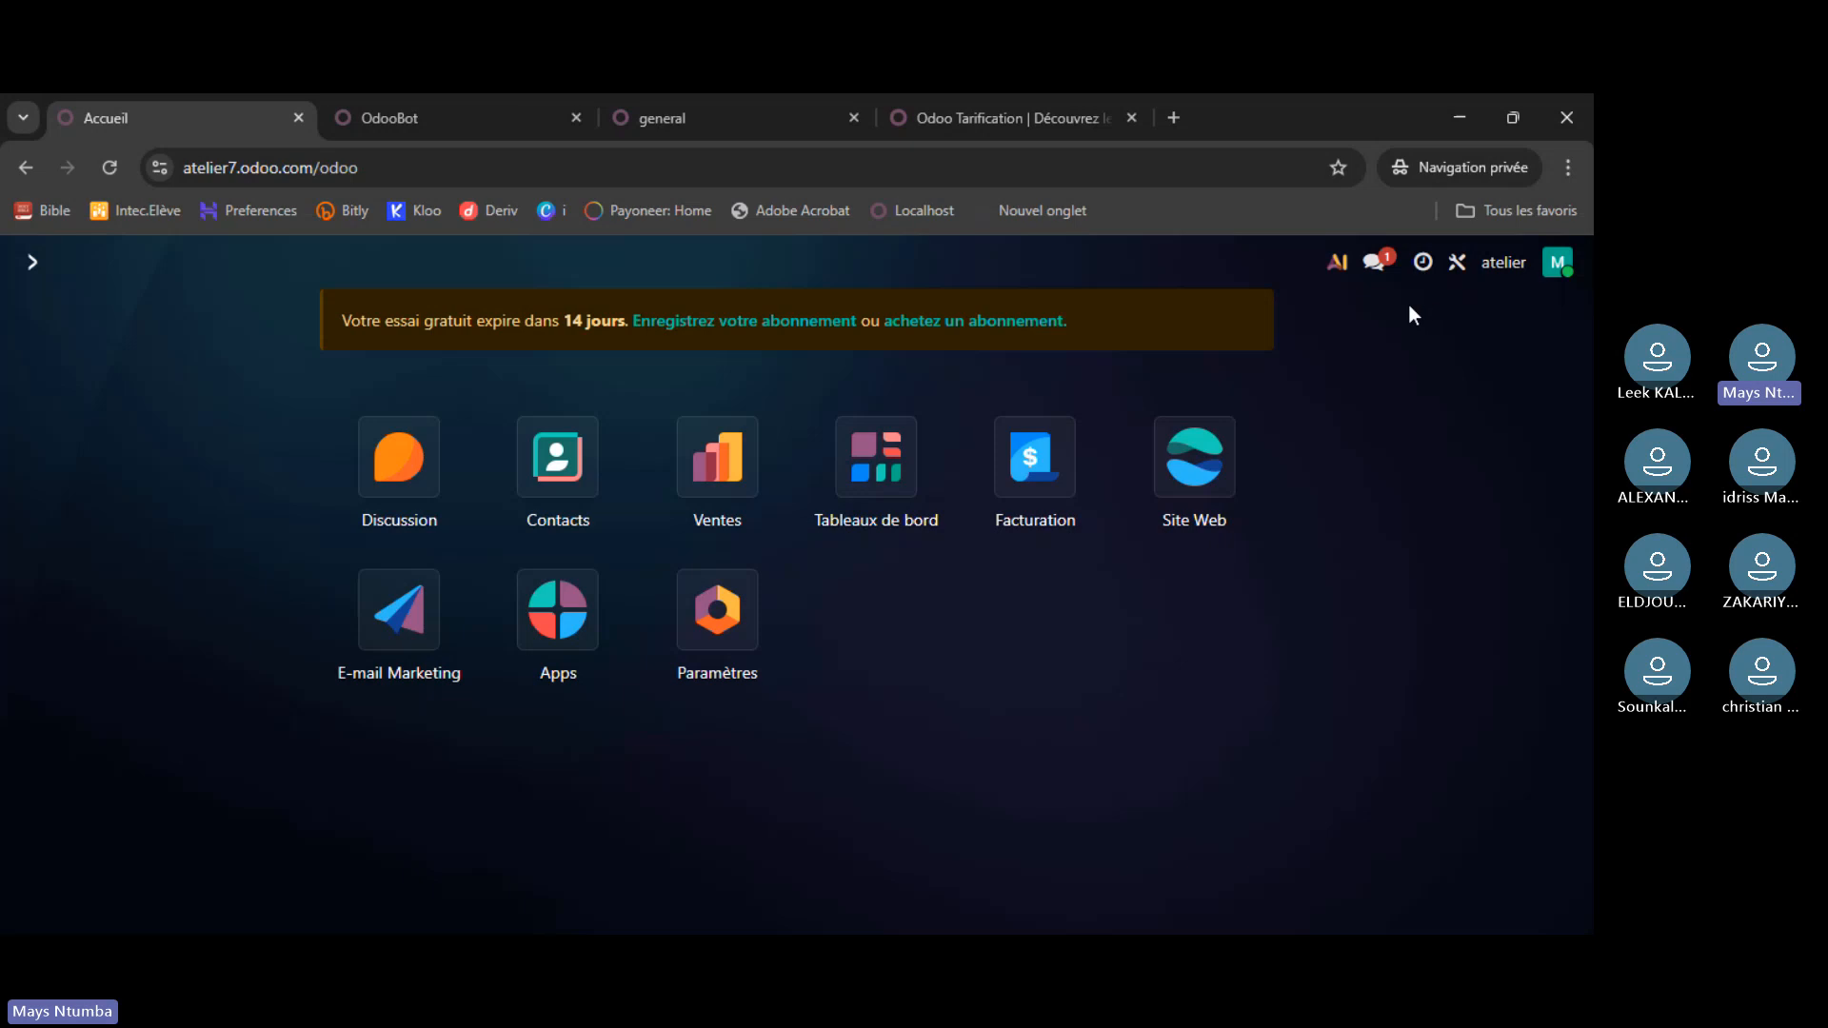
{"action": "left_click", "coordinate": [1378, 262]}
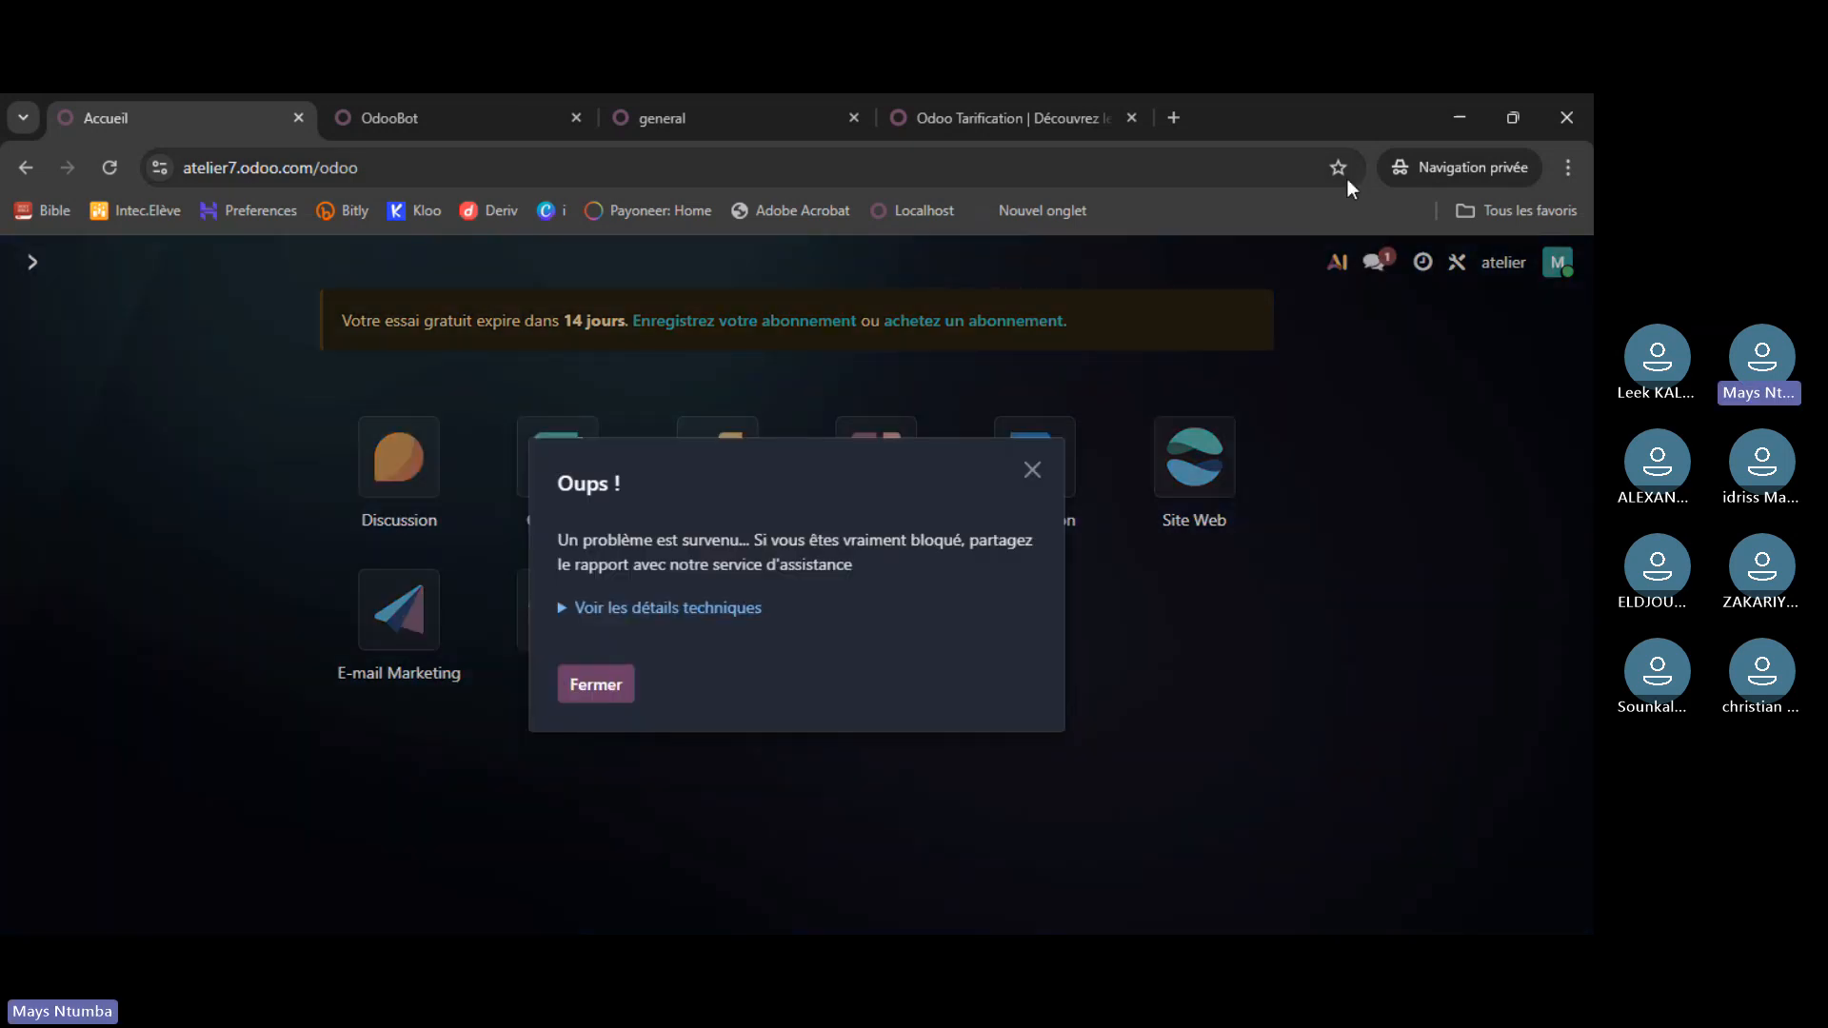
{"action": "left_click", "coordinate": [1033, 470]}
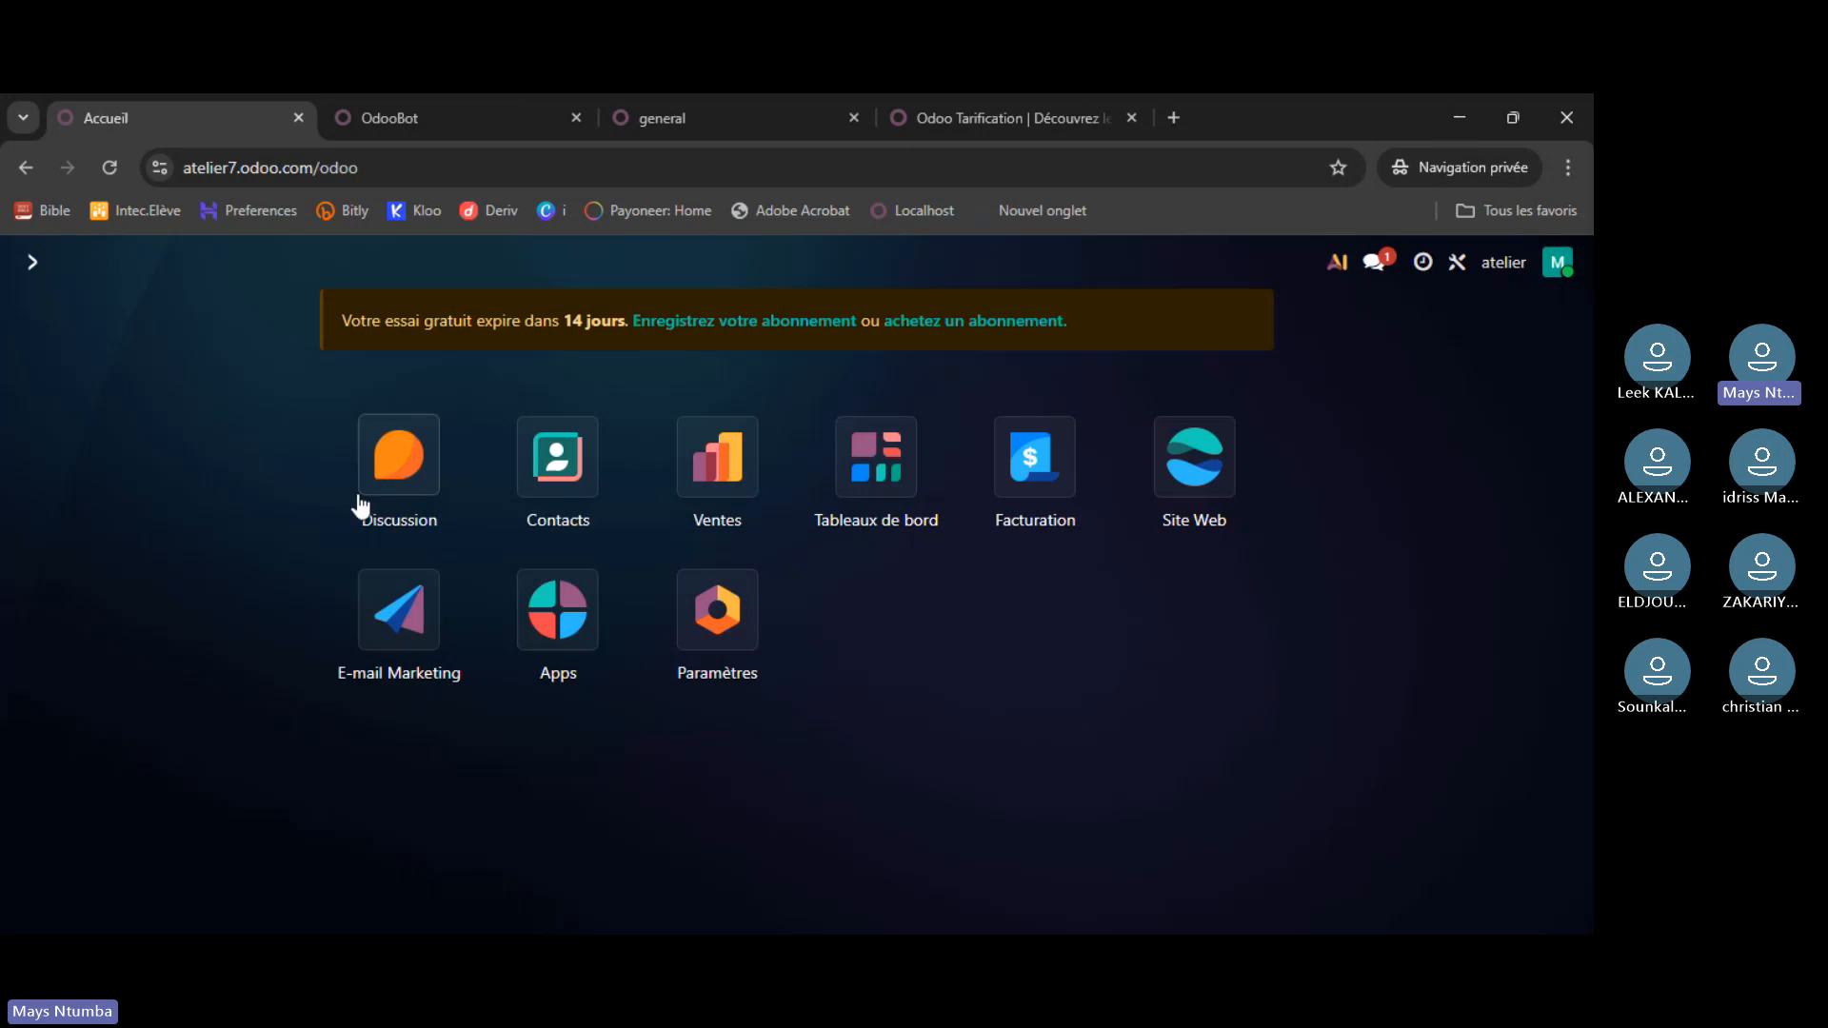
- On the localhost tab, open the Apps list and scroll through the available apps
{"action": "left_click", "coordinate": [718, 122]}
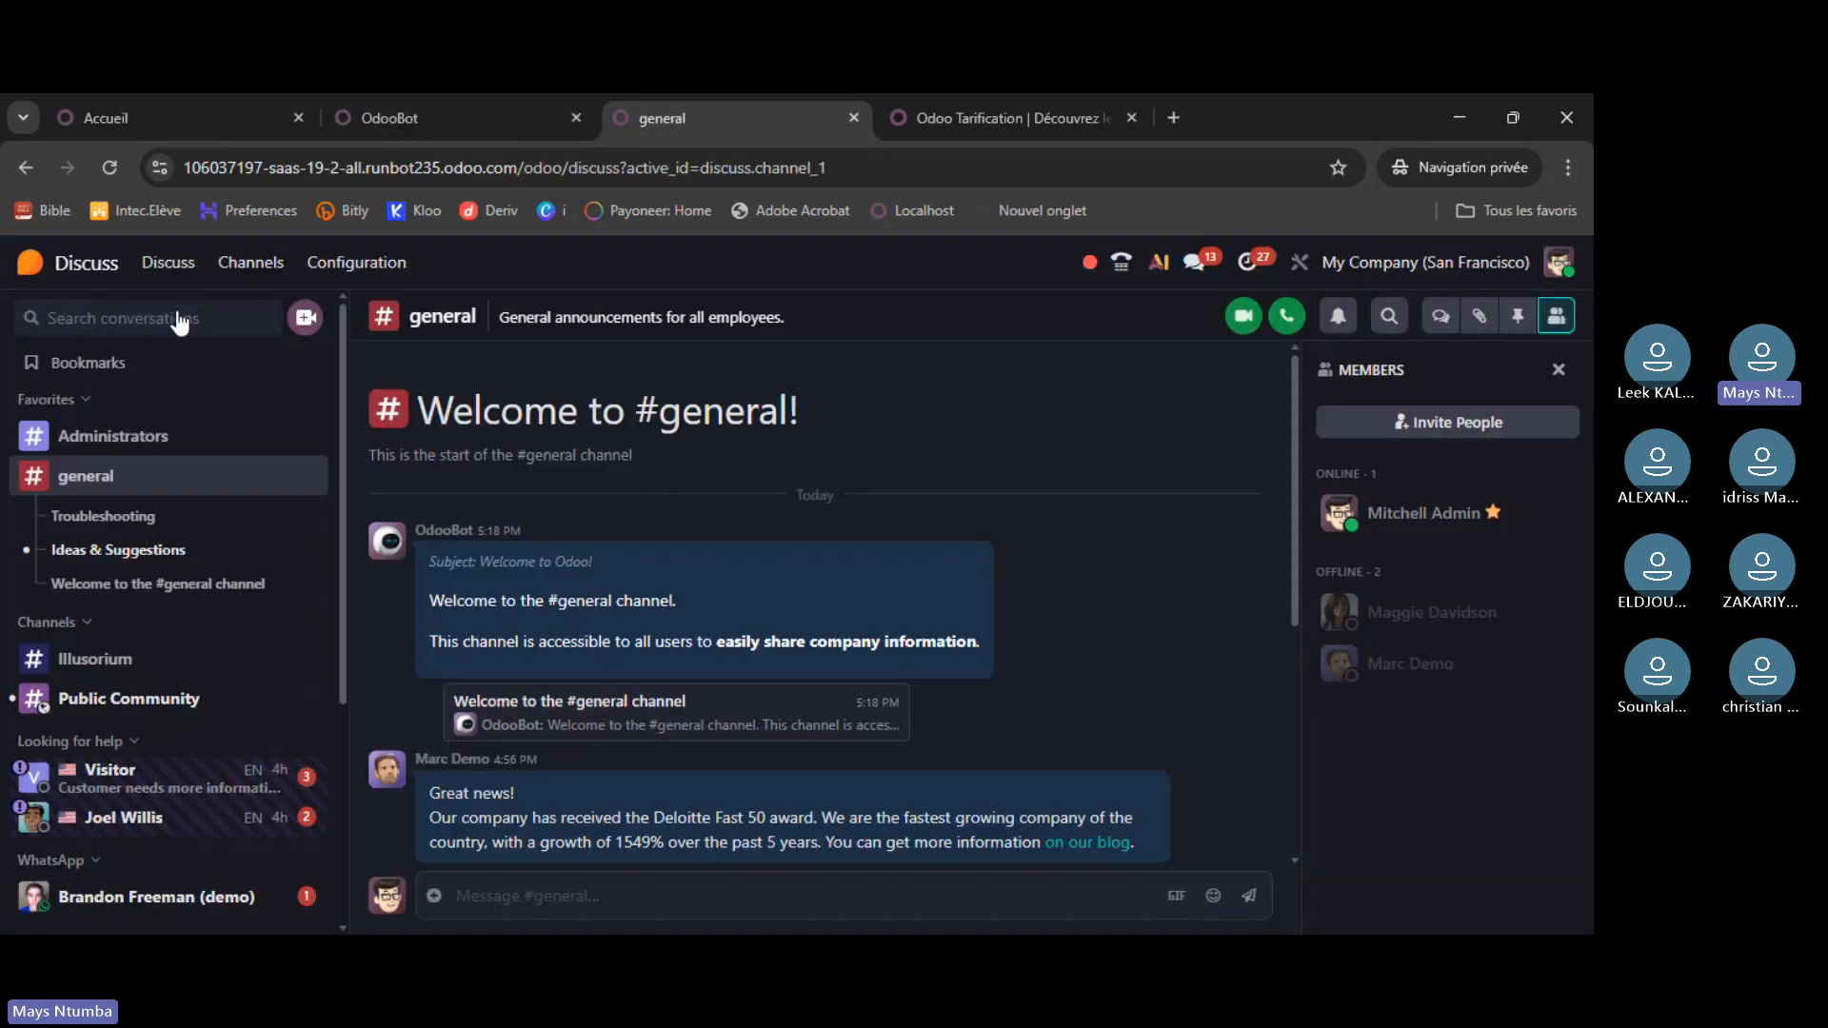
{"action": "left_click", "coordinate": [448, 117]}
{"action": "left_click", "coordinate": [31, 264]}
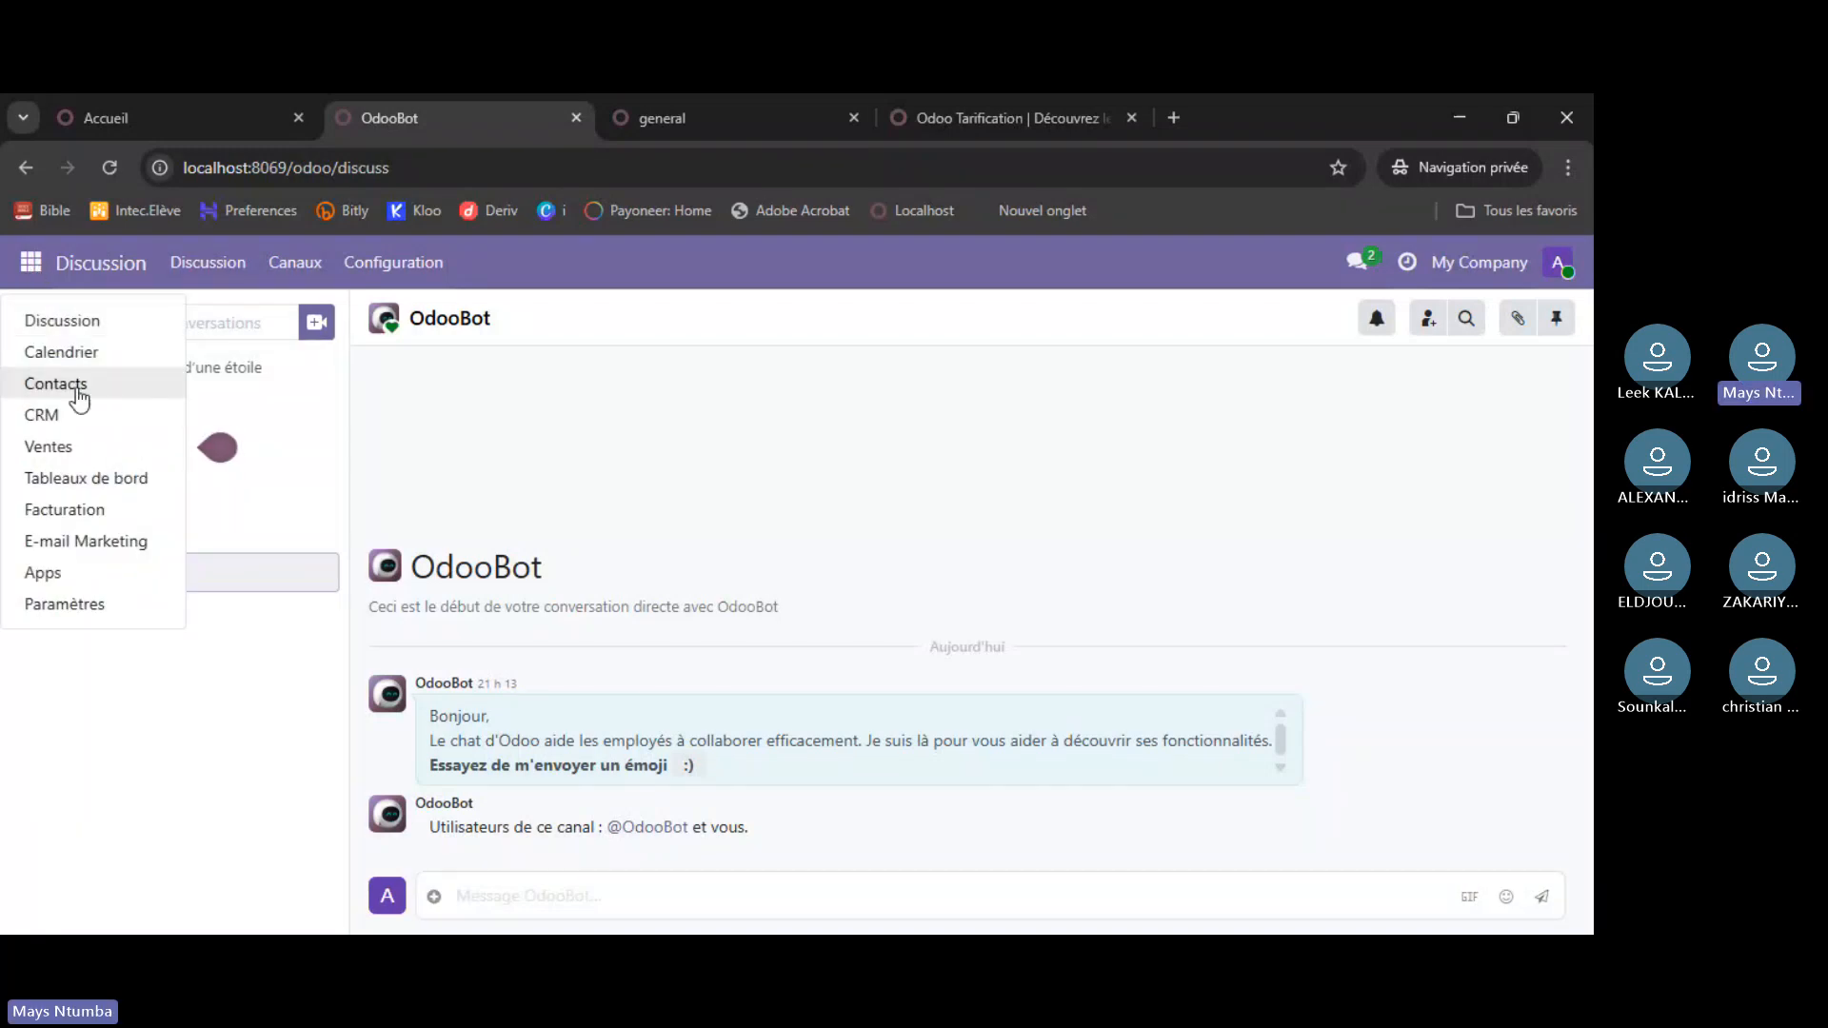
{"action": "left_click", "coordinate": [43, 572]}
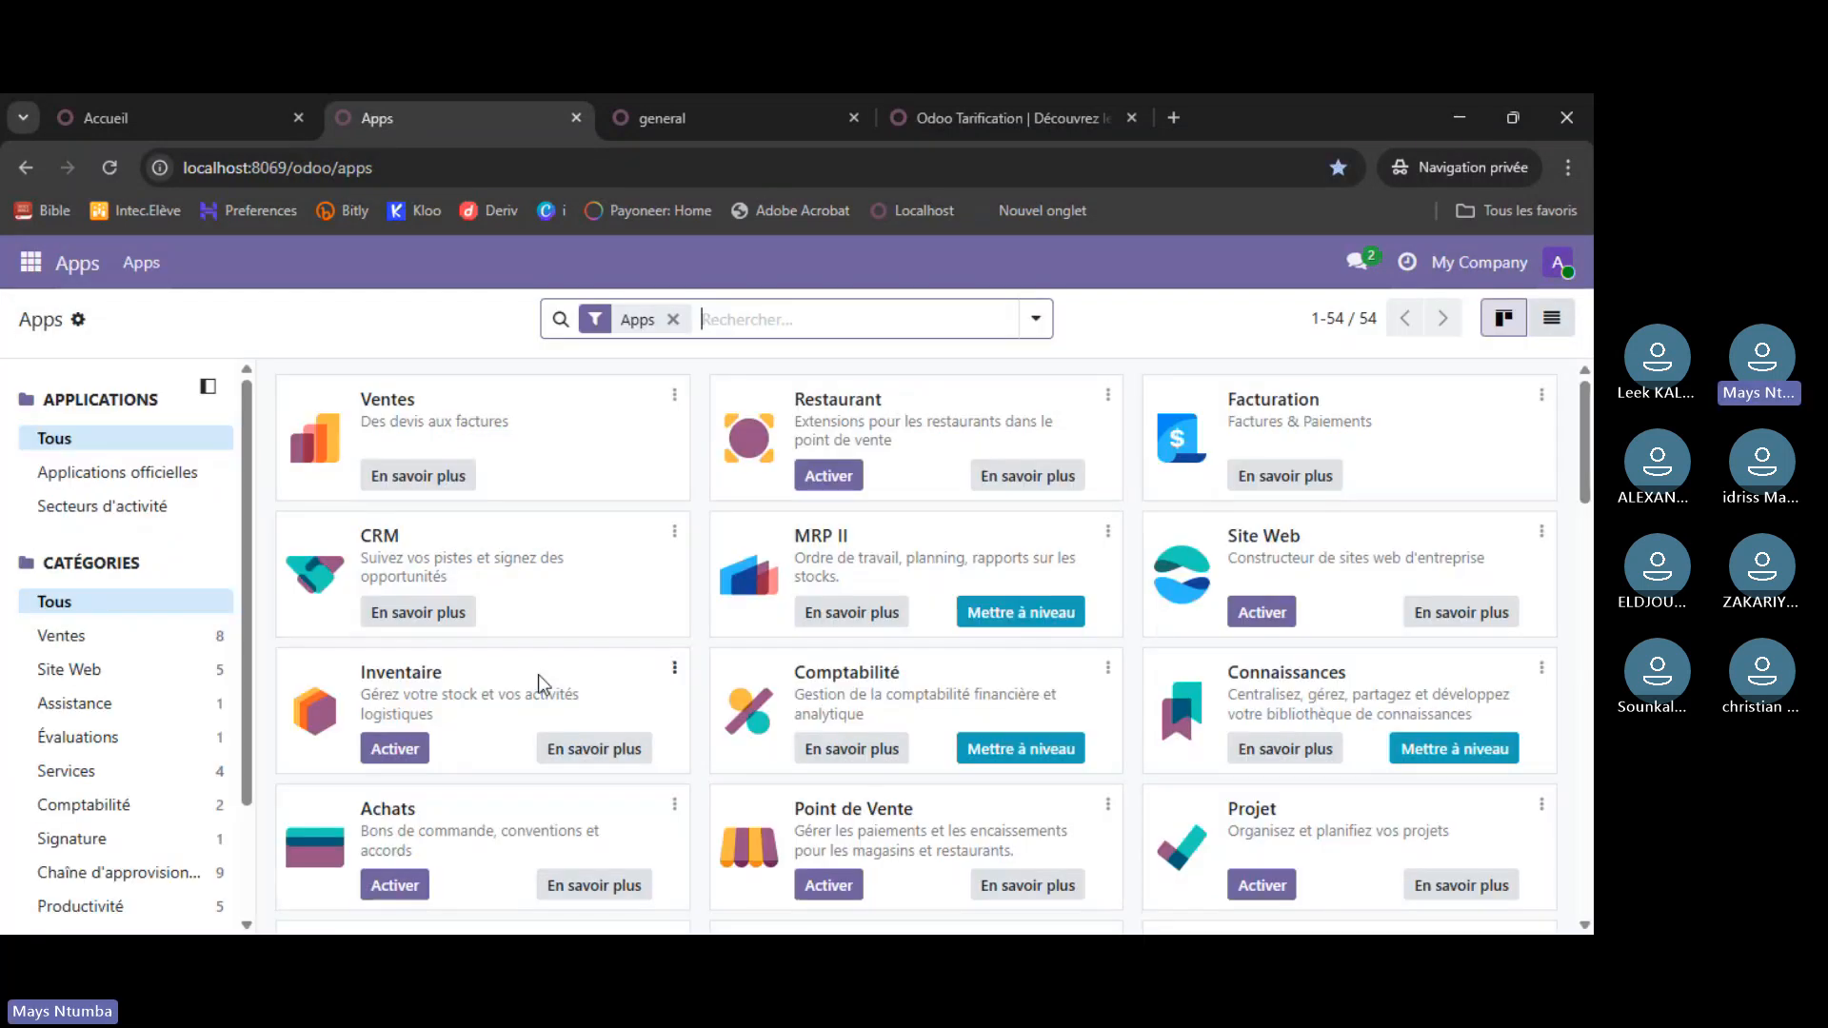
{"action": "scroll", "coordinate": [1114, 525], "scroll_direction": "down", "scroll_amount": 5}
{"action": "scroll", "coordinate": [1095, 541], "scroll_direction": "down", "scroll_amount": 5}
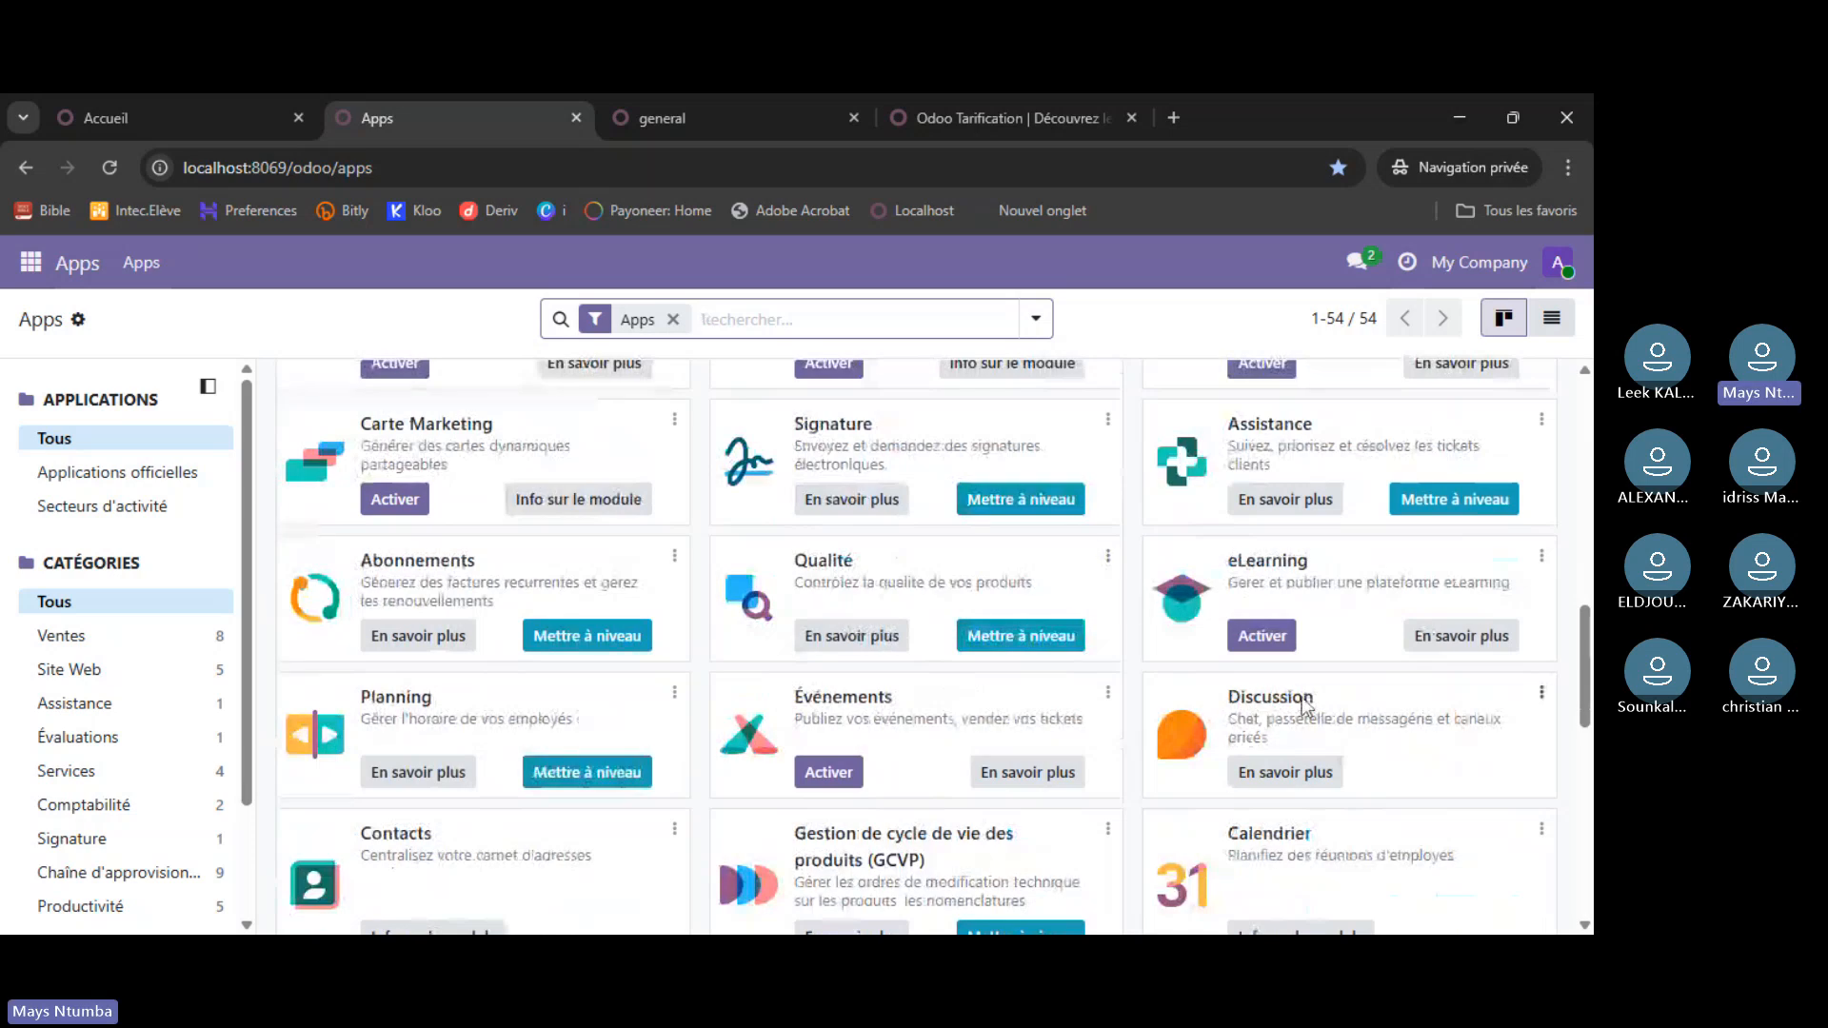
{"action": "scroll", "coordinate": [1300, 690], "scroll_direction": "down", "scroll_amount": 1}
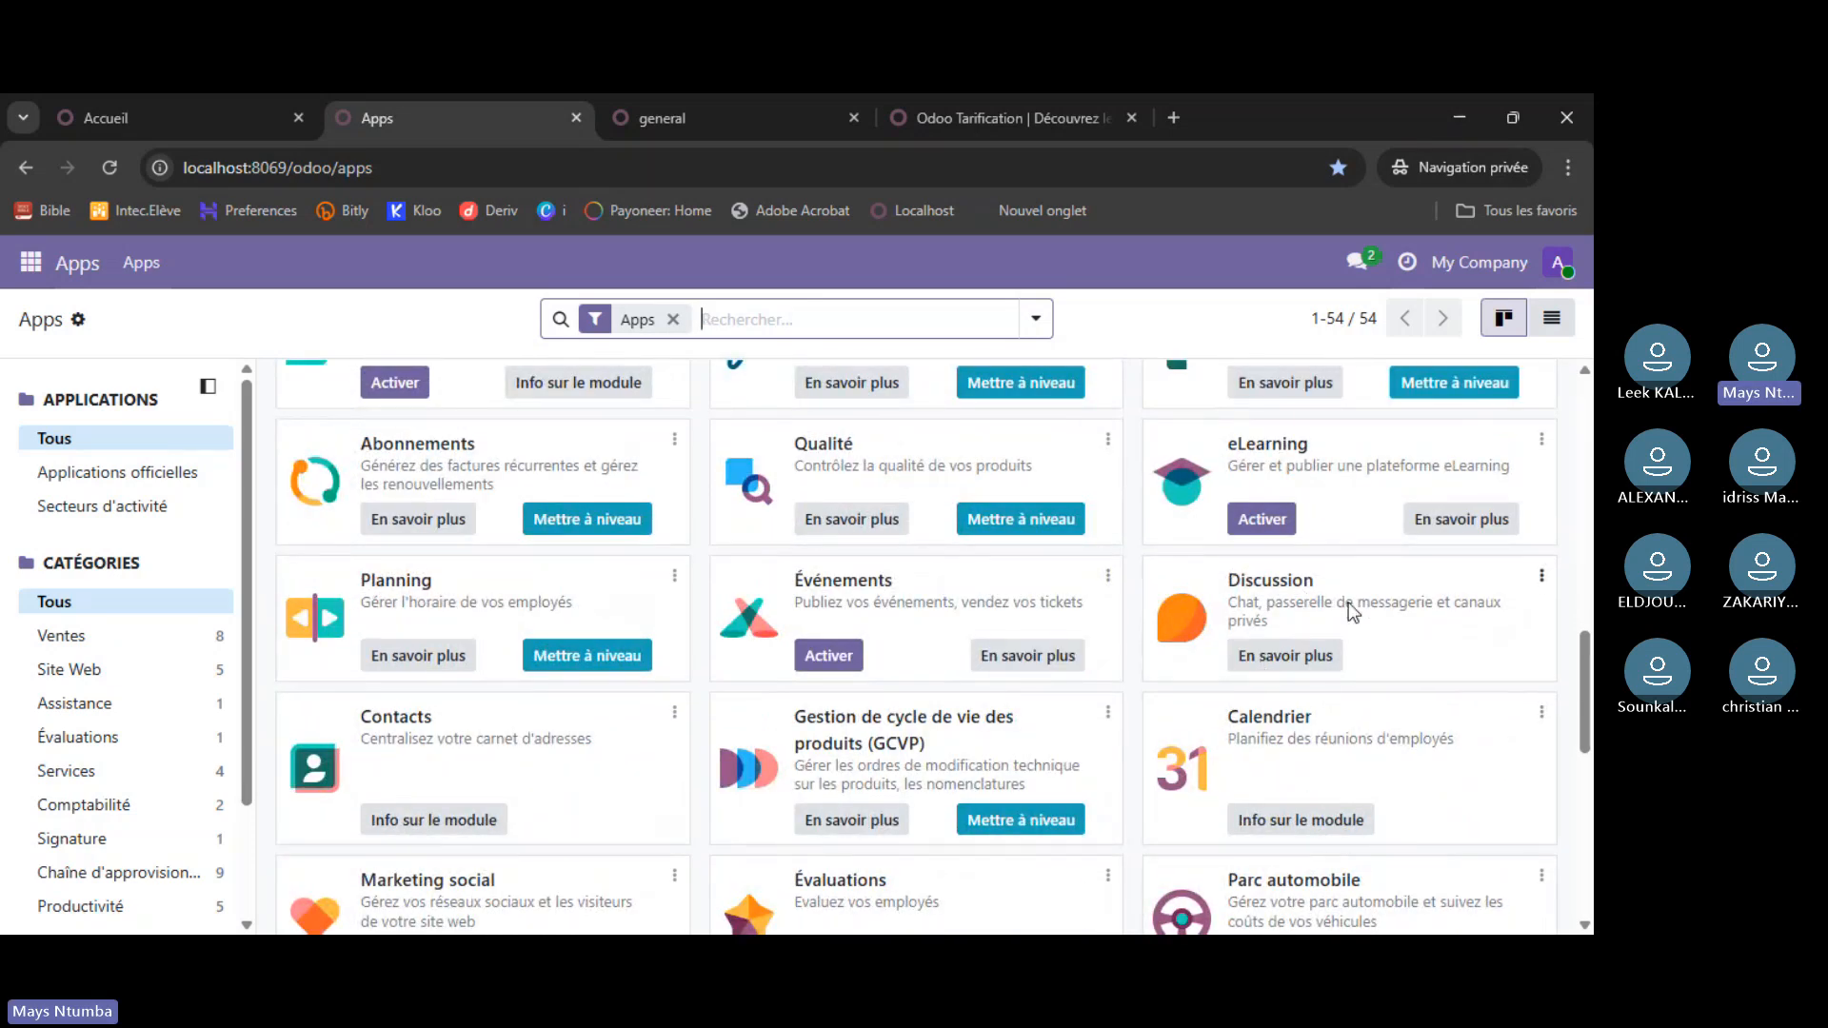
- On the atelier tab, browse the Apps list, then return to the home screen
{"action": "left_click", "coordinate": [179, 116]}
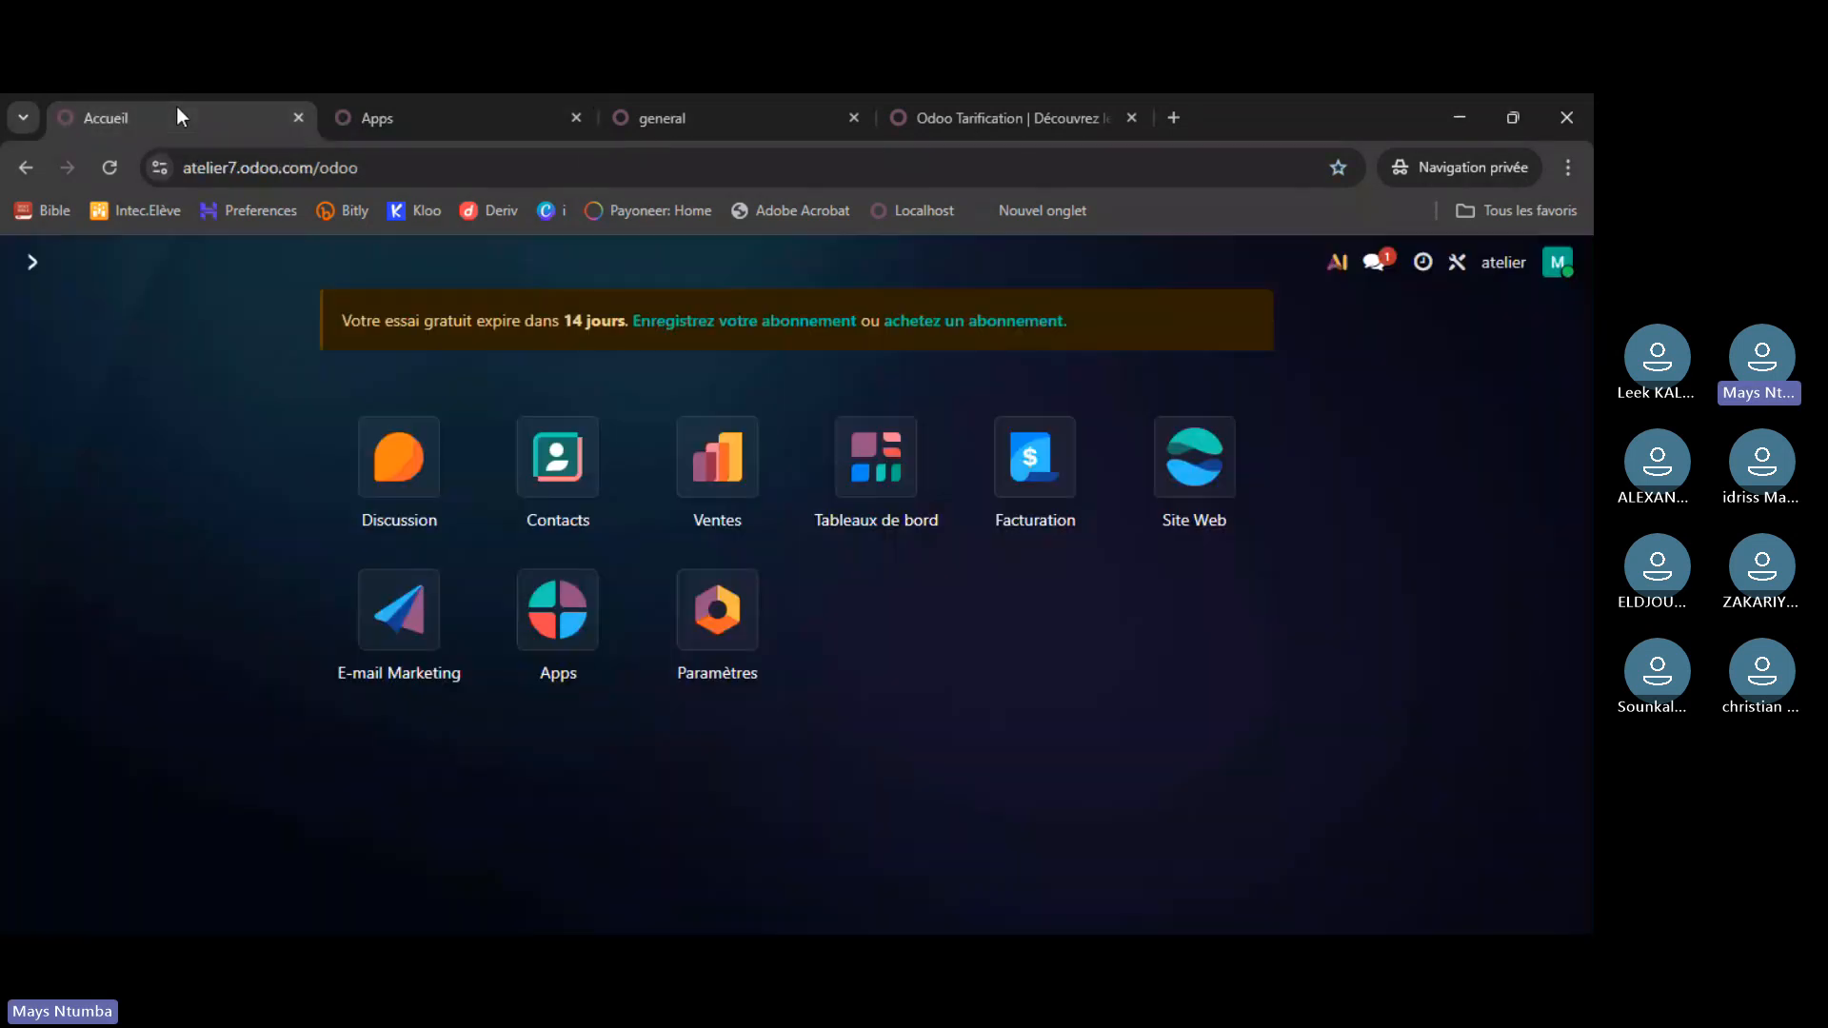
{"action": "left_click", "coordinate": [569, 631]}
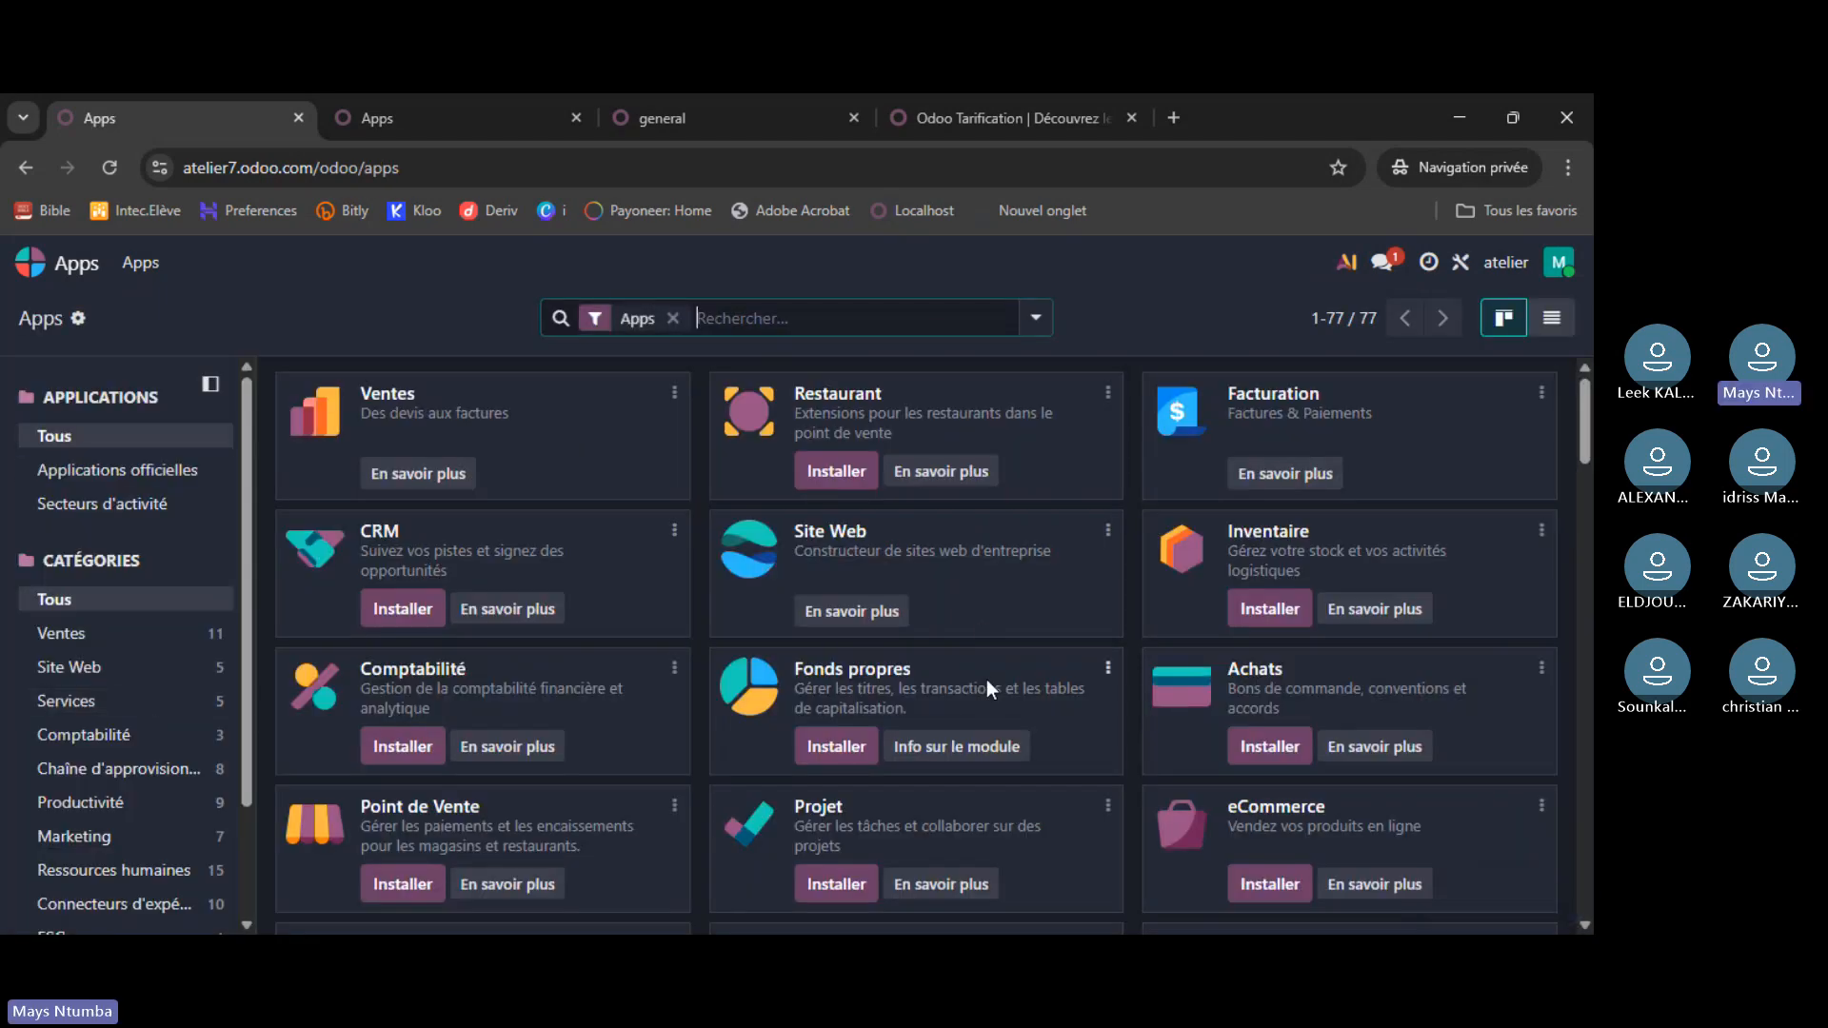
{"action": "scroll", "coordinate": [987, 678], "scroll_direction": "down", "scroll_amount": 10}
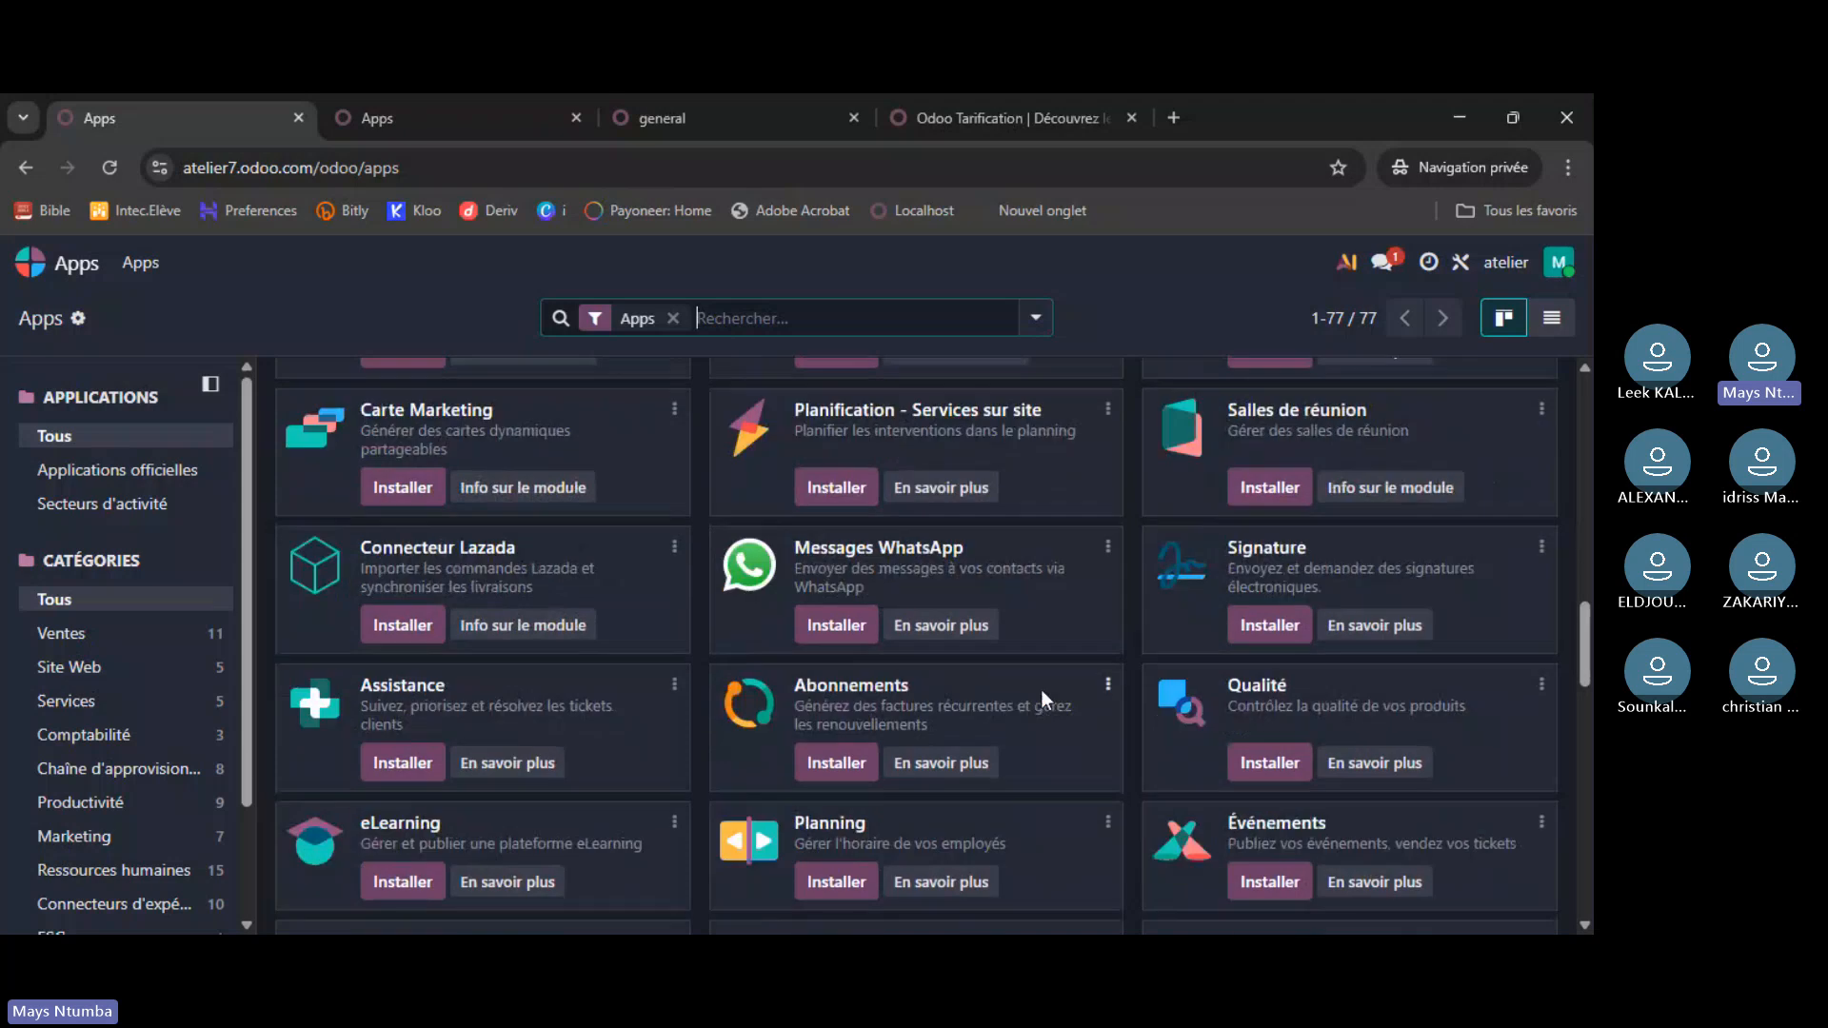
{"action": "scroll", "coordinate": [1041, 690], "scroll_direction": "up", "scroll_amount": 4}
{"action": "scroll", "coordinate": [1047, 700], "scroll_direction": "down", "scroll_amount": 2}
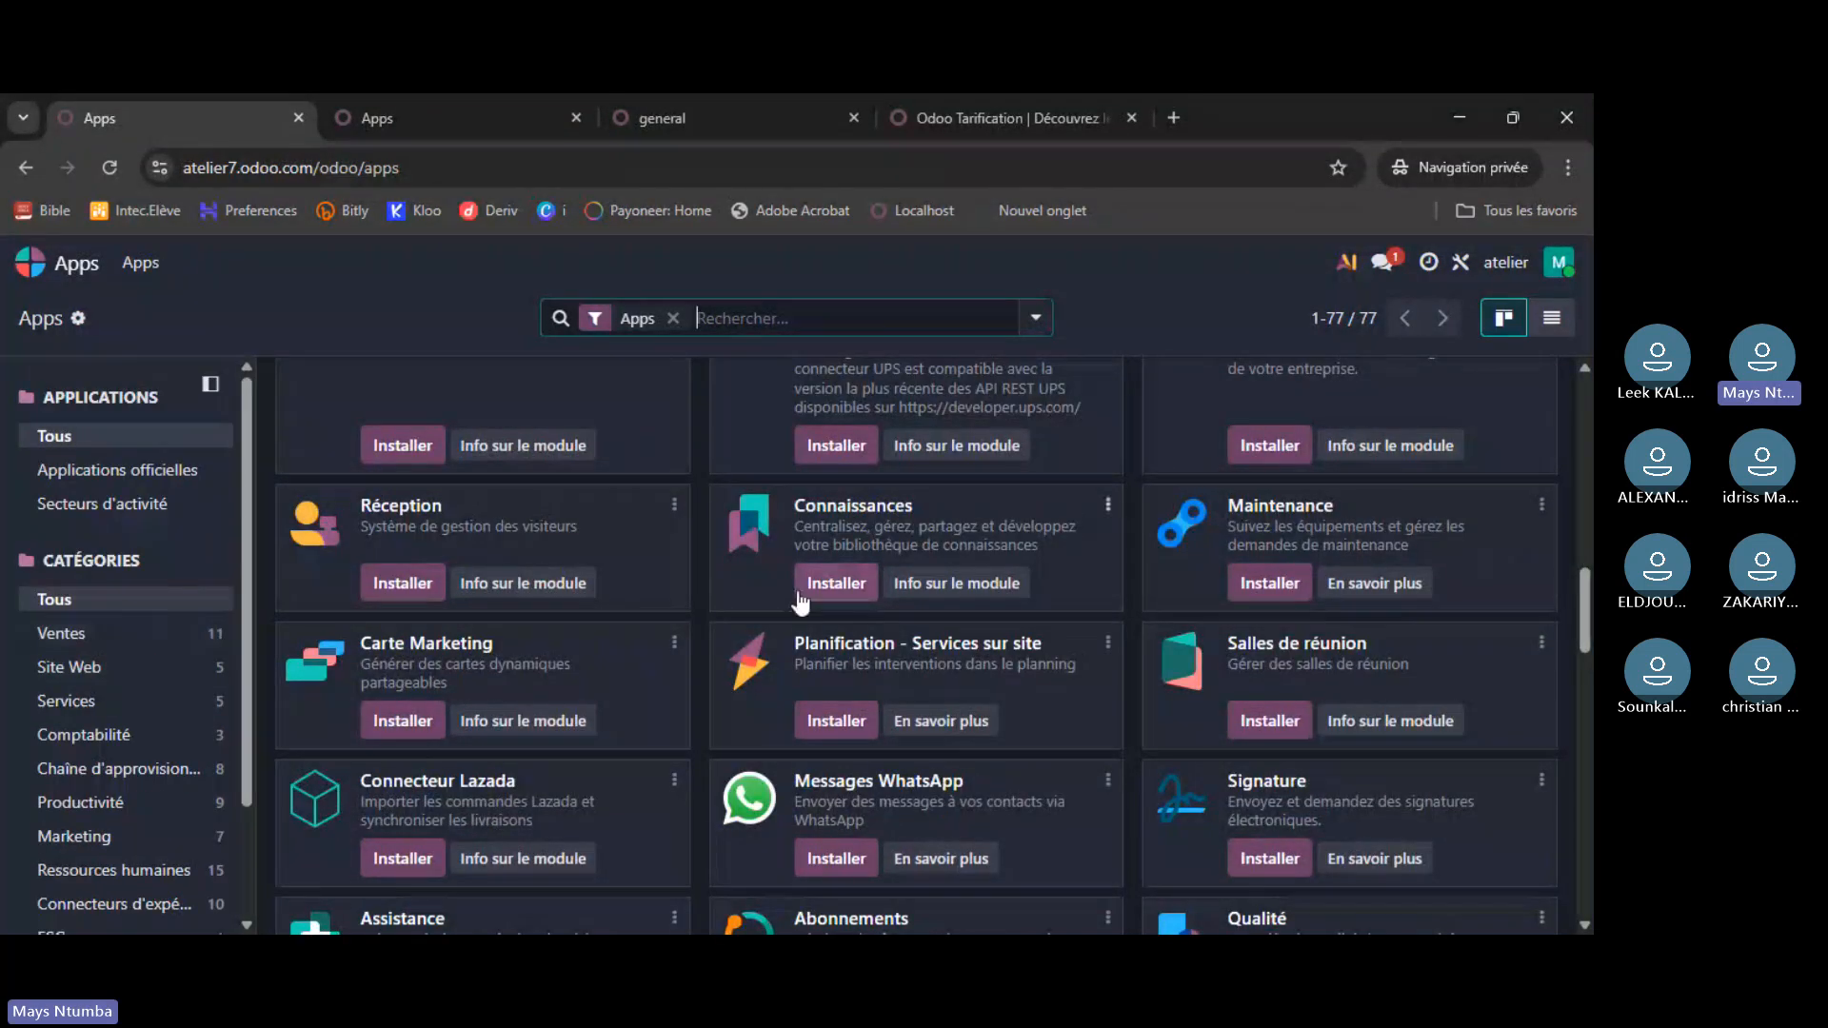
{"action": "scroll", "coordinate": [797, 592], "scroll_direction": "up", "scroll_amount": 8}
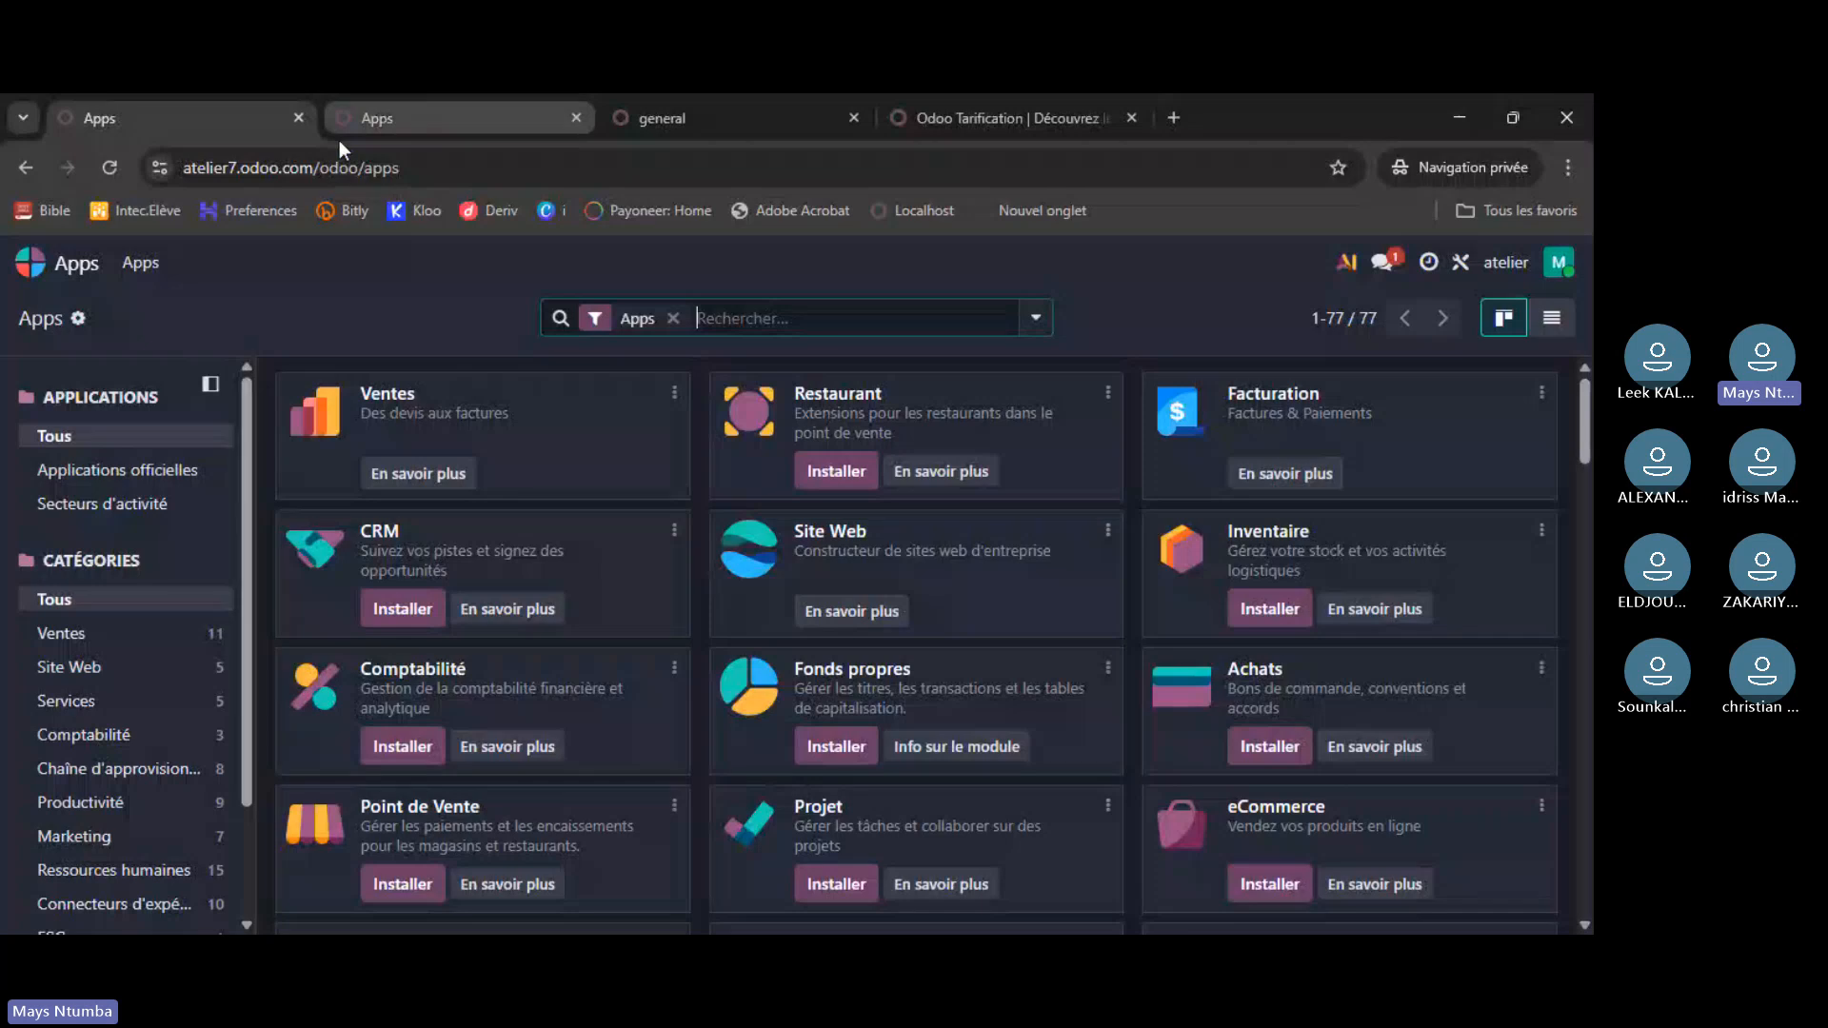
{"action": "left_click", "coordinate": [31, 267]}
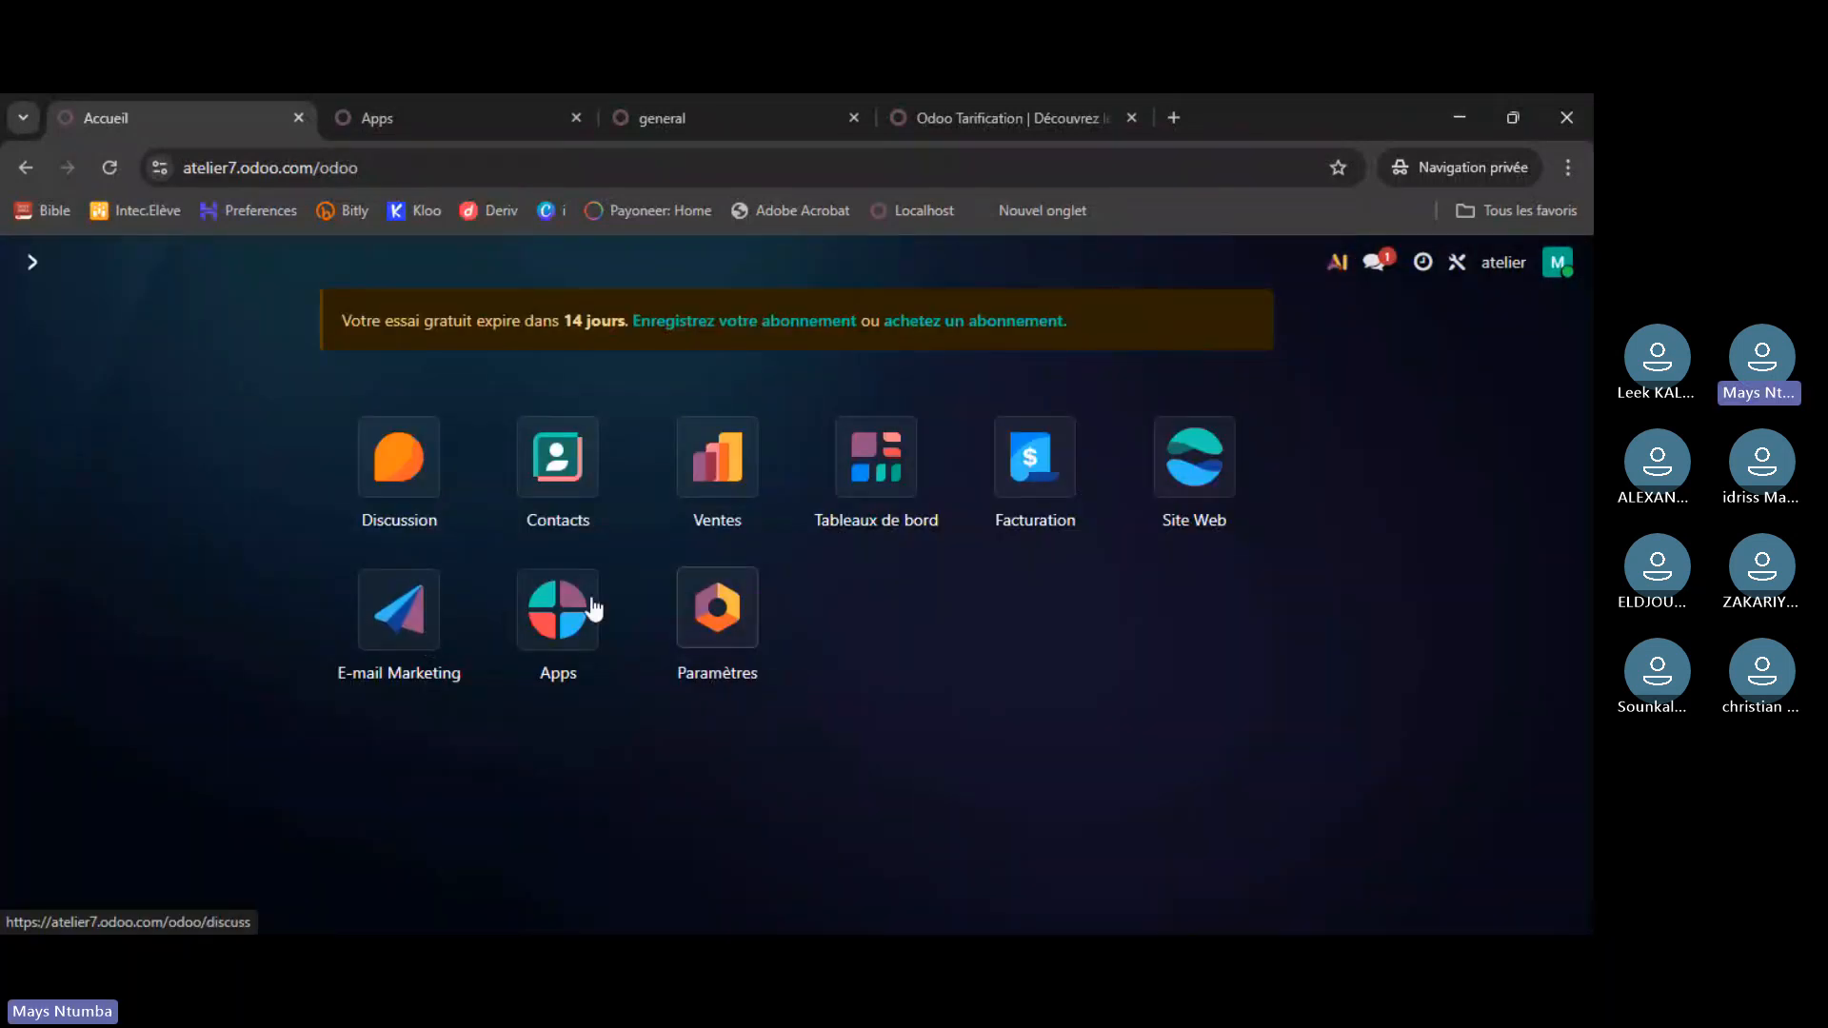
- Open Paramètres on atelier, then on localhost, scrolling through the localhost settings
{"action": "left_click", "coordinate": [716, 606]}
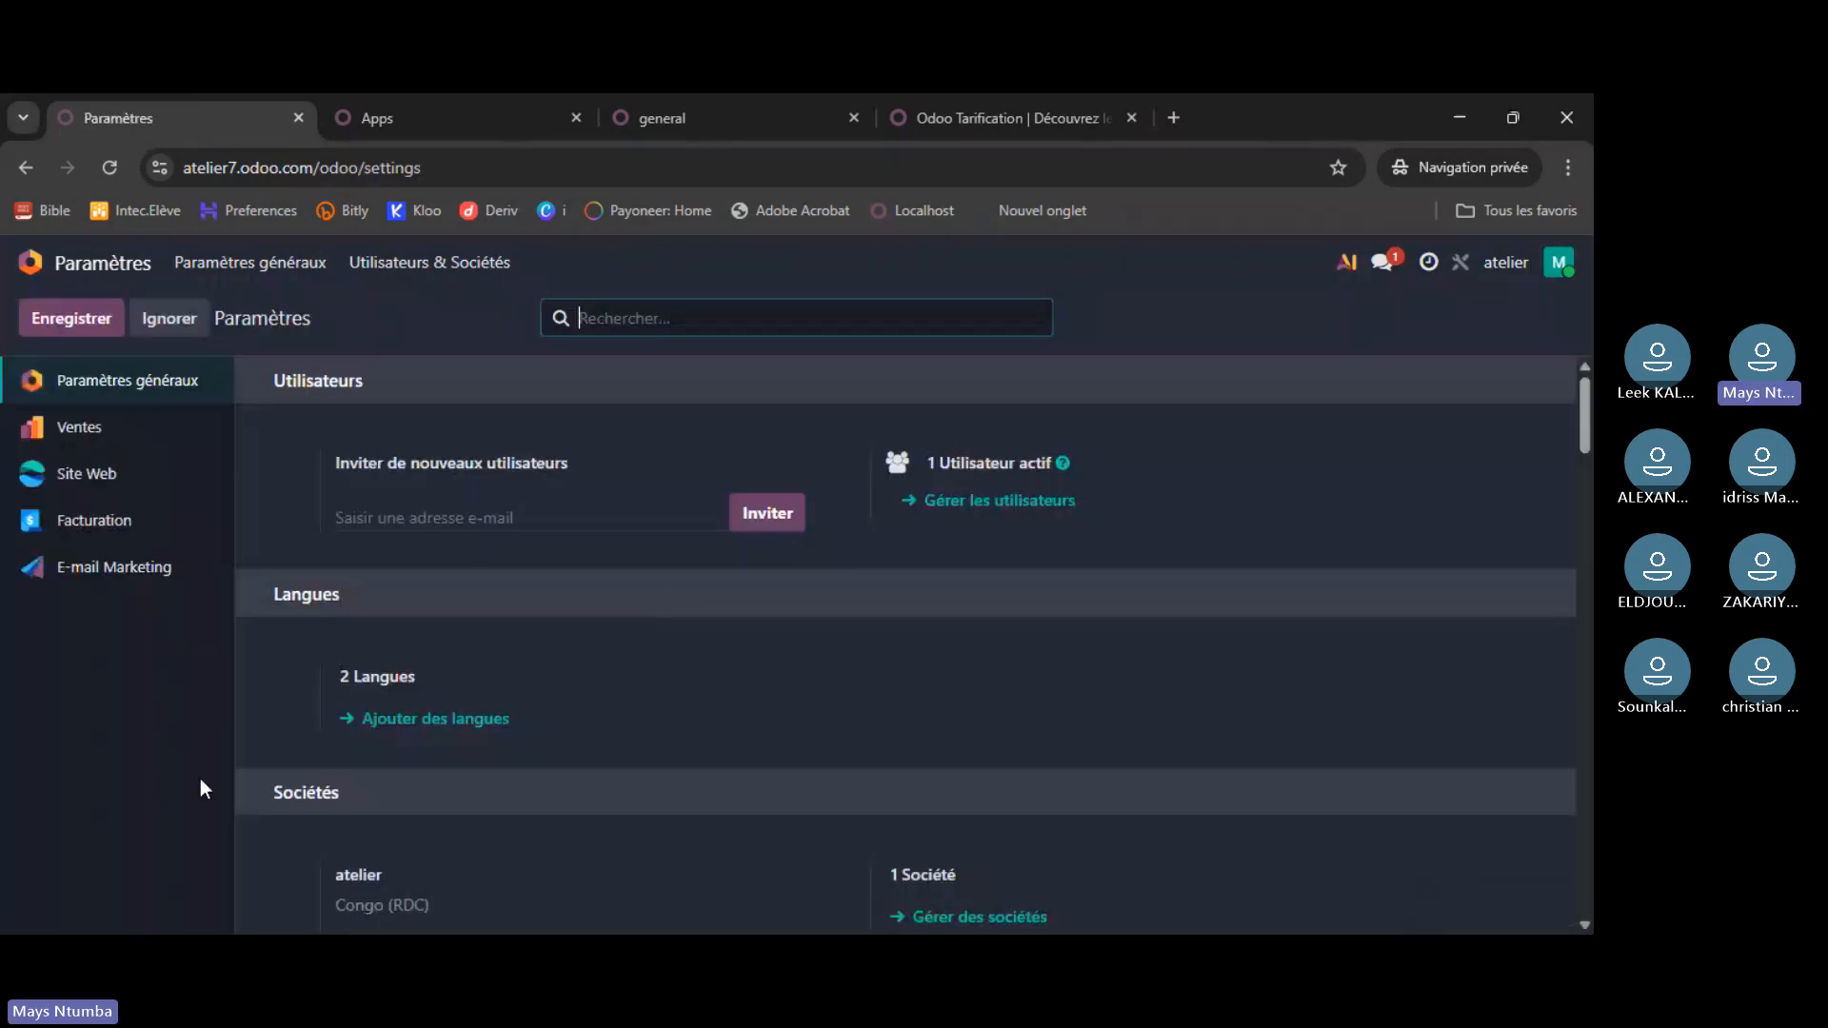
{"action": "left_click", "coordinate": [424, 105]}
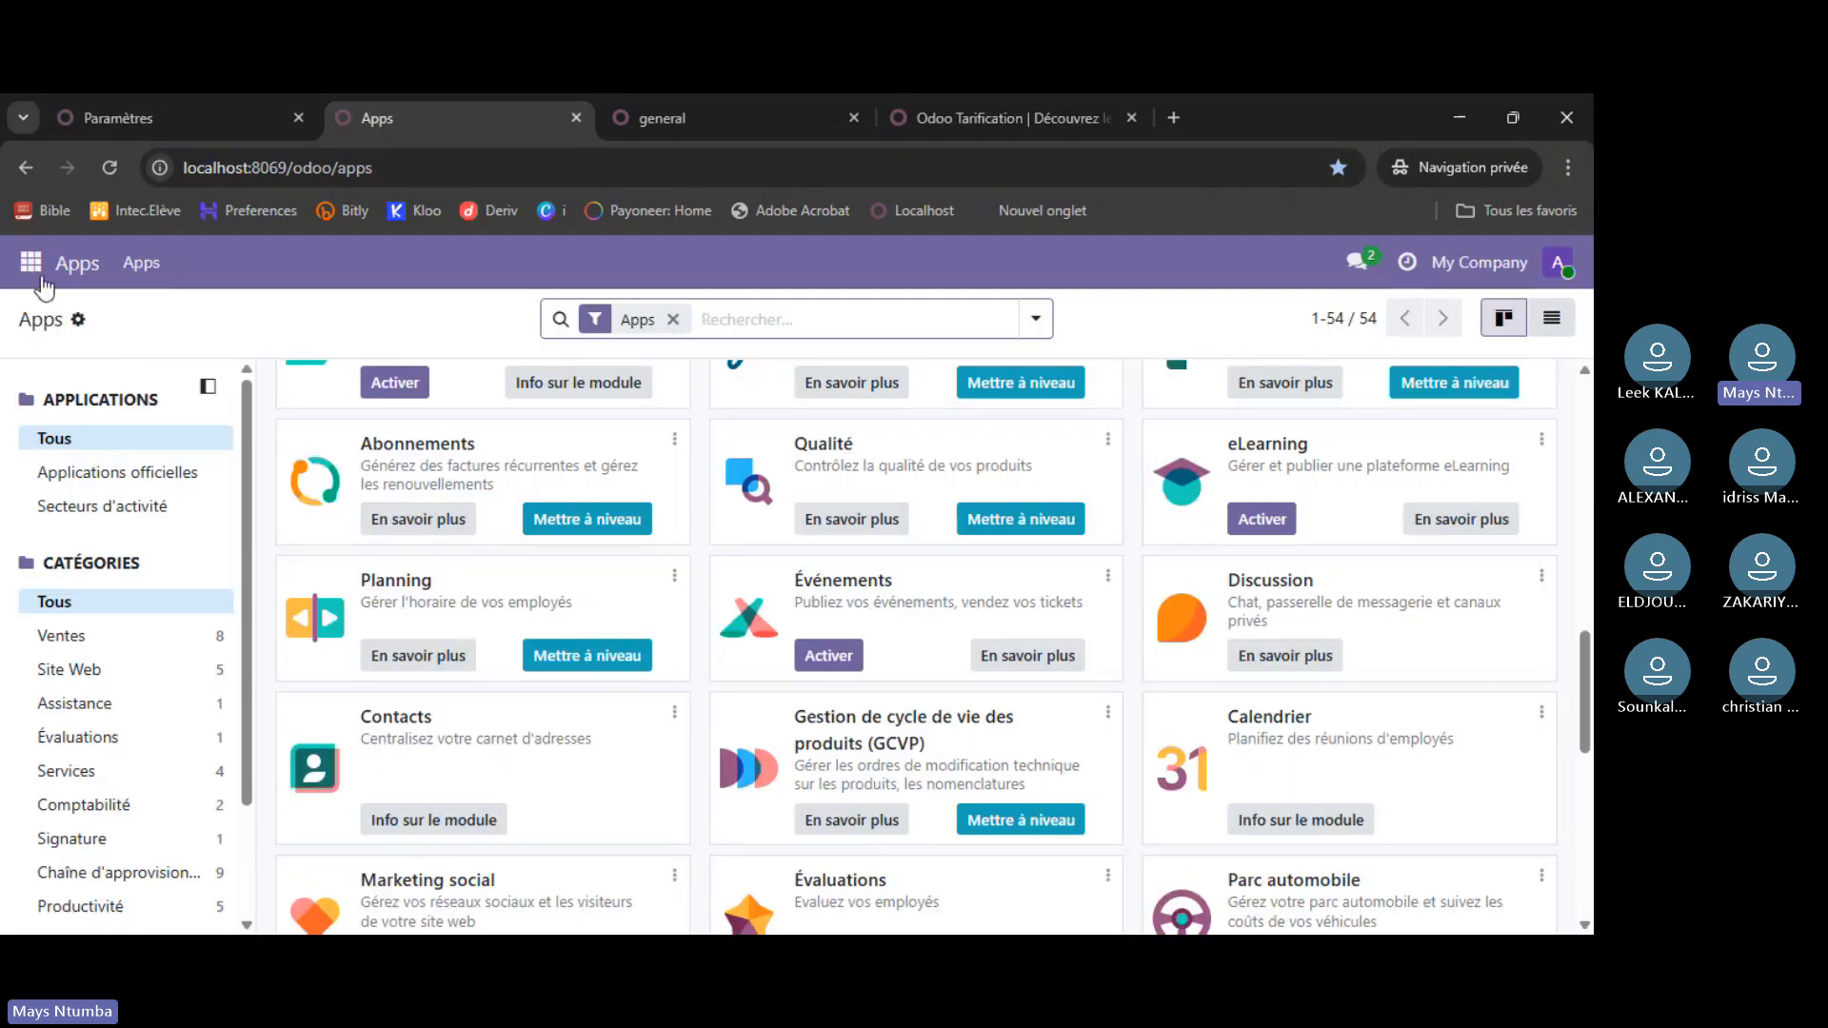
{"action": "left_click", "coordinate": [38, 274]}
{"action": "left_click", "coordinate": [74, 602]}
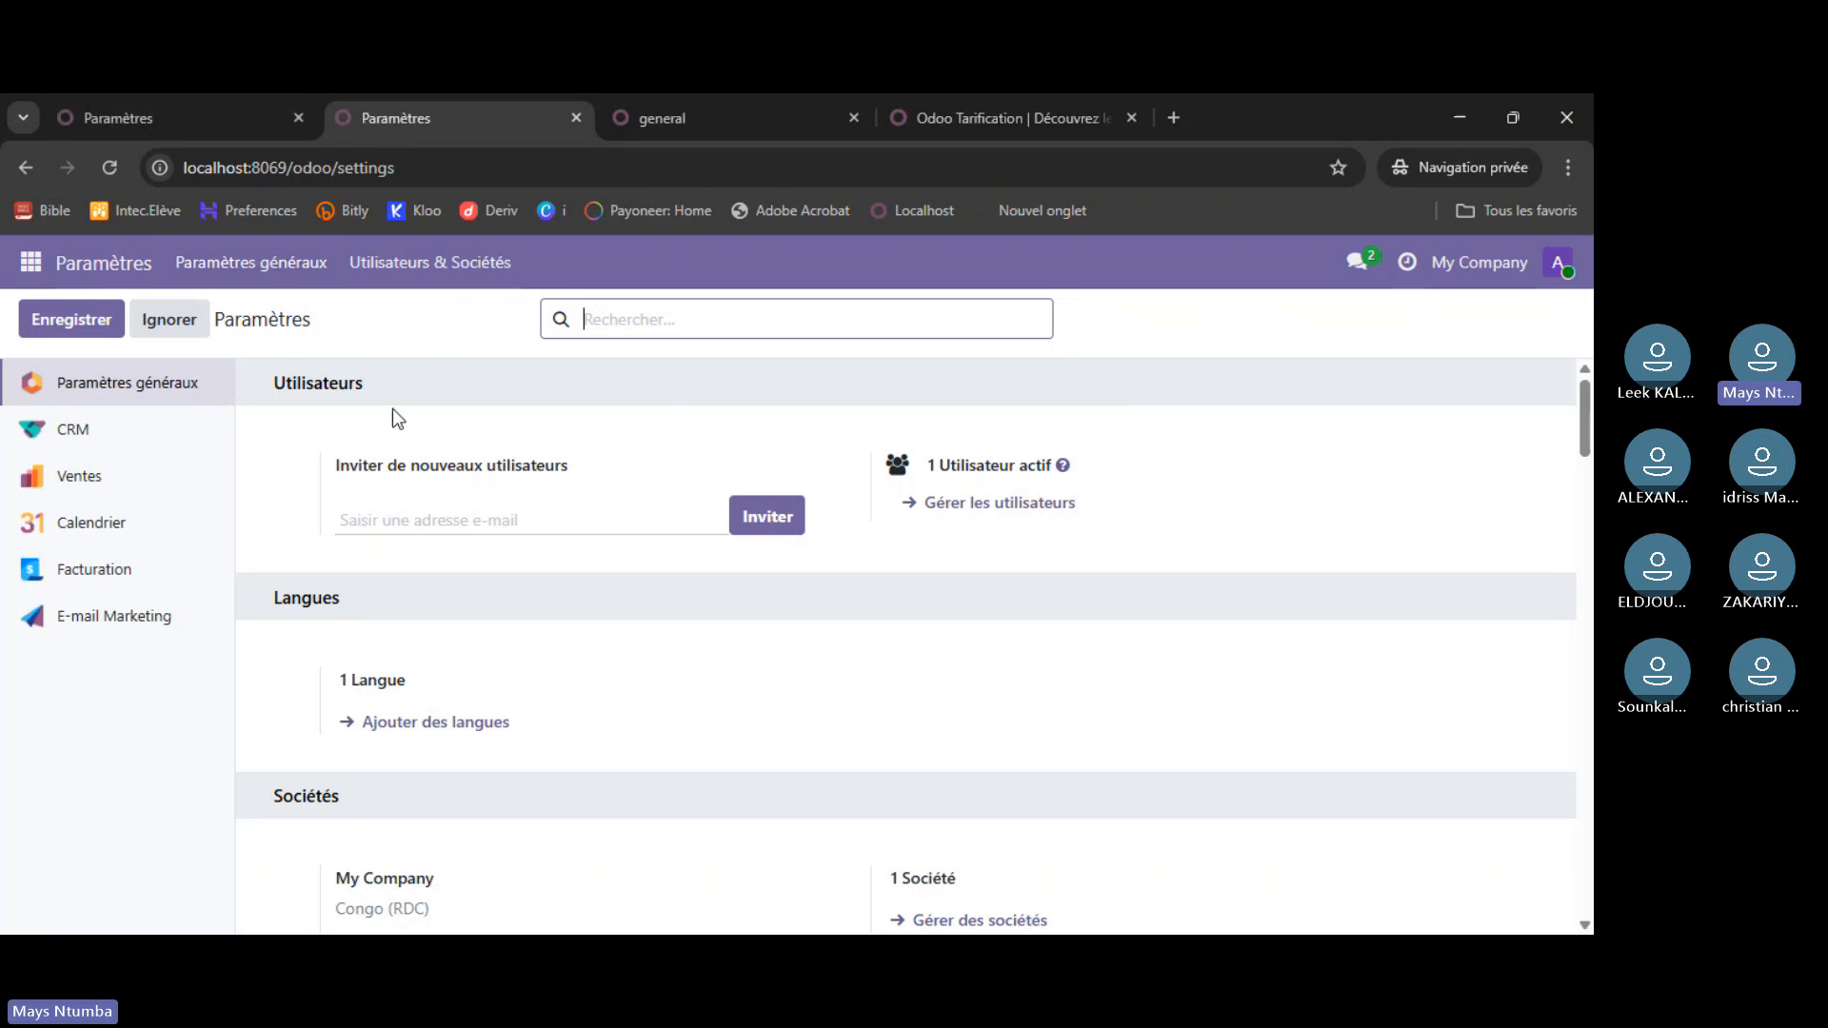
{"action": "scroll", "coordinate": [451, 560], "scroll_direction": "down", "scroll_amount": 2}
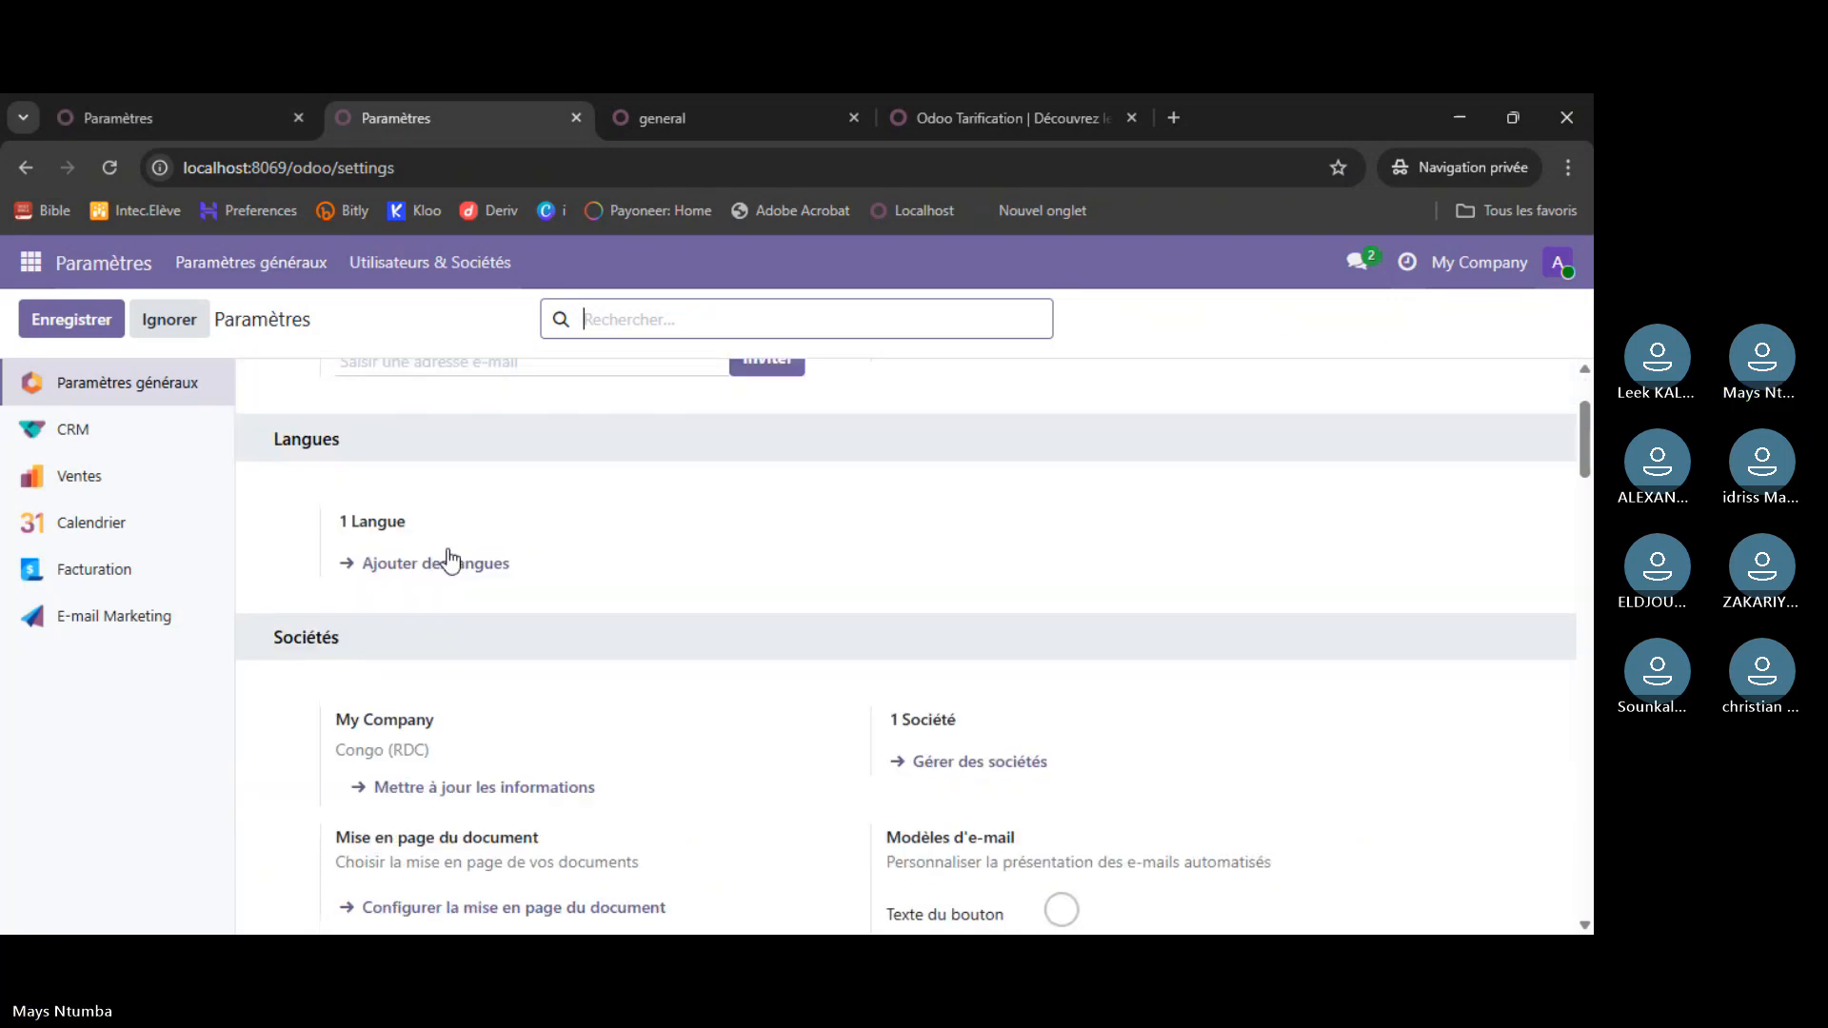
{"action": "scroll", "coordinate": [457, 580], "scroll_direction": "down", "scroll_amount": 12}
{"action": "scroll", "coordinate": [480, 631], "scroll_direction": "down", "scroll_amount": 15}
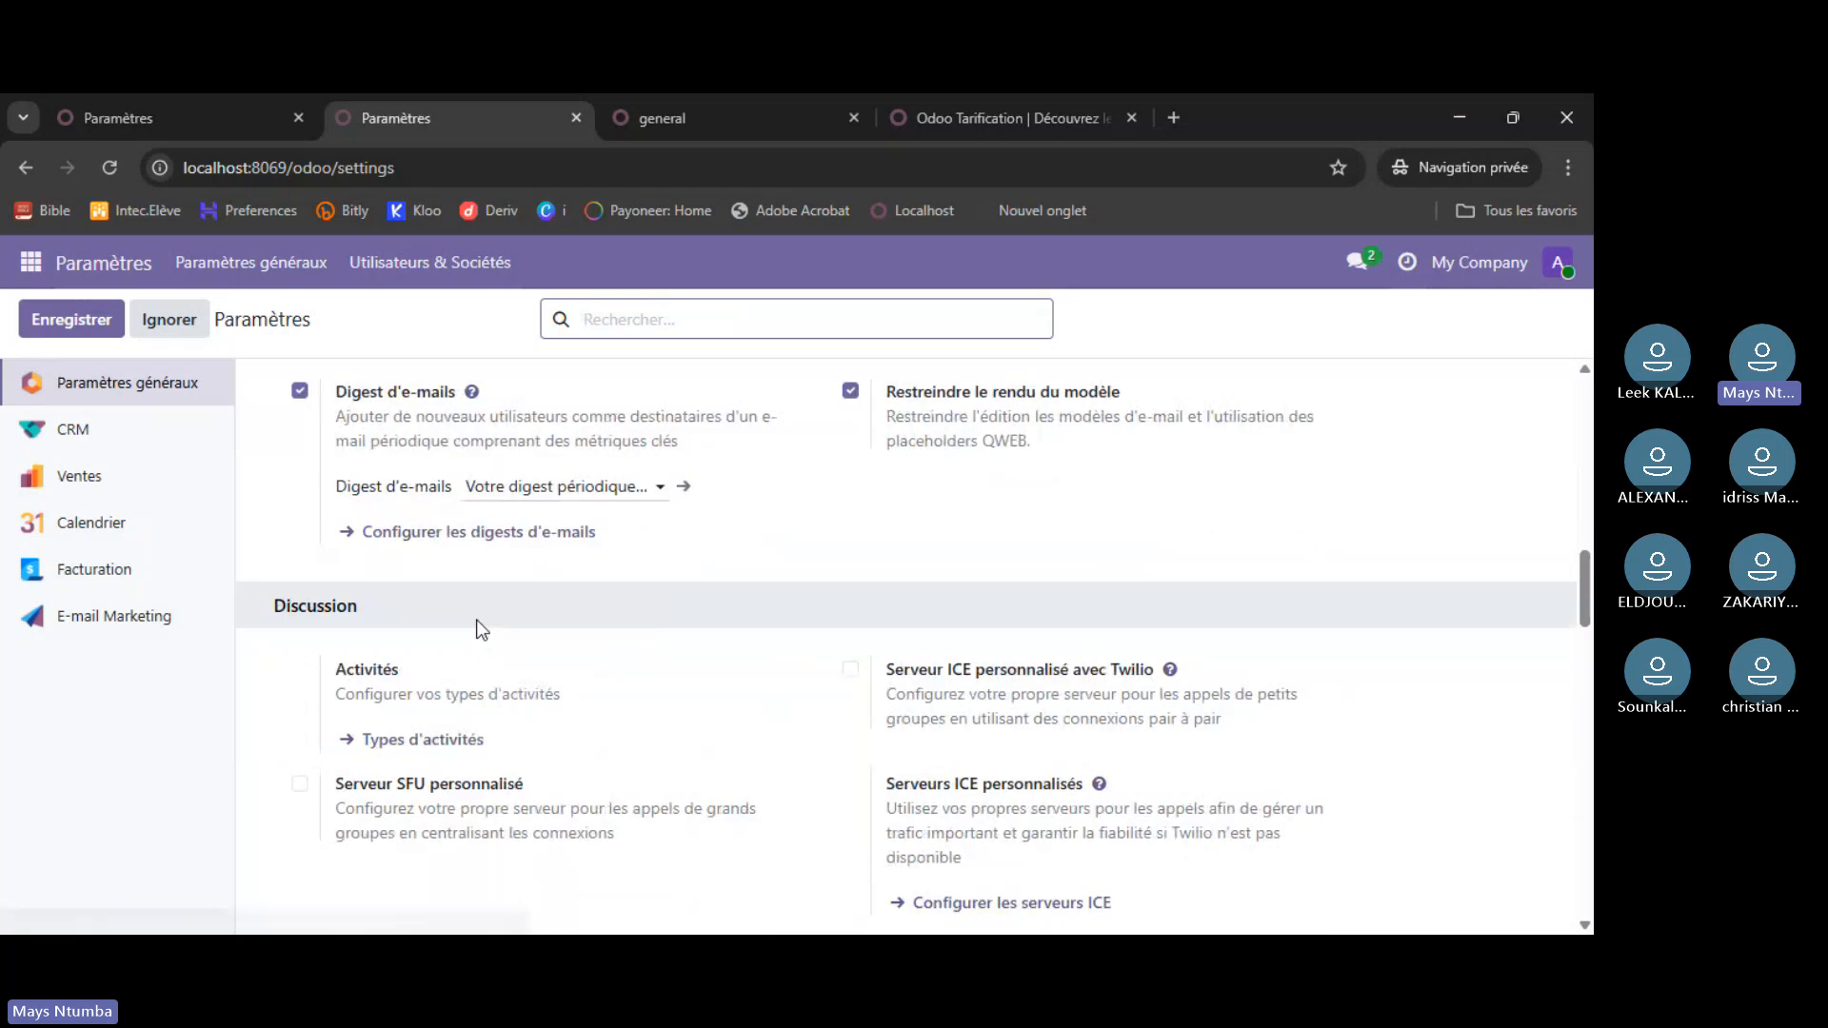
{"action": "scroll", "coordinate": [478, 619], "scroll_direction": "up", "scroll_amount": 20}
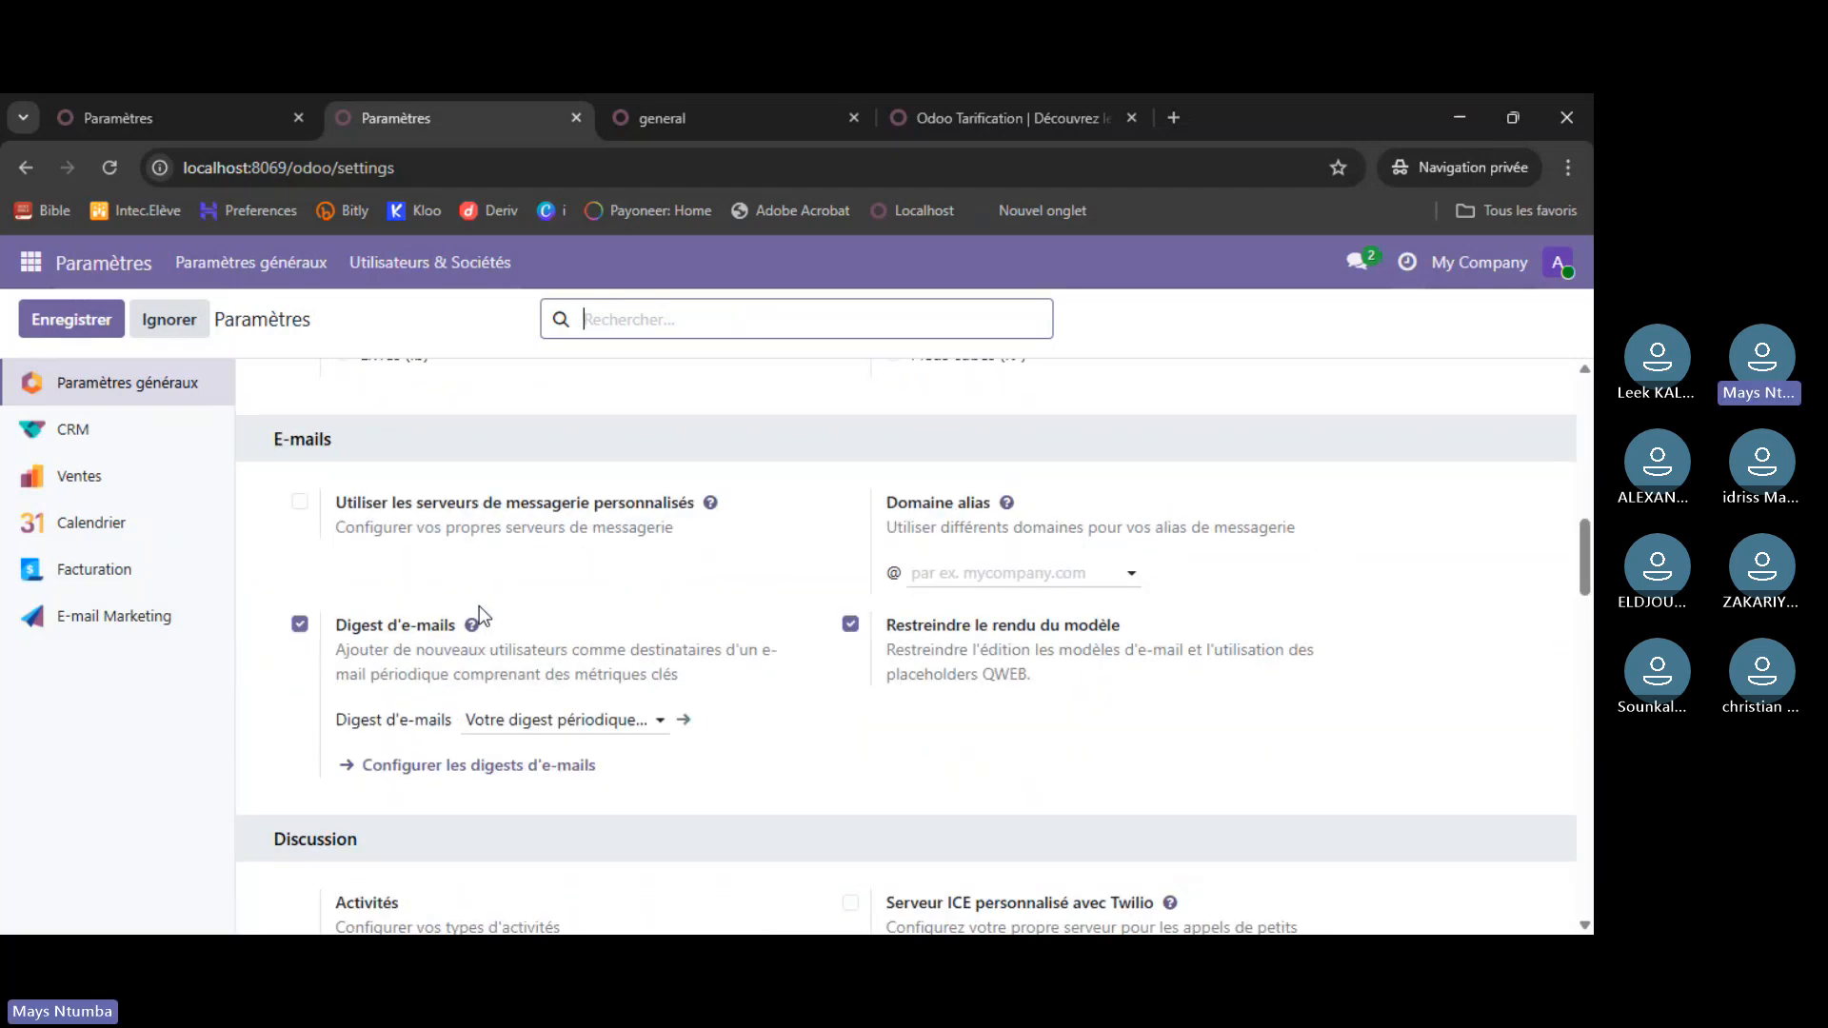
- Return to the atelier tab's Paramètres généraux showing 2 languages and the Congo (RDC) company
{"action": "left_click", "coordinate": [89, 134]}
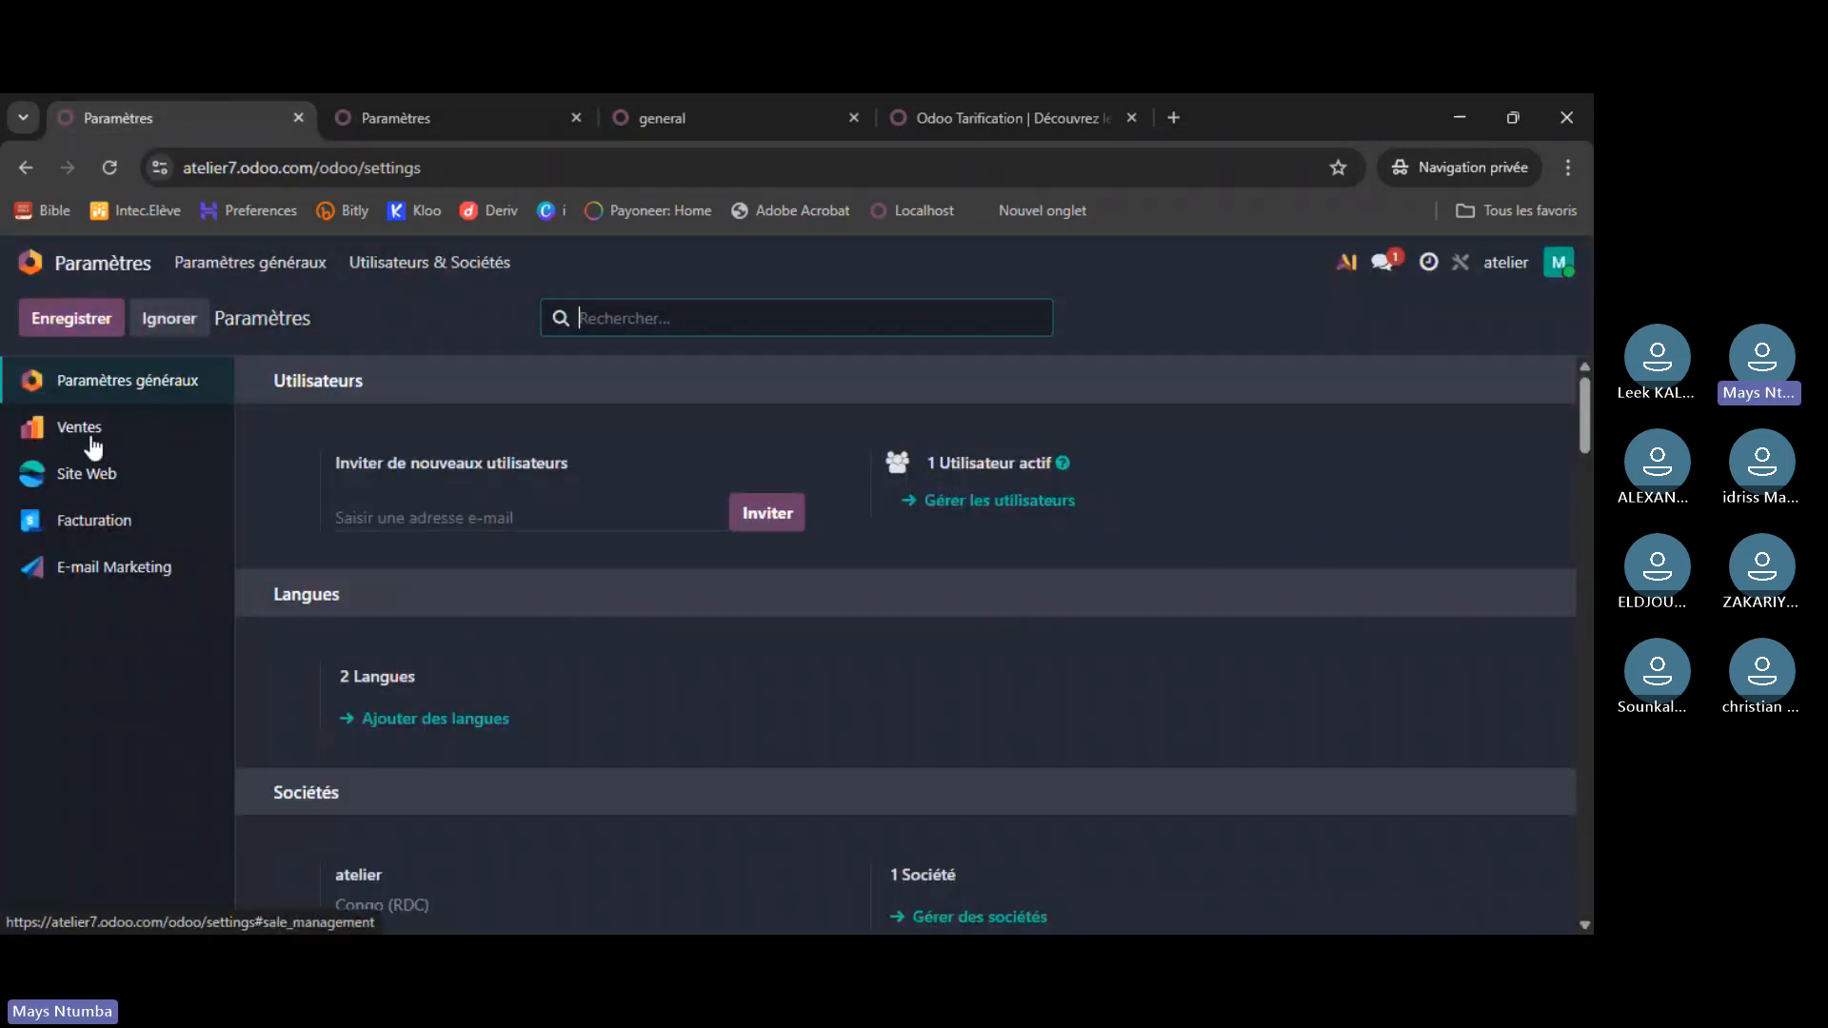
{"action": "left_click", "coordinate": [63, 393]}
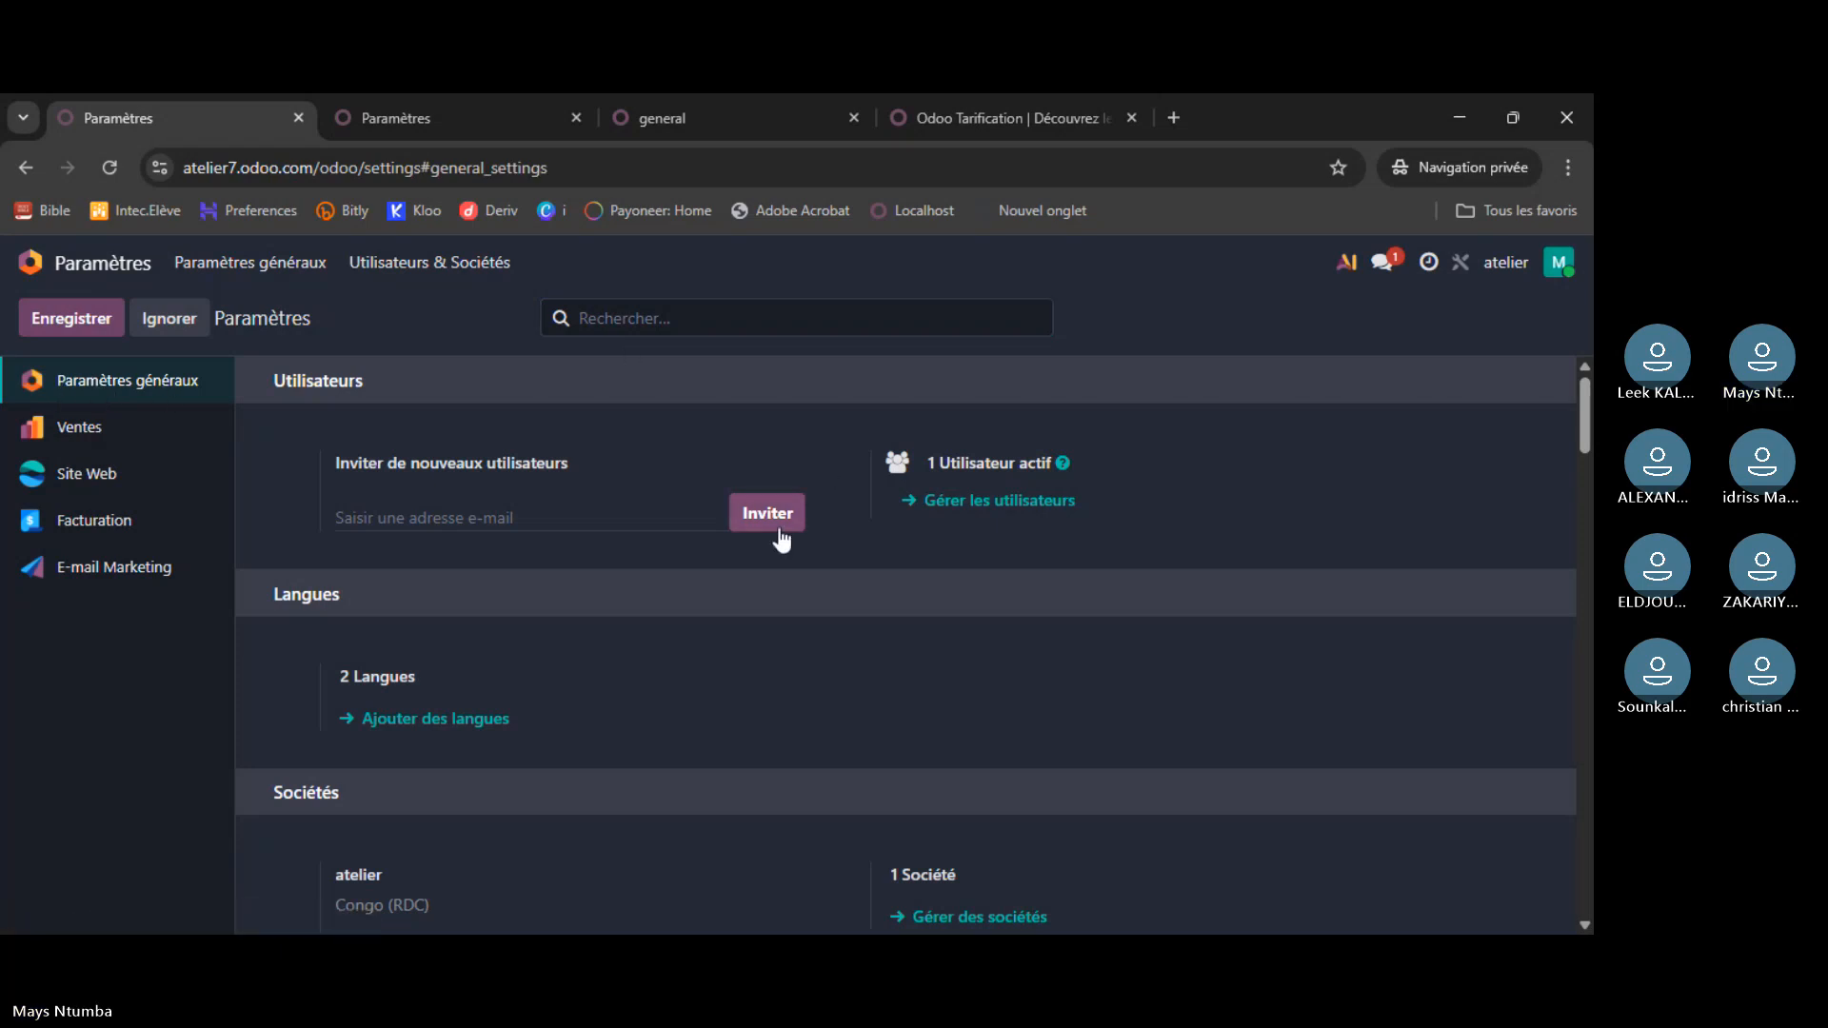
{"action": "scroll", "coordinate": [666, 609], "scroll_direction": "down", "scroll_amount": 10}
{"action": "scroll", "coordinate": [642, 613], "scroll_direction": "up", "scroll_amount": 10}
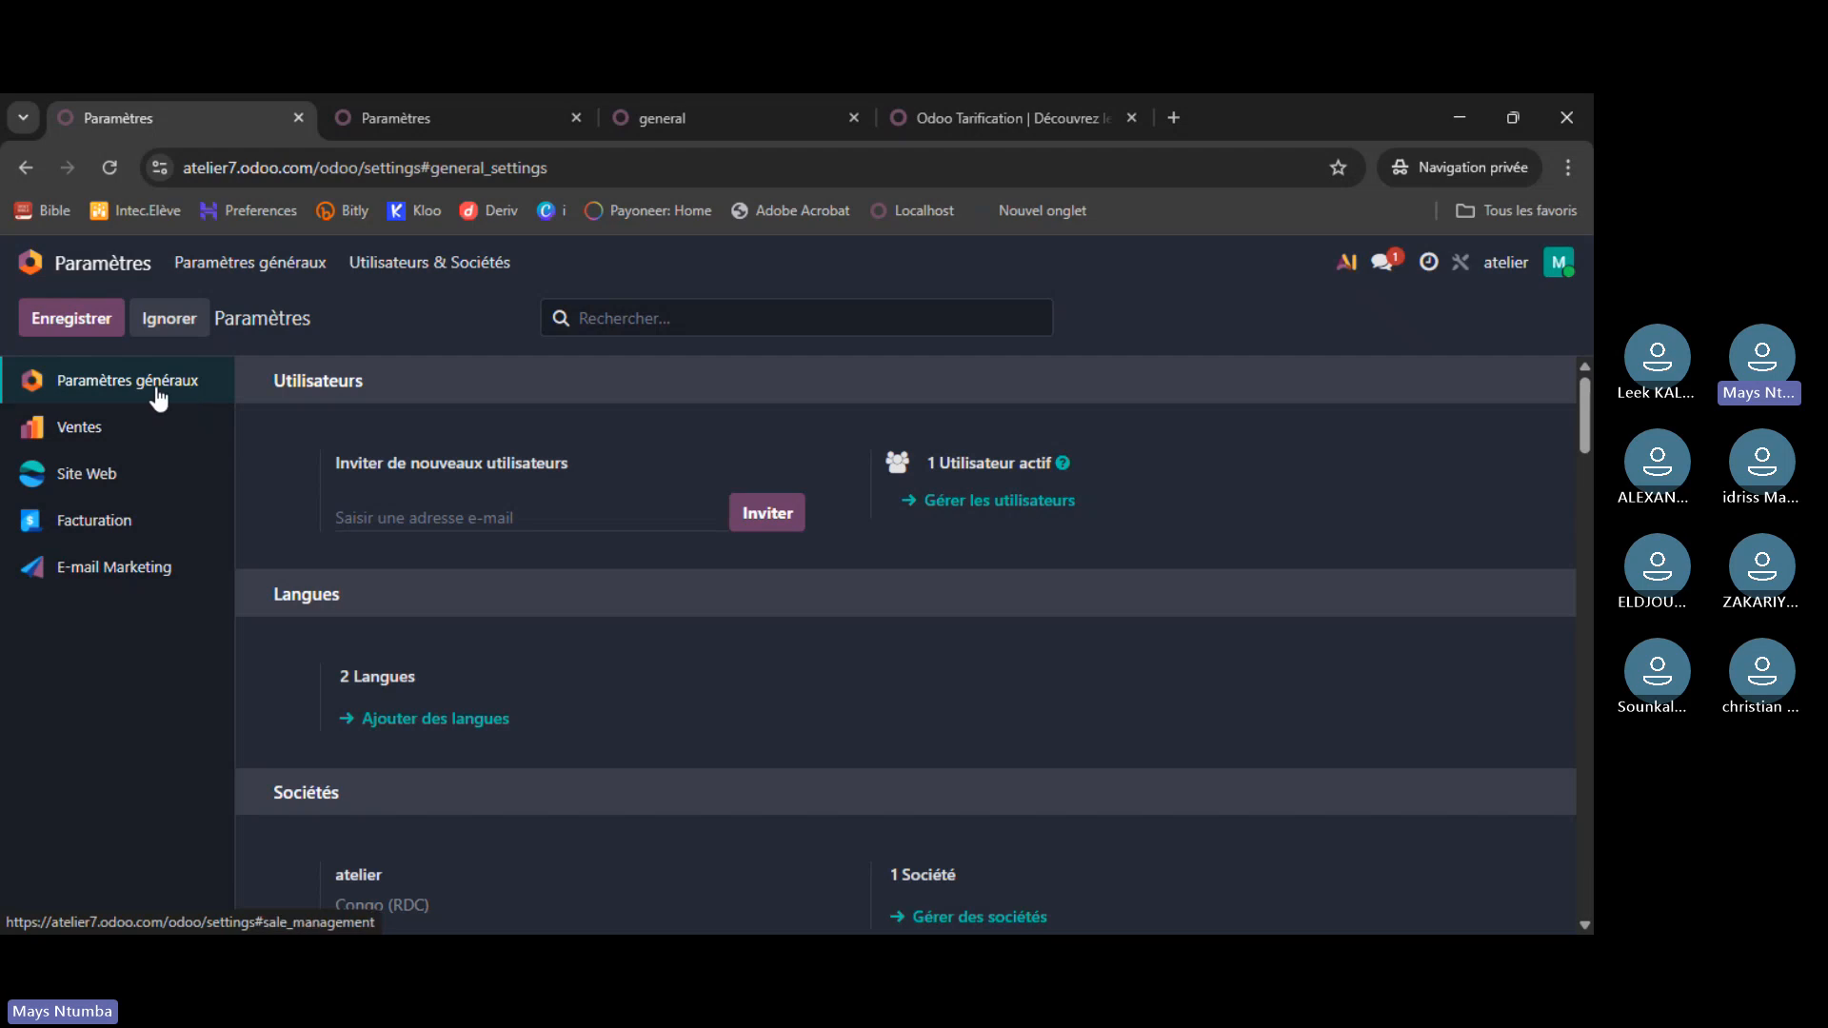
- View the atelier Ventes settings, then go home and reopen Paramètres
{"action": "left_click", "coordinate": [123, 444]}
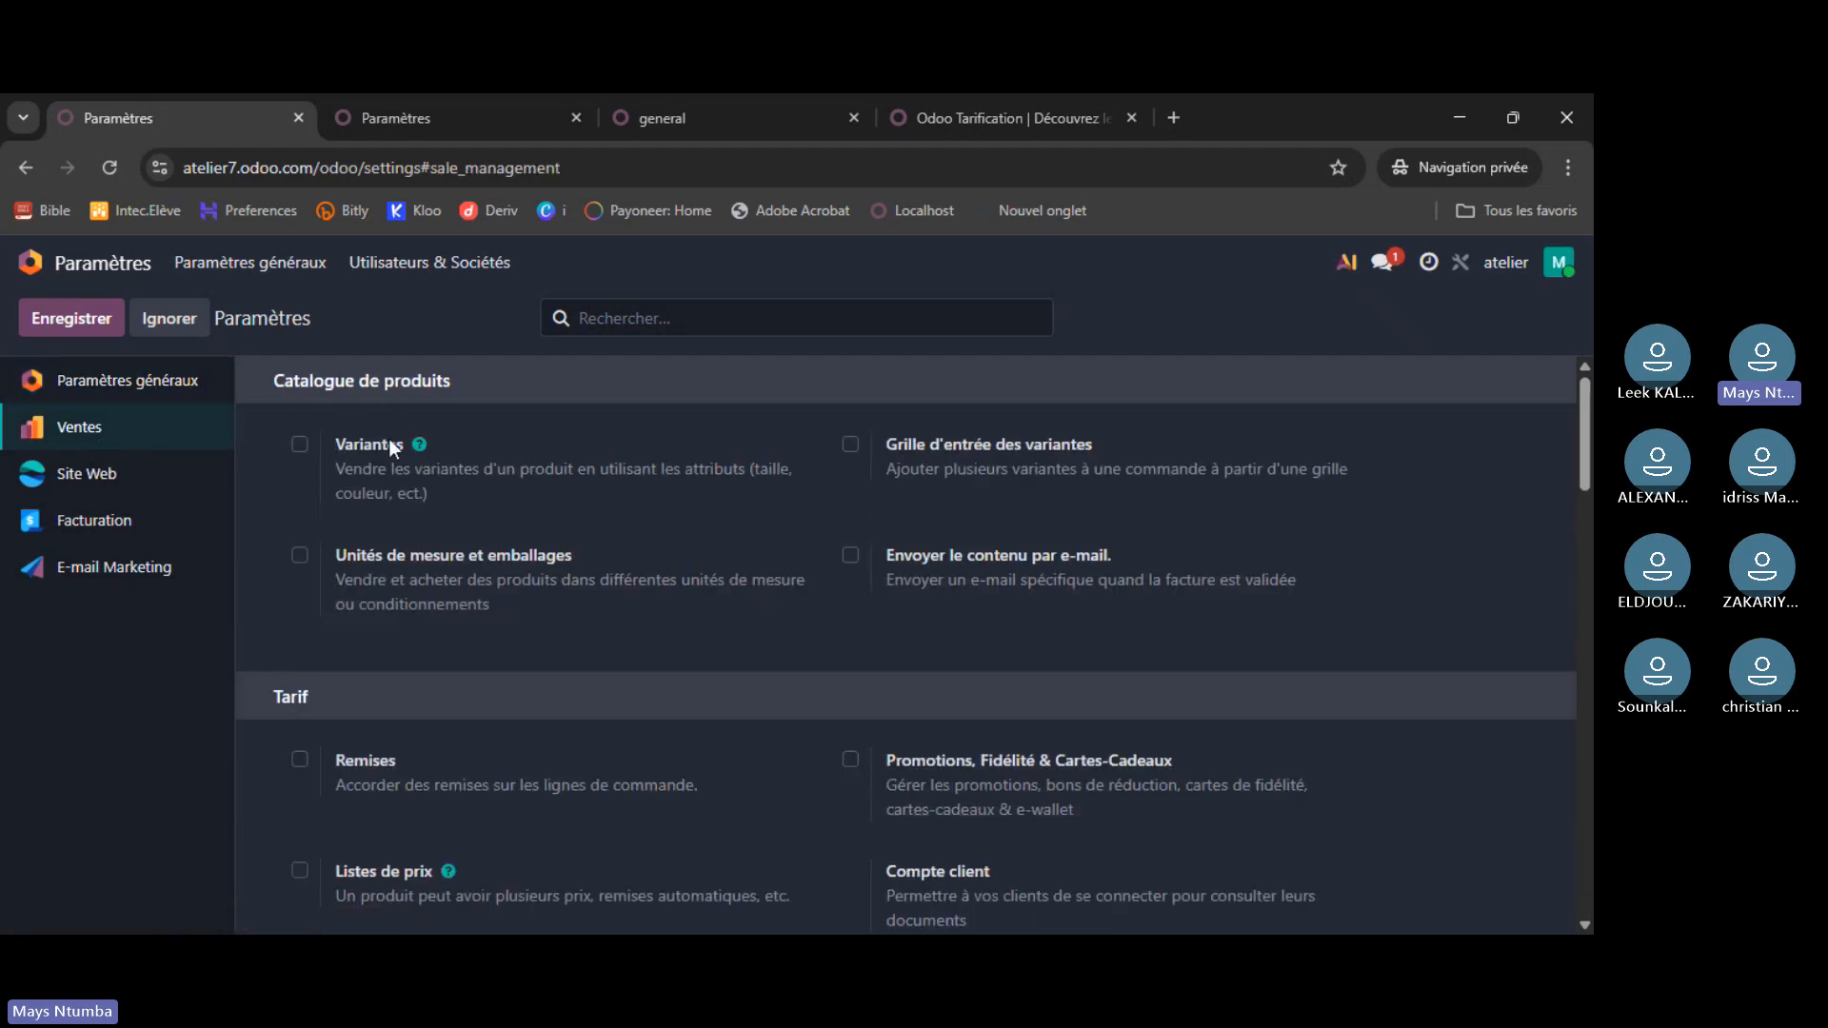
{"action": "scroll", "coordinate": [361, 454], "scroll_direction": "down", "scroll_amount": 2}
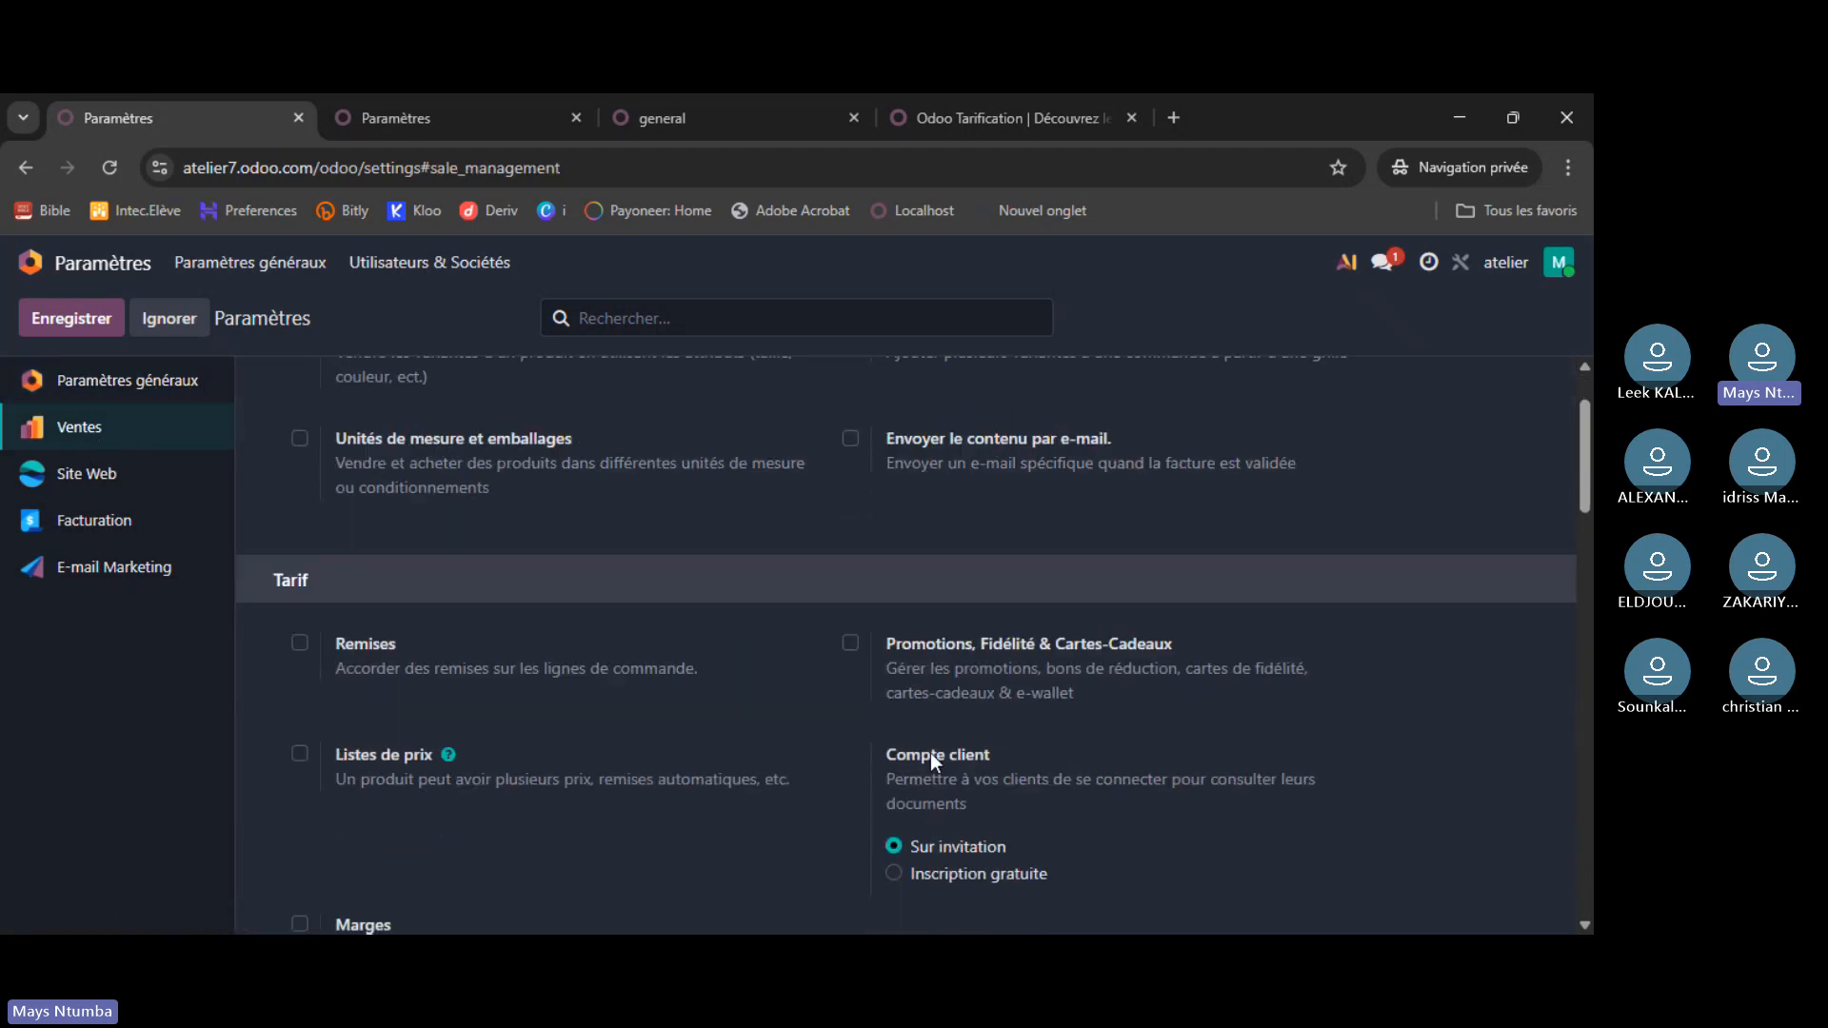
{"action": "left_click", "coordinate": [29, 262]}
{"action": "left_click", "coordinate": [721, 612]}
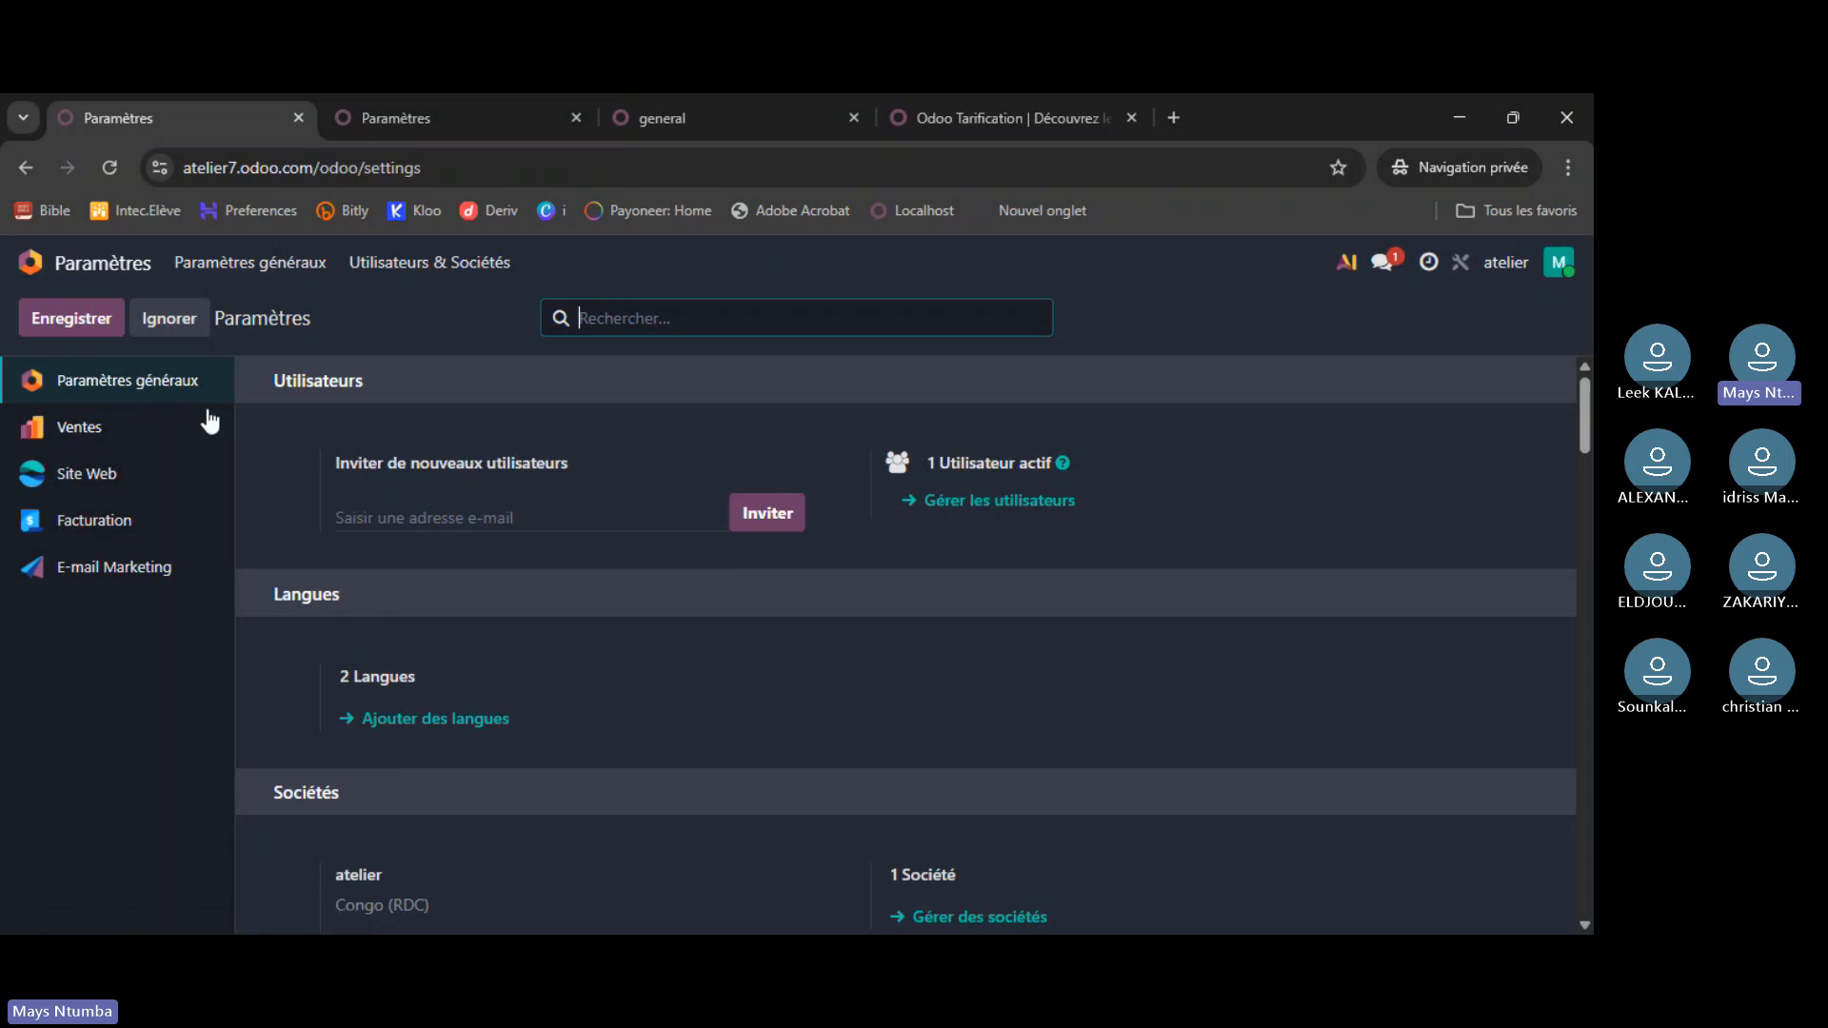
- Browse Paramètres généraux and Ventes, then show the Site Web settings
{"action": "left_click", "coordinate": [107, 390]}
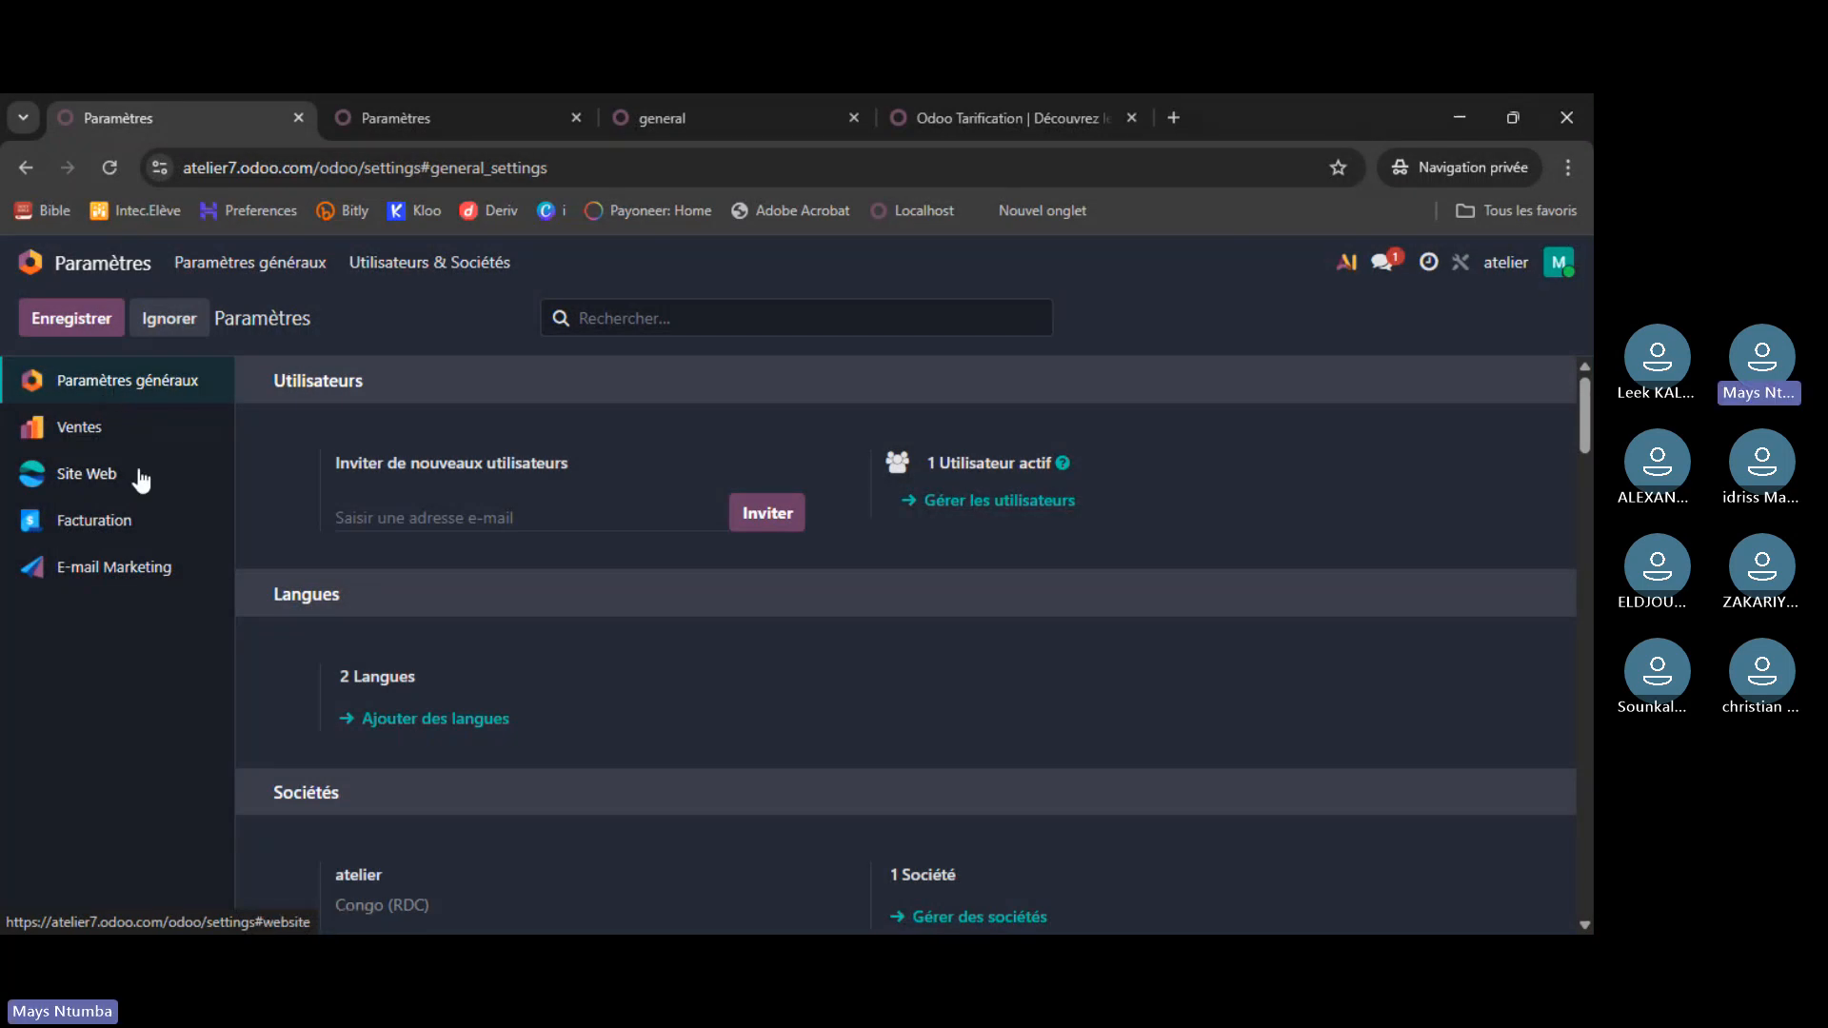
{"action": "left_click", "coordinate": [120, 441]}
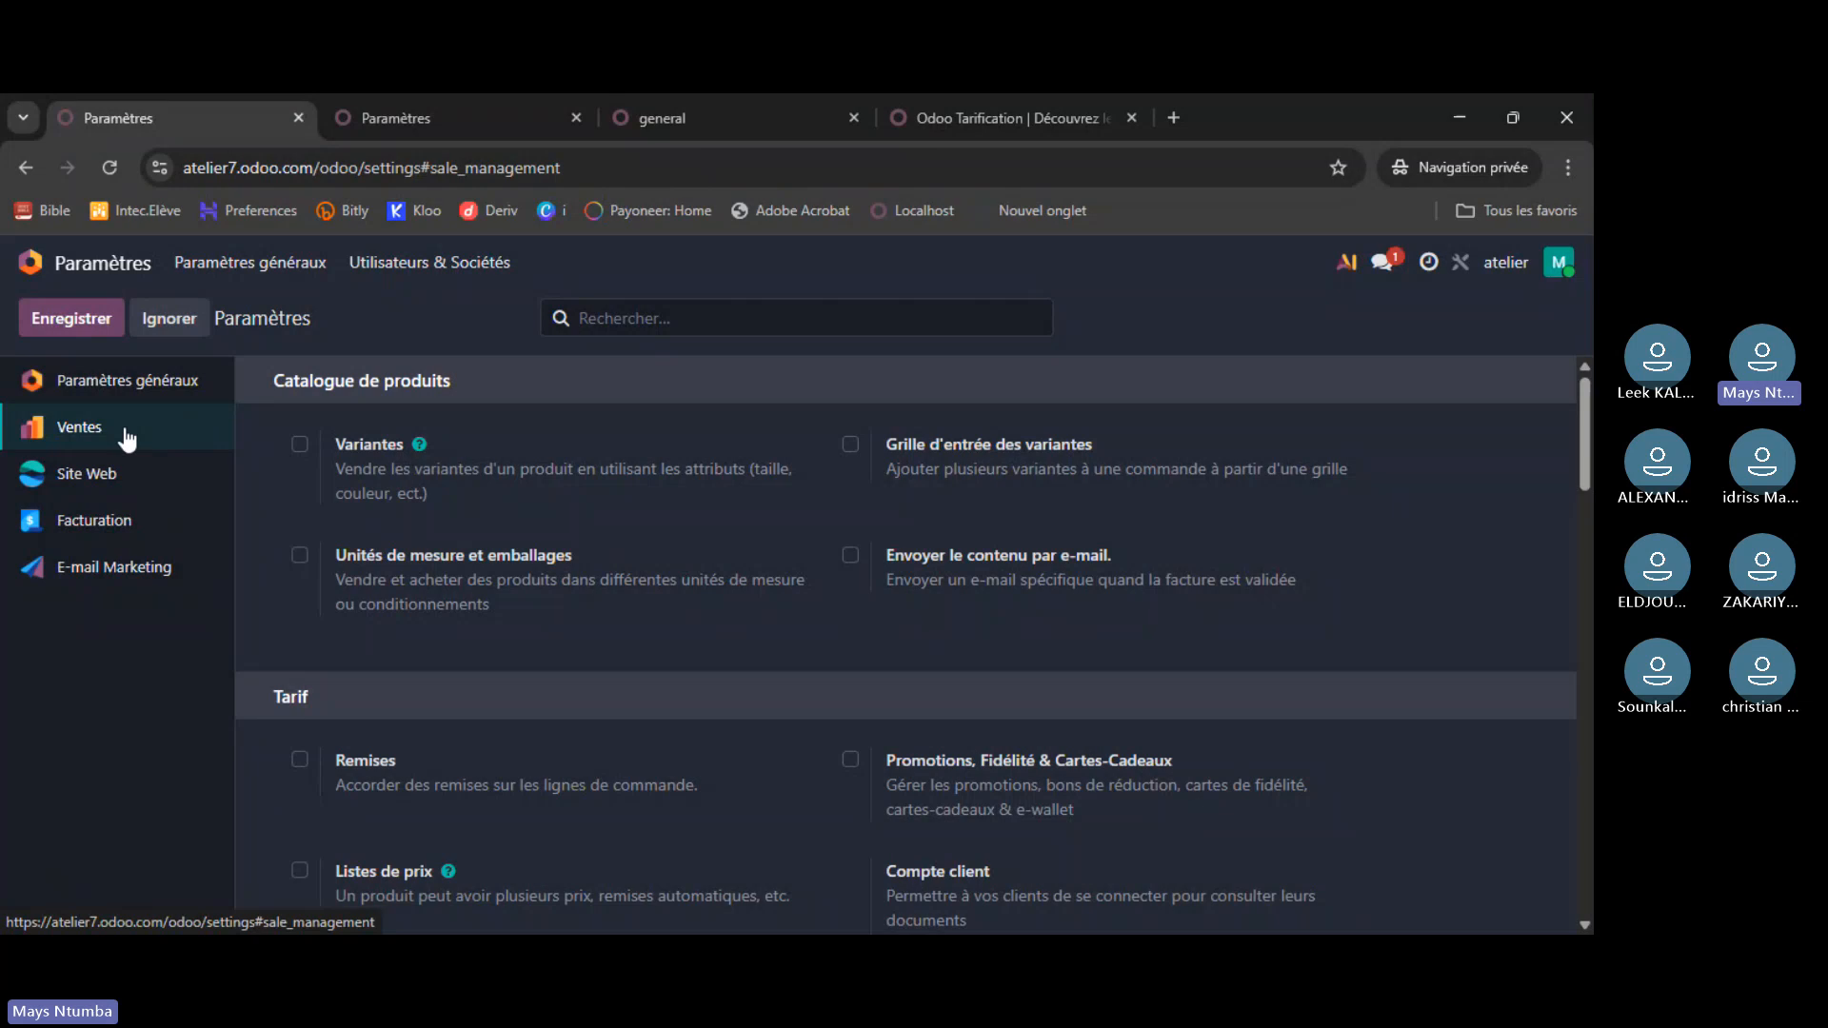
{"action": "scroll", "coordinate": [574, 477], "scroll_direction": "down", "scroll_amount": 2}
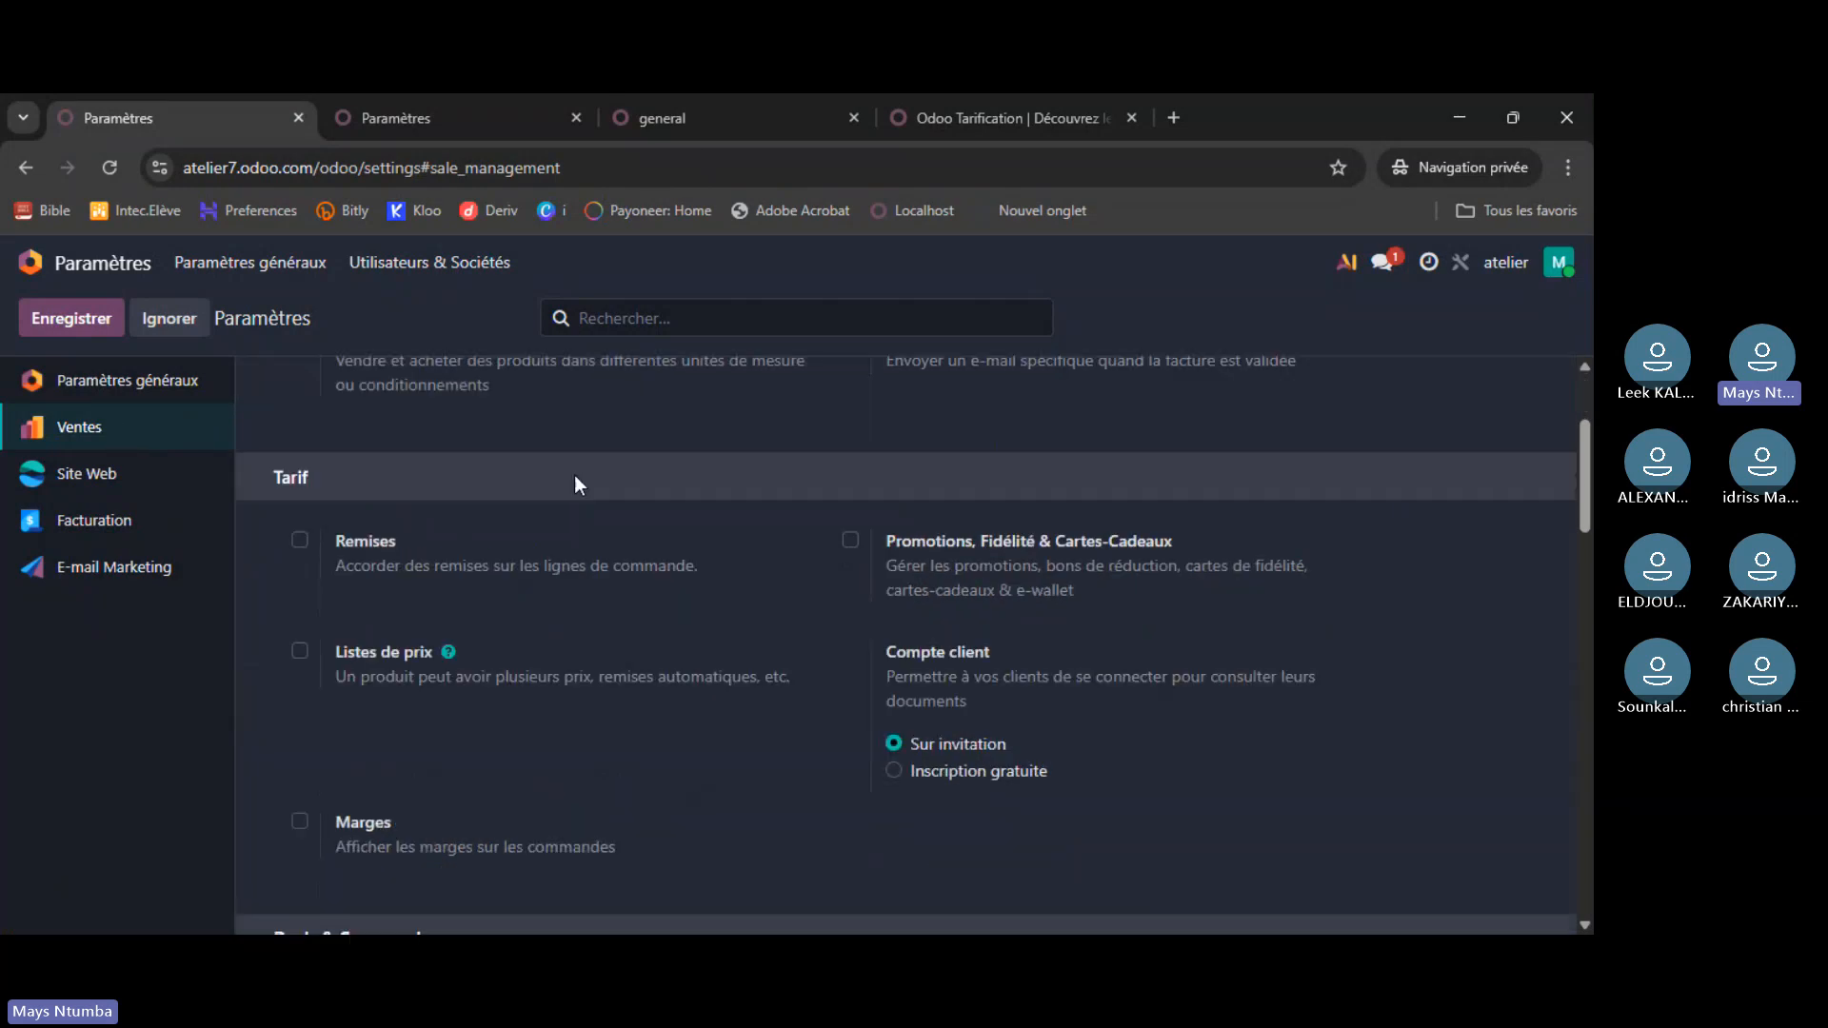
{"action": "scroll", "coordinate": [579, 539], "scroll_direction": "down", "scroll_amount": 4}
{"action": "scroll", "coordinate": [579, 539], "scroll_direction": "down", "scroll_amount": 6}
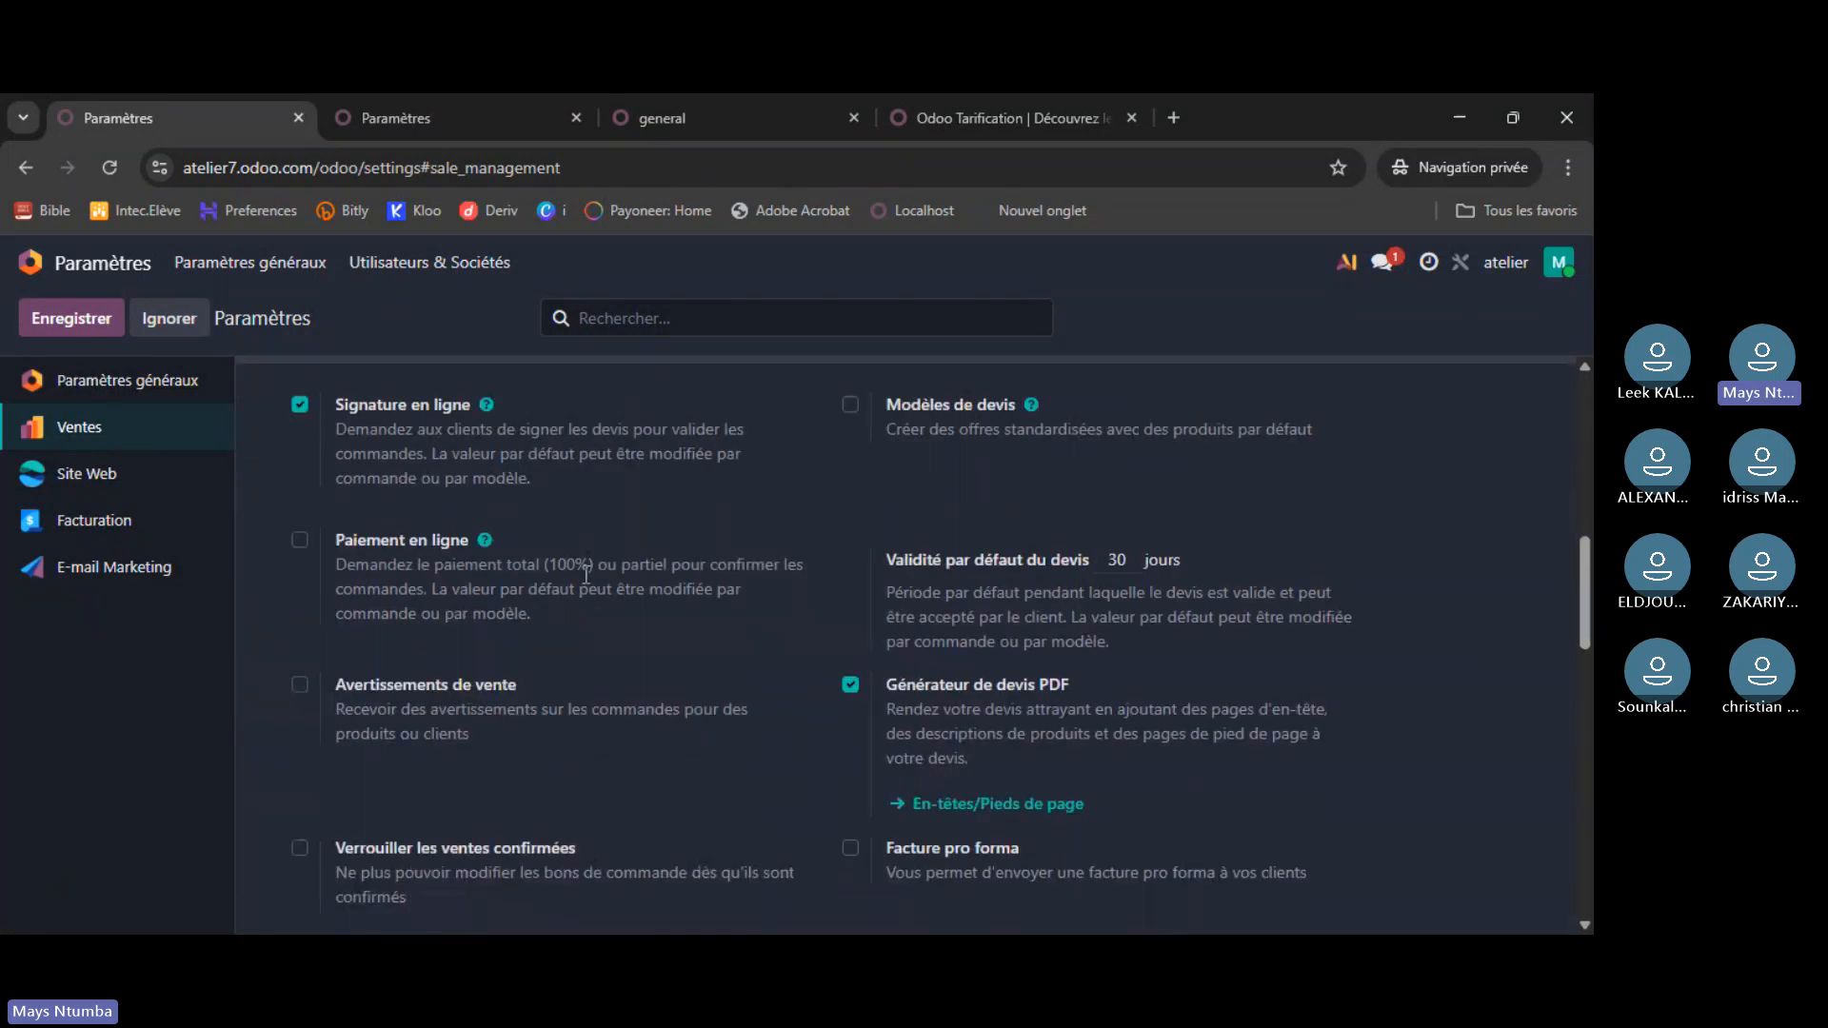
{"action": "scroll", "coordinate": [591, 600], "scroll_direction": "down", "scroll_amount": 1}
{"action": "scroll", "coordinate": [594, 600], "scroll_direction": "up", "scroll_amount": 12}
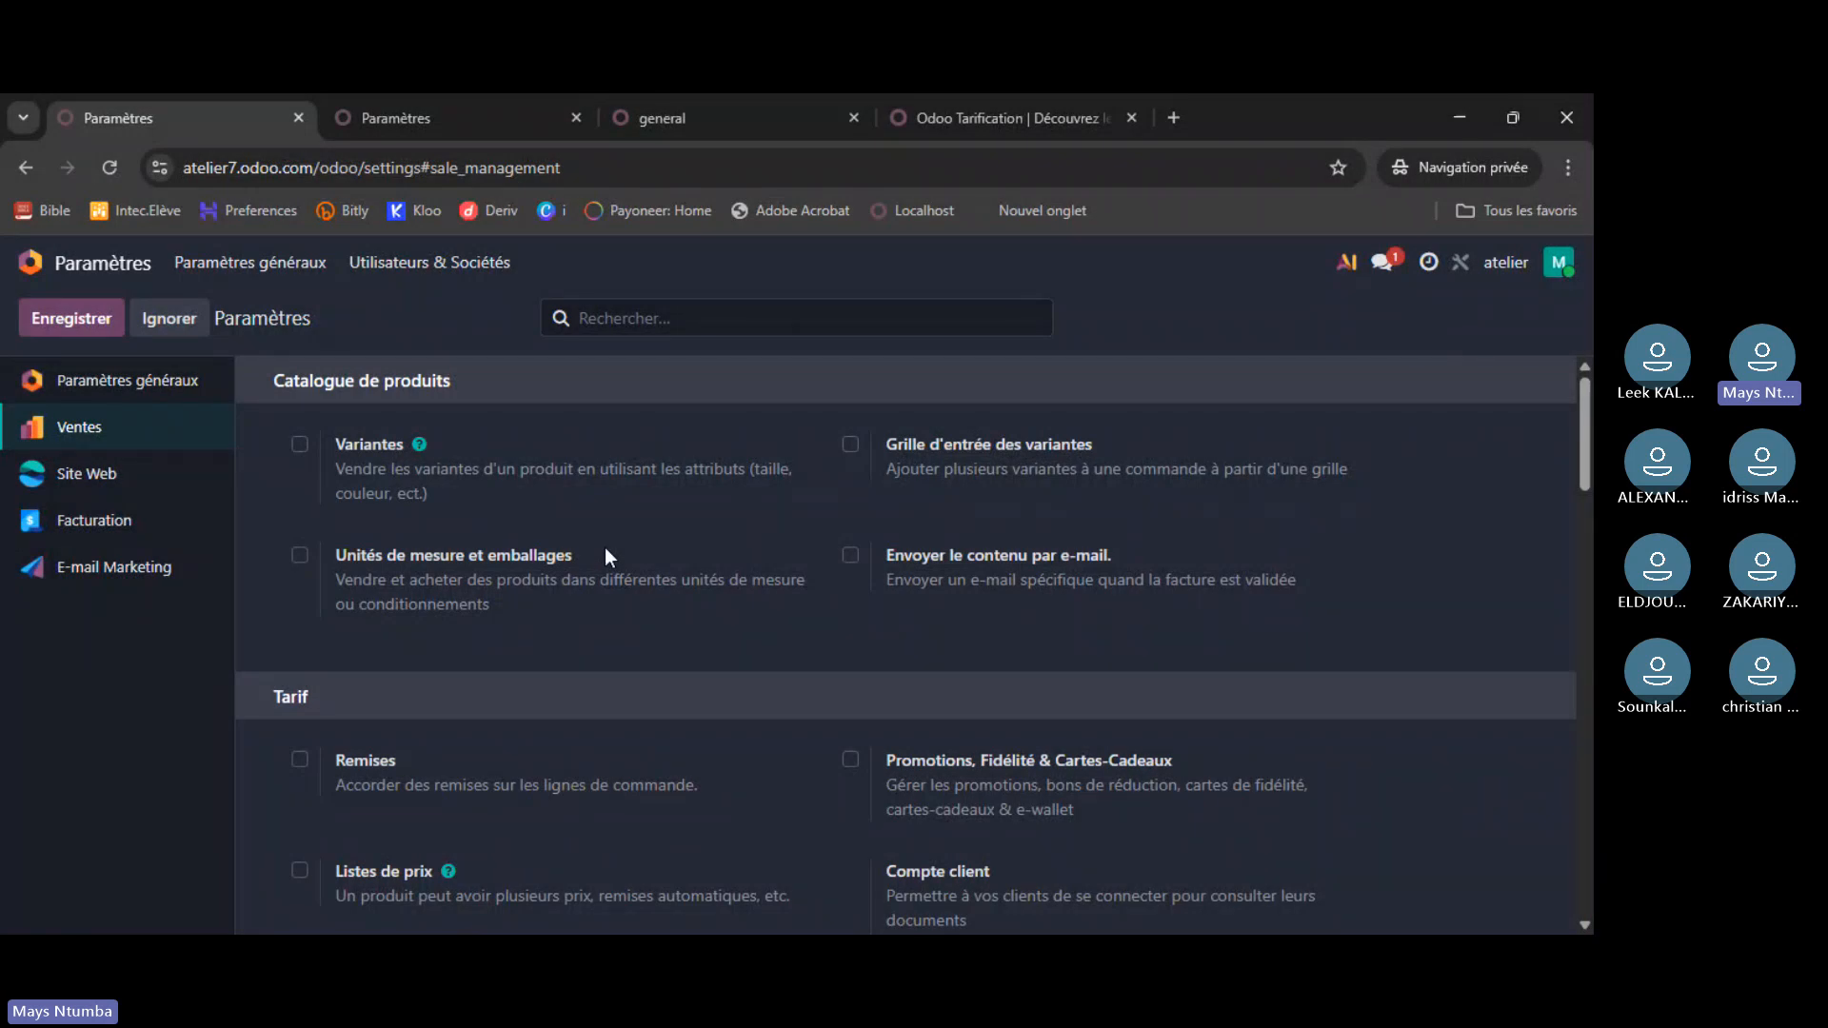
{"action": "left_click", "coordinate": [120, 481]}
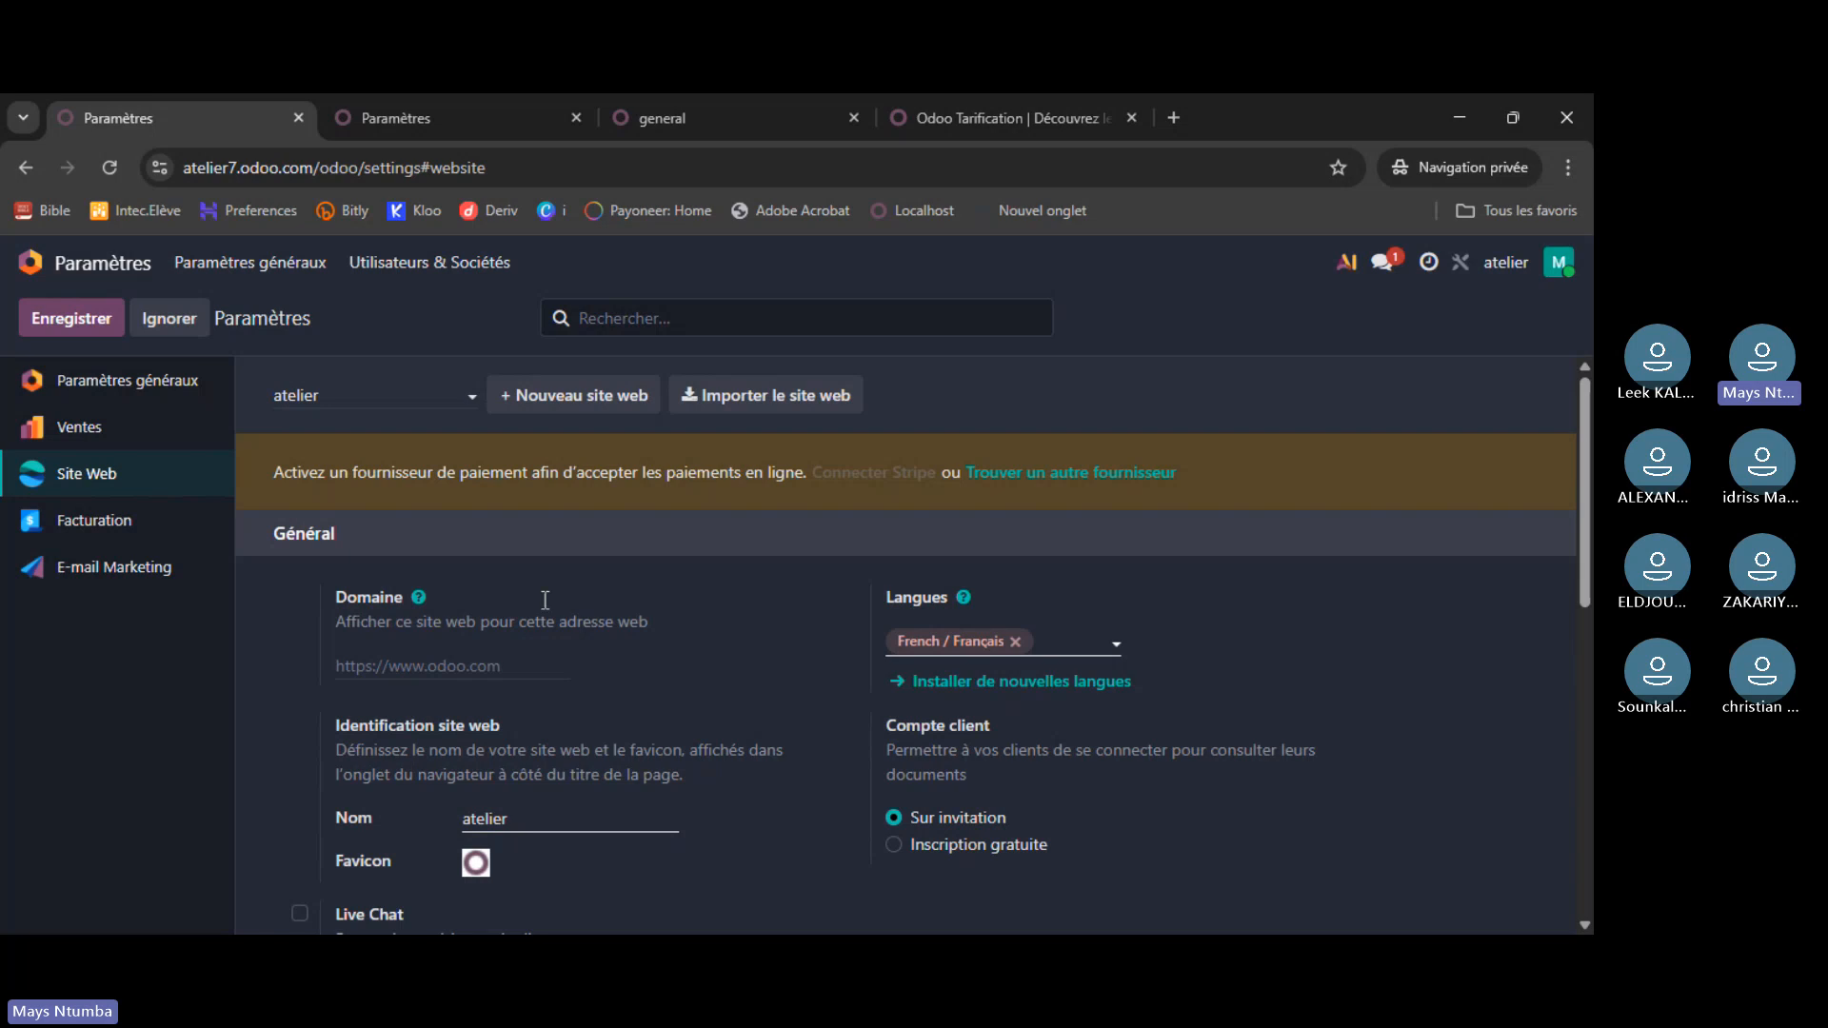
- Scroll through the Site Web settings, then jump back to and reload Paramètres généraux
{"action": "scroll", "coordinate": [718, 663], "scroll_direction": "down", "scroll_amount": 5}
{"action": "scroll", "coordinate": [718, 664], "scroll_direction": "down", "scroll_amount": 3}
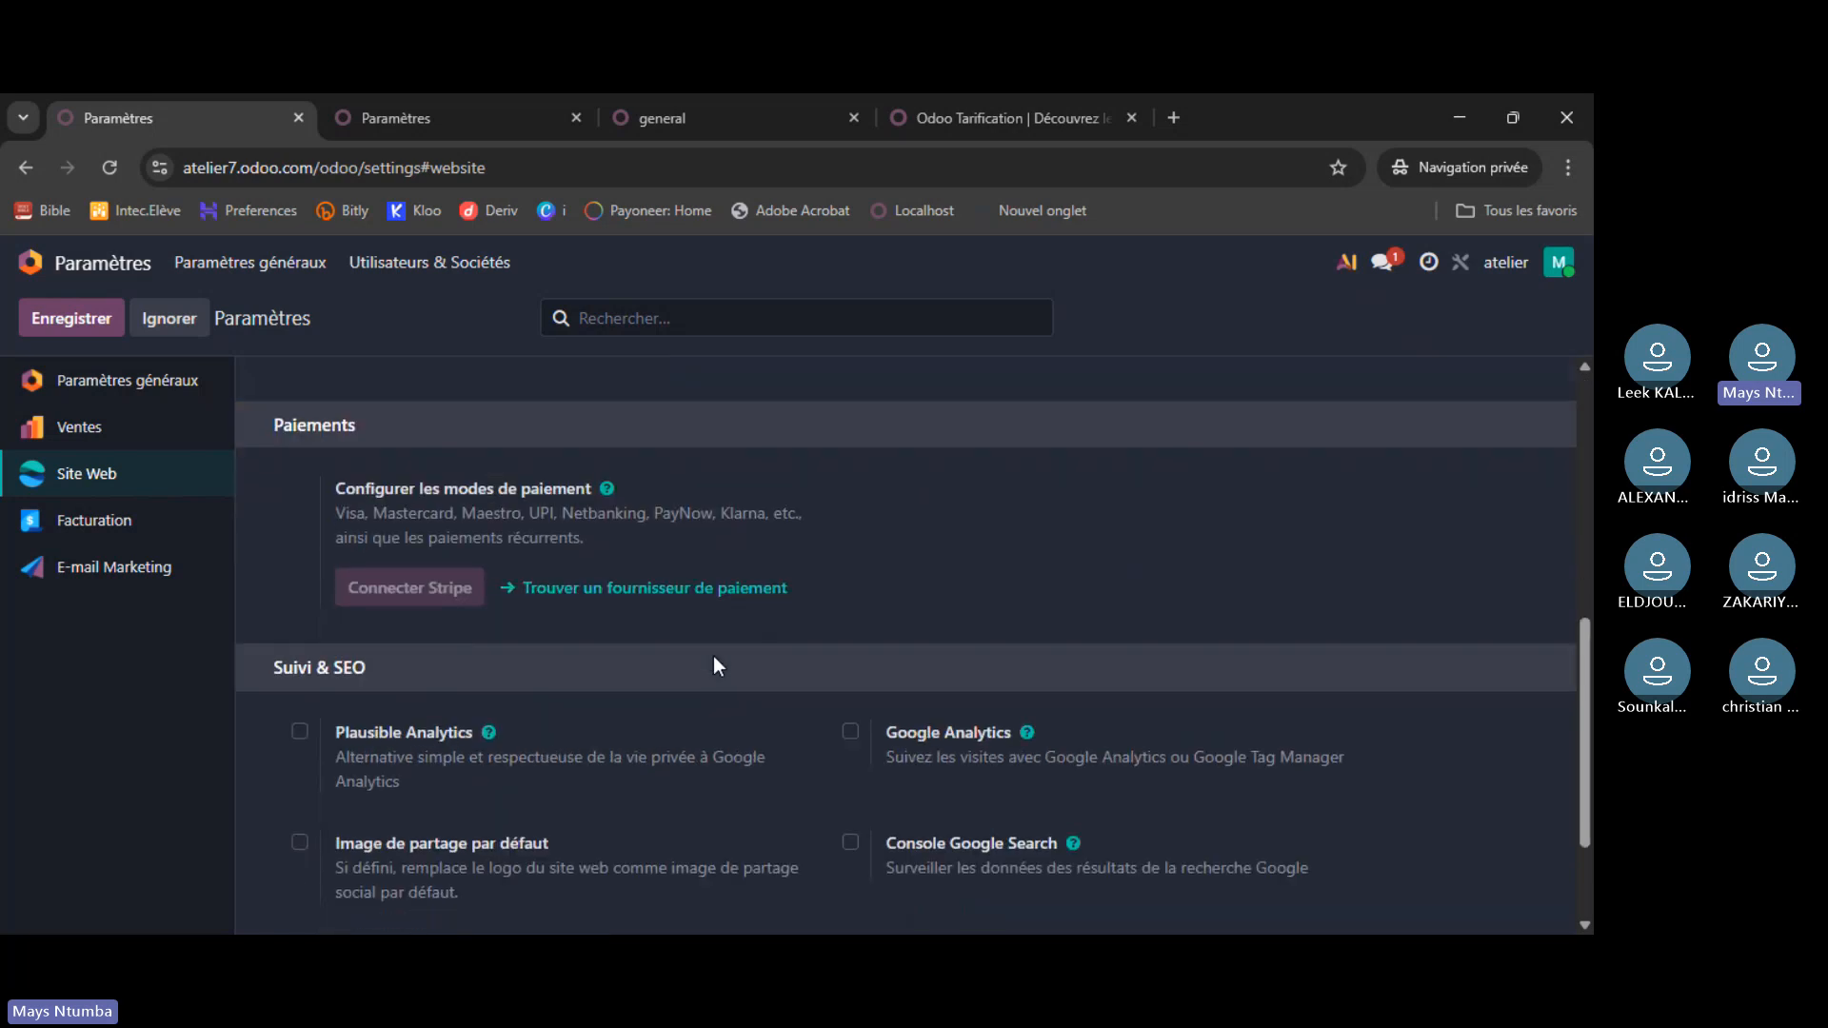
{"action": "scroll", "coordinate": [747, 674], "scroll_direction": "up", "scroll_amount": 3}
{"action": "scroll", "coordinate": [745, 669], "scroll_direction": "up", "scroll_amount": 5}
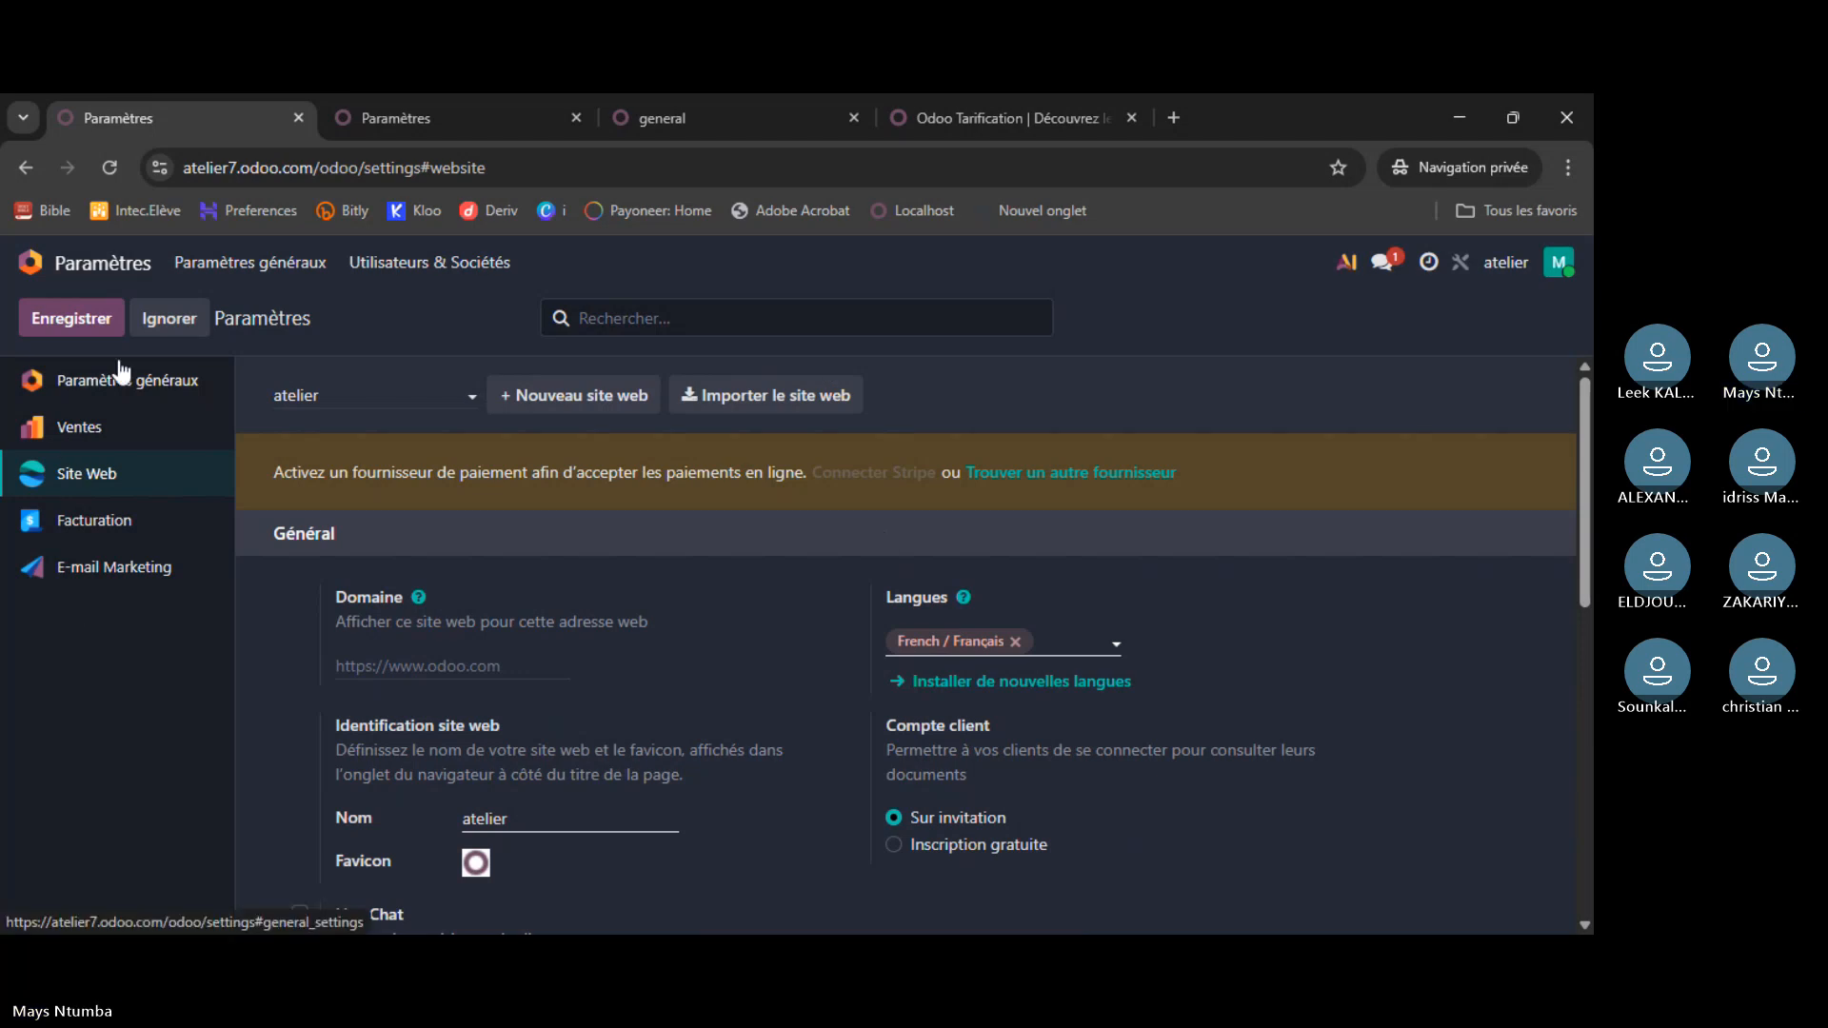
{"action": "left_click", "coordinate": [107, 395]}
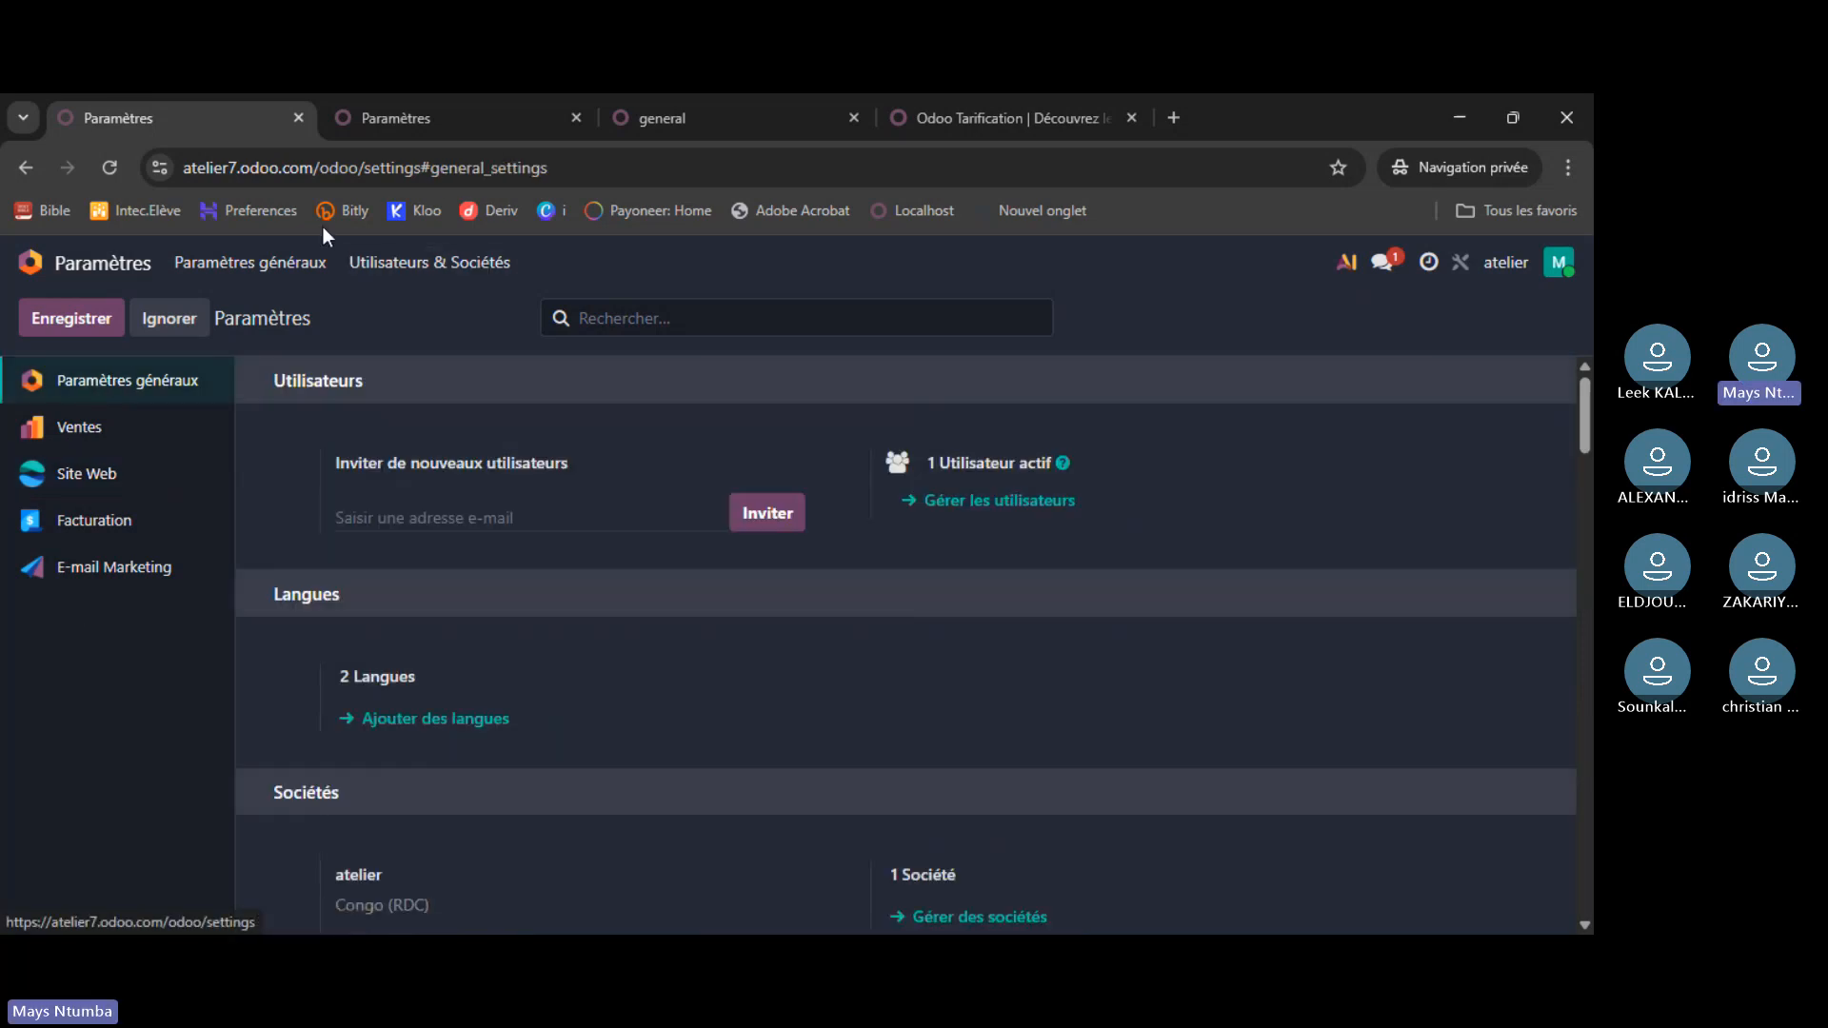
{"action": "left_click", "coordinate": [273, 275]}
- Review the E-mail Marketing settings, then return to the general settings section
{"action": "left_click", "coordinate": [105, 574]}
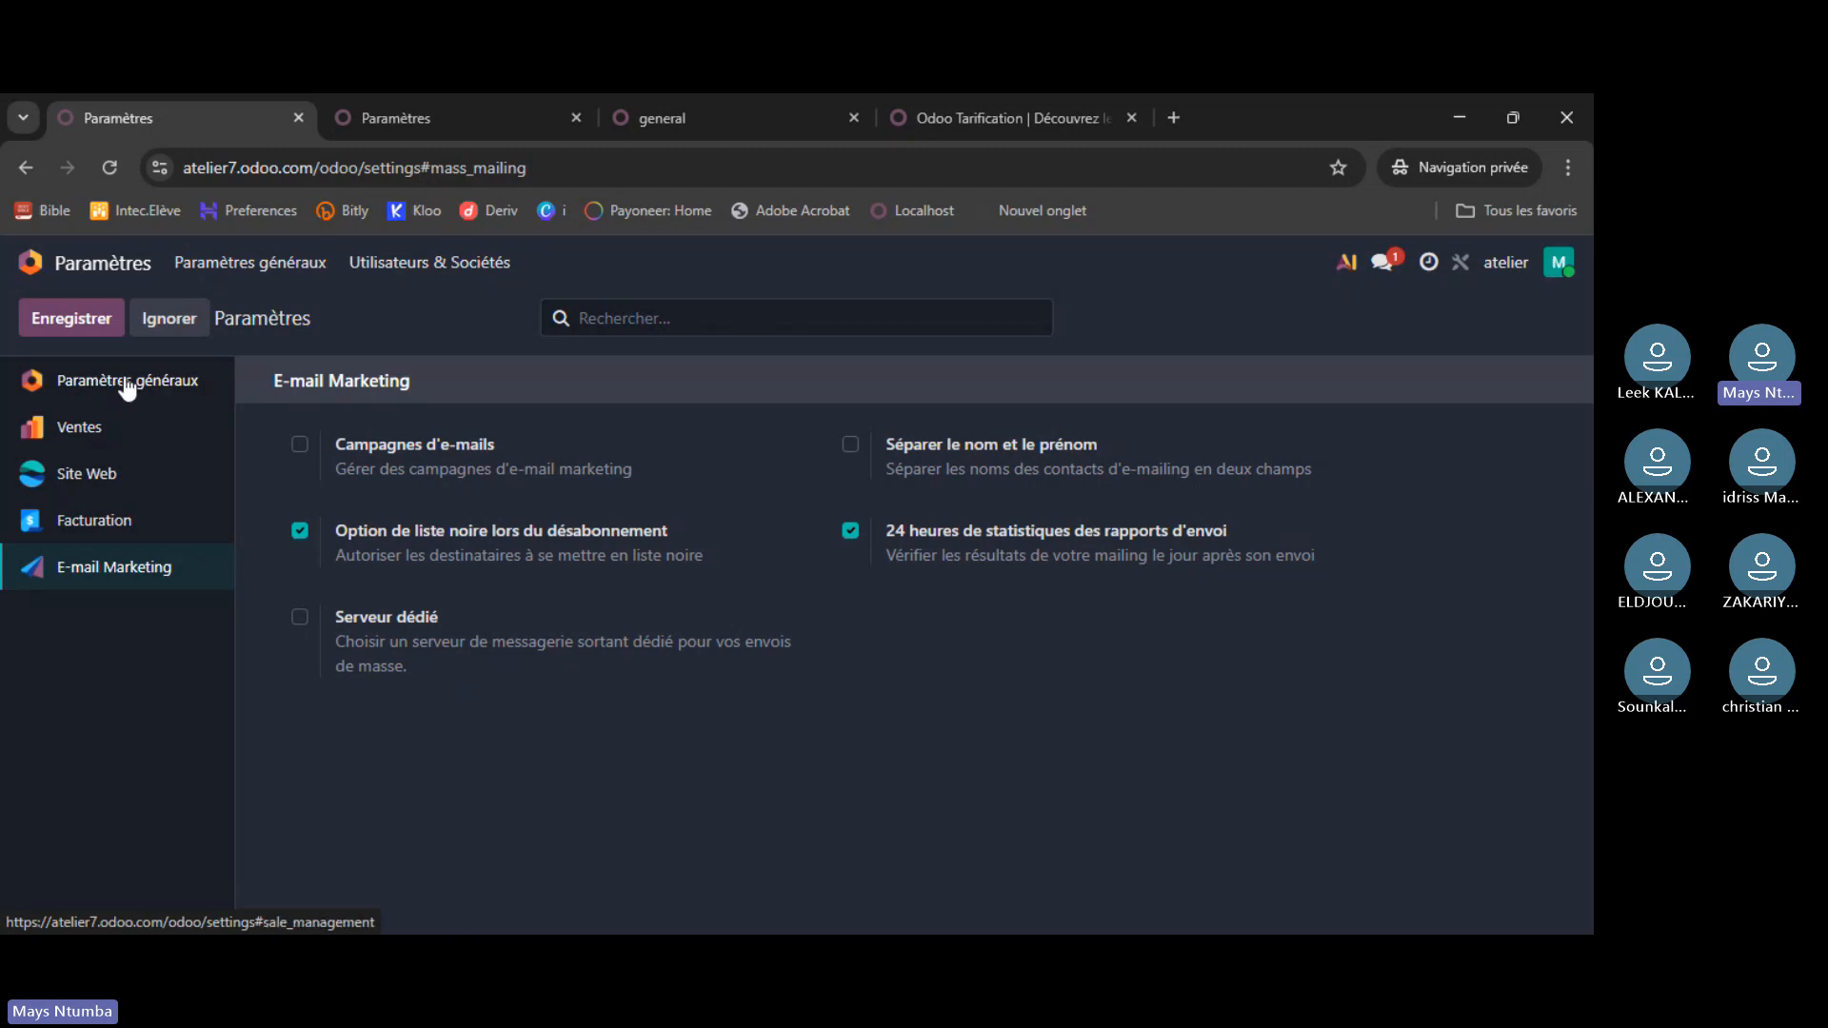
{"action": "left_click", "coordinate": [259, 270]}
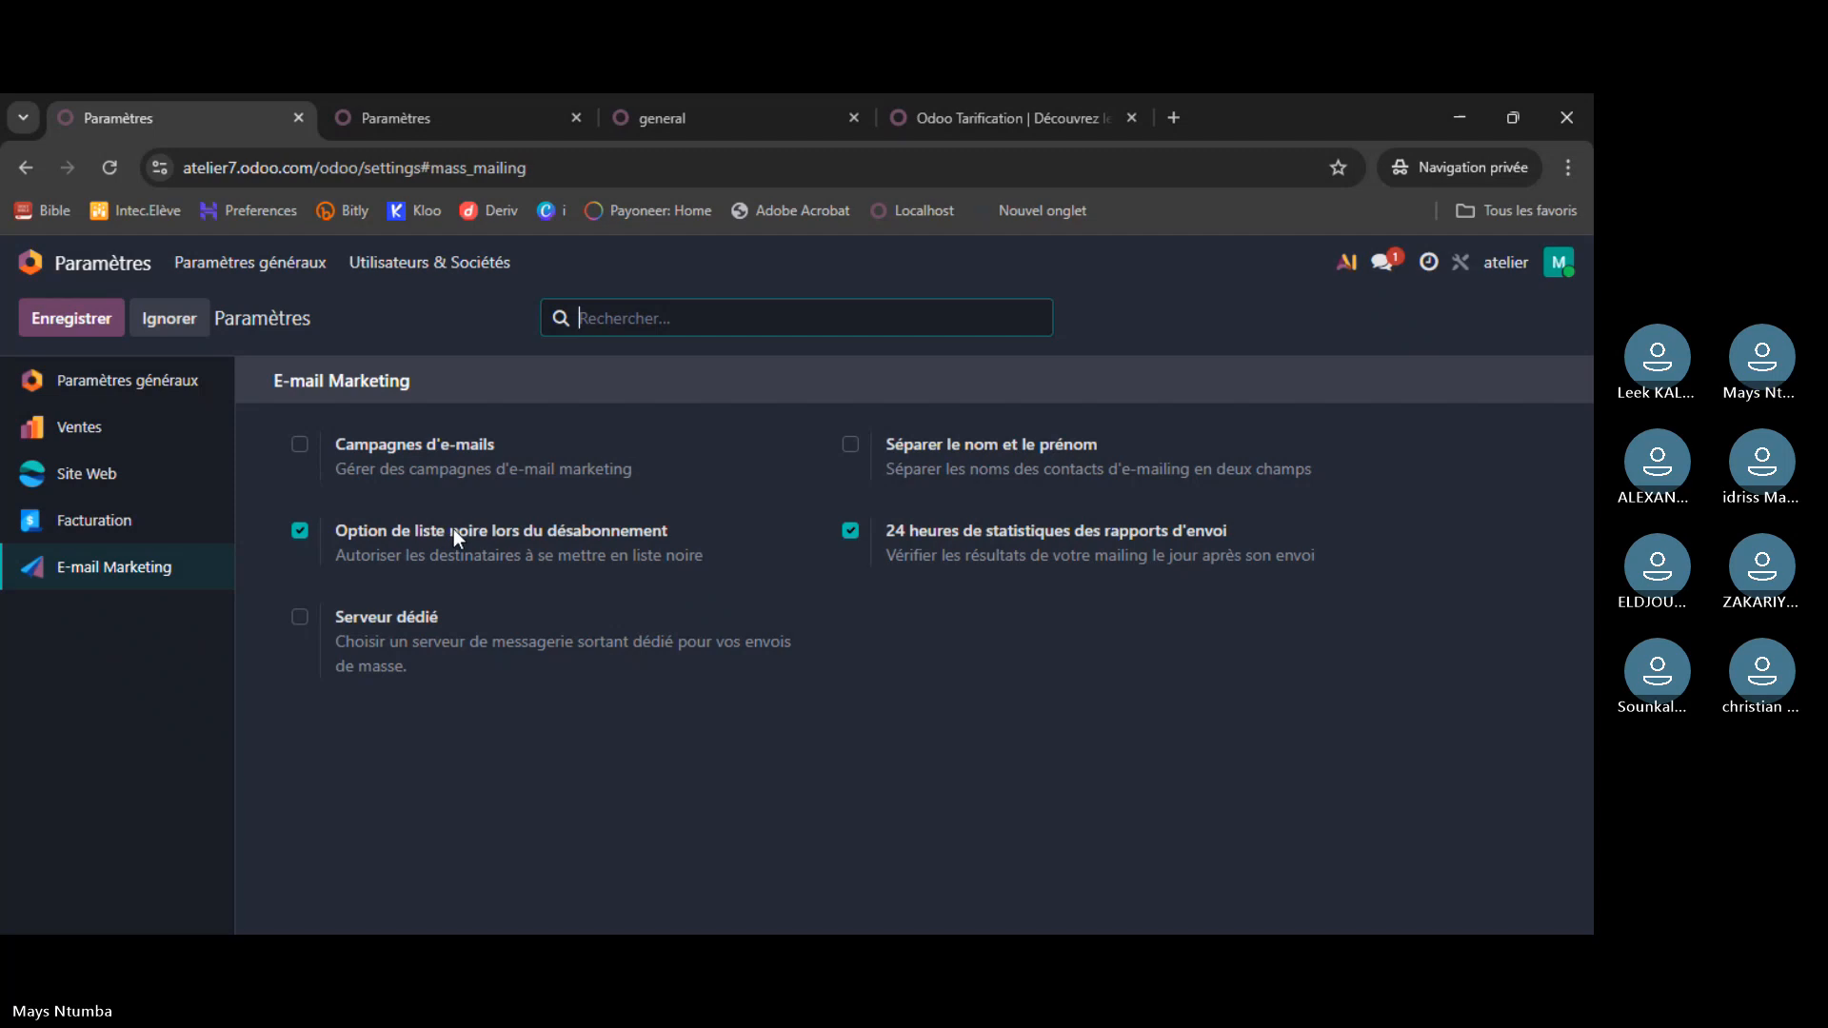
{"action": "left_click", "coordinate": [116, 385]}
{"action": "left_click", "coordinate": [265, 272]}
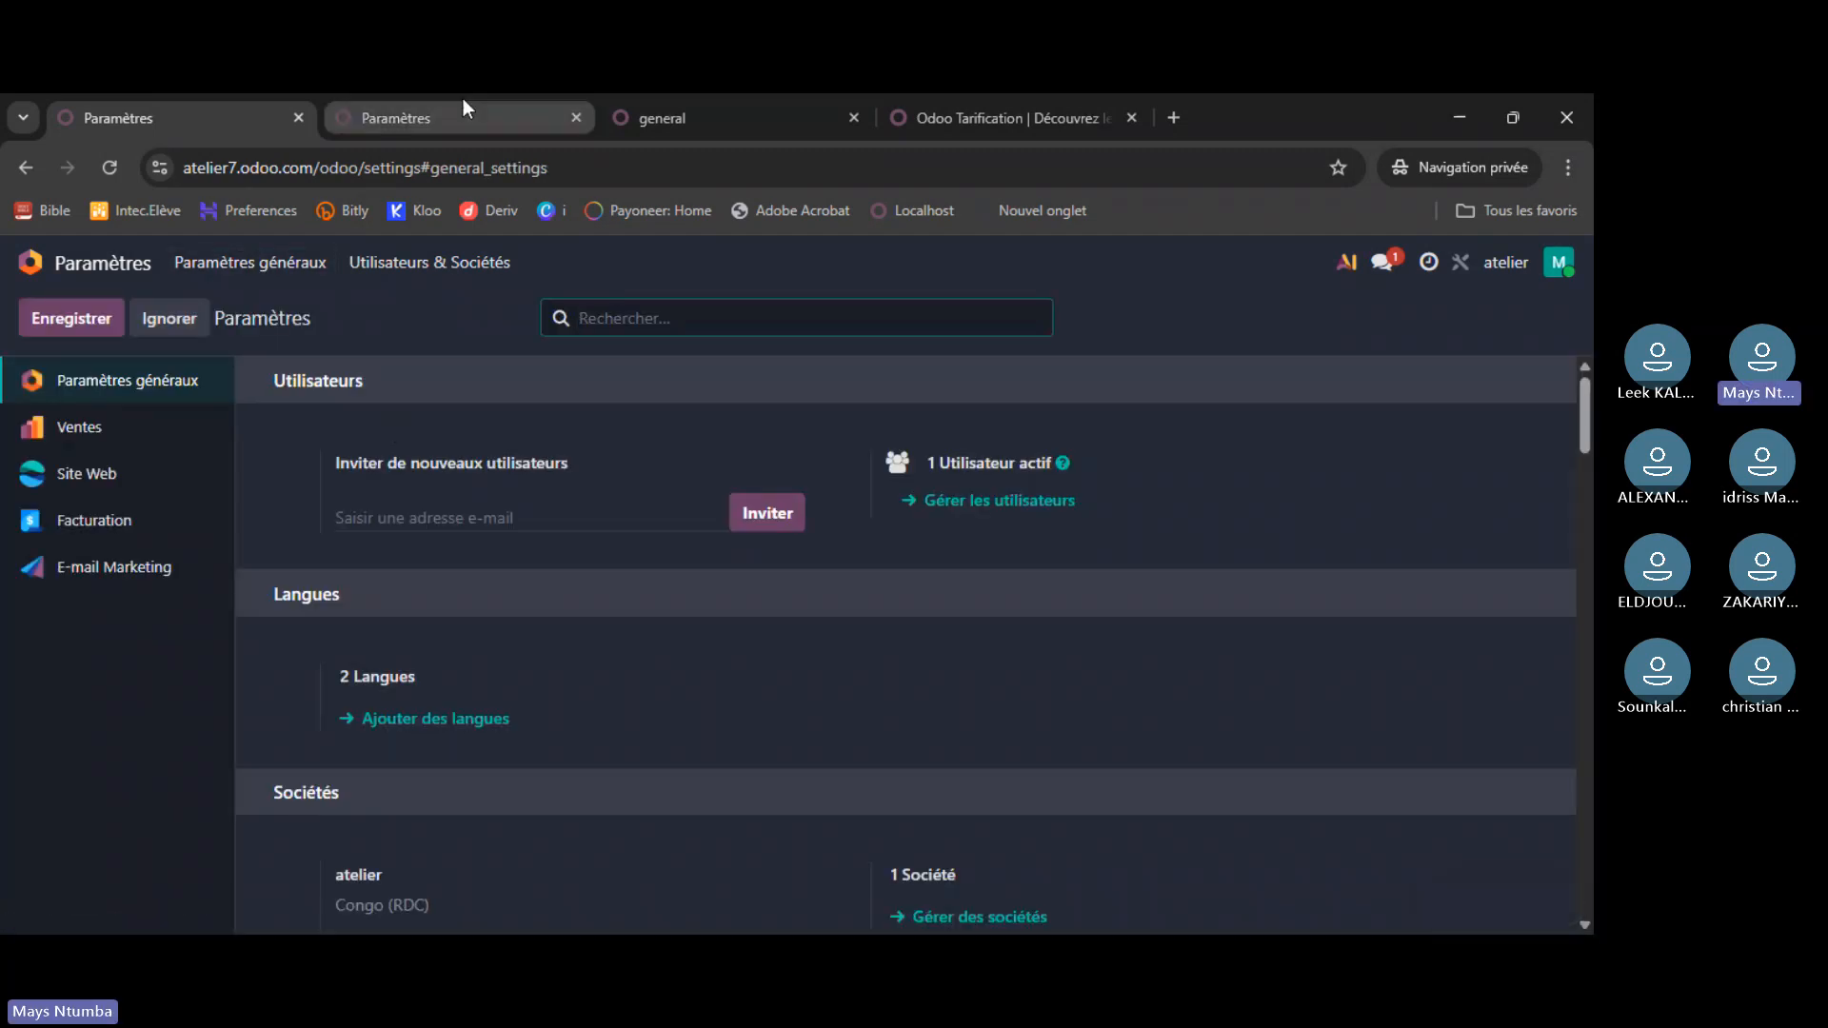
{"action": "left_click", "coordinate": [464, 105]}
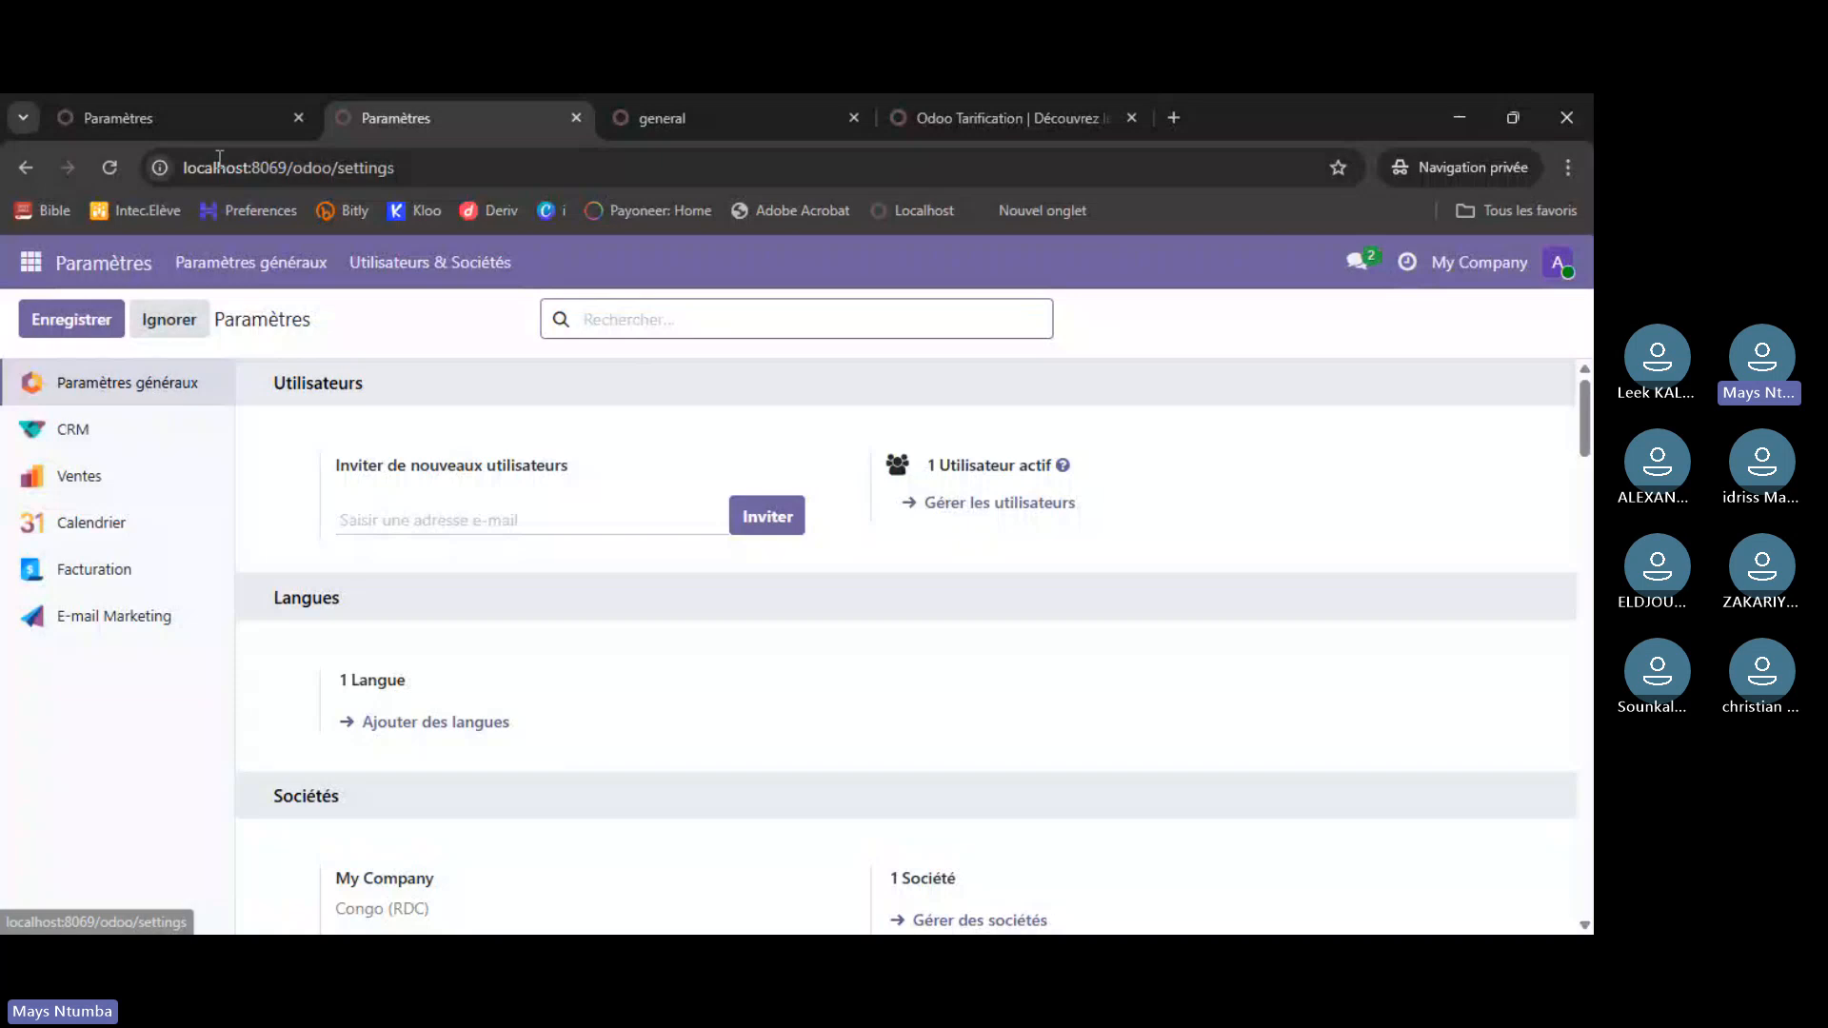
{"action": "left_click", "coordinate": [208, 107]}
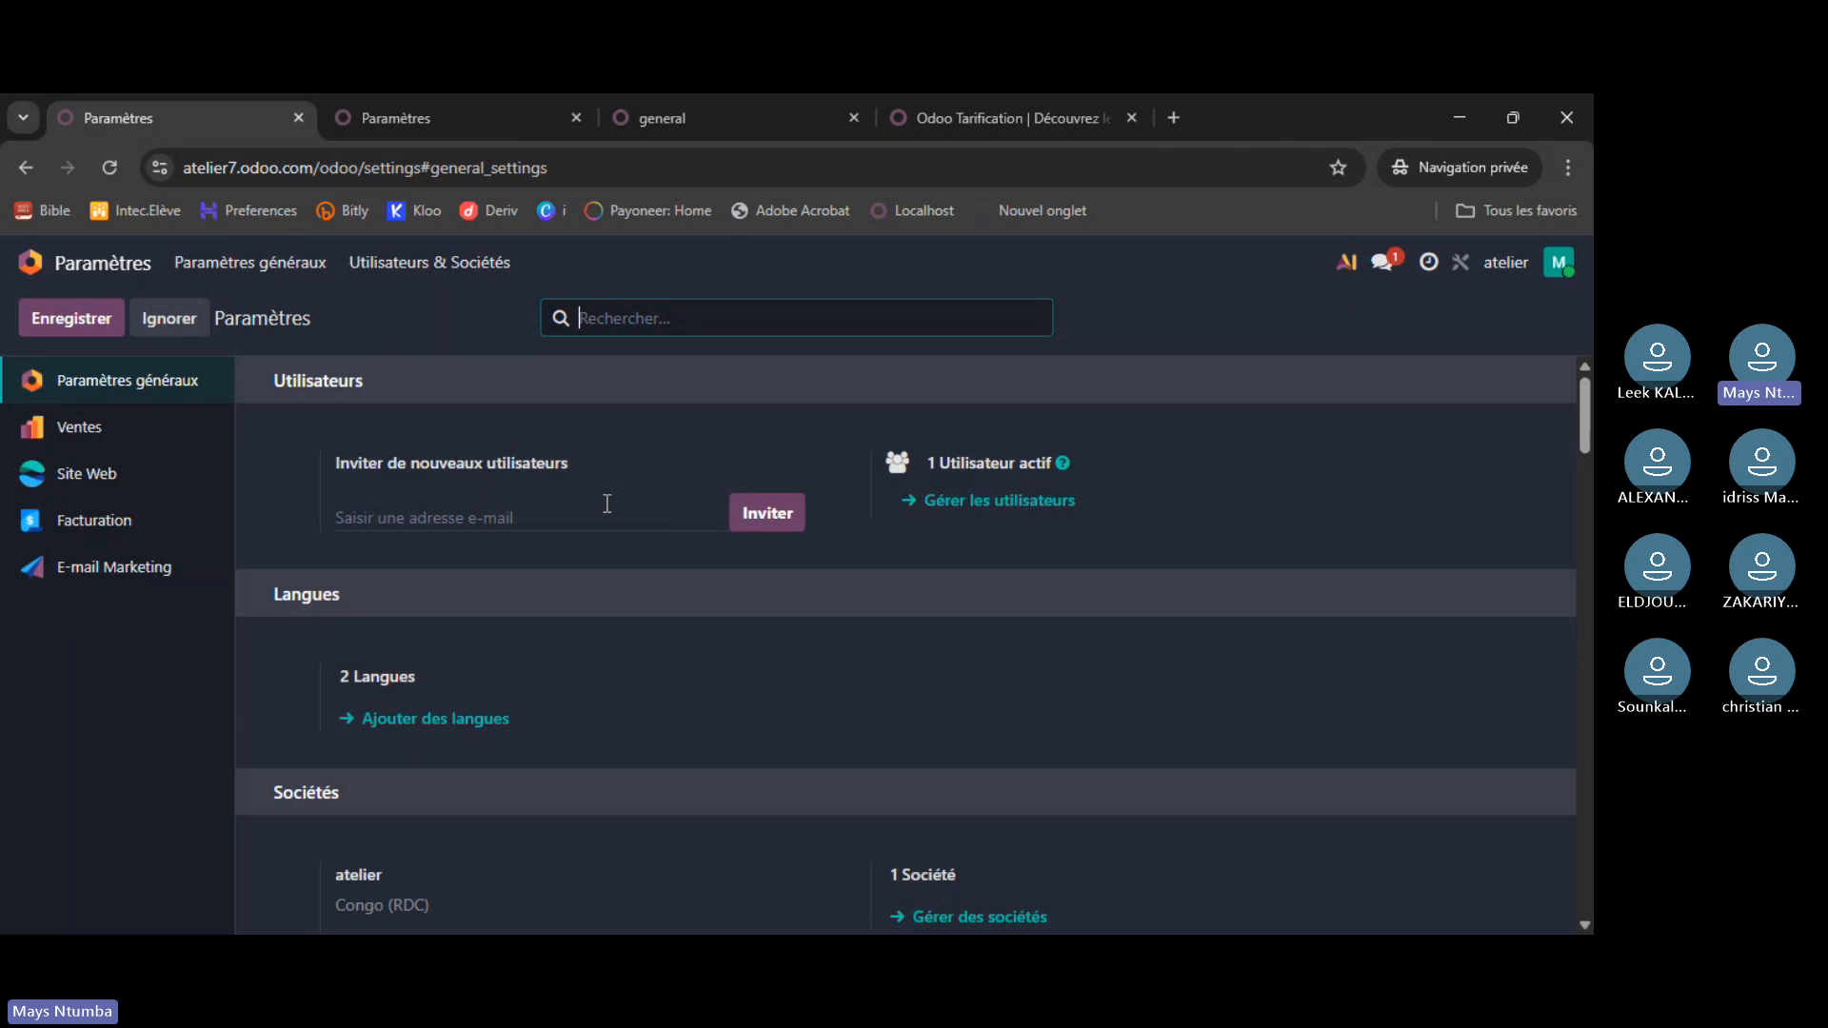
- Invite a new user on atelier using the autofilled e-mail address
{"action": "left_click", "coordinate": [407, 522]}
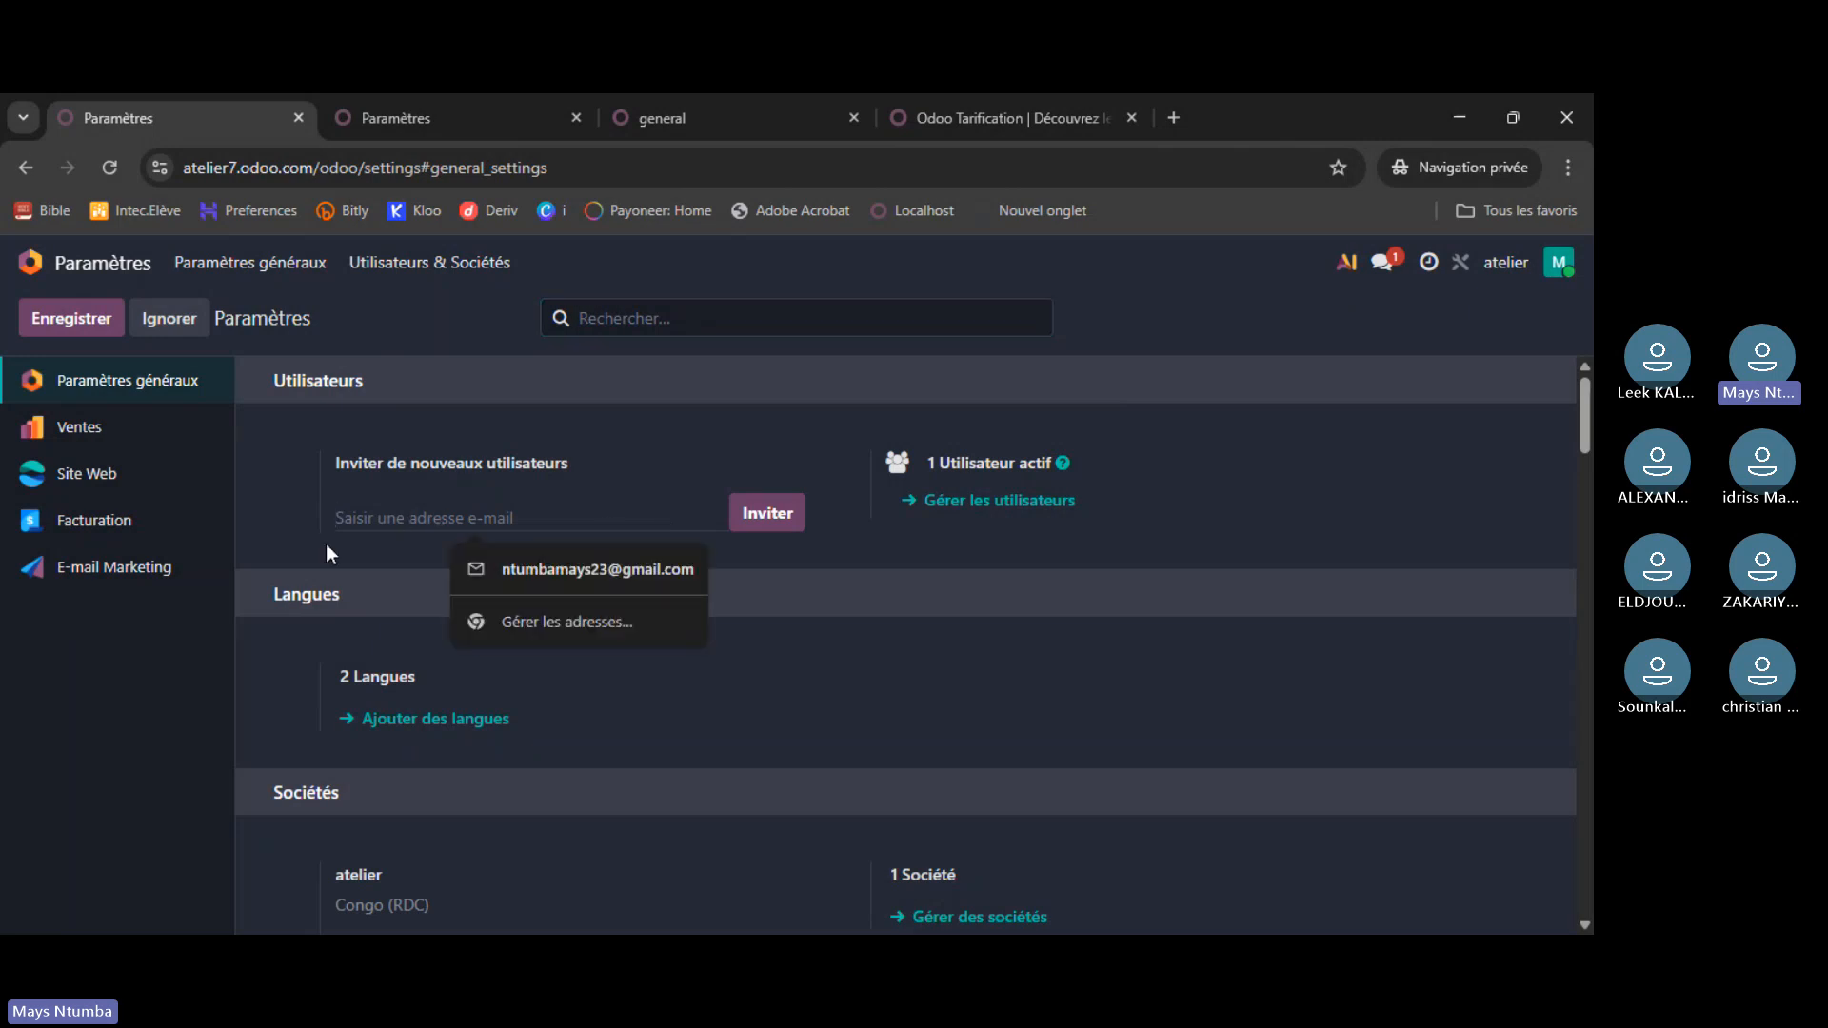
{"action": "left_click", "coordinate": [561, 572]}
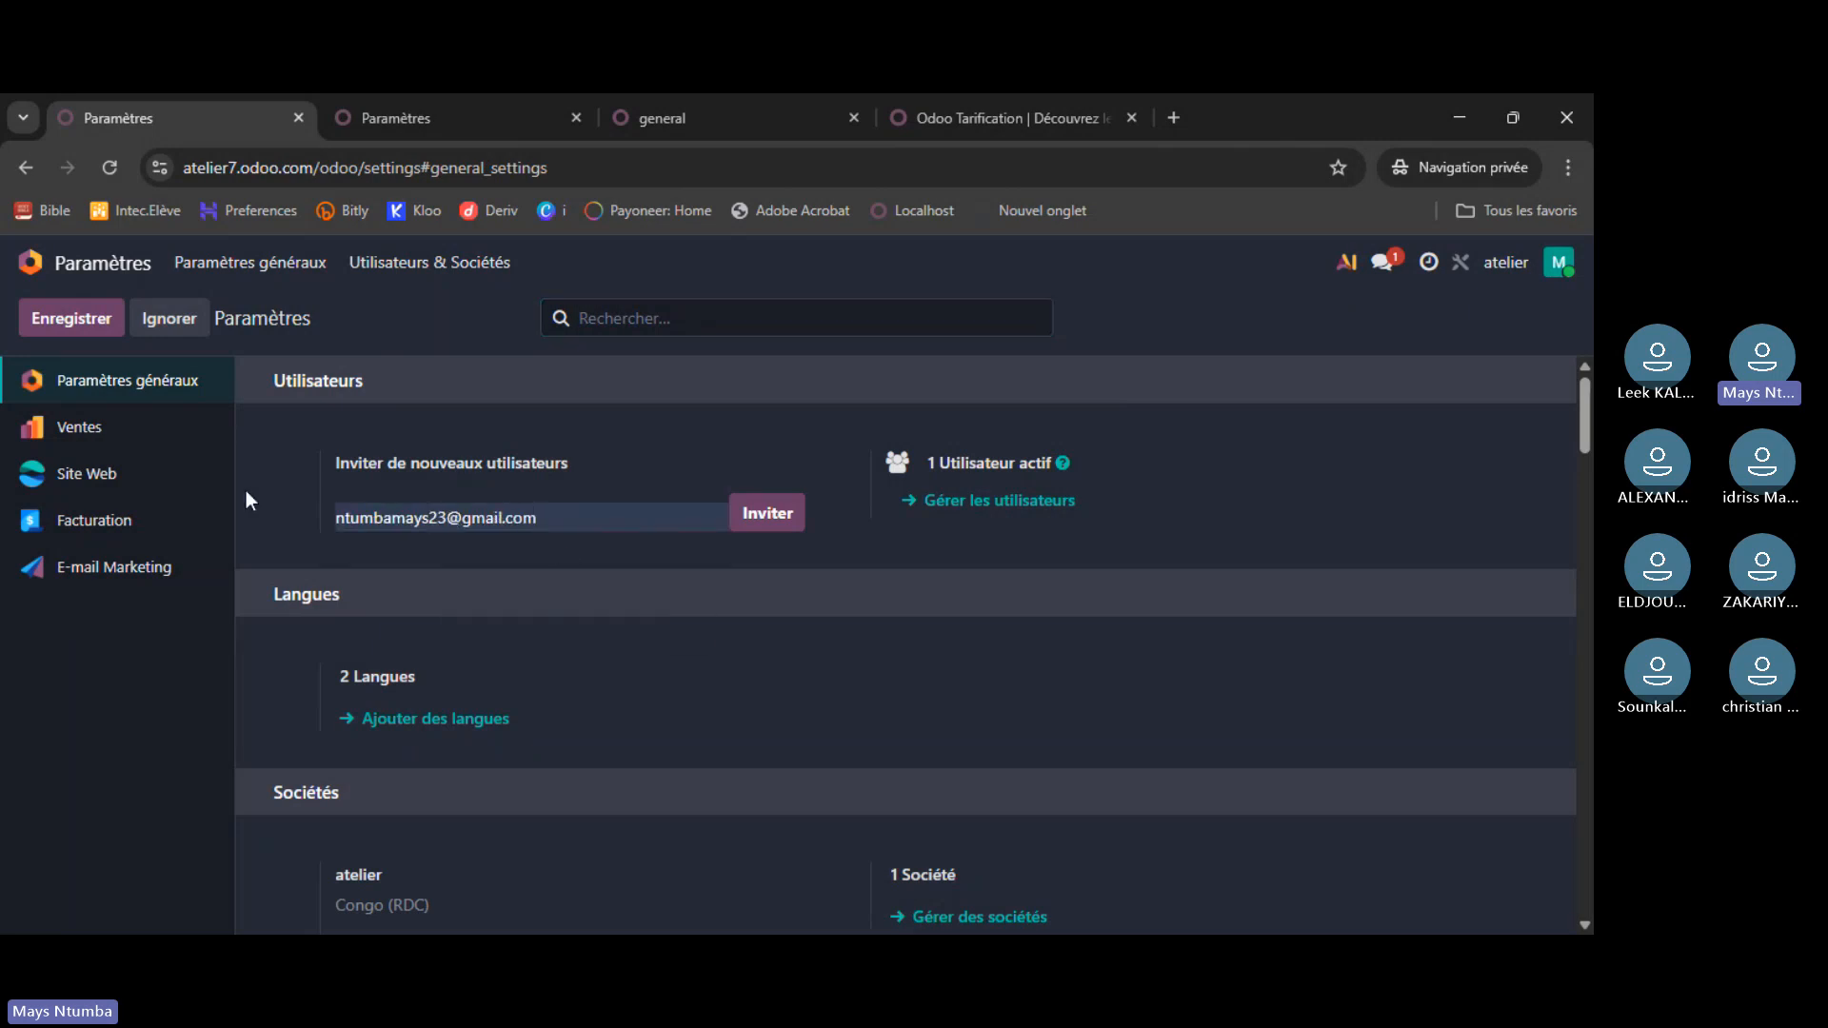
{"action": "left_click", "coordinate": [773, 516]}
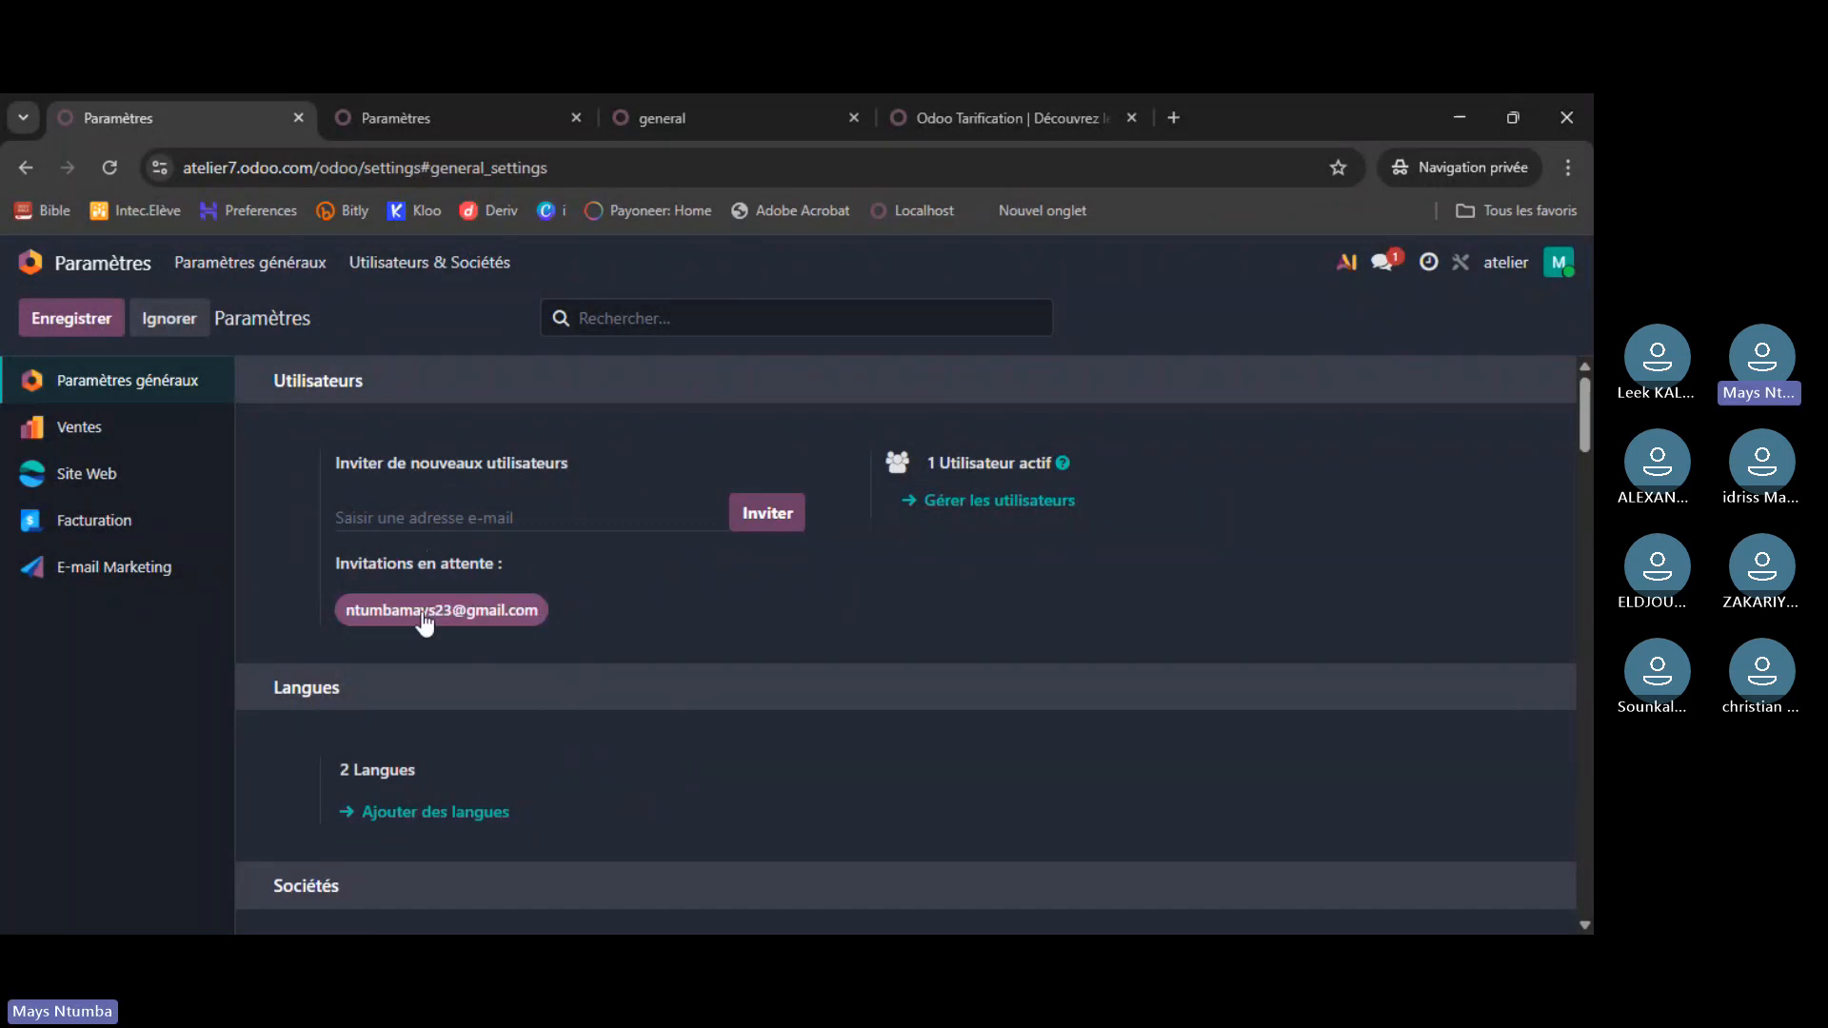
- Check the atelier users list, return to settings, then switch to the localhost settings
{"action": "left_click", "coordinate": [981, 506]}
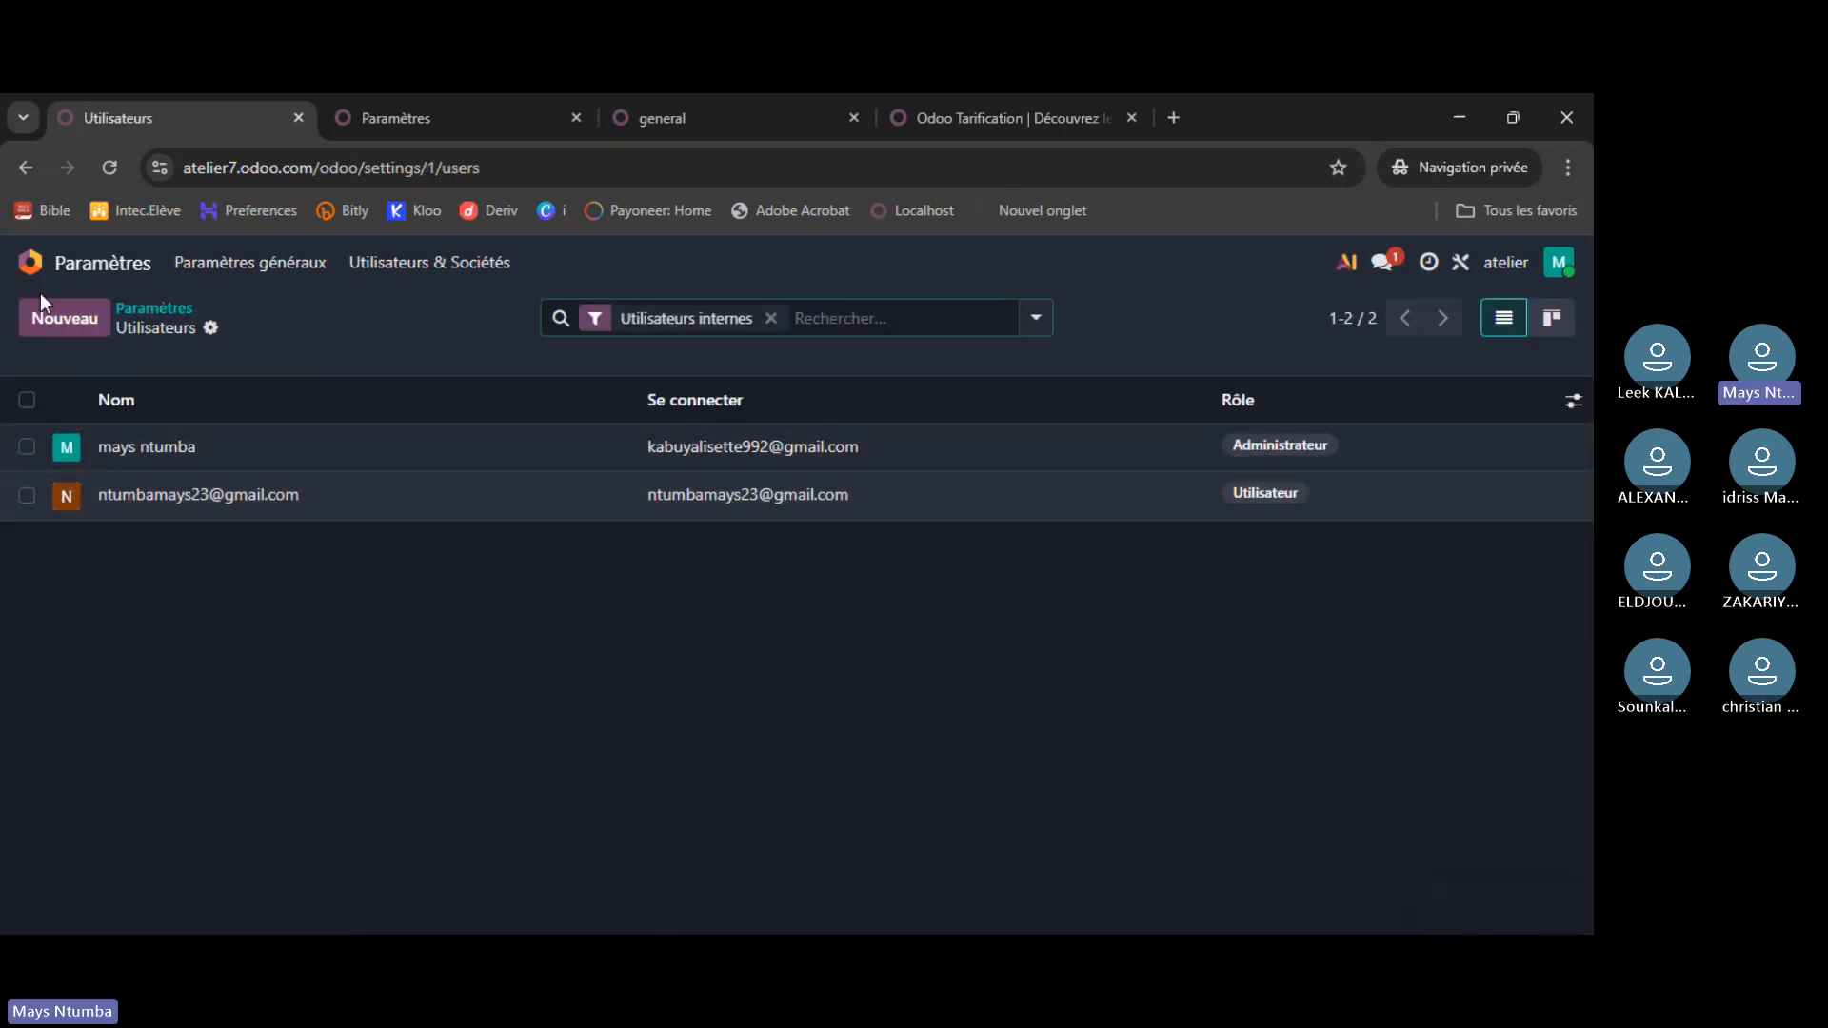
{"action": "left_click", "coordinate": [91, 267]}
{"action": "left_click", "coordinate": [734, 629]}
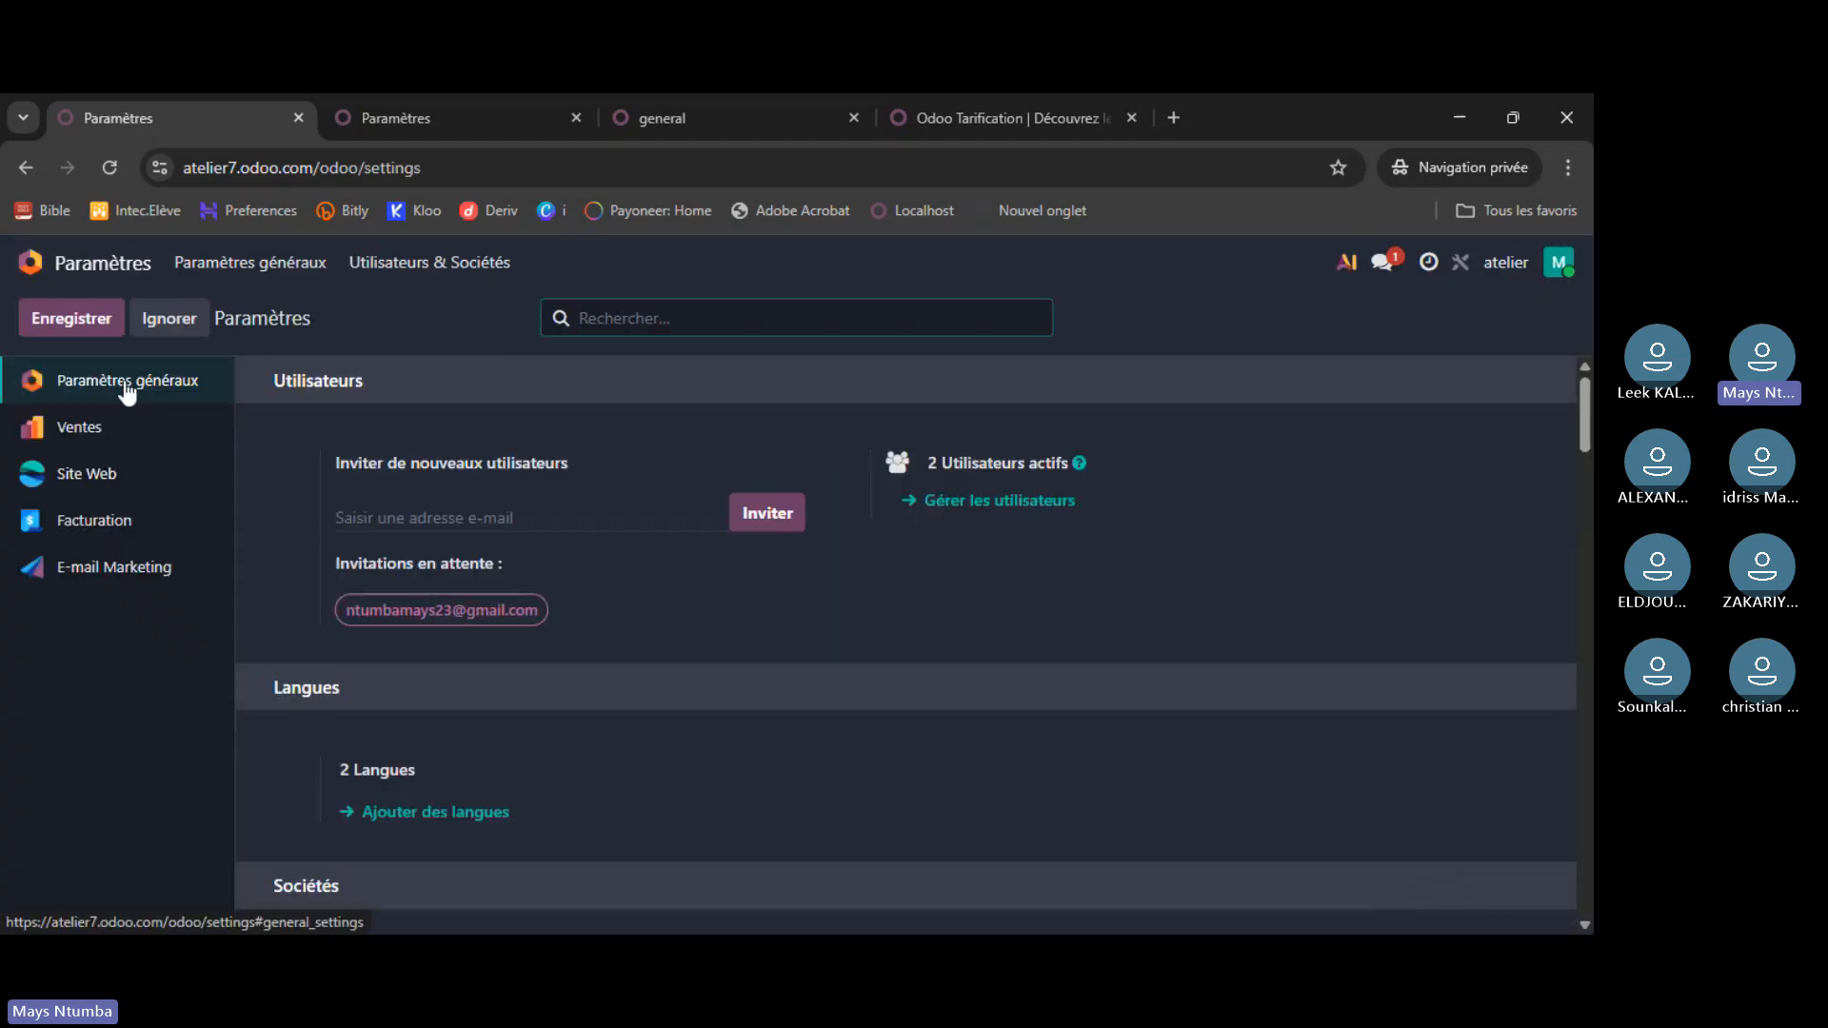
{"action": "left_click", "coordinate": [991, 500]}
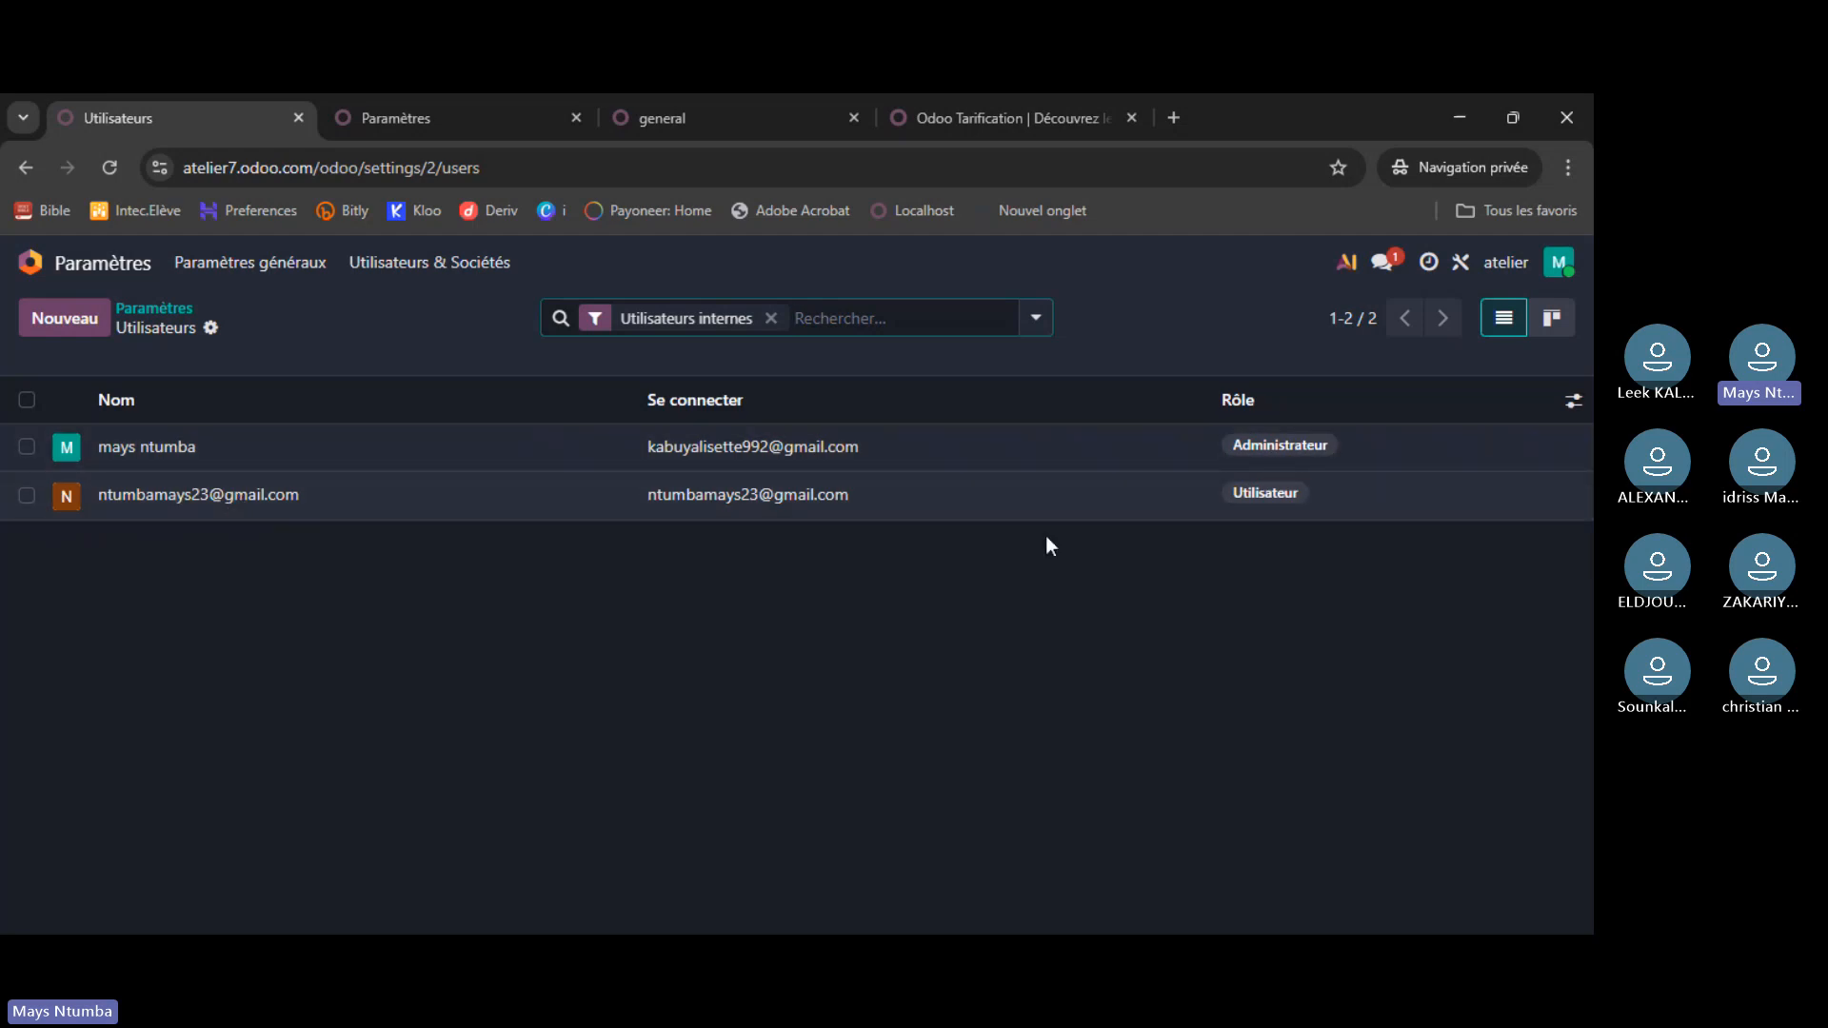
{"action": "left_click", "coordinate": [154, 308]}
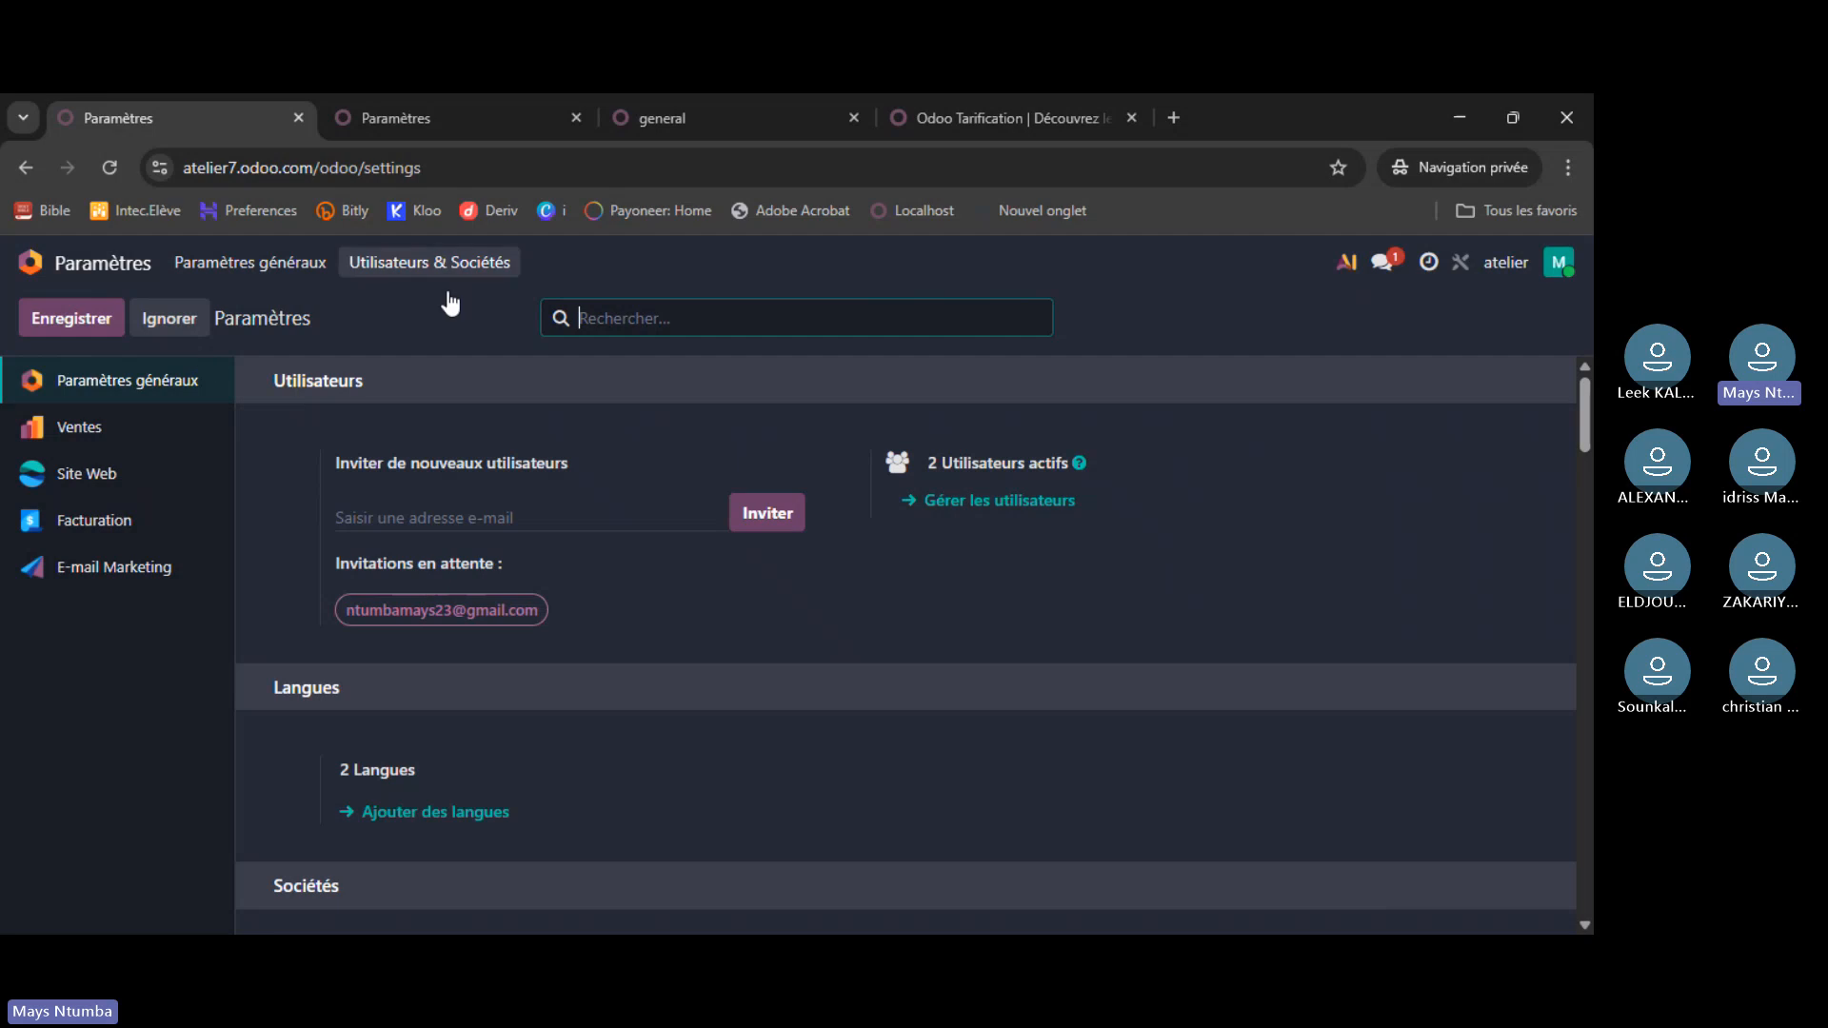
{"action": "left_click", "coordinate": [493, 95]}
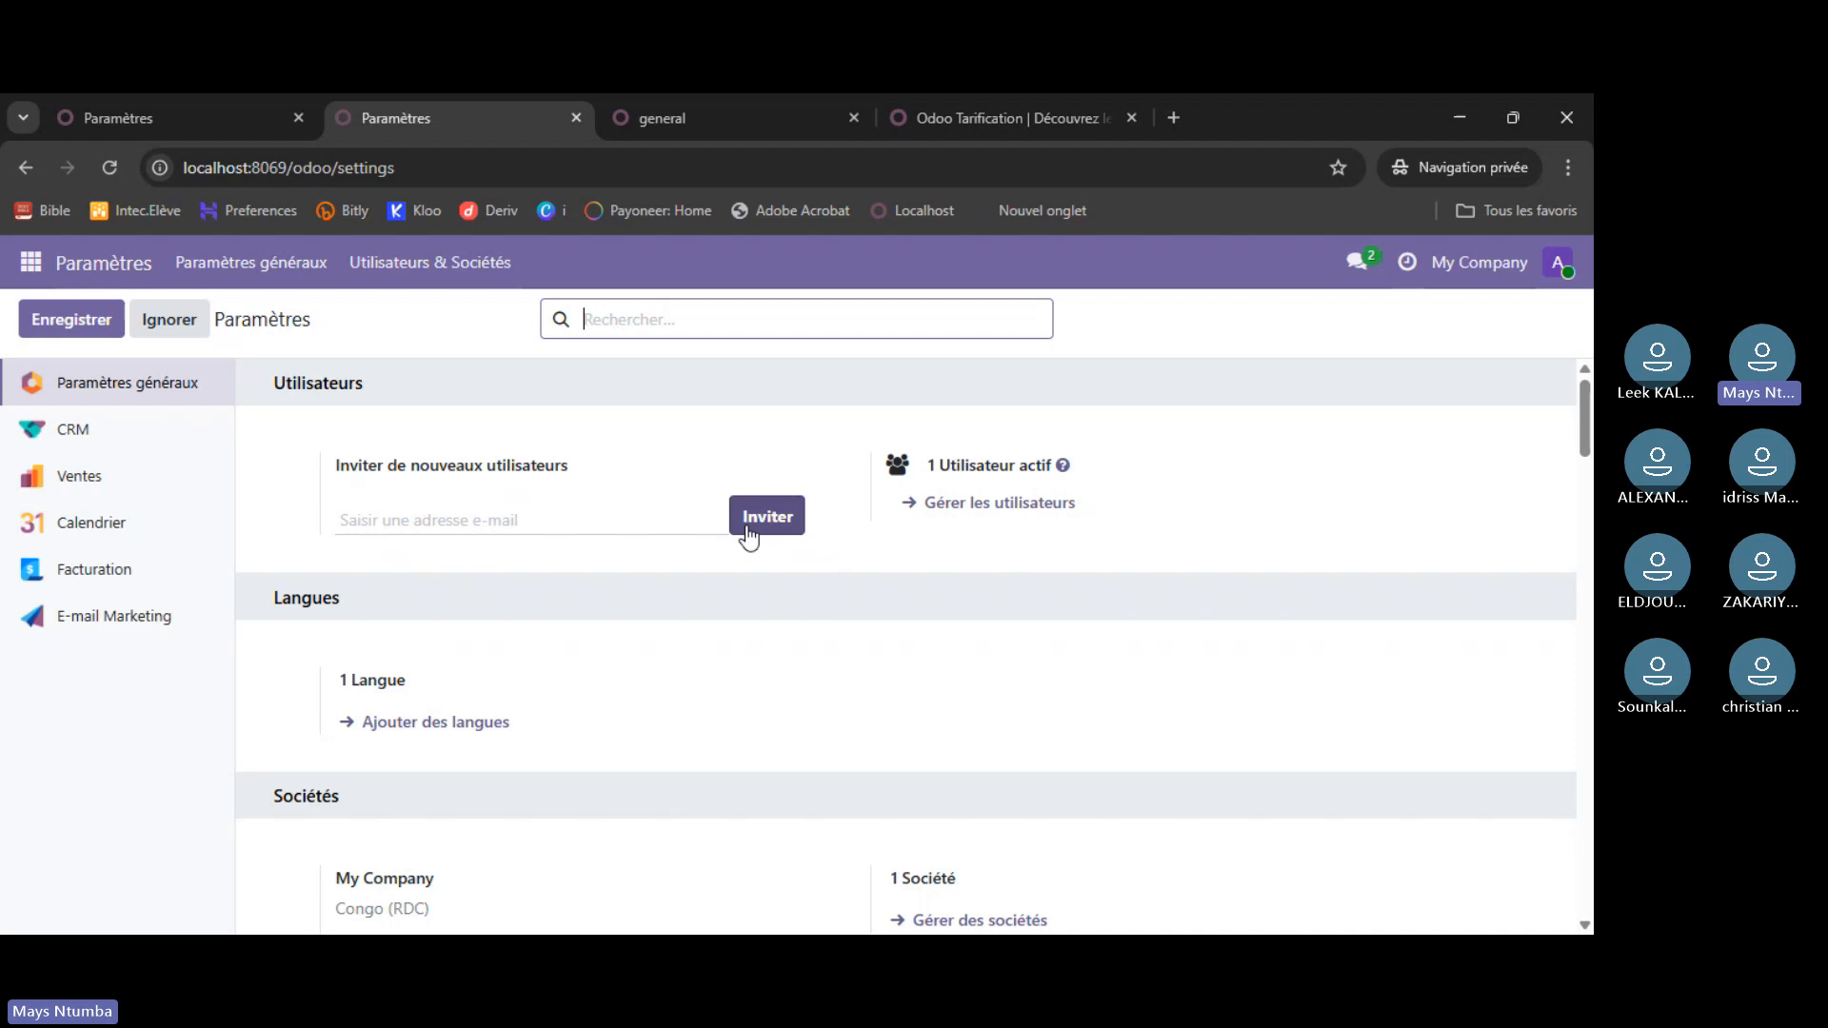
- Invite the same user on localhost via autofilled e-mail, check the users list, and return
{"action": "left_click", "coordinate": [583, 520]}
{"action": "left_click", "coordinate": [580, 576]}
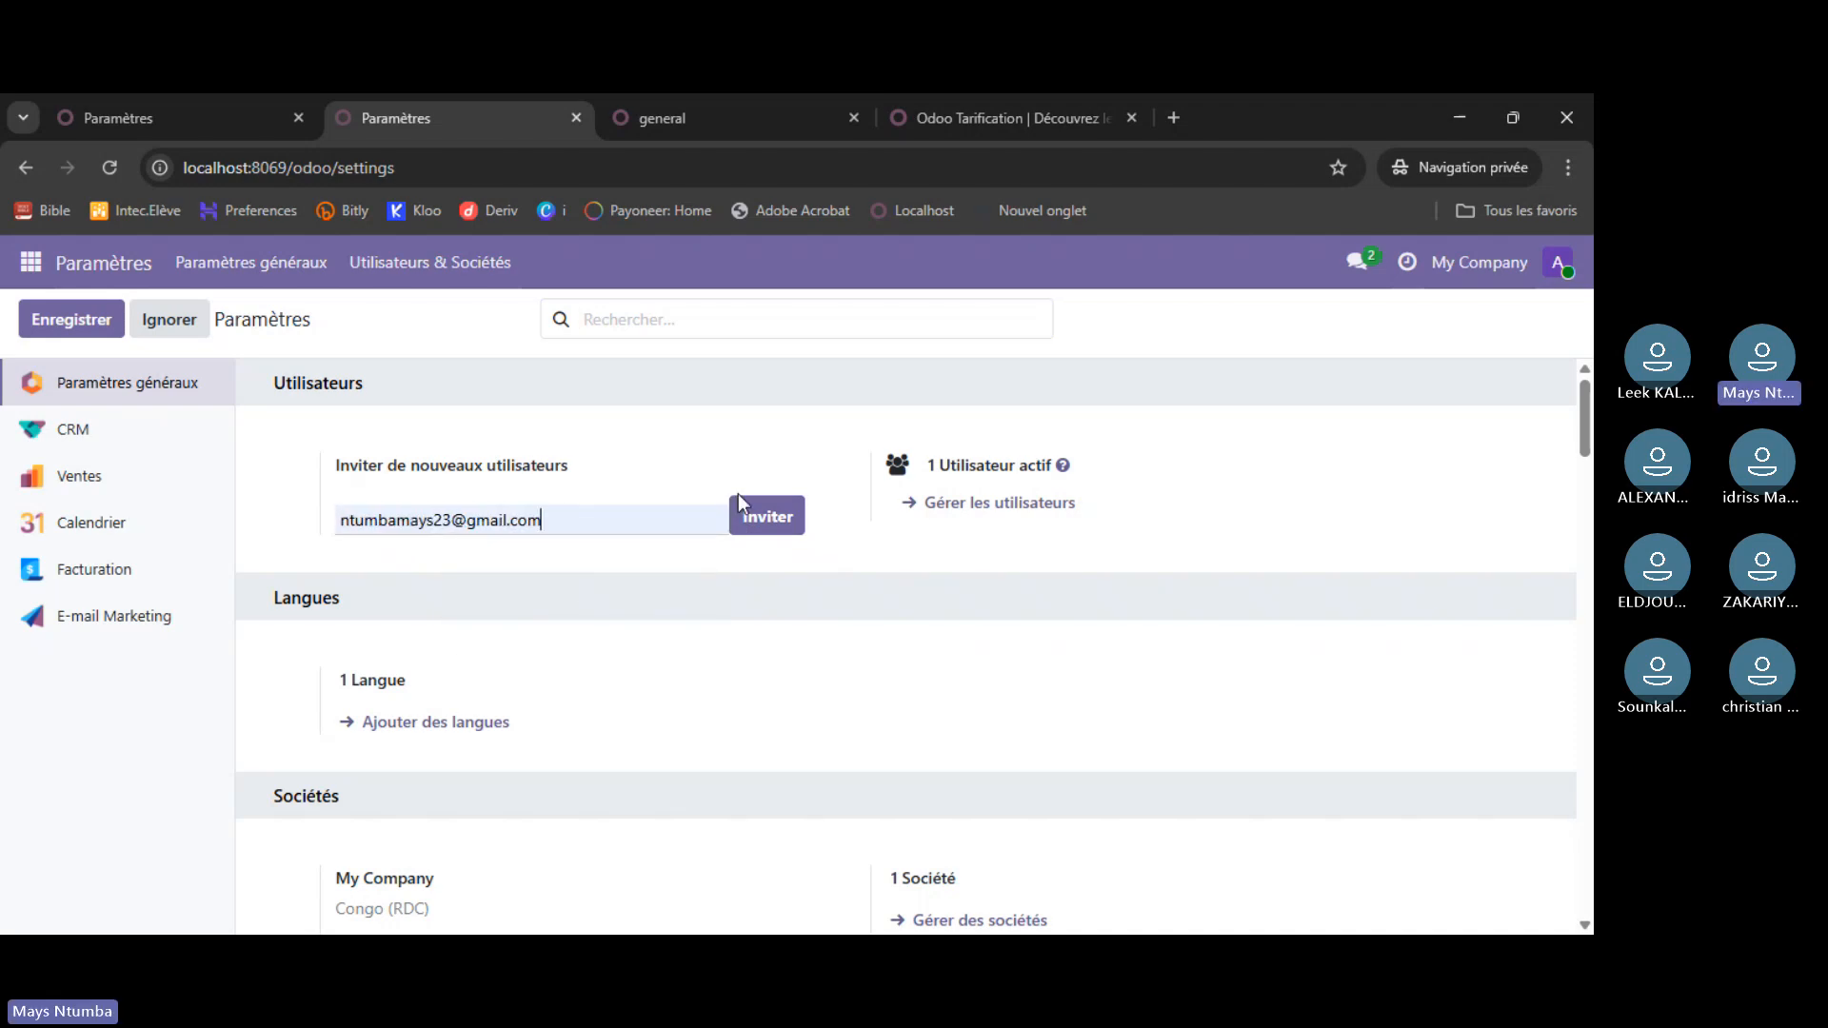
{"action": "left_click", "coordinate": [780, 526]}
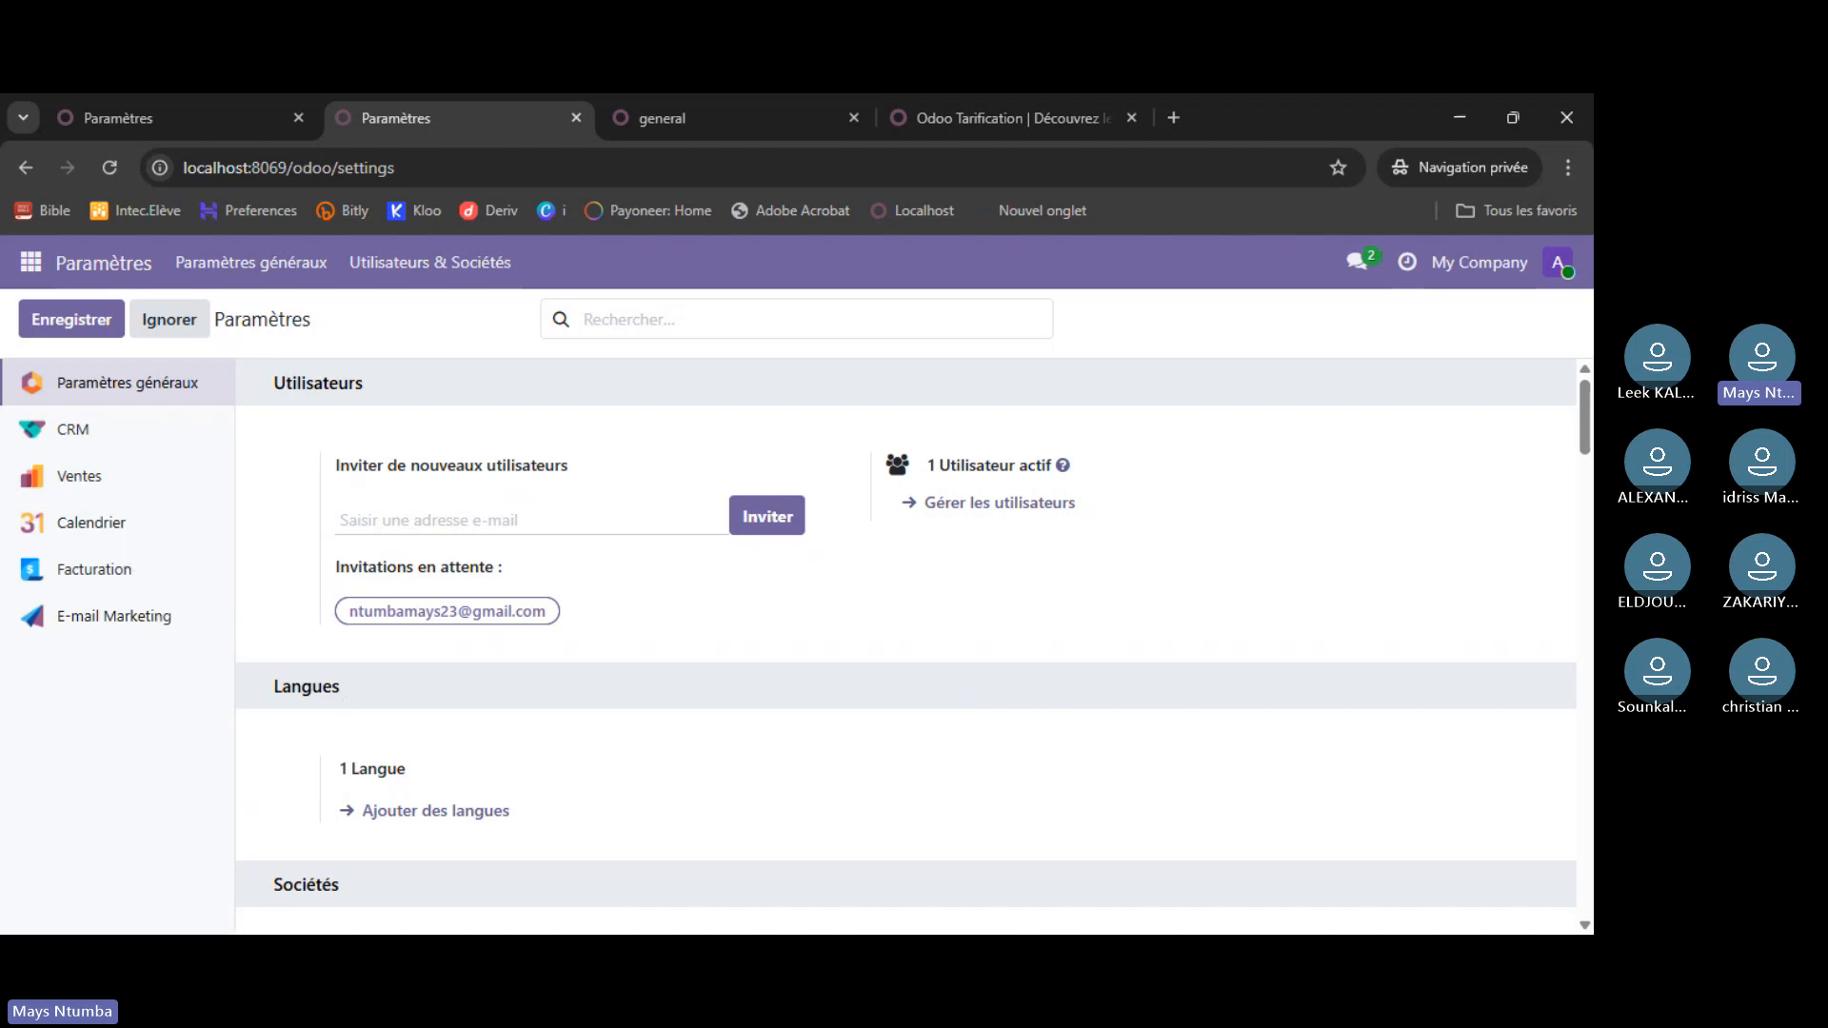
{"action": "left_click", "coordinate": [1033, 505]}
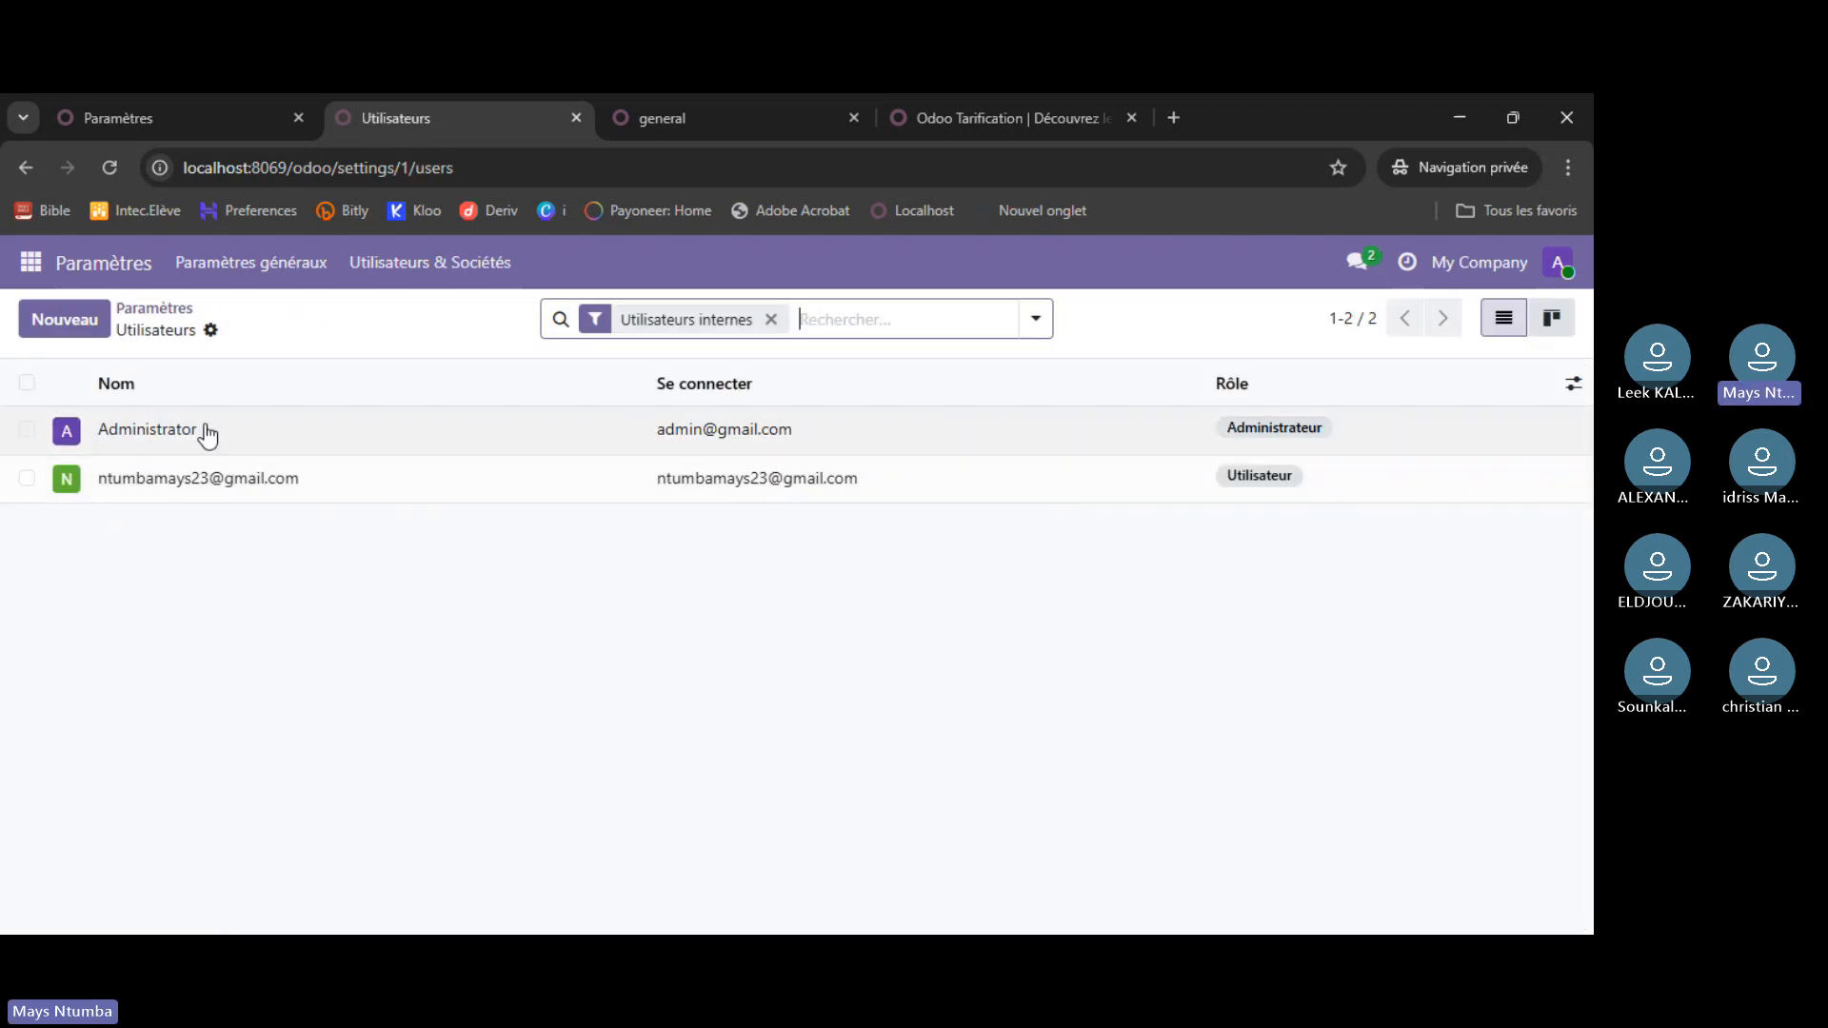
{"action": "left_click", "coordinate": [80, 267]}
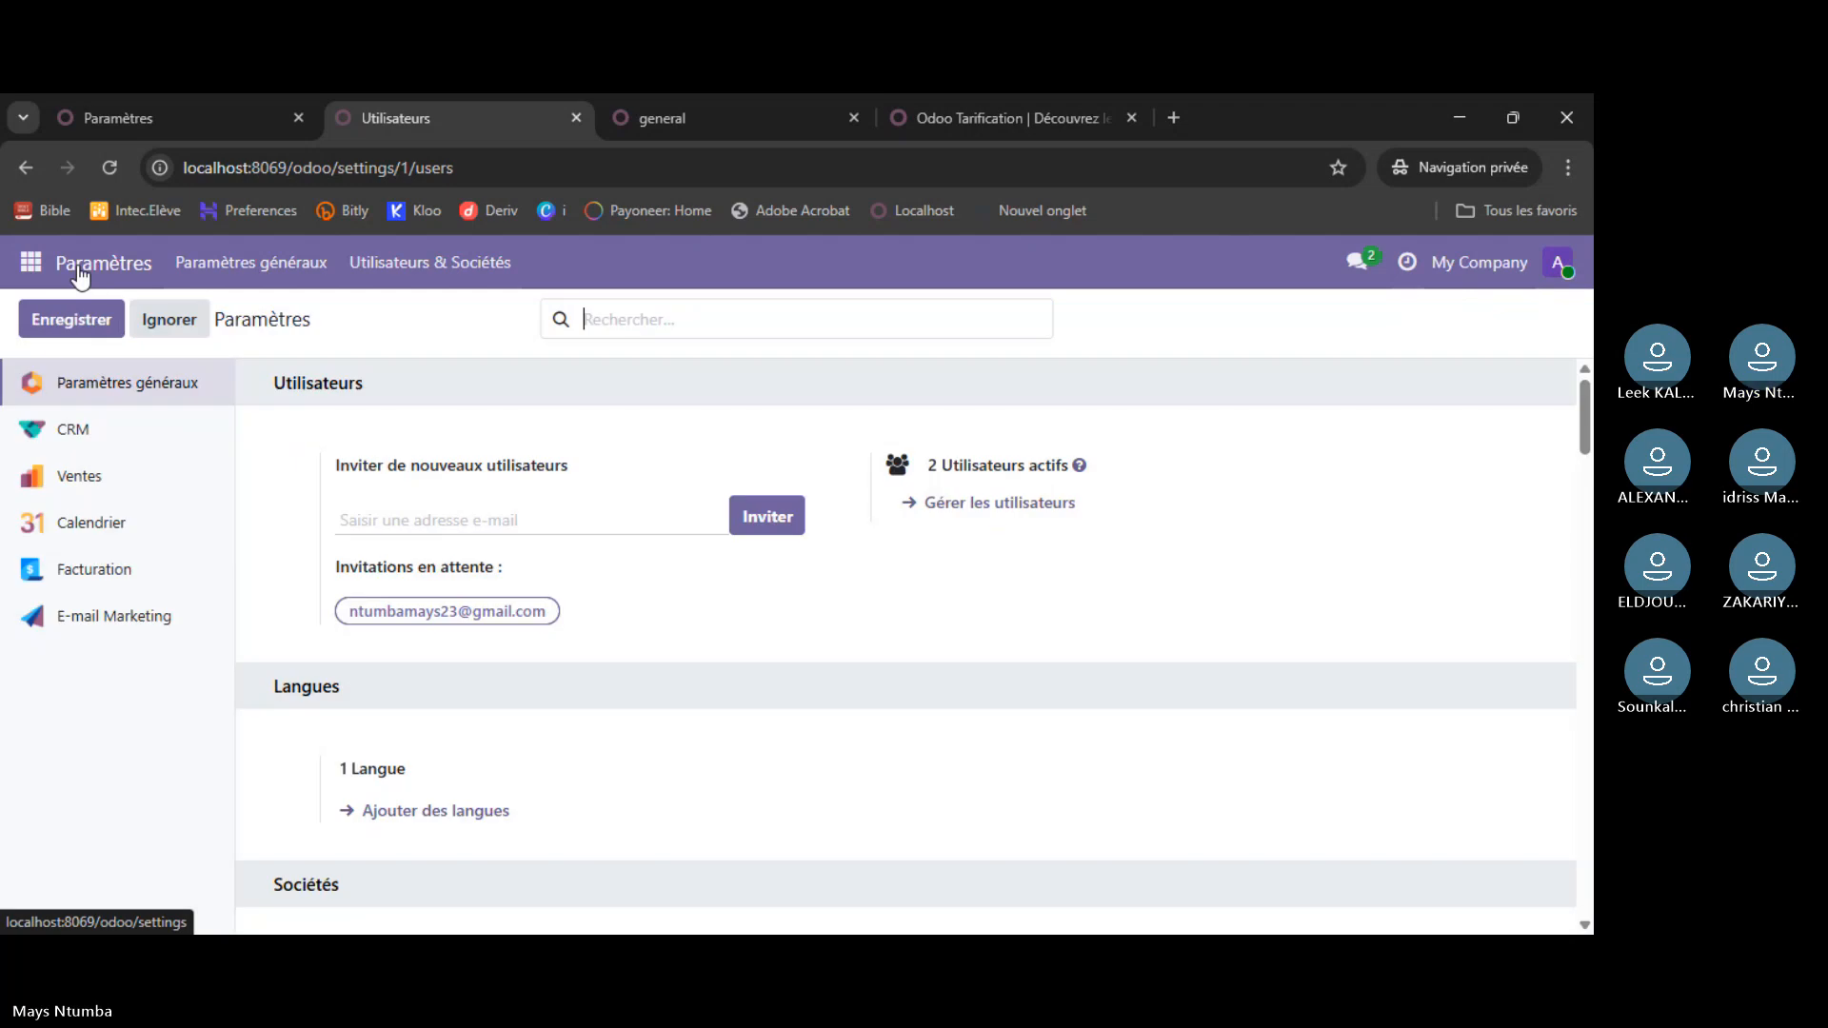
- Back on atelier settings, briefly open and close the add-languages dialog and account menu
{"action": "left_click", "coordinate": [215, 99]}
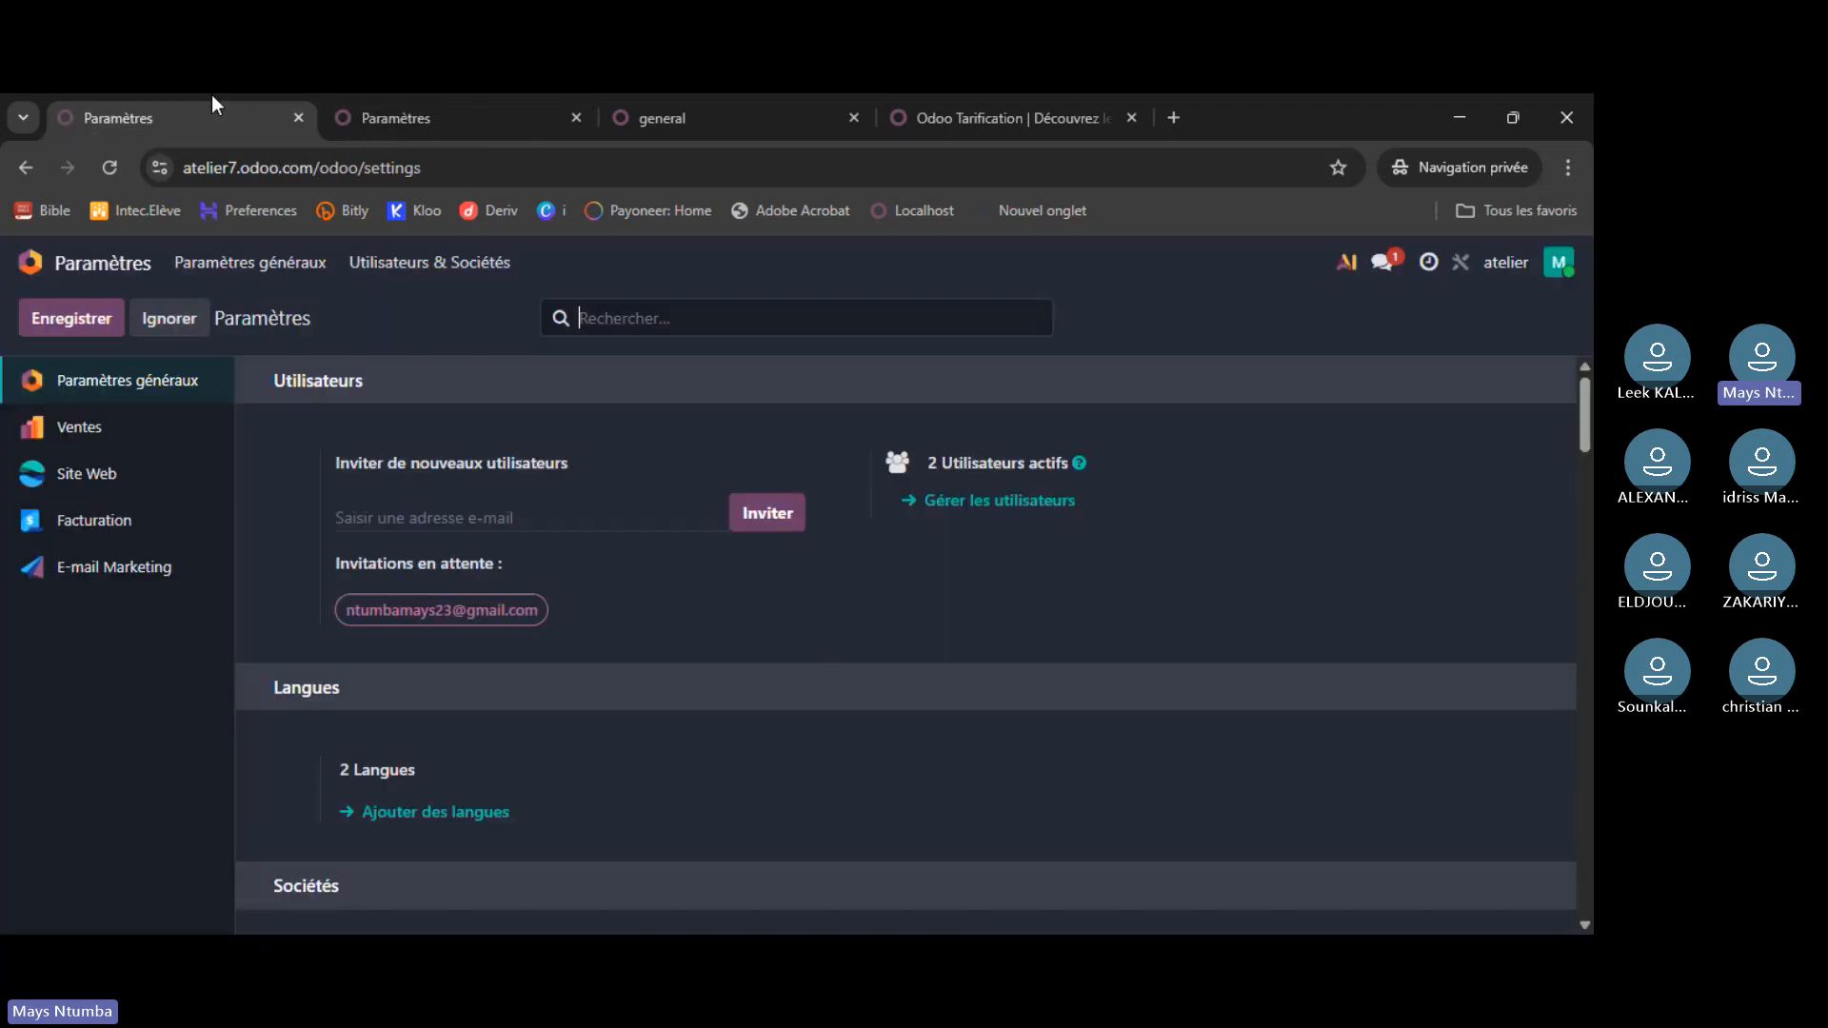
{"action": "scroll", "coordinate": [613, 462], "scroll_direction": "down", "scroll_amount": 2}
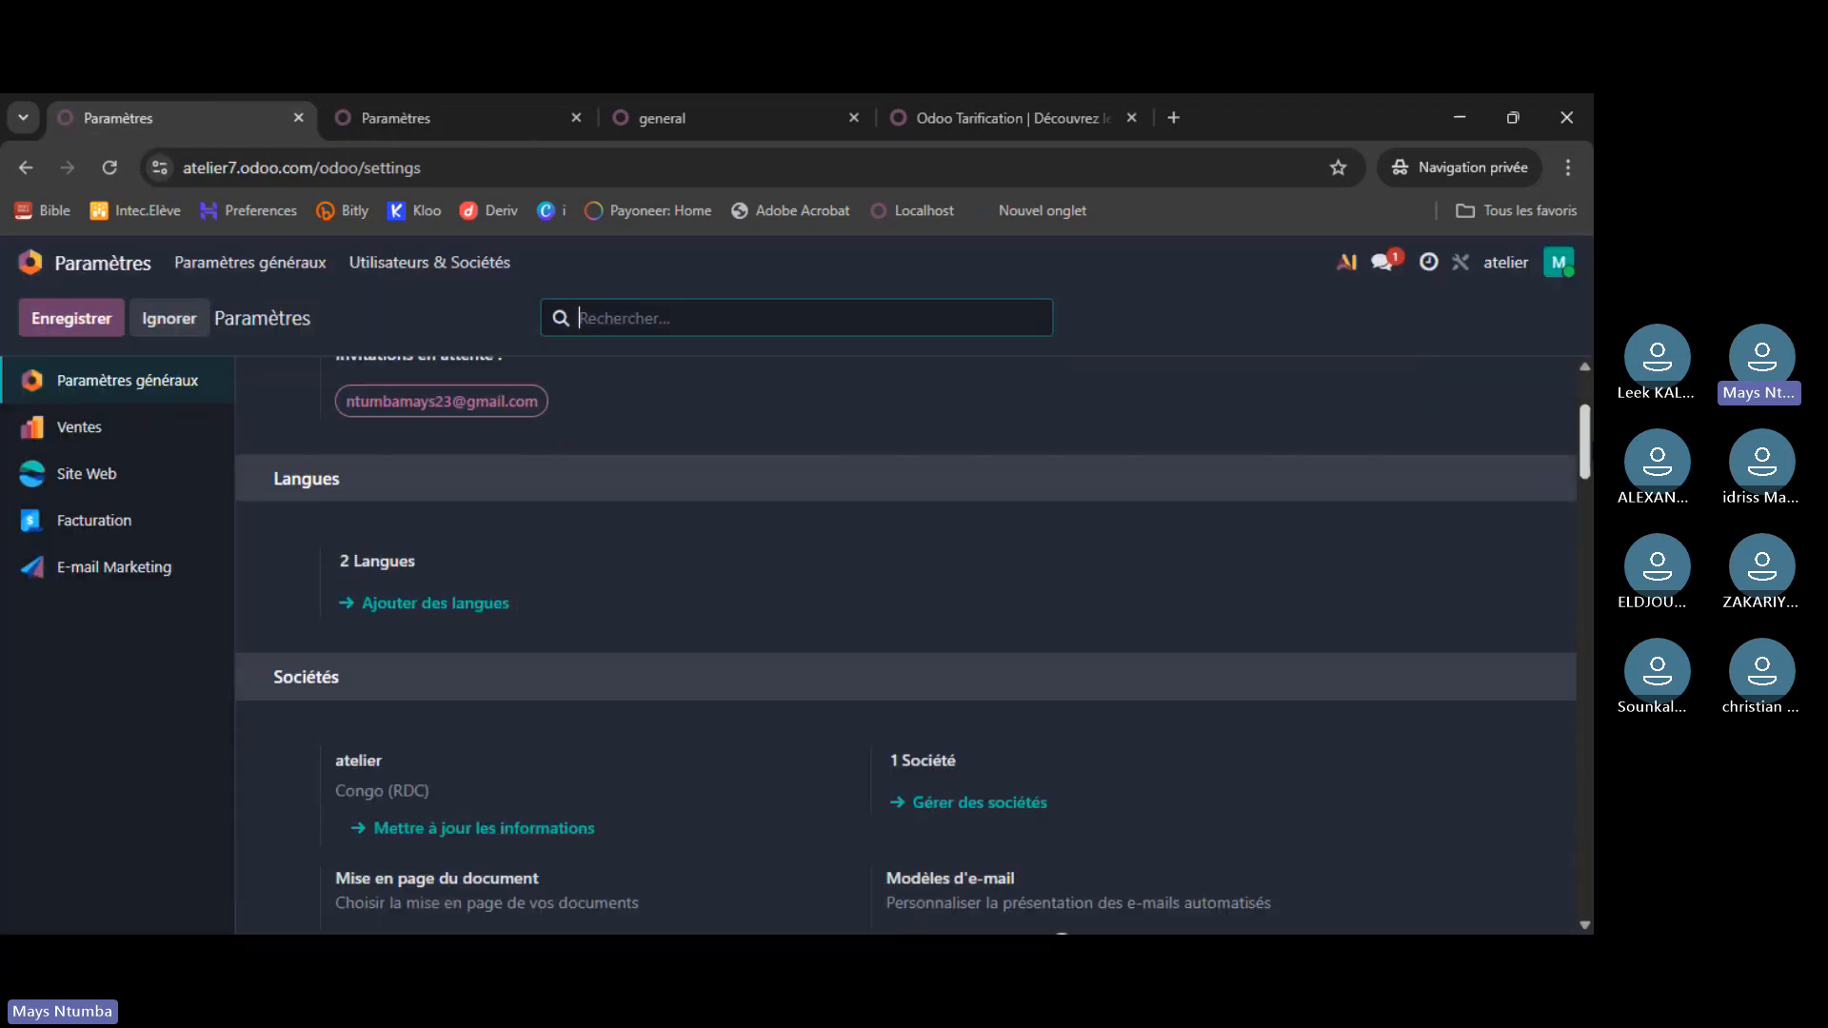
{"action": "scroll", "coordinate": [905, 648], "scroll_direction": "down", "scroll_amount": 1}
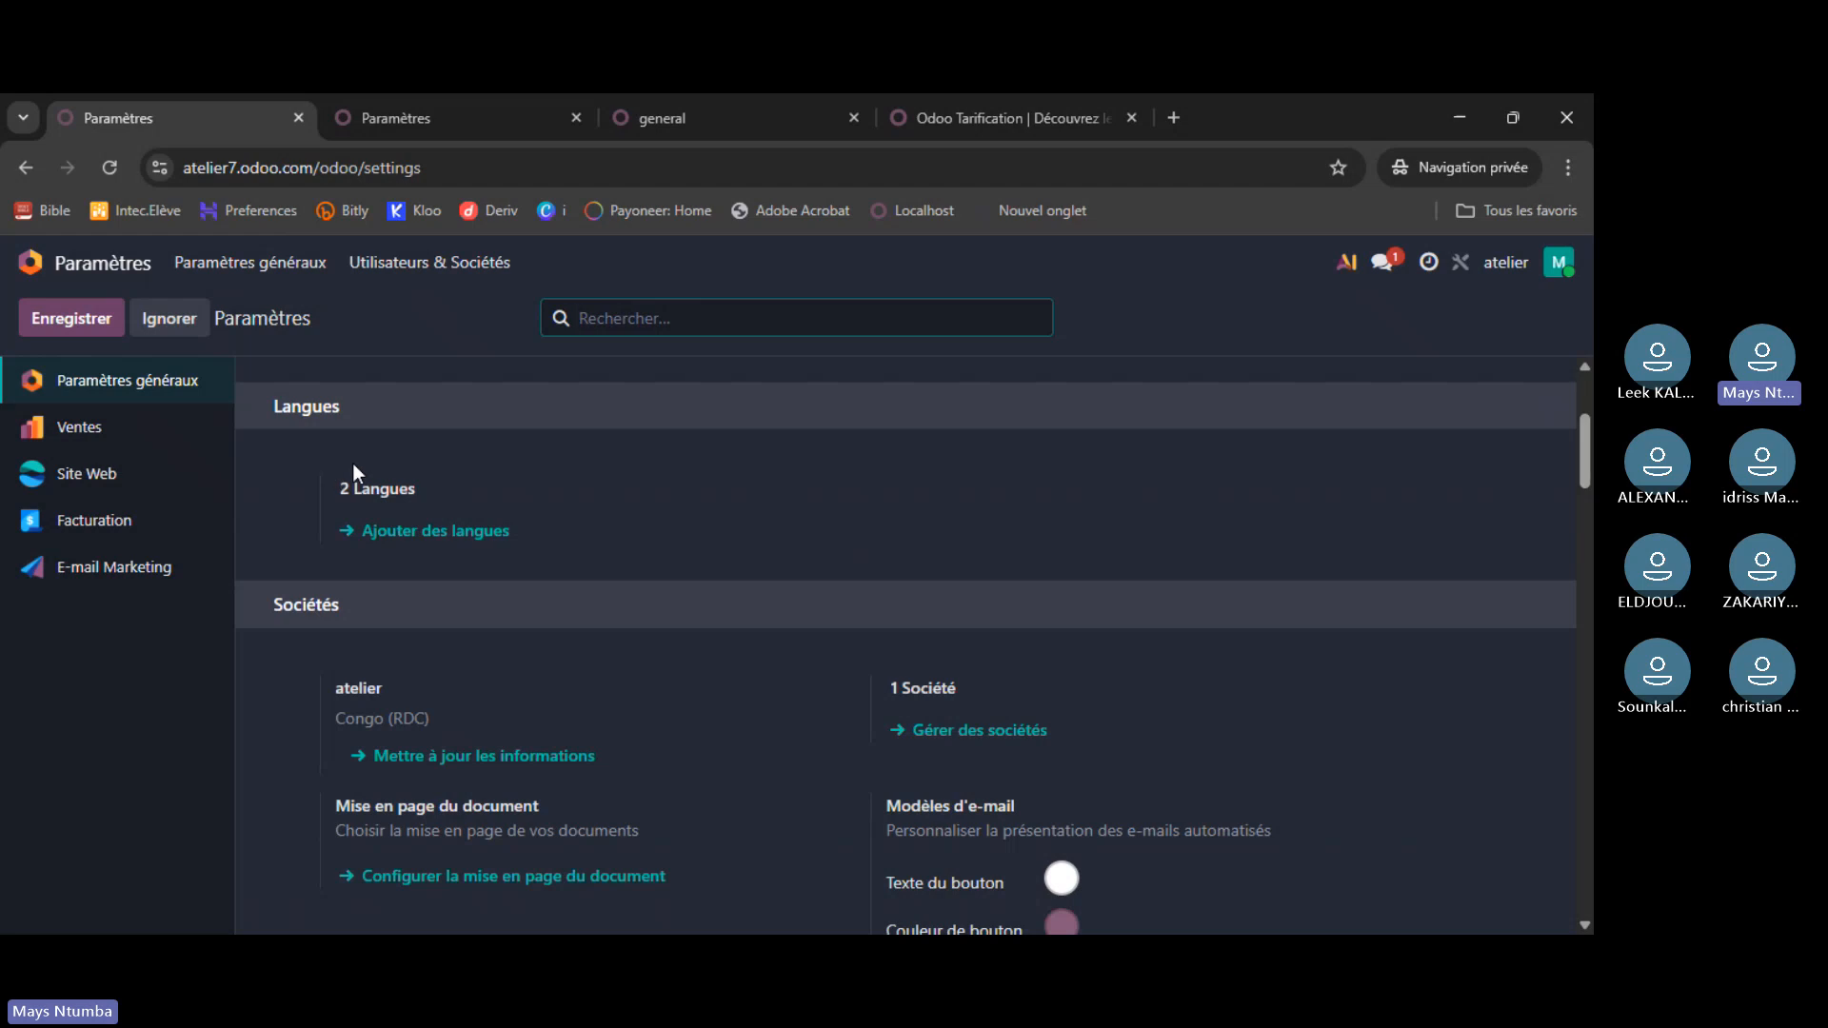
{"action": "left_click", "coordinate": [428, 531]}
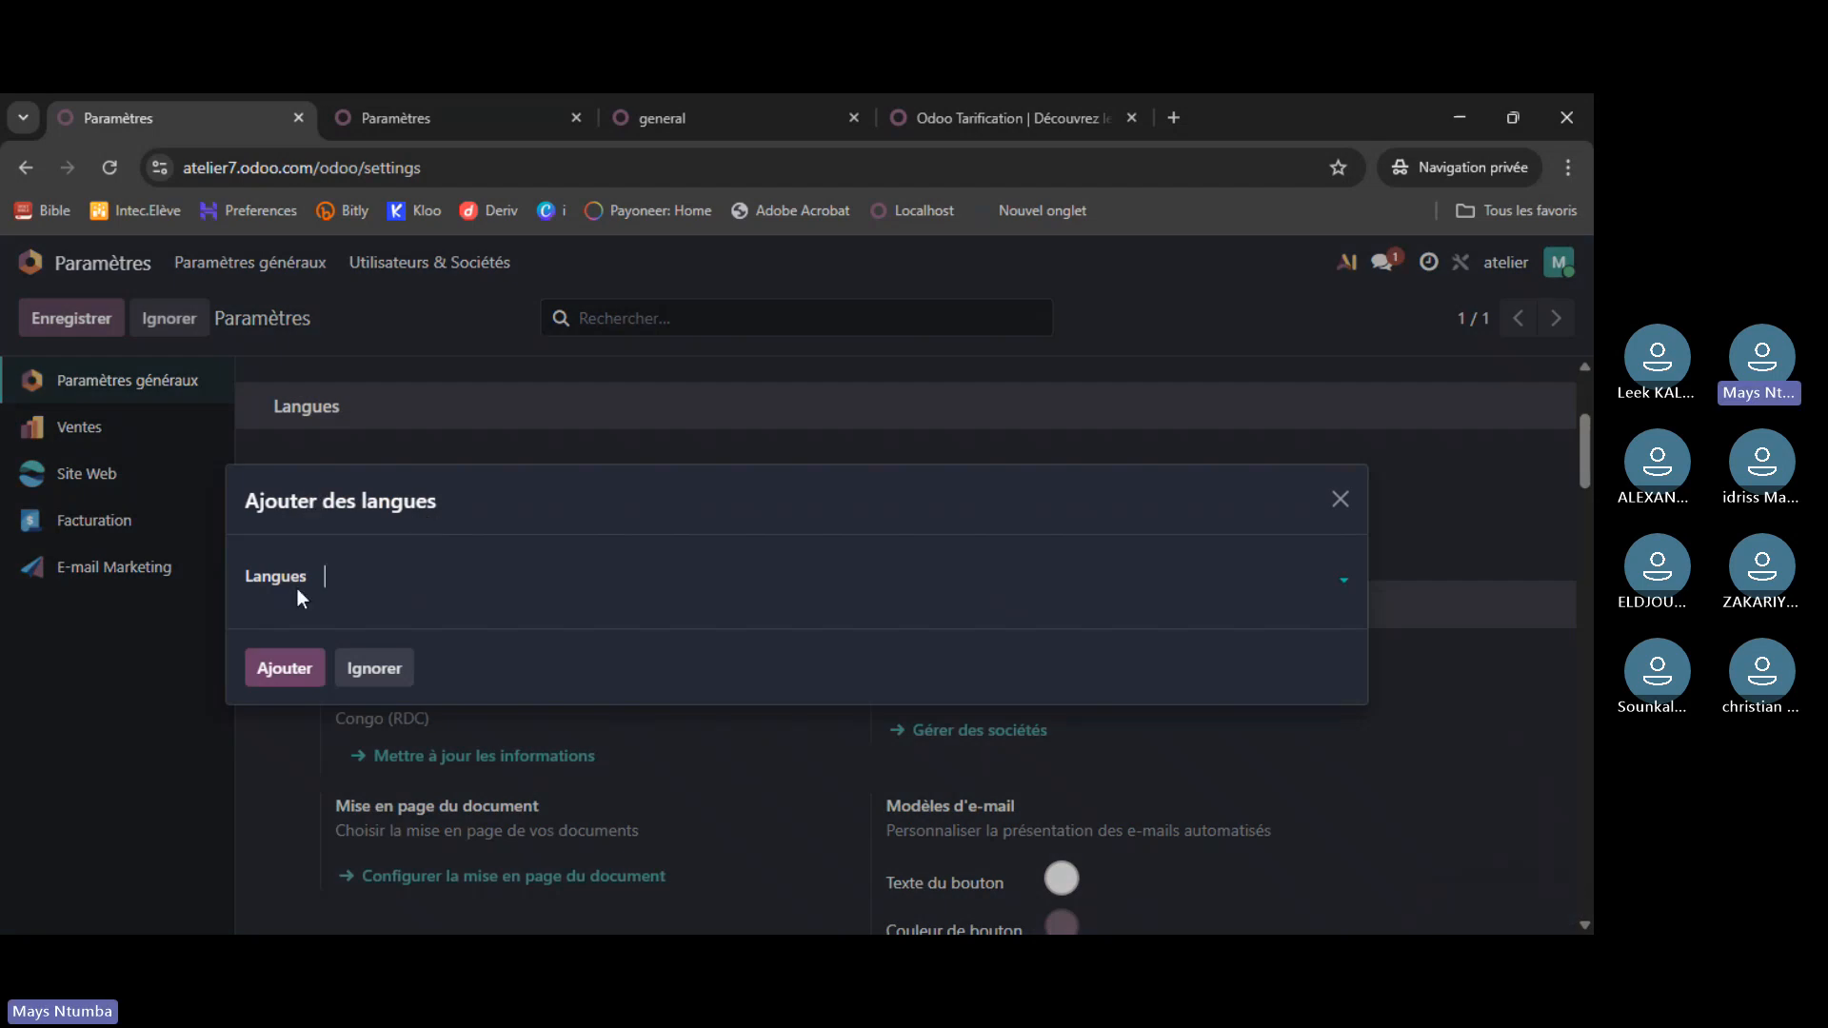
{"action": "left_click", "coordinate": [1319, 504]}
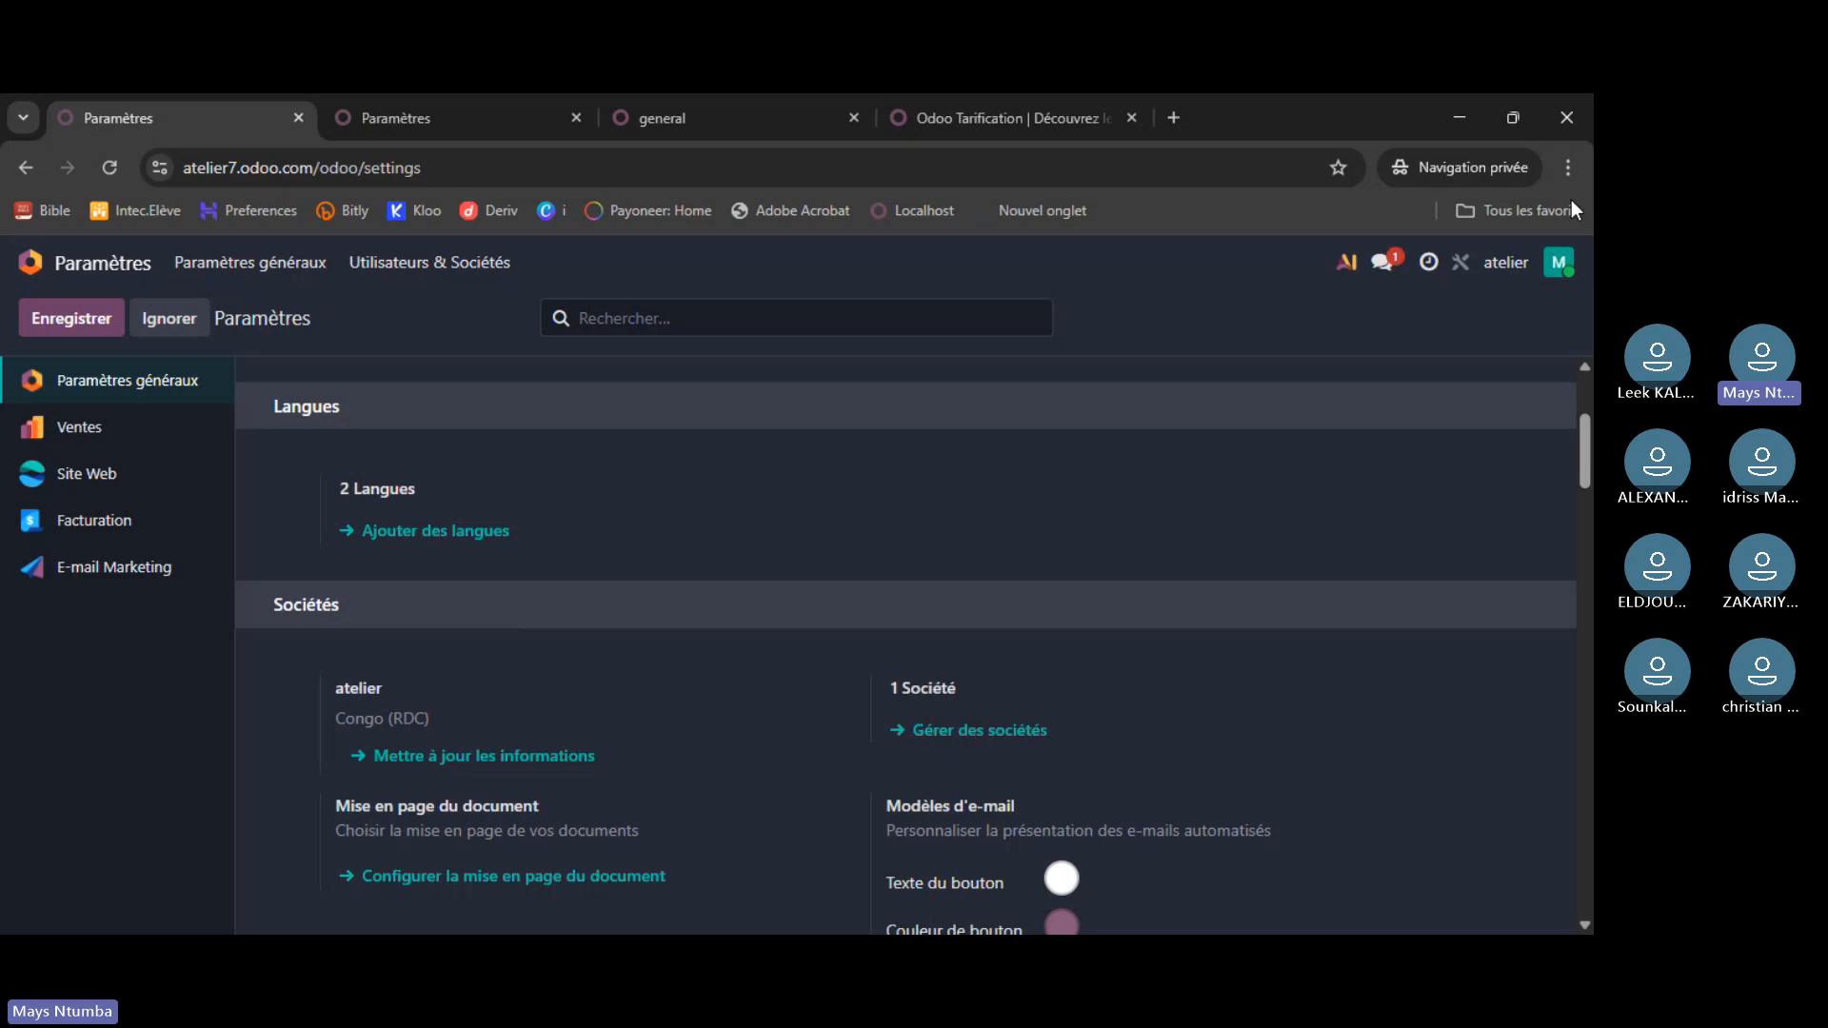
{"action": "left_click", "coordinate": [1559, 263]}
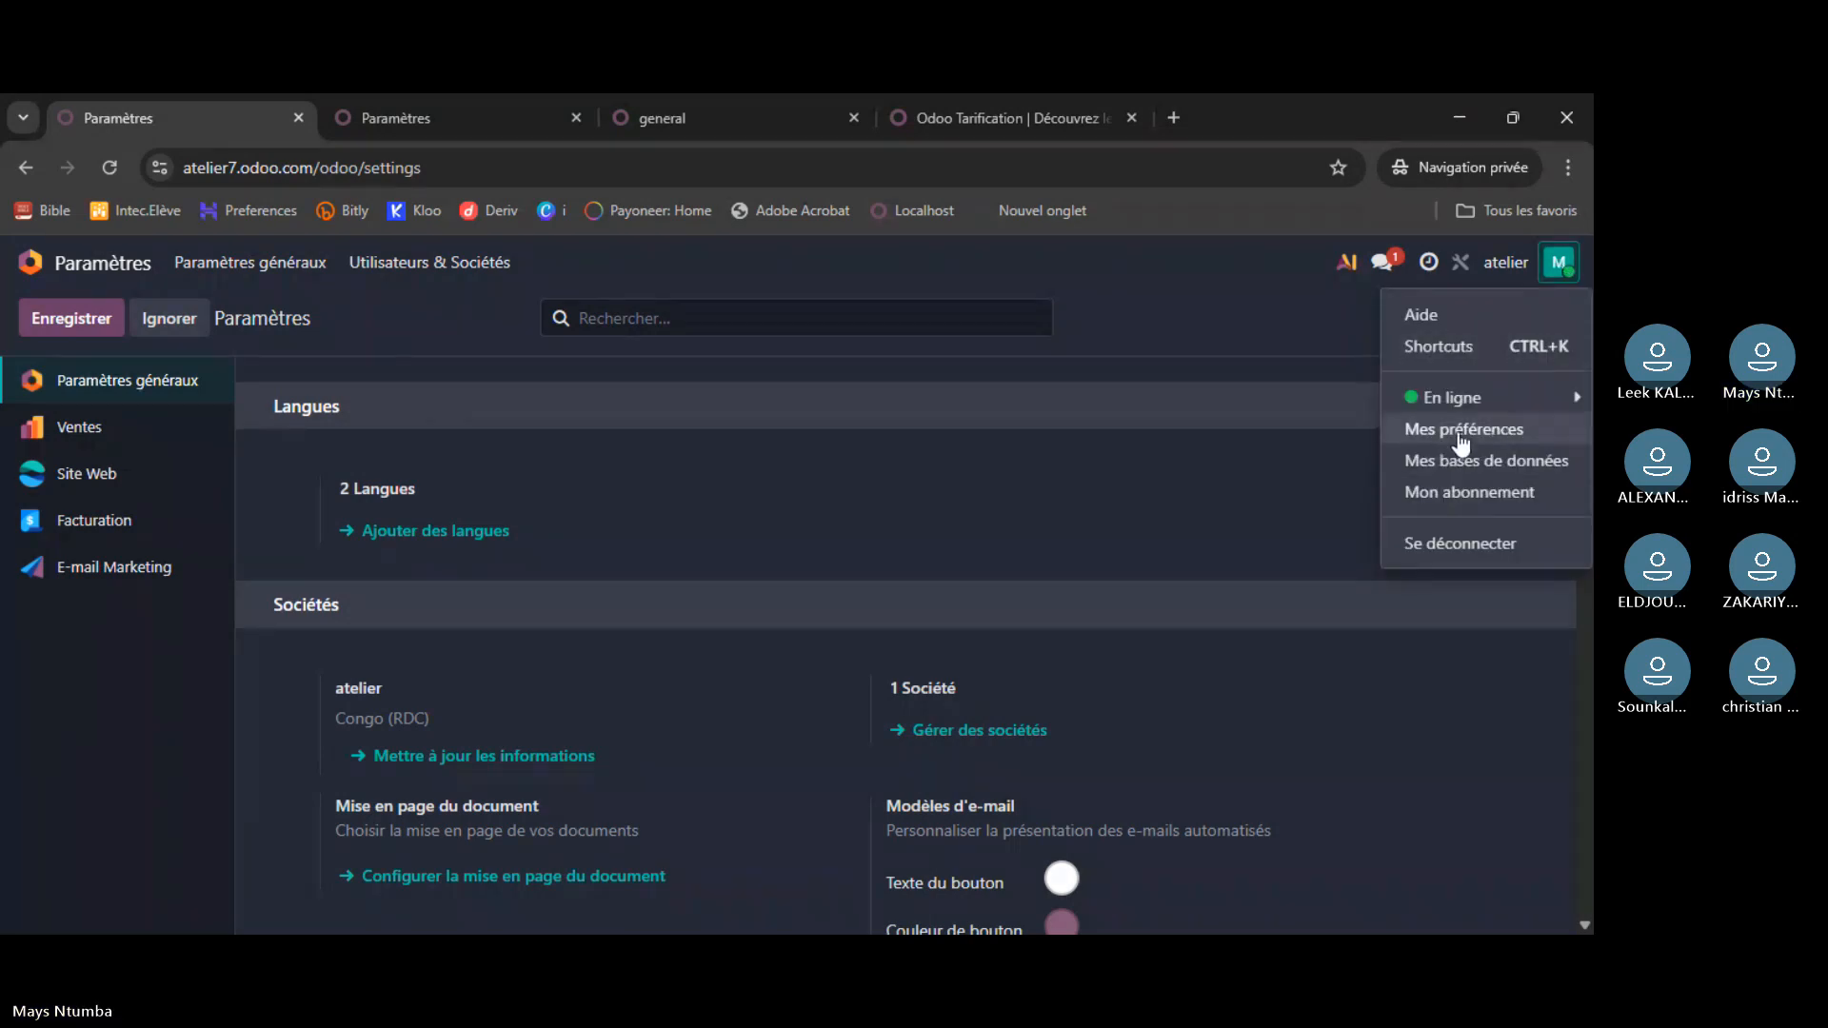
{"action": "left_click", "coordinate": [466, 566]}
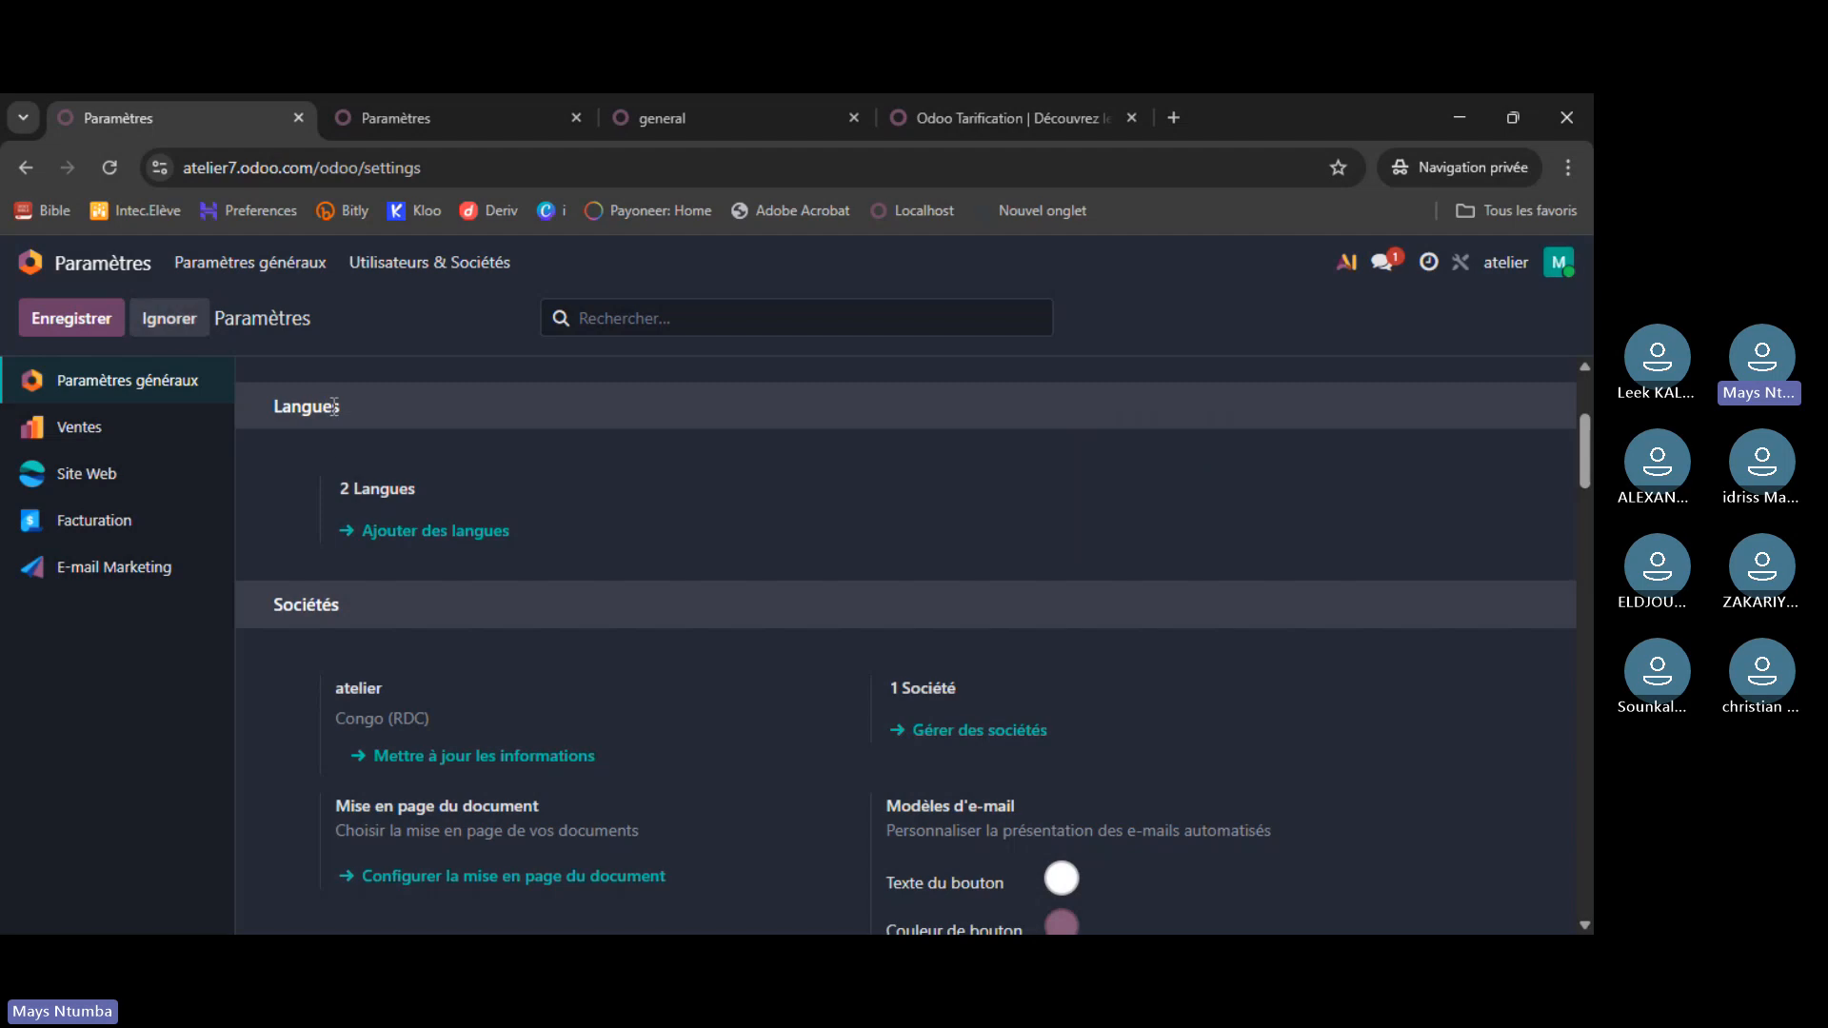
- Add Arabic through Ajouter des langues and close the success dialog
{"action": "left_click", "coordinate": [386, 534]}
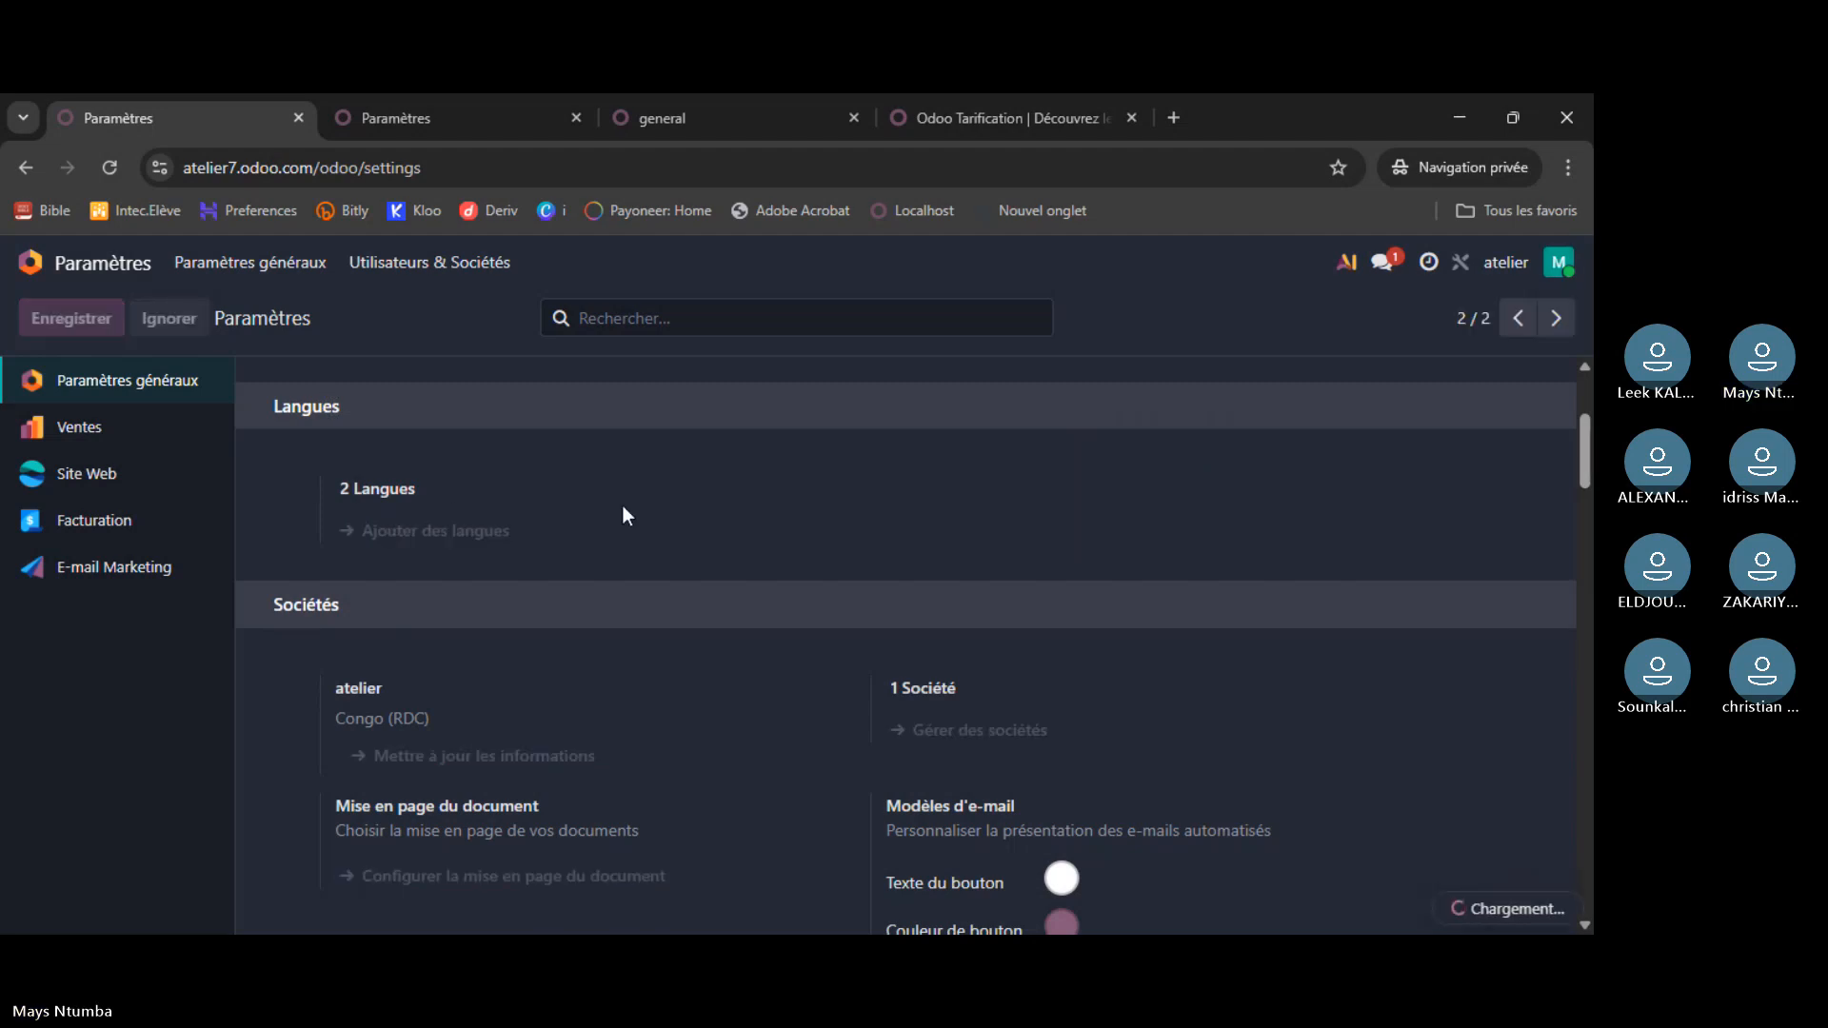
{"action": "left_click", "coordinate": [366, 580]}
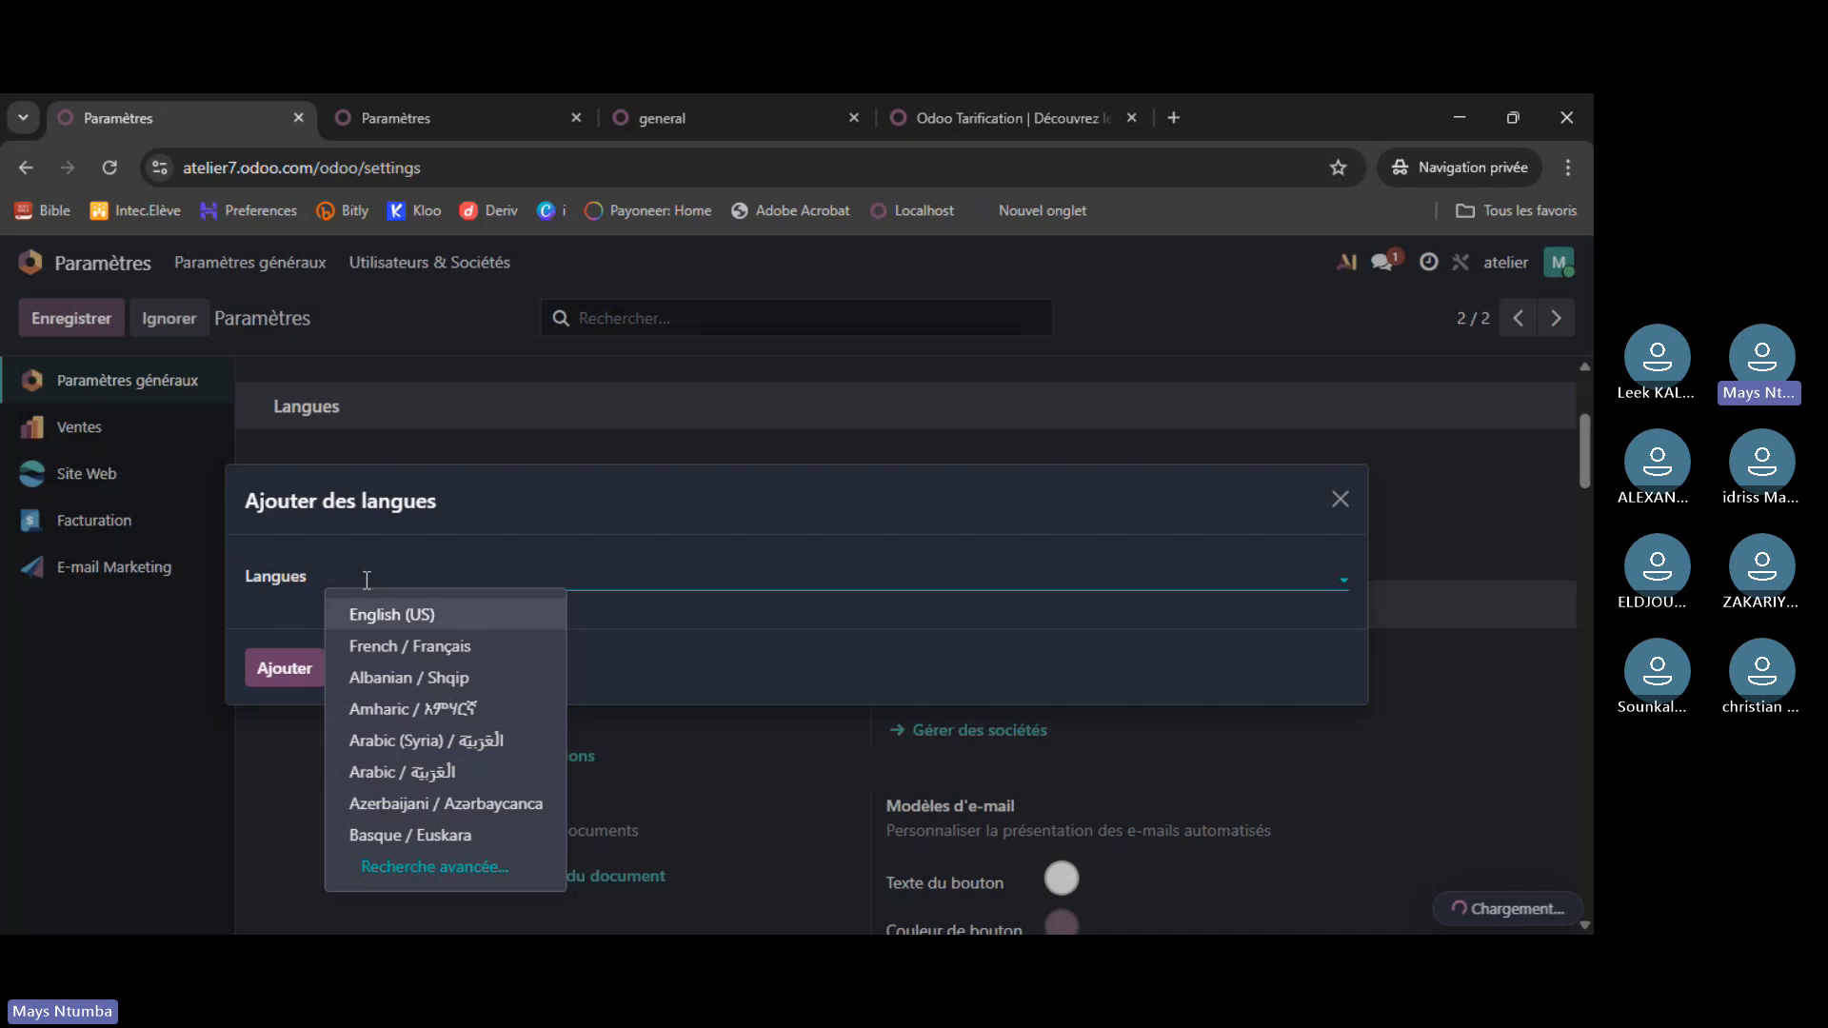
{"action": "left_click", "coordinate": [424, 771]}
{"action": "left_click", "coordinate": [291, 664]}
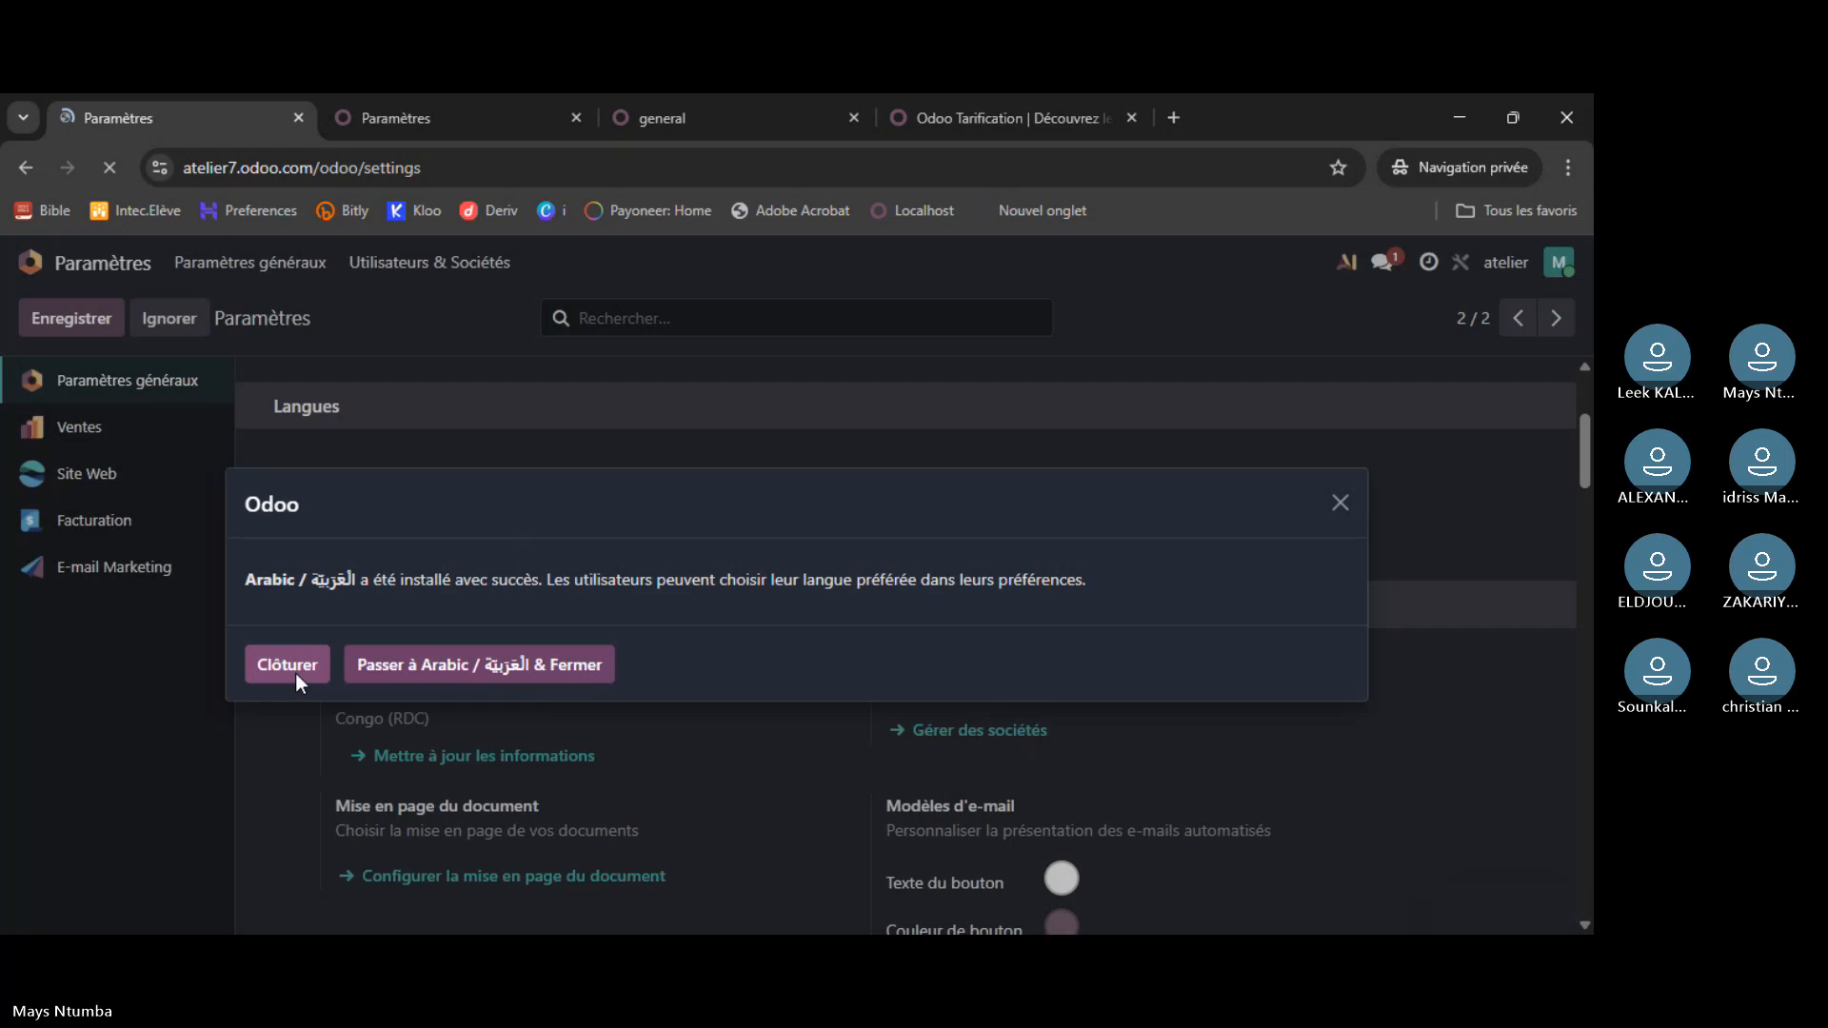
{"action": "left_click", "coordinate": [316, 659]}
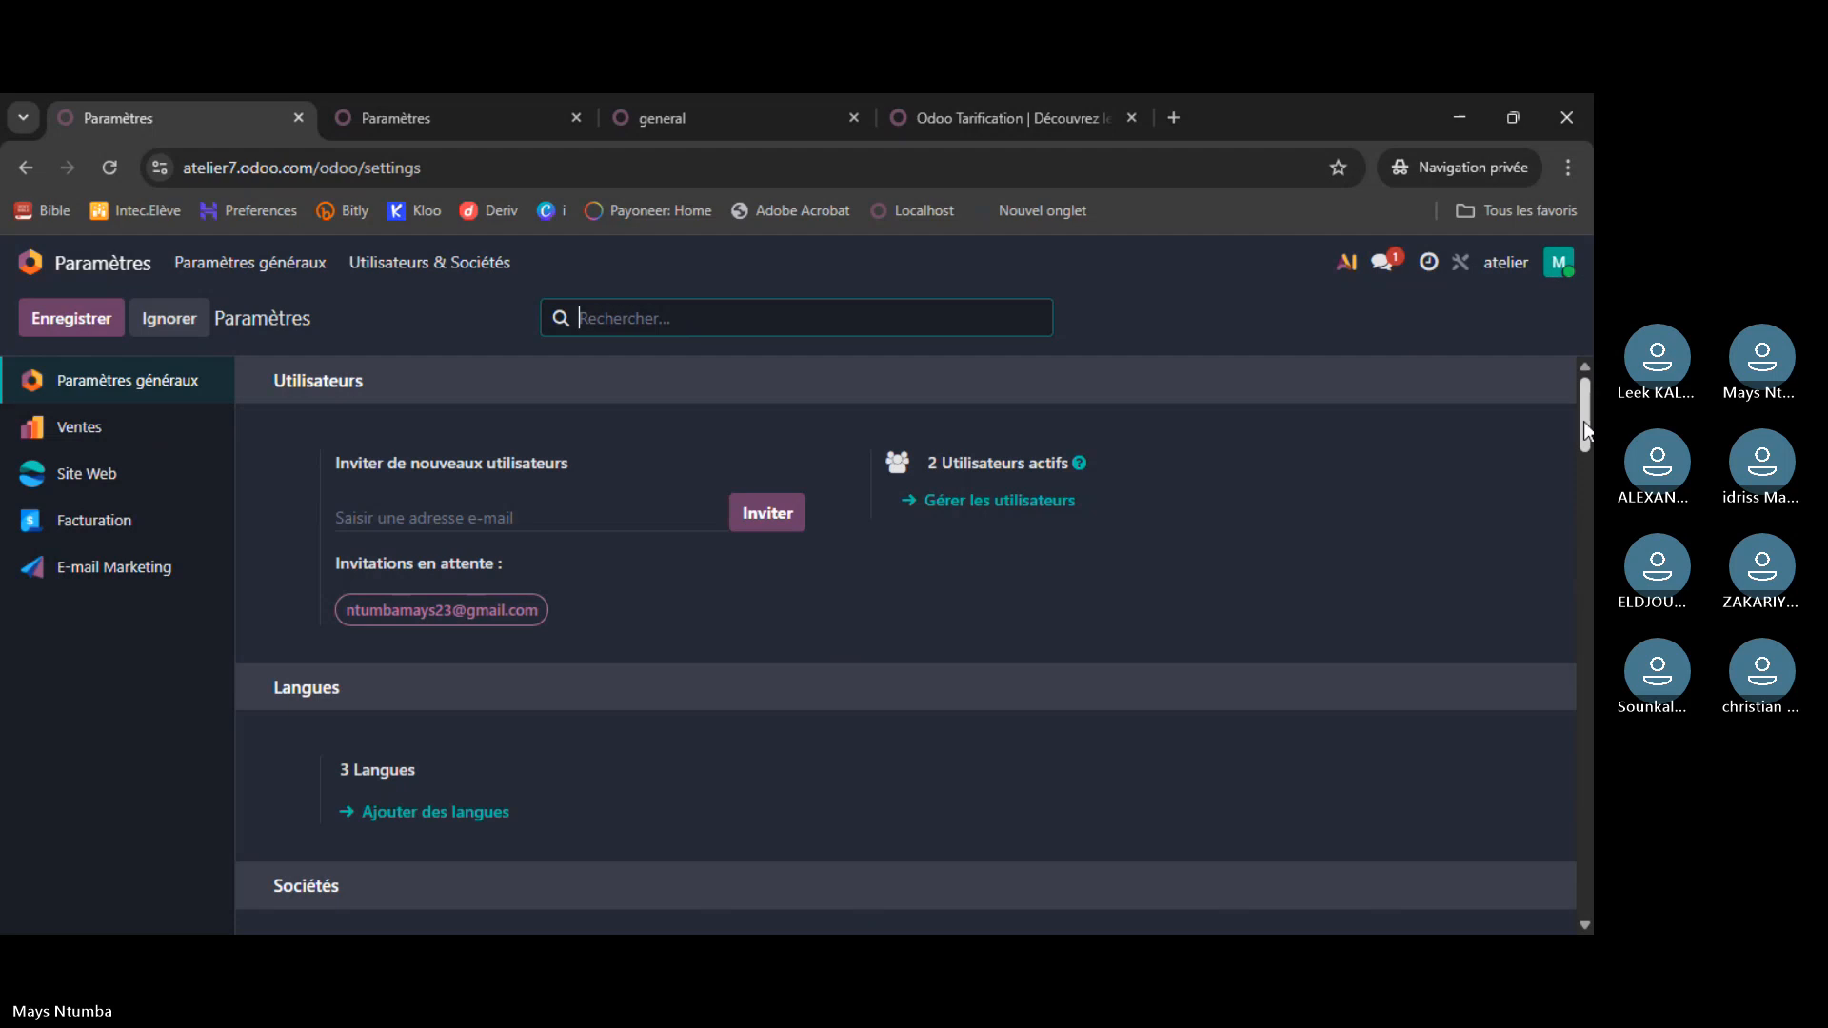
- Scroll to Sociétés and open the Companies list under Utilisateurs & Sociétés, listing only atelier
{"action": "scroll", "coordinate": [1585, 421], "scroll_direction": "down", "scroll_amount": 4}
{"action": "scroll", "coordinate": [905, 619], "scroll_direction": "up", "scroll_amount": 2}
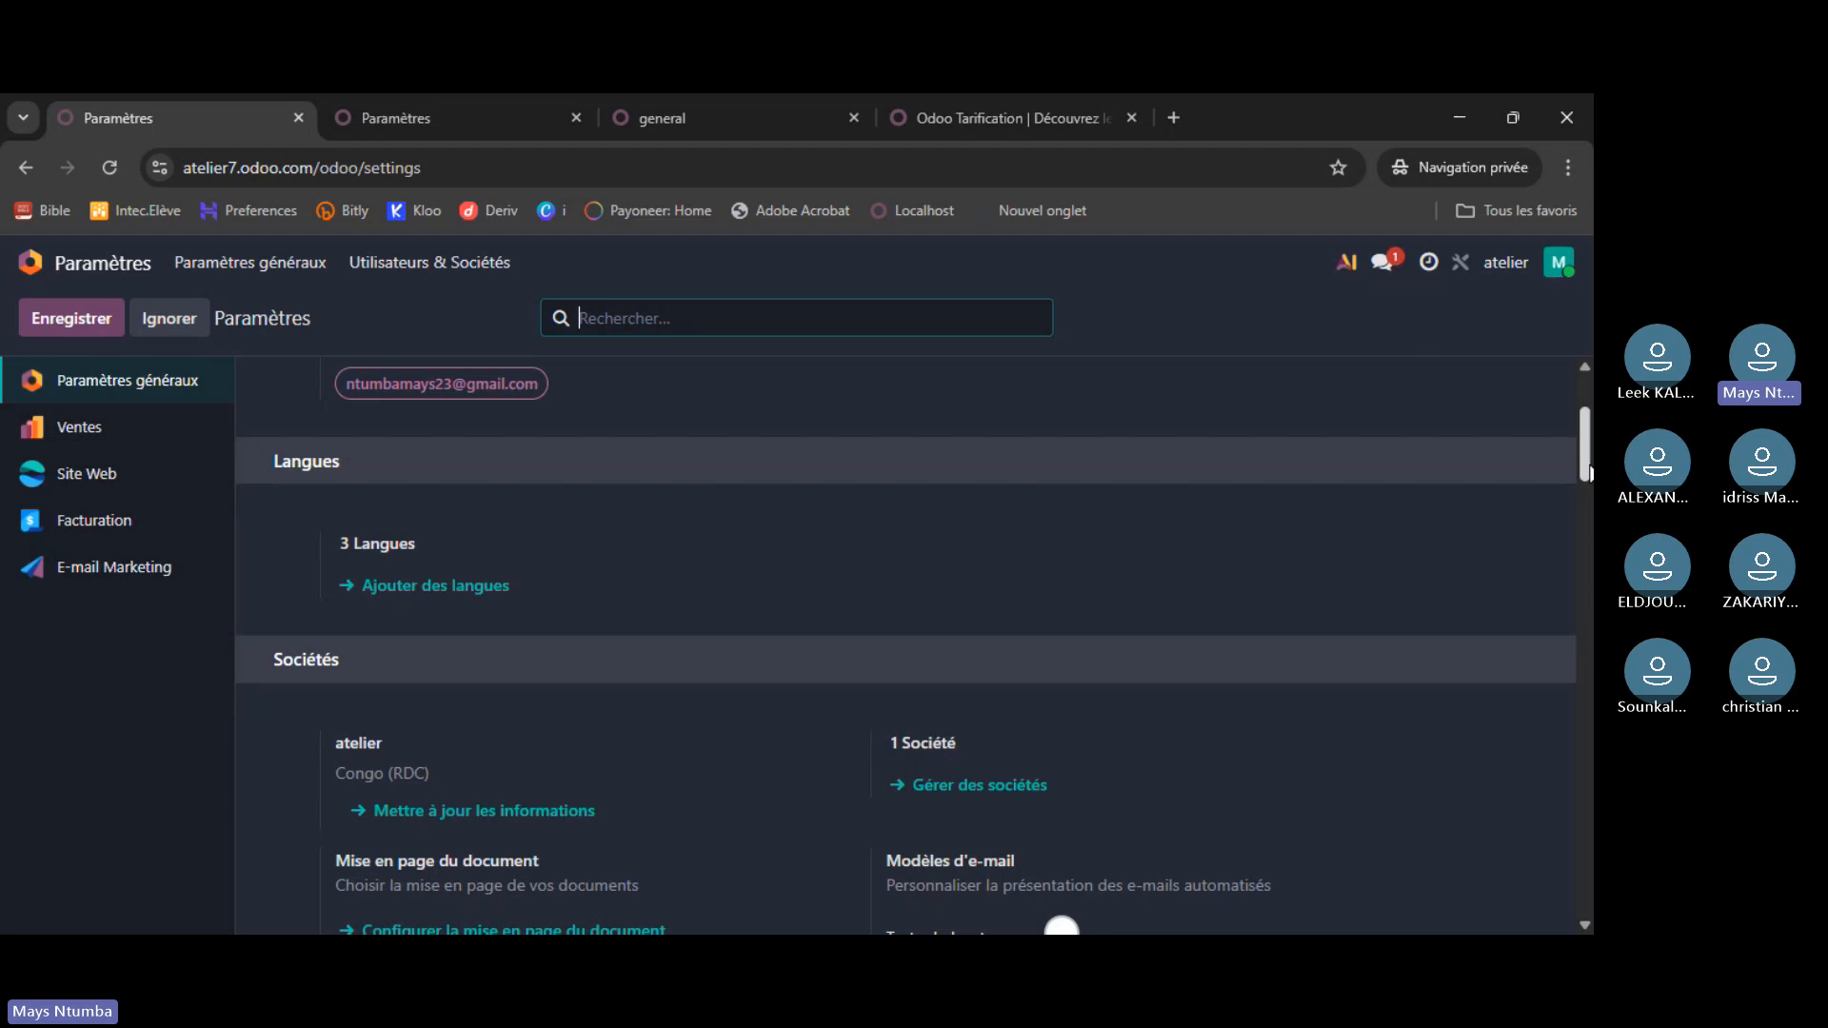
{"action": "scroll", "coordinate": [1577, 465], "scroll_direction": "down", "scroll_amount": 2}
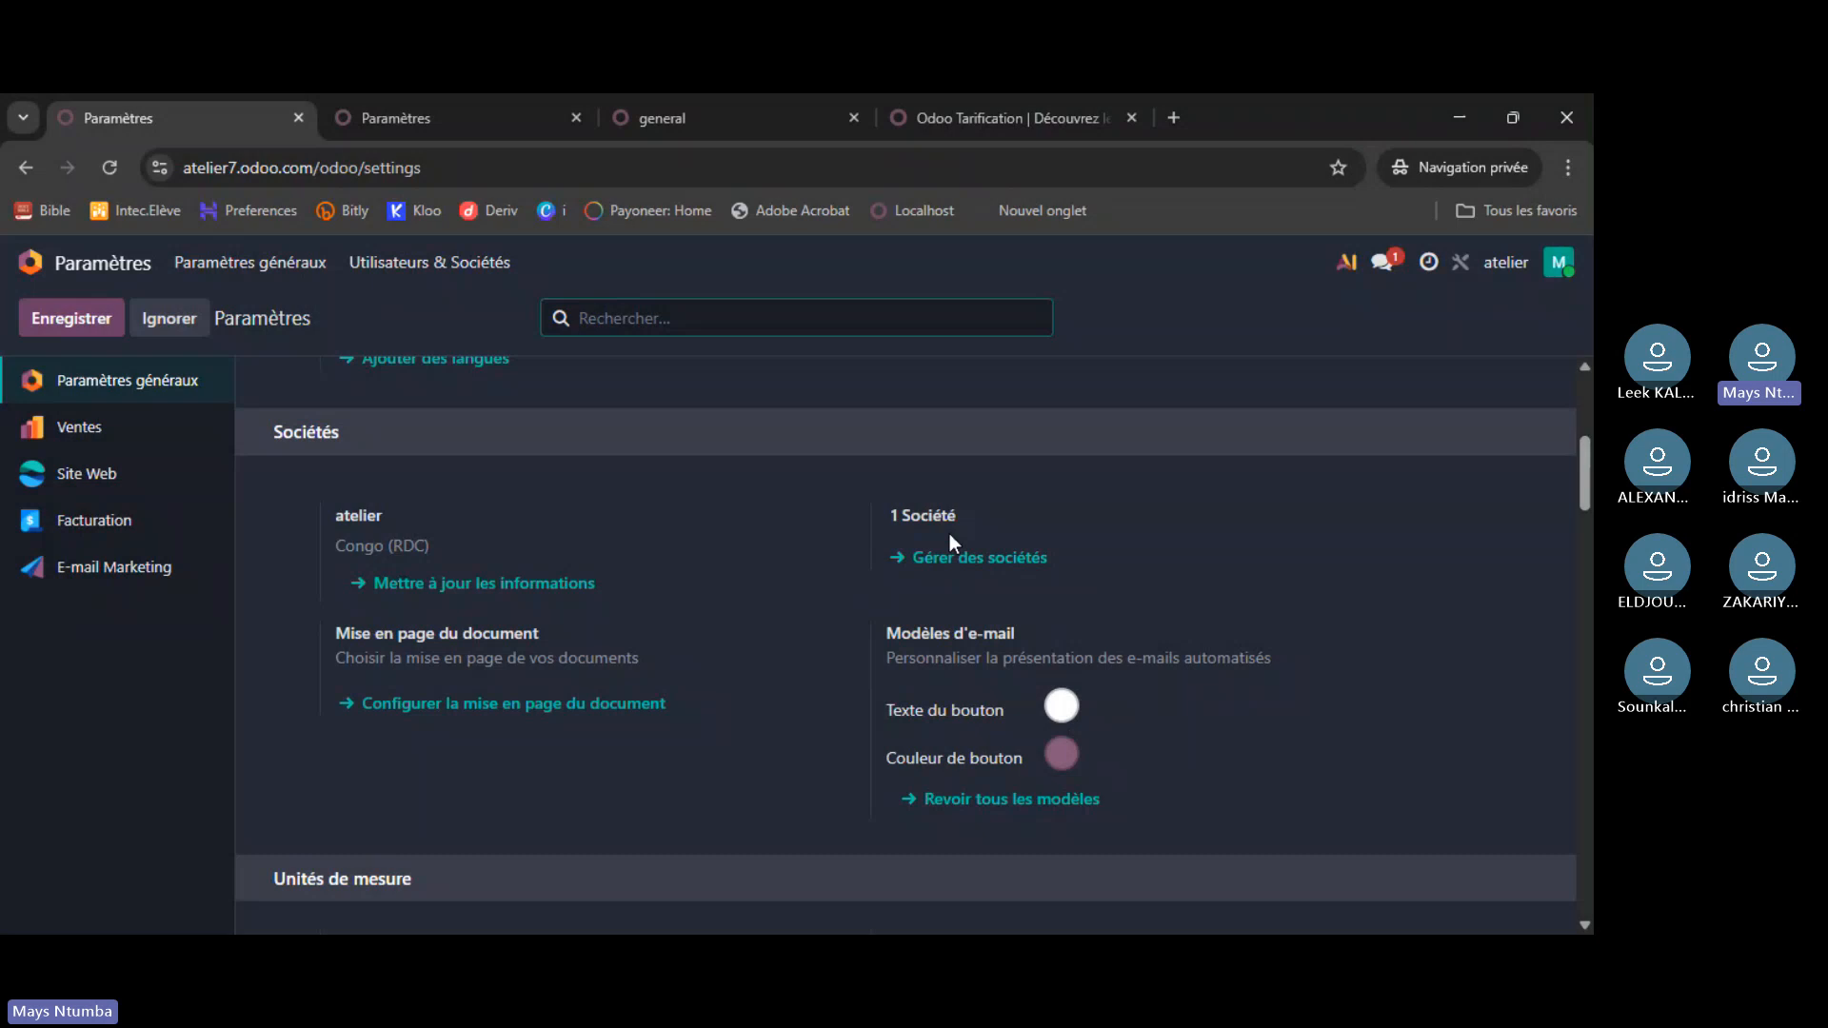
{"action": "left_click", "coordinate": [406, 266]}
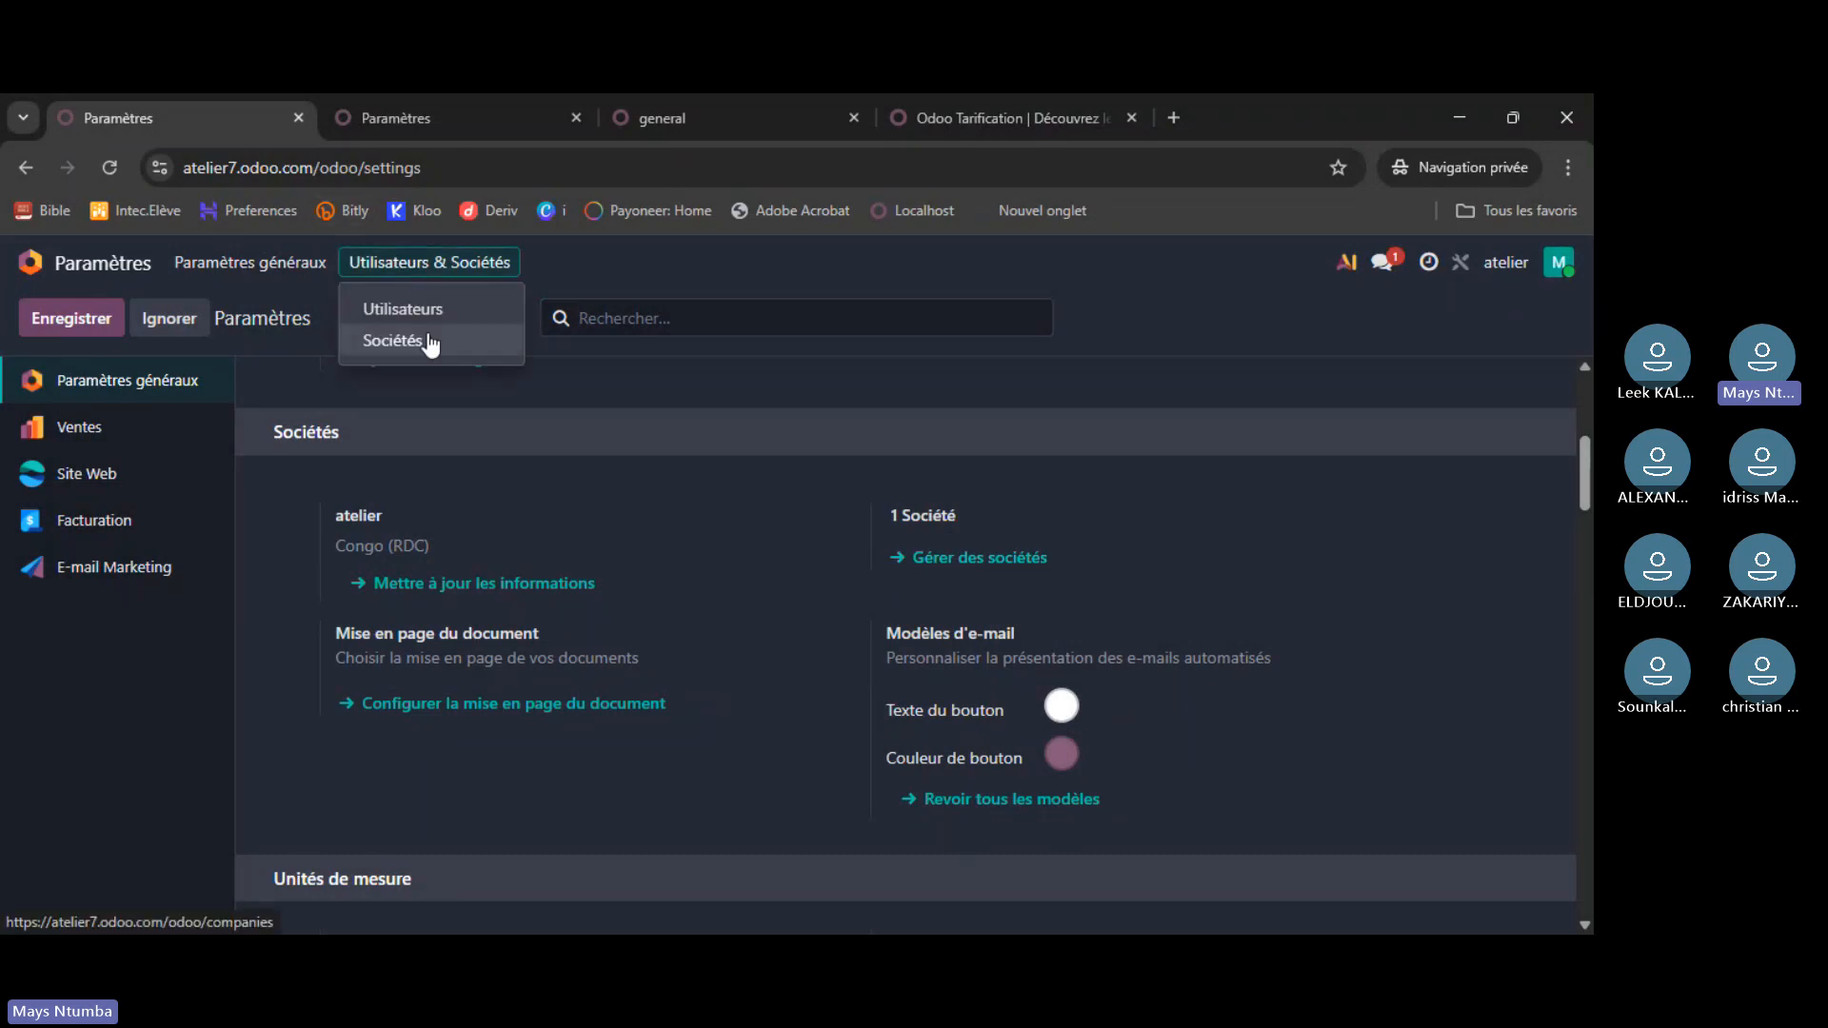
{"action": "left_click", "coordinate": [428, 341]}
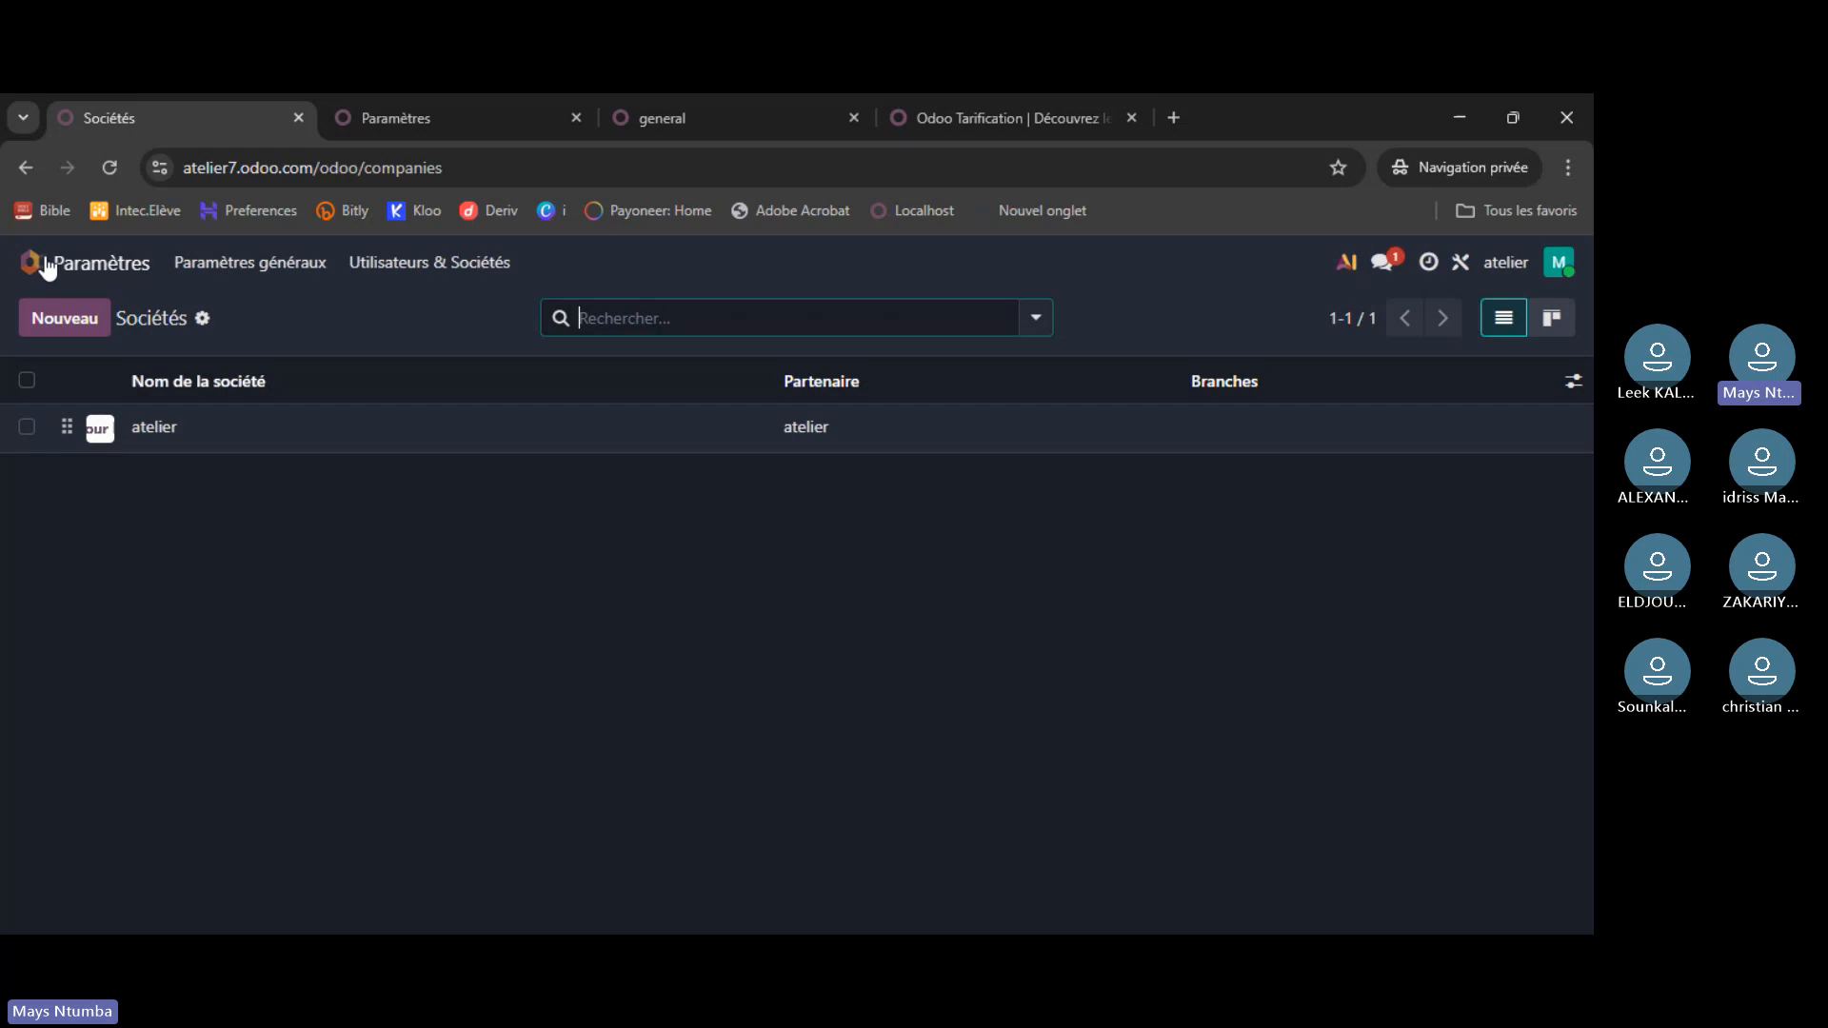
- Start a new company record and enter the name Zaïre
{"action": "left_click", "coordinate": [71, 318]}
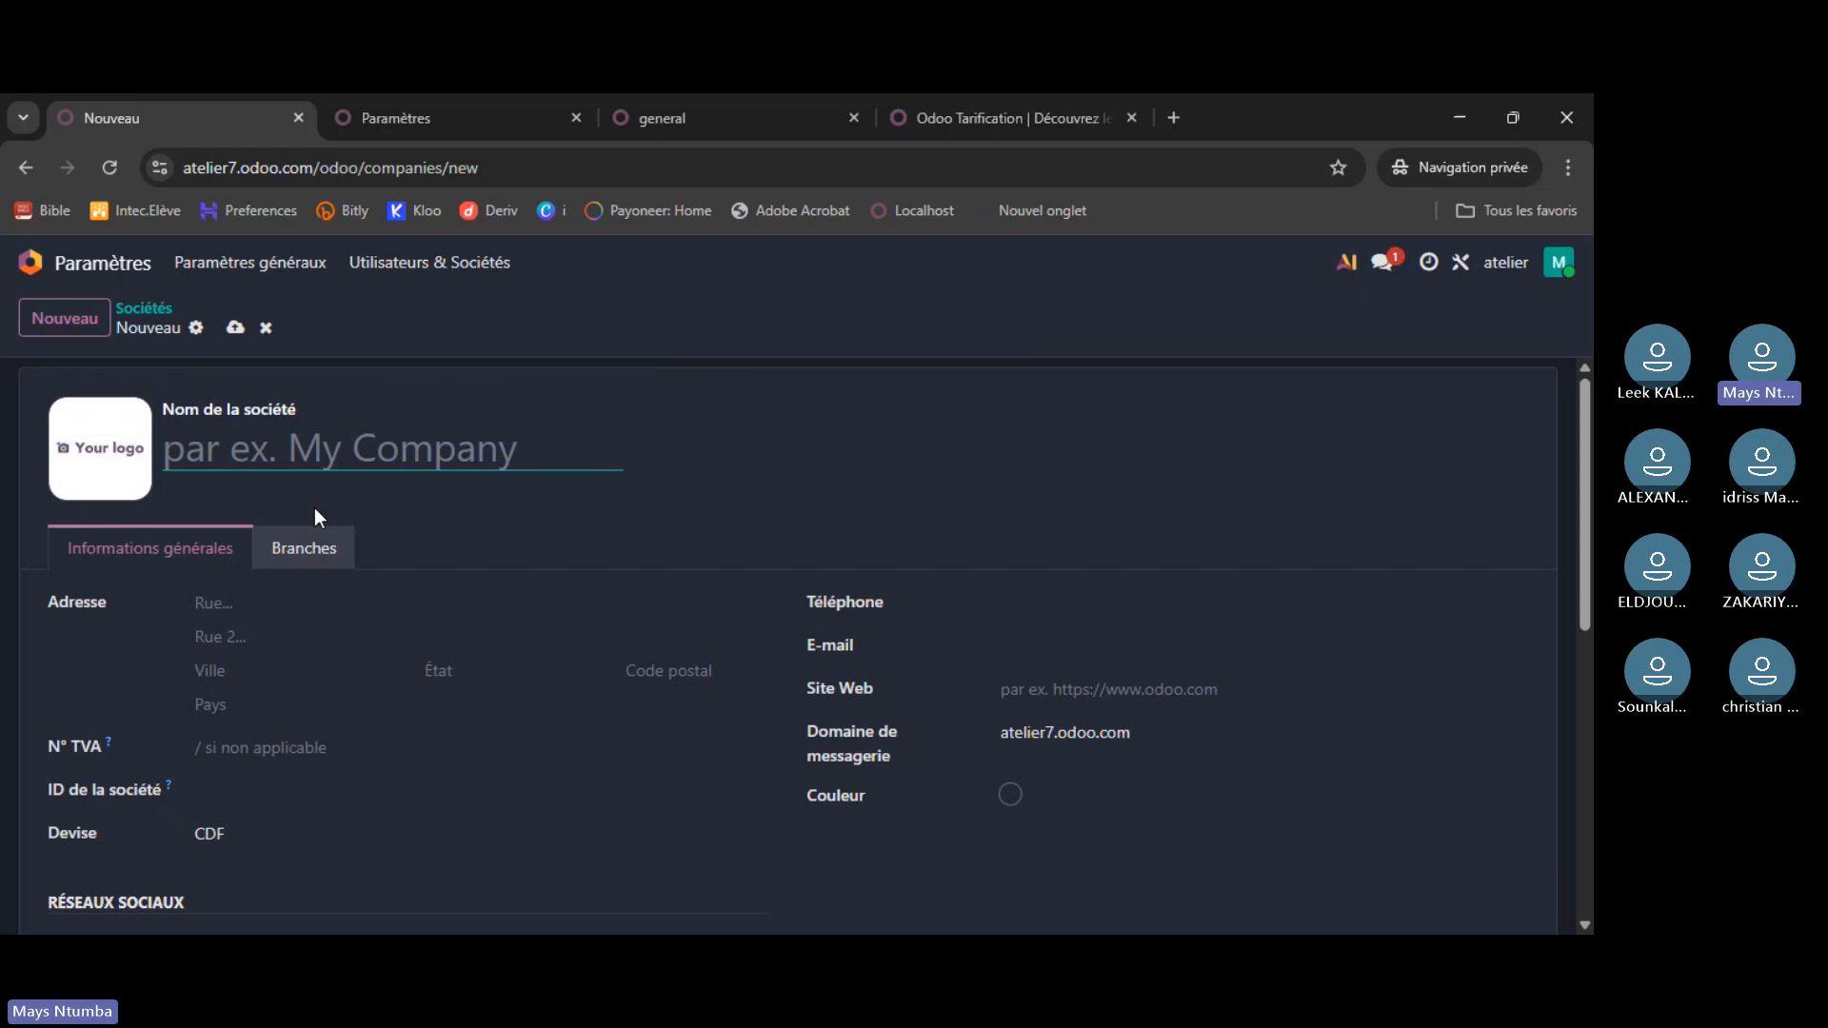
{"action": "type", "text": "ZA"}
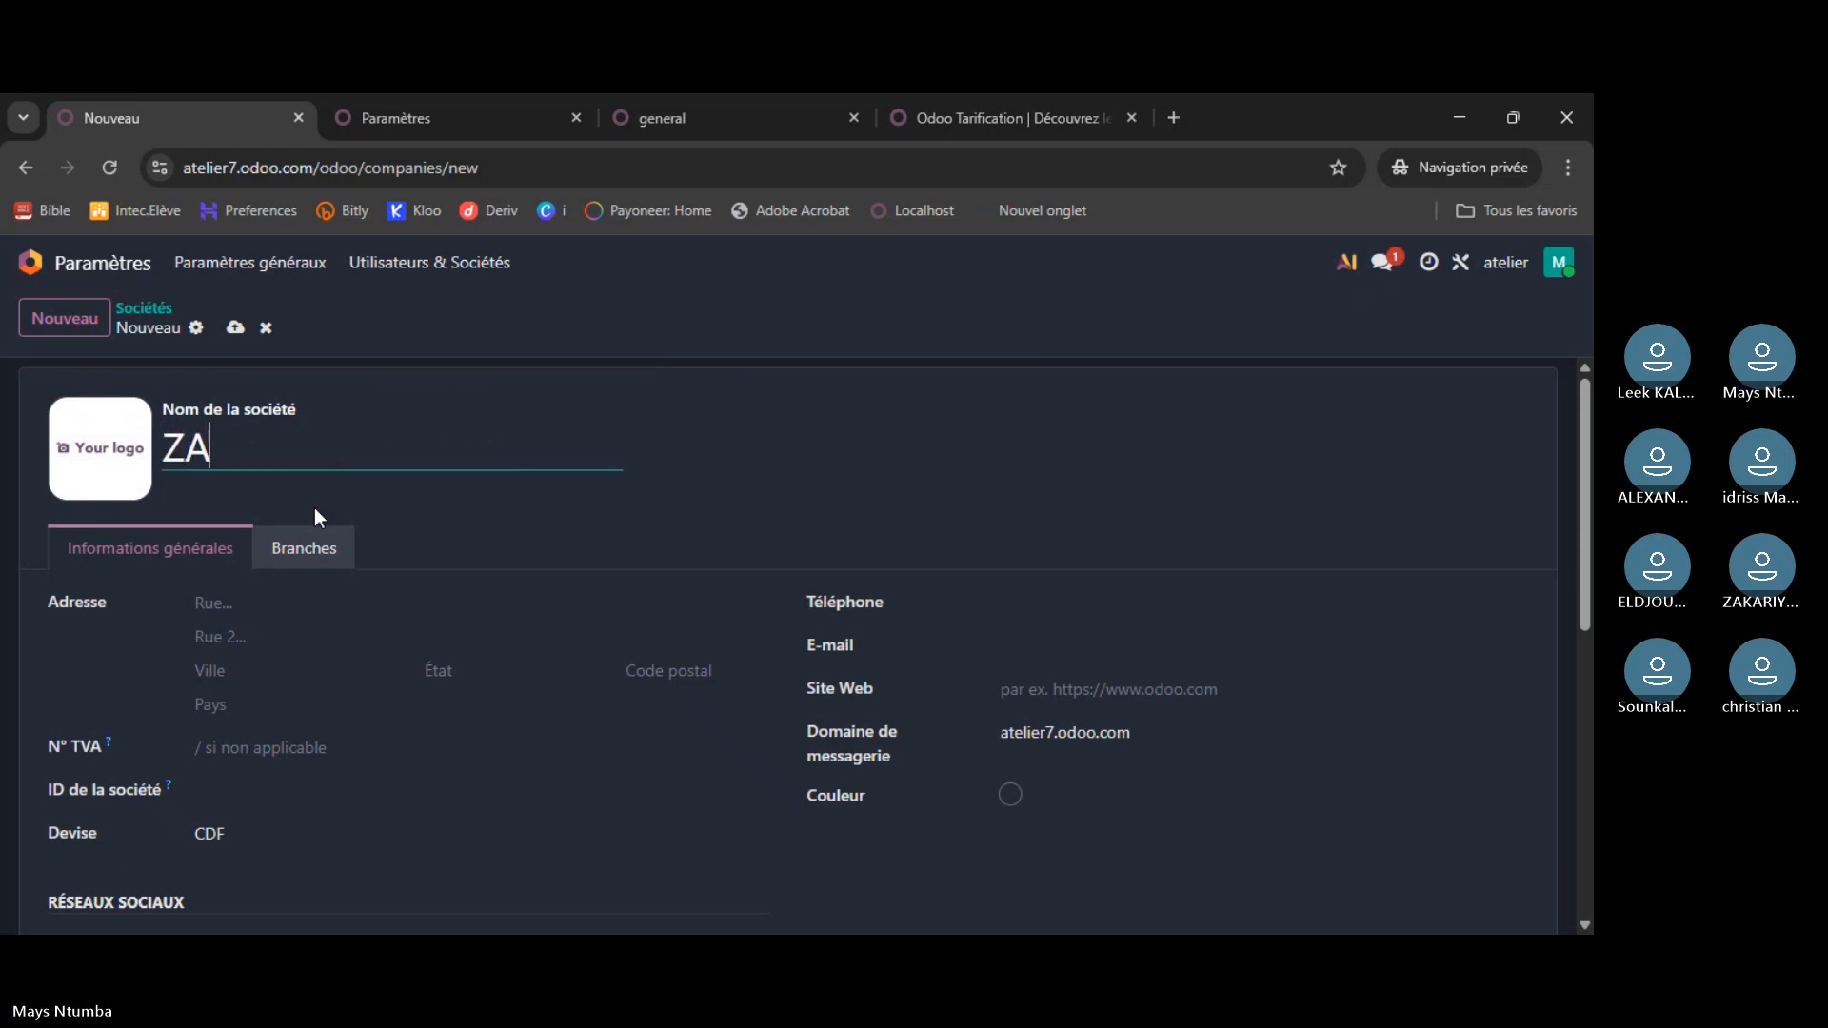
{"action": "key", "text": "BackSpace"}
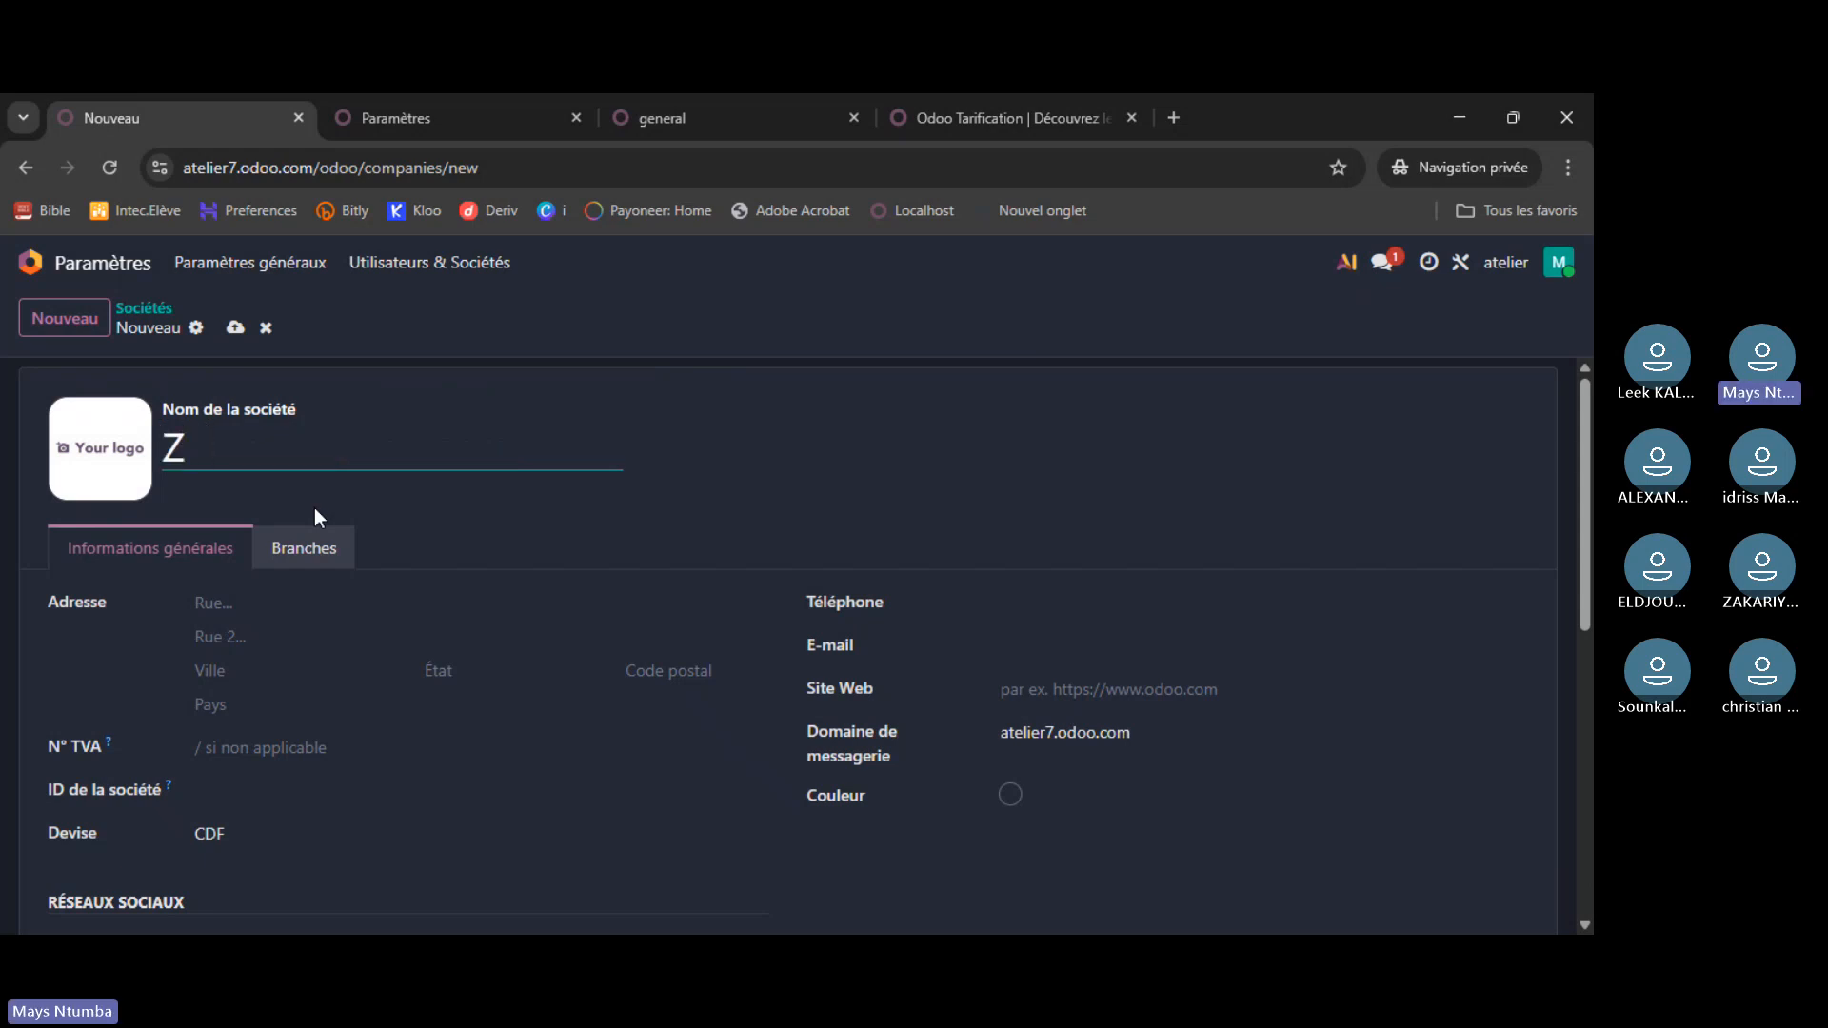
{"action": "type", "text": "a"}
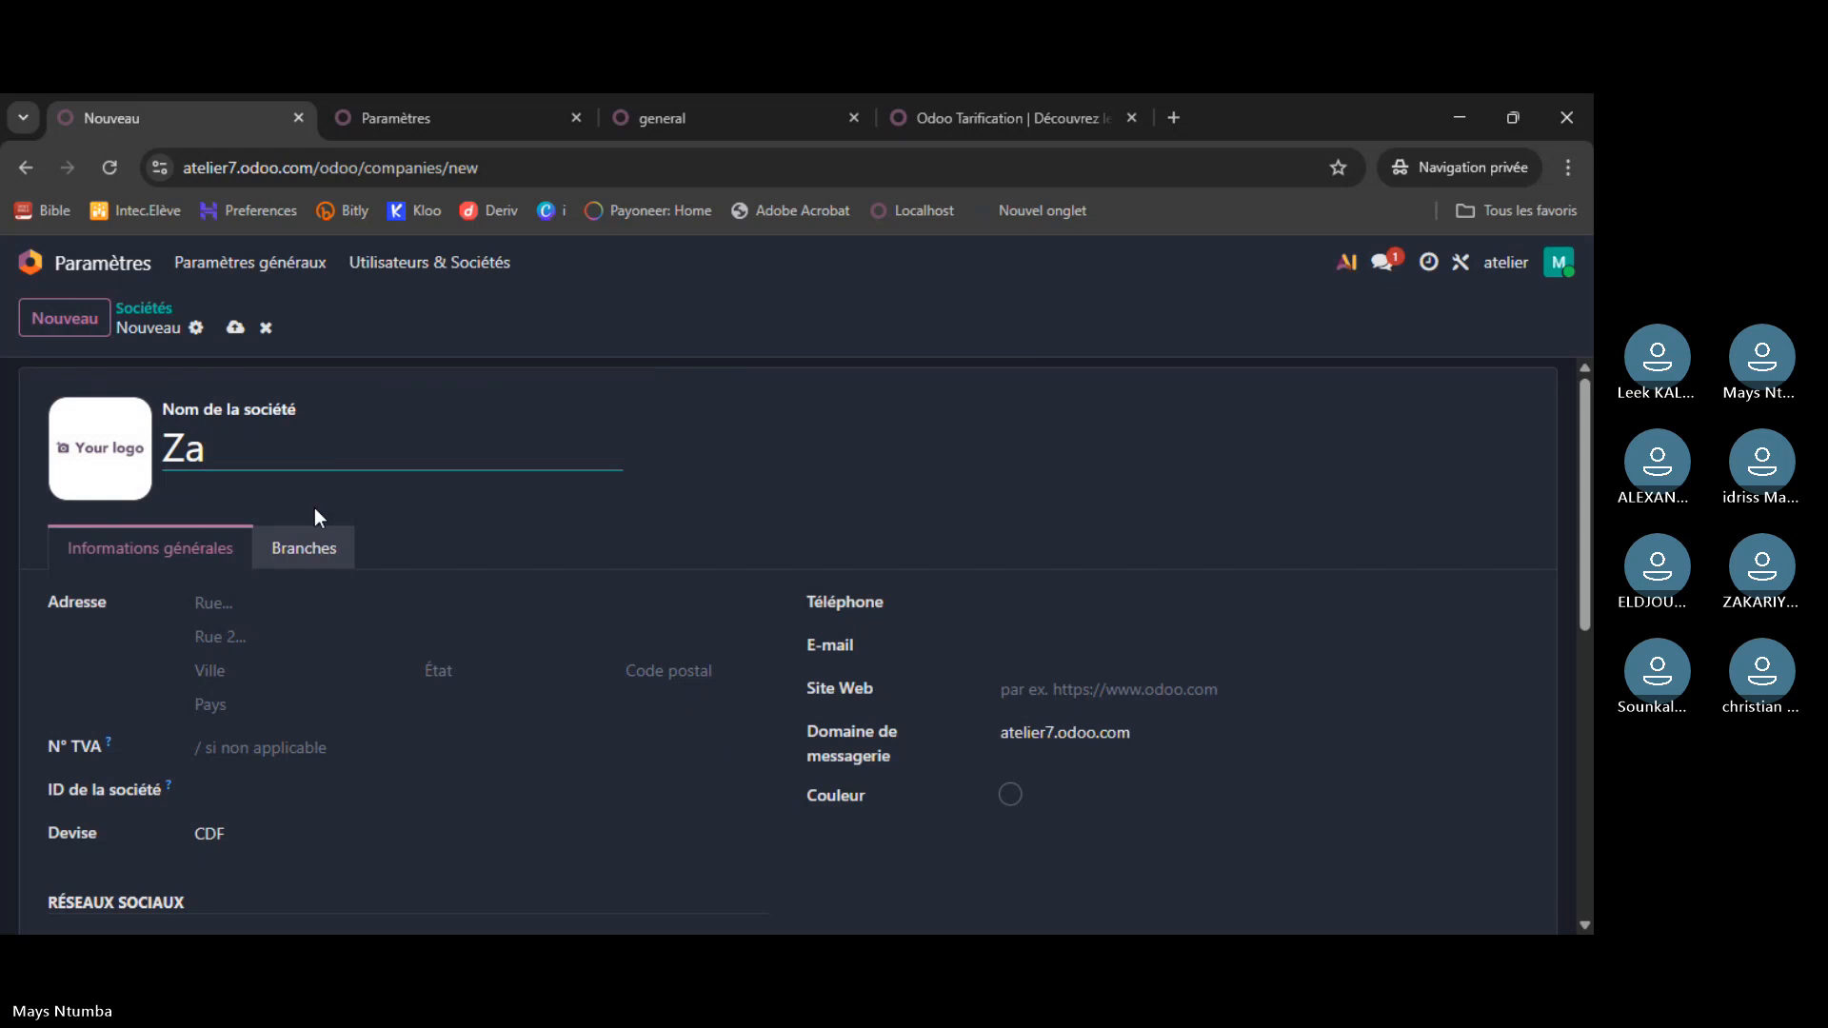
{"action": "type", "text": "ïre"}
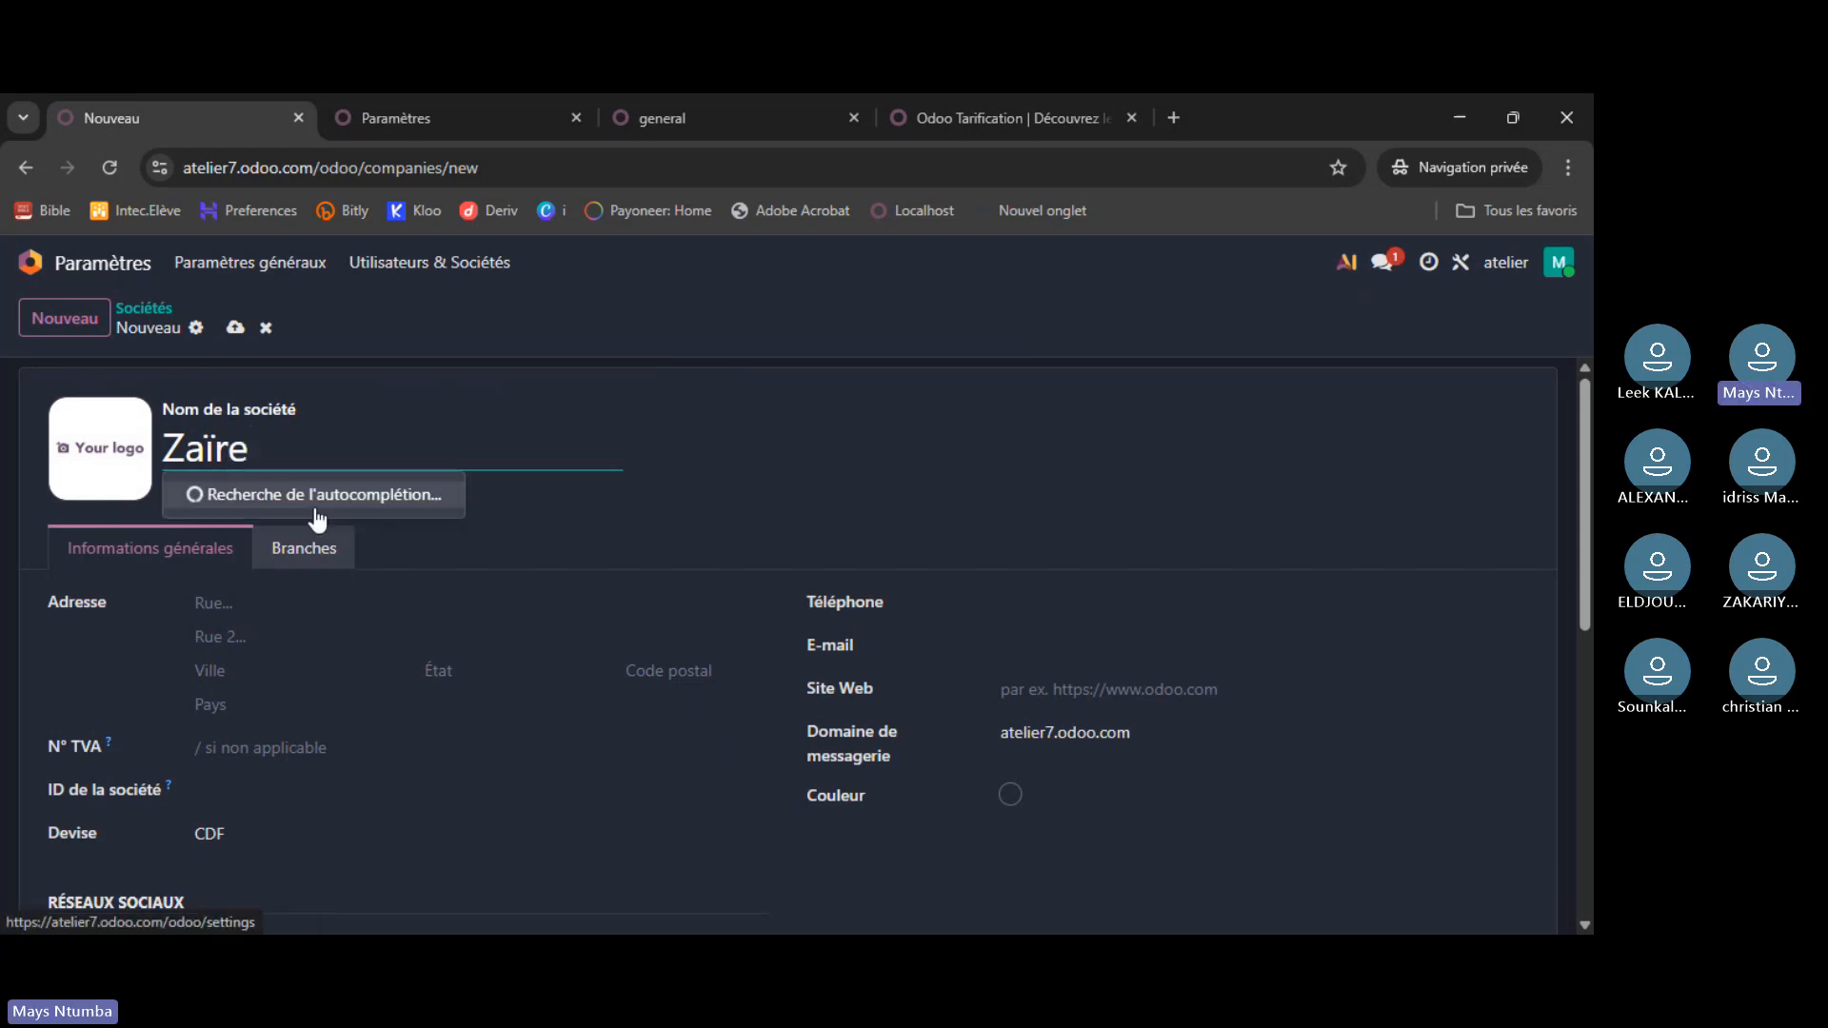
{"action": "left_click", "coordinate": [619, 370]}
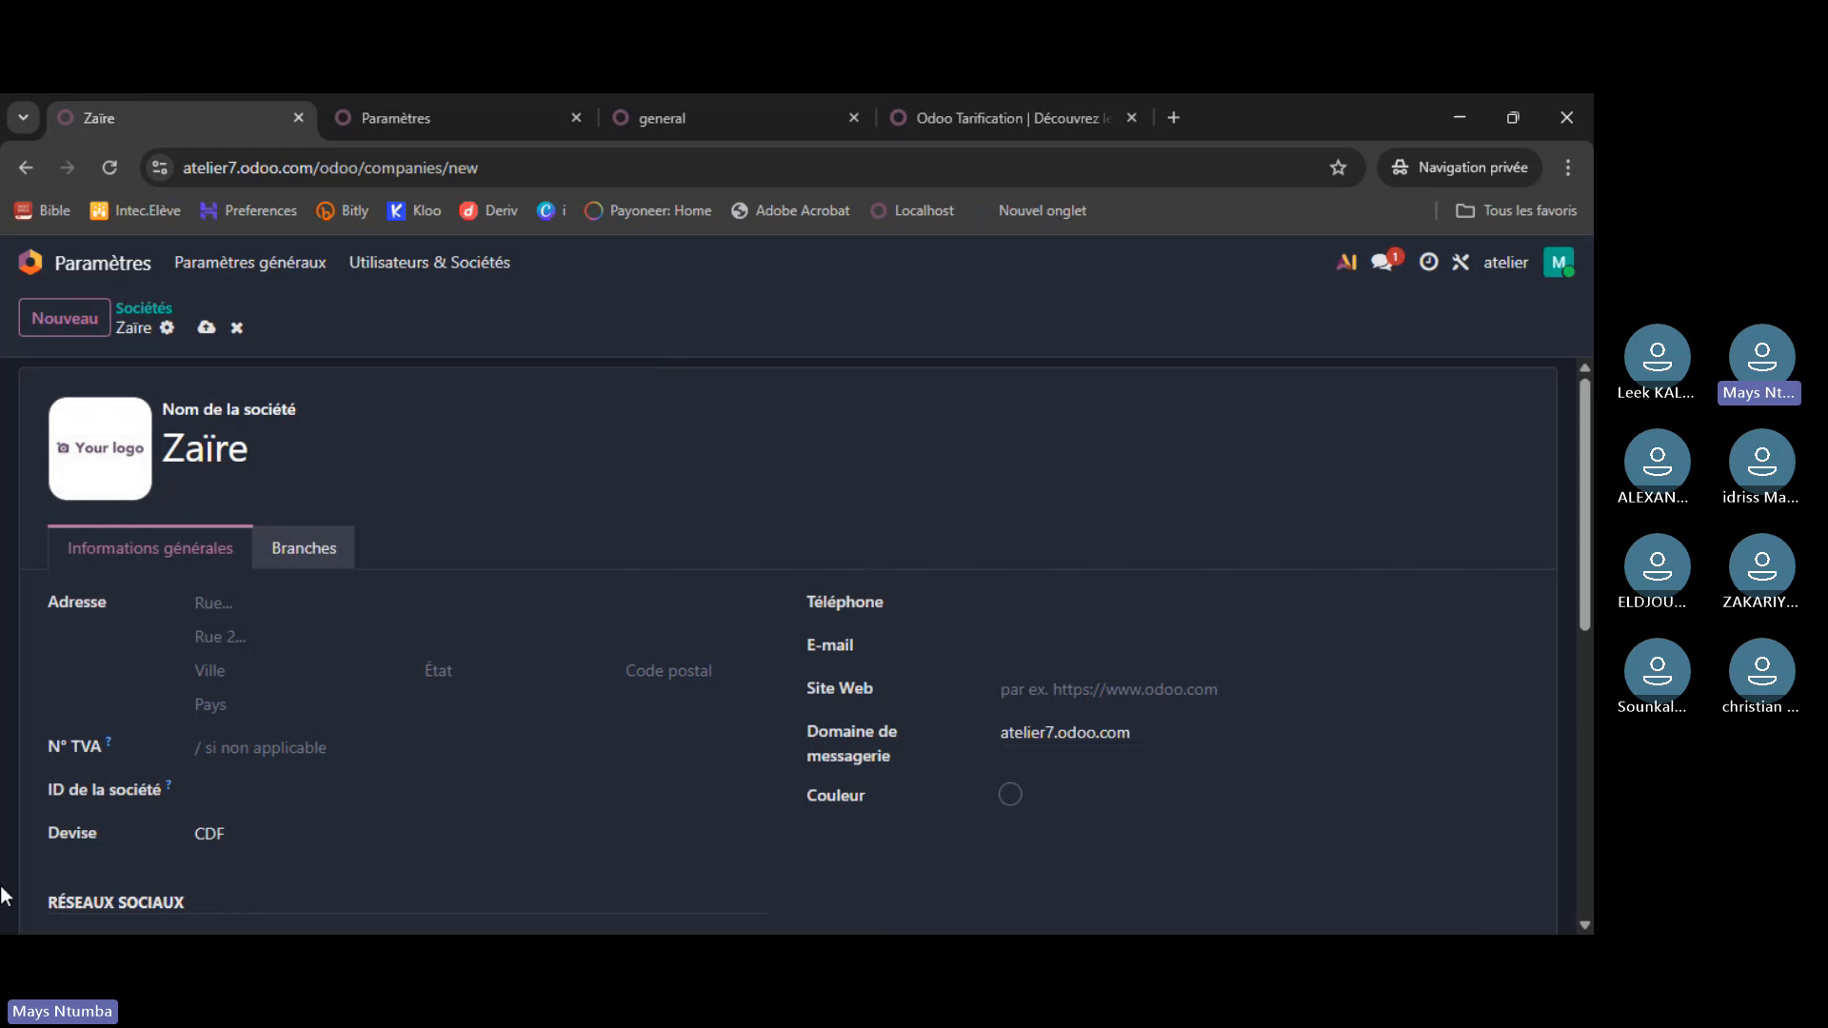
{"action": "scroll", "coordinate": [169, 598], "scroll_direction": "down", "scroll_amount": 1}
{"action": "scroll", "coordinate": [169, 598], "scroll_direction": "up", "scroll_amount": 1}
{"action": "scroll", "coordinate": [877, 580], "scroll_direction": "down", "scroll_amount": 5}
{"action": "scroll", "coordinate": [779, 640], "scroll_direction": "up", "scroll_amount": 5}
- Dismiss the save error, retype Zaïre as the company name and save again
{"action": "left_click", "coordinate": [209, 331]}
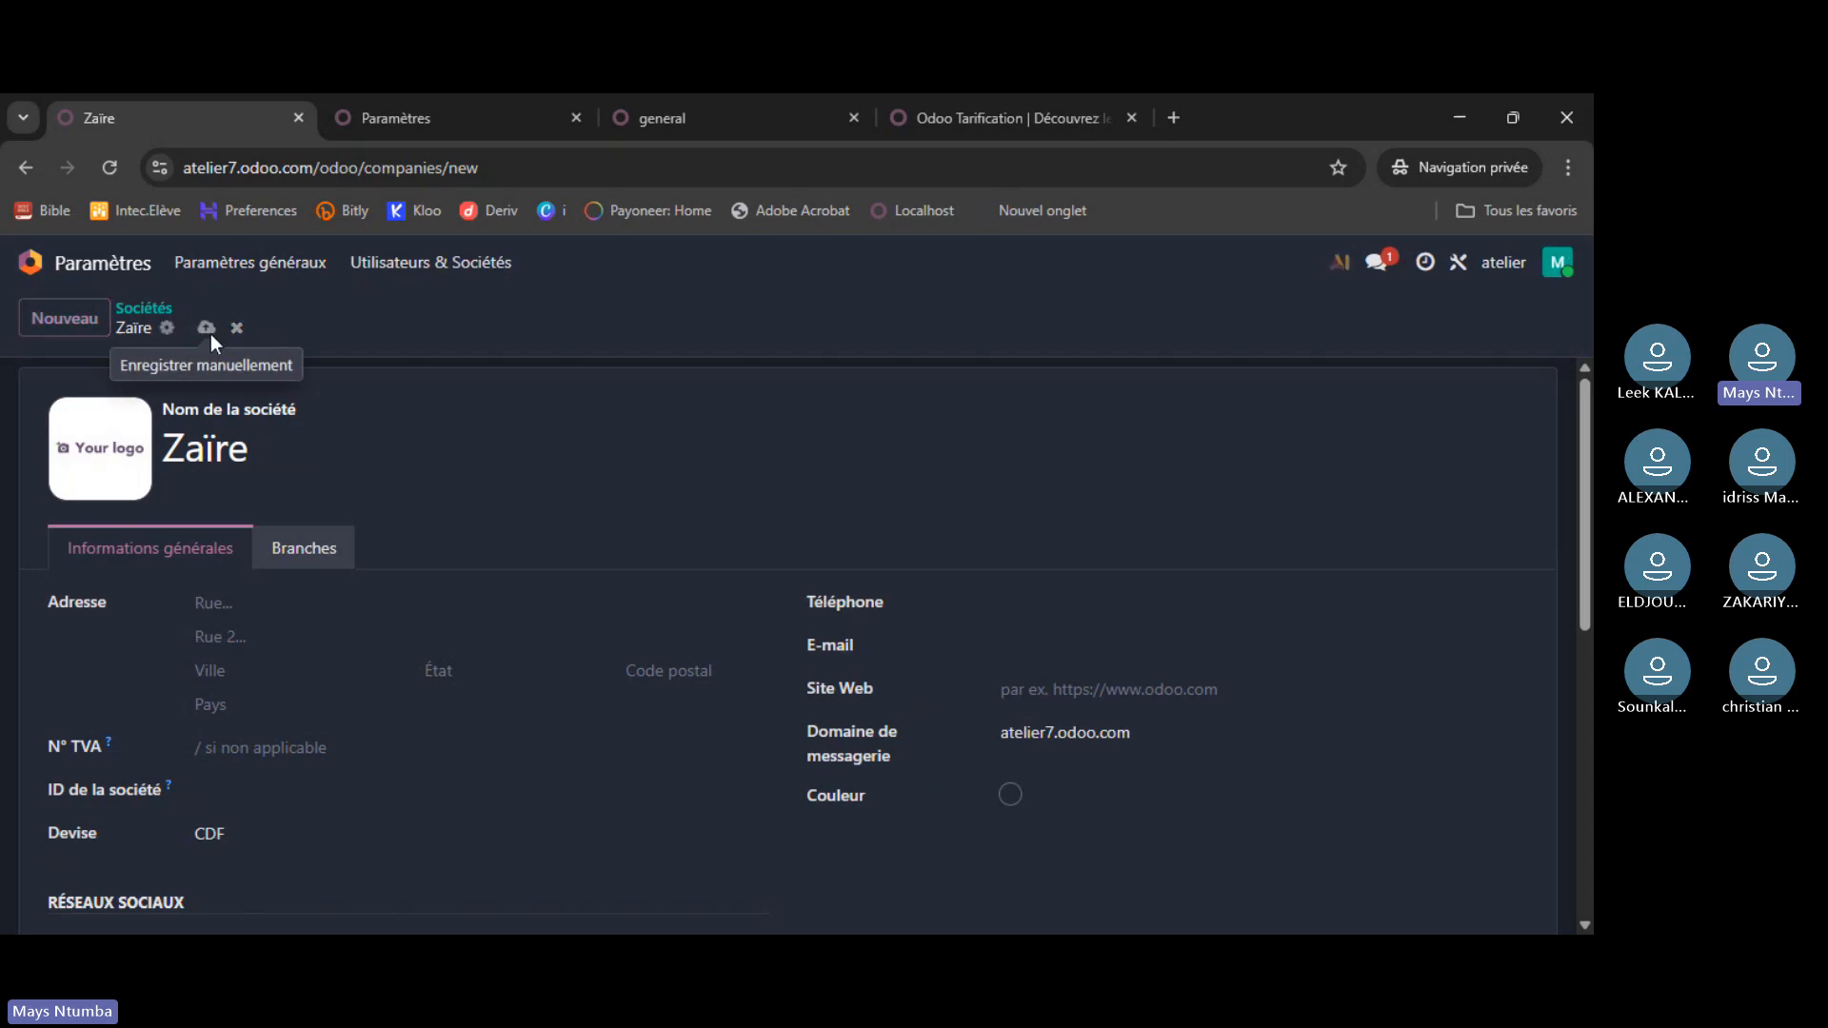
{"action": "left_click", "coordinate": [617, 686]}
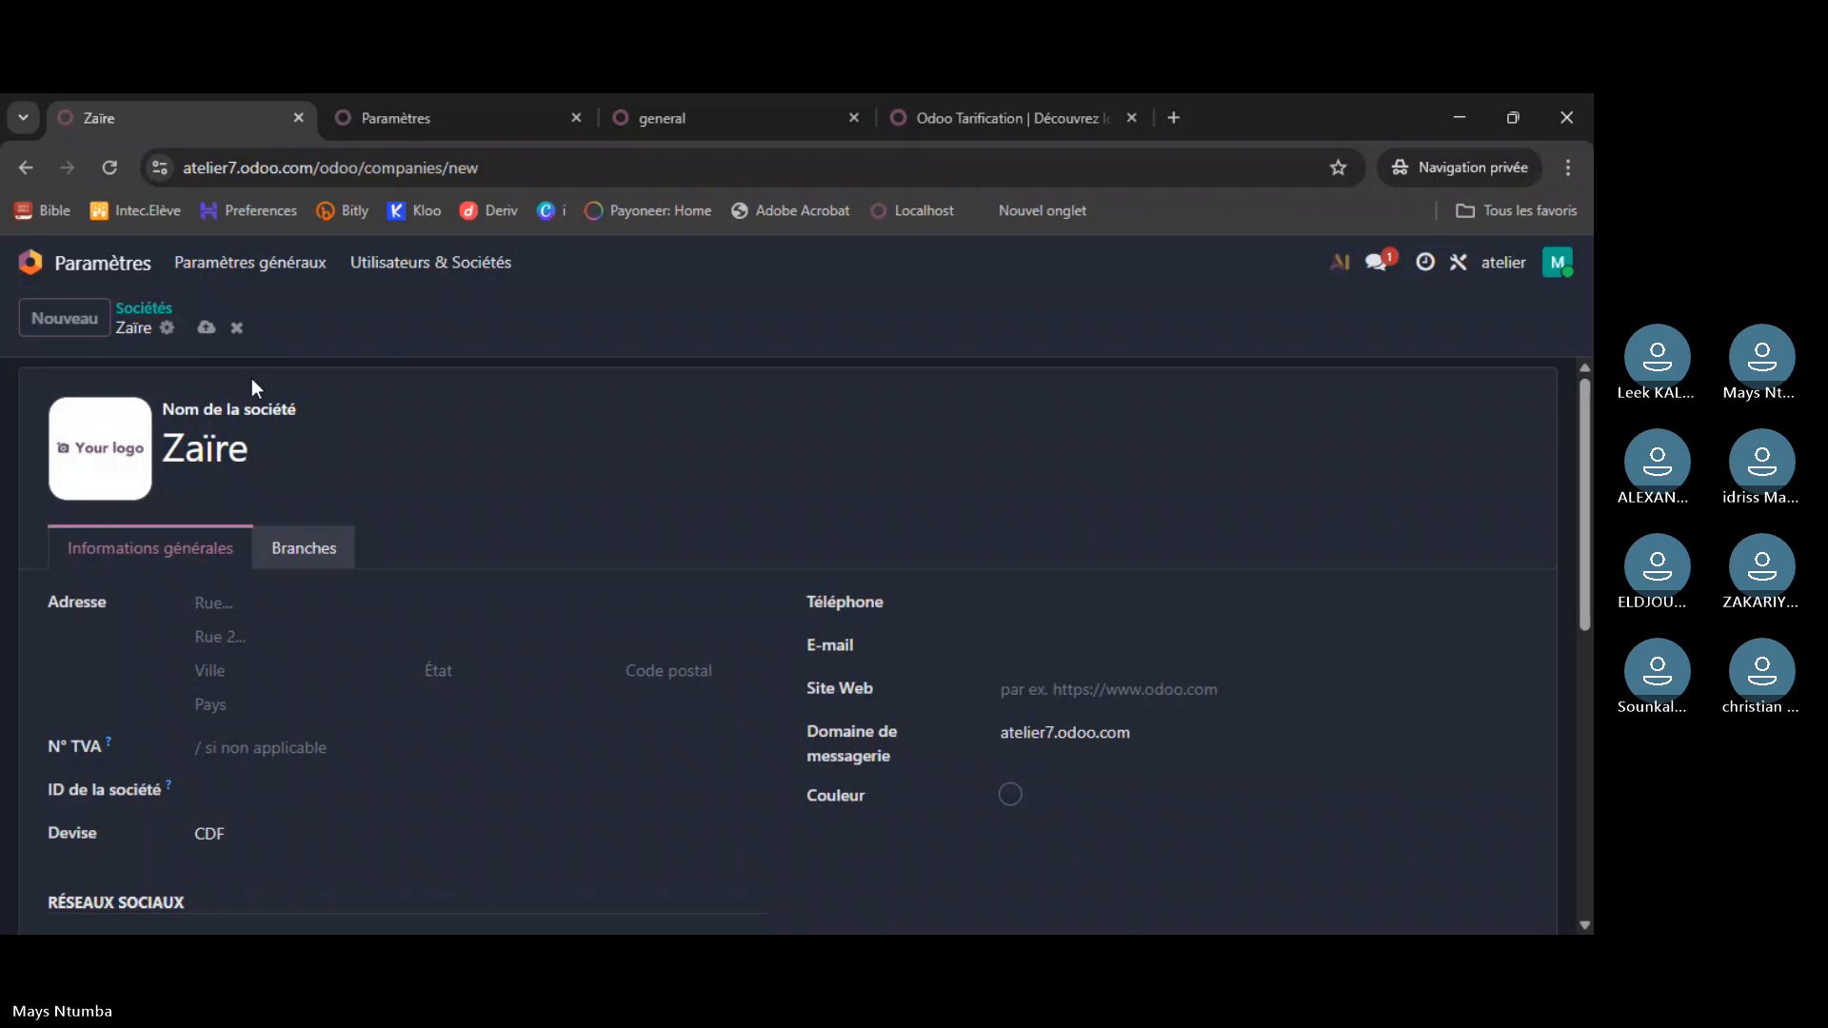
{"action": "scroll", "coordinate": [391, 541], "scroll_direction": "down", "scroll_amount": 3}
{"action": "scroll", "coordinate": [391, 523], "scroll_direction": "up", "scroll_amount": 4}
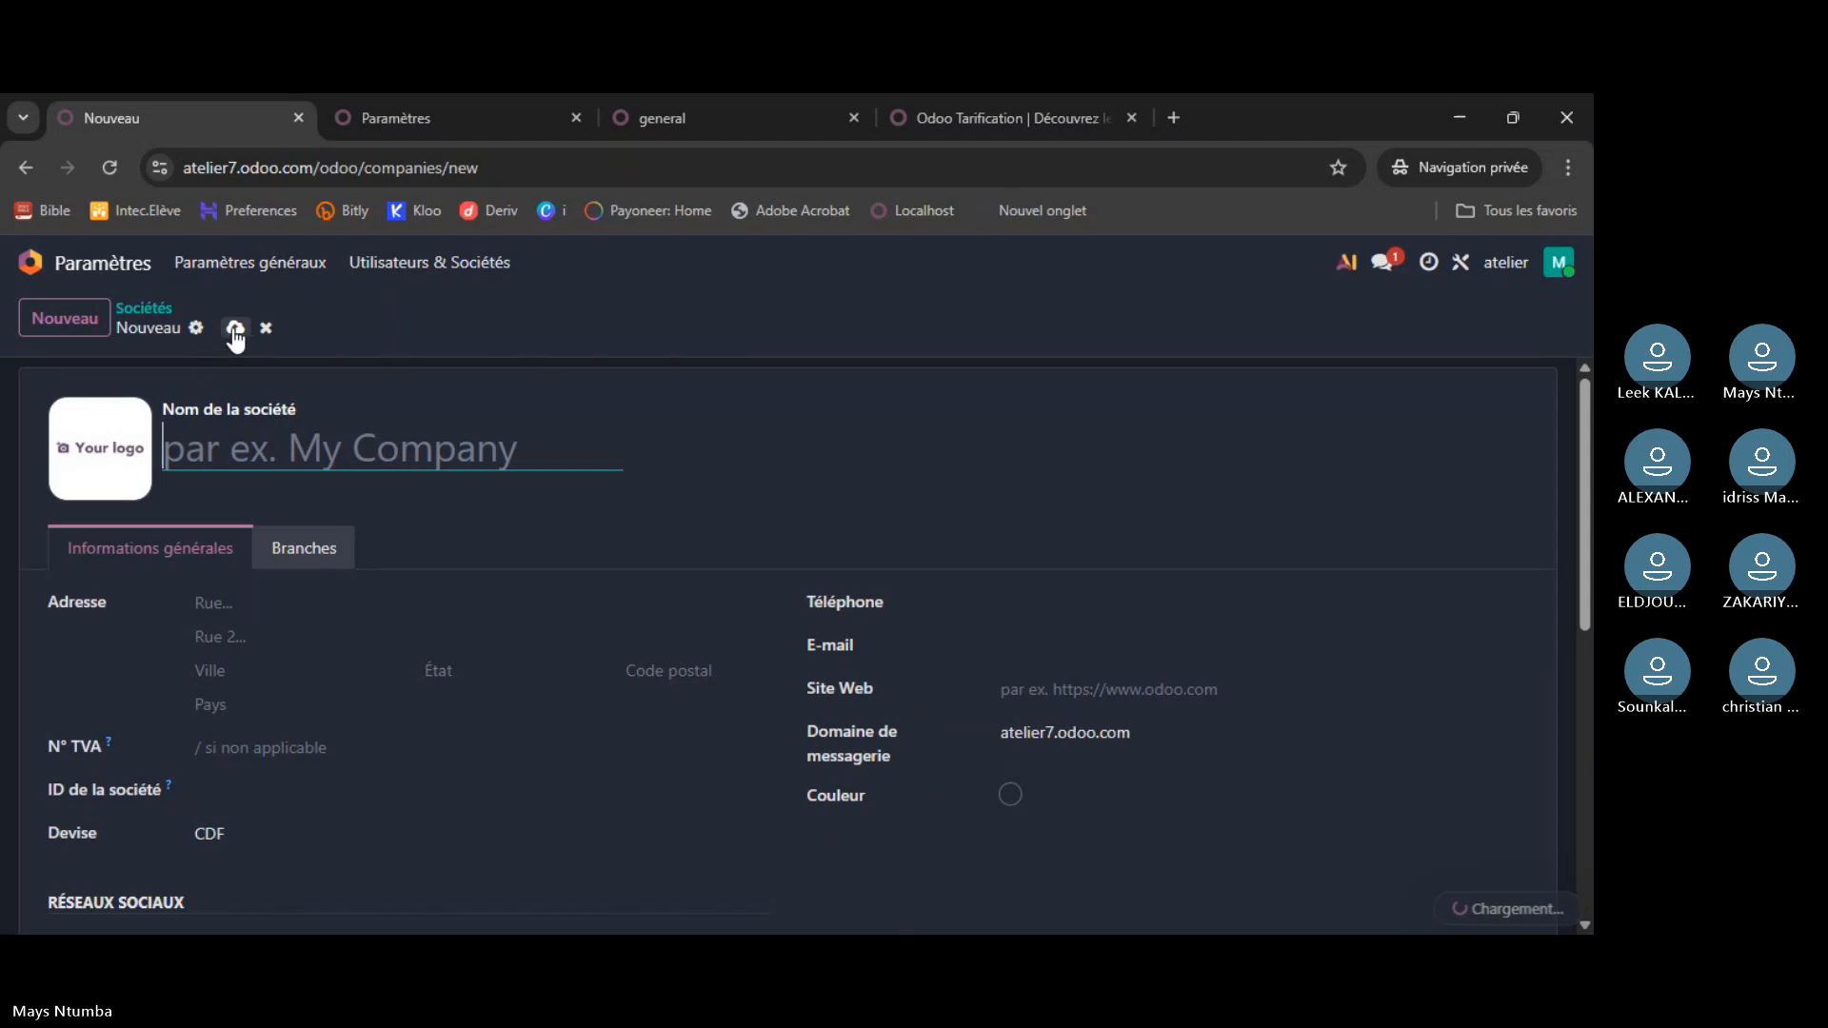
{"action": "type", "text": "Z"}
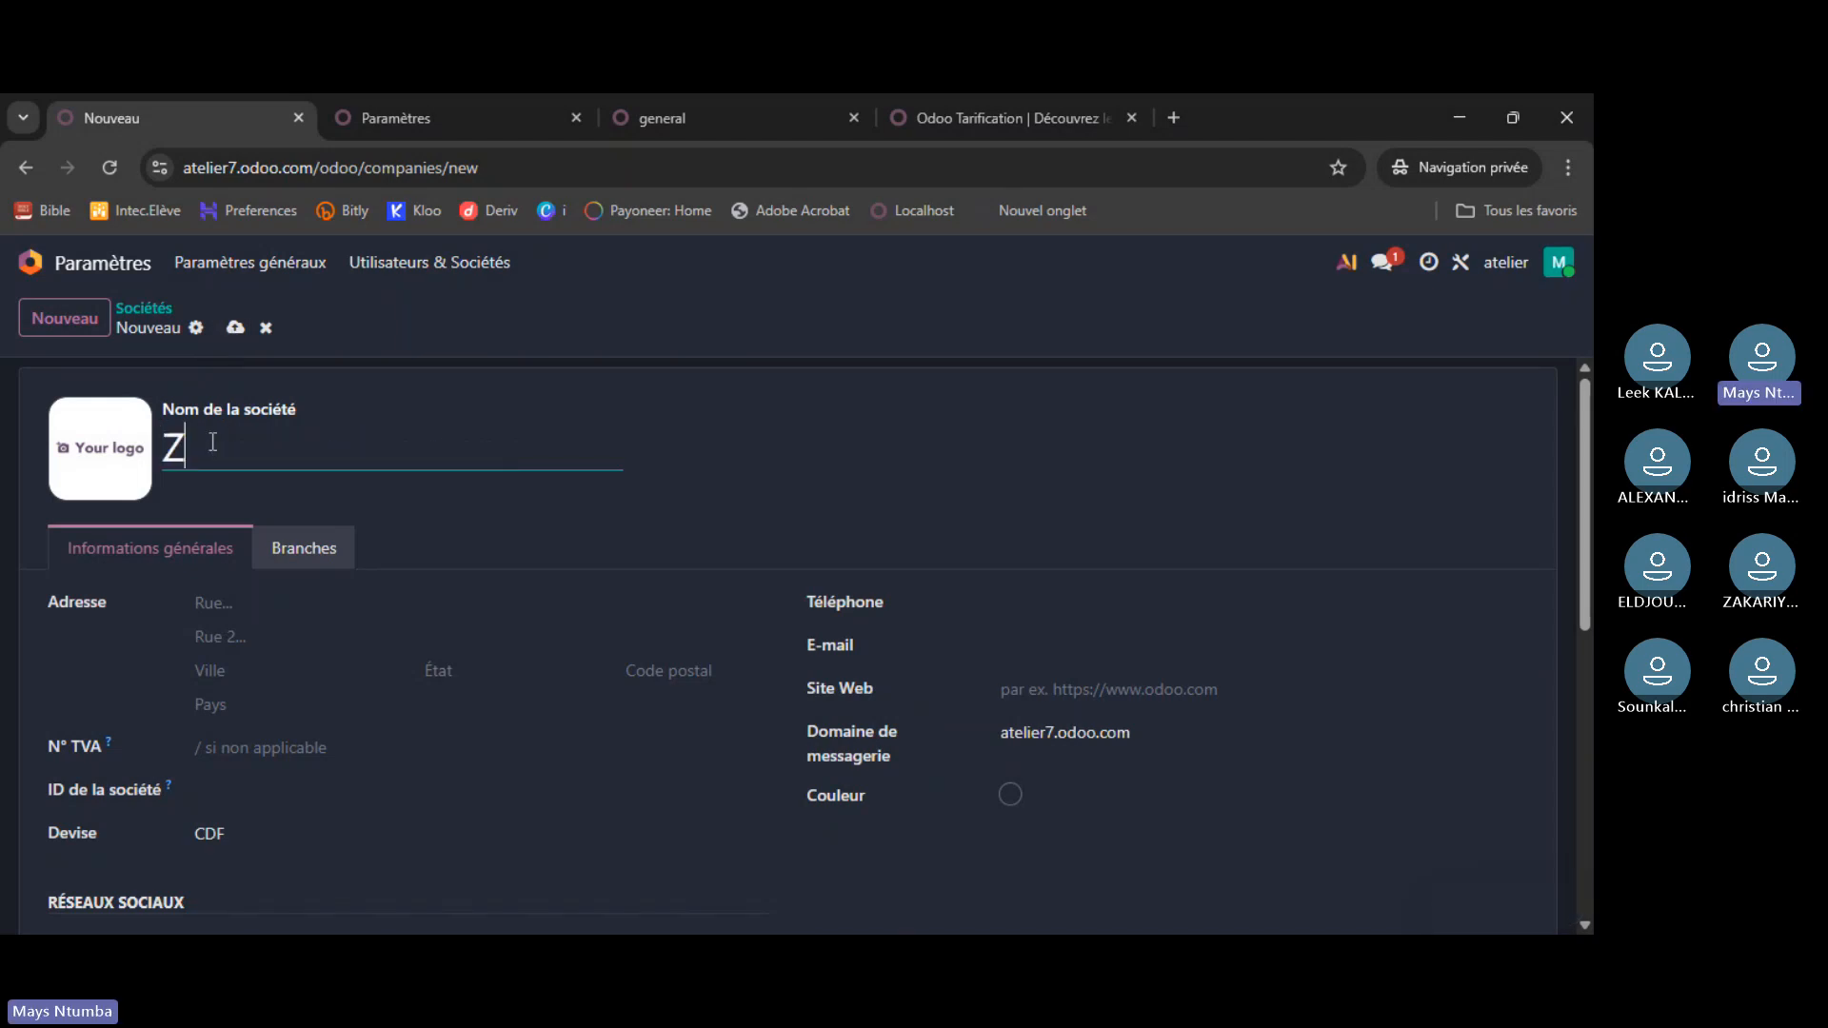
{"action": "type", "text": "aïre"}
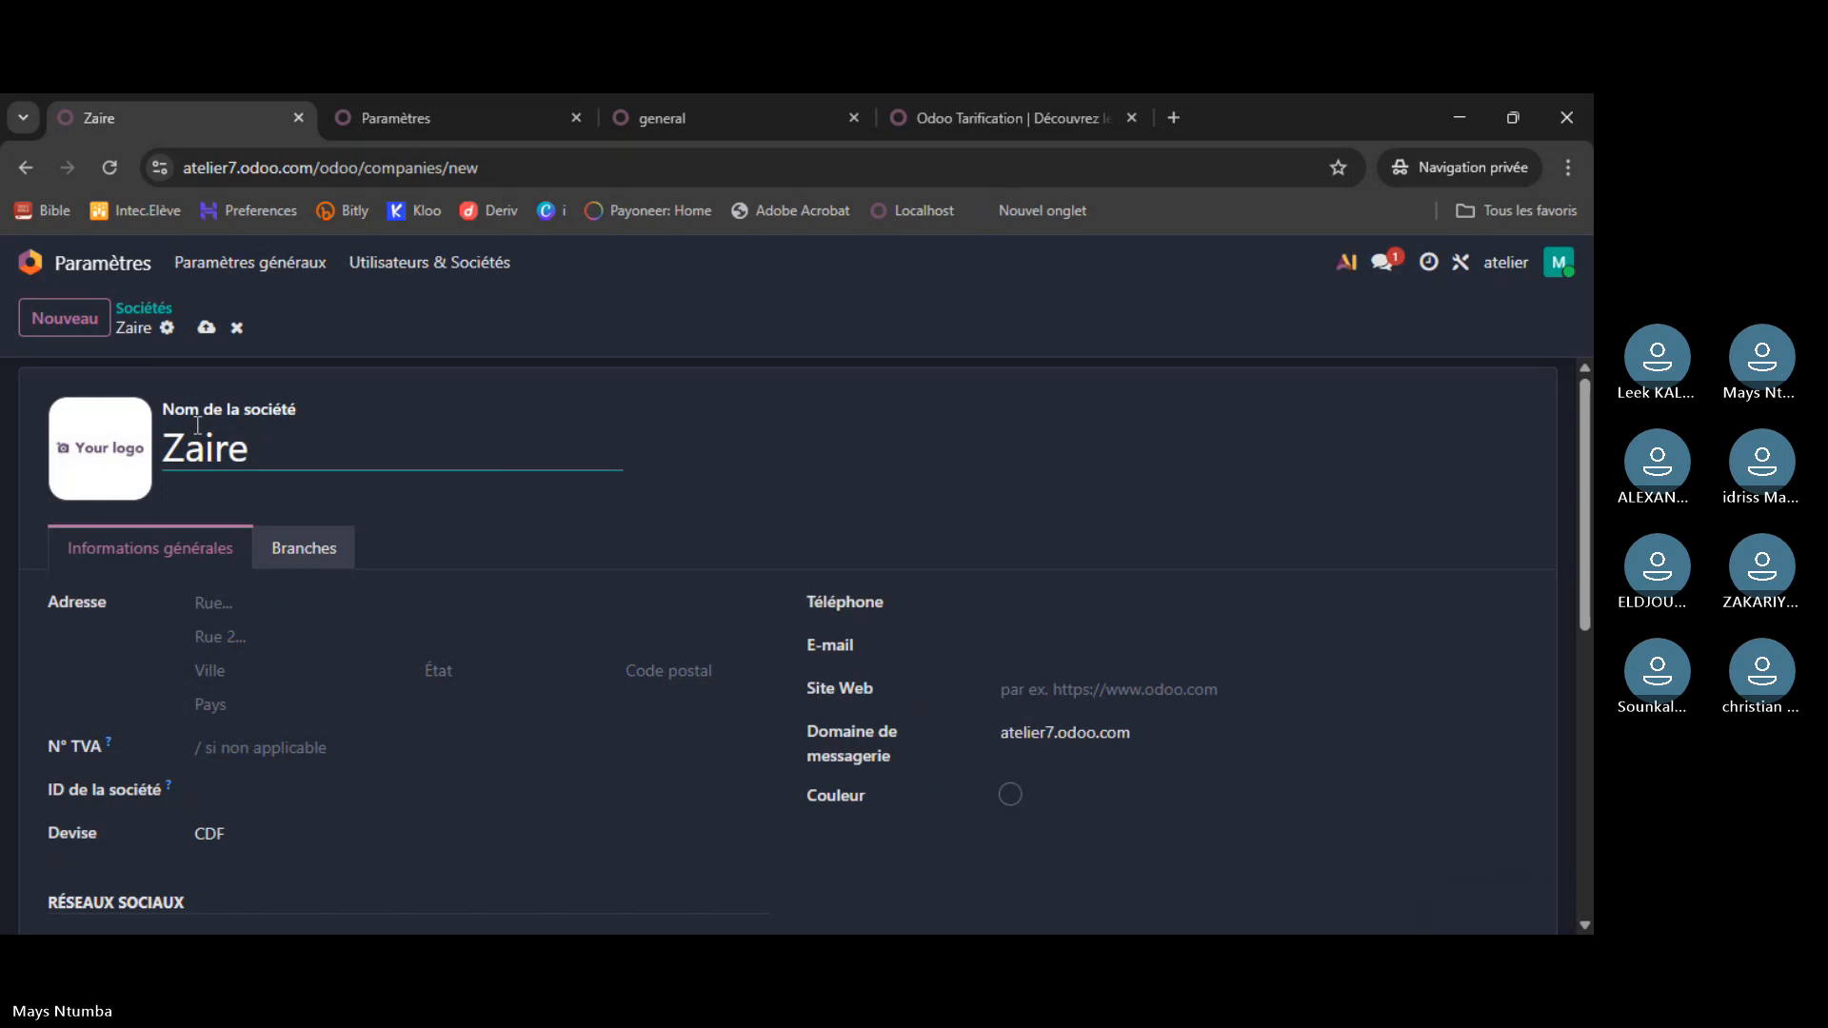
{"action": "left_click", "coordinate": [208, 329]}
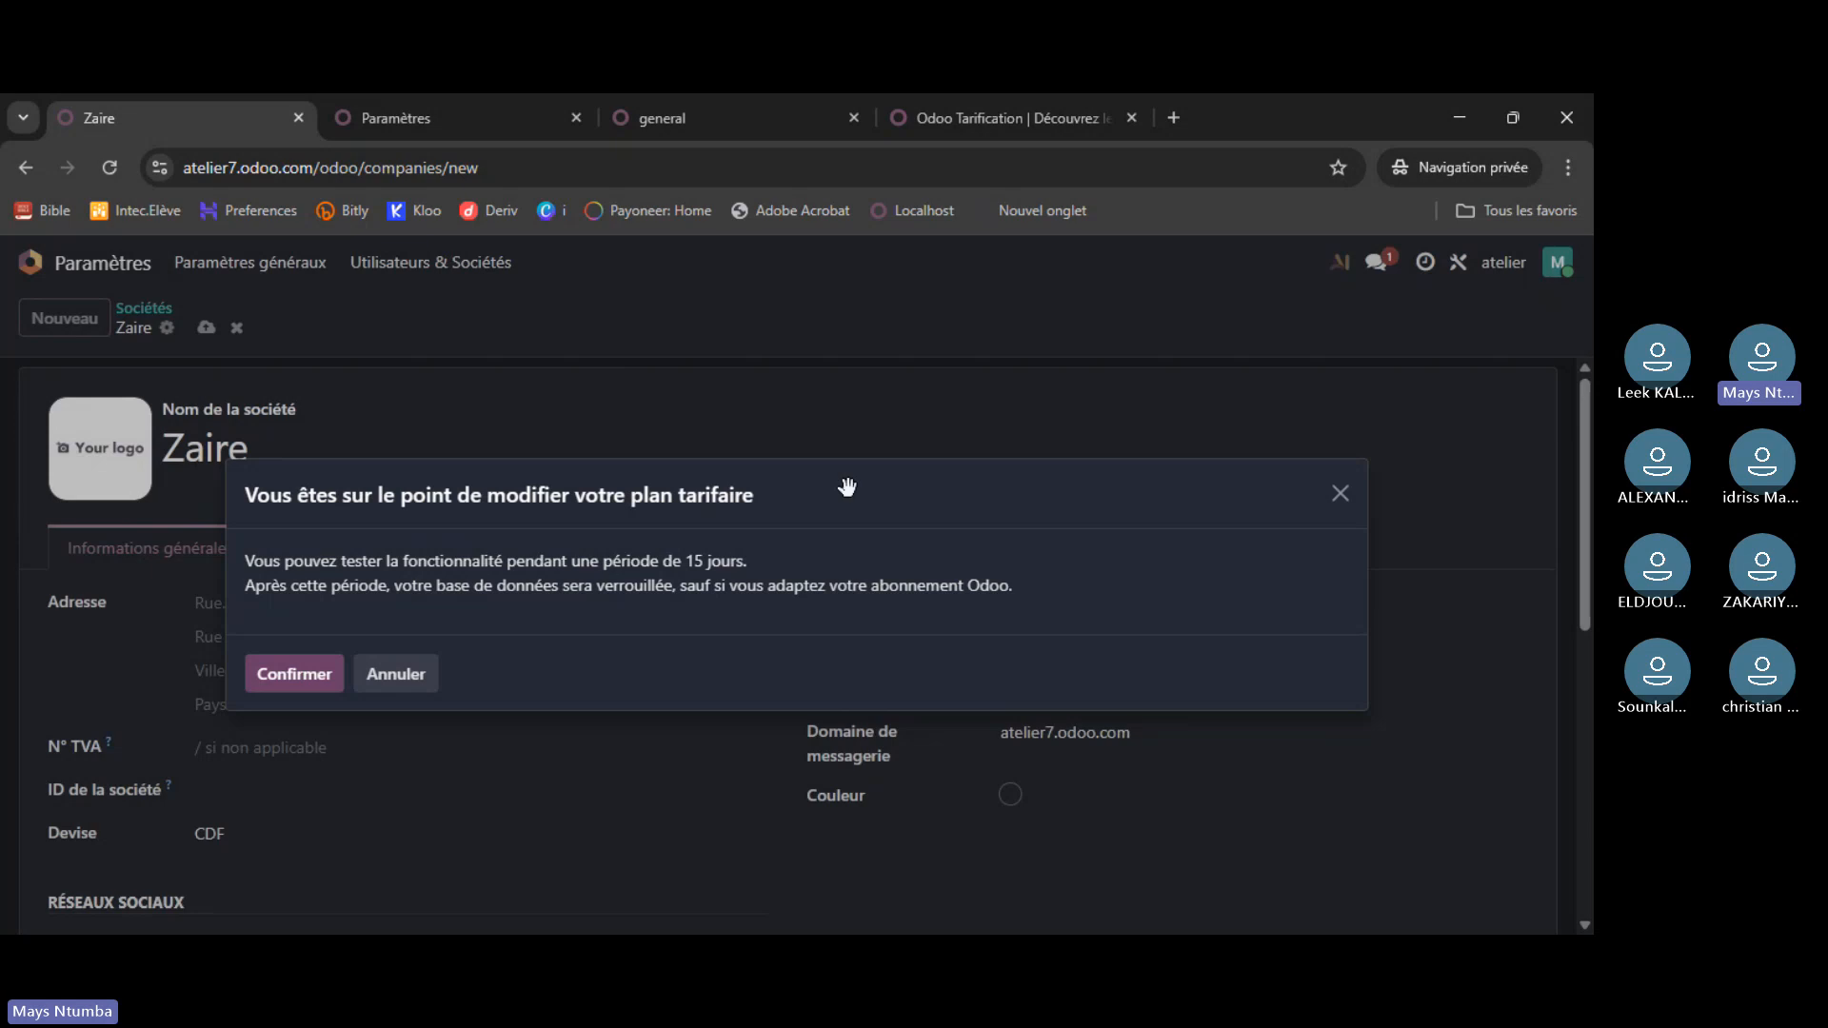
- Accept the pricing plan change, then glance at the pricing, runbot demo and localhost tabs
{"action": "left_click", "coordinate": [313, 679]}
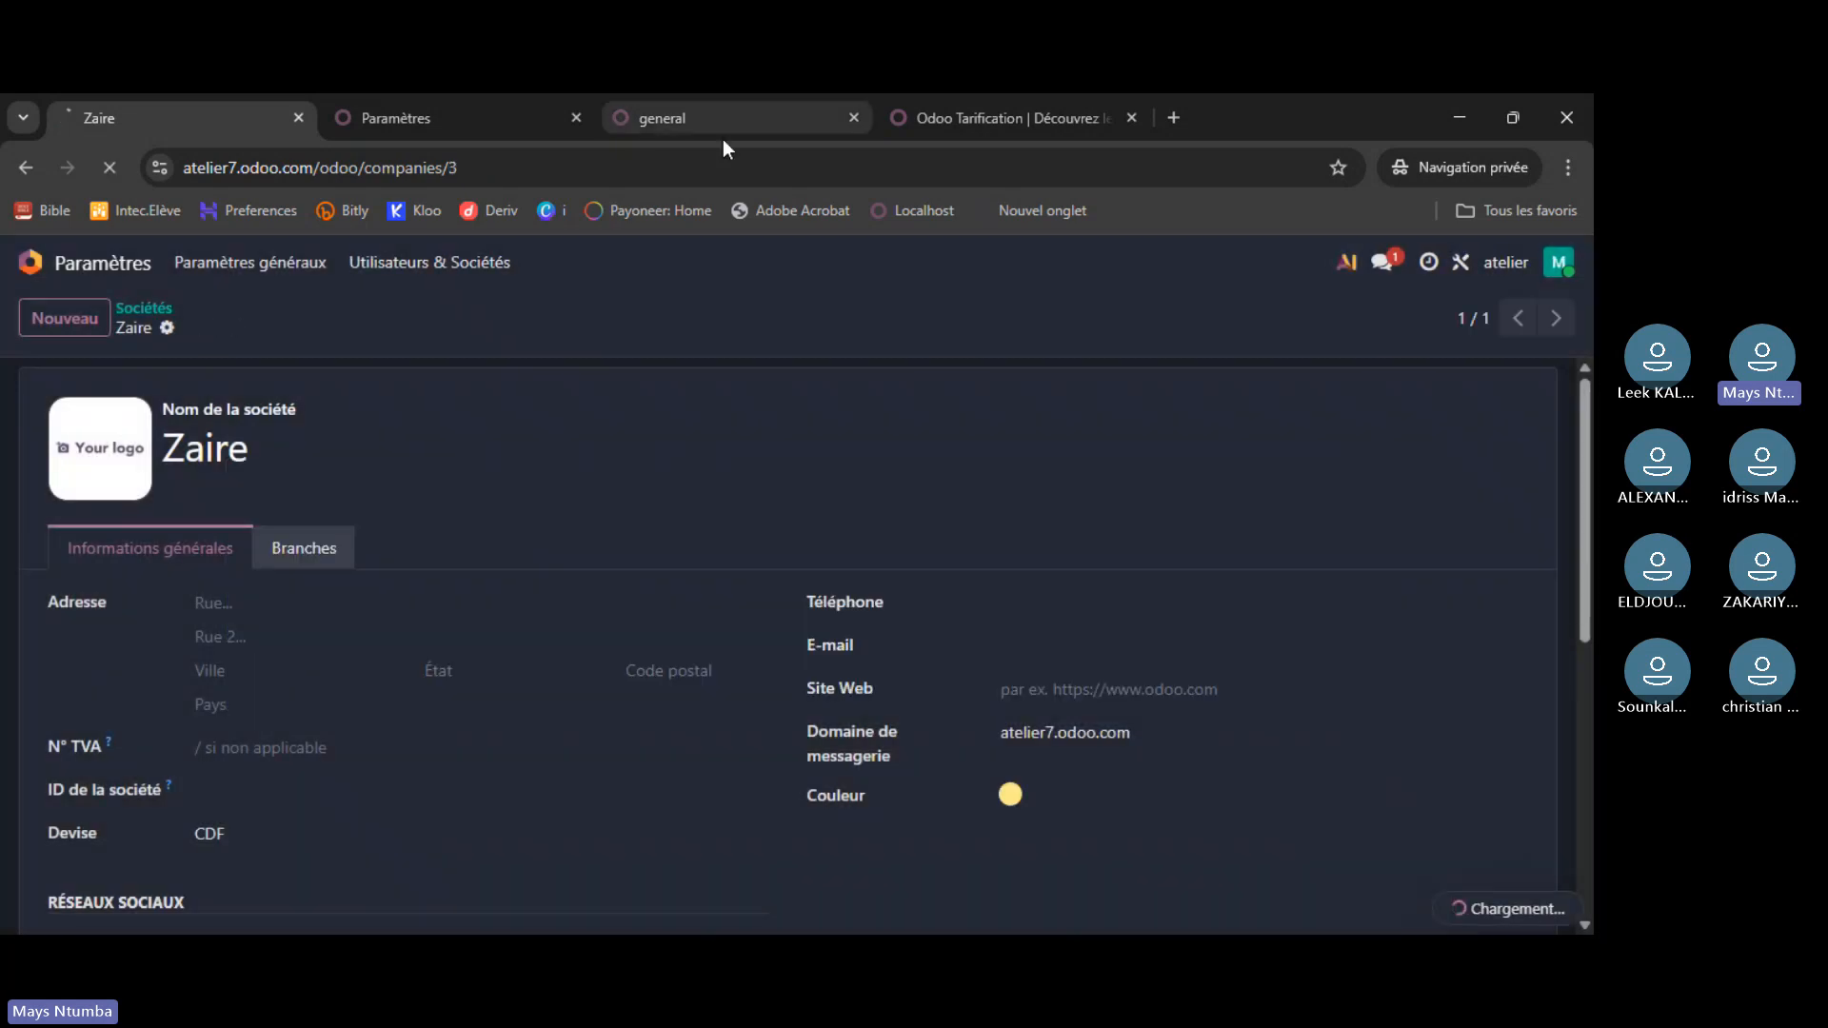
{"action": "left_click", "coordinate": [1020, 116]}
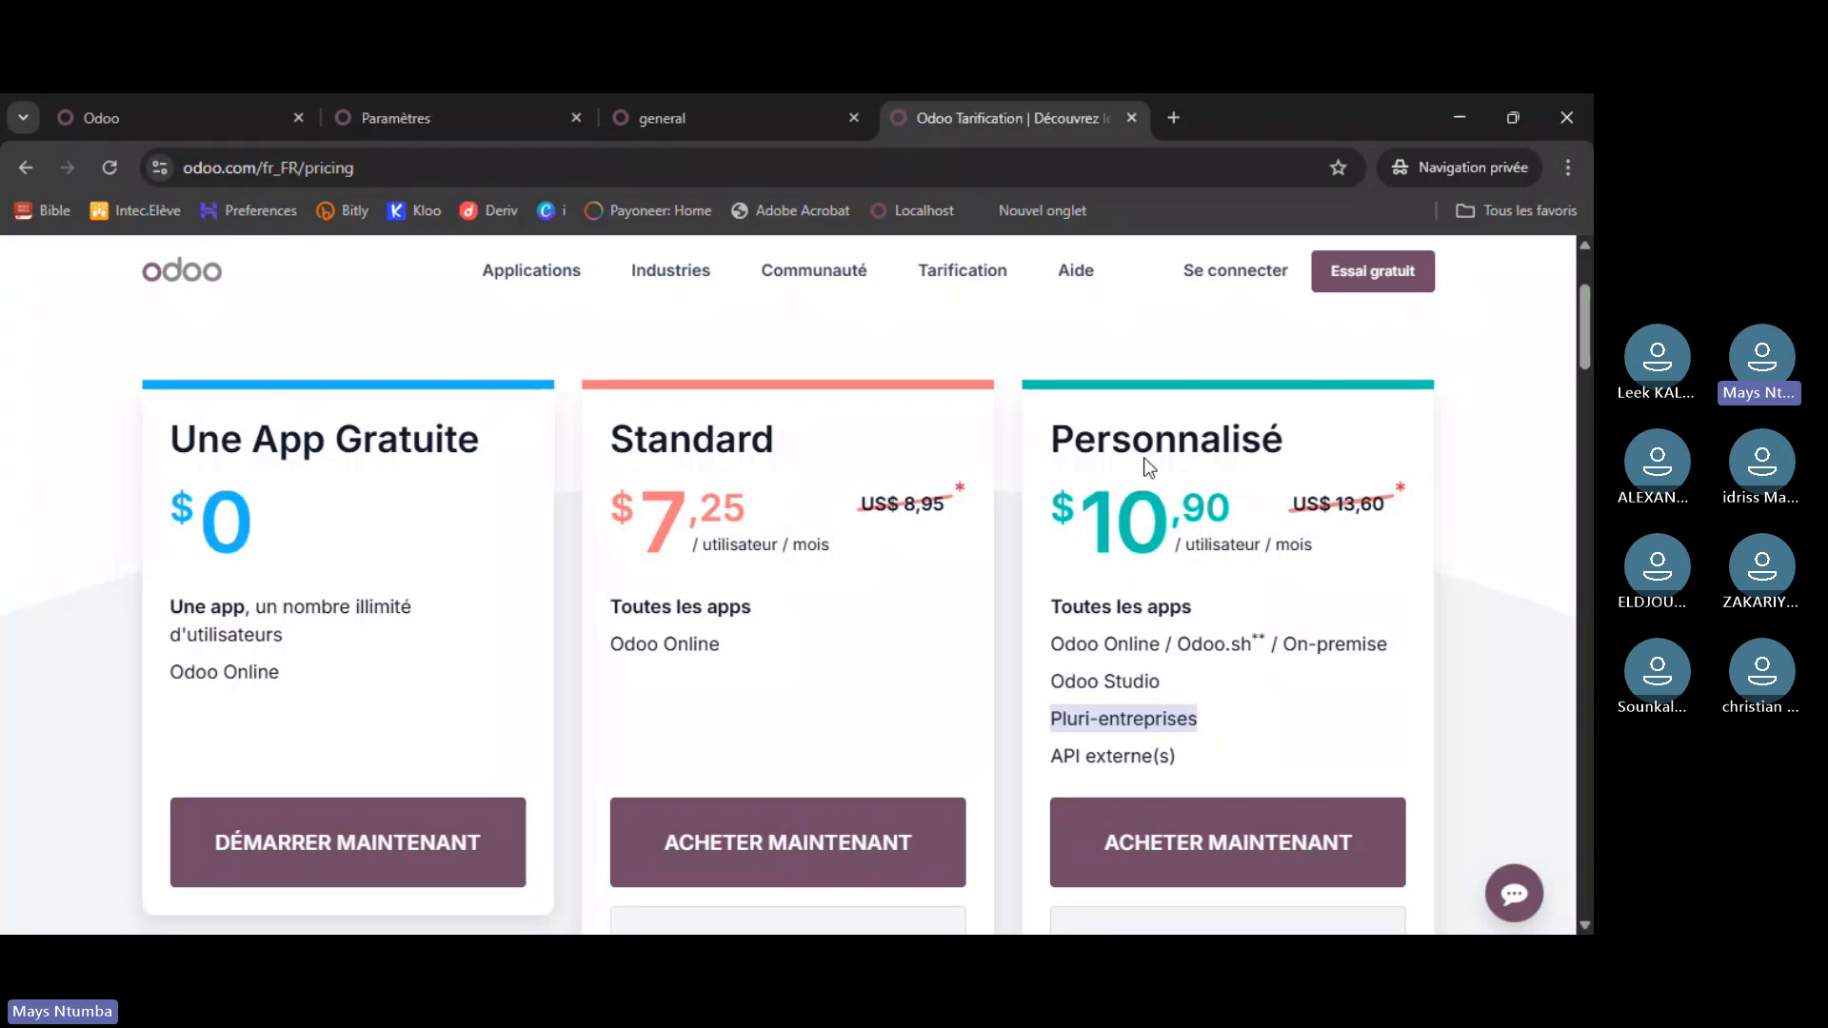
{"action": "left_click", "coordinate": [729, 105]}
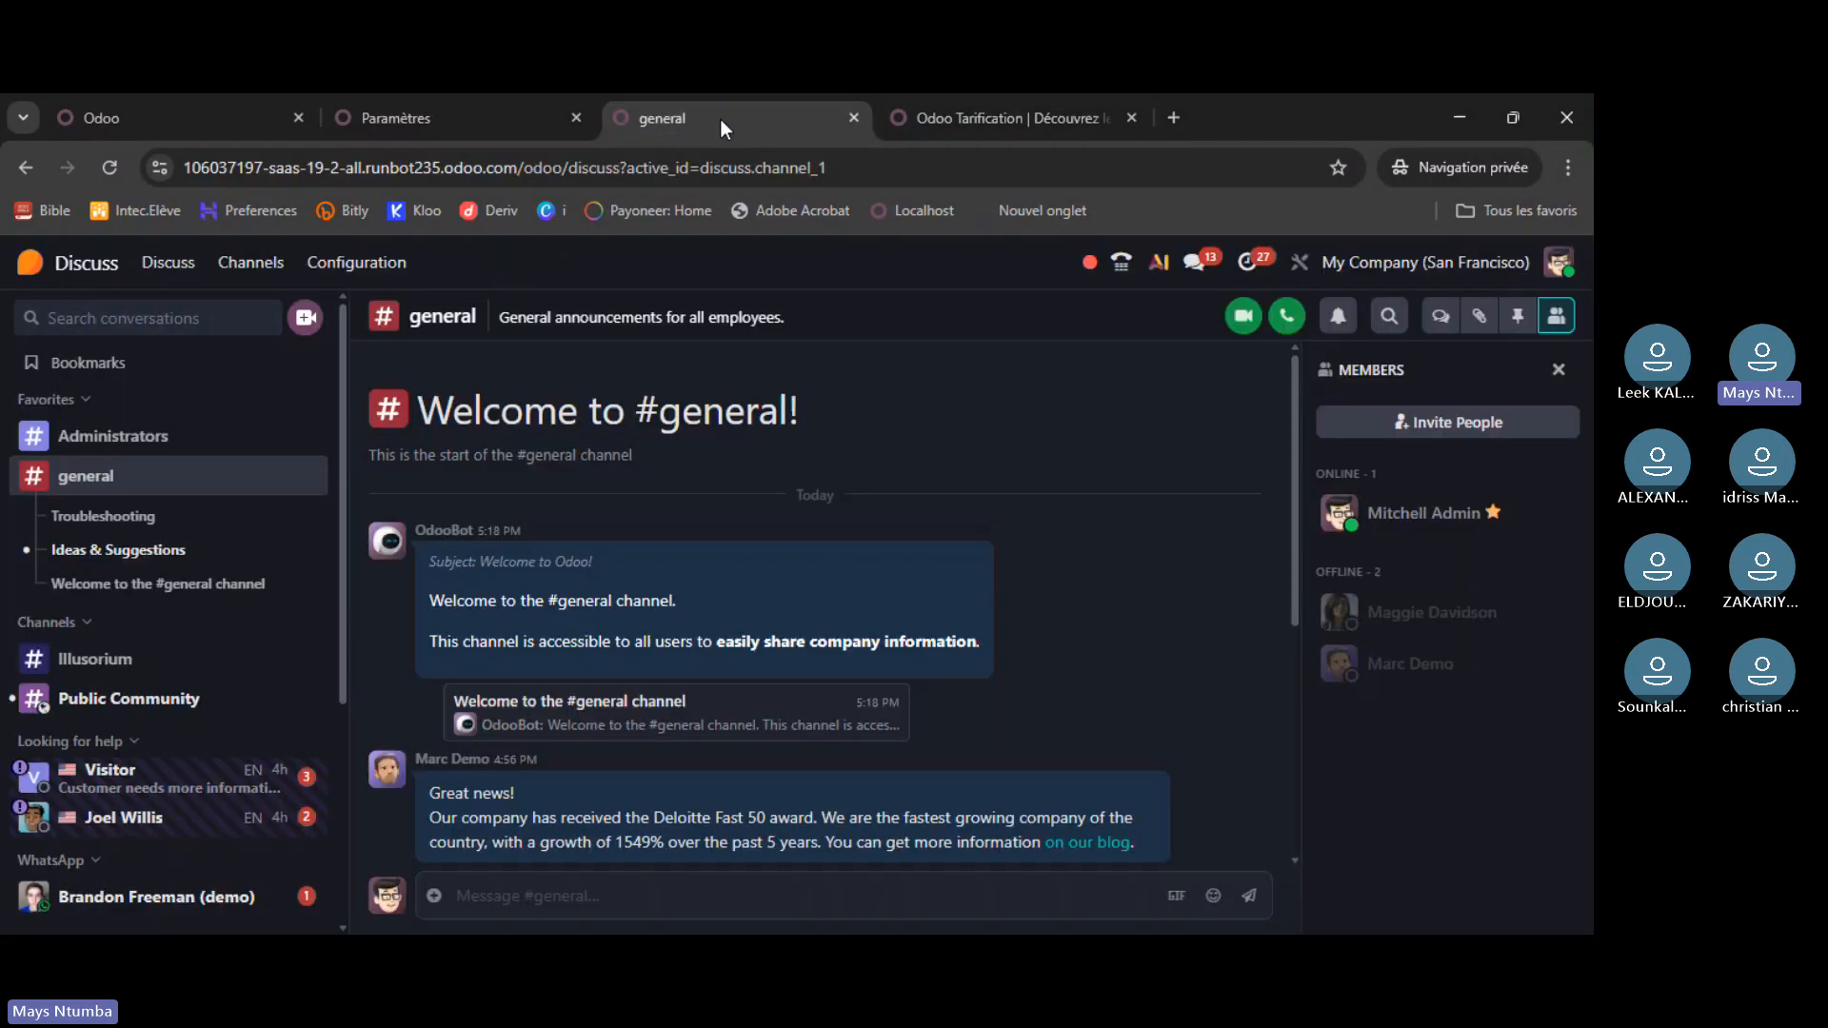
{"action": "left_click", "coordinate": [437, 118]}
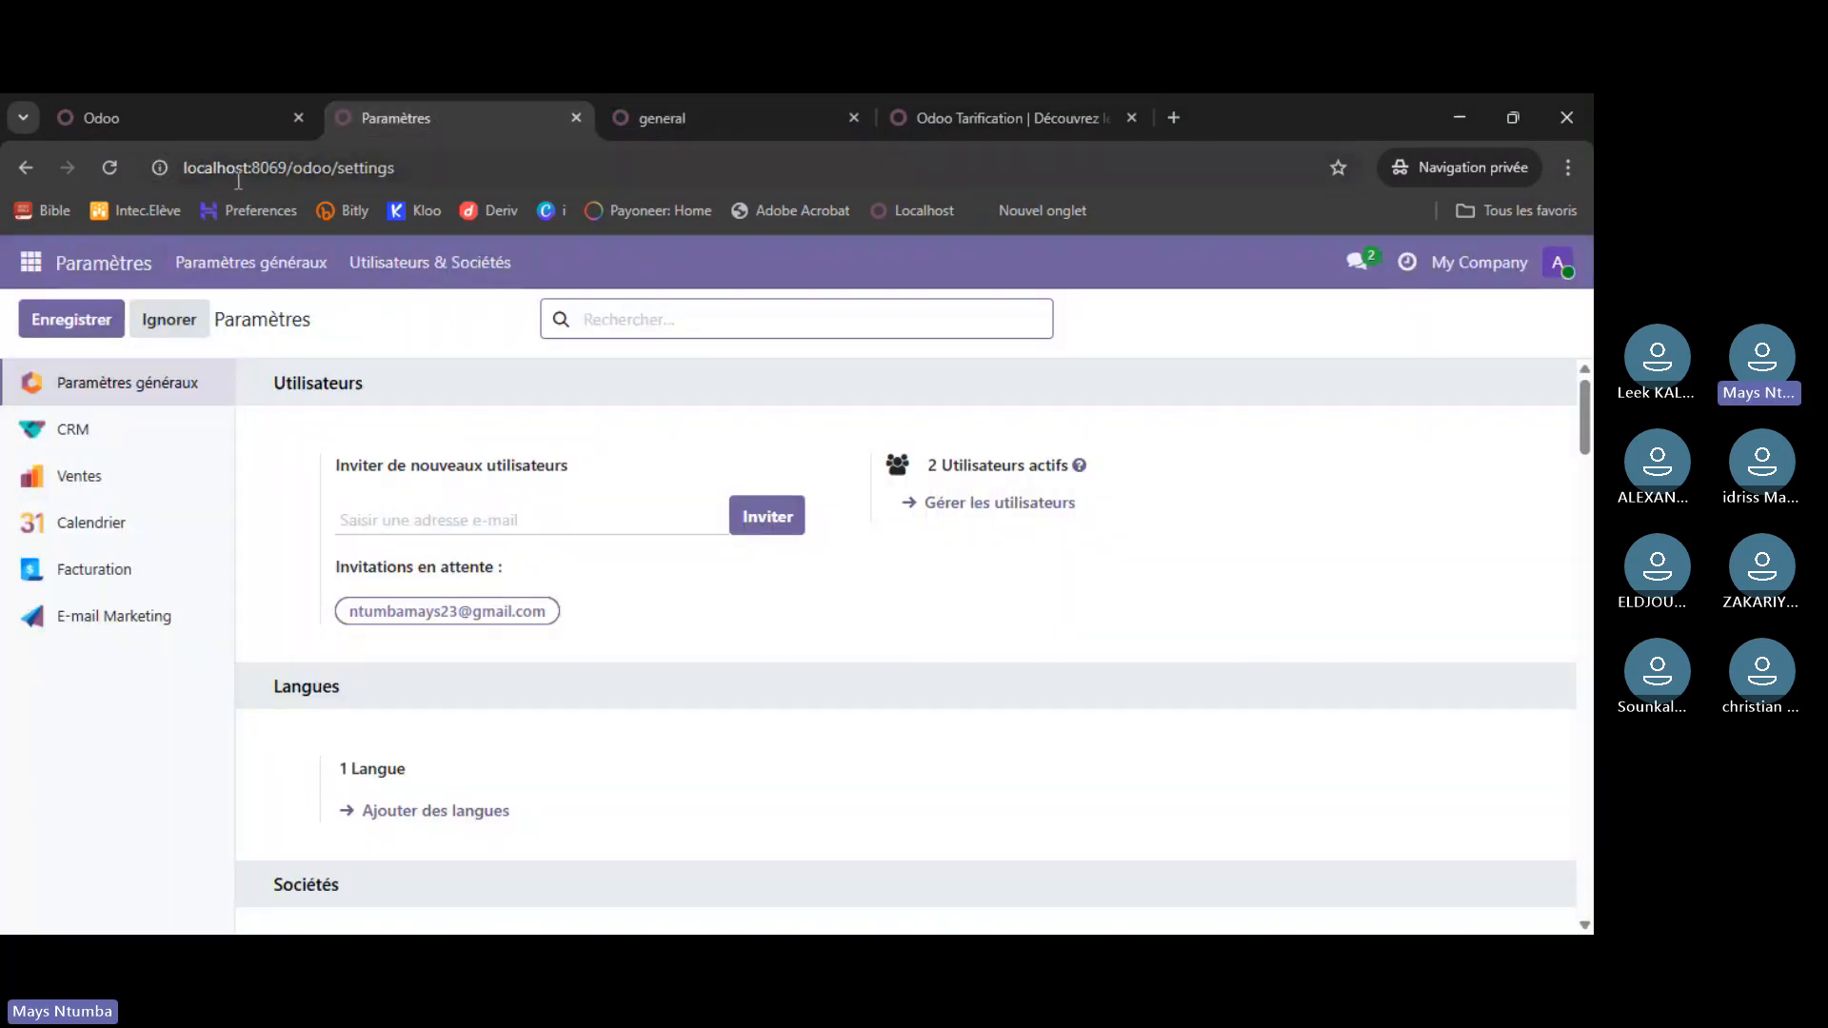
{"action": "left_click", "coordinate": [105, 117]}
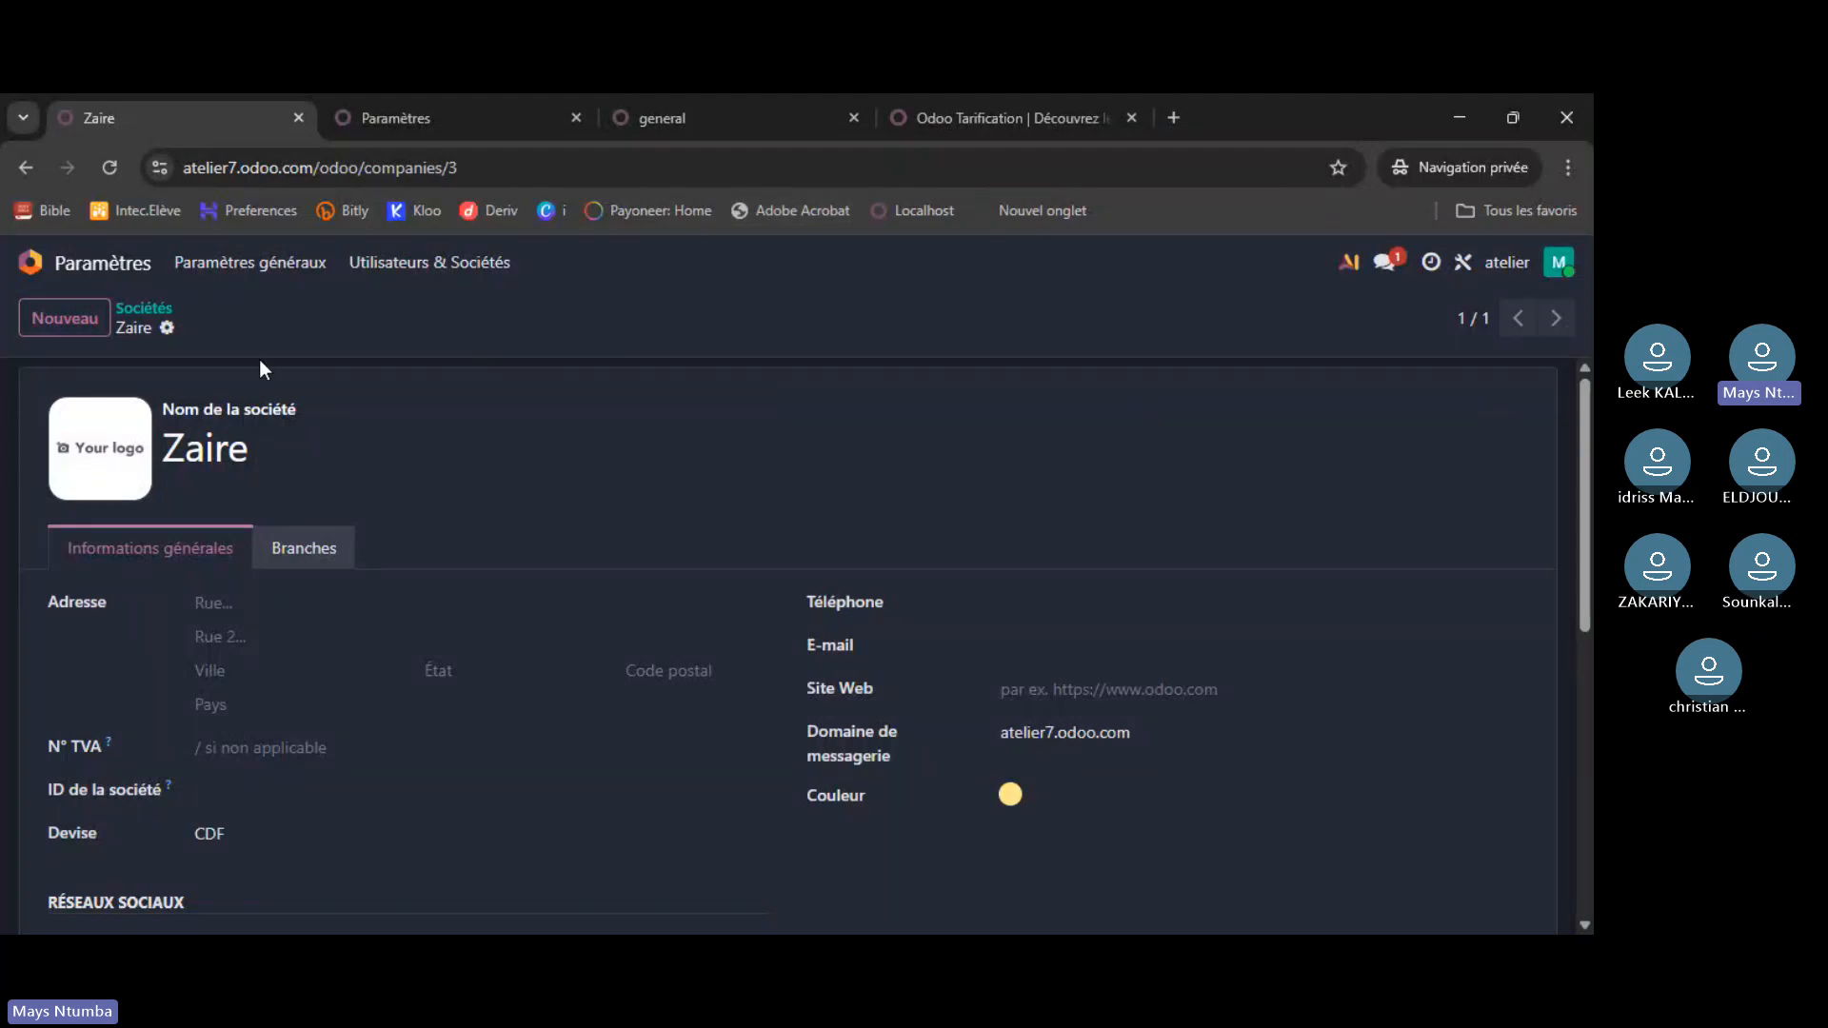
- Reopen the atelier Settings app and scroll down to Sociétés, now counting 3 companies
{"action": "left_click", "coordinate": [82, 266]}
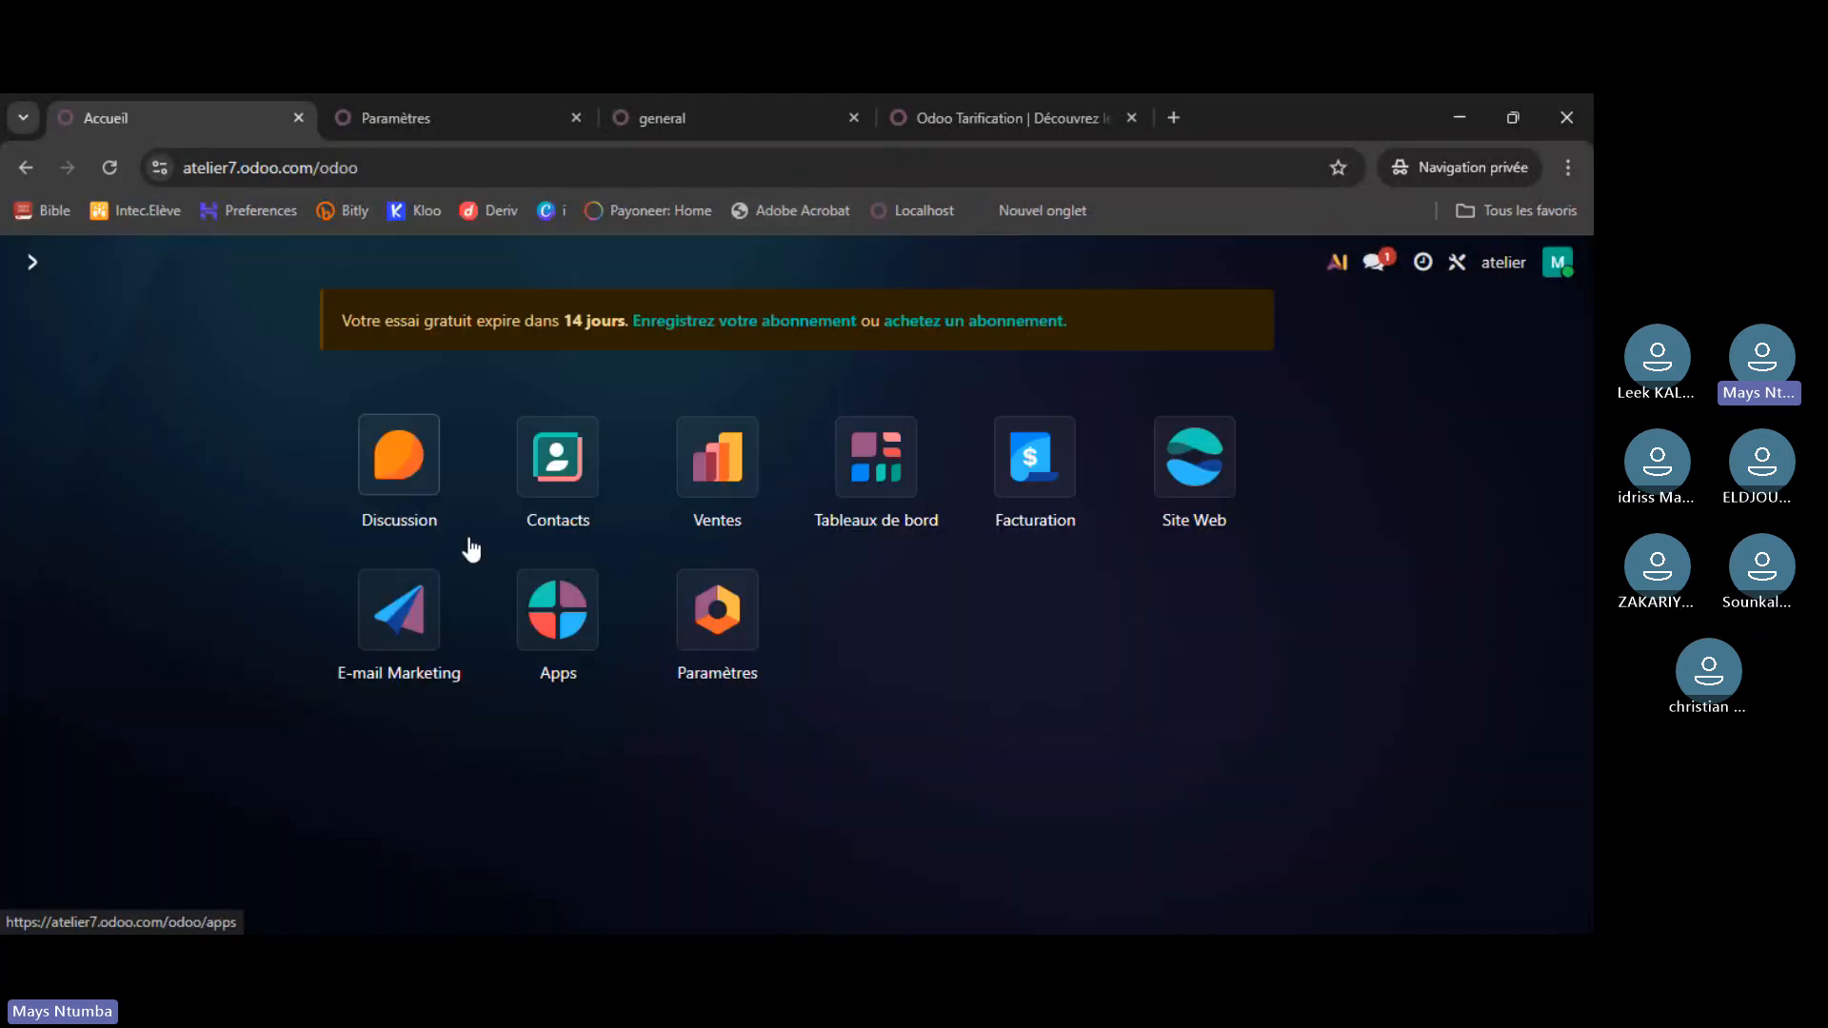
{"action": "left_click", "coordinate": [743, 609]}
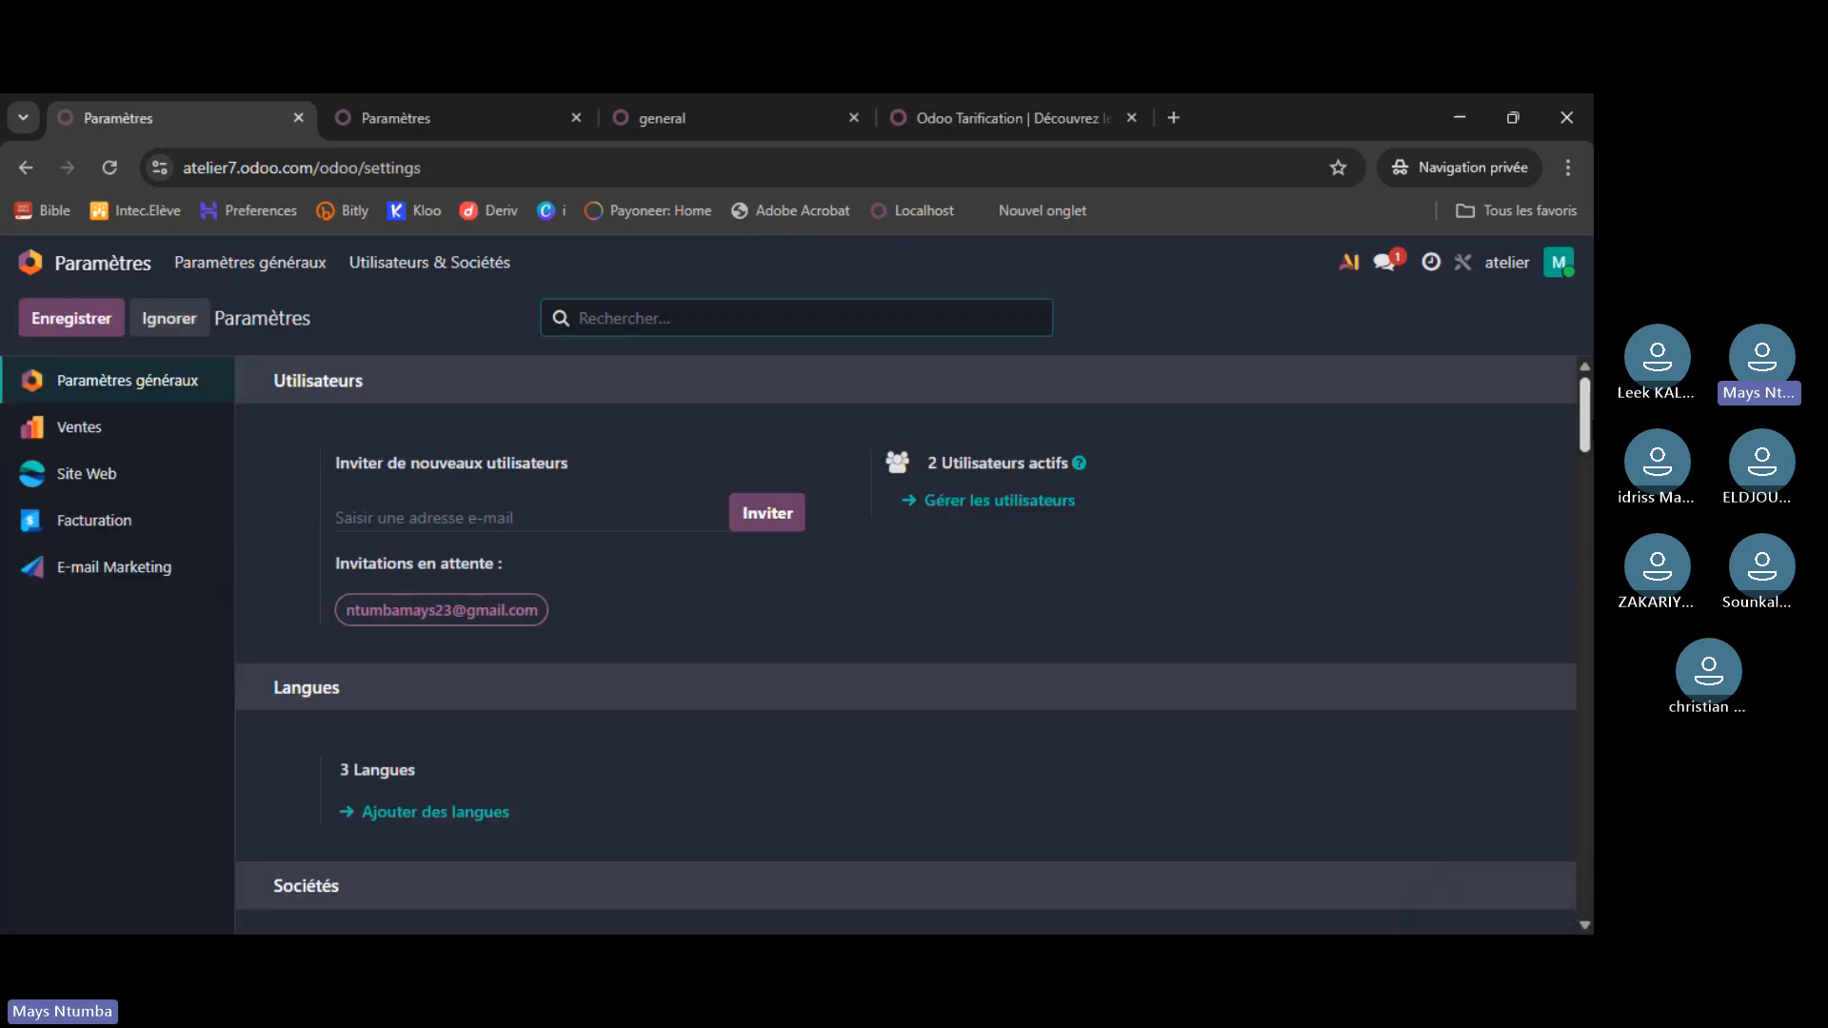
{"action": "scroll", "coordinate": [953, 397], "scroll_direction": "down", "scroll_amount": 4}
{"action": "scroll", "coordinate": [953, 398], "scroll_direction": "down", "scroll_amount": 1}
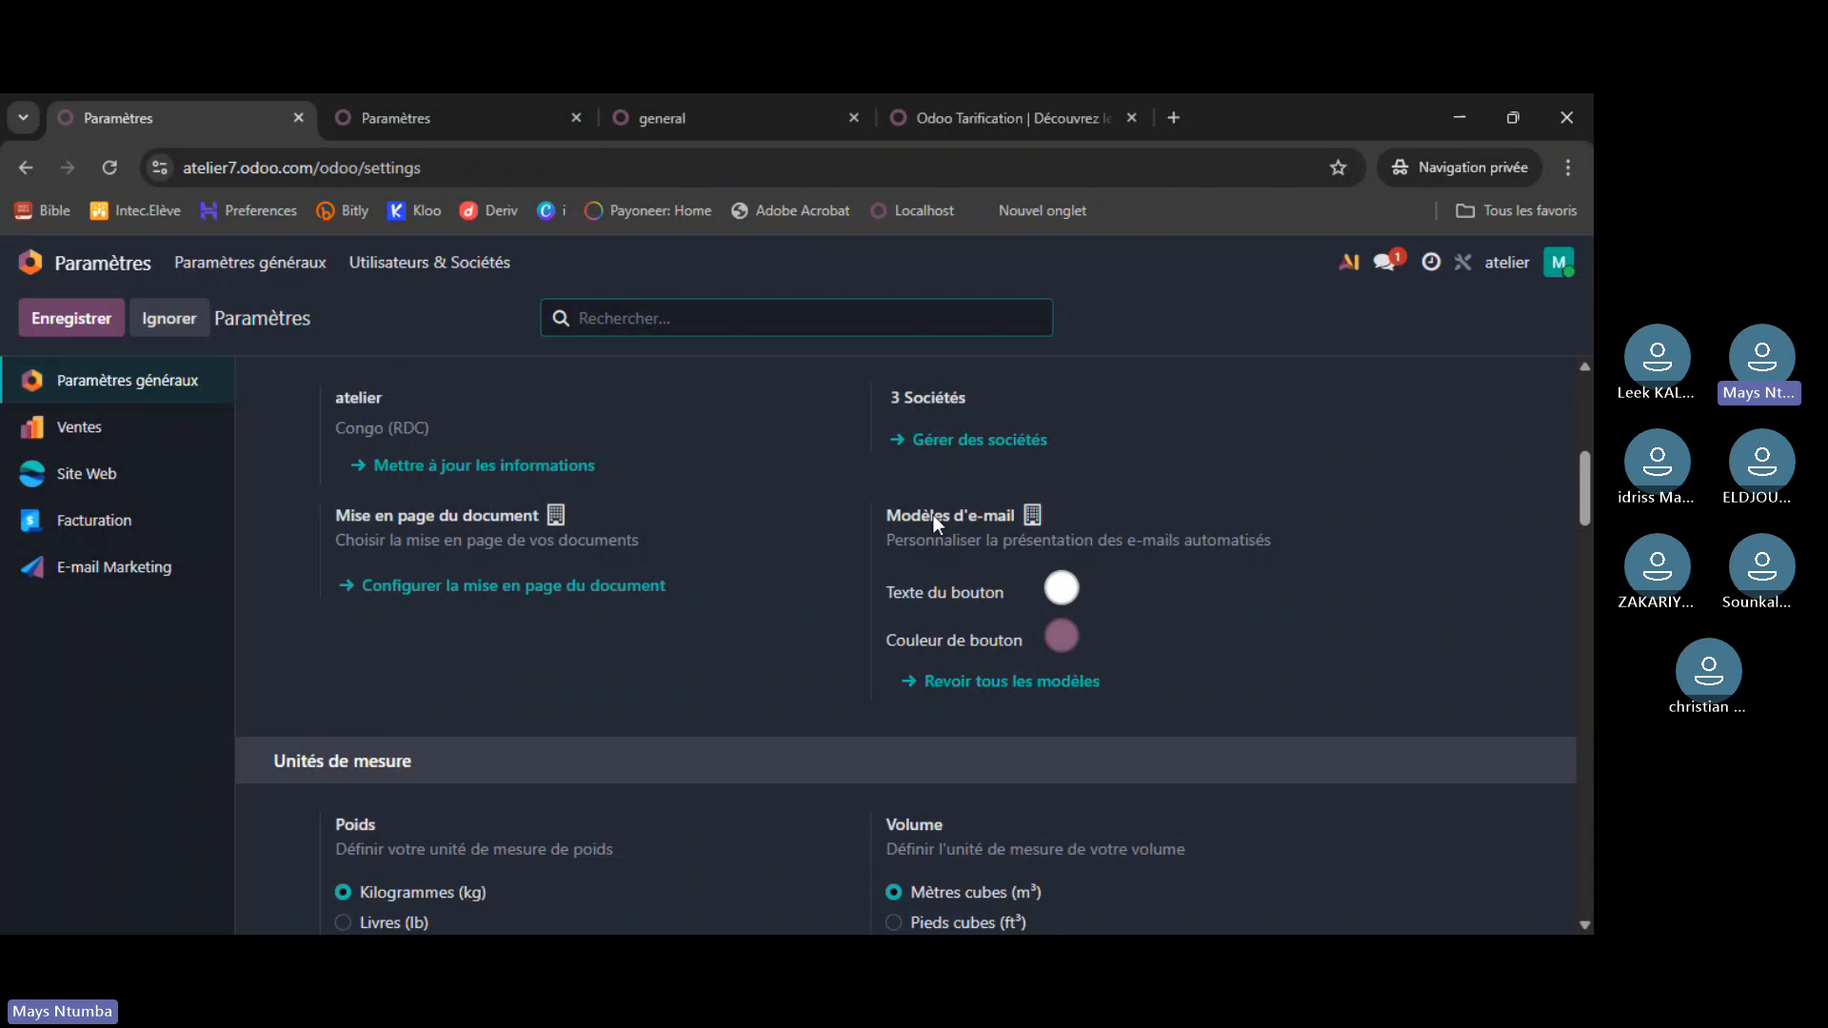
- Browse the full e-mail templates list, then go back to the general settings page
{"action": "left_click", "coordinate": [990, 681]}
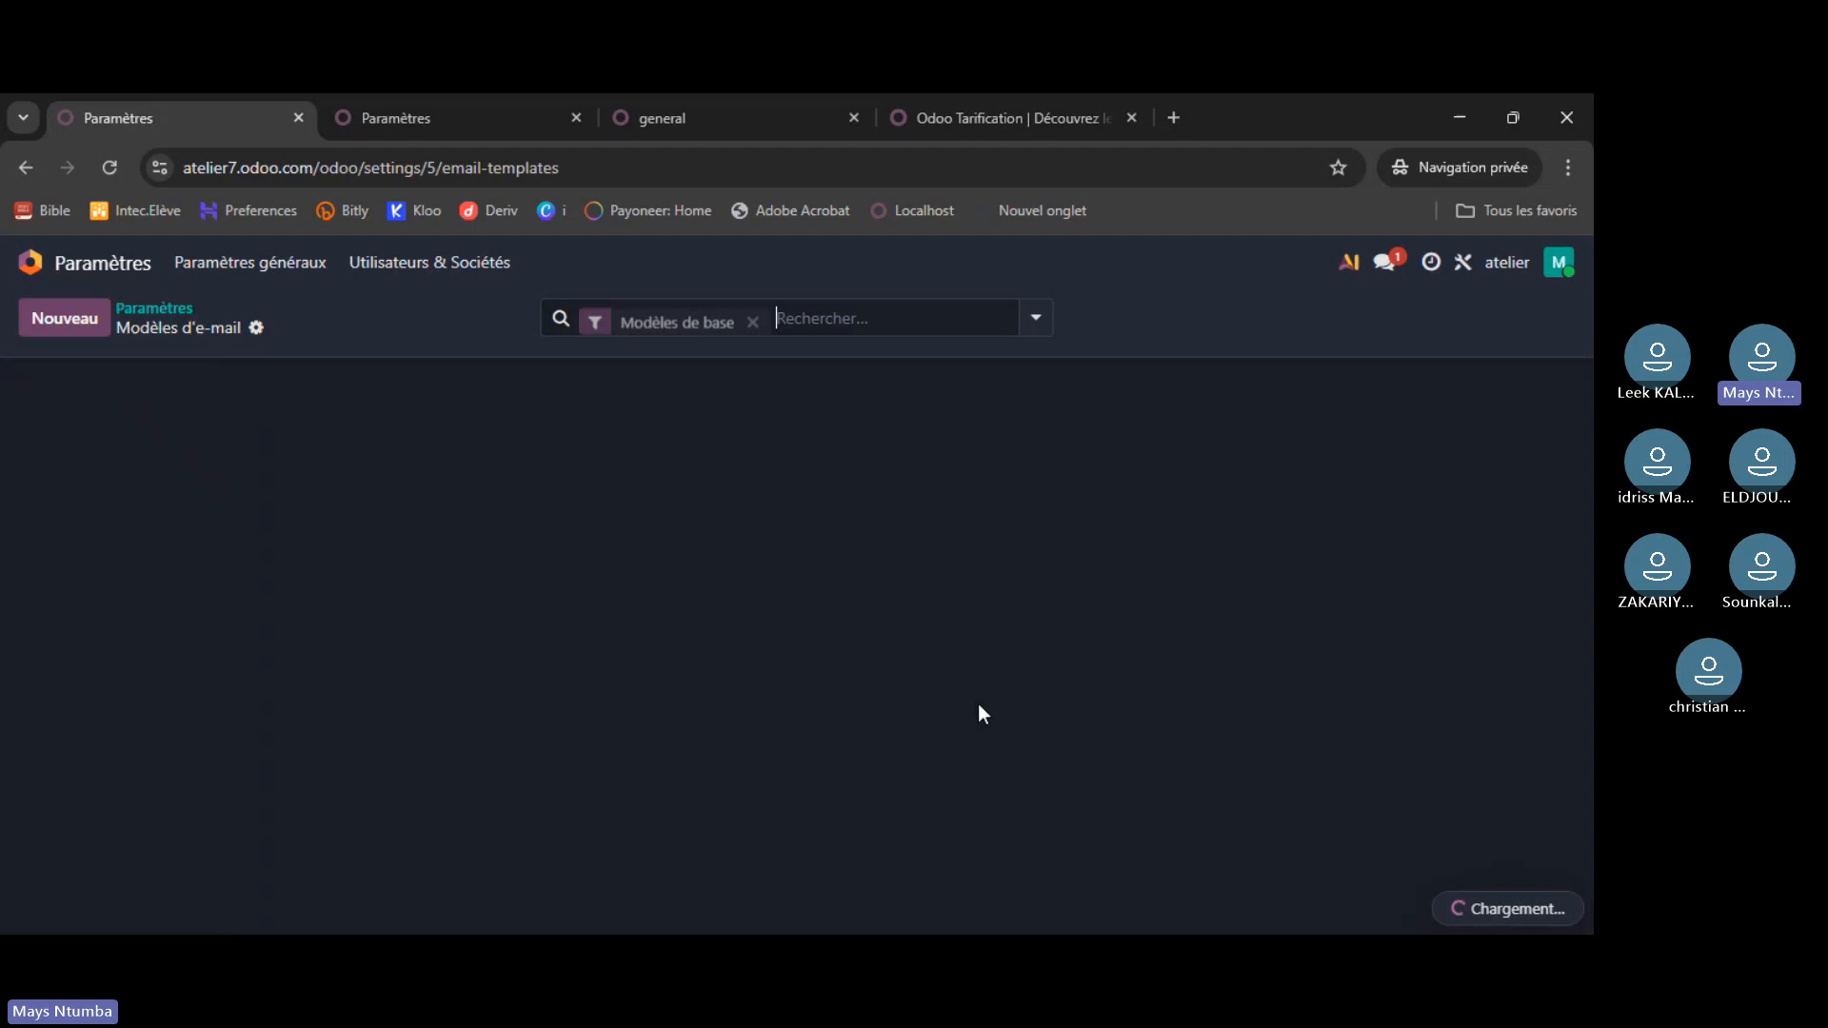
{"action": "scroll", "coordinate": [181, 519], "scroll_direction": "down", "scroll_amount": 2}
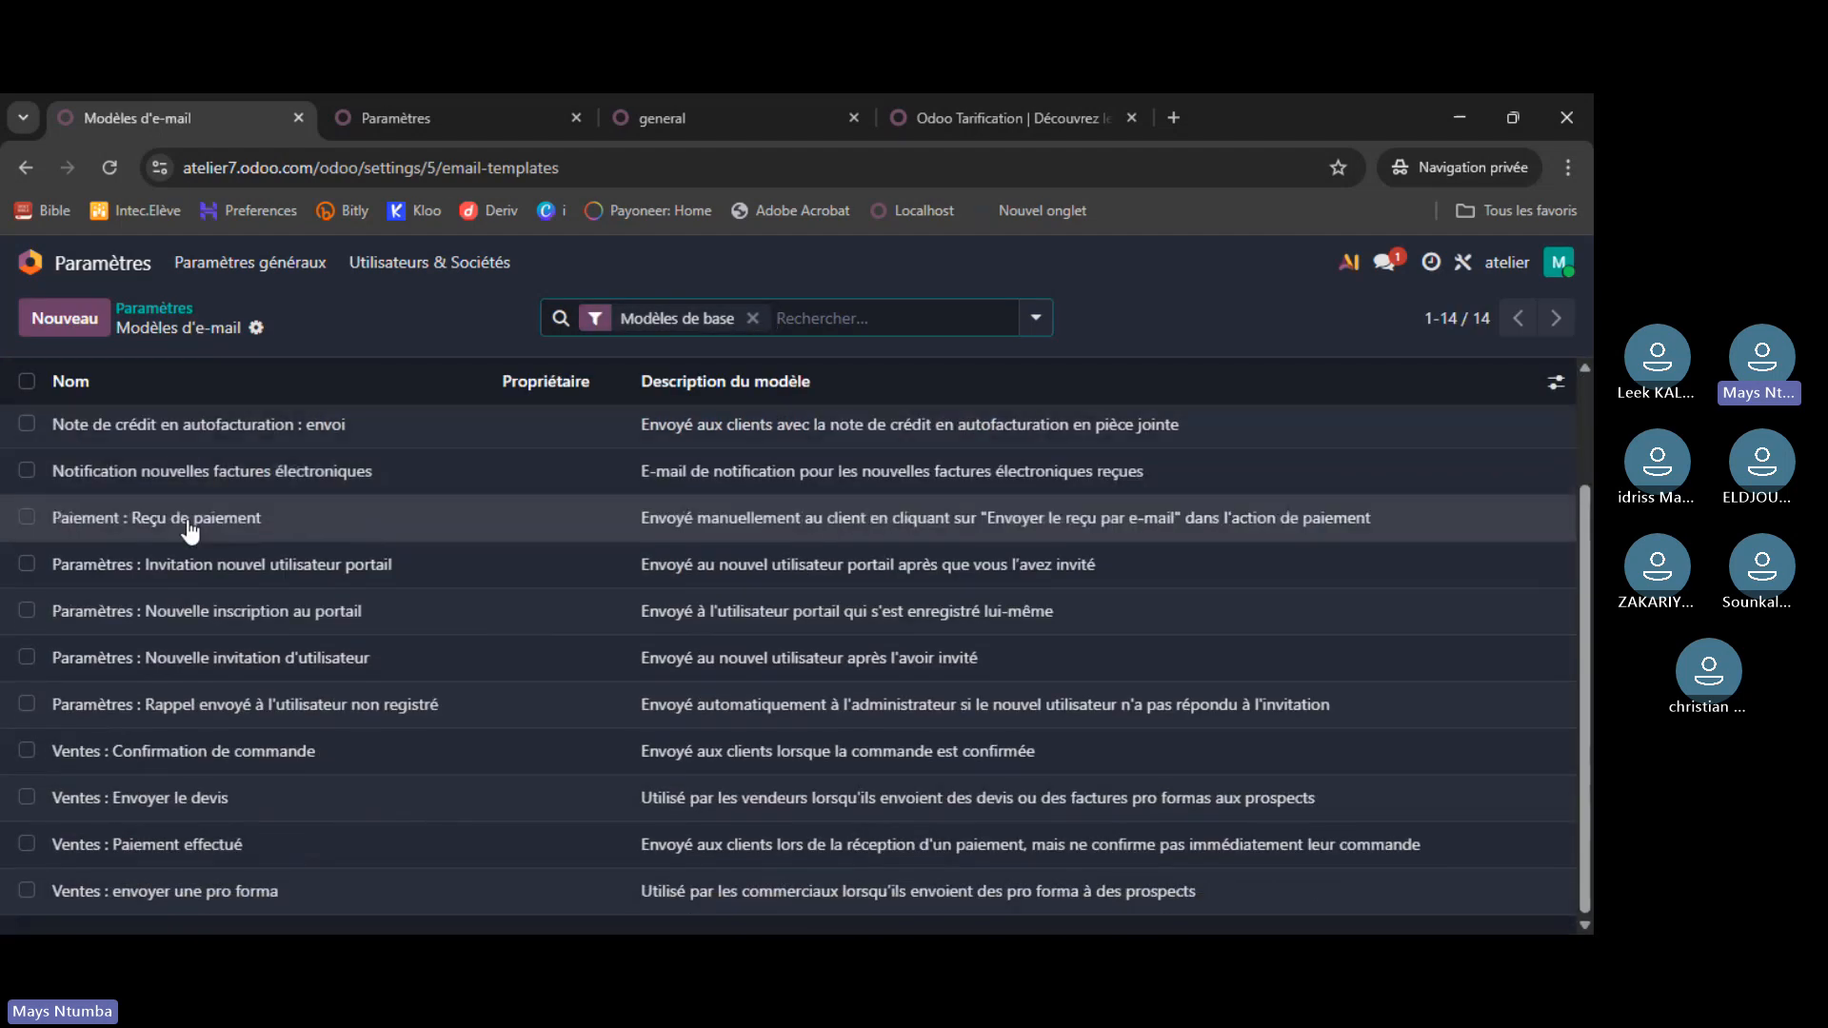
{"action": "scroll", "coordinate": [266, 876], "scroll_direction": "up", "scroll_amount": 2}
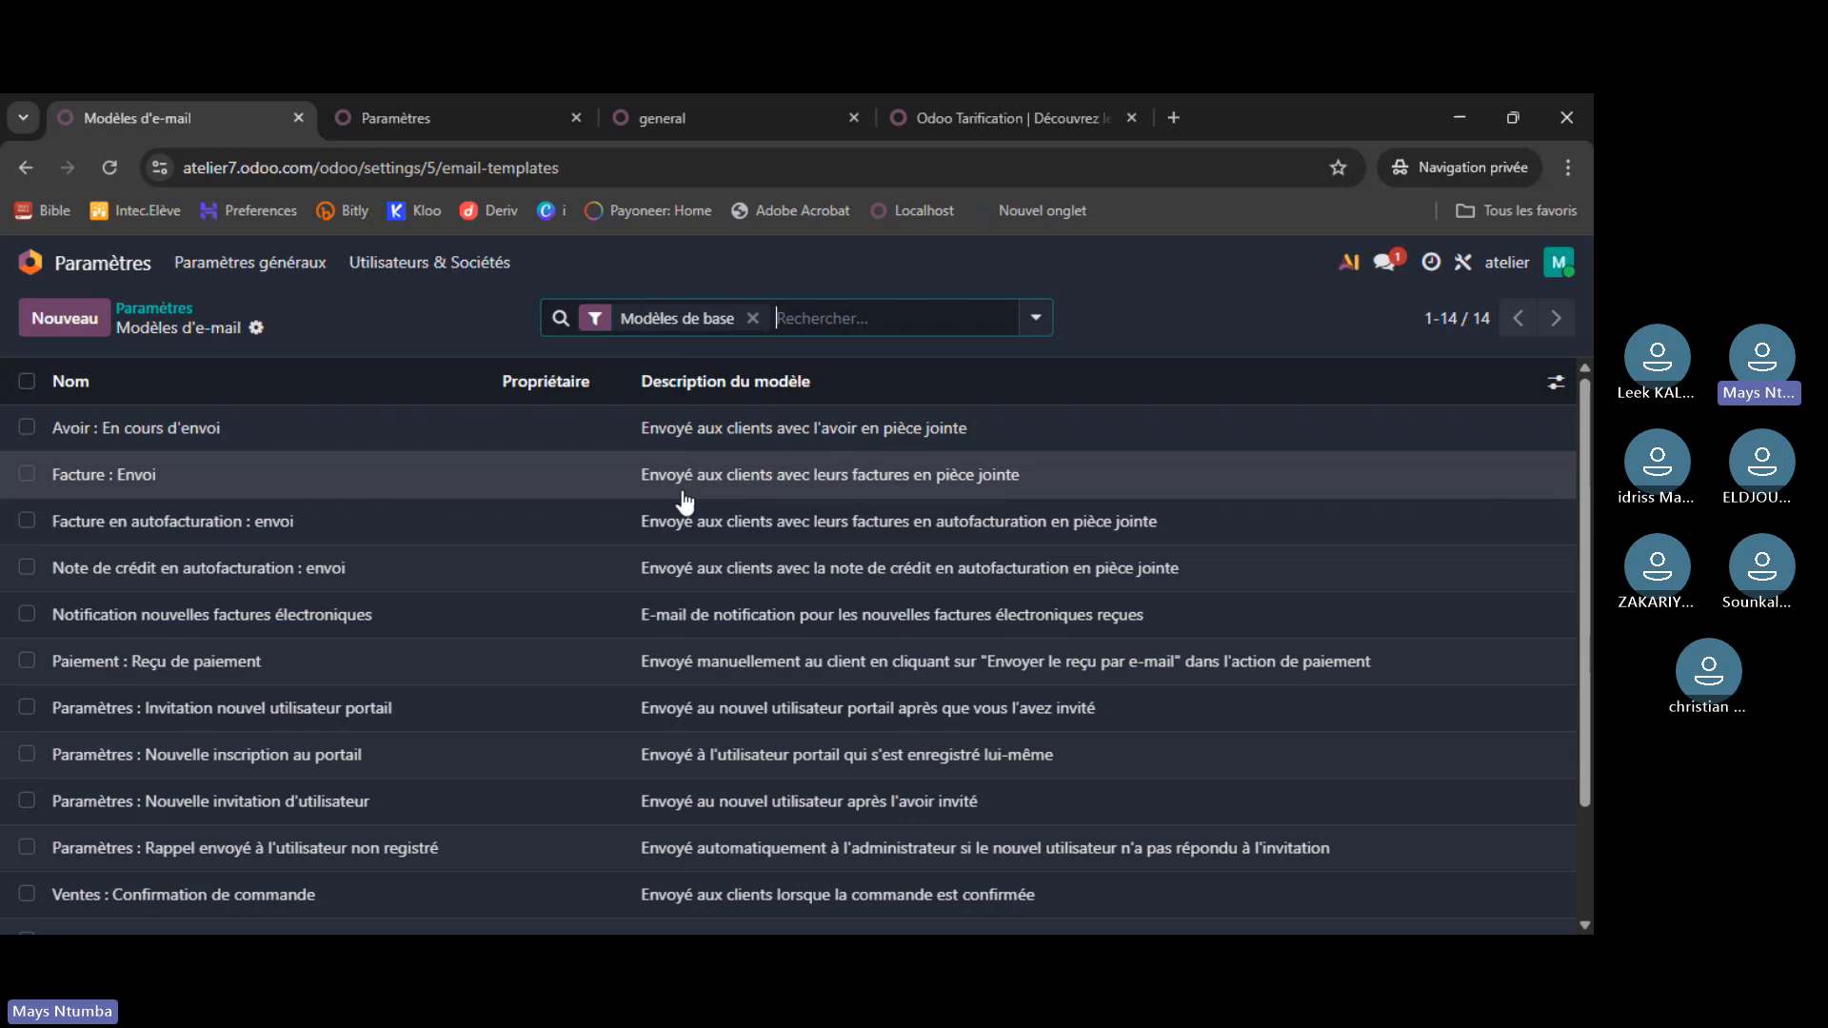
{"action": "left_click", "coordinate": [167, 321]}
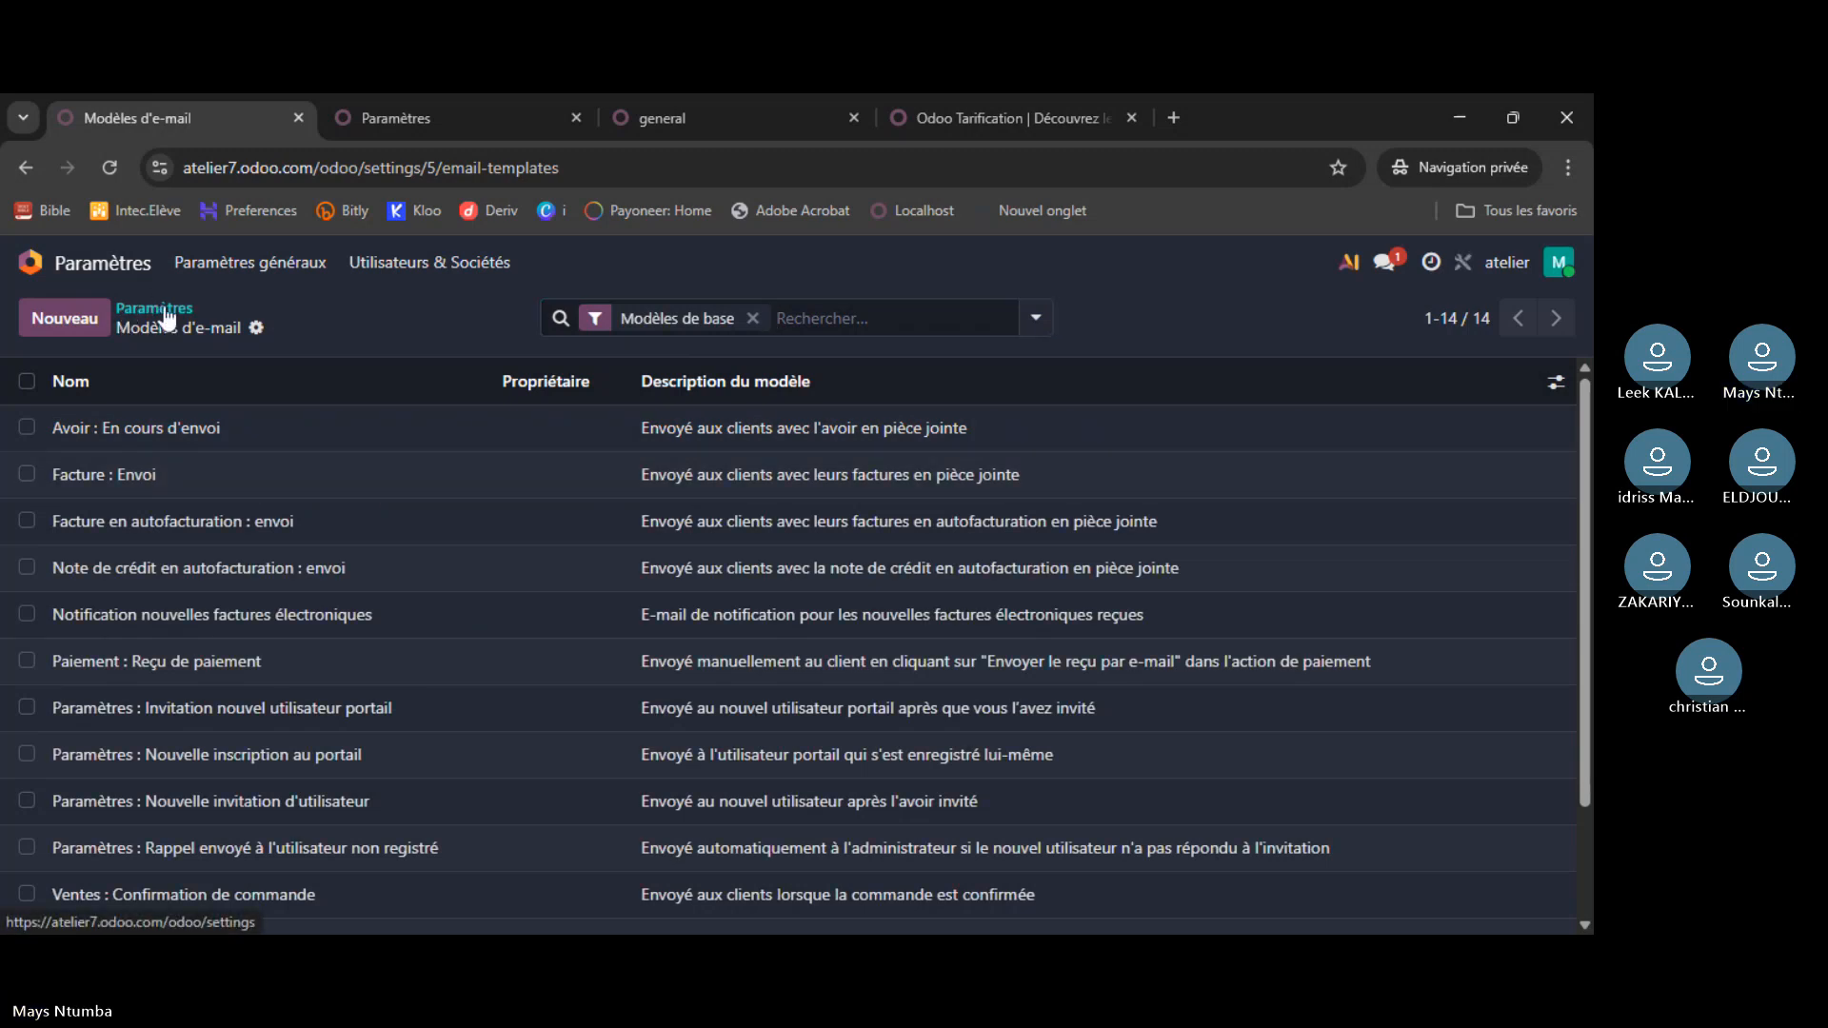
- Scroll through atelier's general settings and briefly show the Utilisateurs & Sociétés options
{"action": "scroll", "coordinate": [937, 653], "scroll_direction": "down", "scroll_amount": 6}
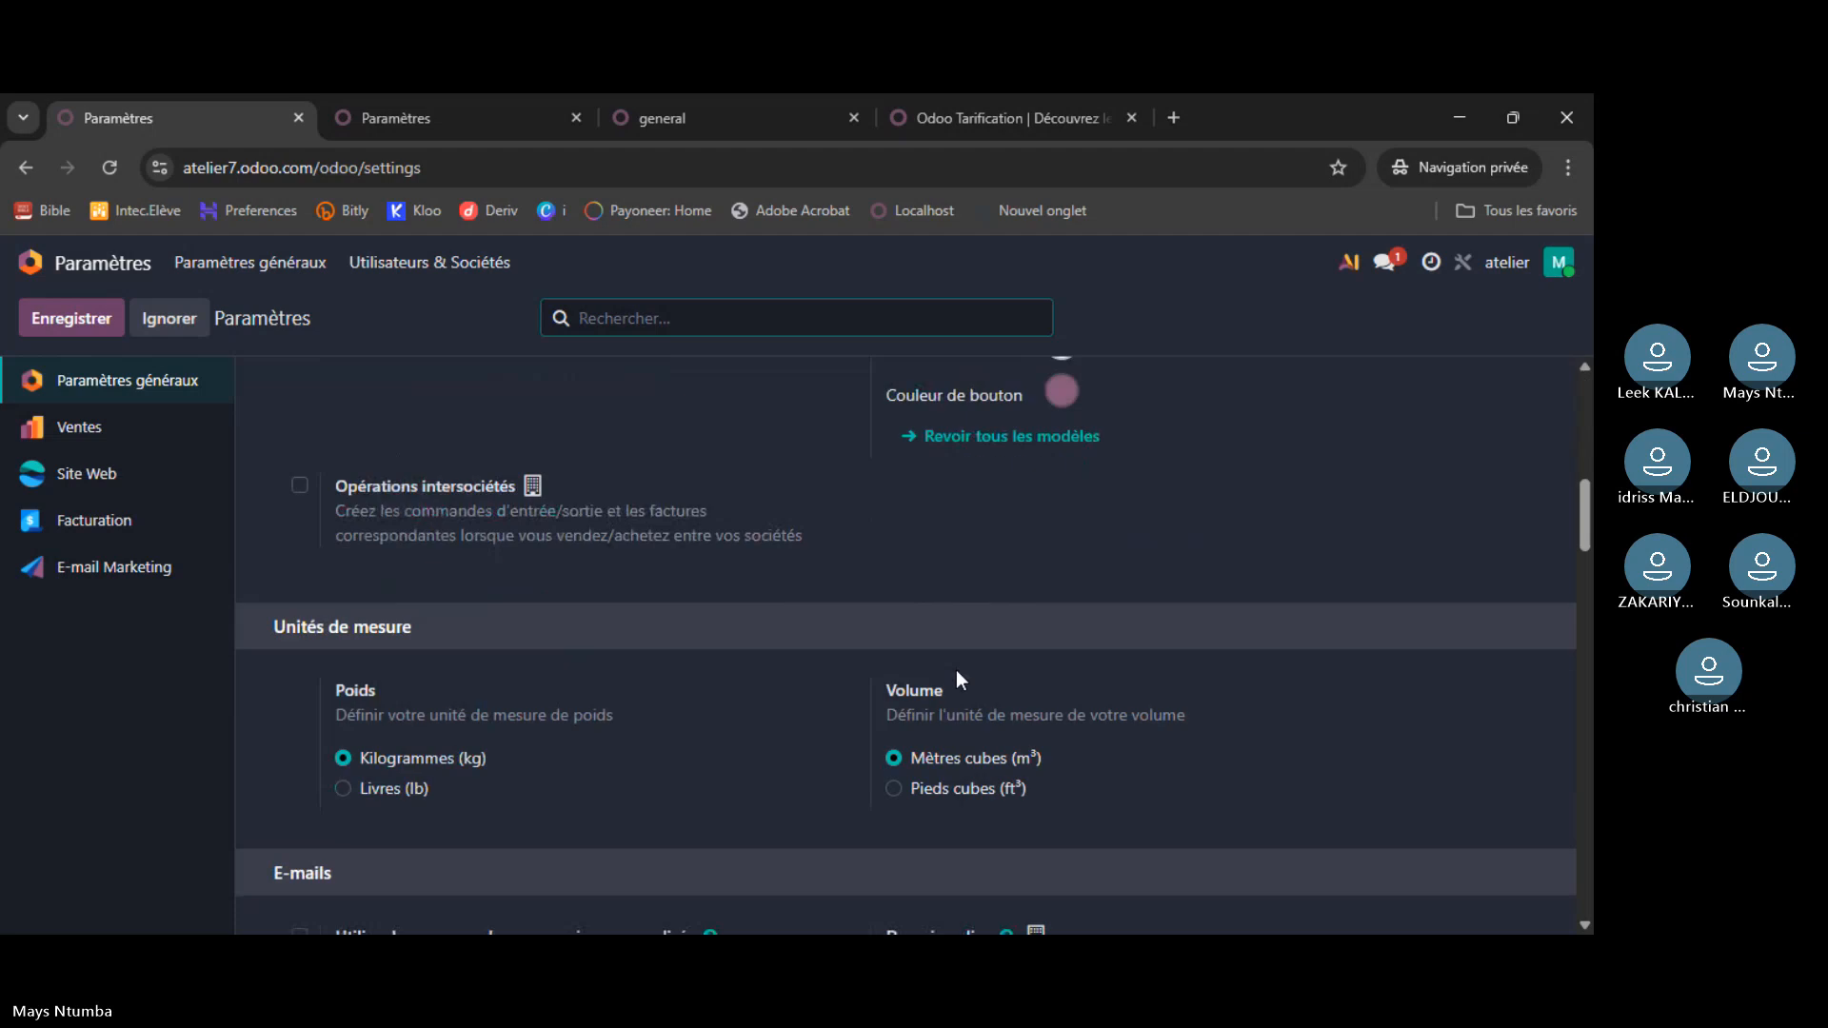
{"action": "scroll", "coordinate": [956, 670], "scroll_direction": "up", "scroll_amount": 1}
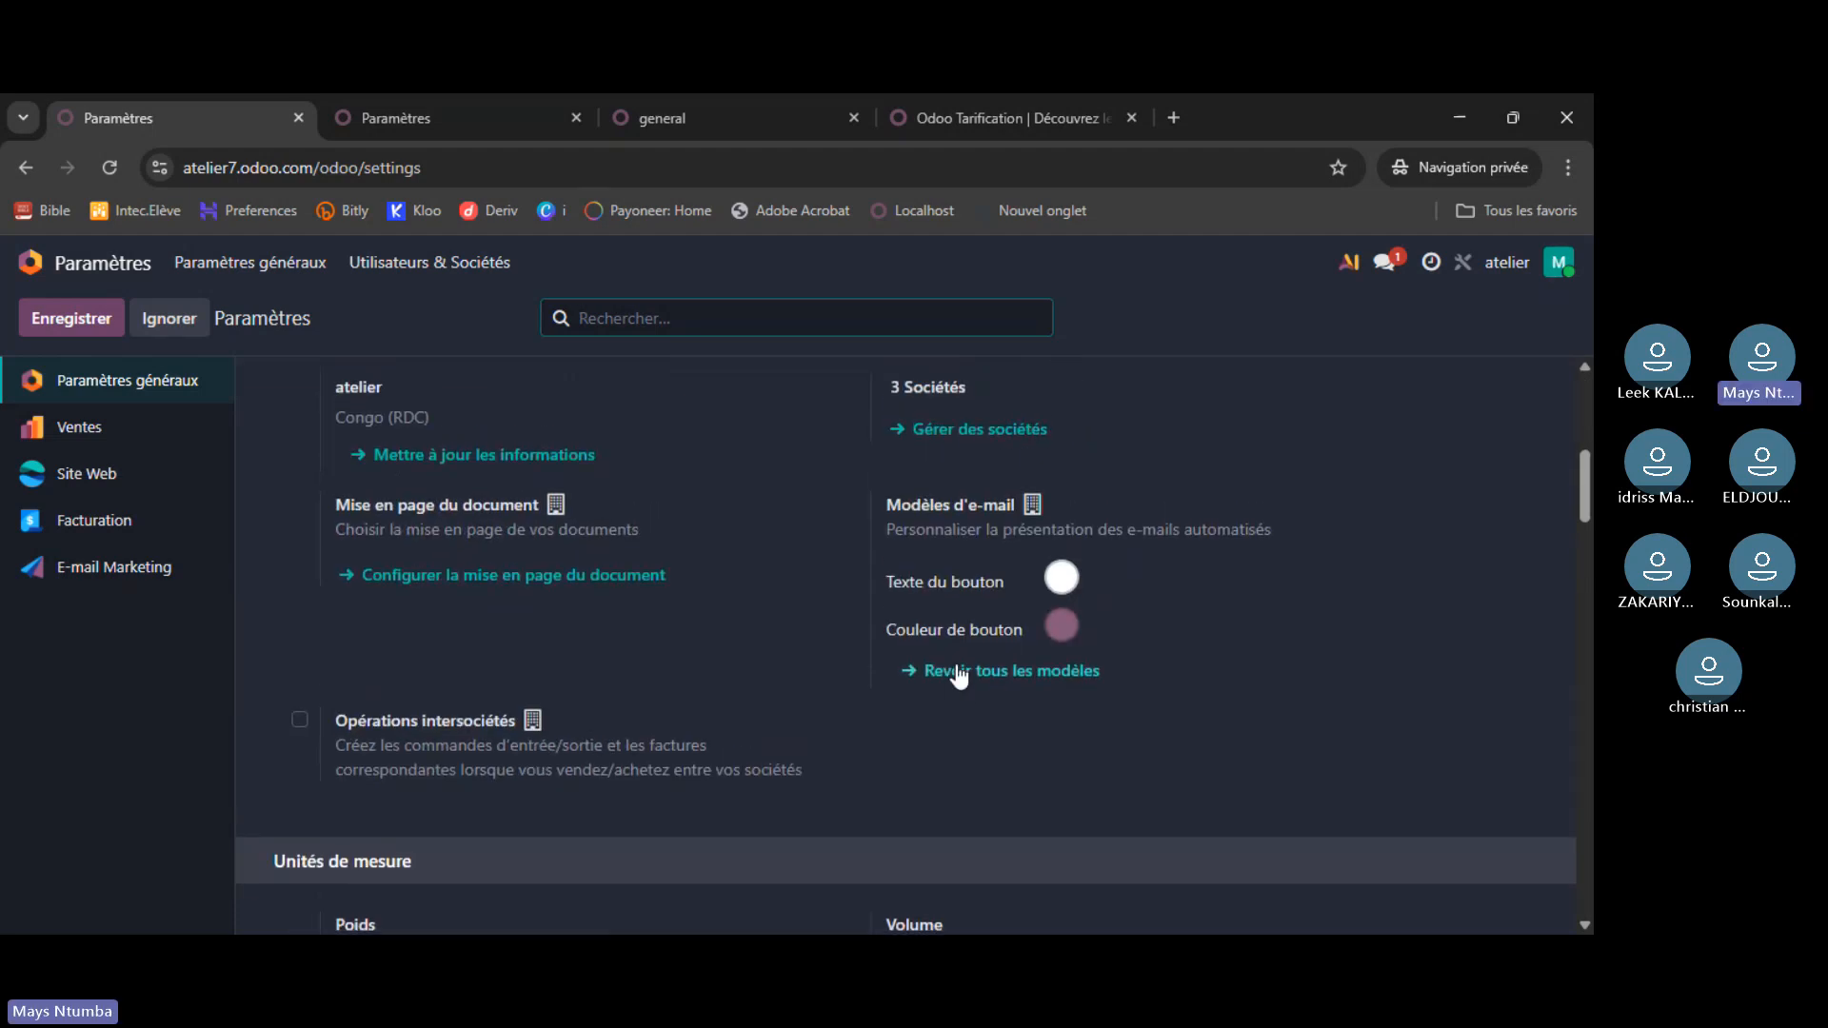
{"action": "scroll", "coordinate": [959, 676], "scroll_direction": "up", "scroll_amount": 1}
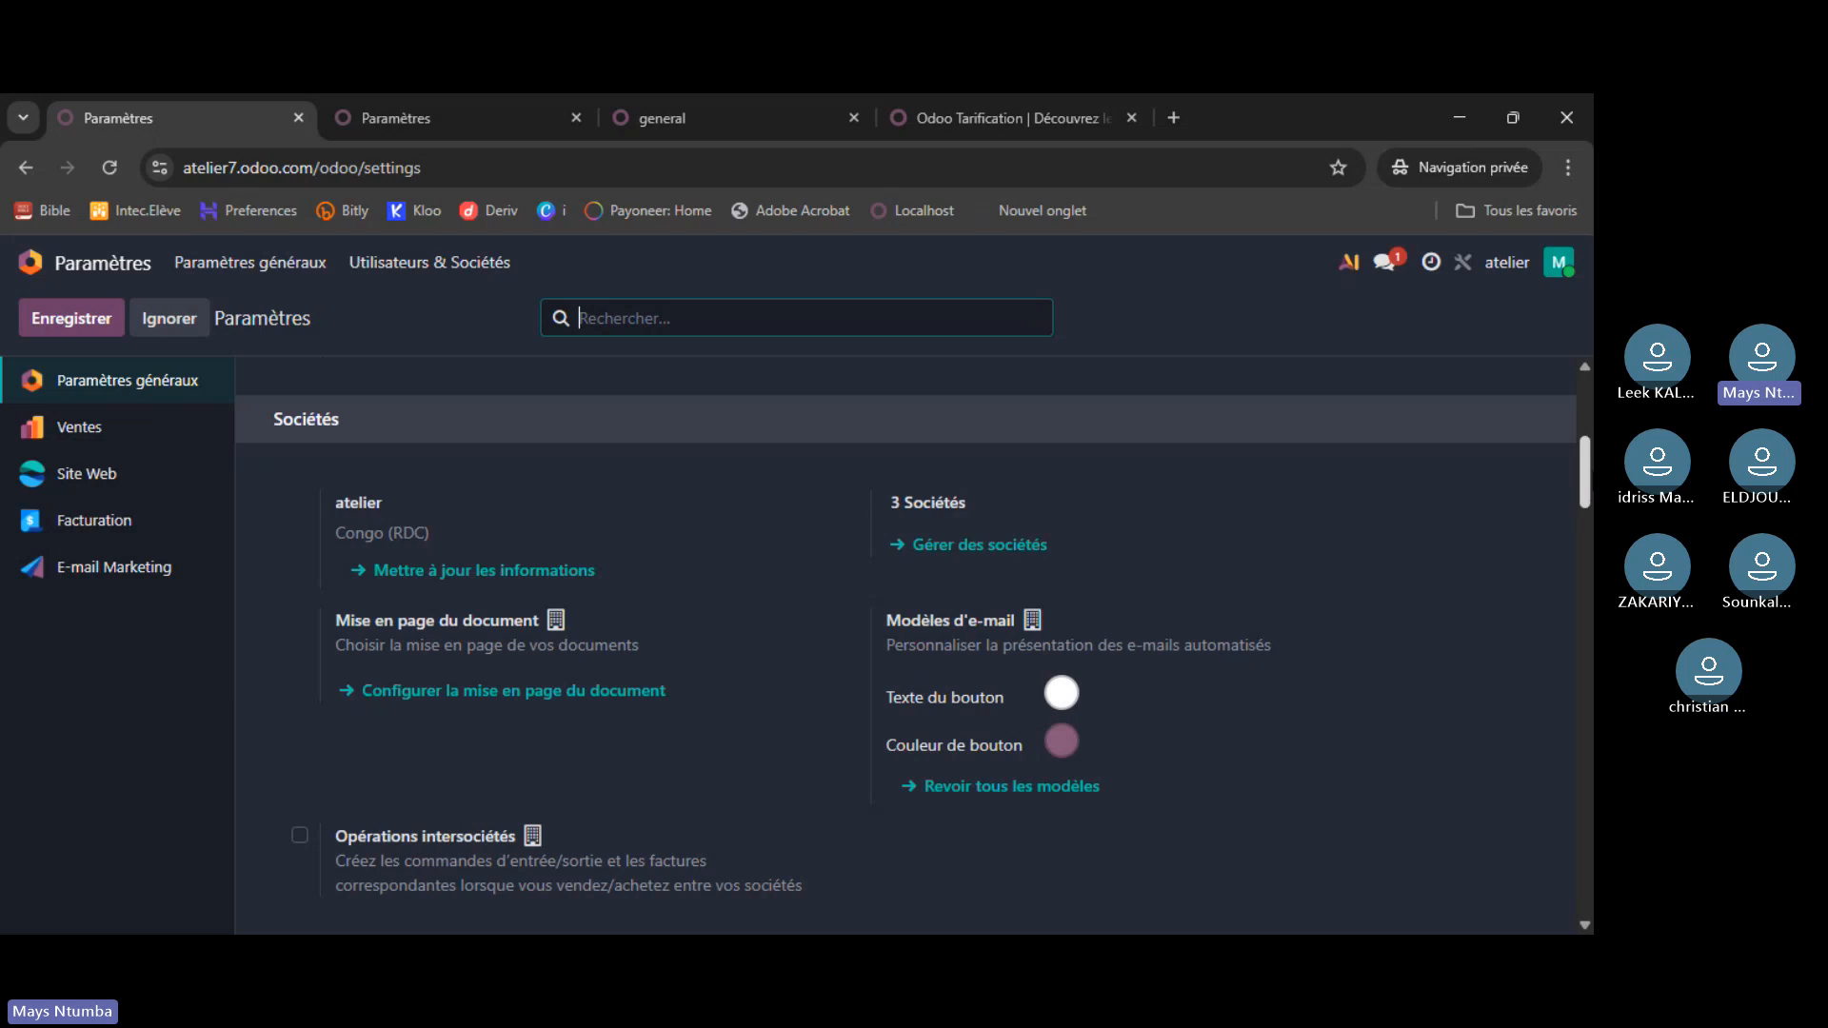
{"action": "scroll", "coordinate": [932, 606], "scroll_direction": "down", "scroll_amount": 1}
{"action": "scroll", "coordinate": [1592, 536], "scroll_direction": "down", "scroll_amount": 5}
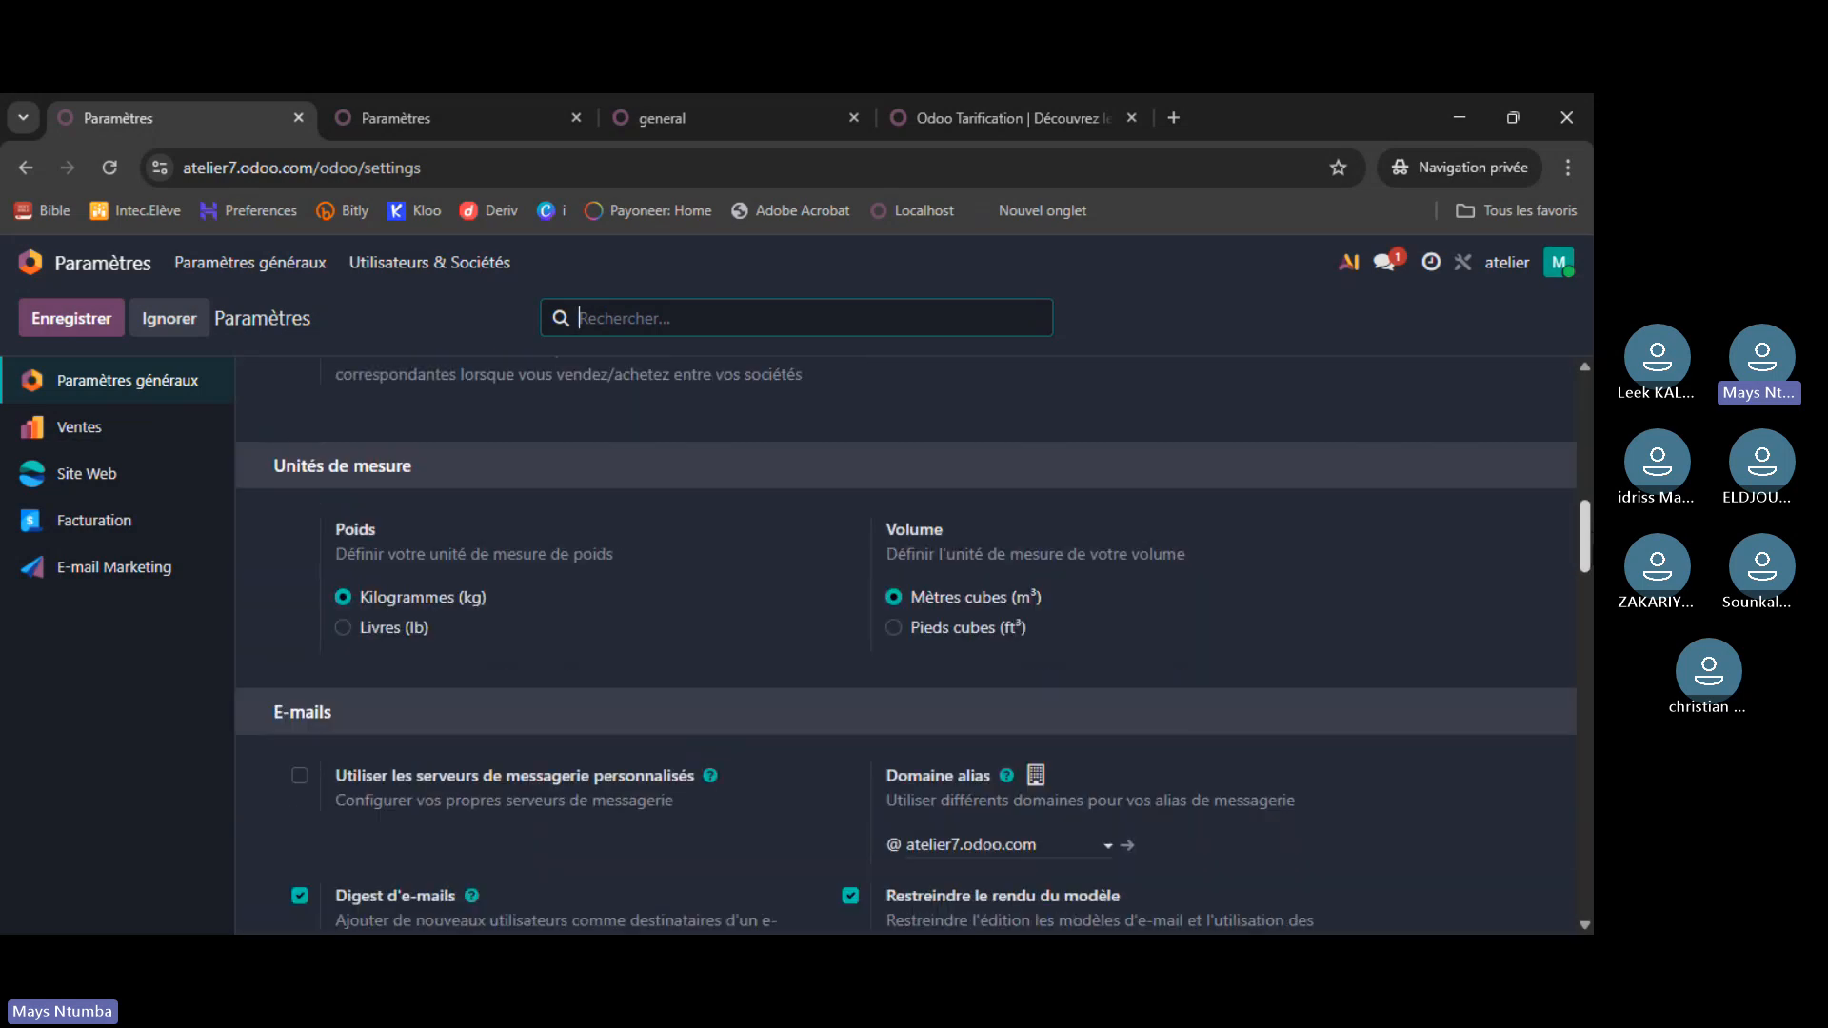
{"action": "scroll", "coordinate": [905, 645], "scroll_direction": "down", "scroll_amount": 5}
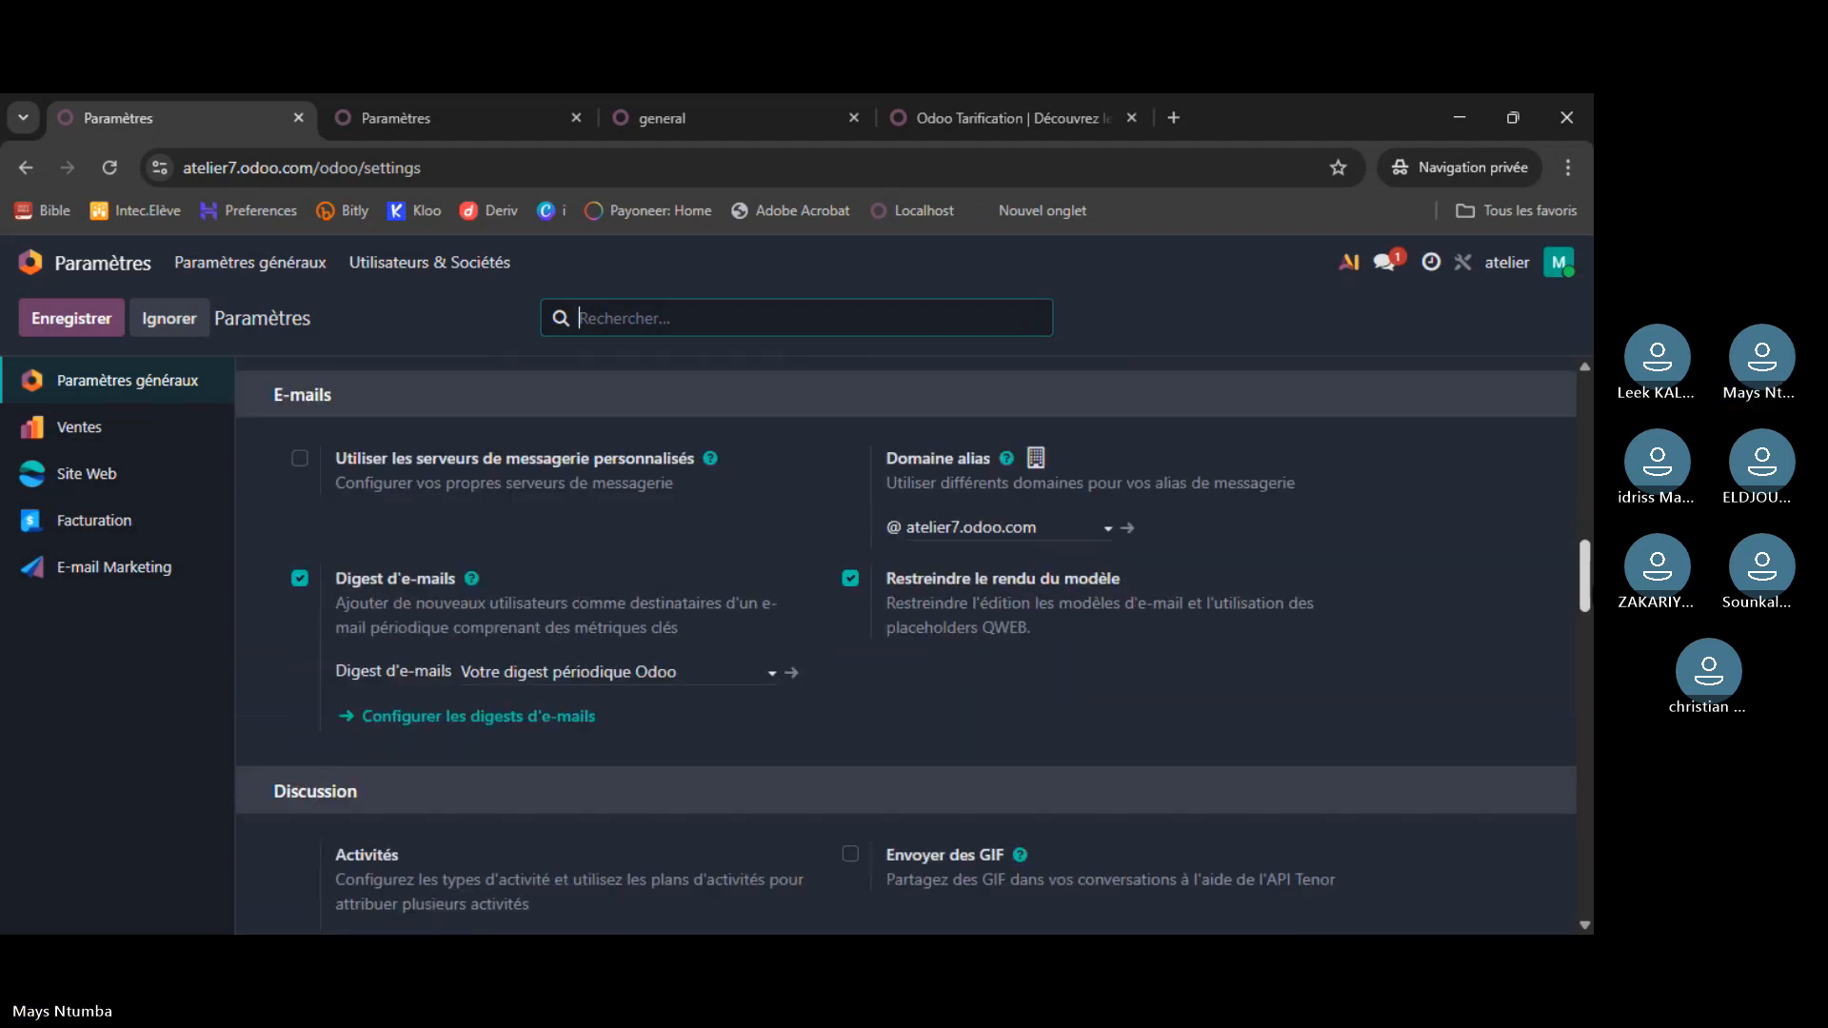
{"action": "scroll", "coordinate": [1592, 721], "scroll_direction": "down", "scroll_amount": 6}
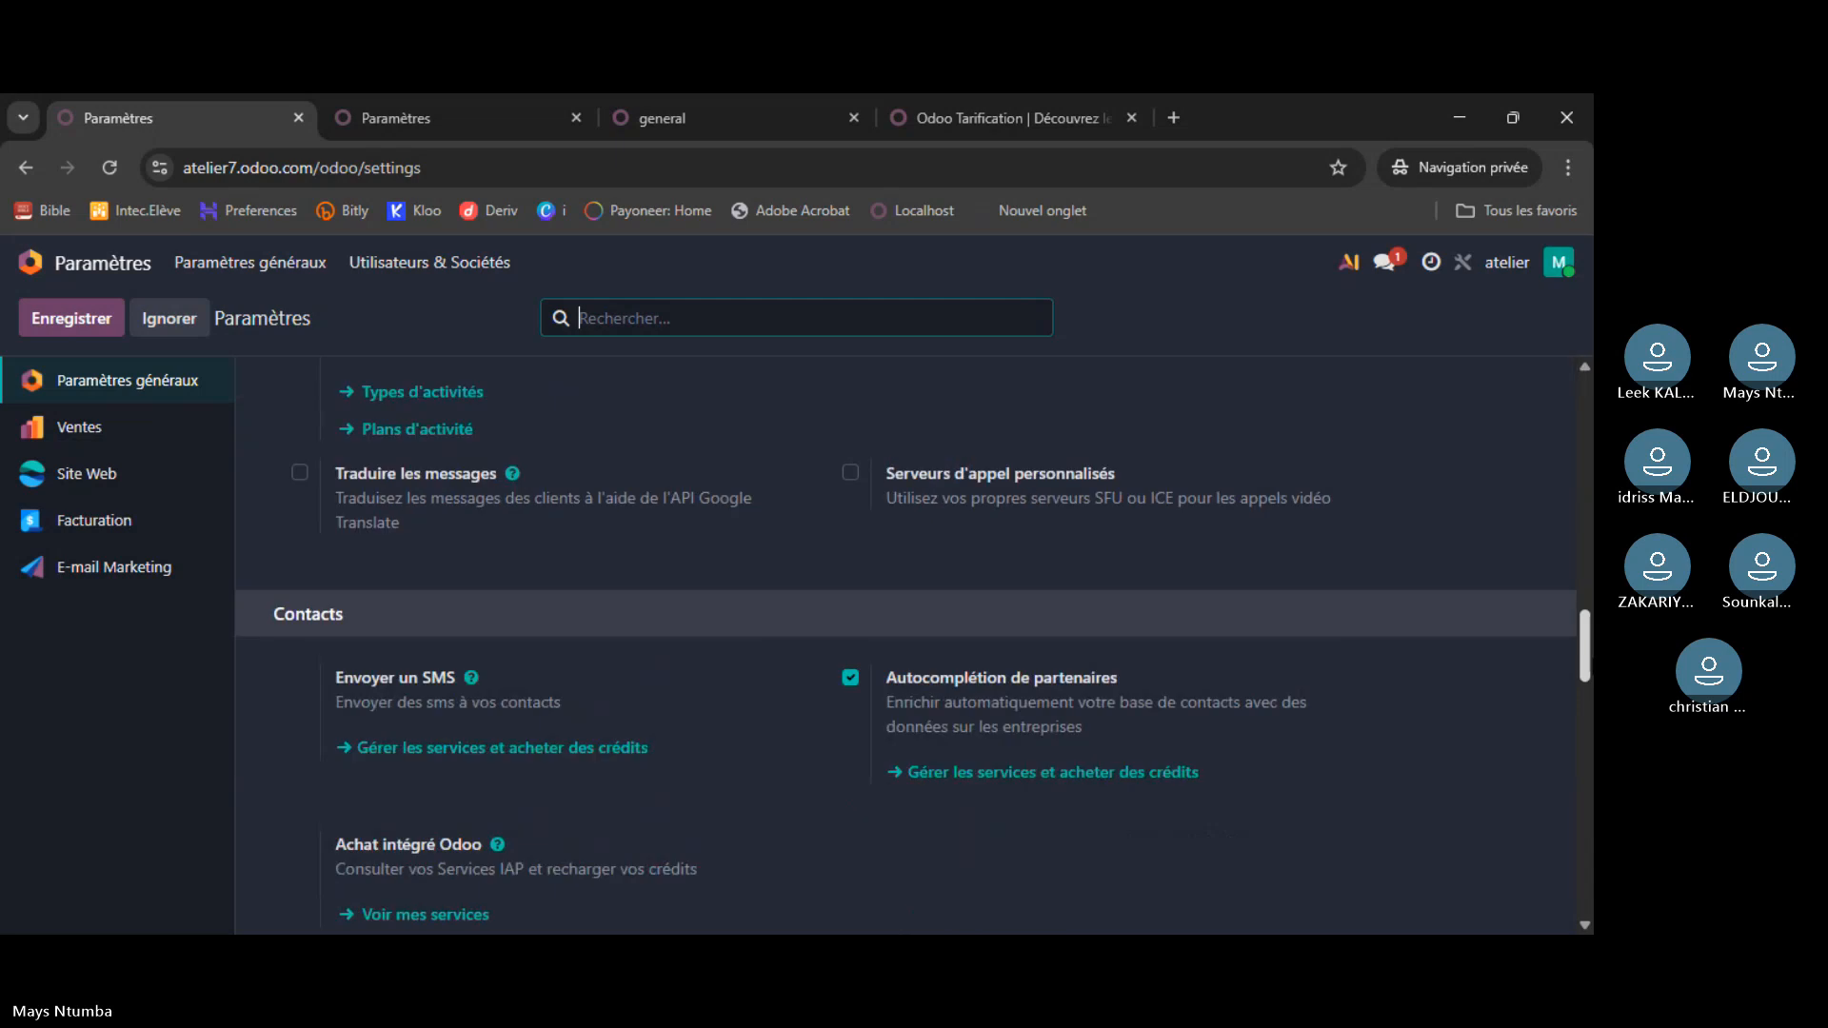
{"action": "left_click_drag", "start_coordinate": [1591, 722], "coordinate": [1591, 898]}
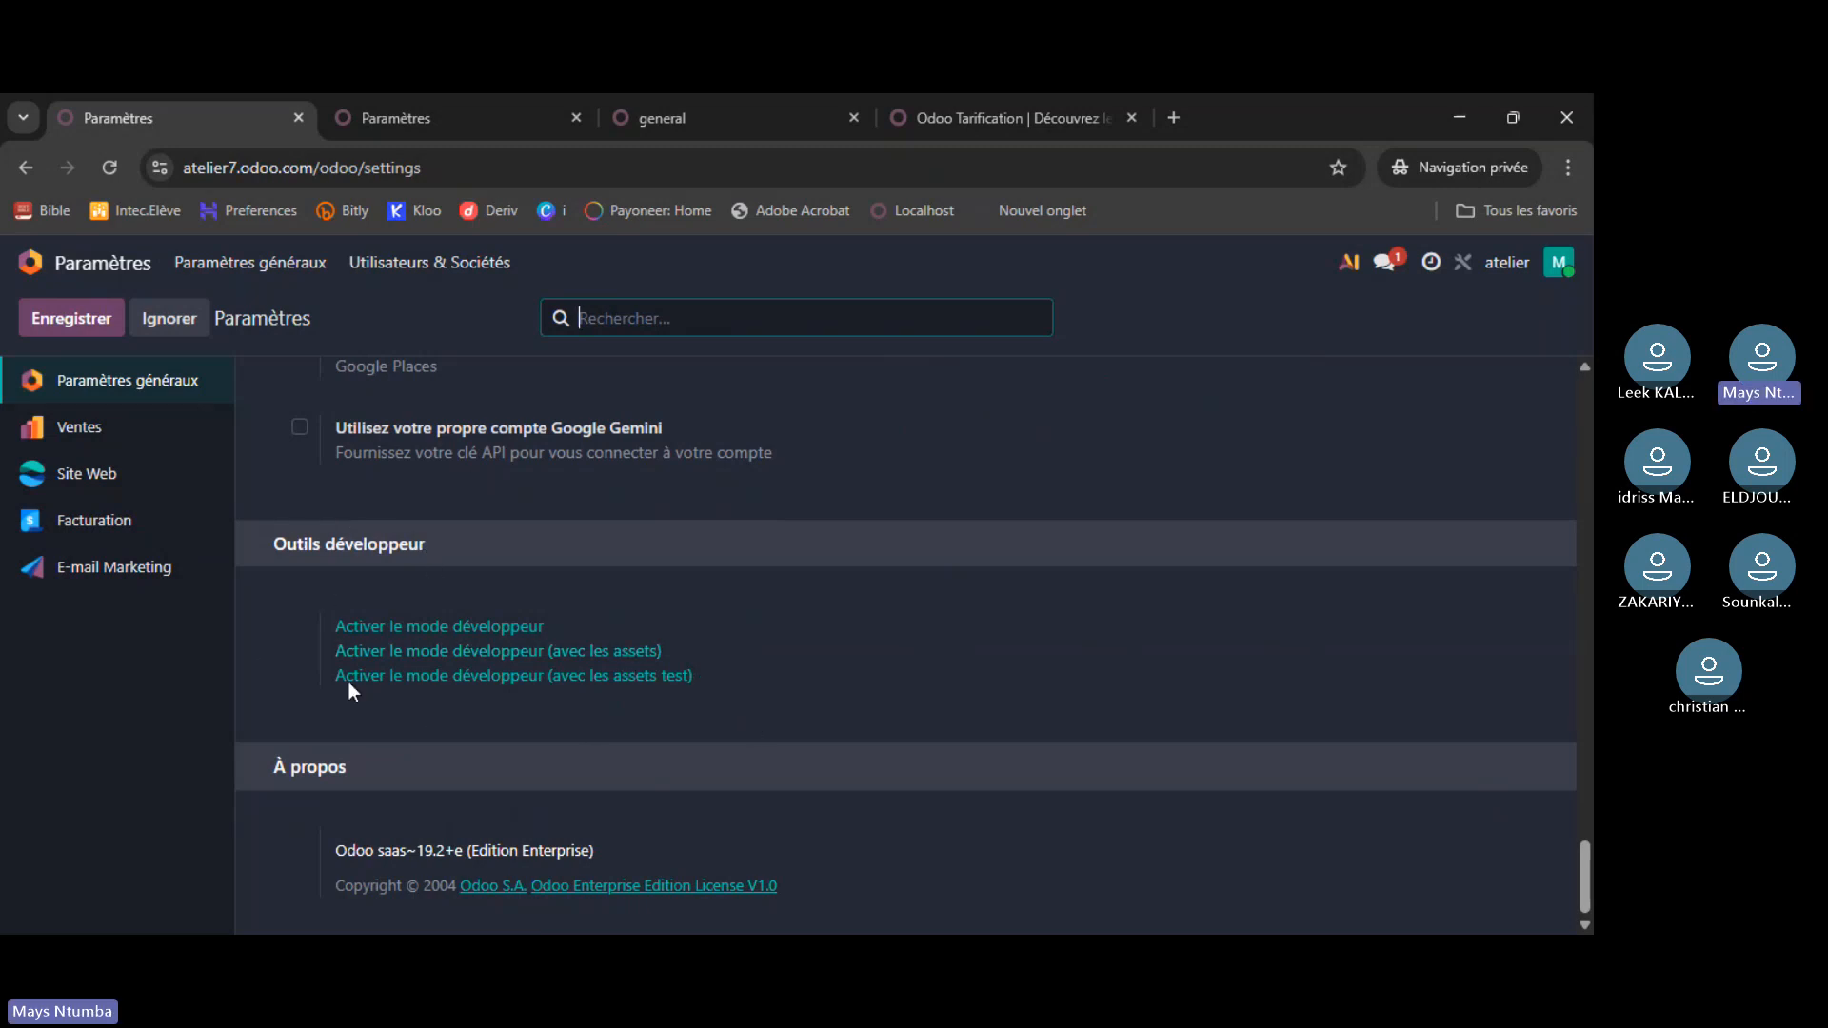
{"action": "scroll", "coordinate": [603, 613], "scroll_direction": "up", "scroll_amount": 3}
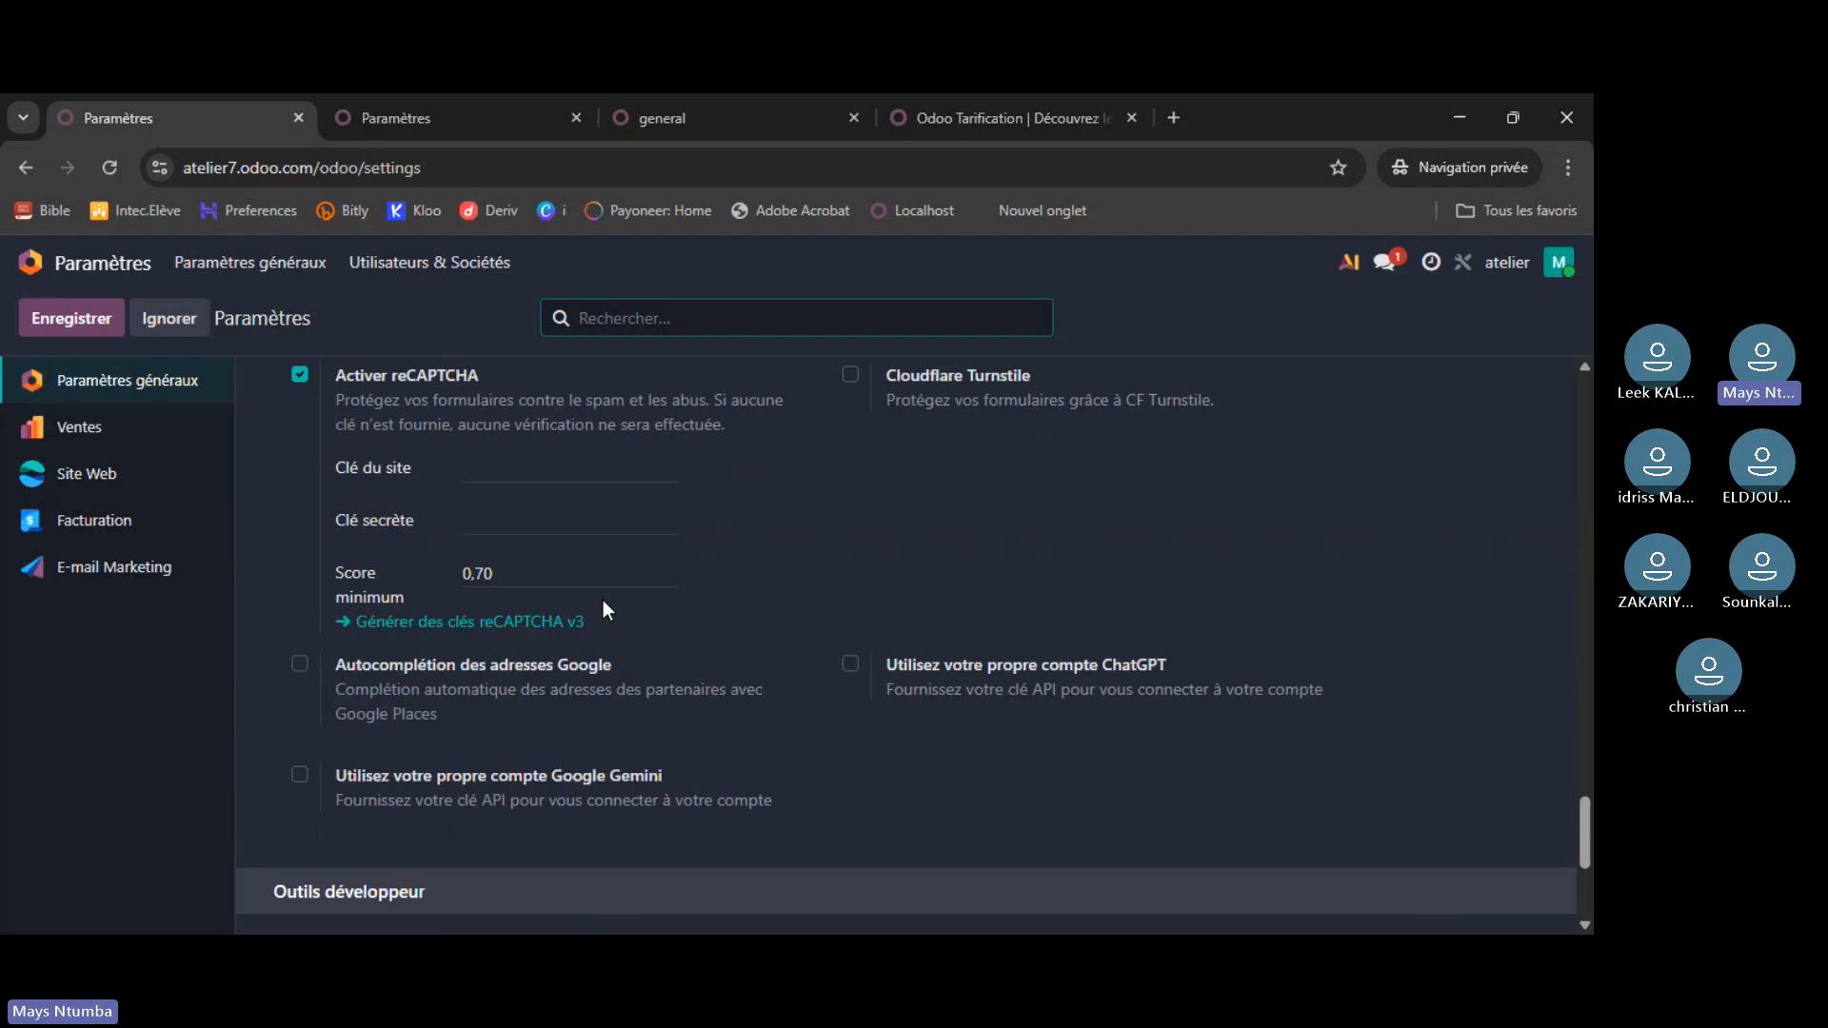
{"action": "scroll", "coordinate": [603, 600], "scroll_direction": "up", "scroll_amount": 10}
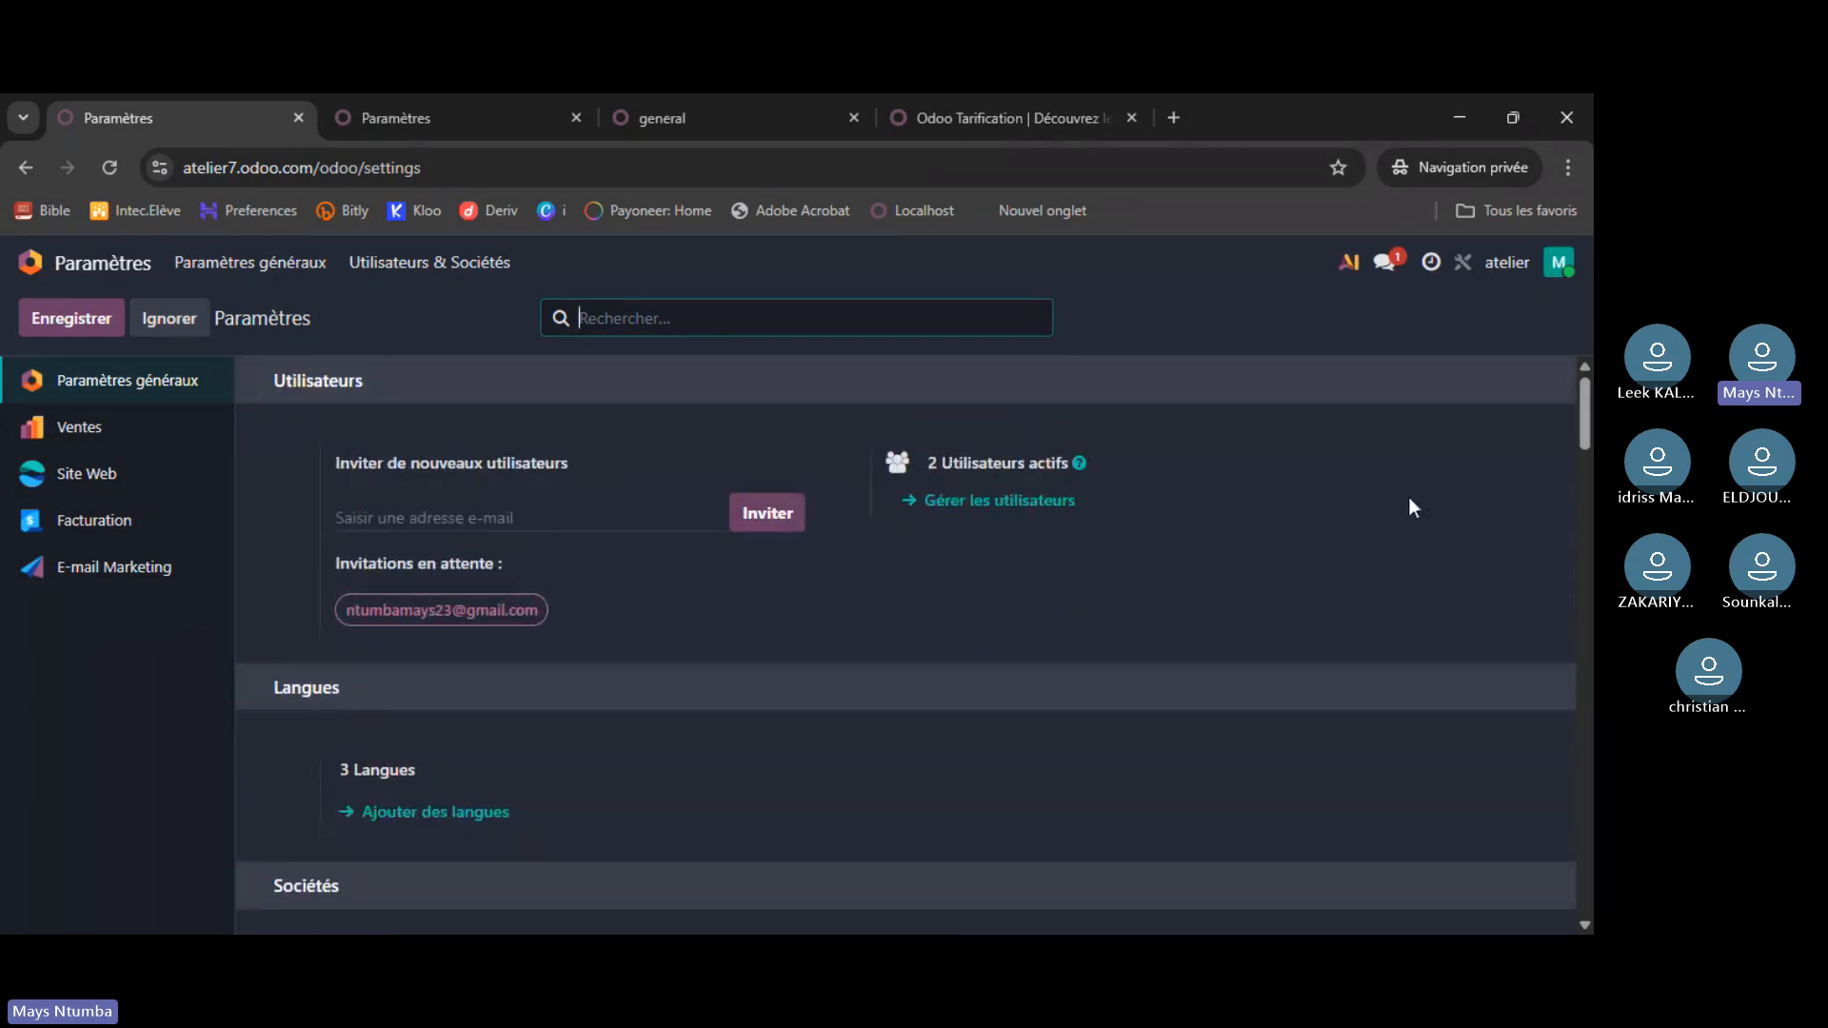
{"action": "left_click", "coordinate": [429, 262]}
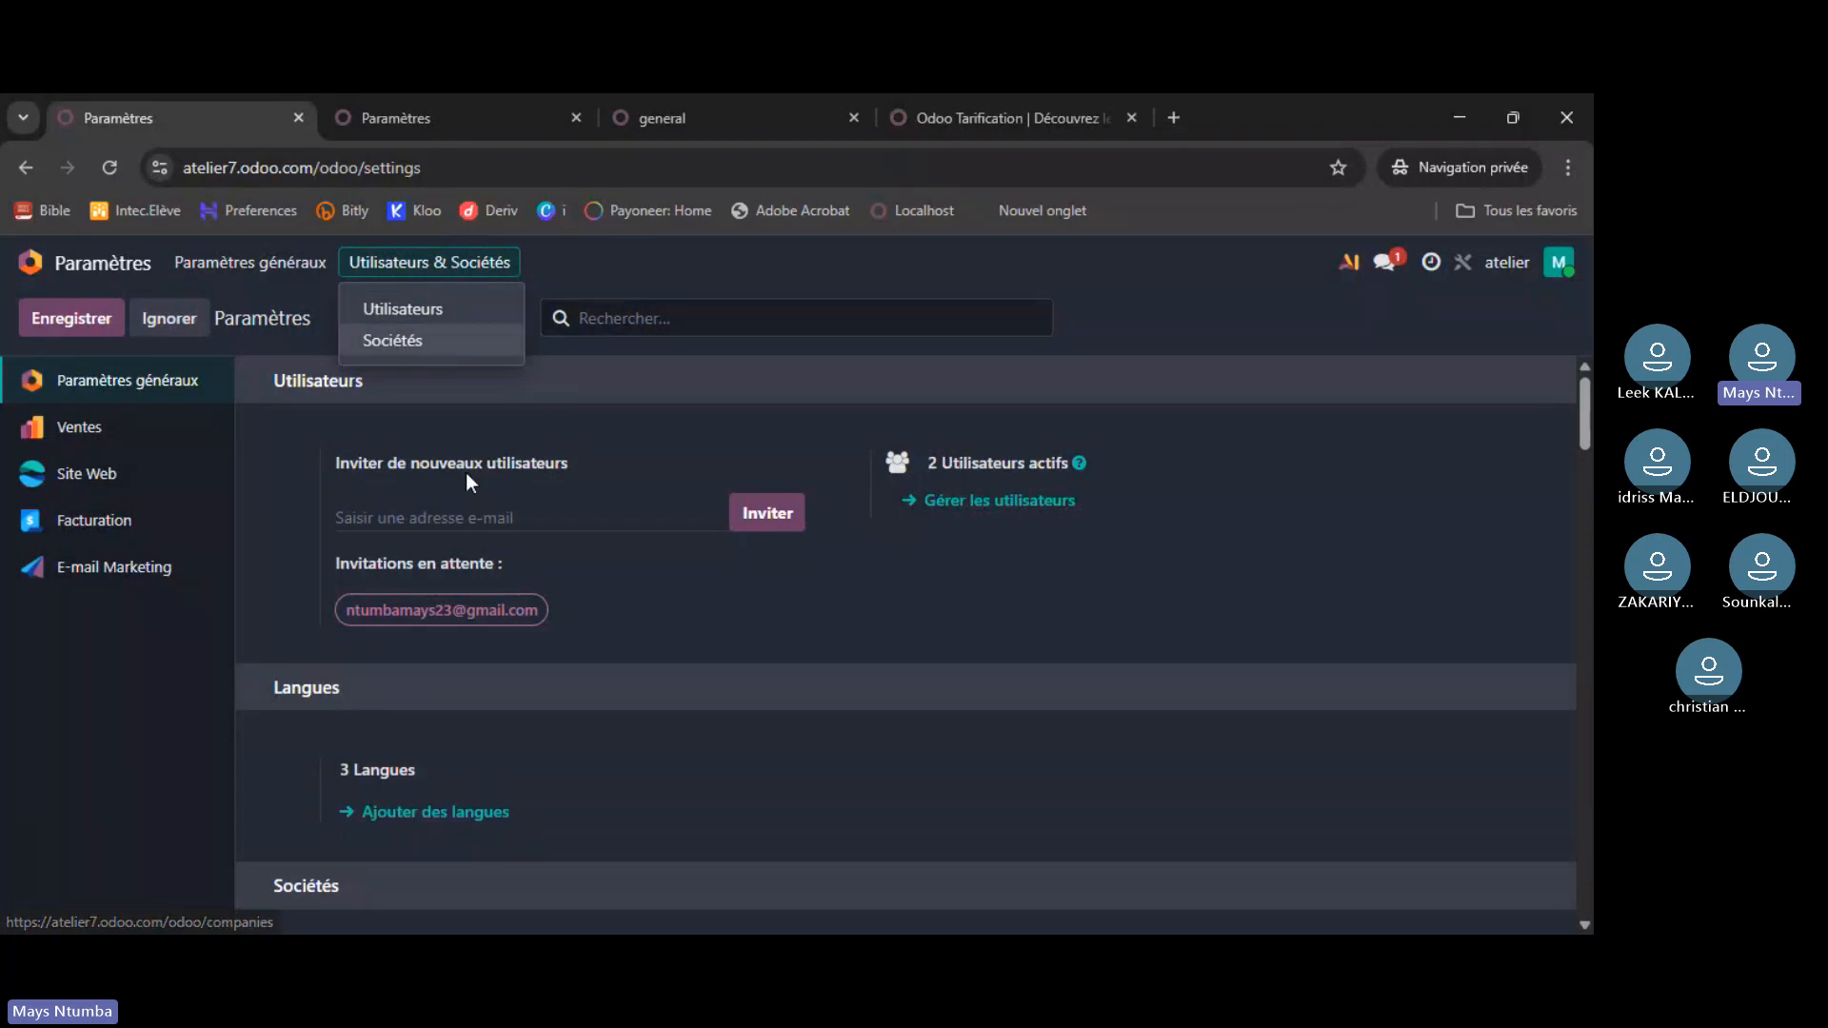
{"action": "left_click", "coordinate": [741, 642]}
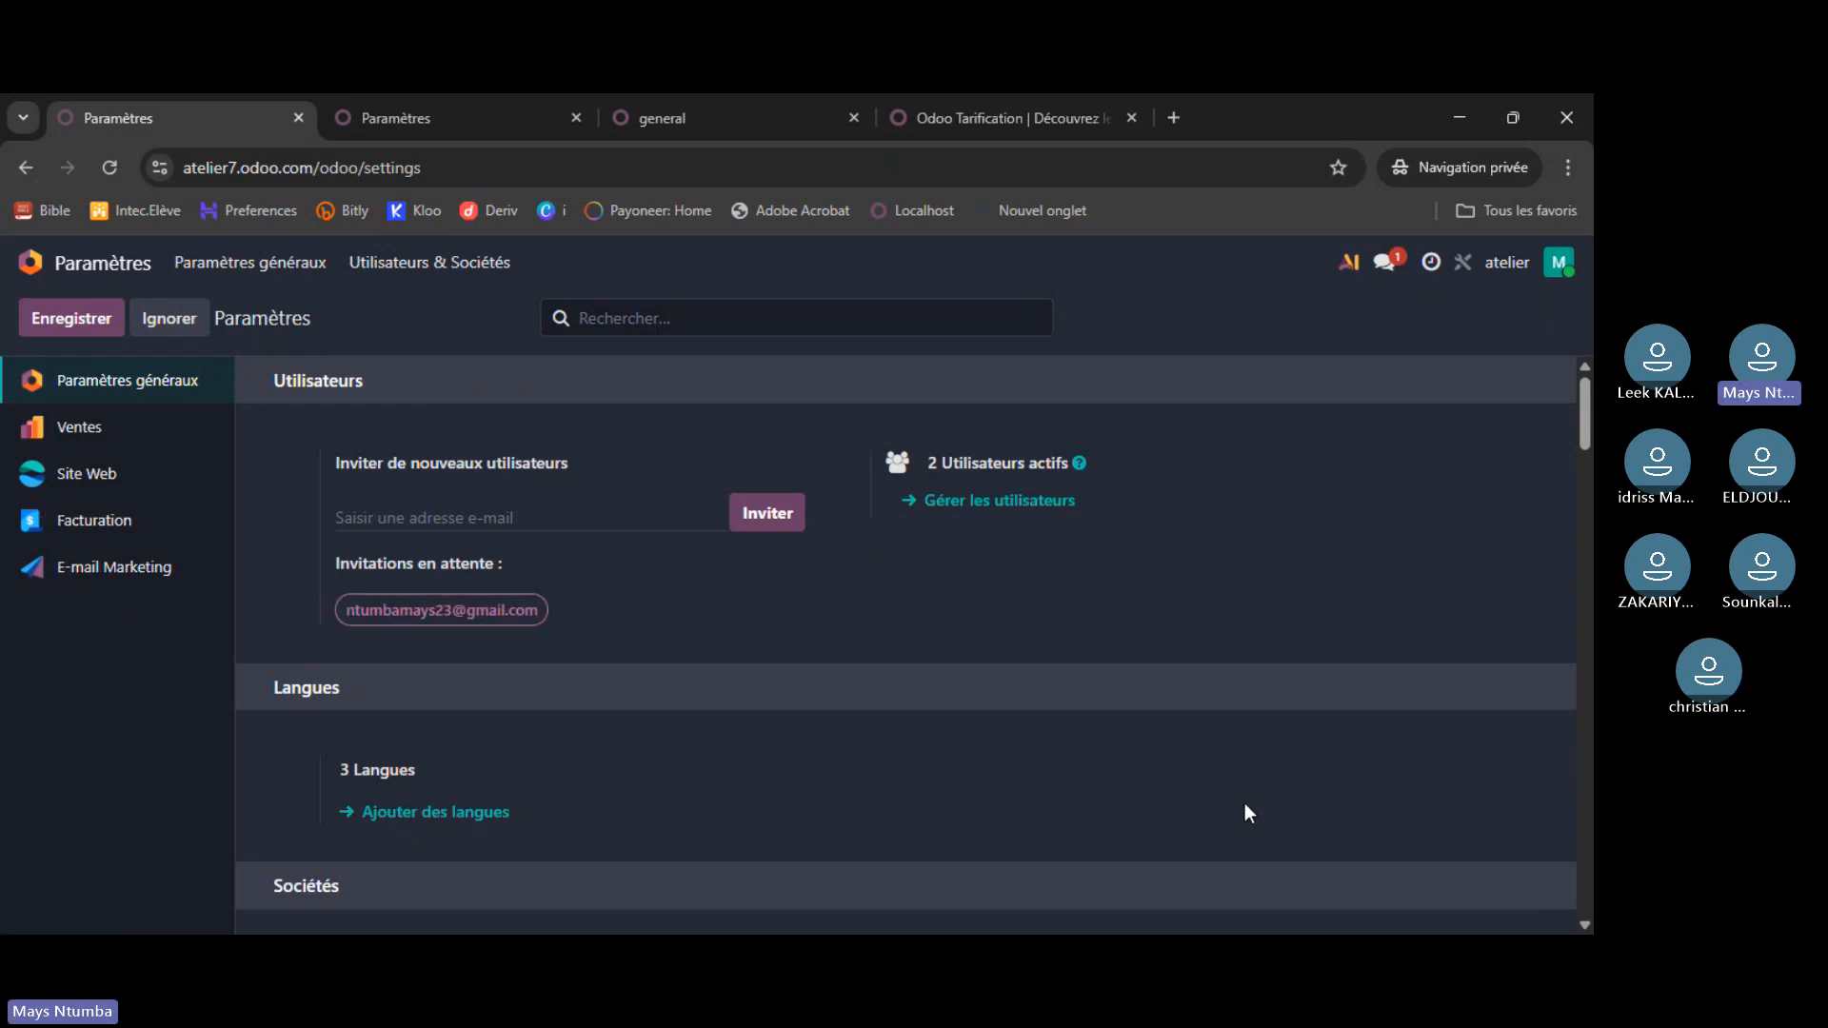
- Review the localhost settings (1 language, 1 company), then go back to atelier's settings
{"action": "left_click", "coordinate": [417, 114]}
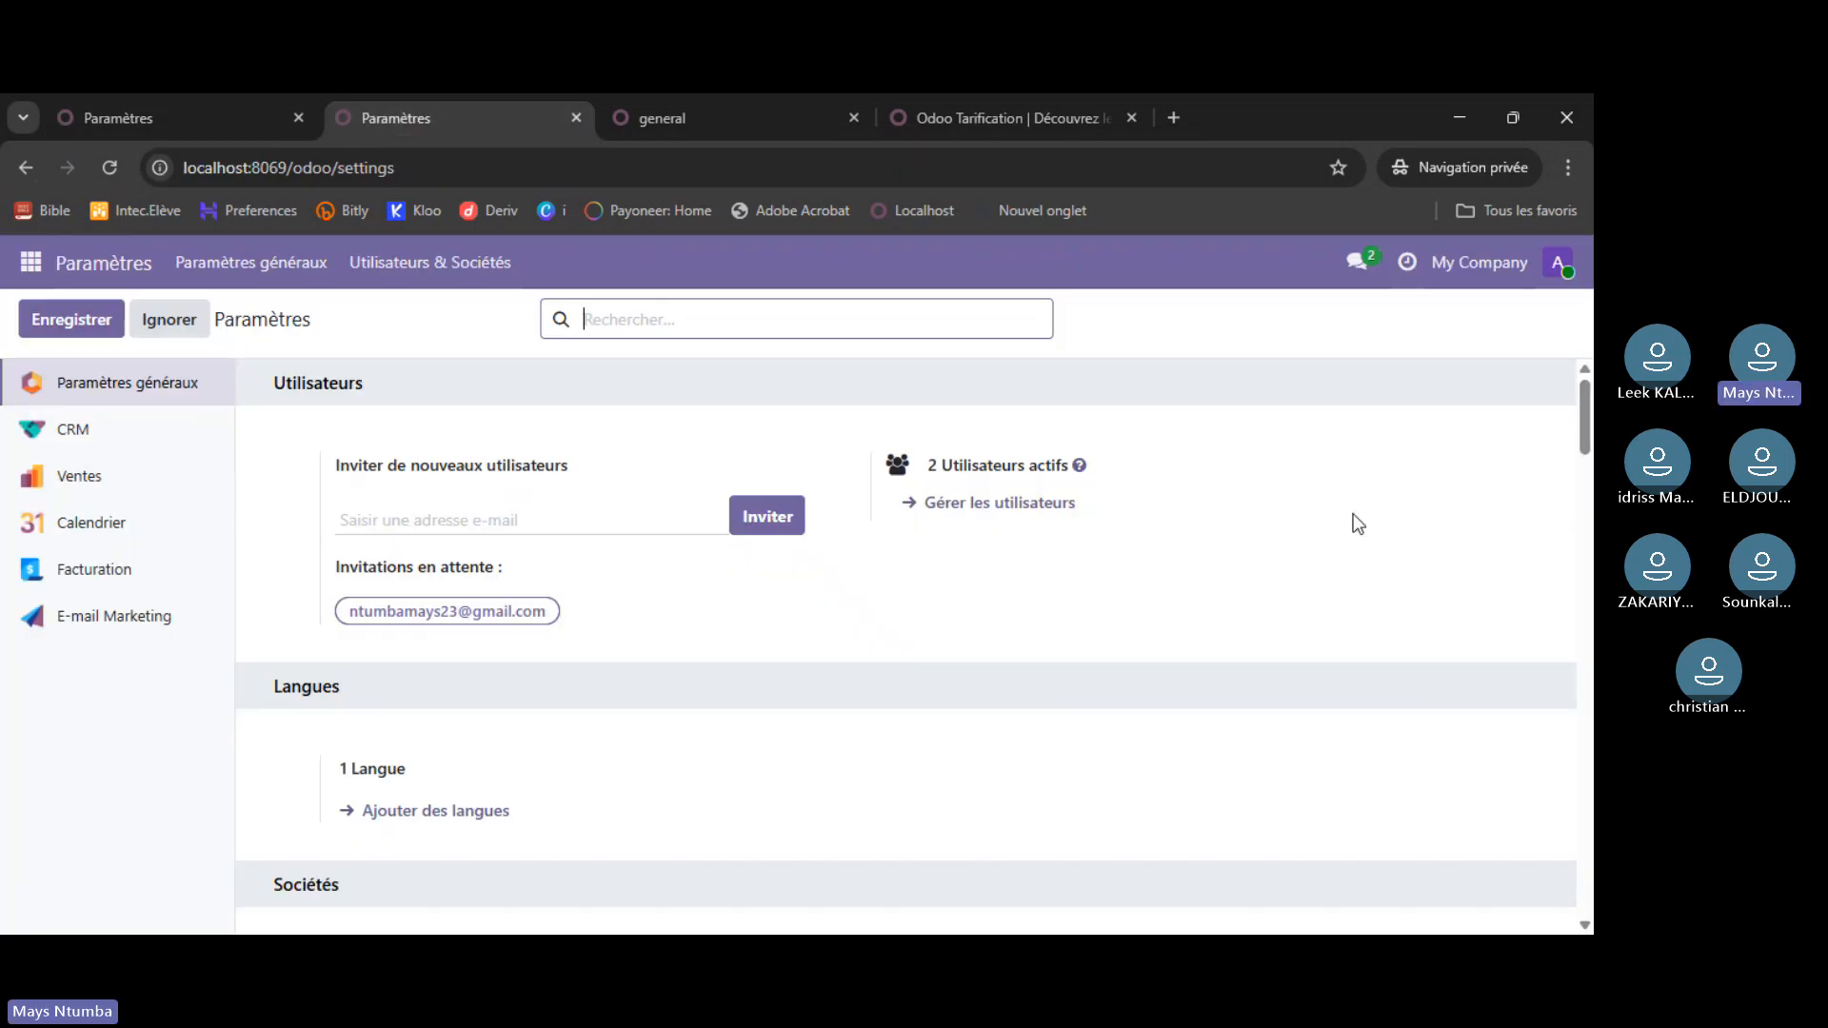
{"action": "left_click_drag", "start_coordinate": [1586, 399], "coordinate": [1592, 464]}
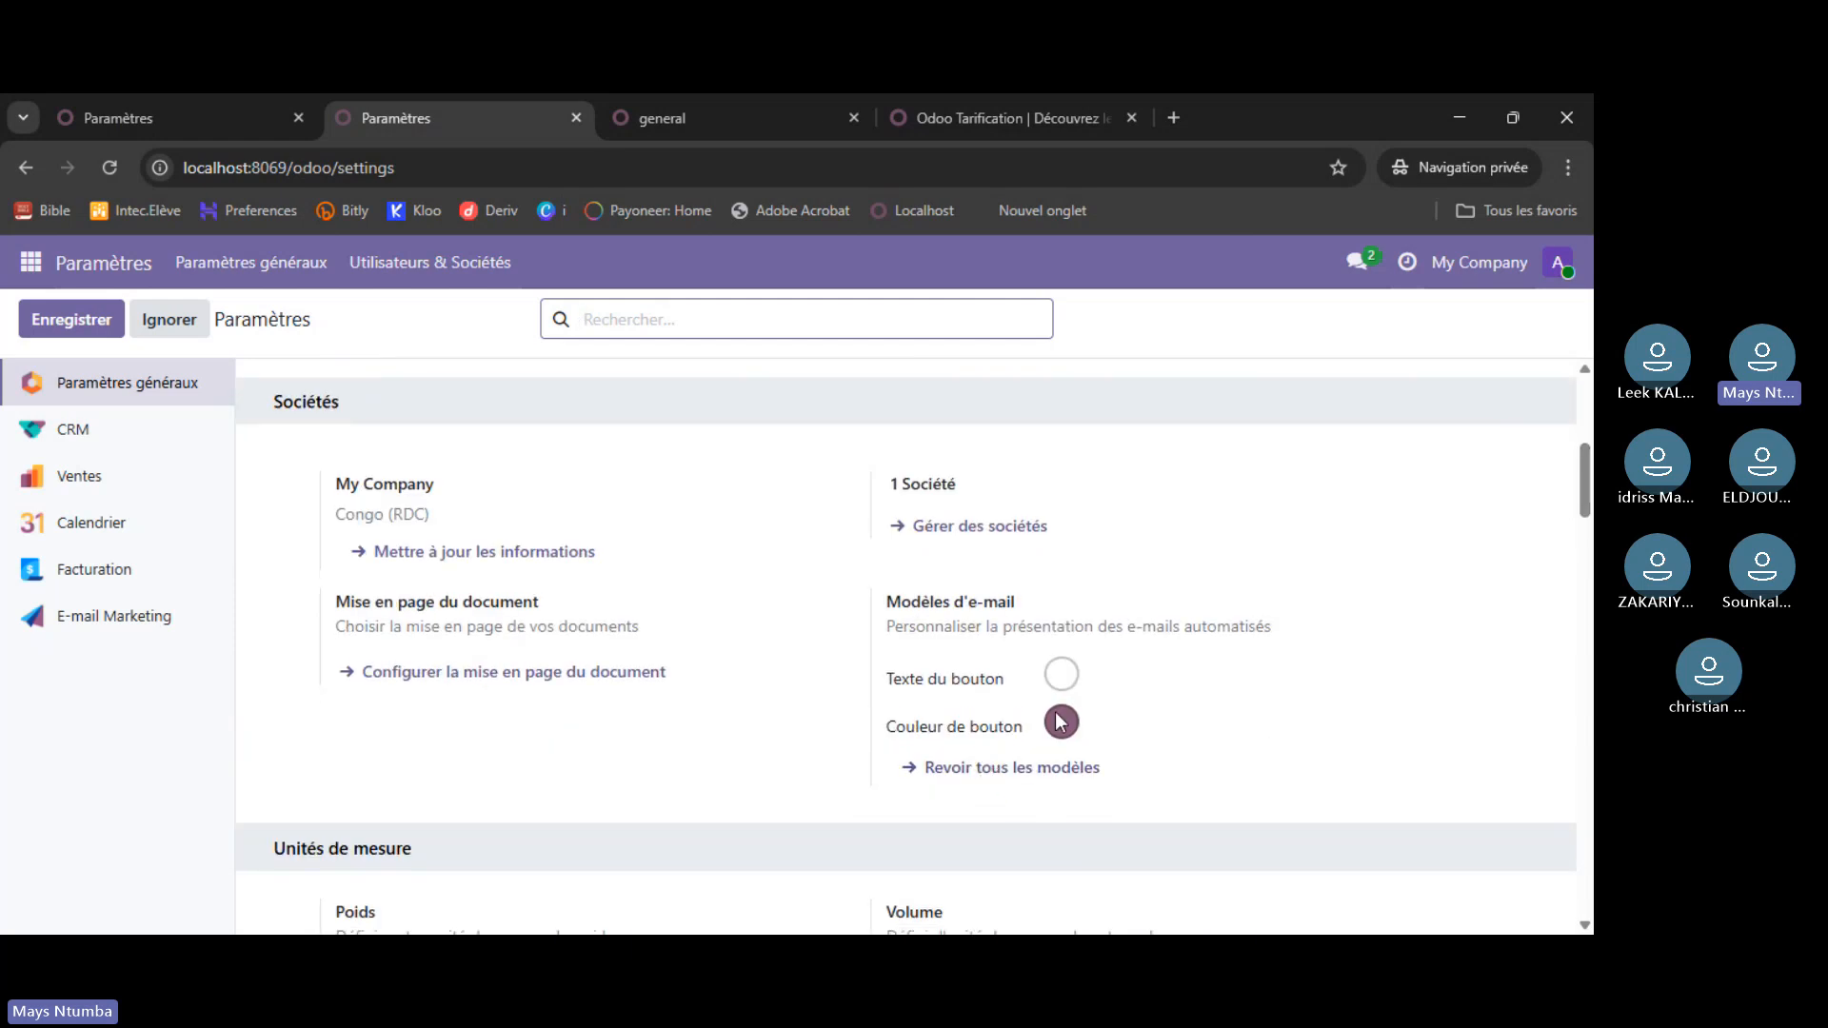
{"action": "left_click_drag", "start_coordinate": [1589, 464], "coordinate": [1588, 517]}
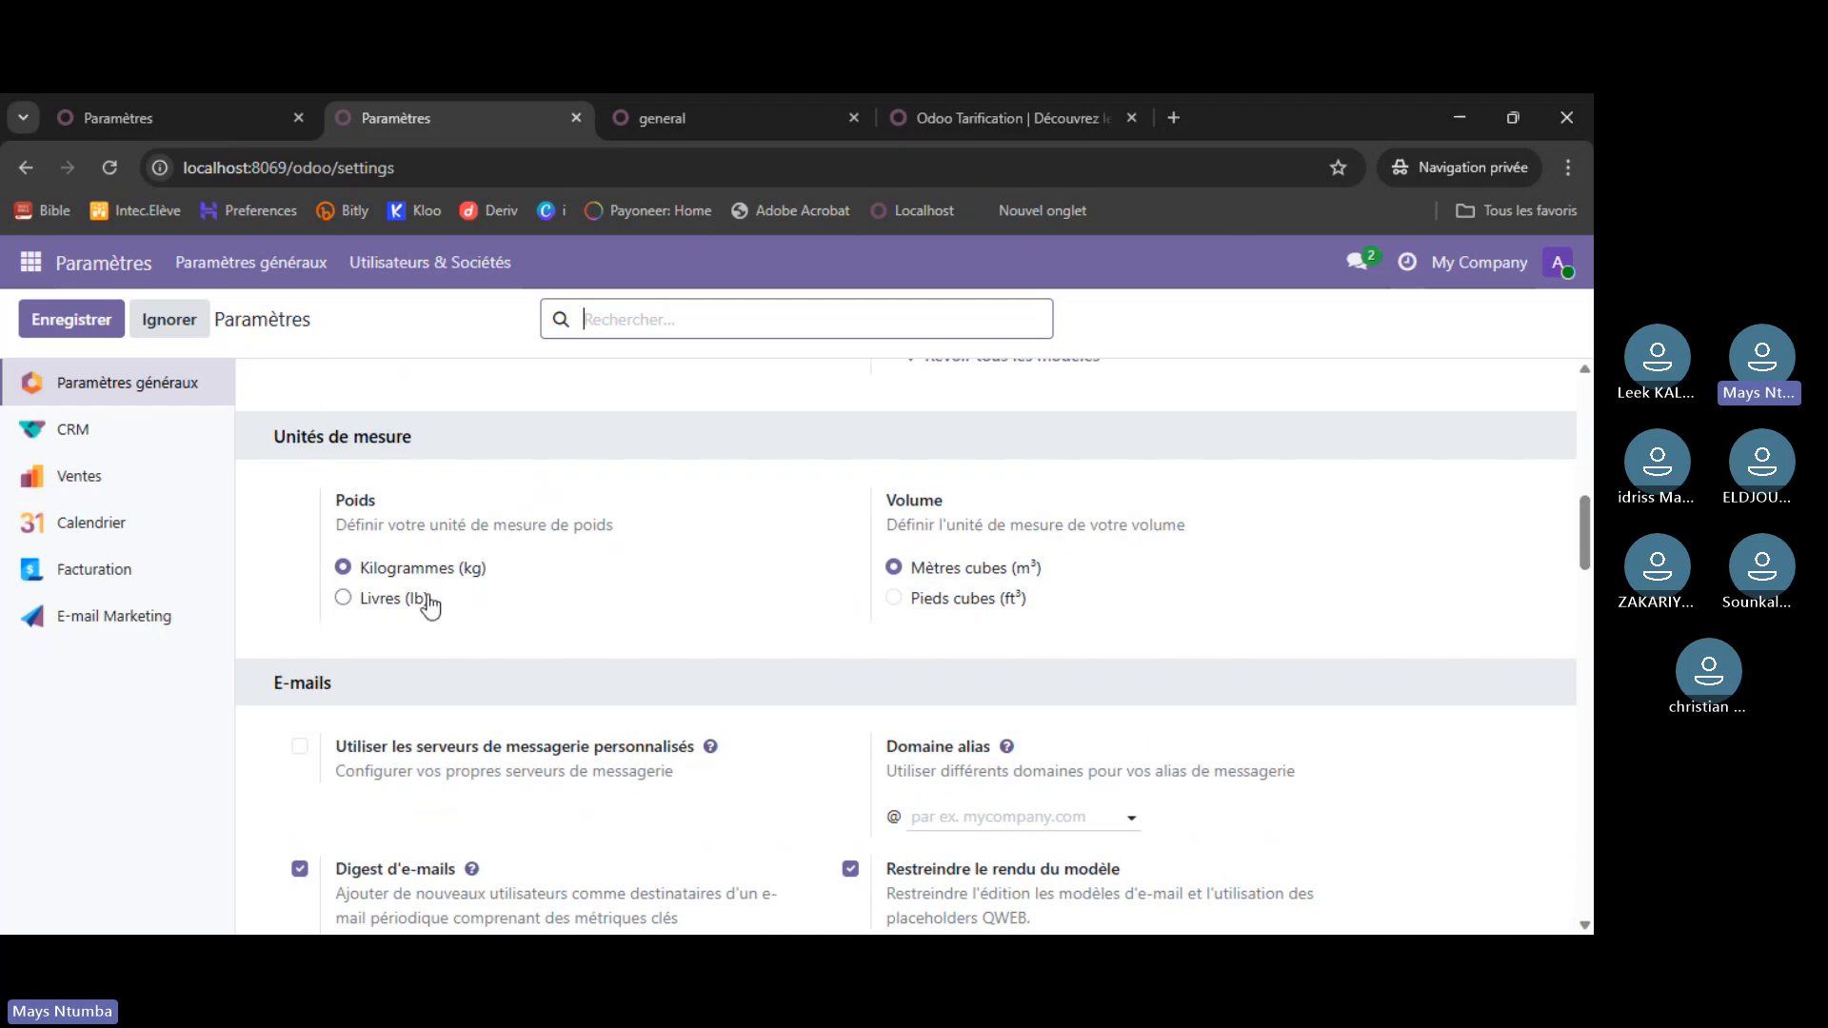
{"action": "scroll", "coordinate": [430, 604], "scroll_direction": "down", "scroll_amount": 3}
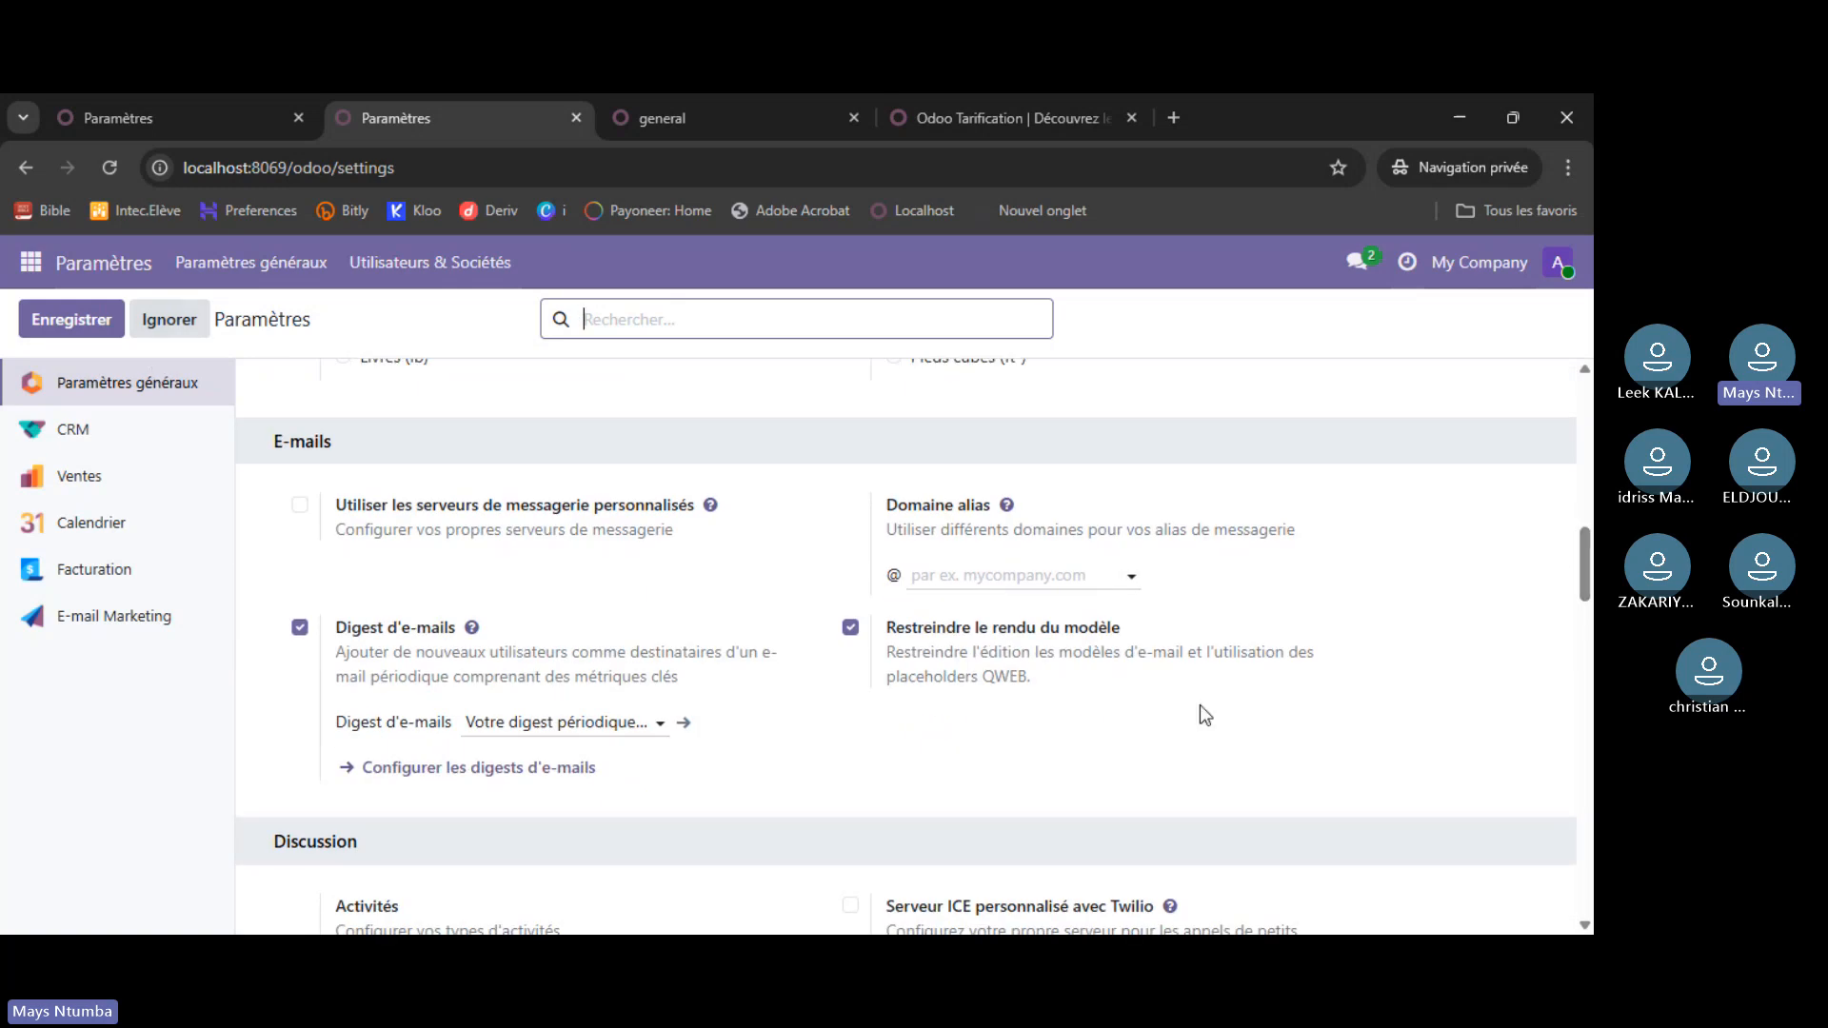
{"action": "left_click_drag", "start_coordinate": [1585, 571], "coordinate": [1586, 640]}
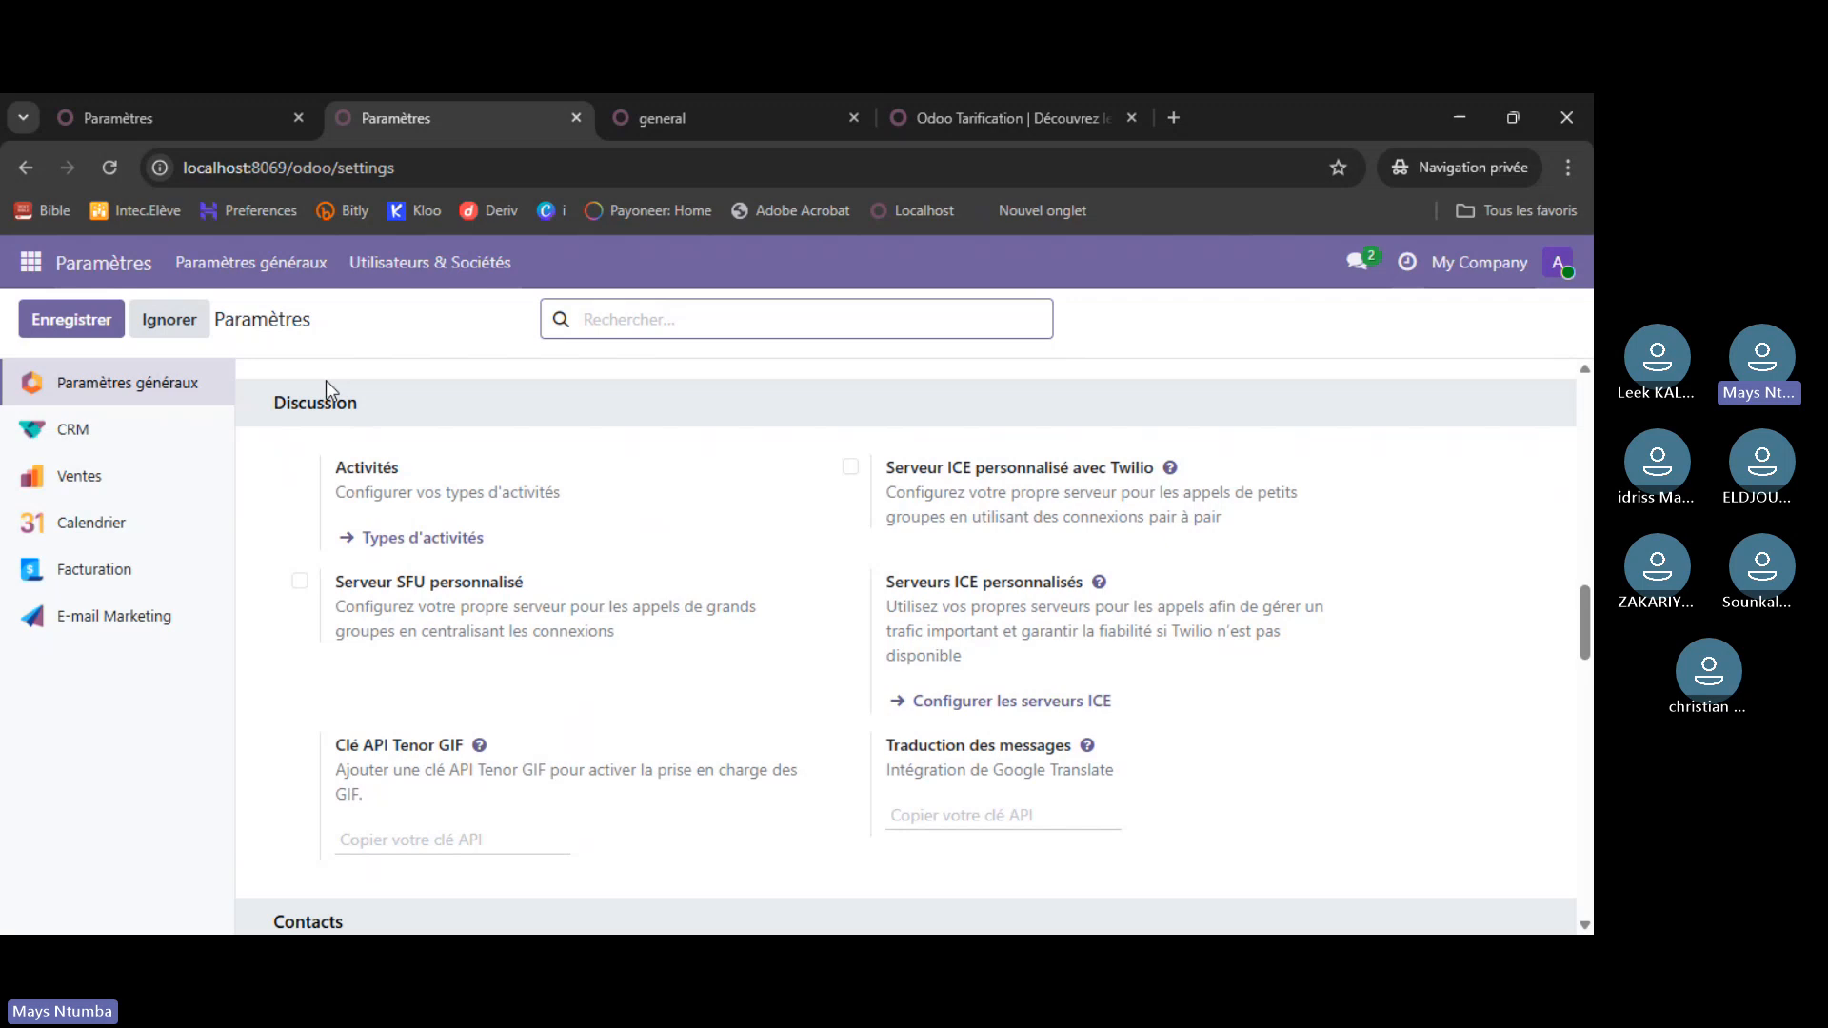
{"action": "left_click_drag", "start_coordinate": [1584, 625], "coordinate": [1586, 703]}
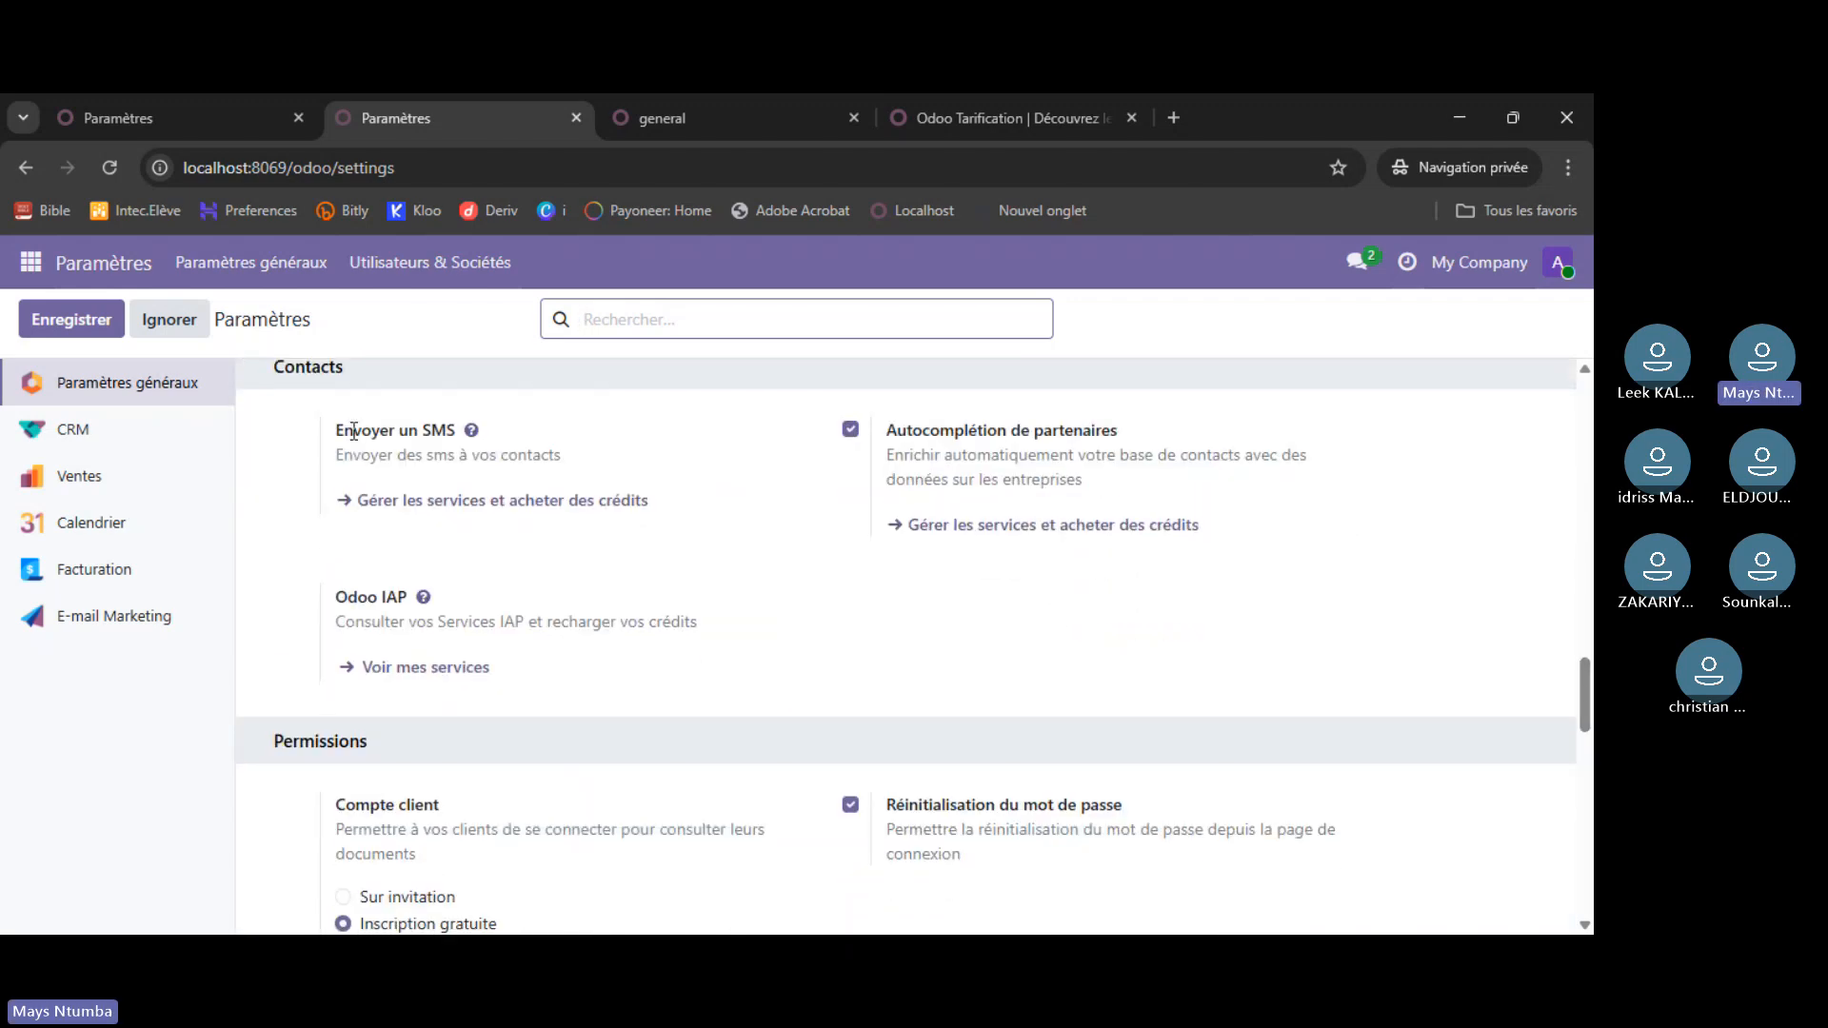
{"action": "scroll", "coordinate": [354, 432], "scroll_direction": "down", "scroll_amount": 2}
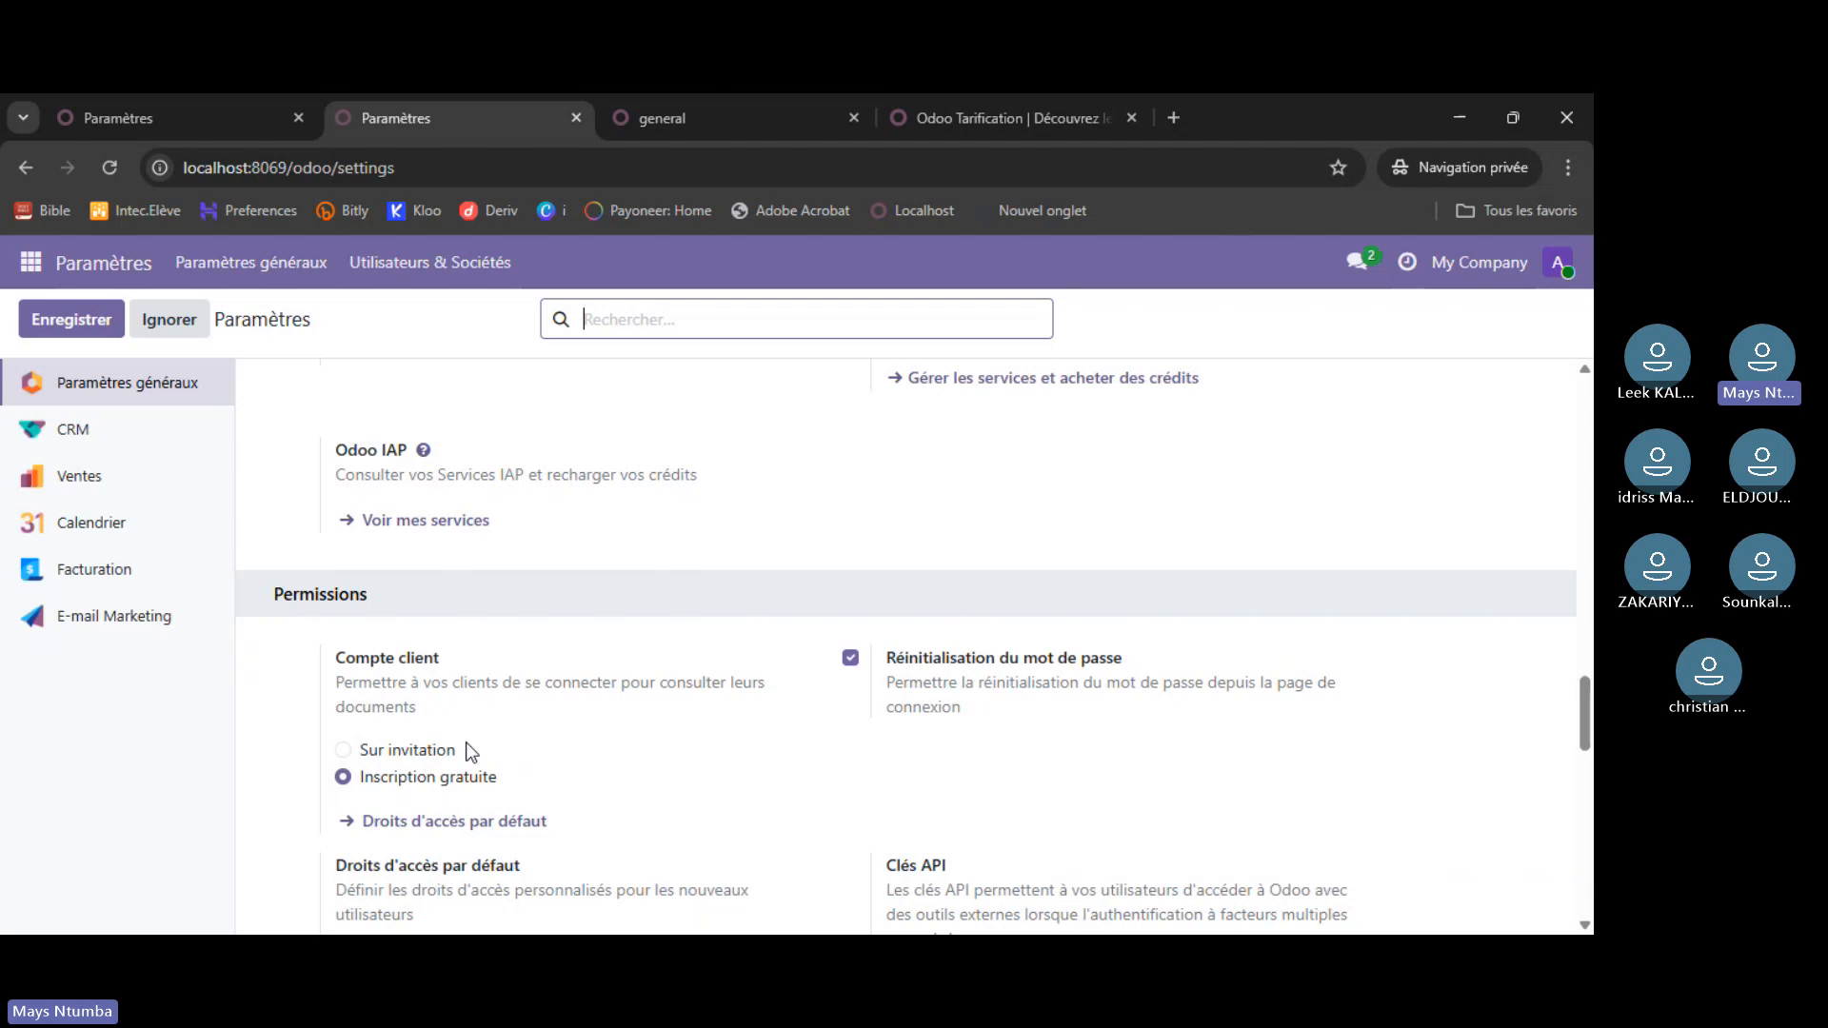
{"action": "scroll", "coordinate": [471, 753], "scroll_direction": "down", "scroll_amount": 6}
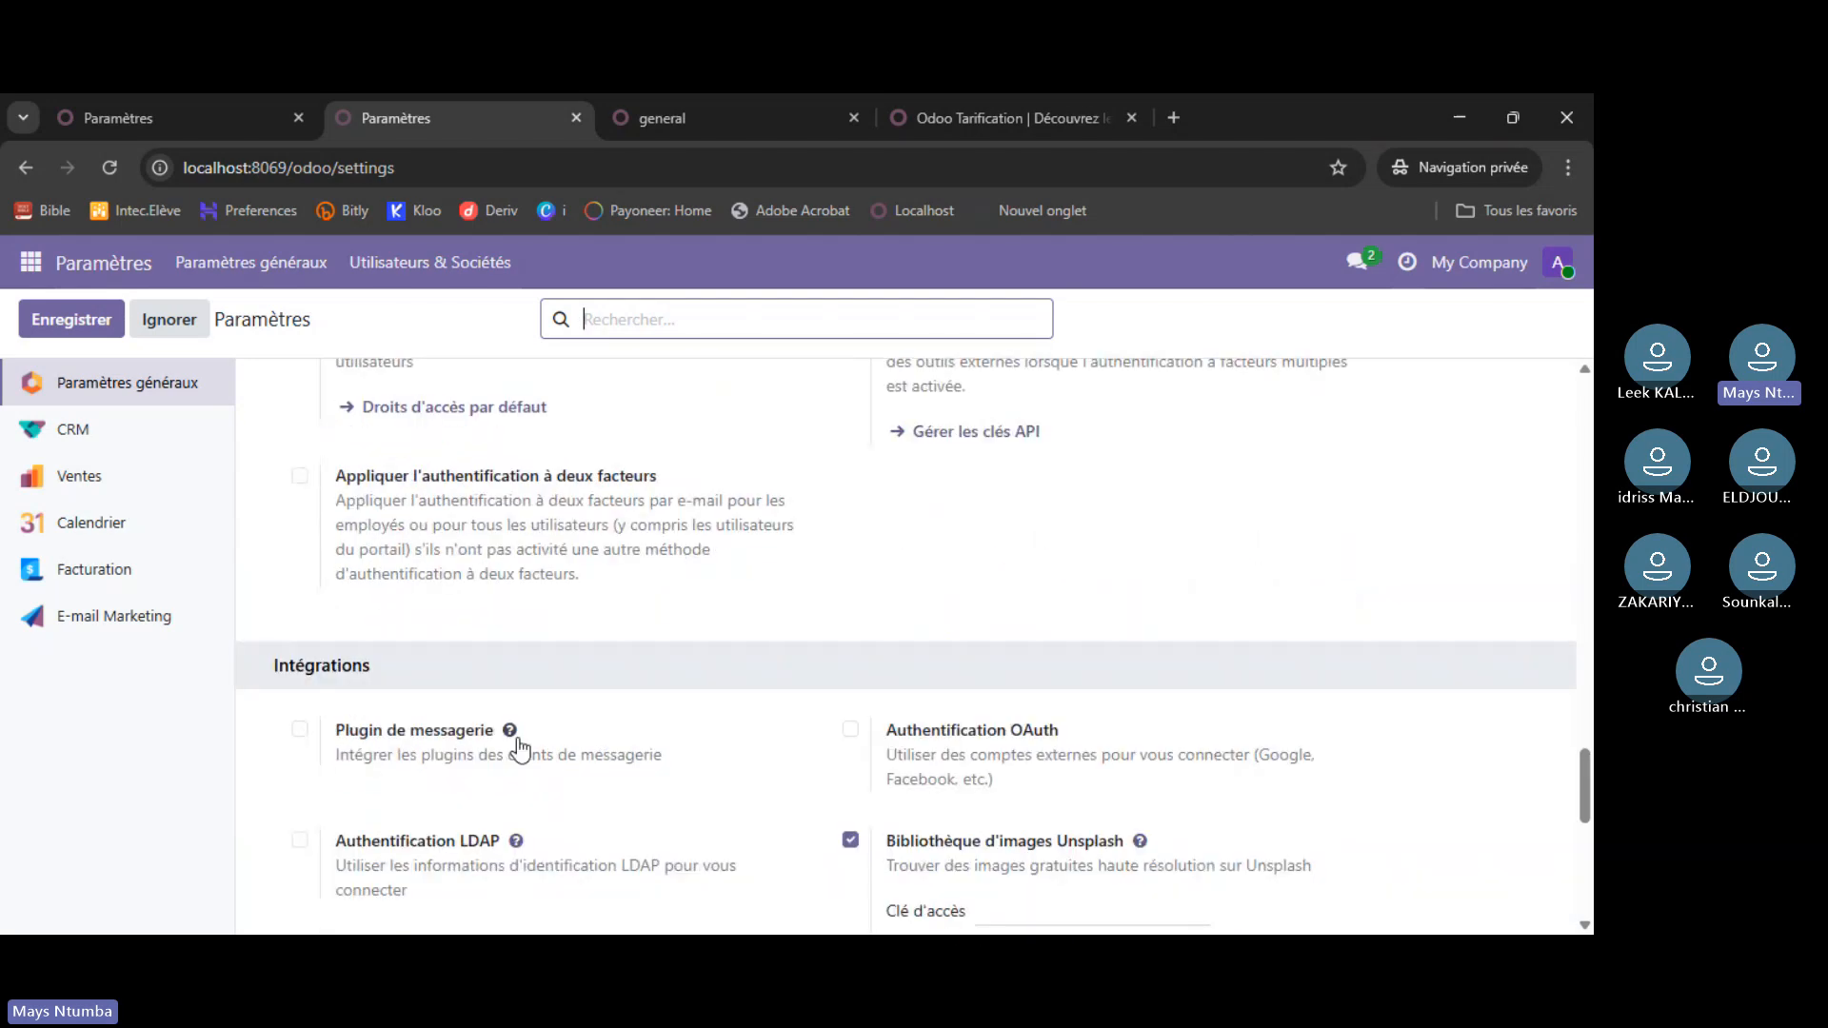
{"action": "scroll", "coordinate": [533, 744], "scroll_direction": "down", "scroll_amount": 1}
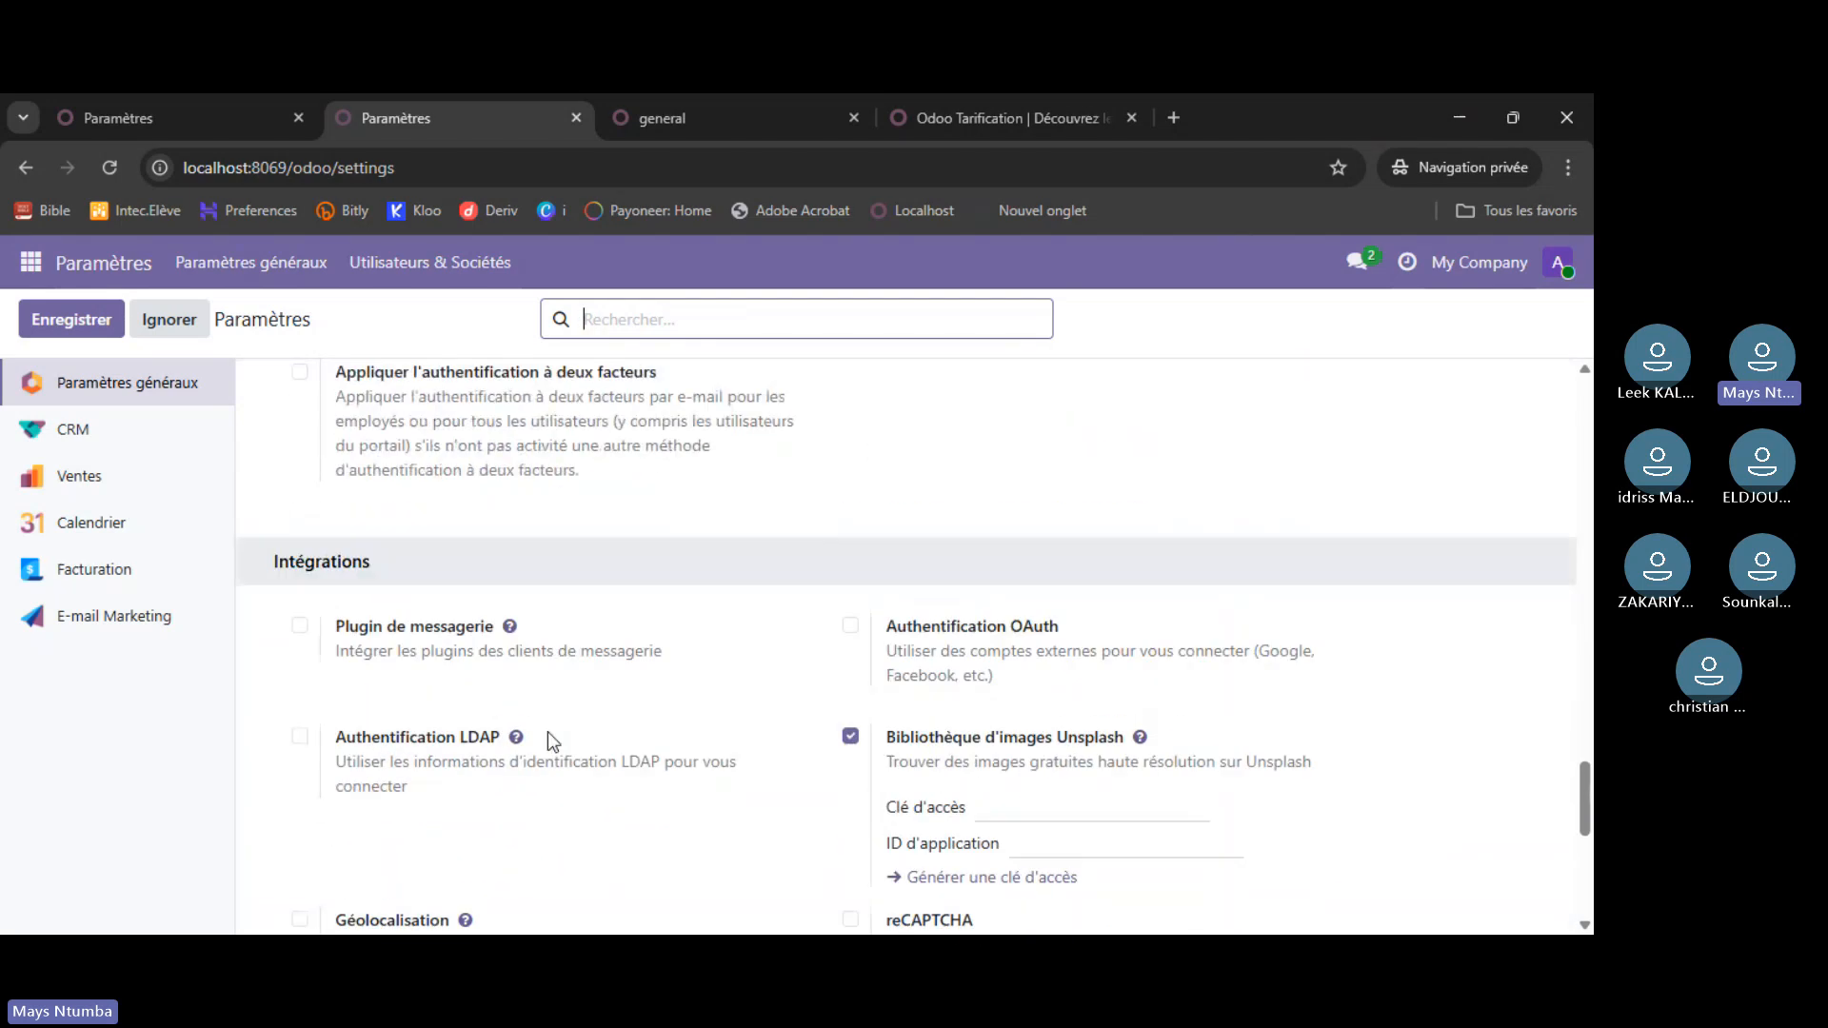
{"action": "scroll", "coordinate": [553, 741], "scroll_direction": "up", "scroll_amount": 12}
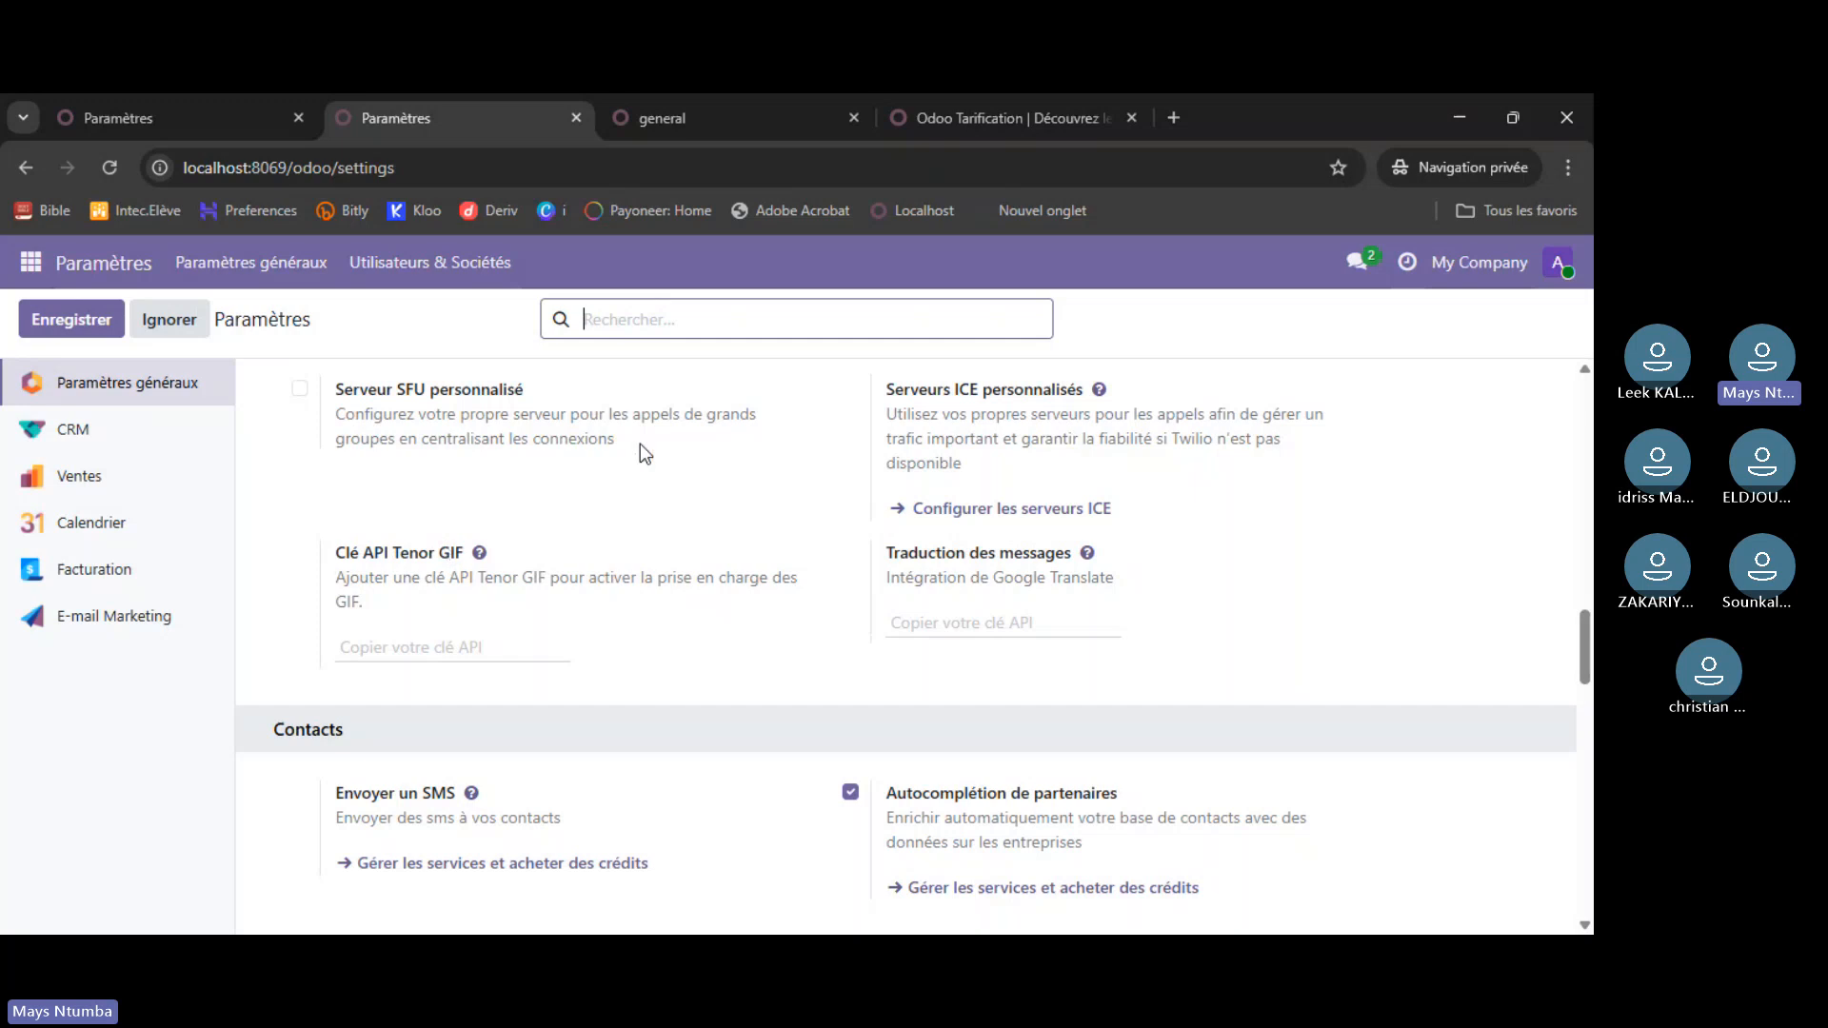
{"action": "scroll", "coordinate": [585, 570], "scroll_direction": "up", "scroll_amount": 10}
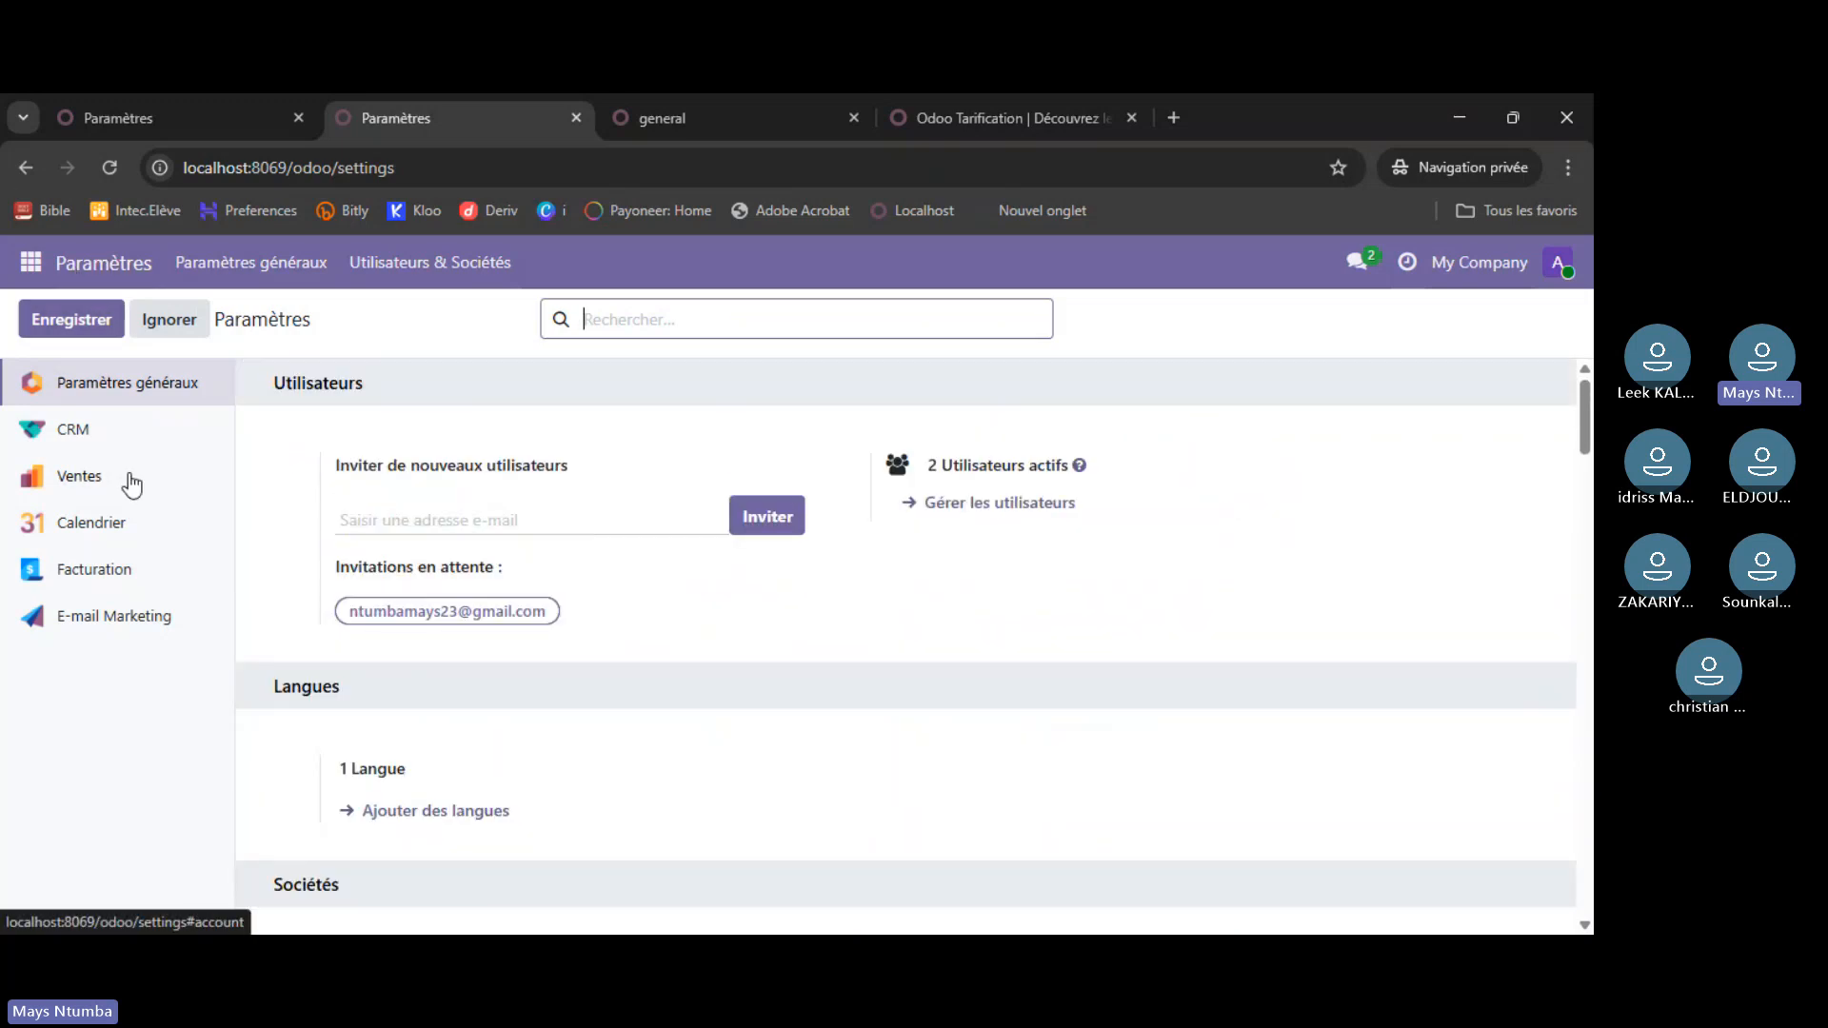
{"action": "left_click", "coordinate": [250, 108]}
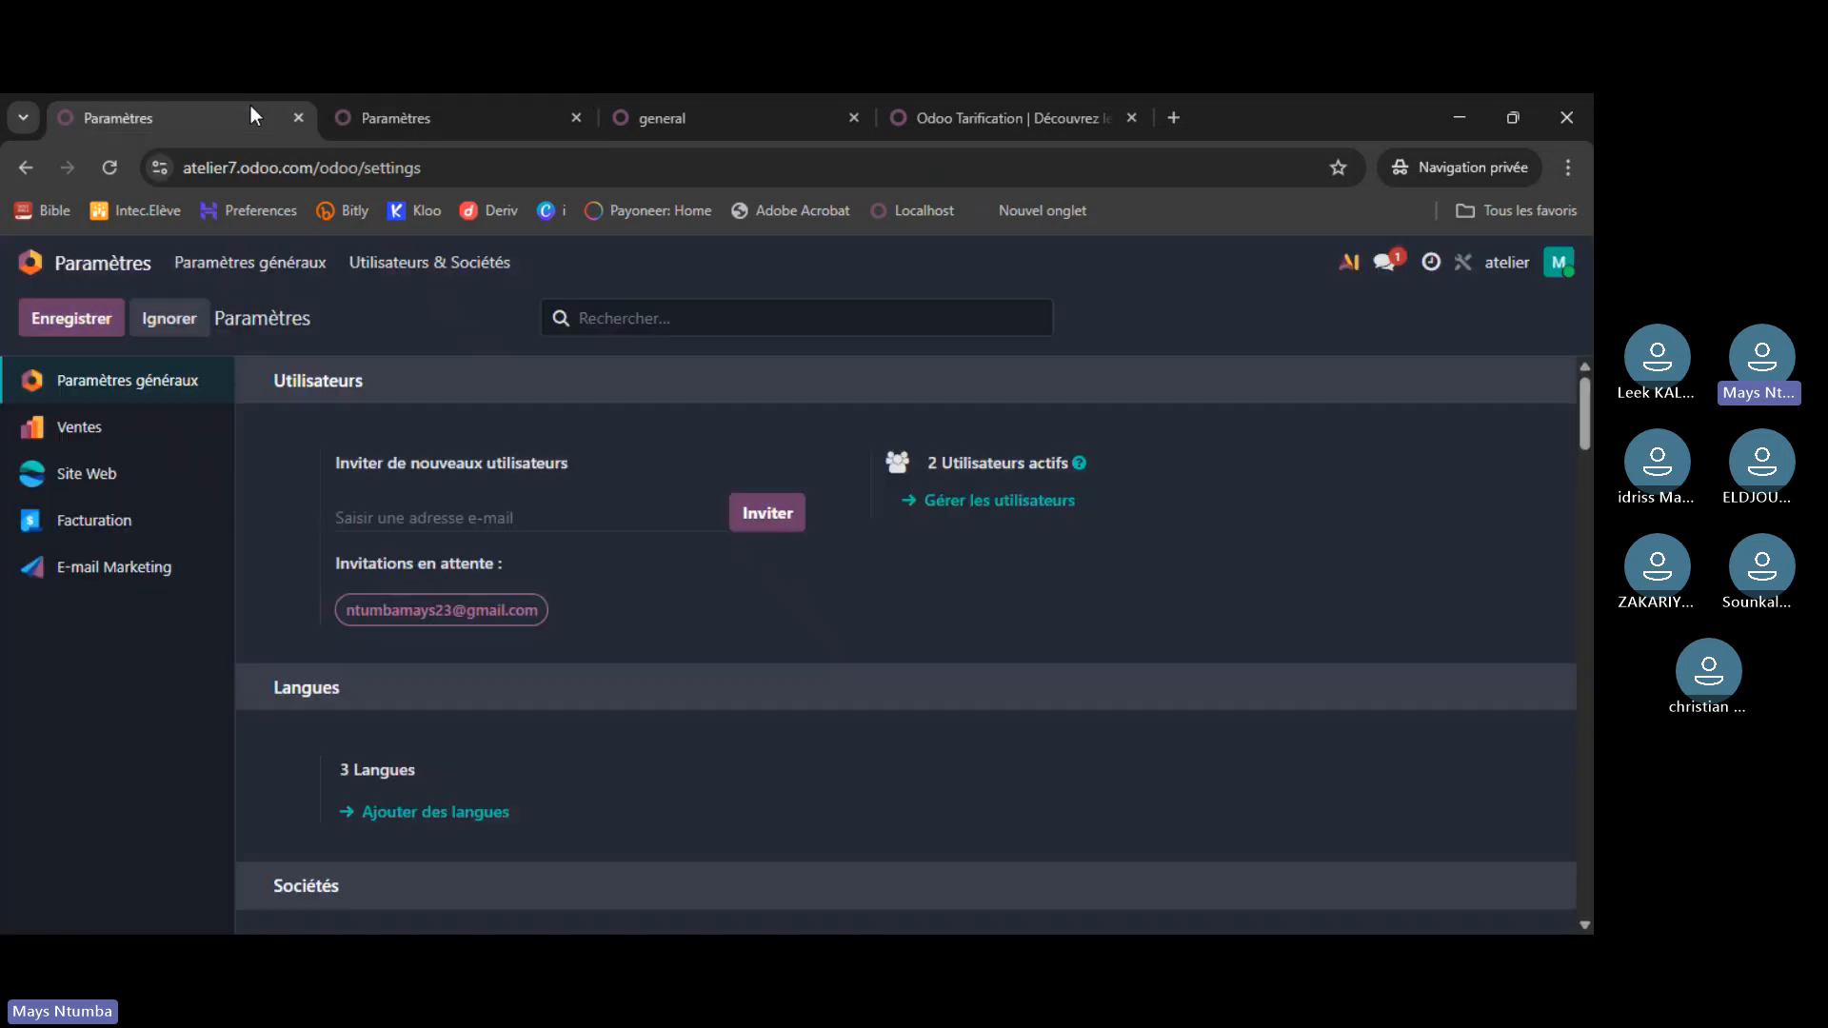
- Return to the atelier app home screen, then switch to the runbot demo's general channel tab
{"action": "left_click", "coordinate": [109, 265]}
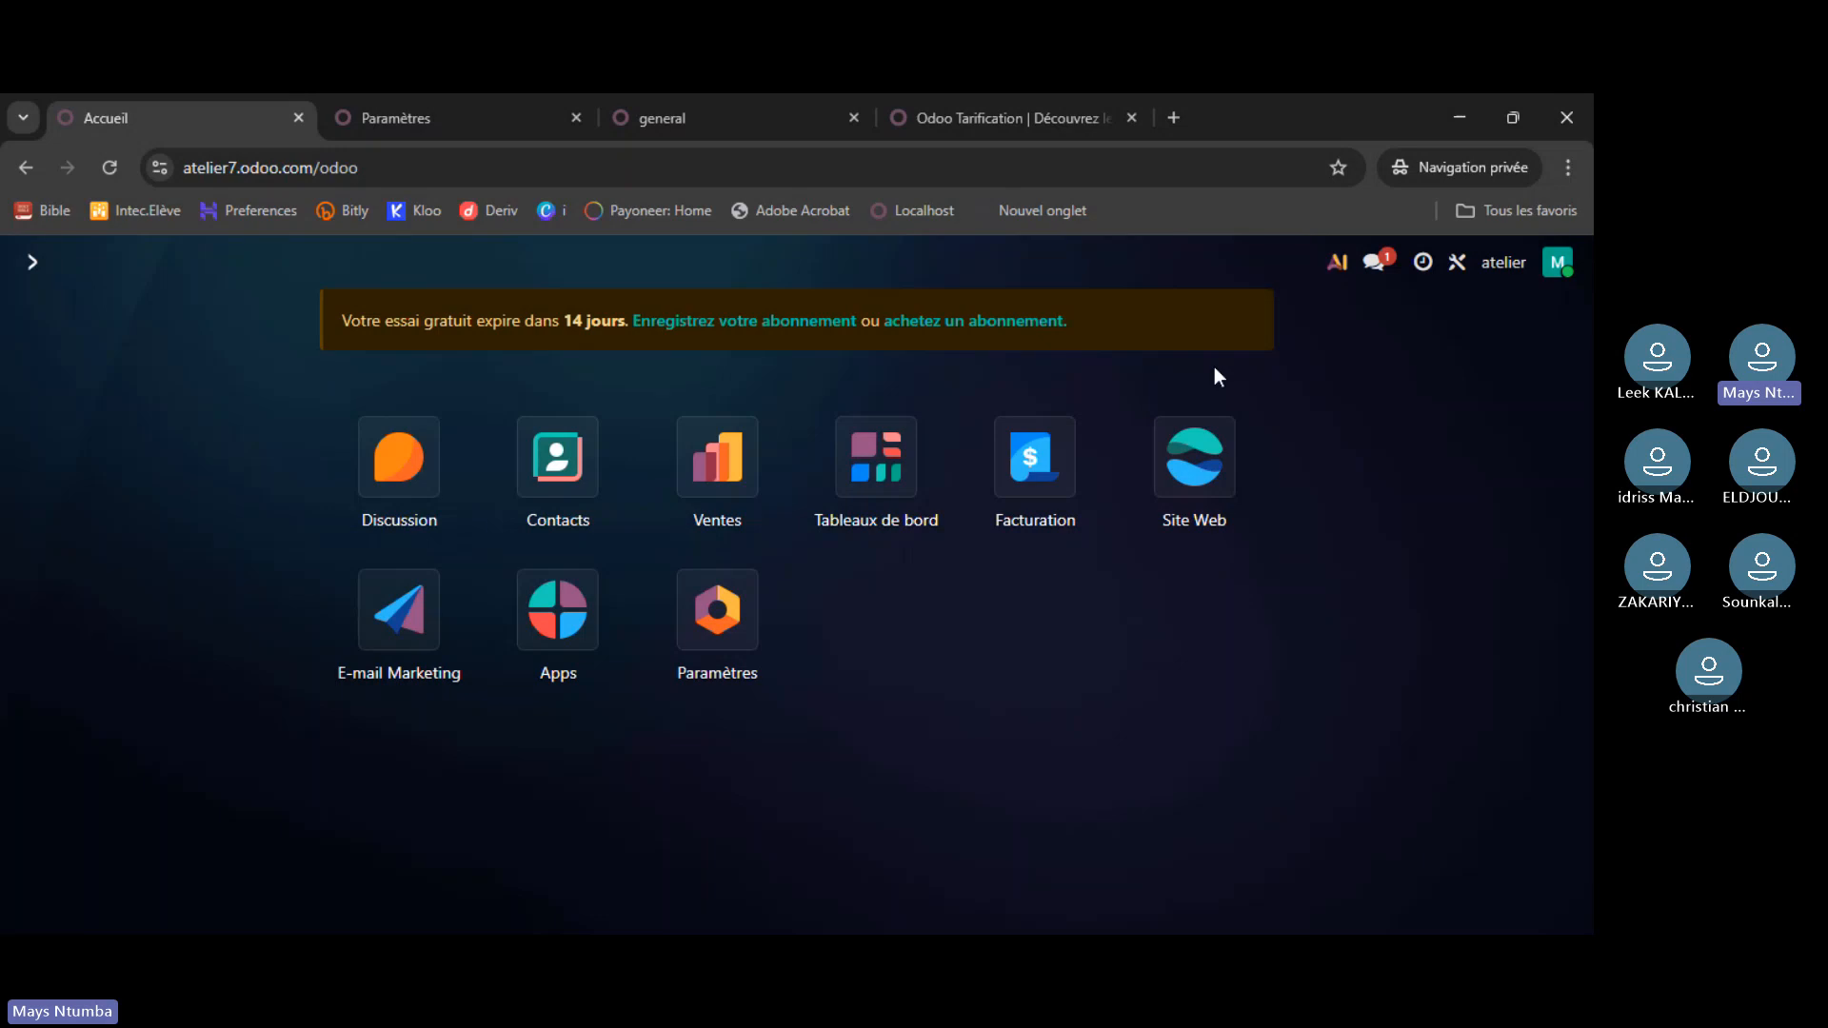
{"action": "left_click", "coordinate": [735, 117]}
{"action": "left_click", "coordinate": [94, 262]}
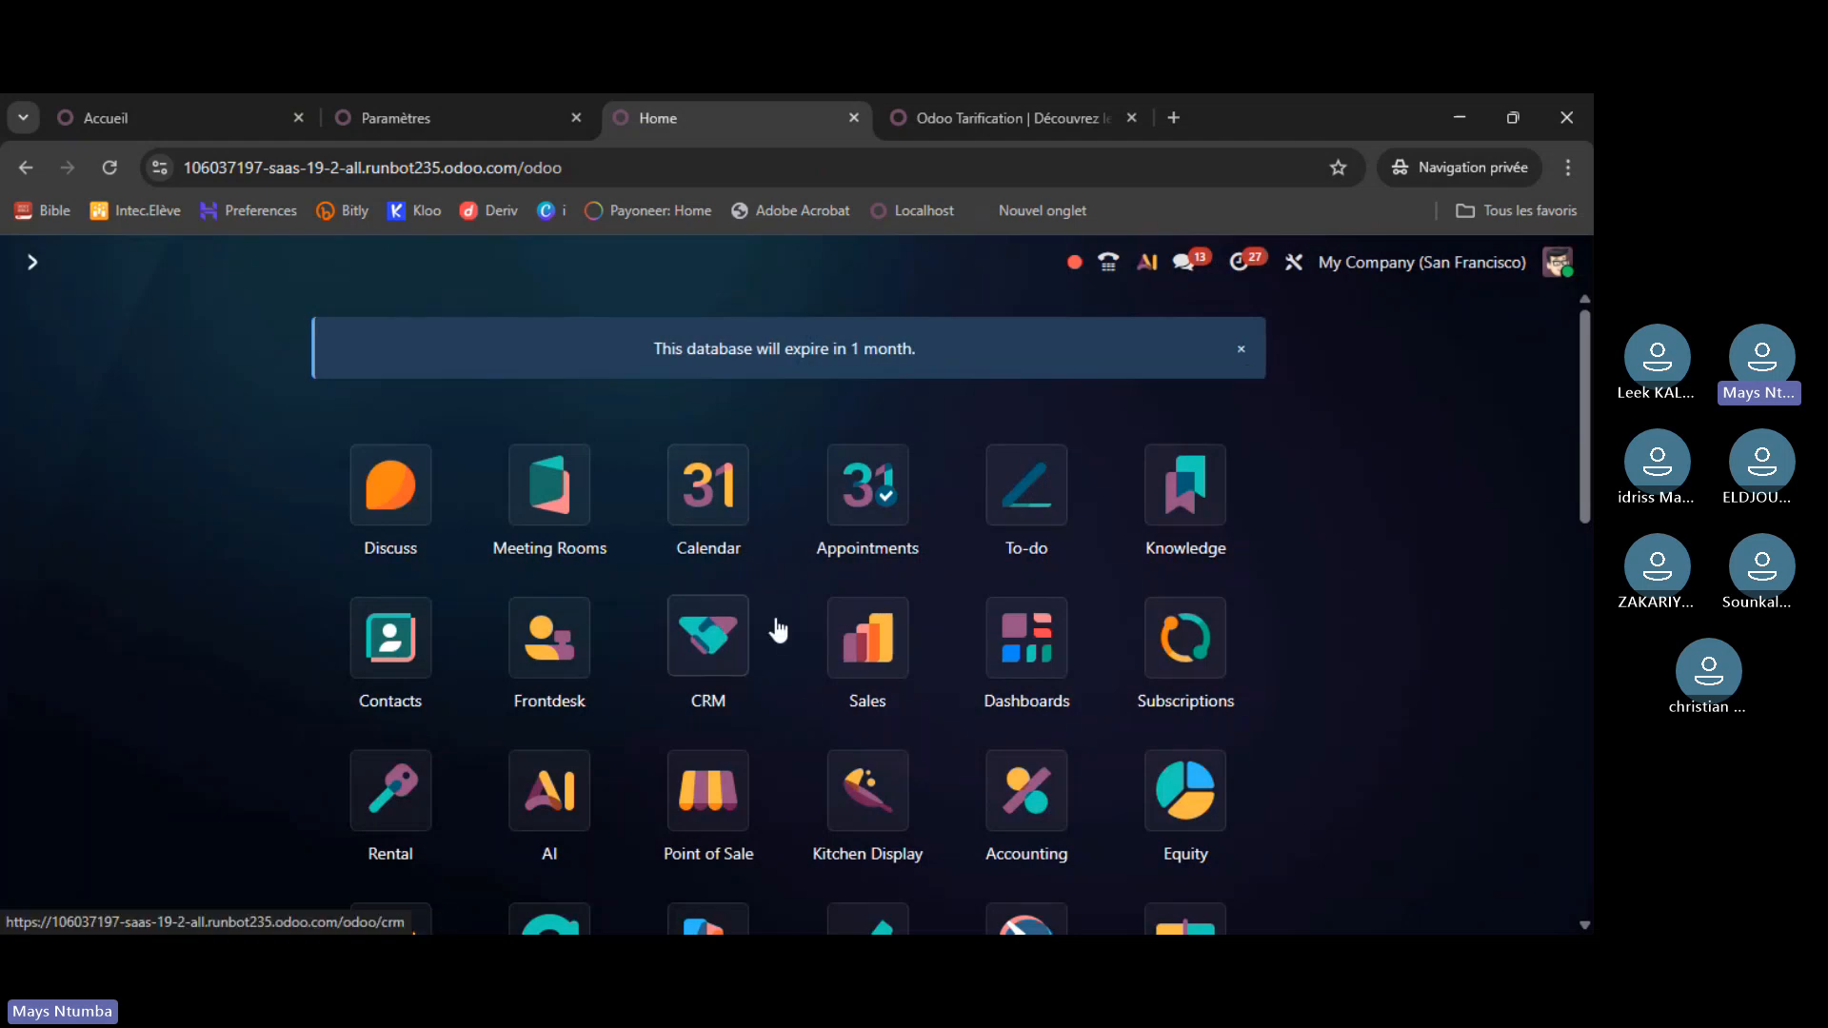
{"action": "scroll", "coordinate": [778, 630], "scroll_direction": "down", "scroll_amount": 10}
{"action": "scroll", "coordinate": [832, 616], "scroll_direction": "up", "scroll_amount": 9}
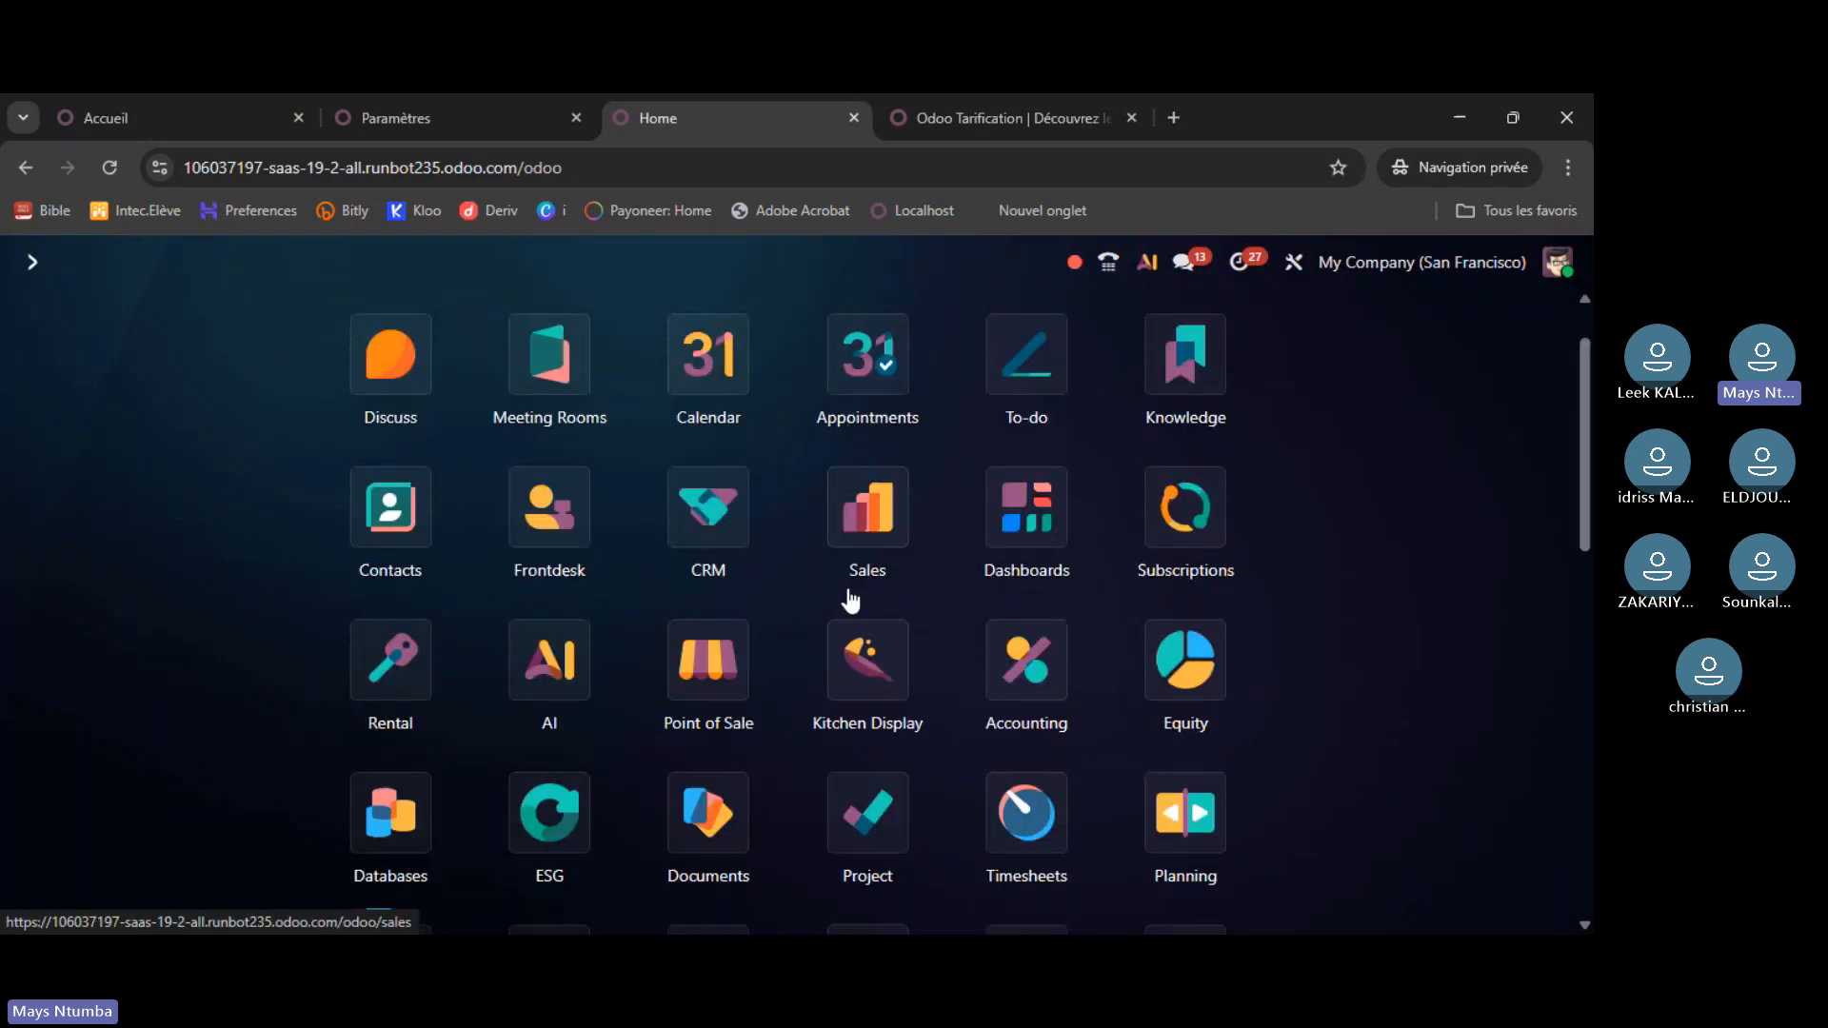
{"action": "scroll", "coordinate": [850, 598], "scroll_direction": "up", "scroll_amount": 2}
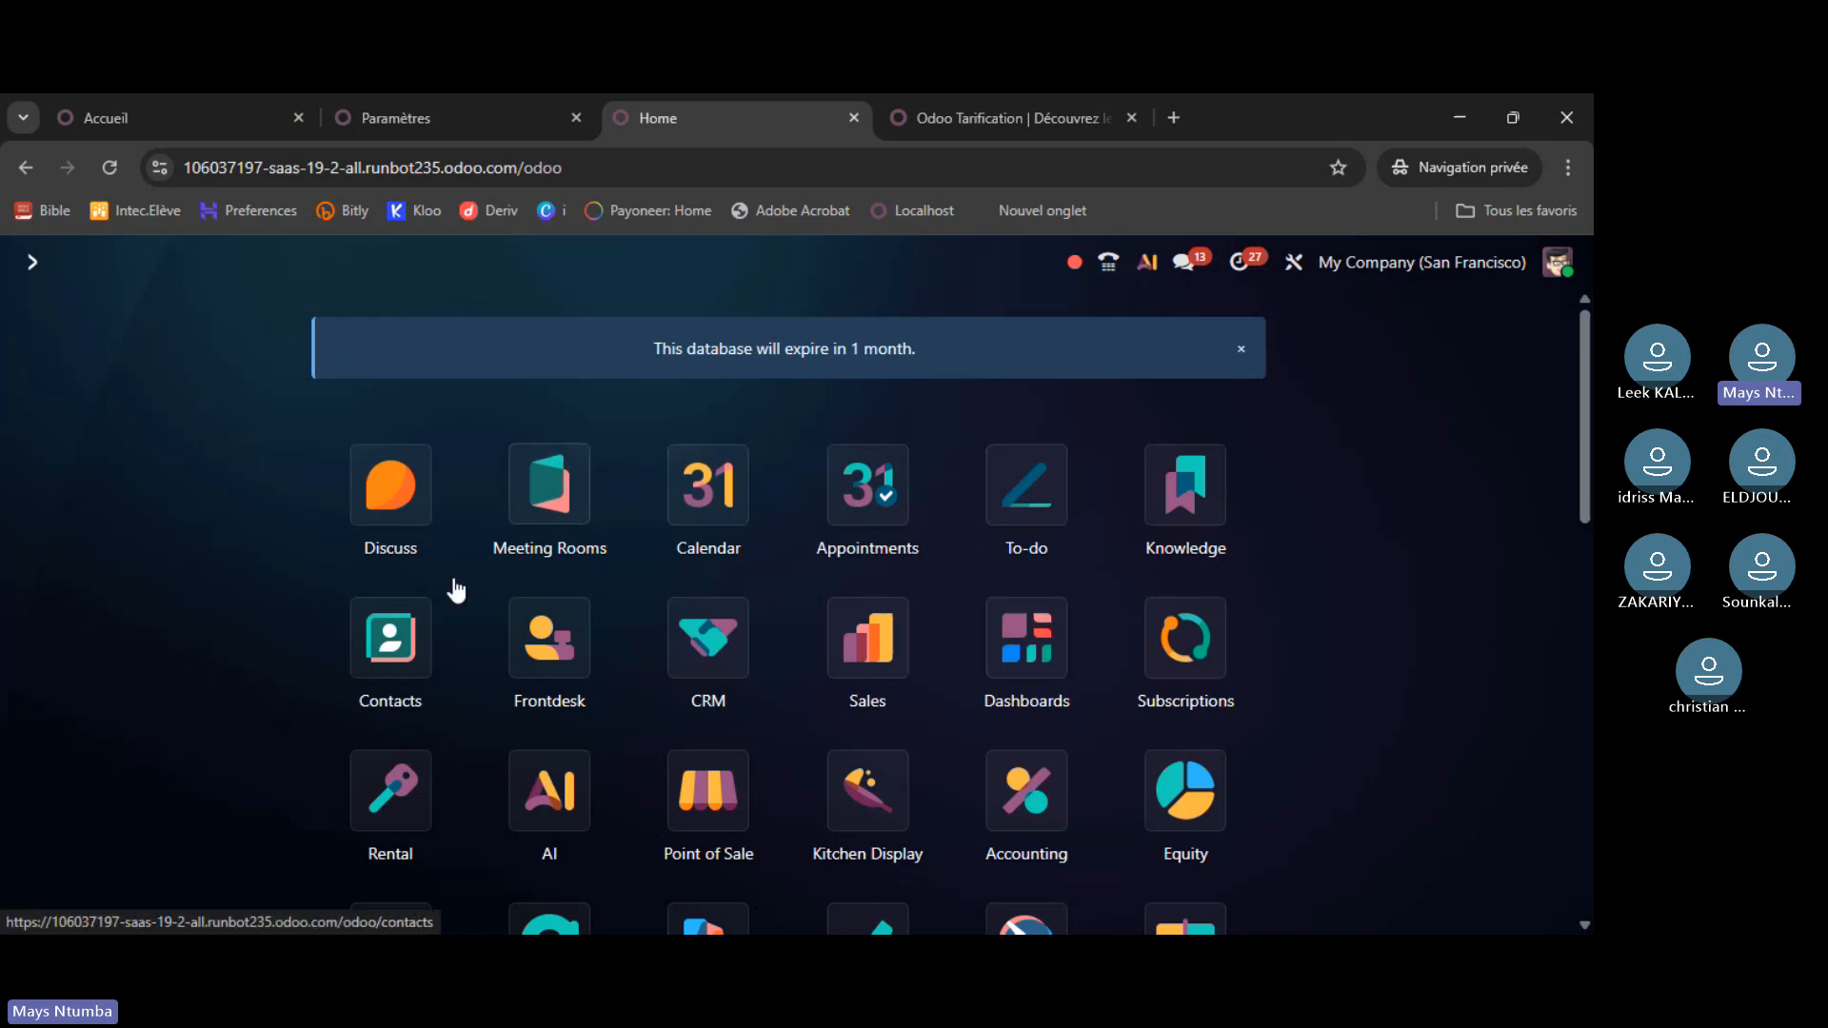
{"action": "scroll", "coordinate": [455, 589], "scroll_direction": "down", "scroll_amount": 1}
{"action": "scroll", "coordinate": [463, 562], "scroll_direction": "down", "scroll_amount": 10}
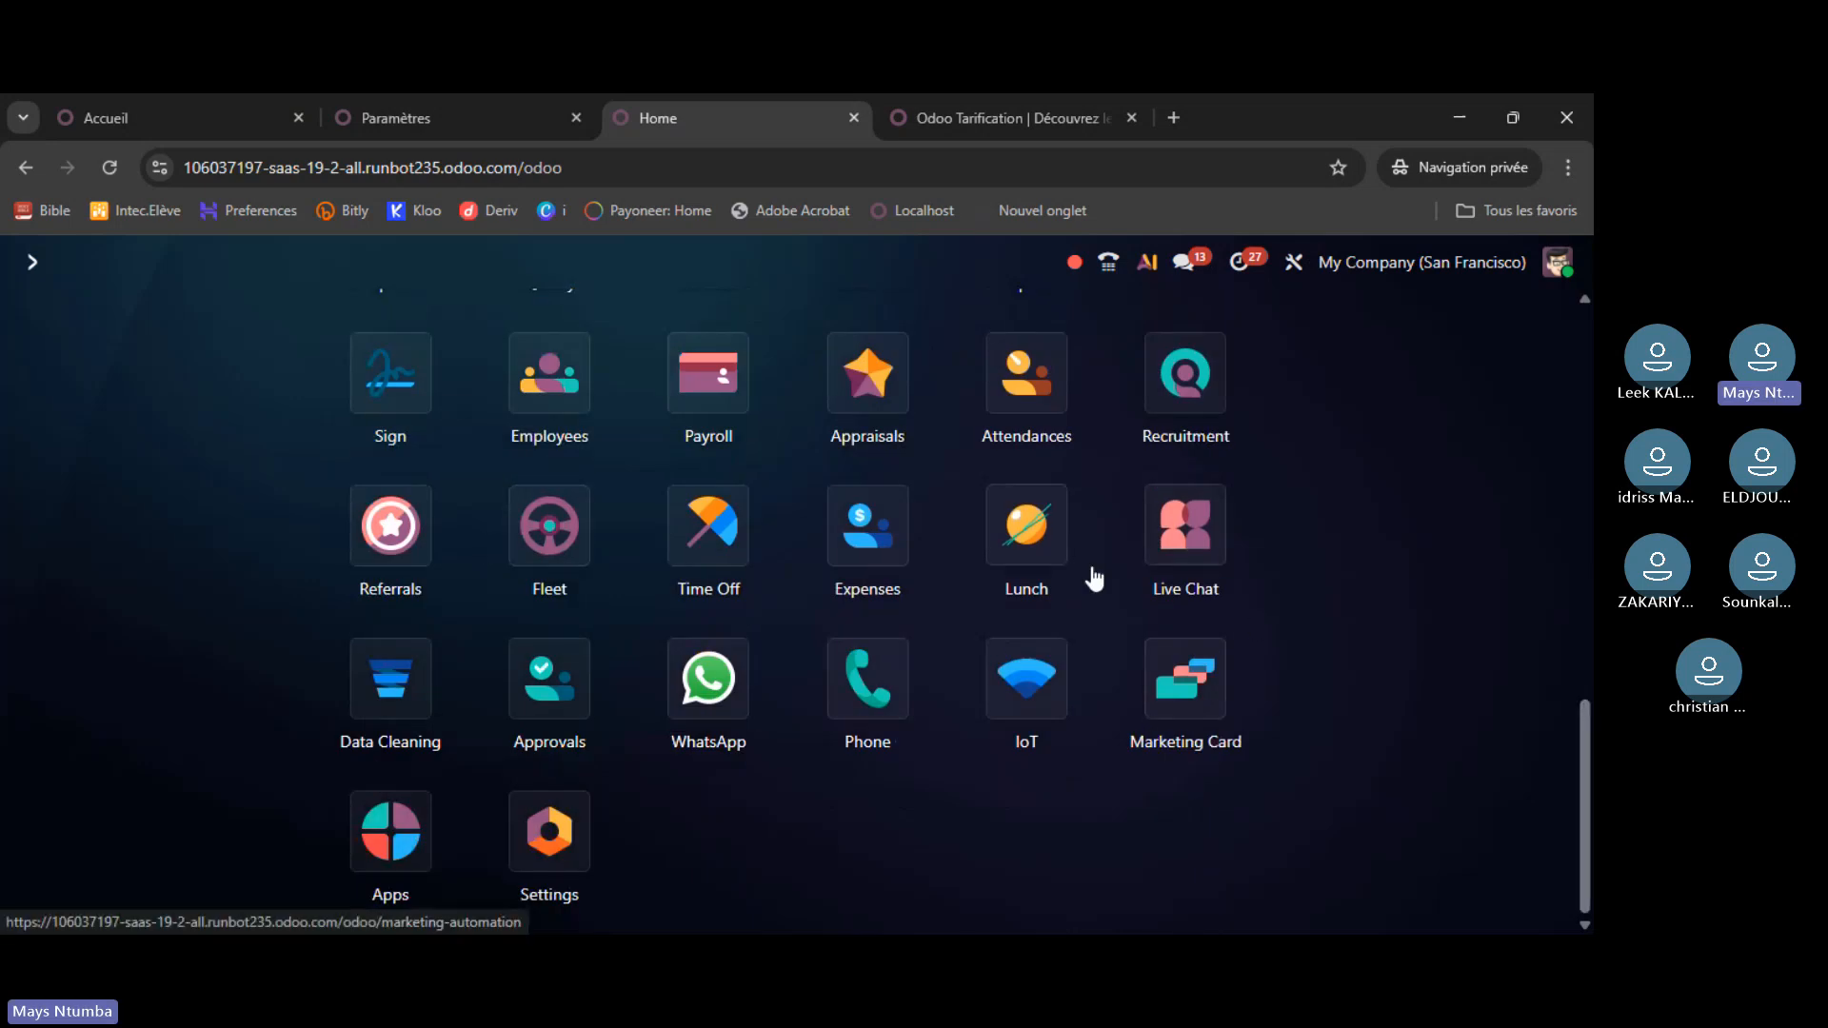
{"action": "scroll", "coordinate": [1094, 578], "scroll_direction": "up", "scroll_amount": 5}
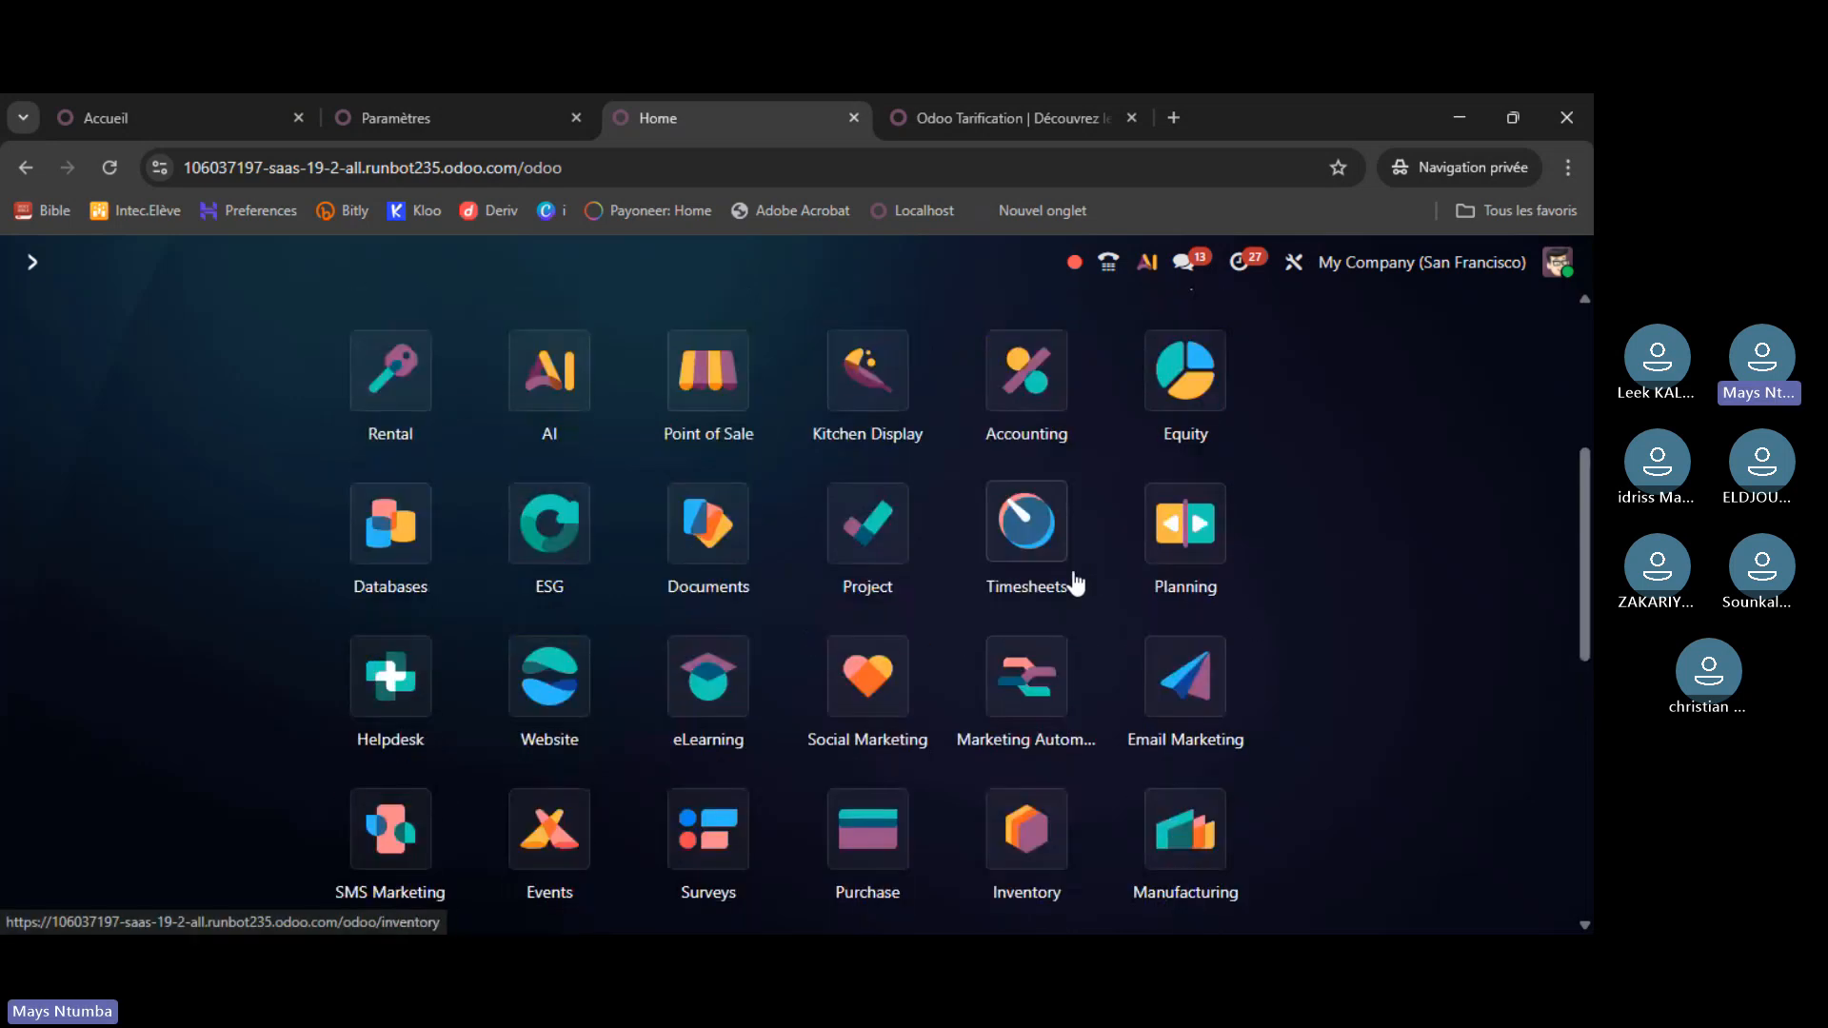
{"action": "scroll", "coordinate": [1076, 583], "scroll_direction": "down", "scroll_amount": 5}
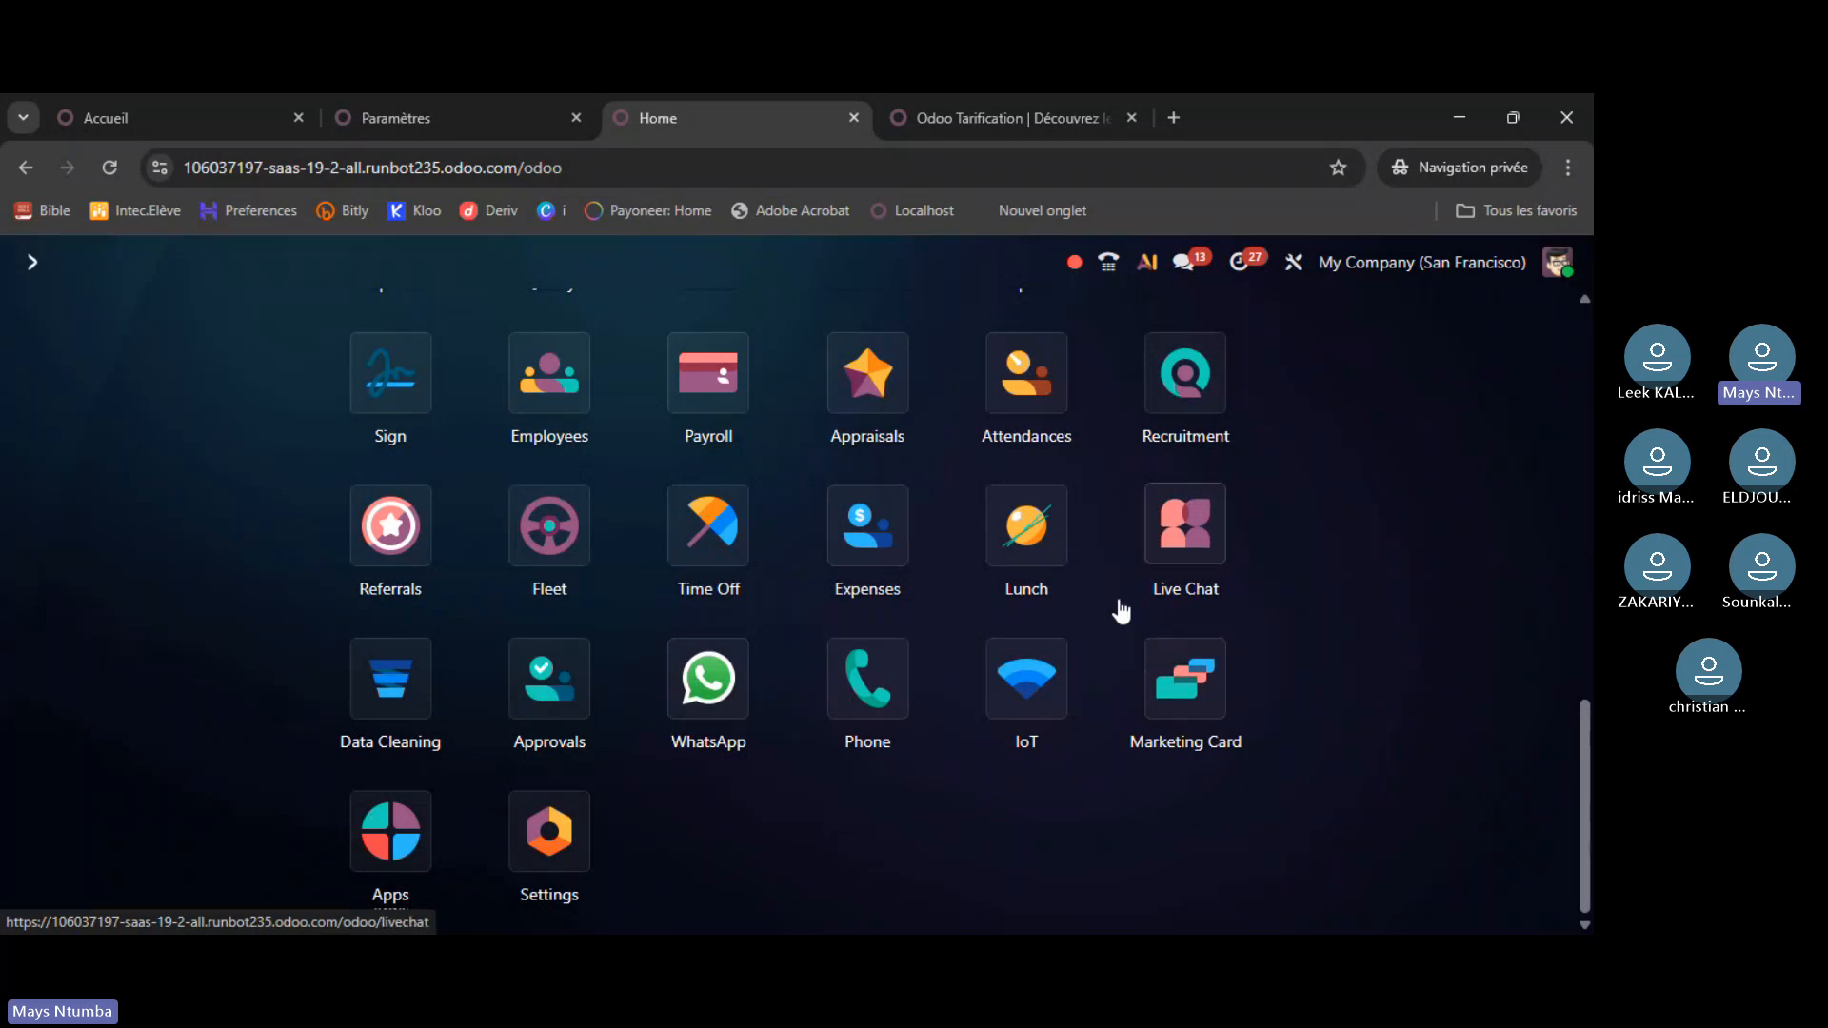
{"action": "scroll", "coordinate": [1119, 605], "scroll_direction": "up", "scroll_amount": 8}
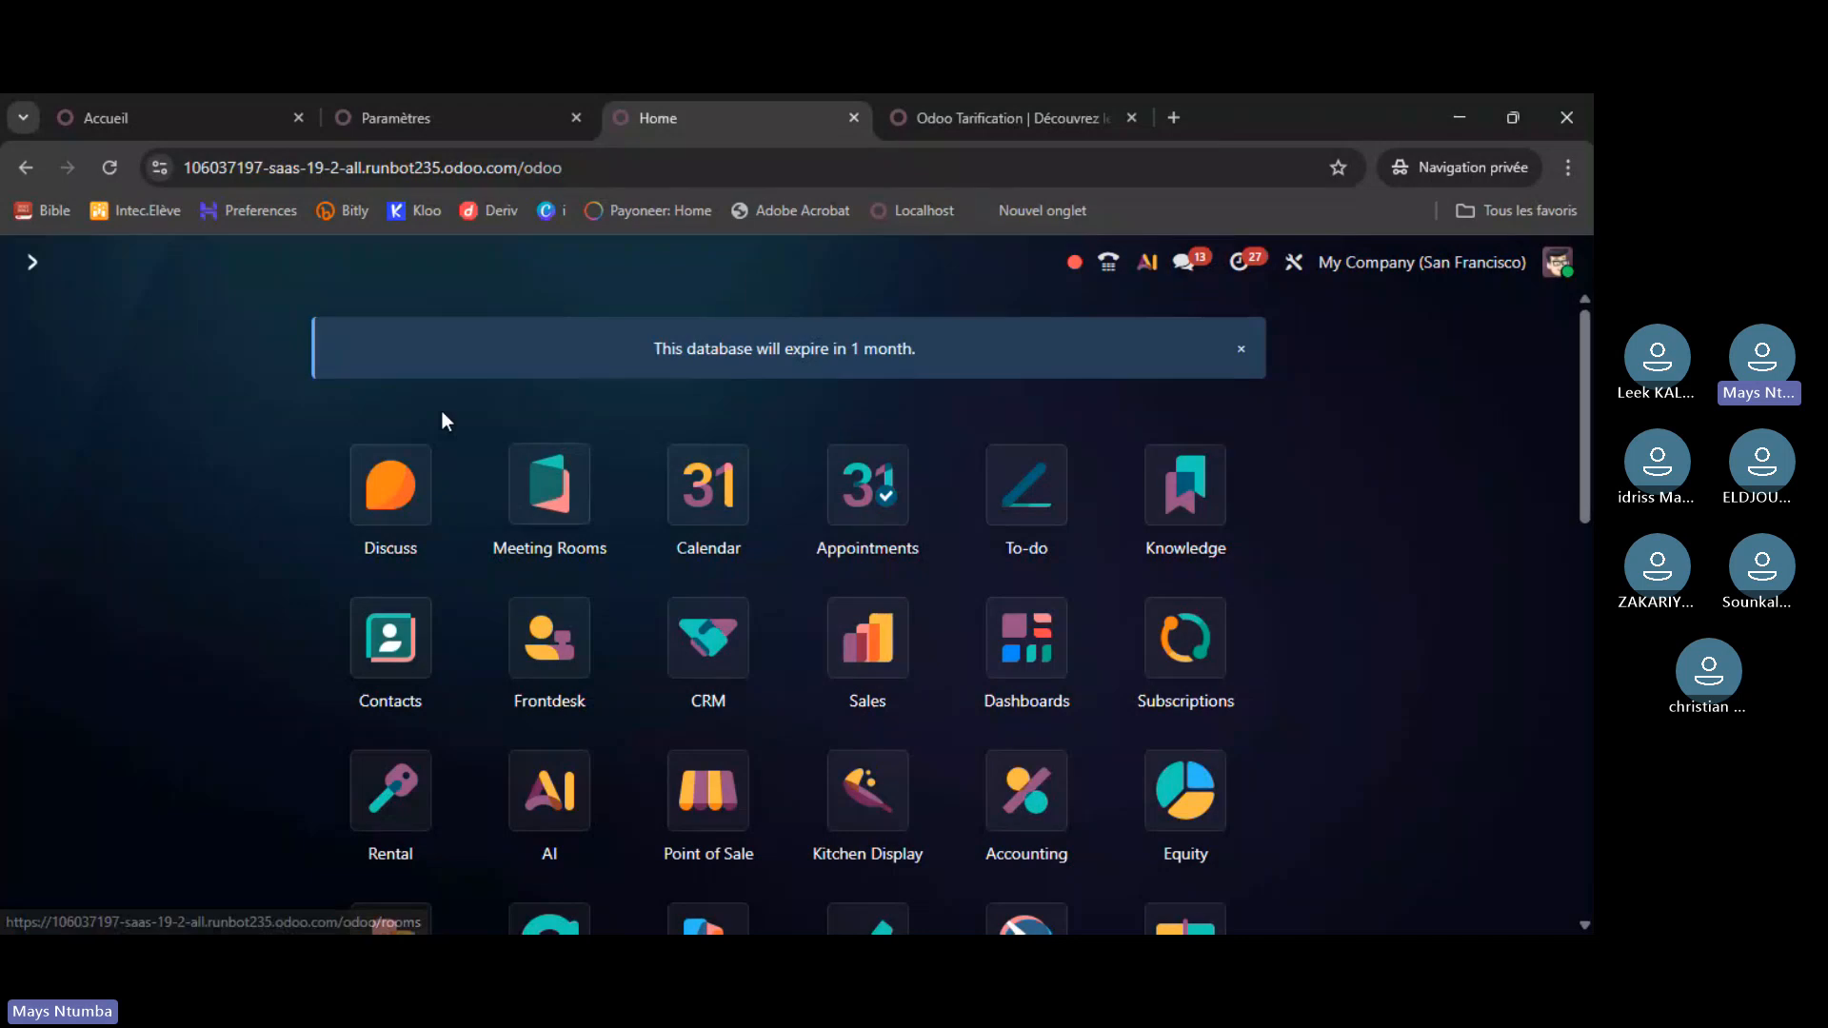
{"action": "left_click", "coordinate": [401, 483]}
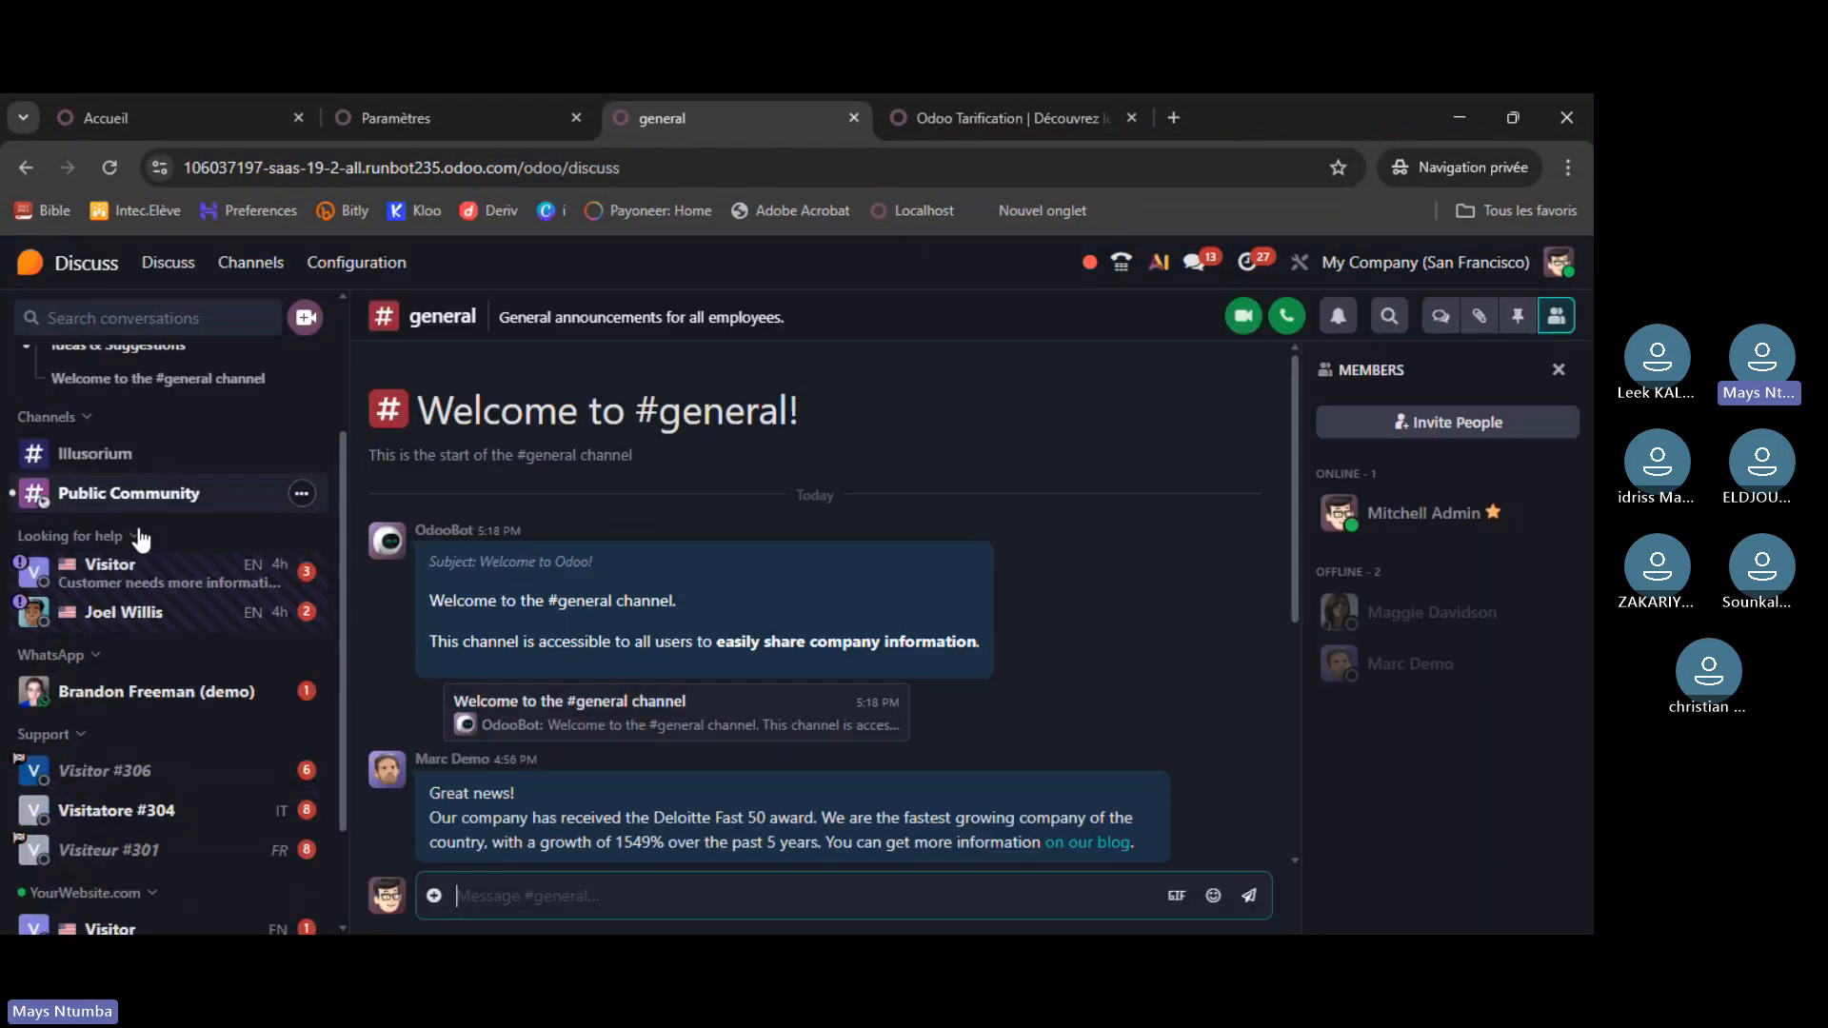
{"action": "scroll", "coordinate": [143, 538], "scroll_direction": "up", "scroll_amount": 3}
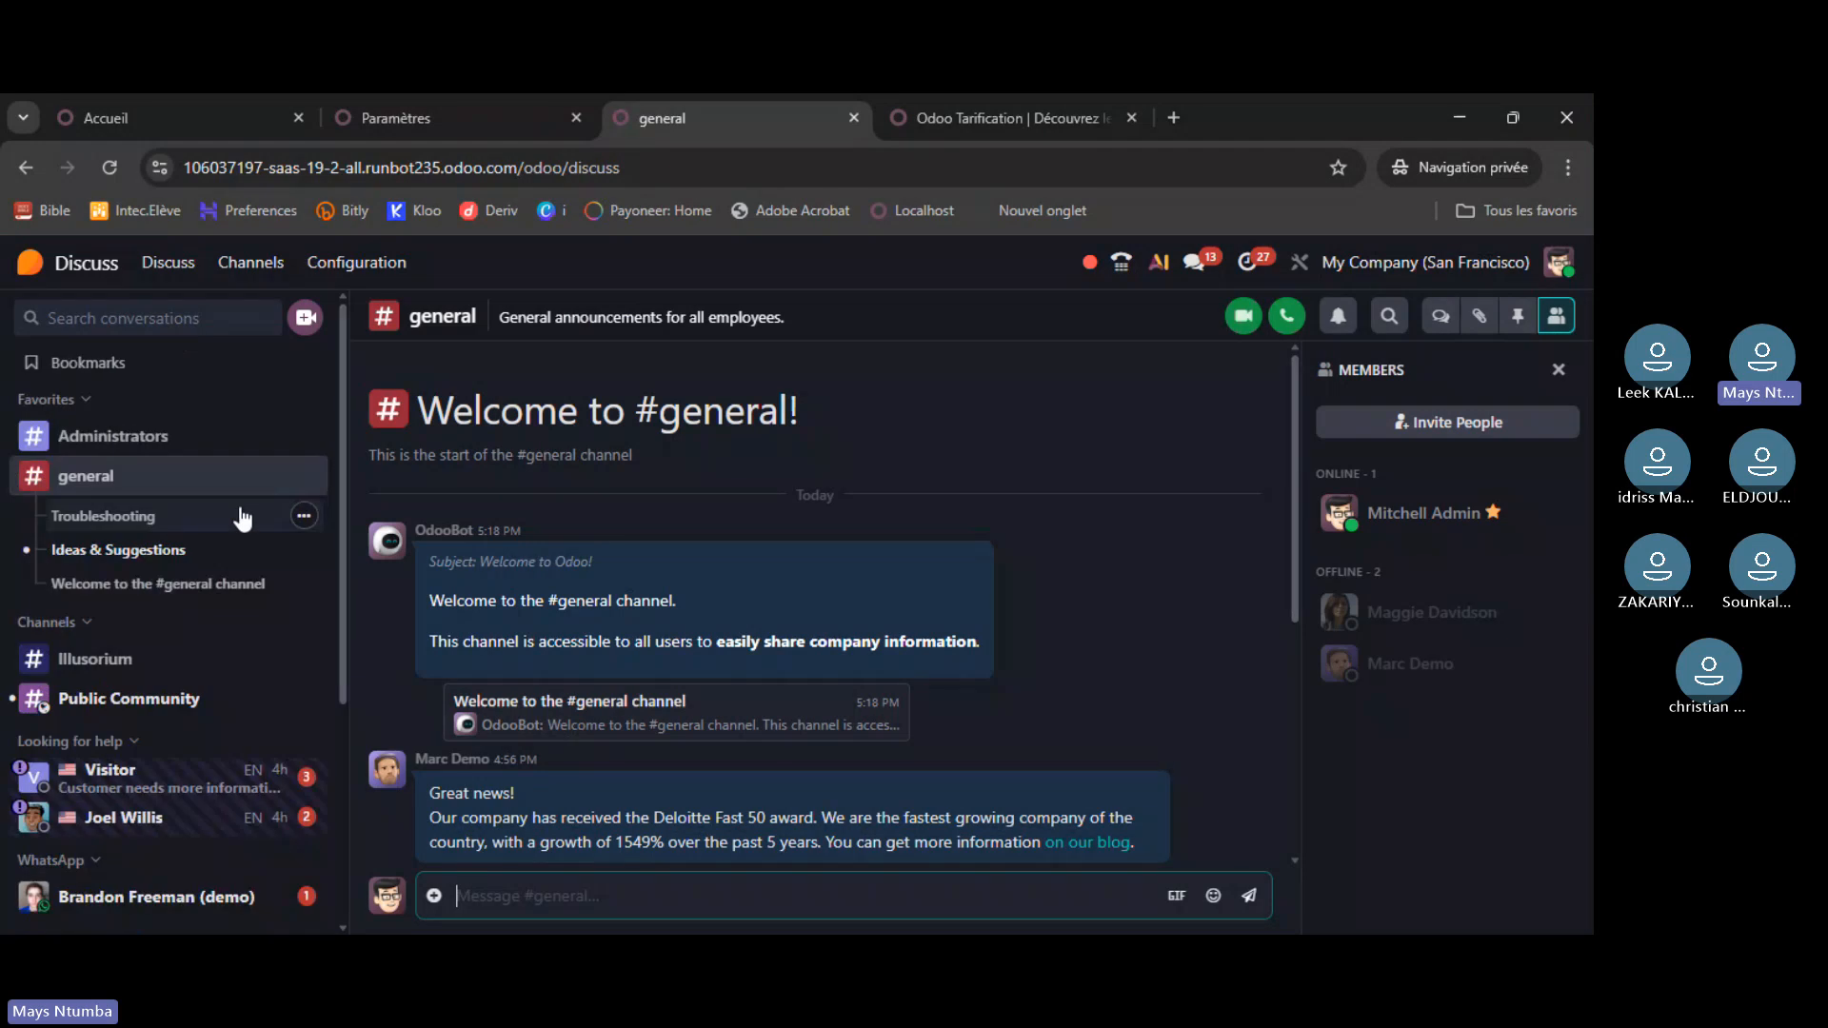
{"action": "scroll", "coordinate": [245, 523], "scroll_direction": "down", "scroll_amount": 5}
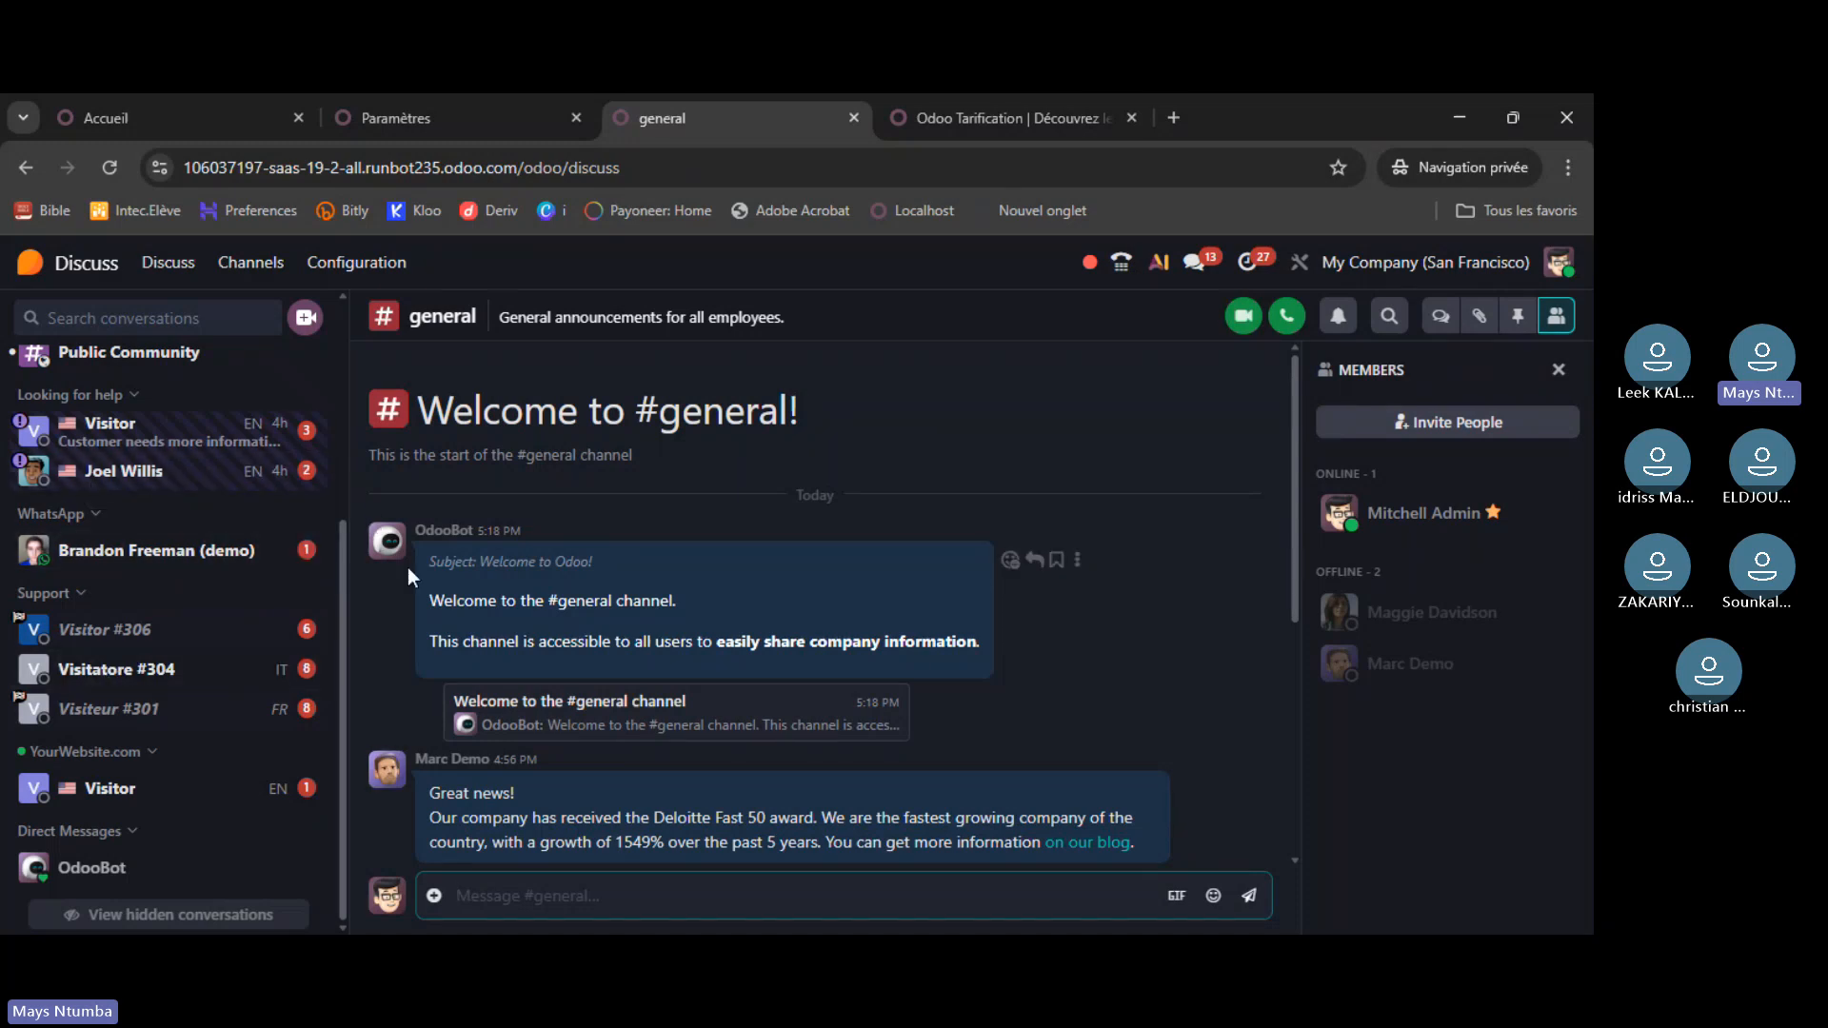
{"action": "scroll", "coordinate": [921, 667], "scroll_direction": "down", "scroll_amount": 1}
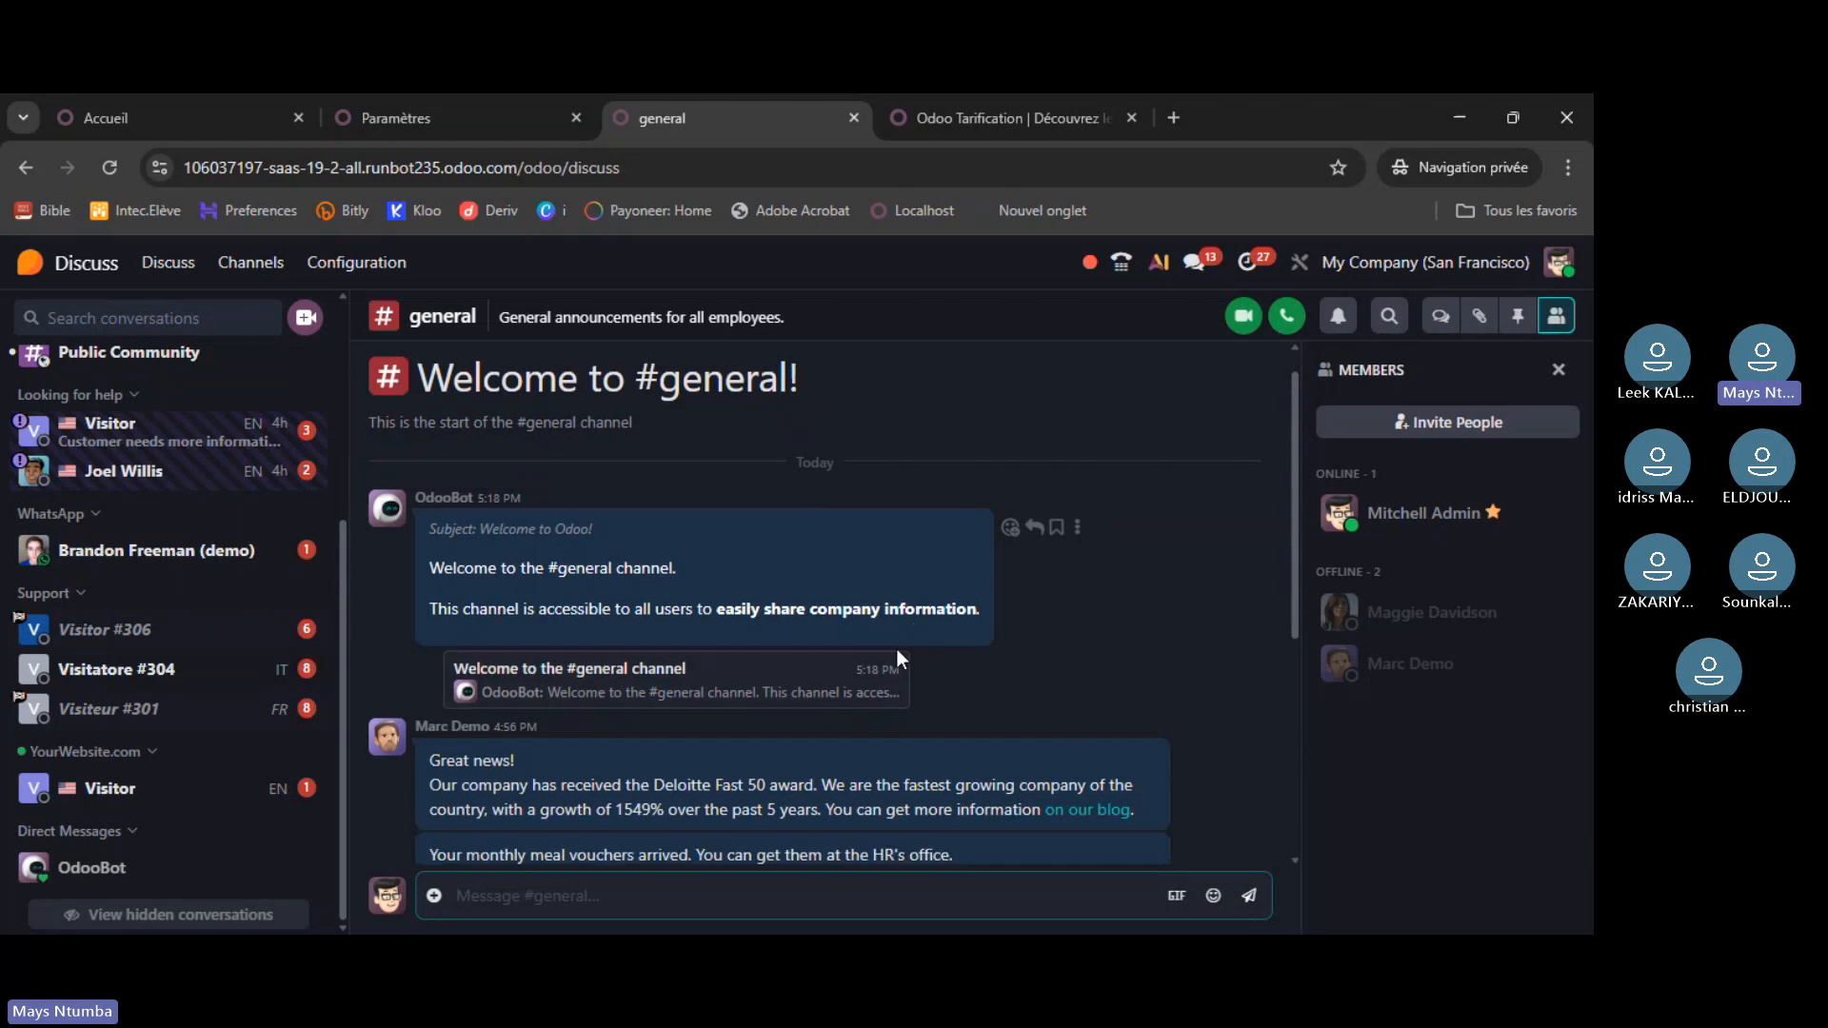
{"action": "scroll", "coordinate": [895, 648], "scroll_direction": "down", "scroll_amount": 3}
{"action": "scroll", "coordinate": [102, 522], "scroll_direction": "up", "scroll_amount": 3}
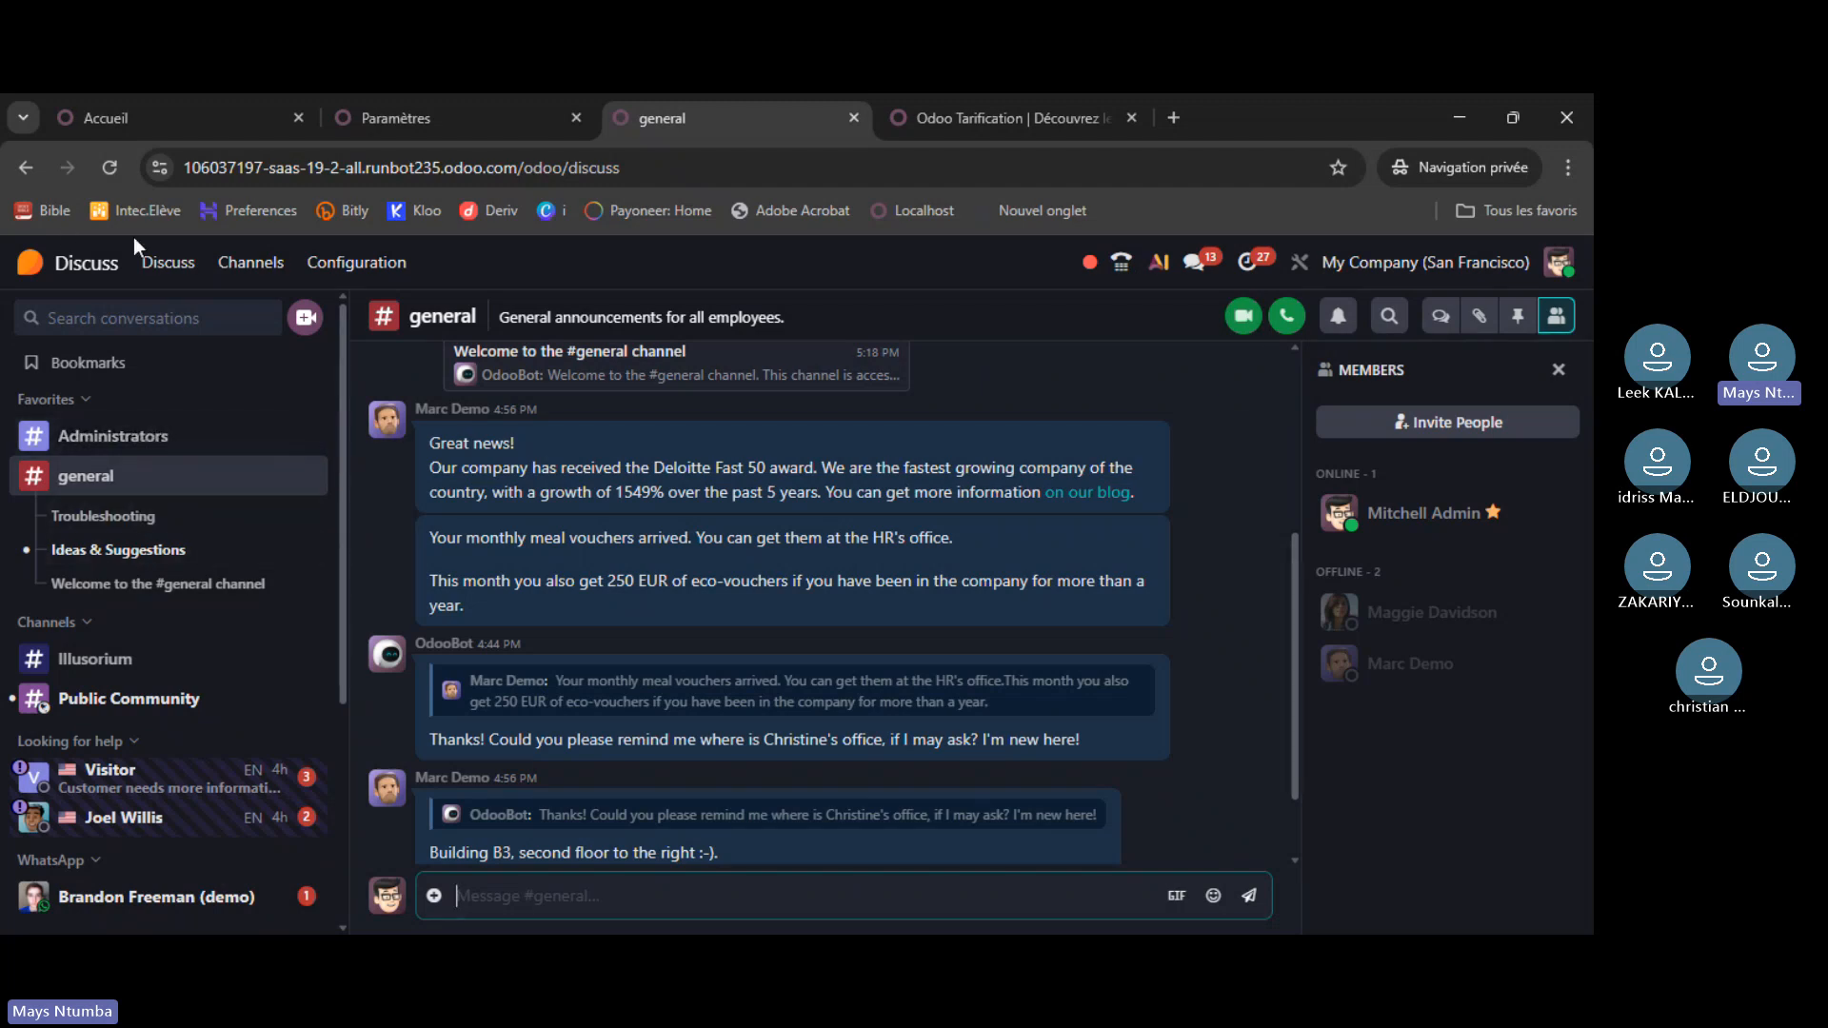
{"action": "left_click", "coordinate": [31, 263]}
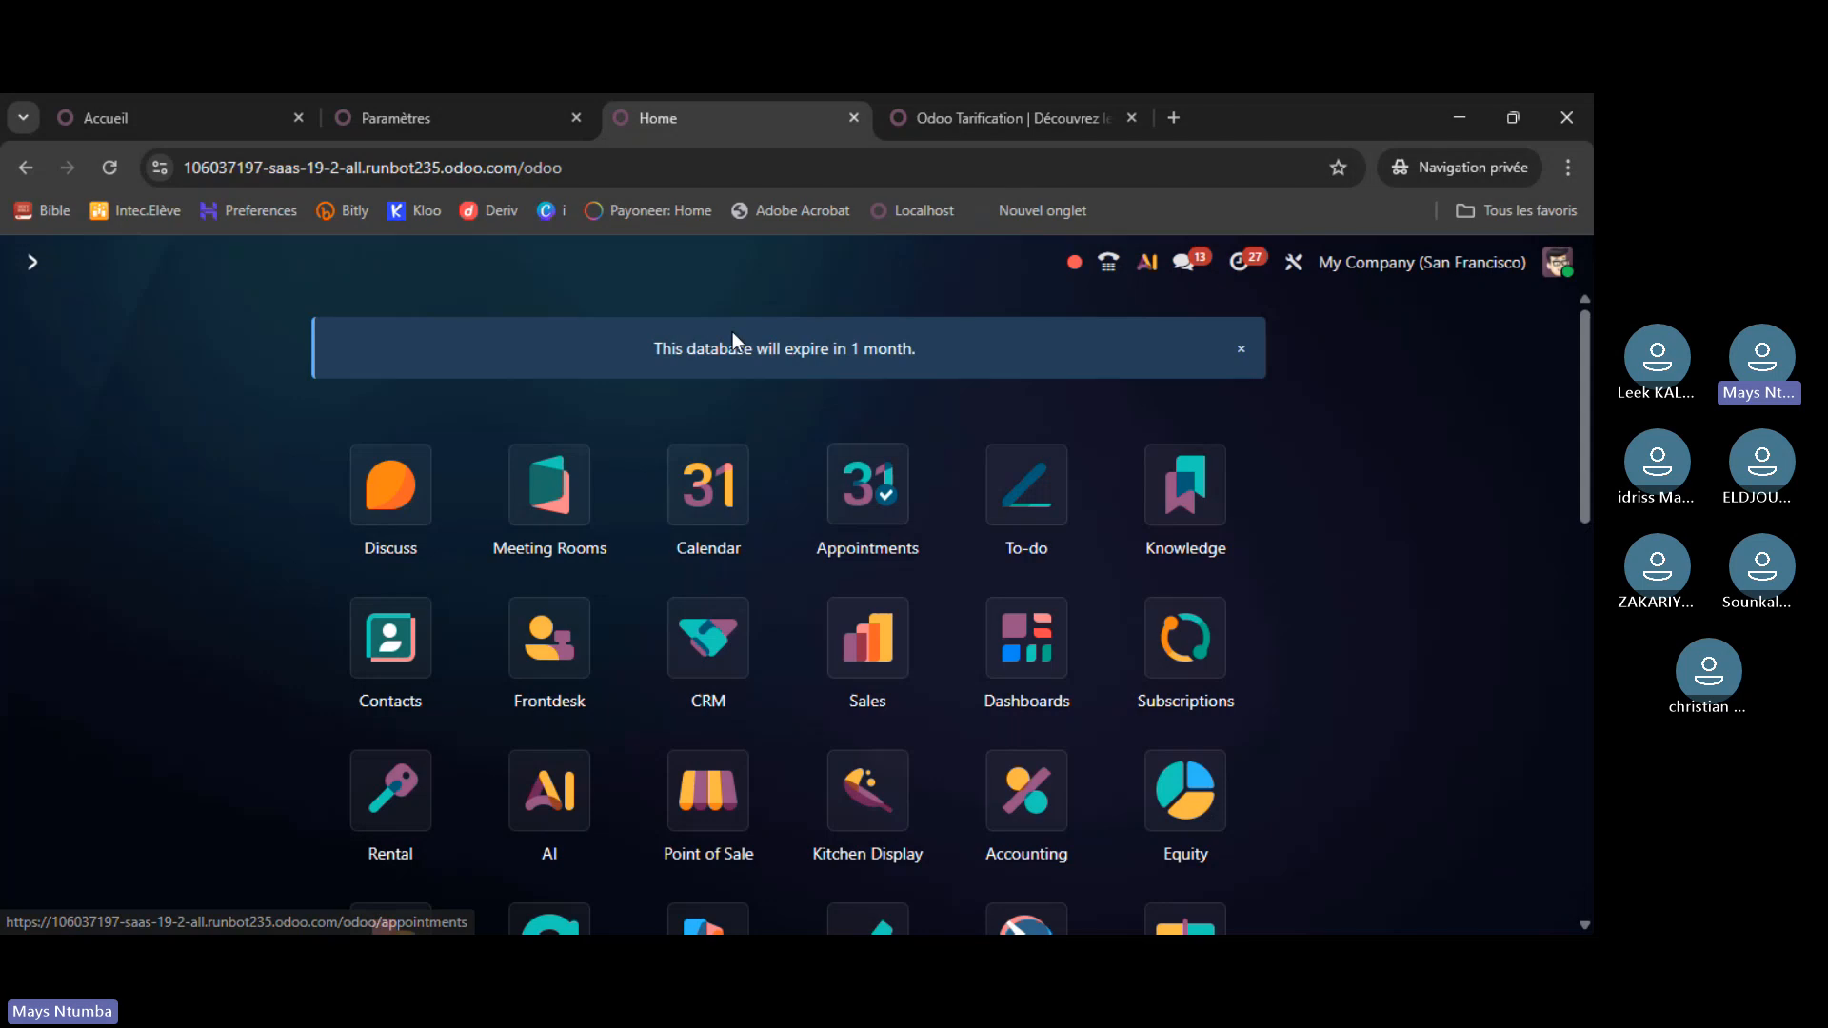
- Launch Discussion from the localhost apps menu, then return to the atelier7 home screen
{"action": "left_click", "coordinate": [443, 118]}
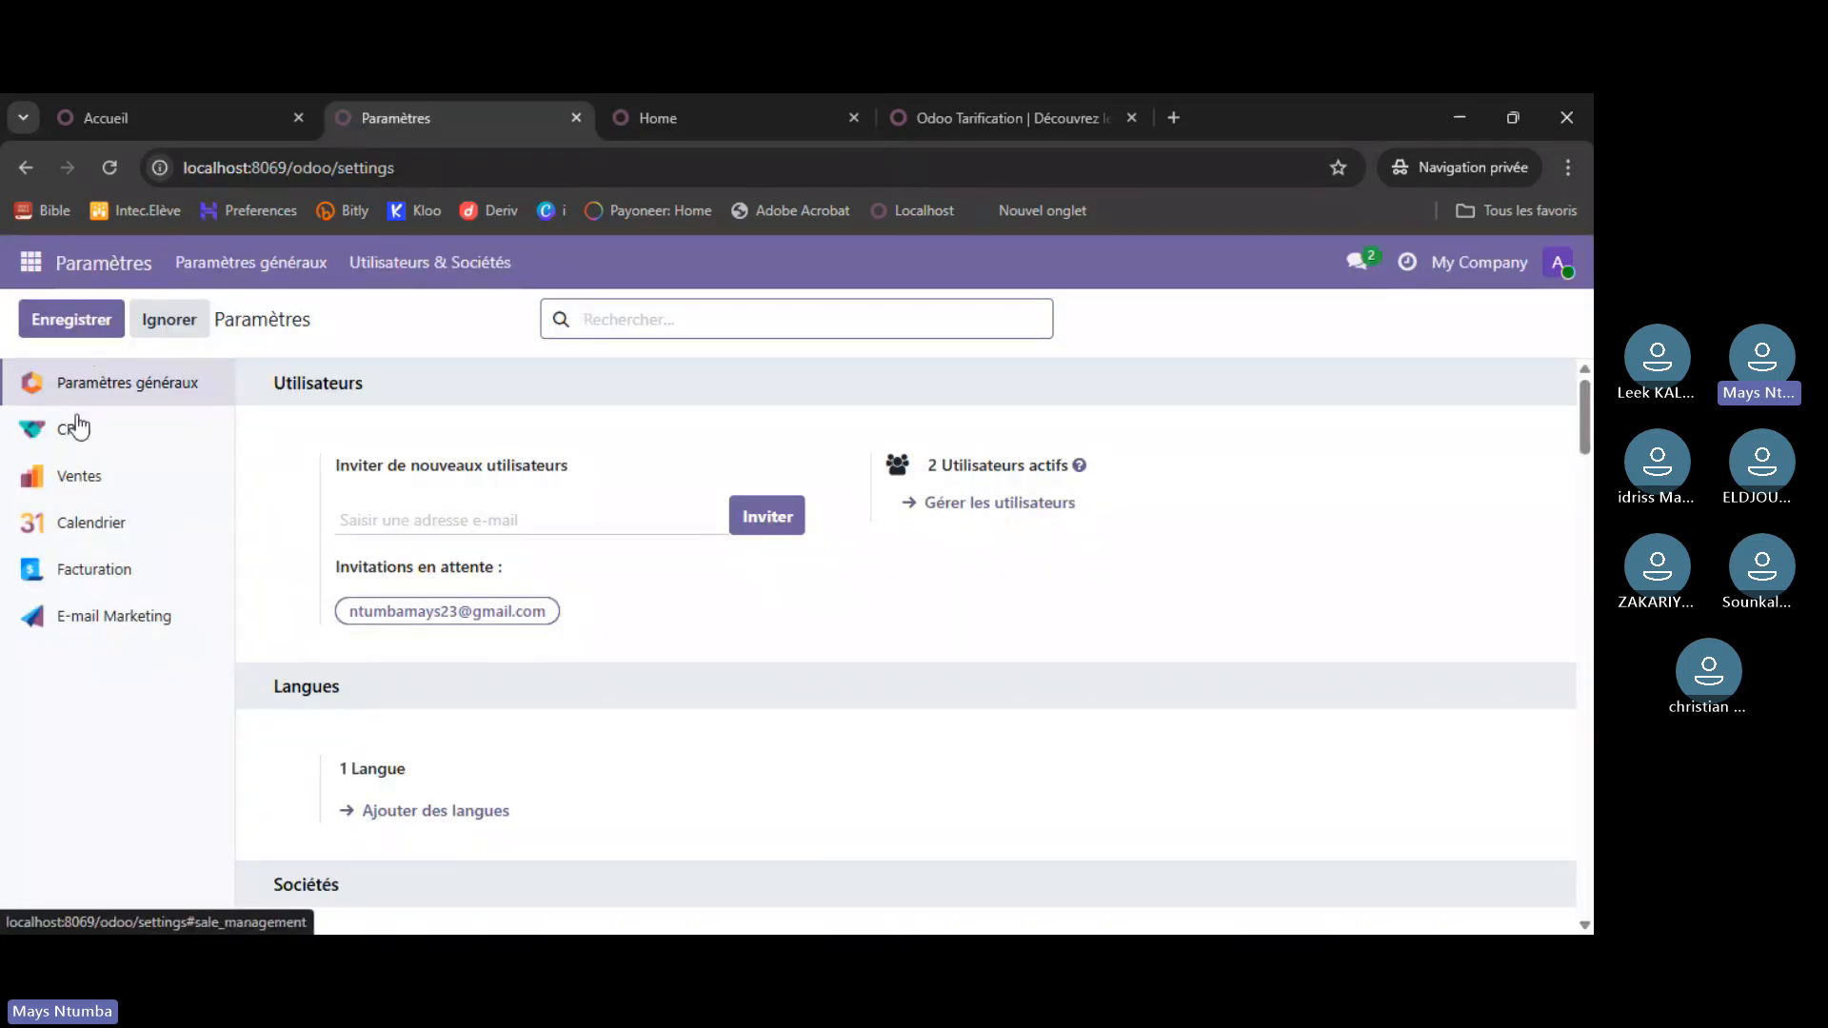
{"action": "left_click", "coordinate": [30, 262]}
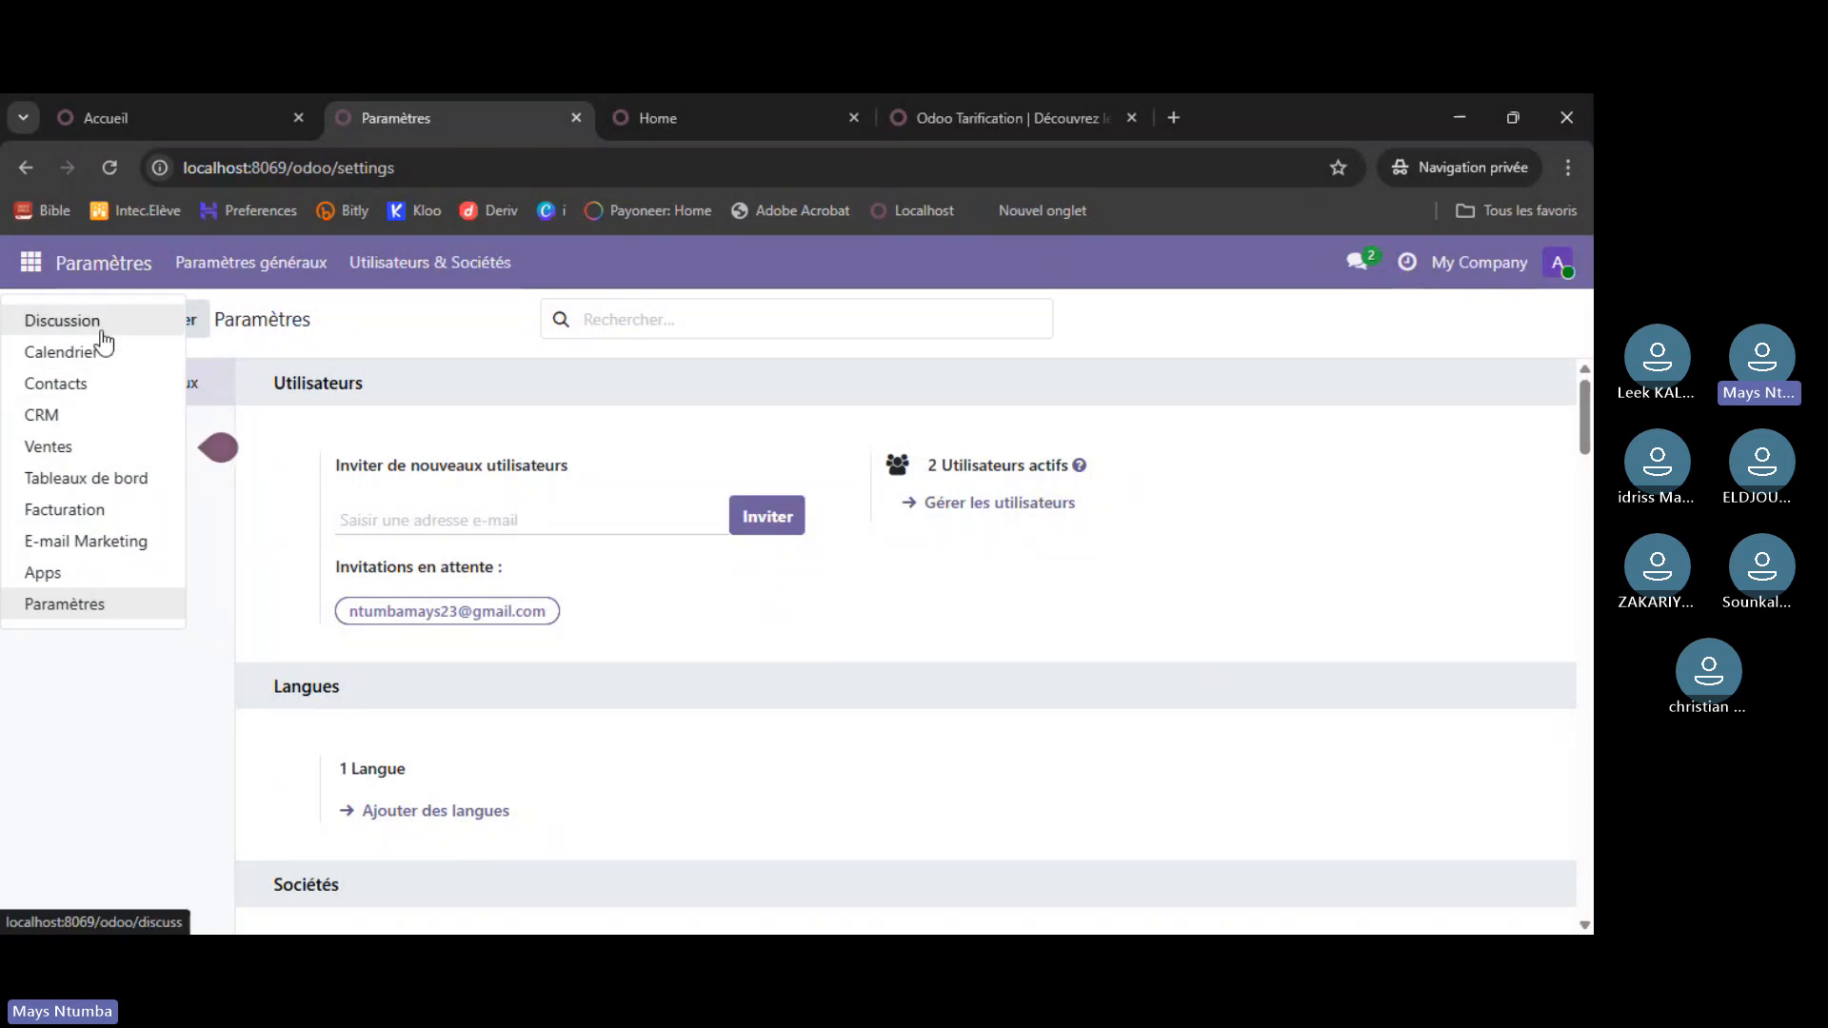
{"action": "left_click", "coordinate": [93, 328]}
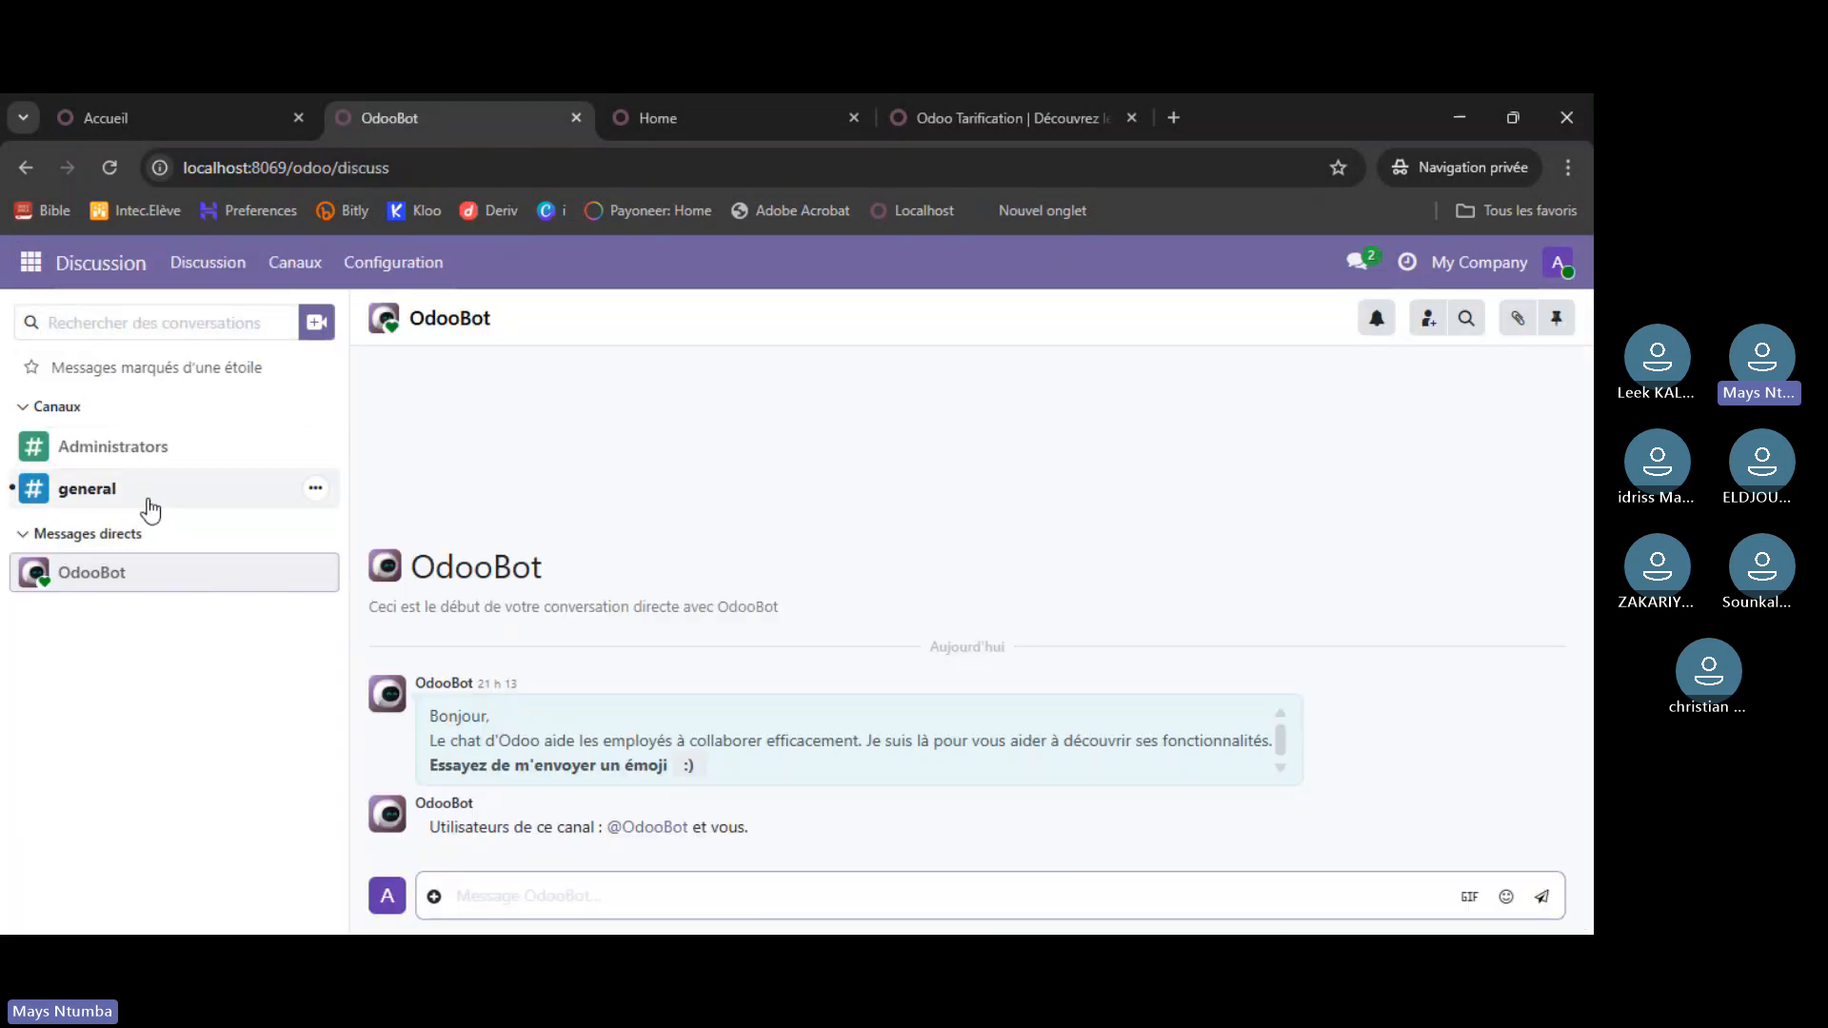
{"action": "left_click", "coordinate": [152, 116]}
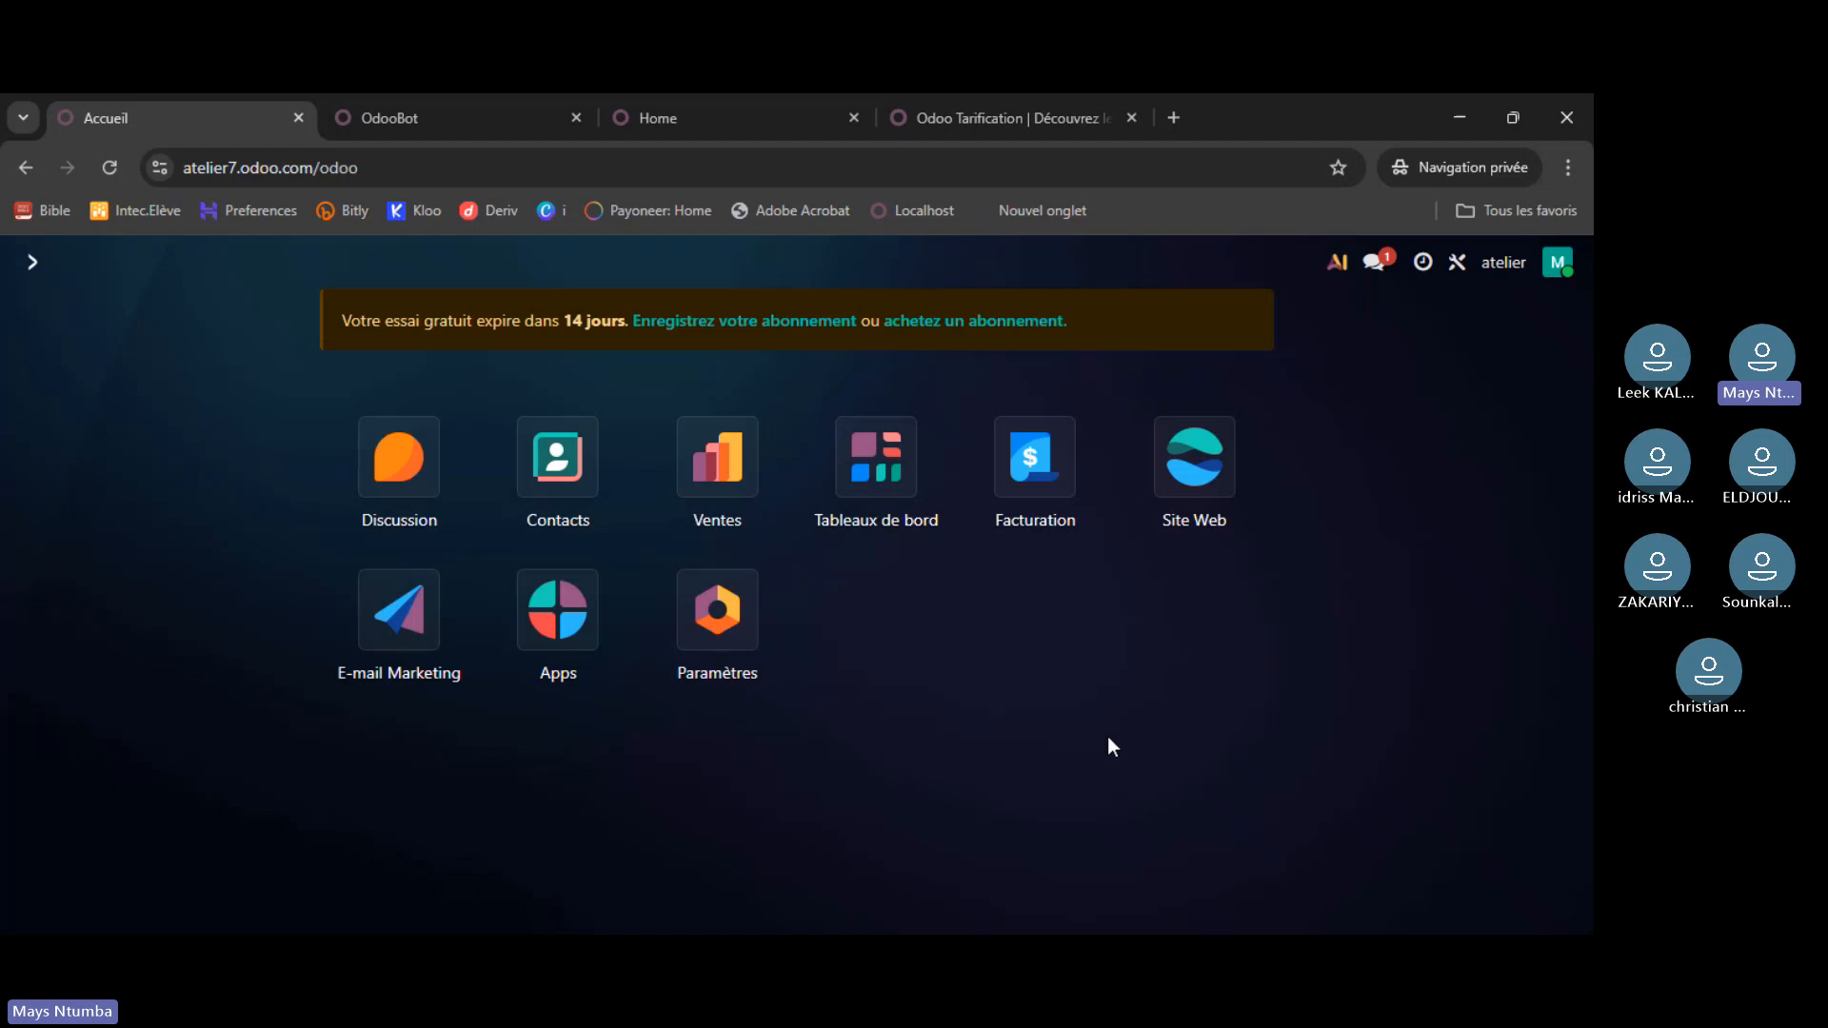
- Bring up the localhost Discussion tab with the OdooBot welcome chat
{"action": "left_click", "coordinate": [426, 120]}
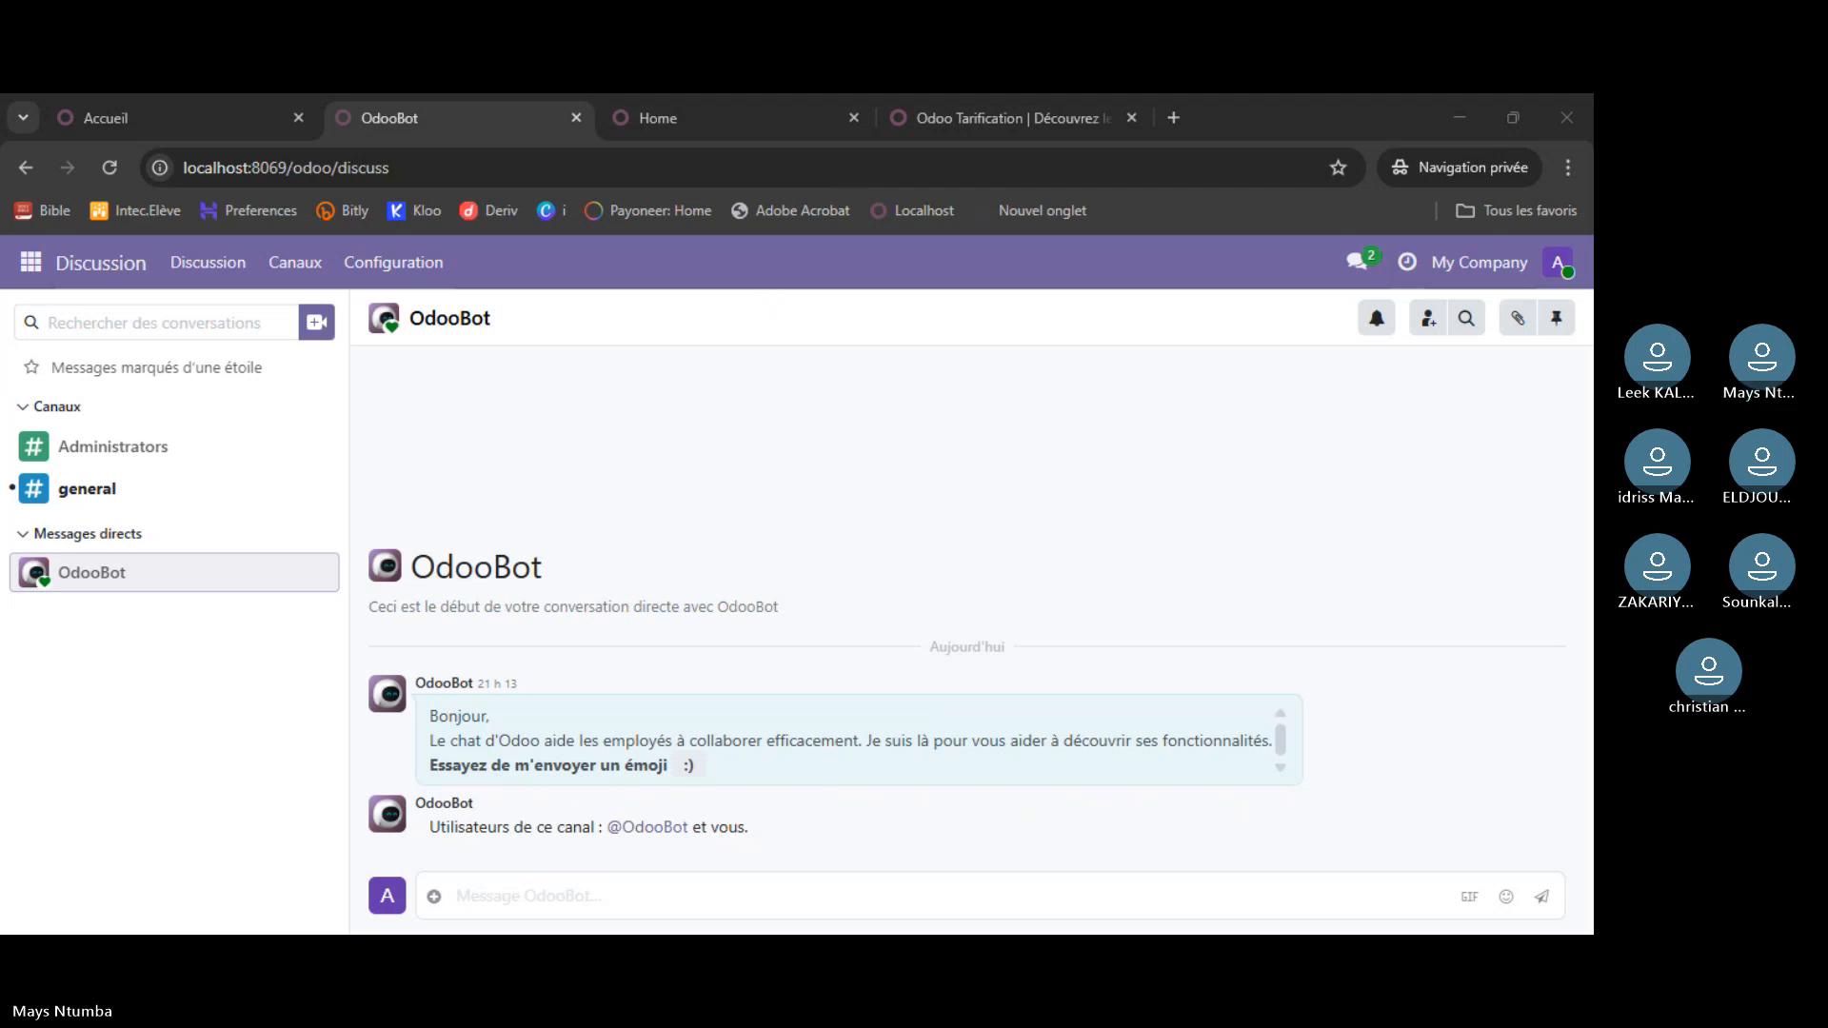
- Cycle through the runbot home, pricing and localhost Discussion tabs, ending on atelier7's home screen
{"action": "left_click", "coordinate": [539, 739]}
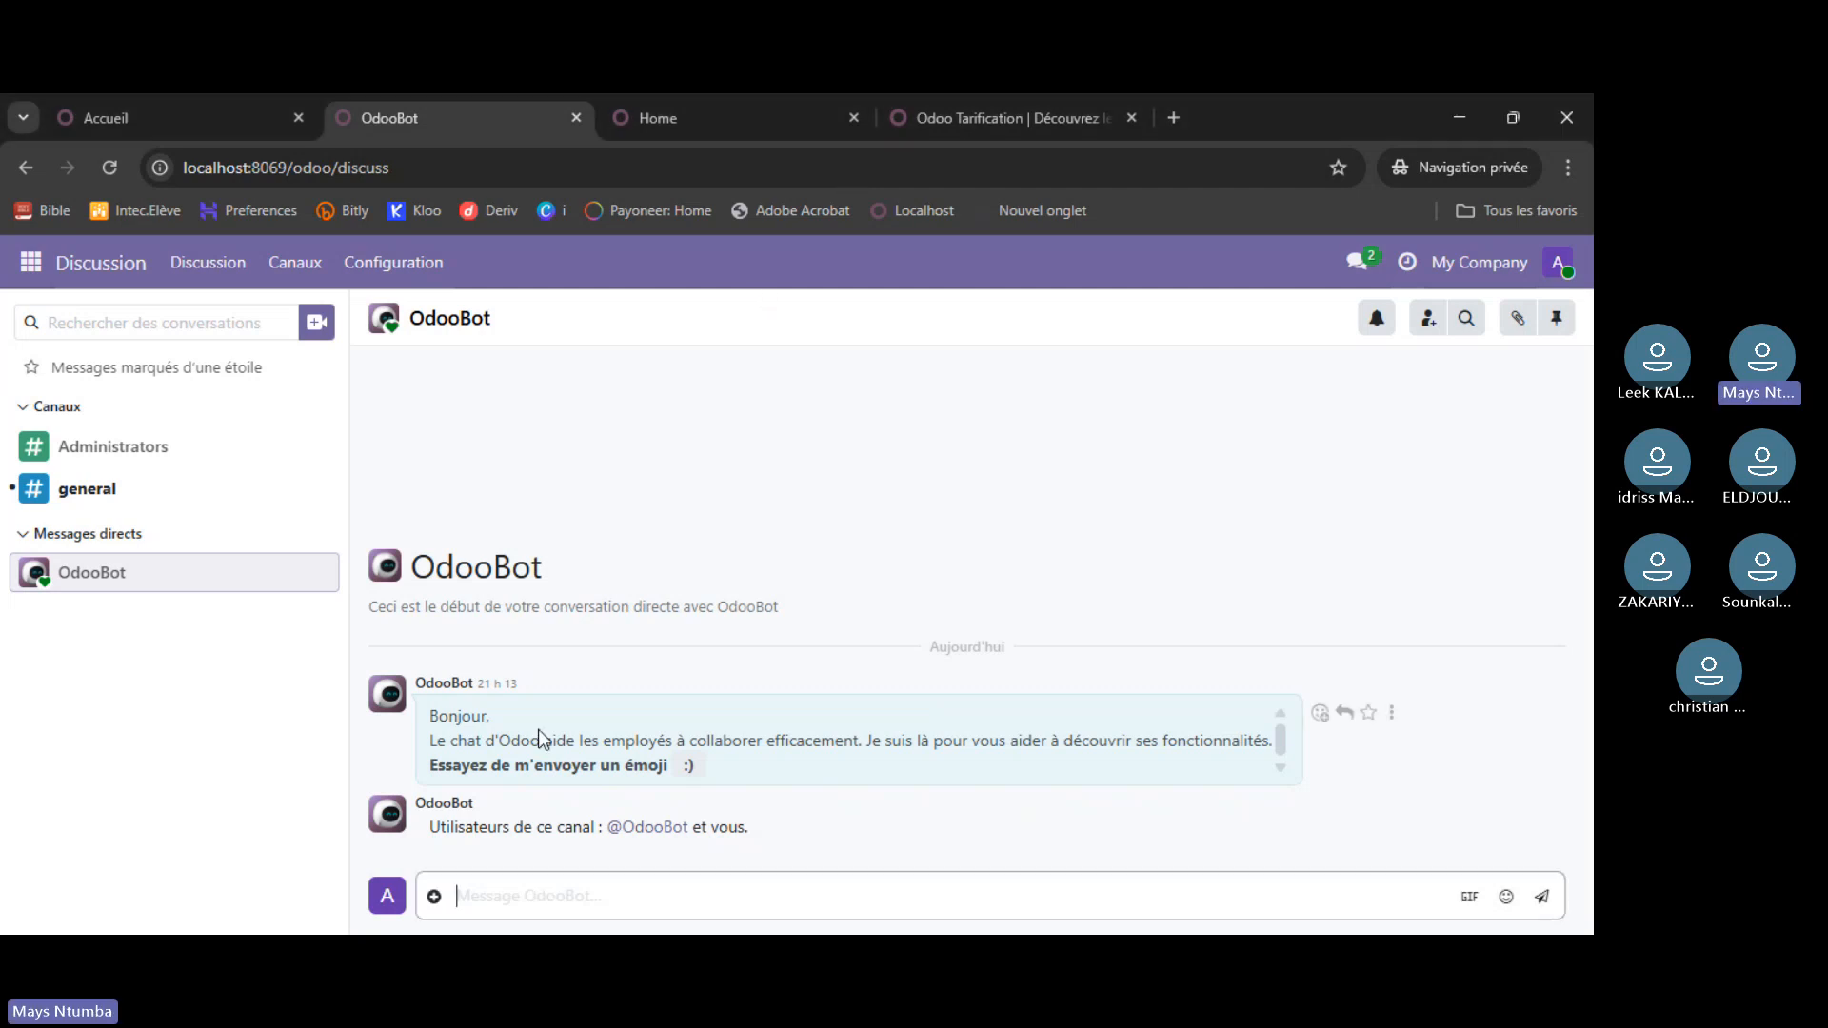
{"action": "left_click", "coordinate": [745, 118]}
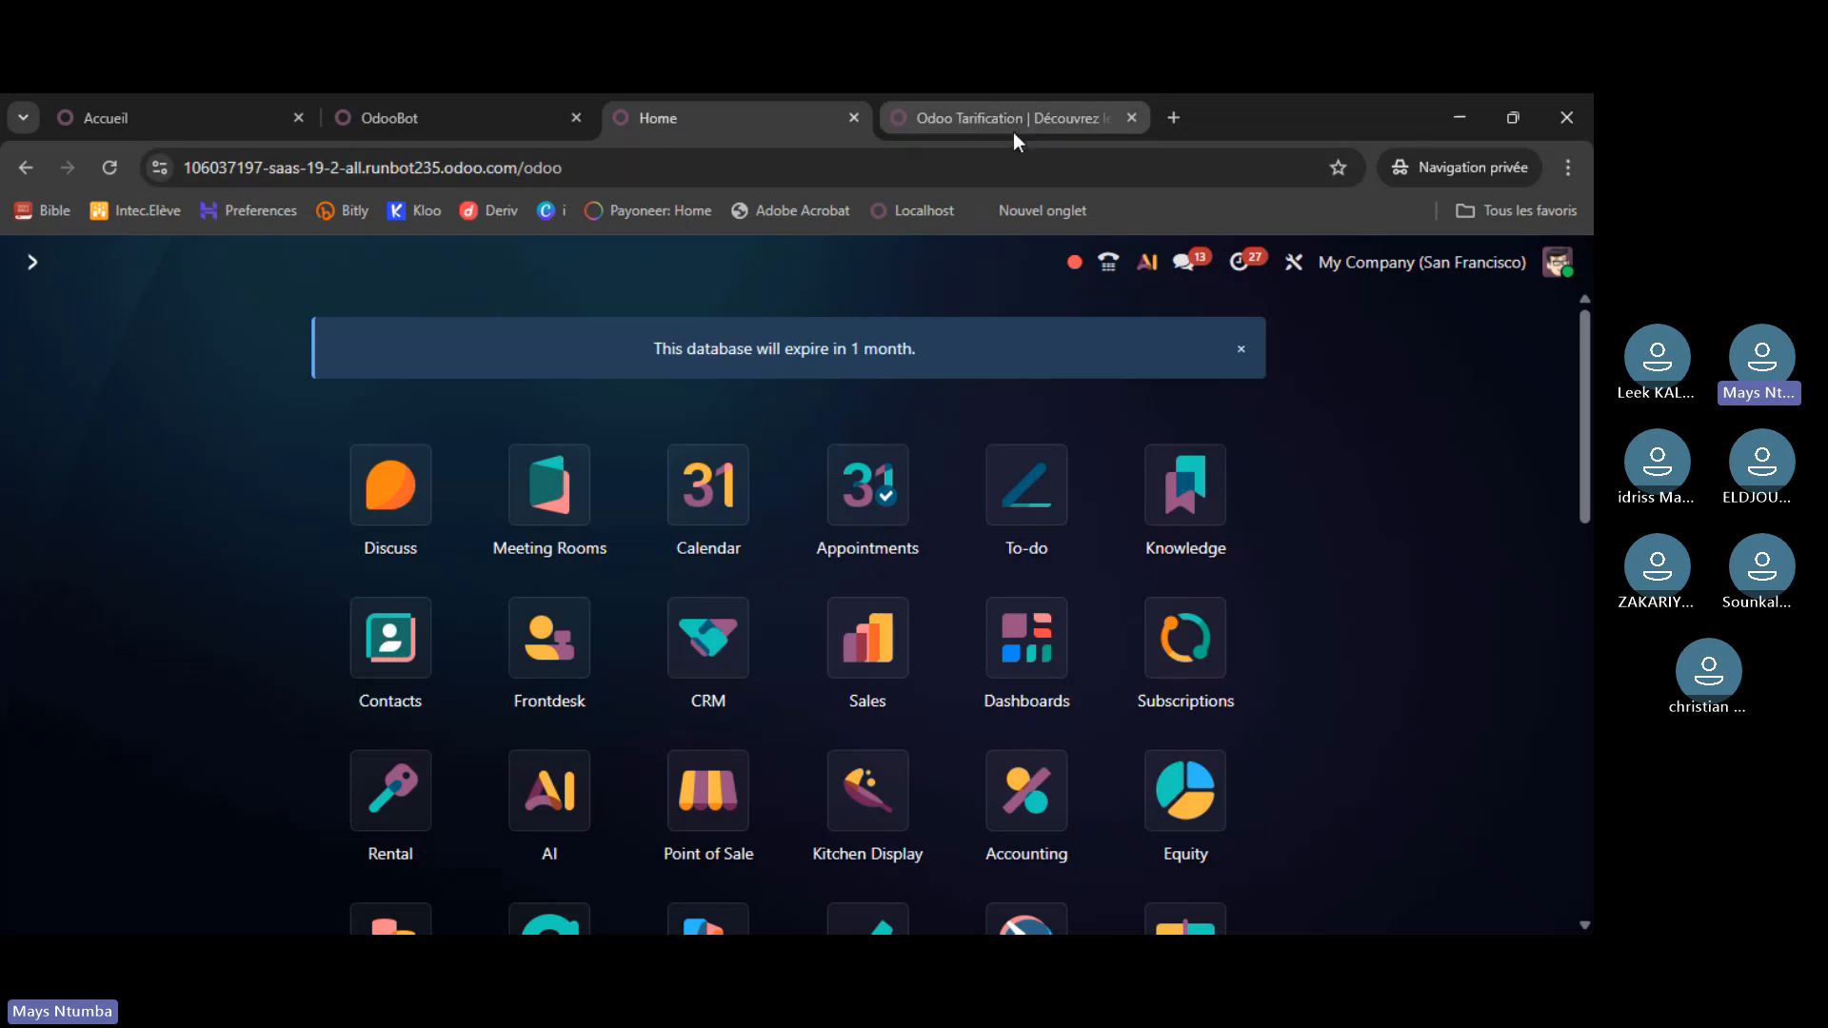
{"action": "left_click", "coordinate": [1014, 118]}
{"action": "left_click", "coordinate": [762, 119]}
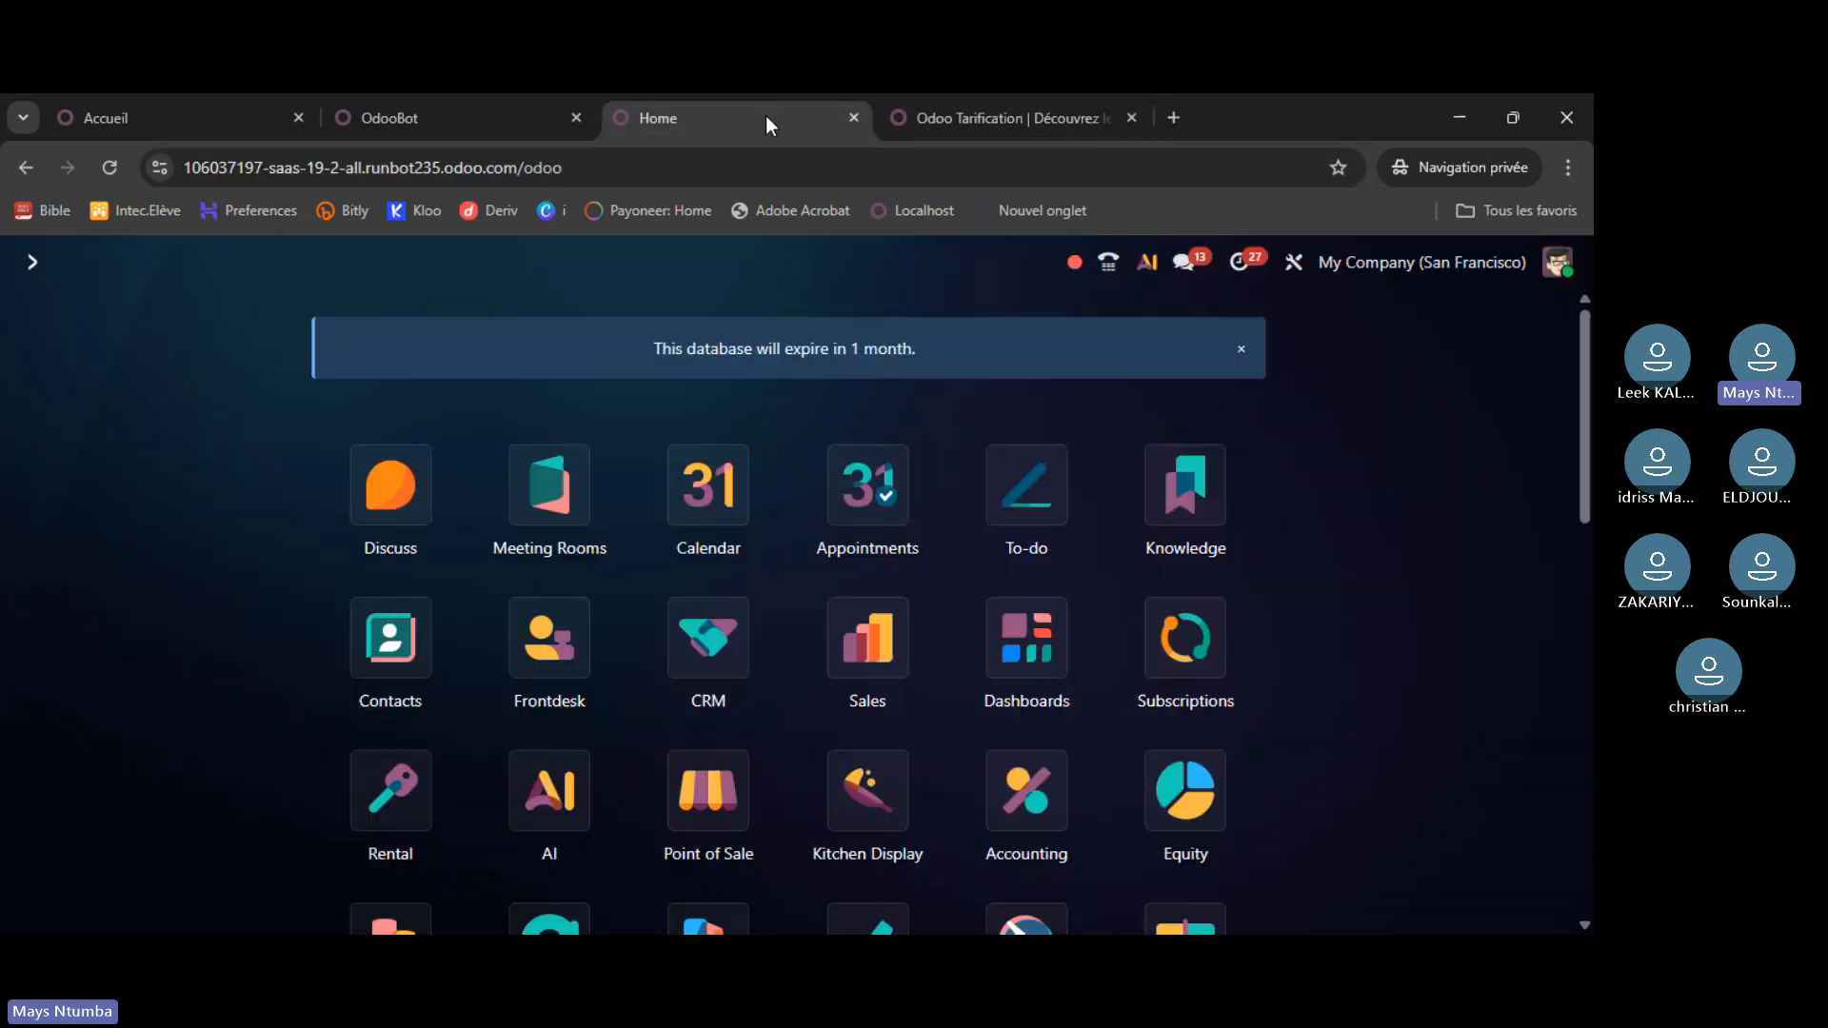
{"action": "left_click", "coordinate": [465, 121]}
{"action": "left_click", "coordinate": [221, 114]}
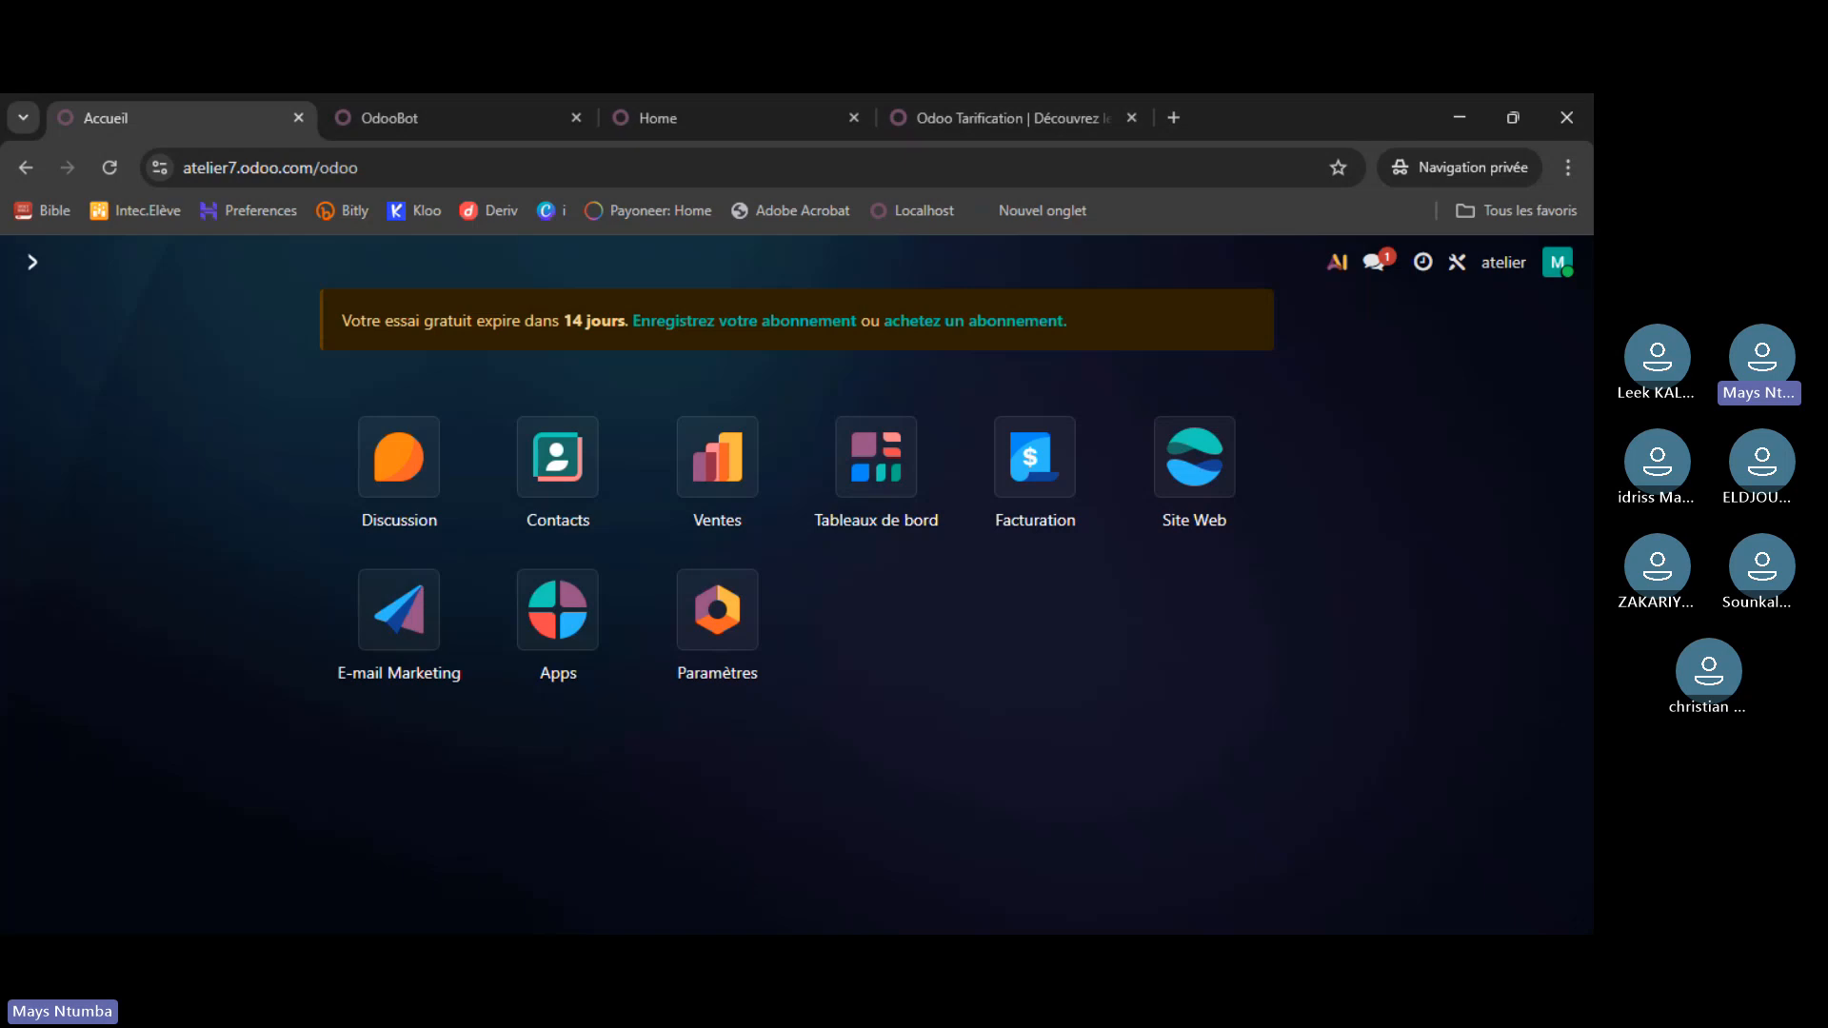
{"action": "left_click", "coordinate": [552, 646]}
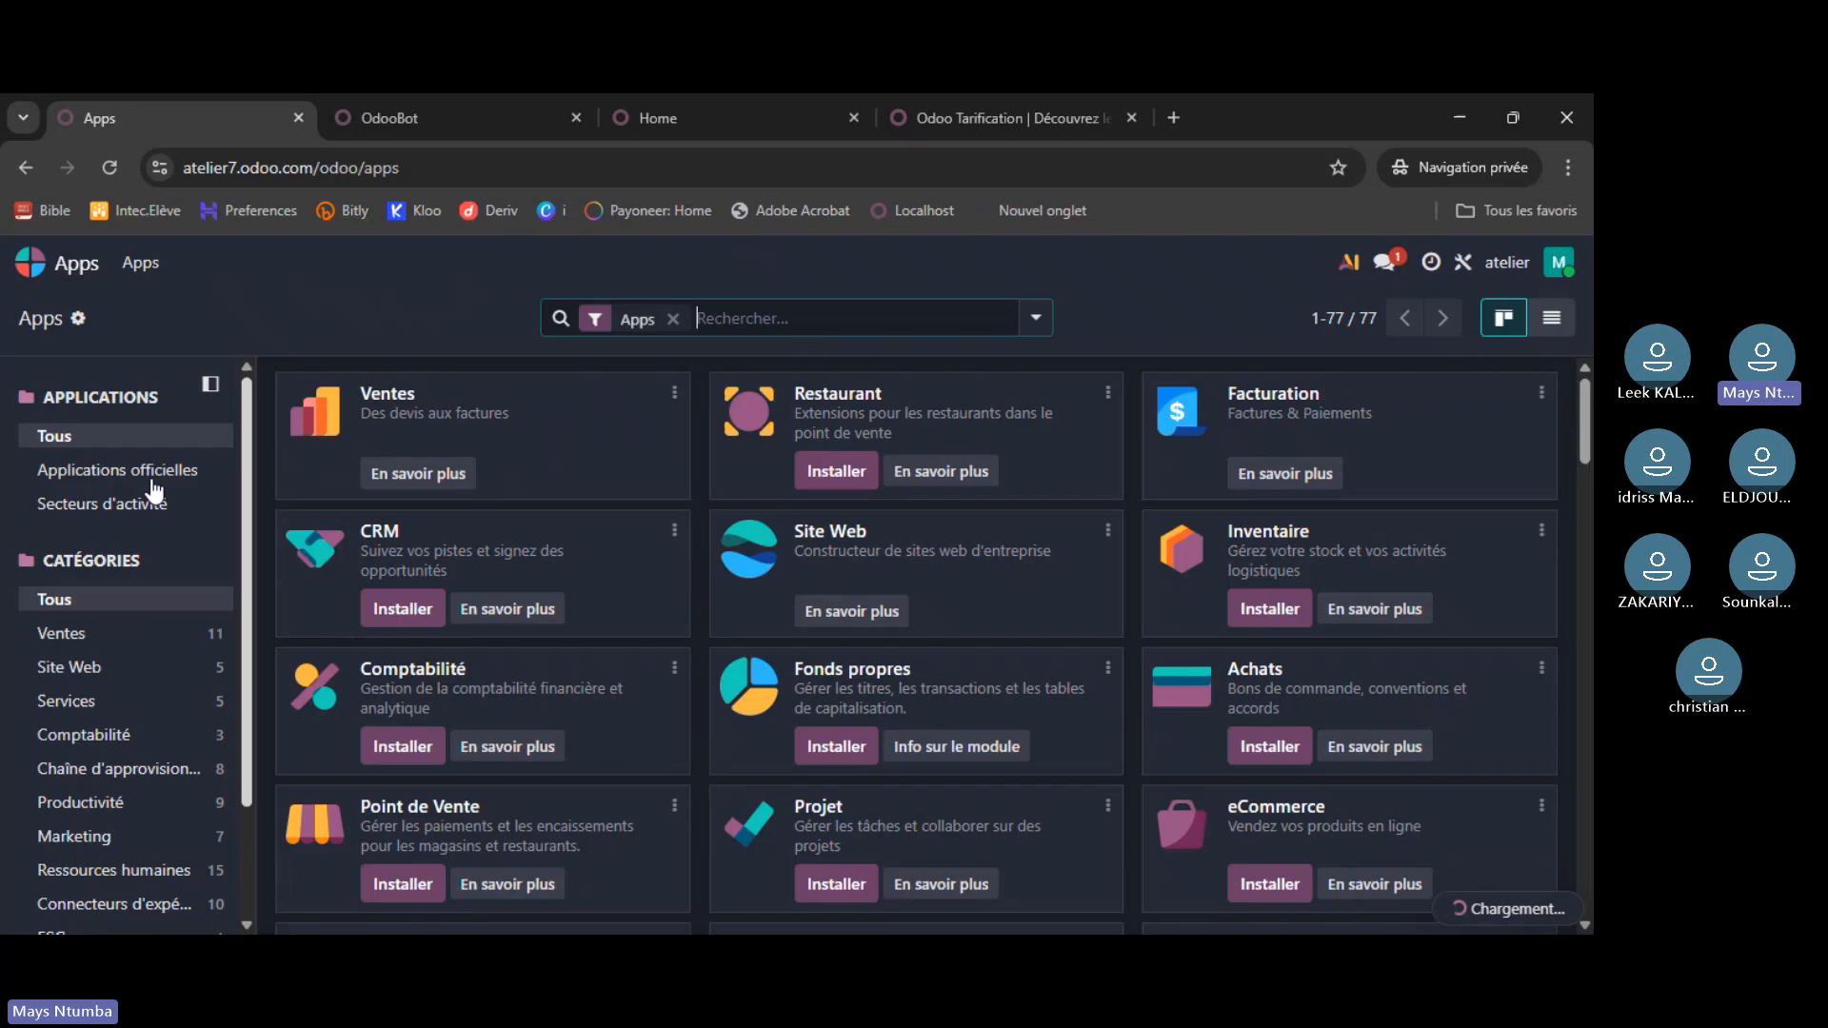
{"action": "left_click", "coordinate": [91, 666]}
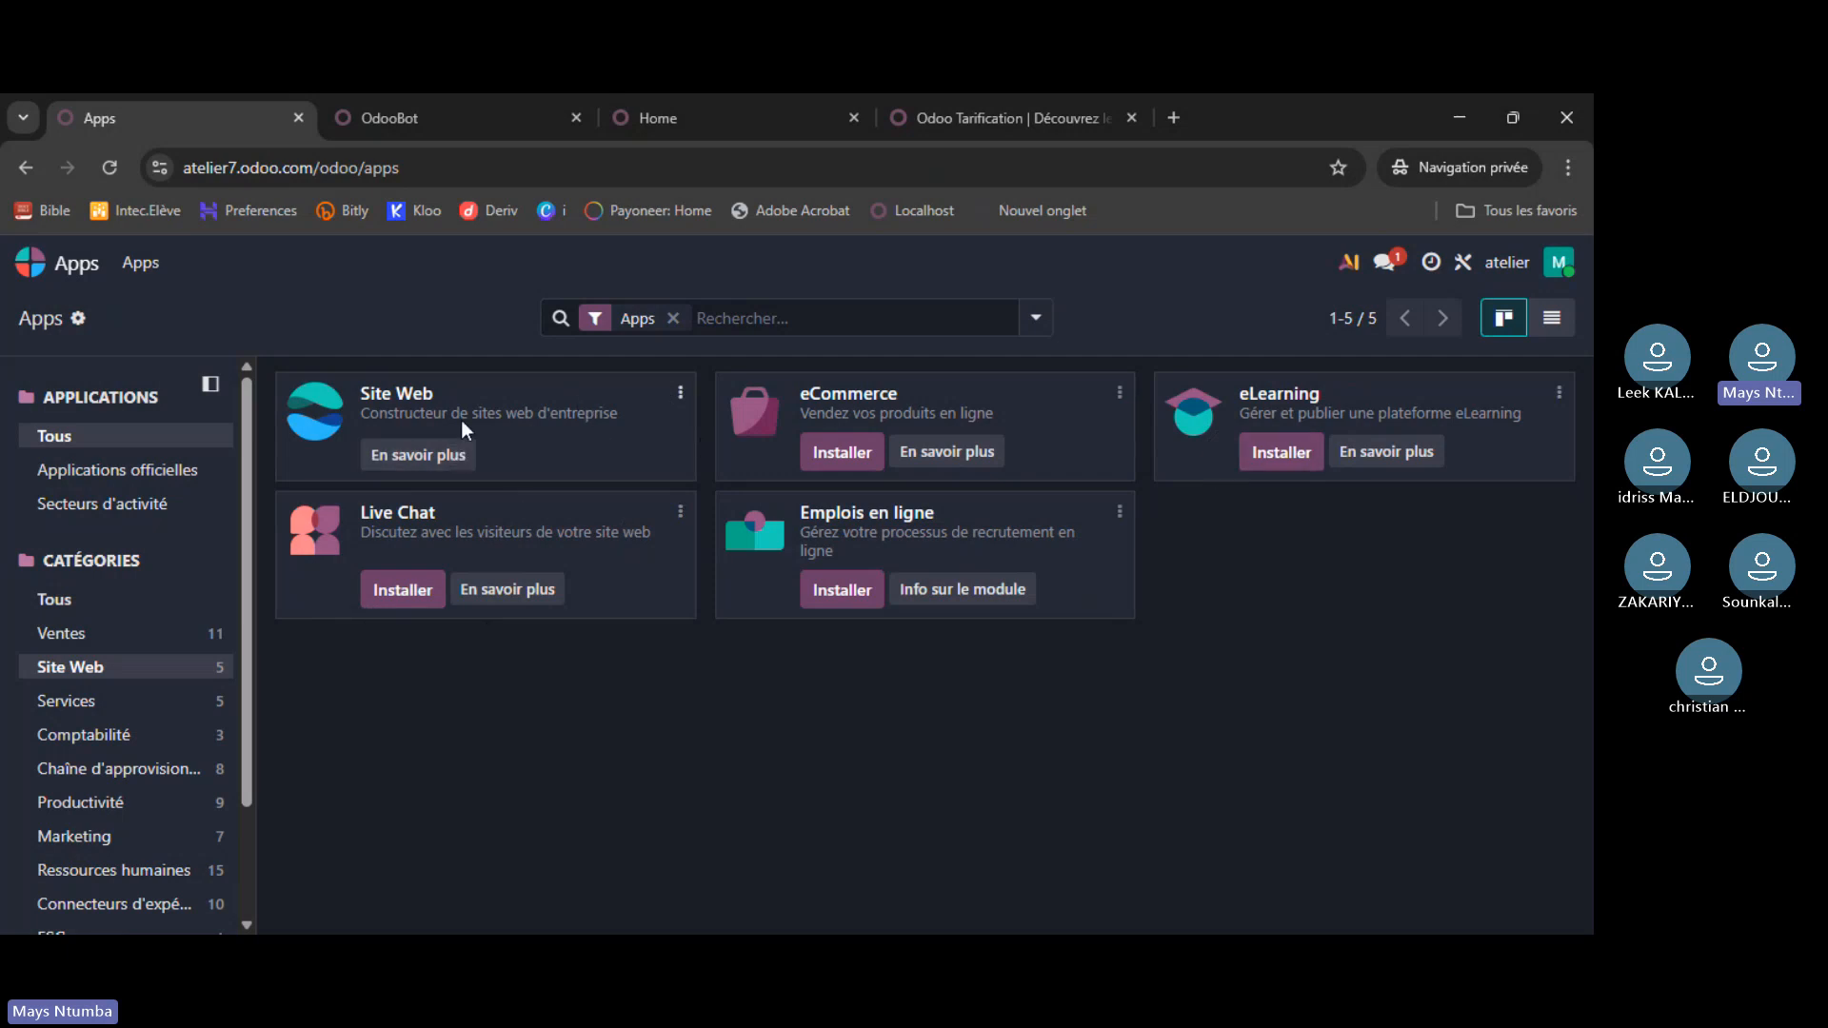
{"action": "left_click", "coordinate": [58, 272]}
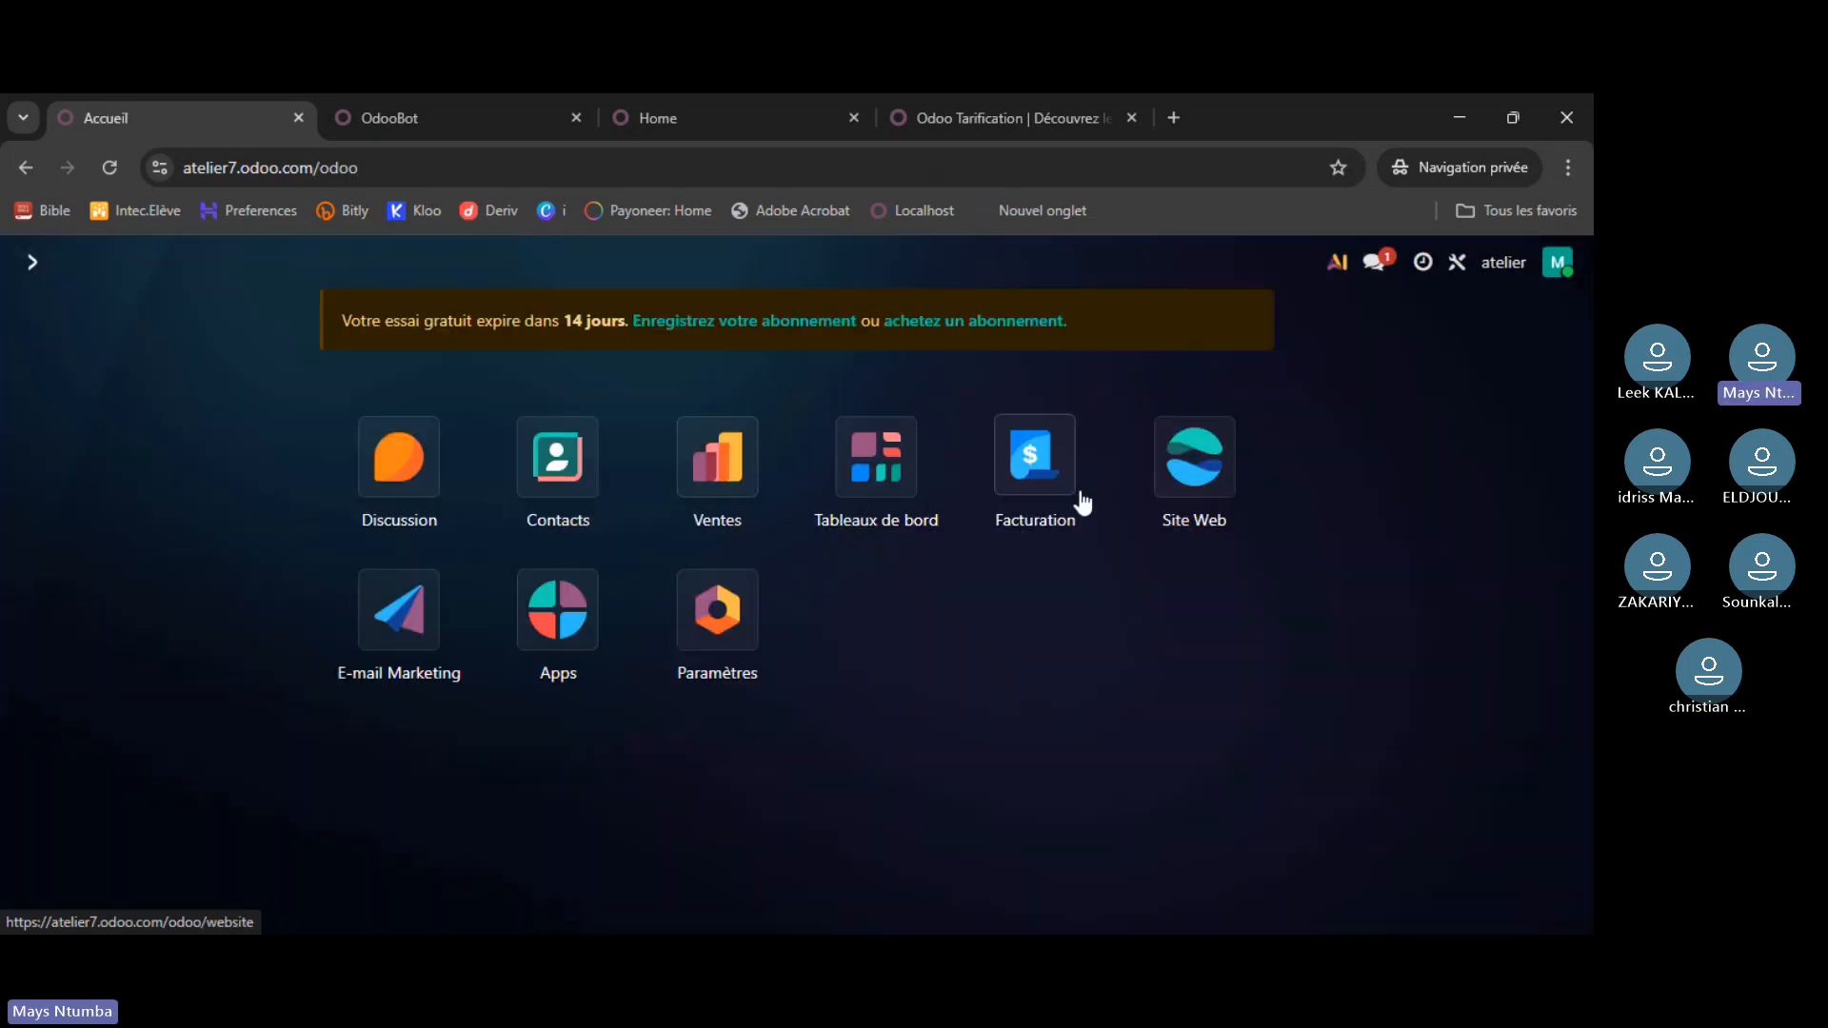
{"action": "left_click", "coordinate": [1217, 471]}
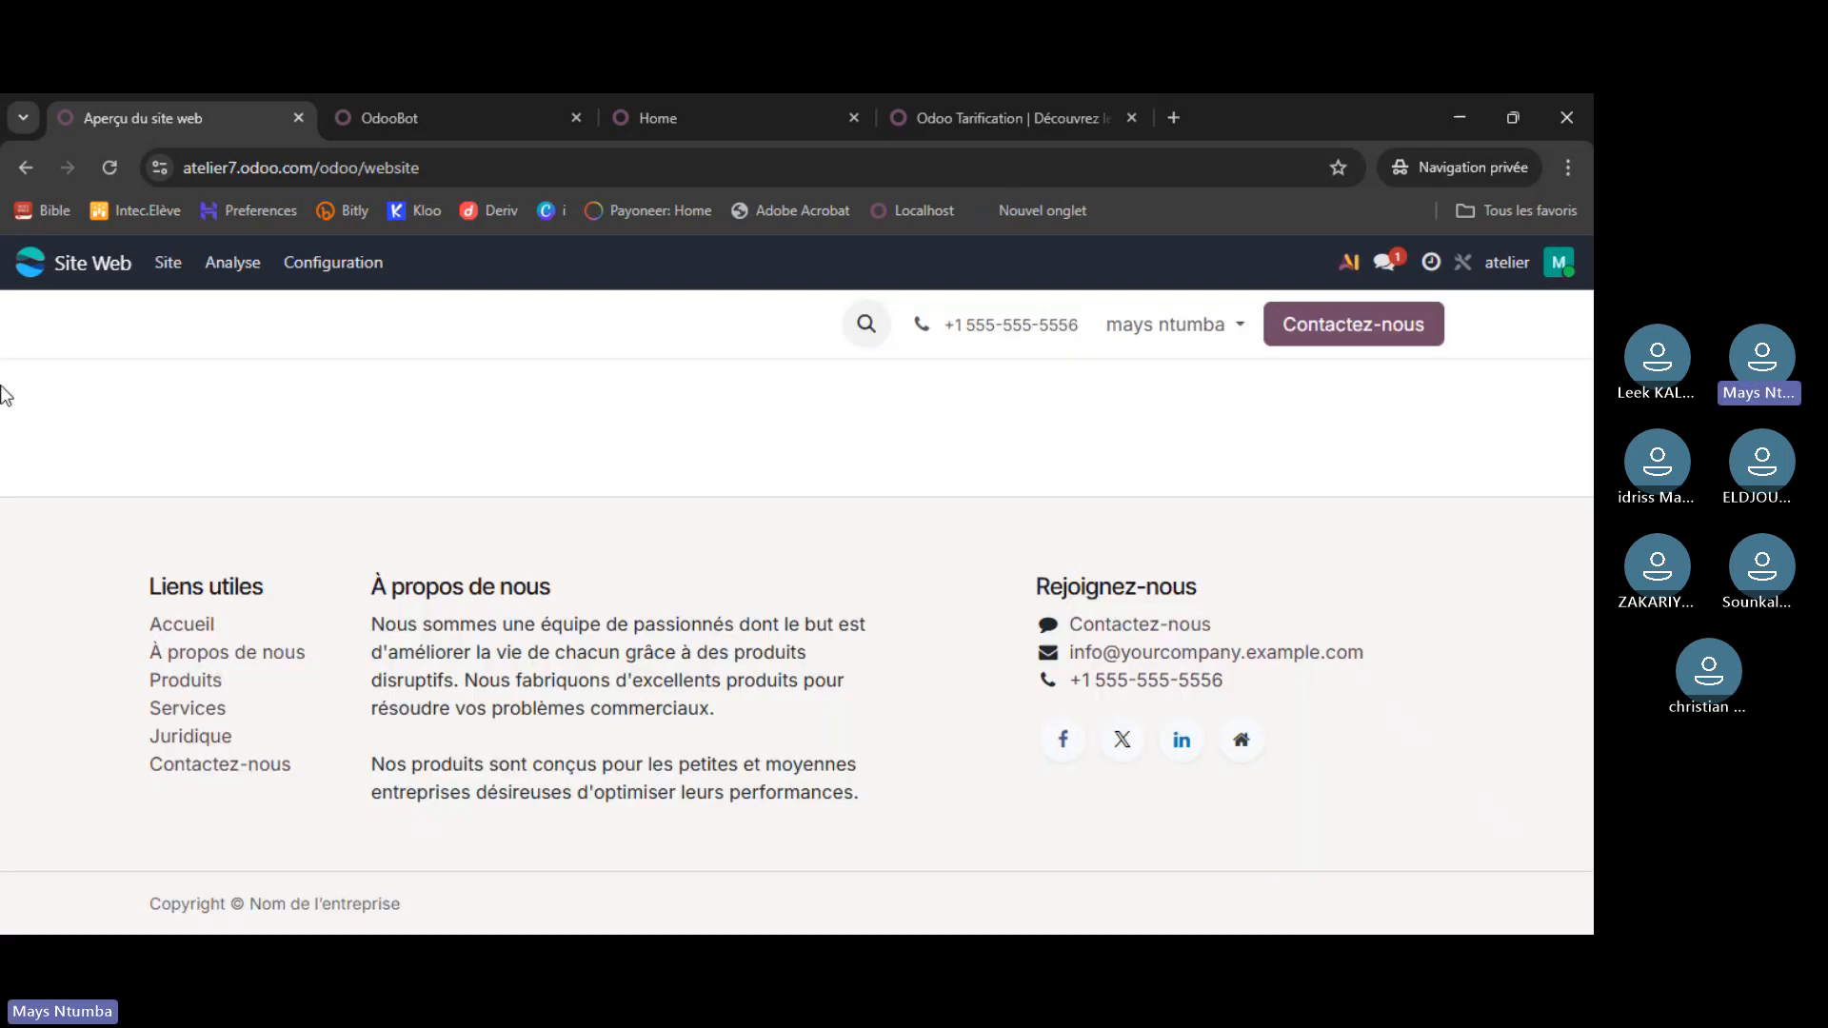
{"action": "left_click", "coordinate": [30, 264]}
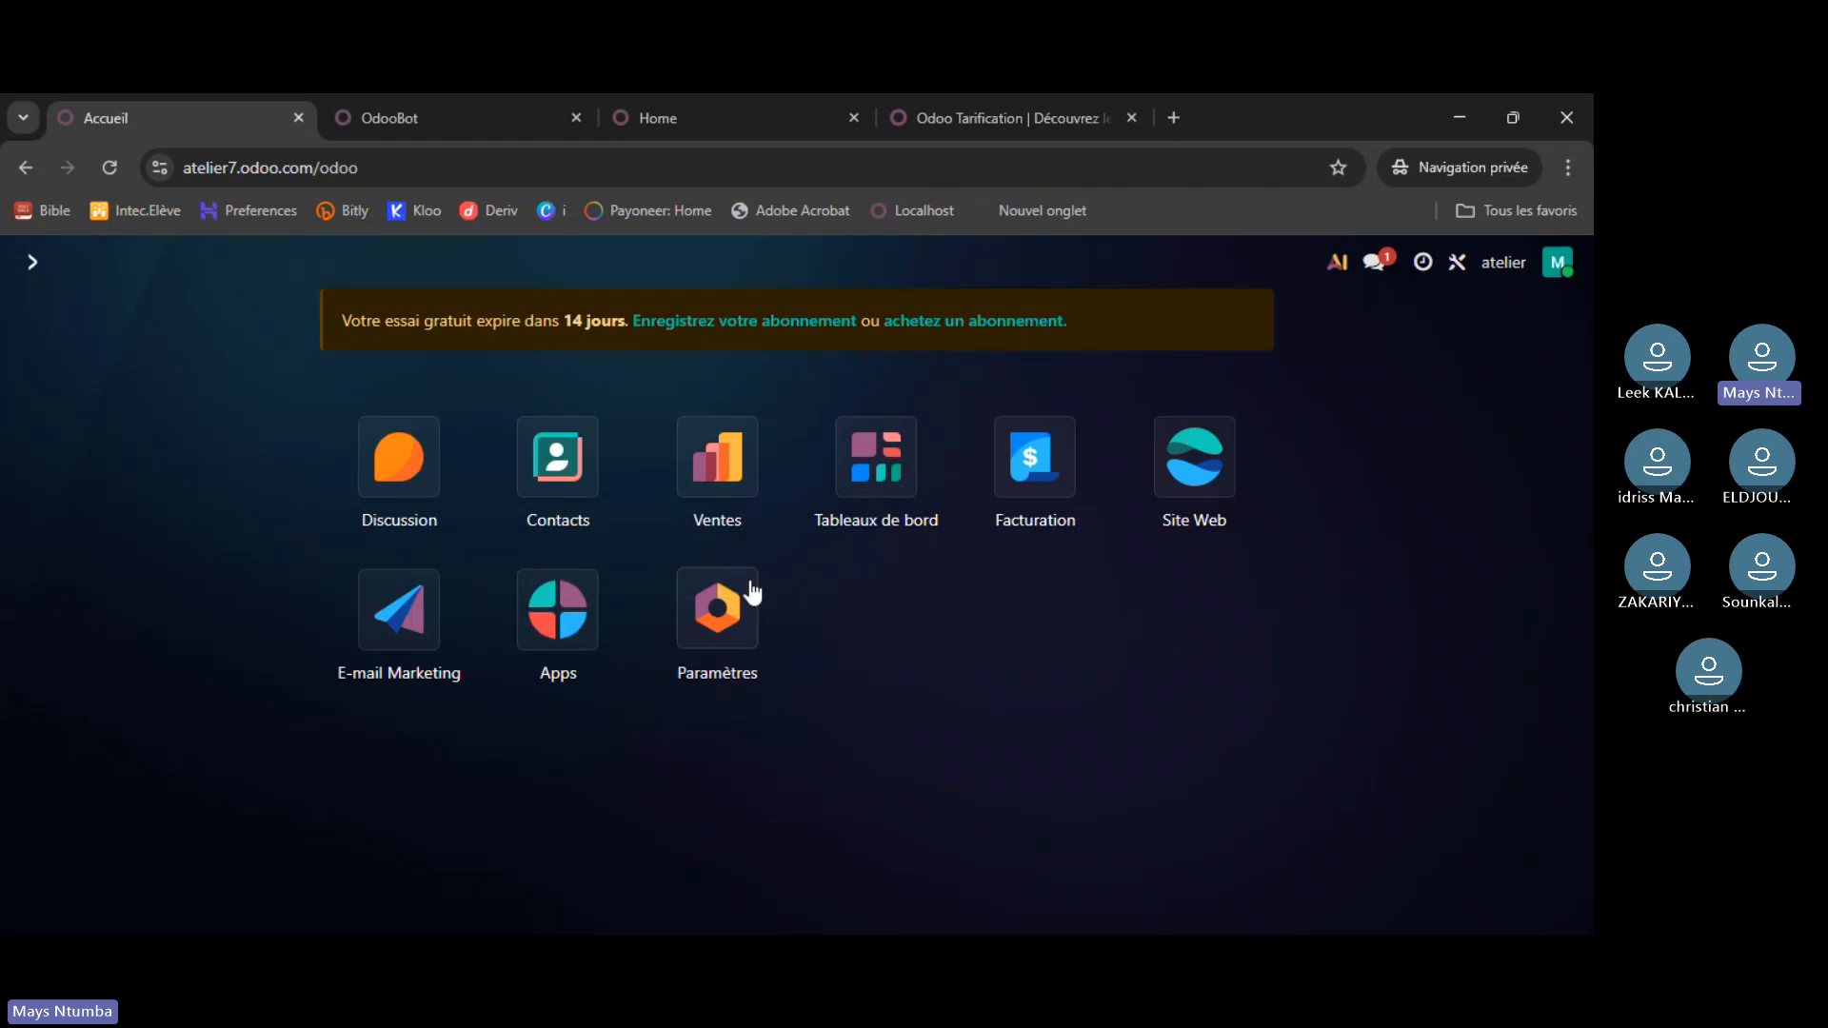
- Glance at the localhost OdooBot chat, then return to the atelier7 nine-app home screen
{"action": "left_click", "coordinate": [423, 116]}
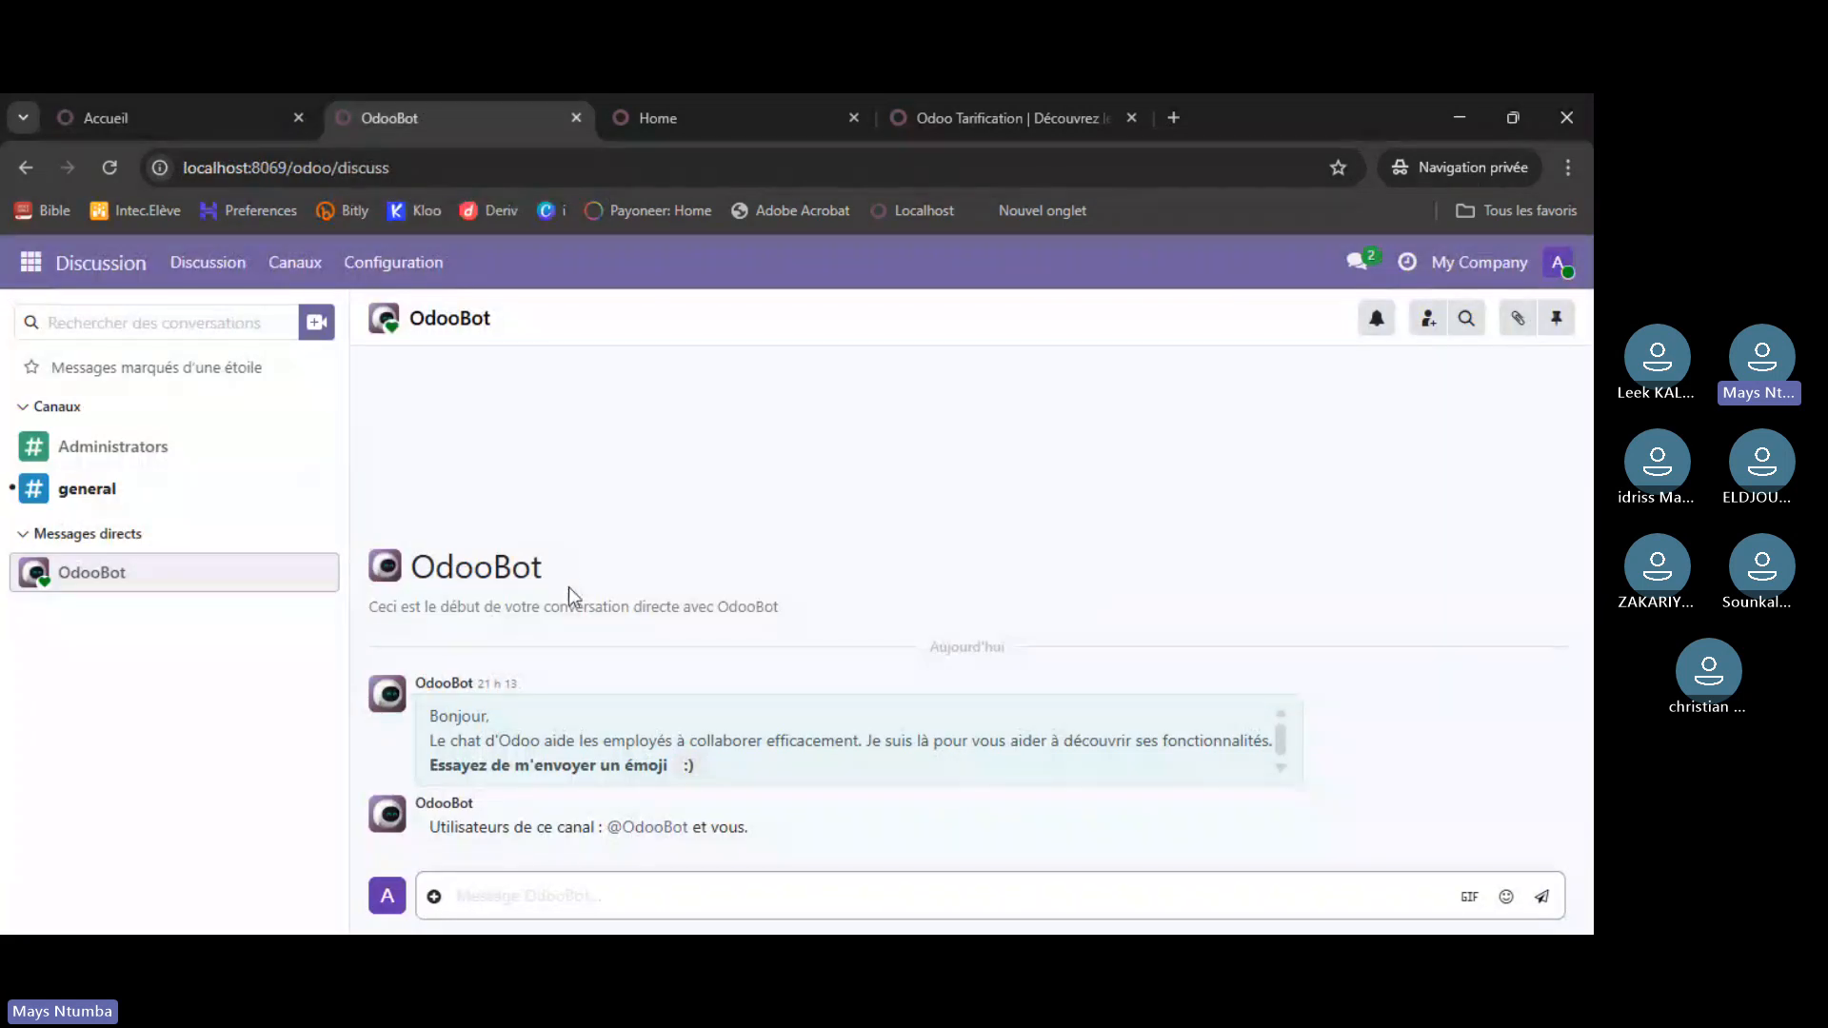
{"action": "left_click", "coordinate": [237, 132]}
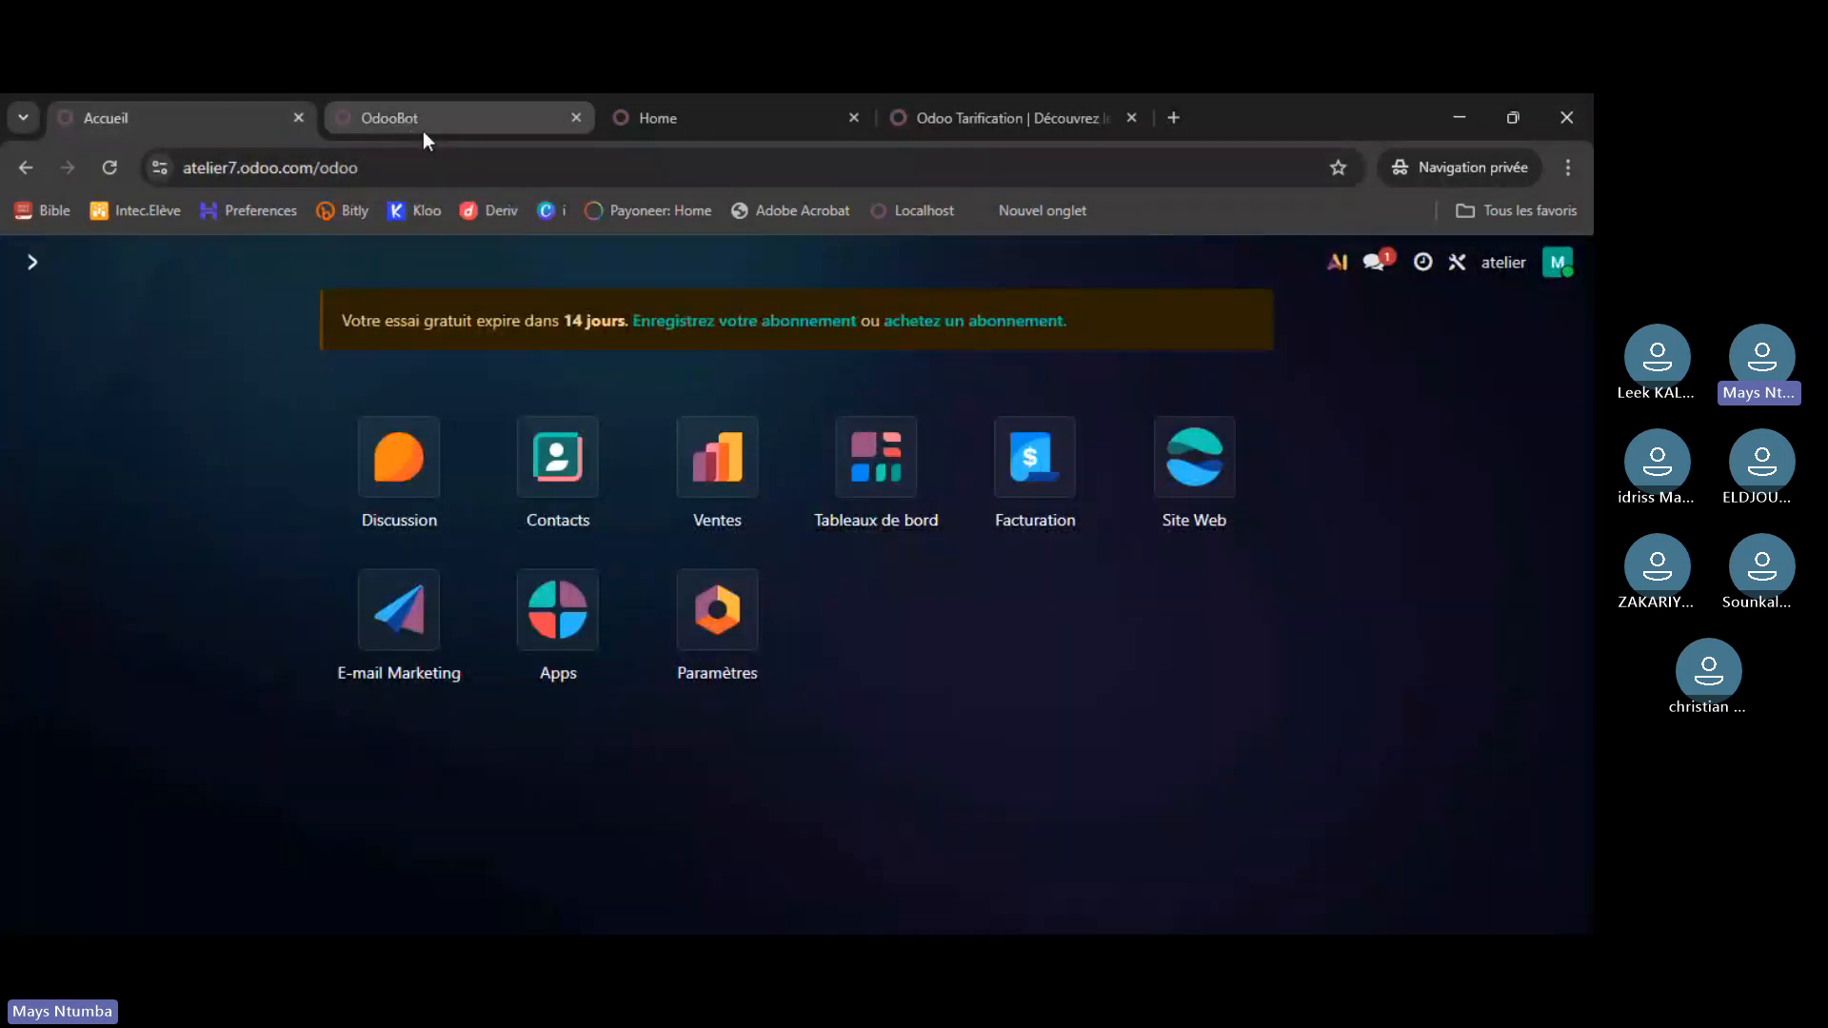